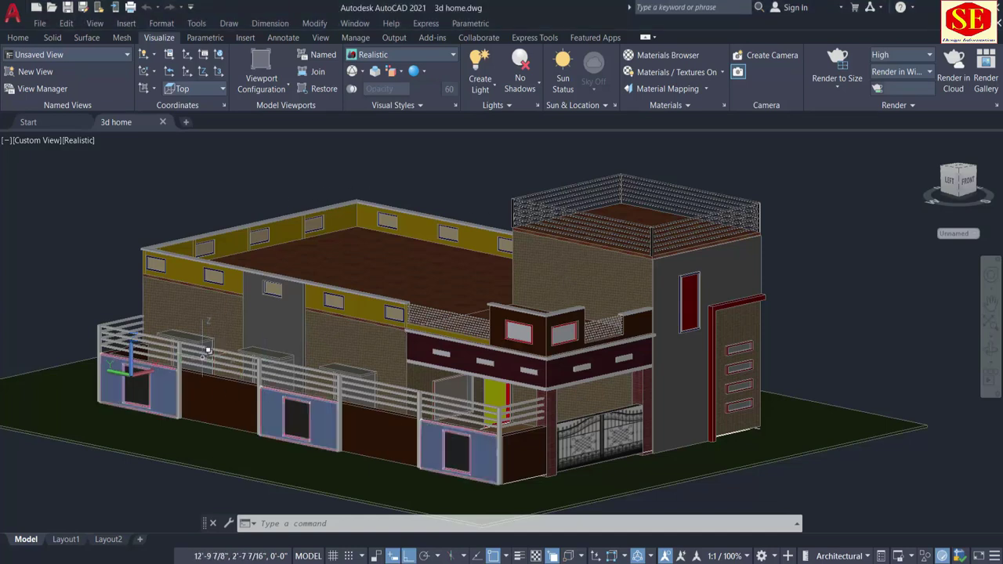
Orbit and zoom around the 3D house model, then start a new Drawing1 with Ctrl+N
mouse_move(209, 347)
middle_mouse_down("shift")
mouse_move(229, 359)
mouse_move(285, 334)
mouse_move(389, 333)
mouse_move(654, 347)
middle_mouse_up("shift")
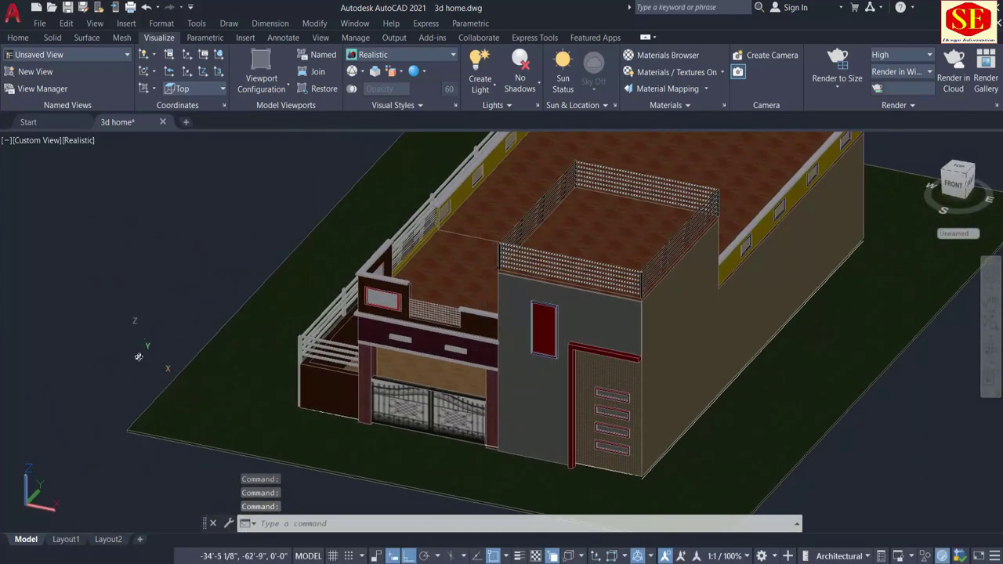
mouse_move(519, 323)
middle_mouse_down("shift")
mouse_move(177, 344)
mouse_move(372, 400)
middle_mouse_up("shift")
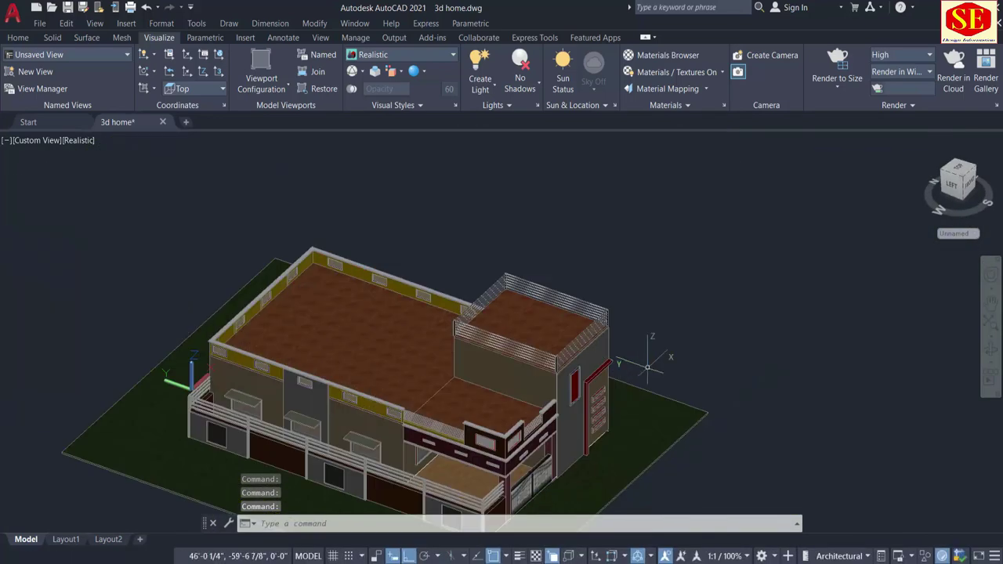
middle_click_drag(644, 365, 640, 291)
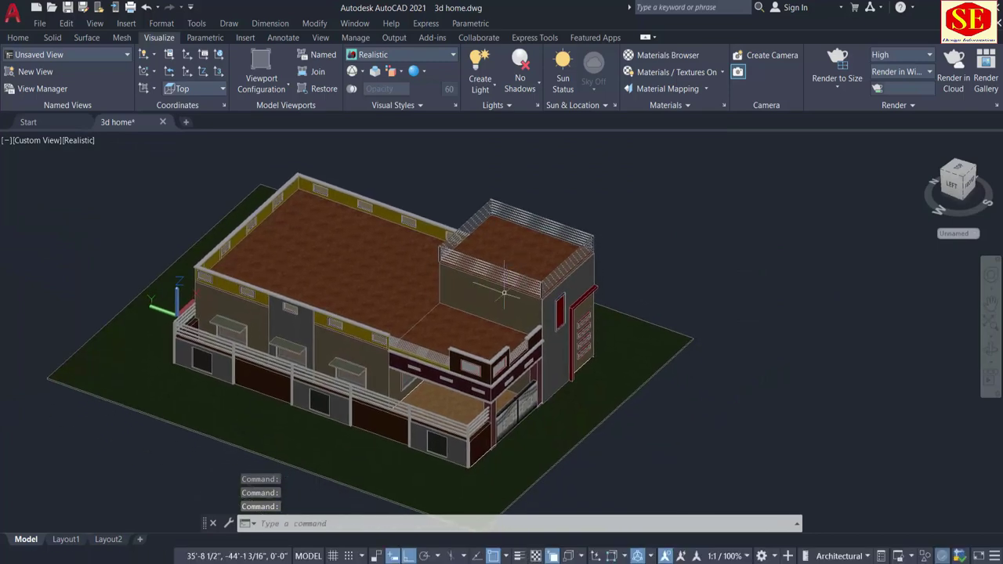
mouse_move(352, 444)
middle_mouse_down("shift")
mouse_move(364, 412)
mouse_move(322, 436)
mouse_move(352, 424)
middle_mouse_up("shift")
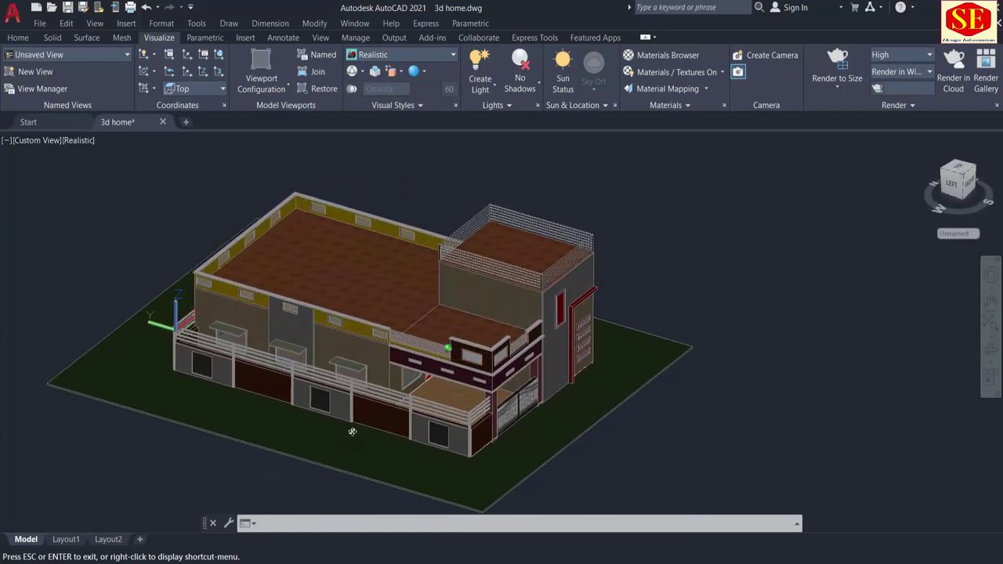
scroll(351, 424, "up", 3)
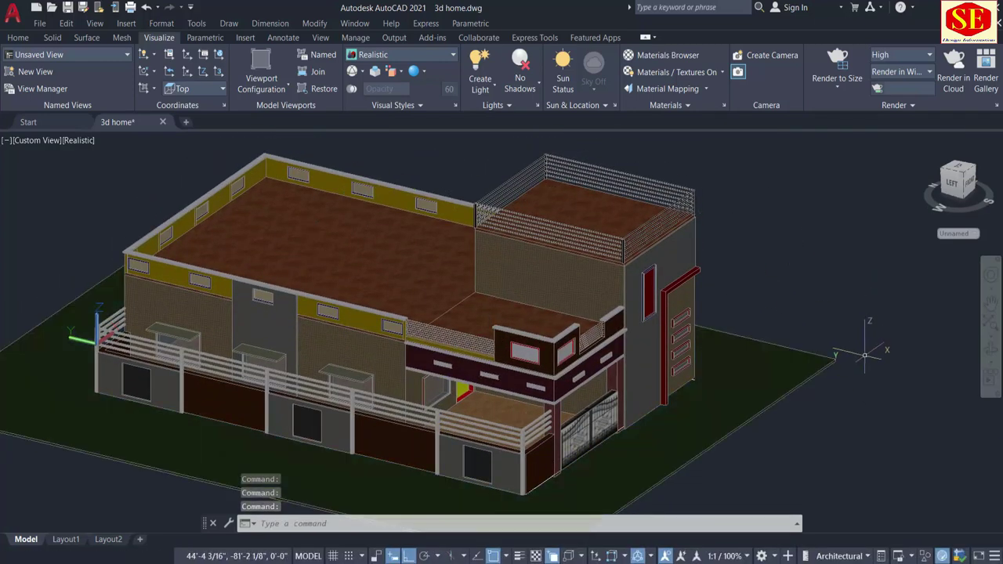
key("ctrl+n")
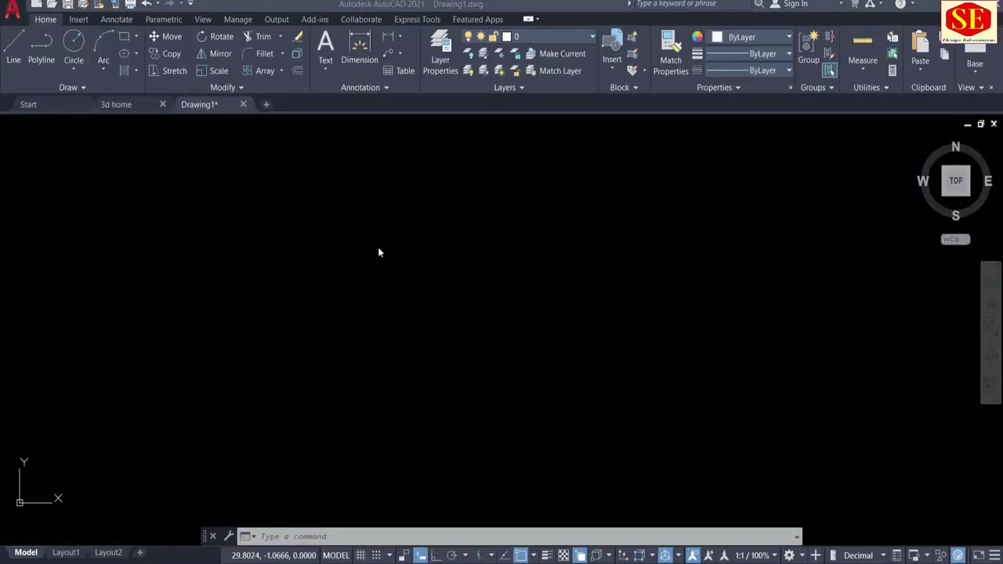
Choose the 3D Modeling workspace, then set Architectural length units, 0'-0" precision, Inches insertion scale
left_click(802, 557)
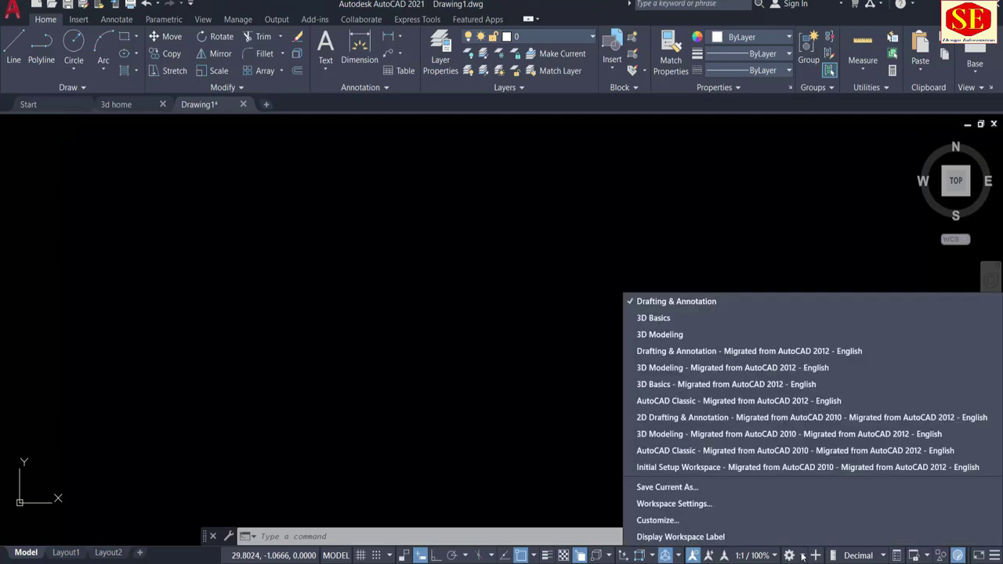
left_click(649, 334)
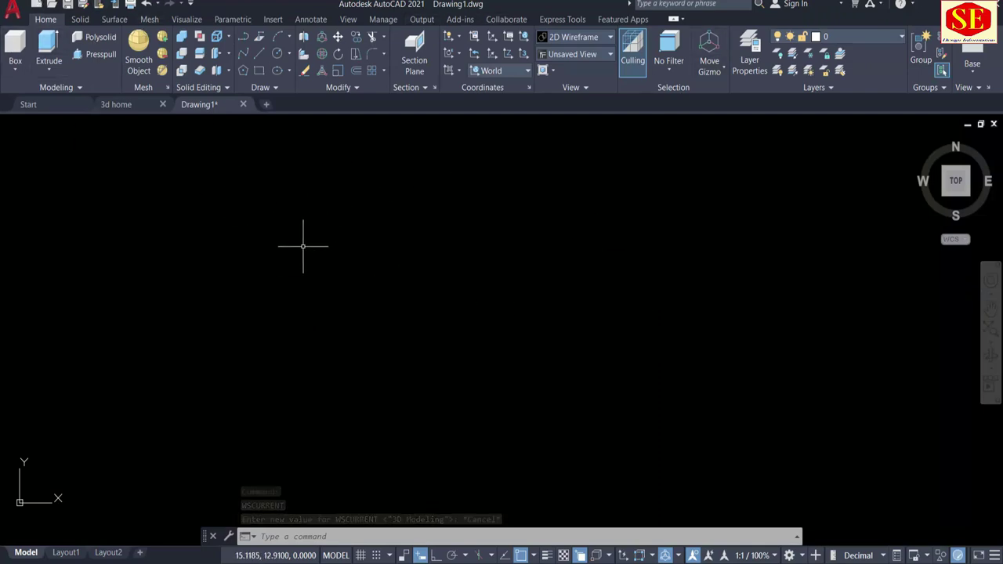
type("UNITS")
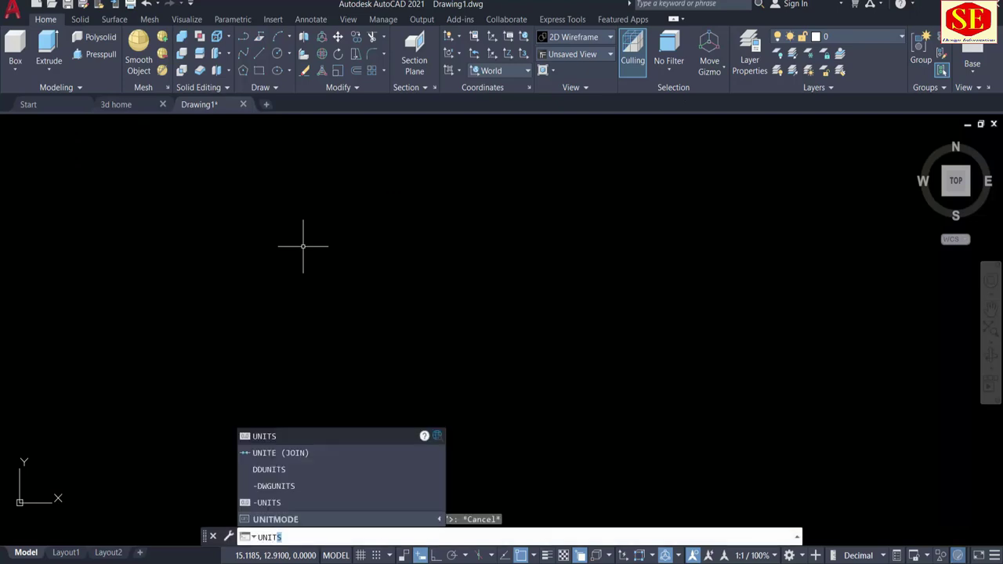
left_click(286, 436)
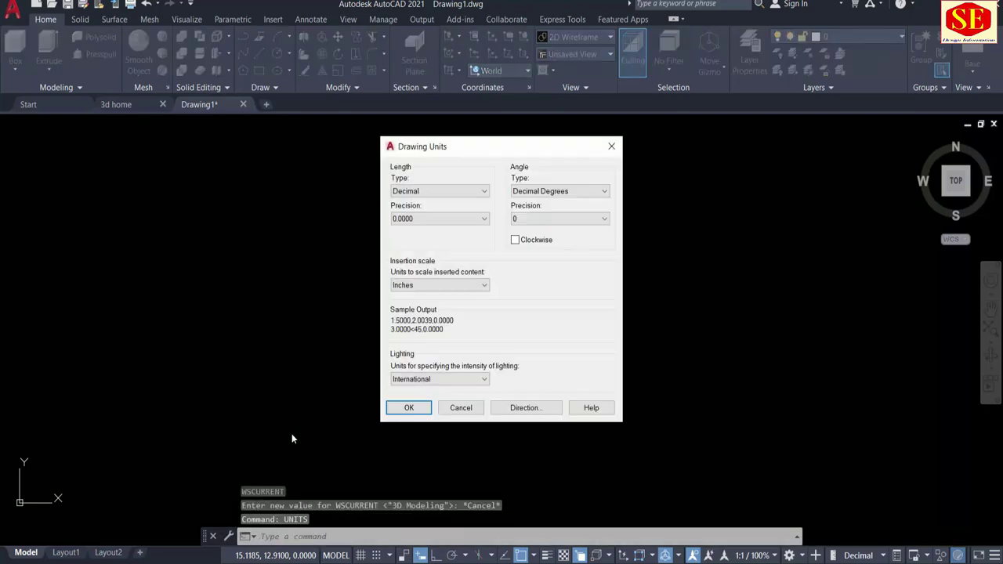
left_click(441, 192)
left_click(421, 206)
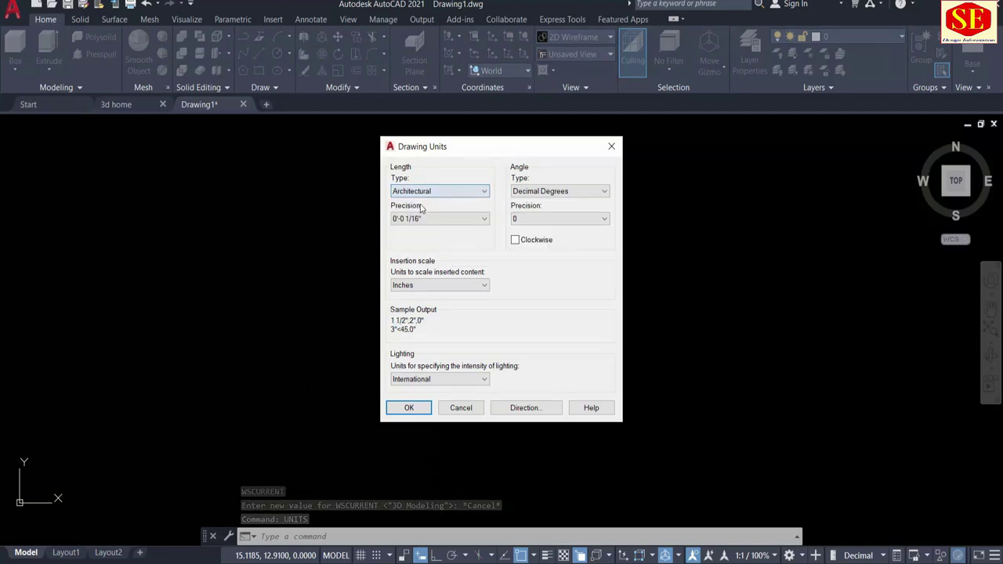
left_click(447, 219)
left_click(455, 227)
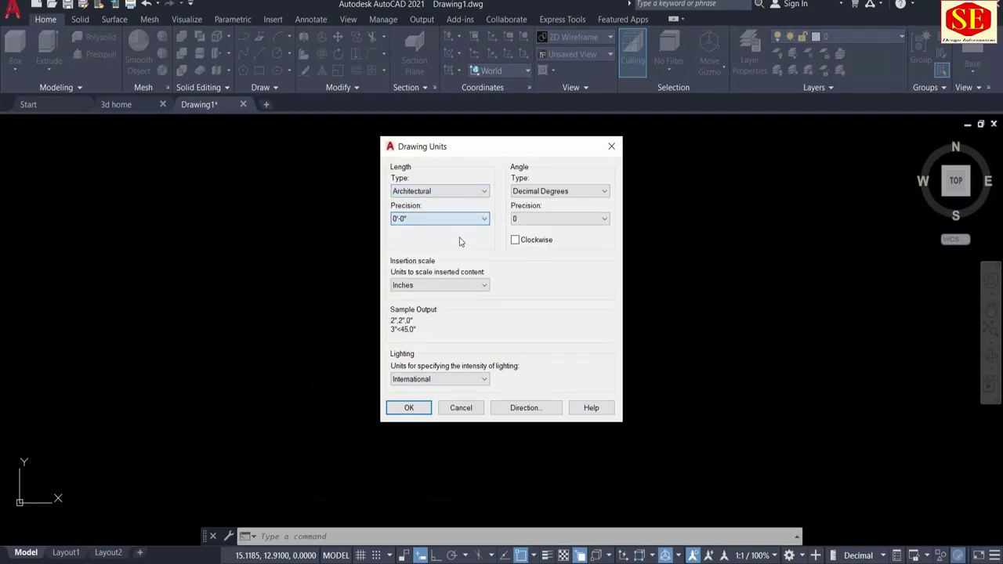
left_click(441, 286)
left_click(407, 311)
Apply the Architectural units and set the viewport to the Top view
left_click(405, 408)
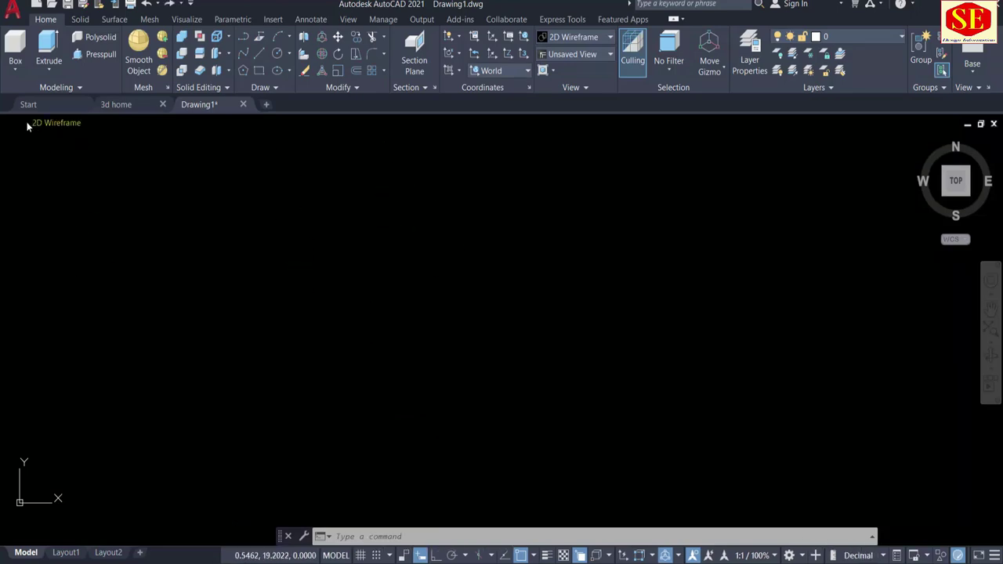
left_click(21, 124)
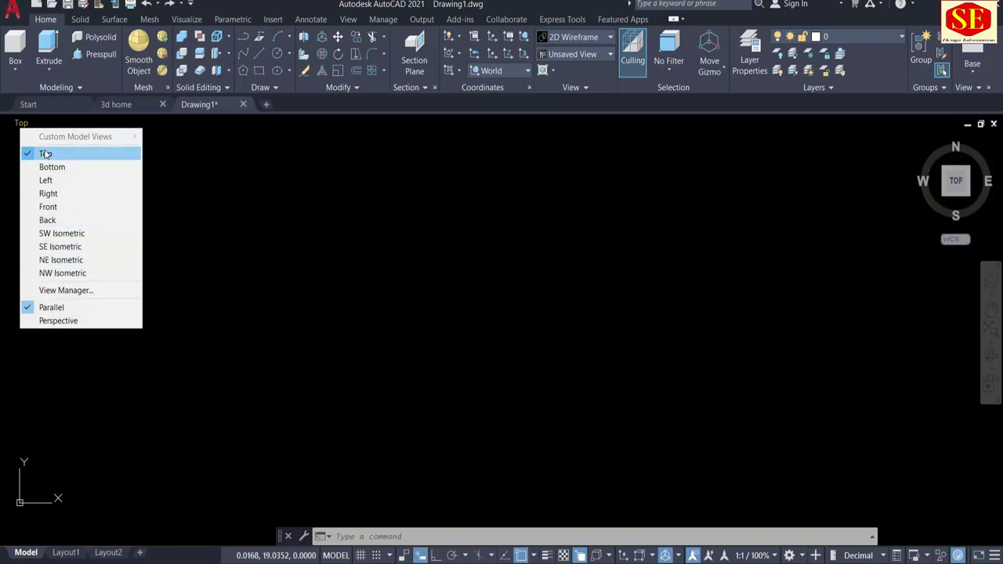
left_click(332, 231)
left_click(381, 317)
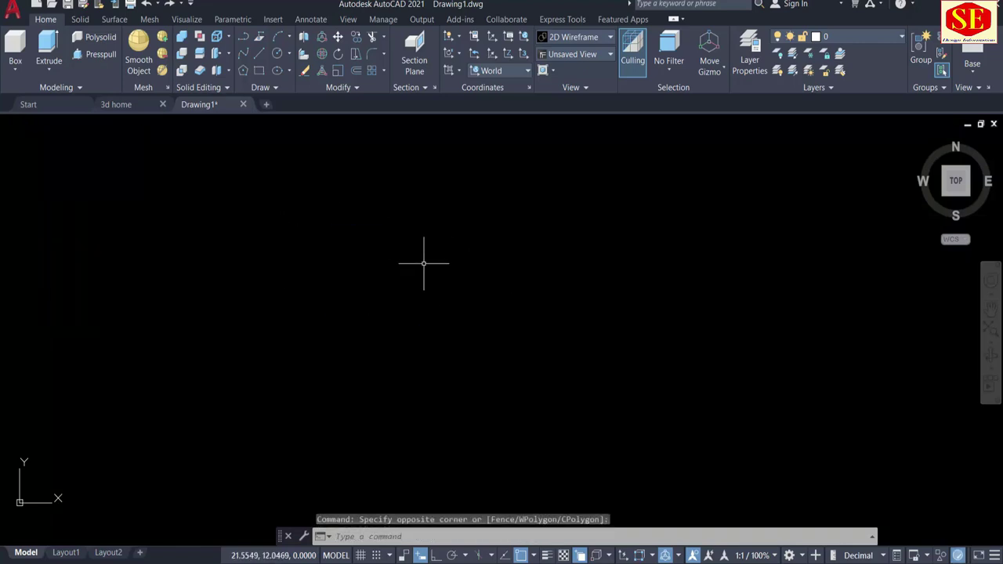
Draw a long, narrow rectangle near the middle of the Top view
type("r")
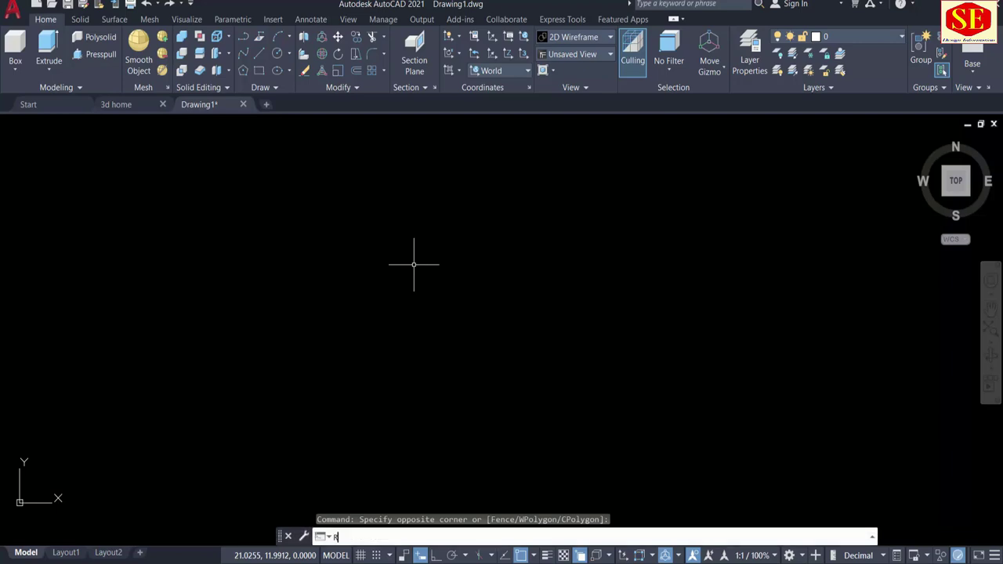
key("Return")
left_click(313, 259)
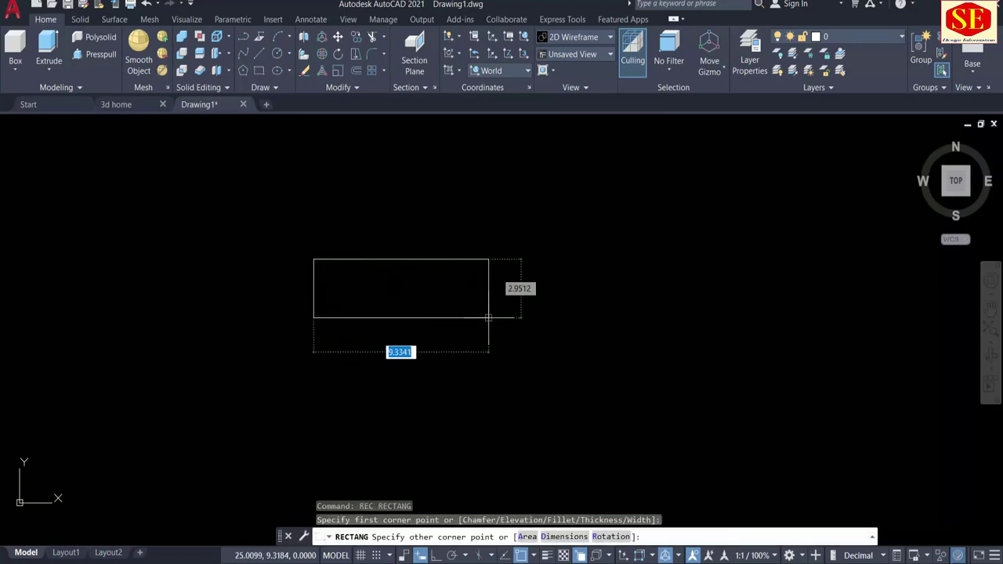
left_click(576, 334)
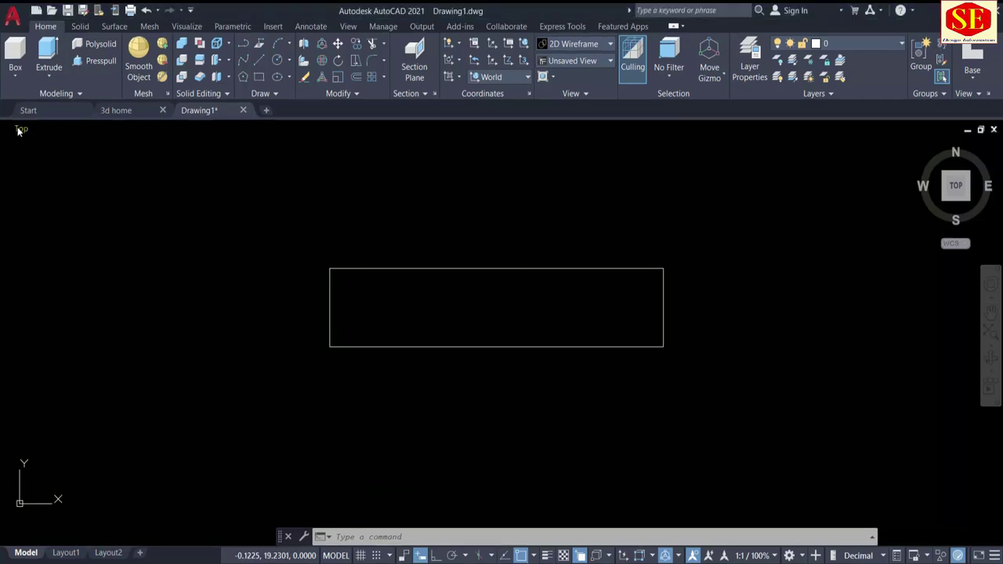
View the rectangle from the SW, NE and NW Isometric presets in turn
left_click(18, 130)
left_click(71, 237)
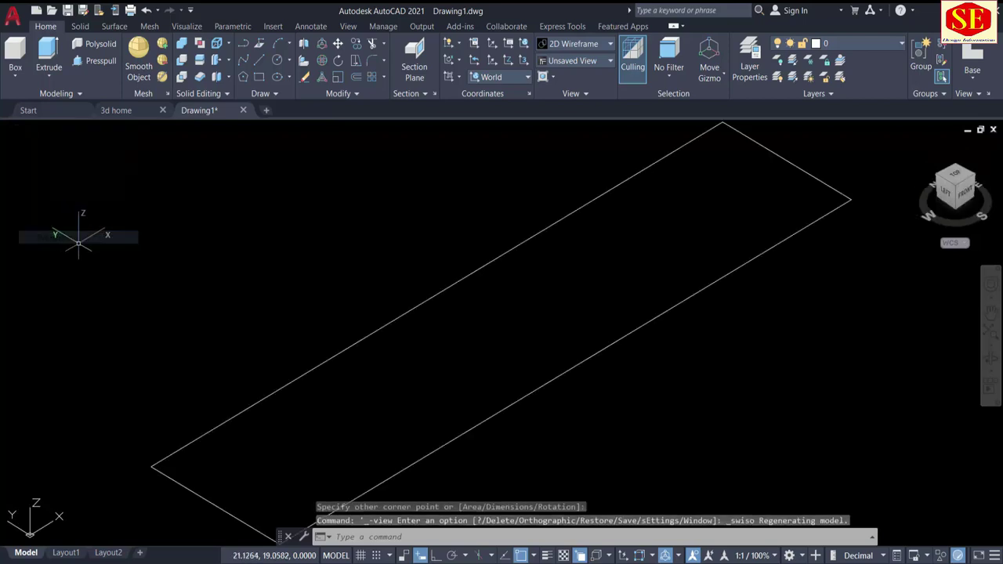
scroll(588, 360, "down", 4)
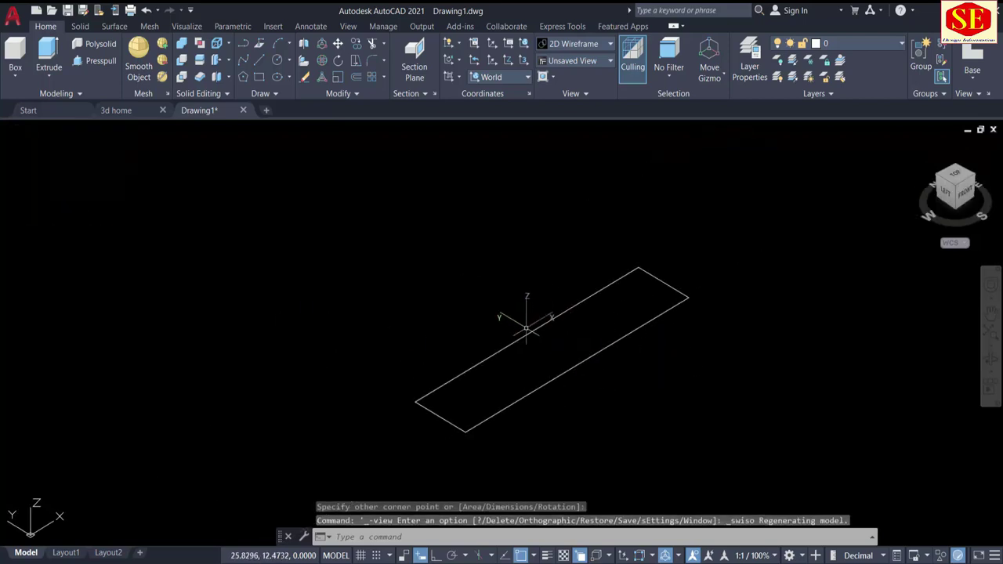
left_click(22, 133)
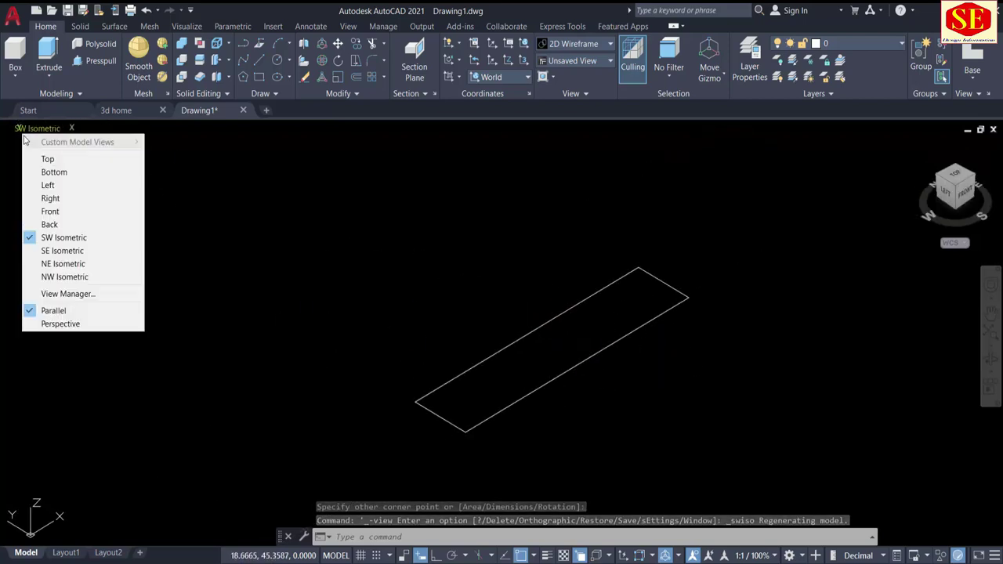
left_click(47, 262)
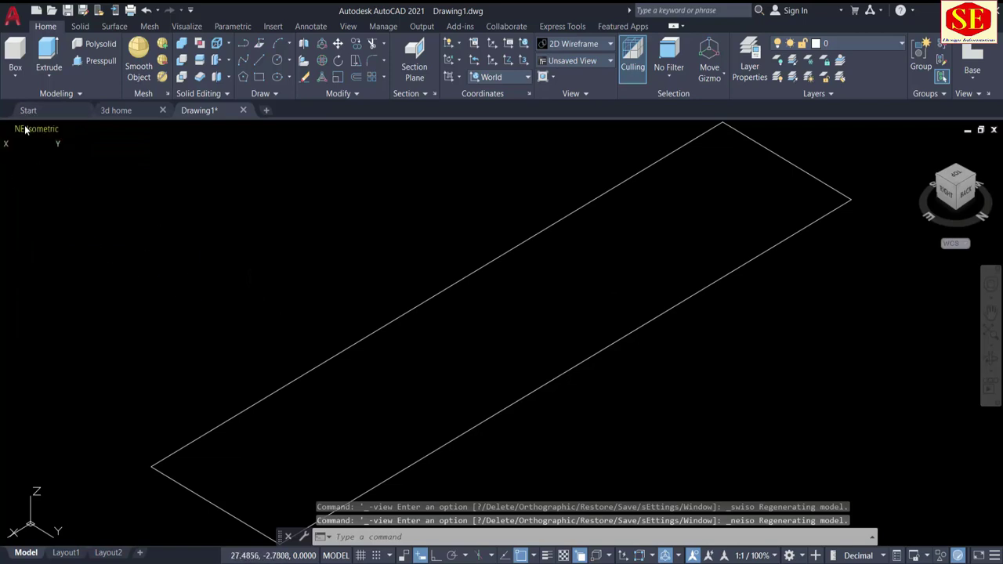
left_click(25, 130)
left_click(68, 279)
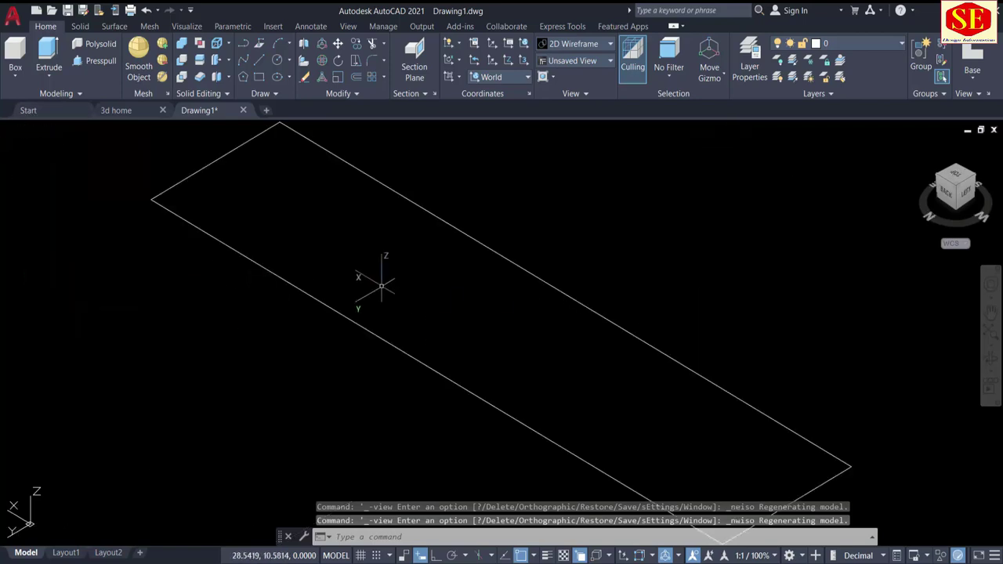
scroll(382, 286, "down", 4)
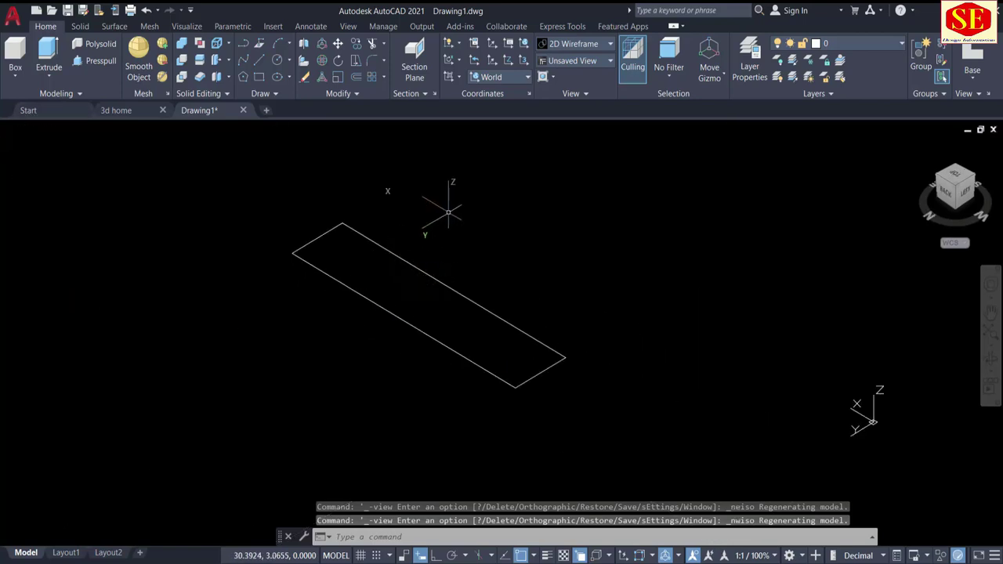
Return to the Top view and orbit the rectangle into a tilted 3D view
left_click(32, 129)
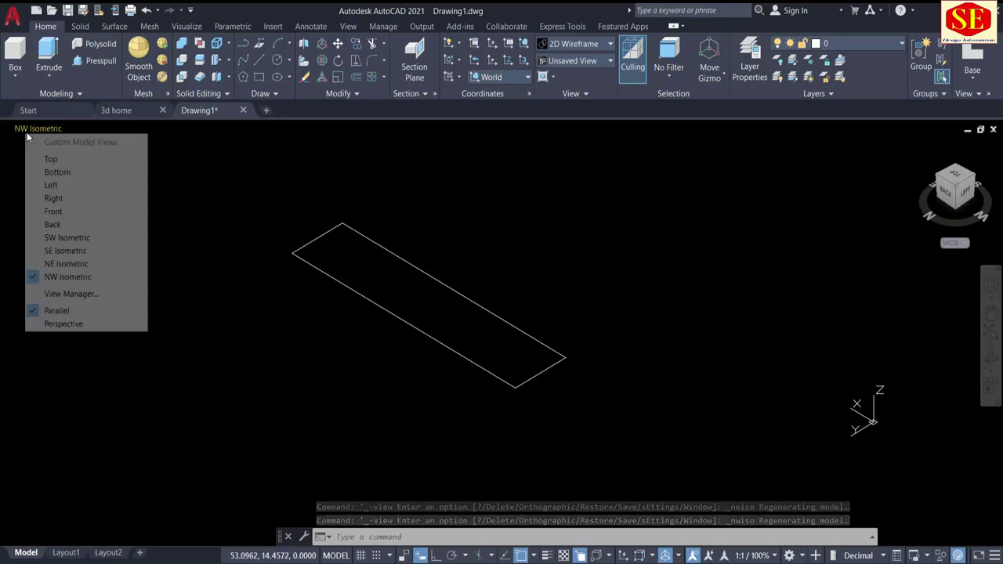
left_click(47, 160)
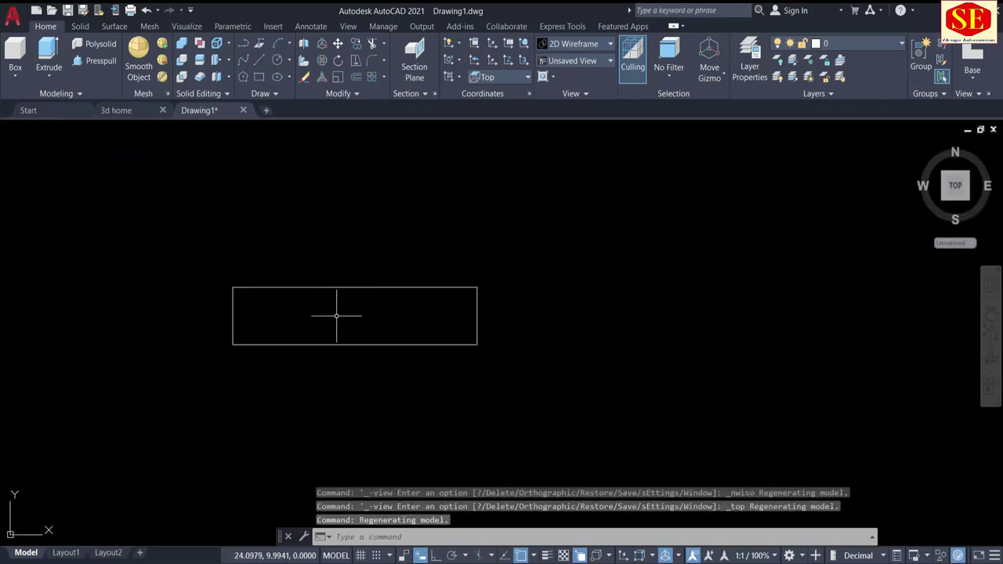
mouse_move(483, 307)
middle_mouse_down("shift")
mouse_move(445, 172)
mouse_move(369, 177)
mouse_move(376, 224)
mouse_move(457, 248)
mouse_move(496, 174)
mouse_move(553, 195)
middle_mouse_up("shift")
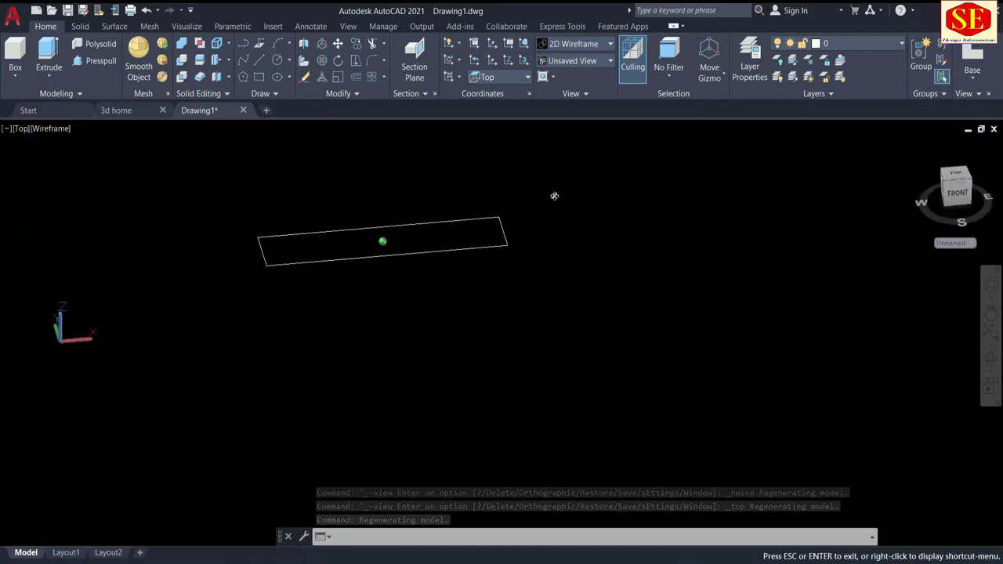
Draw a second, smaller rectangle to the right of the first one
middle_click_drag(369, 246, 349, 344)
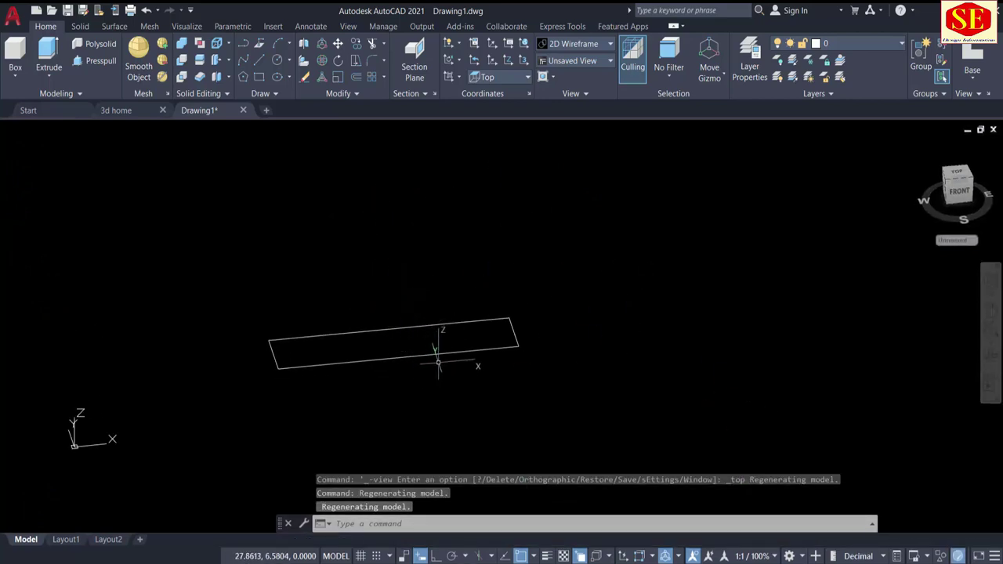
left_click(459, 290)
key("Escape")
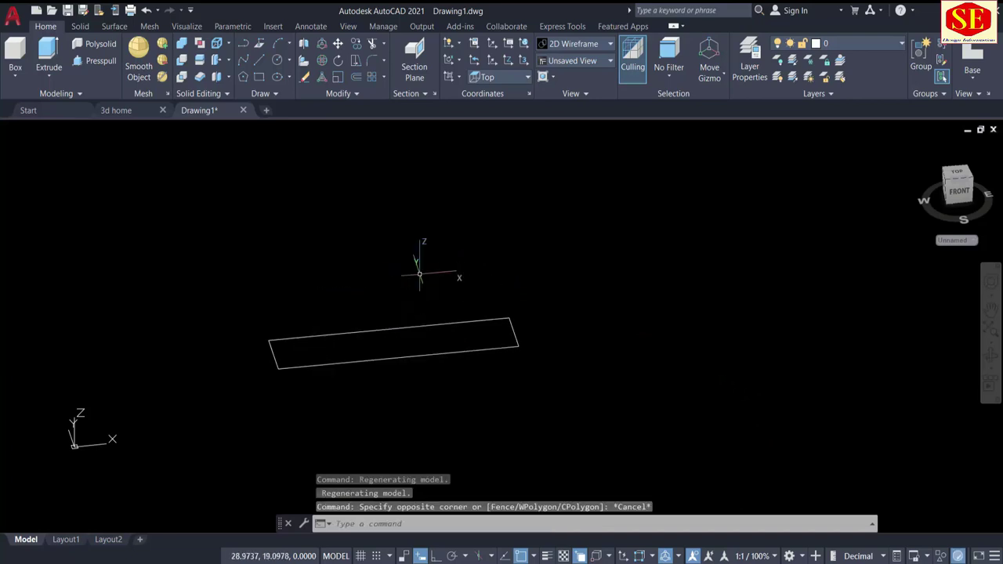
type("rec")
key("Return")
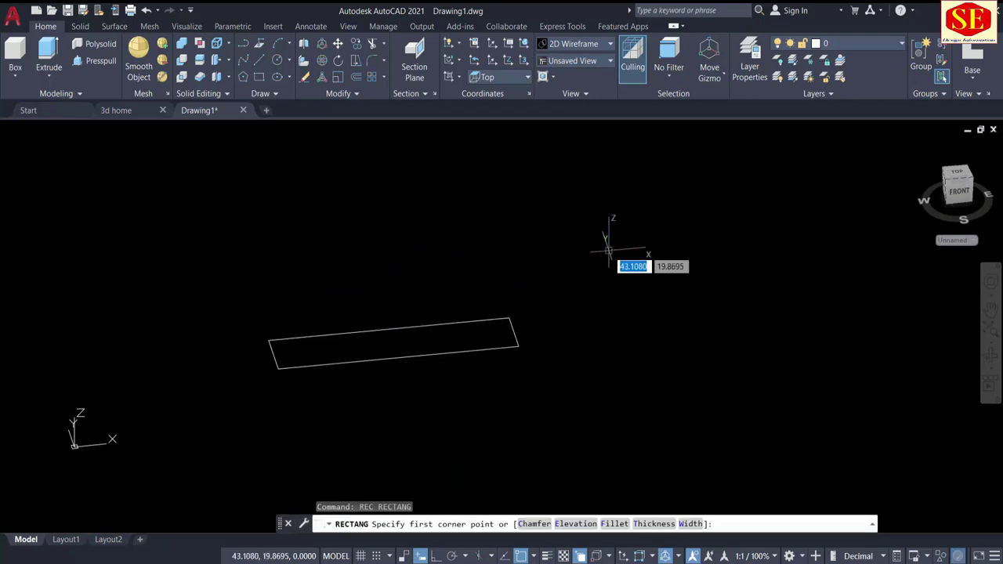
left_click(608, 251)
left_click(760, 284)
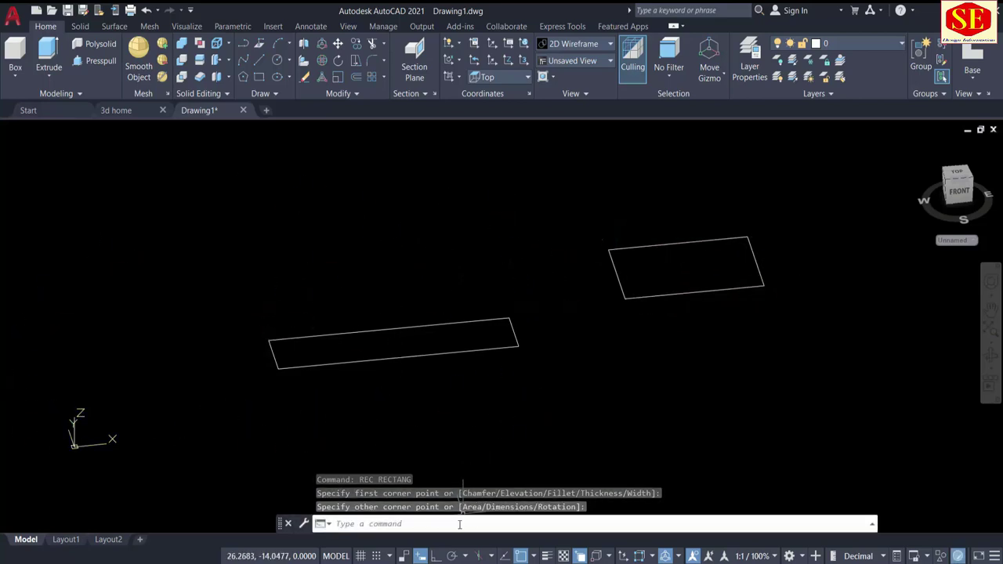
type("ucs")
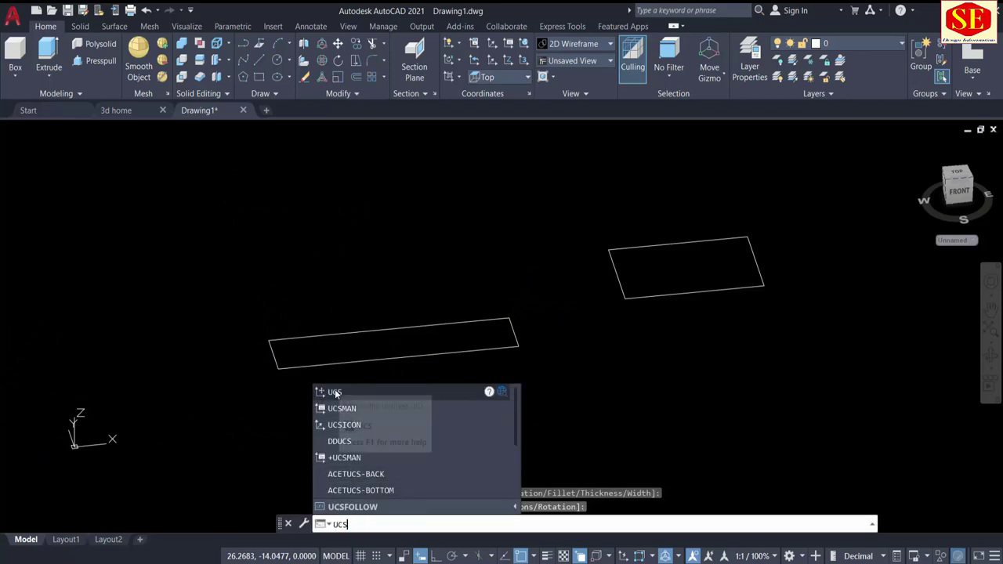
Rotate the UCS 90° about Y and draw an upright rectangle in that plane
key("Return")
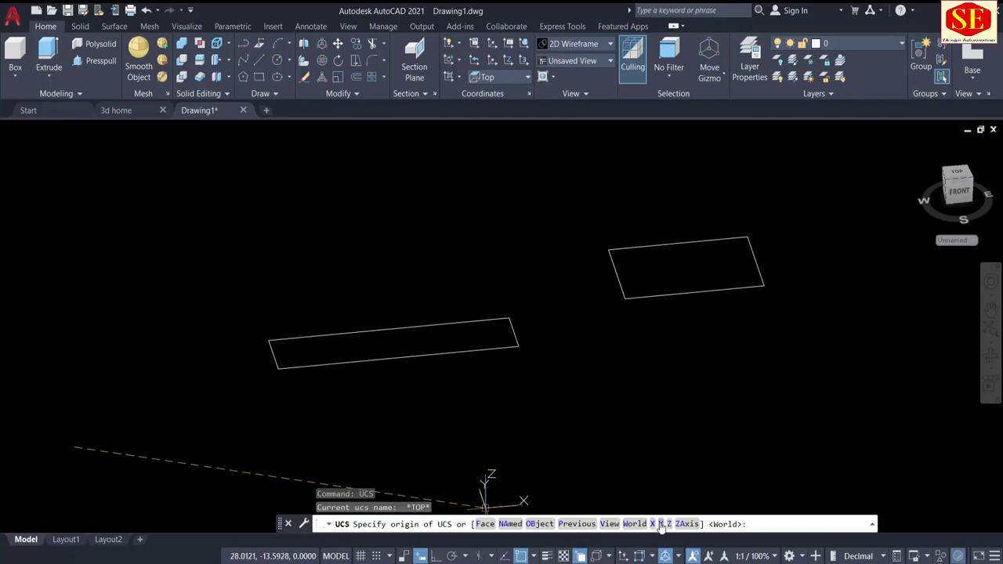
type("y")
key("Return")
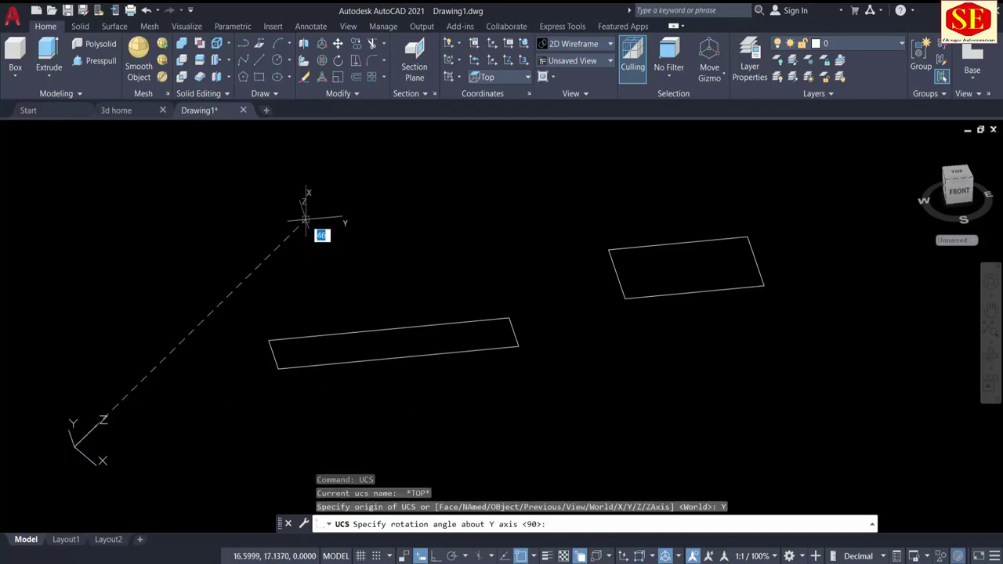
key("Return")
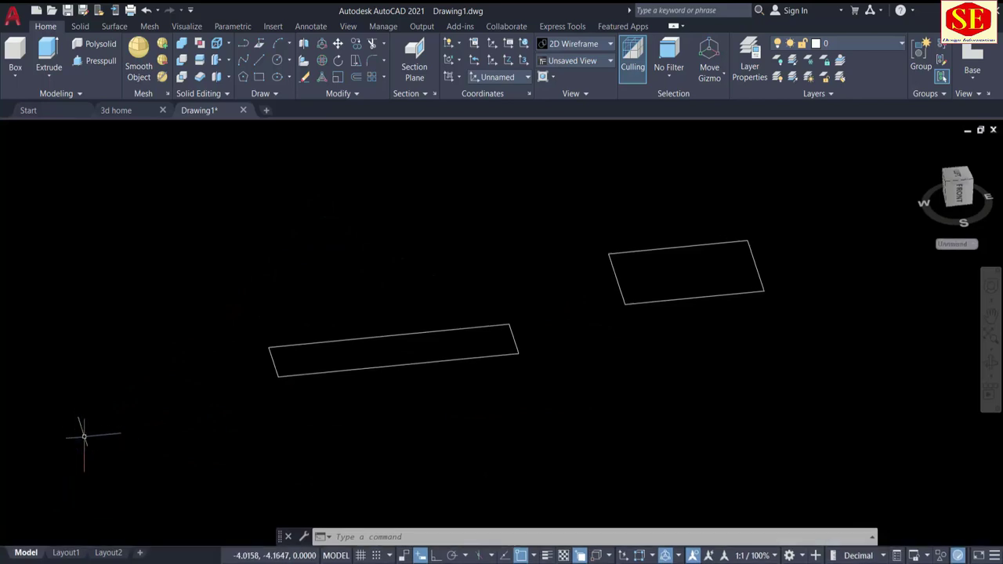
type("RE")
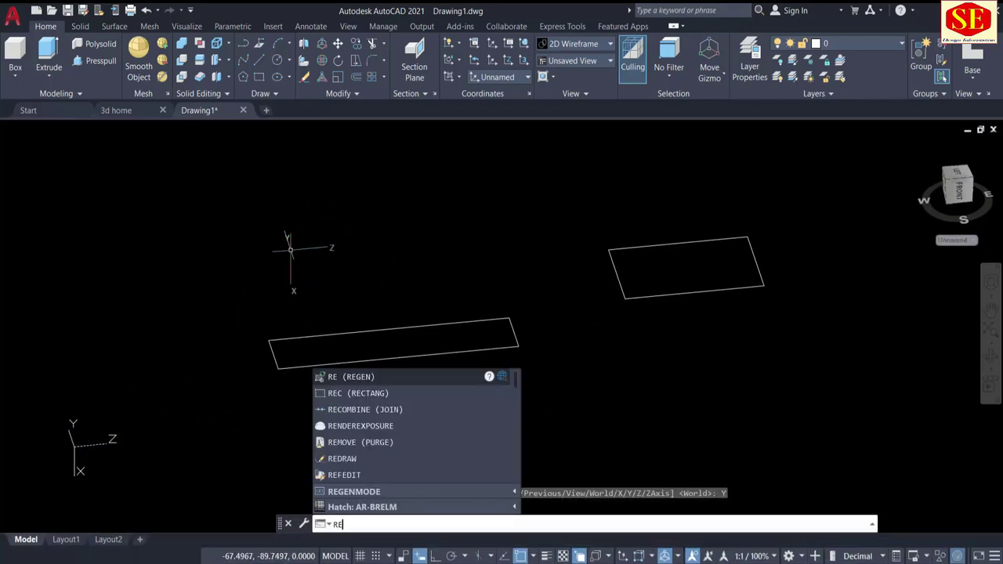
type("C")
key("Return")
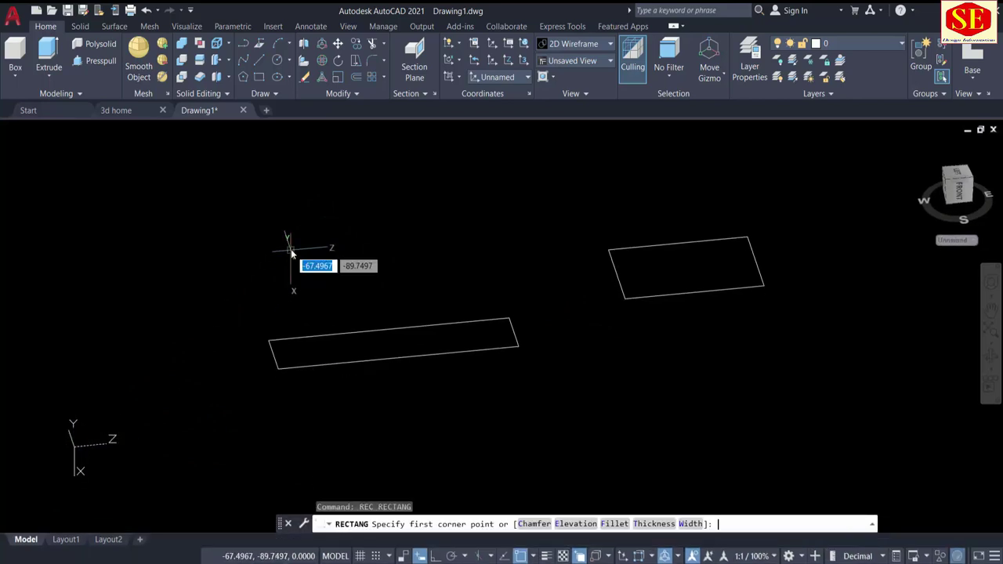
left_click(266, 182)
scroll(314, 205, "down", 4)
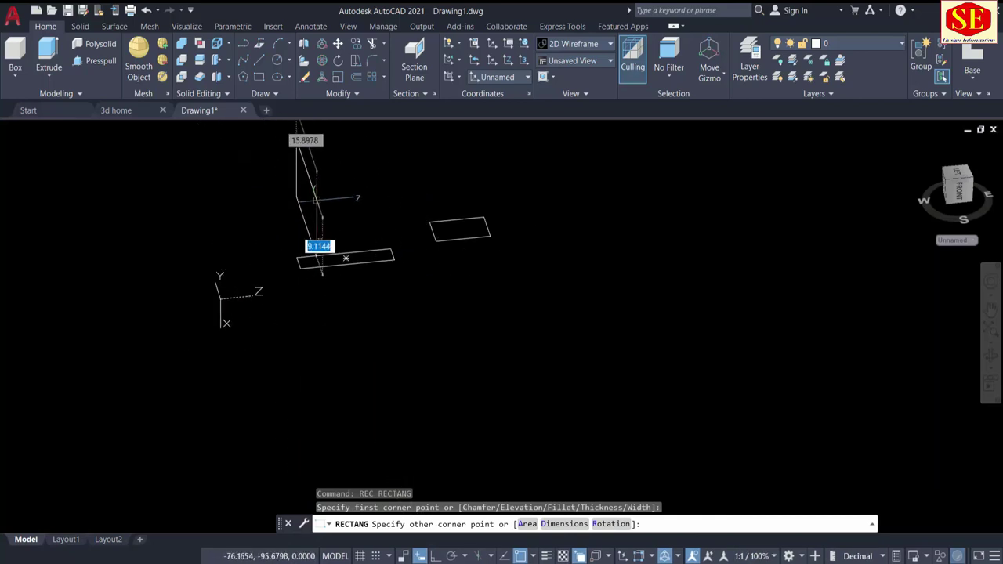
left_click(332, 199)
Rotate the UCS 90° about X and draw another upright rectangle in that plane
middle_click_drag(366, 340, 336, 342, "shift")
type("ucs")
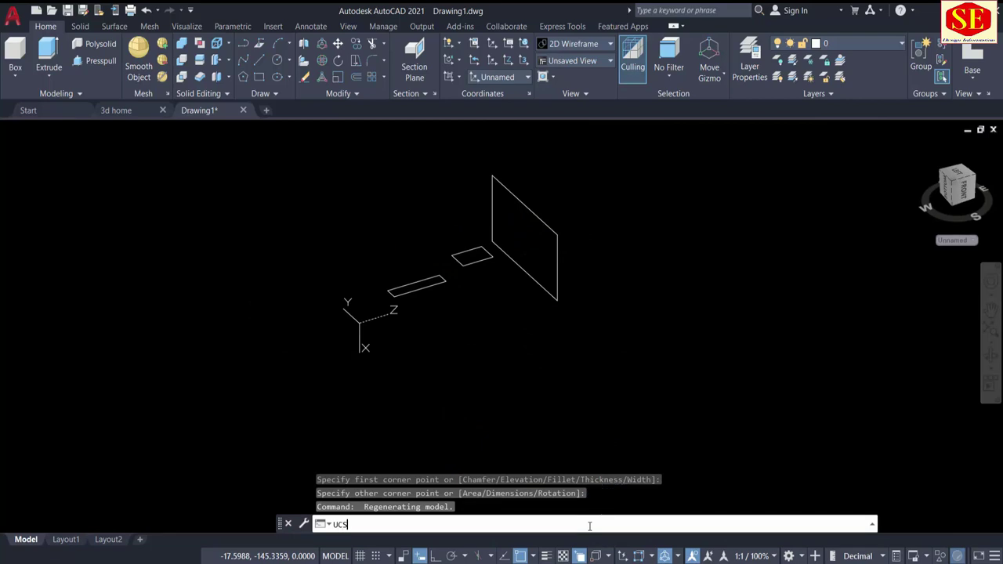
key("Return")
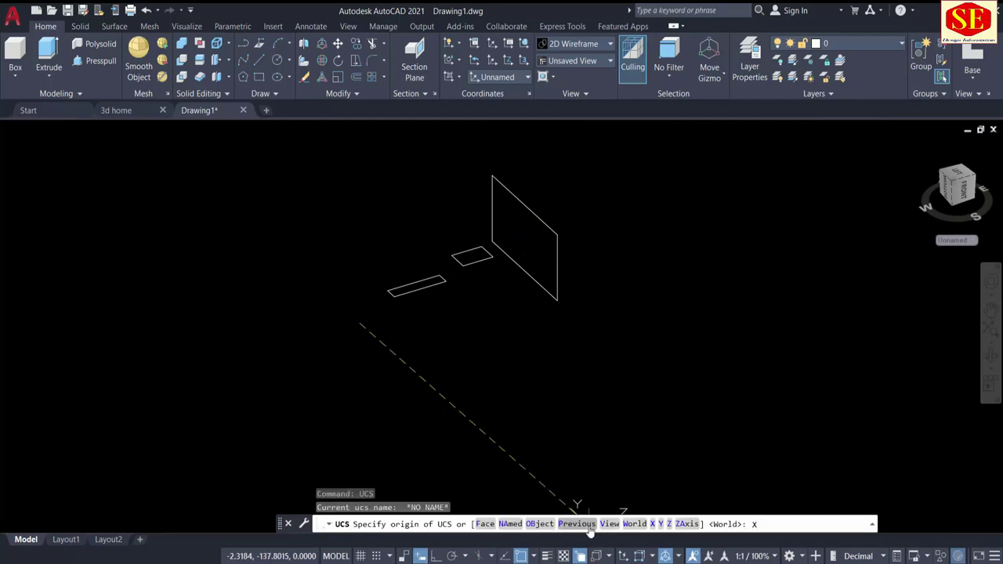
key("Return")
key("Return")
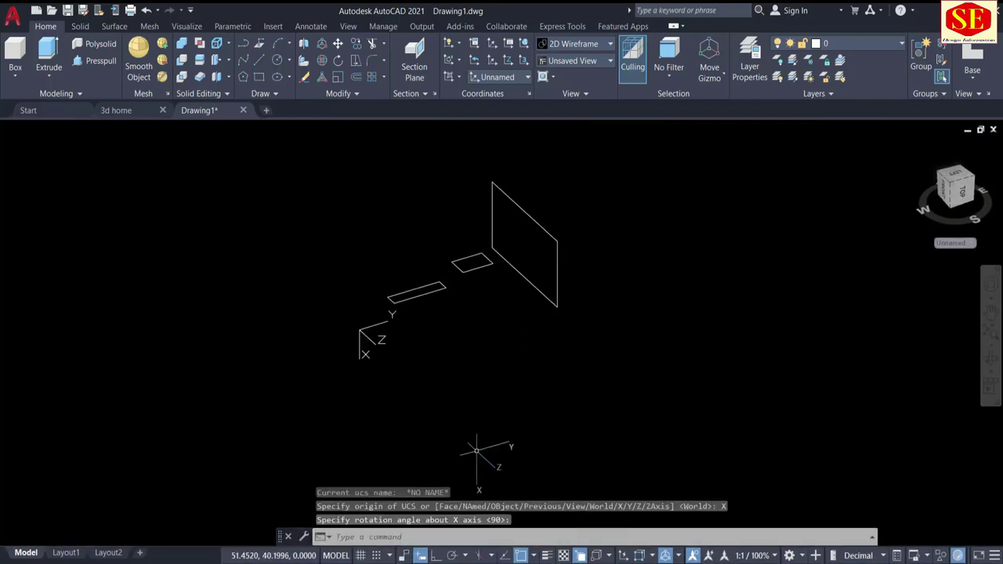
type("REC")
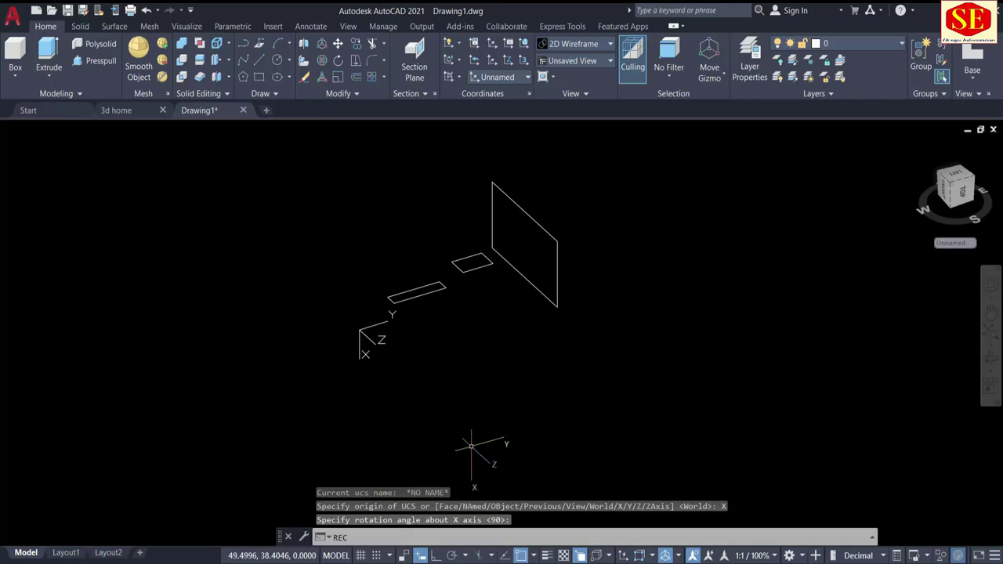
key("Return")
left_click(469, 431)
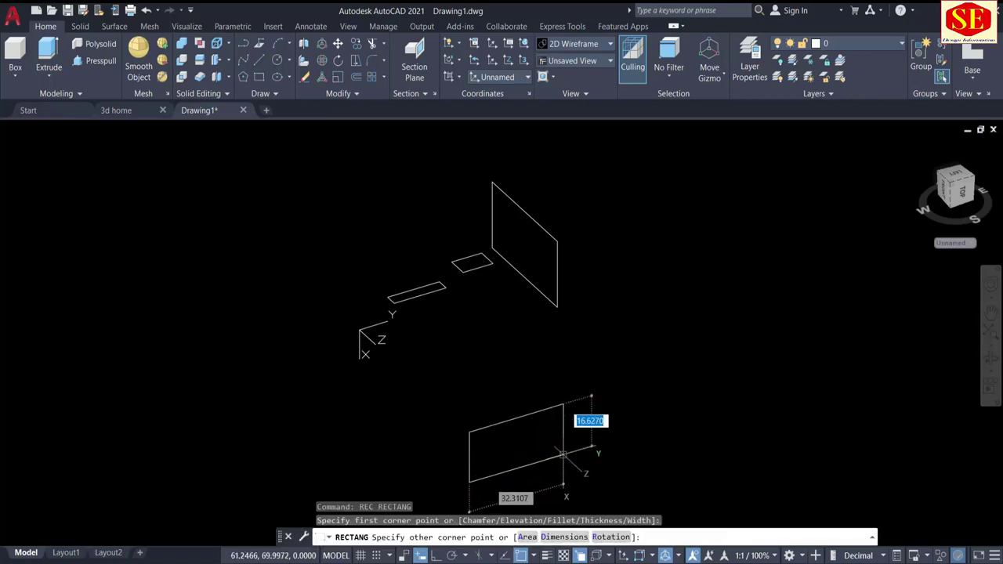
left_click(564, 464)
scroll(609, 387, "down", 2)
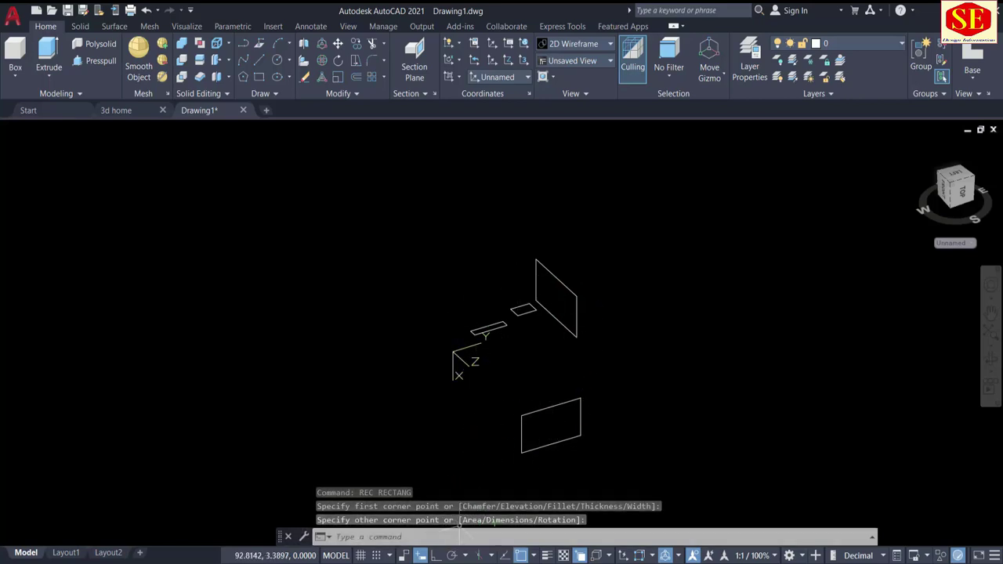
Reset the UCS to World and draw a flat rectangle left of the others
type("uc")
key("Return")
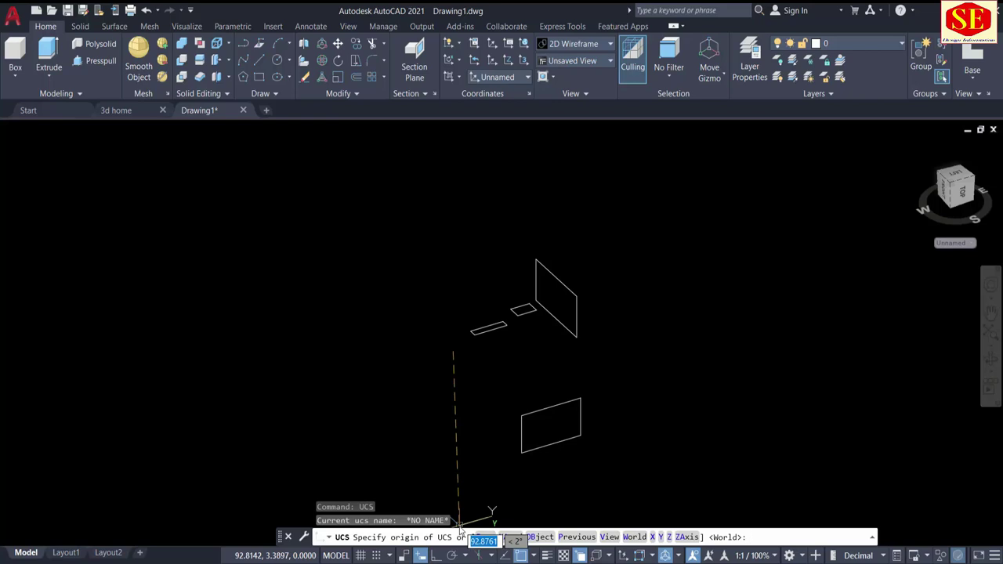
type("W")
key("Return")
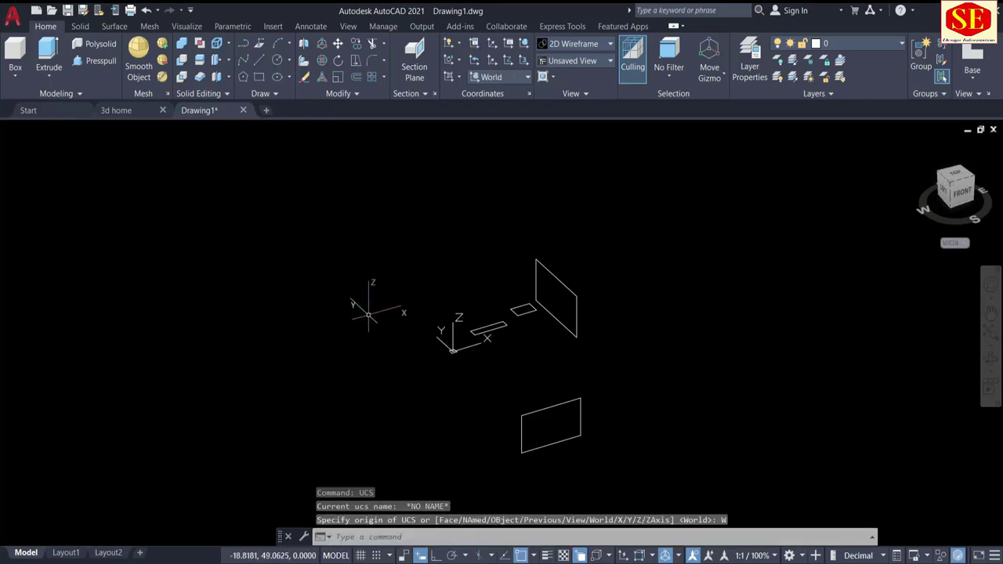
type("rec")
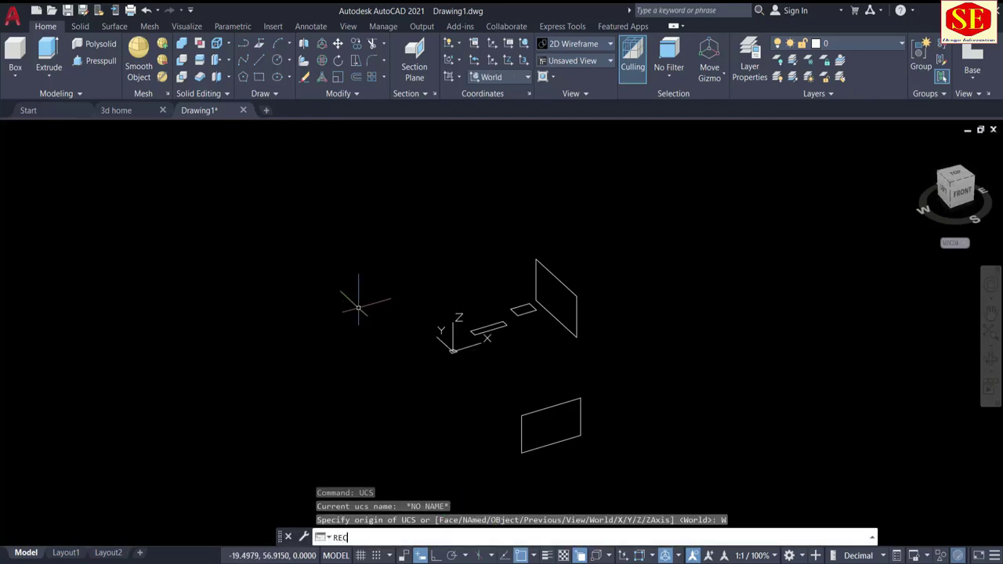
key("Return")
left_click(363, 290)
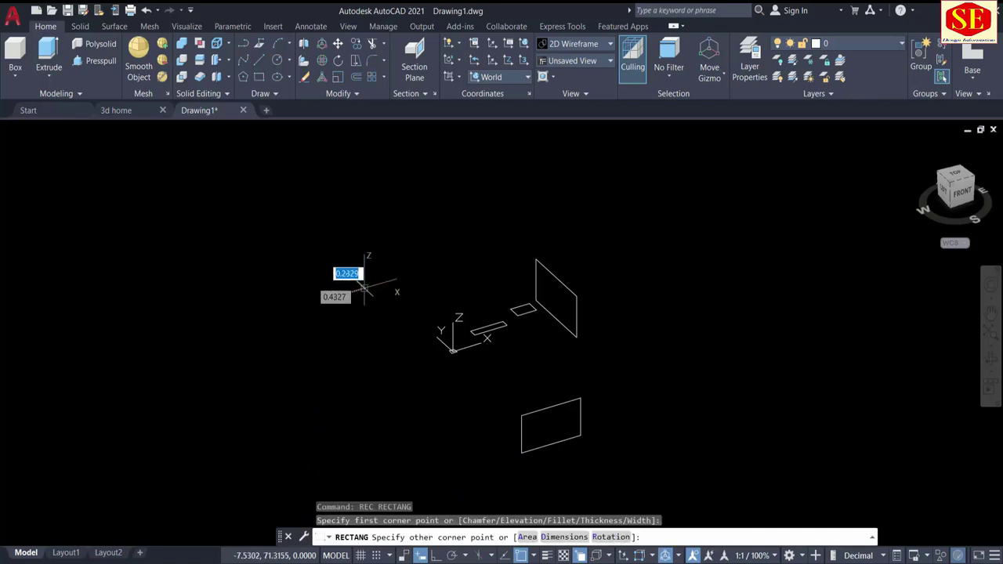
left_click(308, 349)
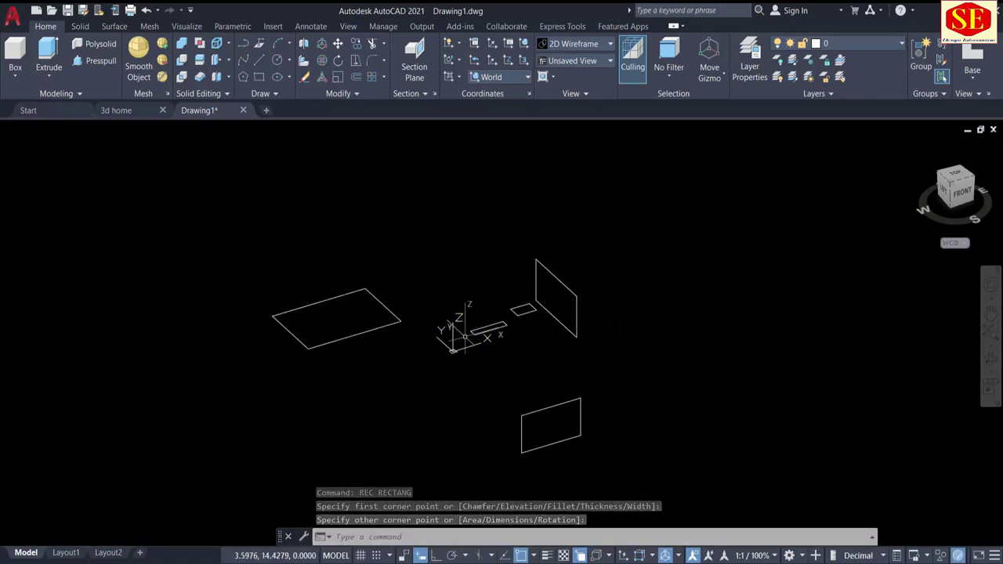
left_click(627, 245)
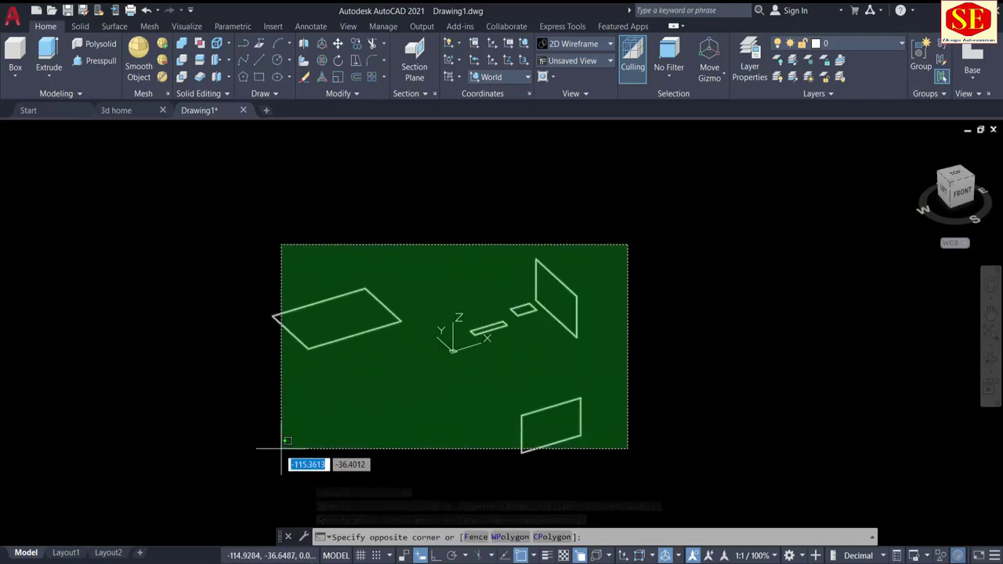
Erase the rectangles caught in the crossing selection
left_click(231, 464)
type("e")
key("Return")
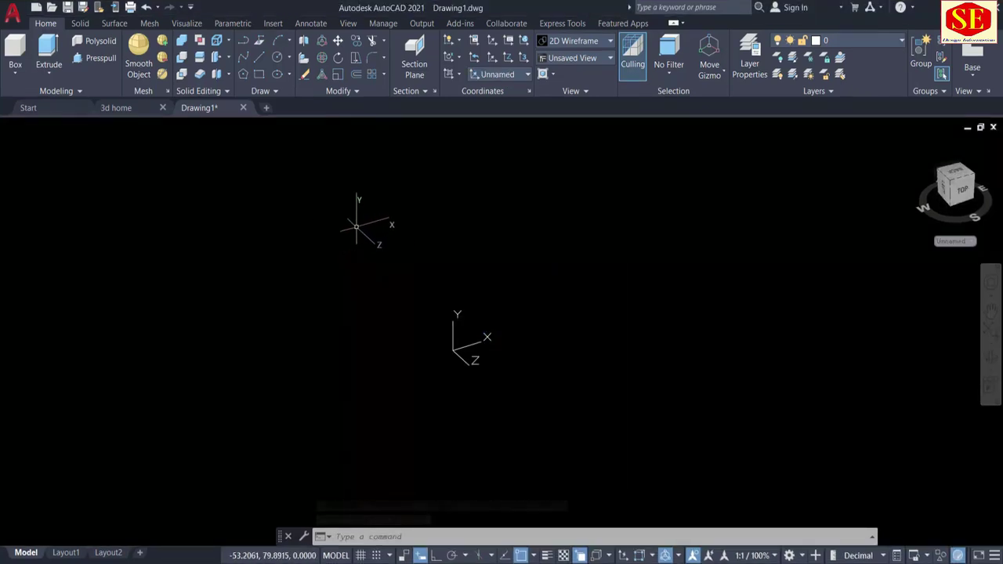
Draw two rectangles by dimensions: 50 × 30 and 29 × 95
type("REC")
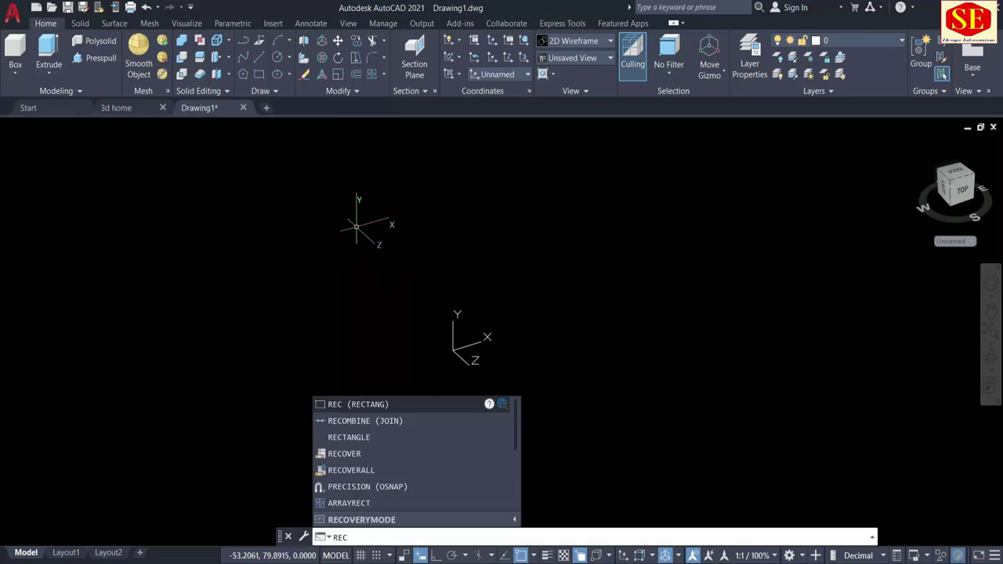
key("Return")
left_click(321, 216)
type("50")
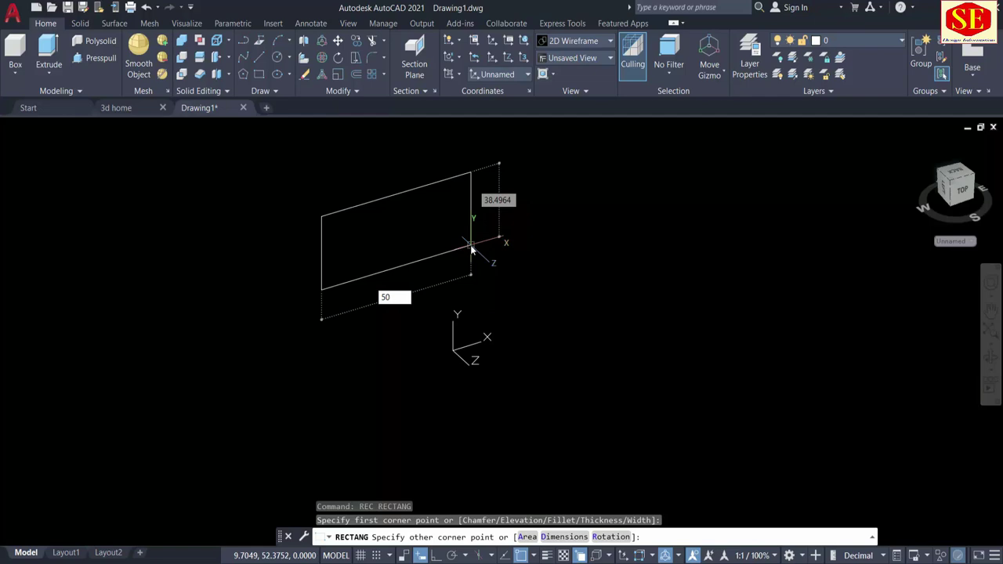
key("Tab")
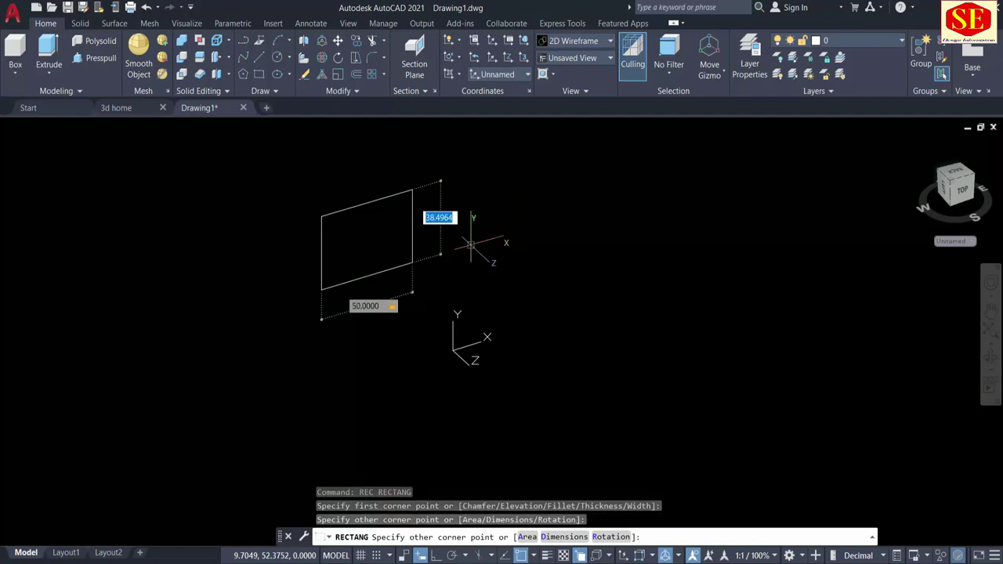
type("30")
key("Return")
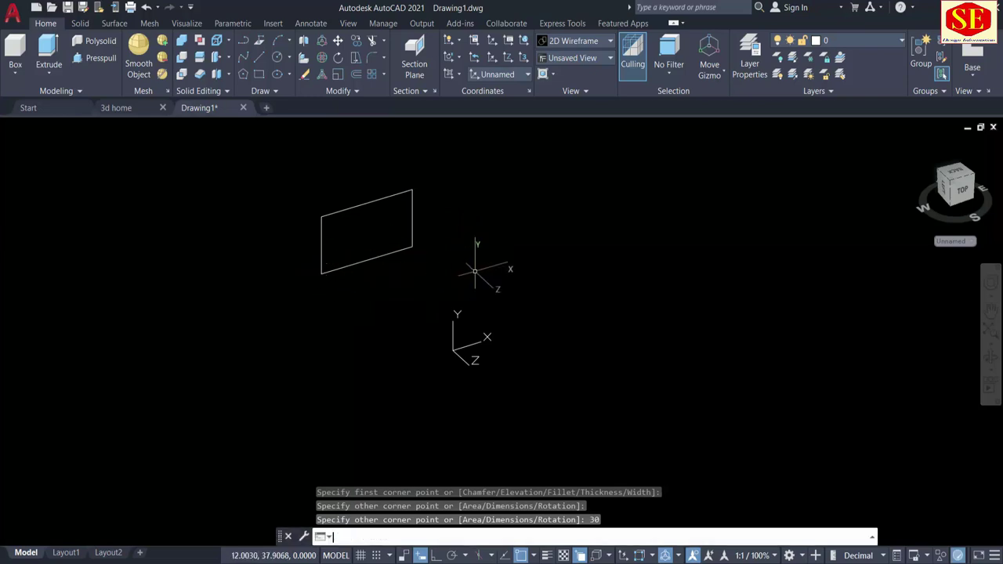
type("REC")
key("Return")
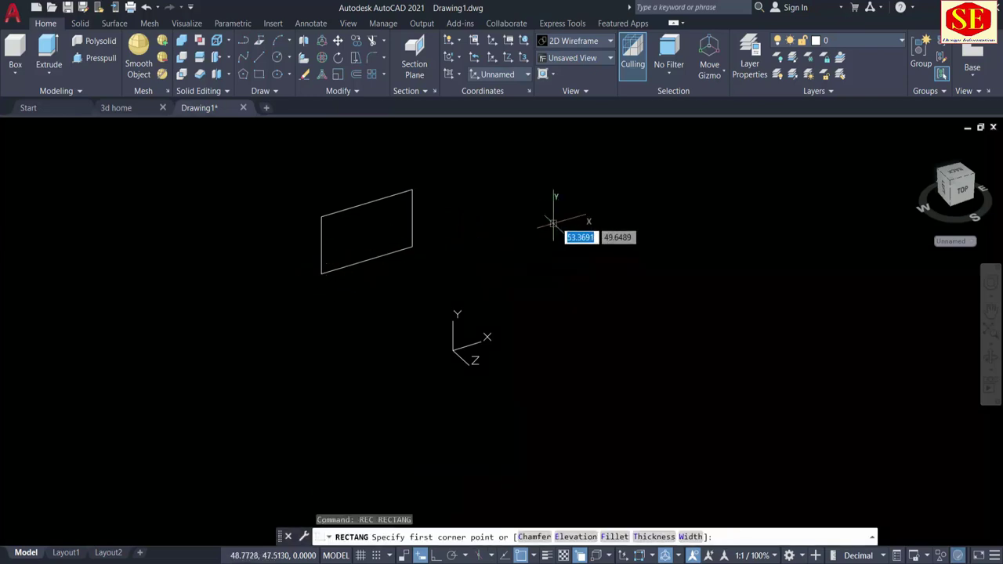
left_click(558, 219)
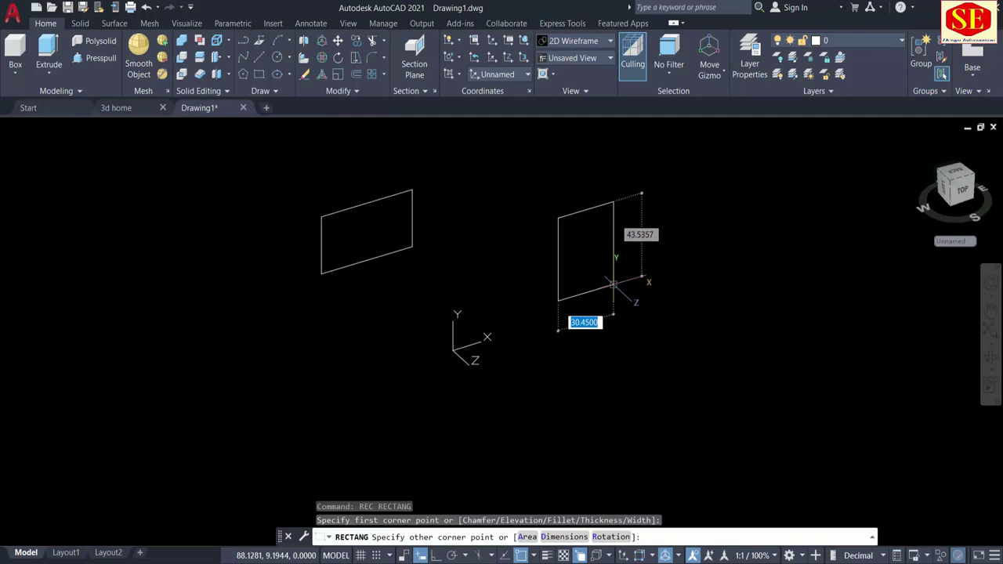
type("29")
key("Tab")
type("9")
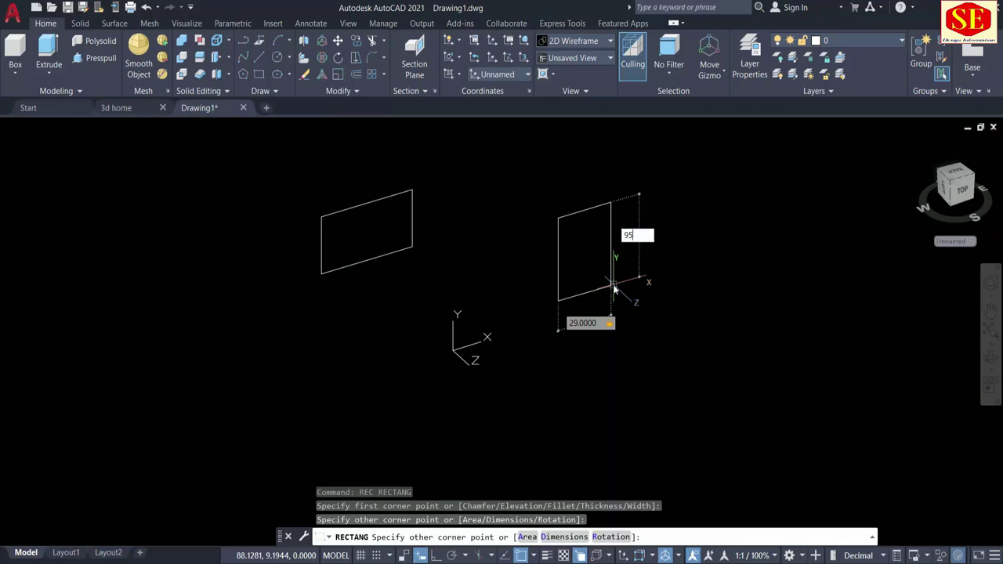
key("Return")
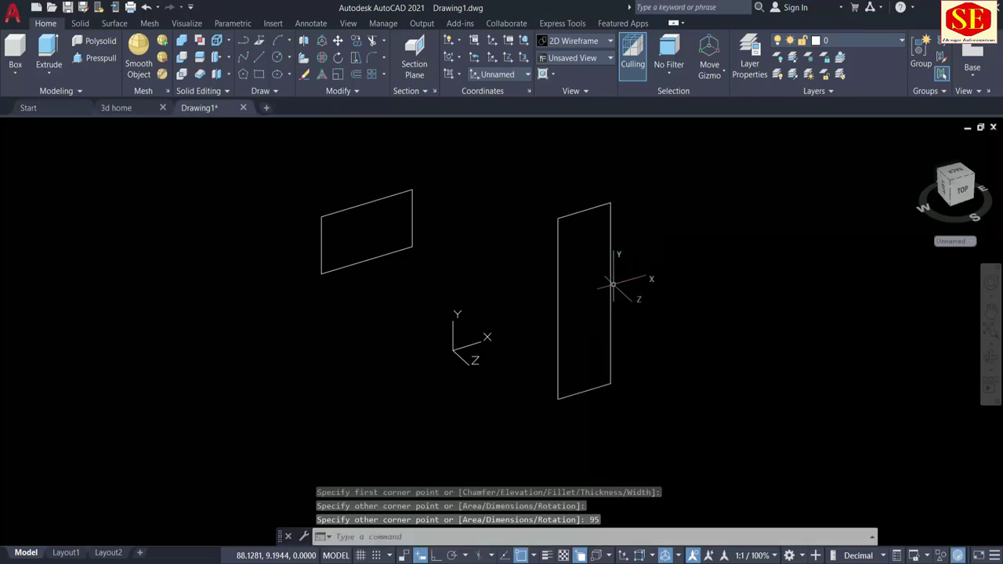
Select both new rectangles and erase them
left_click(666, 170)
left_click(349, 254)
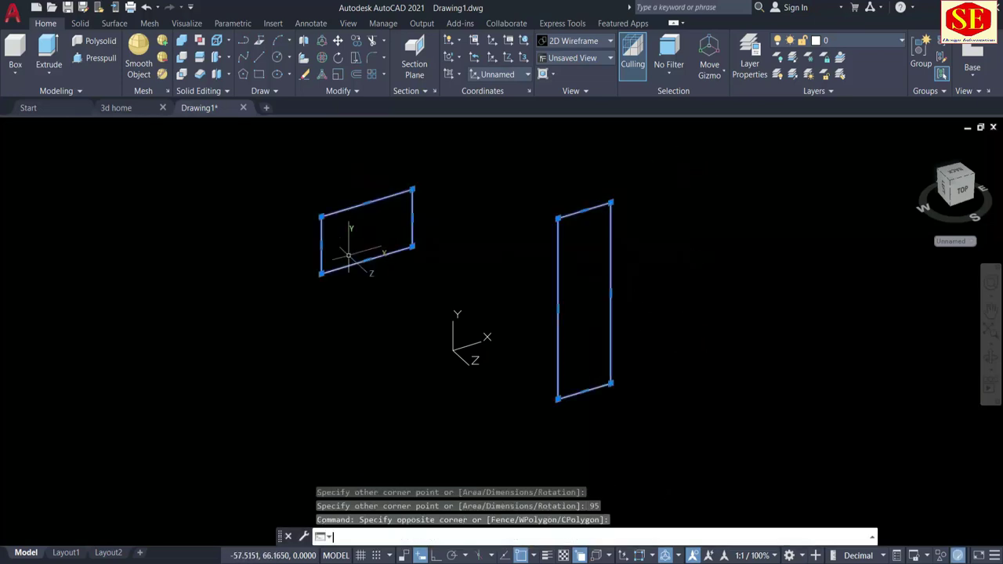
type("e")
key("Return")
Restore the UCS to World
type("ucs")
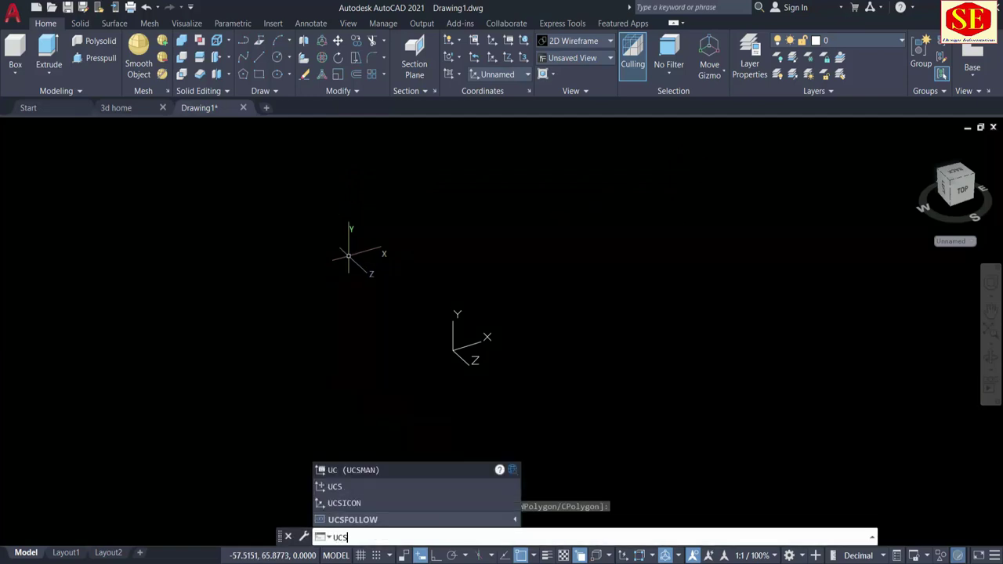
key("Return")
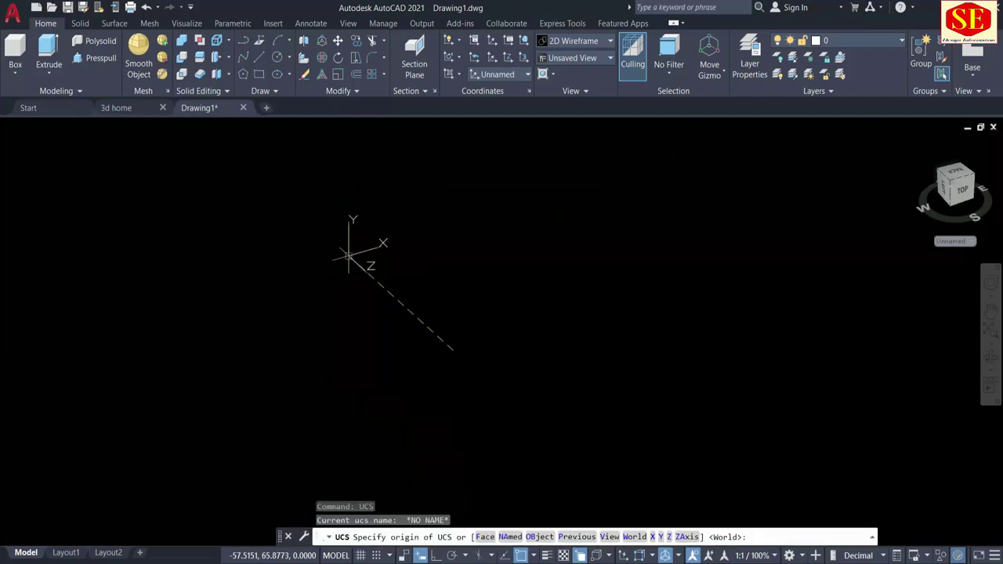
key("Return")
key("Return")
key("Escape")
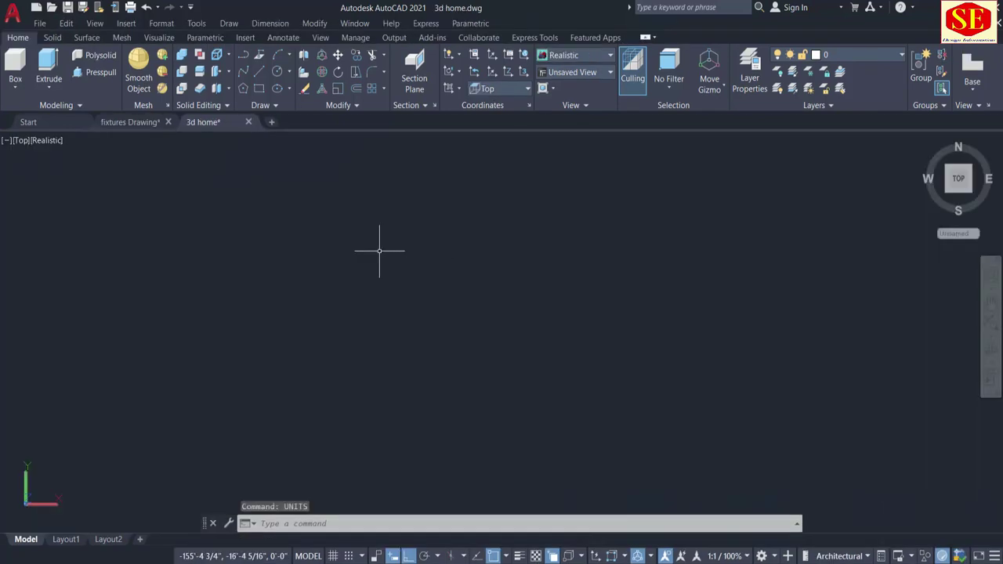
Draw line segments of 60', 40' and 60', then close them into a 40' × 60' outline
type("l")
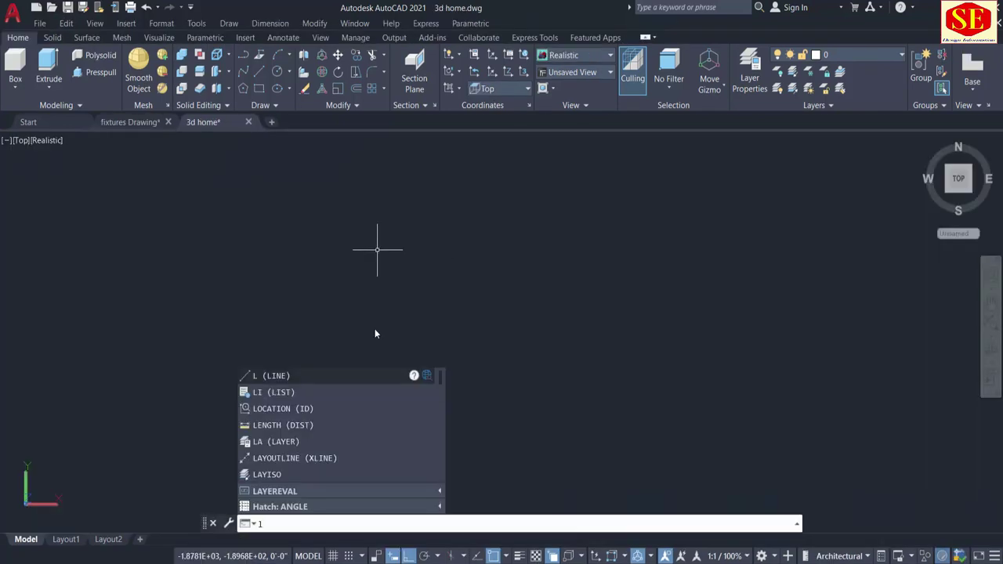
key("Return")
left_click(373, 185)
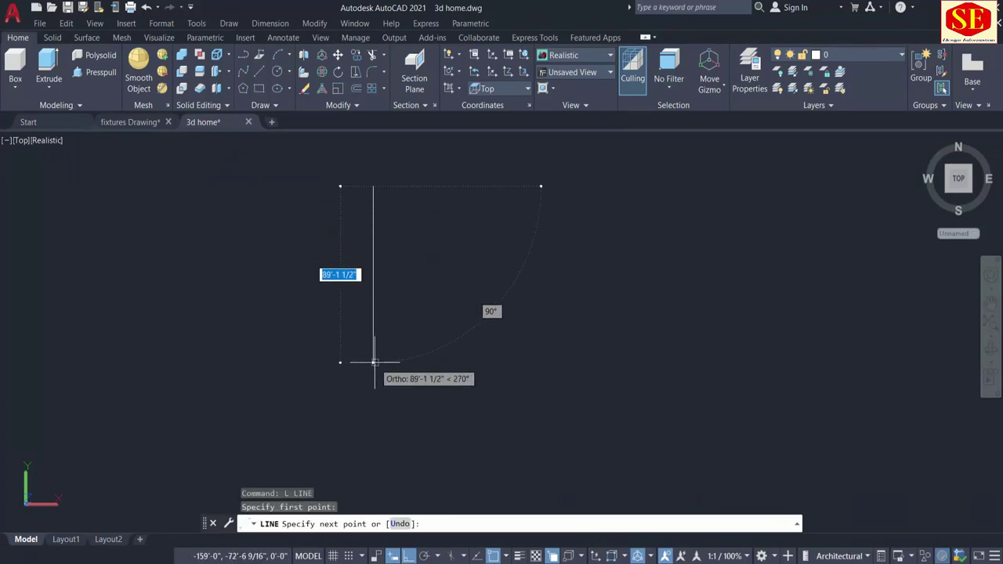
key("BackSpace")
type("60'")
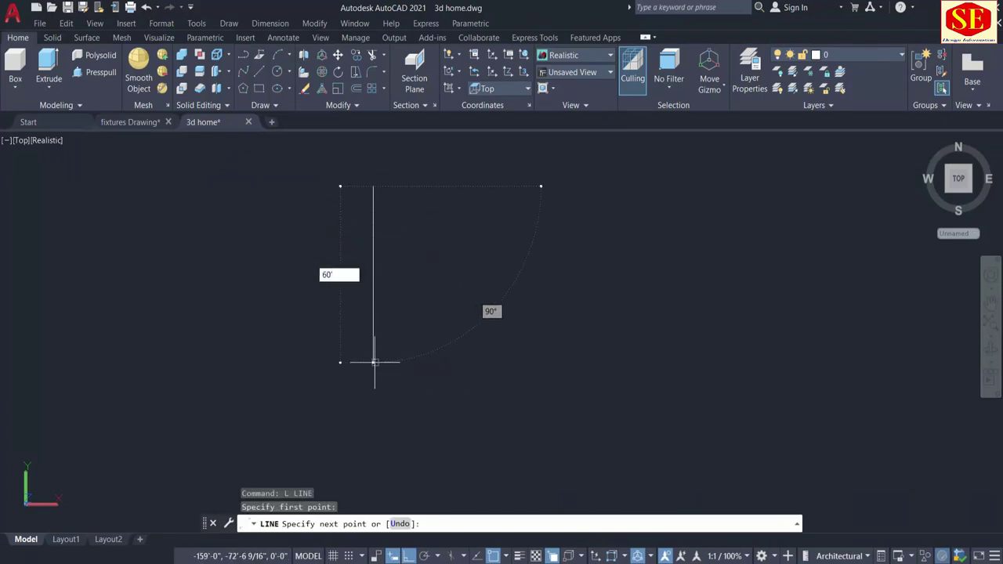
key("Return")
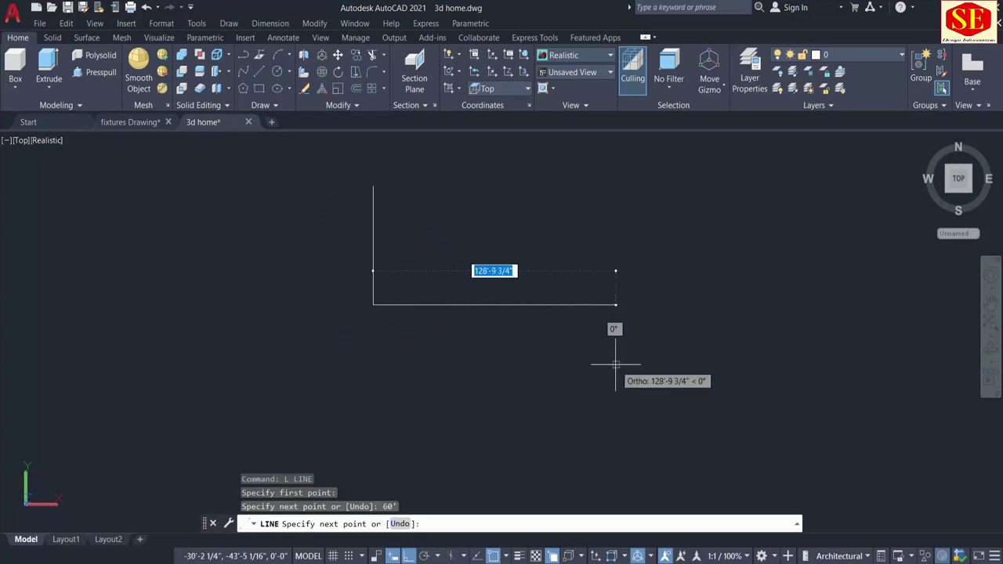
type("40")
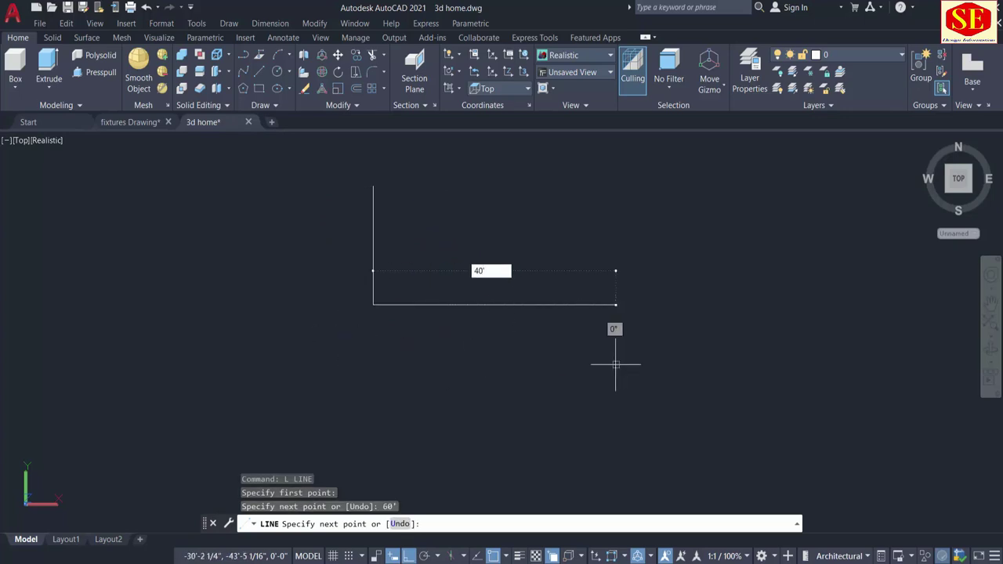
key("Return")
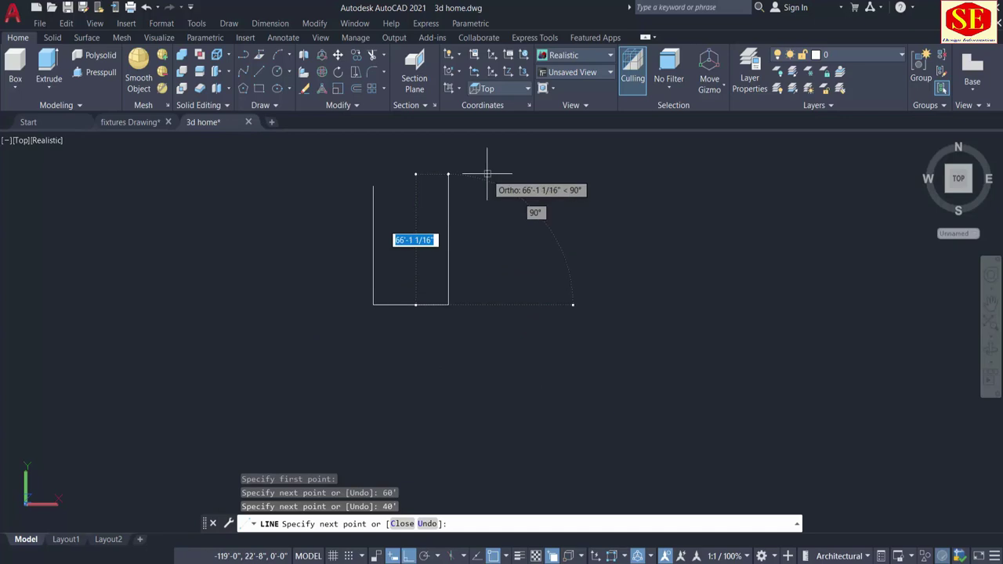
type("60")
key("Return")
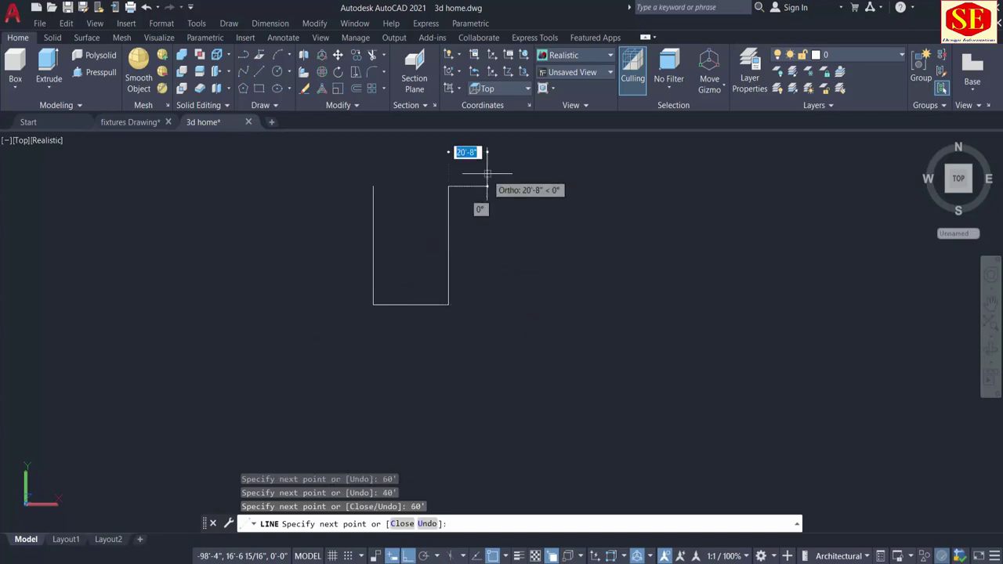
type("c")
key("Return")
Offset all four outline edges 9" inward to form the wall thickness
scroll(413, 174, "up", 2)
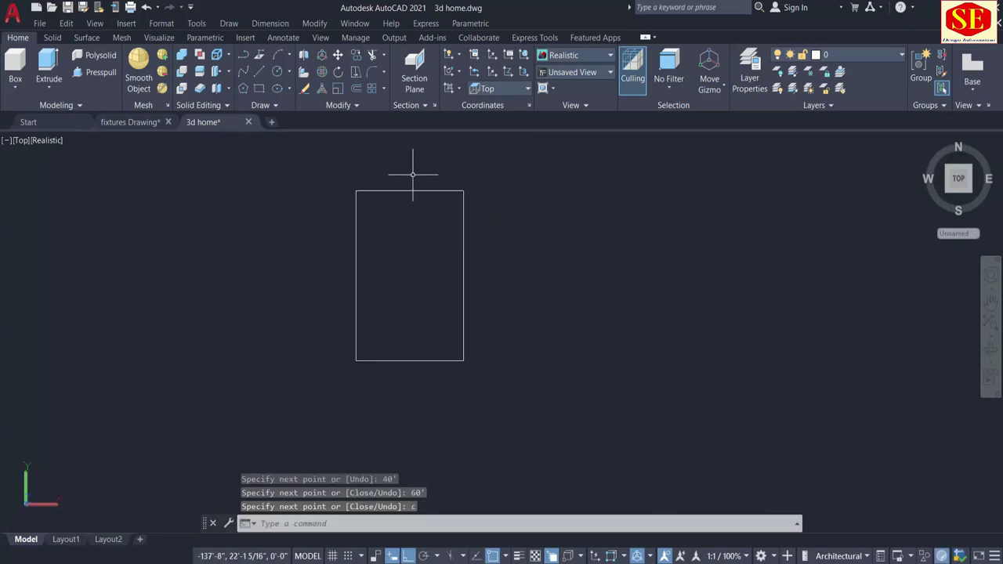
type("O")
key("Return")
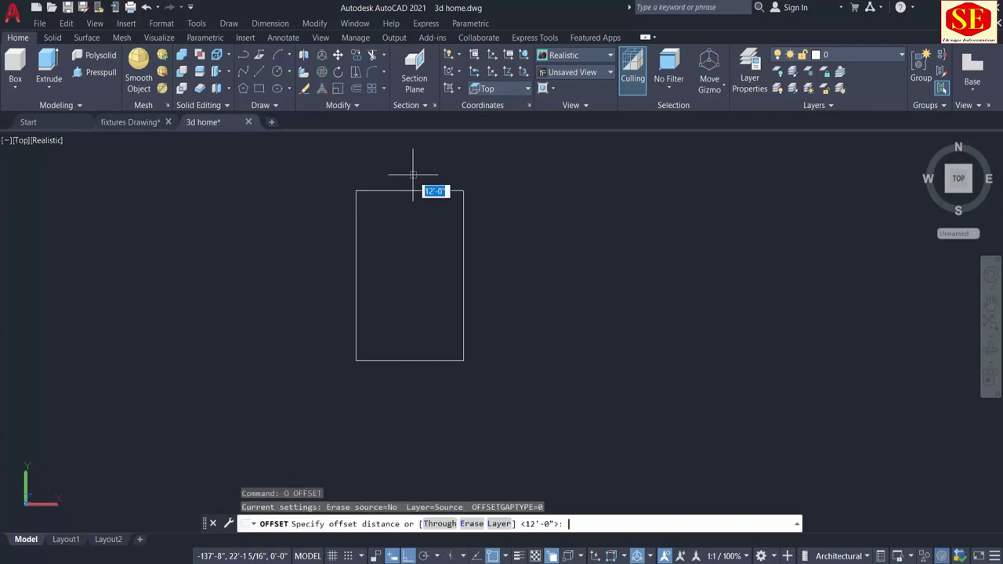
type("9")
key("Return")
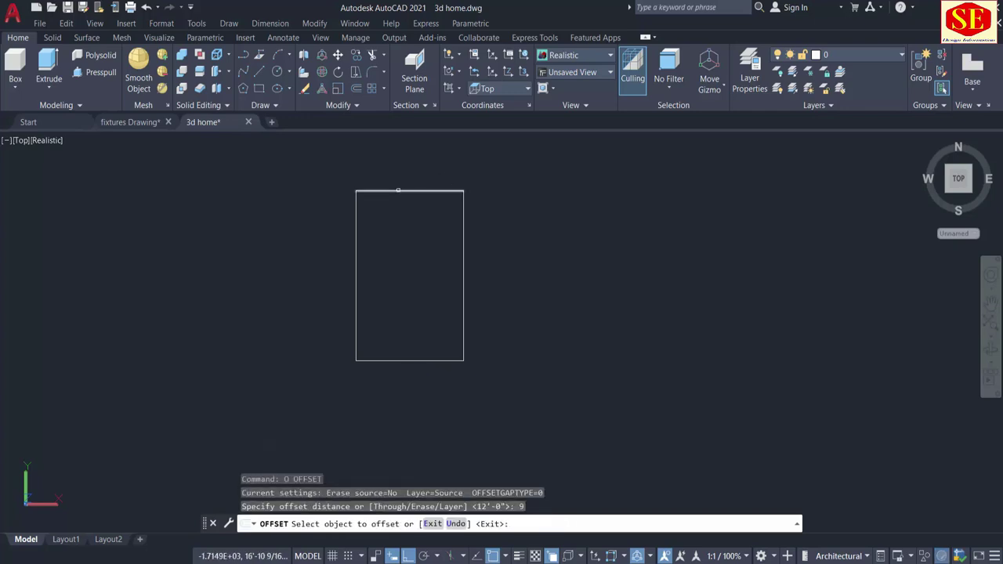
left_click(396, 191)
left_click(383, 225)
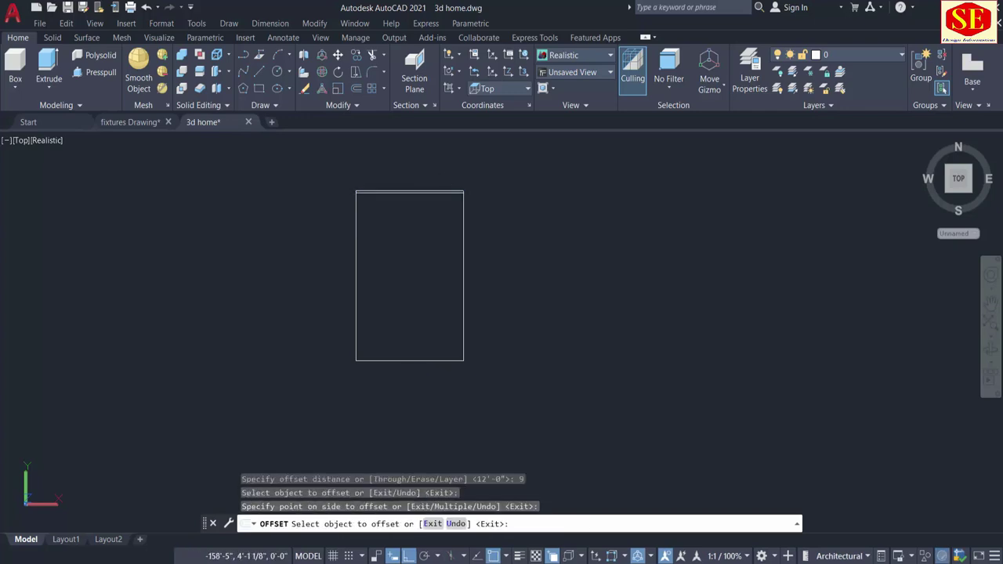
left_click(356, 225)
left_click(400, 237)
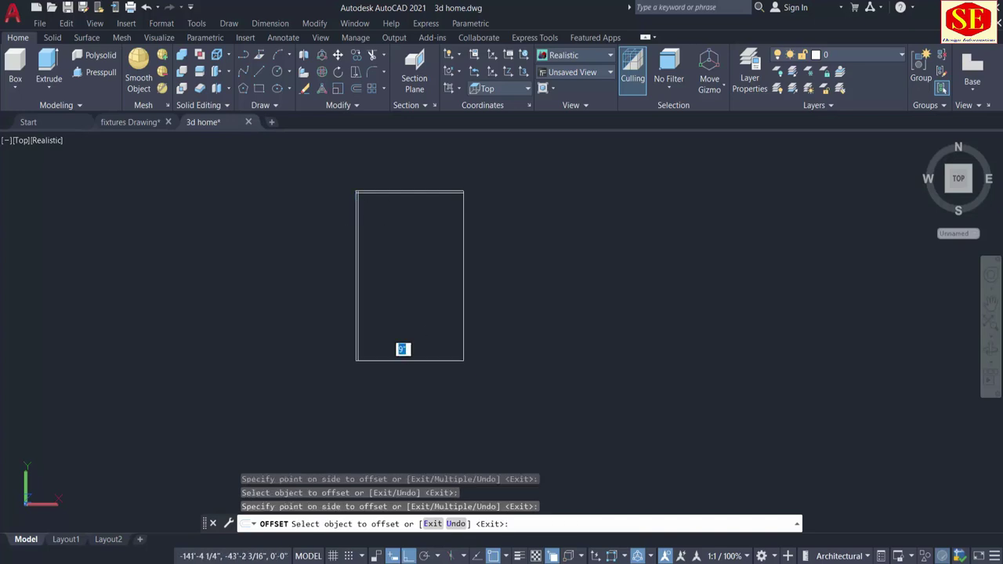
left_click(403, 359)
left_click(435, 315)
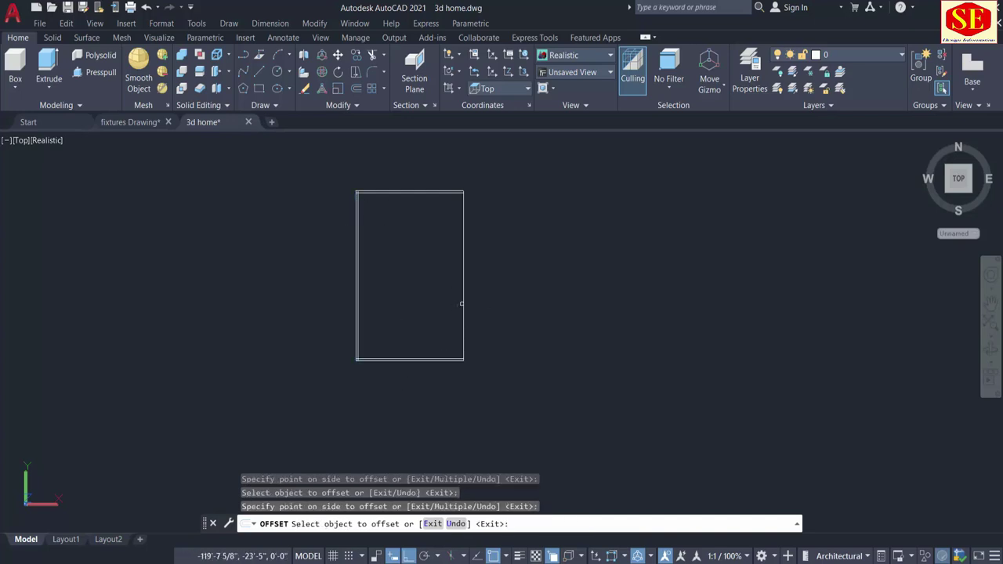
left_click(462, 306)
left_click(414, 238)
scroll(388, 220, "up", 2)
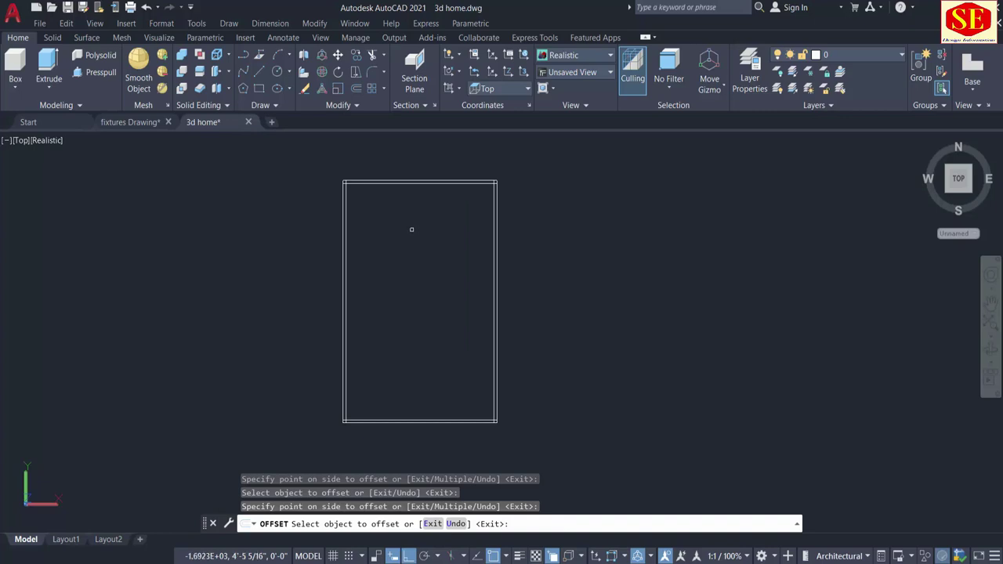
Offset the left wall line 6' to the right
key("Return")
key("Return")
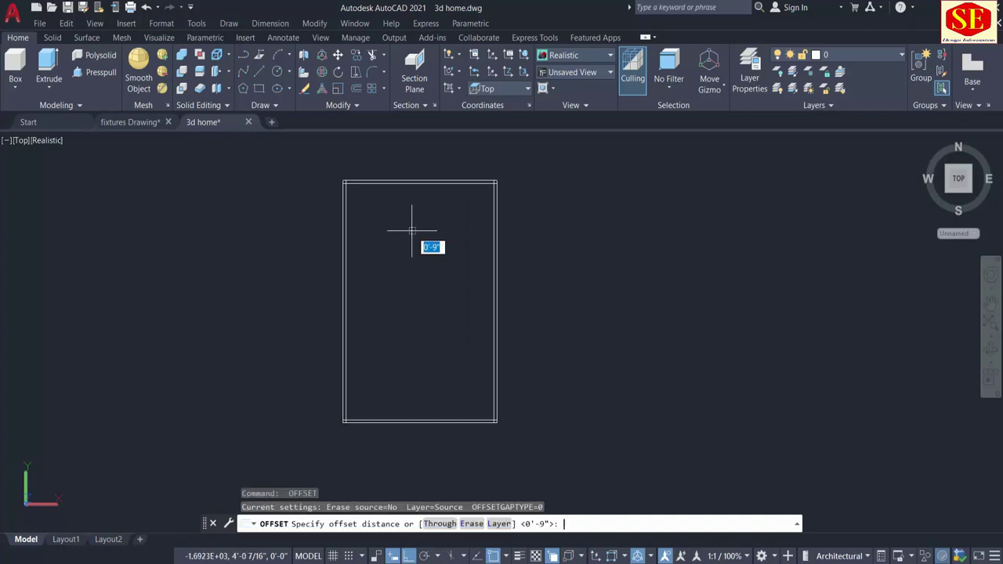
type("6")
key("Return")
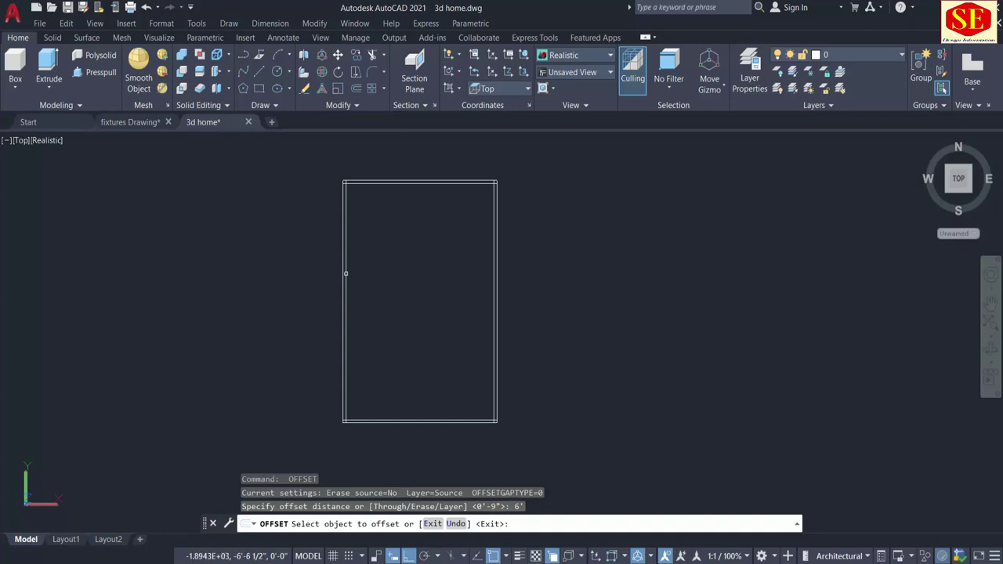
left_click(345, 274)
left_click(380, 286)
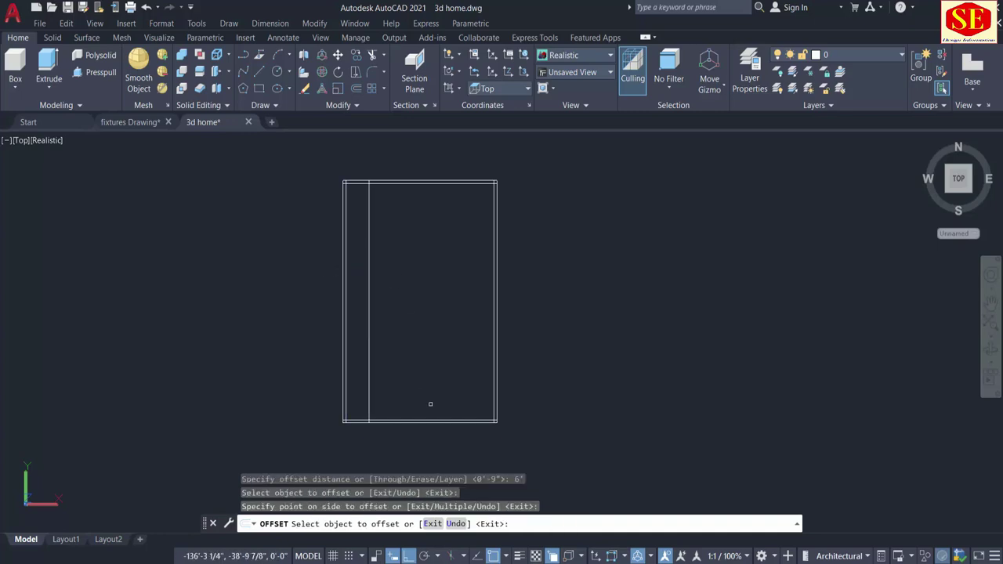
Offset the bottom wall line 20' upward as a cross divider
key("Return")
key("Return")
type("9")
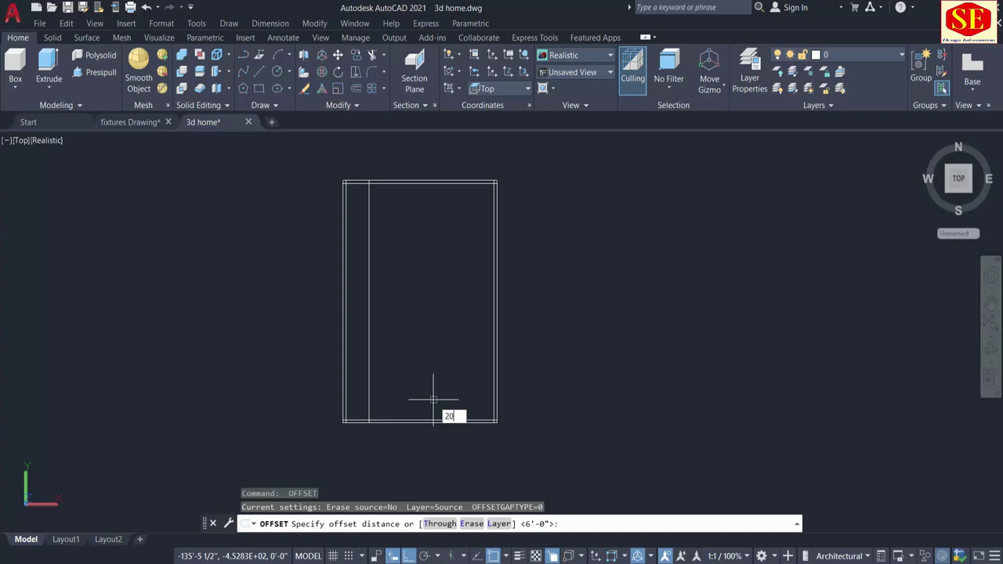
type("'")
key("Return")
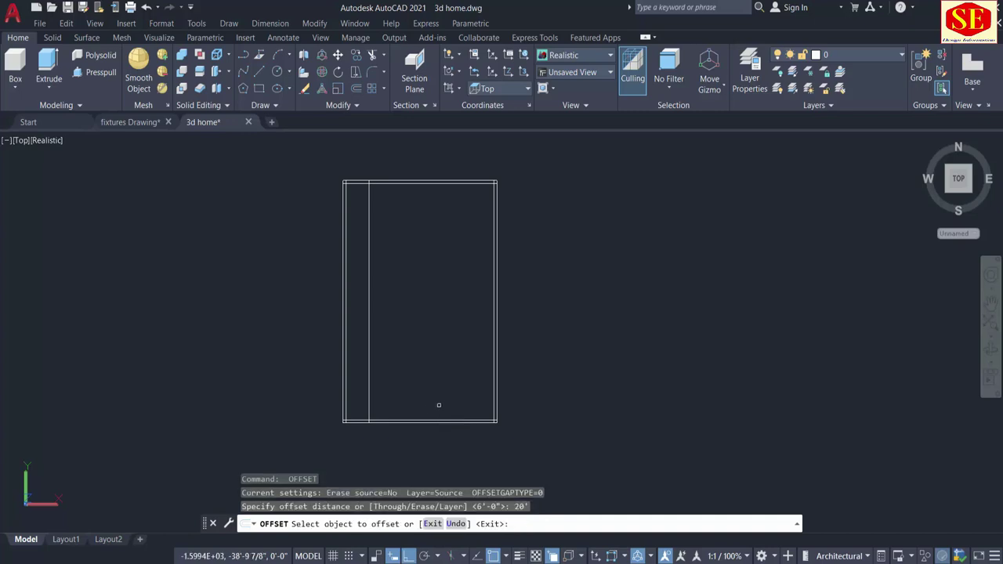
left_click(415, 421)
left_click(411, 386)
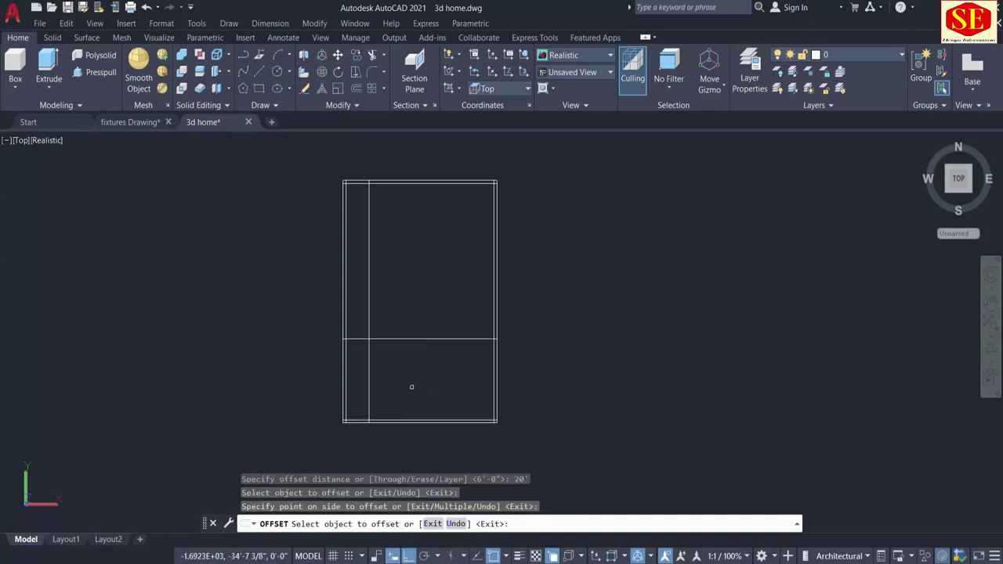
key("Return")
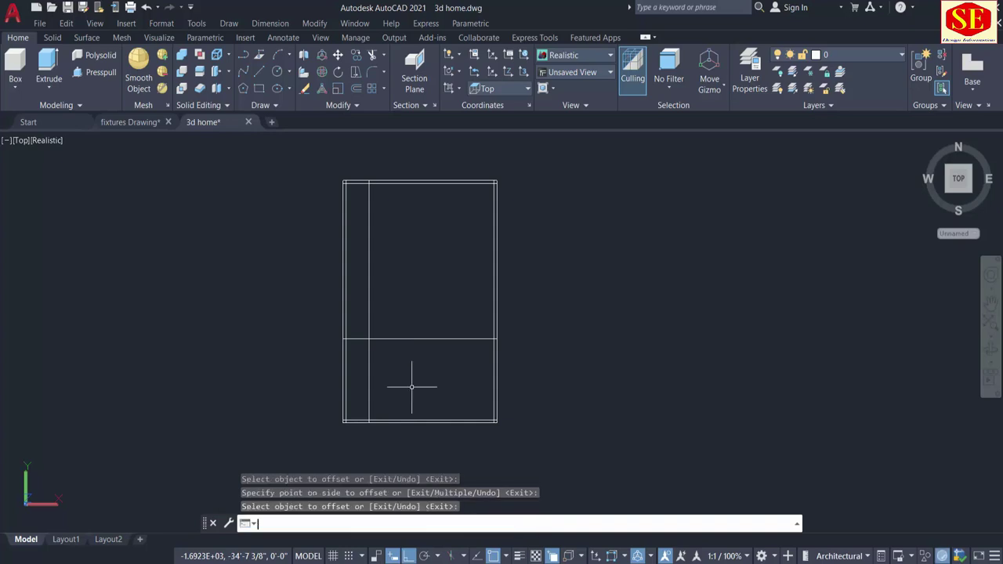
Offset the right wall line 12' to the left
key("Return")
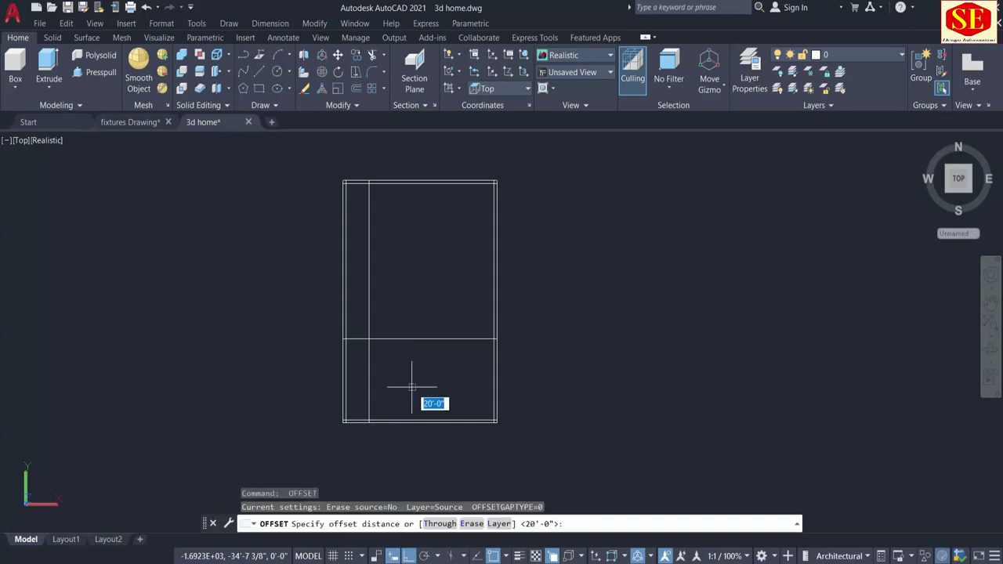
type("12")
key("Return")
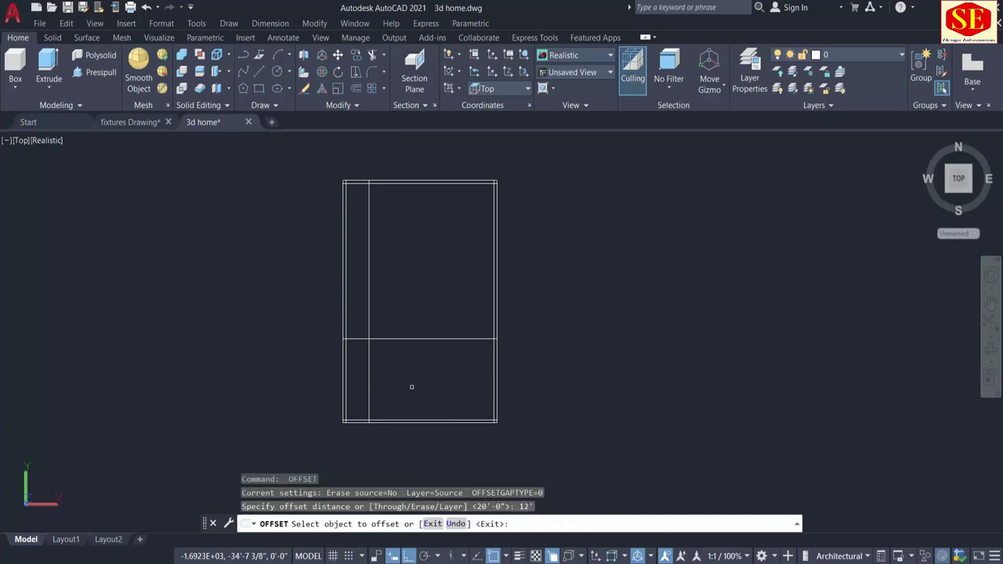
left_click(493, 369)
left_click(445, 371)
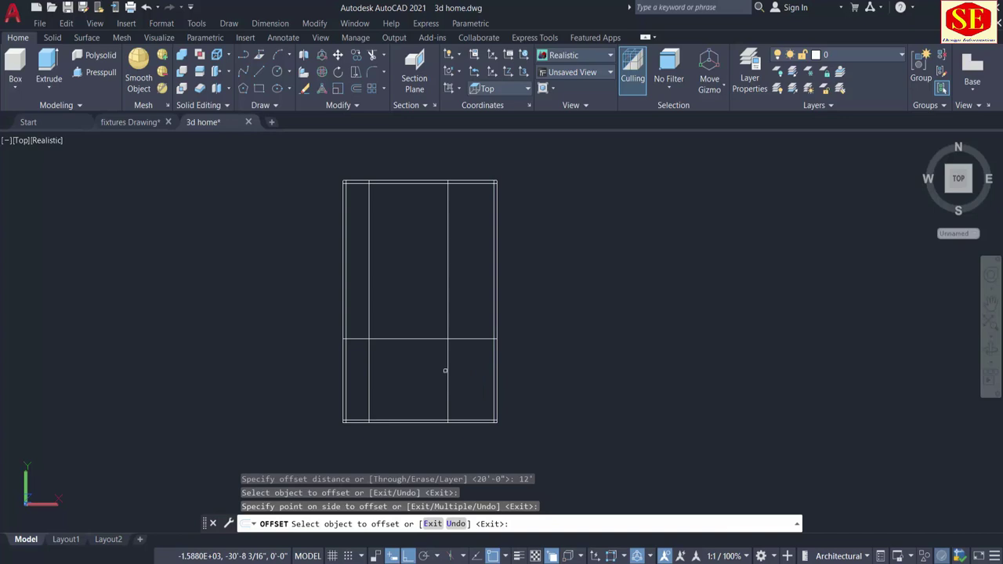
key("Return")
Trim the interior divider lines around the cross line into one stepped partition
type("tr")
key("Return")
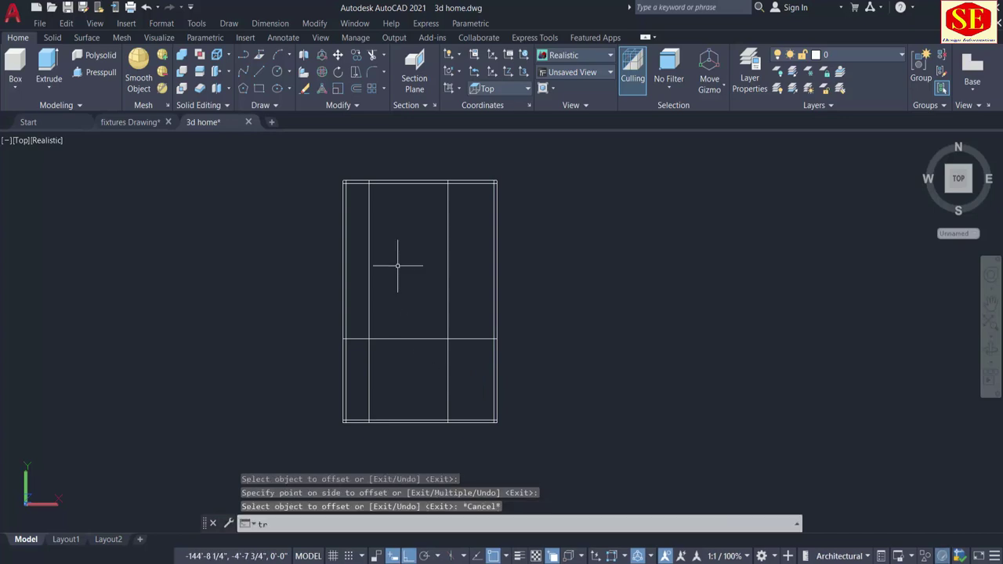
left_click(355, 337)
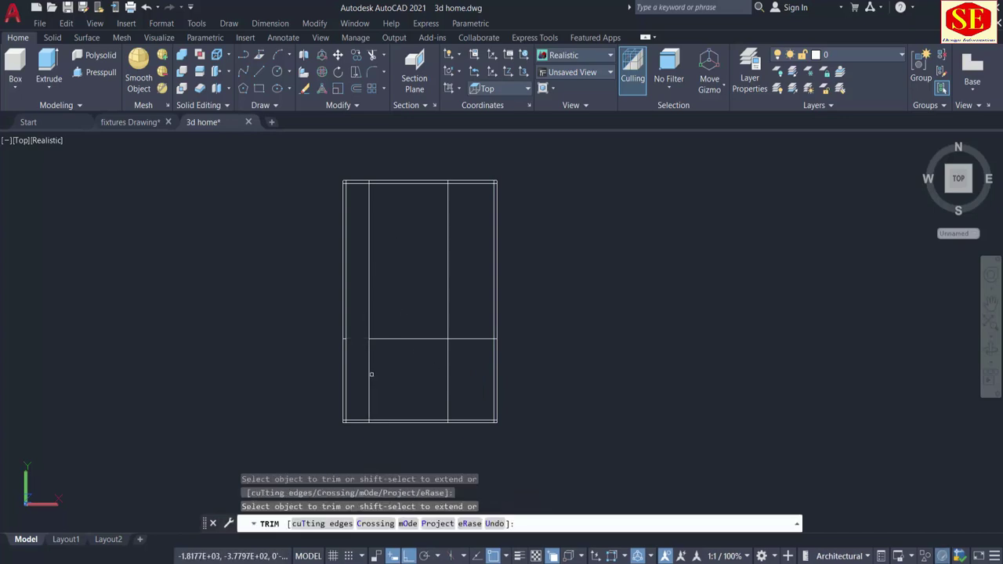
left_click_drag(372, 374, 359, 365)
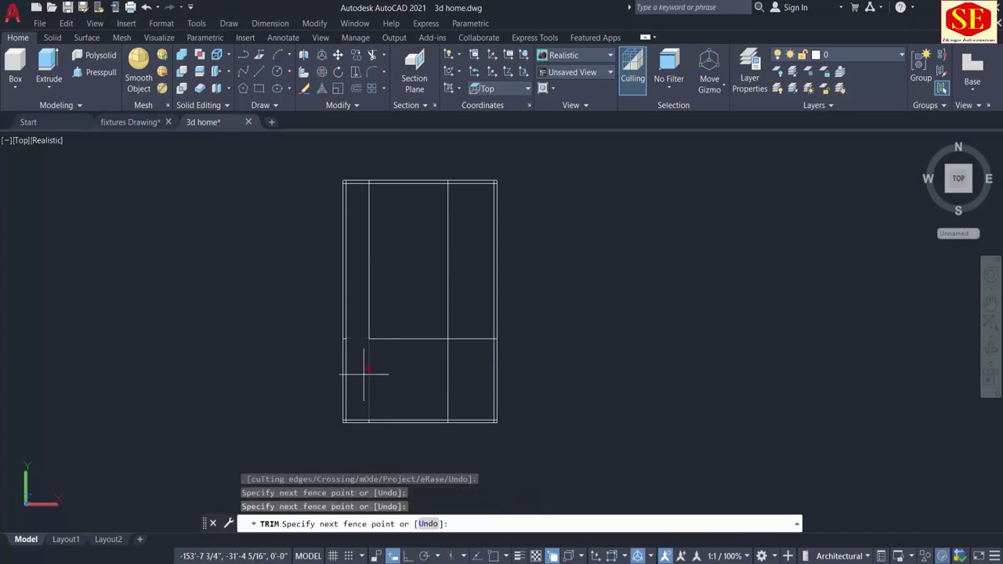
left_click(448, 311)
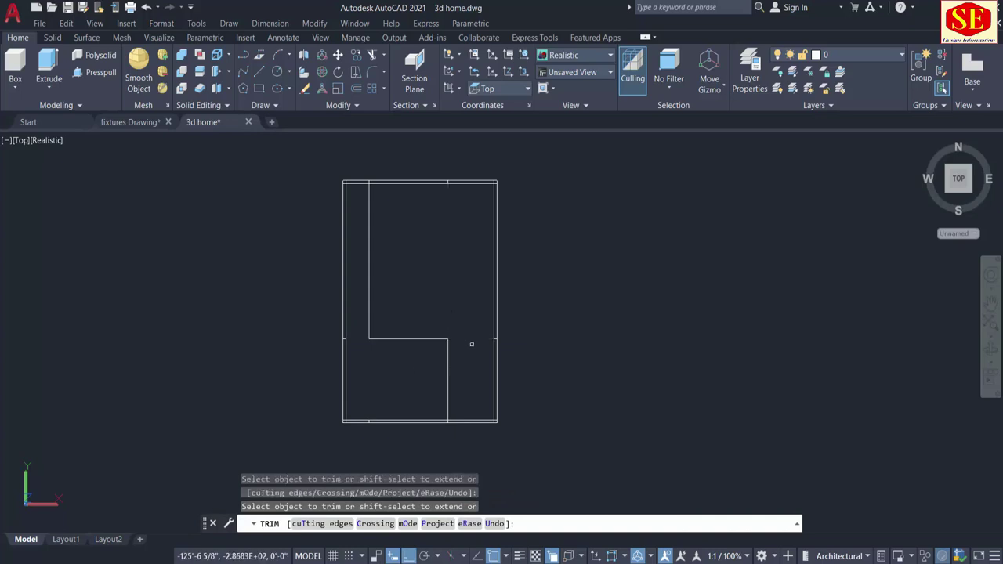
key("Escape")
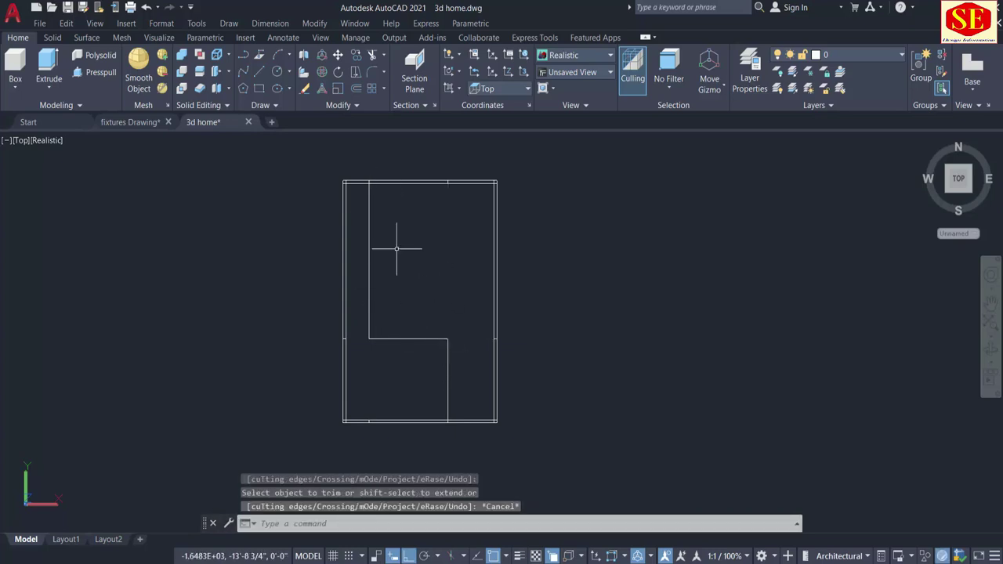
Erase the two leftover short line stubs from the floor plan
left_click(405, 162)
left_click(482, 217)
type("e")
key("Return")
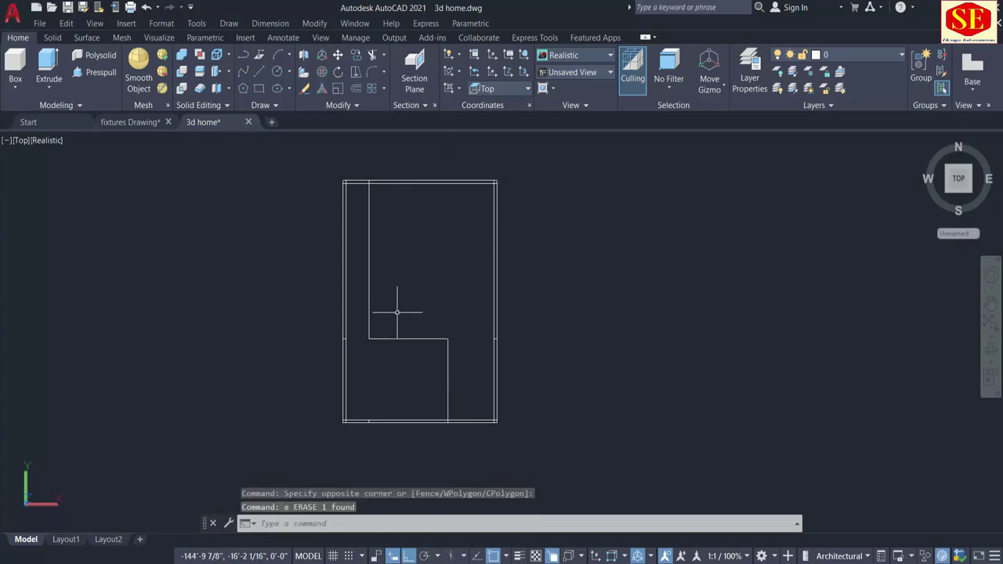
left_click(396, 384)
key("Escape")
left_click(360, 398)
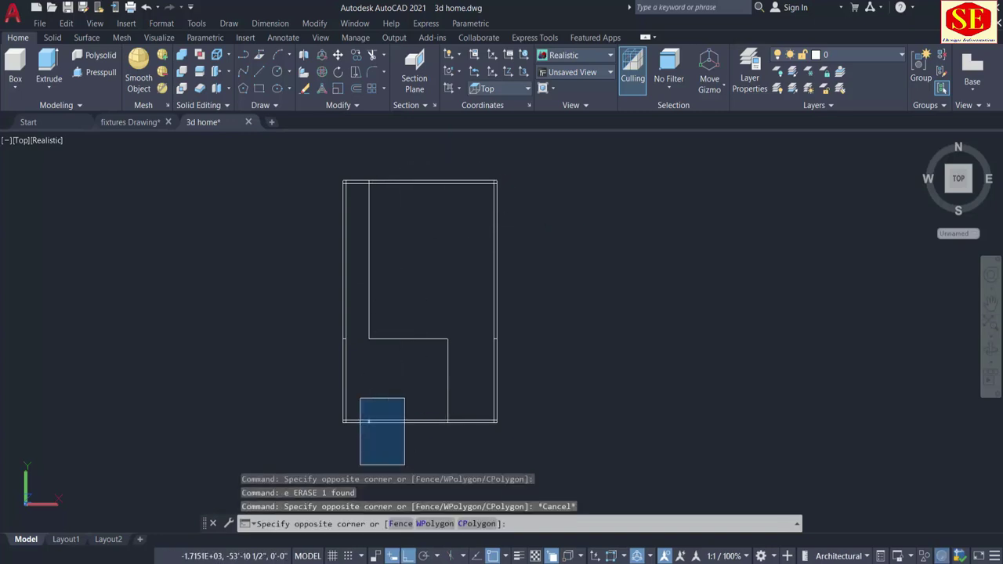
key("Escape")
left_click(330, 320)
left_click(361, 373)
key("Return")
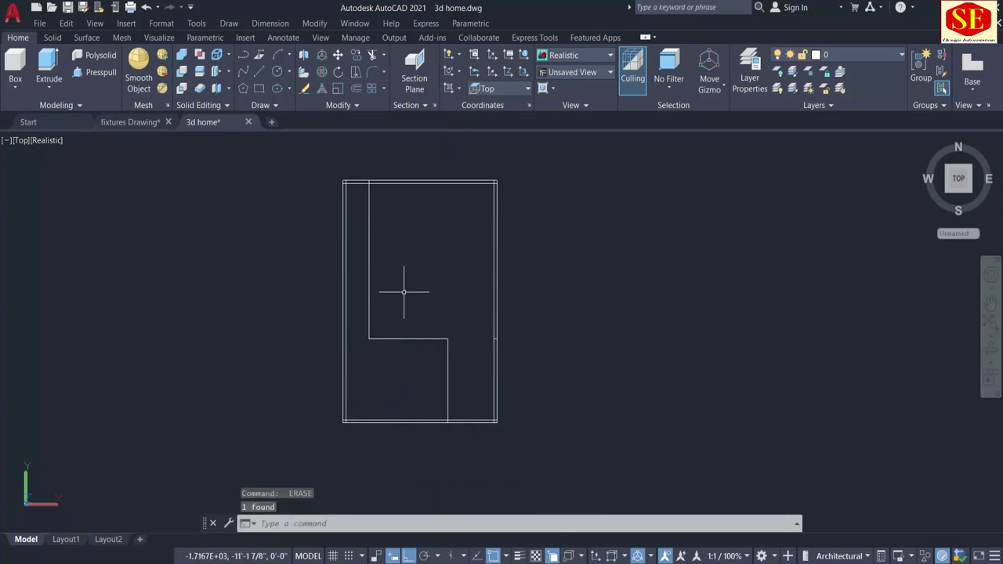
Offset the three stepped partition lines by 9 to form the wall's second face
type("o")
key("Return")
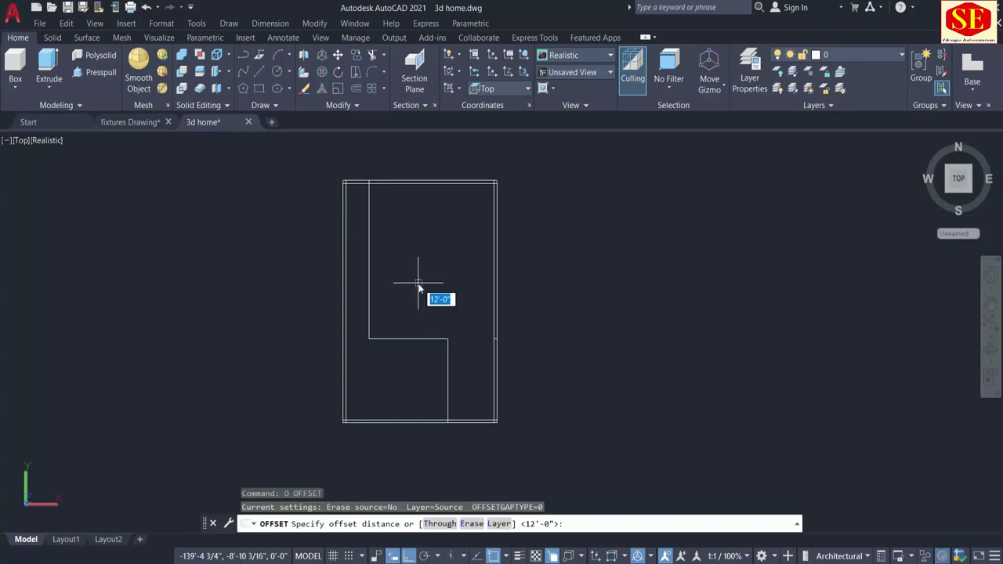
type("9")
key("Return")
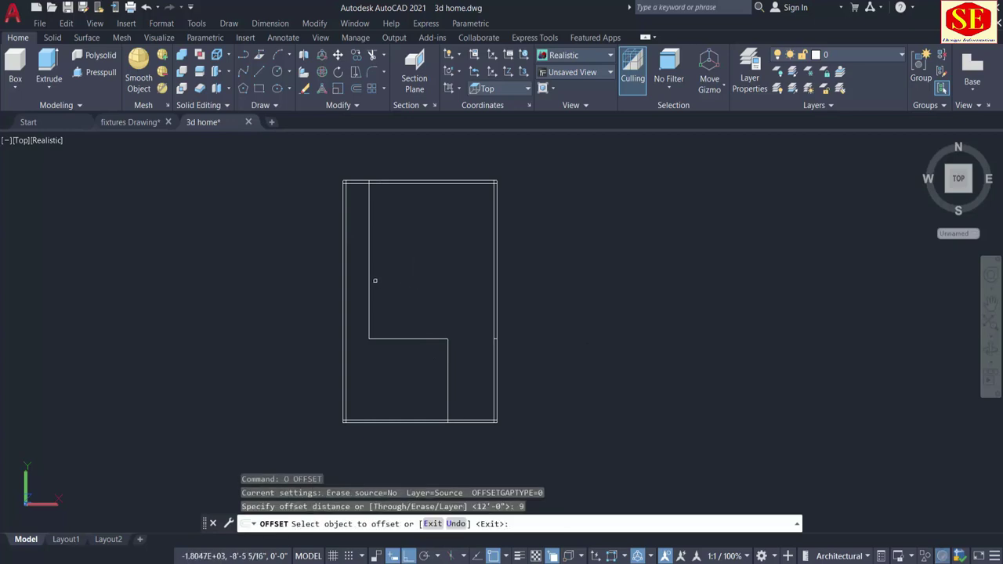
left_click(369, 281)
left_click(396, 280)
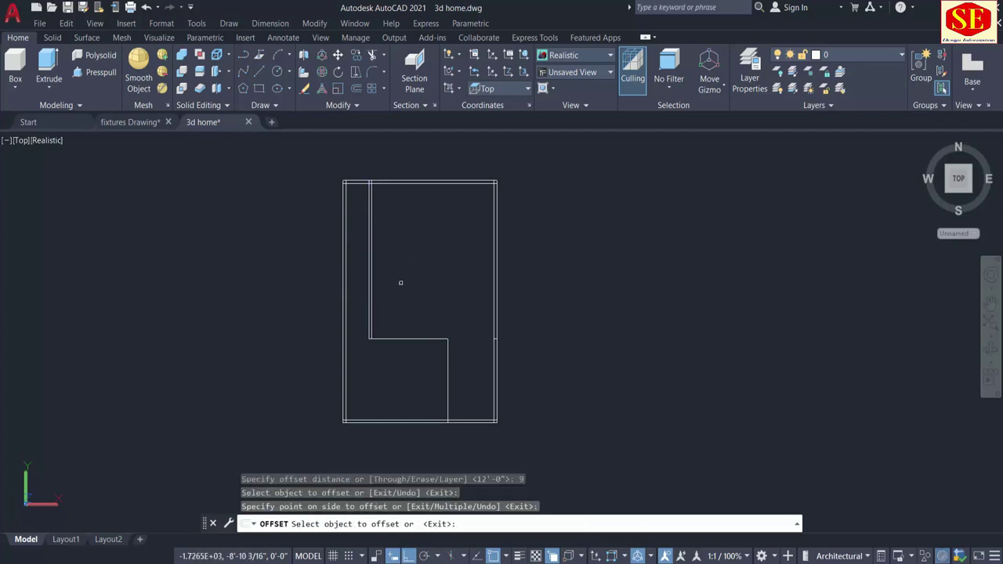
left_click(402, 332)
left_click(402, 339)
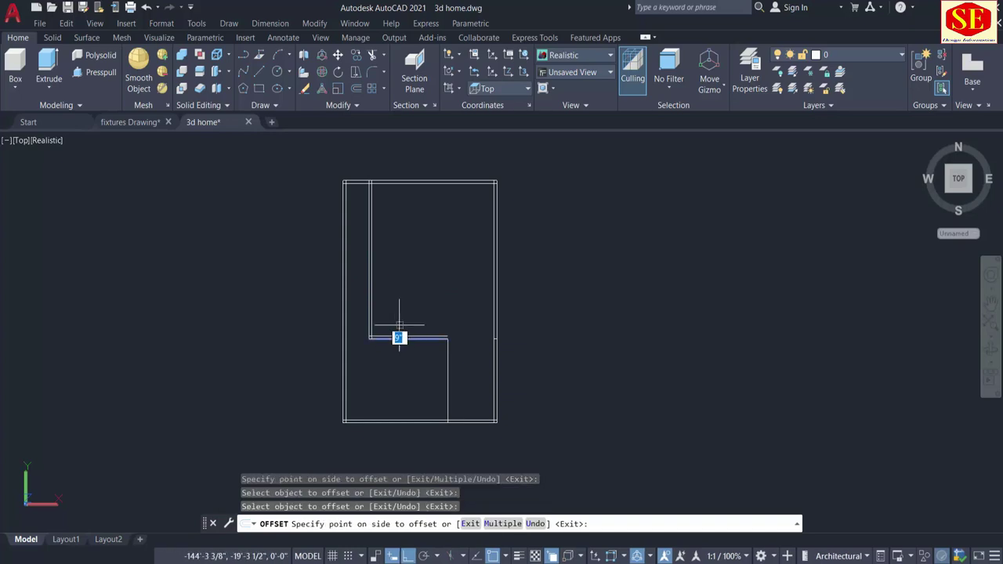
left_click(451, 373)
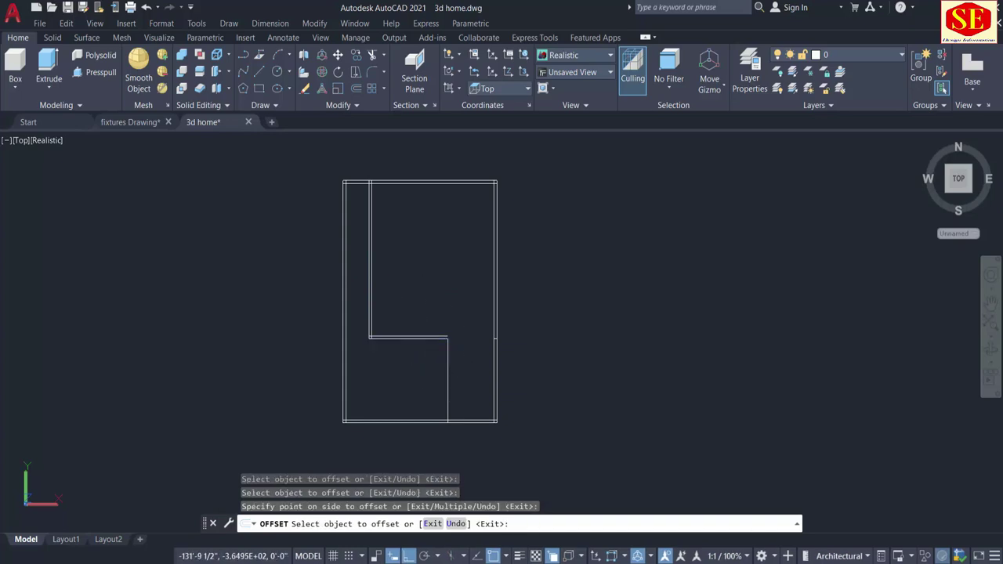
left_click(448, 371)
left_click(455, 368)
scroll(455, 368, "up", 3)
key("Escape")
Fillet the offset lines at two corners to close the double-line partition
type("f")
key("Return")
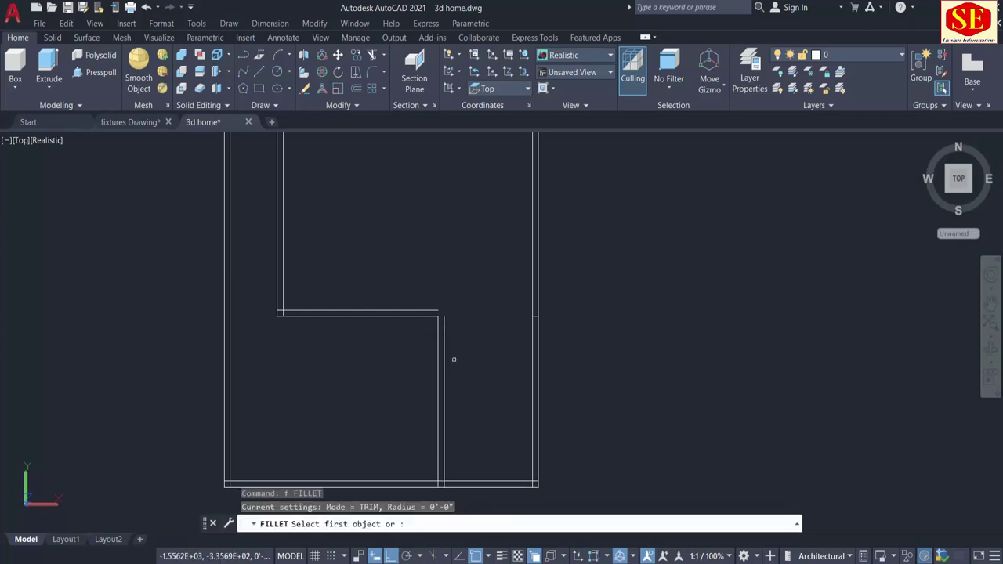
left_click(442, 355)
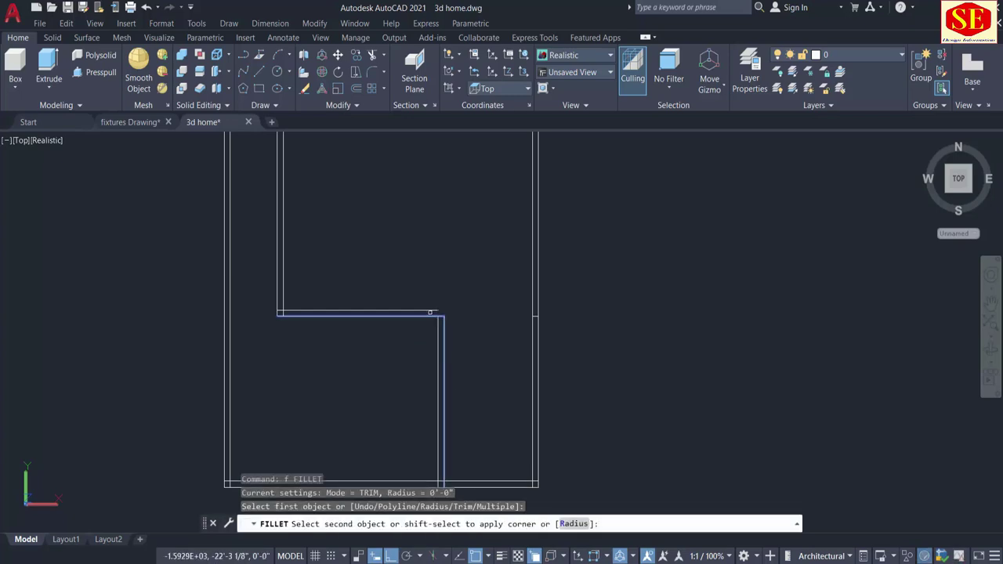
left_click(301, 312)
key("Return")
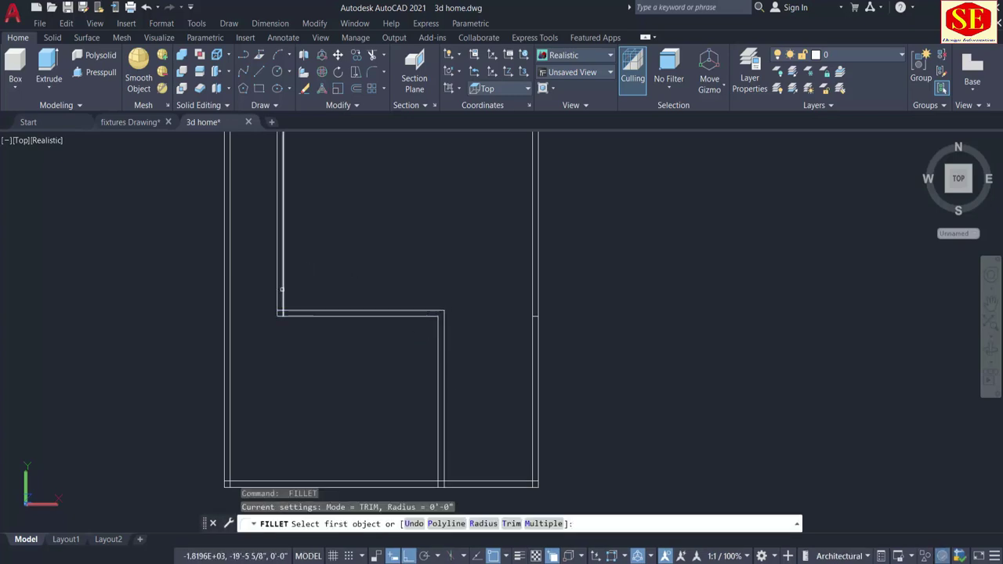
left_click(284, 289)
left_click(313, 312)
middle_click_drag(321, 213, 321, 344)
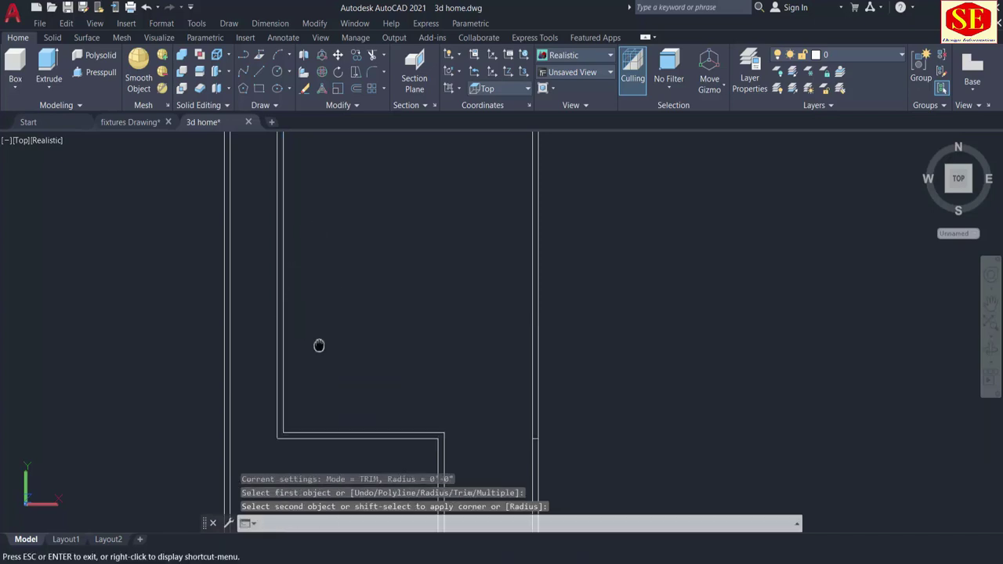
type("f")
key("Return")
key("Escape")
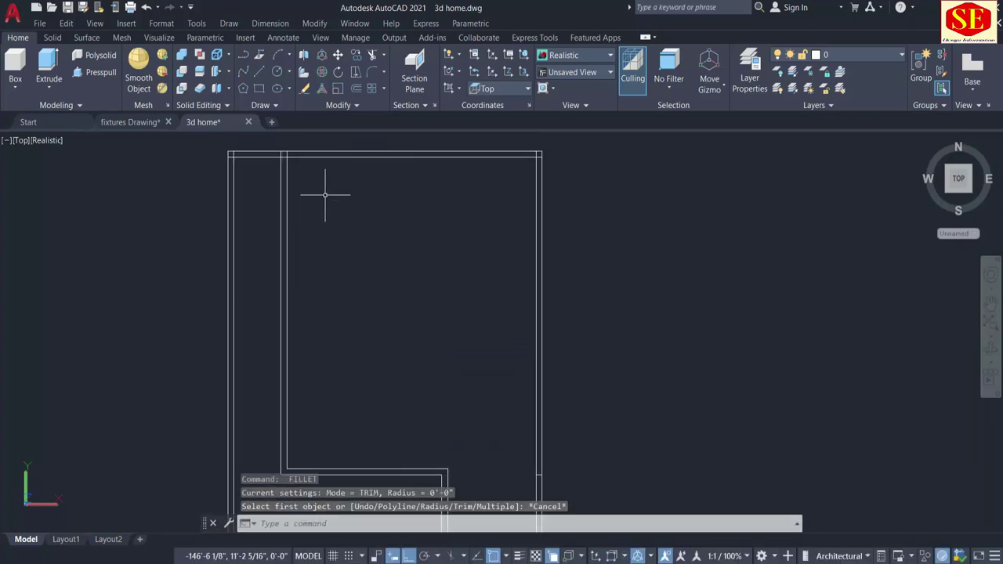
Trim the partition's overlapping segments at the top wall and lower-right corner
type("tr")
key("Return")
scroll(285, 155, "up", 2)
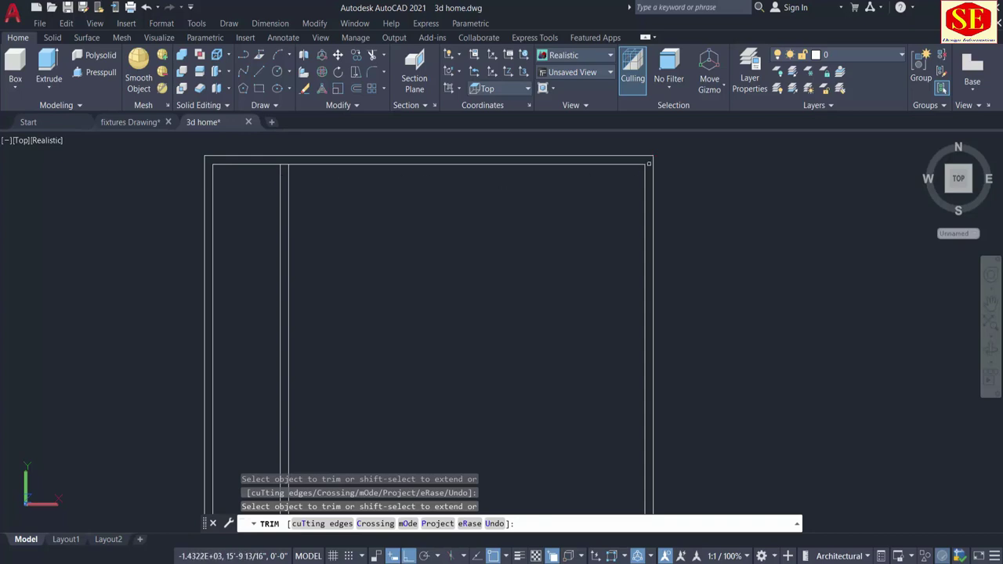
scroll(486, 187, "down", 2)
scroll(364, 180, "up", 2)
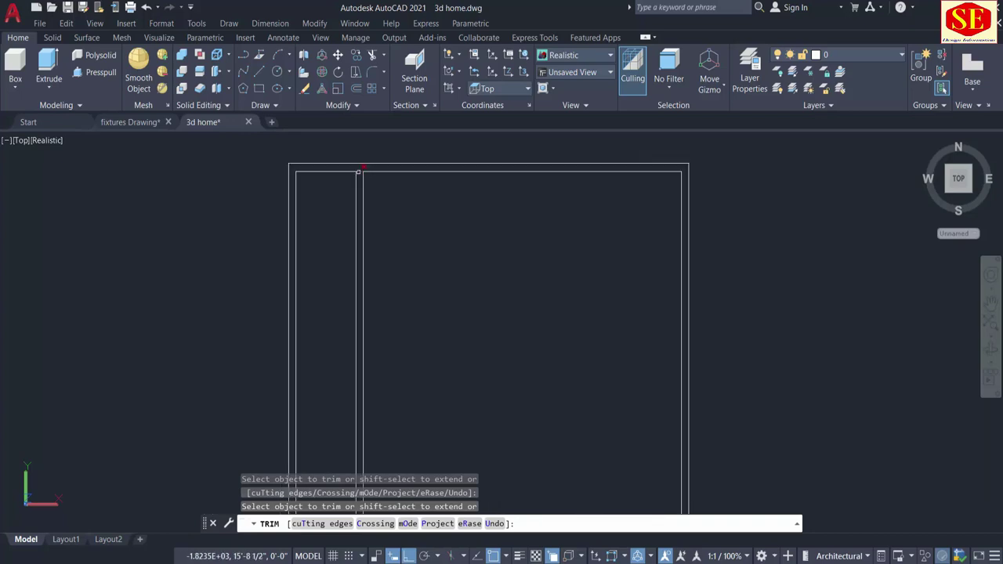
left_click(357, 172)
scroll(419, 206, "down", 3)
middle_click_drag(442, 311, 443, 213)
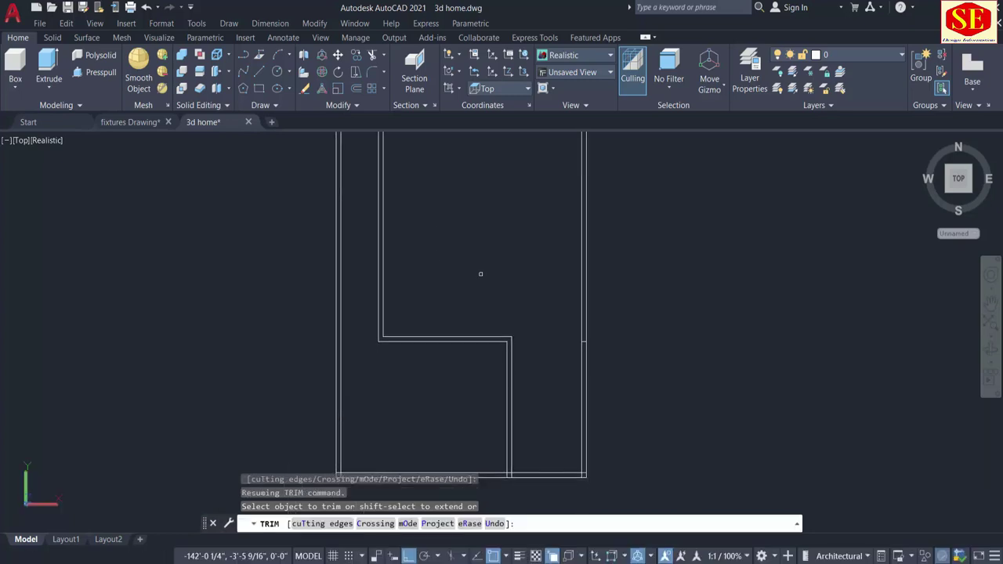
scroll(520, 416, "up", 1)
scroll(513, 437, "up", 3)
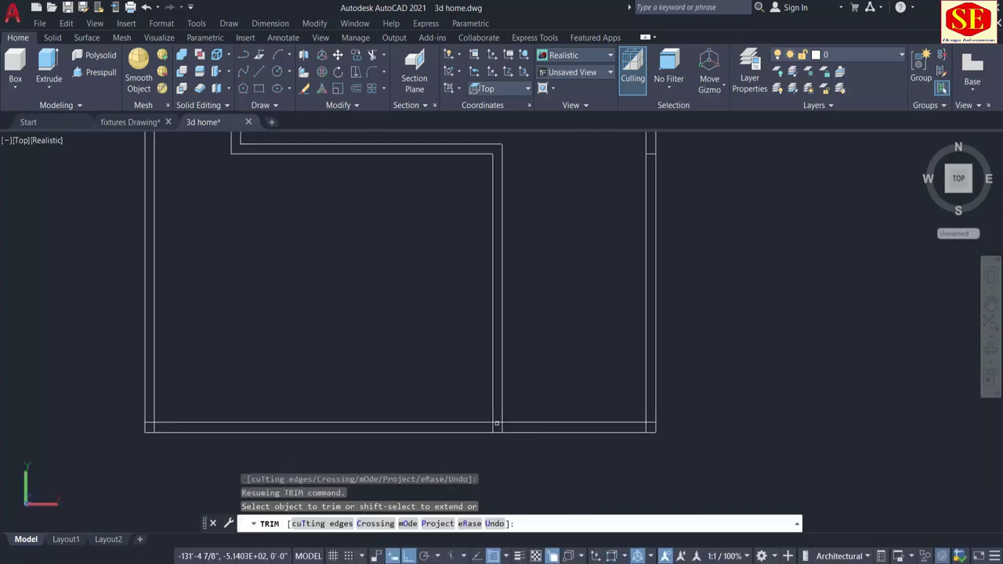
left_click(494, 425)
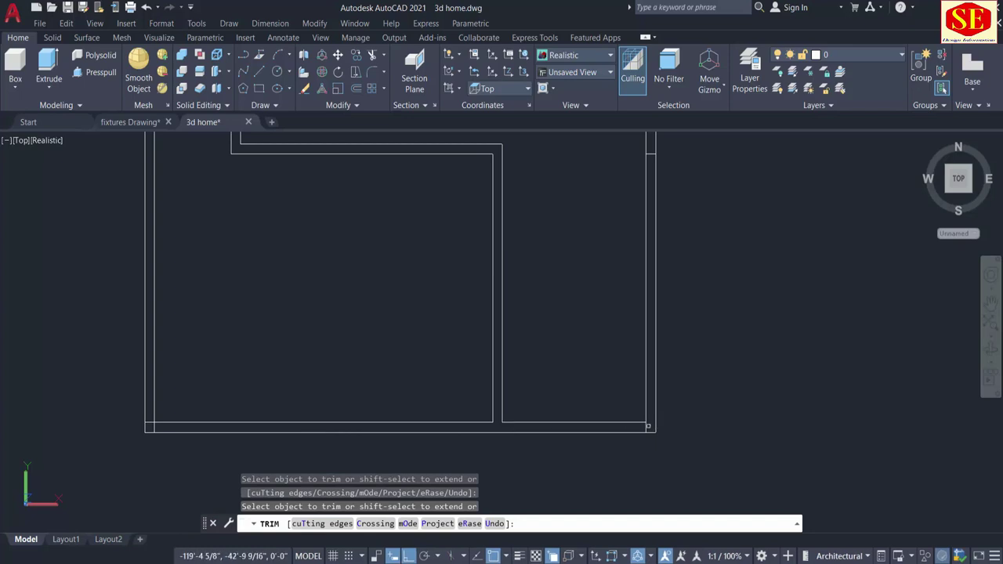
Erase the extra line on the right wall
middle_click_drag(647, 398, 635, 421)
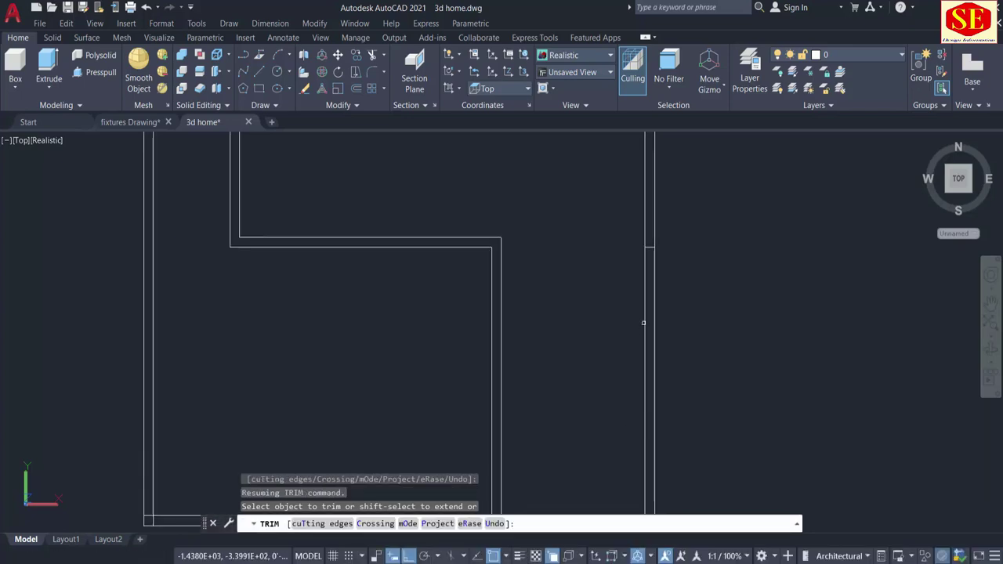
scroll(631, 313, "down", 3)
left_click(628, 265)
left_click(668, 320)
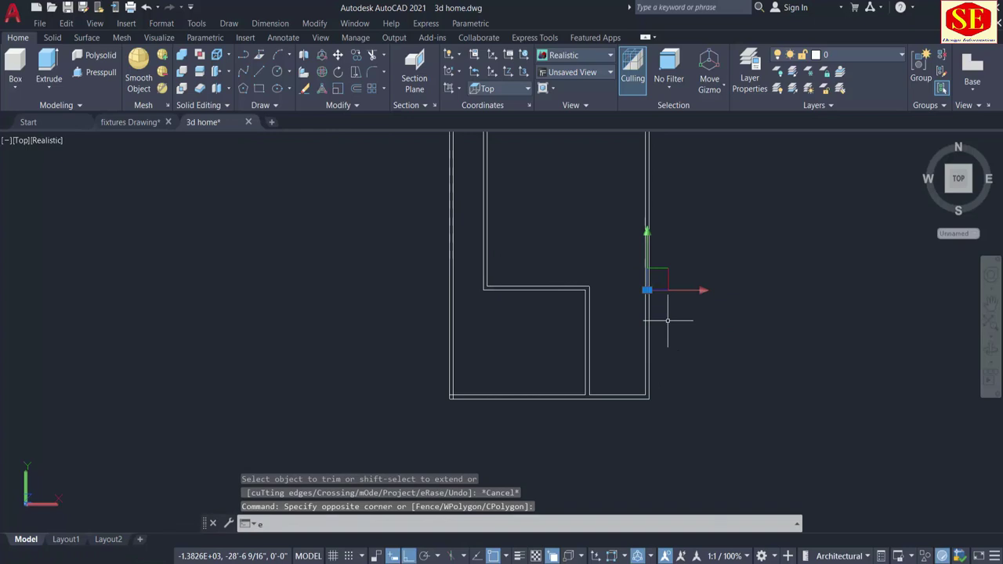
key("Return")
middle_click_drag(562, 316, 549, 336)
Trim the short horizontal and vertical corner stubs of the partition
type("t")
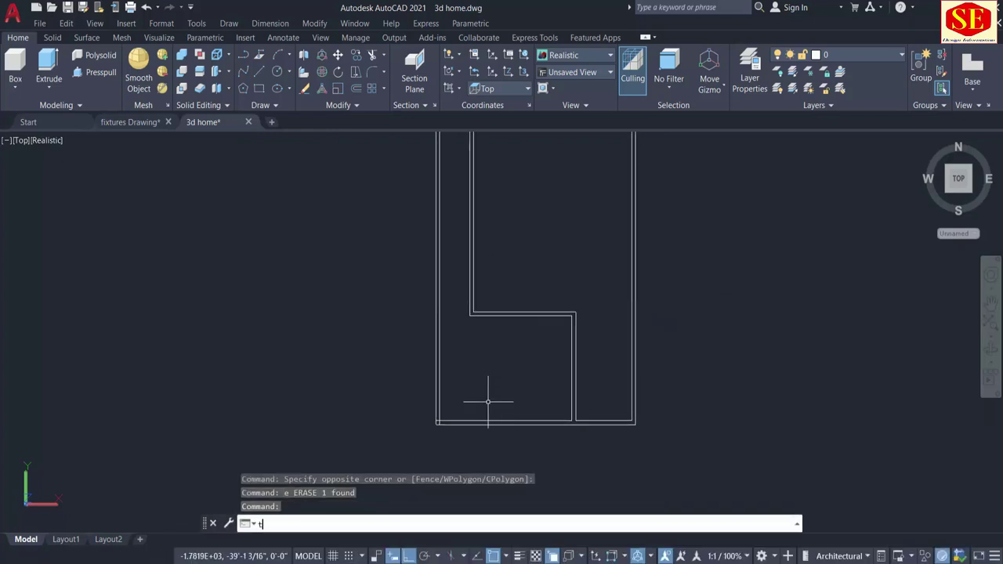
type("r")
key("Return")
scroll(448, 419, "up", 3)
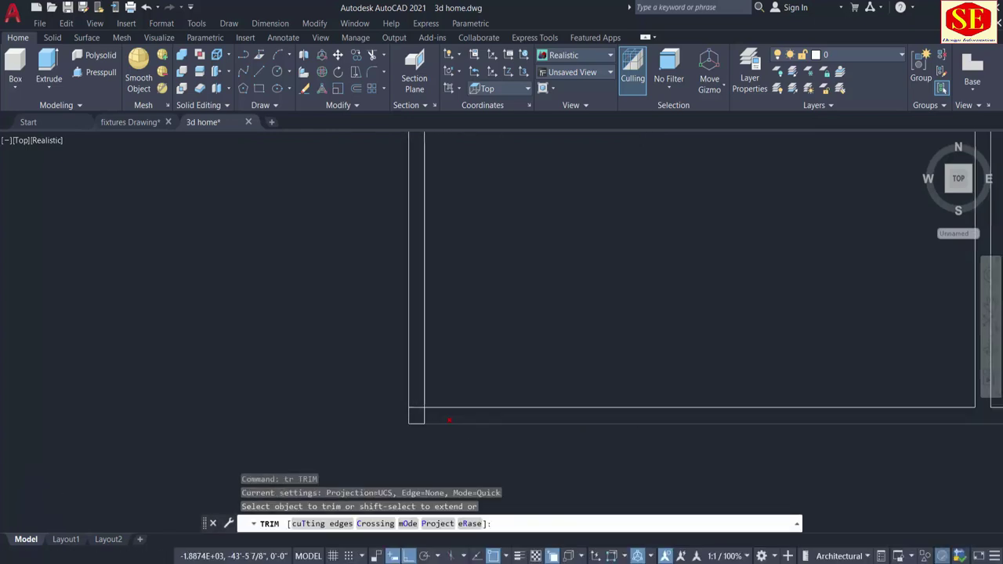
left_click(410, 408)
left_click(423, 417)
scroll(423, 415, "down", 3)
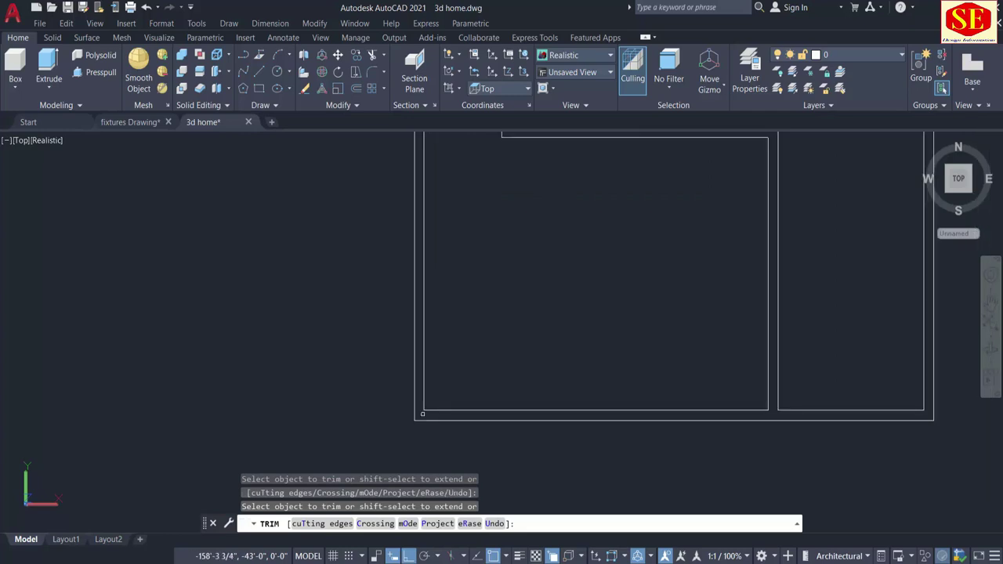
key("Escape")
scroll(476, 326, "up", 3)
middle_click_drag(490, 266, 448, 378)
scroll(448, 379, "down", 2)
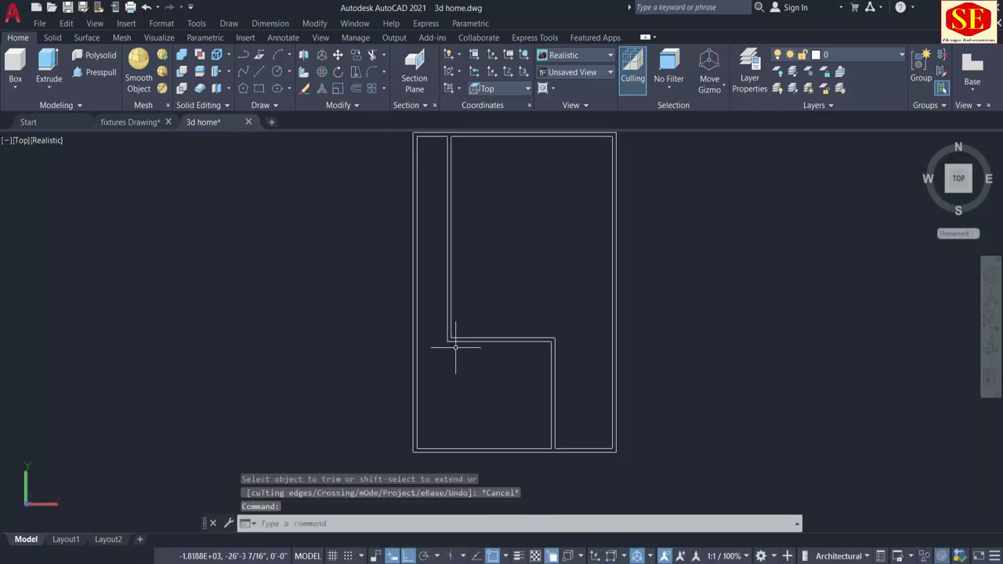
scroll(284, 380, "down", 2)
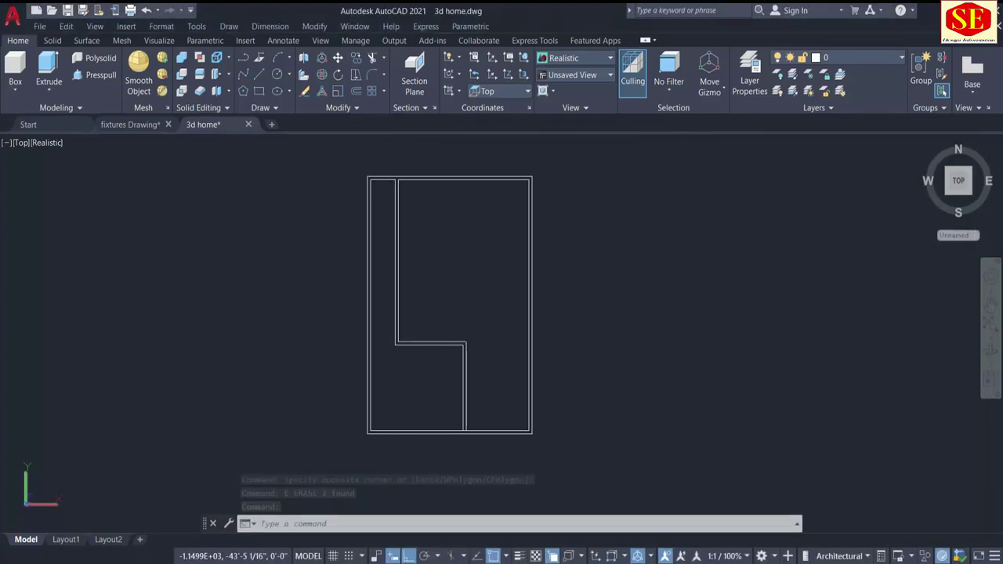
scroll(394, 410, "up", 3)
Draw a 1'-6" square column rectangle inside the lower-left wall corner
type("re")
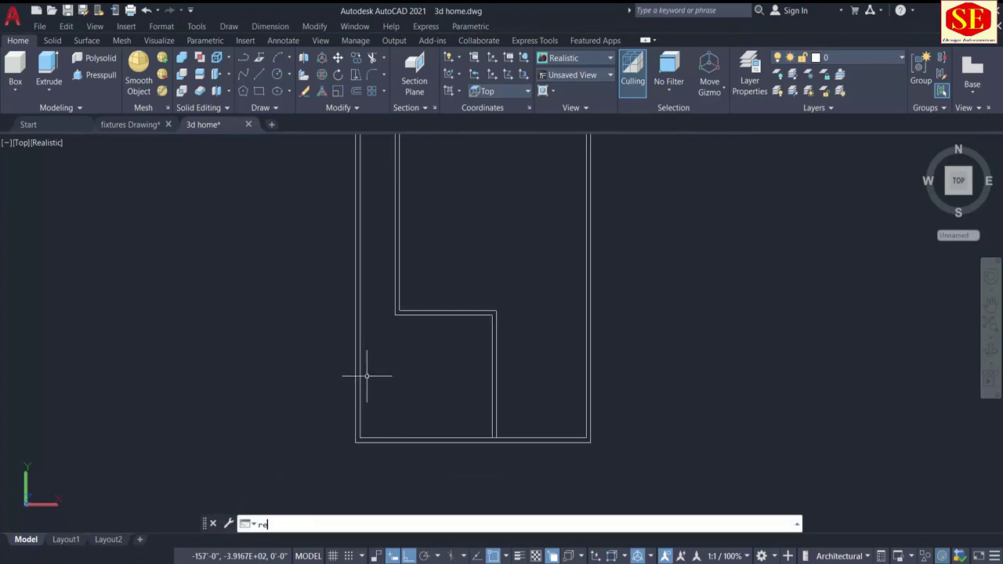
key("Return")
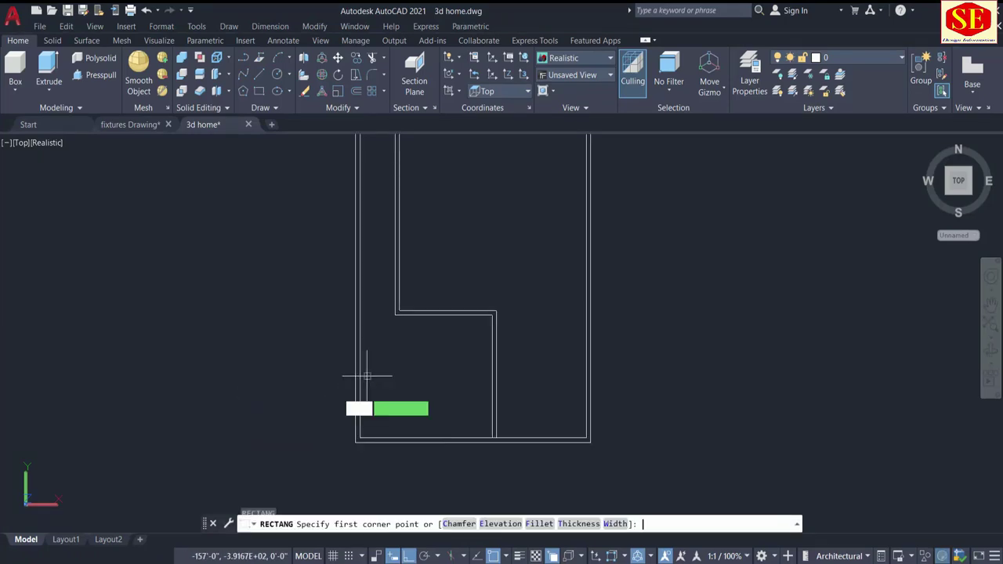
left_click(379, 380)
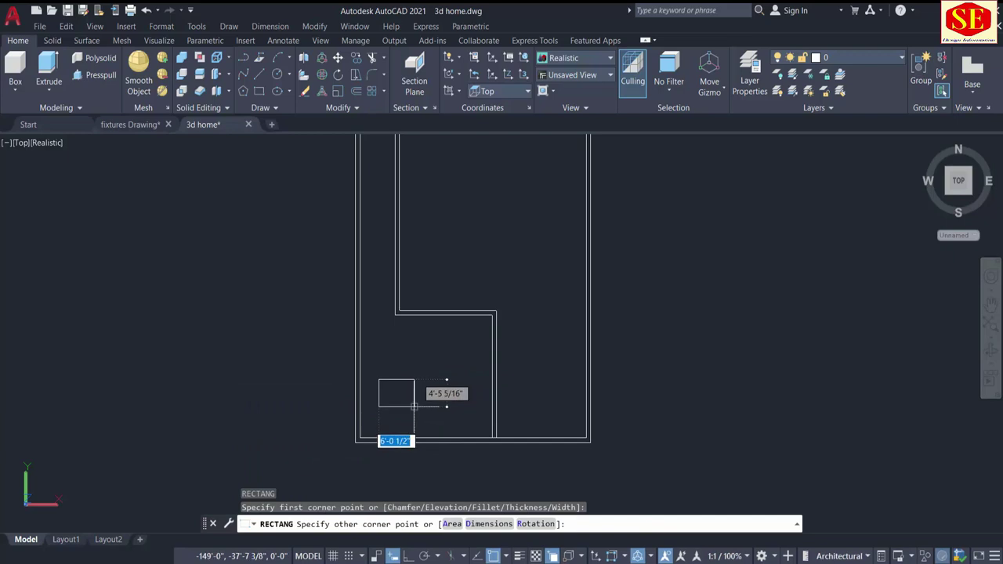
type("1'6")
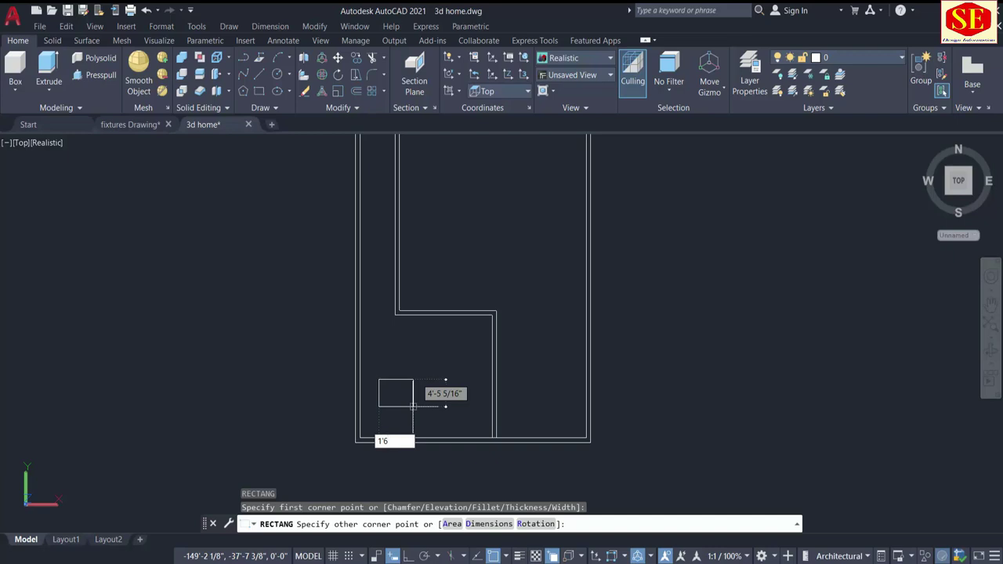
key("Tab")
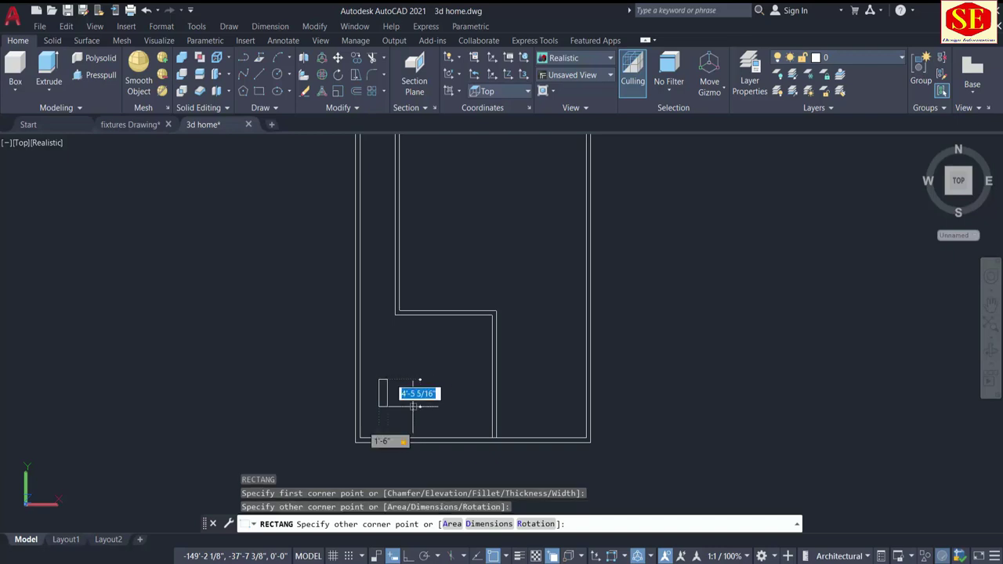
type("1'6")
key("Return")
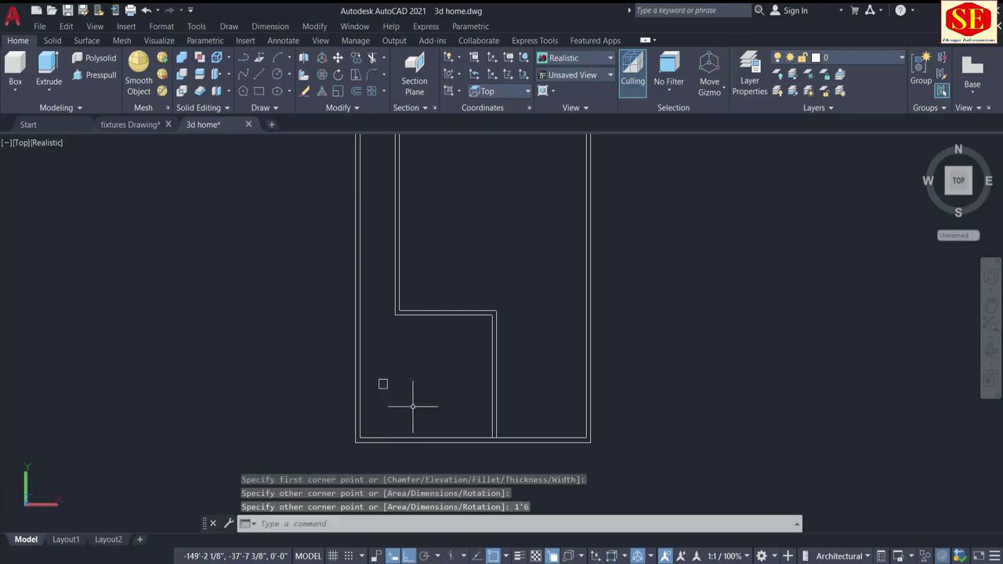
Start moving the column rectangle, then cancel the move
type("m")
key("Return")
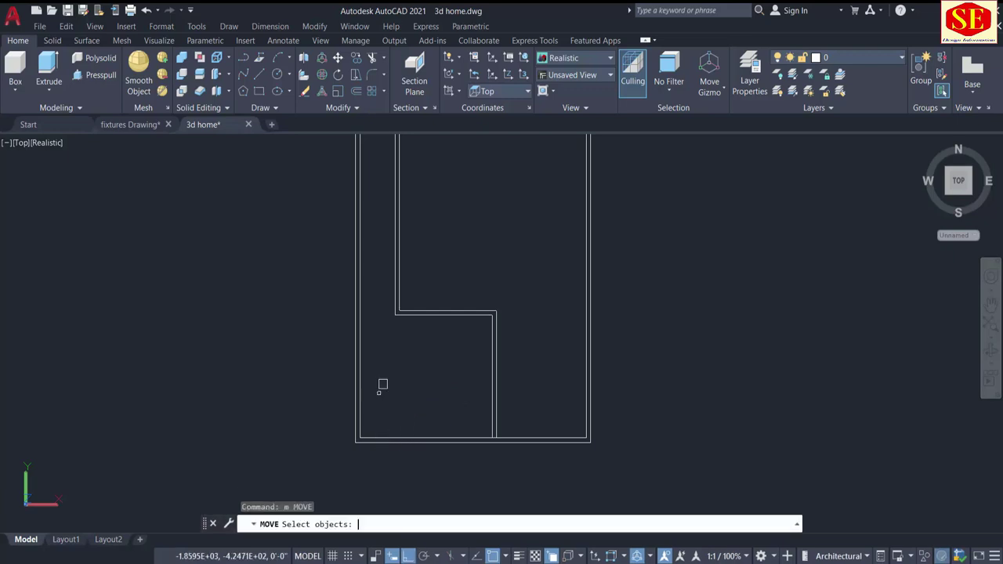
scroll(384, 383, "up", 1)
left_click(384, 381)
key("Return")
left_click(383, 380)
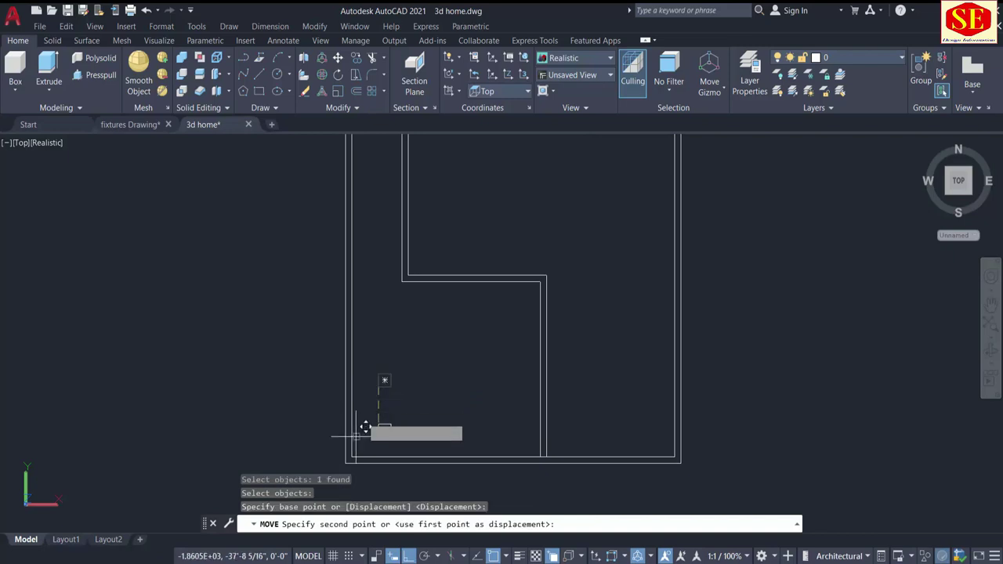
key("Escape")
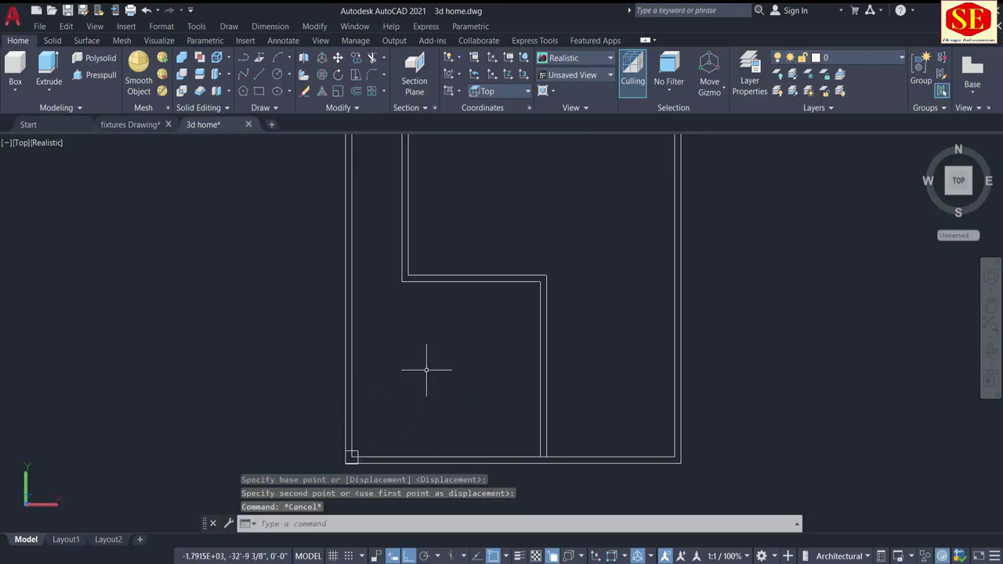
scroll(439, 313, "down", 3)
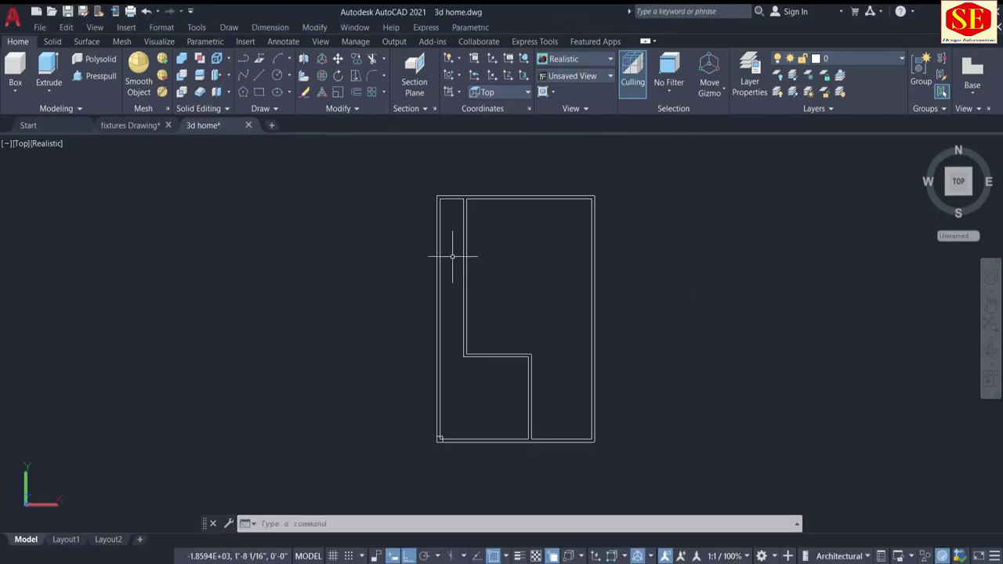
scroll(449, 210, "up", 3)
Extend the inner vertical partition line to the outer wall
type("ex")
key("Return")
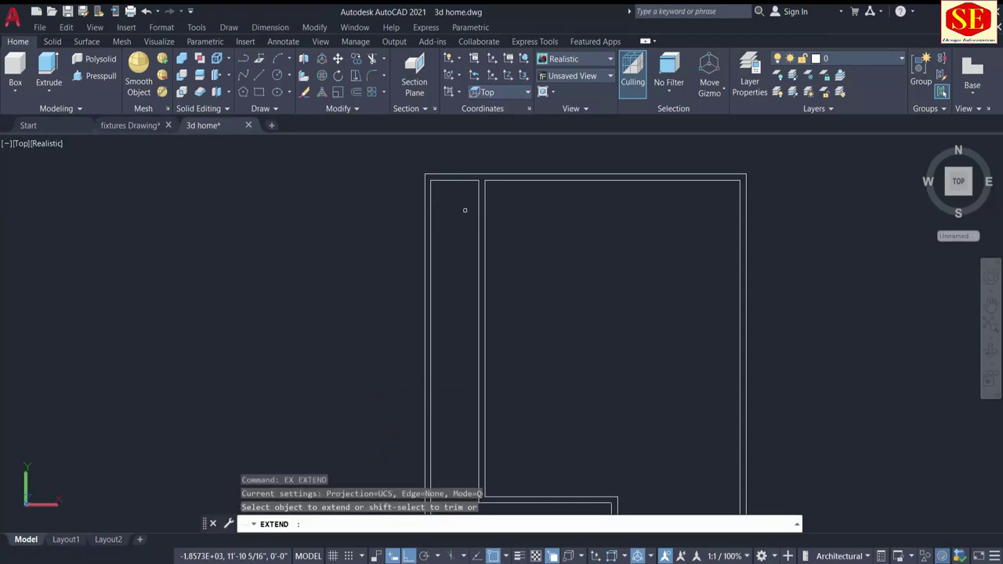
left_click(483, 196)
middle_click_drag(519, 253, 509, 72)
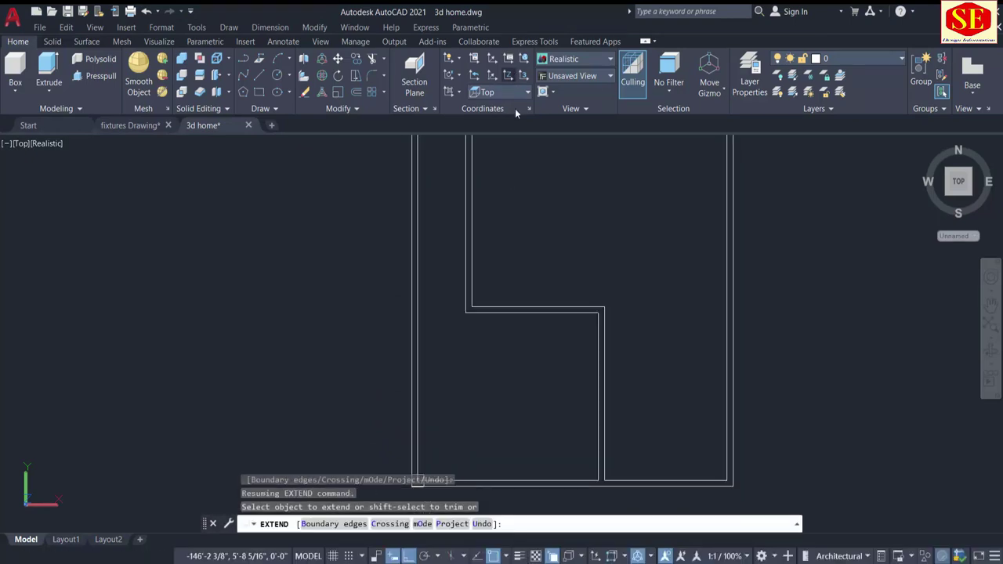
key("Escape")
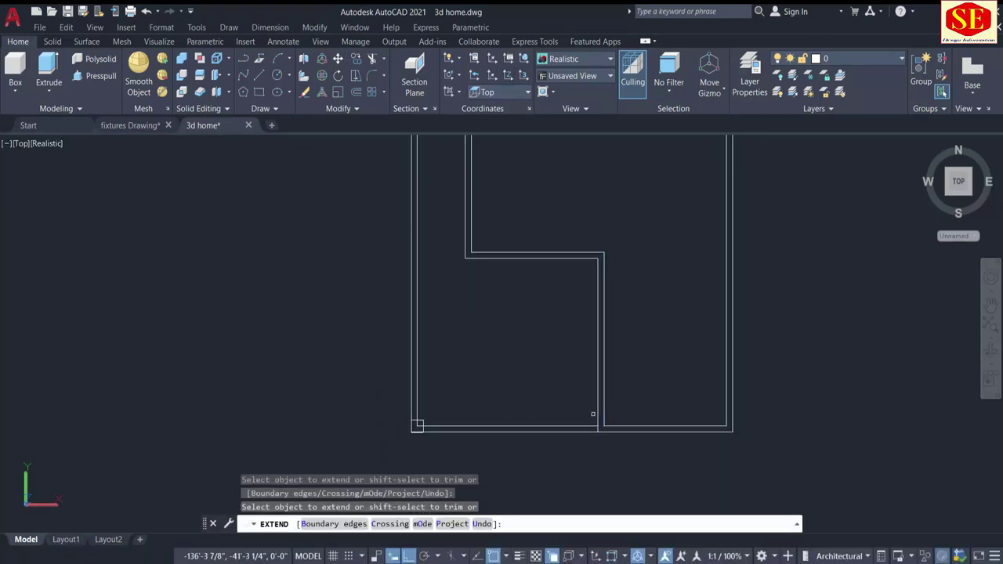
scroll(508, 409, "down", 4)
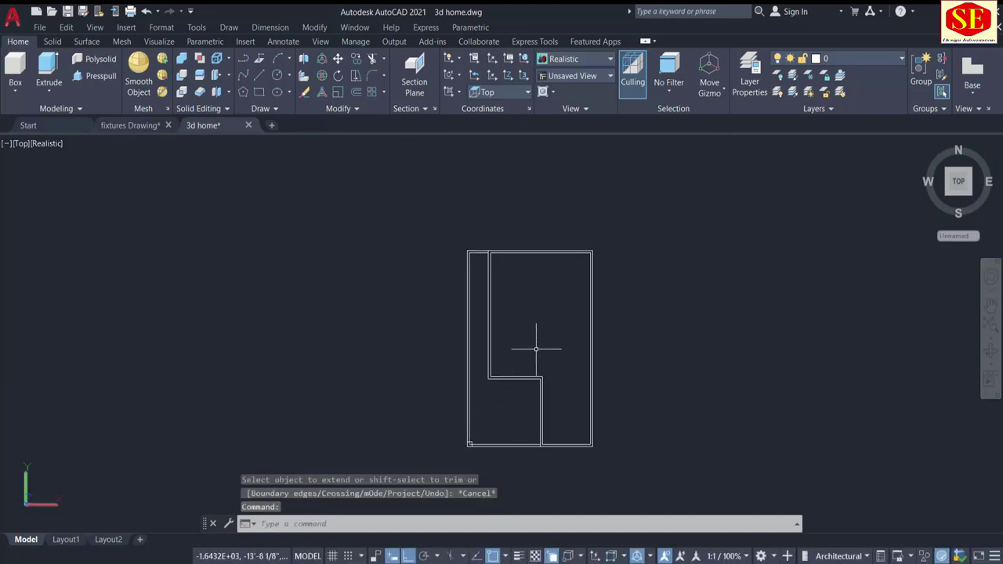
Create boundary polylines from the enclosed wall areas and switch to SW Isometric view
type("BO")
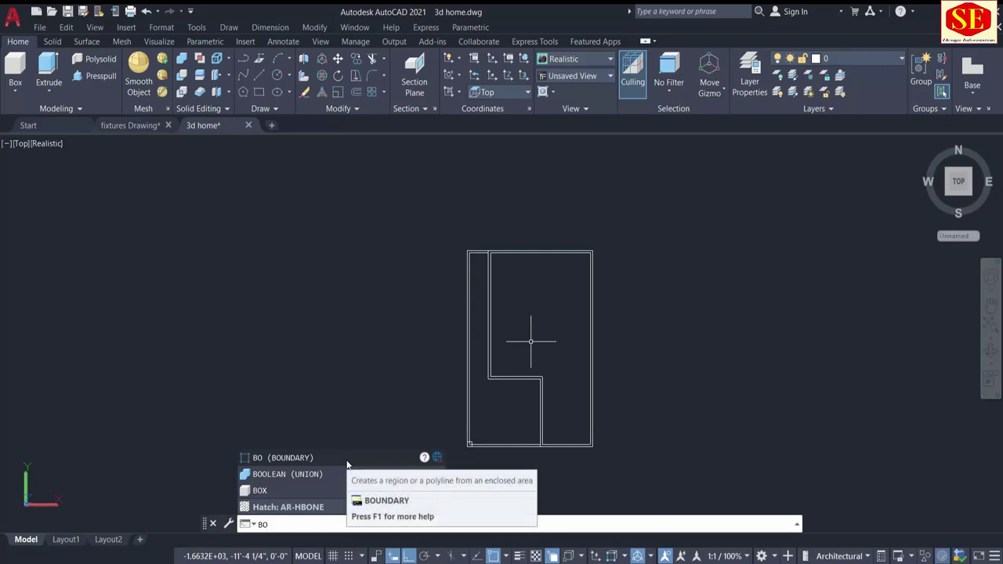
key("Return")
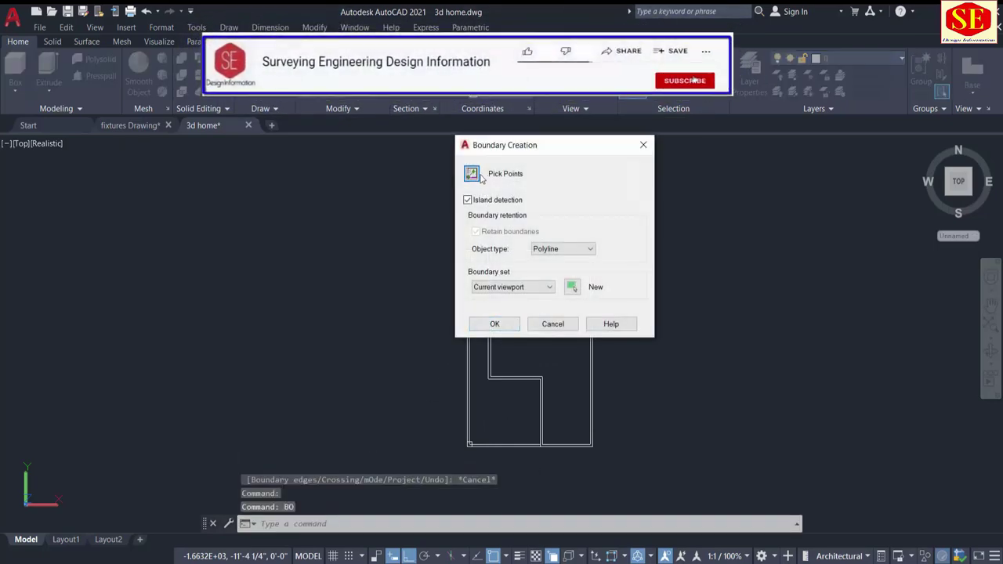
left_click(471, 173)
scroll(486, 278, "up", 2)
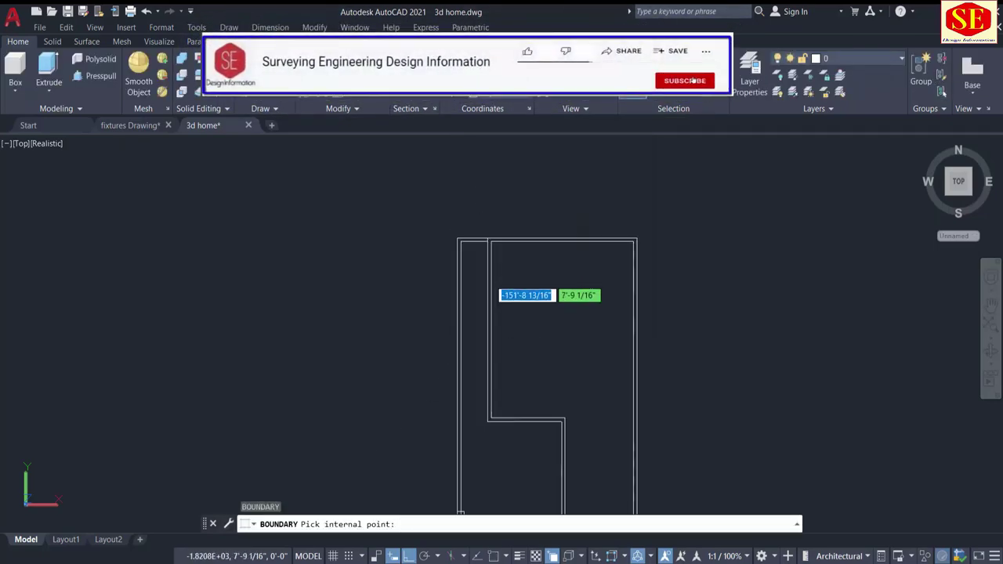
left_click(494, 284)
middle_click_drag(489, 294, 484, 250)
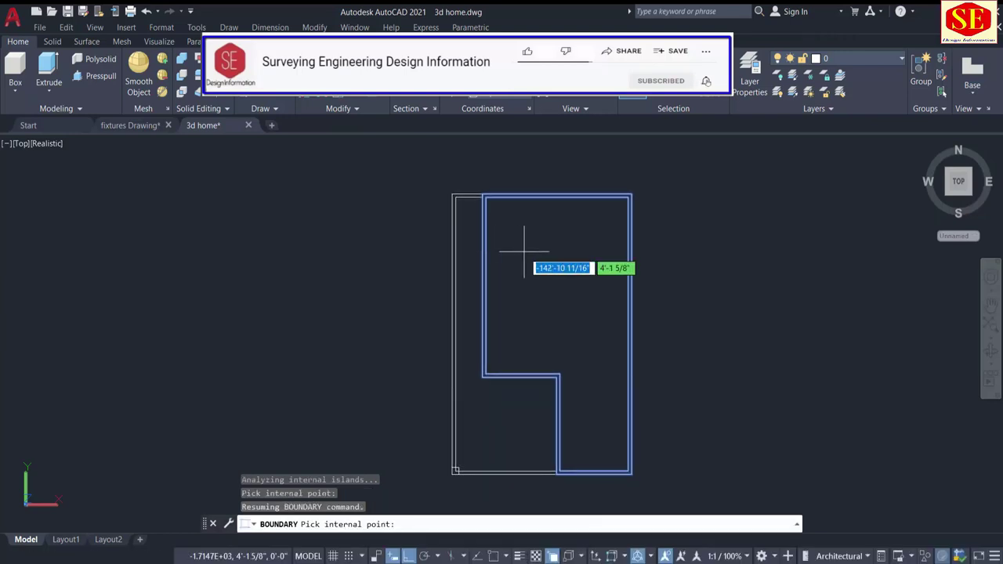
key("Return")
scroll(544, 233, "down", 2)
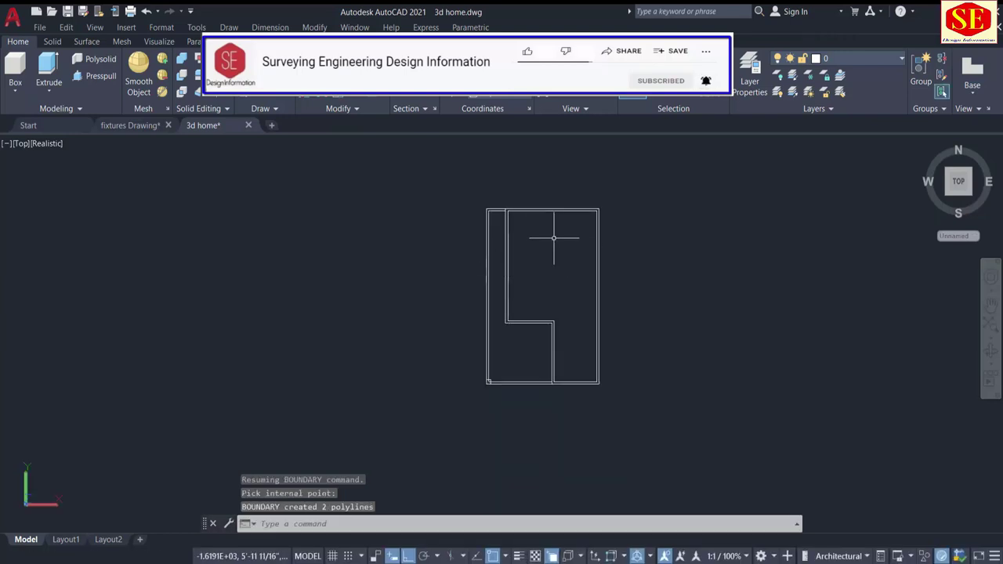
left_click(26, 146)
left_click(67, 252)
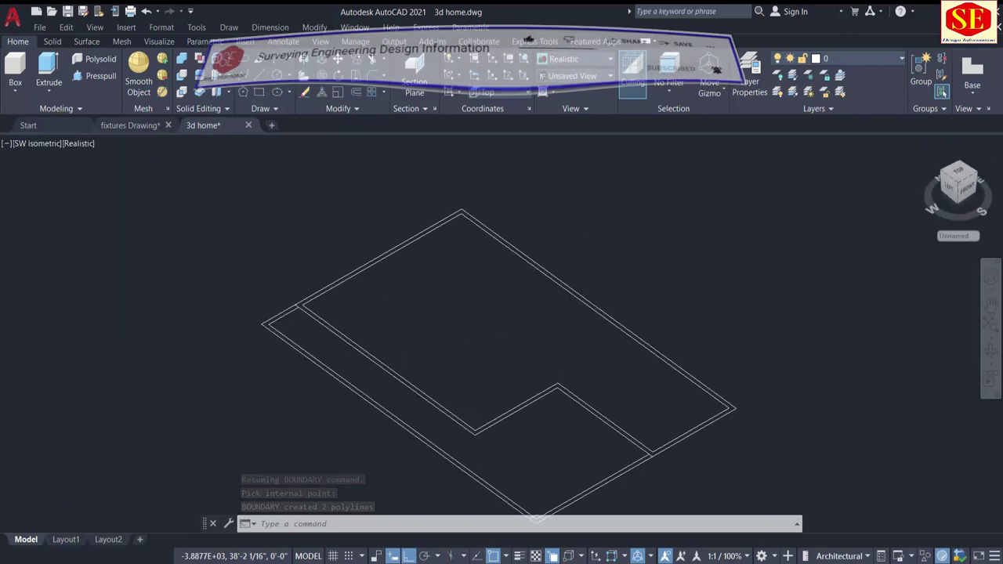
Extrude the inner boundary polyline, chosen via selection cycling, into a 12' solid
scroll(424, 286, "down", 2)
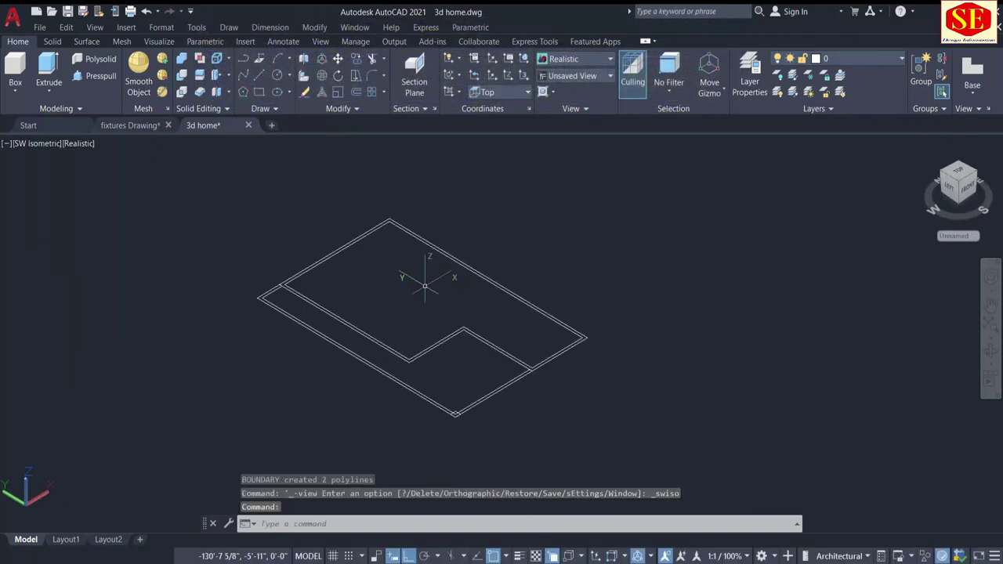
left_click(47, 71)
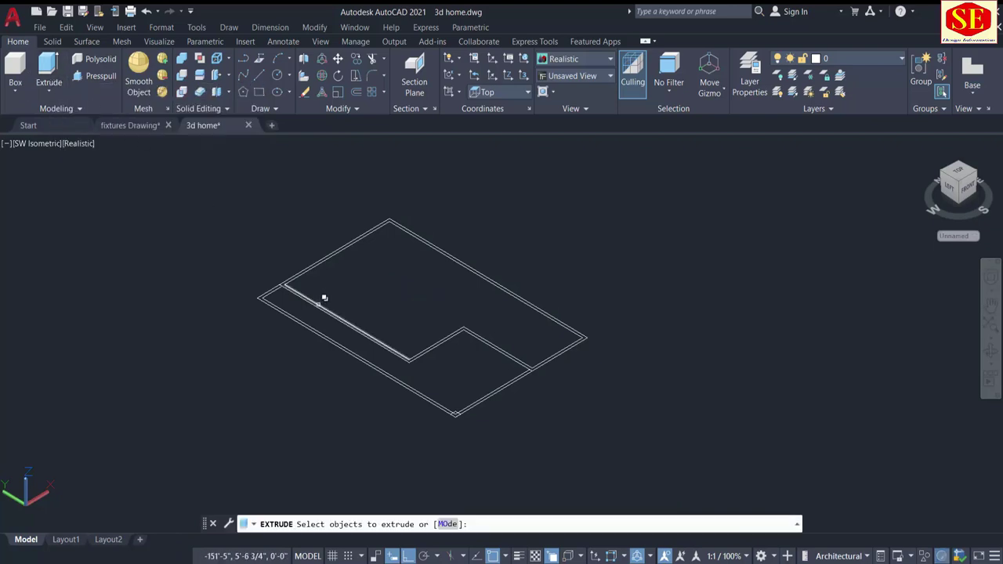
left_click(427, 348)
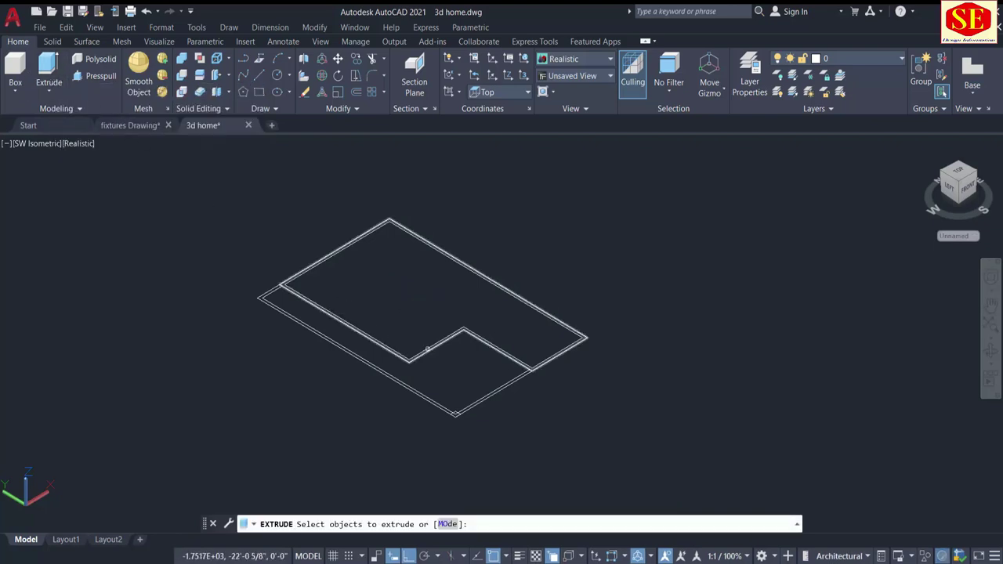
left_click(429, 352)
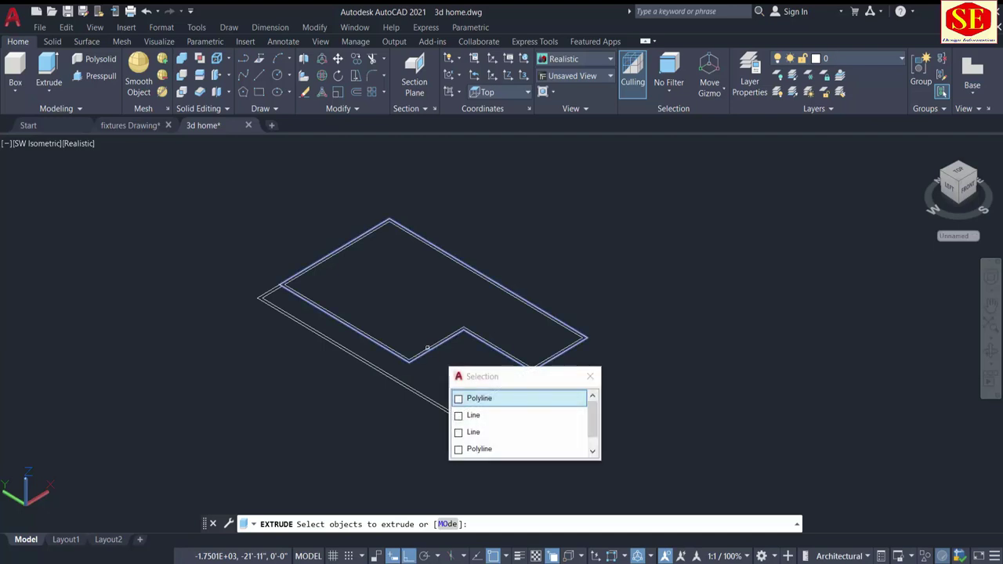
left_click(479, 398)
right_click(448, 312)
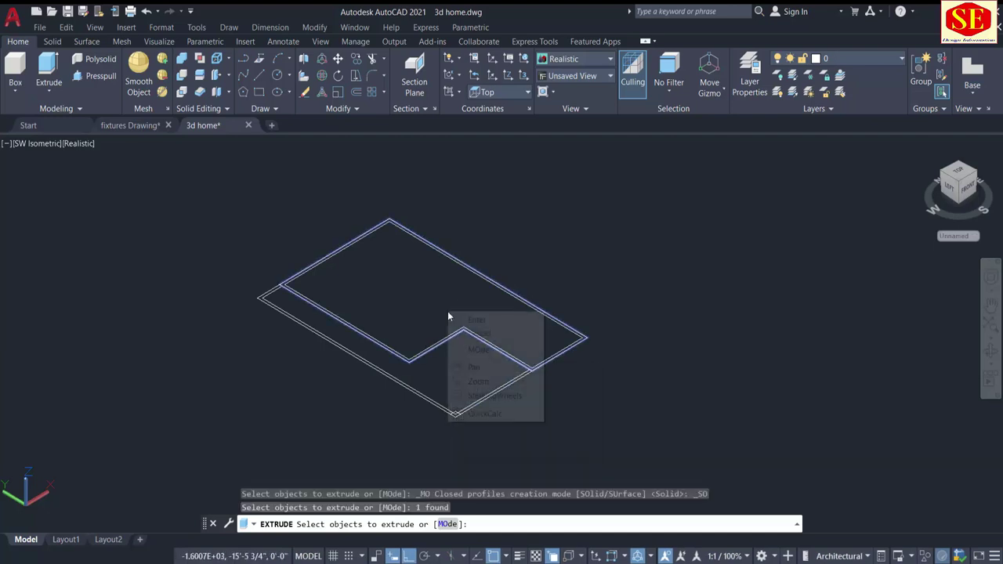
left_click(470, 317)
type("12'")
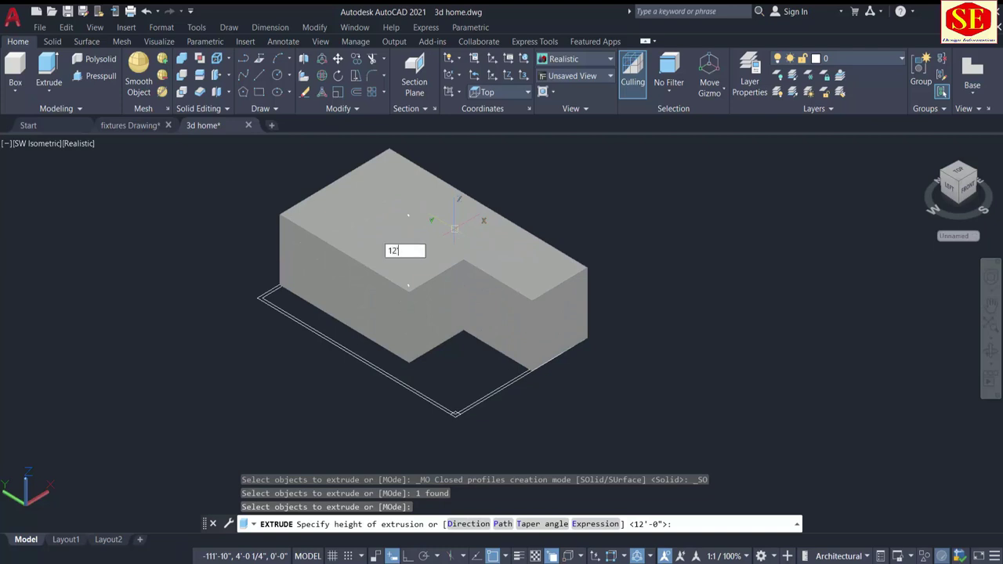
key("Return")
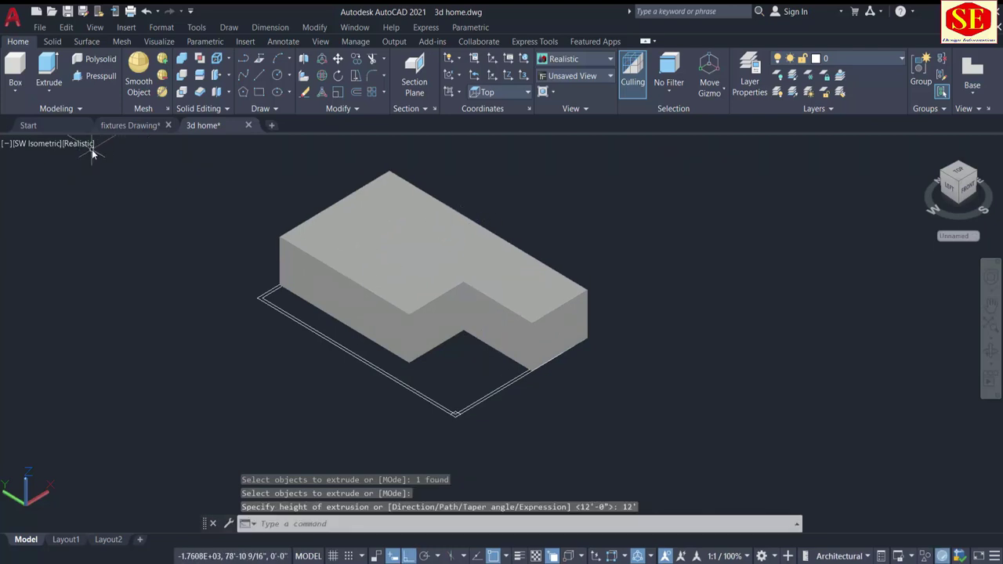
left_click(85, 146)
Switch to 2D Wireframe and extrude the outer boundary polyline to 12'
left_click(110, 167)
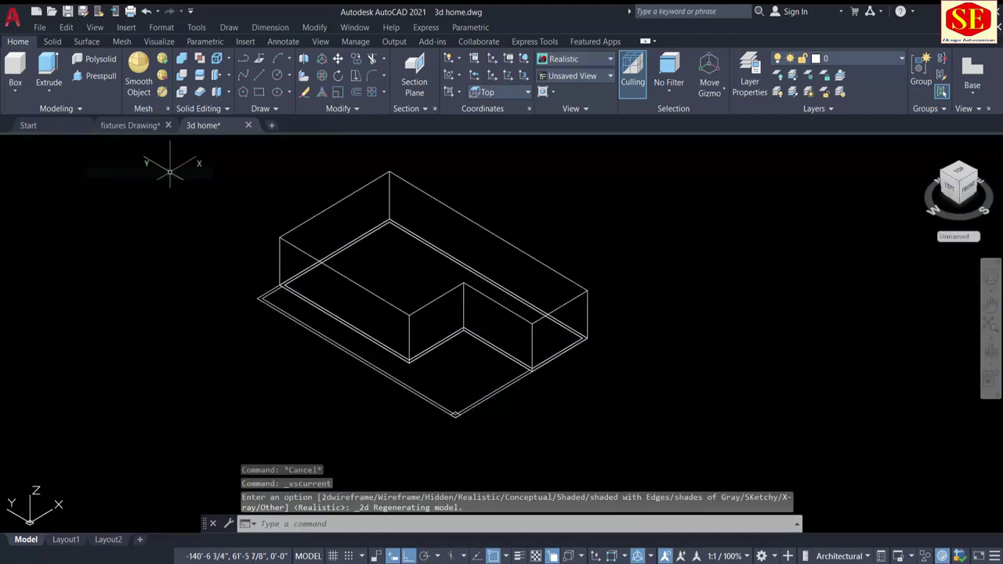
key("Return")
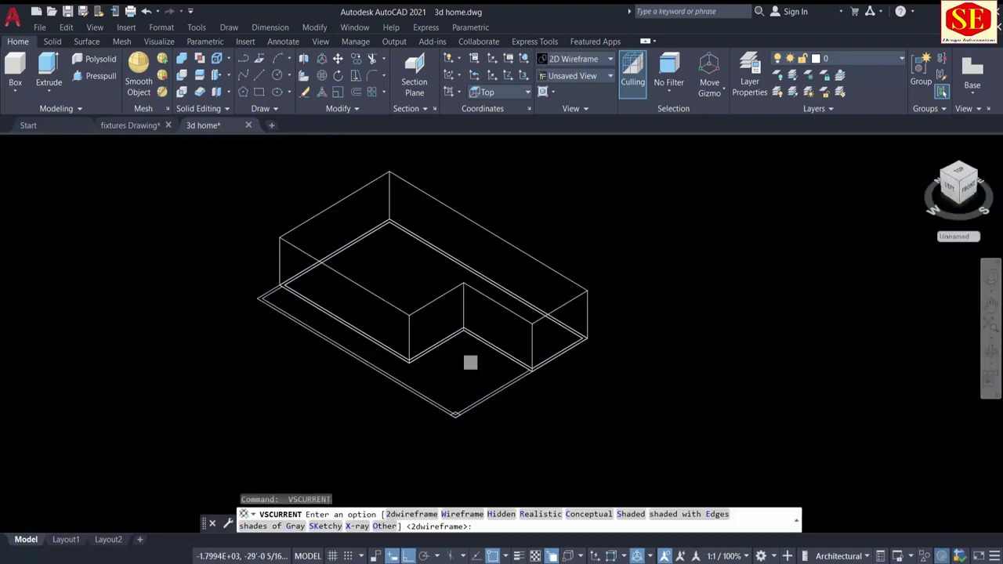
scroll(441, 374, "up", 2)
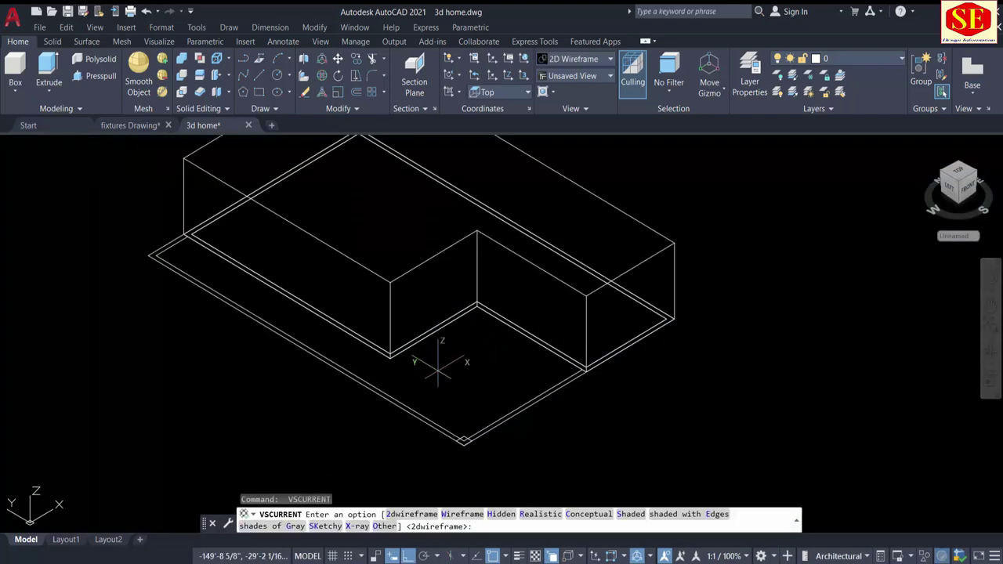
left_click(48, 71)
left_click(383, 339)
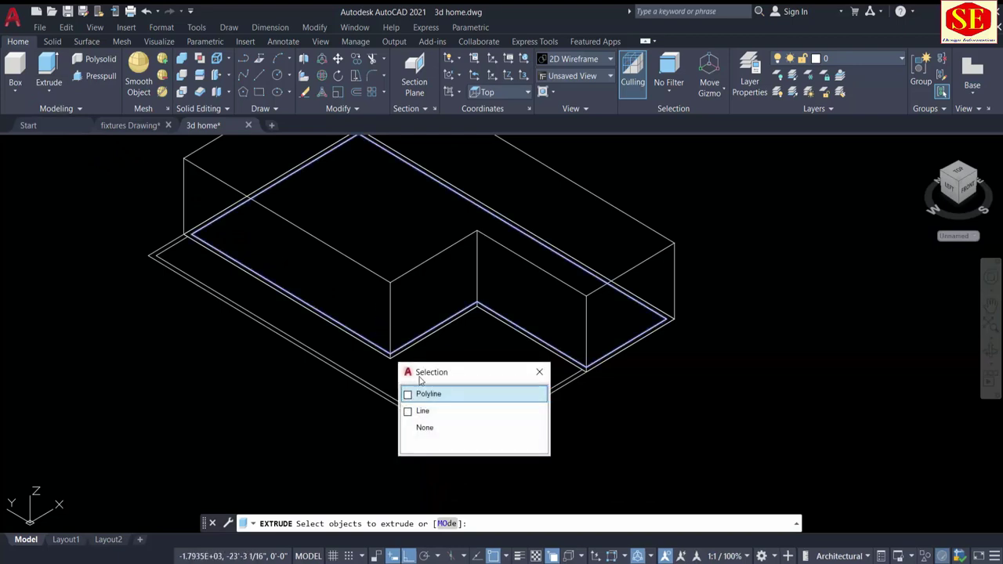
left_click(430, 398)
right_click(430, 303)
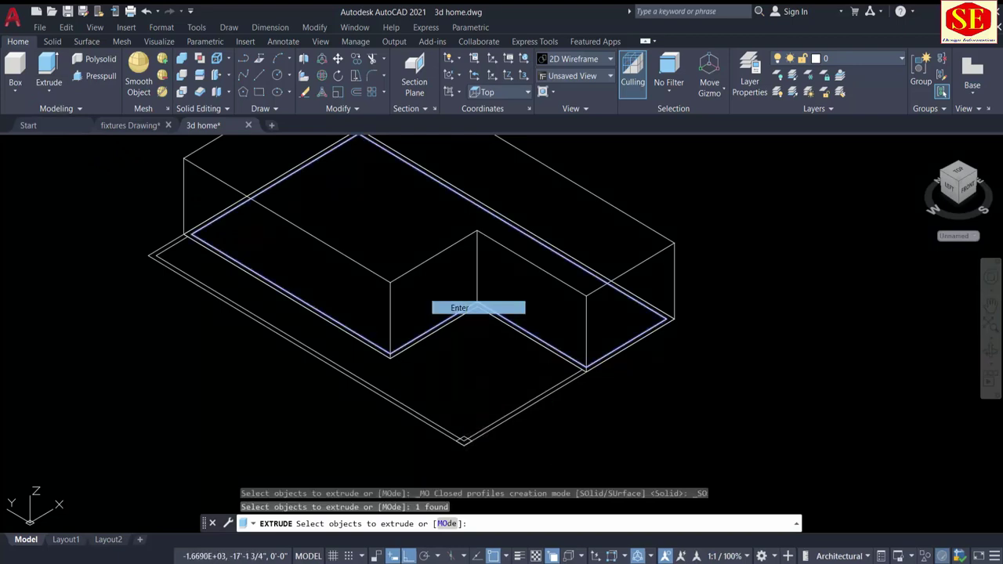
middle_click_drag(443, 211, 433, 294)
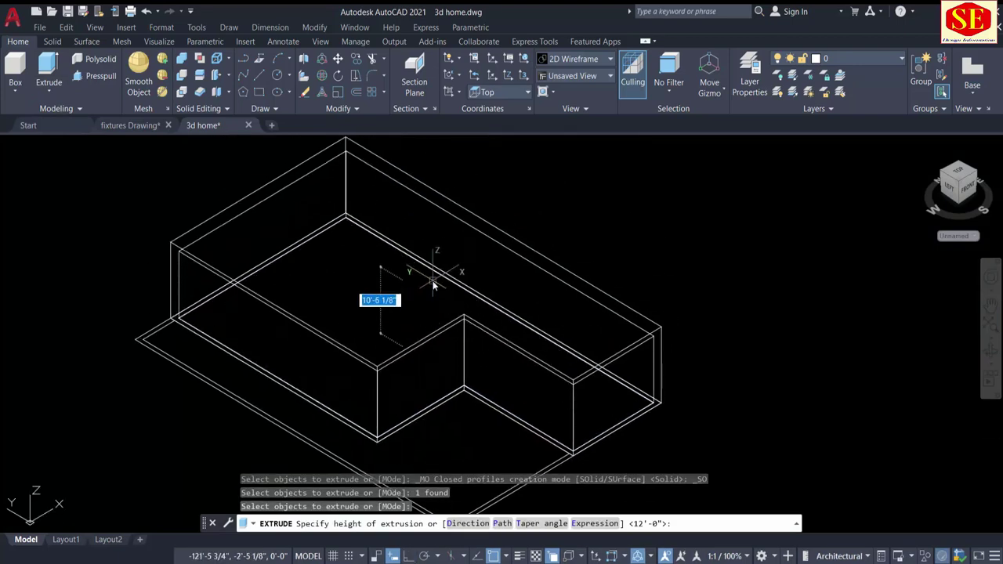
key("Return")
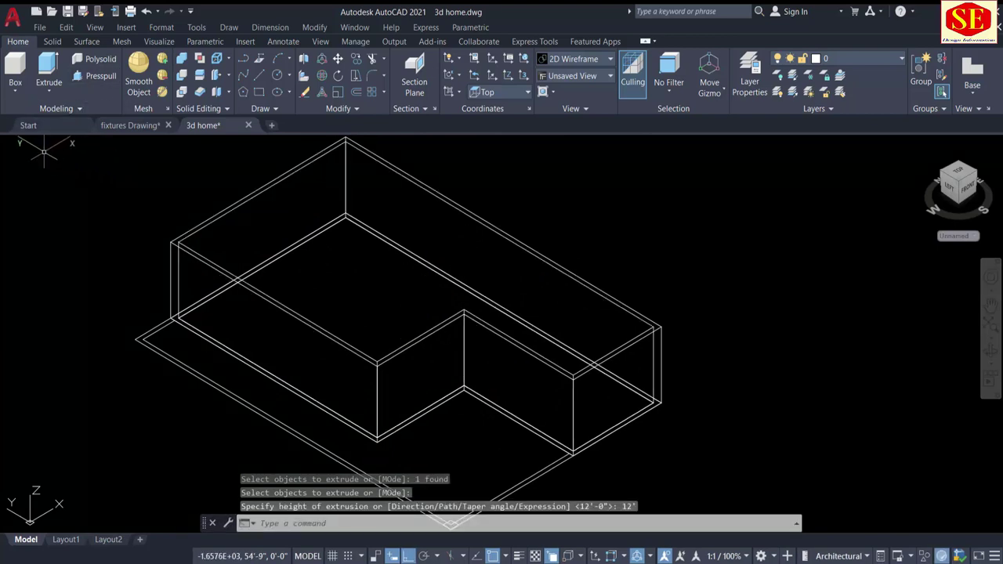
Switch to the Shaded visual style and subtract the inner solid from the outer block
left_click(88, 143)
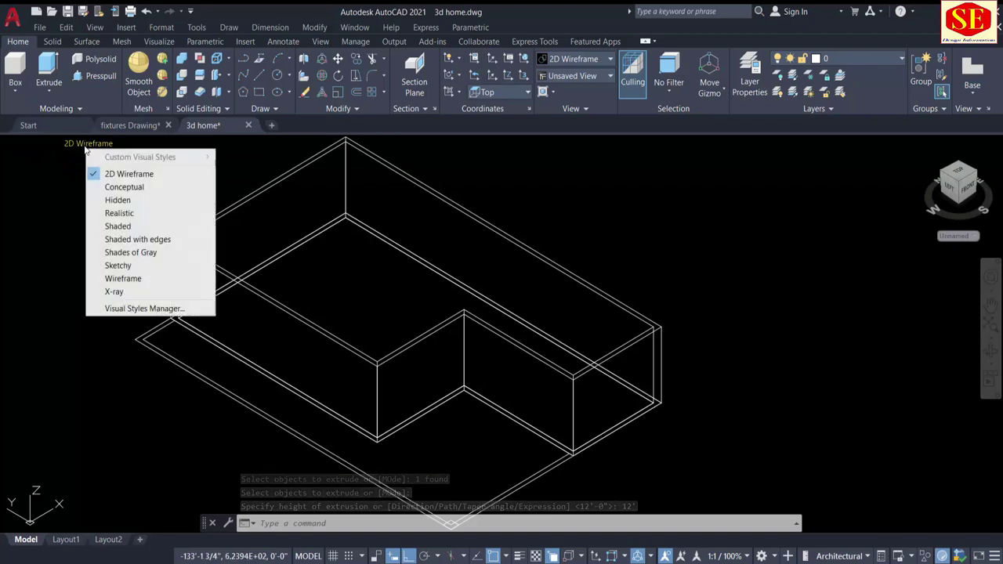
left_click(118, 226)
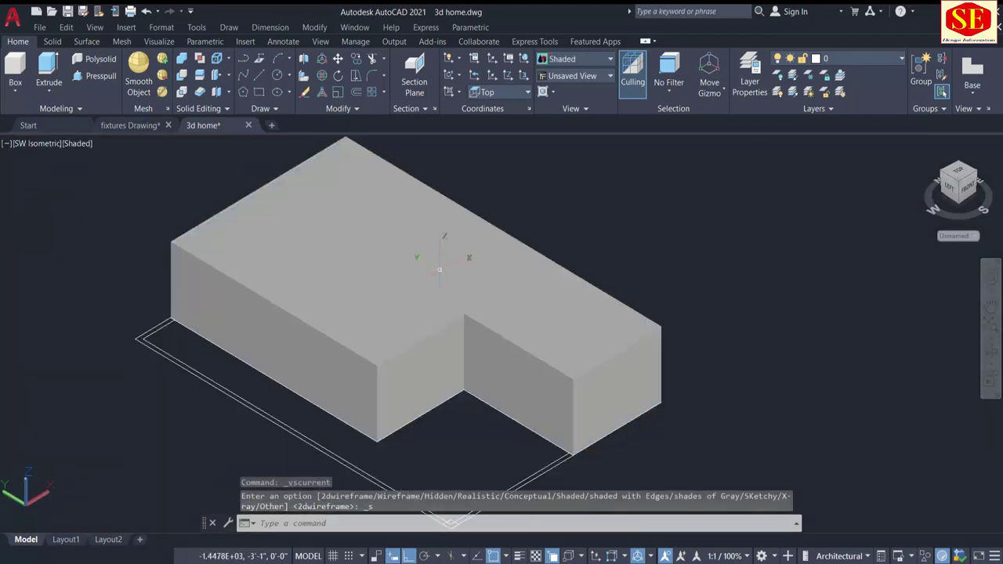
type("su")
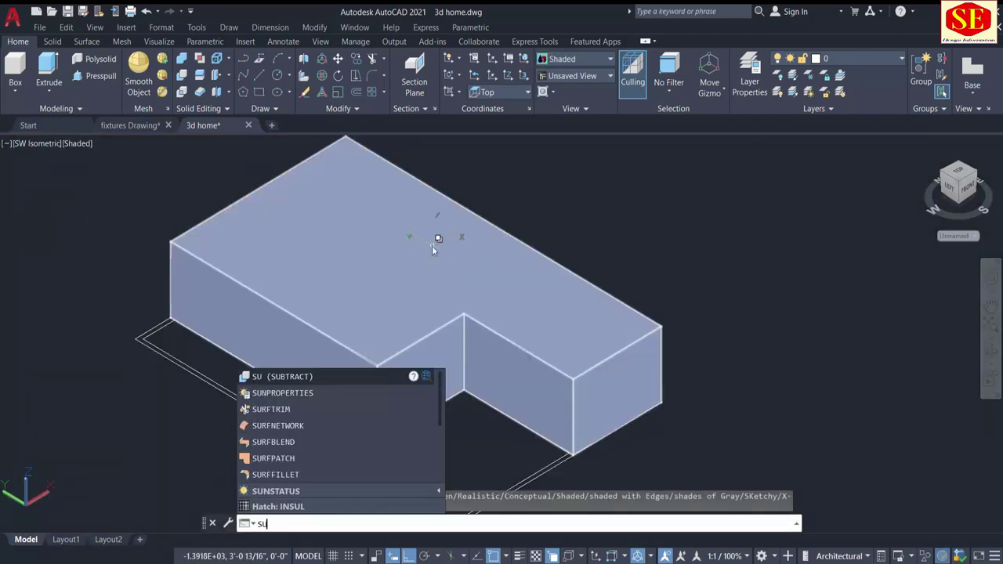
key("Return")
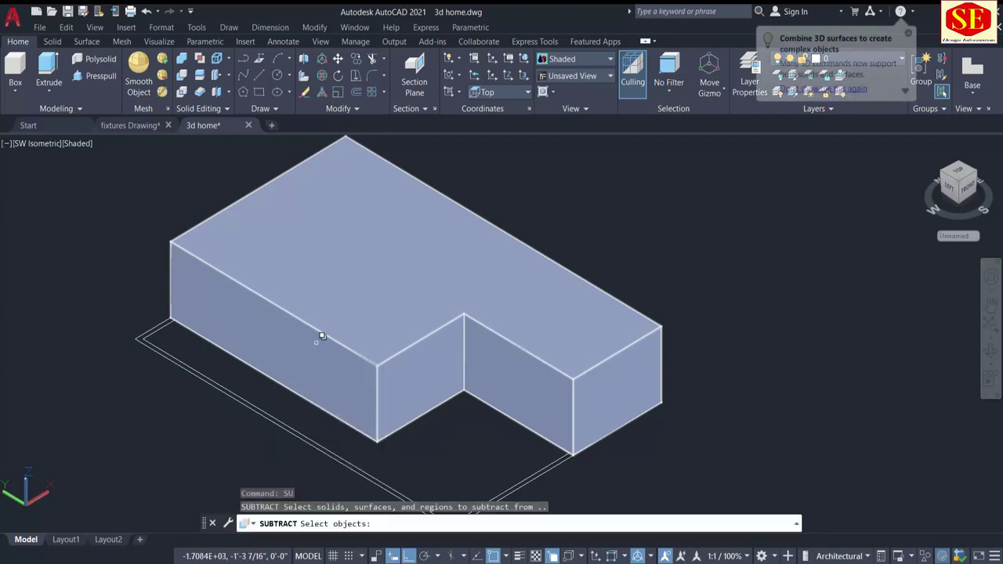
left_click(315, 342)
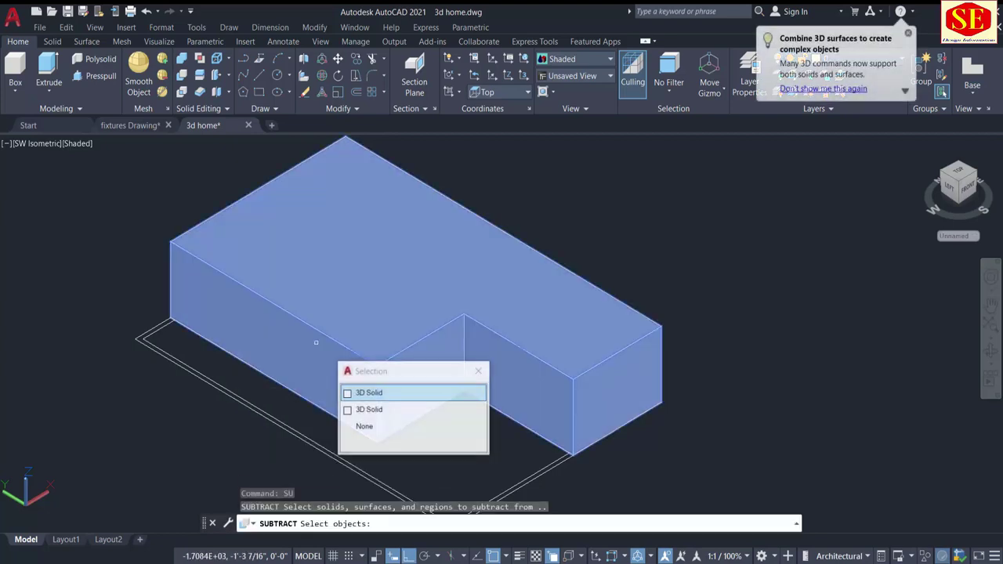
left_click(367, 392)
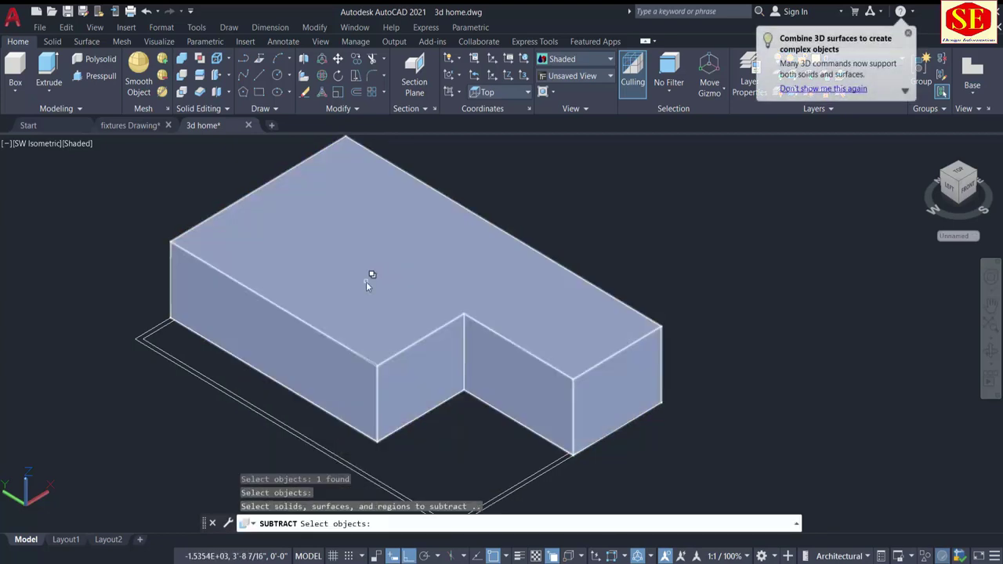
left_click(366, 281)
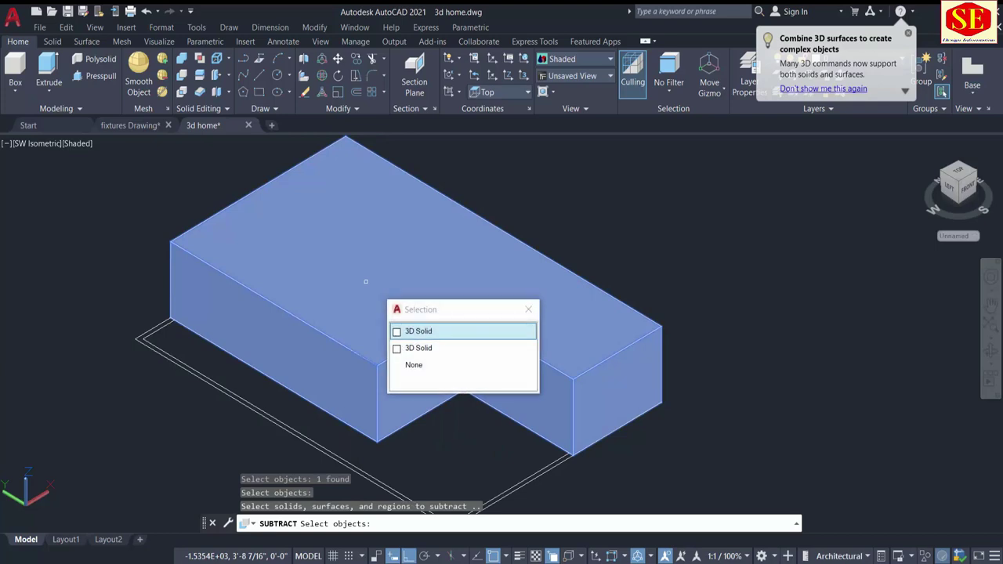
left_click(417, 350)
key("Return")
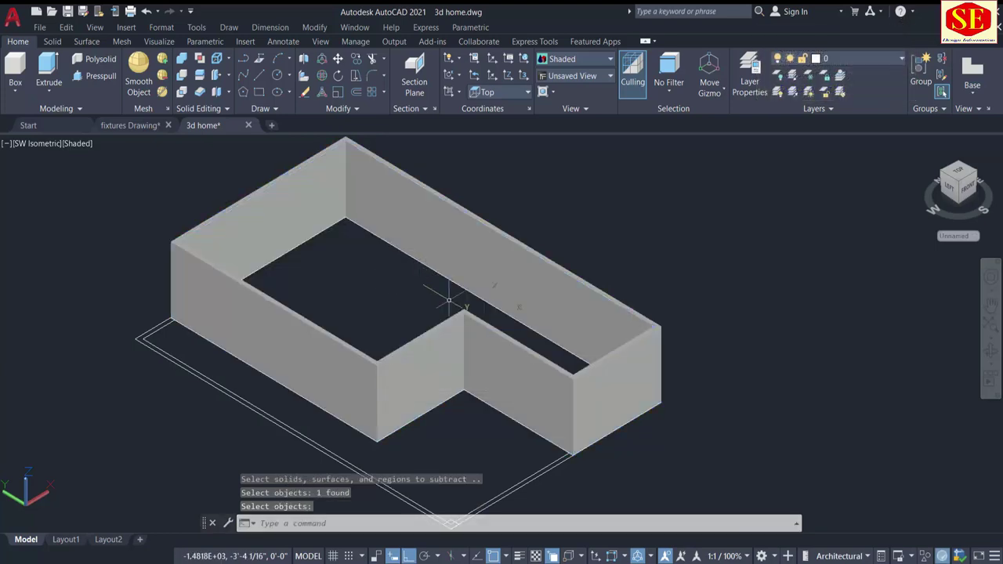
middle_click_drag(522, 334, 510, 342)
key("Return")
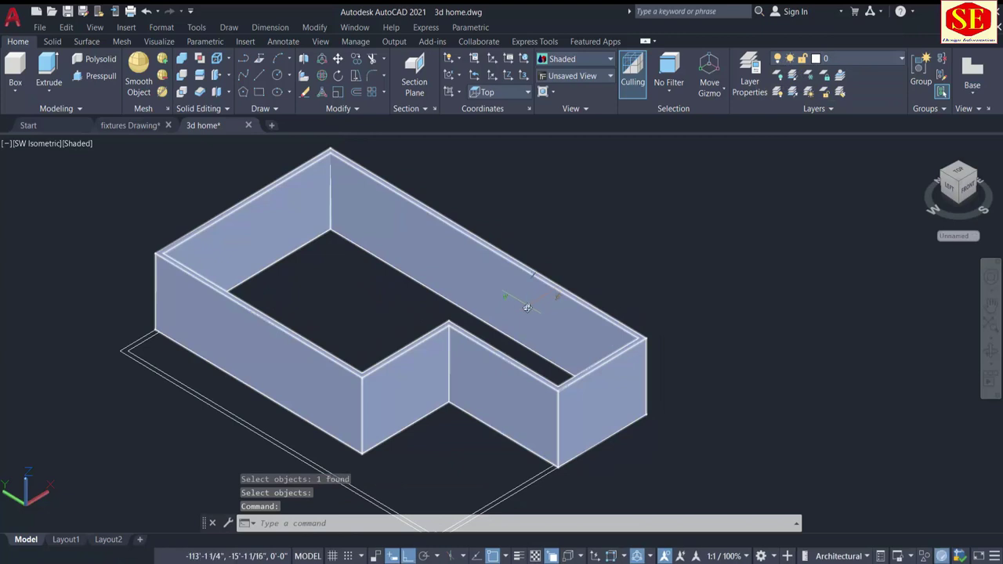
mouse_move(527, 307)
middle_mouse_down("shift")
mouse_move(453, 301)
mouse_move(452, 286)
mouse_move(412, 311)
mouse_move(385, 351)
middle_mouse_up("shift")
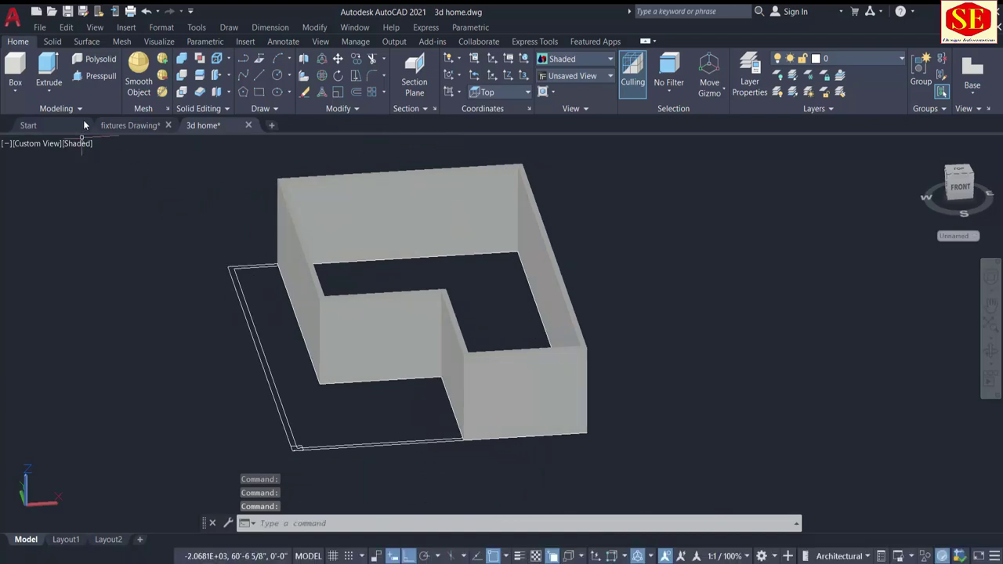
Presspull the 1'-6" square at the floor's front corner up 12' into a column
left_click(97, 79)
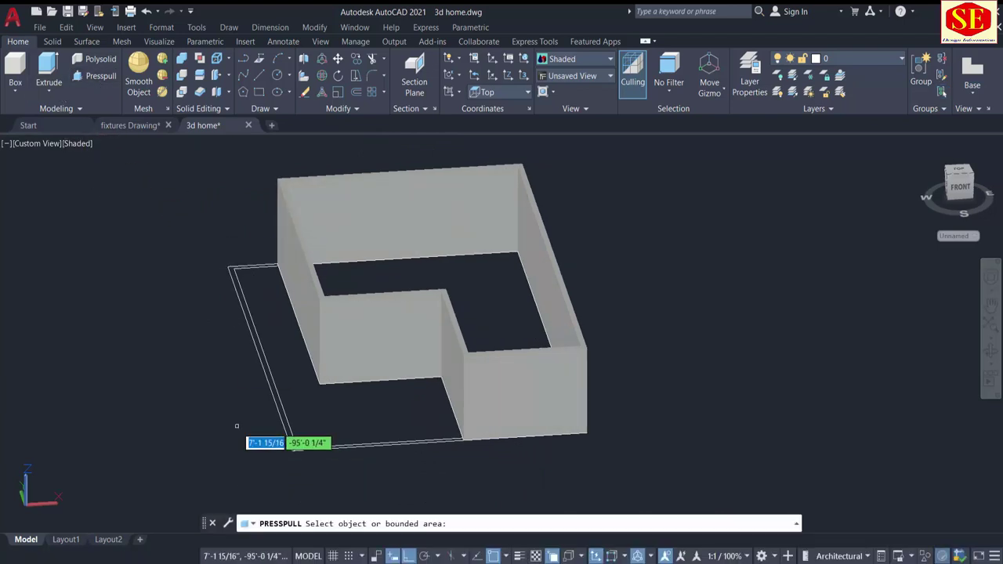
scroll(297, 447, "up", 1)
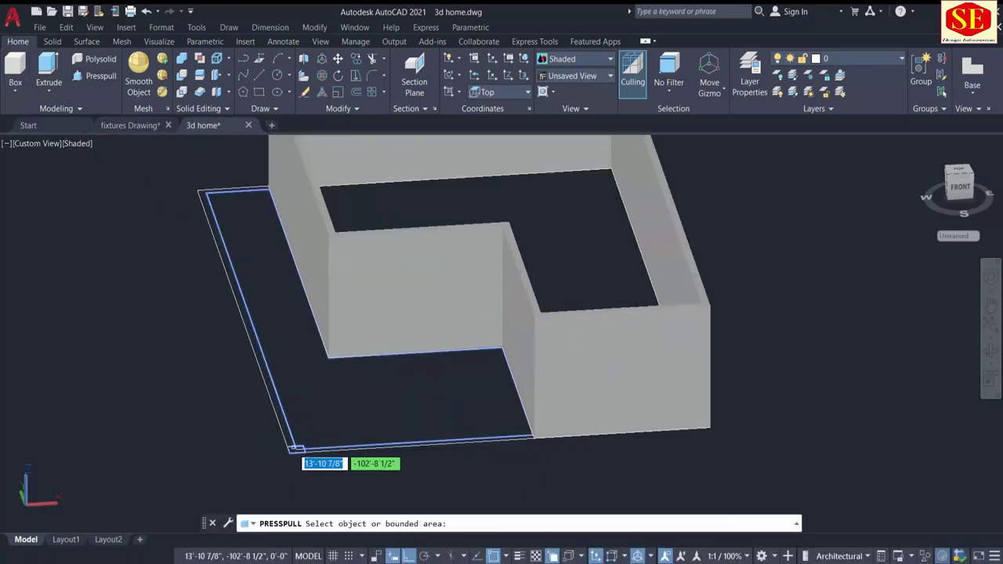
scroll(298, 449, "up", 1)
scroll(297, 451, "up", 1)
key("Escape")
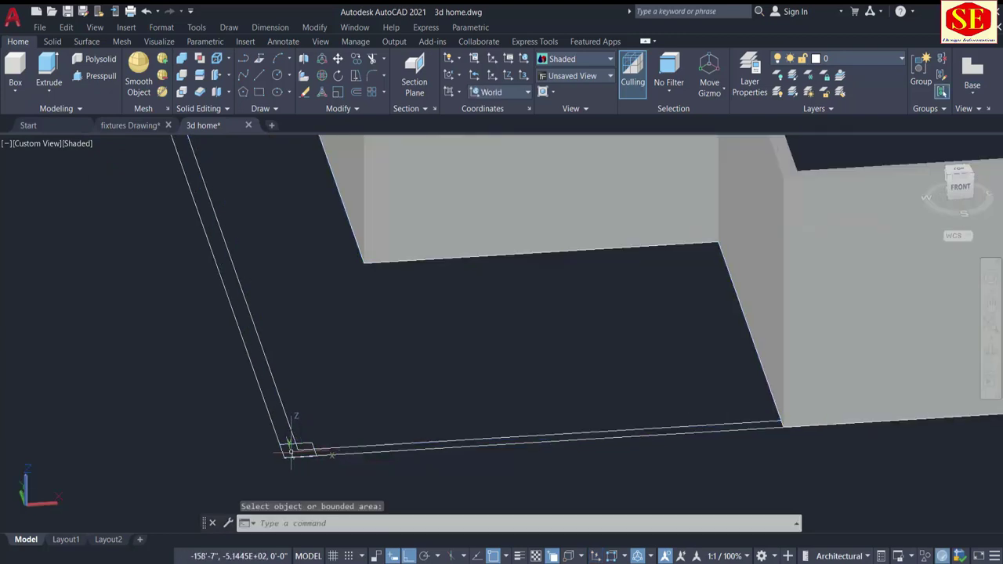
key("Return")
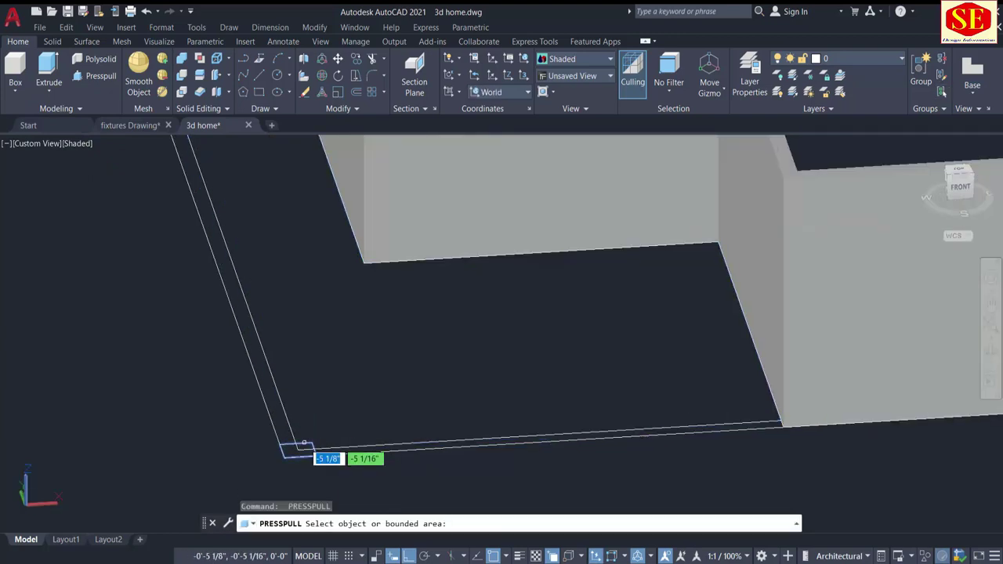
left_click(304, 445)
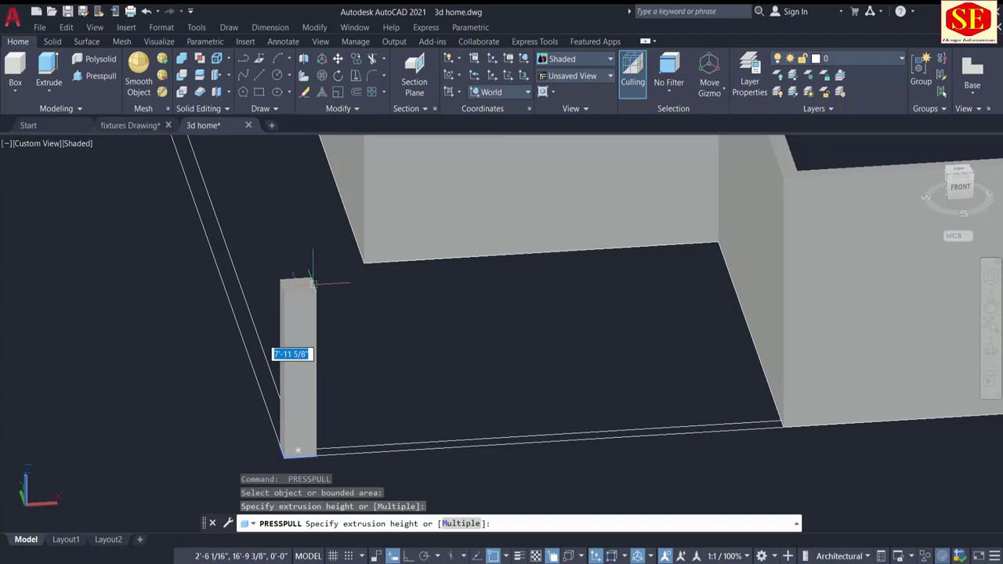
scroll(311, 282, "down", 2)
type("12'")
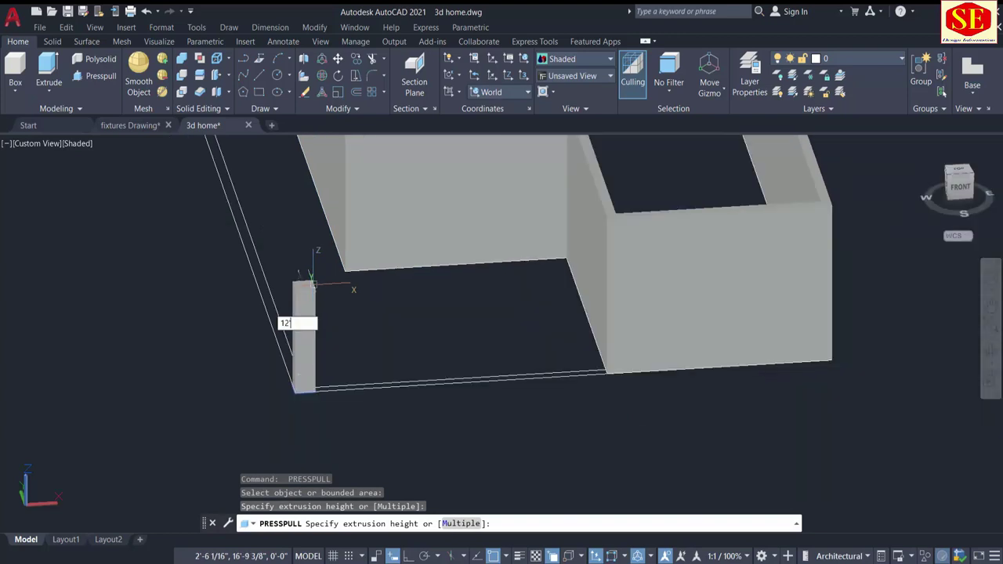
key("Return")
key("Return")
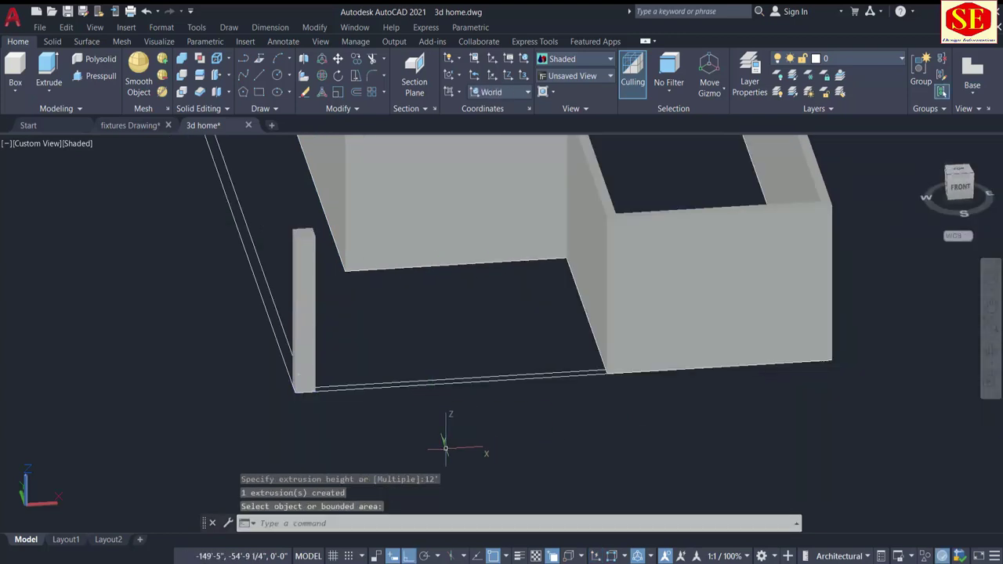
mouse_move(445, 448)
middle_mouse_down("shift")
mouse_move(425, 399)
mouse_move(410, 405)
mouse_move(444, 414)
mouse_move(419, 417)
middle_mouse_up("shift")
scroll(425, 399, "down", 2)
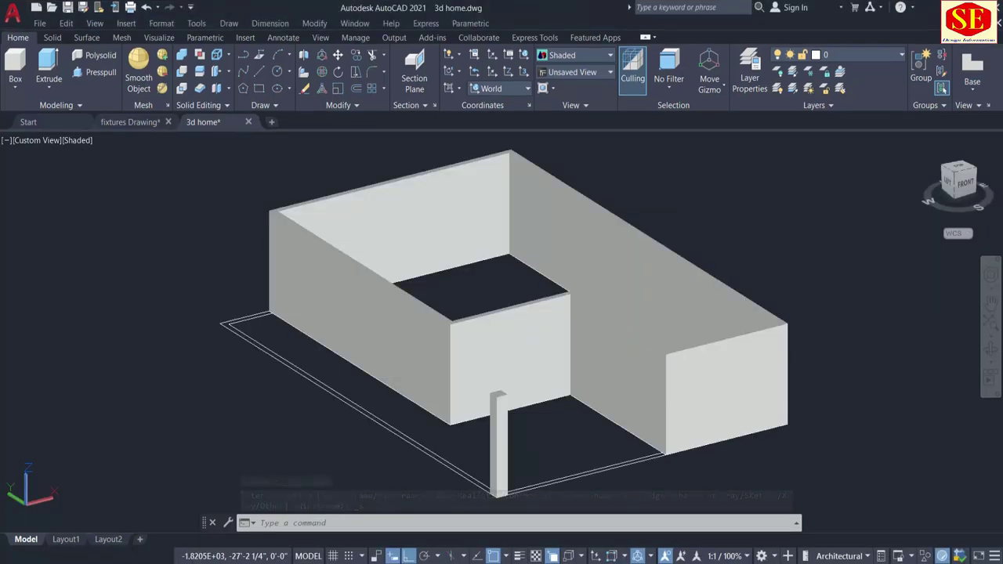
Switch the visual style to 2D Wireframe
left_click(76, 140)
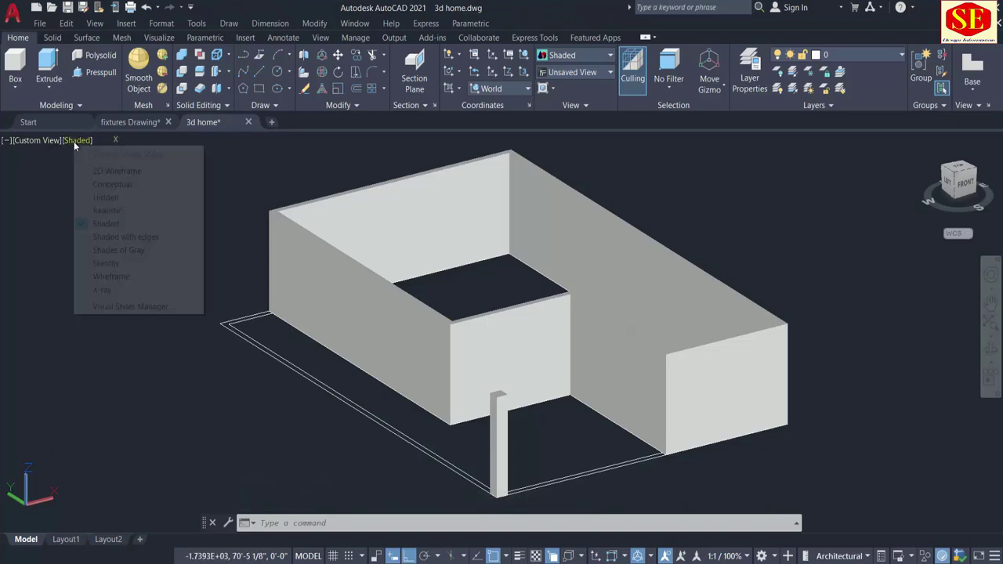
left_click(87, 168)
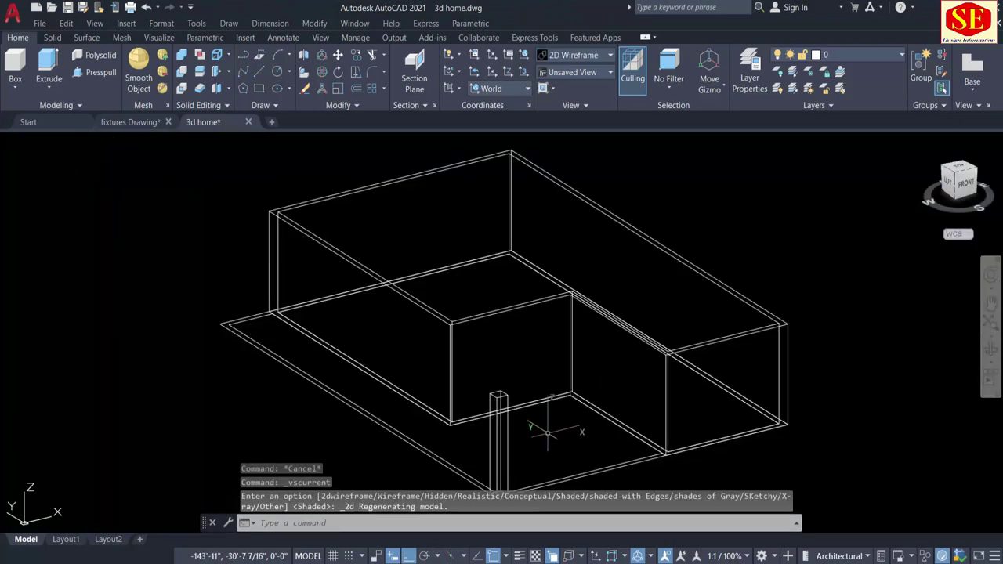
scroll(548, 408, "up", 5)
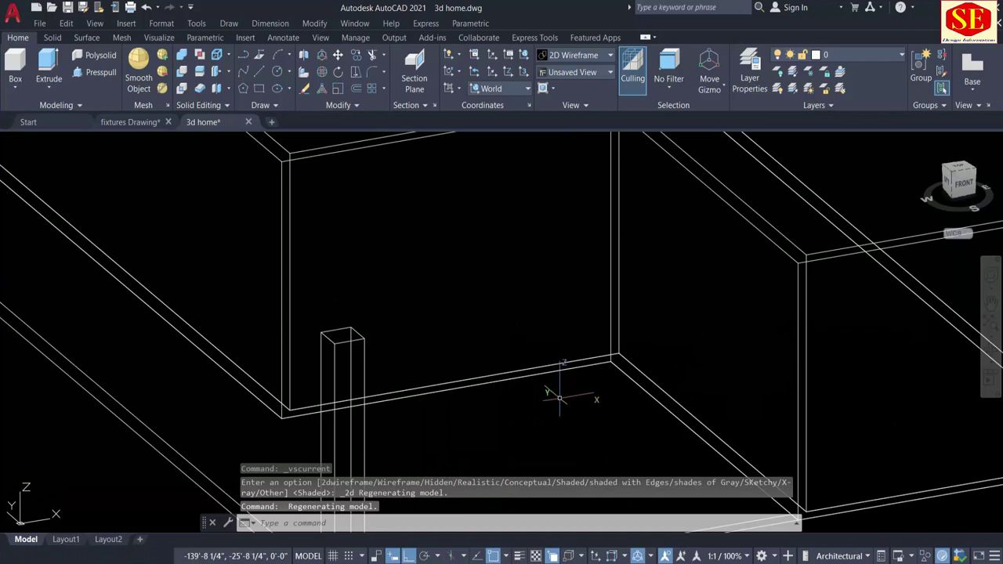
Draw a 4' wide by 6' tall door rectangle at the base of the wall
left_click(258, 87)
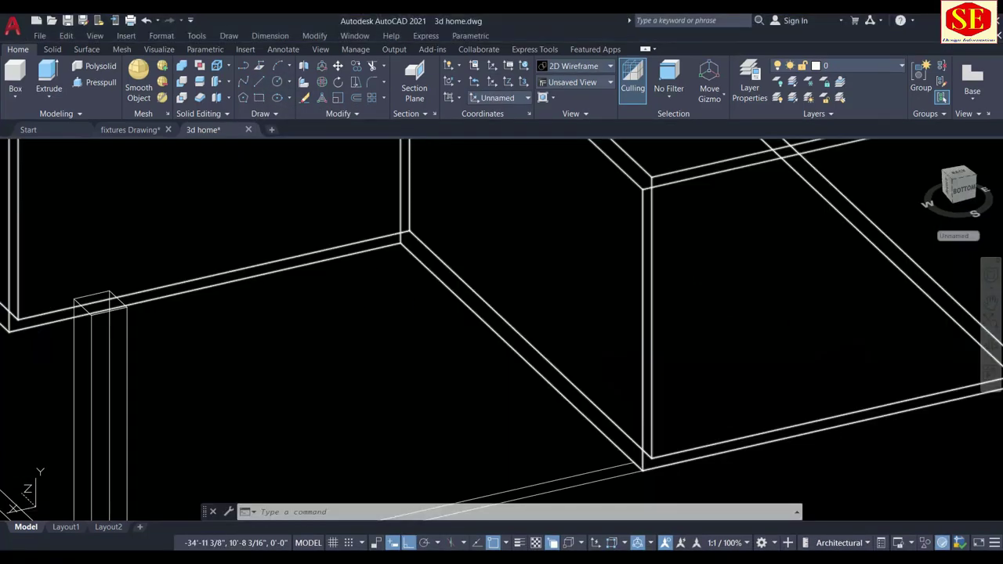
left_click(259, 98)
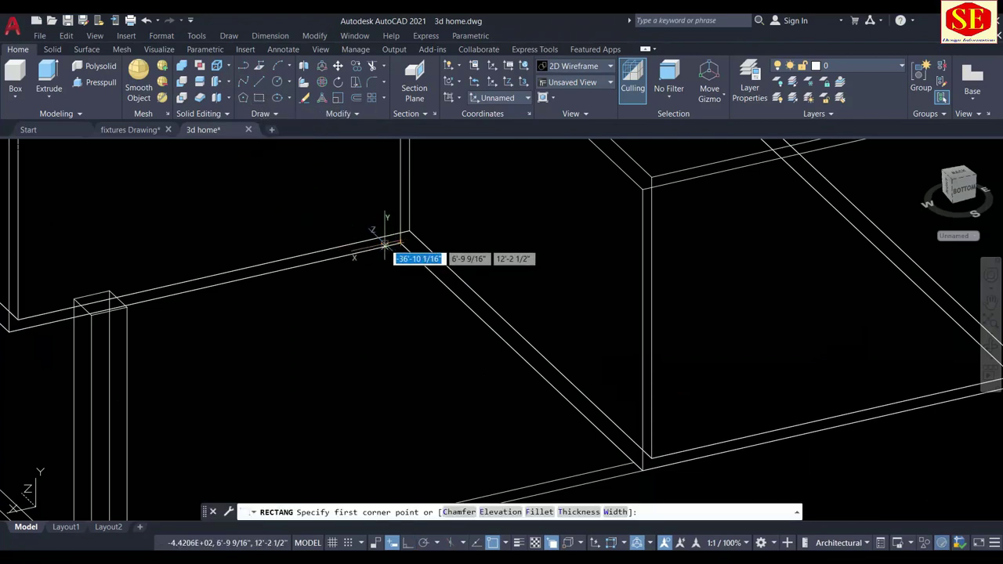
left_click(385, 244)
middle_click_drag(346, 202, 322, 240)
type("4'")
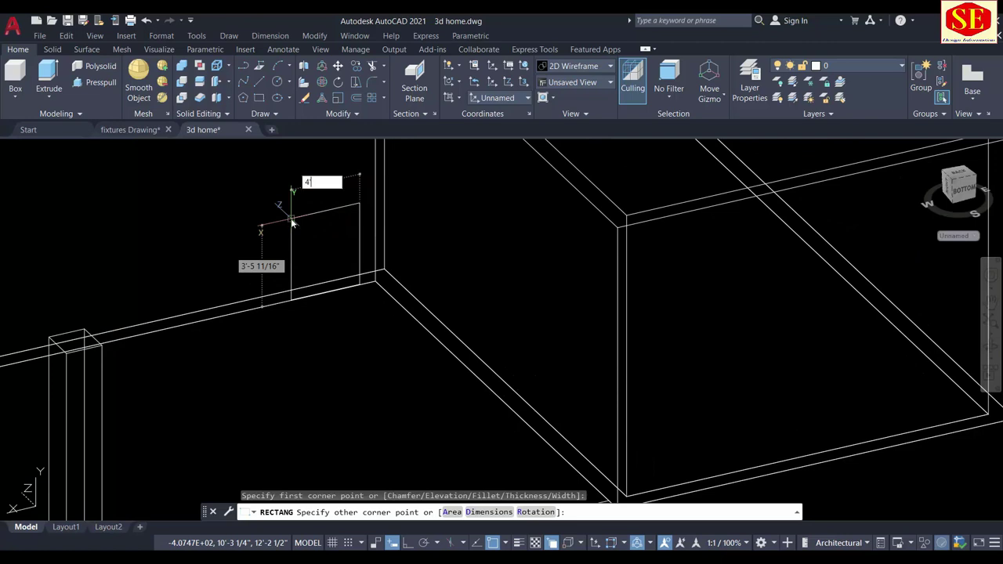
key("Tab")
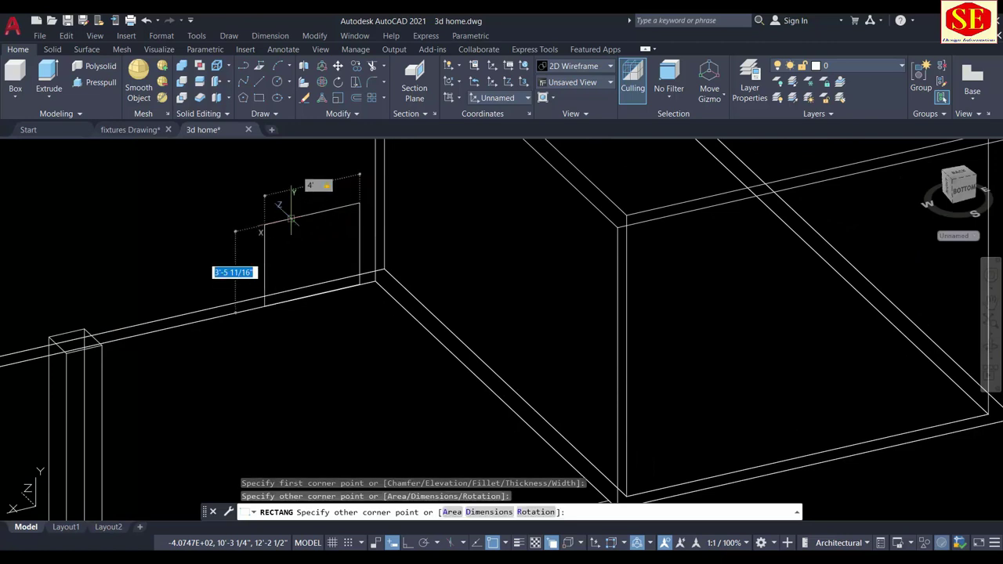
type("6'")
key("Return")
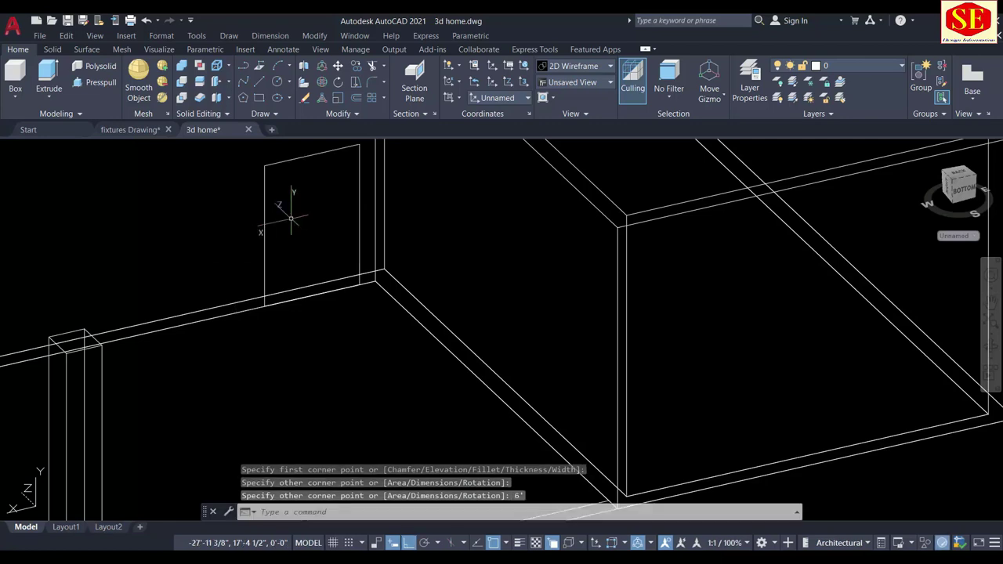
scroll(290, 220, "down", 4)
middle_click_drag(324, 291, 403, 331)
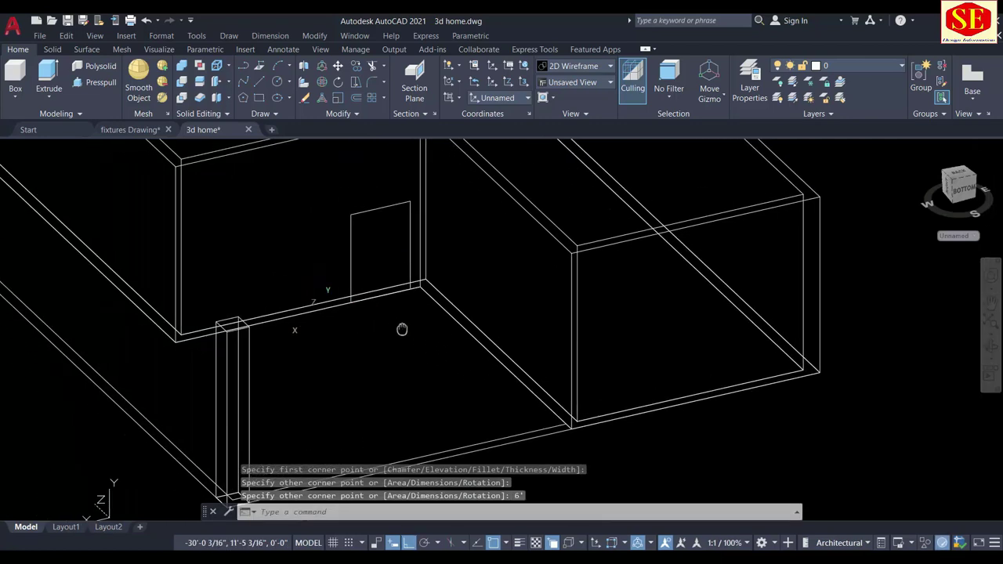
scroll(422, 333, "up", 3)
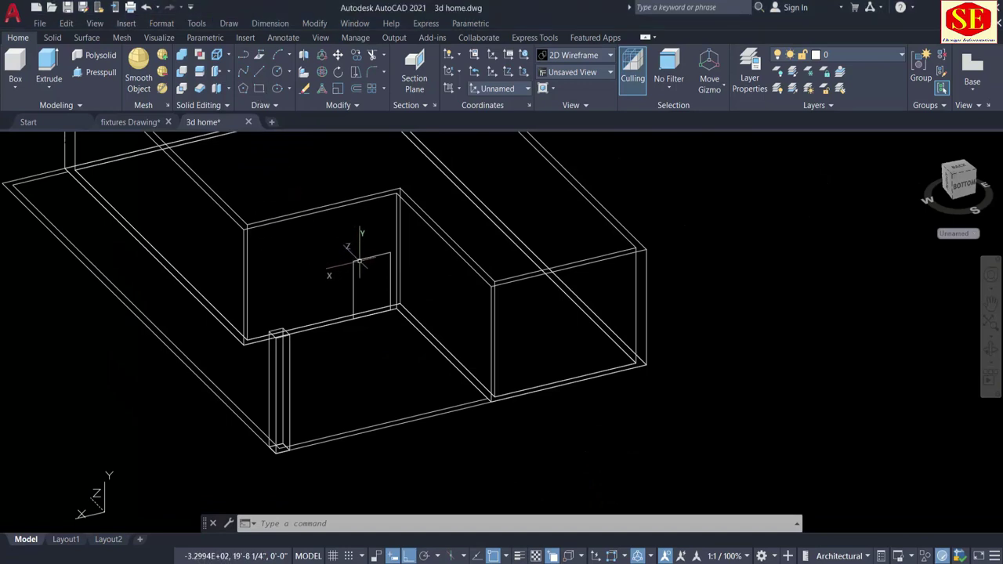
Draw a 6' wide by 4' tall window rectangle starting 2' along the wall
left_click(260, 88)
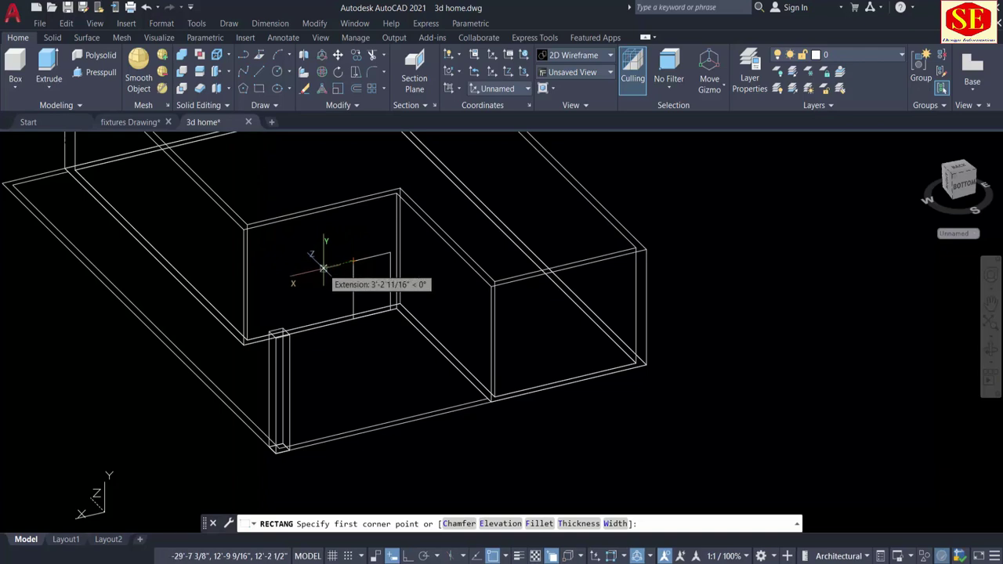
type("2'")
key("Return")
type("6'")
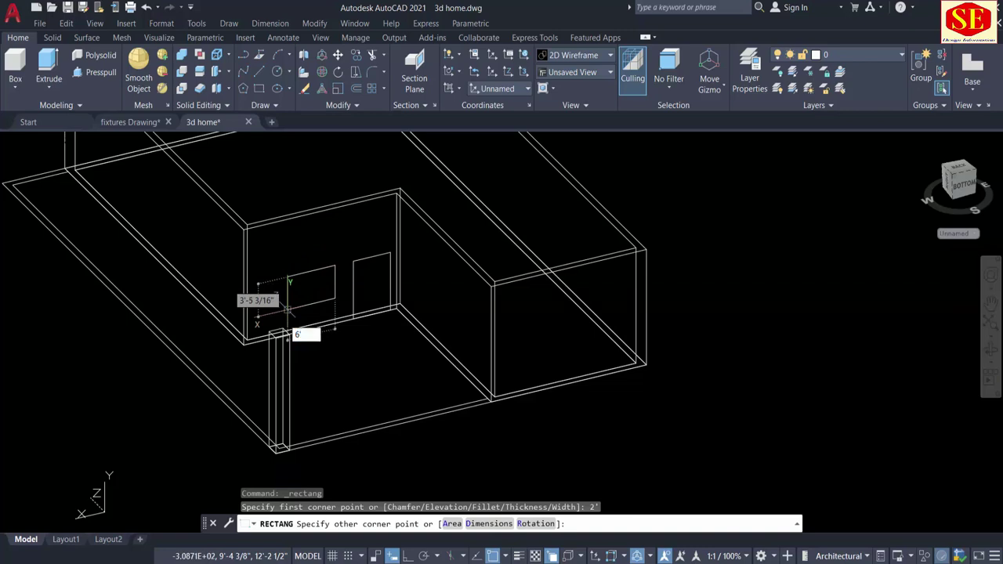
key("Tab")
type("4'")
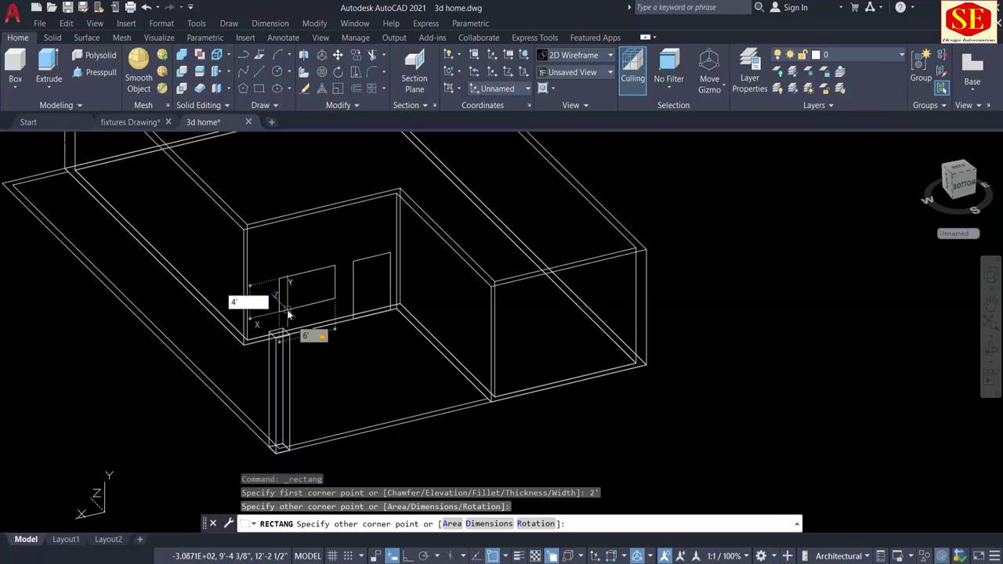
key("Return")
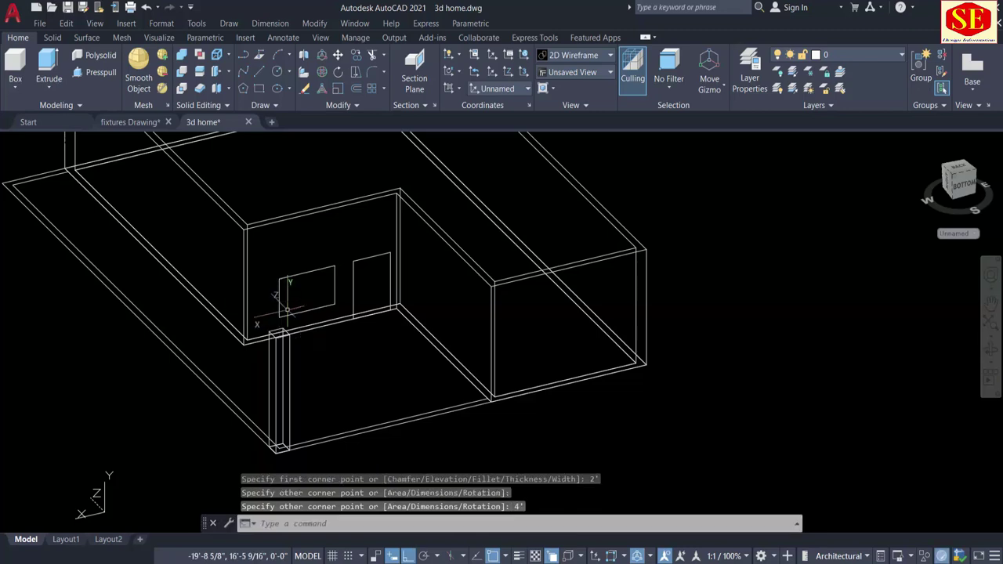
mouse_move(365, 368)
middle_mouse_down()
mouse_move(463, 391)
mouse_move(469, 382)
middle_mouse_up()
scroll(469, 382, "up", 3)
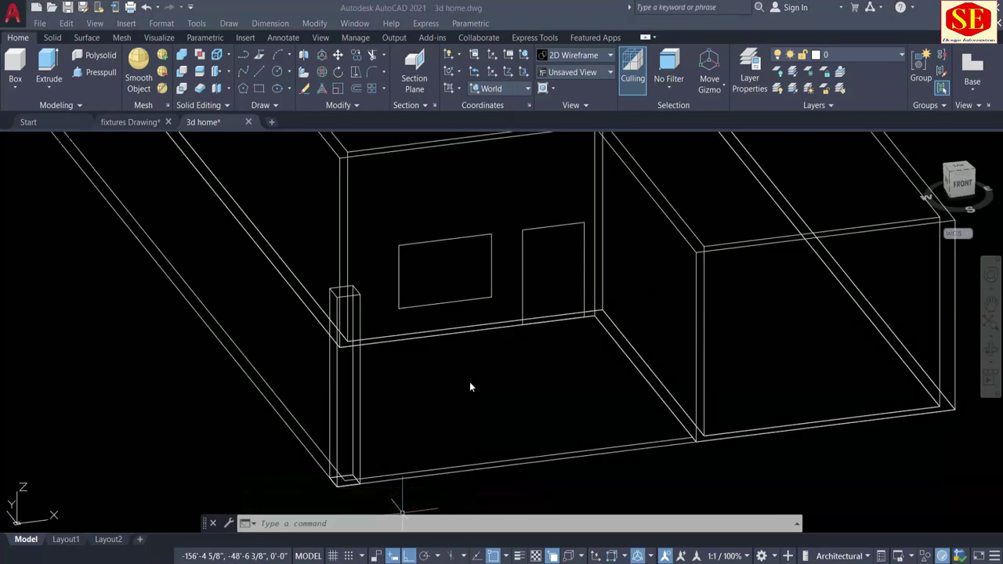
Offset the window and door rectangles 1" inward to form double frames
left_click(364, 525)
type("O")
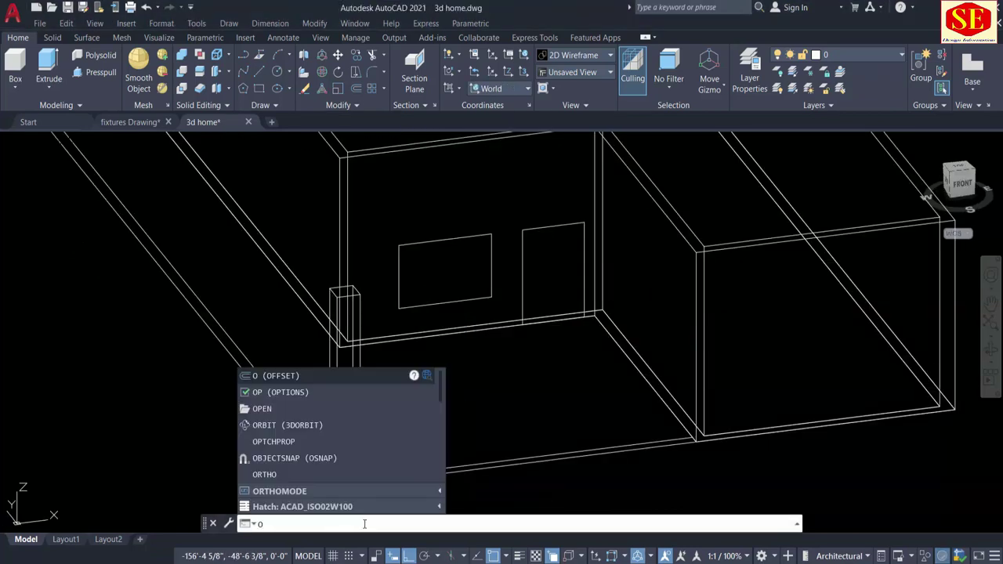
left_click(304, 381)
type("1\"")
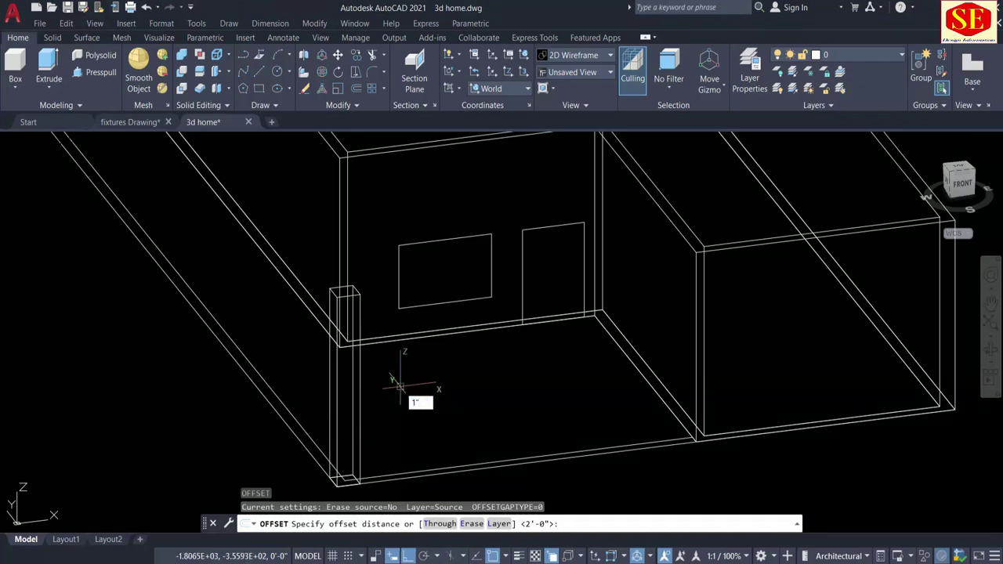
key("Return")
left_click(470, 237)
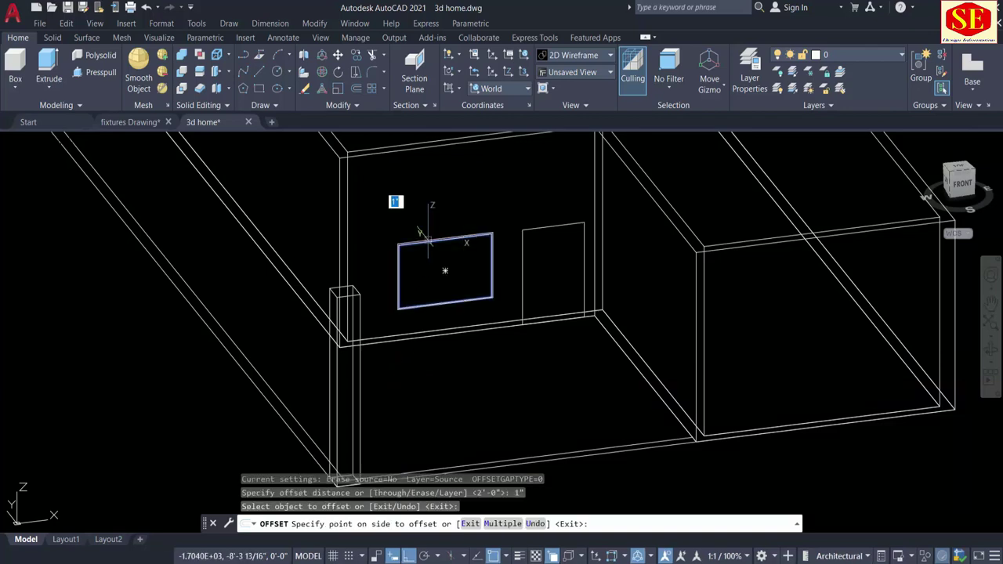
left_click(446, 271)
scroll(548, 224, "up", 2)
scroll(540, 219, "up", 2)
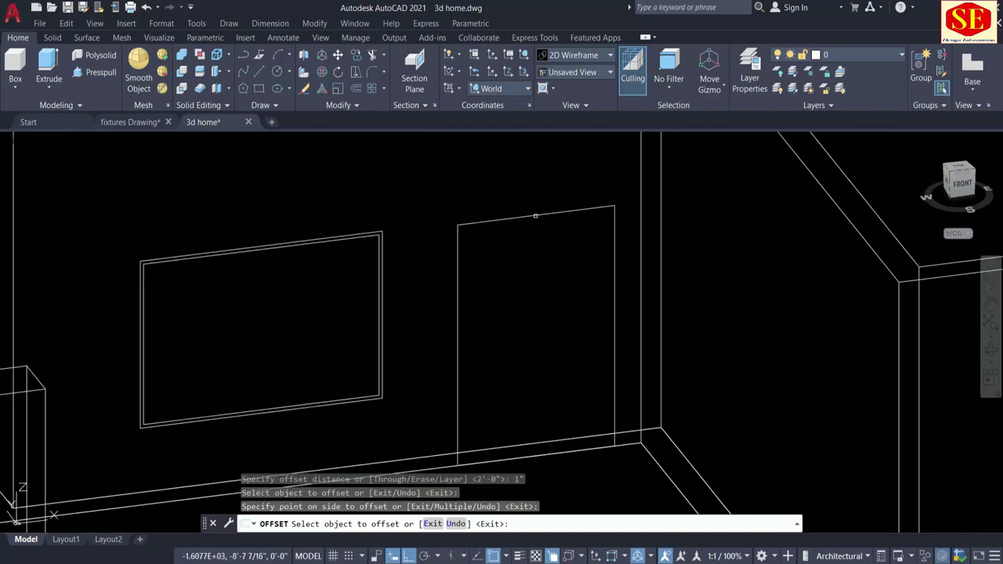
left_click(535, 215)
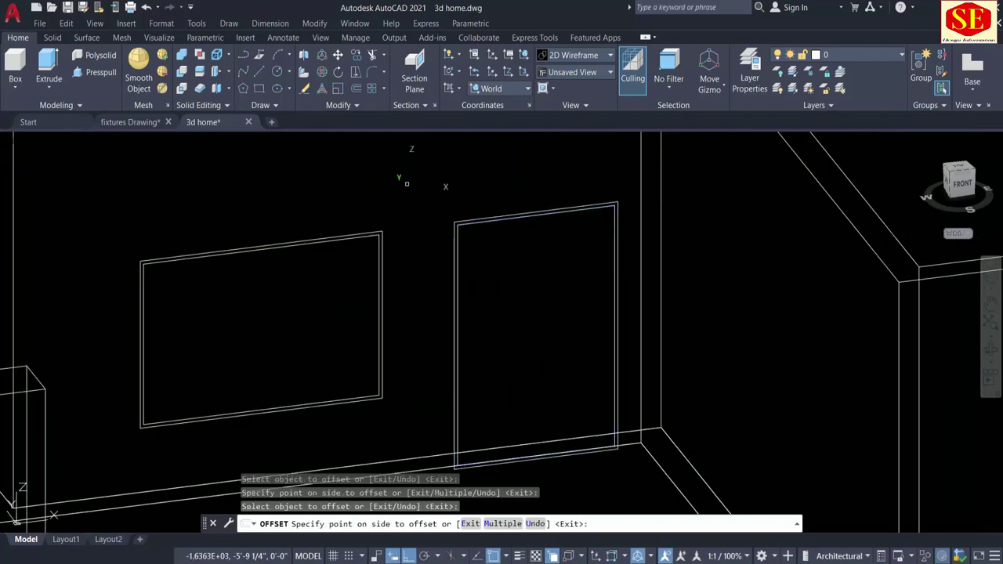
left_click(501, 231)
scroll(501, 230, "down", 2)
key("Escape")
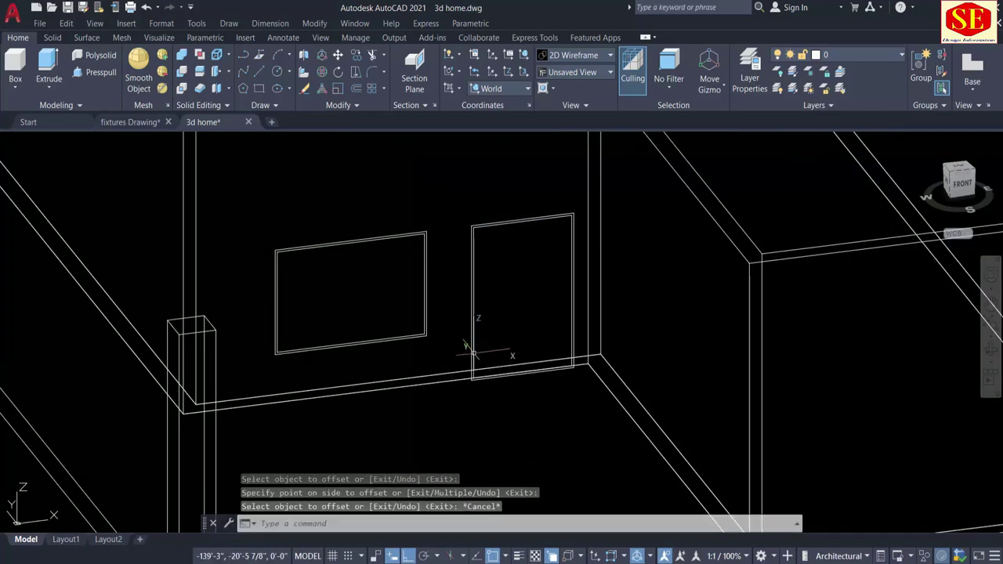
scroll(470, 347, "down", 2)
mouse_move(329, 381)
middle_mouse_down("shift")
mouse_move(274, 347)
mouse_move(373, 354)
mouse_move(336, 352)
mouse_move(353, 352)
mouse_move(393, 303)
middle_mouse_up("shift")
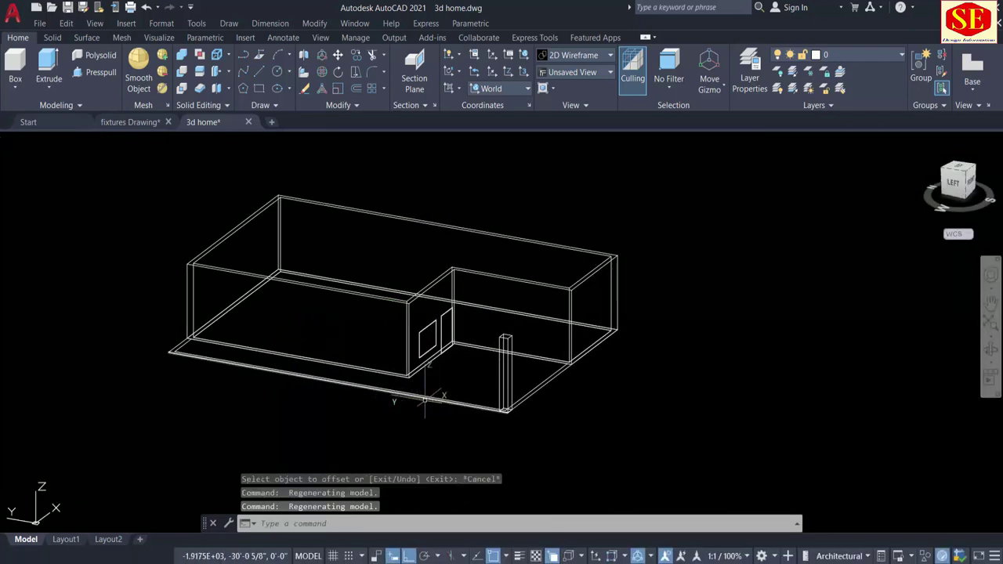
Draw a 6' vertical guide line up from the long wall's base
scroll(721, 395, "up", 5)
type("L")
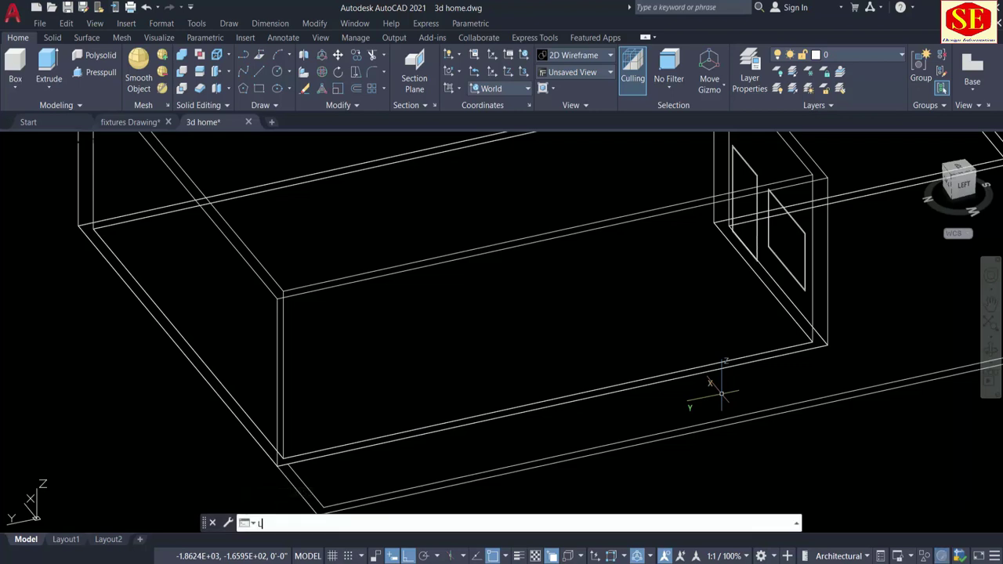
key("Return")
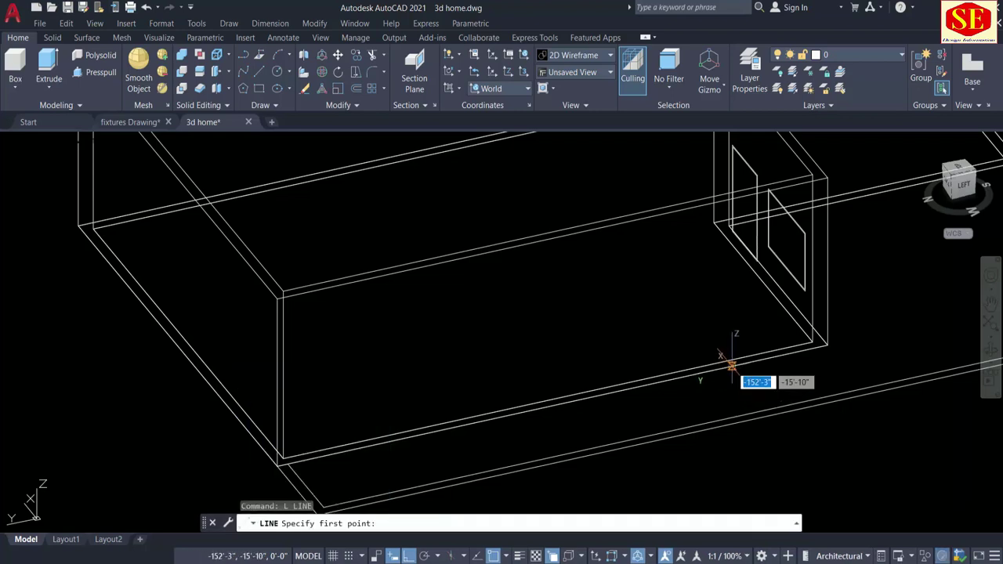
left_click(731, 366)
type("6")
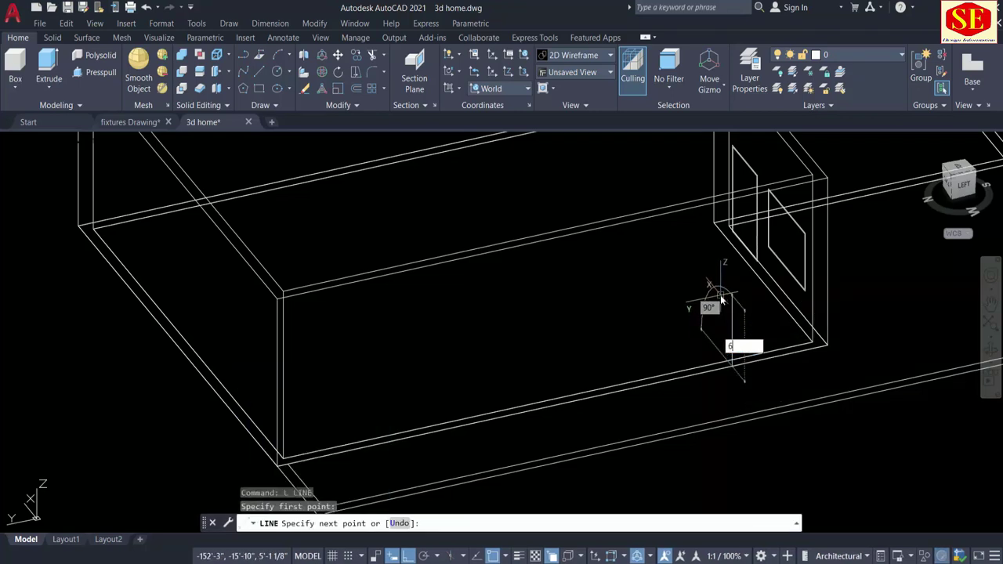
key("Return")
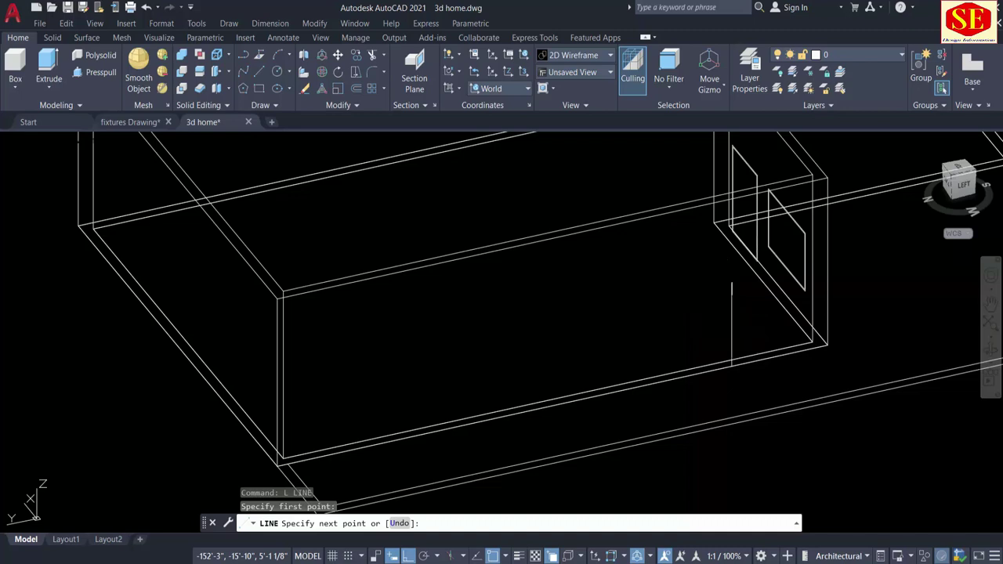
key("Return")
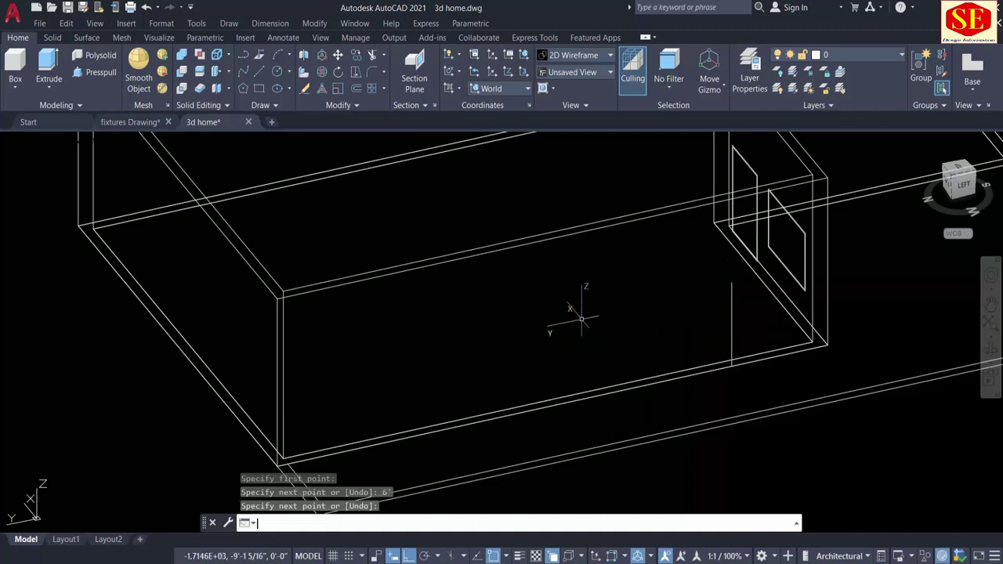
Copy the guide line 10' and 20' along the wall
type("co")
key("Return")
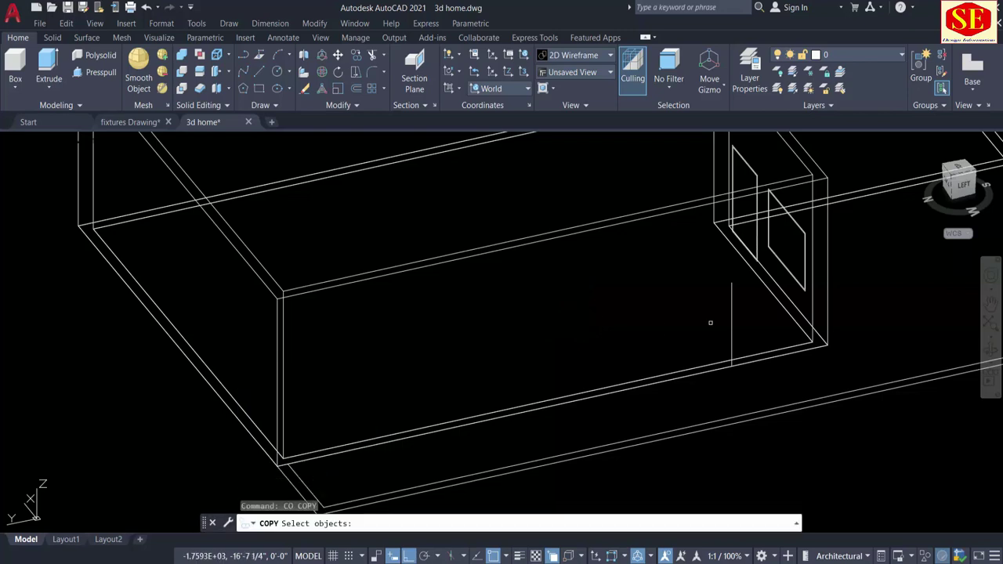
left_click(731, 311)
key("Return")
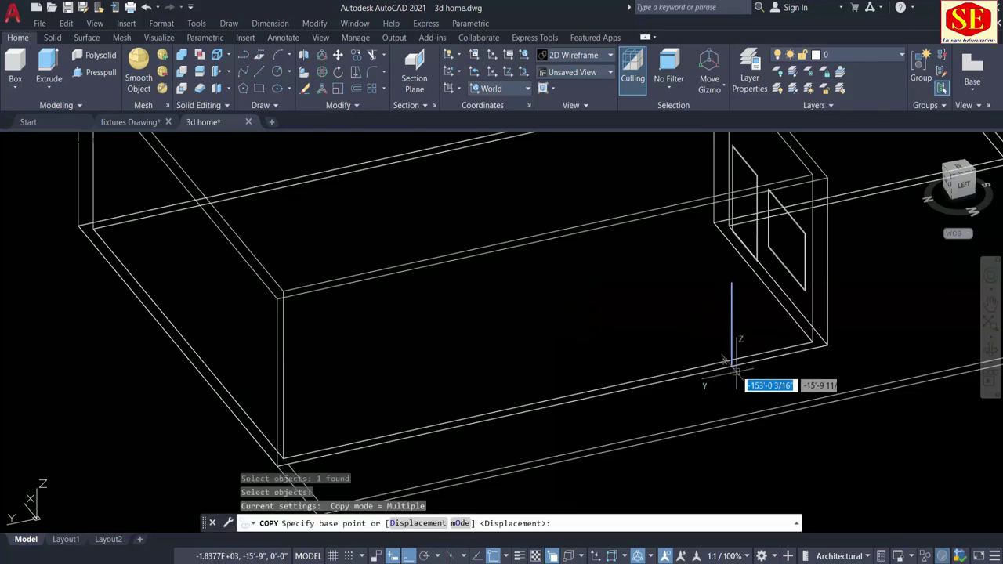
left_click(732, 365)
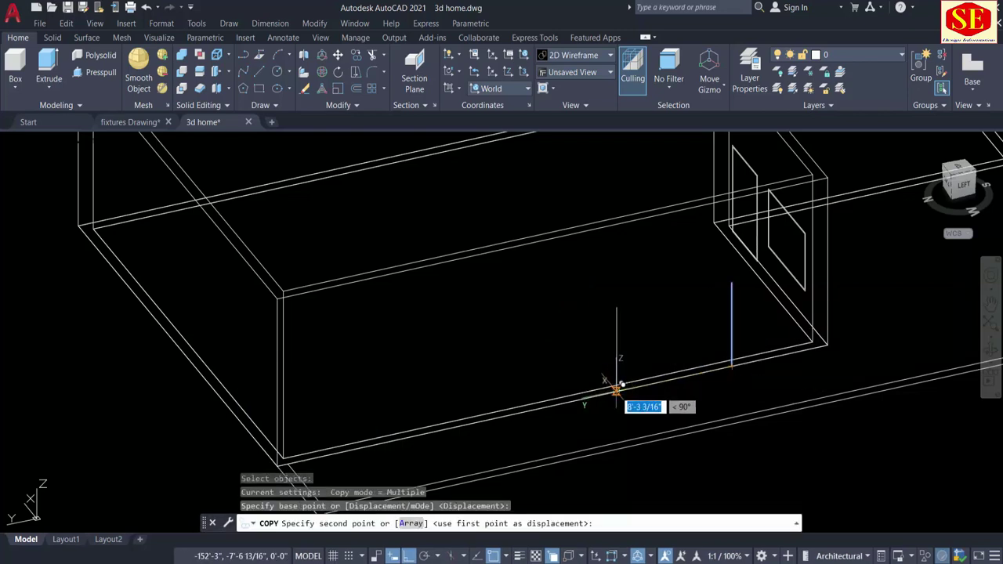
type("10")
key("Return")
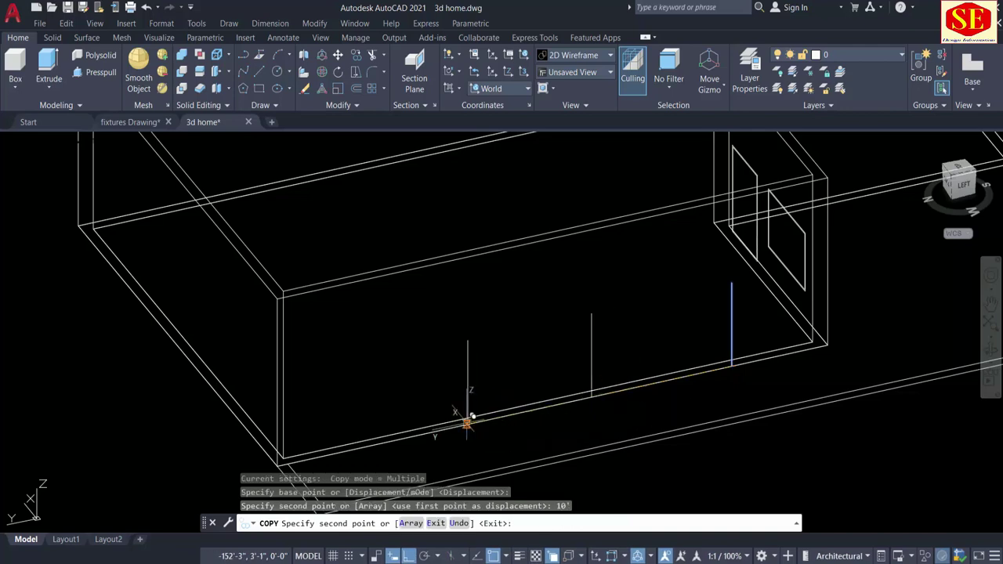
key("Return")
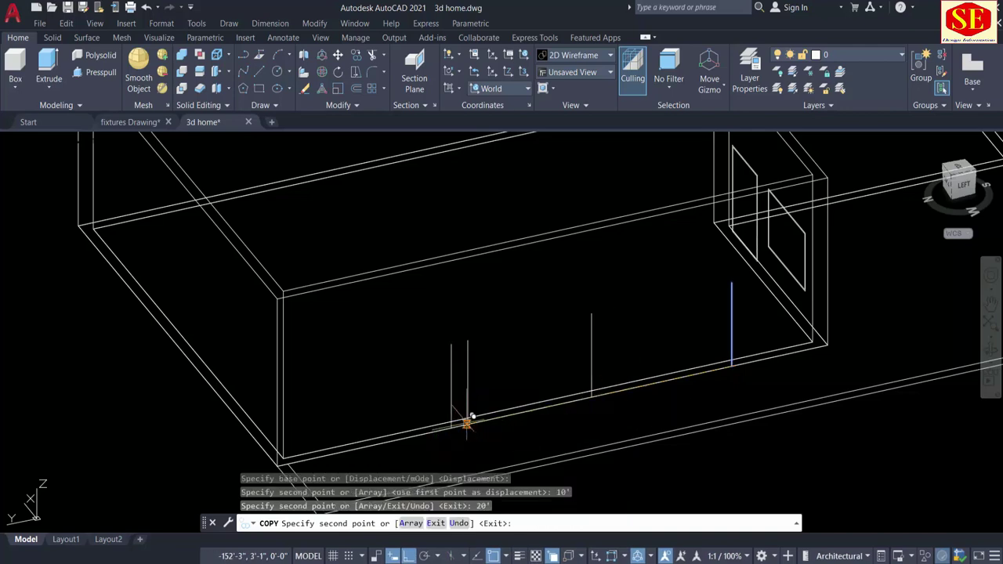
key("Return")
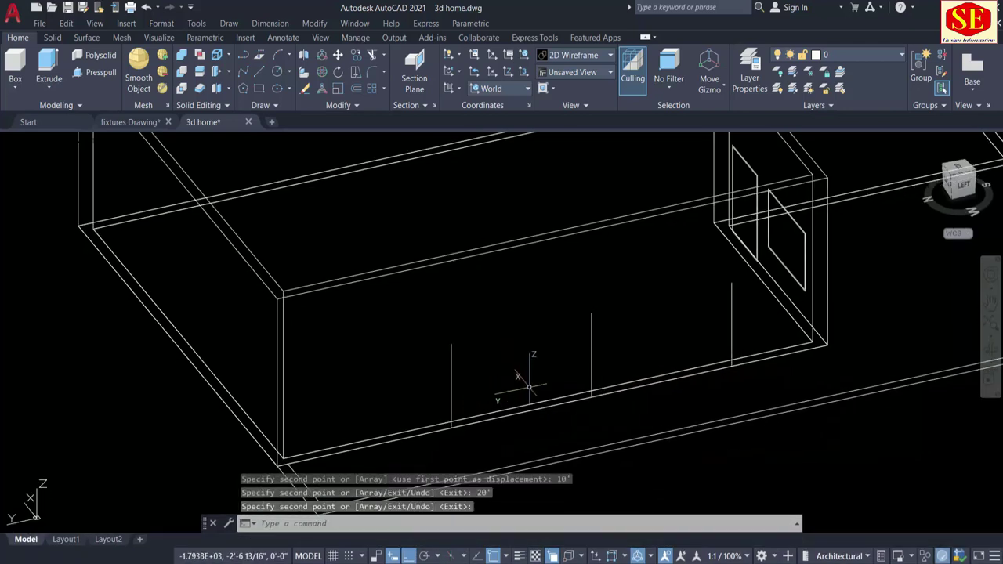
Start rotating the UCS about the Y axis
type("uc")
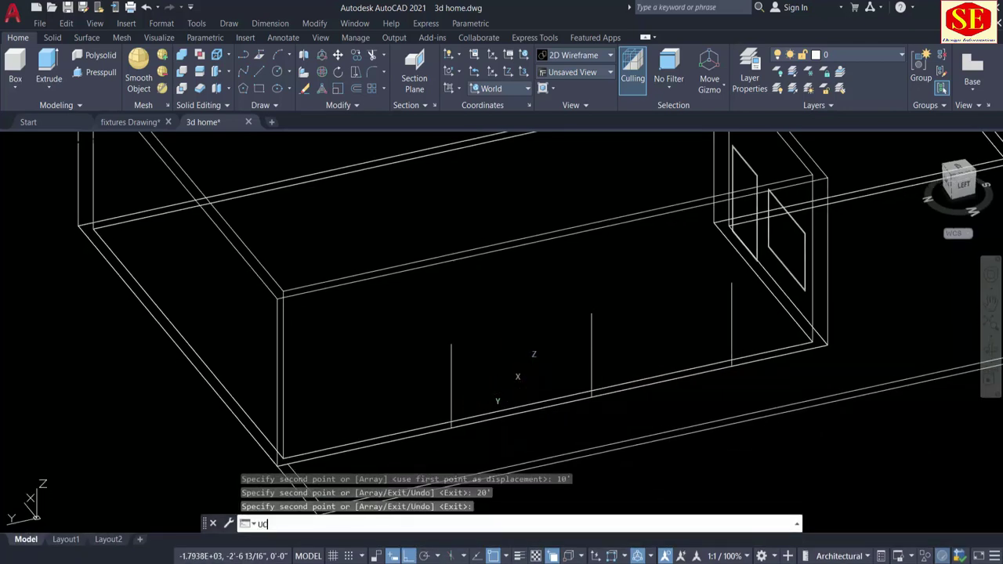
key("Return")
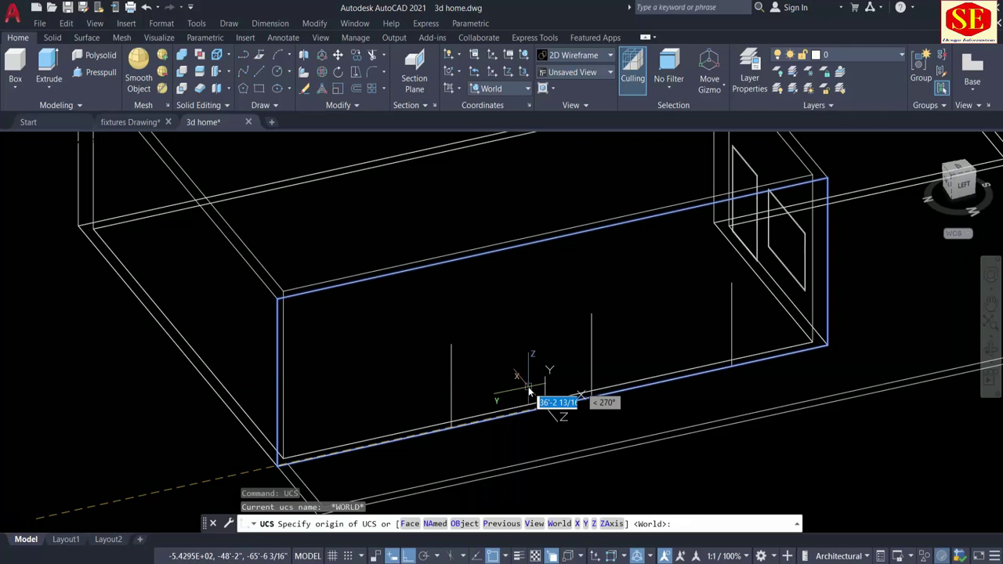
key("Return")
Accept the 90° UCS rotation and draw a 4' by 6' rectangle on the long wall
key("Return")
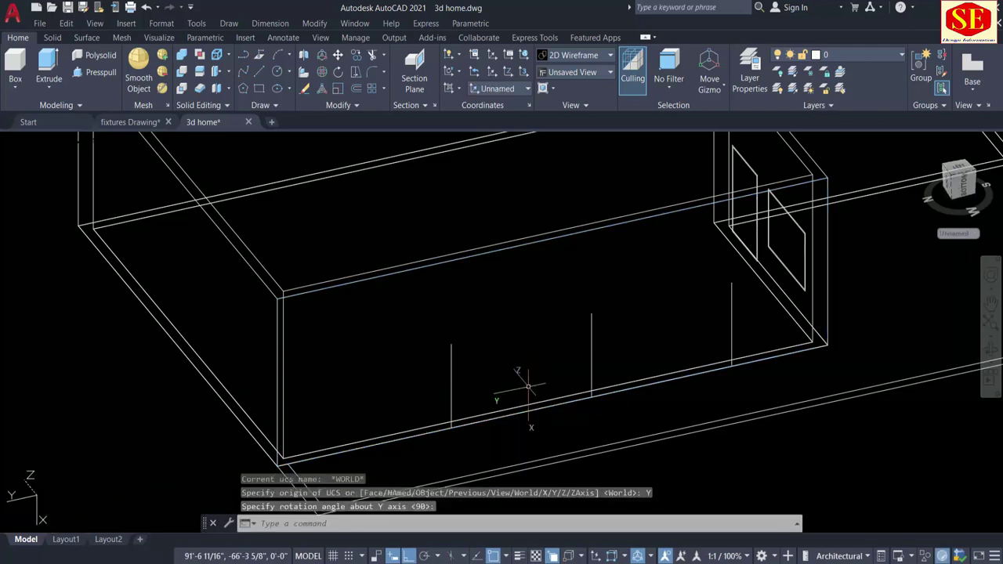
key("Return")
key("Escape")
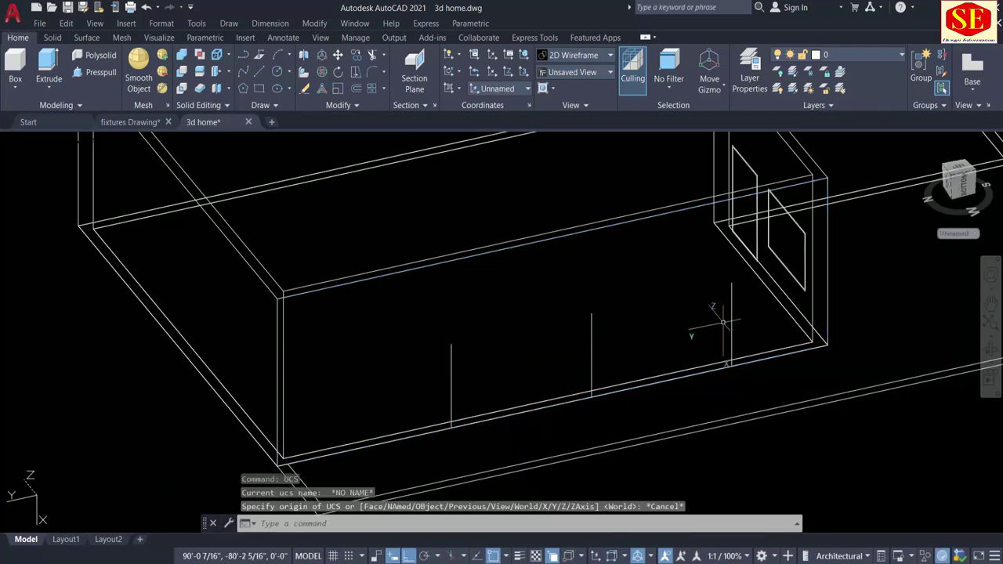
type("REC")
key("Return")
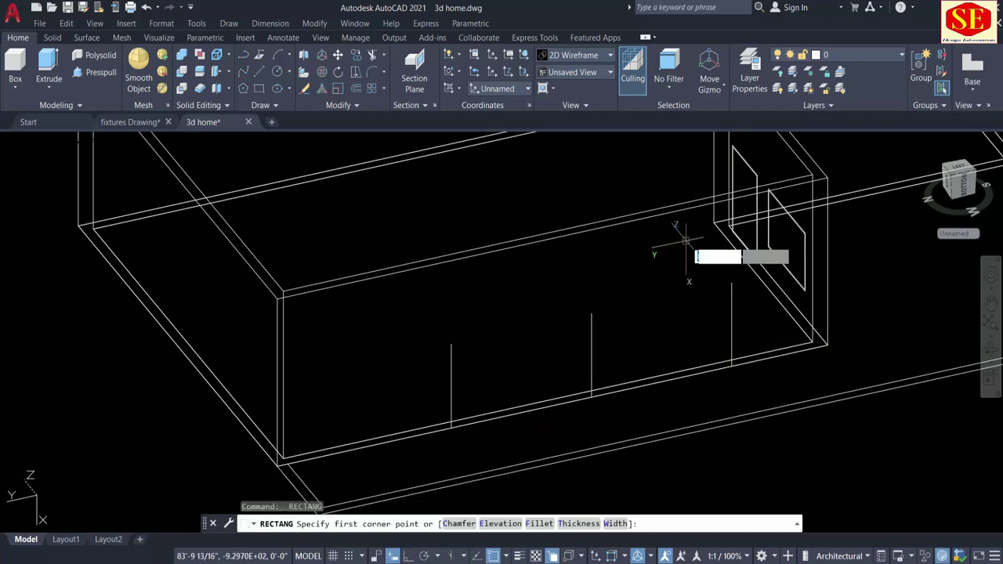
left_click(687, 243)
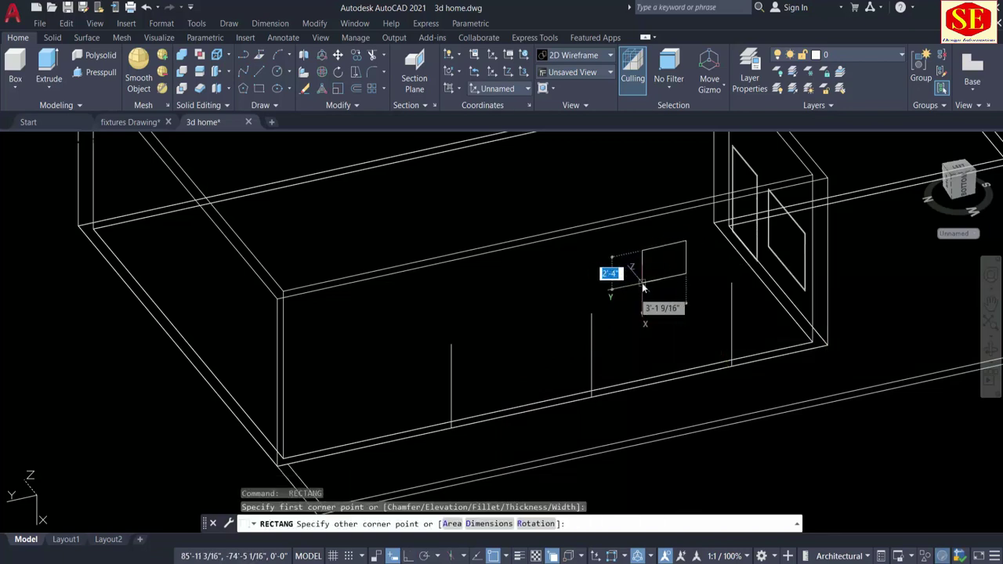
type("4'")
key("Tab")
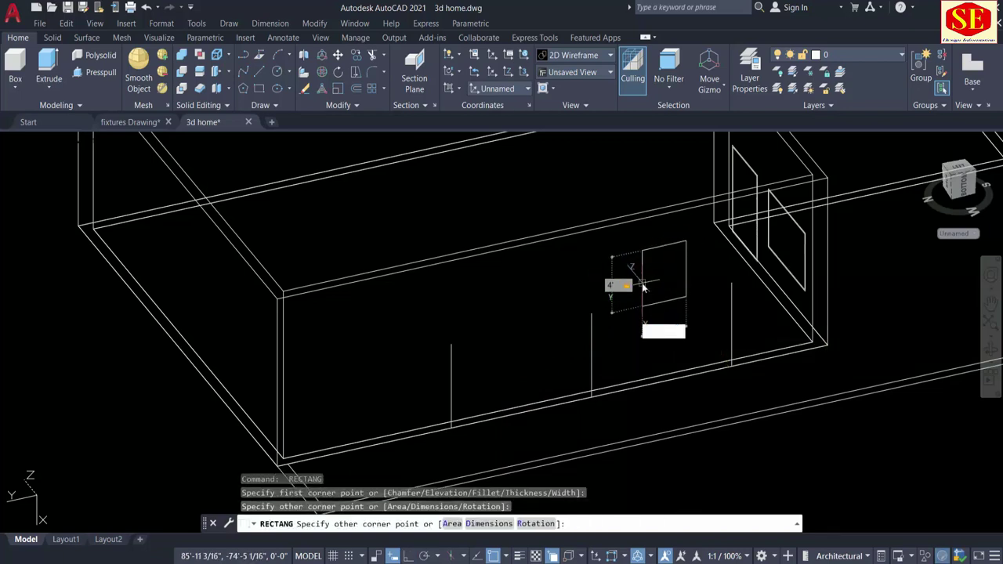
type("6'")
key("Return")
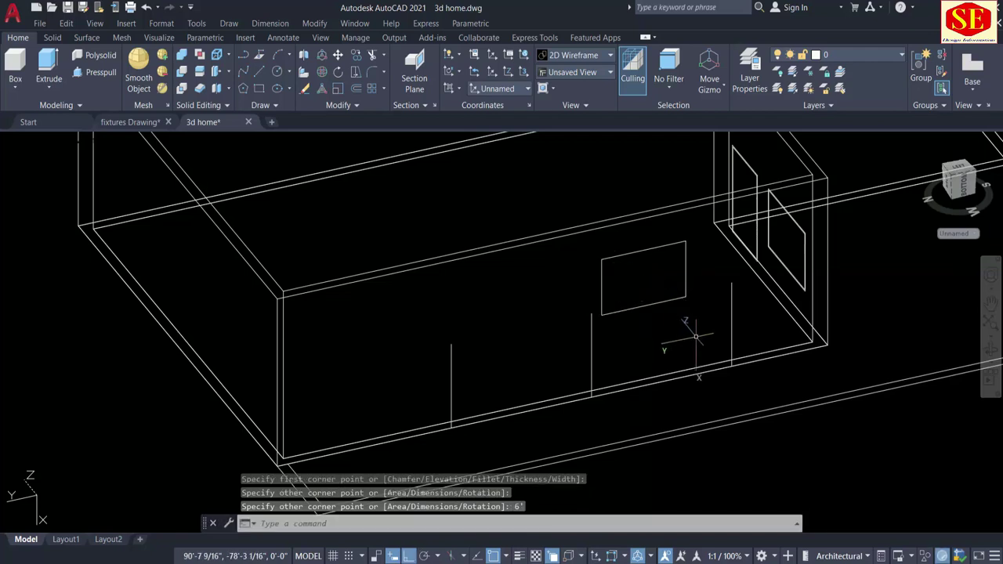
Move the rectangle onto the first vertical guide line
type("m")
key("Return")
left_click(674, 300)
key("Return")
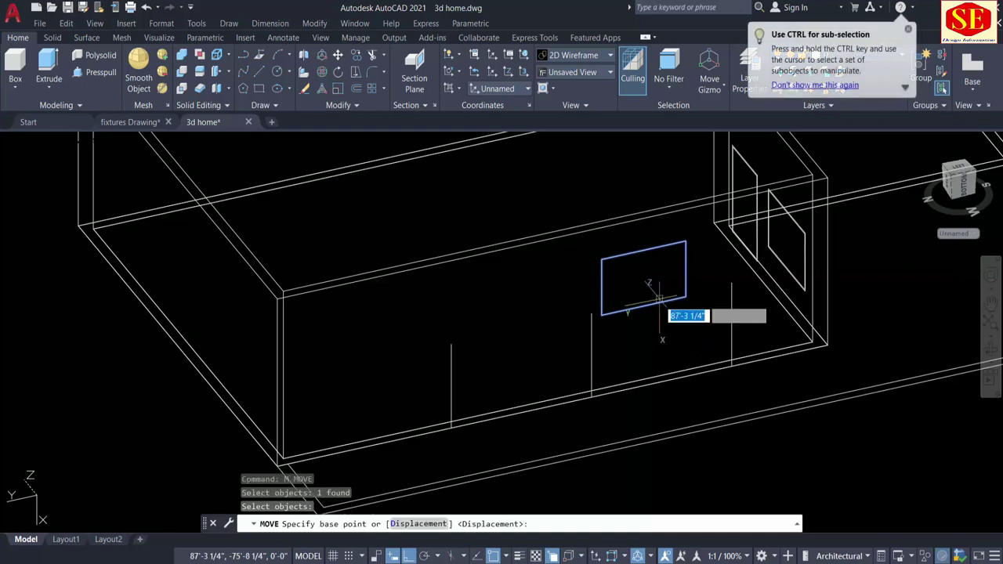
left_click(651, 249)
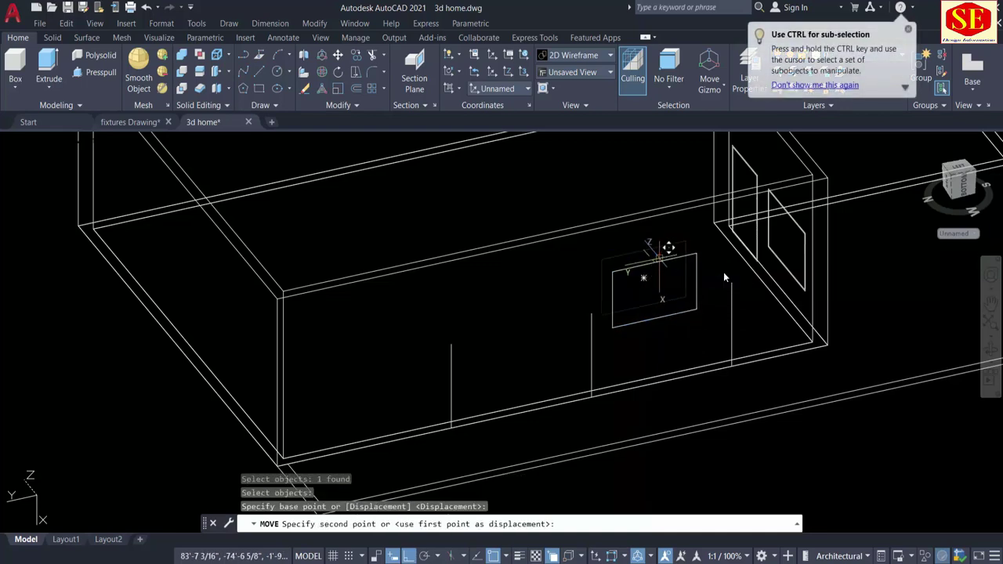
left_click(733, 276)
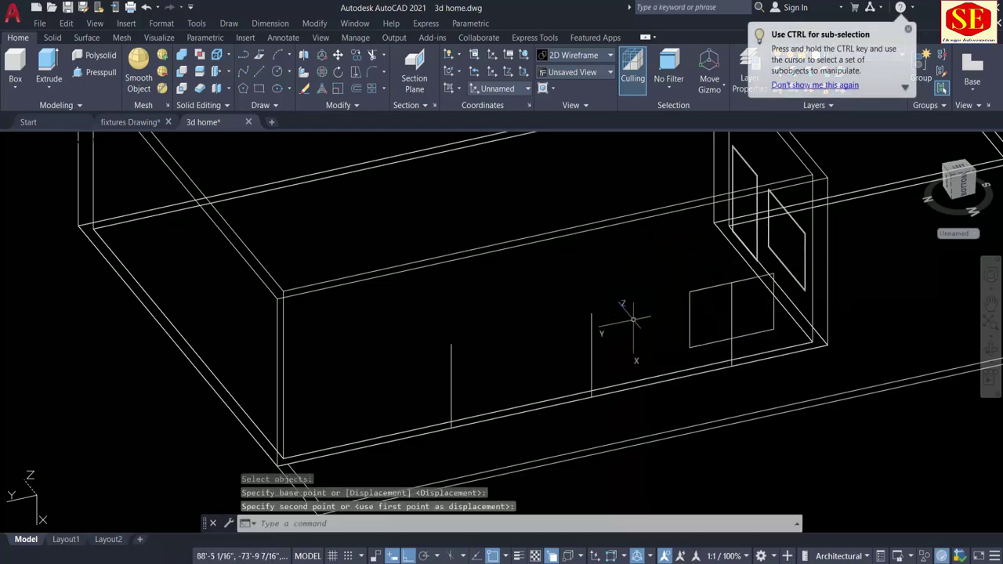
Copy the window rectangle onto the middle guide line and further along the wall
type("co")
key("Return")
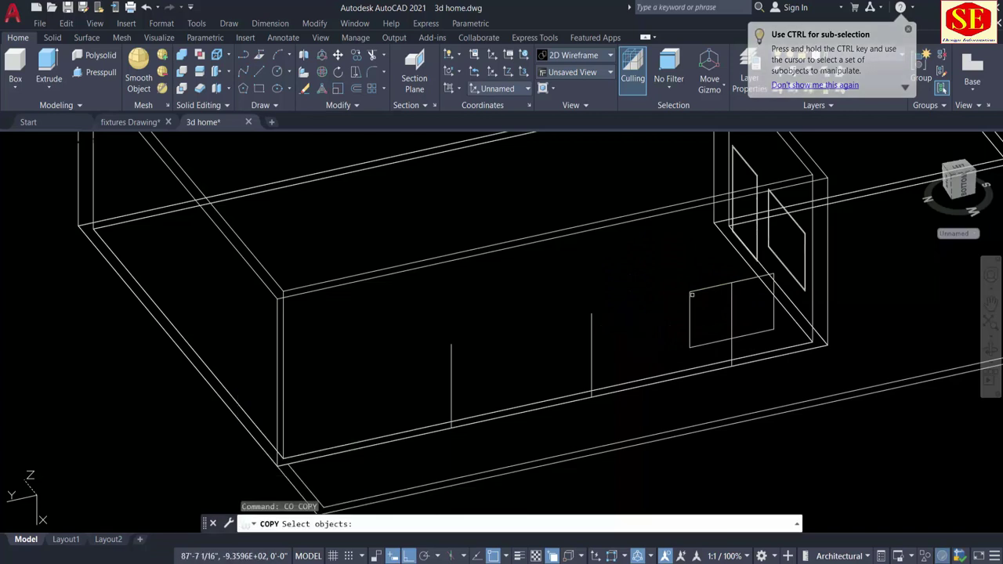
left_click(692, 295)
key("Return")
left_click(731, 280)
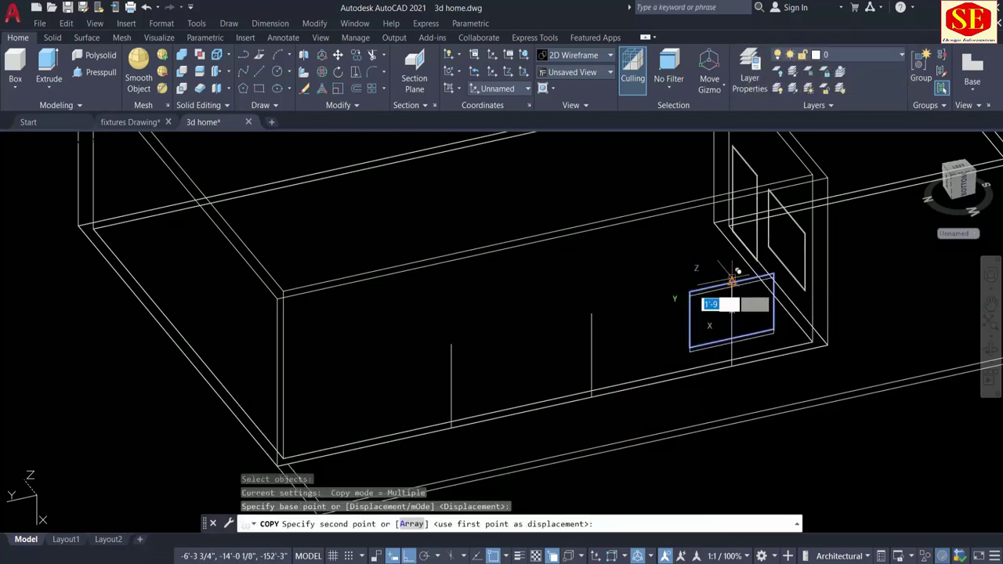
left_click(590, 312)
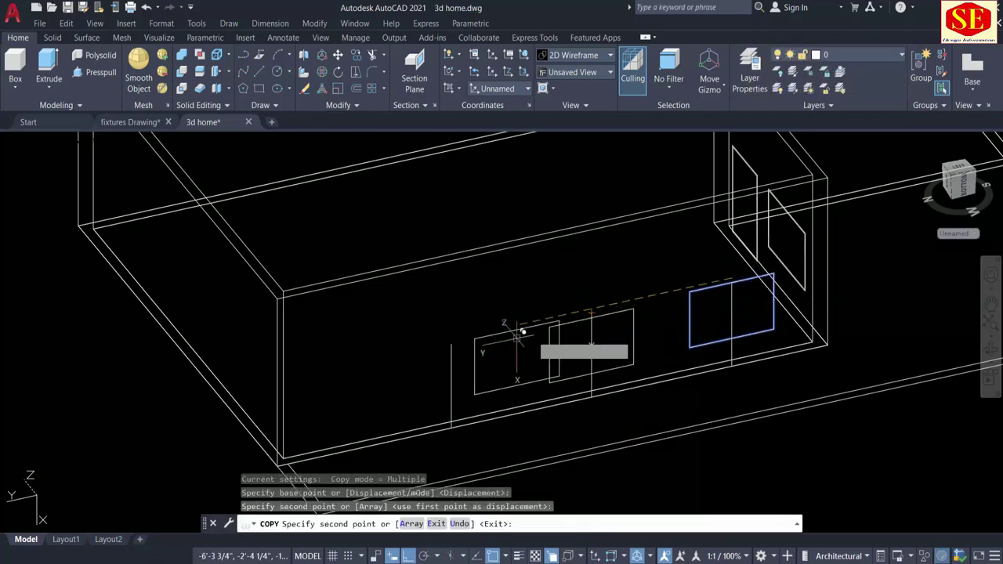
left_click(454, 338)
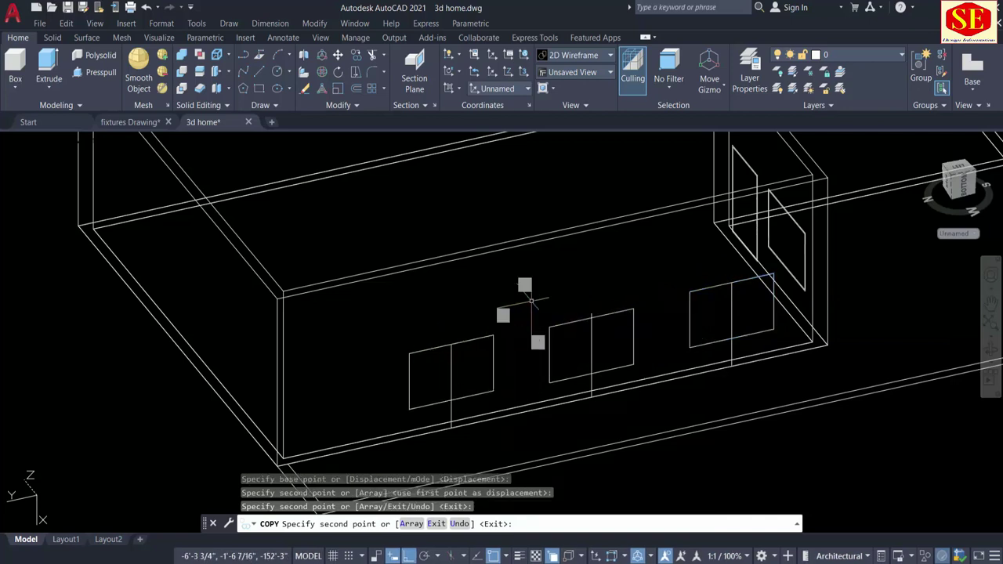
key("Escape")
Offset all three window outlines outward by 1 to form frames
type("o")
key("Return")
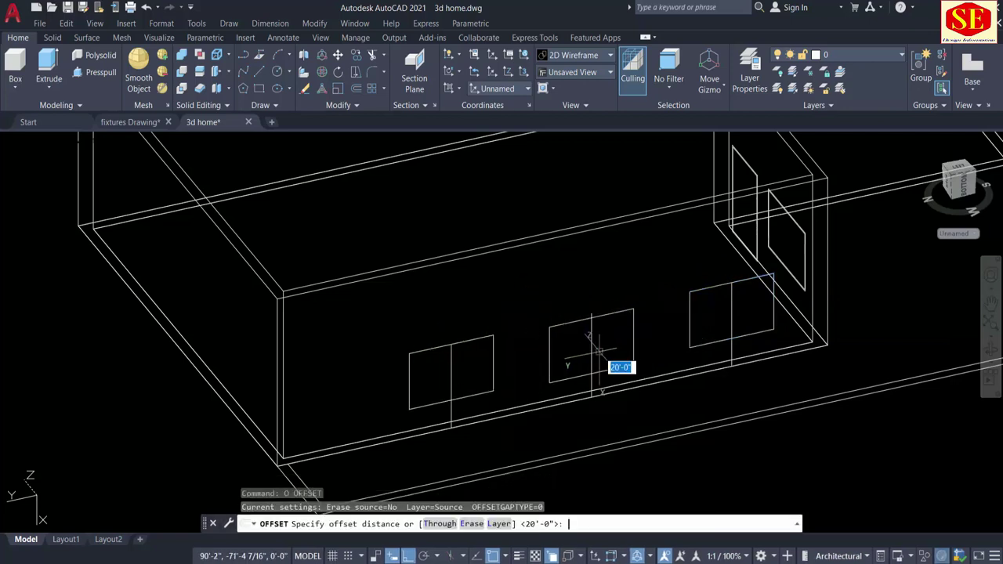
key("Return")
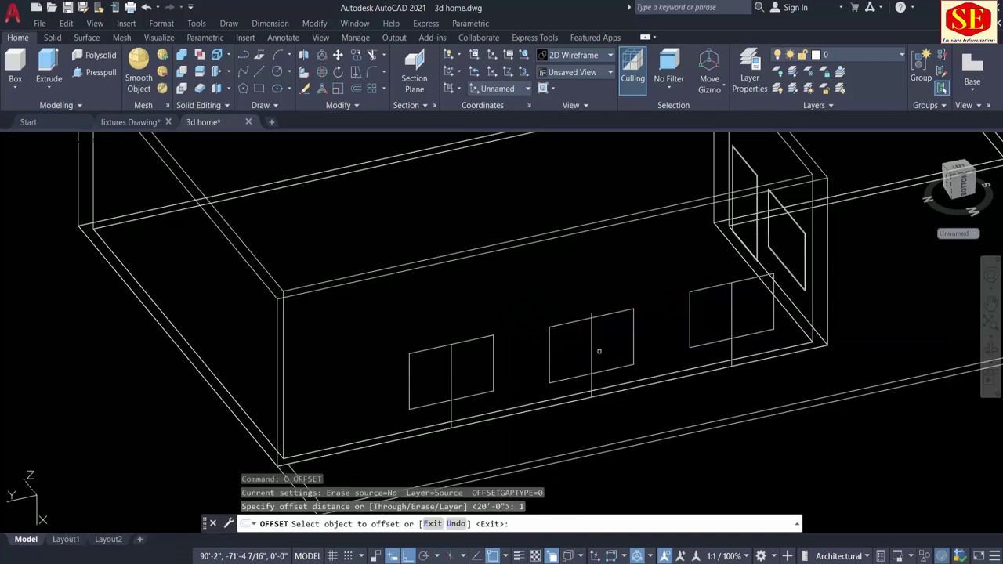
left_click(610, 312)
left_click(570, 303)
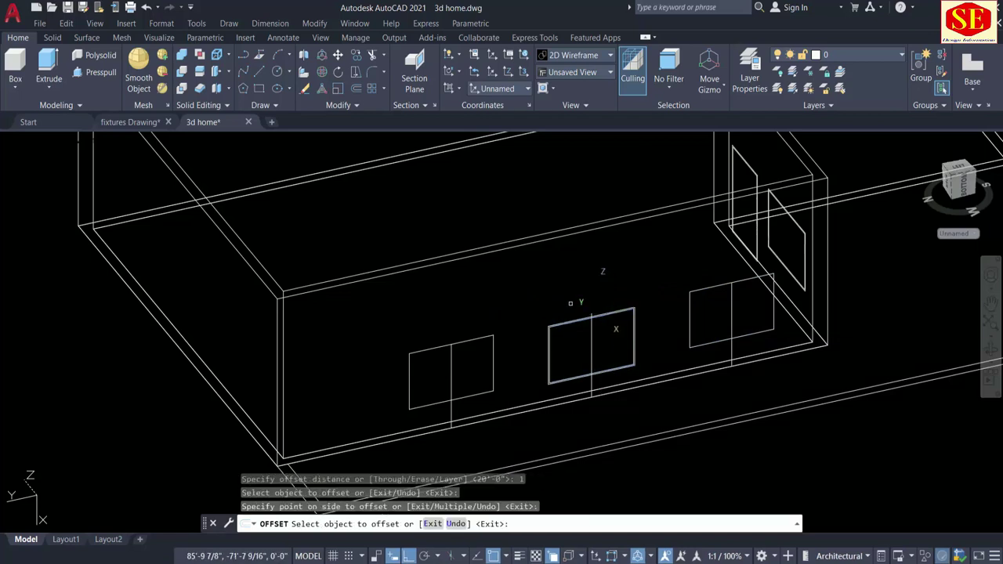
left_click(451, 372)
left_click(445, 340)
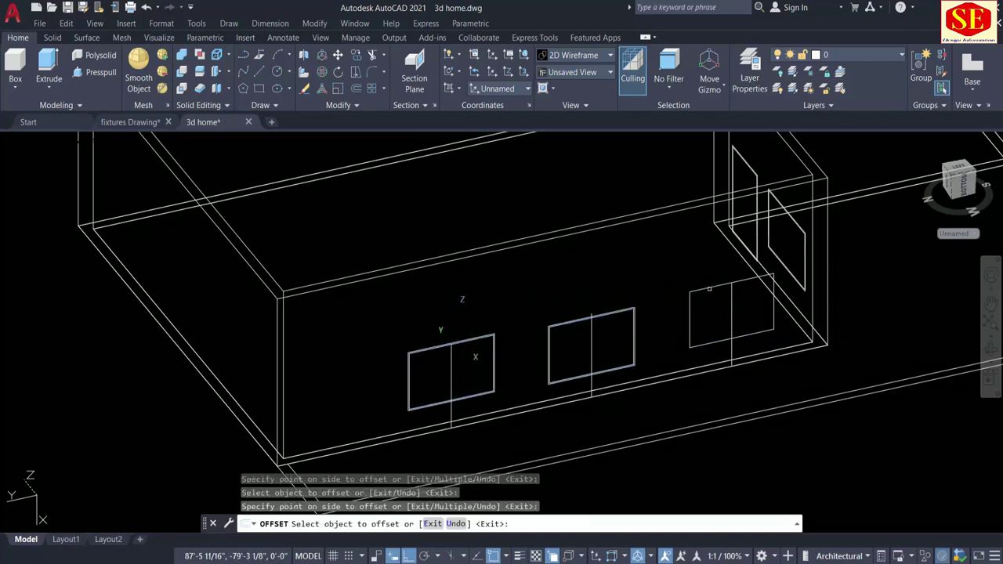
left_click(709, 289)
left_click(705, 279)
key("Escape")
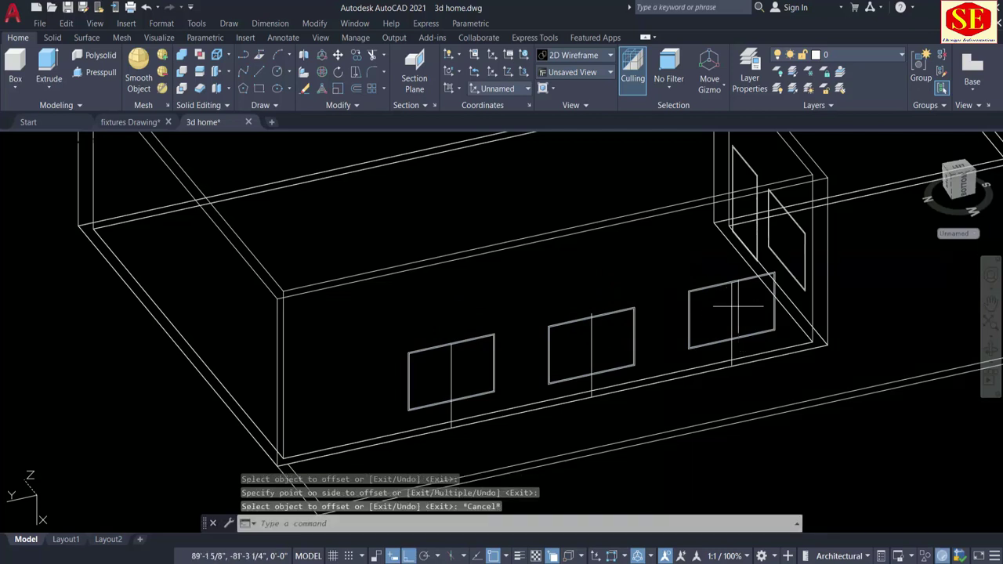
Erase the vertical divider lines inside the three windows
left_click_drag(740, 336, 721, 311)
type("e")
key("Return")
left_click(607, 344)
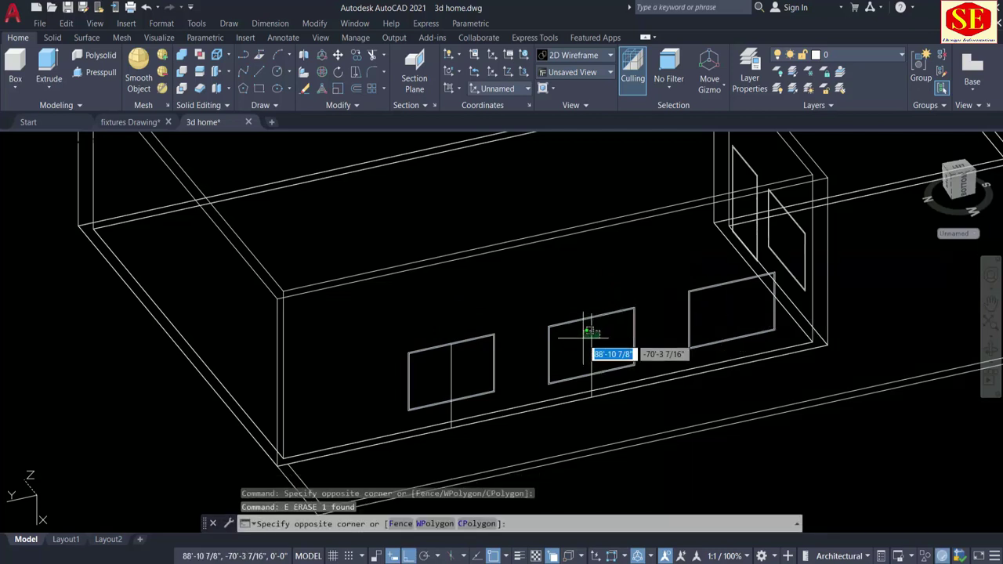
left_click(583, 349)
key("Return")
left_click(479, 358)
left_click(442, 364)
key("Delete")
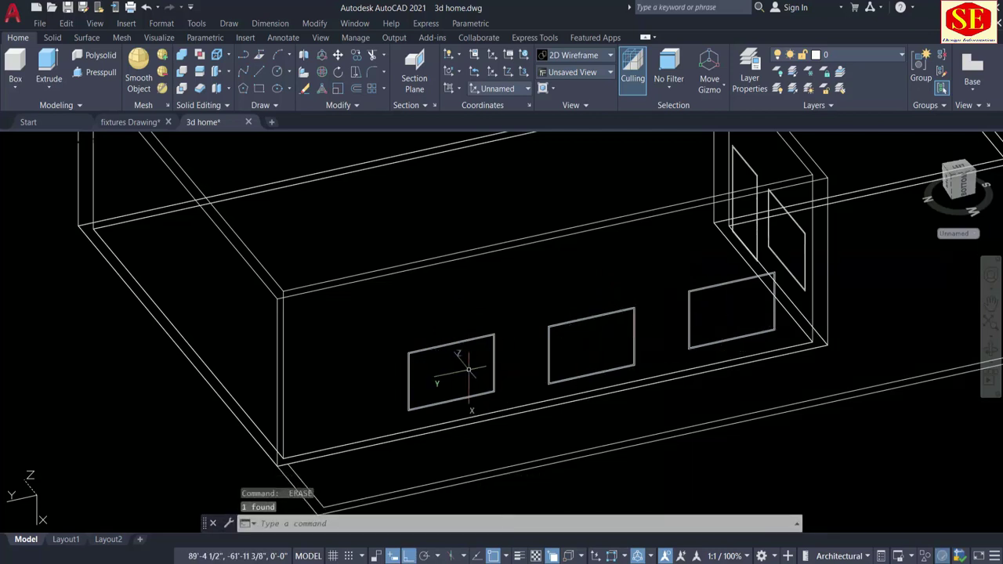
Reset the UCS to World and orbit to a front-left view of the shaded house
type("ucs")
key("Return")
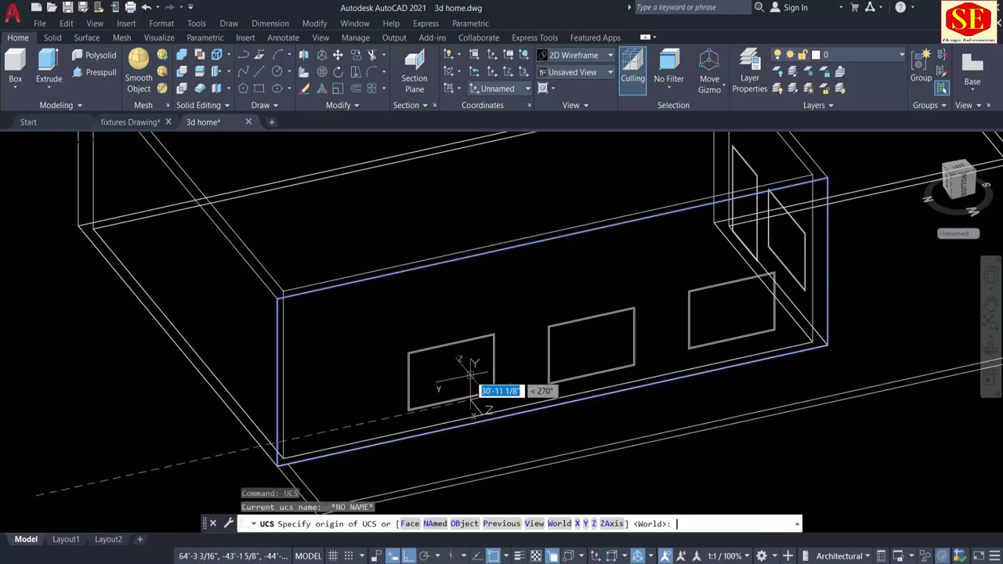
key("Return")
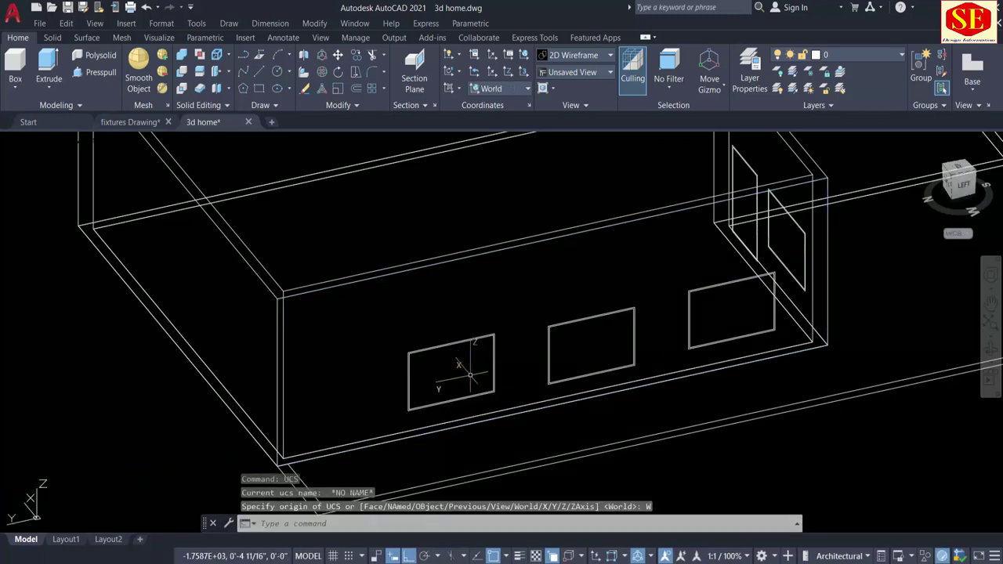
mouse_move(584, 389)
middle_mouse_down("shift")
mouse_move(802, 409)
mouse_move(696, 410)
mouse_move(775, 433)
middle_mouse_up("shift")
scroll(722, 402, "down", 3)
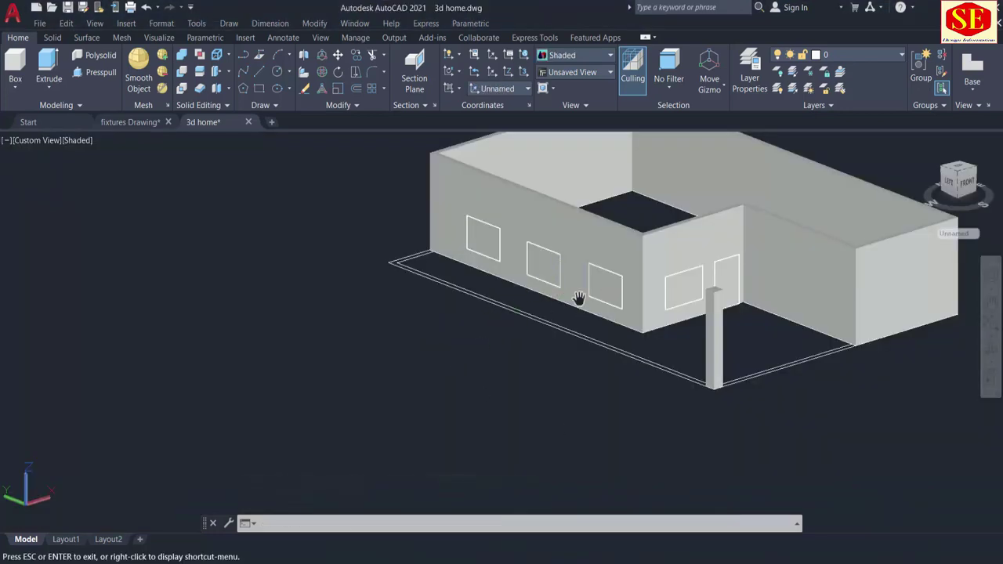
middle_click_drag(577, 297, 505, 317, "shift")
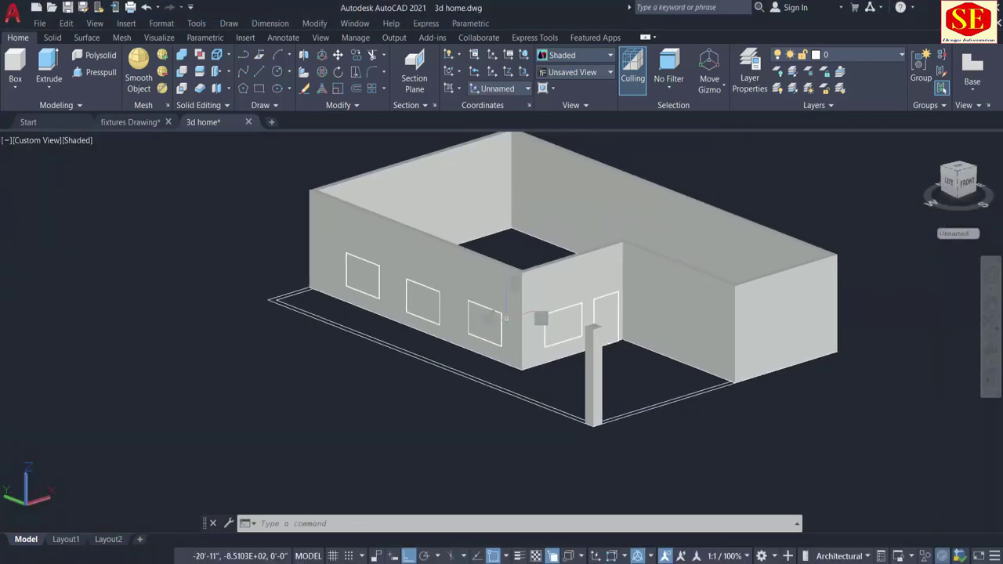
left_click(533, 315)
Presspull the four window areas and the door outline through the wall as openings
key("Escape")
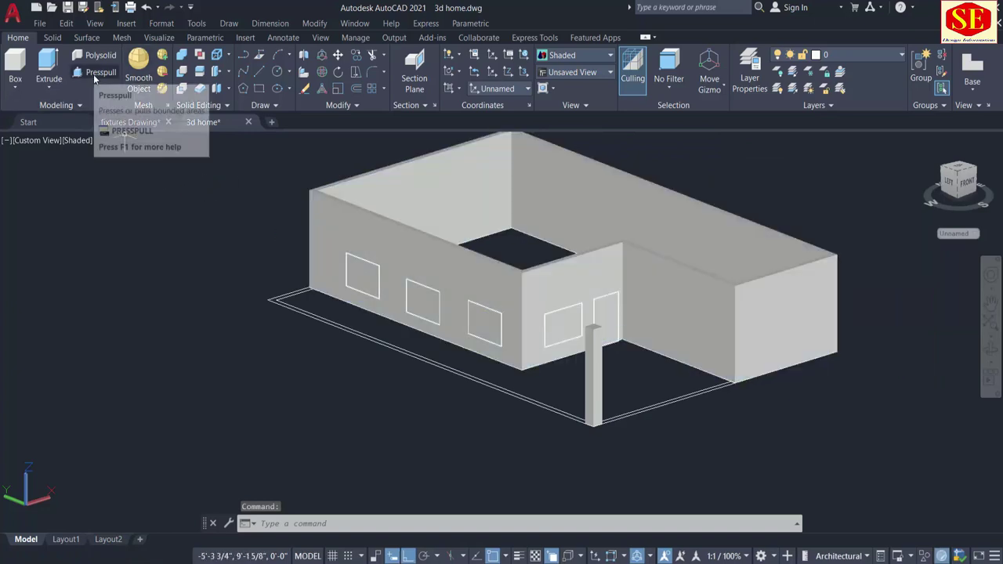
left_click(94, 72)
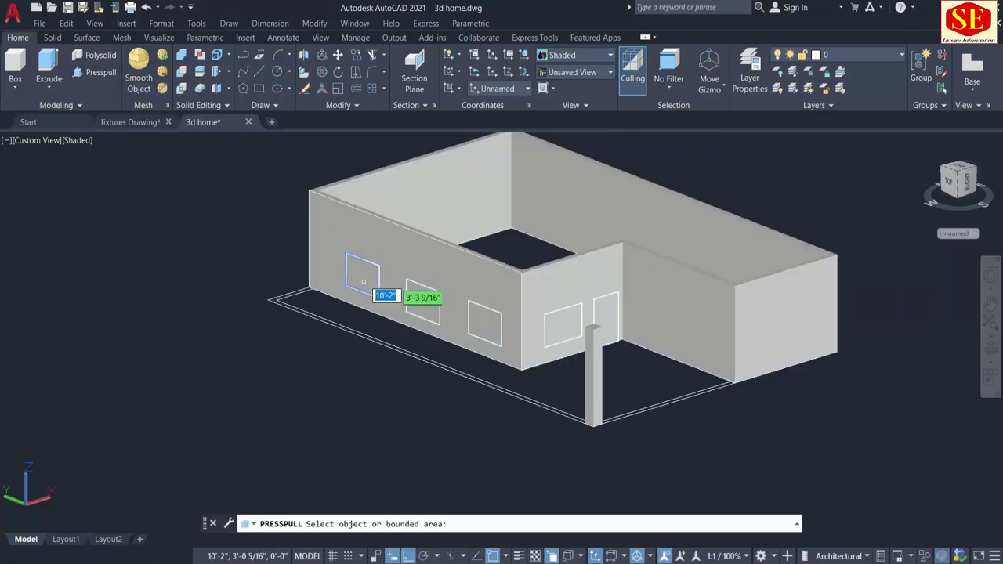
left_click(363, 278)
left_click(486, 227)
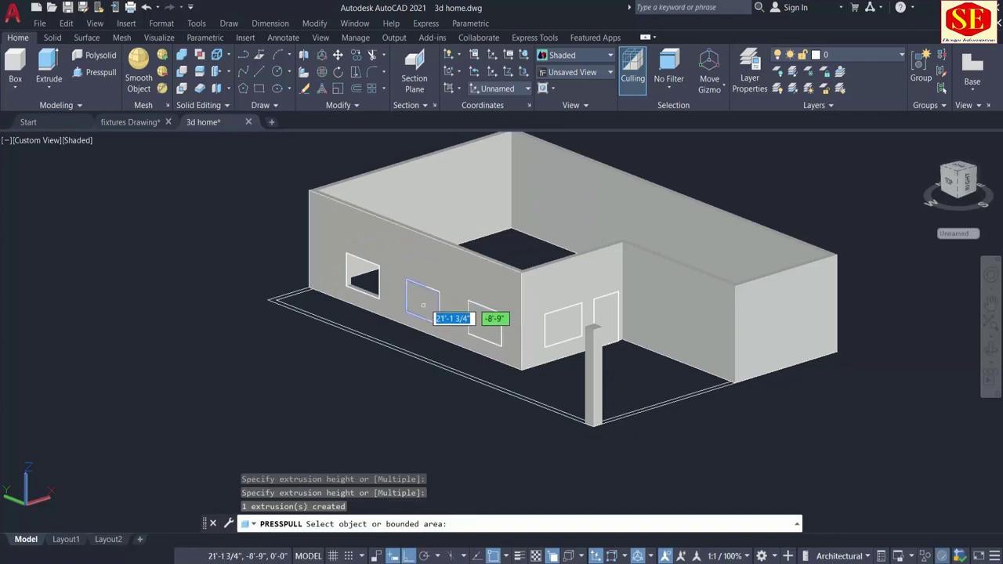
left_click(423, 302)
left_click(504, 243)
left_click(485, 321)
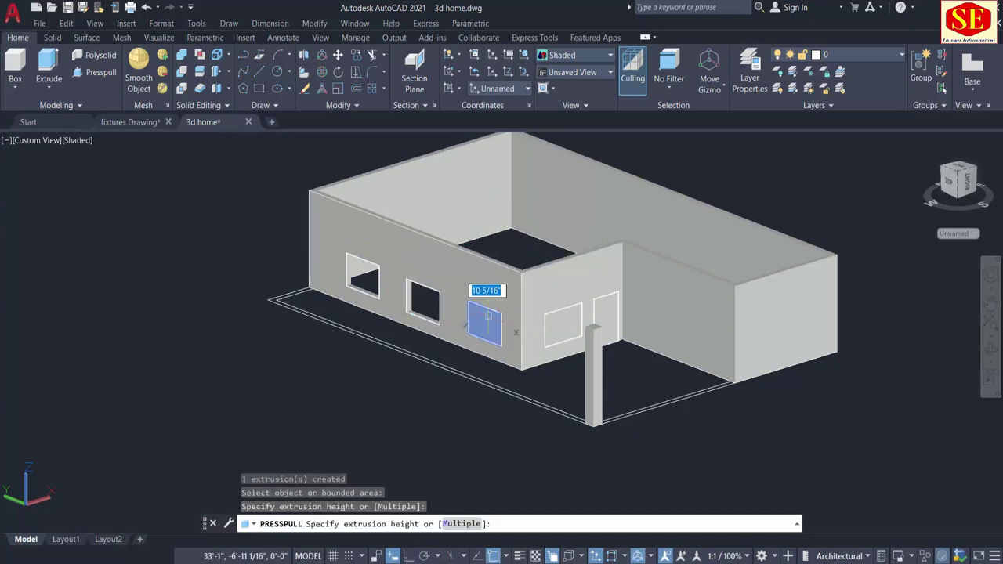
left_click(541, 246)
left_click(563, 324)
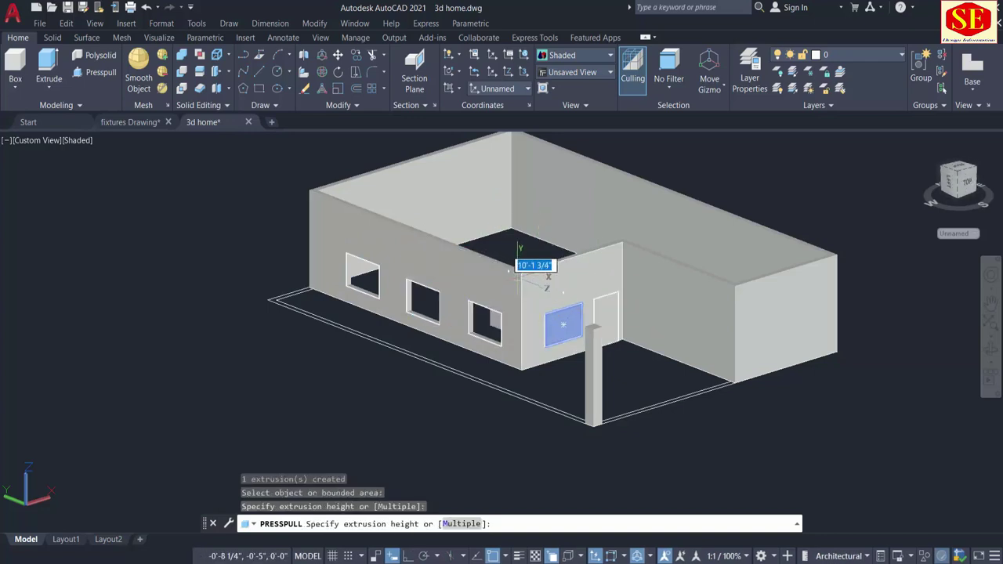
left_click(527, 252)
left_click(607, 314)
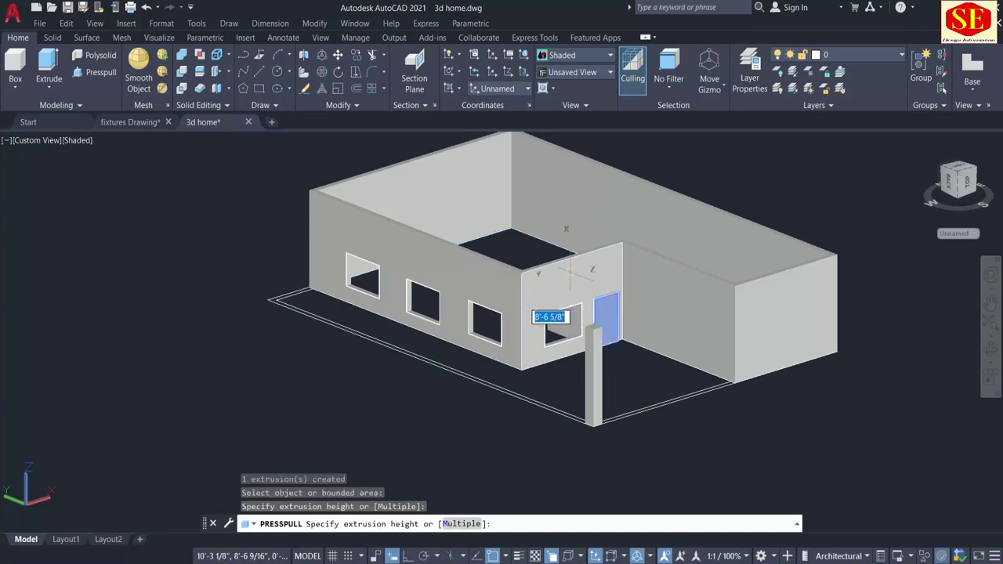
left_click(554, 247)
scroll(470, 313, "up", 2)
scroll(345, 227, "up", 2)
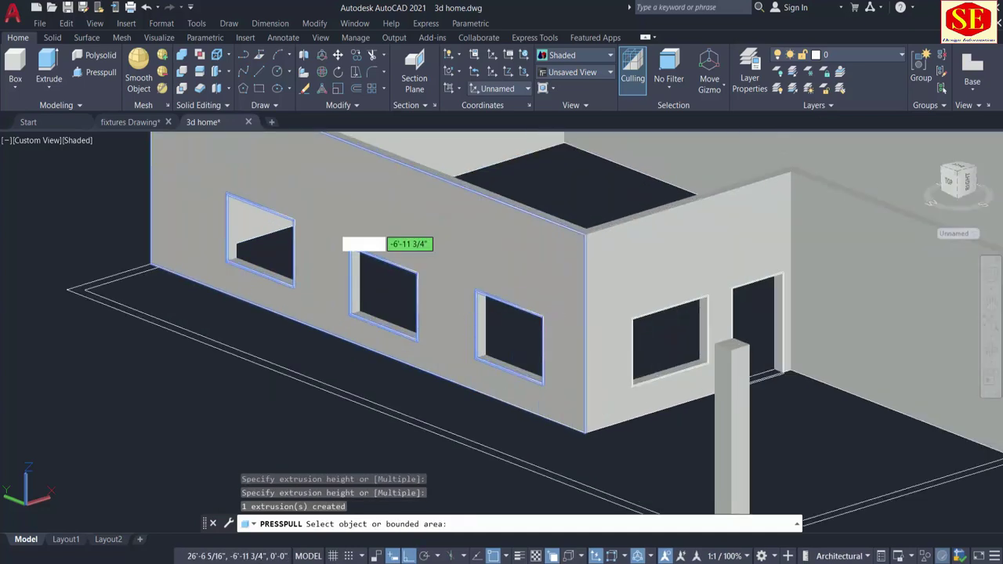
scroll(348, 216, "up", 3)
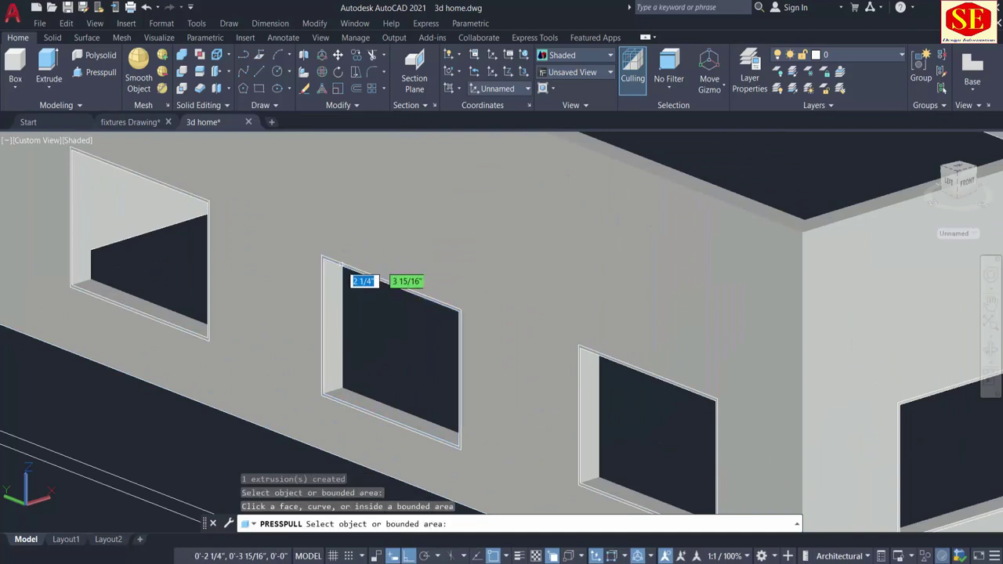
Pull the window frame rings out by .05
left_click(341, 267)
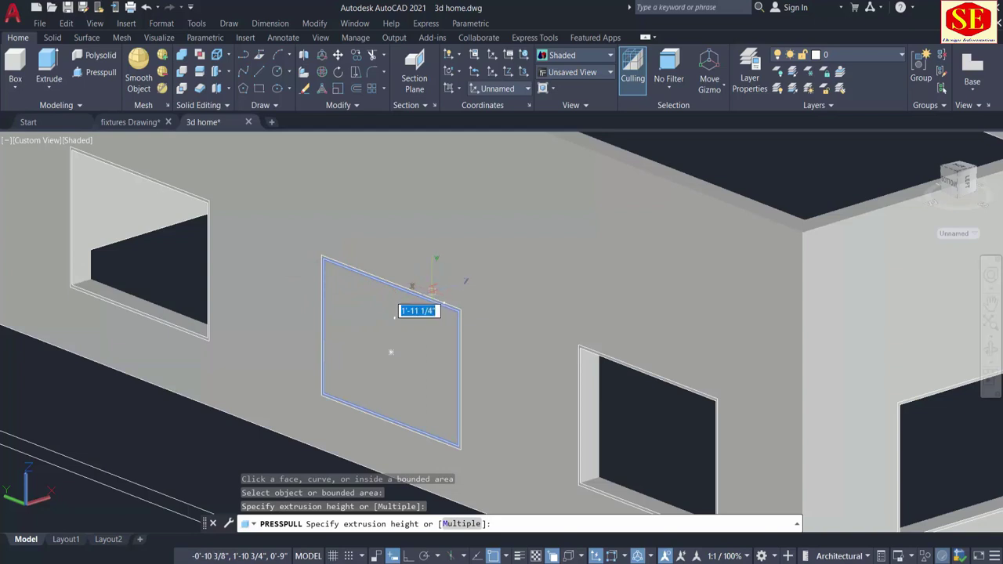
left_click(390, 351)
scroll(390, 352, "down", 5)
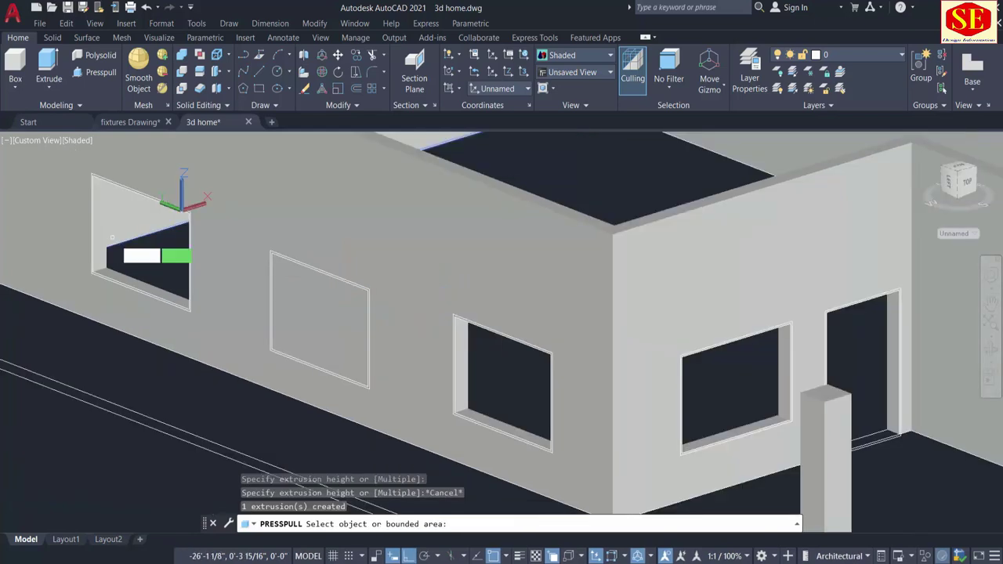
middle_click_drag(130, 250, 151, 264, "shift")
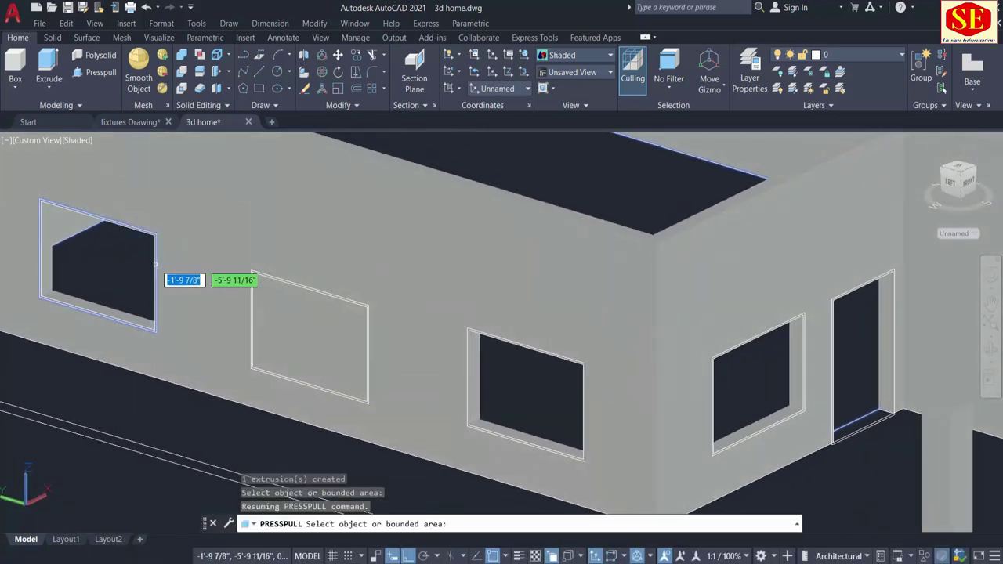
left_click(153, 263)
type(".05")
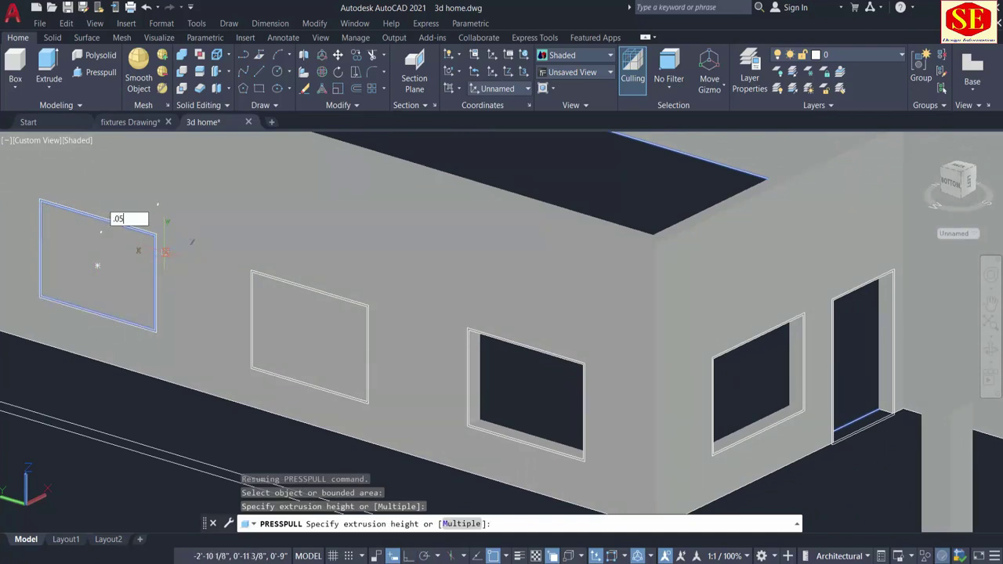
key("Return")
scroll(474, 427, "up", 3)
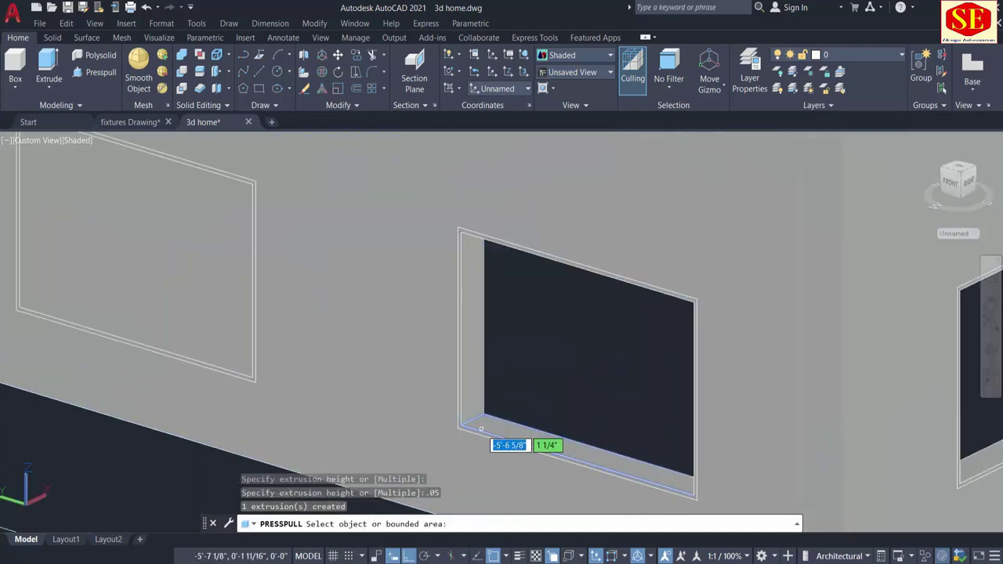
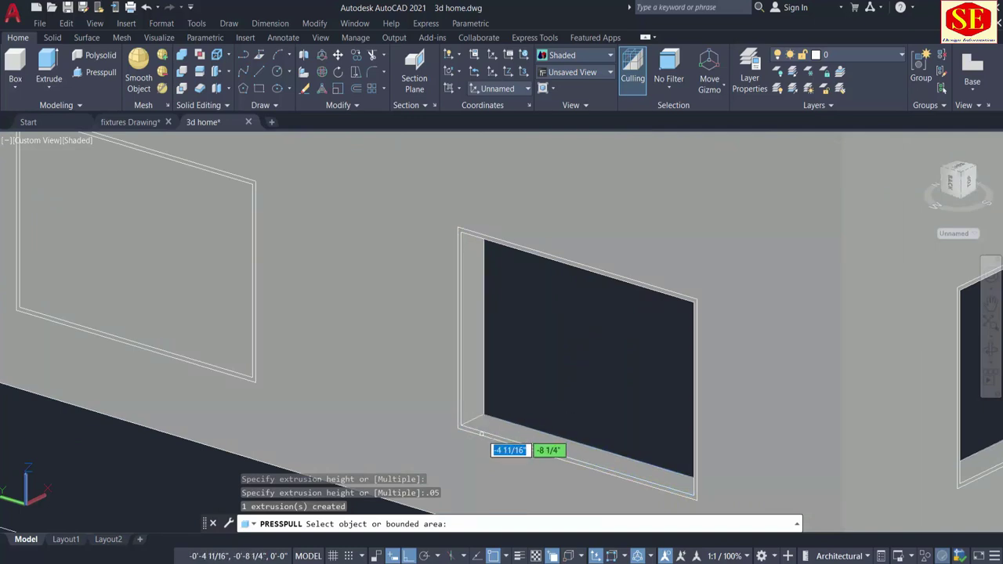
Press-pull three window frame areas by 0.05 to form thin glass panes
left_click(482, 433)
type(".05")
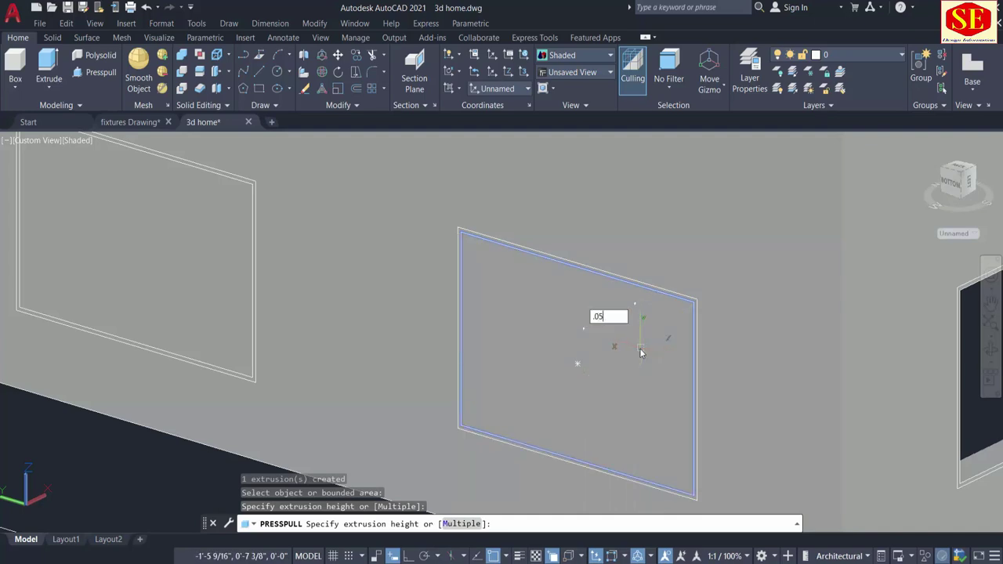
key("Return")
middle_click_drag(783, 376, 378, 327)
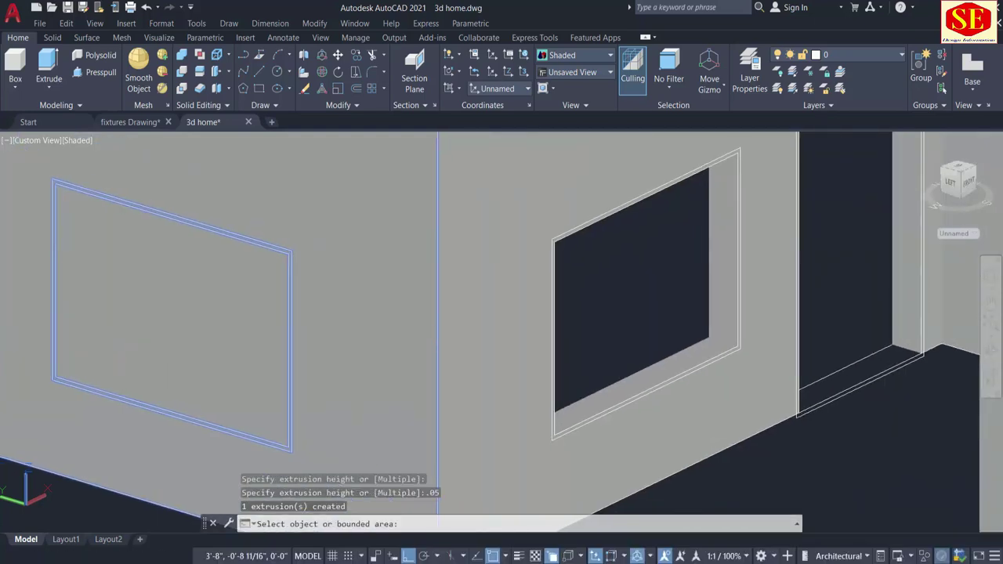
scroll(729, 396, "up", 3)
left_click(693, 357)
type("0.05")
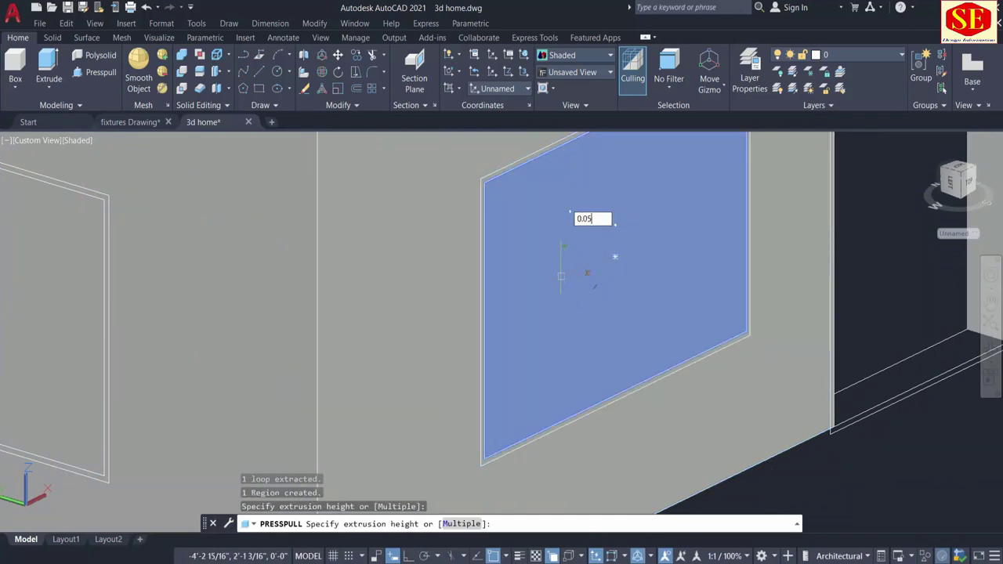
key("Return")
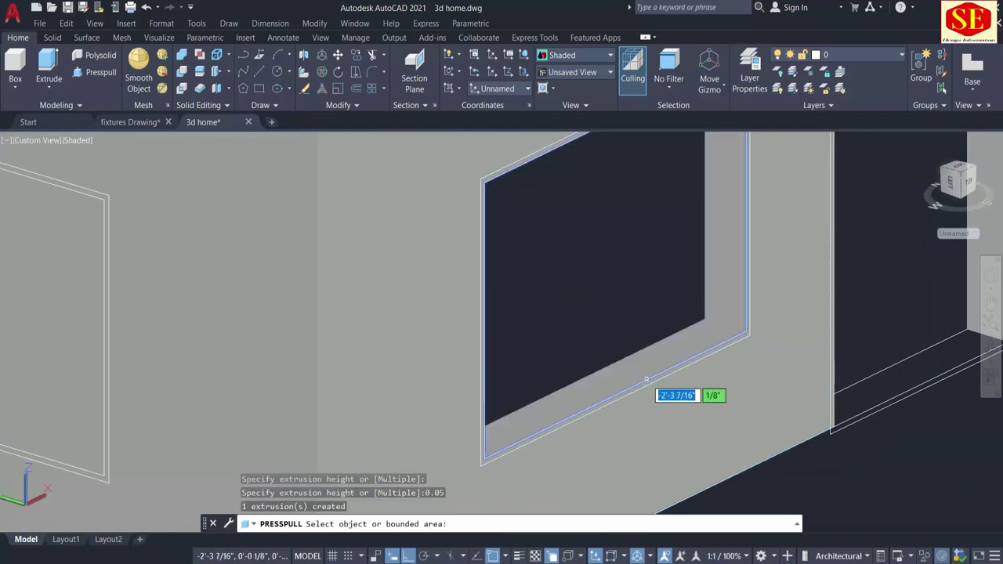
left_click(646, 379)
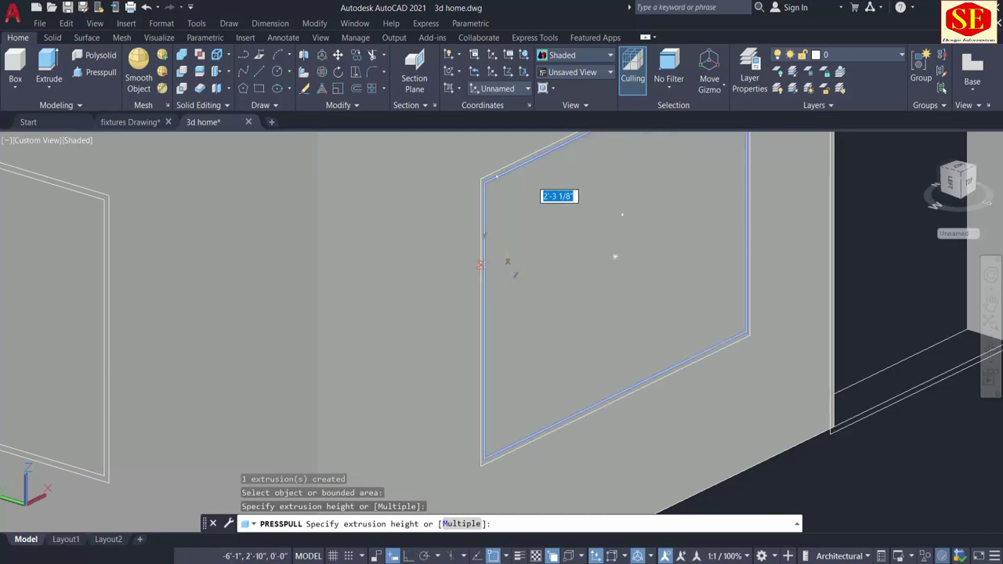
type("5")
key("Return")
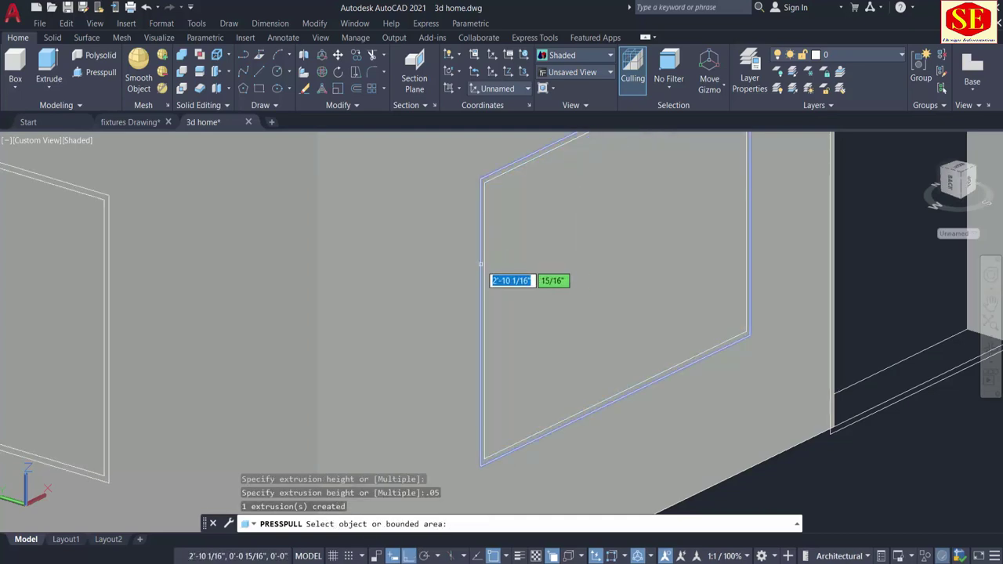
scroll(480, 265, "down", 5)
key("Escape")
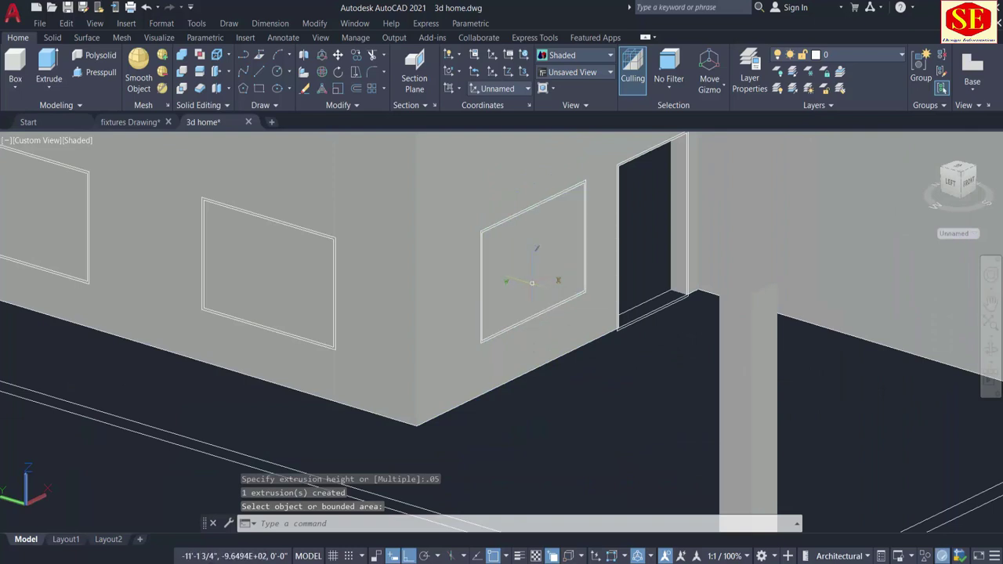
Move the first two window glass panes a distance of 3
left_click(532, 282)
left_click(292, 285)
middle_click_drag(298, 290, 429, 312)
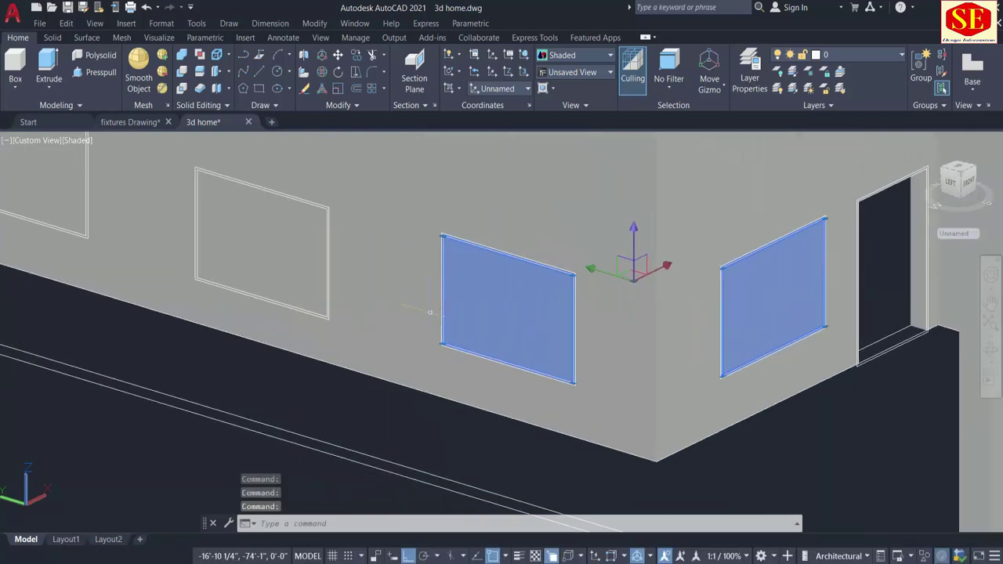
middle_click_drag(287, 274, 232, 249, "shift")
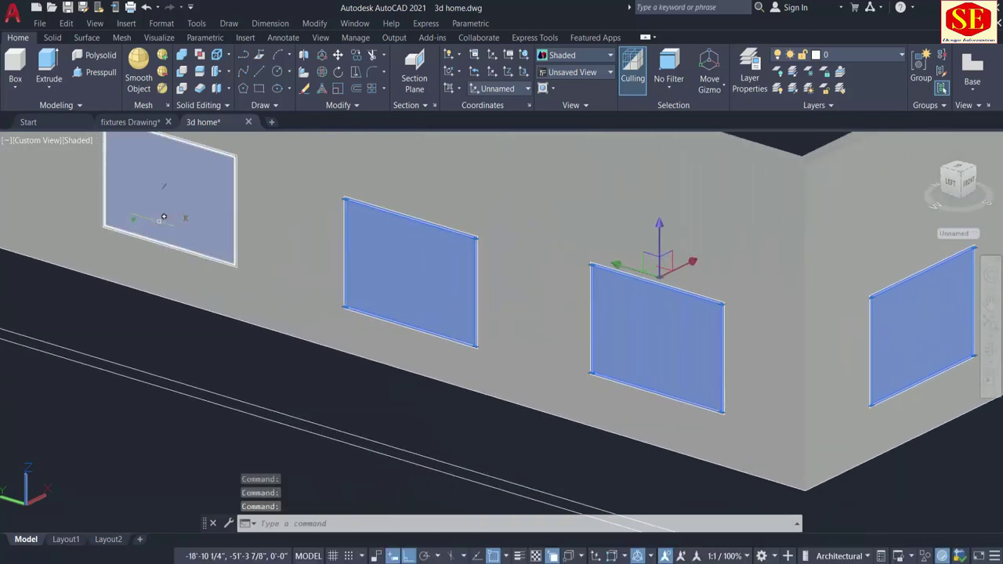
scroll(164, 217, "up", 2)
scroll(156, 217, "up", 2)
type("M")
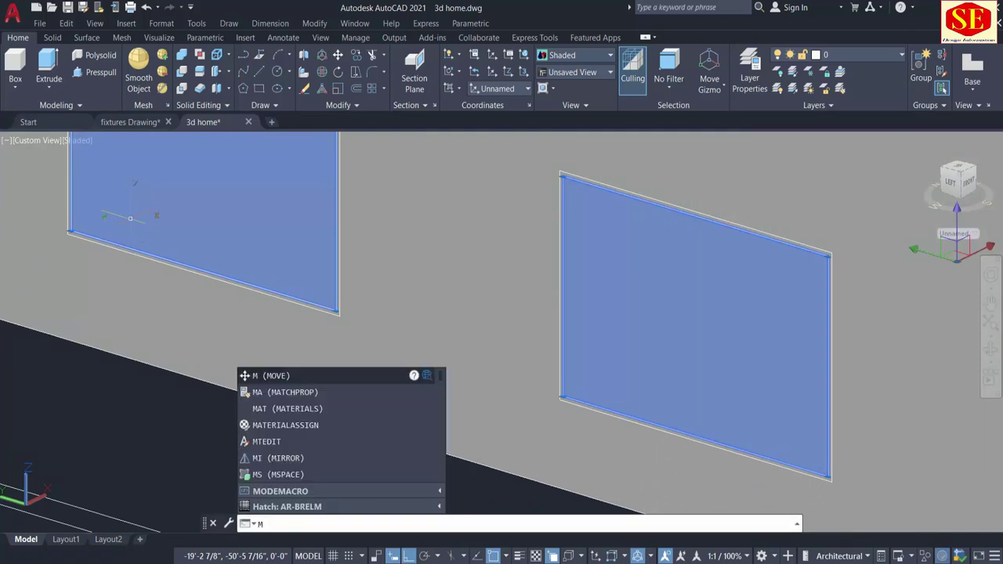
key("Return")
scroll(69, 233, "up", 2)
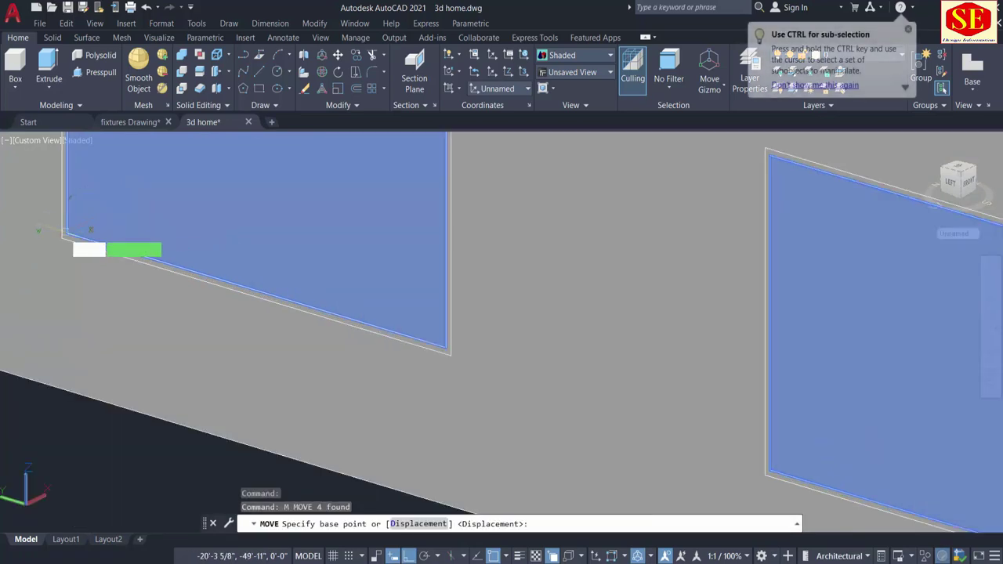
left_click(69, 229)
type("1")
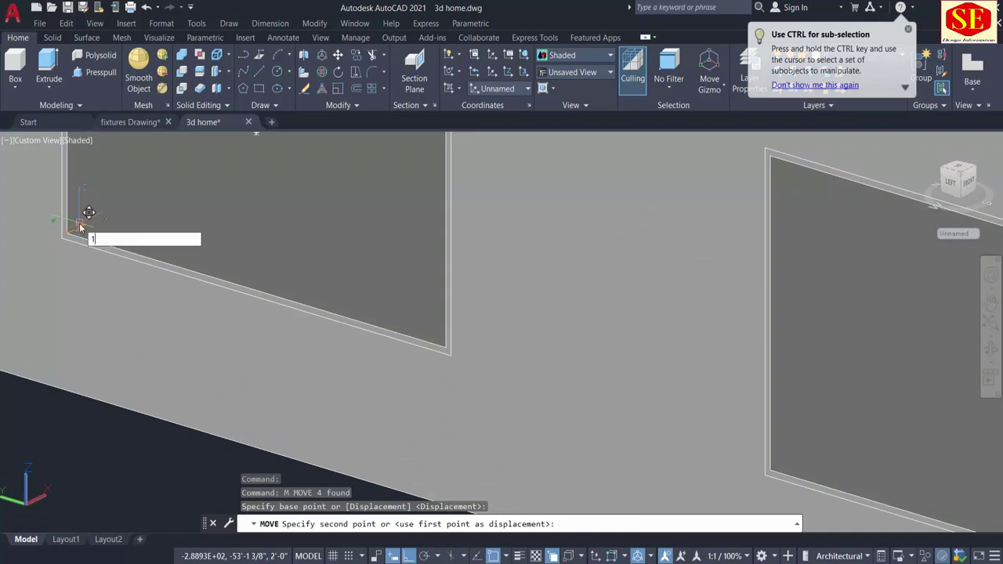
key("BackSpace")
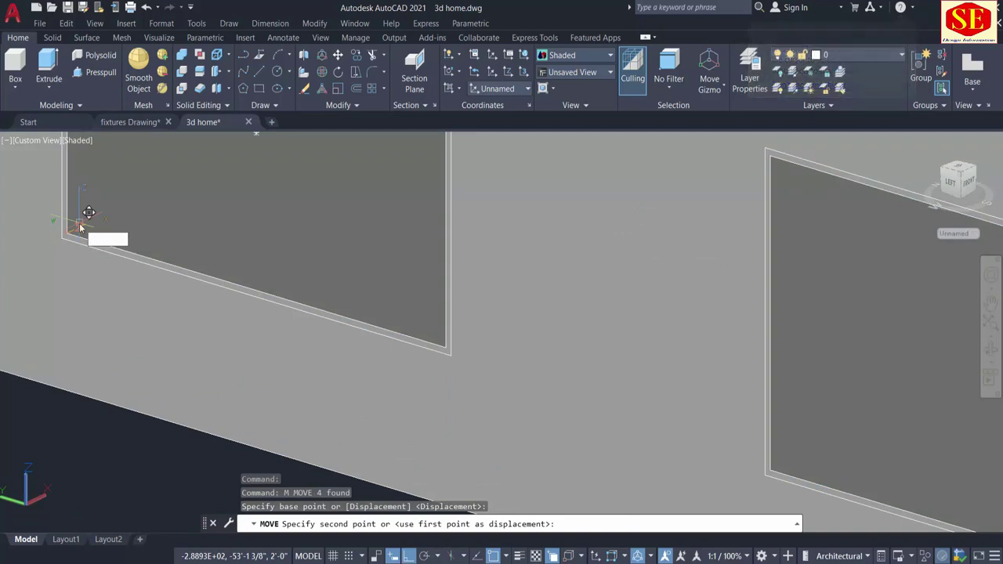
type("3")
key("Return")
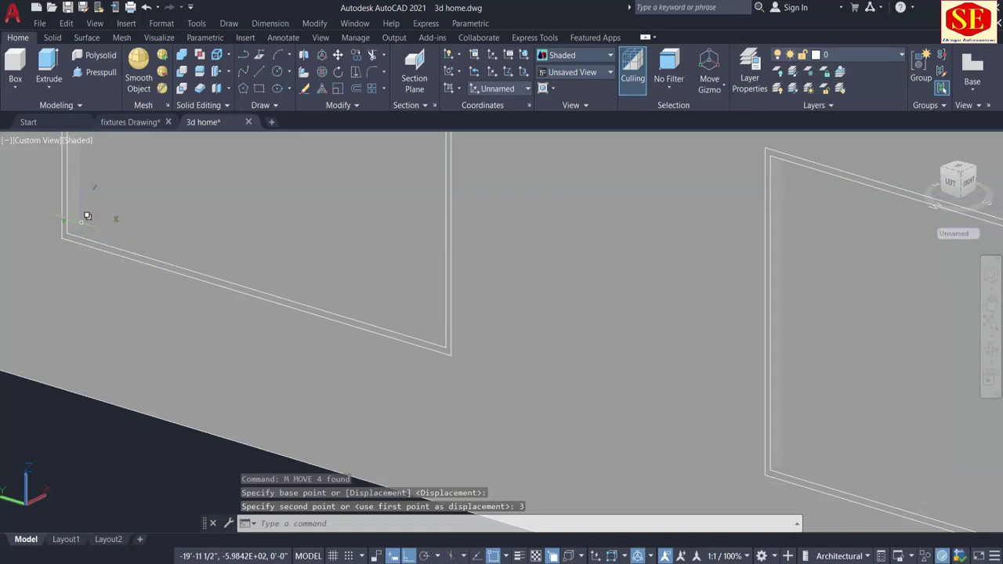
Move three more window panes a distance of 3 into their frames
scroll(162, 275, "down", 5)
type("m")
key("Return")
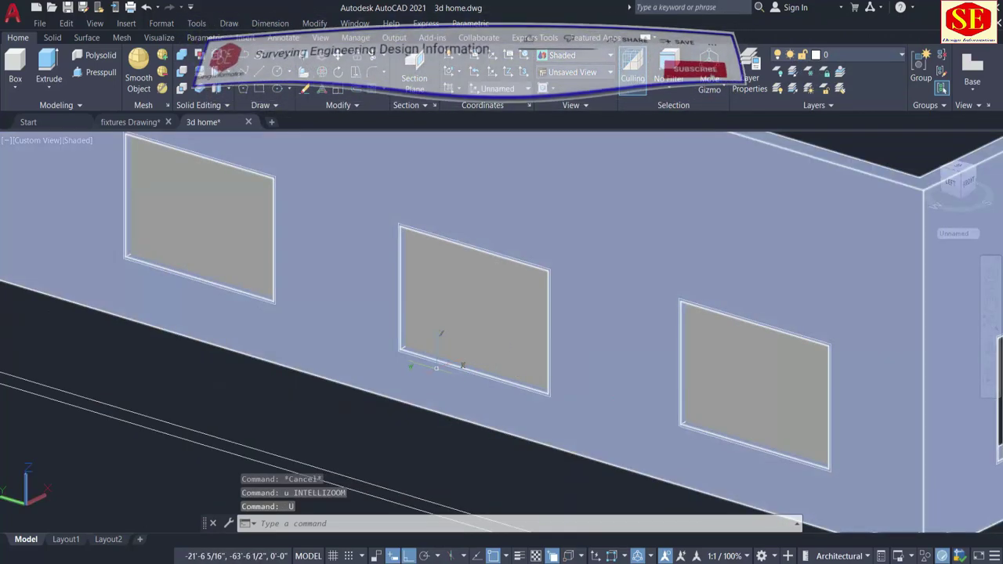
left_click(219, 248)
left_click(471, 301)
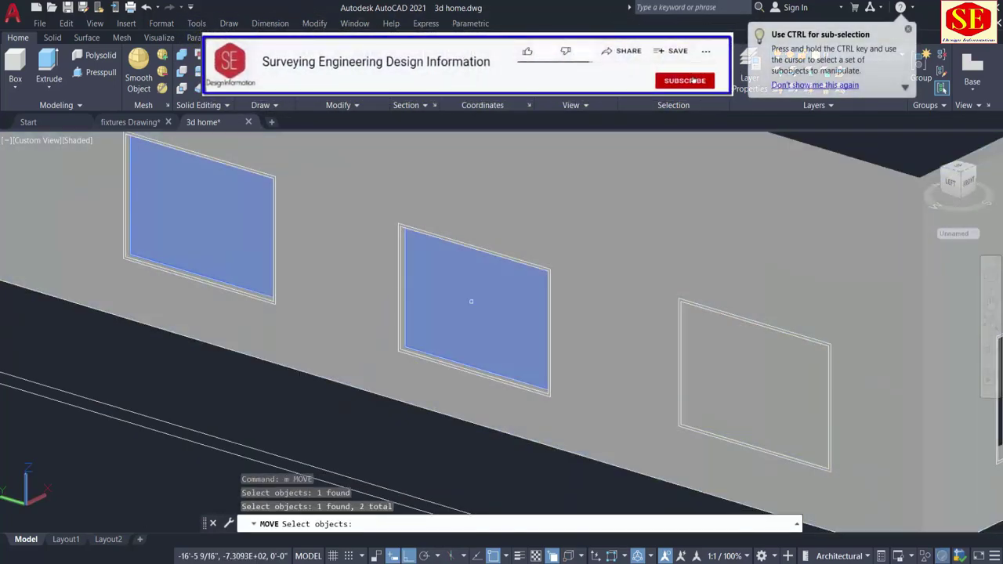
left_click(701, 356)
scroll(705, 392, "up", 2)
scroll(683, 441, "up", 3)
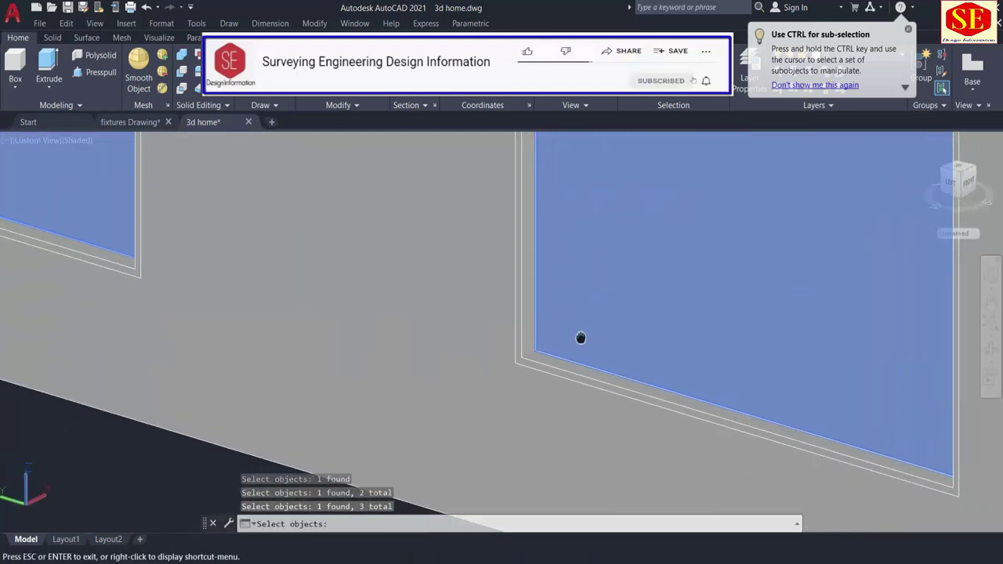
scroll(582, 338, "up", 2)
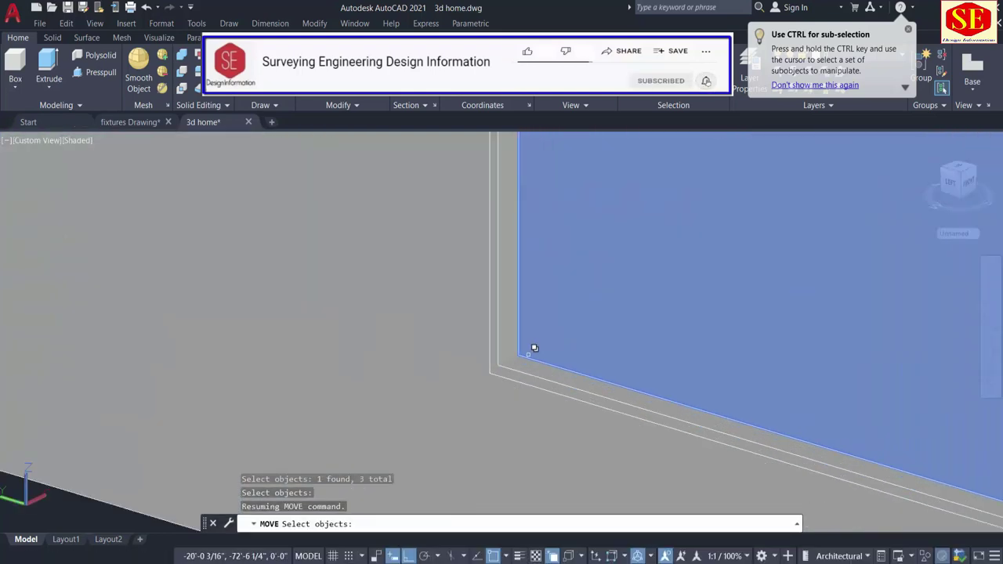
scroll(535, 348, "down", 3)
key("Return")
left_click(645, 358)
type("3")
key("Return")
Select two more window panes on the left side of the house
scroll(149, 338, "down", 3)
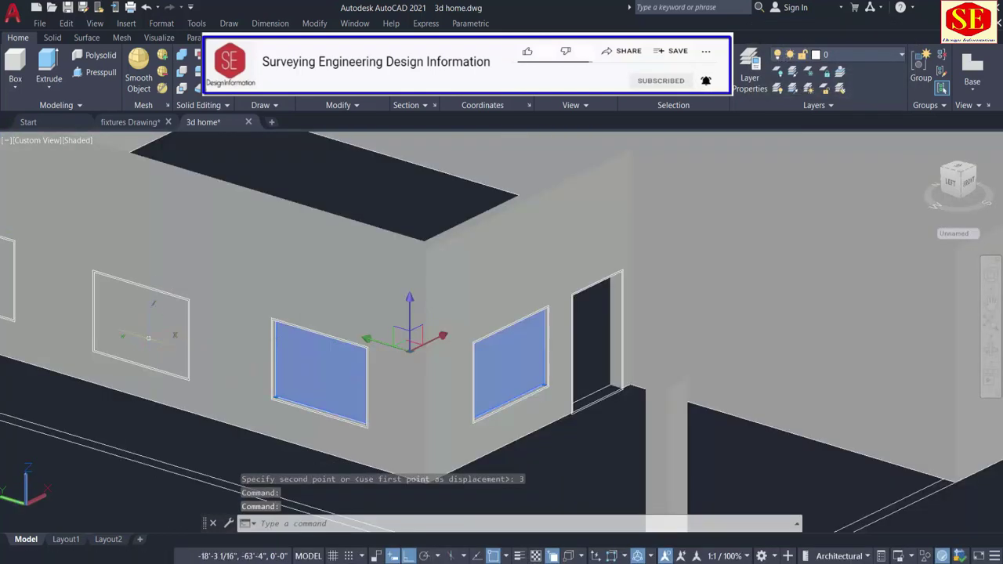
left_click(148, 338)
middle_click_drag(148, 338, 422, 379)
left_click(264, 318)
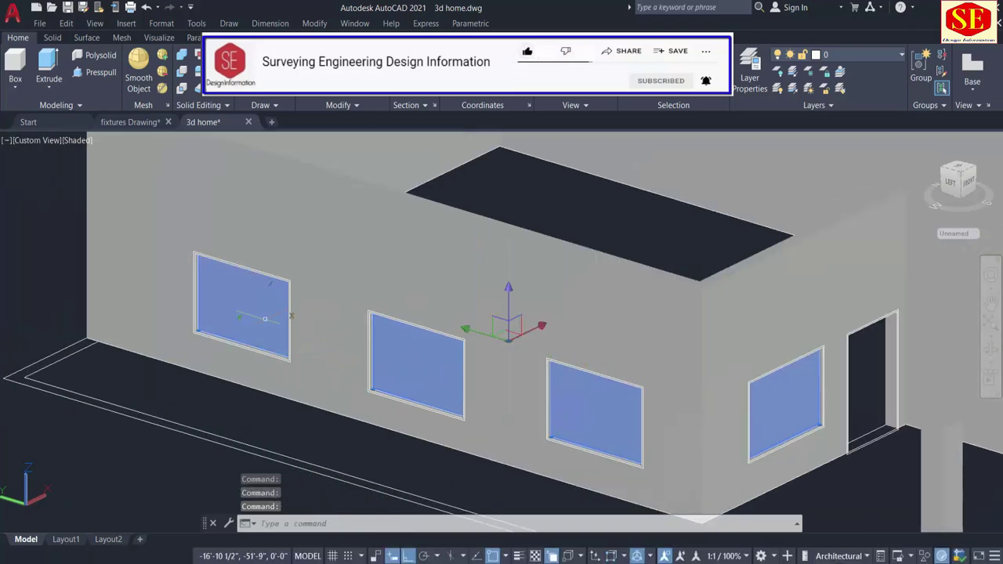
Select the four window glass panes and set their colour to Yellow
left_click(439, 235)
left_click(807, 57)
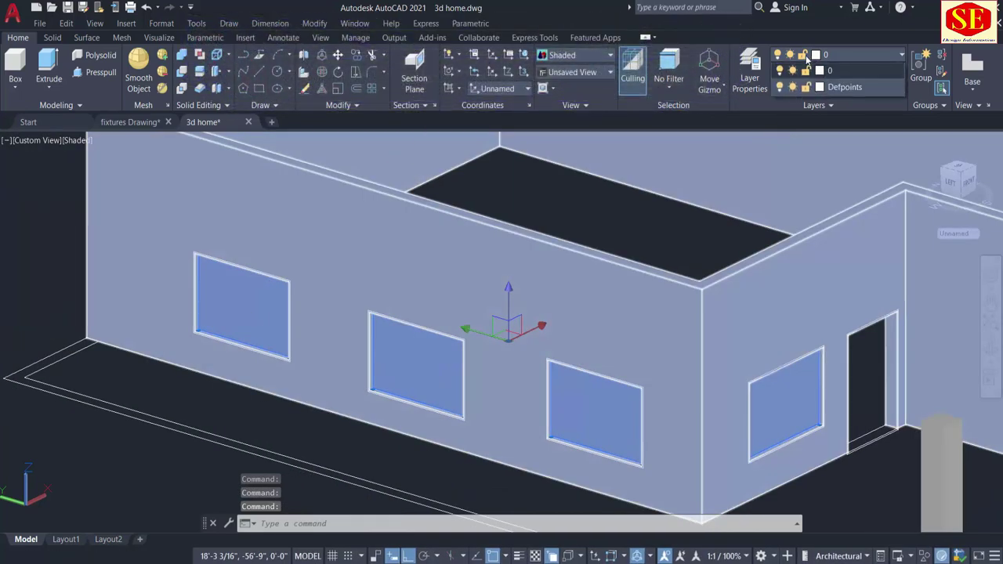
left_click(805, 70)
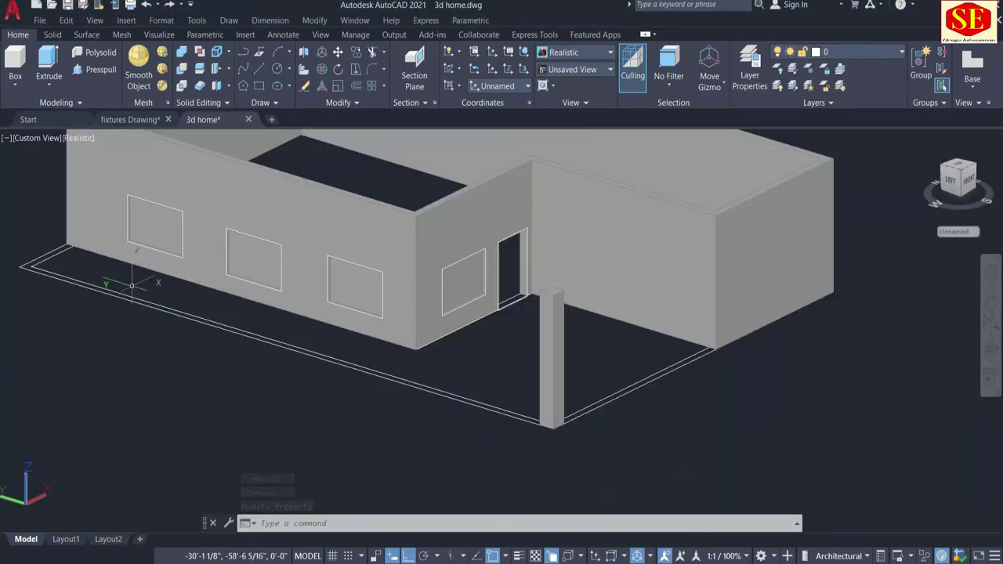
left_click(139, 225)
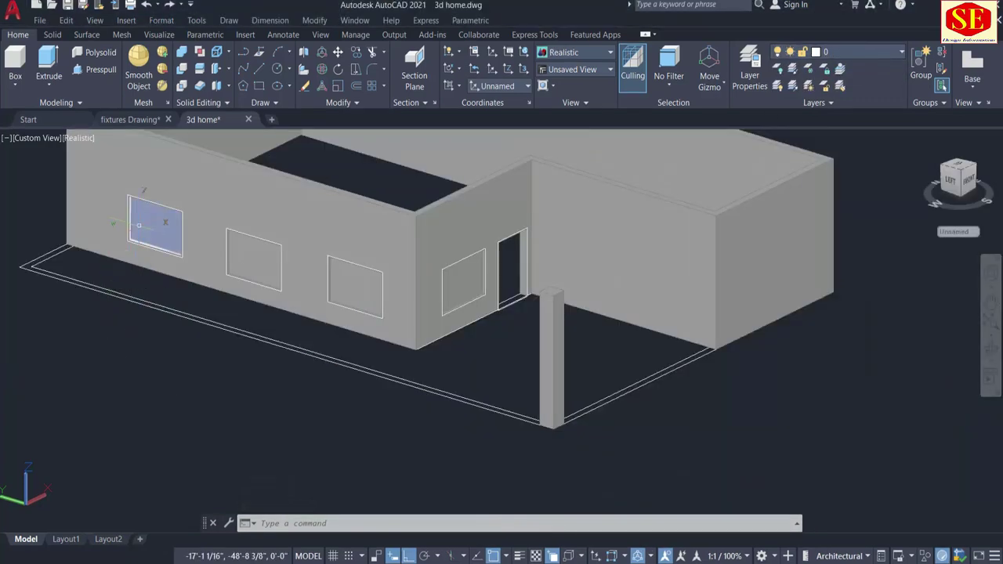
left_click(243, 248)
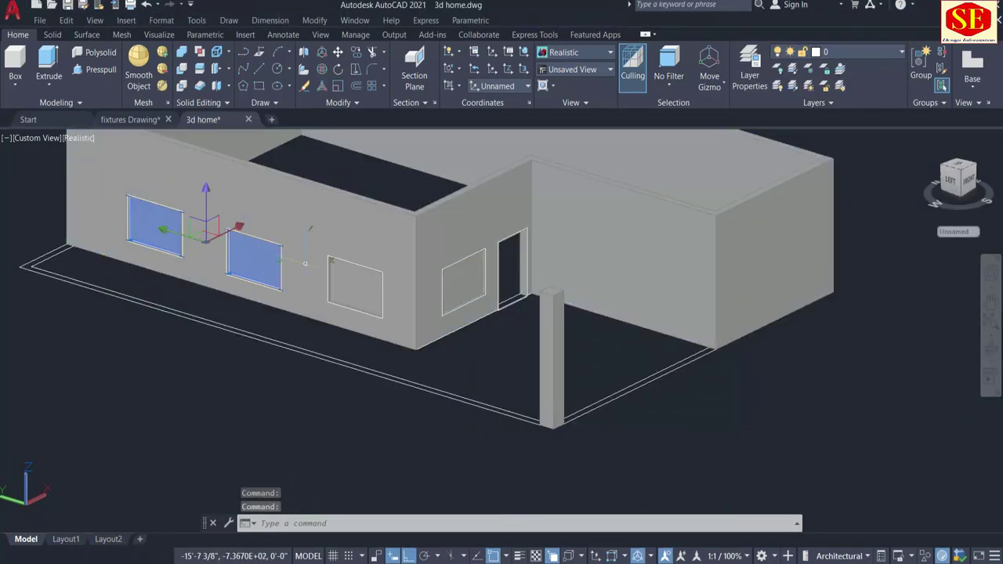
left_click(376, 270)
left_click(458, 270)
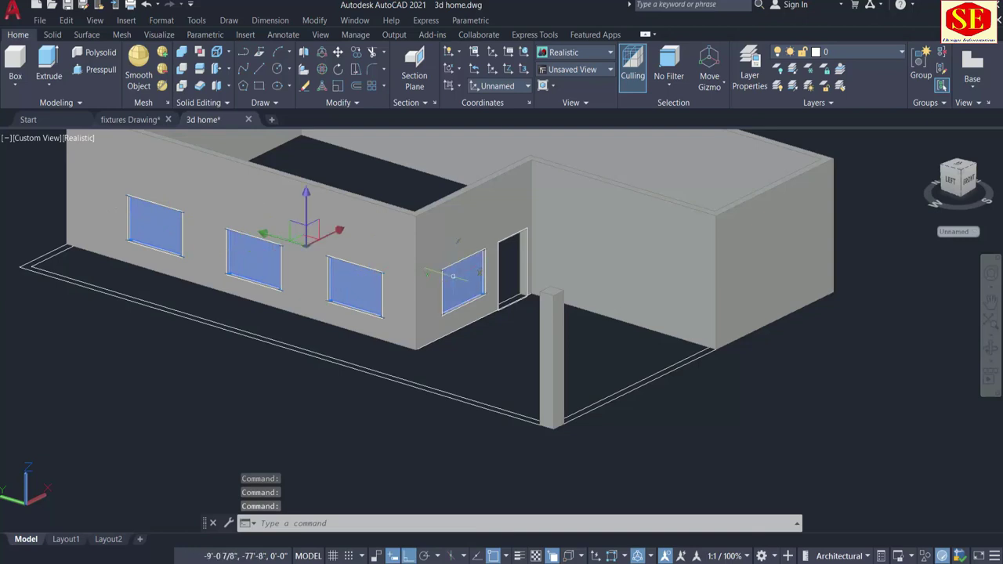
left_click(595, 215)
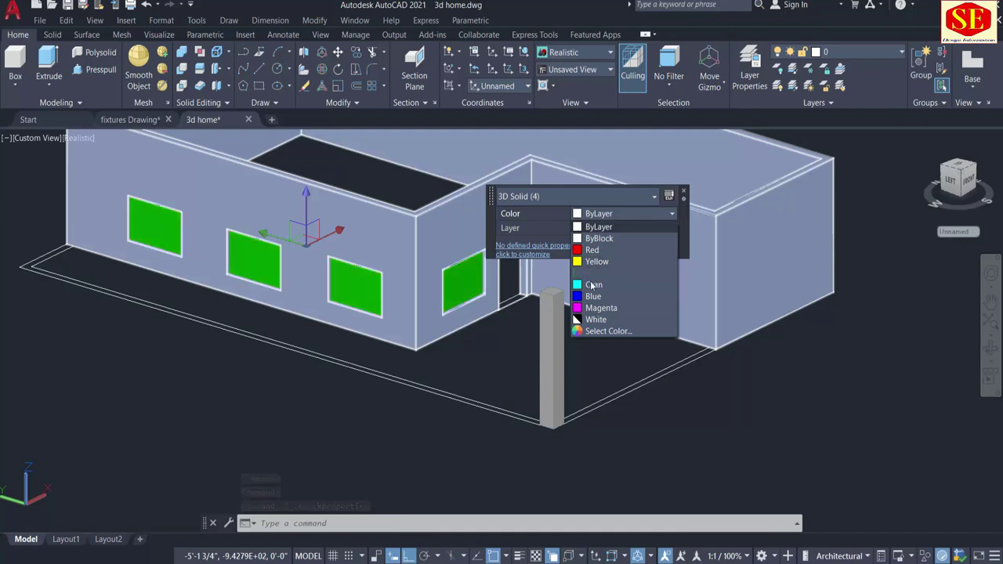
left_click(594, 261)
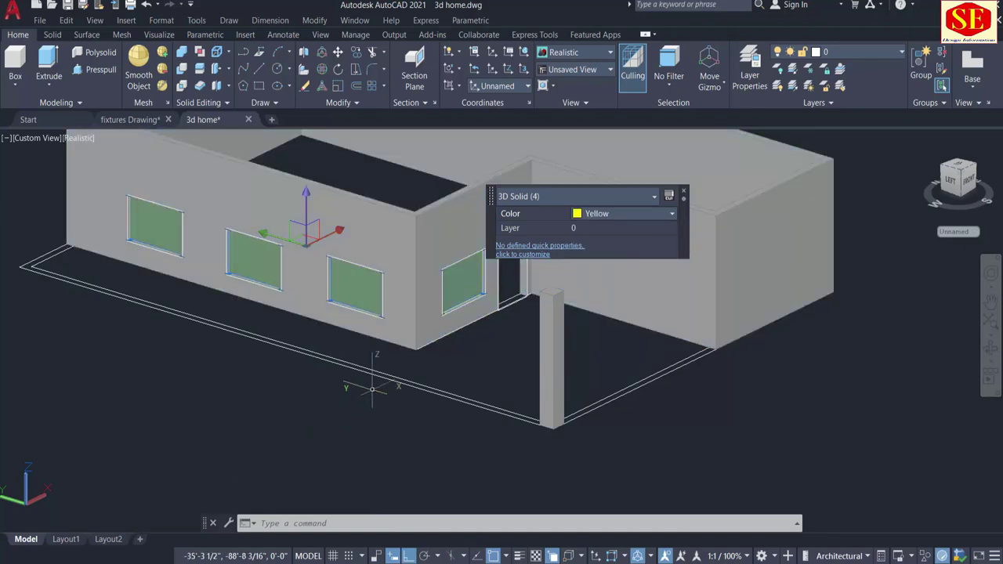
key("Escape")
middle_click_drag(423, 368, 324, 434)
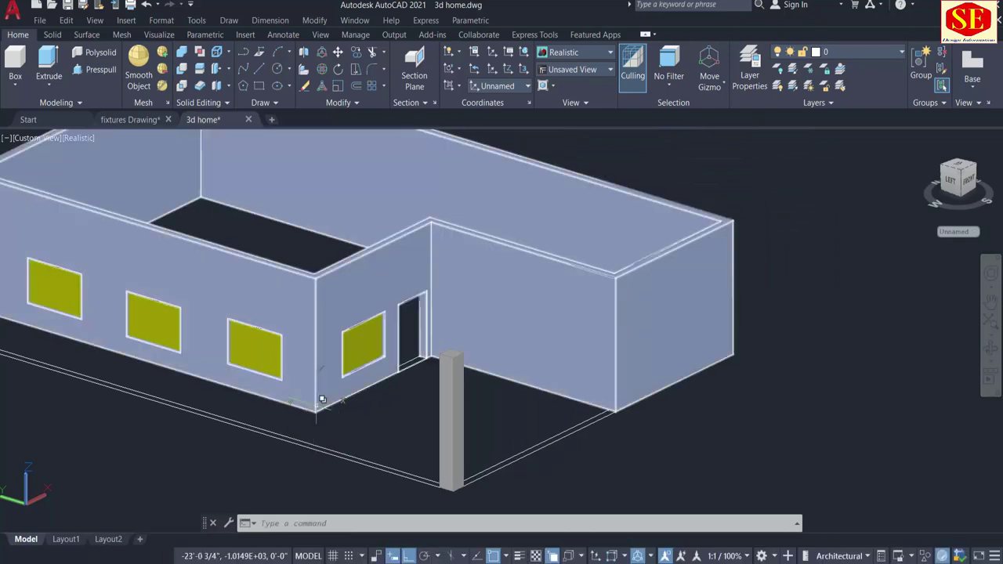
Press-pull the door opening's bottom face up 6 to form the red door panel
scroll(141, 329, "up", 3)
scroll(141, 329, "up", 2)
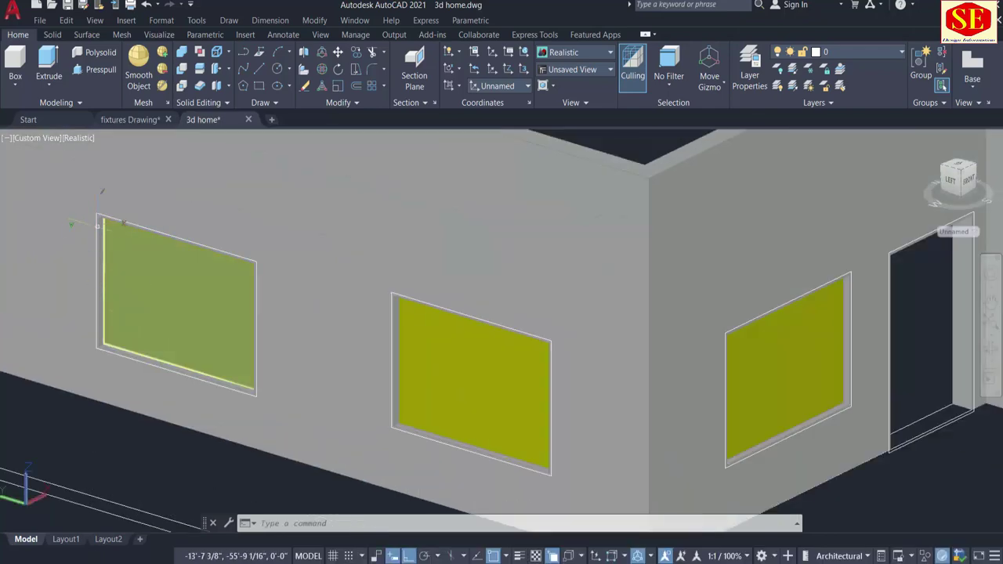
scroll(246, 306, "down", 3)
mouse_move(402, 357)
middle_mouse_down()
mouse_move(522, 382)
mouse_move(459, 381)
middle_mouse_up()
scroll(664, 441, "up", 2)
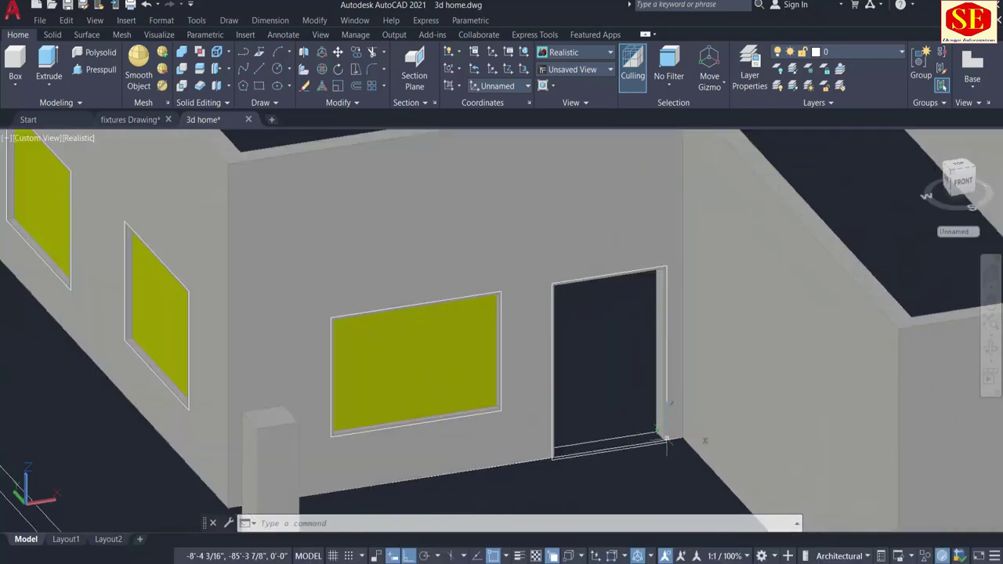
scroll(665, 440, "up", 2)
middle_click_drag(395, 257, 350, 242)
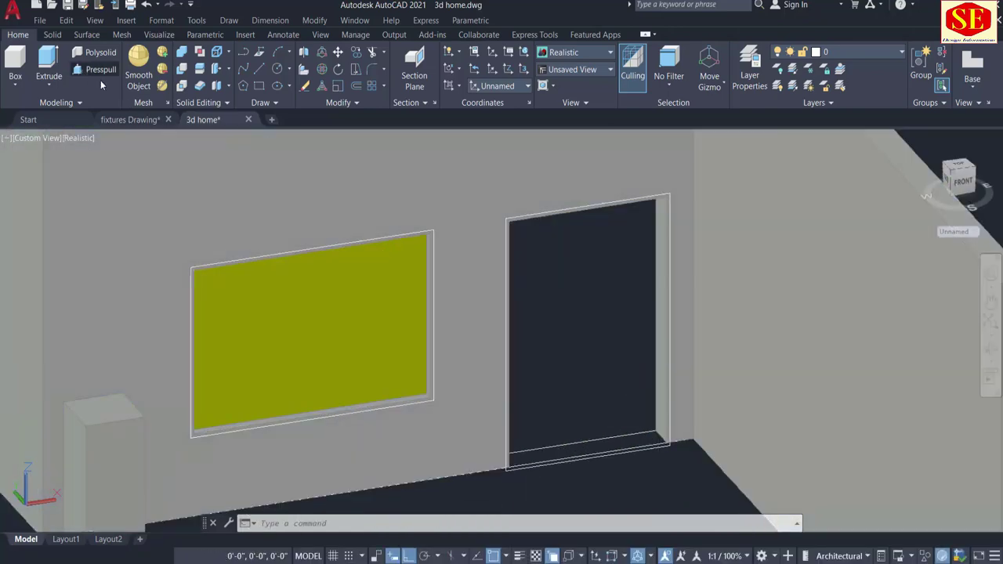
left_click(100, 69)
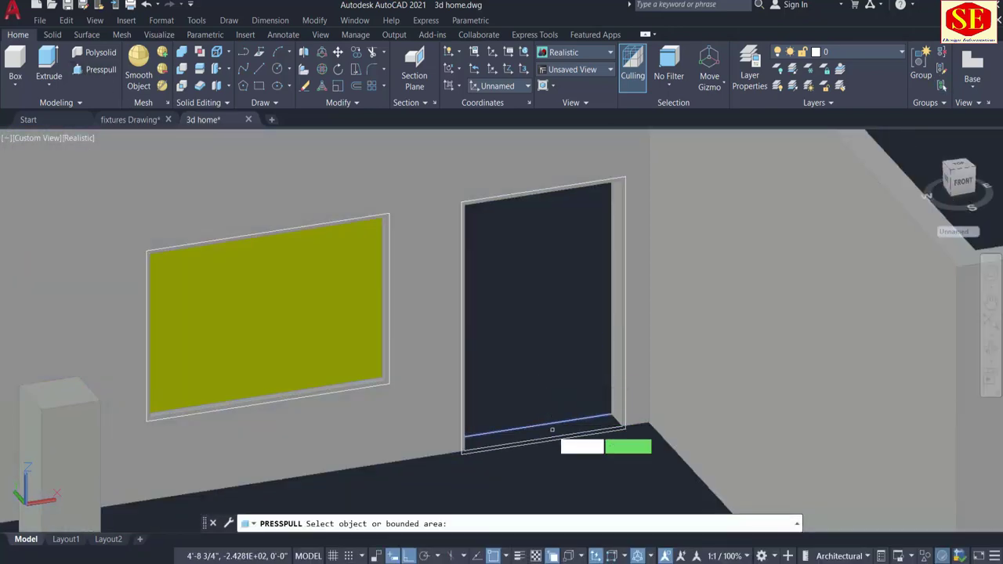
left_click(550, 427)
type("6")
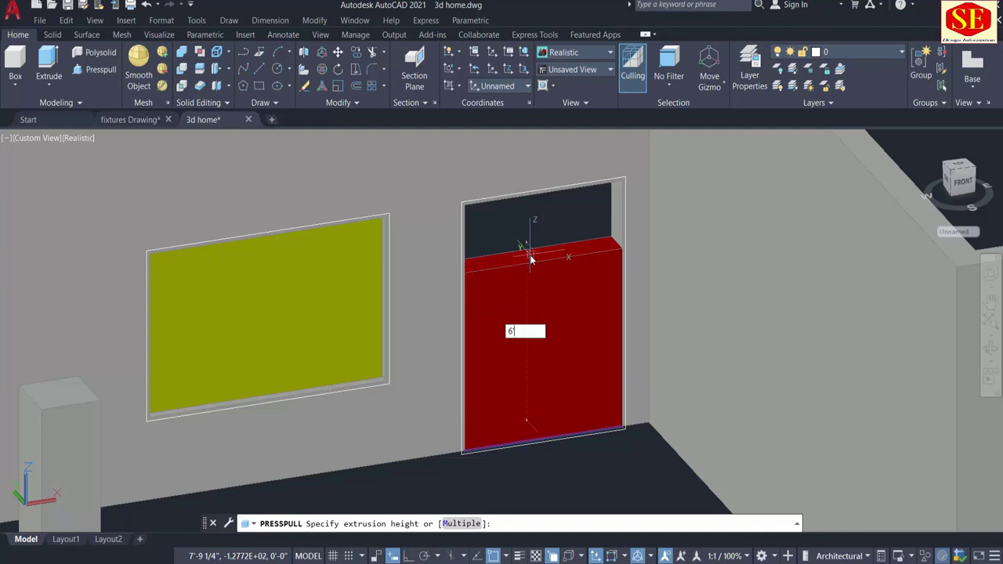
key("Return")
scroll(555, 327, "down", 3)
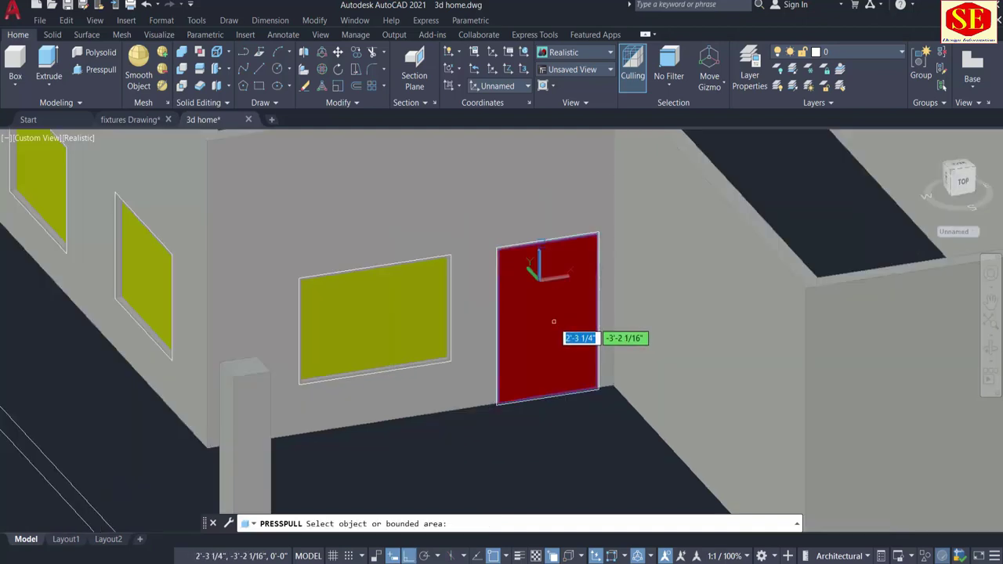
key("Escape")
scroll(556, 379, "down", 2)
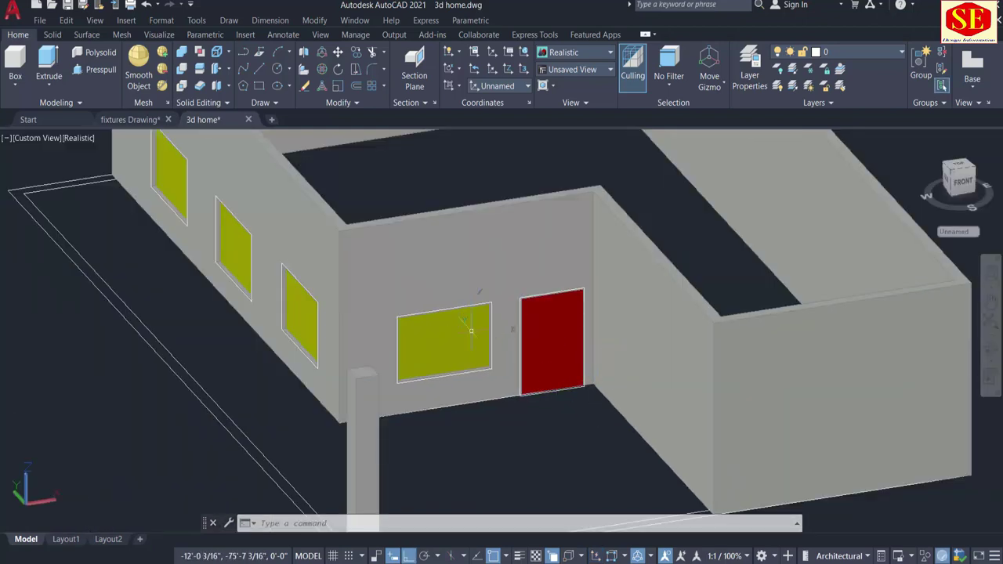
mouse_move(496, 407)
middle_mouse_down("shift")
mouse_move(501, 424)
mouse_move(543, 410)
mouse_move(500, 296)
mouse_move(580, 332)
mouse_move(537, 314)
mouse_move(582, 309)
middle_mouse_up("shift")
Rotate the UCS 90° about the Y axis from a side view of the wall
scroll(487, 386, "down", 3)
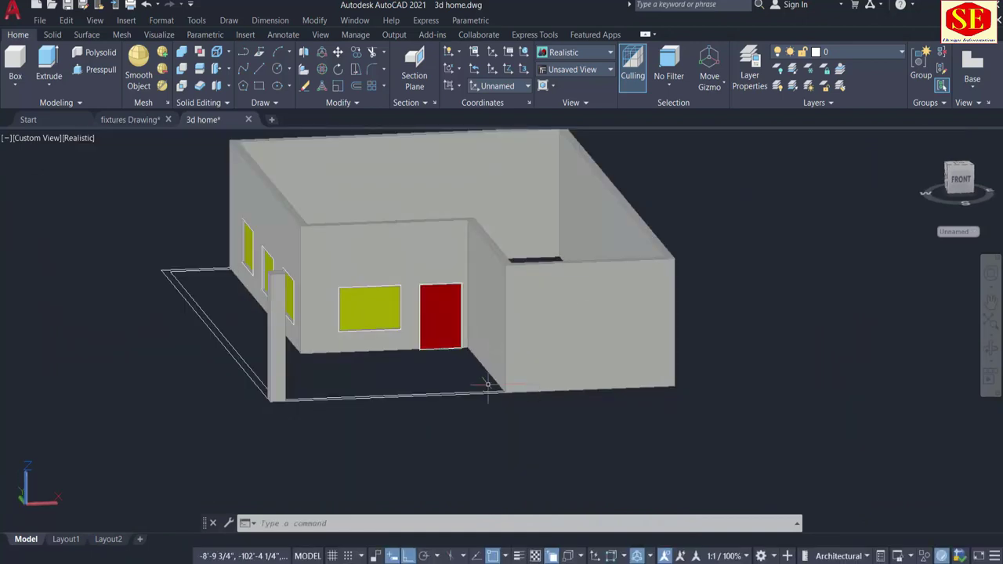
middle_click_drag(487, 384, 627, 488, "shift")
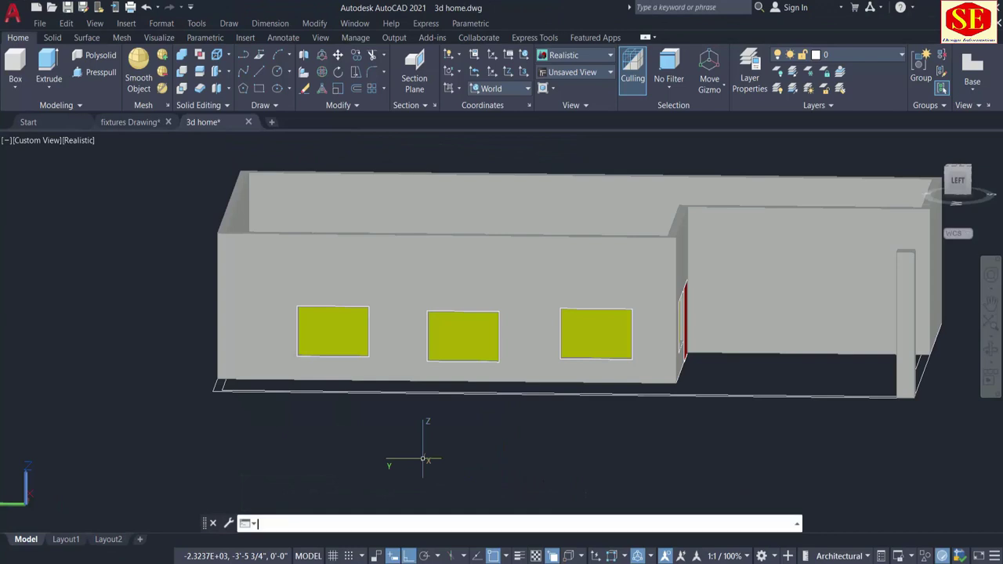
type("ucs")
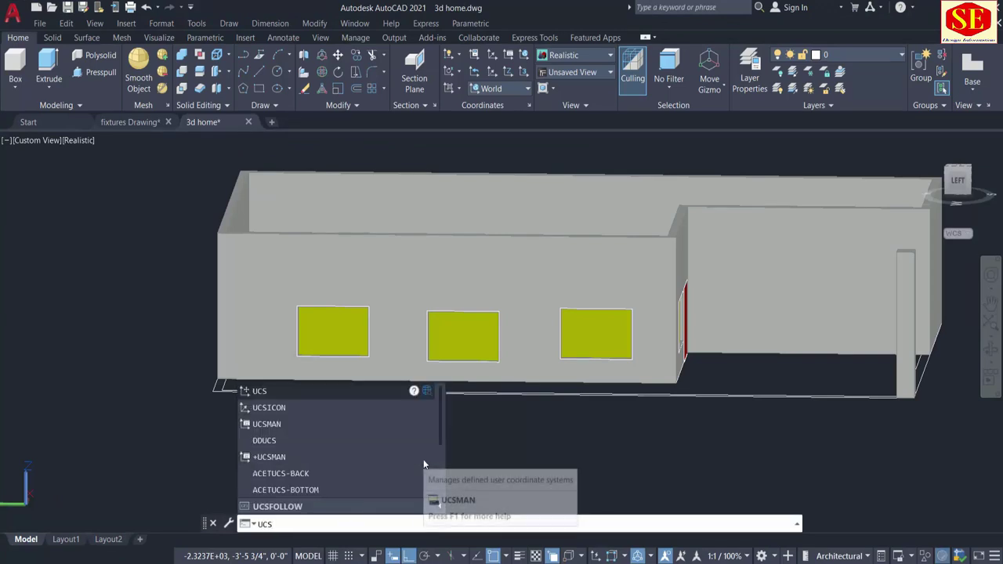
key("Return")
type("Y")
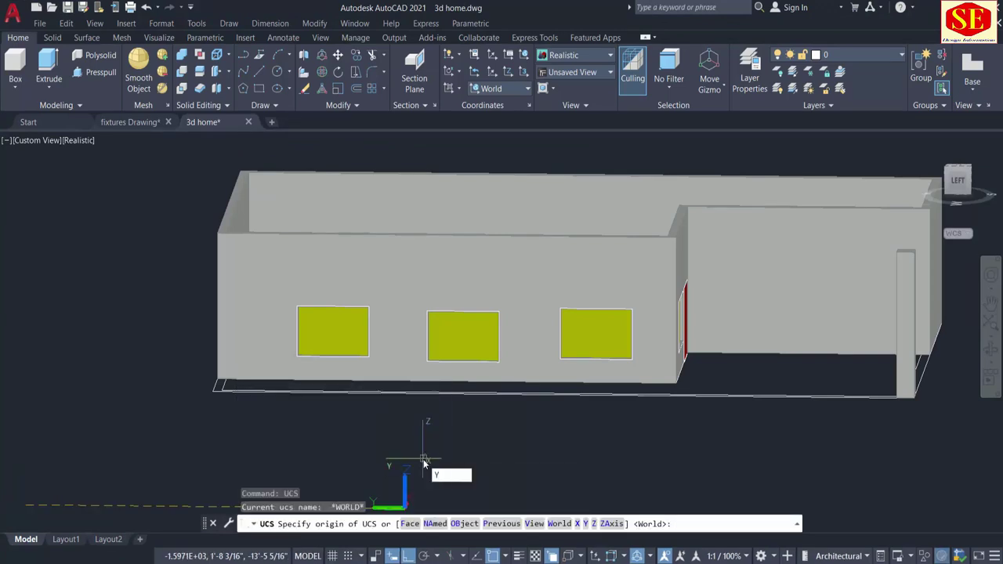
key("Return")
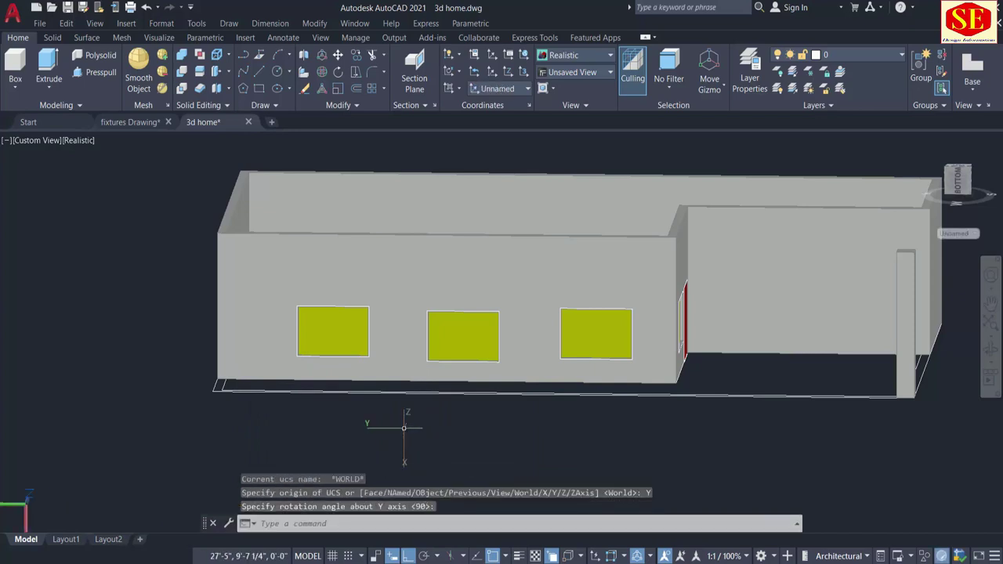
key("Return")
Erase the unwanted stray object from an angled view
mouse_move(369, 426)
middle_mouse_down("shift")
mouse_move(399, 454)
mouse_move(476, 426)
mouse_move(584, 430)
middle_mouse_up("shift")
scroll(337, 469, "up", 2)
type("e")
key("Return")
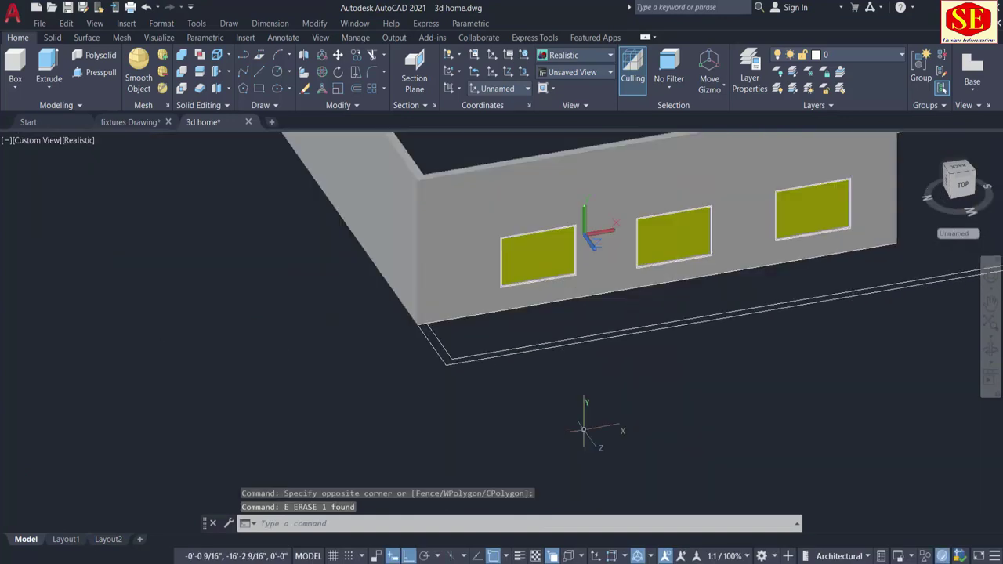
Draw a 6'2" by 2" rectangle below the wall
type("r")
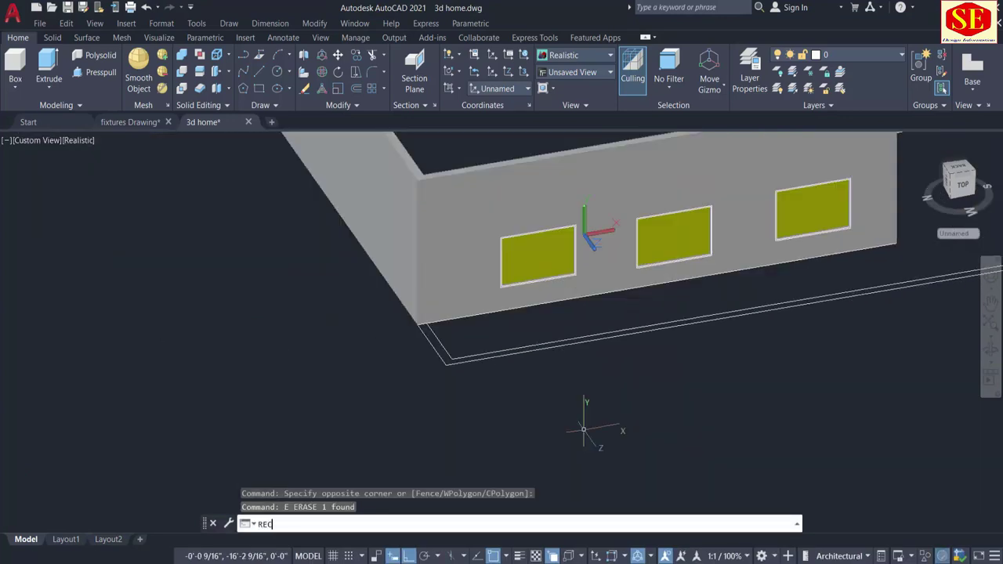
key("Return")
left_click(577, 407)
type("6'2\"")
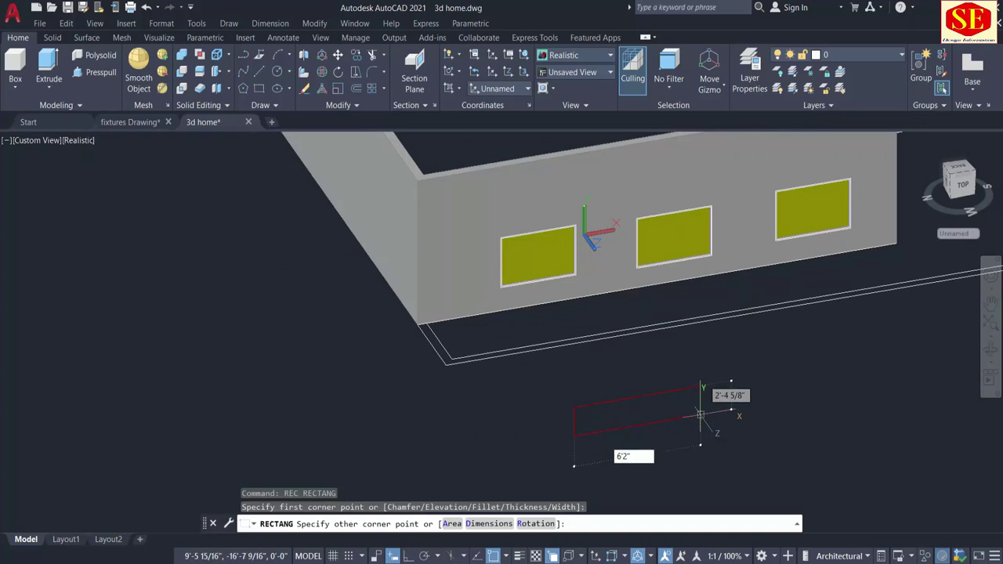
key("Tab")
type("2'")
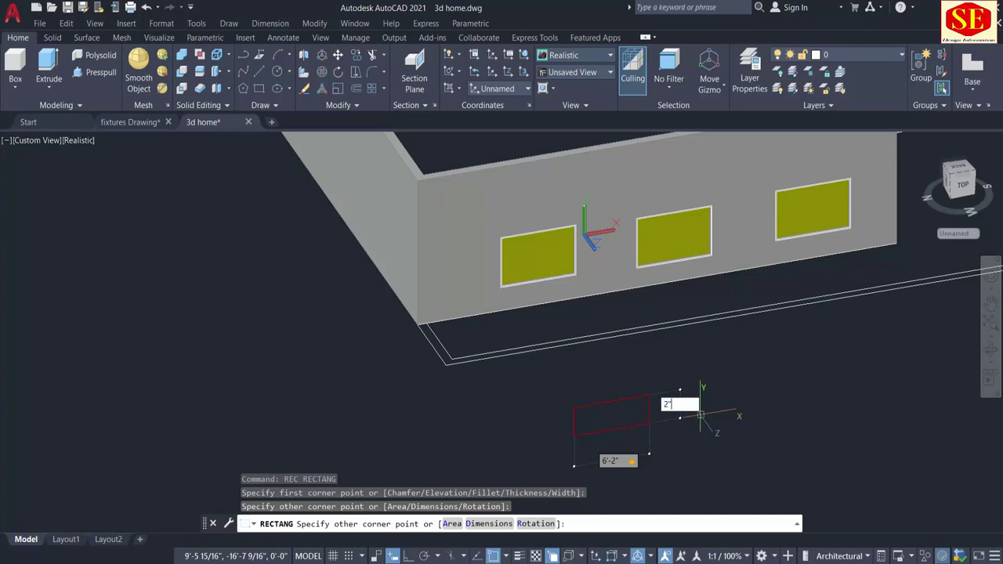
key("Return")
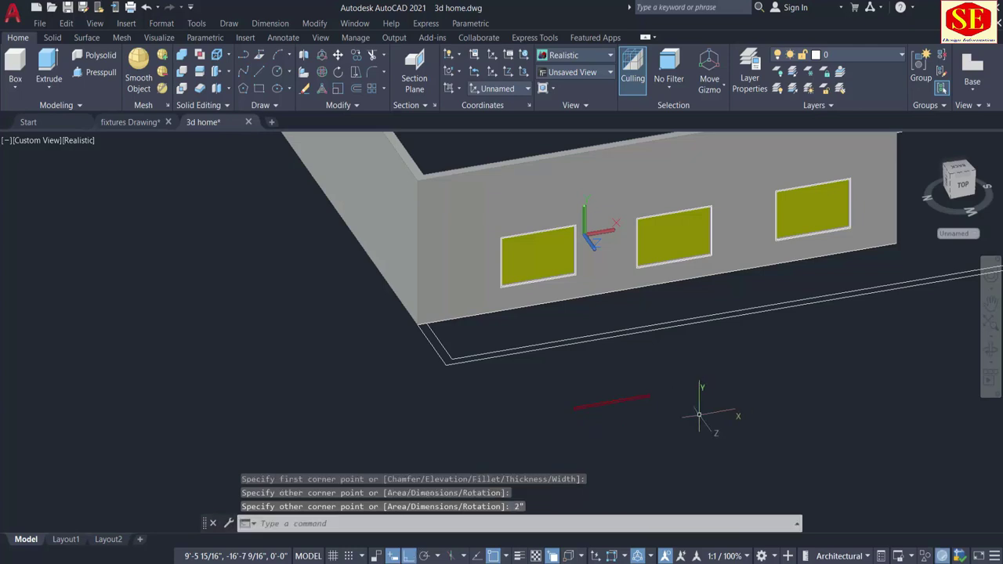
scroll(664, 427, "up", 2)
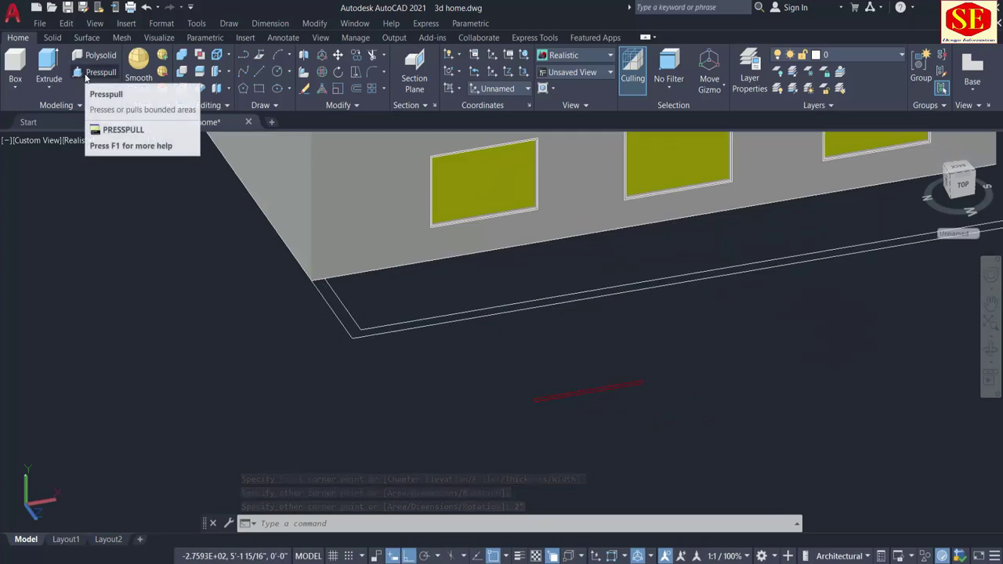
Press-pull the thin rectangle 2'6 into a red slab
left_click(87, 74)
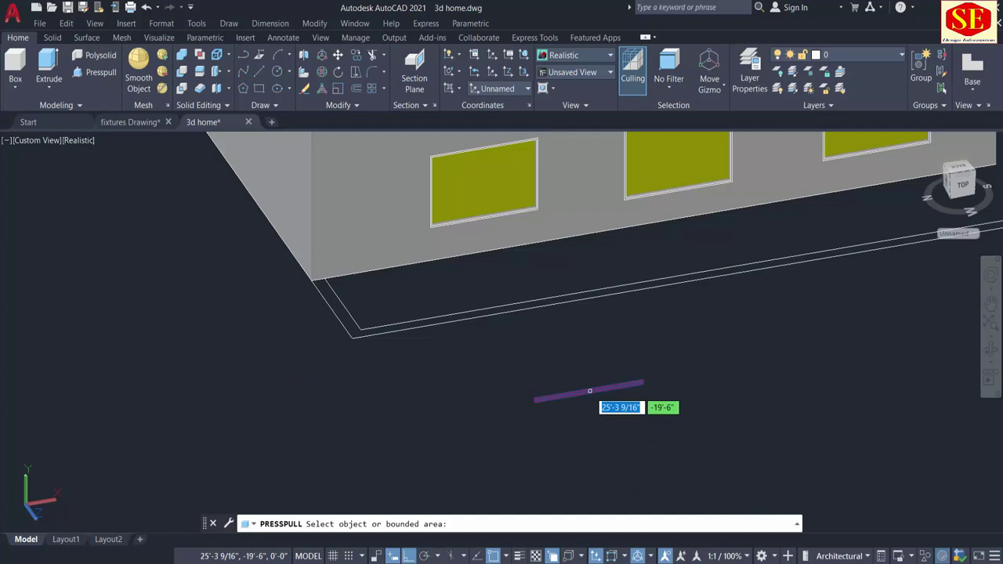
left_click(588, 389)
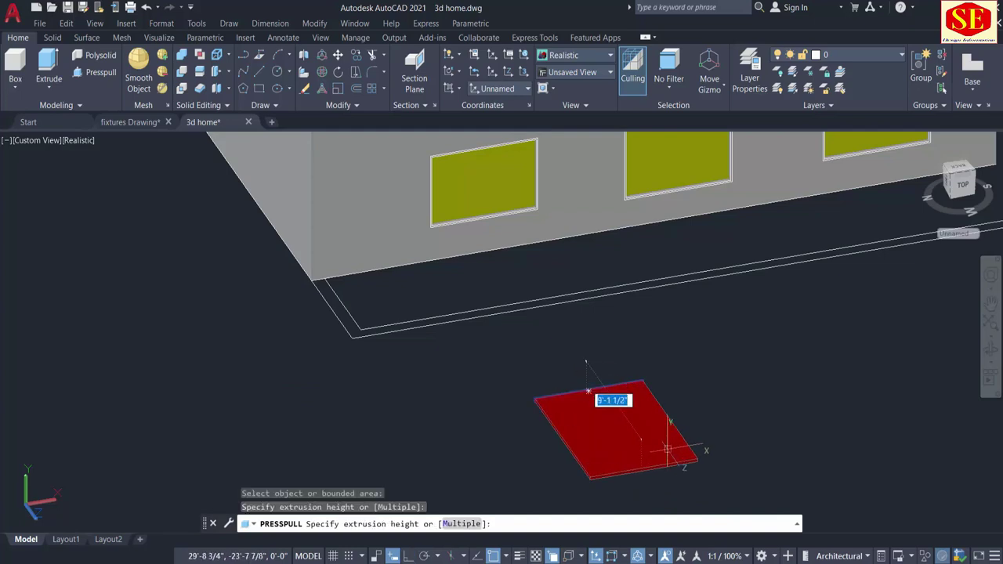
key("Return")
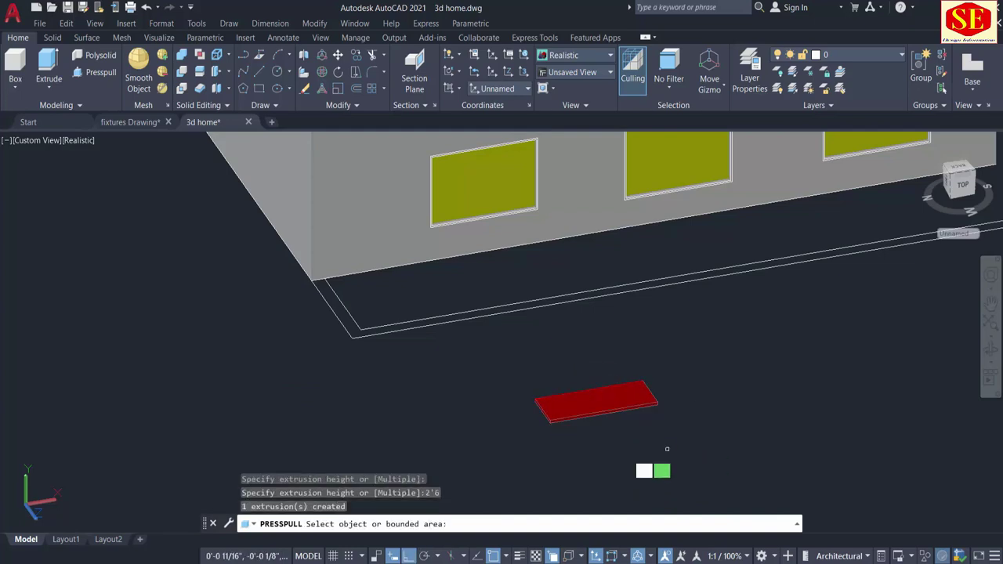
key("Escape")
Copy the red slab onto the window's top corner as a canopy
type("CO")
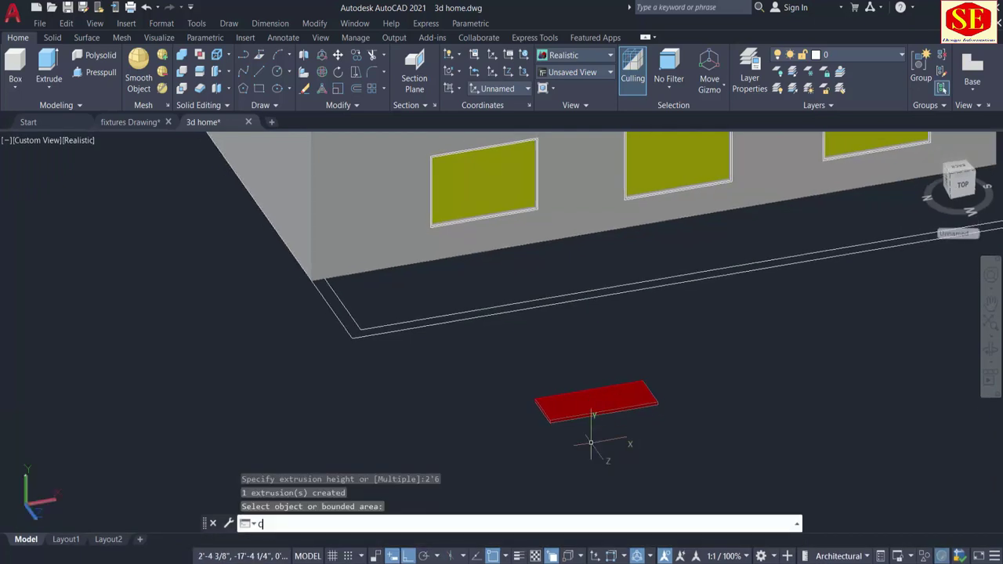
key("Return")
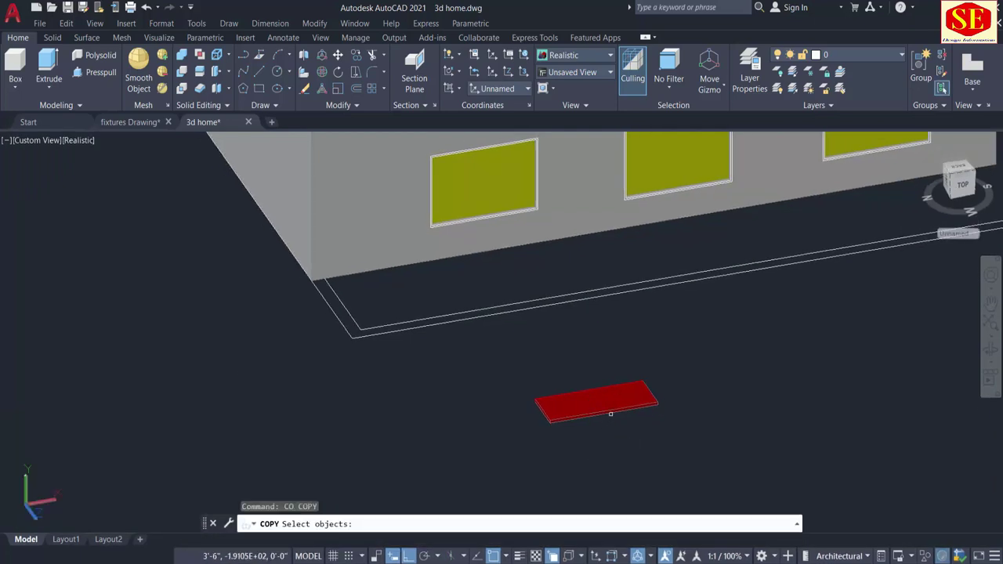
left_click(609, 413)
key("Return")
scroll(522, 418, "up", 3)
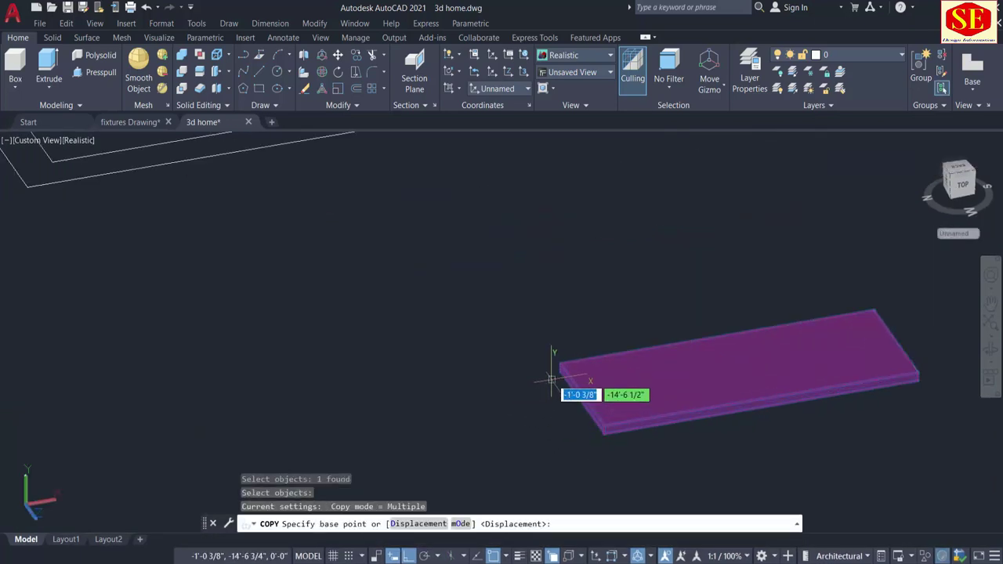
left_click(559, 369)
scroll(533, 392, "down", 4)
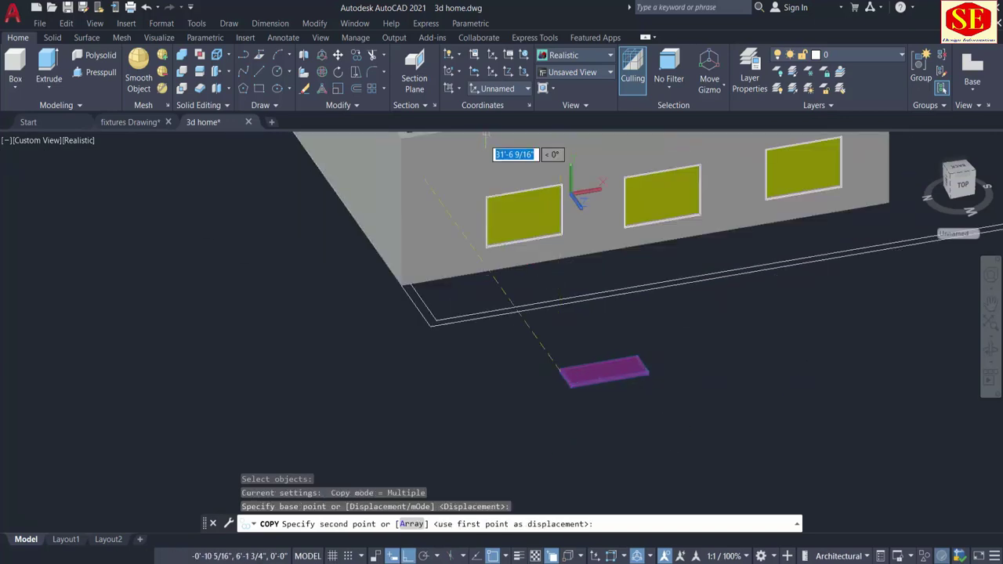
scroll(493, 180, "up", 4)
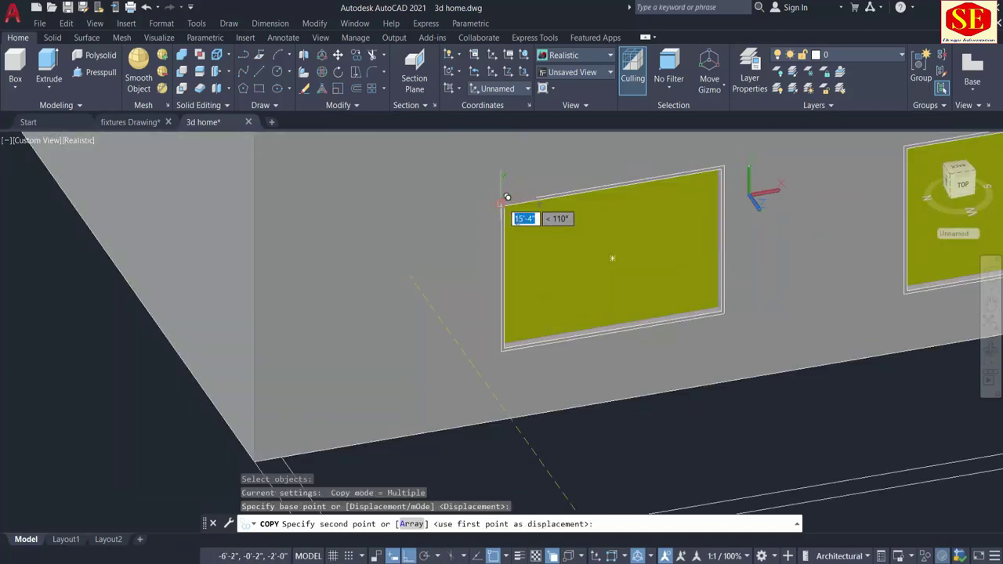
left_click(506, 196)
scroll(563, 234, "up", 3)
key("F8")
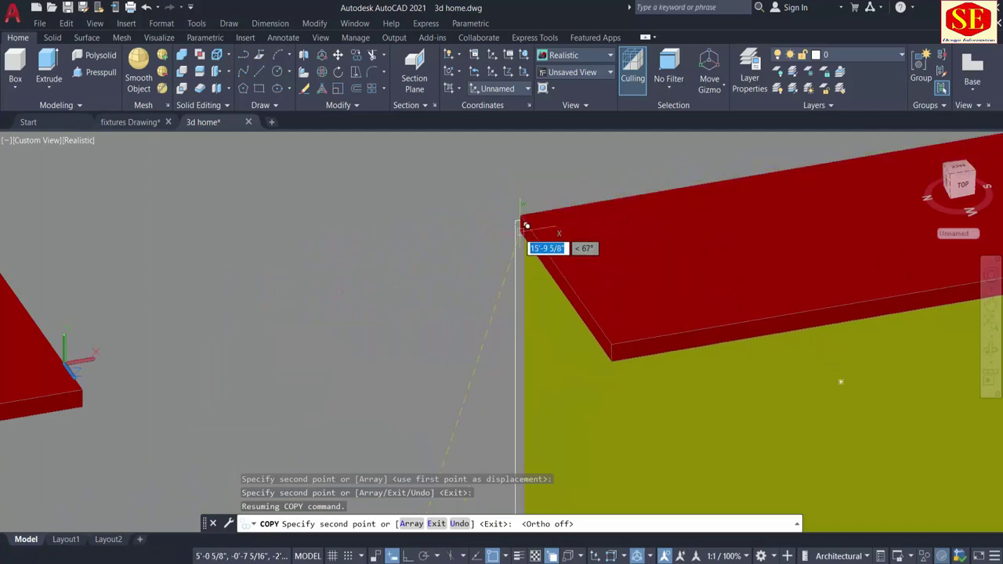
scroll(520, 217, "down", 2)
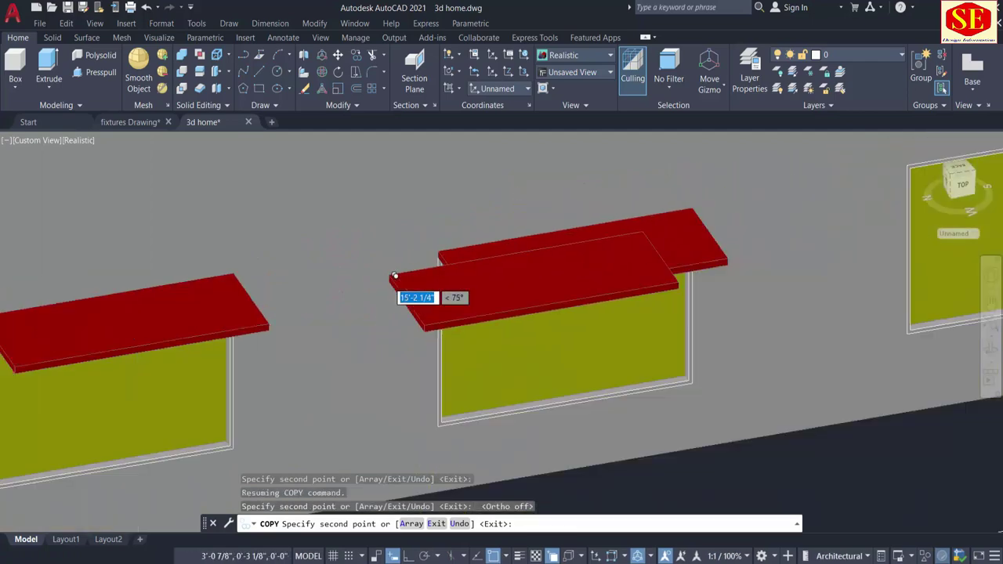
scroll(415, 287, "down", 3)
scroll(634, 266, "up", 3)
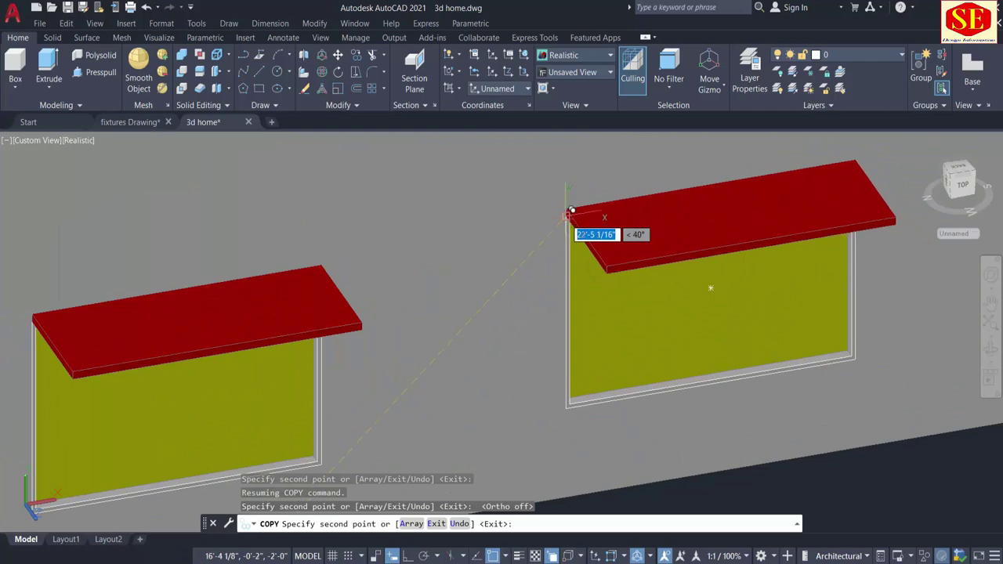
scroll(574, 213, "up", 2)
scroll(573, 211, "up", 2)
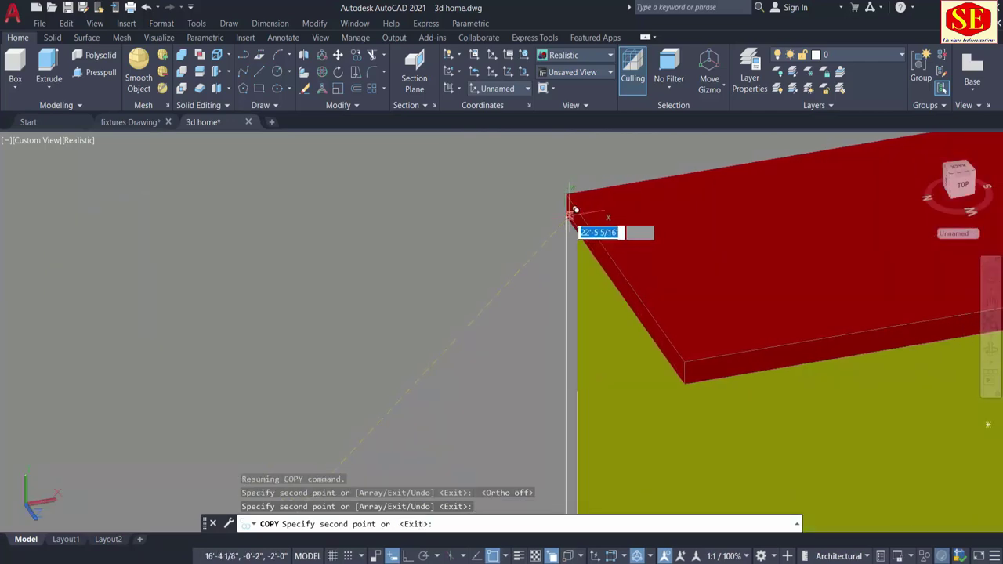
scroll(572, 212, "down", 3)
scroll(658, 270, "down", 2)
key("Escape")
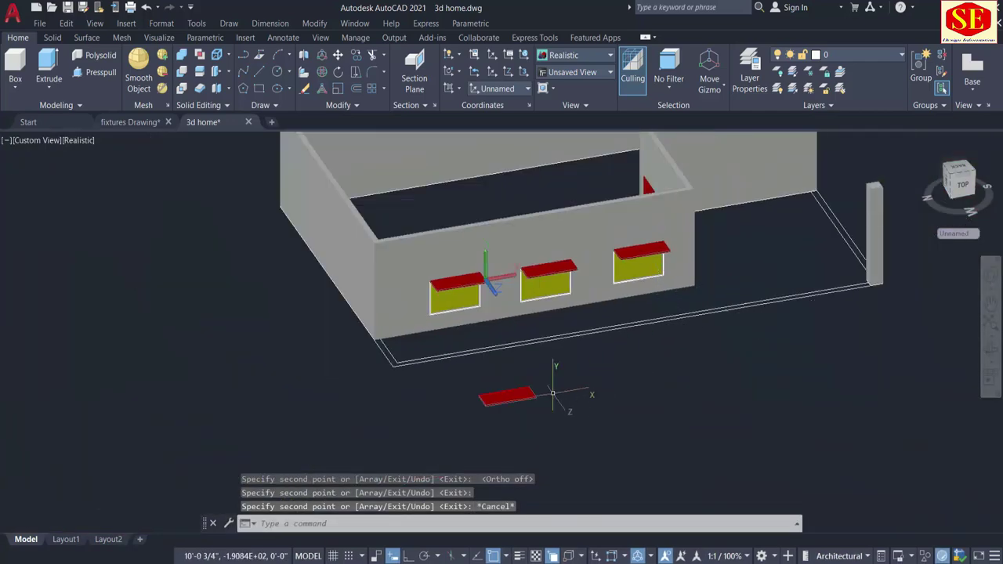
Erase the stray copied red sill below the house
left_click(504, 403)
type("e")
key("Return")
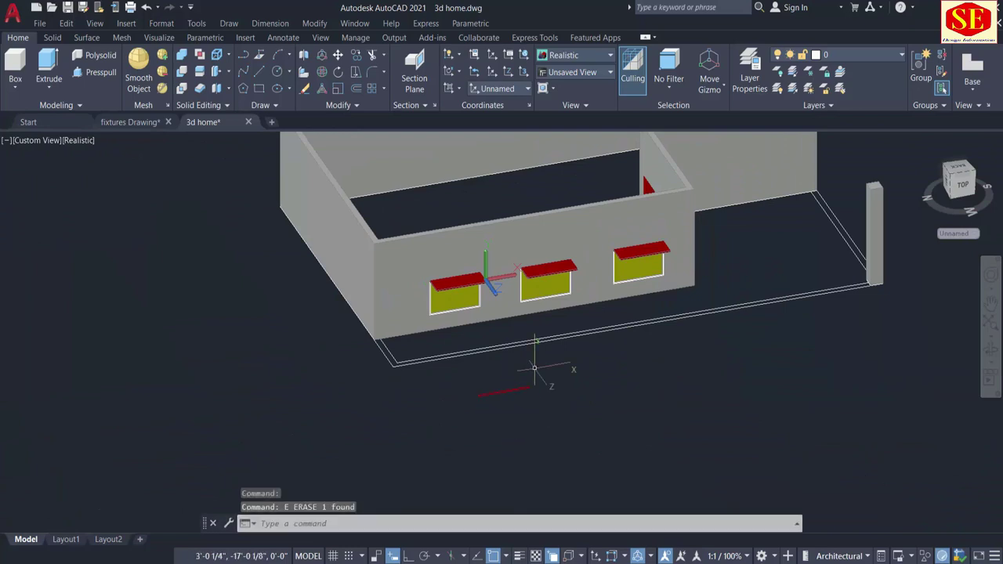
left_click(519, 381)
left_click(428, 475)
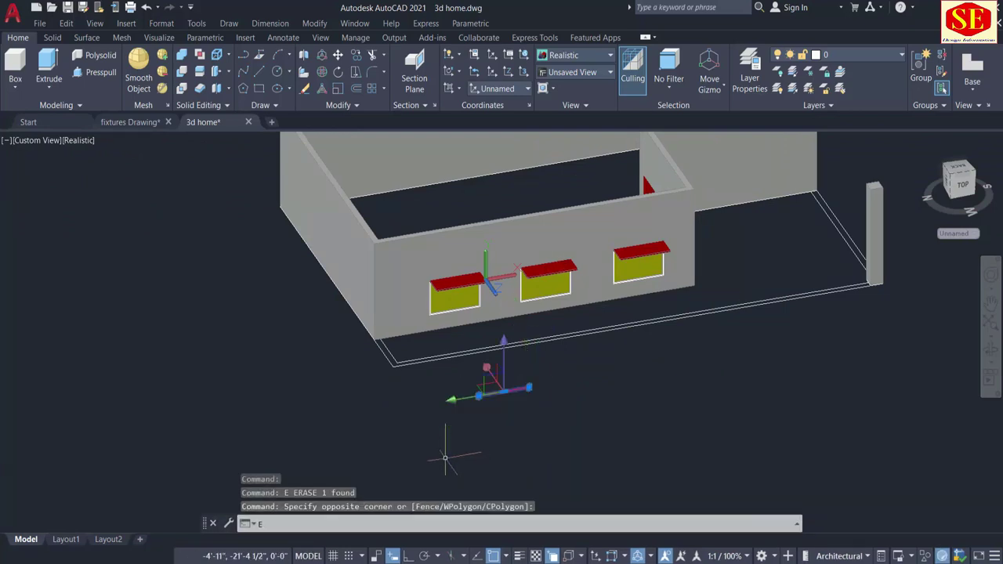
Reset the UCS to World with the whole house in view
scroll(510, 274, "up", 2)
middle_click_drag(579, 457, 521, 476, "shift")
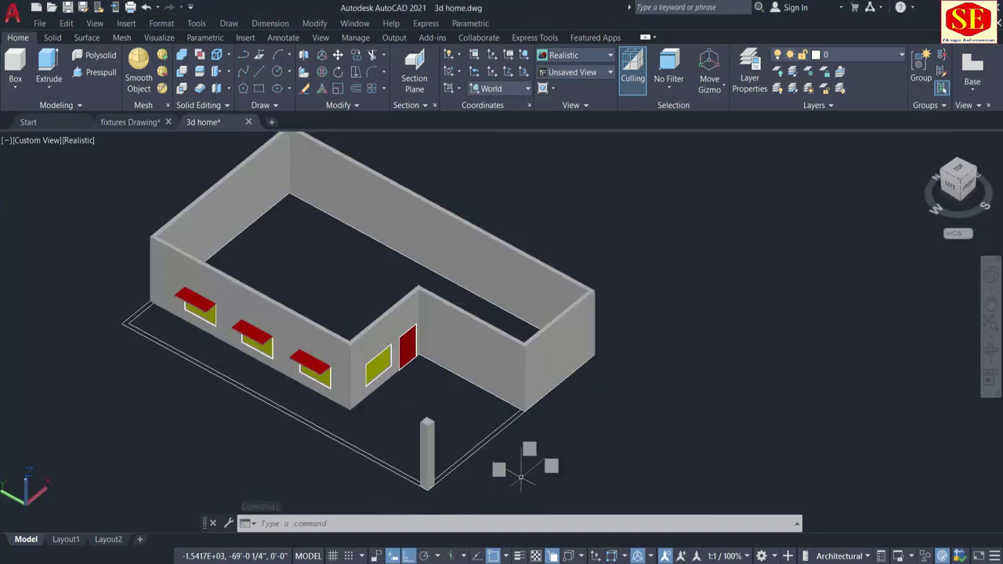
left_click(388, 522)
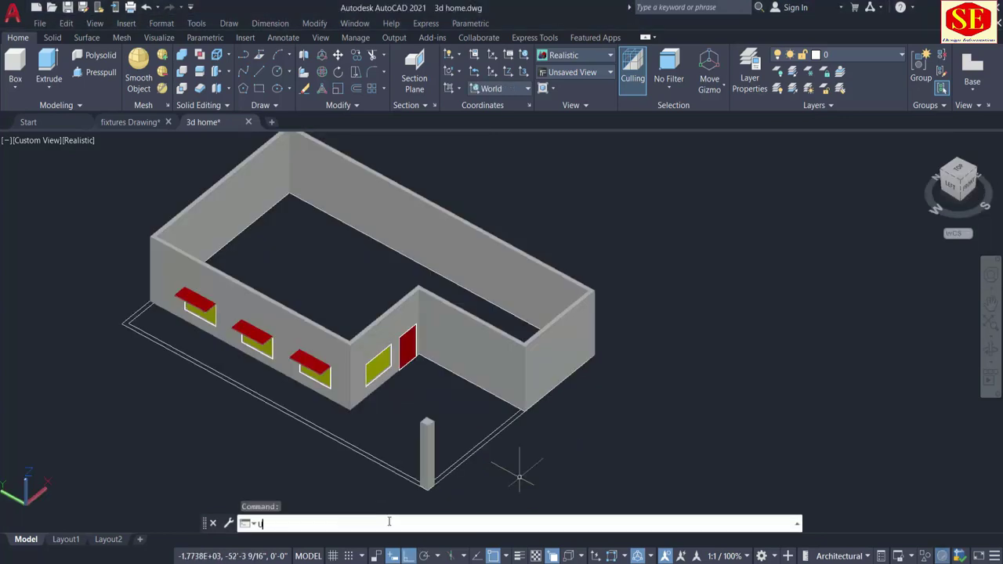
type("cs")
key("Return")
type("w")
key("Return")
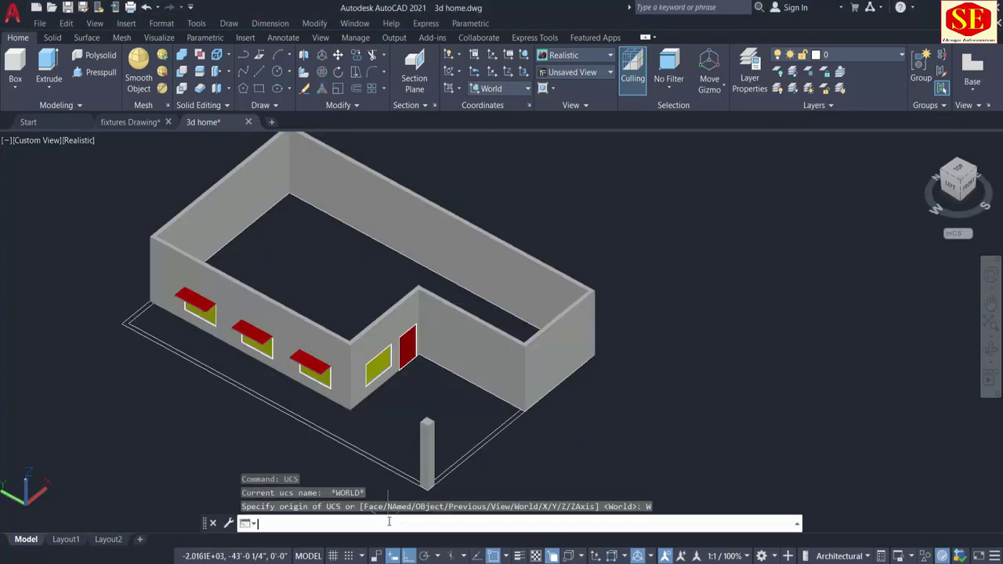
Draw a 1-unit-high box spanning the whole house outline including the porch
left_click(22, 69)
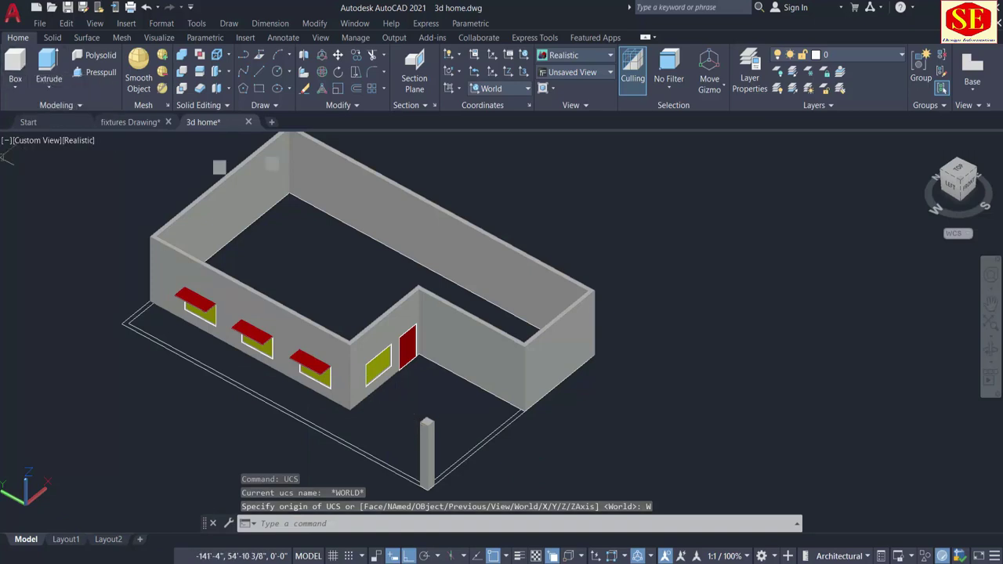
left_click(289, 195)
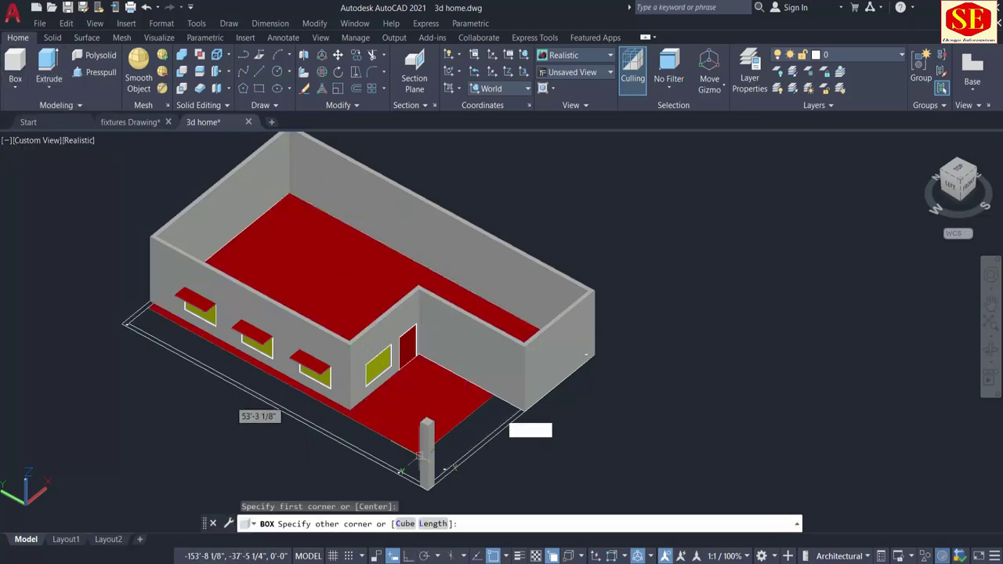
left_click(427, 486)
scroll(416, 466, "up", 4)
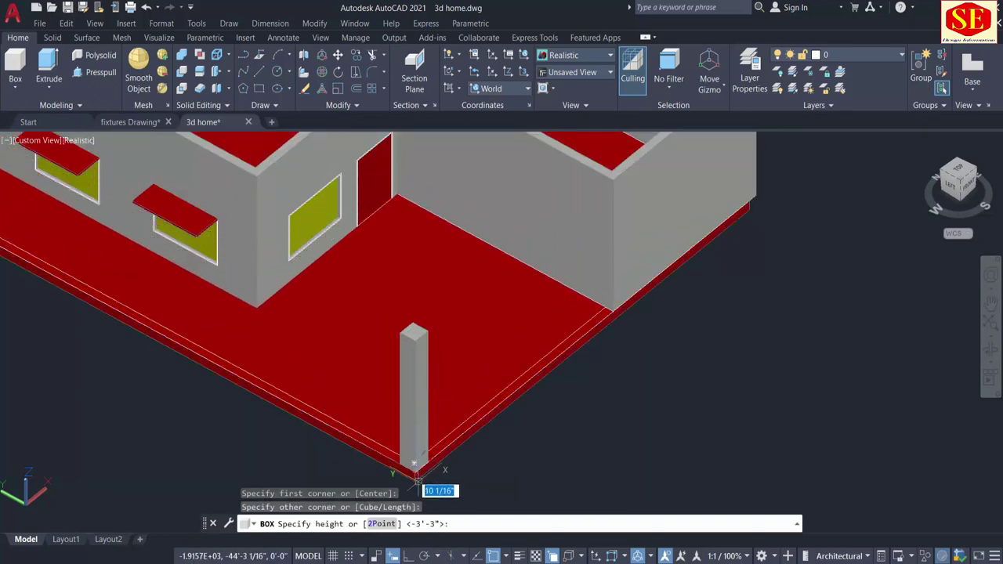
type("1")
key("Return")
scroll(418, 480, "down", 4)
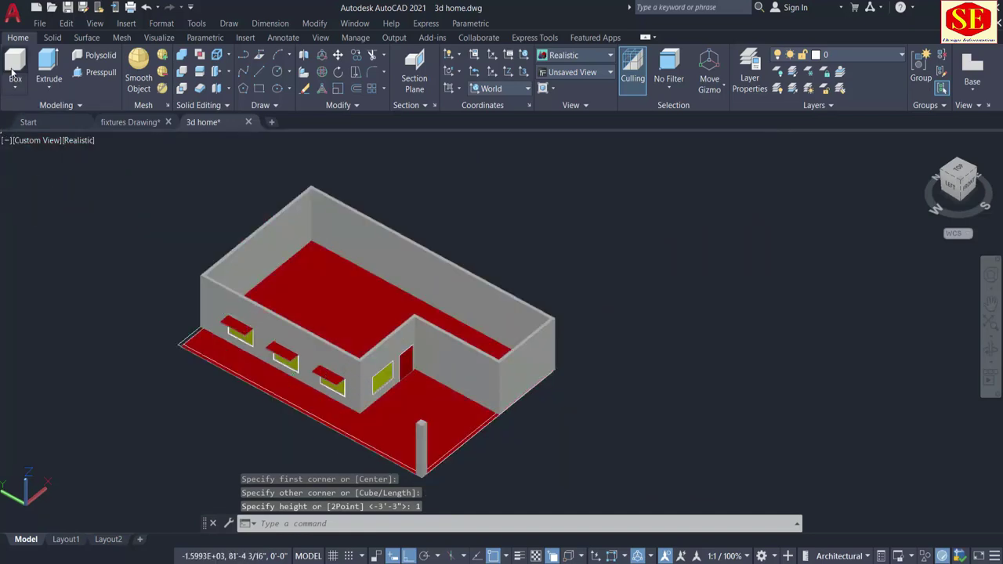
key("Escape")
key("Escape")
type("c")
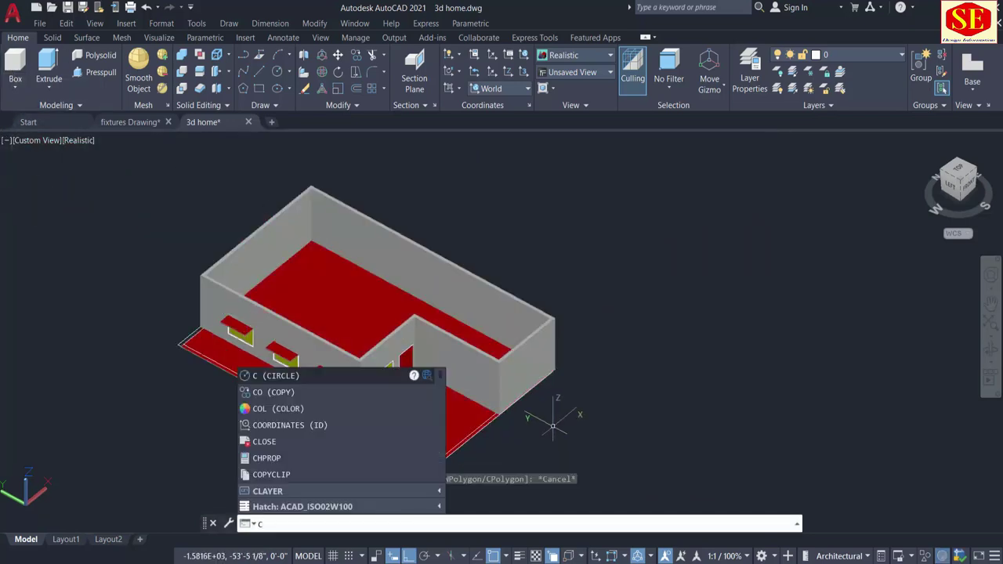
type("olo")
Make magenta the current colour
key("Return")
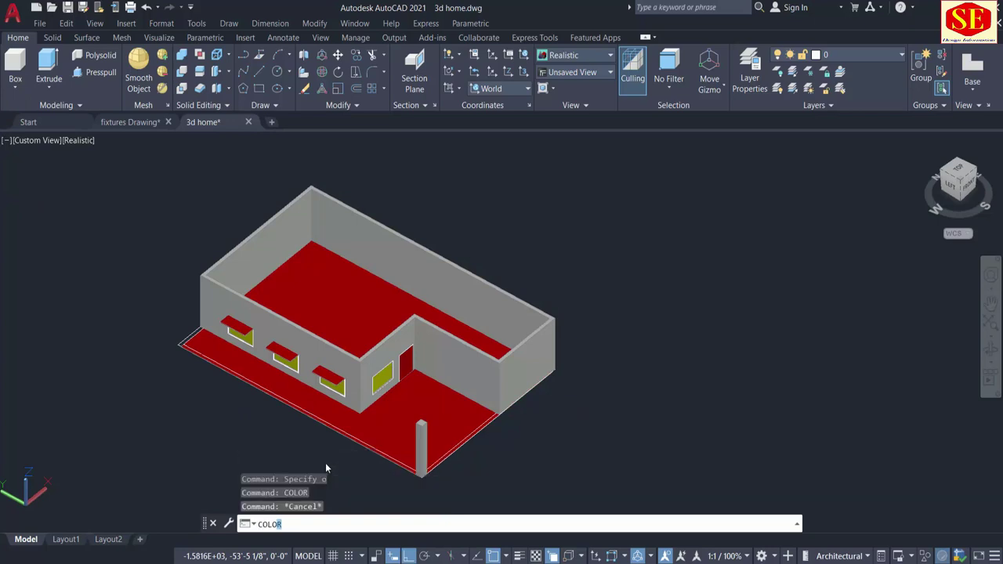
left_click(552, 364)
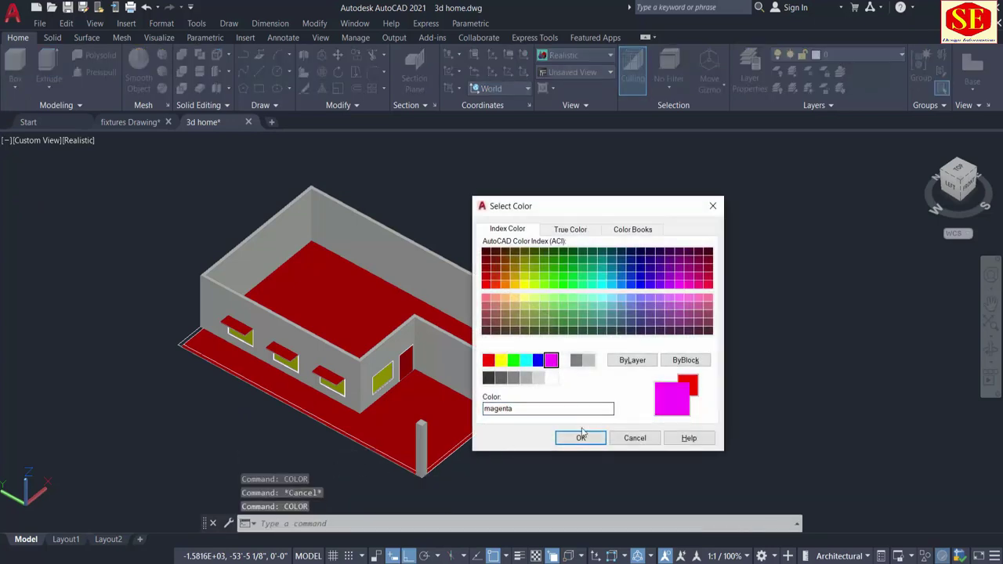
left_click(581, 438)
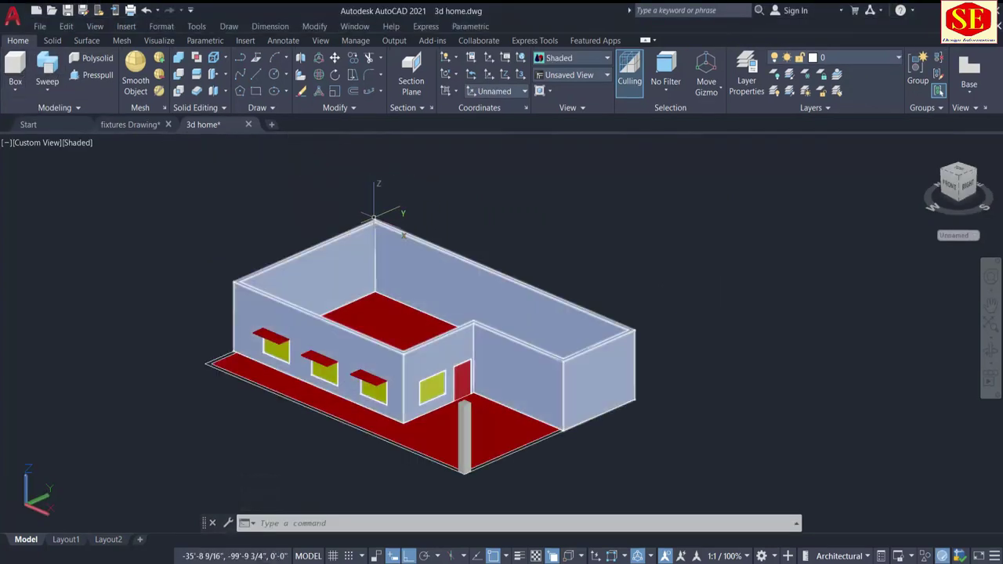
Draw a 4-high box across the main wing's wall corners as a roof block
left_click(16, 69)
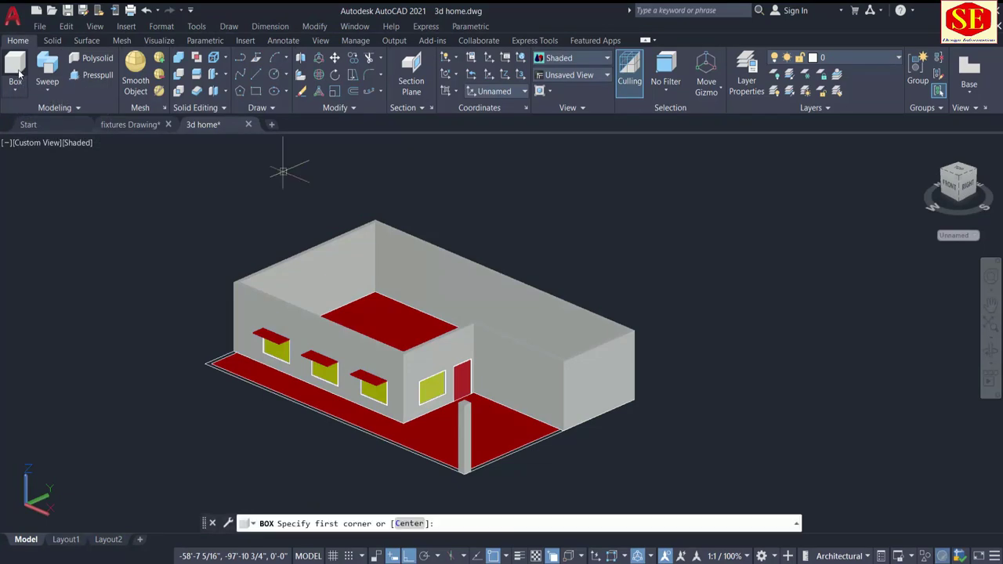
scroll(372, 224, "up", 1)
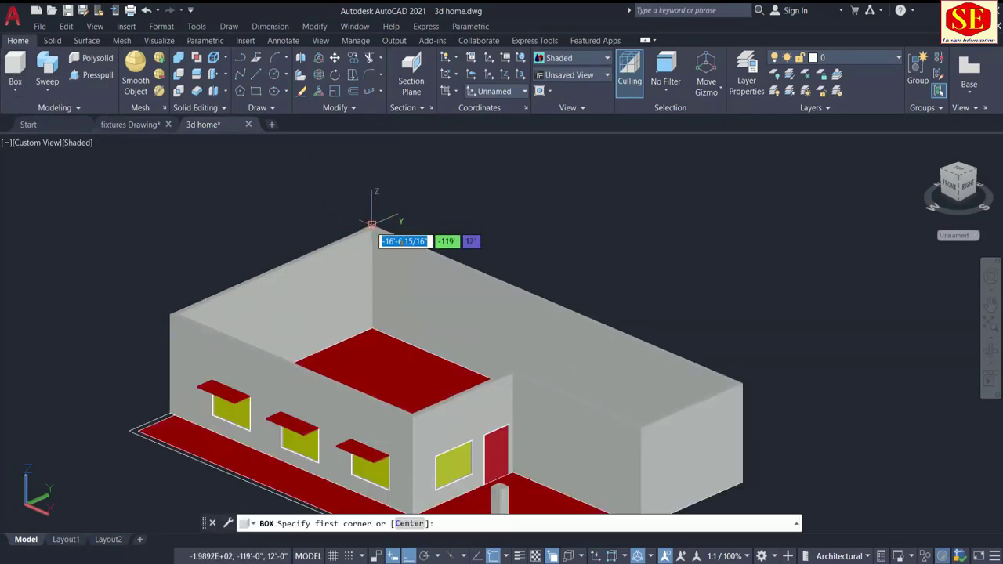
left_click(372, 224)
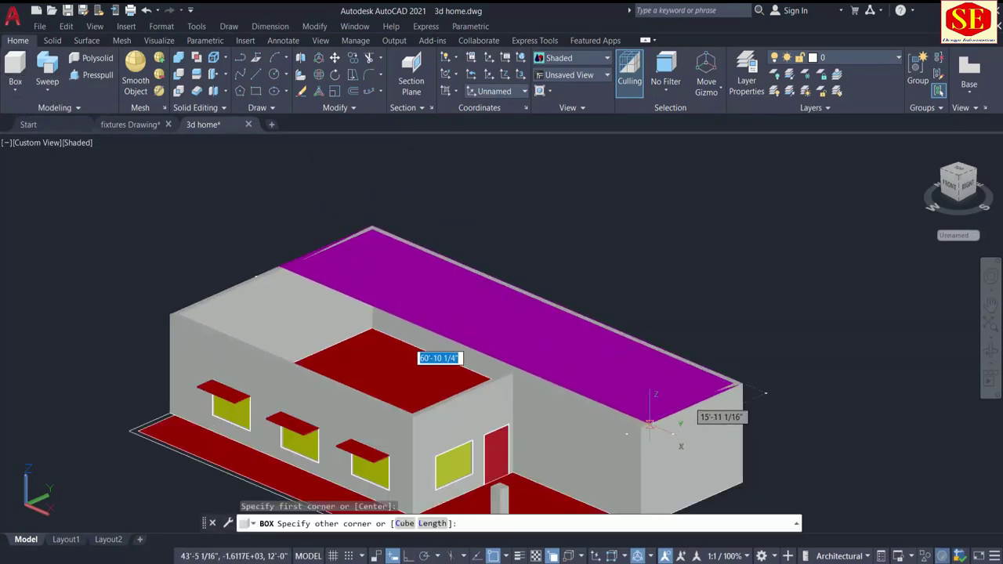
left_click(411, 412)
type("4")
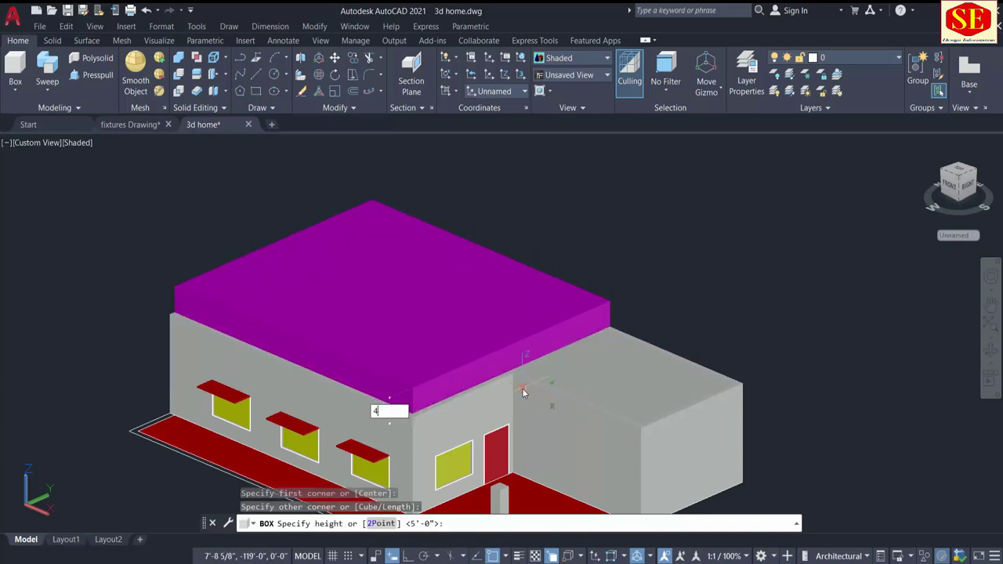
key("Return")
scroll(574, 443, "down", 5)
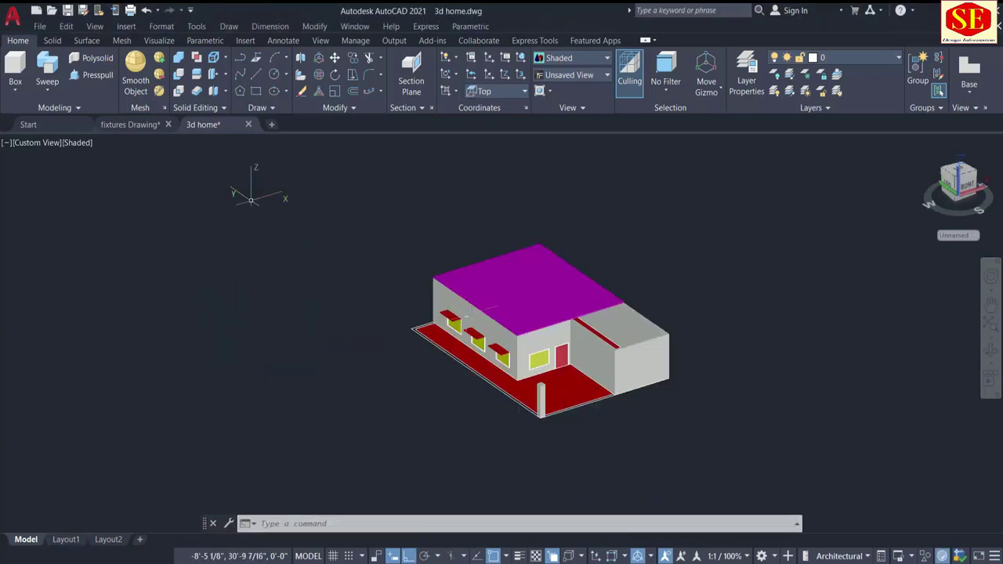
Switch the viewport to the Top view in 2D Wireframe and center the floor plan
left_click(25, 148)
left_click(45, 174)
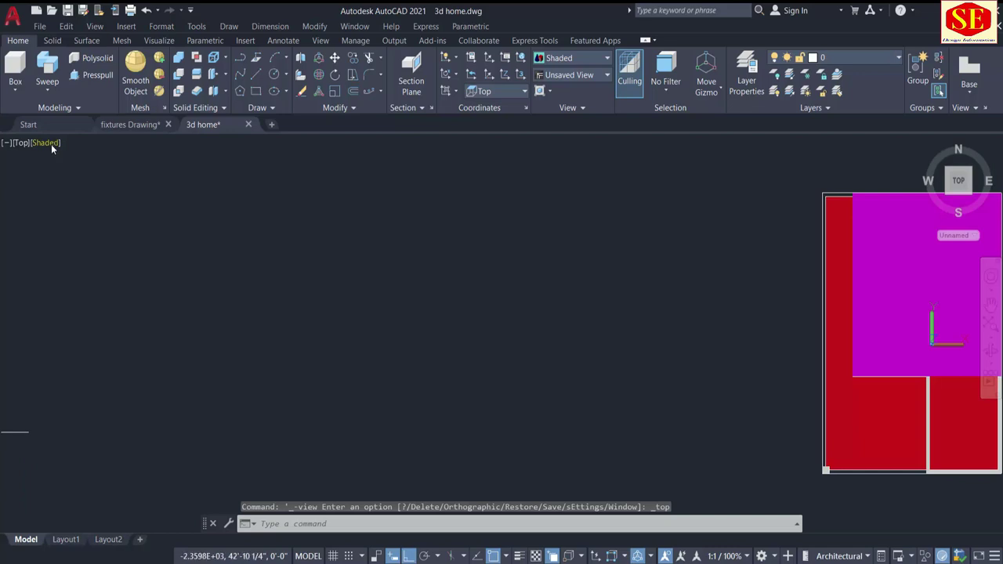
left_click(51, 142)
left_click(75, 172)
middle_click_drag(739, 362, 403, 284)
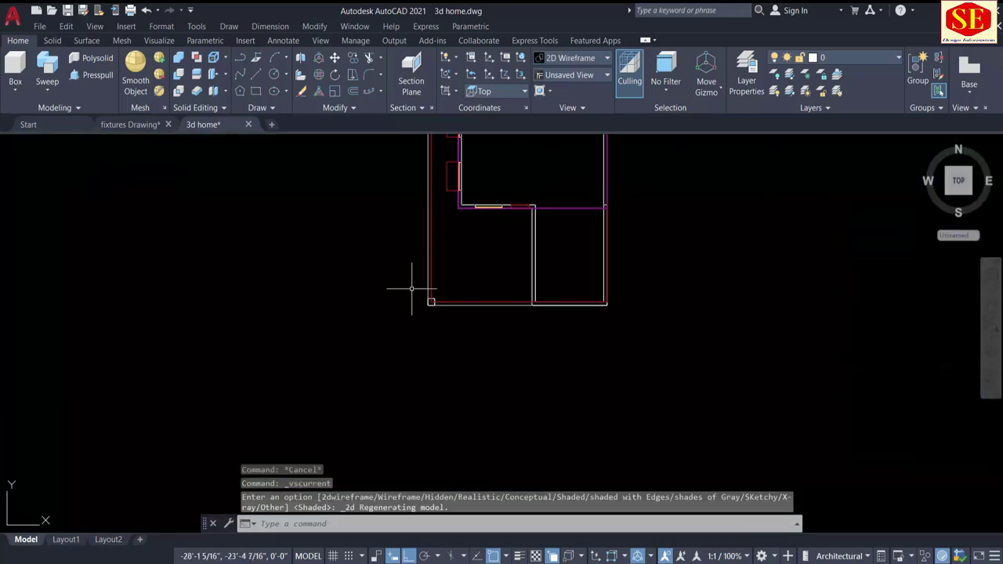
scroll(403, 284, "up", 2)
middle_click_drag(494, 269, 338, 334)
scroll(364, 281, "down", 1)
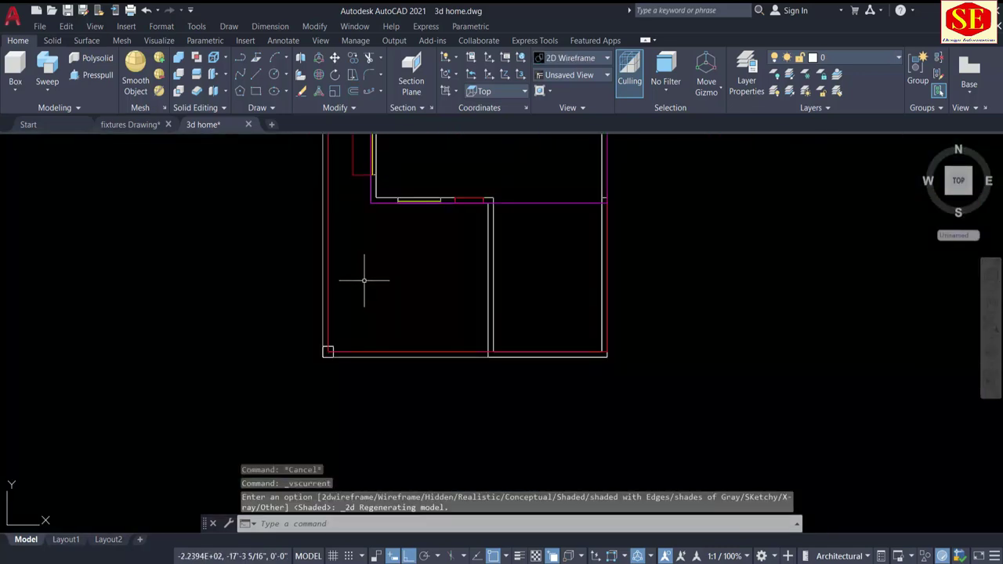
Draw a line from the wall corner straight down through the porch
type("l")
key("Return")
left_click(369, 202)
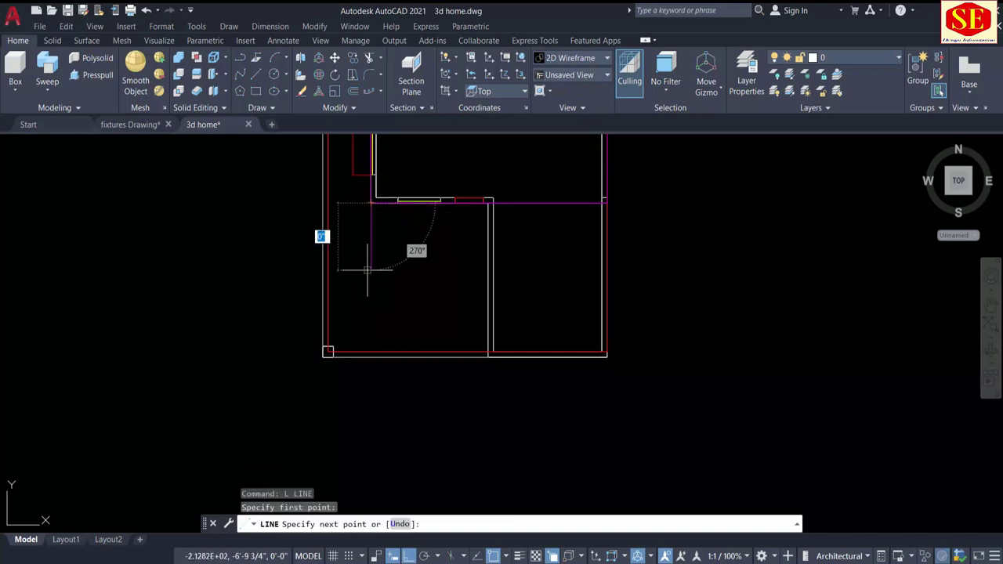
left_click(369, 410)
key("Escape")
Start moving the lower-left corner solid, then cancel the move
type("m")
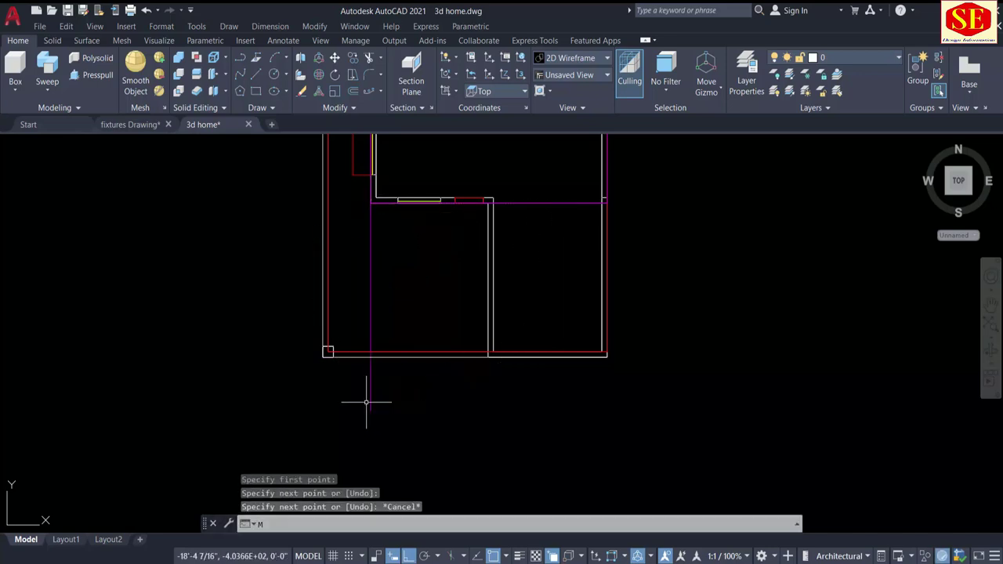
key("Return")
scroll(353, 375, "up", 1)
left_click(317, 337)
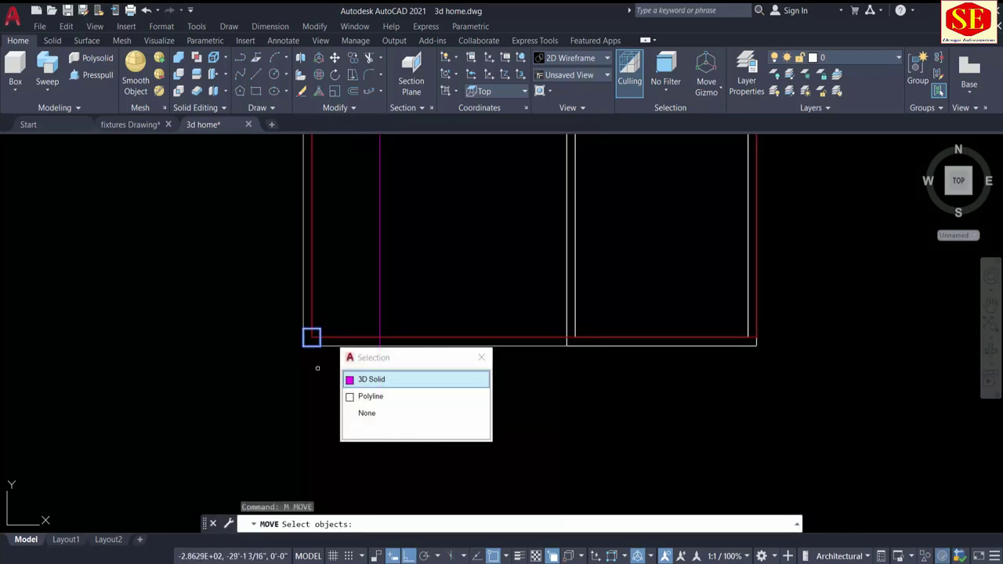
left_click(371, 379)
key("Return")
left_click(311, 337)
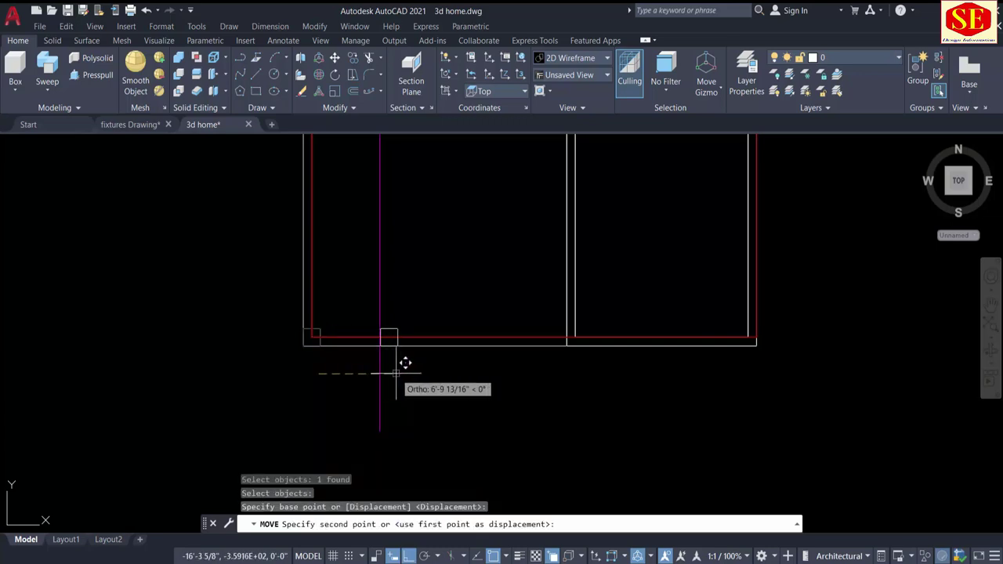
key("Escape")
Erase the lower-left corner square and orbit back to an isometric view
scroll(309, 329, "up", 4)
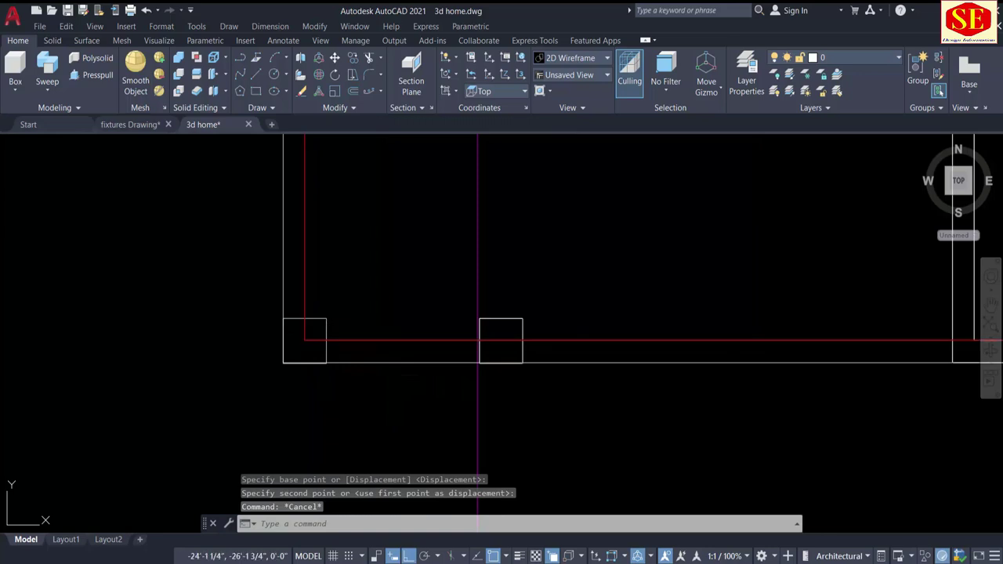
left_click(326, 348)
type("e")
key("Return")
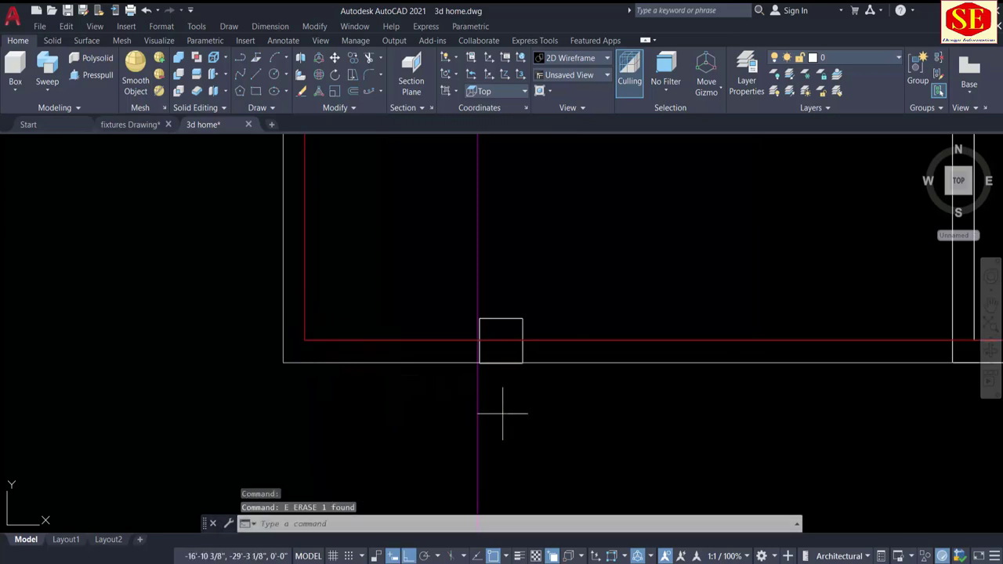
left_click(502, 413)
scroll(425, 423, "down", 5)
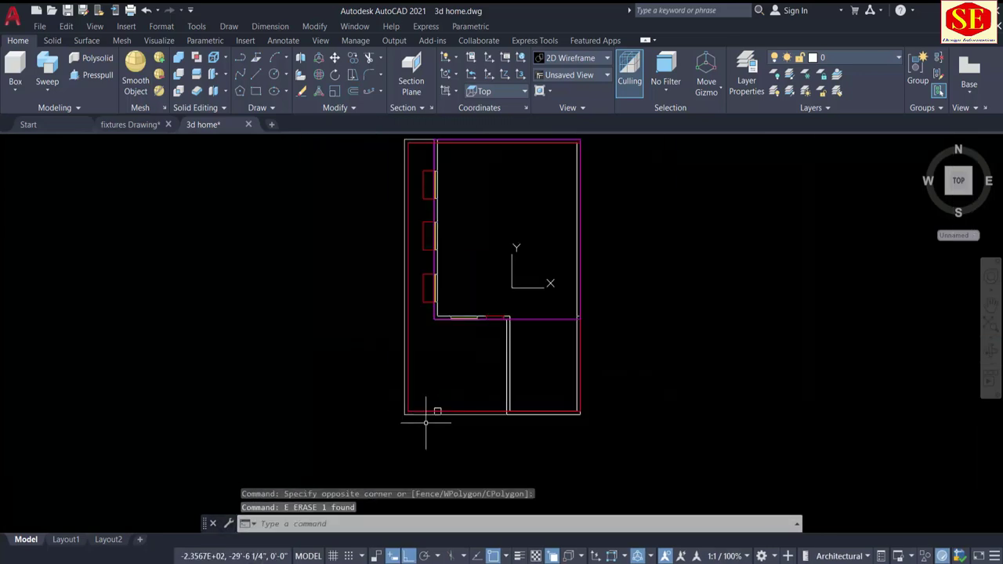
mouse_move(366, 359)
middle_mouse_down("shift")
mouse_move(445, 269)
mouse_move(443, 297)
middle_mouse_up("shift")
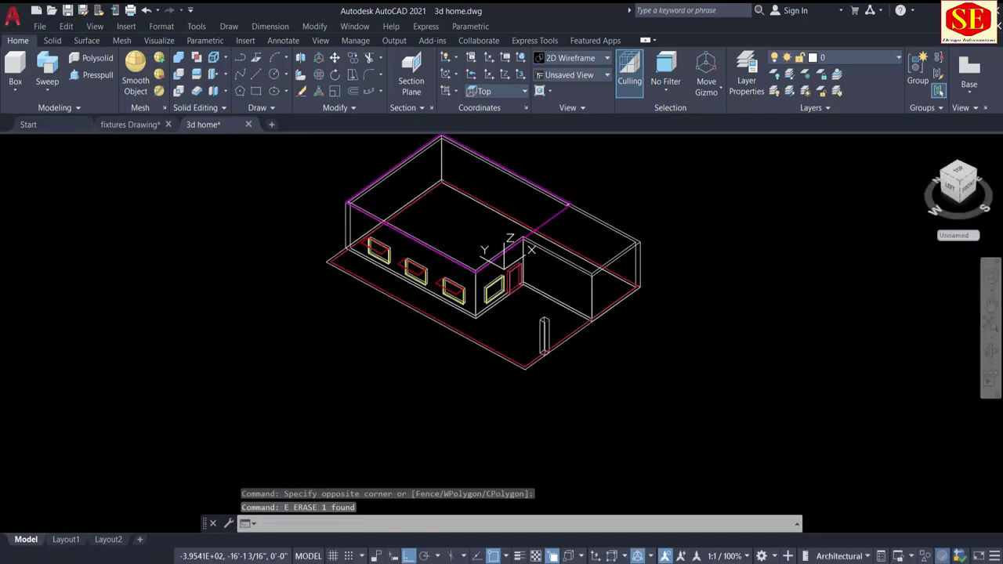
Set the viewport visual style to Shaded and frame the house in view
scroll(443, 314, "up", 1)
scroll(444, 324, "up", 2)
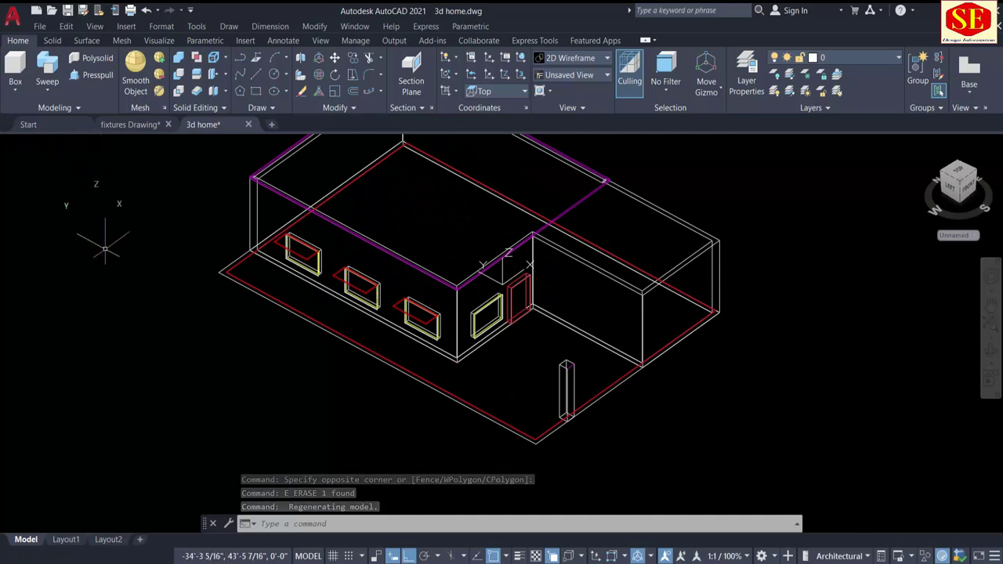
left_click(78, 151)
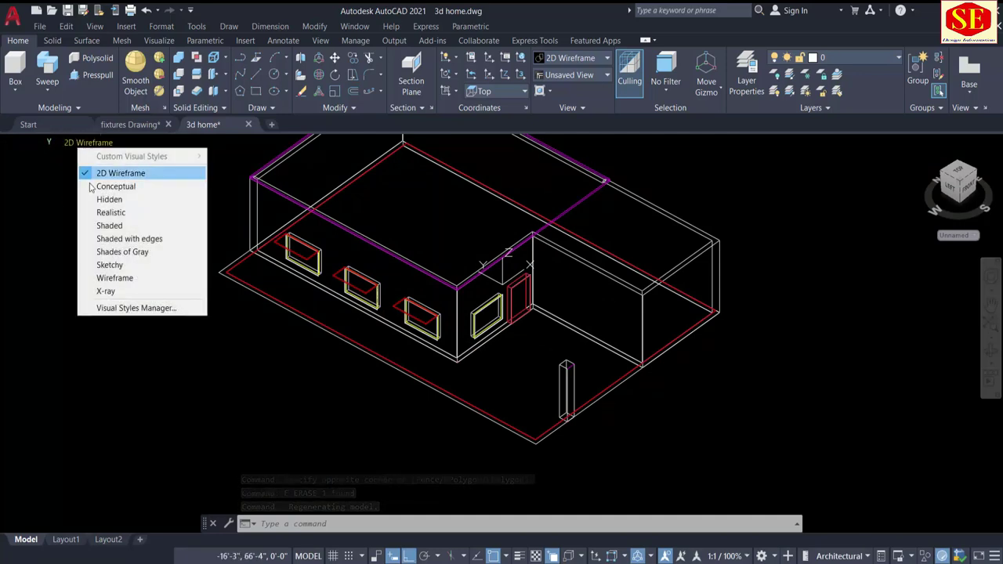
left_click(98, 223)
scroll(631, 415, "up", 2)
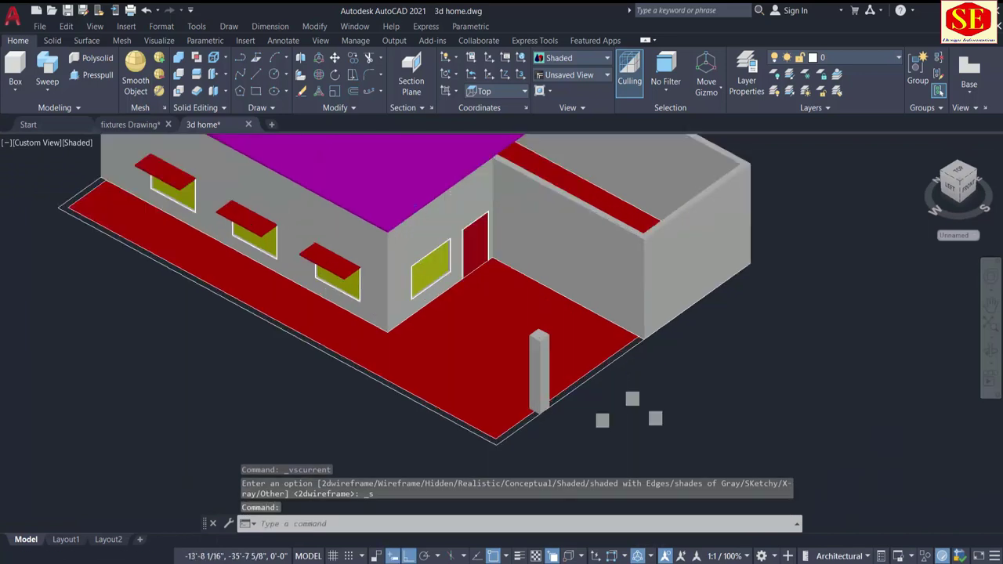
middle_click_drag(589, 414, 660, 401)
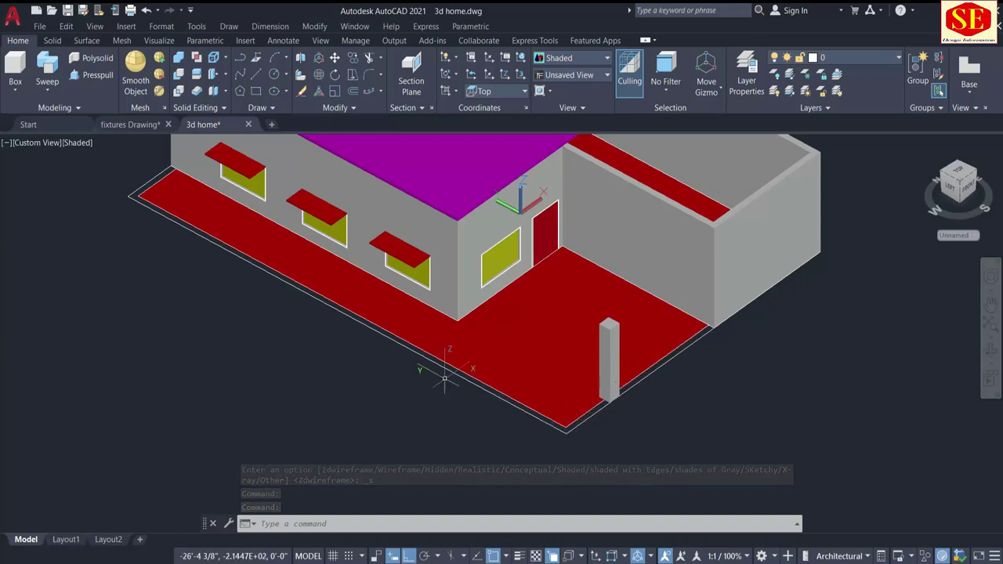
middle_click_drag(121, 182, 128, 256)
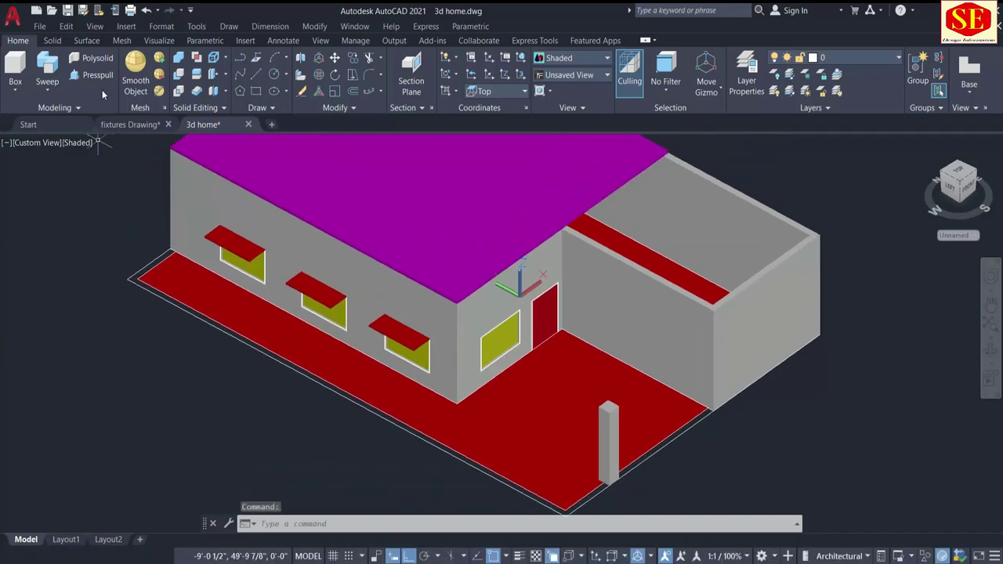
Press-pull the thin strip along the floor slab's outer edge up 5' into a wall
left_click(95, 79)
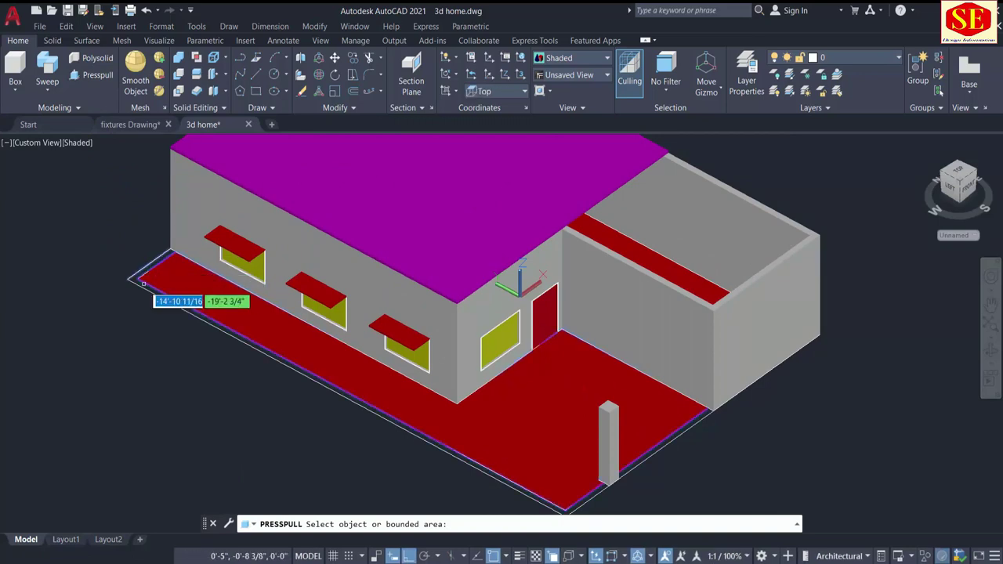
left_click(148, 259)
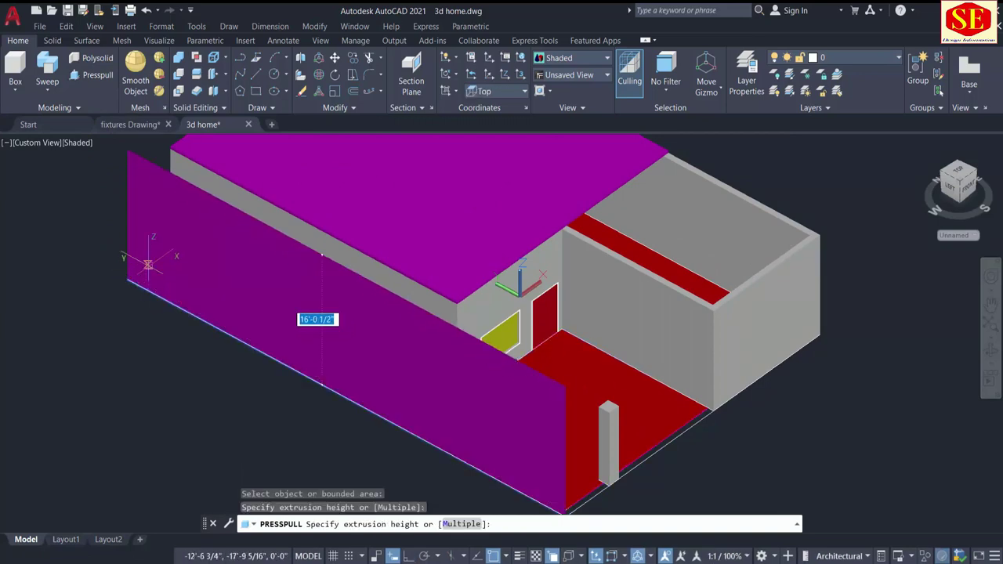
key("Escape")
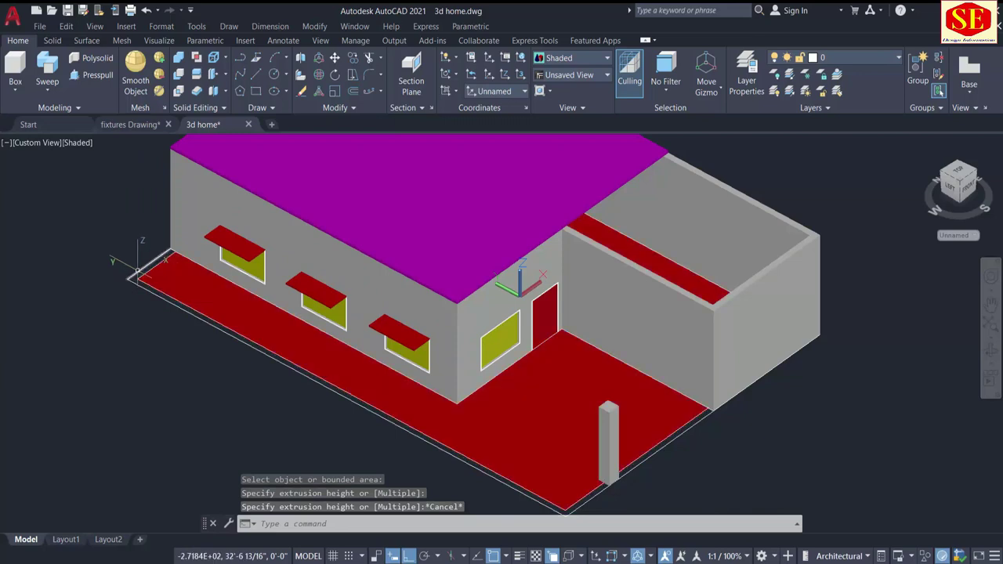
key("Return")
scroll(137, 268, "up", 2)
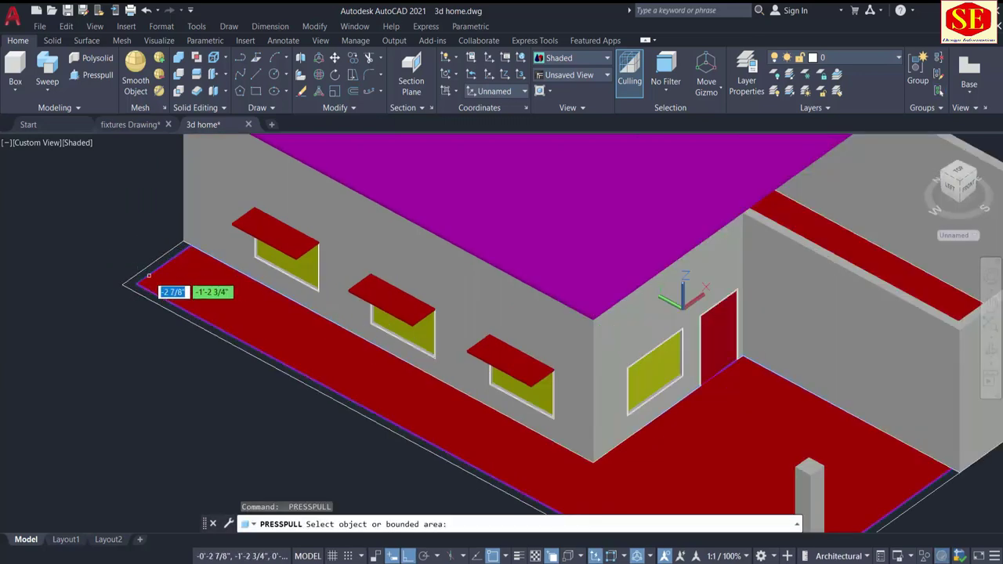
middle_click_drag(148, 269, 126, 202)
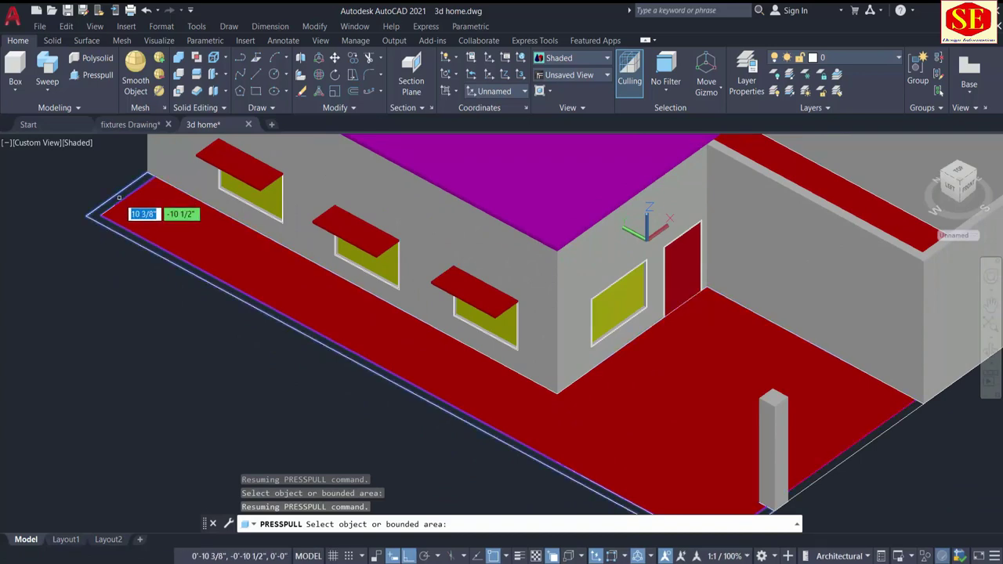
left_click(120, 198)
type("5")
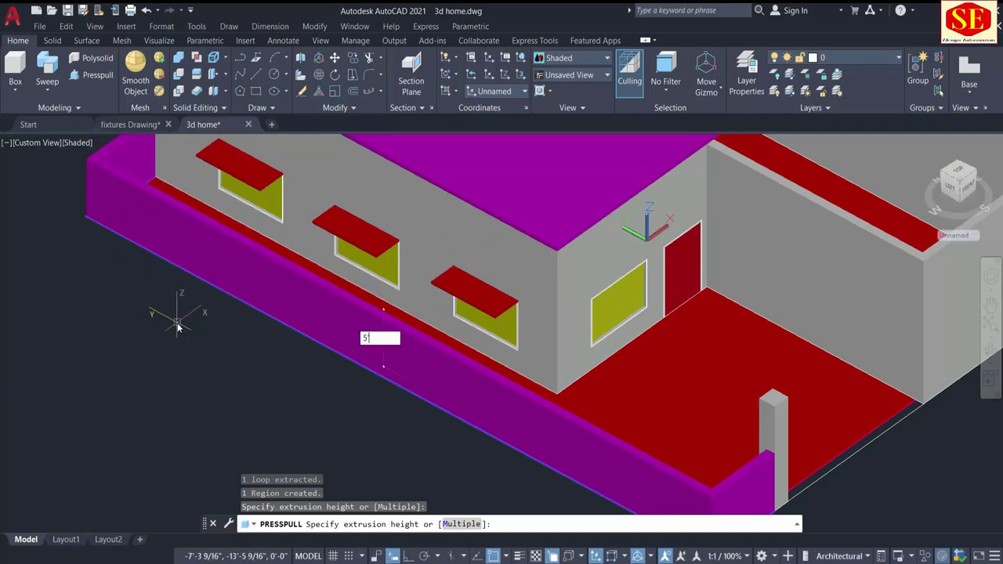
type("'")
key("Return")
scroll(188, 306, "down", 3)
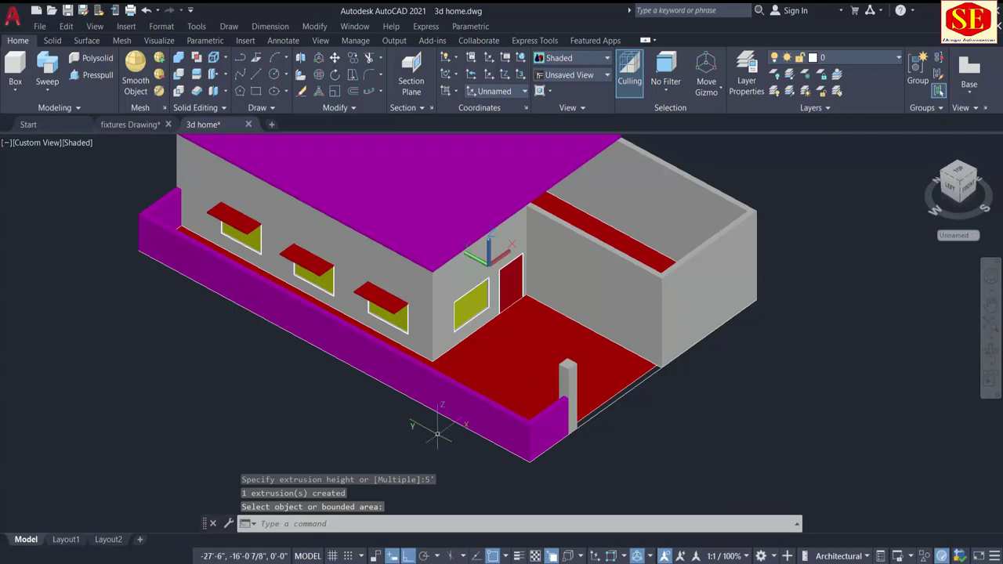
middle_click_drag(421, 419, 387, 421, "shift")
Set the current drawing colour to green with the COLOR command
key("Escape")
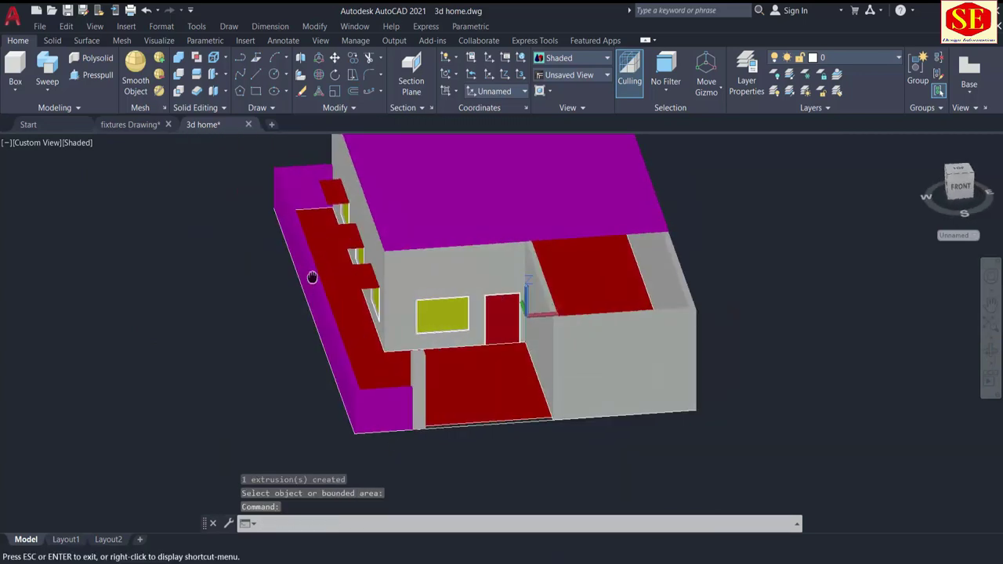
scroll(380, 355, "up", 2)
scroll(380, 355, "up", 2)
middle_click_drag(380, 355, 347, 274)
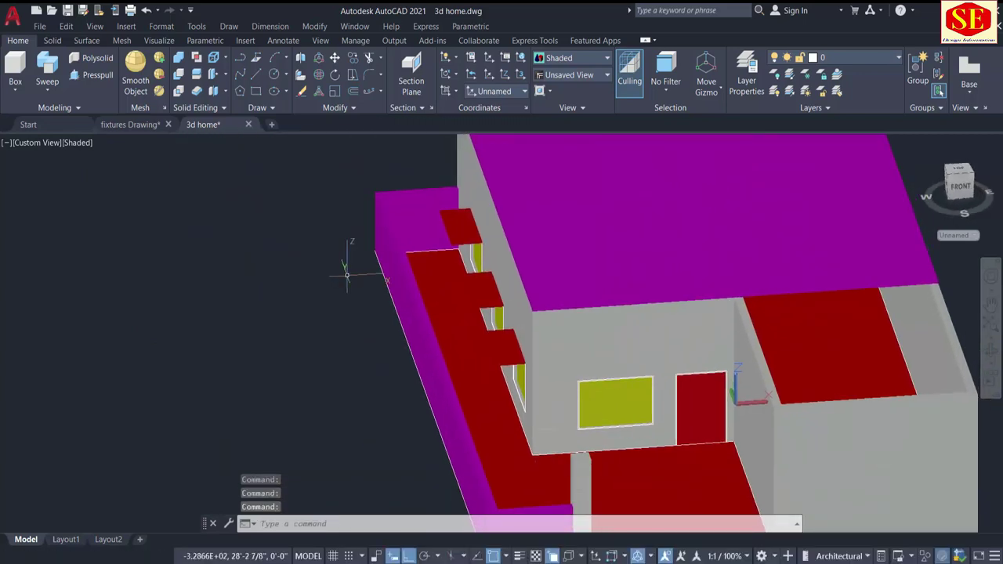
type("COLO")
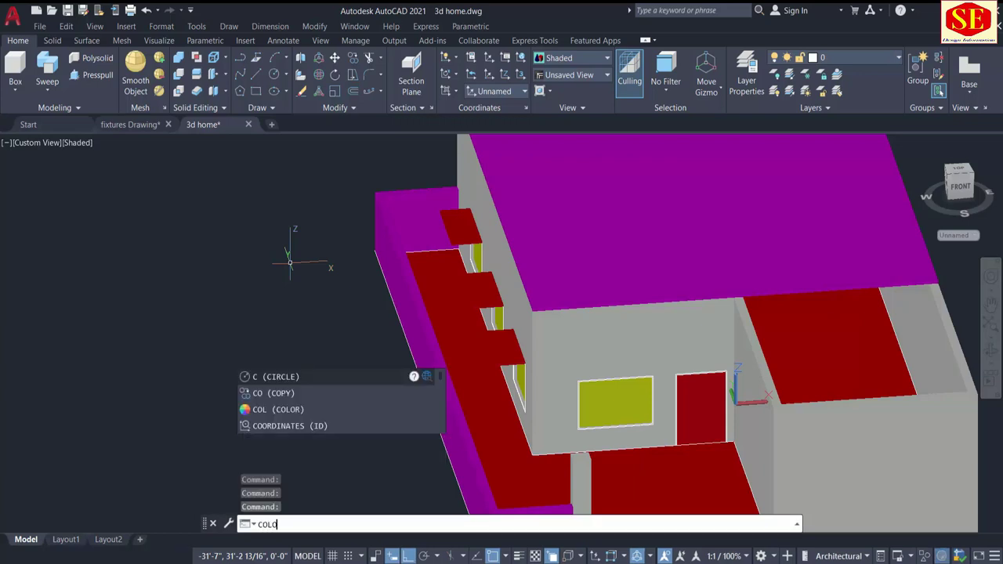
type("R")
key("Return")
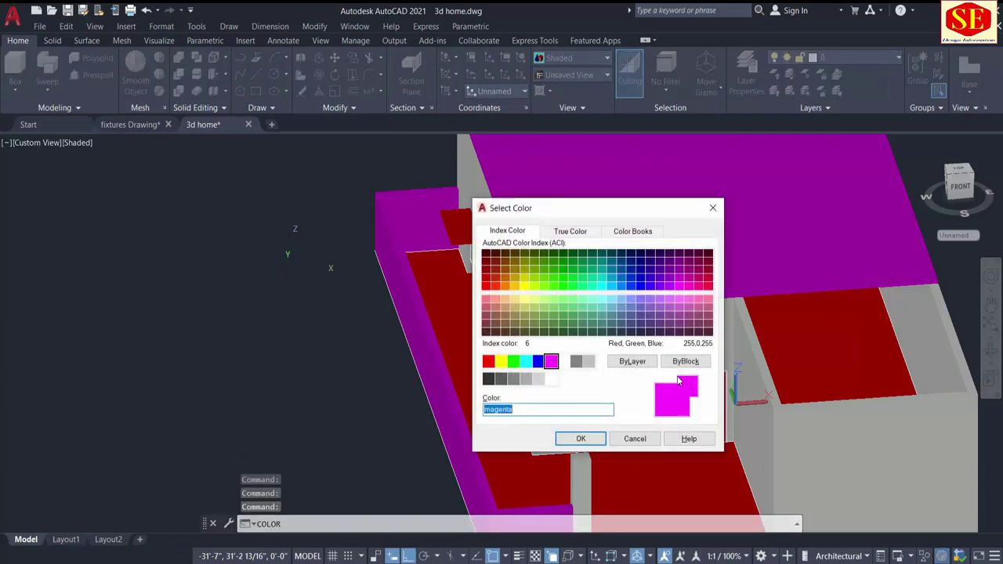
left_click(513, 361)
left_click(580, 439)
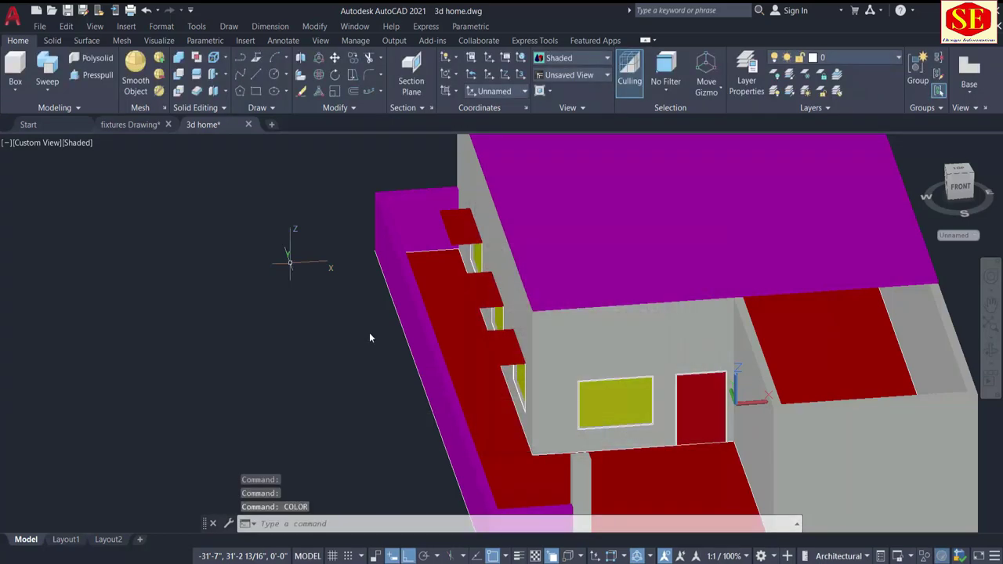
Draw a small 4-inch square rectangle beside the house
type("REC")
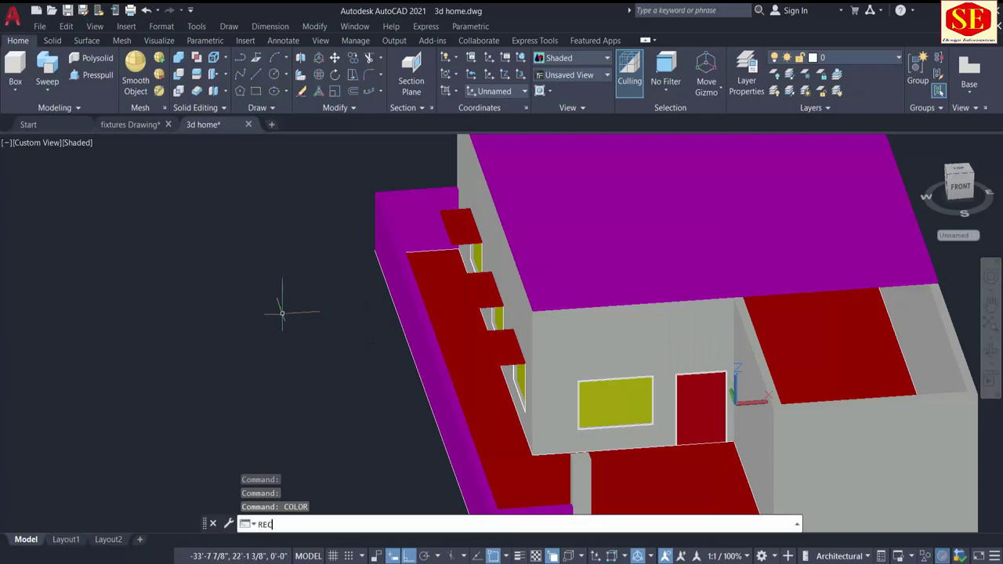
left_click(297, 395)
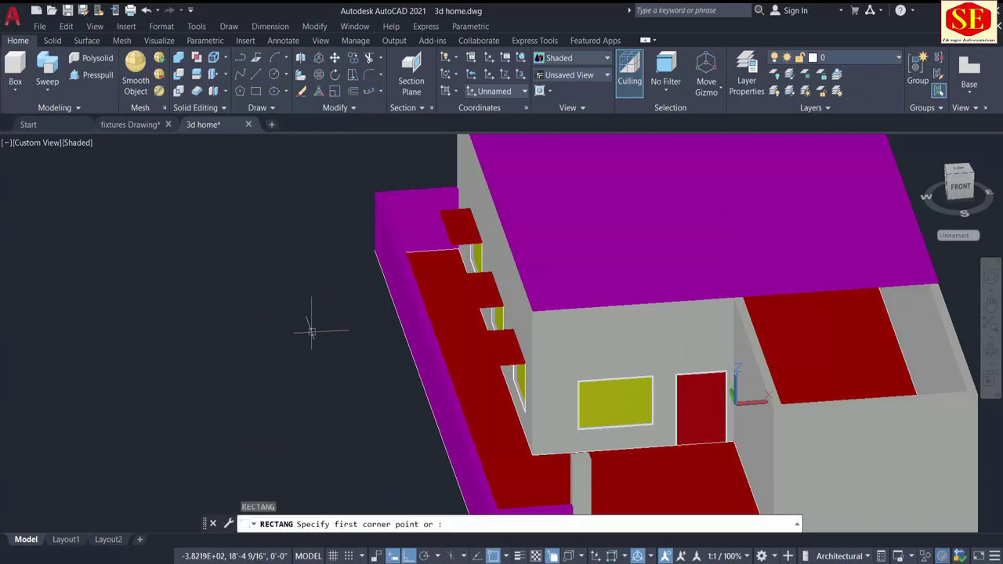
left_click(311, 301)
type("4")
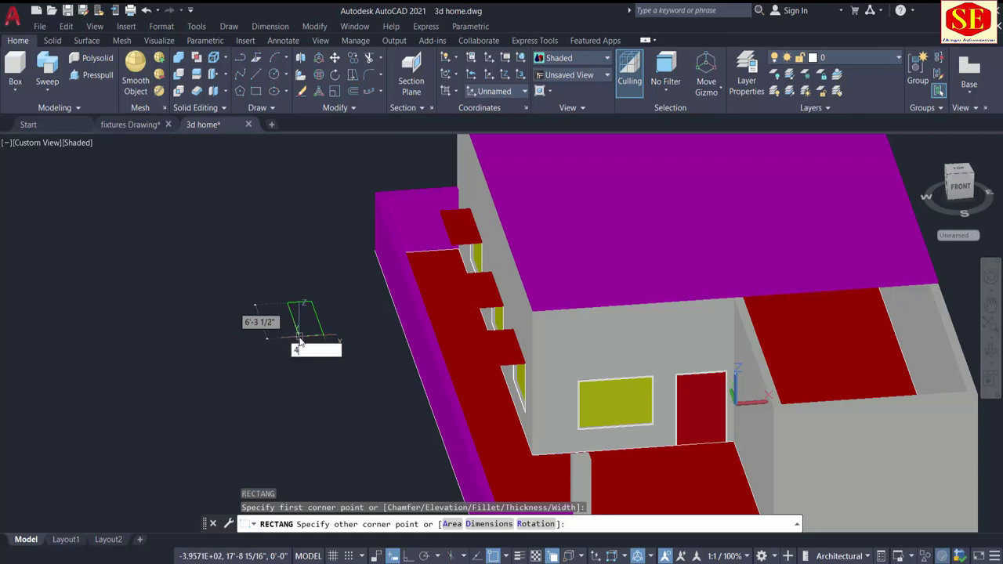
key("Tab")
key("Return")
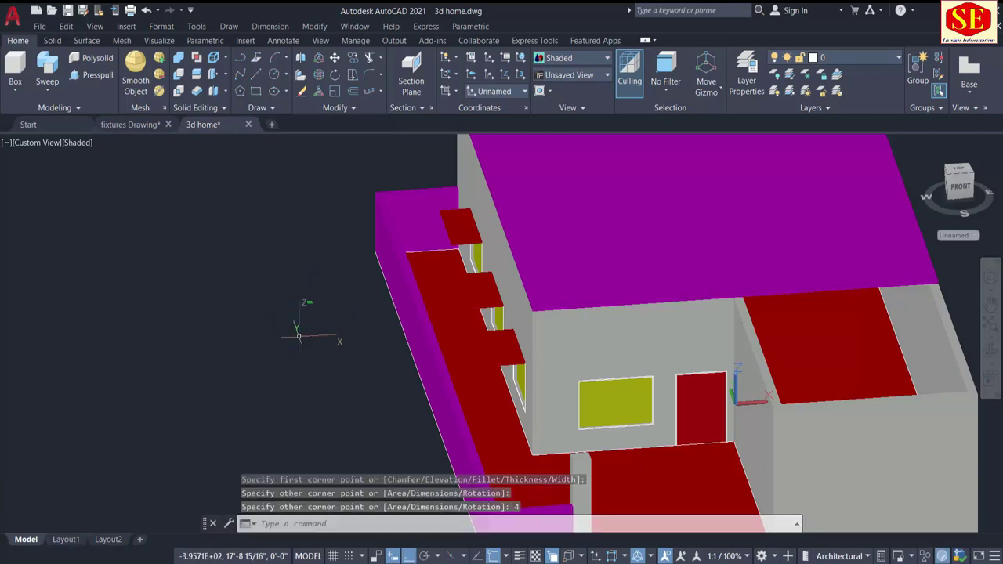
scroll(303, 336, "up", 3)
scroll(335, 302, "up", 2)
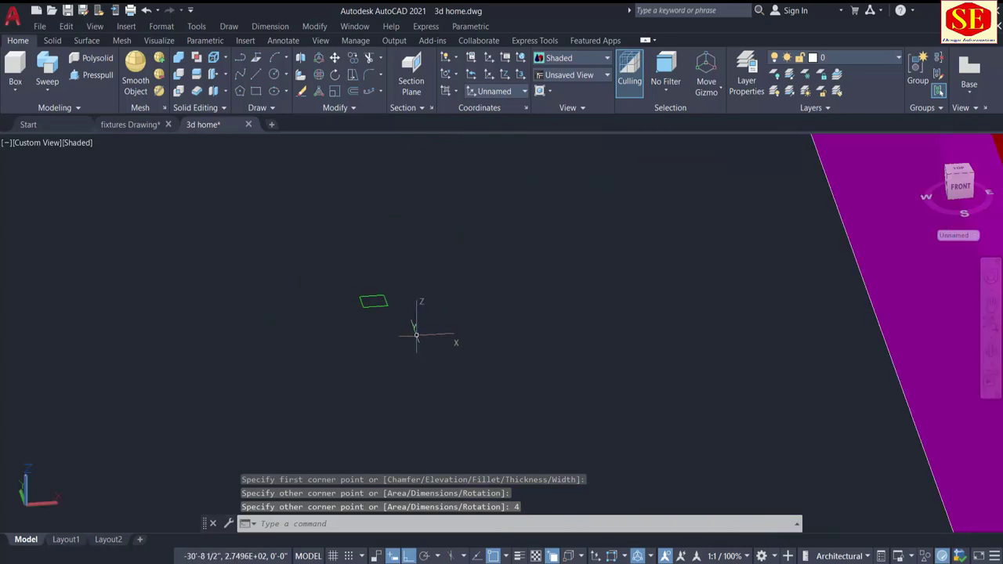
scroll(416, 336, "down", 2)
Start moving the green rectangle, then cancel the move
type("m")
key("Return")
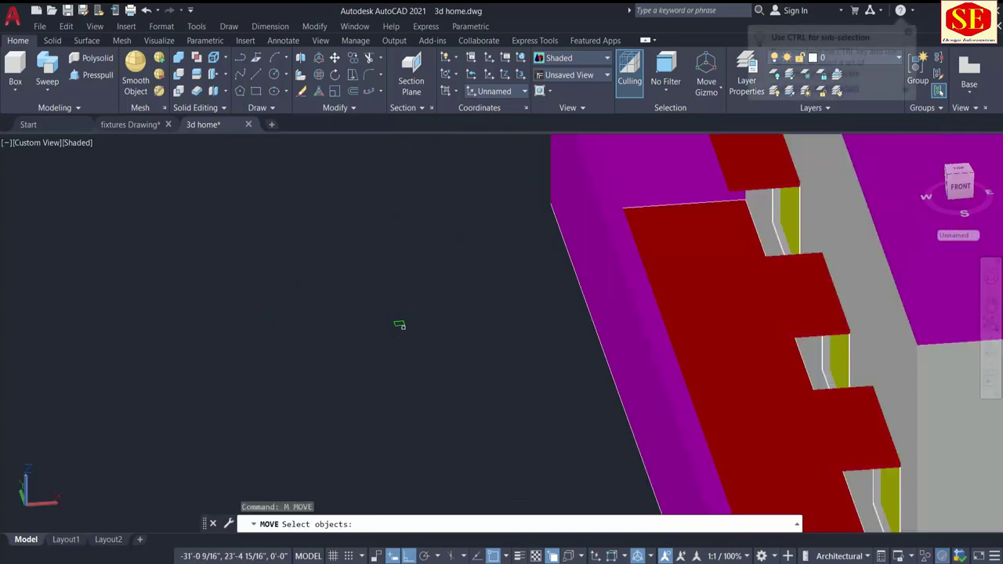
left_click(398, 321)
scroll(398, 321, "up", 3)
key("Return")
left_click(398, 321)
scroll(414, 351, "down", 2)
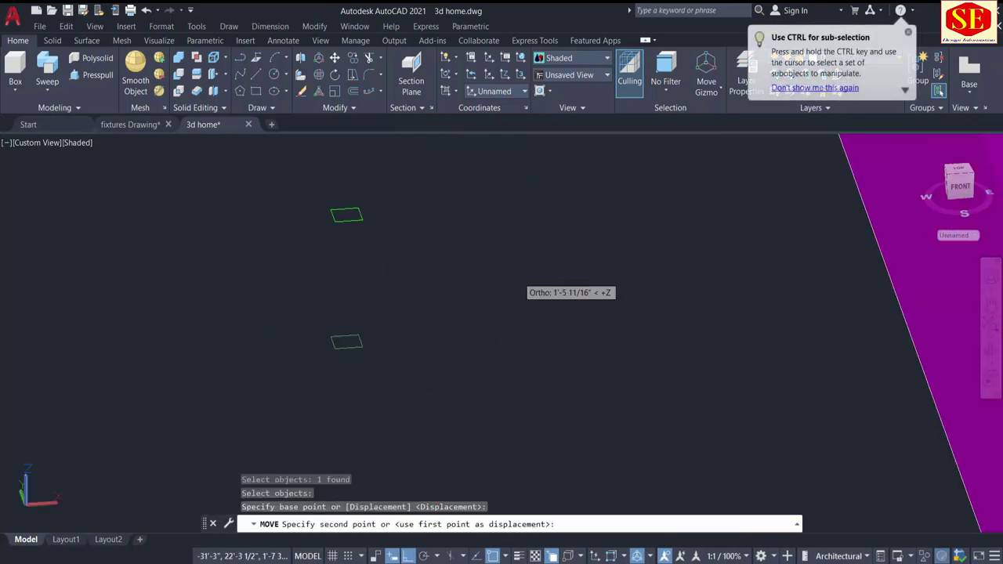
scroll(437, 405, "up", 2)
key("Escape")
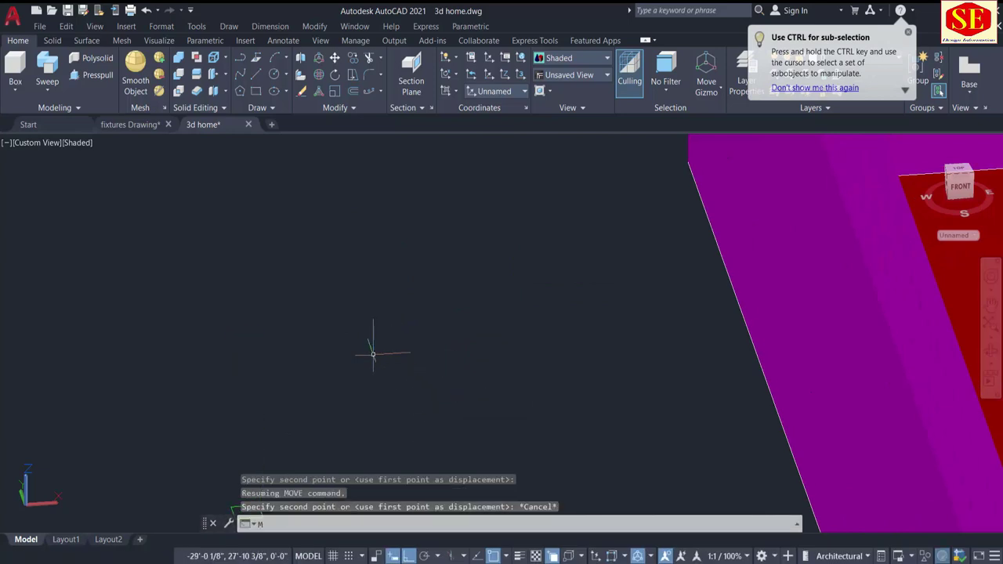
Move the green rectangle onto the corner of the magenta wall
scroll(373, 354, "down", 2)
type("m")
key("Return")
left_click(294, 452)
key("Return")
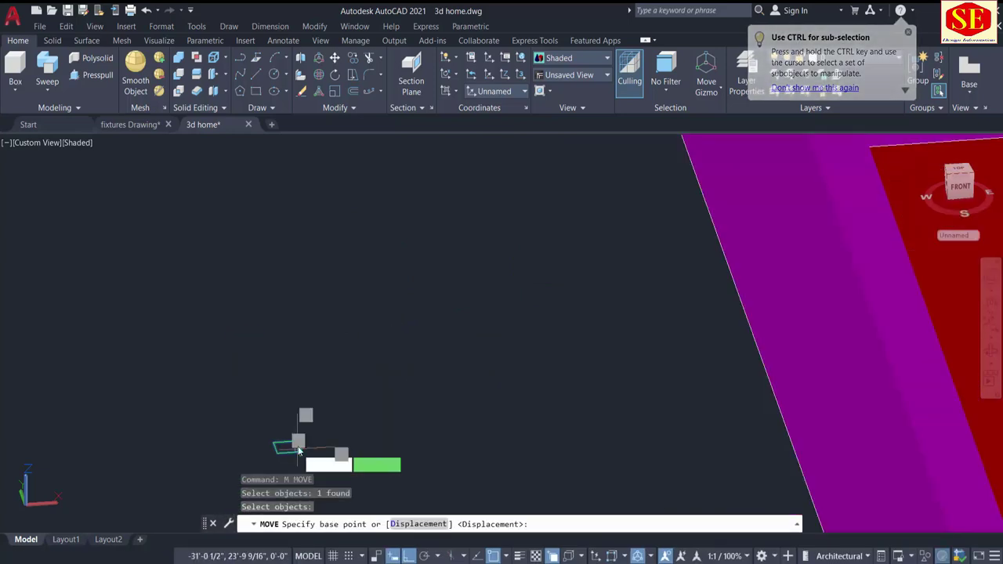
left_click(298, 441)
middle_click_drag(307, 430, 229, 439)
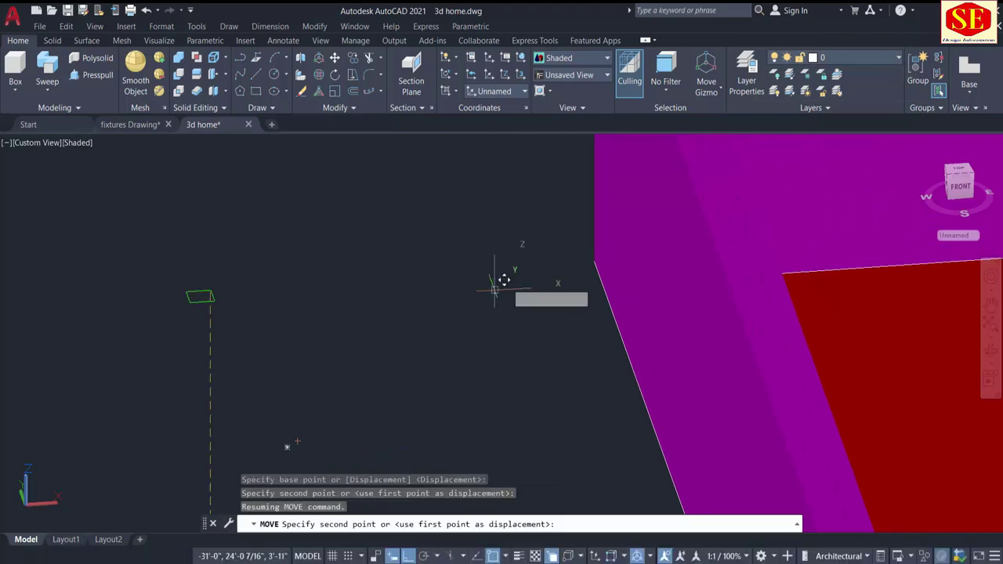
left_click(593, 263)
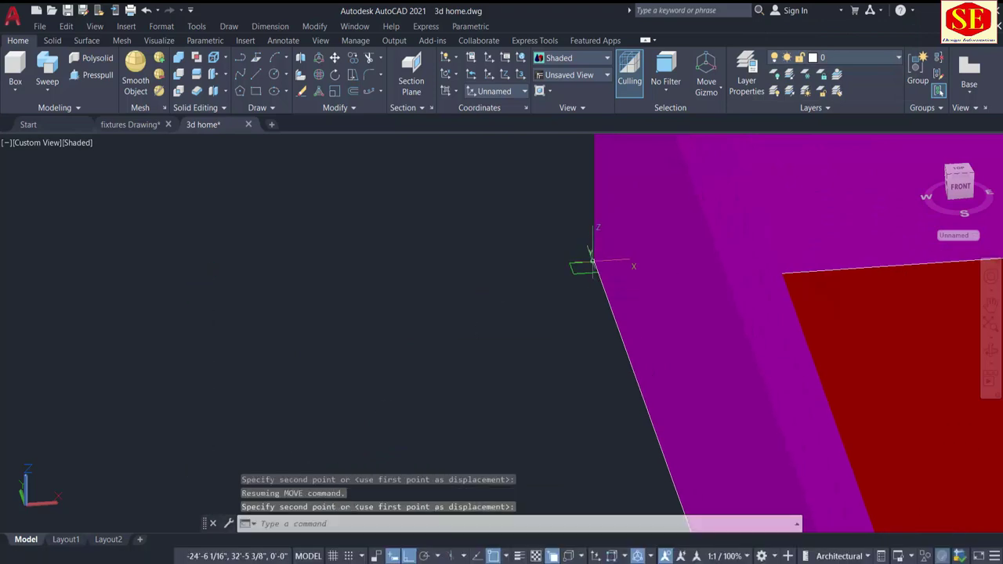
scroll(397, 317, "down", 2)
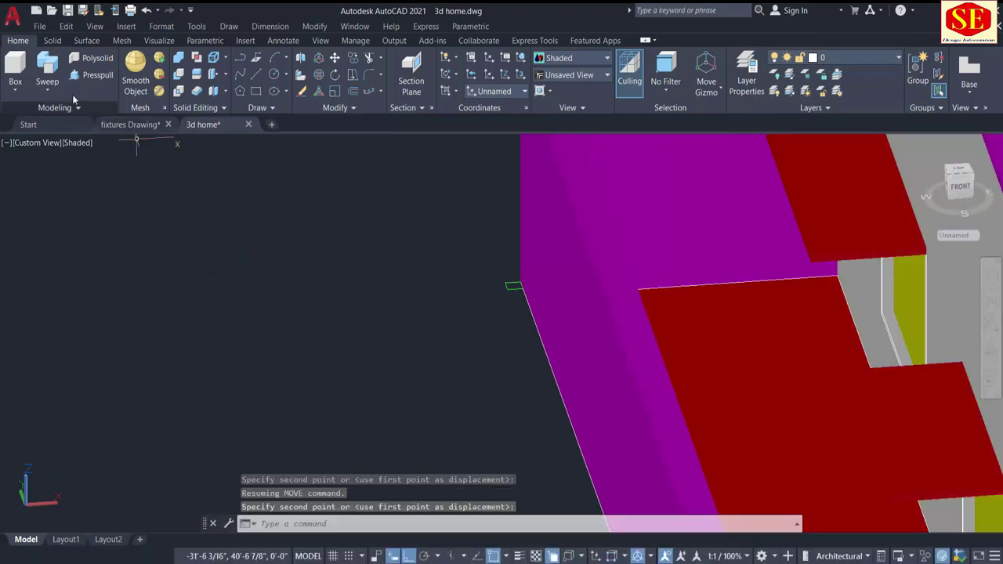
Press-pull the green rectangle 8' into an upright post
left_click(88, 77)
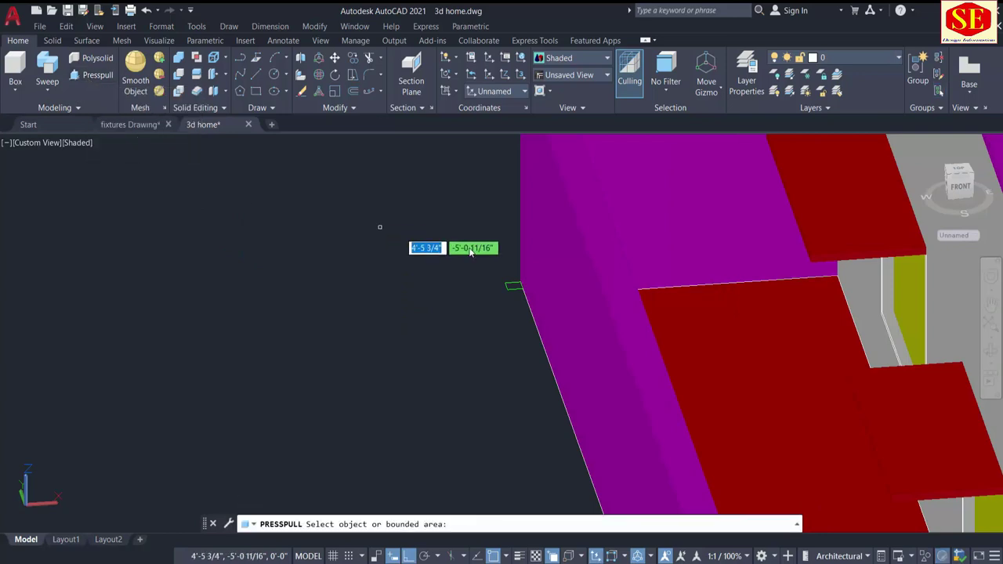
scroll(506, 285, "up", 2)
left_click(511, 282)
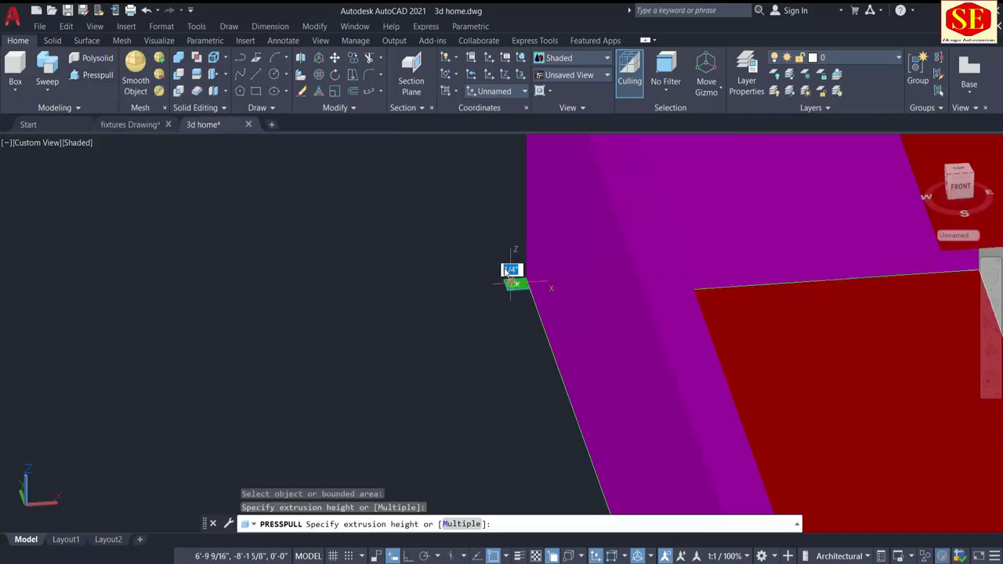
scroll(477, 417, "down", 3)
type("8'")
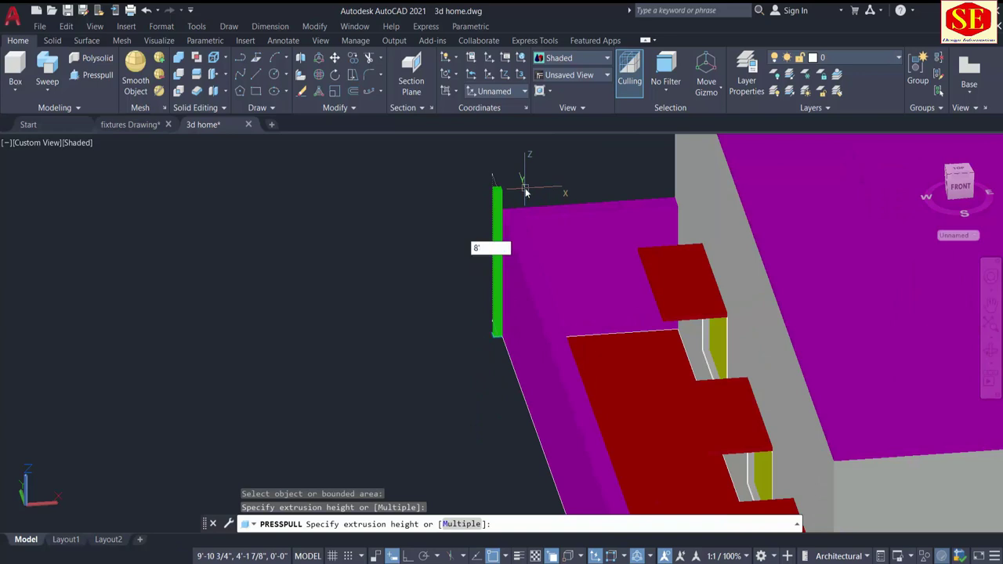
key("Return")
scroll(541, 235, "down", 5)
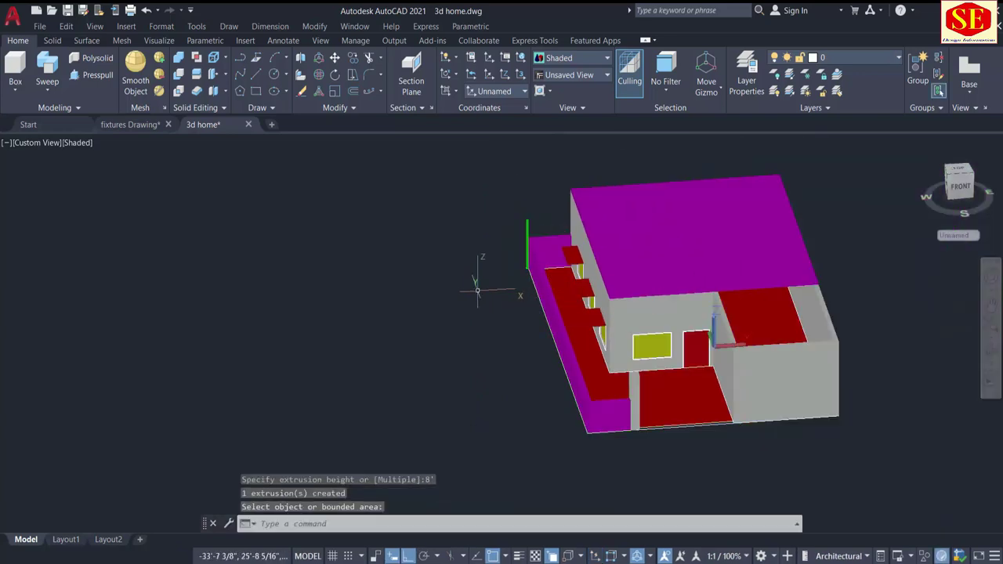
middle_click_drag(477, 291, 639, 351, "shift")
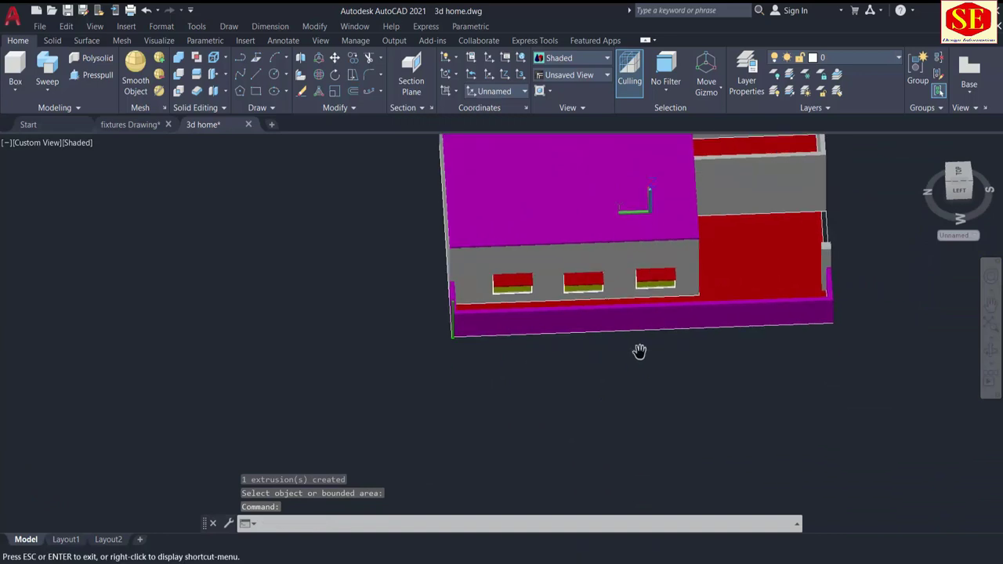
Draw a line along the wall base from the green post to the far wall corner
scroll(640, 351, "up", 3)
scroll(562, 350, "up", 2)
mouse_move(532, 366)
middle_mouse_down("shift")
mouse_move(692, 368)
mouse_move(530, 401)
middle_mouse_up("shift")
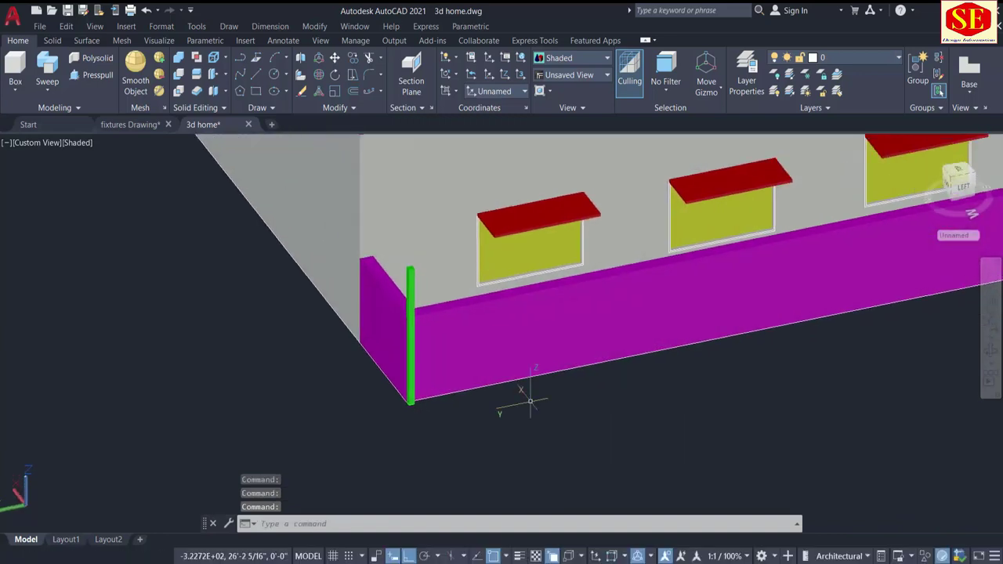
type("L")
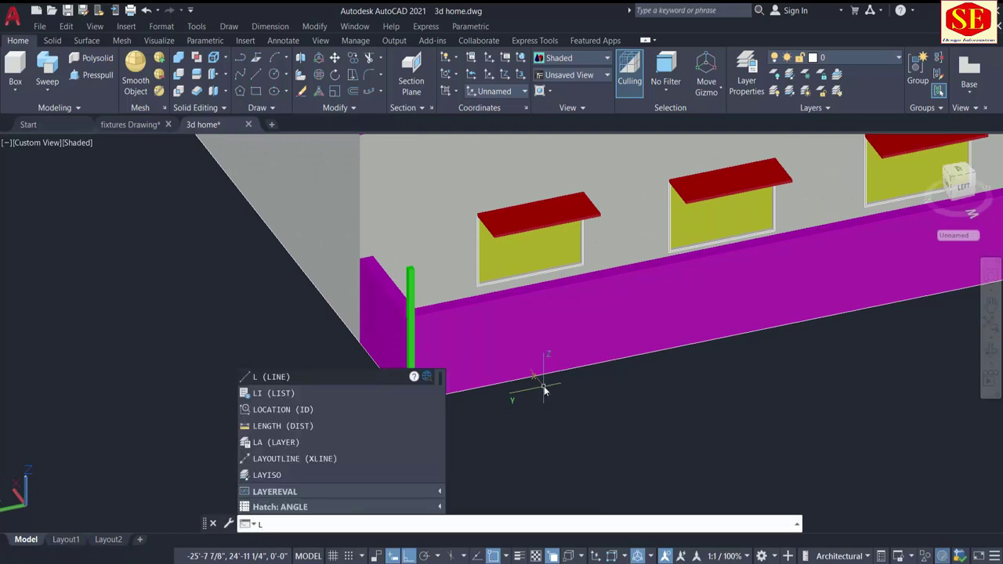
key("Return")
scroll(408, 404, "up", 5)
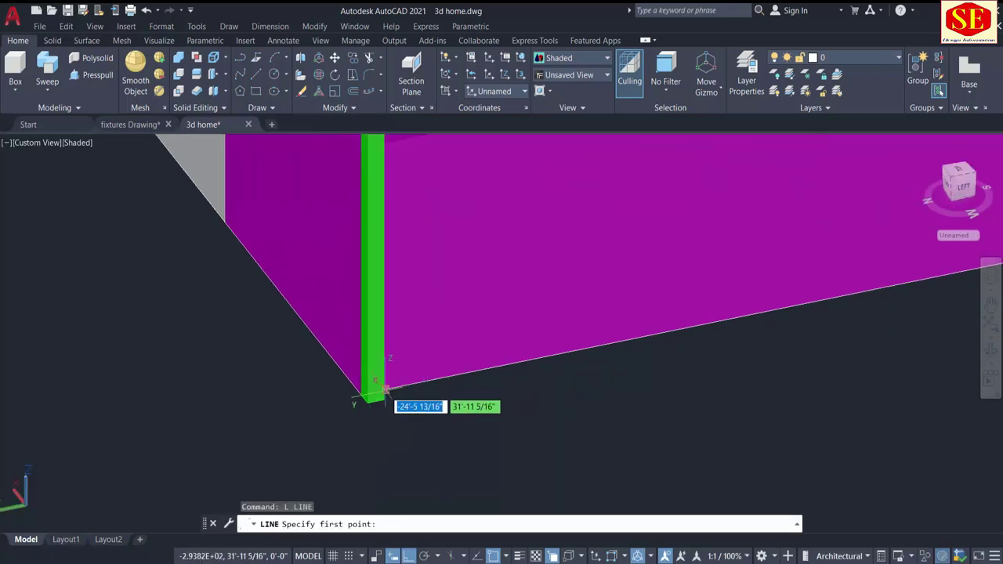
left_click(384, 389)
scroll(368, 395, "down", 5)
middle_click_drag(235, 454, 564, 379)
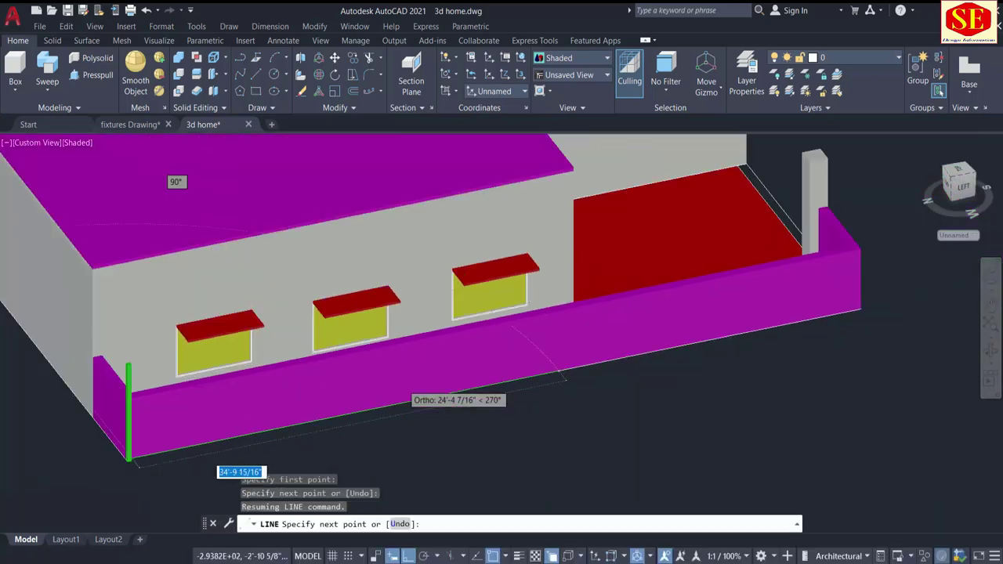
scroll(674, 321, "down", 2)
scroll(716, 313, "up", 5)
scroll(776, 329, "up", 3)
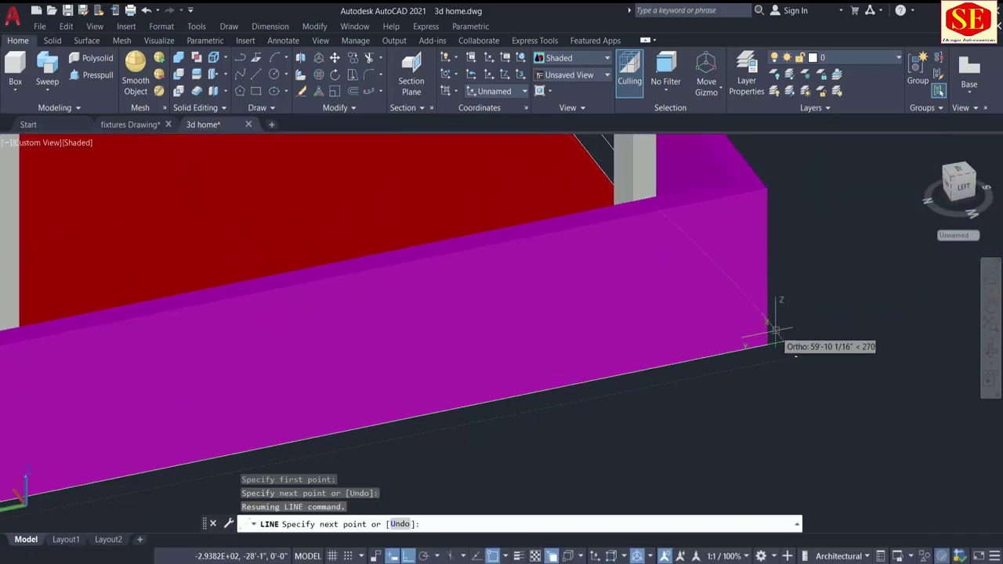
left_click(767, 344)
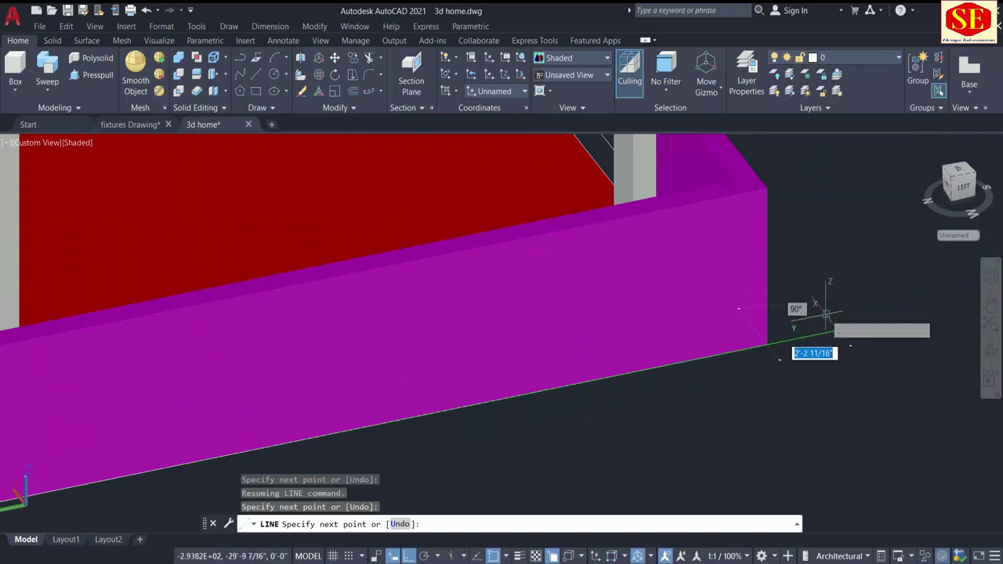
key("Escape")
scroll(815, 298, "down", 3)
scroll(817, 305, "up", 1)
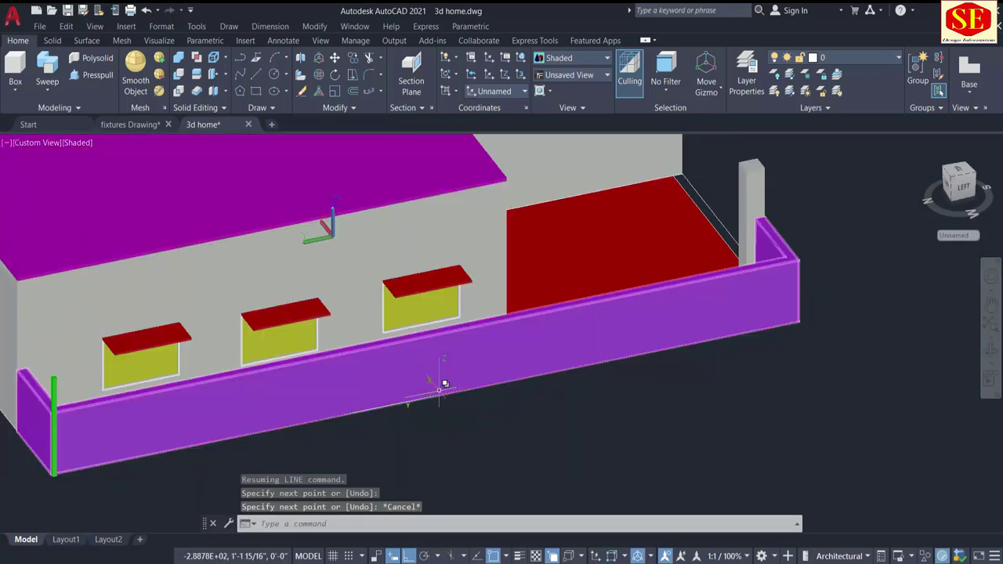
middle_click_drag(443, 381, 590, 340)
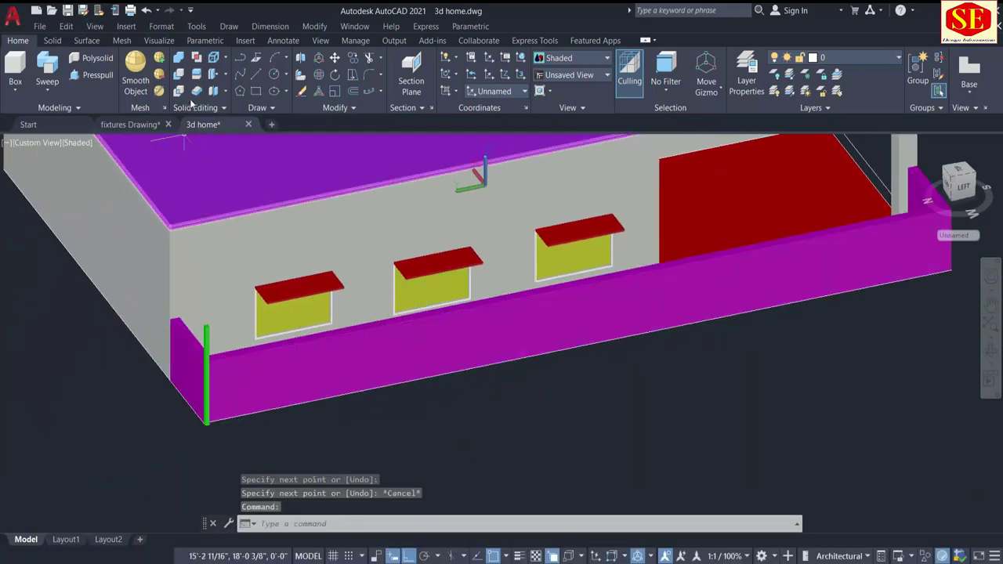
Start a path array with the green post as the object to repeat
left_click(382, 92)
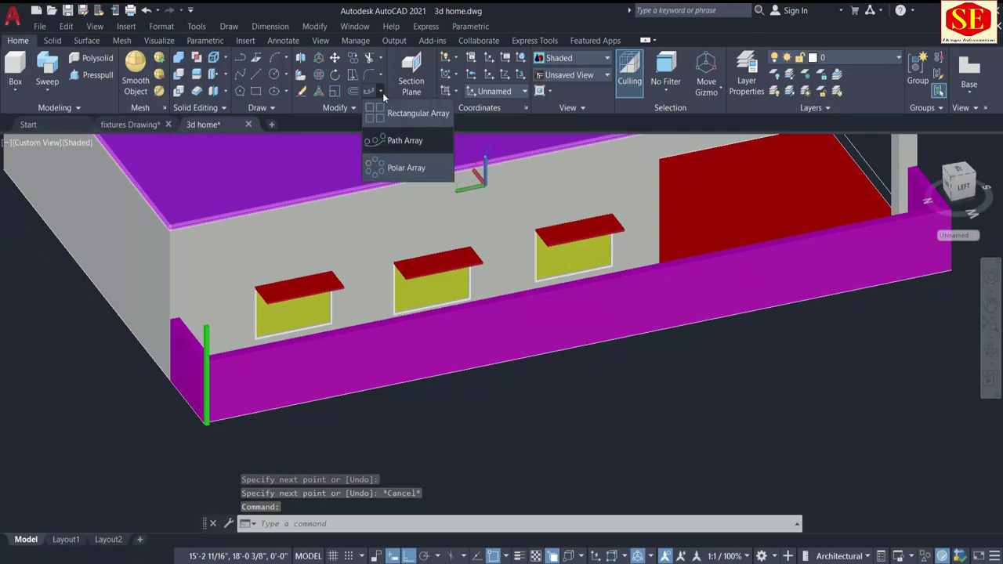
left_click(406, 140)
scroll(219, 333, "up", 2)
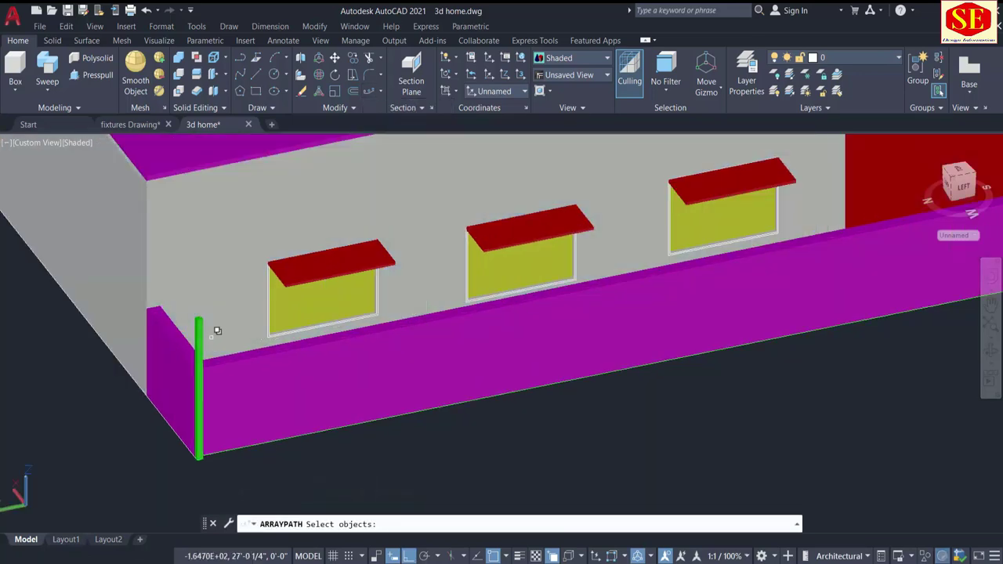
left_click(202, 322)
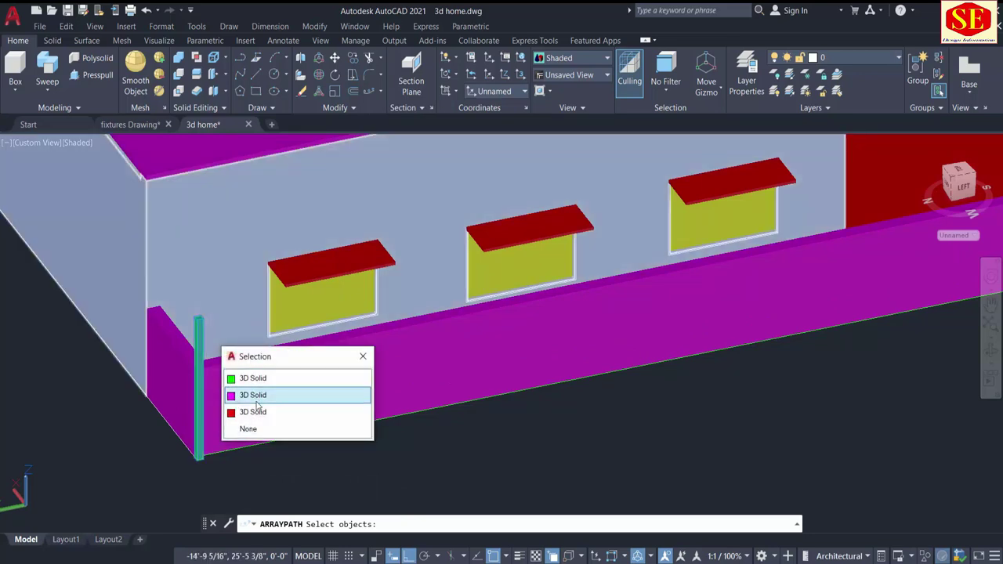
left_click(258, 377)
key("Return")
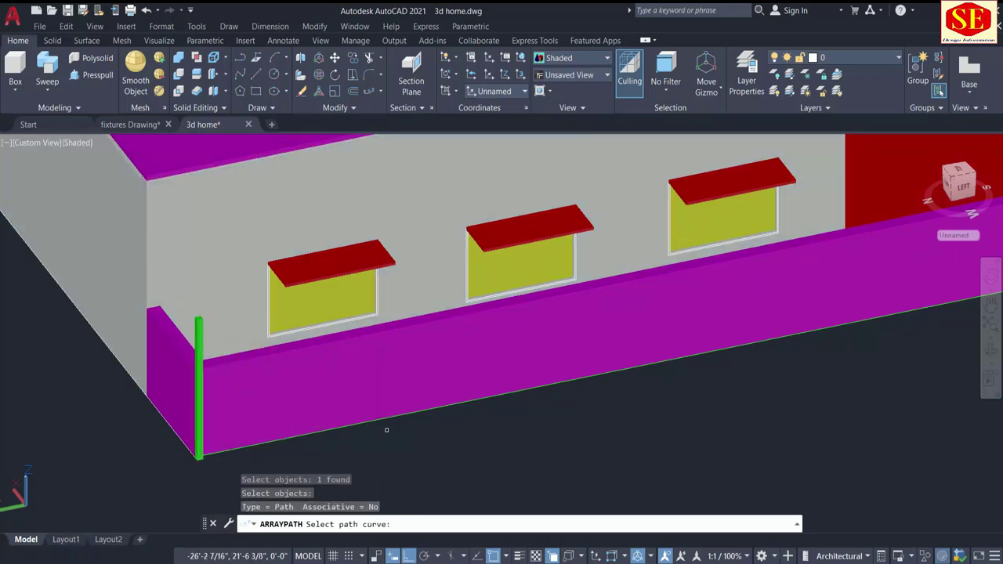
Use the drawn line along the wall base as the array path
scroll(374, 416, "up", 2)
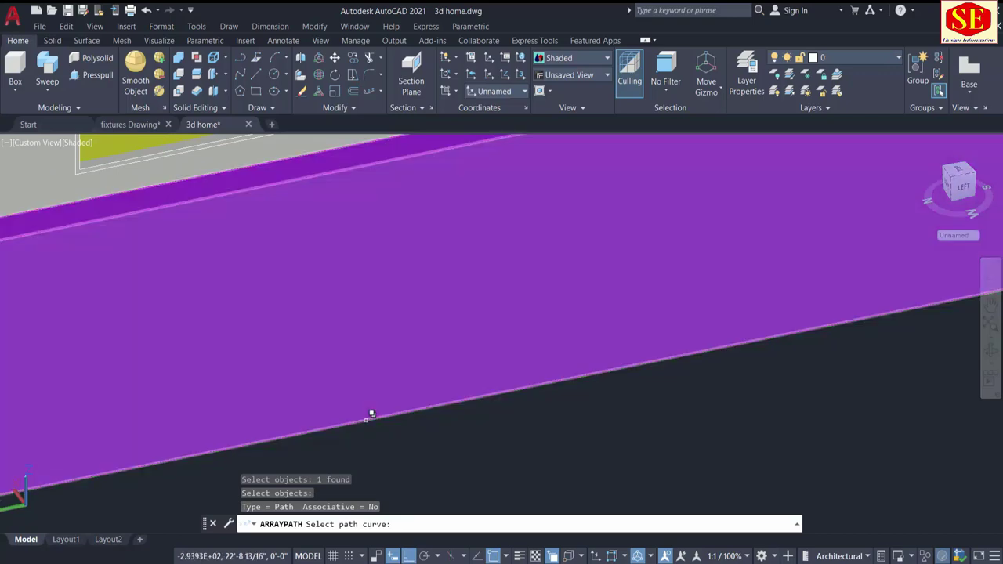
left_click(365, 419)
key("Return")
scroll(372, 426, "down", 3)
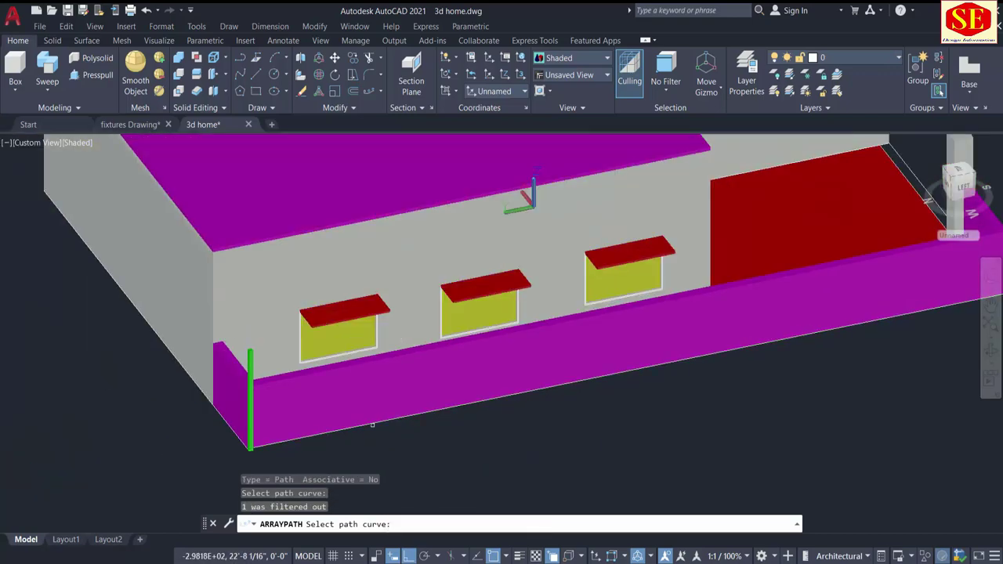
left_click(376, 416)
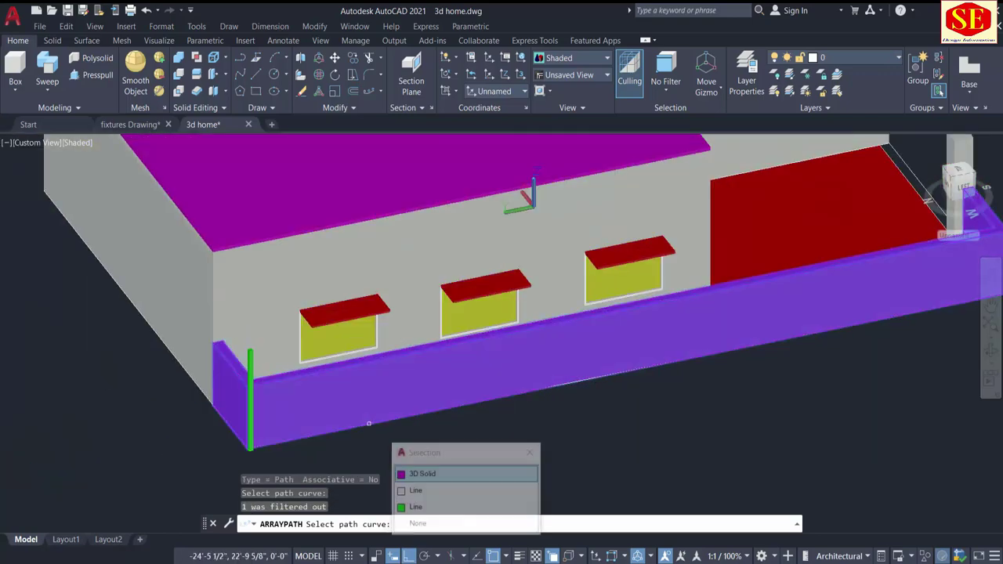
left_click(414, 508)
scroll(580, 345, "down", 3)
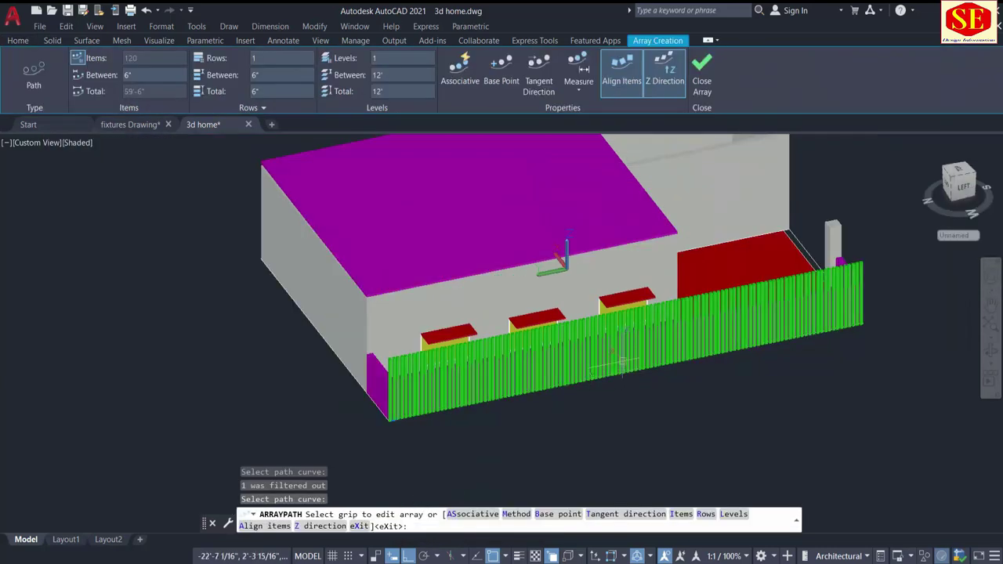
Set the array to Divide with 6 posts and close it
left_click(584, 85)
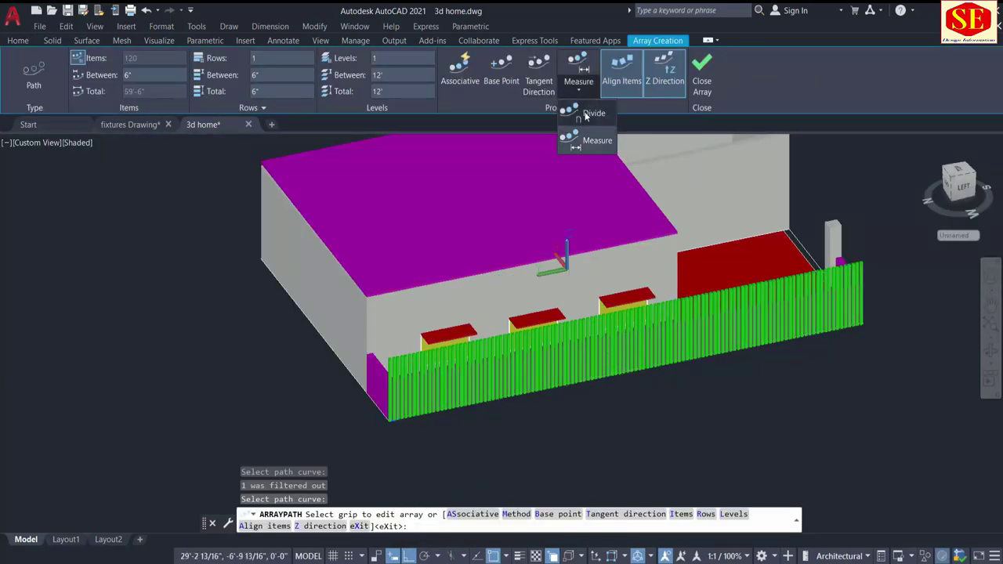
left_click(585, 116)
type("6")
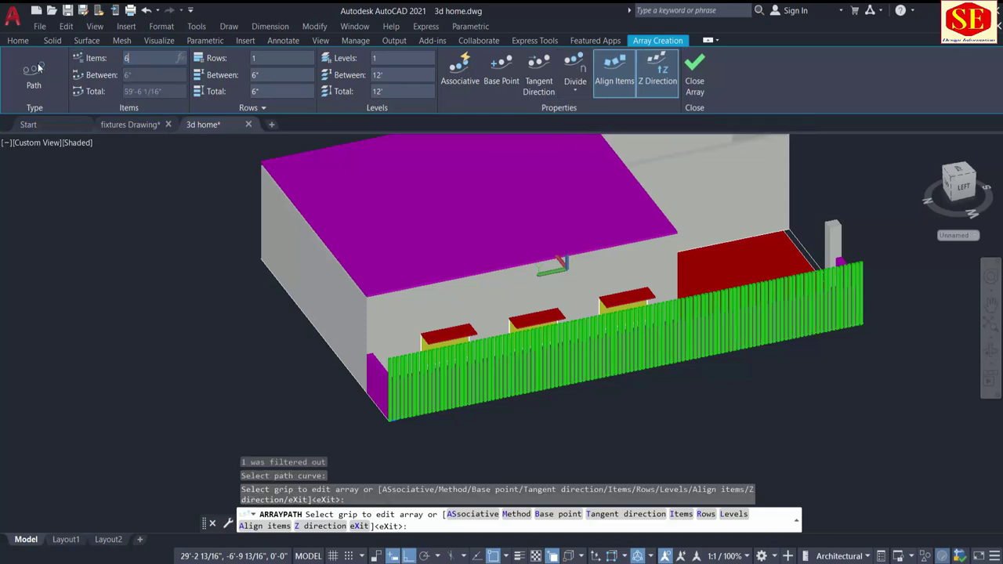
key("Return")
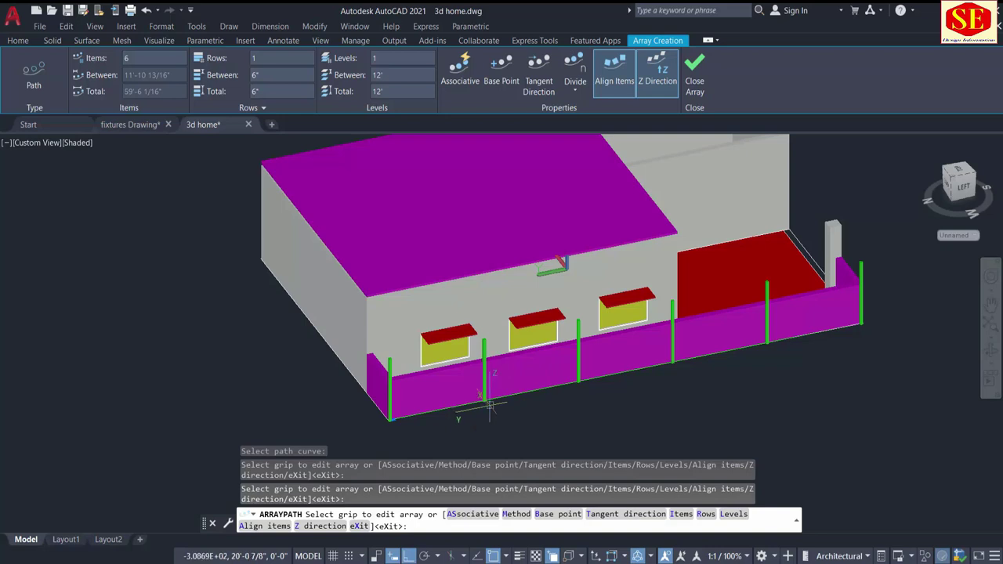
key("Escape")
Begin a new line and orbit the view around the wall
scroll(470, 368, "up", 2)
scroll(453, 338, "up", 2)
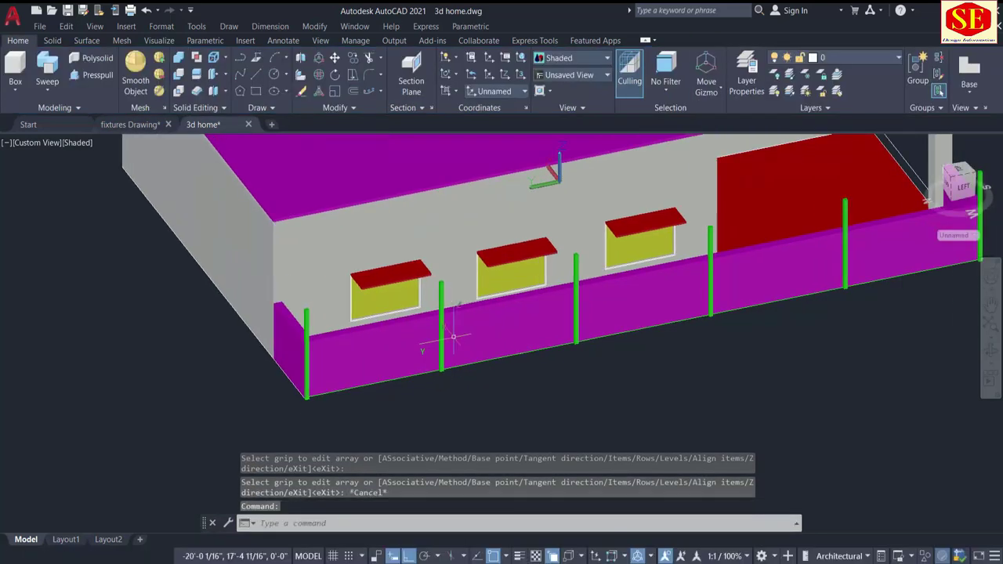
type("l")
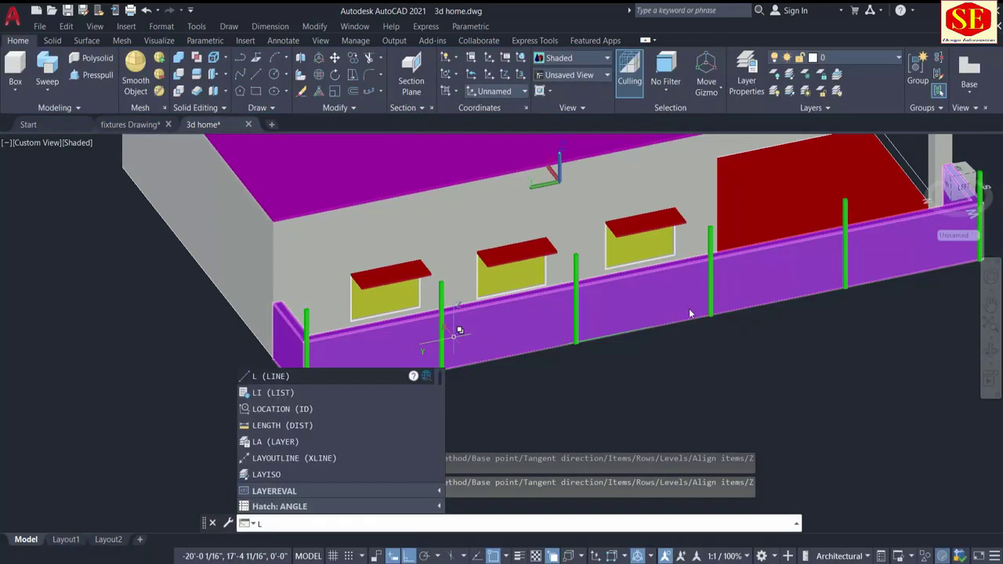
key("Return")
middle_click_drag(743, 340, 830, 325, "shift")
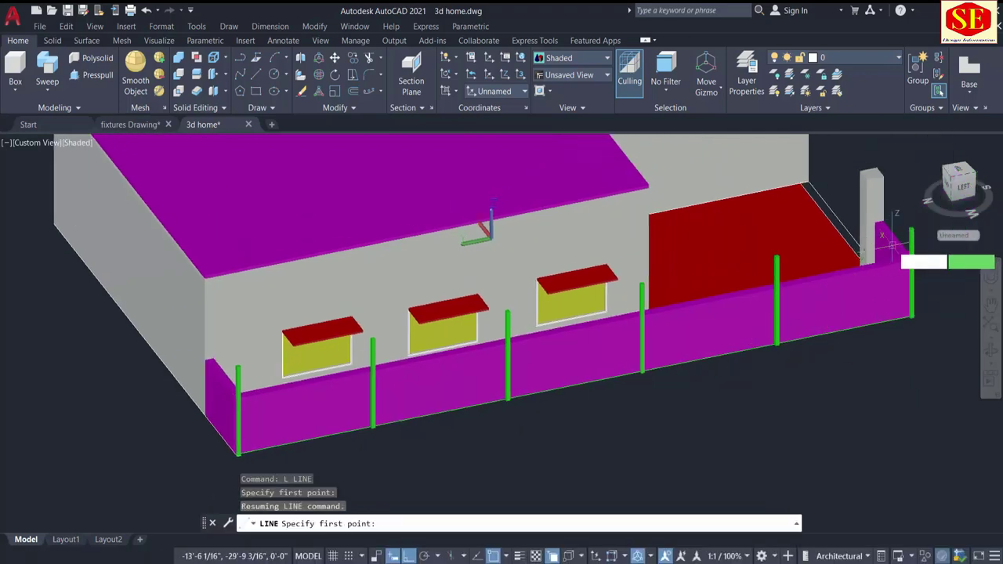
Cancel the pending line and orbit to a front-left view of the house
scroll(892, 244, "up", 3)
scroll(829, 251, "up", 2)
key("Escape")
middle_click_drag(828, 251, 426, 460, "shift")
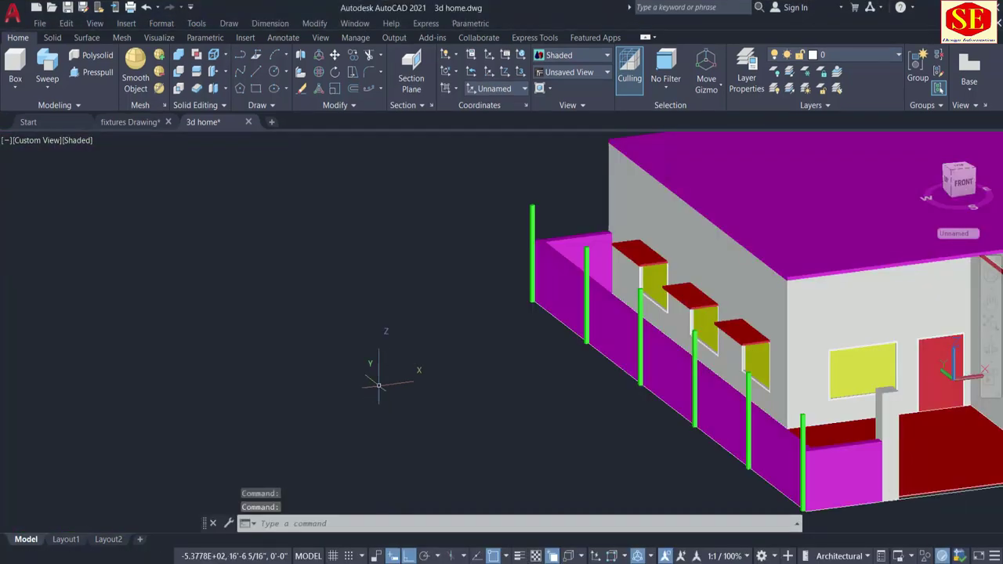
middle_click_drag(399, 321, 435, 336, "shift")
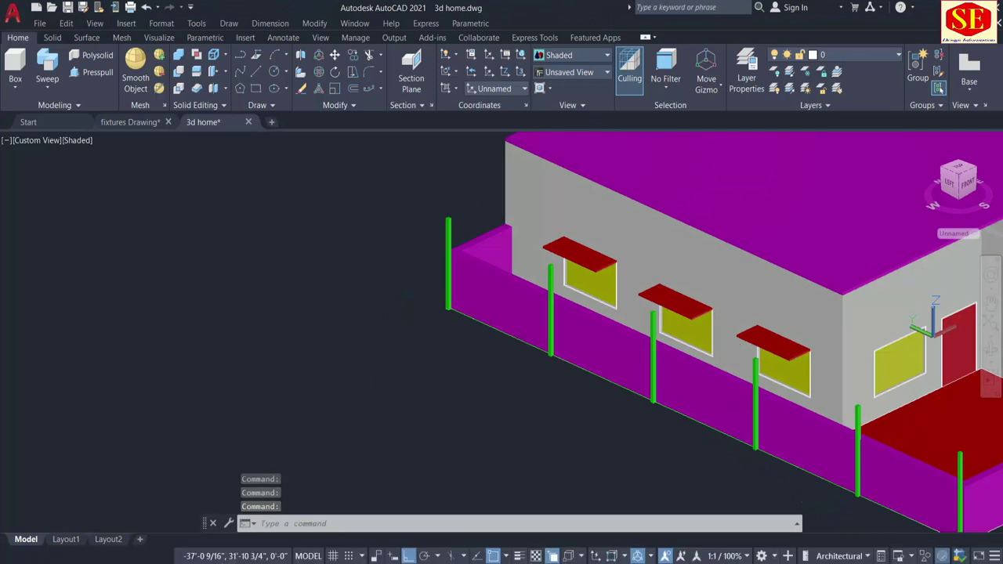
scroll(474, 216, "up", 2)
scroll(474, 215, "up", 1)
Draw a line from the end post's top to the wall edge
type("L")
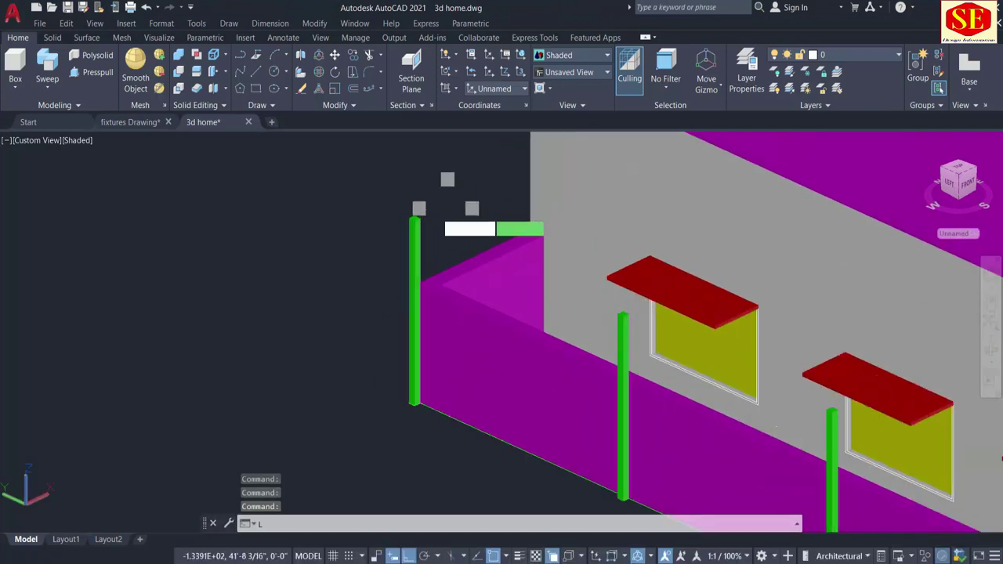
key("Return")
scroll(407, 218, "up", 3)
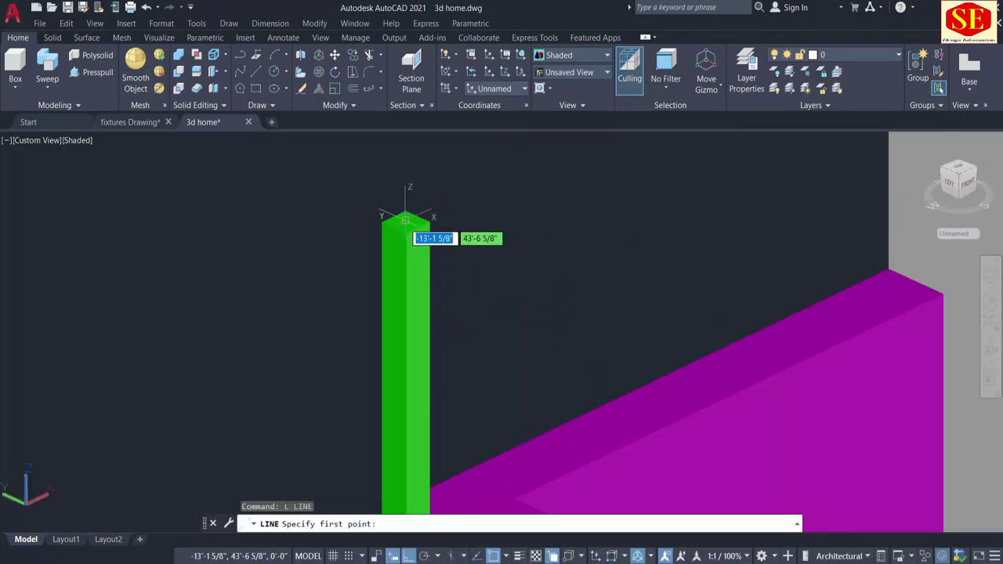
left_click(405, 220)
scroll(405, 220, "down", 2)
mouse_move(604, 168)
middle_mouse_down()
mouse_move(550, 286)
mouse_move(545, 264)
middle_mouse_up()
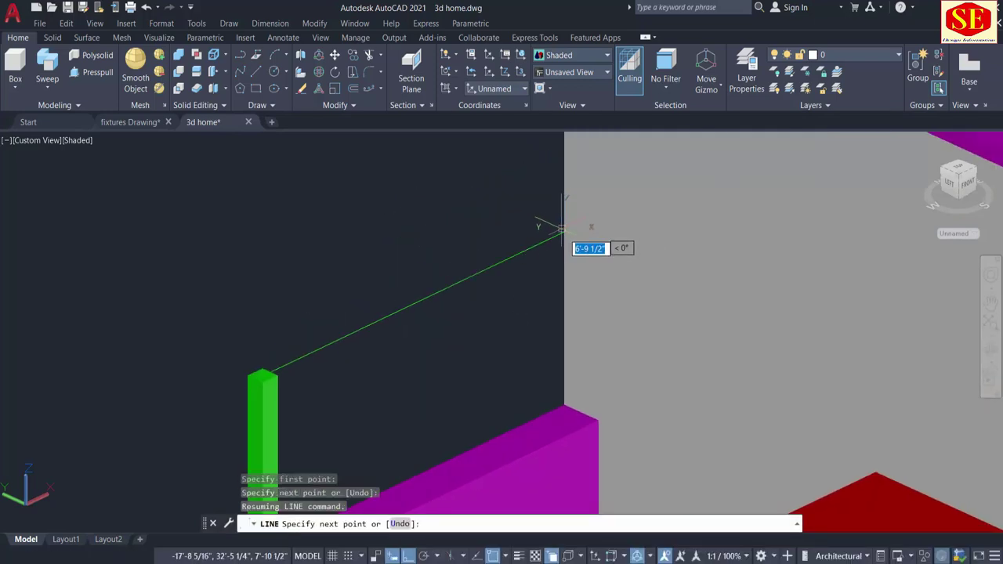
left_click(562, 232)
key("Escape")
Draw the rail line from a post top through the next post top to the grey pillar corner
mouse_move(538, 224)
middle_mouse_down("shift")
mouse_move(403, 217)
mouse_move(335, 235)
middle_mouse_up("shift")
key("Return")
scroll(317, 313, "up", 3)
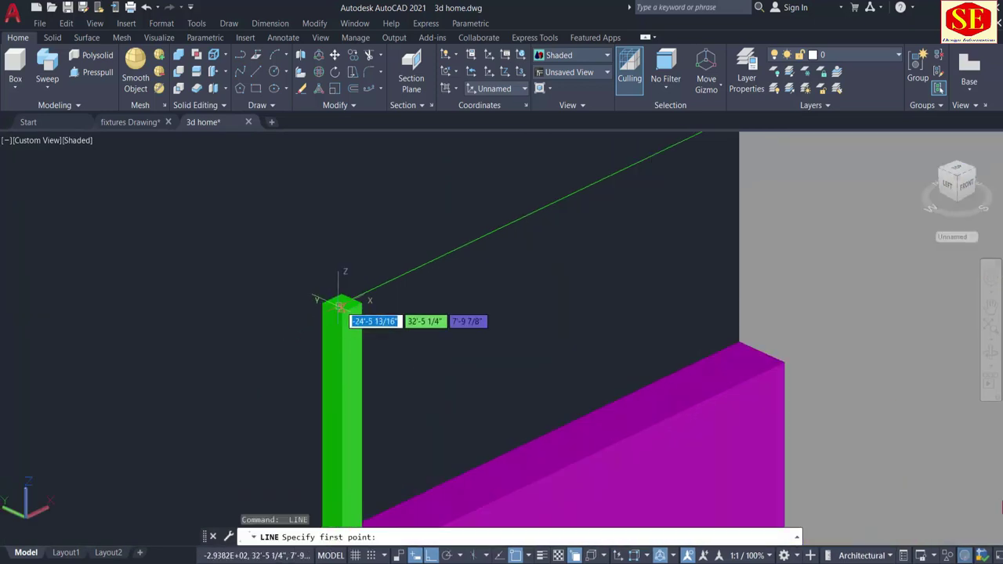
left_click(340, 303)
scroll(415, 361, "down", 3)
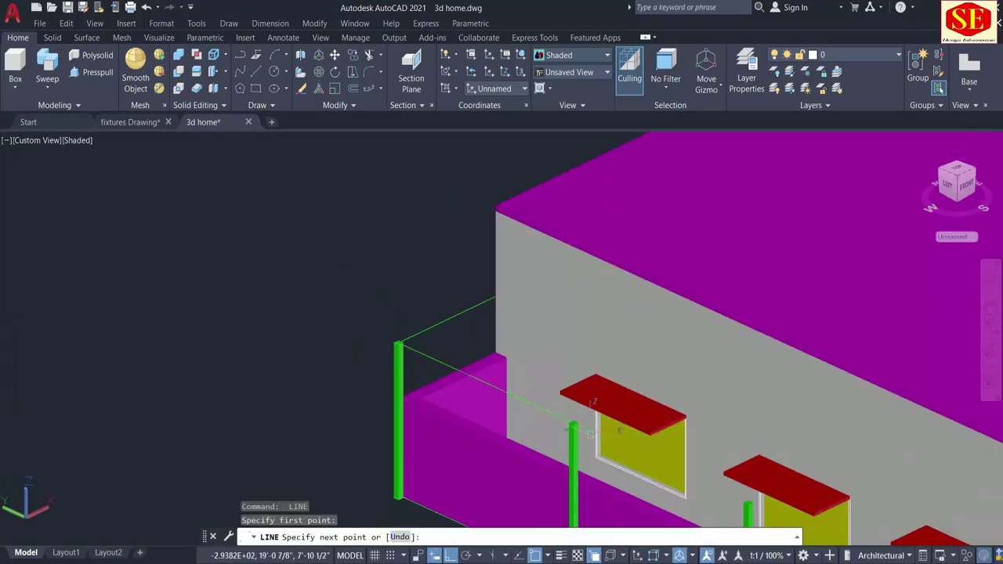
middle_click_drag(633, 447, 274, 293)
scroll(392, 314, "down", 1)
middle_click_drag(548, 376, 526, 353)
scroll(582, 369, "up", 2)
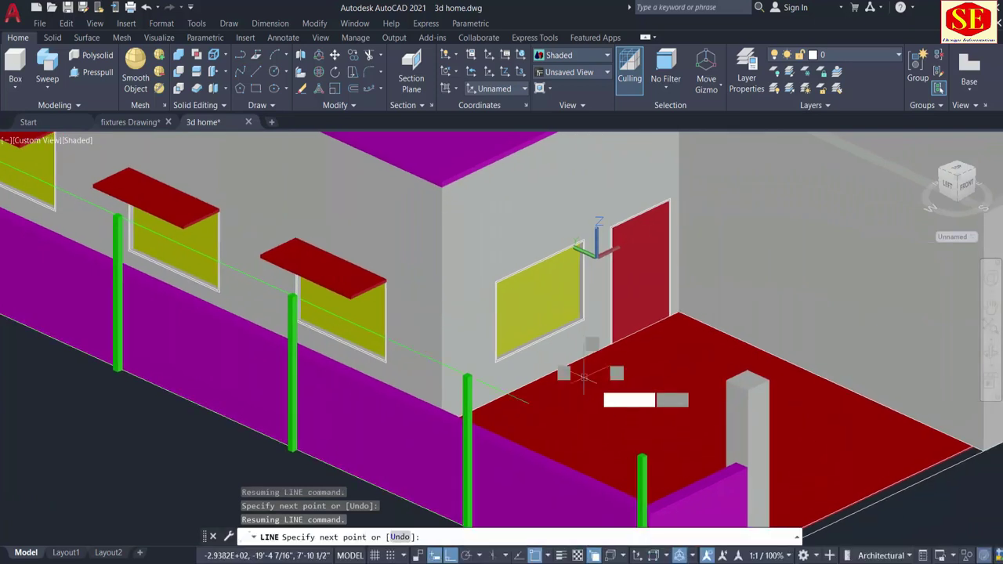
scroll(644, 437, "up", 4)
scroll(644, 437, "down", 4)
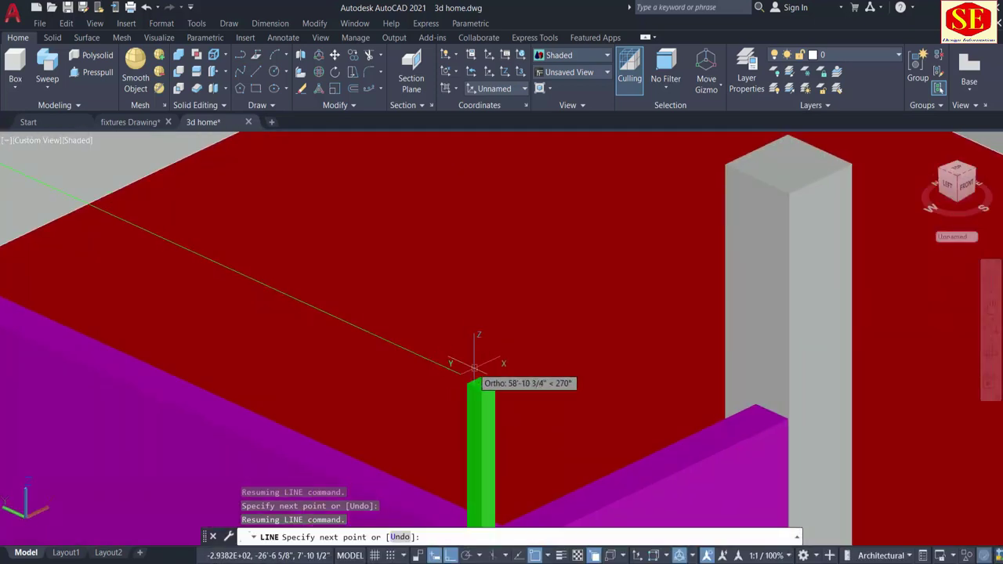
left_click(480, 384)
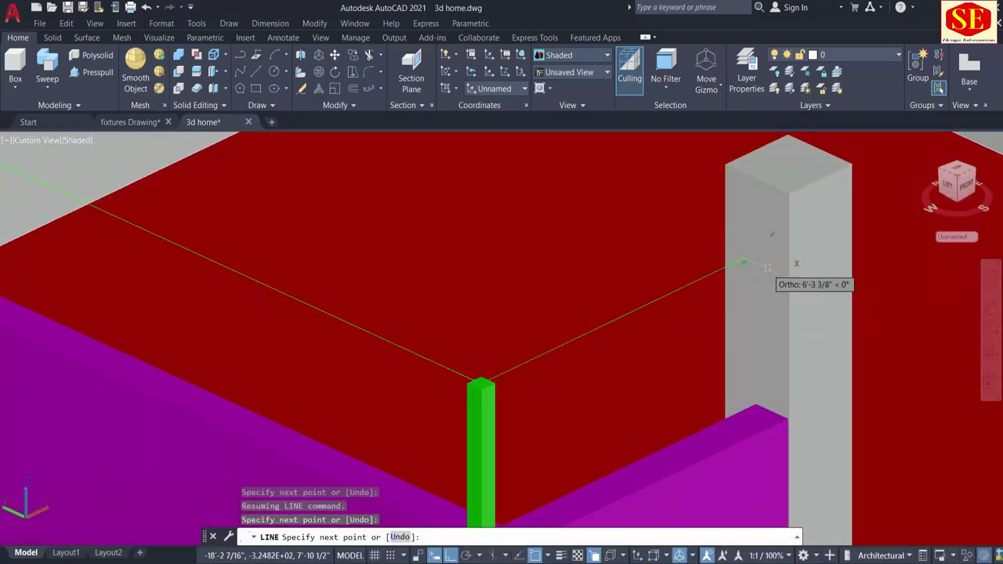
left_click(769, 246)
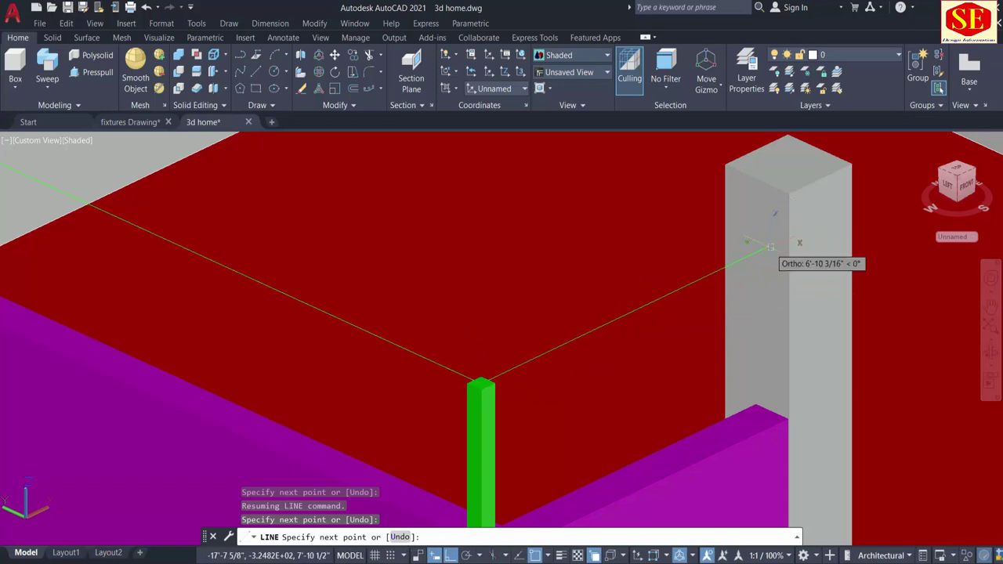
key("Escape")
scroll(784, 284, "down", 1)
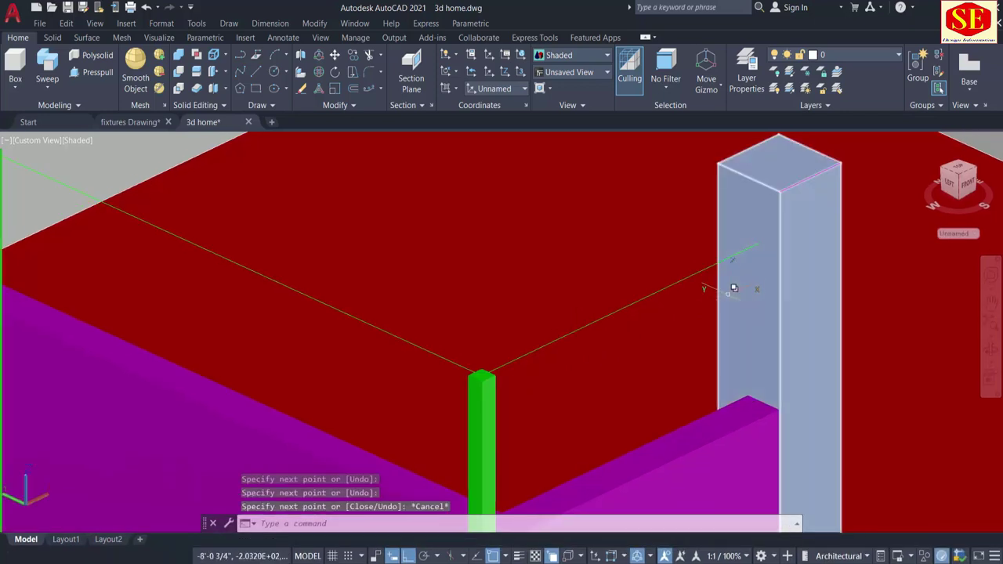
type("j")
key("Return")
Join the three rail lines over the post tops, picking Line from each overlap list
key("Escape")
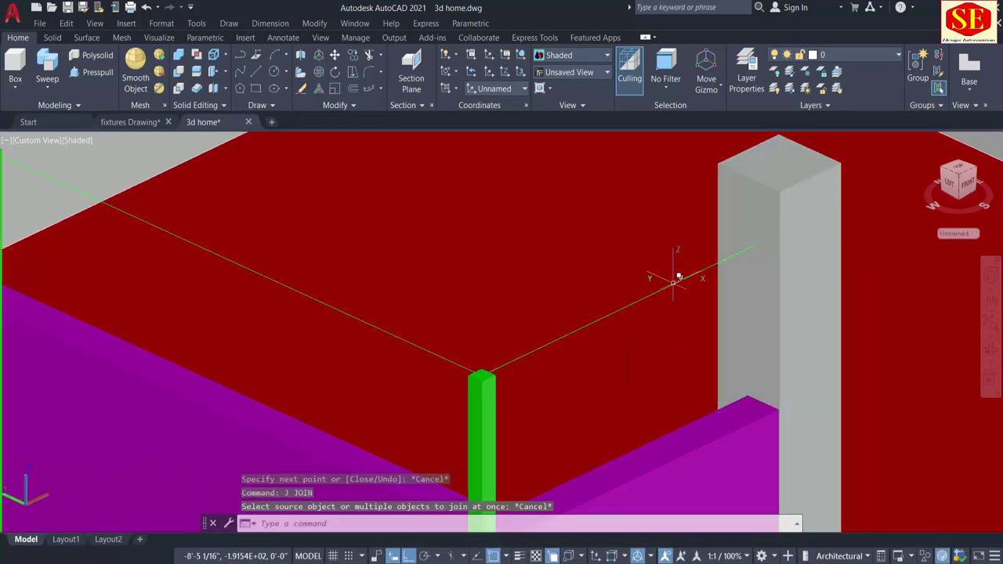
type("j")
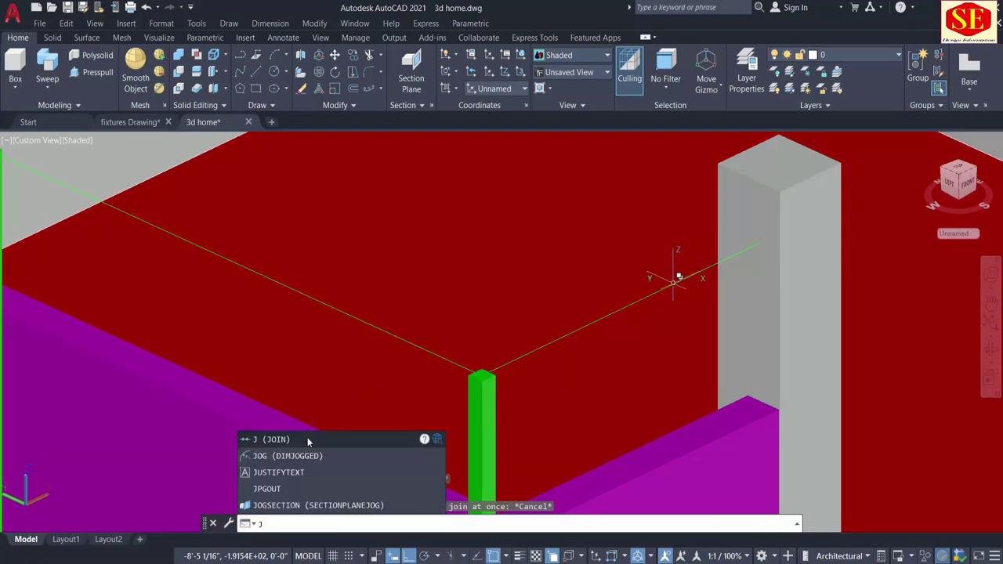
left_click(308, 440)
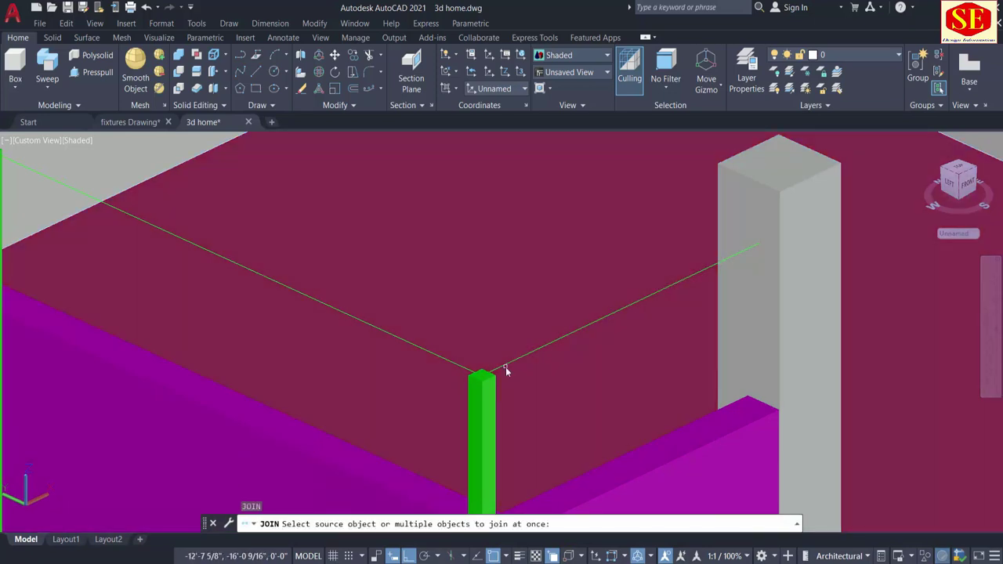
left_click(516, 355)
left_click(551, 433)
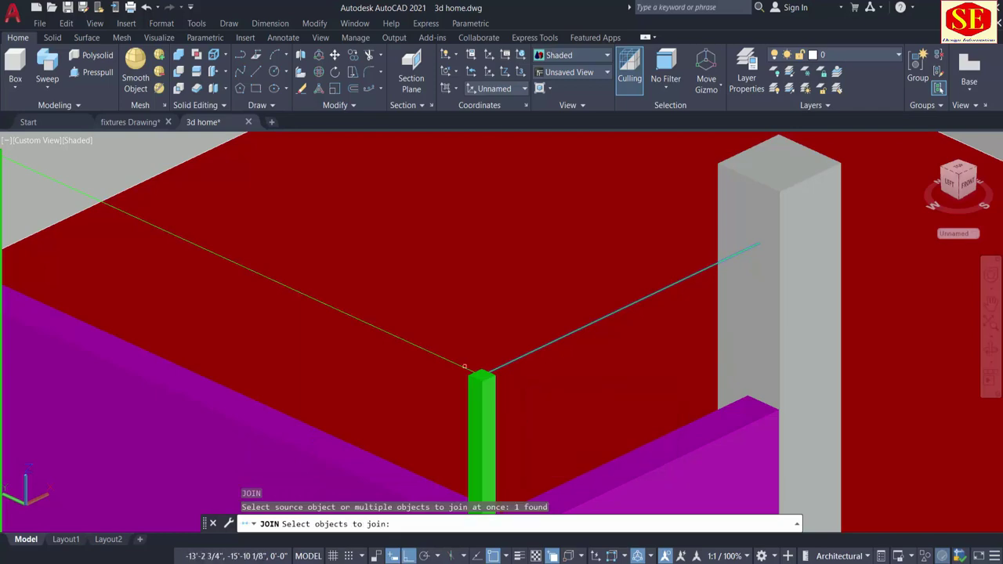
left_click(459, 362)
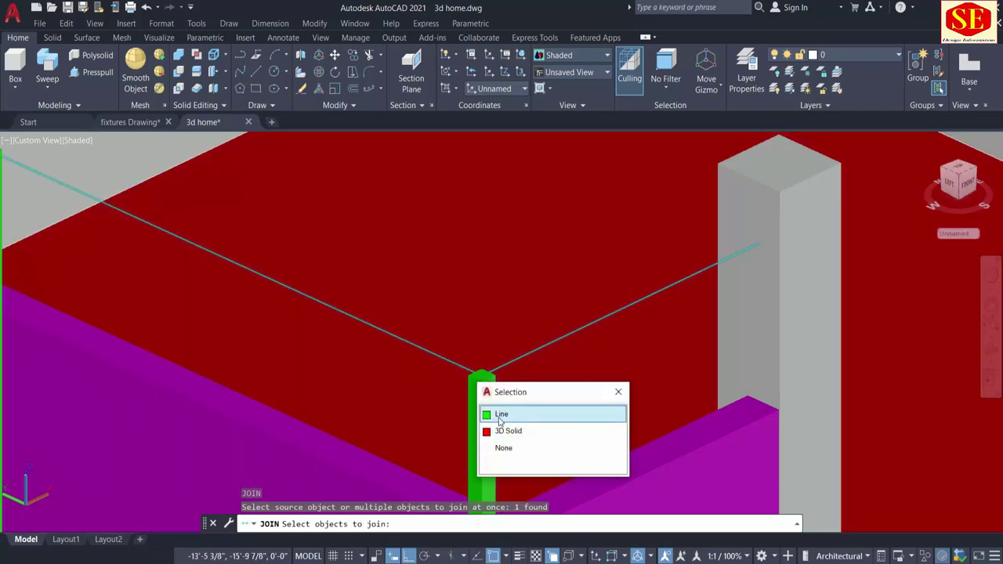
left_click(499, 421)
scroll(499, 421, "down", 10)
scroll(239, 313, "up", 5)
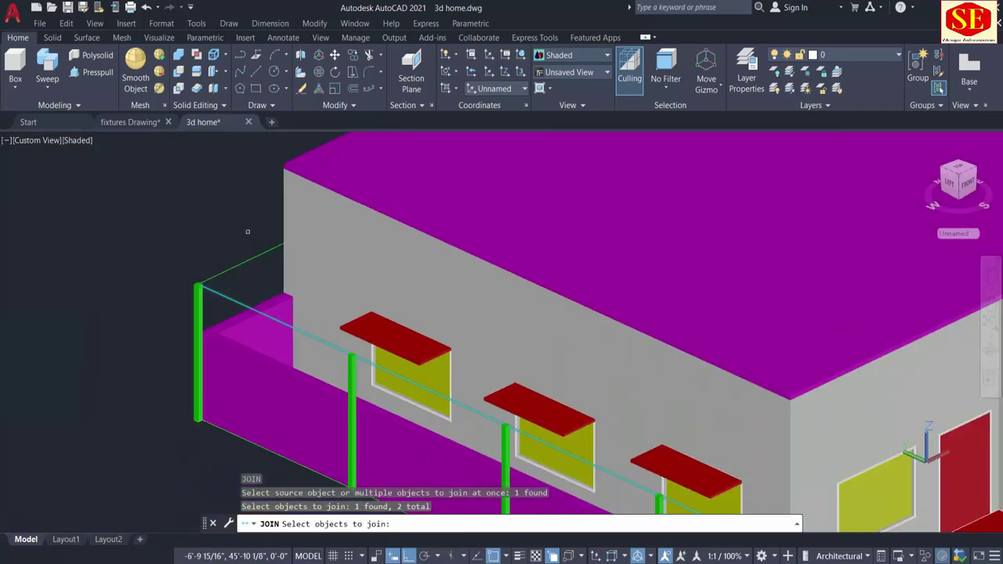
left_click(241, 276)
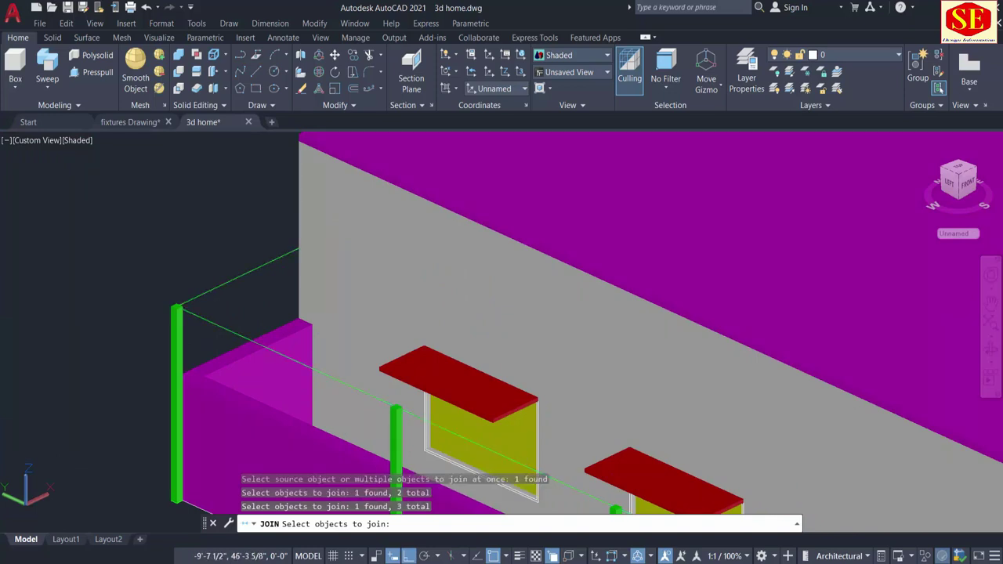
key("Return")
Clear the stray selection box and pan toward the left end of the house
left_click(202, 287)
scroll(416, 345, "down", 5)
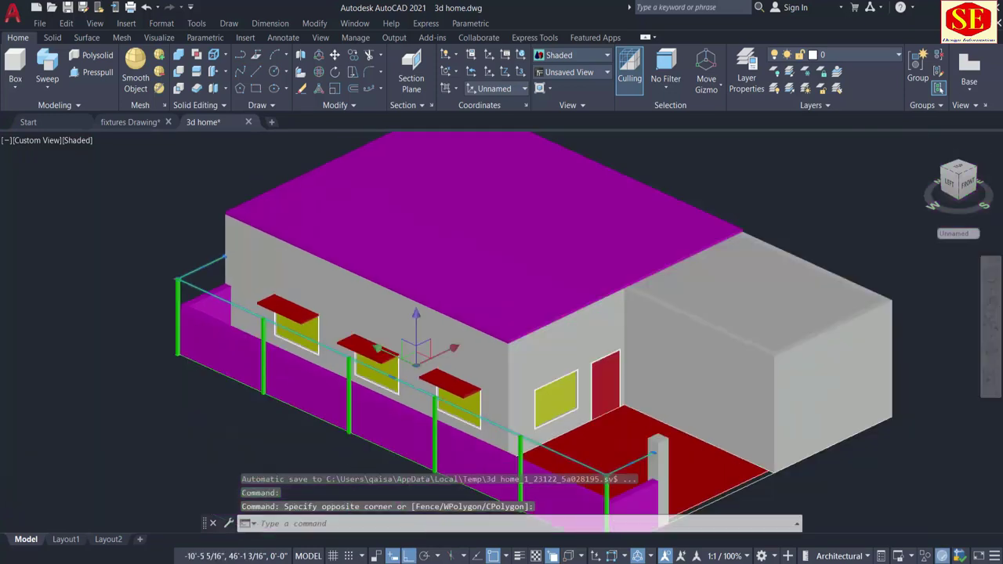
key("Escape")
middle_click_drag(174, 336, 327, 358)
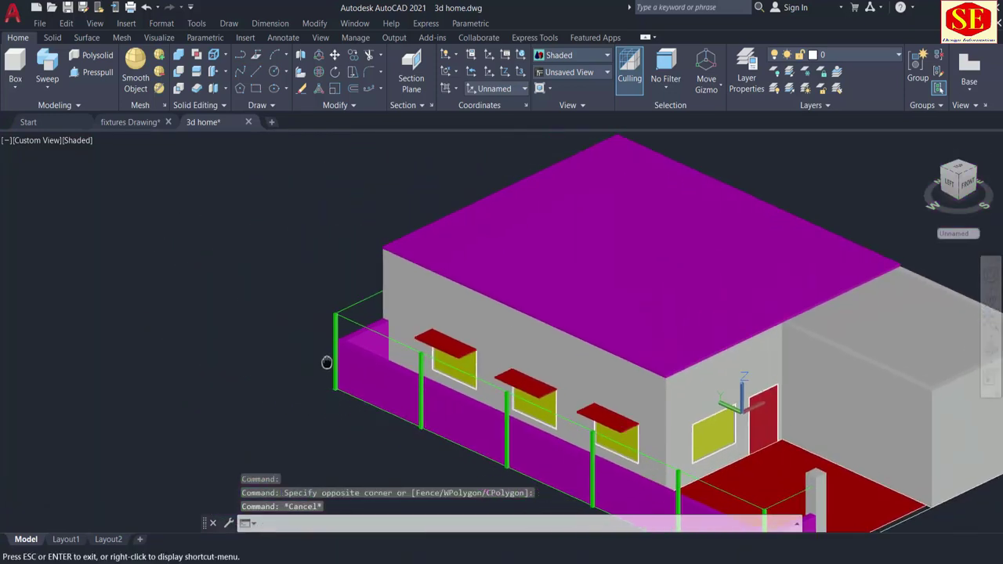
scroll(311, 337, "up", 2)
scroll(305, 335, "up", 1)
type("REC")
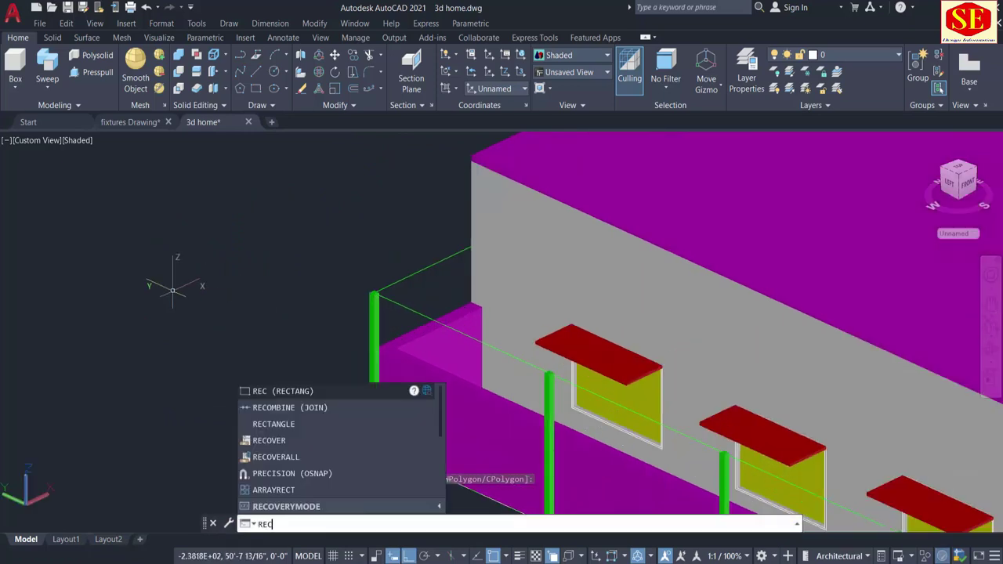
Draw a 2 by 3 inch rectangle in empty space as the rail profile
key("Return")
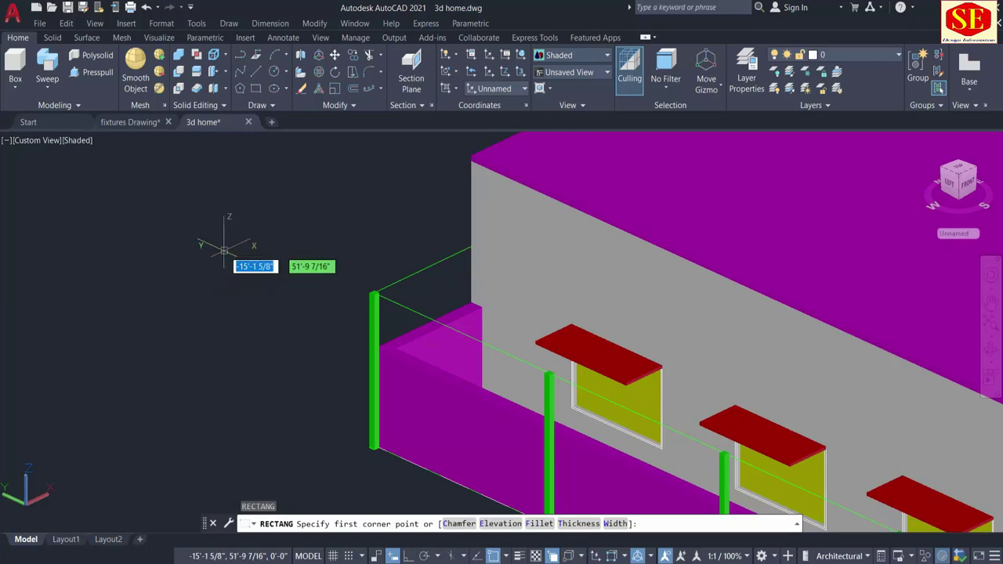
left_click(226, 248)
type("2")
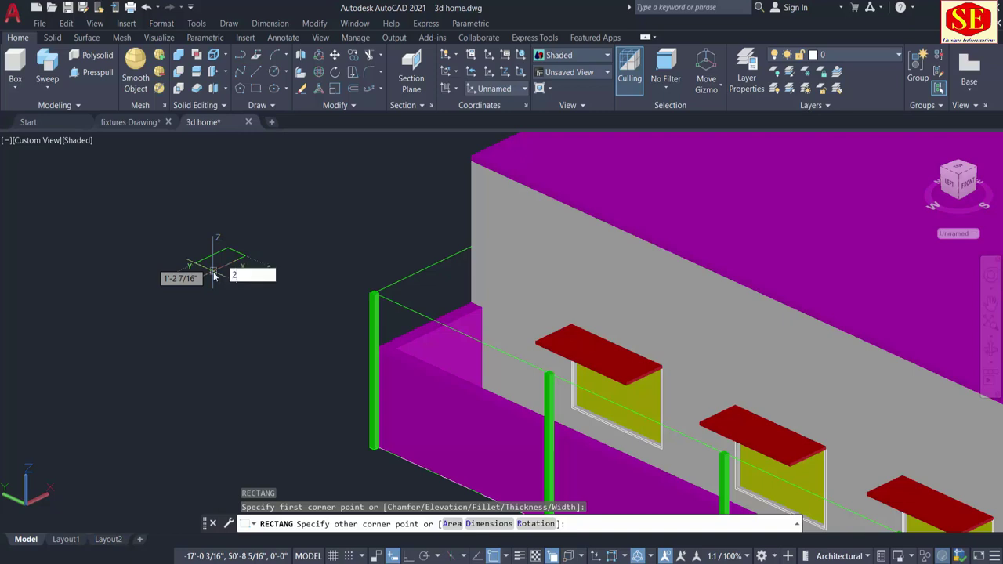
key("Tab")
type("3")
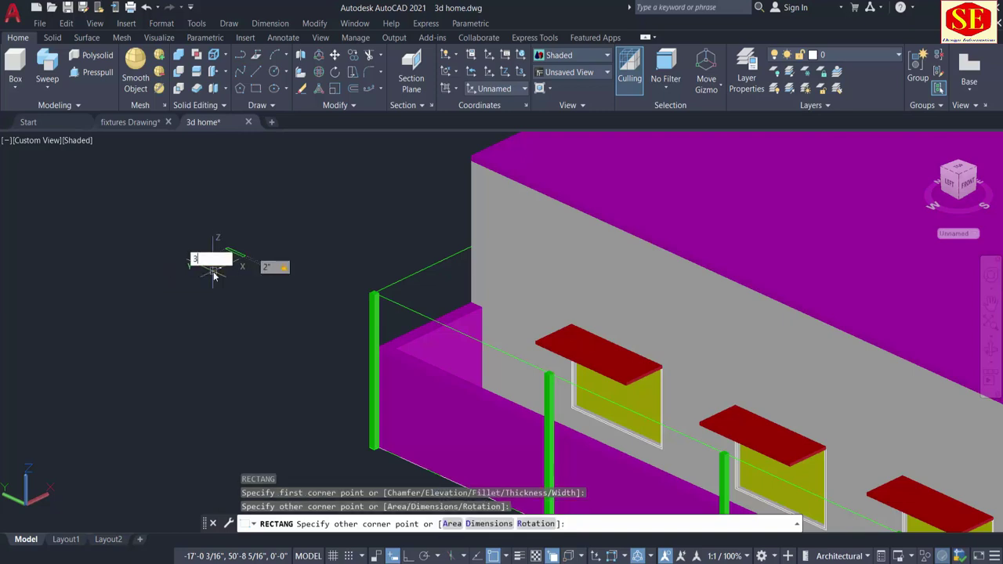
key("Tab")
scroll(243, 286, "up", 2)
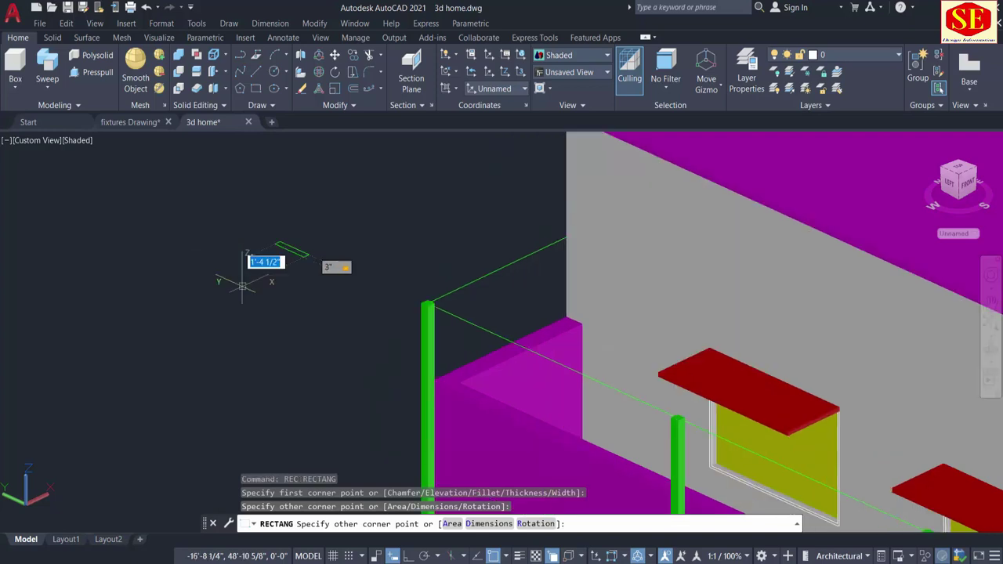
key("Return")
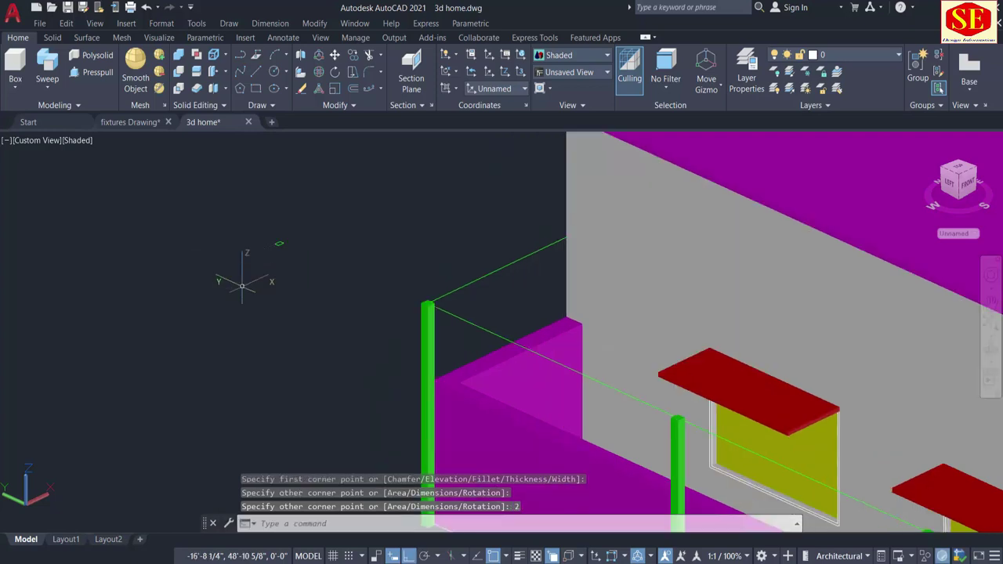
scroll(263, 289, "up", 2)
Sweep the rectangle along the joined rail path to form the green handrail
left_click(49, 67)
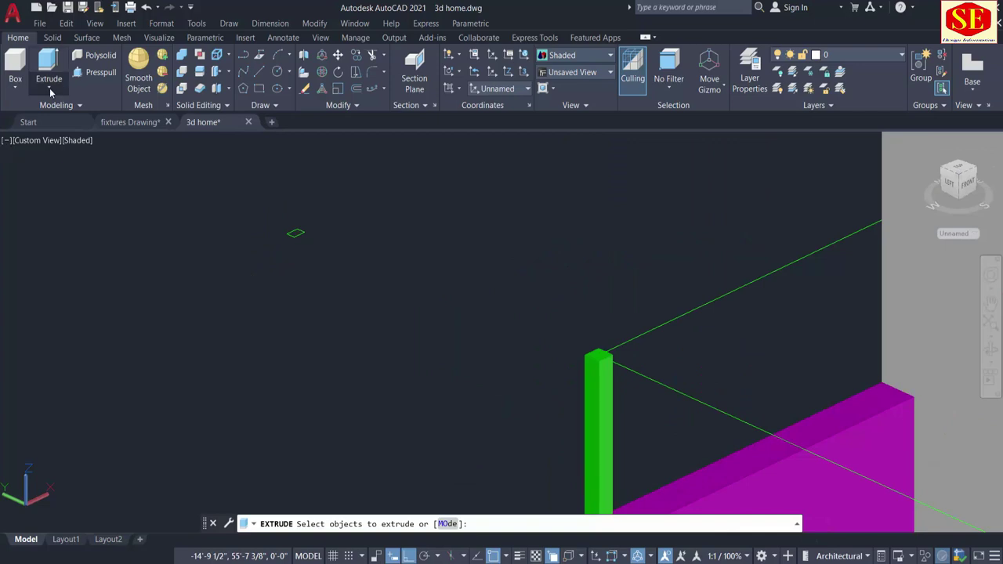
left_click(49, 89)
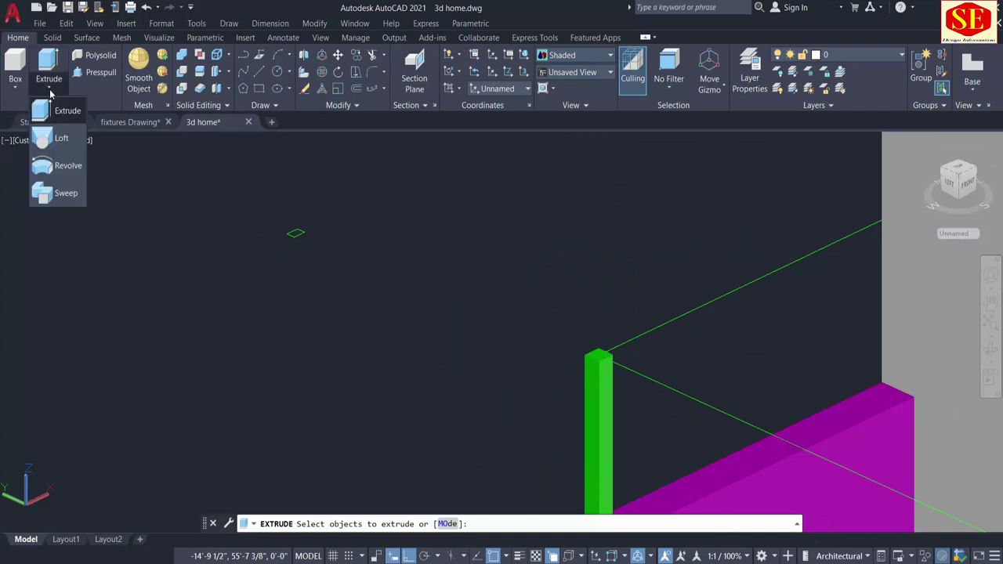
left_click(66, 194)
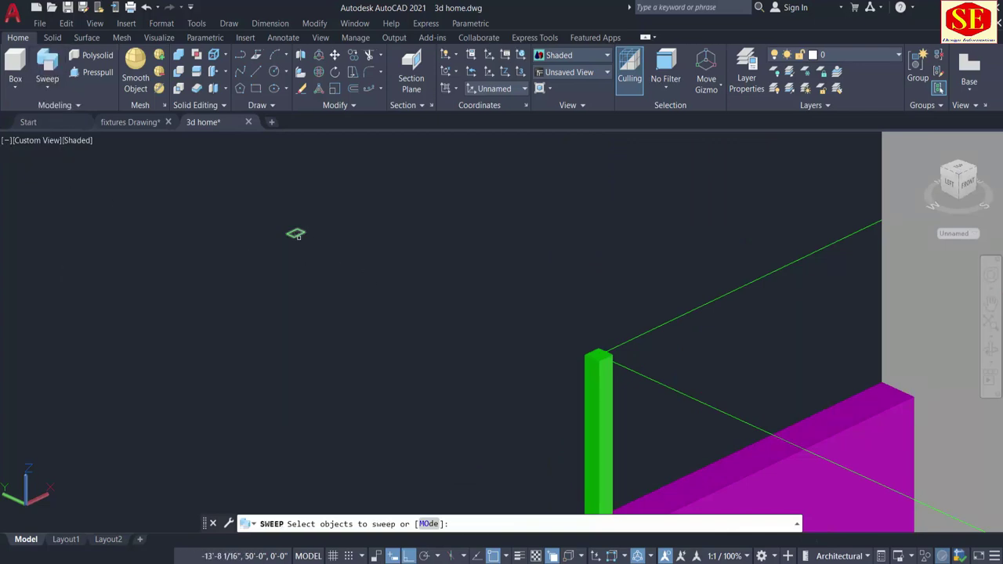
left_click(299, 234)
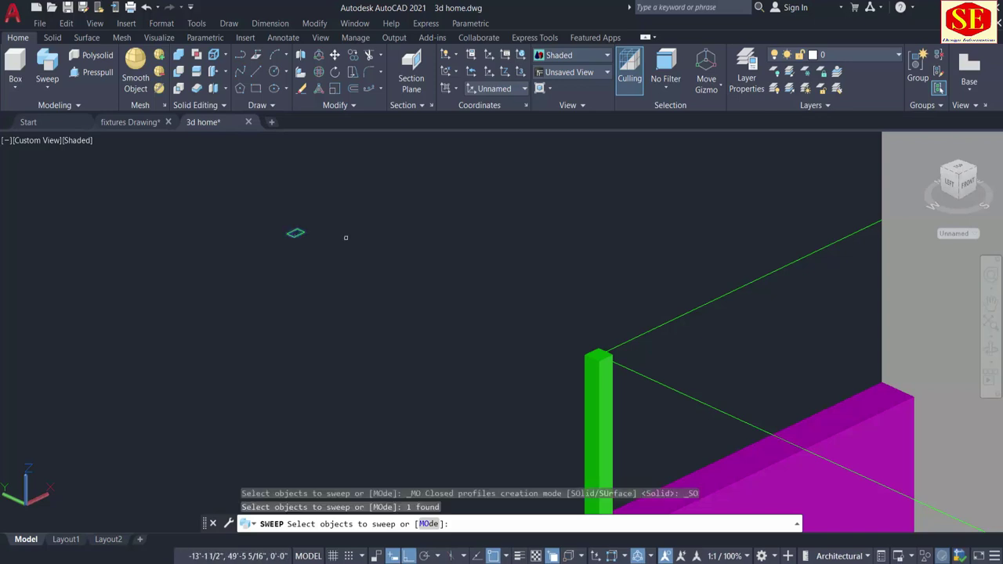
right_click(377, 244)
left_click(377, 244)
scroll(496, 269, "down", 5)
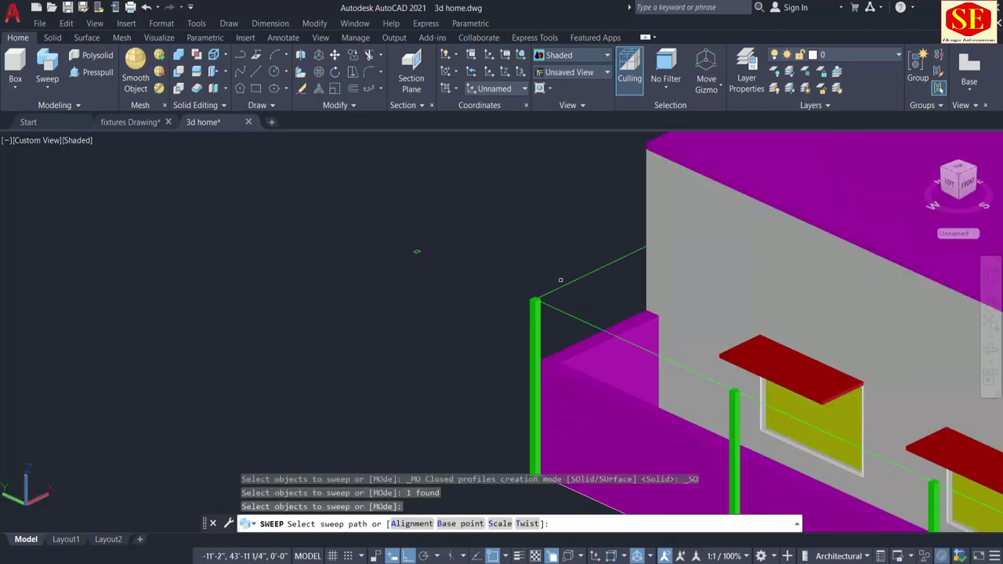
left_click(575, 282)
scroll(404, 260, "down", 3)
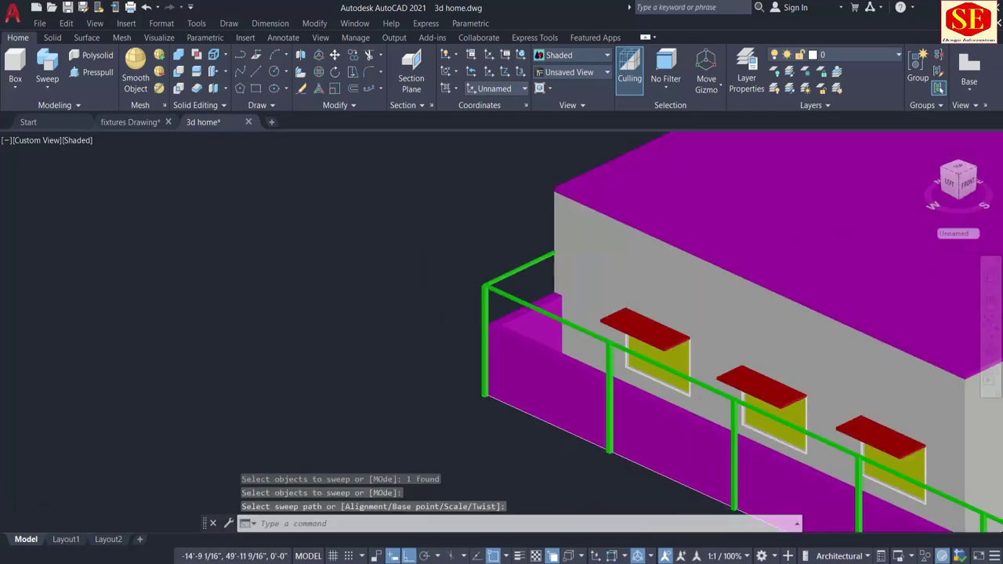
middle_click_drag(646, 357, 375, 251)
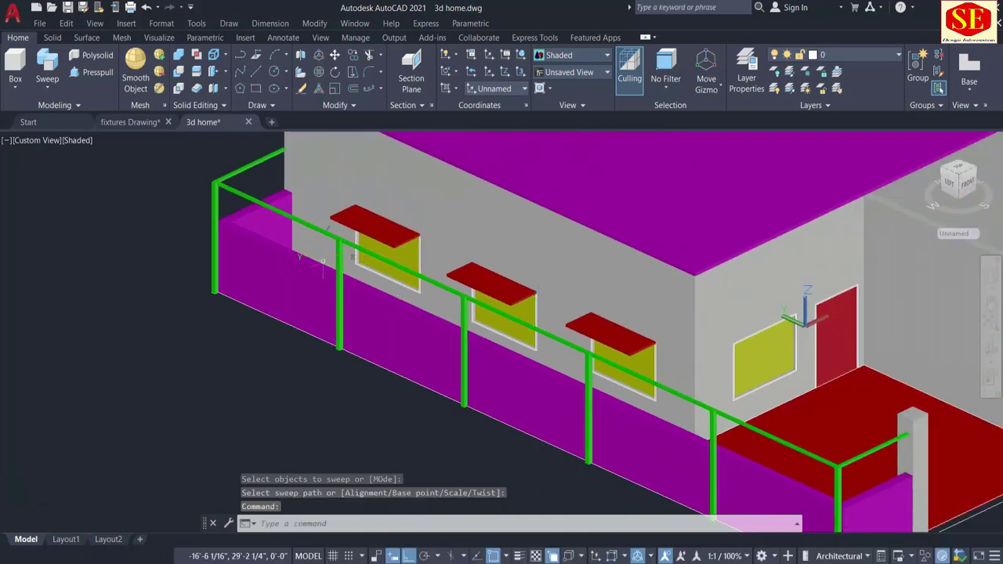
scroll(337, 305, "up", 5)
key("Escape")
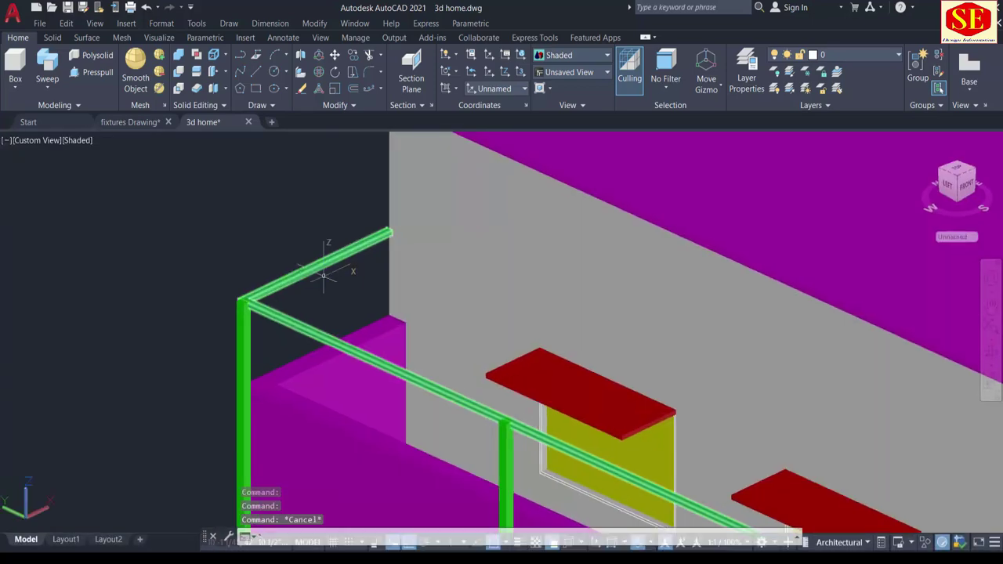
Copy the top rail from its corner to 8, 16 and 24 inches below
type("co")
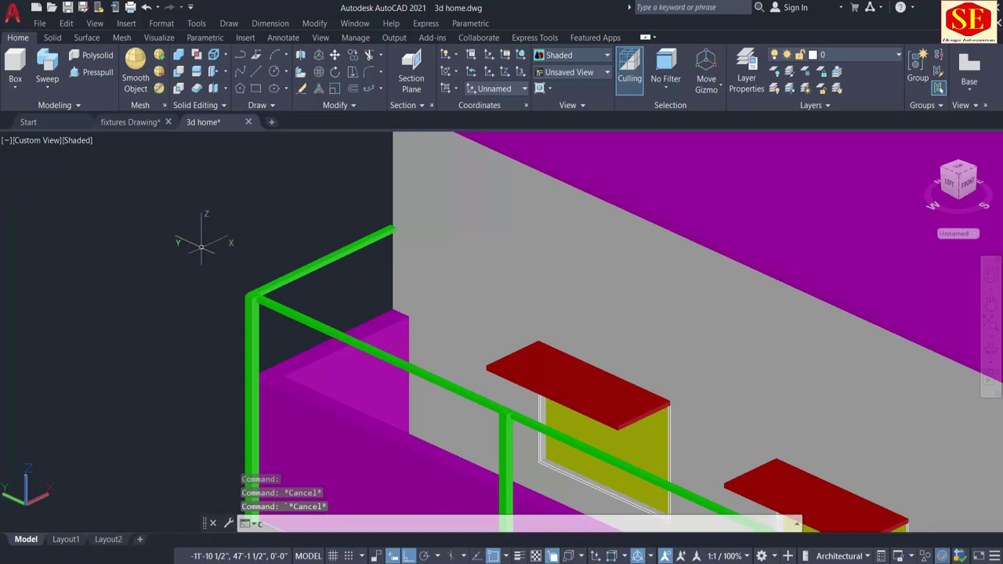
key("Return")
left_click(272, 280)
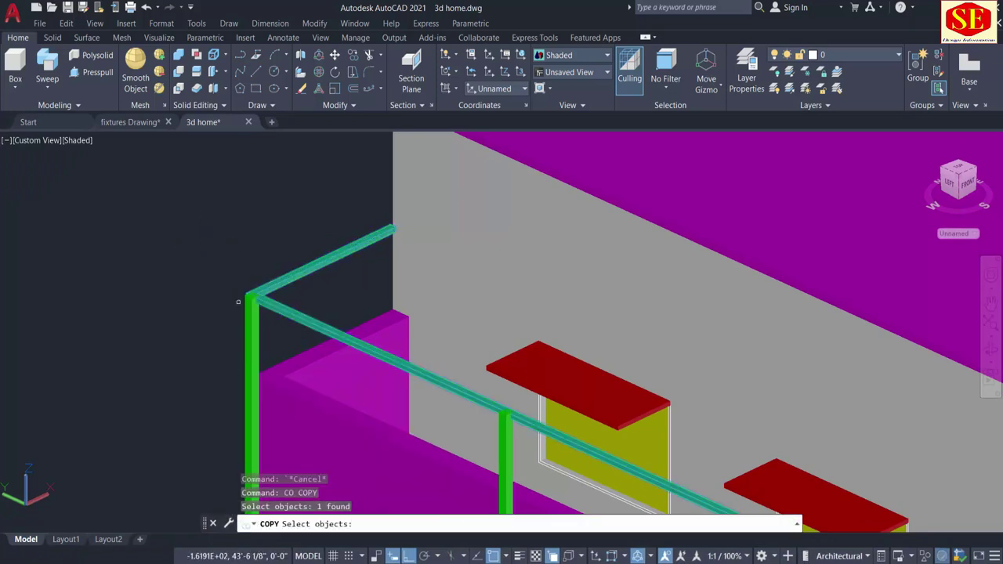
scroll(243, 296, "up", 1)
key("Return")
left_click(256, 289)
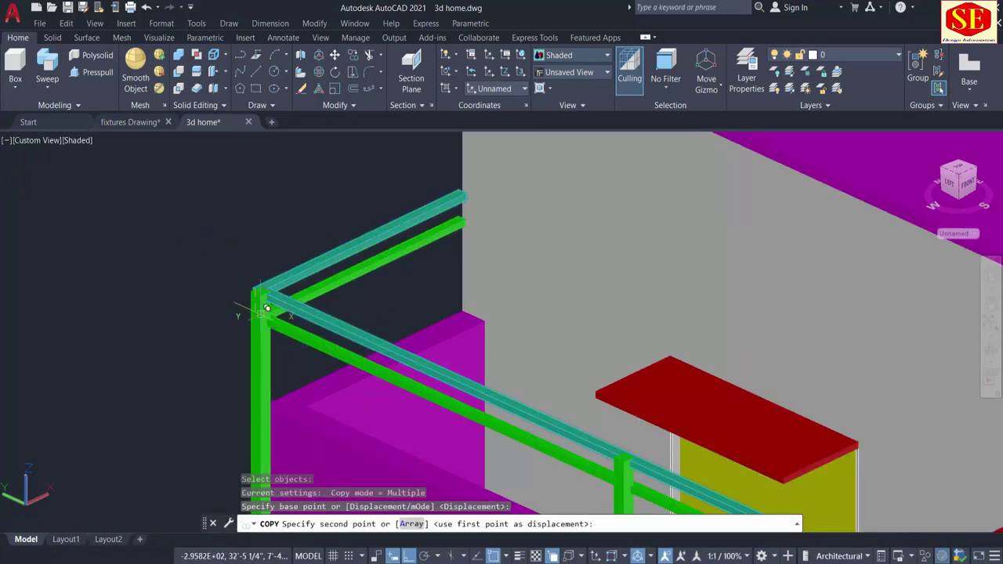
type("8")
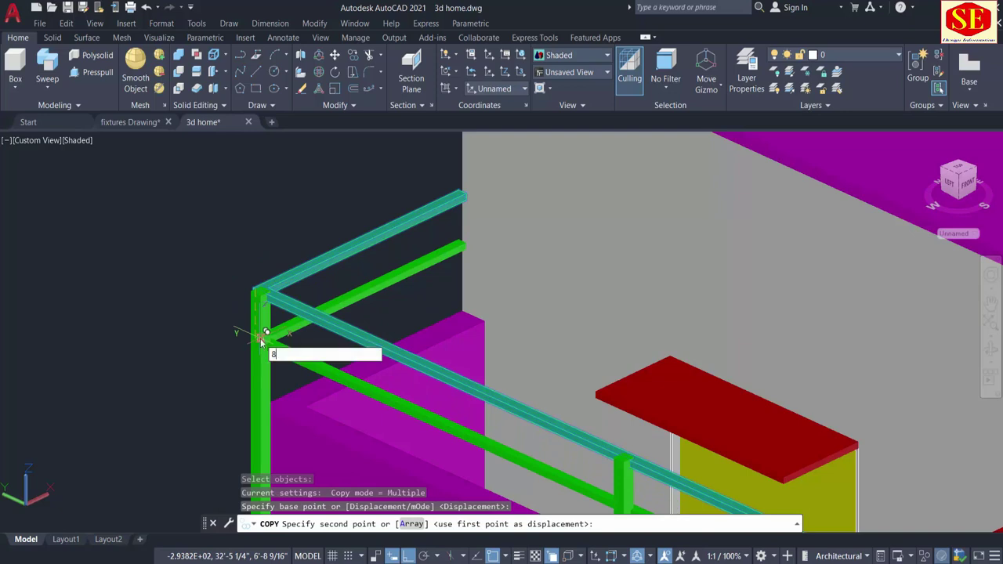
key("Return")
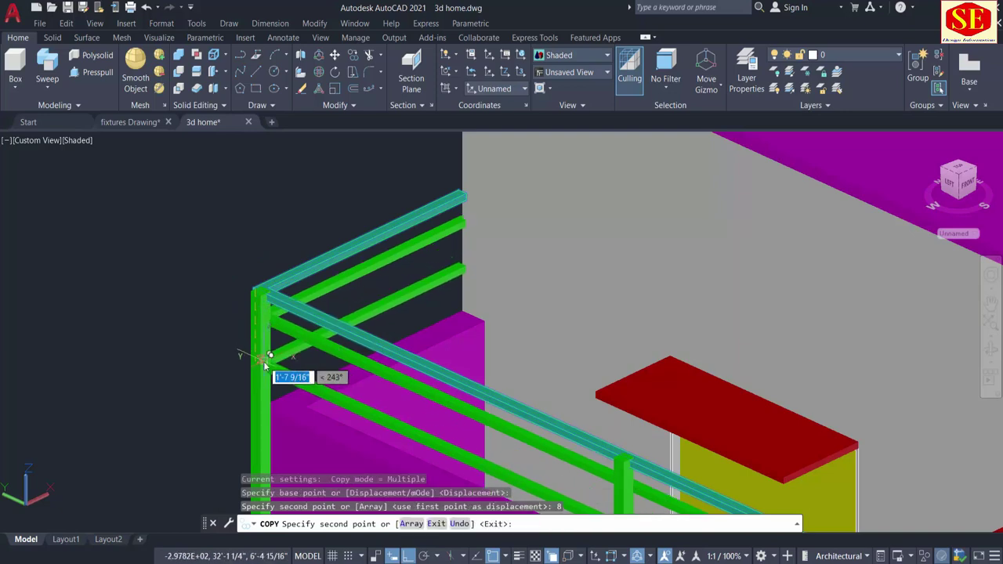
type("16")
key("Return")
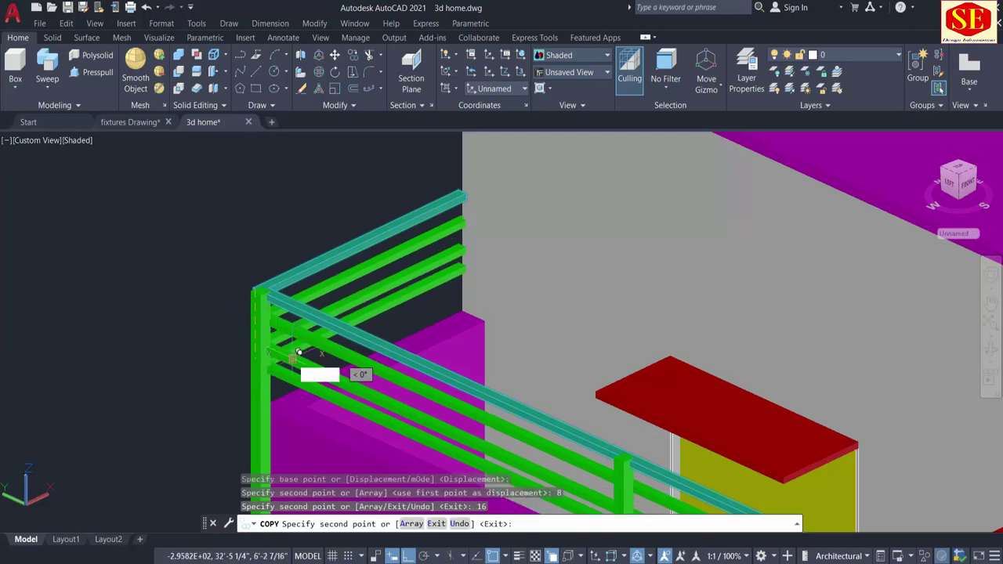
middle_click_drag(314, 374, 283, 225)
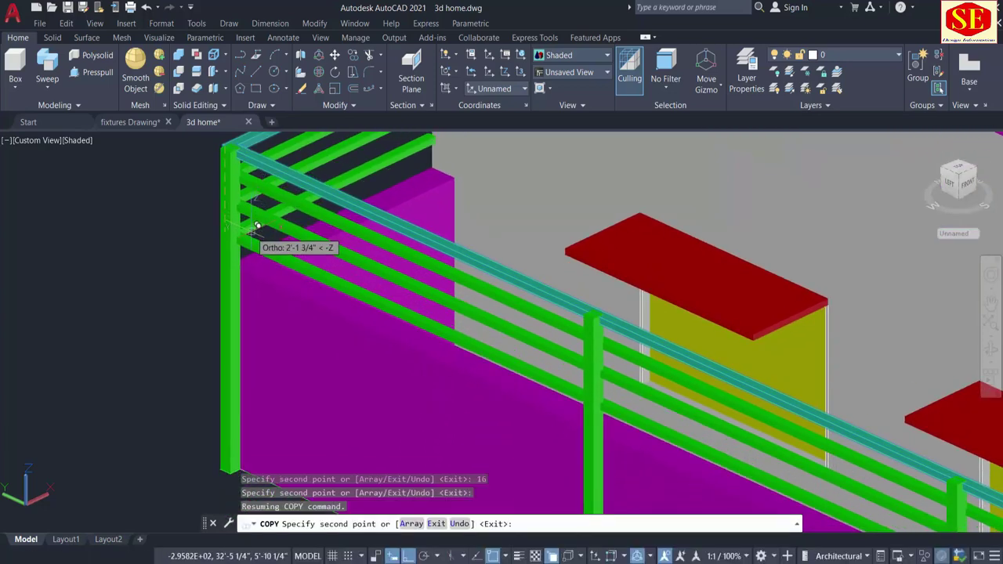
type("24")
key("Return")
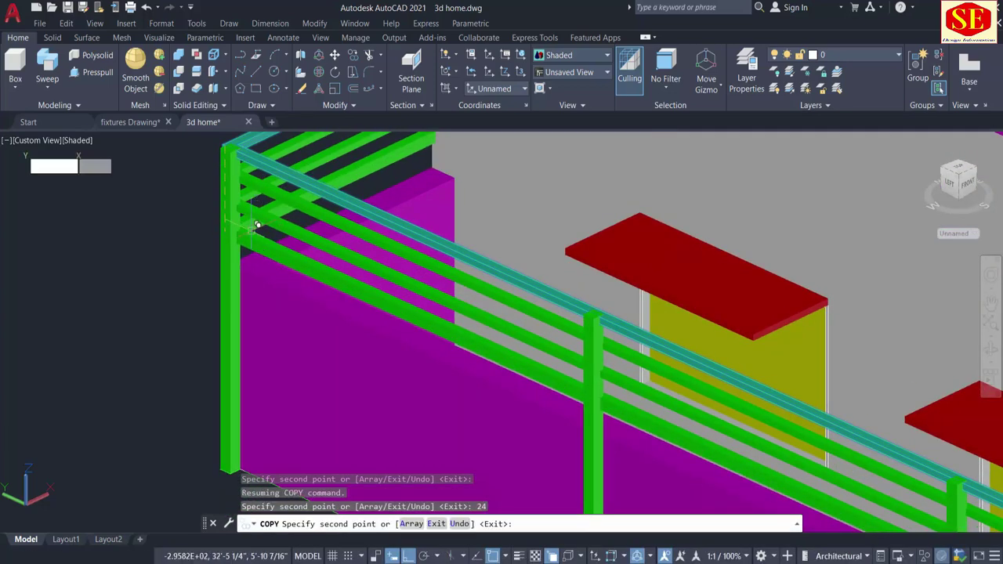
key("Escape")
Orbit to a frontal view and zoom out to see the whole railing and house
scroll(31, 226, "down", 3)
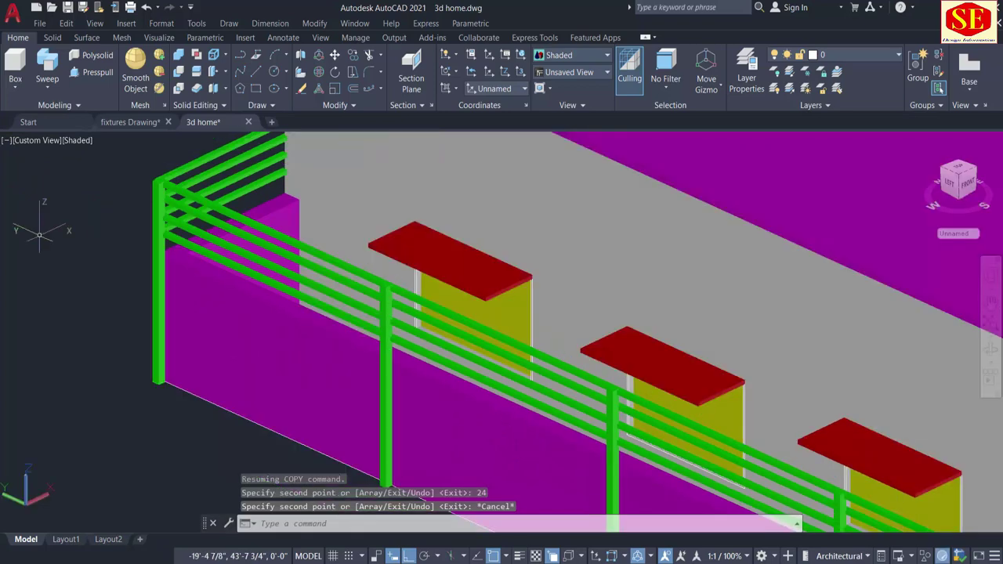
scroll(66, 228, "up", 1)
mouse_move(145, 270)
middle_mouse_down("shift")
mouse_move(184, 262)
mouse_move(528, 331)
middle_mouse_up("shift")
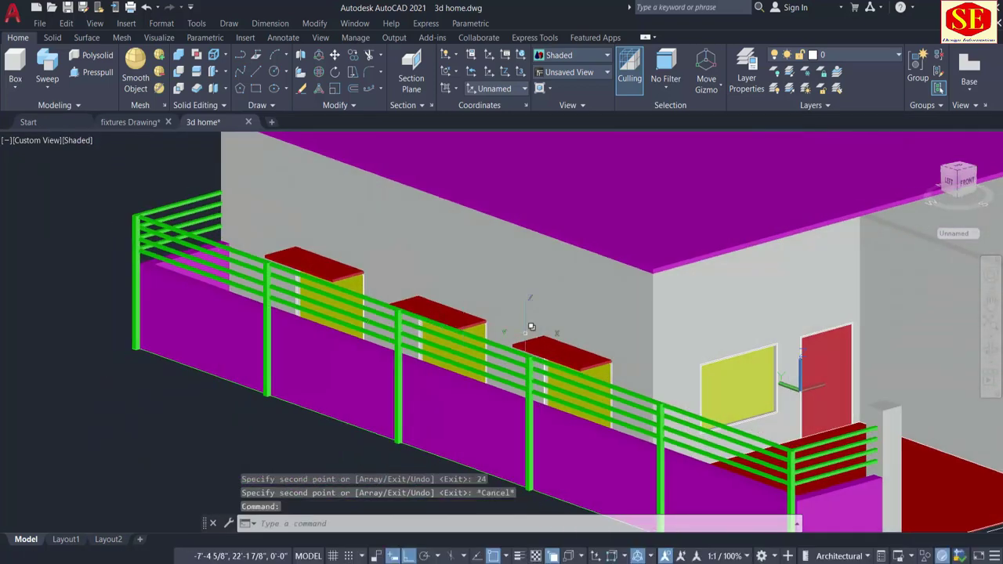
scroll(650, 354, "down", 2)
scroll(600, 352, "down", 2)
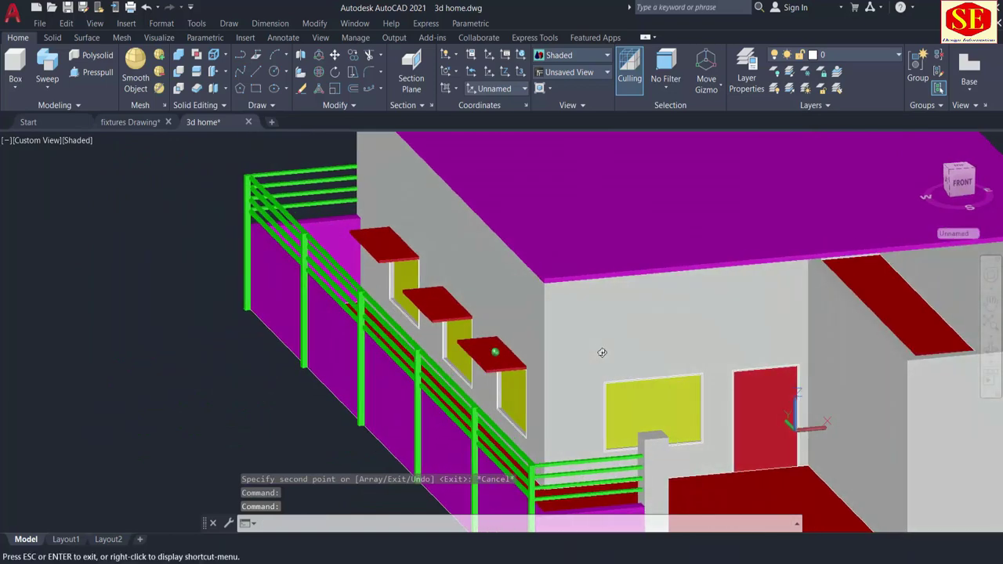
mouse_move(600, 352)
middle_mouse_down("shift")
mouse_move(647, 404)
mouse_move(669, 388)
middle_mouse_up("shift")
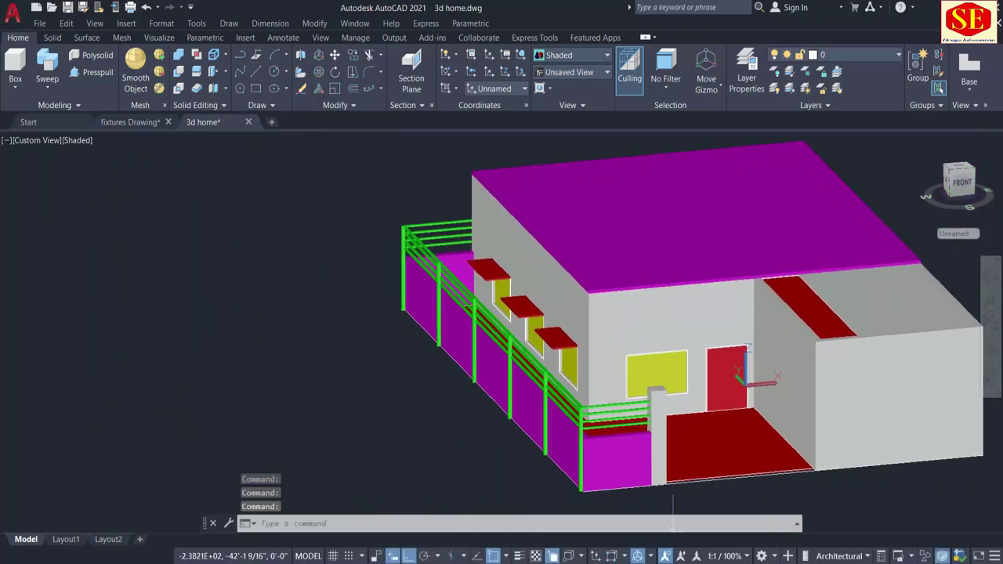
scroll(540, 427, "up", 2)
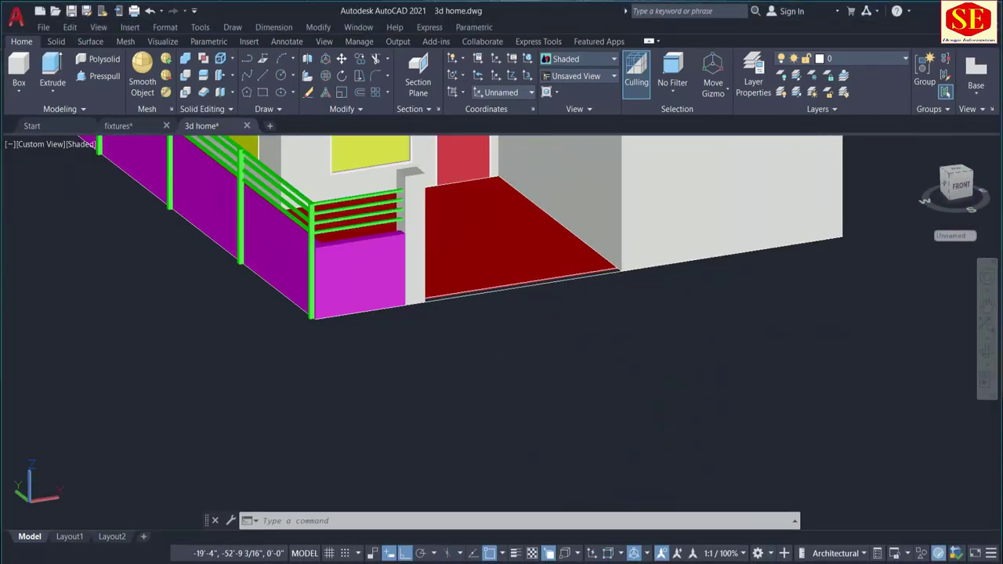
Copy the grey pillar from its bottom corner to the far corner of the porch floor
middle_click_drag(502, 370, 485, 413)
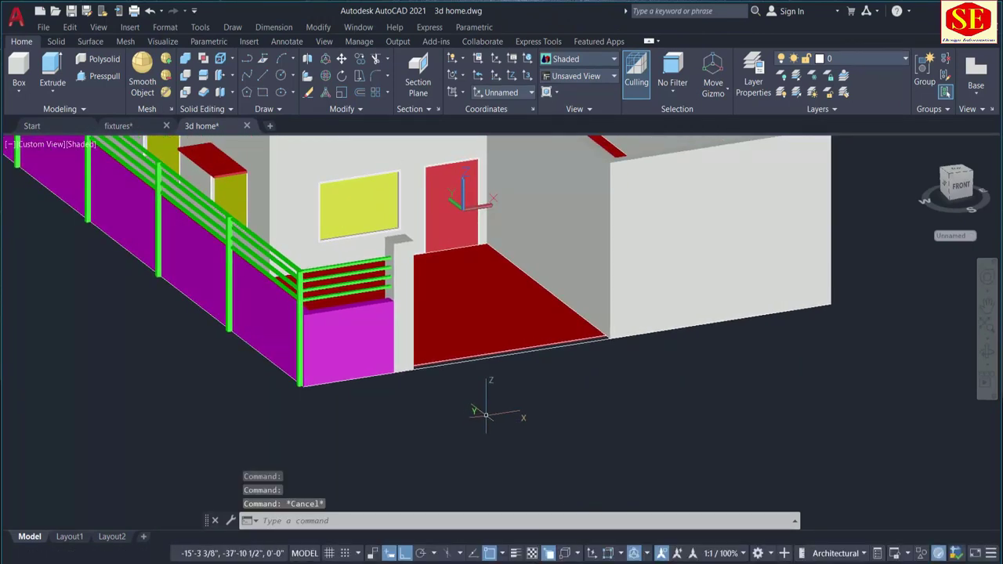
type("co")
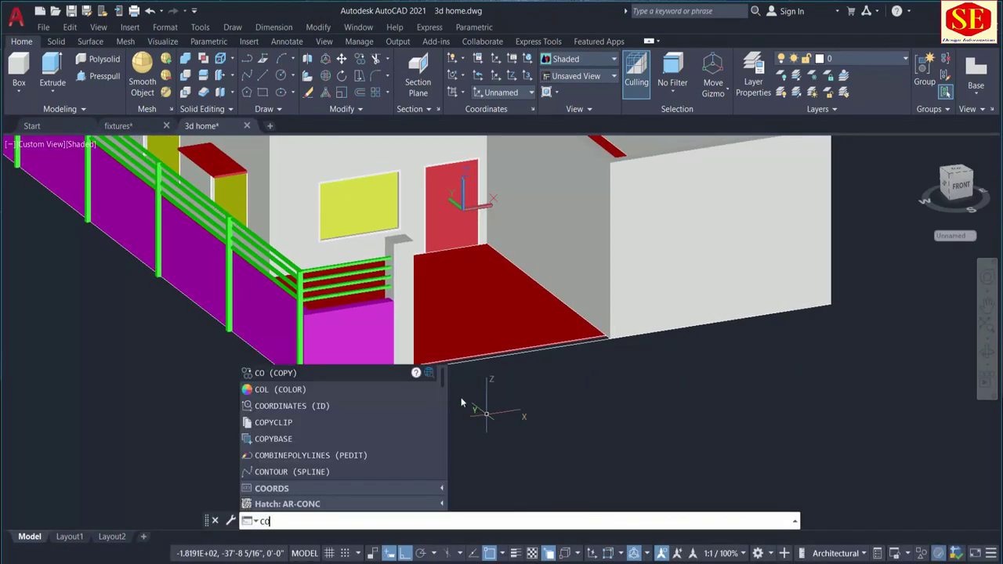
key("Return")
left_click(410, 274)
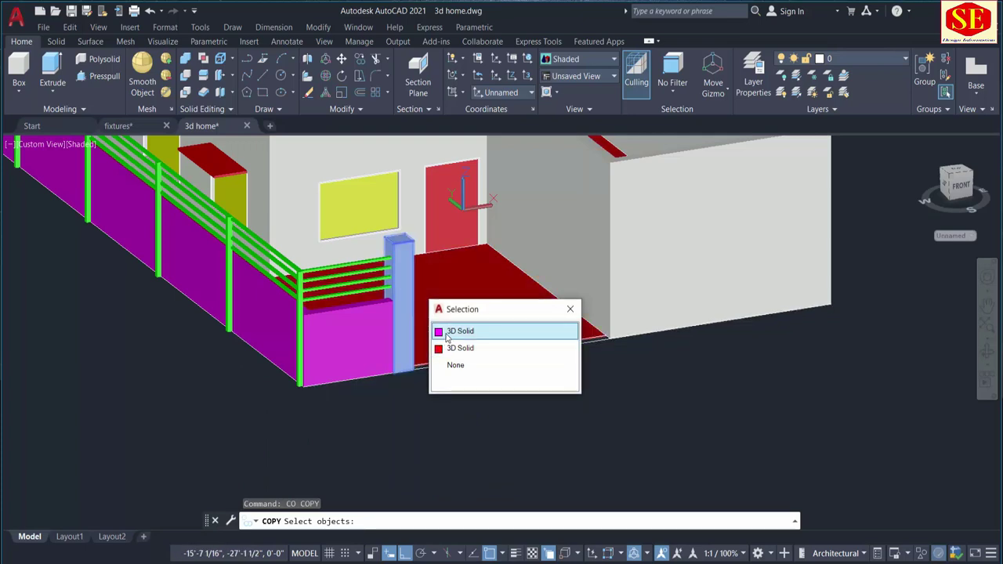
left_click(447, 331)
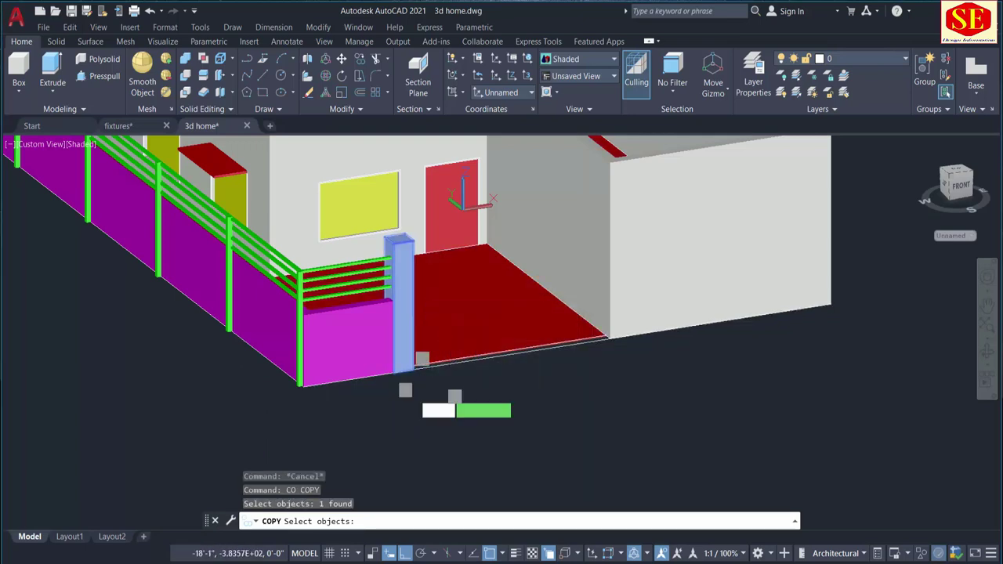
key("Return")
left_click(415, 368)
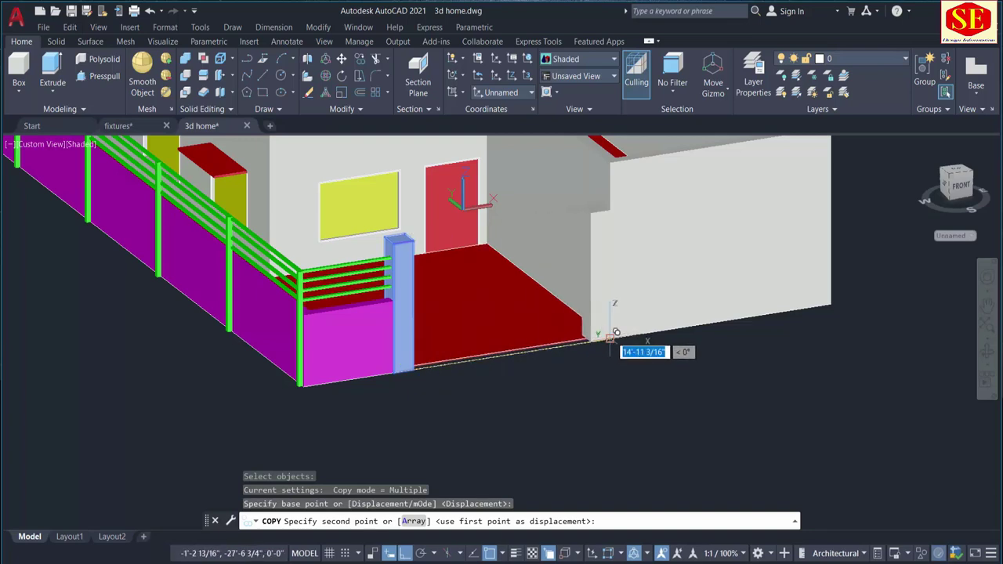
left_click(612, 337)
key("Escape")
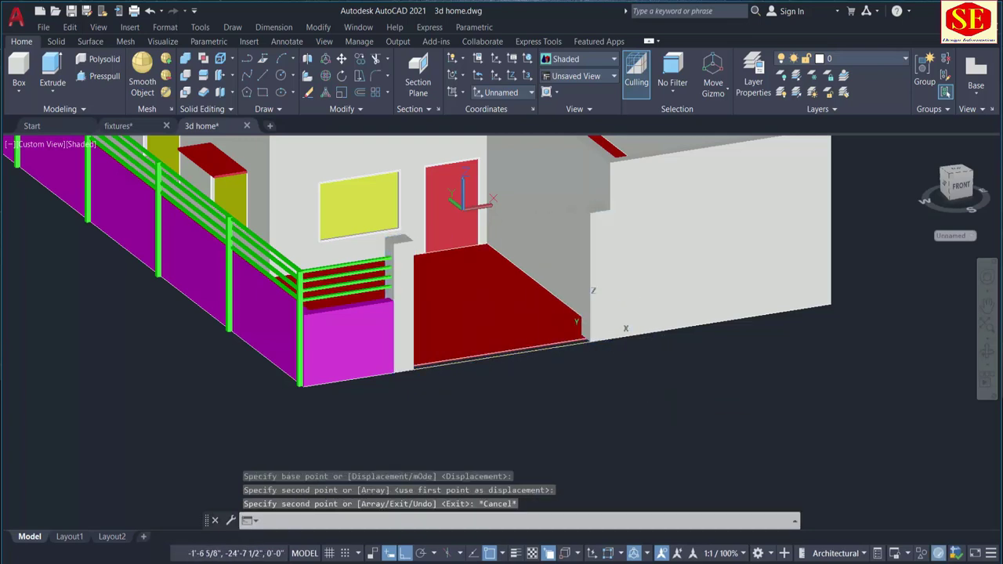
middle_click_drag(588, 321, 583, 384)
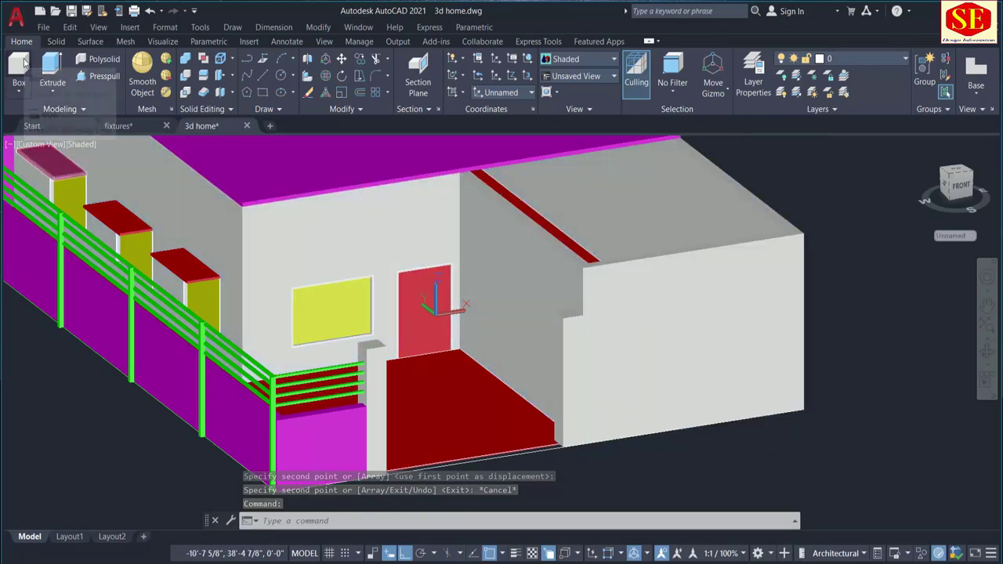
left_click(22, 64)
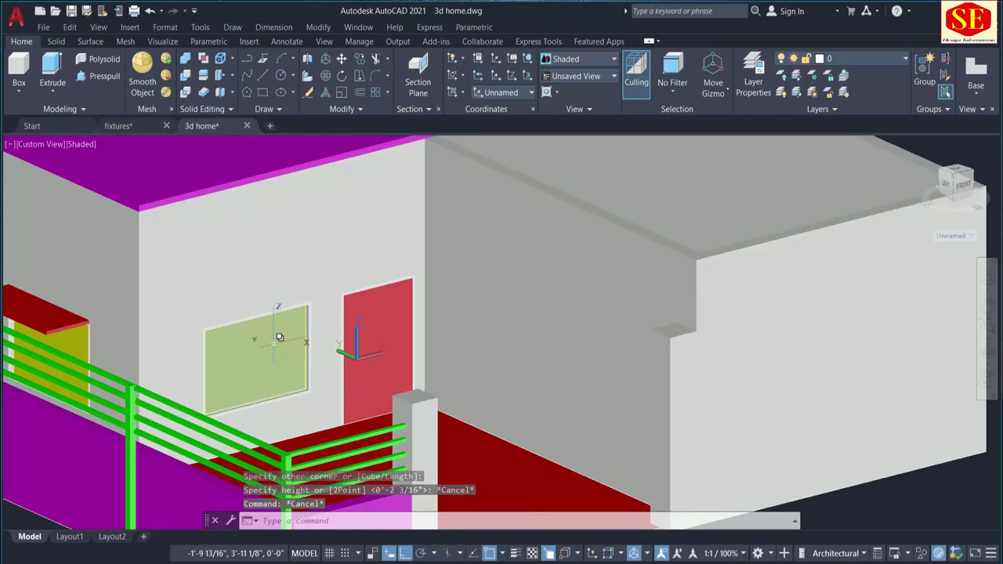
key("Escape")
Draw a 4-inch-high box slab from the wall corner to the far wall over the porch
left_click(19, 70)
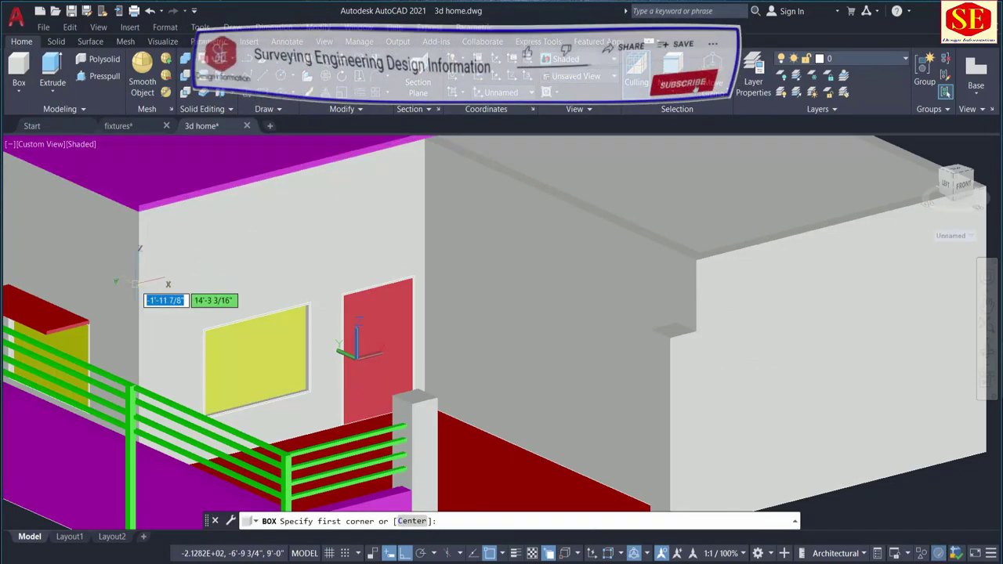
left_click(141, 283)
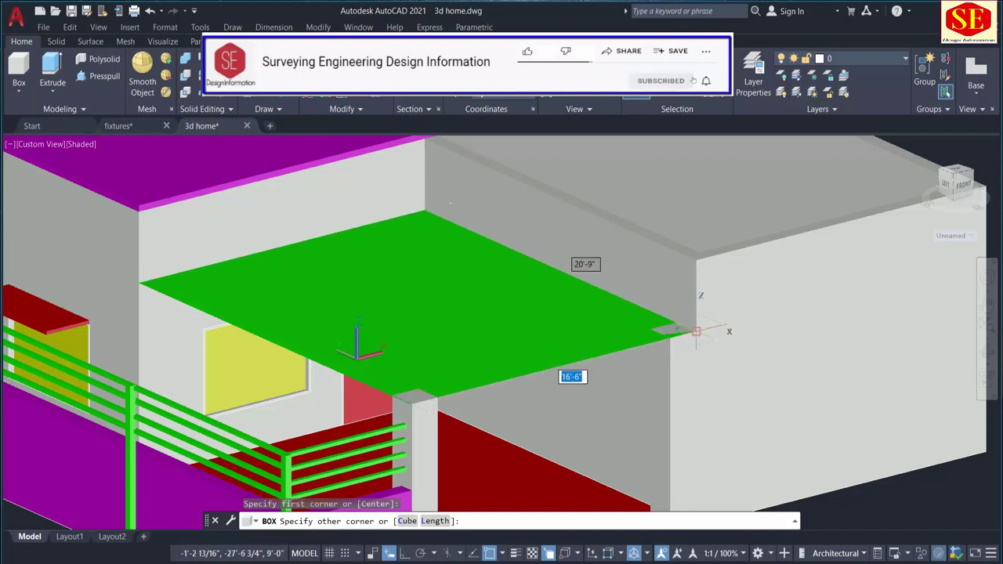
left_click(696, 331)
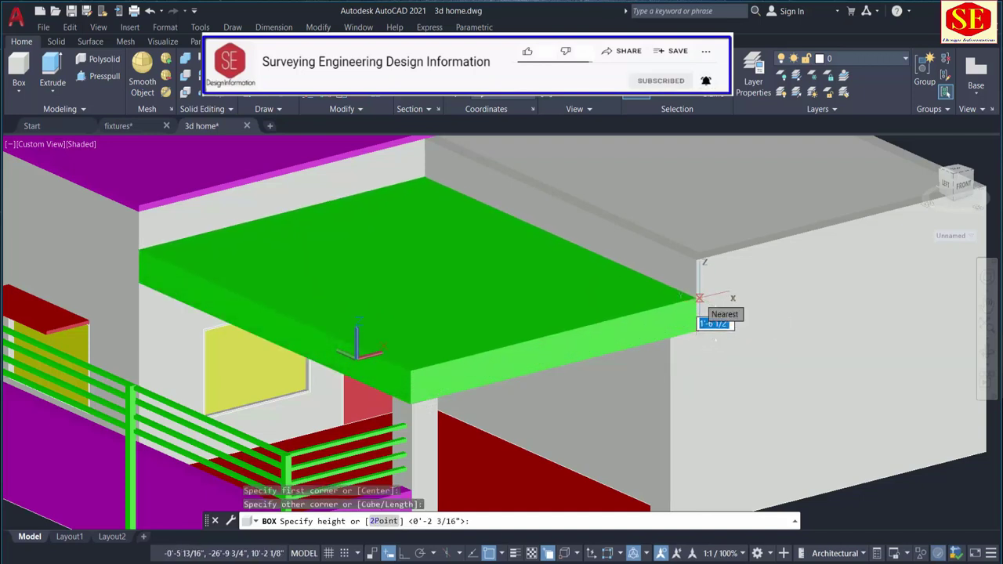
type("4")
key("Return")
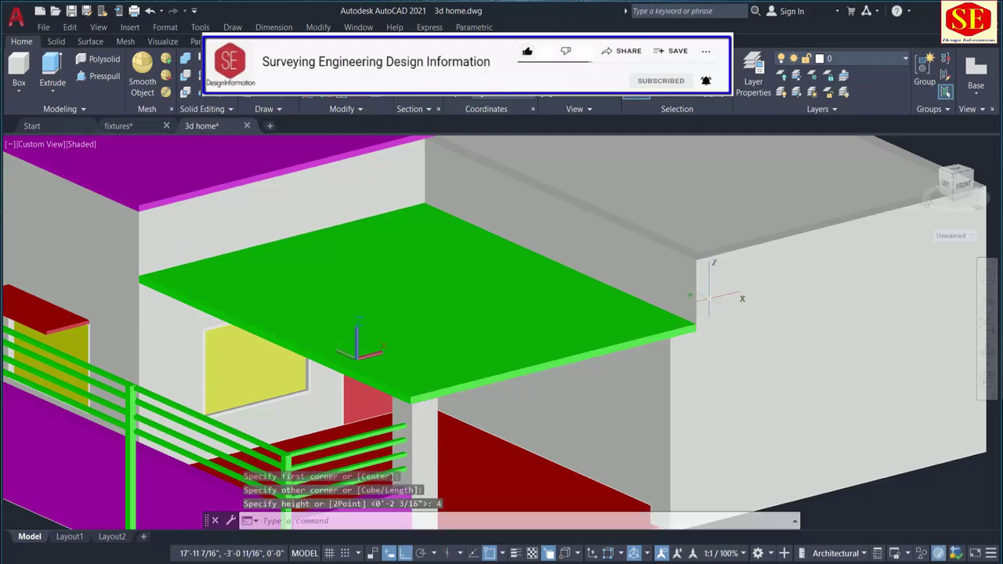
key("Escape")
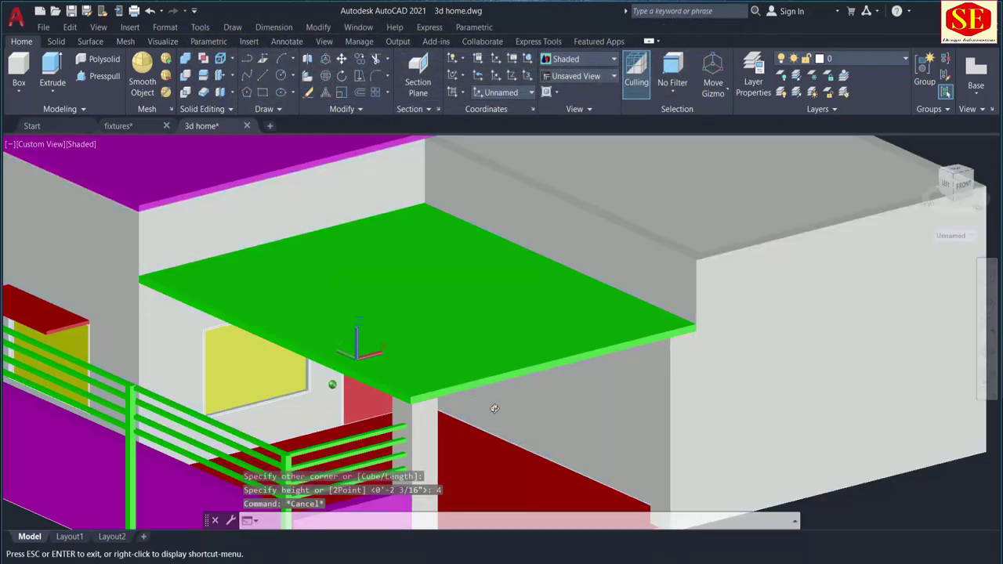
middle_click_drag(496, 406, 433, 300, "shift")
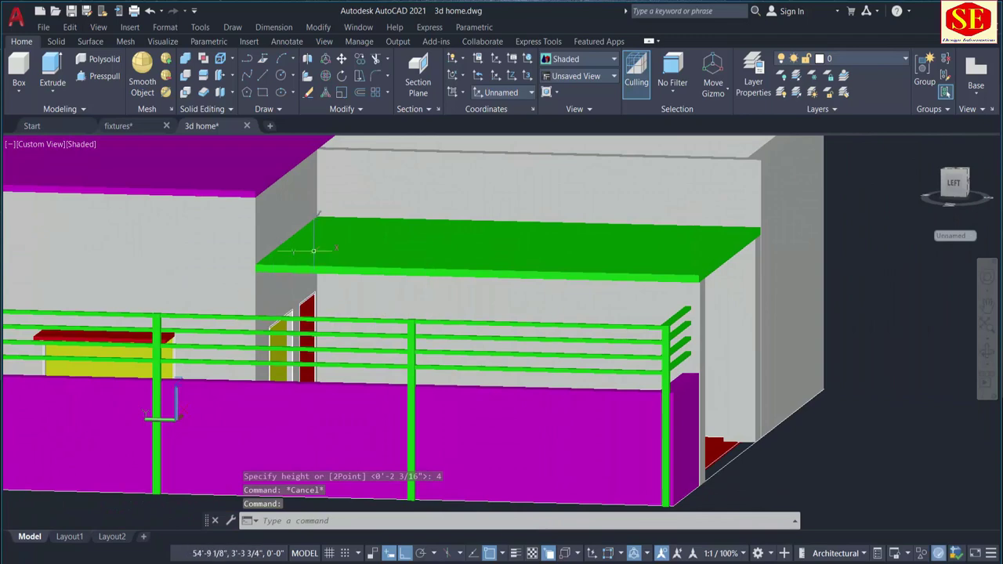
middle_click_drag(790, 275, 707, 326, "shift")
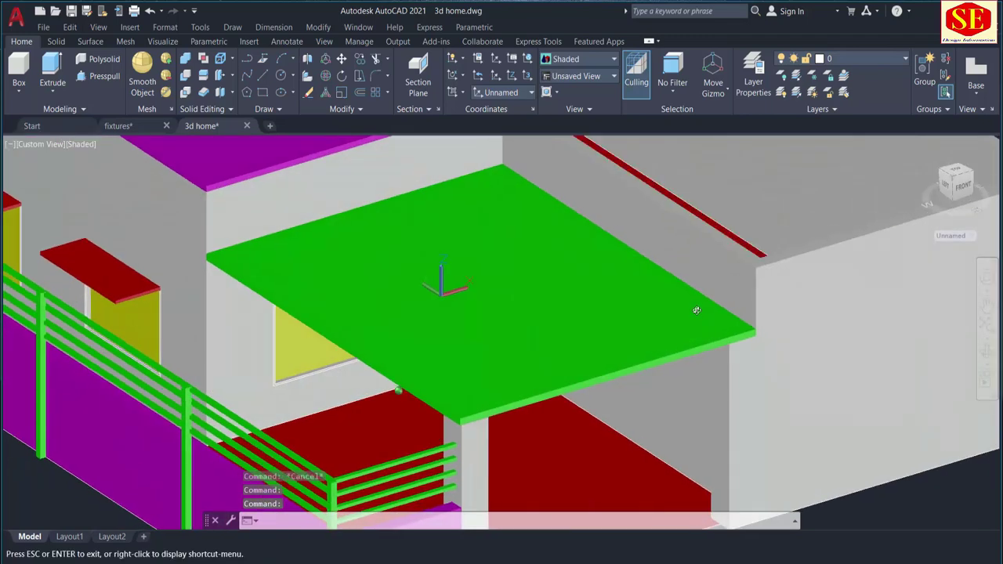
scroll(306, 314, "down", 3)
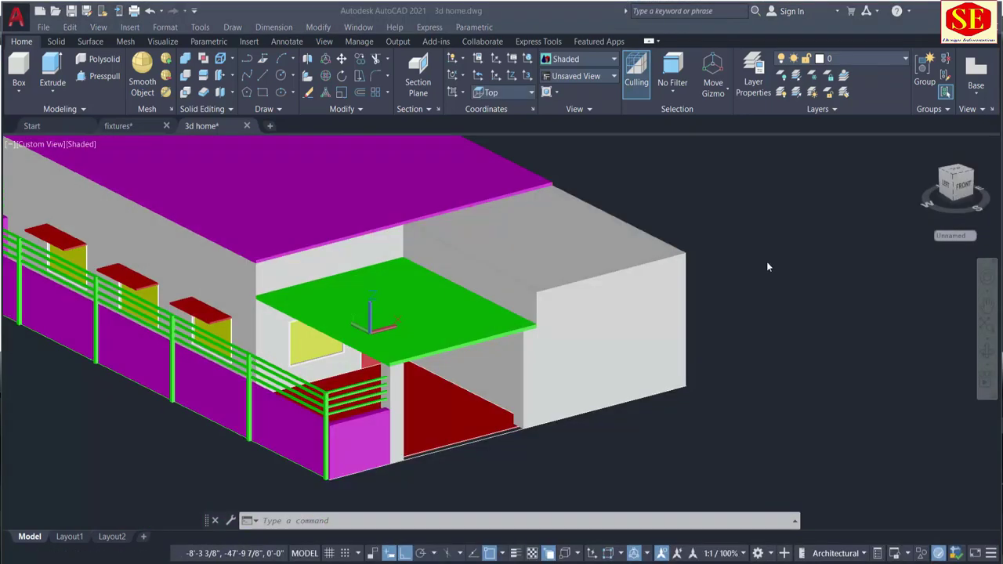
Switch to the Top view with the 2D Wireframe visual style
left_click(24, 146)
left_click(63, 176)
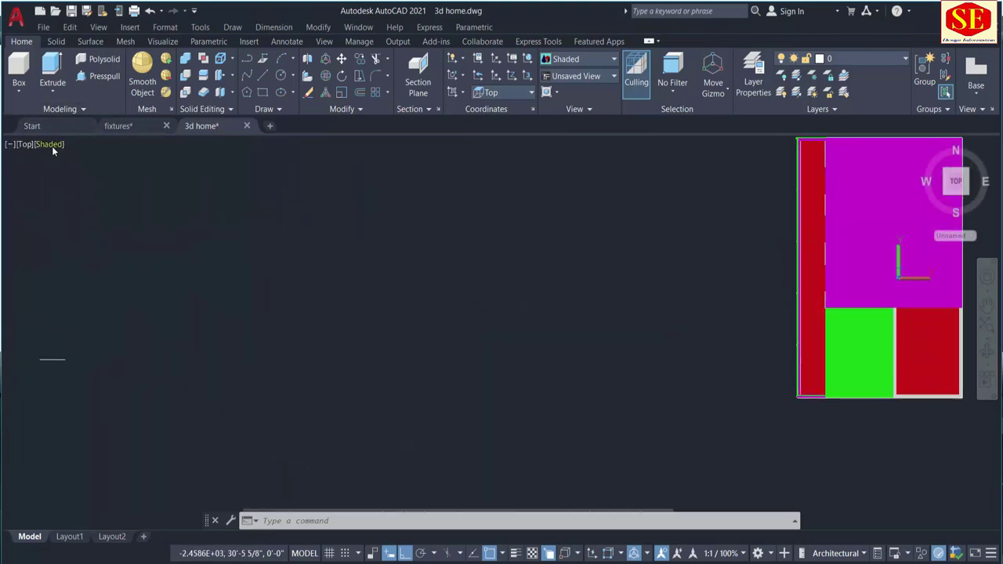
left_click(52, 145)
left_click(83, 173)
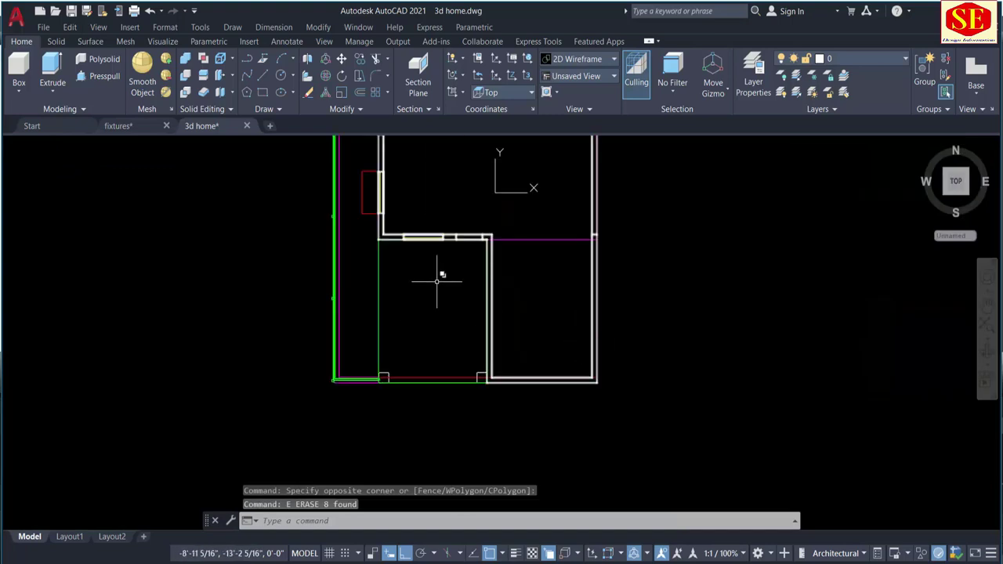
scroll(441, 274, "up", 2)
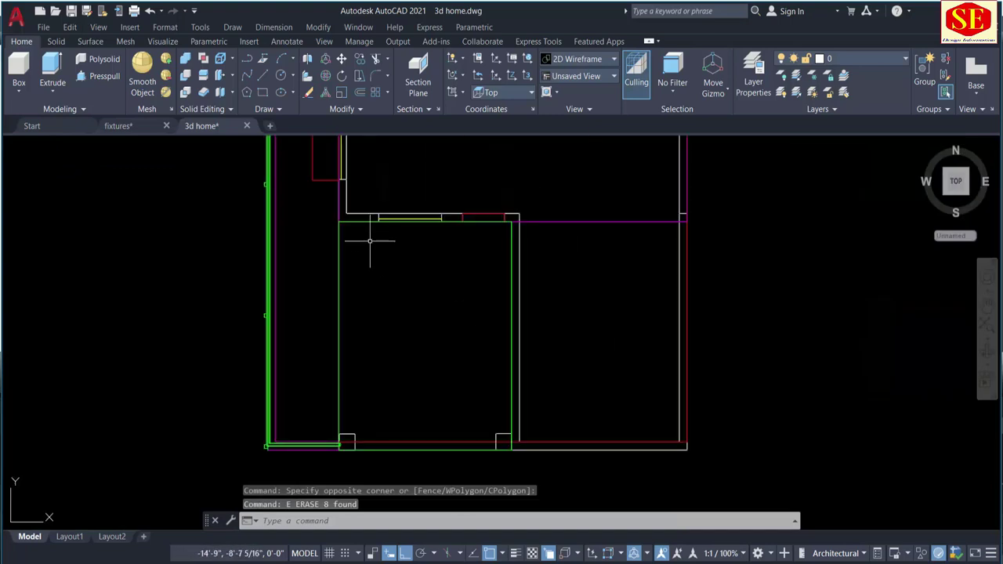
Trace an L-shaped polyline along the porch corner and bottom wall
type("PL")
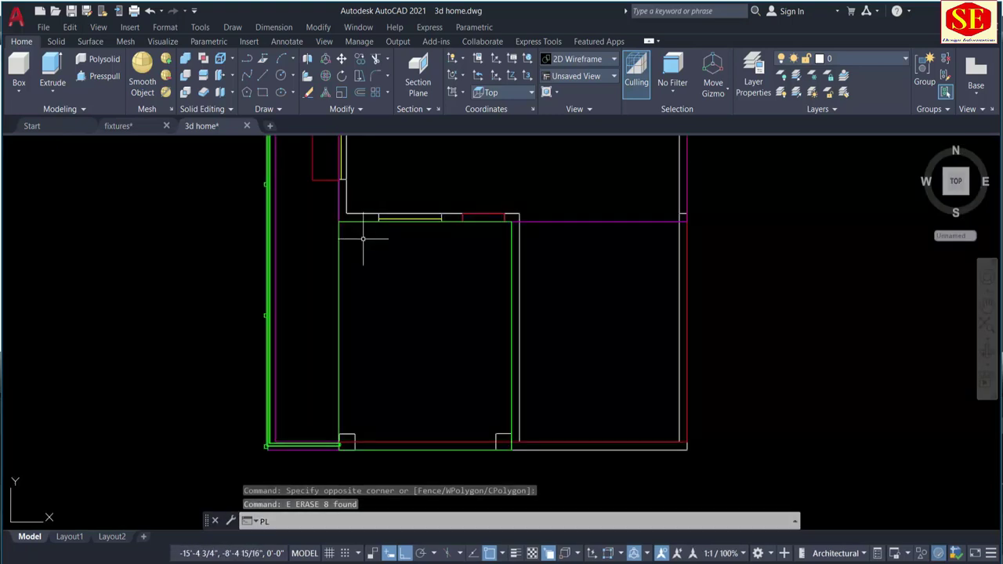
key("Return")
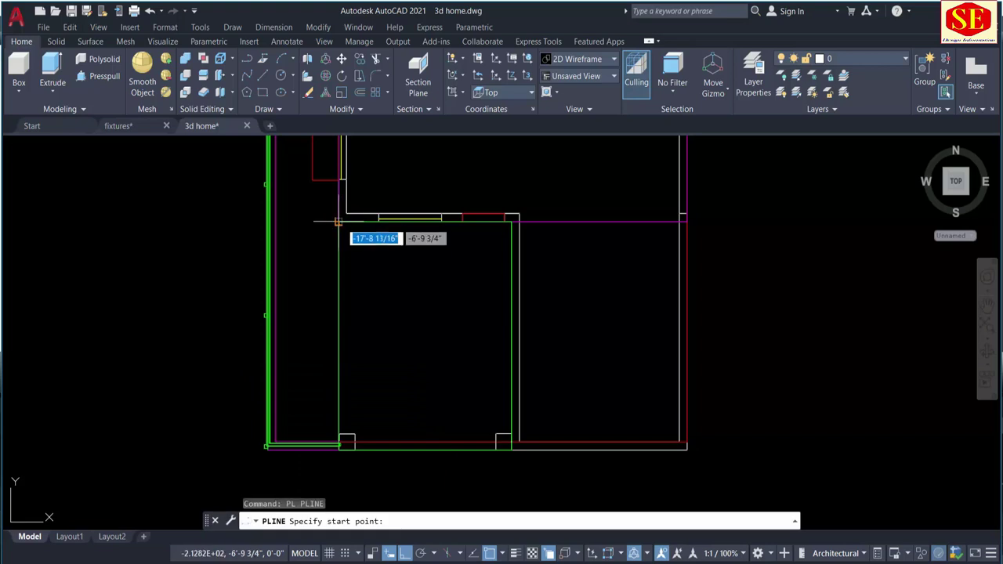
left_click(338, 222)
left_click(338, 446)
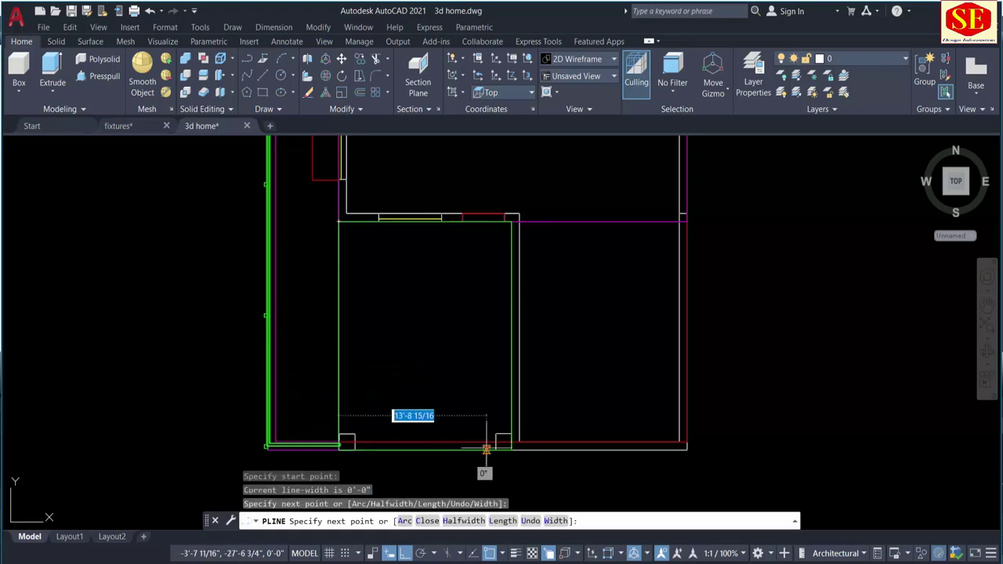
left_click(510, 451)
key("Escape")
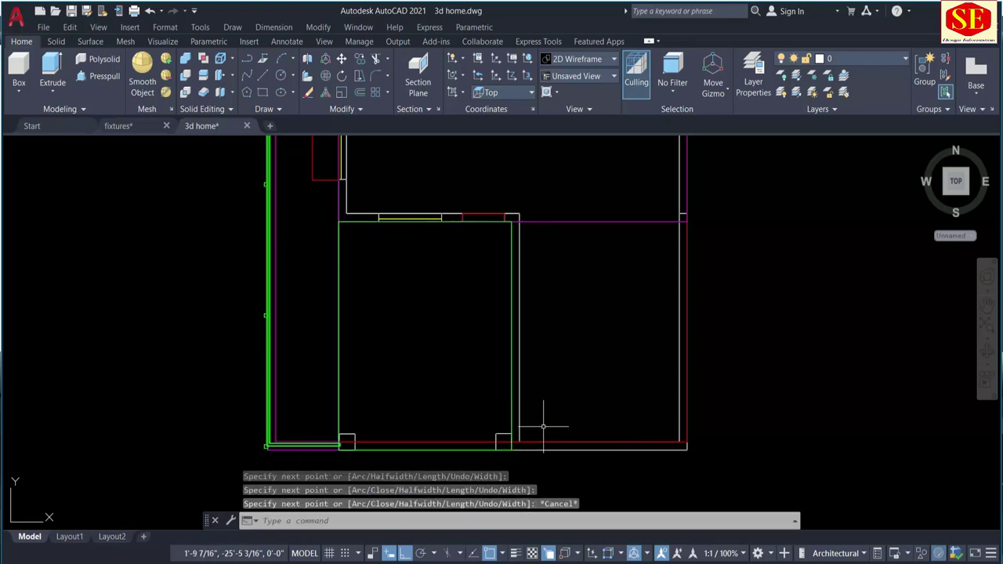
middle_click_drag(542, 416, 540, 302)
type("M")
Move the polyline out below the house
key("Return")
left_click(436, 351)
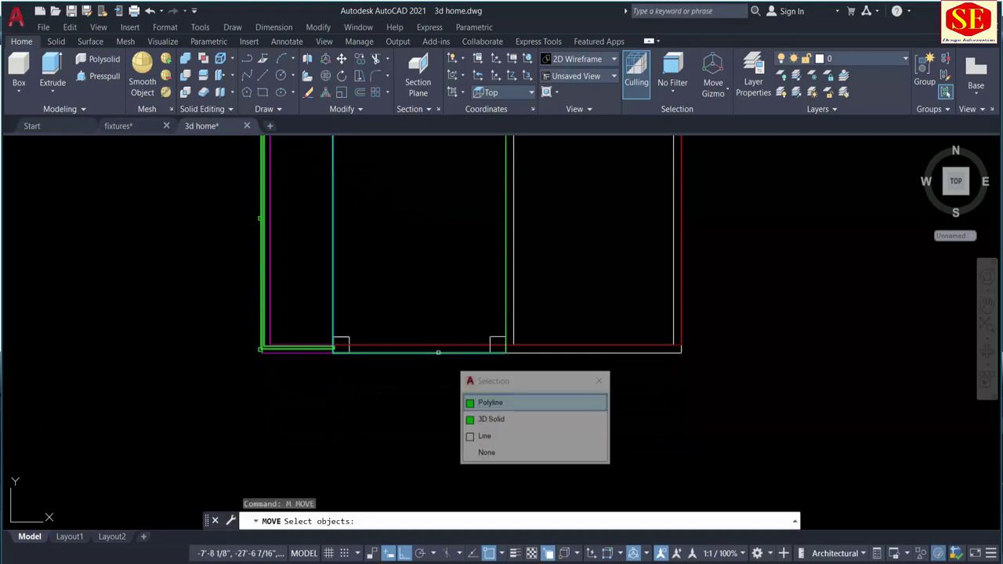
left_click(545, 406)
key("Return")
left_click(793, 340)
scroll(794, 337, "down", 4)
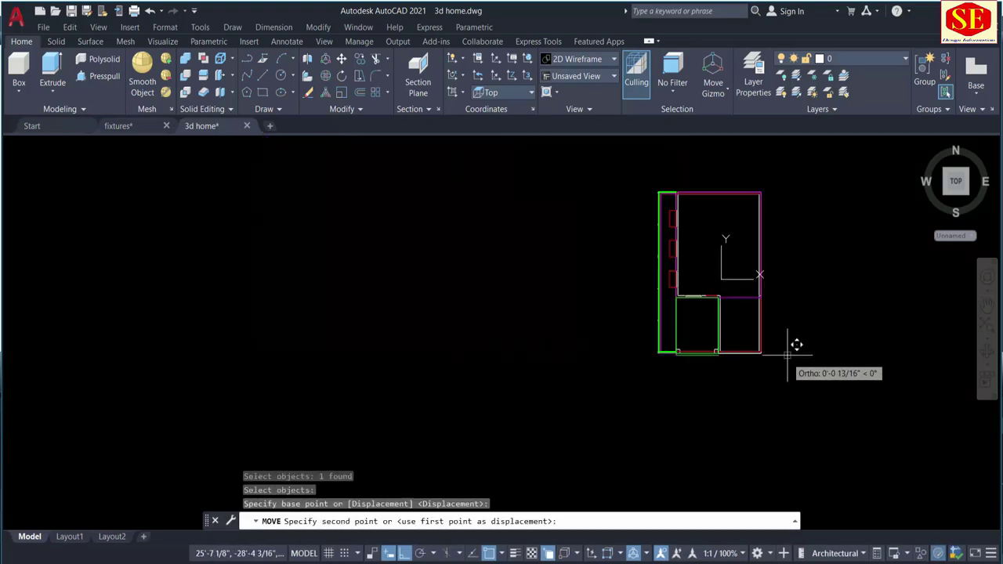
key("Escape")
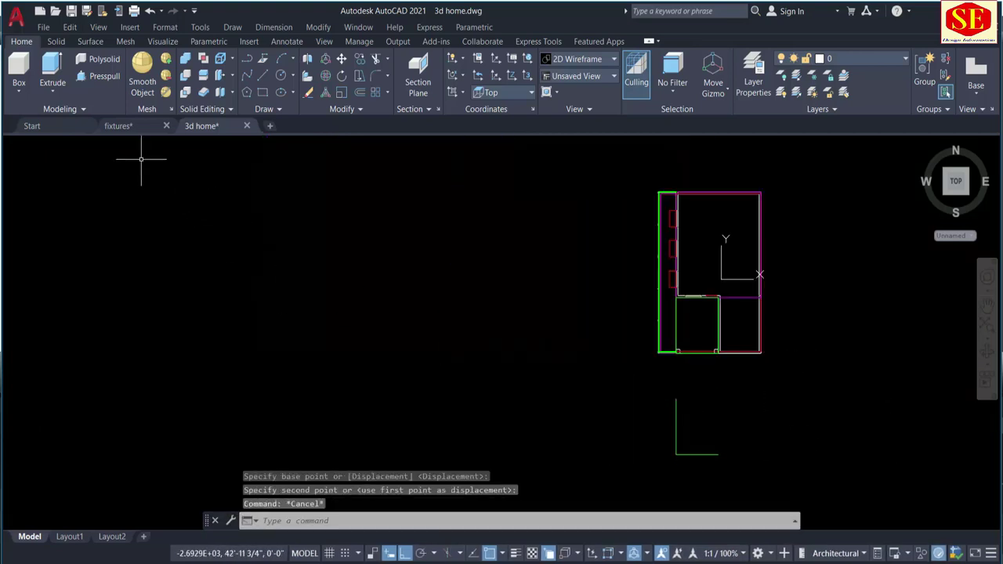
Change to the NW Isometric view and orbit the house to a new angle
left_click(22, 148)
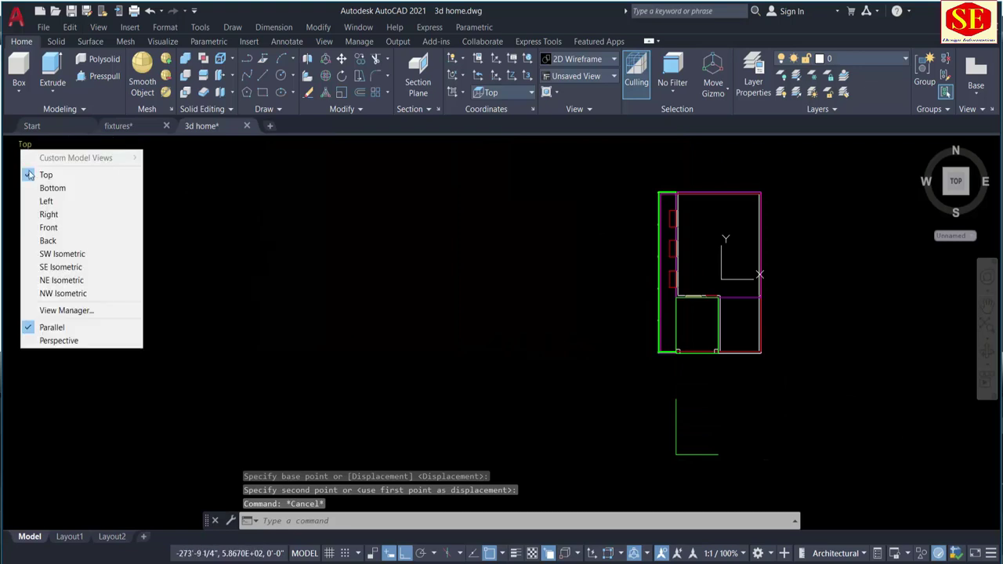
left_click(63, 293)
middle_click_drag(502, 333, 420, 342, "shift")
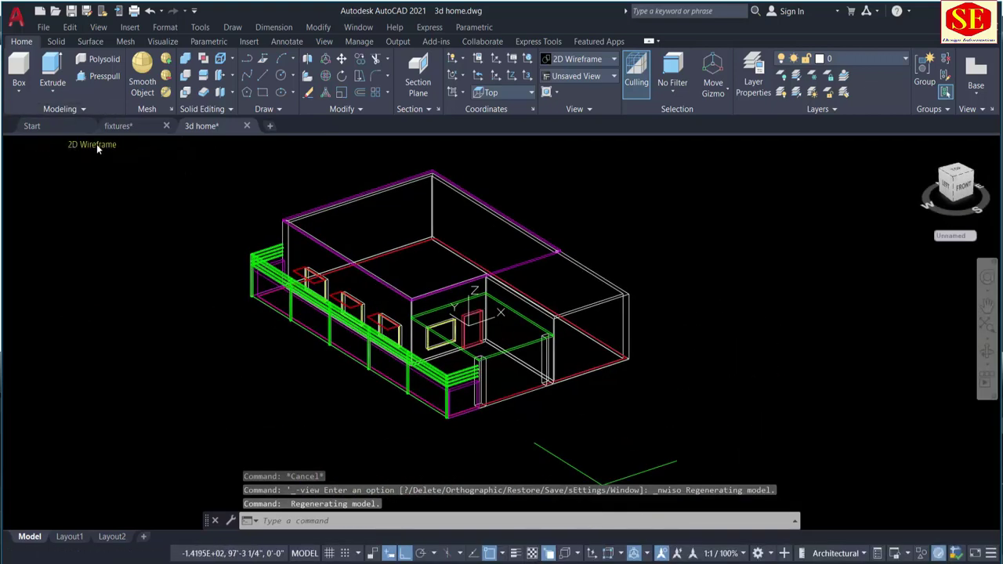
Switch the visual style to Shaded and zoom in on the green L-shaped polyline
left_click(98, 149)
left_click(141, 228)
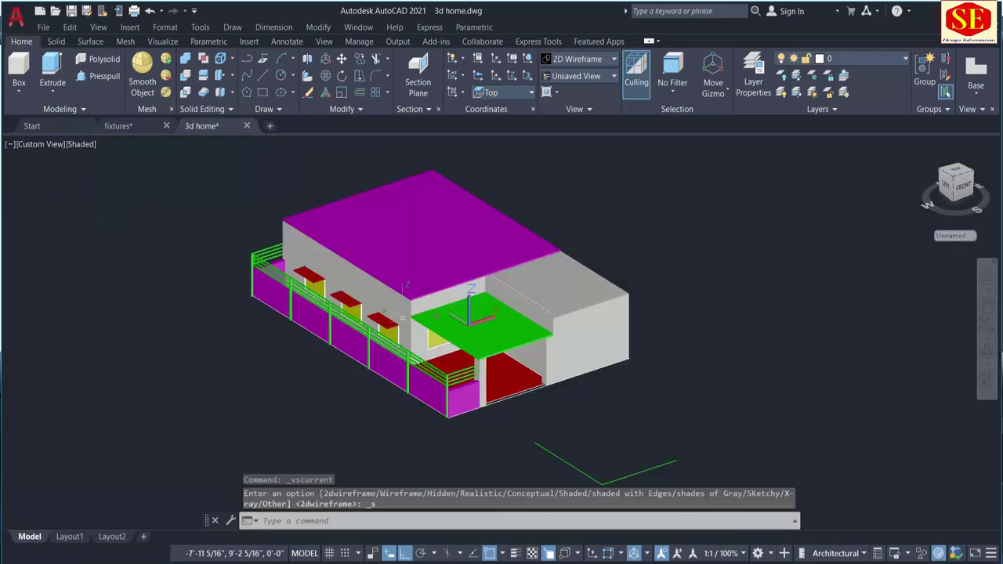
middle_click_drag(402, 317, 297, 247)
scroll(508, 390, "up", 2)
middle_click_drag(528, 423, 440, 388)
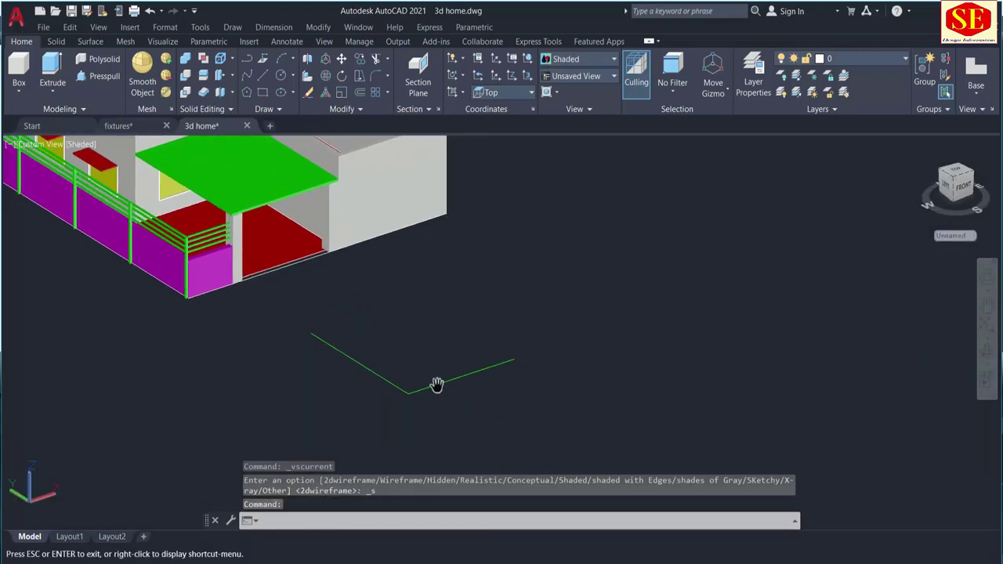
scroll(407, 368, "up", 2)
Offset the green L-shaped polyline 4.5 toward its inner side
type("o")
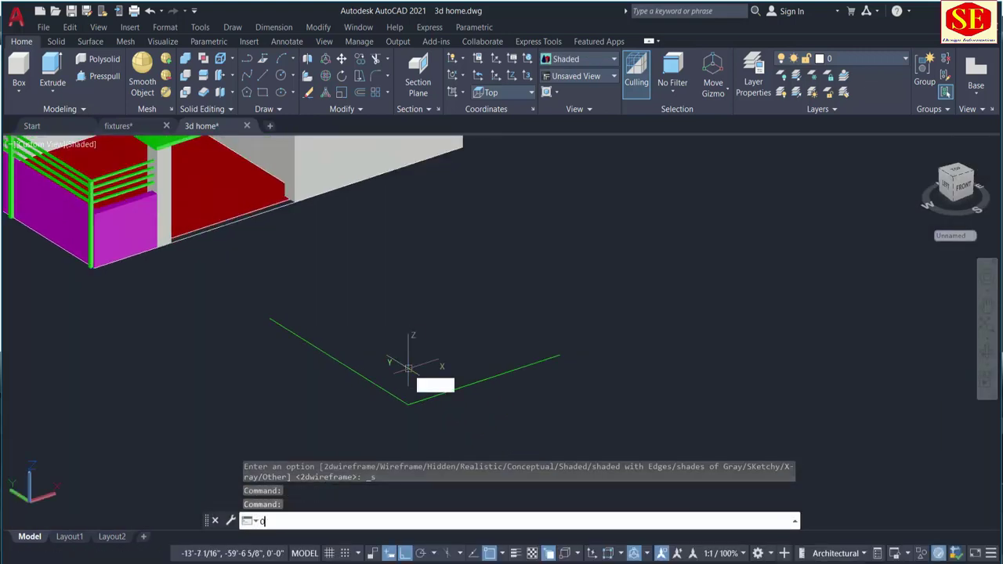
key("Return")
scroll(381, 388, "up", 3)
type("4.5")
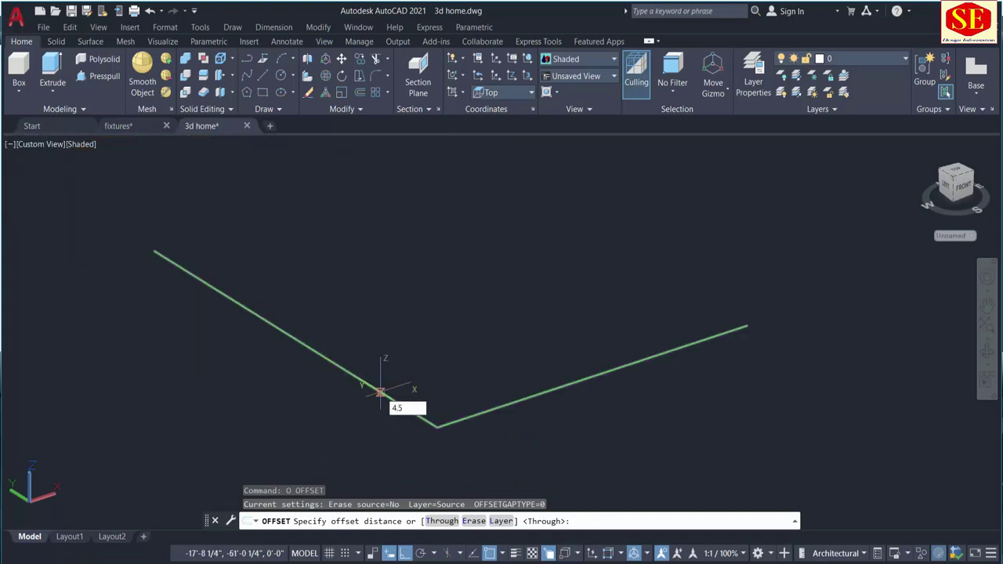
key("Return")
left_click(365, 384)
left_click(423, 342)
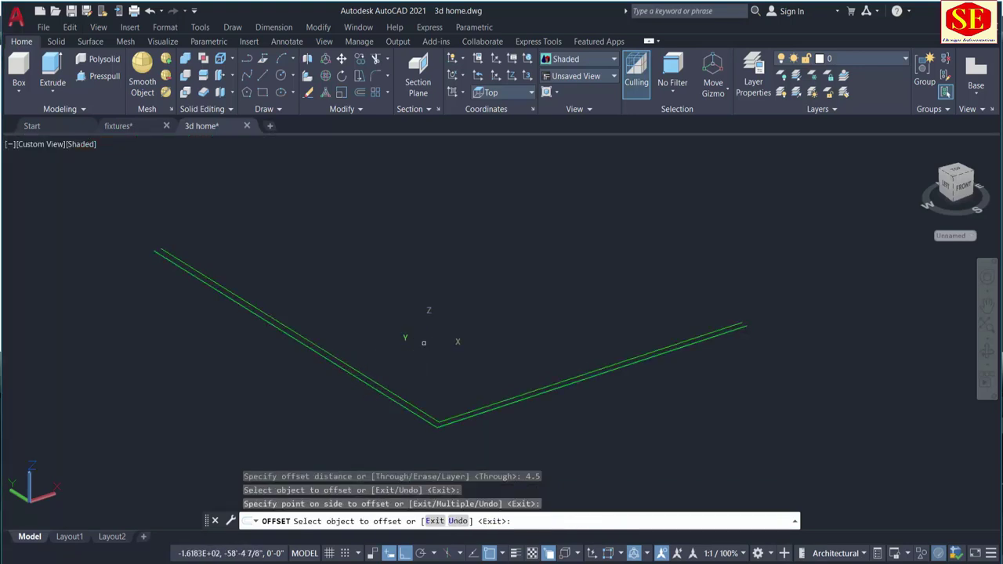
key("Escape")
Draw short lines closing off both ends of the offset pair, then frame the house and slab
type("l")
key("Return")
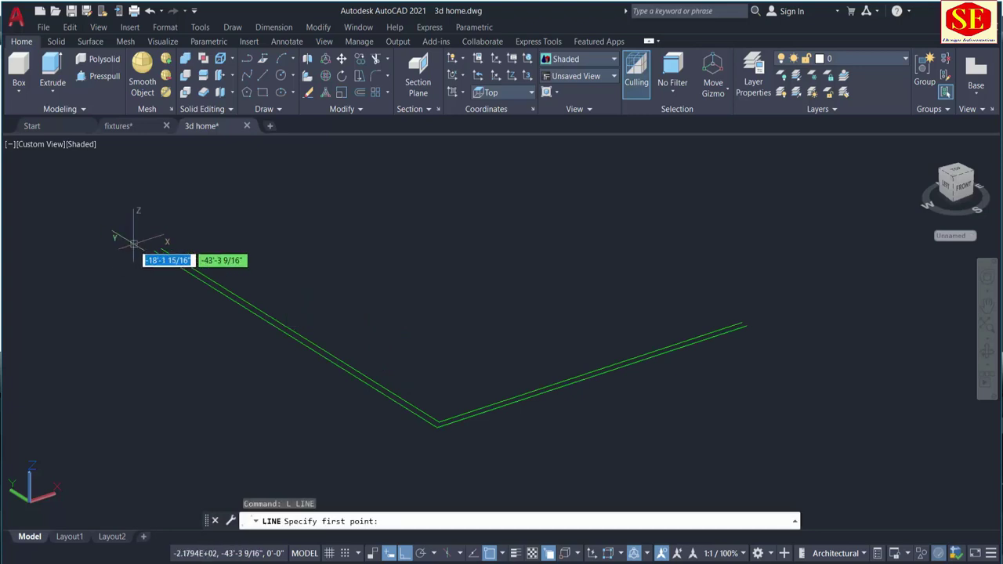
left_click(154, 249)
key("Escape")
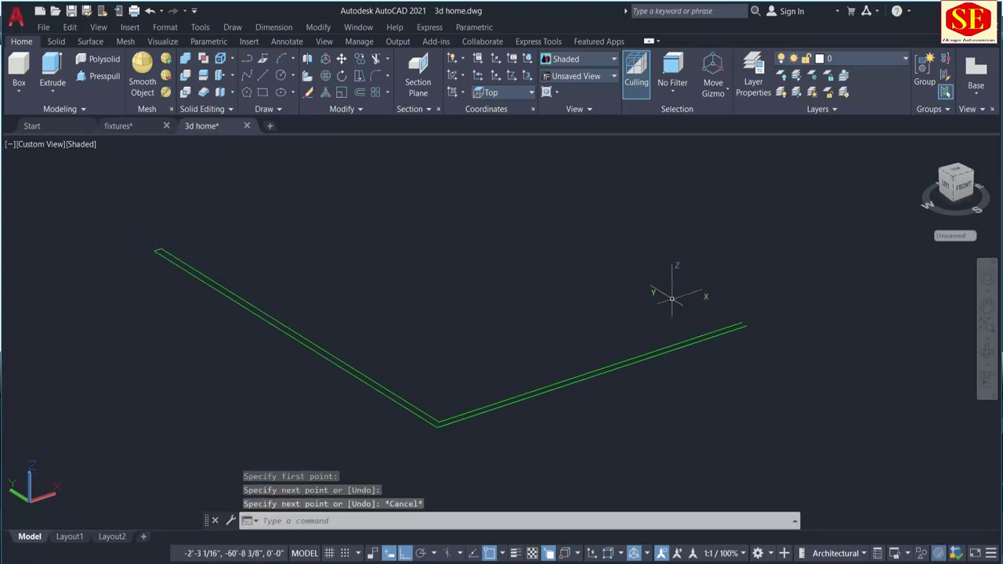
key("Return")
left_click(742, 323)
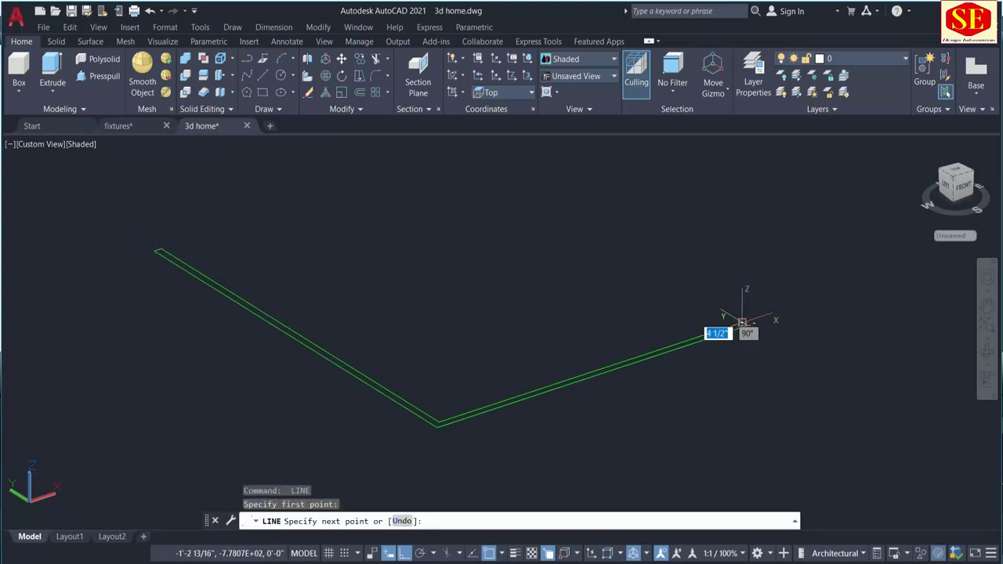
key("Escape")
scroll(729, 266, "down", 2)
middle_click_drag(519, 266, 479, 350)
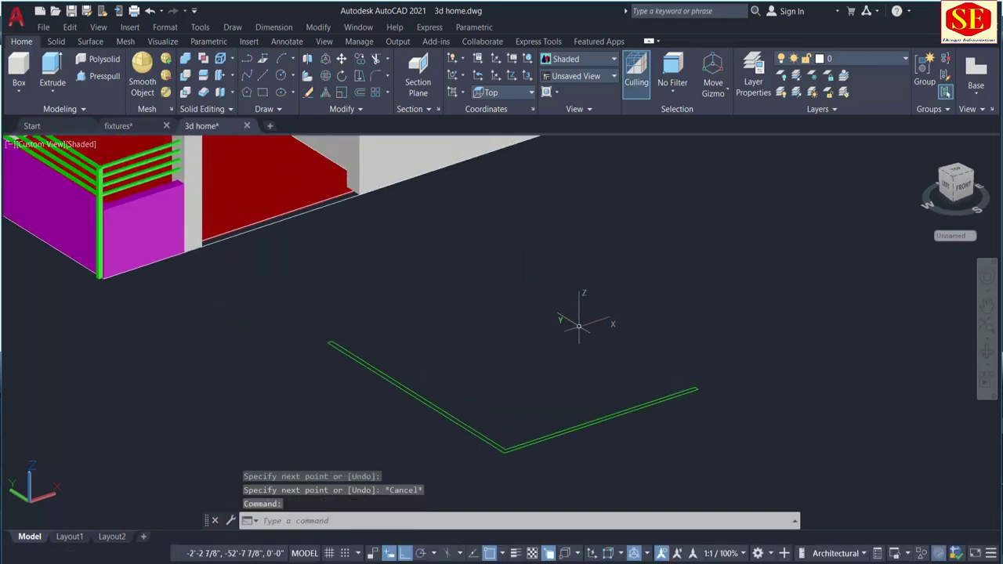
scroll(568, 321, "down", 2)
middle_click_drag(459, 285, 463, 381)
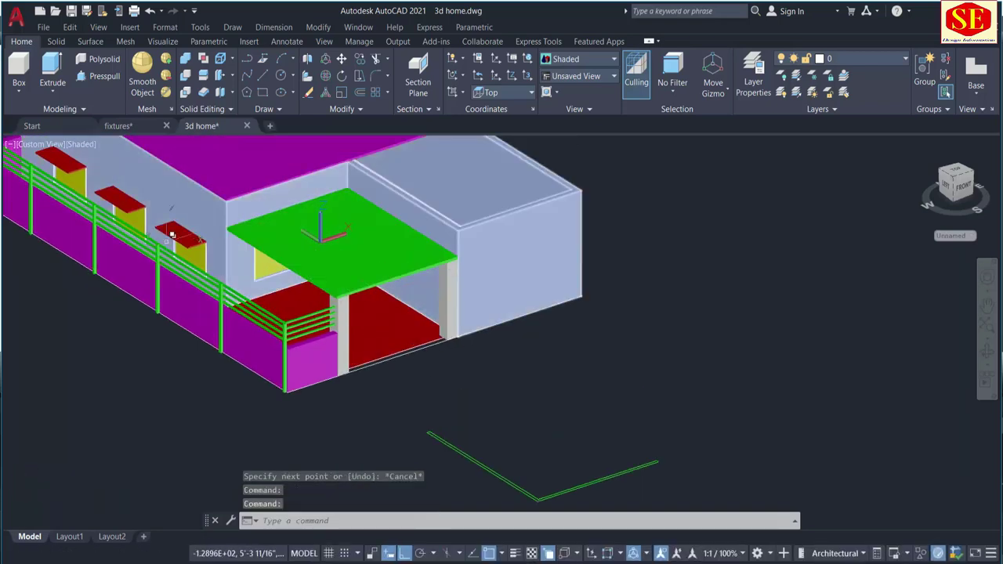
Use DIST from the green slab's top corner to the magenta corner above, reading 2'-11 1/2"
scroll(282, 201, "up", 4)
scroll(259, 207, "up", 2)
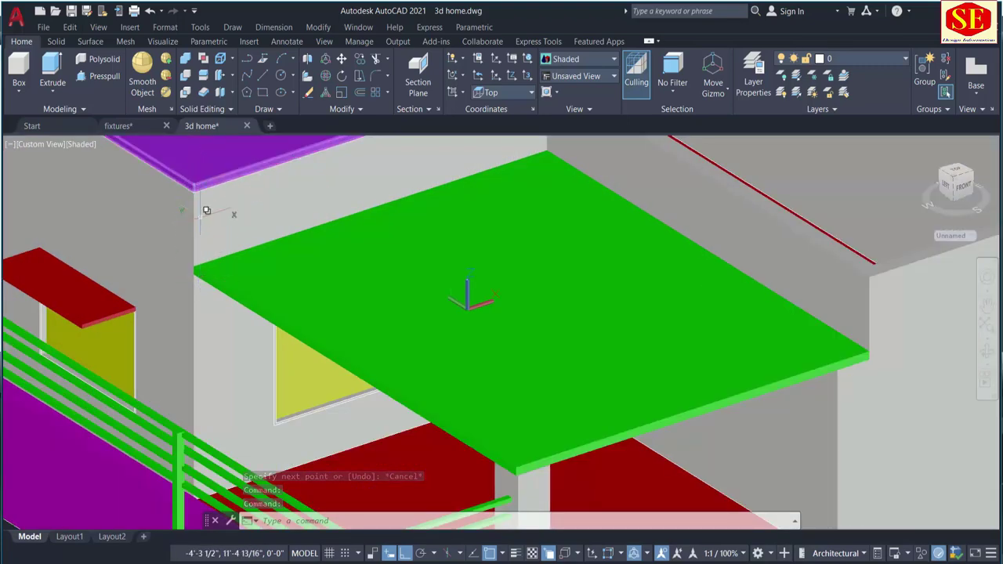
type("dis")
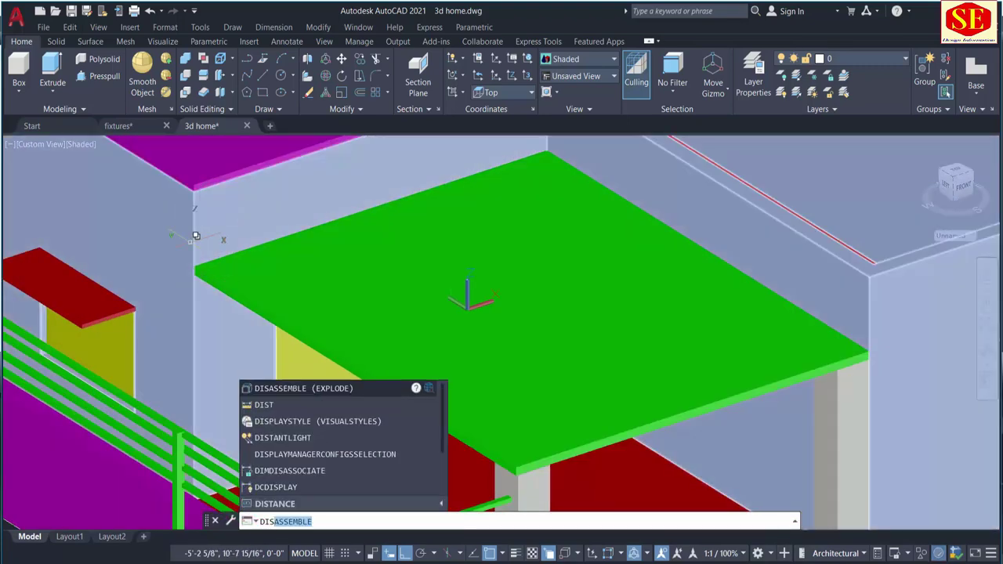
left_click(265, 405)
scroll(198, 270, "up", 5)
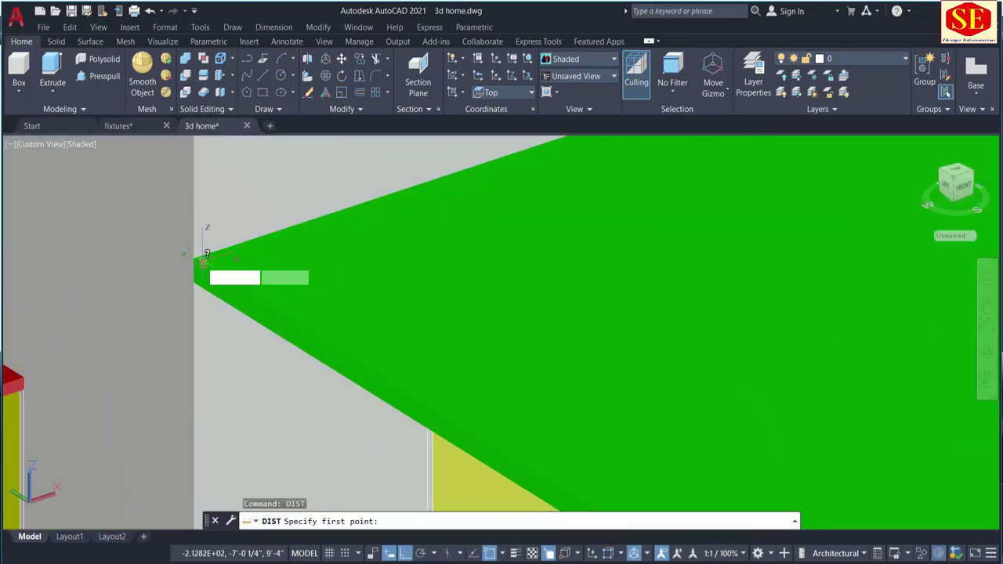
left_click(196, 257)
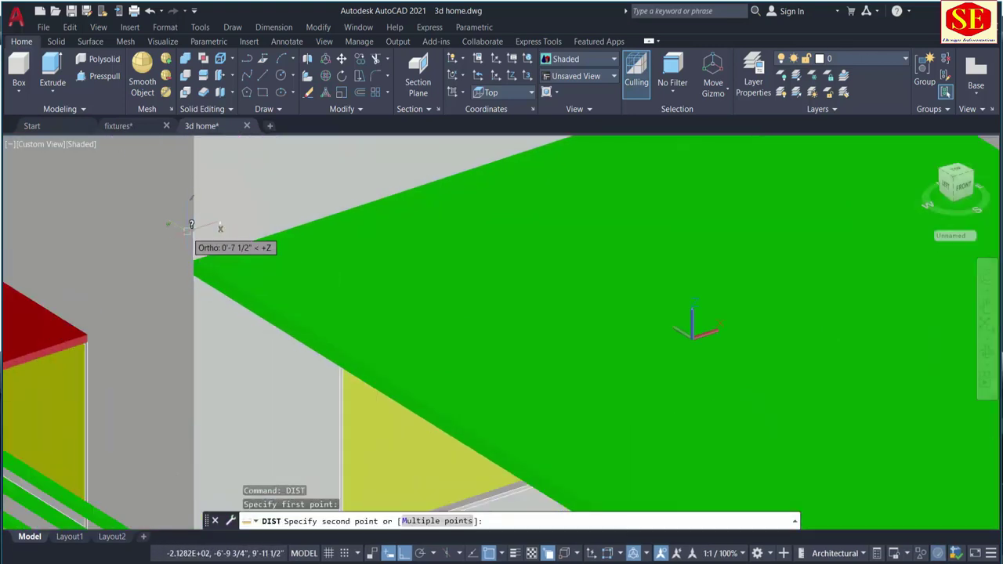
scroll(188, 235, "down", 3)
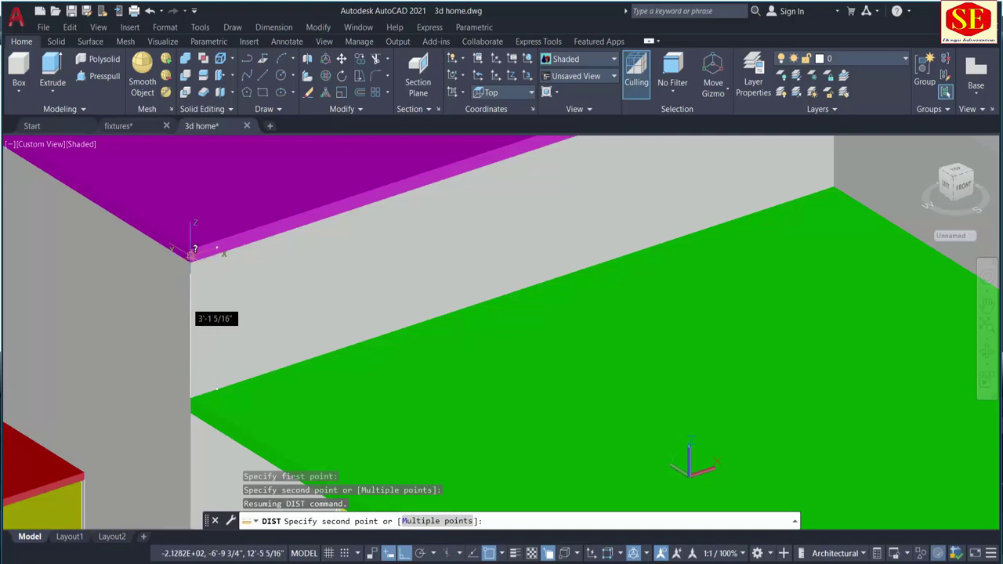
left_click(195, 257)
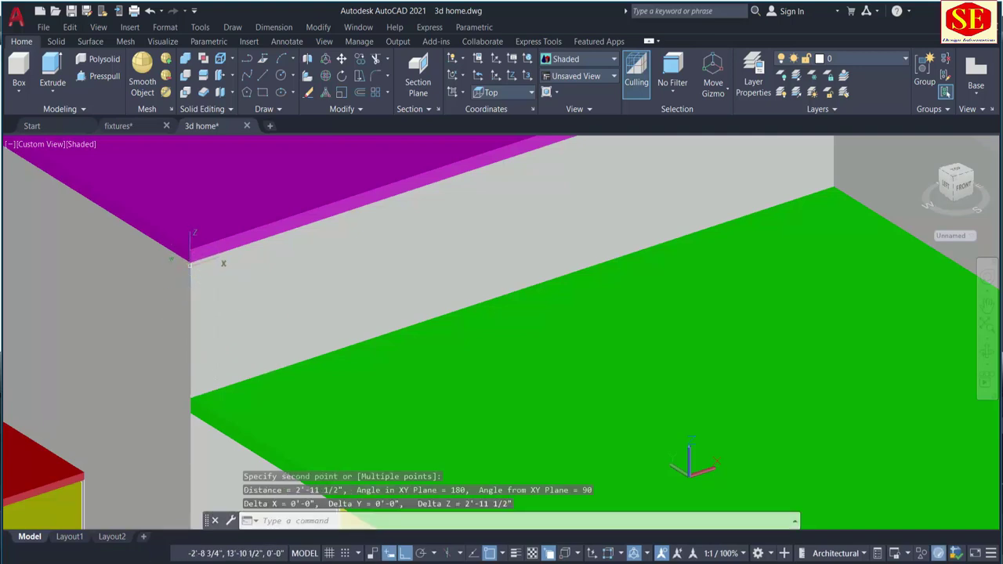
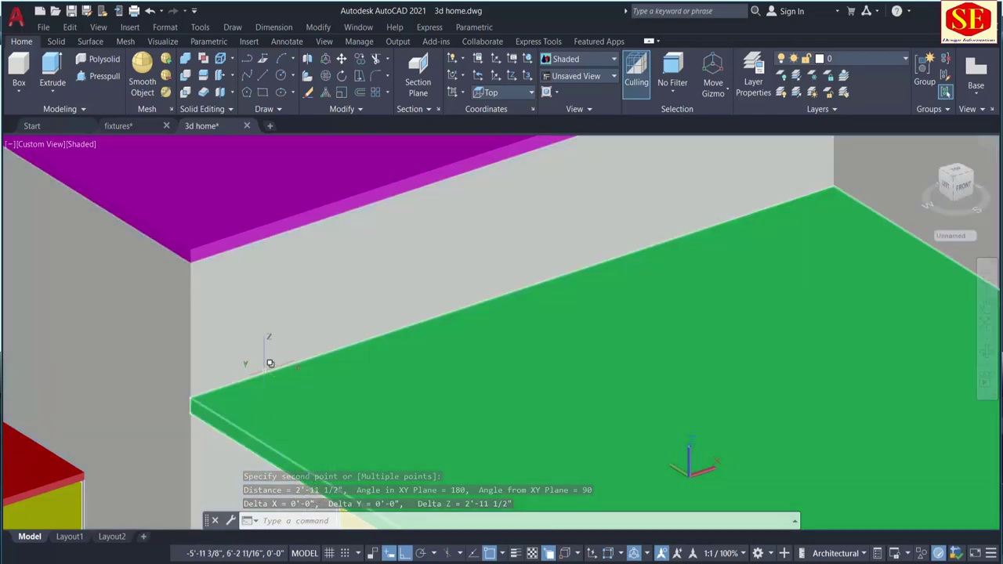
Press-pull the L-shaped outline strip into walls 2'-11 1/2" high
key("Escape")
scroll(269, 363, "down", 5)
middle_click_drag(521, 315, 412, 193)
scroll(434, 210, "up", 2)
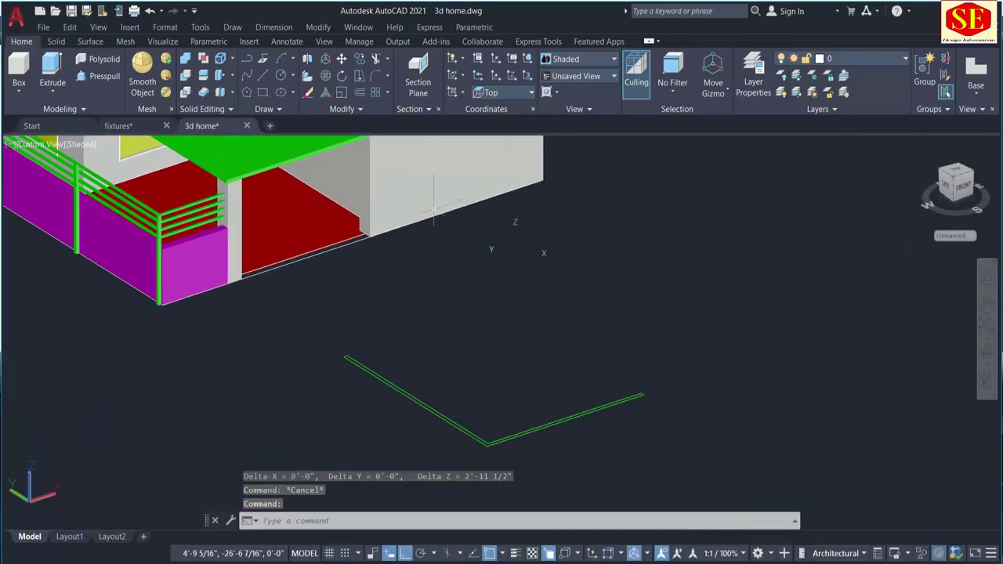
middle_click_drag(592, 310, 559, 309, "shift")
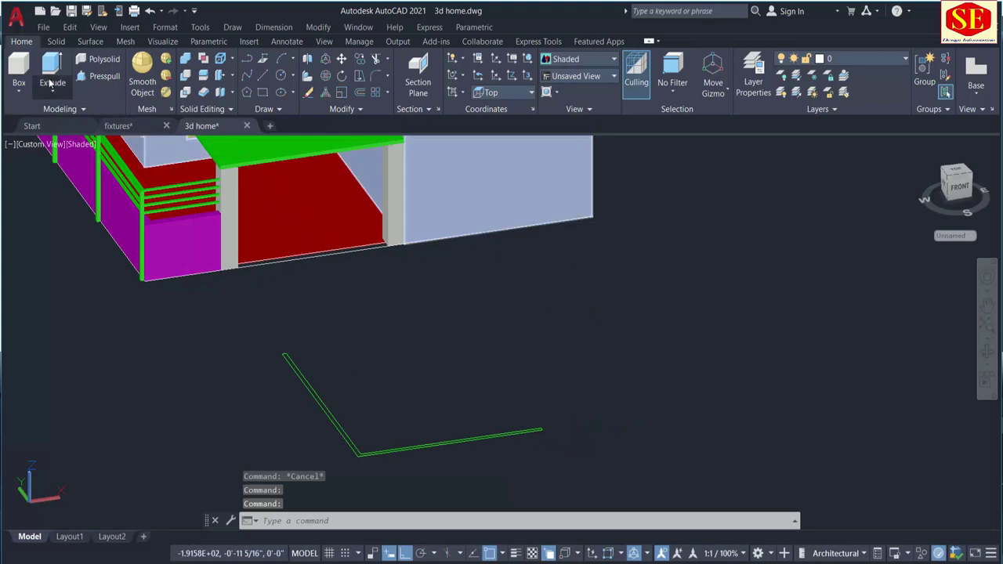
left_click(94, 77)
scroll(345, 406, "up", 4)
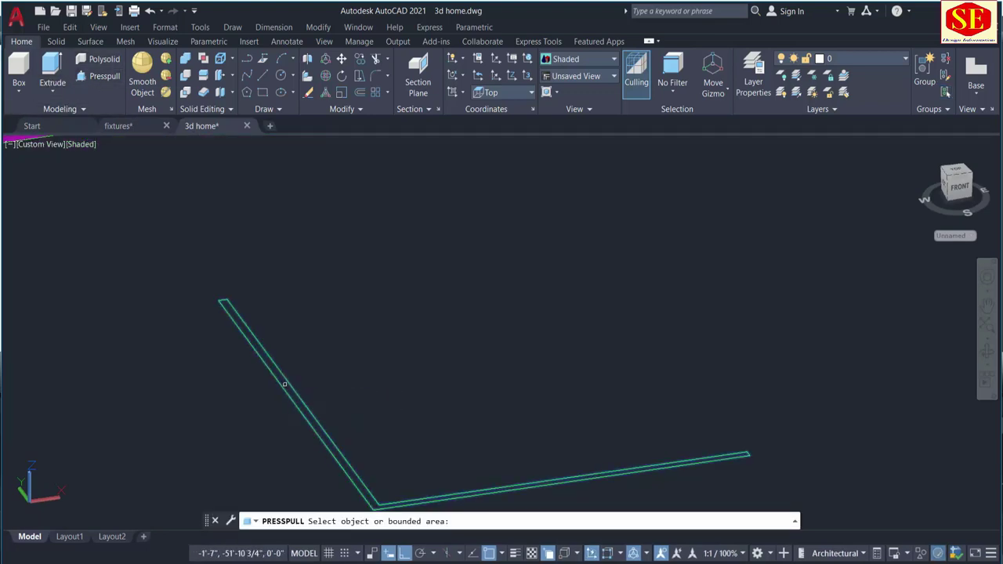
left_click(285, 384)
type("2'11.5")
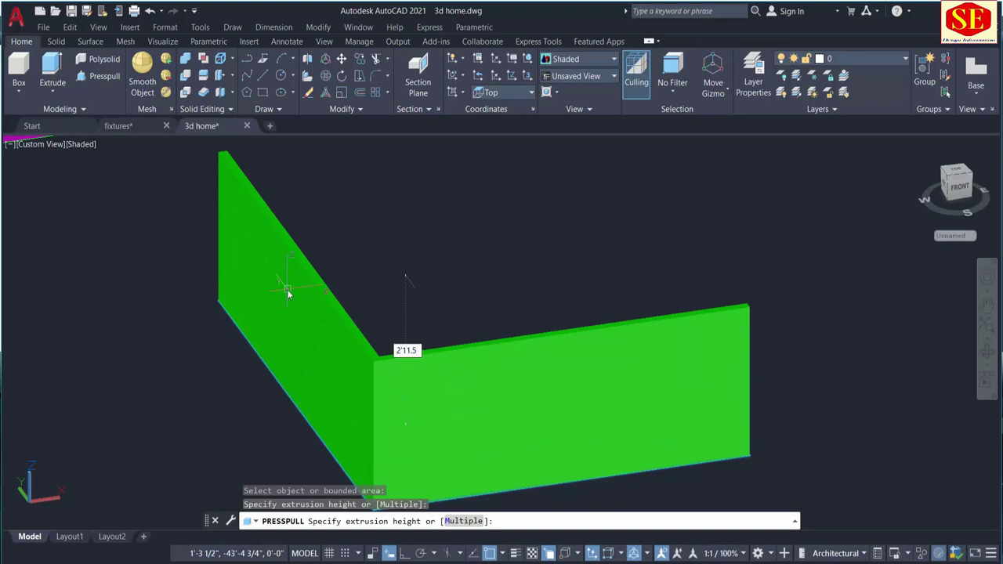
key("Return")
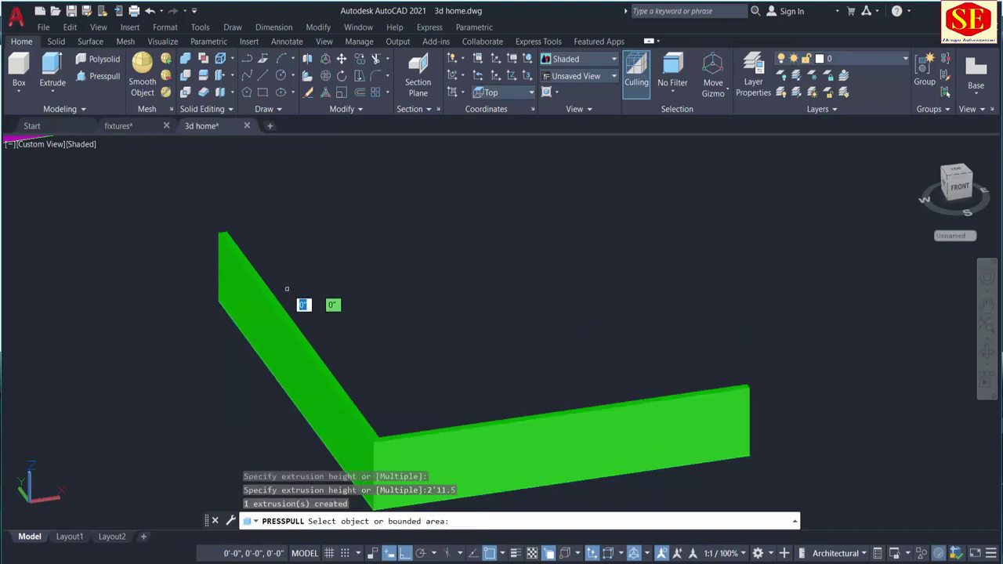
scroll(338, 293, "down", 2)
middle_click_drag(427, 275, 443, 314)
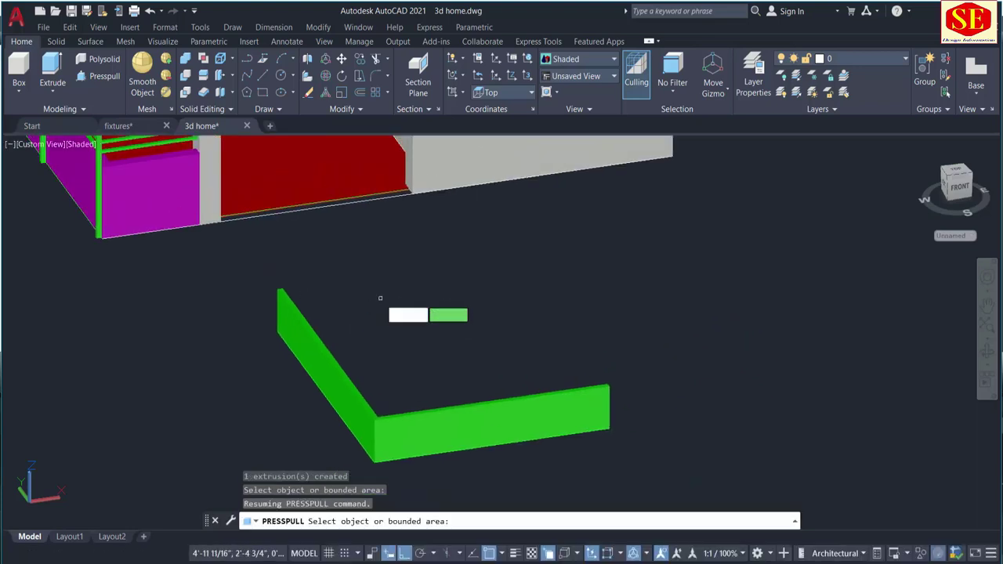
scroll(380, 297, "down", 2)
key("Return")
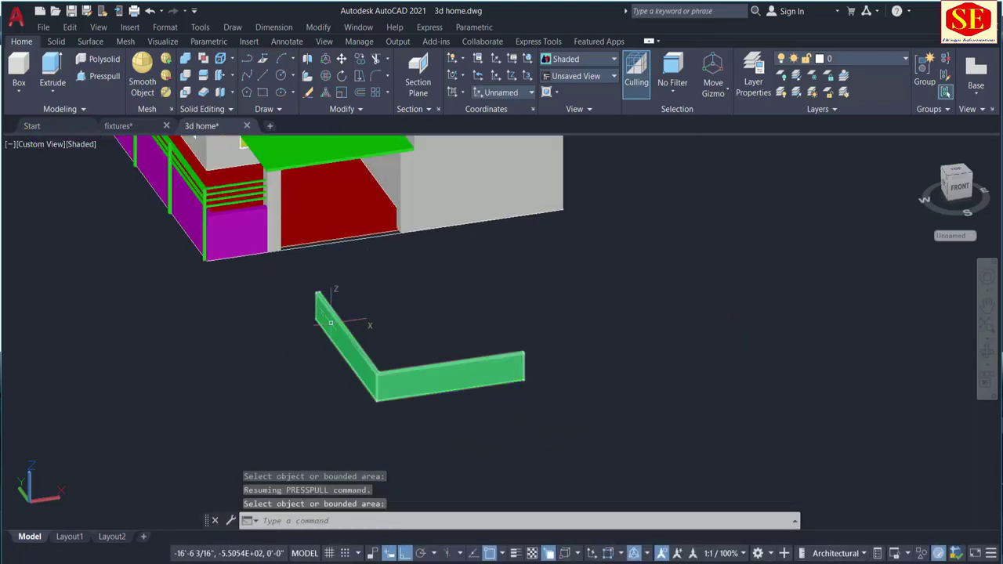
Move the new L-shaped walls onto the upper floor slab's edge
type("m")
key("Return")
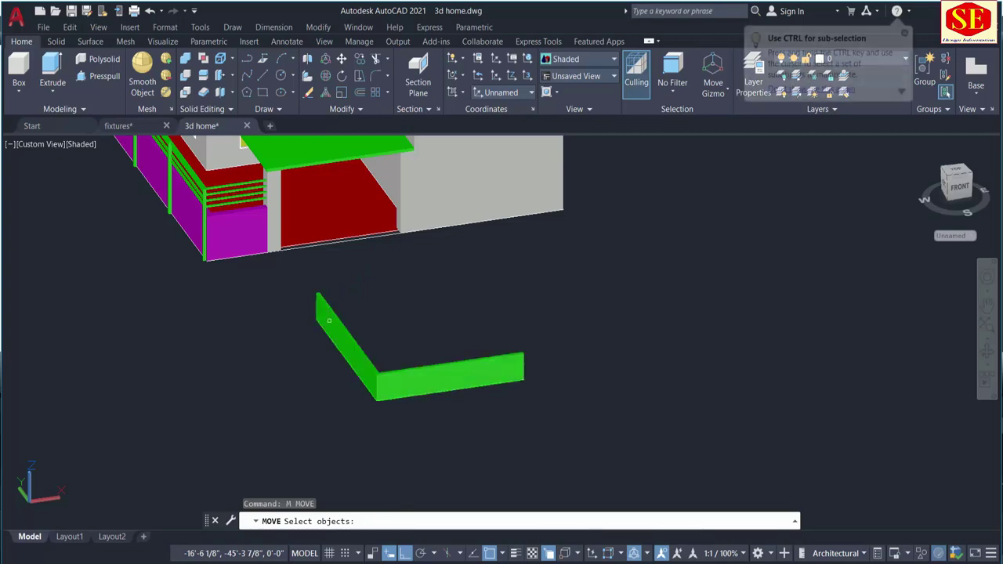
scroll(318, 328, "up", 3)
left_click_drag(376, 280, 330, 317)
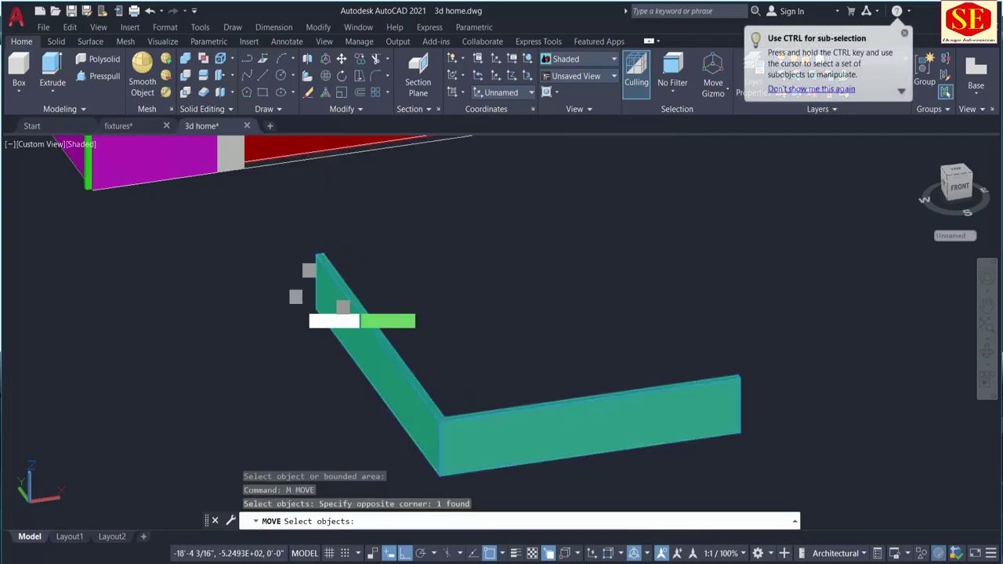
key("Return")
left_click(316, 314)
scroll(336, 282, "down", 3)
scroll(291, 202, "up", 6)
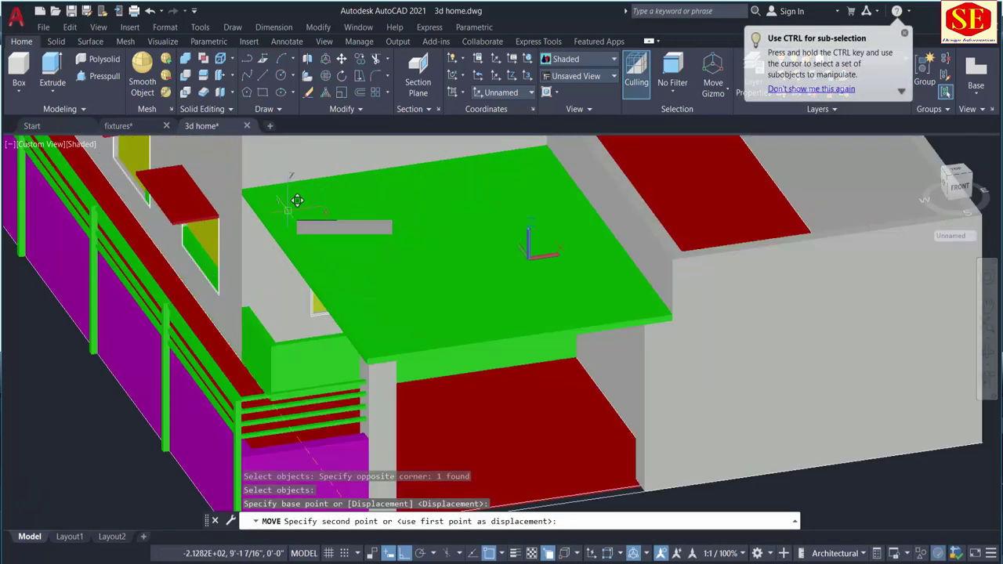
scroll(251, 179, "down", 2)
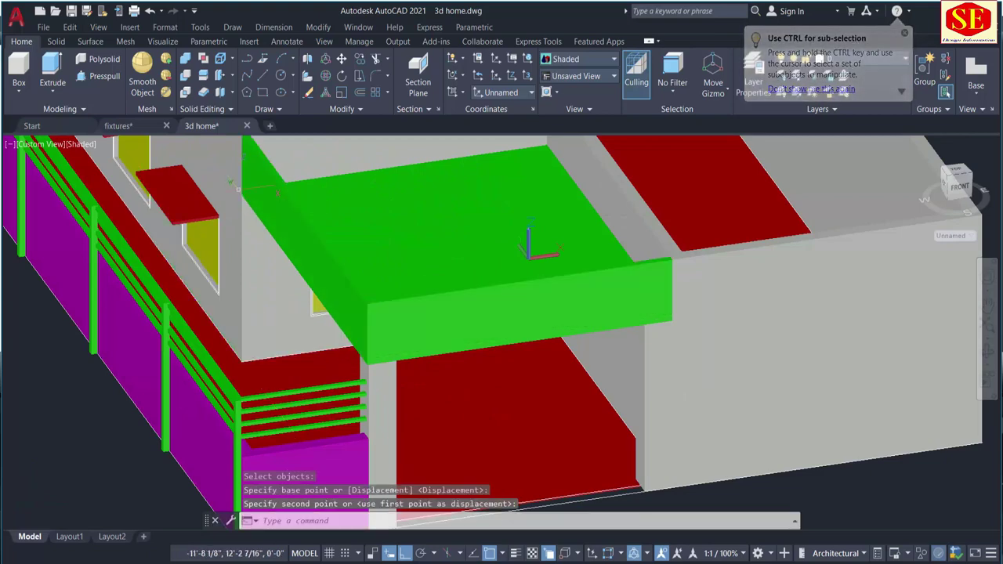
key("Escape")
scroll(460, 418, "down", 2)
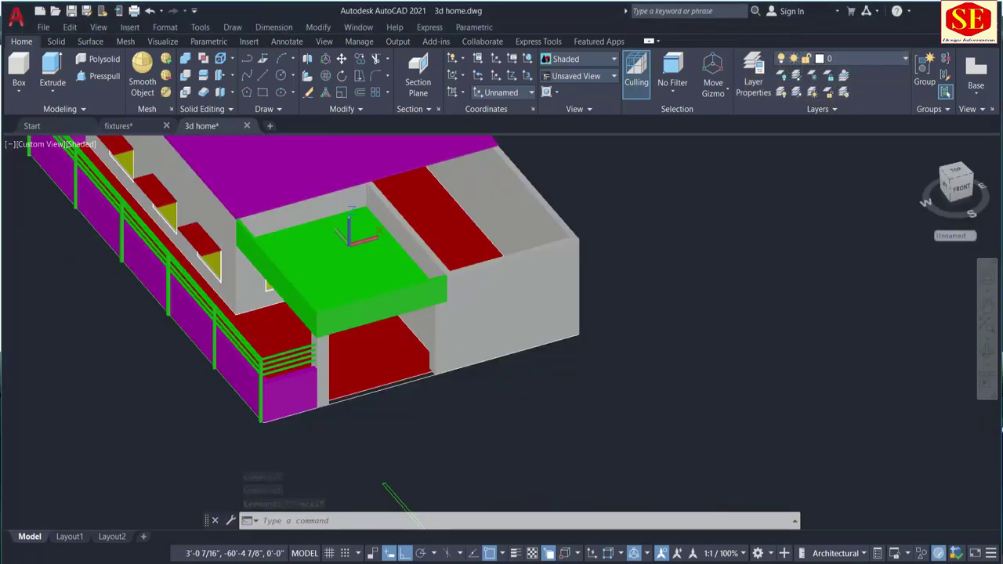
Set the wall solid's color to Blue in Quick Properties
left_click(375, 314)
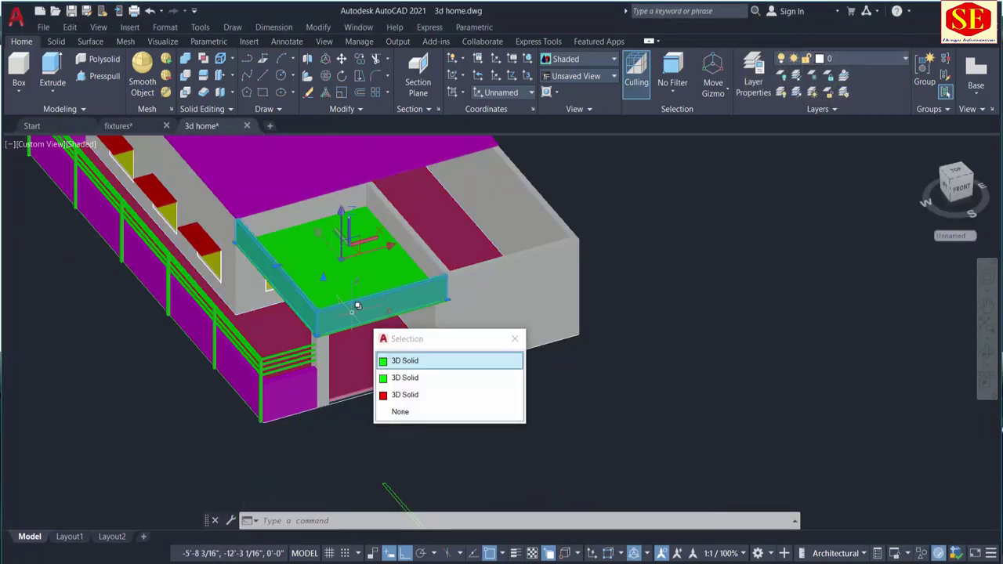
left_click(353, 308)
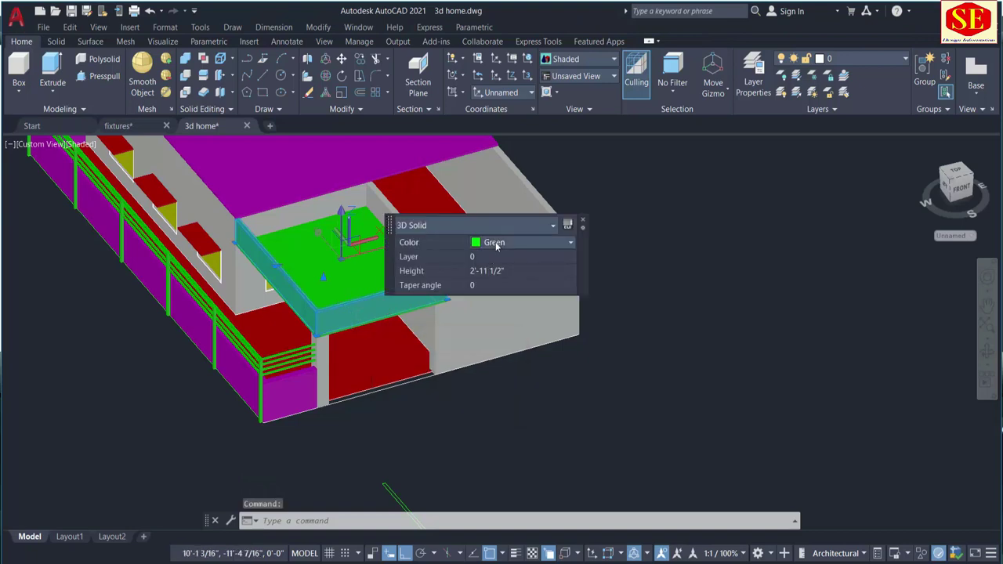
left_click(495, 245)
left_click(490, 322)
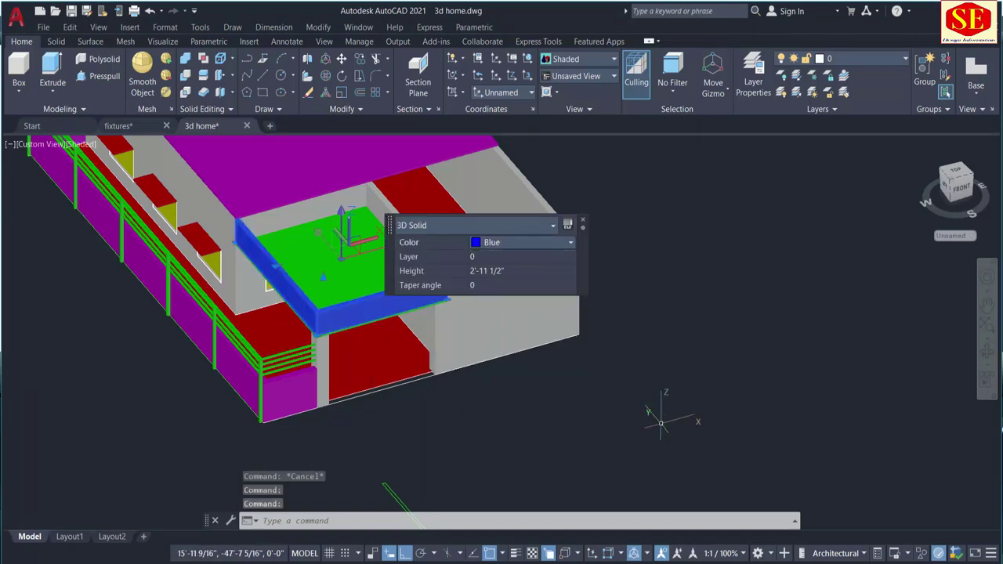
key("Escape")
mouse_move(586, 358)
middle_mouse_down("shift")
mouse_move(635, 401)
mouse_move(597, 413)
middle_mouse_up("shift")
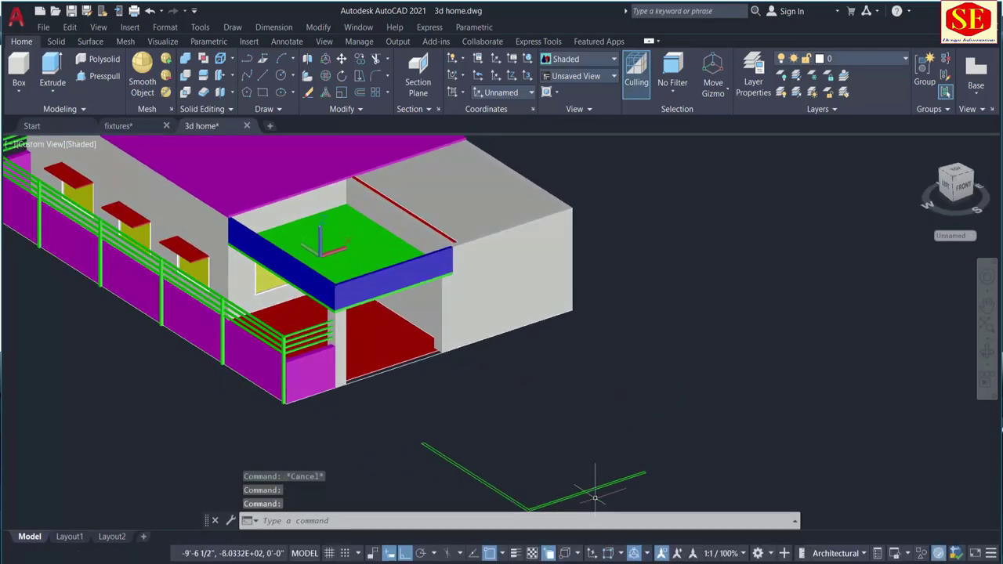
scroll(501, 463, "down", 1)
Offset the L-shaped outline 2.5 to the inner side
scroll(448, 414, "up", 3)
scroll(486, 434, "up", 2)
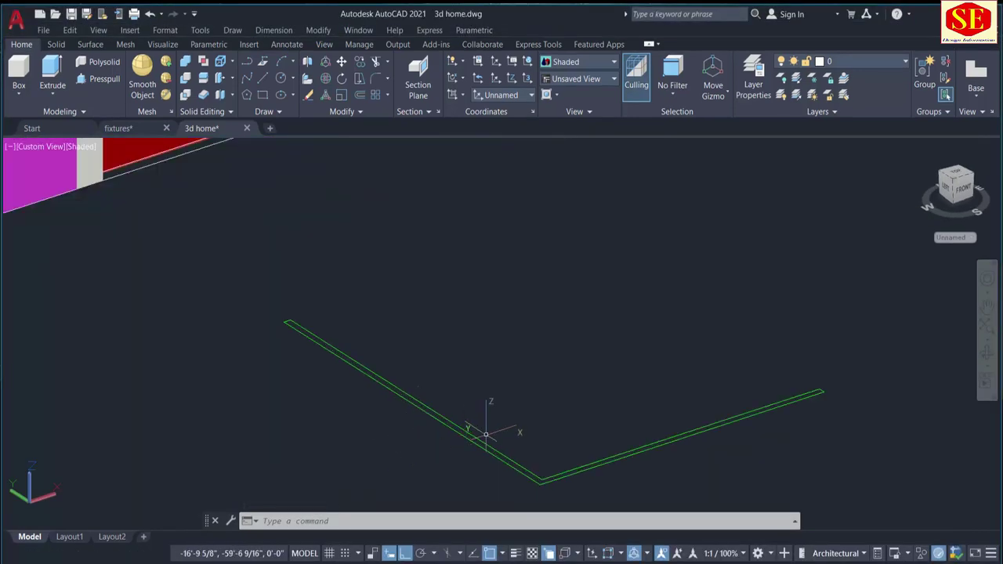
middle_click_drag(486, 434, 437, 398)
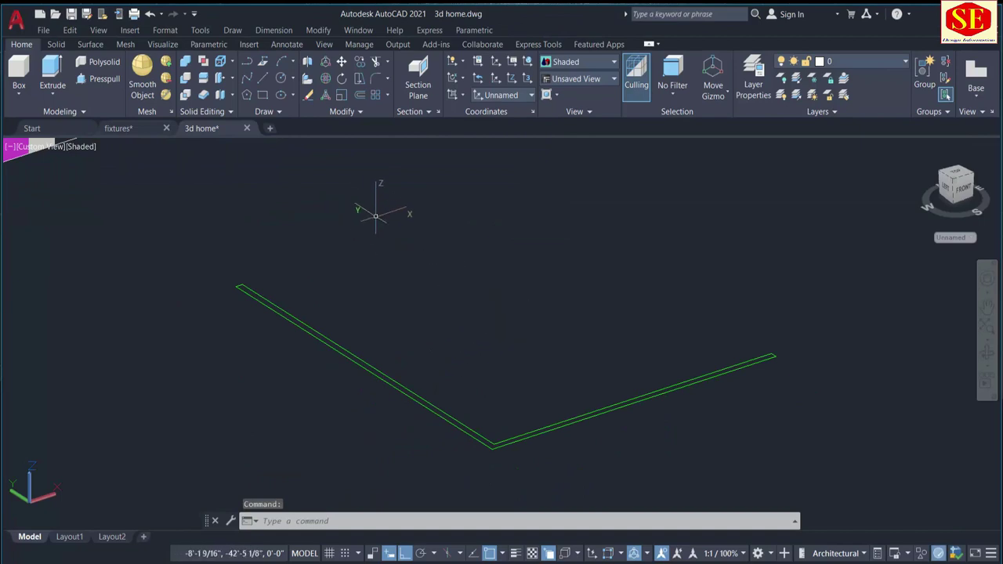
type("o")
key("Return")
type("2.5")
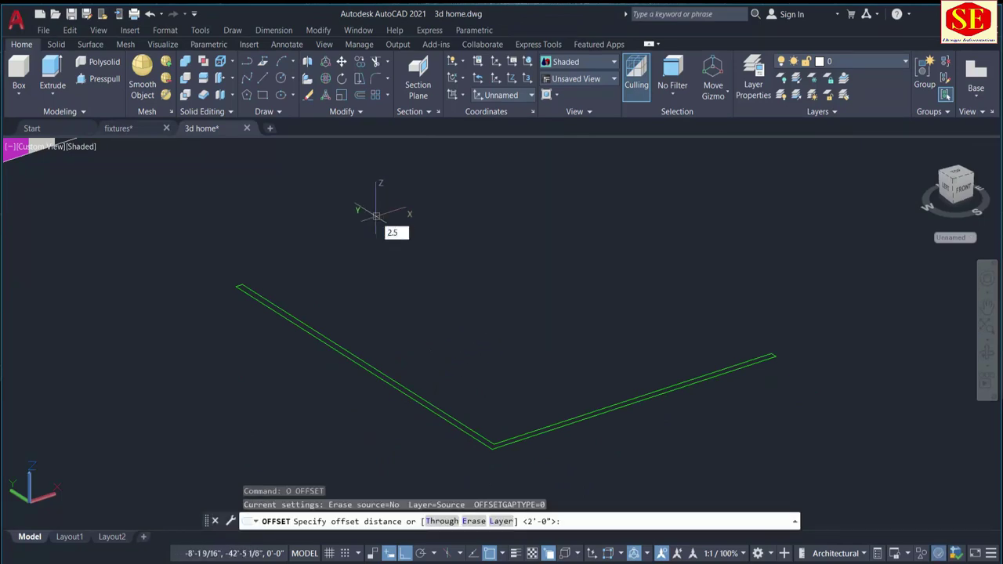
key("Return")
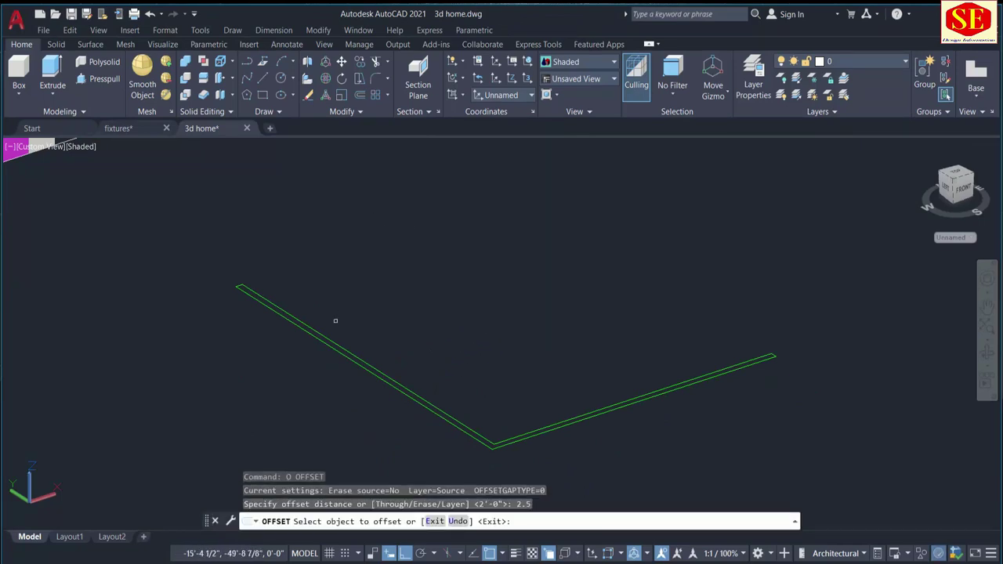
left_click(353, 356)
left_click(431, 312)
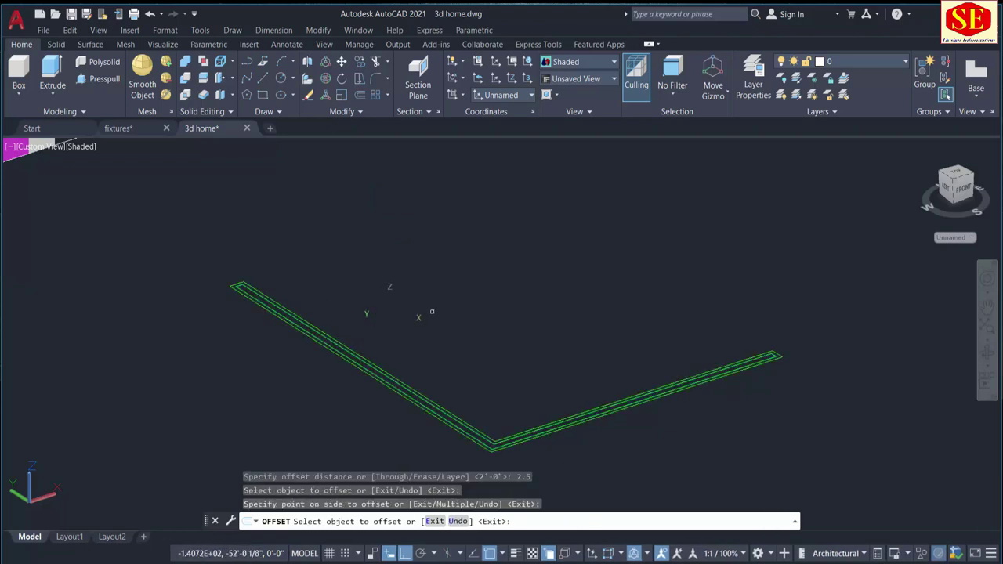
key("Escape")
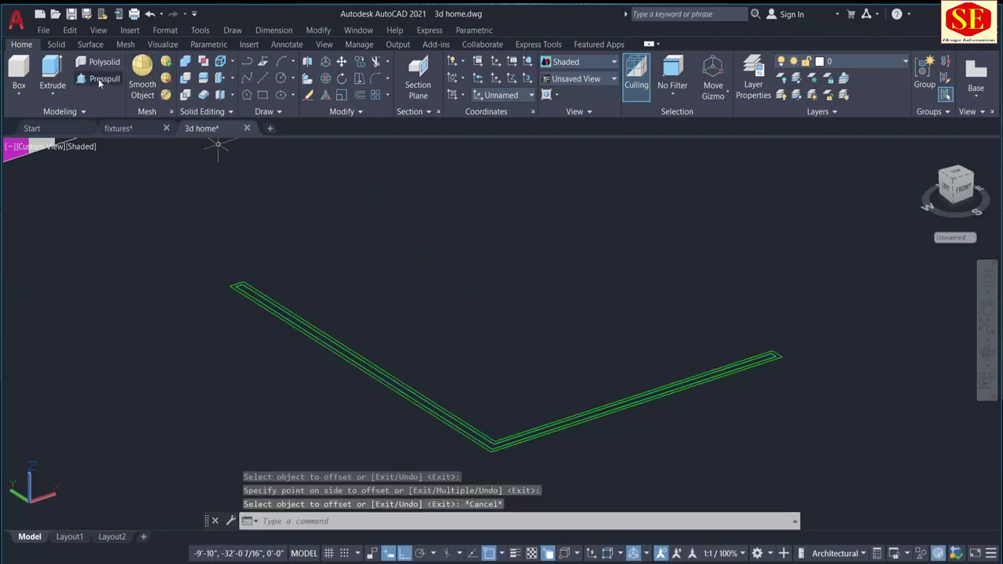
Press-pull the narrow strip between the two lines to a 3 inch height
left_click(100, 78)
scroll(243, 294, "up", 2)
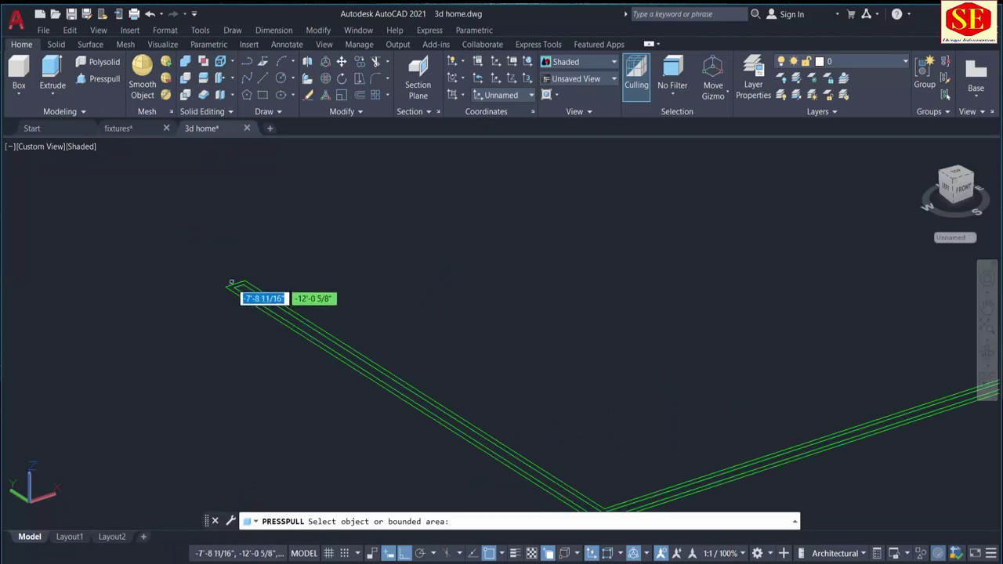
left_click(246, 288)
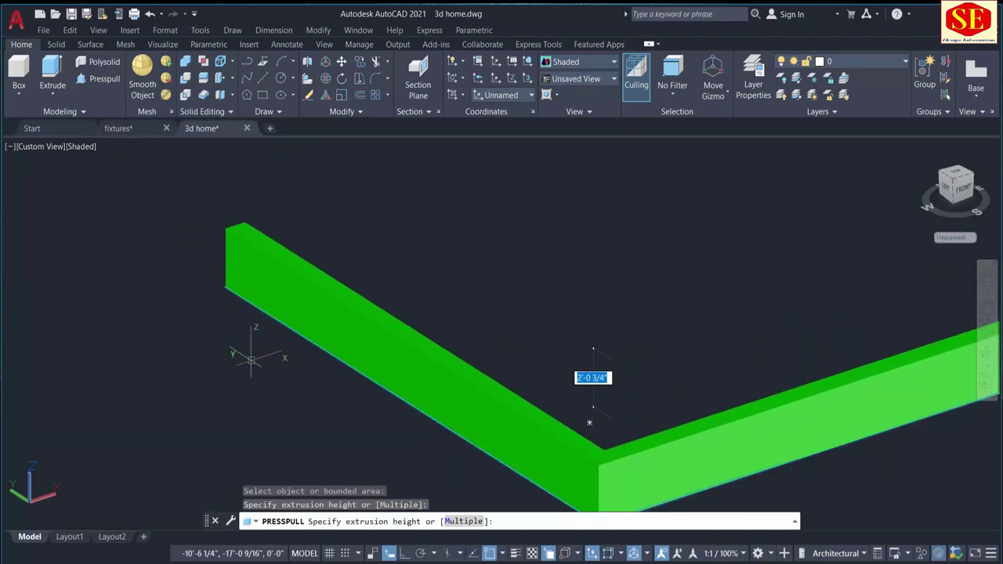
type("3")
key("Return")
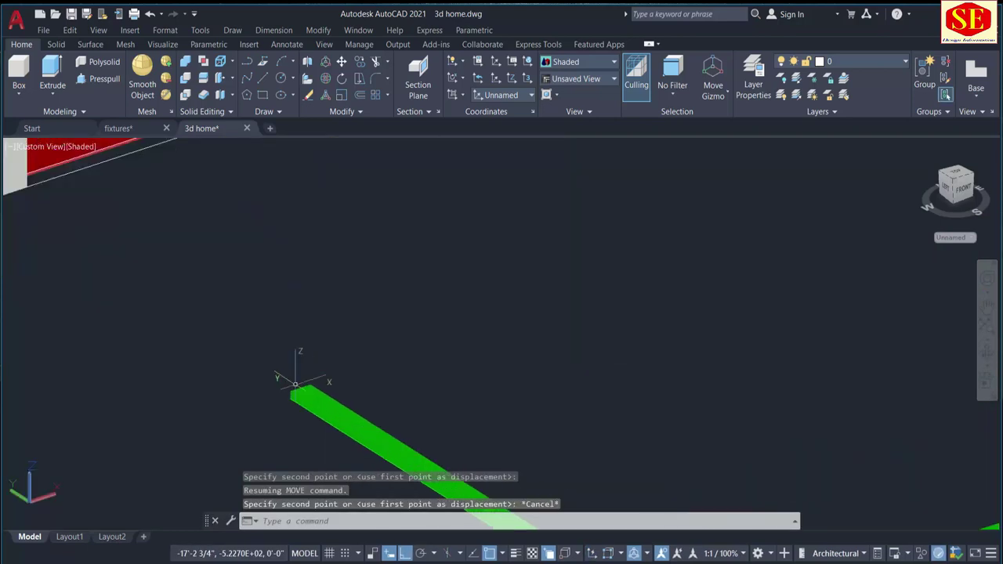
middle_click_drag(302, 400, 430, 402, "shift")
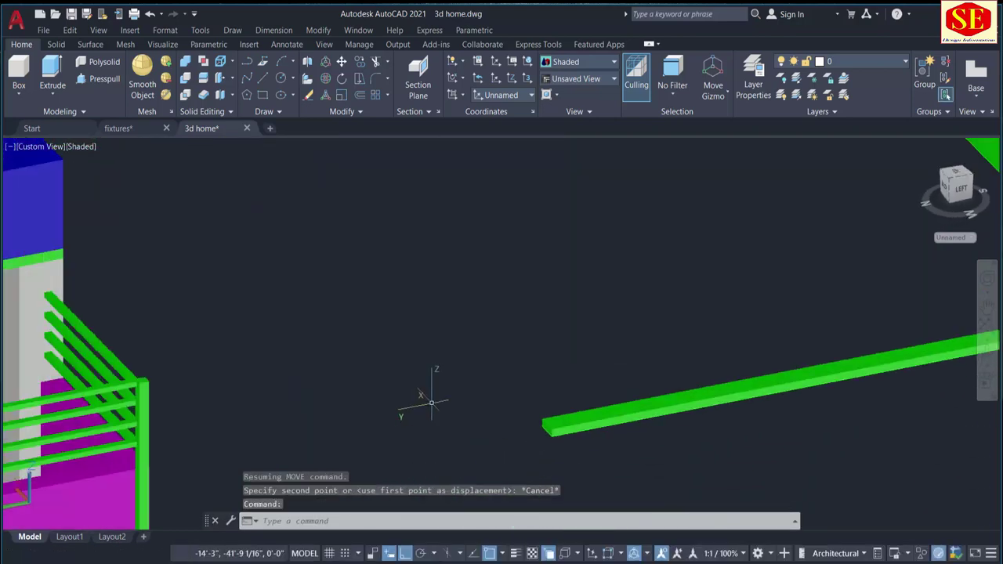
type("M")
Move the green strip from its end point onto the roof edge corner point
key("Return")
left_click(604, 405)
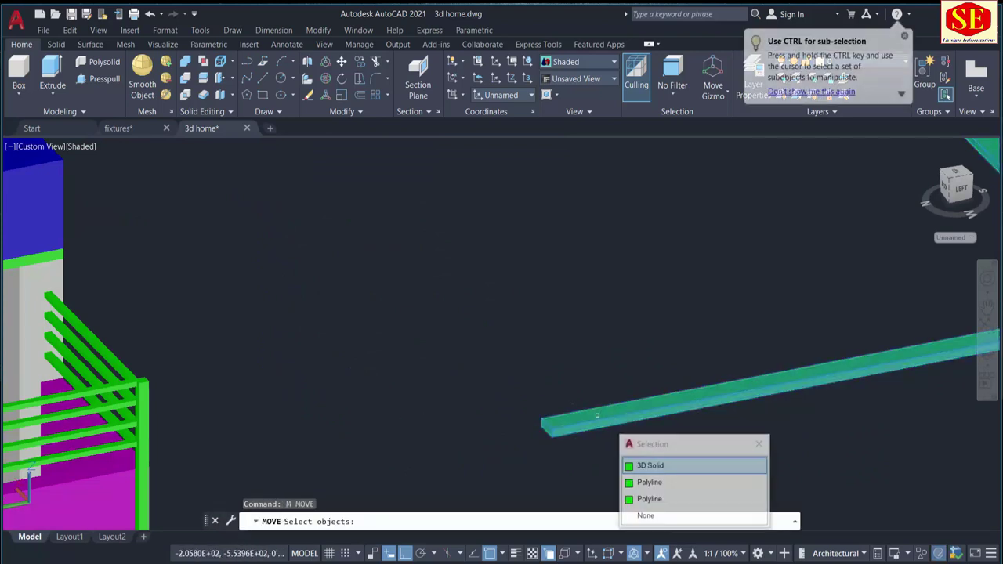
left_click(637, 469)
key("Return")
scroll(540, 435, "up", 2)
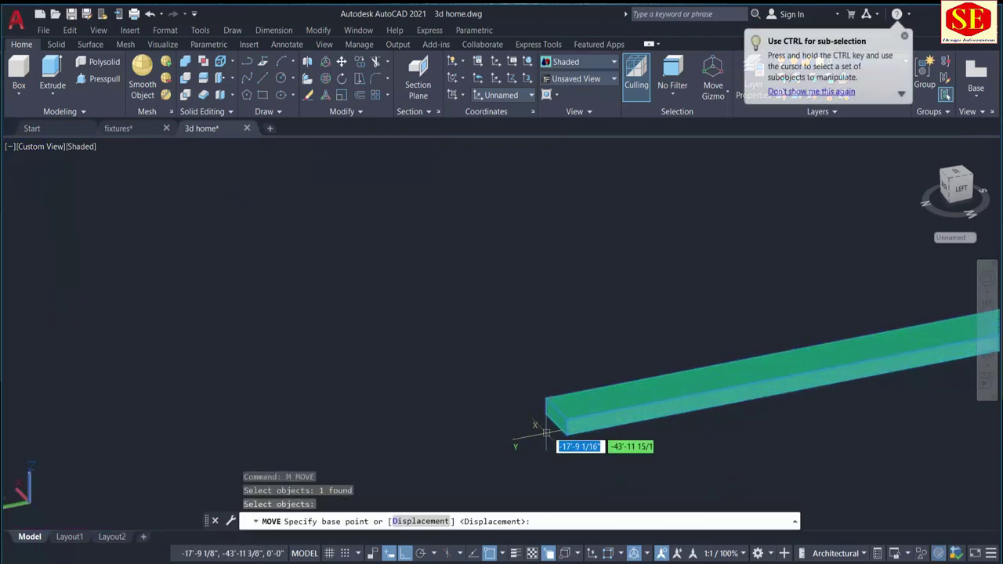
left_click(552, 422)
scroll(558, 410, "down", 2)
scroll(566, 333, "down", 2)
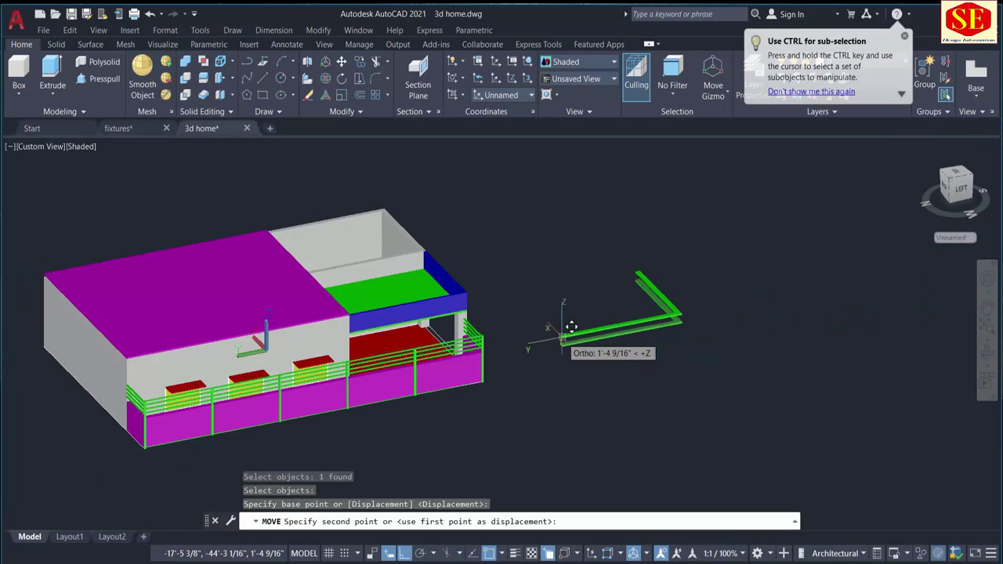
scroll(364, 295, "up", 3)
scroll(365, 303, "up", 3)
middle_click_drag(365, 303, 298, 415)
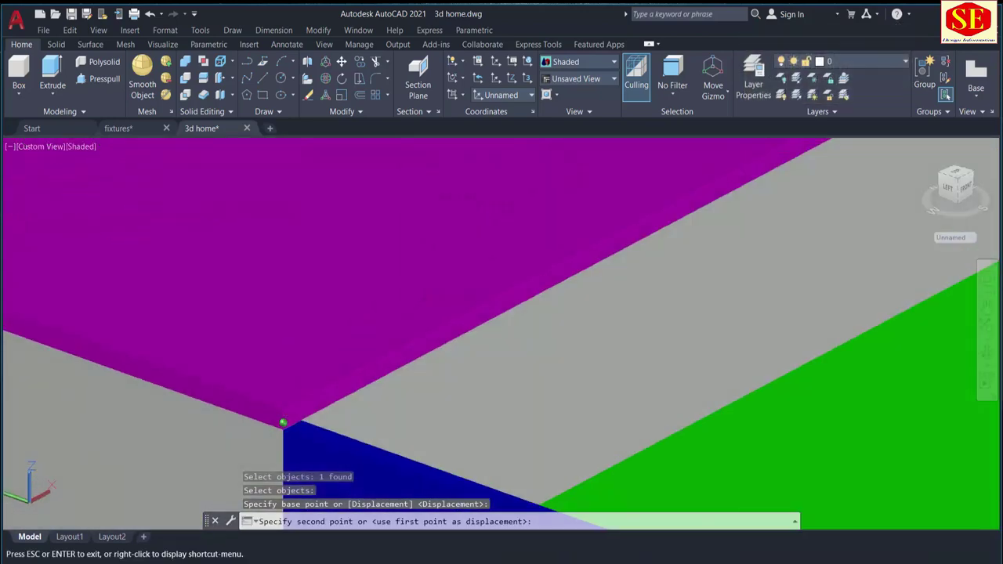
left_click(290, 425)
Set the top rail above the blue beam to Cyan in Quick Properties
scroll(649, 408, "down", 5)
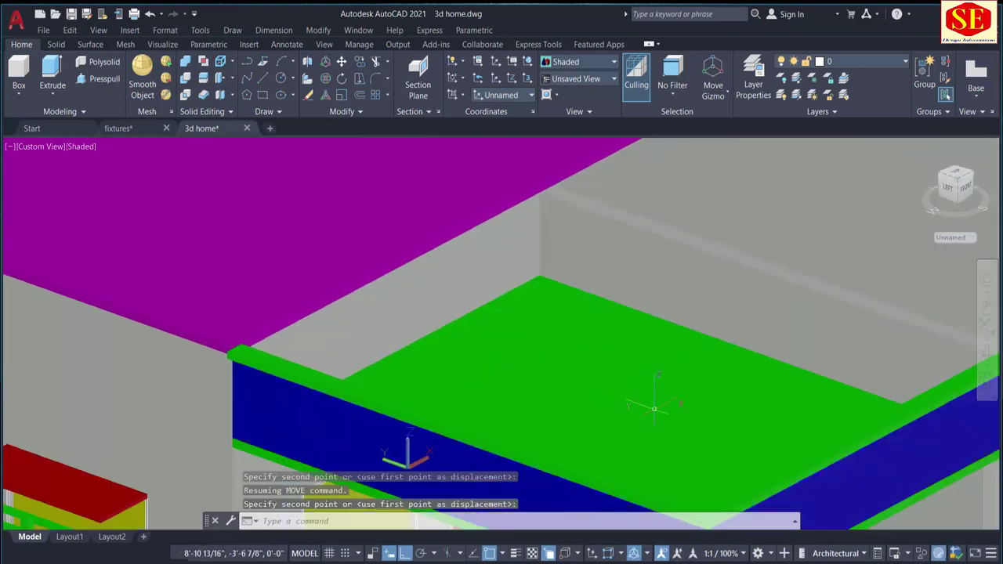
mouse_move(650, 408)
middle_mouse_down()
mouse_move(650, 441)
mouse_move(613, 423)
mouse_move(638, 421)
middle_mouse_up()
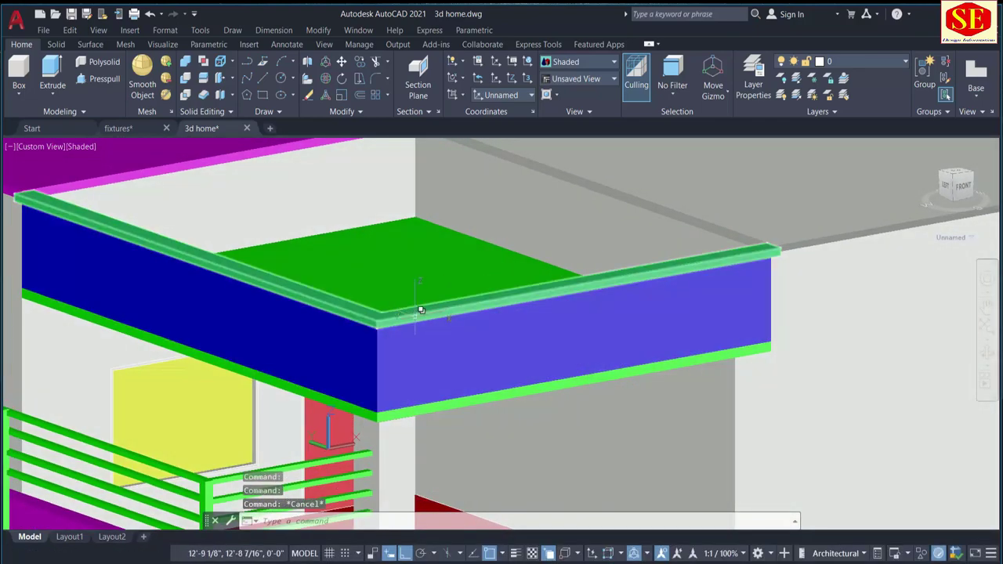
left_click(421, 310)
left_click(421, 316)
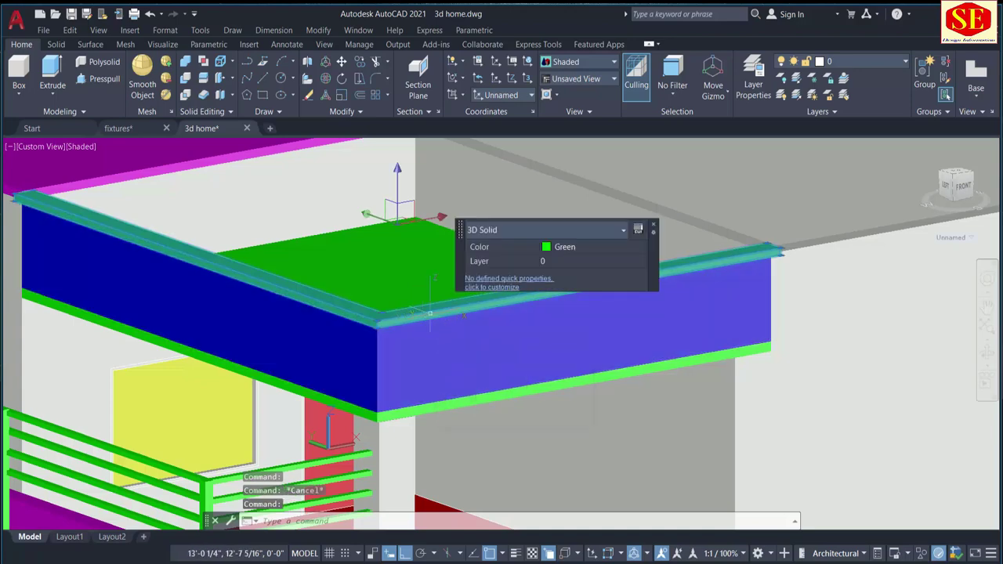
left_click(593, 247)
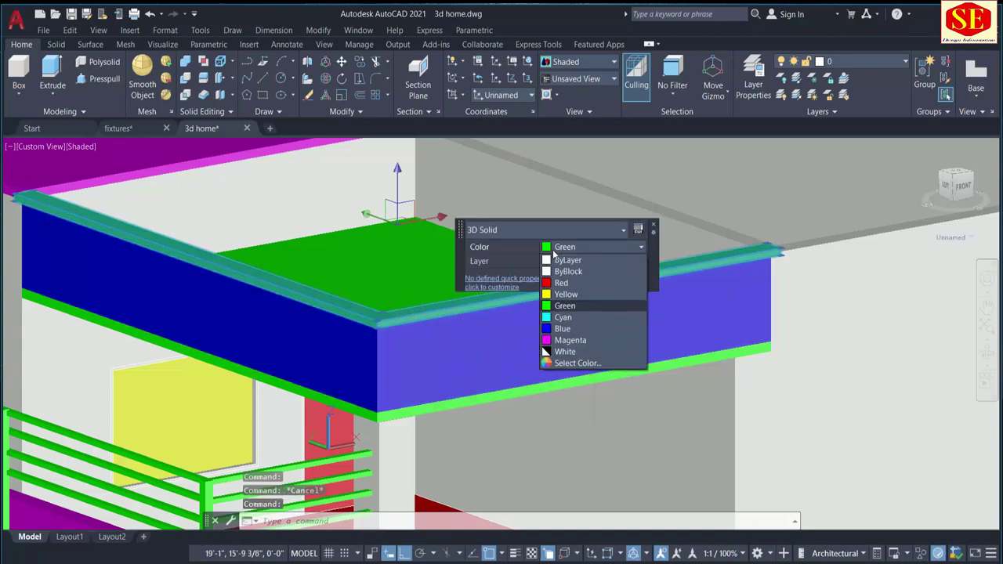
left_click(548, 317)
key("Escape")
middle_click_drag(638, 381, 705, 371, "shift")
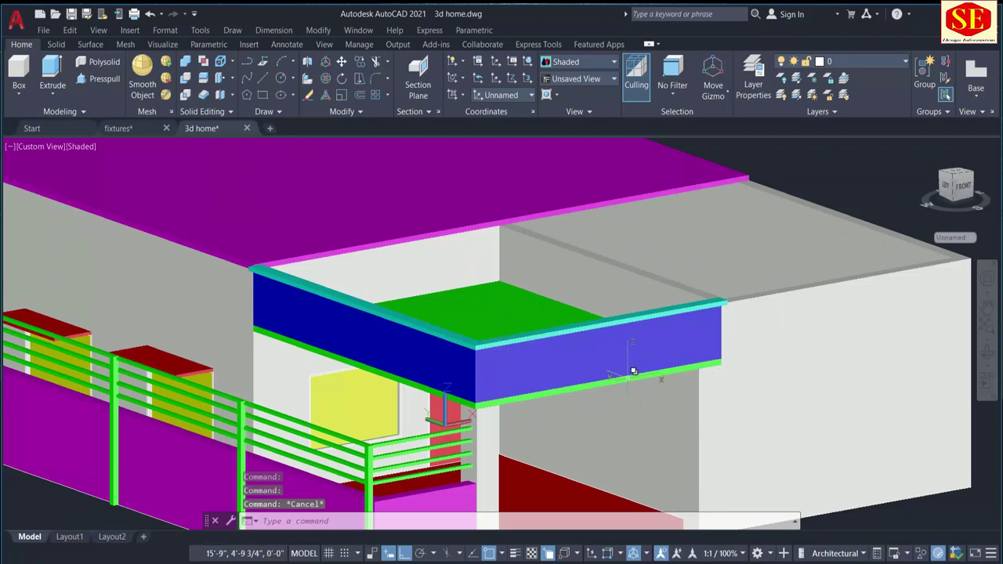
scroll(689, 376, "down", 3)
Offset the first arm's end line 4' inward to start a window opening
scroll(706, 353, "down", 2)
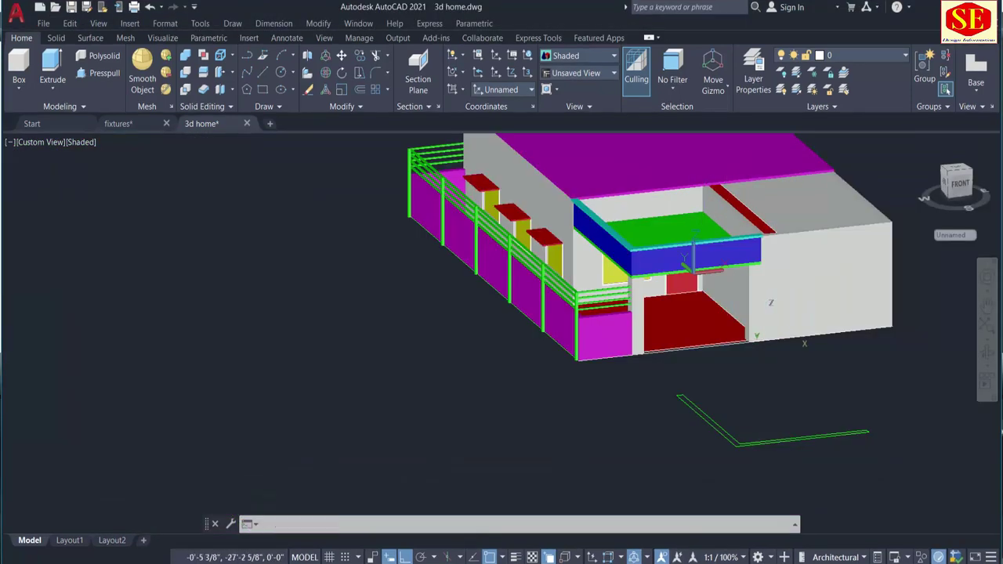
mouse_move(757, 335)
middle_mouse_down("shift")
mouse_move(687, 414)
mouse_move(349, 389)
middle_mouse_up("shift")
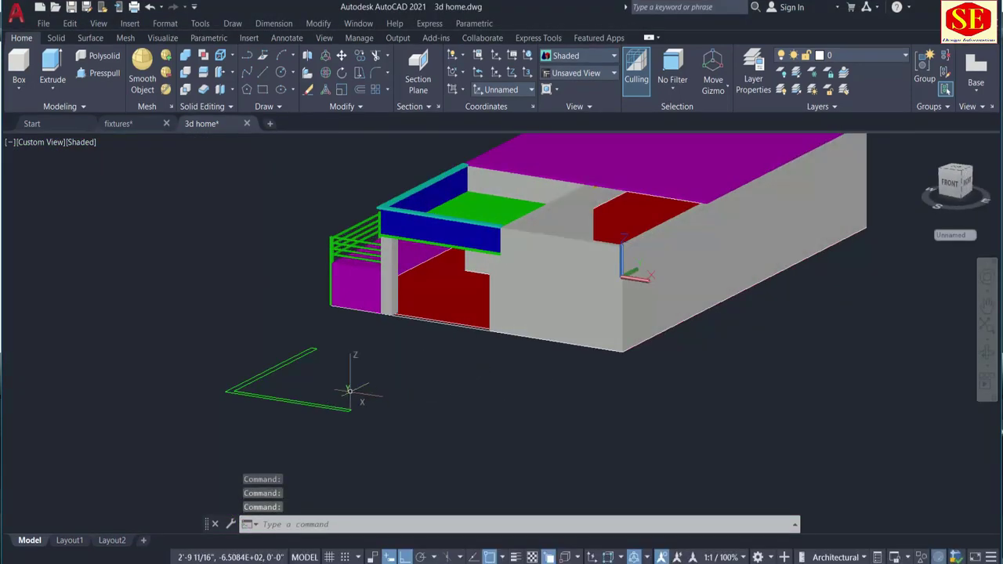
scroll(349, 389, "up", 5)
scroll(548, 407, "down", 3)
mouse_move(548, 408)
middle_mouse_down("shift")
mouse_move(538, 314)
mouse_move(558, 305)
middle_mouse_up("shift")
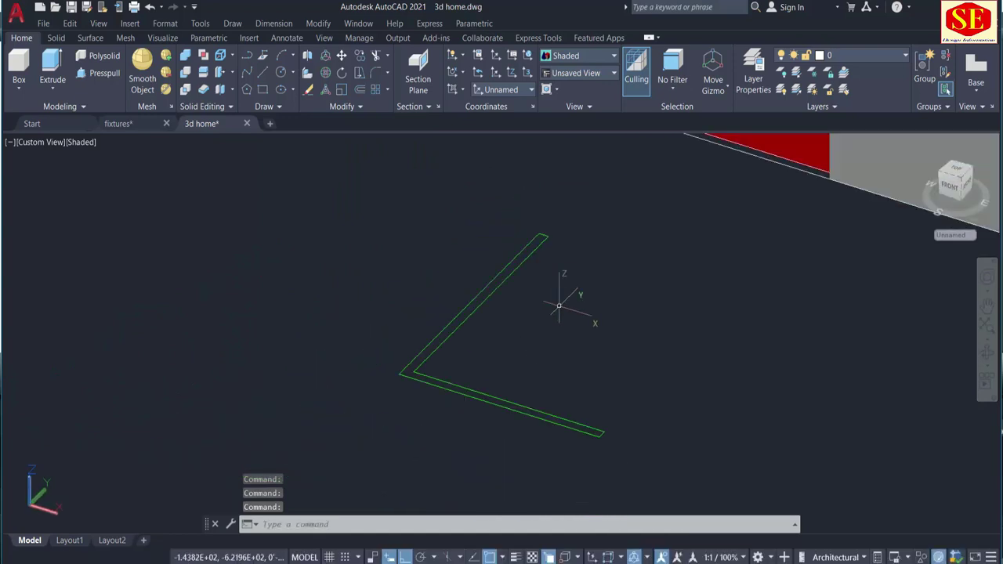
type("o")
key("Return")
type("4'")
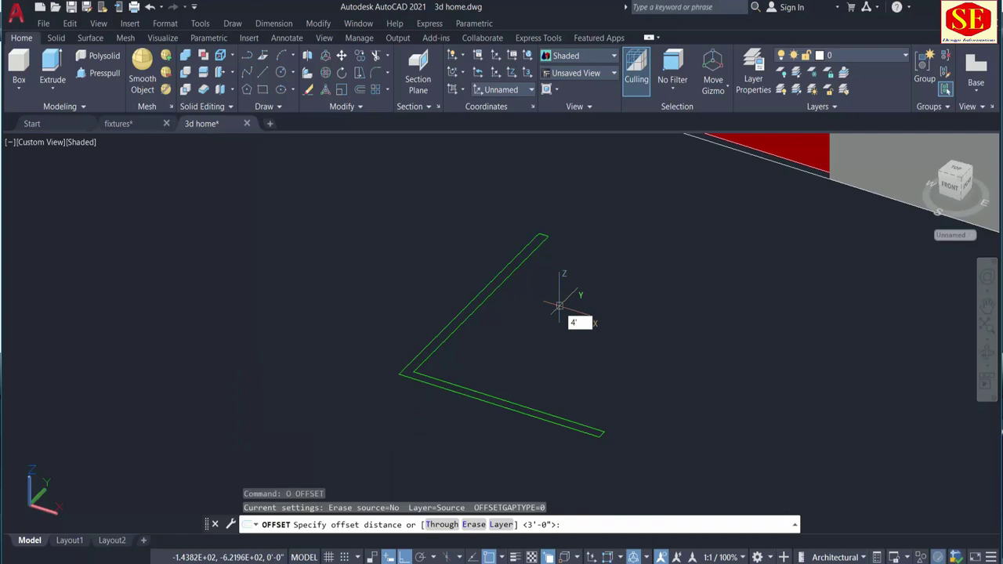
key("Return")
scroll(521, 268, "up", 2)
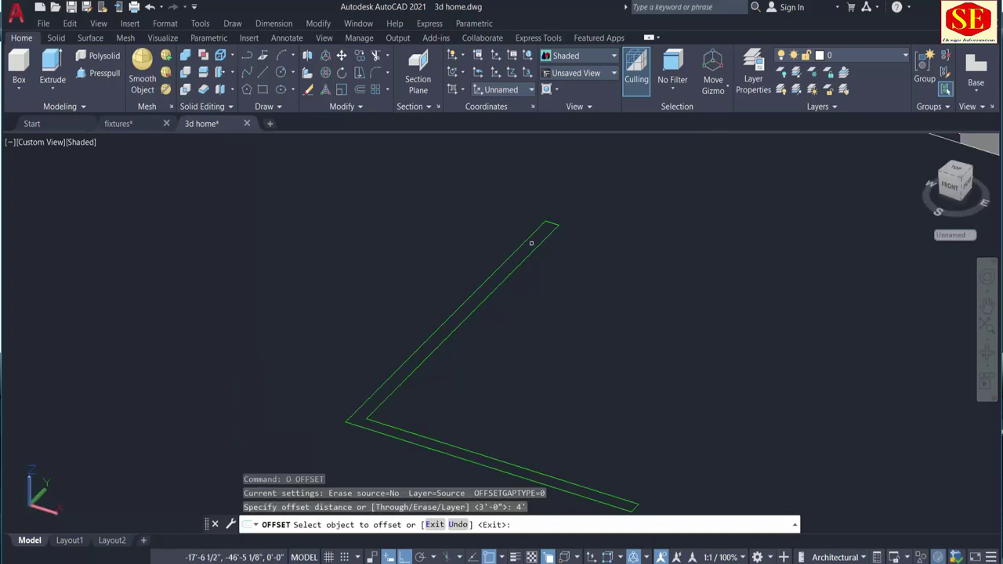
left_click(552, 224)
left_click(532, 240)
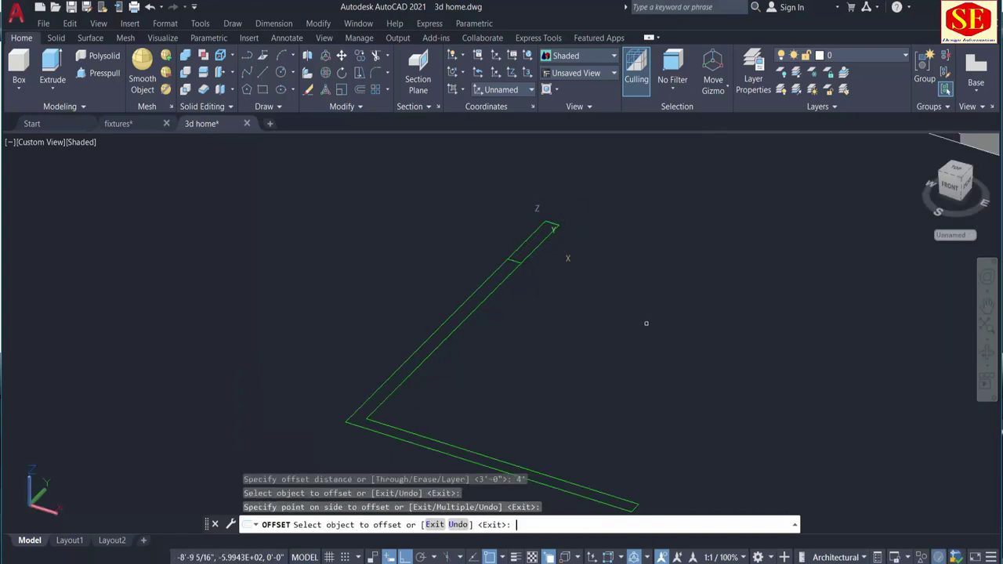
key("Return")
Add a second cross line 2.5' further along the first arm
key("Return")
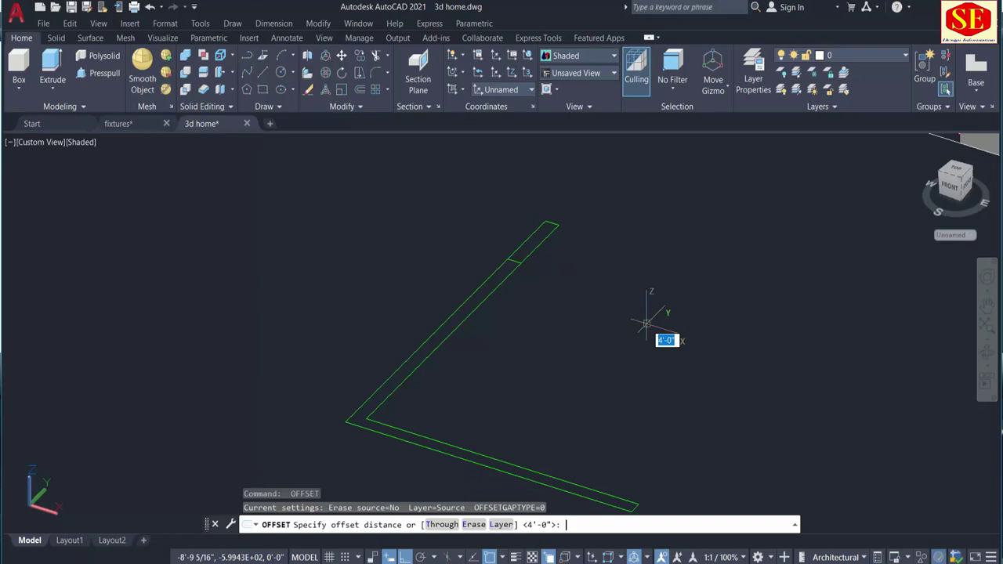
key("Return")
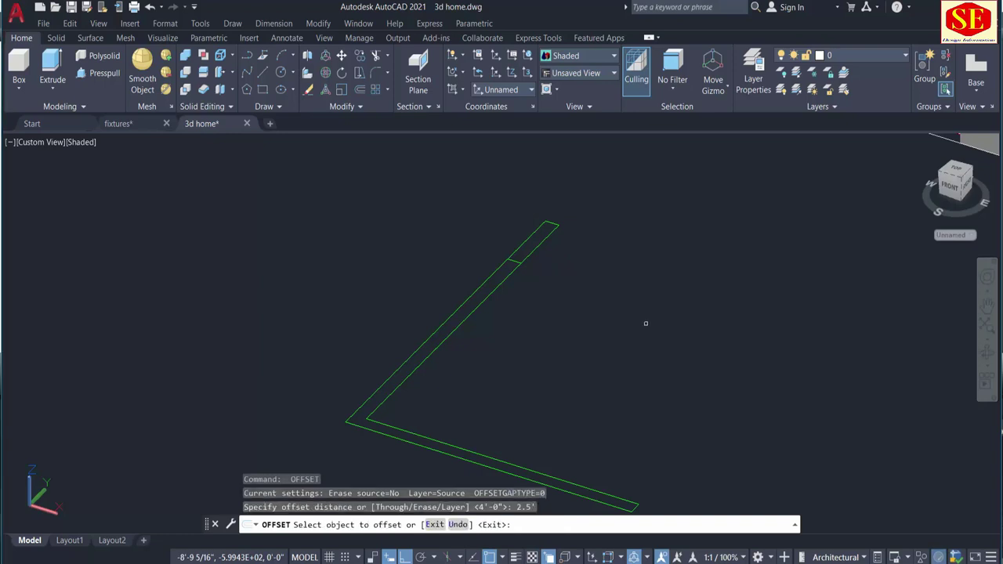
left_click(515, 260)
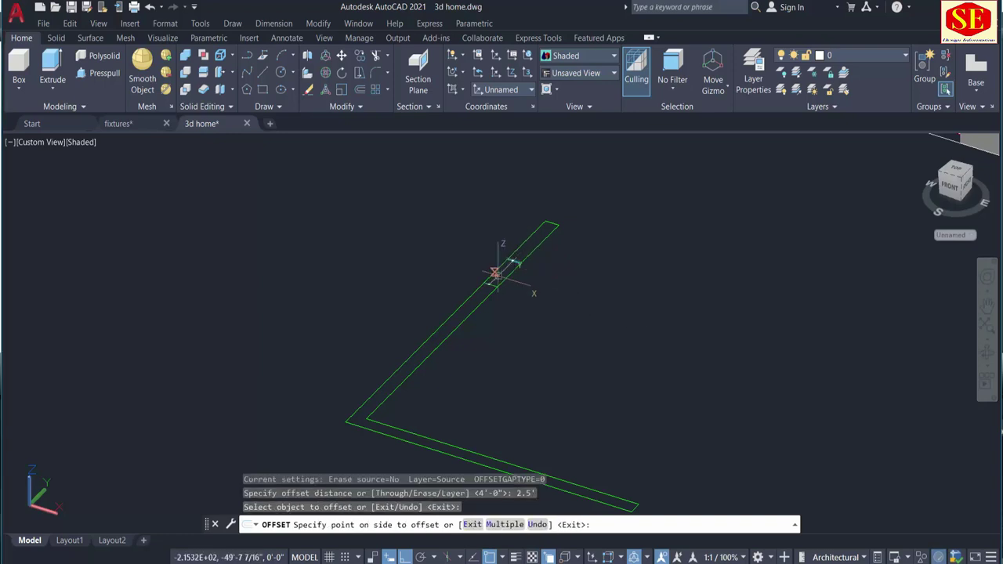
left_click(497, 274)
key("Escape")
type("c")
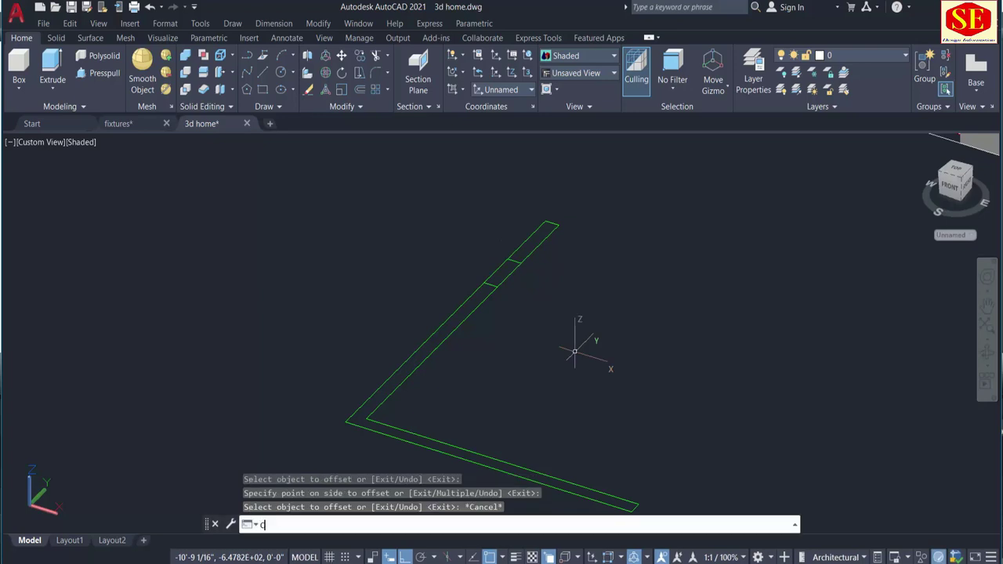
Copy the two opening lines twice further along the first arm
type("o")
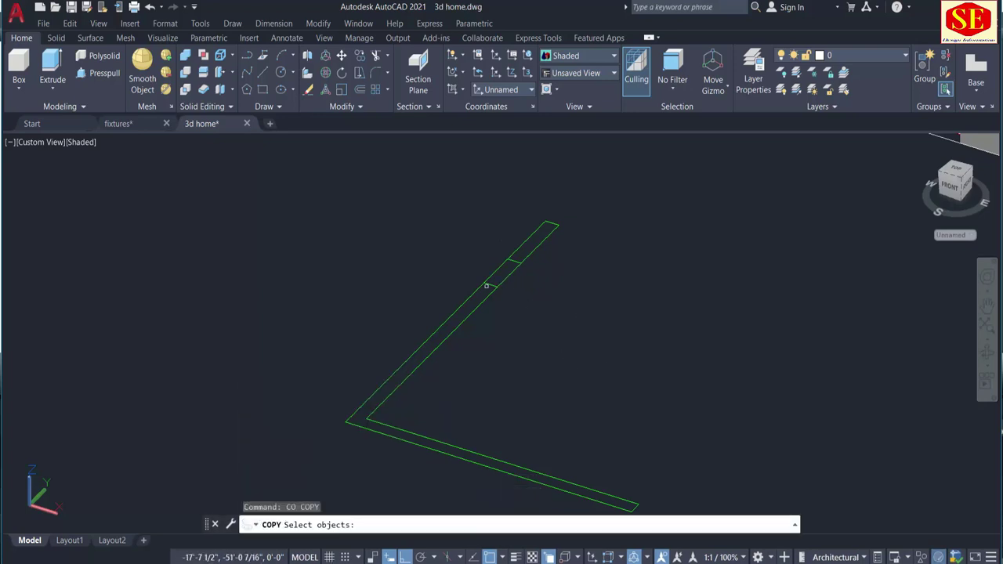
left_click(490, 284)
left_click(513, 262)
key("Return")
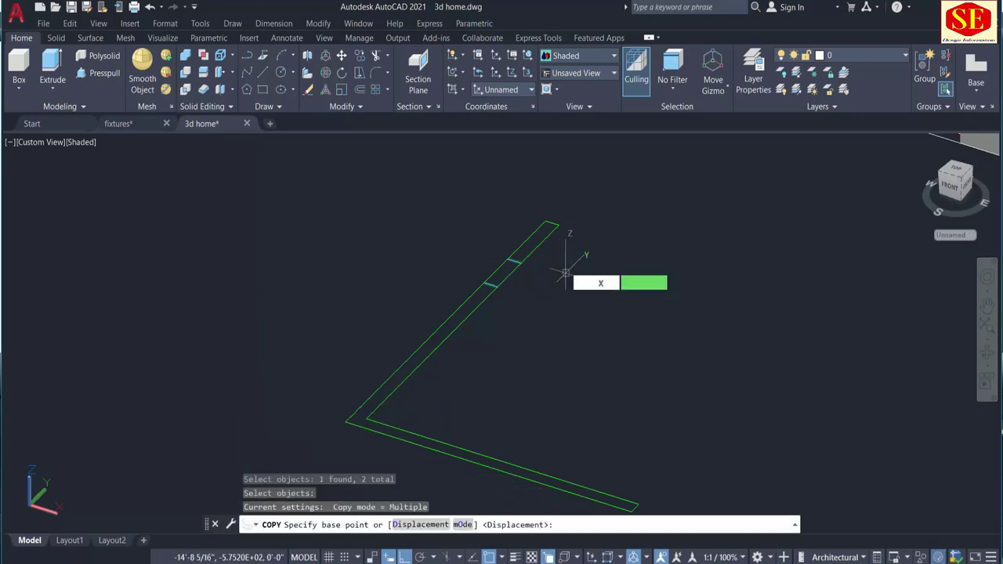
left_click(558, 225)
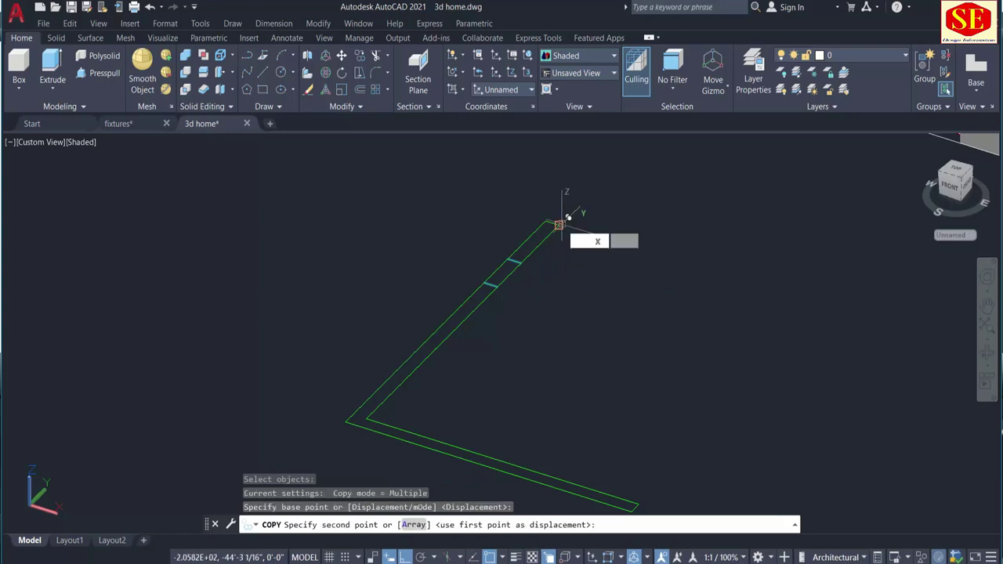
left_click(495, 288)
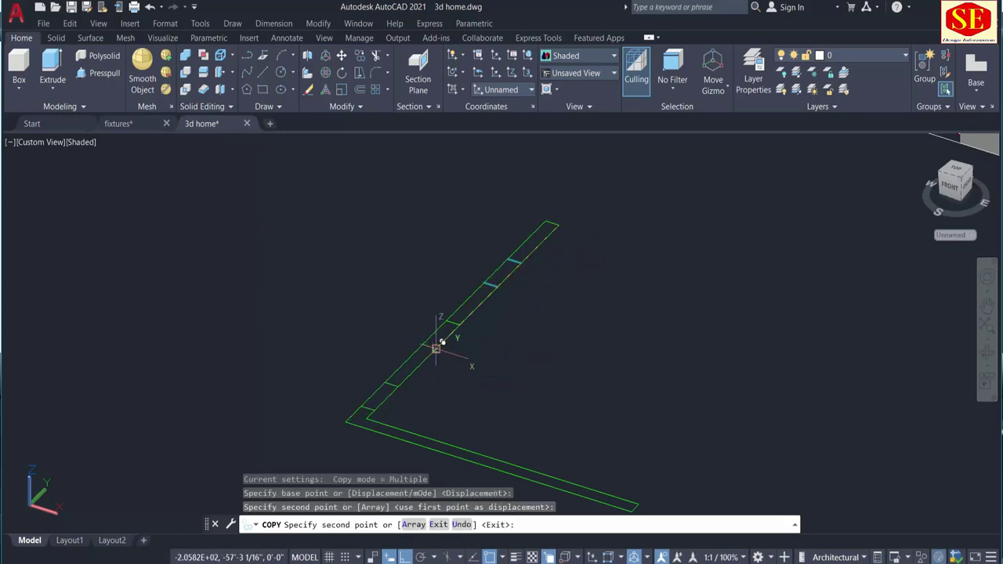
left_click(436, 347)
key("Escape")
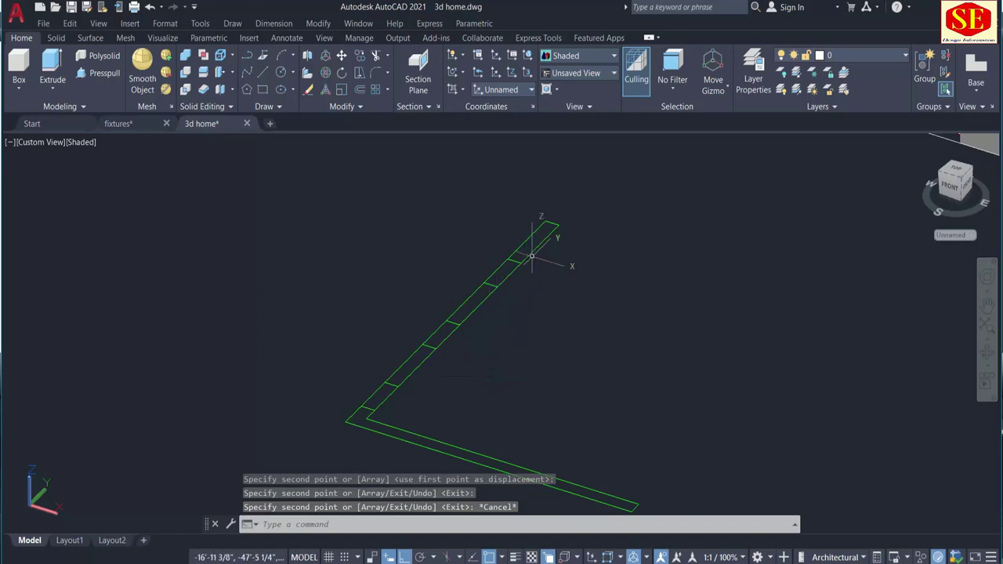
On the other arm, offset the strip's end line 4' inward
middle_click_drag(481, 324, 441, 279)
scroll(573, 446, "up", 1)
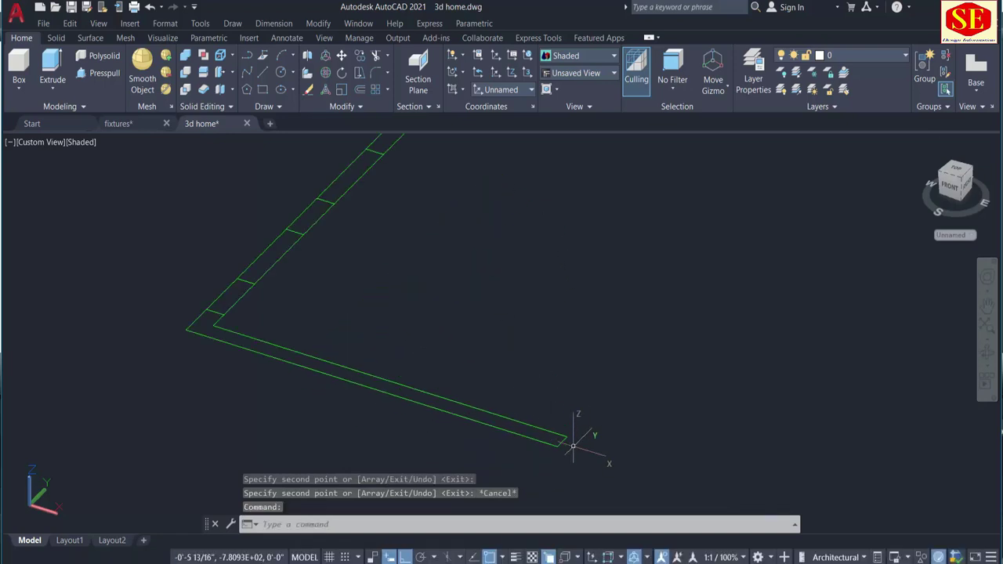
type("o")
key("Return")
type("4'")
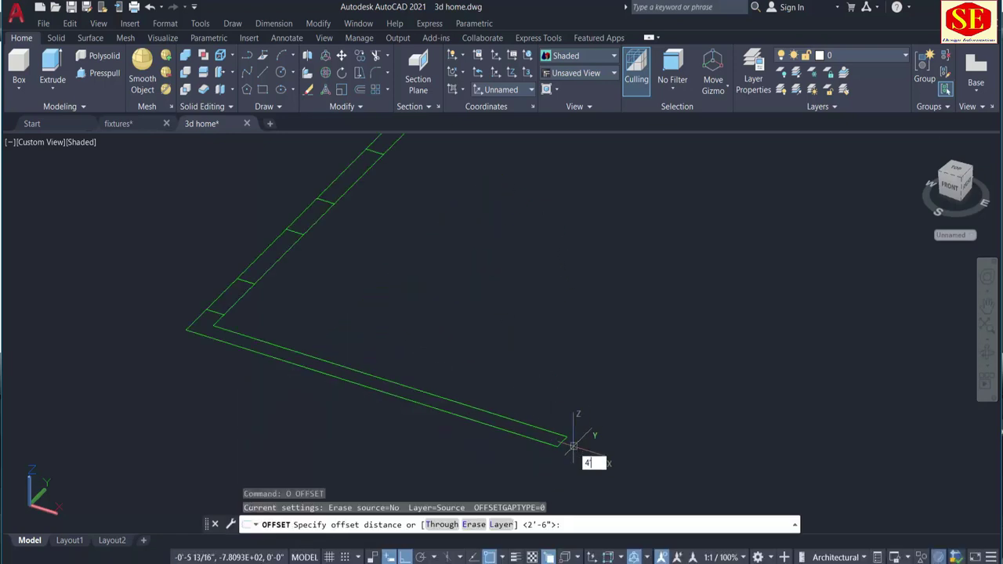
key("Return")
scroll(569, 445, "up", 2)
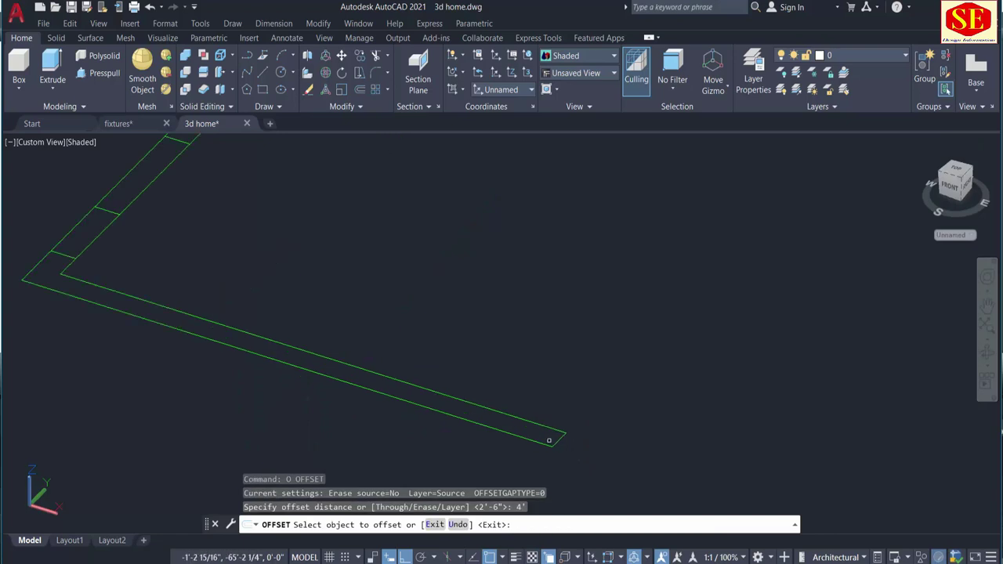
left_click(560, 440)
left_click(526, 432)
key("Return")
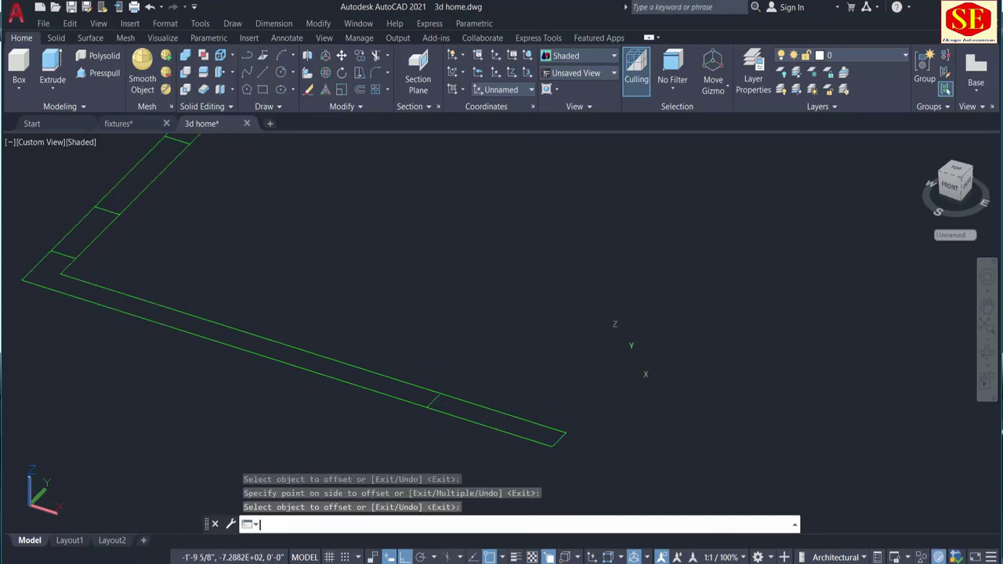
Add a cross line 2.5' to the left of the new line
key("Return")
type("2.5")
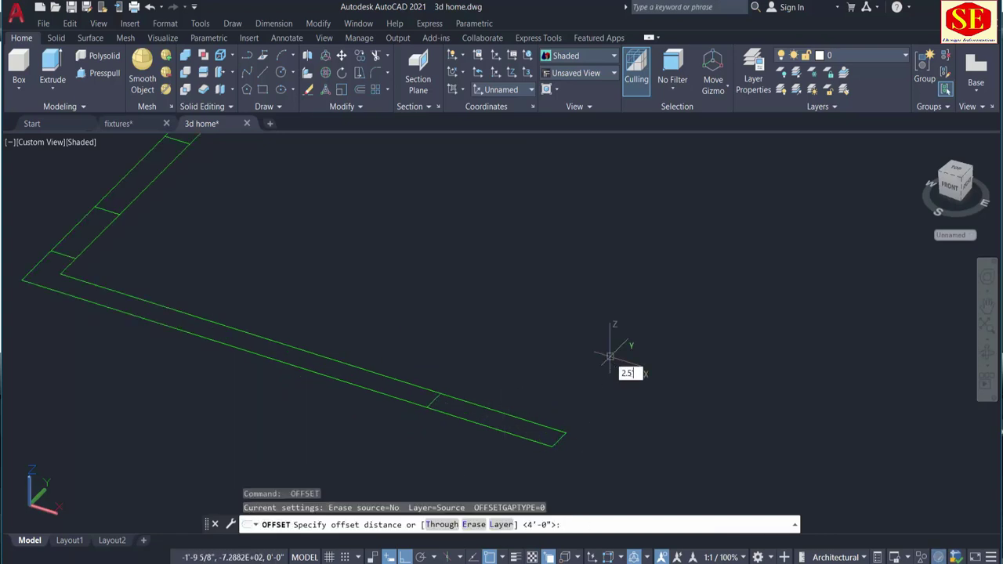
type("'")
key("Return")
left_click(432, 399)
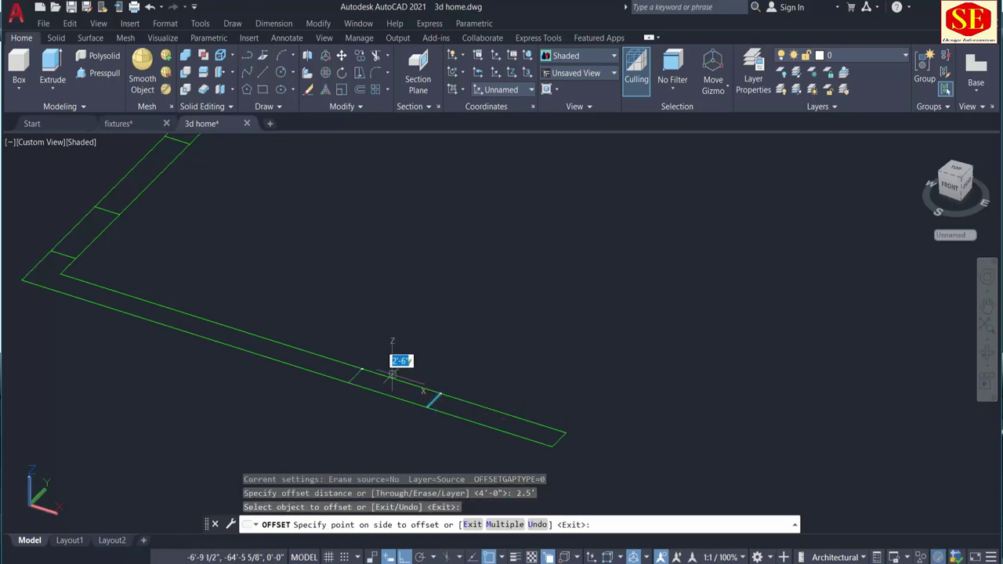
left_click(394, 362)
key("Escape")
Start copying the second arm's opening lines, cancel, and orbit to the right-side view
type("o")
key("Return")
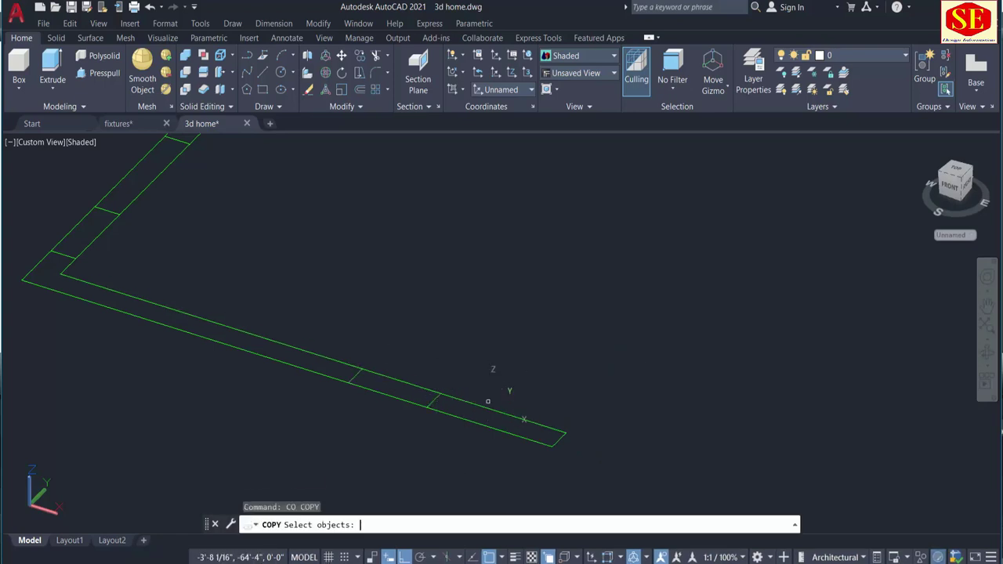
left_click(430, 400)
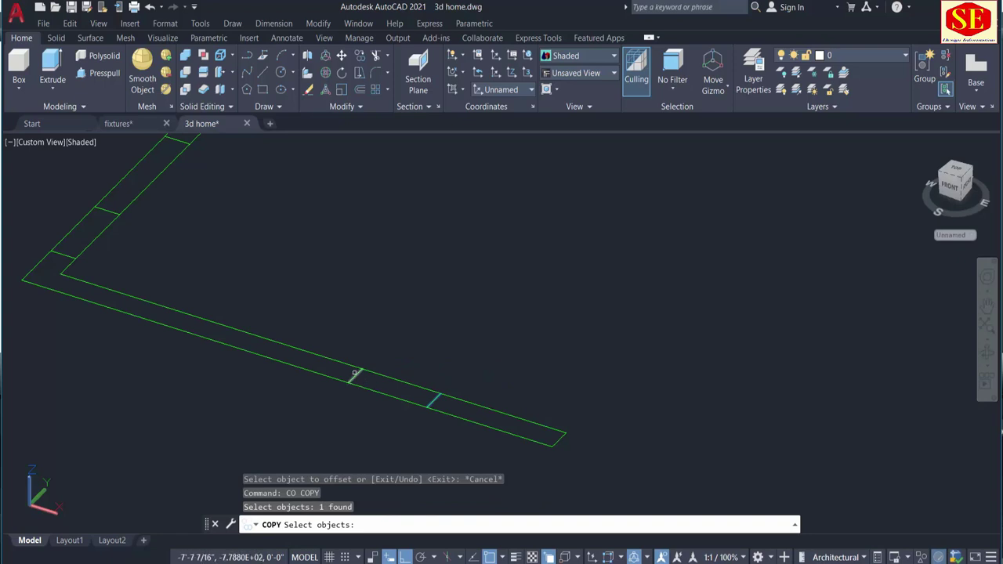
left_click(355, 374)
key("Return")
left_click(553, 444)
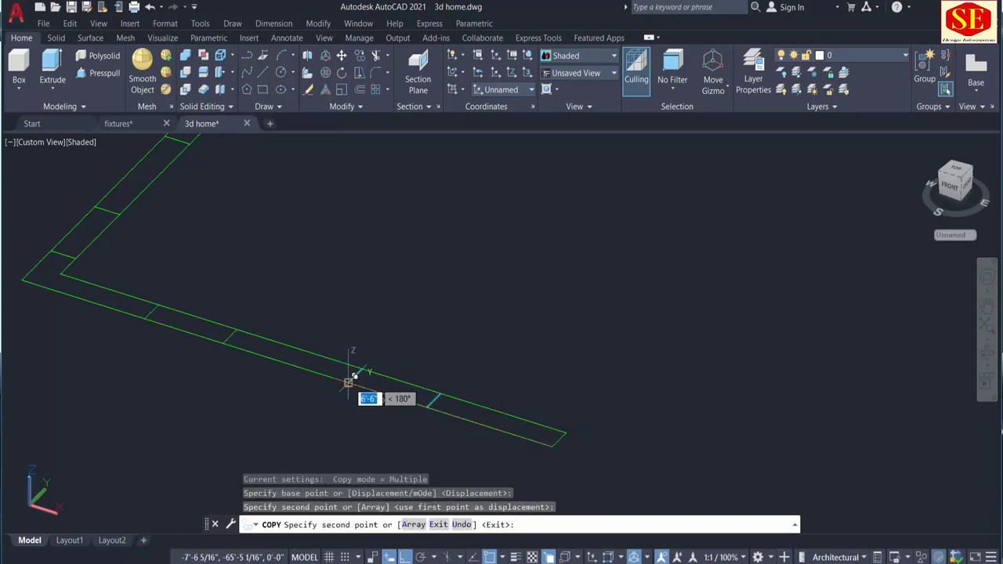
key("Escape")
scroll(402, 290, "down", 2)
scroll(328, 280, "down", 1)
middle_click_drag(328, 280, 724, 337, "shift")
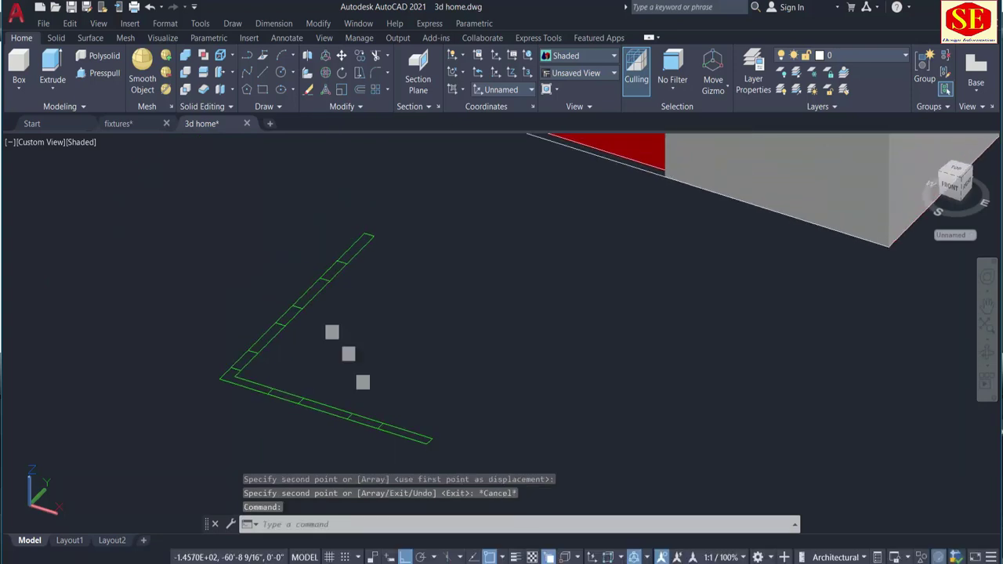
Offset the wall outline by 2 to form a strip inside it
type("o")
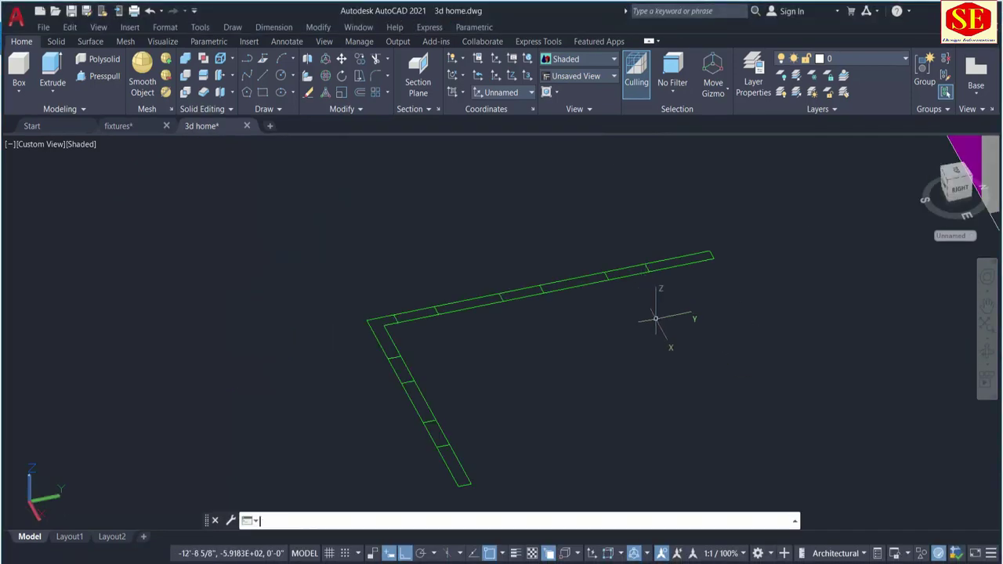
key("Return")
type("1")
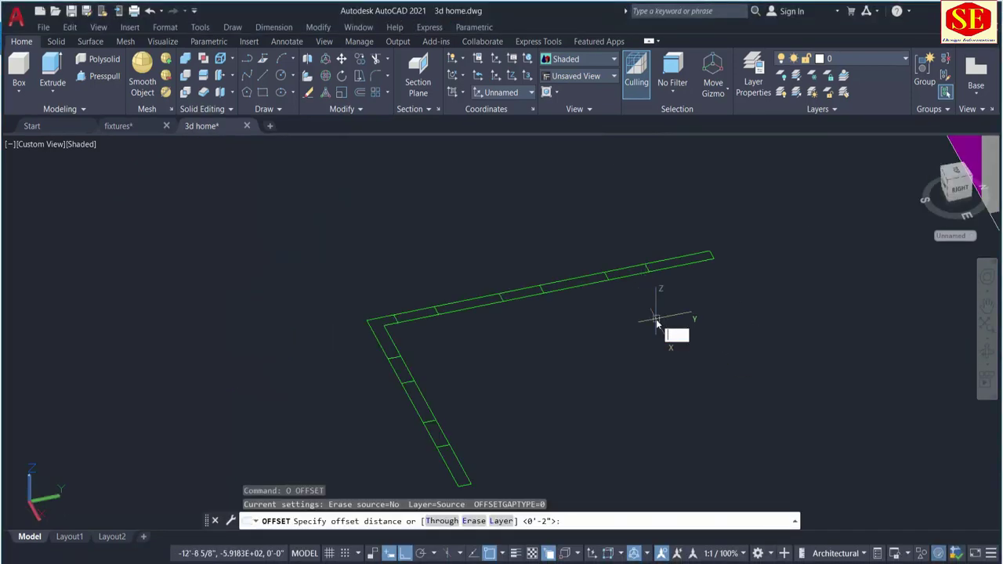
key("Return")
scroll(656, 318, "up", 3)
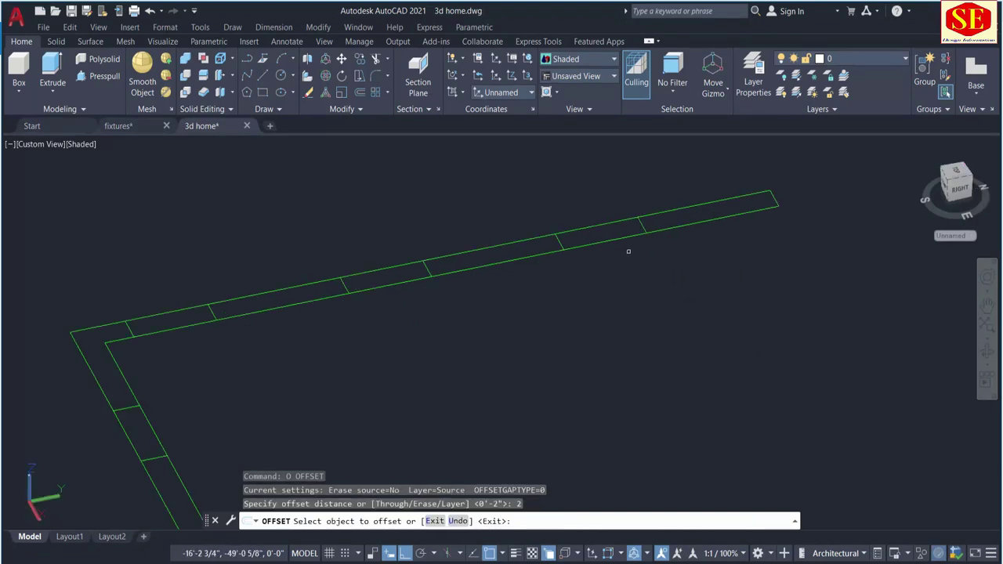
left_click(642, 224)
left_click(600, 298)
middle_click_drag(601, 298, 622, 199)
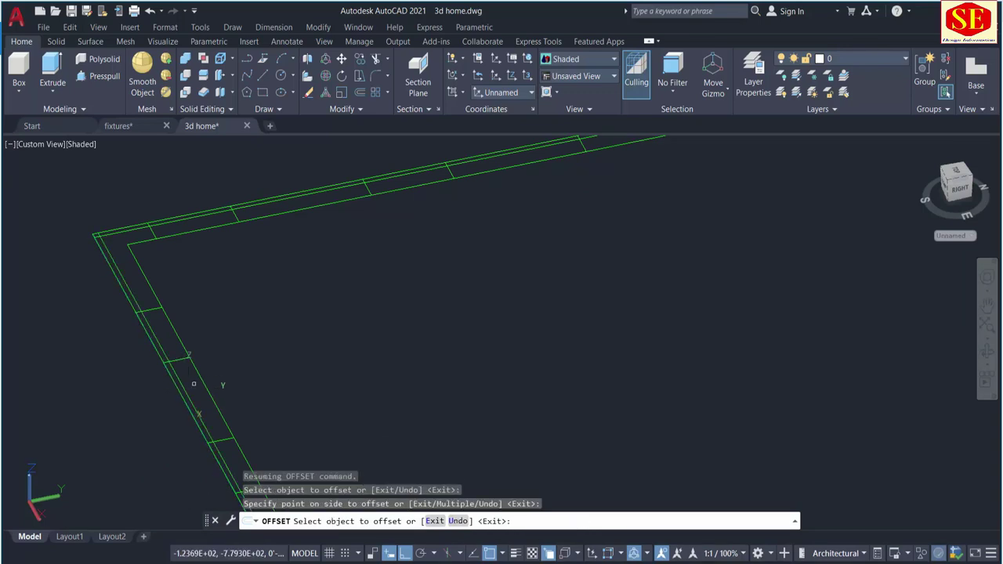
scroll(368, 435, "down", 1)
key("Escape")
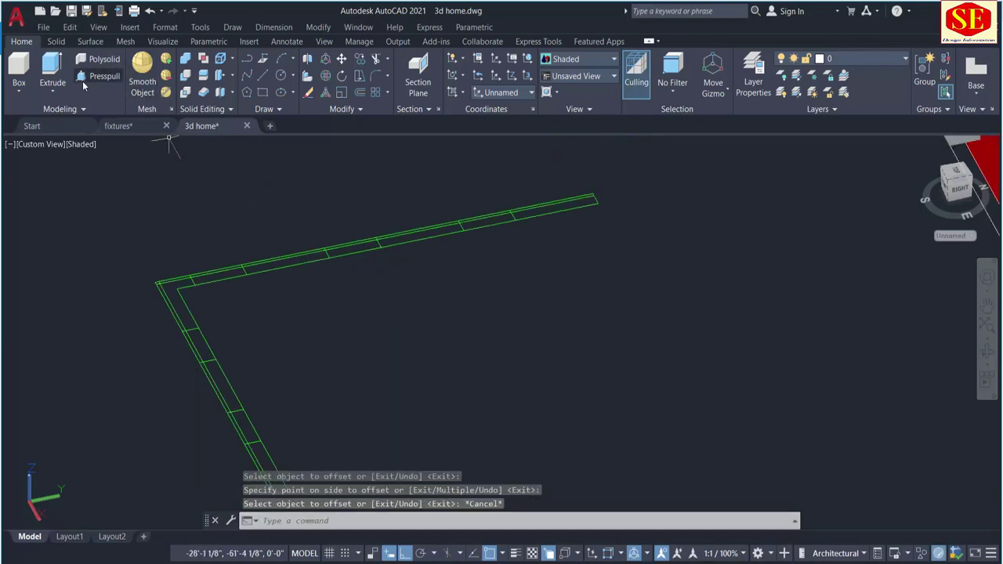
Press-pull one bounded strip section up into a green wall block 6 high
left_click(84, 78)
scroll(498, 208, "up", 1)
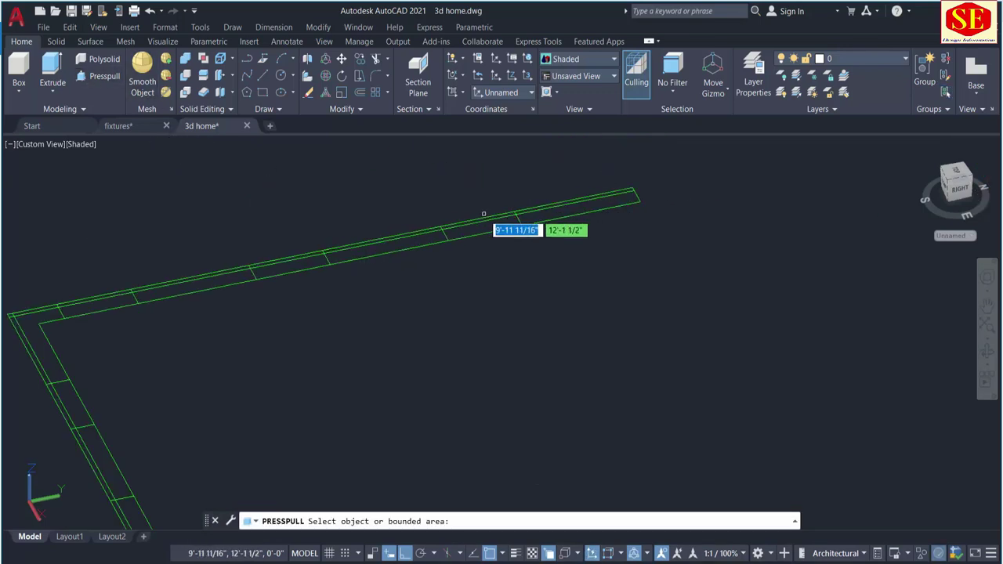
scroll(477, 215, "up", 1)
scroll(474, 219, "up", 1)
scroll(475, 223, "up", 1)
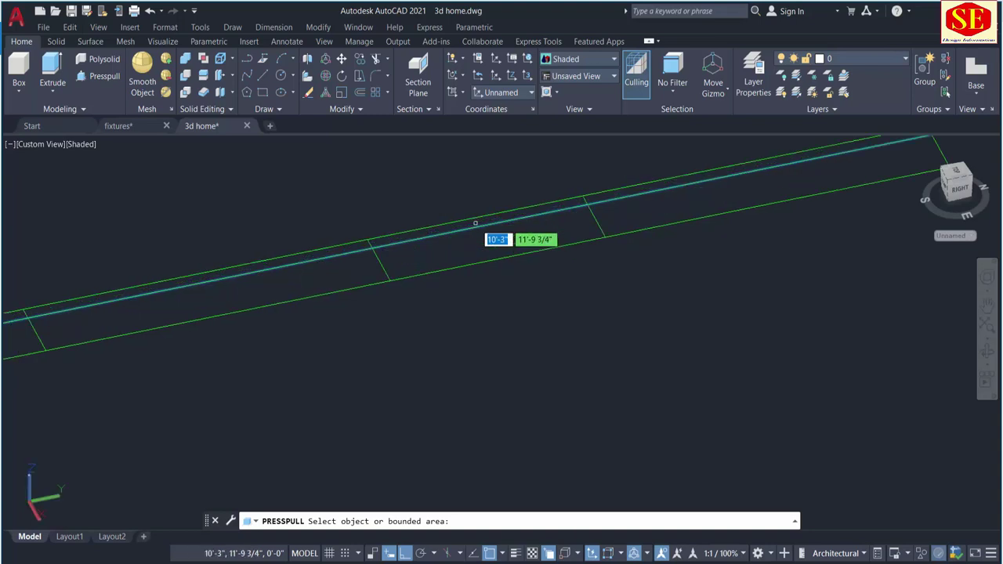
left_click(472, 219)
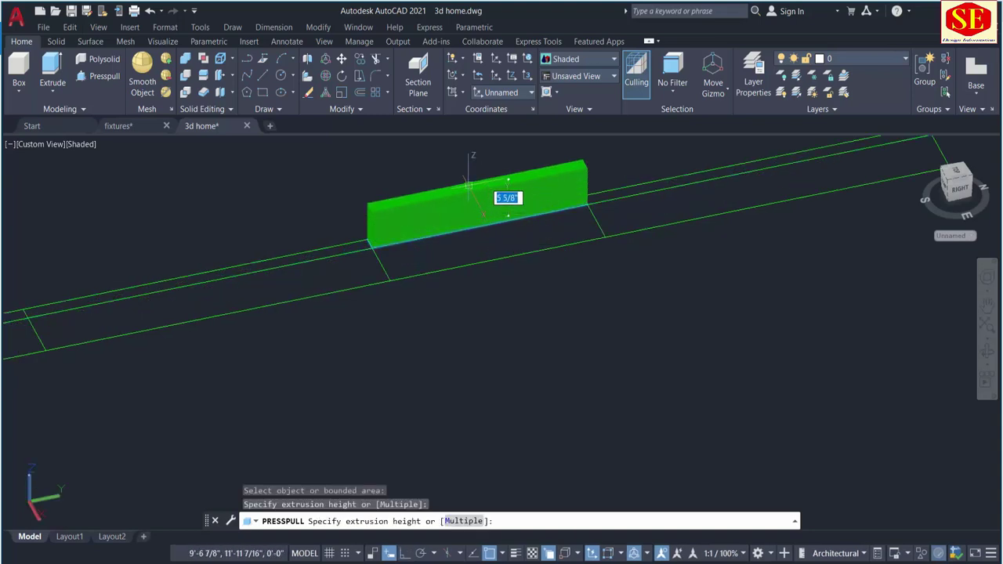
type("6")
key("Return")
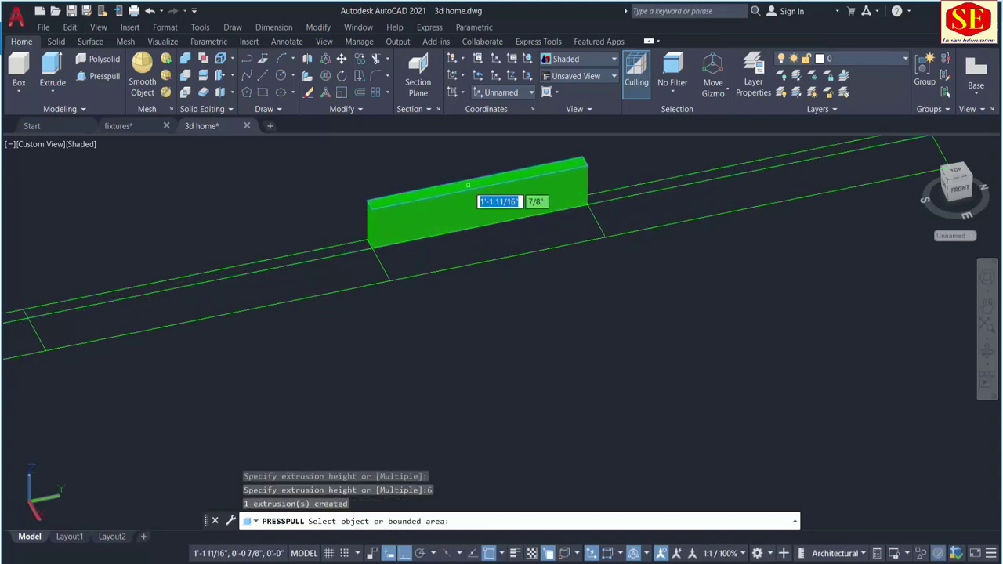
scroll(624, 217, "down", 1)
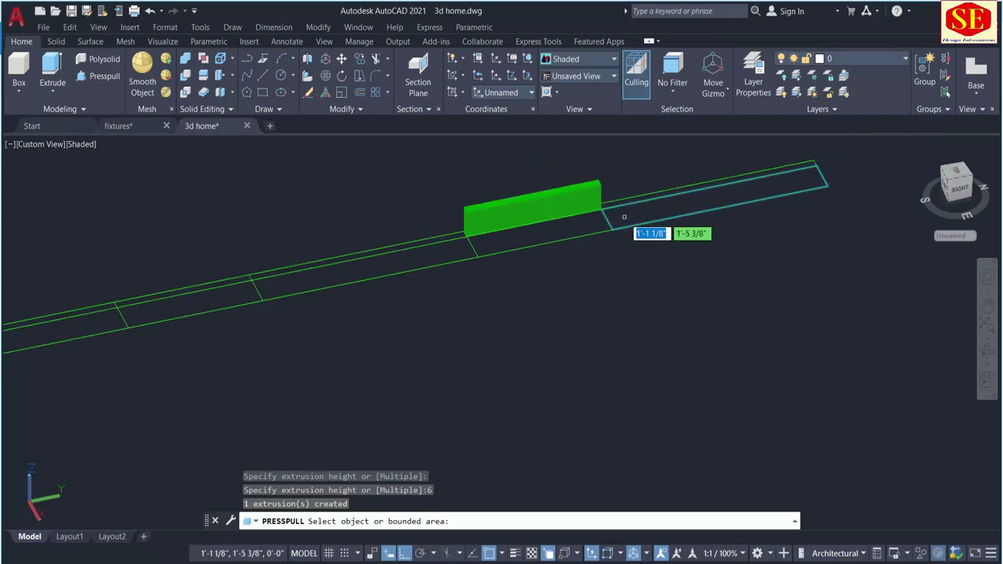
key("Return")
Copy the green wall block from its corner to a bay further along the wall
type("co")
key("Return")
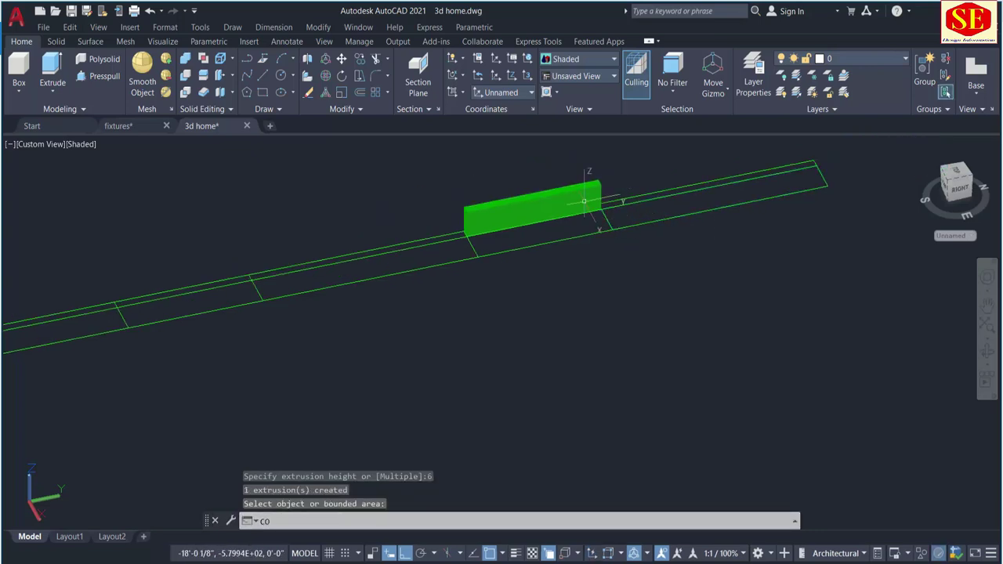
left_click(555, 191)
key("Return")
left_click(602, 210)
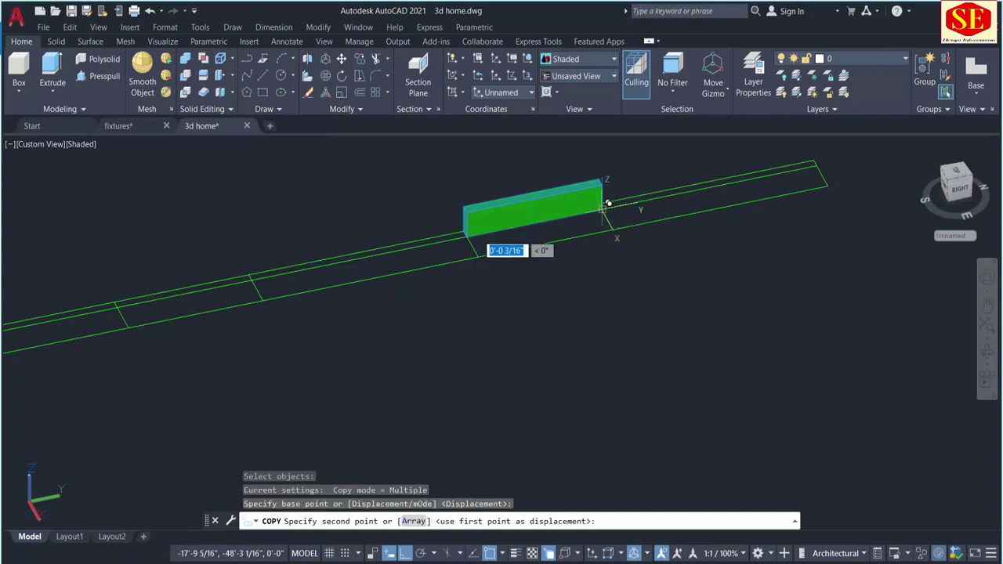
left_click(296, 268)
mouse_move(297, 269)
middle_mouse_down()
mouse_move(470, 183)
mouse_move(407, 225)
middle_mouse_up()
scroll(384, 225, "down", 3)
scroll(298, 174, "up", 4)
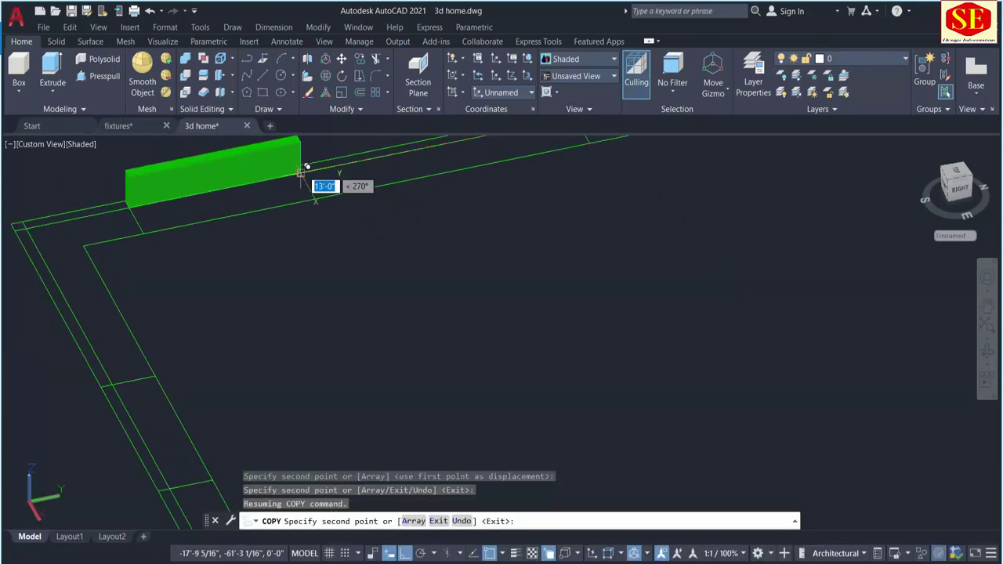
key("Escape")
scroll(369, 233, "down", 4)
scroll(281, 339, "up", 2)
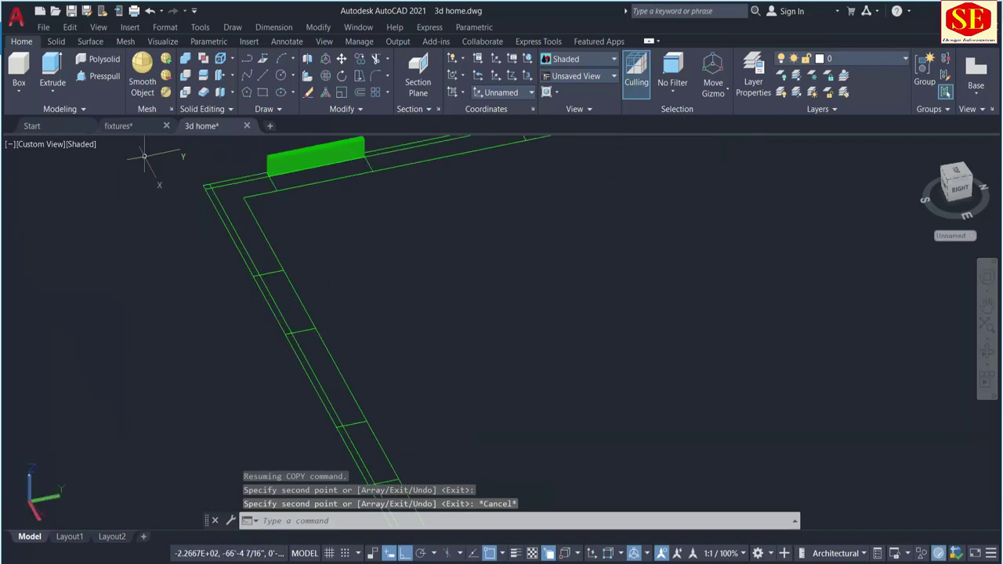
Press-pull a strip section on the other wall into a second green block
key("ctrl+shift+e")
scroll(283, 306, "up", 2)
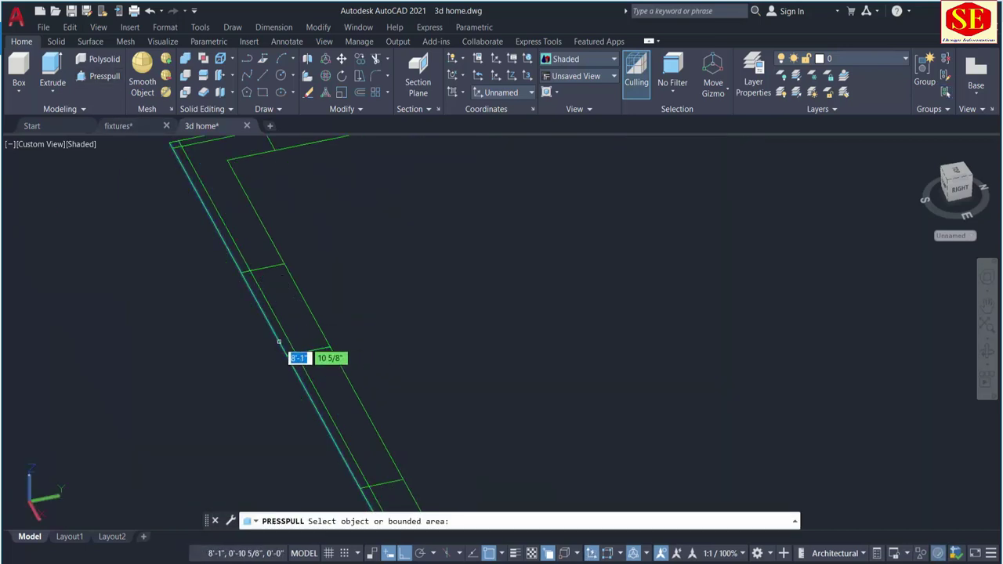
left_click(281, 338)
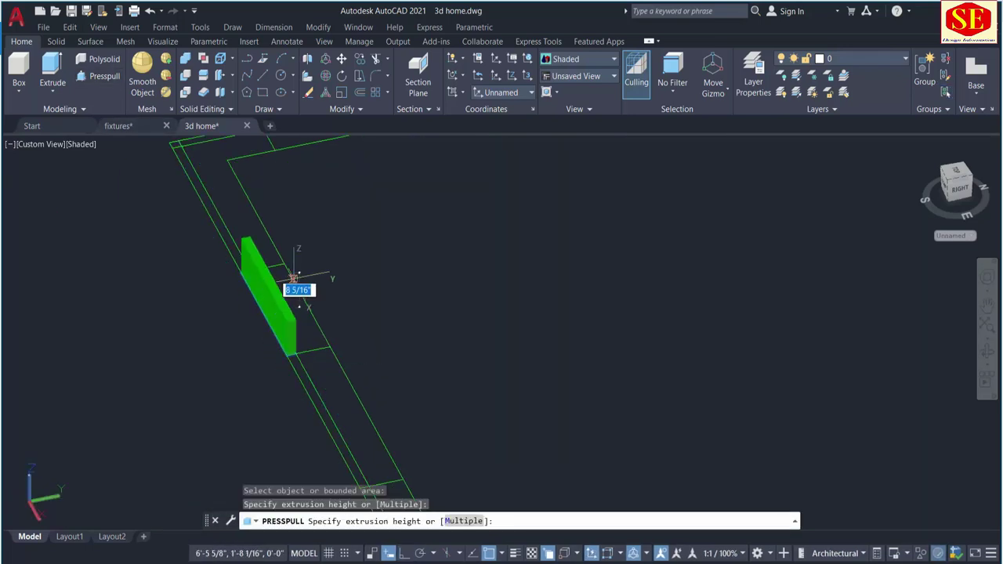
type("6")
key("Return")
scroll(365, 300, "down", 3)
scroll(476, 331, "up", 1)
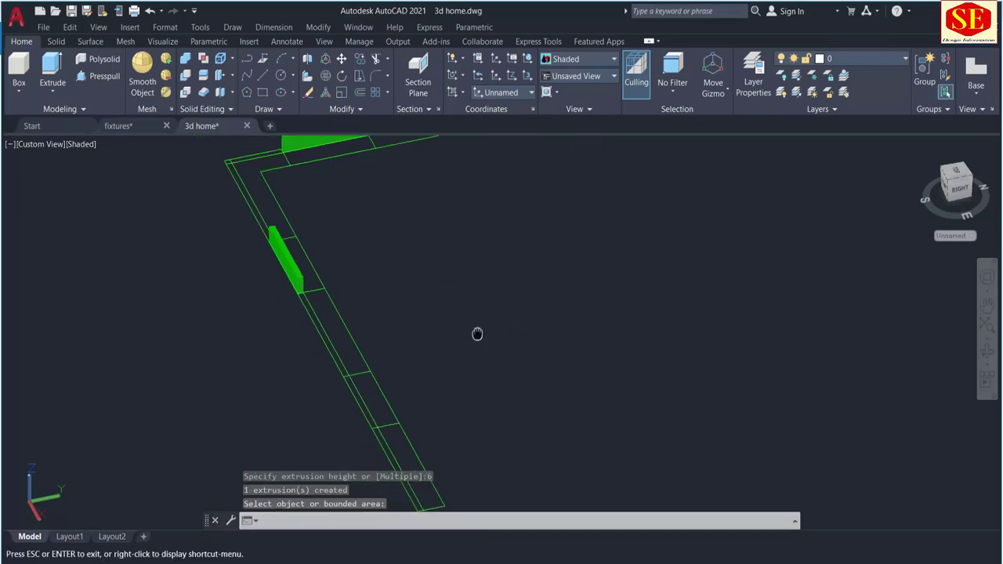
key("Escape")
Copy the new block's 3D solid to a bay further along that wall
type("co")
key("Return")
scroll(264, 253, "up", 2)
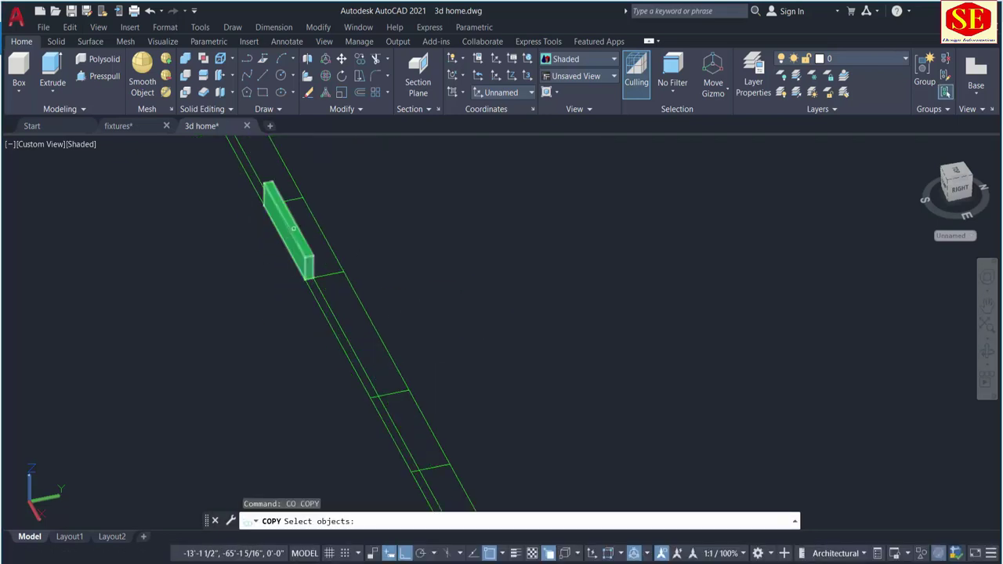
left_click(288, 233)
left_click(322, 279)
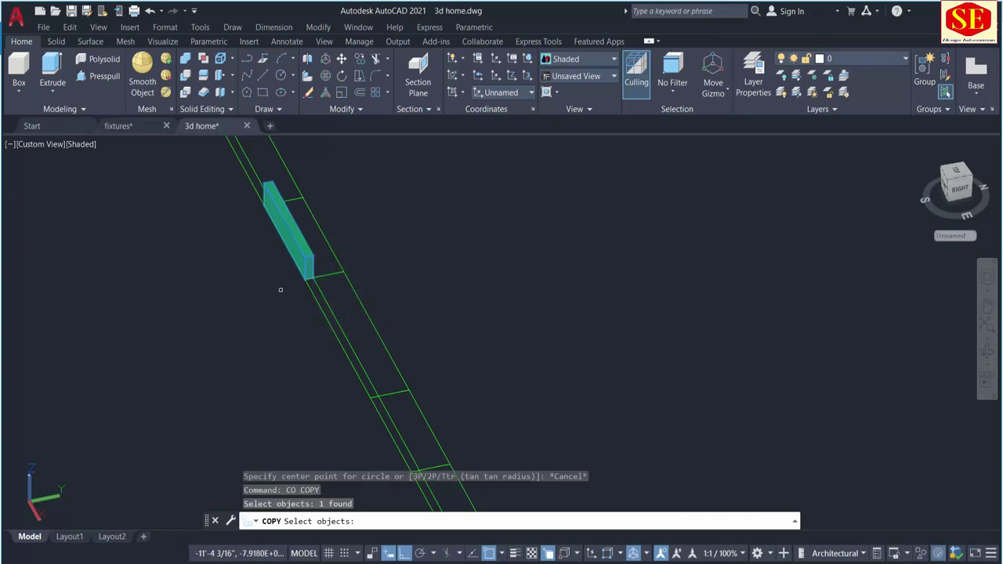
key("Return")
left_click(304, 280)
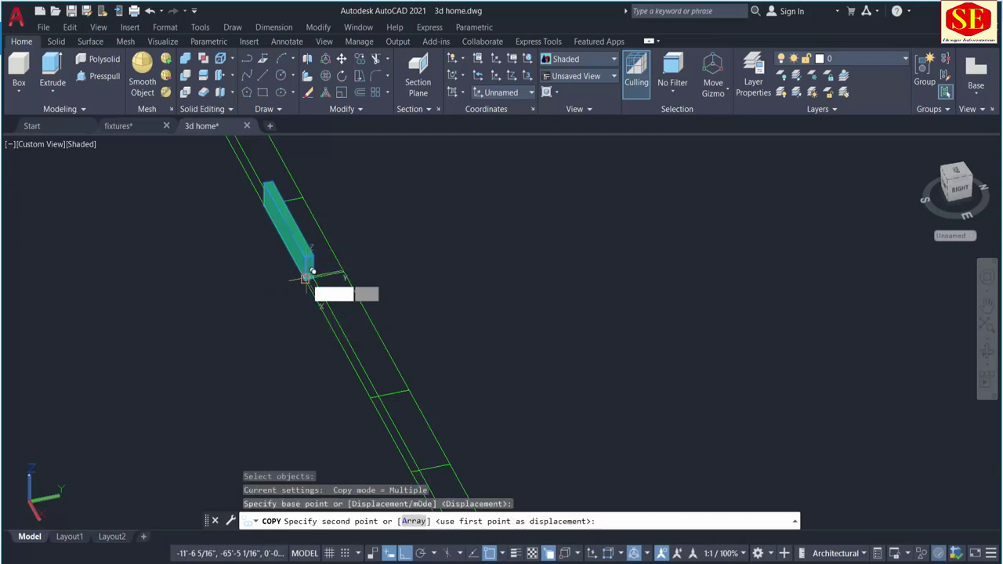
left_click(413, 468)
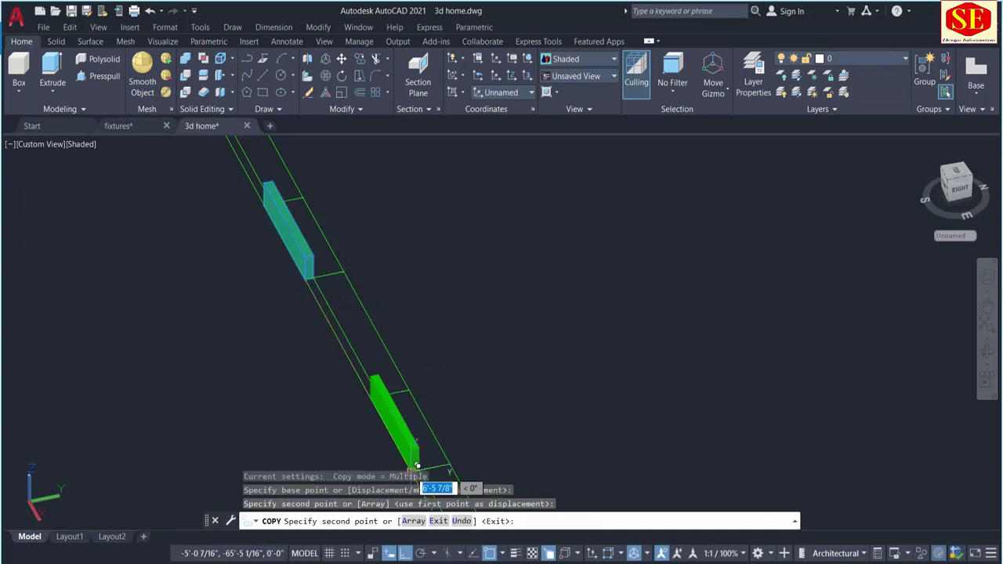
scroll(425, 369, "down", 5)
key("Escape")
scroll(528, 295, "up", 3)
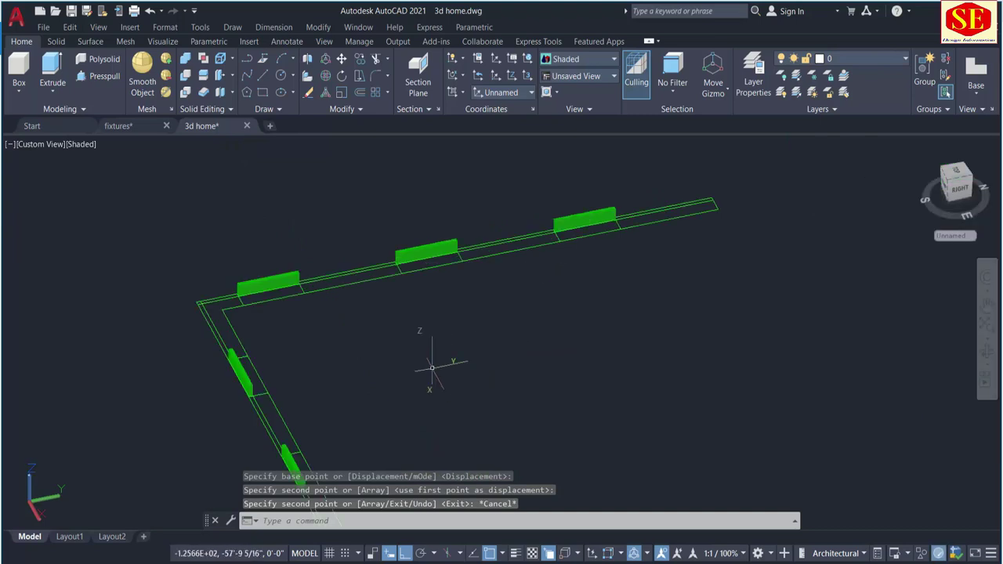
middle_click_drag(430, 367, 470, 337, "shift")
Move the three left-wall blocks by 1
type("m")
key("Return")
left_click(305, 298)
left_click(344, 353)
left_click(415, 396)
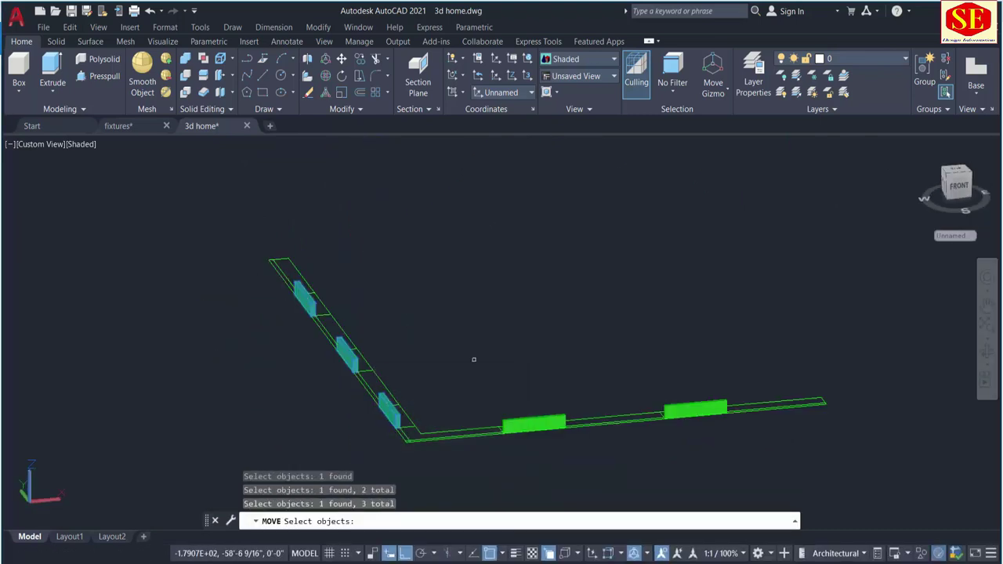
key("Return")
left_click(508, 333)
type("1")
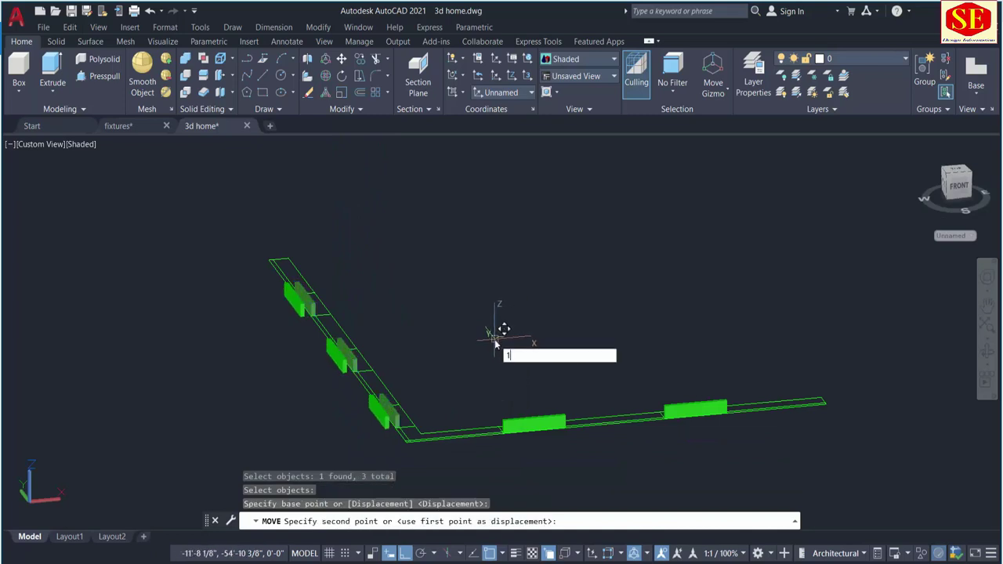
key("Return")
scroll(518, 482, "up", 3)
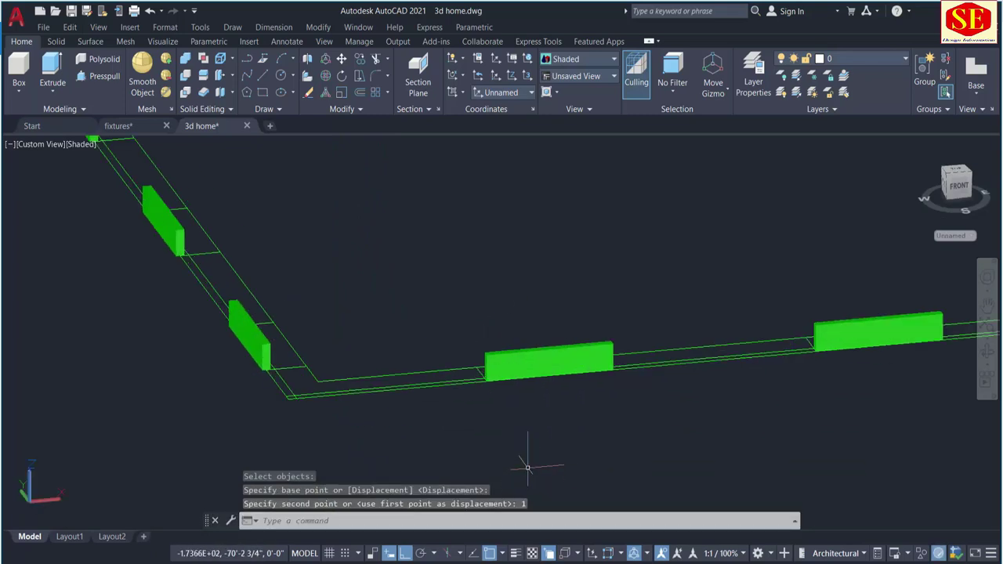
middle_click_drag(528, 468, 629, 452, "shift")
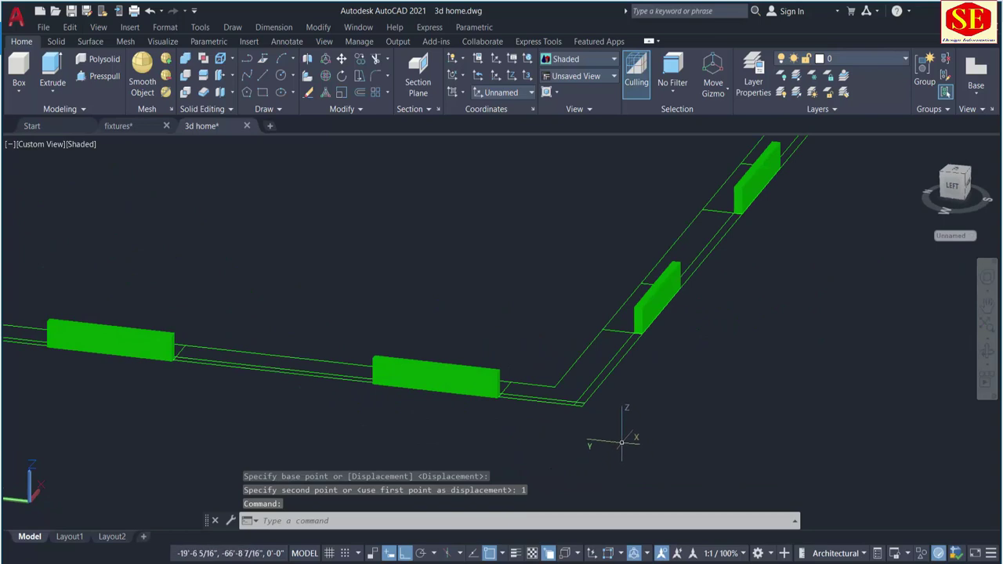
Move the right-hand wall block by 1 and clear any running command
type("m")
key("Return")
left_click(684, 269)
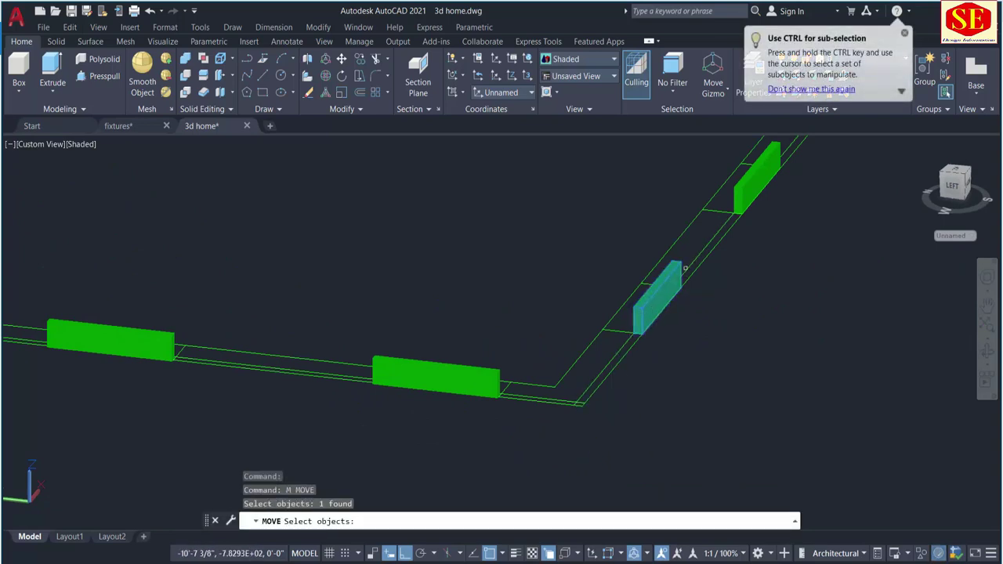
scroll(775, 309, "down", 2)
key("Return")
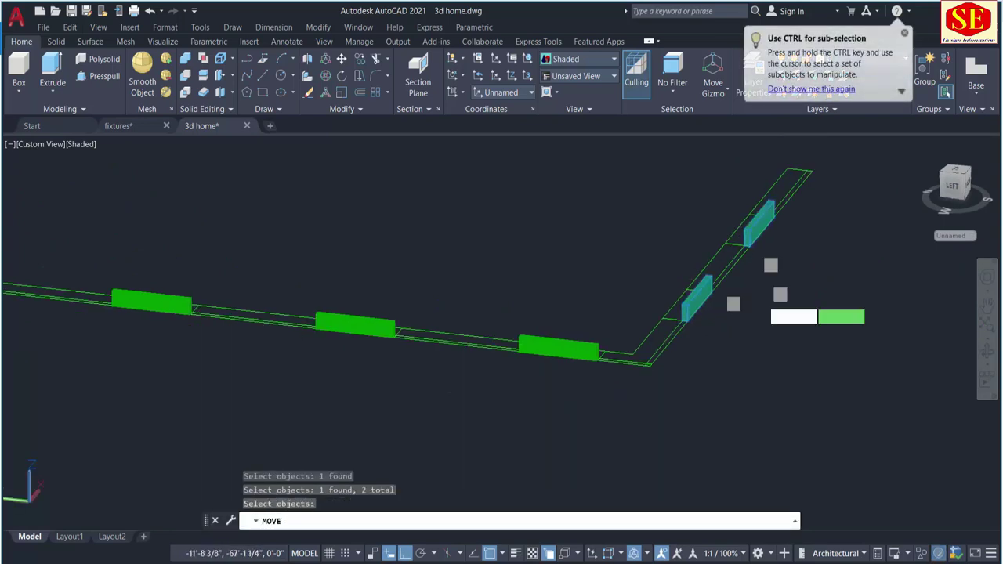
left_click(776, 304)
type("1")
key("Return")
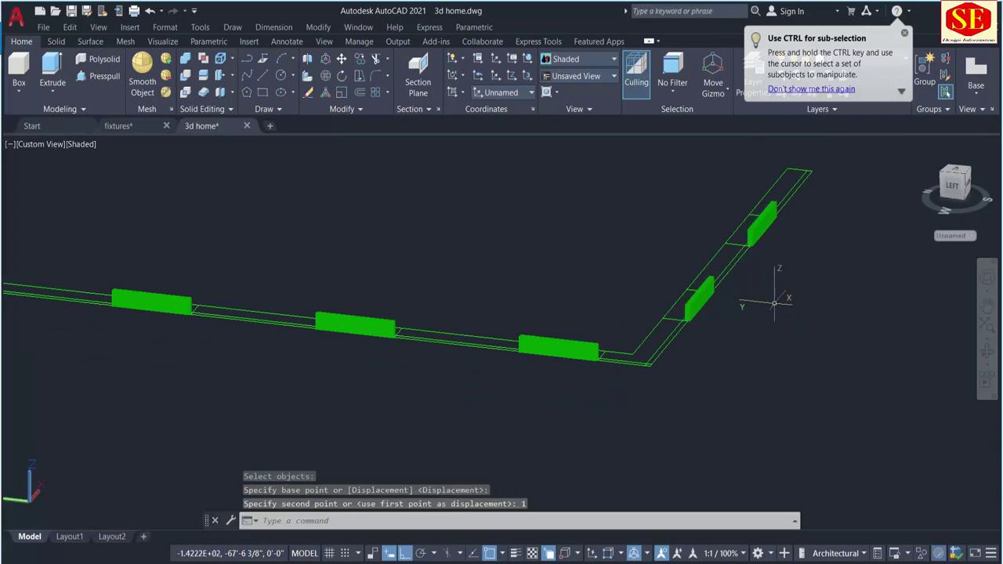
key("Escape")
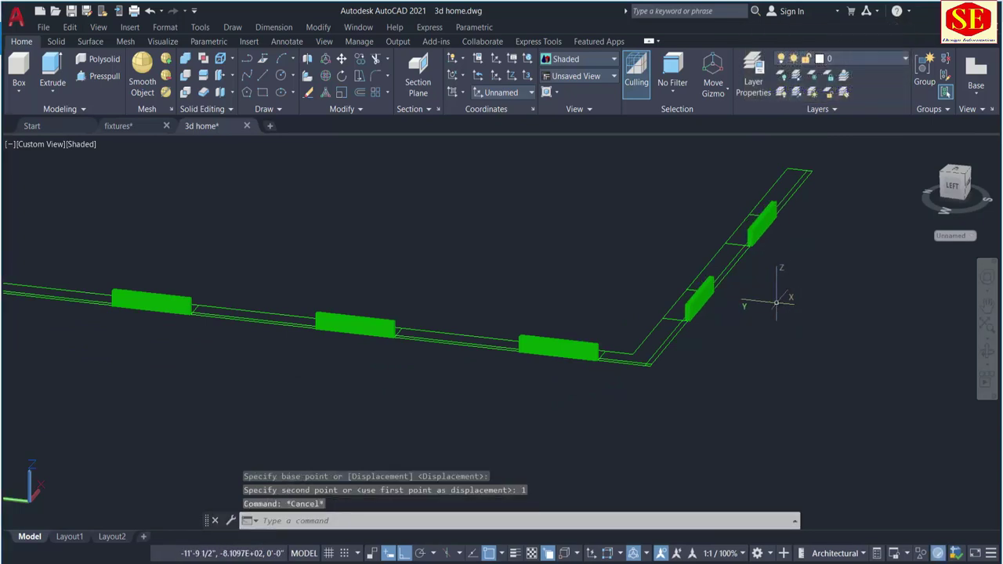
key("Escape")
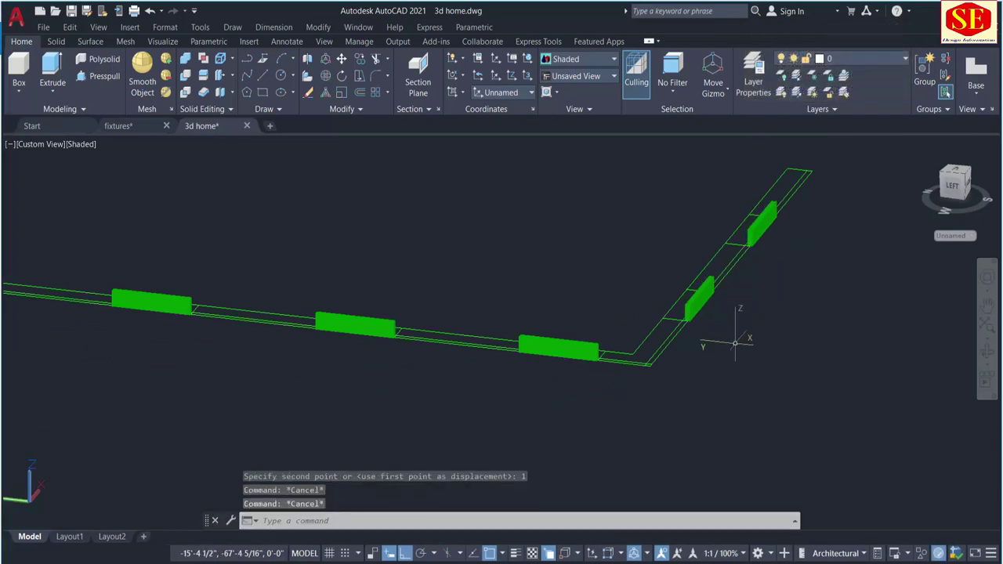
type("m")
key("Return")
Select each green block's 3D solid, not the lines, and move them 1'2" straight up
left_click(166, 298)
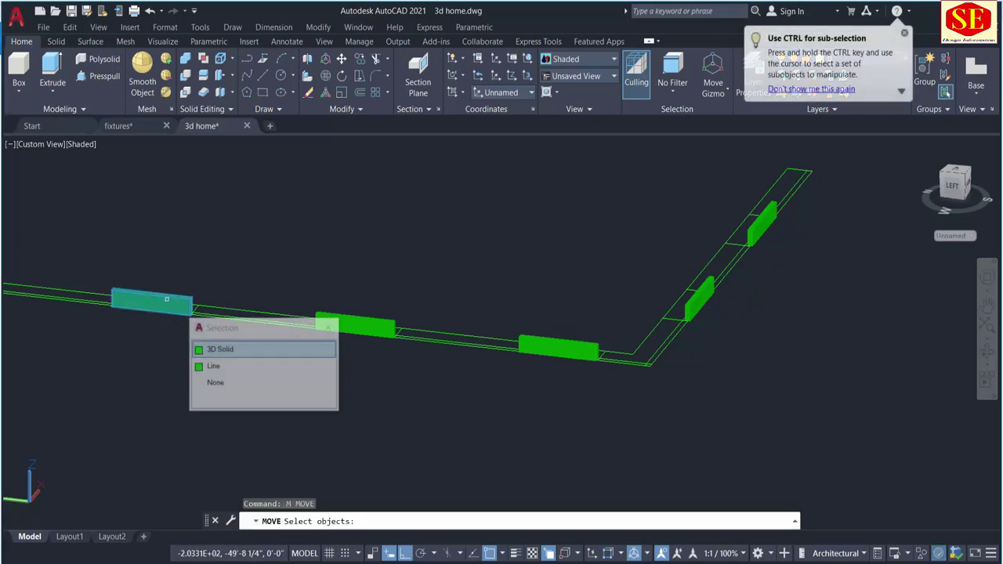
left_click(314, 348)
left_click(398, 322)
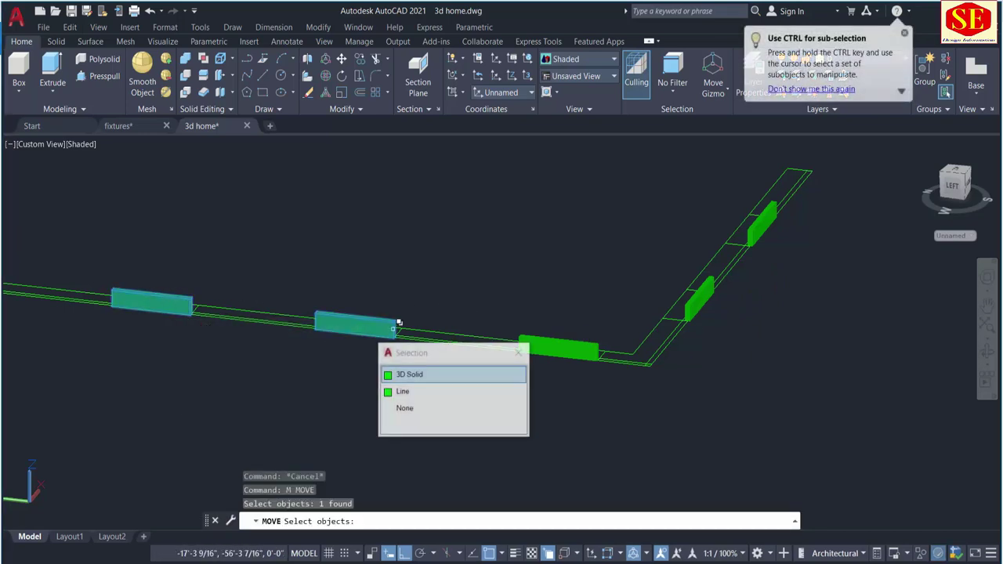
left_click(558, 343)
left_click(586, 339)
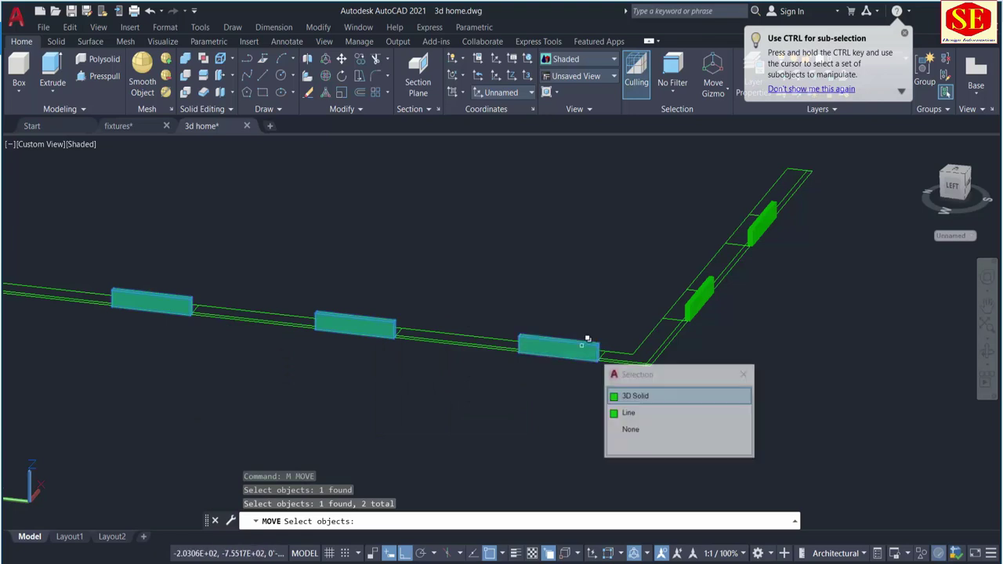
left_click(678, 395)
left_click(699, 304)
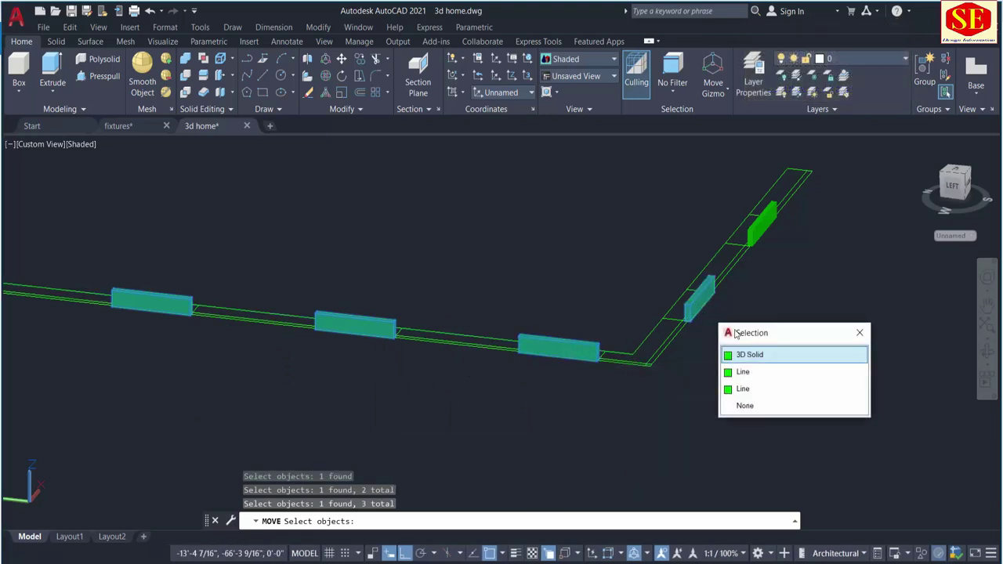
left_click(742, 356)
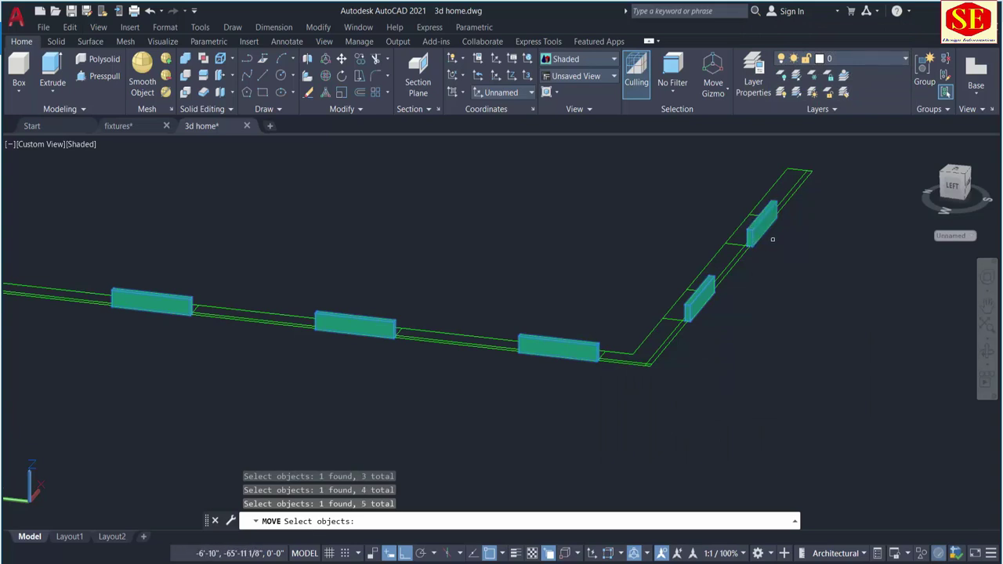
key("Return")
left_click(798, 282)
type("1'2")
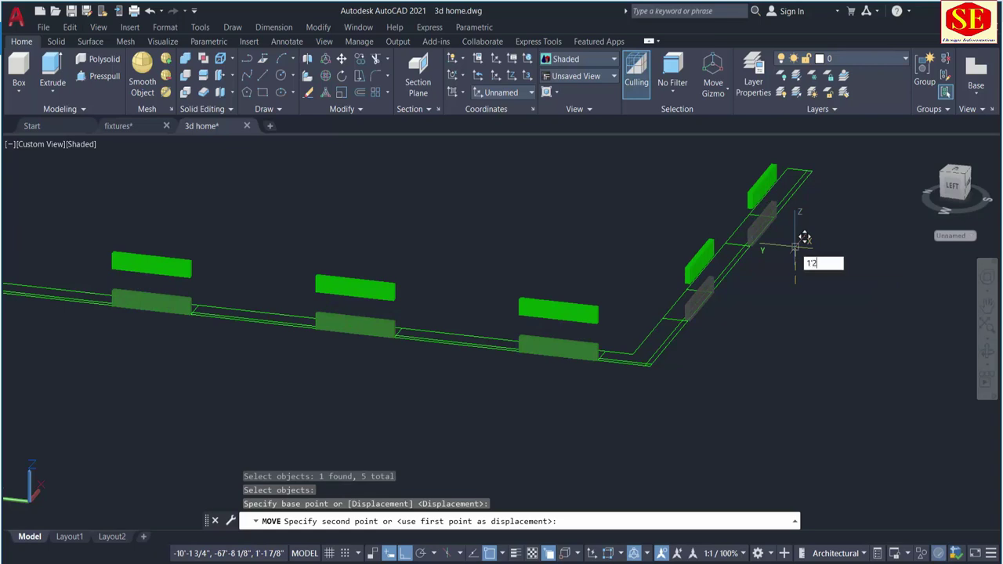
key("Return")
key("Escape")
scroll(772, 419, "down", 2)
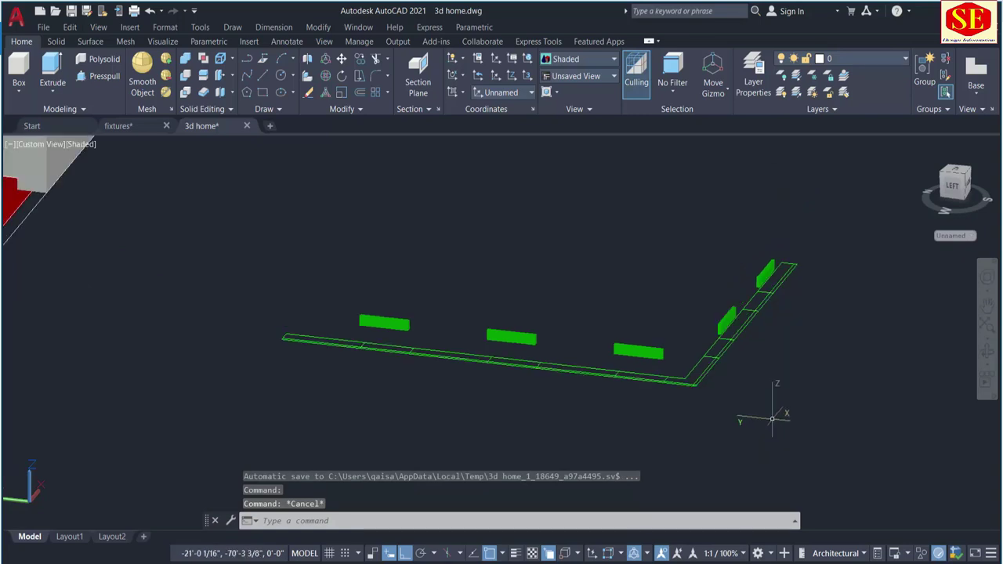
Move the five window-selected green blocks from the outline corner into the blue balcony parapet
type("m")
key("Return")
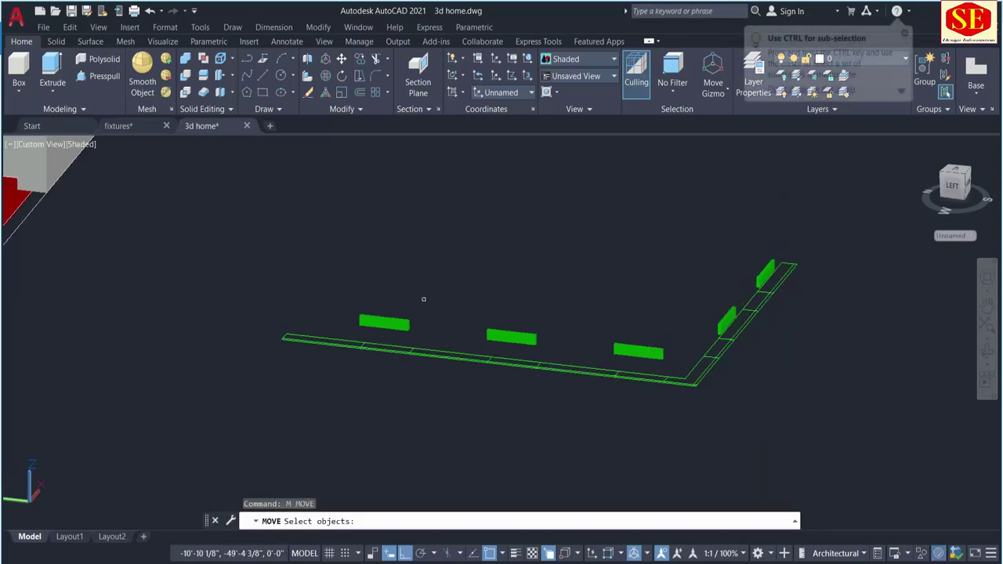
left_click(420, 298)
left_click(377, 335)
left_click(495, 345)
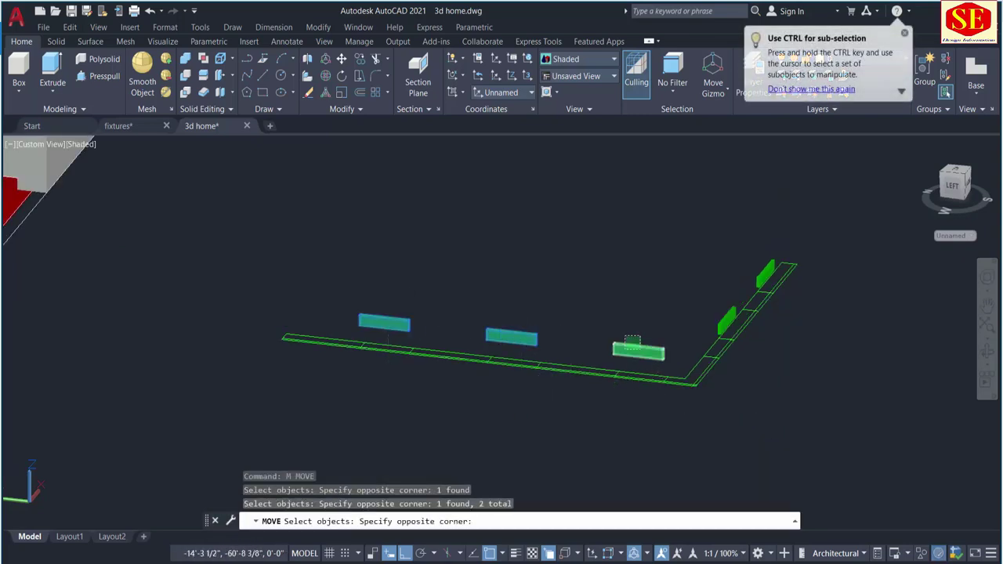
left_click(638, 344)
left_click(720, 318)
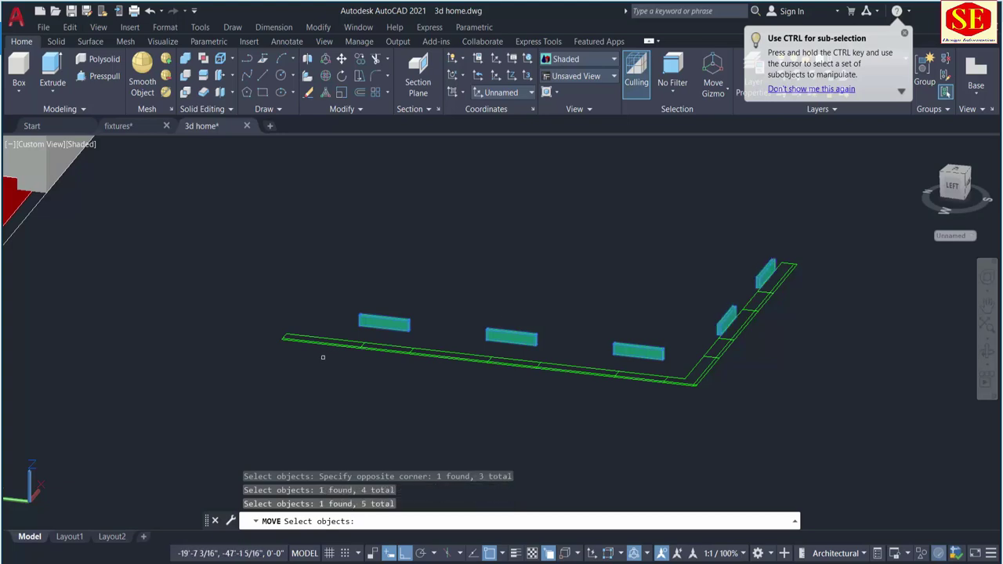
scroll(322, 357, "up", 5)
key("Return")
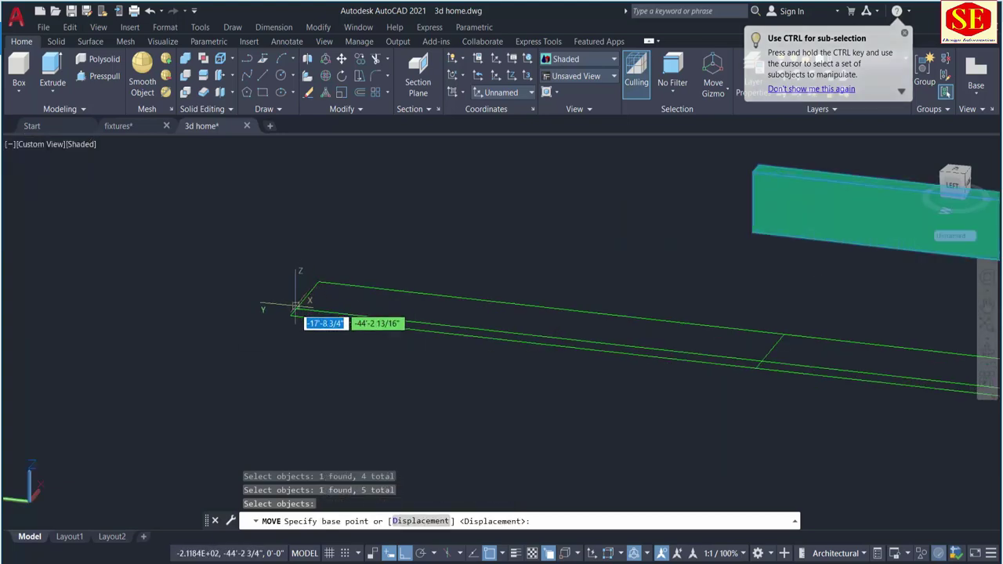
left_click(296, 306)
scroll(595, 298, "down", 5)
scroll(332, 220, "up", 3)
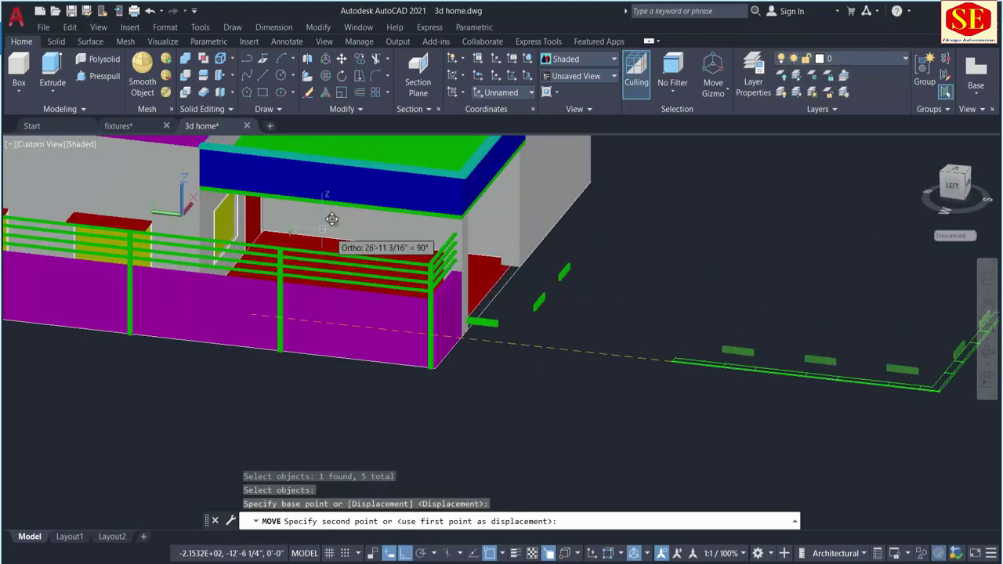
scroll(264, 162, "up", 3)
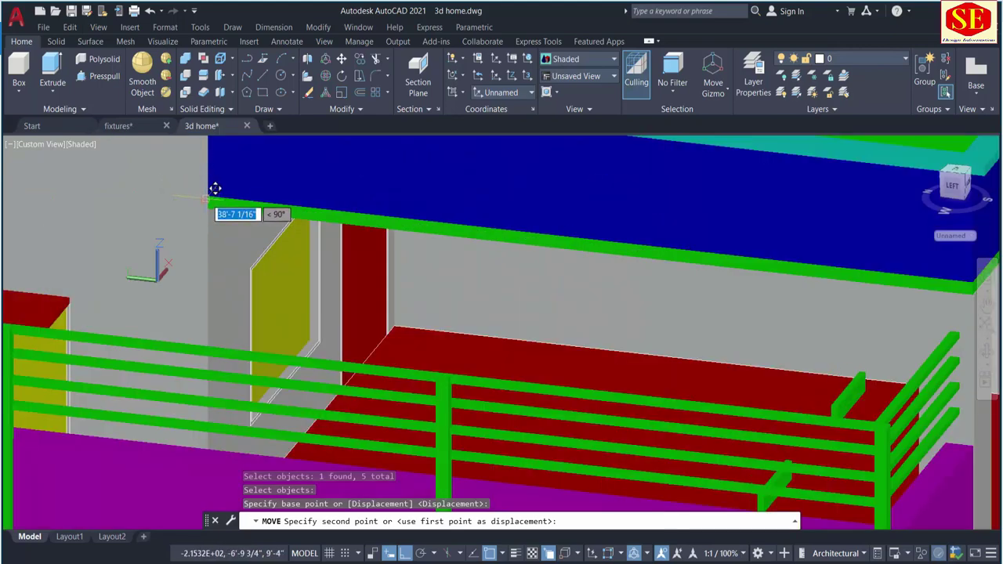
scroll(215, 188, "up", 3)
key("Escape")
Orbit the house to a front-left angle to check the window openings
scroll(274, 313, "down", 5)
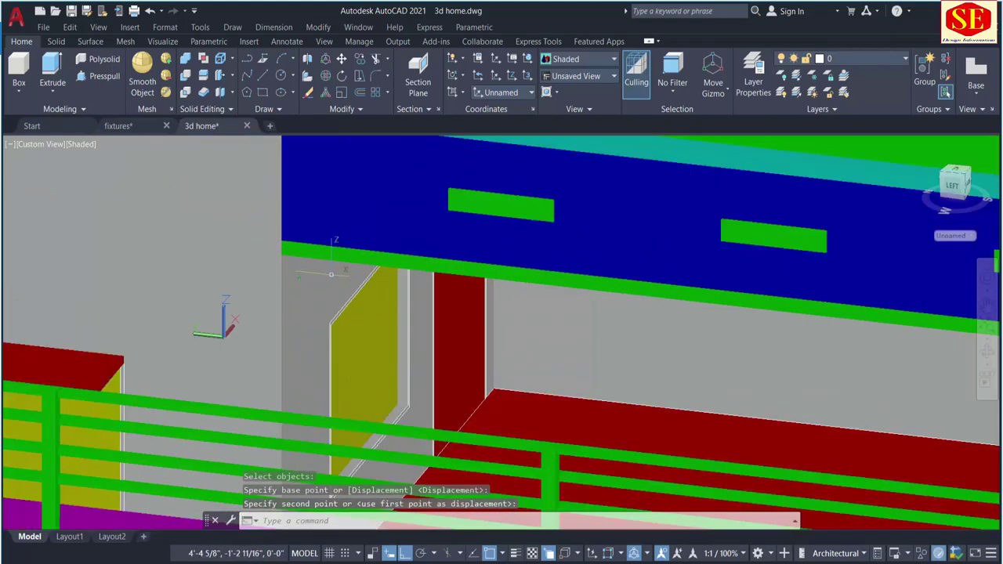
scroll(470, 306, "down", 3)
middle_click_drag(527, 327, 503, 345, "shift")
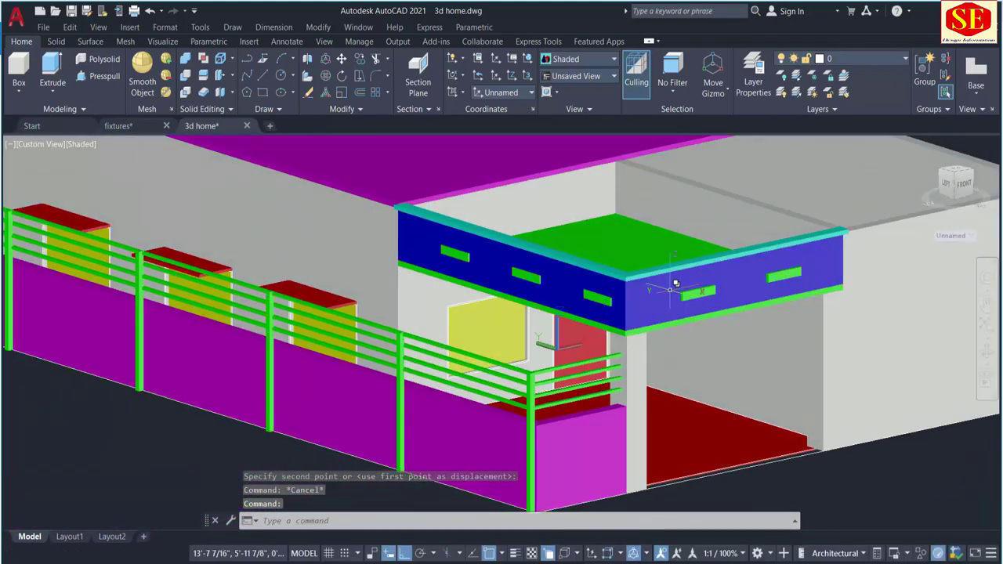
scroll(672, 284, "up", 5)
scroll(245, 272, "down", 4)
scroll(245, 271, "down", 4)
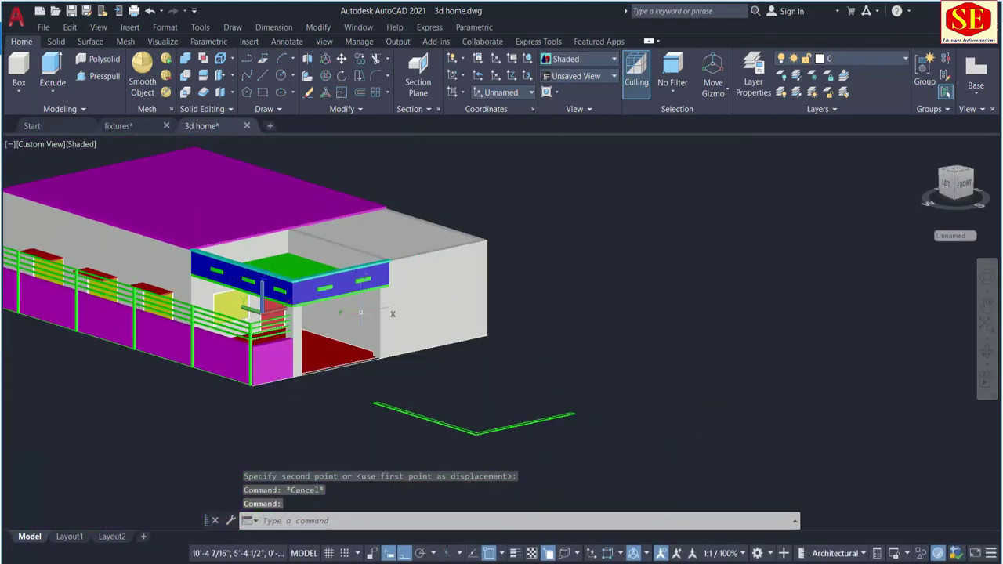
Copy the green balcony floor slab to a spot beside the house
middle_click_drag(633, 507, 854, 423, "shift")
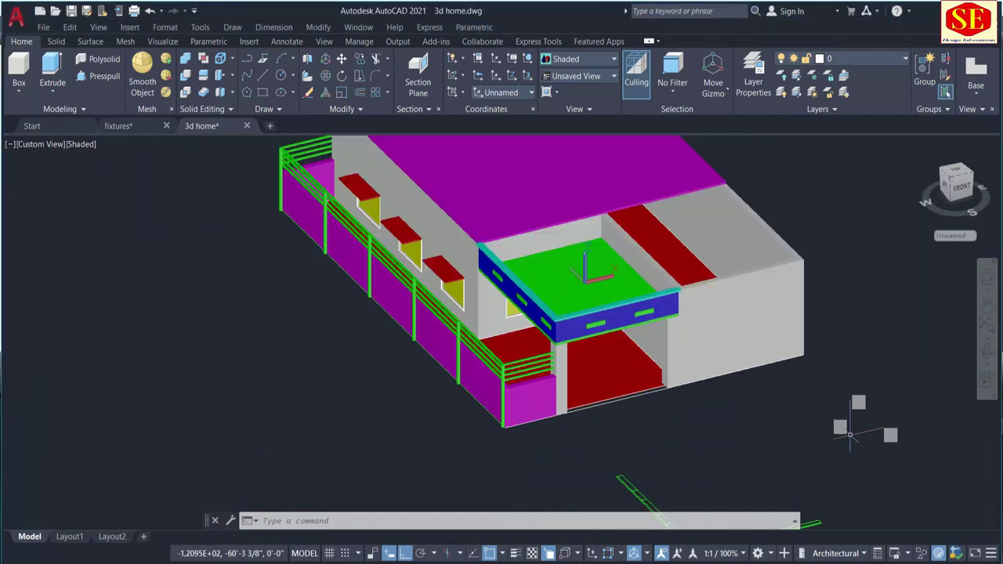
type("c")
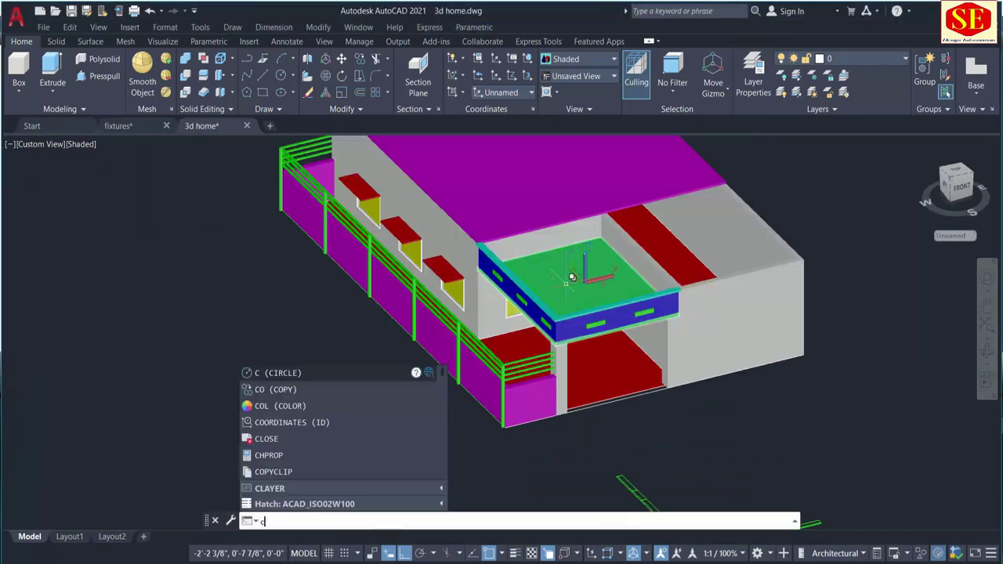
type("o")
key("Return")
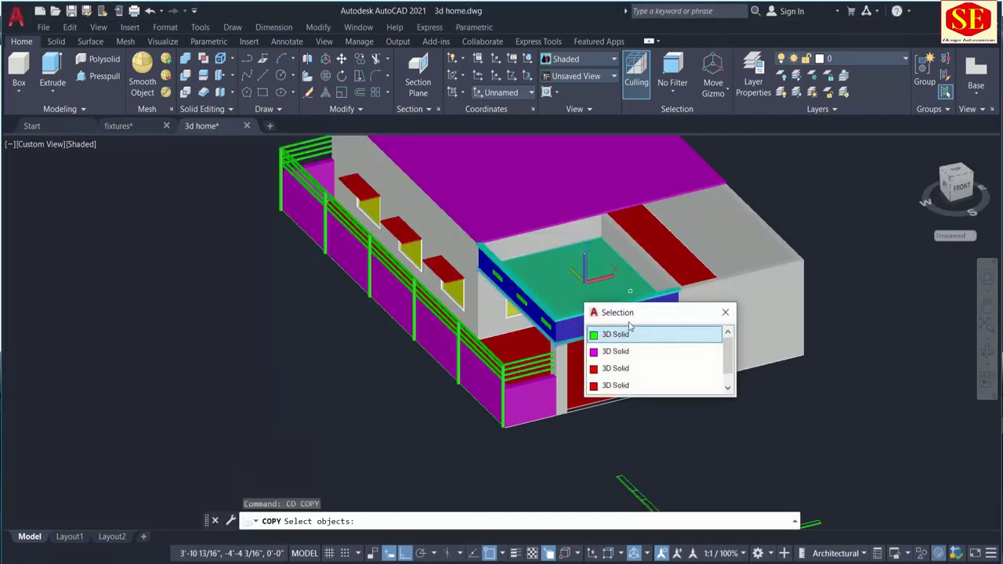
left_click(635, 334)
key("Return")
left_click(909, 274)
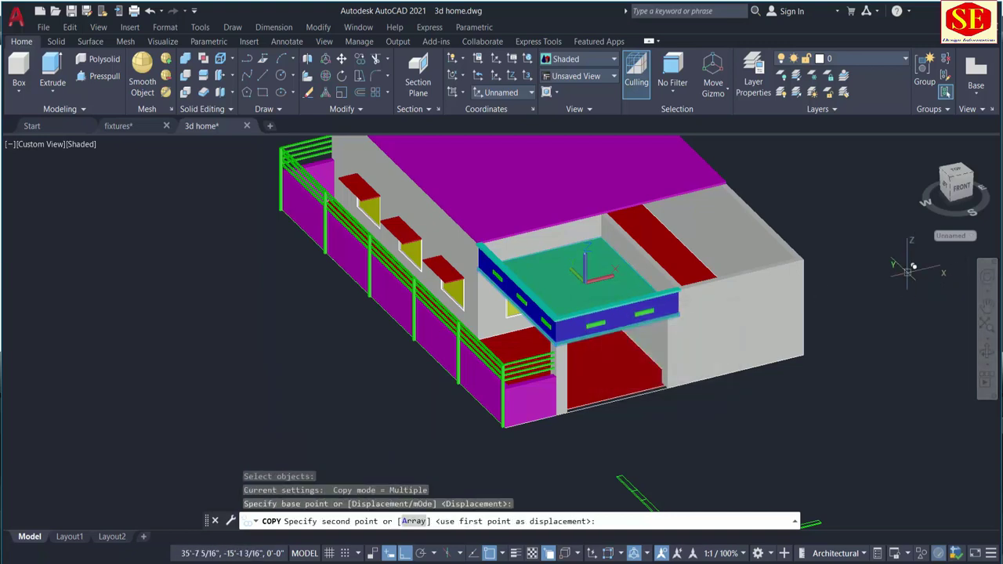
left_click(510, 345)
key("Escape")
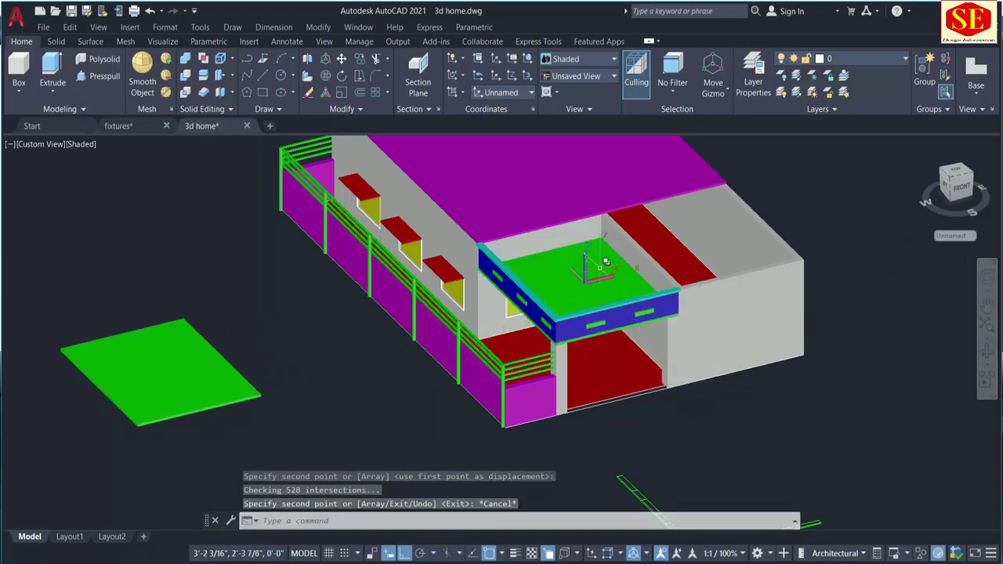
Press-pull the balcony floor downward out of the model, opening the balcony
left_click(97, 76)
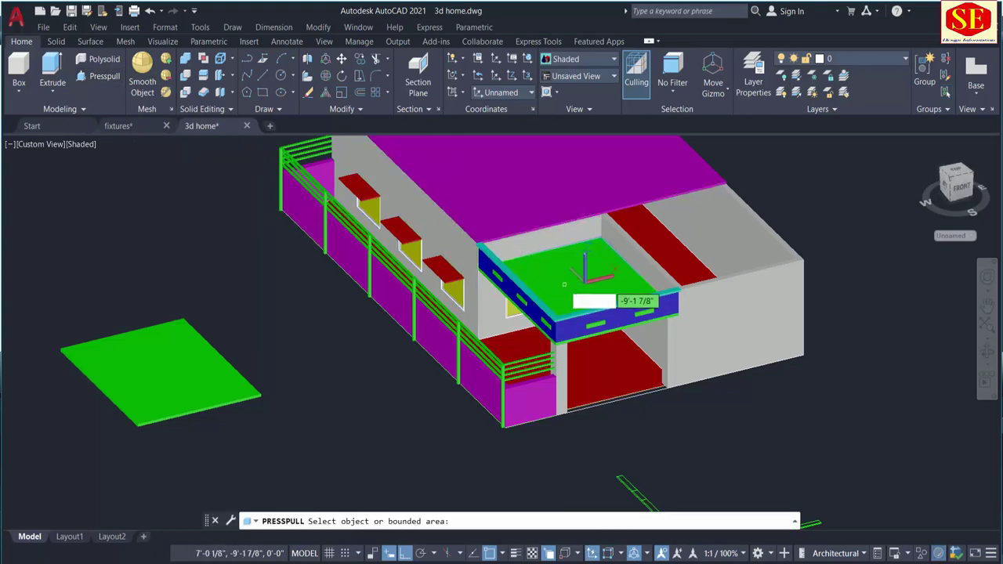
left_click(583, 266)
left_click(563, 455)
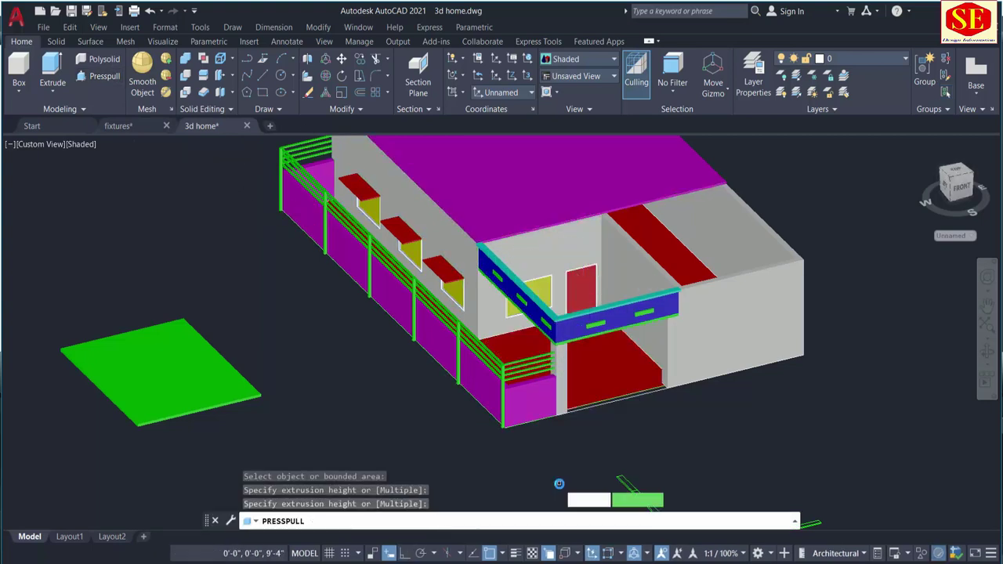
scroll(627, 404, "up", 4)
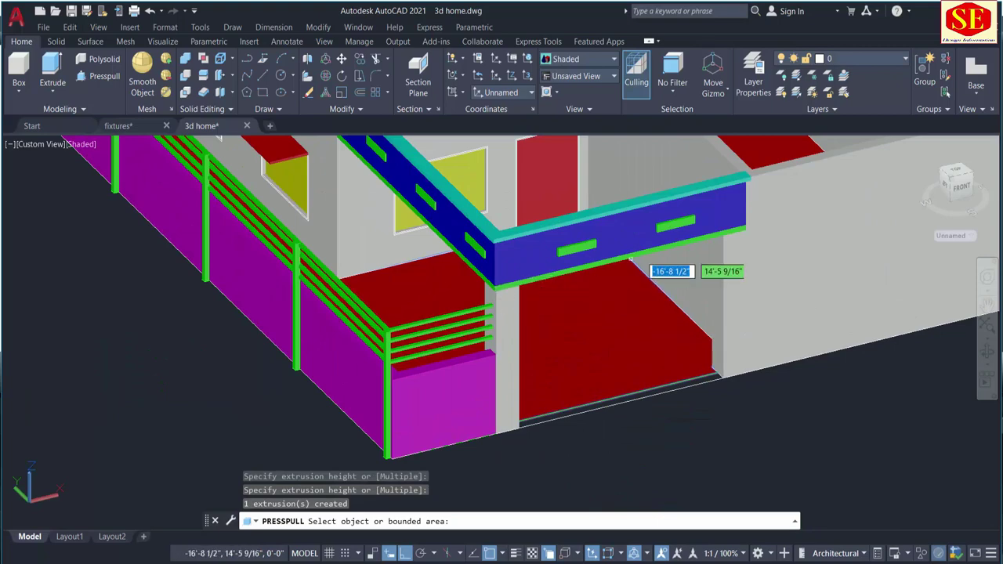
scroll(689, 239, "down", 5)
scroll(606, 234, "up", 1)
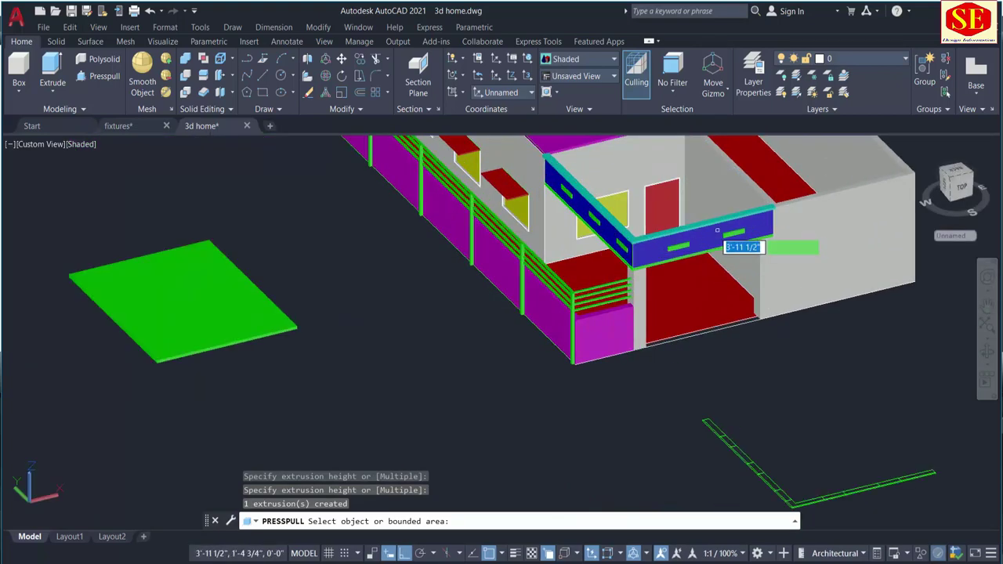
scroll(427, 329, "down", 2)
key("Return")
Begin moving the copied green slab
type("m")
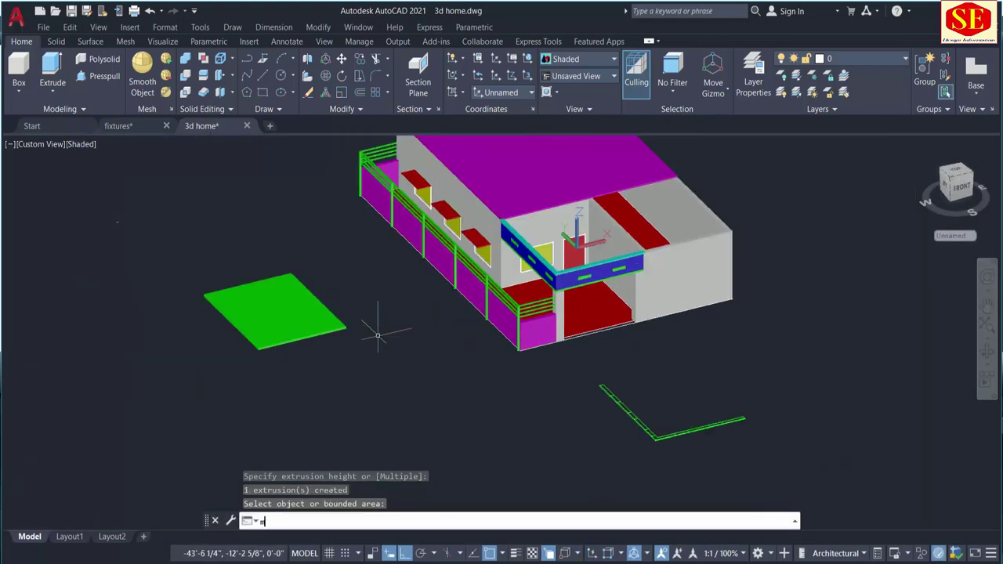
key("Return")
left_click(303, 332)
scroll(265, 354, "up", 3)
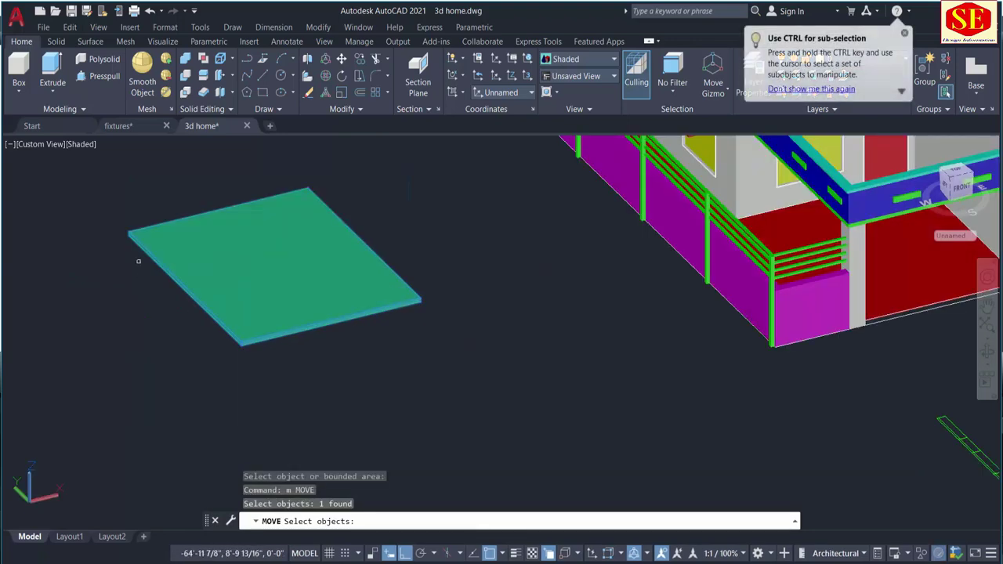
Drop the green slab onto the blue parapet over the porch as its roof
key("Return")
left_click(130, 233)
middle_click_drag(703, 213, 898, 425)
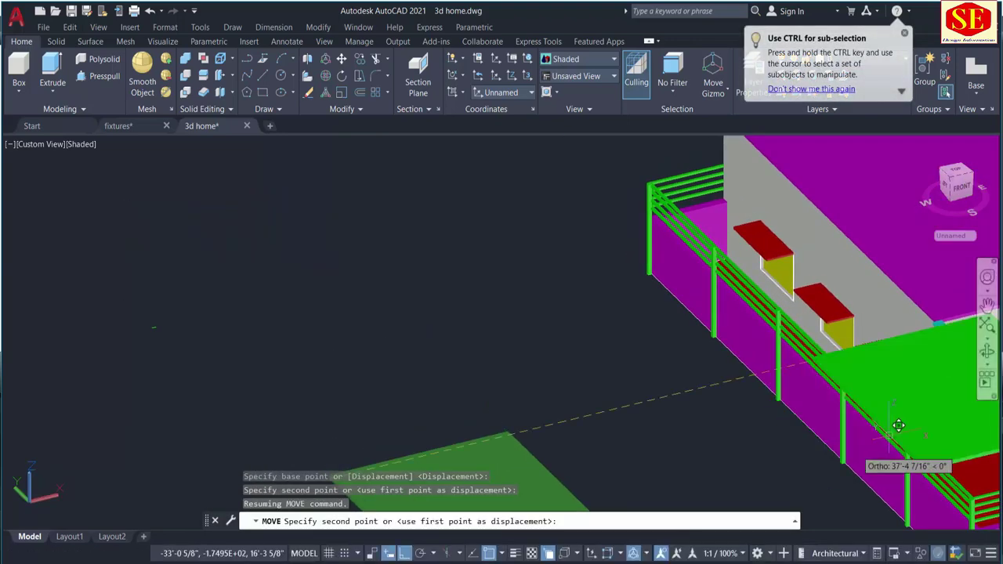
scroll(899, 426, "up", 3)
scroll(799, 329, "up", 2)
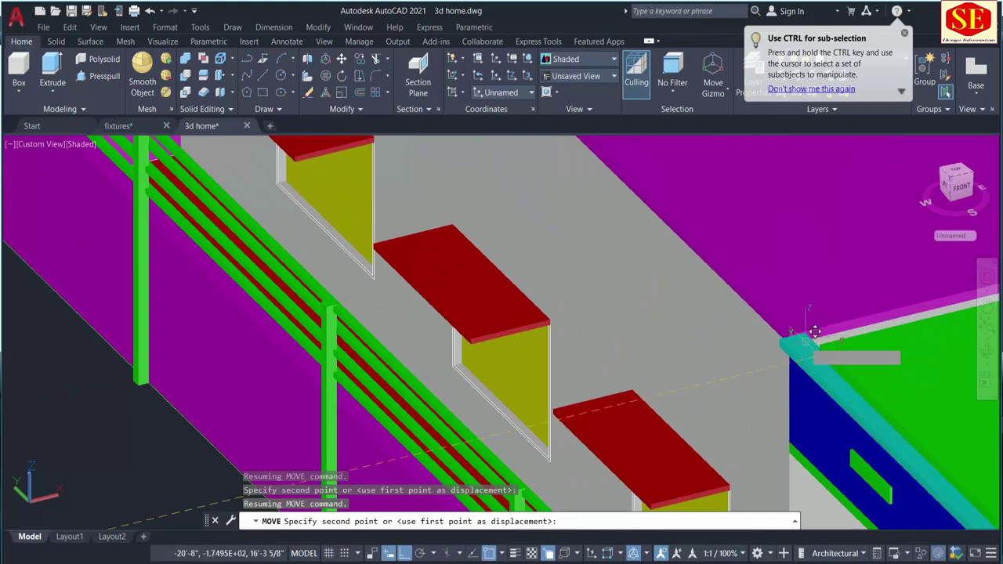
left_click(815, 332)
scroll(811, 404, "down", 3)
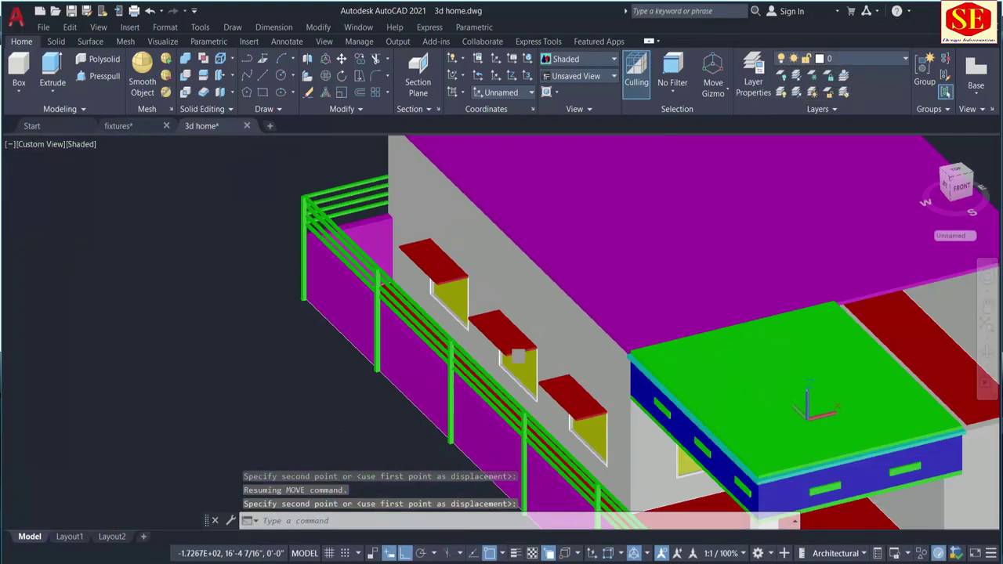
key("Escape")
Window-select the loose green outline strip beside the house and erase it with E
scroll(615, 347, "up", 1)
scroll(690, 391, "up", 2)
scroll(740, 427, "up", 2)
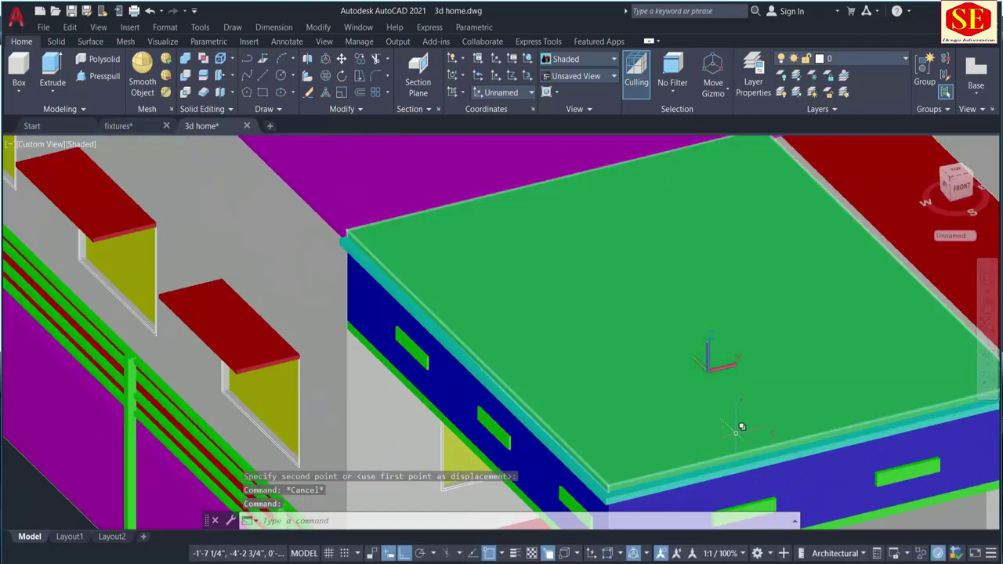
middle_click_drag(740, 427, 564, 399)
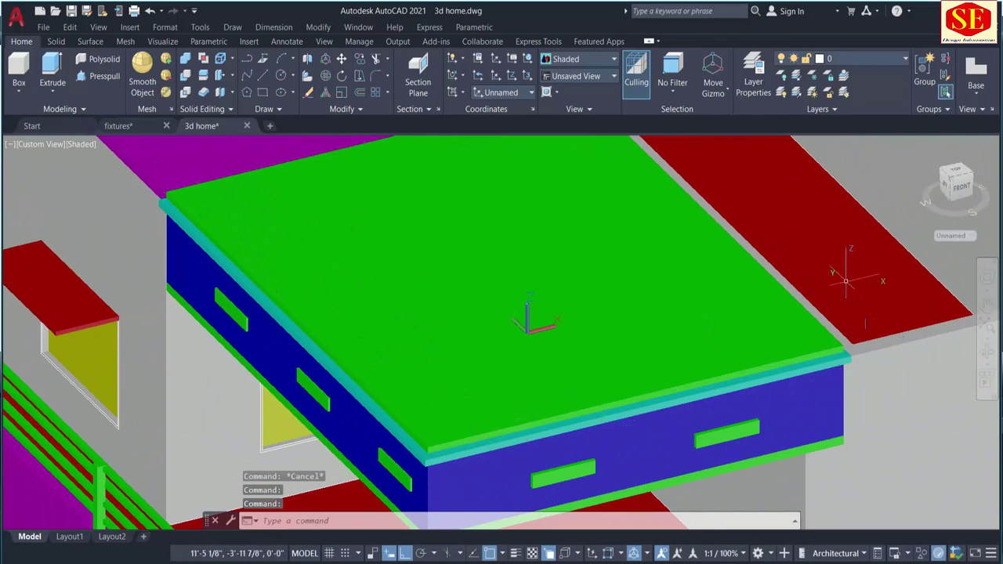
scroll(745, 259, "down", 2)
scroll(901, 376, "down", 2)
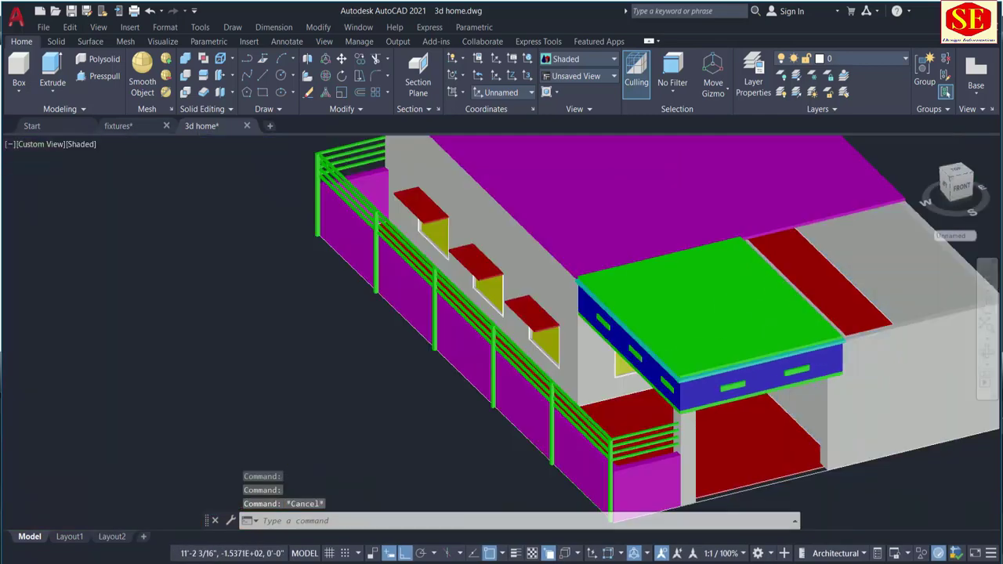
middle_click_drag(919, 463, 779, 404)
middle_click_drag(428, 440, 475, 299, "shift")
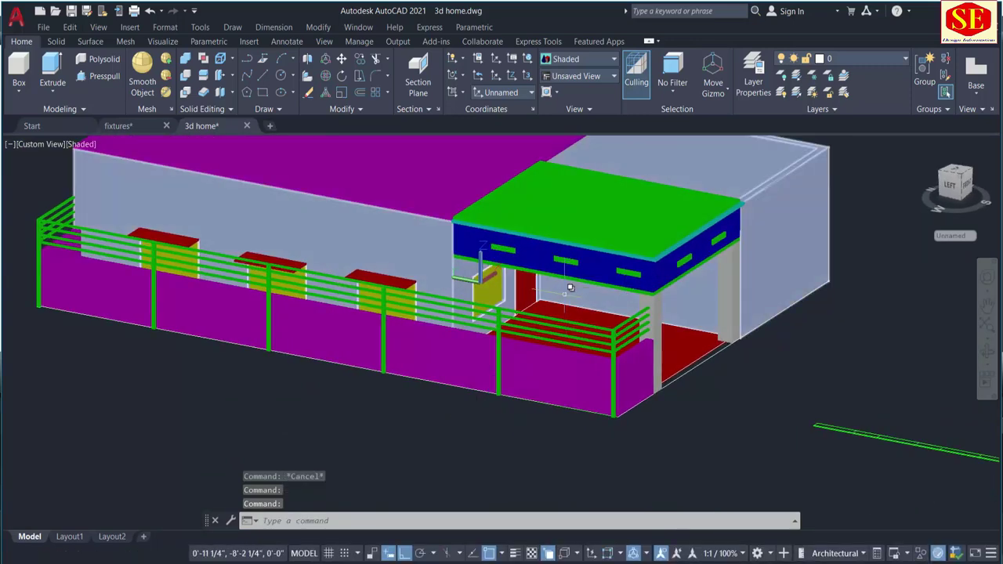
scroll(562, 292, "down", 2)
left_click(922, 345)
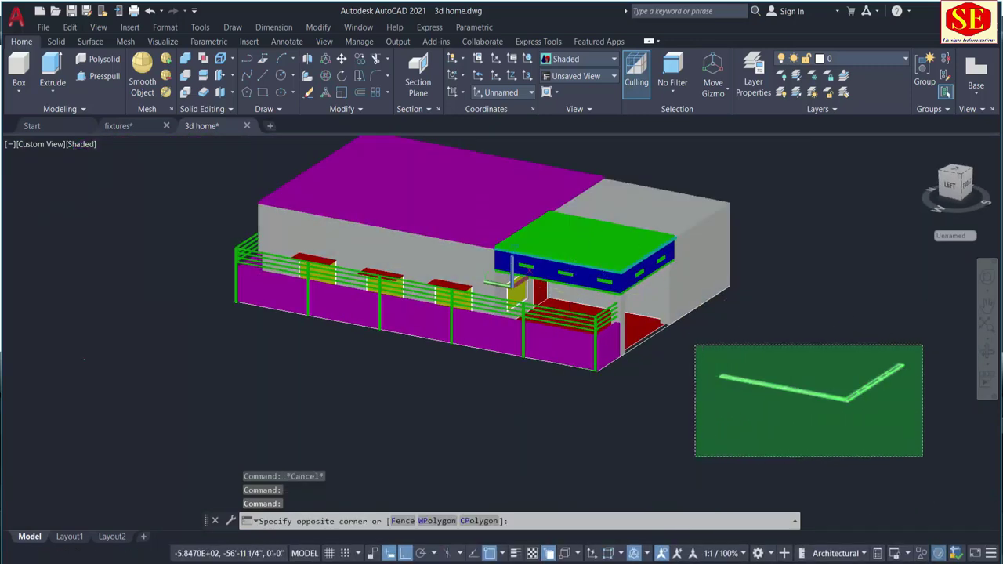
left_click(693, 460)
type("e")
key("Return")
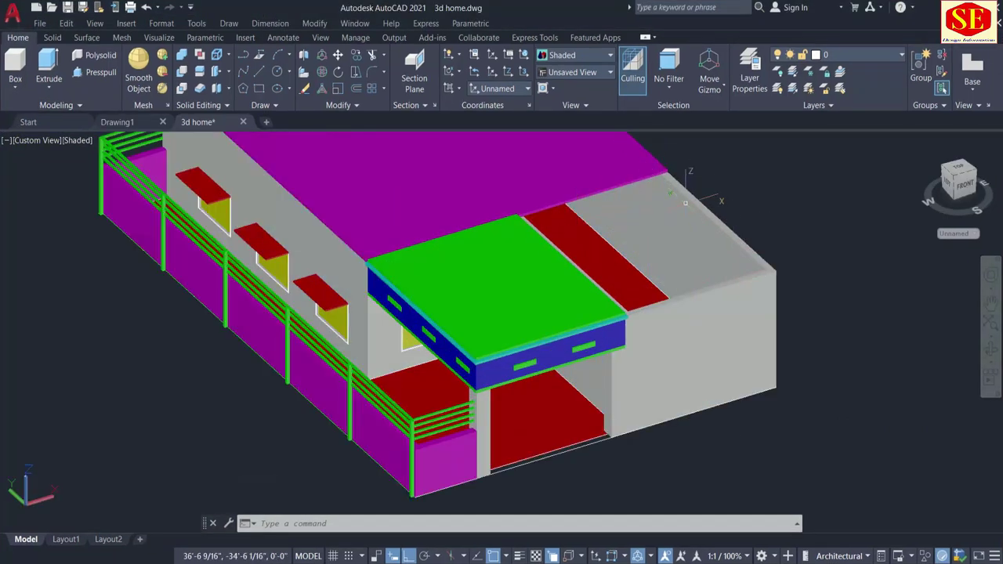
Press-pull the grey roof area up 8' into upper-storey walls
left_click(89, 73)
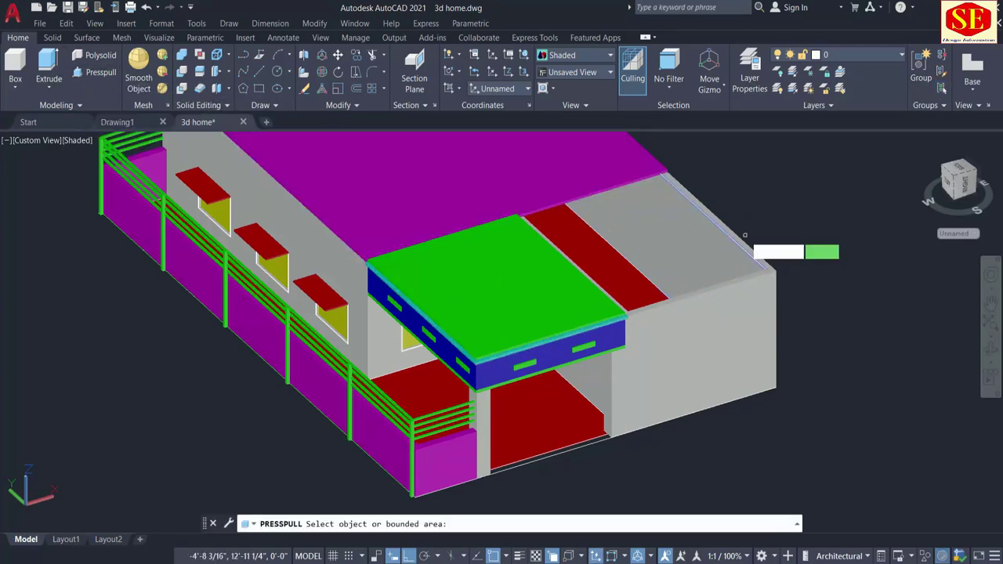
scroll(743, 232, "up", 2)
left_click(735, 238)
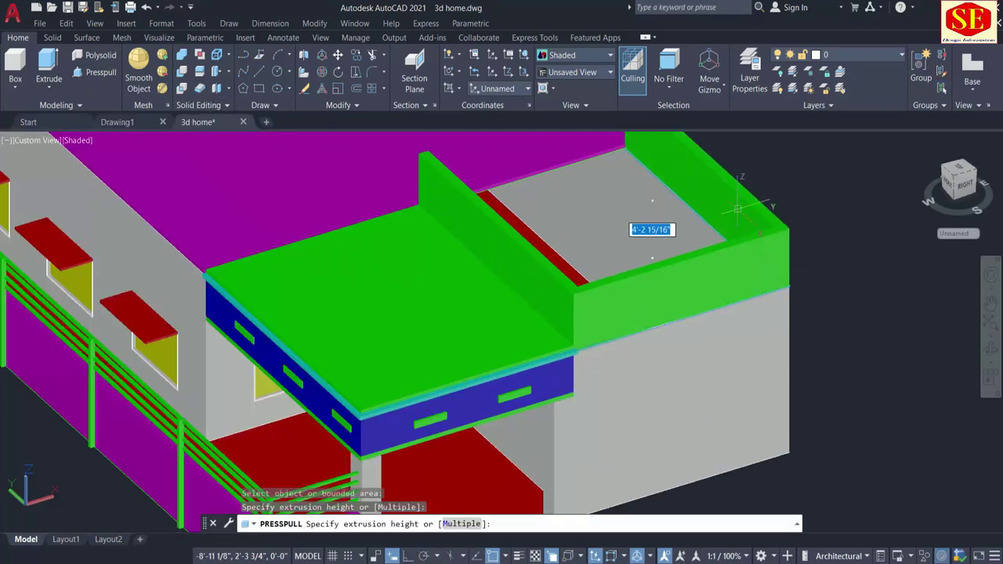
scroll(739, 196, "up", 3)
type("8'")
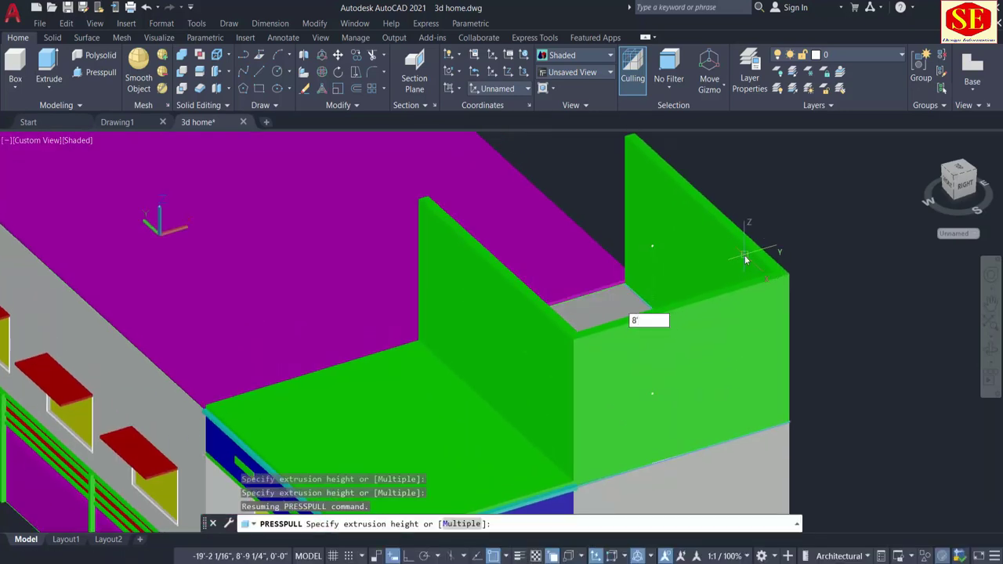
key("Return")
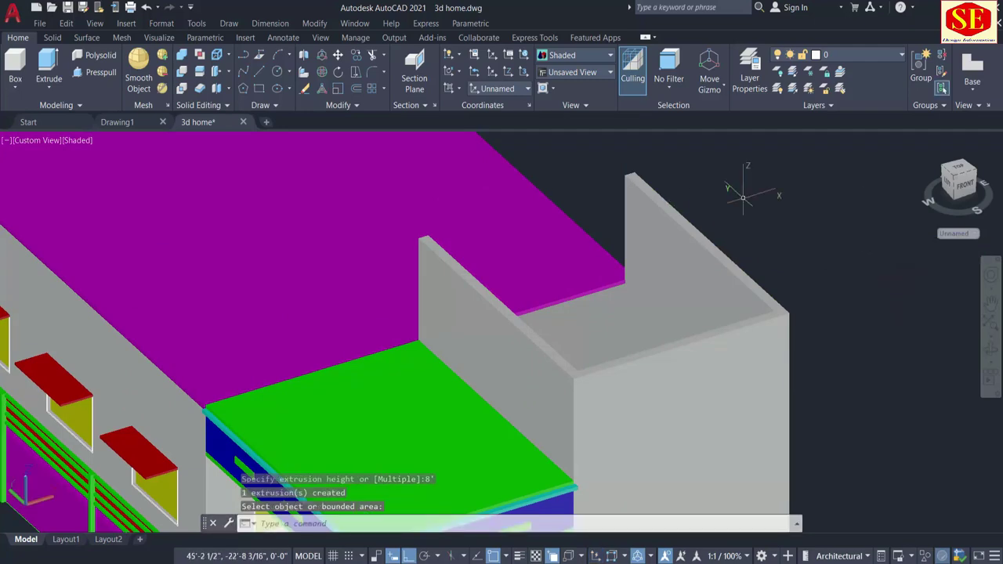
key("Return")
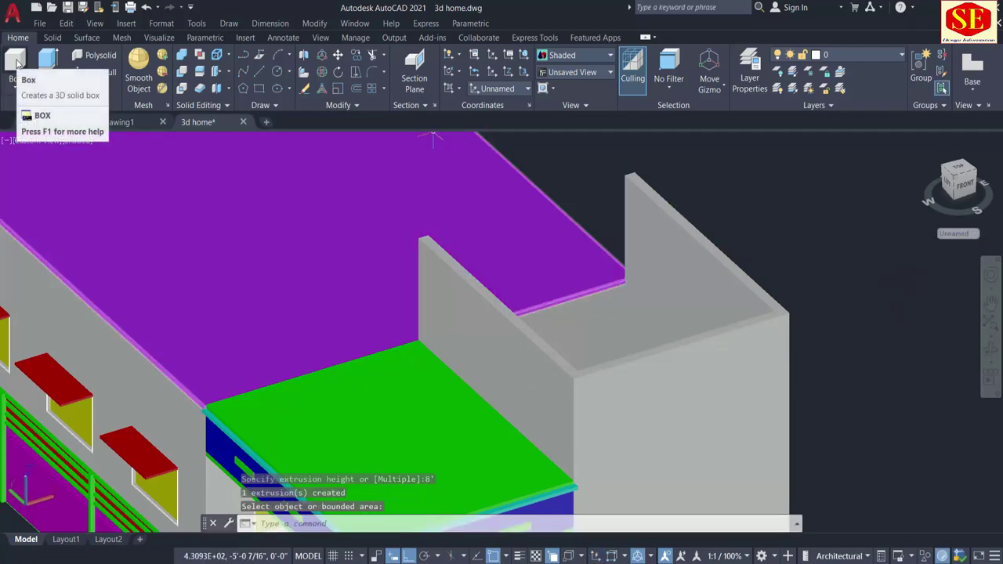
Draw a box 4 high across the wall-top corners as a roof, then orbit to view the house
left_click(630, 176)
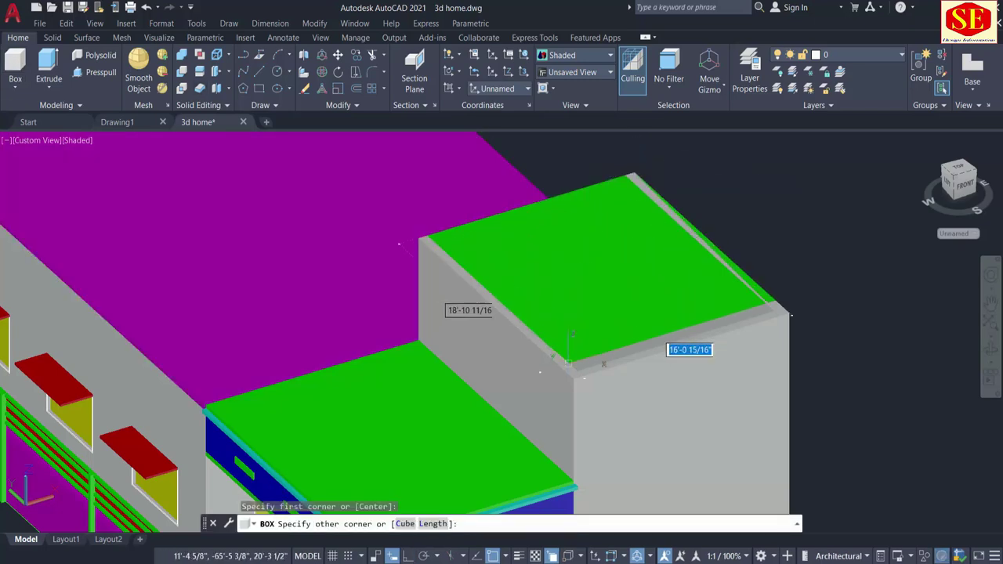
left_click(575, 378)
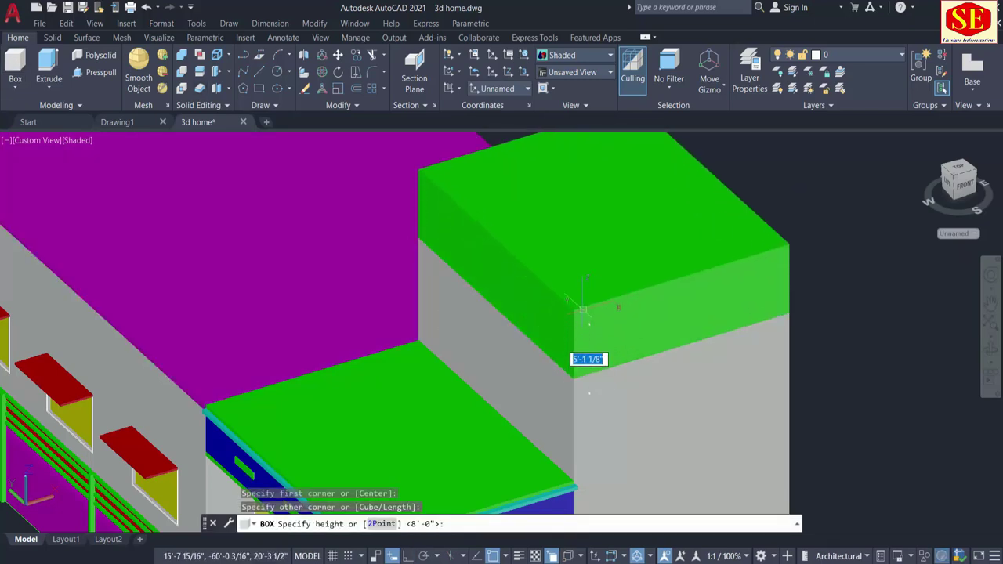
type("4")
key("Return")
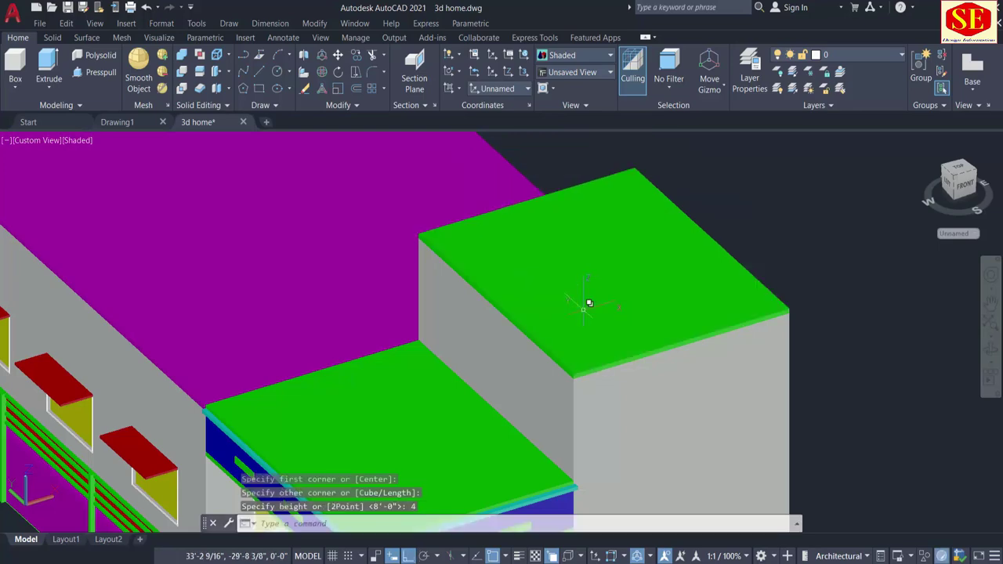
scroll(589, 303, "down", 5)
mouse_move(529, 405)
middle_mouse_down("shift")
mouse_move(614, 459)
mouse_move(561, 425)
mouse_move(278, 417)
mouse_move(242, 165)
middle_mouse_up("shift")
key("Escape")
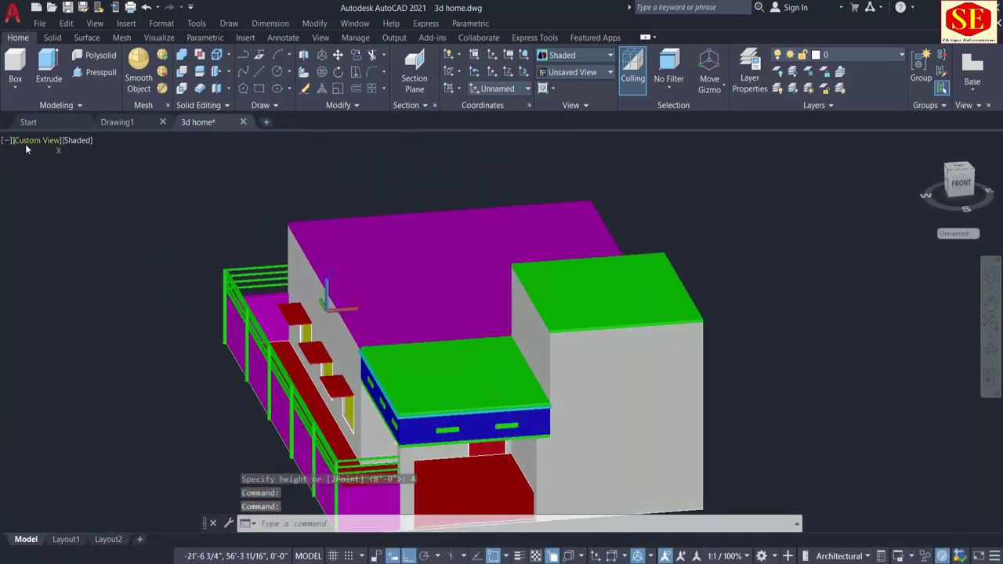
Switch to a top-down plan view in the 2D Wireframe visual style
left_click(36, 140)
left_click(47, 168)
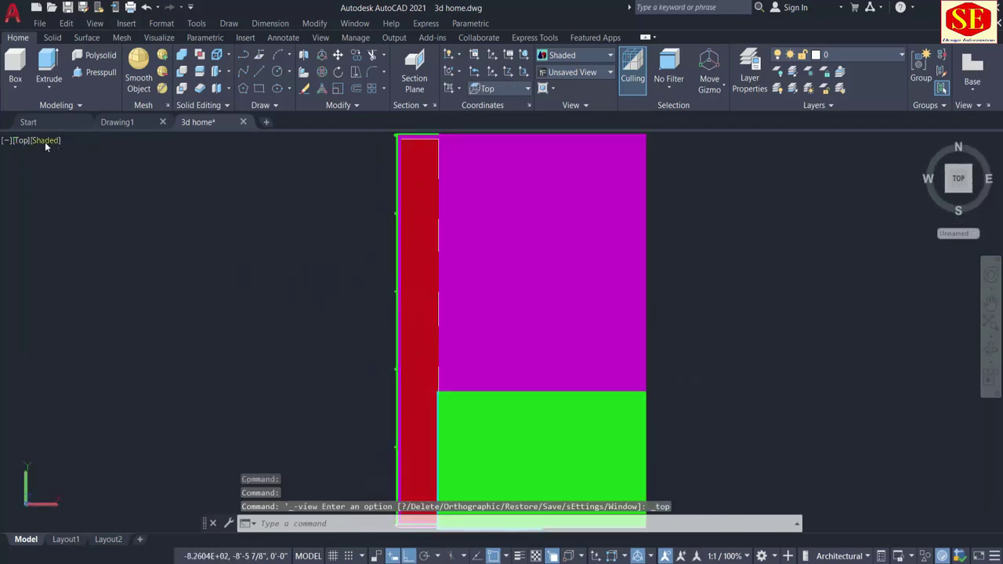
left_click(44, 142)
left_click(71, 169)
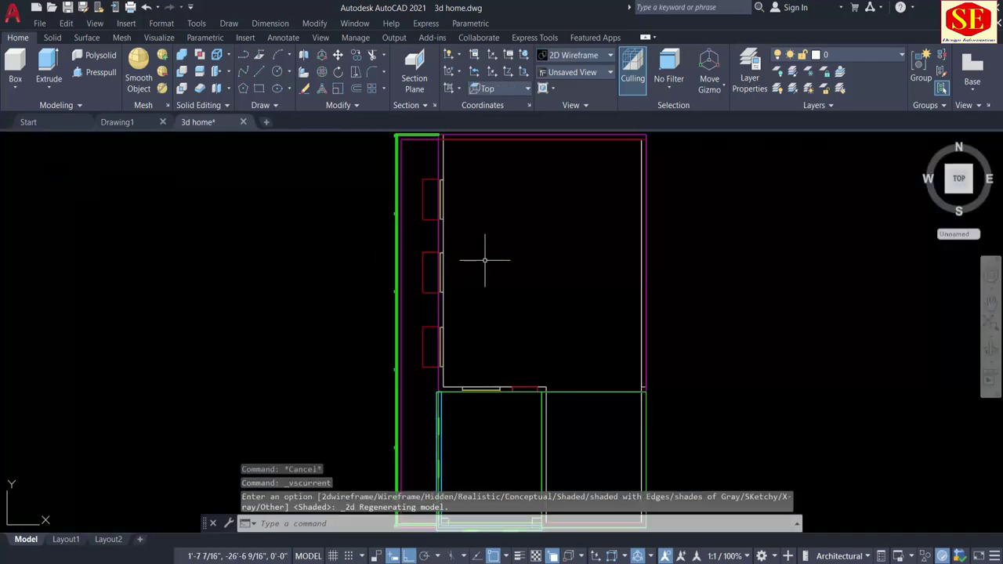
middle_click_drag(484, 260, 436, 253)
scroll(448, 253, "down", 2)
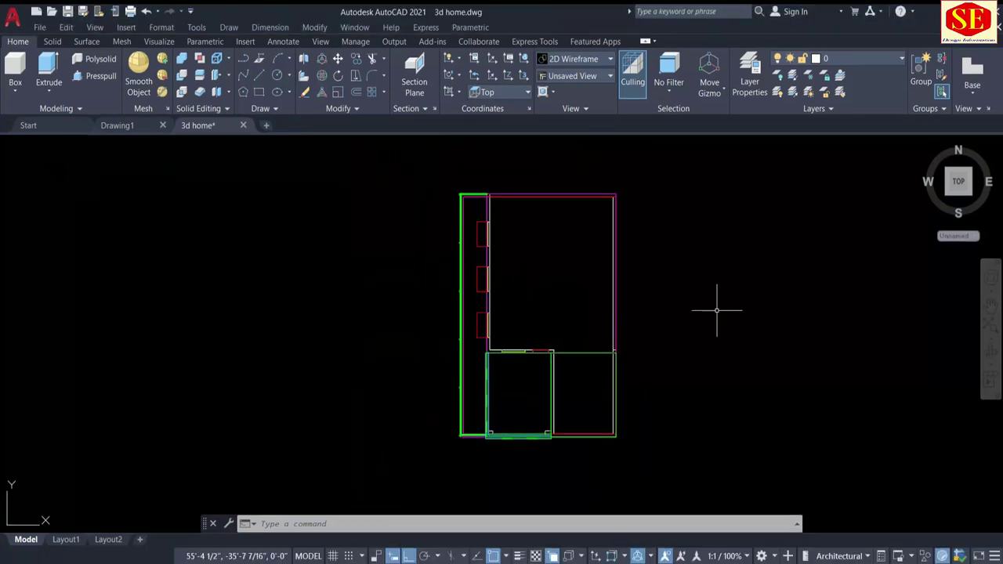
Start a polyline tracing the wall corners from the front corner to the window edge
type("P")
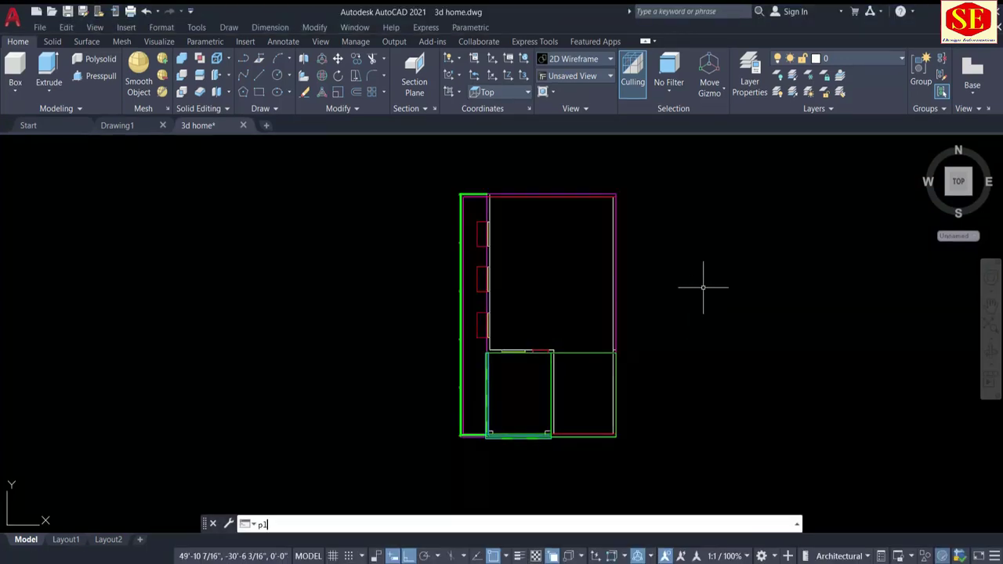
type("L")
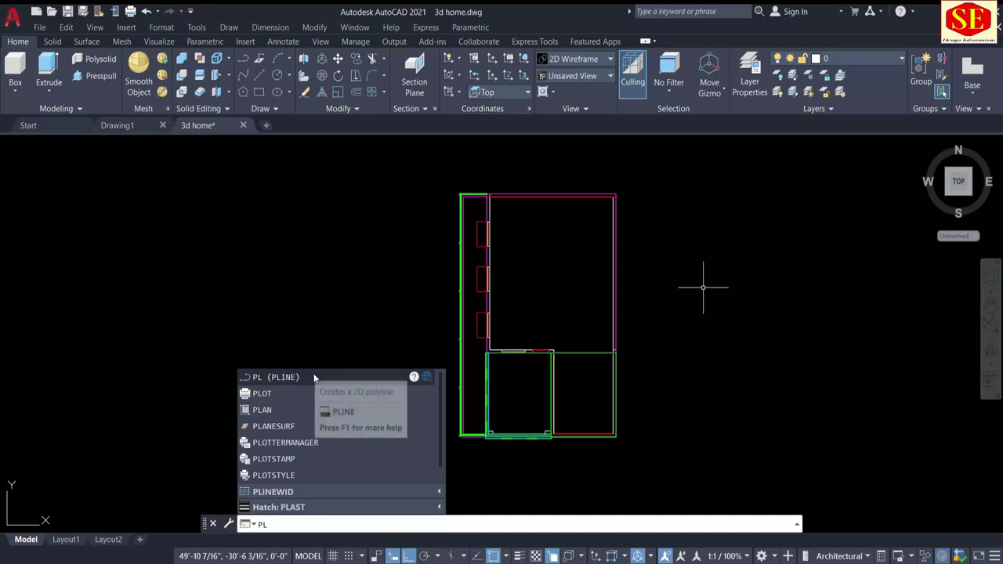
key("Return")
scroll(659, 354, "up", 5)
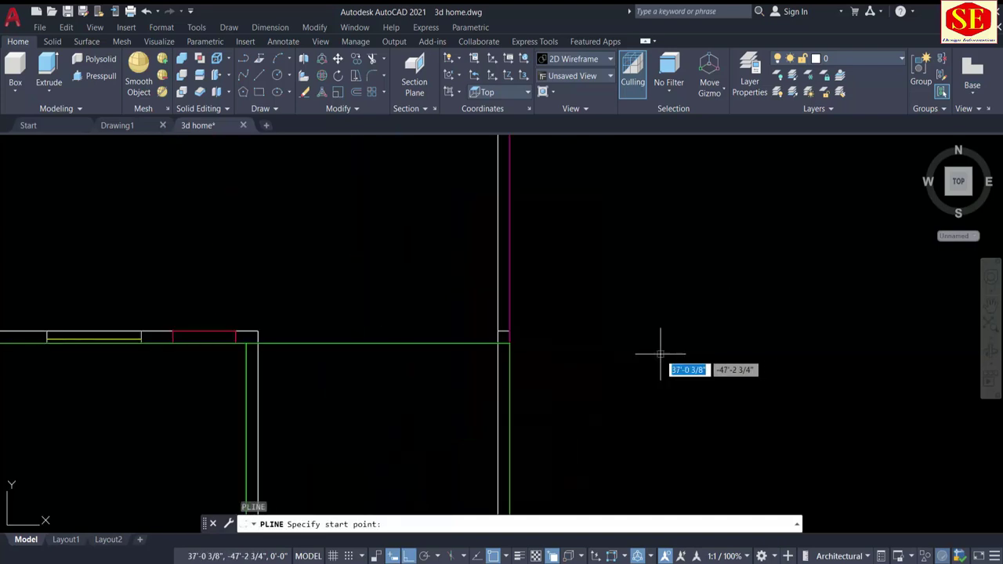
left_click(509, 343)
scroll(603, 415, "down", 3)
scroll(611, 313, "up", 3)
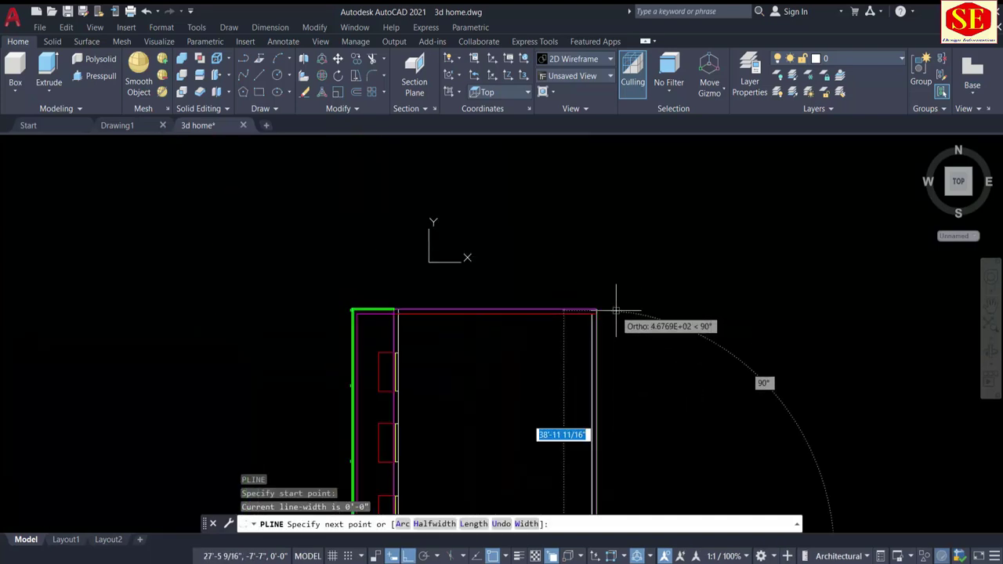
left_click(601, 310)
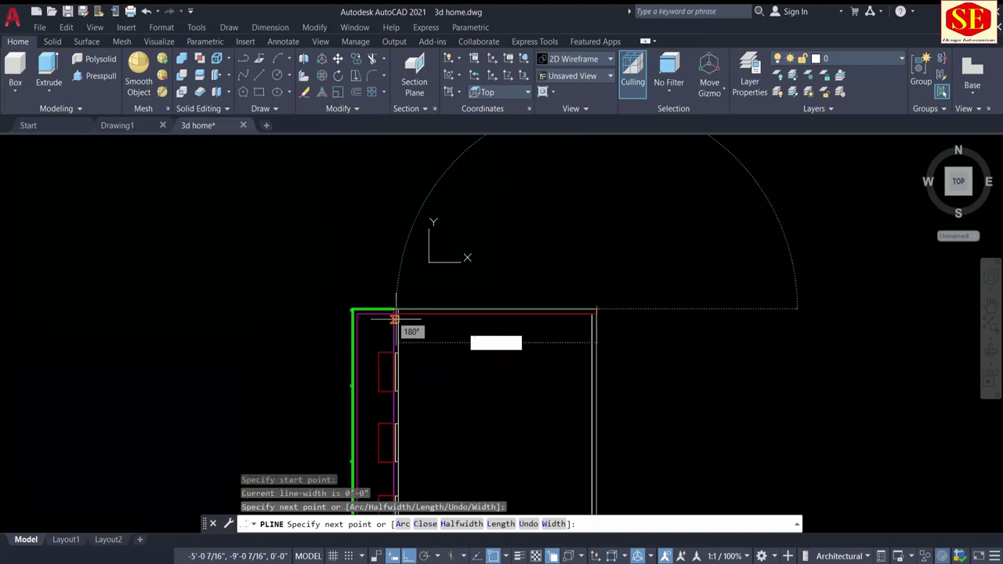
scroll(403, 331, "up", 4)
scroll(388, 296, "up", 2)
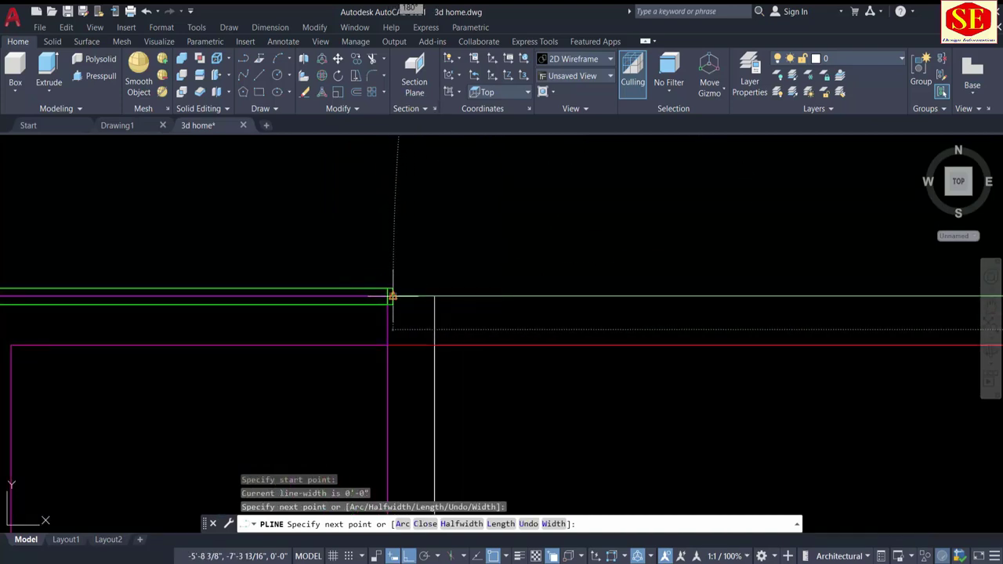
left_click(387, 296)
scroll(396, 293, "down", 2)
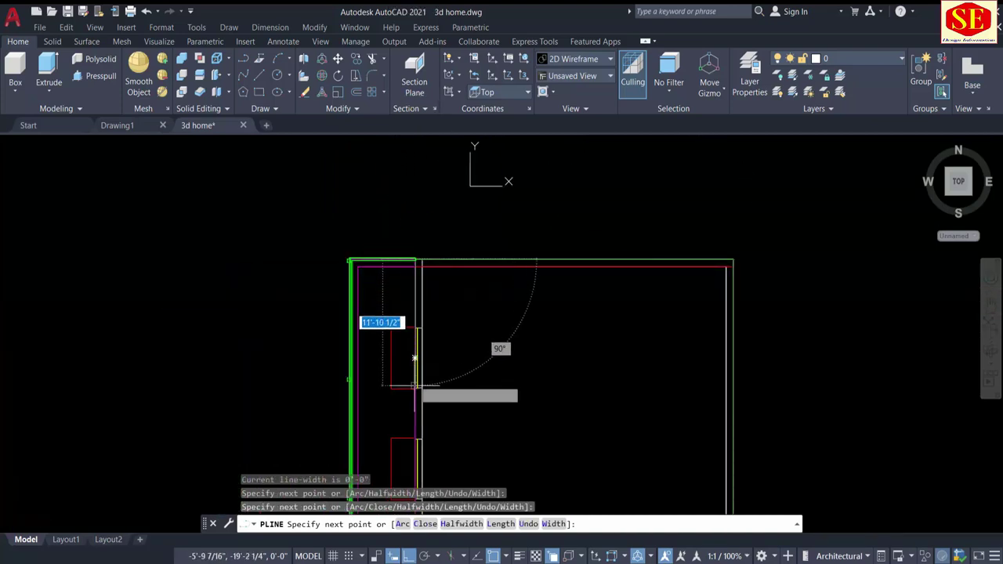
scroll(433, 230, "up", 1)
scroll(433, 229, "up", 3)
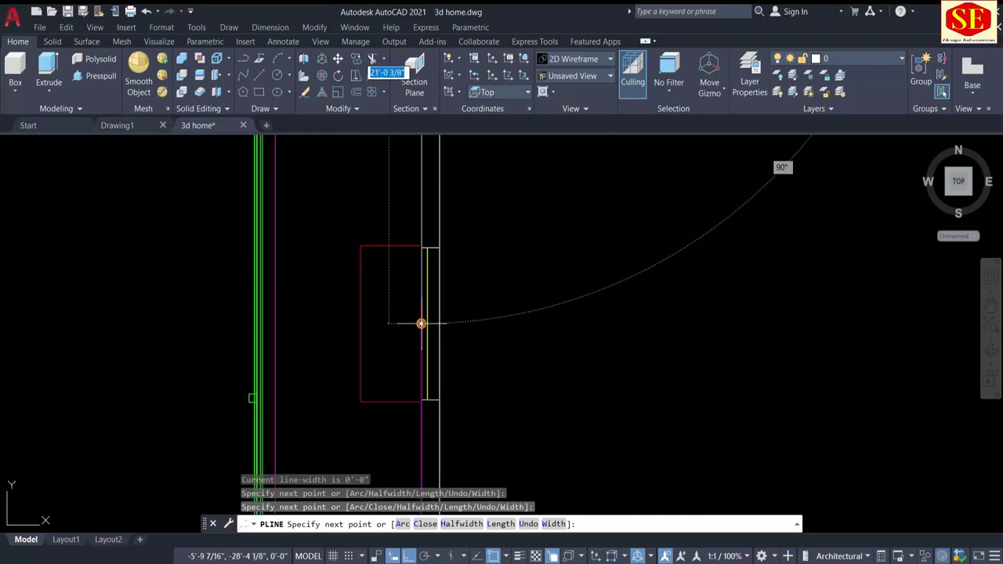
left_click(421, 322)
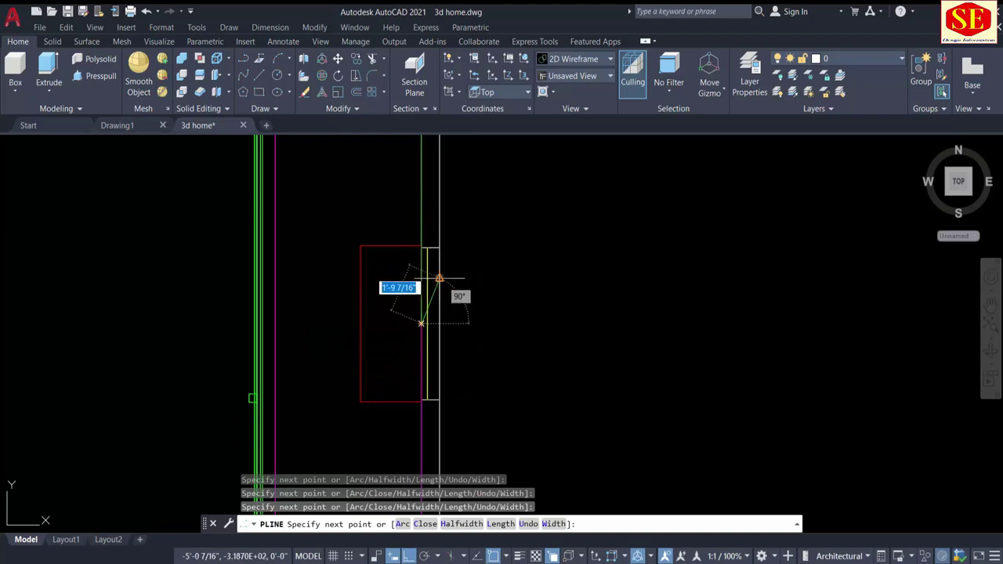
Continue the outline through the lower-left and end wall corners and finish the polyline
scroll(439, 297, "down", 3)
middle_click_drag(457, 335, 447, 211)
scroll(421, 350, "up", 4)
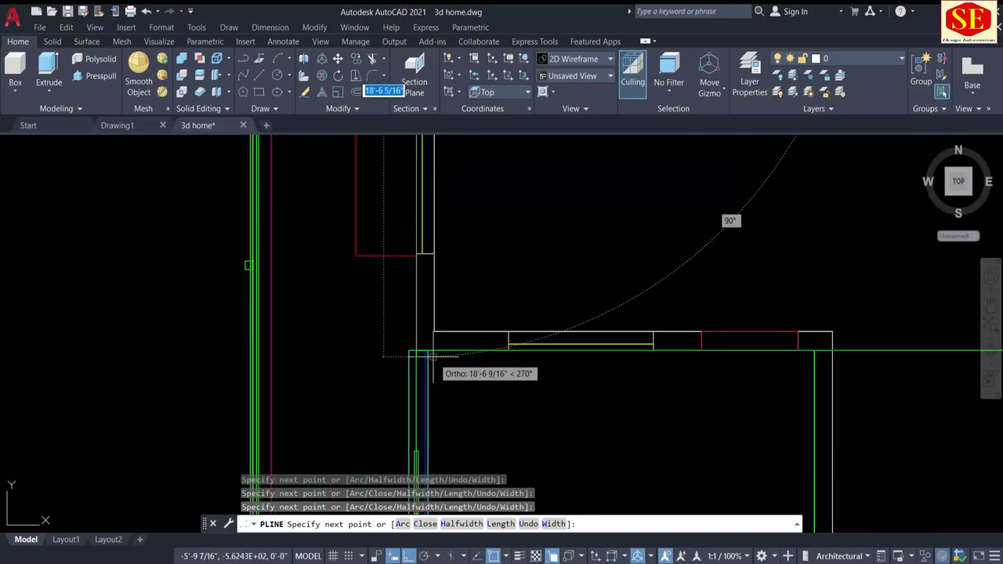
scroll(421, 350, "down", 3)
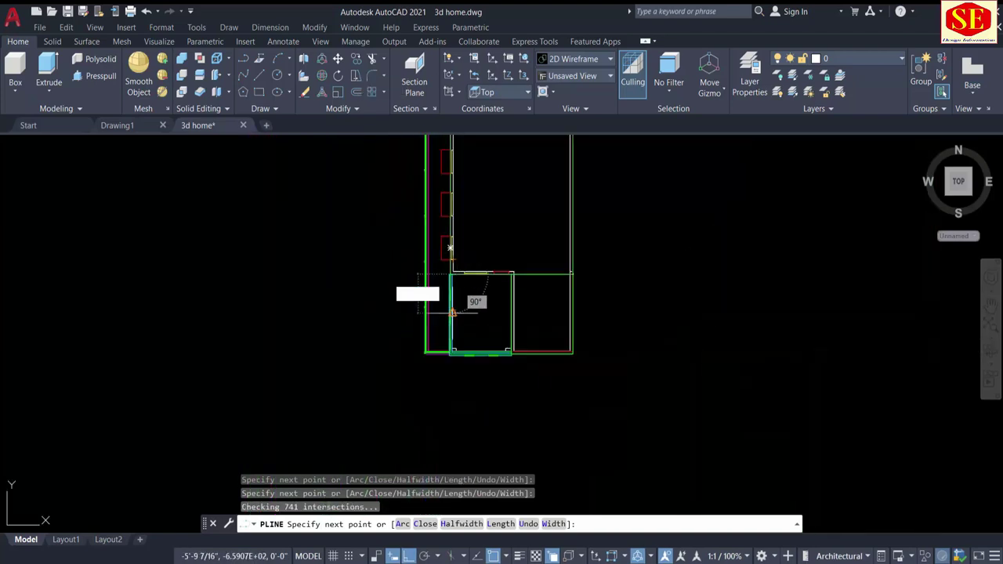
scroll(452, 345, "up", 3)
scroll(390, 405, "up", 4)
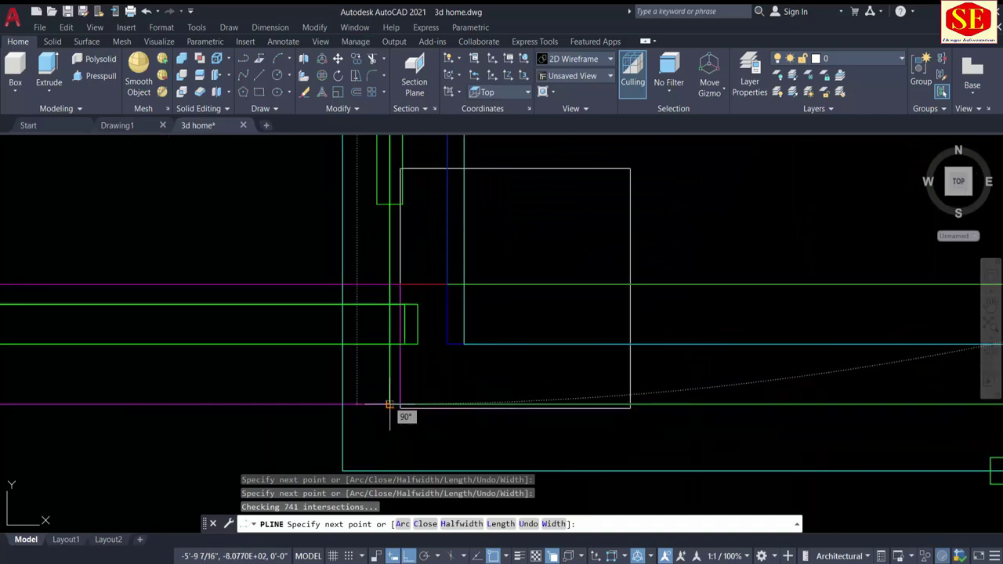
left_click(389, 405)
scroll(390, 405, "down", 3)
scroll(784, 384, "up", 2)
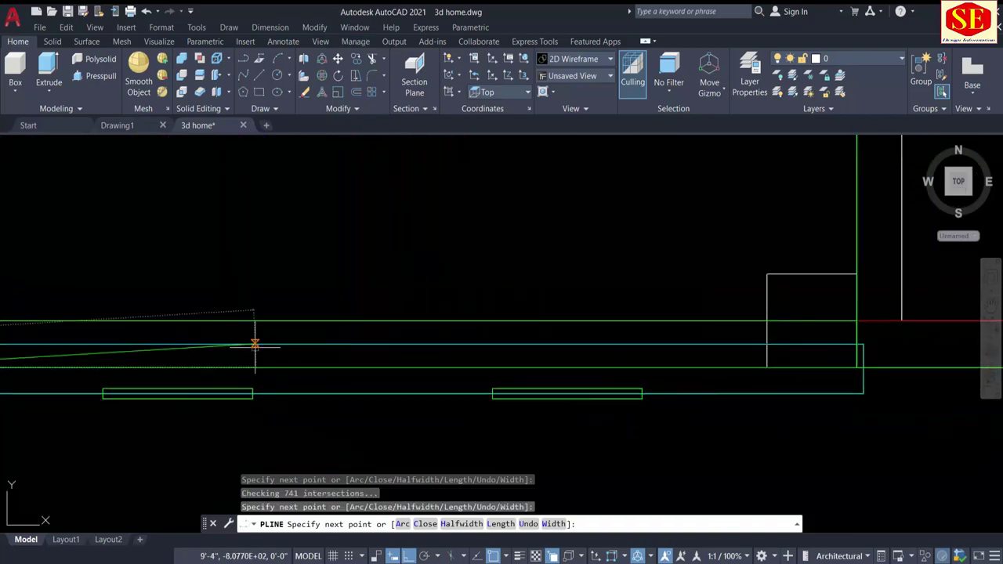
middle_click_drag(803, 357, 677, 359)
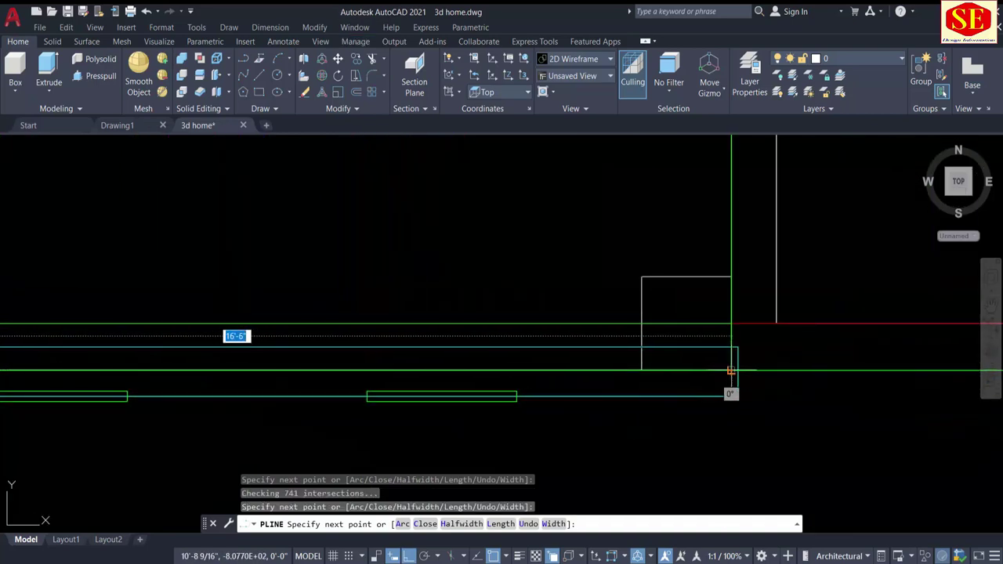
left_click(731, 370)
right_click(730, 370)
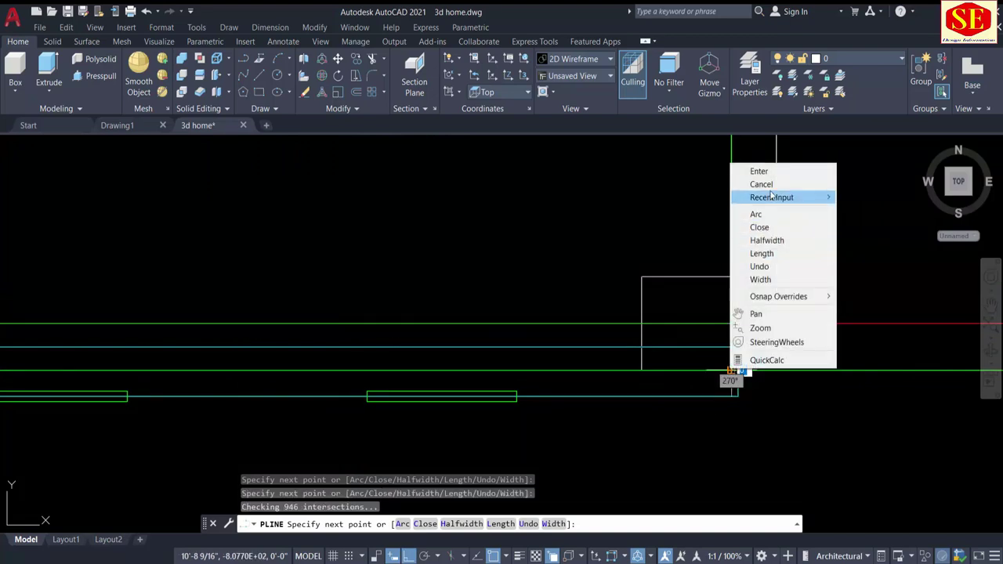
left_click(758, 171)
scroll(785, 308, "down", 2)
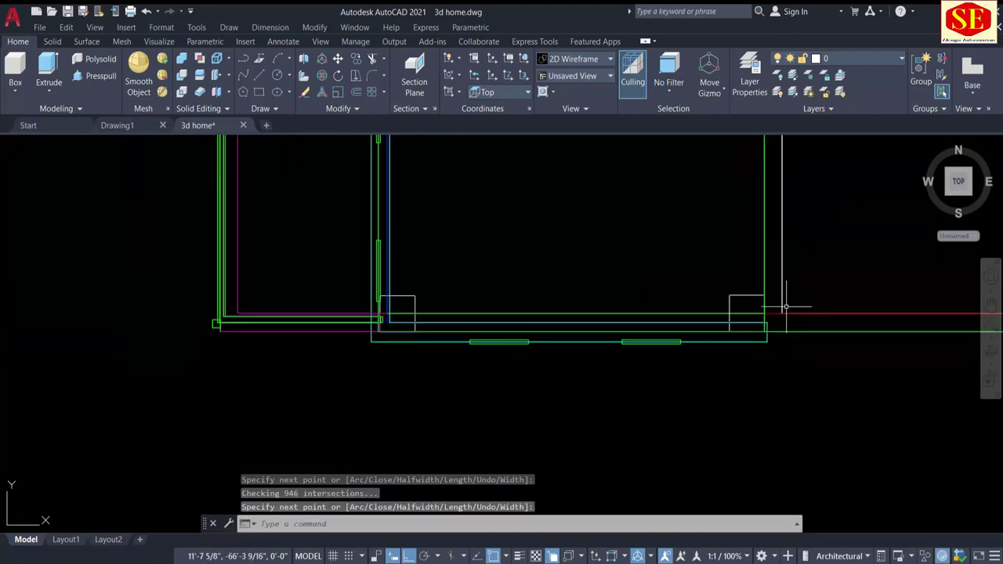
Move the traced polyline, picked via selection cycling, to the empty area left of the plan
type("m")
key("Return")
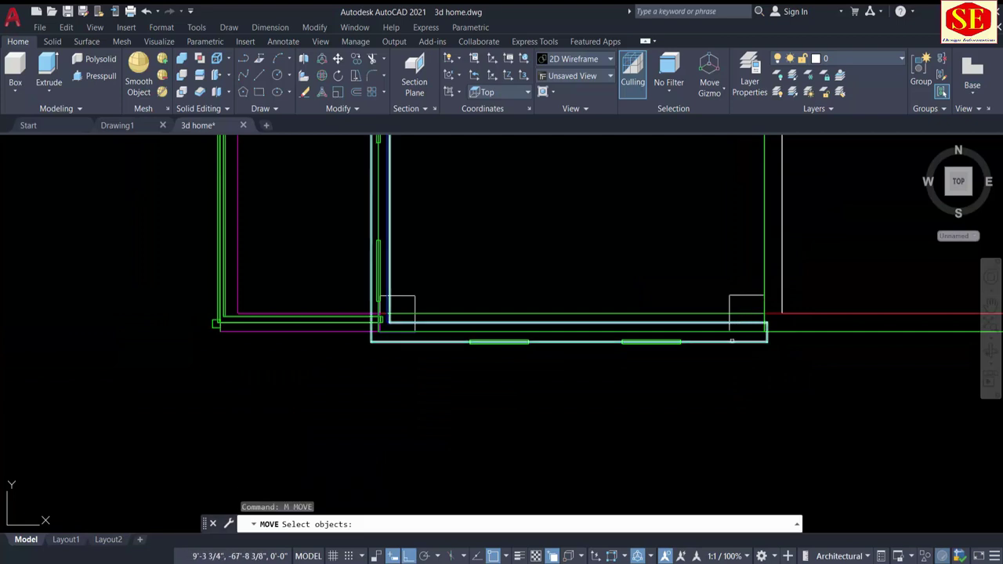
left_click(720, 335)
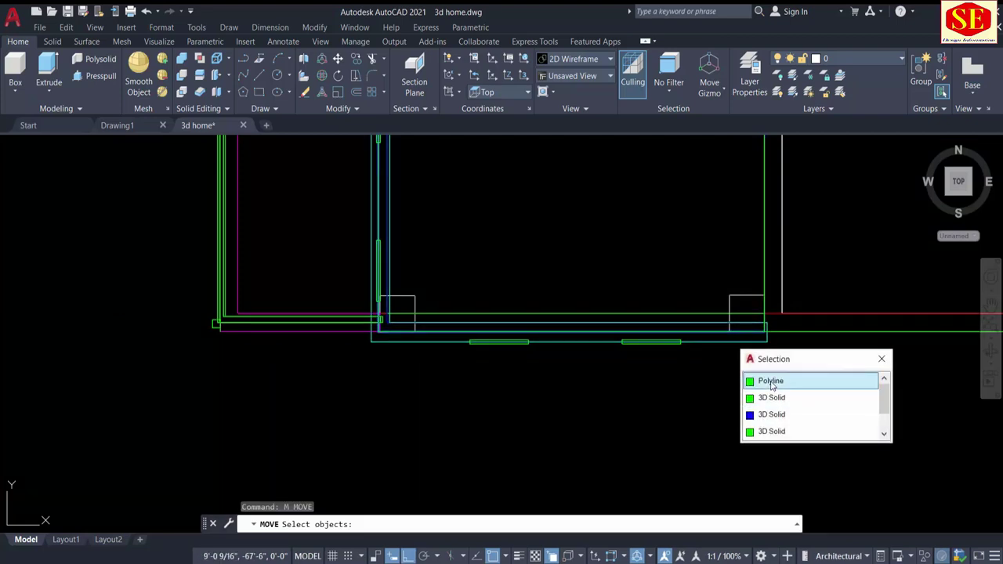
left_click(772, 382)
key("Return")
left_click(832, 403)
scroll(725, 380, "down", 3)
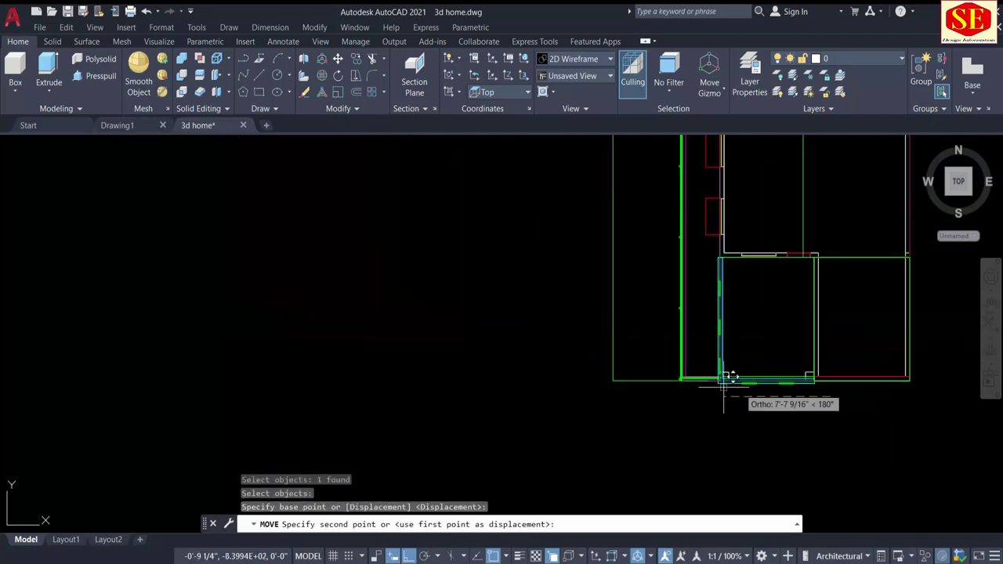
scroll(511, 374, "down", 4)
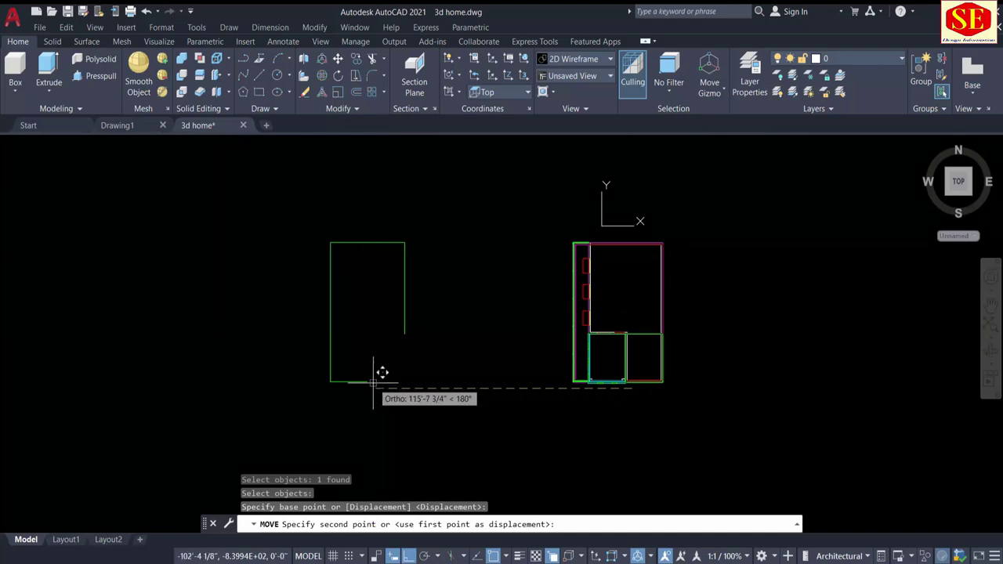
left_click(374, 384)
key("Escape")
middle_click_drag(412, 384, 491, 395)
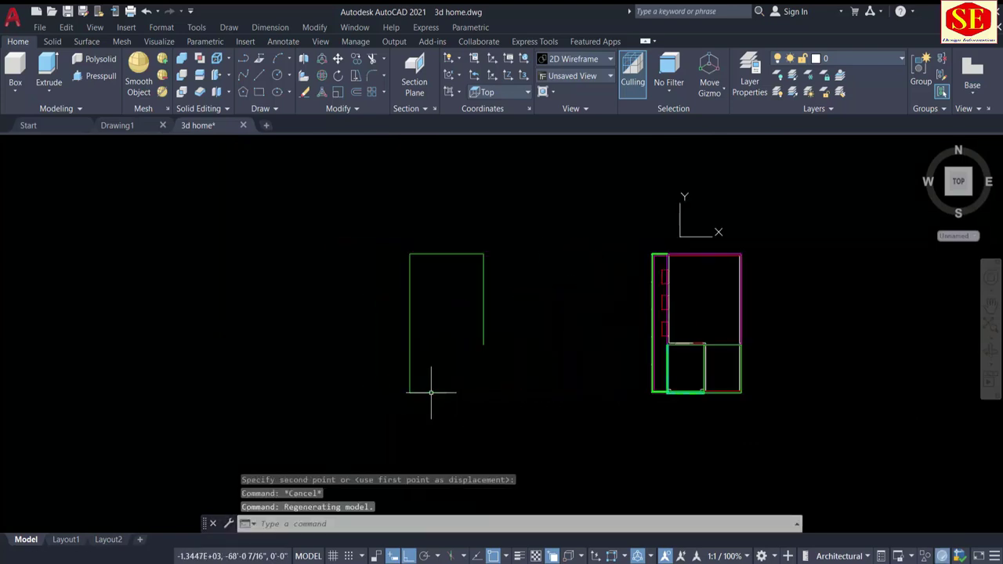
scroll(455, 398, "up", 2)
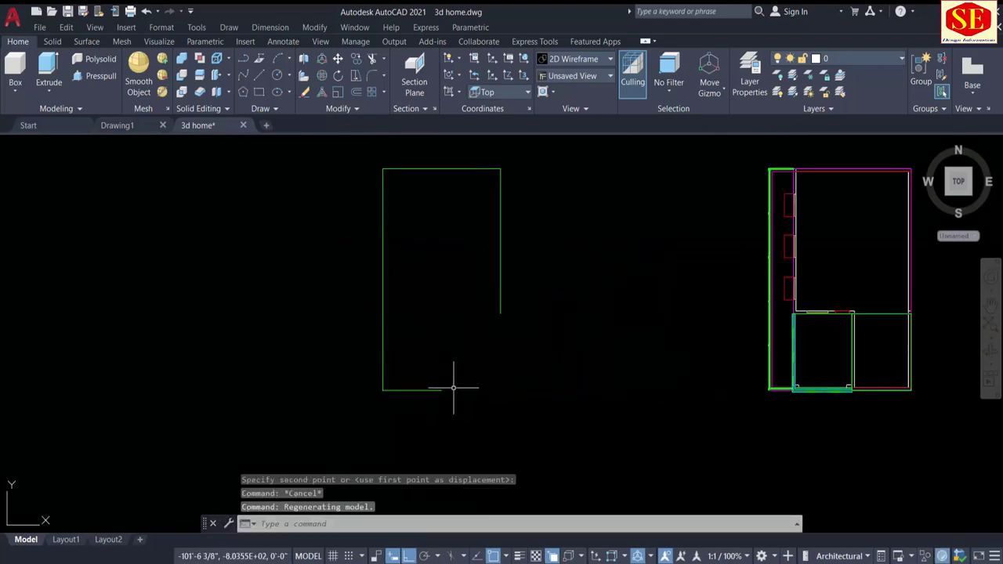
scroll(620, 436, "up", 1)
scroll(611, 403, "up", 2)
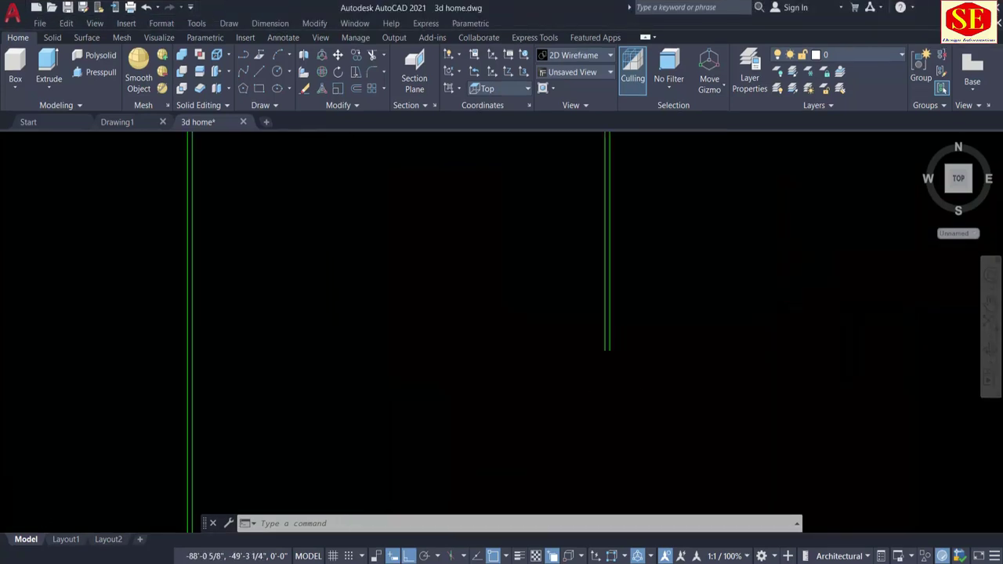
scroll(615, 386, "up", 1)
Draw a short line across the end of the moved outline strip
type("l")
key("Return")
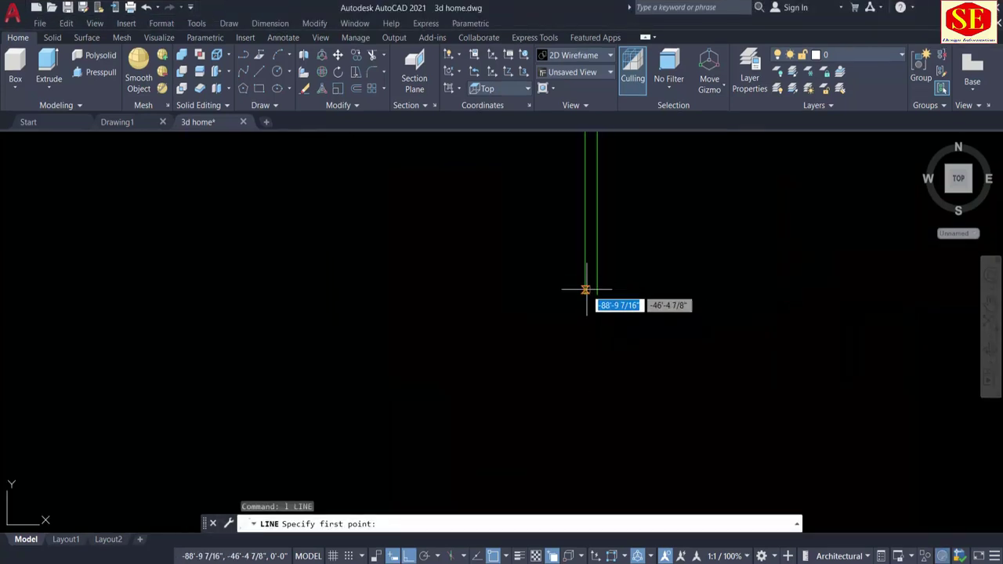
left_click(584, 295)
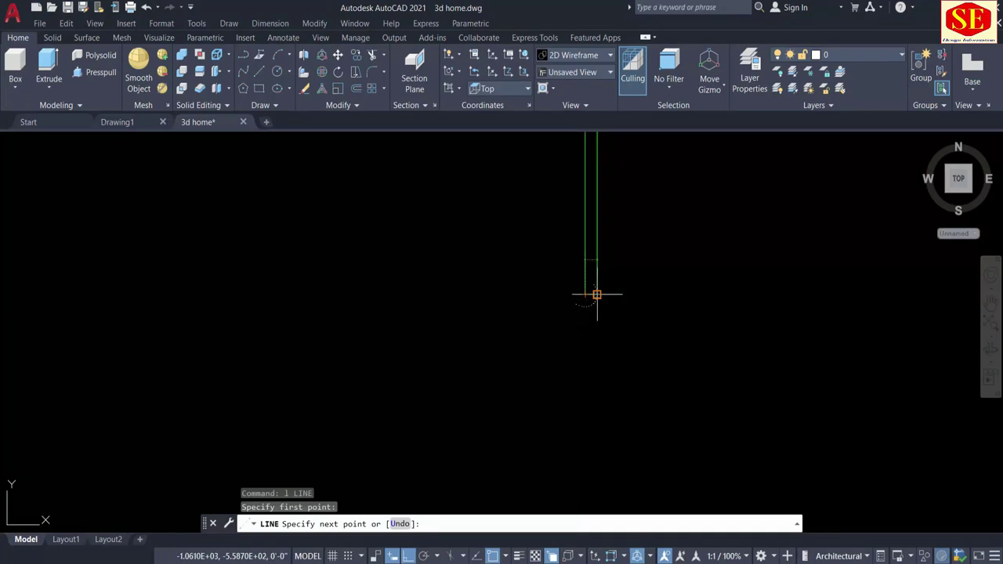
left_click(597, 294)
key("Escape")
type("c")
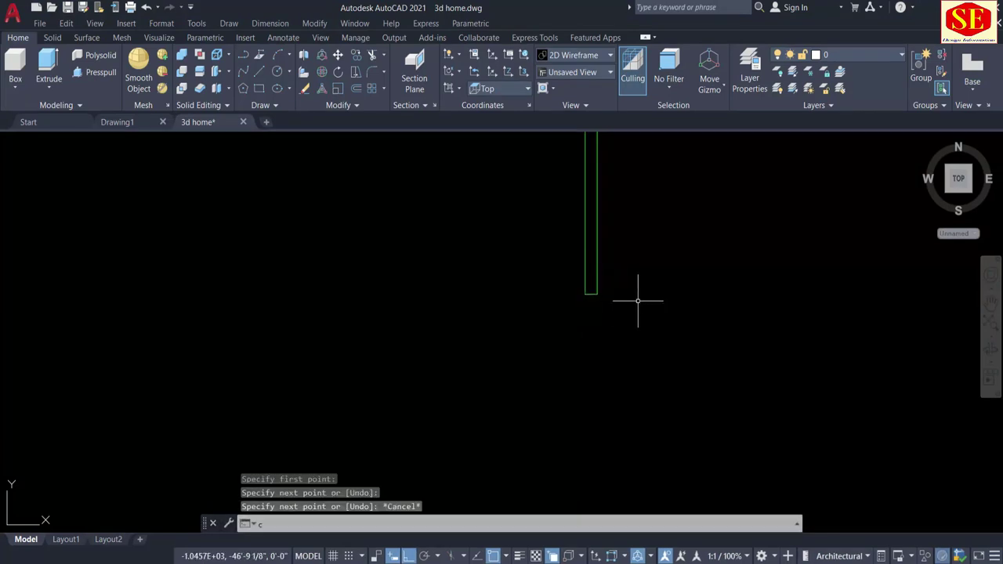
key("Escape")
Offset that line 6' up the strip, then offset the new line a further 3'
type("o")
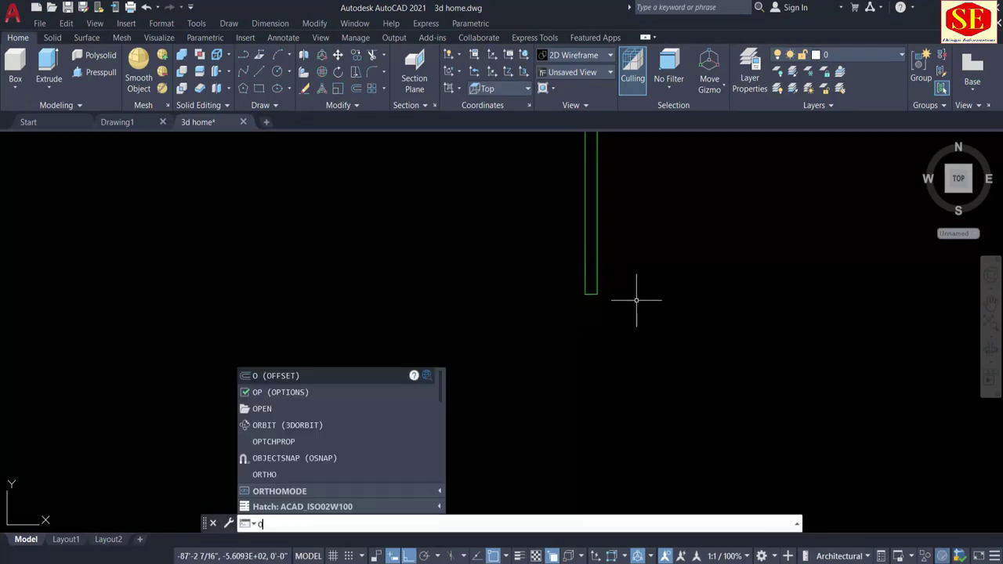
key("Return")
type("6'")
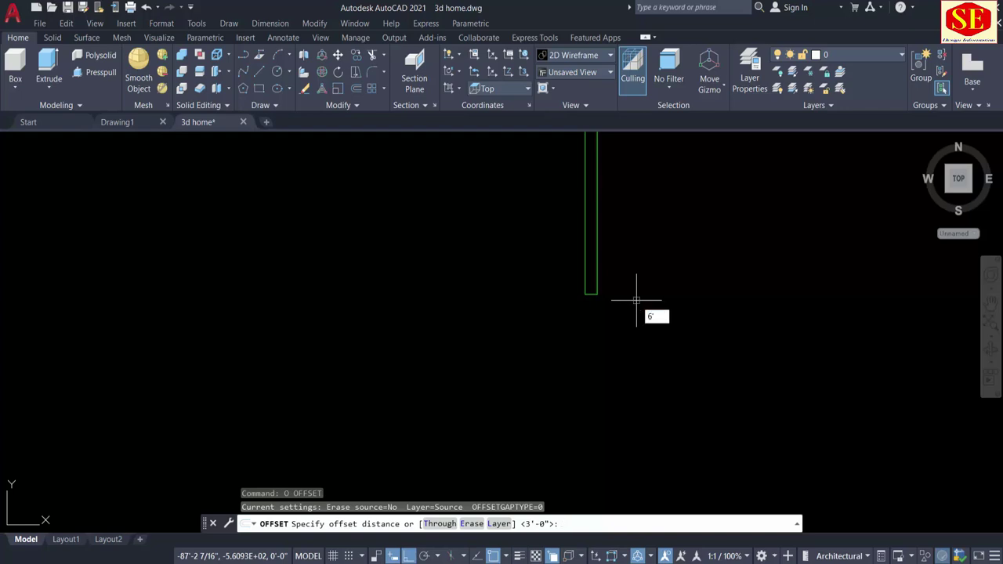
key("Return")
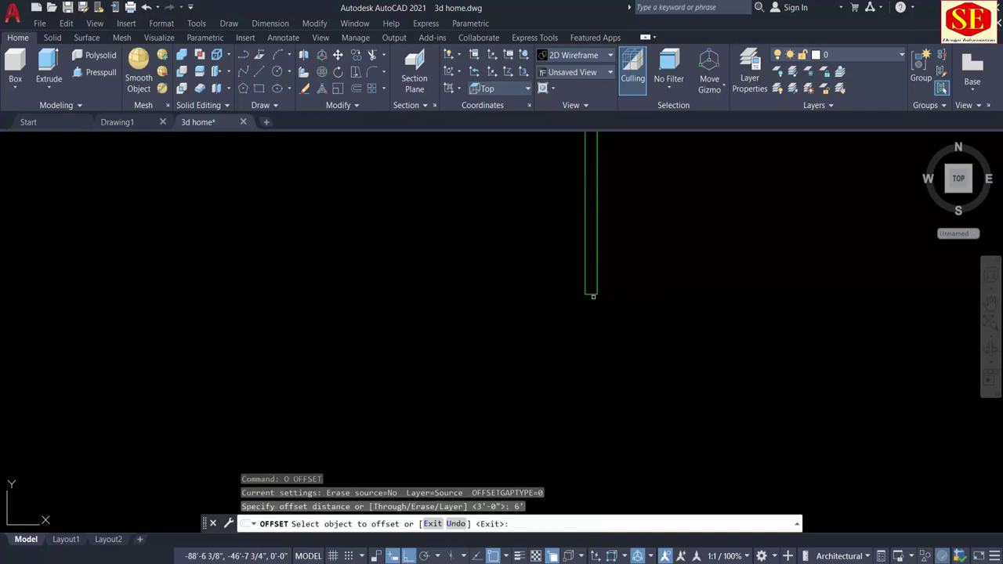
left_click(593, 295)
left_click(583, 235)
scroll(580, 362, "down", 2)
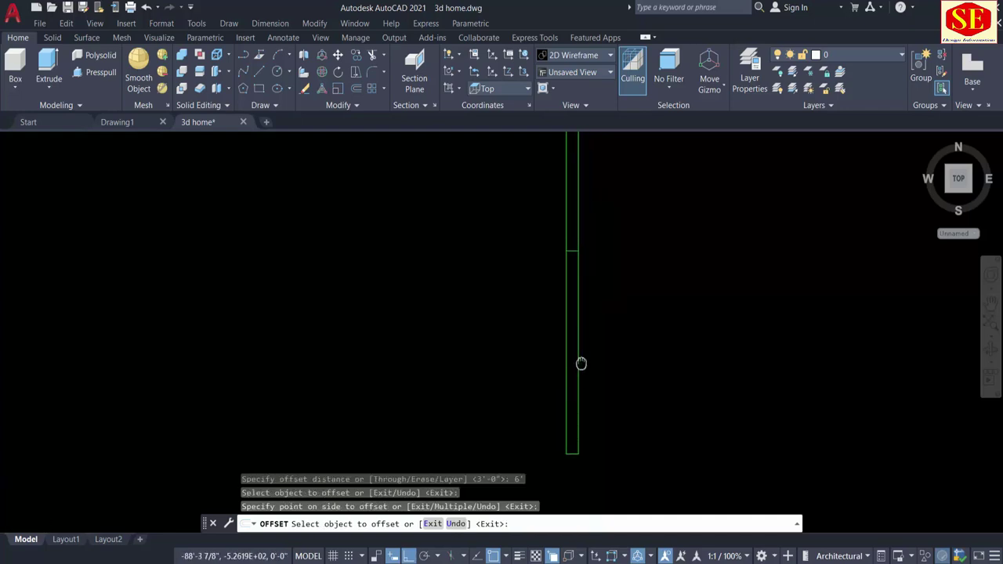
key("Return")
key("Return")
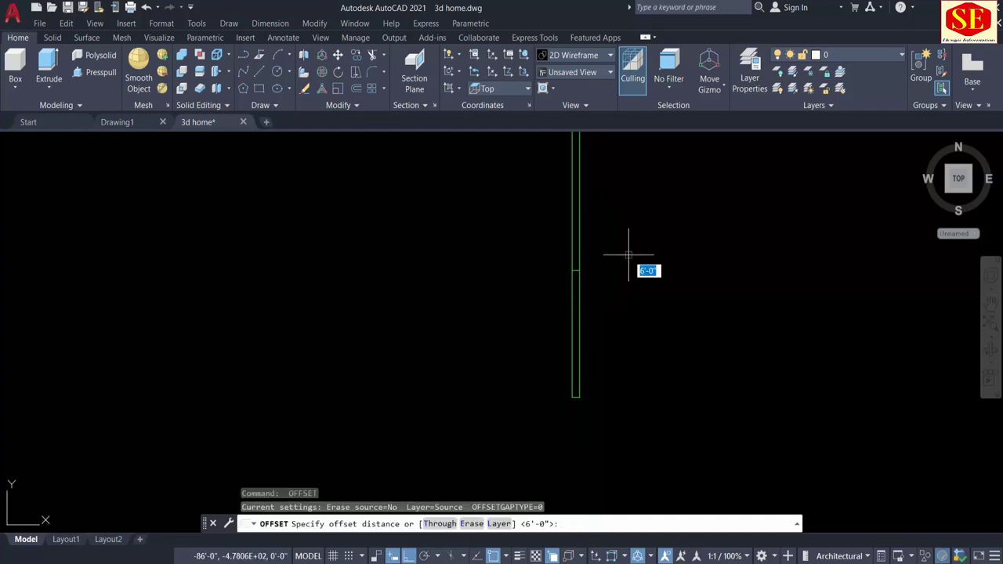
type("3")
key("Return")
scroll(586, 265, "up", 2)
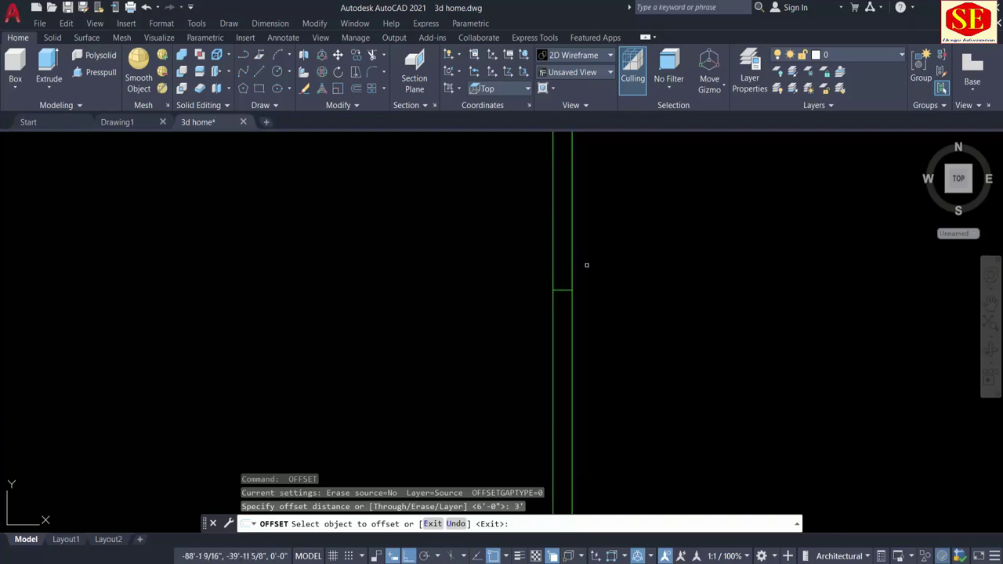
left_click(567, 287)
left_click(593, 226)
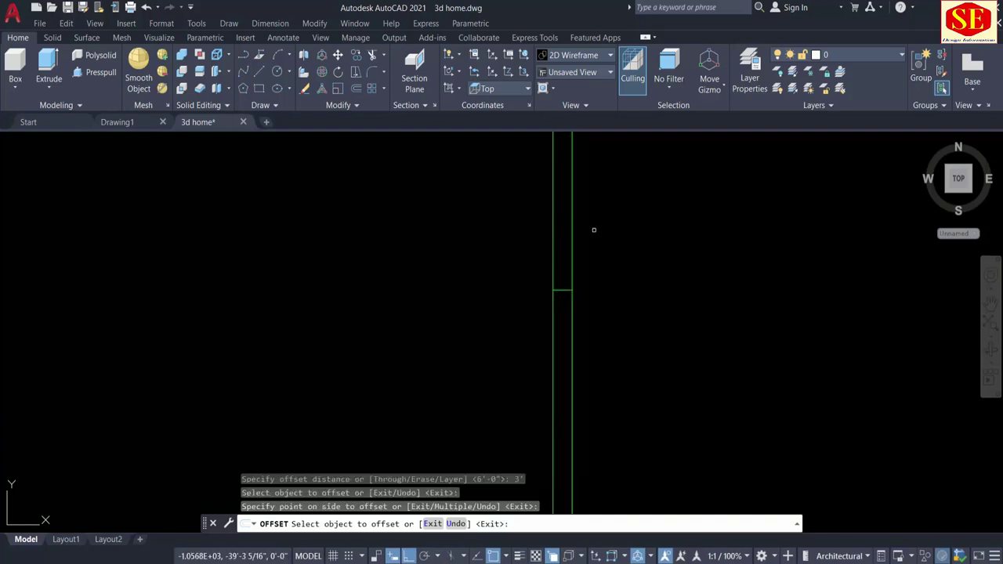
scroll(629, 258, "down", 2)
key("Escape")
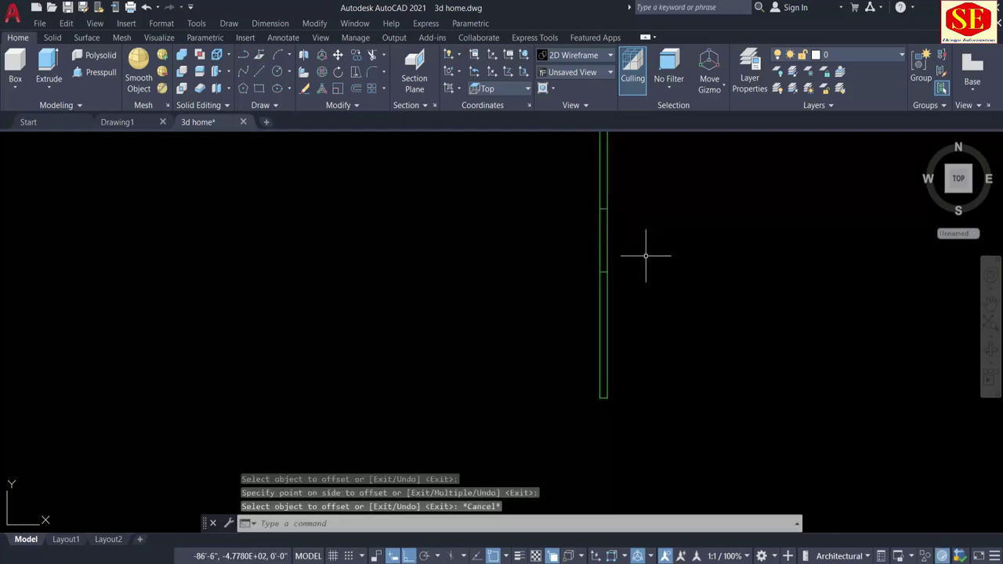
mouse_move(436, 391)
middle_mouse_down("shift")
mouse_move(493, 329)
mouse_move(564, 316)
mouse_move(578, 280)
mouse_move(577, 307)
middle_mouse_up("shift")
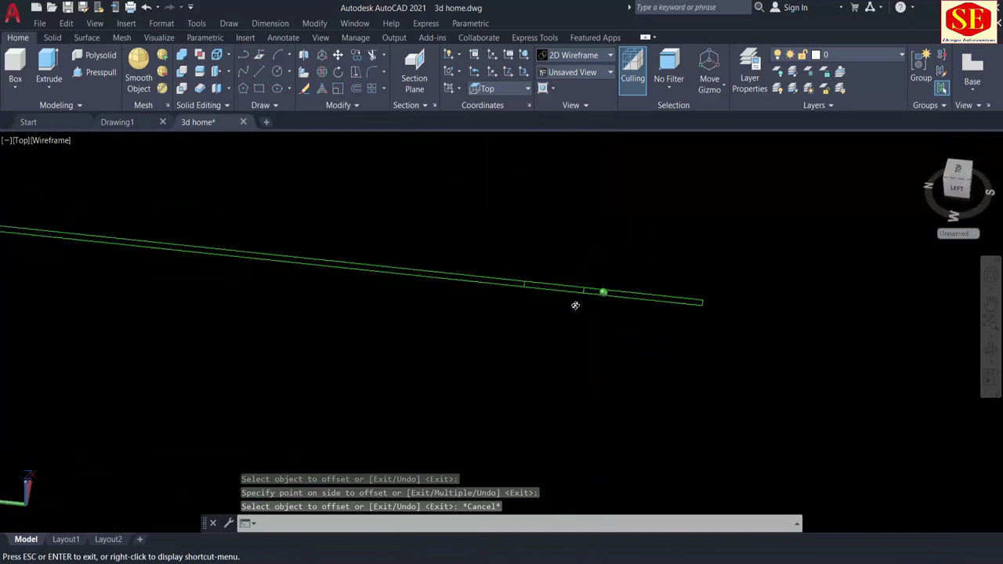
Press-pull the strip section at its end 2'6 high as a sill block
left_click(100, 74)
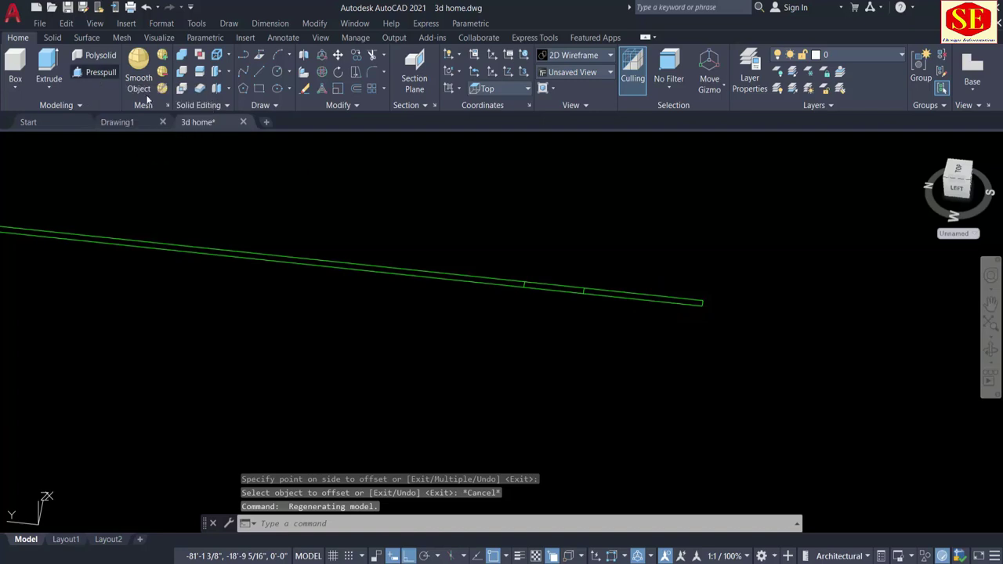
scroll(615, 293, "up", 2)
left_click(615, 297)
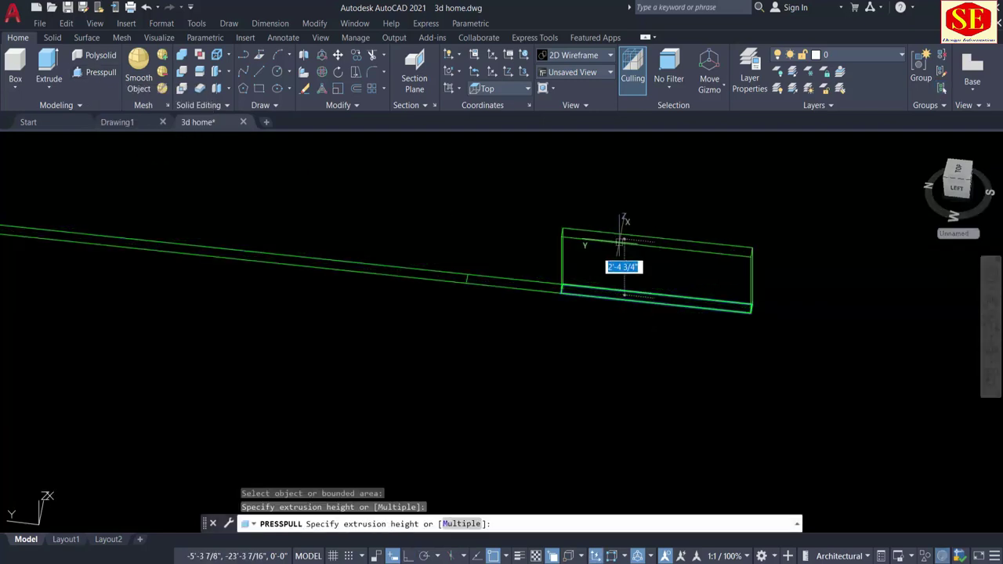
scroll(619, 250, "down", 2)
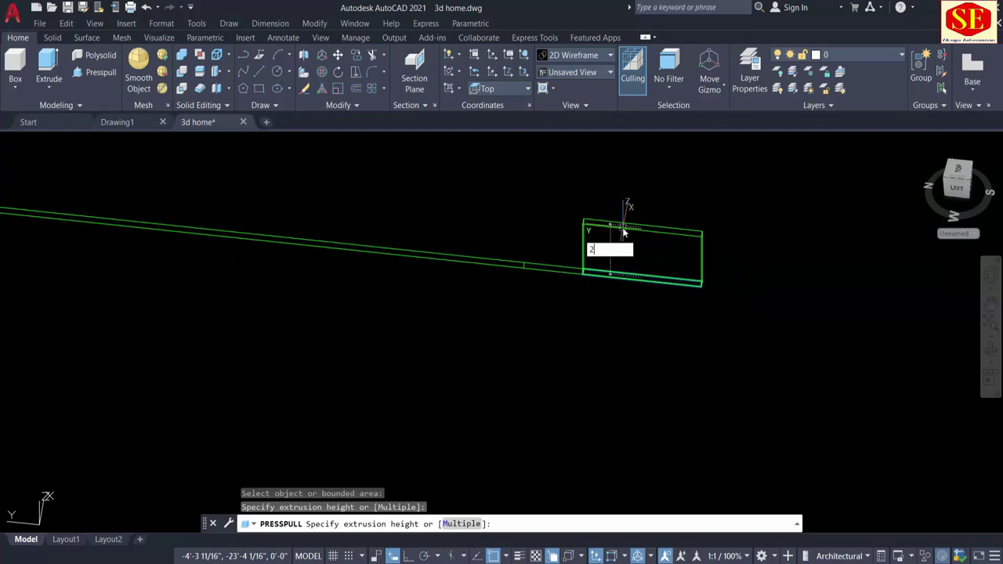
type("'6")
key("Return")
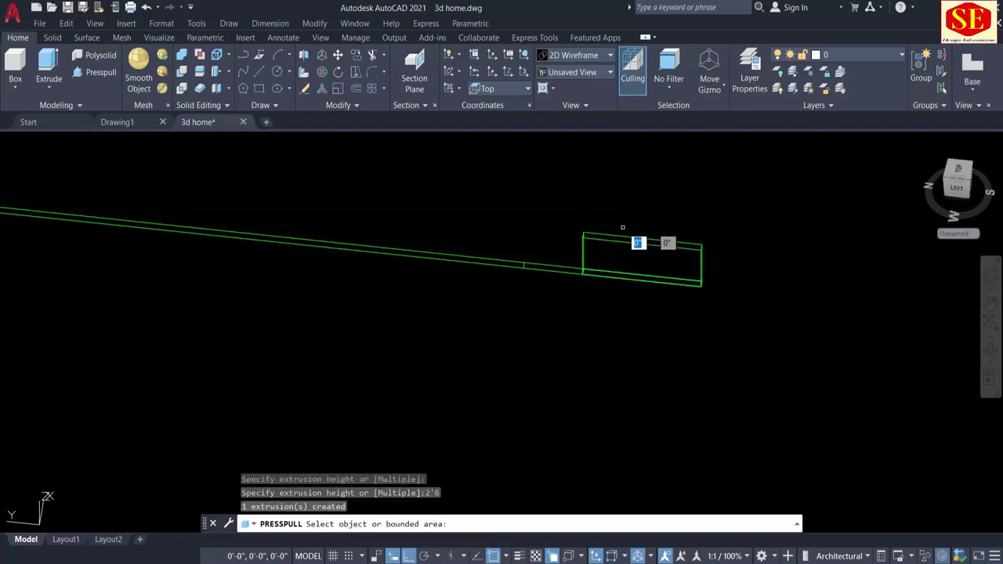
key("Return")
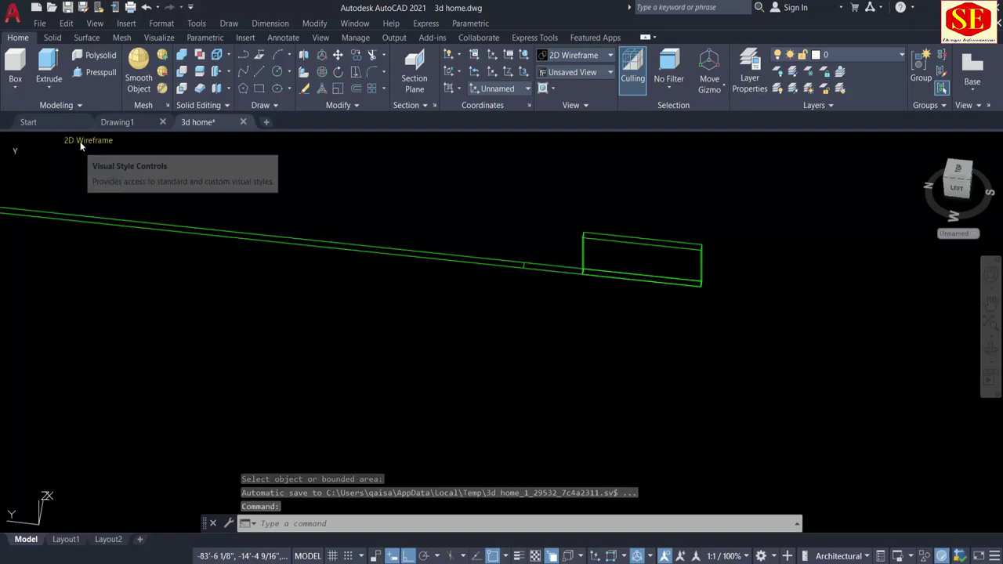
Switch the visual style to Shaded and orbit slightly around the wall
left_click(82, 141)
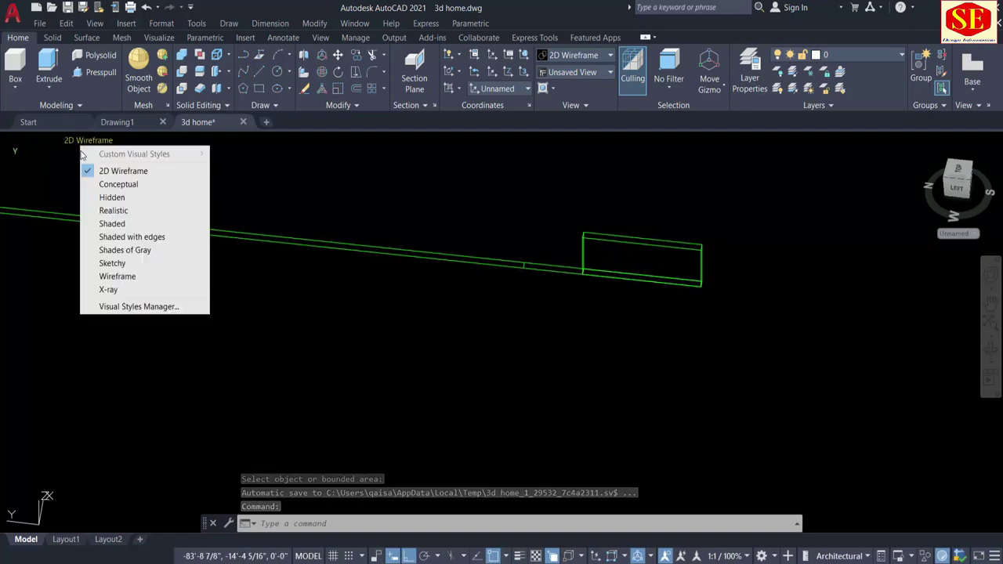
left_click(112, 224)
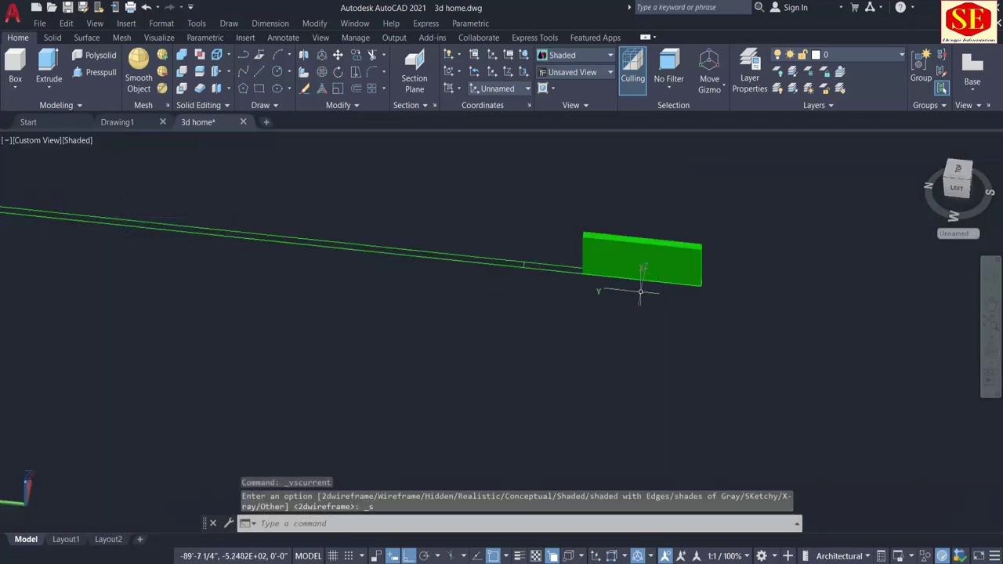
middle_click_drag(642, 280, 537, 269, "shift")
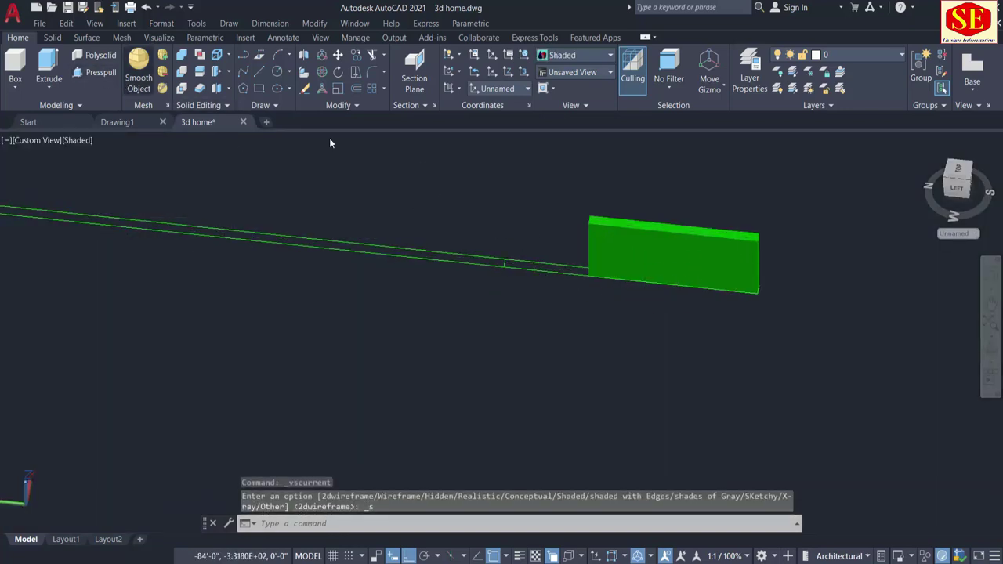
key("ctrl+shift+e")
Press-pull the strip beside the wall to a height of 6
left_click(545, 267)
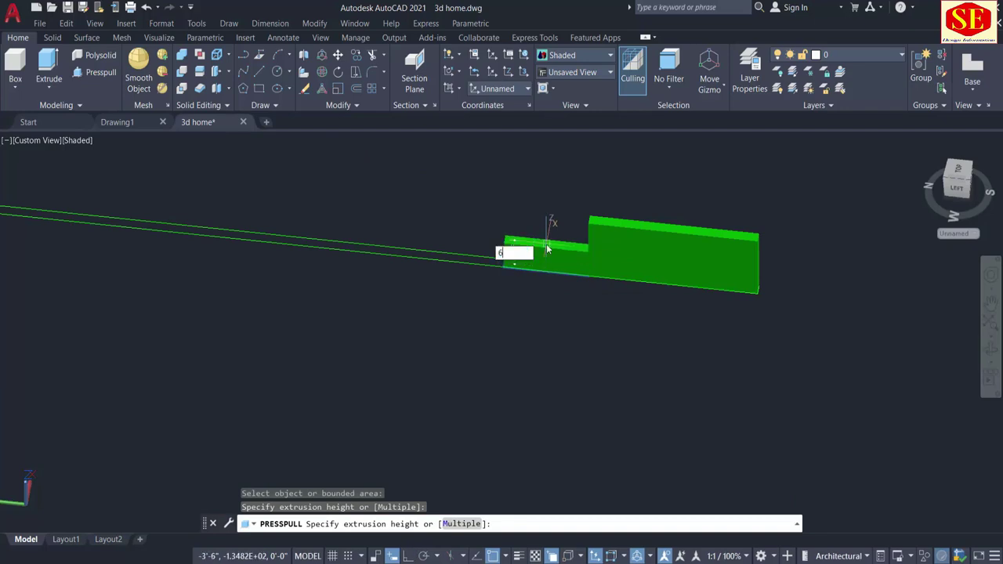
type("6")
key("Return")
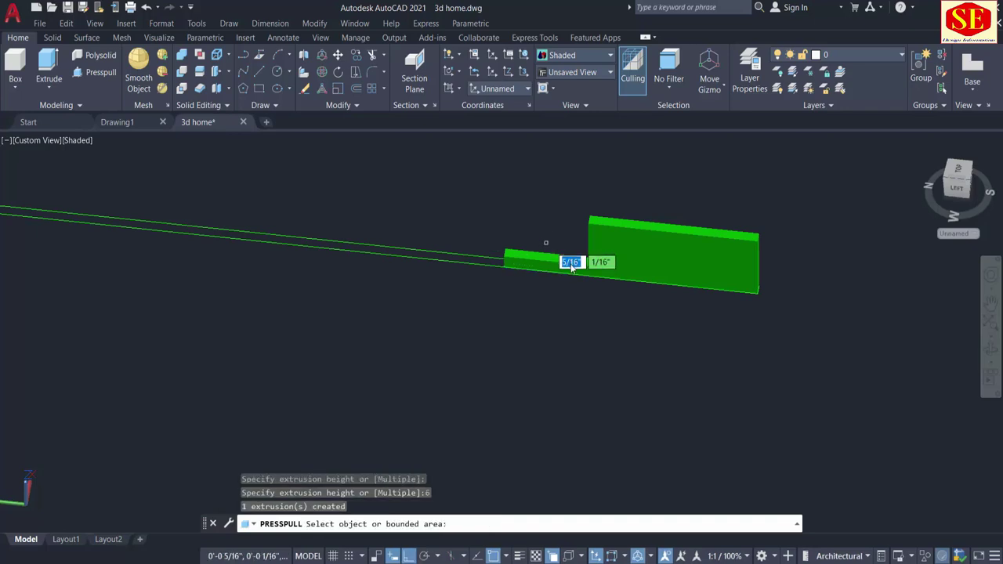
key("Return")
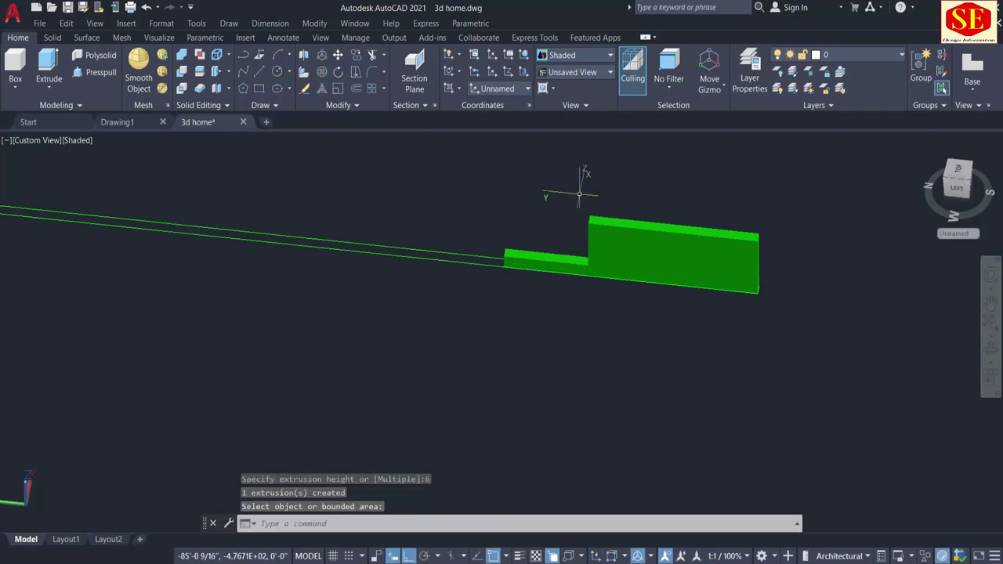
Copy the sill block to the top of the wall, leaving a window opening between them
type("co")
key("Return")
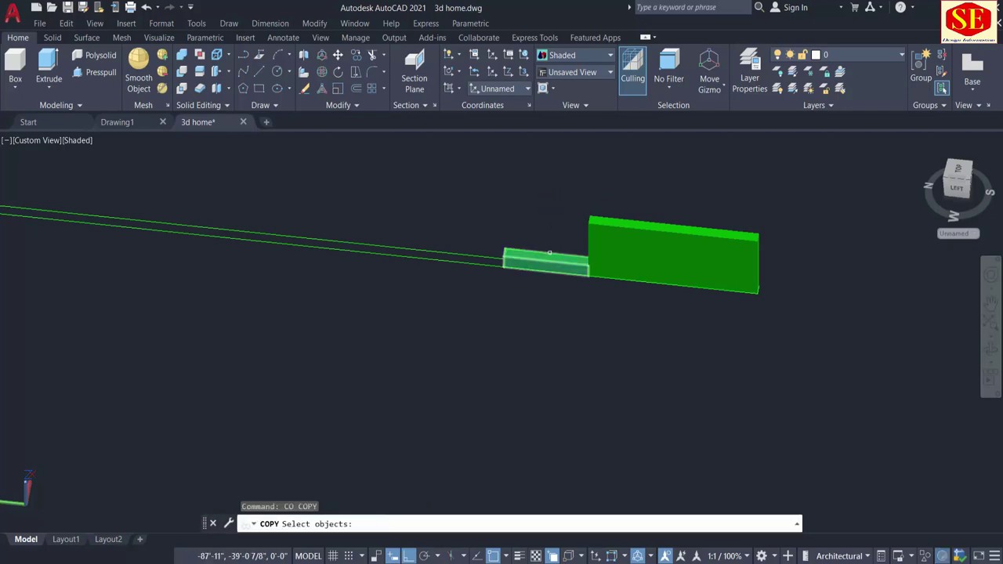
left_click(549, 253)
scroll(561, 256, "up", 3)
key("Return")
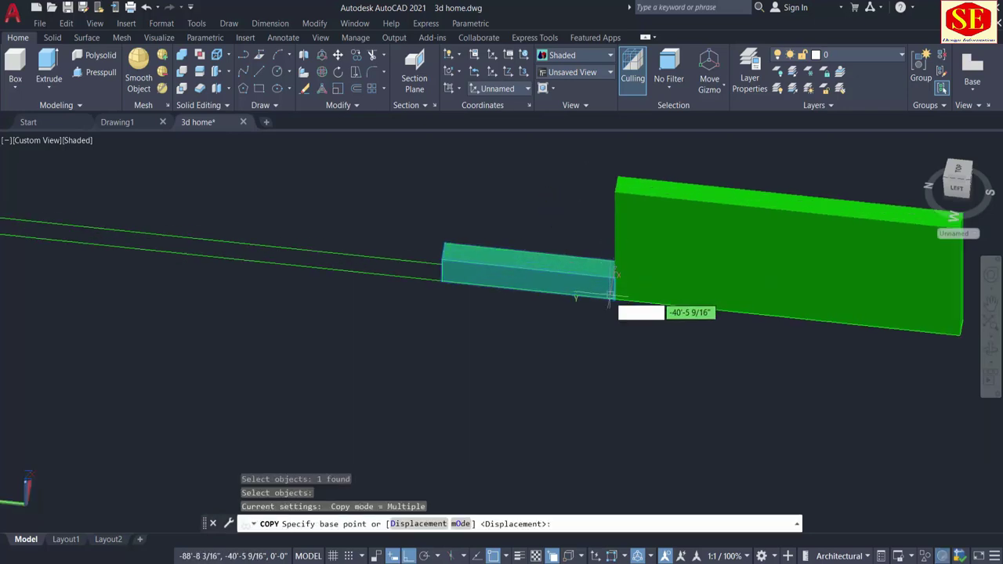
left_click(614, 299)
key("Escape")
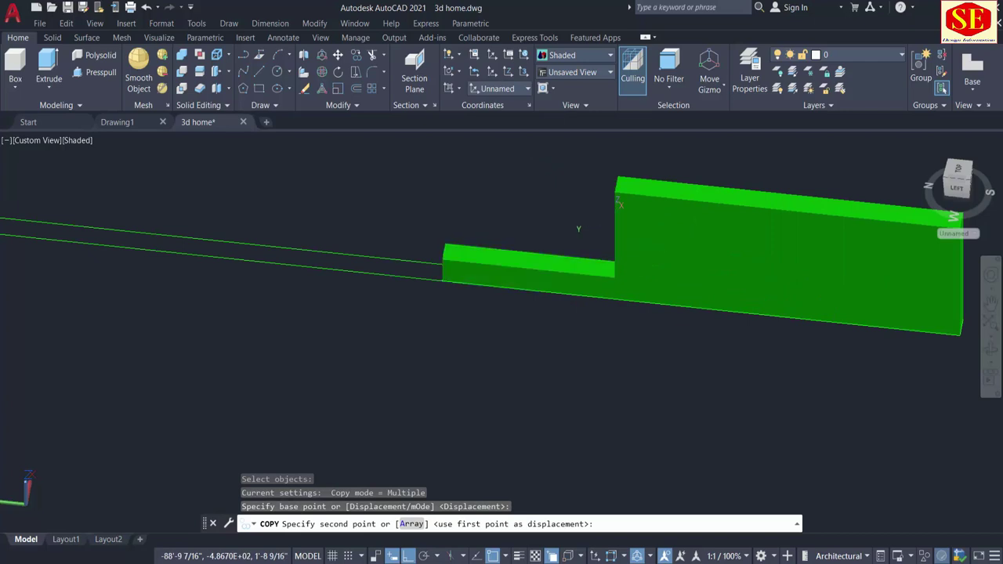
key("Return")
left_click(598, 280)
key("Return")
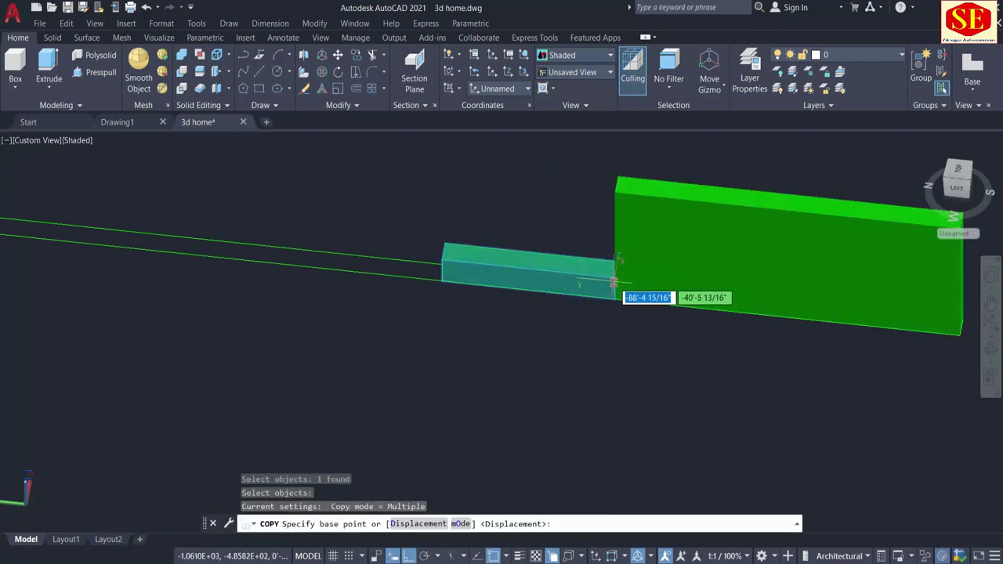
left_click(613, 282)
left_click(622, 185)
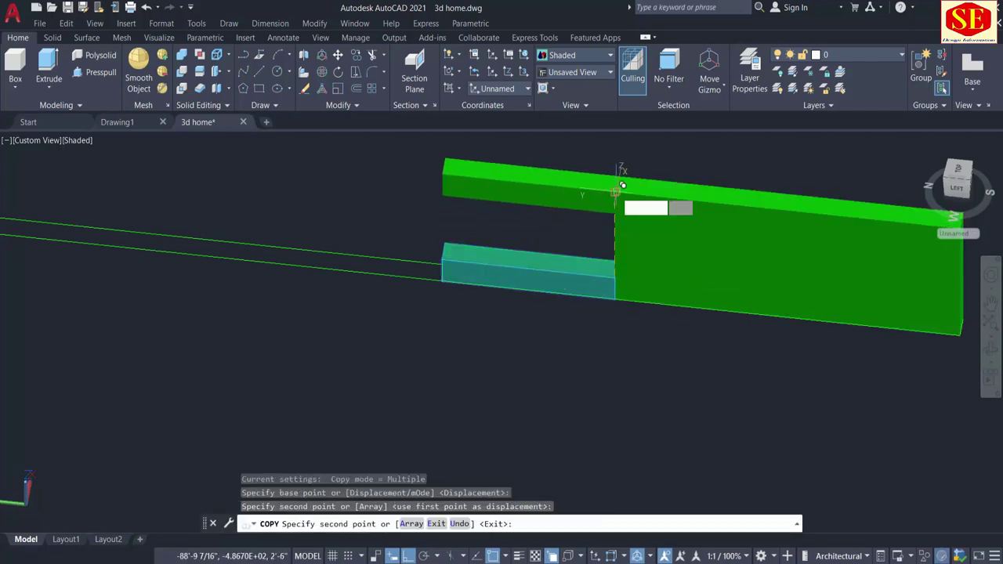
scroll(666, 196, "down", 2)
key("Escape")
scroll(588, 231, "down", 2)
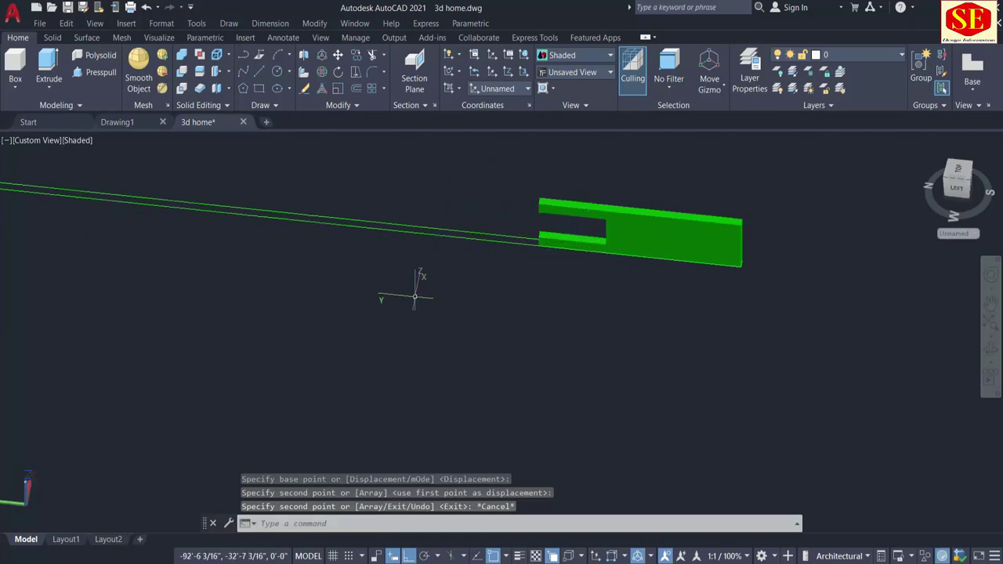
Start a copy and window-select the wall body, sill and lintel of the windowed section
middle_click_drag(415, 297, 482, 328)
type("o")
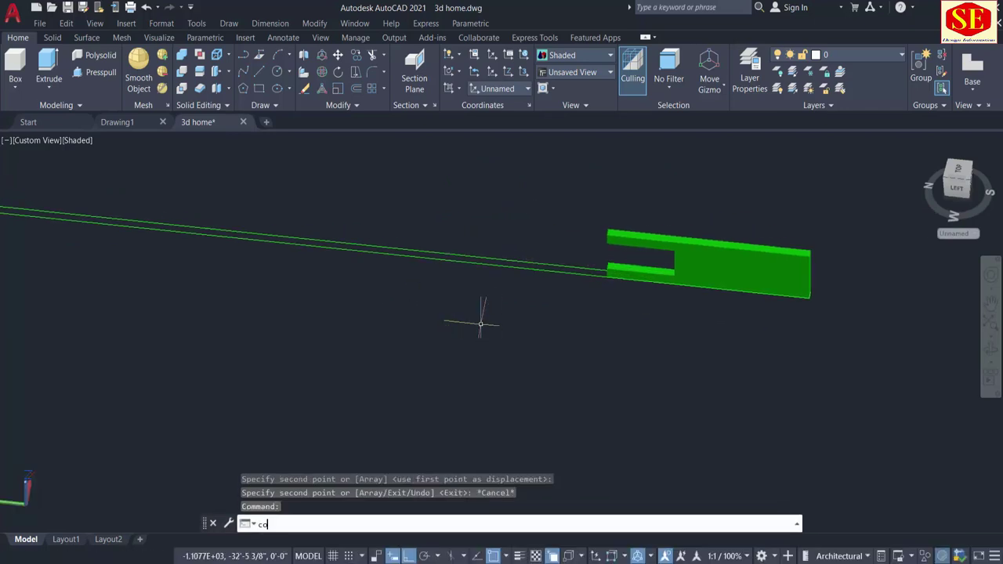
key("Return")
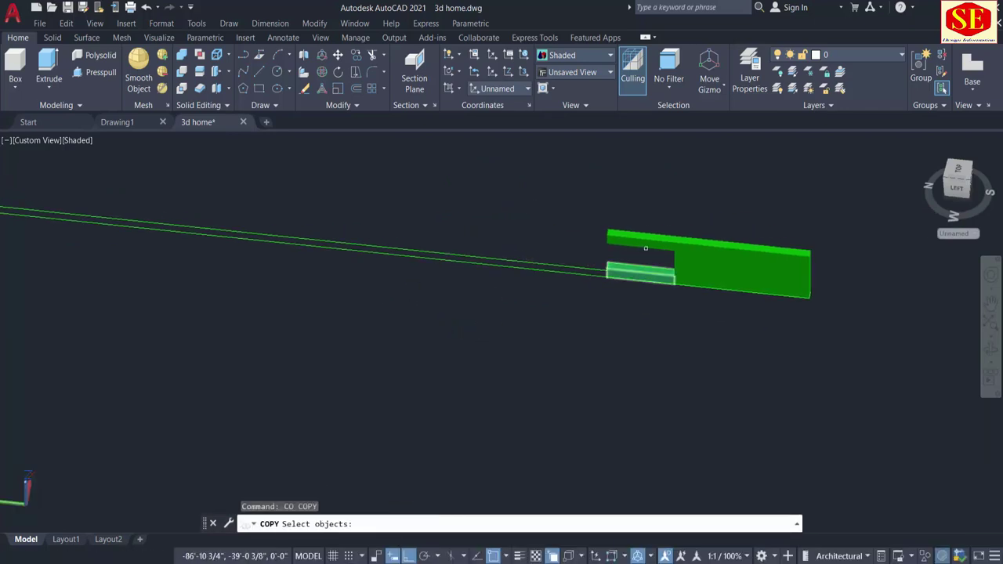
left_click(655, 275)
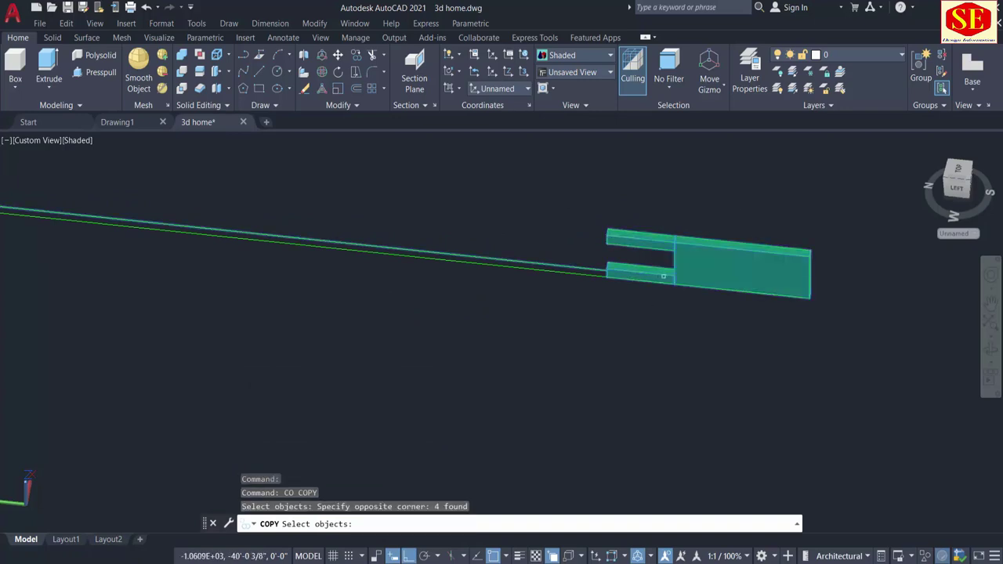
key("Escape")
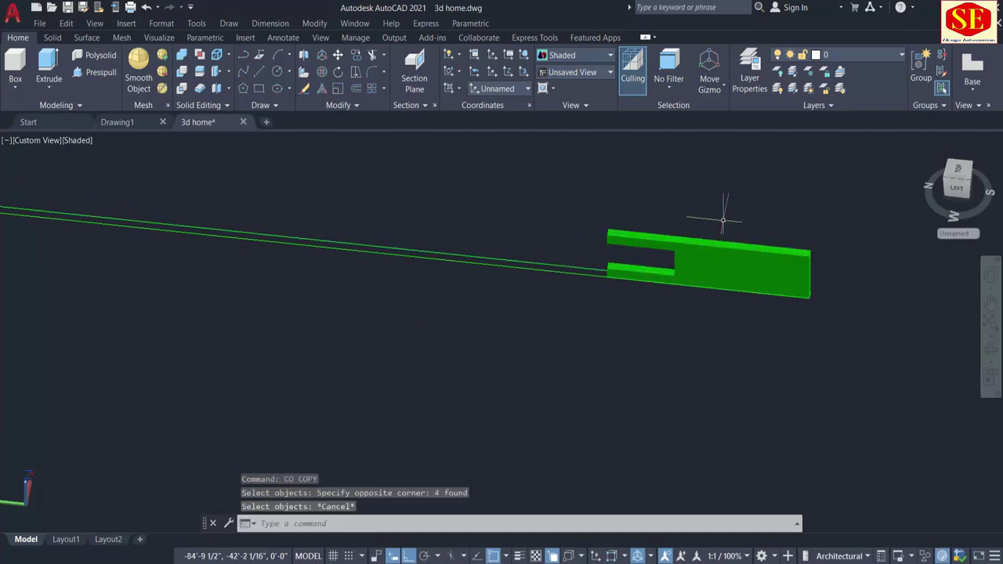
key("Return")
left_click(721, 216)
left_click(662, 254)
left_click(638, 272)
key("Return")
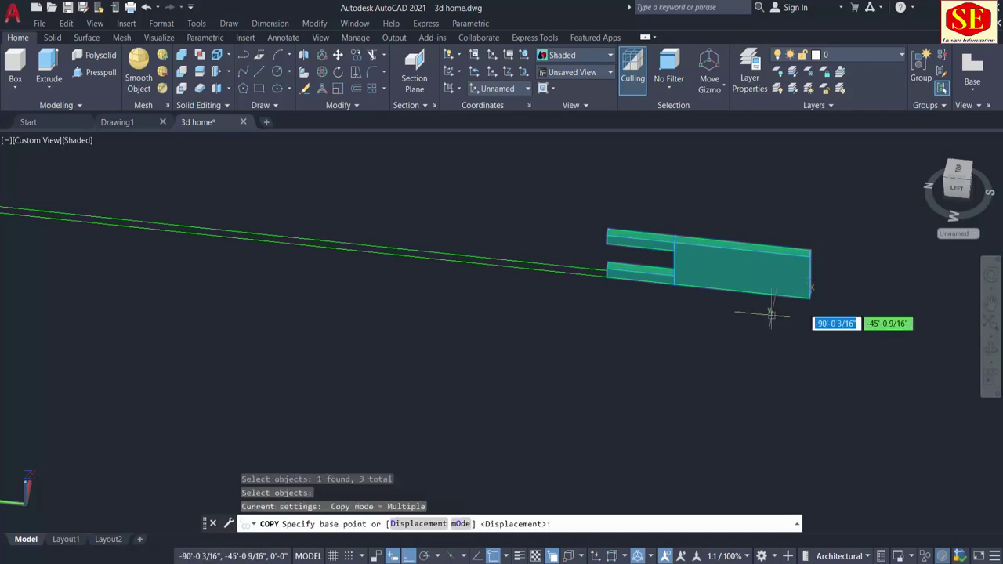
Place three copies of the wall section end to end along the strip, up to its corner
left_click(809, 298)
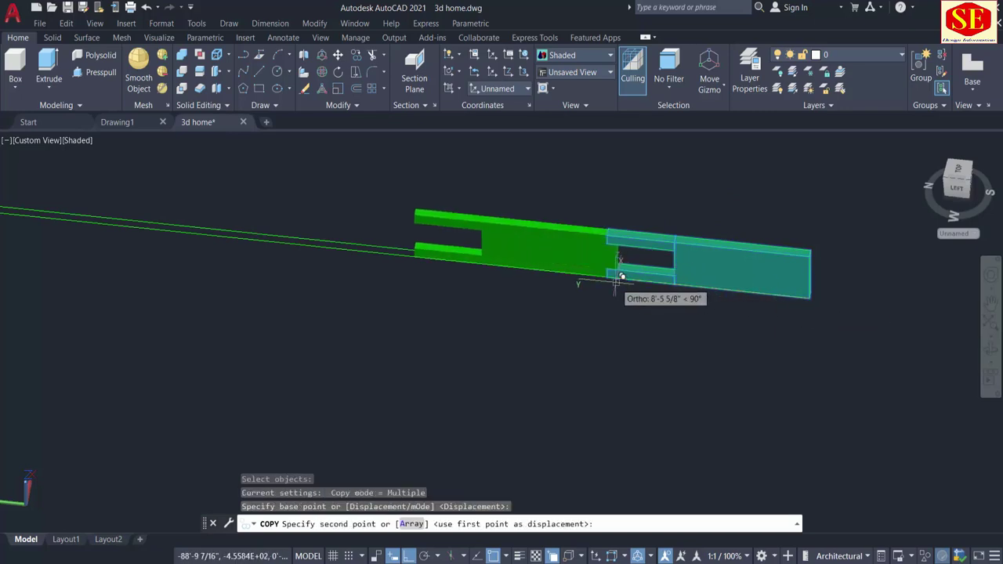
left_click(574, 272)
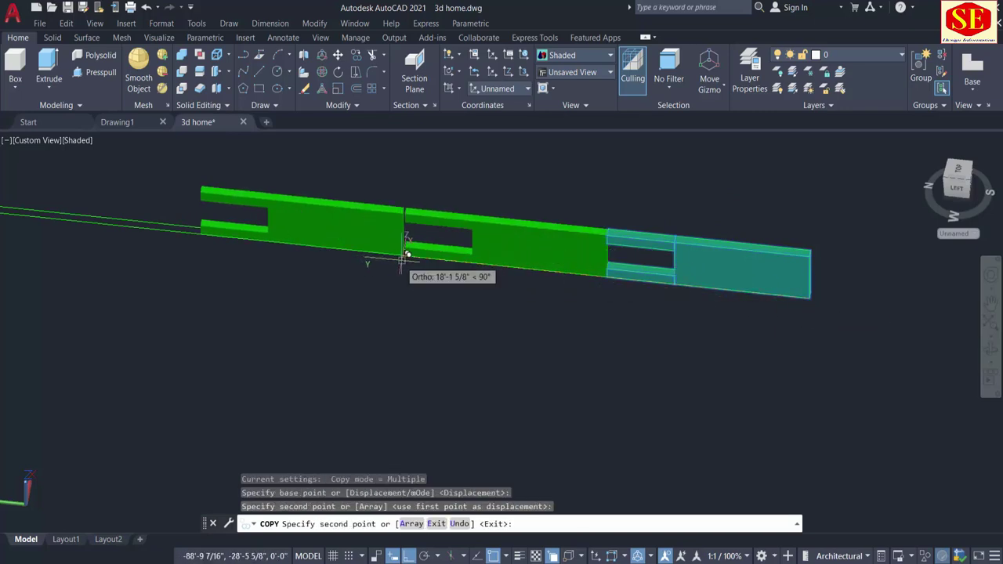
left_click(409, 255)
middle_click_drag(410, 258, 678, 271)
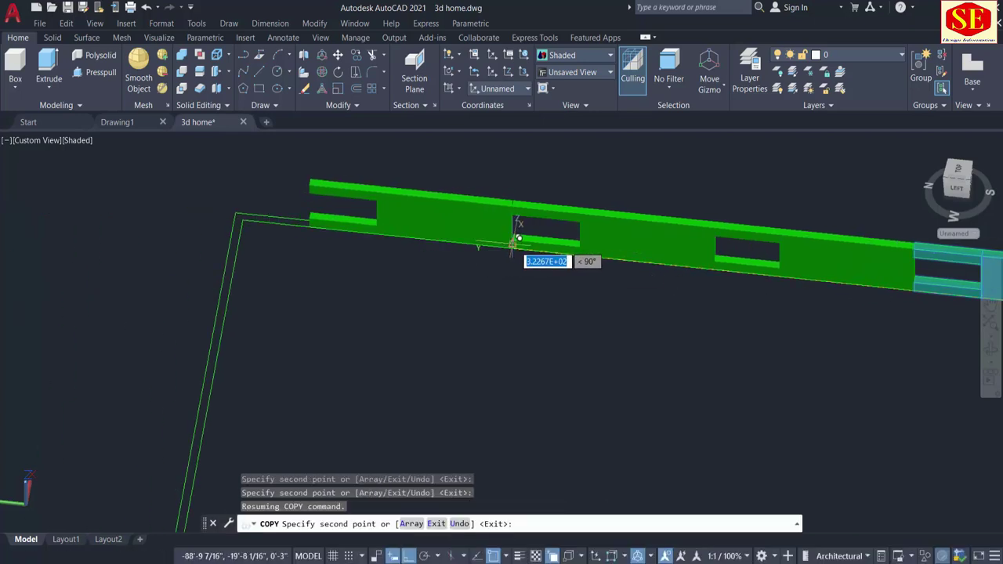
left_click(517, 242)
key("Escape")
scroll(561, 284, "down", 2)
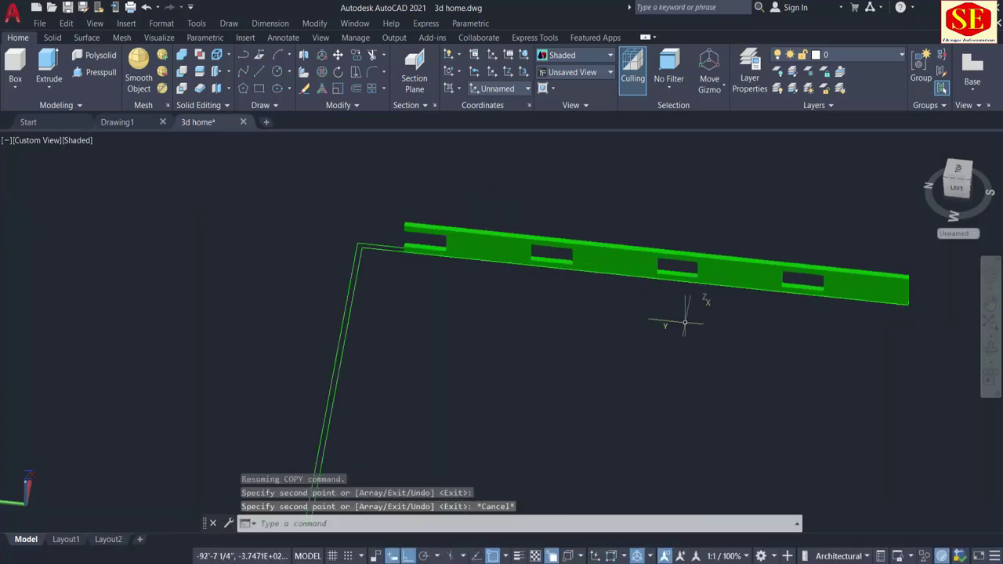
Press-pull the wall's open end and the side-wall corner strip up 2'6
scroll(409, 314, "up", 1)
middle_click_drag(409, 313, 470, 416)
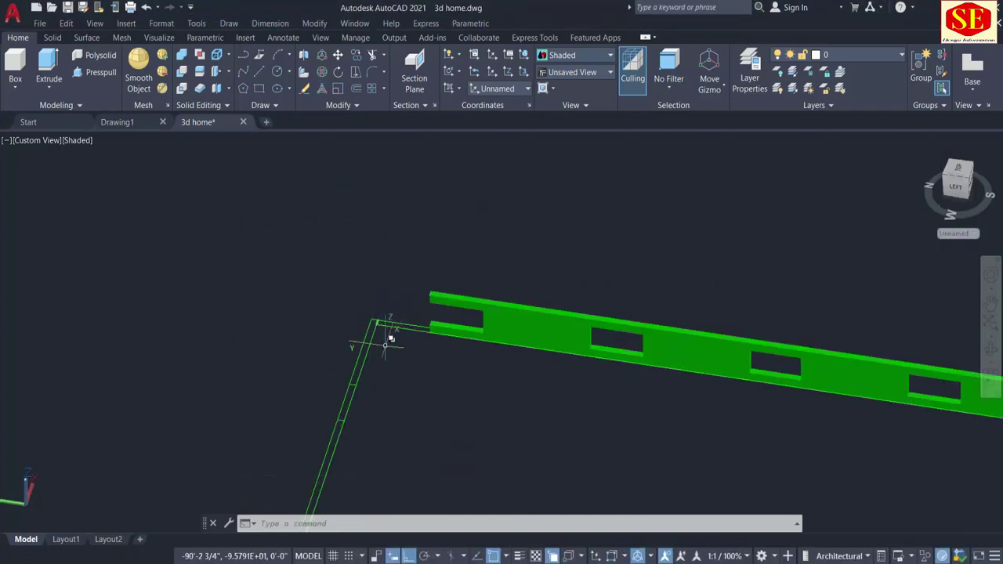
left_click(100, 77)
scroll(431, 362, "up", 1)
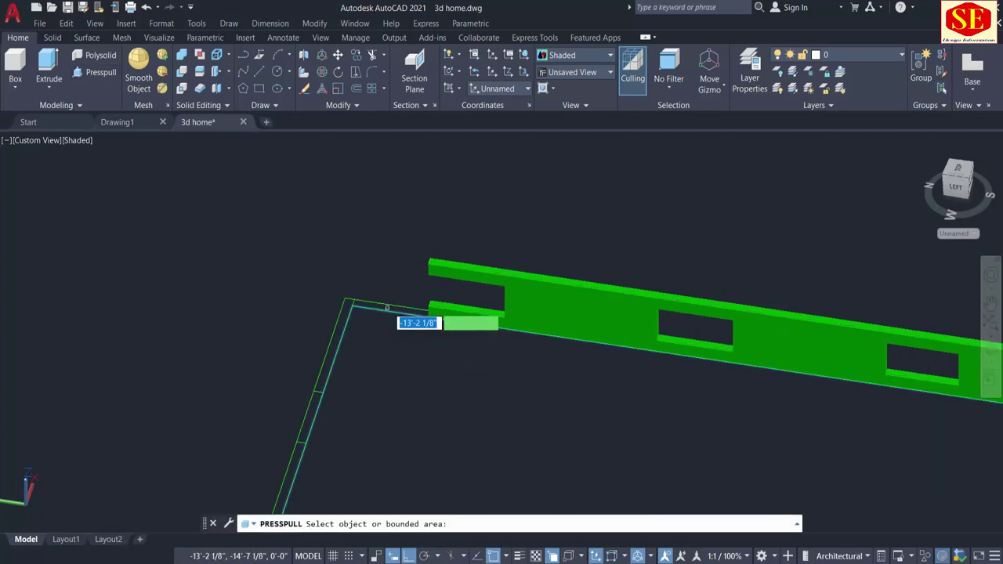
left_click(381, 306)
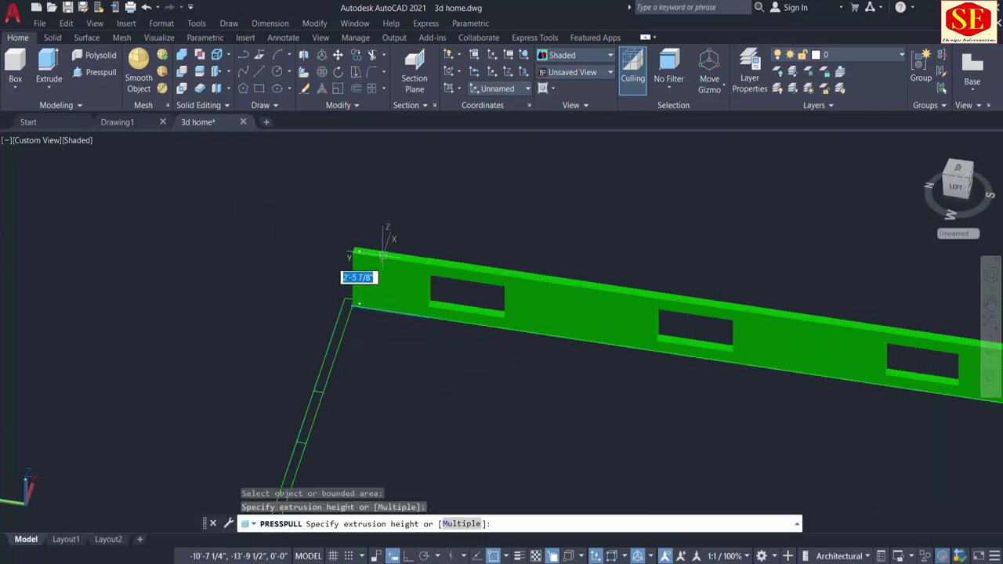
type("2'6")
key("Return")
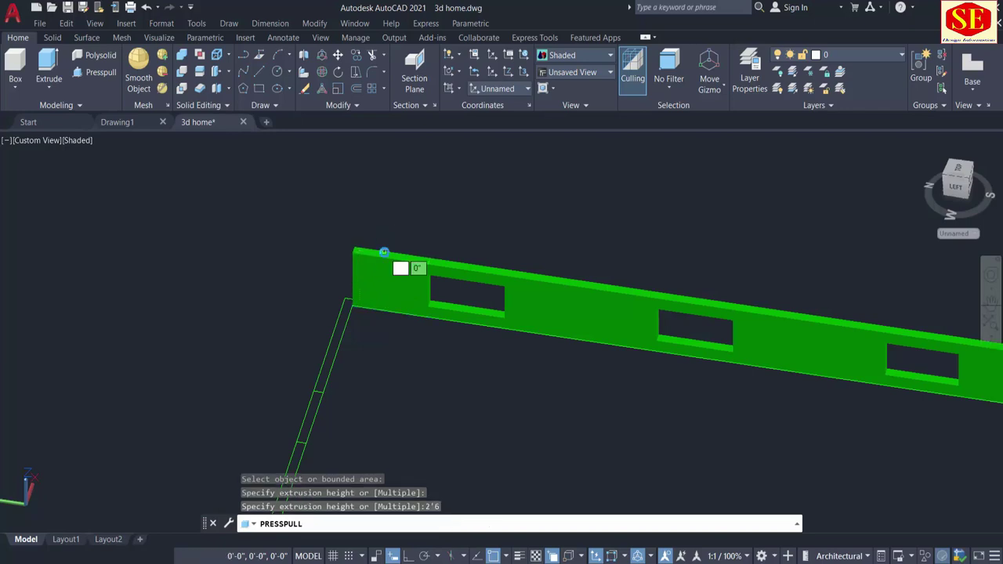
left_click(329, 359)
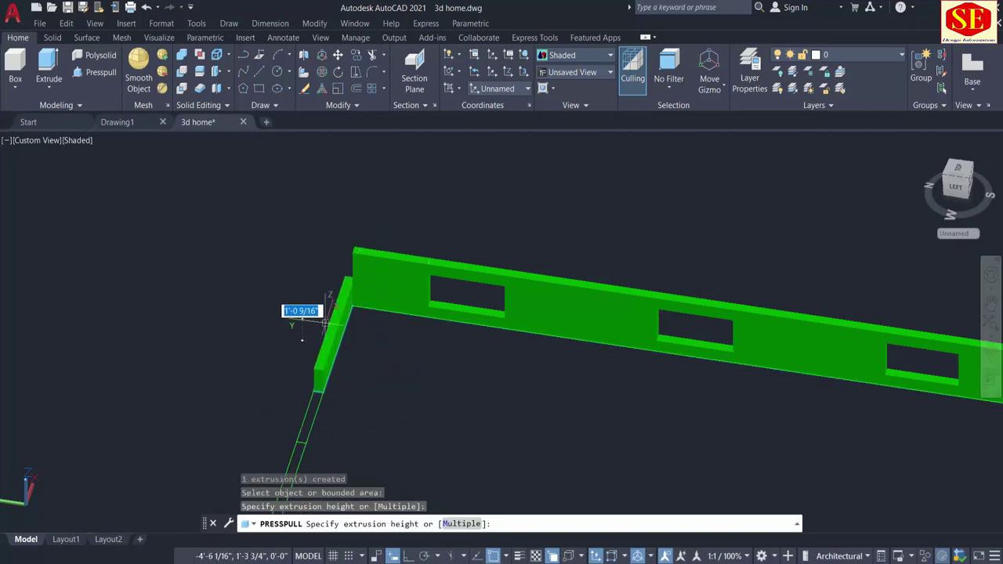
key("Return")
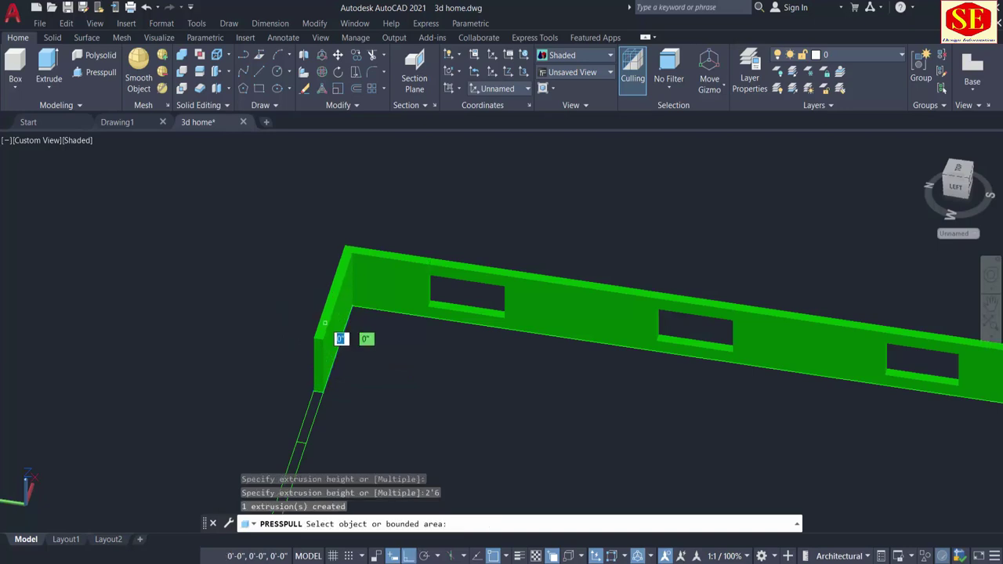
middle_click_drag(347, 340, 425, 332, "shift")
mouse_move(474, 369)
middle_mouse_down("shift")
mouse_move(495, 383)
mouse_move(416, 381)
middle_mouse_up("shift")
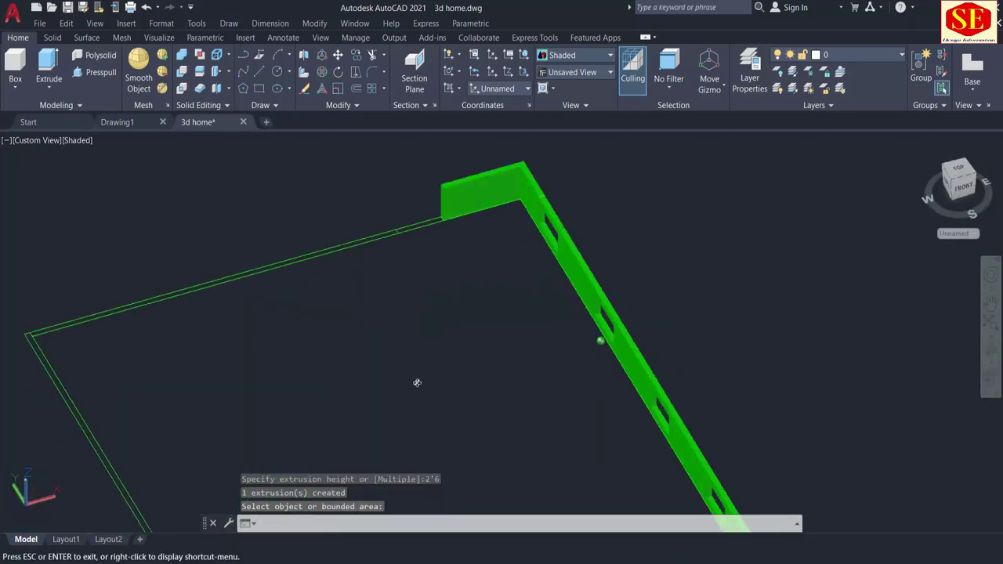
key("Escape")
Press-pull the next side-wall strip up 6 to make the low sill block
scroll(426, 224, "up", 3)
middle_click_drag(425, 224, 435, 391)
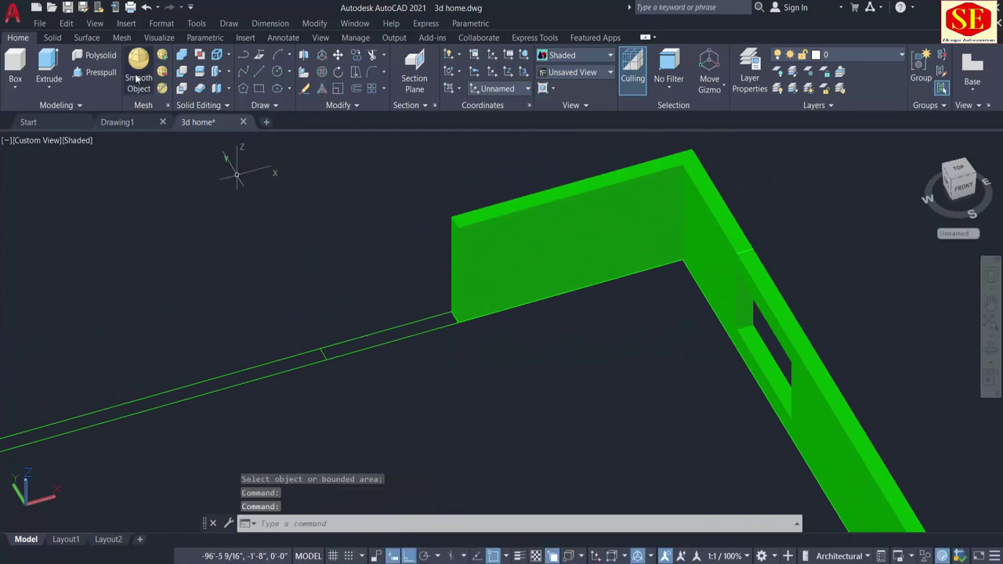
key("Return")
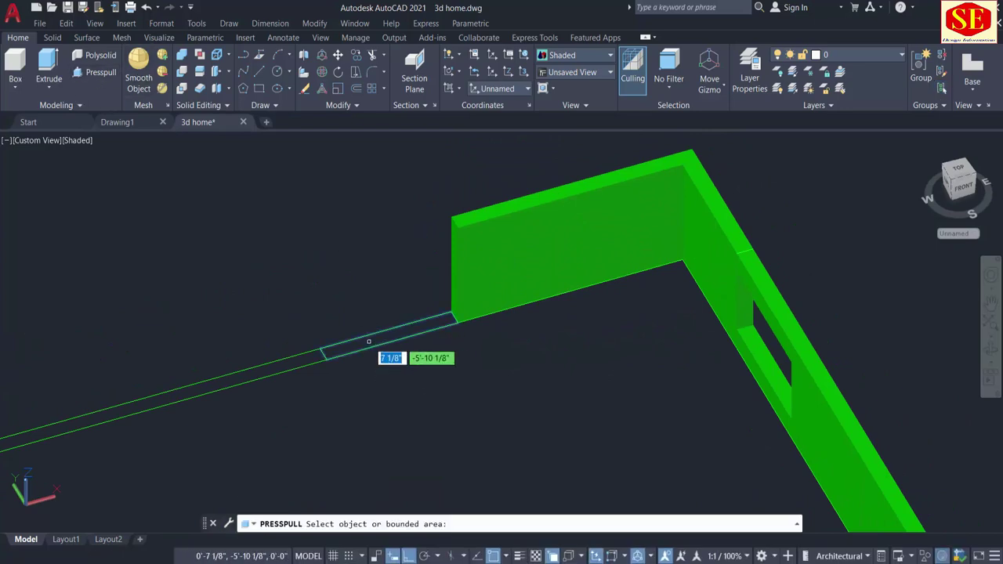
left_click(373, 344)
type("6")
key("Return")
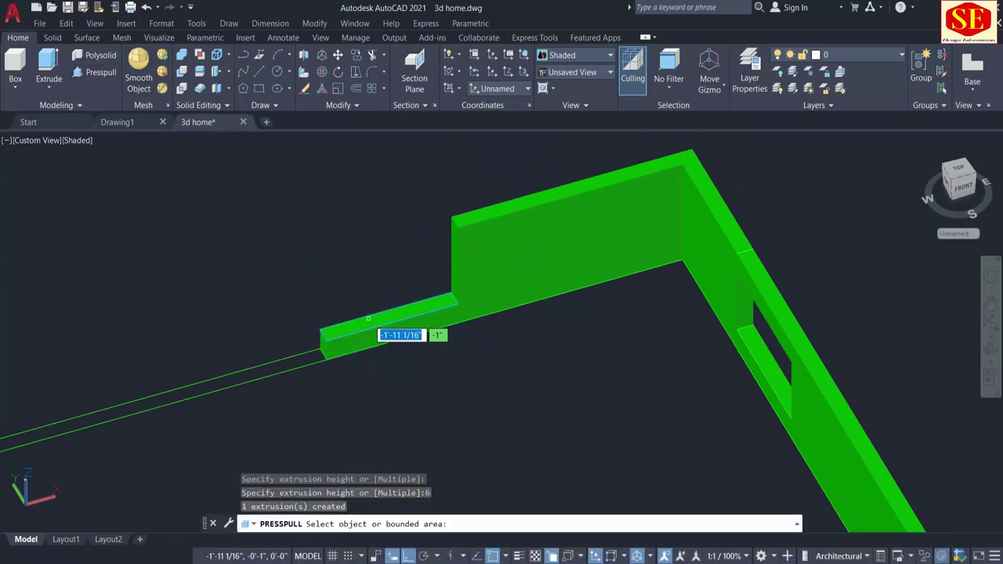
key("Return")
type("m")
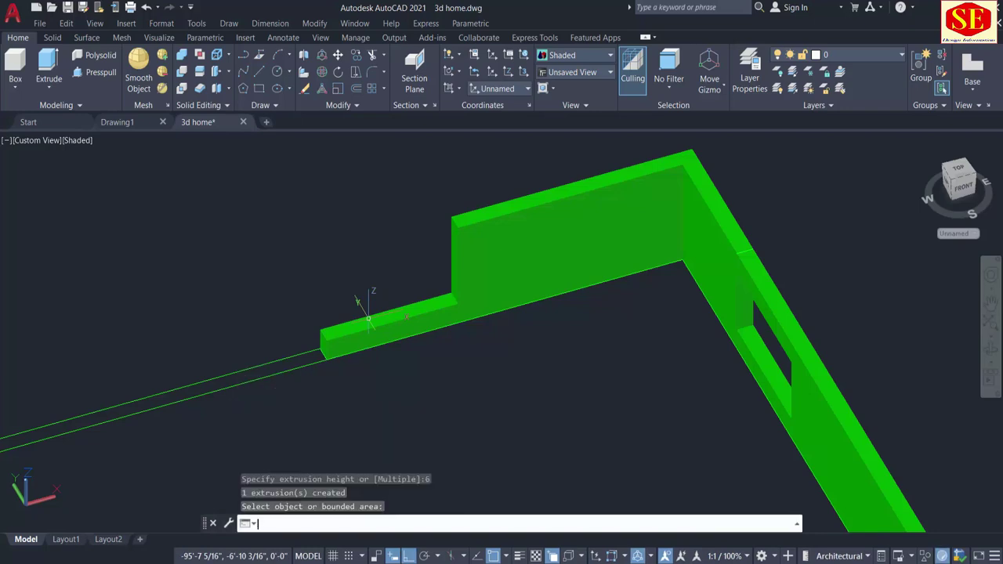
type("CO")
Copy the 6-high sill block upward to form the window's lintel
key("Return")
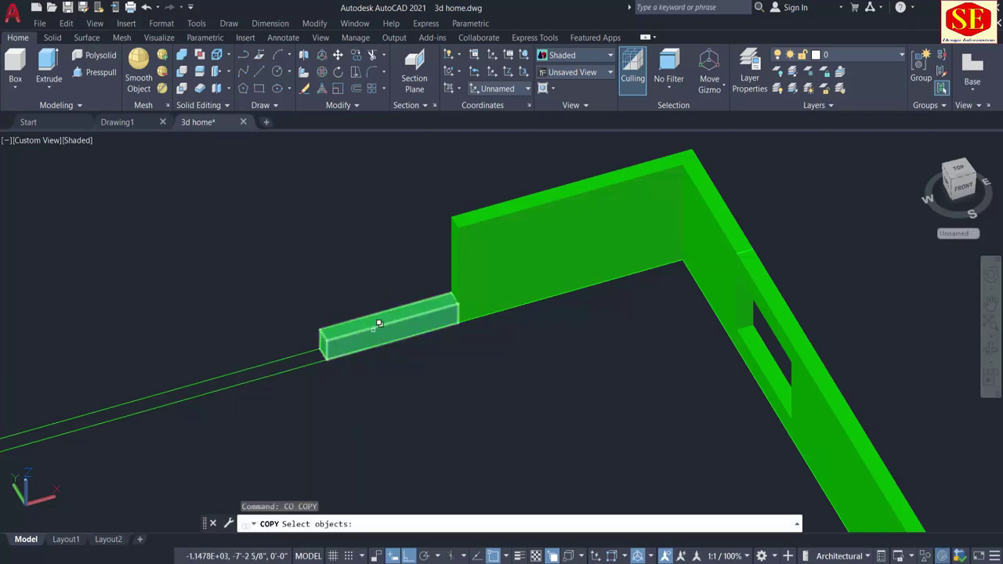
left_click(374, 329)
left_click(435, 381)
key("Return")
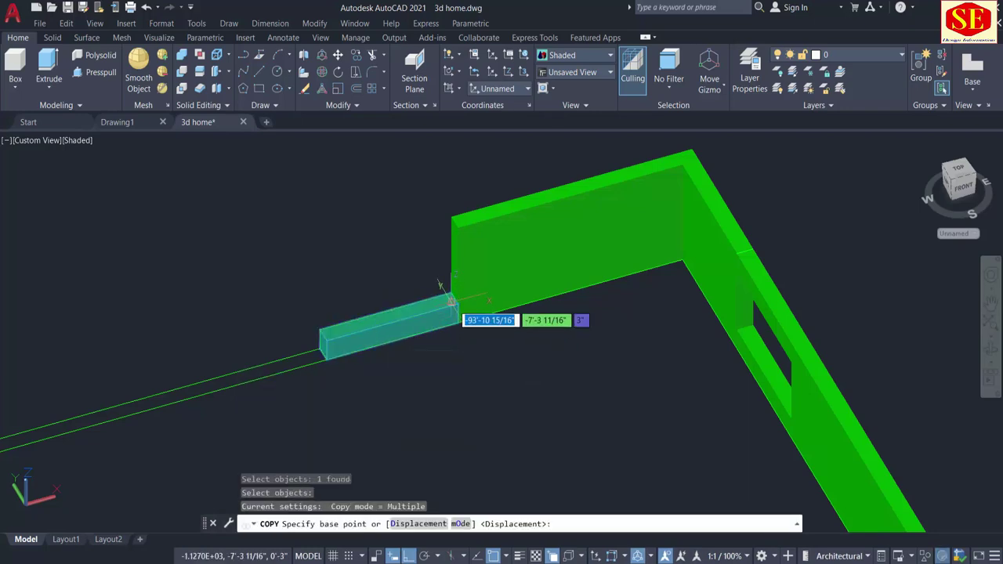
left_click(459, 320)
scroll(458, 317, "up", 3)
scroll(462, 228, "up", 2)
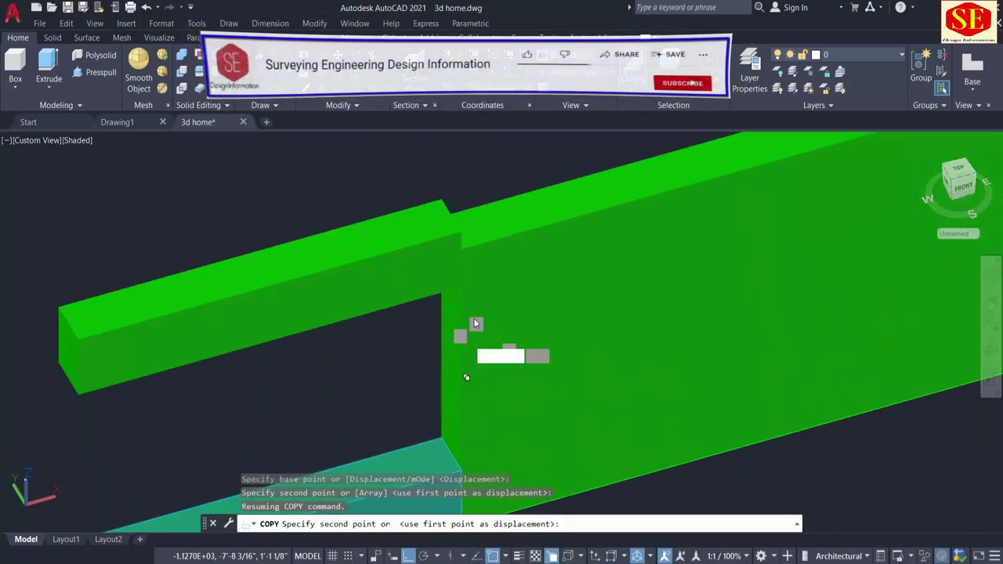
left_click(477, 245)
scroll(480, 242, "down", 5)
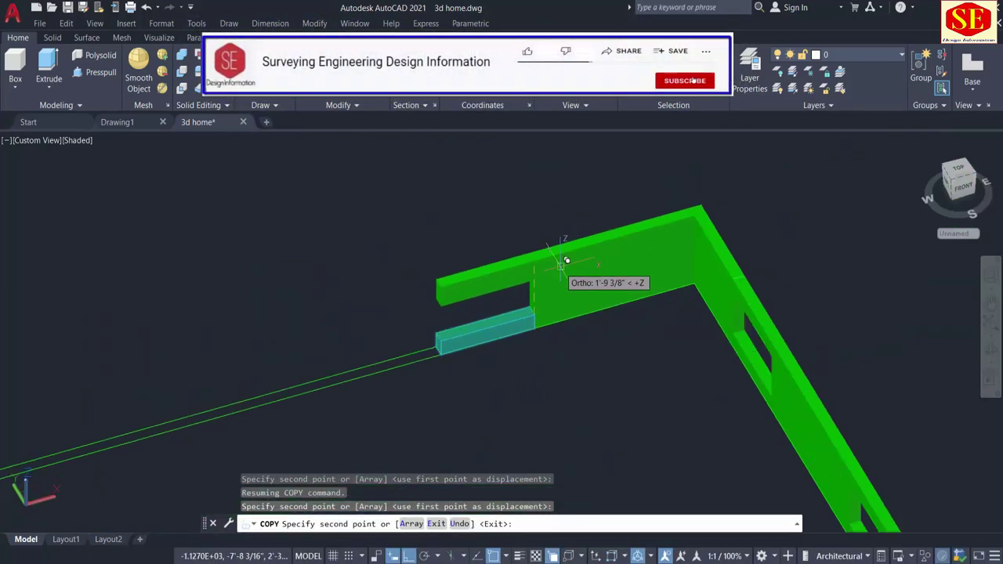
key("Escape")
key("Escape")
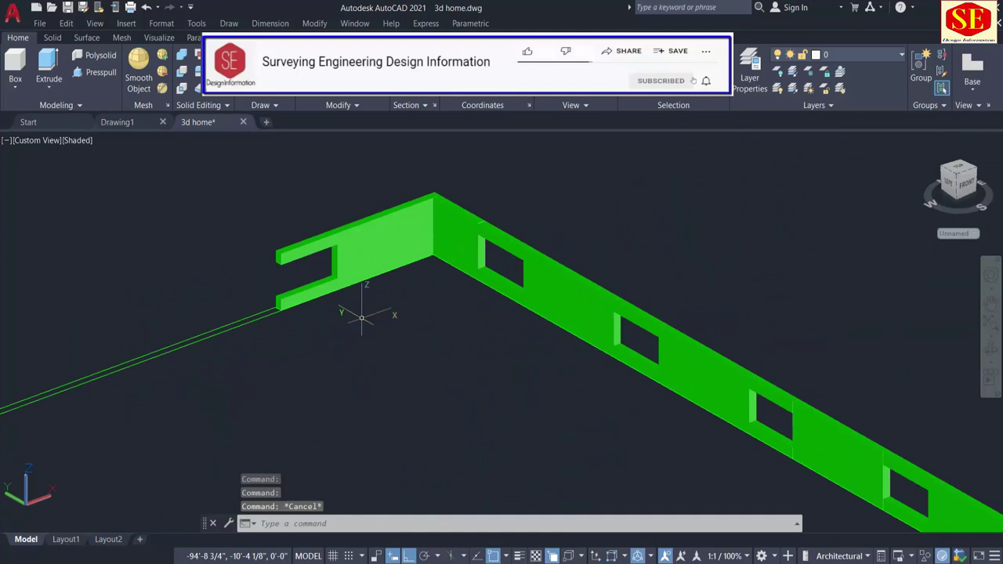
Copy the wall panel and upper window bar twice further along the wall
type("co")
key("Return")
left_click(369, 221)
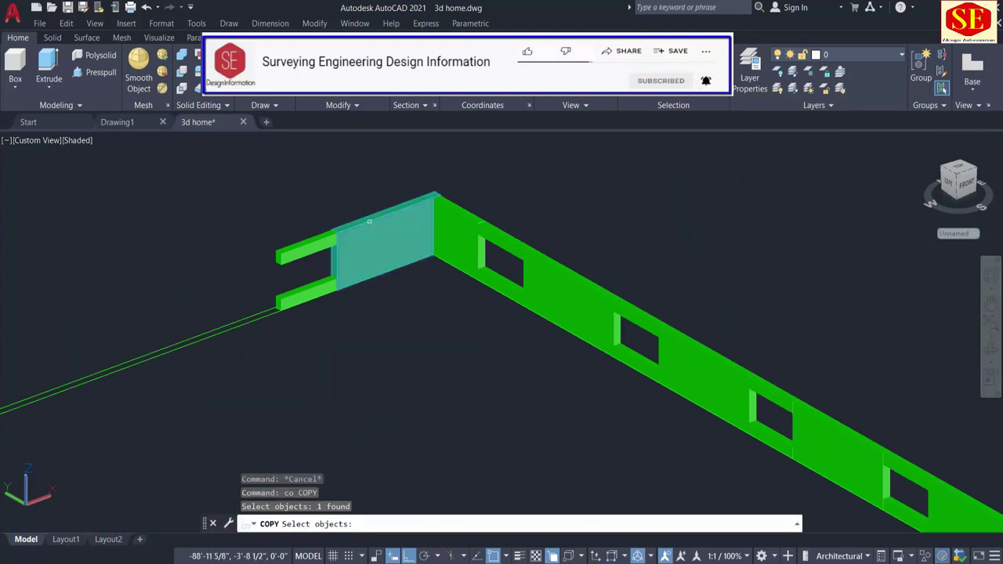
left_click(366, 229)
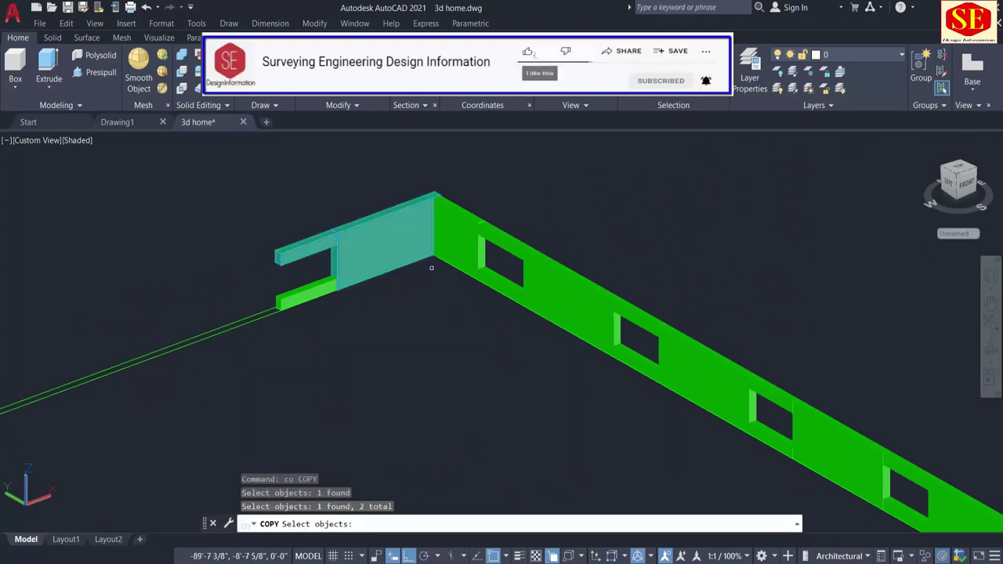
key("Return")
scroll(431, 268, "up", 3)
left_click(431, 229)
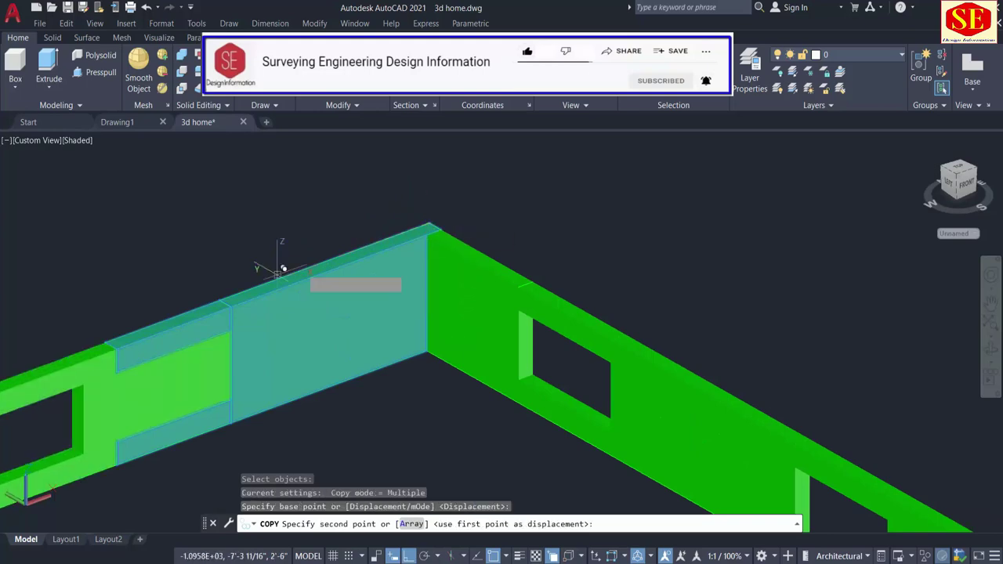
left_click(113, 340)
scroll(113, 339, "down", 2)
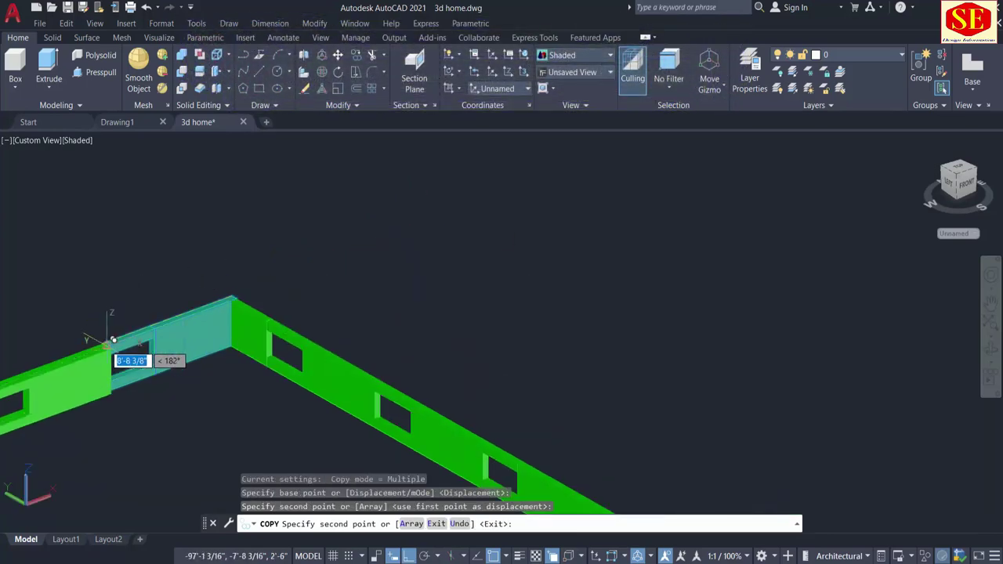
middle_click_drag(114, 340, 426, 192)
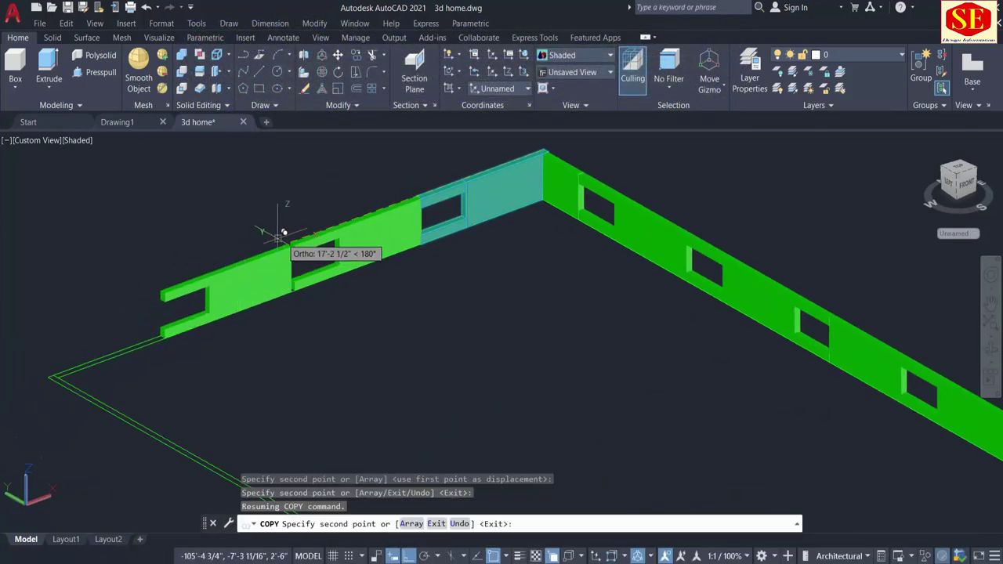
scroll(292, 232, "up", 3)
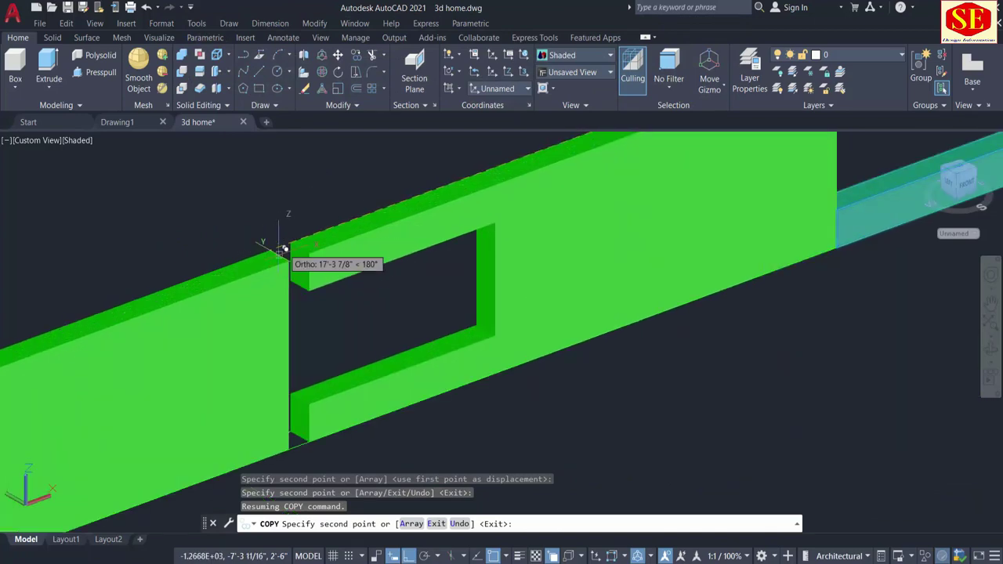
scroll(296, 230, "down", 3)
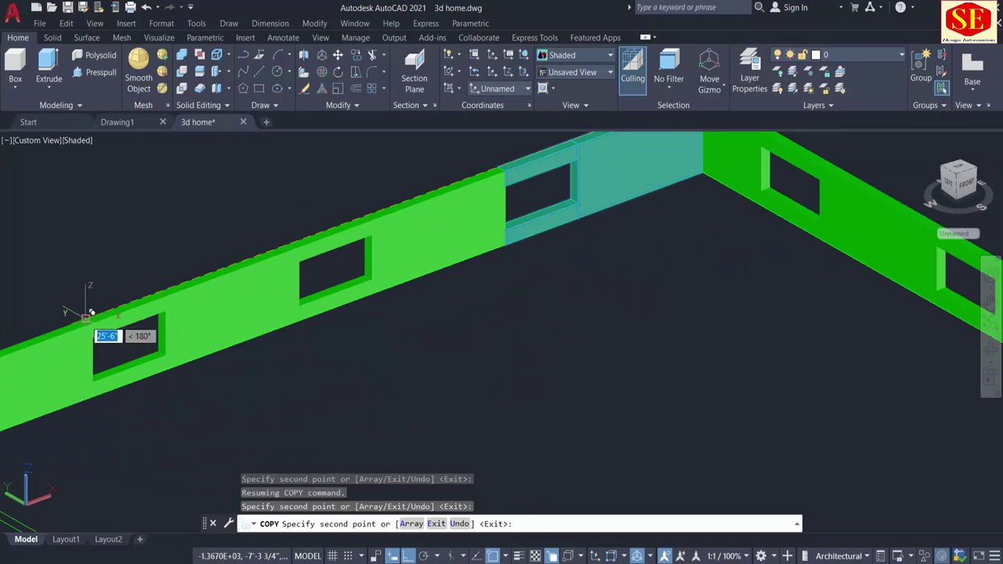
left_click(87, 315)
scroll(443, 227, "down", 5)
key("Escape")
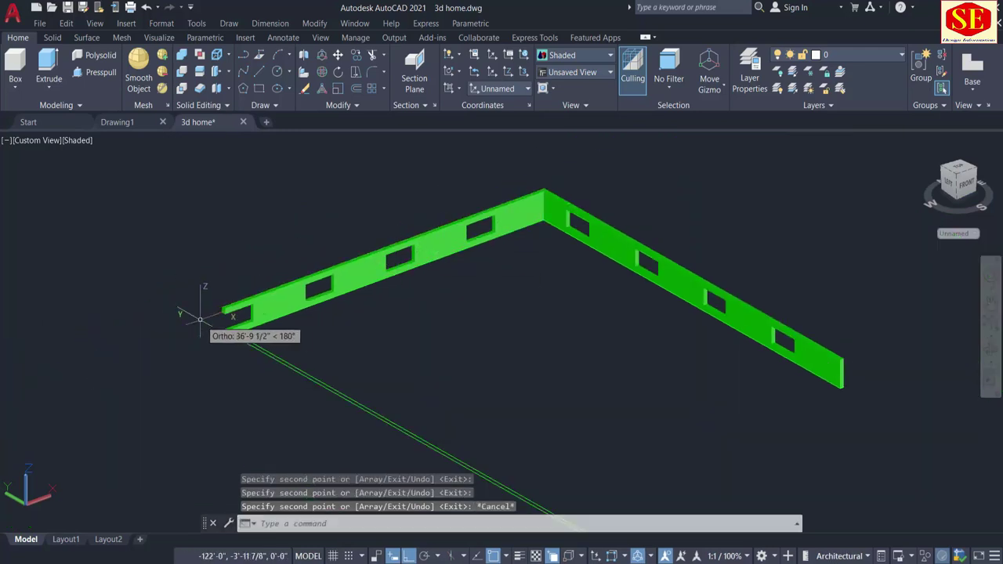
Erase the stray small block
left_click(234, 305)
type("e")
key("Return")
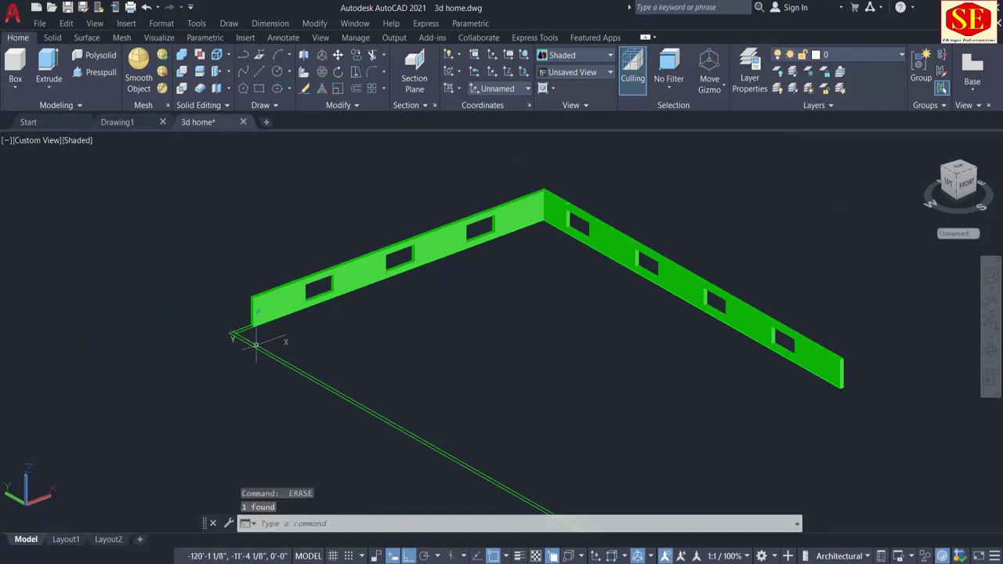
middle_click_drag(458, 316, 426, 336)
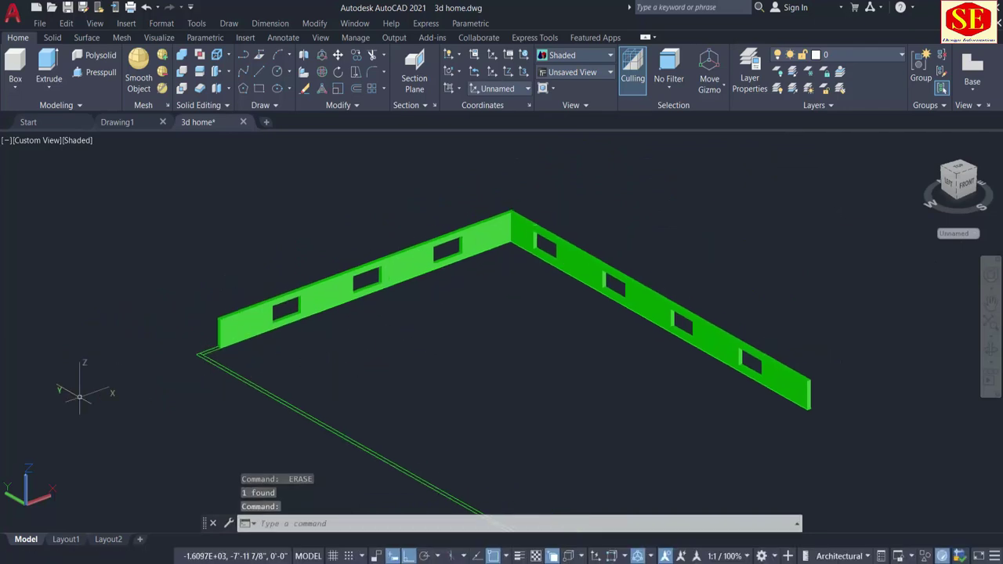
scroll(80, 397, "up", 2)
Press-pull the leftover strip at the long wall's end up 2'6"
left_click(89, 76)
scroll(258, 336, "up", 2)
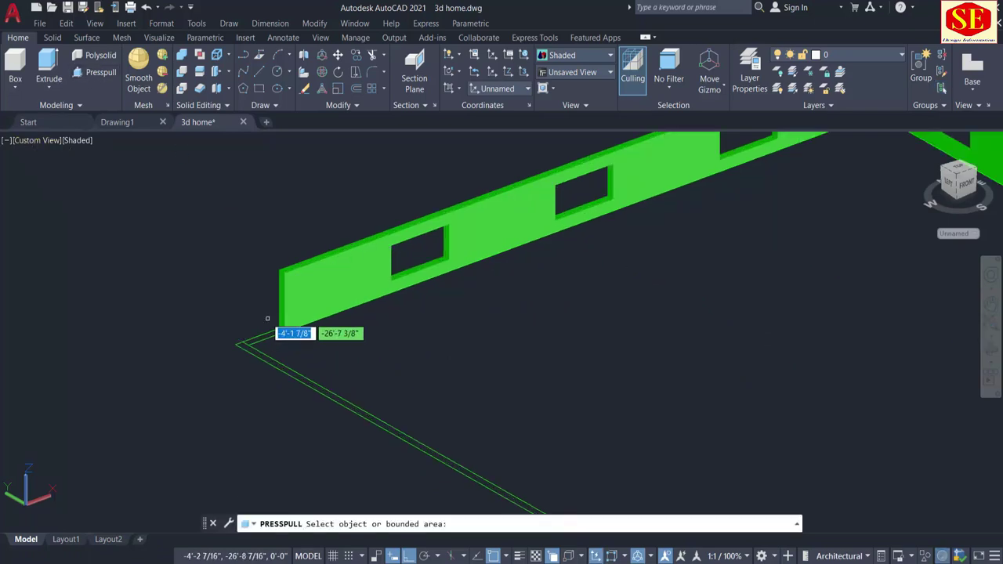
scroll(264, 336, "up", 2)
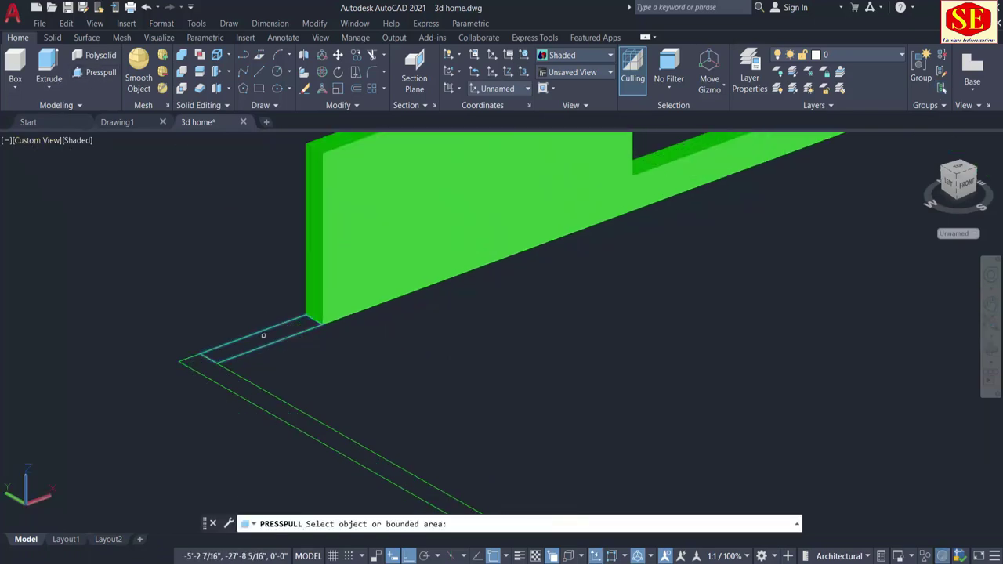
left_click(264, 333)
type("2'6")
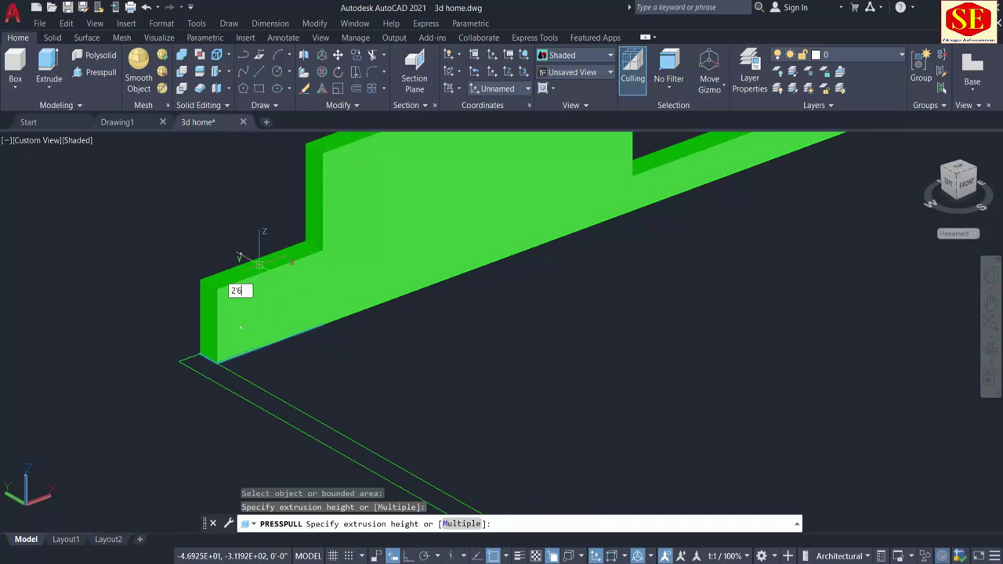
key("Return")
key("Escape")
Orbit to a higher angle and reframe the view to review the L-shaped walls
scroll(340, 329, "down", 5)
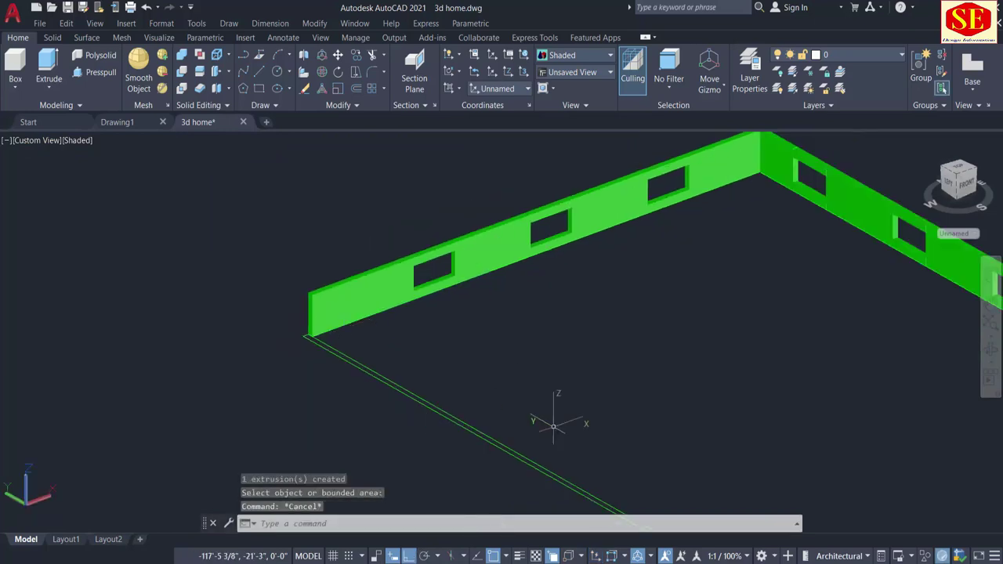
mouse_move(686, 384)
middle_mouse_down("shift")
mouse_move(672, 382)
mouse_move(678, 352)
middle_mouse_up("shift")
scroll(384, 294, "up", 2)
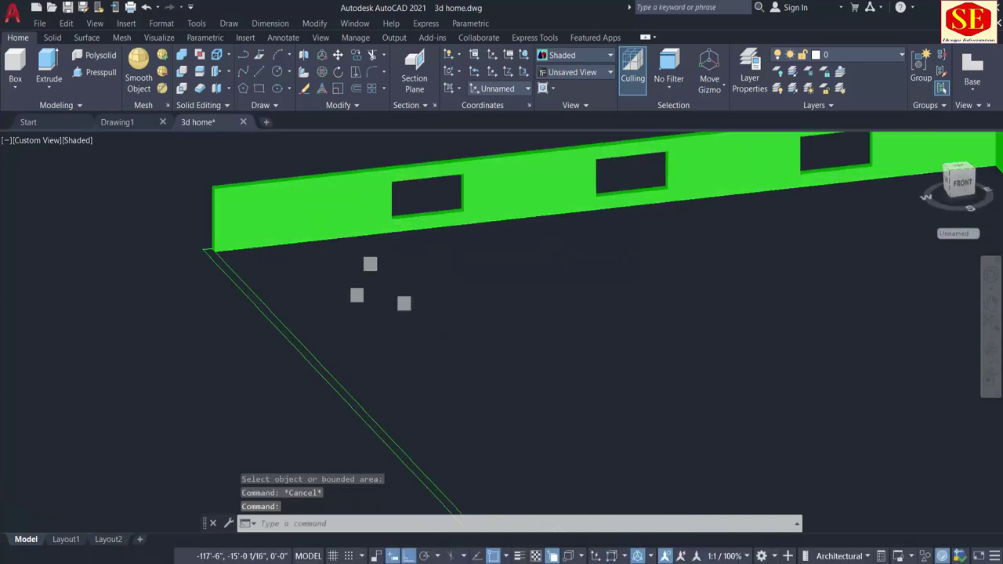
scroll(413, 322, "down", 2)
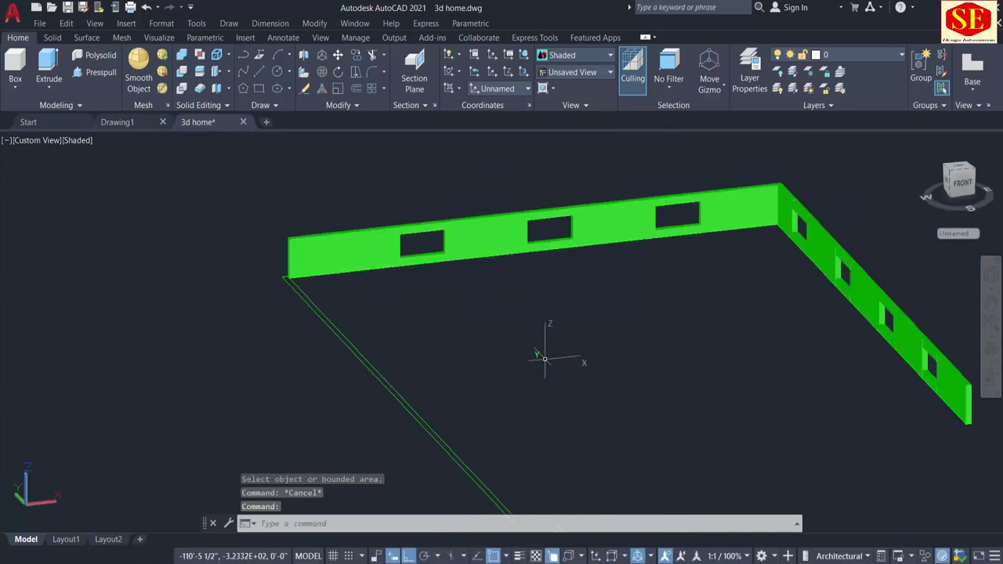
middle_click_drag(545, 358, 561, 399, "shift")
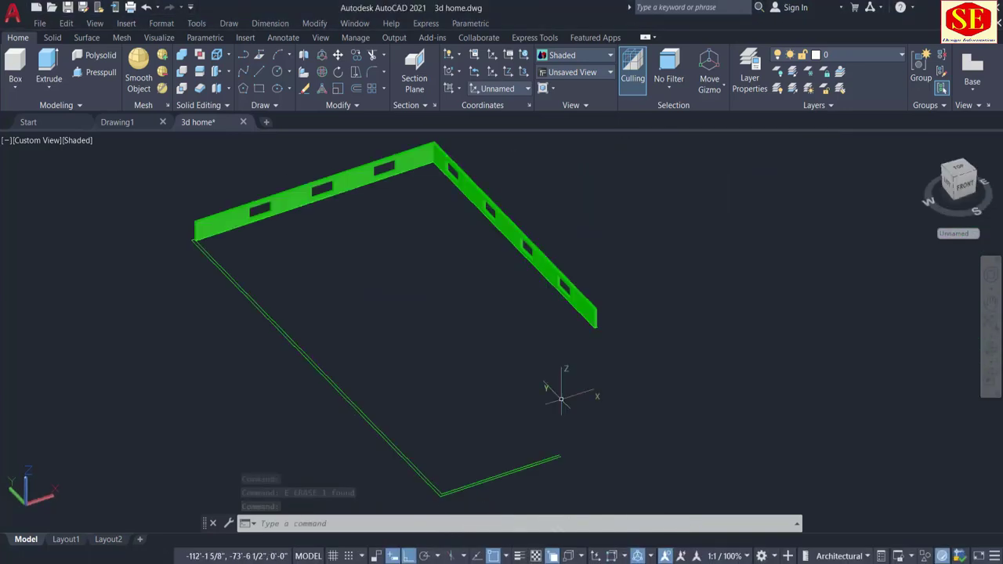
scroll(492, 200, "up", 2)
middle_click_drag(491, 200, 495, 278)
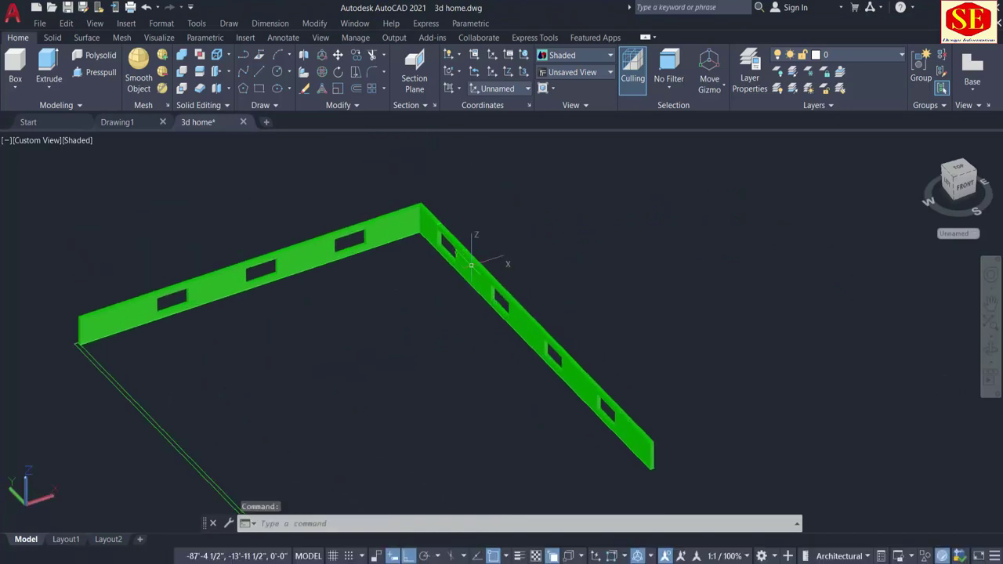
Start a copy and select the corner wall pieces and the first window bars
type("c")
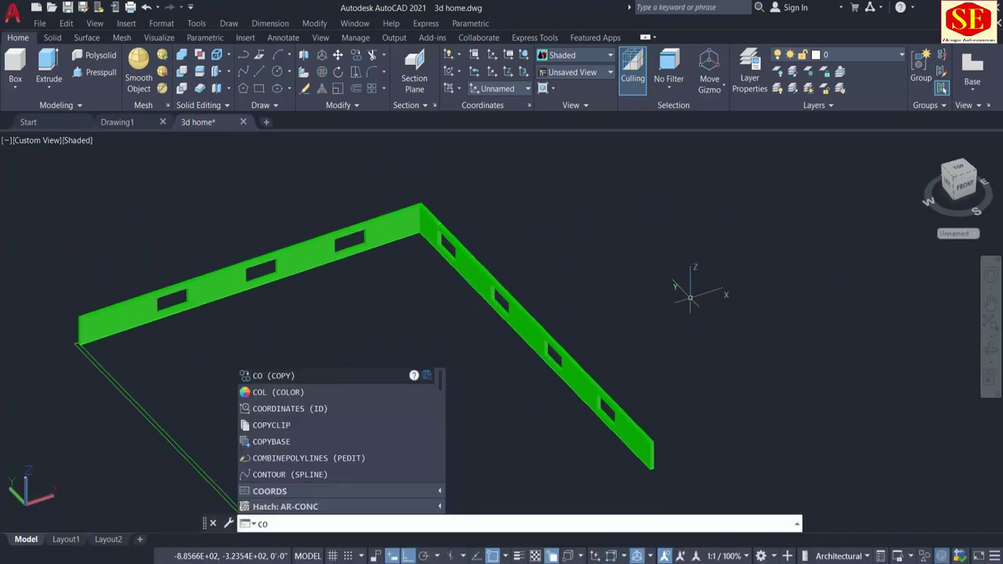
key("Return")
scroll(455, 227, "up", 2)
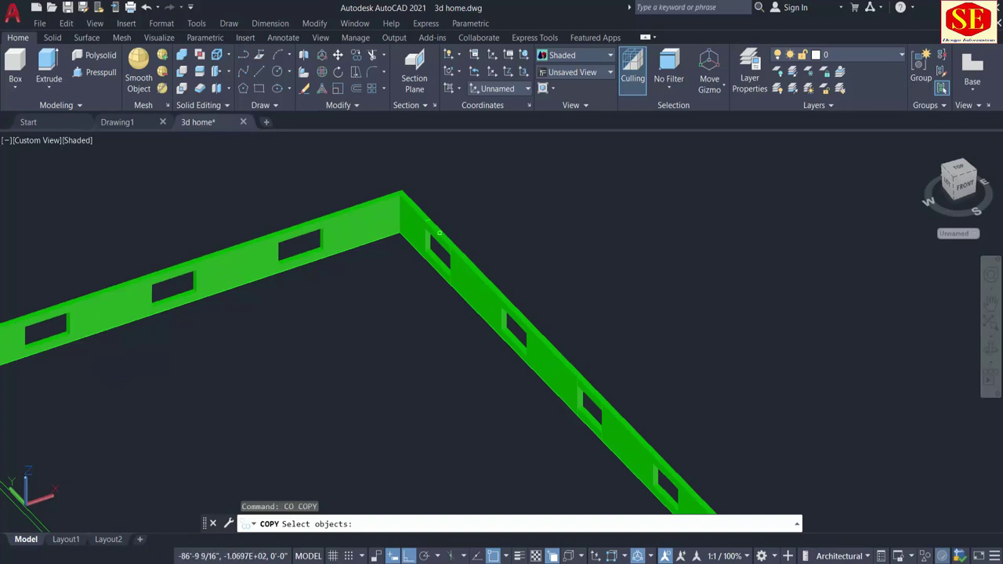
left_click(439, 233)
scroll(439, 233, "up", 2)
left_click(435, 294)
left_click(499, 282)
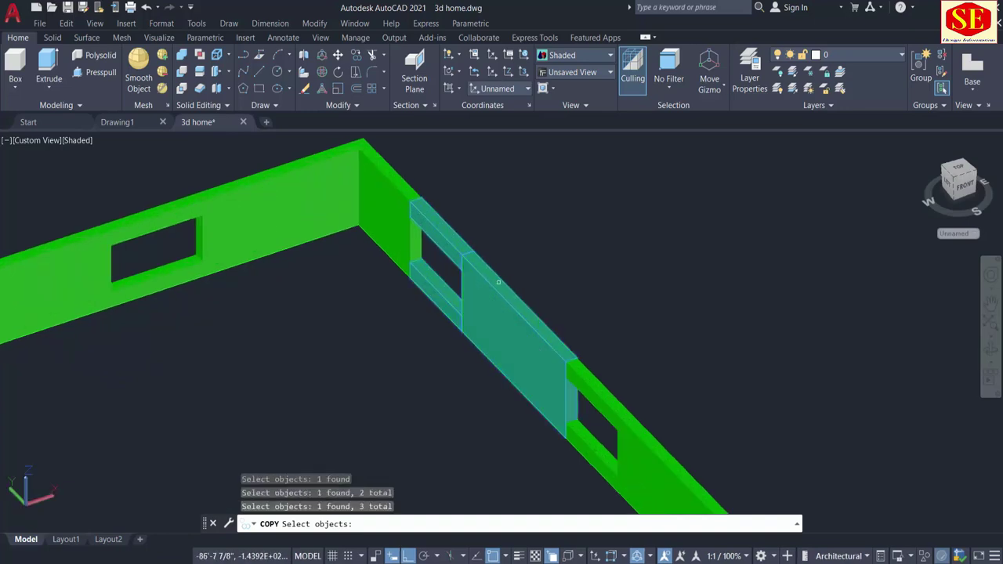
left_click(608, 398)
left_click(599, 462)
middle_click_drag(640, 449, 573, 269)
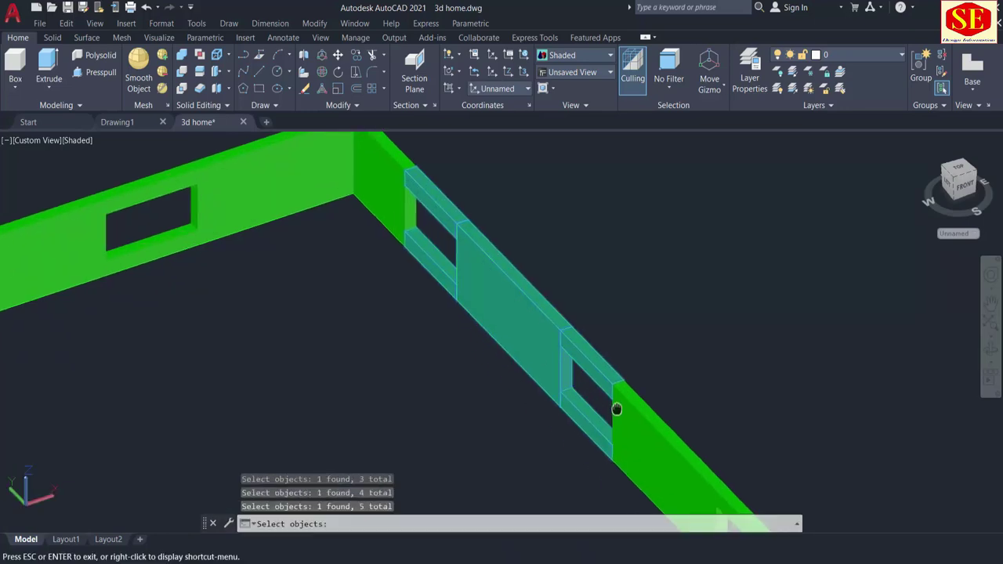
left_click(574, 270)
left_click(670, 364)
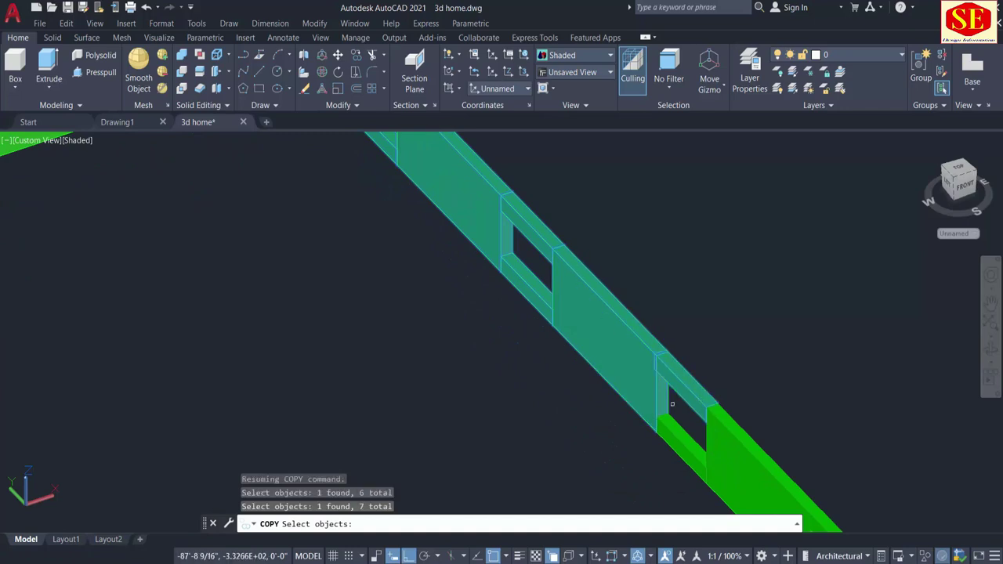
left_click(673, 408)
Add the remaining wall panels and window pieces, choosing the 3D Solid in selection cycling
middle_click_drag(673, 407, 671, 309)
left_click(673, 293)
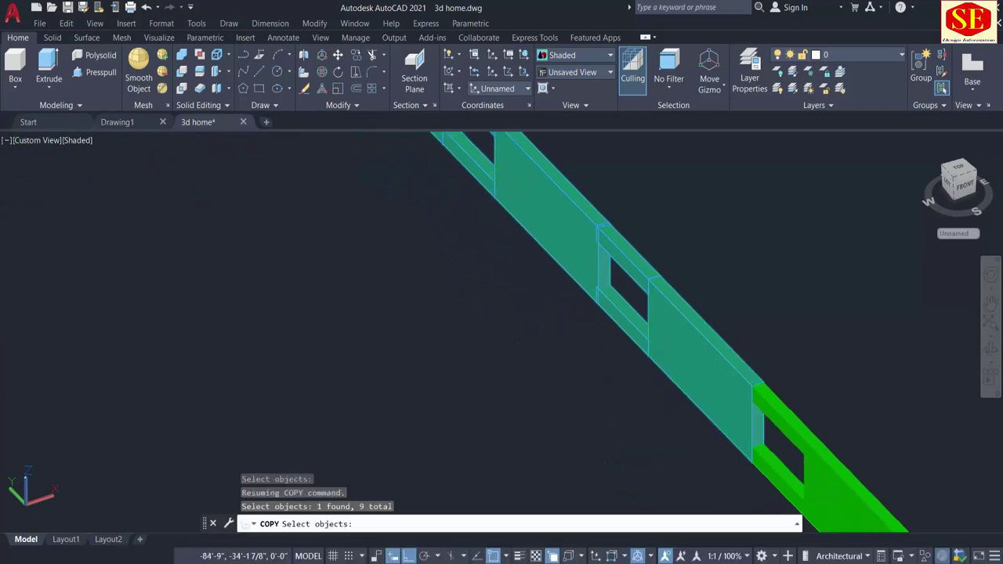
middle_click_drag(796, 404, 726, 317)
left_click(713, 390)
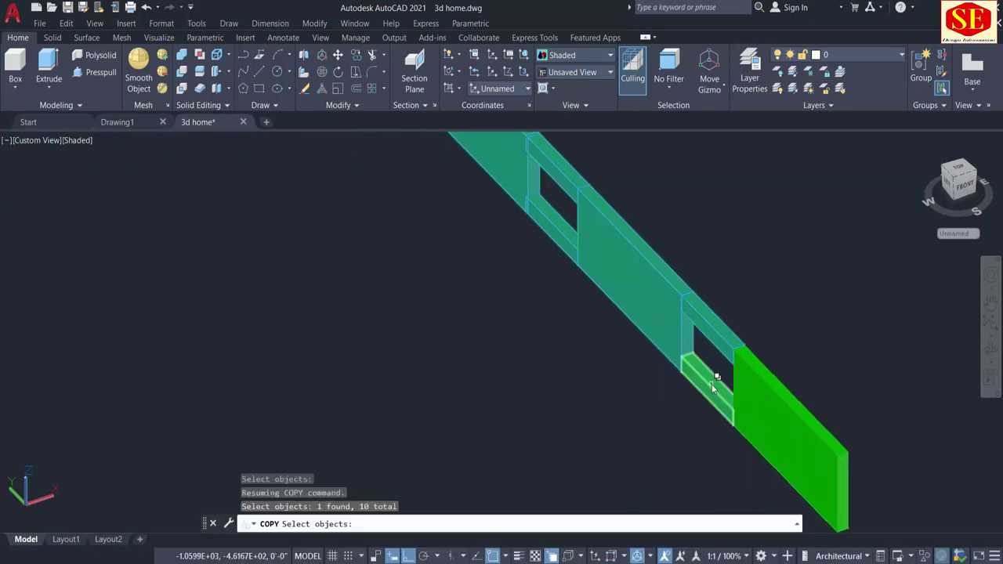
left_click(713, 388)
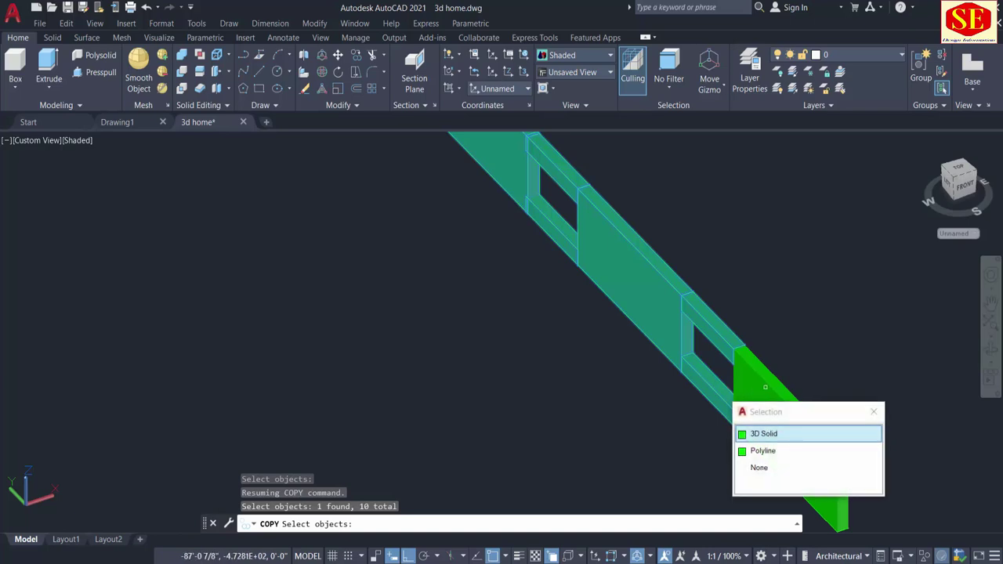
left_click(763, 436)
left_click(764, 417)
scroll(764, 419, "down", 3)
scroll(764, 419, "up", 3)
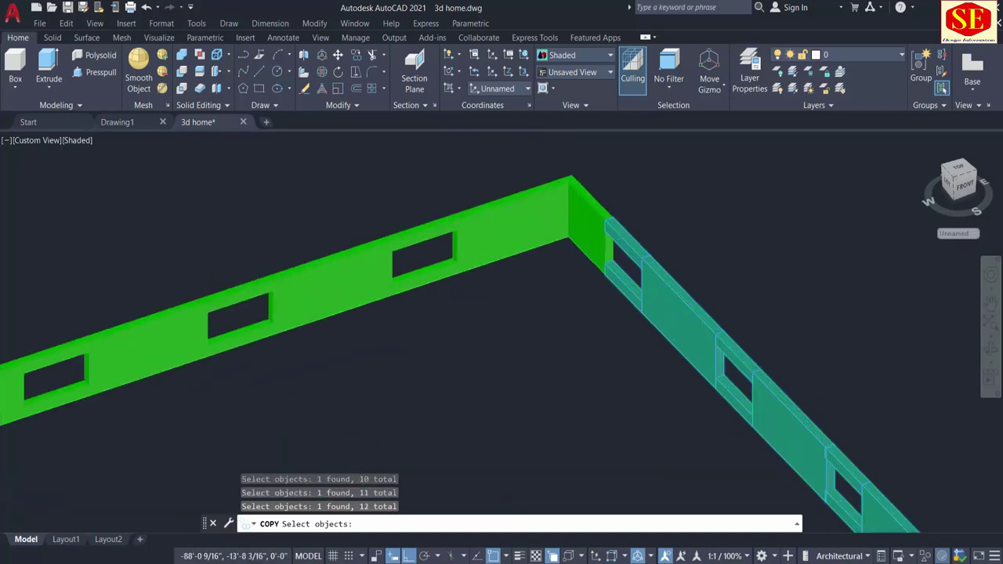
scroll(595, 287, "up", 2)
key("Return")
Copy the 12-piece windowed wall from its corner to the opposite wall corner
scroll(603, 262, "up", 2)
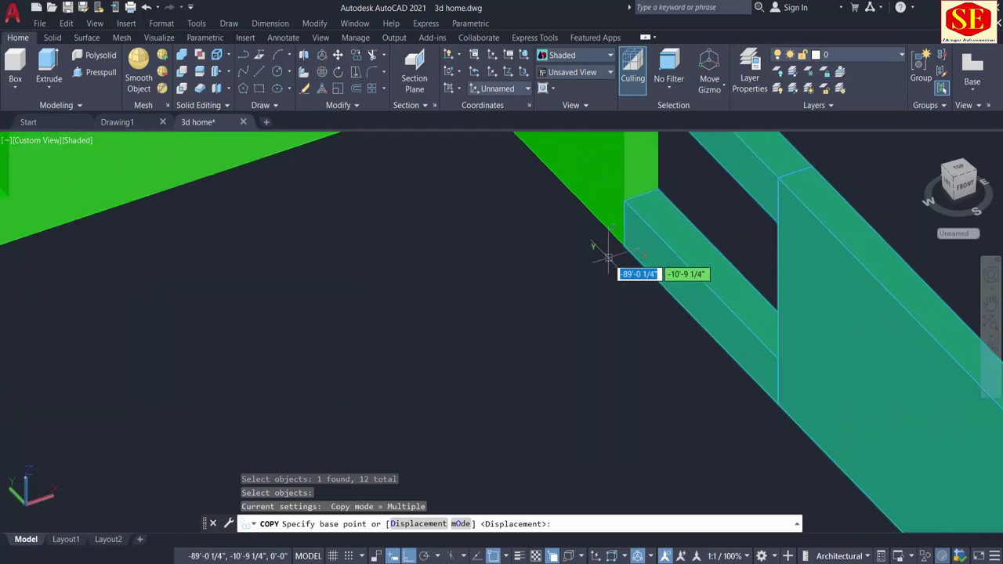
left_click(622, 239)
scroll(611, 244, "down", 2)
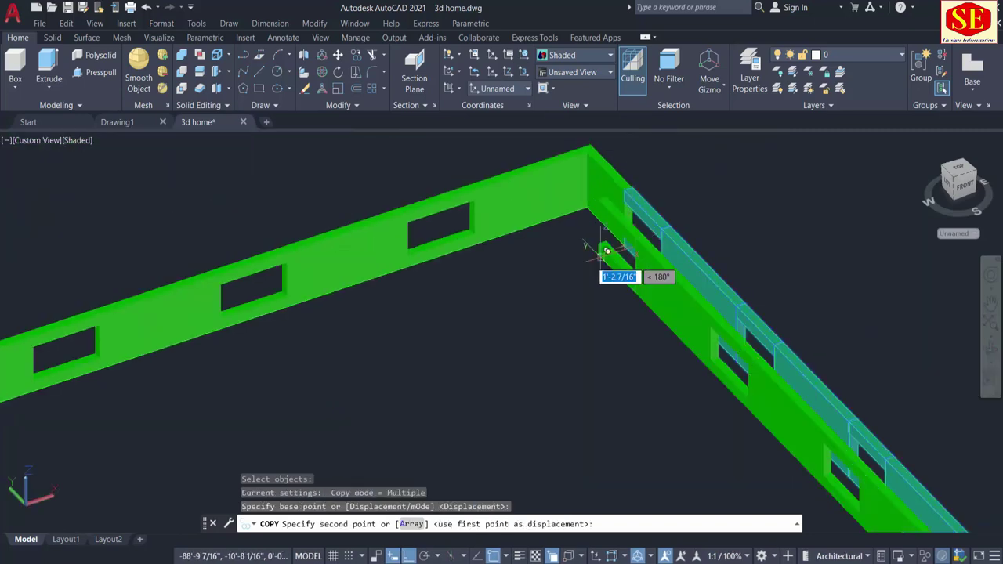
scroll(605, 251, "down", 2)
middle_click_drag(526, 264, 309, 333)
scroll(217, 332, "up", 3)
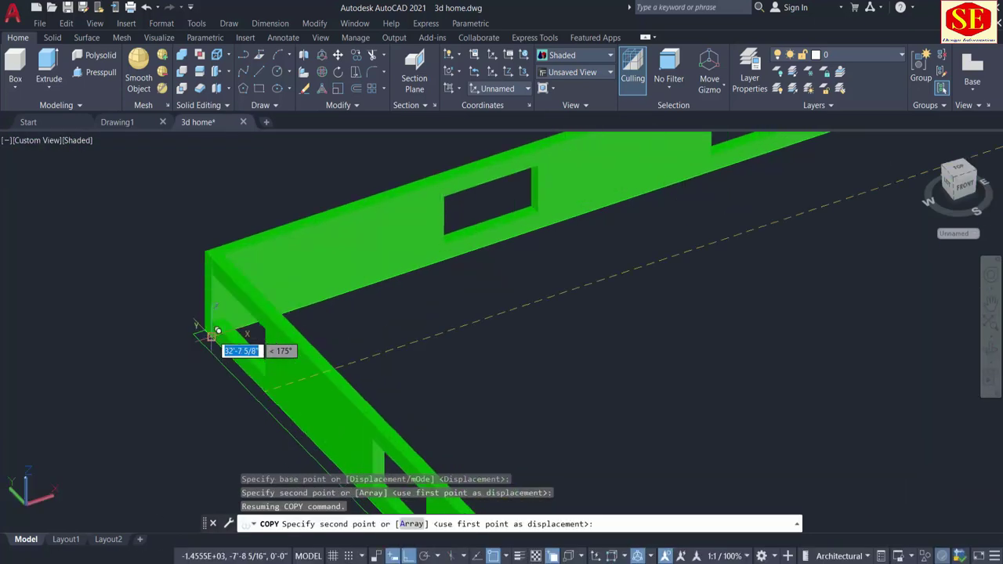
left_click(193, 334)
scroll(347, 293, "down", 2)
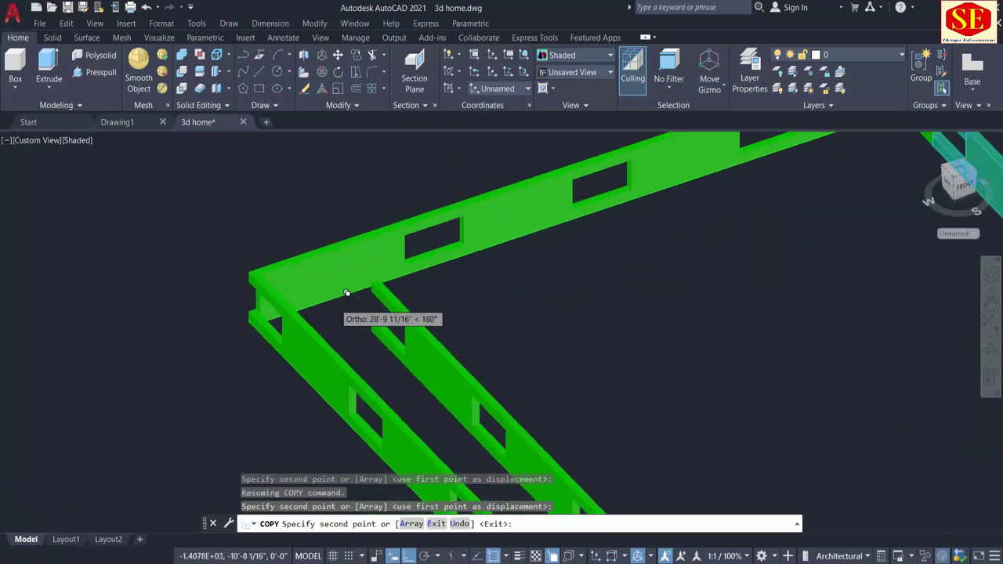
scroll(531, 284, "down", 2)
scroll(531, 291, "down", 2)
key("Escape")
middle_click_drag(531, 291, 648, 296, "shift")
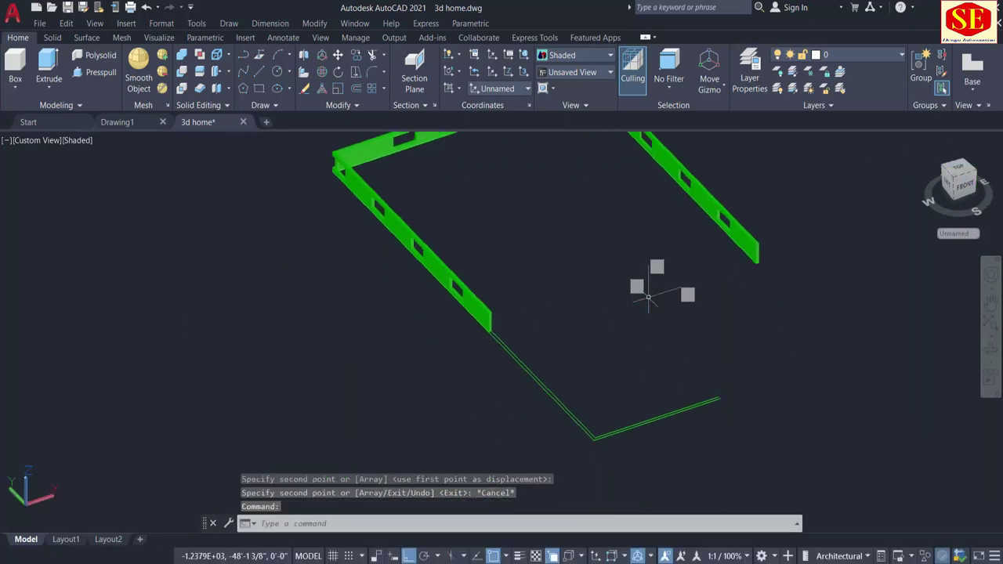
scroll(571, 352, "up", 2)
Copy the sill and lintel pair onto the end of the copied wall with CO
mouse_move(429, 373)
middle_mouse_down("shift")
mouse_move(557, 394)
mouse_move(571, 369)
mouse_move(465, 390)
mouse_move(442, 381)
middle_mouse_up("shift")
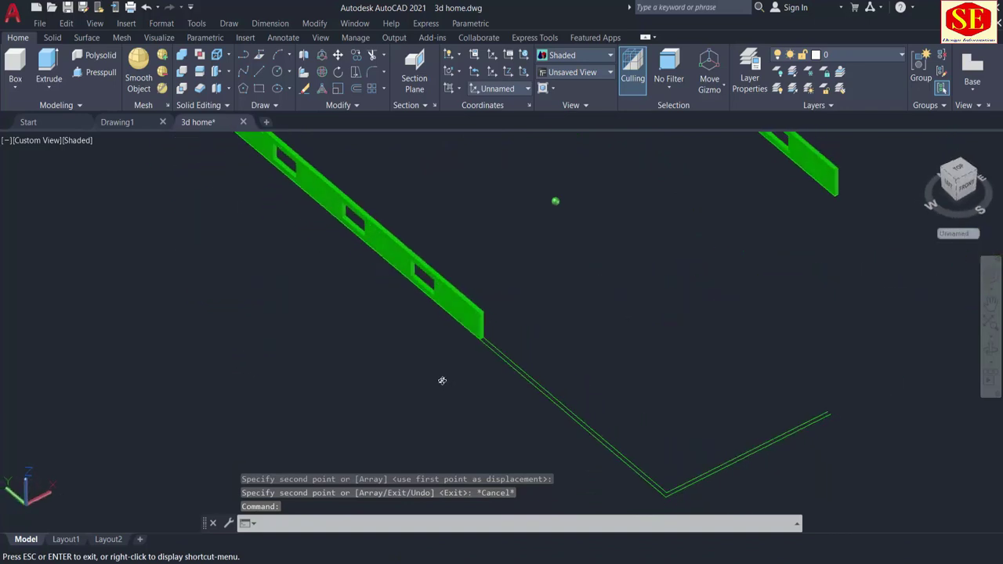
middle_click_drag(577, 303, 553, 481)
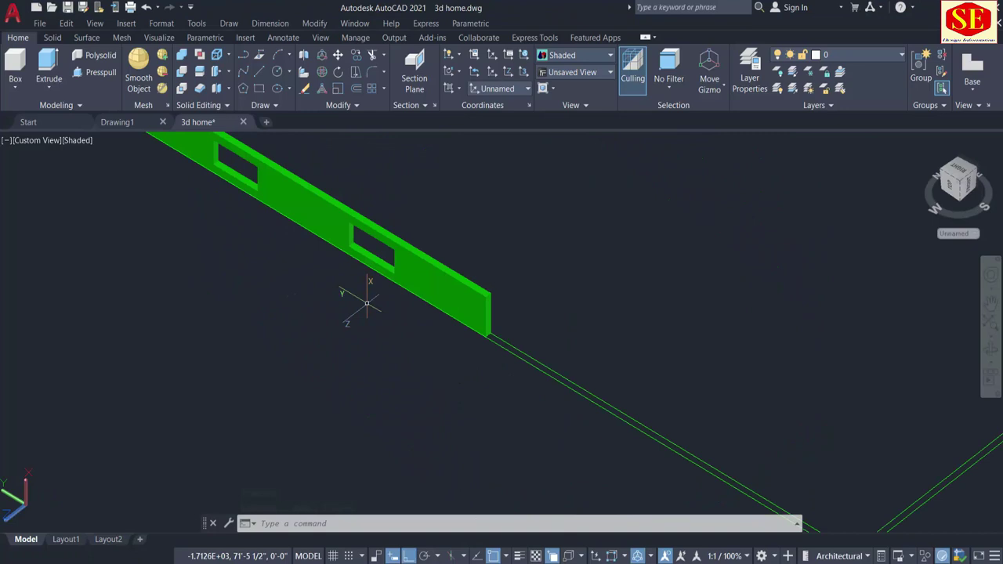
type("c")
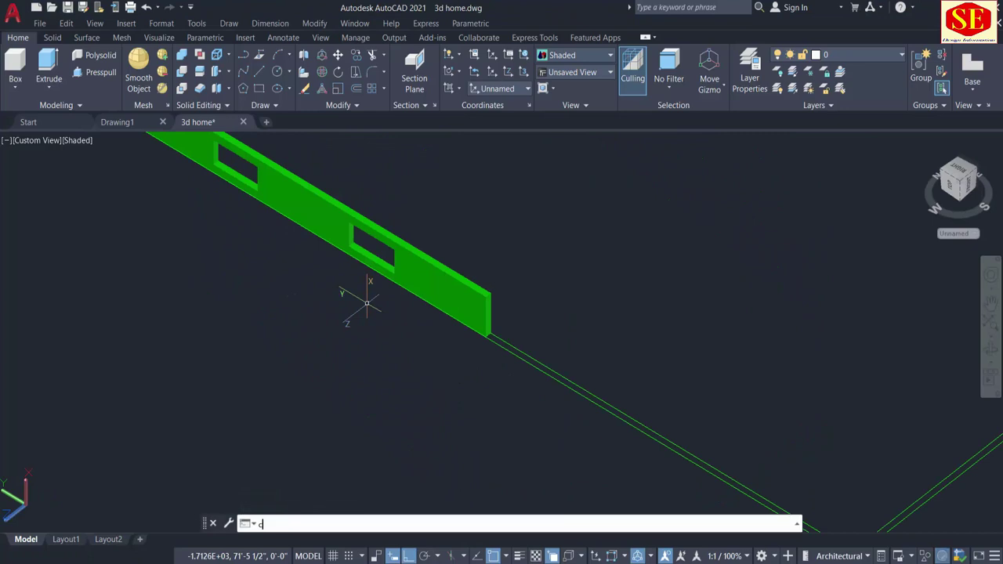
type("o")
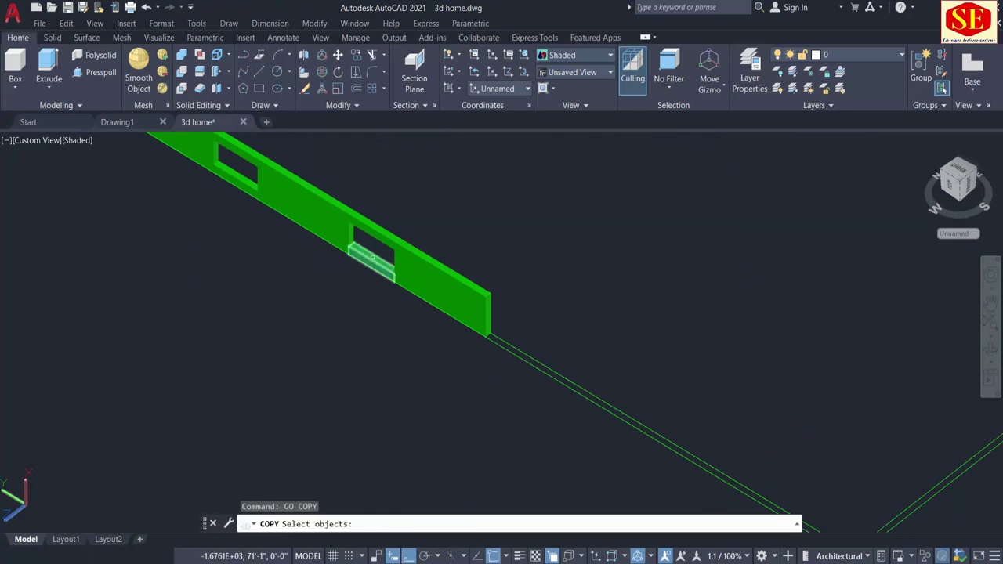
left_click(372, 257)
left_click(373, 230)
scroll(372, 230, "up", 3)
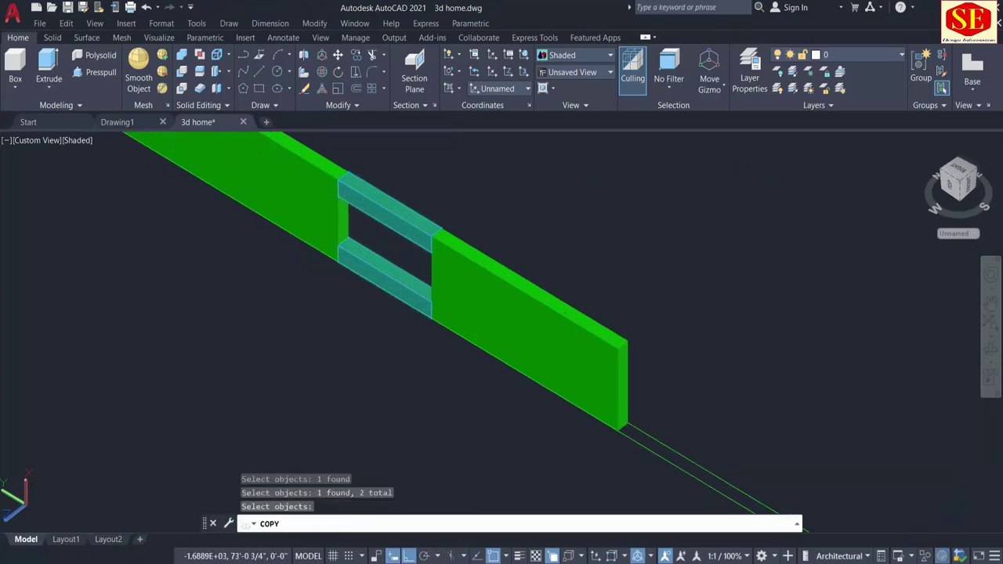
key("Return")
left_click(338, 261)
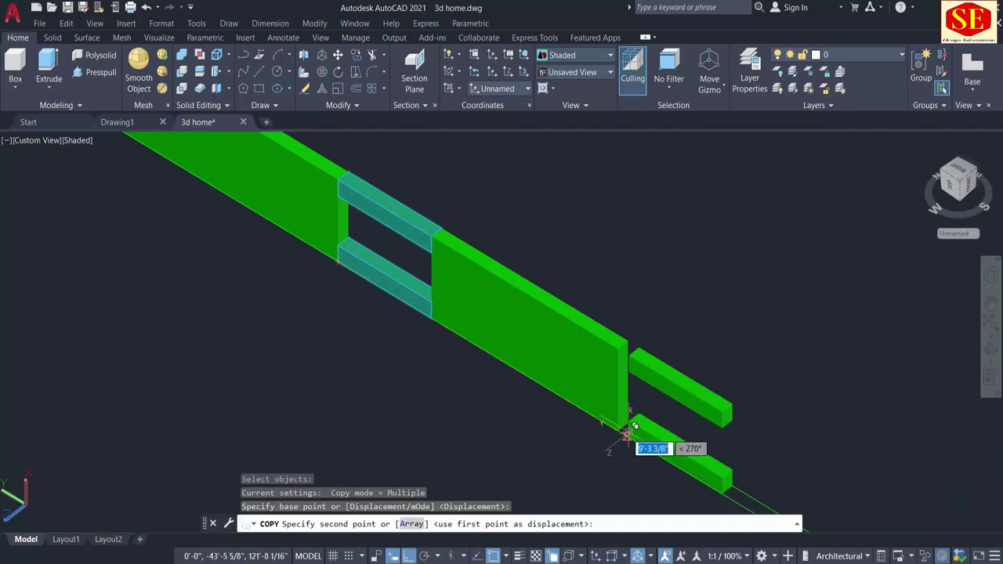
left_click(655, 347)
key("Escape")
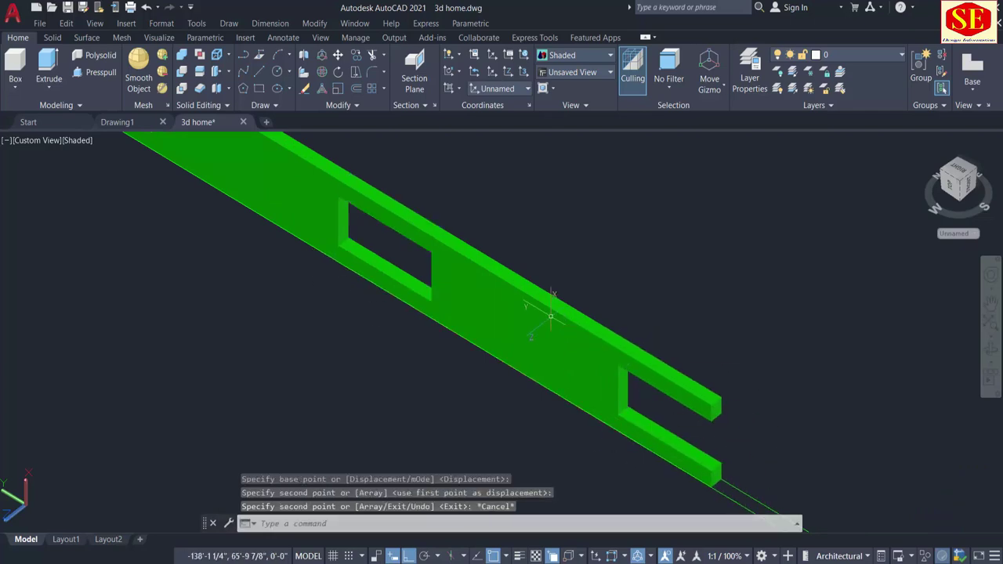
Reframe the wall end and begin a selection window over the outline strip
scroll(661, 381, "down", 2)
middle_click_drag(660, 381, 521, 378)
scroll(546, 420, "up", 2)
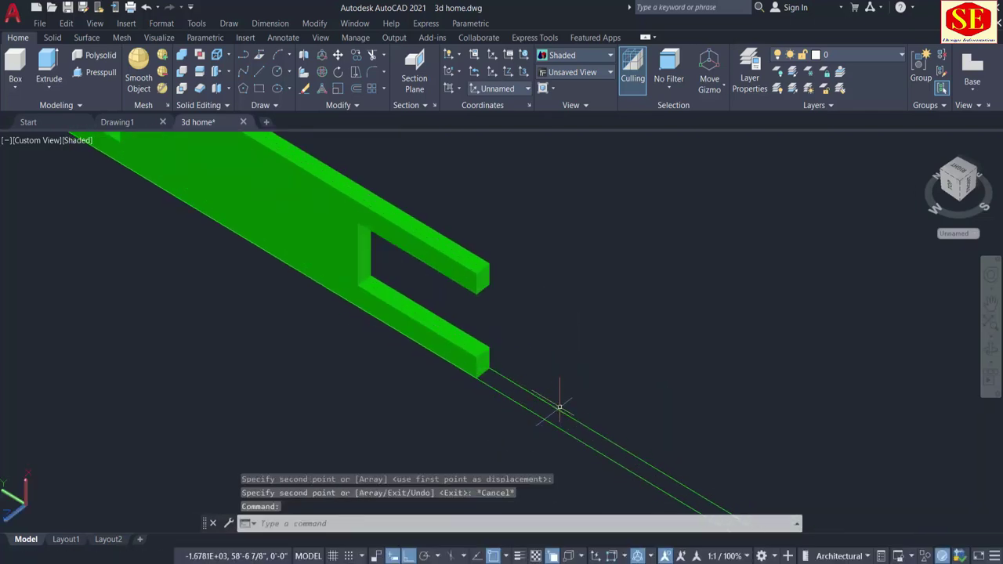
left_click(560, 406)
Select the thin outline strip beyond the green wall's end and start Presspull on it
left_click(538, 403)
scroll(525, 379, "up", 1)
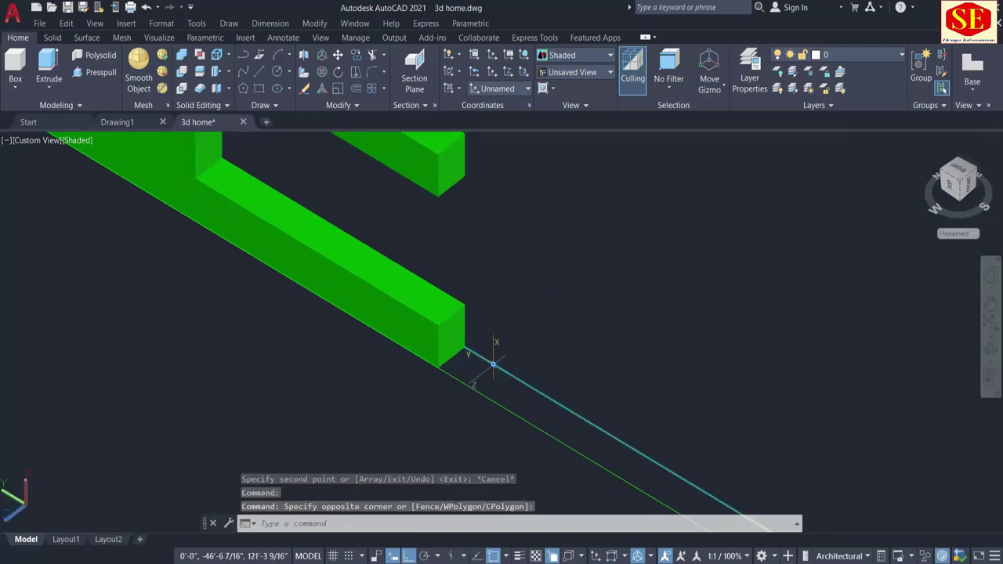
scroll(445, 391, "down", 3)
scroll(445, 392, "down", 2)
scroll(549, 314, "down", 3)
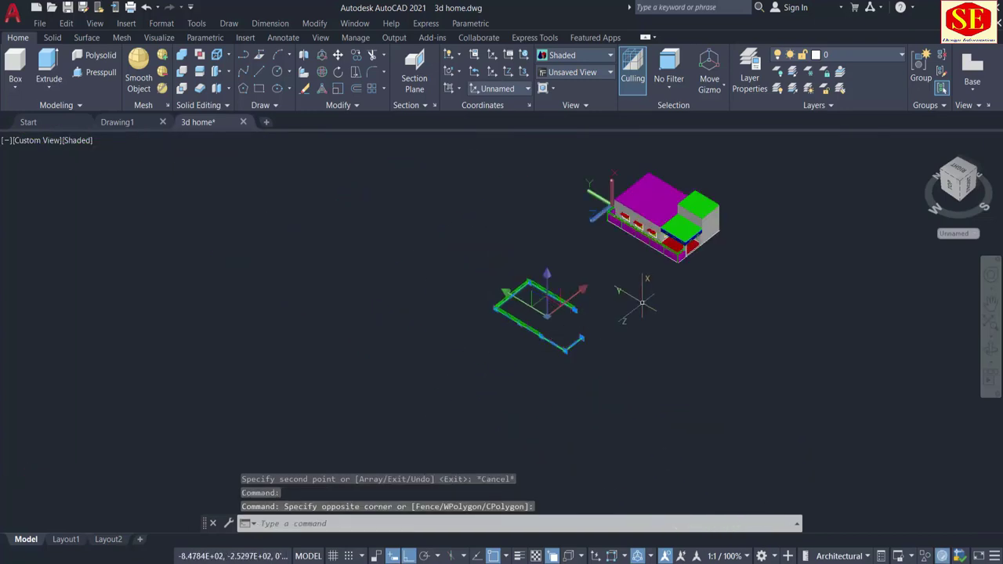
scroll(717, 210, "up", 3)
scroll(717, 210, "up", 1)
scroll(571, 205, "up", 2)
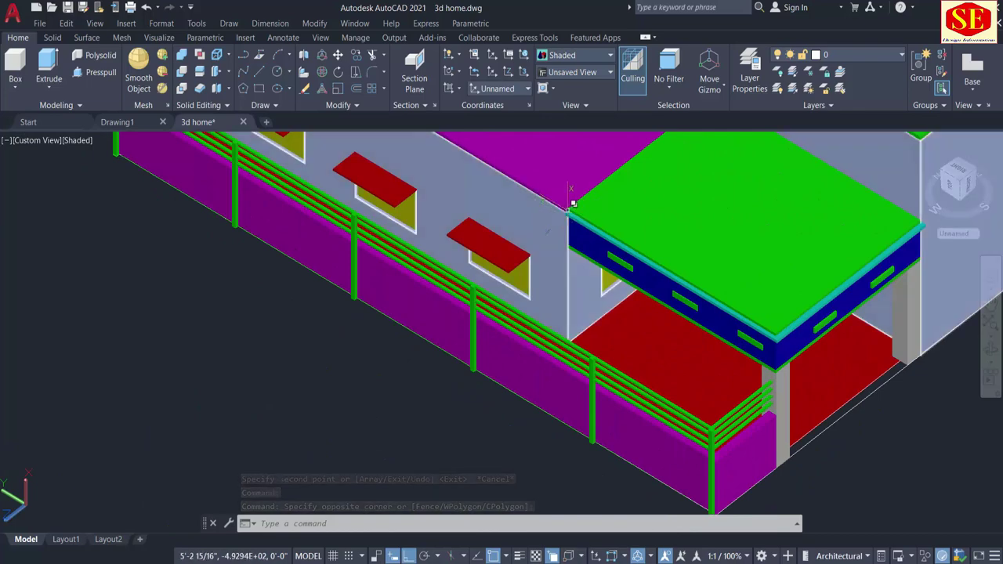
scroll(571, 206, "down", 3)
mouse_move(347, 340)
middle_mouse_down("shift")
mouse_move(517, 253)
mouse_move(470, 266)
middle_mouse_up("shift")
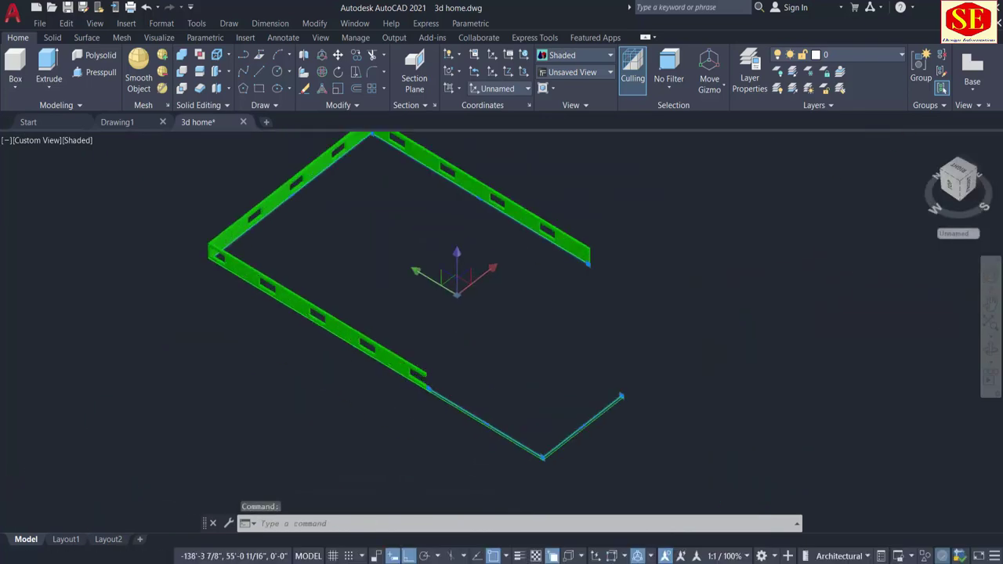
scroll(362, 396, "up", 2)
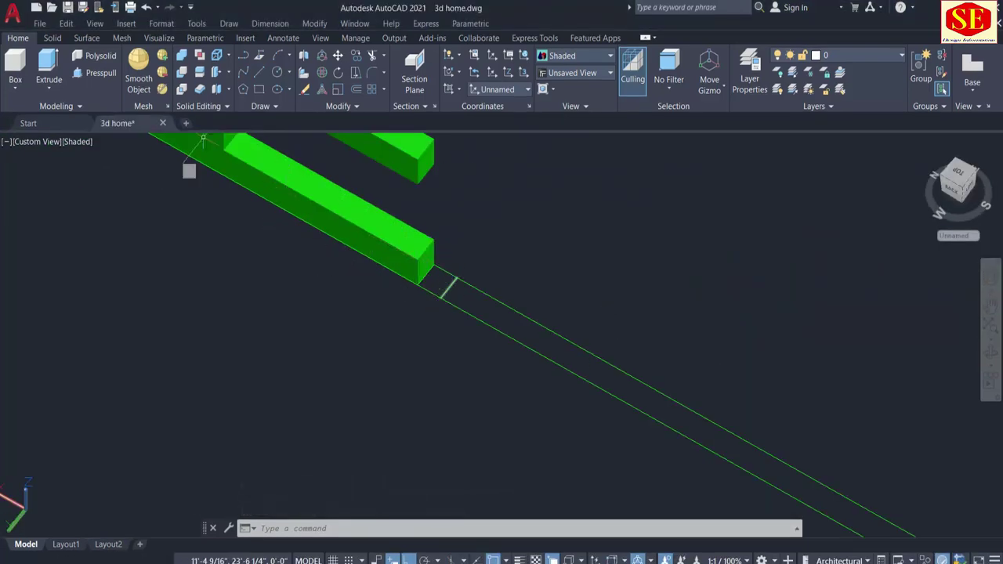
left_click(100, 75)
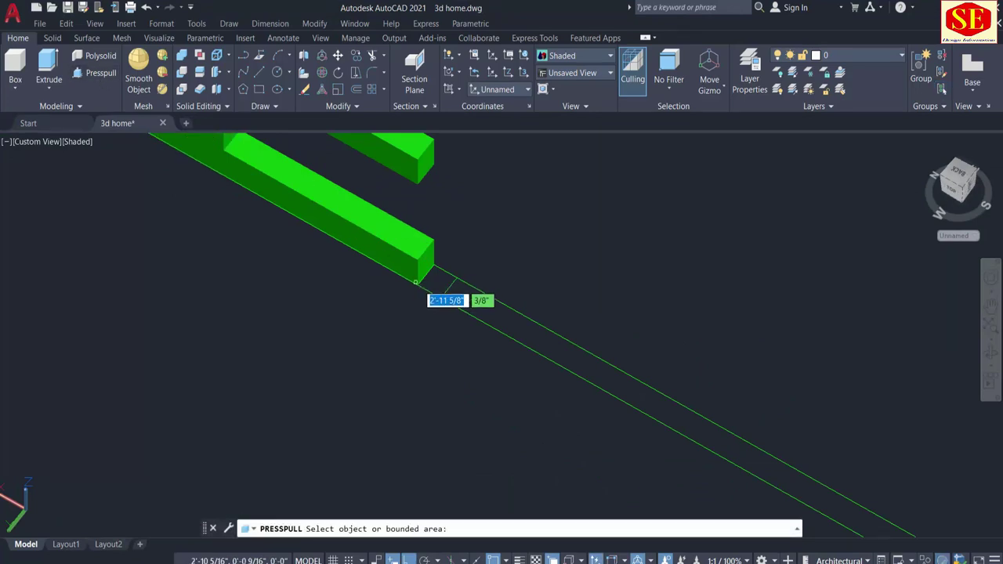
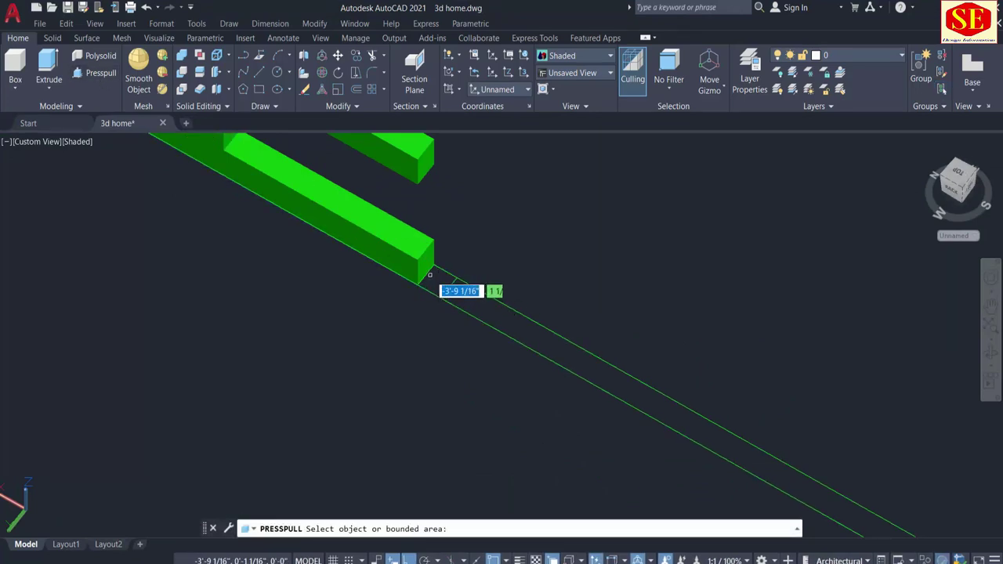
Press-pull the bounded wall strip beside the last window opening up 2'6"
scroll(440, 273, "up", 1)
left_click(447, 269)
scroll(447, 267, "down", 2)
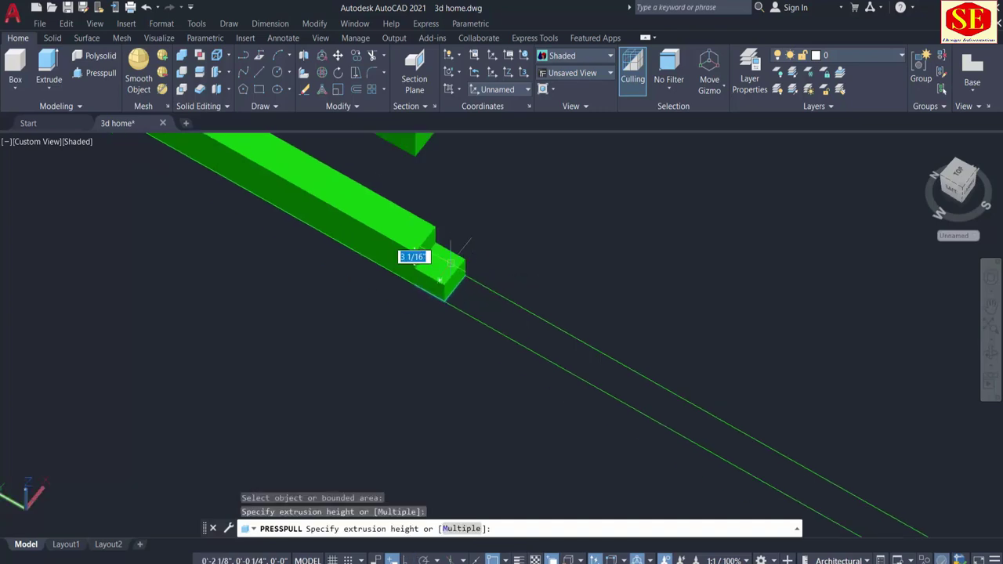
scroll(450, 261, "down", 2)
type("2'6")
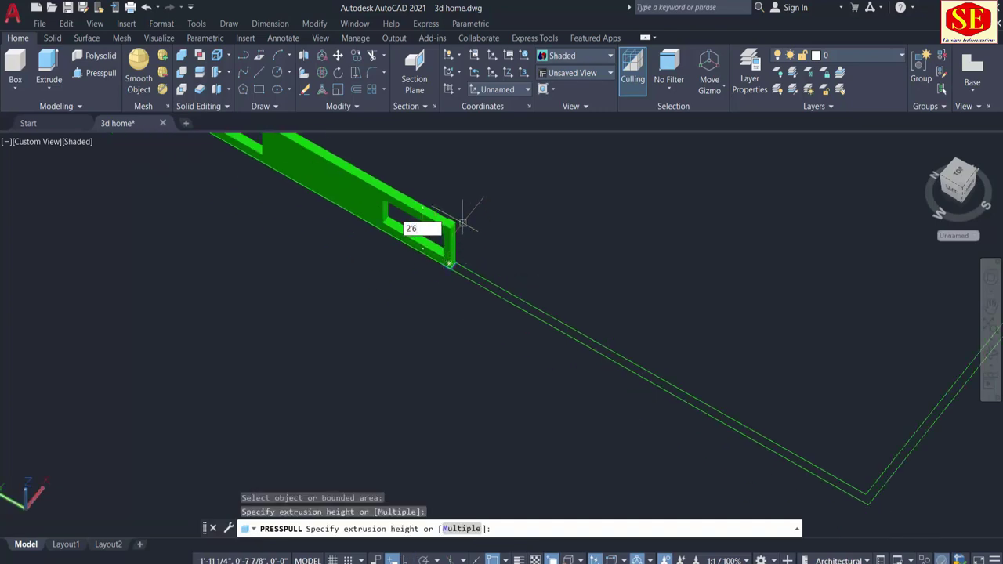
key("Return")
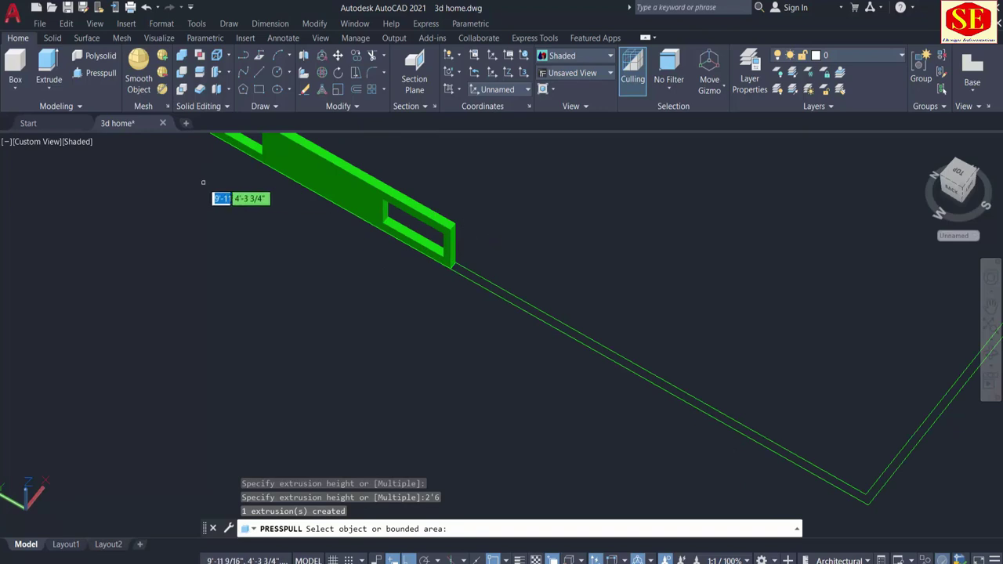
scroll(294, 263, "down", 4)
key("Return")
Orbit and pan the view along the wall toward the unbuilt wall outline
right_click(311, 264, "shift")
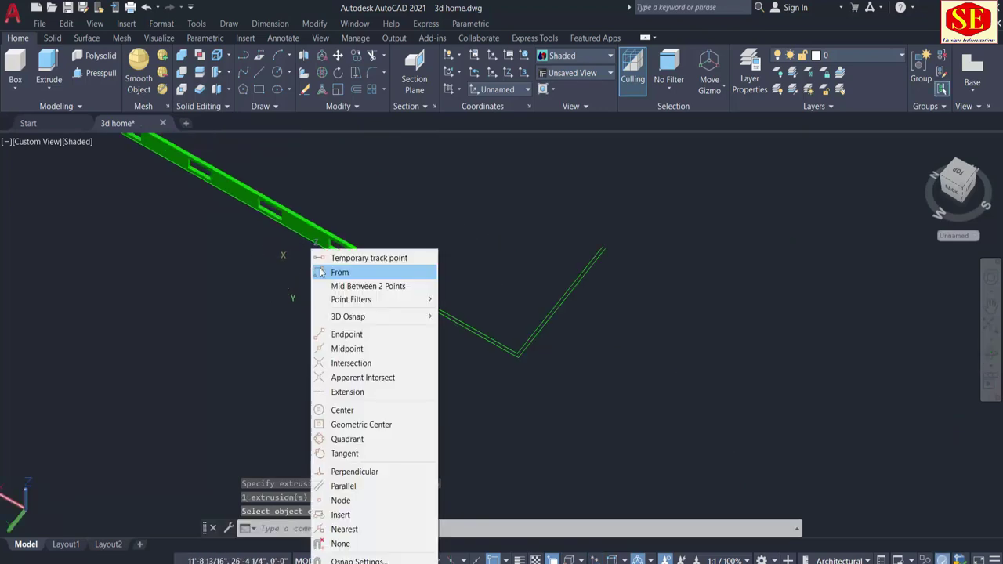
key("Escape")
middle_click_drag(310, 293, 329, 295, "shift")
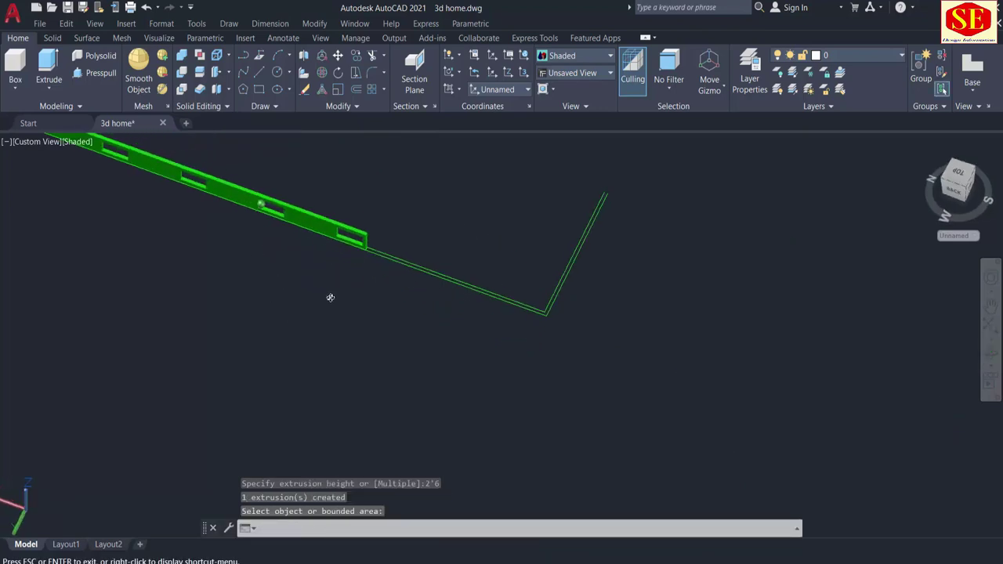
key("Return")
scroll(340, 246, "up", 3)
middle_click_drag(497, 313, 442, 327)
key("Escape")
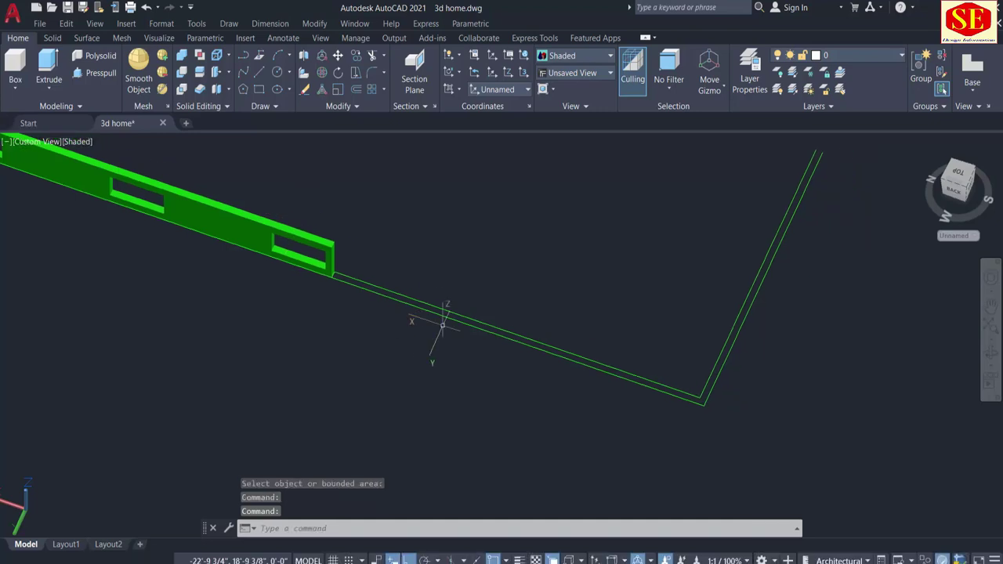
scroll(551, 459, "down", 2)
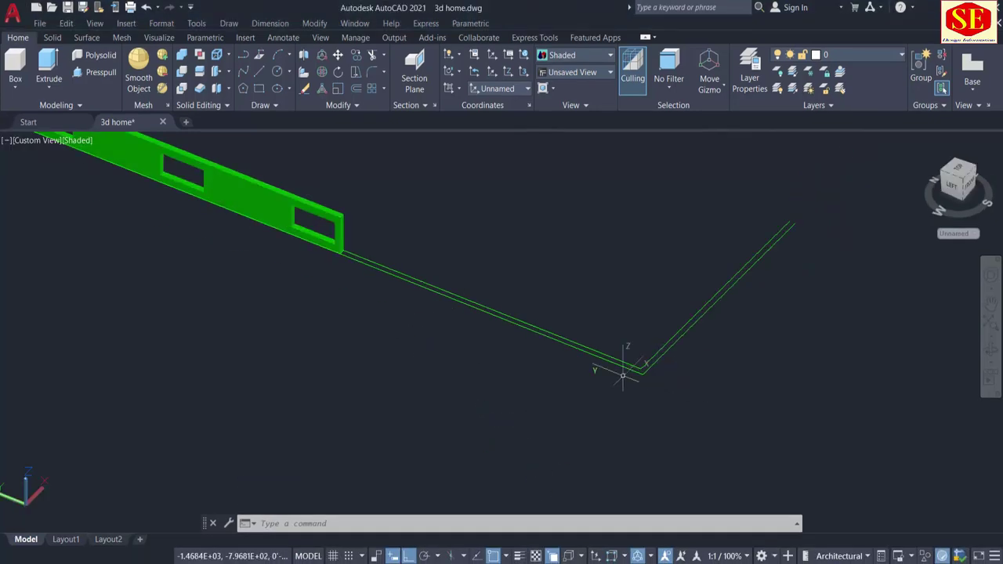
scroll(627, 368, "up", 4)
type("3P")
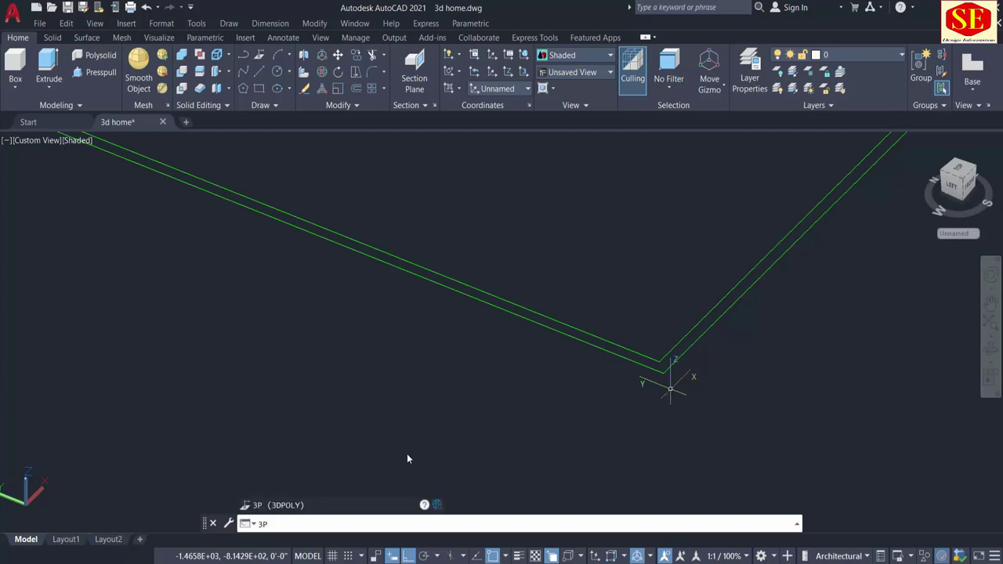
key("Return")
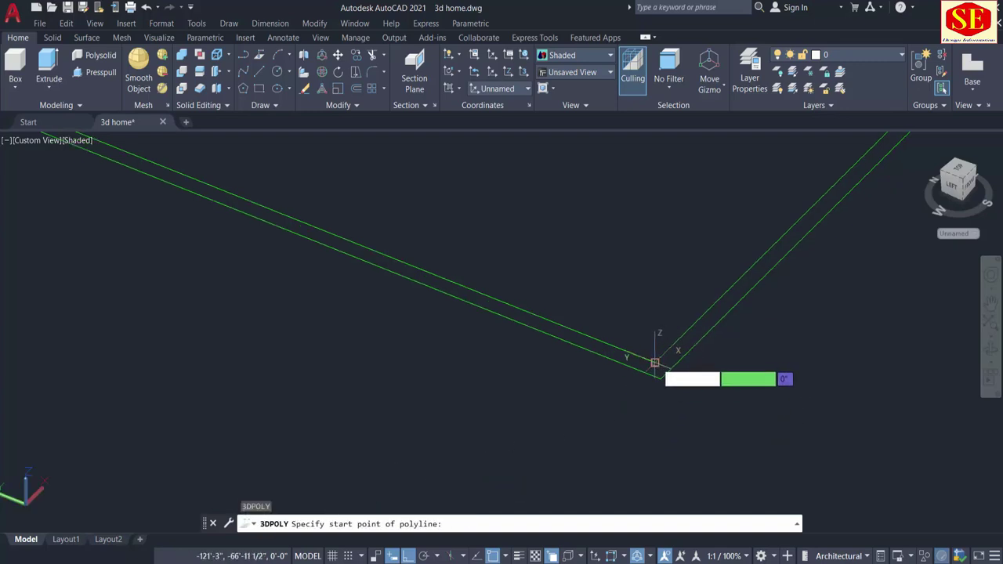
left_click(654, 363)
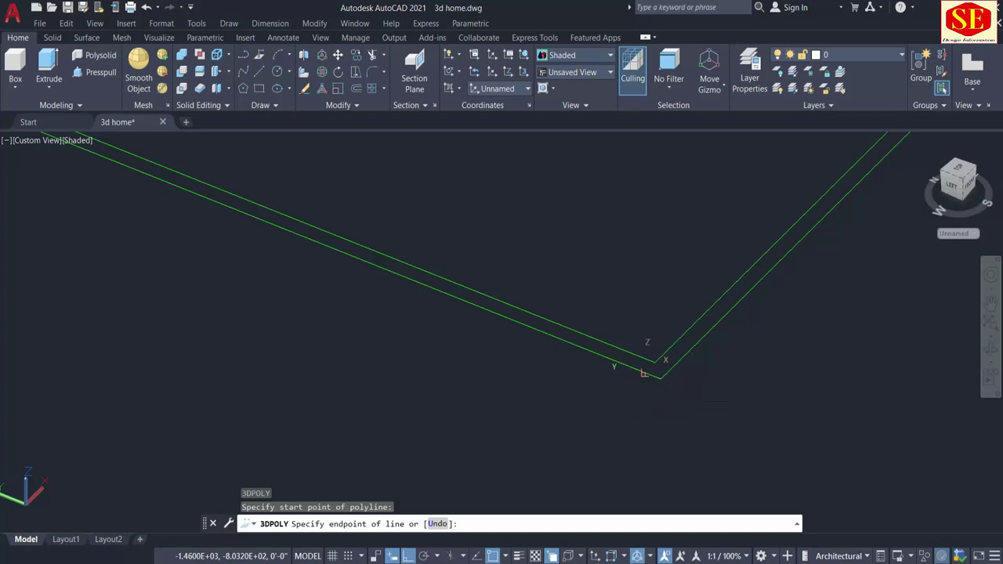
key("Escape")
scroll(646, 362, "up", 2)
key("Return")
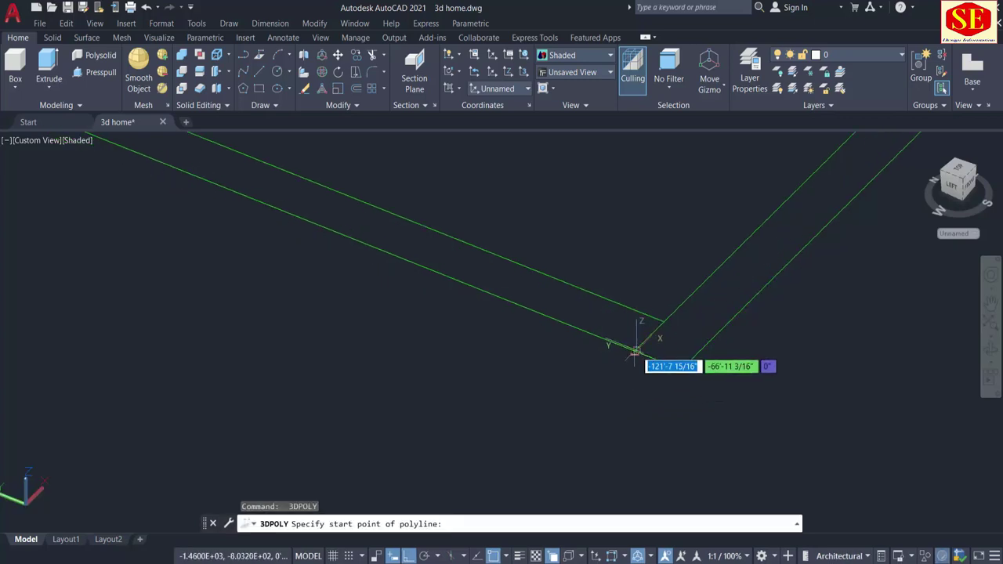
left_click(637, 351)
key("Escape")
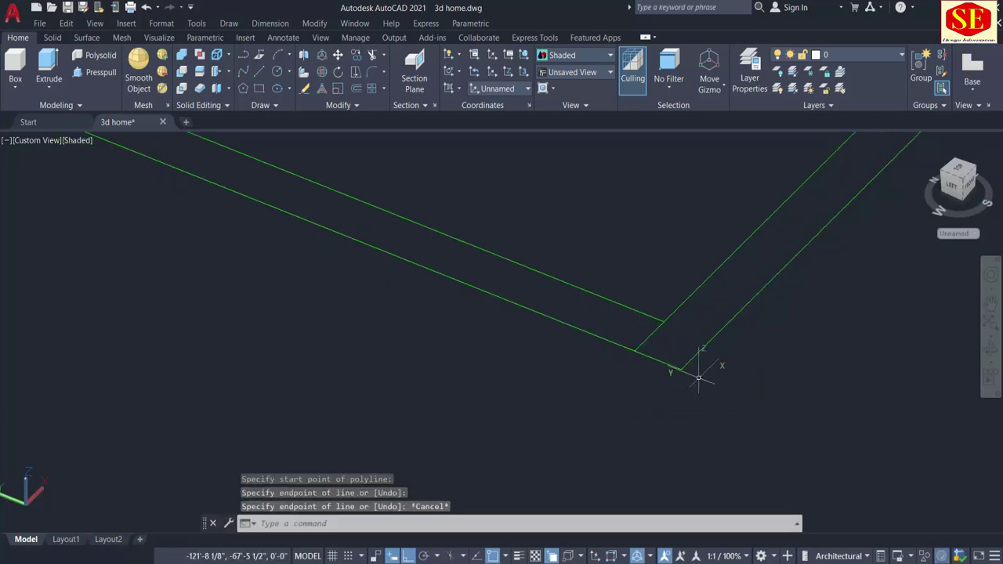
scroll(727, 414, "down", 1)
scroll(735, 417, "down", 1)
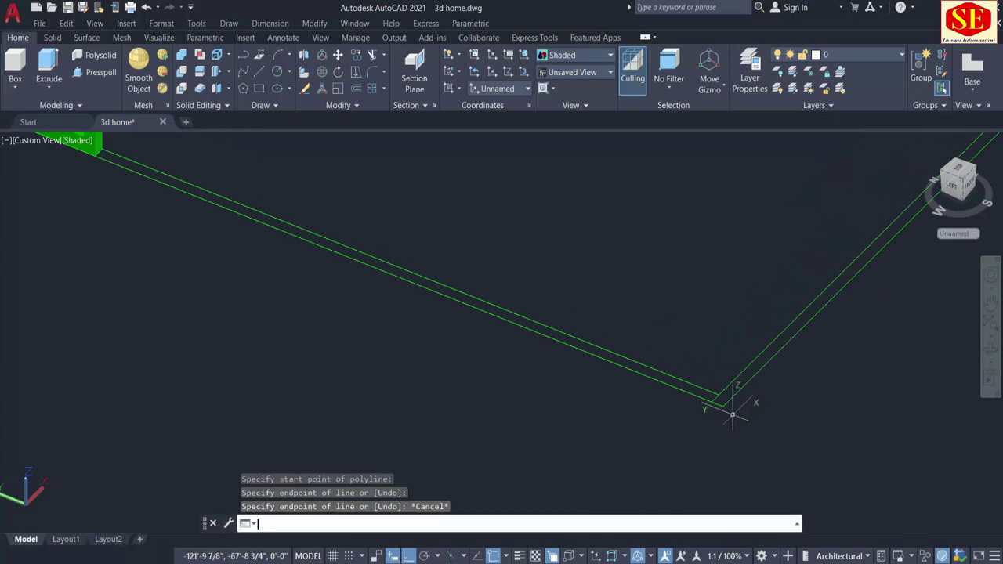
type("co")
key("Return")
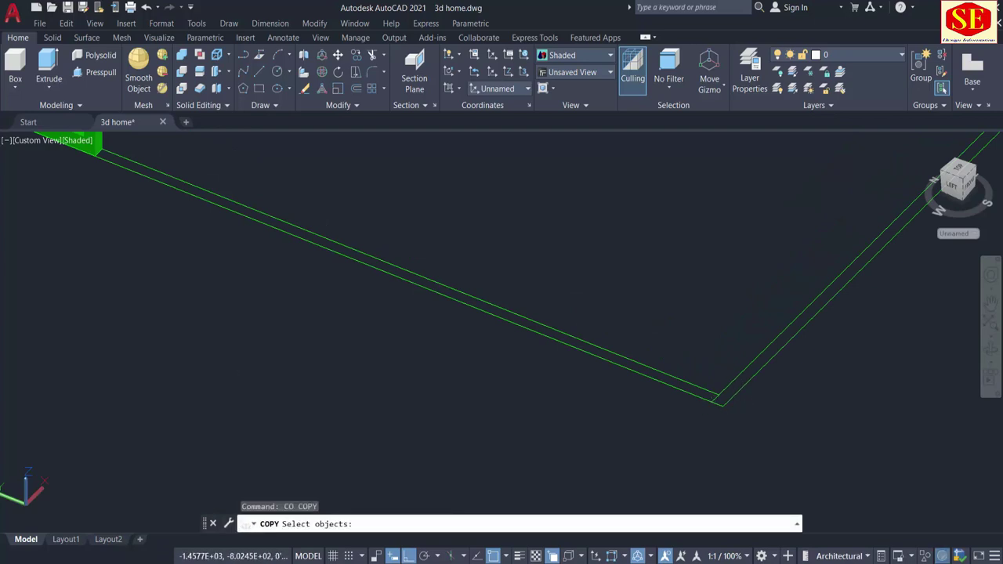
Copy the short cross line 8' along the wall from the corner
left_click(713, 397)
key("Return")
left_click(713, 398)
type("8'")
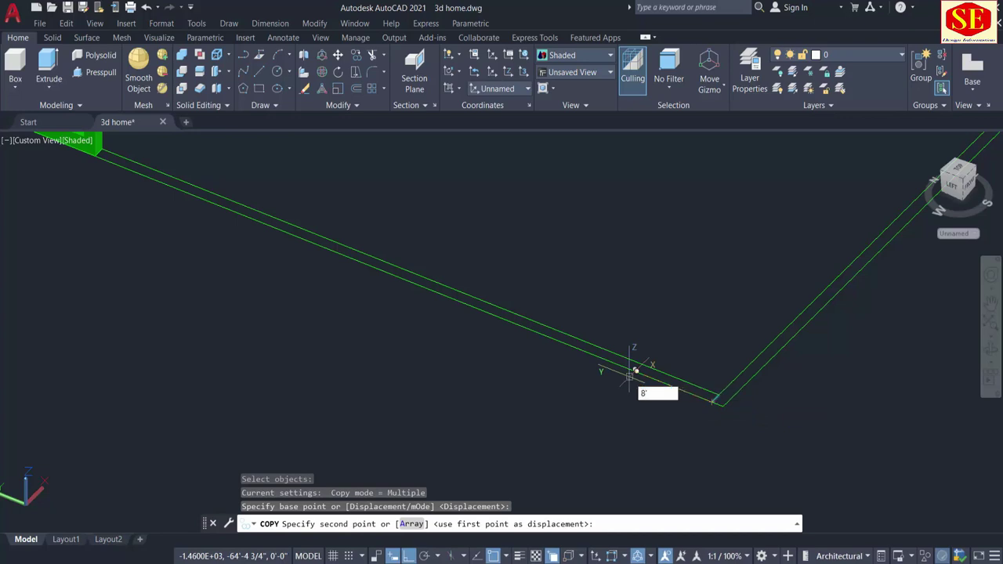
key("Return")
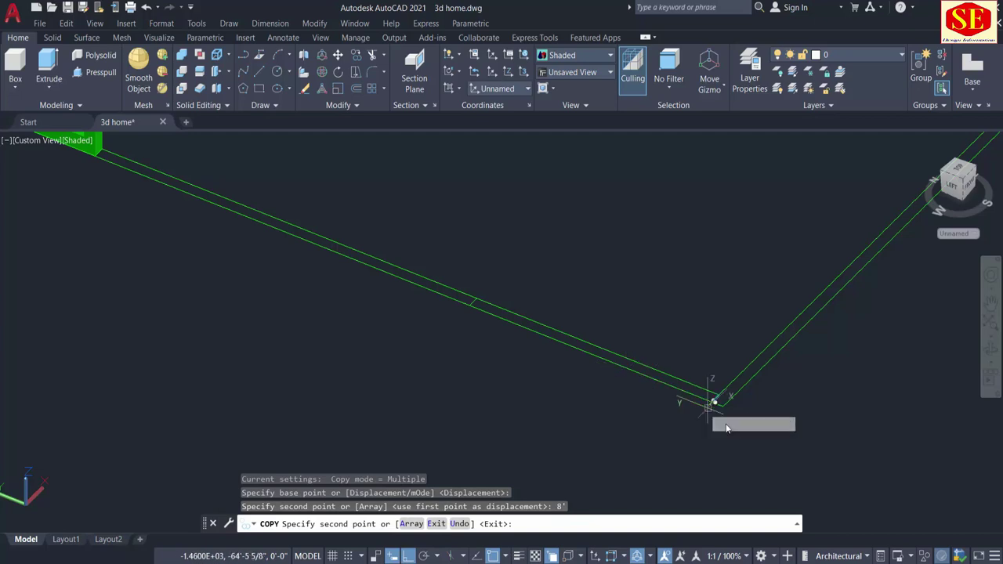
key("Return")
key("Return")
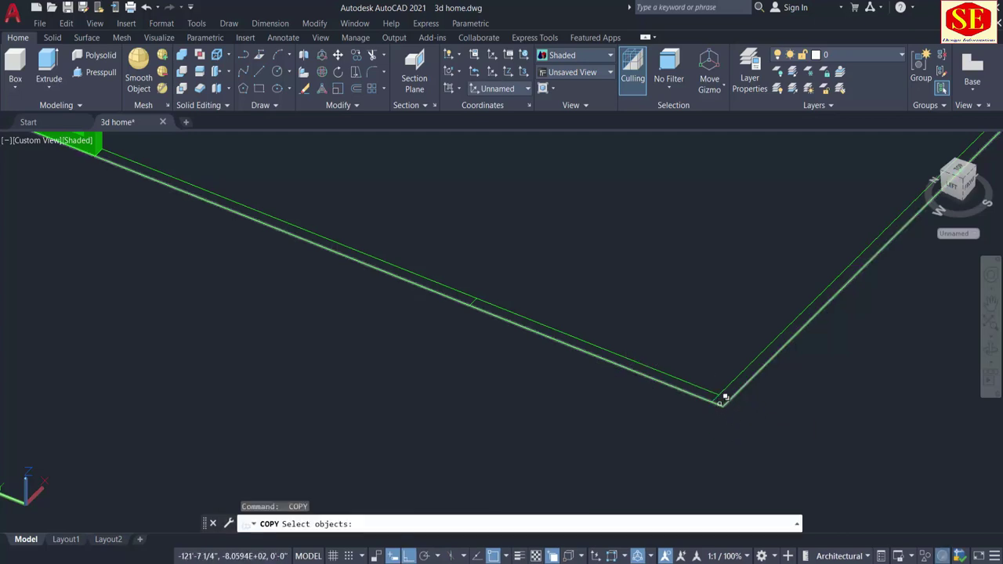
Copy the corner 3D polyline 6' along the right-hand wall
left_click(722, 402)
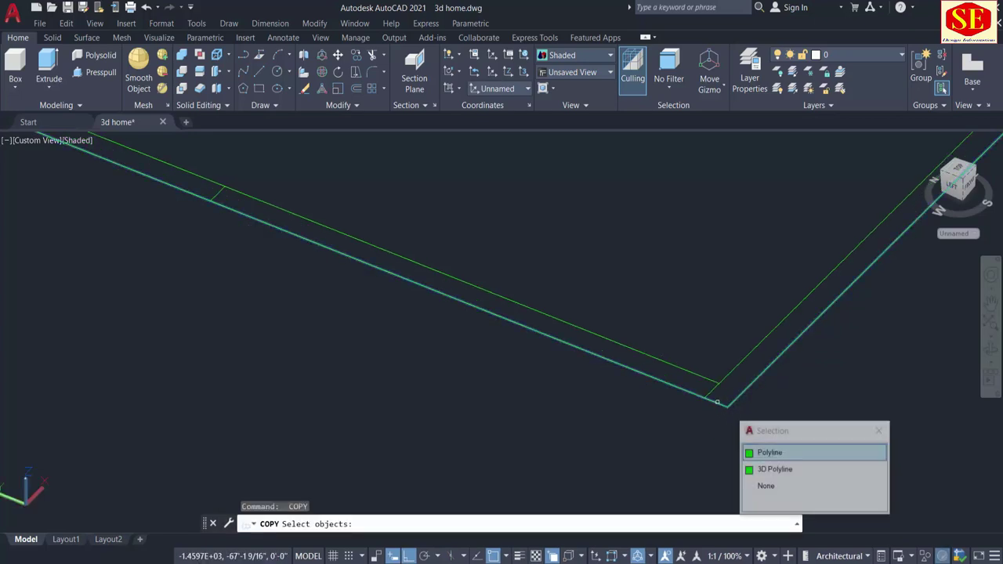
left_click(755, 469)
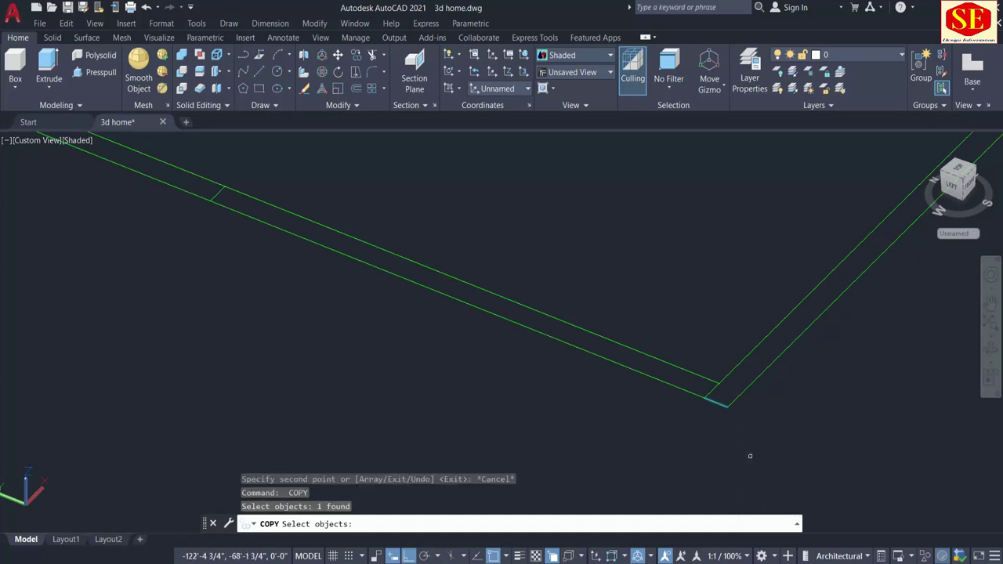
key("Return")
left_click(727, 406)
type("6")
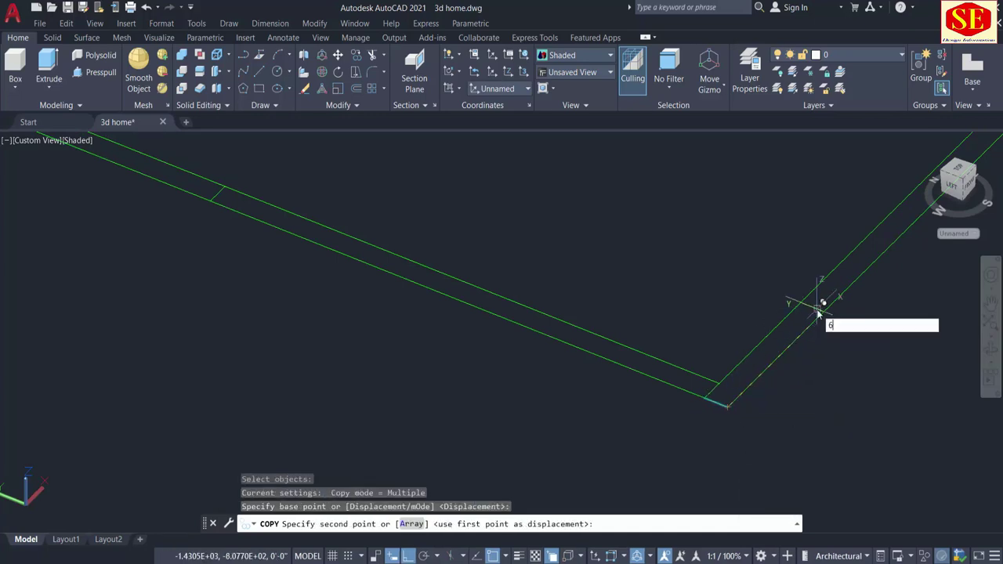
type("'")
key("Return")
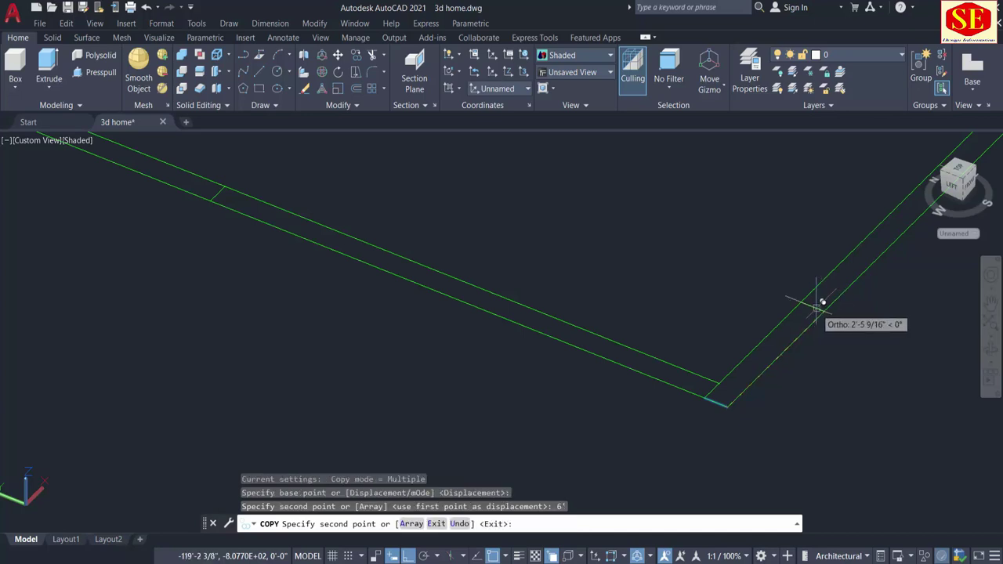
scroll(819, 305, "down", 3)
middle_click_drag(883, 285, 810, 321)
key("Escape")
key("Escape")
scroll(781, 290, "up", 3)
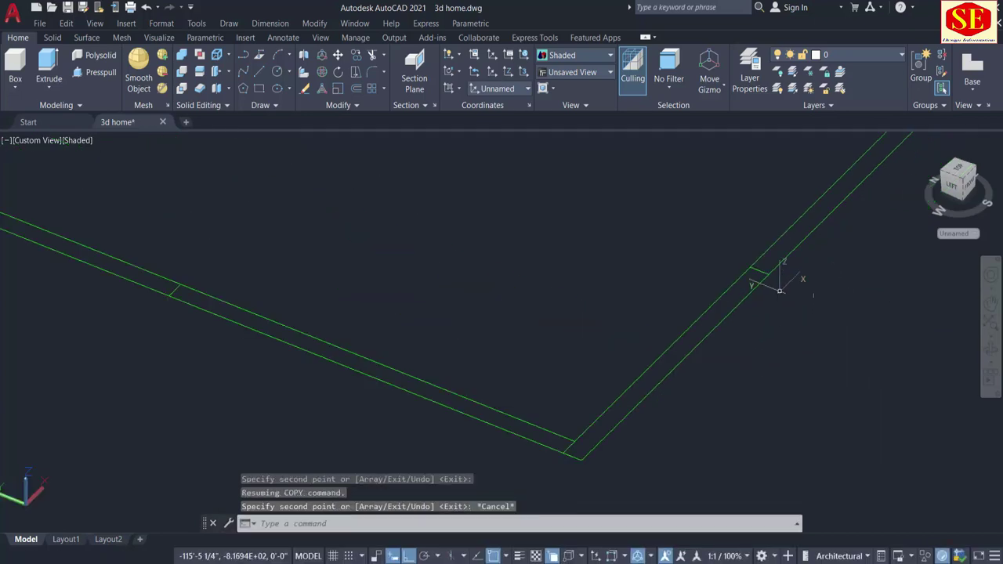
middle_click_drag(780, 290, 687, 374)
scroll(650, 371, "down", 2)
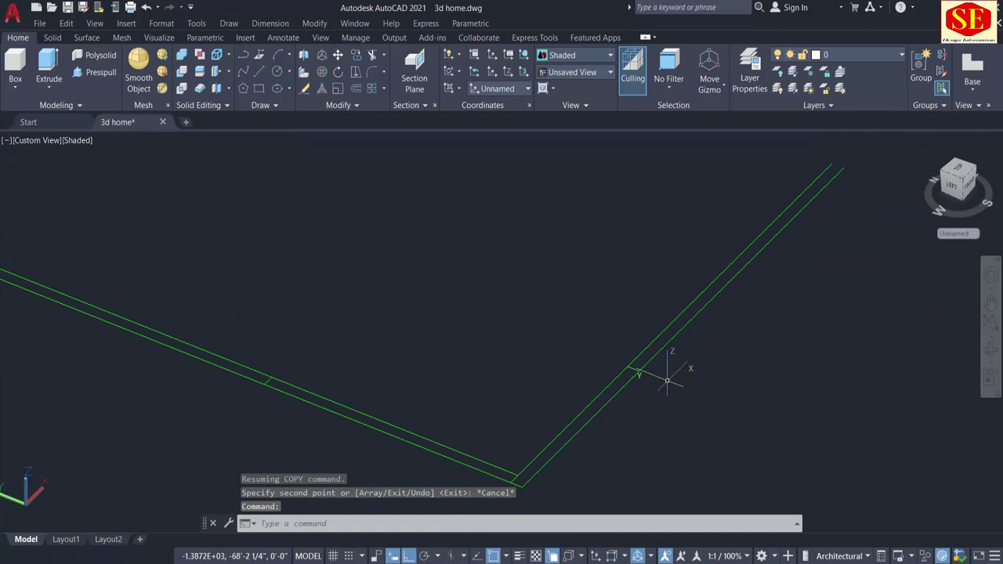
Copy the short cross line another 6' further along the wall
type("co")
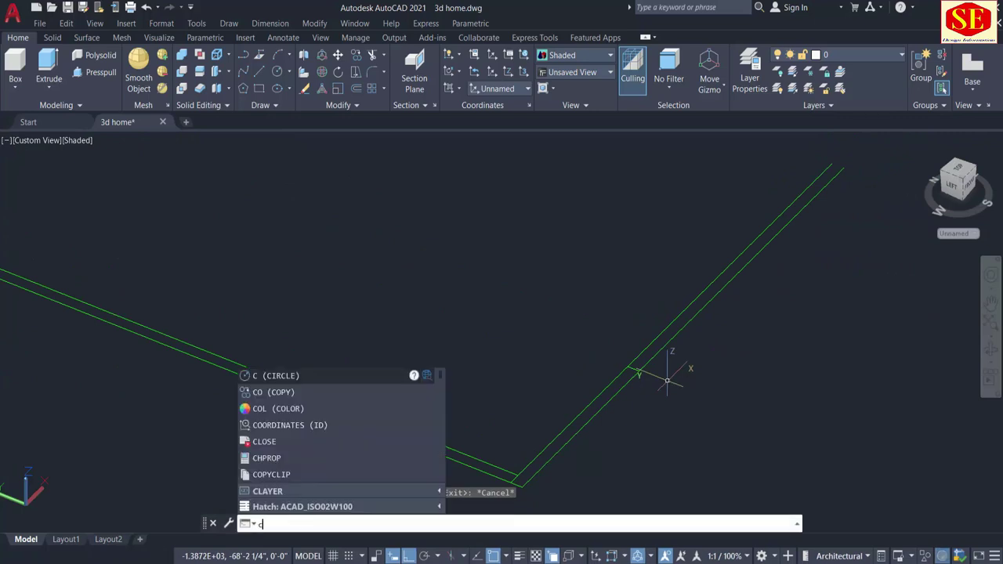
key("Return")
scroll(635, 367, "up", 2)
left_click(634, 366)
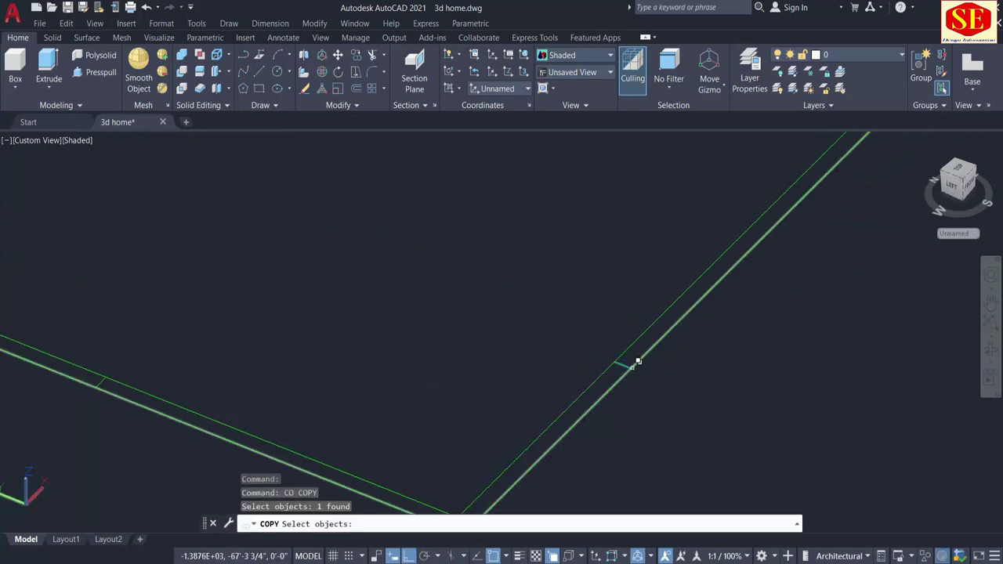
key("Return")
left_click(631, 367)
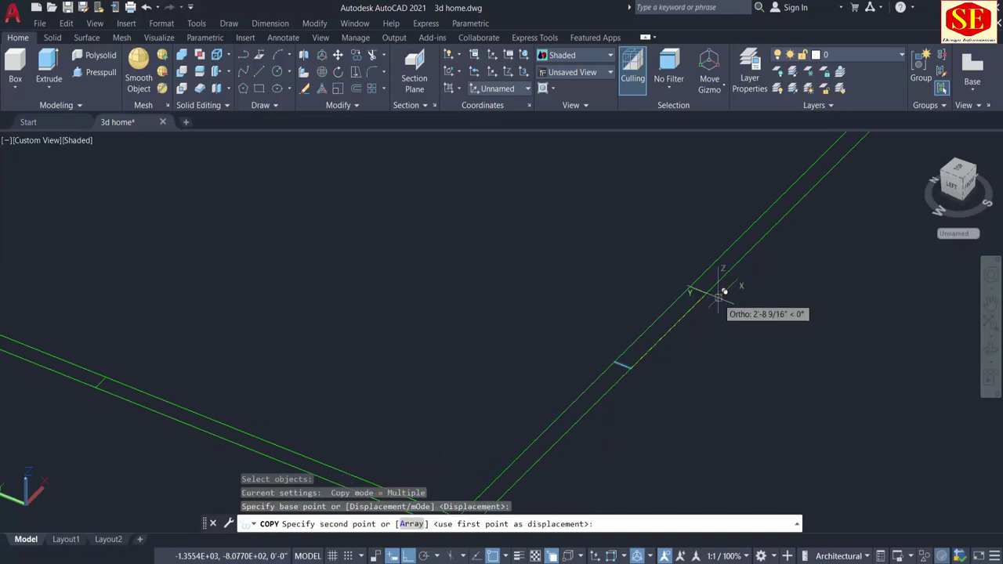
type("6'")
key("Return")
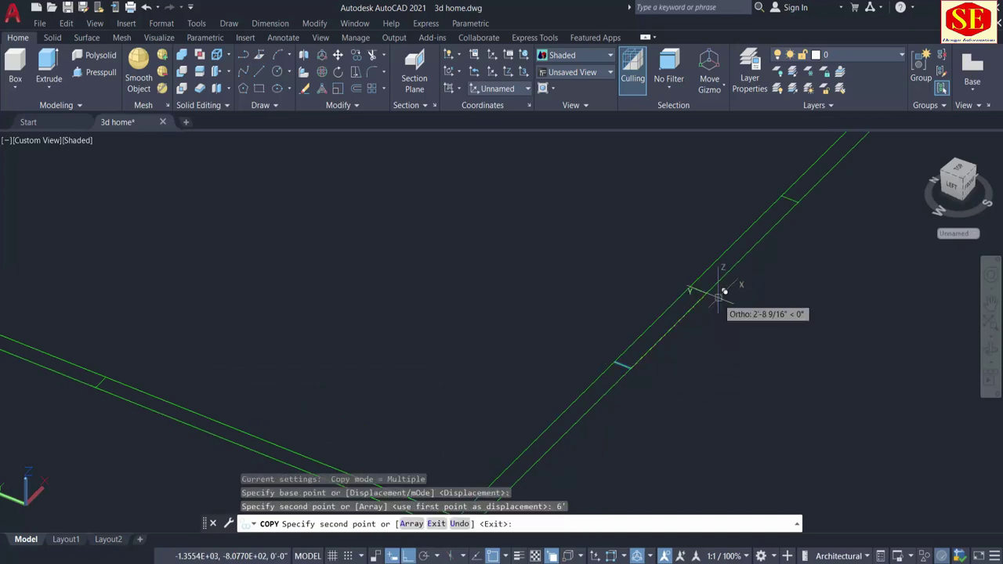
scroll(682, 290, "down", 3)
scroll(815, 228, "up", 3)
key("Escape")
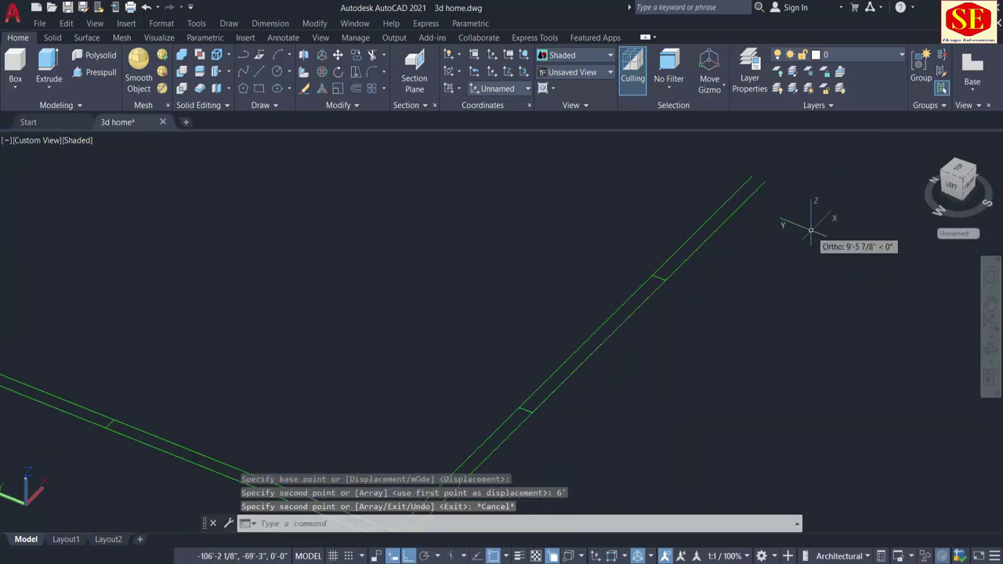
Copy another short cross line to a new point along the wall footprint
type("co")
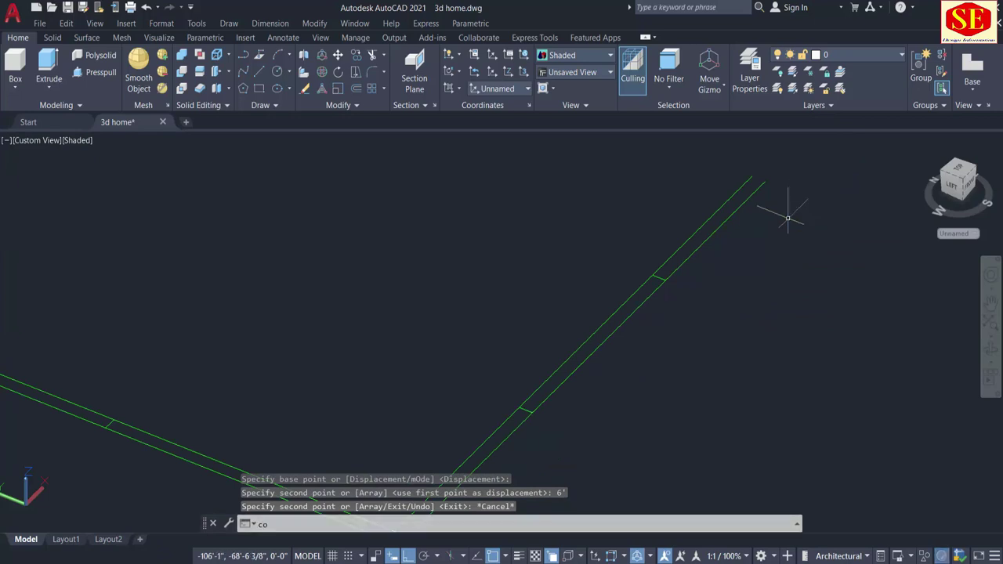
key("Return")
scroll(656, 282, "up", 2)
left_click(656, 282)
key("Return")
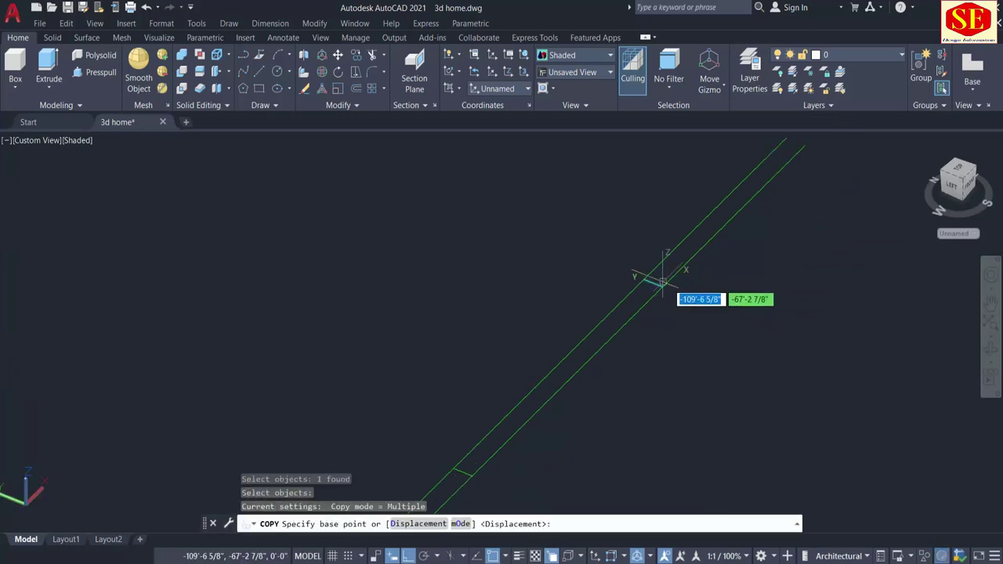
left_click(676, 278)
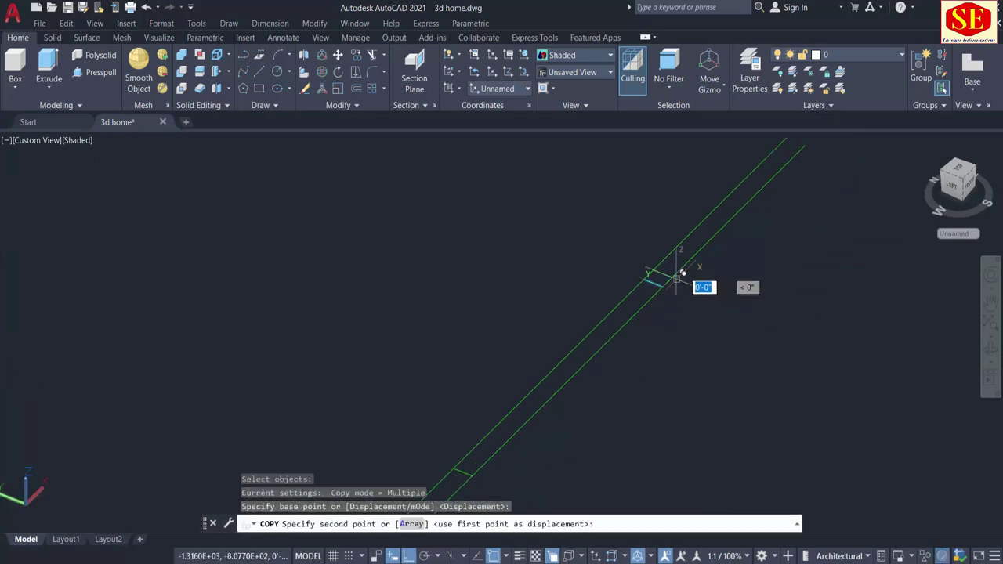
left_click(810, 155)
key("Escape")
scroll(859, 210, "down", 3)
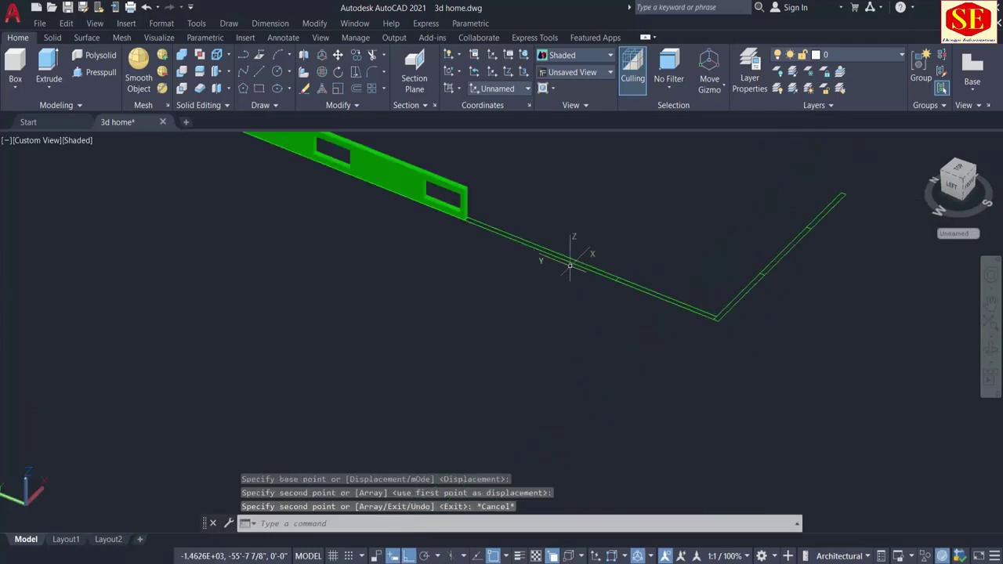
scroll(579, 320, "up", 1)
scroll(640, 276, "up", 2)
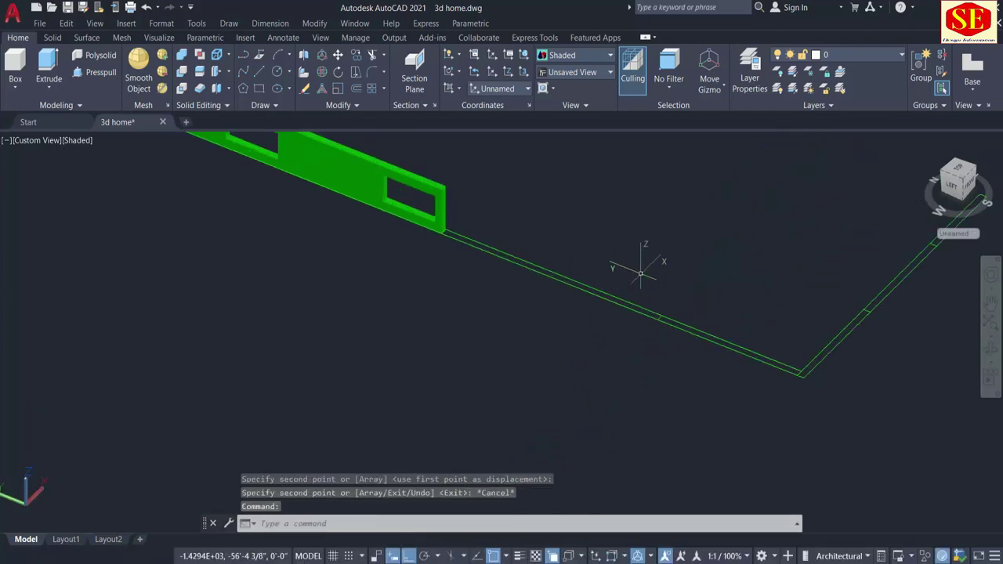
Press-pull the two wall strips at the corner up to 4'3"
left_click(99, 72)
middle_click_drag(772, 317, 615, 306)
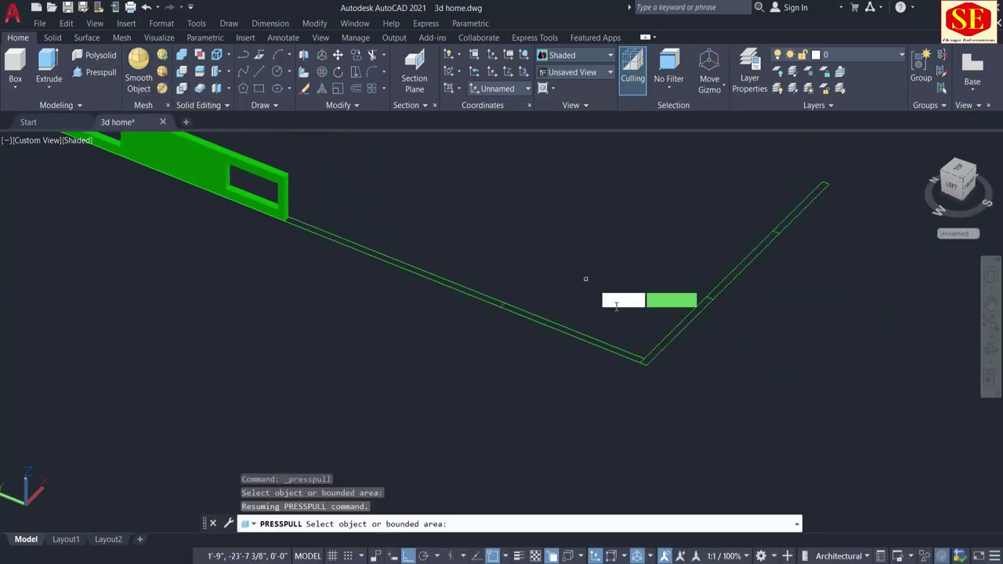
scroll(619, 313, "up", 1)
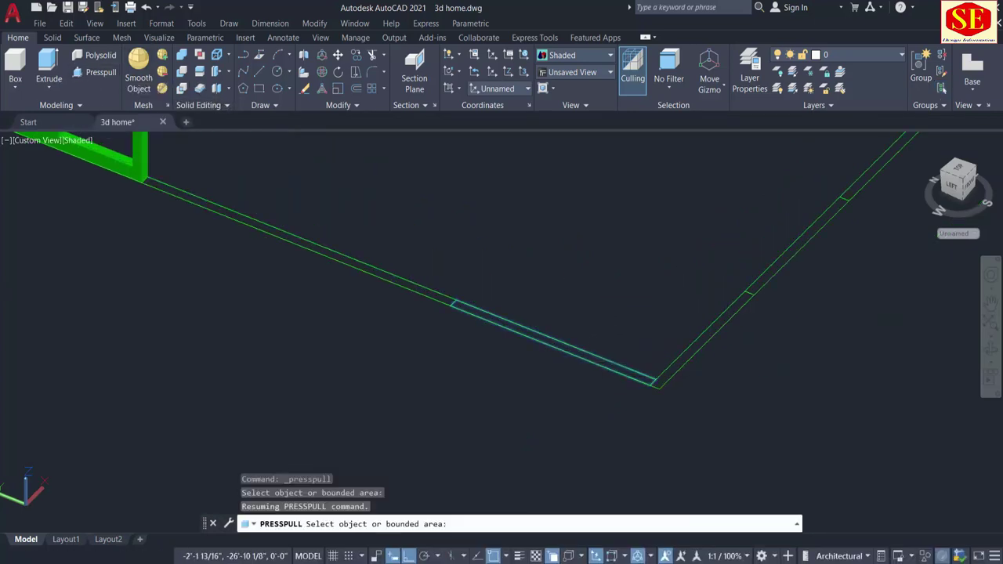
left_click(552, 342)
type("4'3")
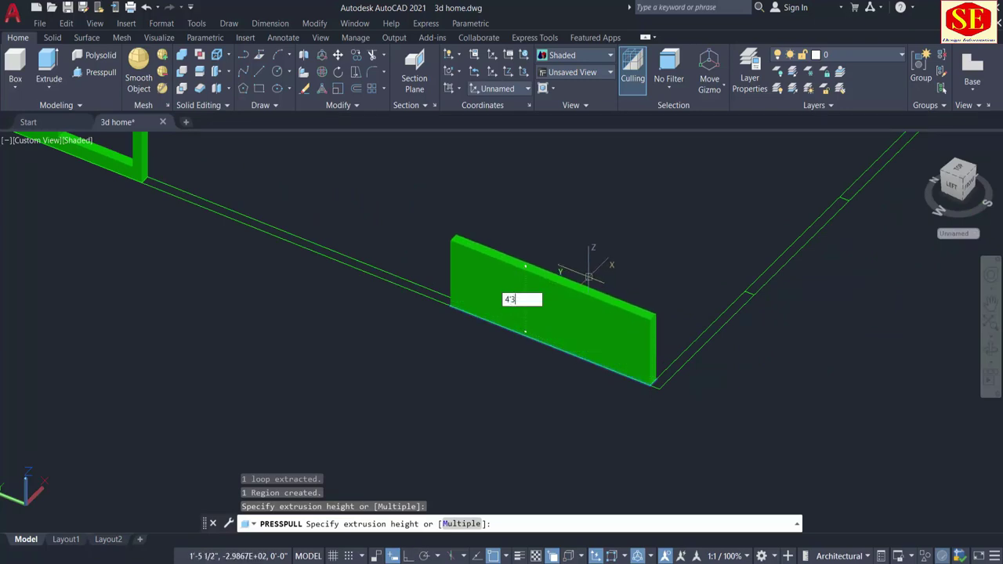
key("Return")
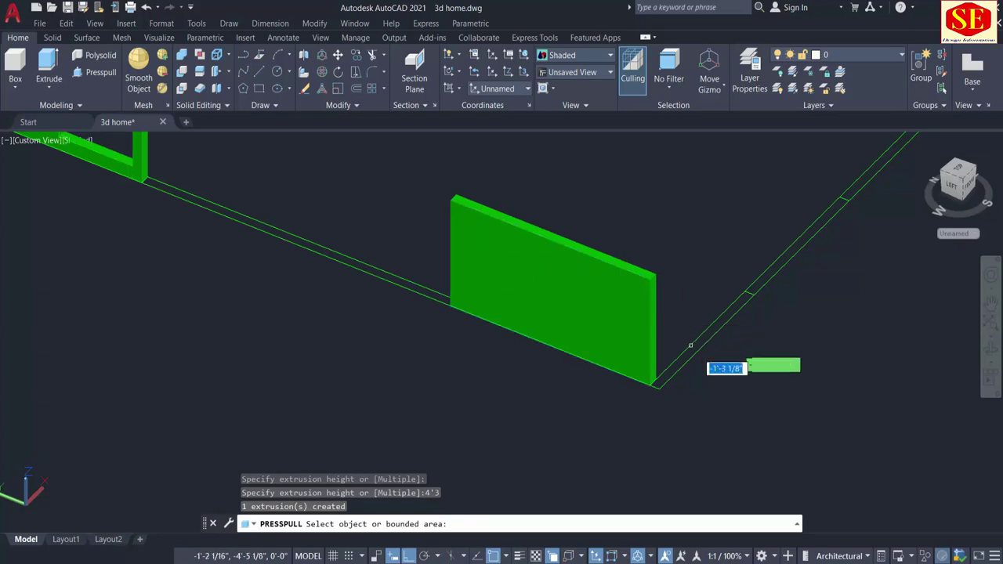
left_click(701, 341)
type("4'3")
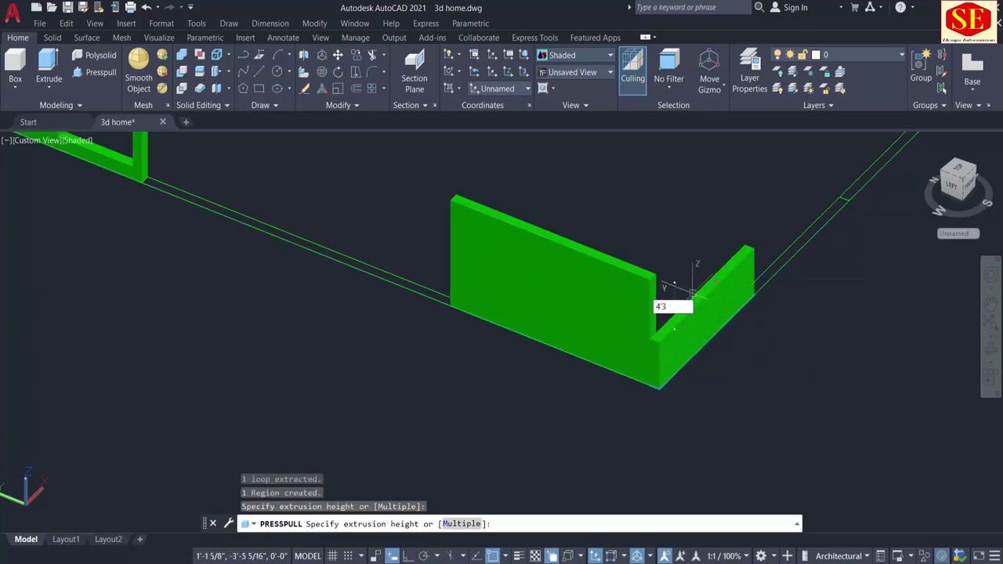
key("Return")
Press-pull the right-hand wall strip up to 2'6"
middle_click_drag(860, 283, 699, 344)
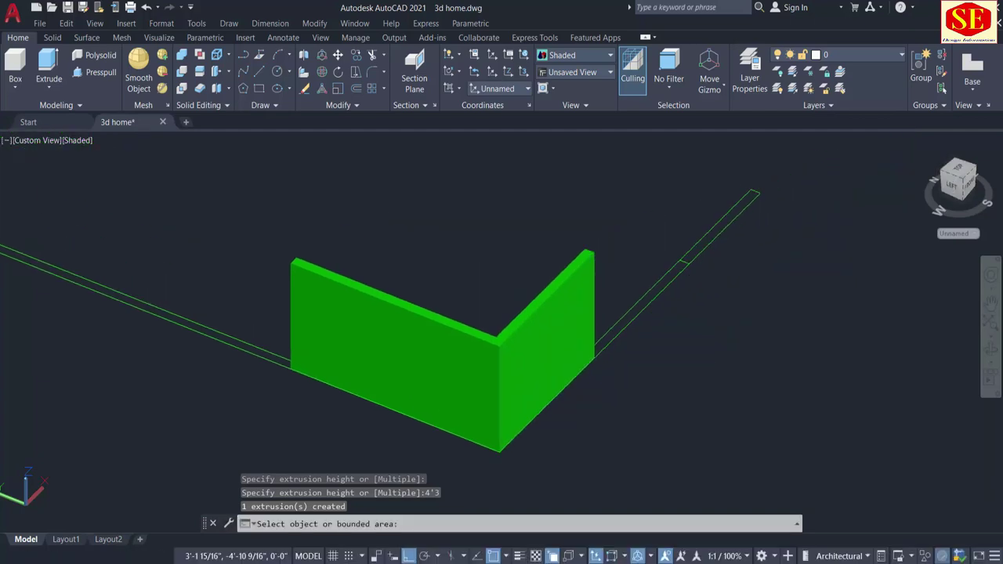
left_click(702, 248)
type("2'6")
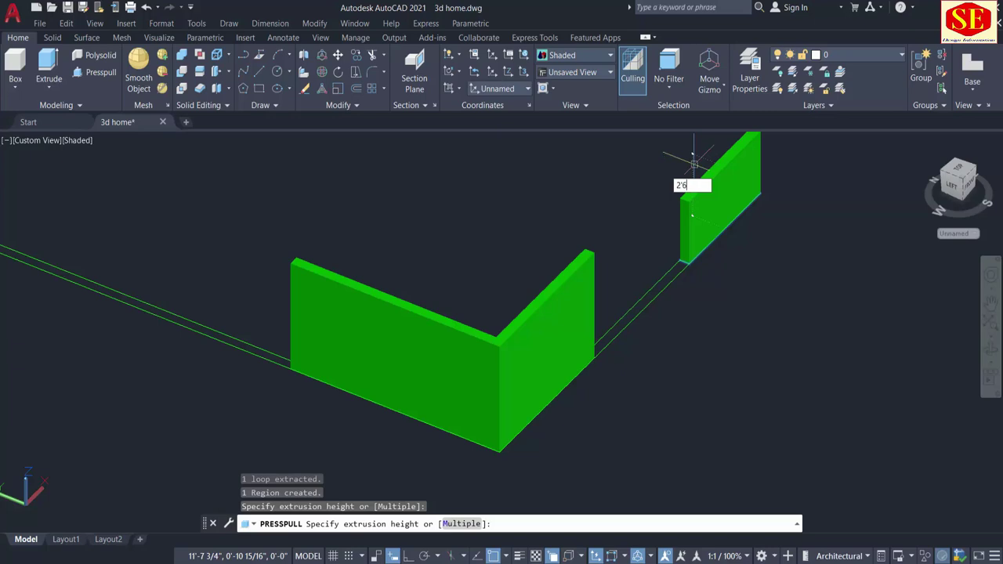
key("Return")
scroll(693, 165, "down", 2)
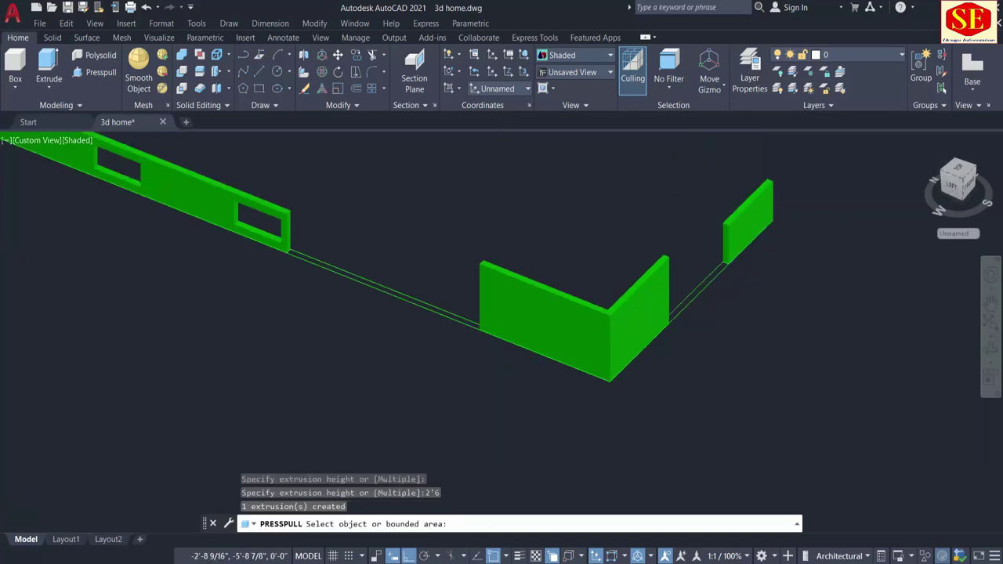
Raise the two low strips between the wall sections to a height of 6
middle_click_drag(381, 410, 448, 380)
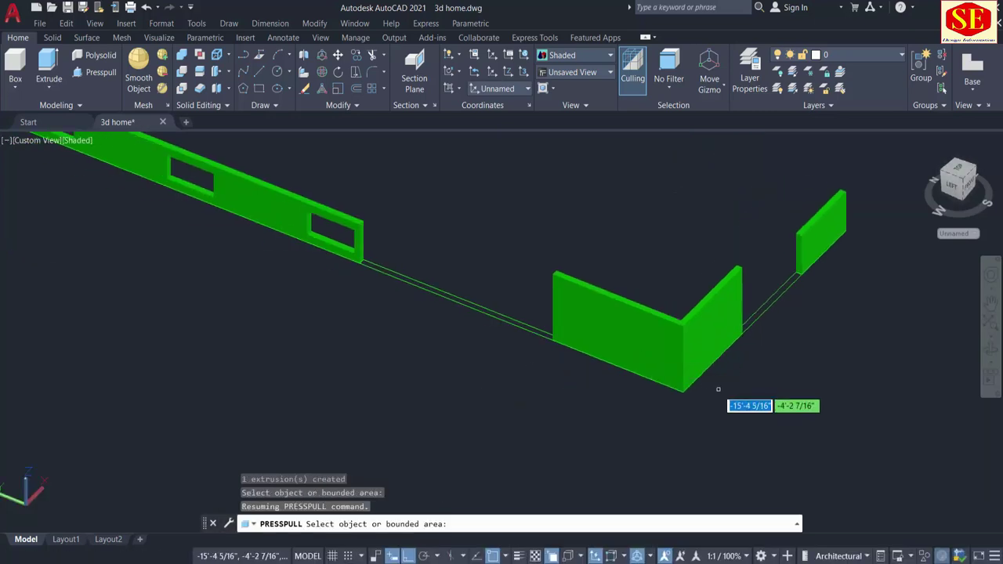
scroll(428, 284, "up", 2)
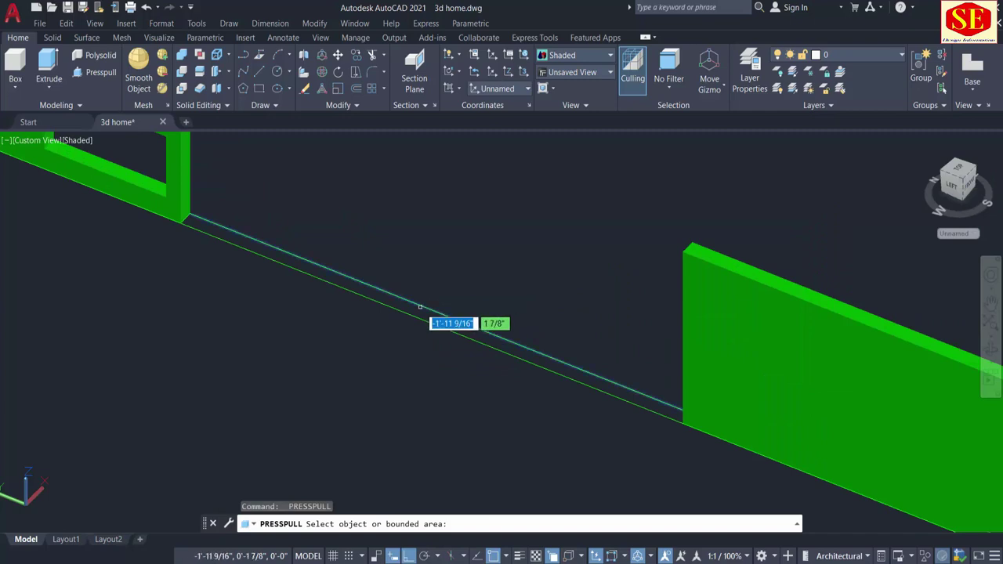
left_click(417, 308)
type("6")
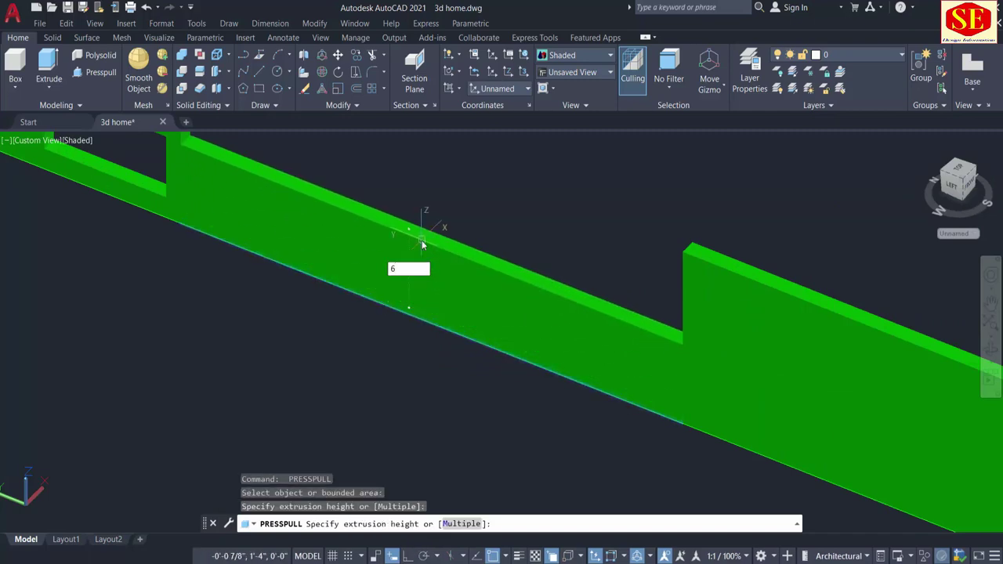
key("Return")
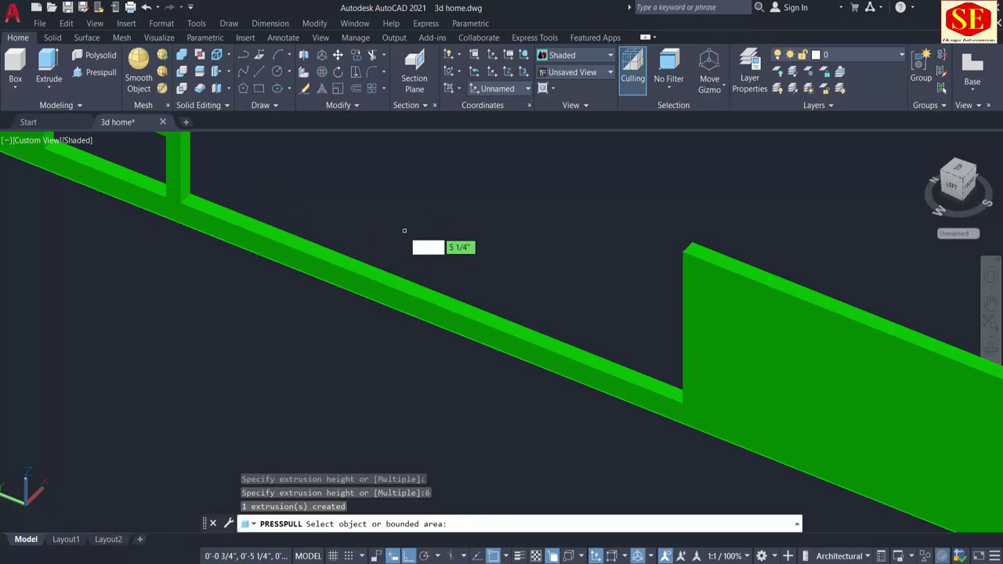
scroll(421, 239, "down", 3)
scroll(743, 267, "up", 2)
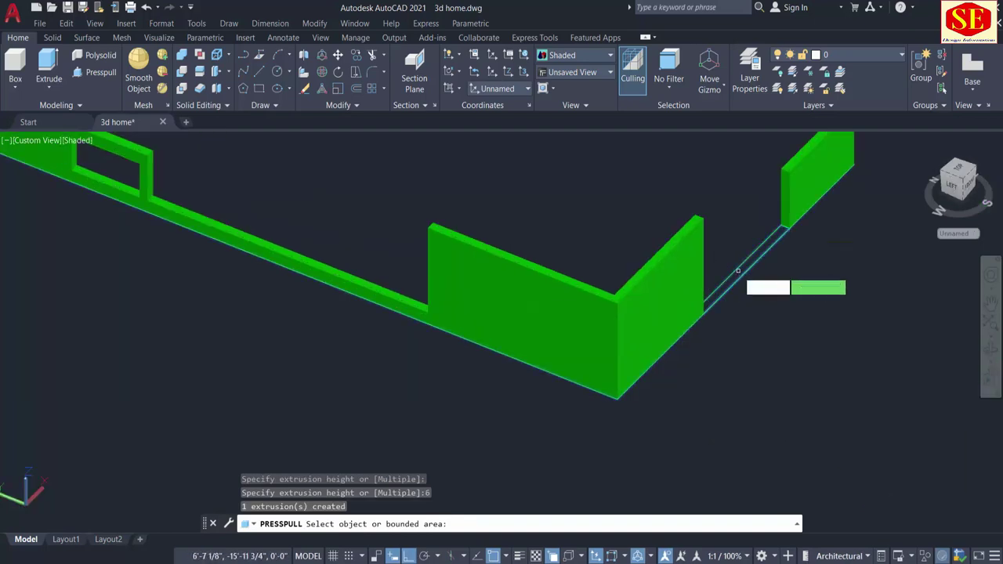
left_click(743, 266)
left_click(733, 259)
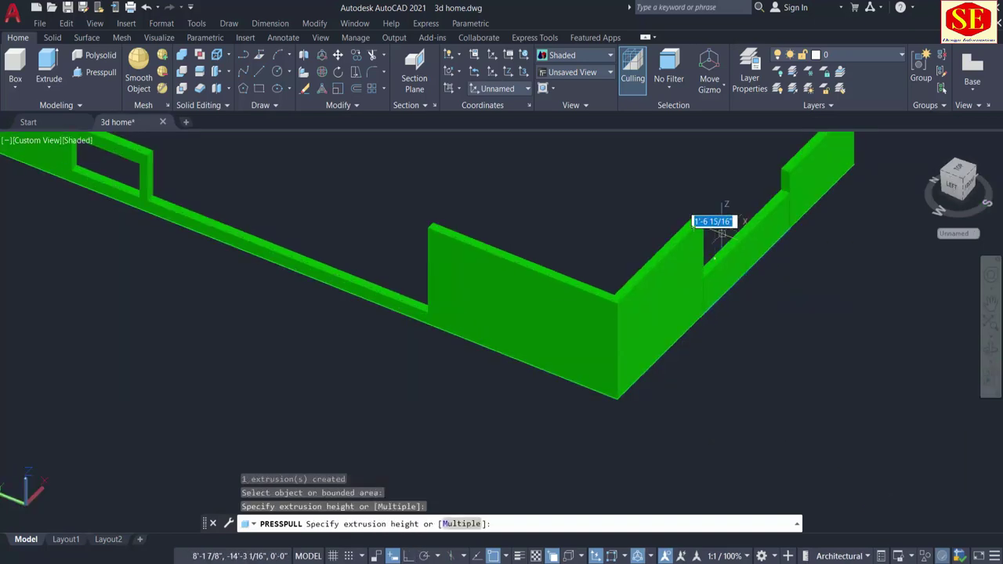
type("6")
key("Return")
key("Return")
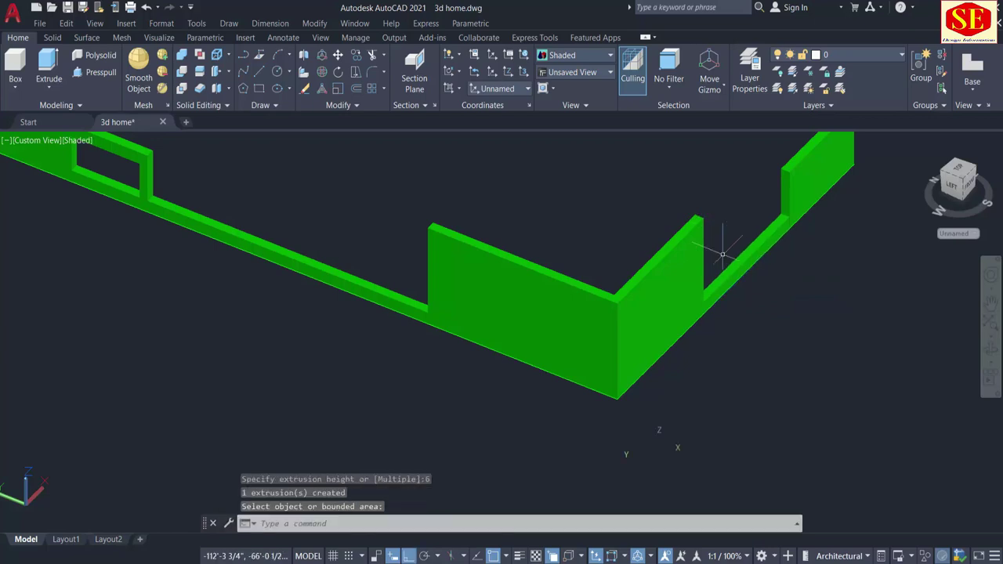
scroll(503, 400, "down", 2)
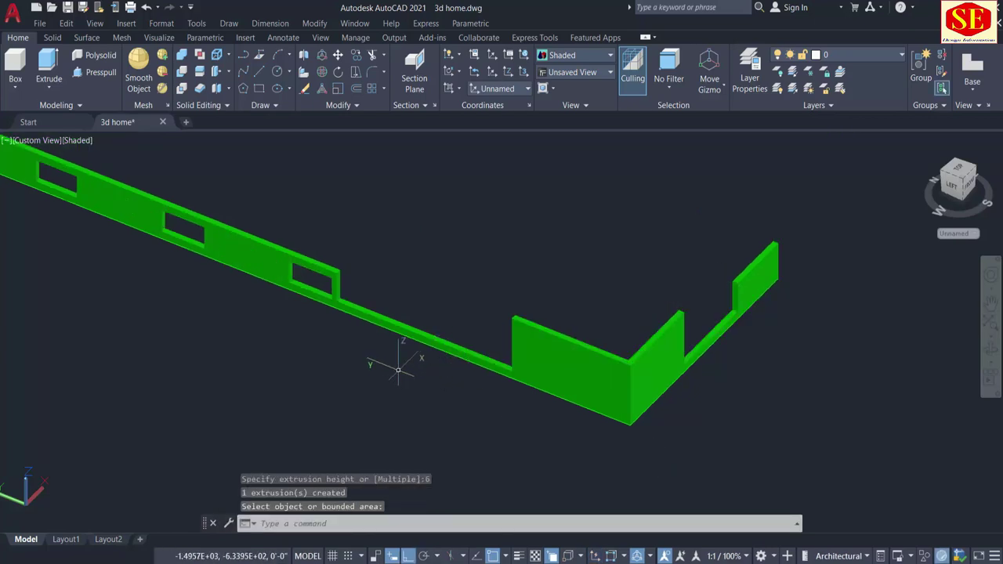
scroll(280, 336, "up", 2)
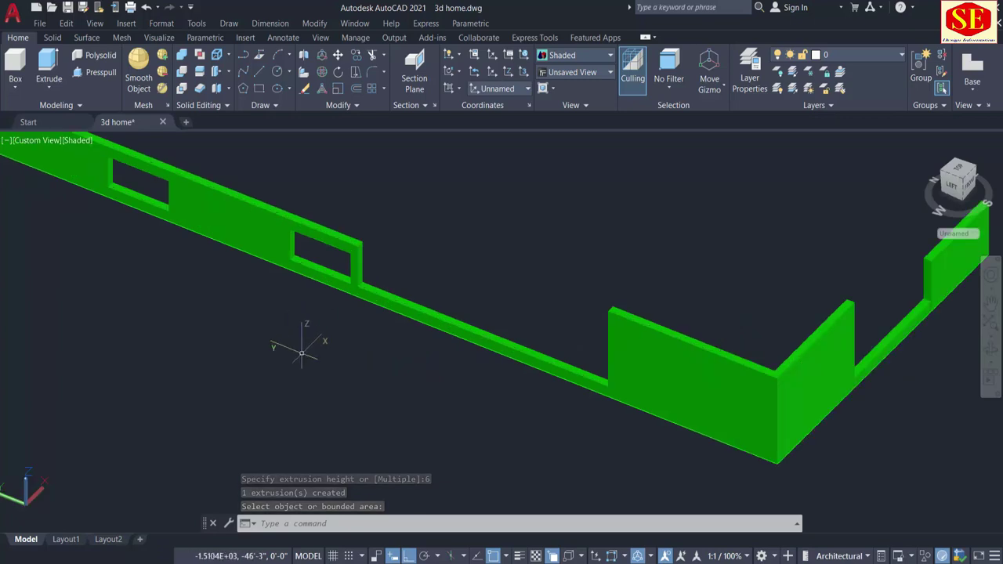
mouse_move(297, 347)
middle_mouse_down("shift")
mouse_move(305, 355)
mouse_move(547, 315)
mouse_move(562, 297)
mouse_move(618, 303)
mouse_move(543, 419)
middle_mouse_up("shift")
key("Escape")
Draw a line from the low wall's top corner to the tall wall
type("l")
key("Return")
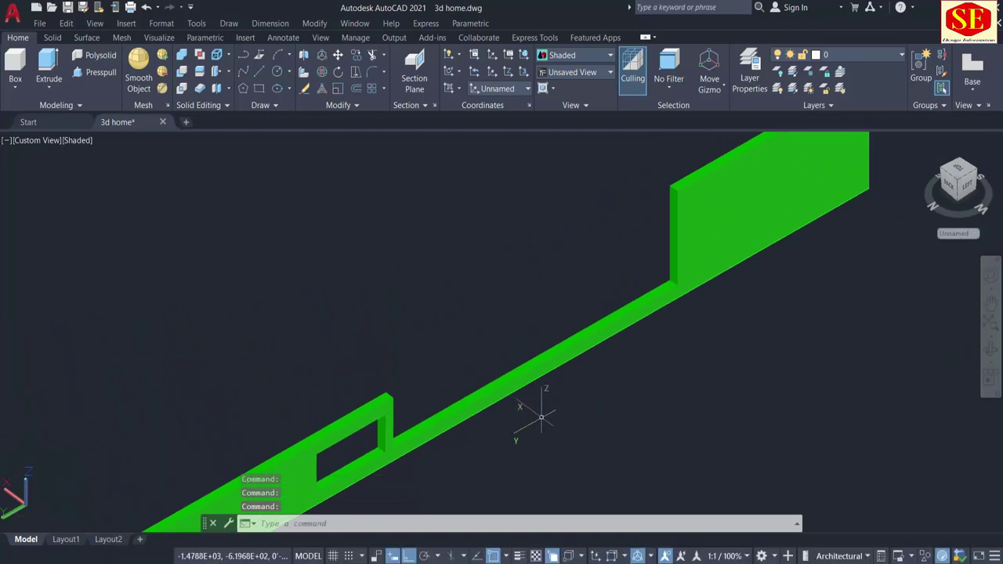
type("1")
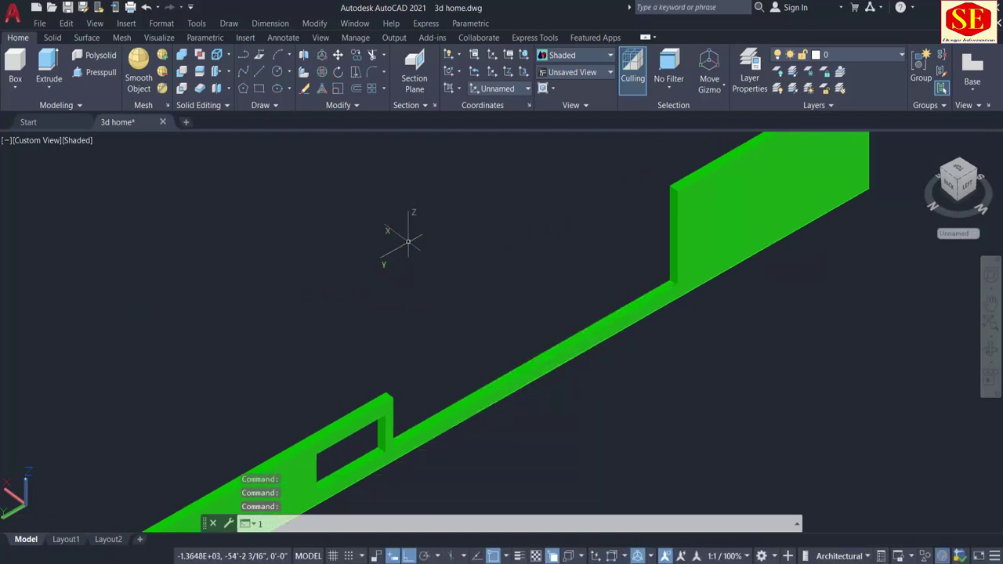
key("Escape")
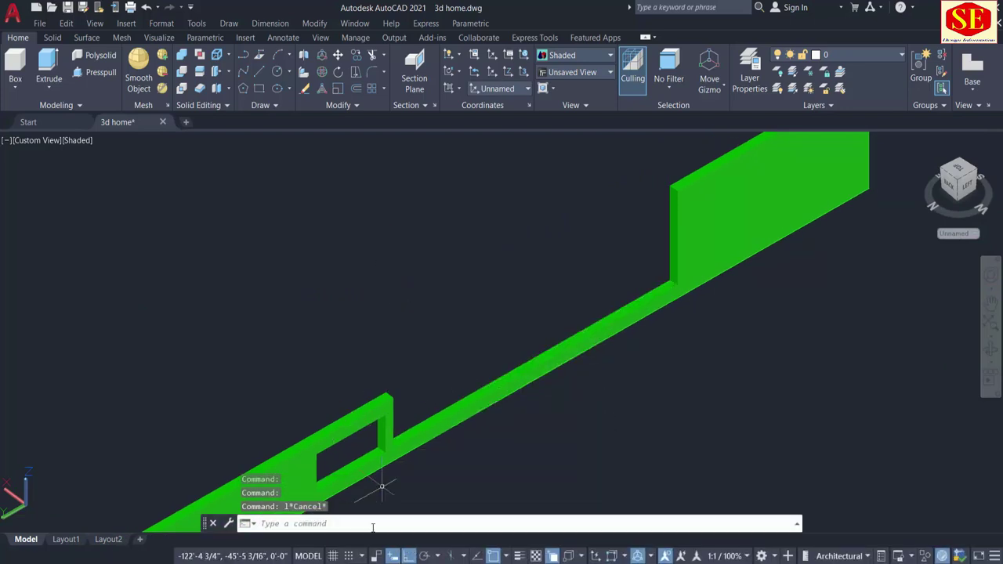
key("Return")
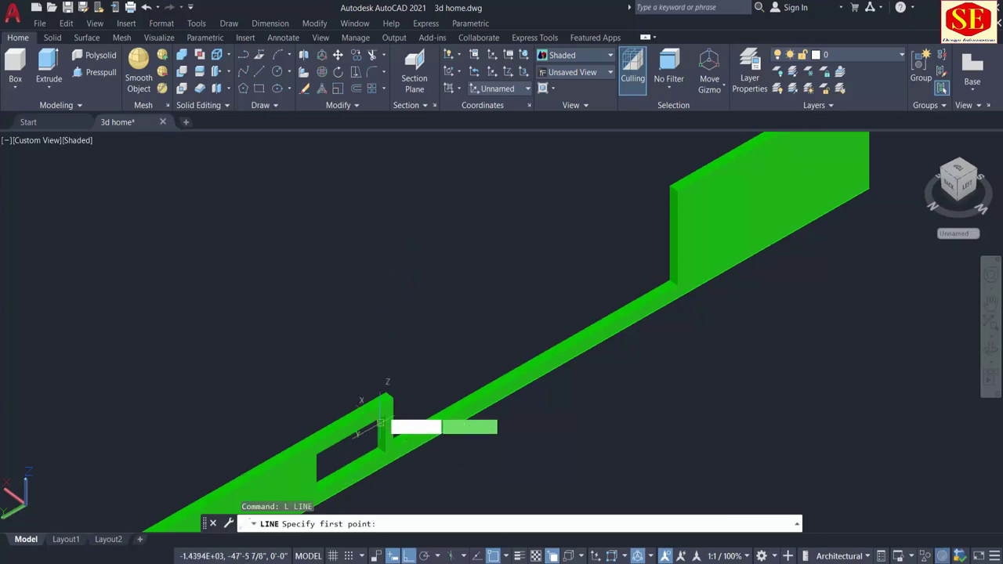
scroll(390, 414, "up", 2)
left_click(396, 379)
scroll(483, 347, "up", 3)
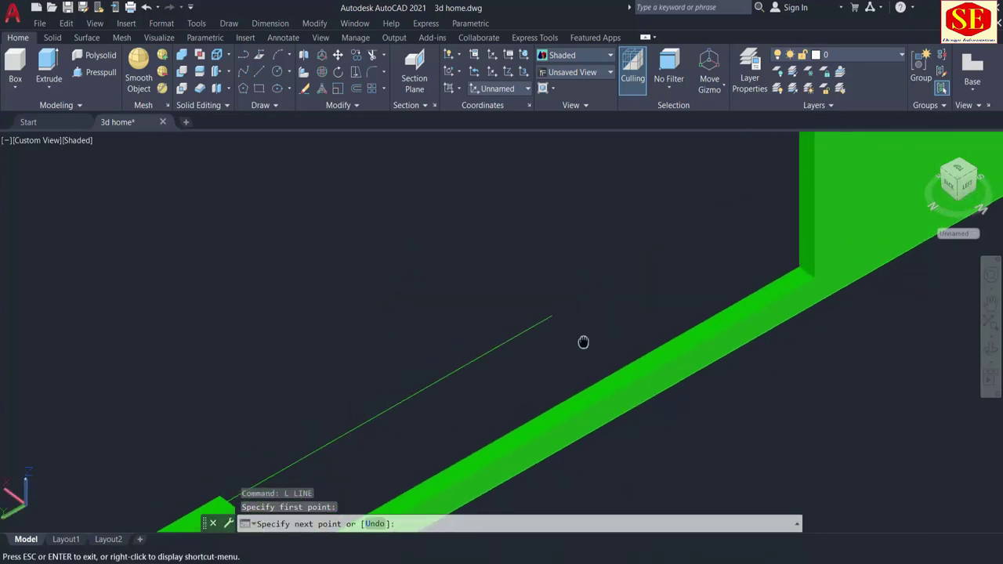
left_click(794, 177)
key("Escape")
scroll(764, 273, "down", 2)
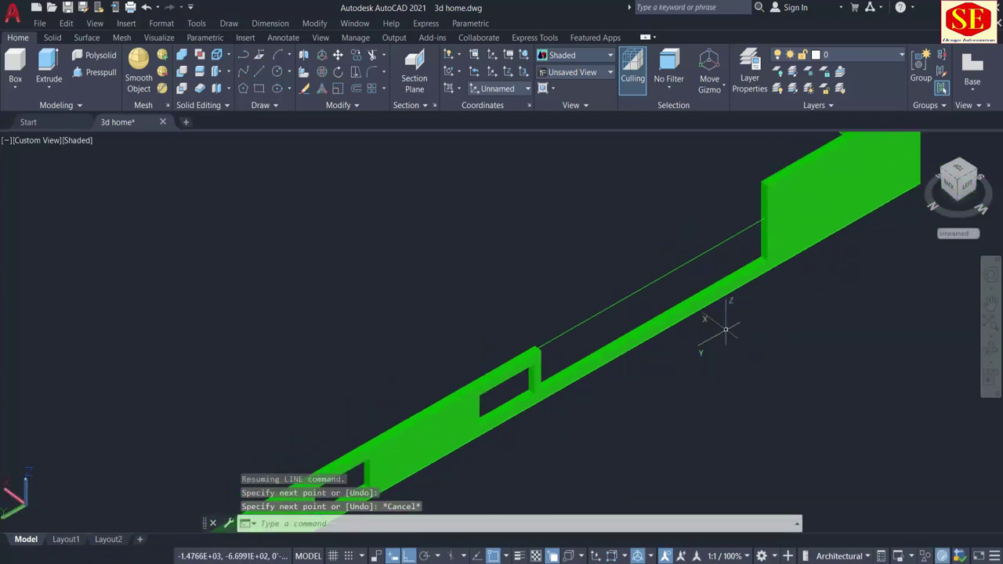
middle_click_drag(726, 330, 629, 335)
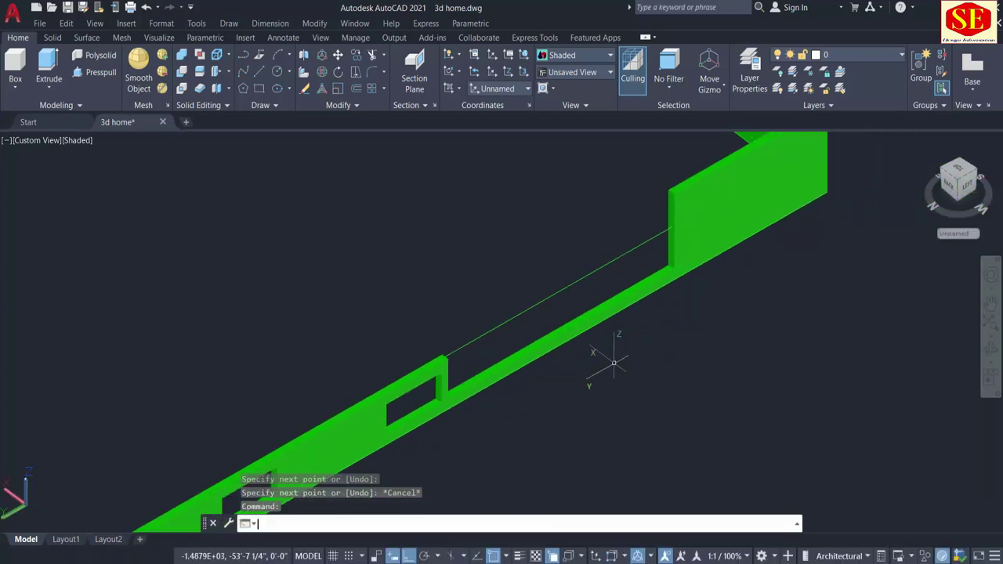
scroll(802, 201, "up", 1)
Draw a circle of radius .5 beside the low wall strip
key("ctrl+shift+s")
type("c")
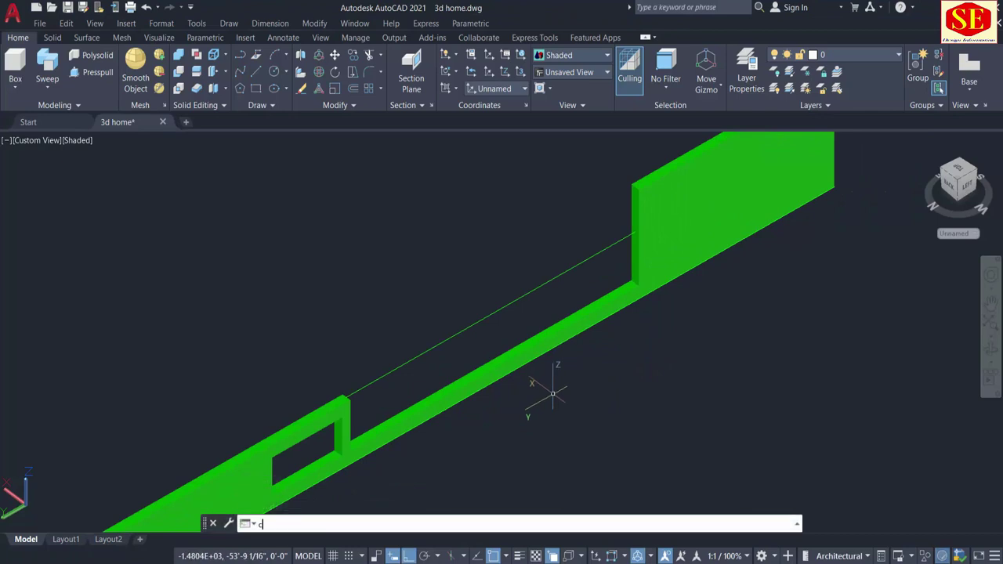
key("Return")
left_click(574, 394)
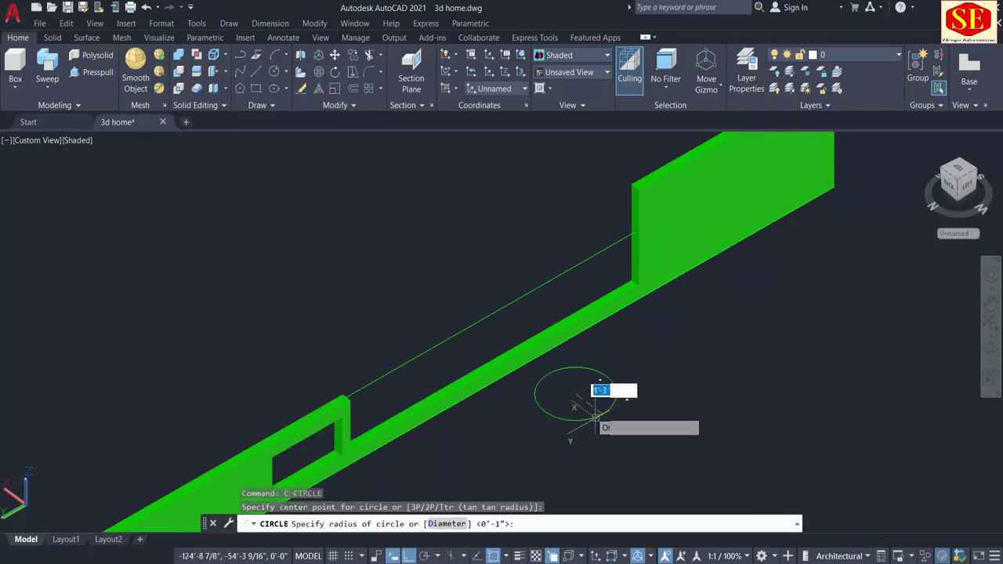
type(".5")
key("Return")
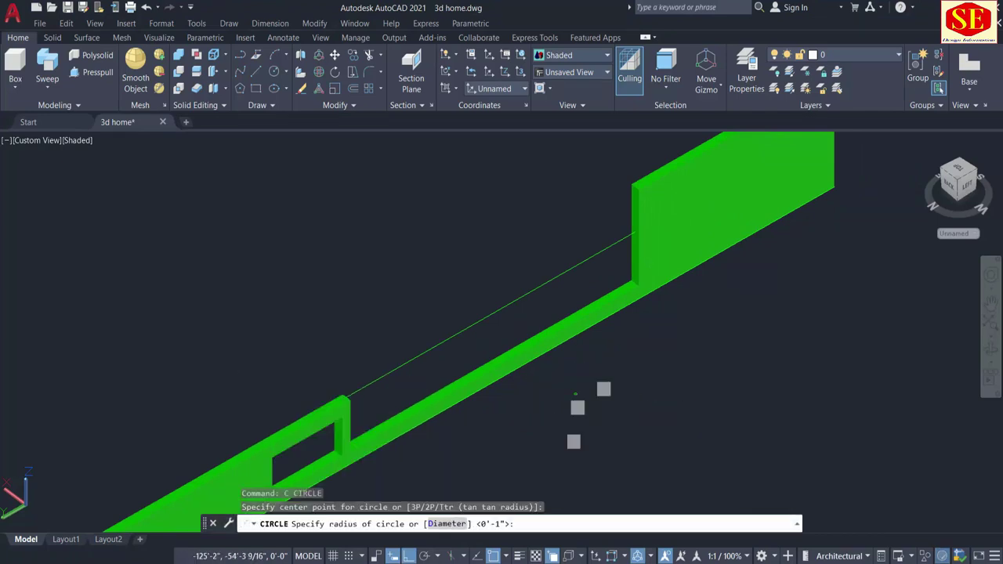
scroll(594, 415, "up", 2)
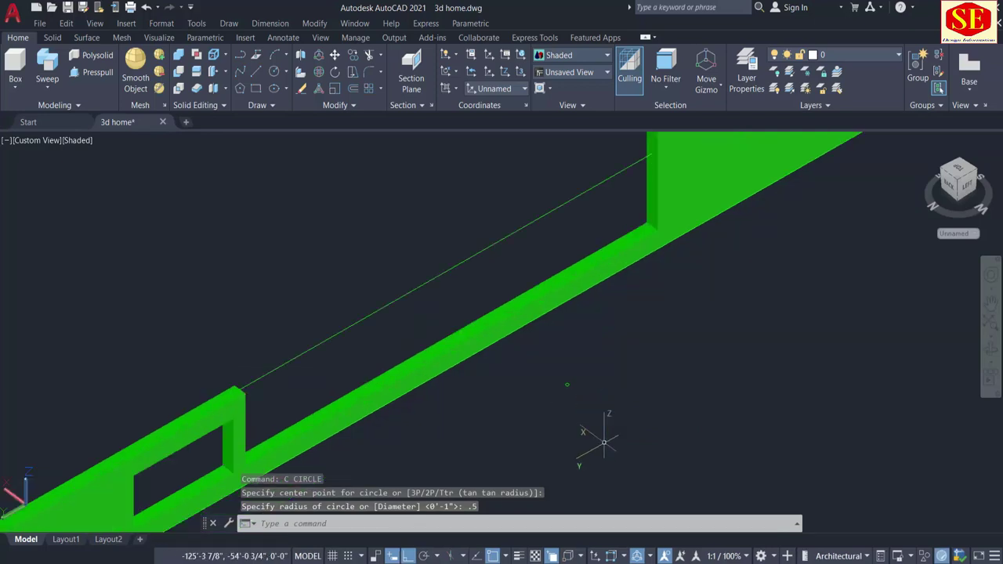
Sweep the .5 circle along the line to form a solid rod across the opening
left_click(47, 88)
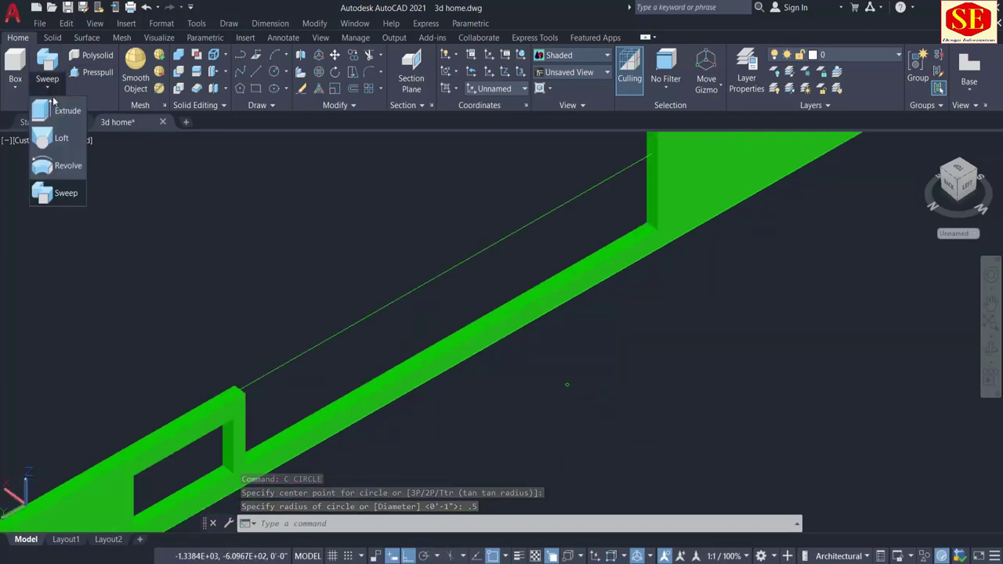
left_click(64, 194)
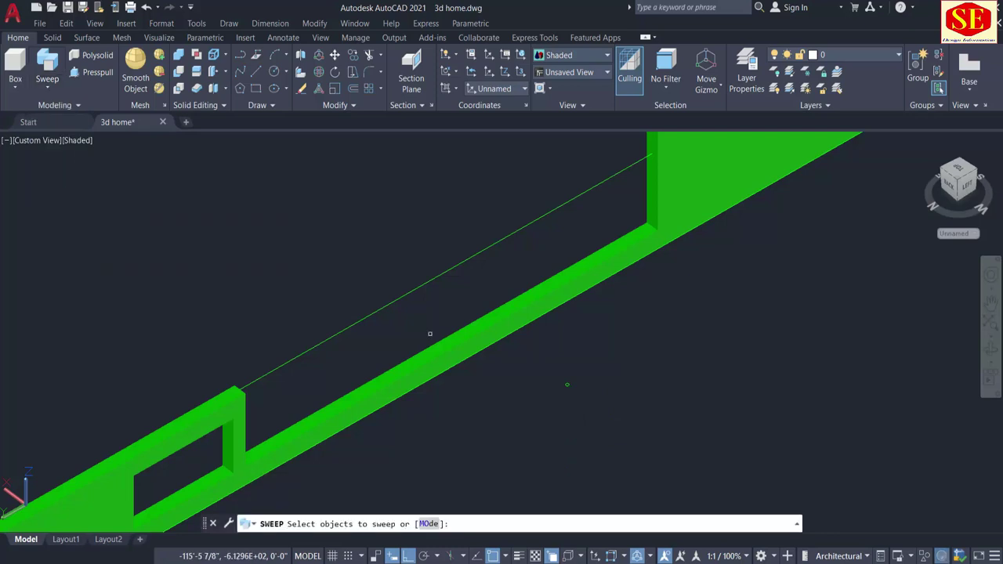
left_click(568, 384)
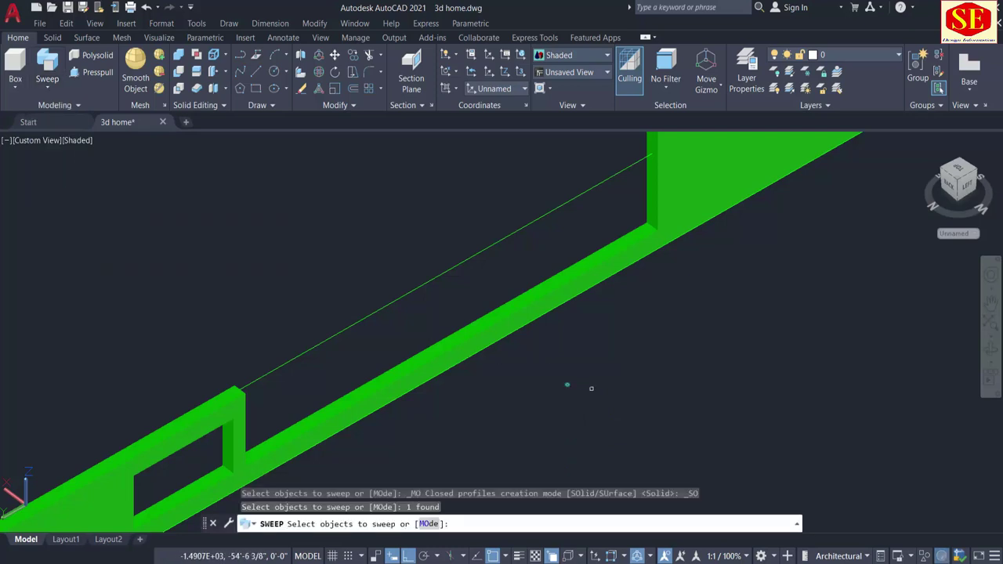
right_click(616, 384)
left_click(627, 386)
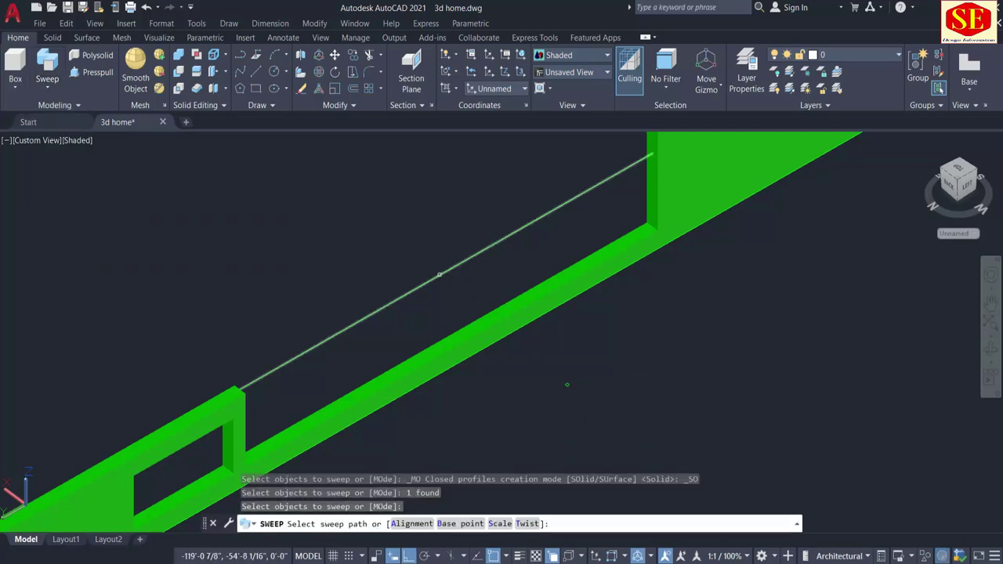
left_click(438, 277)
scroll(327, 405, "up", 2)
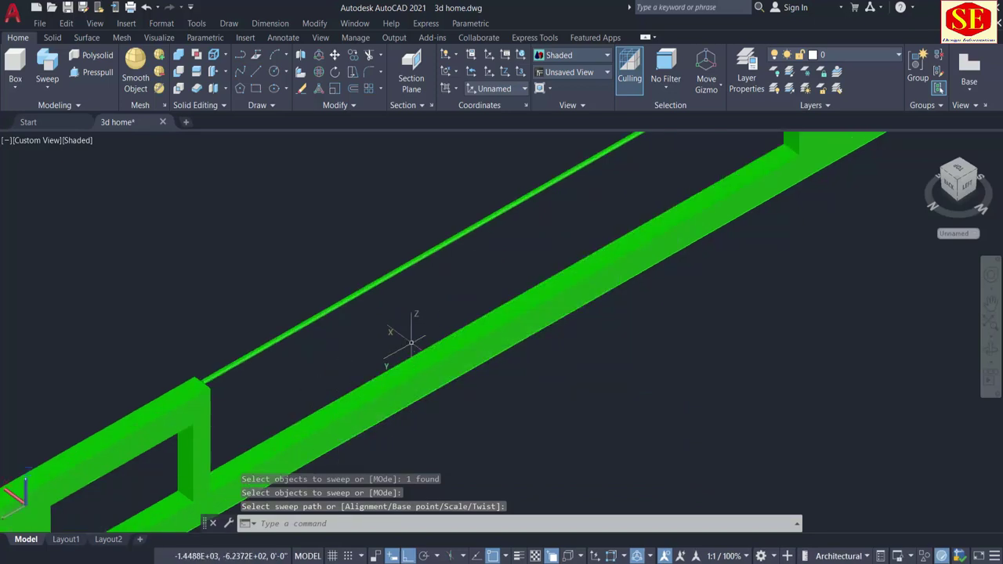
scroll(410, 342, "down", 2)
Copy the swept bar 3 and 6 inches below the original
key("Escape")
type("c")
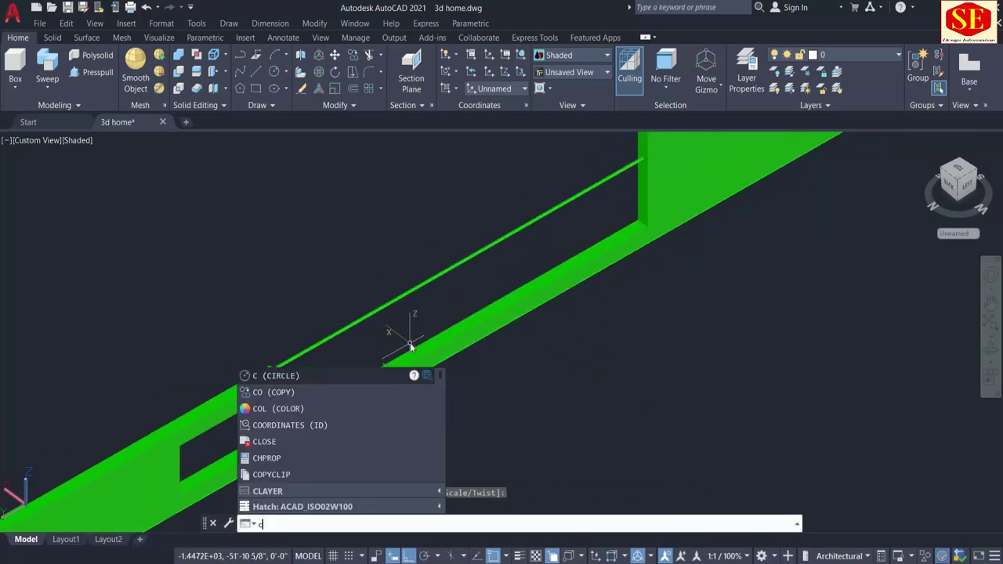
type("o")
key("Return")
left_click(399, 300)
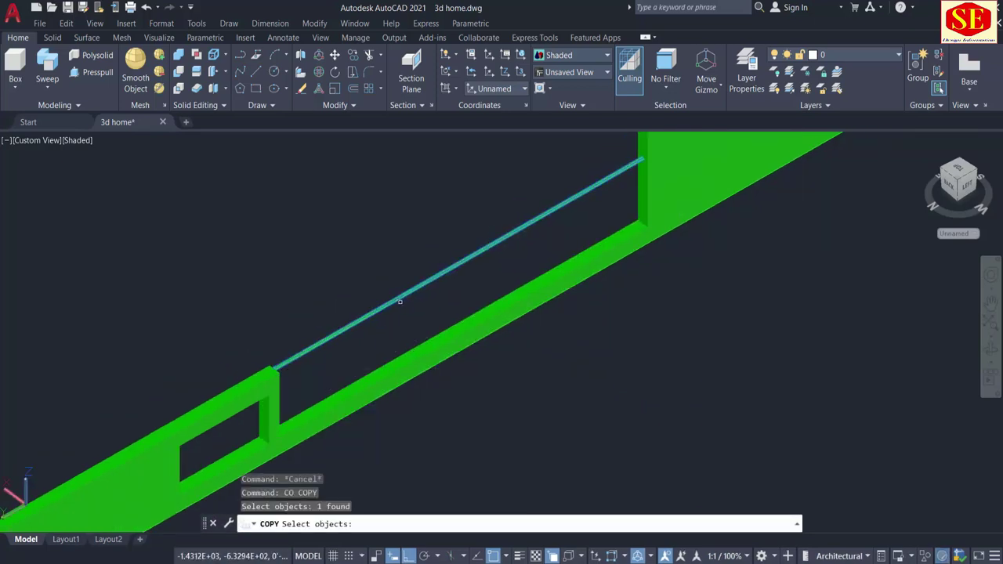
key("Return")
left_click(515, 340)
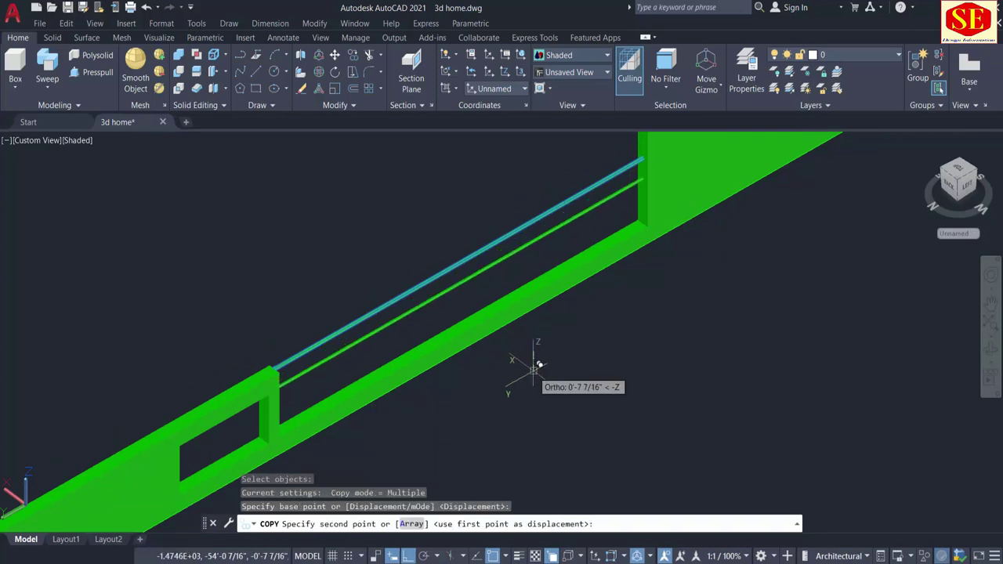
type("3")
key("Return")
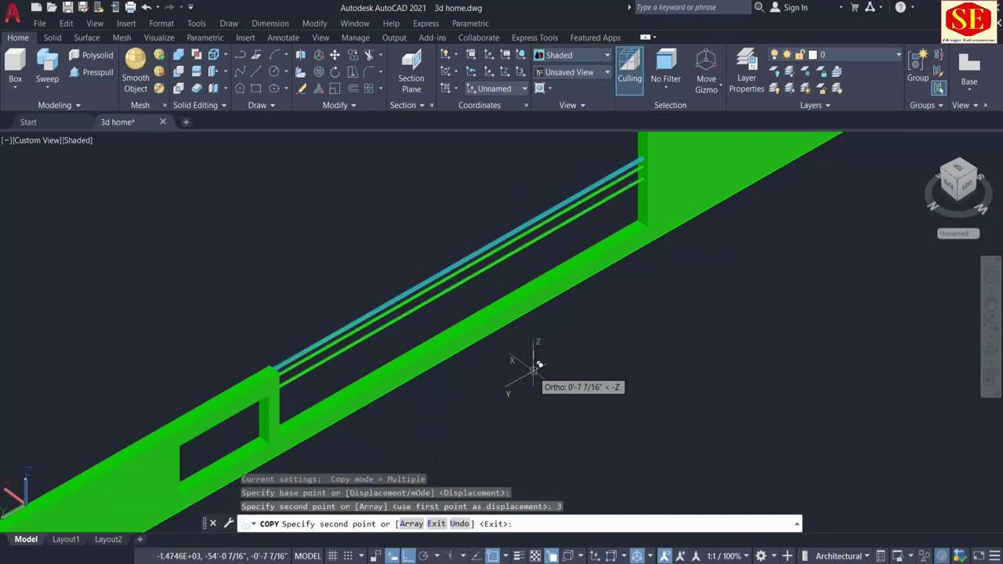
type("6")
key("Return")
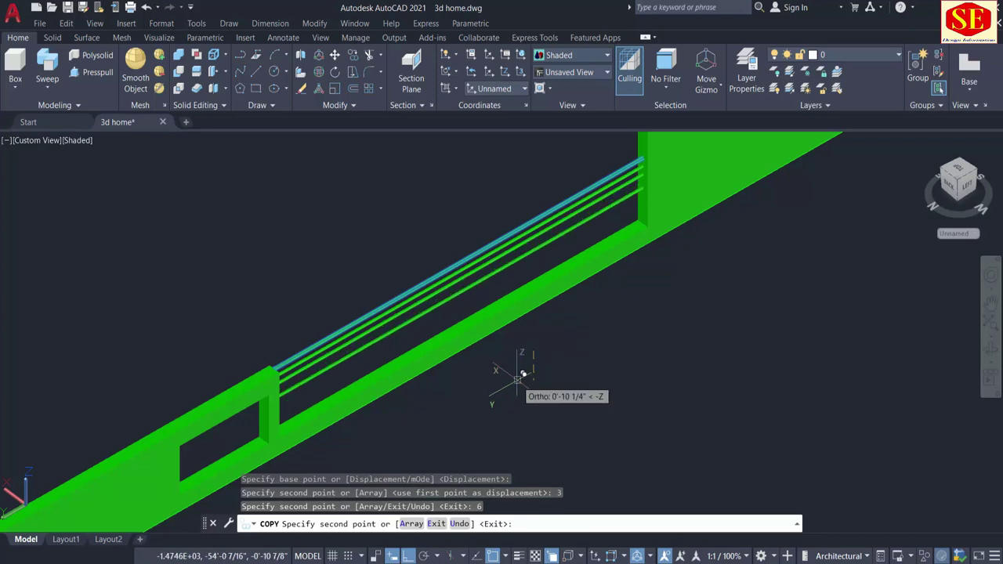
Add bar copies at 15, 18 and 21 inches down, undoing one misplaced copy
type("12")
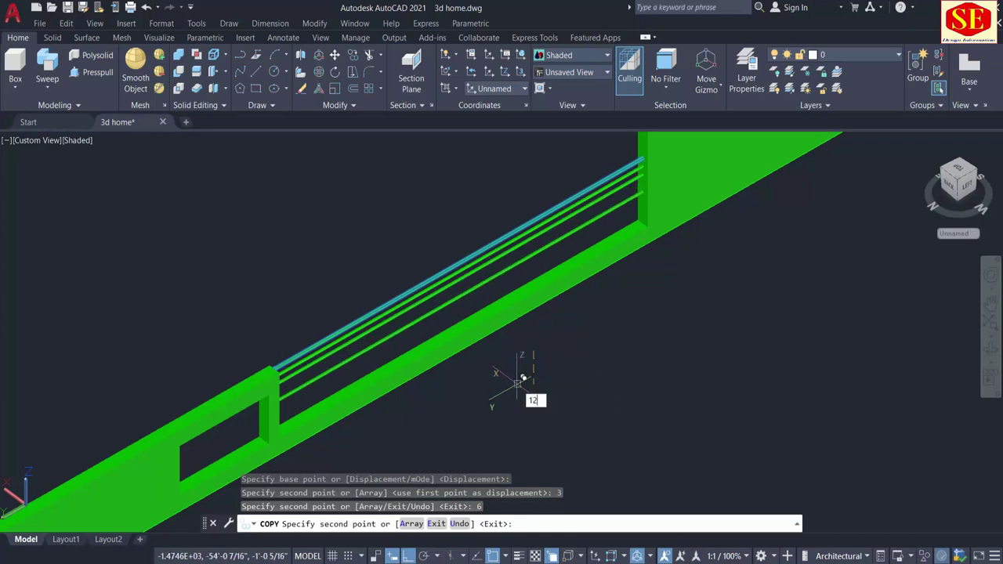
key("Return")
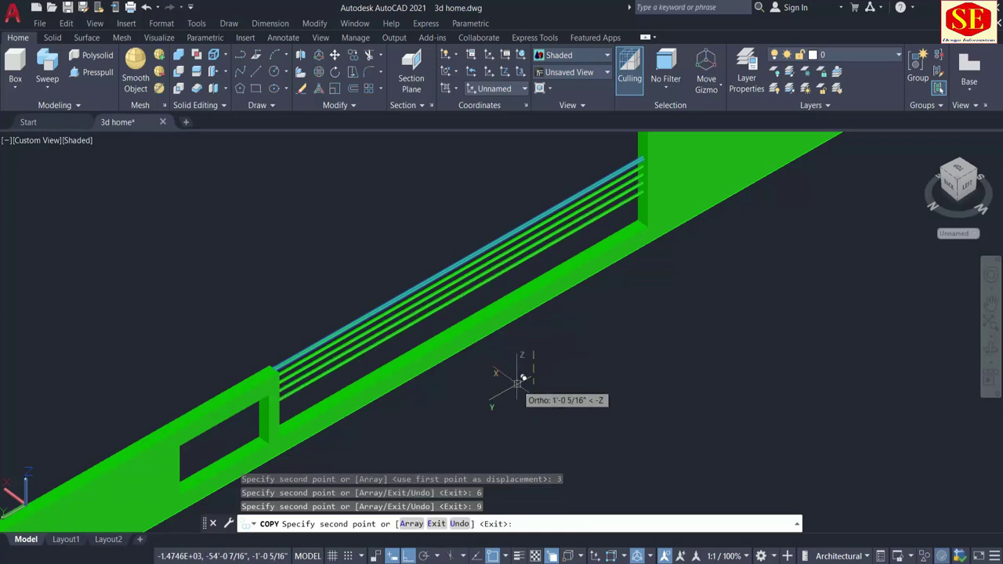
key("ctrl+z")
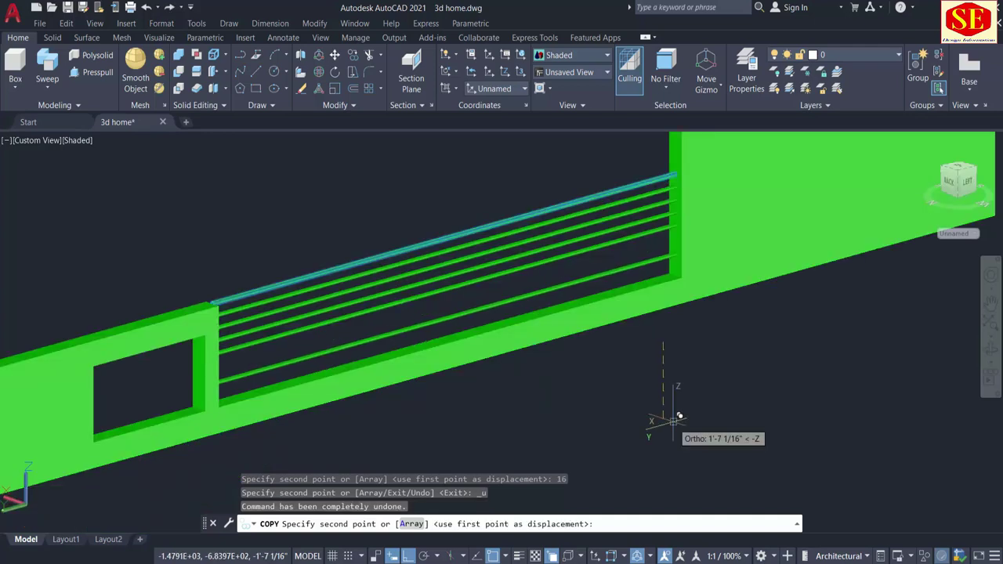
type("15")
key("Return")
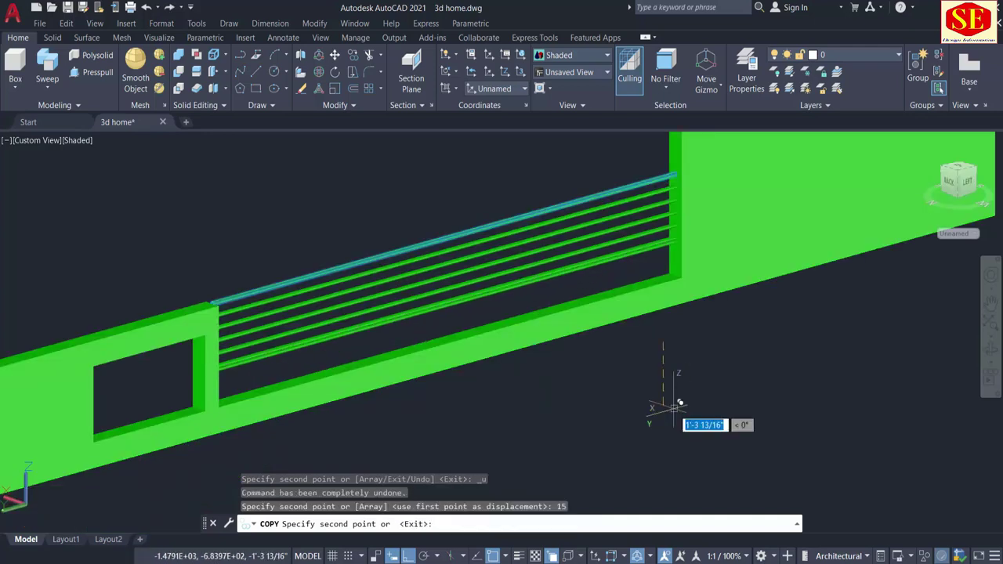
type("18")
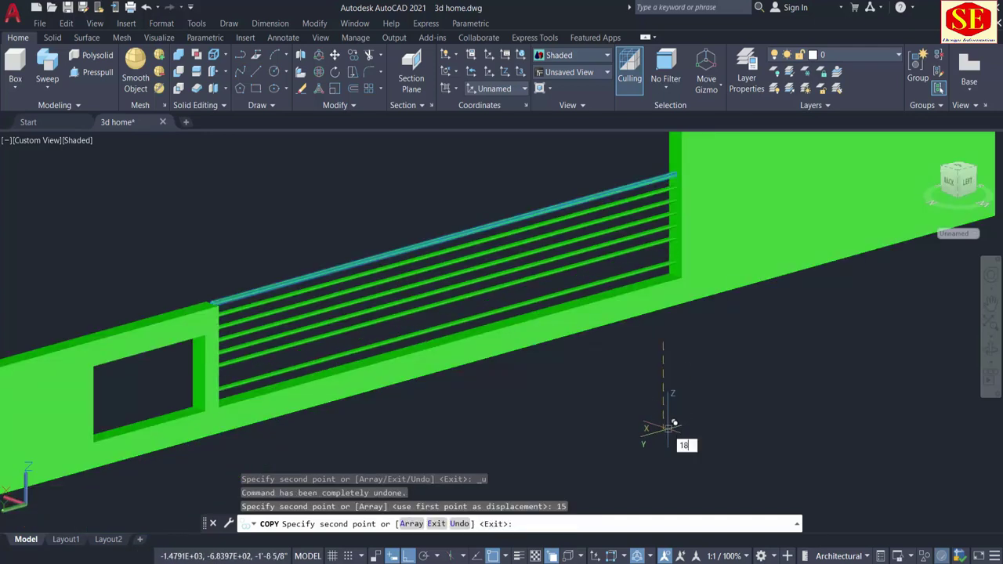
key("Return")
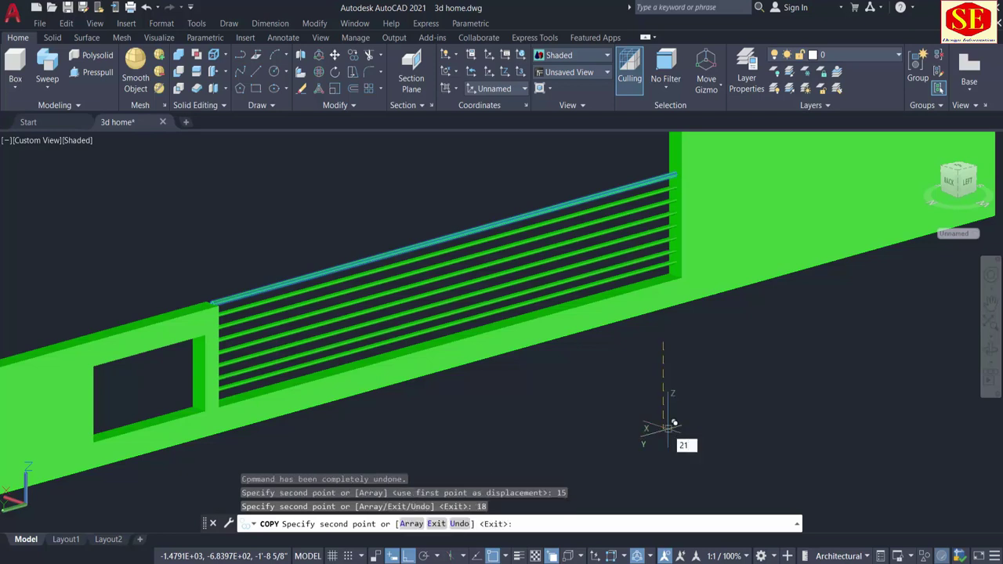
key("Return")
key("Escape")
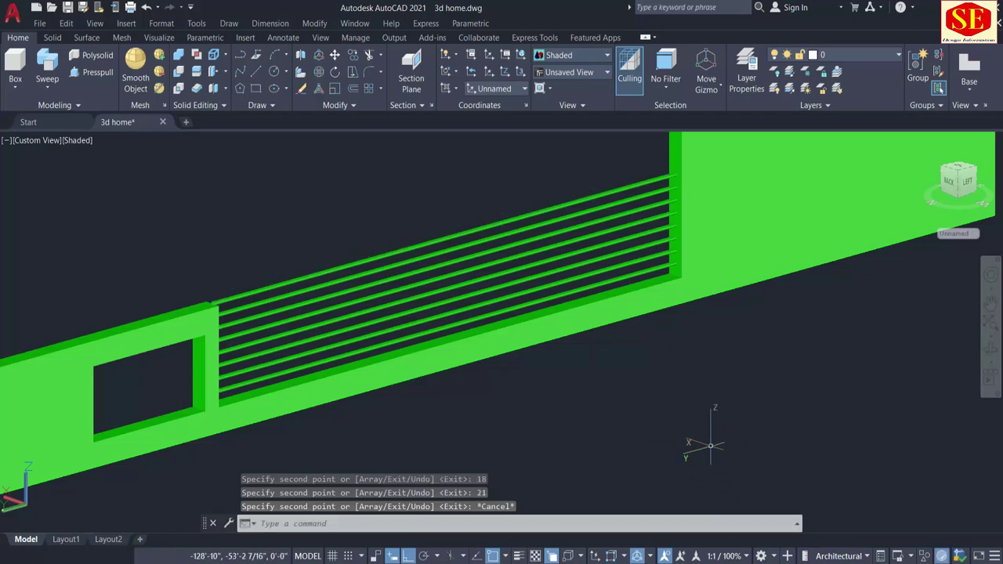
scroll(710, 445, "down", 3)
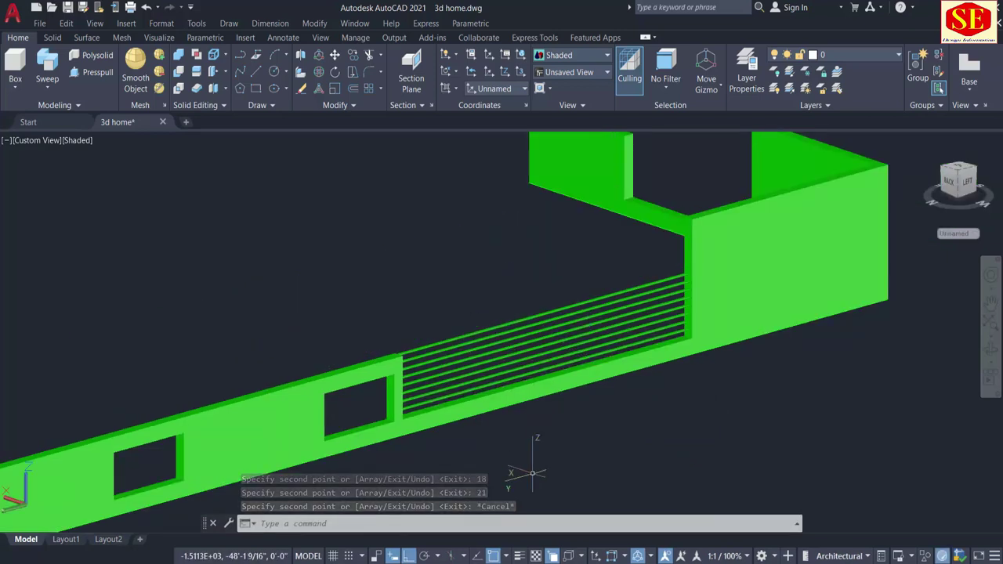
Orbit to the corner walls and draw a line across the next wall opening
scroll(776, 384, "down", 4)
scroll(805, 402, "up", 3)
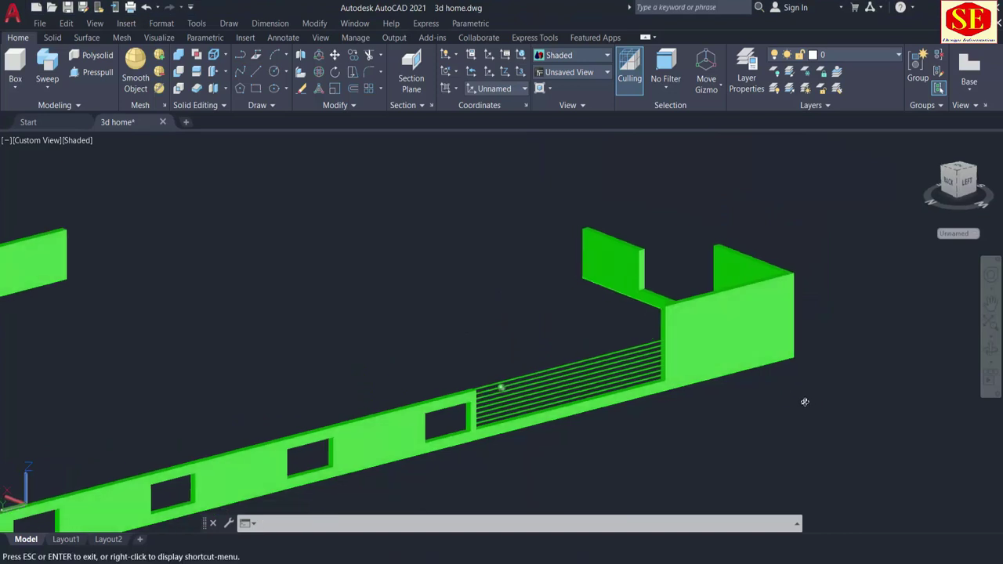
middle_click_drag(805, 402, 649, 414, "shift")
middle_click_drag(797, 402, 710, 331)
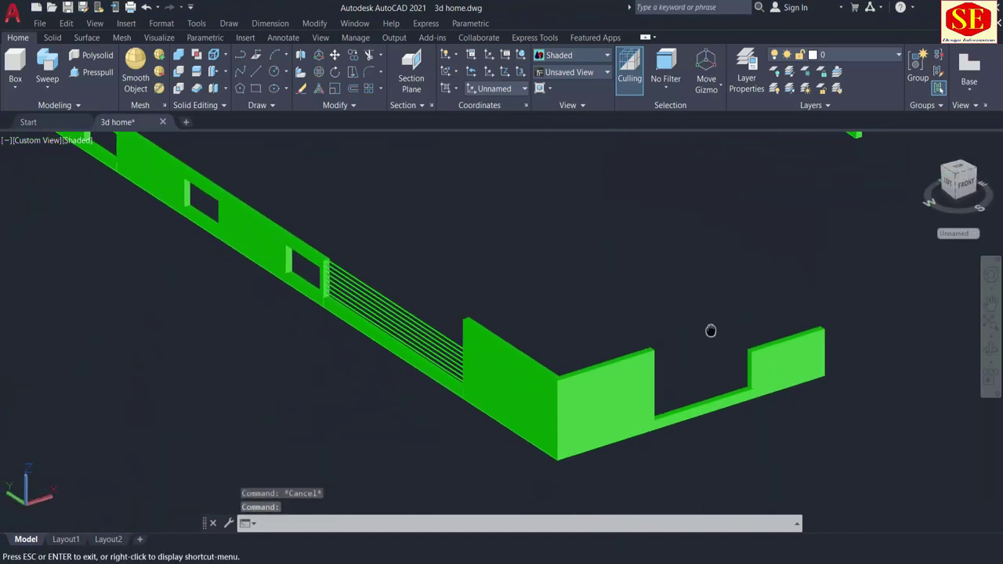
scroll(741, 333, "up", 2)
type("l")
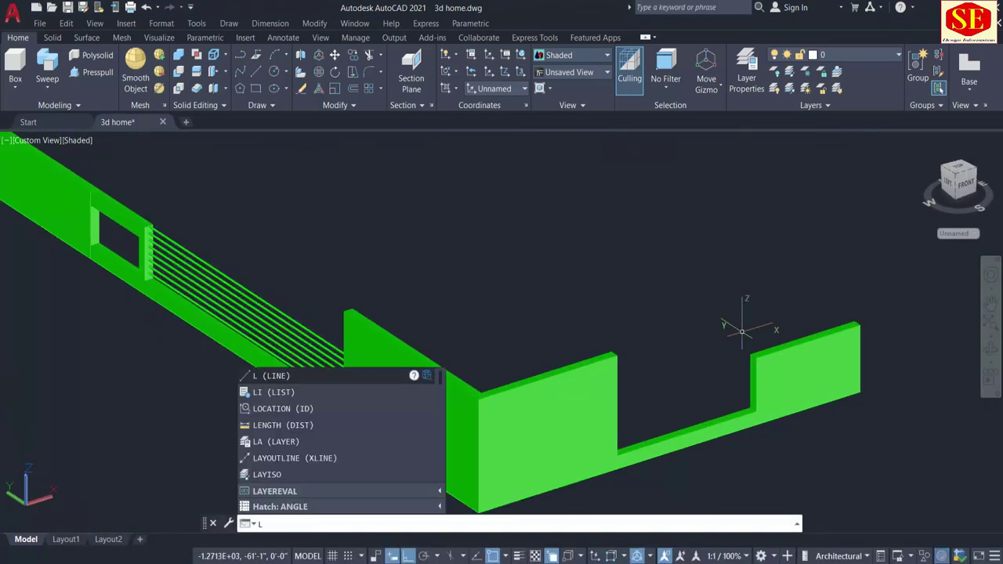
key("Return")
scroll(745, 353, "up", 2)
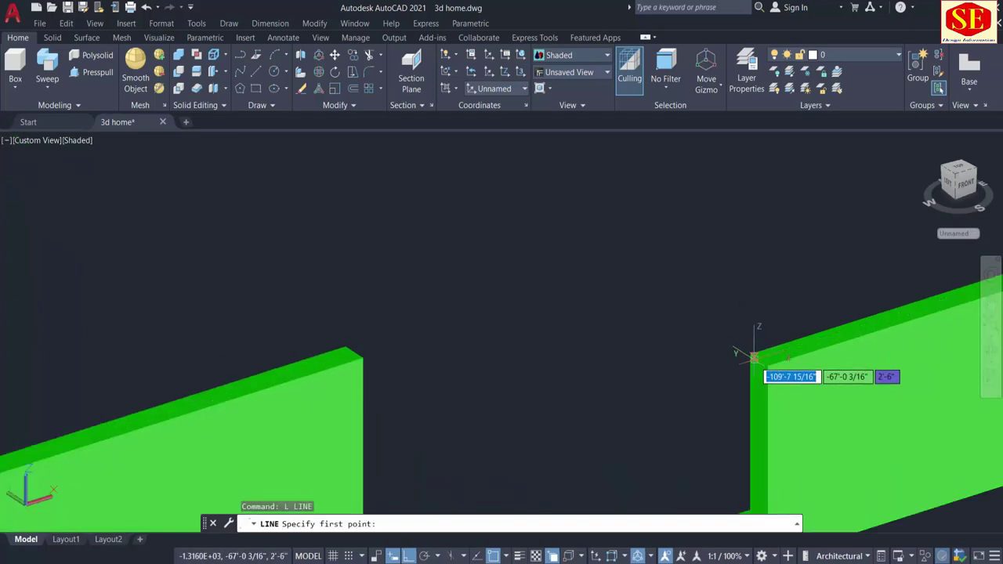
left_click(737, 367)
mouse_move(587, 405)
middle_mouse_down("shift")
mouse_move(460, 407)
mouse_move(439, 384)
middle_mouse_up("shift")
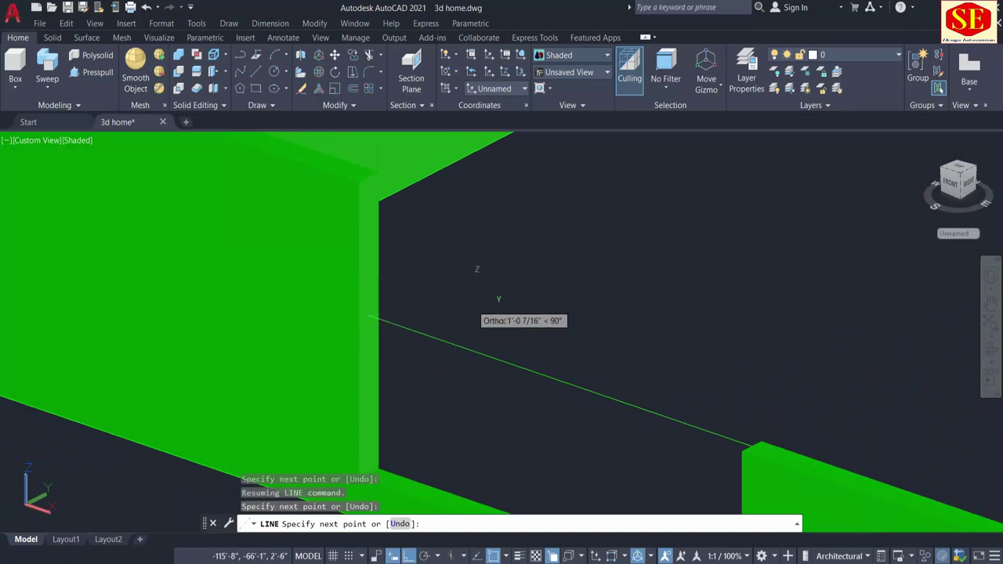
scroll(473, 303, "down", 2)
key("Escape")
Draw a circle of radius 0.5 centred on the line's end
type("c")
key("Return")
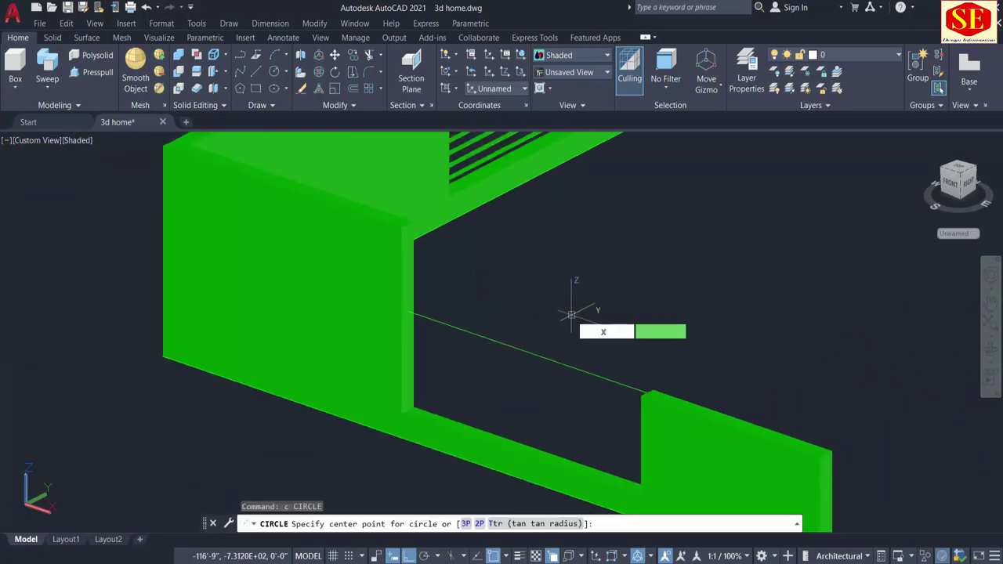
left_click(570, 314)
type(".5")
key("Return")
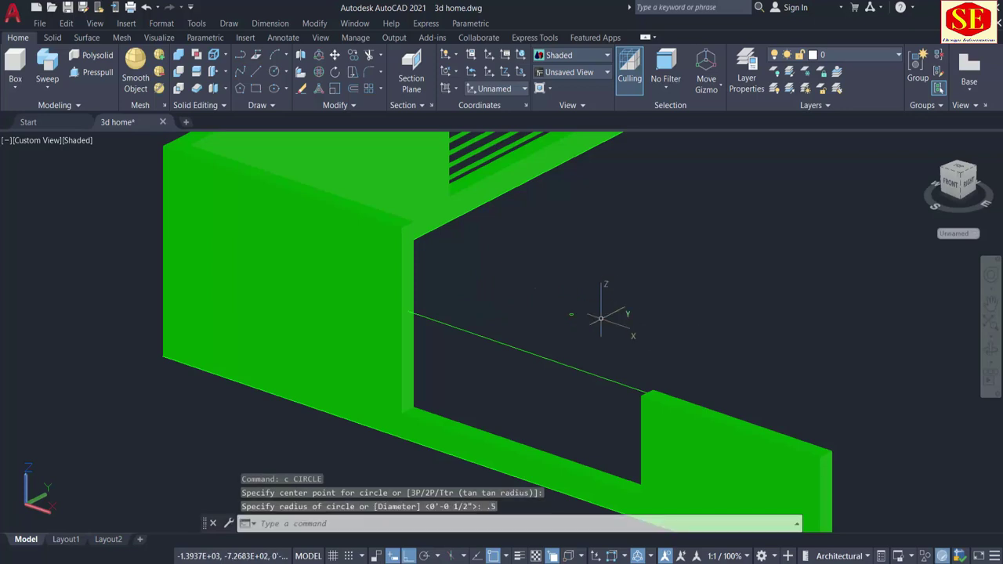
Sweep the 0.5 circle along the line to create the round bar
left_click(54, 72)
scroll(567, 312, "up", 2)
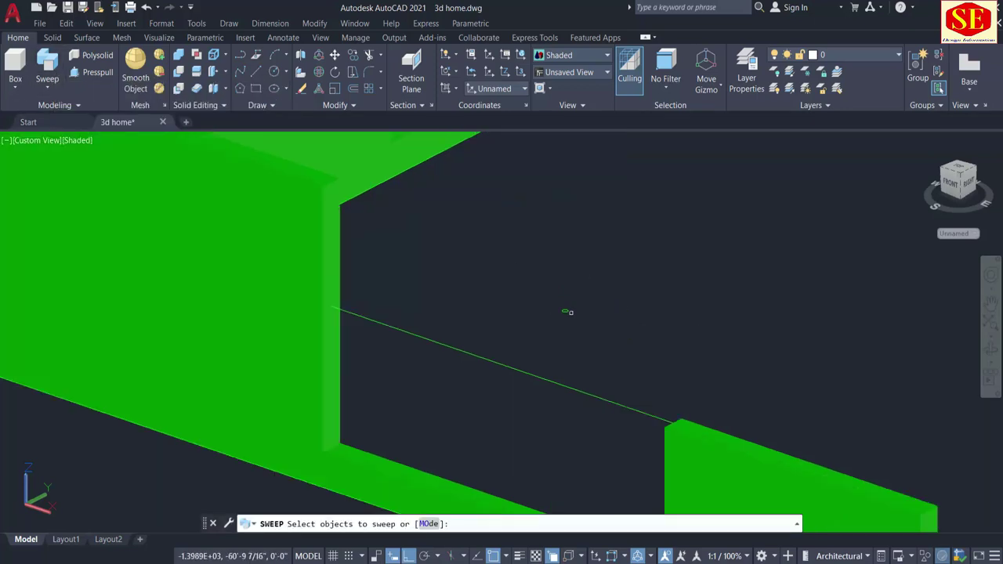
left_click(565, 311)
right_click(600, 314)
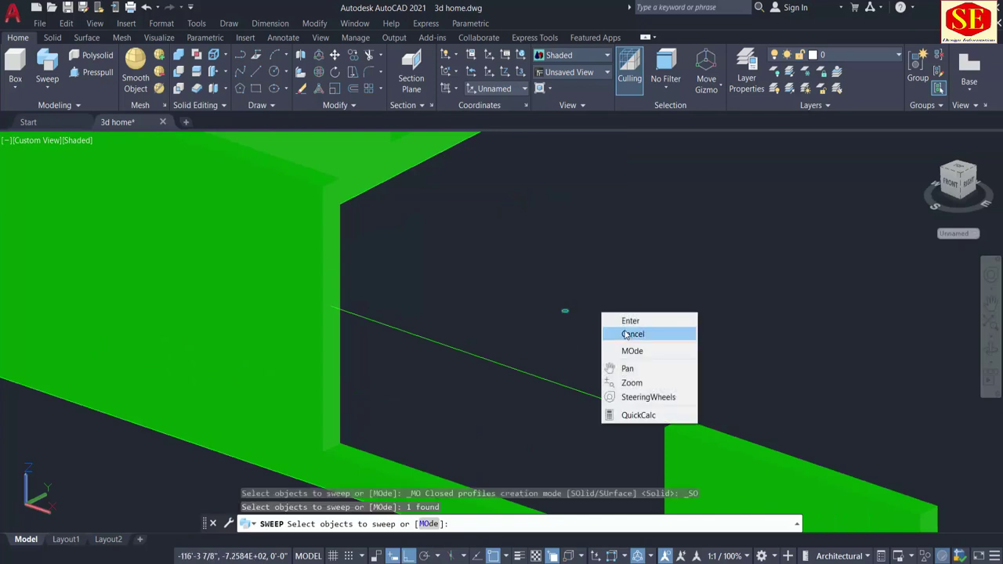
left_click(625, 322)
left_click(519, 368)
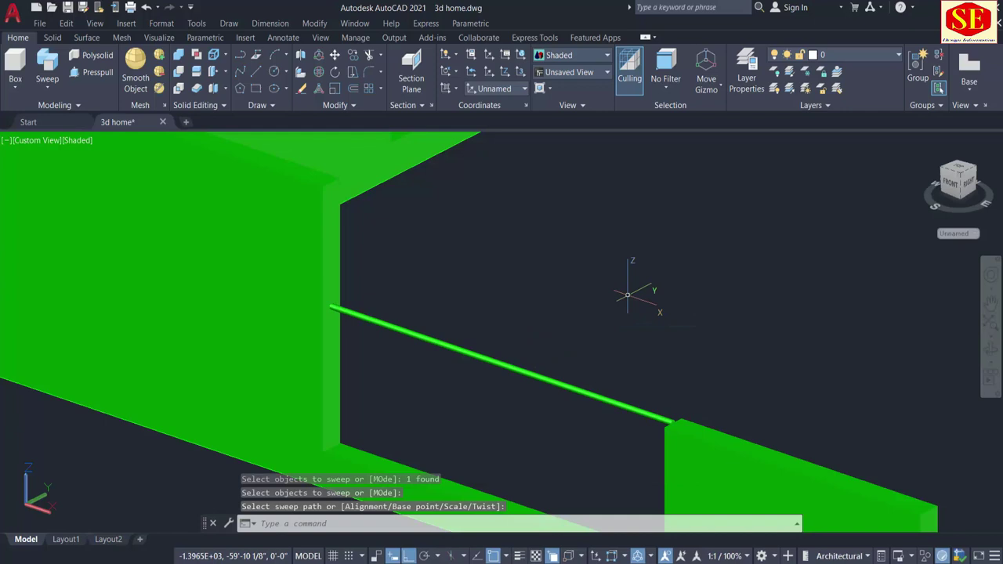
type("co")
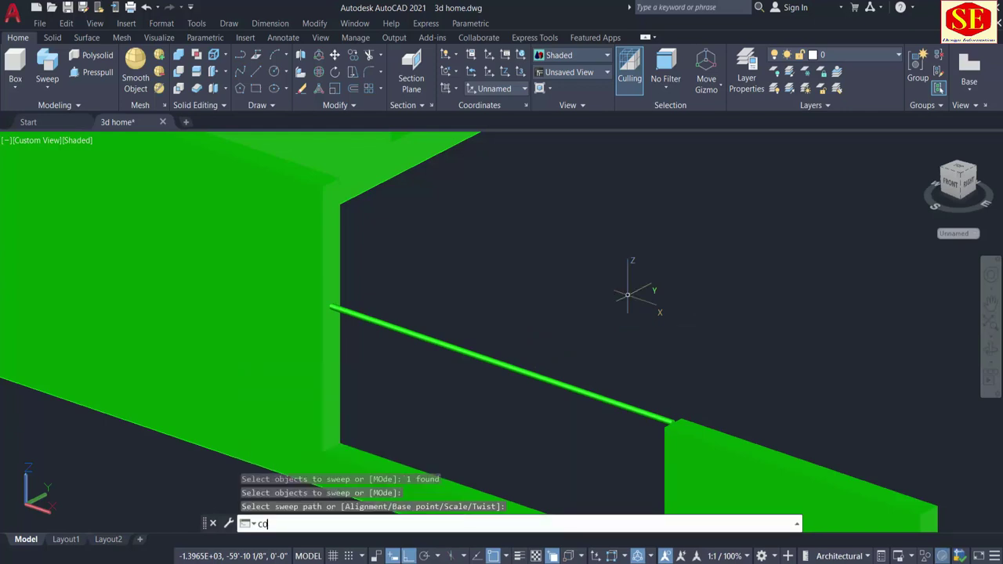
key("Return")
Copy the new bar downward at 3, 6 and 9 inches
left_click(530, 371)
key("Return")
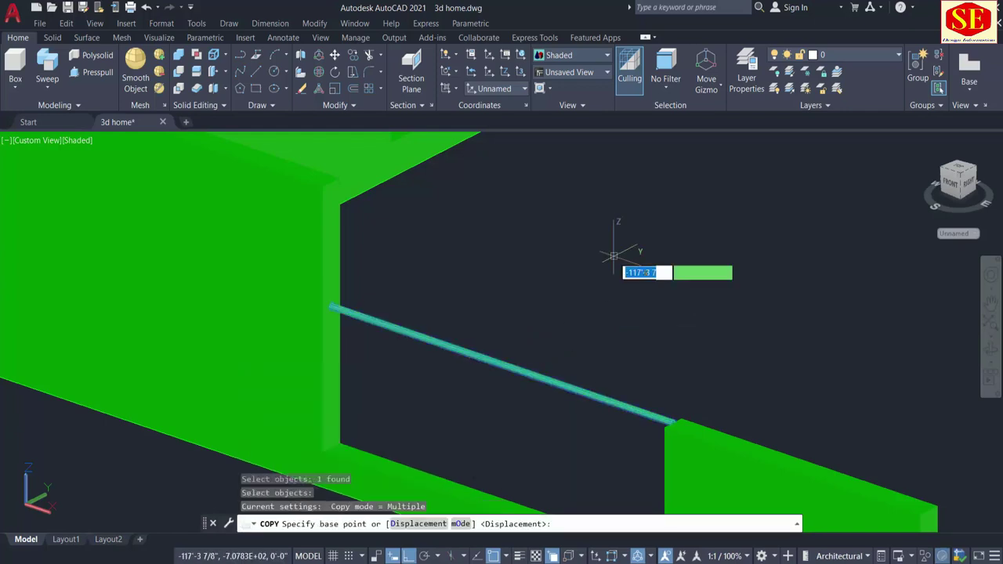
left_click(616, 251)
type("3")
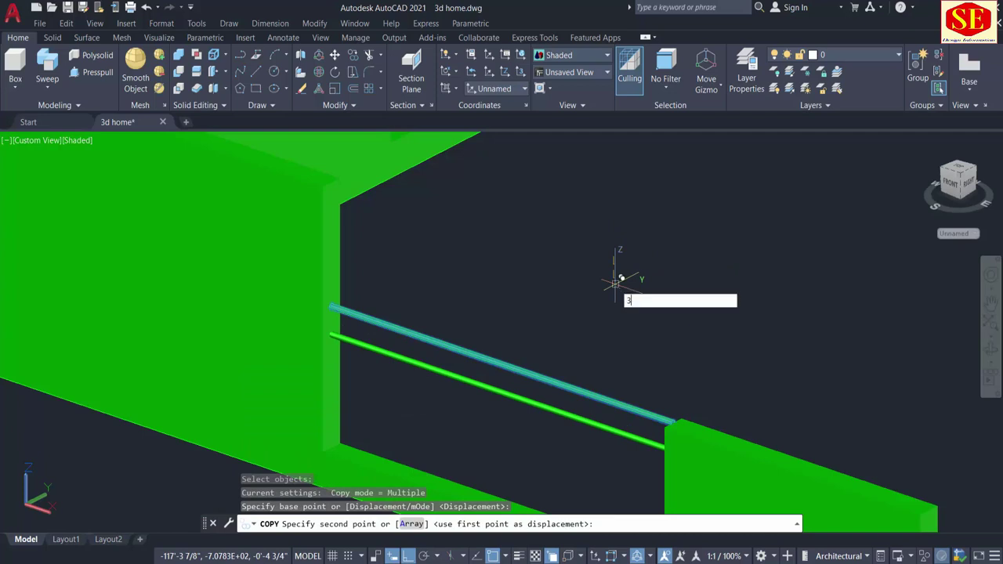
key("Return")
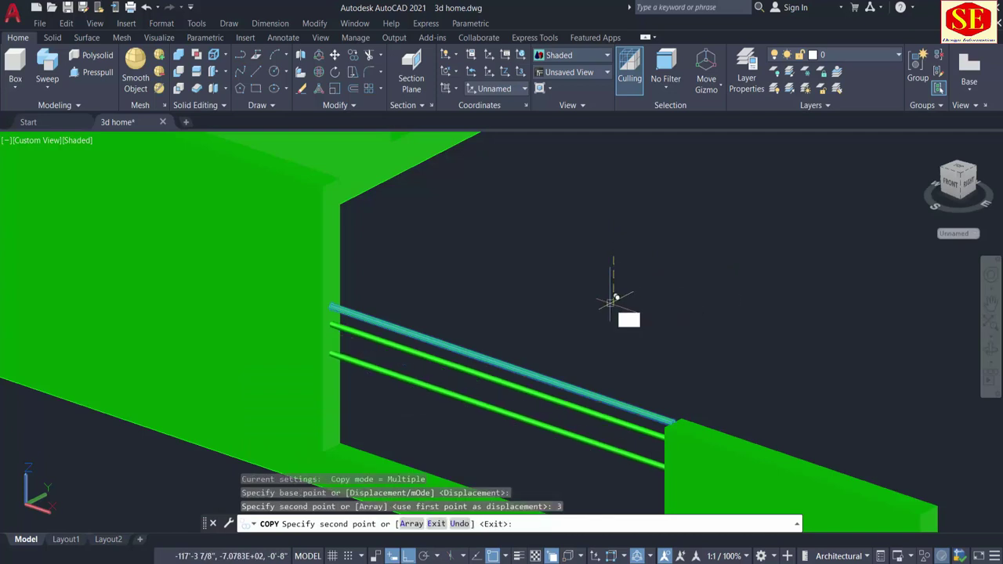
type("6")
key("Return")
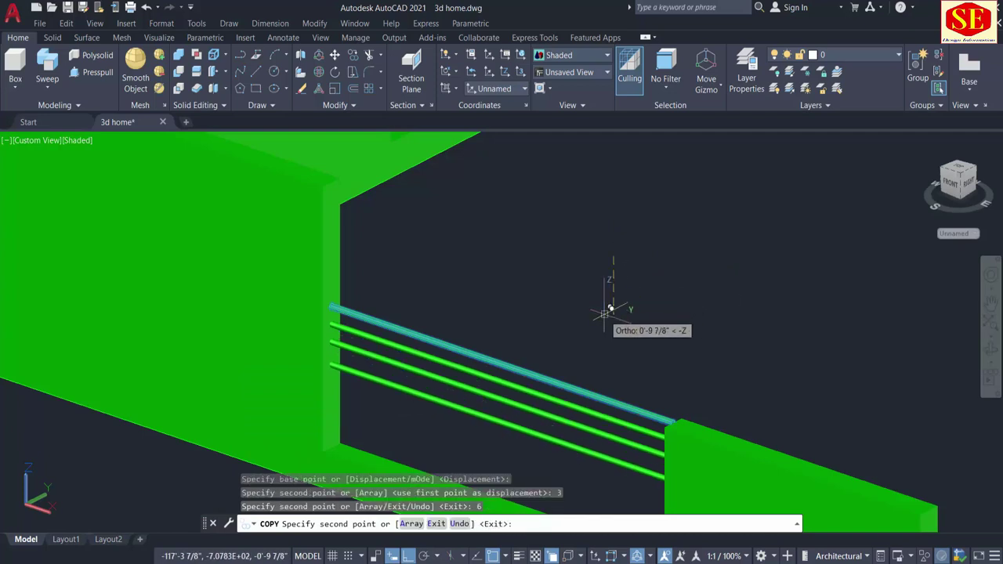
type("9")
key("Return")
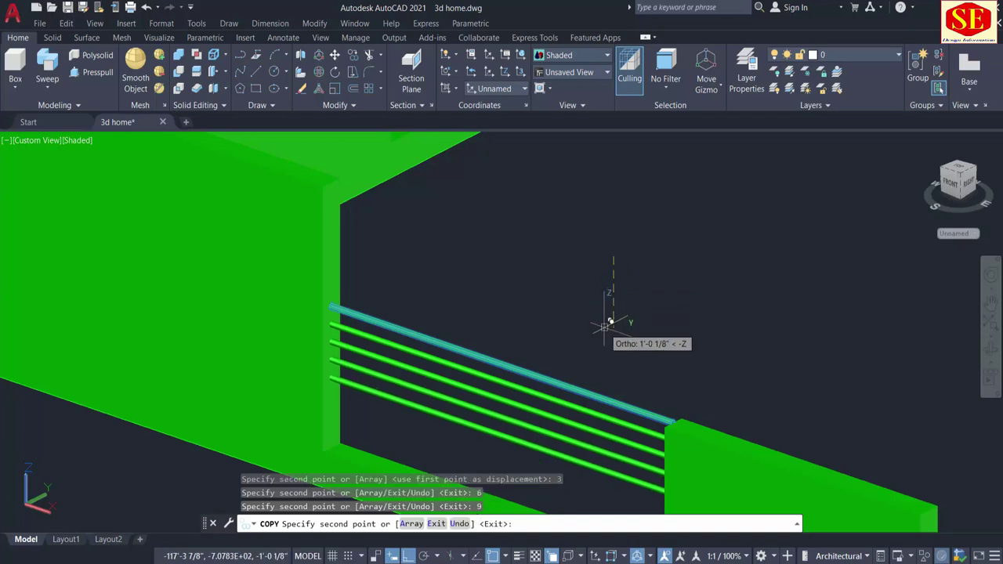
Add further bar copies at 12, 15, 18 and 21 inches, then end the copy
type("12")
key("Return")
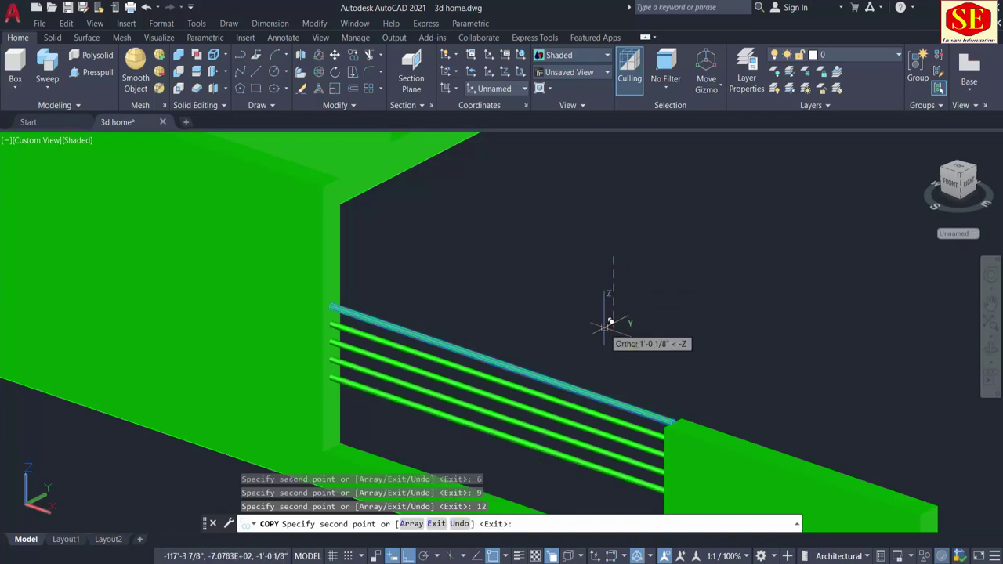
type("15")
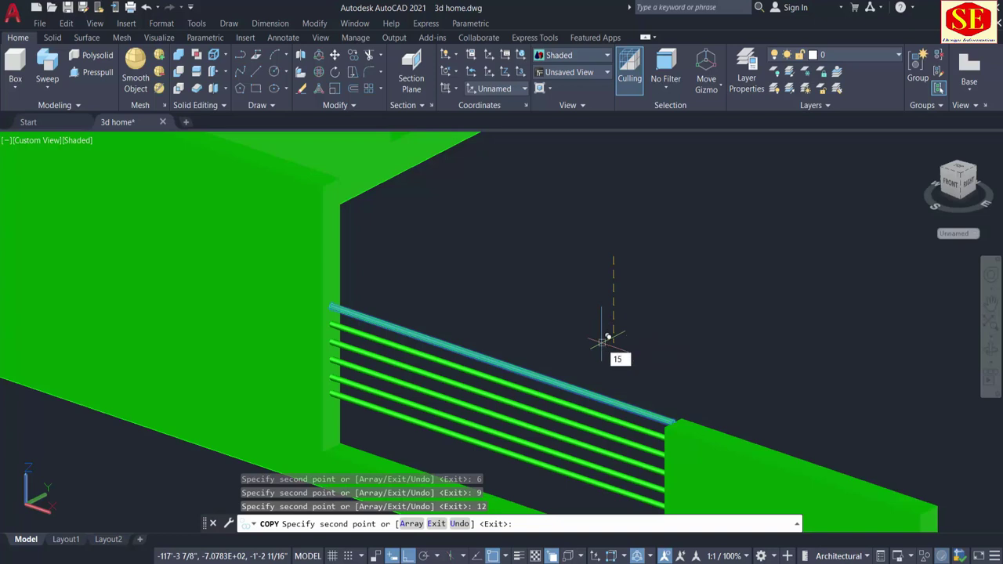
key("Return")
middle_click_drag(604, 364, 602, 287, "shift")
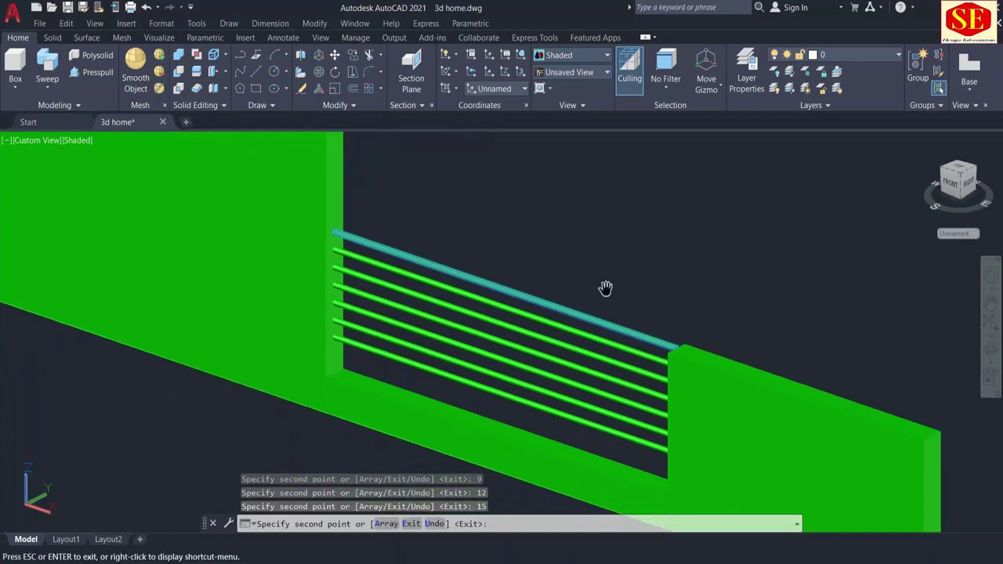
type("18")
key("Return")
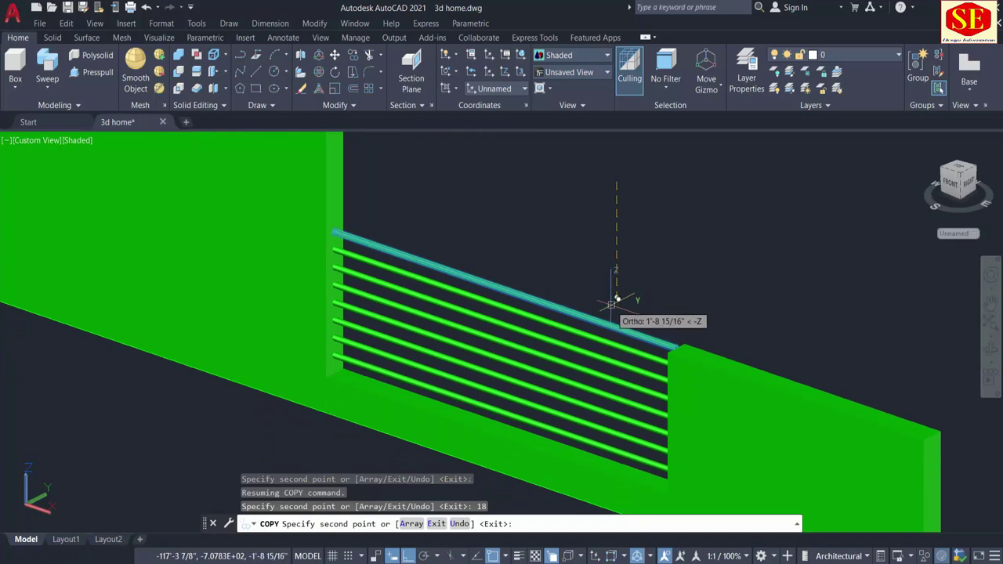
type("21")
key("Return")
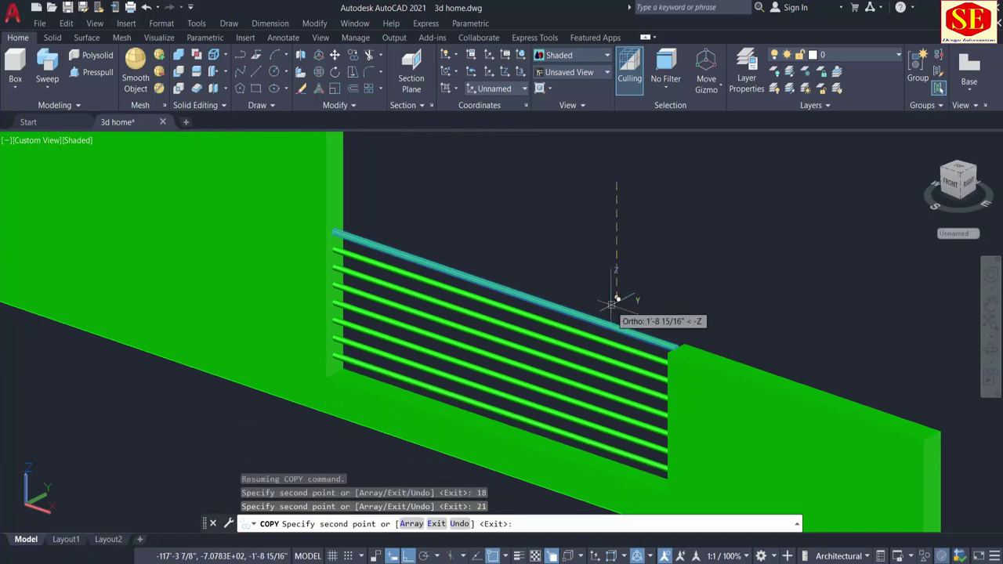
key("Escape")
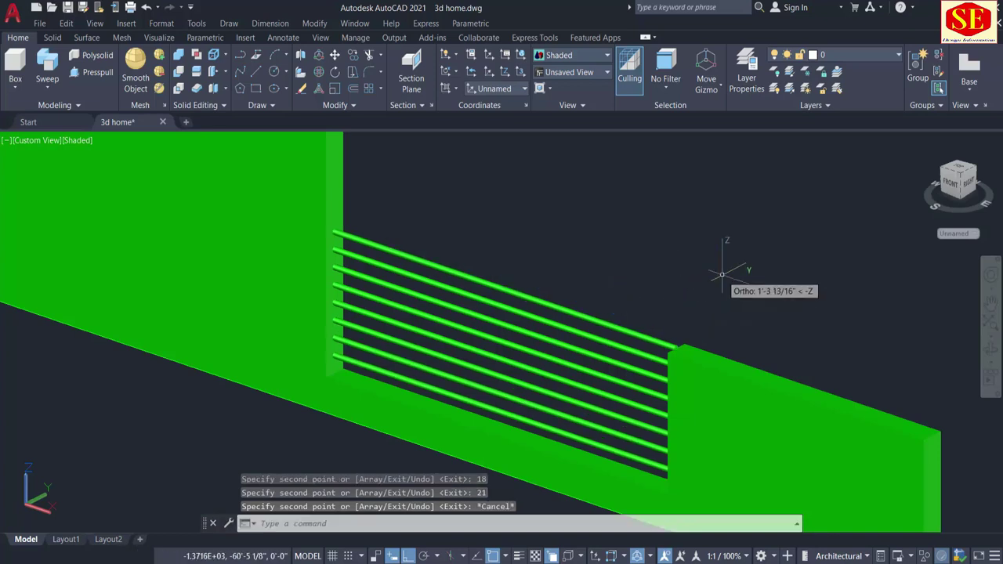
Bring the side wall into view and rotate the UCS 90° about the Y axis
scroll(714, 284, "down", 4)
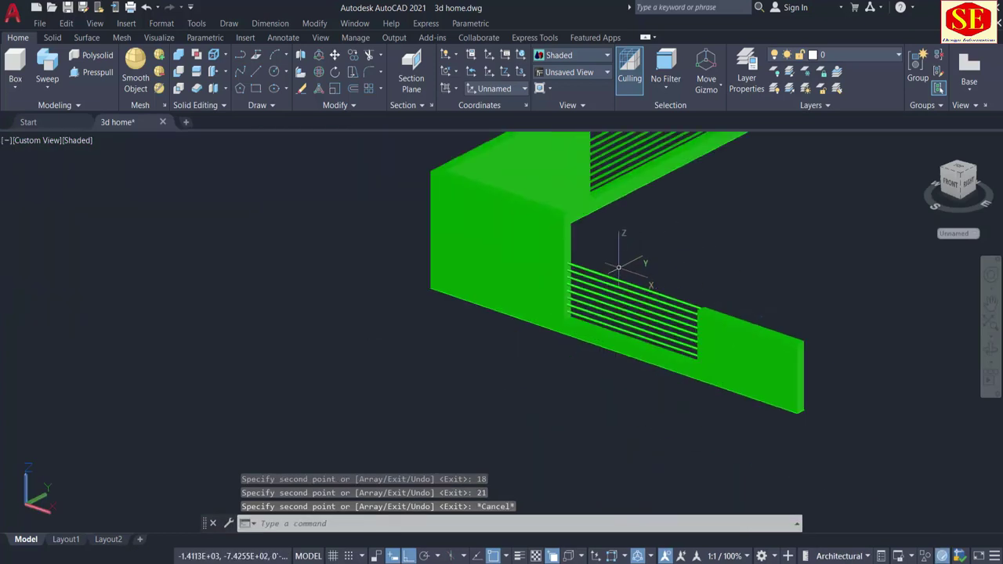
middle_click_drag(618, 267, 652, 259, "shift")
middle_click_drag(642, 210, 606, 294)
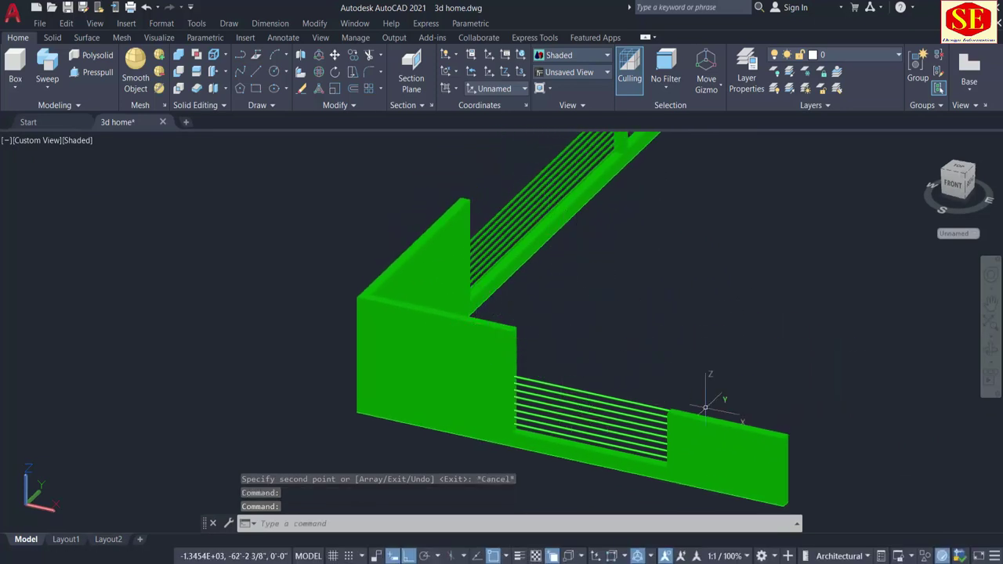
scroll(665, 325, "down", 2)
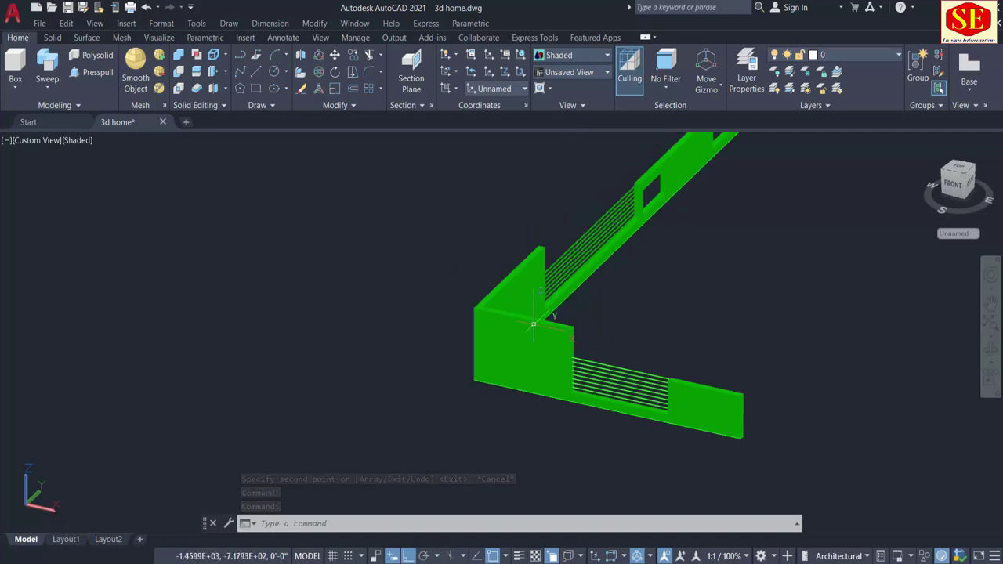
mouse_move(533, 324)
middle_mouse_down("shift")
mouse_move(647, 304)
mouse_move(637, 375)
middle_mouse_up("shift")
scroll(609, 274, "down", 1)
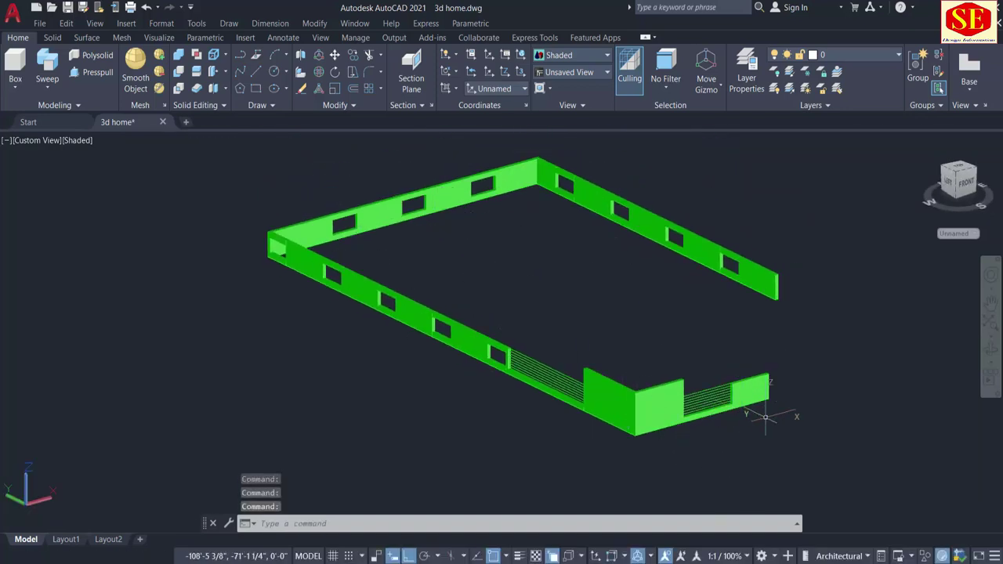
scroll(700, 414, "up", 2)
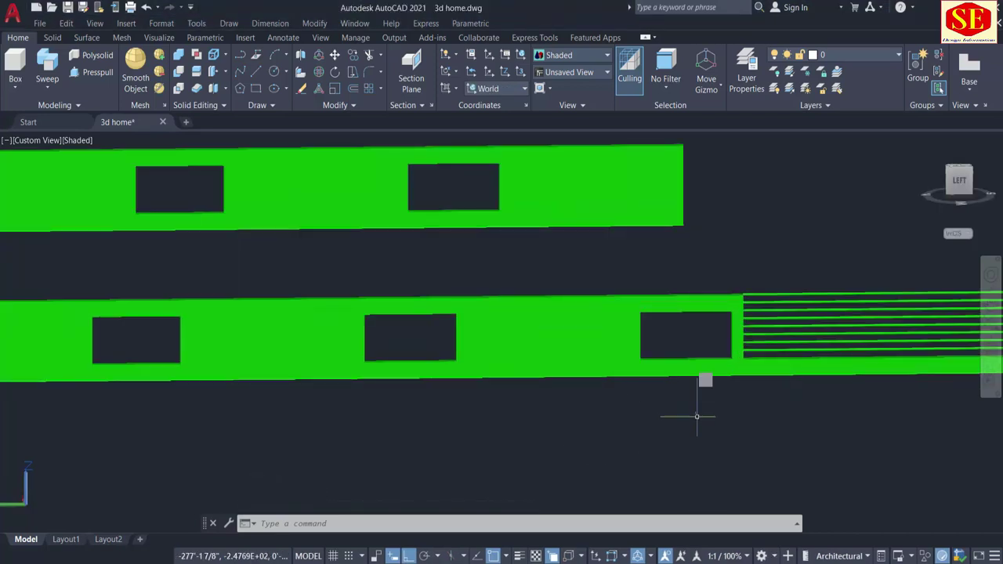
middle_click_drag(708, 380, 572, 420)
type("U")
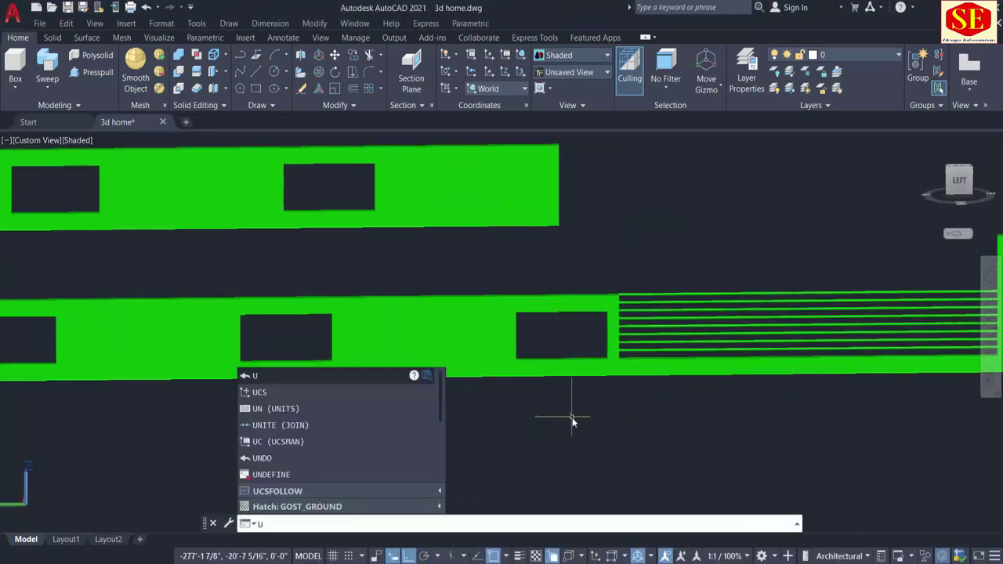
type("Cs")
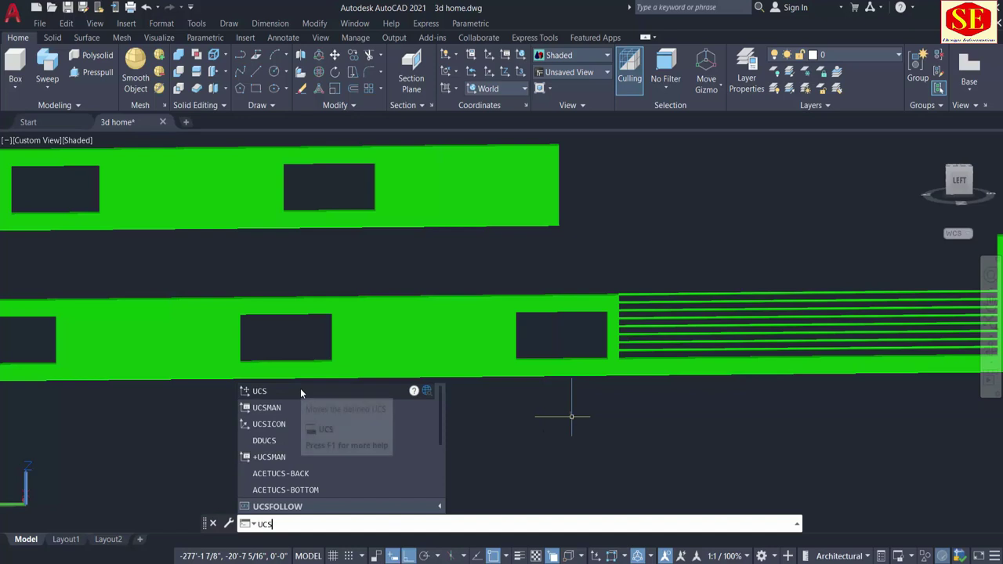
left_click(300, 388)
type("y")
key("Return")
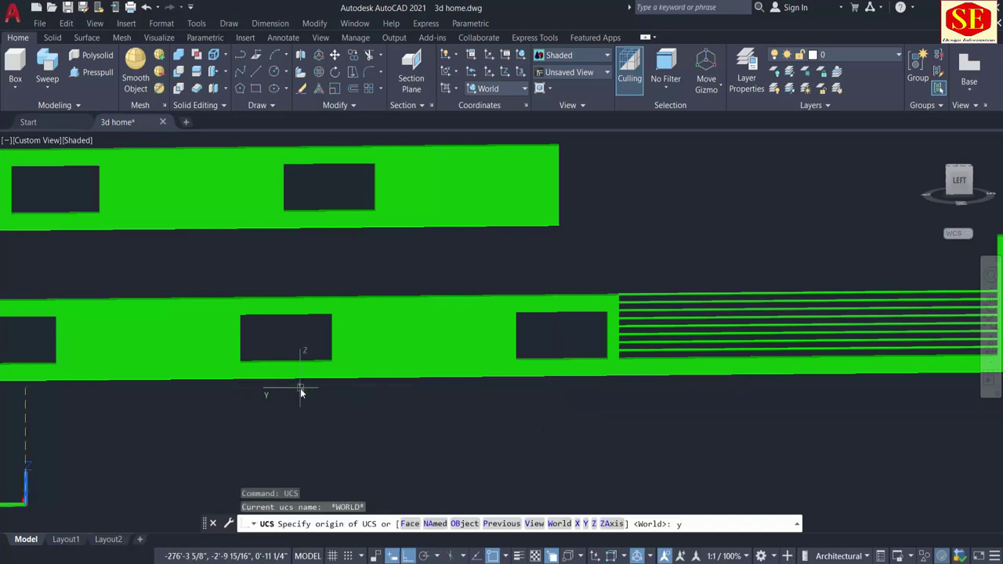
key("Return")
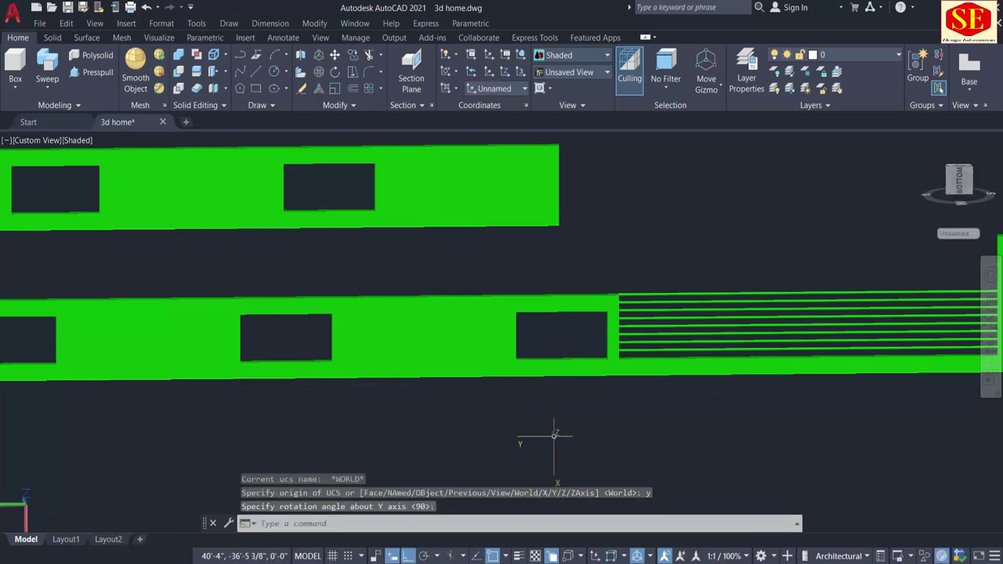
Make cyan (index 4) the current colour for new objects
type("C")
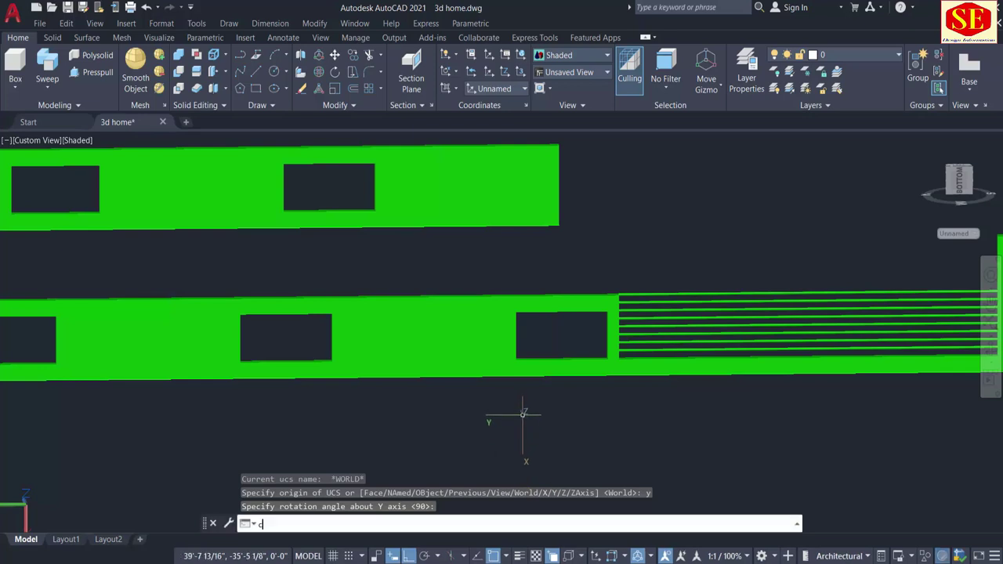
type("olo")
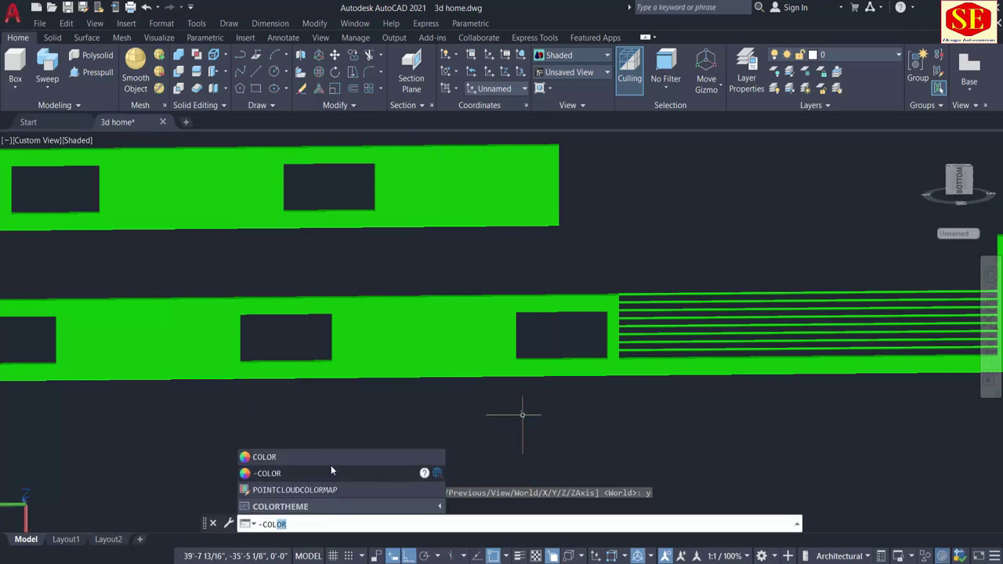
key("Return")
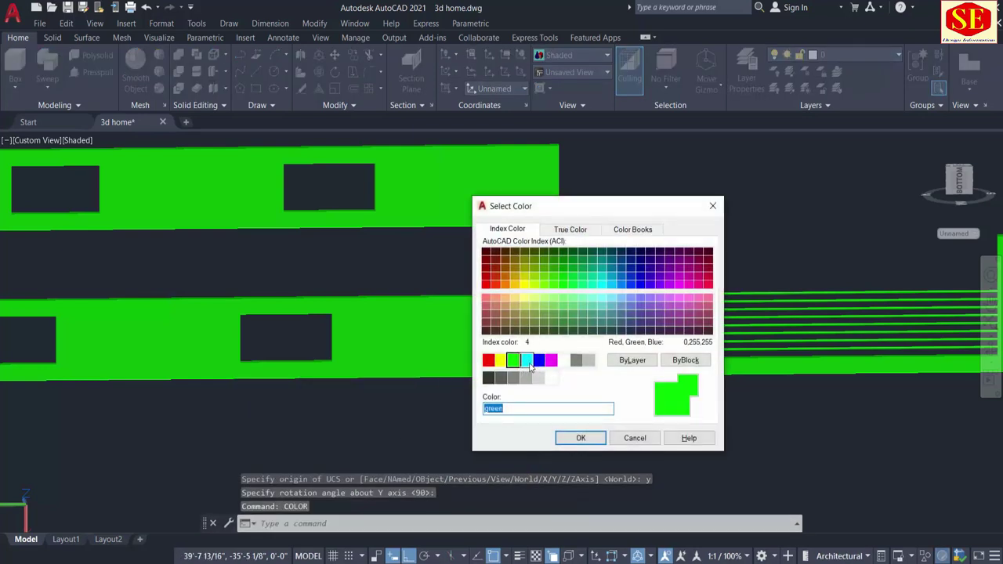
left_click(527, 362)
left_click(580, 439)
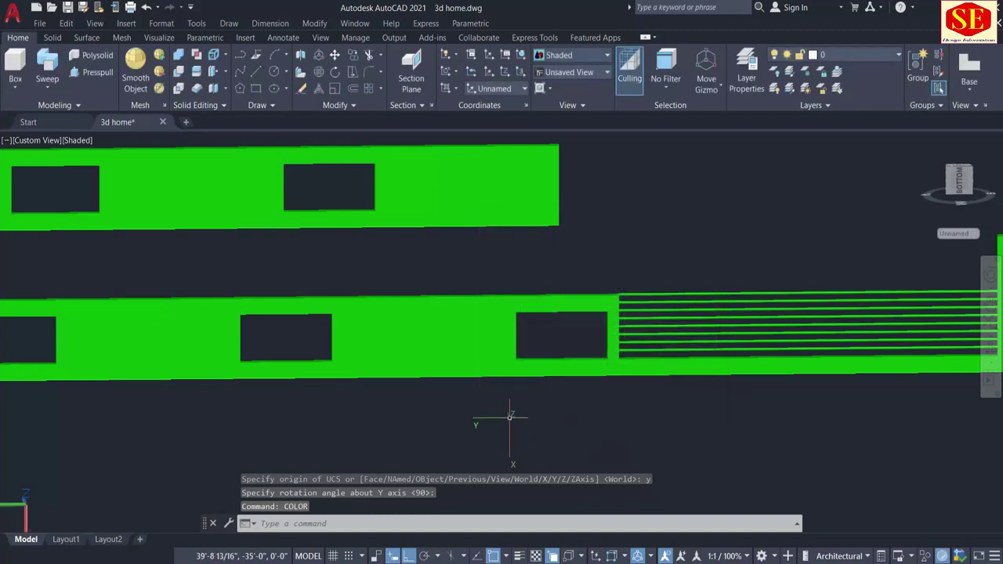
Draw a rectangle over the window opening from its top-right to bottom-left corner
type("rec")
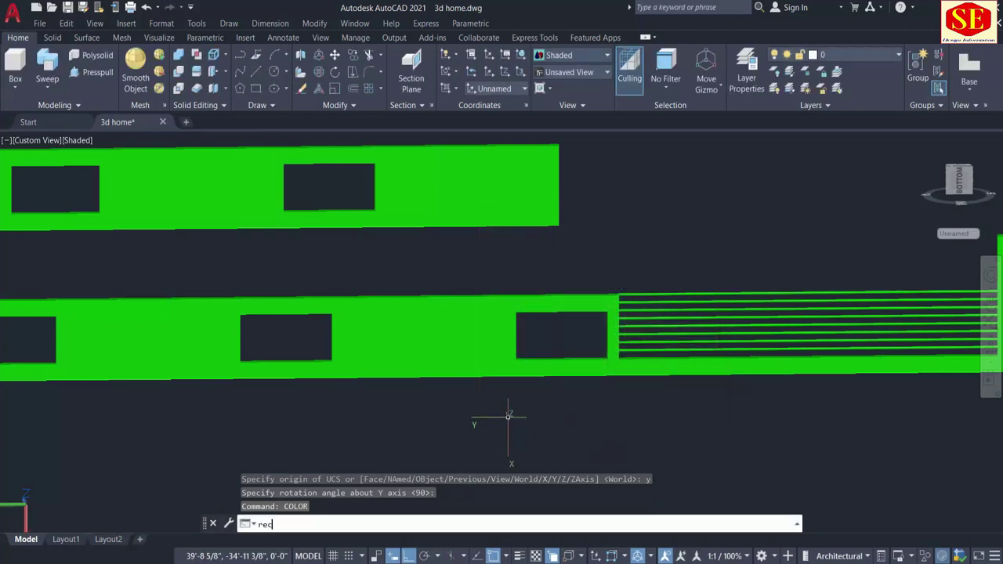
left_click(358, 396)
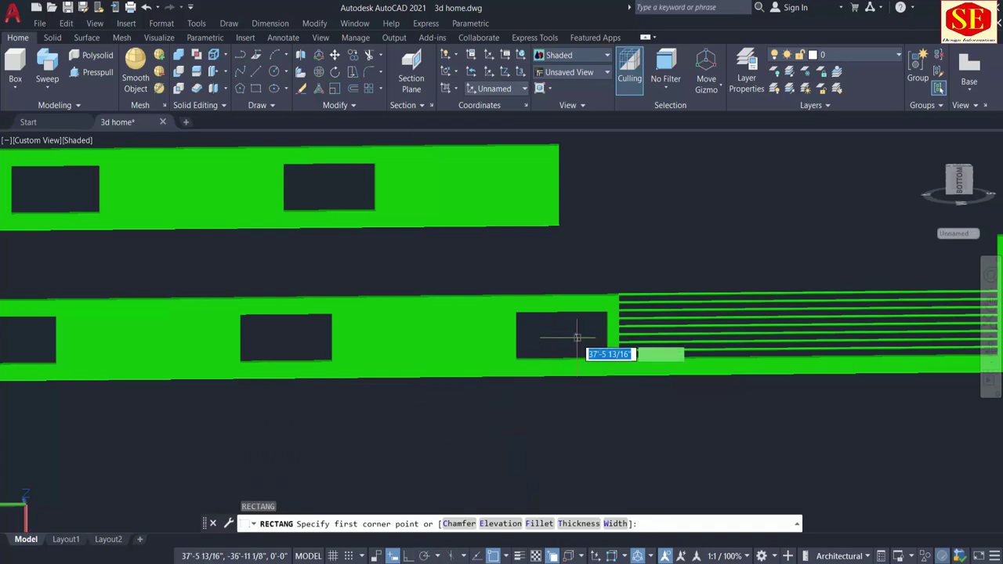
scroll(576, 337, "up", 2)
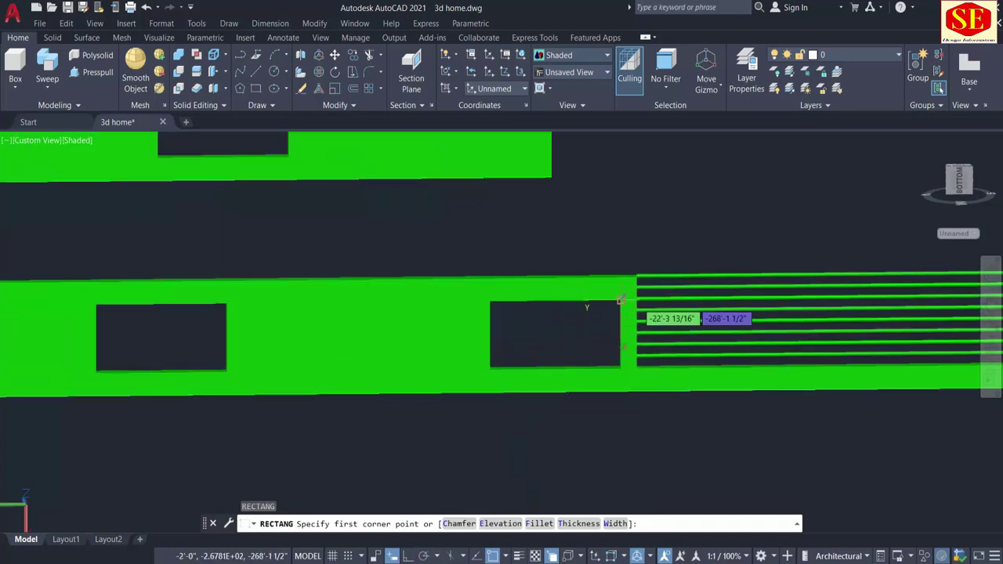
left_click(619, 301)
left_click(491, 367)
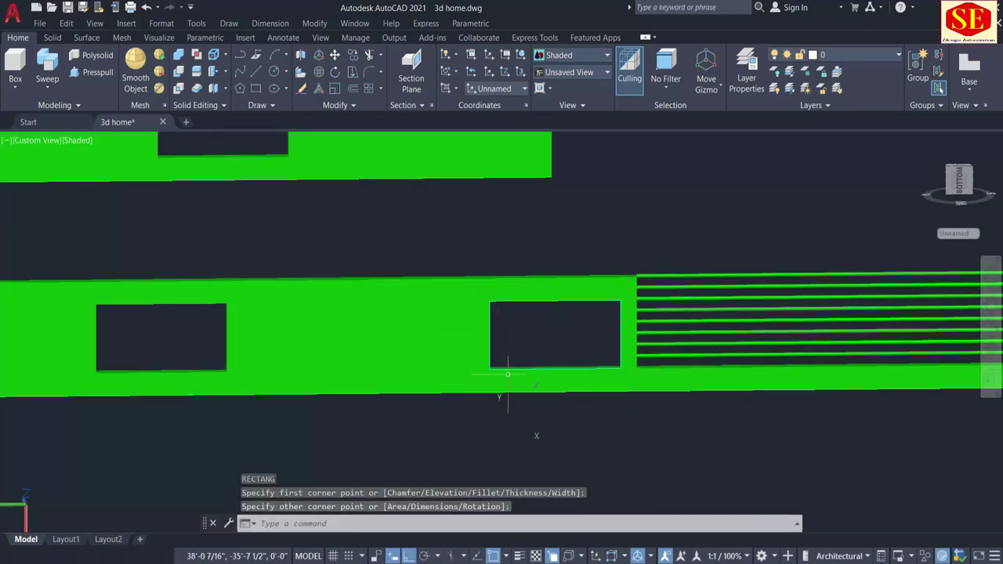
middle_click_drag(576, 459, 504, 369)
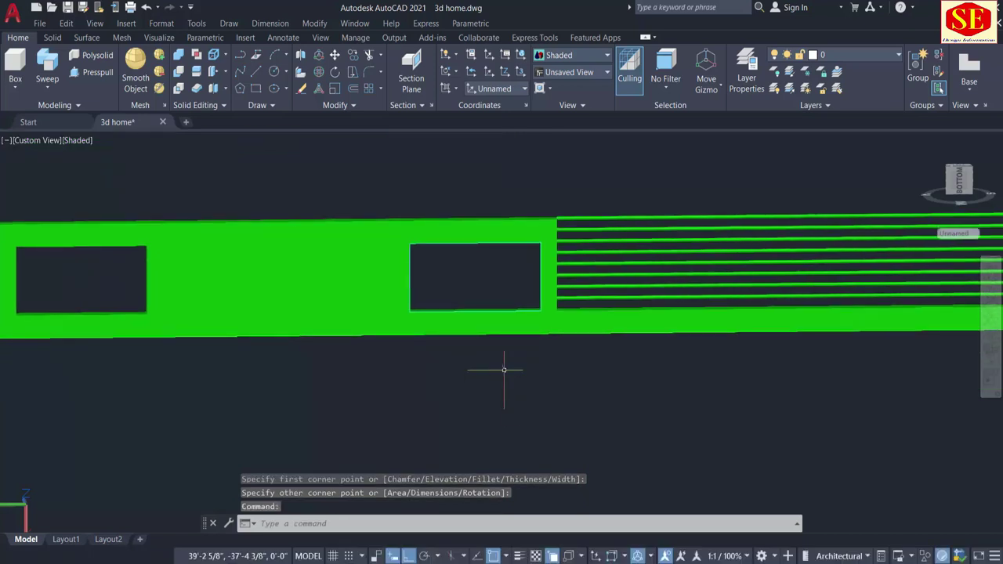
Copy the opening rectangle to a spot below the wall
type("co")
key("Return")
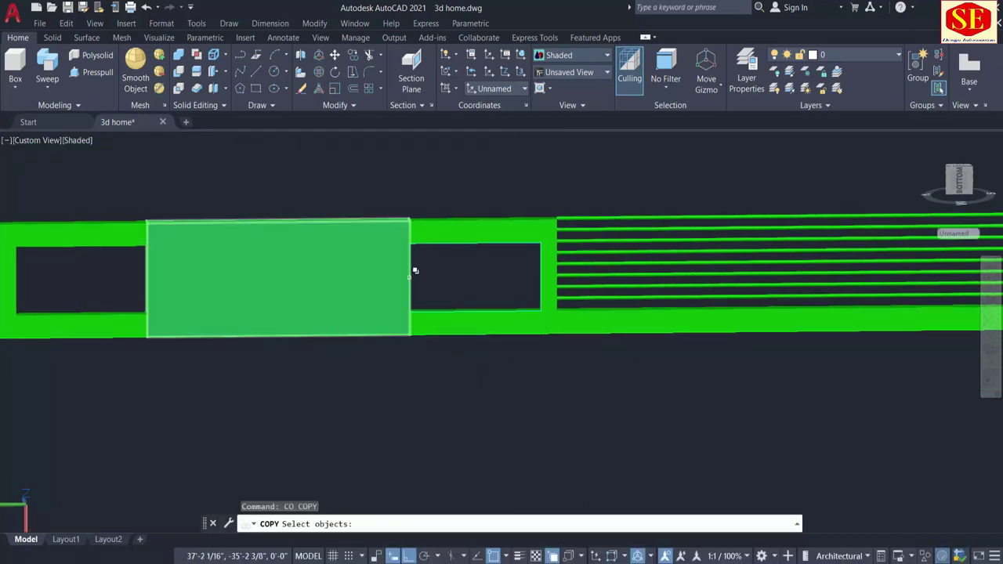
left_click(440, 236)
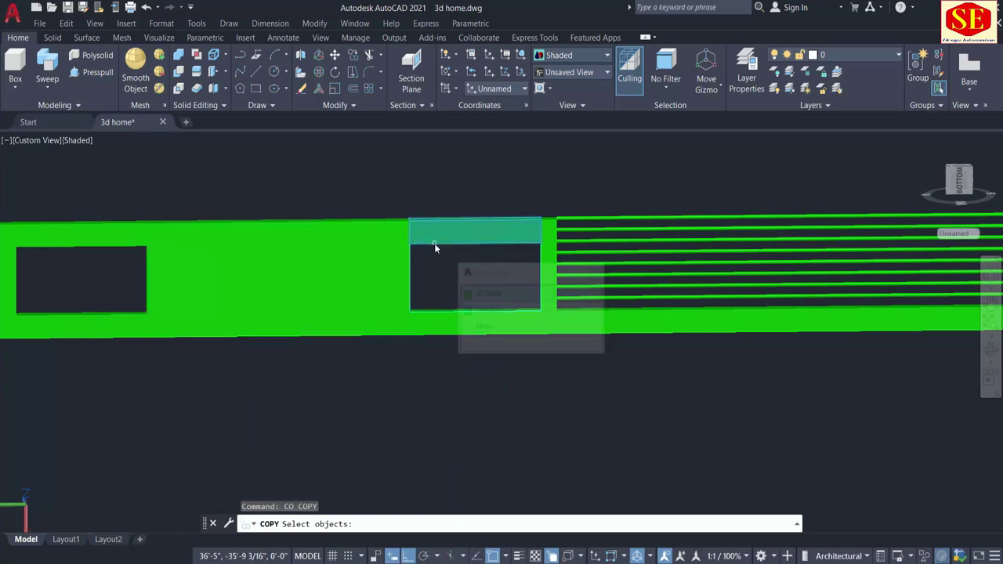
left_click(483, 294)
key("Return")
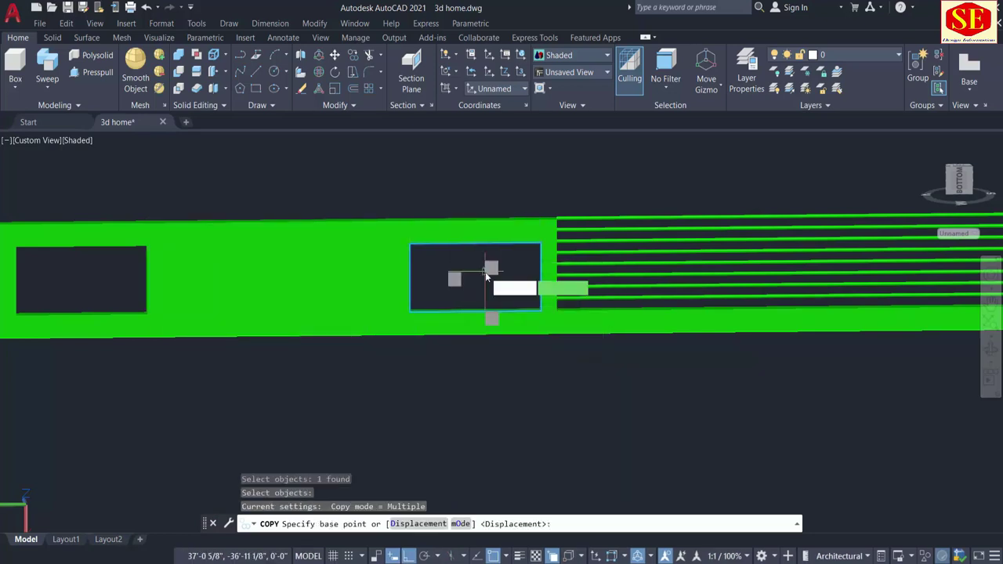
left_click(480, 267)
scroll(480, 271, "down", 5)
left_click(479, 368)
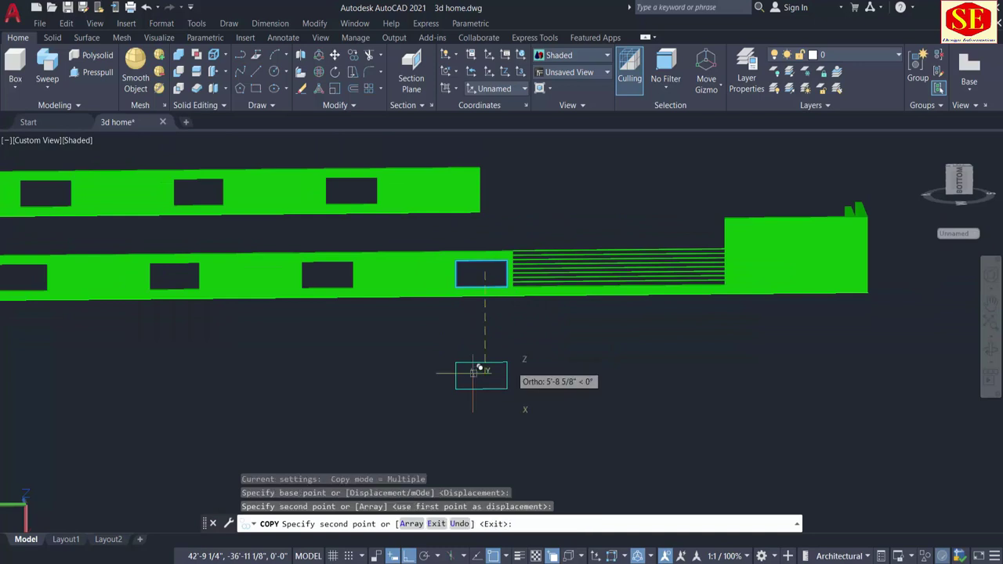
key("Escape")
scroll(480, 373, "up", 5)
scroll(504, 381, "up", 2)
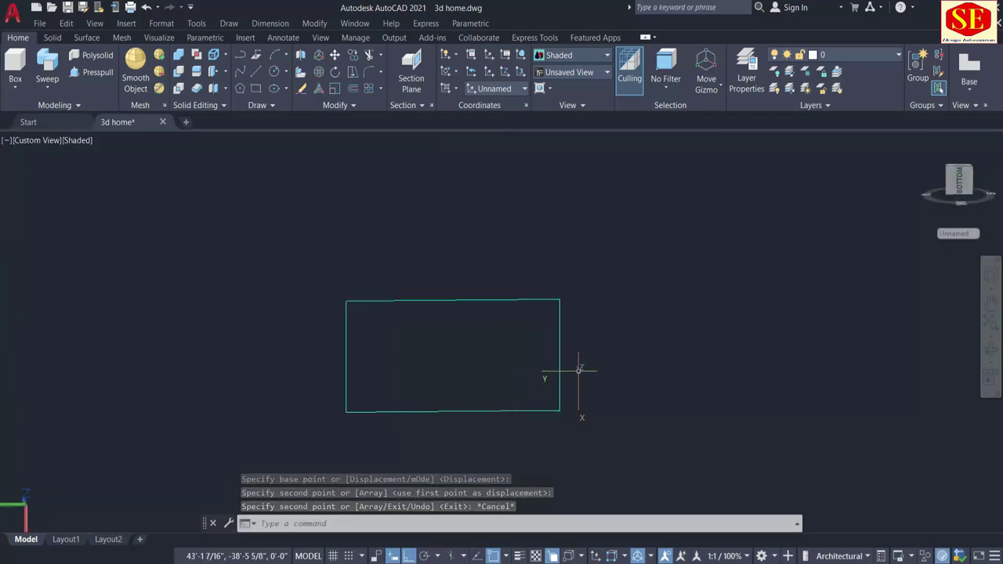
scroll(578, 370, "down", 3)
scroll(577, 371, "up", 2)
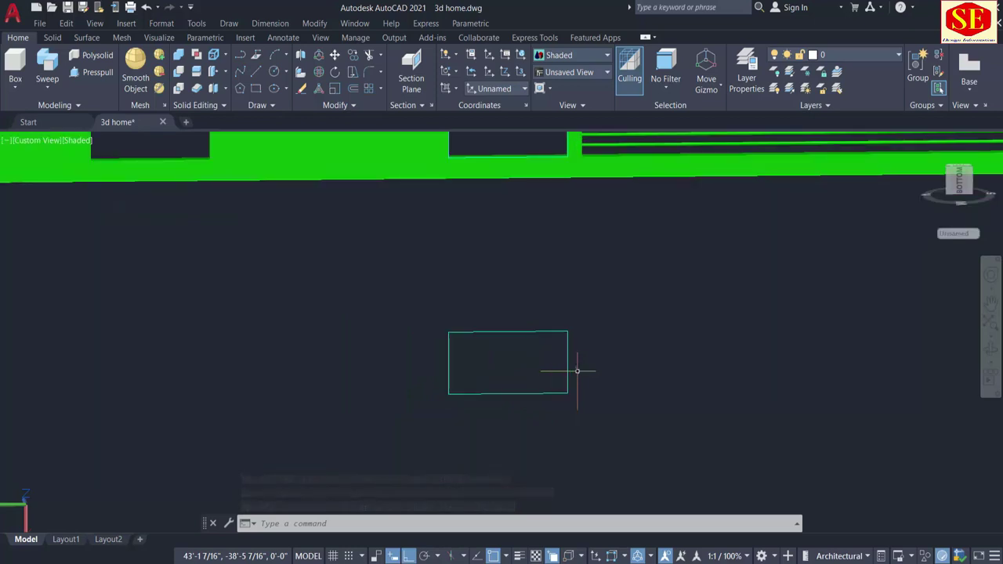
left_click(584, 367)
Offset the copied rectangle 2 inward
type("o")
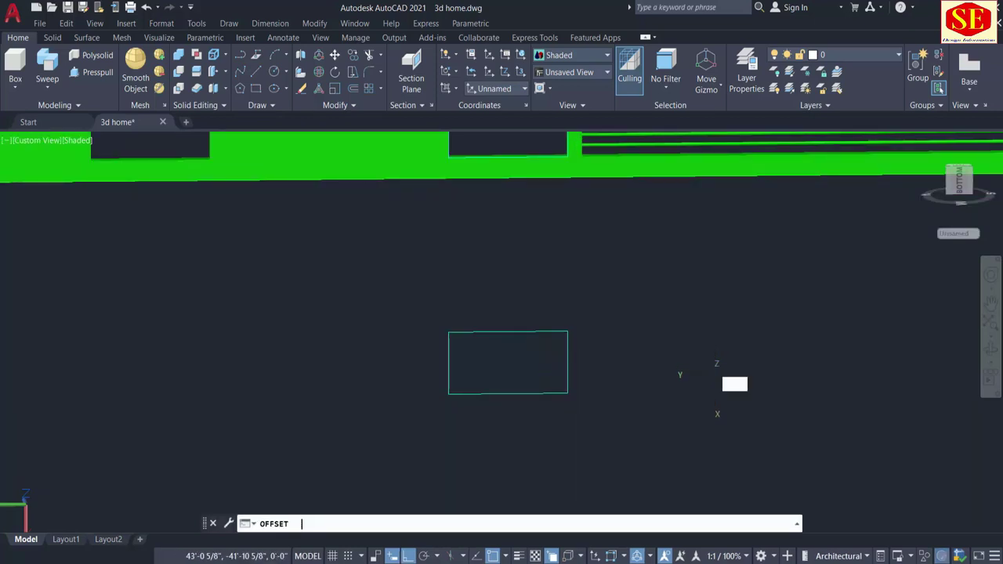
key("Return")
key("Return")
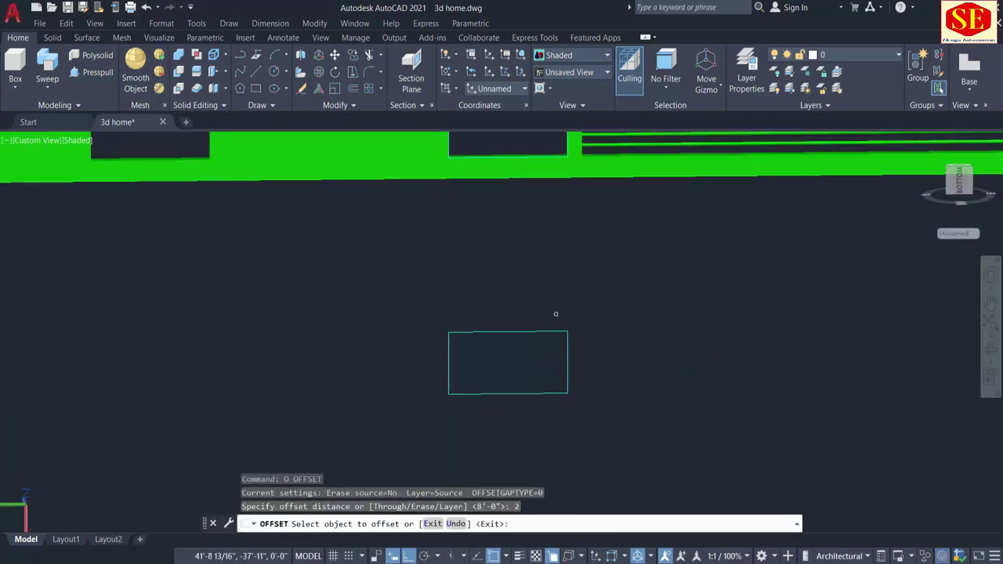
left_click(532, 332)
left_click(530, 351)
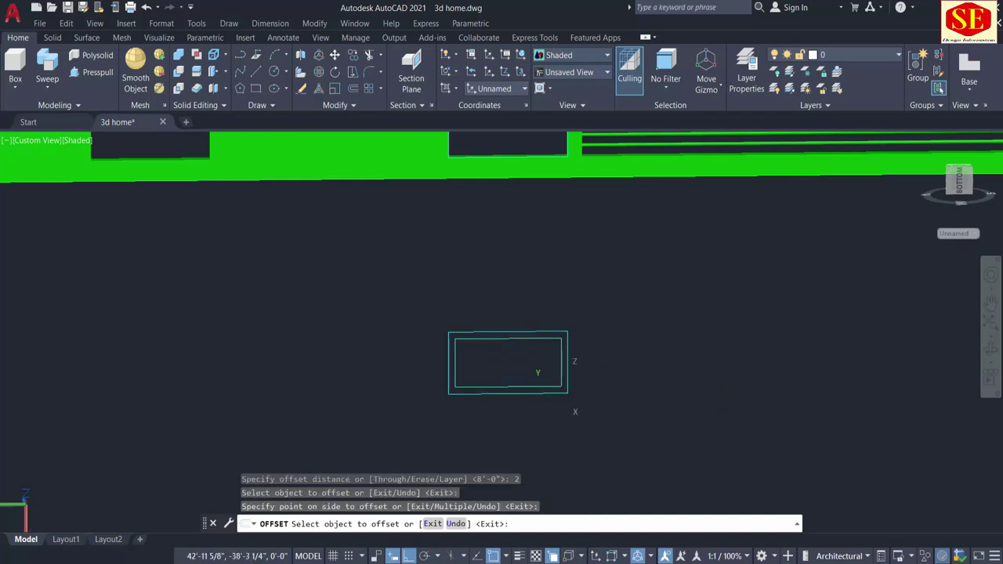
key("Escape")
scroll(617, 376, "up", 2)
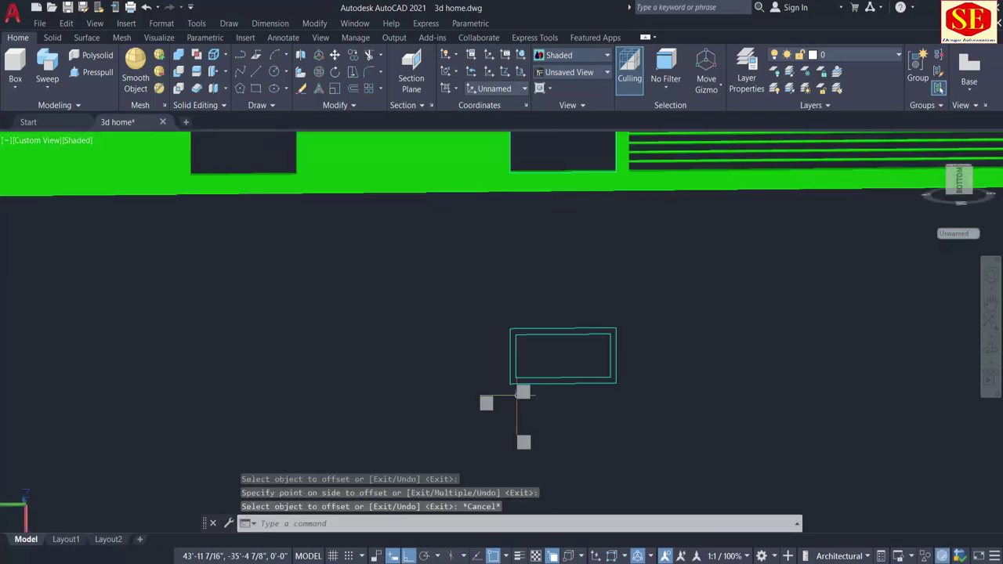
Undo the earlier extrusion and press-pull the outer ring 3 to form the frame
key("ctrl+z")
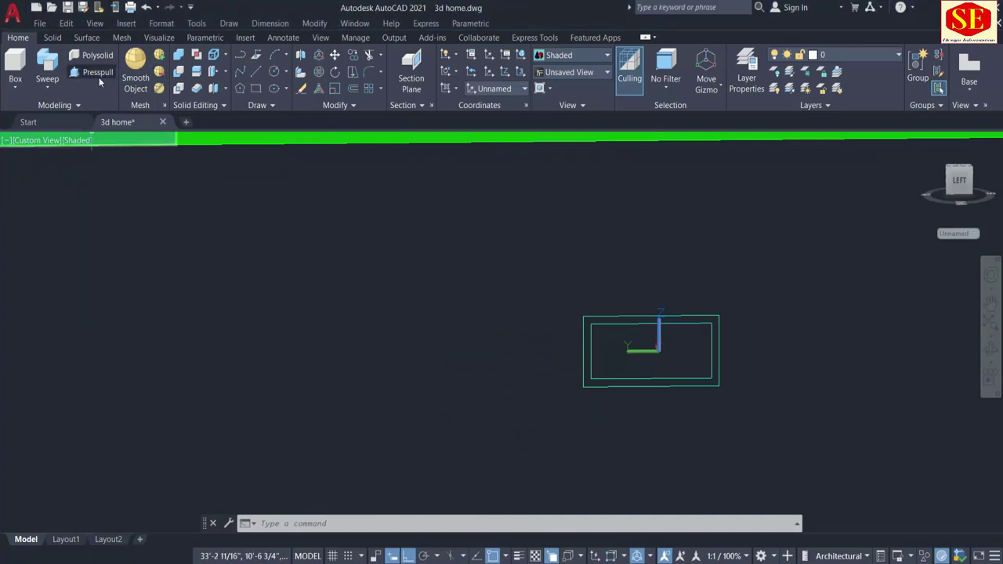
left_click(99, 77)
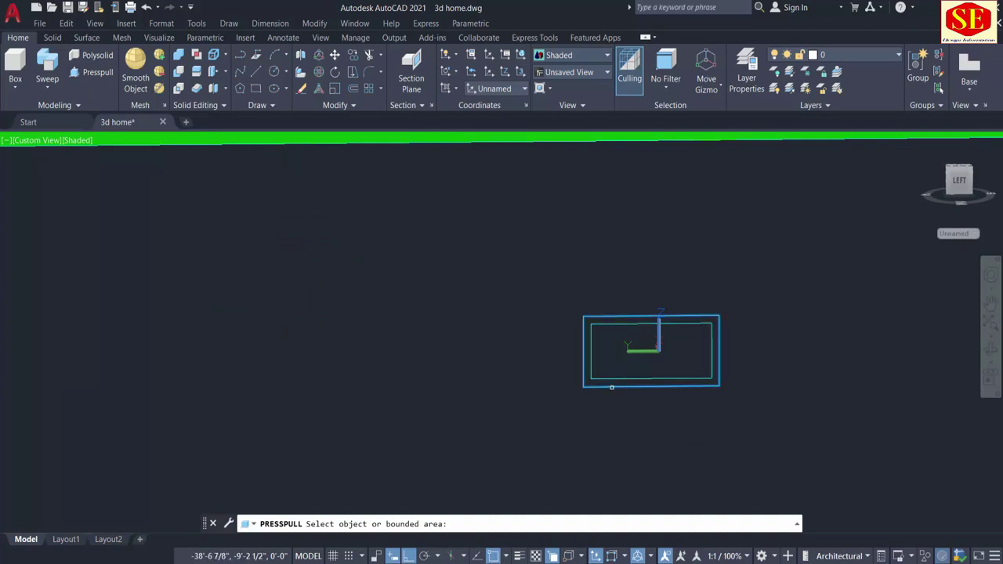
left_click(612, 387)
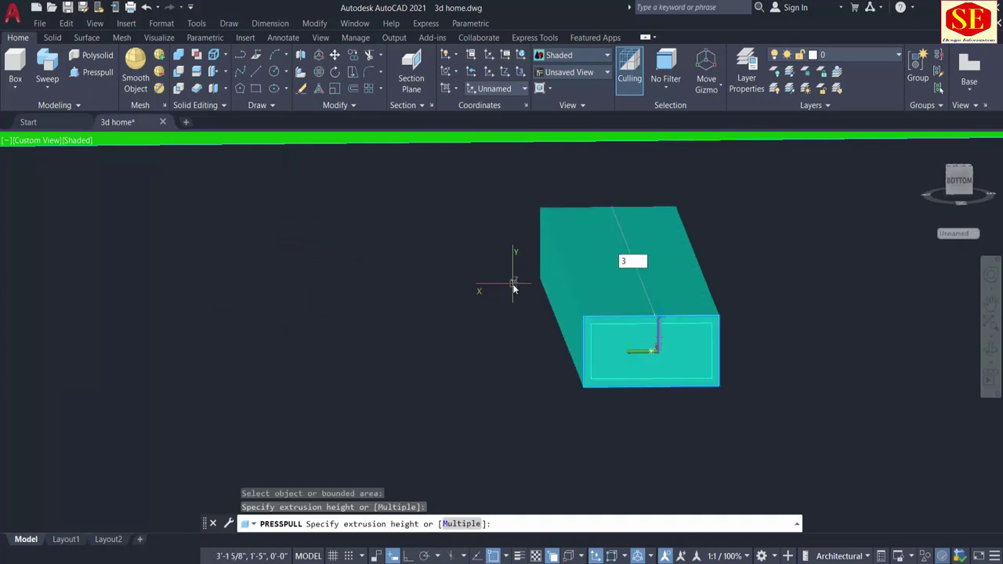
type("3")
key("Return")
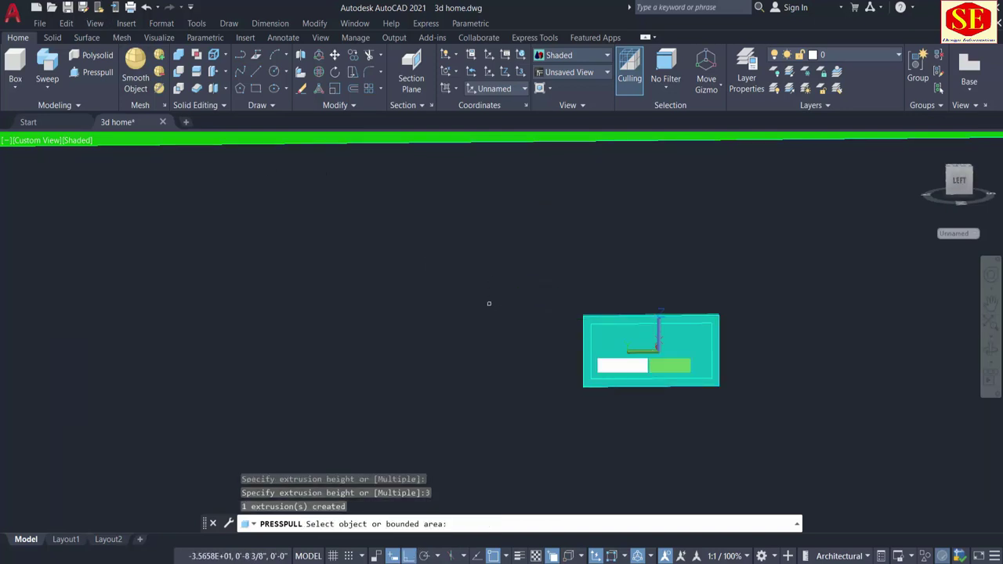
Press-pull the inner rectangle area 1 to form the pane
left_click(605, 344)
left_click(547, 245)
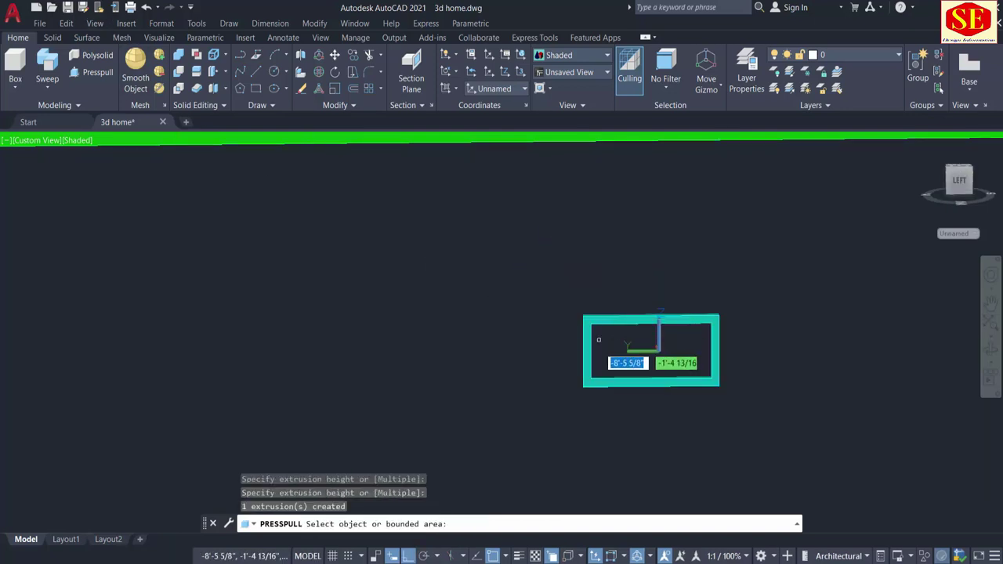
scroll(598, 339, "up", 2)
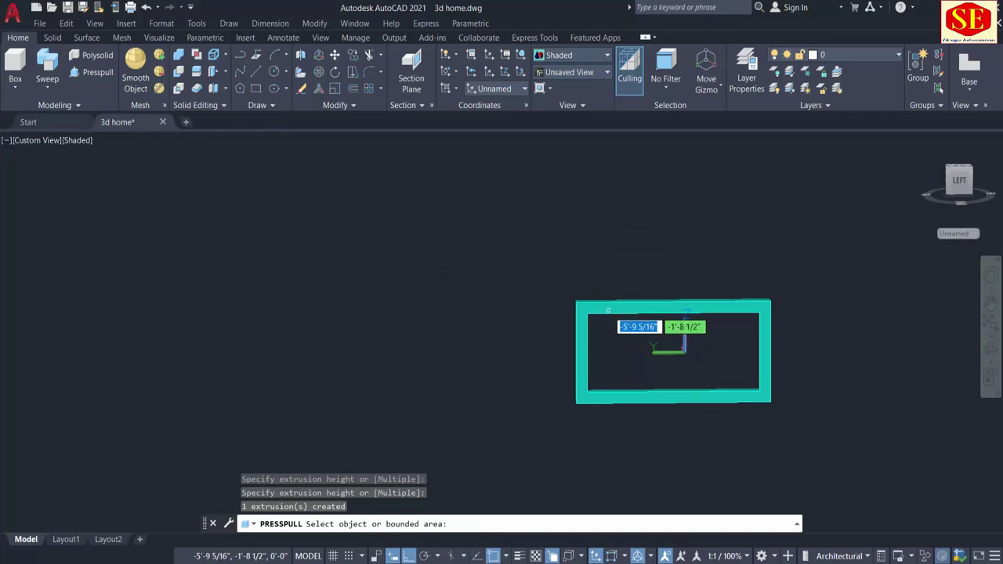
left_click(619, 368)
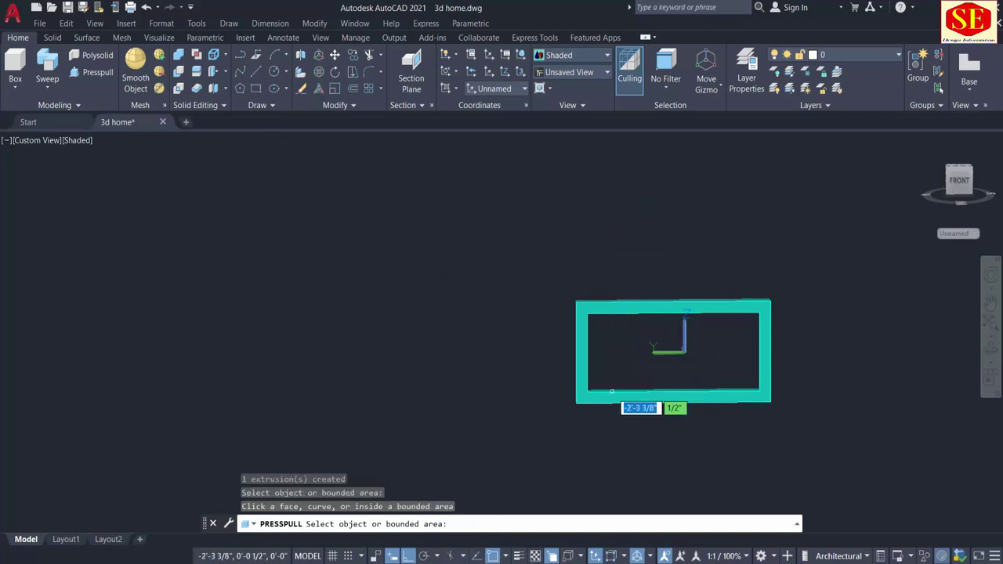
left_click(612, 388)
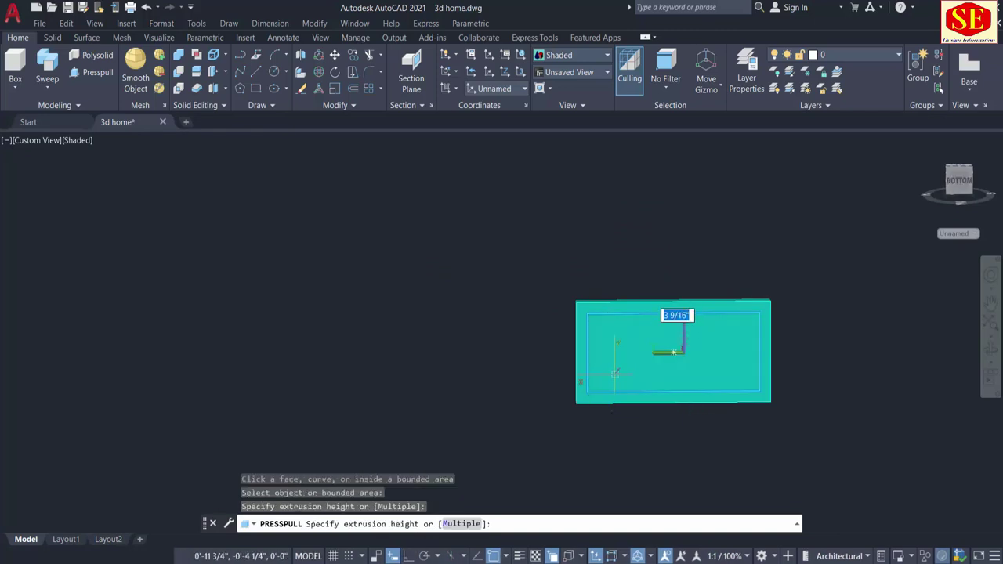
type("1")
key("Return")
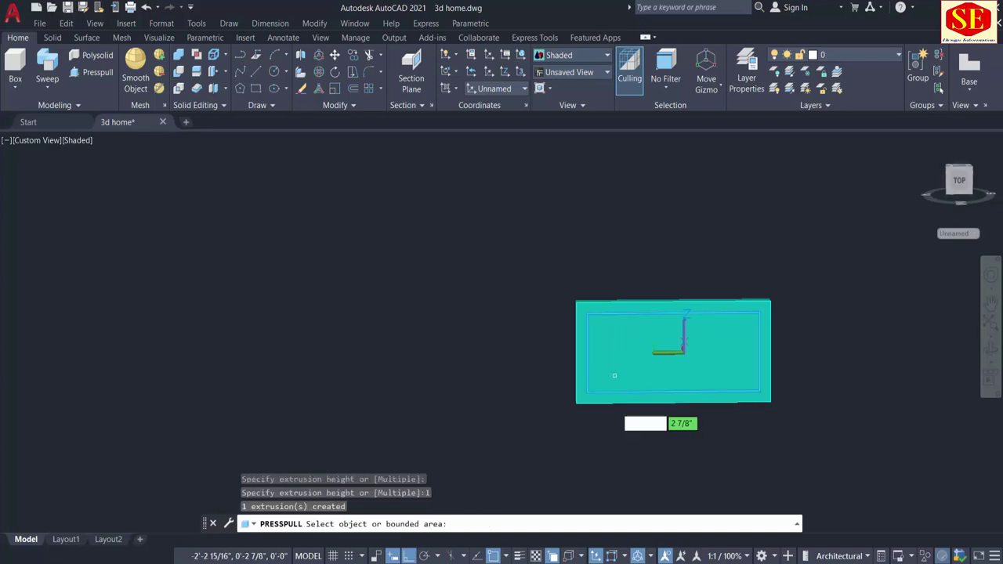
key("Return")
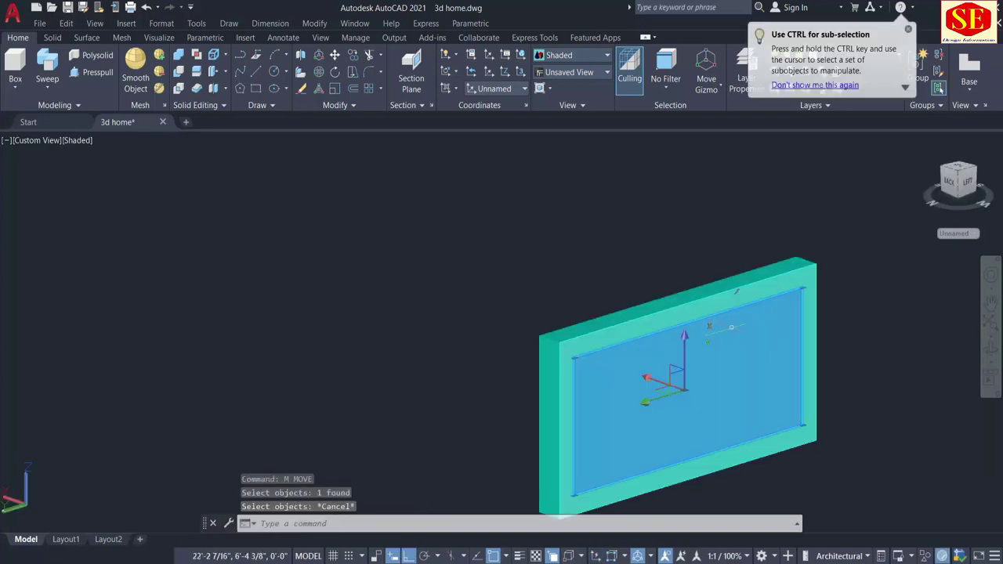
Move the inner pane from its corner into the frame's recess
key("Escape")
type("m")
key("Return")
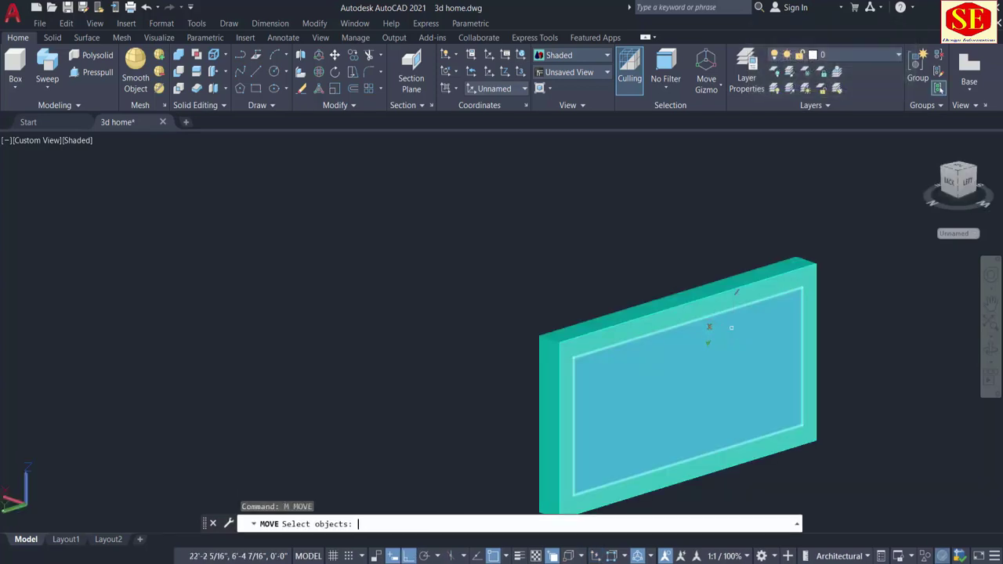
left_click(731, 338)
scroll(758, 392, "up", 2)
key("Return")
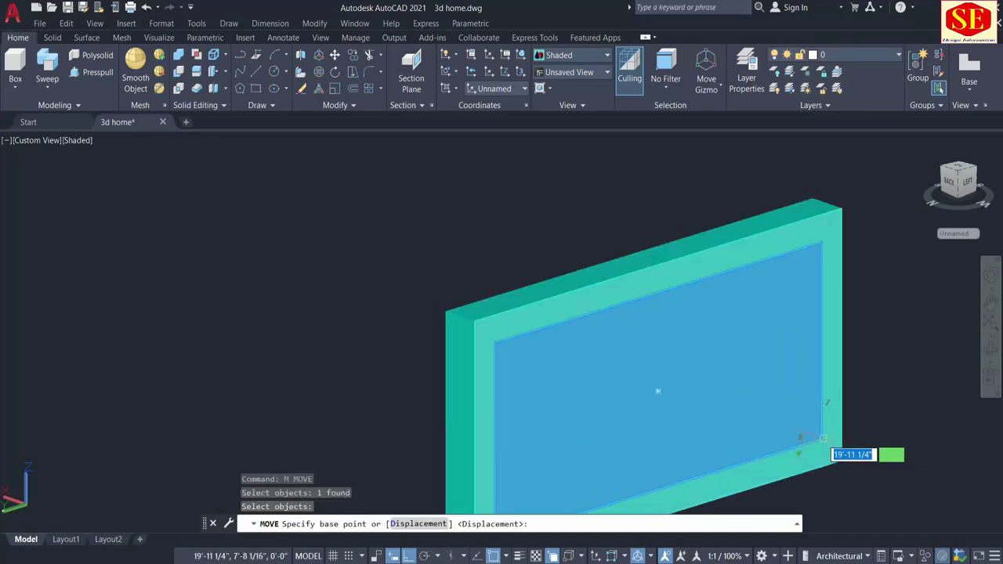
left_click(658, 391)
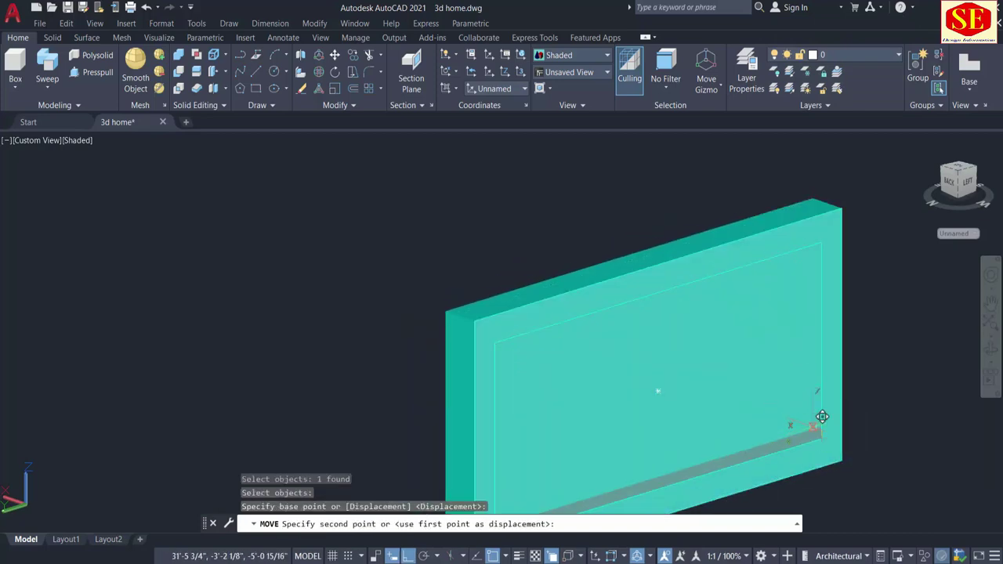
left_click(820, 416)
Bring the long green wall into view and edit the cyan window frame
scroll(862, 458, "down", 2)
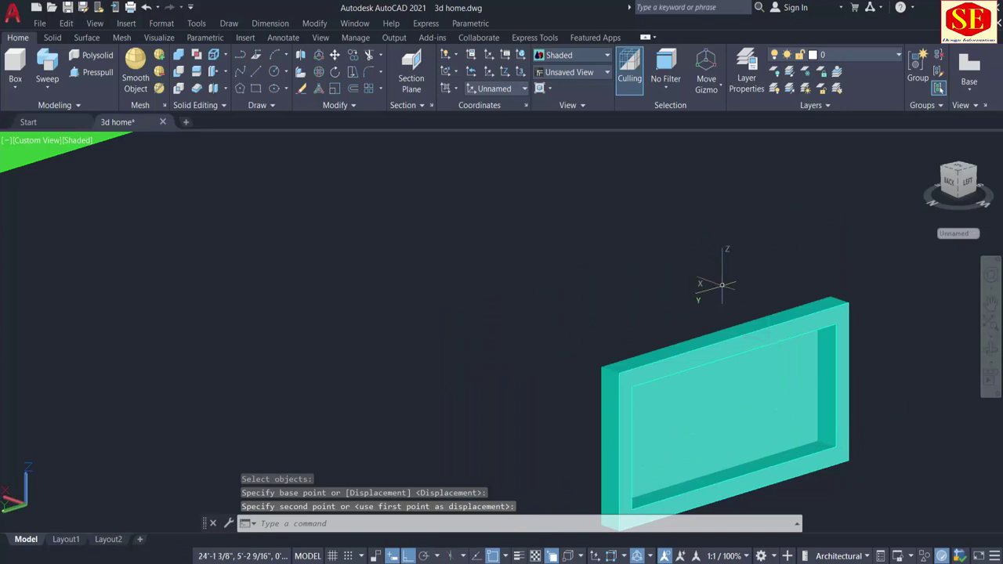
scroll(722, 284, "down", 2)
middle_click_drag(848, 382, 694, 405)
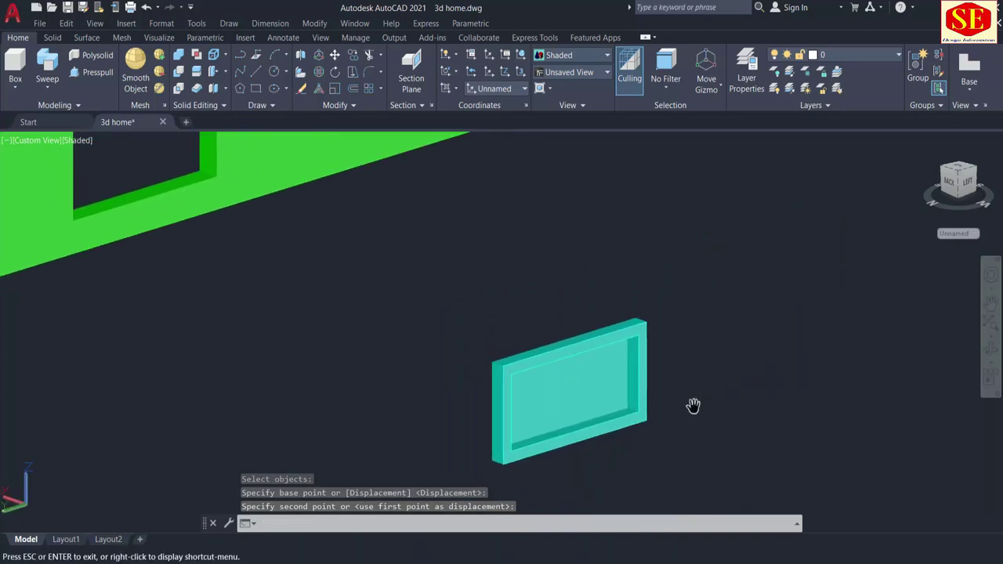
scroll(696, 399, "down", 2)
scroll(707, 394, "up", 1)
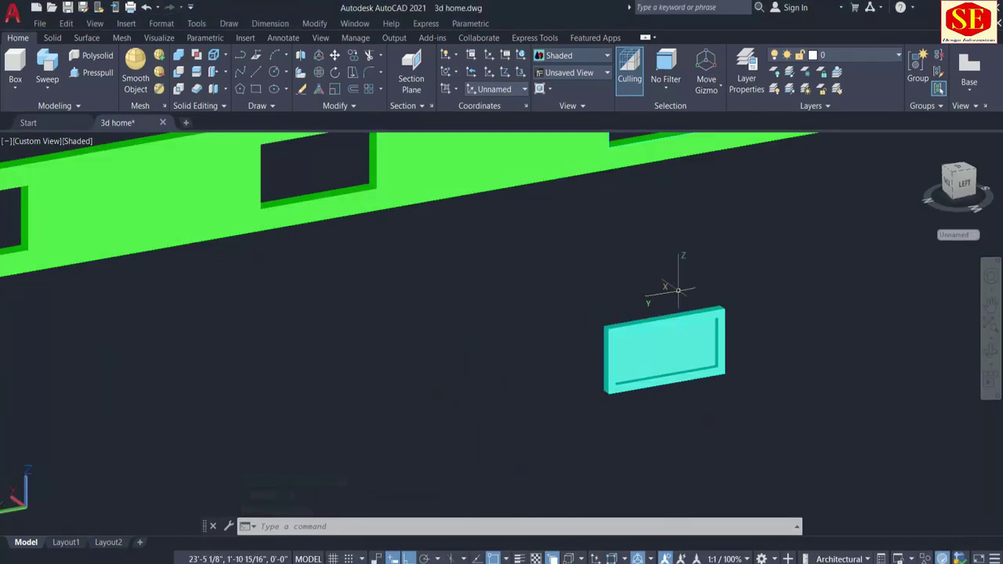
double_click(667, 313)
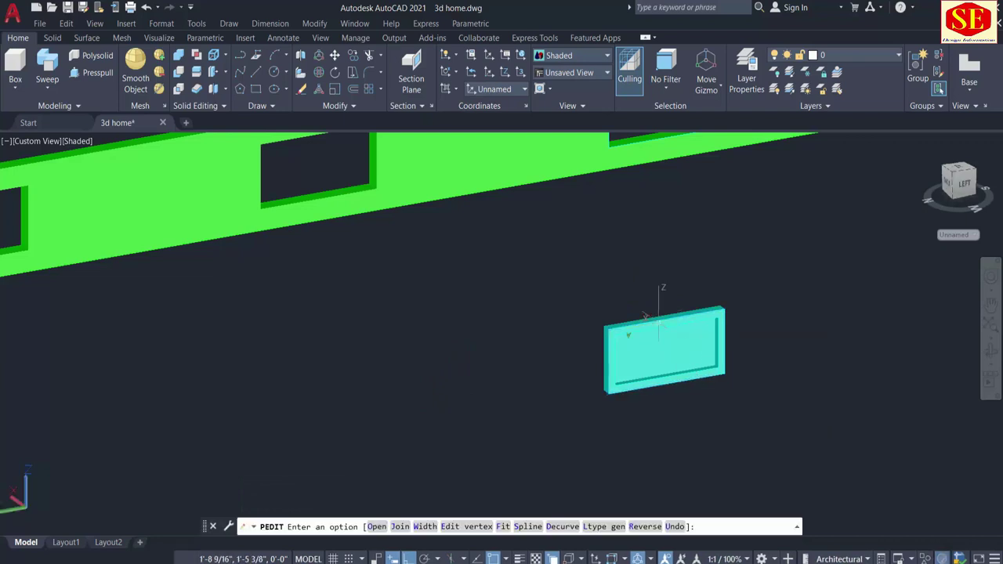
Change the cyan window solid's colour to red
key("Escape")
scroll(666, 316, "up", 1)
left_click(671, 312)
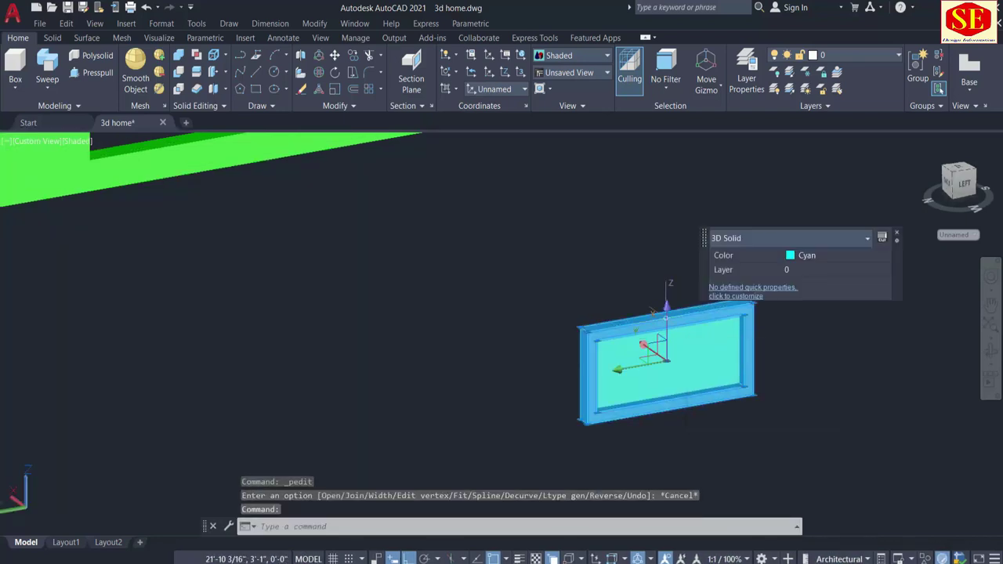
left_click(810, 263)
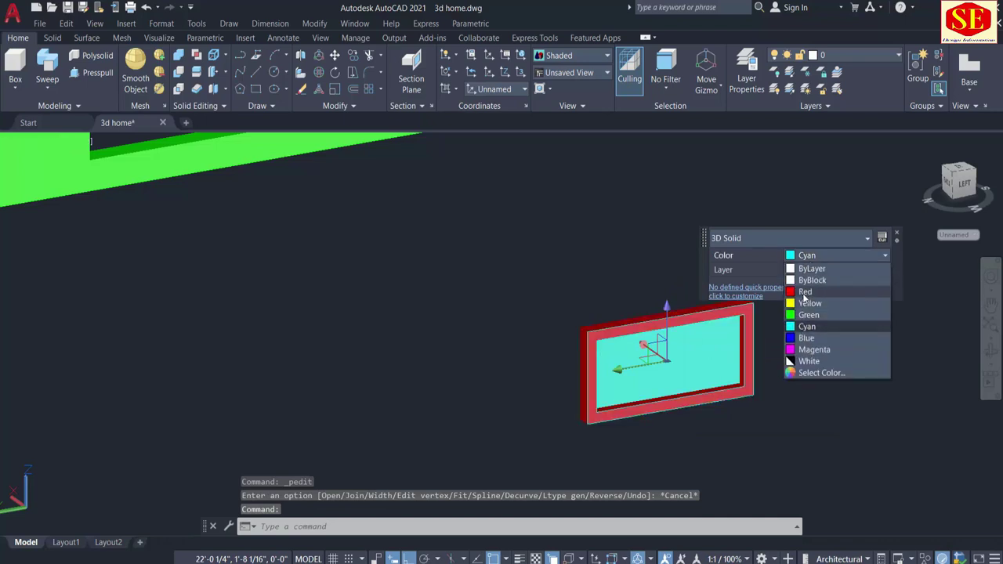
left_click(804, 291)
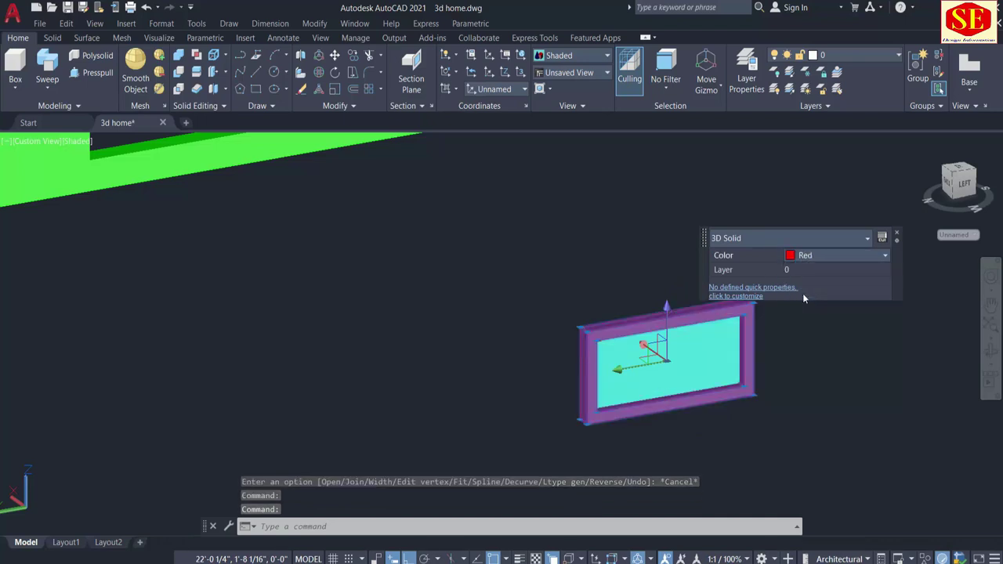
key("Escape")
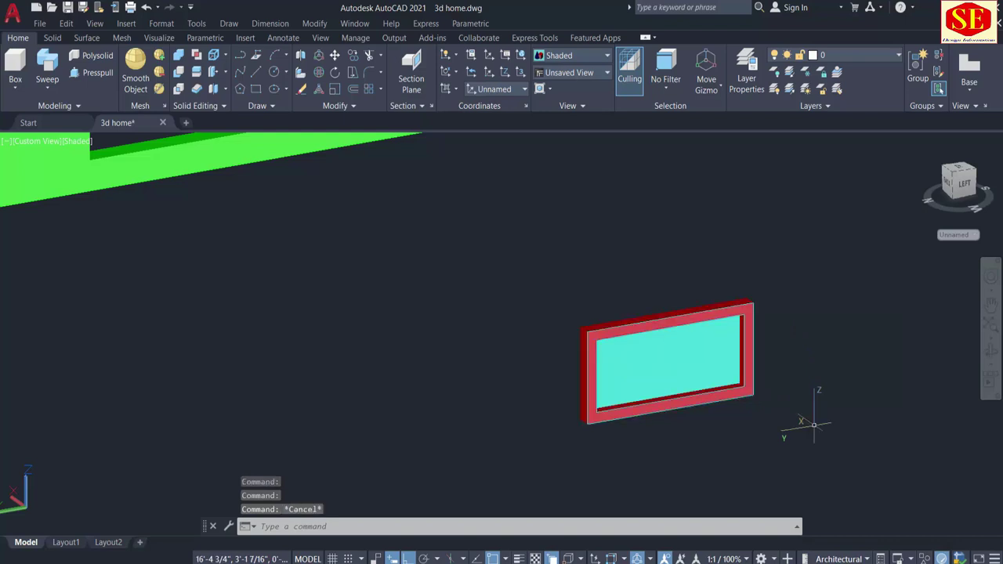
Move the window pane and red frame together to their new position
type("m")
key("Return")
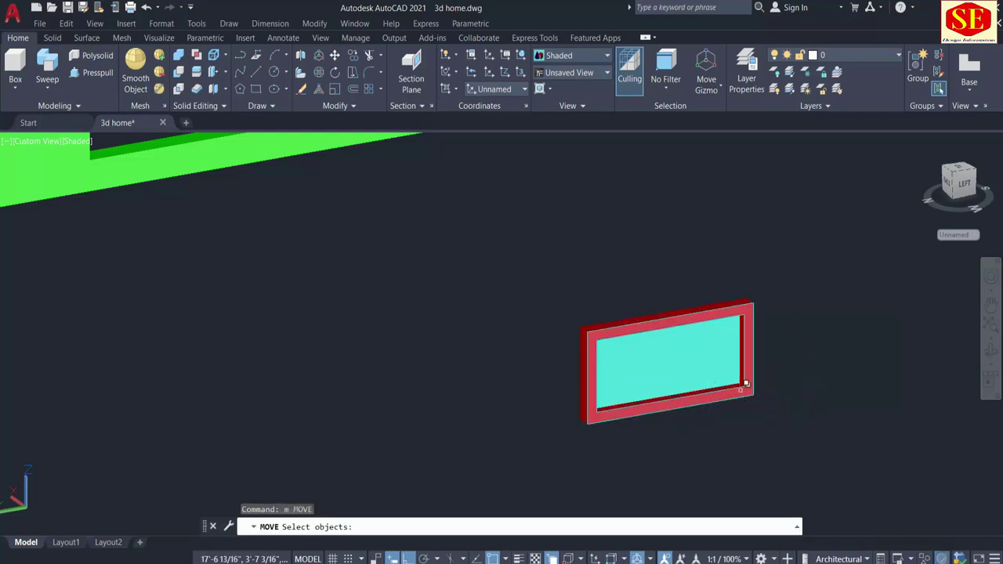
left_click(744, 384)
scroll(751, 382, "up", 2)
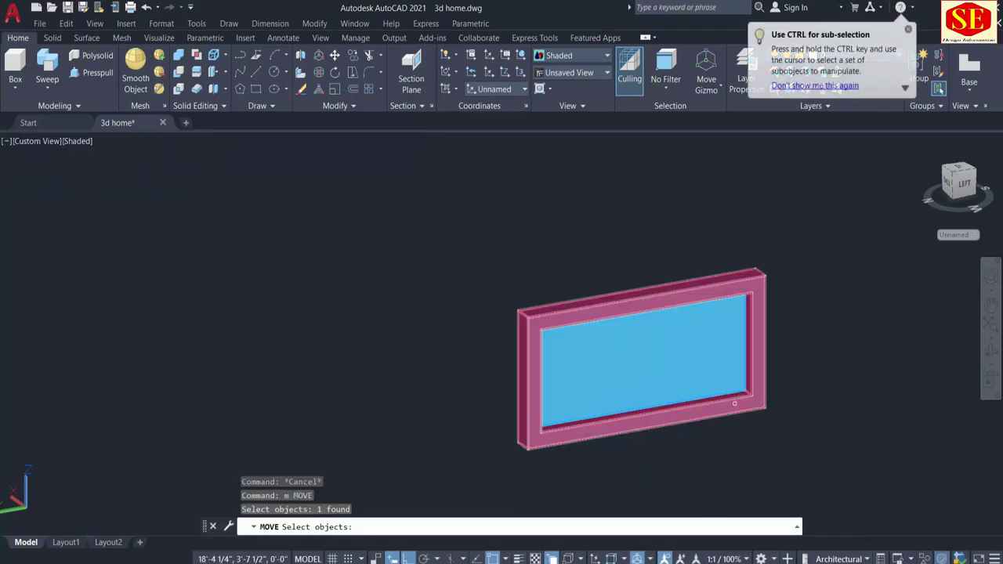
left_click(734, 403)
key("Return")
left_click(789, 452)
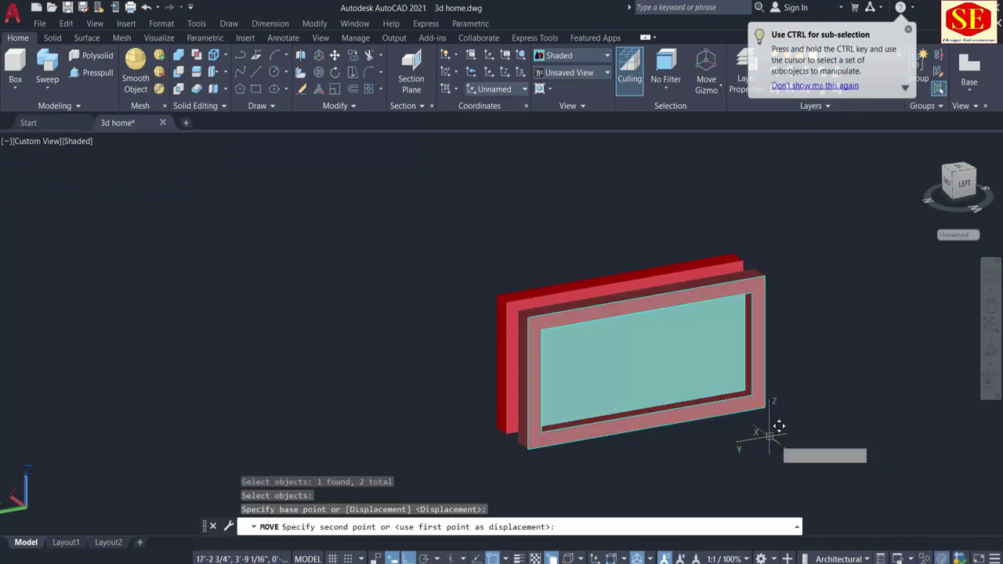
scroll(682, 341, "down", 2)
left_click(682, 342)
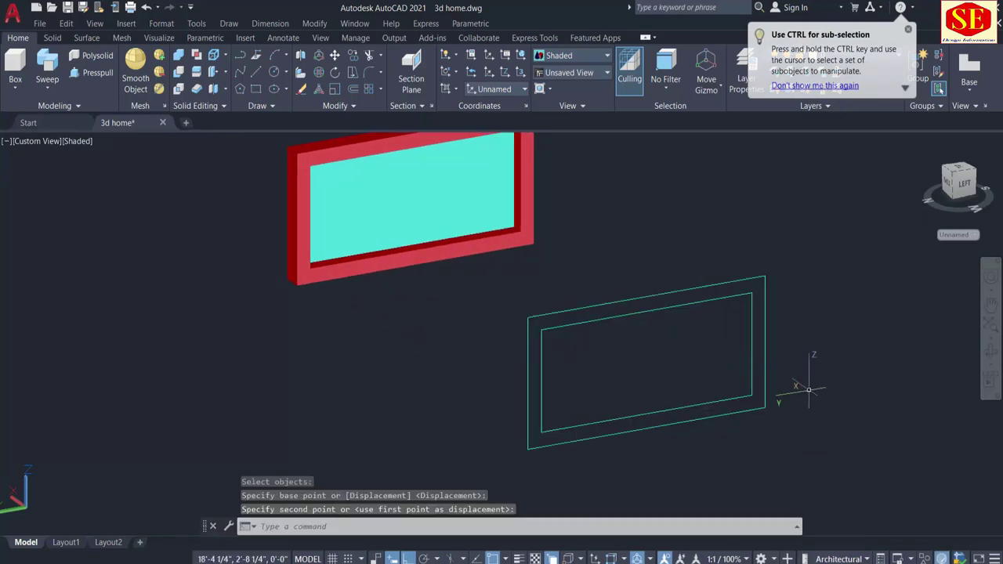
Erase the leftover outline frame with a crossing selection
scroll(752, 352, "down", 2)
middle_click_drag(587, 313, 700, 403)
scroll(700, 404, "down", 2)
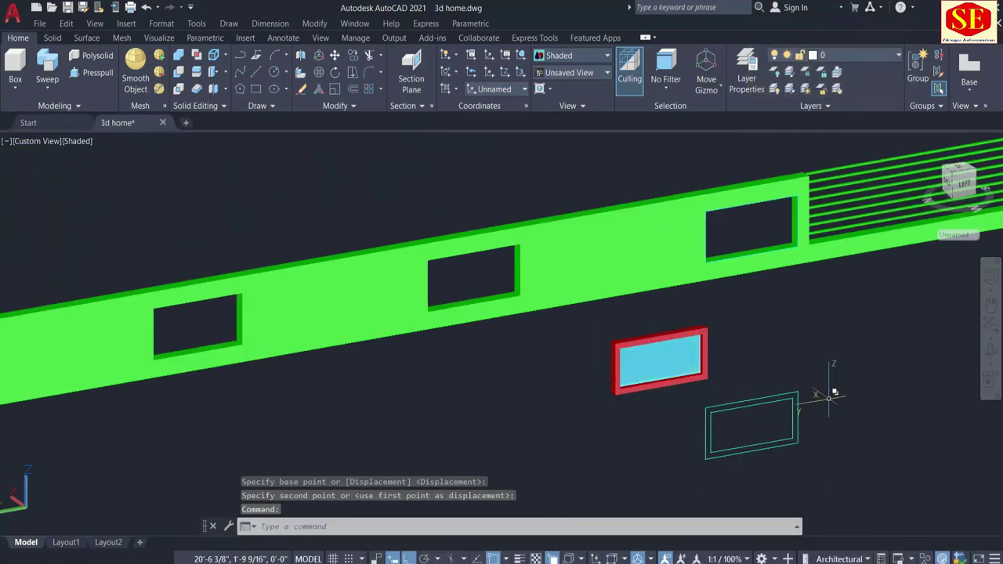
left_click(783, 393)
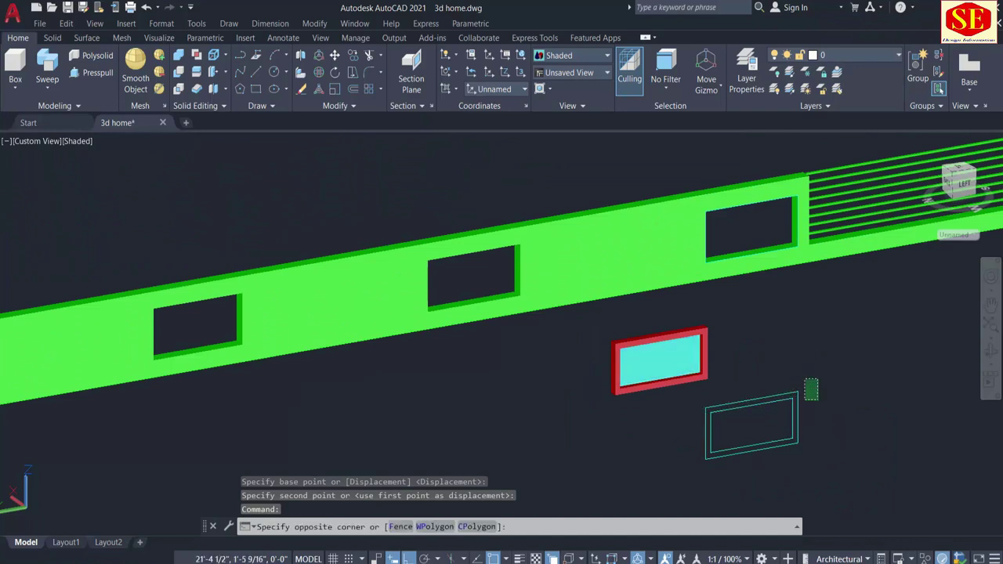
left_click(747, 484)
type("e")
key("Return")
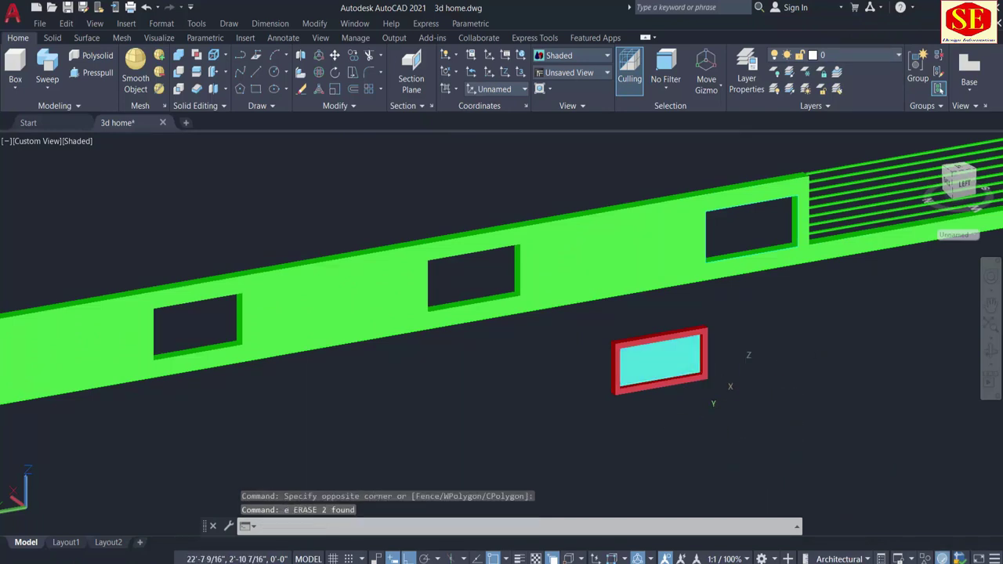
middle_click_drag(743, 389, 752, 424)
Copy the red-framed cyan window from its top corner into the upper-right wall opening
type("o")
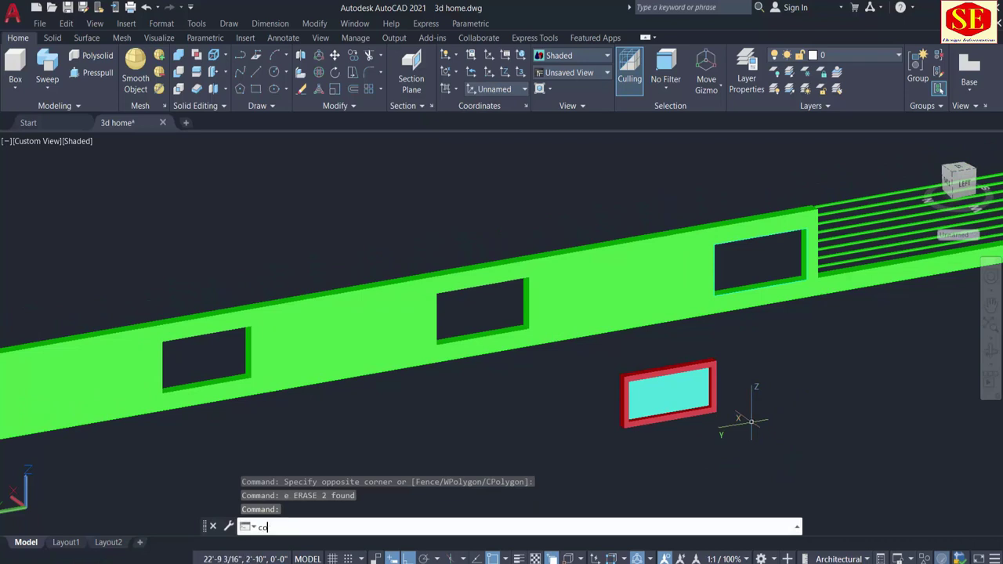
left_click(317, 379)
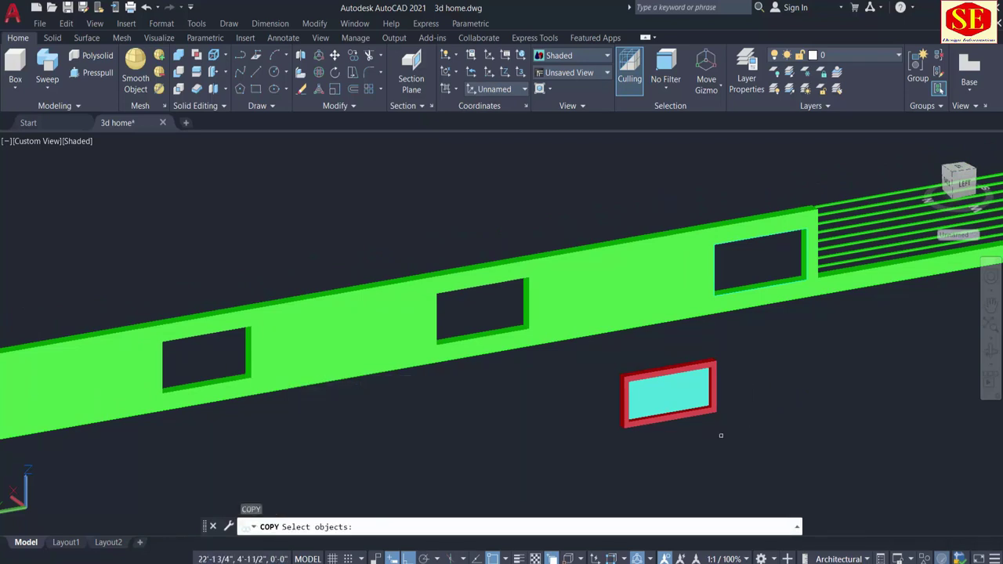
left_click(665, 448)
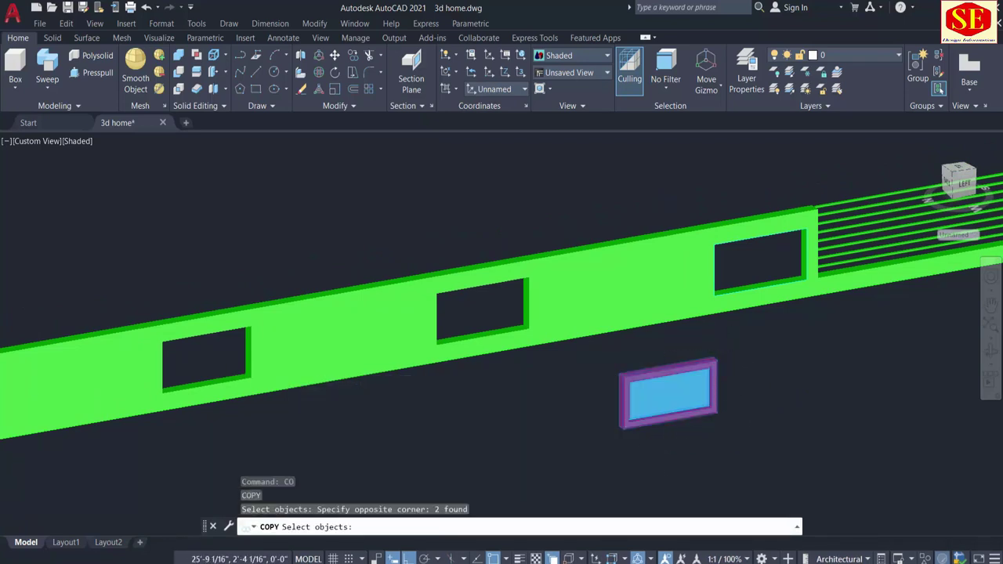
scroll(728, 348, "up", 2)
key("Return")
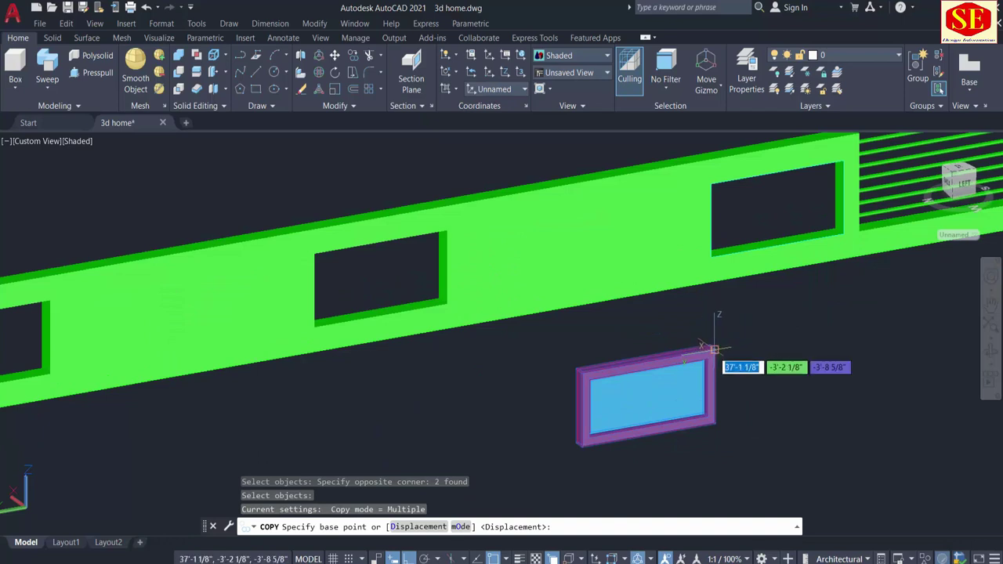
left_click(715, 349)
scroll(854, 159, "up", 3)
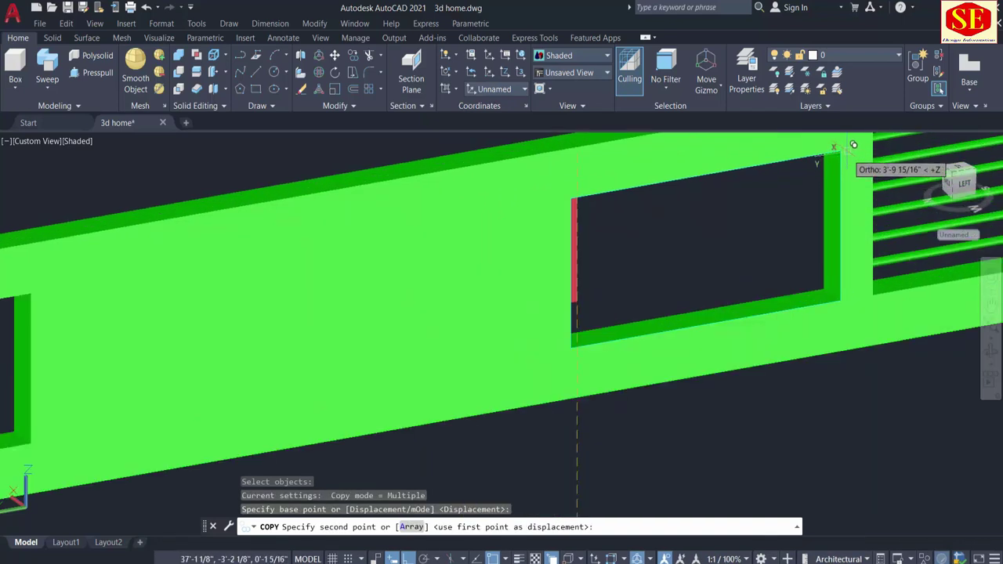
left_click(705, 246)
Place another window copy in the left opening, then pan along the wall and end the copy
scroll(873, 231, "down", 2)
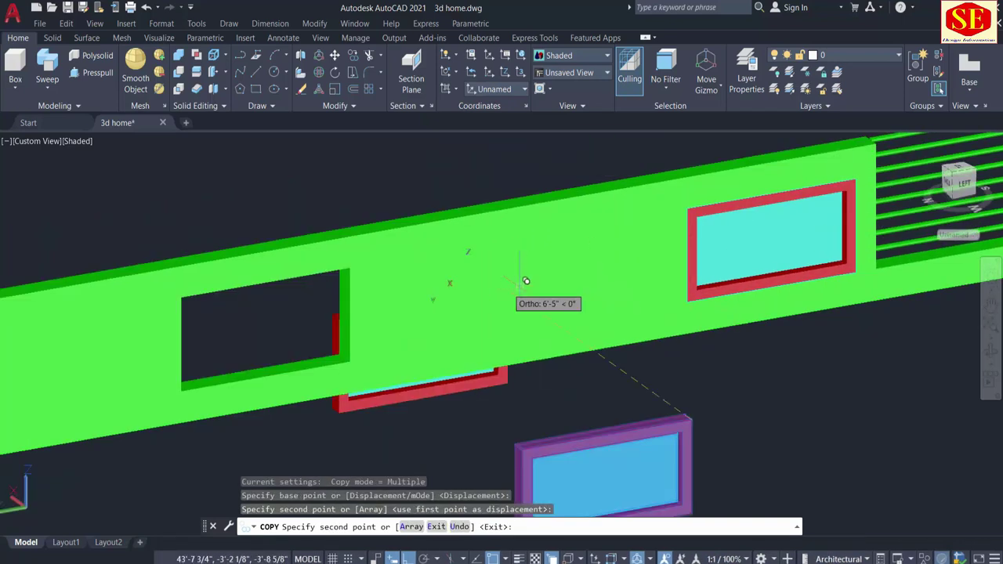
scroll(525, 280, "up", 2)
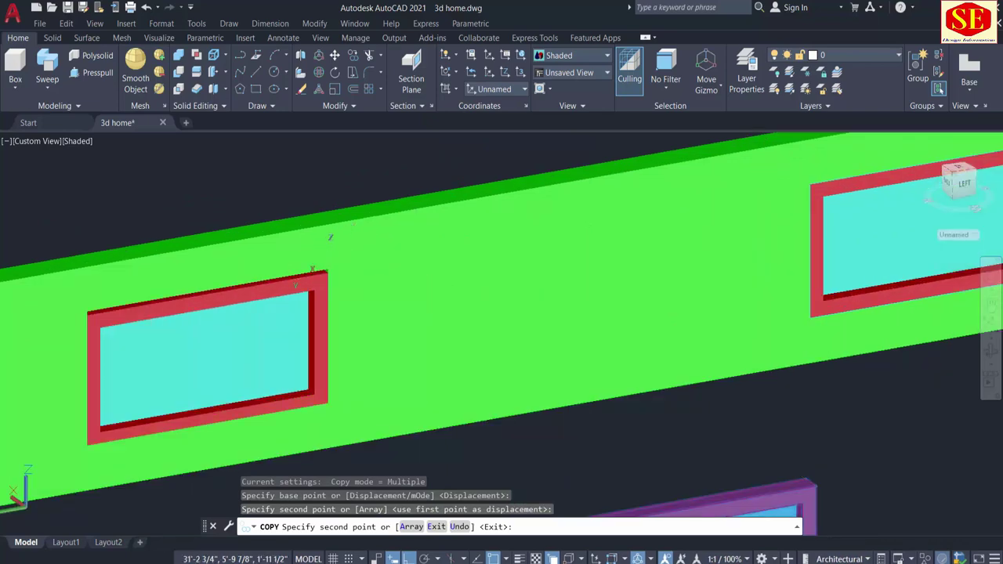
left_click(318, 259)
scroll(663, 320, "down", 2)
scroll(239, 361, "up", 3)
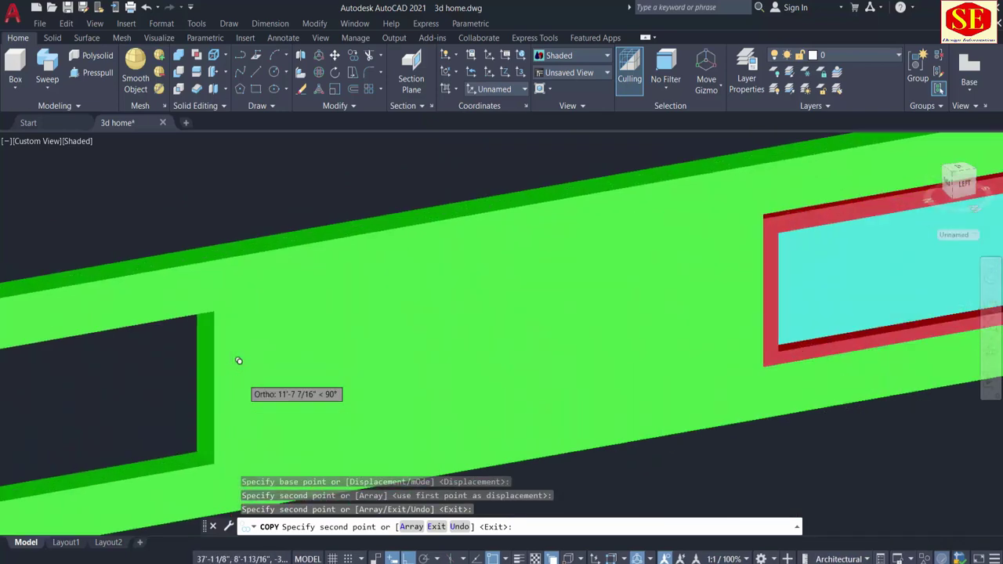
scroll(238, 360, "up", 2)
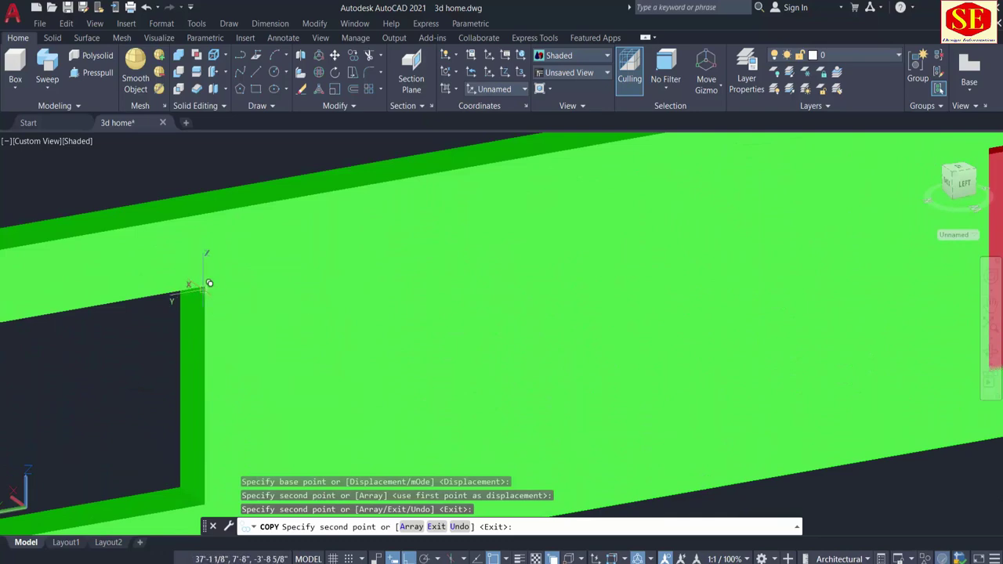
scroll(211, 280, "down", 2)
scroll(257, 279, "down", 2)
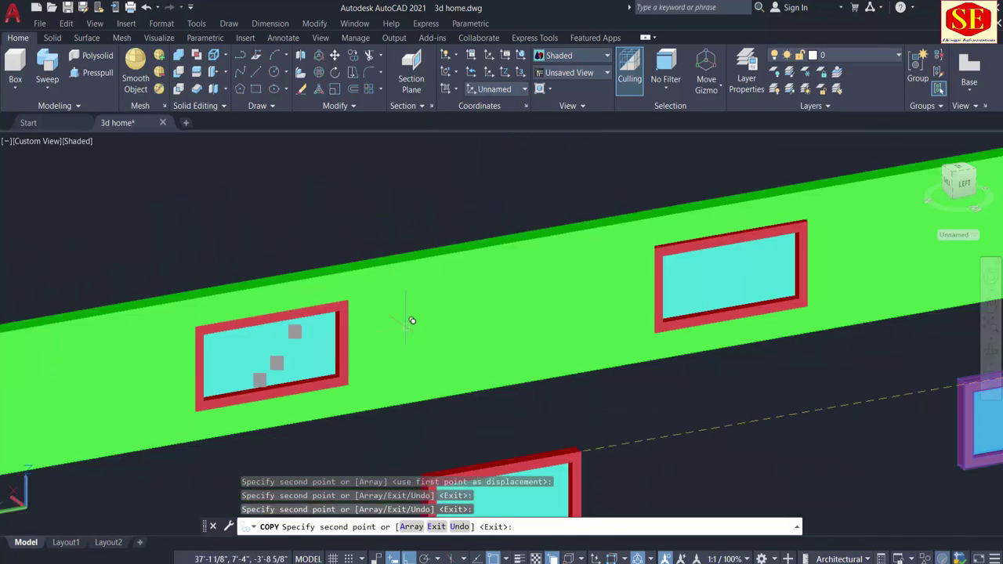
mouse_move(409, 320)
middle_mouse_down()
mouse_move(537, 333)
mouse_move(682, 320)
middle_mouse_up()
scroll(285, 336, "up", 2)
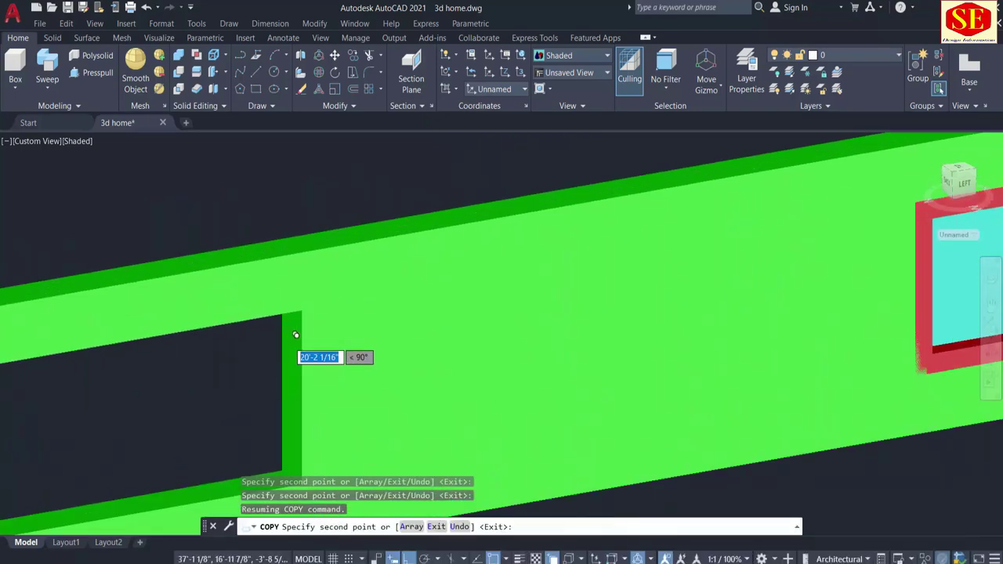
scroll(307, 308, "down", 2)
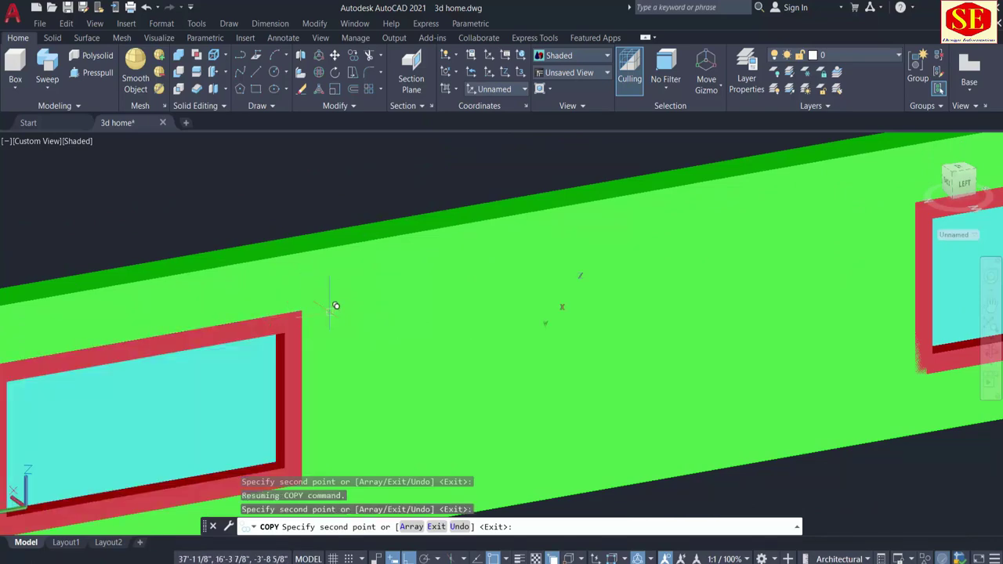
scroll(398, 304, "down", 2)
scroll(277, 335, "up", 2)
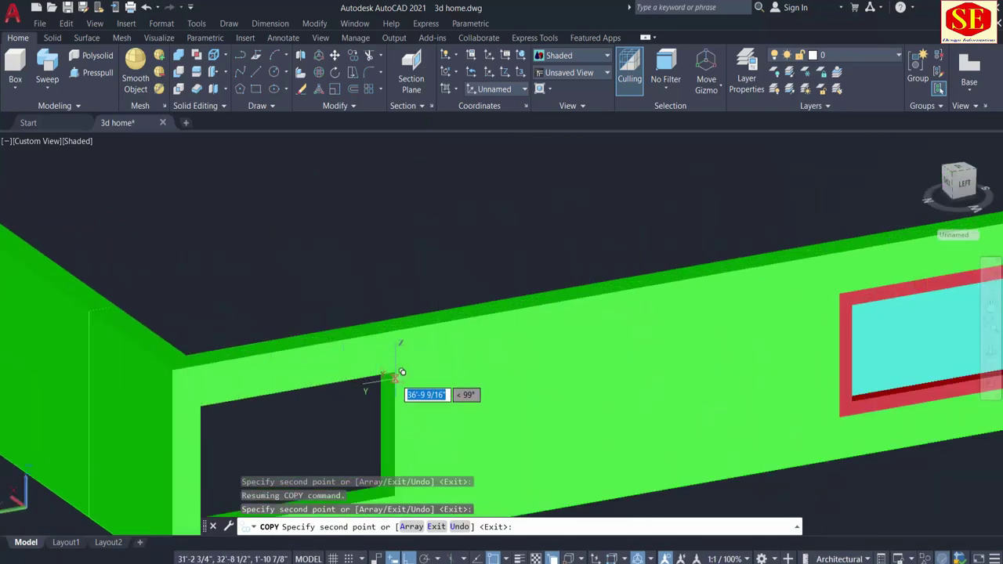
scroll(401, 365, "down", 2)
scroll(577, 314, "down", 3)
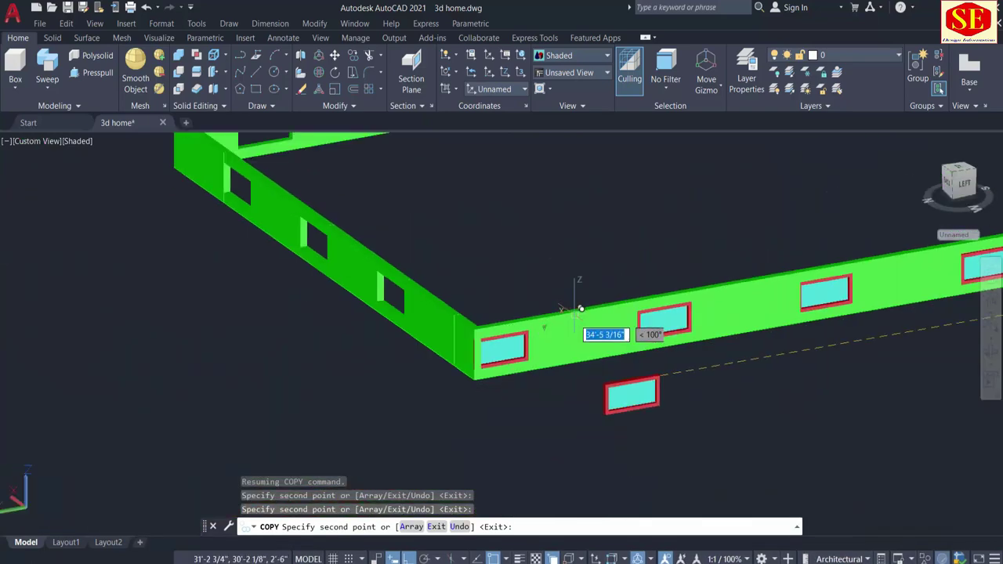
key("Escape")
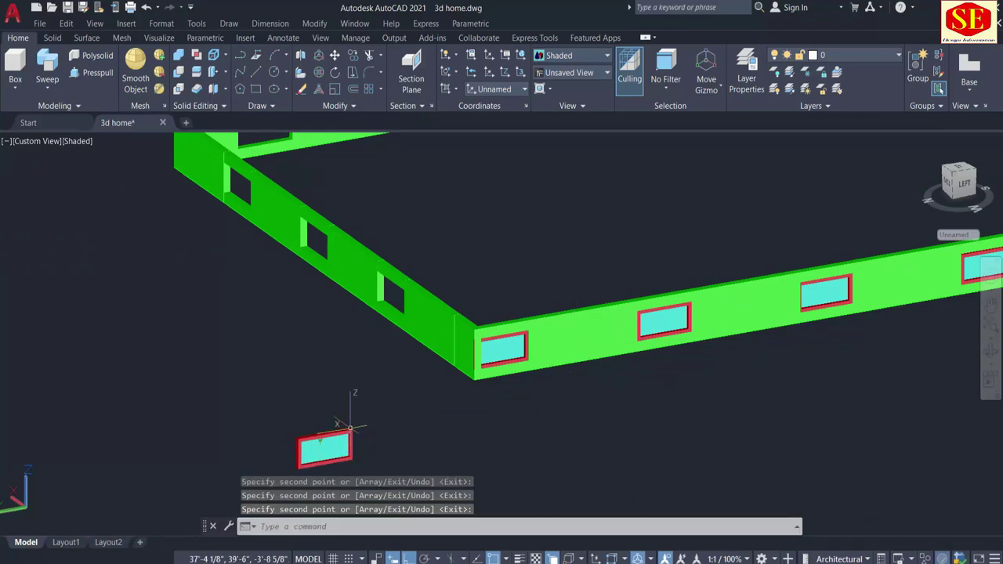
scroll(357, 424, "down", 1)
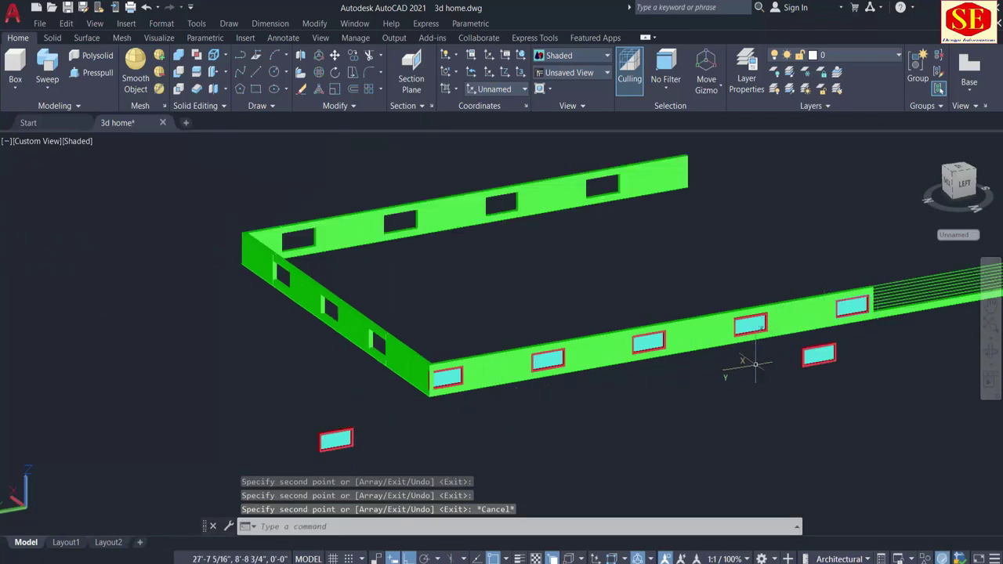
scroll(235, 419, "up", 2)
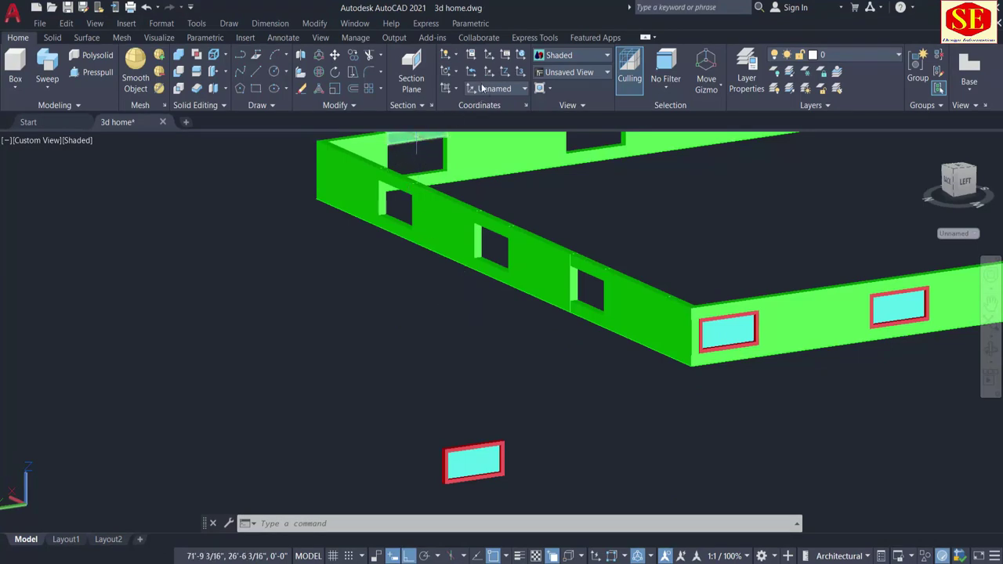
Rotate the loose window in 3D about the vertical axis so it faces sideways
left_click(320, 76)
scroll(523, 389, "down", 2)
left_click(530, 388)
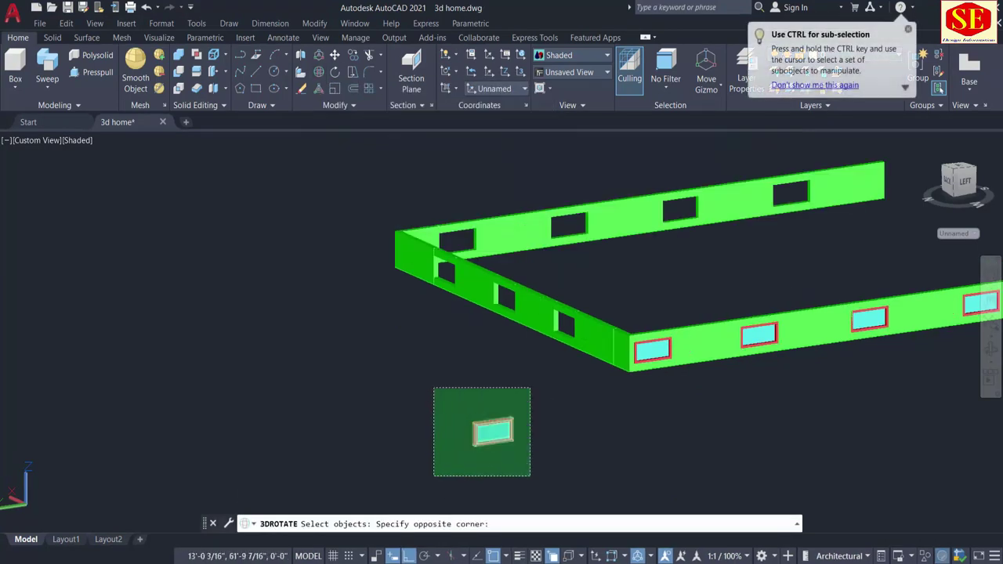
left_click(434, 475)
scroll(439, 470, "up", 2)
key("Return")
scroll(489, 408, "up", 3)
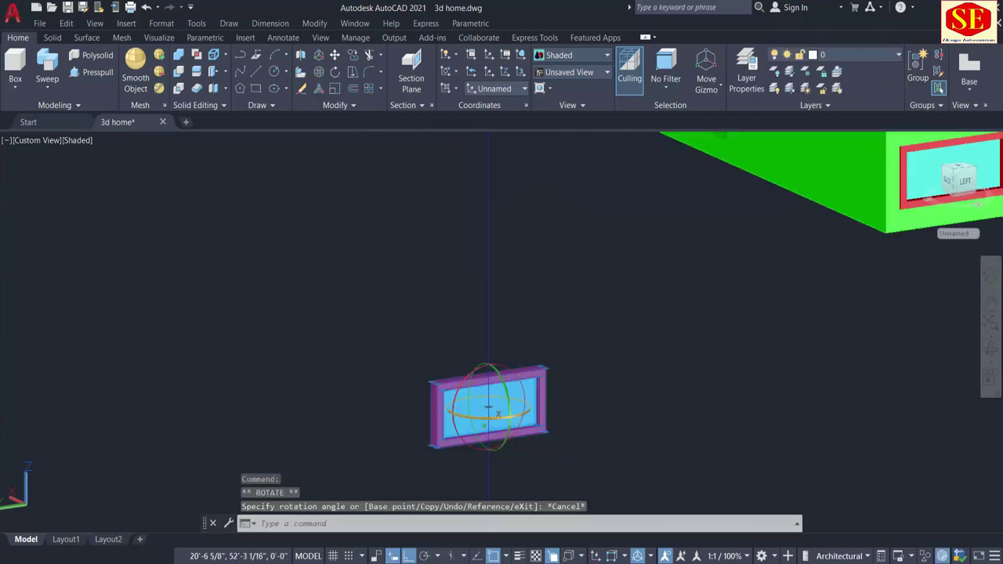
left_click(493, 410)
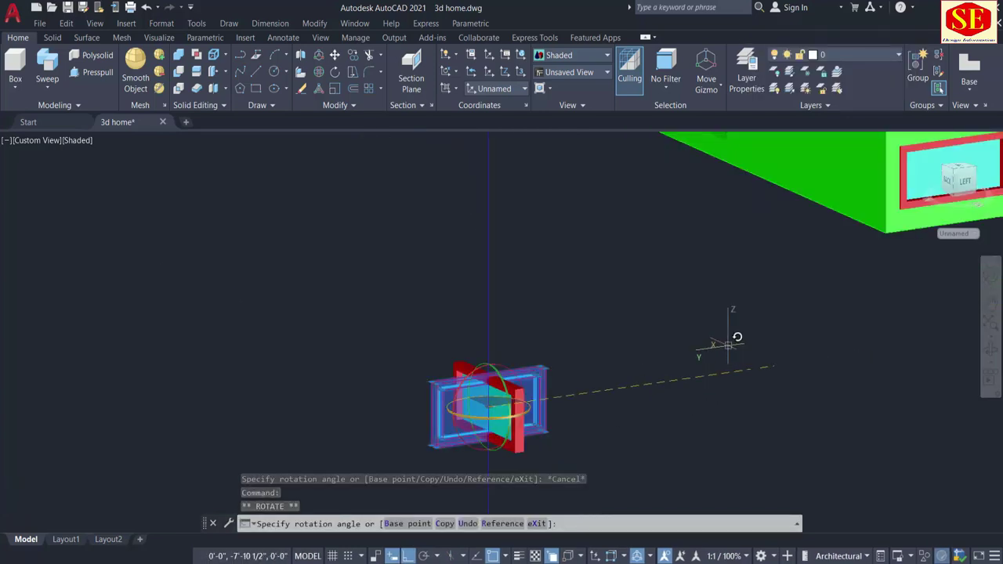
key("Escape")
key("Escape")
scroll(557, 384, "down", 5)
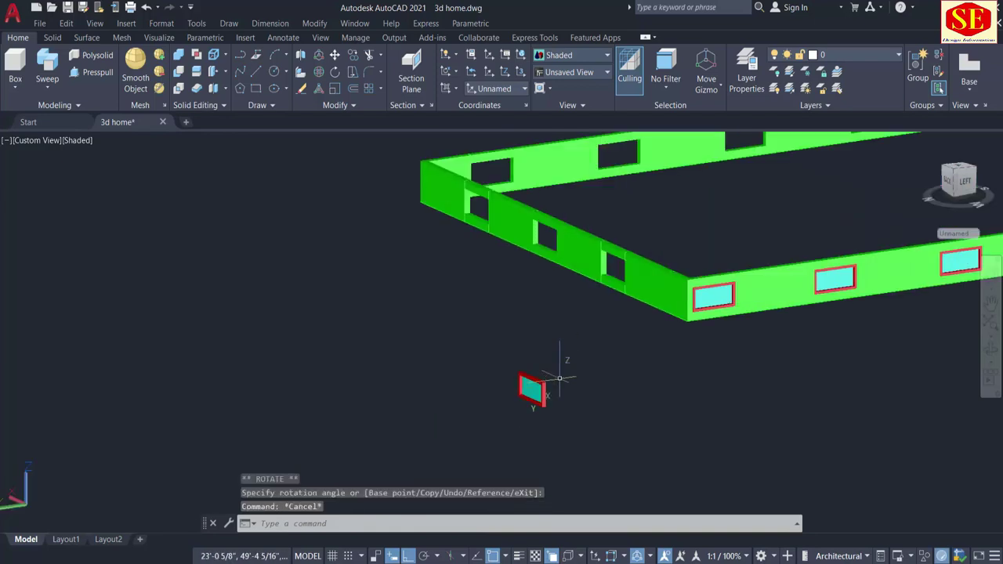
scroll(533, 408, "up", 4)
scroll(530, 414, "up", 2)
scroll(619, 376, "down", 4)
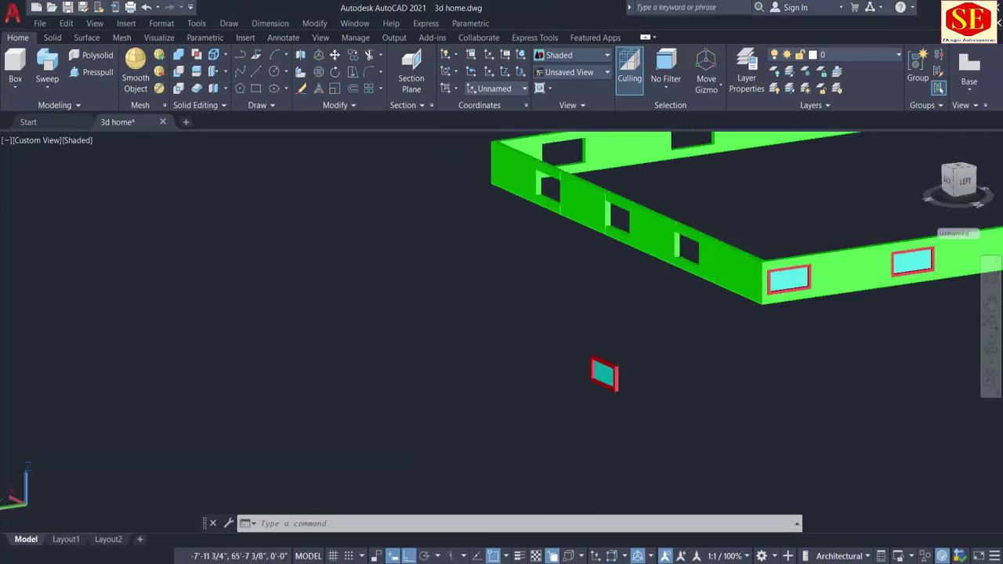
Start copying the turned window, using its corner as the base point
left_click(259, 523)
type("o")
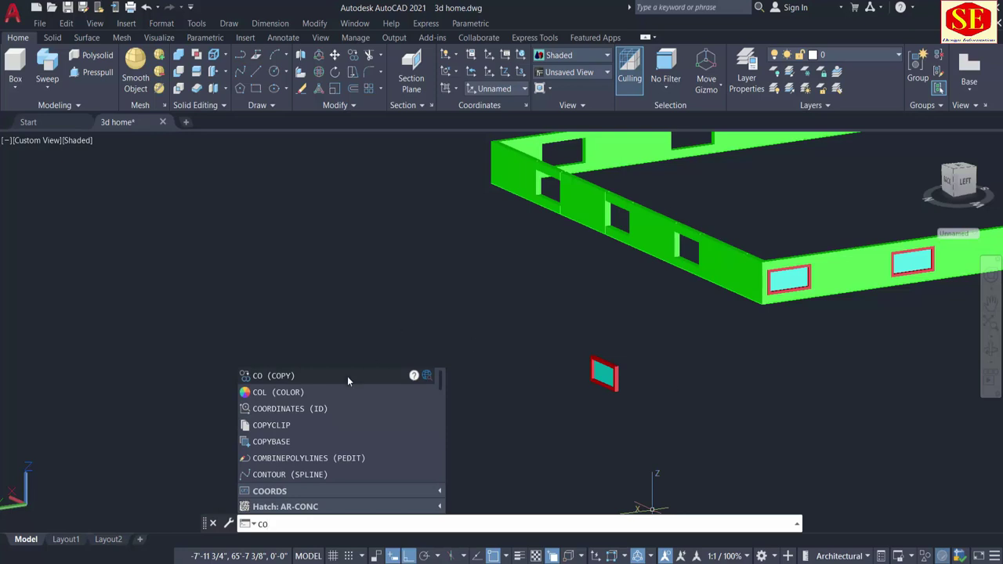
key("Return")
left_click(644, 326)
left_click(539, 418)
scroll(604, 378, "up", 2)
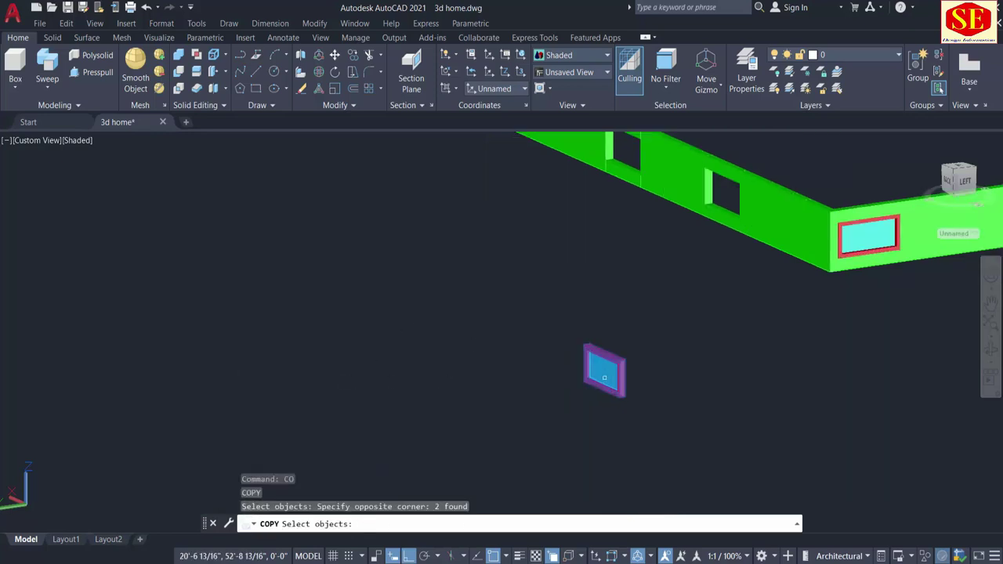
scroll(604, 377, "up", 1)
key("Return")
left_click(637, 335)
Place three copies of the turned window into the side wall openings
scroll(642, 345, "down", 2)
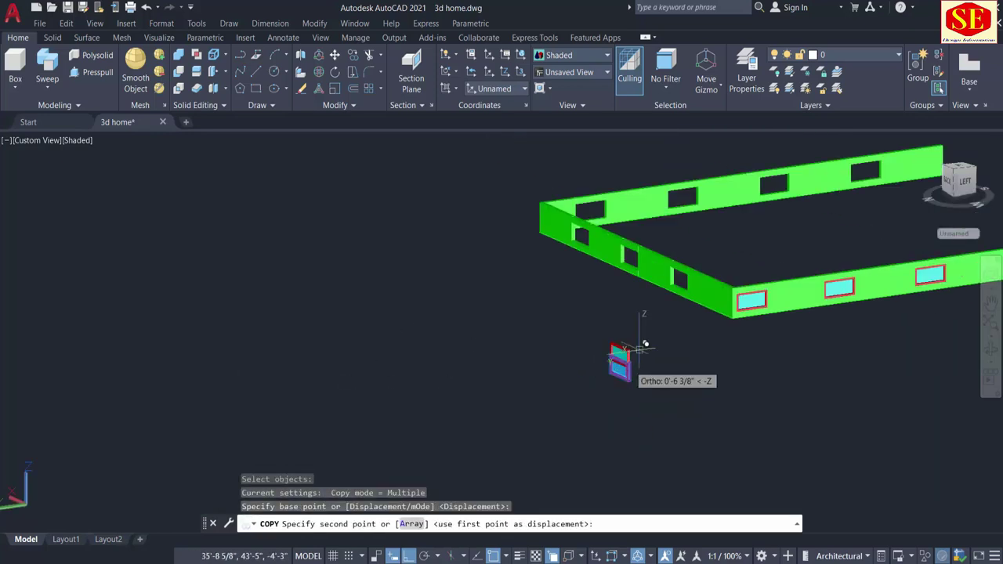
scroll(707, 266, "up", 2)
scroll(708, 282, "up", 2)
scroll(708, 294, "up", 2)
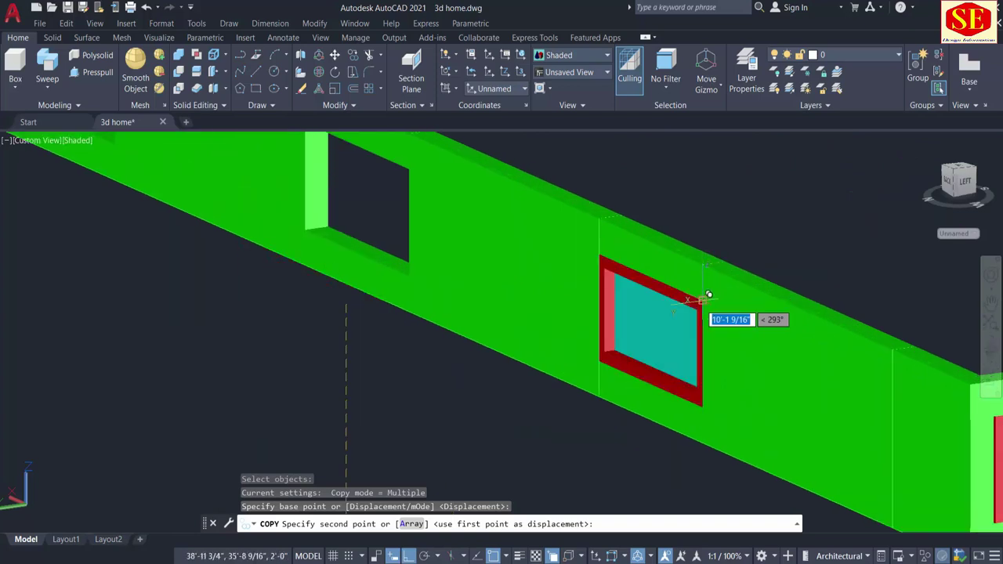
scroll(708, 294, "up", 4)
left_click(708, 294)
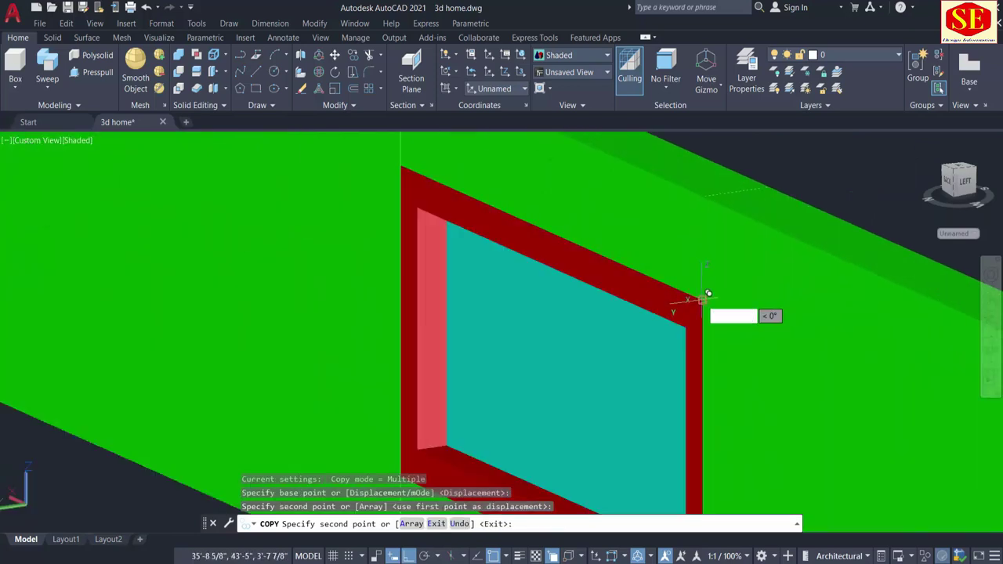
scroll(708, 294, "down", 4)
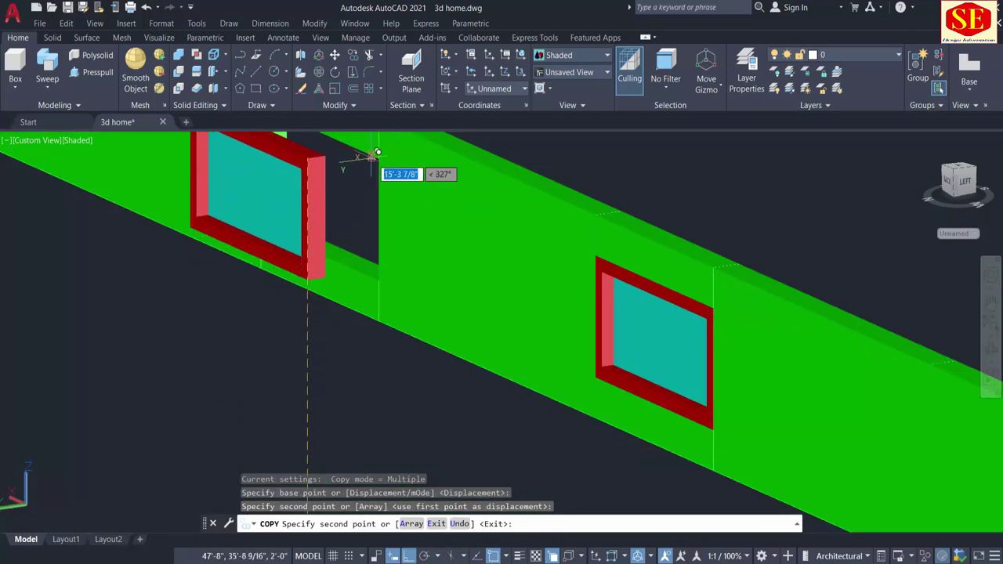
left_click(384, 152)
scroll(385, 152, "down", 4)
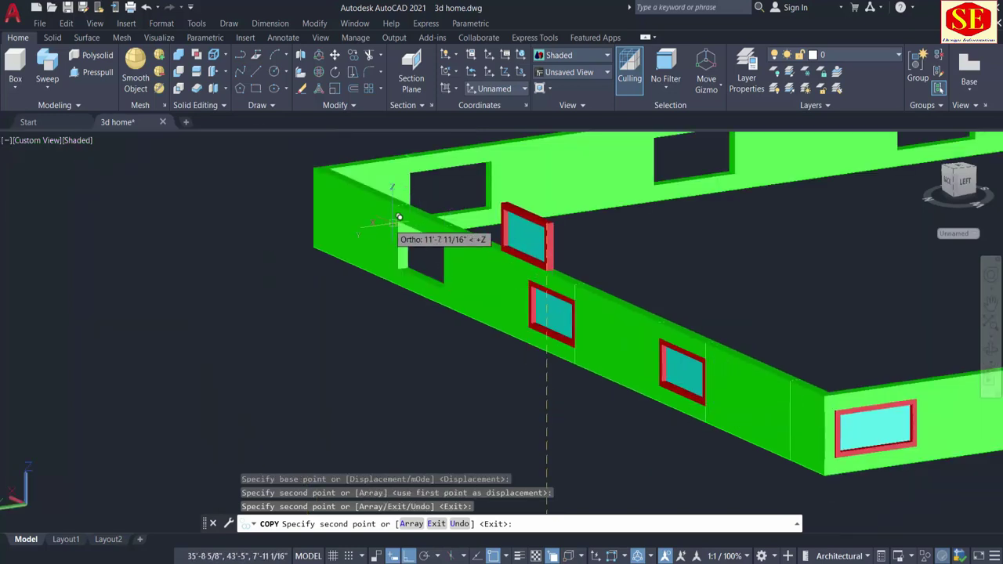
scroll(452, 235, "up", 3)
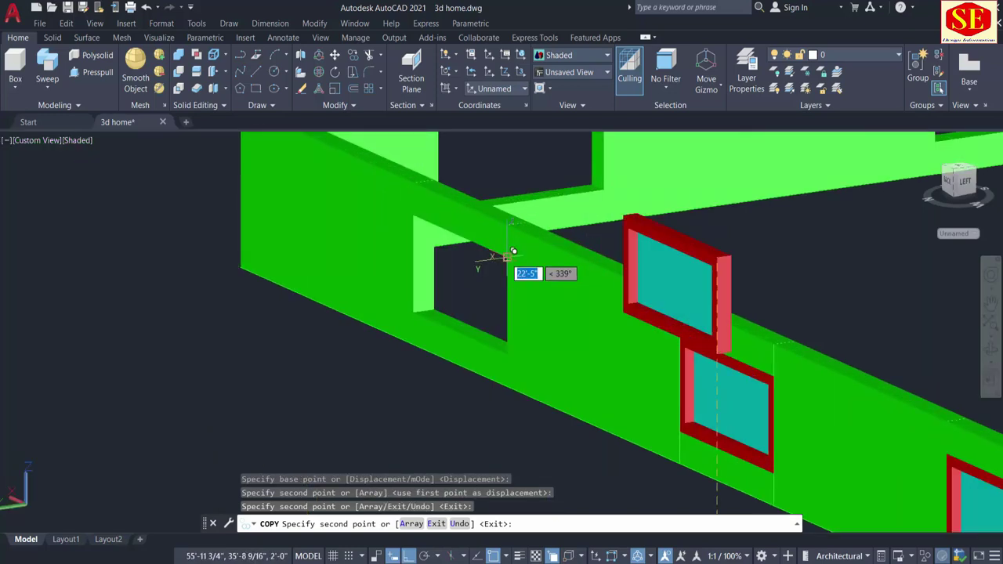
left_click(513, 250)
key("Escape")
scroll(314, 313, "down", 6)
Start moving the loose window, cancel, and orbit to see the whole house
middle_click_drag(415, 411, 414, 333)
type("m")
key("Return")
left_click(423, 352)
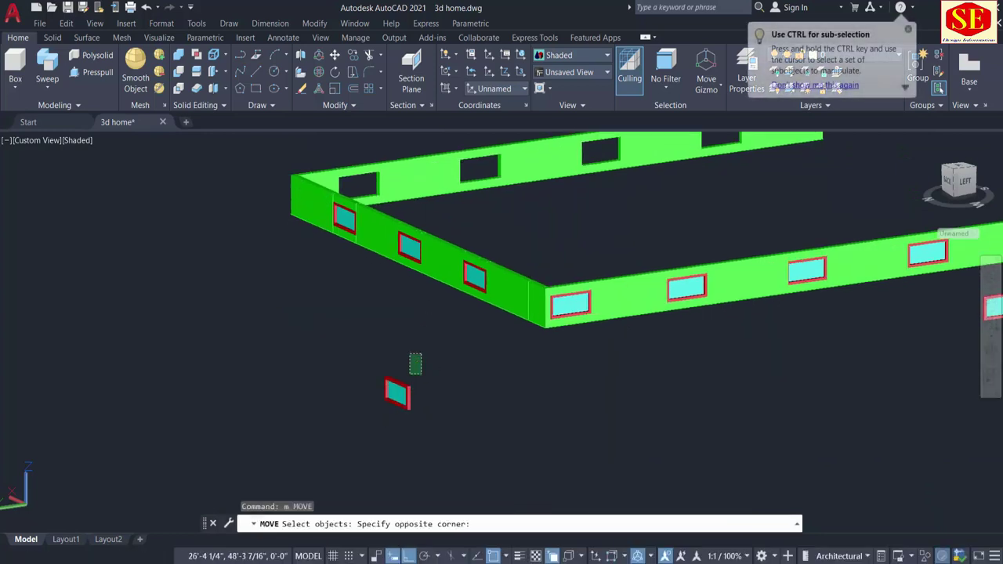
left_click(347, 436)
key("Return")
left_click(519, 442)
middle_click_drag(298, 249, 552, 446)
key("Escape")
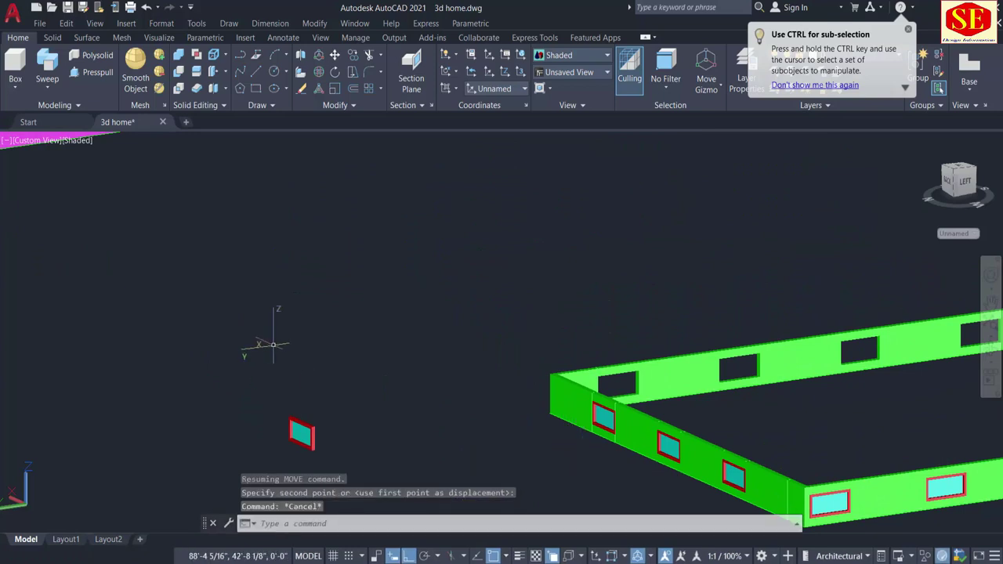
middle_click_drag(273, 345, 352, 350, "shift")
scroll(352, 350, "down", 5)
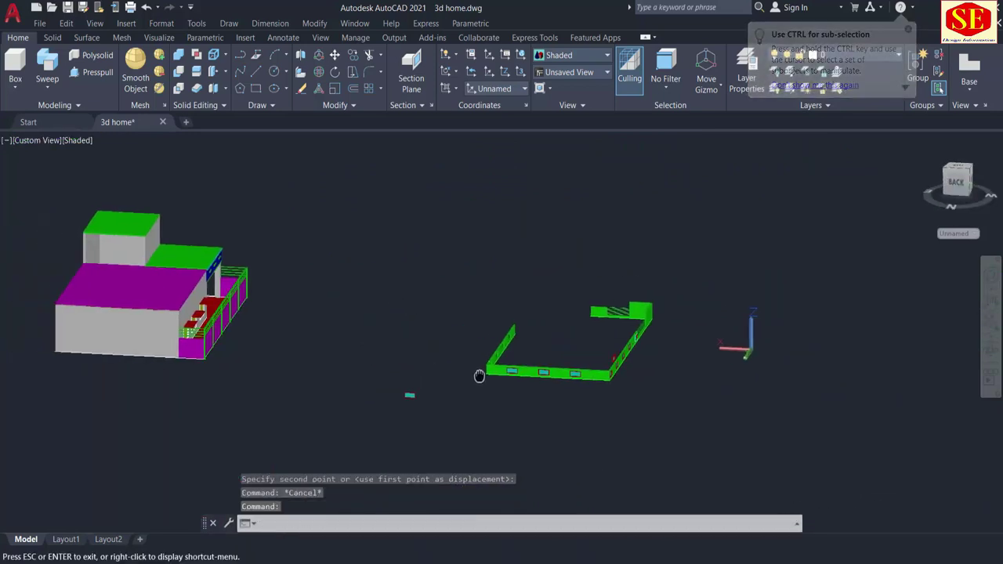
scroll(502, 376, "up", 5)
Move the loose window away from the walls into open space
type("m")
key("Return")
left_click(471, 369)
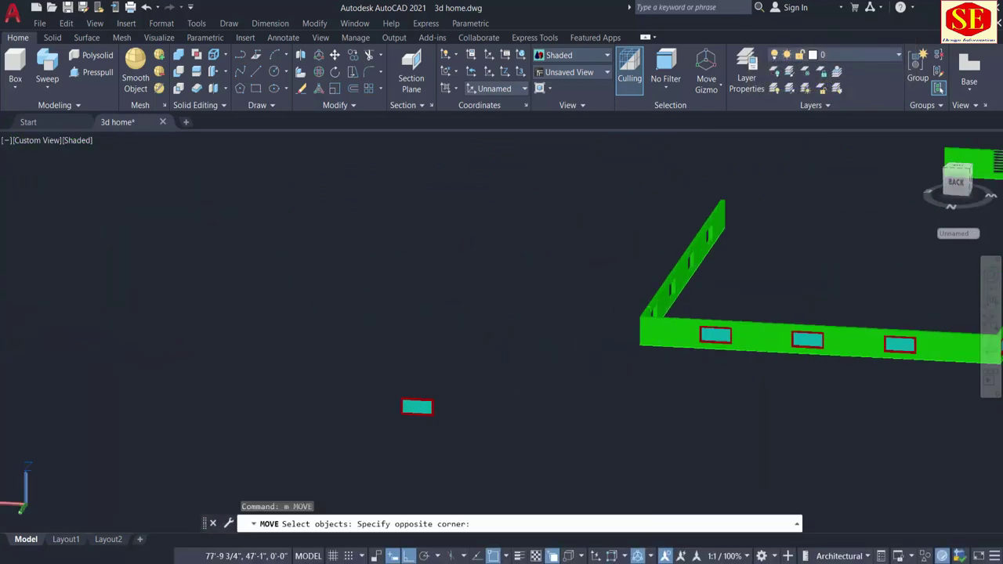
left_click(352, 466)
key("Return")
left_click(464, 437)
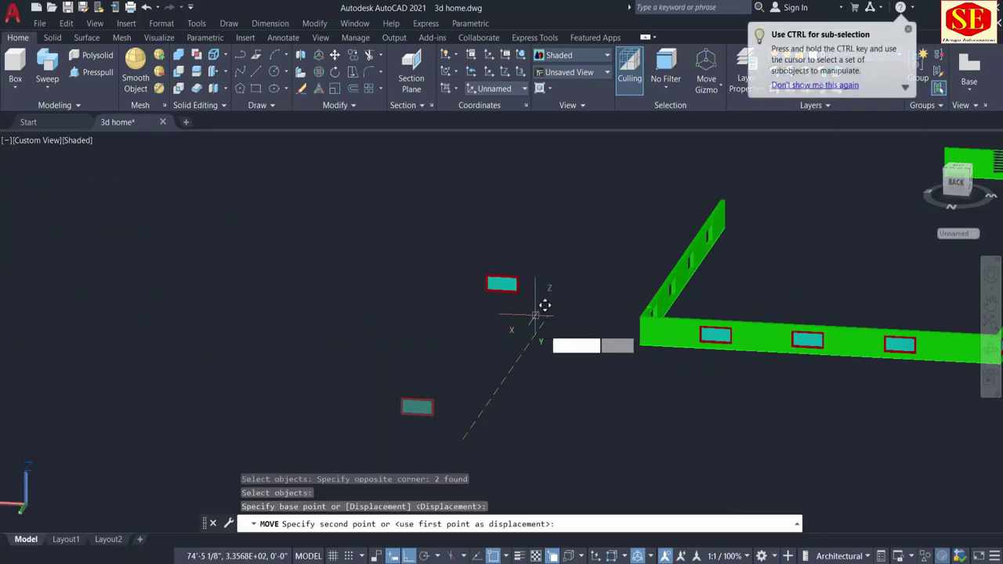
left_click(549, 341)
mouse_move(416, 369)
middle_mouse_down("shift")
mouse_move(548, 447)
mouse_move(559, 432)
middle_mouse_up("shift")
left_click(540, 462)
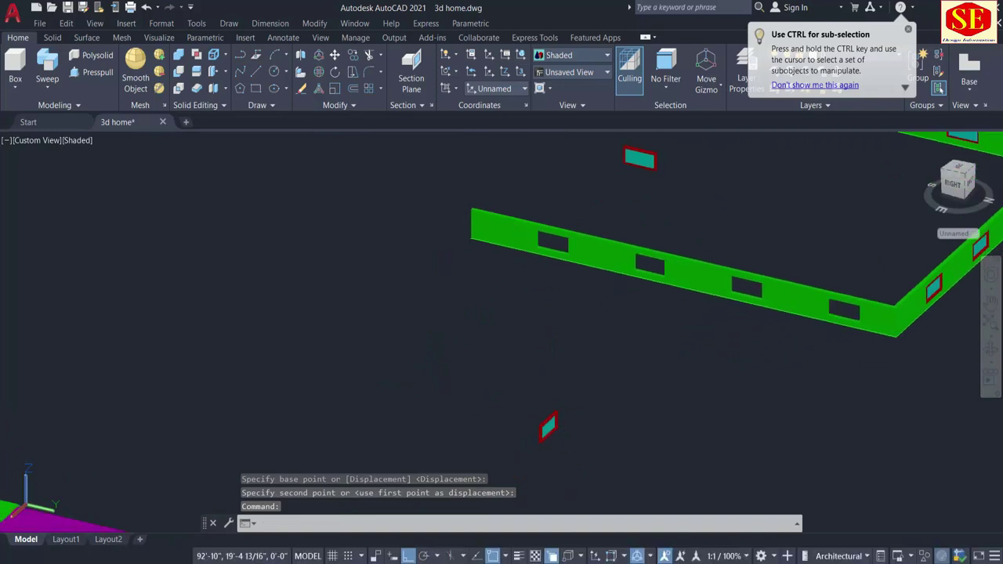
scroll(557, 434, "up", 3)
Try RULESURF and a 3D rotation of the window, cancelling both and leaving it unchanged
type("rulesurf")
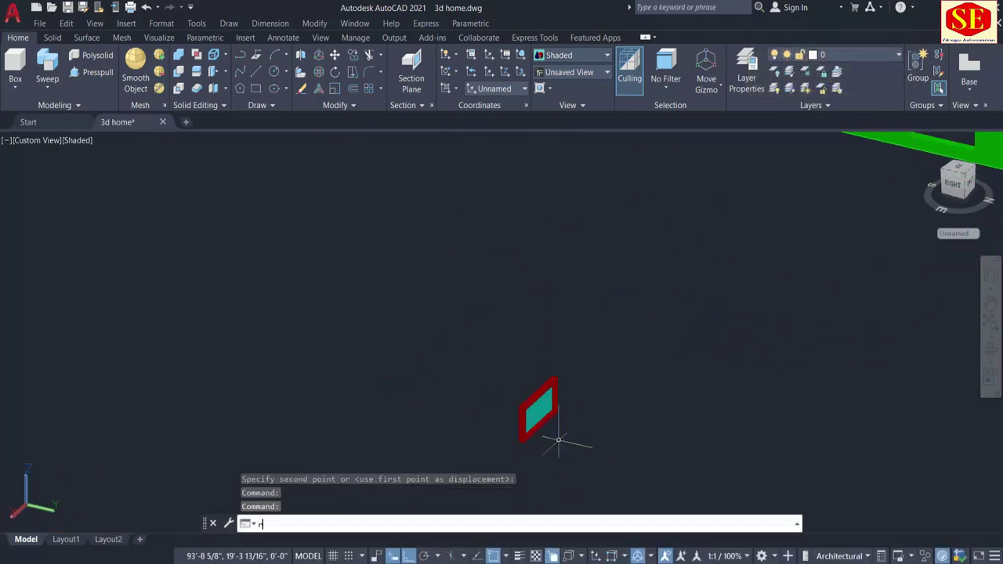
key("Return")
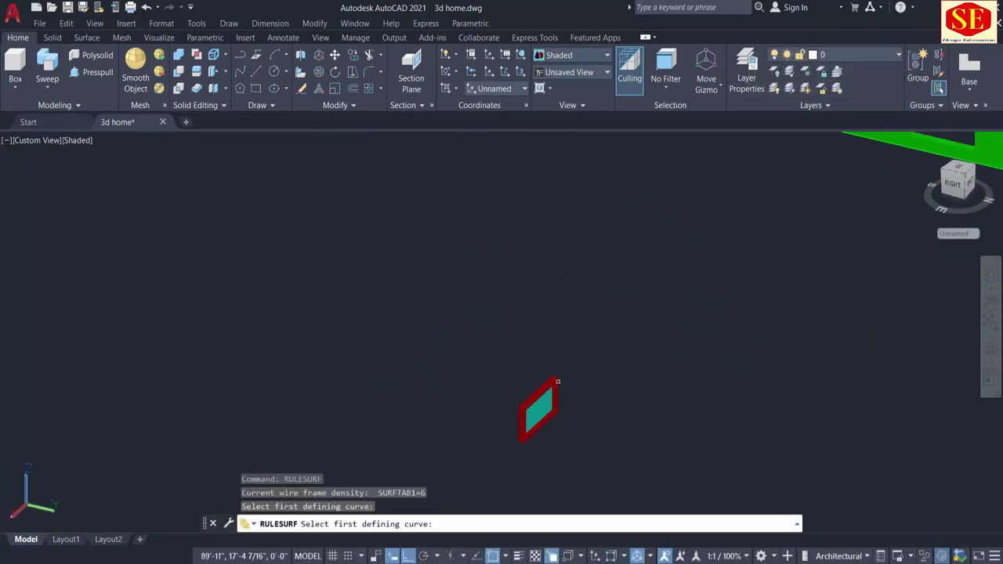
key("Escape")
left_click(318, 72)
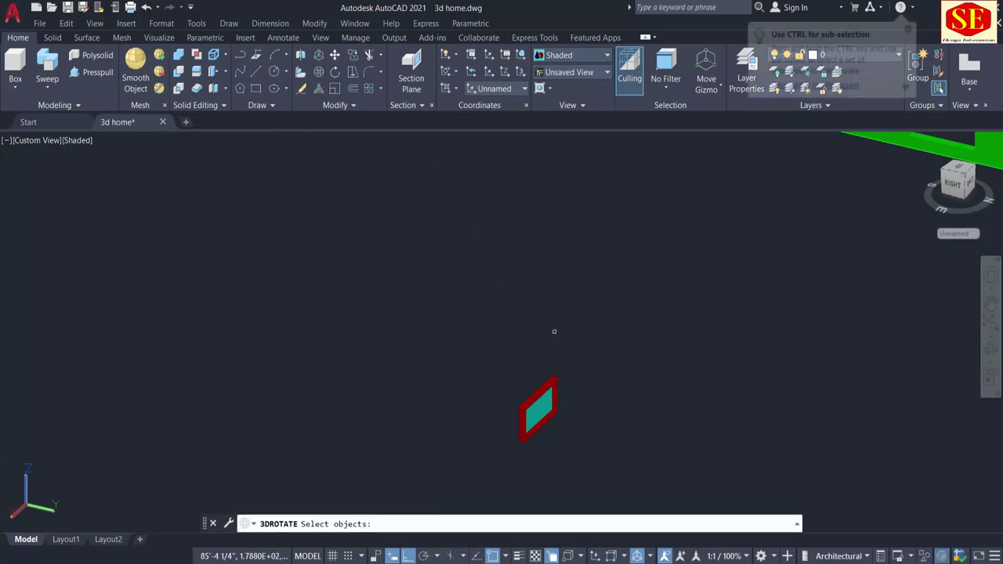
left_click(581, 338)
left_click(456, 474)
key("Return")
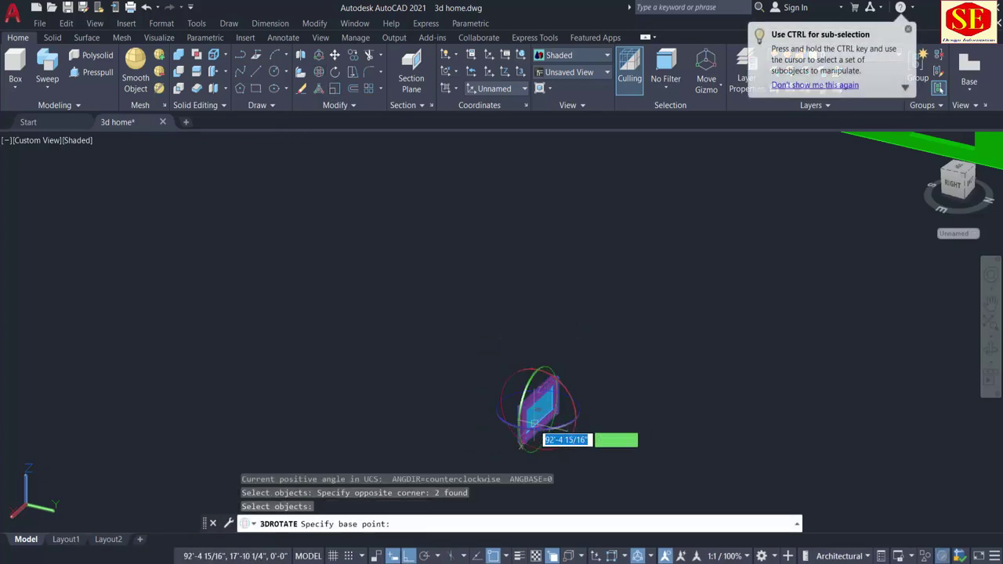
left_click(537, 406)
left_click(507, 391)
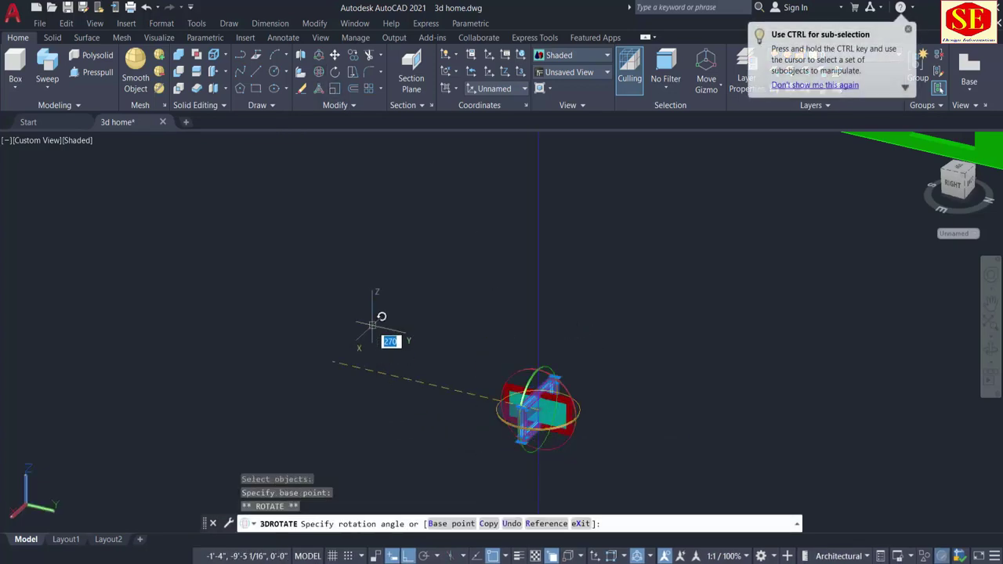
left_click(373, 325)
key("Escape")
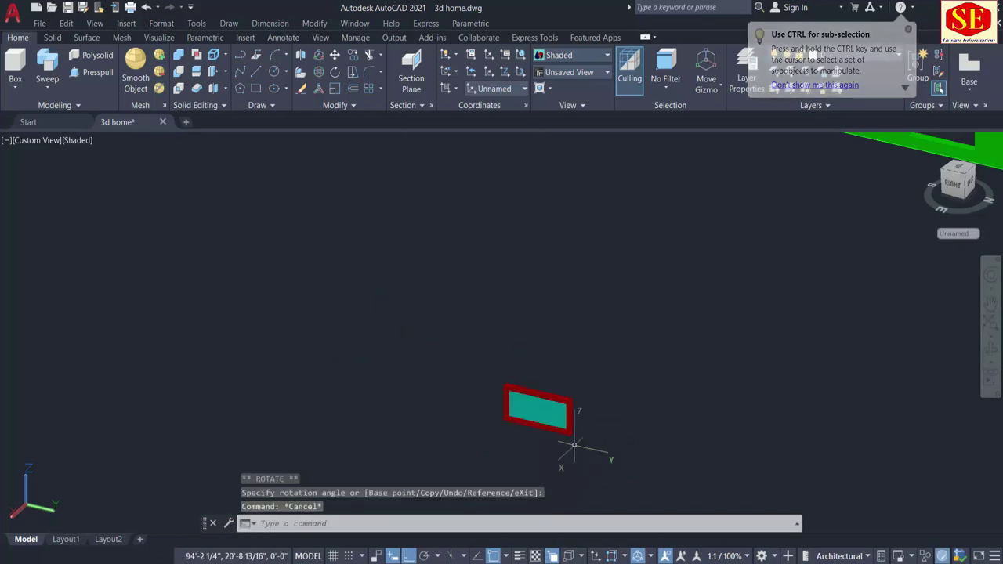
scroll(572, 443, "up", 4)
type("co")
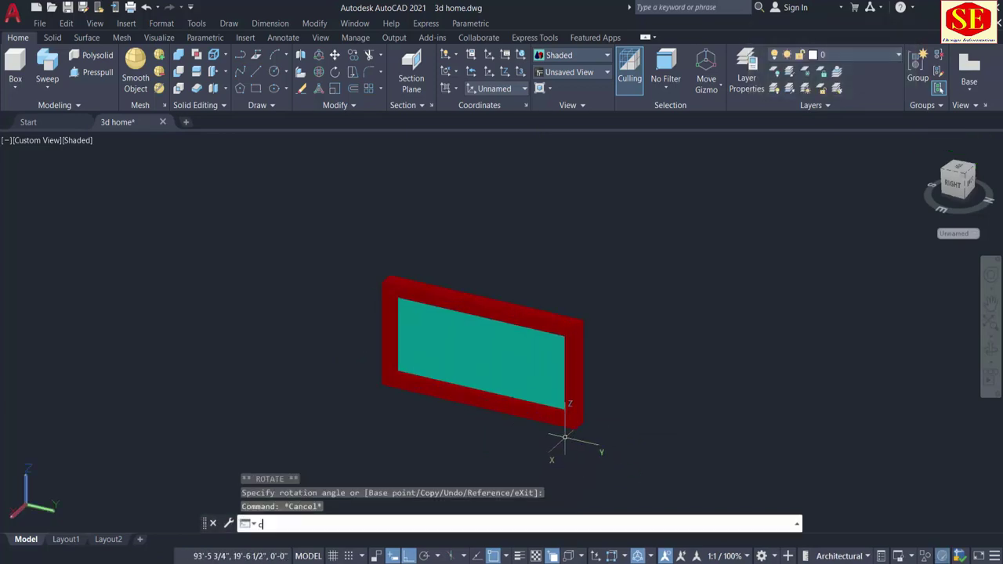
key("Return")
Copy the window frame from its corner, with Ortho turned off for free placement
left_click(627, 314)
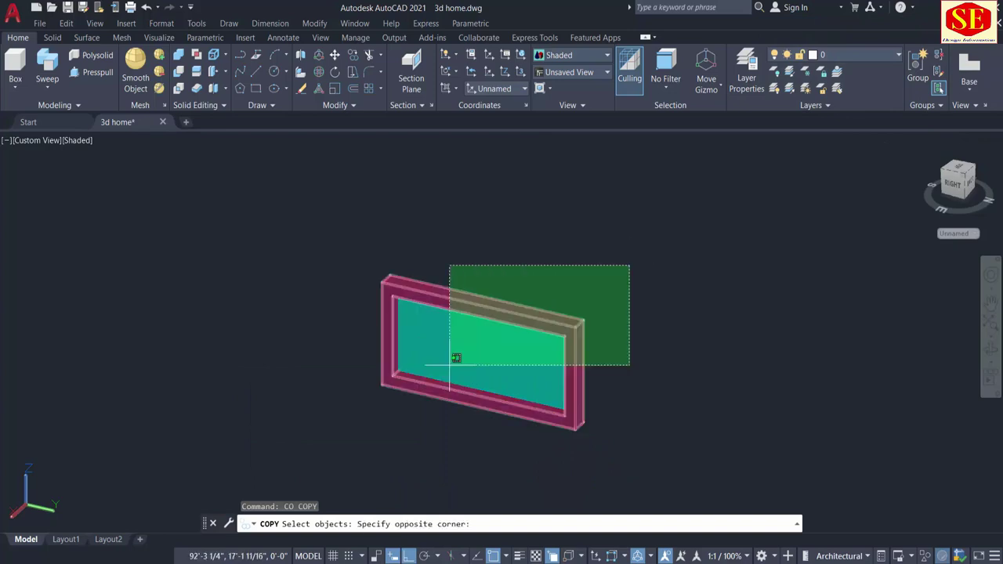
left_click(374, 423)
key("Return")
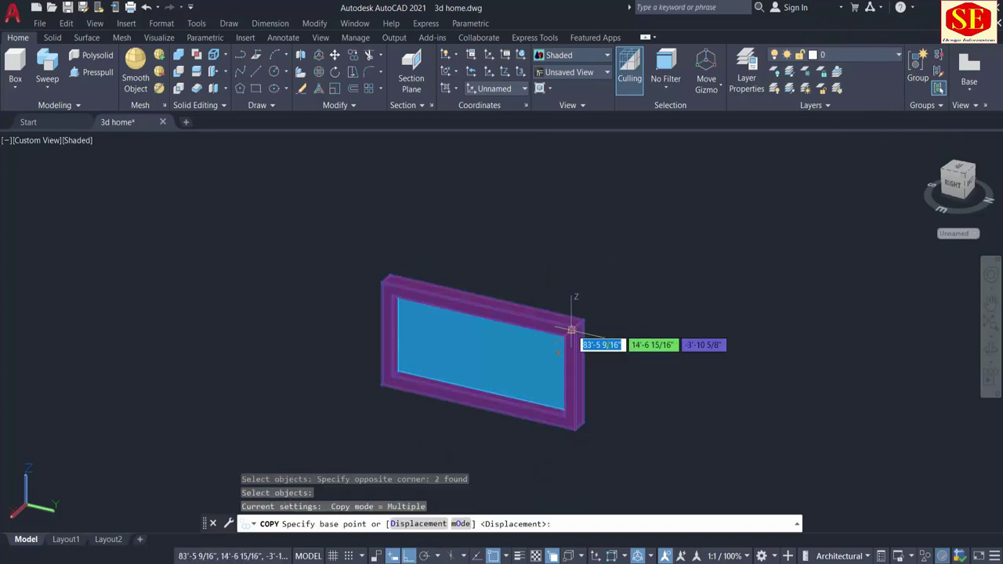
scroll(579, 320, "up", 2)
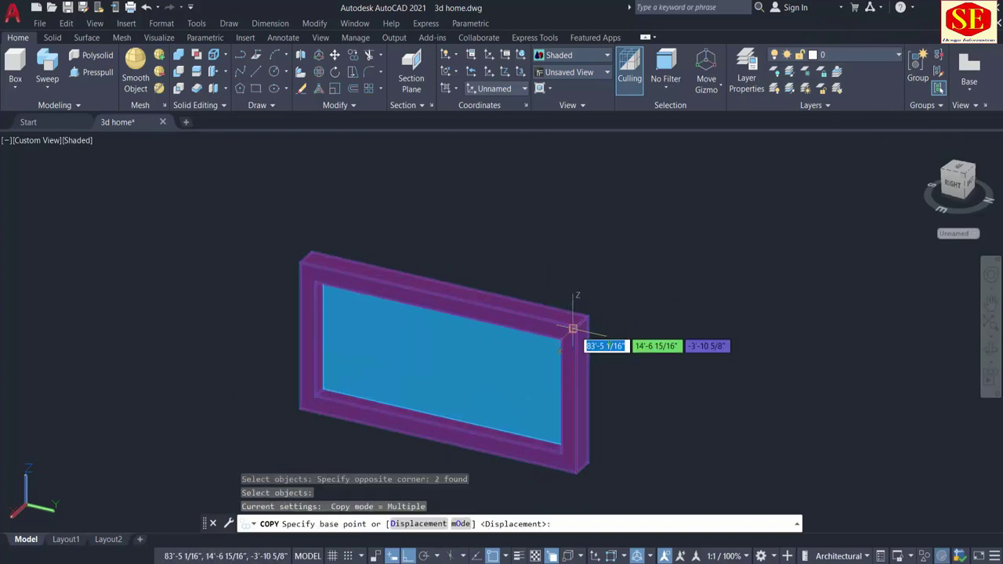
left_click(578, 322)
scroll(579, 324, "down", 3)
scroll(664, 333, "down", 2)
middle_click_drag(664, 333, 564, 405)
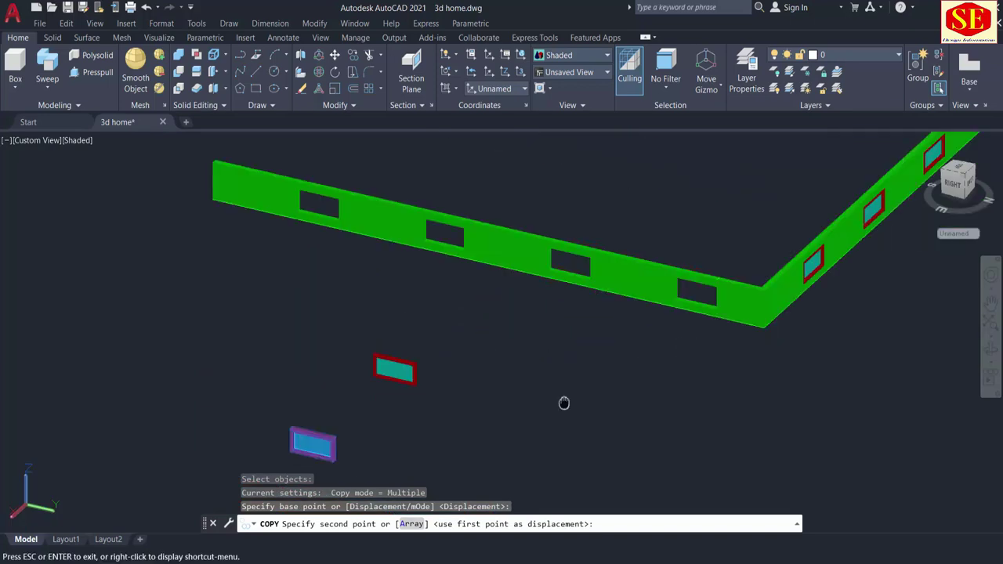
scroll(731, 314, "up", 3)
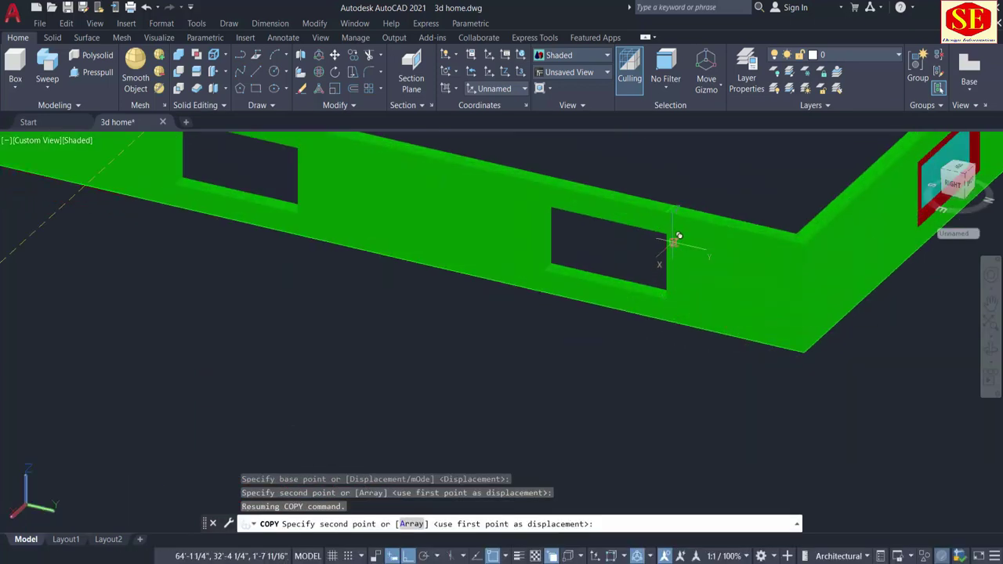
key("F8")
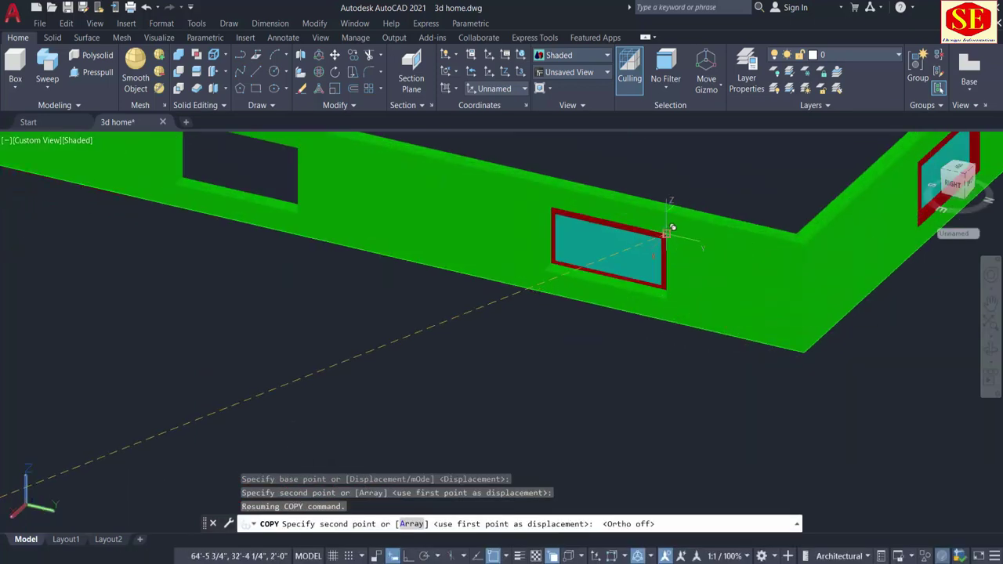
Place window copies into two more openings along the long green wall
left_click(672, 227)
middle_click_drag(451, 188, 618, 280)
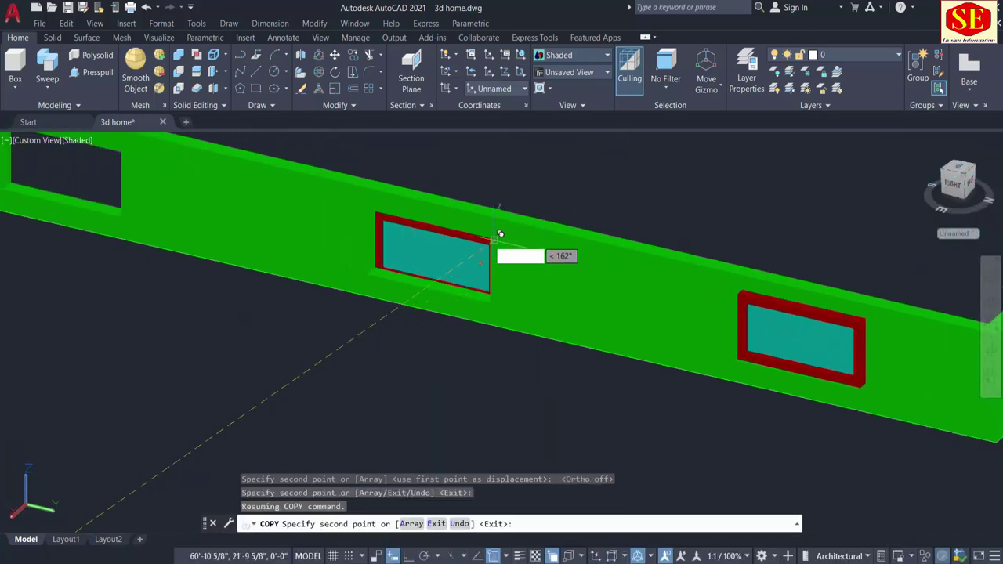
middle_click_drag(496, 231, 400, 217)
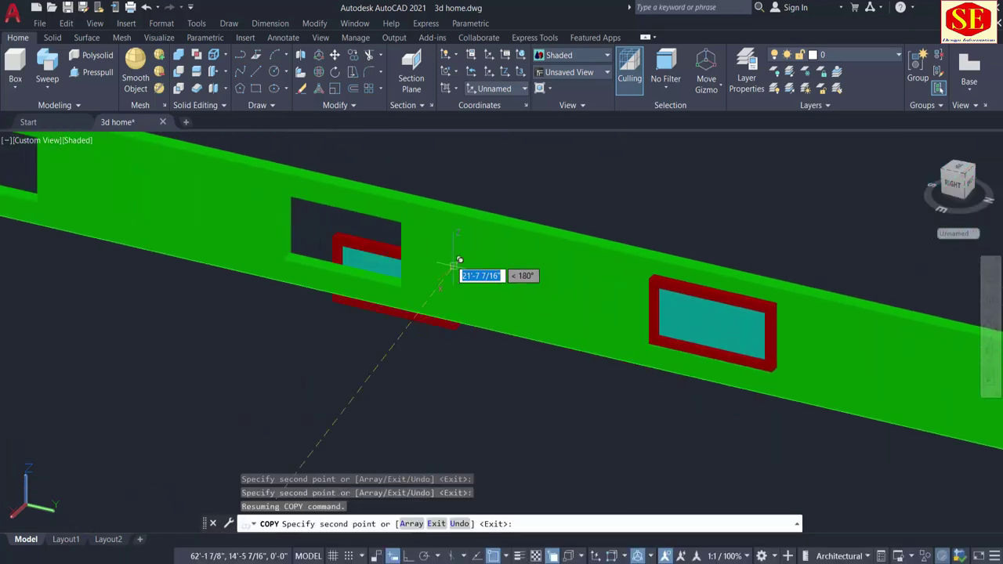
scroll(407, 218, "down", 2)
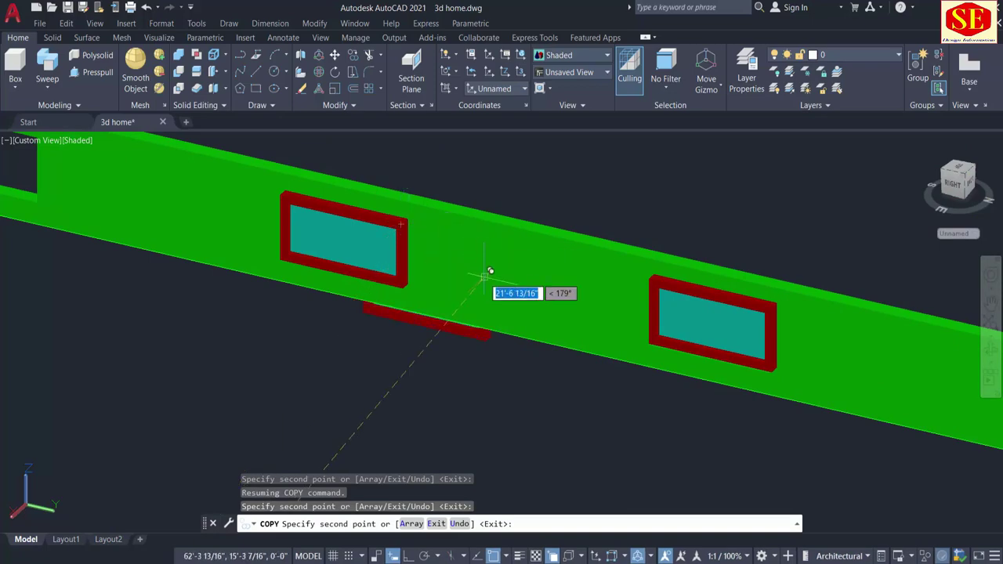
scroll(489, 277, "down", 3)
scroll(438, 278, "up", 5)
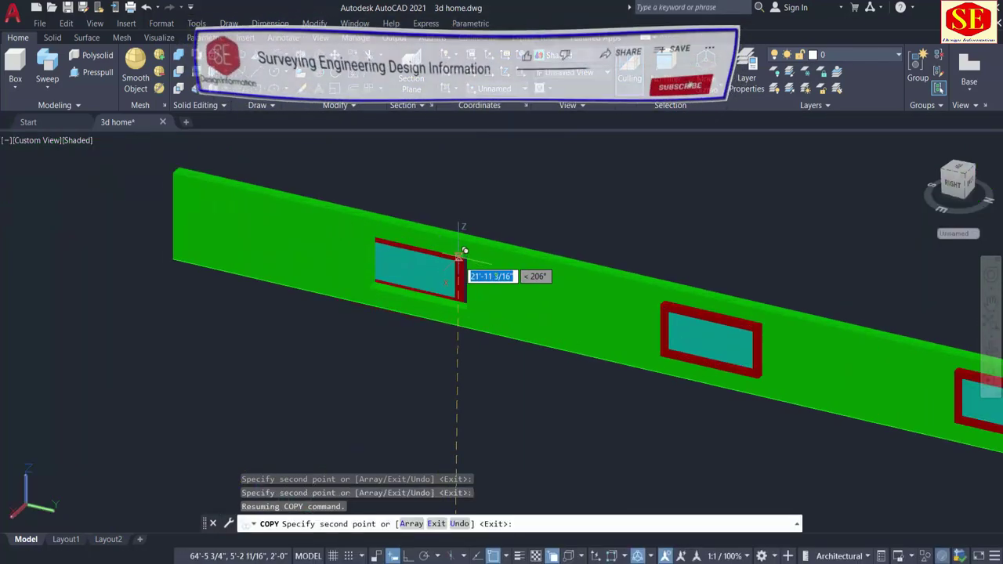
left_click(465, 259)
scroll(464, 298, "down", 4)
scroll(465, 298, "down", 5)
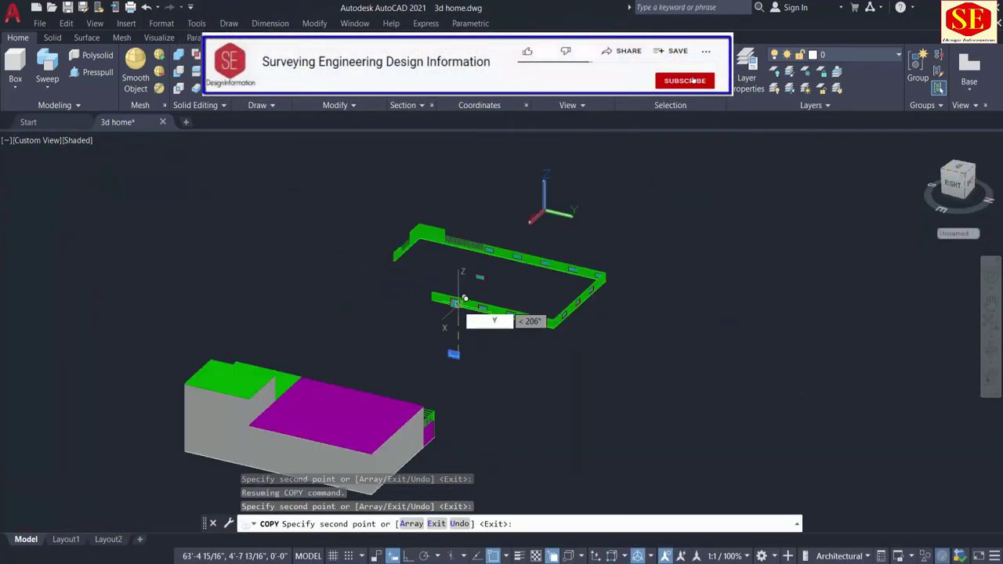
scroll(465, 340, "up", 2)
scroll(486, 353, "up", 2)
key("Escape")
Erase the leftover window copy and the small loose window
left_click(470, 337)
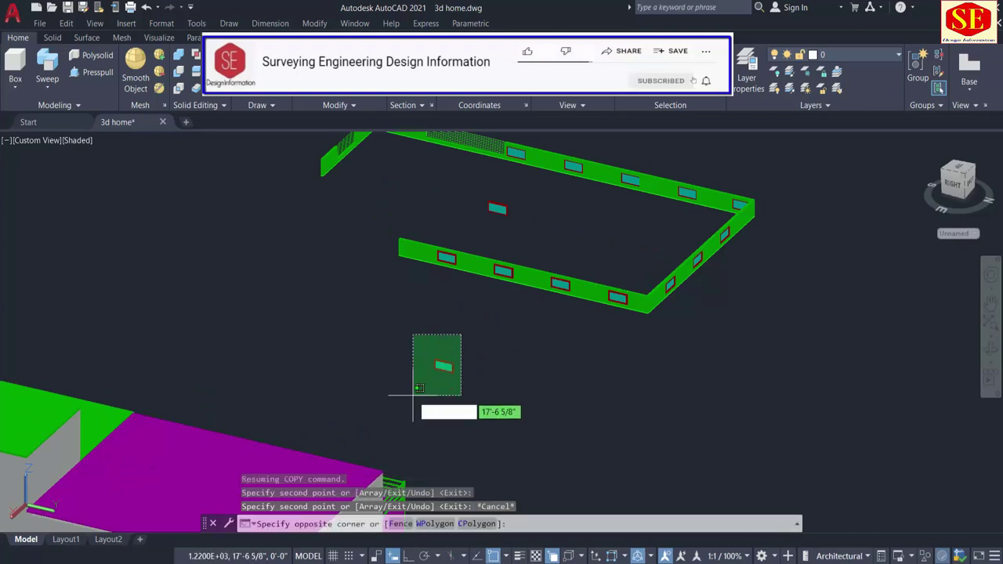
left_click(410, 412)
type("e")
key("Return")
scroll(465, 212, "up", 2)
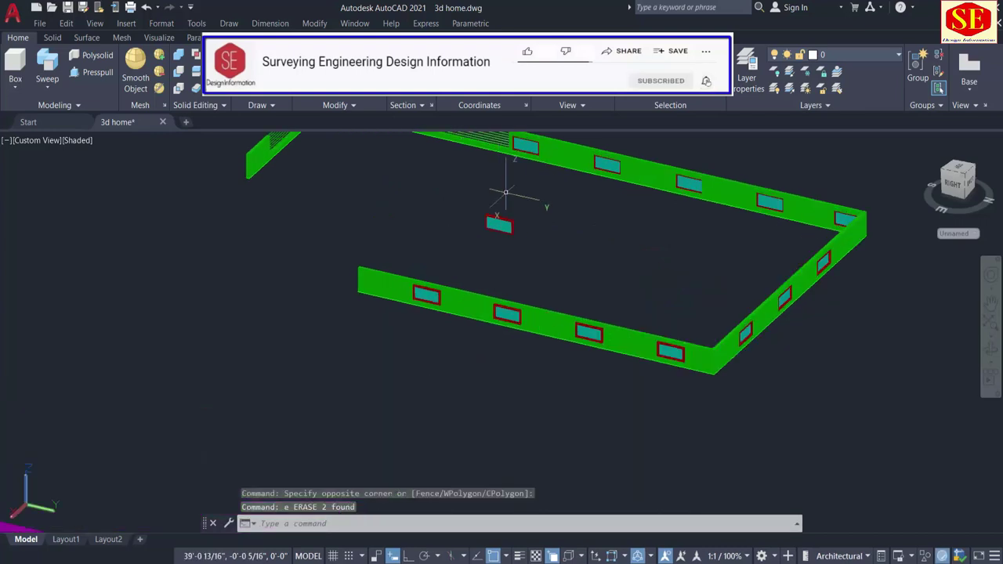
left_click(533, 192)
left_click(435, 265)
key("space")
scroll(620, 361, "down", 2)
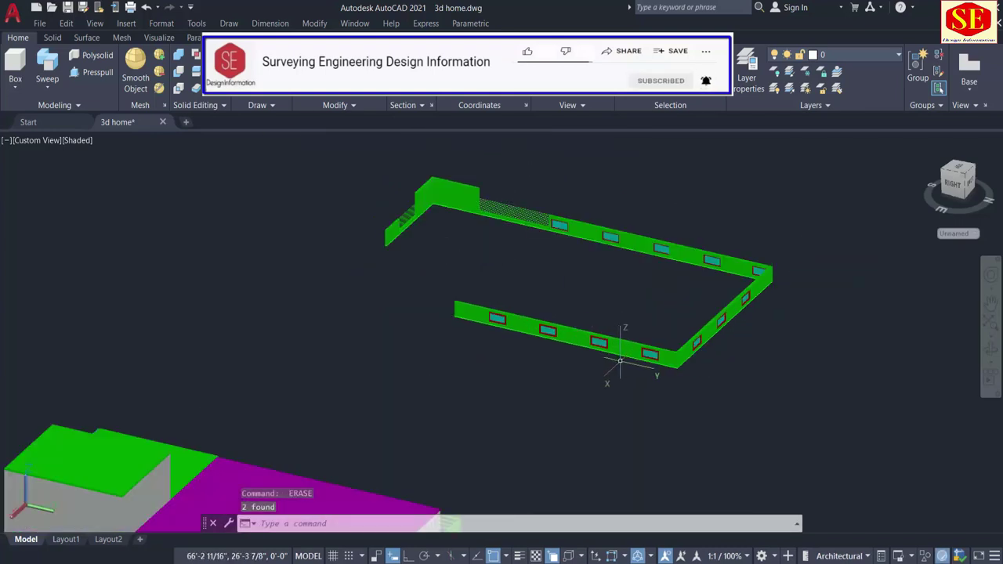
middle_click_drag(695, 376, 494, 385, "shift")
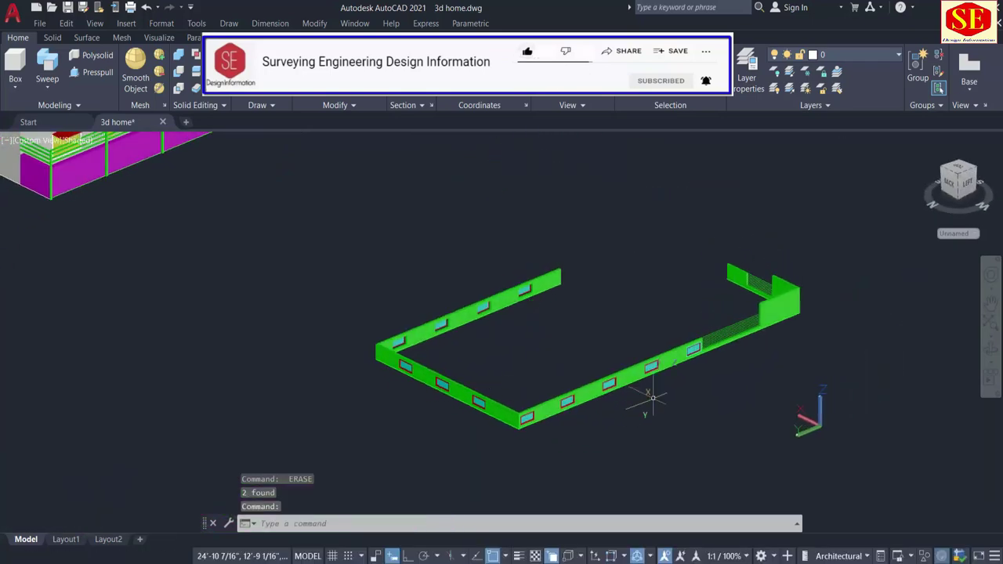
scroll(678, 386, "up", 5)
Window-select the first set of railing bars and change their colour to Red
scroll(309, 345, "down", 3)
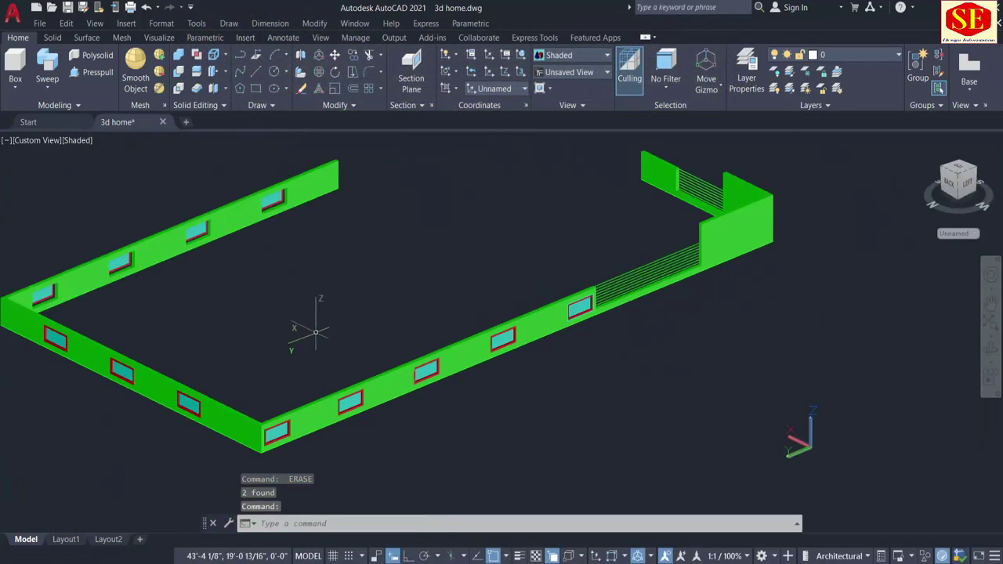
scroll(650, 373, "up", 3)
scroll(537, 324, "up", 2)
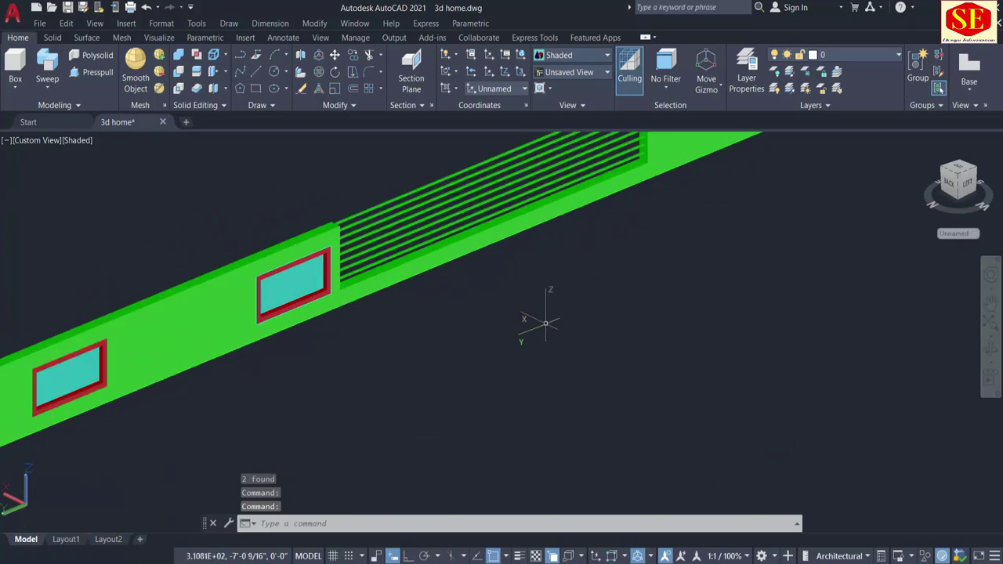
middle_click_drag(538, 324, 497, 405)
key("Escape")
left_click(468, 203)
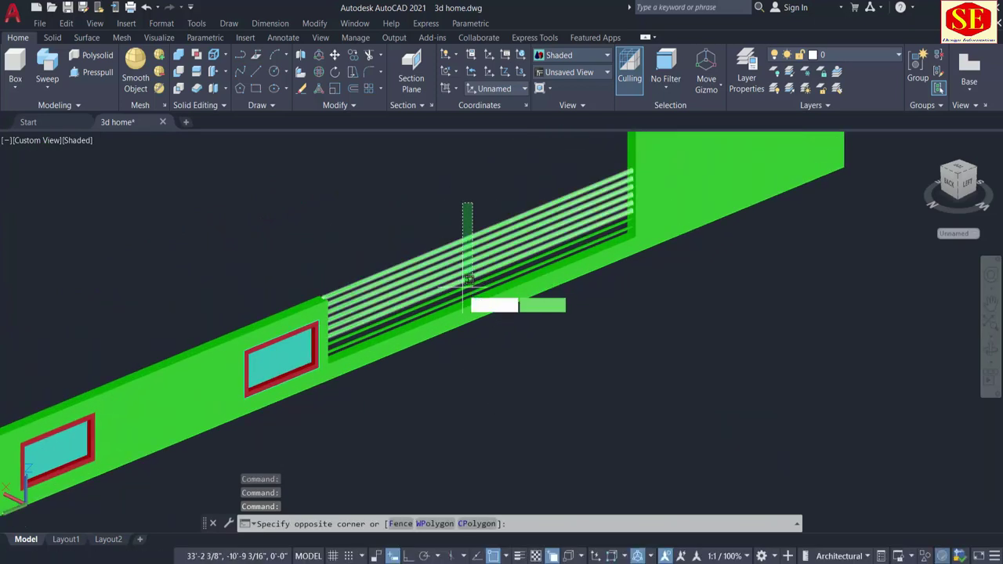
left_click(467, 288)
double_click(423, 257)
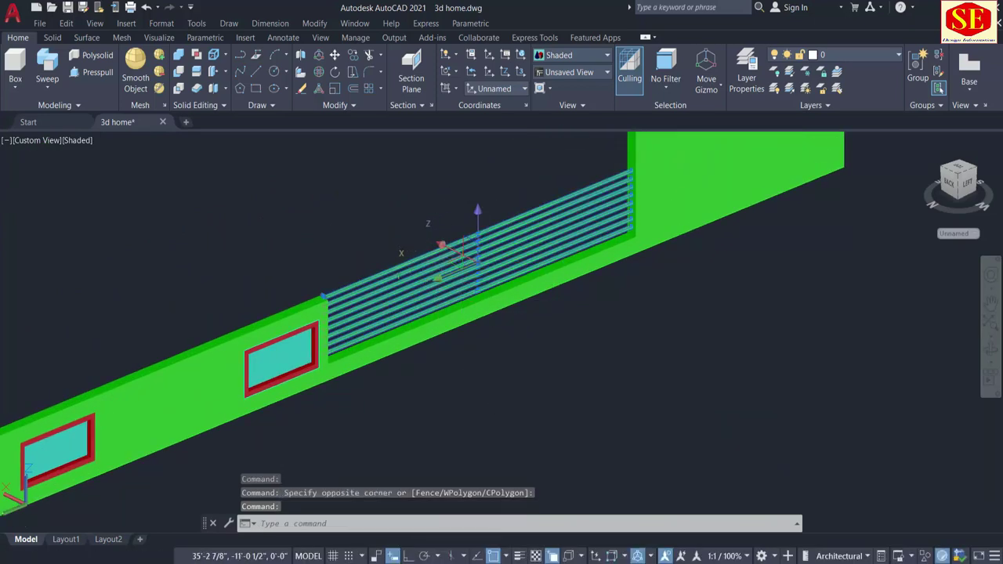
left_click(564, 196)
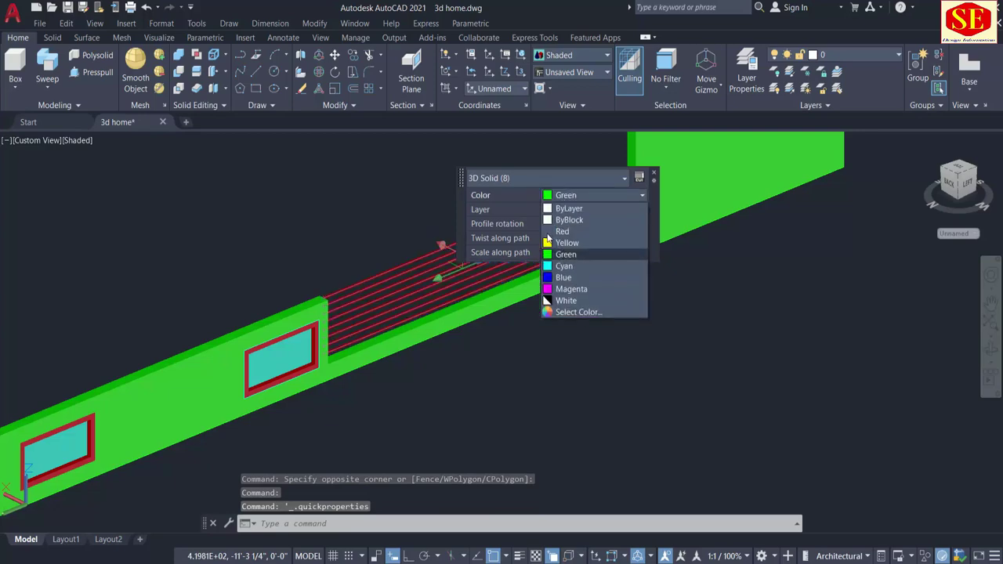
left_click(548, 232)
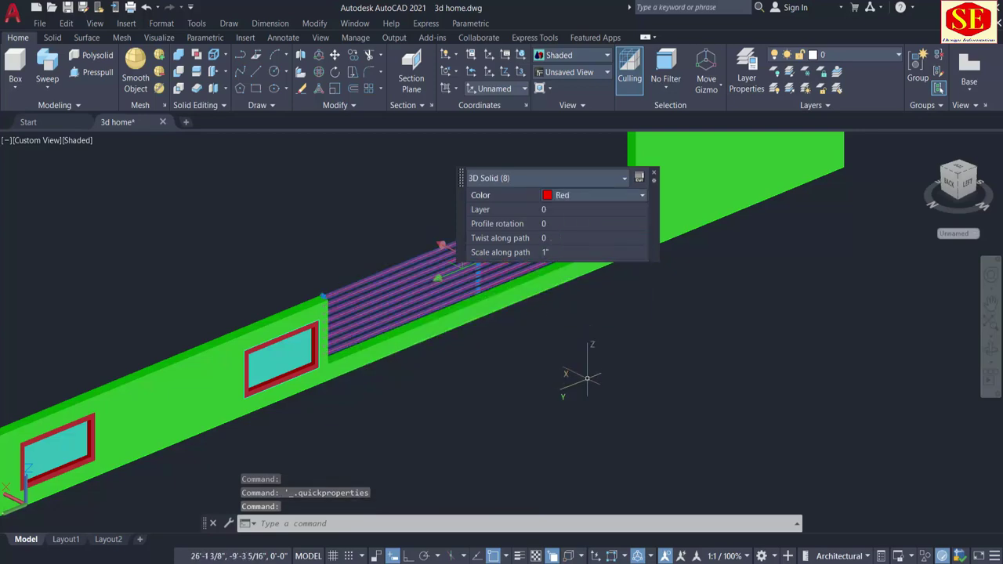
key("Escape")
Recolour the second railing's bars to Red as well
scroll(688, 337, "down", 3)
scroll(608, 239, "up", 2)
scroll(607, 238, "up", 3)
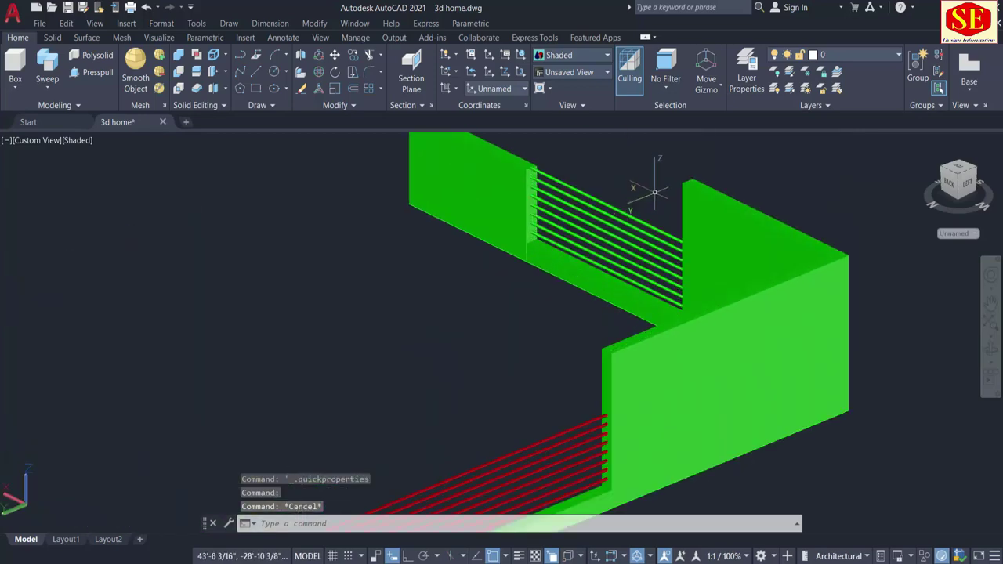
left_click(654, 190)
left_click(629, 272)
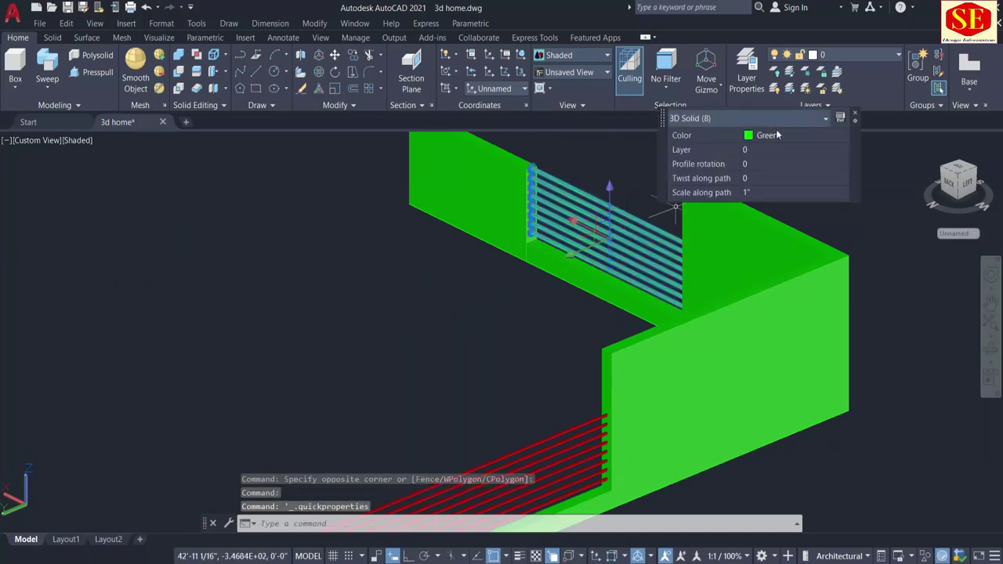
left_click(776, 136)
left_click(773, 170)
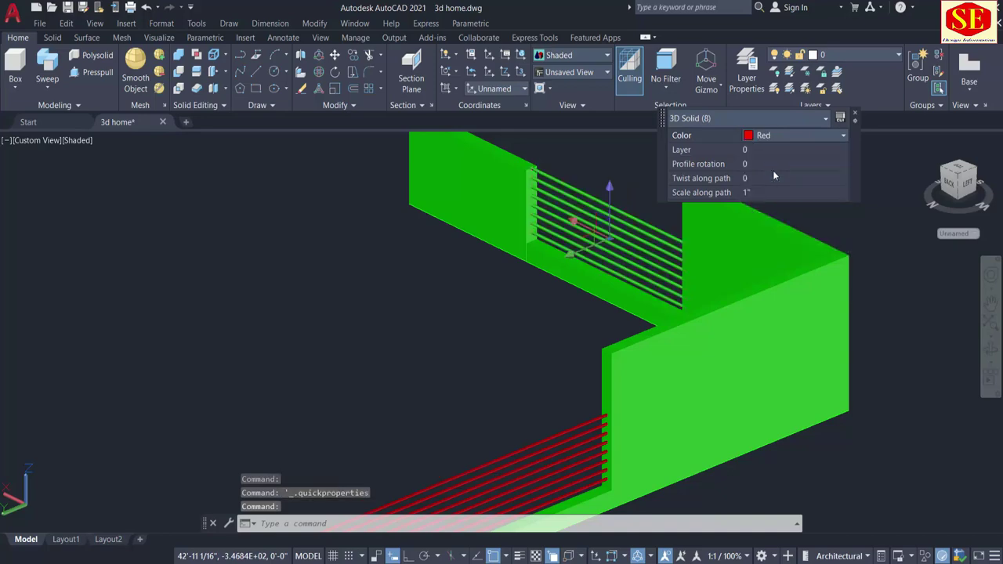
key("Escape")
mouse_move(476, 269)
middle_mouse_down("shift")
mouse_move(656, 399)
mouse_move(639, 411)
mouse_move(661, 336)
middle_mouse_up("shift")
mouse_move(619, 367)
middle_mouse_down("shift")
mouse_move(691, 434)
mouse_move(671, 372)
middle_mouse_up("shift")
Erase the extra object overlapping the window next to the red railings, picked via selection cycling
scroll(314, 329, "up", 3)
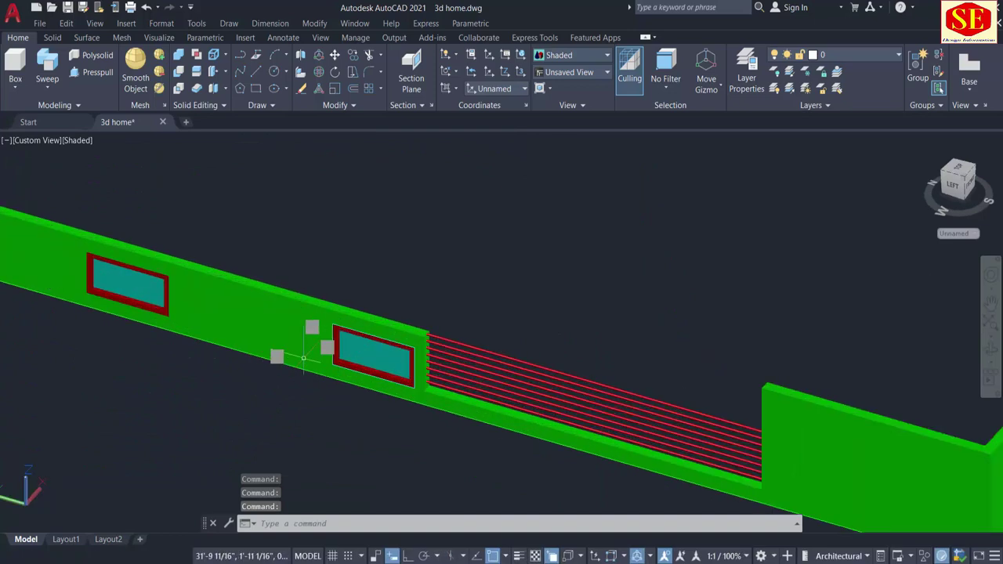
scroll(344, 342, "up", 5)
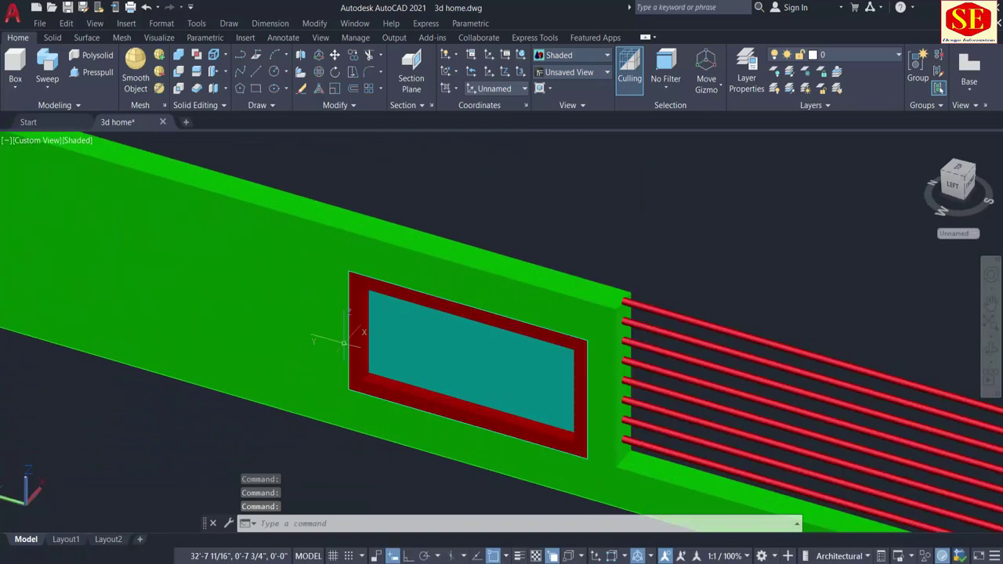
left_click(411, 280)
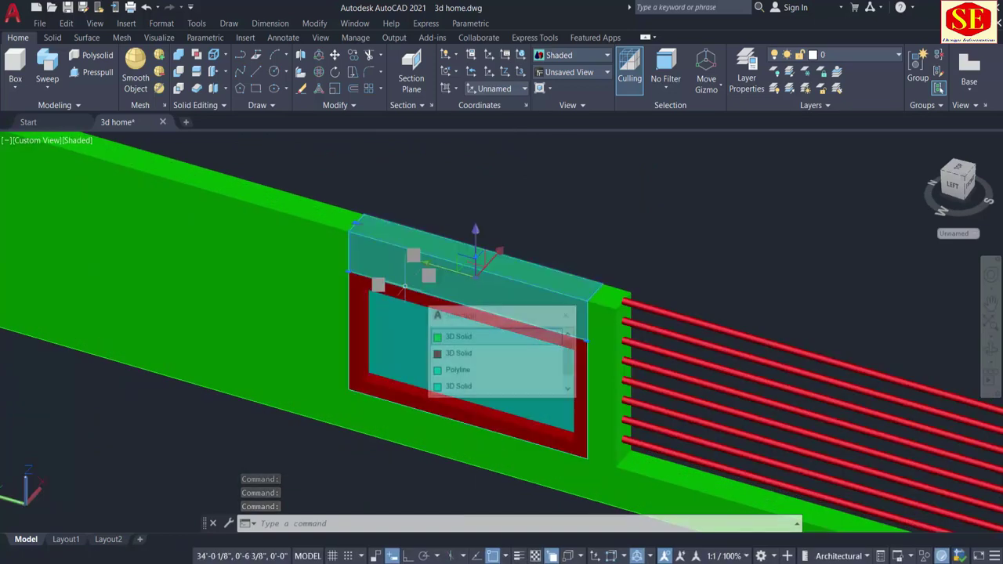
left_click(469, 368)
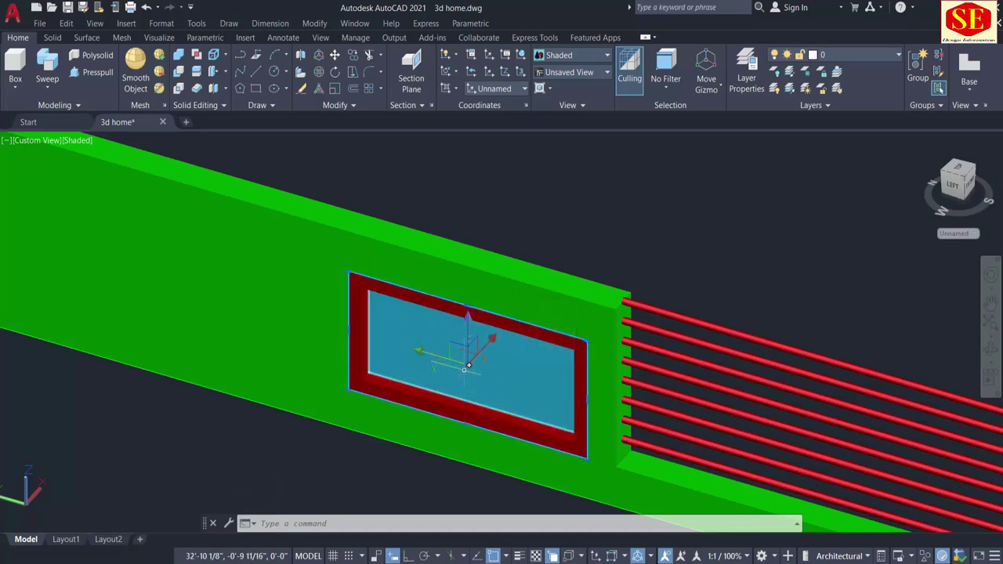
type("e")
key("Return")
scroll(485, 329, "down", 2)
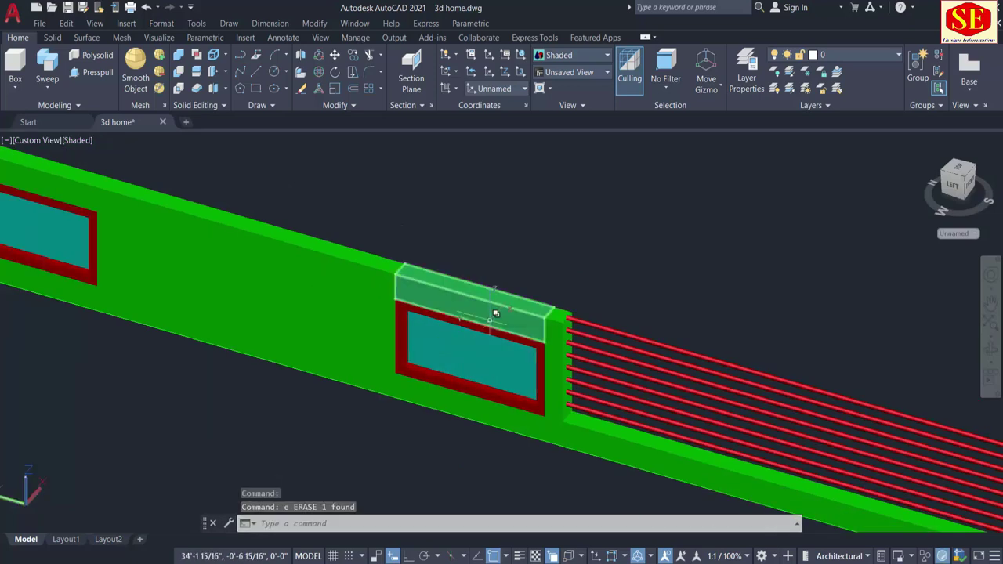
scroll(421, 384, "down", 2)
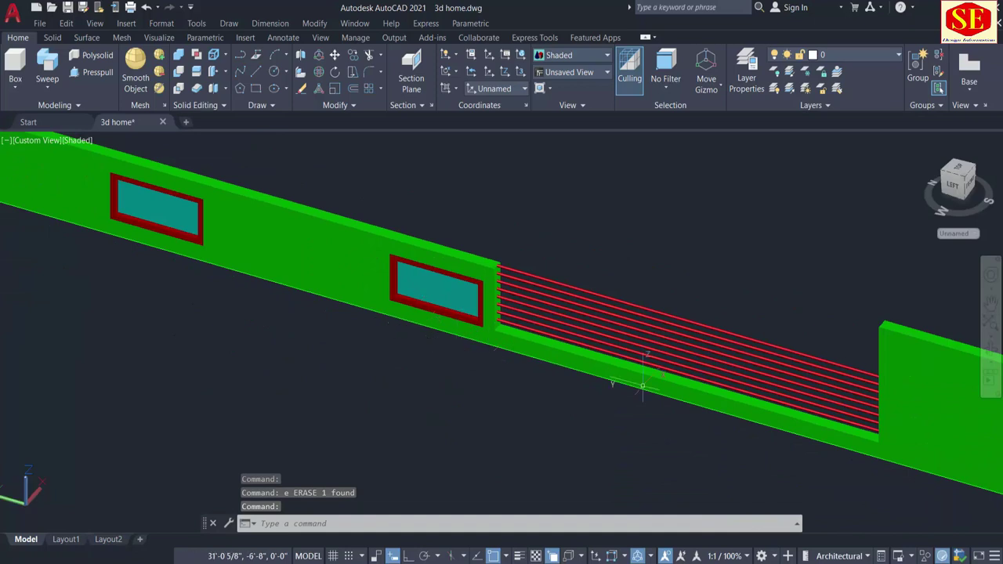
scroll(642, 386, "down", 2)
scroll(553, 340, "down", 3)
middle_click_drag(549, 336, 657, 272, "shift")
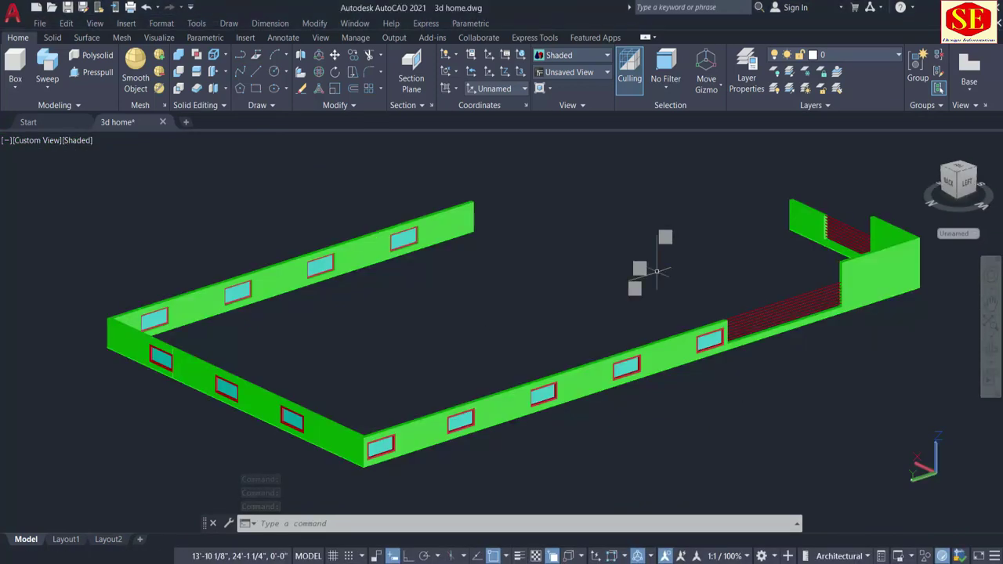
Start a Solid Union and pick the top wall pieces and those around the first windows
left_click(180, 57)
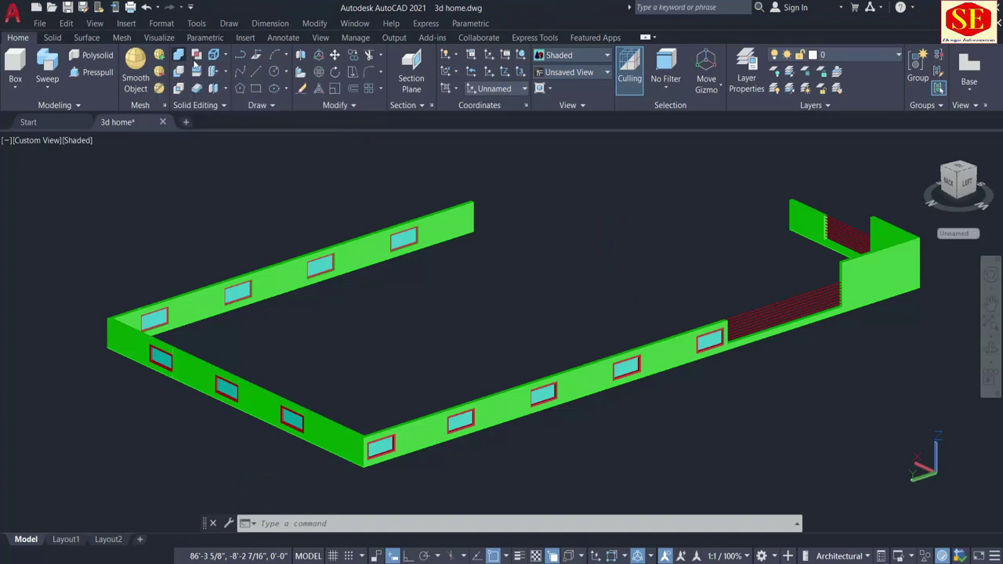
left_click(454, 206)
scroll(423, 221, "up", 3)
left_click(373, 222)
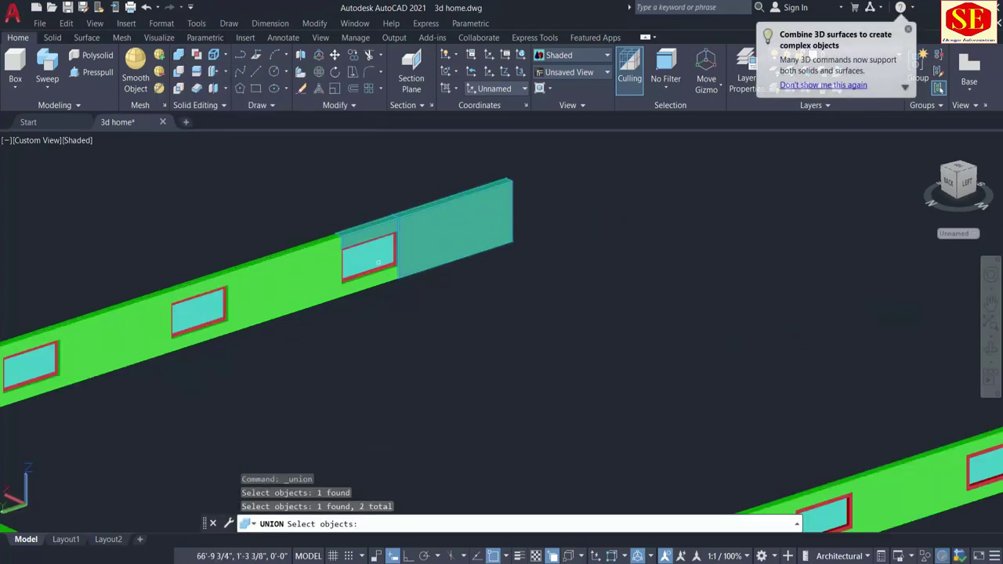
left_click(375, 275)
left_click(285, 282)
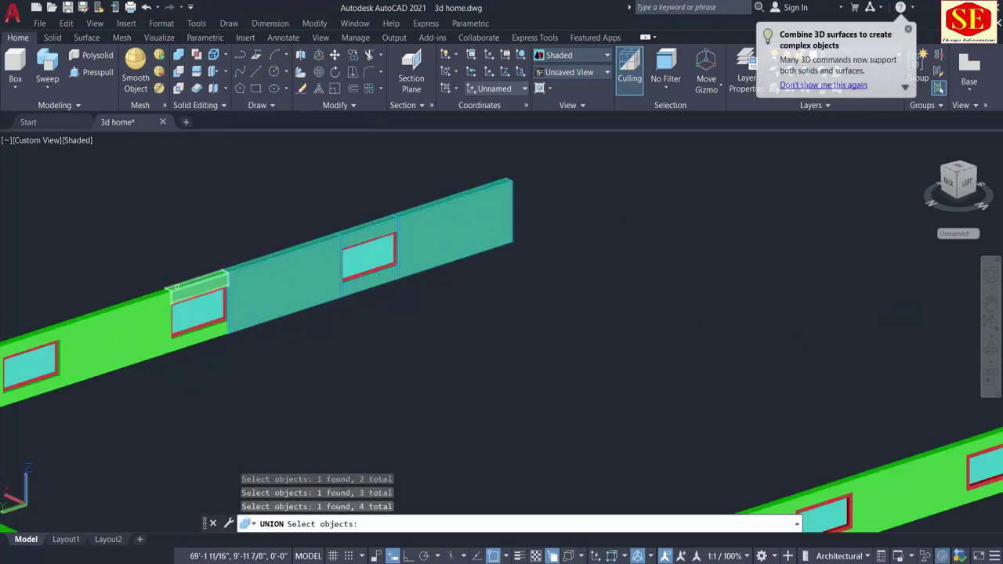
left_click(181, 335)
middle_click_drag(244, 344, 568, 298)
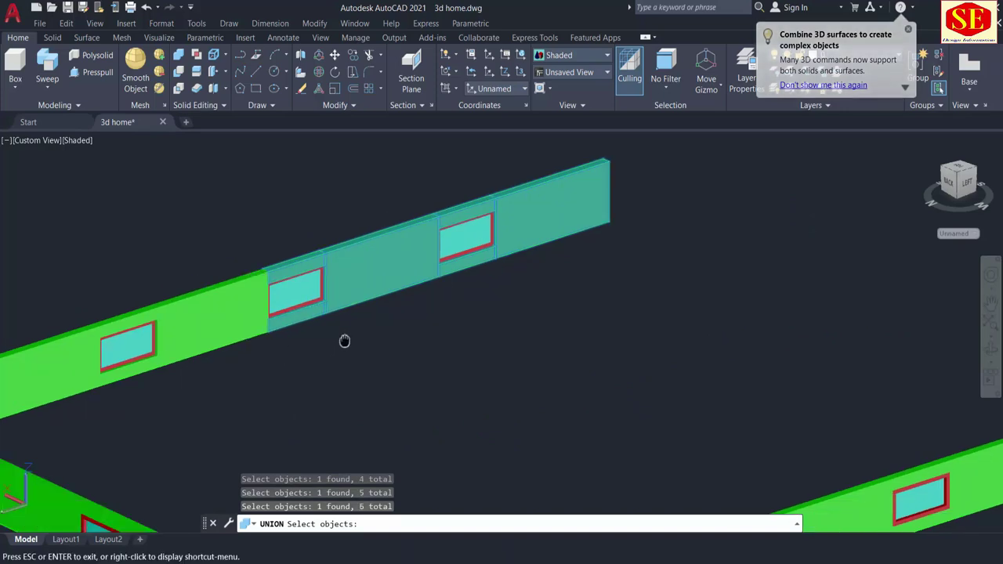
left_click(471, 226)
left_click(343, 270)
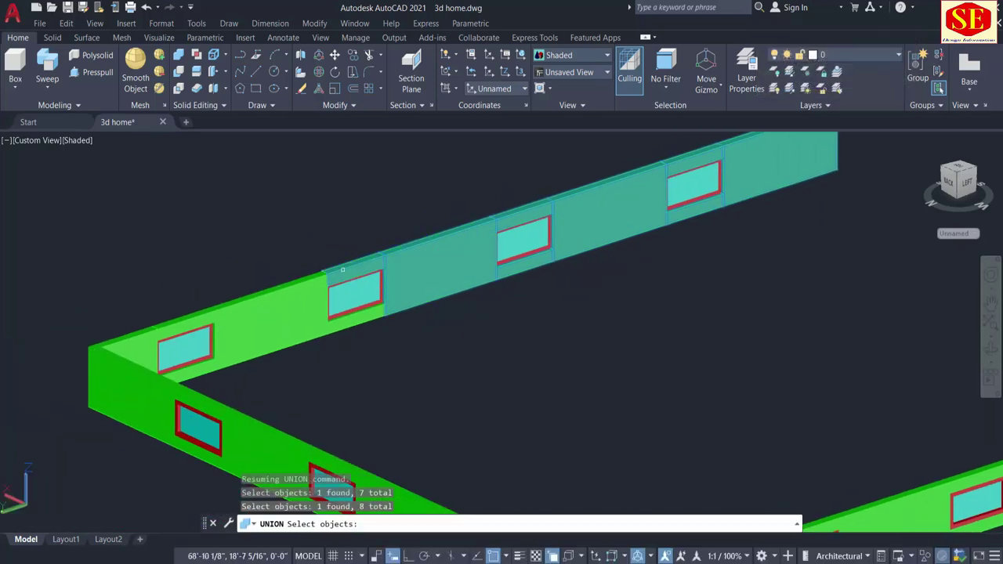
left_click(351, 313)
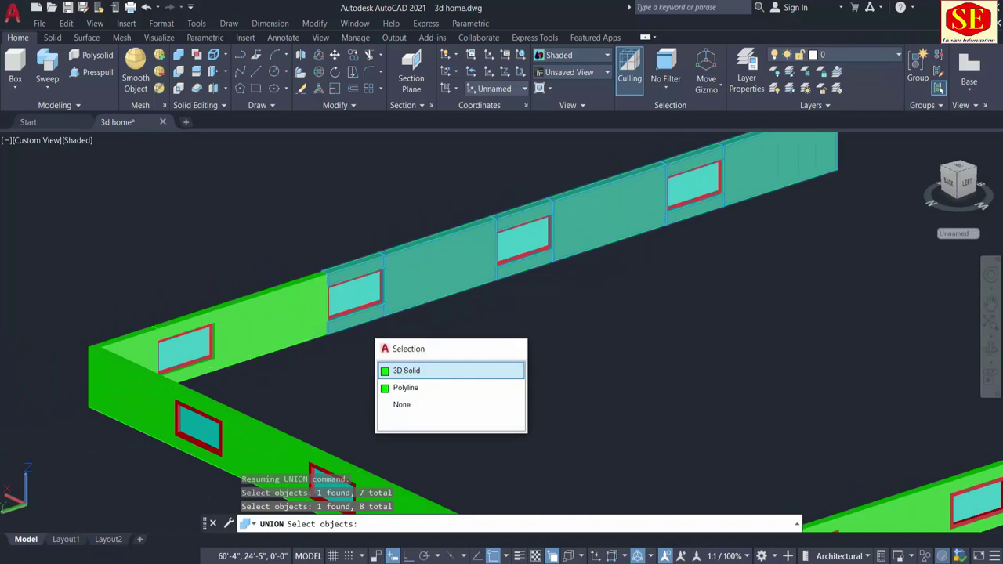
left_click(403, 370)
Add the wall segments between windows, the corner end wall and the middle wall pieces
left_click(264, 336)
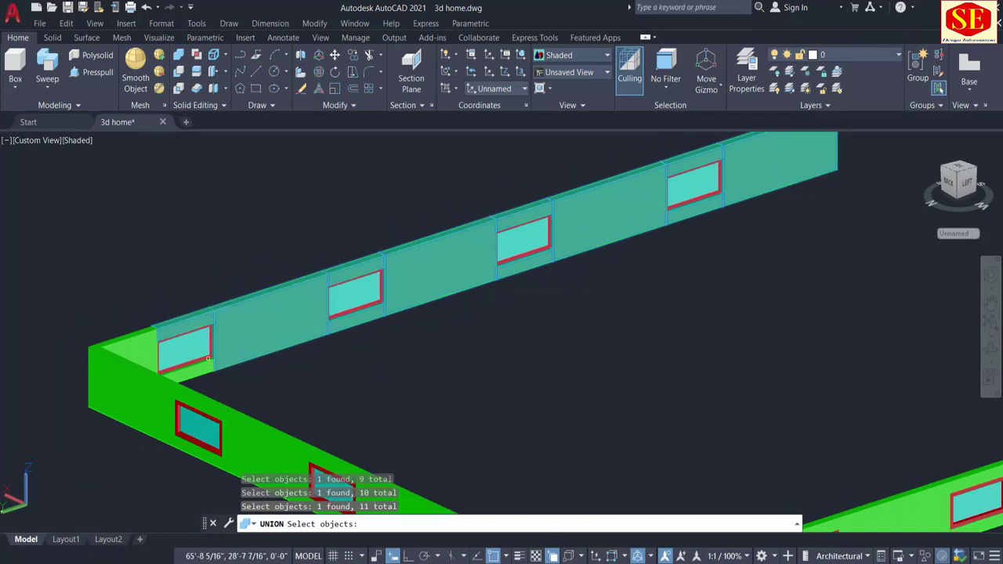
left_click(214, 363)
left_click(256, 421)
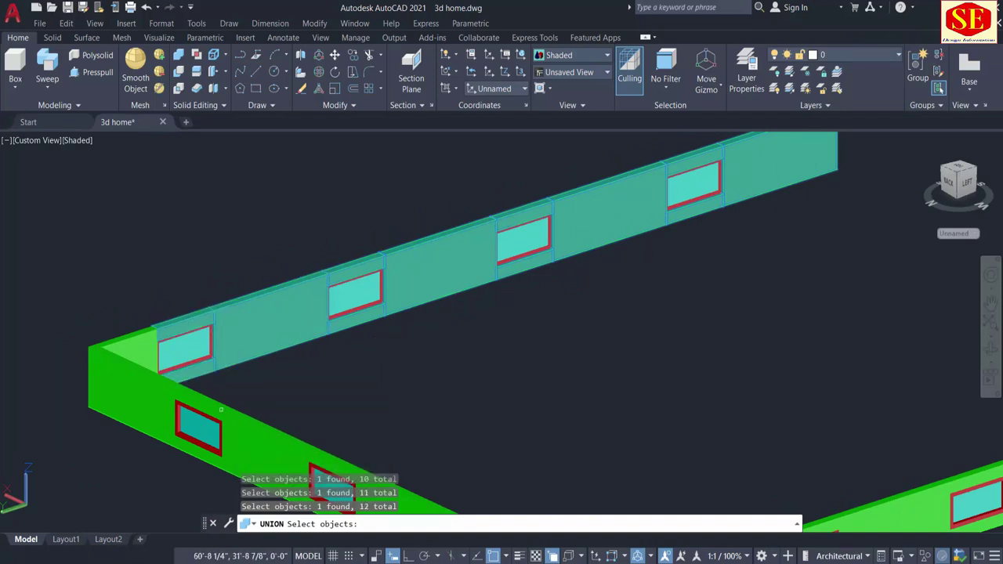
left_click(133, 400)
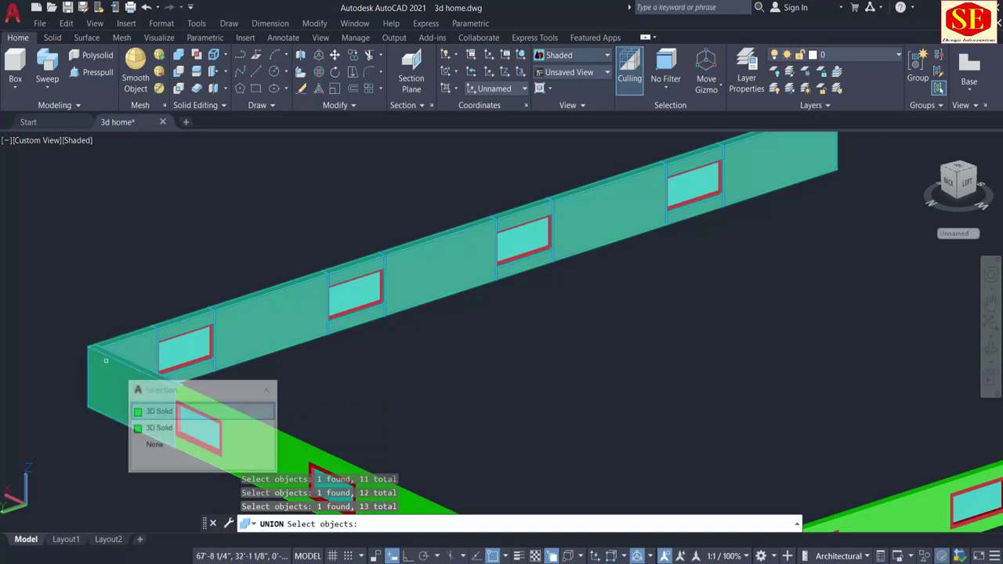
left_click(145, 412)
middle_click_drag(149, 408, 374, 292)
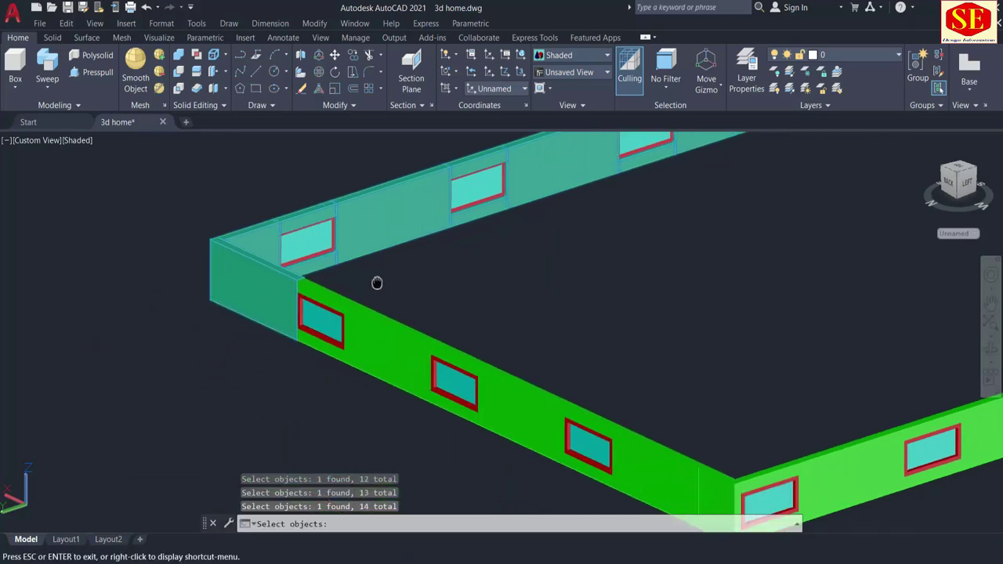
left_click(316, 347)
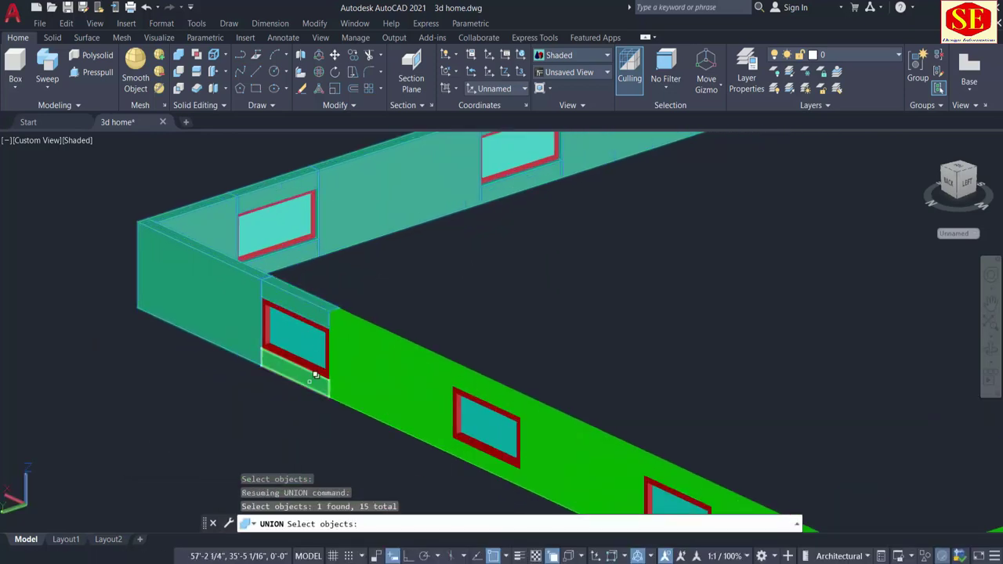
left_click(349, 379)
left_click(378, 432)
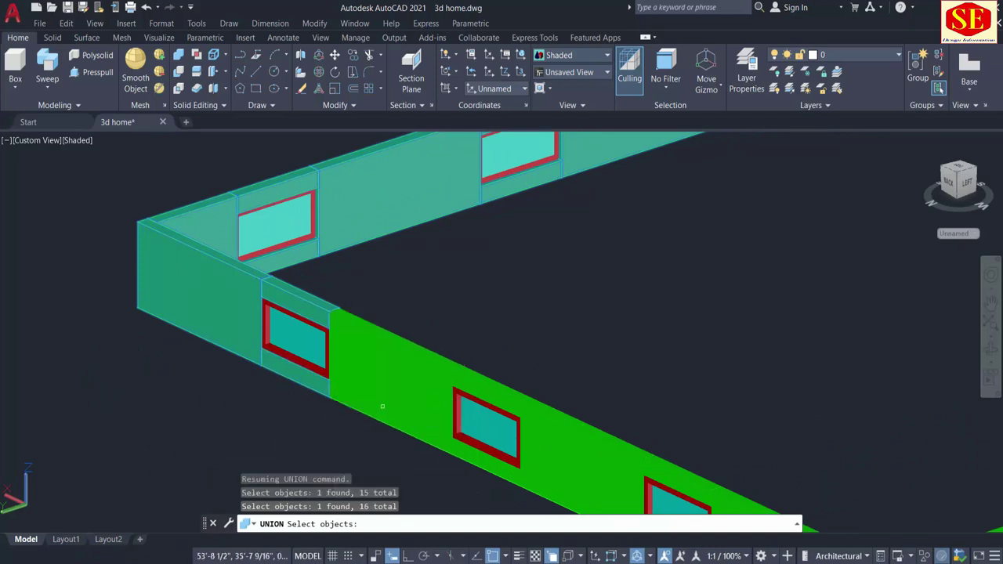
left_click(395, 360)
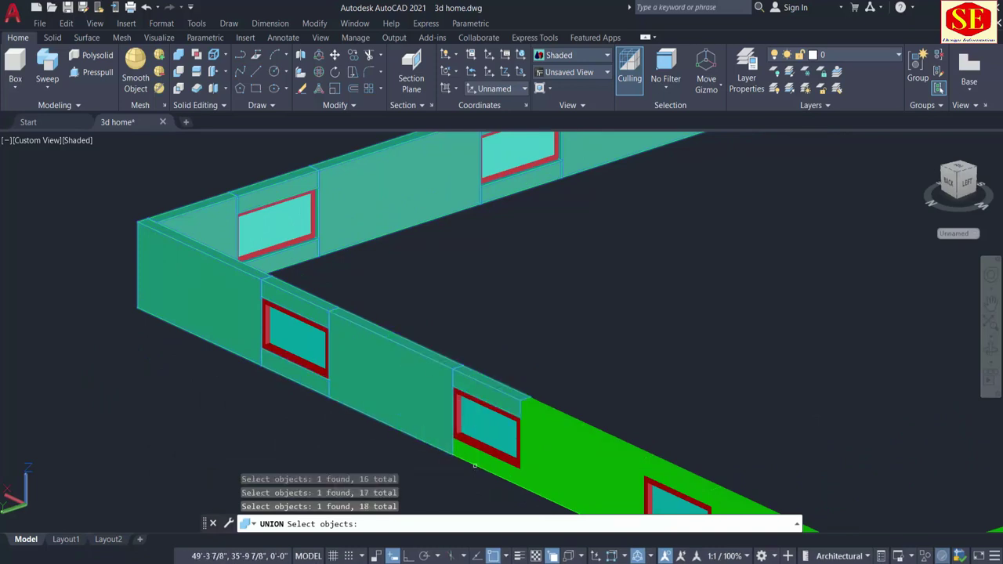
middle_click_drag(474, 459, 299, 316)
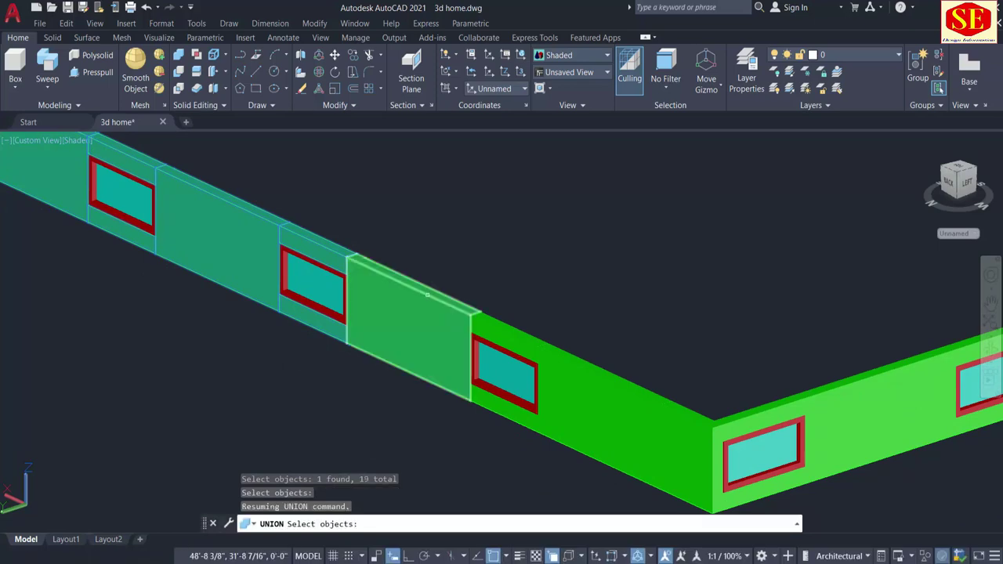
left_click(462, 322)
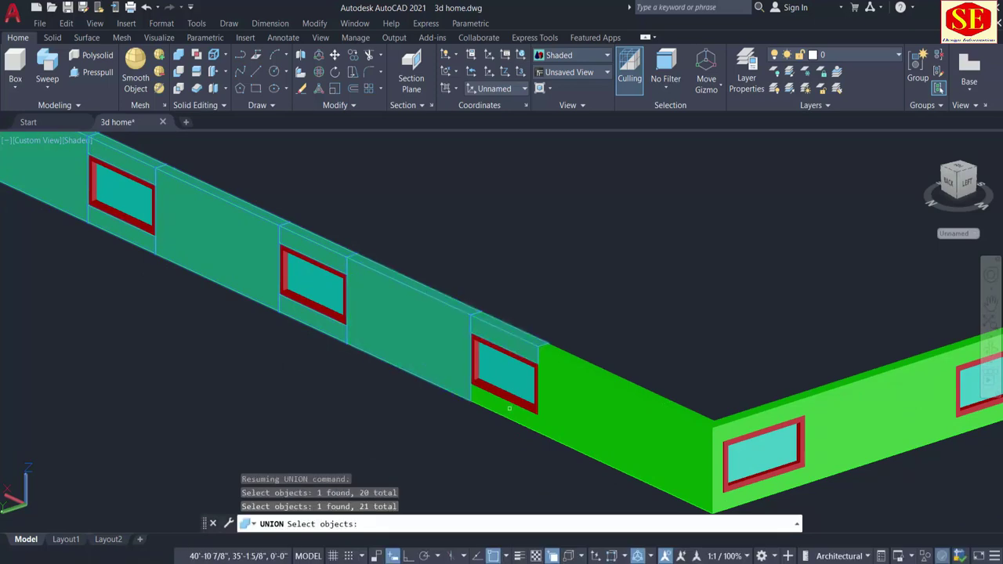
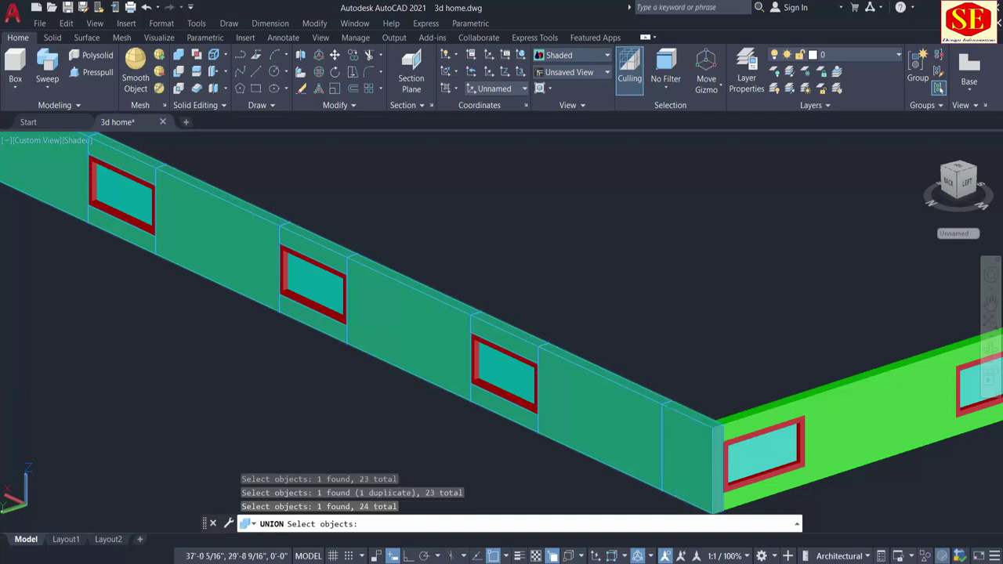
Select both corner pieces, a green wall segment and the 3D solid above the first window
middle_click_drag(677, 410, 522, 352)
left_click(531, 370)
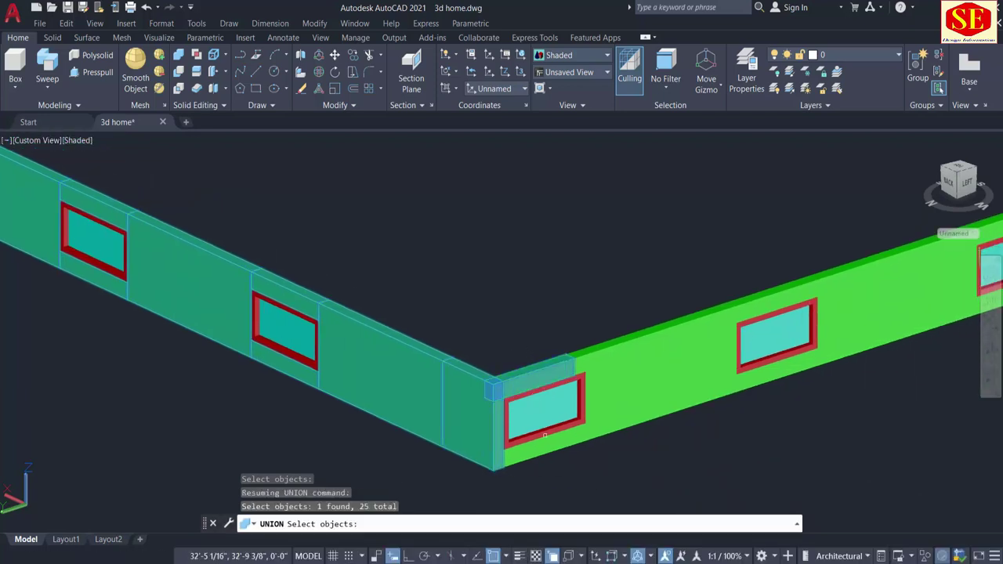
left_click(545, 442)
left_click(654, 360)
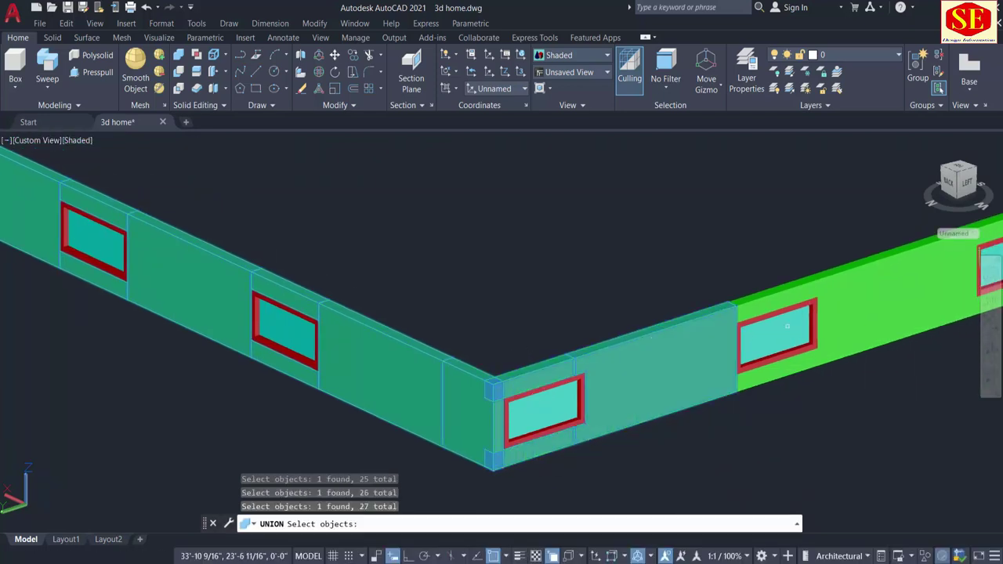
left_click(760, 305)
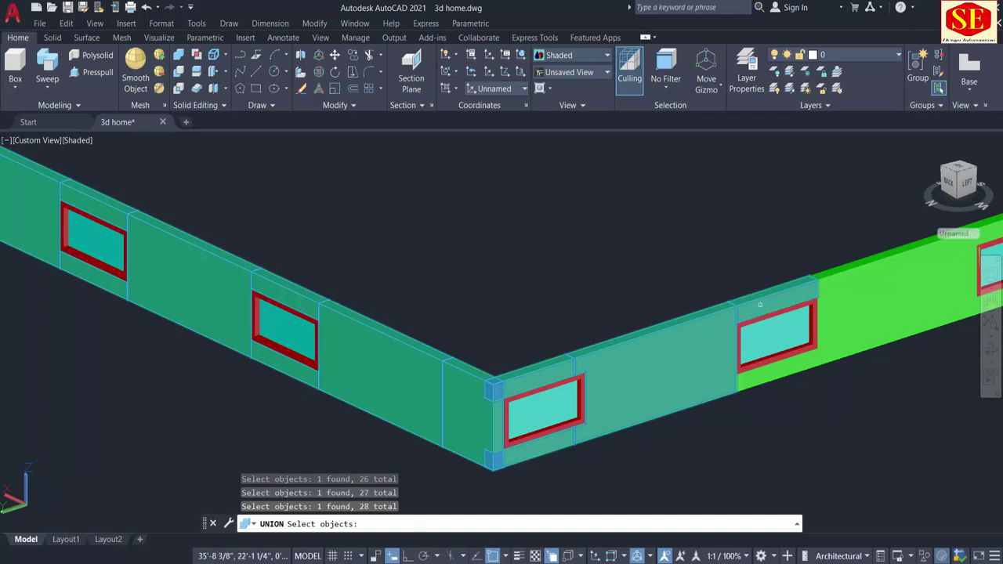
left_click(778, 378)
left_click(839, 428)
Add the next wall segments and the 3D-solid pieces above the following windows
middle_click_drag(974, 253, 591, 281)
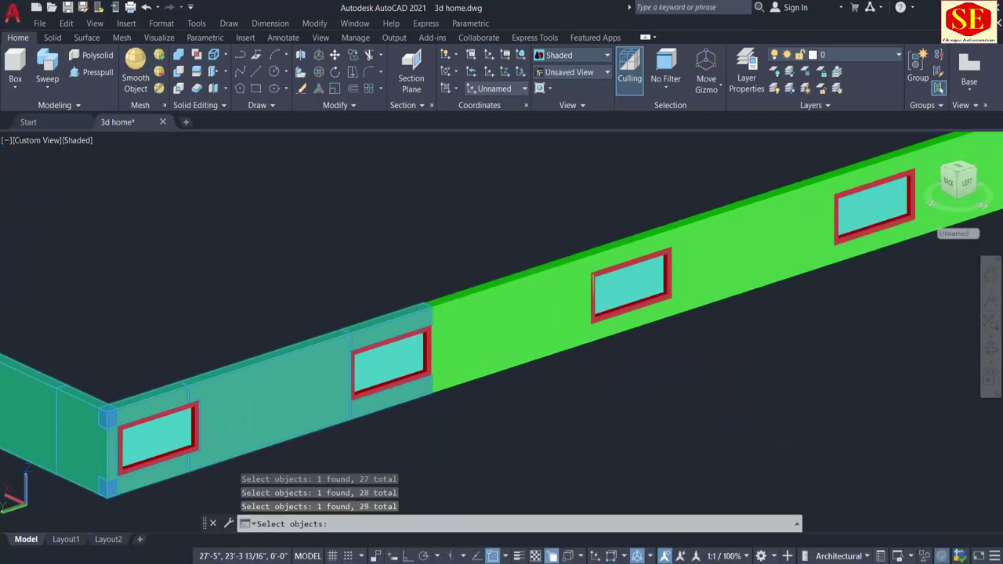
left_click(590, 281)
left_click(623, 245)
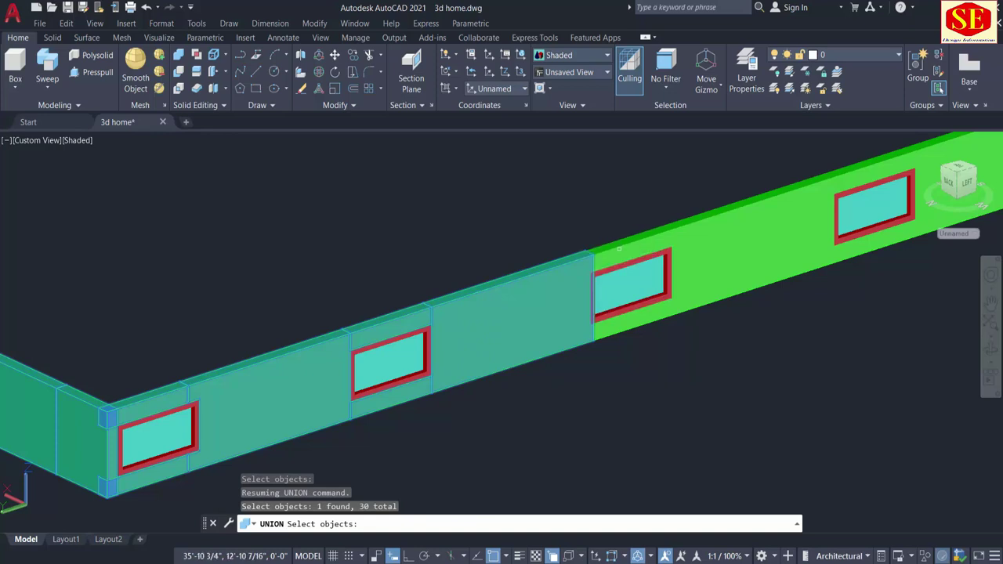
left_click(640, 314)
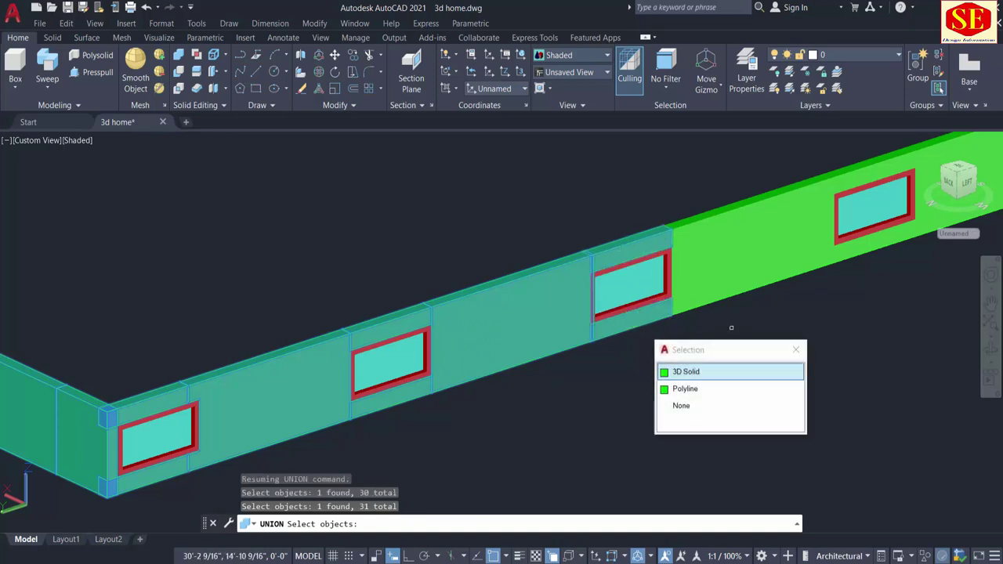
left_click(709, 368)
mouse_move(781, 383)
middle_mouse_down()
mouse_move(715, 389)
mouse_move(739, 337)
middle_mouse_up()
left_click(470, 259)
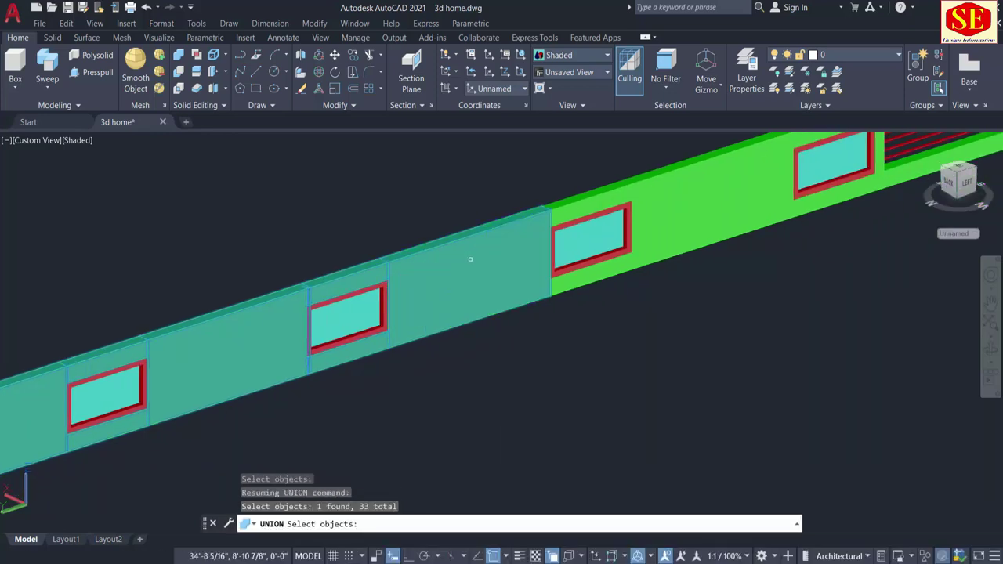
left_click(579, 272)
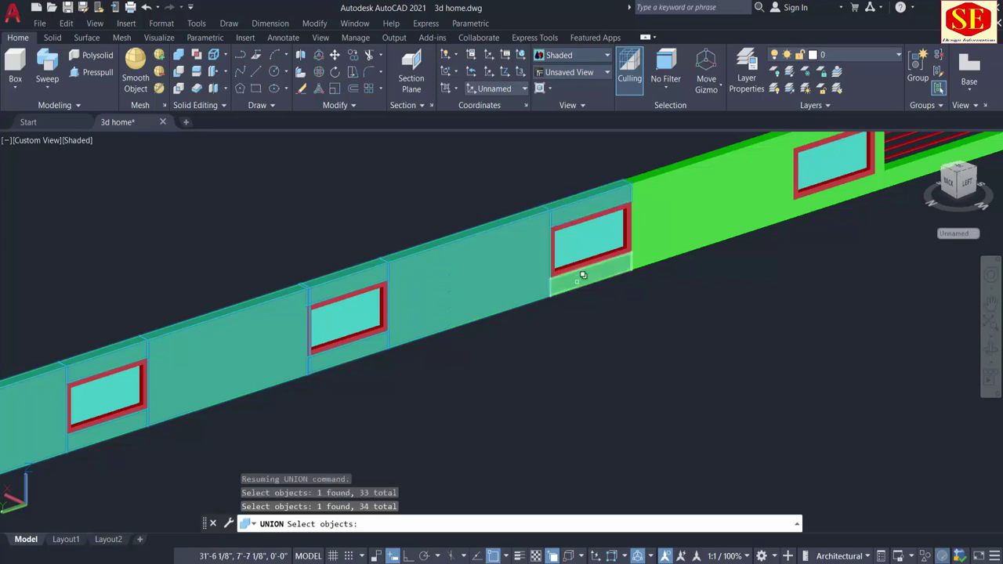
left_click(582, 275)
left_click(631, 333)
Add the last wall pieces beside the red rails and complete the union
middle_click_drag(705, 324, 552, 399)
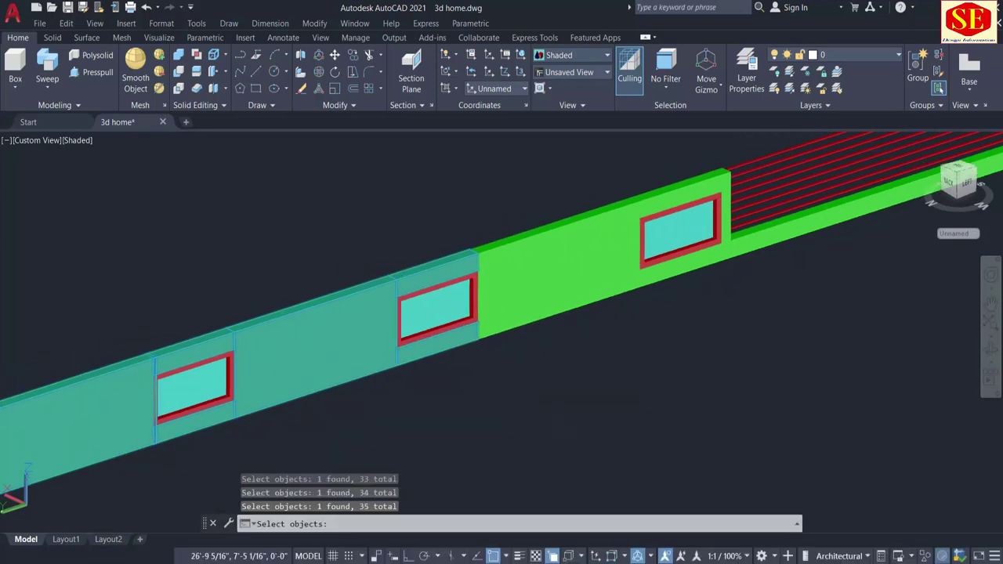
left_click(533, 244)
left_click(651, 210)
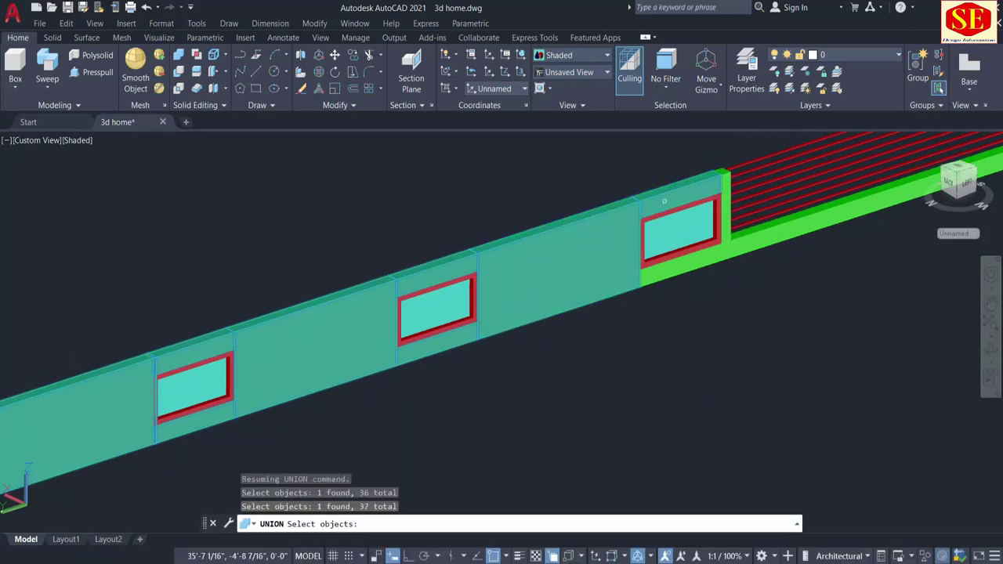
left_click(688, 263)
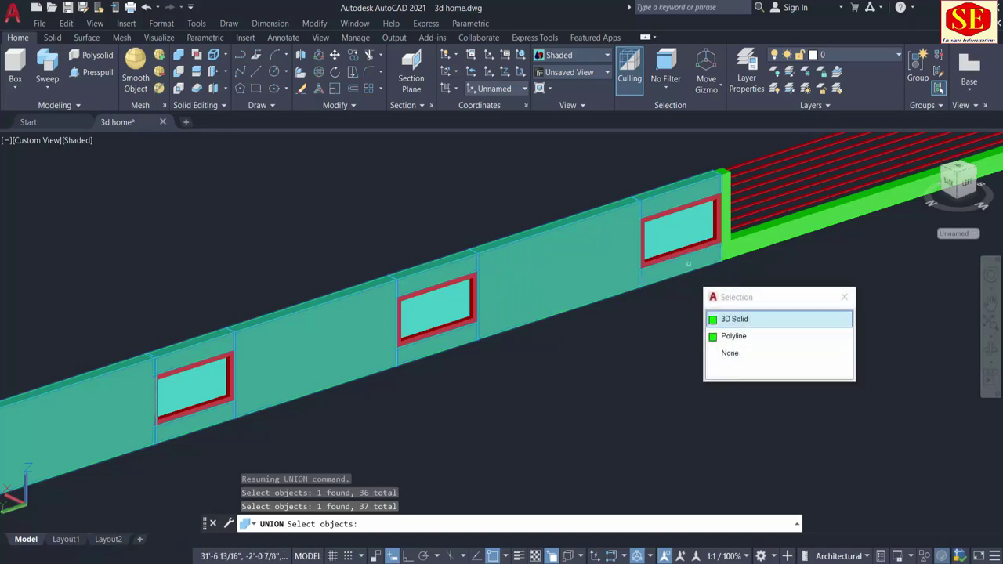
left_click(734, 317)
scroll(728, 267, "up", 3)
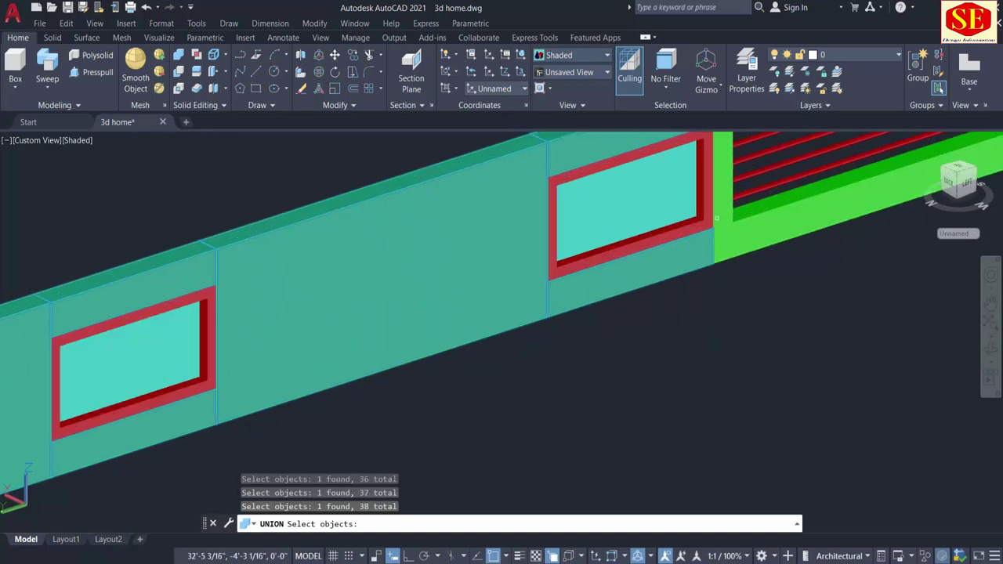
scroll(632, 342, "down", 3)
left_click(783, 227)
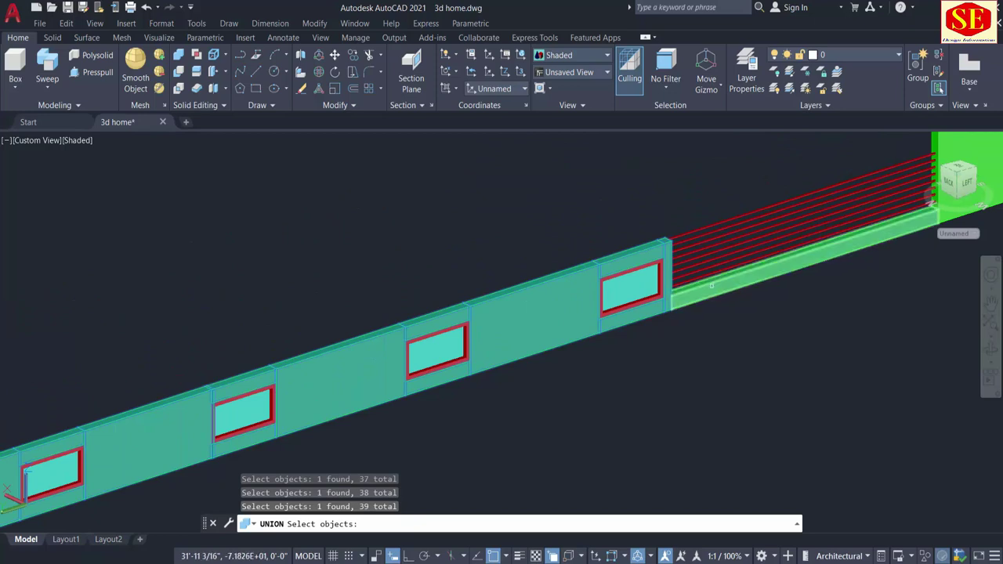
left_click(814, 255)
middle_click_drag(821, 296, 475, 437)
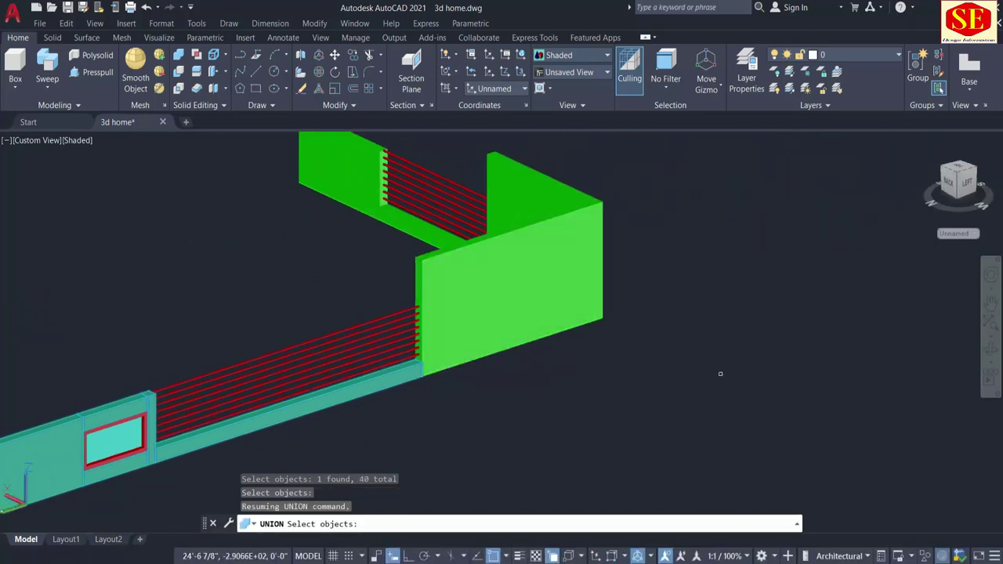
scroll(530, 392, "down", 3)
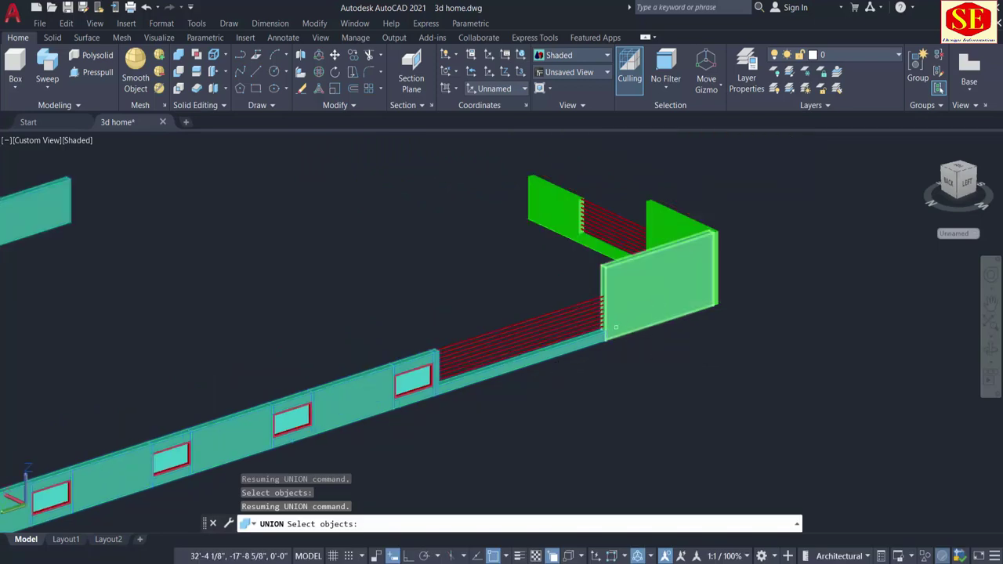
key("Return")
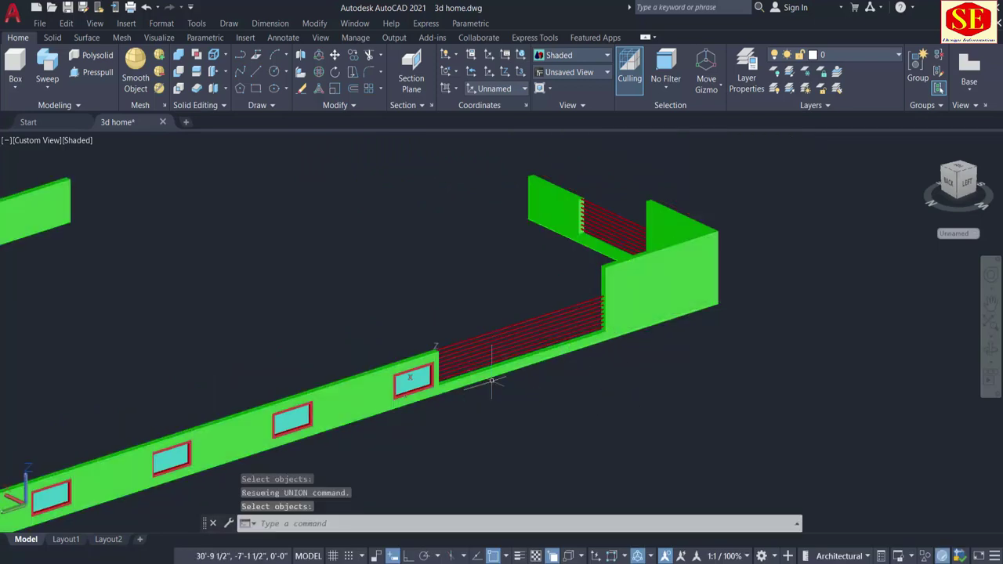
key("Return")
Zoom to the railings, start UNION and crossing-select the first set of red bars
scroll(619, 354, "down", 2)
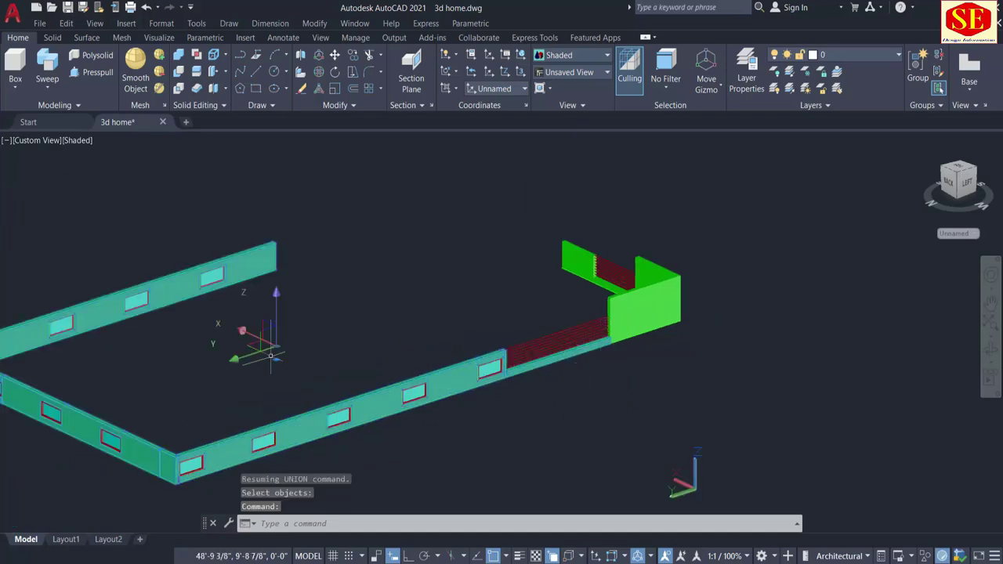
middle_click_drag(270, 356, 476, 357)
mouse_move(257, 443)
middle_mouse_down("shift")
mouse_move(428, 429)
mouse_move(455, 409)
mouse_move(426, 340)
mouse_move(550, 359)
mouse_move(700, 358)
mouse_move(839, 342)
middle_mouse_up("shift")
scroll(511, 436, "up", 2)
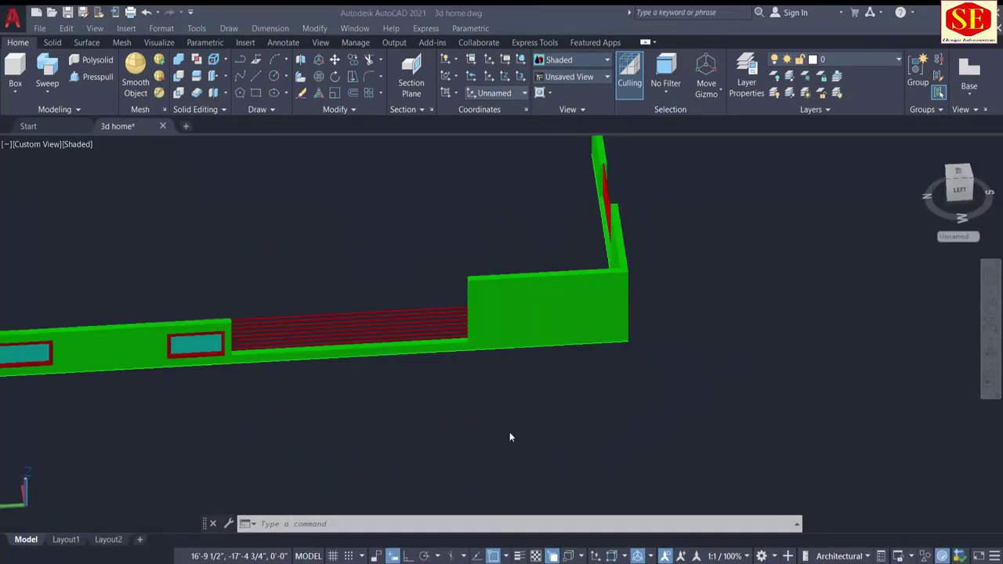
scroll(365, 329, "up", 1)
scroll(356, 282, "up", 1)
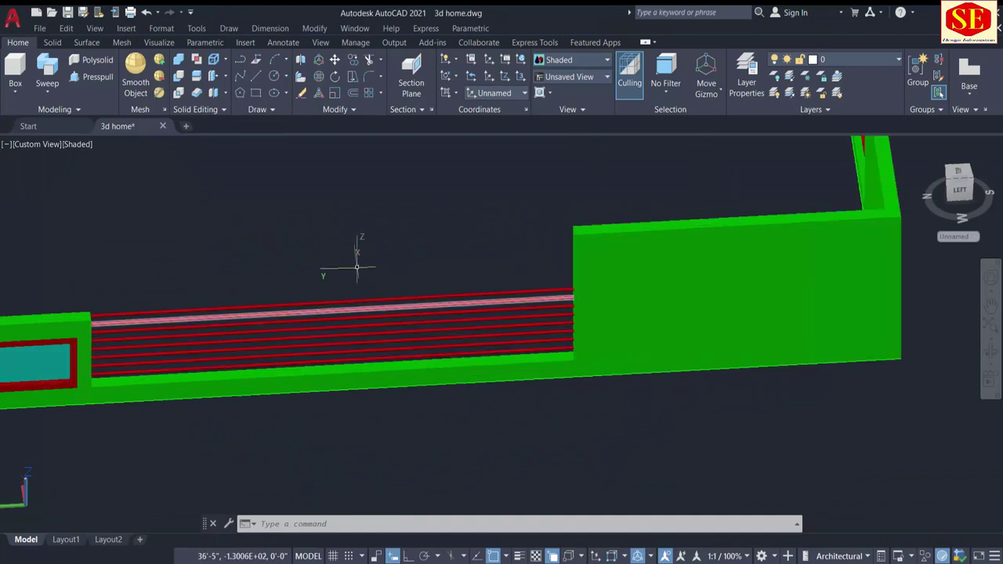
left_click(178, 61)
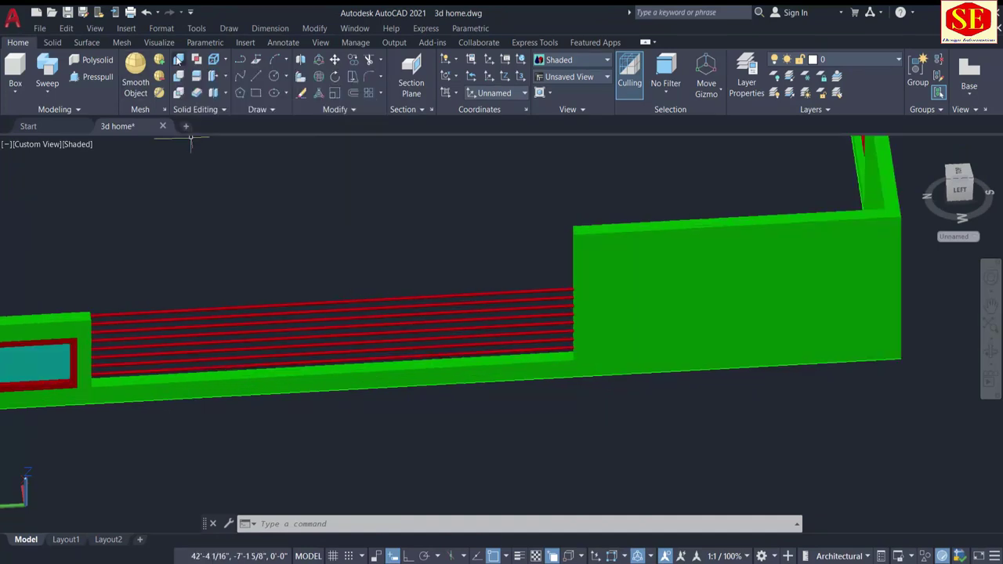
left_click(274, 278)
scroll(250, 368, "up", 2)
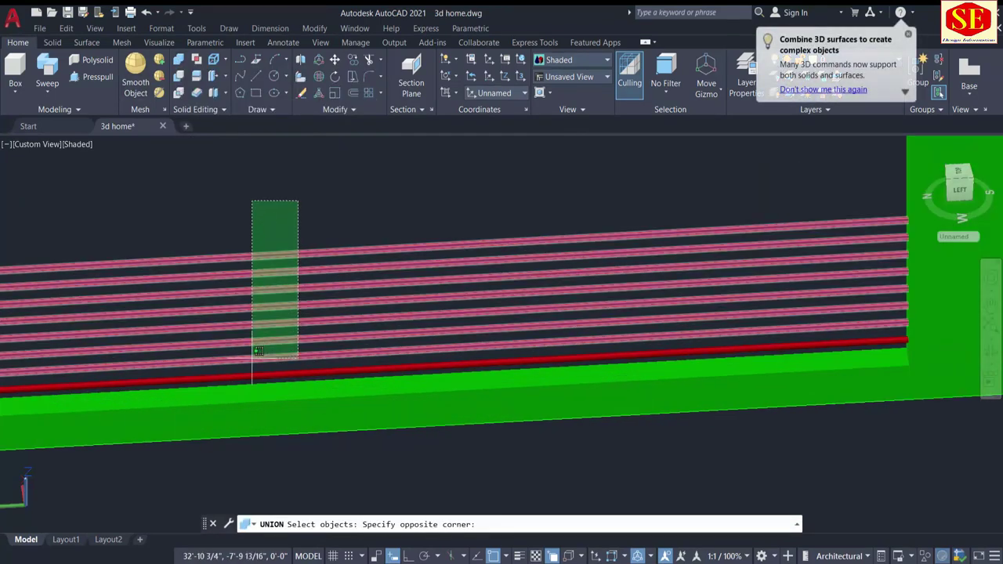
left_click(251, 384)
scroll(342, 302, "down", 3)
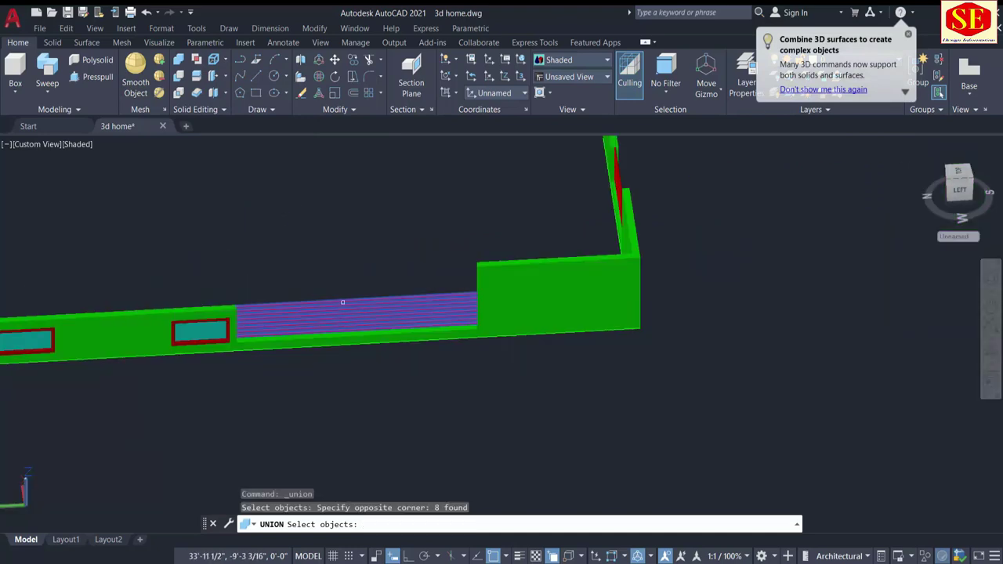
Select the second set of red bars and finish joining them into one solid
middle_click_drag(383, 244, 474, 242, "shift")
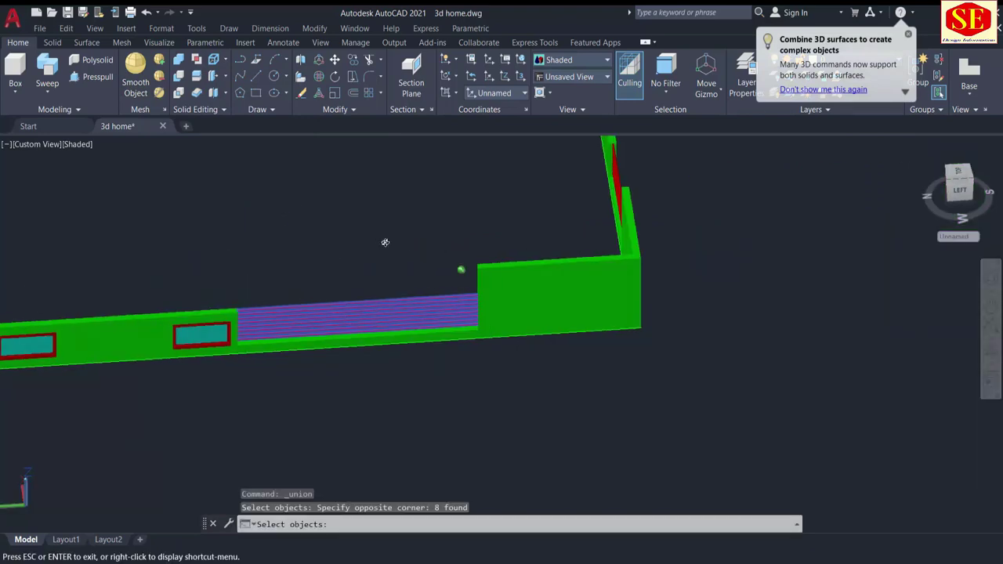
scroll(392, 251, "up", 4)
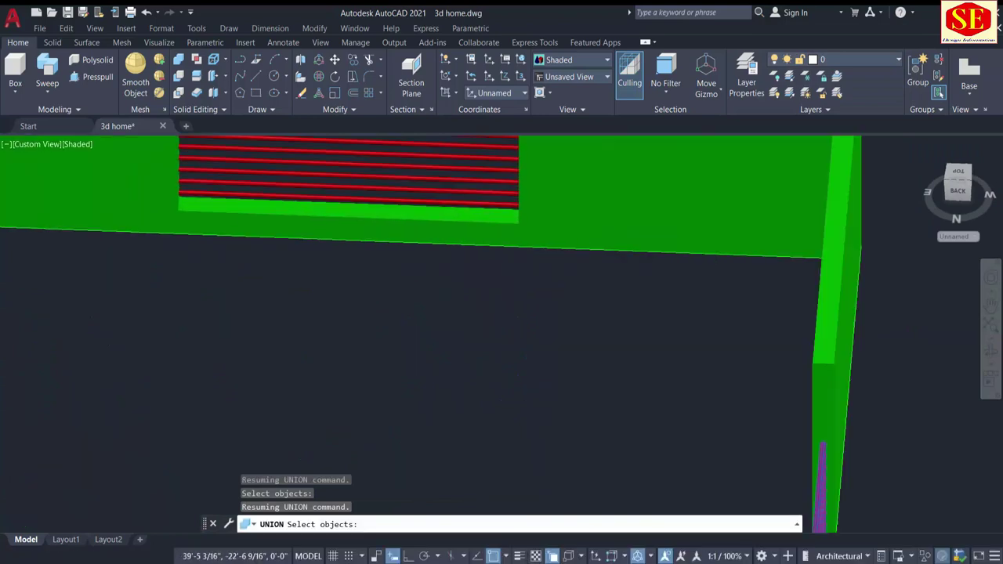
middle_click_drag(399, 300, 399, 382)
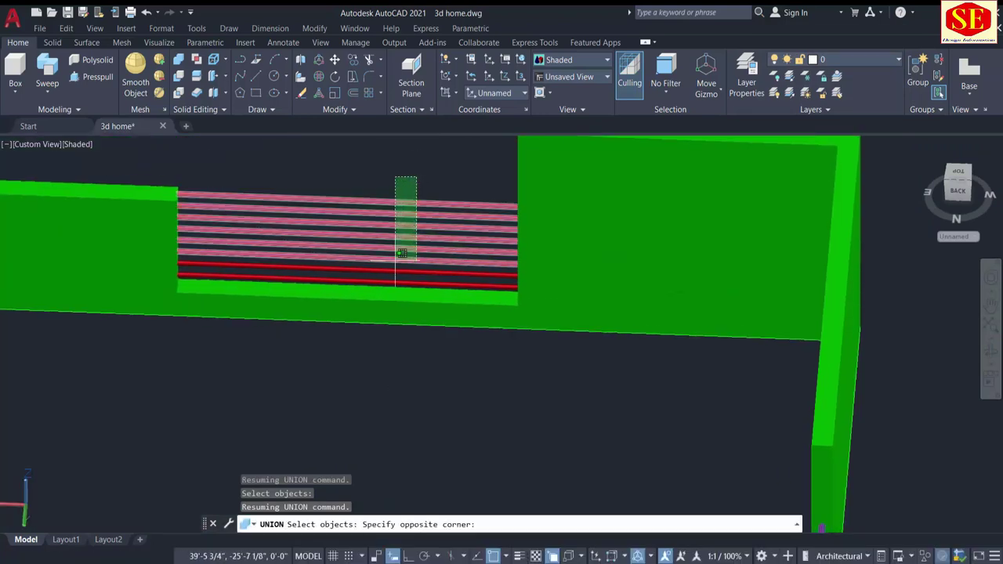
left_click(398, 272)
key("Return")
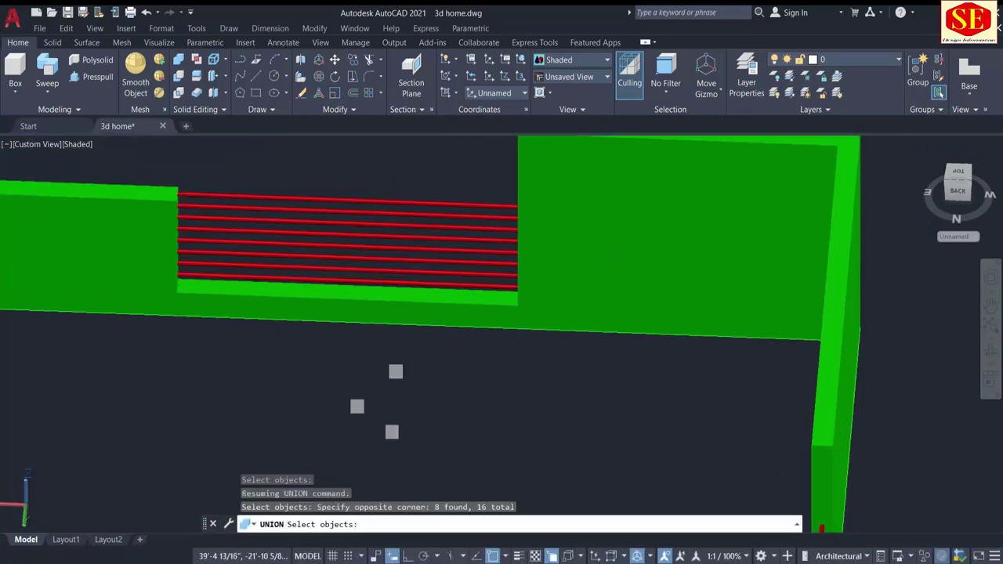
scroll(402, 364, "down", 4)
key("Return")
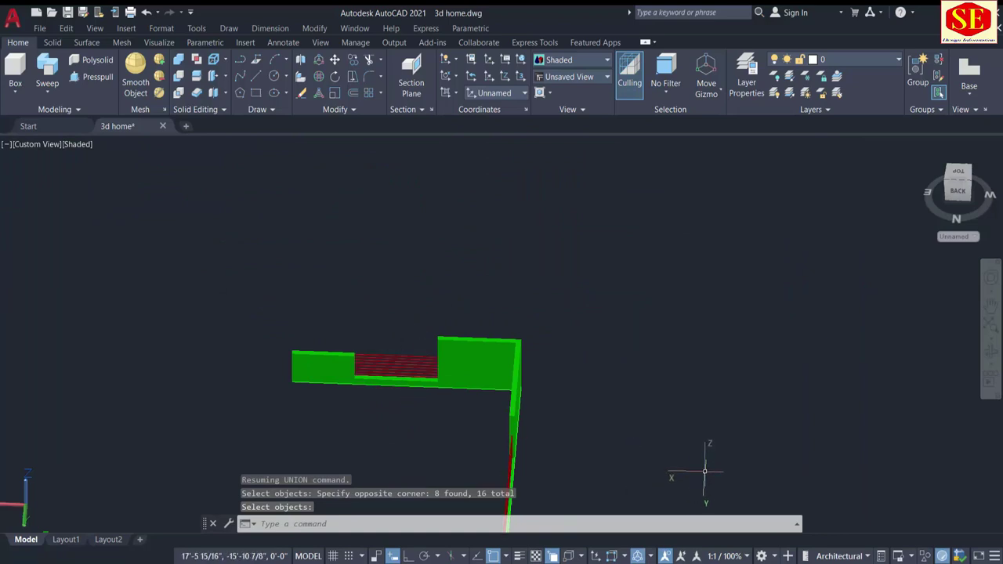
mouse_move(705, 465)
middle_mouse_down("shift")
mouse_move(583, 463)
mouse_move(578, 451)
mouse_move(665, 365)
middle_mouse_up("shift")
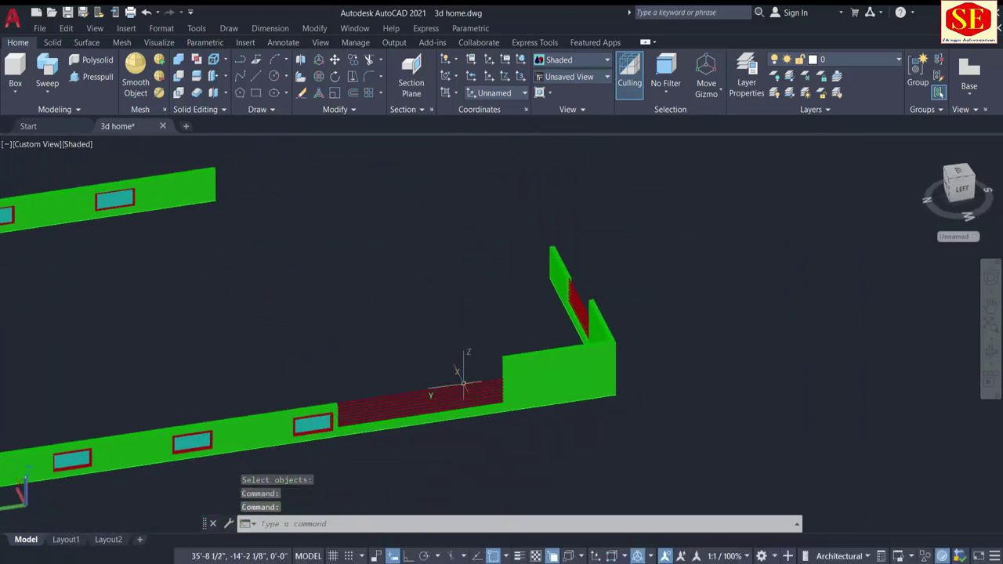
Clear the red railing selection and cancel any active command
left_click(456, 370)
key("Escape")
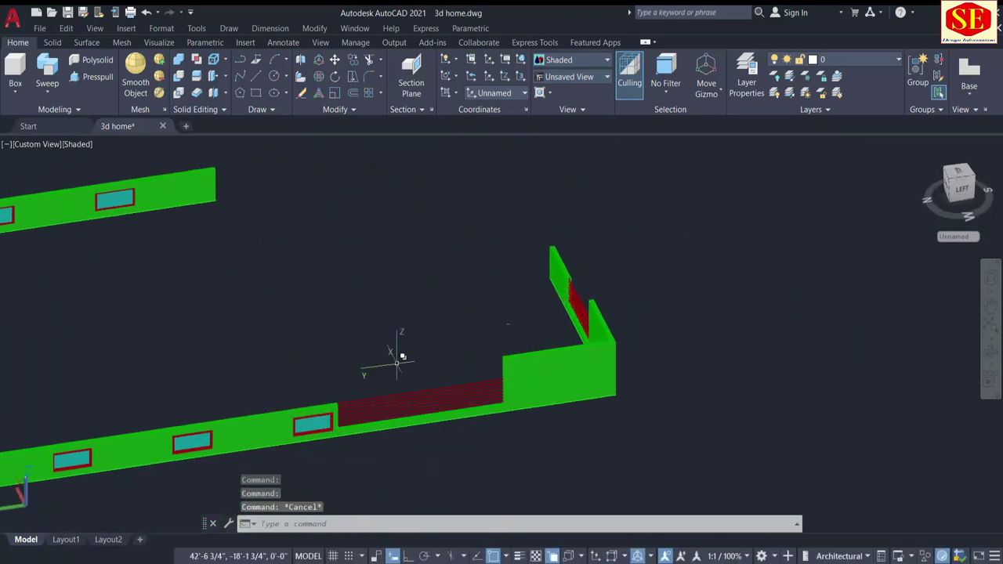
key("Escape")
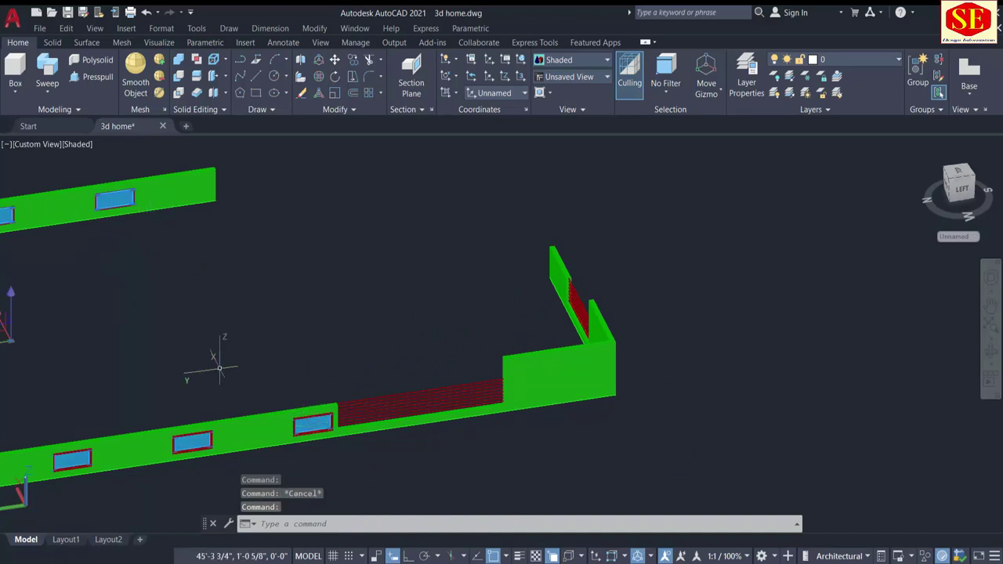
key("Escape")
scroll(329, 414, "up", 2)
scroll(315, 413, "up", 3)
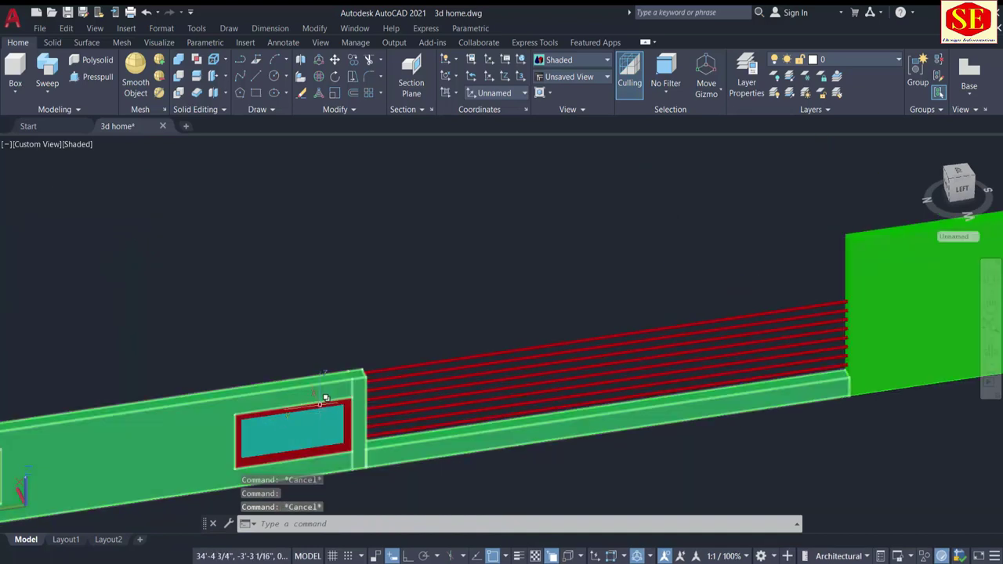
Check the window frame and front wall, then deselect everything
left_click(343, 426)
scroll(344, 427, "down", 3)
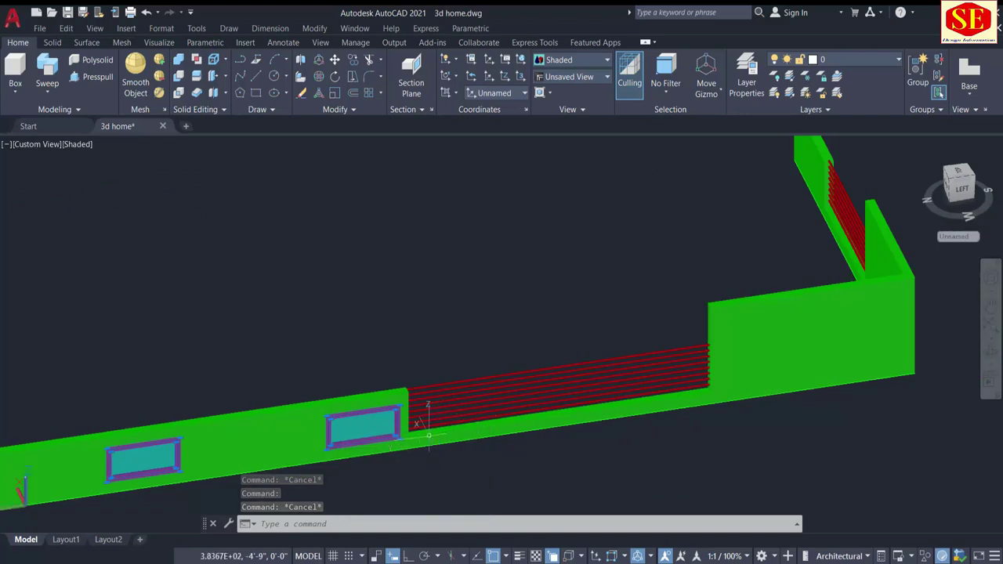
scroll(345, 427, "down", 2)
key("Escape")
left_click(293, 404)
scroll(368, 368, "down", 2)
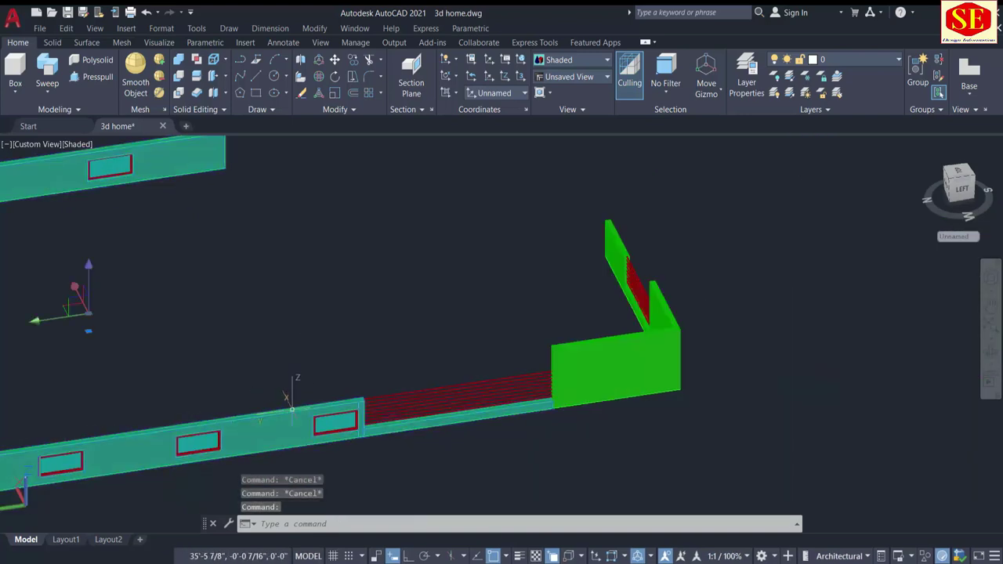
key("Escape")
scroll(540, 309, "down", 2)
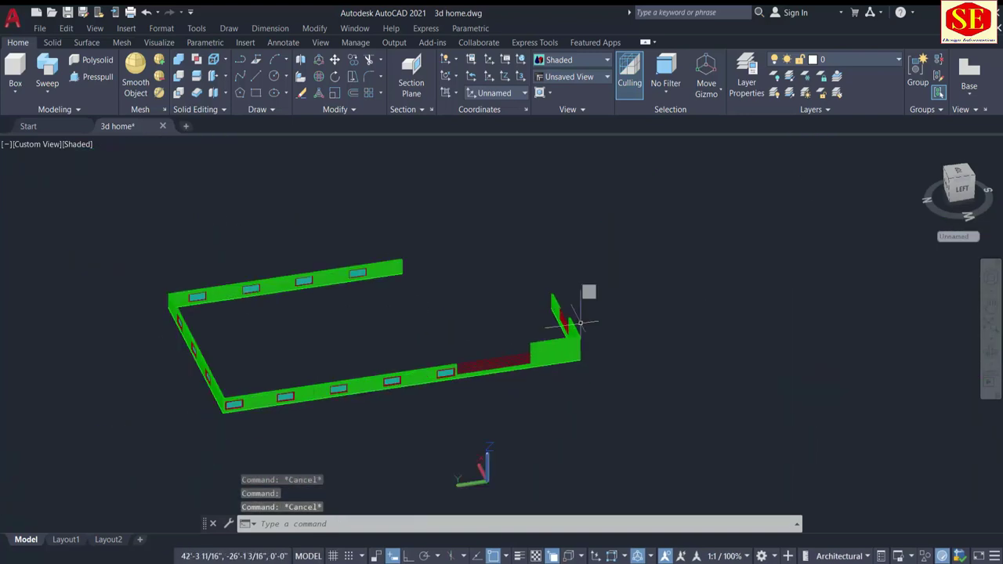
scroll(586, 329, "down", 2)
scroll(584, 350, "up", 3)
With MOVE, select the end wall, red hatched section, green walls and a window frame
type("m")
key("Return")
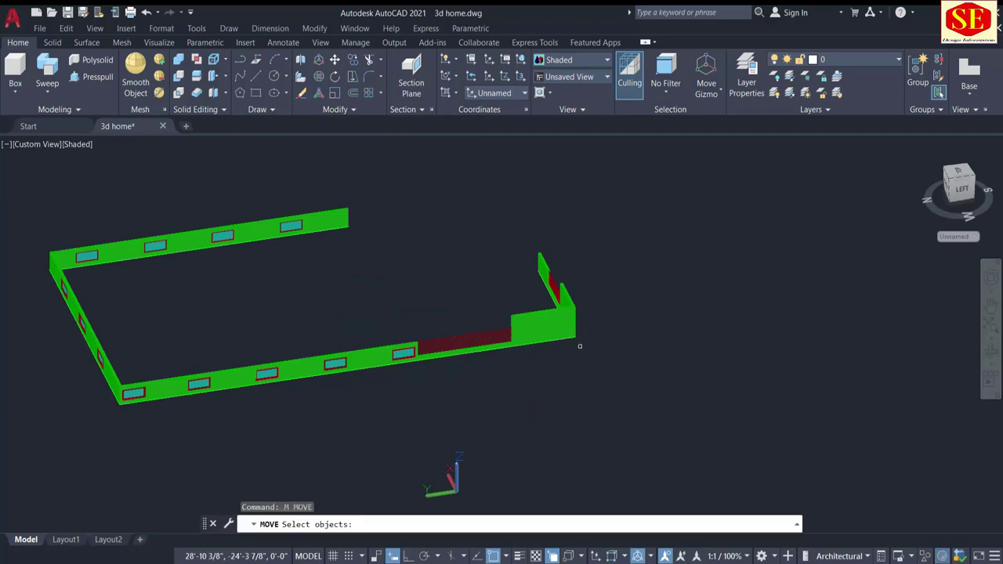
left_click(564, 320)
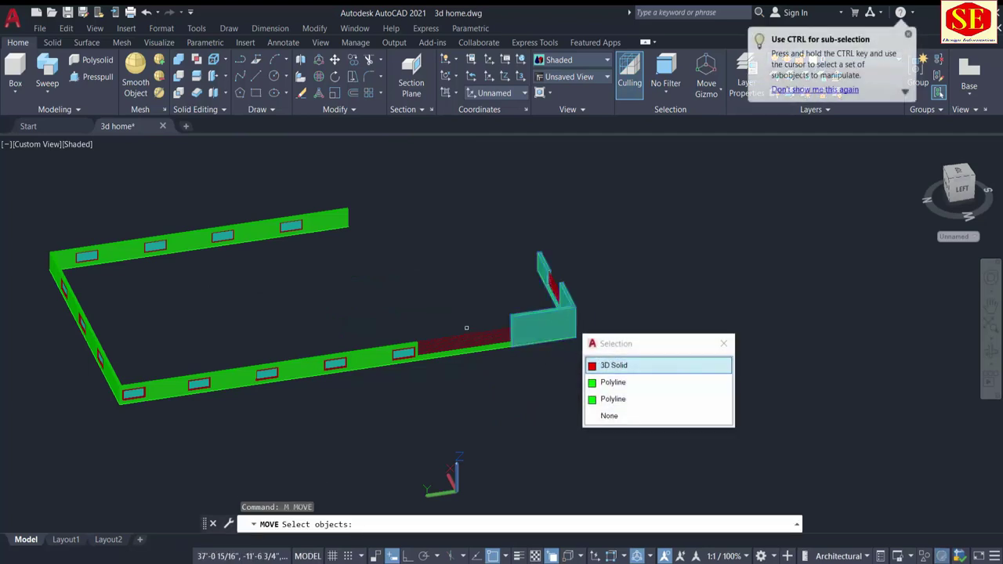
left_click(596, 366)
left_click(470, 345)
scroll(470, 344, "up", 2)
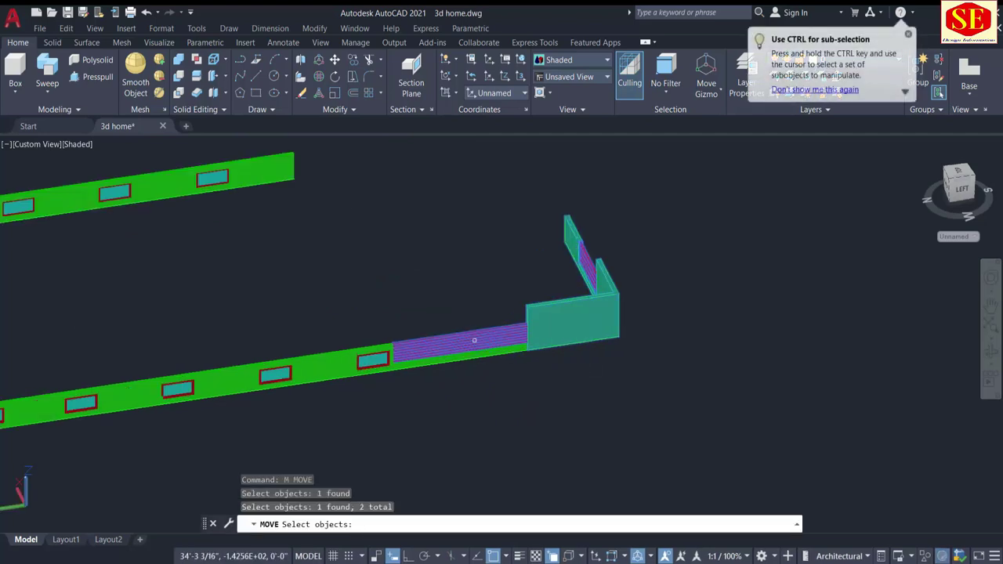
left_click(375, 353)
scroll(374, 353, "up", 2)
scroll(374, 352, "up", 2)
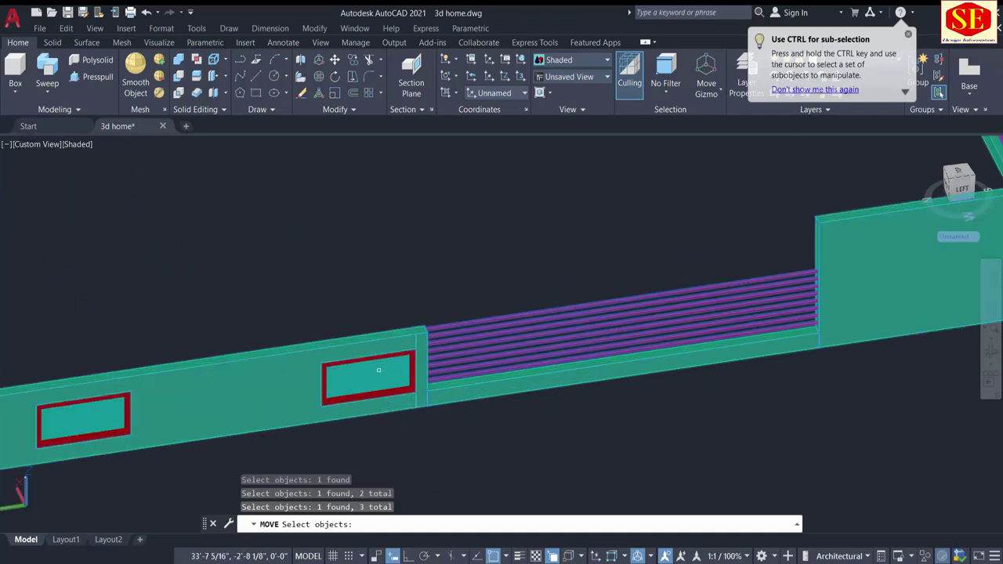
left_click(379, 363)
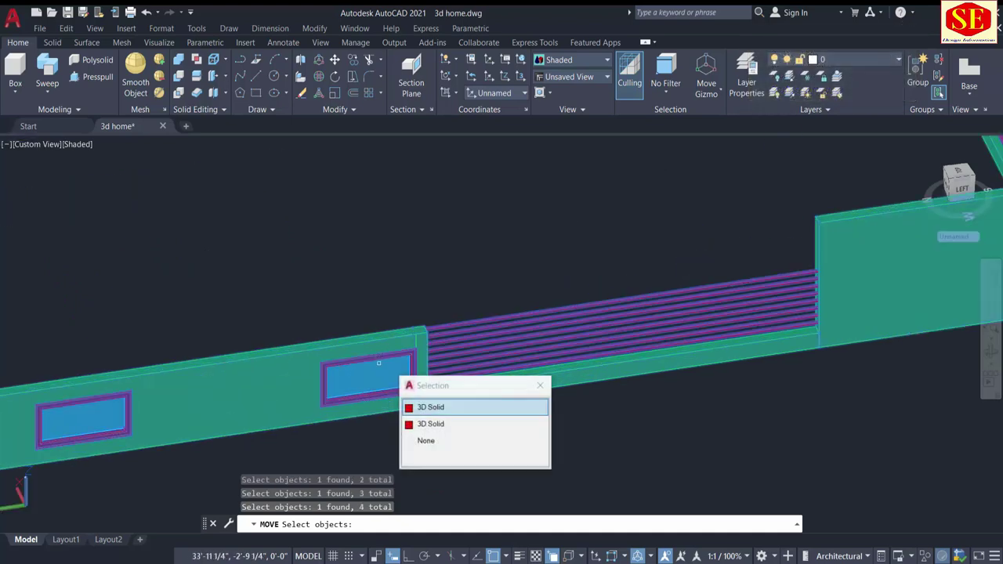
left_click(420, 408)
scroll(504, 434, "down", 3)
key("Return")
Raise the selected objects to a higher point and view the freed floor outline from above
left_click(560, 398)
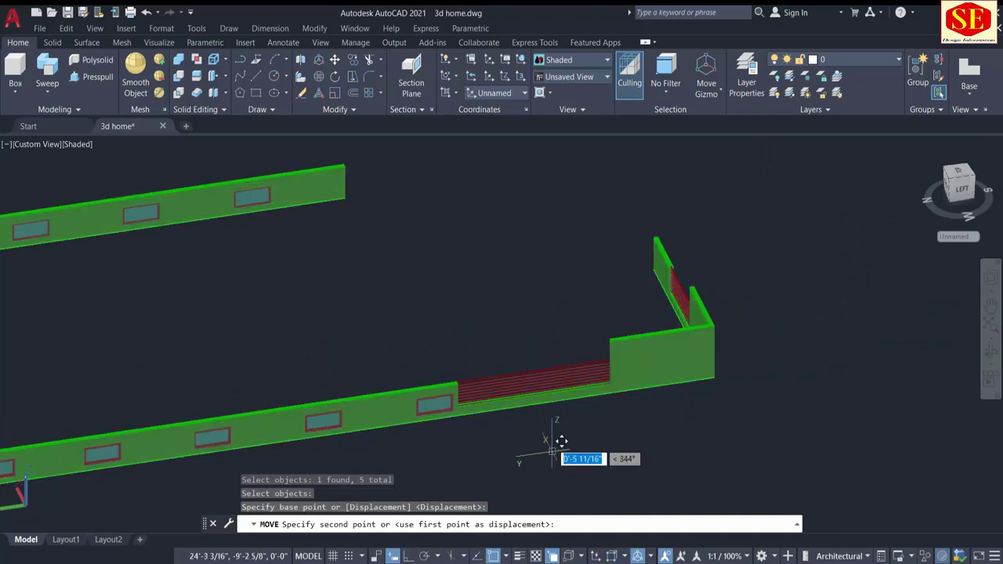
left_click(574, 368)
scroll(663, 384, "down", 3)
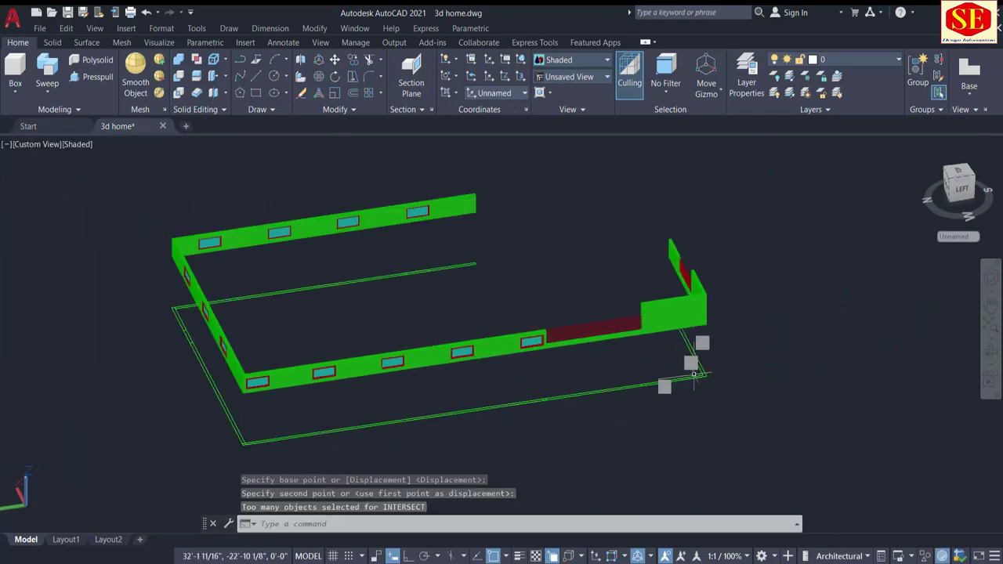
scroll(674, 382, "down", 2)
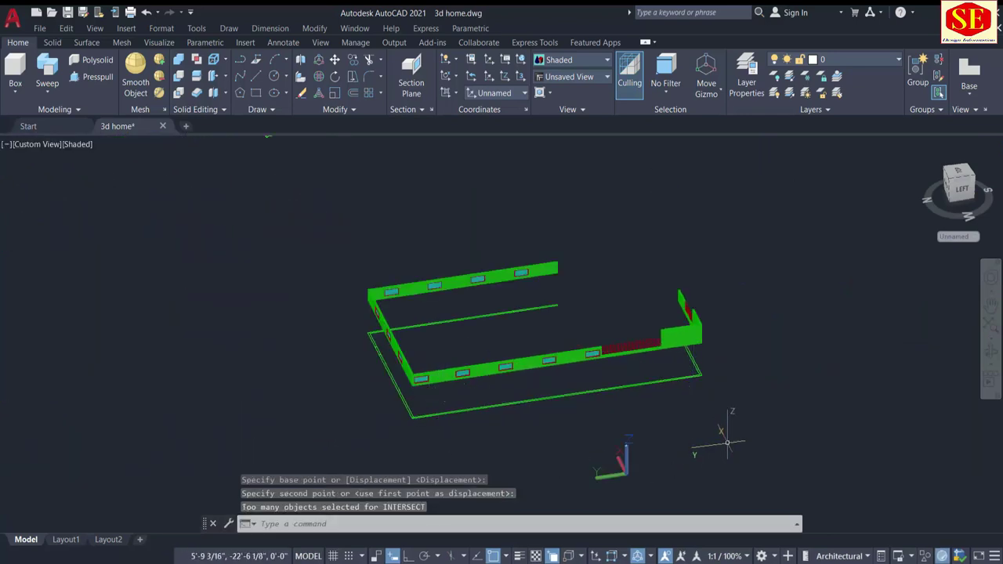
scroll(636, 467, "up", 3)
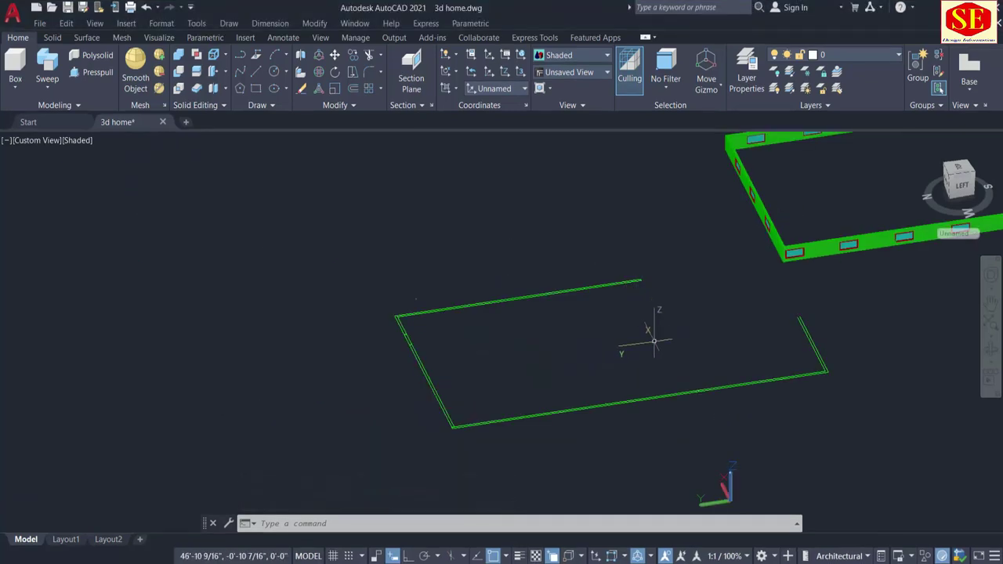
mouse_move(647, 331)
middle_mouse_down("shift")
mouse_move(577, 354)
mouse_move(540, 352)
middle_mouse_up("shift")
scroll(645, 398, "up", 3)
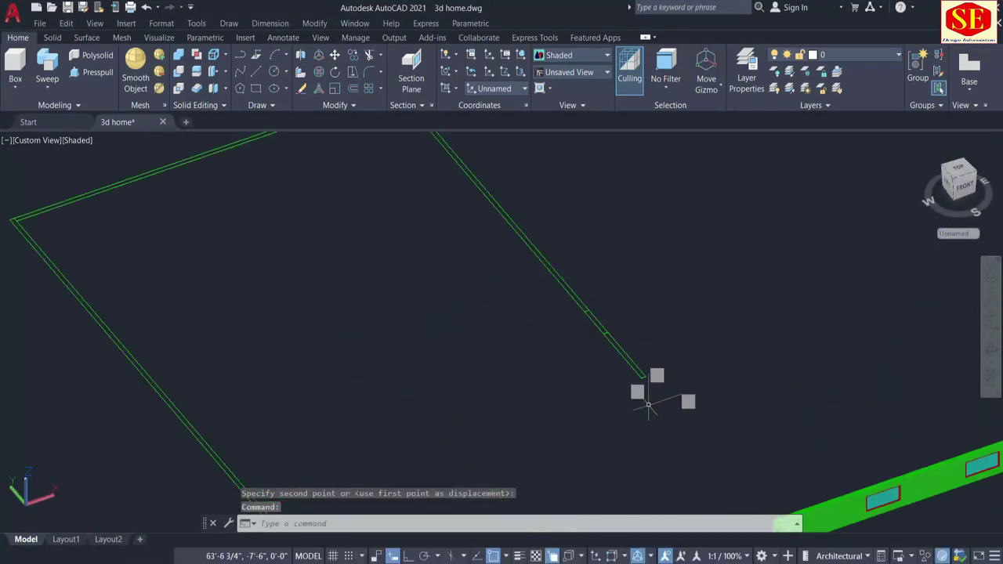
mouse_move(645, 398)
middle_mouse_down("shift")
mouse_move(630, 361)
mouse_move(600, 447)
mouse_move(608, 405)
middle_mouse_up("shift")
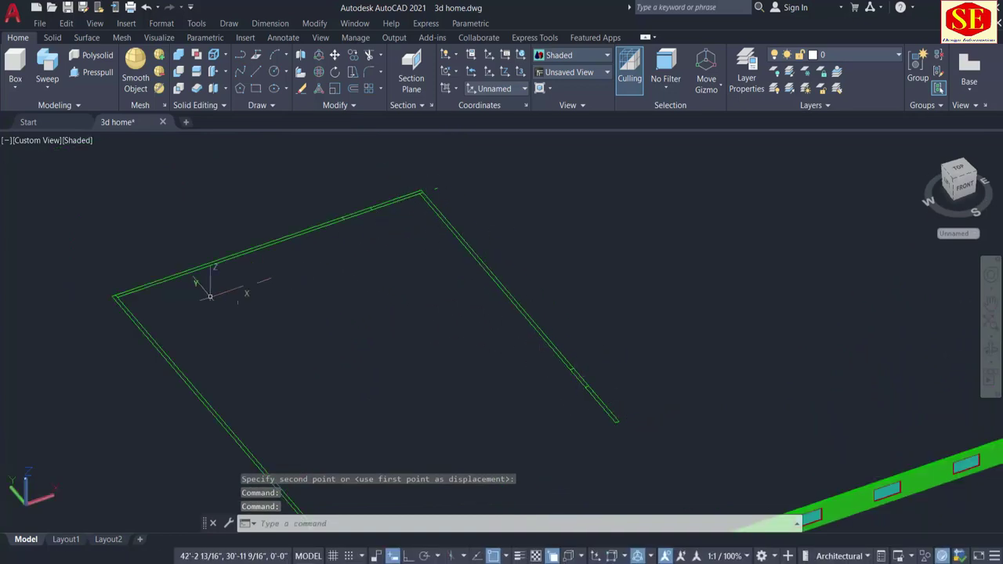
mouse_move(237, 300)
middle_mouse_down("shift")
mouse_move(196, 327)
mouse_move(188, 275)
middle_mouse_up("shift")
mouse_move(287, 449)
middle_mouse_down("shift")
mouse_move(298, 342)
mouse_move(320, 454)
middle_mouse_up("shift")
scroll(322, 452, "up", 3)
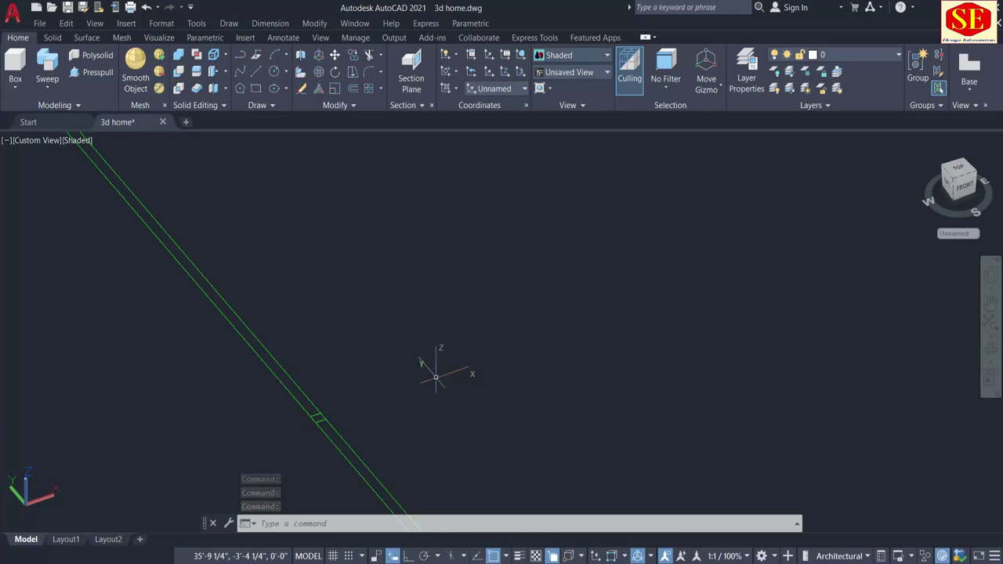
Offset one floor-outline line by 2 inches to one side
type("o")
key("Return")
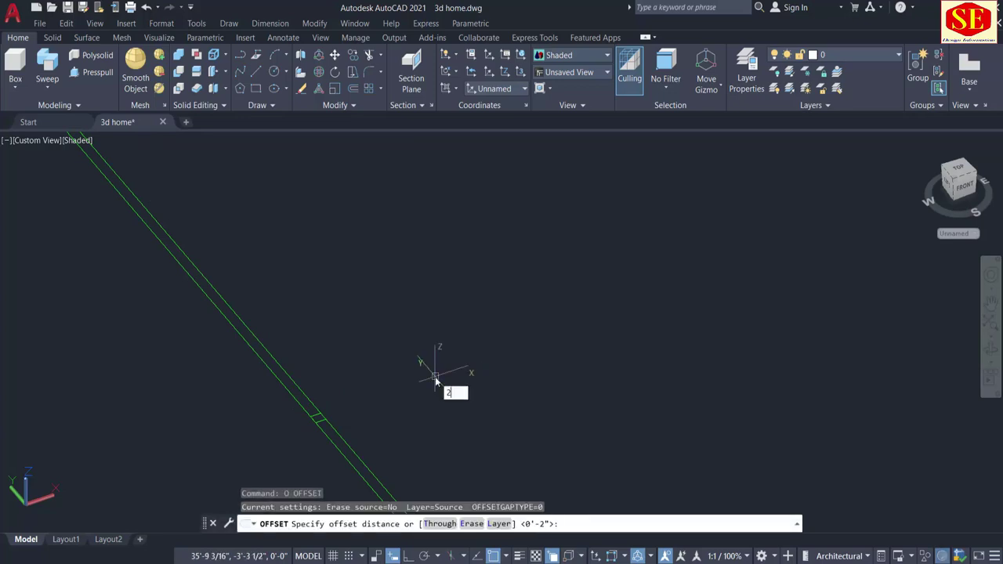
key("Return")
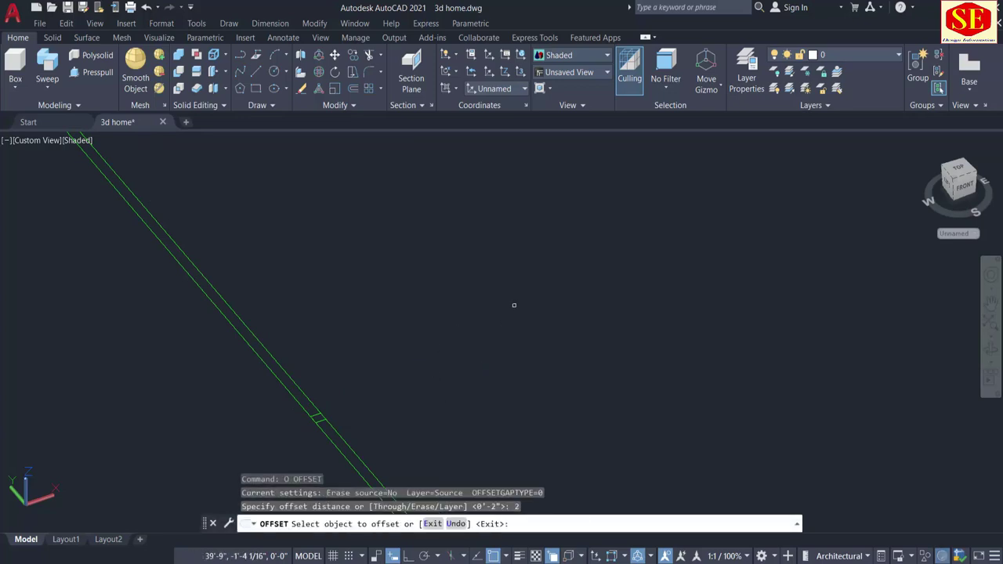
left_click(207, 276)
left_click(305, 264)
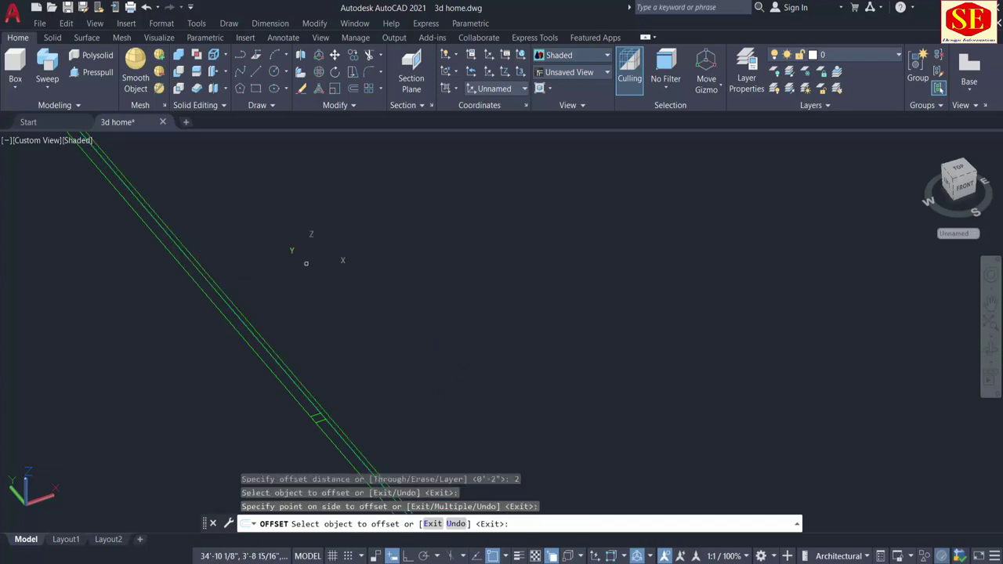
scroll(211, 348, "down", 5)
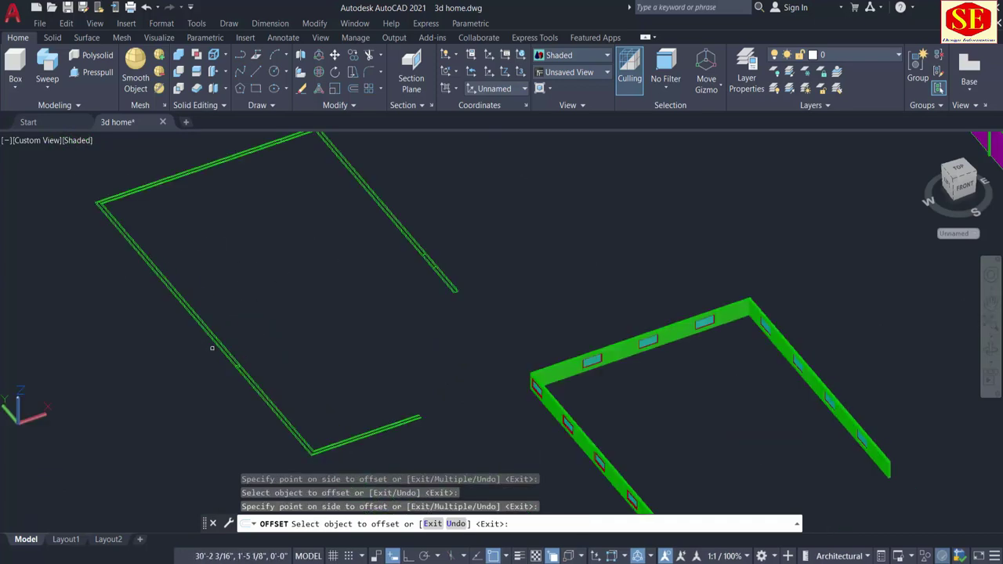
scroll(395, 433, "up", 3)
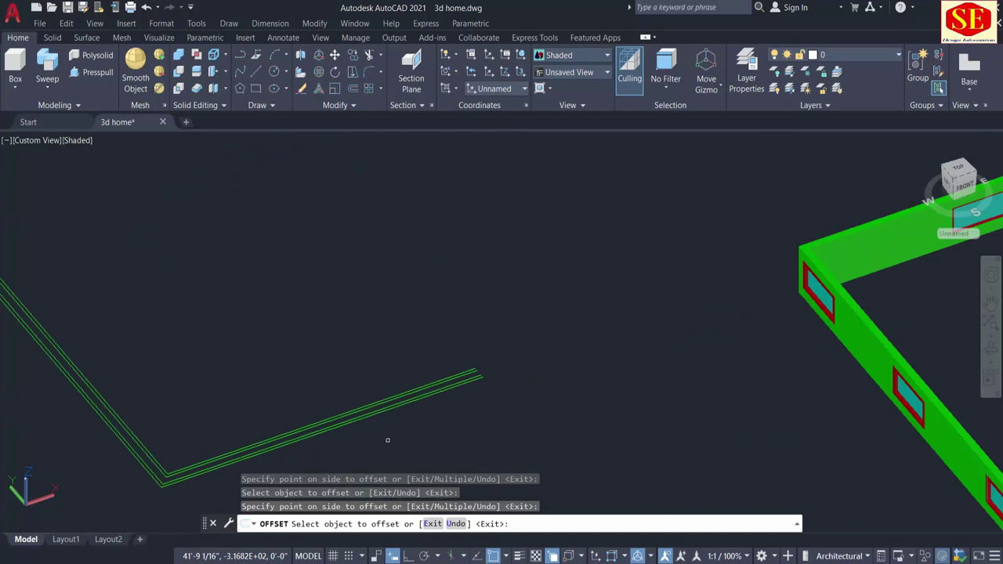
key("Escape")
middle_click_drag(385, 414, 302, 337)
scroll(532, 402, "up", 5)
scroll(286, 286, "up", 2)
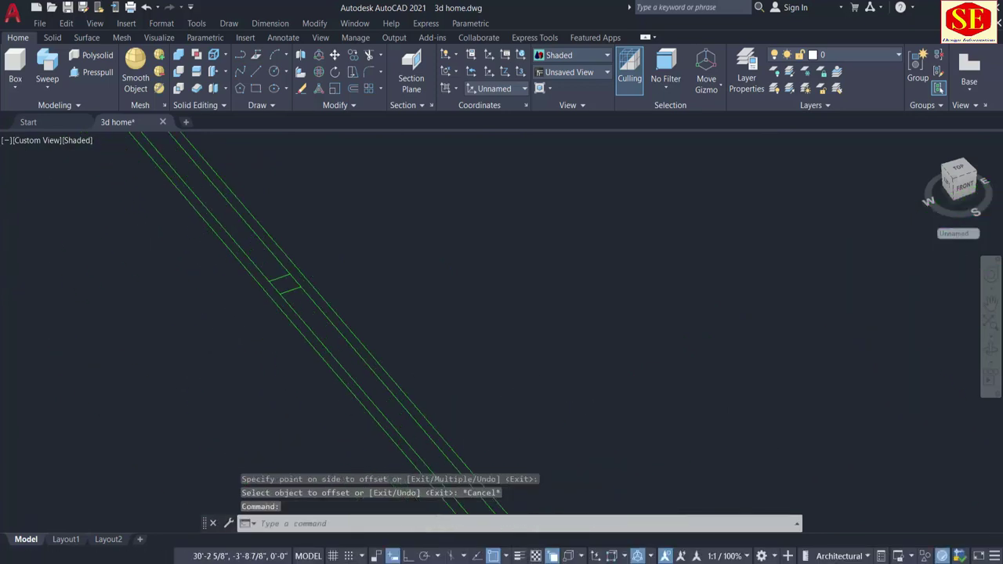
Delete the short cross segment from the floor outline
scroll(277, 281, "up", 1)
type("ex")
key("Return")
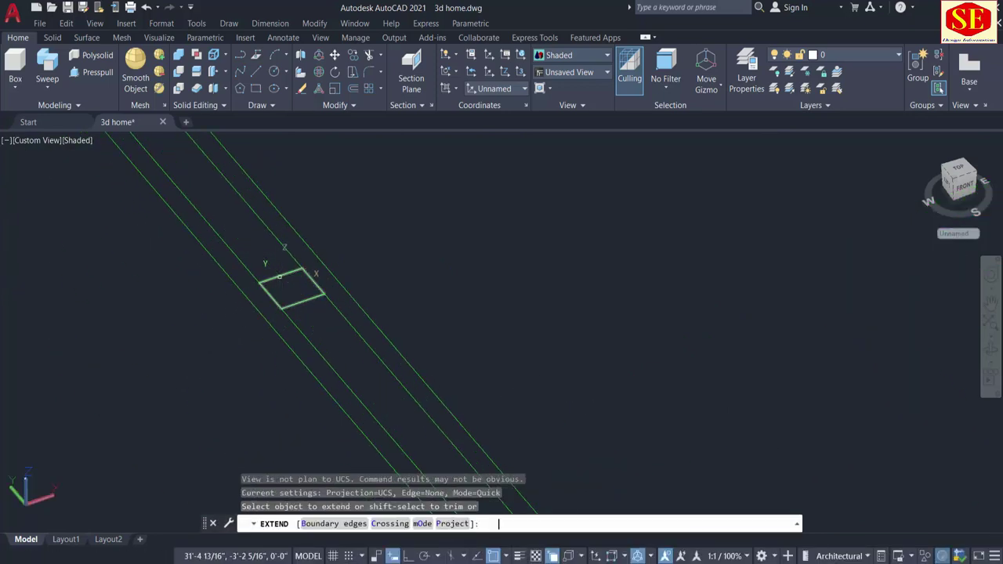
left_click(287, 286)
key("Escape")
left_click(297, 301)
left_click(358, 352)
type("e")
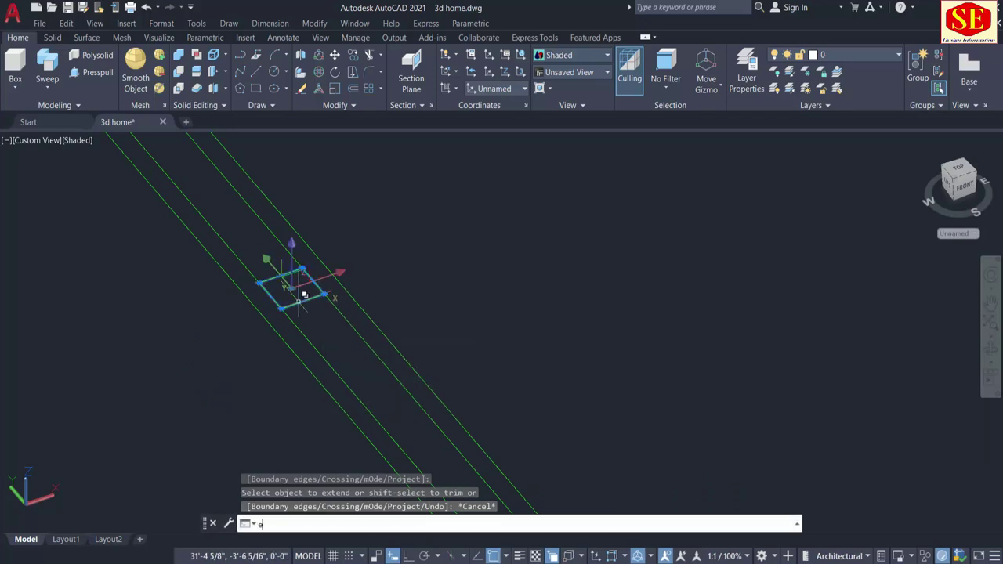
key("Return")
Abandon a second extend attempt and bring more of the wall lines into view
type("ex")
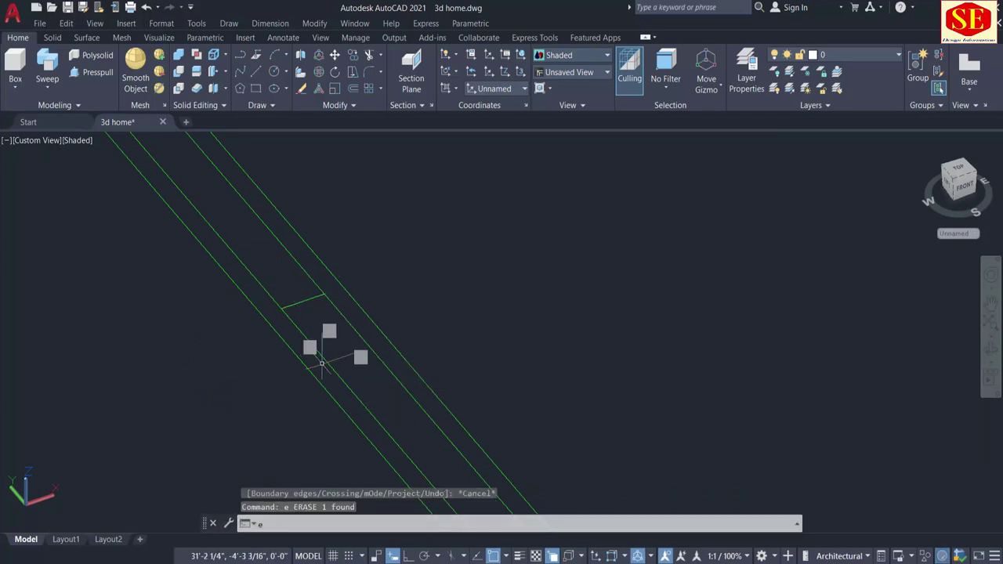
key("Return")
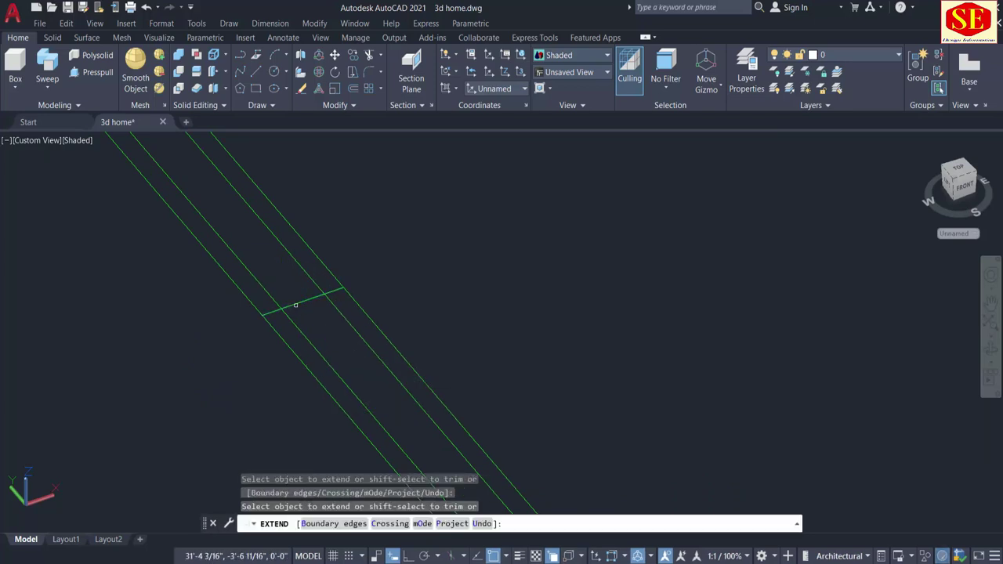
key("Escape")
scroll(366, 374, "down", 2)
scroll(613, 306, "down", 2)
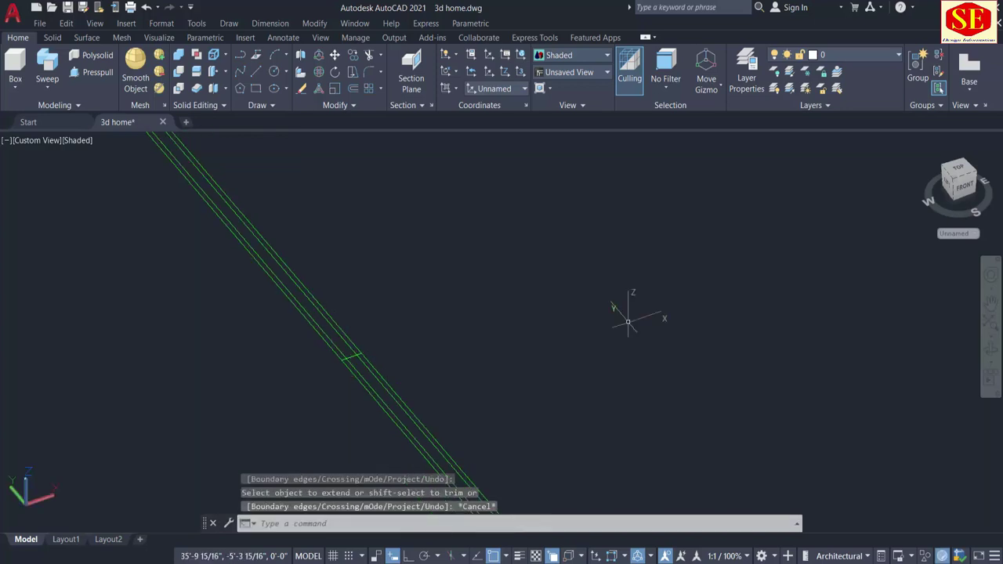
mouse_move(627, 305)
middle_mouse_down()
mouse_move(744, 313)
mouse_move(637, 373)
middle_mouse_up()
key("Escape")
scroll(752, 273, "up", 2)
scroll(756, 278, "up", 2)
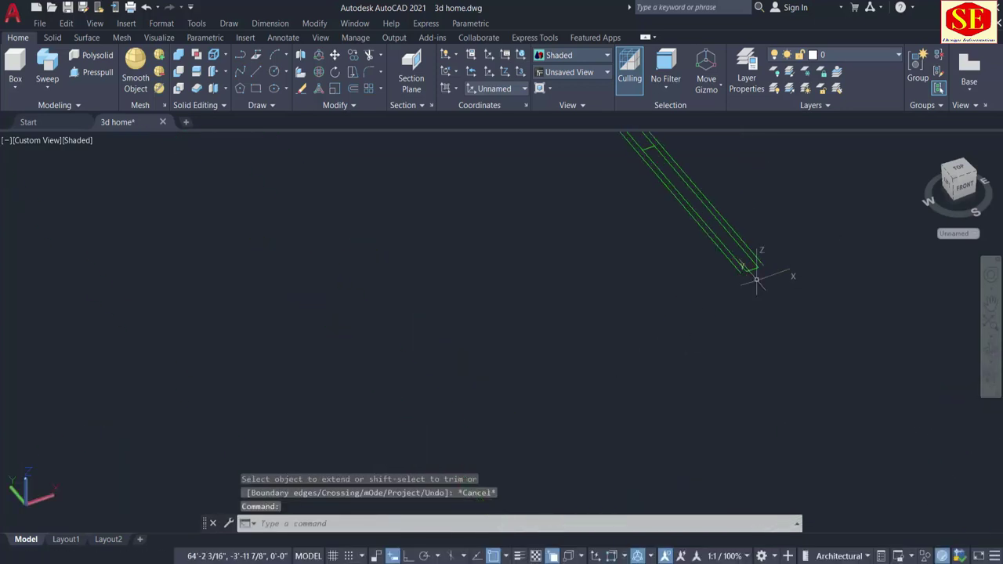
scroll(756, 279, "up", 2)
Start a line at the outline corner, cancel it, and follow the wall lines further
type("l")
key("Return")
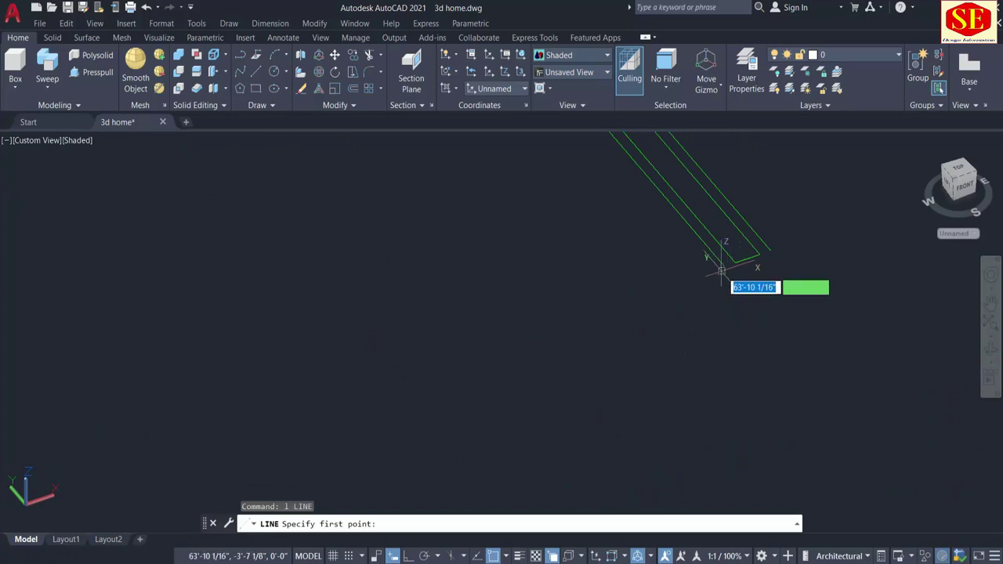
left_click(724, 266)
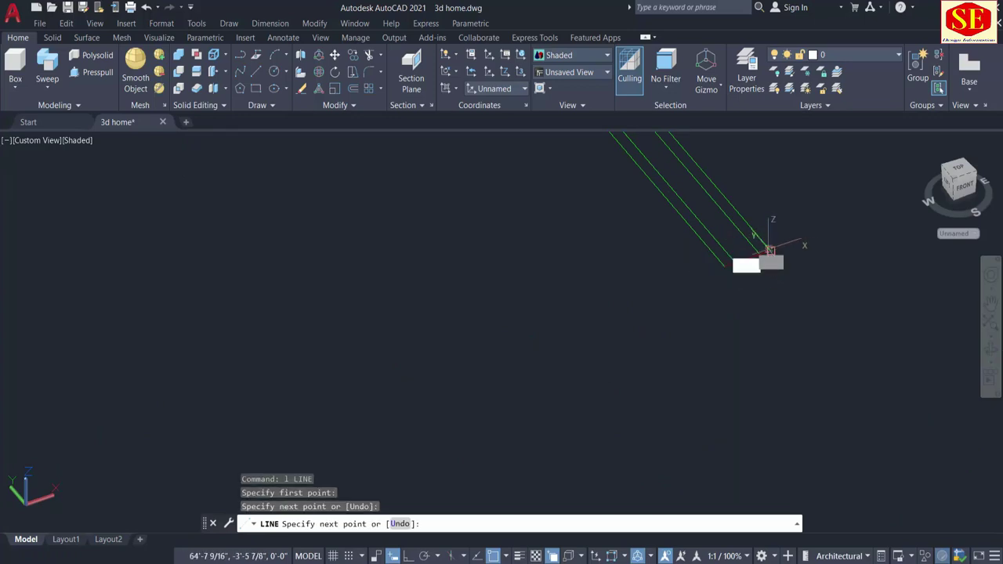
key("Escape")
mouse_move(772, 331)
middle_mouse_down()
mouse_move(720, 230)
mouse_move(710, 404)
middle_mouse_up()
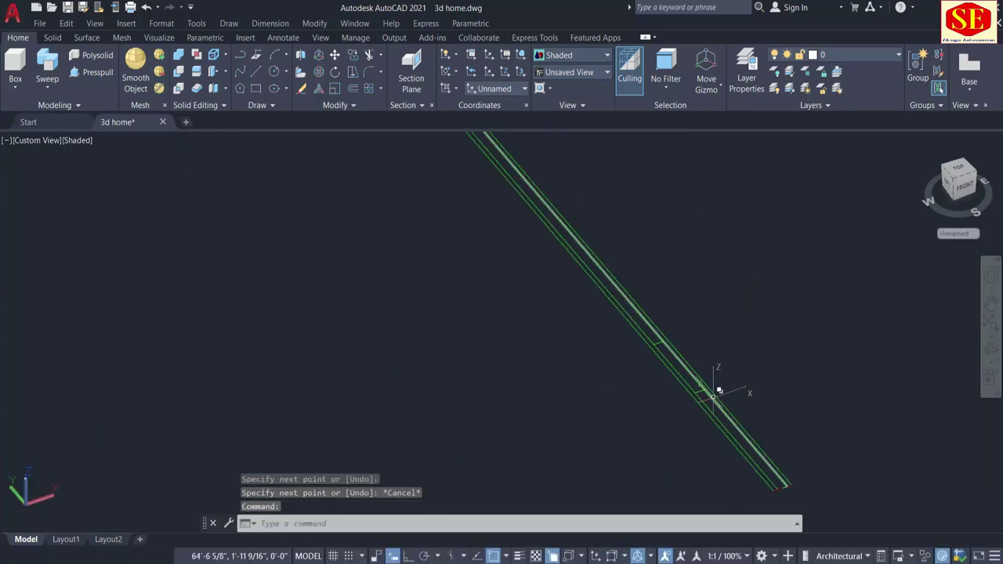
scroll(633, 313, "up", 1)
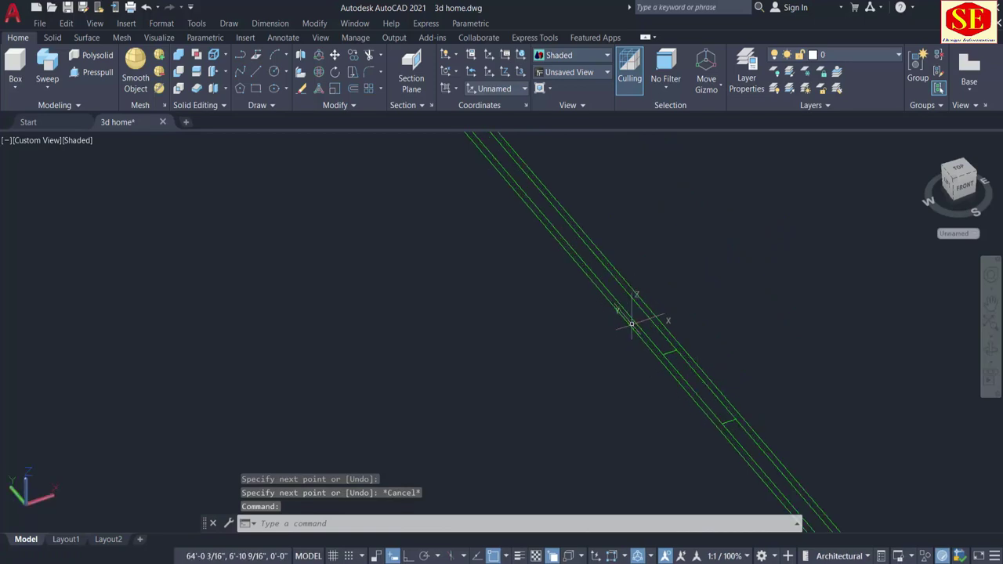
key("Escape")
Erase the stray green line and one of the two close duplicate parallel lines
left_click(631, 321)
type("E")
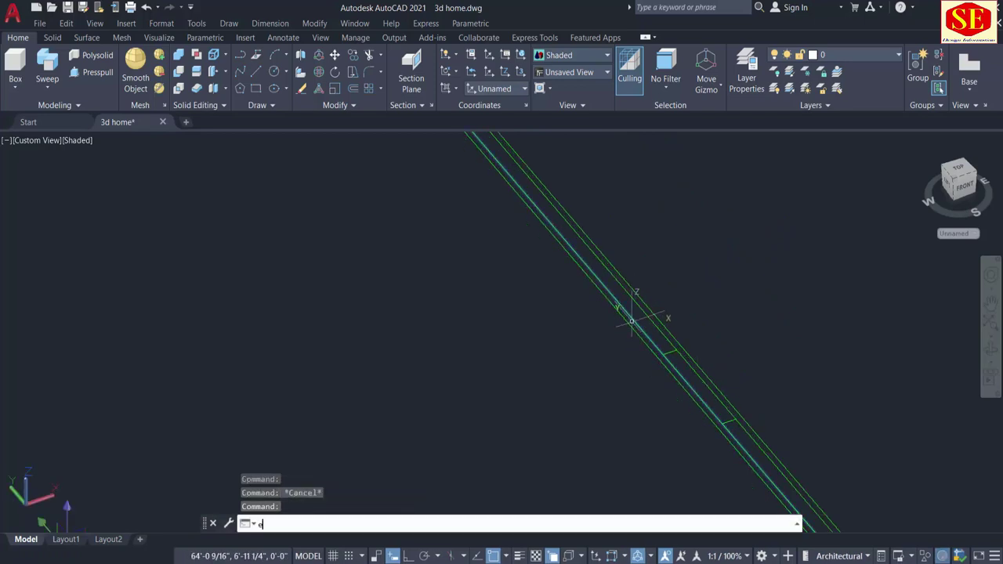
key("Return")
left_click(667, 338)
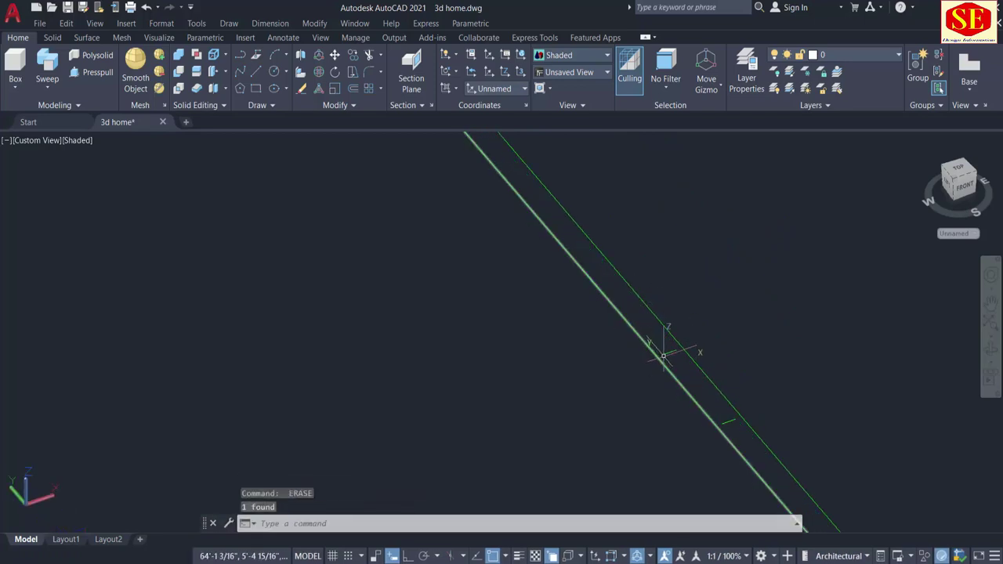
key("Return")
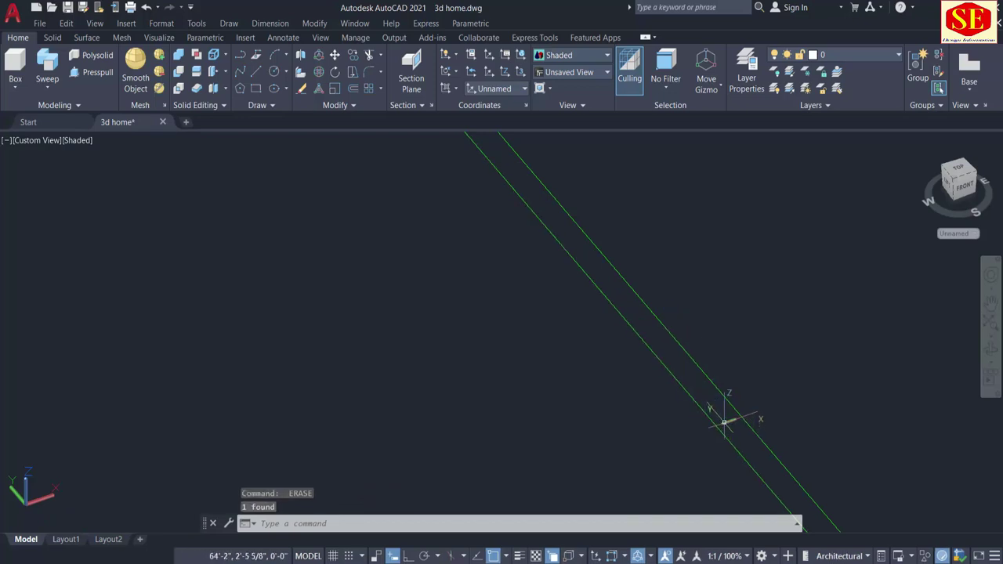
scroll(696, 333, "down", 2)
scroll(697, 334, "down", 2)
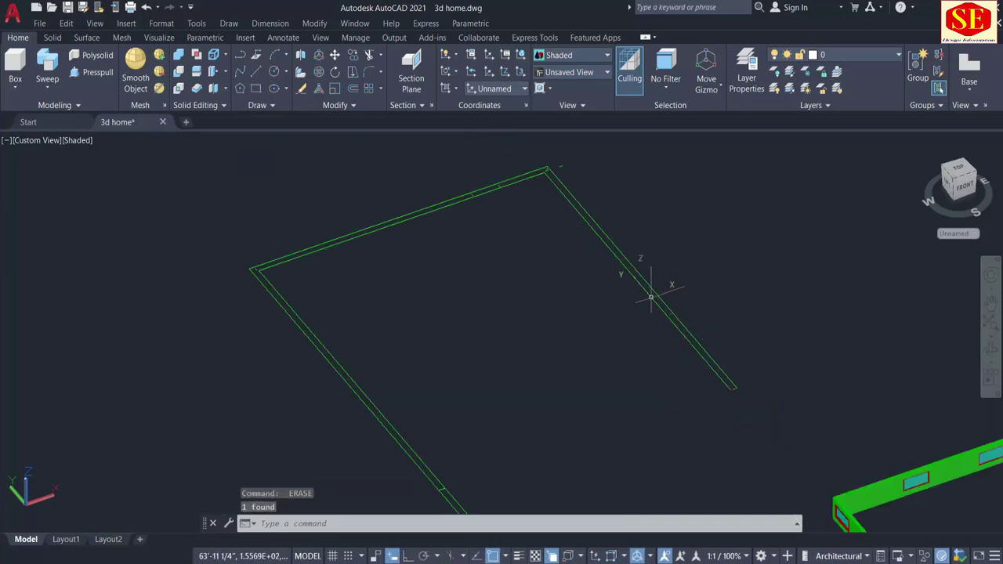
Presspull the strip between the rectangle's double lines up by 2 to form a red border
left_click(95, 73)
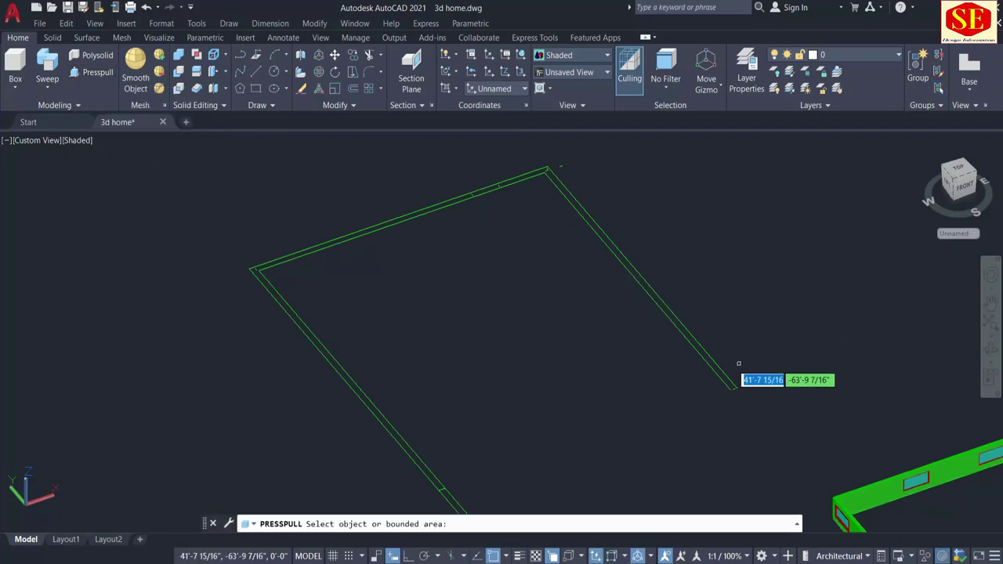
scroll(710, 363, "up", 2)
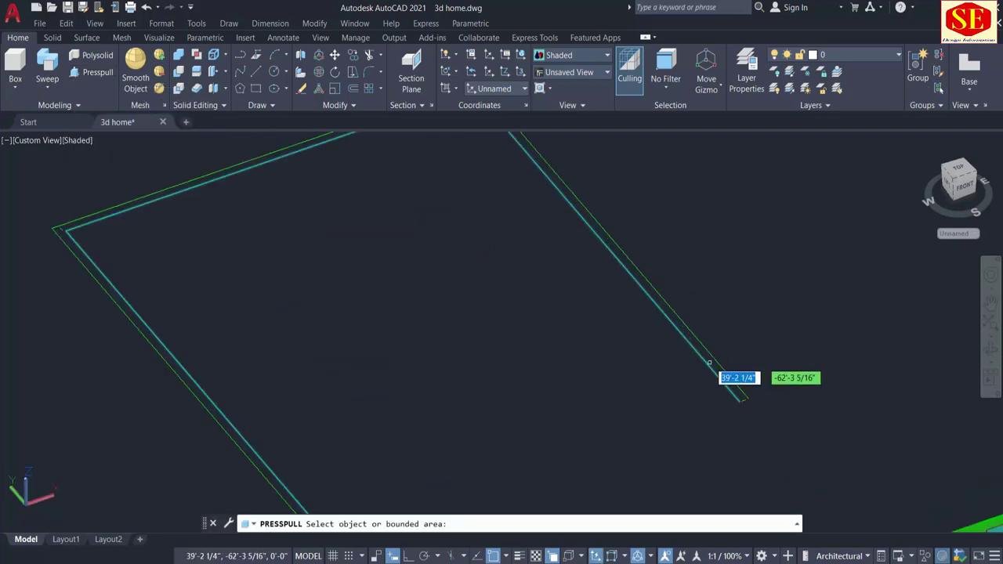
scroll(709, 363, "down", 1)
scroll(709, 362, "down", 1)
middle_click_drag(708, 365, 688, 364)
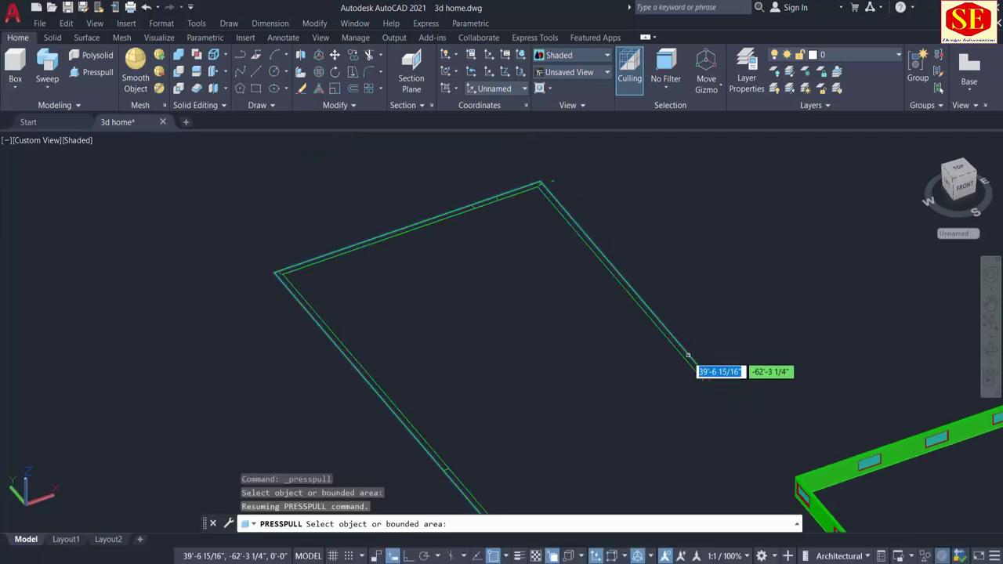
scroll(434, 463, "up", 2)
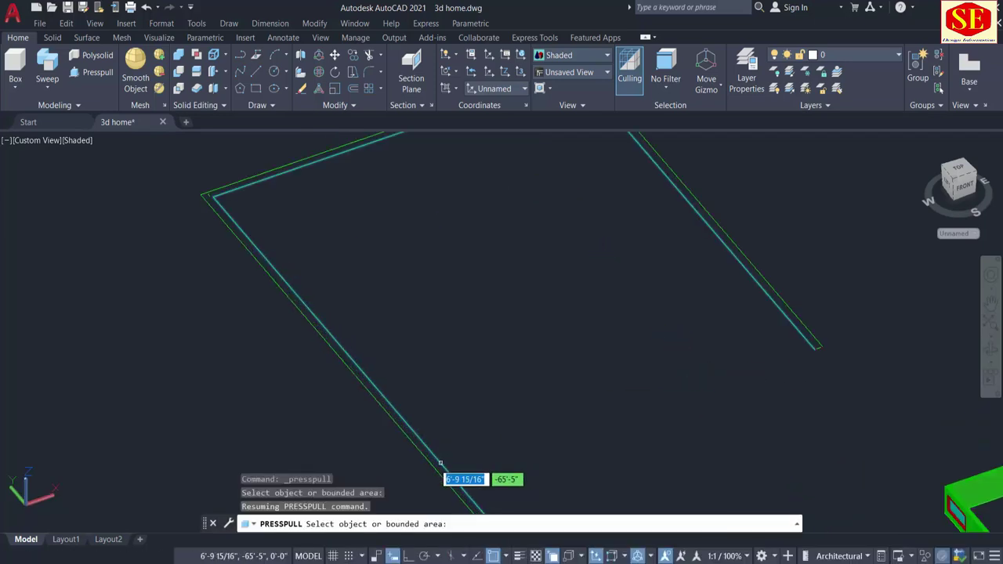
left_click(433, 462)
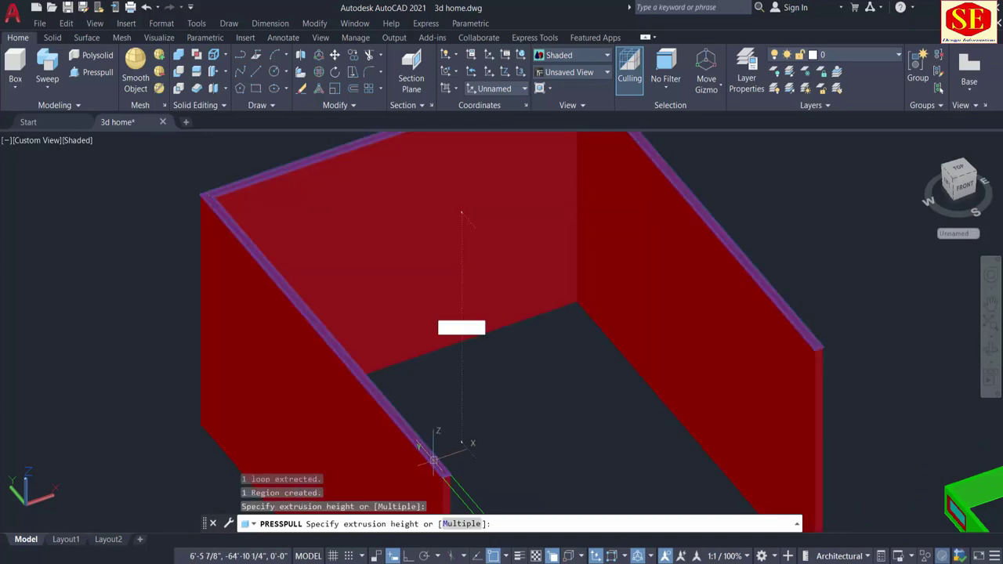
middle_click_drag(429, 415, 421, 350)
type("2")
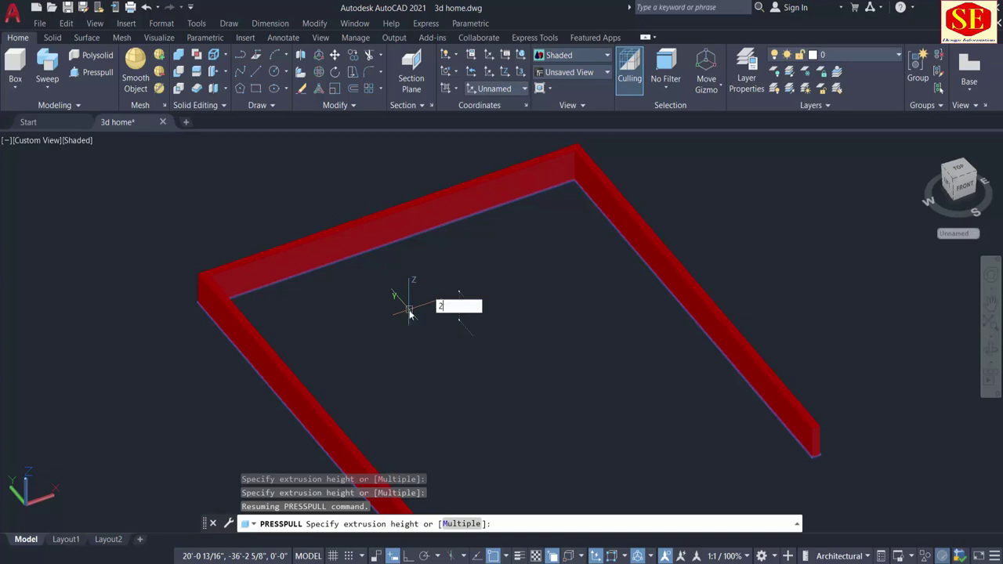
key("Return")
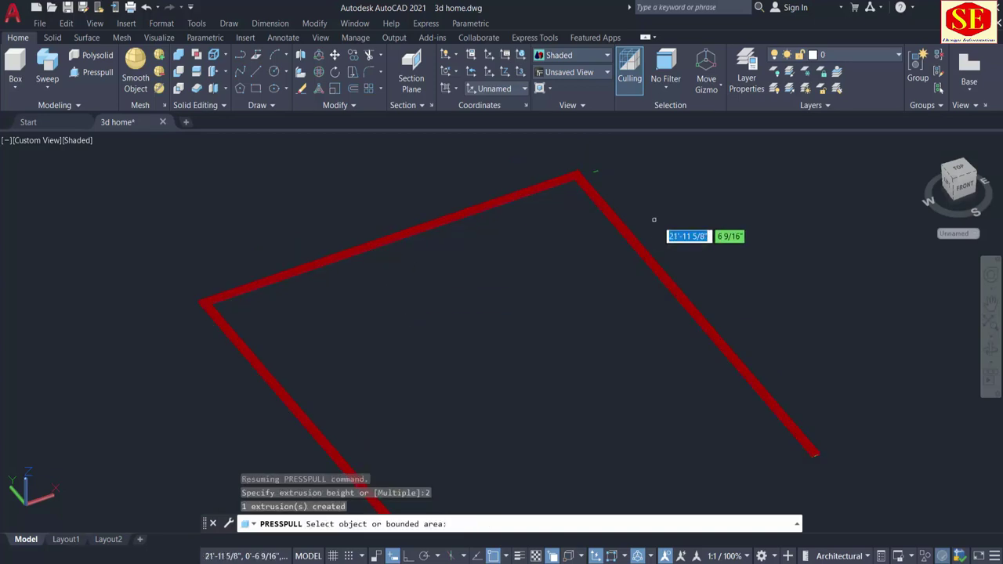
middle_click_drag(648, 421, 588, 271)
mouse_move(571, 224)
middle_mouse_down()
mouse_move(548, 275)
mouse_move(383, 184)
middle_mouse_up()
scroll(417, 184, "down", 2)
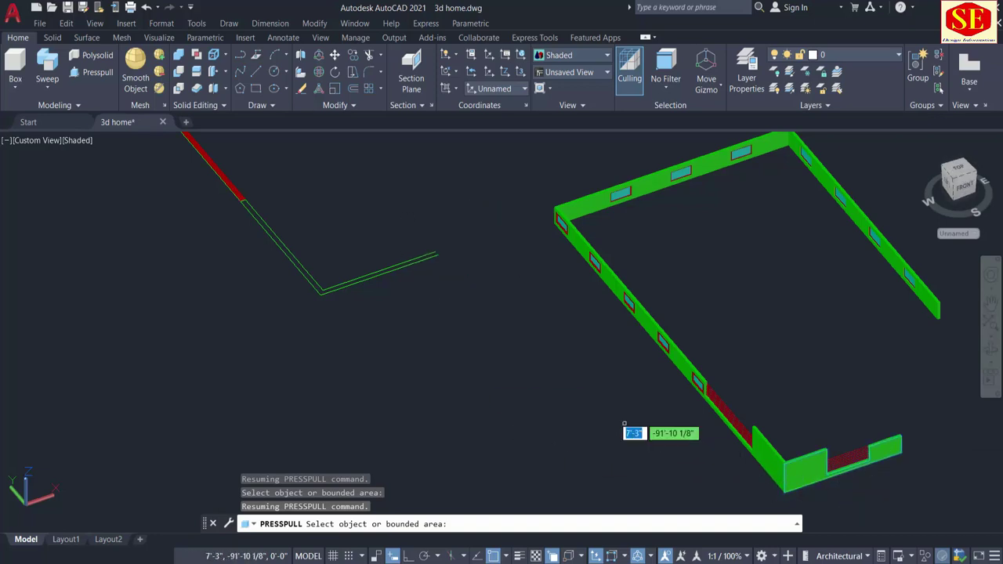
End the previous Presspull, then raise the L-shaped corner area of the outline by 2
middle_click_drag(475, 348, 475, 381)
scroll(375, 340, "up", 3)
scroll(371, 331, "up", 2)
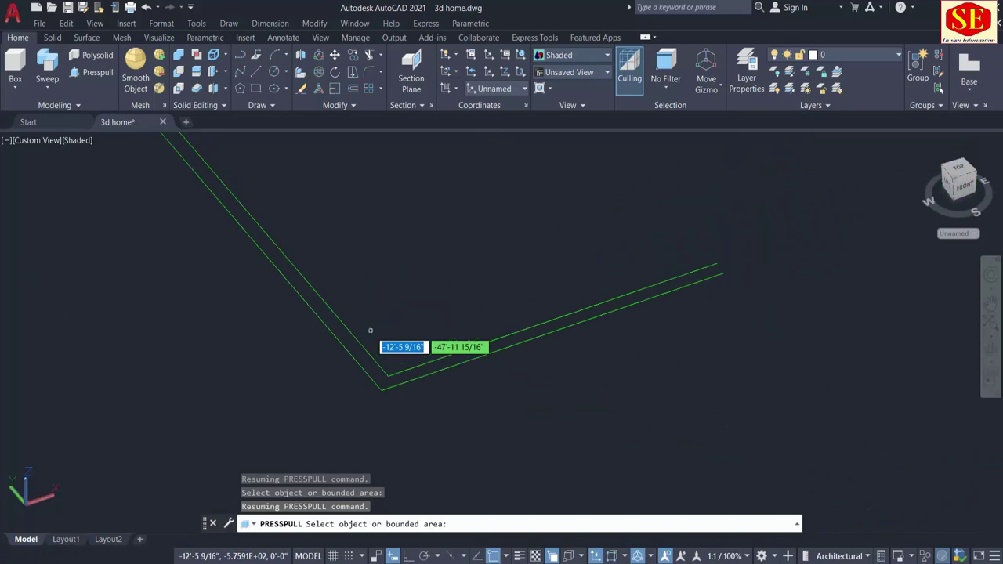
key("Return")
scroll(619, 383, "down", 3)
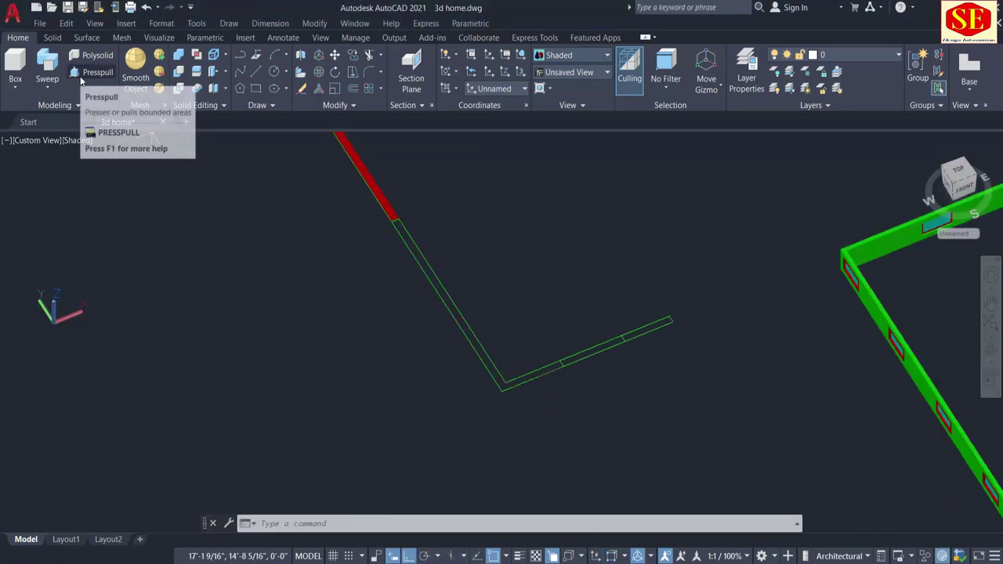
left_click(86, 73)
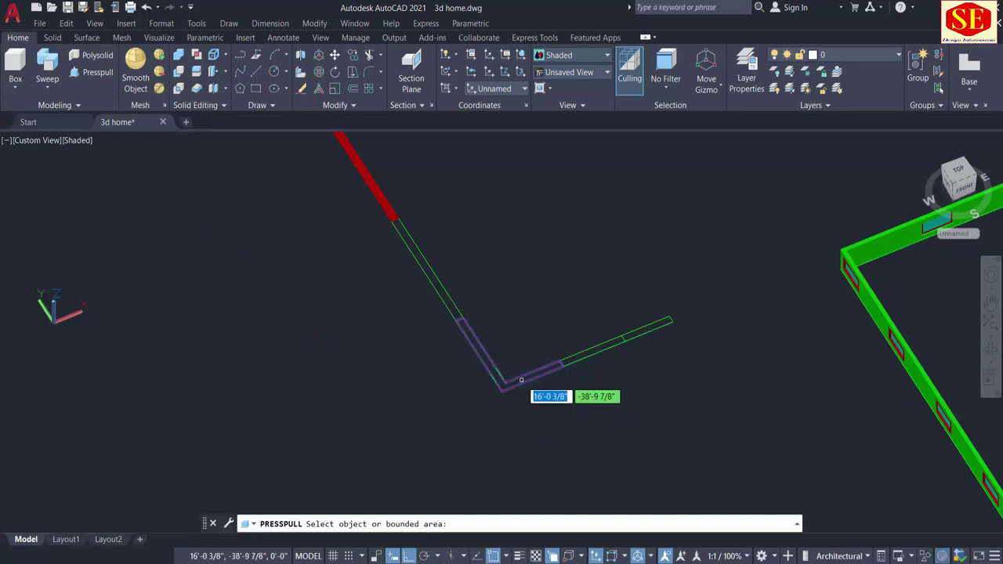
left_click(498, 373)
type("2")
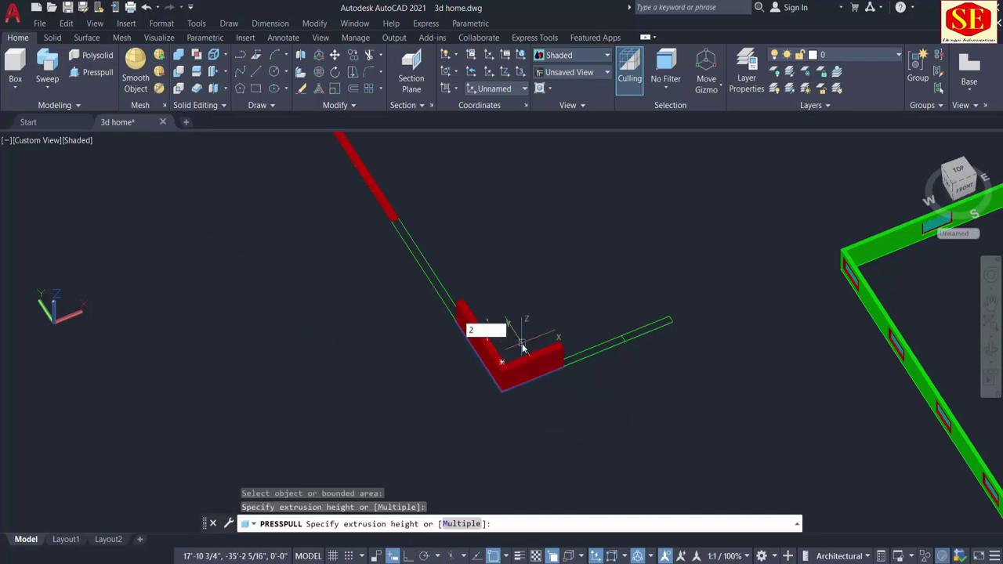
key("Return")
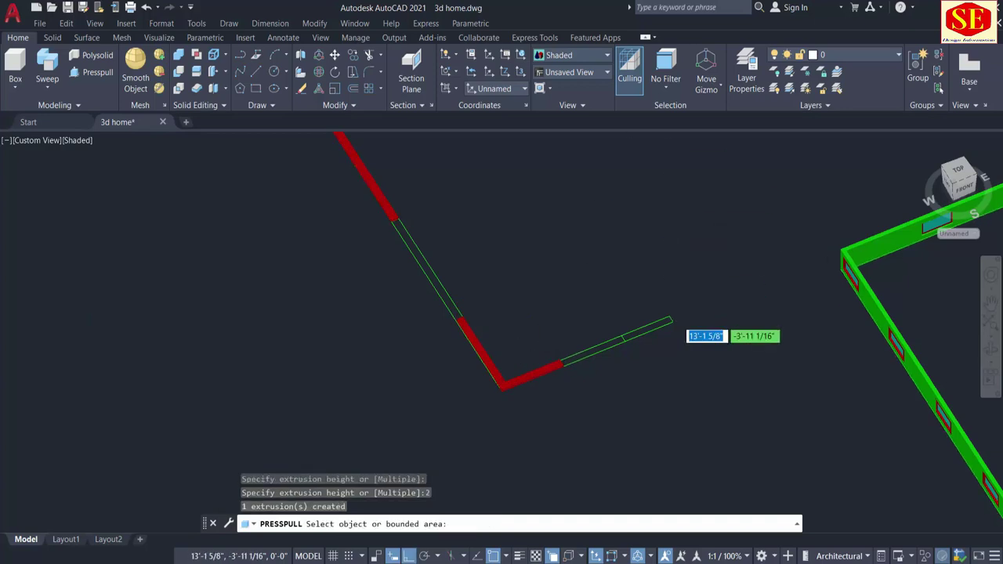
Raise the area at the outline's far end by 2, leaving a gap between the pieces
scroll(662, 319, "up", 3)
left_click(655, 319)
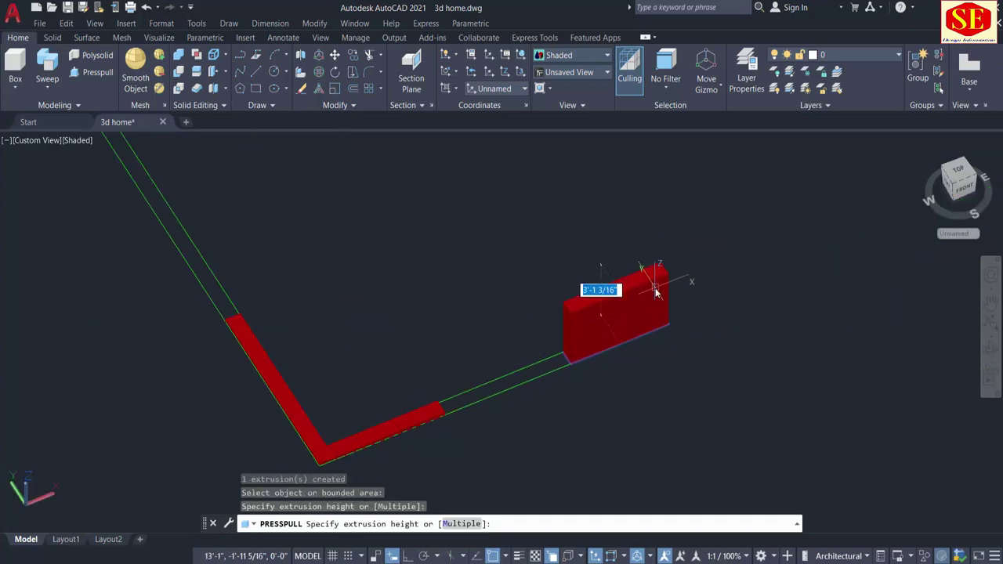
key("Return")
scroll(654, 286, "down", 5)
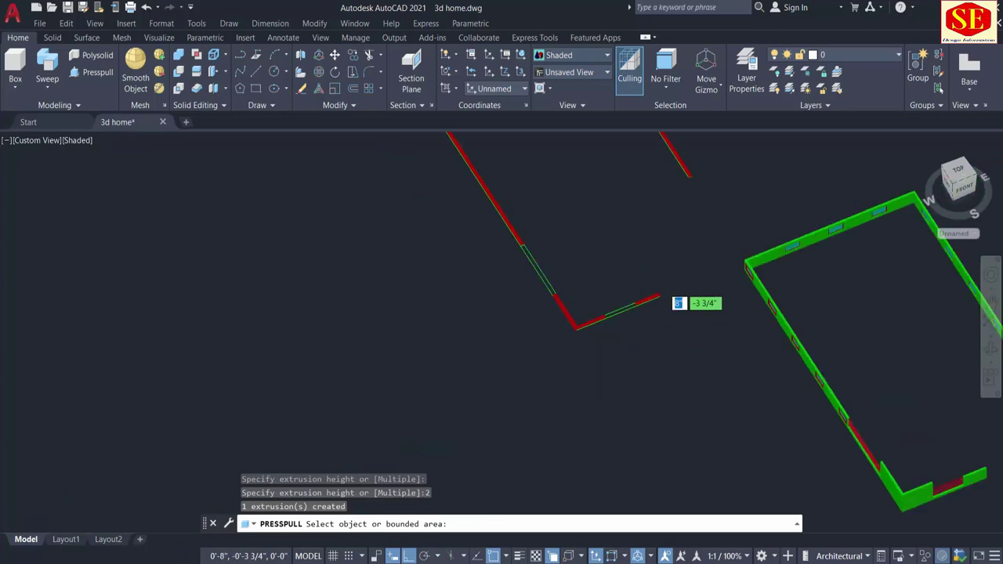
middle_click_drag(694, 369, 647, 454)
scroll(619, 465, "up", 3)
key("Return")
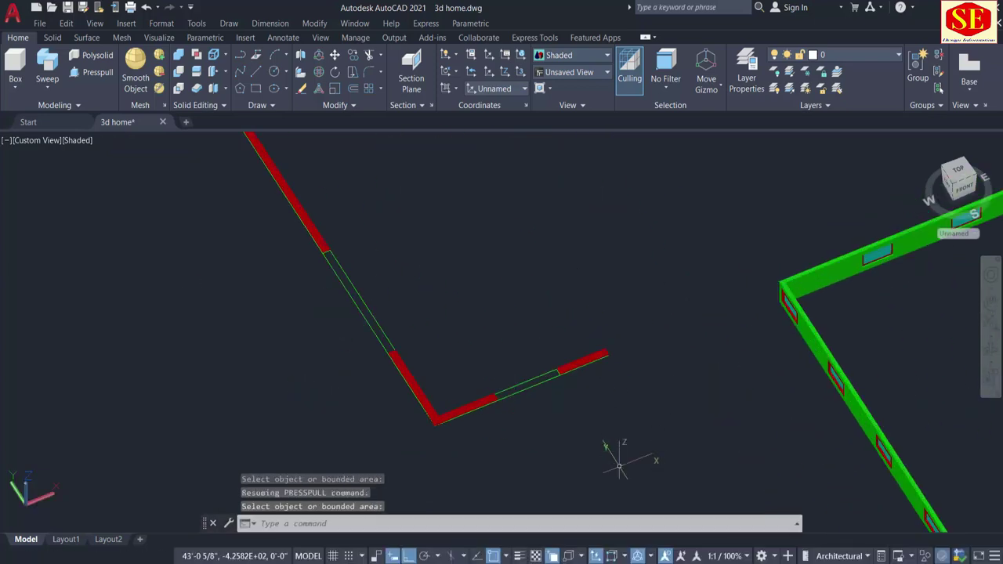
Start MOVE and select the red slab solids, including the short segment and the L-shaped piece
type("m")
key("Return")
scroll(619, 439, "up", 3)
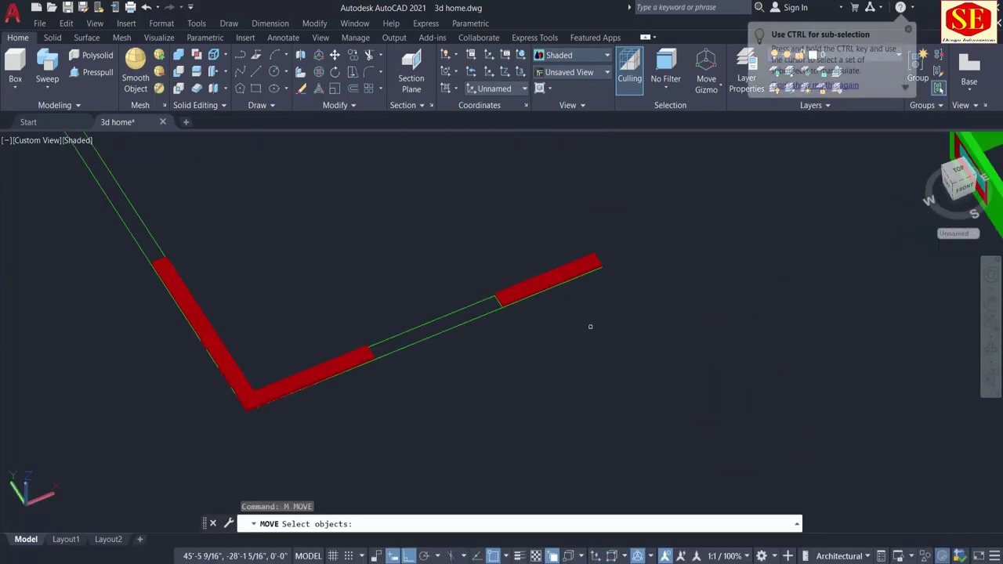
left_click(586, 259)
left_click(586, 258)
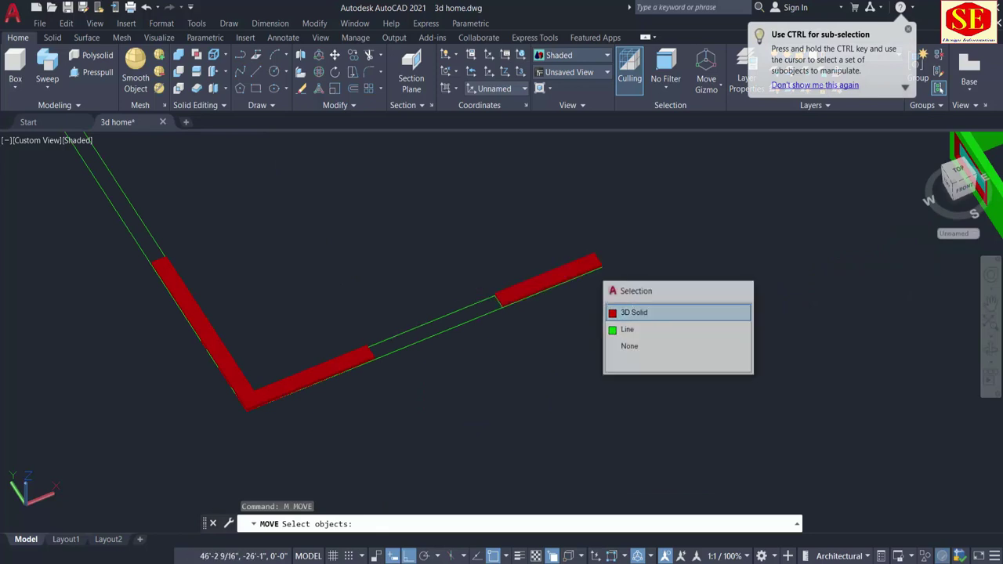
left_click(641, 311)
left_click(370, 356)
scroll(336, 332, "up", 3)
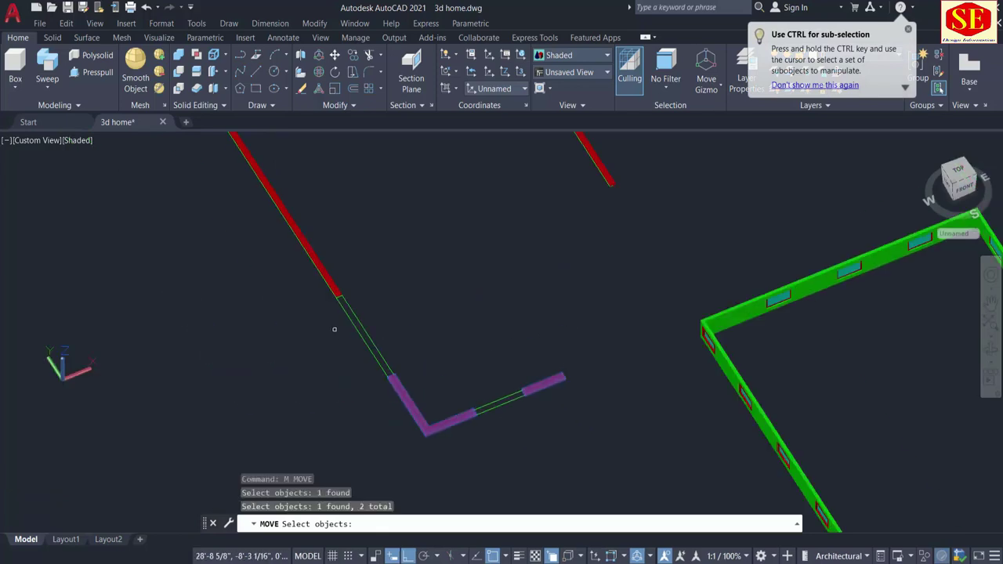
scroll(333, 272, "up", 2)
left_click(335, 274)
scroll(336, 278, "down", 5)
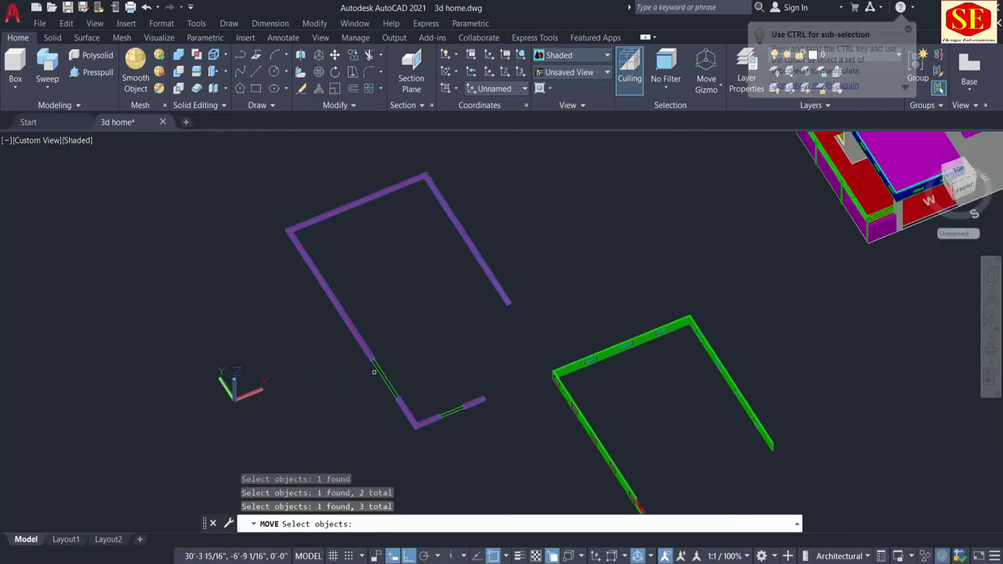
scroll(510, 348, "up", 2)
scroll(781, 457, "up", 3)
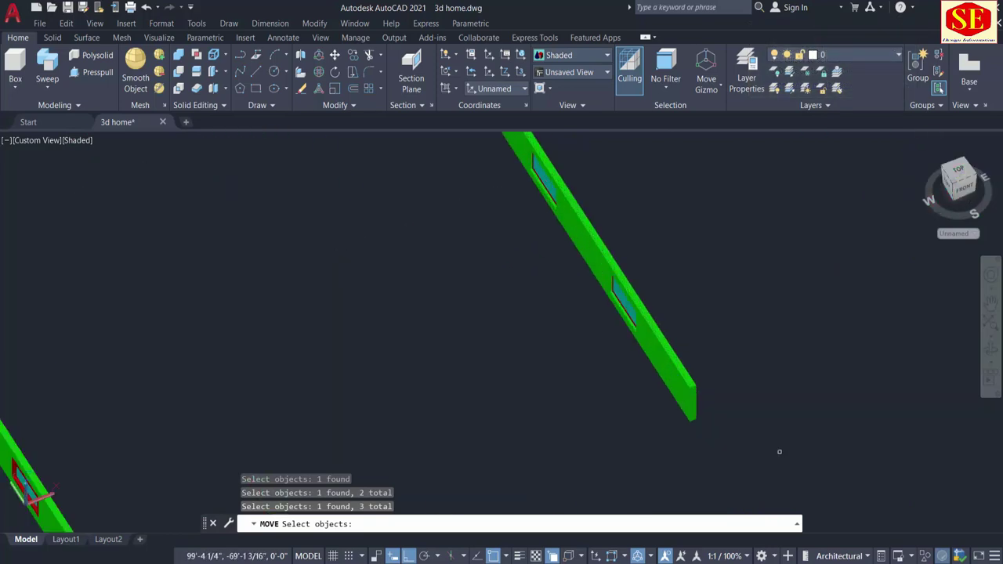
scroll(577, 320, "down", 5)
scroll(601, 351, "up", 3)
scroll(671, 420, "up", 2)
scroll(669, 410, "up", 2)
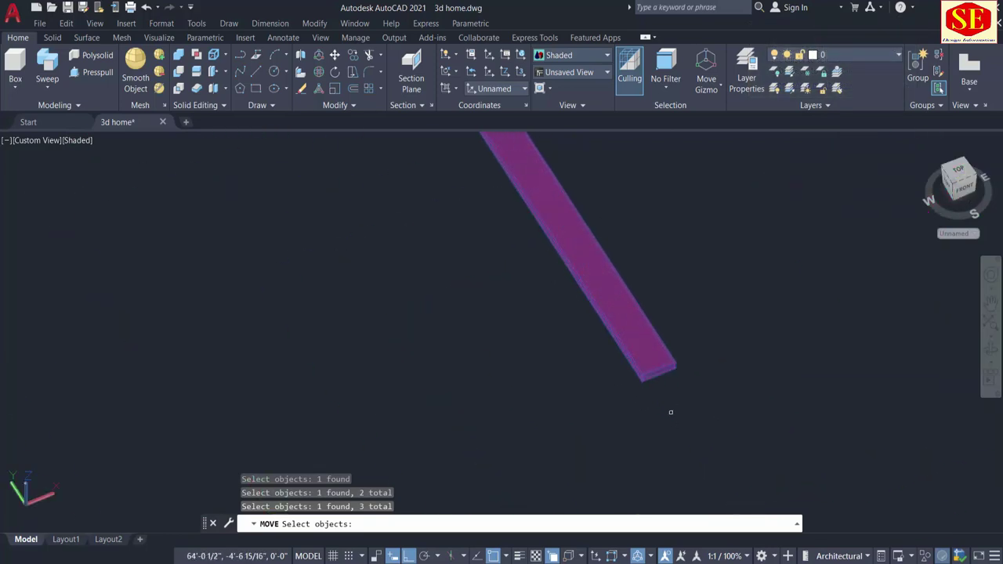
scroll(671, 409, "up", 2)
key("Return")
With Ortho off, move the slab from its bottom corner onto the green wall's corner
scroll(637, 313, "up", 3)
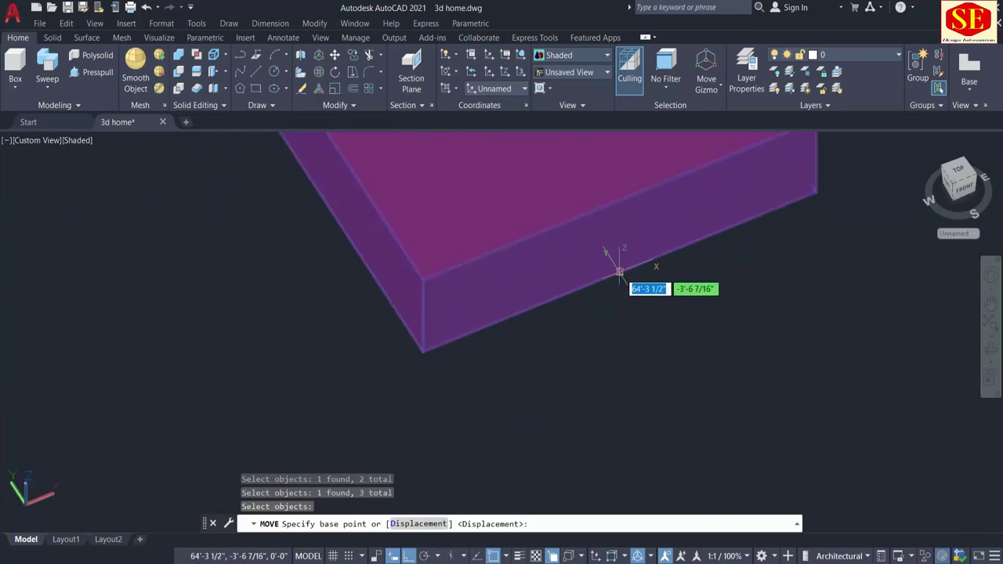
scroll(614, 274, "up", 2)
scroll(590, 278, "down", 1)
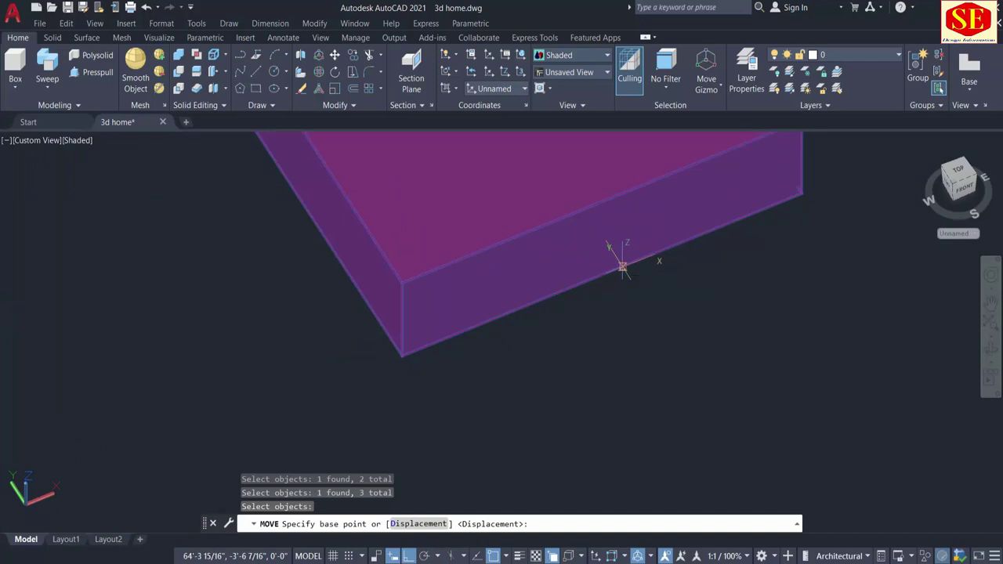
left_click(631, 264)
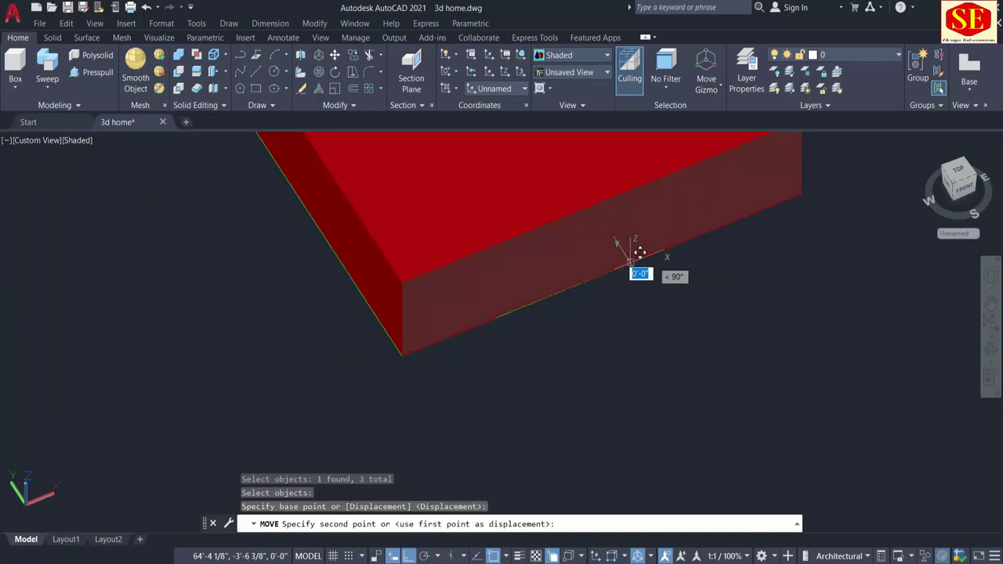
scroll(633, 253, "down", 2)
scroll(784, 298, "down", 2)
middle_click_drag(880, 329, 540, 258)
scroll(539, 258, "down", 3)
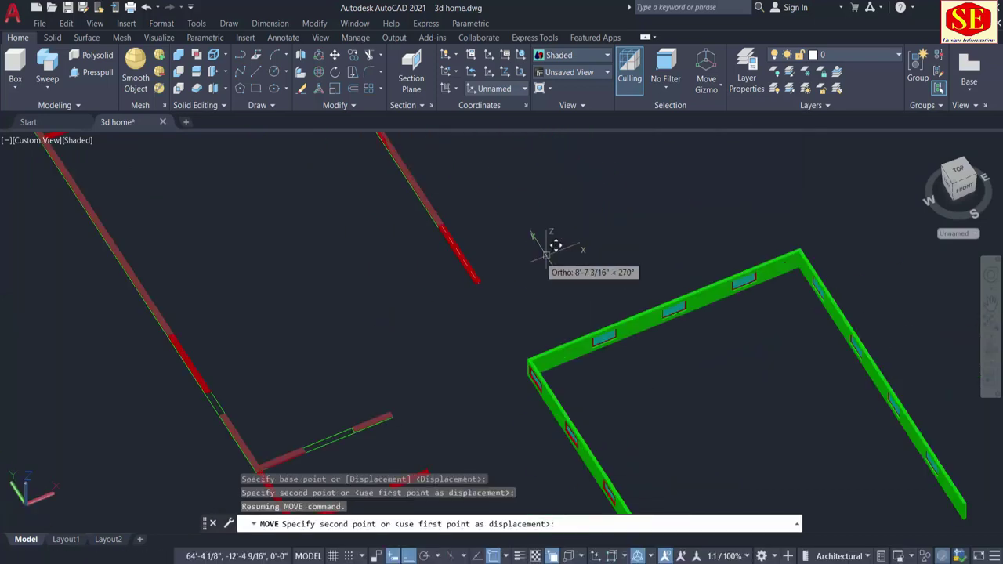
scroll(619, 247, "up", 1)
key("F8")
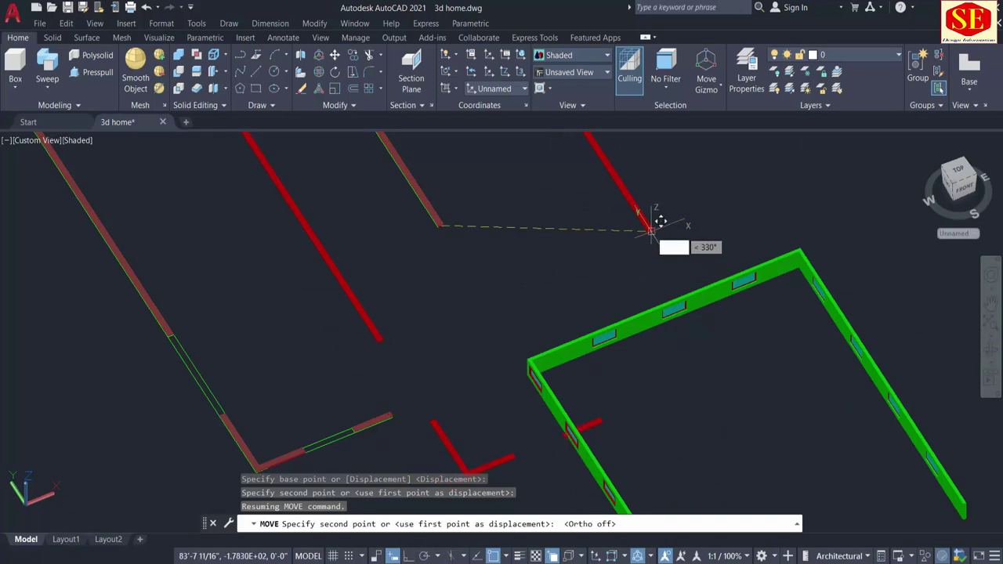
scroll(851, 291, "down", 2)
scroll(795, 303, "up", 3)
scroll(672, 315, "up", 2)
scroll(594, 313, "up", 3)
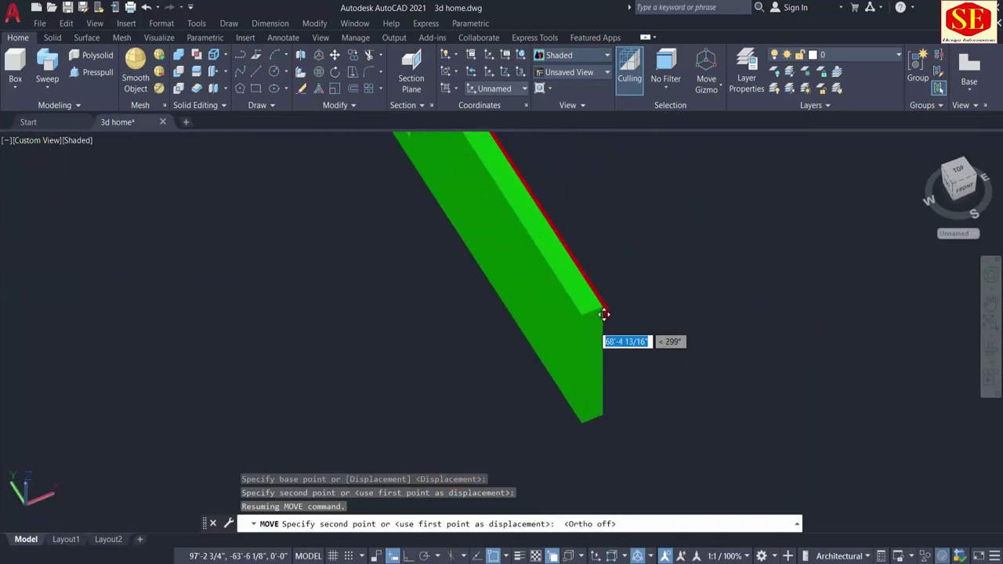
left_click(604, 299)
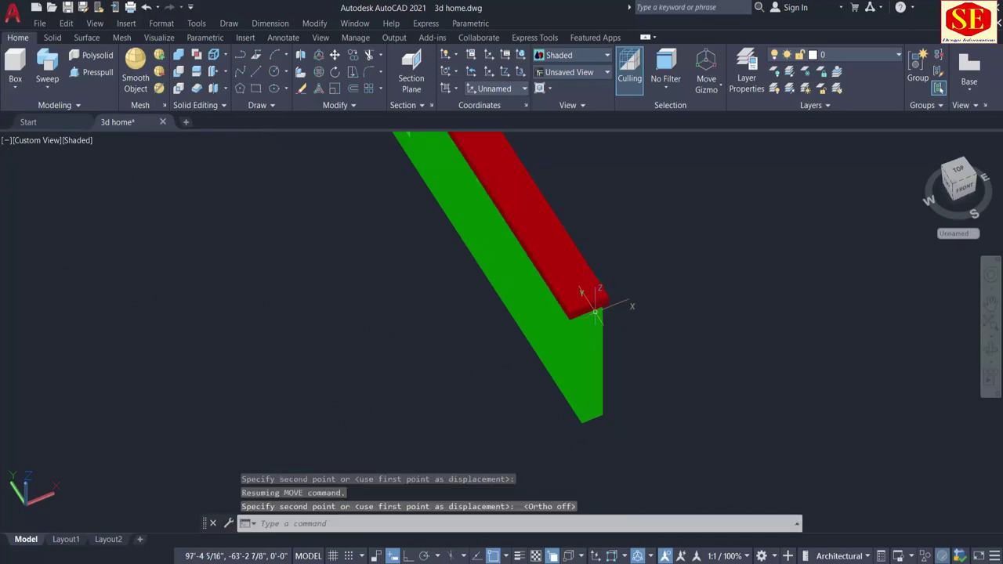
scroll(627, 305, "down", 3)
scroll(717, 310, "down", 2)
Orbit to a back-left view, then begin moving the green parapet wall and cancel
scroll(687, 412, "up", 2)
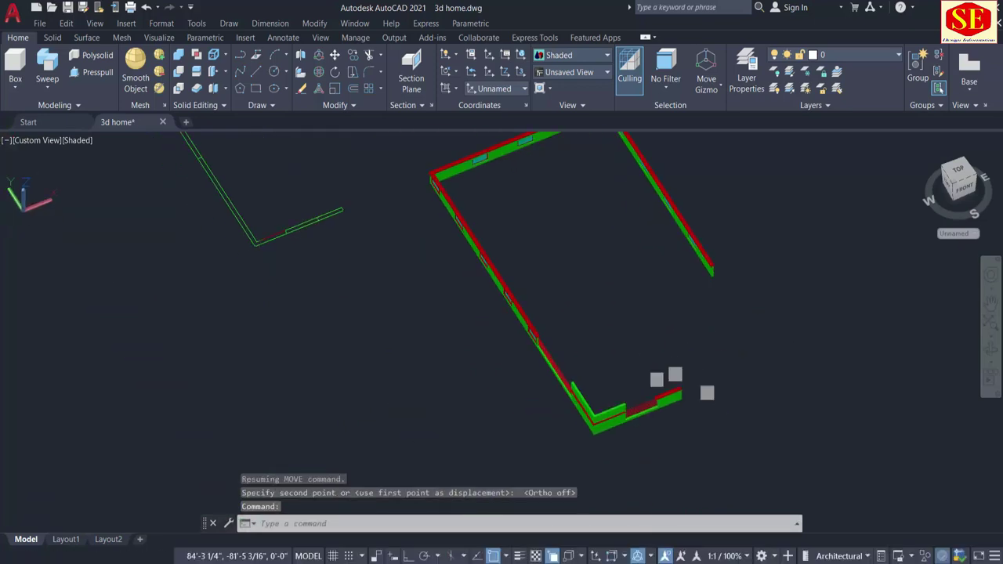
scroll(651, 407, "up", 3)
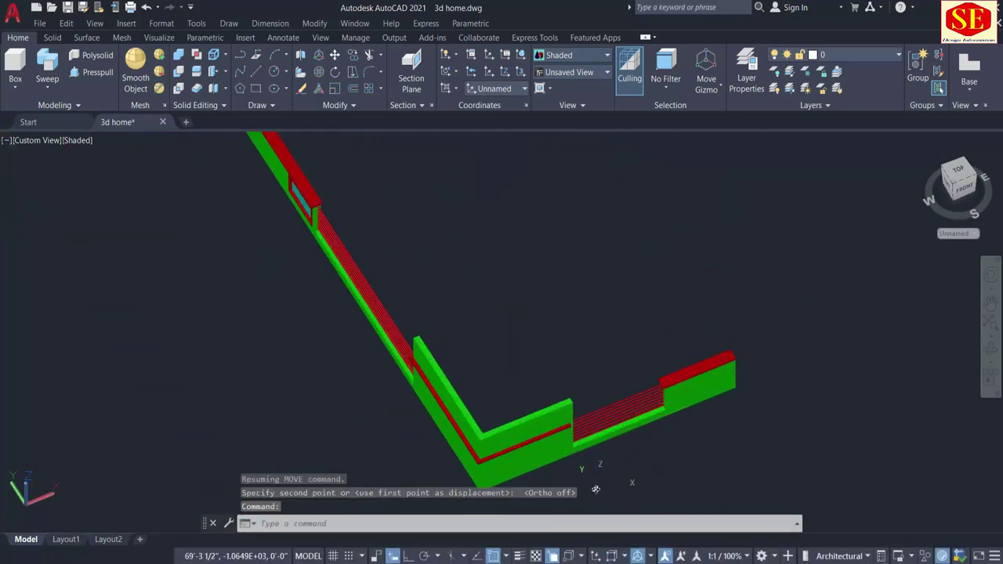
middle_click_drag(595, 488, 777, 436, "shift")
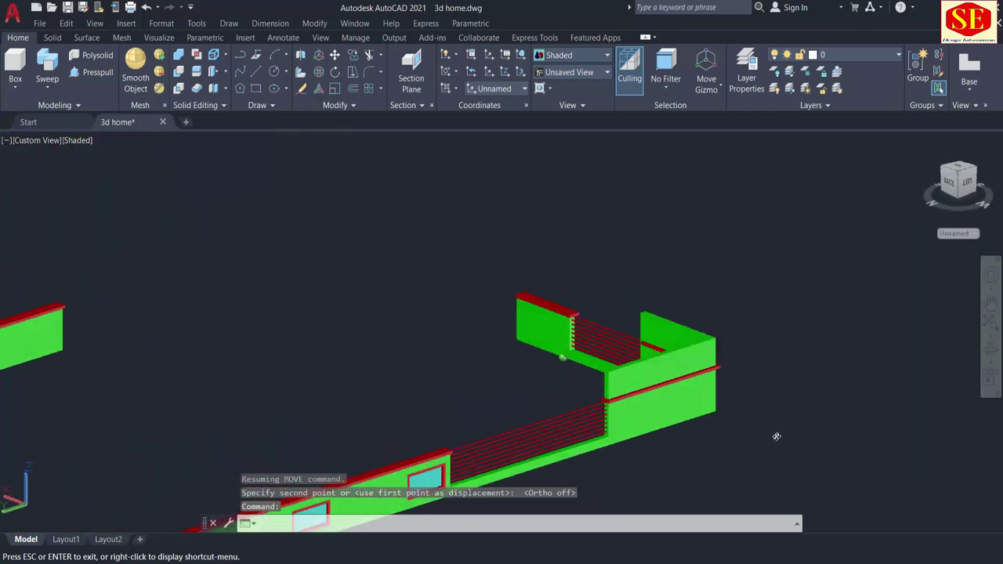
scroll(619, 394, "down", 2)
scroll(562, 387, "up", 4)
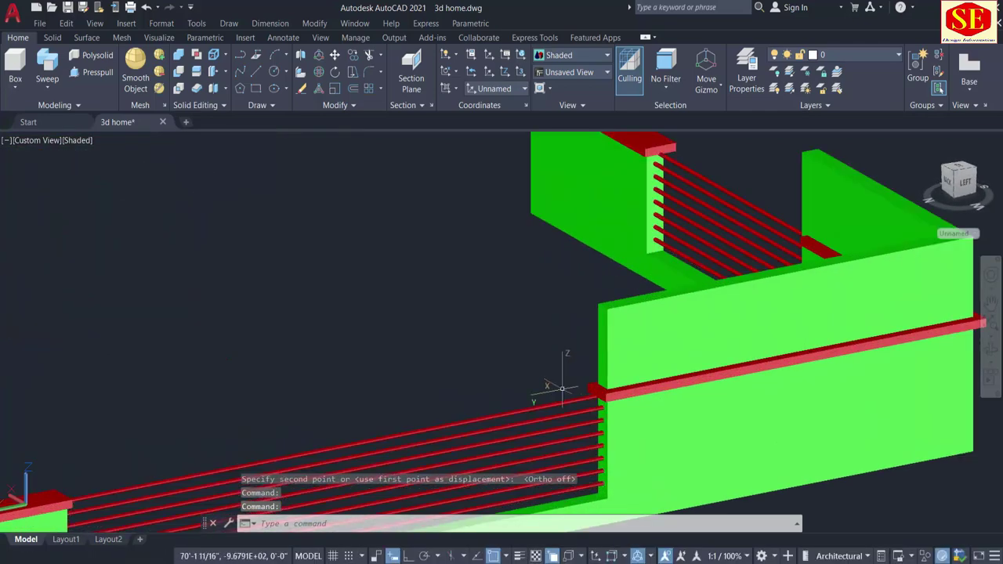
type("m")
key("Return")
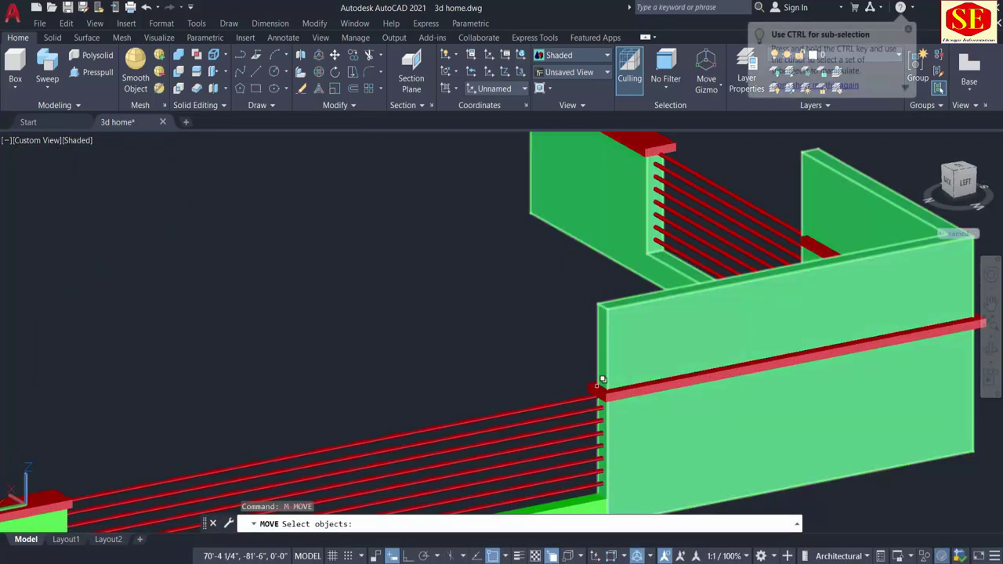
left_click(602, 381)
left_click(642, 437)
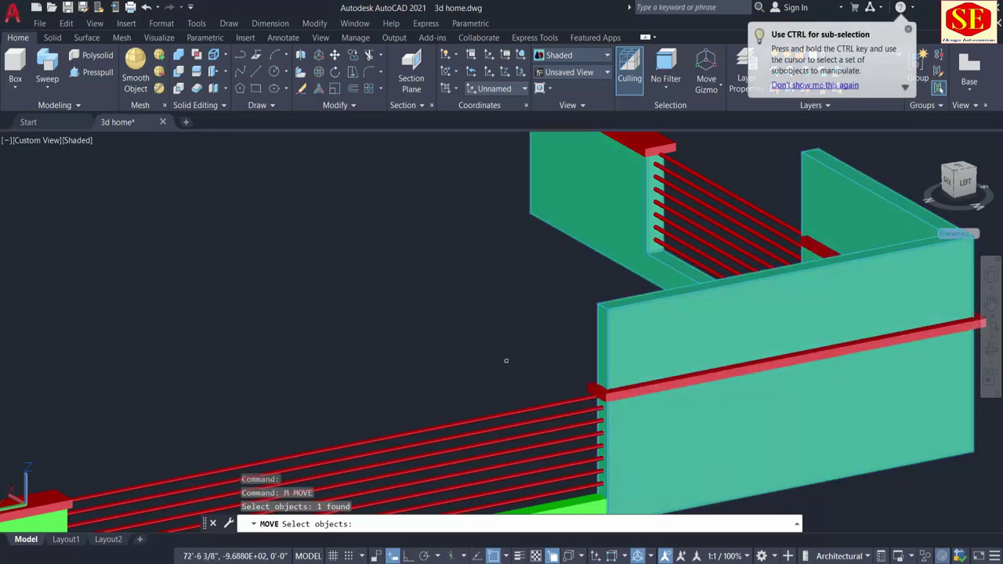
key("Return")
left_click(501, 359)
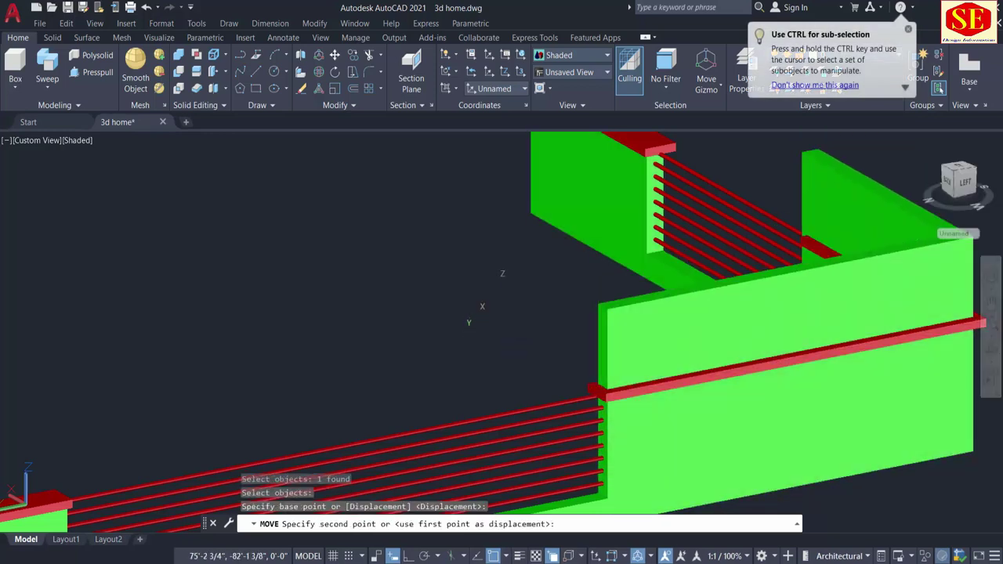
key("Escape")
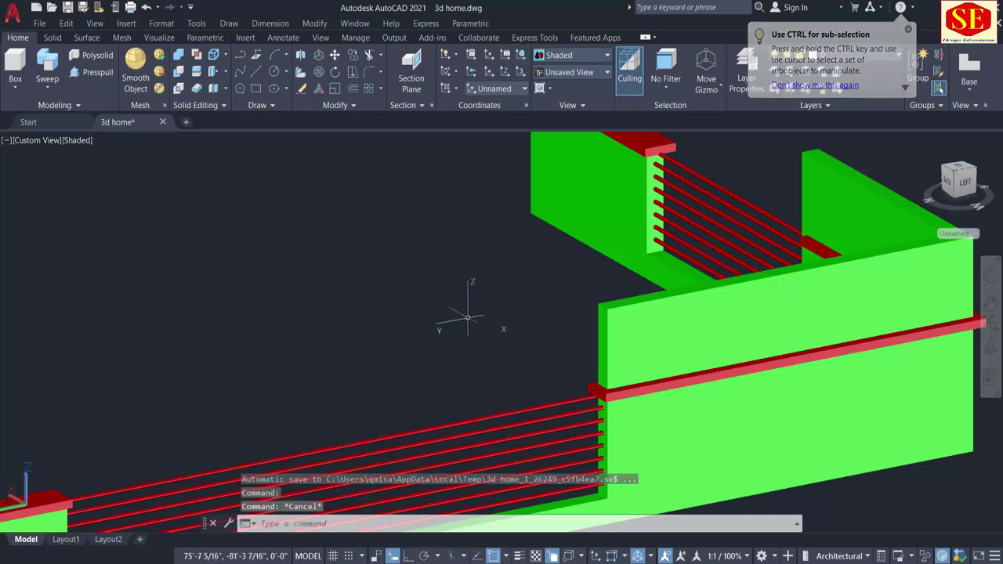
type("m")
Lift the red beam vertically with Ortho on so it caps the wall's top edge
key("Return")
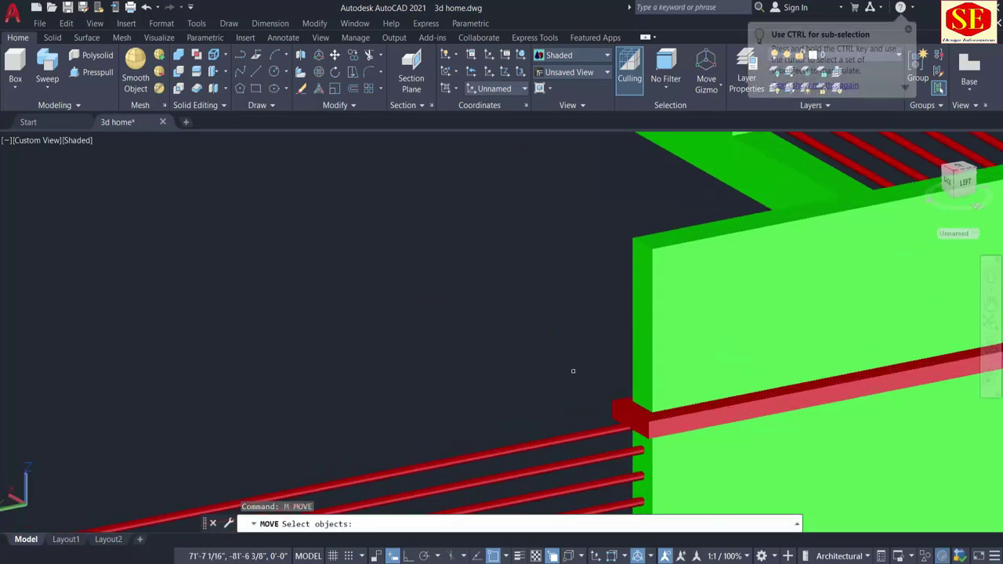
scroll(564, 367, "up", 2)
left_click(615, 403)
scroll(501, 376, "down", 3)
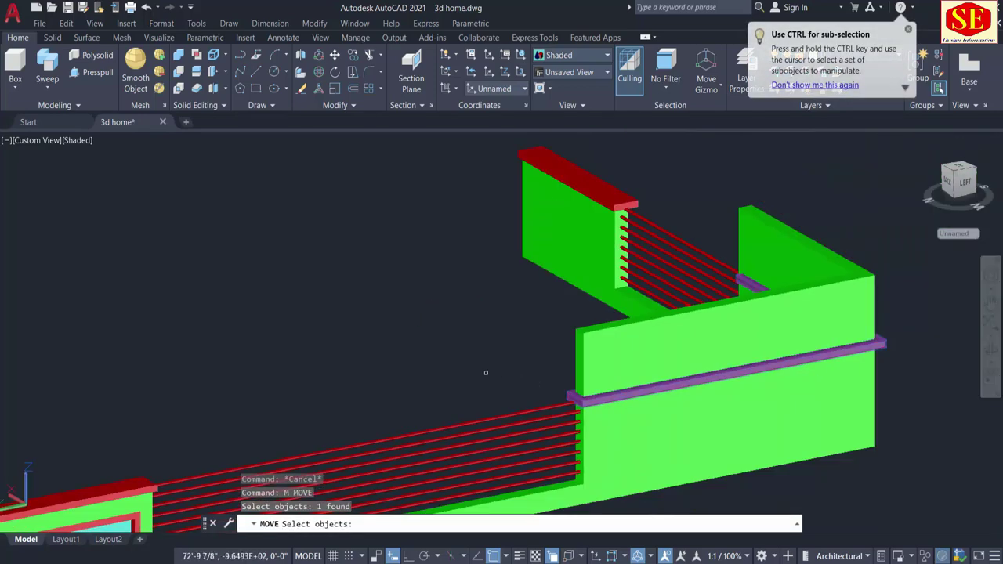
key("Return")
left_click(463, 361)
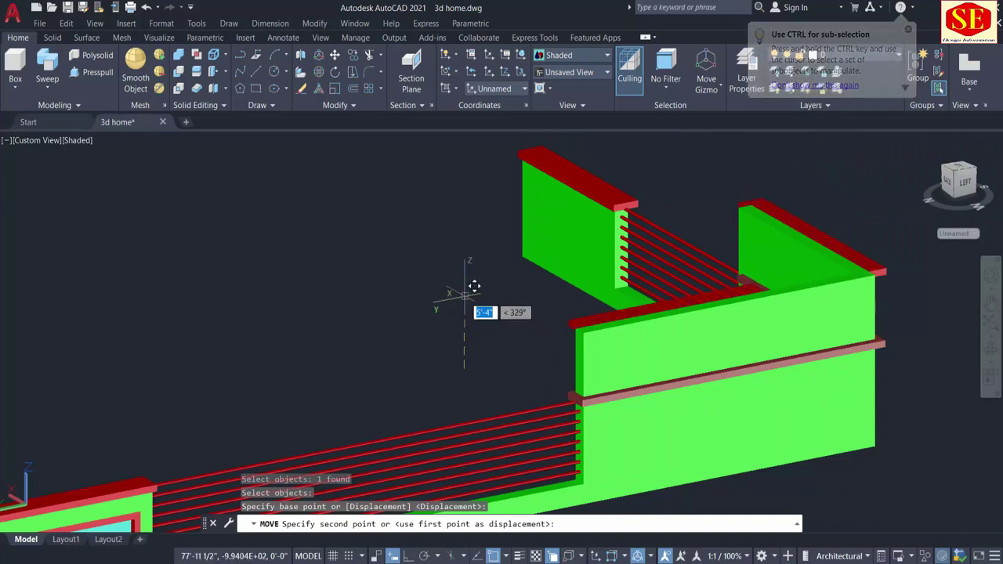
key("F8")
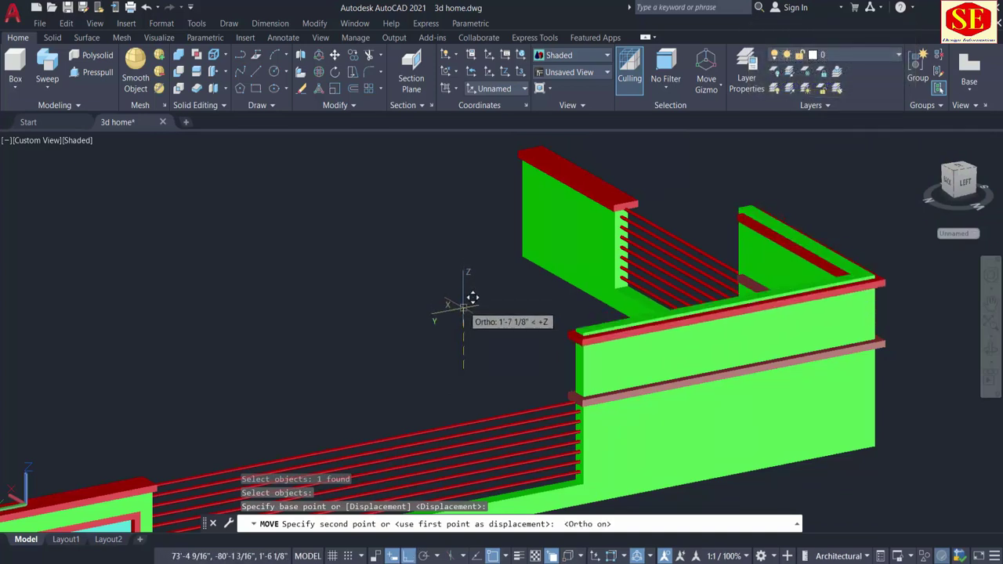
scroll(473, 297, "up", 2)
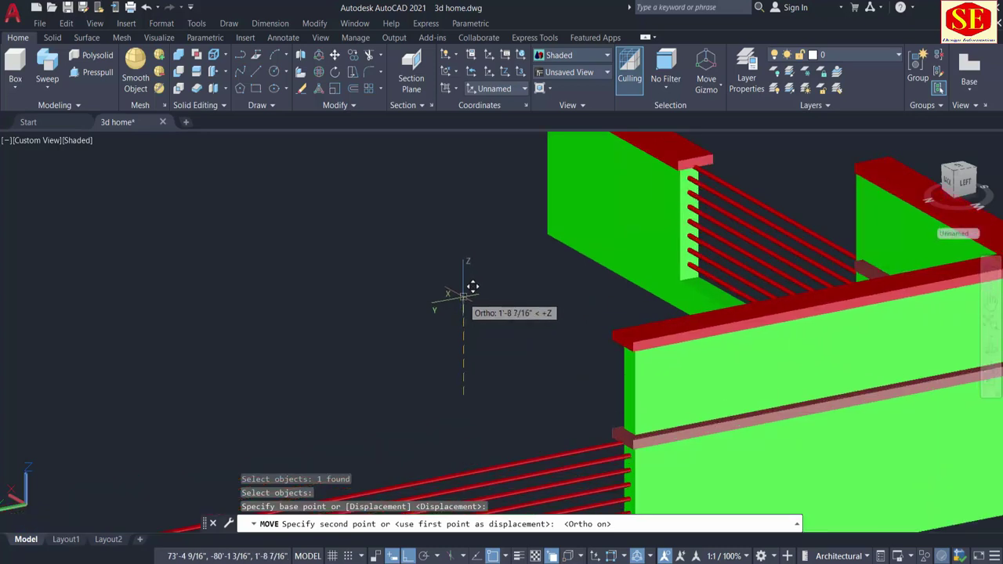
left_click(464, 295)
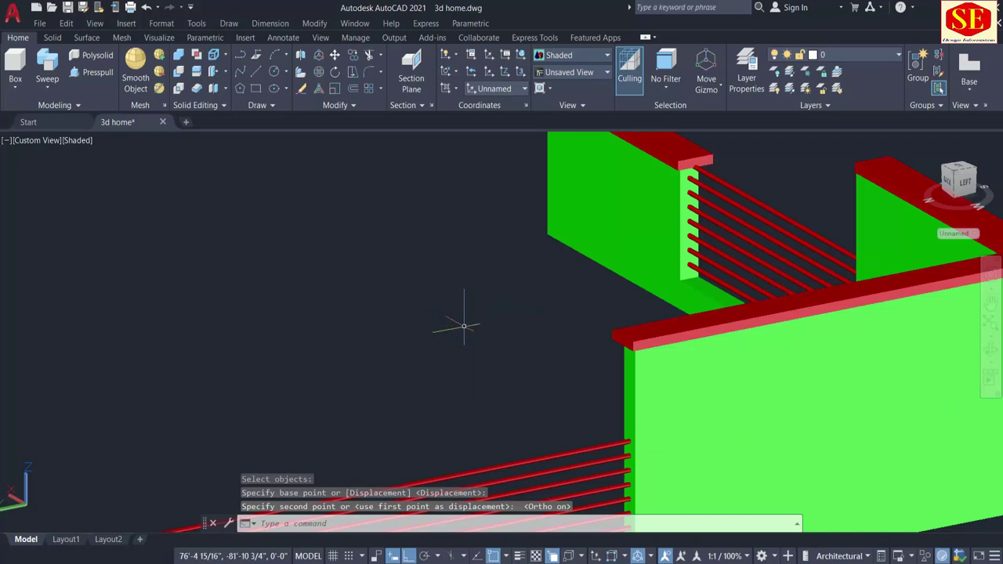
Start MOVE and window-select all the green parapet walls with their red caps
scroll(466, 329, "down", 2)
middle_click_drag(430, 362, 638, 341, "shift")
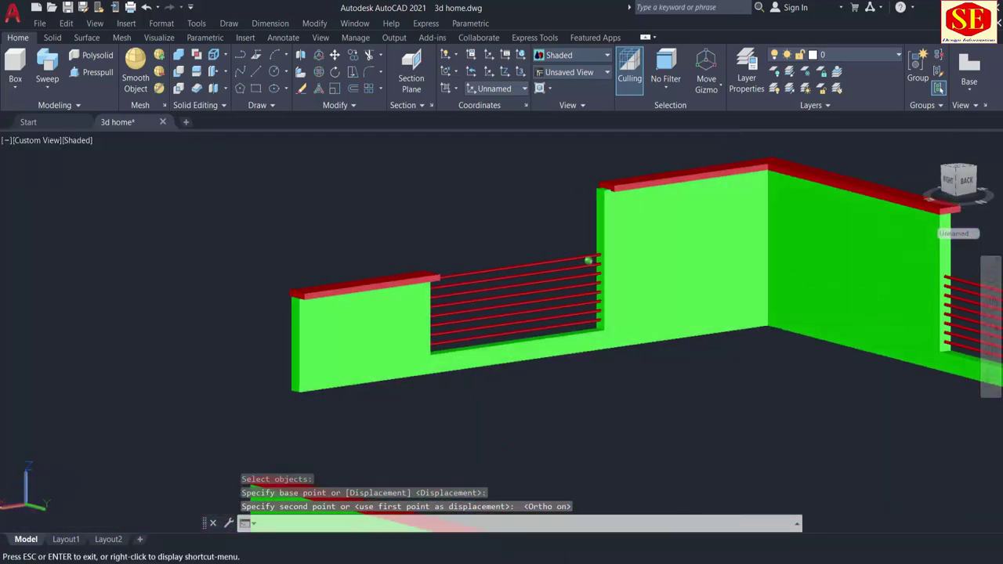
middle_click_drag(588, 260, 603, 384, "shift")
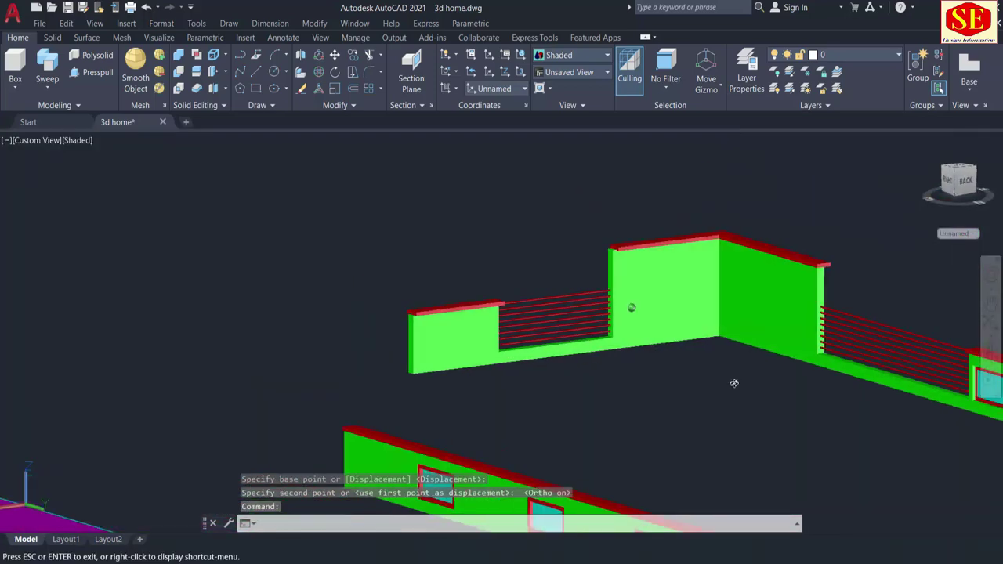
scroll(604, 383, "down", 3)
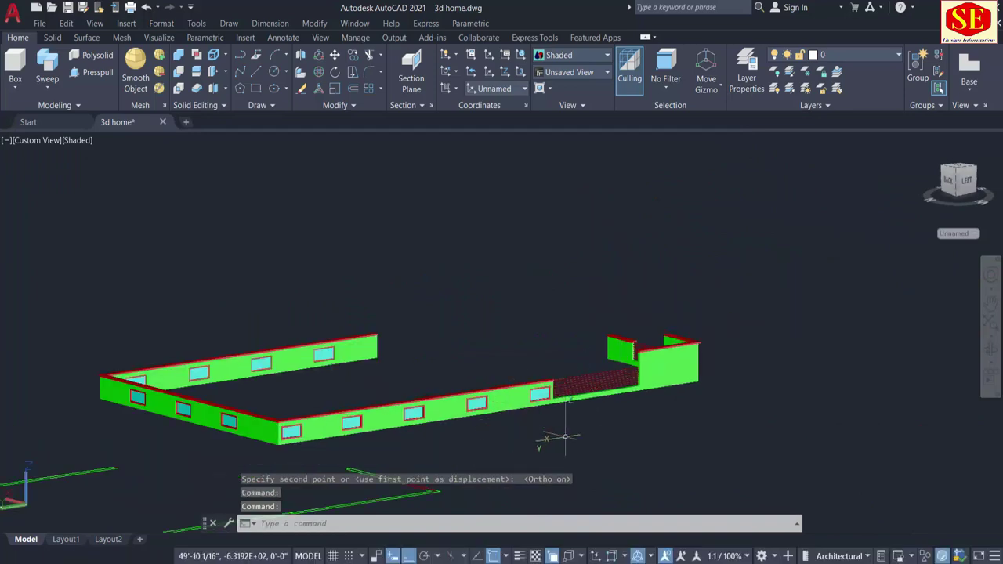
middle_click_drag(564, 436, 450, 459, "shift")
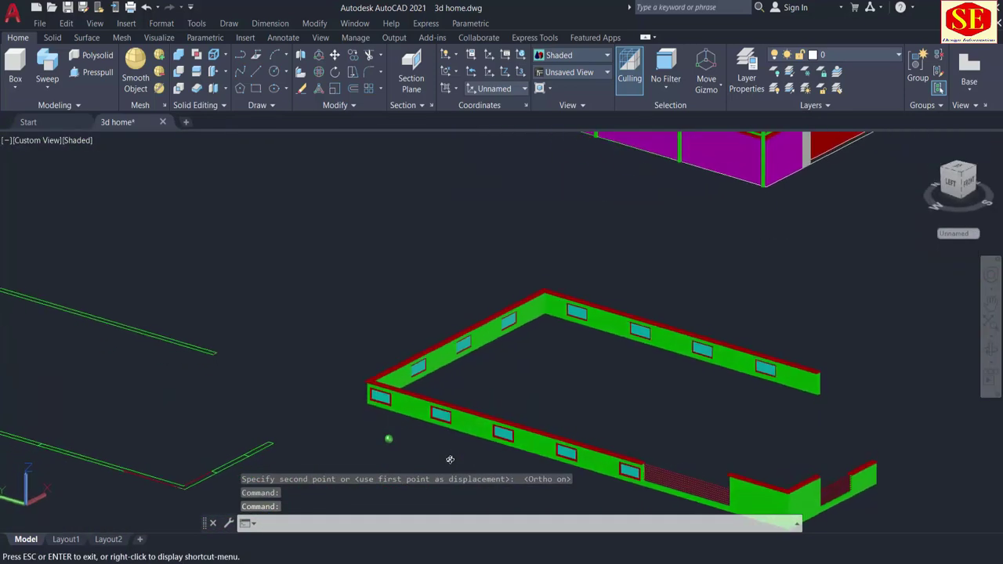
scroll(777, 275, "down", 4)
scroll(799, 288, "up", 1)
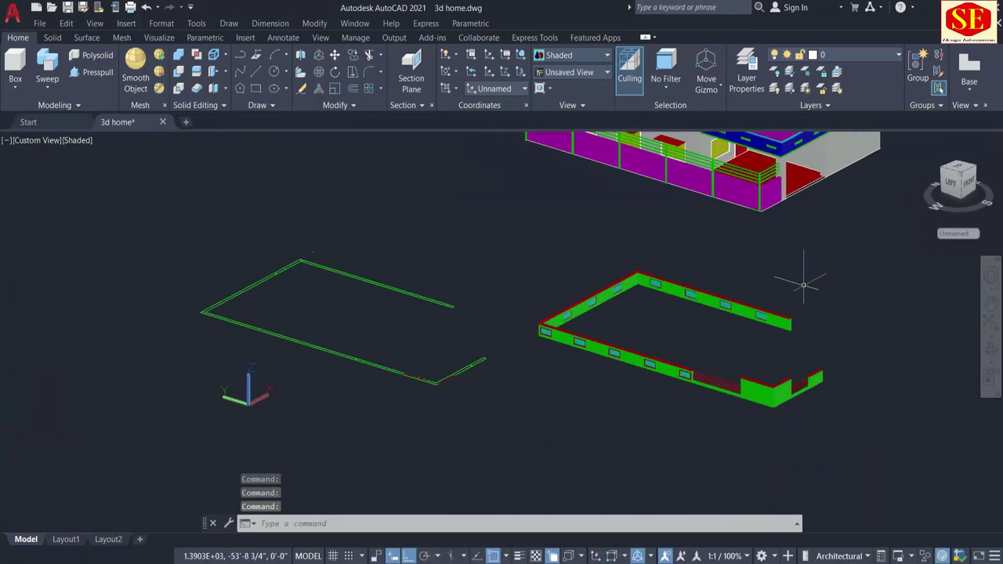
scroll(801, 282, "up", 1)
type("m")
left_click(889, 292)
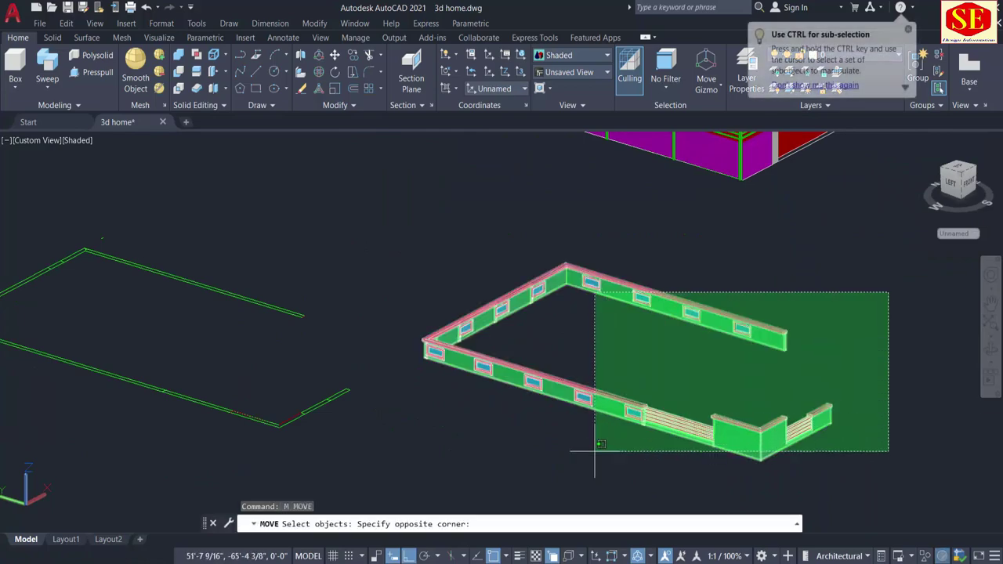
left_click(599, 451)
scroll(787, 363, "up", 3)
scroll(789, 359, "up", 2)
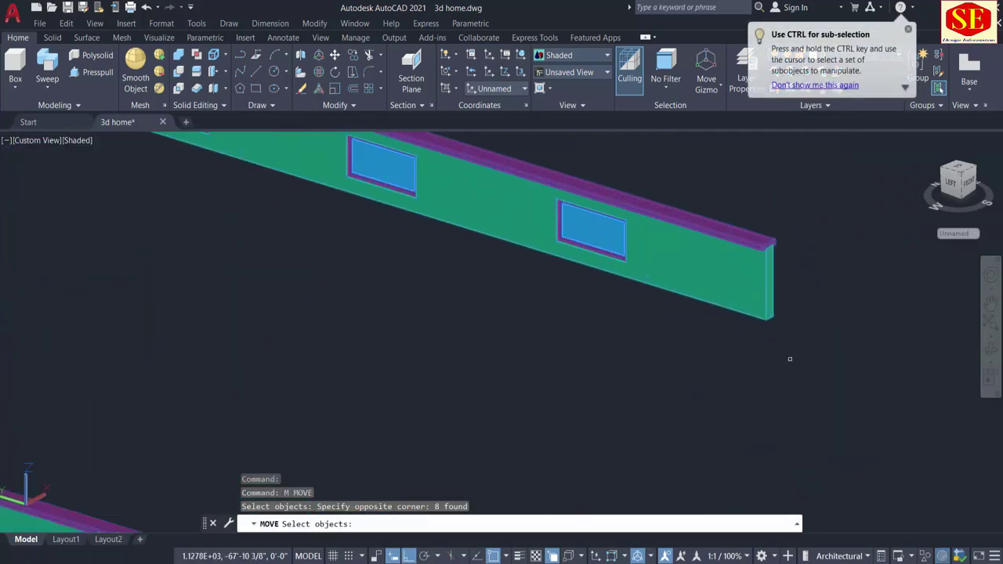
scroll(790, 358, "down", 5)
middle_click_drag(831, 174, 809, 299)
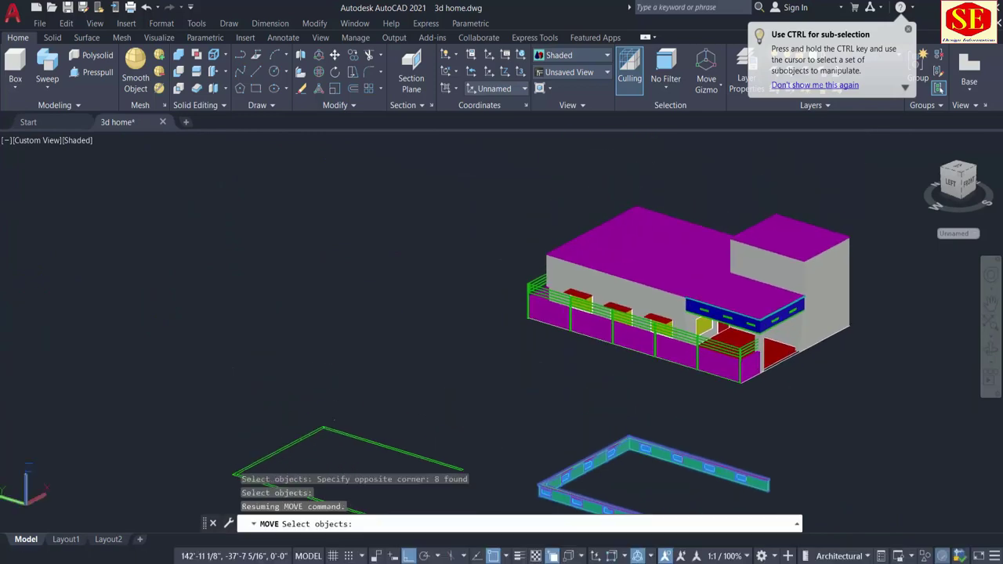
scroll(808, 300, "up", 4)
scroll(808, 299, "up", 3)
scroll(896, 352, "down", 4)
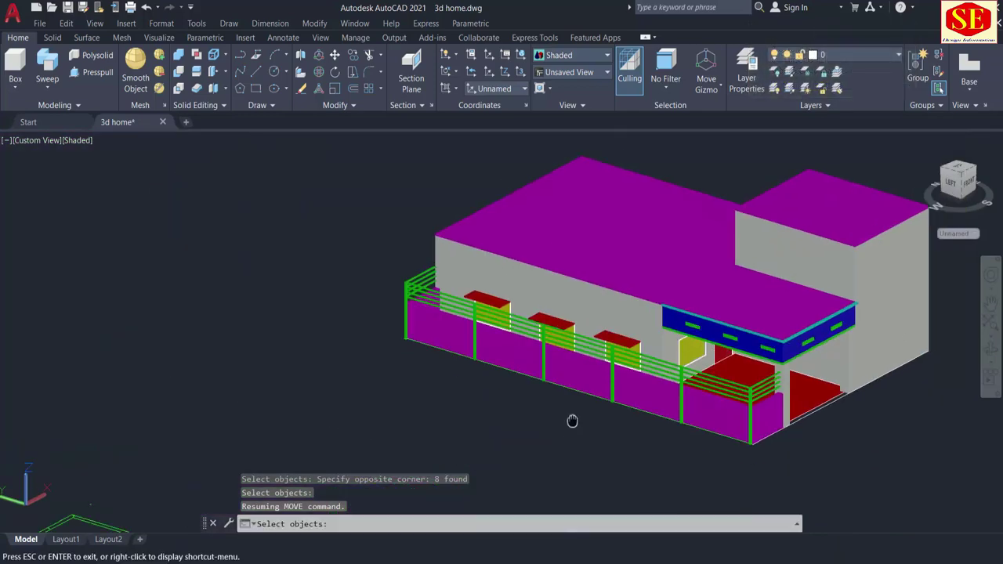
middle_click_drag(572, 418, 656, 240)
scroll(507, 419, "up", 3)
scroll(509, 416, "up", 3)
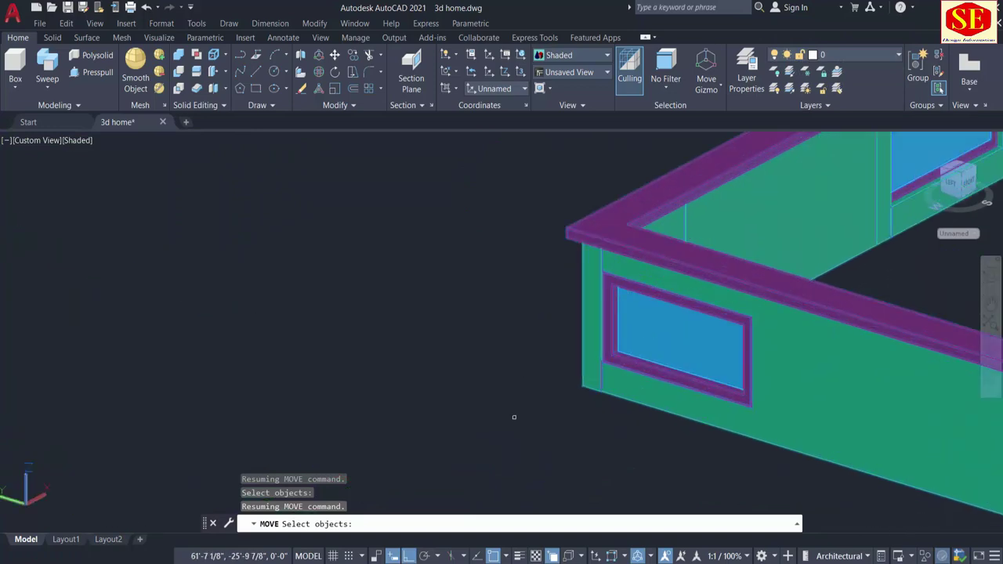
scroll(510, 414, "up", 2)
key("Return")
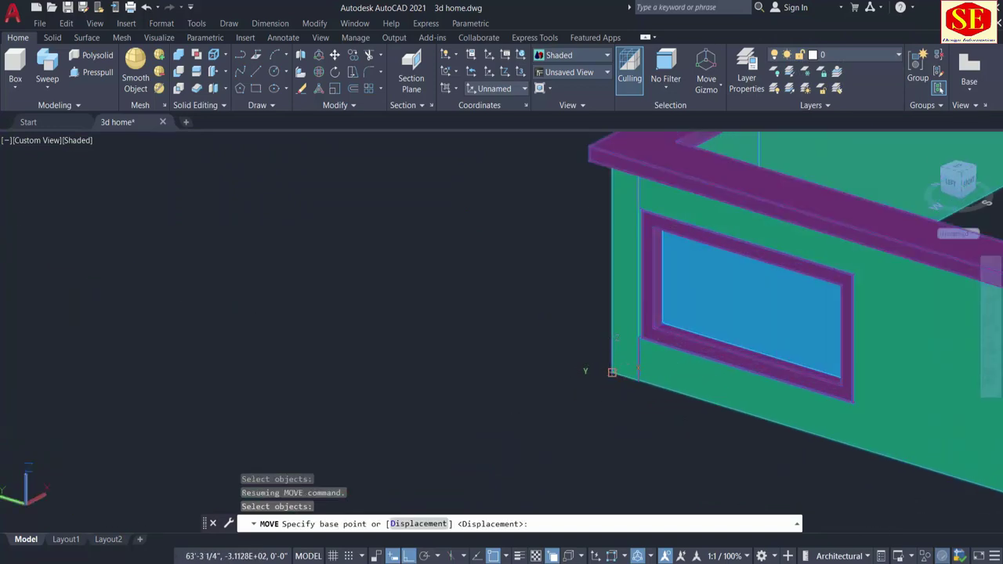
Move the parapet from its corner onto the matching roof corner of the house
left_click(612, 371)
scroll(775, 368, "down", 5)
scroll(792, 329, "down", 2)
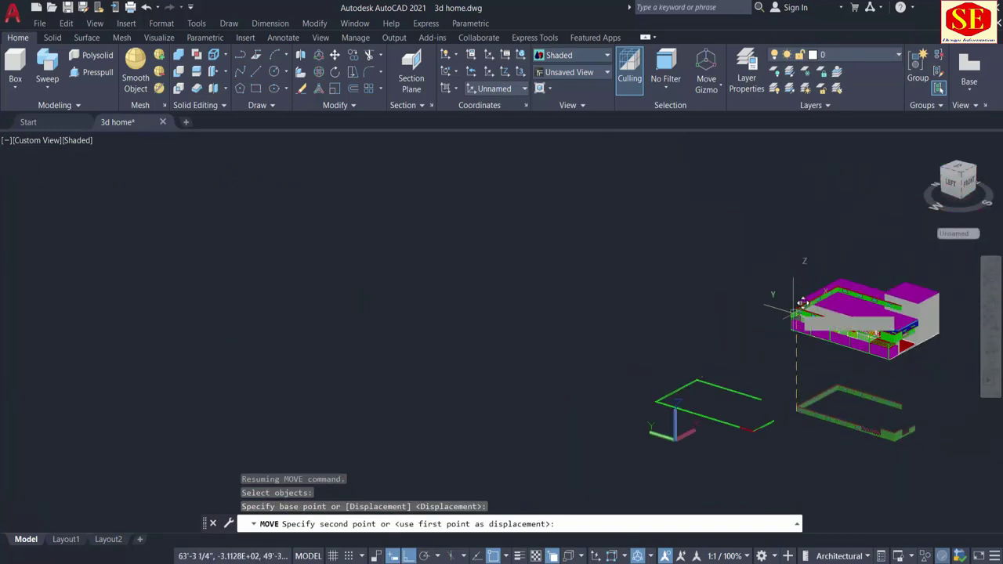
scroll(802, 301, "up", 3)
scroll(822, 282, "up", 2)
scroll(794, 381, "up", 2)
scroll(768, 381, "up", 1)
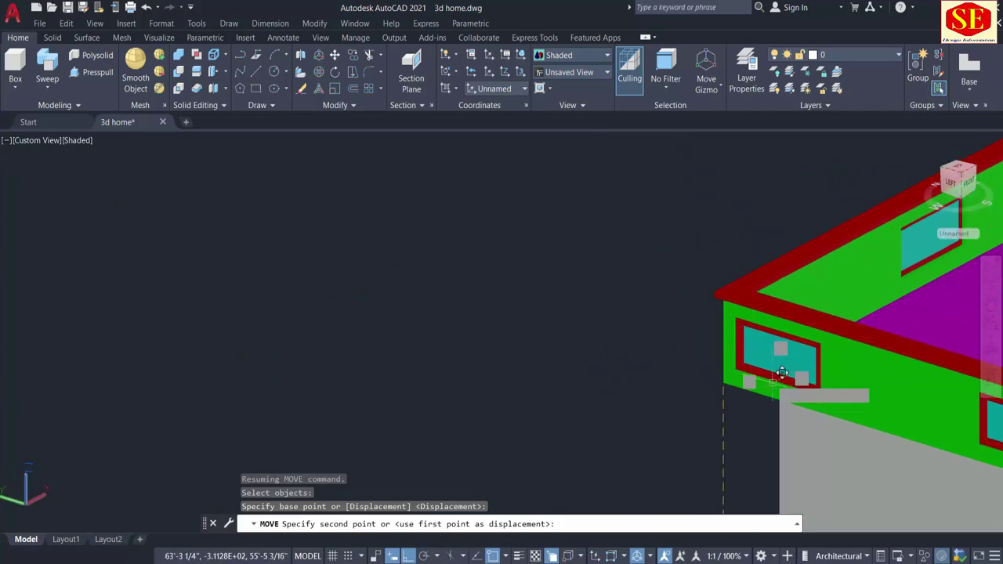
middle_click_drag(760, 377, 724, 327)
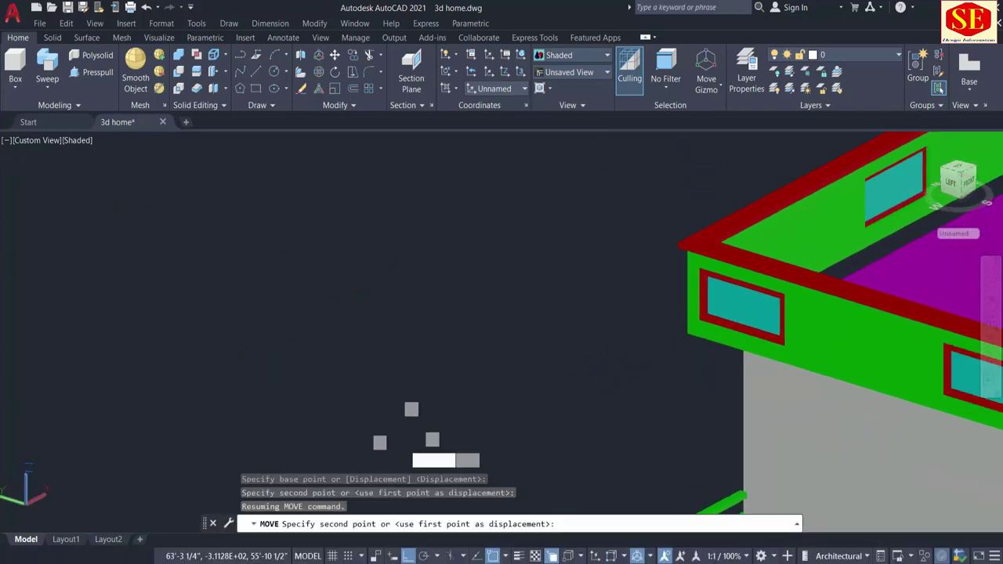
scroll(415, 420, "down", 2)
scroll(454, 403, "up", 5)
scroll(540, 395, "up", 2)
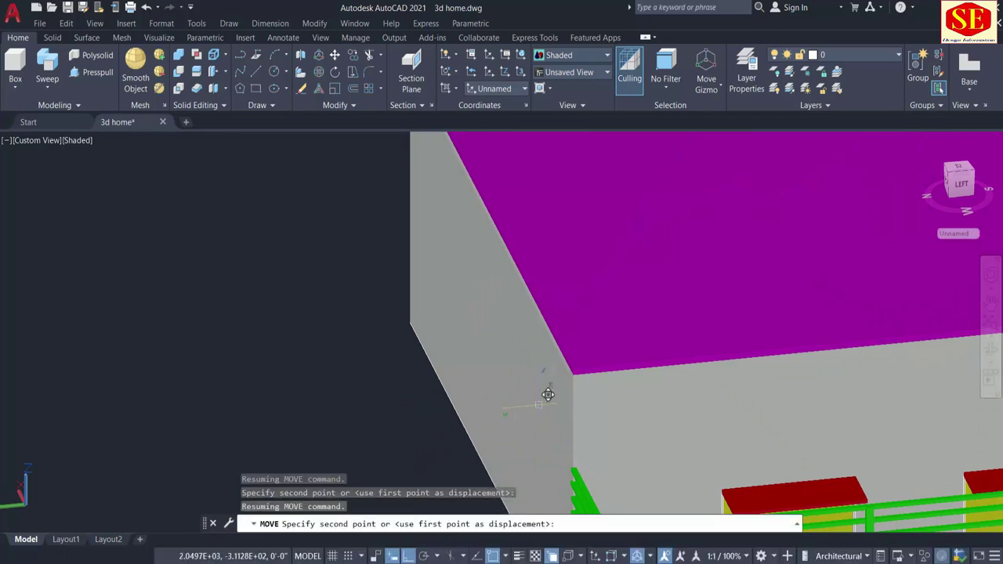
left_click(582, 365)
scroll(582, 365, "down", 5)
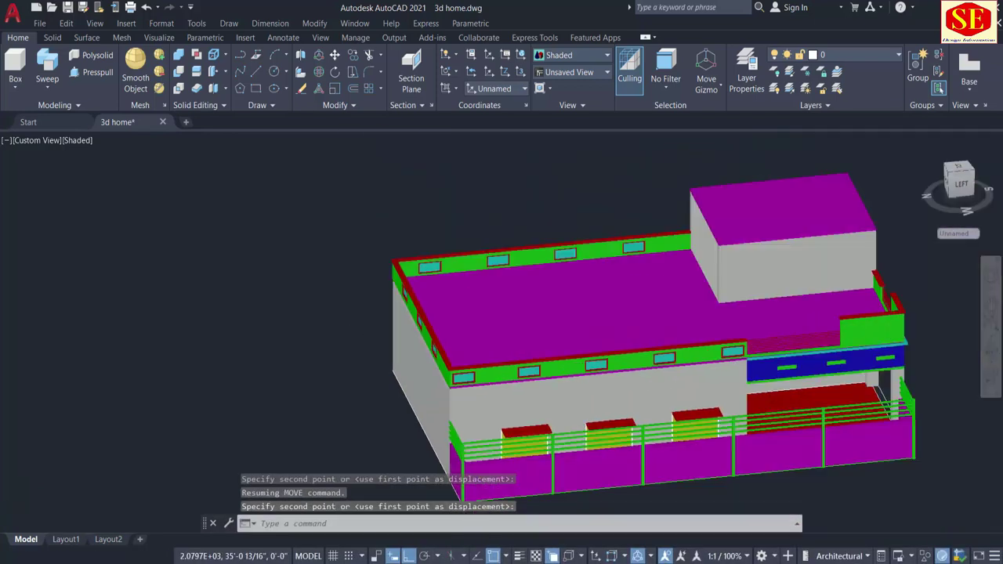
middle_click_drag(731, 402, 698, 394, "shift")
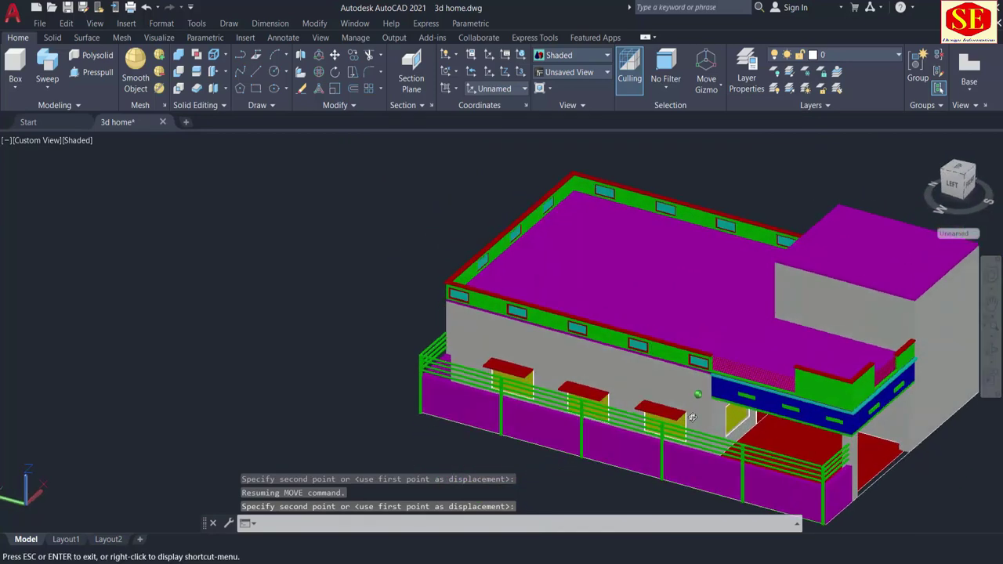
scroll(776, 368, "up", 3)
scroll(781, 365, "up", 4)
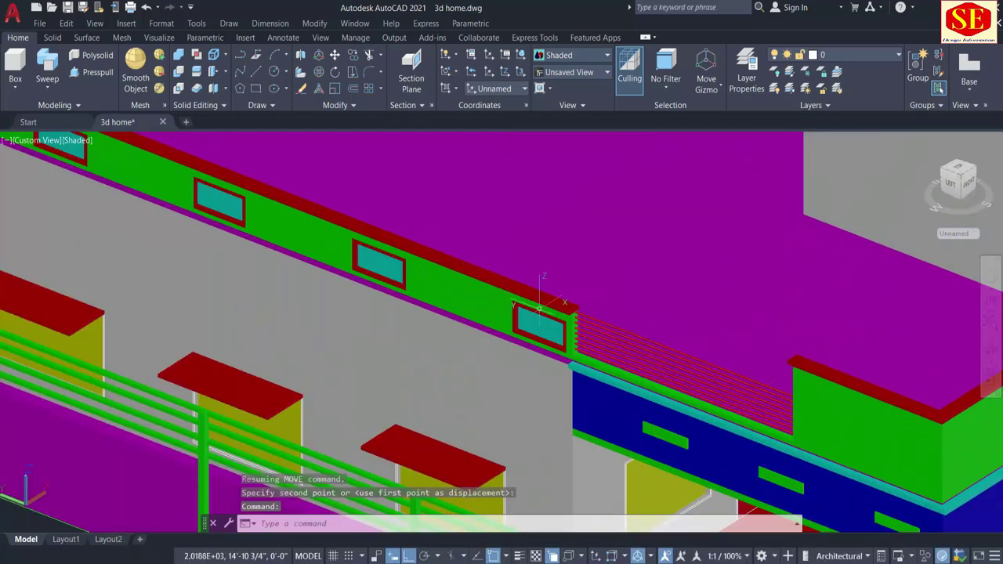
scroll(539, 308, "down", 5)
mouse_move(528, 384)
middle_mouse_down("shift")
mouse_move(454, 329)
mouse_move(643, 305)
mouse_move(643, 293)
mouse_move(720, 314)
middle_mouse_up("shift")
scroll(454, 329, "up", 3)
middle_click_drag(712, 382, 423, 360, "shift")
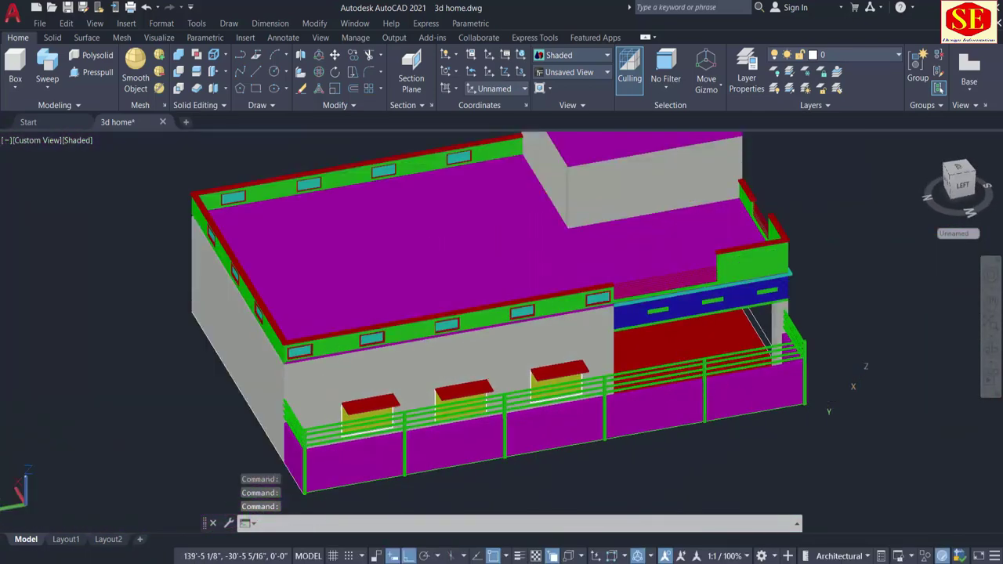
middle_click_drag(838, 385, 832, 376, "shift")
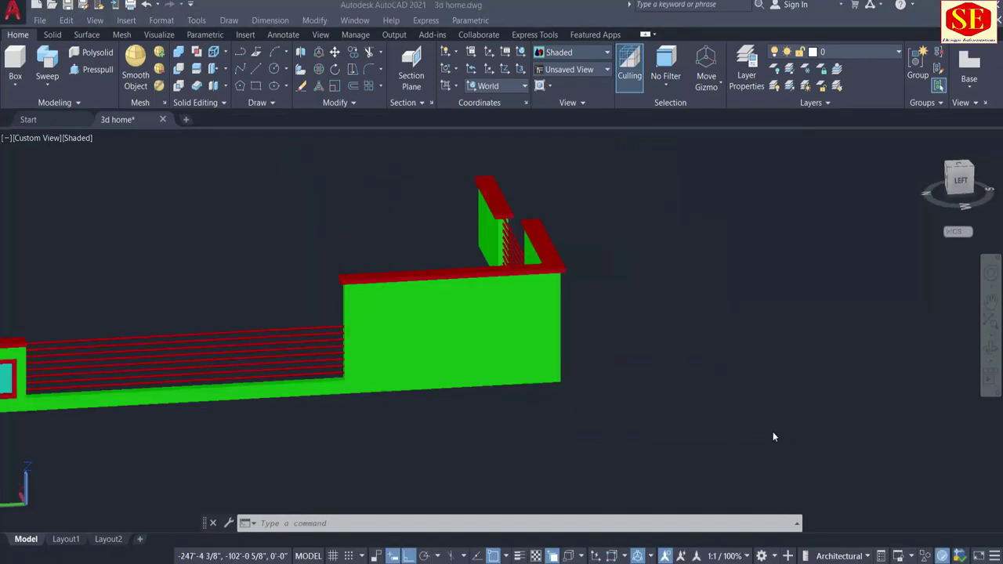
Cancel the unfinished rectangle and orbit to face the green side wall
left_click(506, 327)
mouse_move(529, 335)
middle_mouse_down("shift")
mouse_move(447, 235)
mouse_move(454, 314)
middle_mouse_up("shift")
key("Escape")
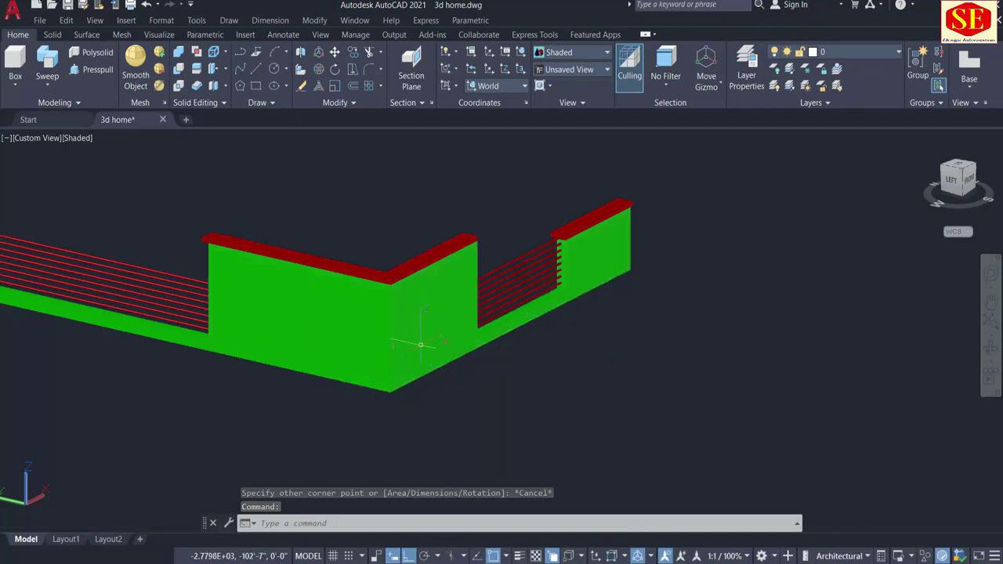
middle_click_drag(357, 358, 471, 411, "shift")
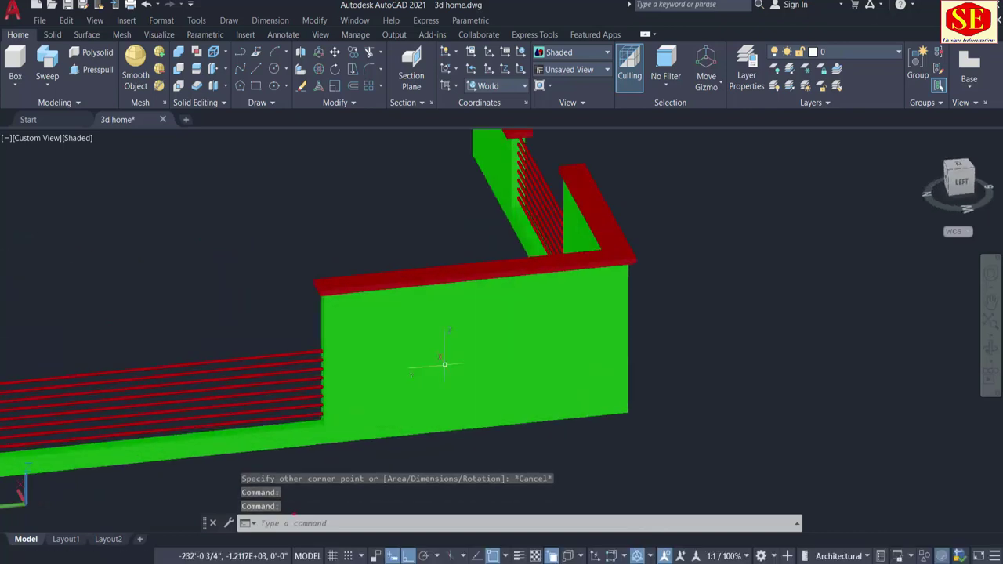
Rotate the UCS about the Y axis to match the side wall
type("U")
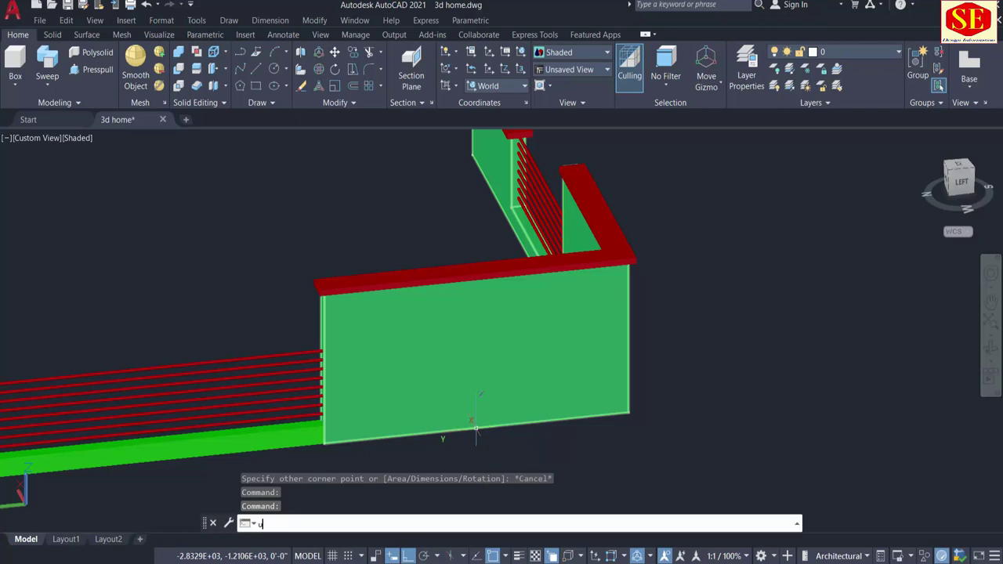
type("cs")
key("Return")
type("y")
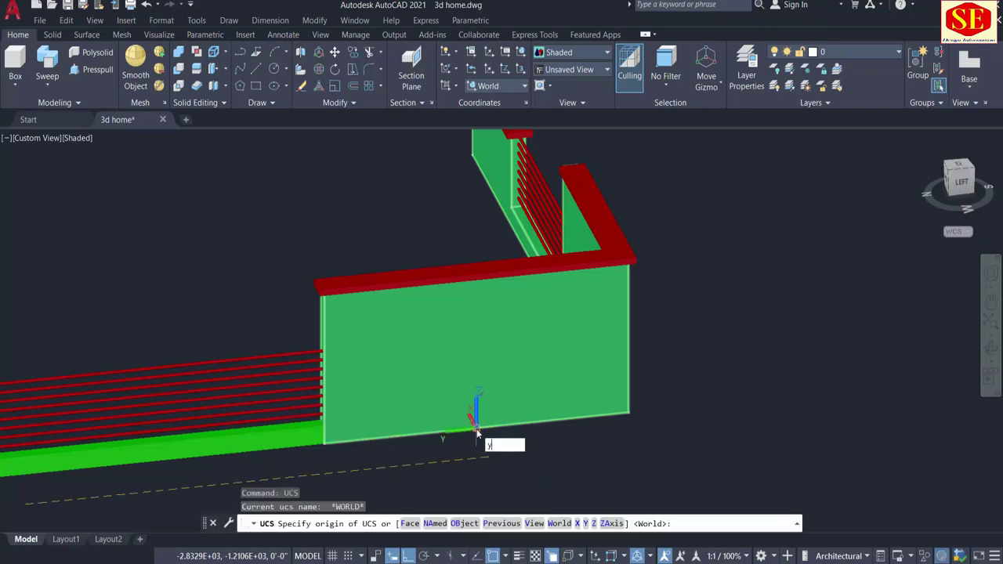
key("Return")
type("REC")
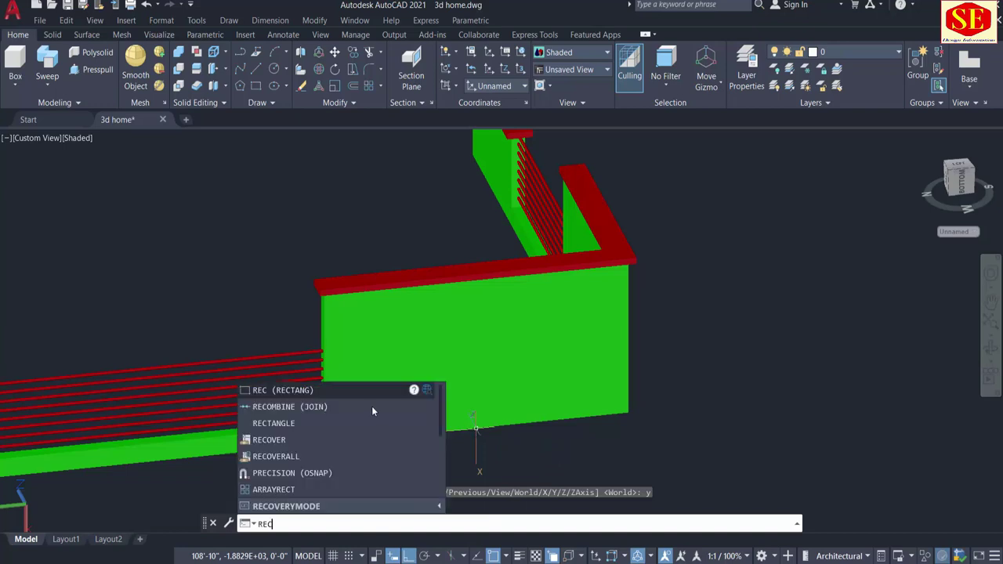
Draw a 2' by 4' door rectangle from the wall's bottom corner
key("Return")
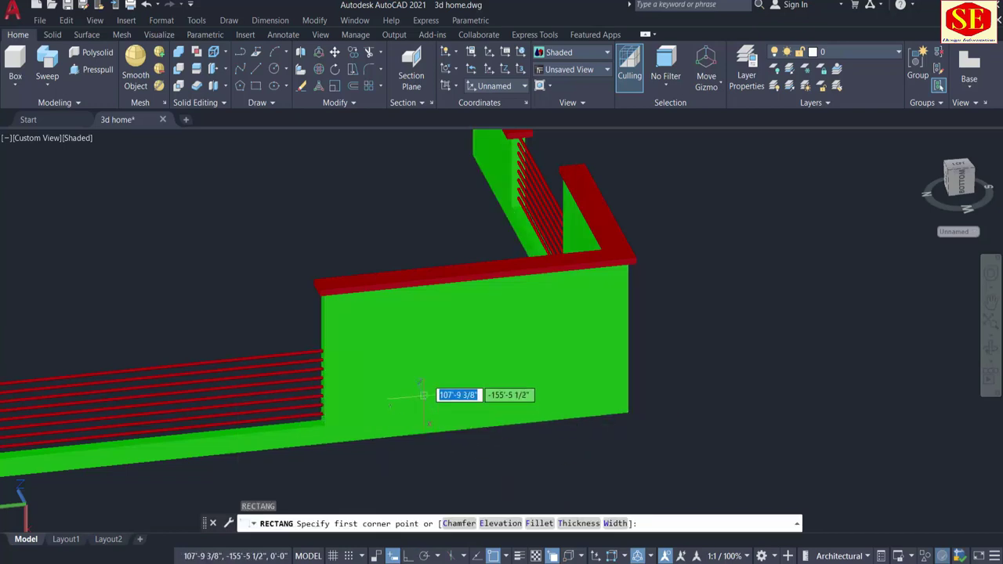
left_click(392, 366)
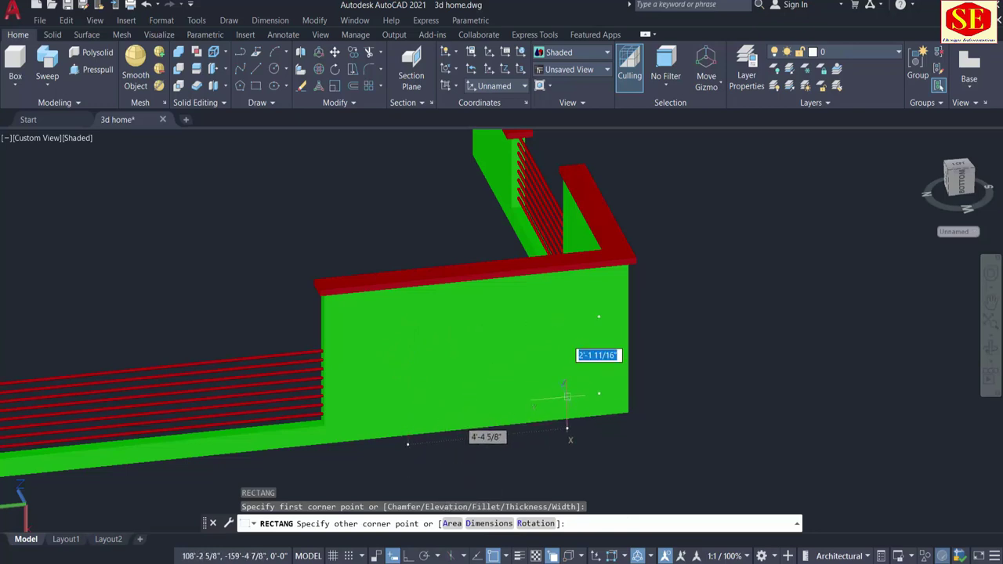
key("Escape")
key("Return")
left_click(553, 418)
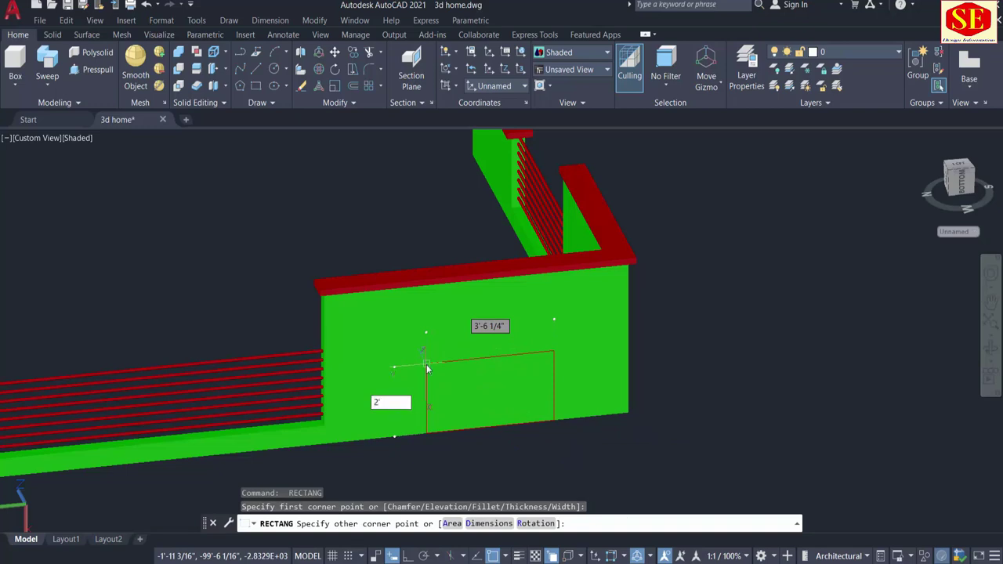
type("'")
key("Tab")
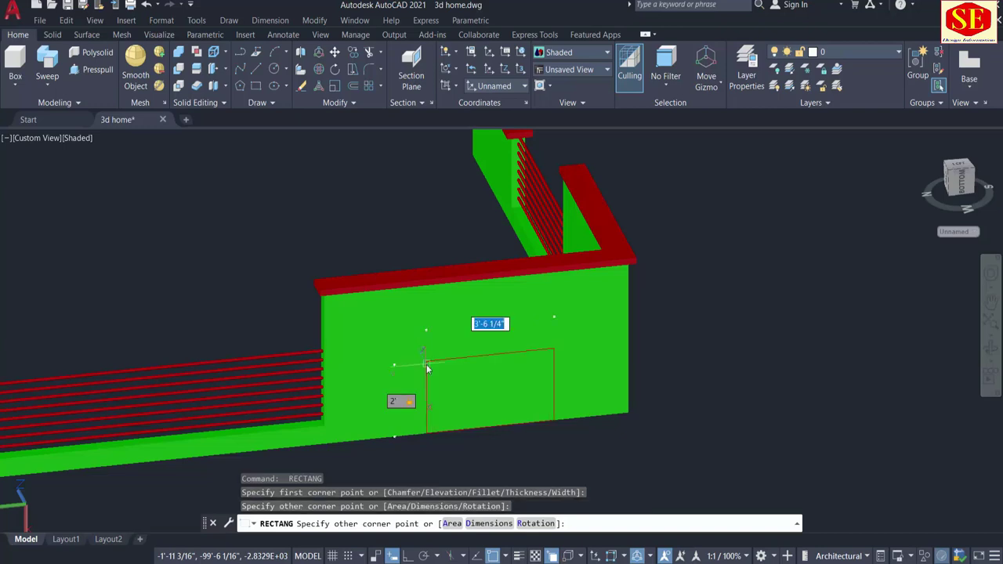
type("4'")
key("Return")
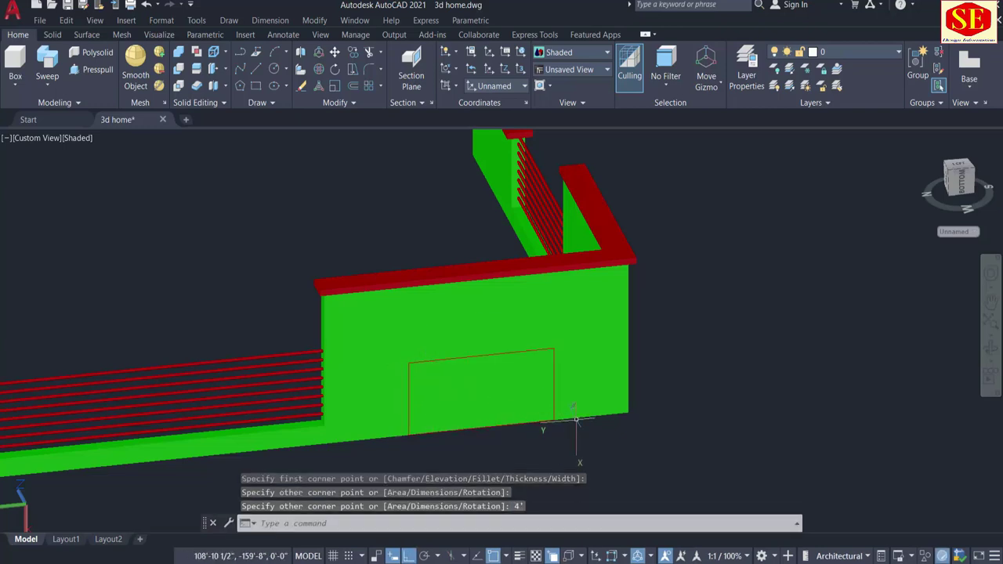
scroll(576, 420, "up", 2)
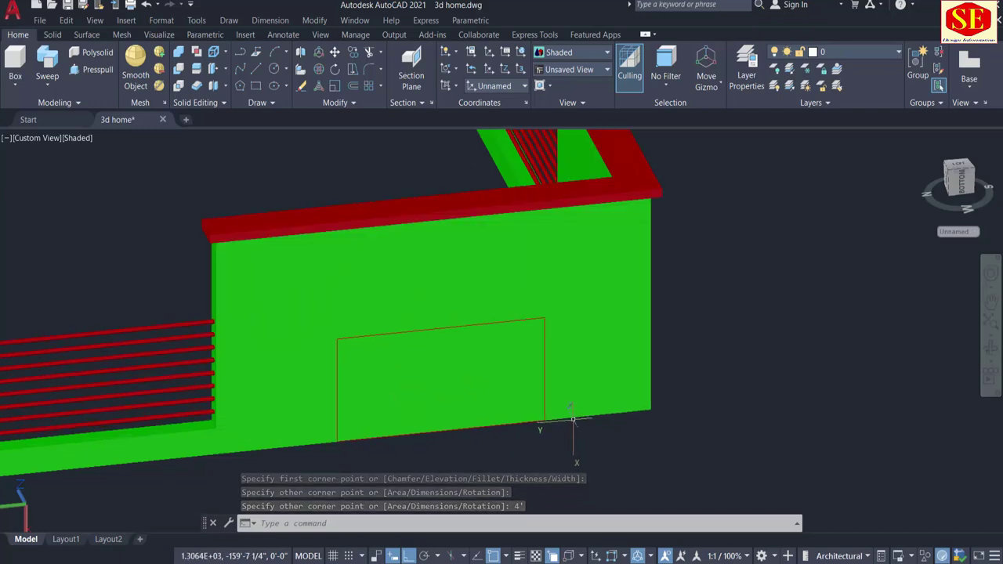
type("m")
key("Return")
Raise the door outline by 1' on the wall
left_click(537, 319)
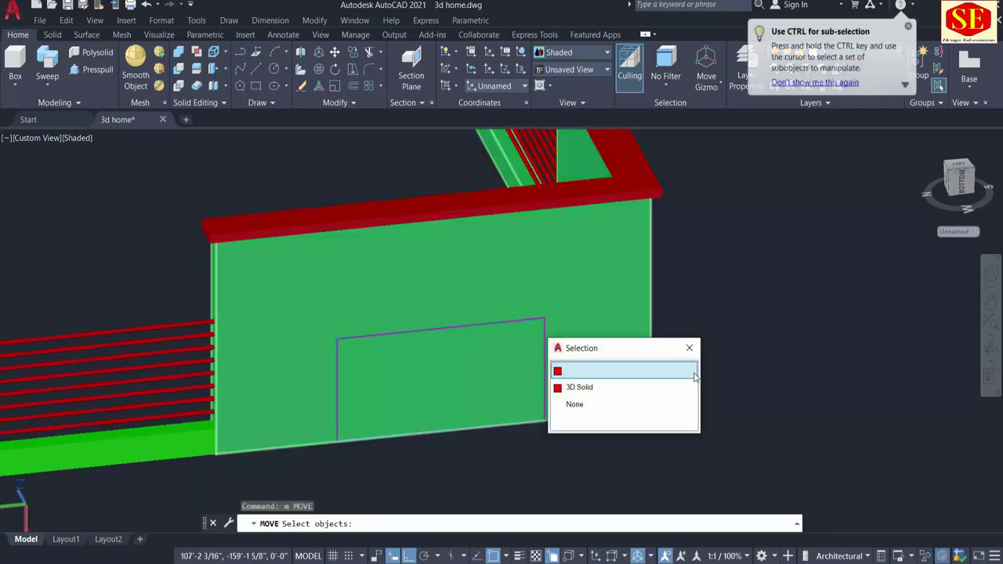
left_click(622, 372)
key("Return")
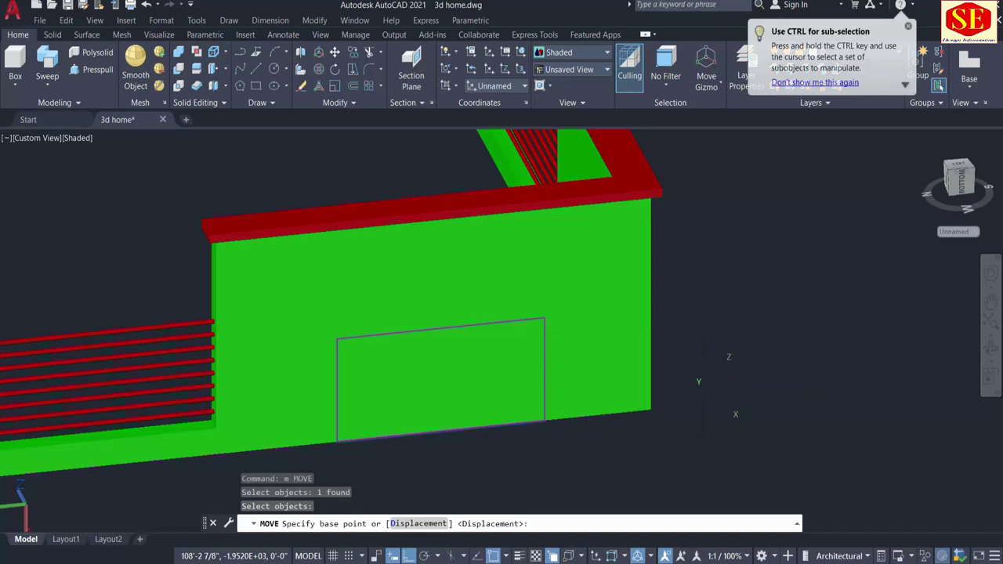
left_click(727, 367)
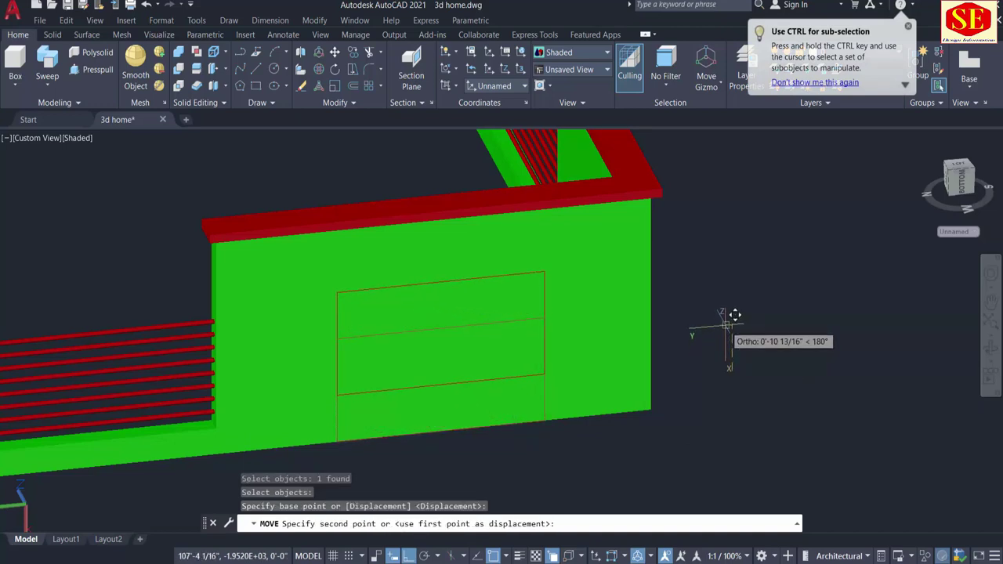
type("1")
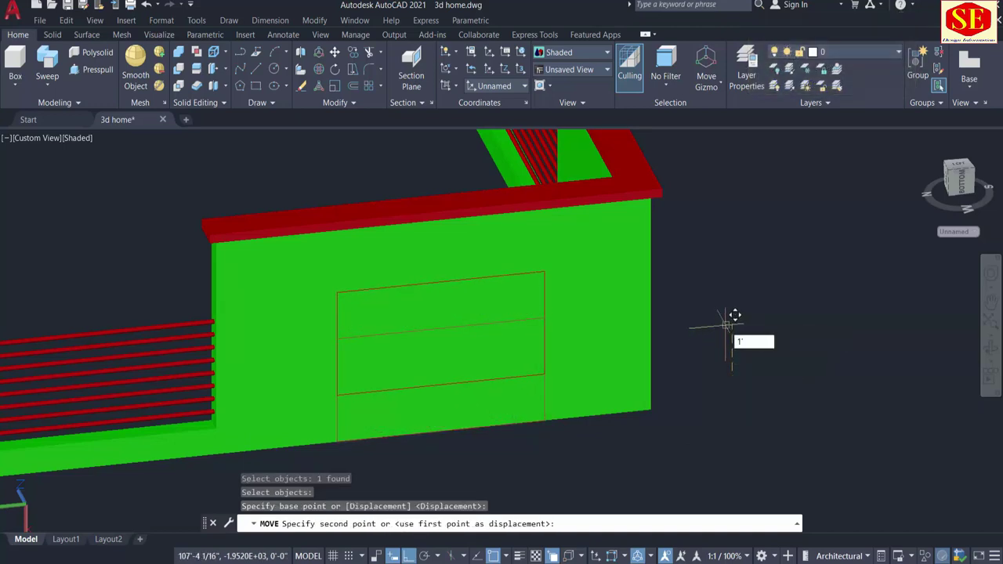
key("Return")
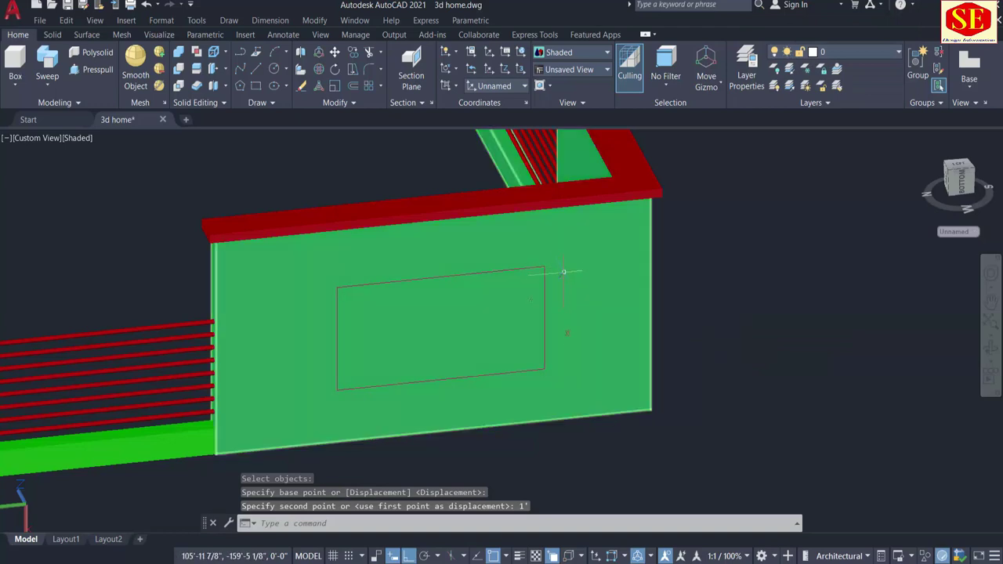
type("co")
Copy the rectangle outline to a spot below the wall
key("Return")
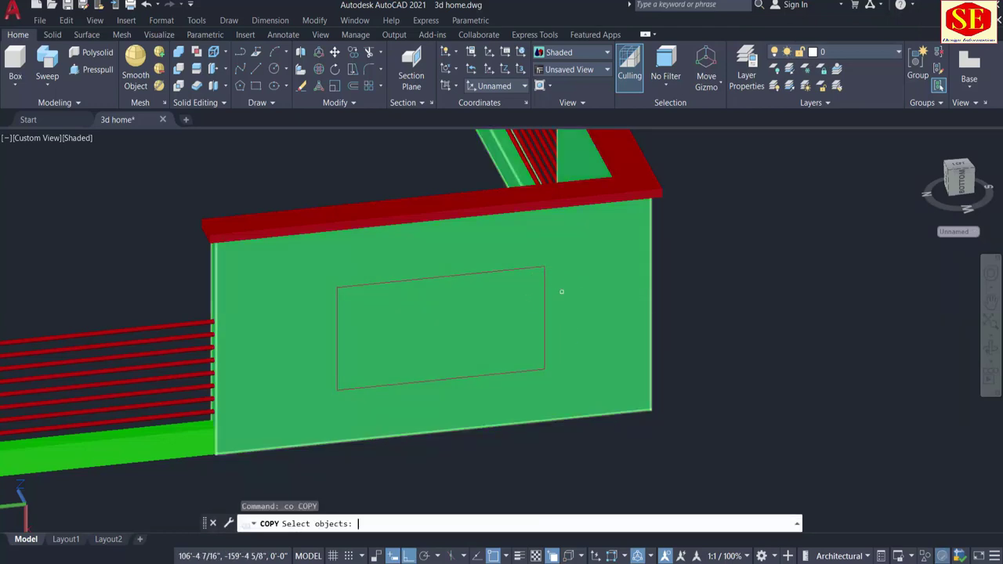
left_click(486, 268)
left_click(525, 323)
key("Return")
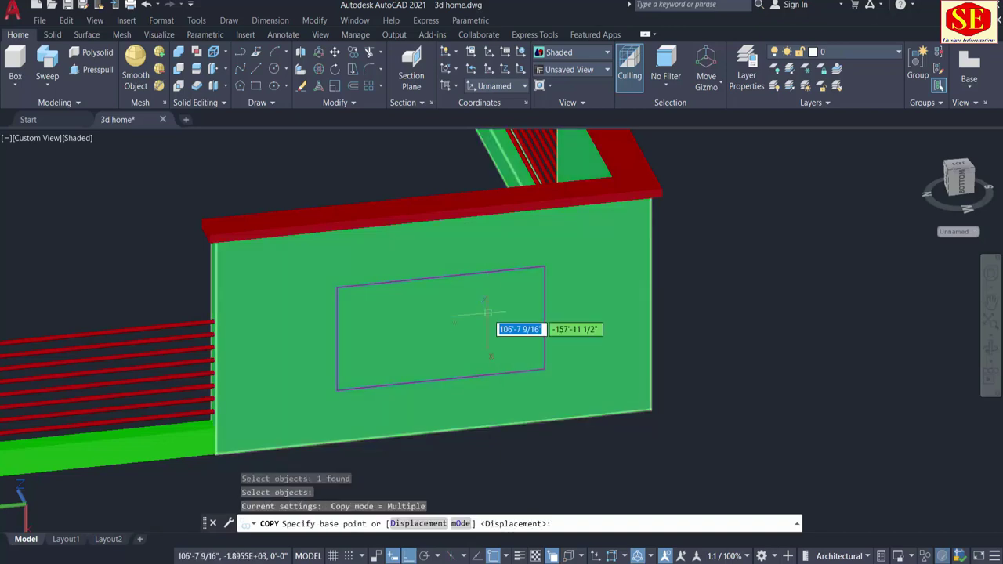
left_click(496, 317)
scroll(495, 317, "down", 2)
left_click(566, 453)
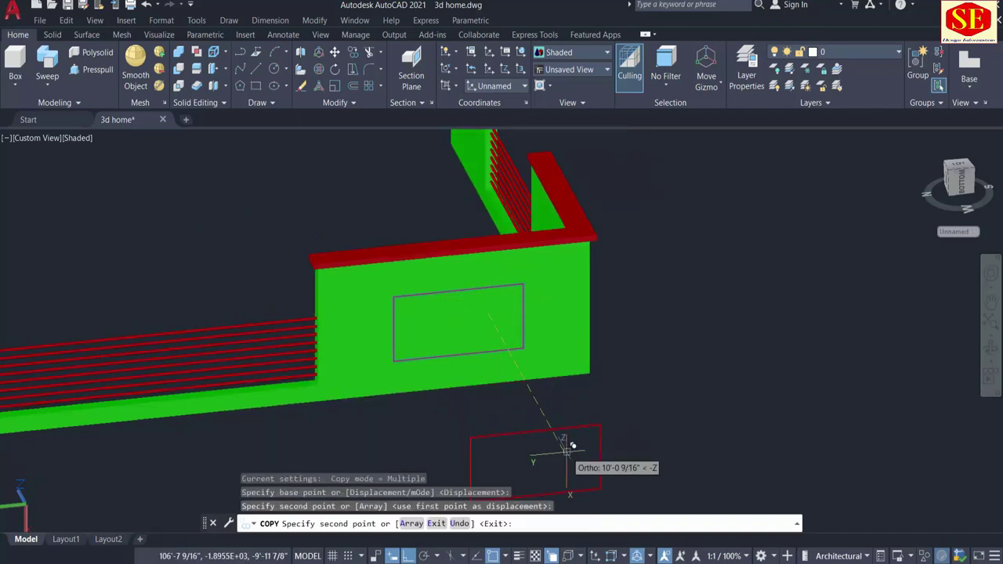
key("Escape")
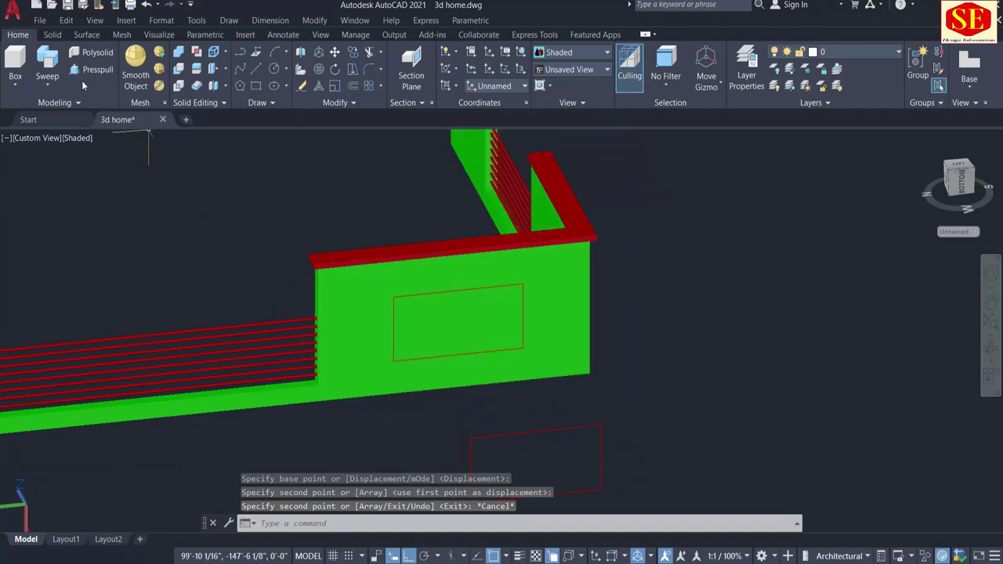
Press-pull the rectangle on the wall through it to cut the window opening
left_click(81, 71)
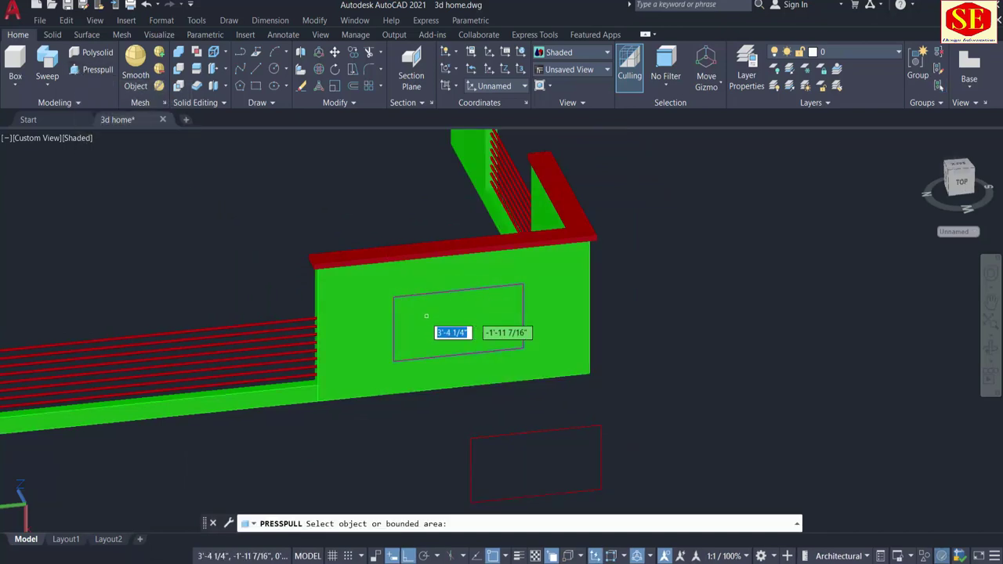
left_click(424, 313)
left_click(396, 213)
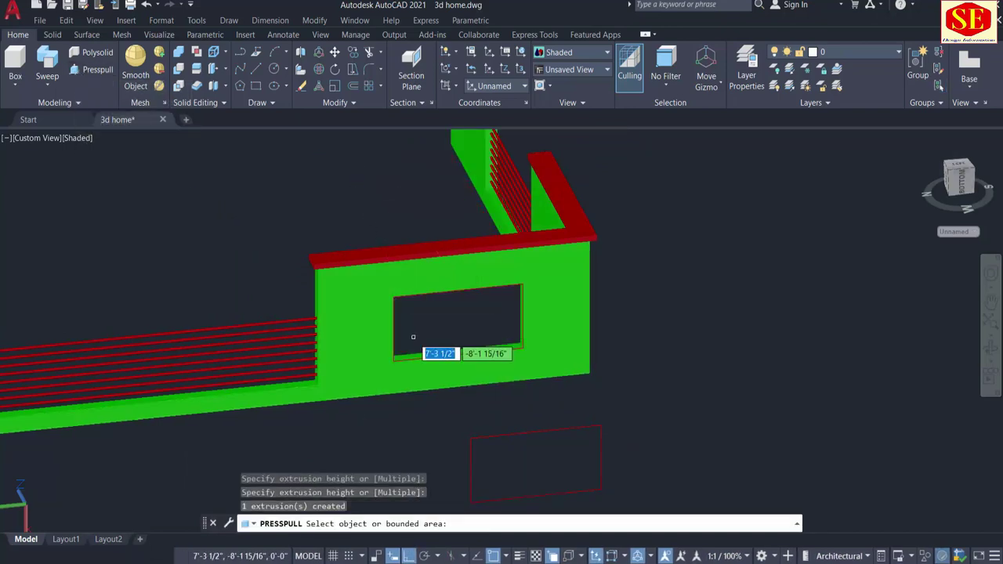
key("Return")
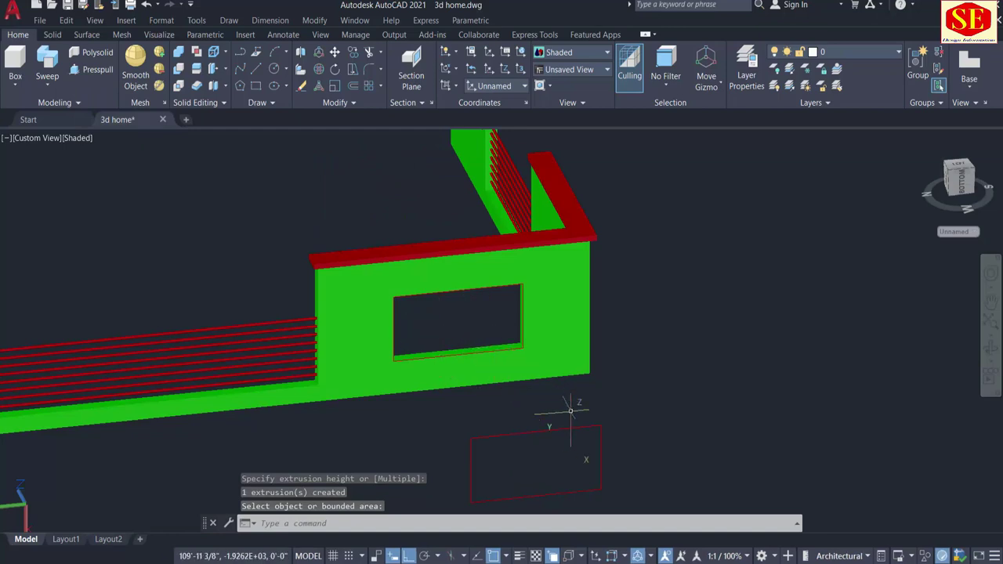
middle_click_drag(578, 409, 572, 327)
middle_click_drag(562, 407, 552, 396)
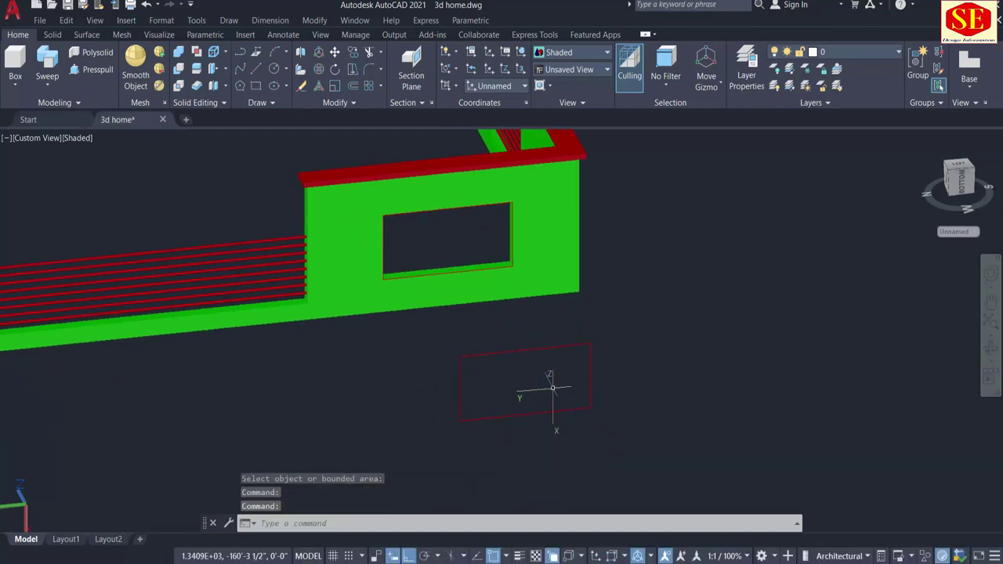
Offset the spare rectangle 2 units toward its inside
type("o")
key("Return")
type("2")
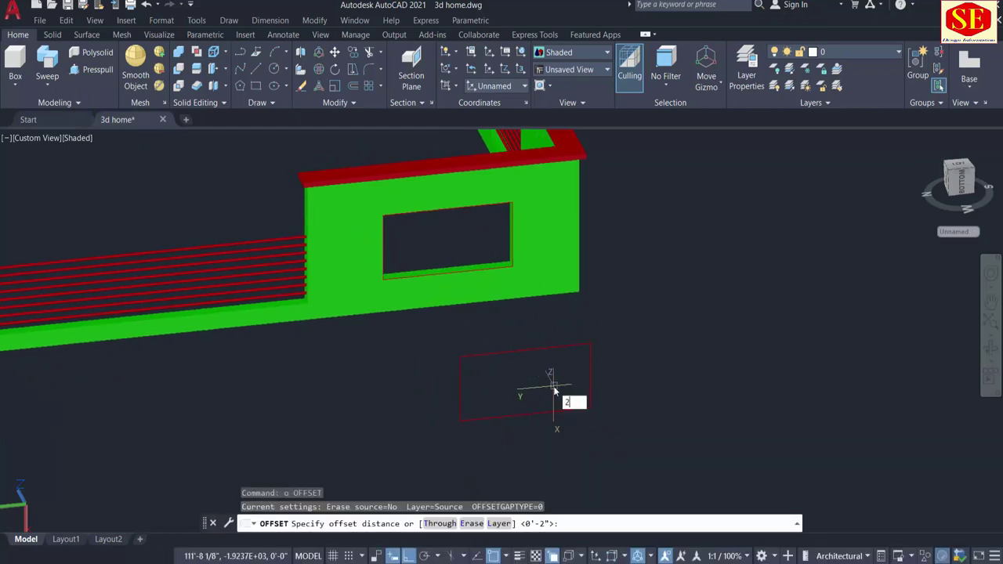
key("Return")
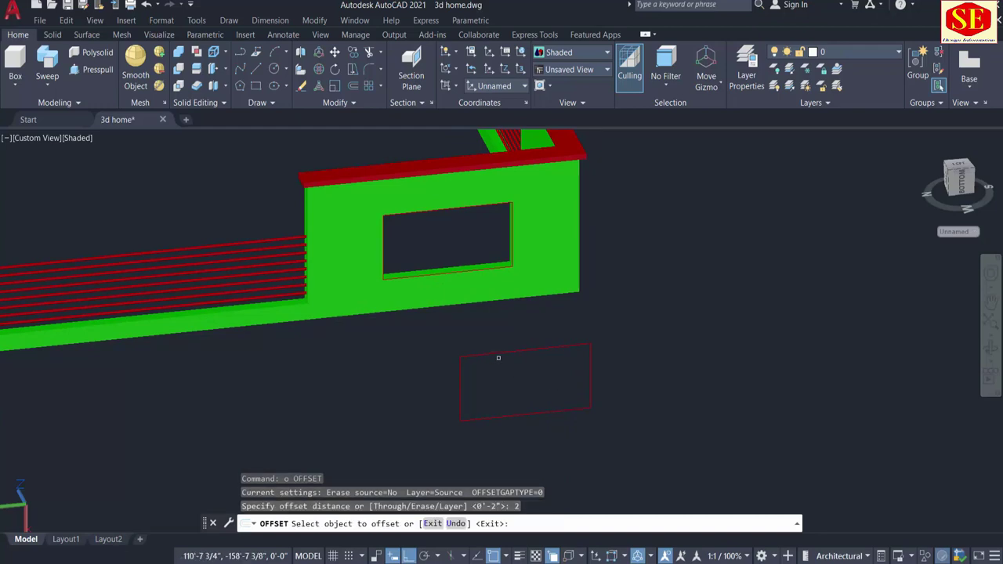
left_click(498, 353)
left_click(486, 388)
key("Escape")
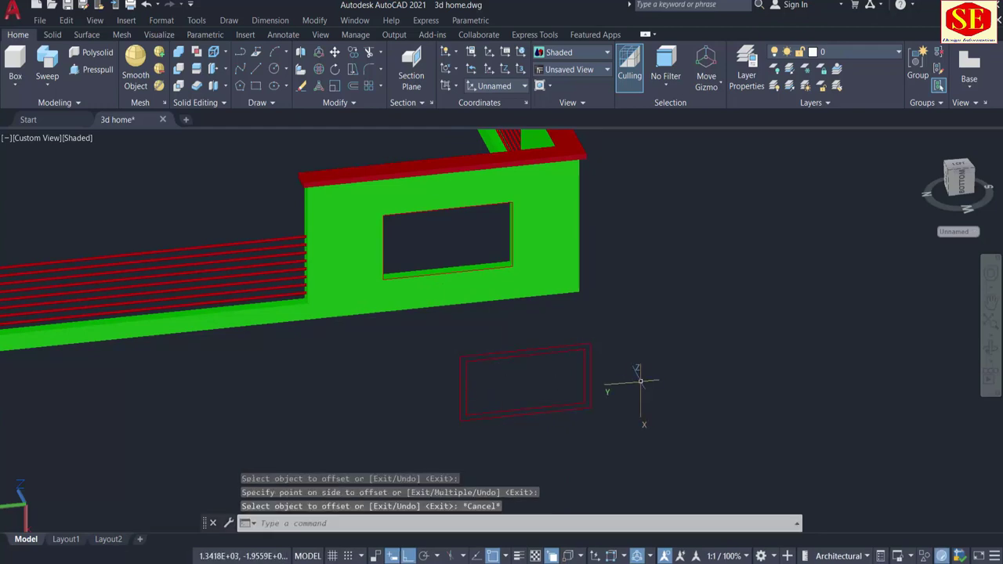
scroll(647, 379, "down", 2)
scroll(647, 379, "up", 2)
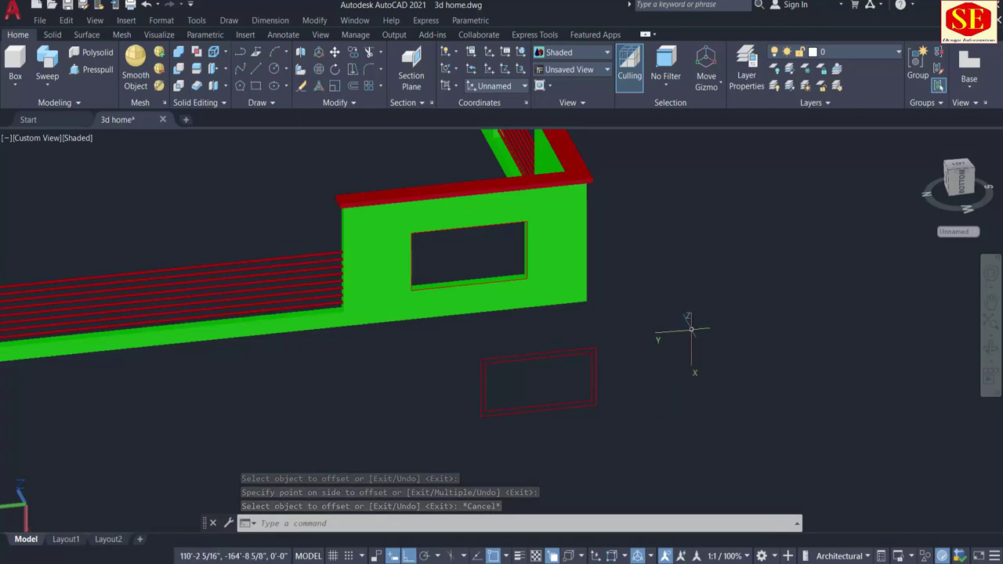
Copy the rectangle outline off to the right, then check the inner outline
type("co")
key("Return")
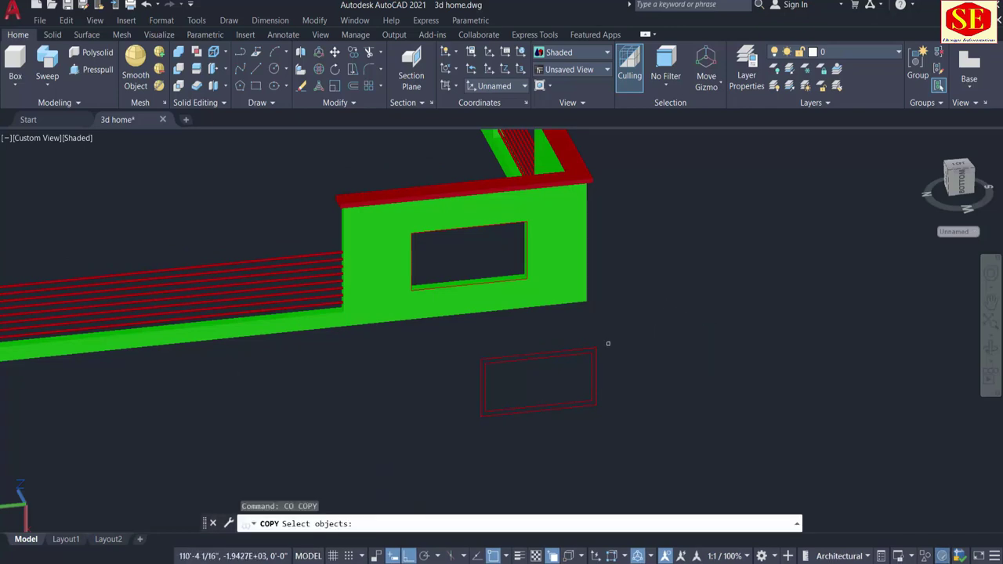
left_click(597, 377)
key("Return")
left_click(639, 371)
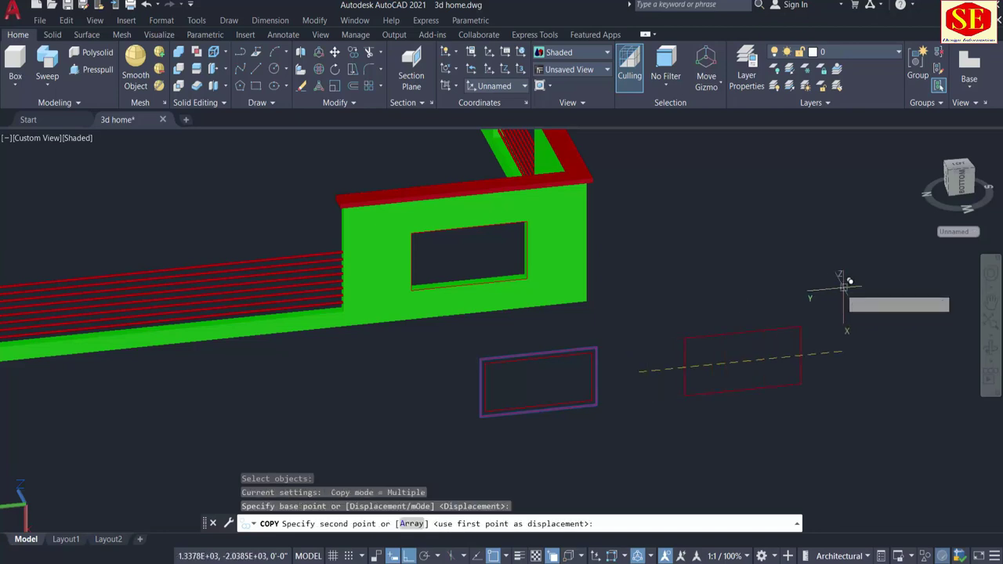
key("Escape")
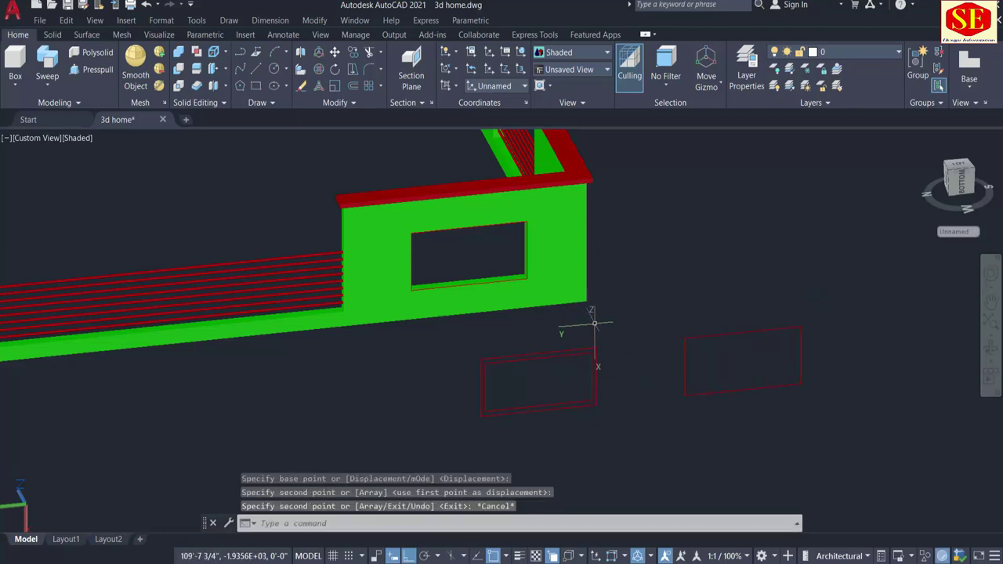
scroll(583, 397, "up", 2)
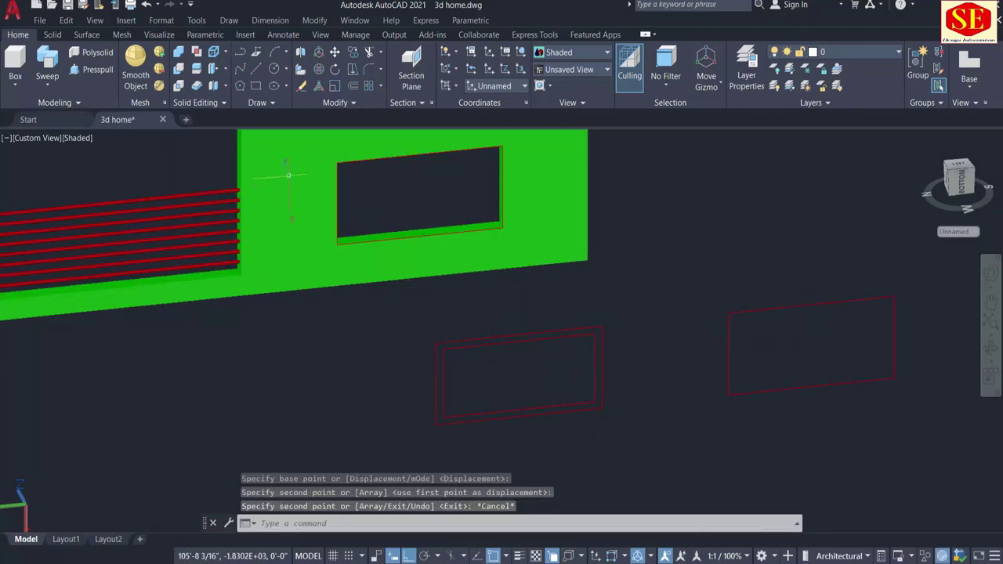
left_click(540, 338)
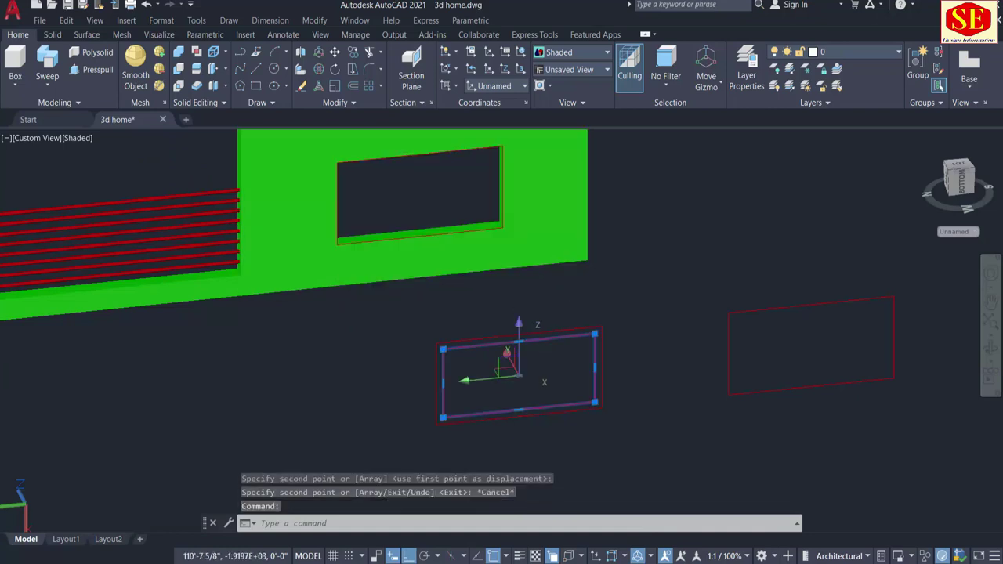
double_click(540, 337)
key("Escape")
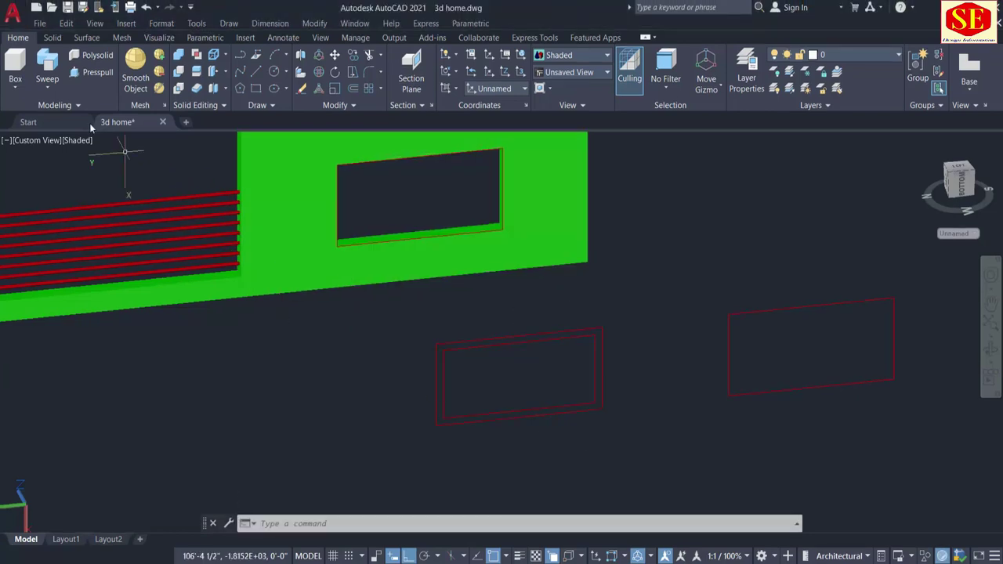
Press-pull the double rectangle 3 inches and hollow out its inner area into a frame
left_click(80, 73)
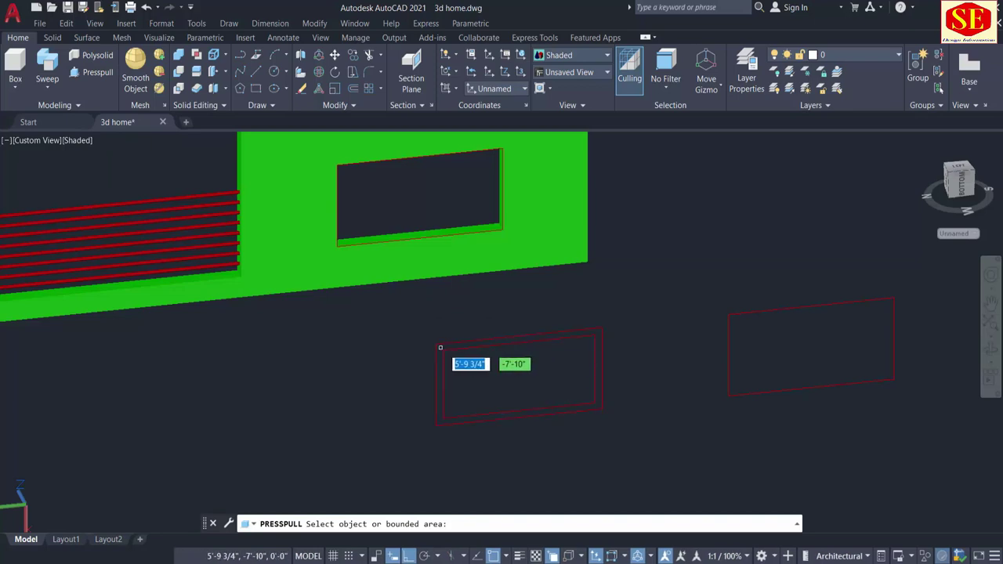
left_click(442, 348)
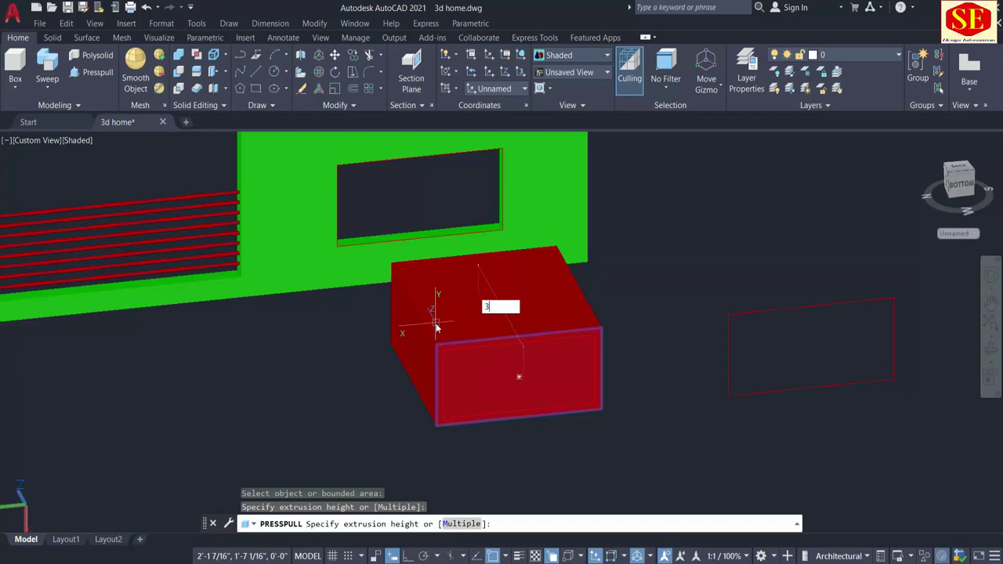
type("3")
key("Return")
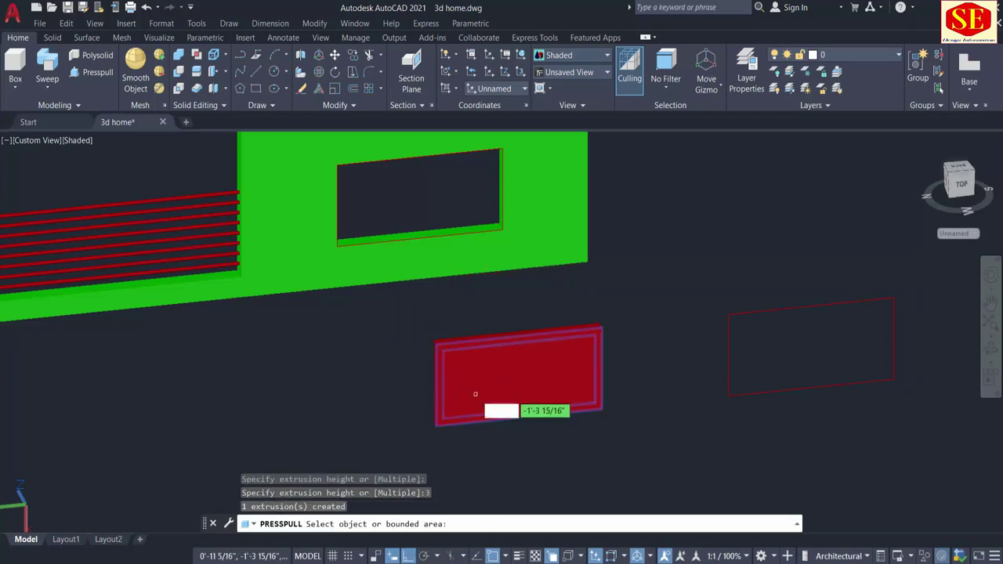
left_click(505, 378)
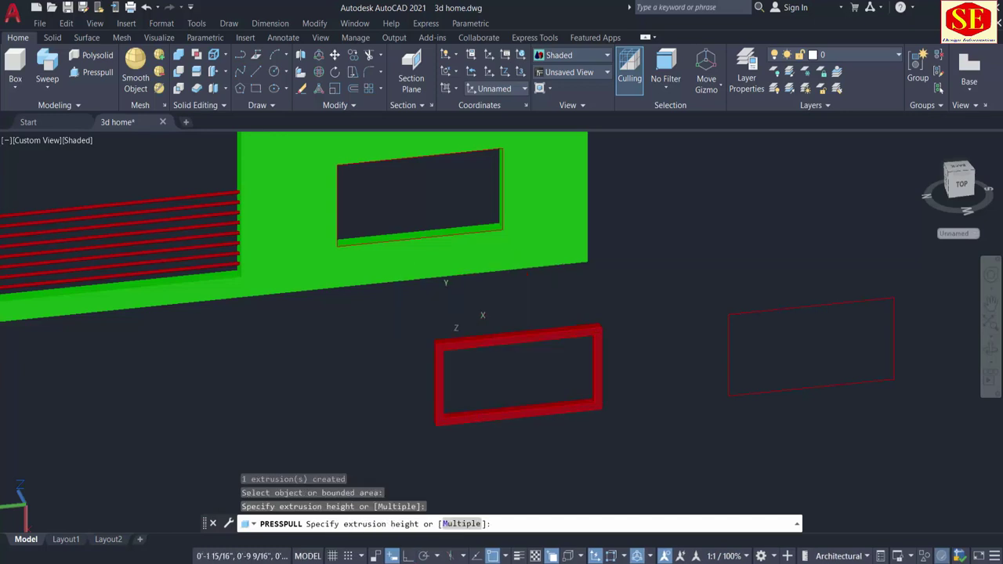
left_click(455, 330)
Press-pull the frame's opening 1 inch to add a filling panel
scroll(495, 370, "up", 2)
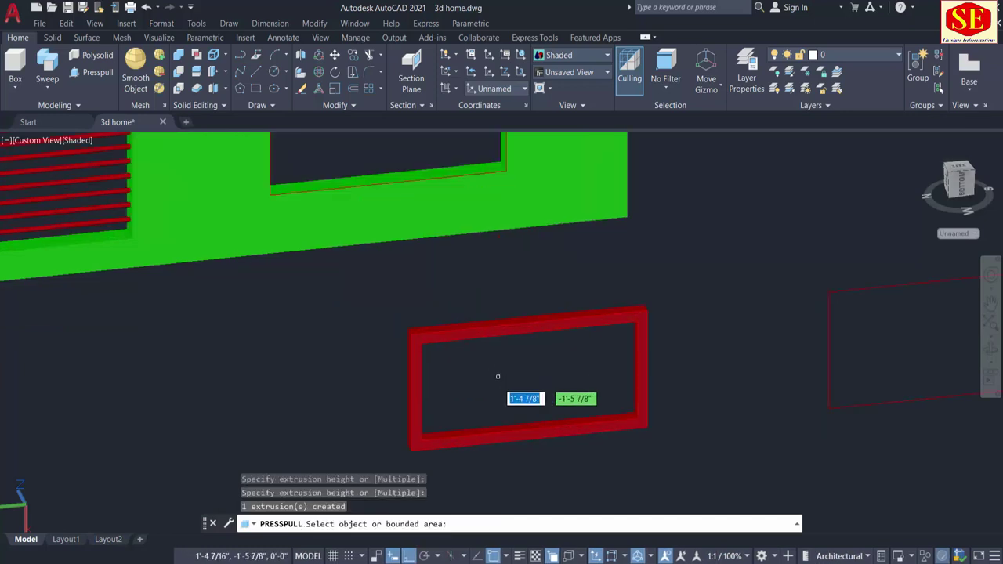
left_click(490, 431)
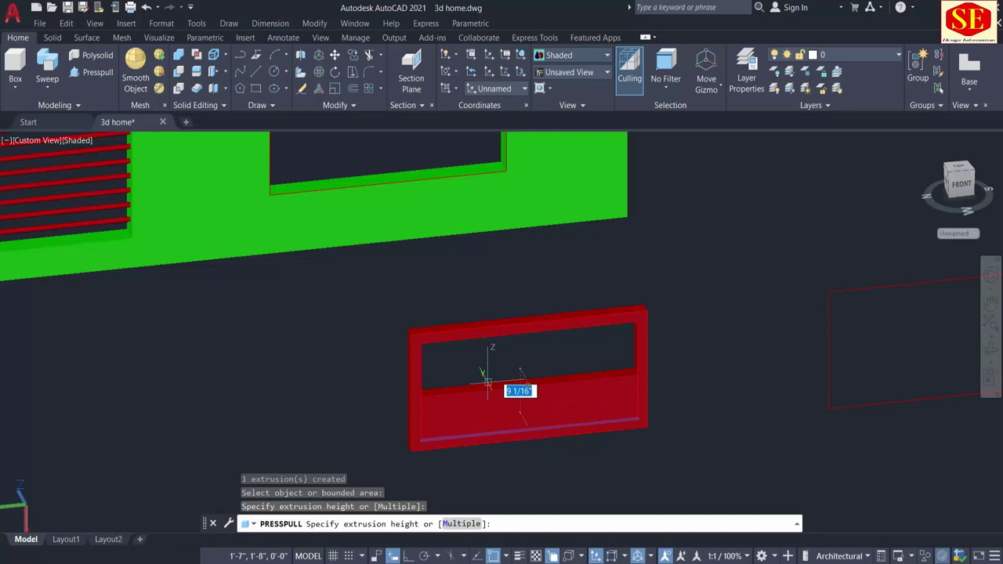
key("Escape")
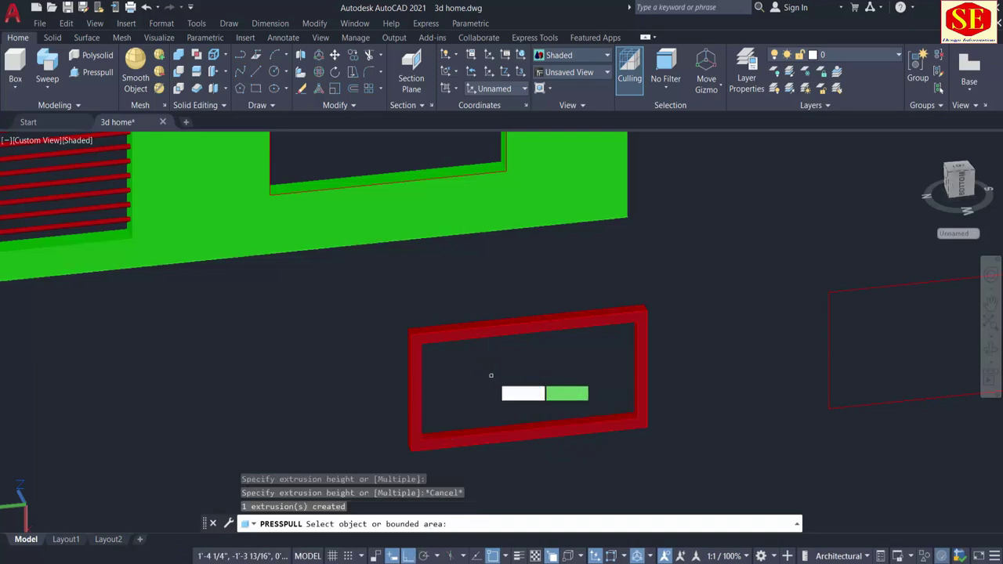
left_click(428, 400)
type("1")
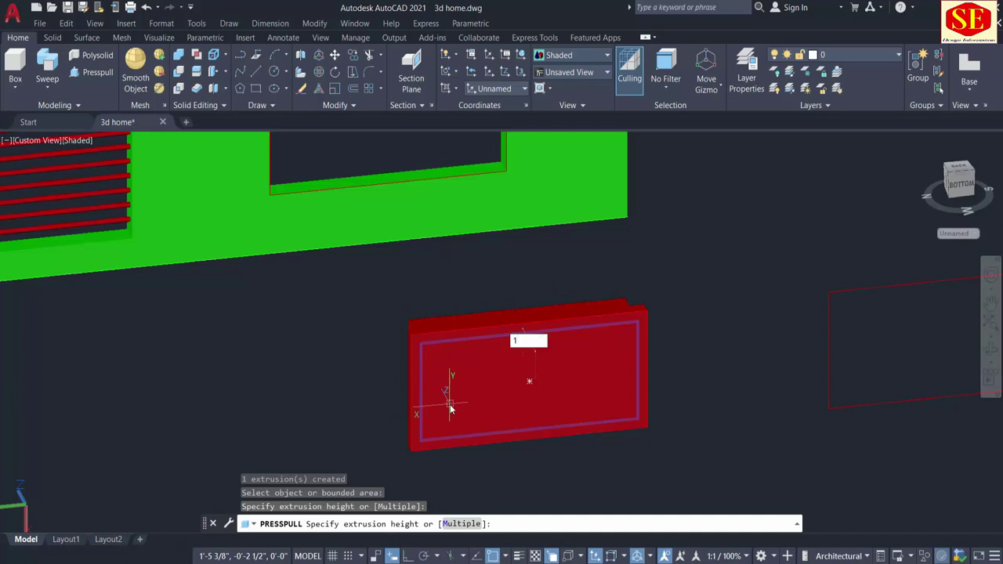
key("Return")
key("Return")
middle_click_drag(419, 441, 546, 459, "shift")
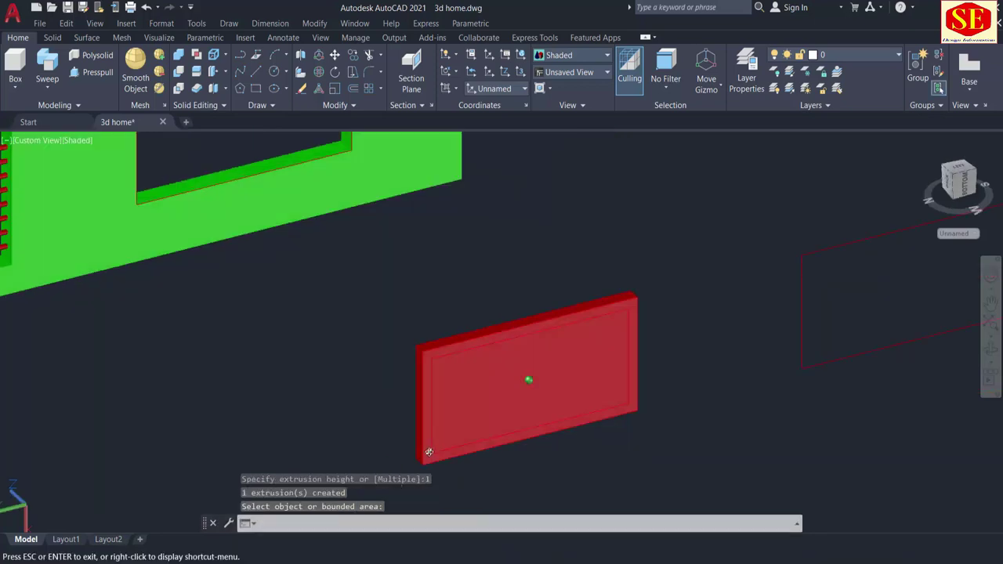
Set the inner panel's Color to Blue in Quick Properties
left_click(526, 385)
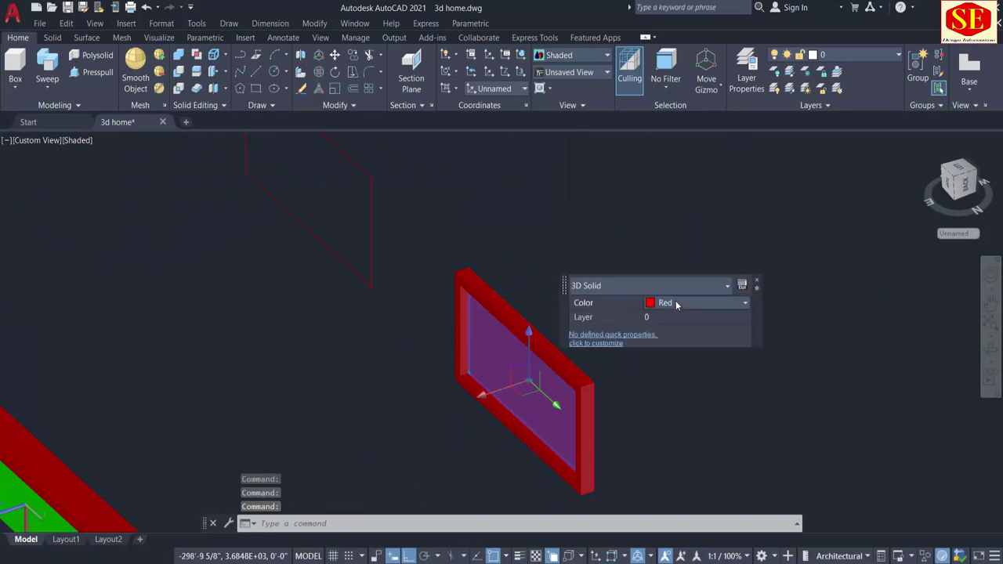
left_click(675, 303)
left_click(658, 385)
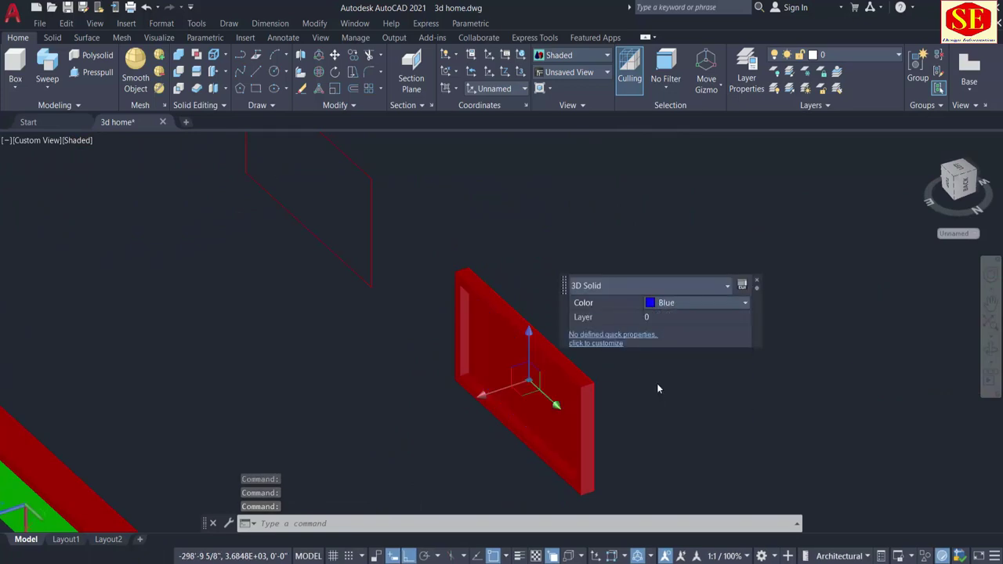
key("Escape")
scroll(486, 374, "up", 3)
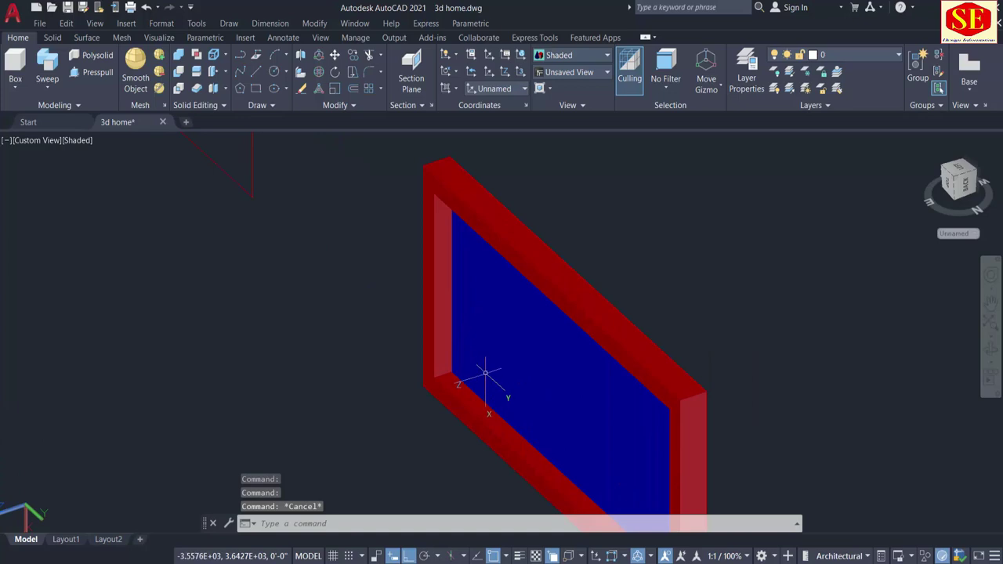
type("m")
key("Return")
left_click(481, 358)
Move the blue panel into the red frame's corner
scroll(461, 369, "up", 2)
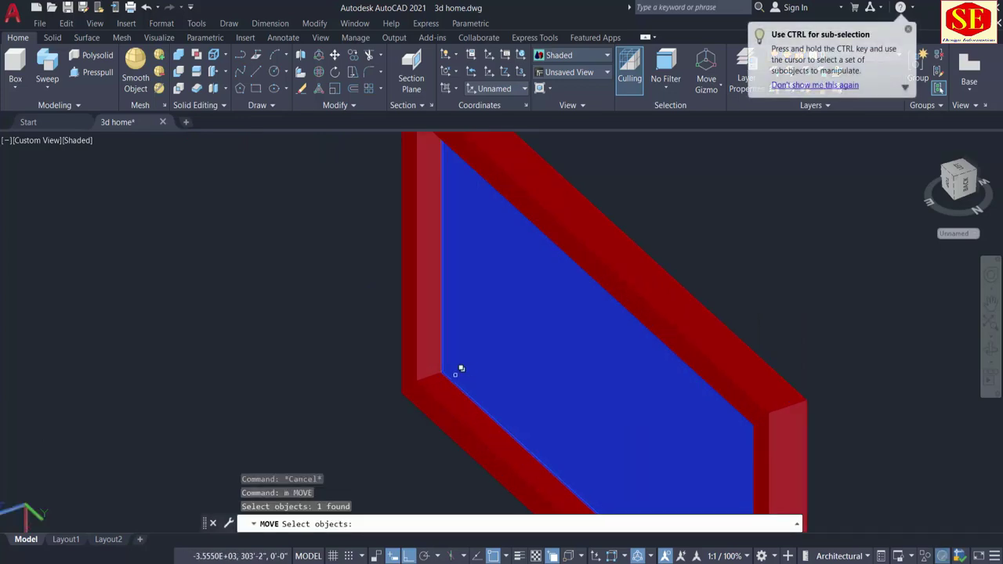
key("Return")
left_click(443, 368)
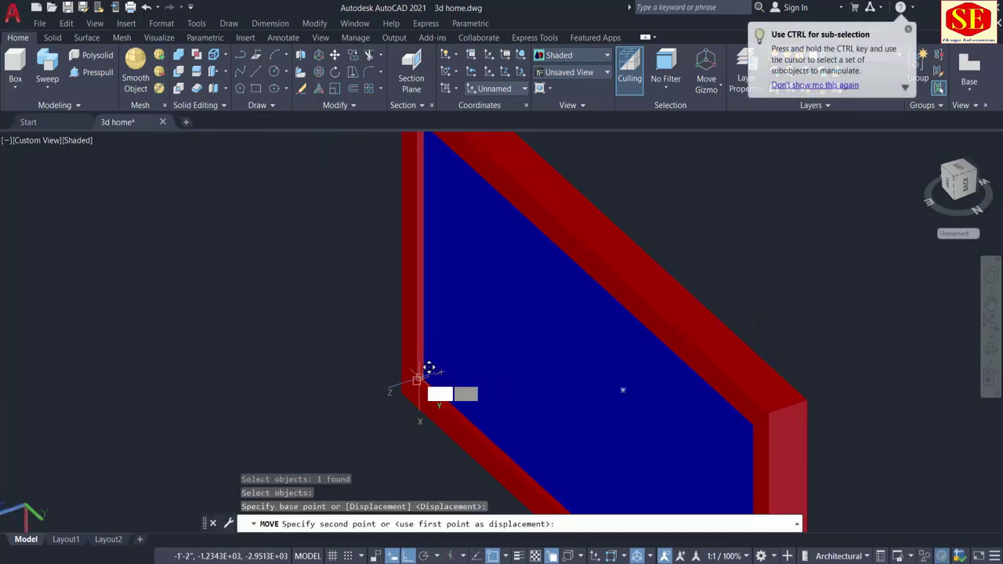
left_click(418, 376)
scroll(423, 376, "down", 4)
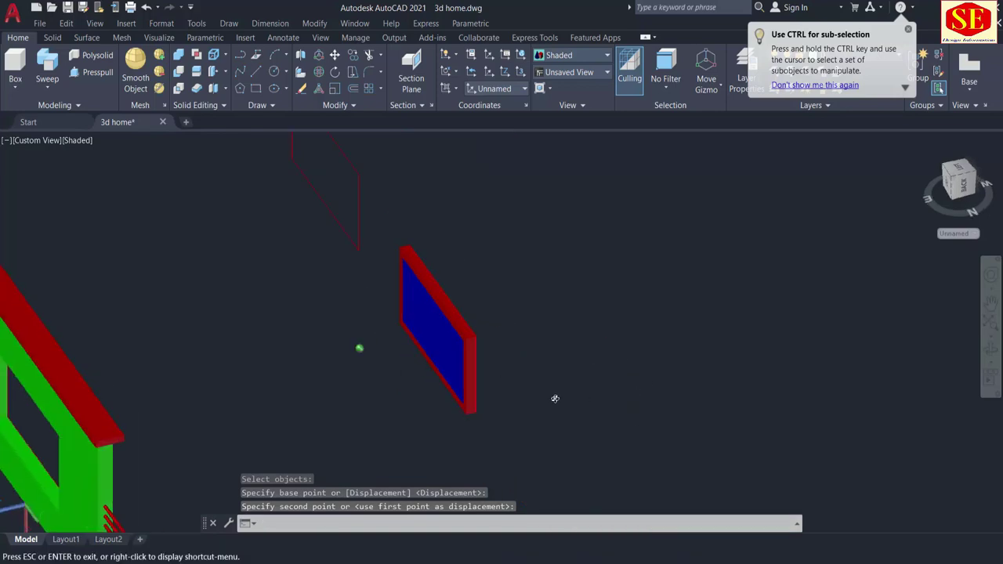
mouse_move(555, 399)
middle_mouse_down("shift")
mouse_move(496, 396)
mouse_move(447, 376)
middle_mouse_up("shift")
left_click(460, 366)
Move the whole window, frame and panel, into the green wall's opening
type("m")
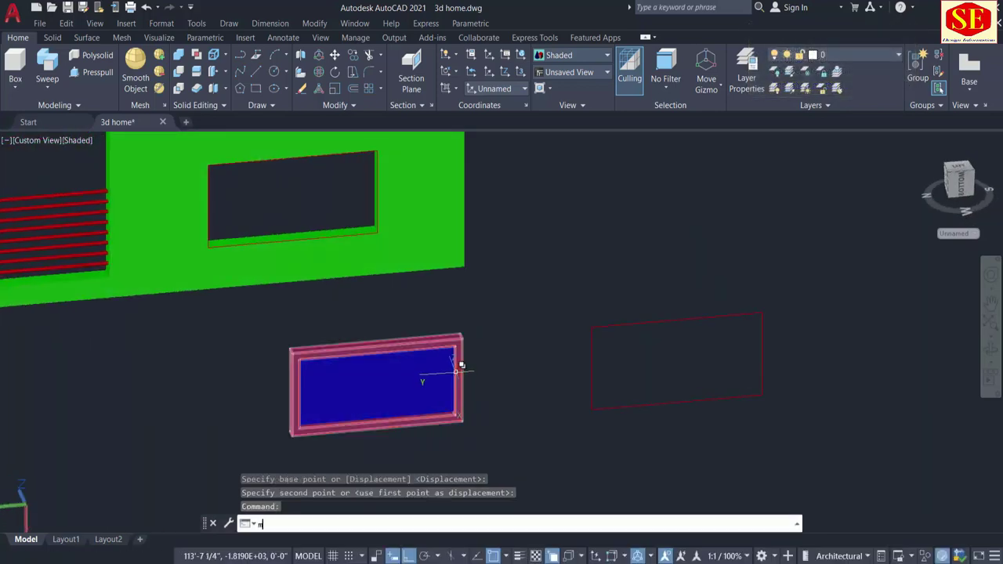
key("Return")
left_click_drag(506, 293, 288, 439)
key("Return")
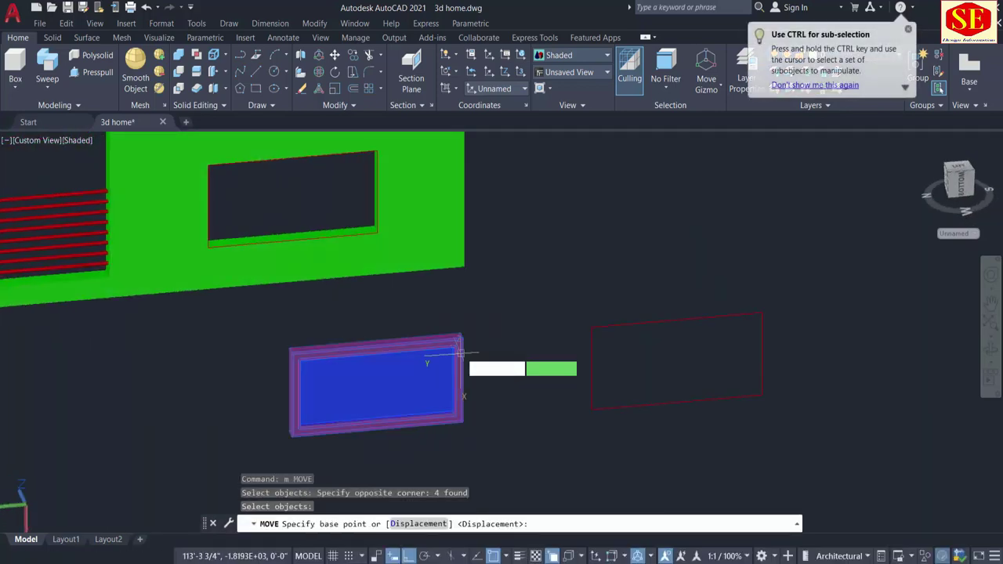
left_click(463, 332)
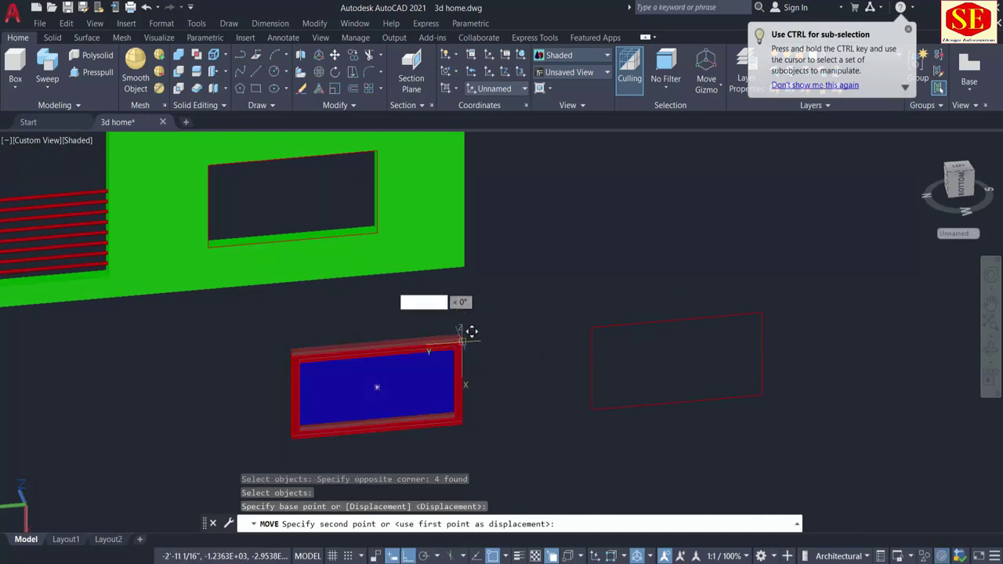
scroll(387, 143, "up", 2)
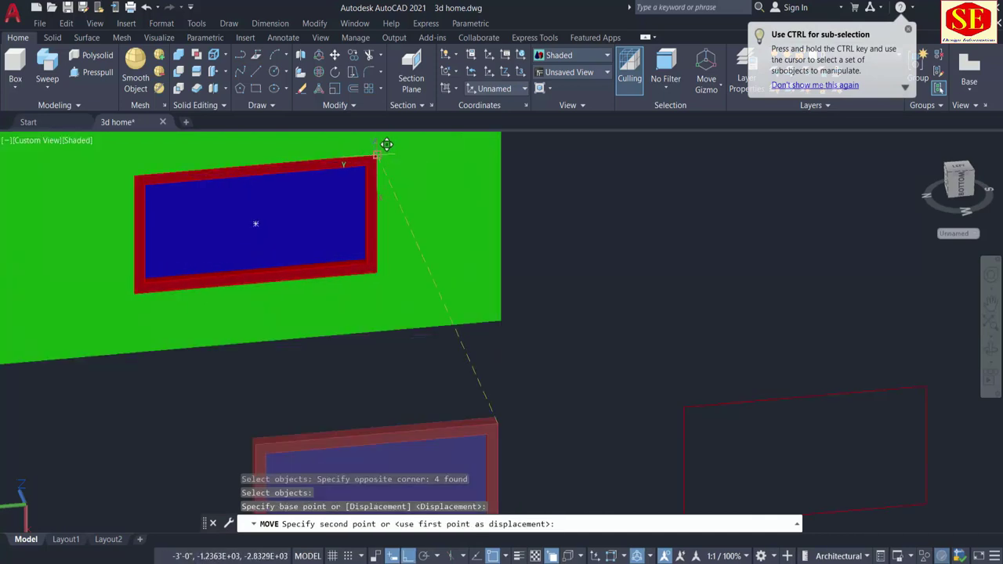
left_click(386, 144)
scroll(526, 314, "down", 3)
scroll(369, 354, "down", 2)
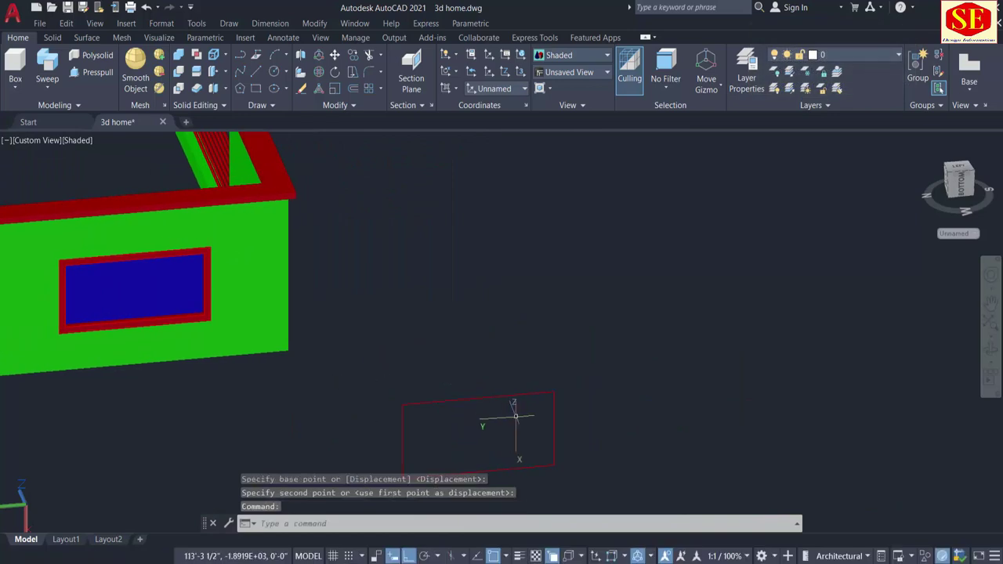
scroll(553, 429, "down", 2)
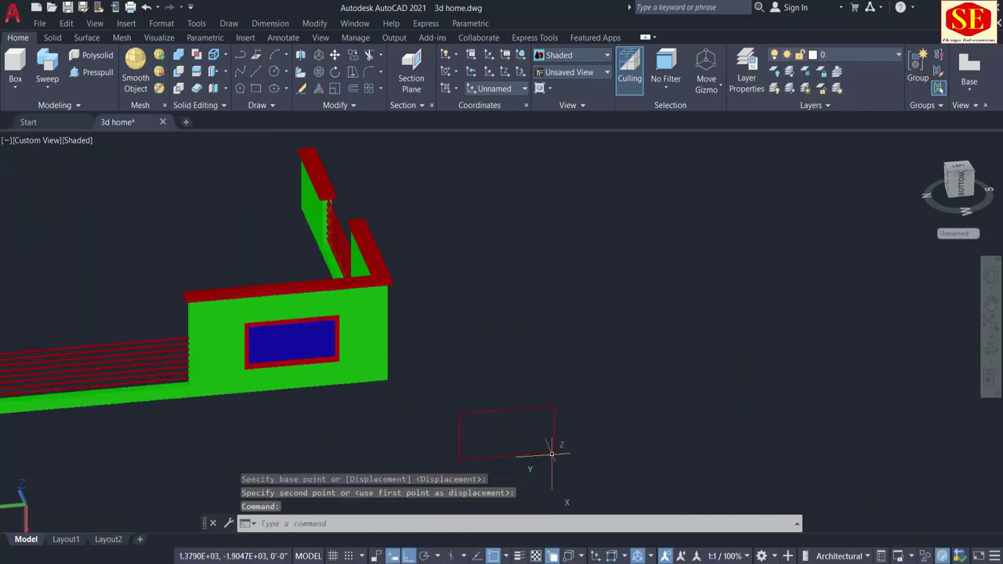
middle_click_drag(551, 452, 224, 418, "shift")
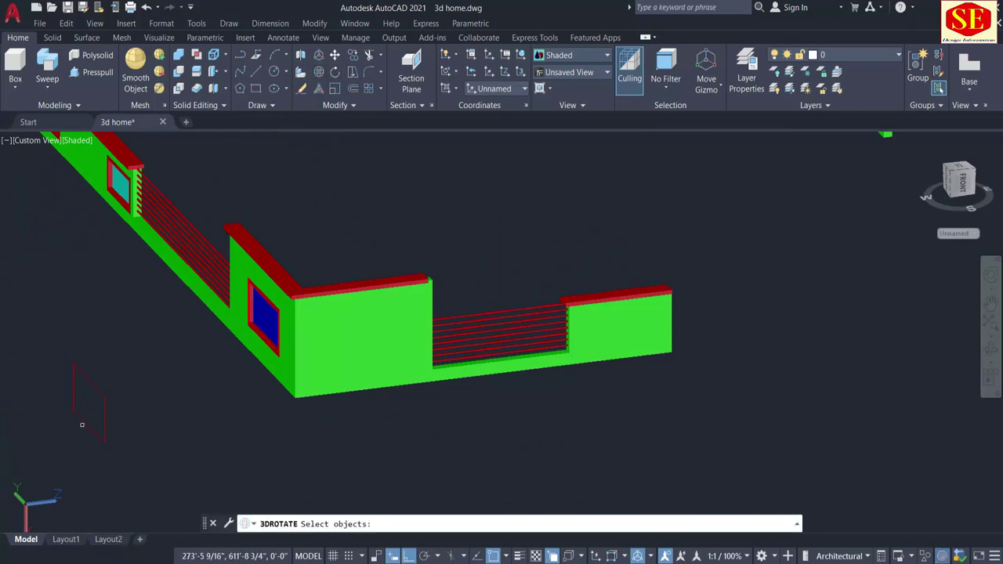
Attempt to rotate the small red outline, then cancel
left_click(89, 401)
key("Return")
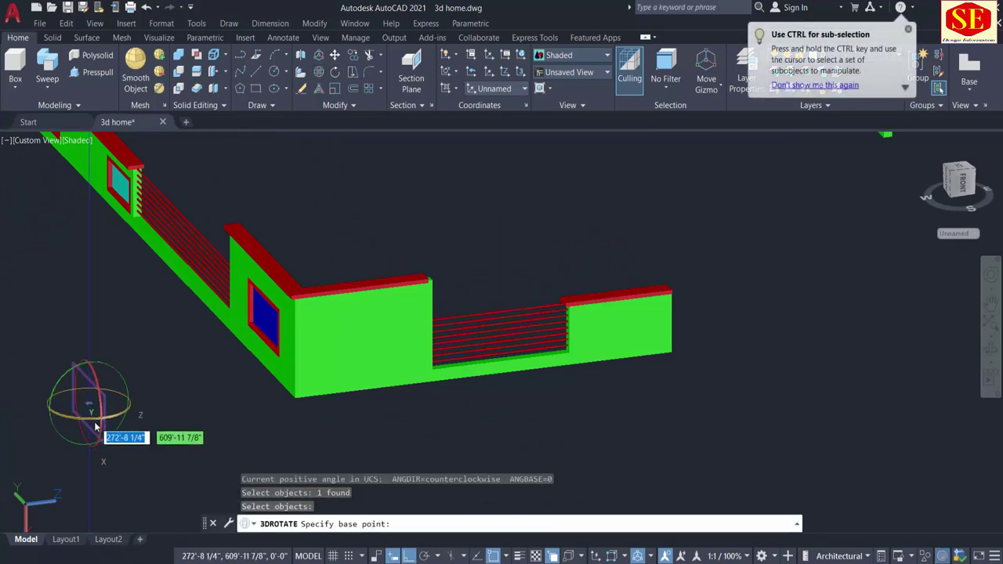
left_click(89, 404)
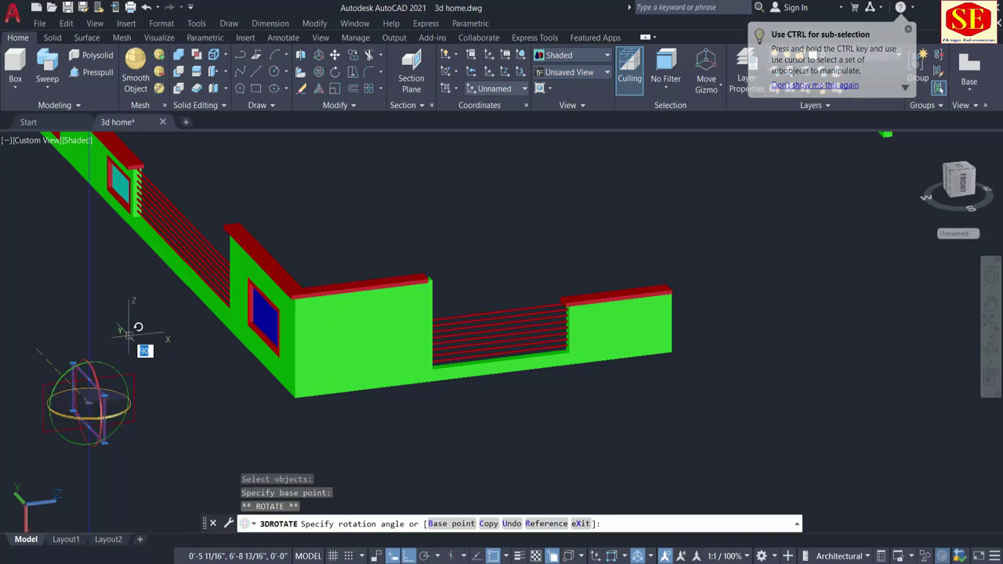
left_click(150, 357)
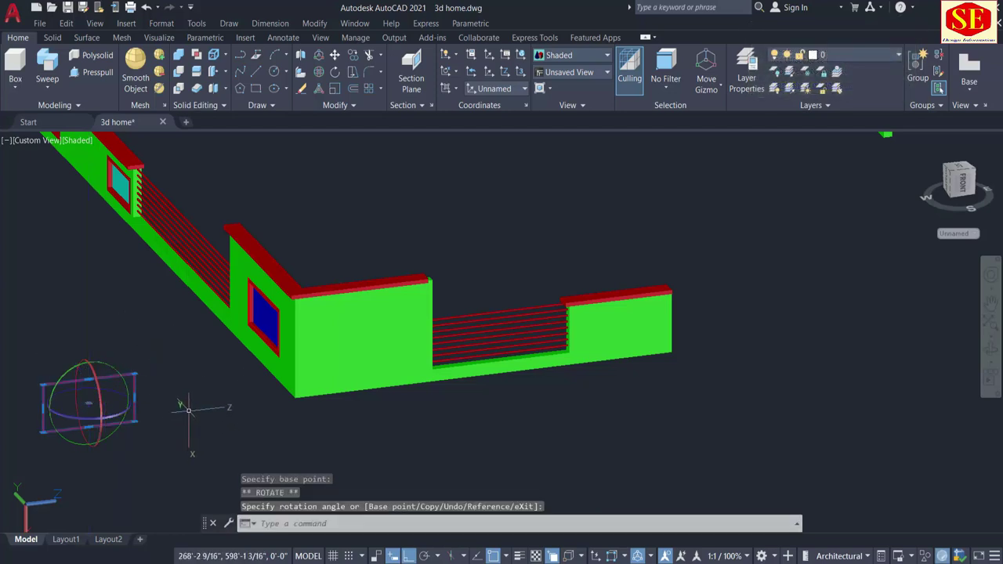
key("Escape")
Move the red outline to the base of the green wall
type("m")
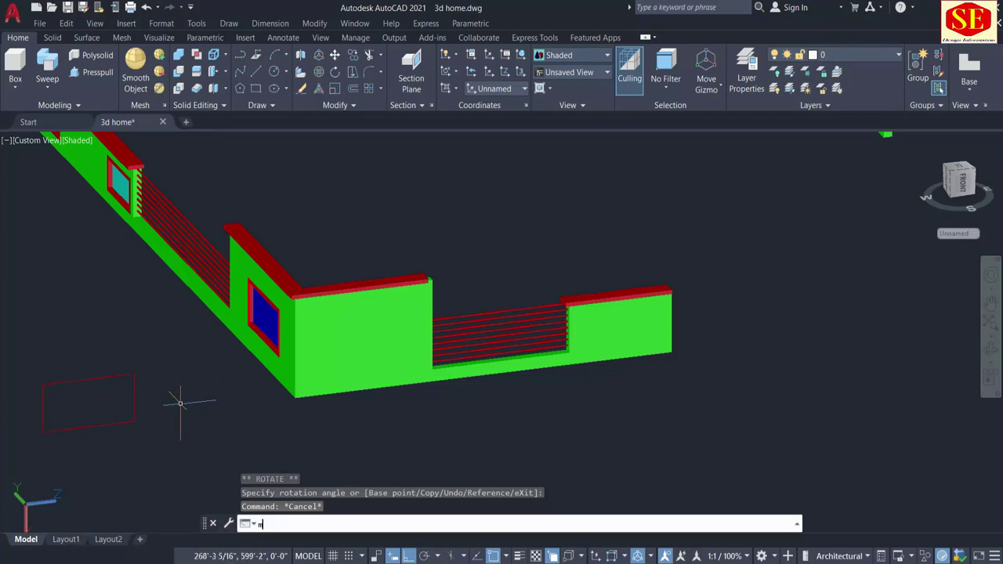
key("Return")
left_click(86, 374)
left_click(80, 380)
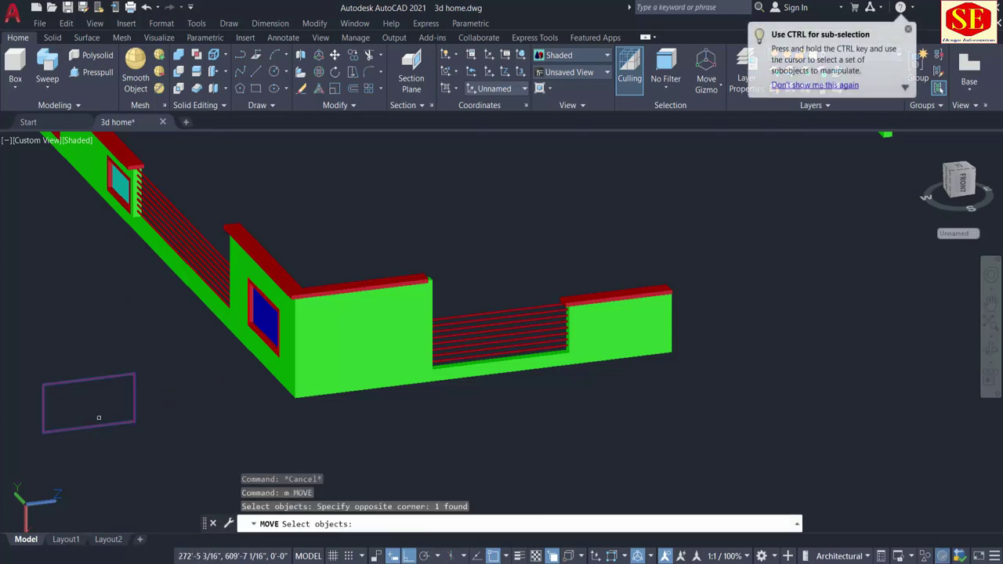
key("Return")
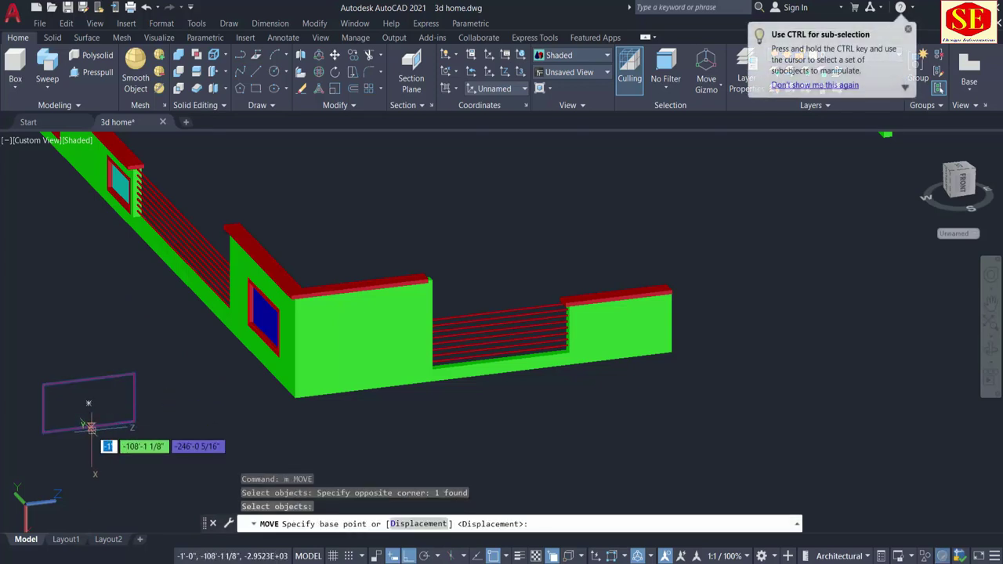
left_click(89, 425)
scroll(264, 419, "up", 3)
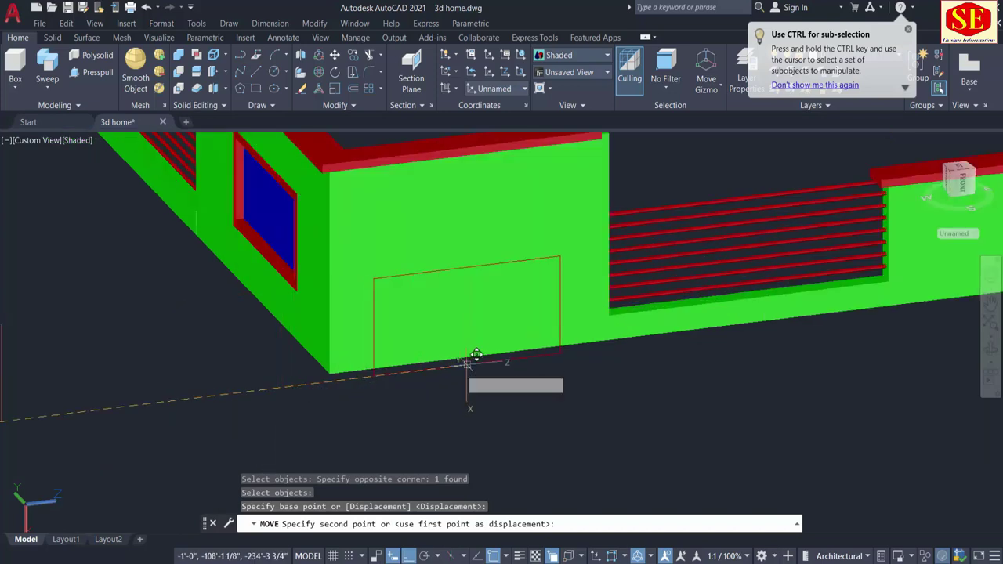
left_click(472, 354)
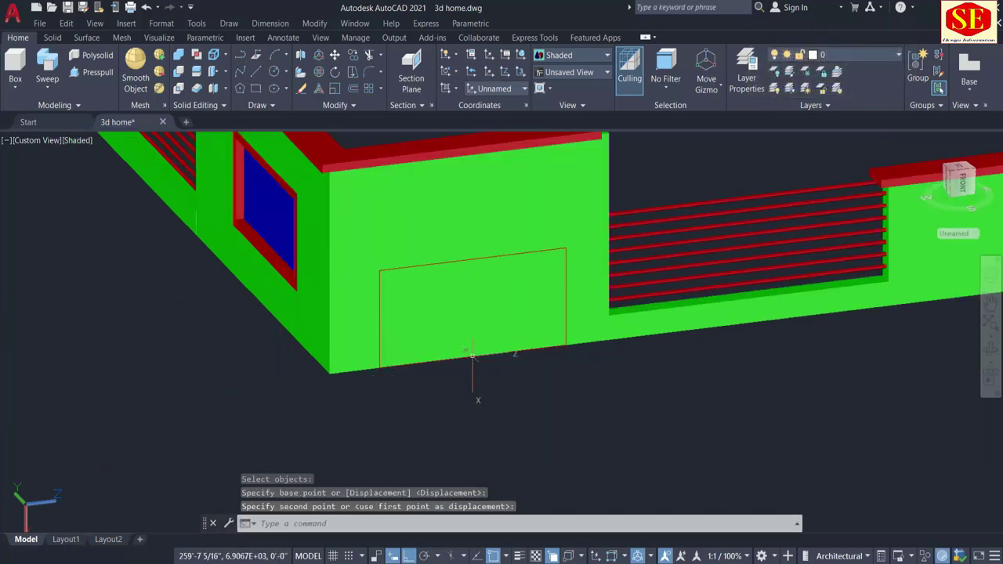
key("Escape")
Raise the door outline on the wall by 1 foot
type("m")
key("Return")
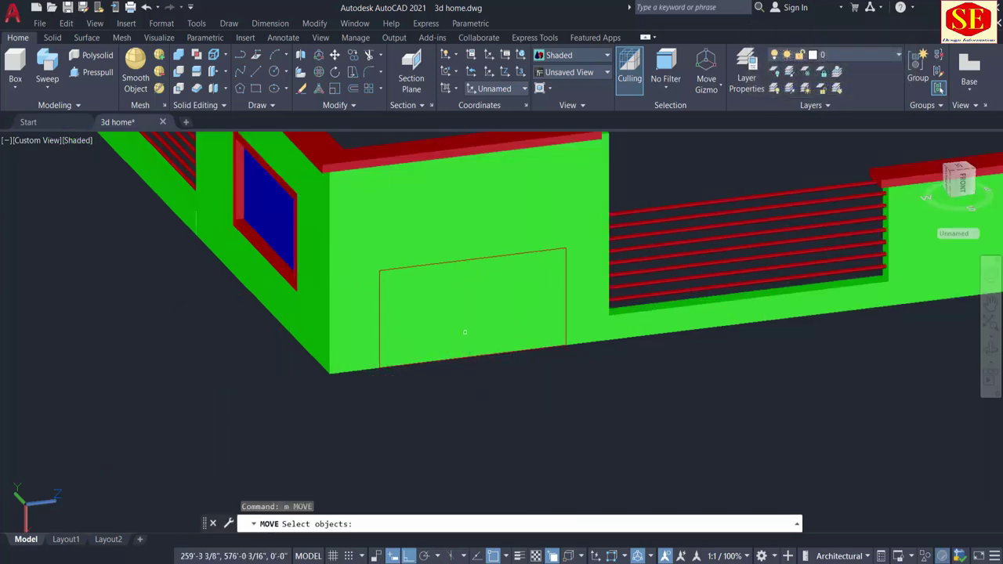
left_click(471, 263)
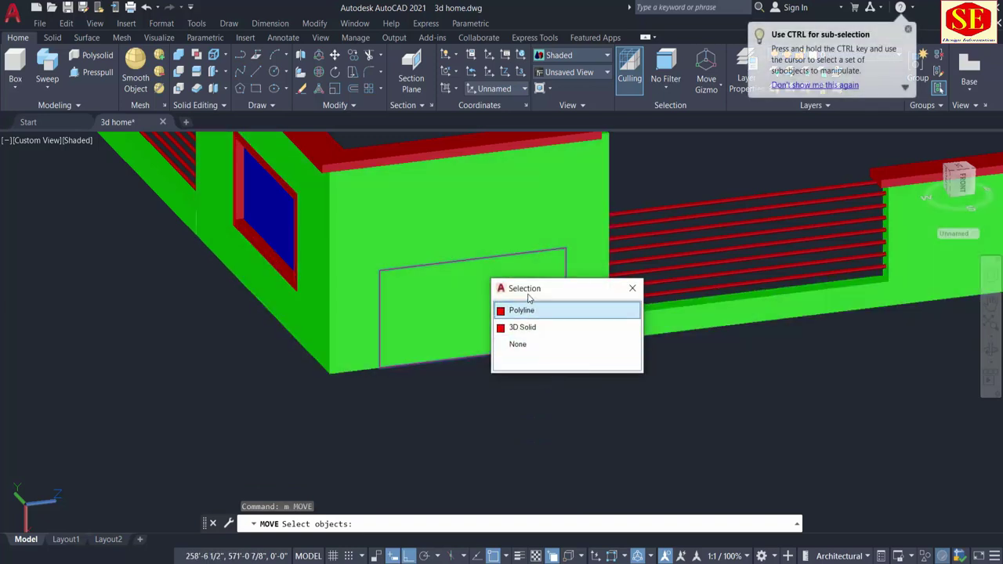
left_click(525, 312)
key("Return")
left_click(616, 427)
type("1")
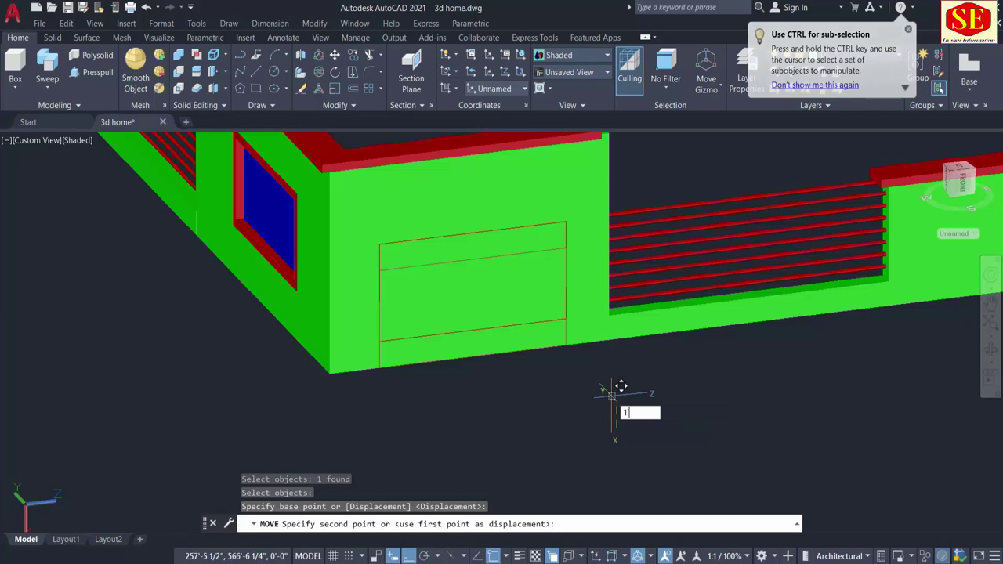
key("Return")
scroll(597, 361, "down", 2)
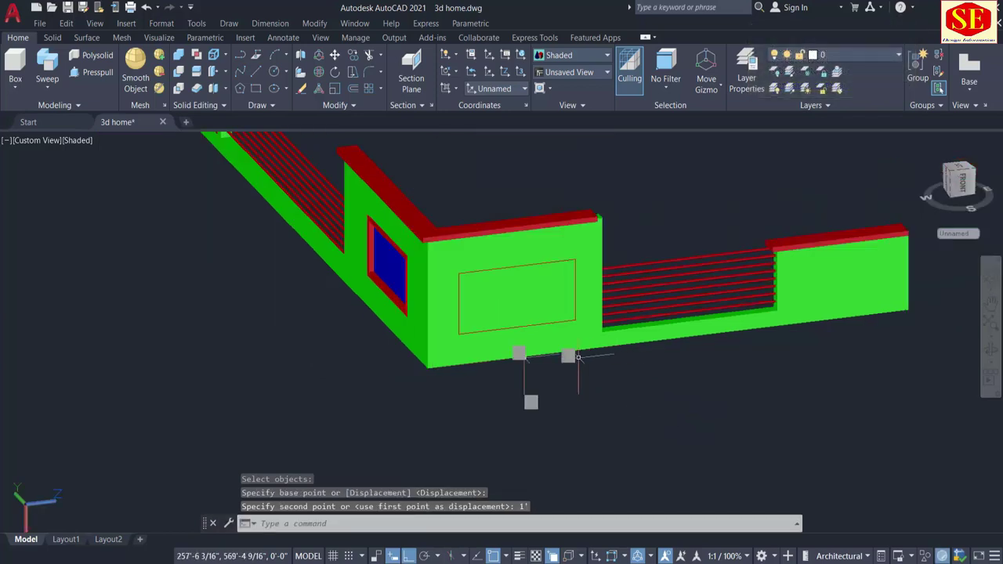
scroll(513, 276, "up", 2)
key("Escape")
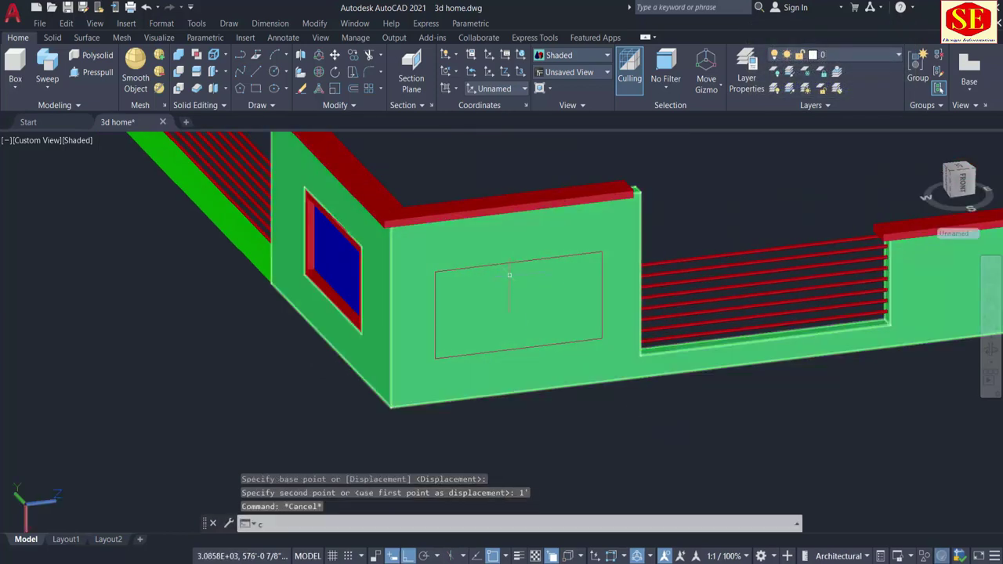
Start copying the door outline off the wall, then cancel
type("co")
key("Return")
left_click(505, 266)
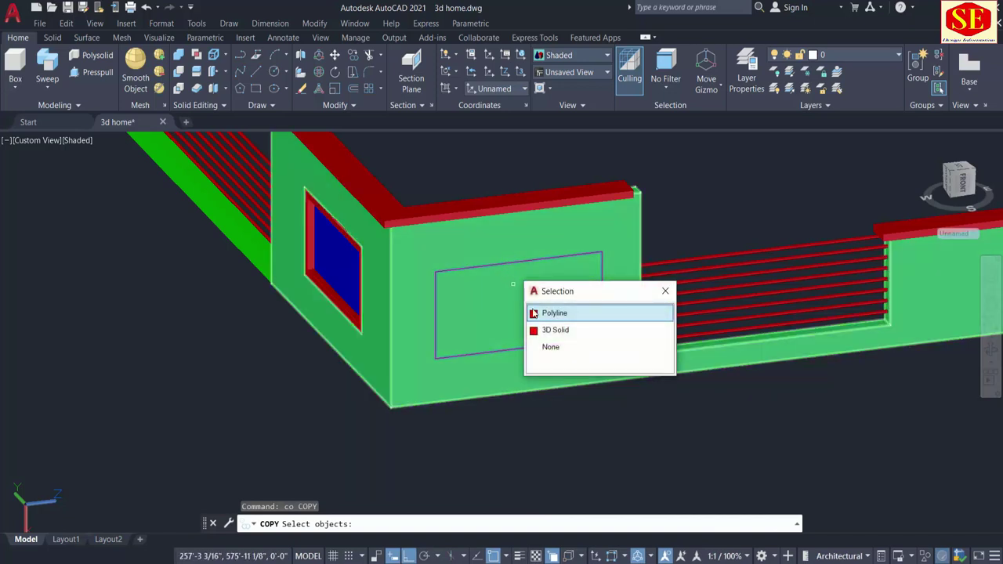
left_click(548, 314)
key("Return")
left_click(725, 196)
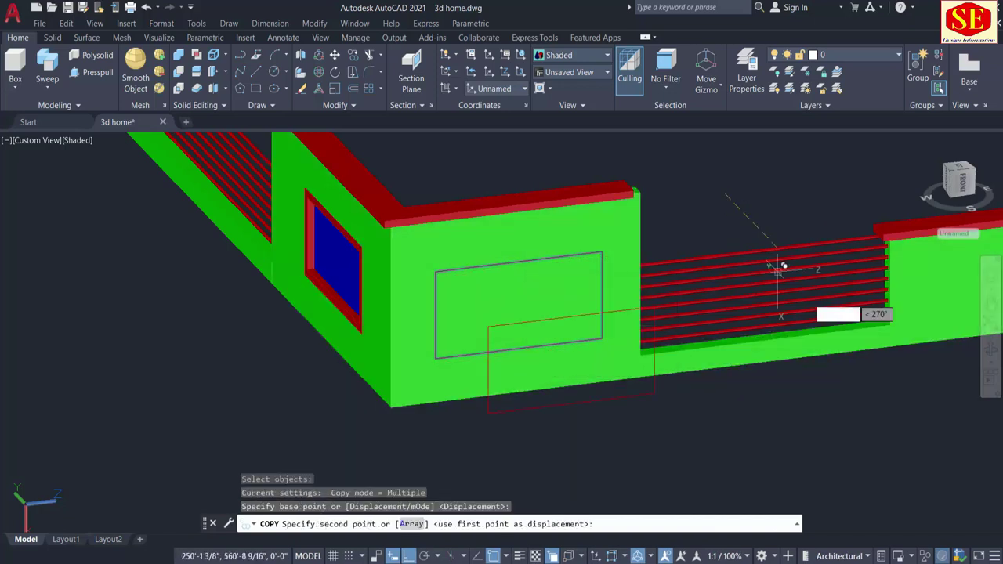
key("Escape")
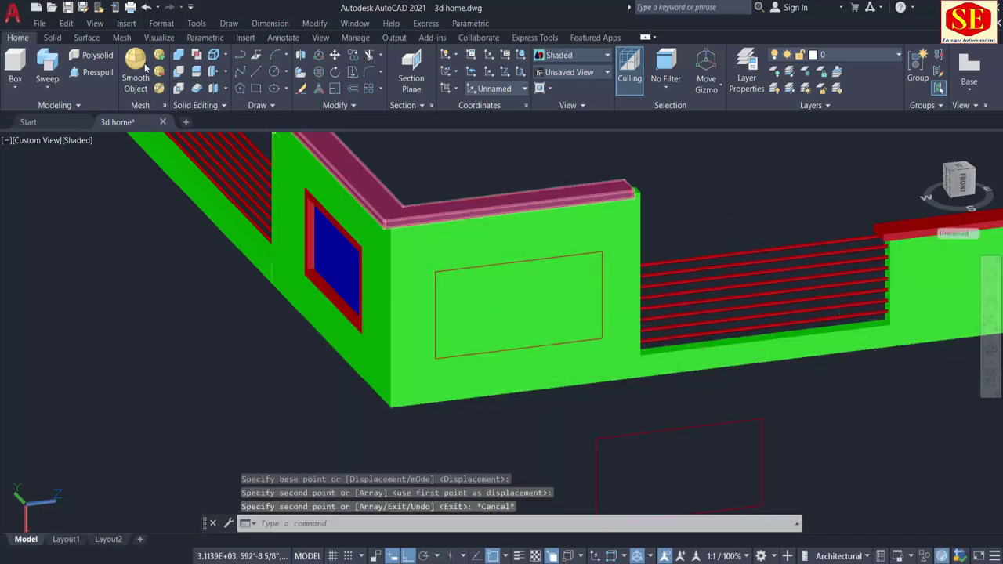
Press-pull the area inside the outline through the wall to cut a second opening
left_click(86, 73)
left_click(530, 306)
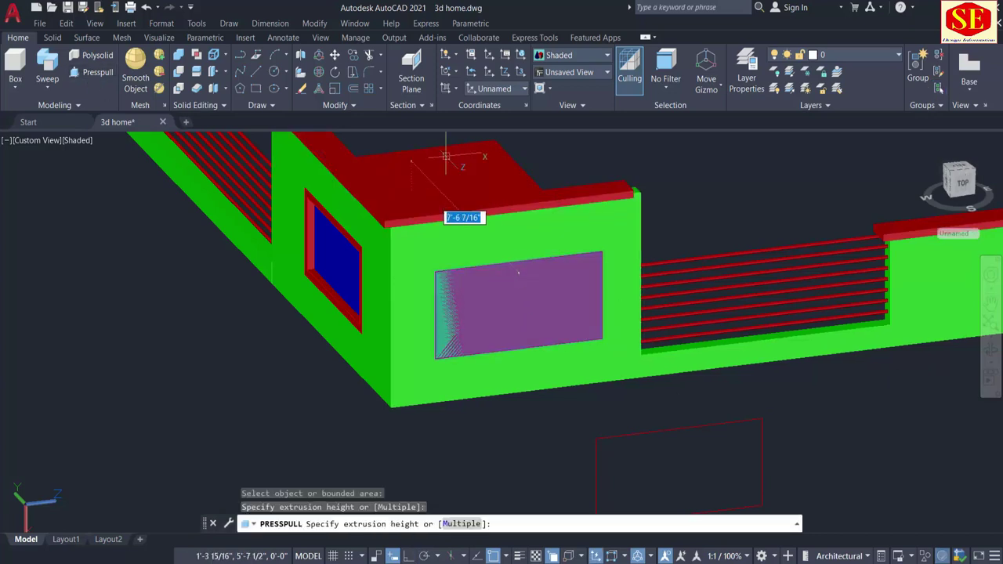
left_click(445, 146)
scroll(580, 325, "down", 2)
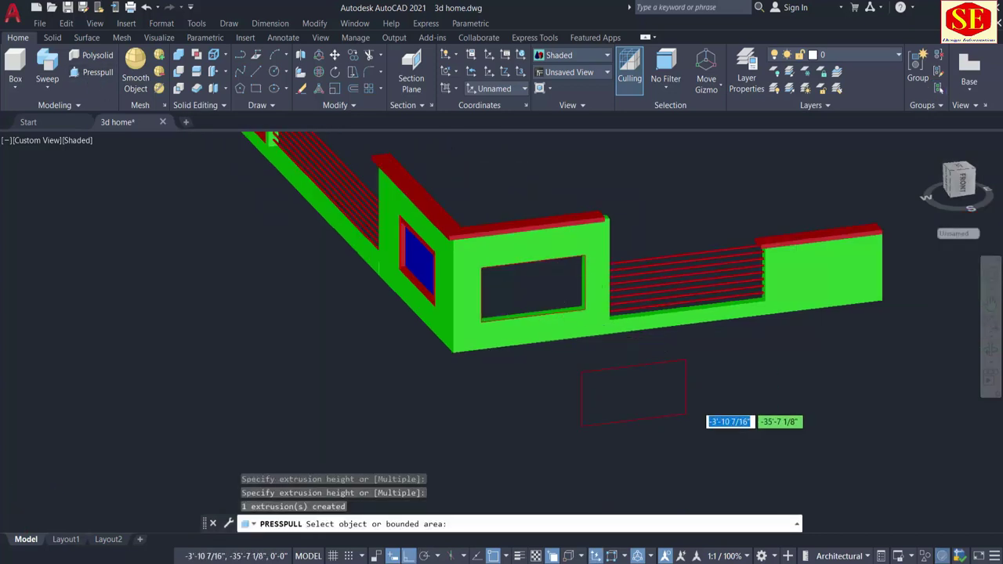
scroll(694, 404, "up", 5)
Offset the red rectangle 2 units inward
type("o")
key("Return")
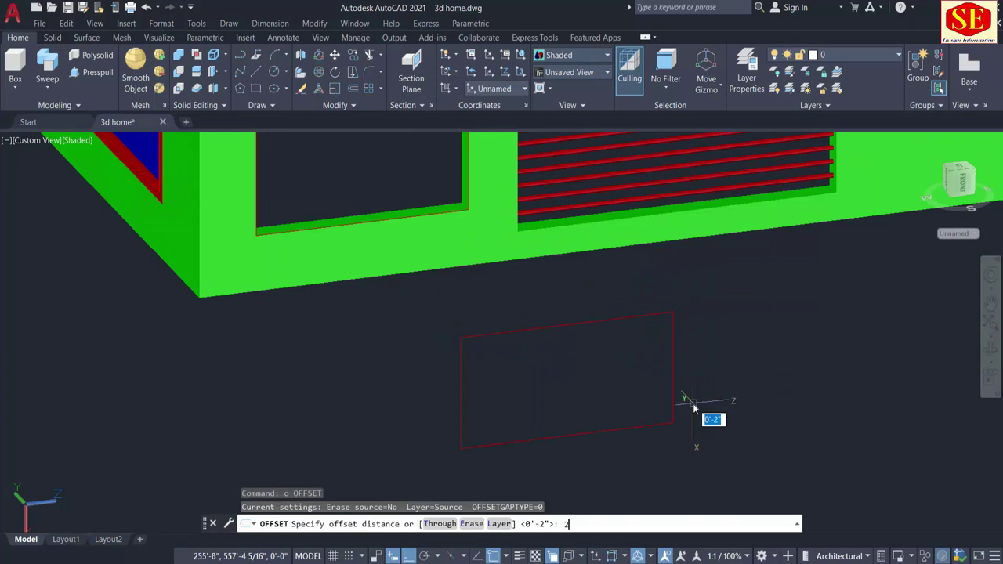
key("Return")
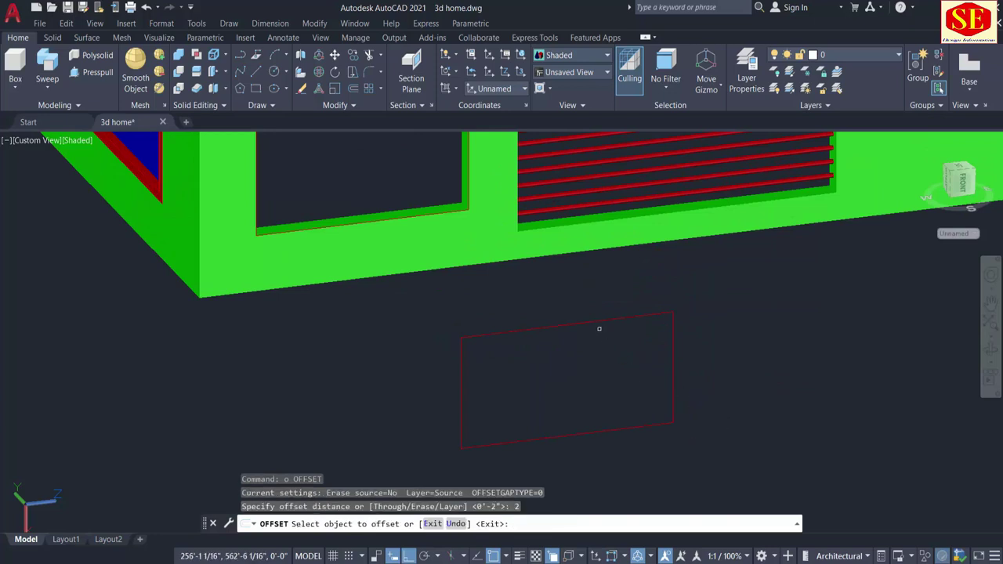
left_click(591, 323)
left_click(593, 362)
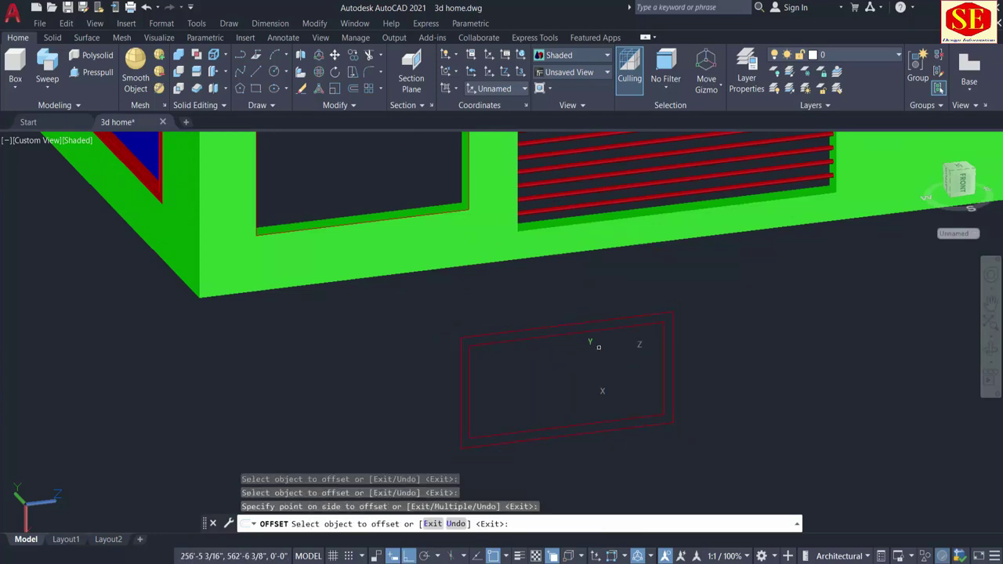
key("Escape")
Press-pull the band between the rectangles up 3 and push the centre through to hollow the frame
left_click(100, 72)
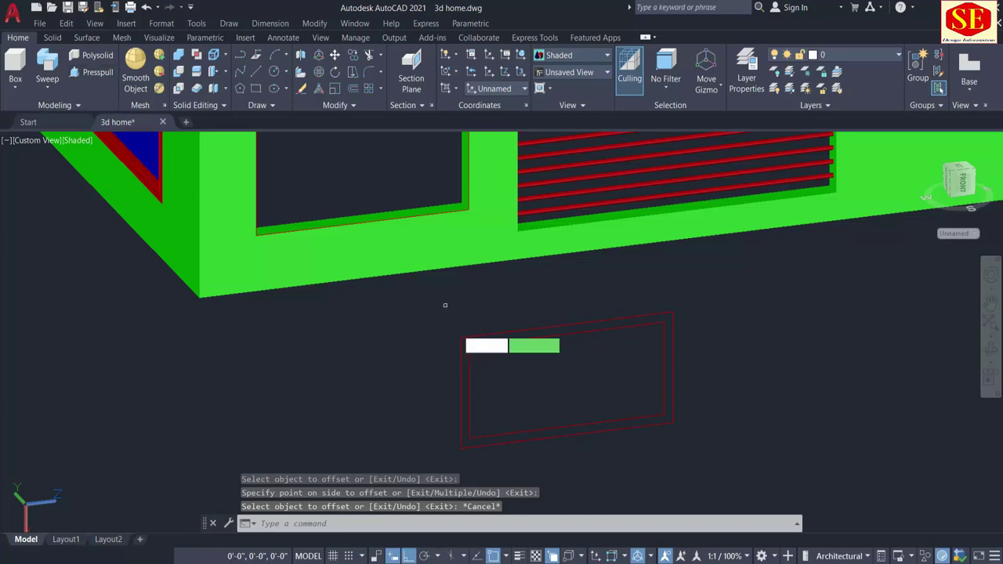
left_click(486, 335)
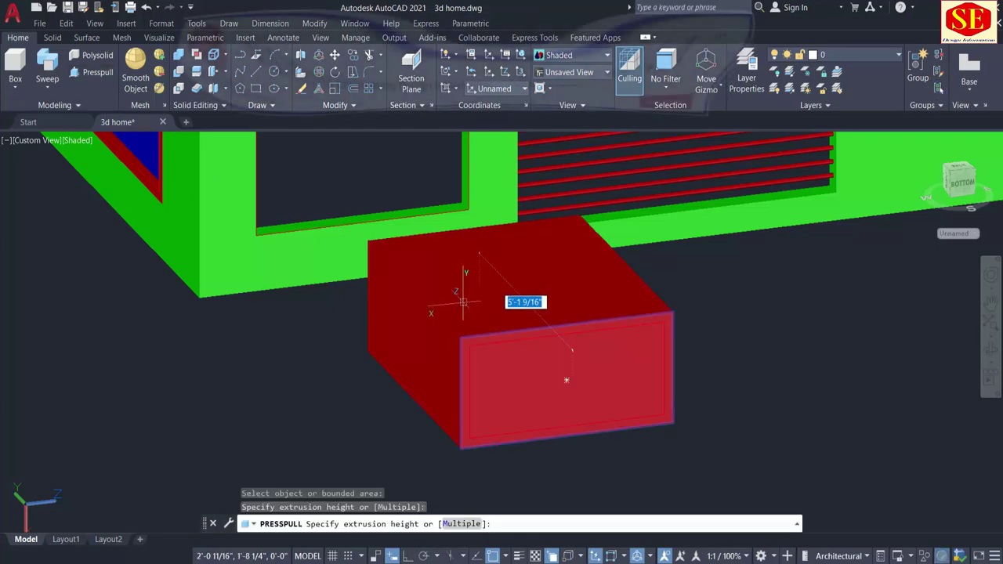
type("3")
key("Return")
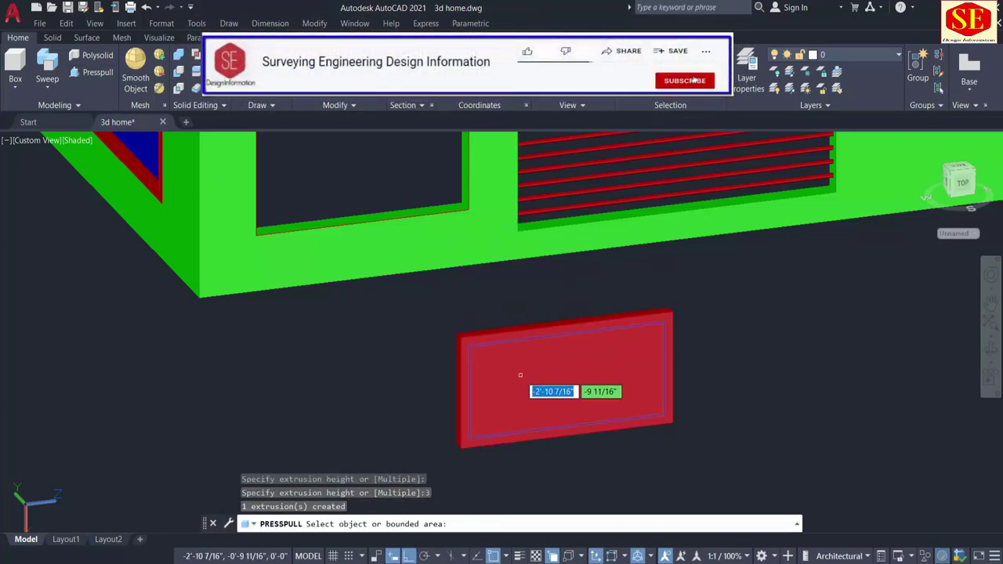
left_click(522, 373)
left_click(430, 324)
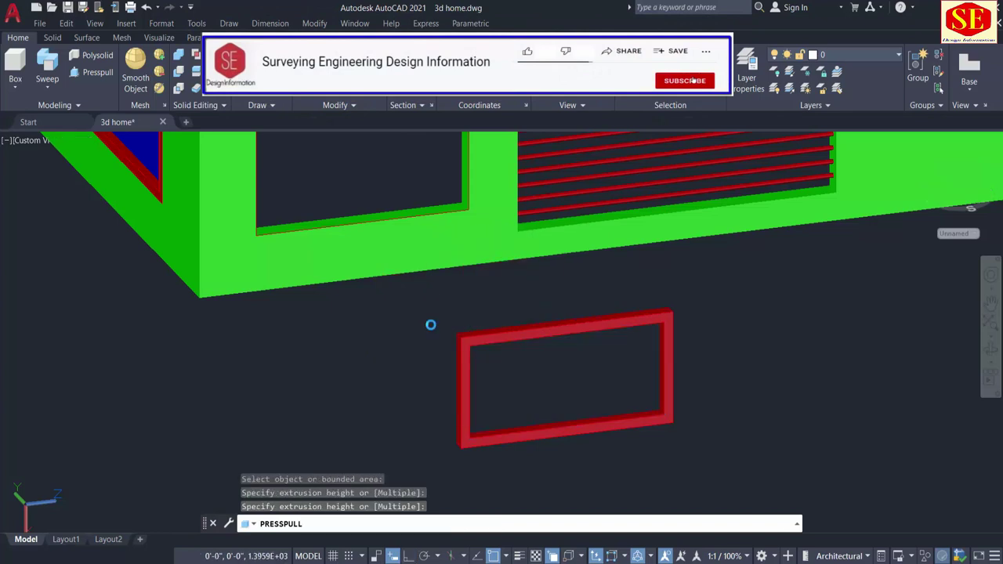
Extrude the inner pane to a thickness of 1
left_click(504, 342)
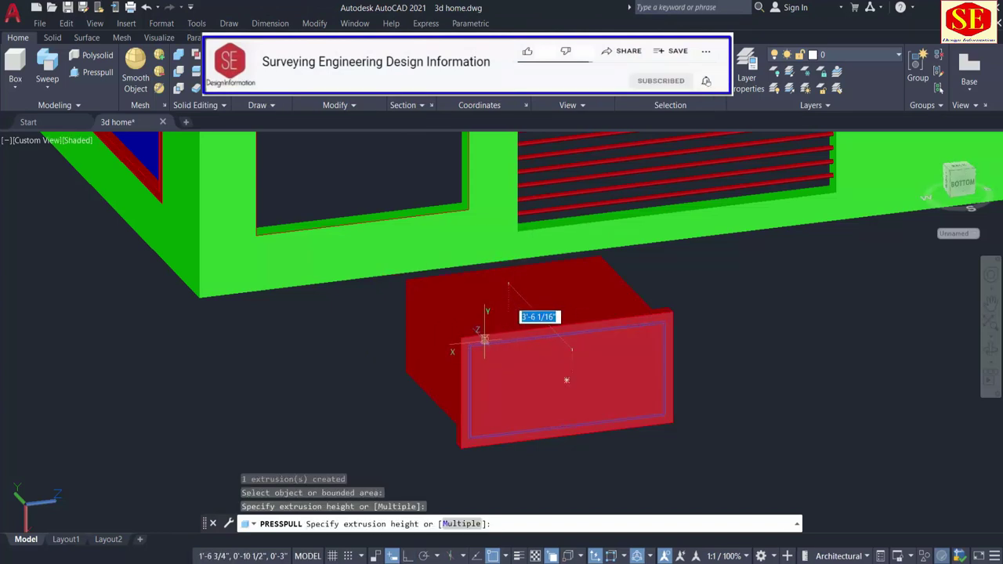
type("1")
key("Return")
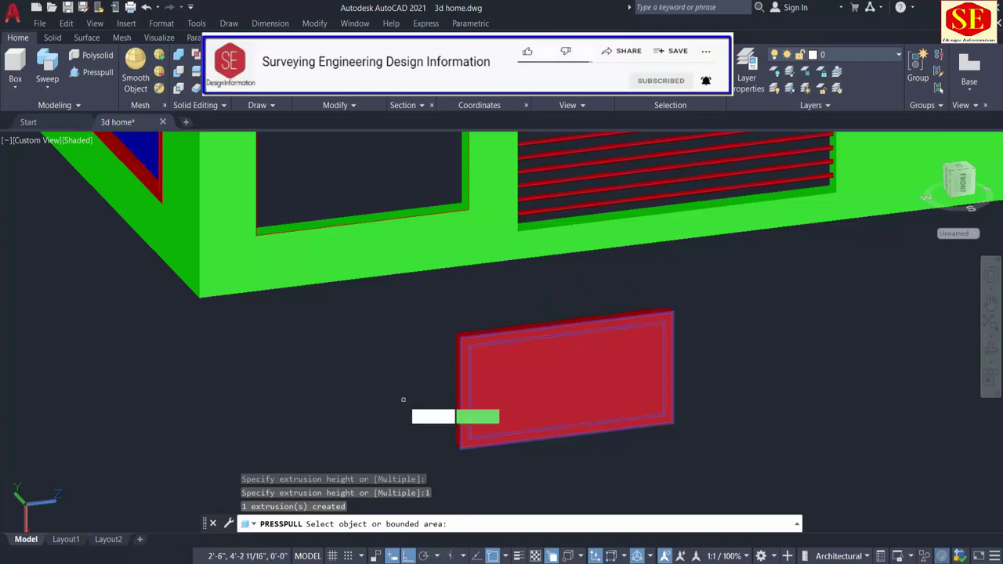
middle_click_drag(462, 415, 580, 417, "shift")
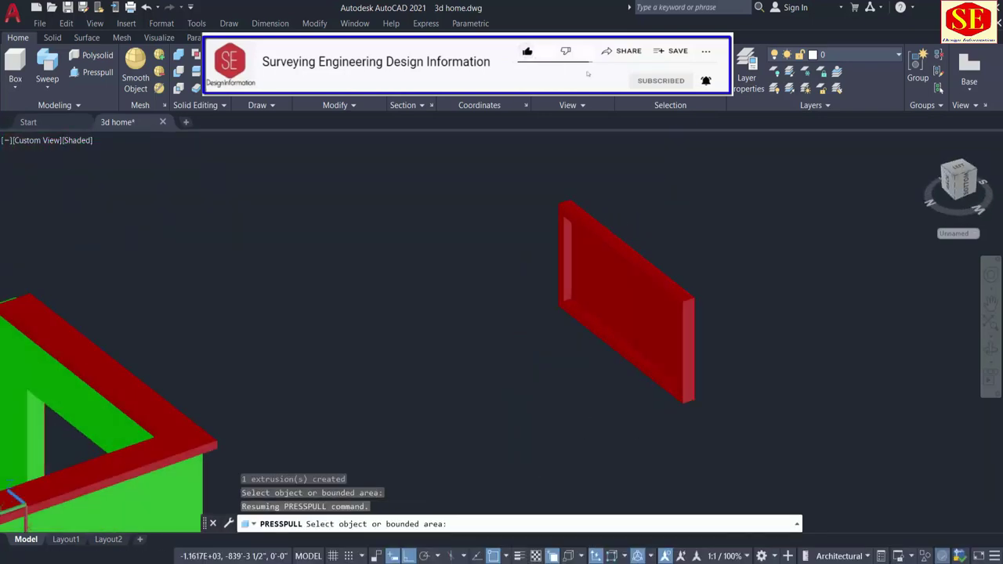
scroll(468, 426, "down", 2)
middle_click_drag(468, 425, 468, 365)
key("Escape")
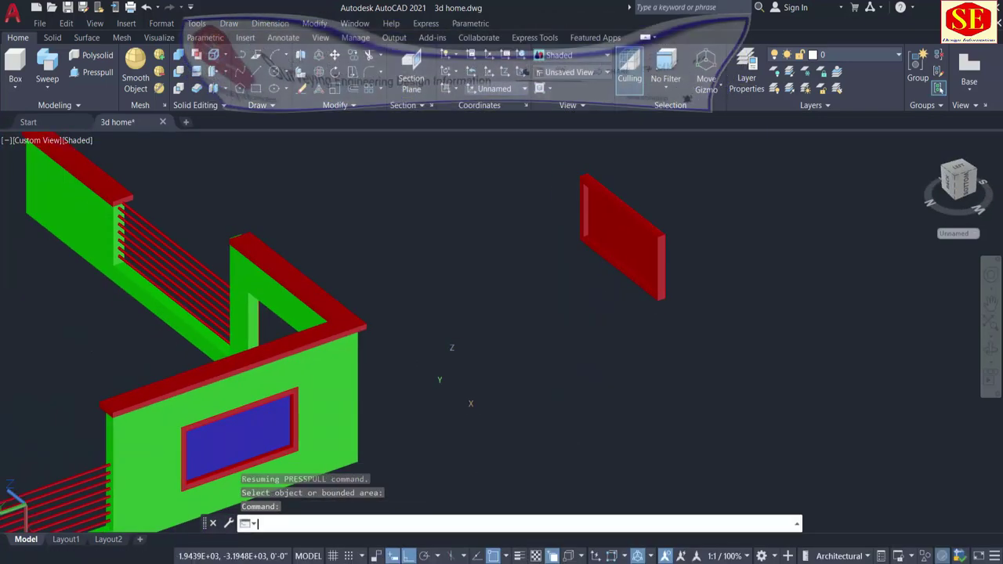
Match the new pane's properties to an existing blue window so it turns blue
type("ma")
key("Return")
left_click(286, 410)
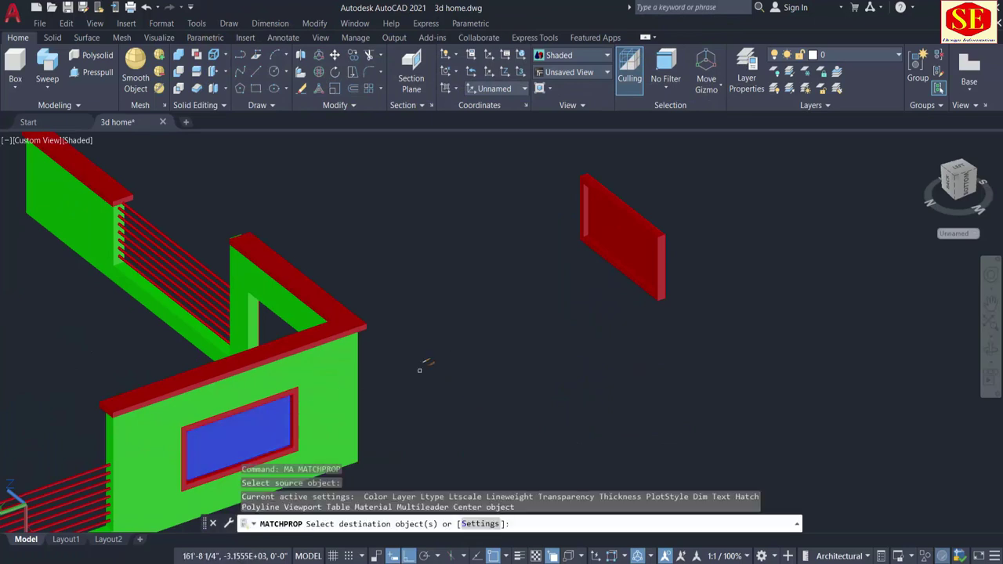
left_click(609, 248)
scroll(616, 240, "up", 3)
key("Escape")
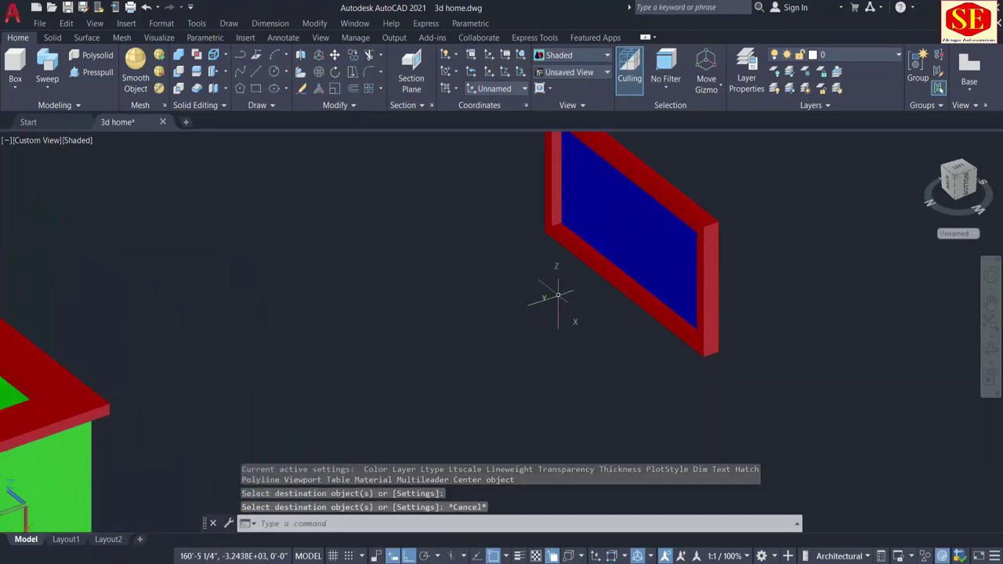
scroll(571, 274, "up", 2)
Move the blue pane by its corner so it sits inside the red frame
type("m")
key("Return")
left_click(596, 200)
scroll(529, 198, "up", 3)
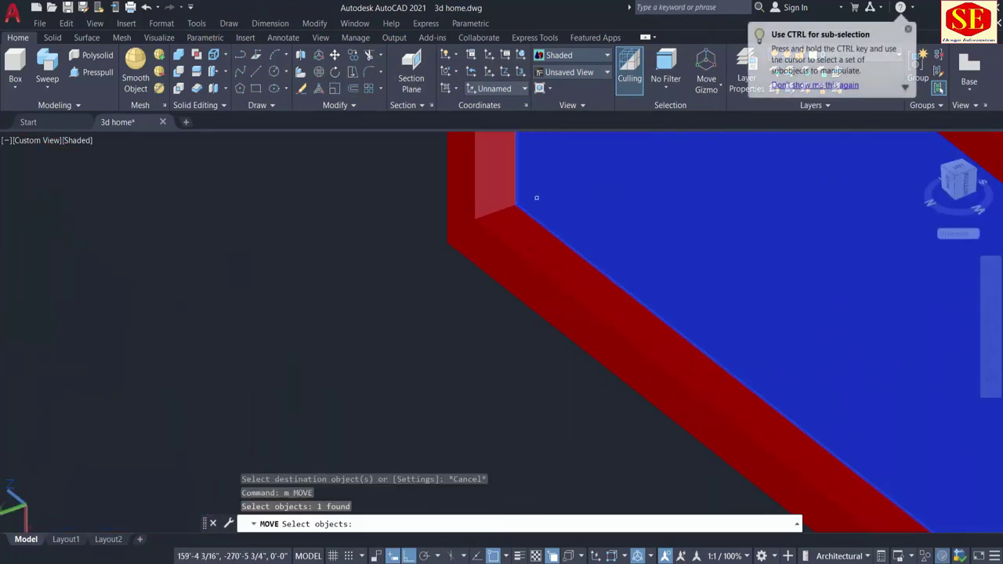
key("Return")
left_click(516, 204)
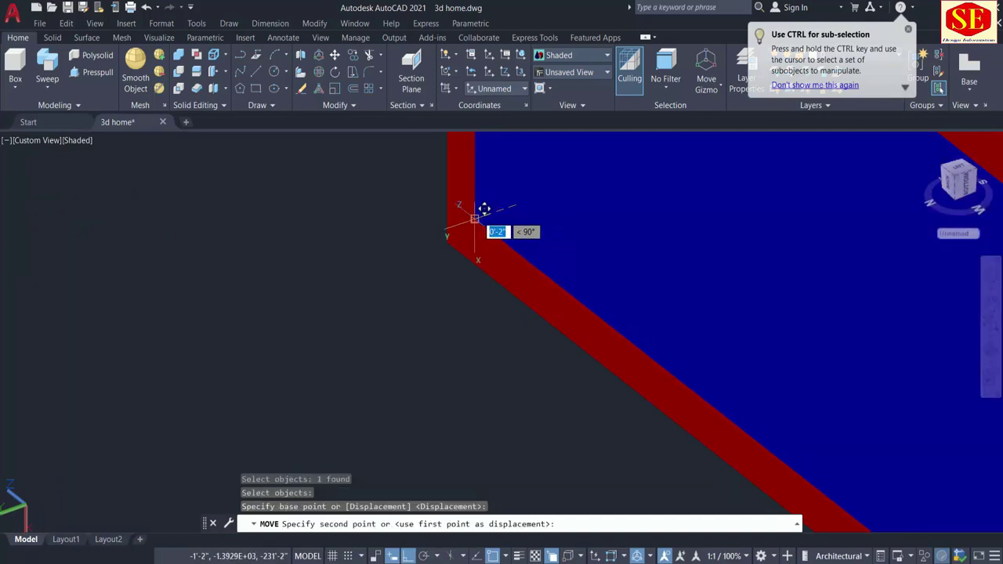
left_click(474, 208)
scroll(391, 233, "down", 4)
middle_click_drag(653, 376, 494, 431, "shift")
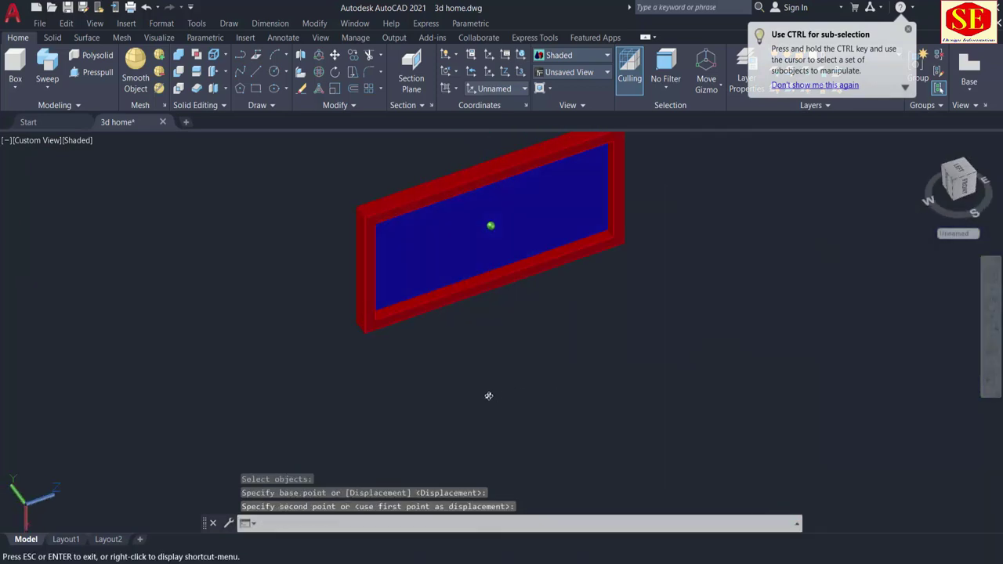
type("m")
key("Return")
Move the new window by its corner into the empty opening of the green parapet wall
scroll(473, 299, "down", 4)
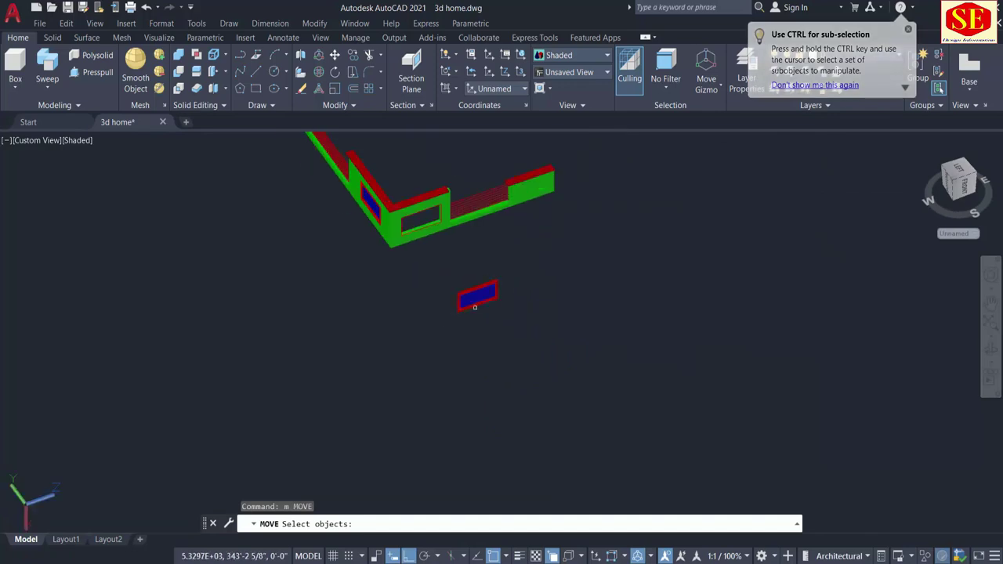
left_click(506, 268)
left_click(480, 314)
scroll(480, 315, "up", 5)
key("Return")
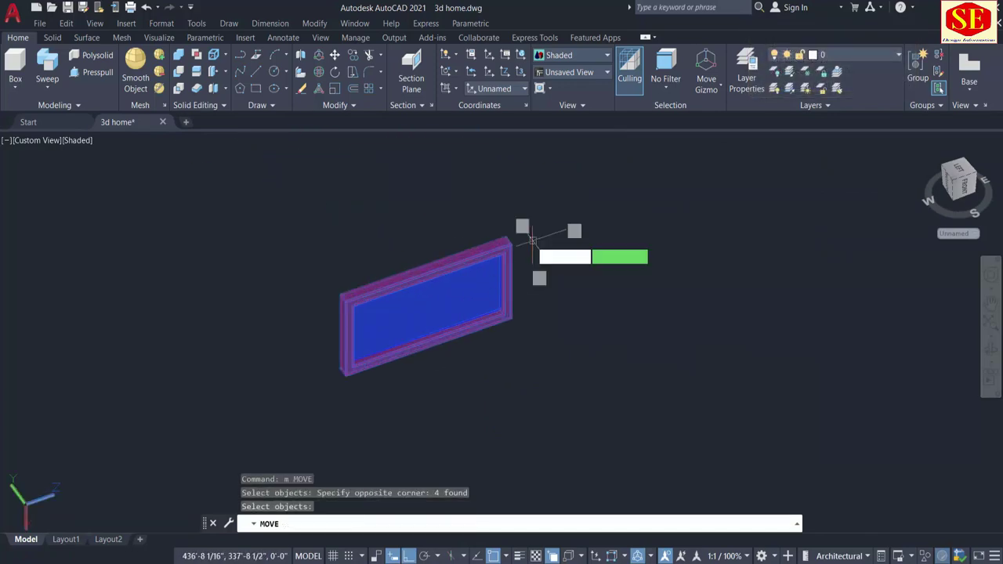
left_click(508, 246)
scroll(517, 236, "down", 5)
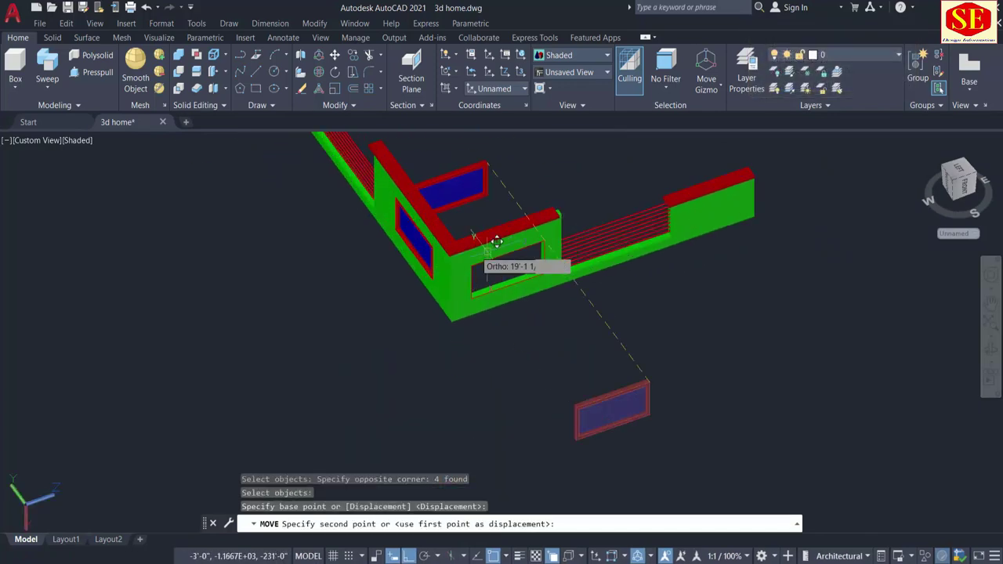
left_click(549, 232)
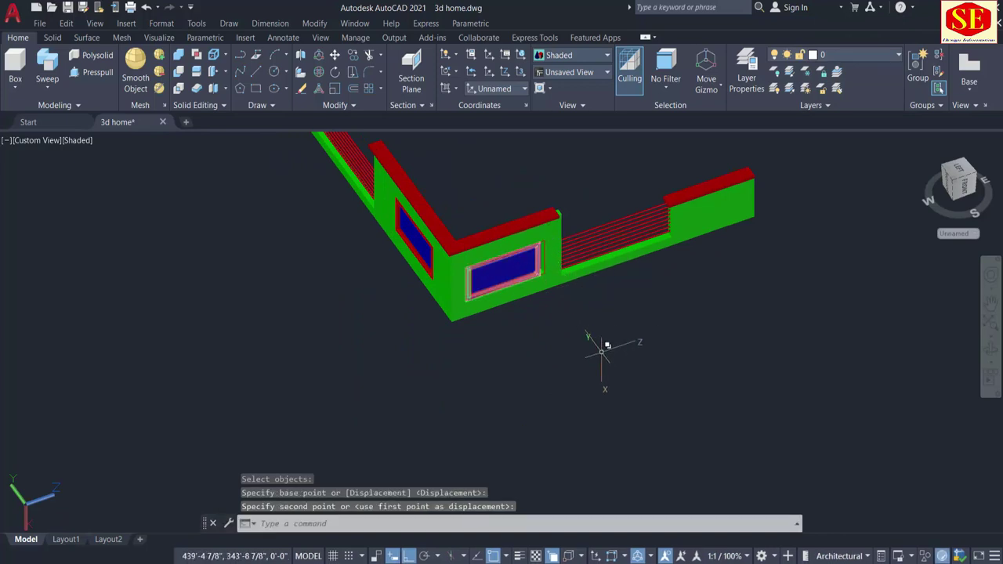
key("Escape")
scroll(577, 362, "down", 2)
Orbit, zoom and pan to bring the parapet walls to the centre of the view
middle_click_drag(514, 377, 582, 340, "shift")
scroll(611, 327, "down", 2)
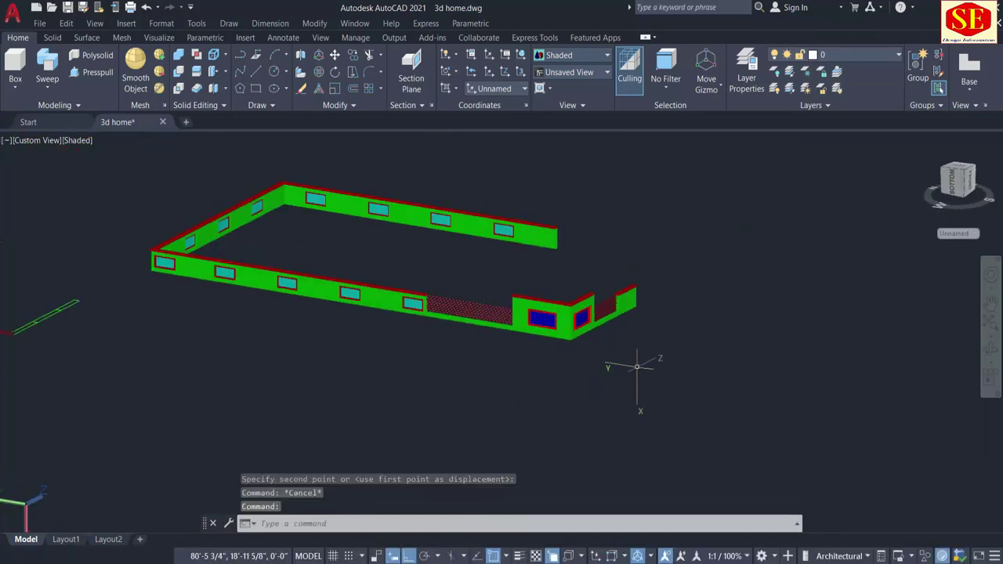
middle_click_drag(672, 329, 451, 366)
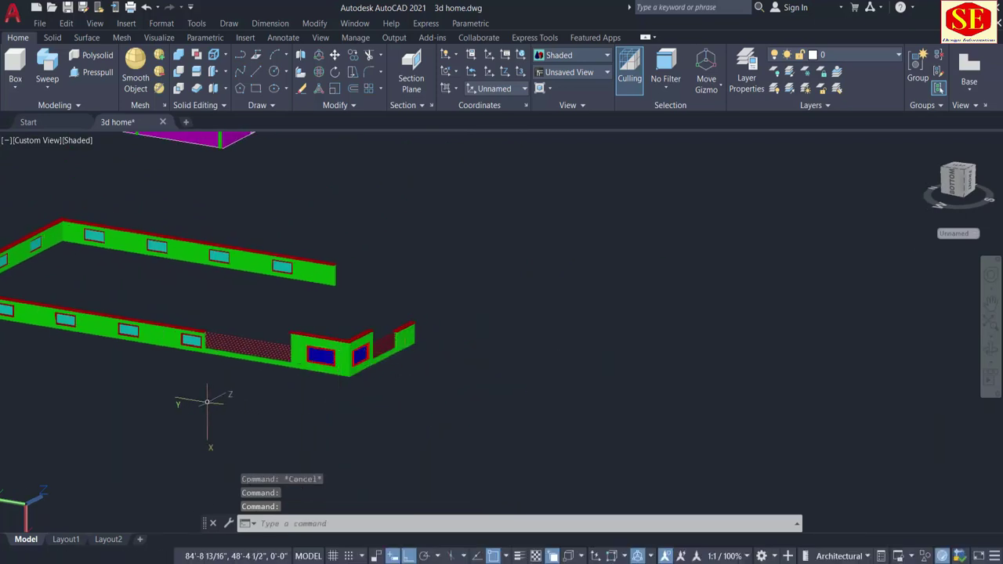
scroll(799, 344, "down", 5)
middle_click_drag(753, 333, 753, 403)
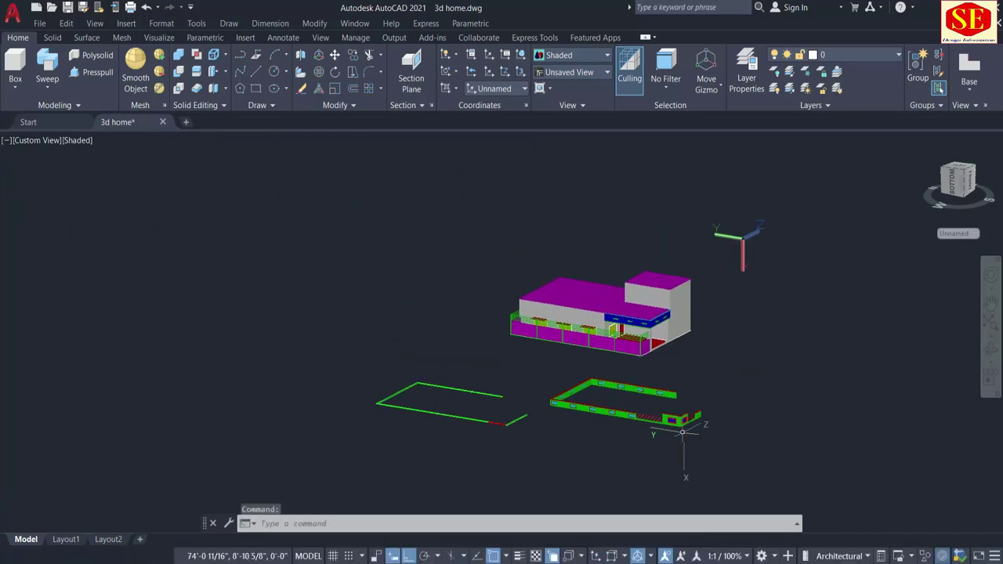
scroll(680, 426, "up", 5)
type("M")
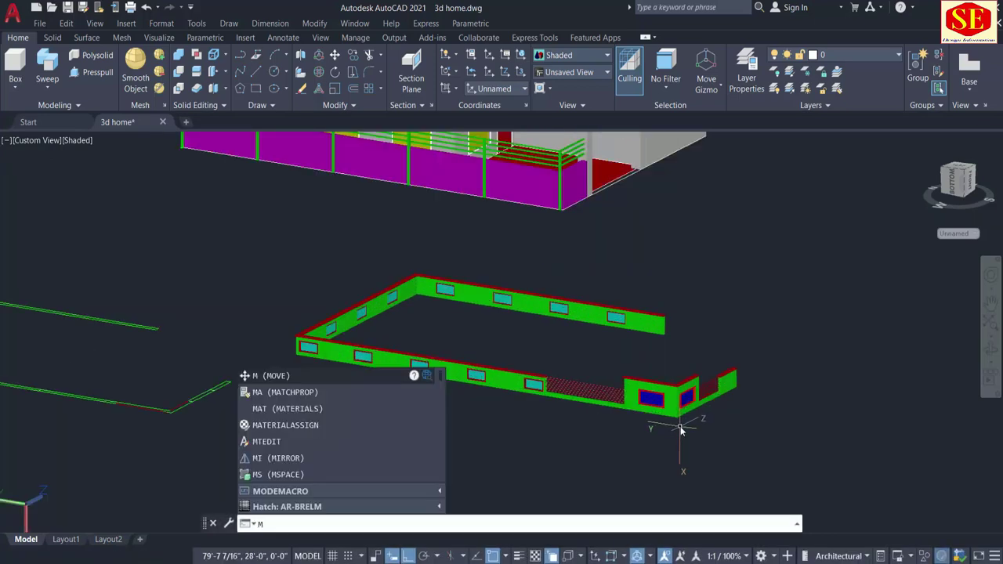
Select the green parapet walls and their windows for moving
key("Return")
left_click(767, 288)
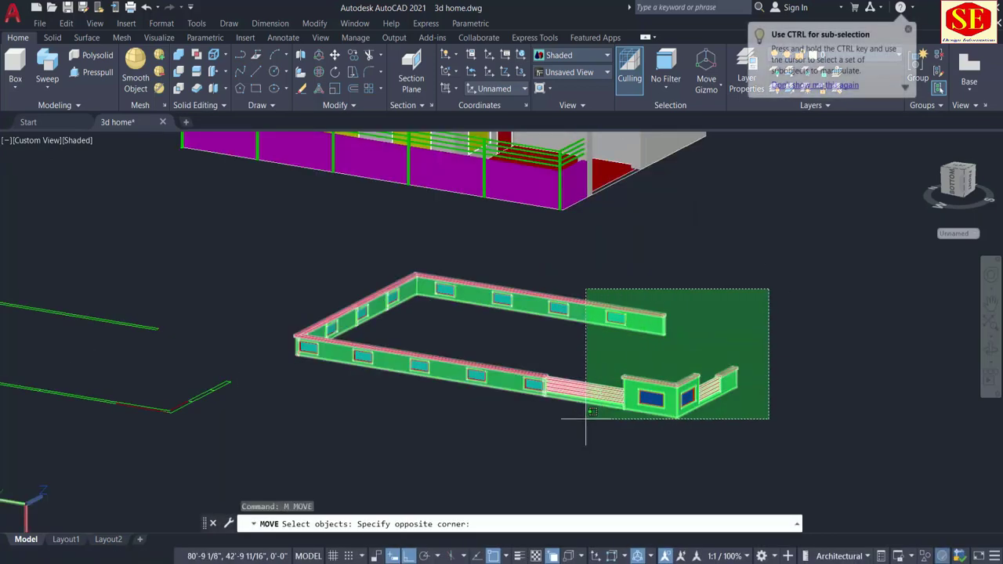
left_click(503, 433)
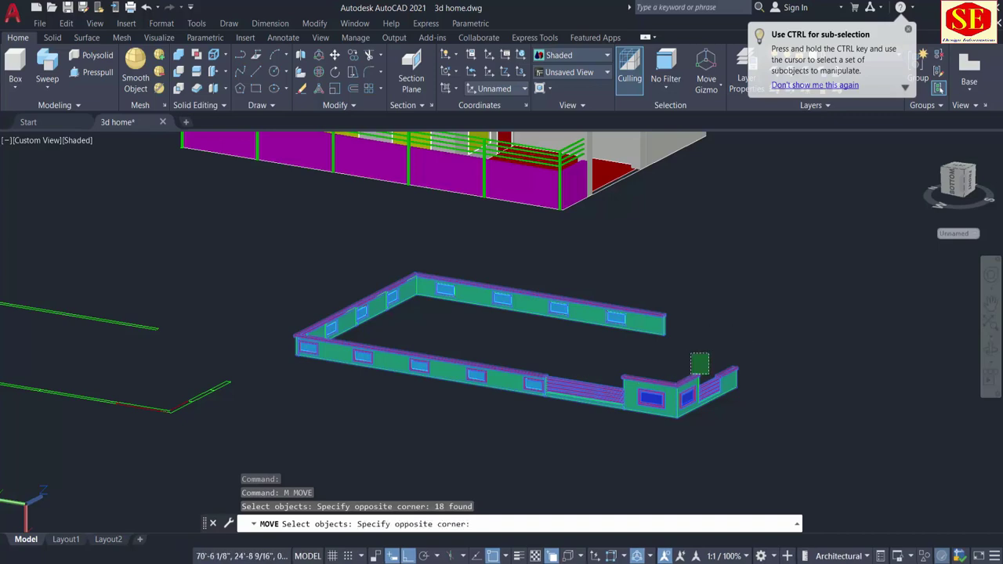
left_click(610, 424)
scroll(314, 357, "up", 3)
scroll(376, 349, "up", 3)
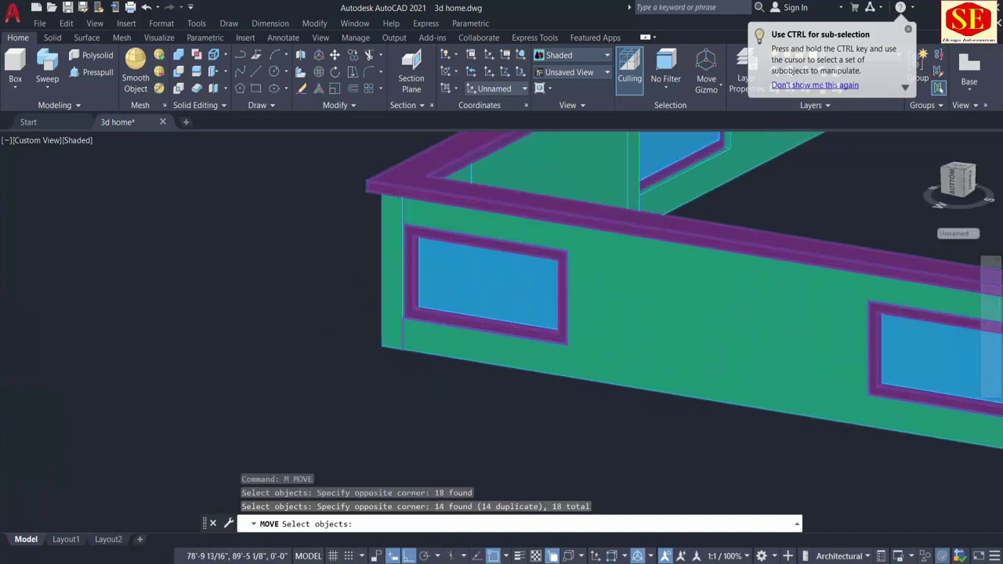
scroll(408, 343, "up", 3)
key("Return")
Drop the parapet onto the magenta roof's corner, using a wall corner as base point
left_click(410, 343)
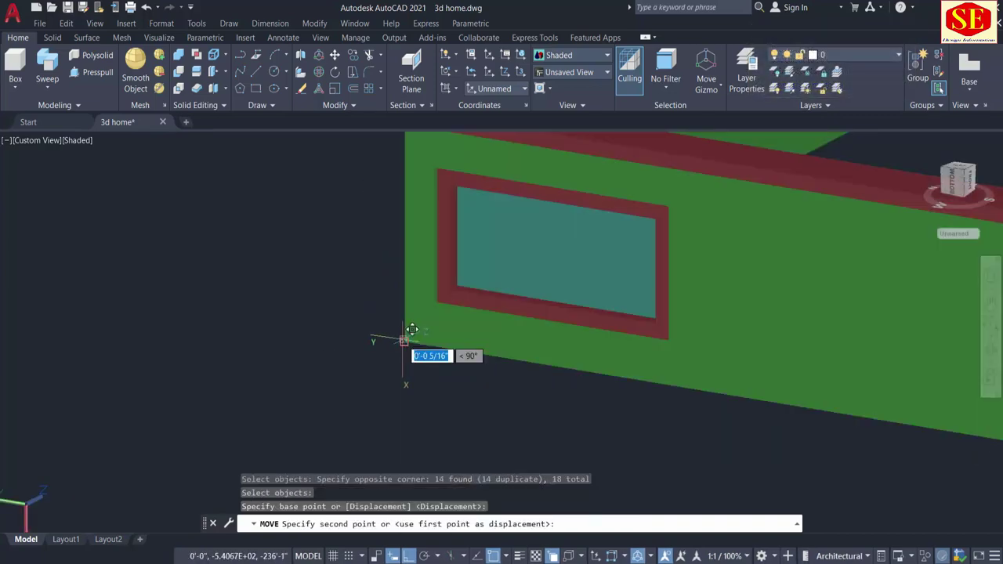
scroll(577, 429, "down", 5)
scroll(577, 429, "down", 3)
scroll(564, 376, "up", 3)
scroll(536, 259, "up", 3)
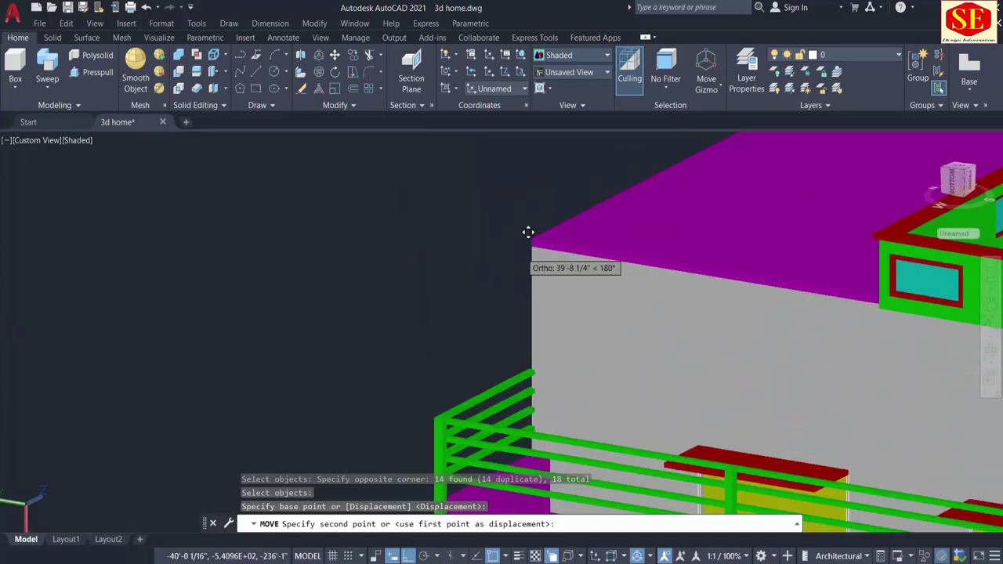
scroll(540, 219, "up", 1)
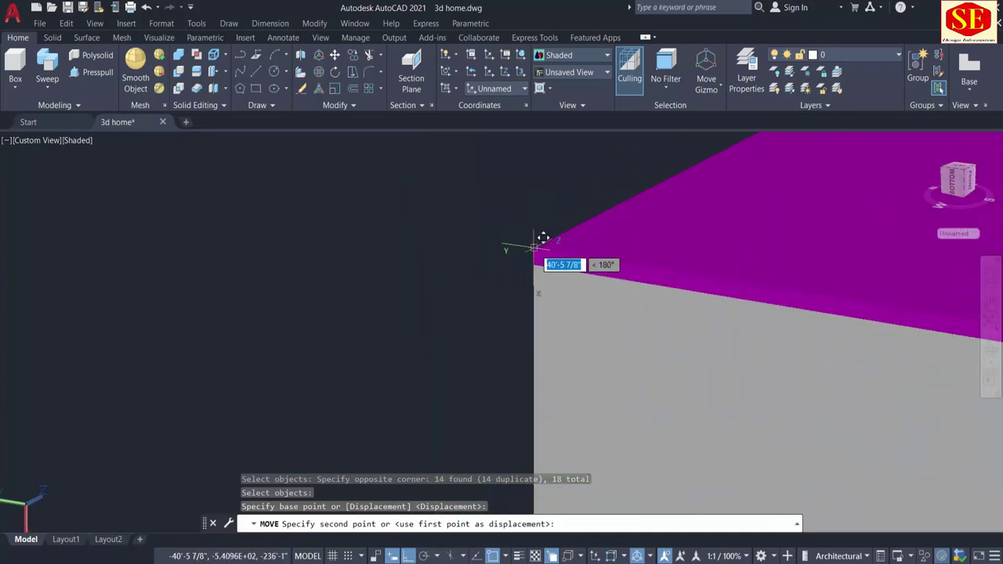
left_click(533, 247)
scroll(319, 308, "down", 3)
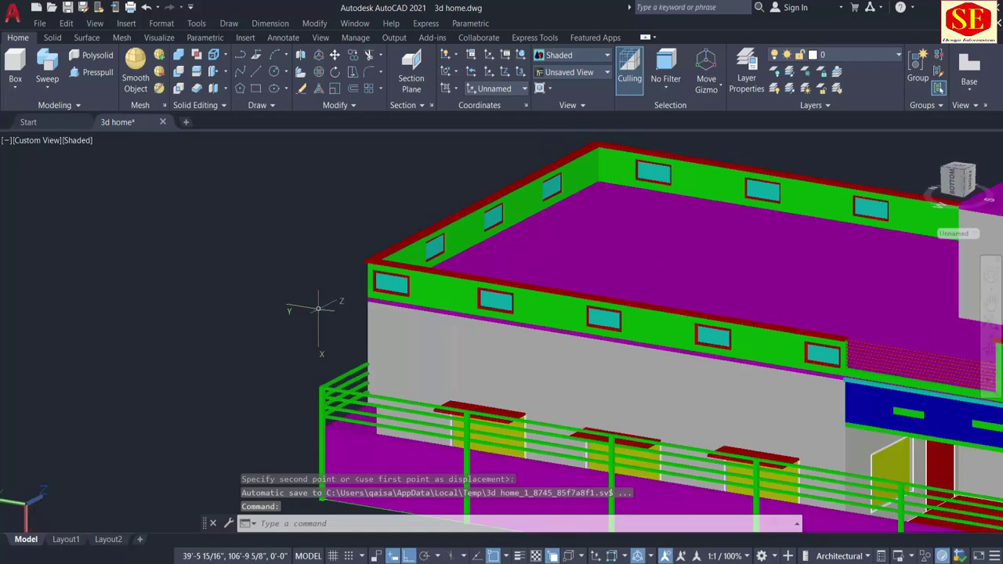
Orbit and pan around the whole house to face the side wall beside the garage
middle_click_drag(703, 405, 324, 318)
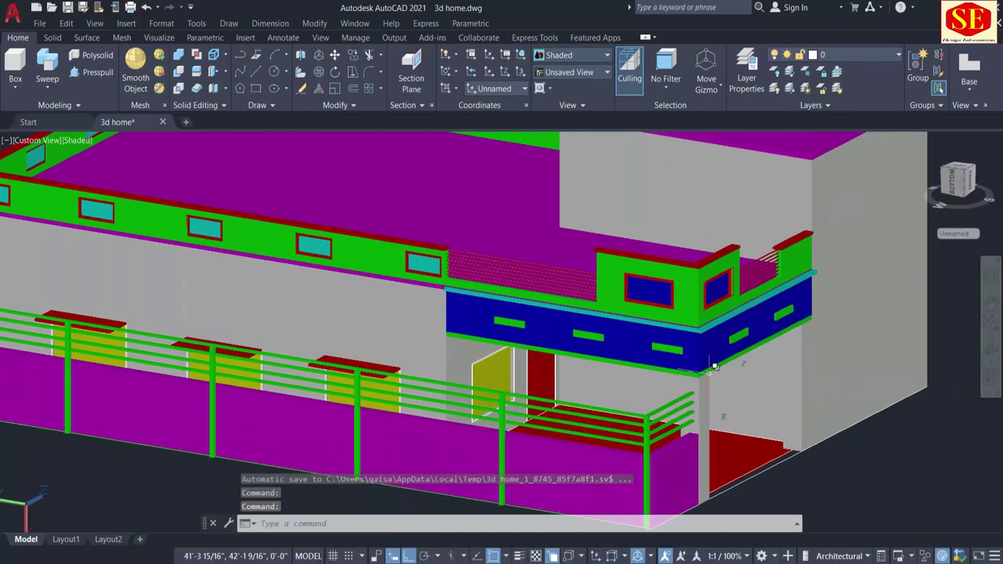
scroll(714, 365, "down", 3)
middle_click_drag(714, 366, 729, 287, "shift")
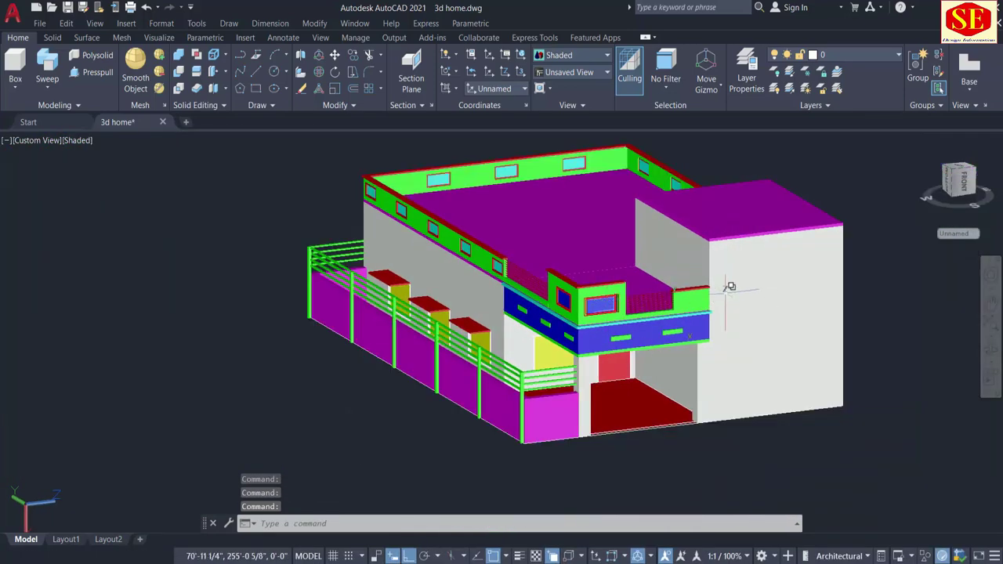
mouse_move(486, 277)
middle_mouse_down("shift")
mouse_move(456, 307)
mouse_move(444, 286)
middle_mouse_up("shift")
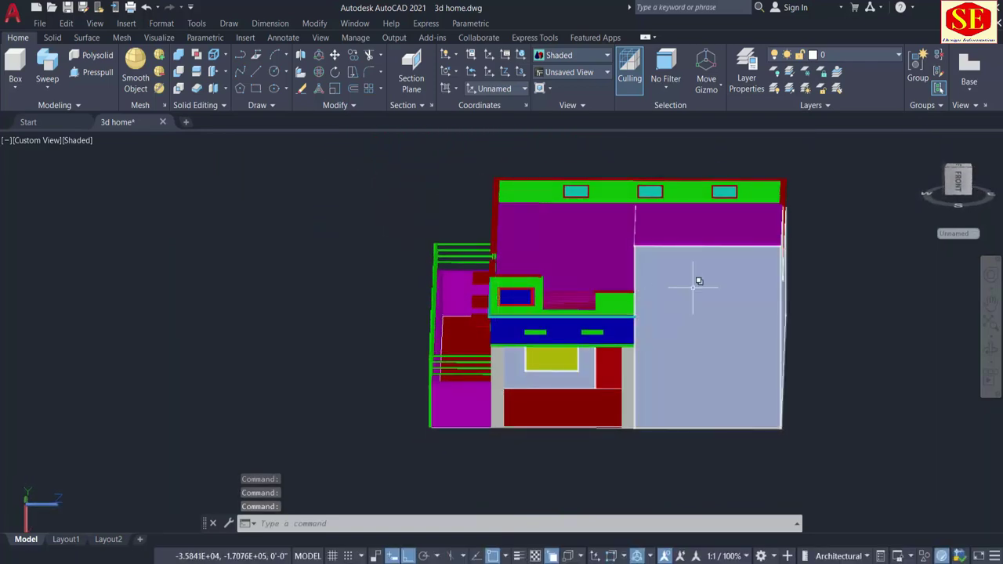
middle_click_drag(564, 357, 662, 364, "shift")
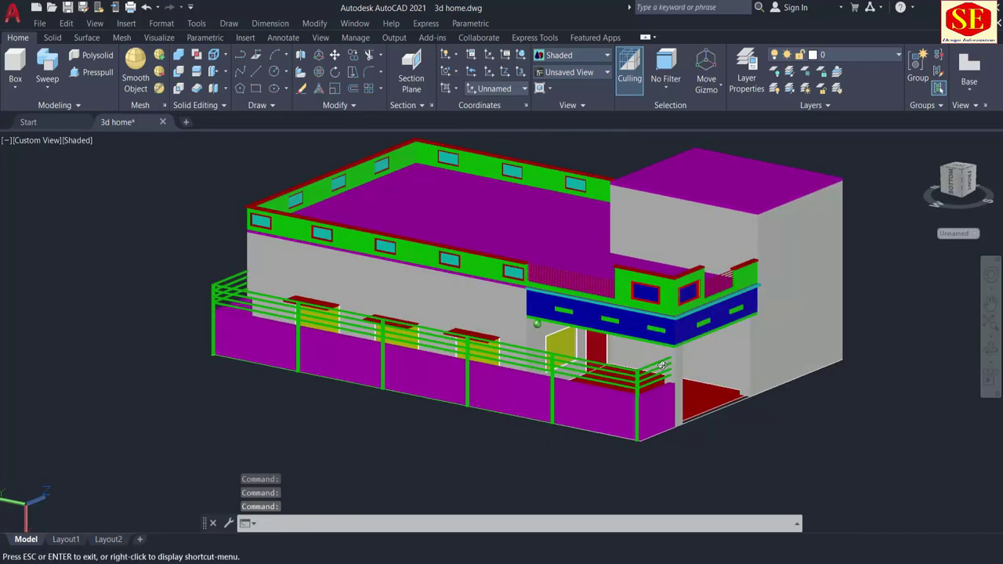
middle_click_drag(662, 364, 711, 306, "shift")
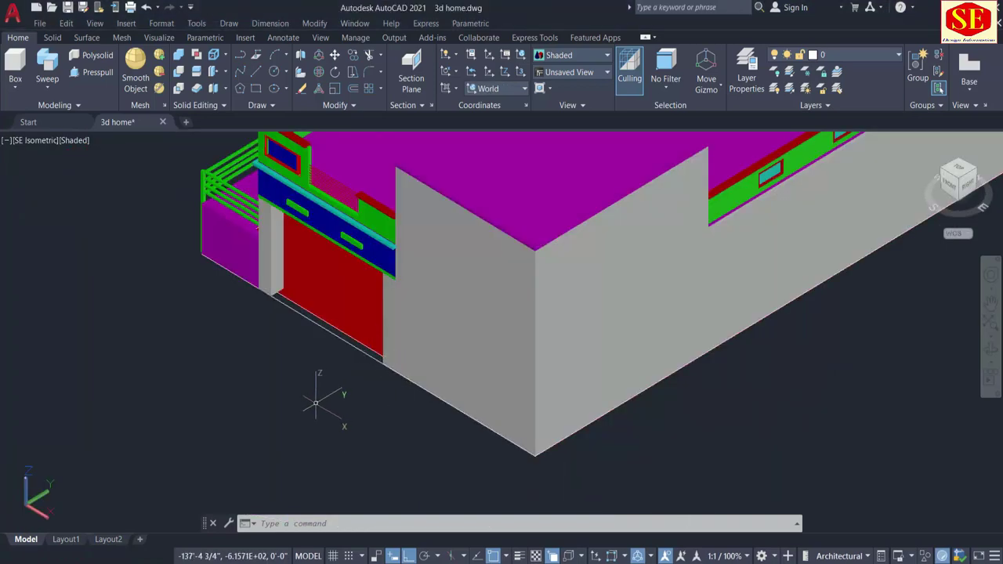
middle_click_drag(316, 404, 368, 405)
middle_click_drag(301, 440, 504, 336, "shift")
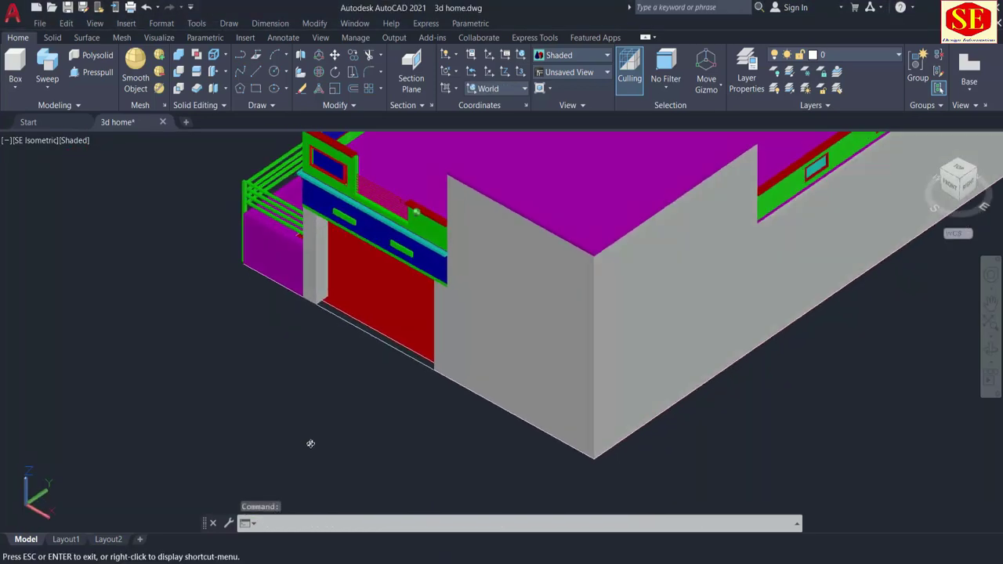
Recolour the magenta pillar solid beside the garage opening to Yellow
left_click(480, 313)
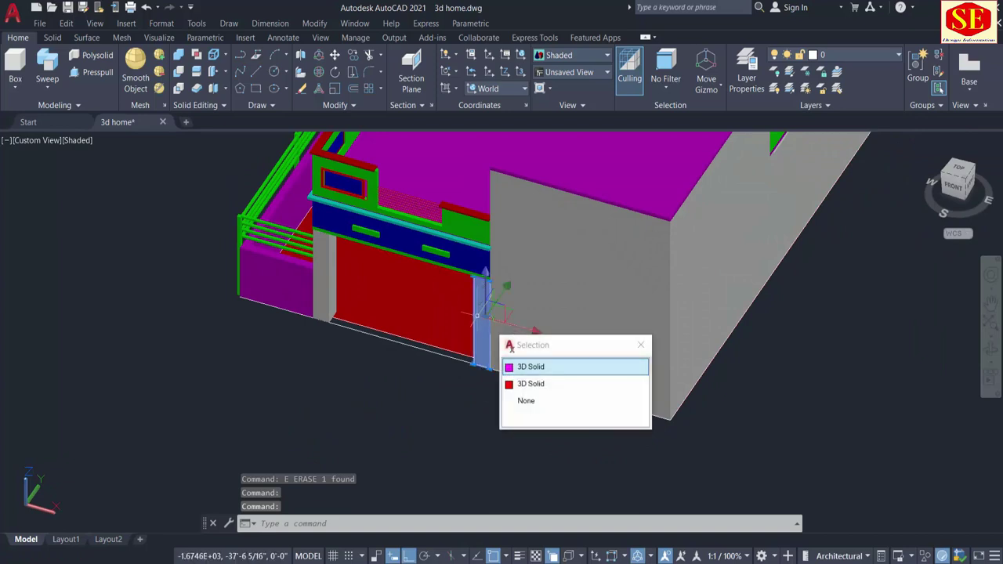
left_click(519, 366)
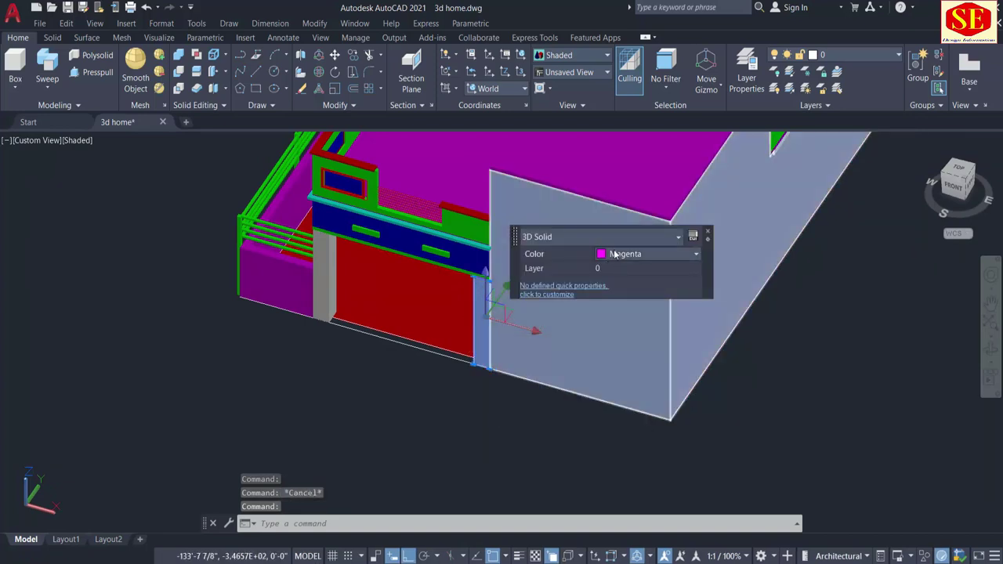
left_click(615, 254)
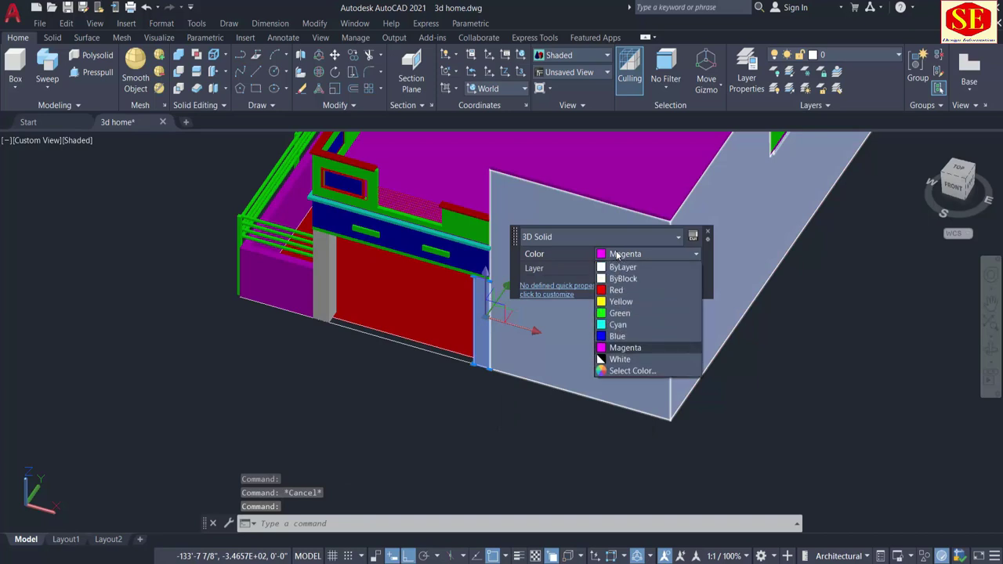
left_click(612, 303)
key("Escape")
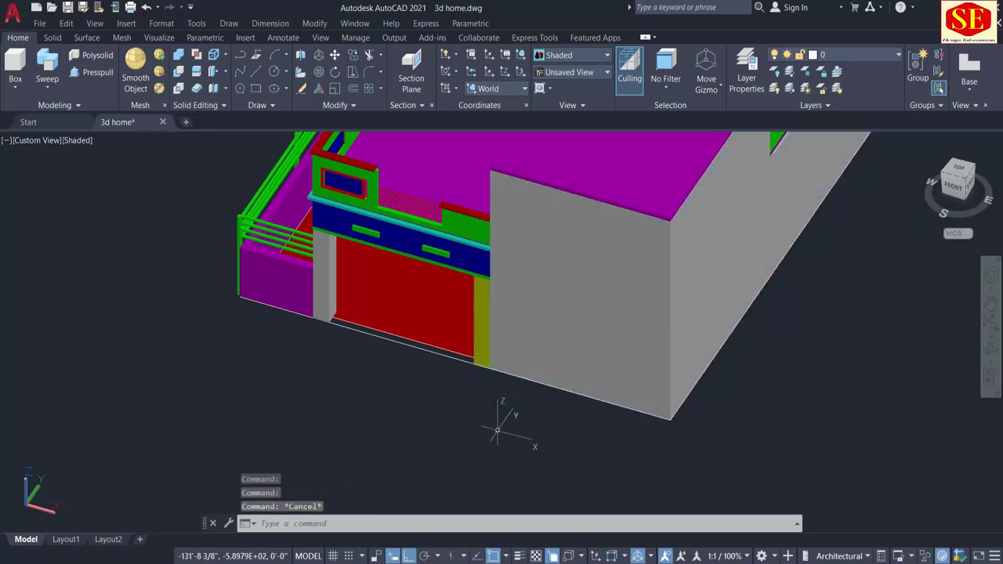
middle_click_drag(508, 416, 554, 460)
scroll(554, 460, "up", 2)
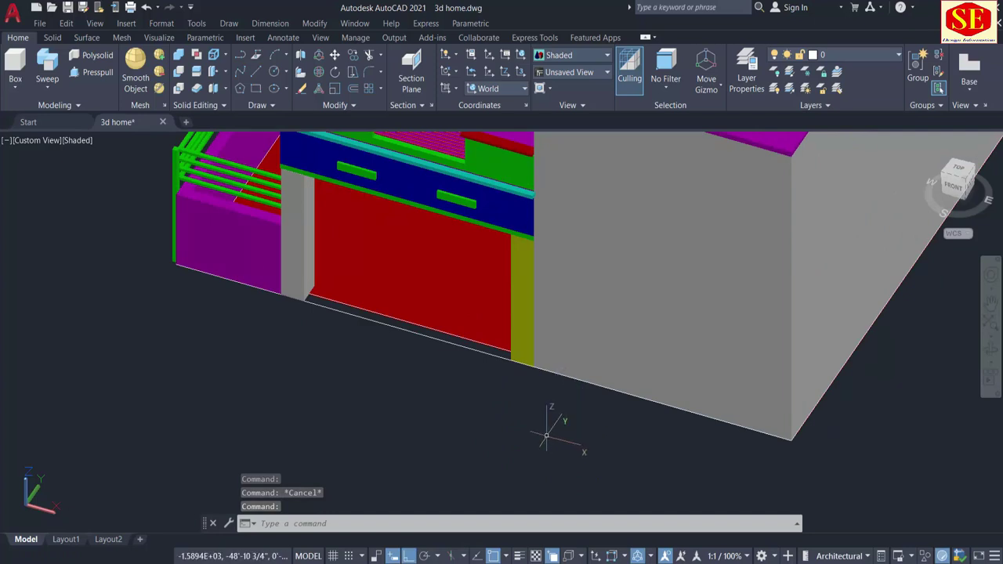
Rotate the UCS 90° about X and draw a 3' by 6' door rectangle from the wall base
type("UC")
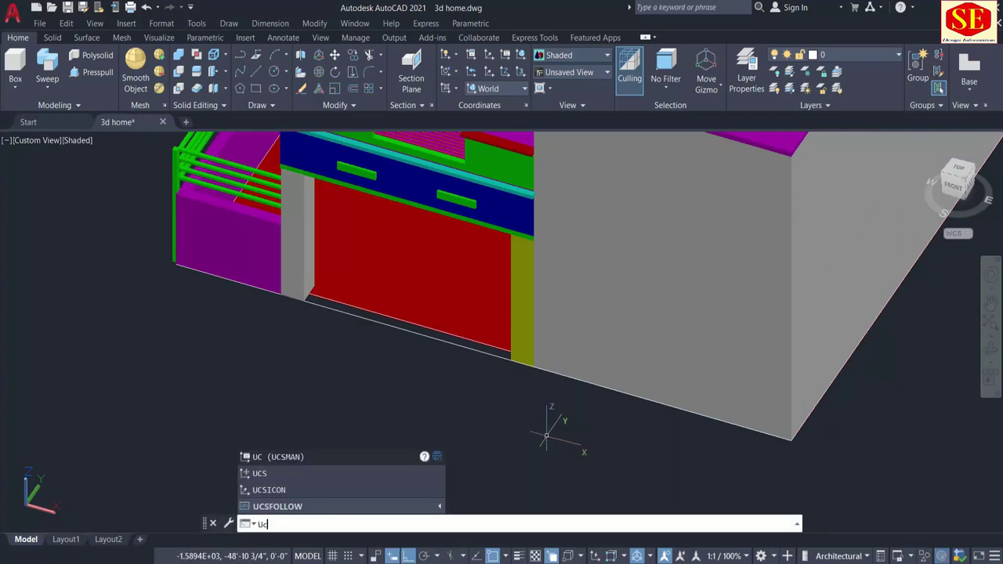
type("s")
key("Return")
type("x")
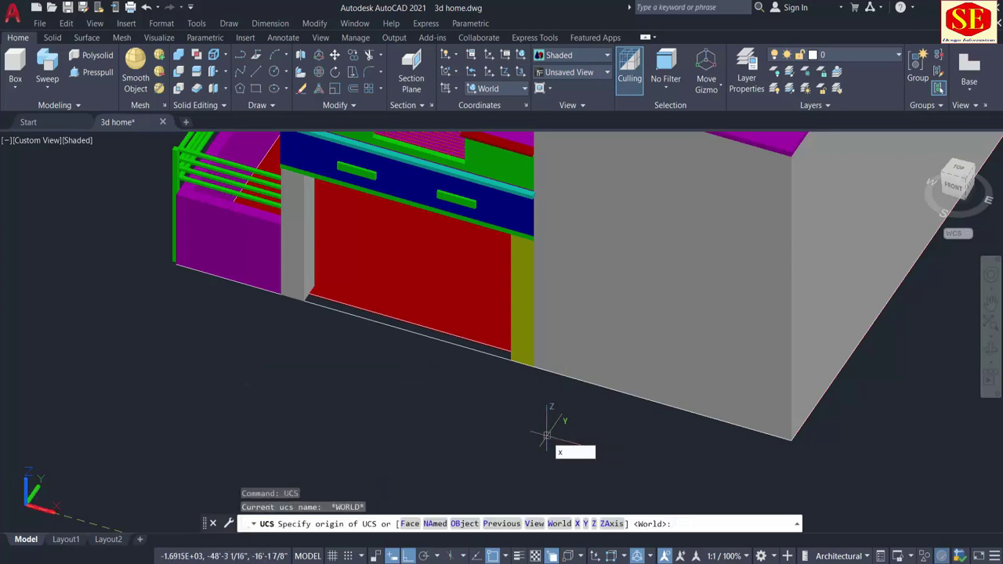
key("Return")
key("Return")
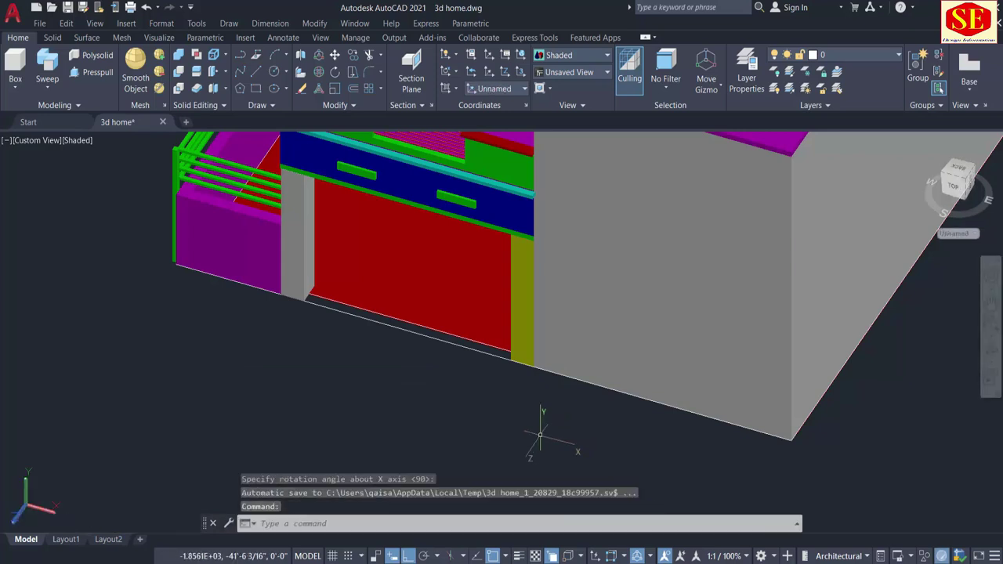
type("rec")
key("Return")
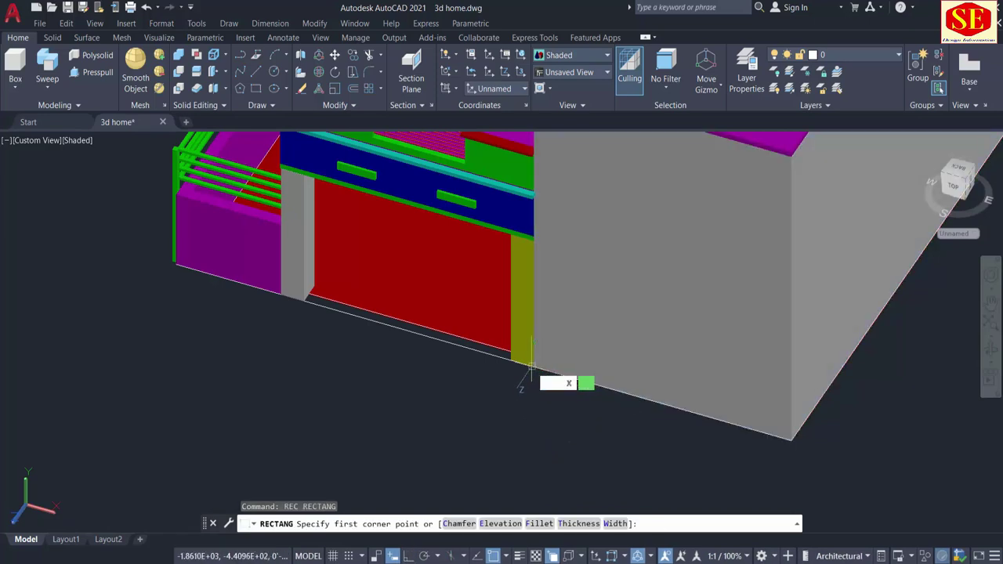
left_click(532, 367)
type("3'")
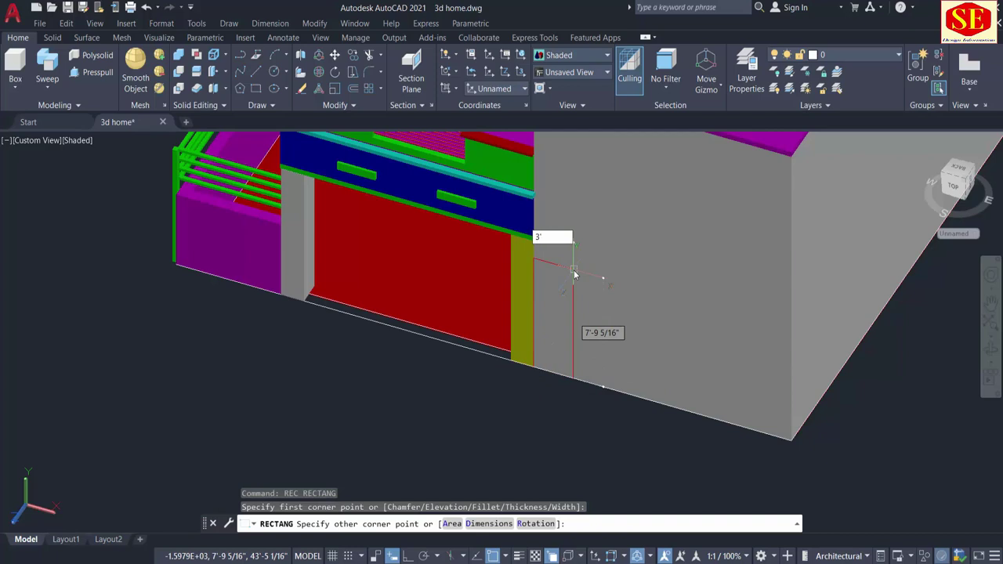
key("Tab")
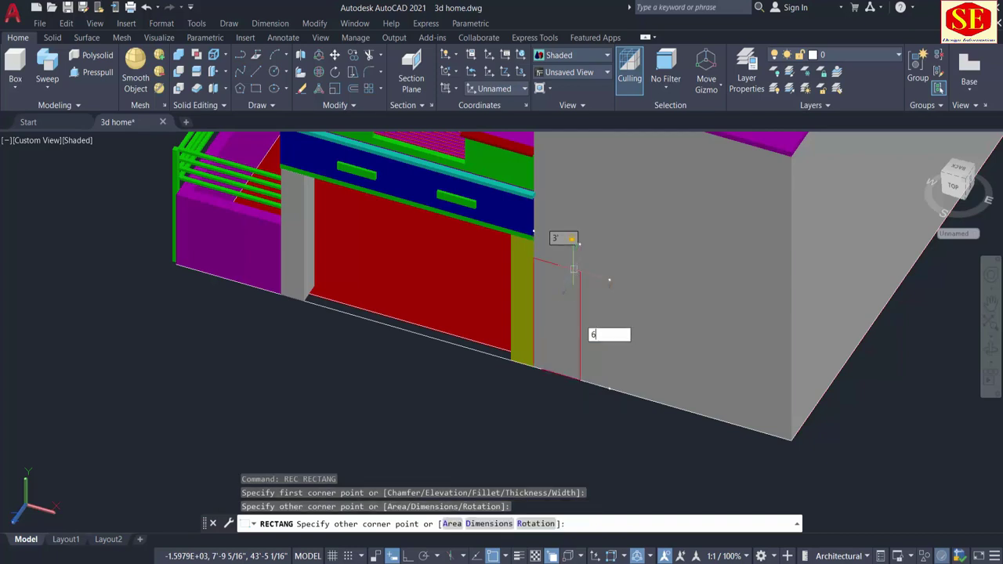
type("'")
key("Return")
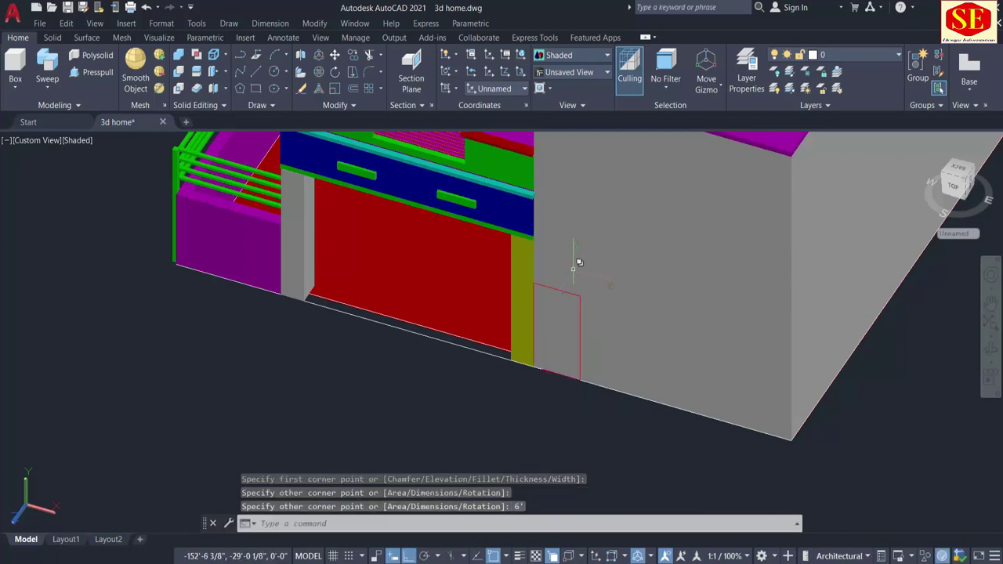
Start moving the door outline polyline from its bottom corner as base point
middle_click_drag(580, 411, 582, 452)
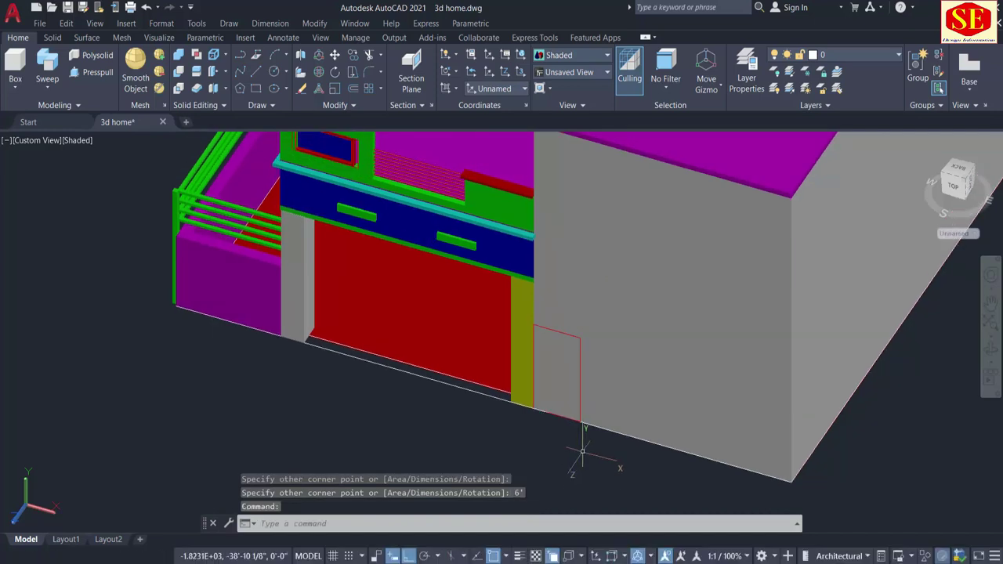
type("m")
key("Return")
scroll(578, 435, "up", 2)
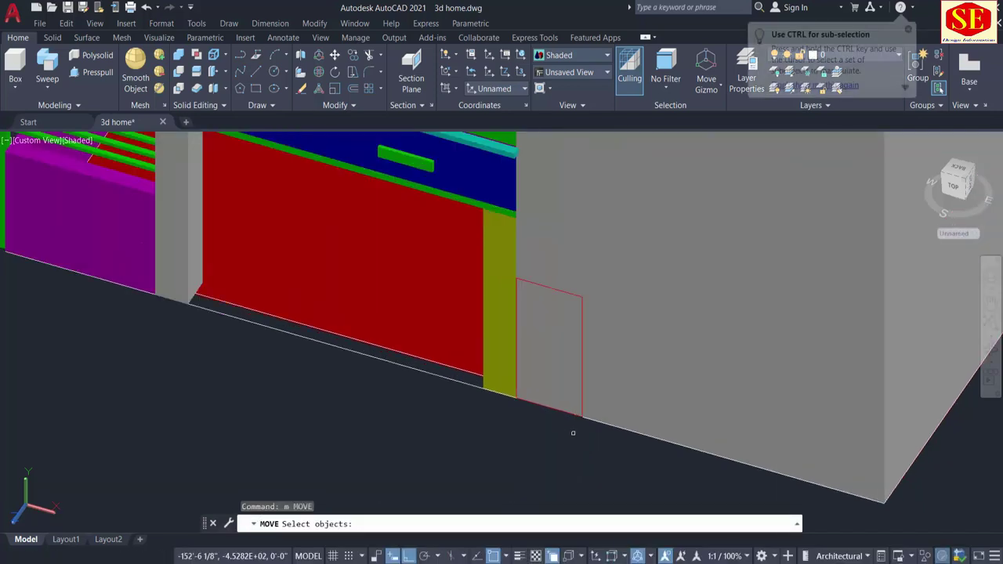
left_click(584, 380)
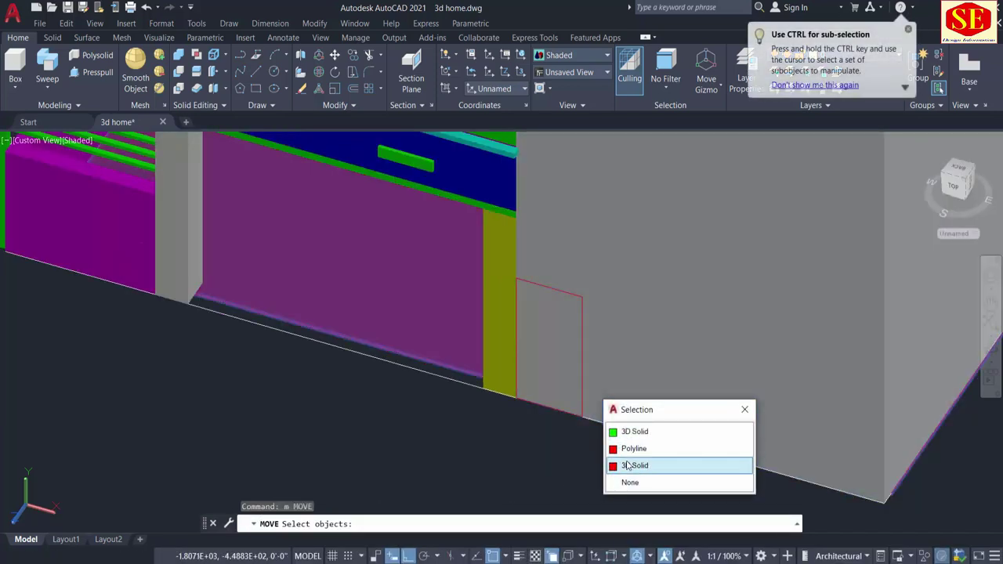
left_click(633, 448)
key("Return")
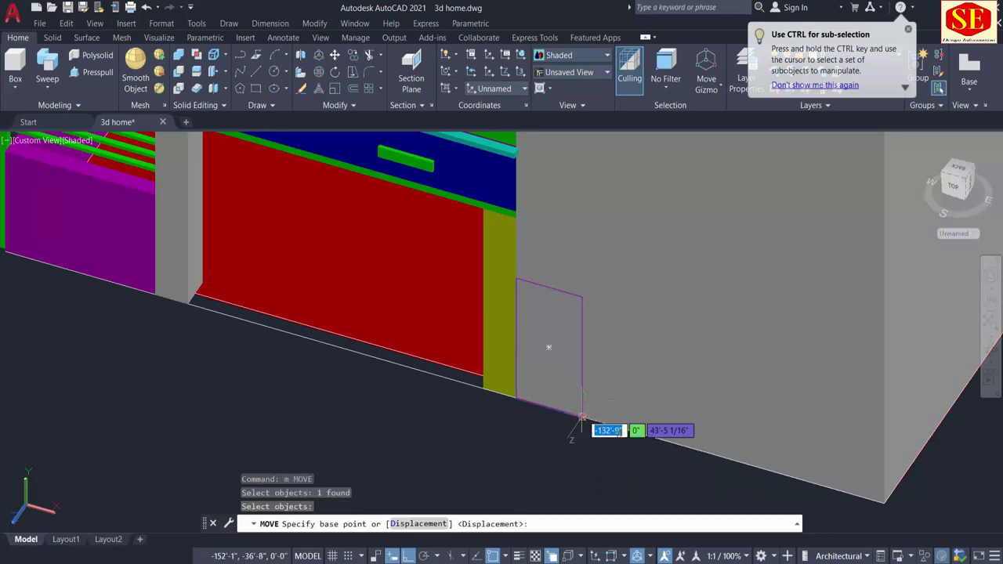
left_click(580, 417)
middle_click_drag(608, 286, 604, 351, "shift")
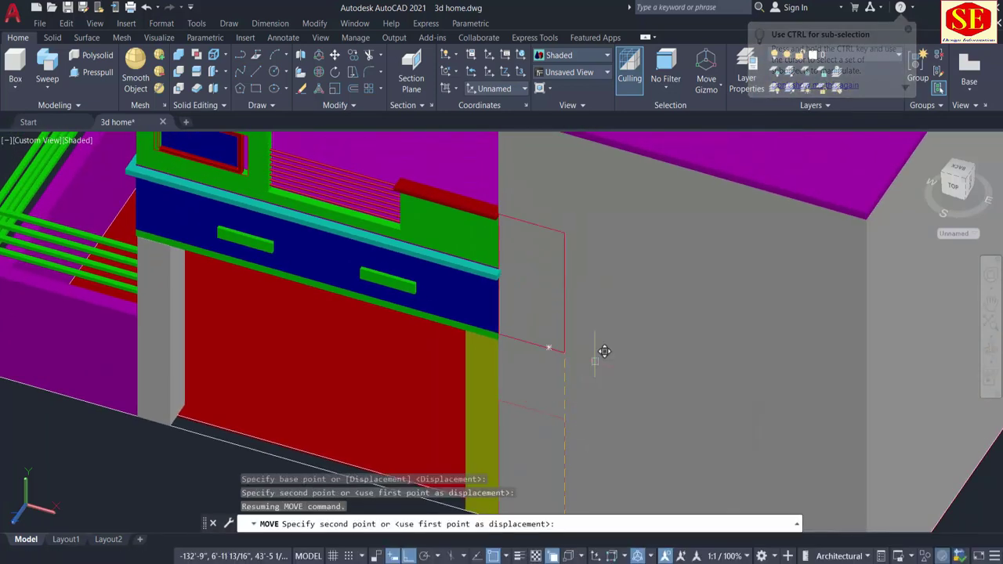
middle_click_drag(613, 298, 593, 365, "shift")
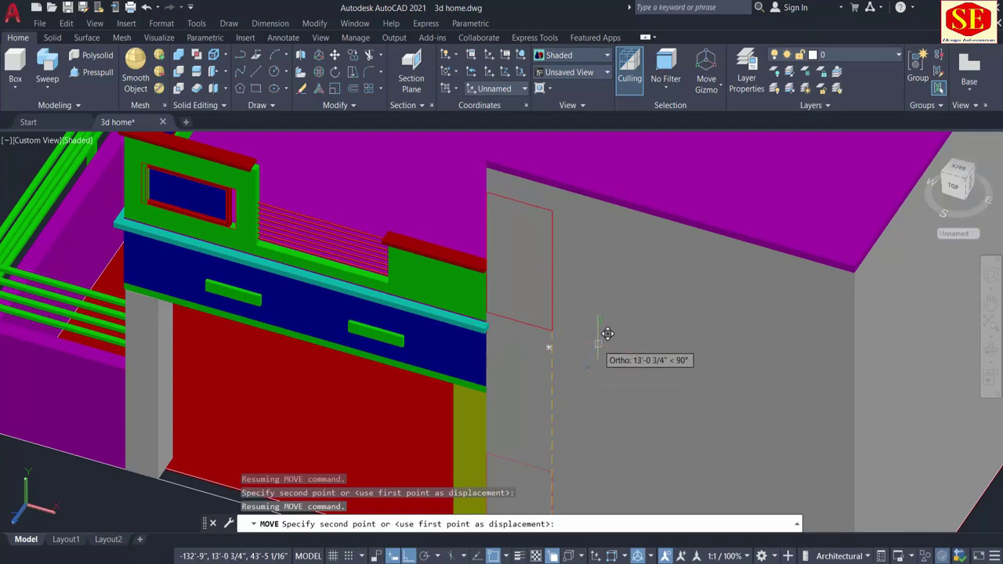
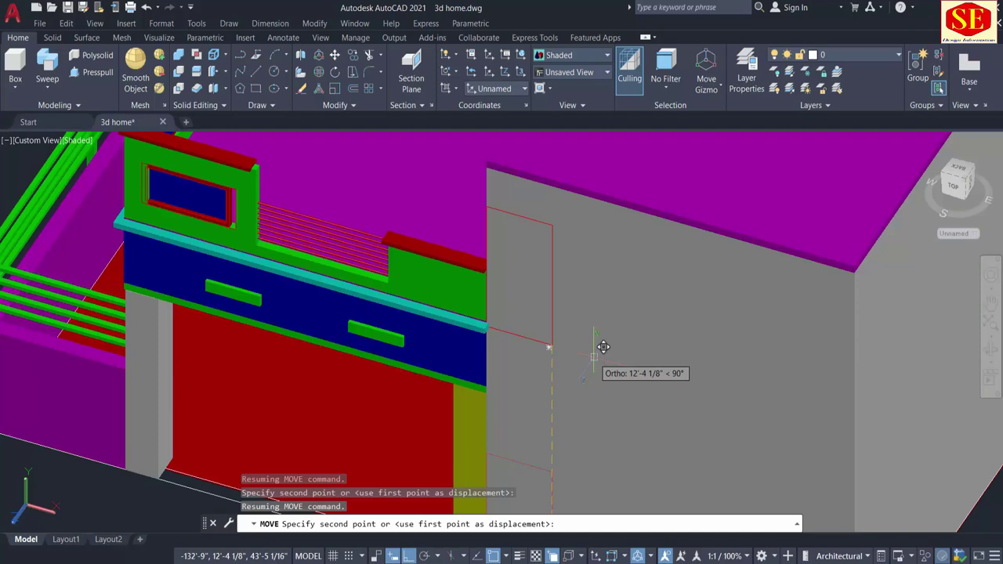
Finish the 12-unit move, then move the red rectangle polyline 4' and face the wall
key("Return")
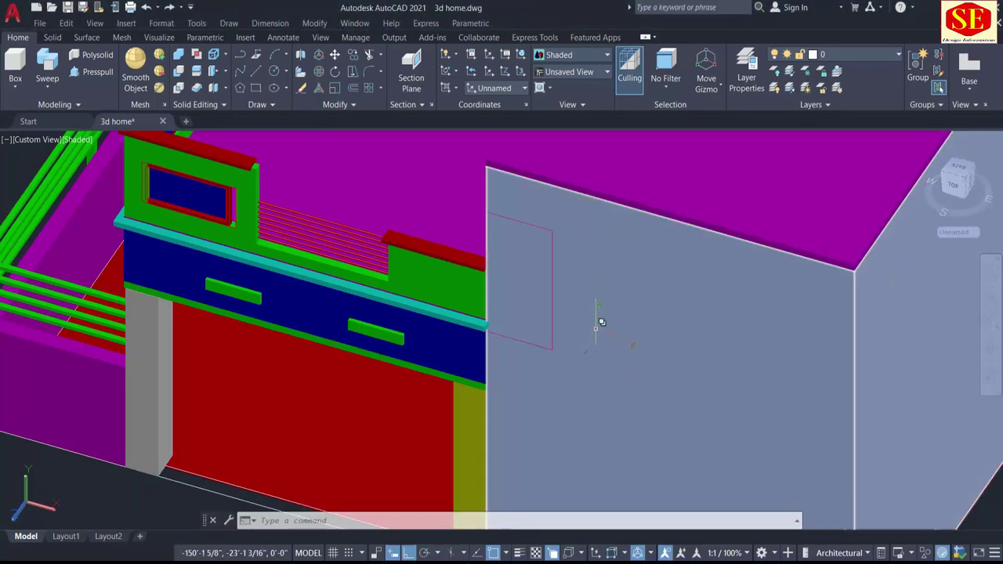
type("m")
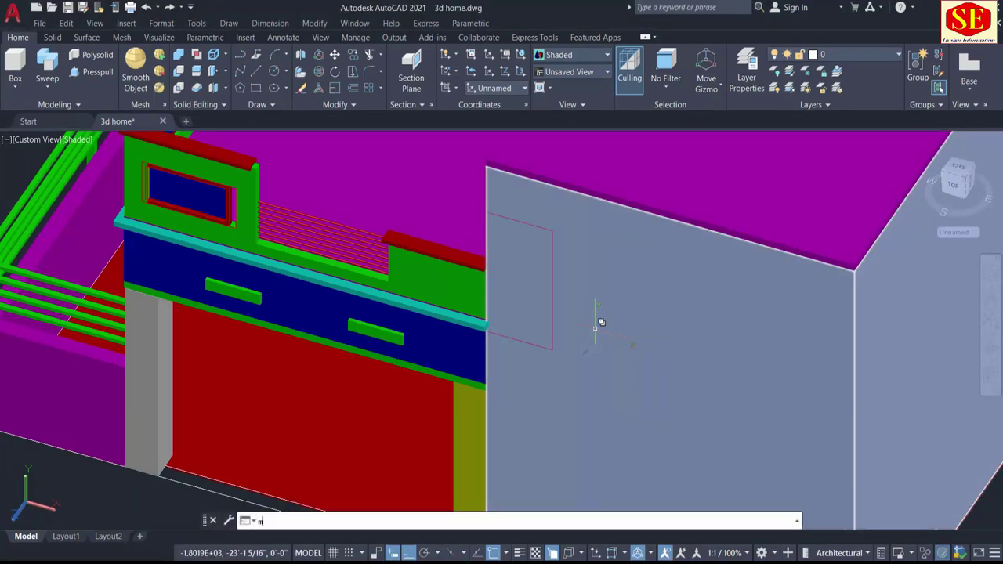
left_click(555, 299)
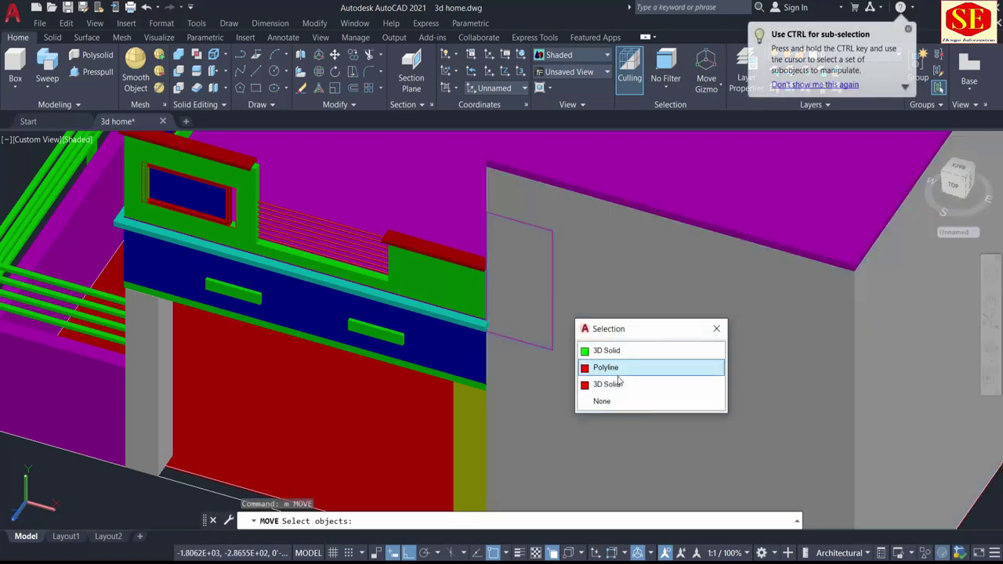
left_click(609, 369)
key("Return")
left_click(604, 295)
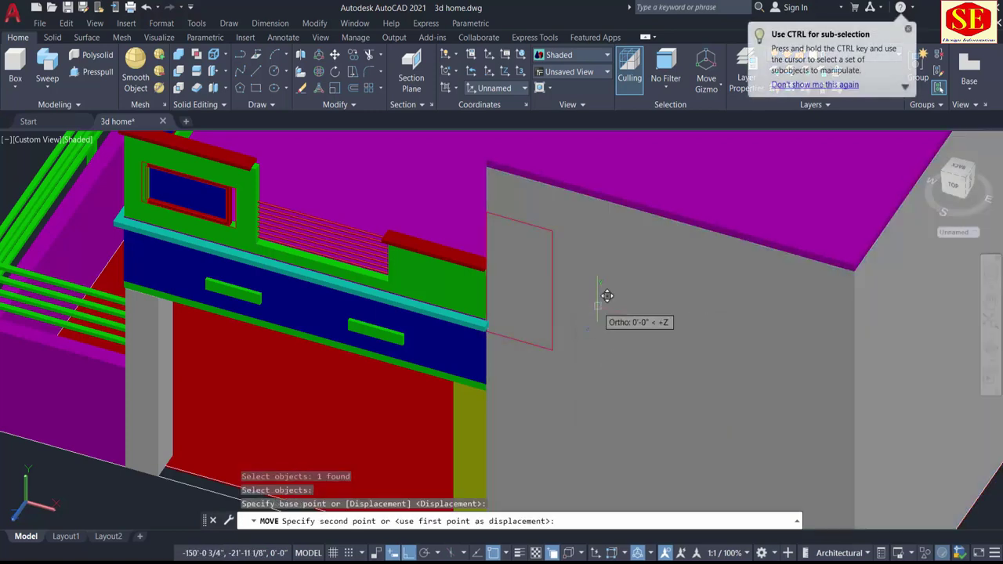
scroll(607, 296, "down", 2)
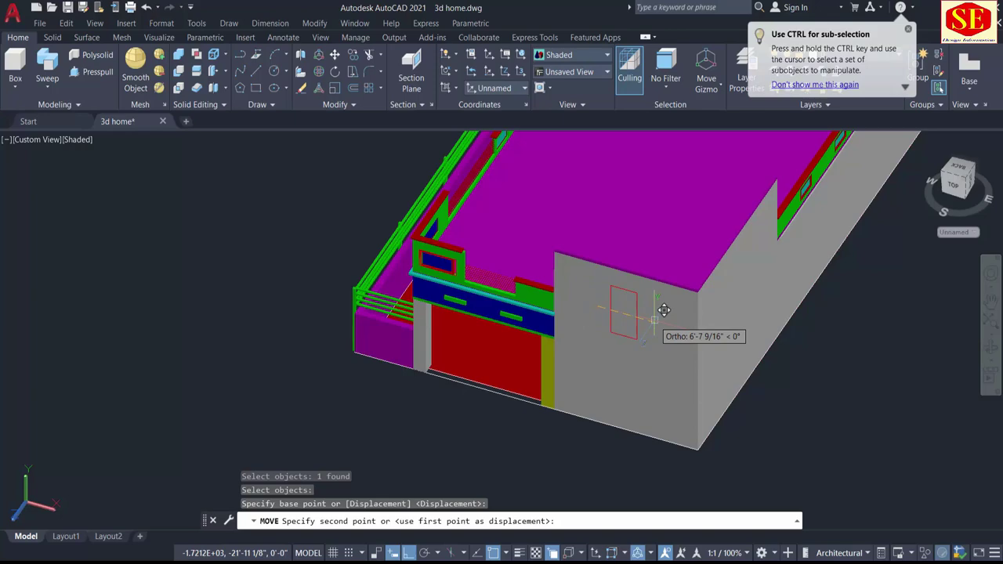
type("4'")
key("Return")
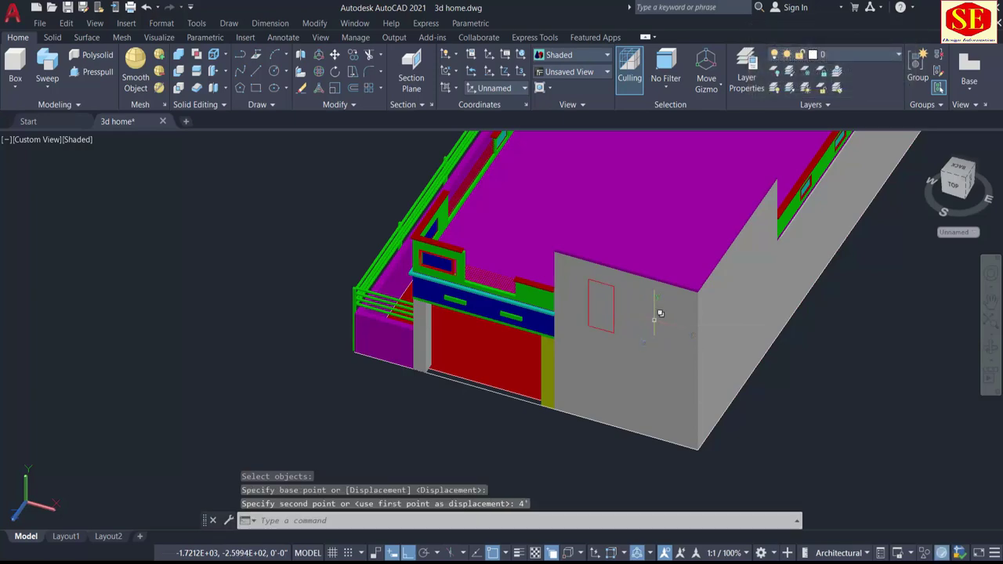
scroll(656, 318, "up", 2)
scroll(672, 347, "up", 2)
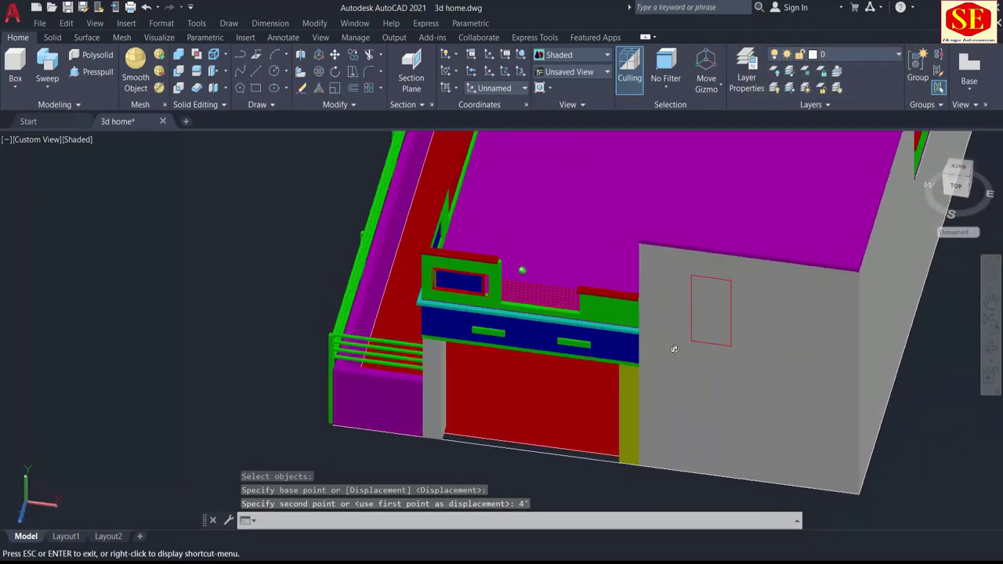
mouse_move(783, 338)
middle_mouse_down("shift")
mouse_move(586, 329)
mouse_move(595, 369)
mouse_move(607, 353)
middle_mouse_up("shift")
Copy the red rectangle polyline to a spot right of the house
type("co")
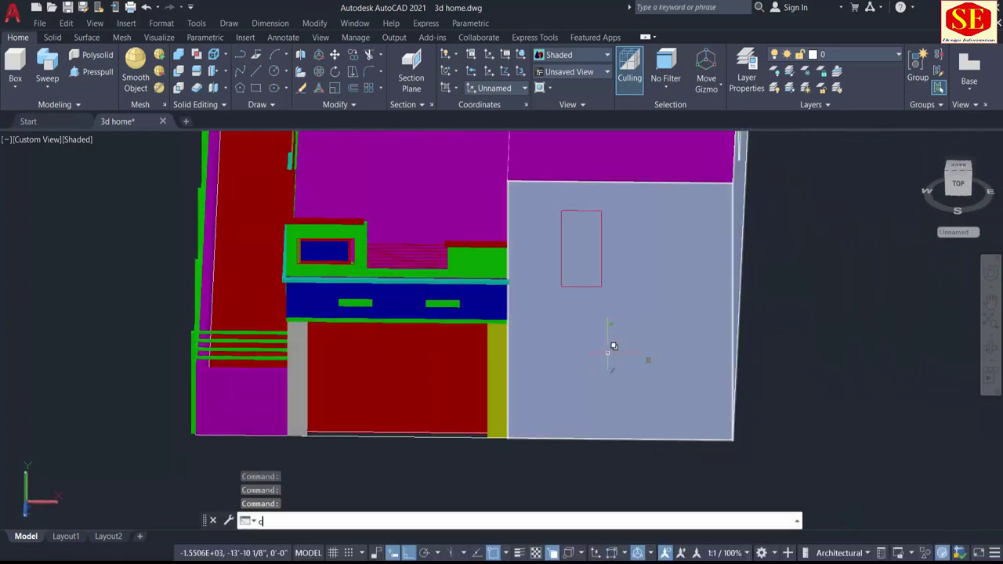
key("Return")
left_click(589, 286)
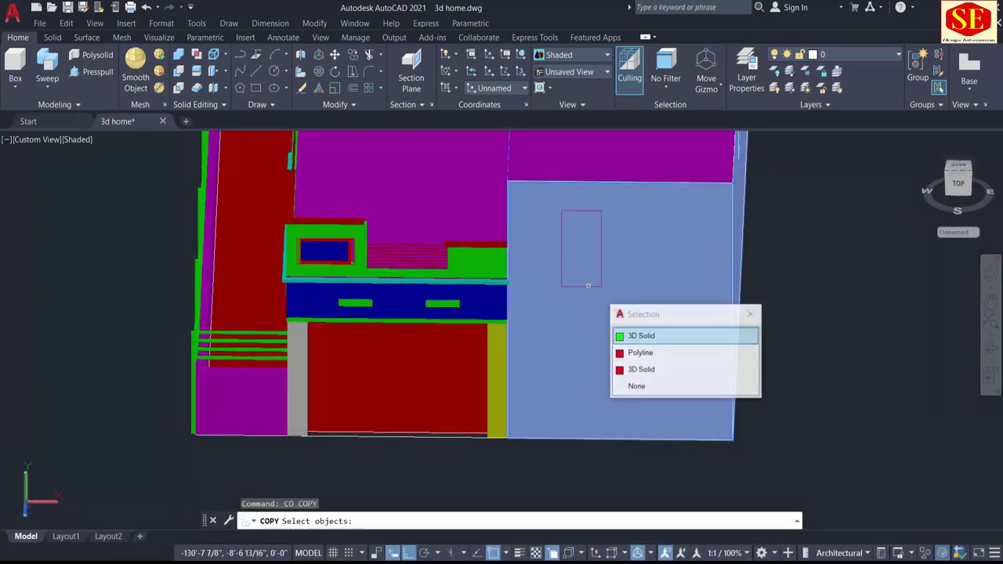
left_click(647, 351)
key("Return")
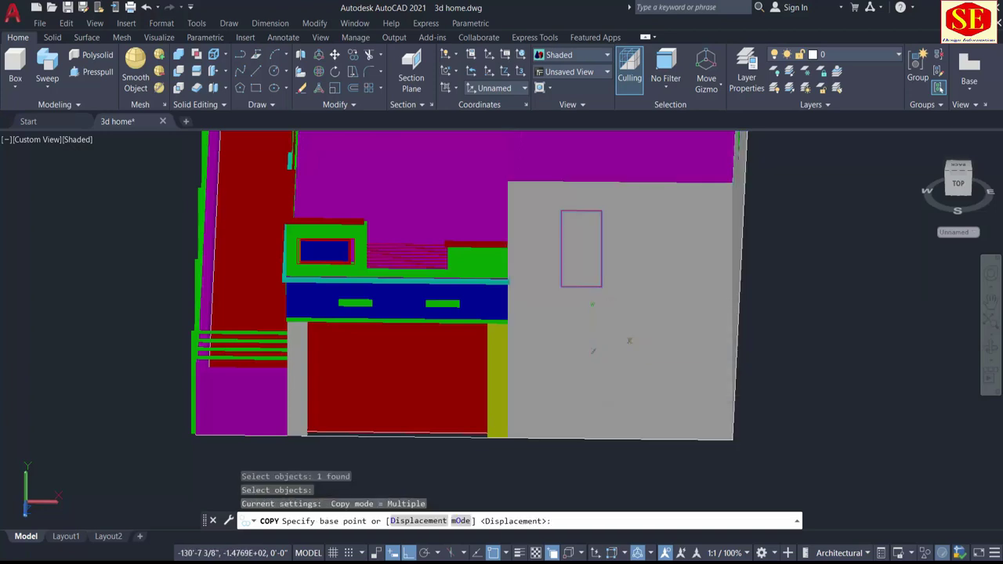
left_click(593, 346)
left_click(878, 331)
key("Escape")
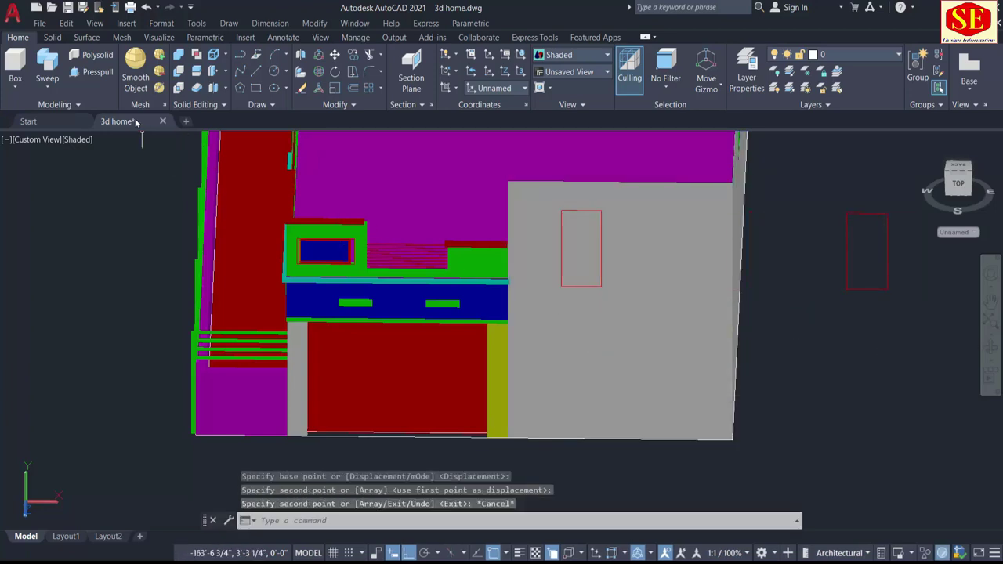
Press-pull the rectangle area on the wall into a solid red panel
key("ctrl+shift+e")
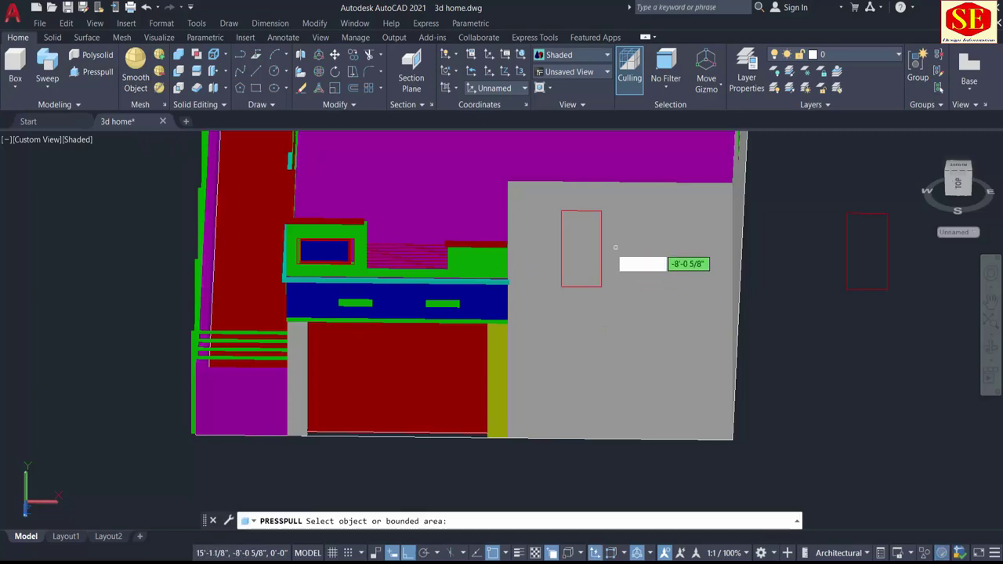
left_click(581, 248)
left_click(623, 139)
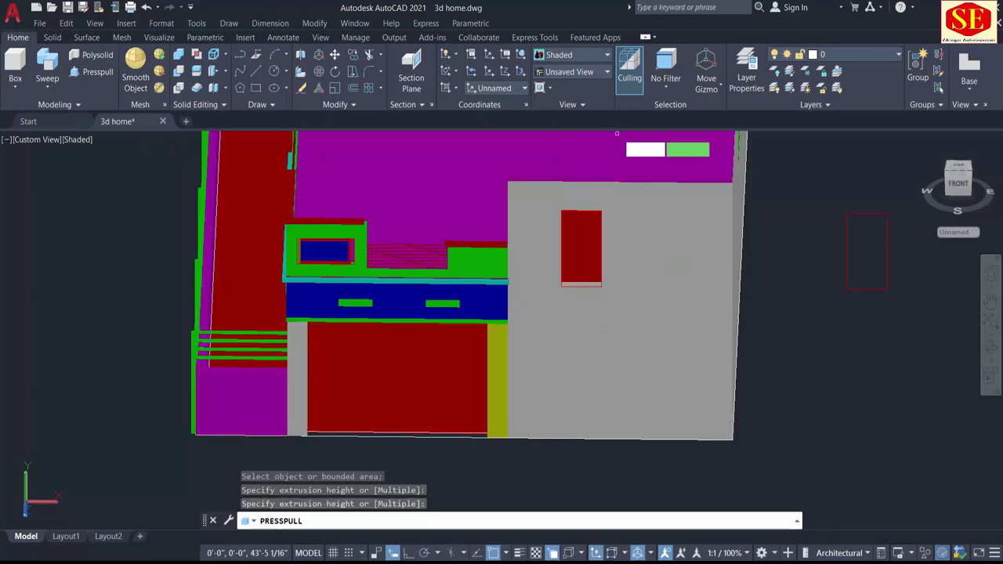
middle_click_drag(513, 296, 794, 296, "shift")
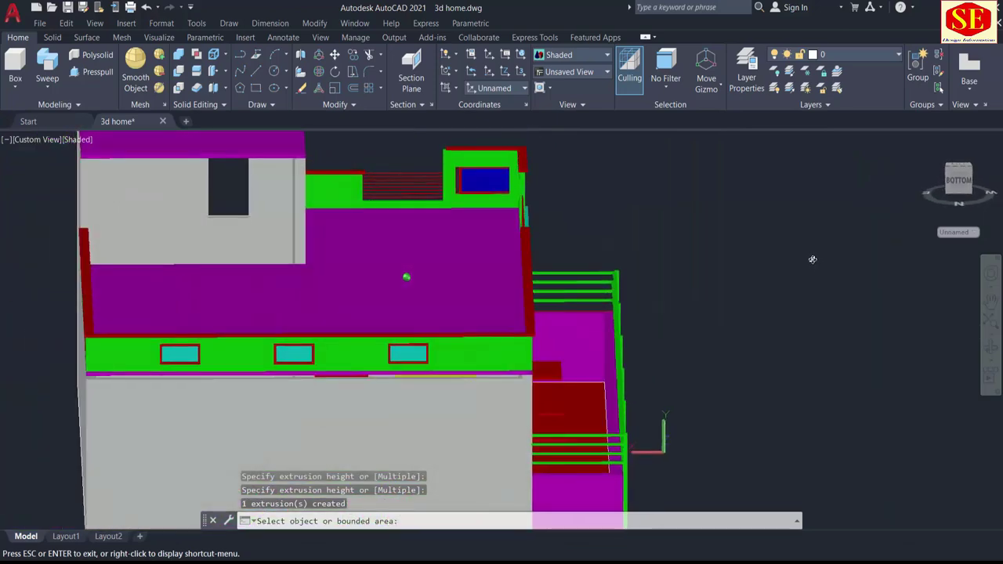
middle_click_drag(794, 296, 828, 264, "shift")
scroll(580, 282, "down", 3)
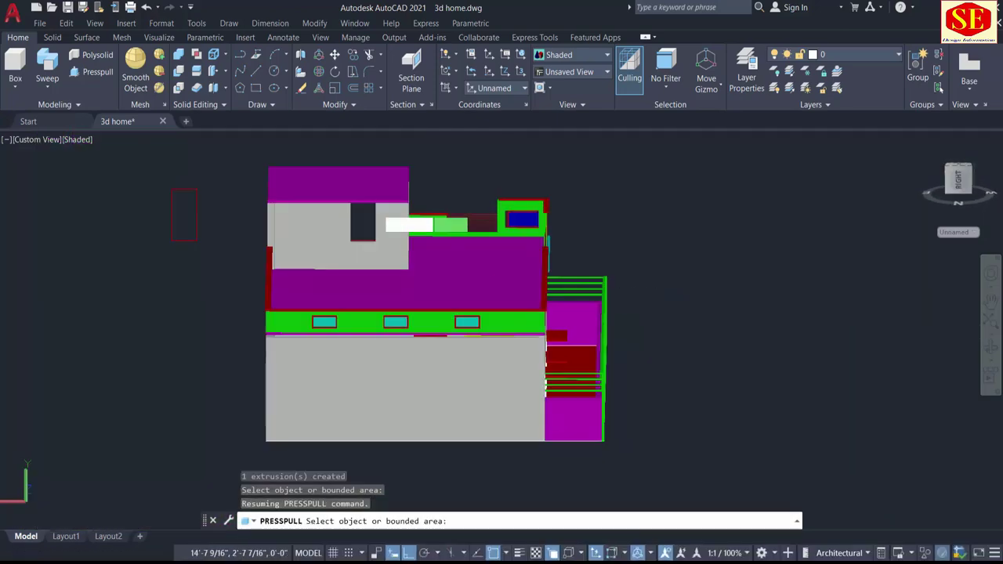
middle_click_drag(111, 265, 496, 320, "shift")
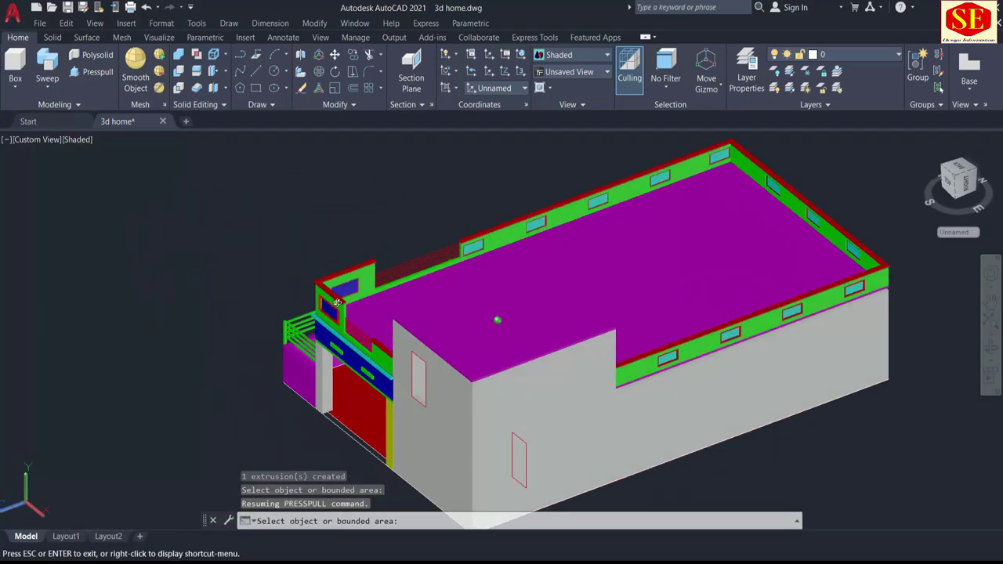
key("Escape")
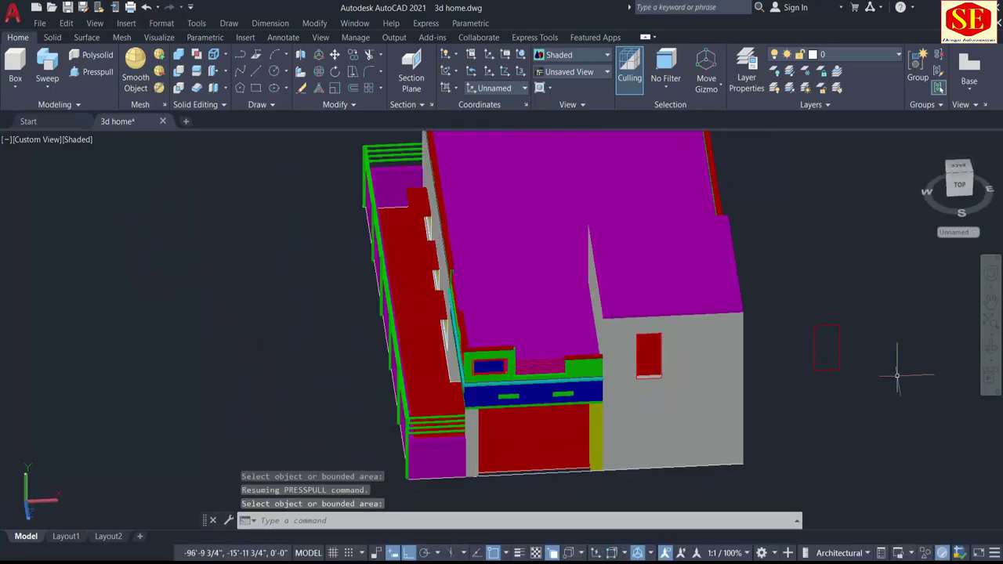
scroll(895, 369, "up", 2)
middle_click_drag(895, 369, 696, 362)
Offset the copied rectangle 2 units inward to make an inner rectangle
scroll(672, 341, "up", 2)
type("o")
key("Return")
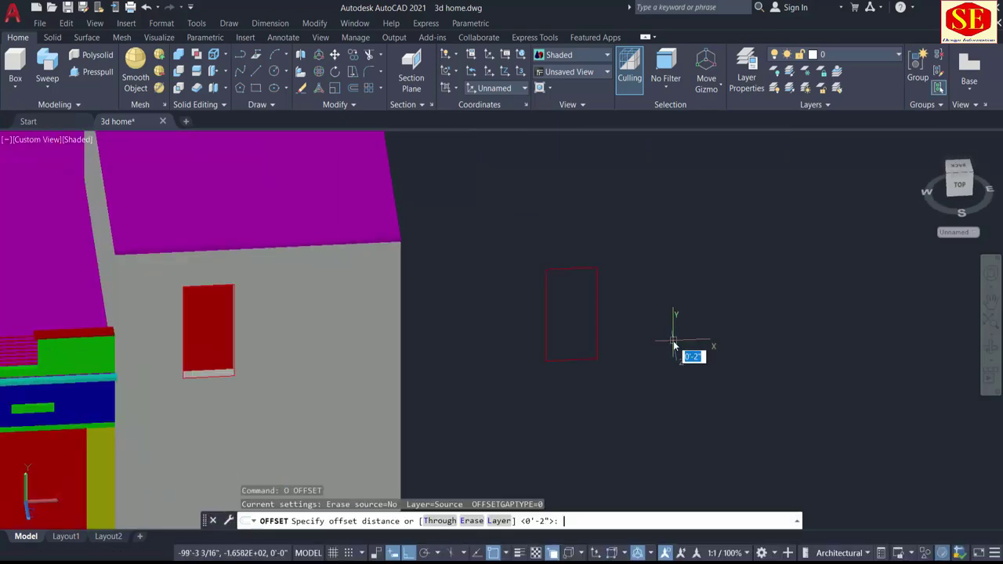
type("2")
key("Return")
scroll(643, 325, "up", 2)
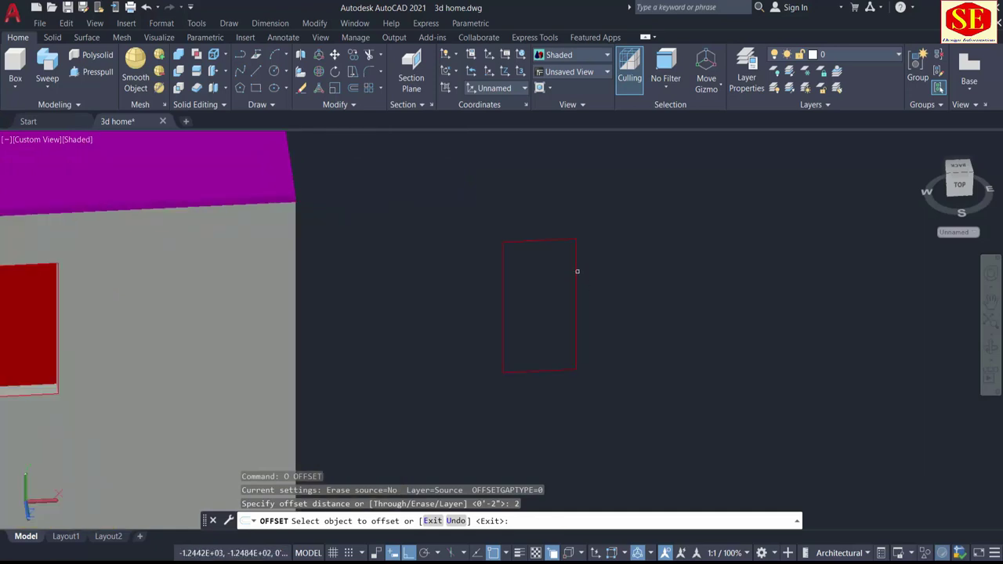
left_click(556, 241)
left_click(538, 304)
key("Escape")
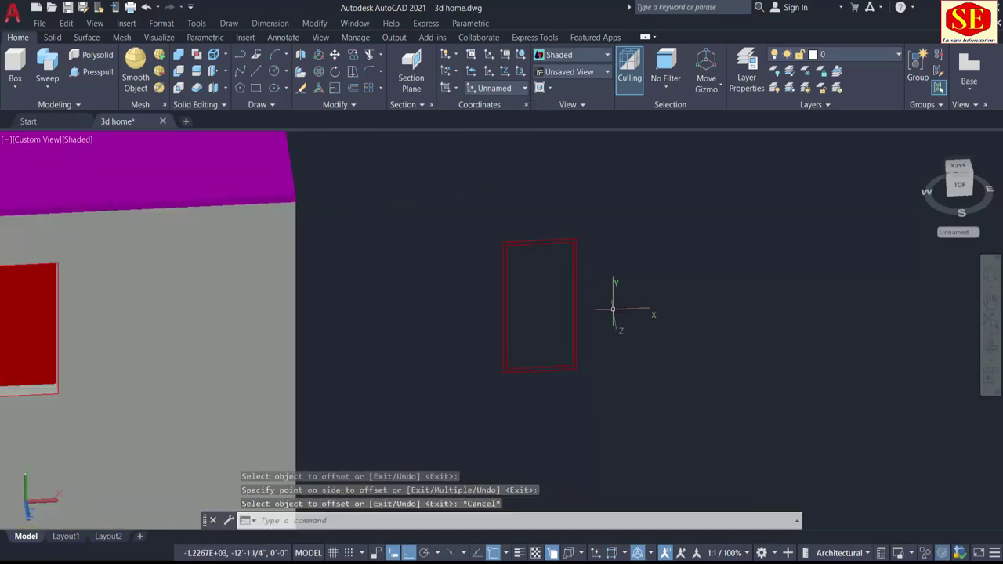
Press-pull the band into a 3-high frame and fill the opening with a 1-thick panel
left_click(100, 75)
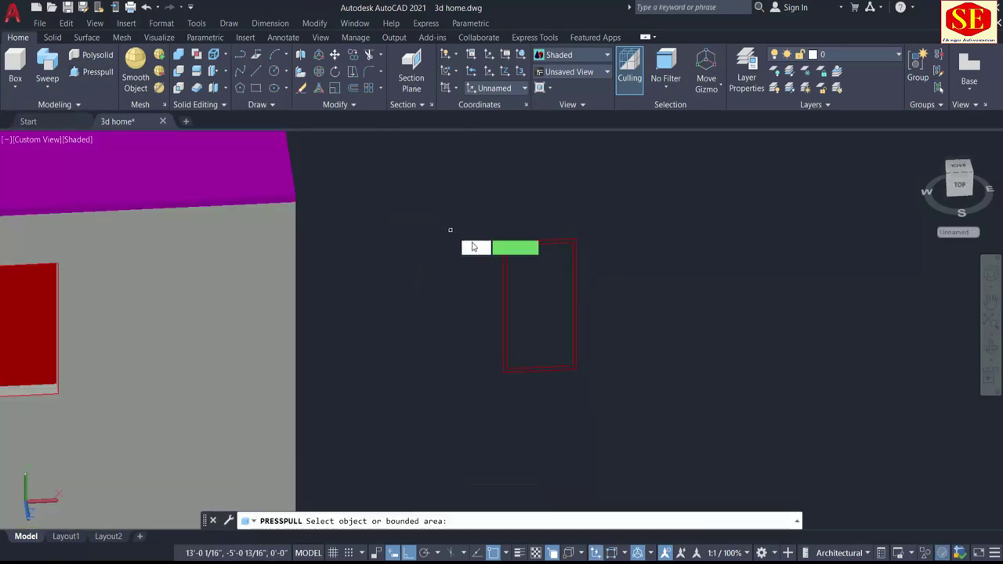
left_click(523, 242)
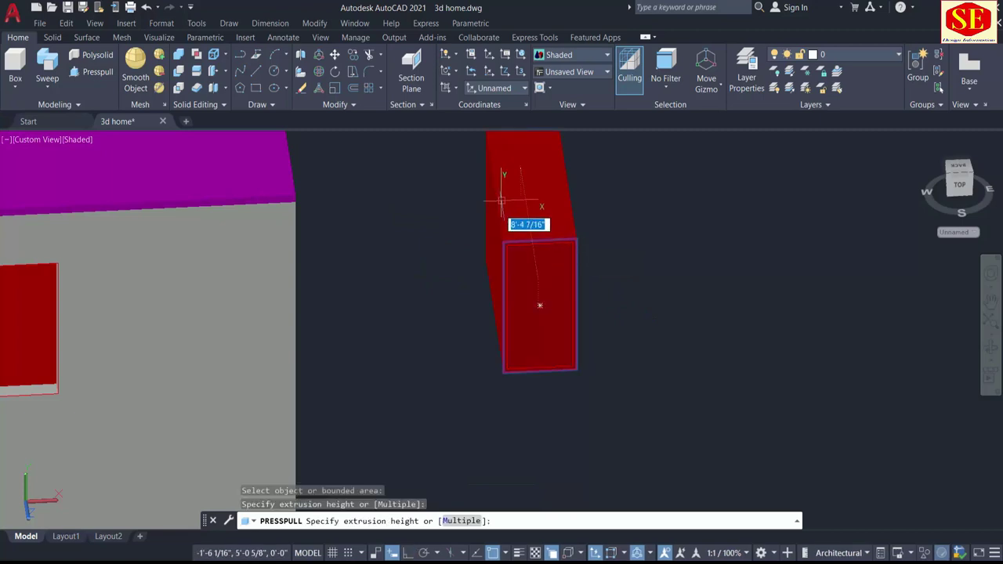
type("3")
key("Return")
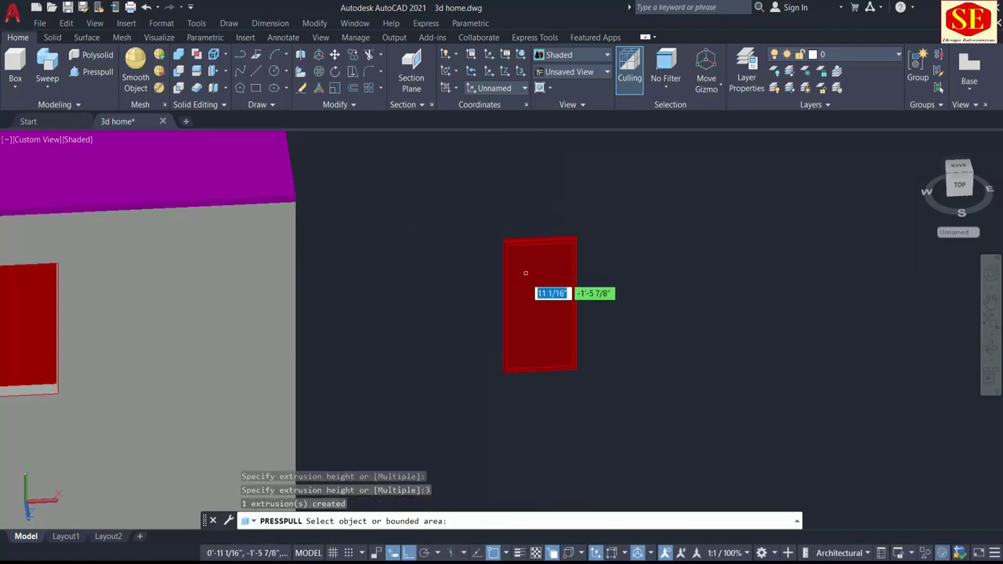
left_click(525, 273)
left_click(508, 188)
scroll(521, 283, "up", 2)
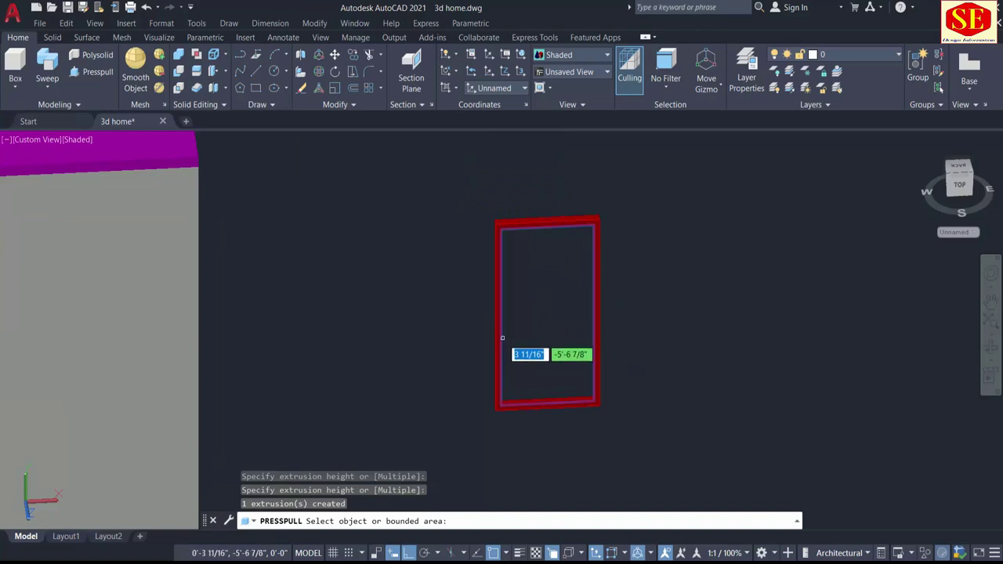
left_click(513, 338)
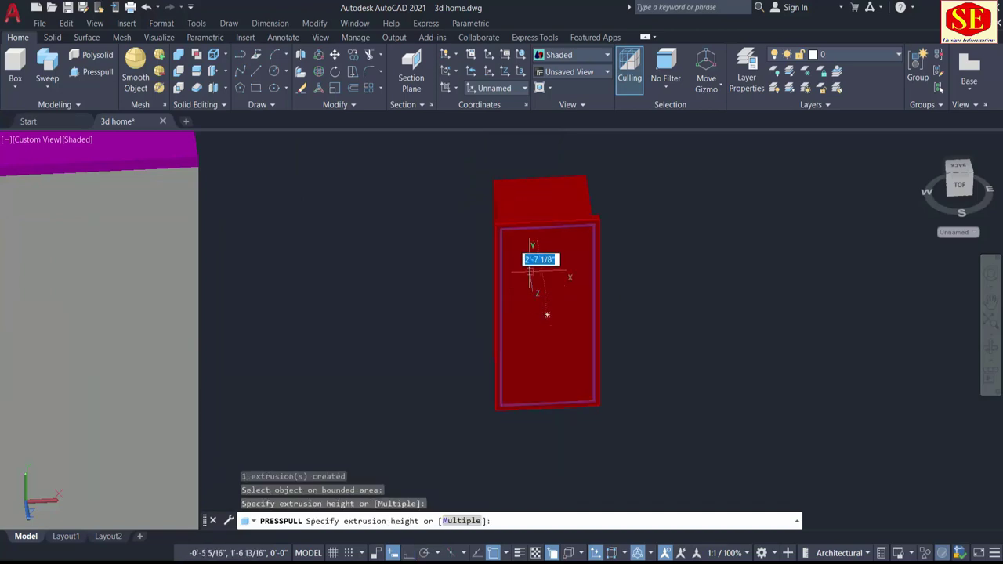
type("1")
key("Return")
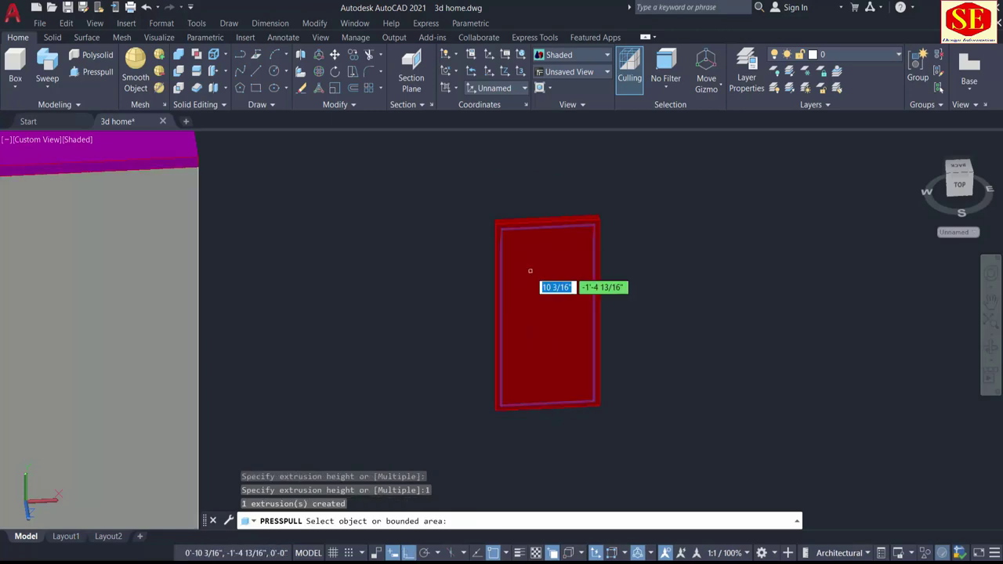
key("Return")
Make the new panel blue
left_click(530, 270)
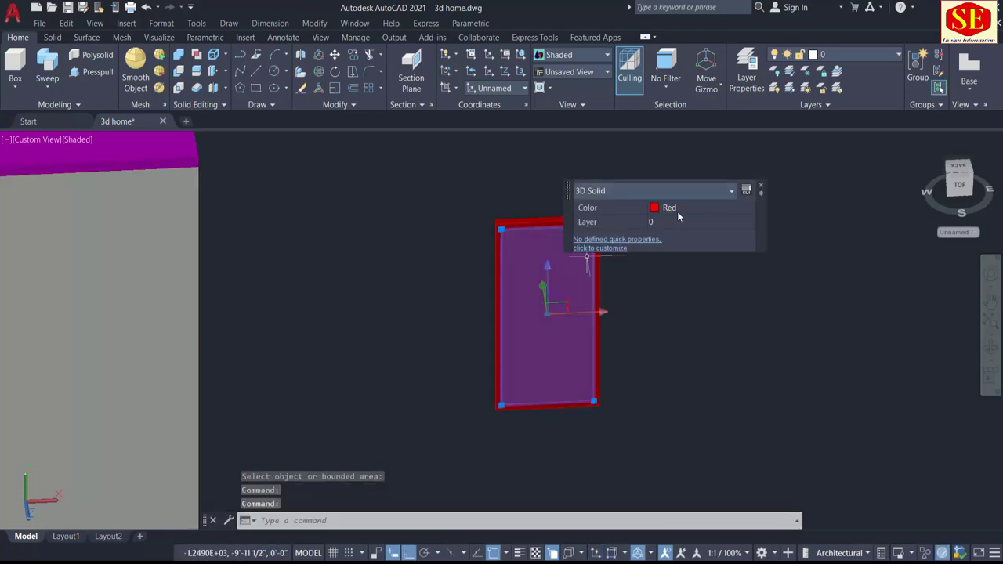
left_click(677, 210)
left_click(670, 281)
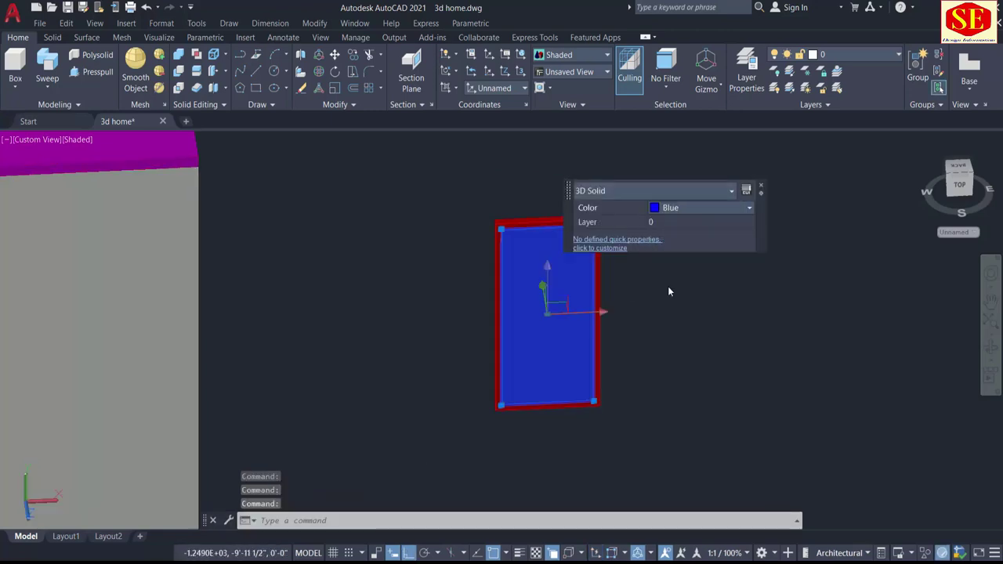
key("Escape")
Move the blue panel with its red frame to a new spot beside the house
middle_click_drag(580, 380, 475, 359, "shift")
scroll(640, 423, "up", 5)
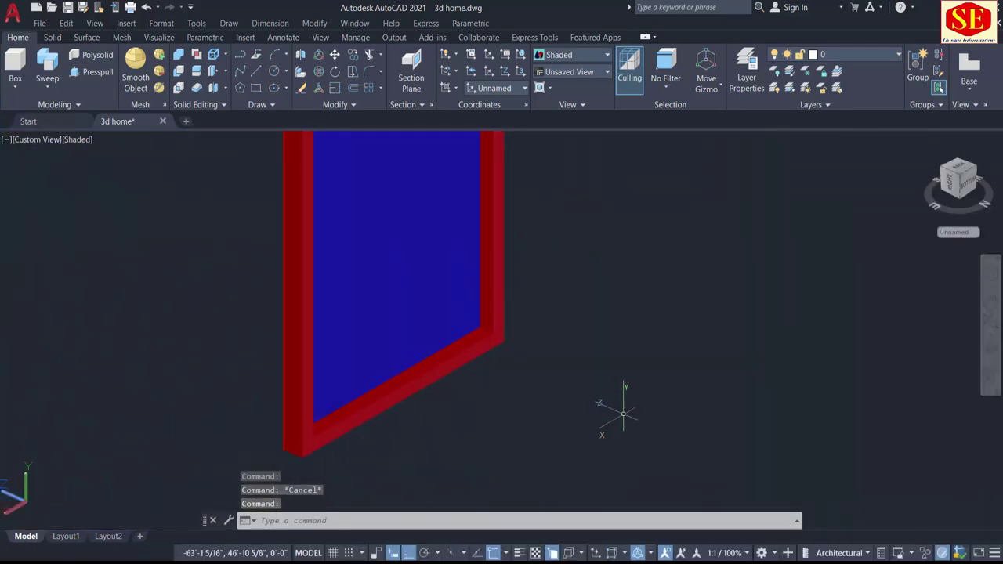
type("m")
key("Return")
left_click(466, 309)
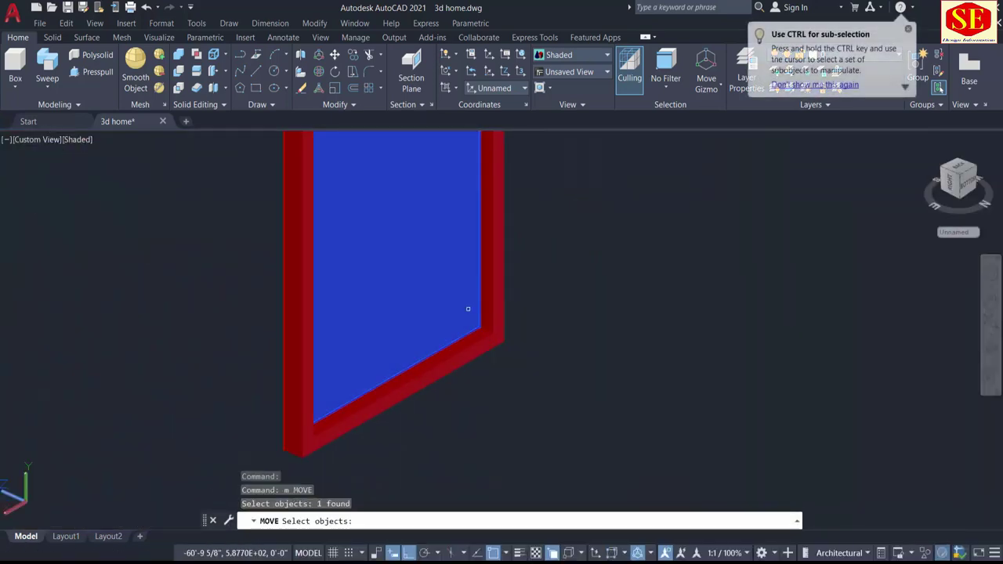
key("Return")
left_click(479, 329)
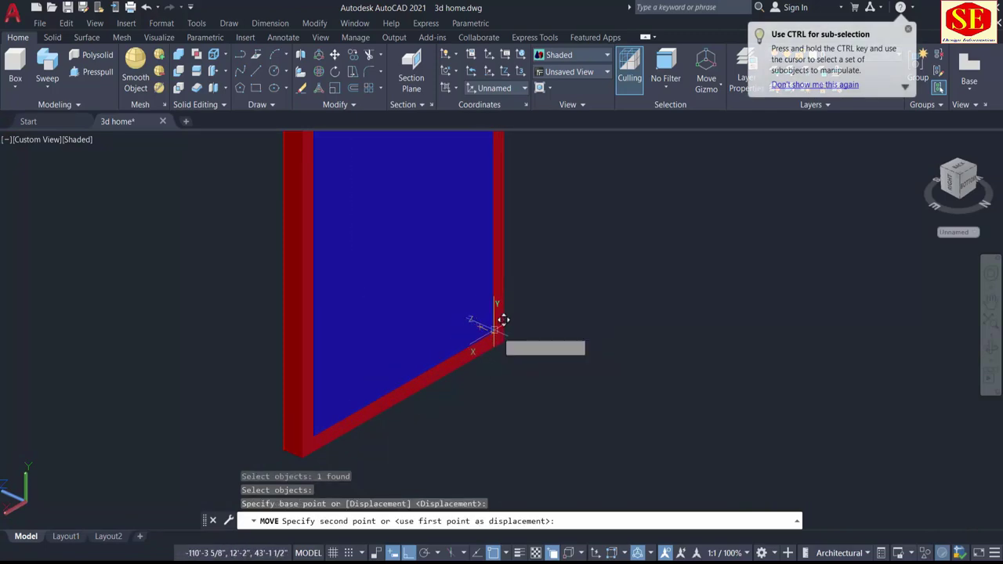
left_click(494, 318)
middle_click_drag(493, 317, 548, 317, "shift")
scroll(519, 403, "down", 5)
mouse_move(520, 403)
middle_mouse_down("shift")
mouse_move(465, 398)
mouse_move(626, 407)
mouse_move(676, 395)
middle_mouse_up("shift")
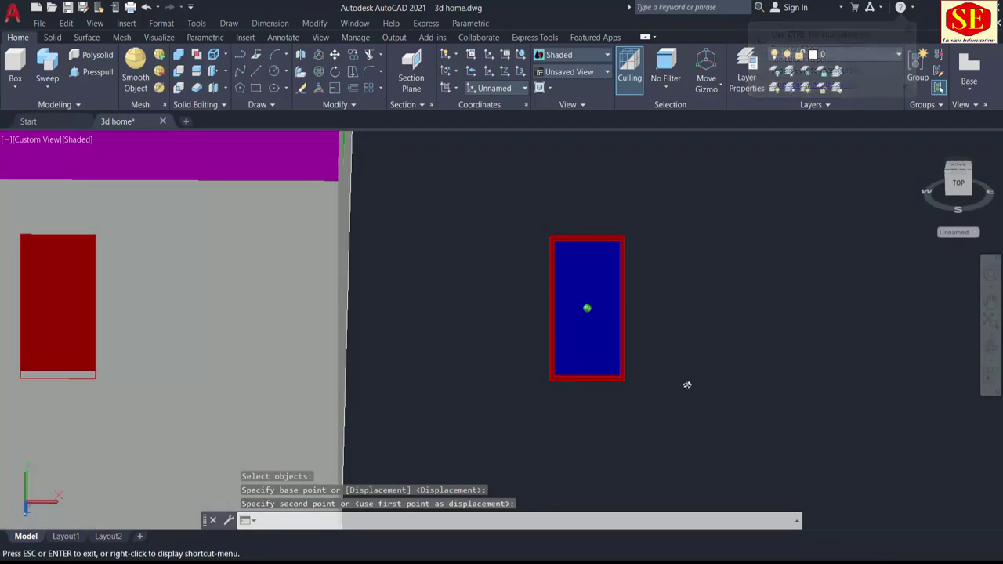
key("Escape")
Start a 3D polyline at the yellow pillar base, running 8'6 along the base and 14'2 up
scroll(525, 466, "up", 2)
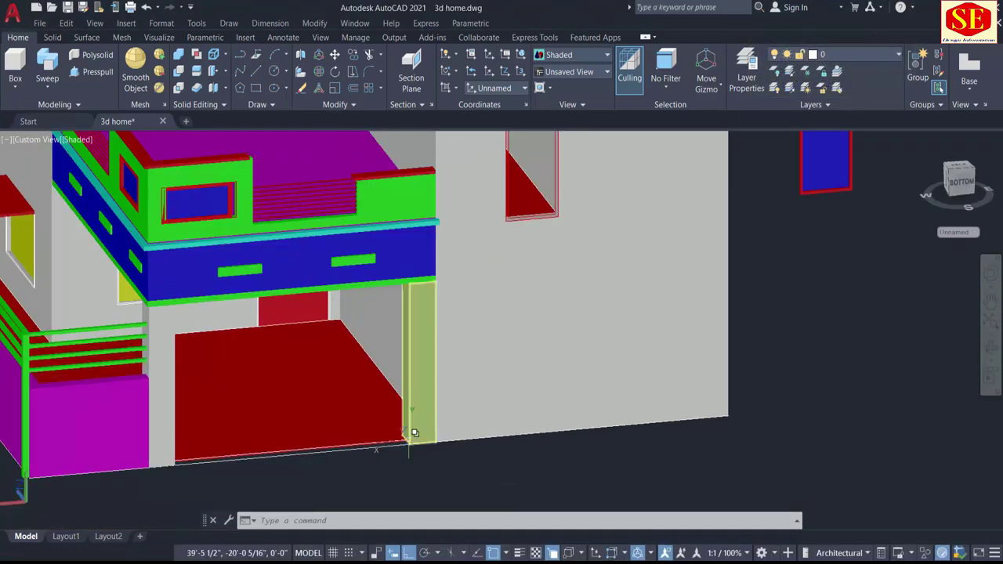
type("3p")
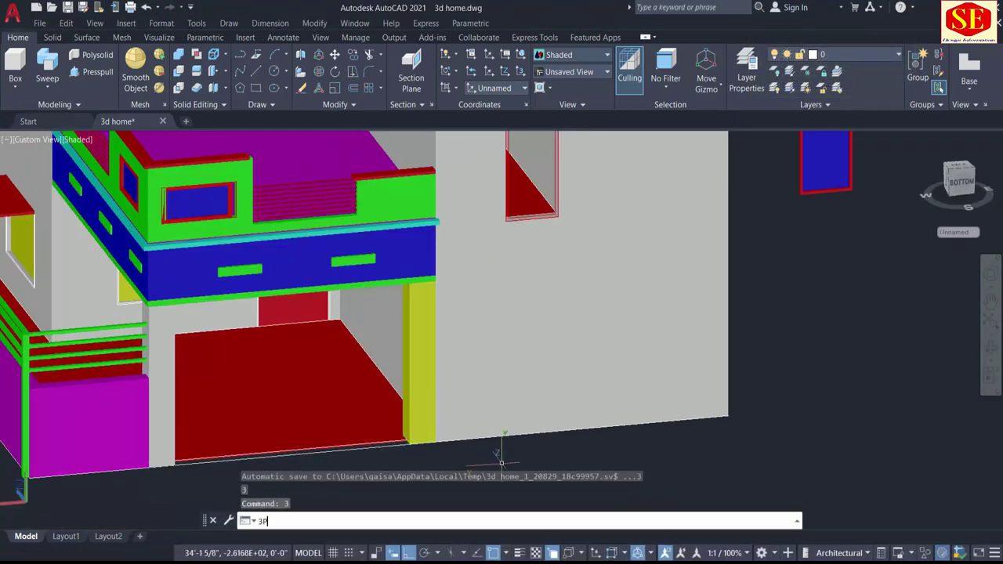
key("Return")
scroll(493, 464, "up", 2)
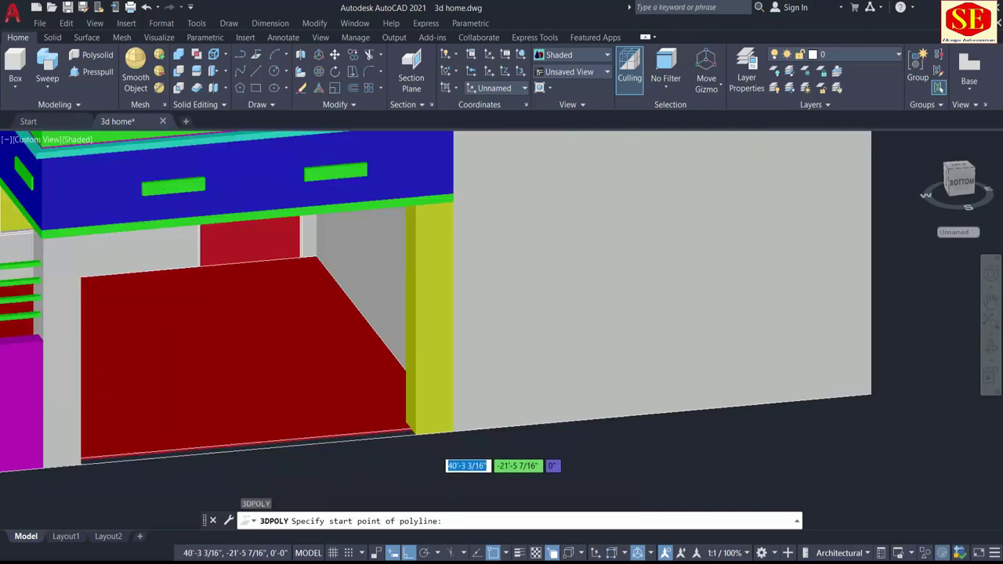
scroll(448, 454, "up", 2)
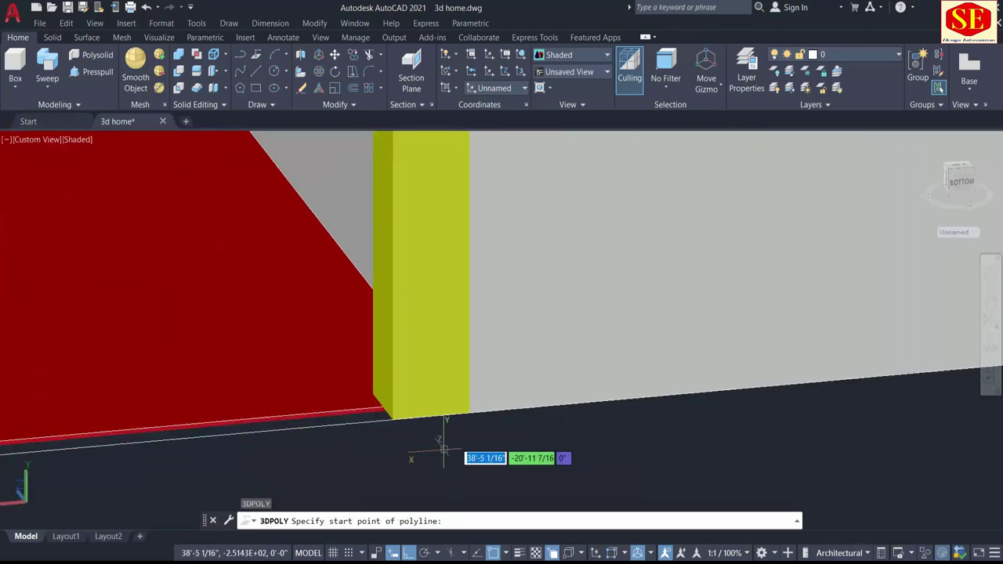
scroll(469, 413, "up", 3)
left_click(468, 413)
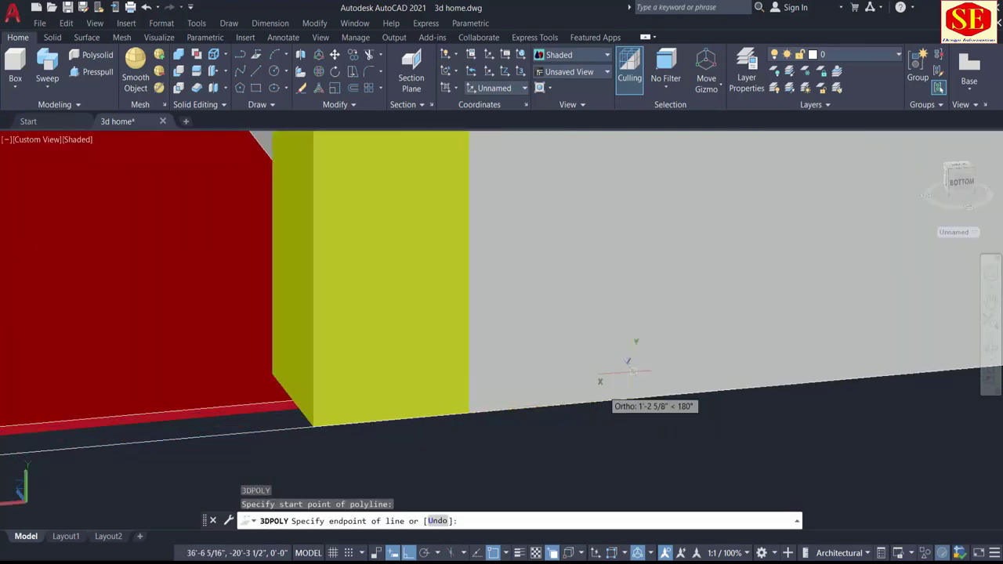
scroll(638, 347, "down", 2)
middle_click_drag(754, 374, 470, 374)
scroll(543, 358, "down", 2)
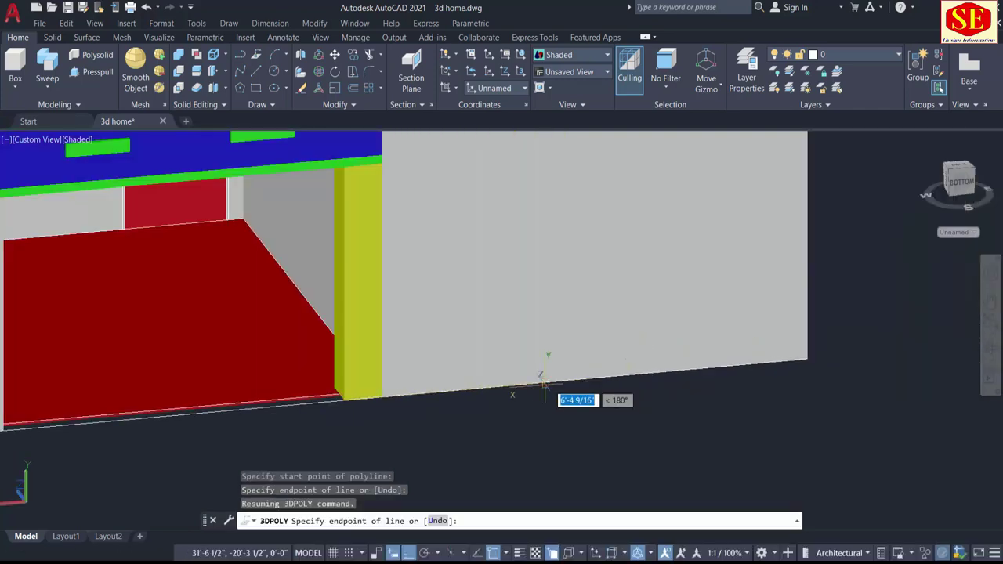
scroll(614, 378, "down", 2)
type("8'6")
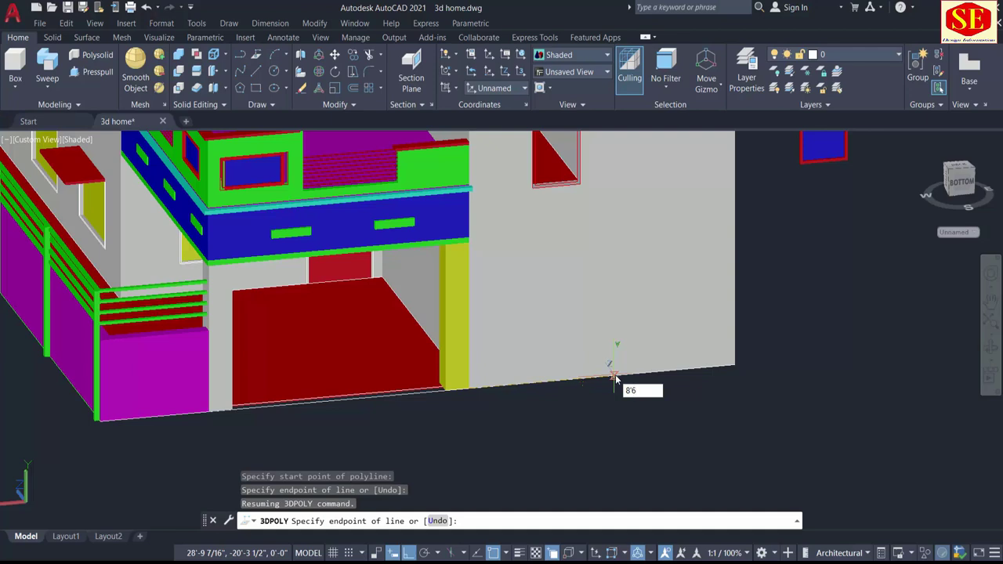
key("Return")
middle_click_drag(624, 214, 630, 328)
type("14'2")
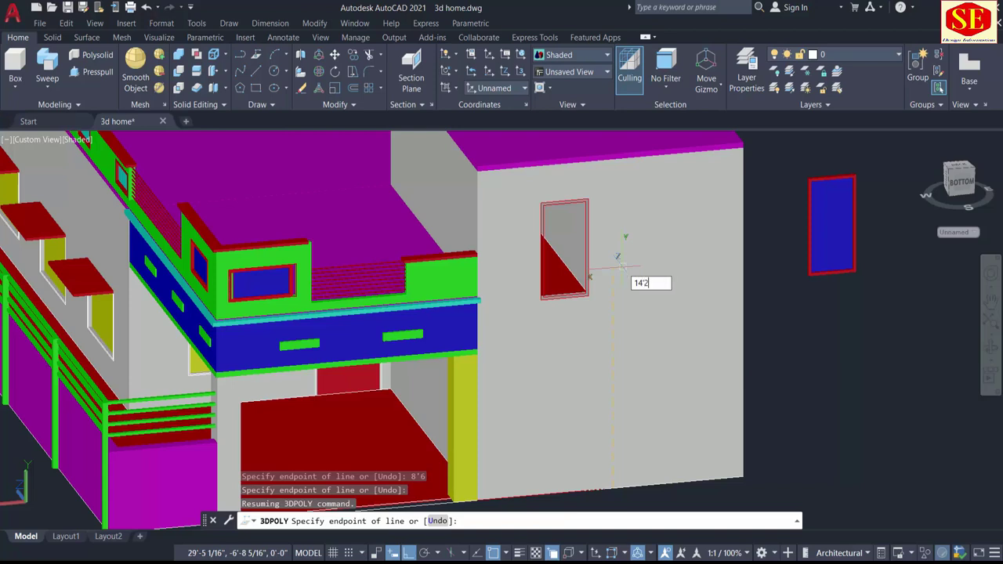
key("Return")
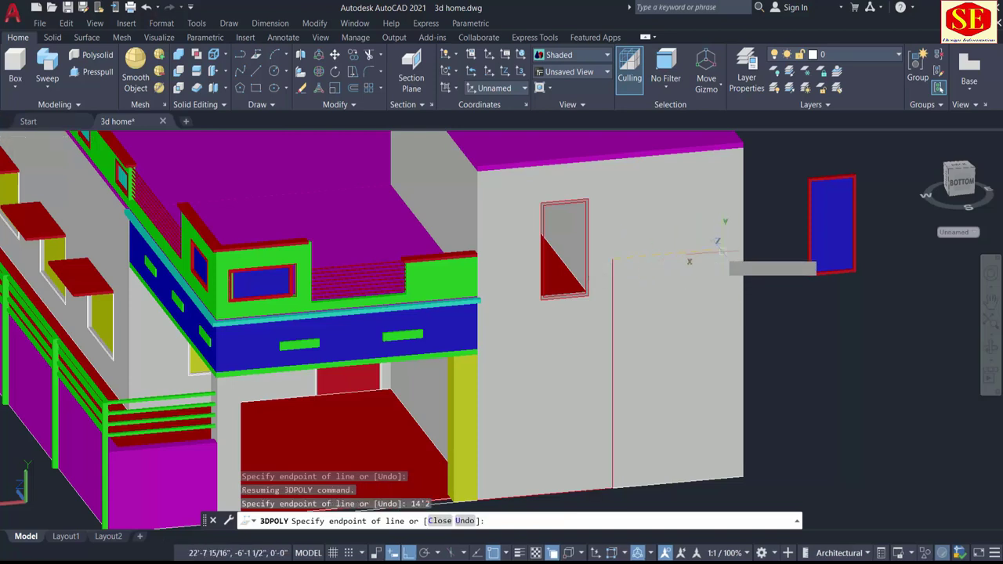
Continue the outline through the wall corners and close it back to the start
left_click(742, 247)
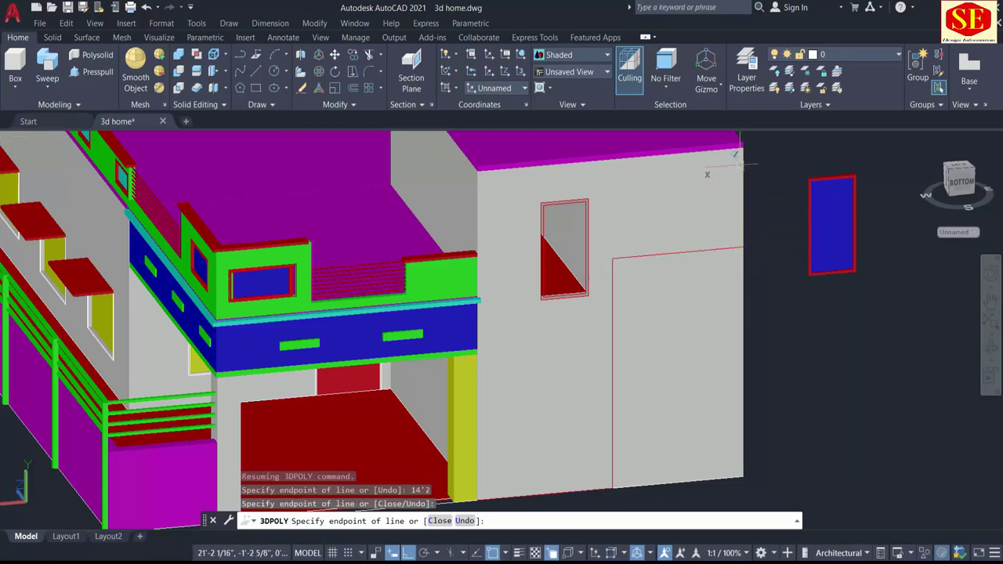
left_click(743, 147)
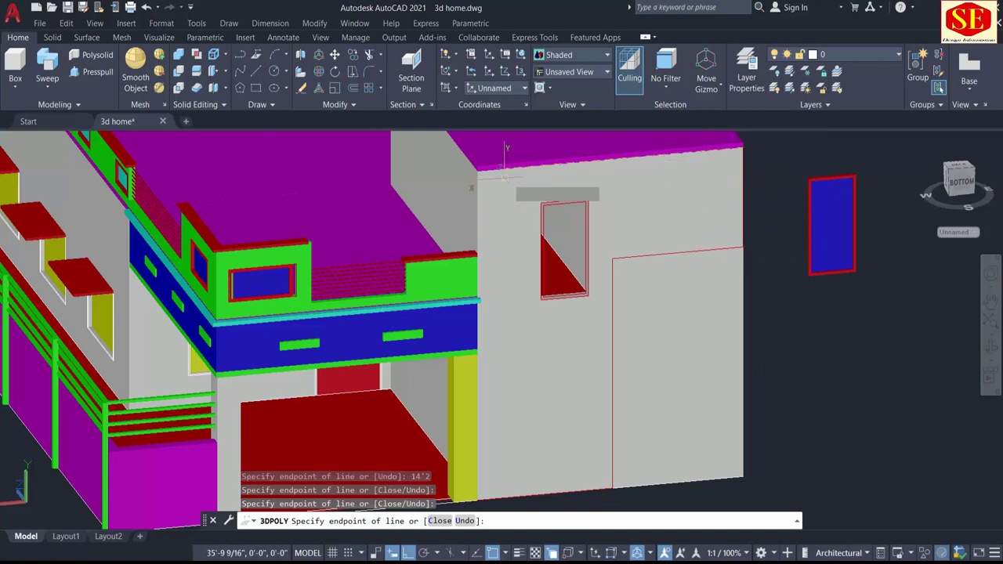
left_click(478, 169)
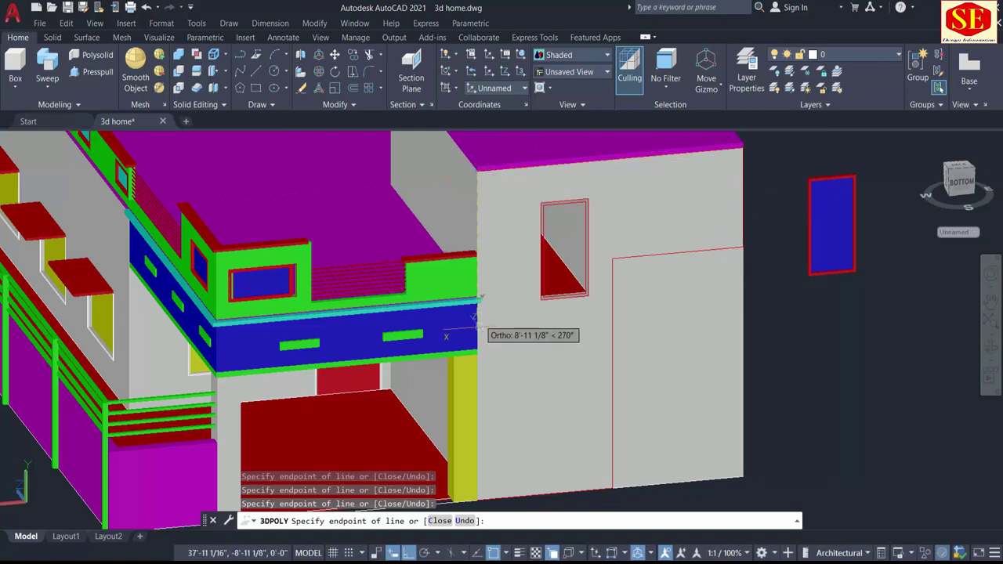
left_click(497, 498)
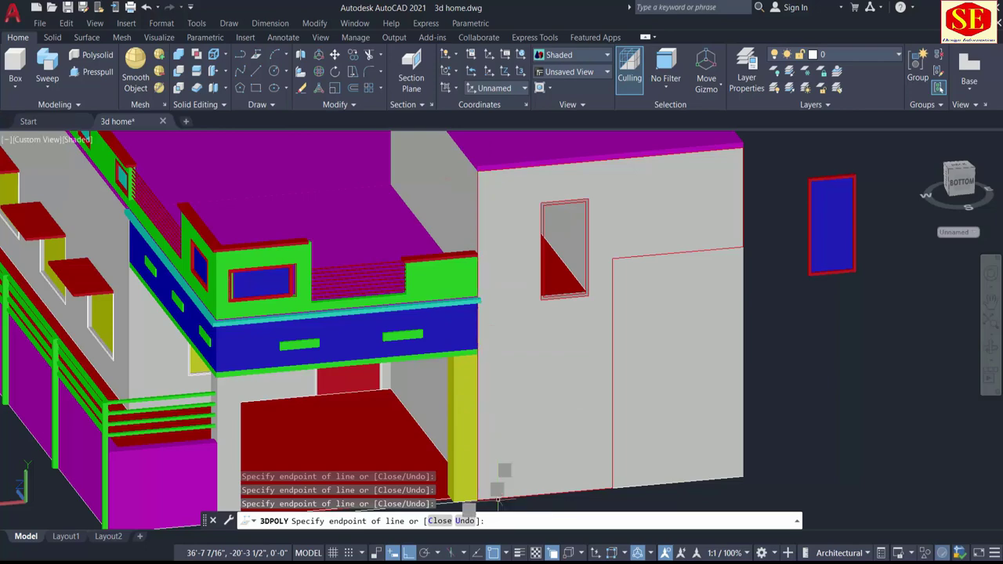
type("C")
key("Return")
Select the new outline and the window frame
scroll(671, 353, "down", 2)
scroll(672, 329, "up", 3)
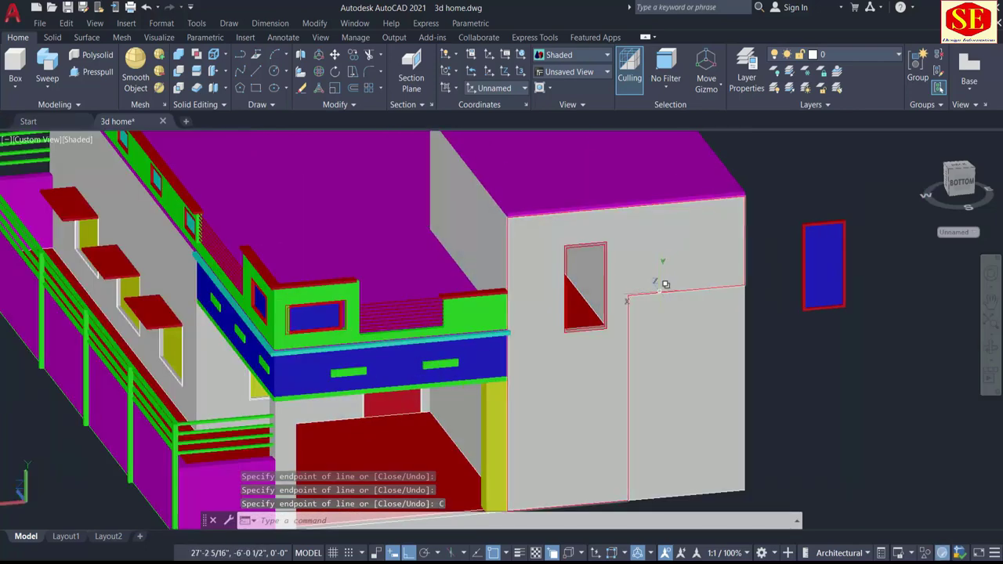
left_click(666, 284)
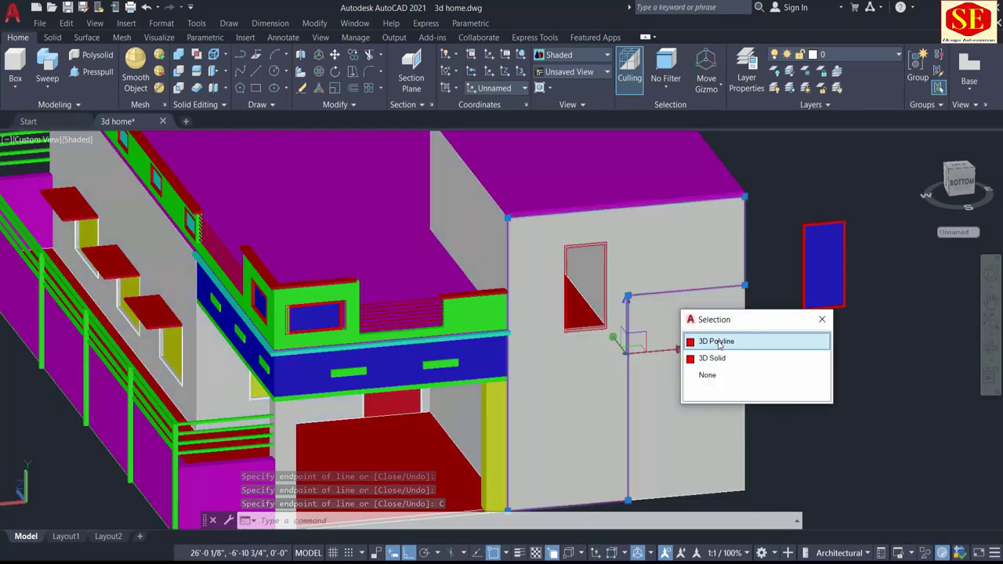
left_click(719, 343)
scroll(604, 280, "up", 3)
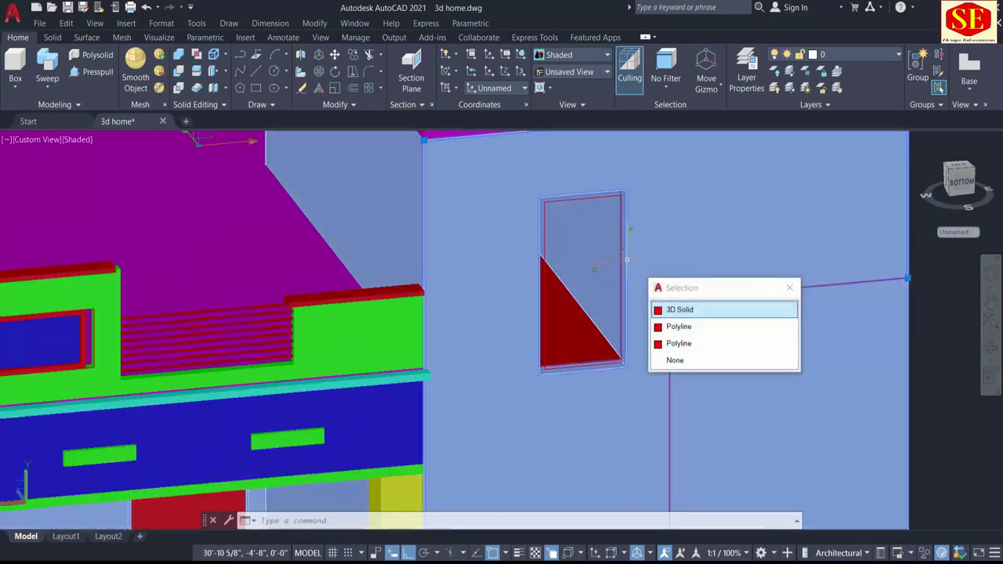
left_click(632, 259)
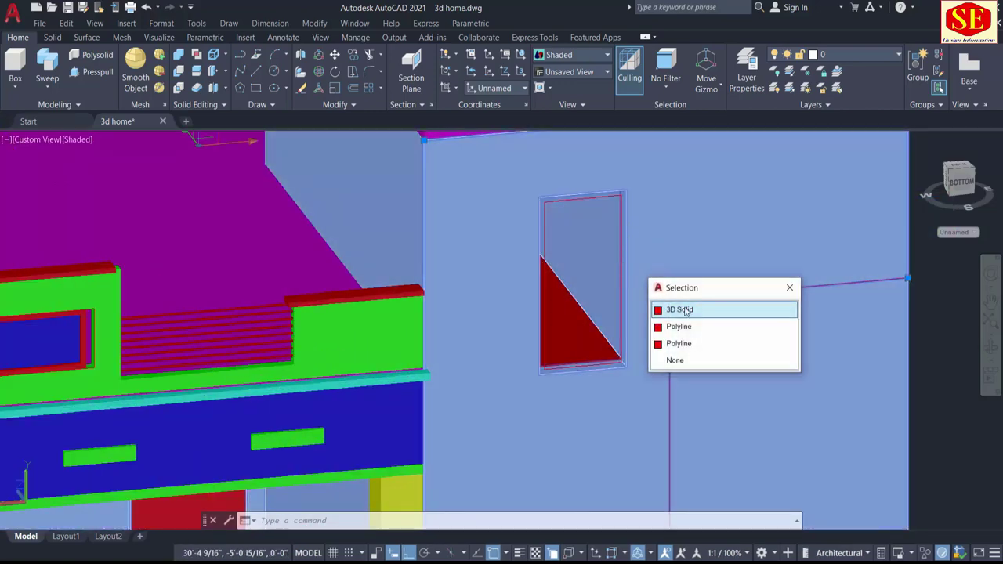
scroll(586, 286, "down", 4)
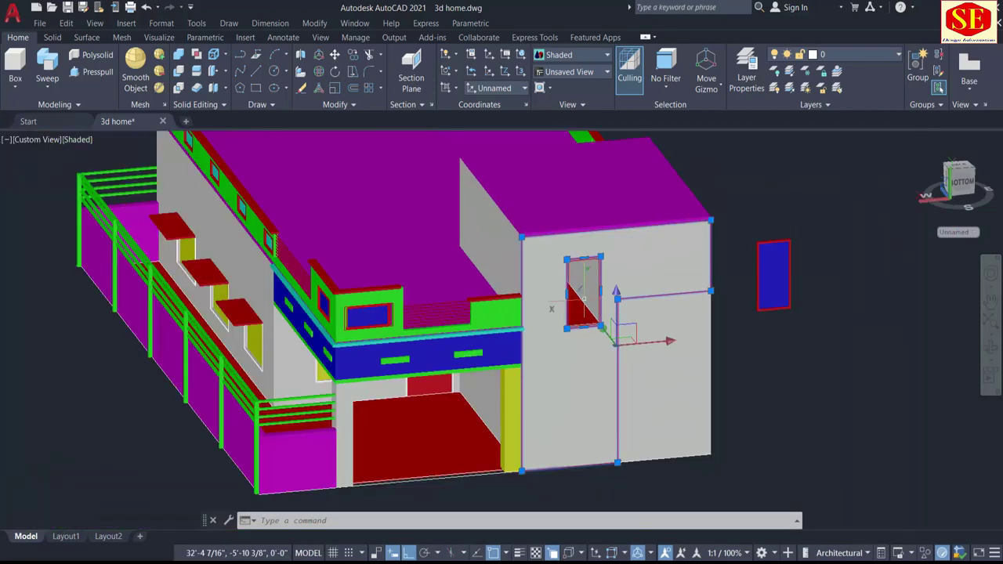
Copy the outline and window frame to the right of the house
type("co")
key("Return")
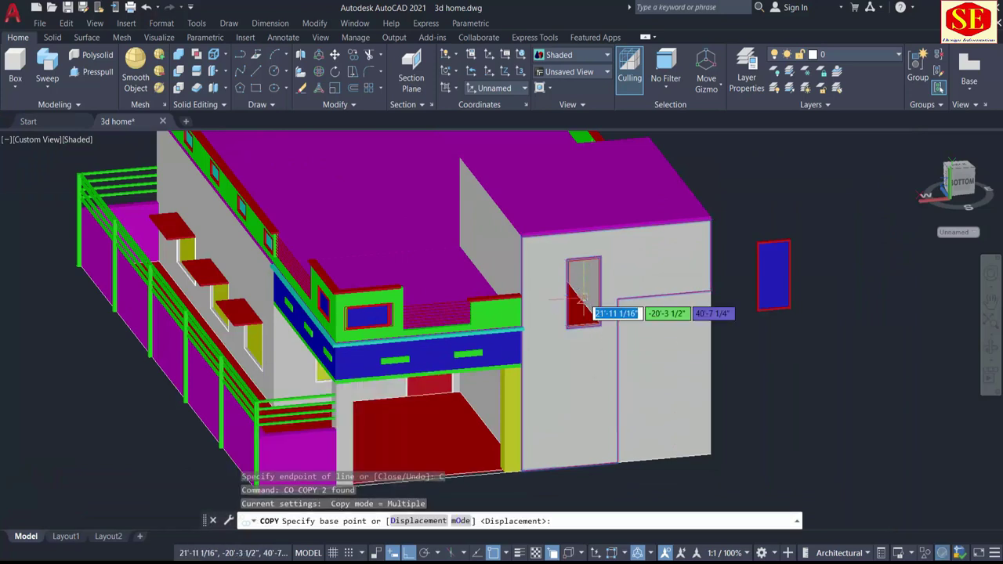
left_click(590, 292)
scroll(590, 293, "down", 3)
left_click(858, 311)
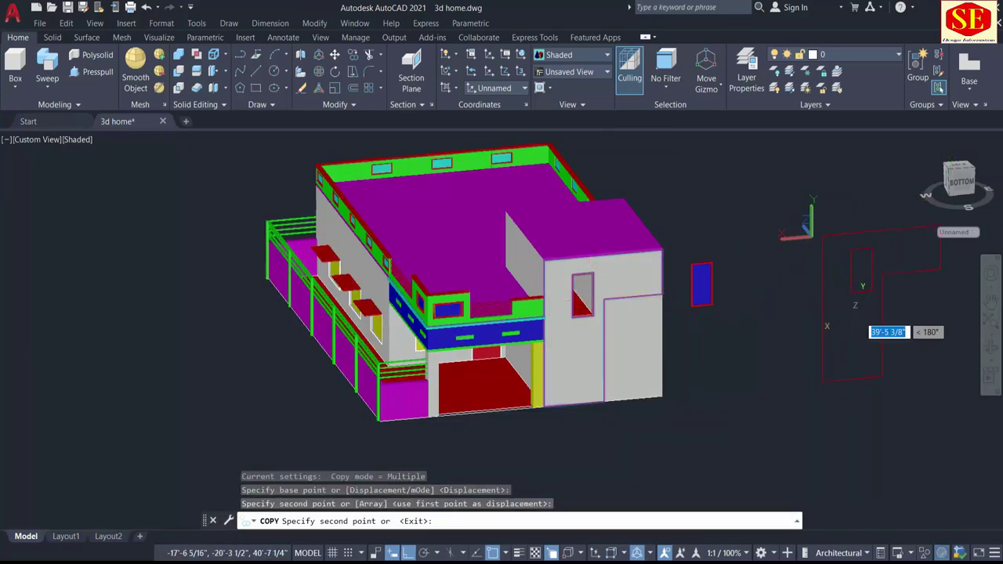
middle_click_drag(854, 328, 800, 418)
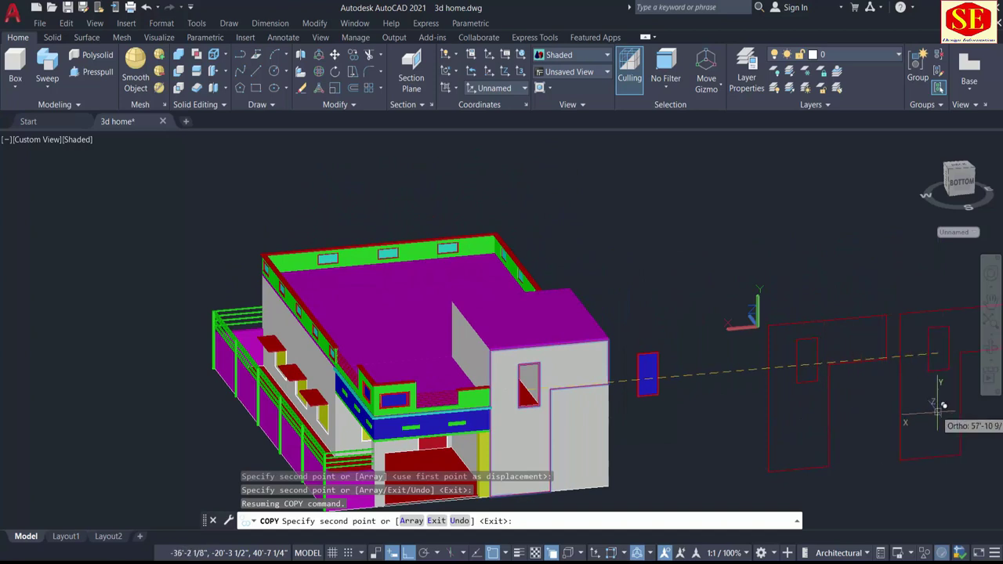
key("Escape")
middle_click_drag(862, 414, 803, 351)
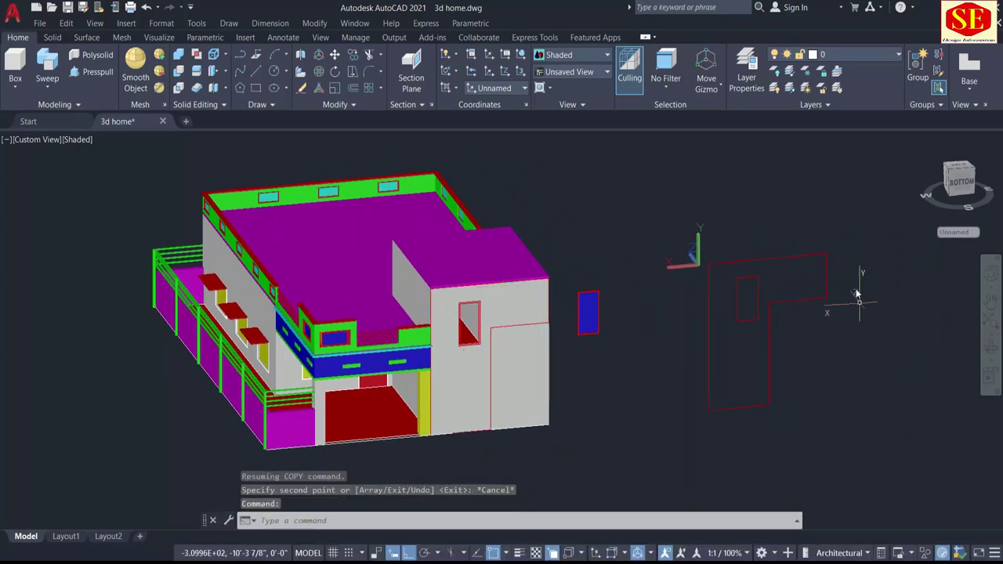
middle_click_drag(822, 315, 824, 351)
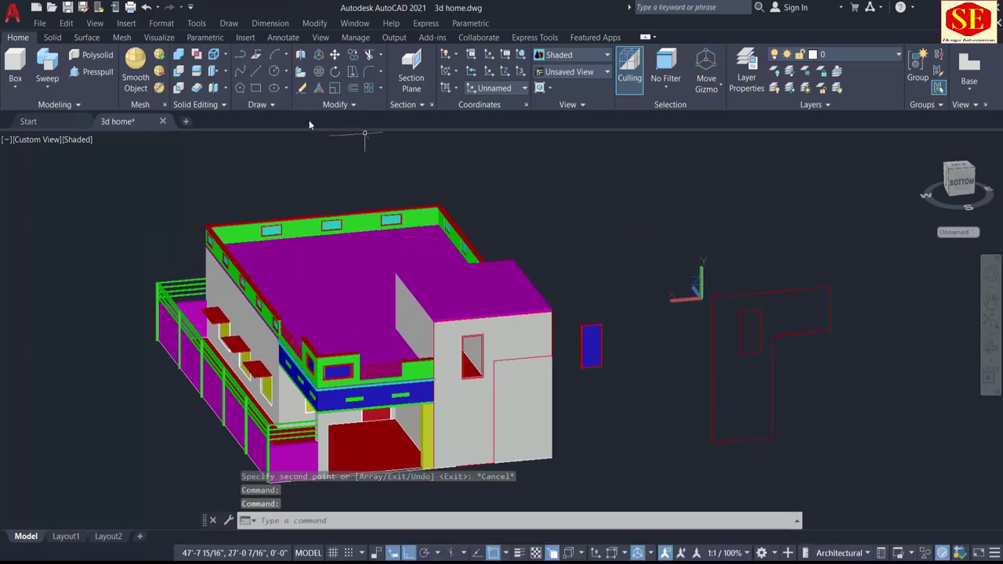
Press-pull the L-shaped copy into a 2-unit-thick panel
left_click(87, 73)
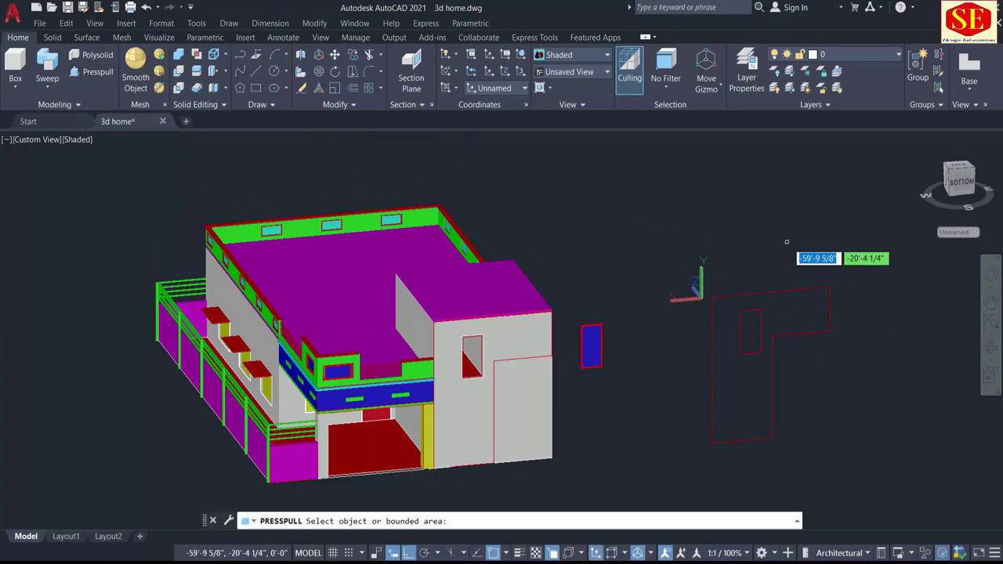
left_click(784, 307)
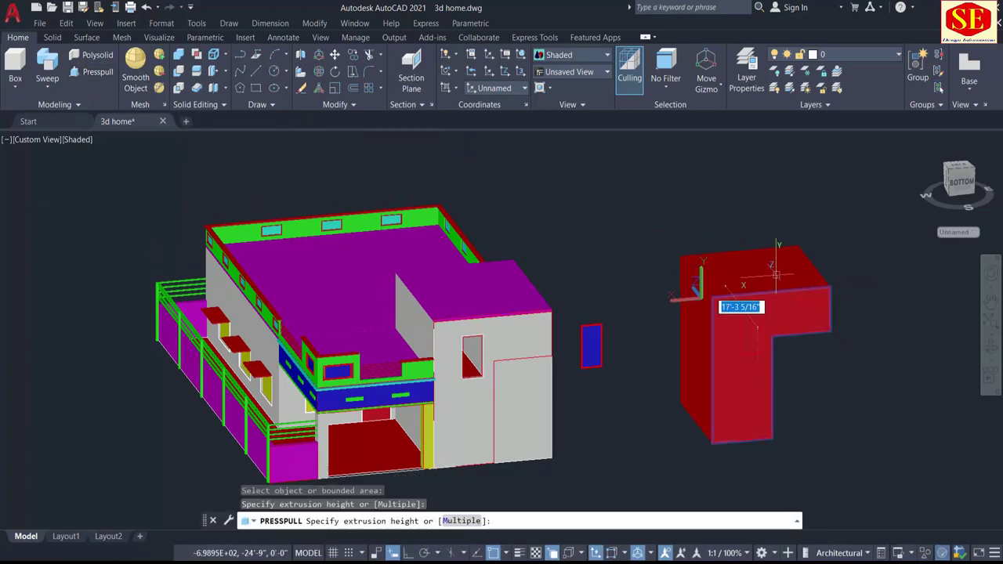
key("Escape")
type("2")
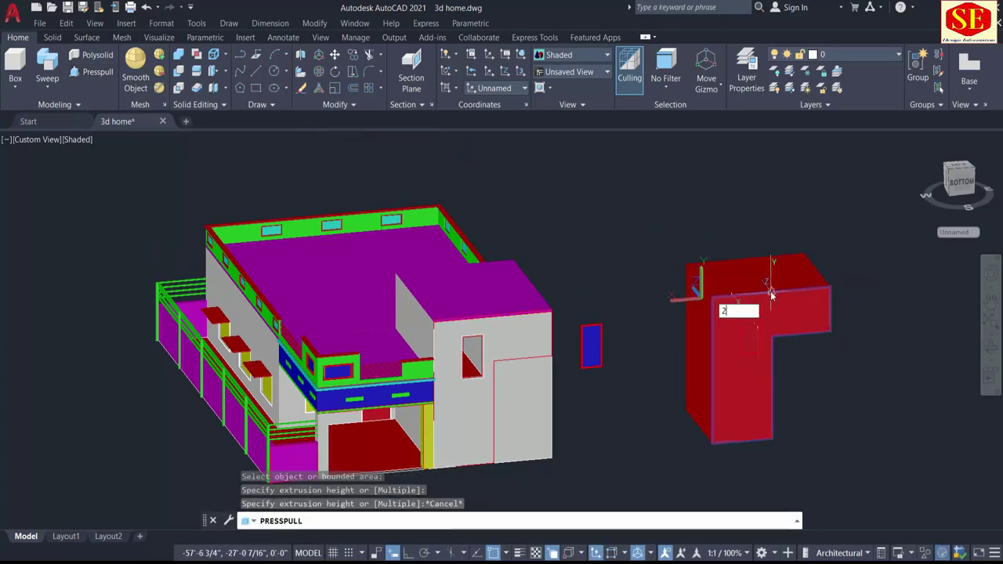
key("Return")
scroll(780, 297, "up", 2)
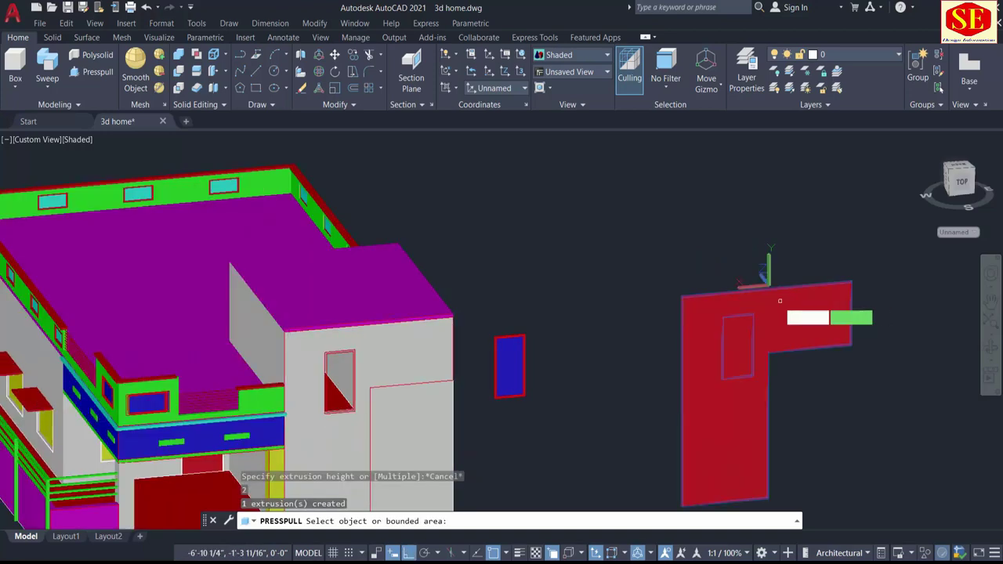
key("Return")
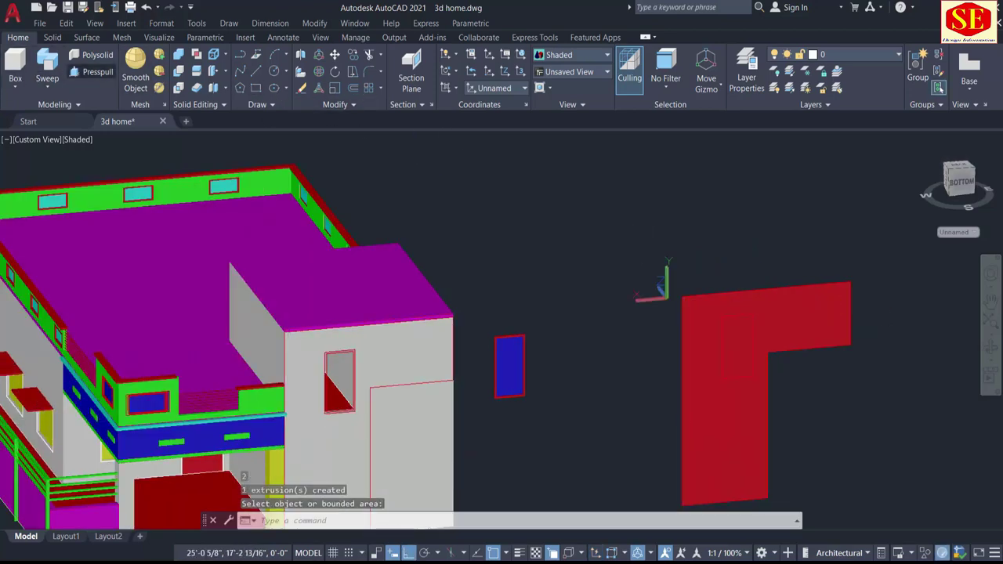
Push the inner rectangle through the red panel to cut the window opening
key("Return")
left_click(737, 346)
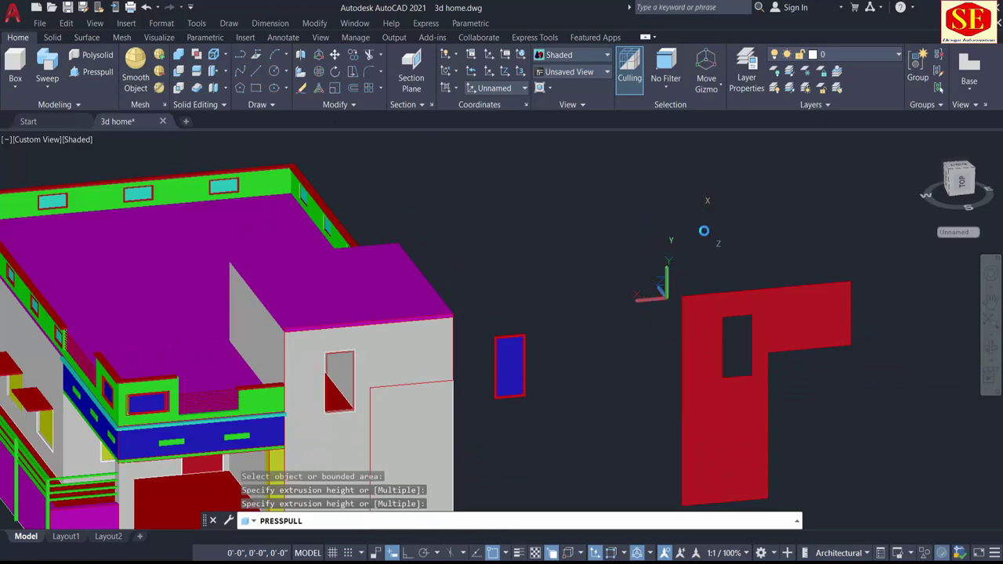
left_click(703, 231)
scroll(882, 270, "down", 2)
middle_click_drag(867, 444, 744, 361, "shift")
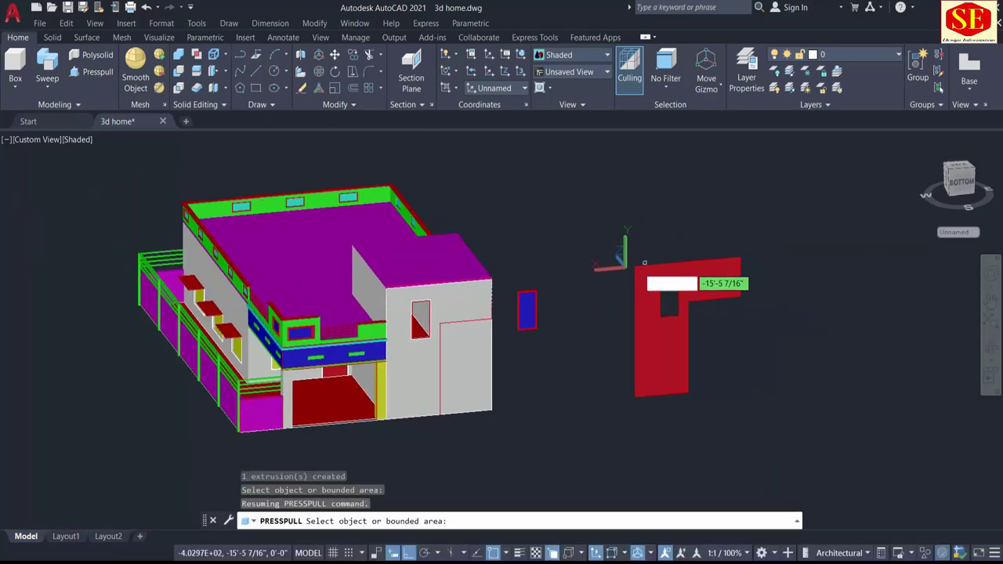
scroll(708, 339, "up", 2)
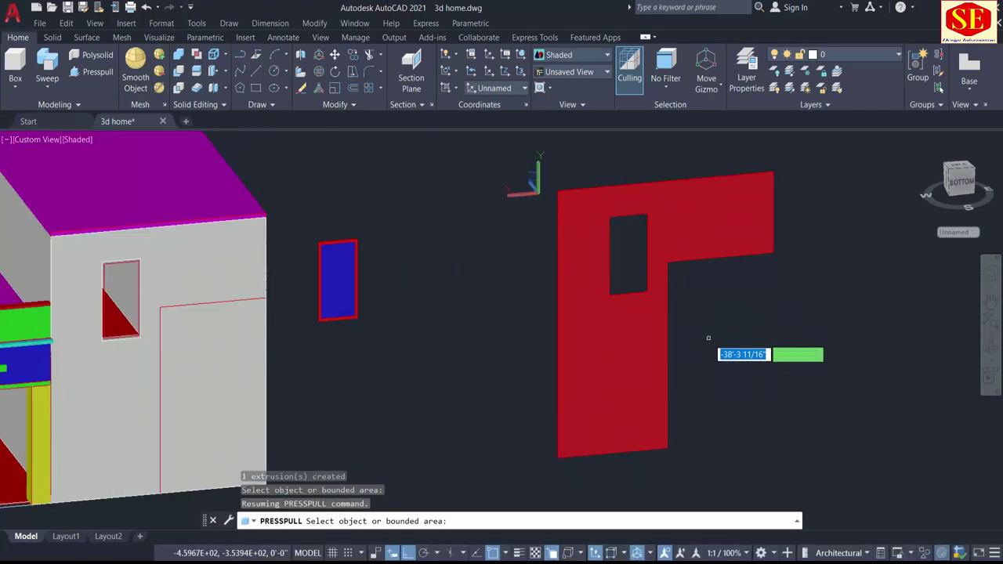
key("Escape")
type("m")
key("Return")
Move the red 3D solid panel from its corner onto the grey side wall's corner
scroll(705, 334, "down", 2)
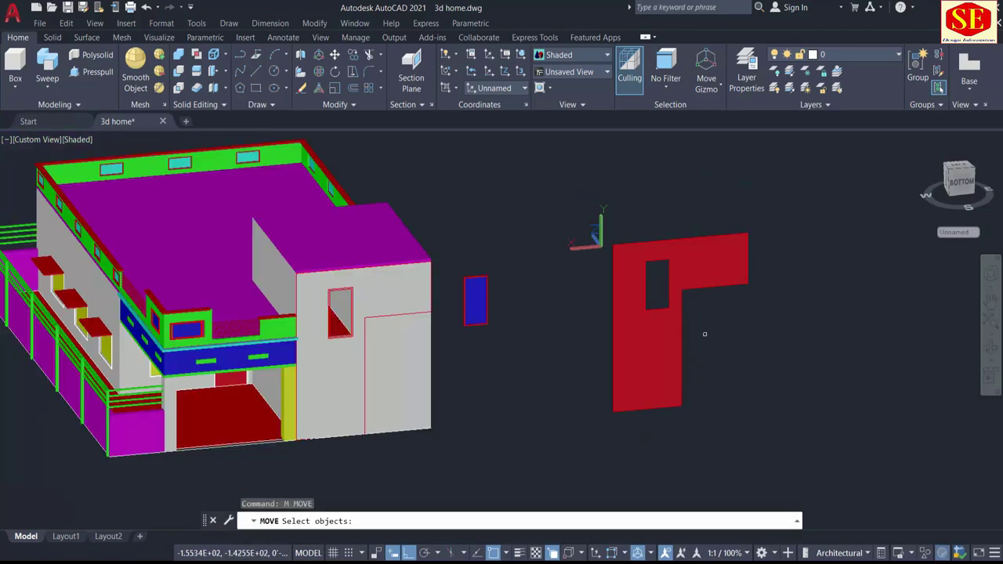
left_click(673, 377)
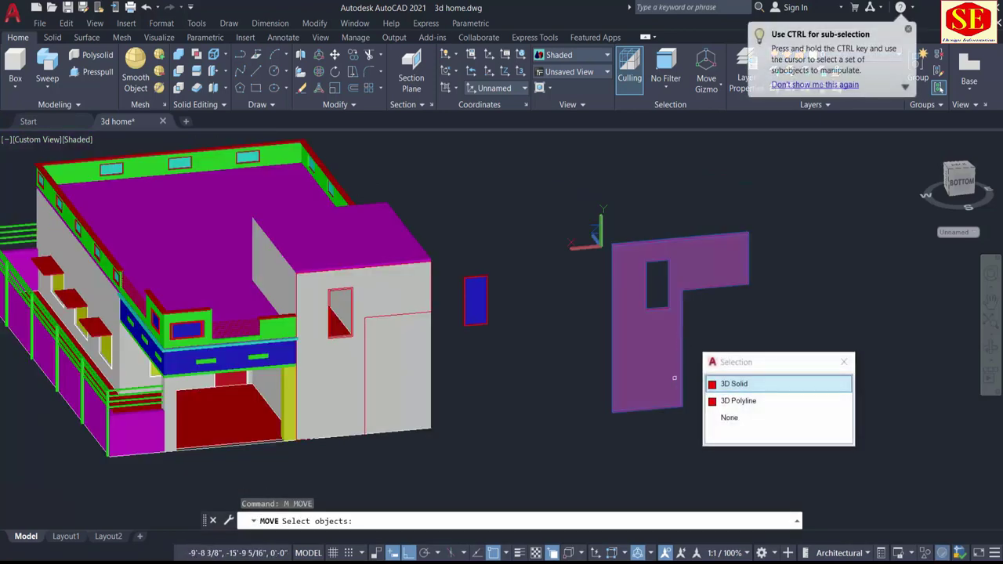
left_click(744, 384)
scroll(698, 248, "up", 3)
key("Return")
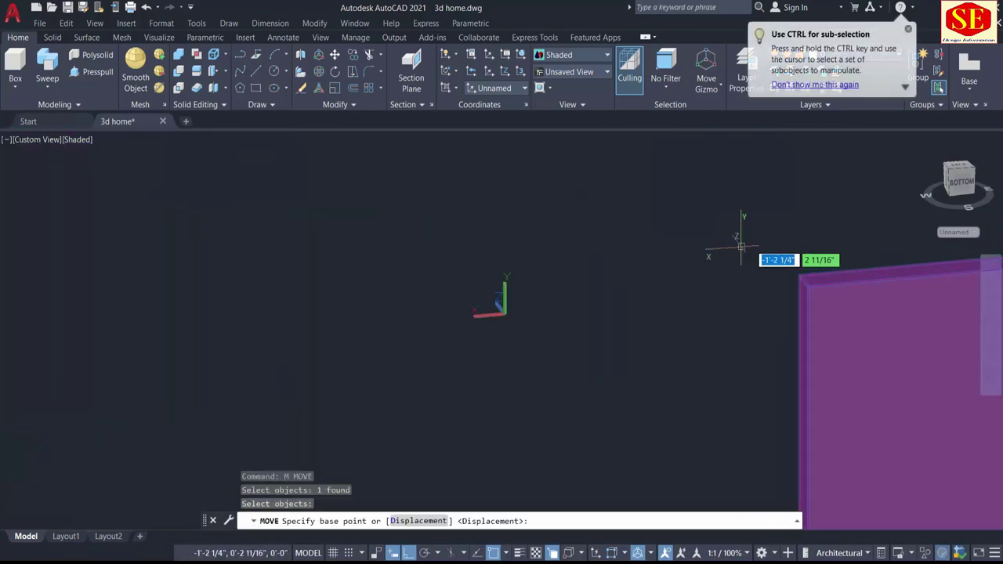
left_click(799, 276)
scroll(857, 284, "down", 2)
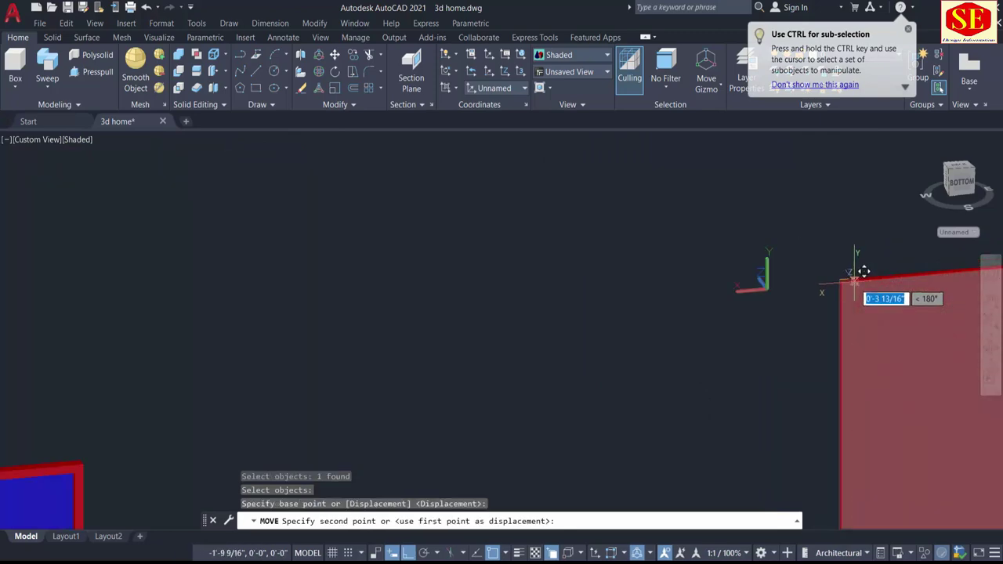
scroll(829, 285, "down", 3)
scroll(380, 309, "up", 2)
scroll(381, 279, "up", 2)
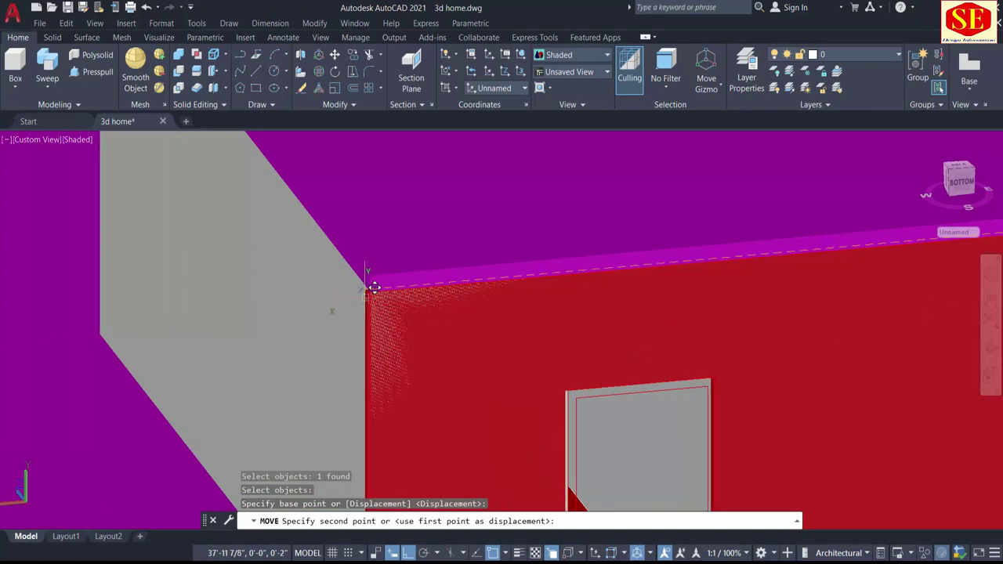
mouse_move(477, 305)
middle_mouse_down("shift")
mouse_move(401, 314)
mouse_move(398, 331)
middle_mouse_up("shift")
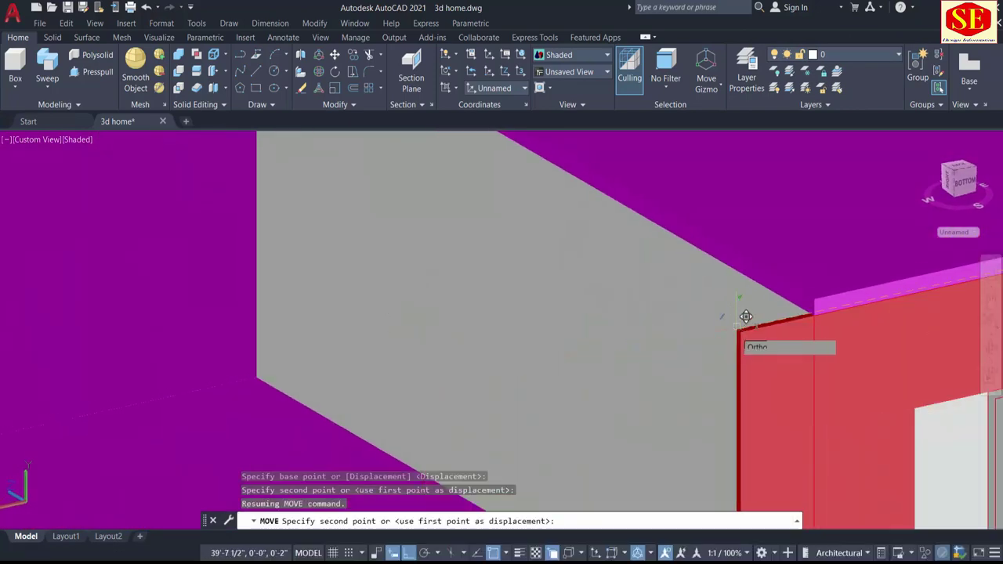
left_click(783, 330)
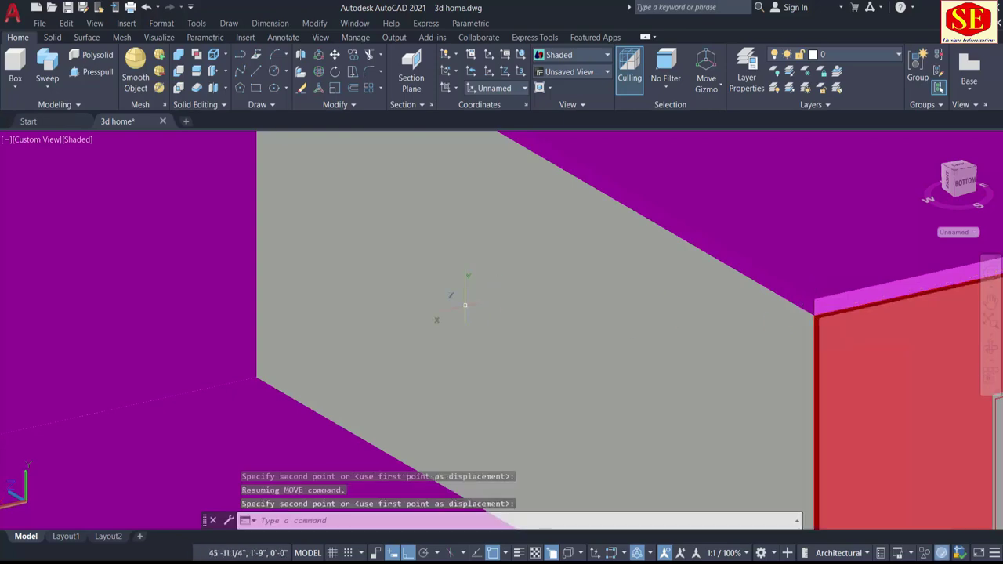
scroll(464, 306, "down", 5)
key("Escape")
scroll(726, 423, "up", 2)
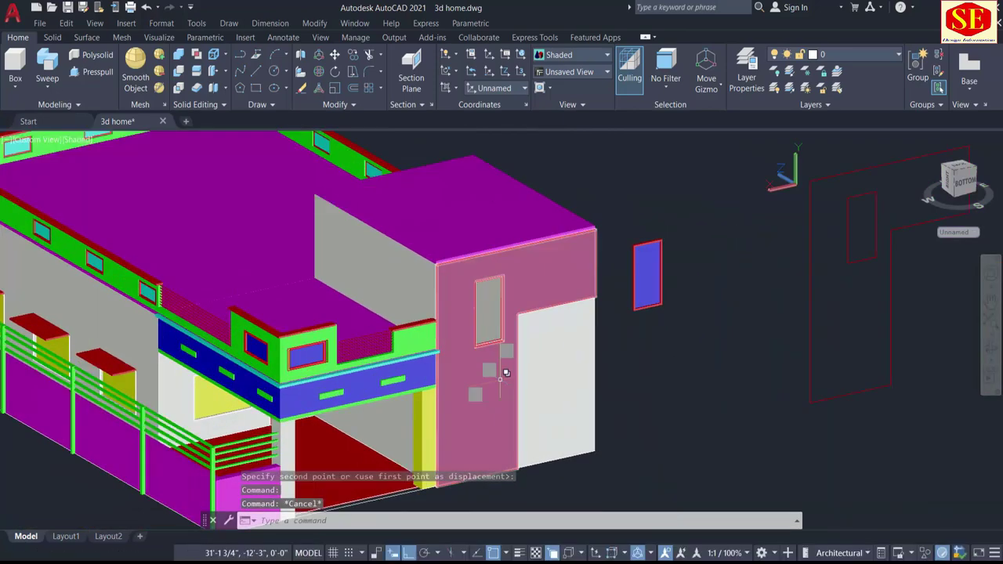
middle_click_drag(801, 383, 688, 381)
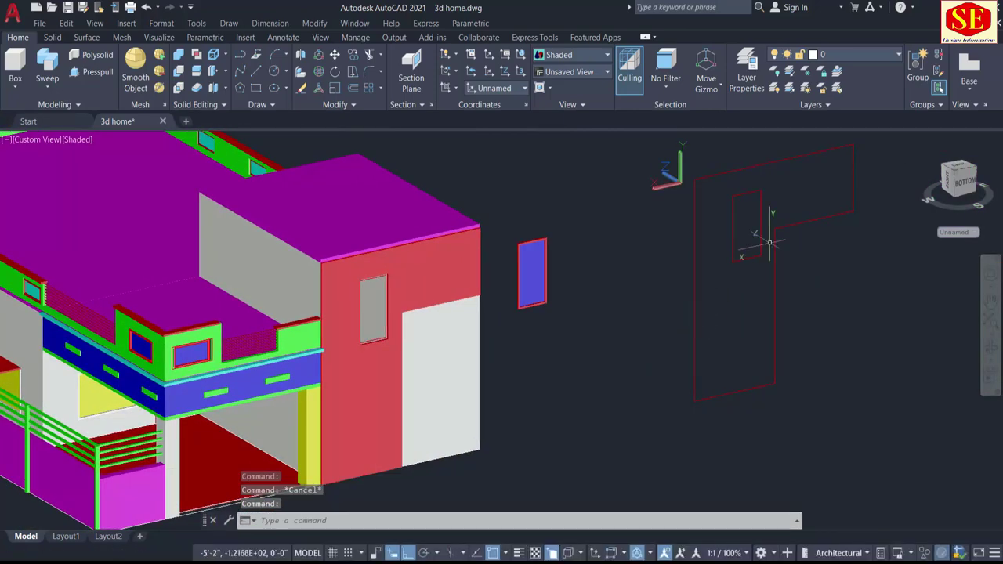
Move the blue window and frame from the frame corner onto the corner of the red wall's opening
type("m")
key("Return")
left_click(564, 216)
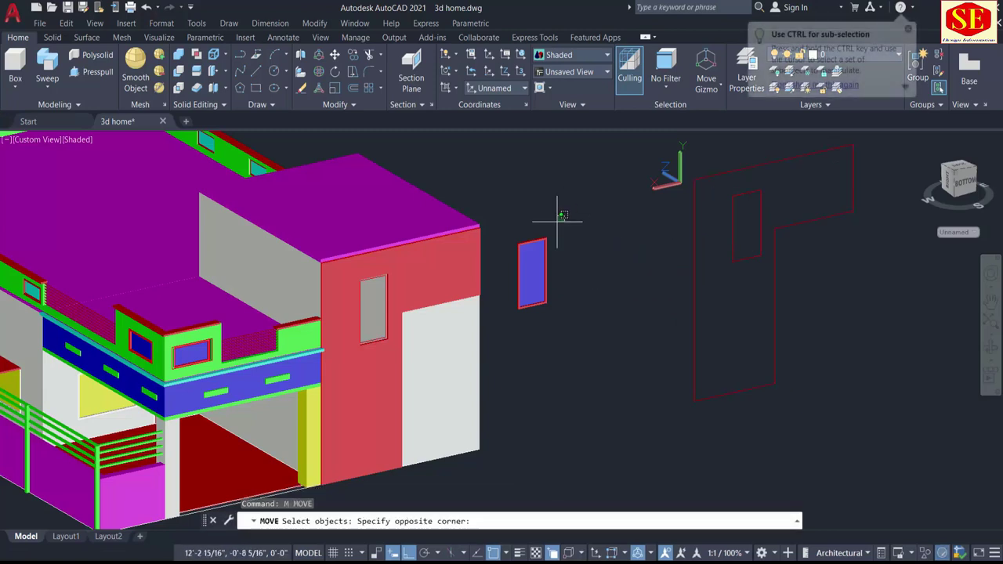
left_click(513, 315)
scroll(541, 242, "up", 3)
key("Return")
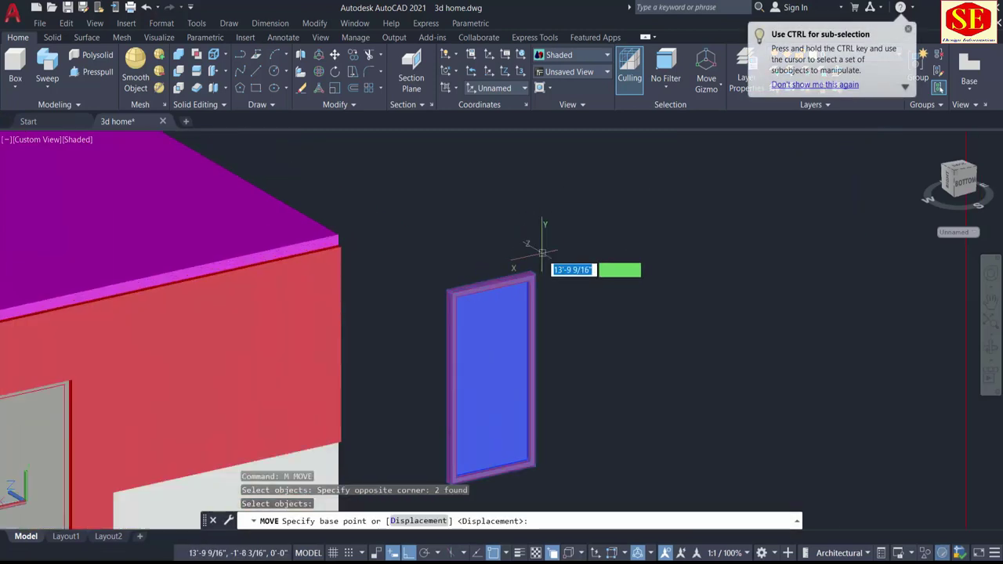
scroll(538, 235, "up", 1)
left_click(525, 279)
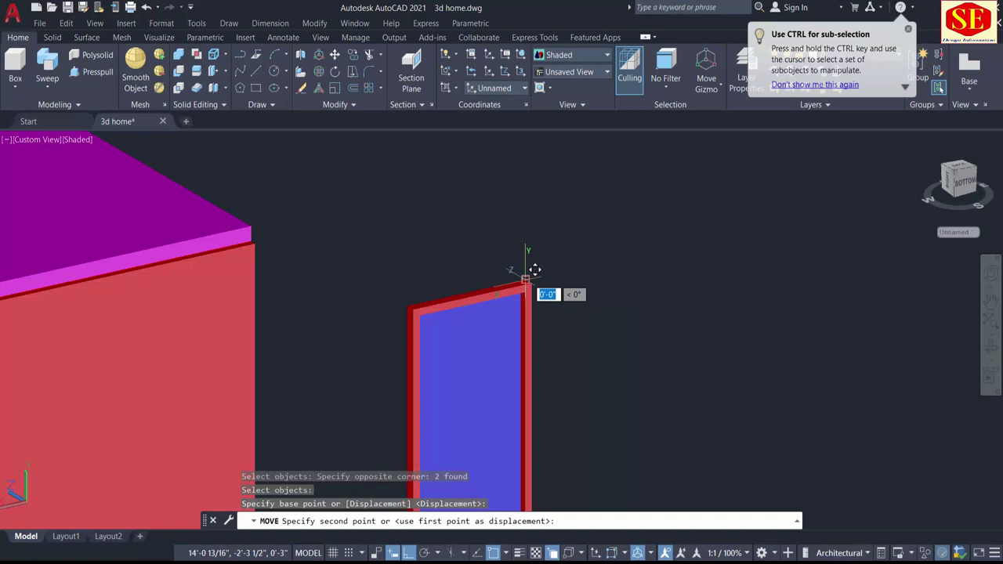
scroll(534, 269, "down", 4)
scroll(265, 359, "up", 2)
scroll(273, 370, "up", 1)
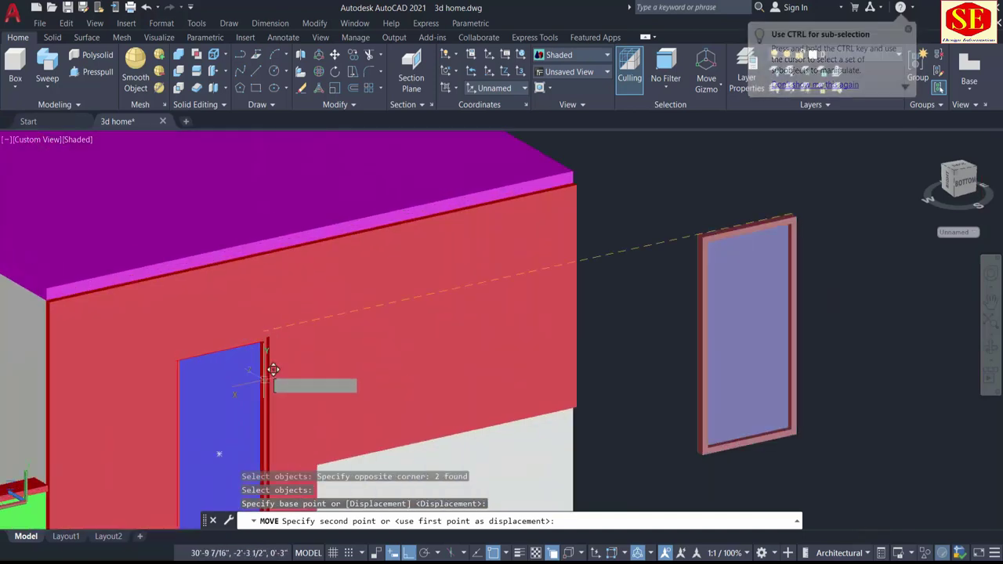
left_click(268, 323)
Pan and orbit the view to inspect the fitted side-wall window
scroll(550, 319, "down", 2)
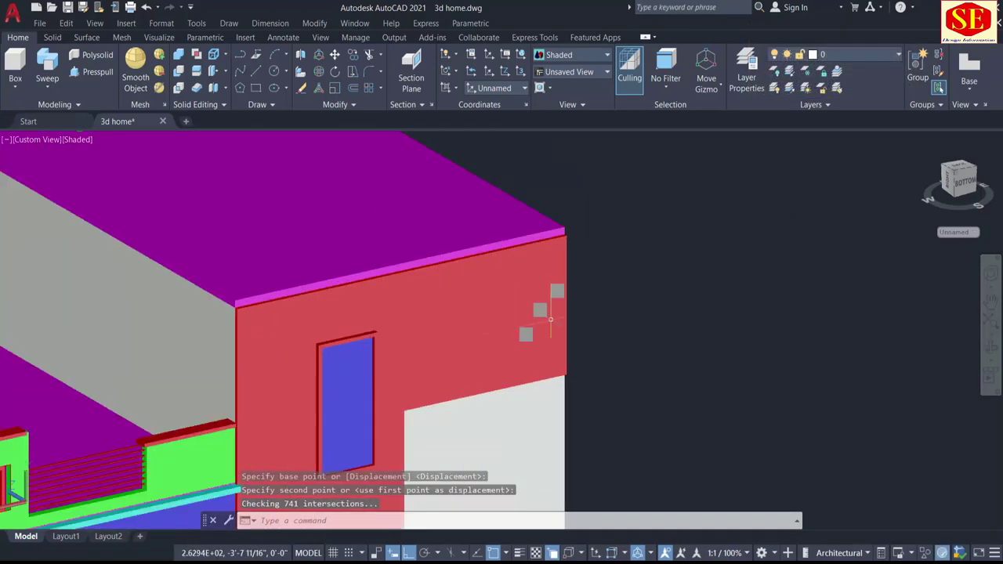
middle_click_drag(588, 403, 596, 313)
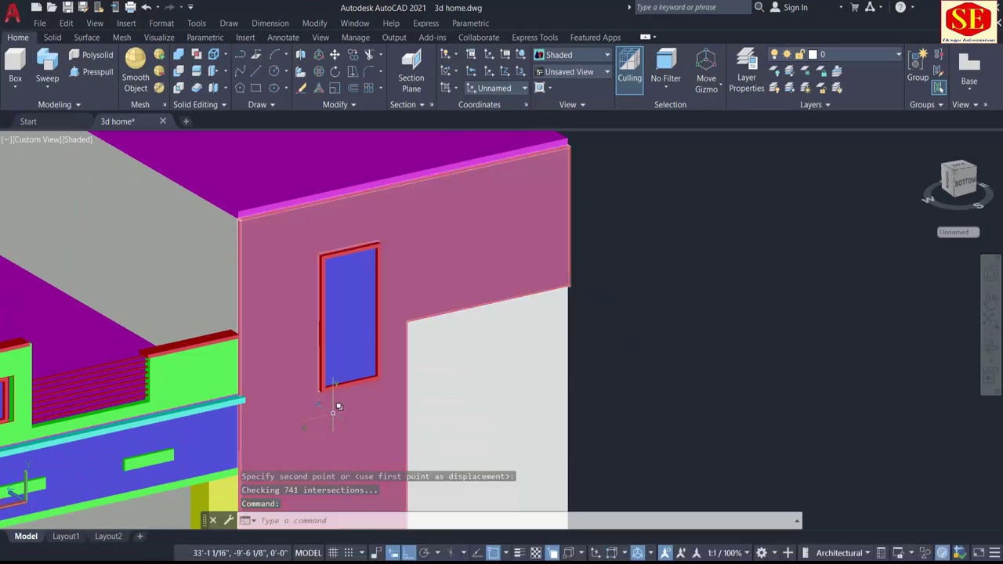
scroll(335, 407, "down", 2)
scroll(358, 279, "up", 1)
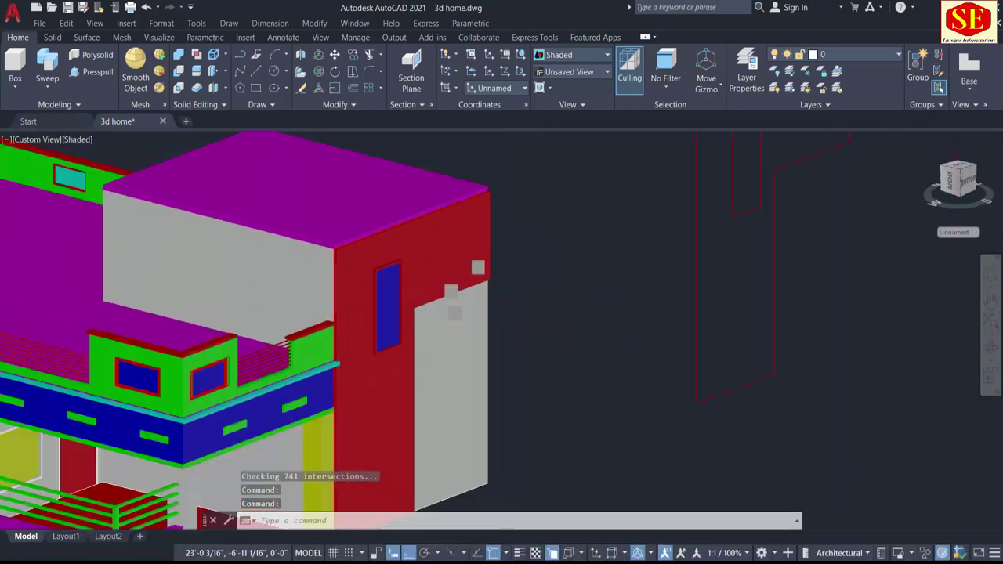
scroll(396, 235, "down", 2)
middle_click_drag(549, 327, 532, 358)
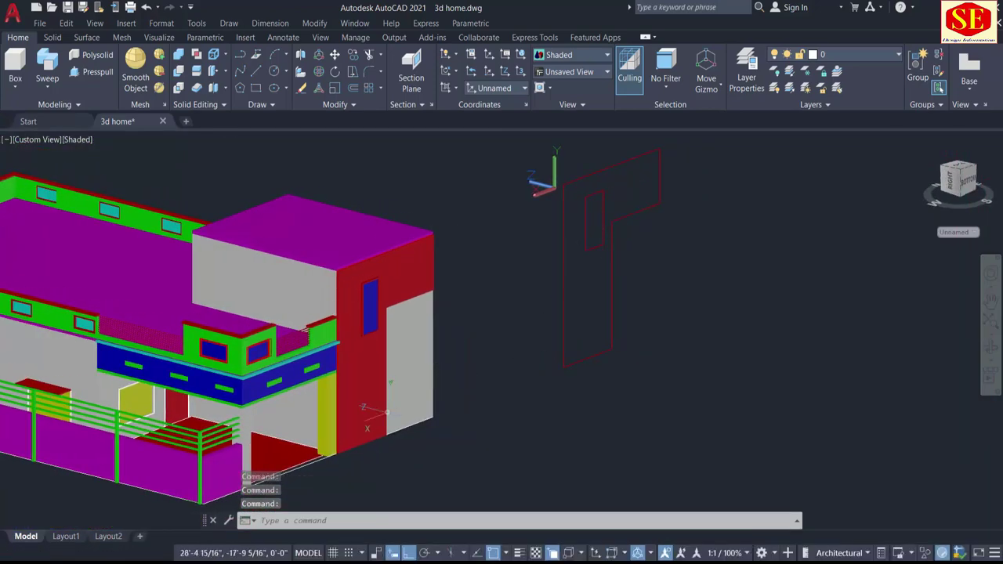
mouse_move(367, 409)
middle_mouse_down("shift")
mouse_move(528, 312)
mouse_move(717, 368)
middle_mouse_up("shift")
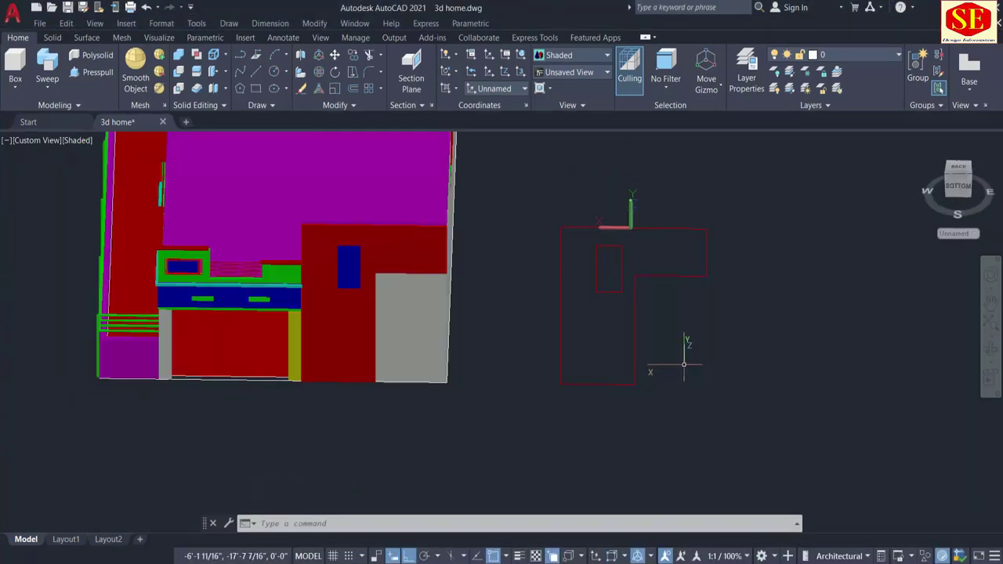
Trace a 3D polyline along the inner gate outline, with a 6-unit drop and 7'9 leftward run
type("3P")
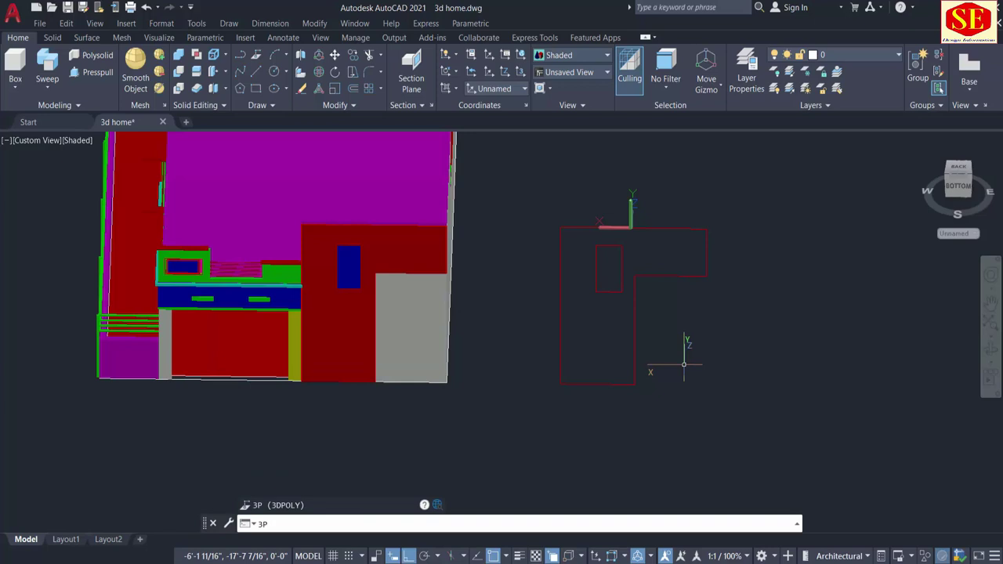
key("Return")
left_click(634, 384)
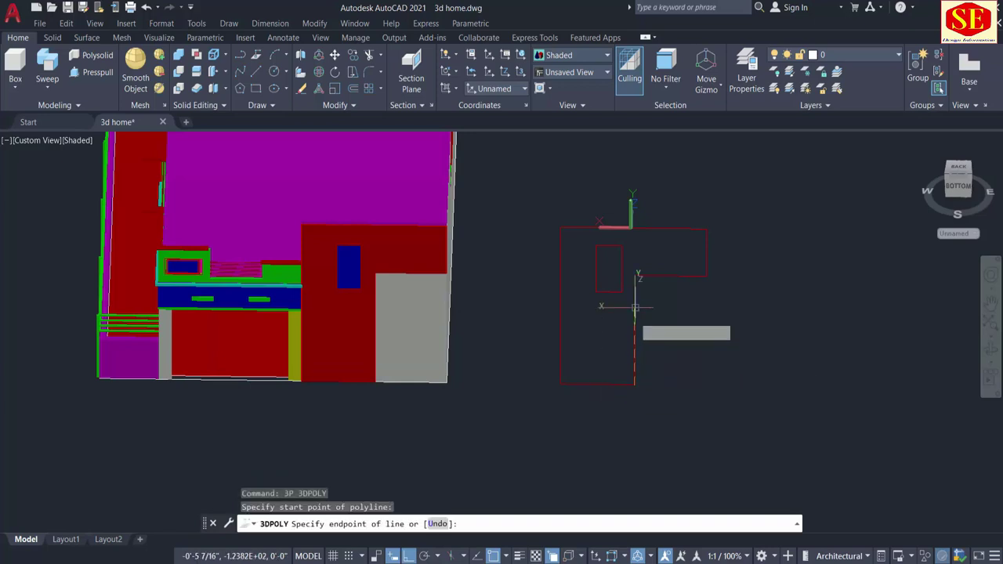
left_click(635, 276)
scroll(699, 280, "up", 3)
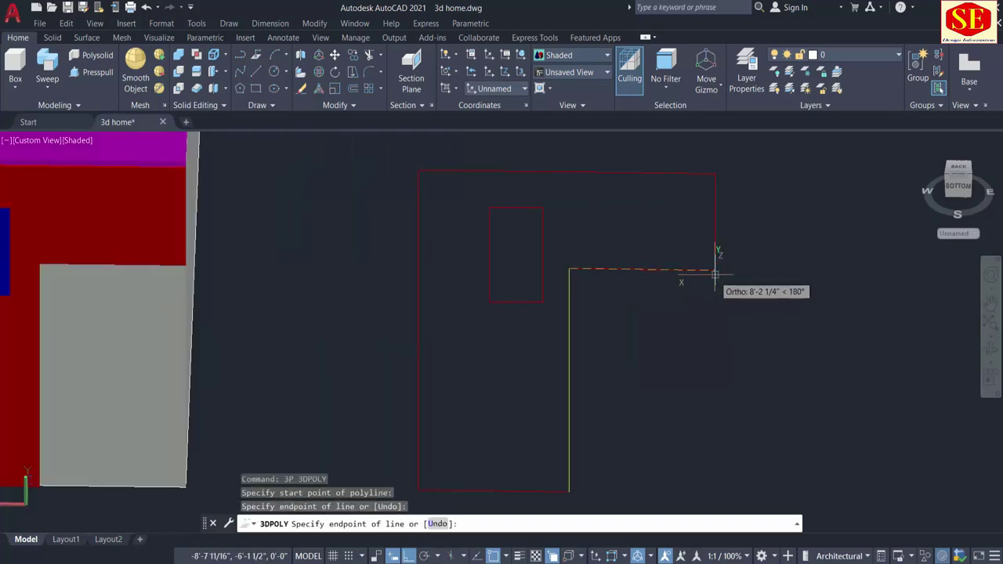
left_click(715, 270)
type("6")
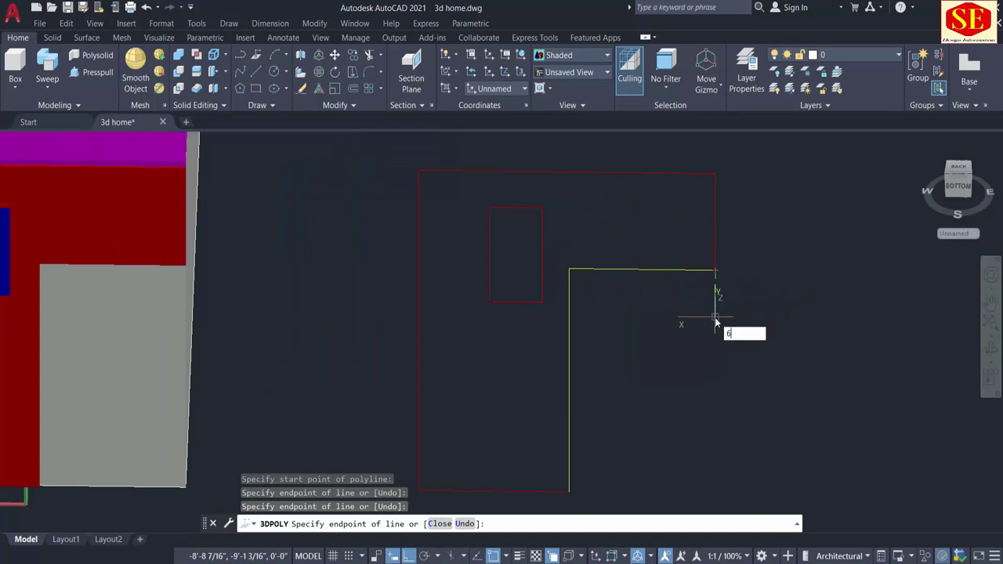
key("Return")
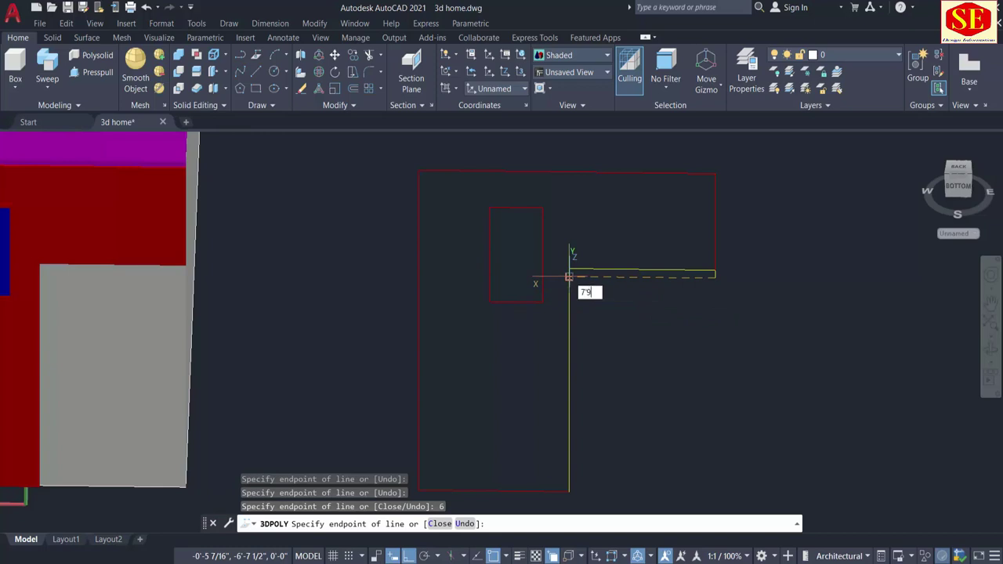
key("Return")
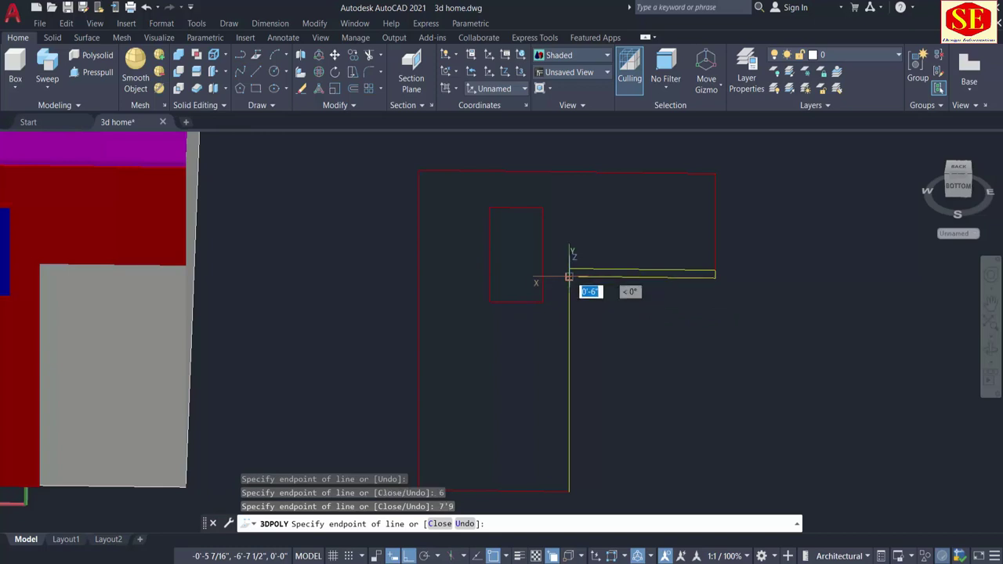
scroll(572, 400, "up", 2)
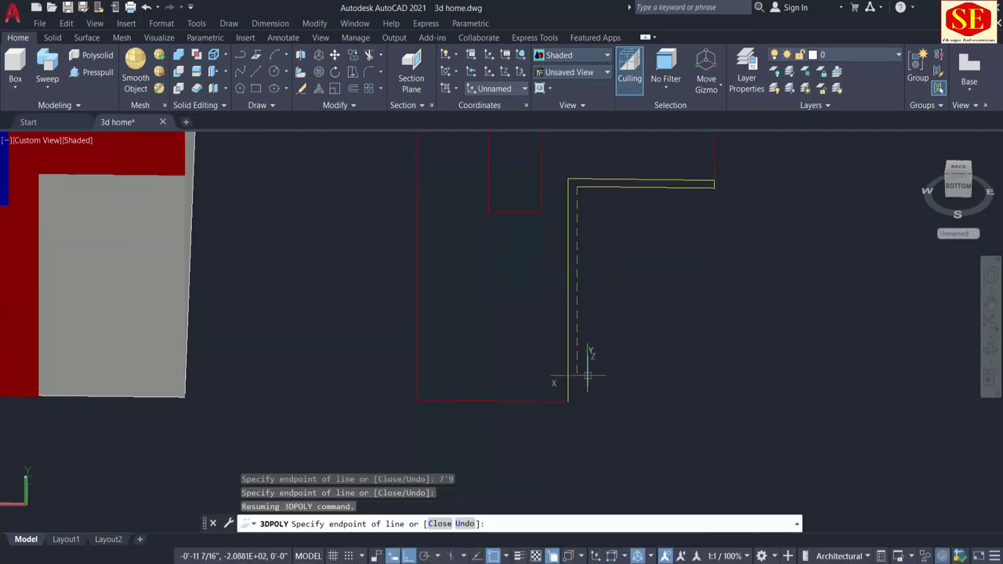
scroll(586, 381, "up", 2)
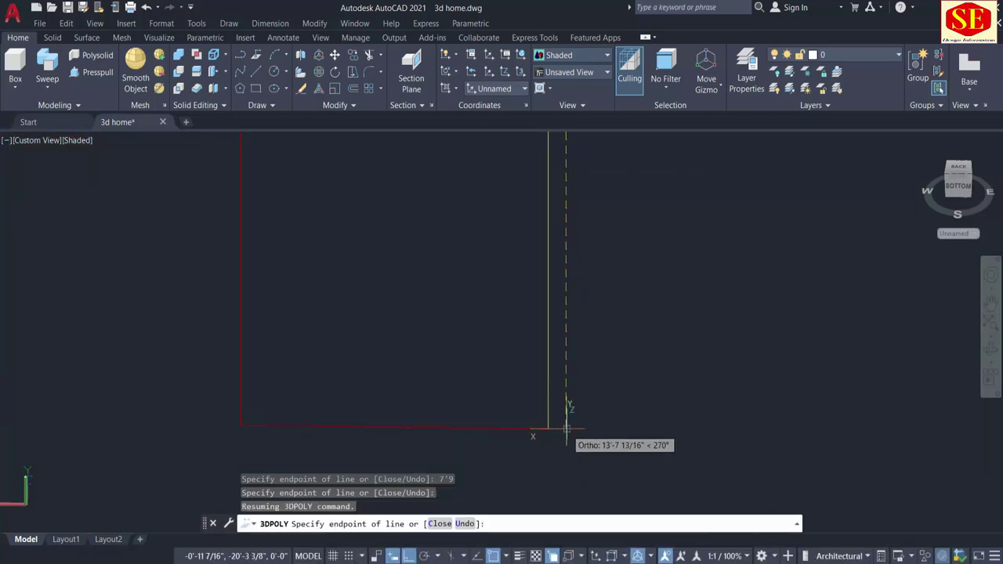
left_click(565, 430)
left_click(548, 429)
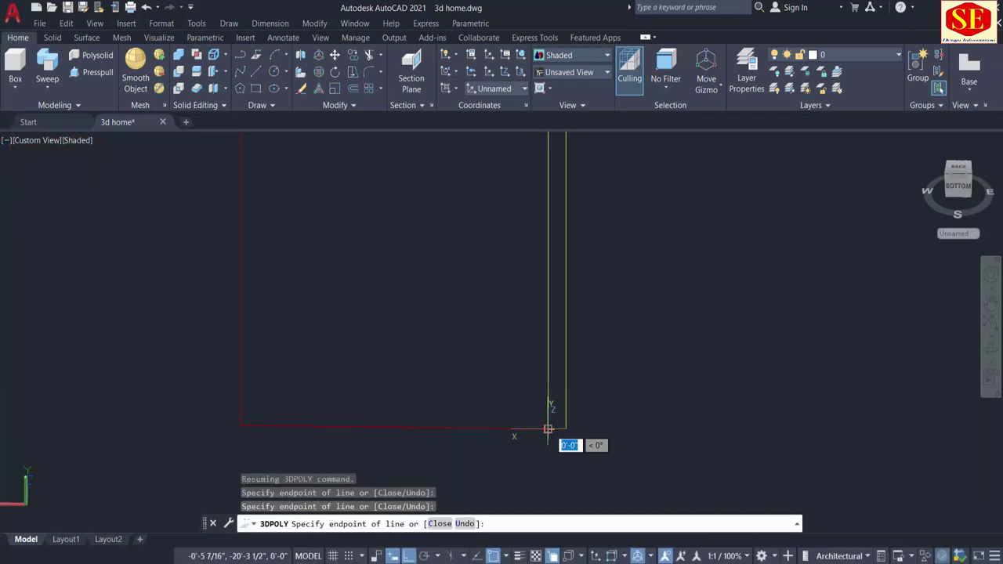
key("Escape")
scroll(640, 416, "down", 3)
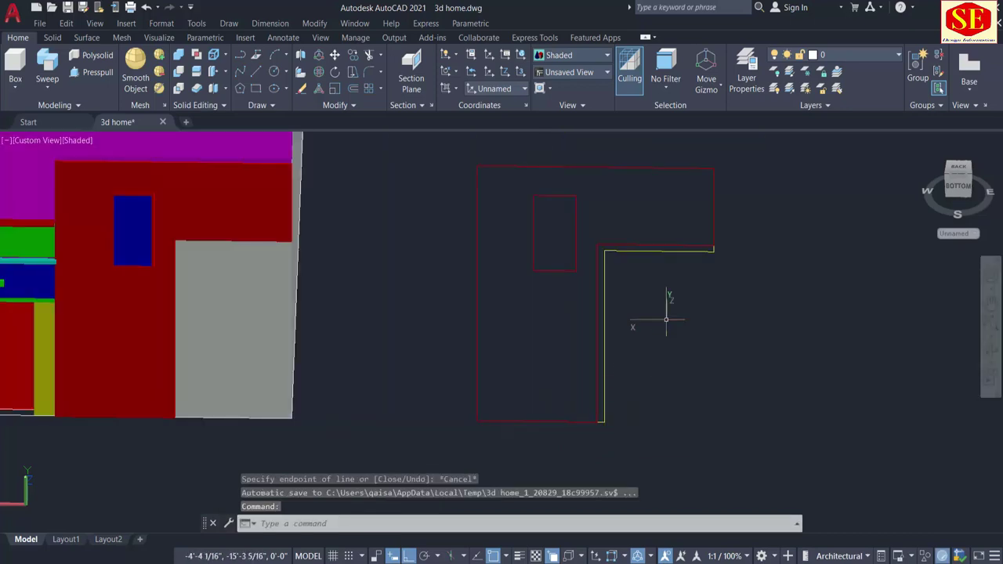
Press-pull the L-shaped strip to a height of 9 as a yellow solid
left_click(97, 73)
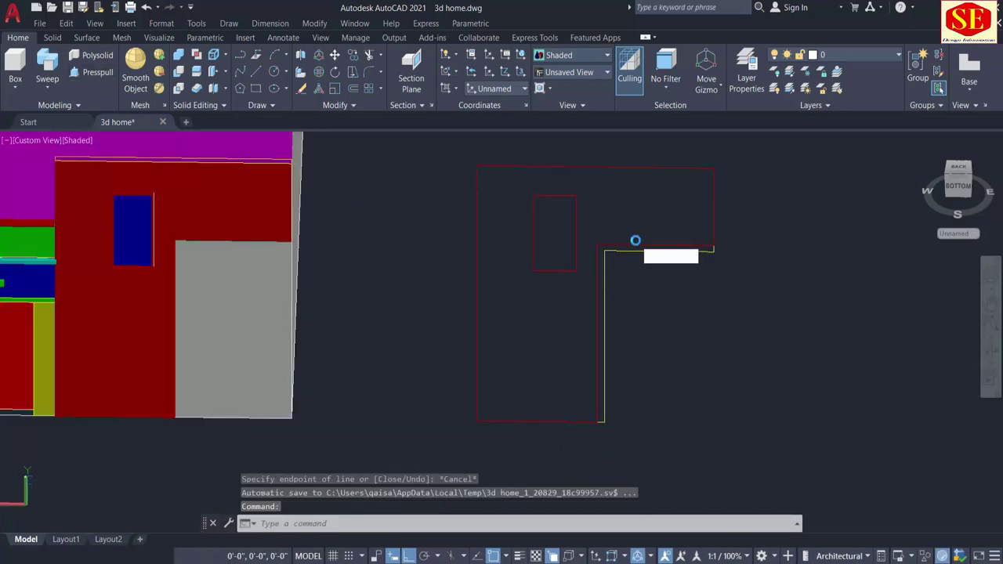
left_click(619, 250)
type("6")
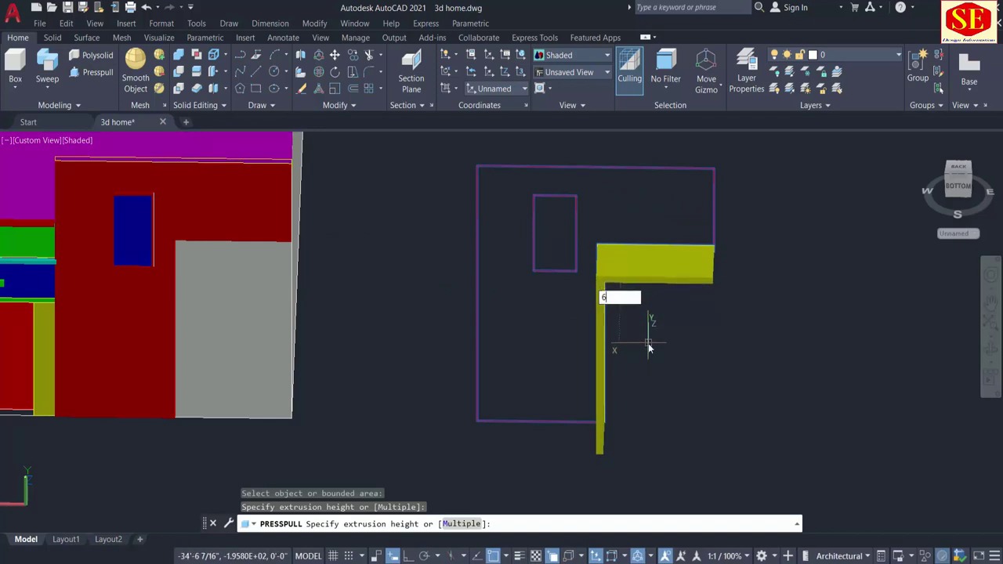
scroll(649, 348, "up", 2)
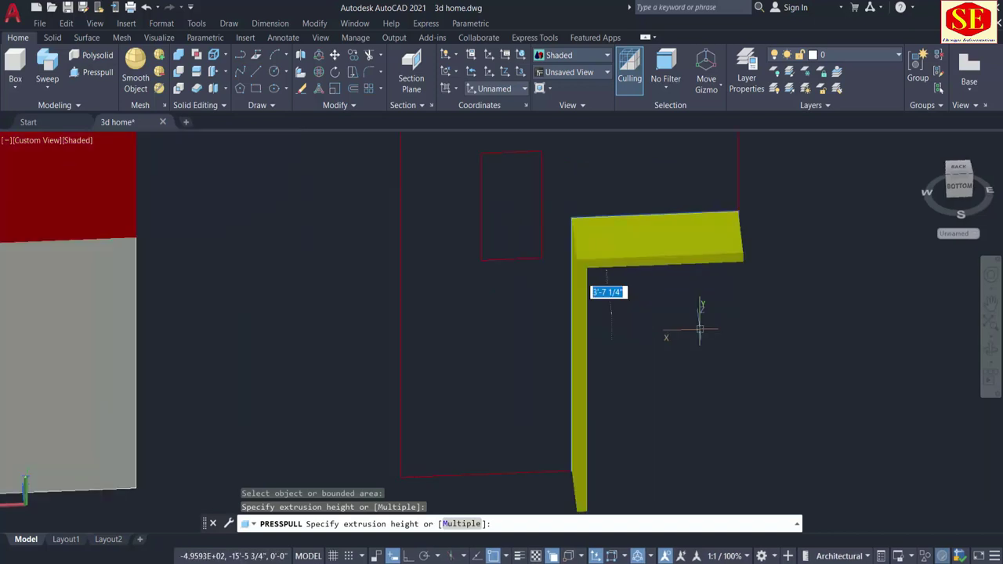
middle_click_drag(700, 329, 753, 316, "shift")
type("9")
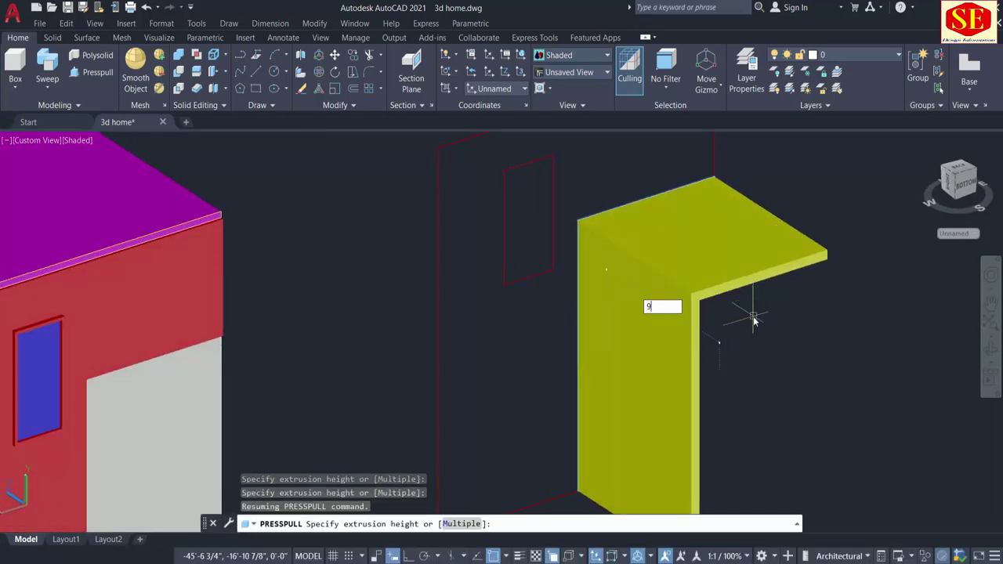
key("Return")
scroll(732, 317, "down", 2)
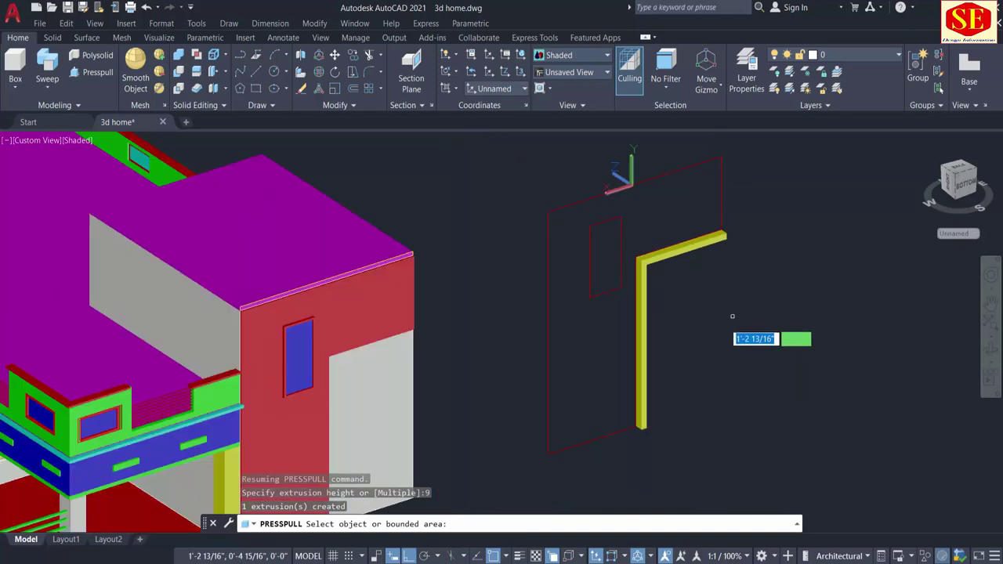
key("Return")
Move the yellow L-shaped solid from its bottom corner to the grey door's corner on the house
type("m")
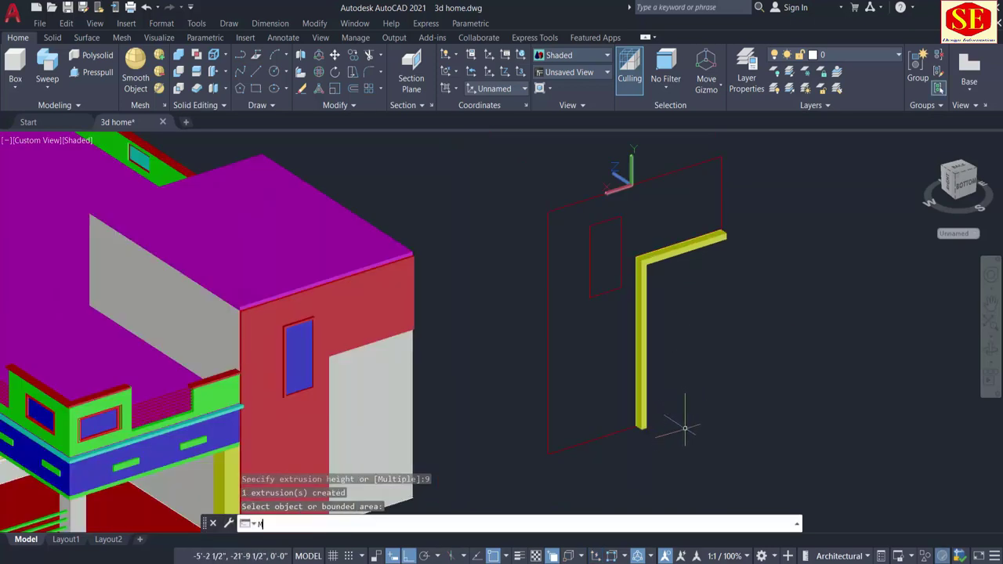
key("Return")
scroll(652, 444, "up", 3)
scroll(652, 444, "up", 2)
left_click(631, 382)
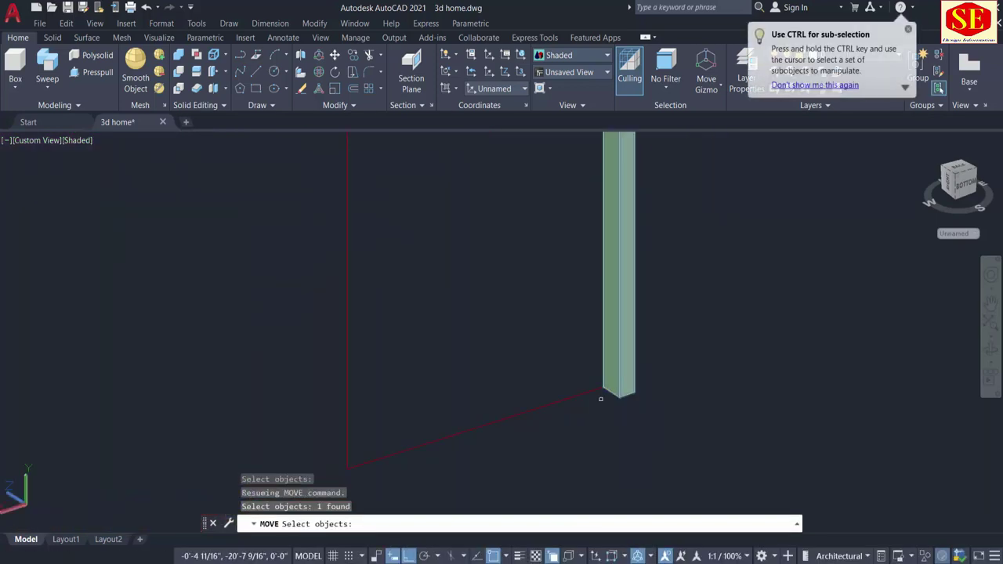
scroll(627, 376, "up", 1)
key("Return")
left_click(608, 369)
scroll(616, 361, "down", 3)
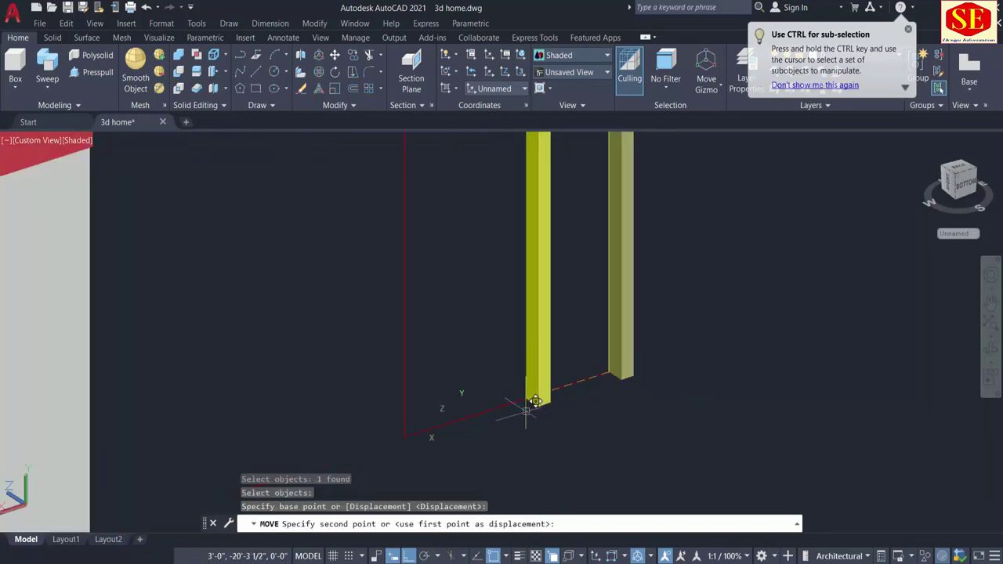
middle_click_drag(530, 403, 541, 331)
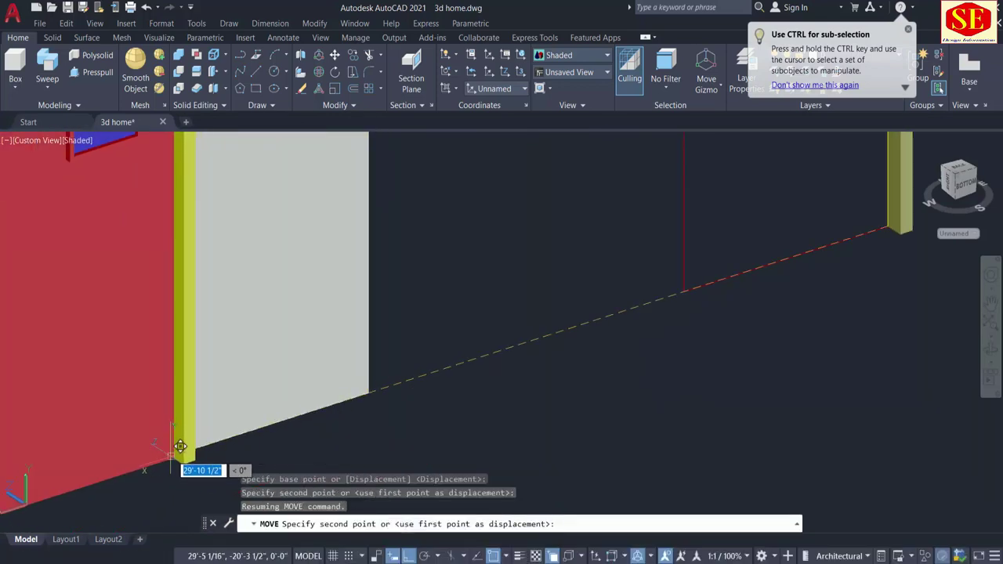
left_click(191, 448)
scroll(375, 430, "down", 4)
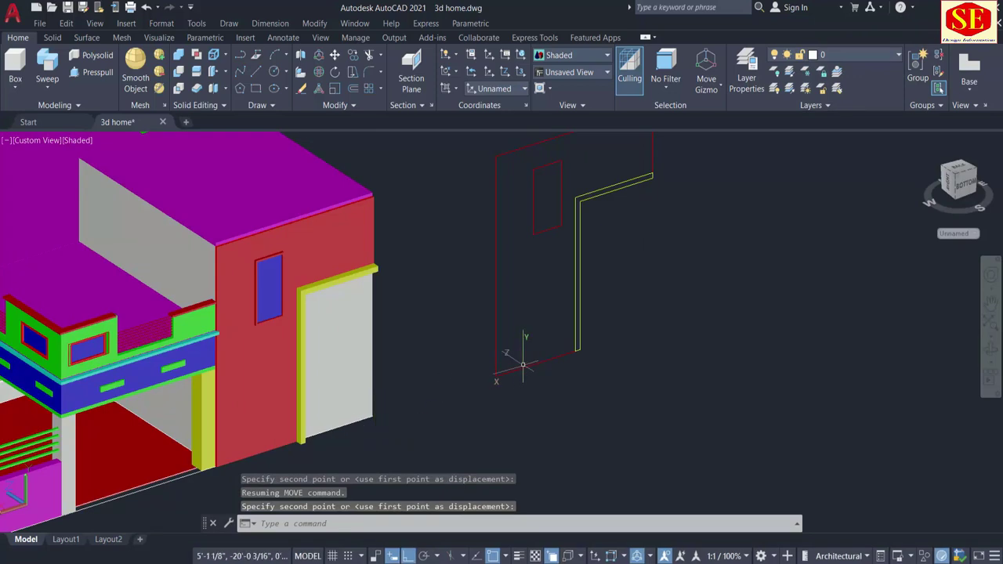
key("Escape")
middle_click_drag(616, 332, 569, 318)
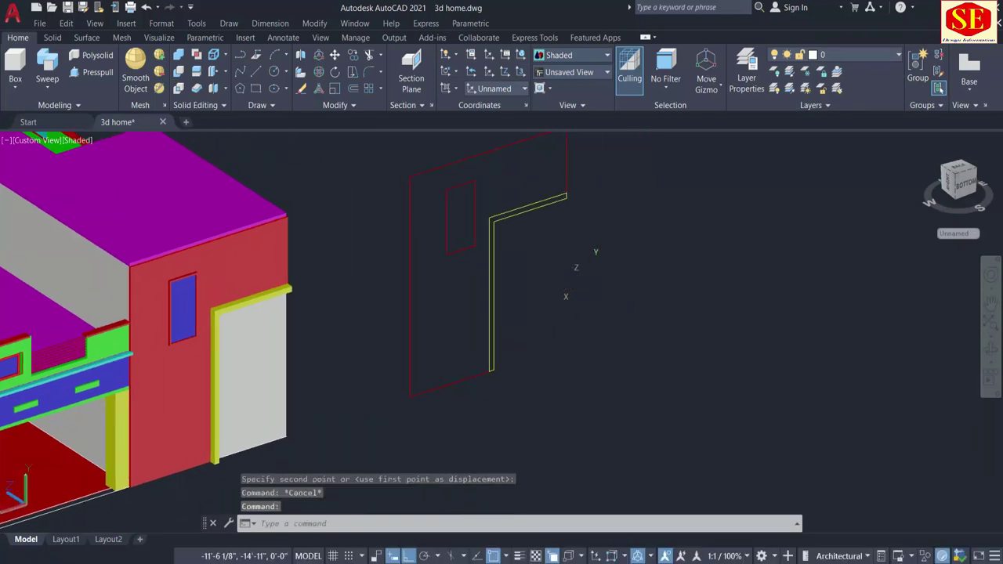
mouse_move(676, 308)
middle_mouse_down("shift")
mouse_move(650, 316)
mouse_move(638, 293)
middle_mouse_up("shift")
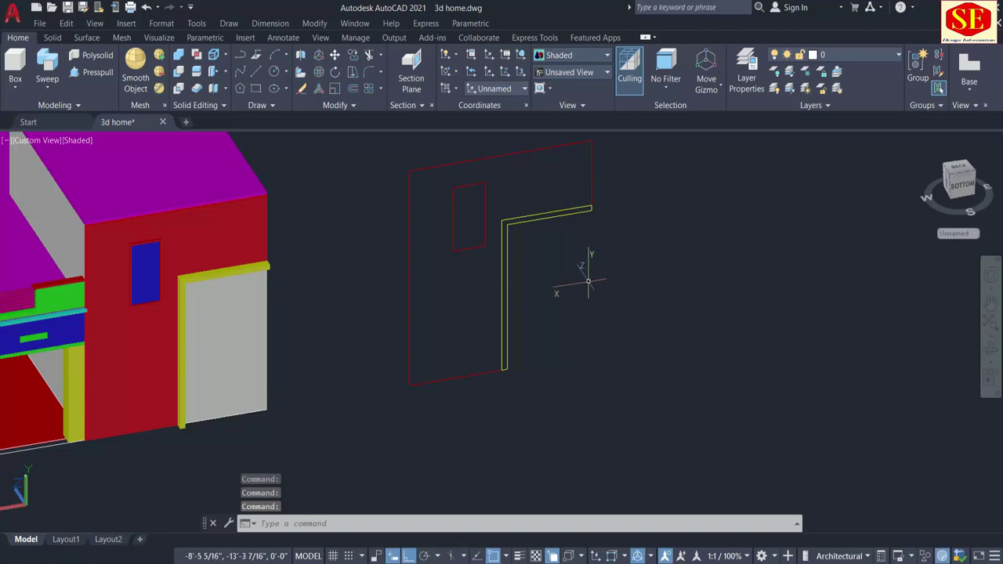
Draw a 4' by 1' rectangle on the grey gate panel
type("COL")
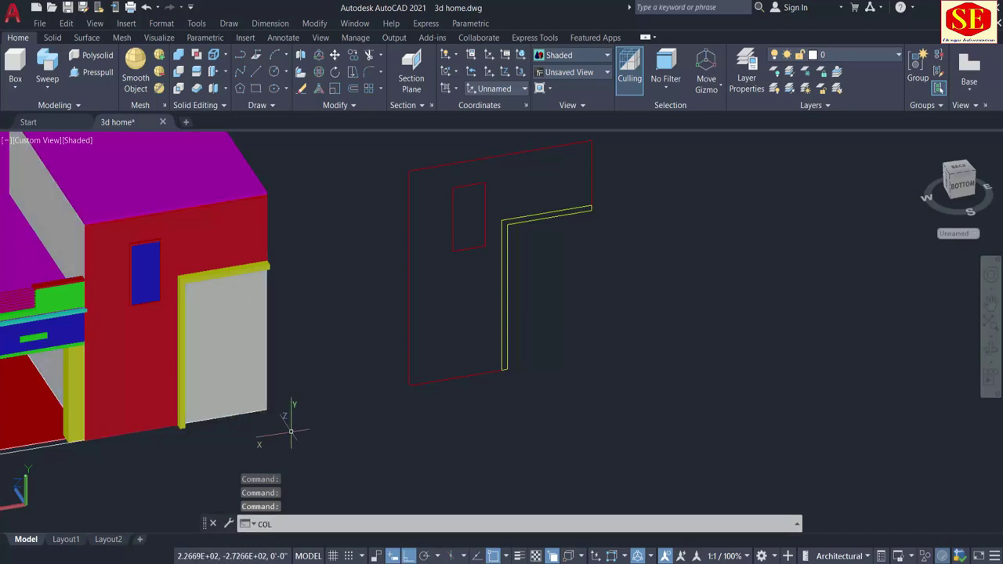
scroll(339, 480, "up", 4)
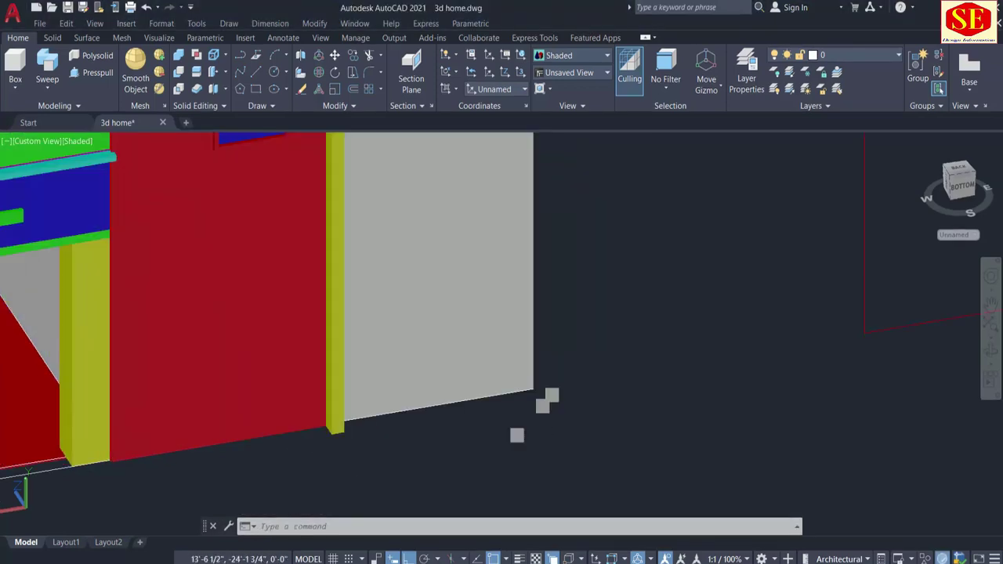
middle_click_drag(558, 395, 578, 394)
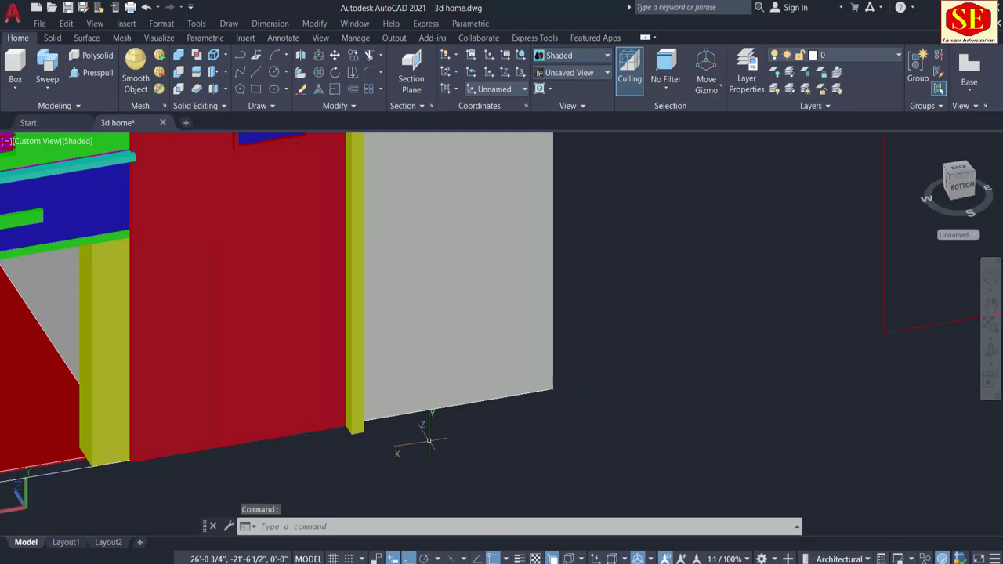
type("rec")
key("Return")
scroll(481, 406, "up", 2)
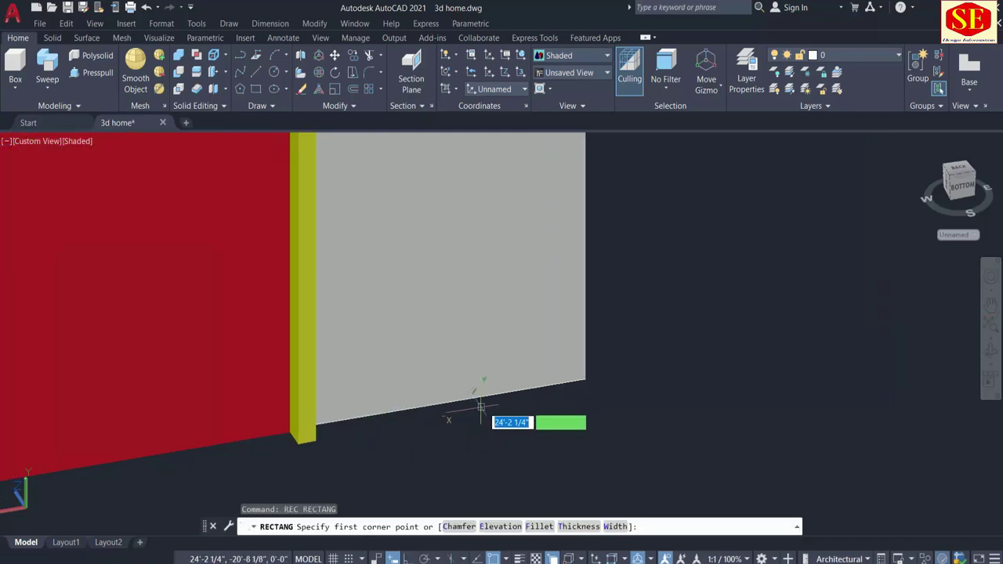
left_click(520, 390)
type("4'")
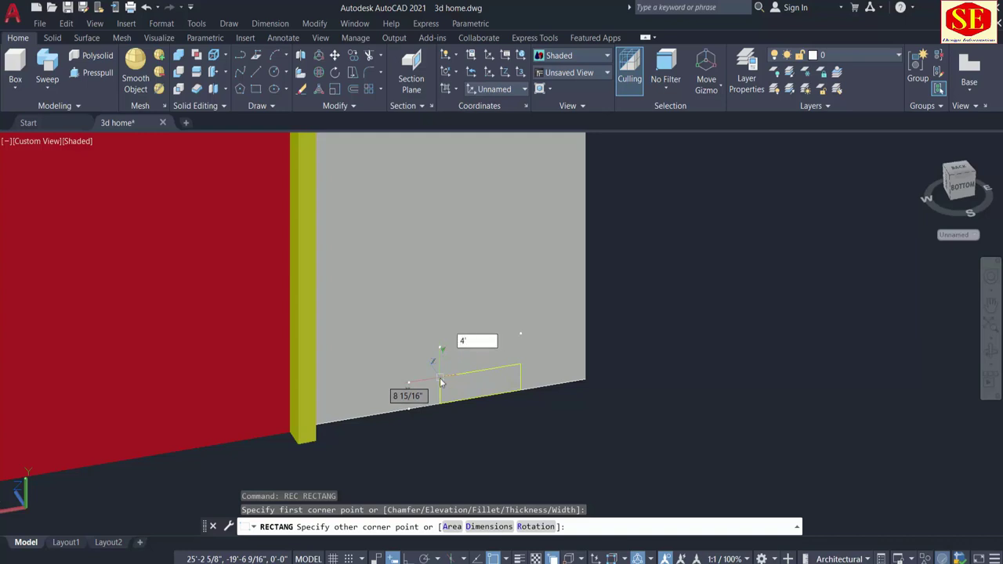
key("Tab")
type("1")
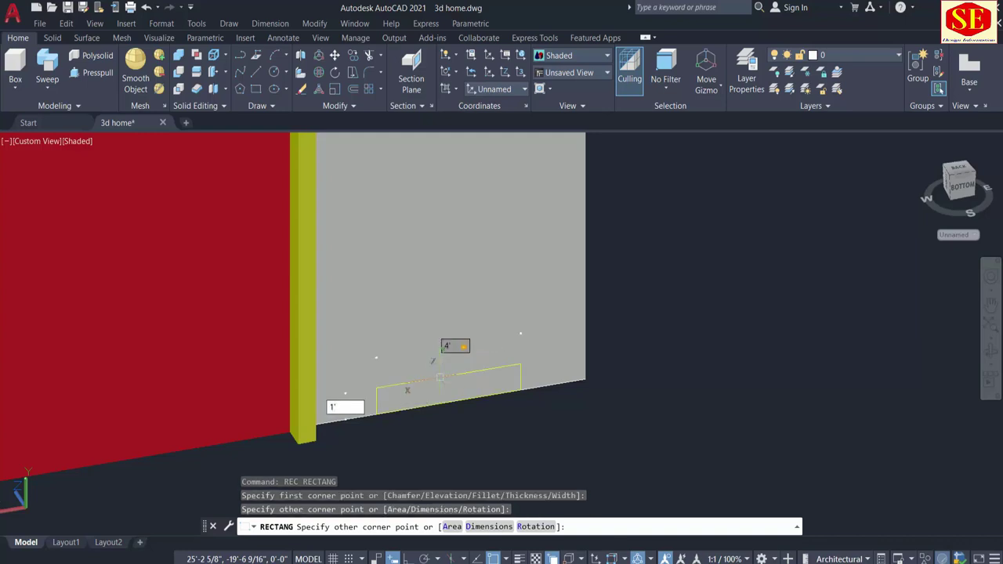
key("Return")
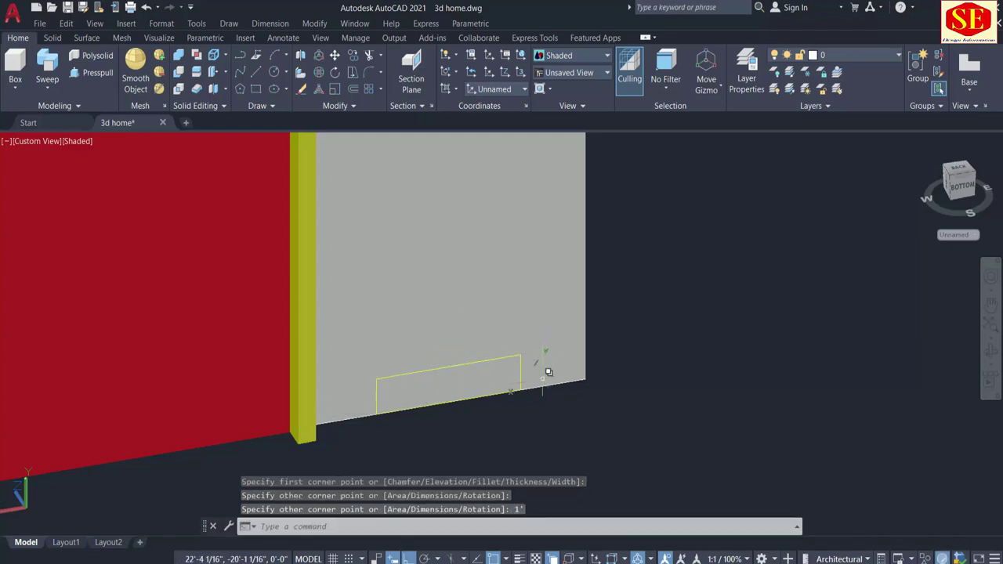
key("Escape")
type("M")
Move the rectangle 2'6" up the gate panel
key("Return")
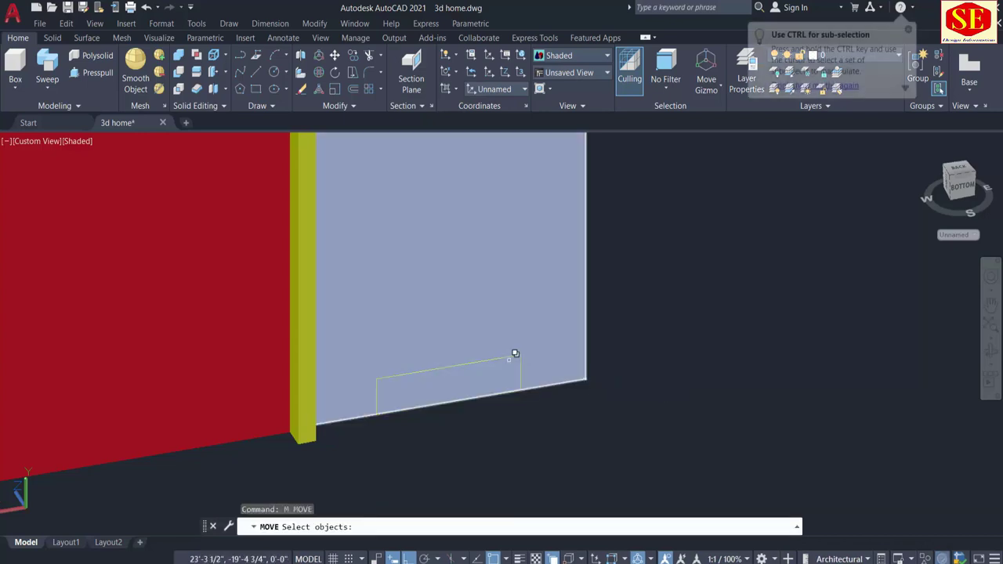
left_click(510, 351)
left_click(550, 408)
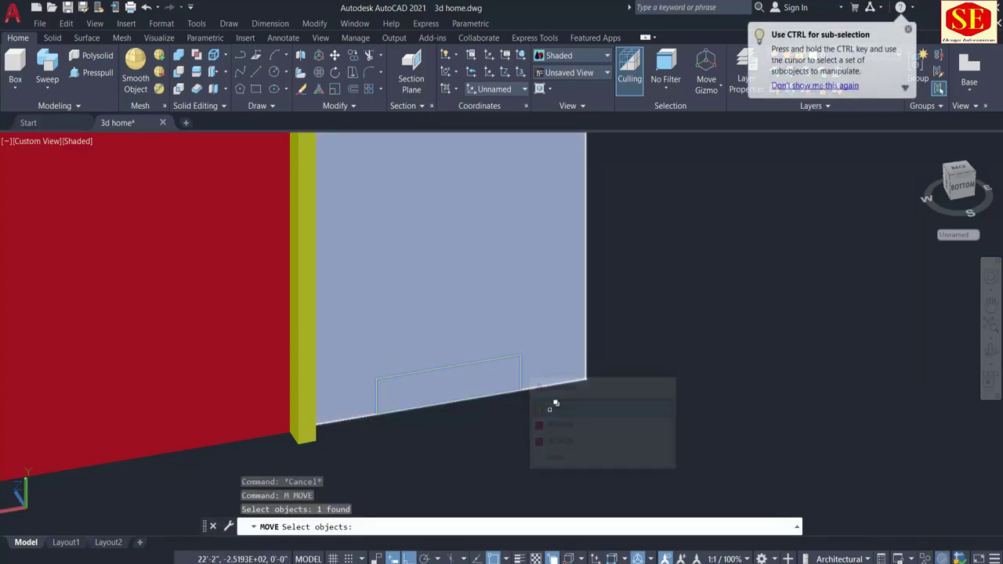
key("Return")
left_click(720, 389)
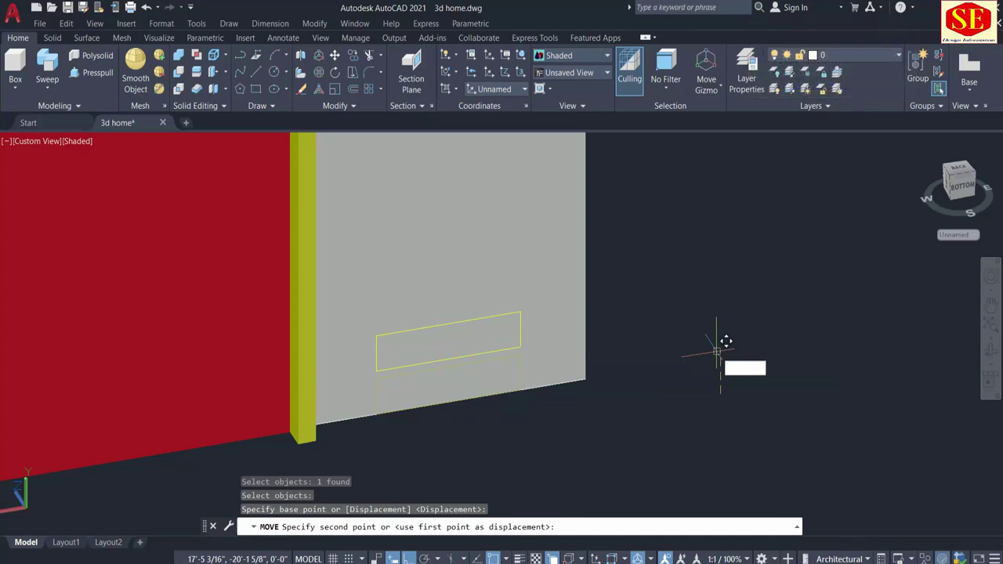
type("2'6")
key("Return")
middle_click_drag(713, 339, 673, 417)
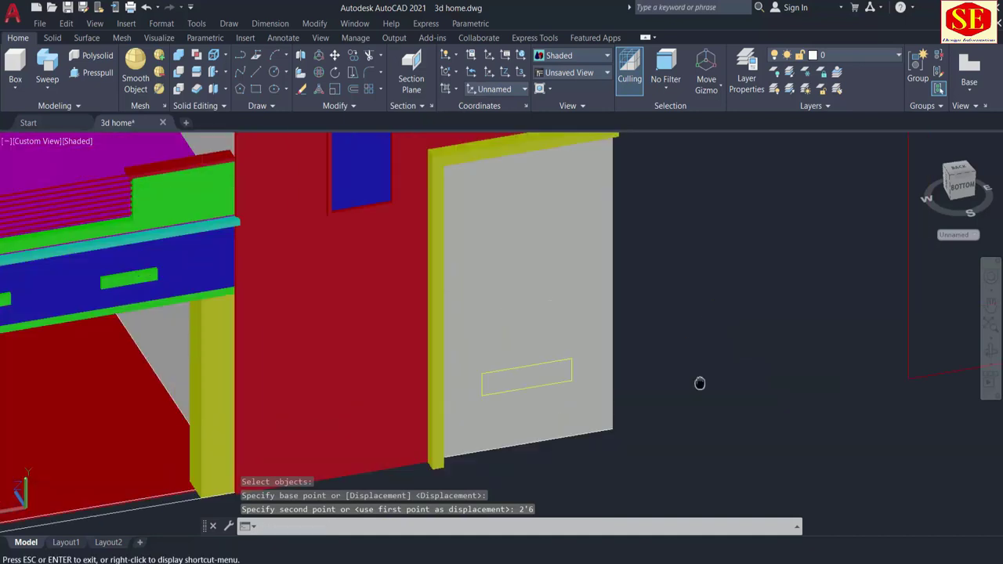
Nudge the rectangle slightly to the right on the panel
type("m")
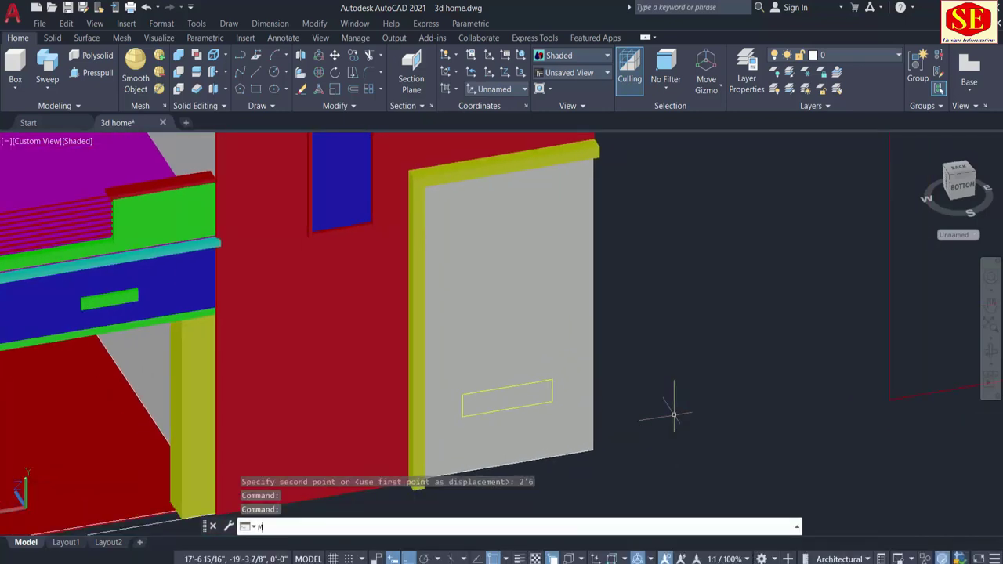
key("Return")
left_click(592, 401)
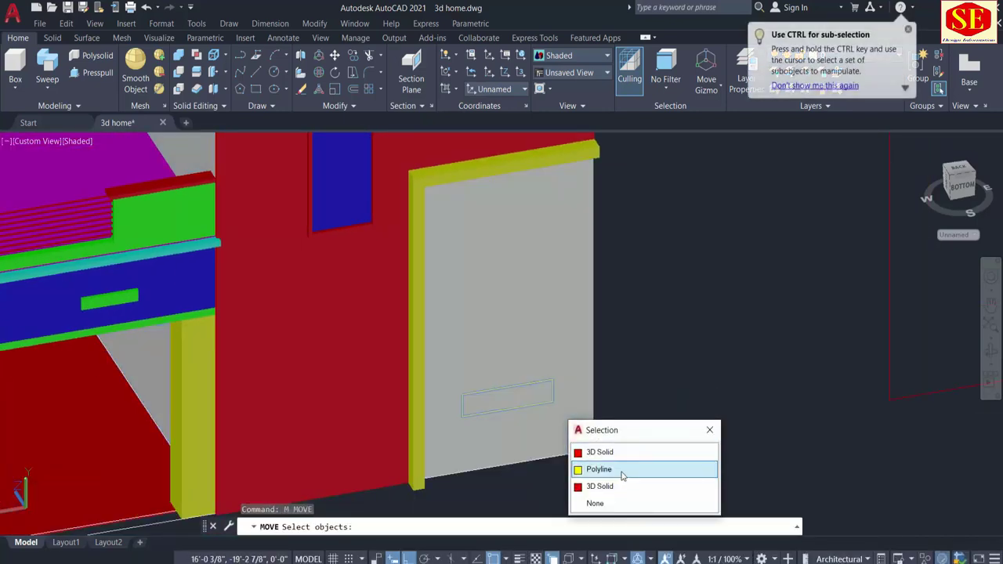
left_click(623, 470)
key("Return")
left_click(707, 389)
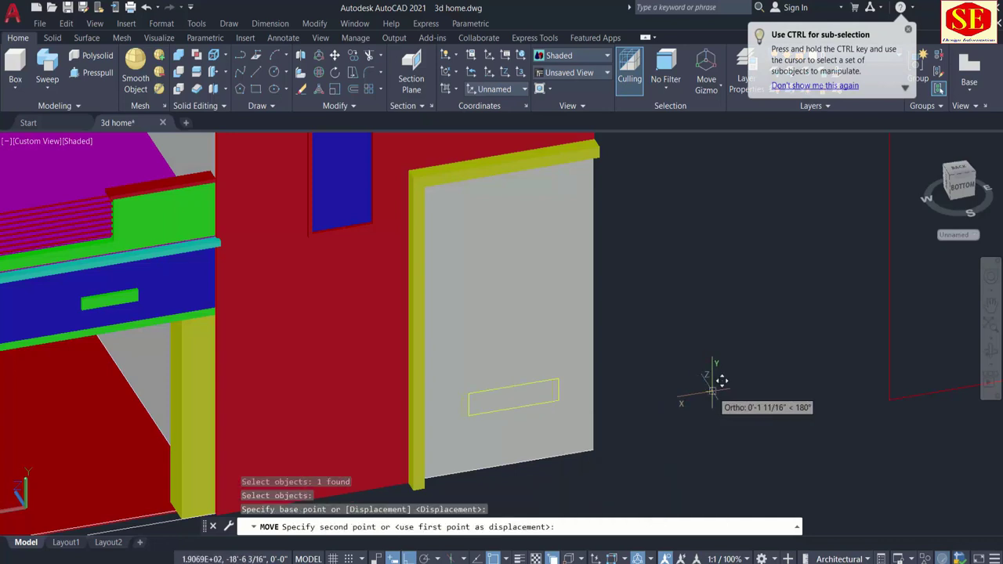
left_click(714, 389)
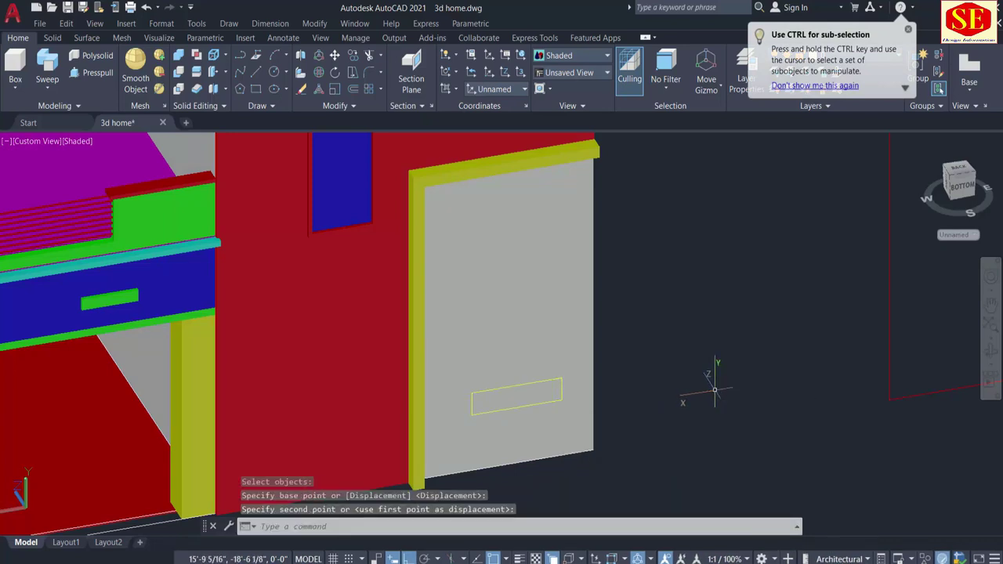
Copy the slat outline 1' upward as a trial, then undo that copy
type("co")
key("Return")
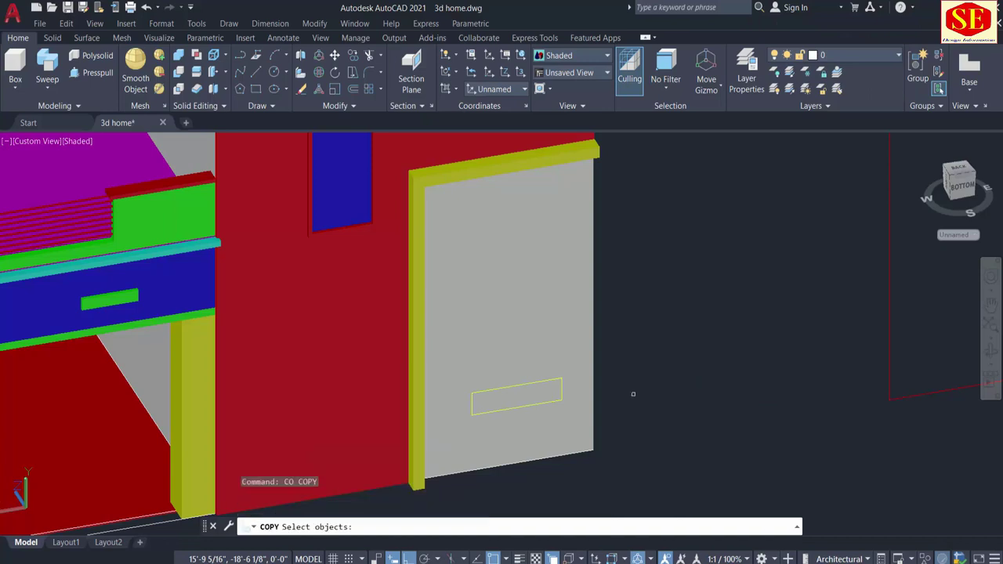
left_click(529, 379)
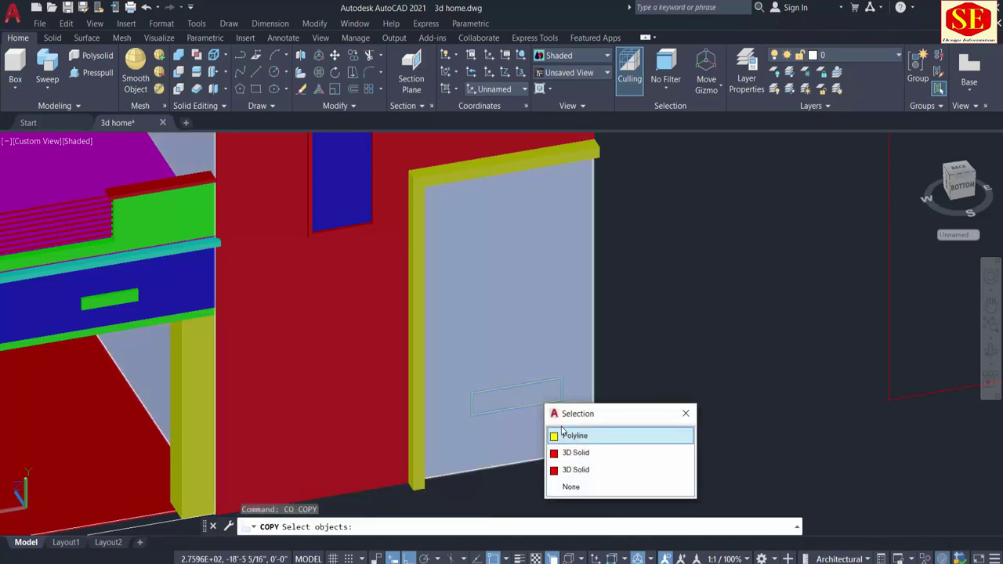
left_click(592, 430)
key("Return")
left_click(698, 397)
type("1'")
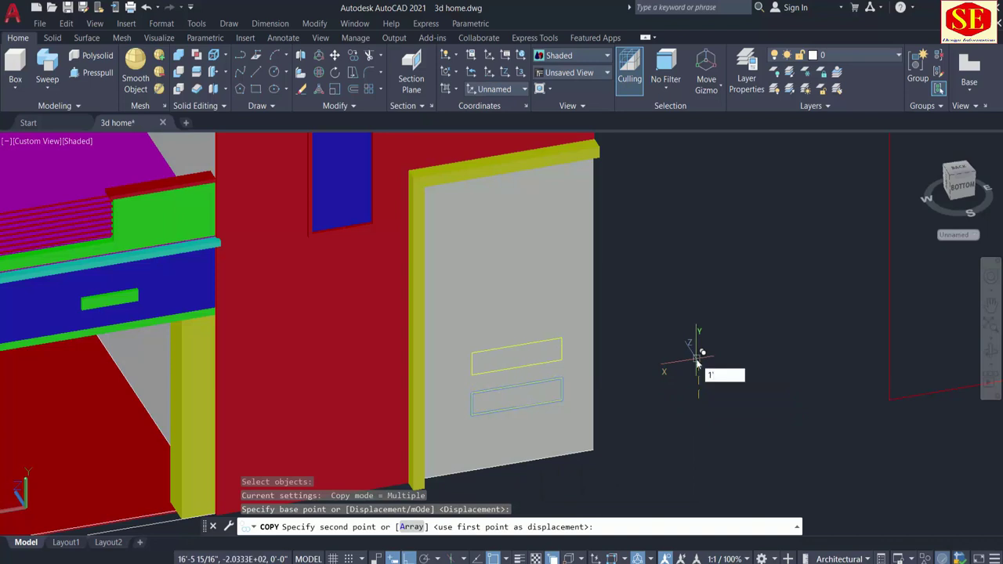
key("Return")
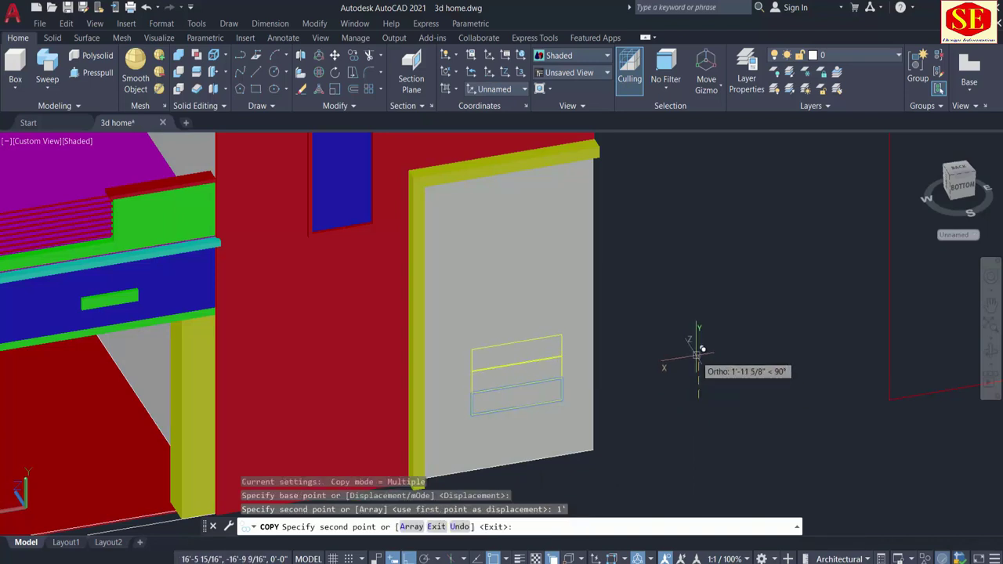
key("ctrl+z")
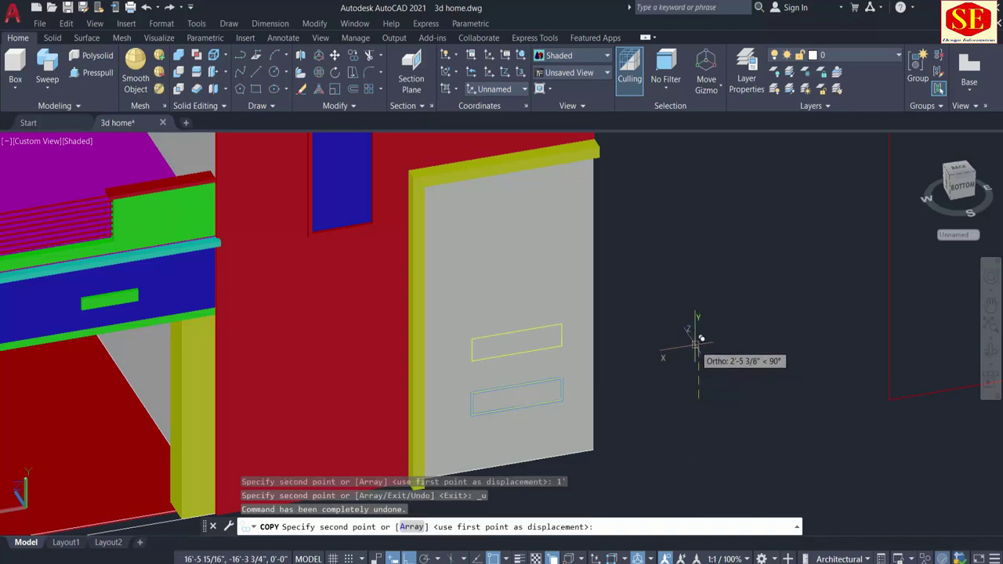
type("2")
Place slat outline copies 2', 4' and 6' above the original
key("Return")
type("4")
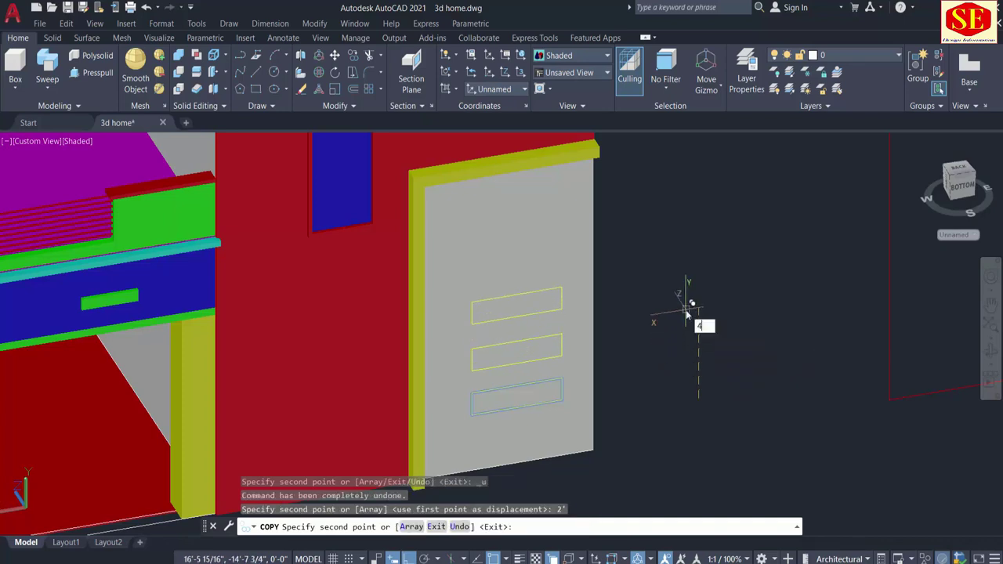
type("'")
key("Return")
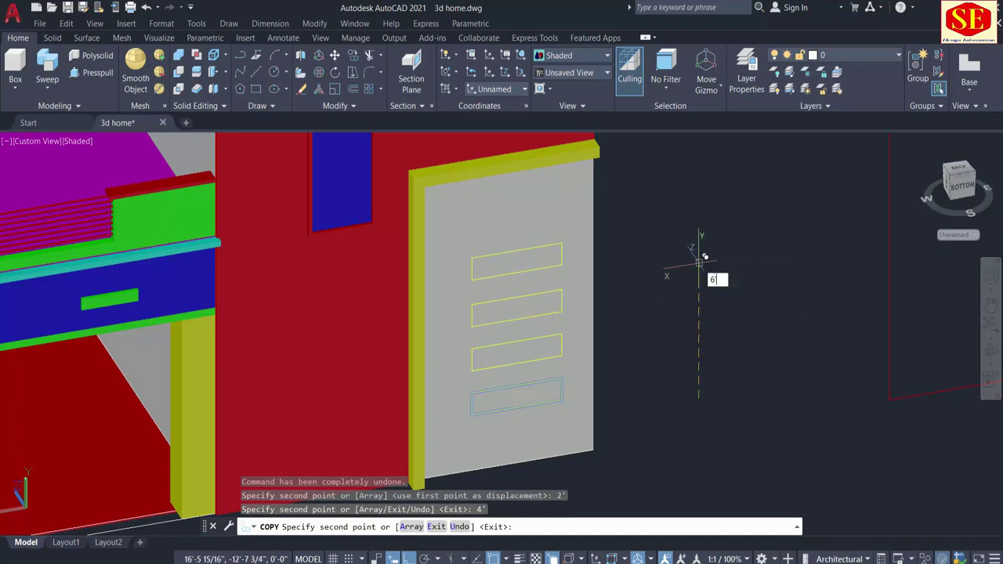
type("'")
key("Return")
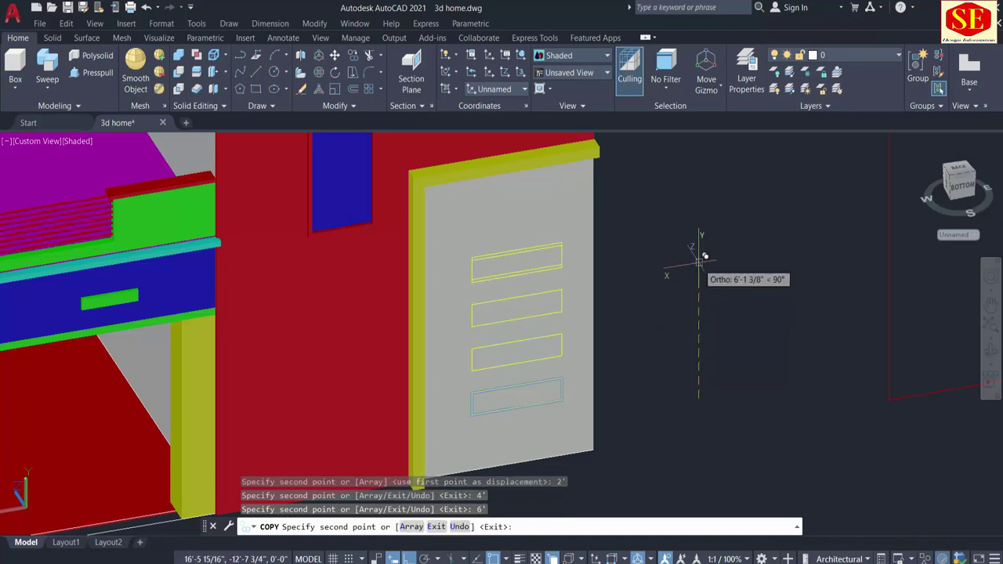
key("Escape")
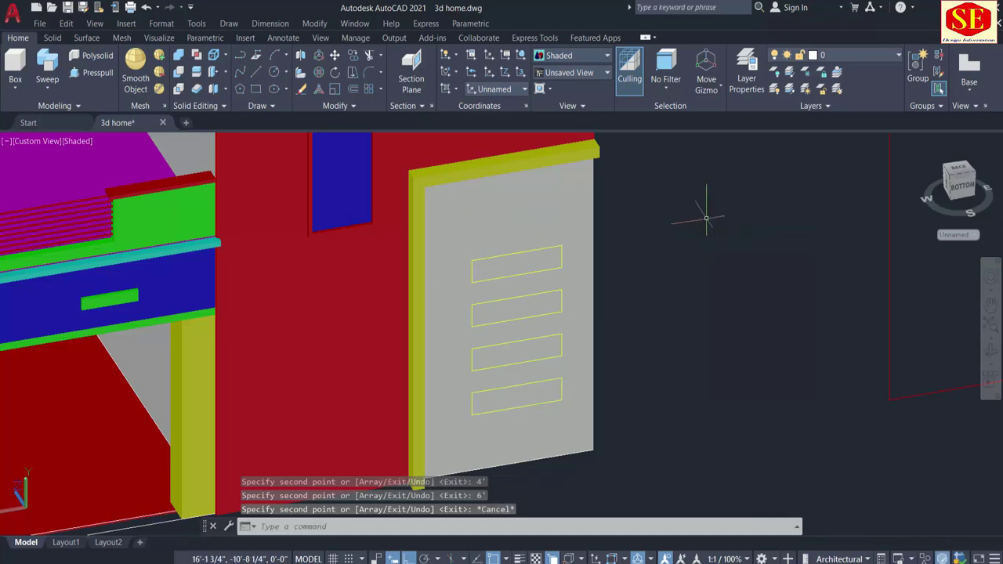
scroll(706, 219, "down", 3)
scroll(645, 284, "up", 1)
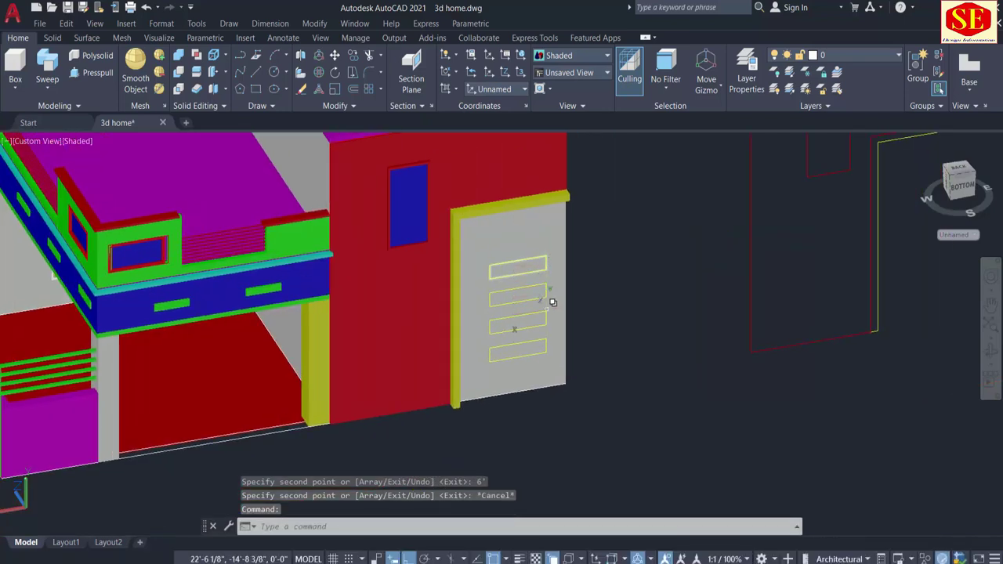
scroll(552, 302, "up", 2)
Copy the bottom slat polyline to empty space right of the gate panel
mouse_move(497, 365)
middle_mouse_down()
mouse_move(589, 375)
mouse_move(561, 380)
middle_mouse_up()
type("c")
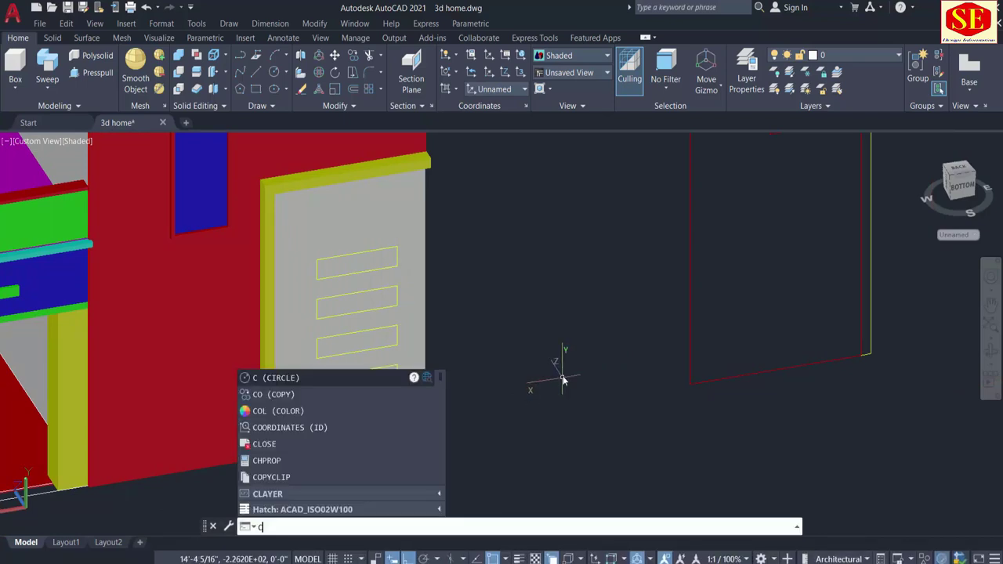
key("Escape")
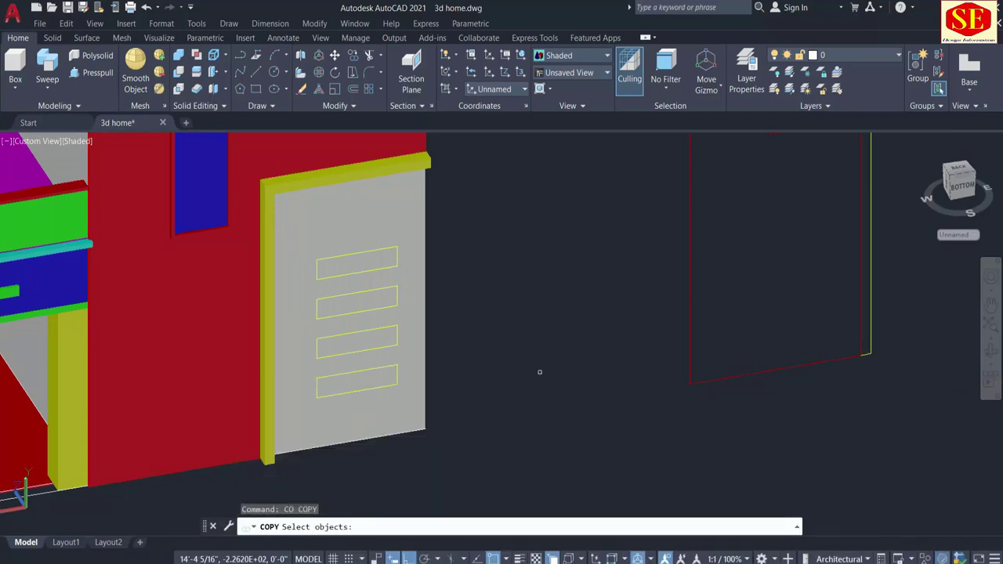
scroll(427, 365, "up", 2)
left_click(365, 367)
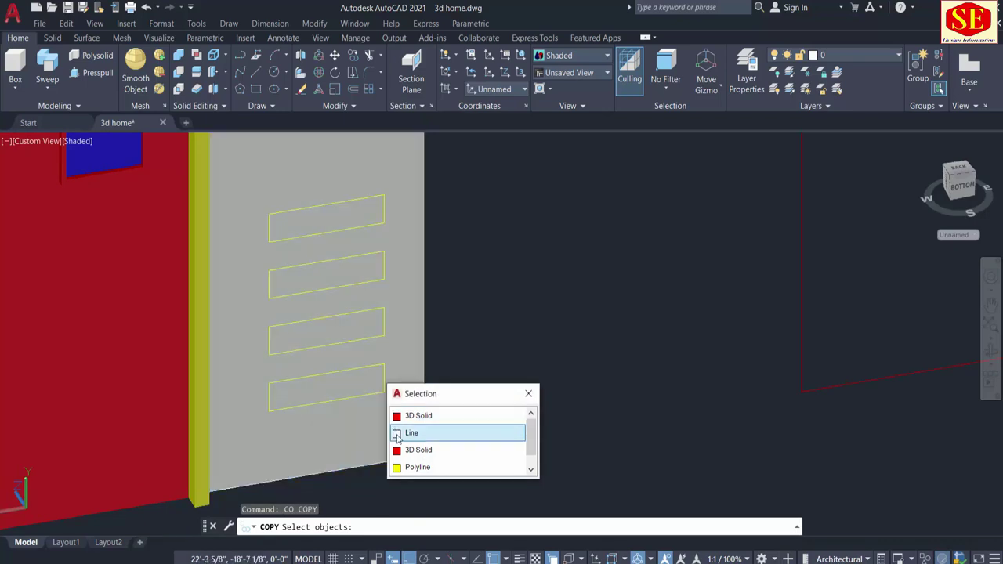
left_click(447, 472)
key("Return")
left_click(466, 430)
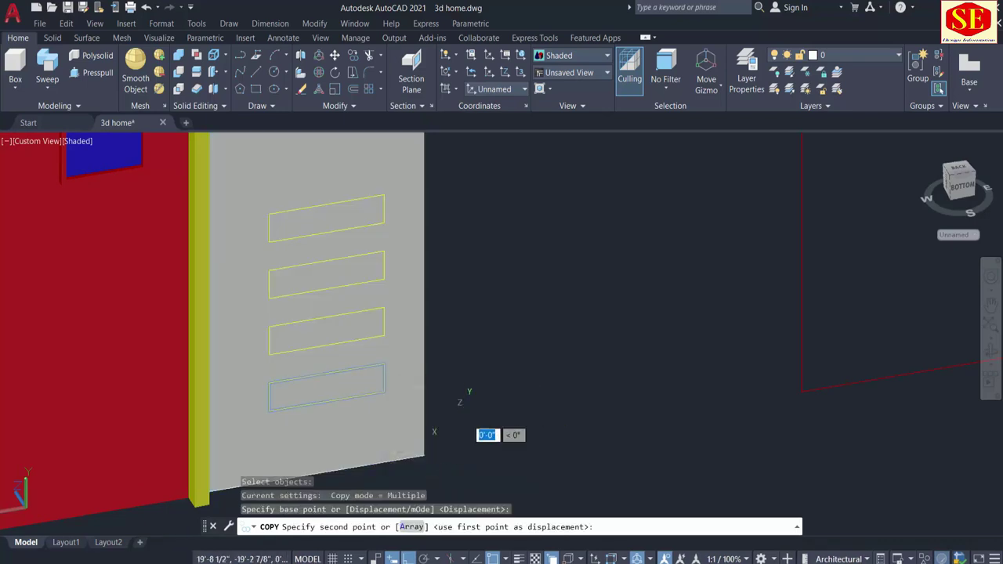
left_click(720, 362)
key("Escape")
scroll(721, 370, "down", 2)
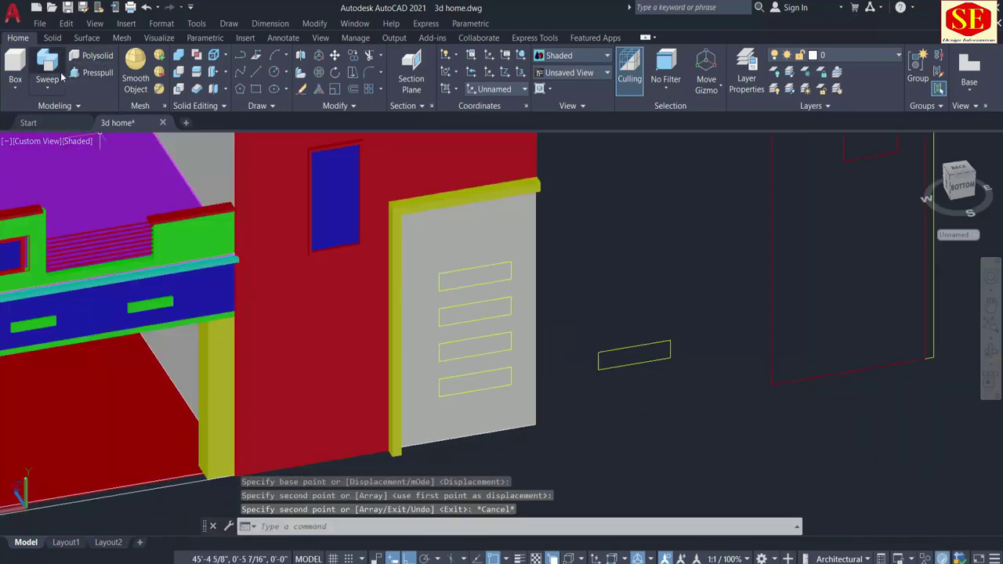
Trial press-pull the bottom slat, undo it, and restart PRESSPULL
left_click(86, 73)
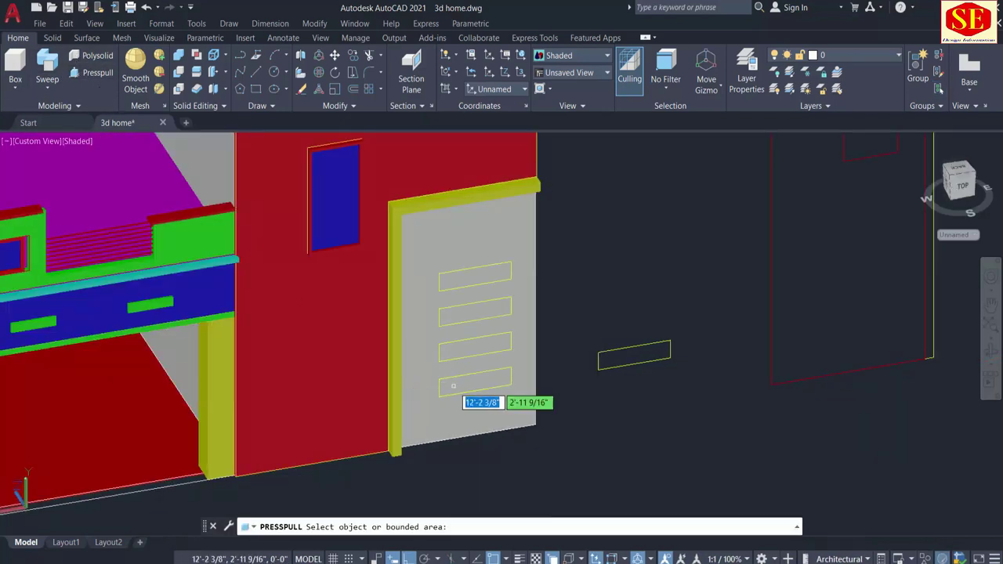
left_click(453, 385)
left_click(436, 317)
scroll(441, 339, "up", 1)
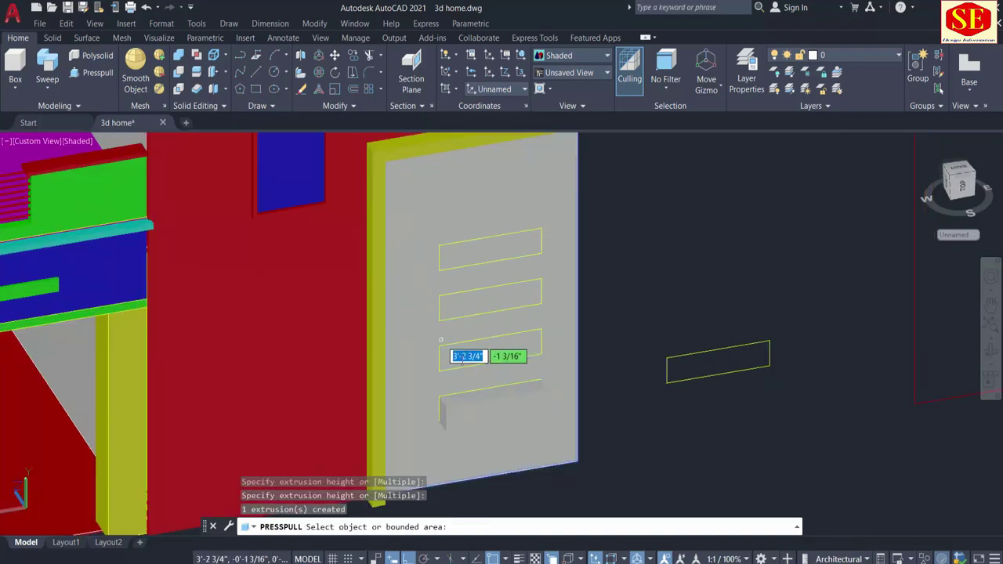
scroll(519, 413, "up", 2)
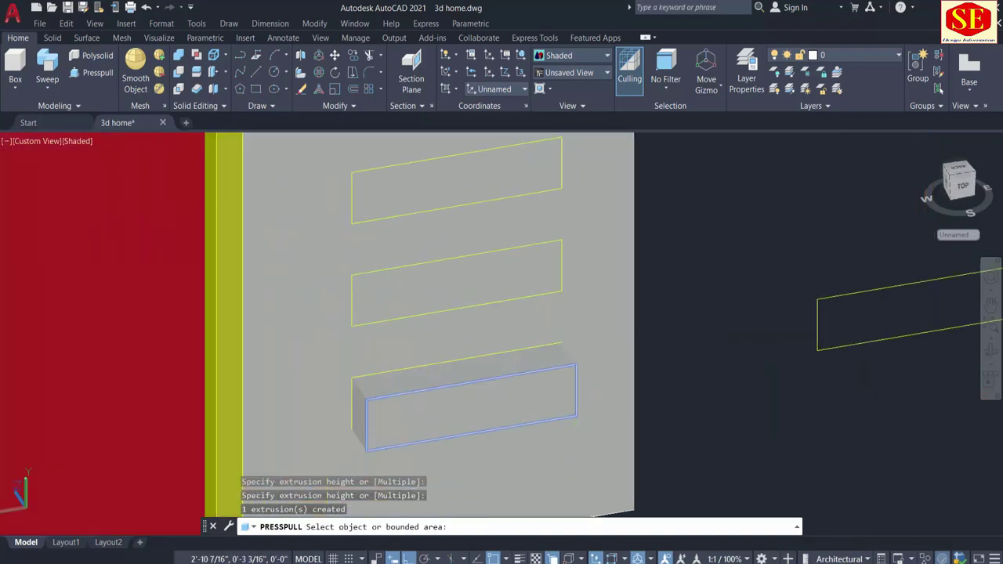
key("Escape")
scroll(517, 396, "down", 3)
type("u")
key("Return")
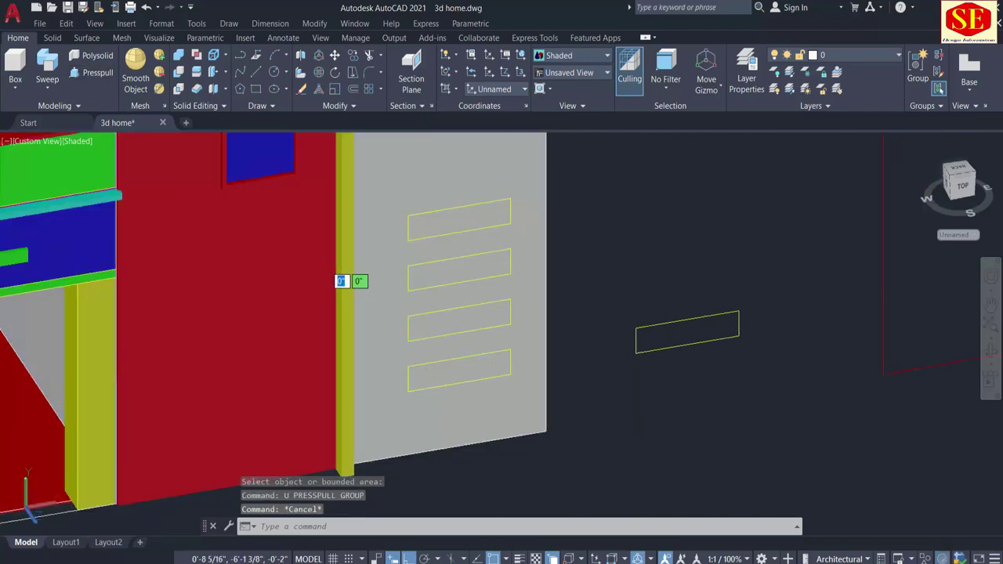
type("presspull")
key("Return")
Press-pull the gate's slat outlines, bottom to top, into recessed slots through the grey panel
left_click(458, 366)
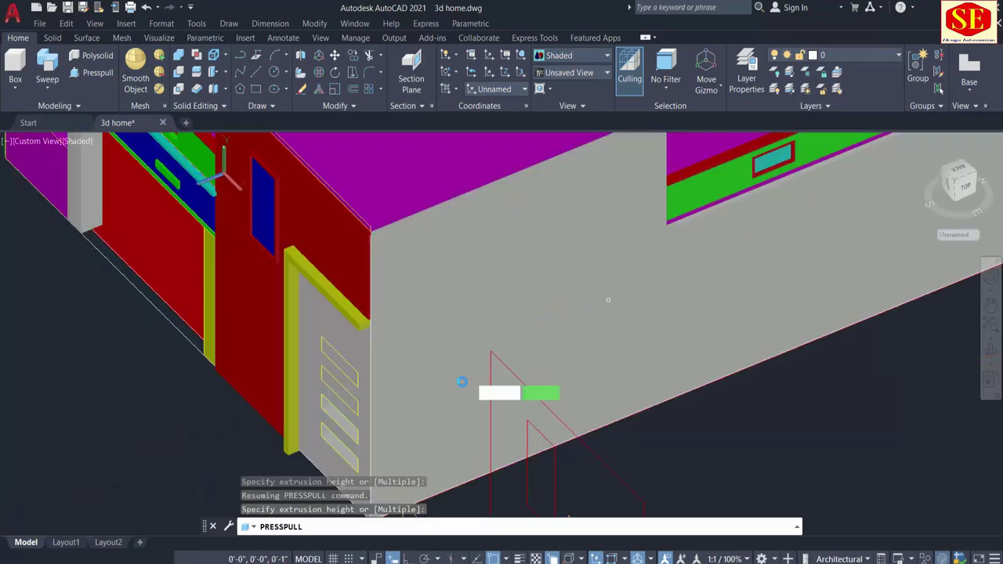
scroll(459, 381, "up", 5)
mouse_move(348, 439)
middle_mouse_down()
mouse_move(427, 376)
mouse_move(496, 352)
middle_mouse_up()
scroll(471, 295, "up", 2)
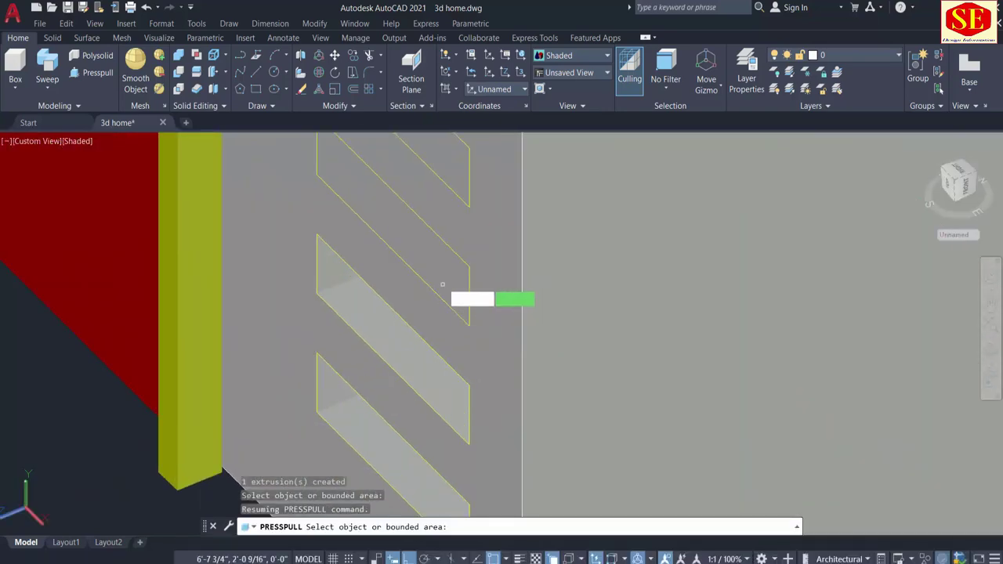
left_click(450, 235)
scroll(470, 227, "down", 3)
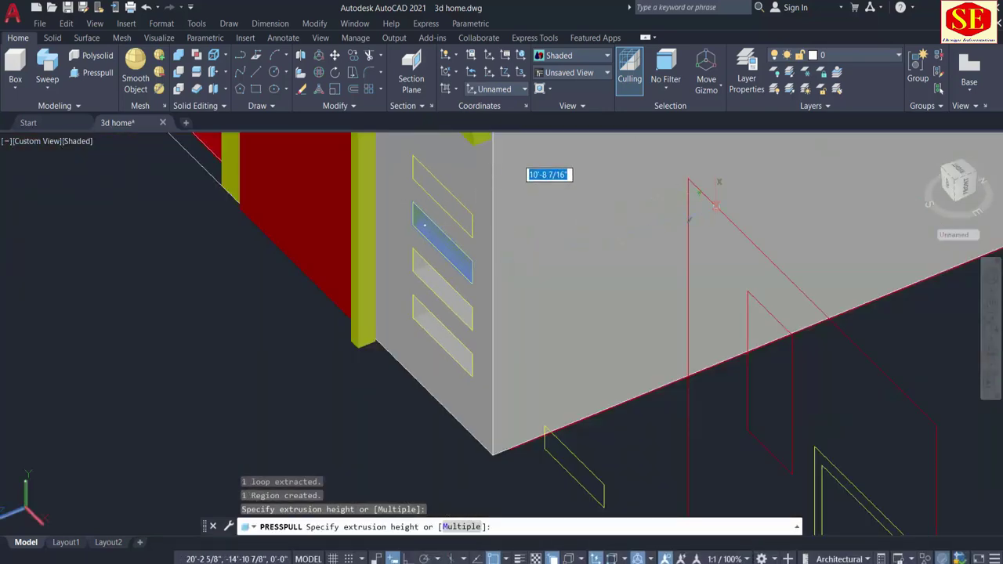
left_click(403, 257)
scroll(408, 258, "up", 3)
left_click(452, 195)
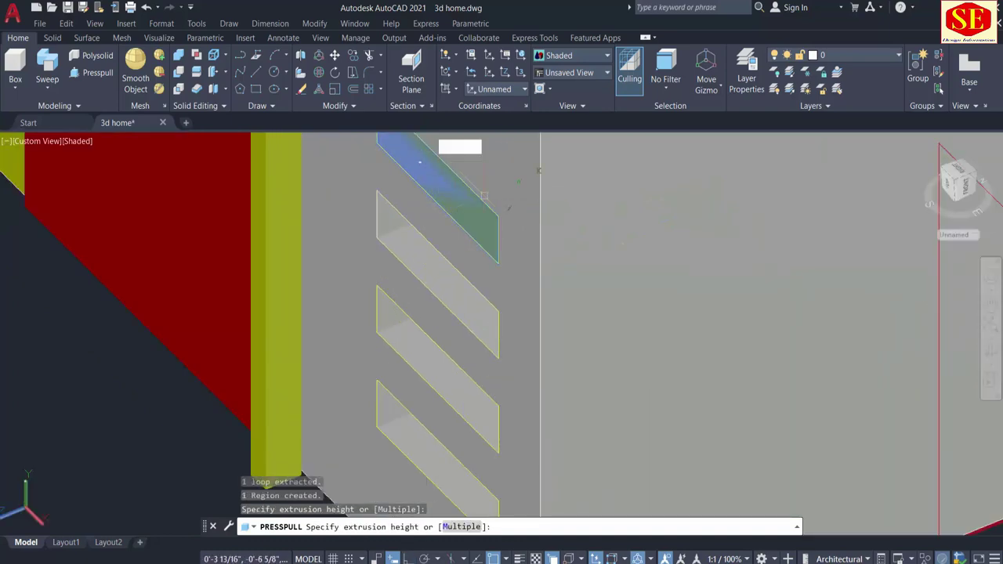
left_click(752, 206)
scroll(557, 322, "down", 5)
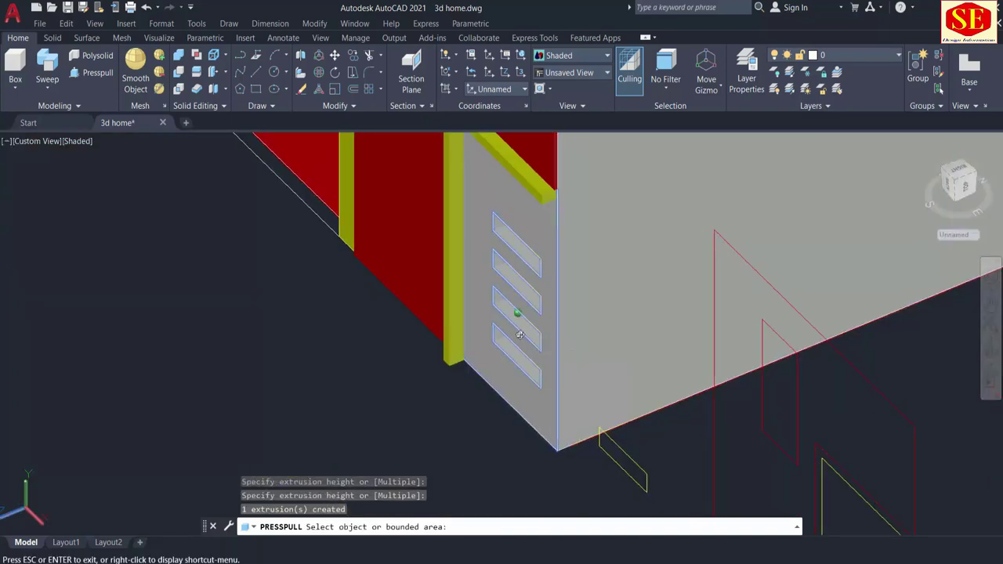
scroll(571, 319, "up", 2)
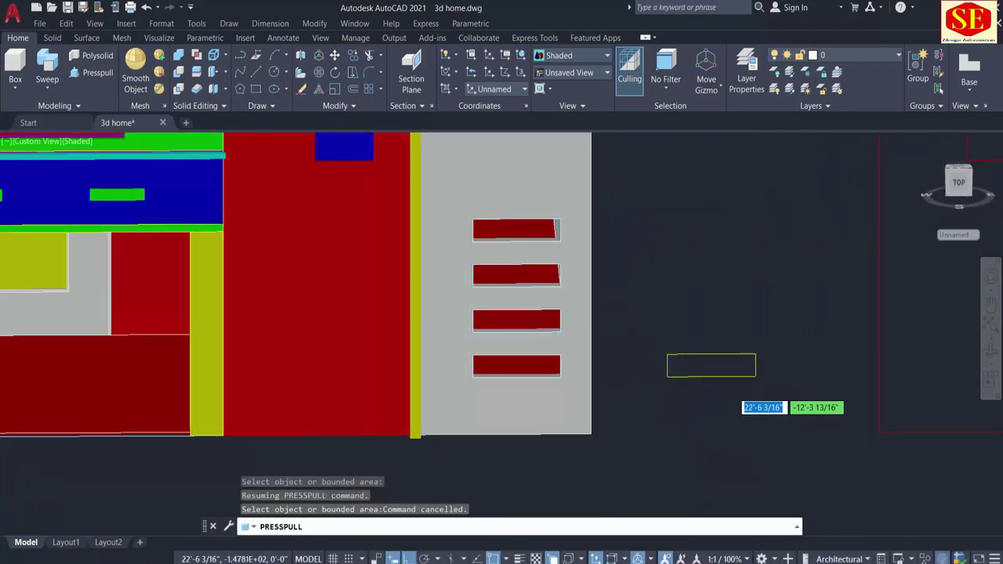
scroll(728, 398, "up", 2)
middle_click_drag(727, 398, 677, 408)
scroll(686, 382, "up", 2)
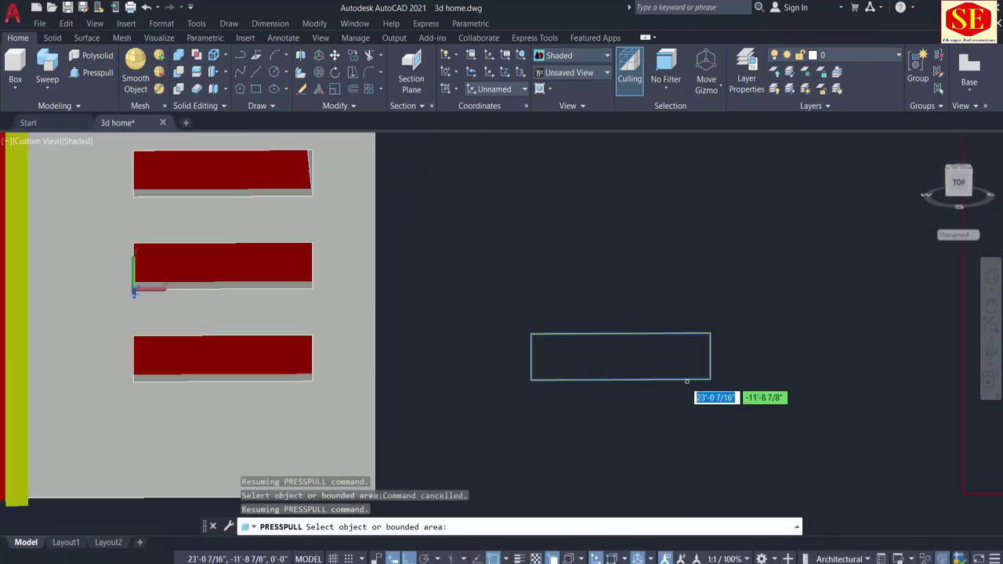
Offset the spare slat outline inward by 2 to create an inner rectangle
key("Escape")
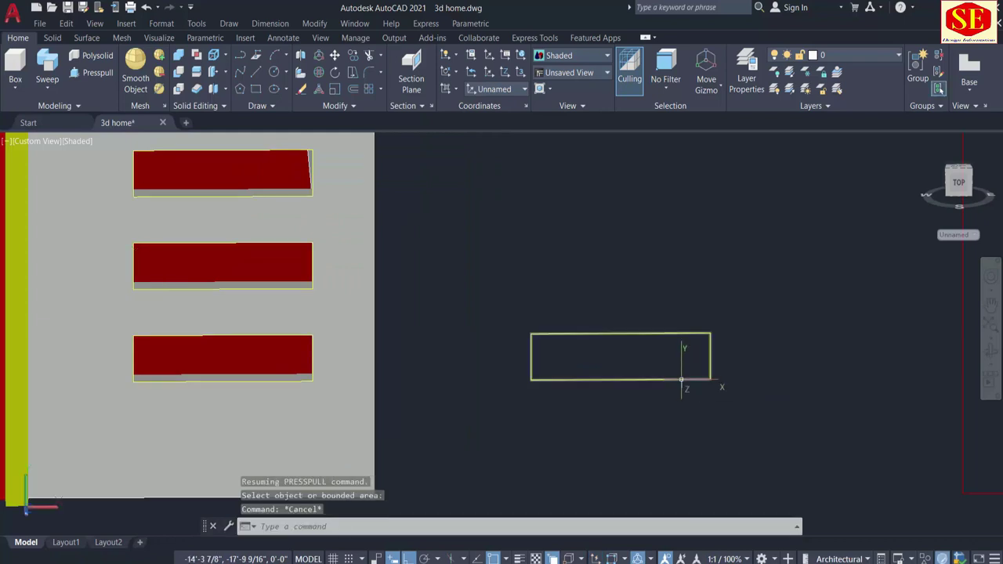
type("o")
key("Return")
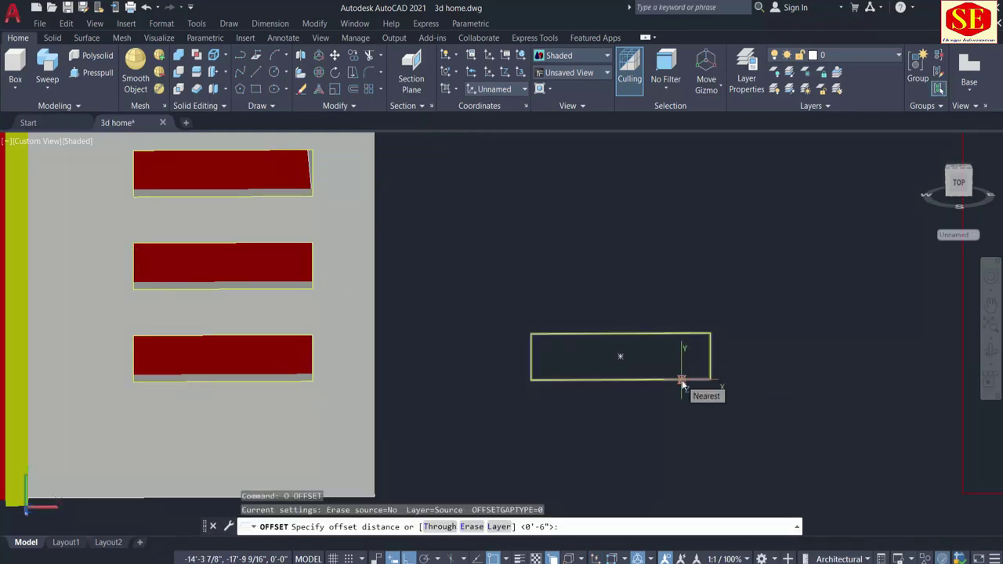
type("2")
key("Return")
scroll(681, 379, "up", 2)
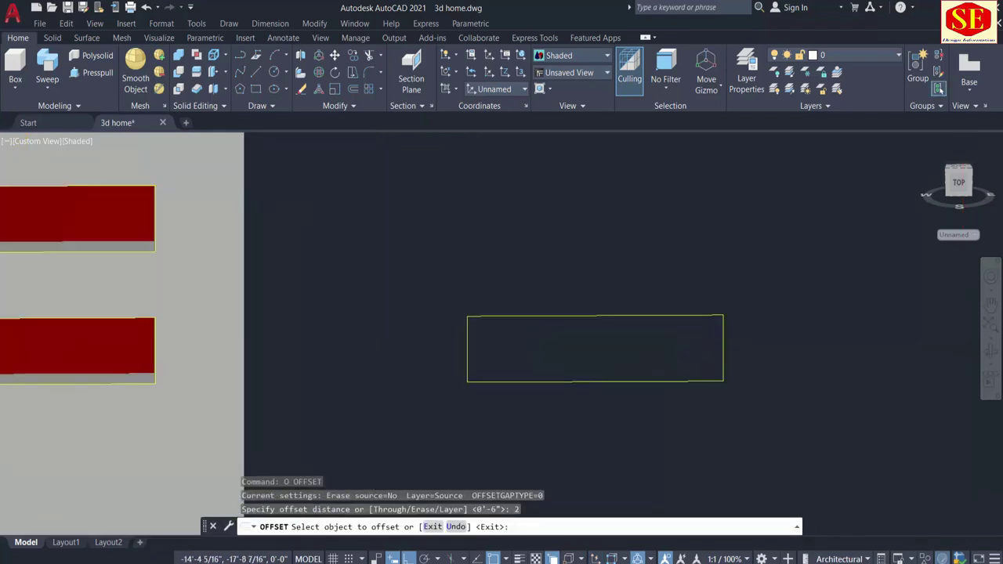
left_click(647, 322)
left_click(650, 341)
key("Escape")
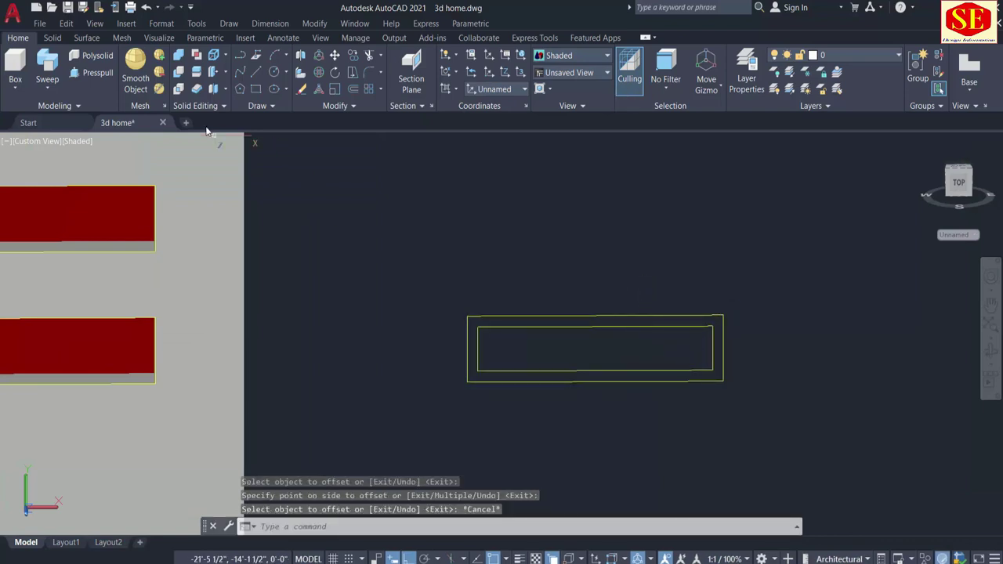
Press-pull the ring between the outlines 3 units and the inner rectangle 1 unit
left_click(93, 72)
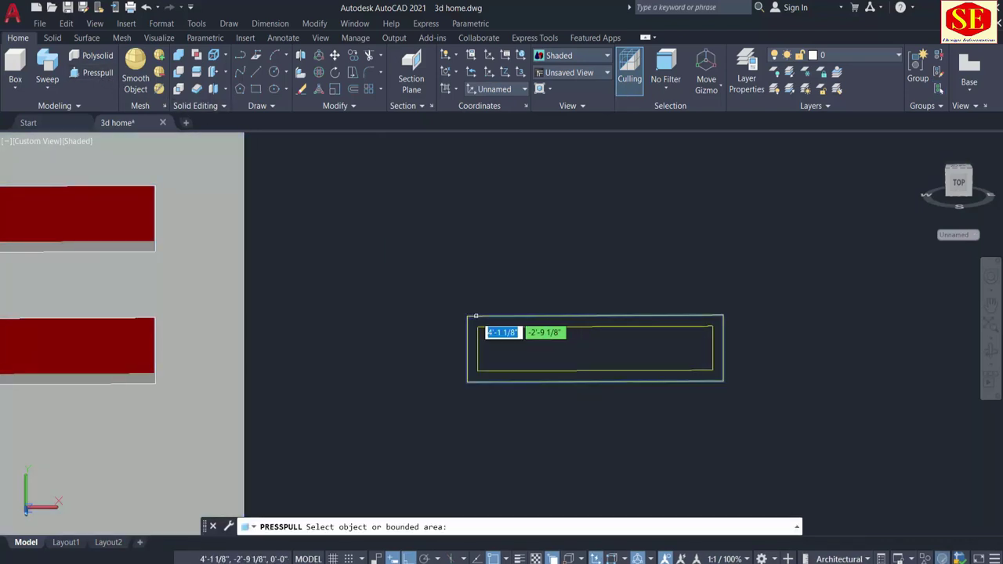
left_click(472, 320)
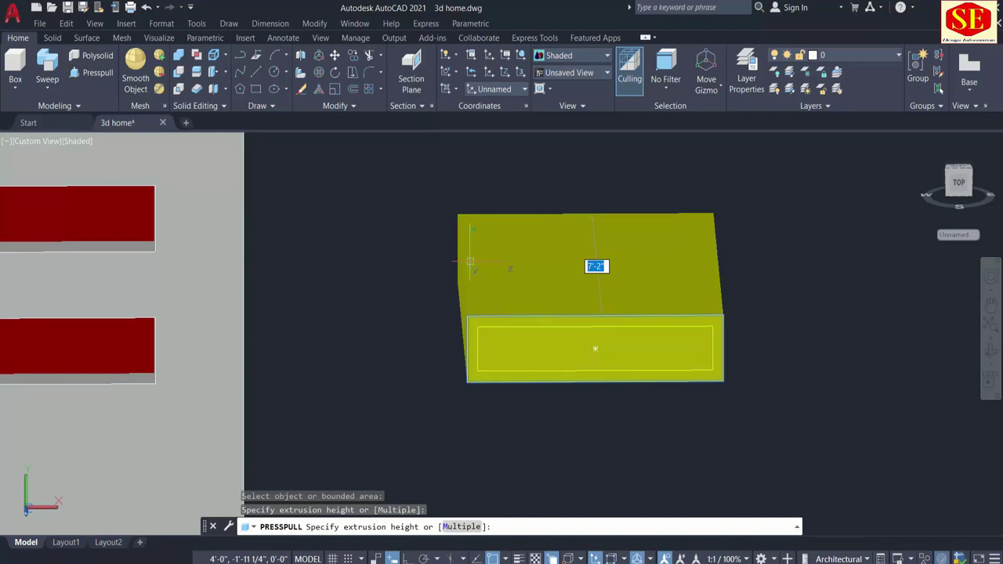
type("3")
key("Return")
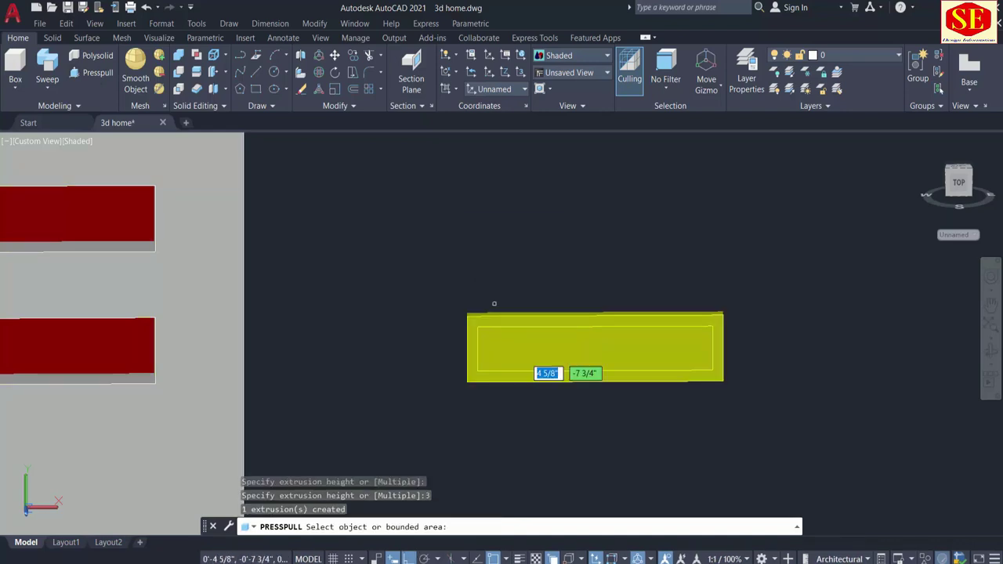
left_click(541, 344)
left_click(562, 251)
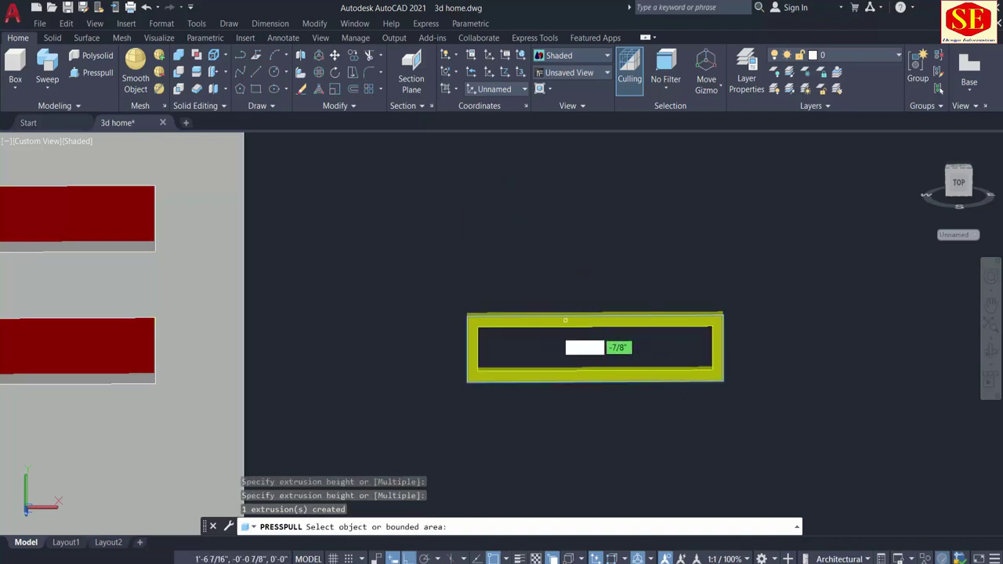
scroll(506, 352, "up", 2)
left_click(510, 341)
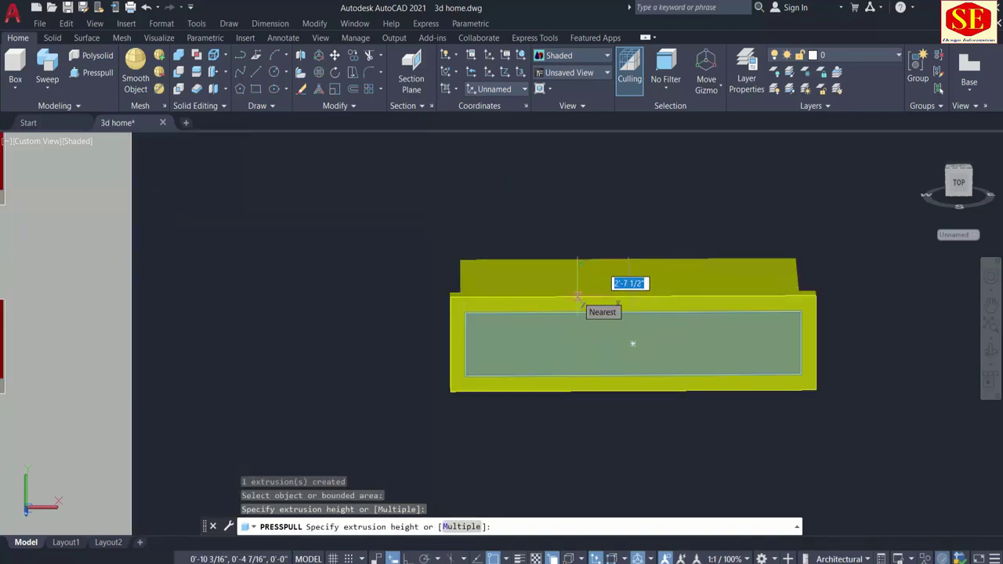
type("1")
key("Return")
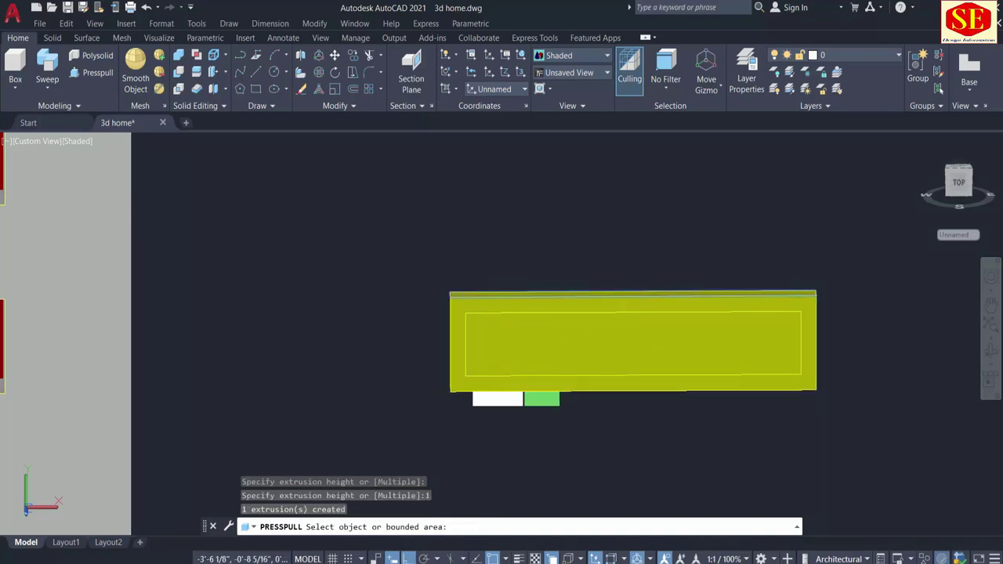
Set the panel's inner solid colour to Red
key("Escape")
left_click(513, 346)
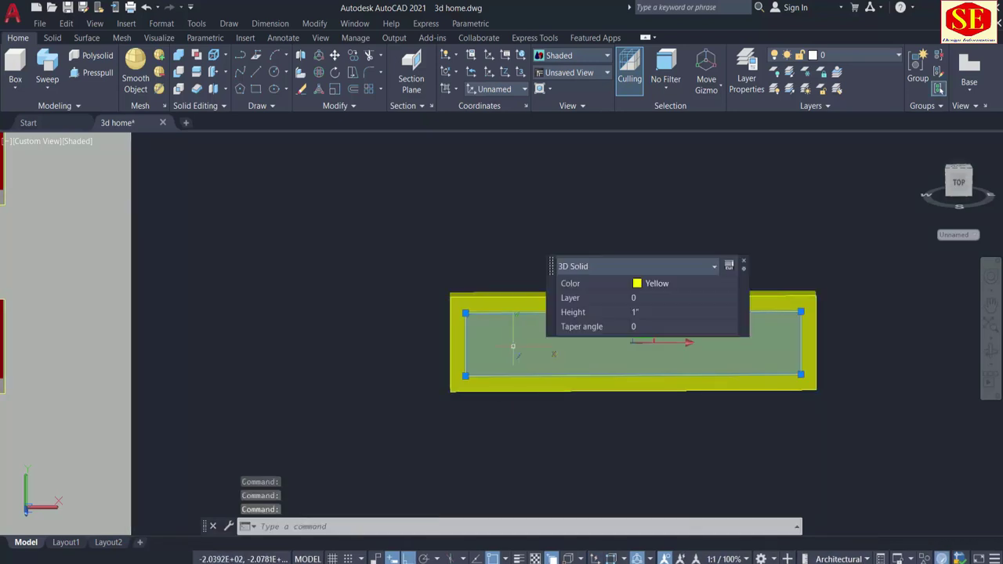
left_click(643, 286)
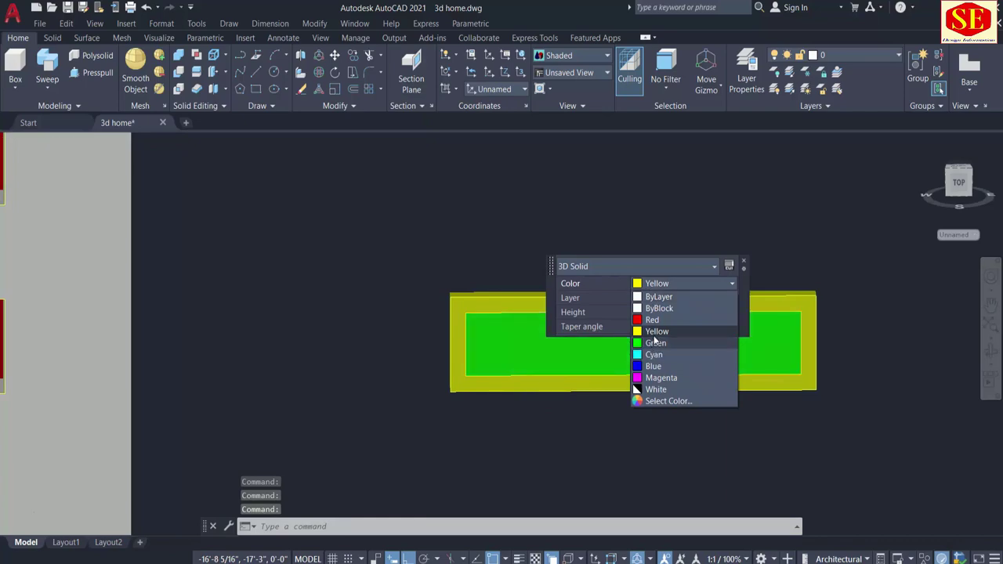
left_click(650, 319)
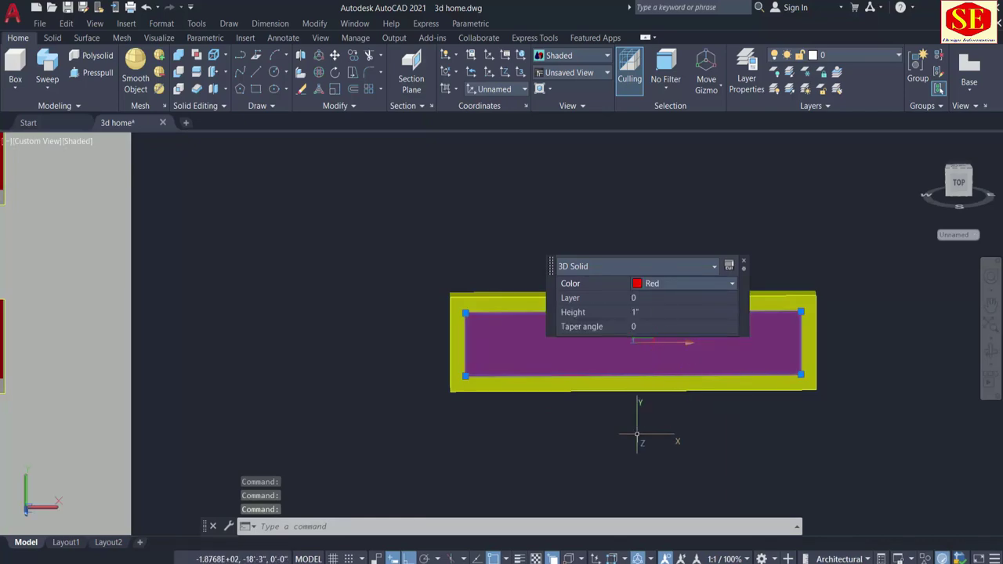
key("Escape")
Move the framed panel from its corner to a new spot near the grey wall's base
mouse_move(414, 384)
middle_mouse_down("shift")
mouse_move(462, 407)
mouse_move(287, 414)
mouse_move(188, 391)
middle_mouse_up("shift")
scroll(542, 398, "up", 2)
scroll(595, 415, "up", 2)
type("m")
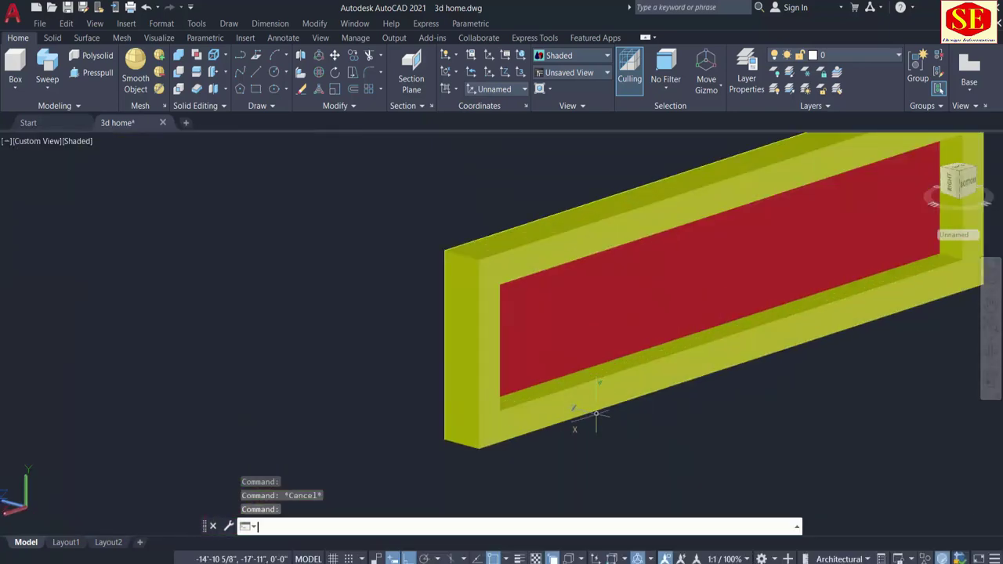
key("Return")
left_click(541, 329)
scroll(521, 381, "up", 2)
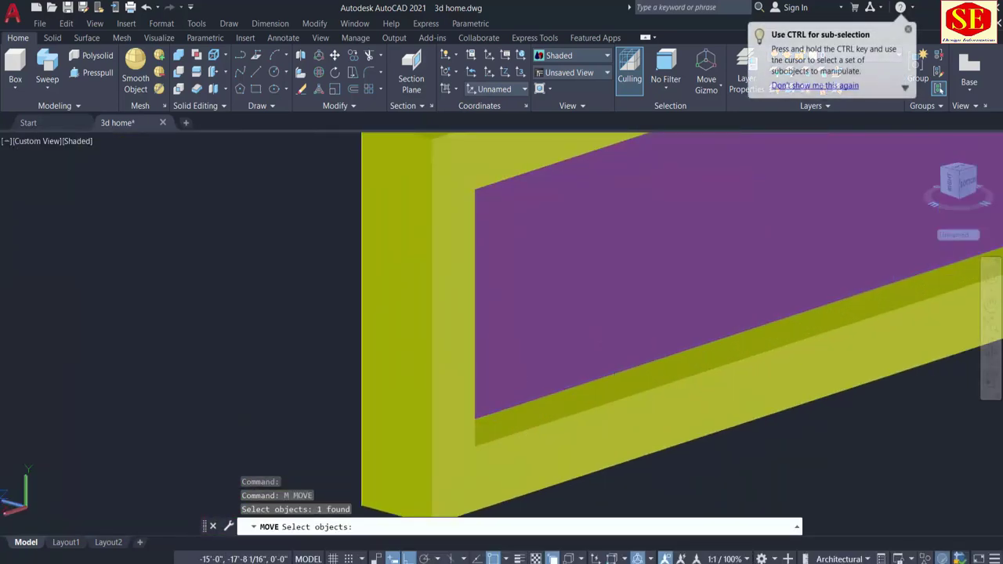
mouse_move(521, 381)
middle_mouse_down("shift")
mouse_move(526, 347)
mouse_move(455, 416)
middle_mouse_up("shift")
key("Return")
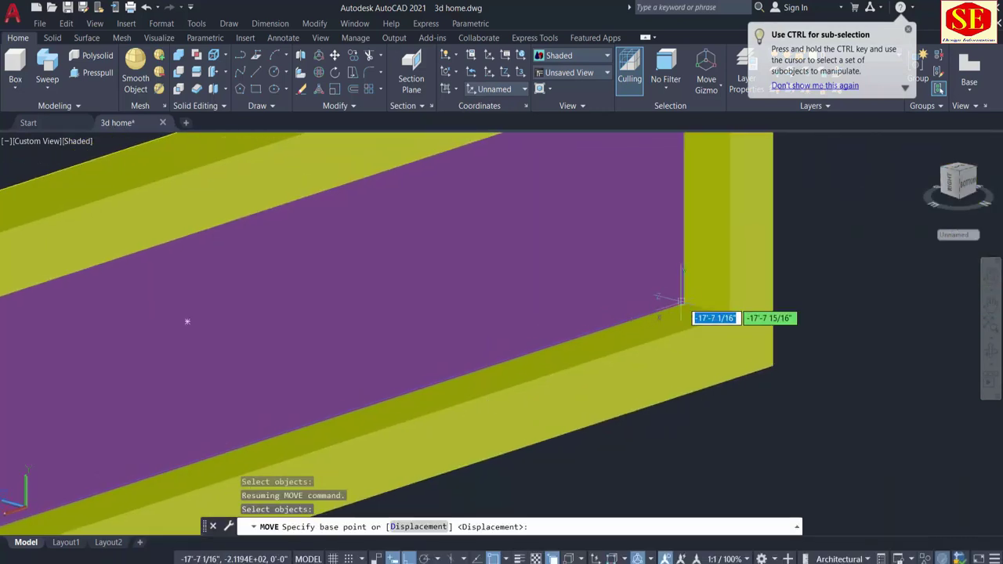
left_click(682, 303)
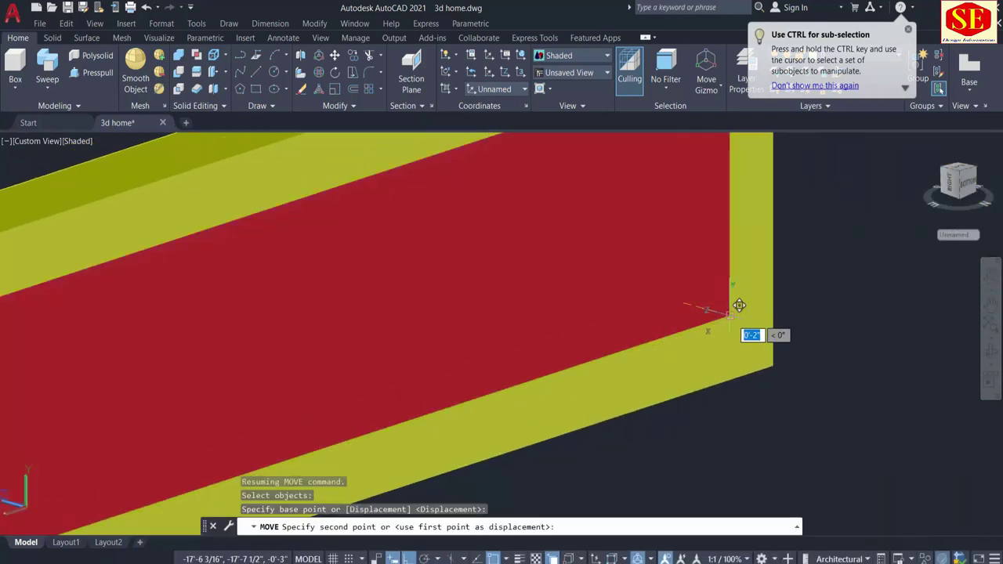
left_click(716, 314)
scroll(783, 329, "down", 5)
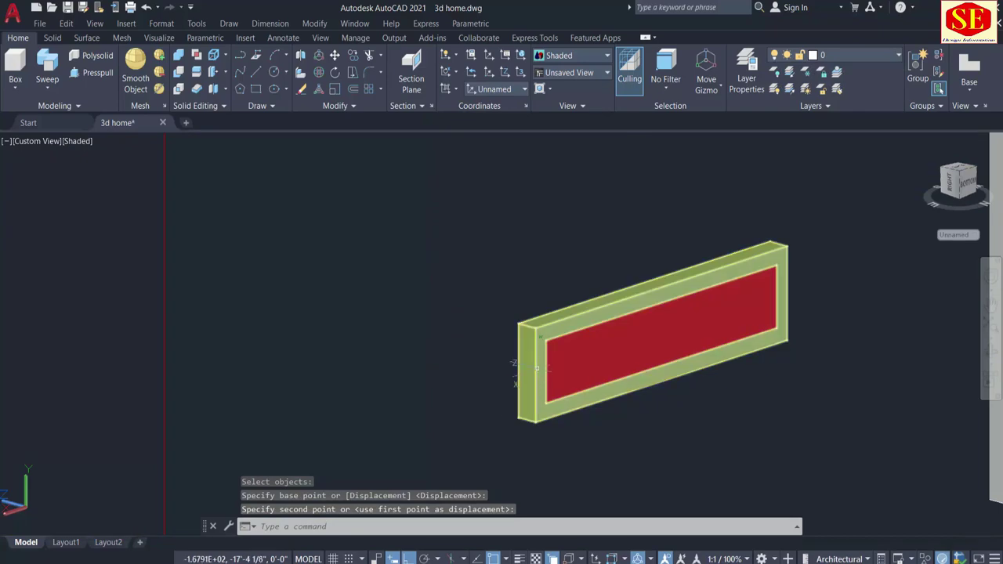
scroll(536, 369, "down", 3)
left_click(650, 332)
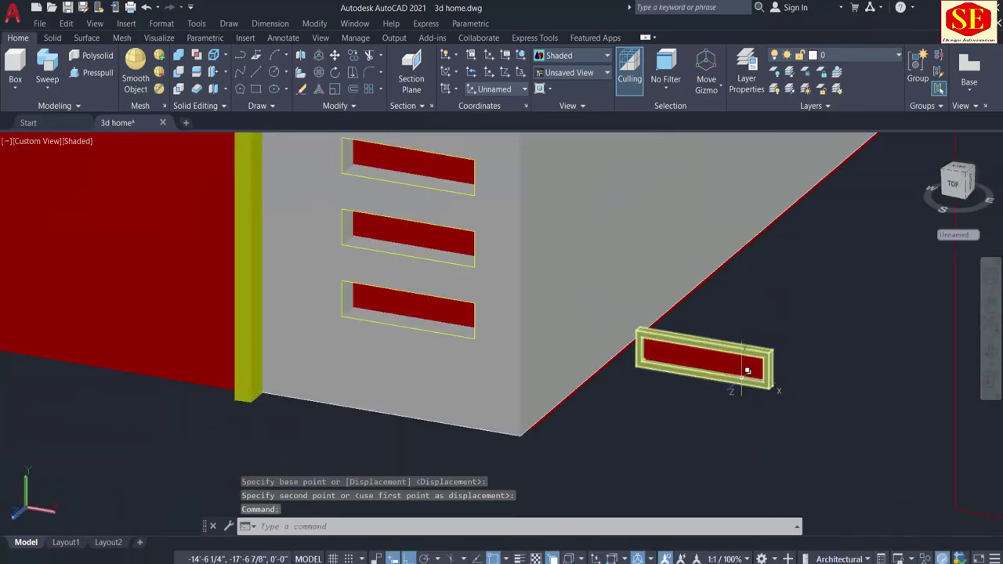
Copy the framed red panel from its corner base point with Ortho turned on
middle_click_drag(747, 371, 767, 441)
type("o")
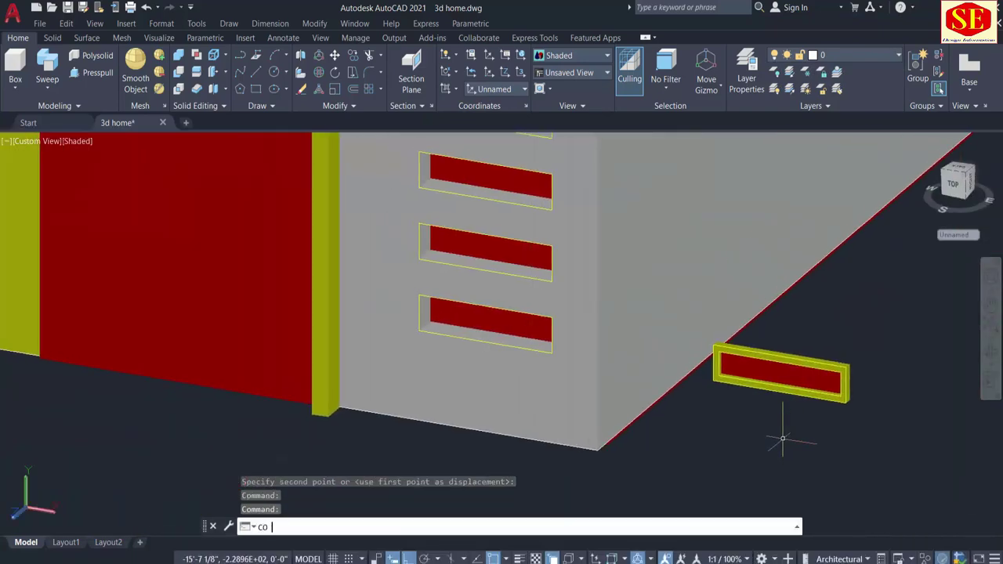
key("Return")
left_click(805, 416)
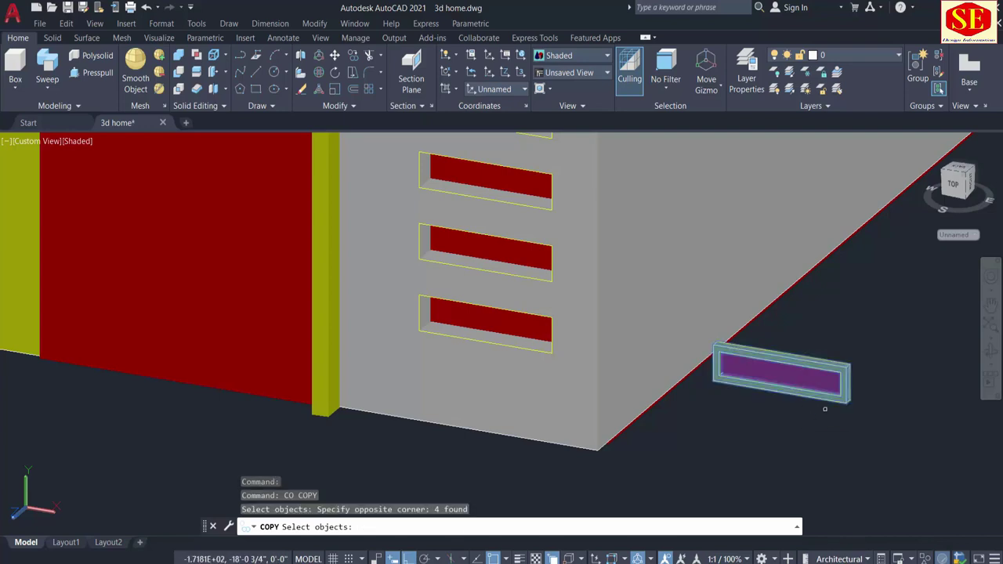
scroll(824, 408, "up", 3)
key("Return")
left_click(842, 337)
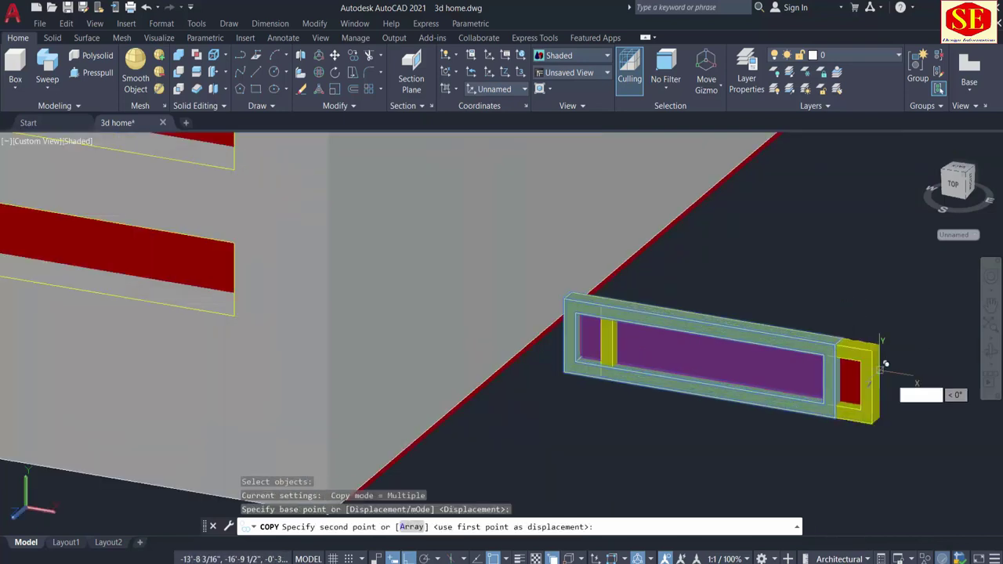
scroll(885, 358, "down", 5)
scroll(624, 343, "up", 4)
key("F8")
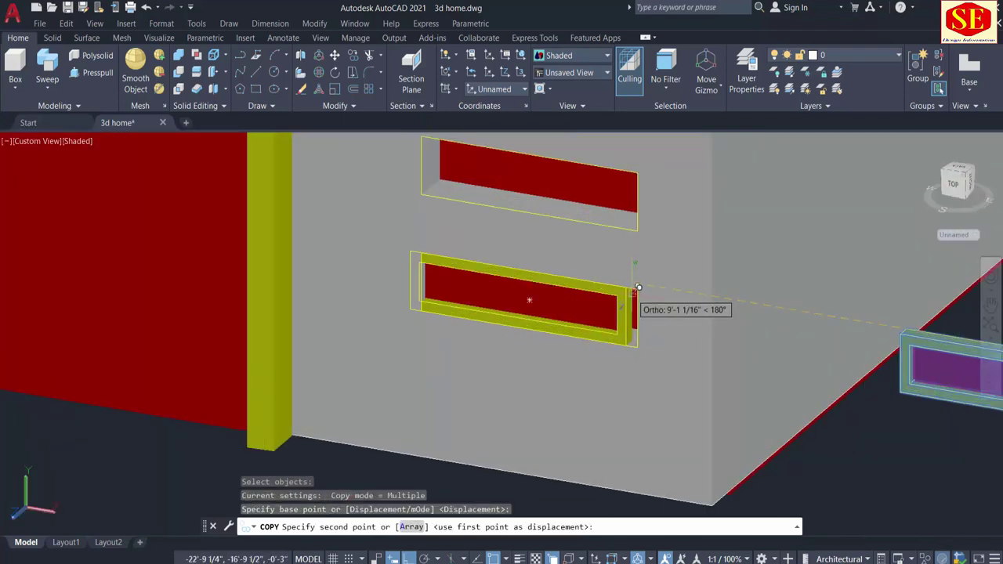
Place panel copies into the vent openings, undoing one misplaced copy
left_click(642, 284)
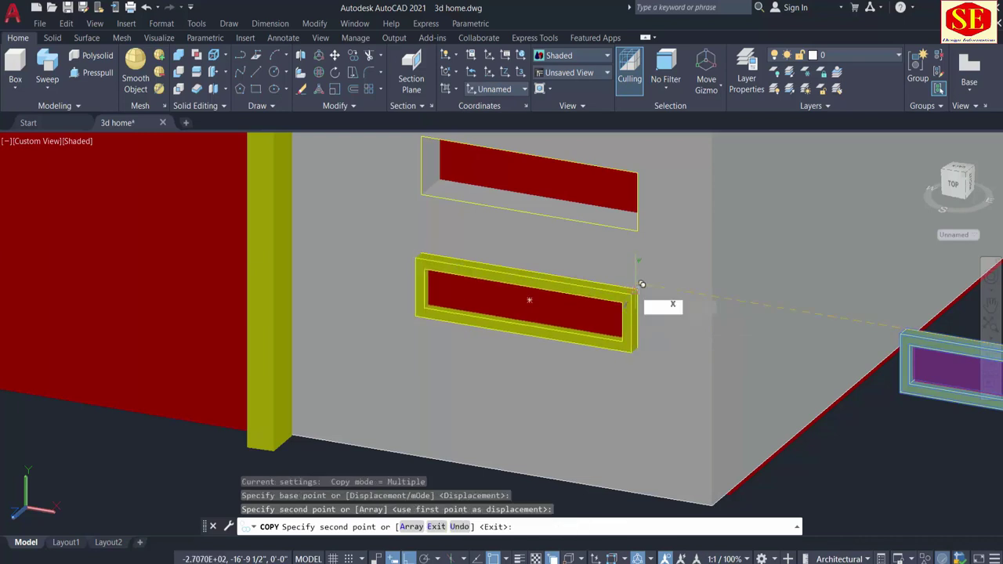
left_click(643, 166)
middle_click_drag(647, 164, 640, 376)
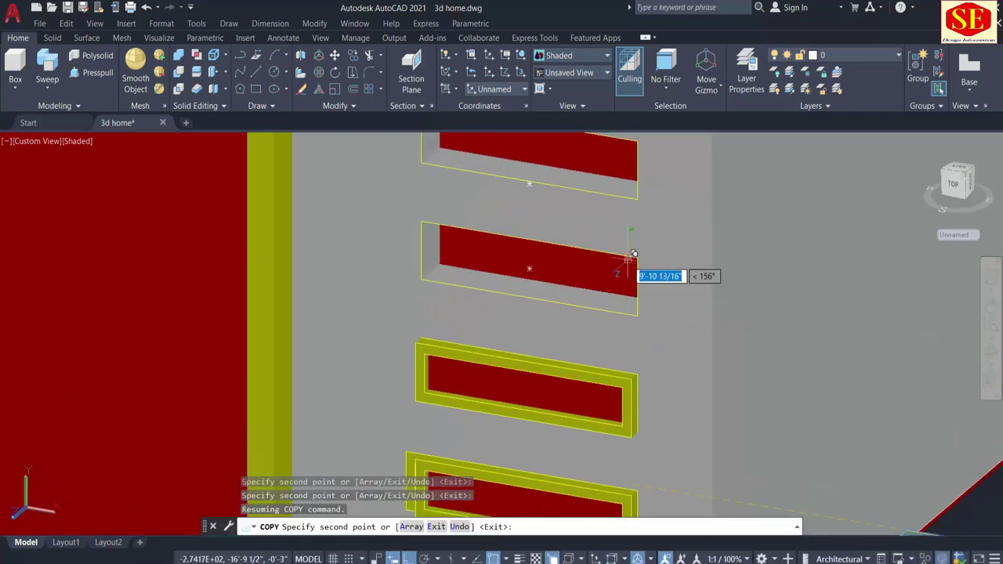
key("F8")
type("u")
key("Return")
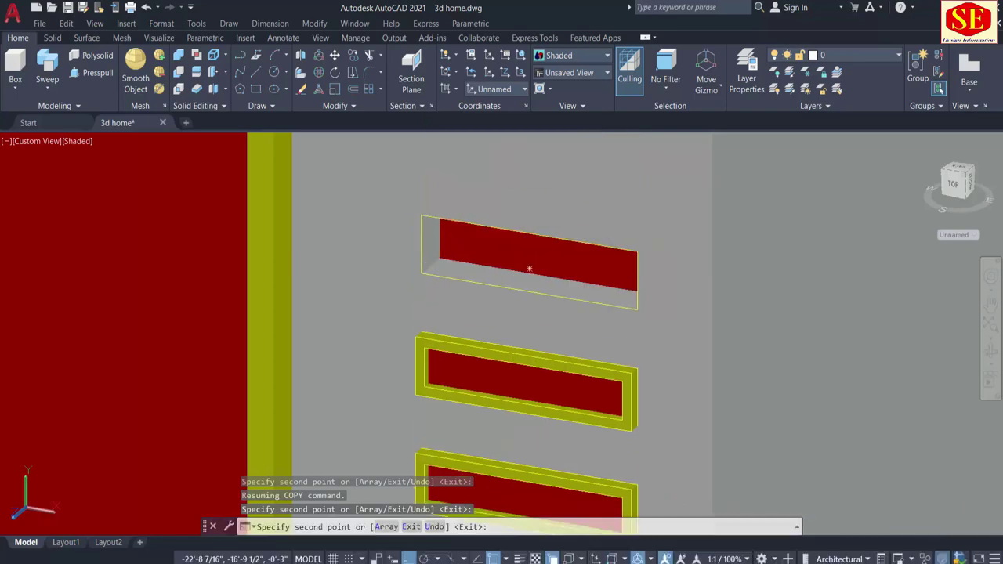
left_click(640, 246)
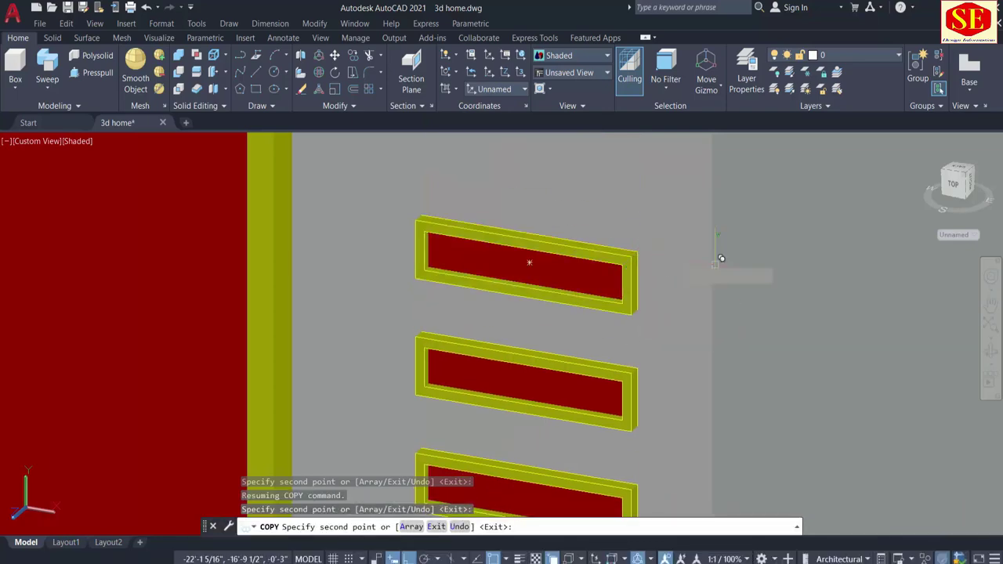
scroll(756, 280, "down", 2)
scroll(821, 276, "down", 2)
scroll(821, 276, "down", 1)
Erase the spare panel beside the wall
key("Escape")
scroll(831, 298, "down", 2)
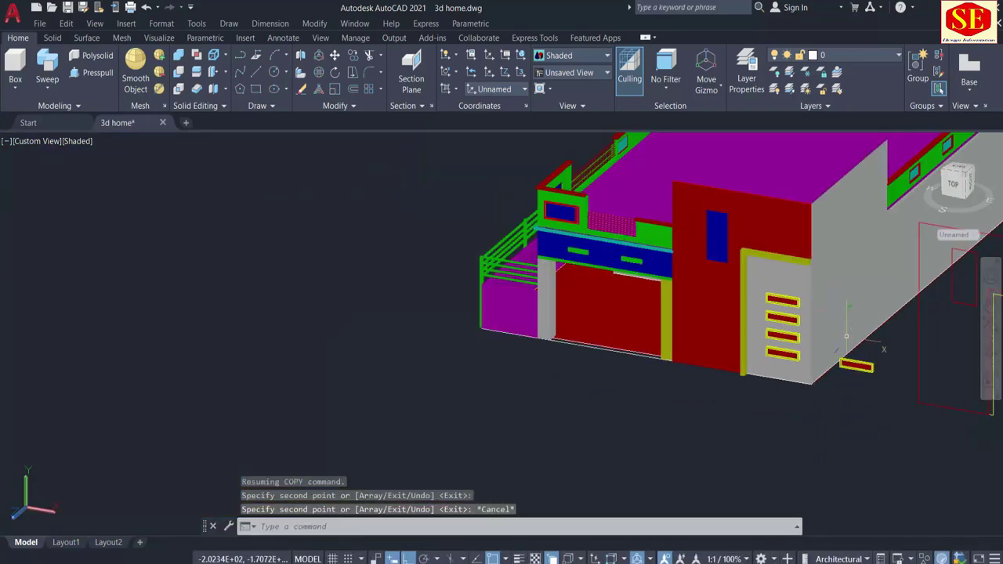
scroll(885, 383, "up", 3)
left_click(893, 313)
left_click(791, 369)
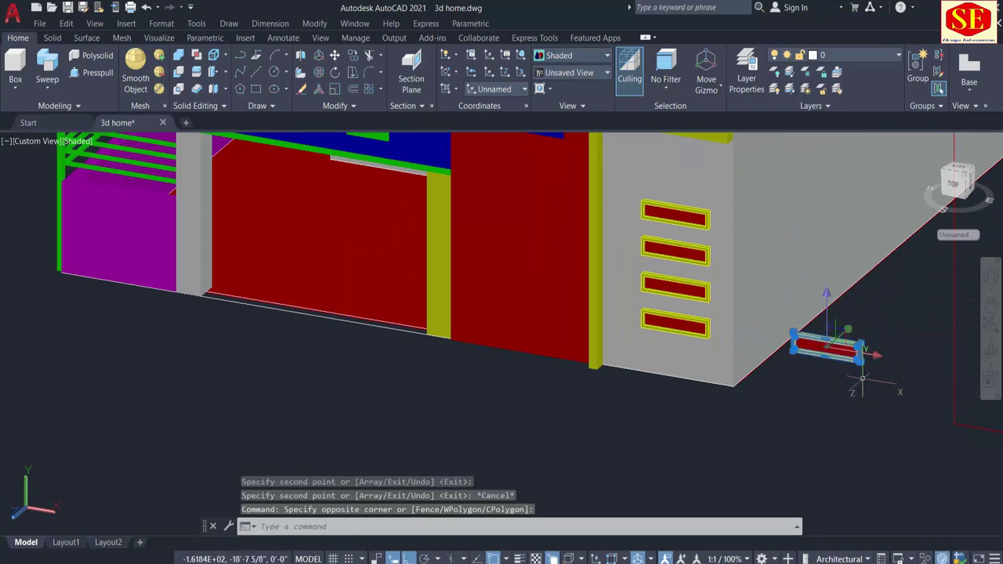
type("e")
key("Return")
Erase the leftover red strip and L-shaped outline drawing beside the house
scroll(854, 391, "down", 3)
scroll(865, 381, "up", 3)
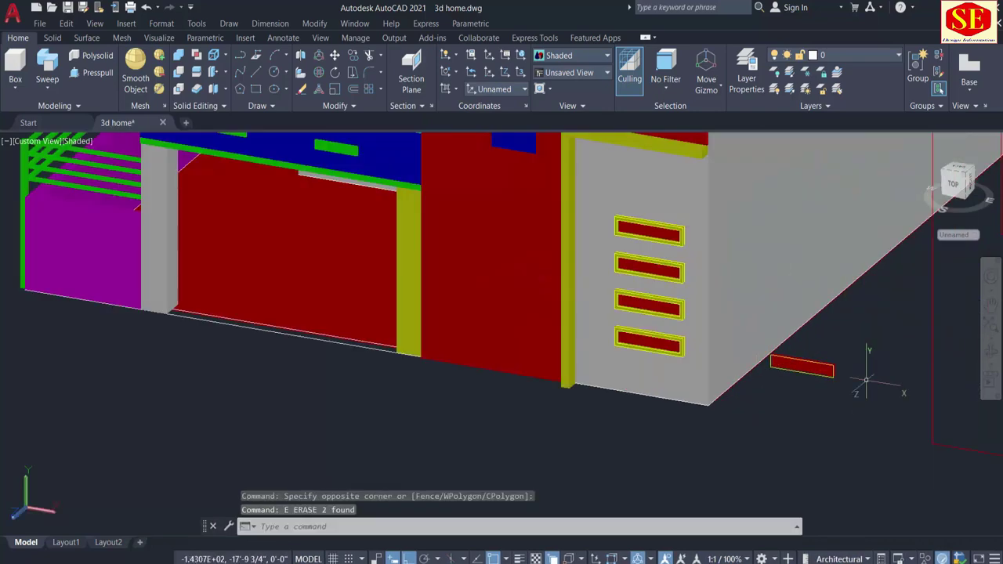
left_click(829, 384)
scroll(622, 437, "down", 3)
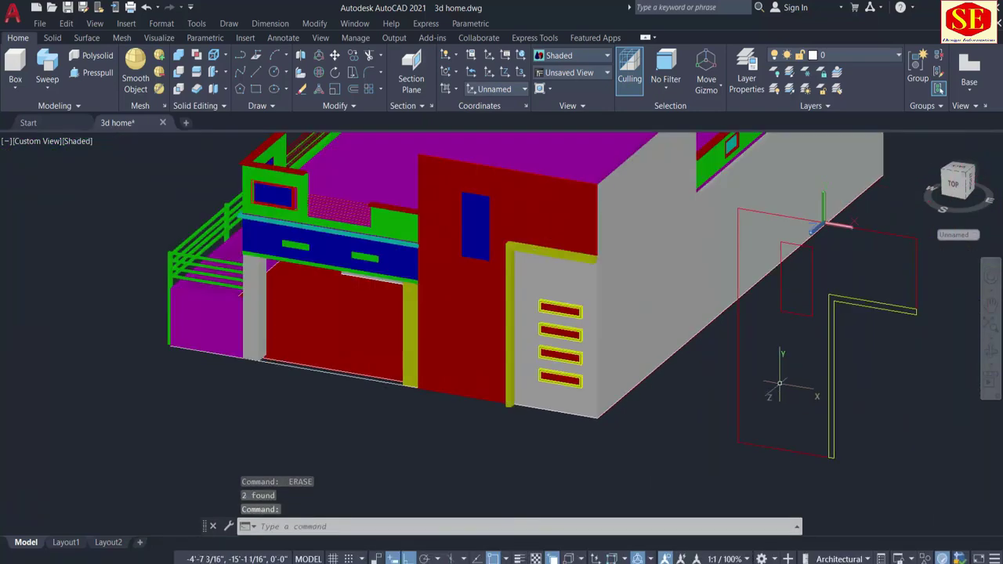
middle_click_drag(739, 425, 772, 255, "shift")
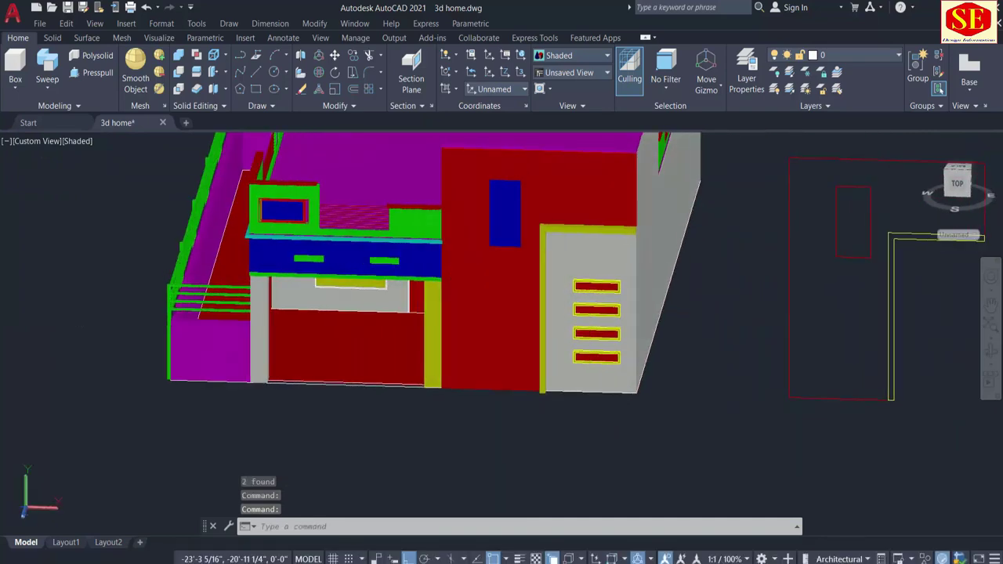
left_click(856, 249)
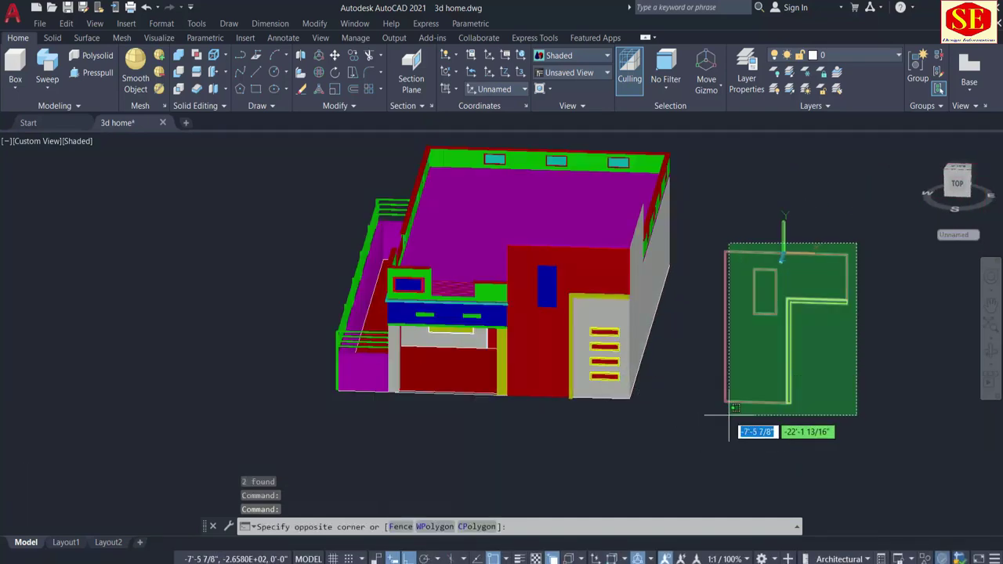
left_click(729, 419)
type("e")
key("Return")
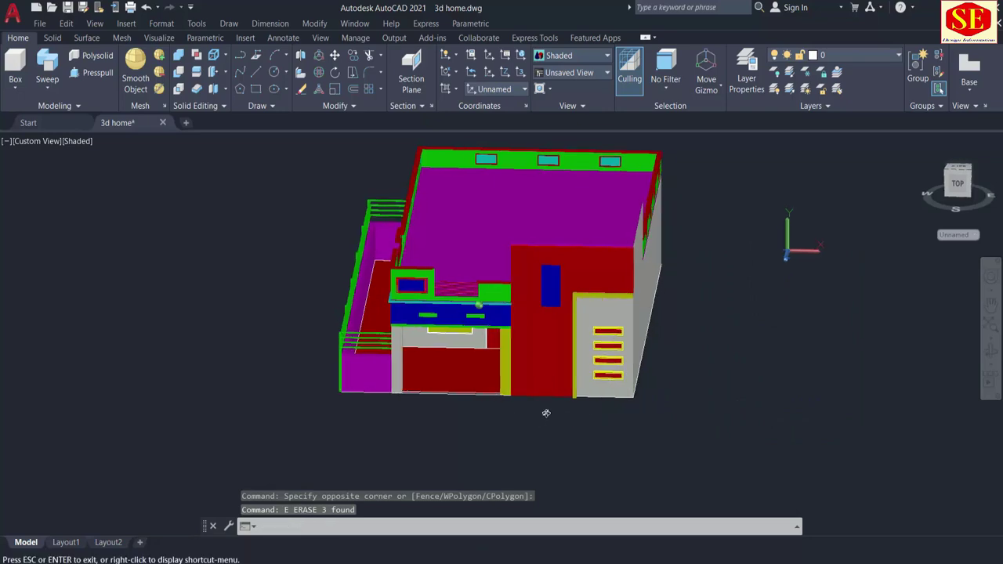
Orbit around the house to review the front, left side and full model
middle_click_drag(481, 409, 595, 407, "shift")
scroll(604, 253, "up", 2)
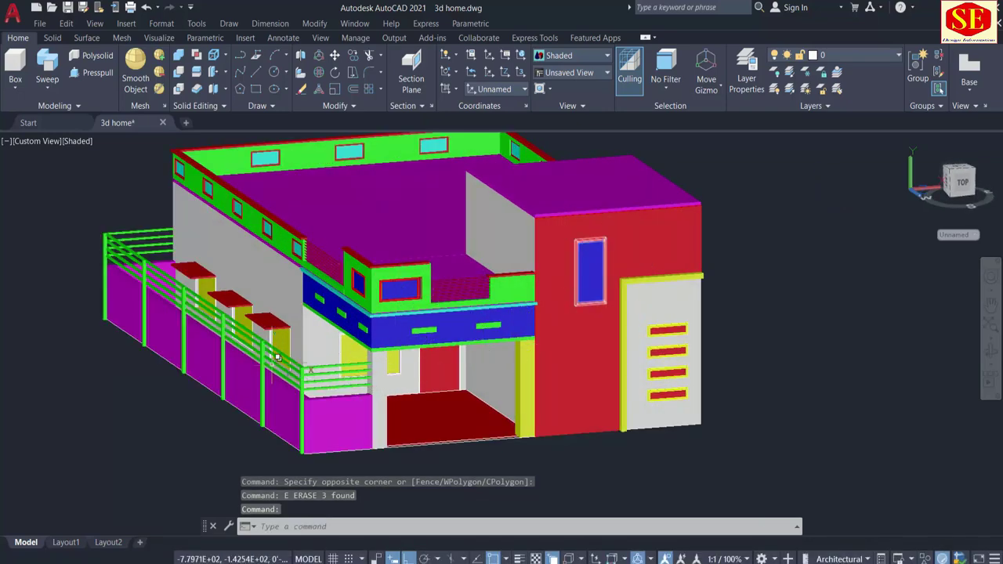
middle_click_drag(376, 370, 536, 351, "shift")
mouse_move(171, 361)
middle_mouse_down("shift")
mouse_move(352, 329)
mouse_move(470, 345)
middle_mouse_up("shift")
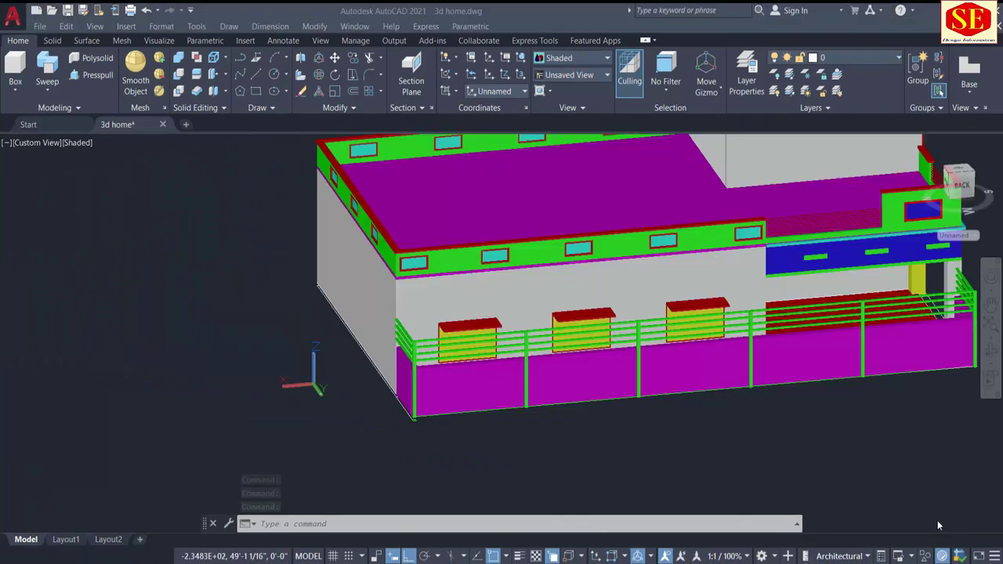
Select the compound wall and the first green railing posts
scroll(392, 403, "up", 2)
left_click(458, 400)
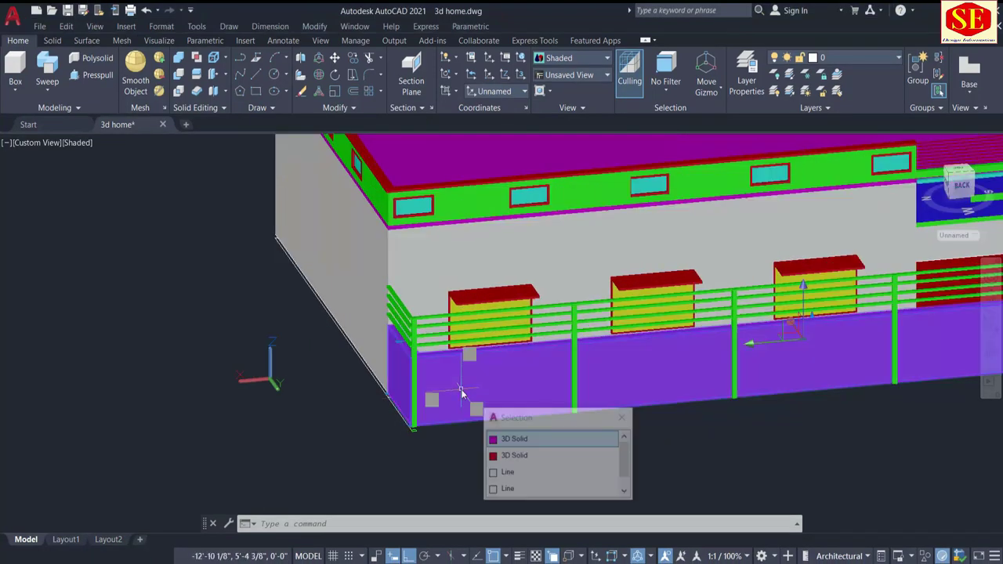
left_click(421, 390)
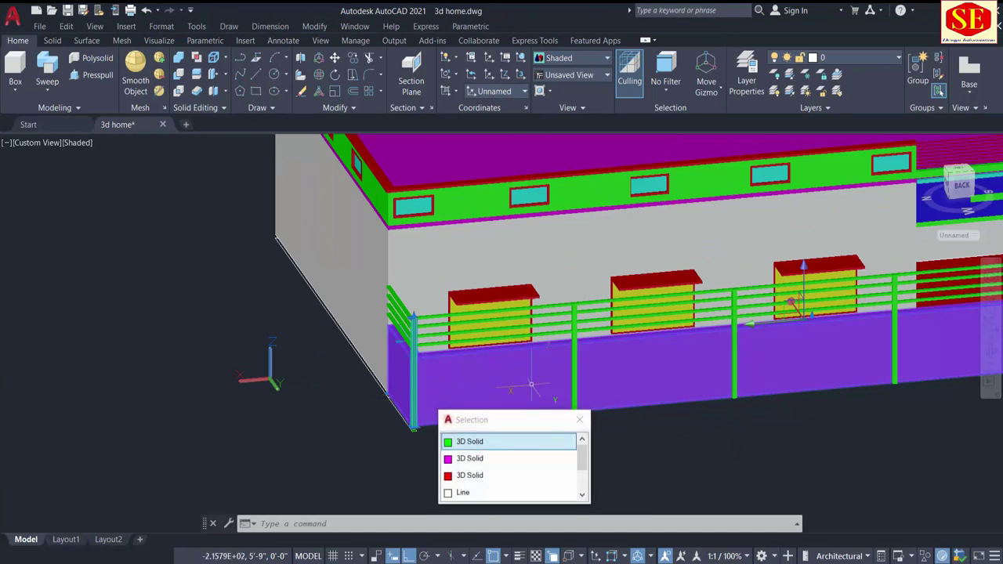
left_click(576, 368)
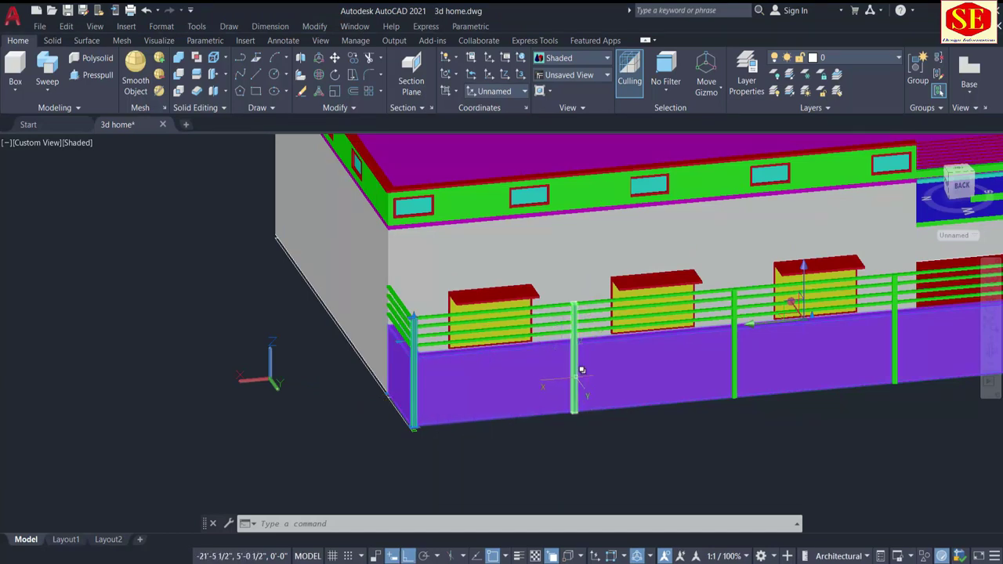
left_click(709, 368)
left_click(741, 358)
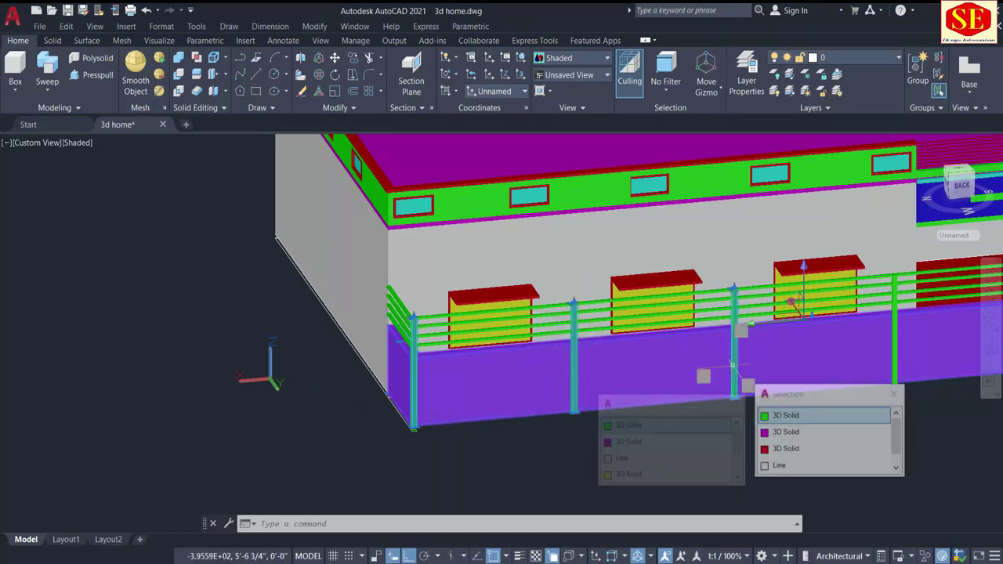
mouse_move(684, 365)
middle_mouse_down("shift")
mouse_move(504, 374)
mouse_move(448, 332)
middle_mouse_up("shift")
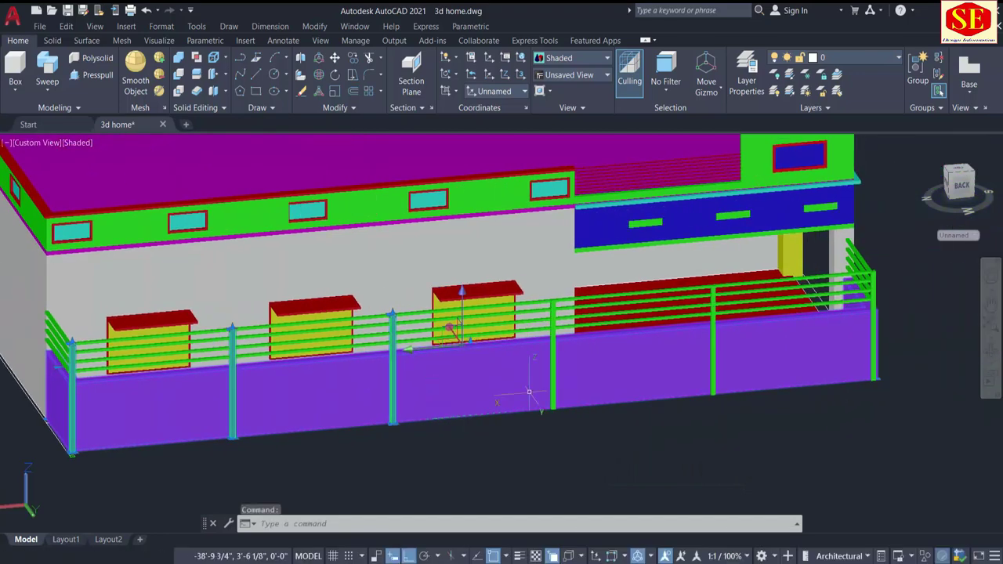
scroll(555, 399, "up", 3)
Add the remaining railing posts, including the corner post, to the selection
left_click(666, 400)
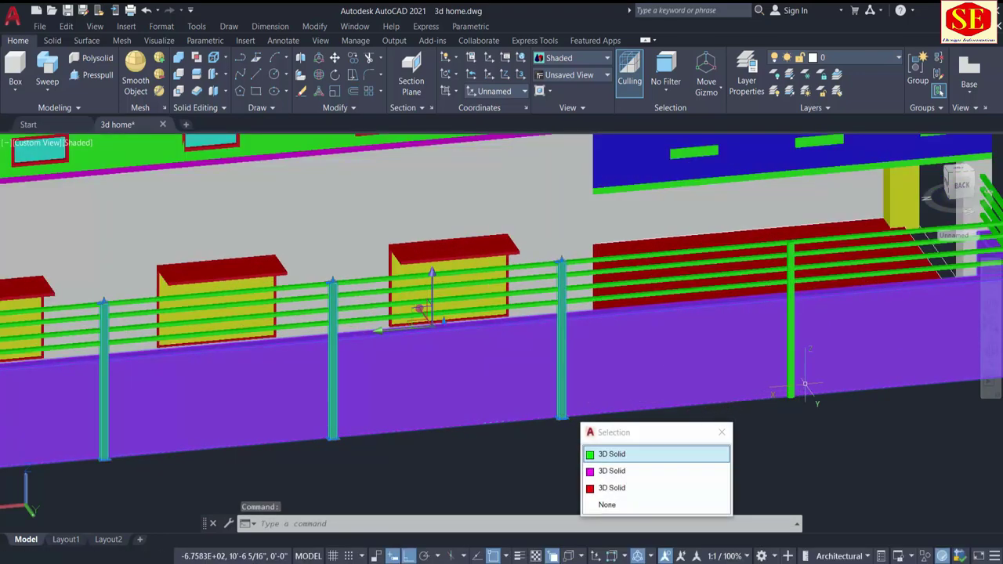
left_click_drag(624, 431, 855, 412)
left_click(860, 429)
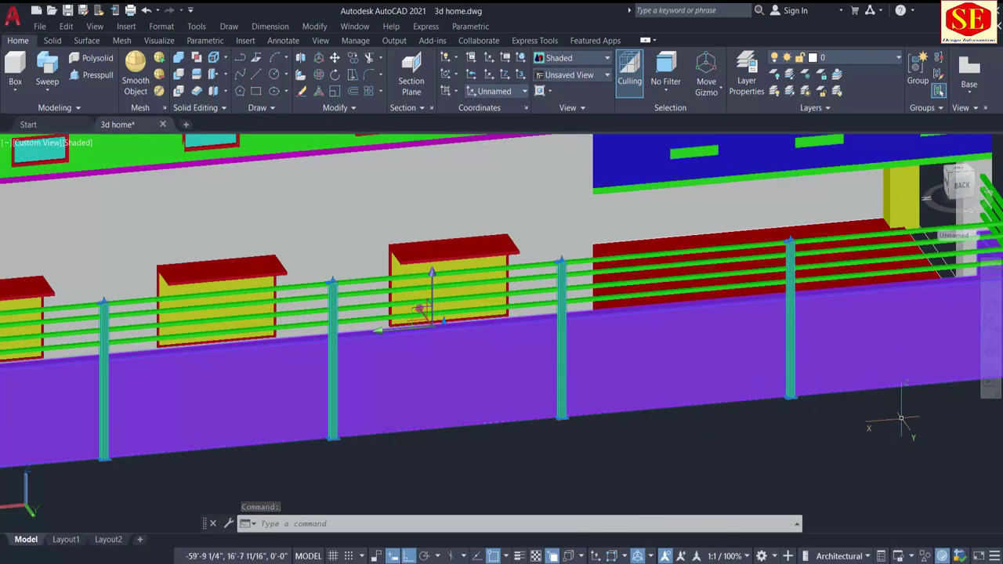
middle_click_drag(650, 442, 437, 425)
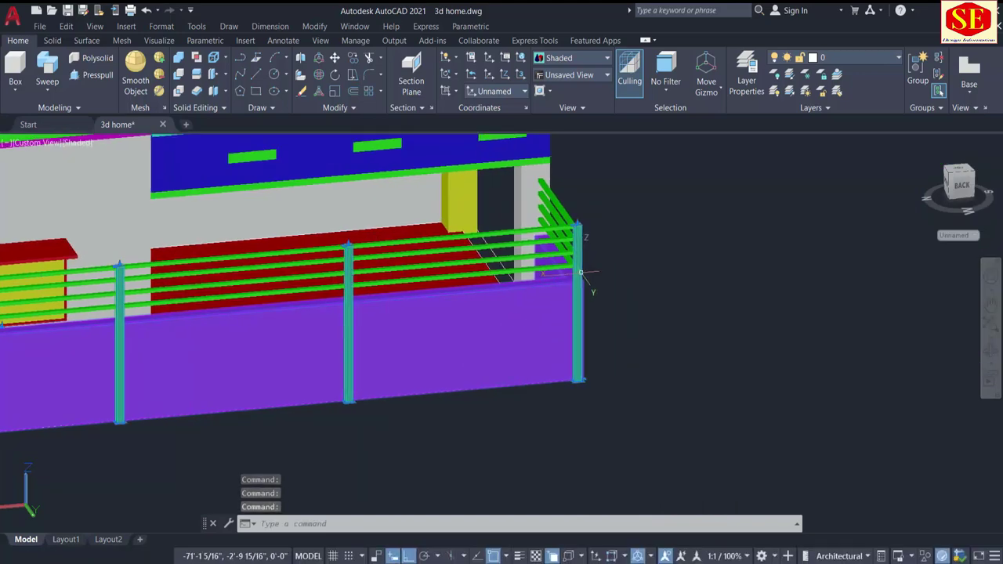
scroll(580, 273, "up", 2)
scroll(556, 223, "up", 2)
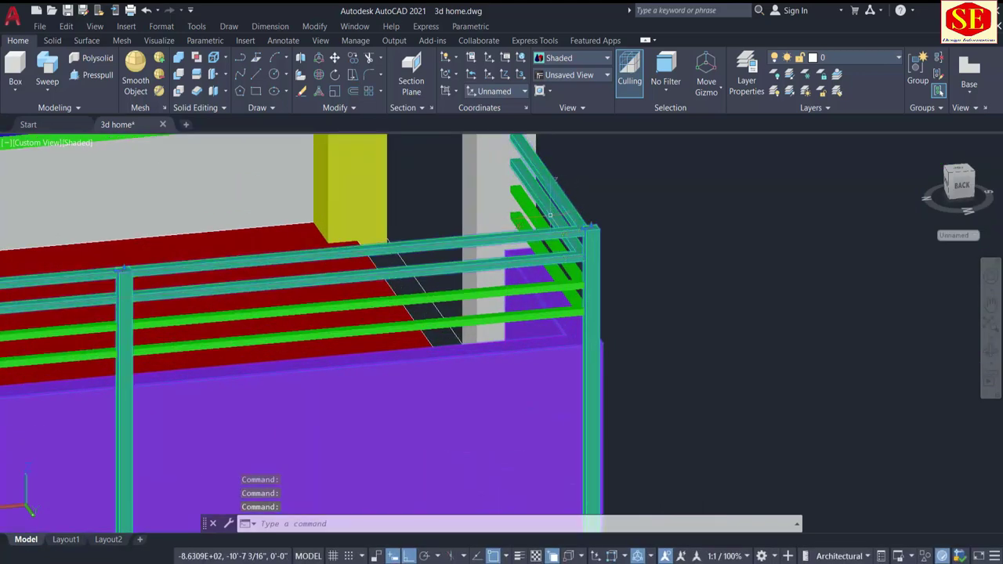
left_click(525, 228)
scroll(525, 227, "down", 3)
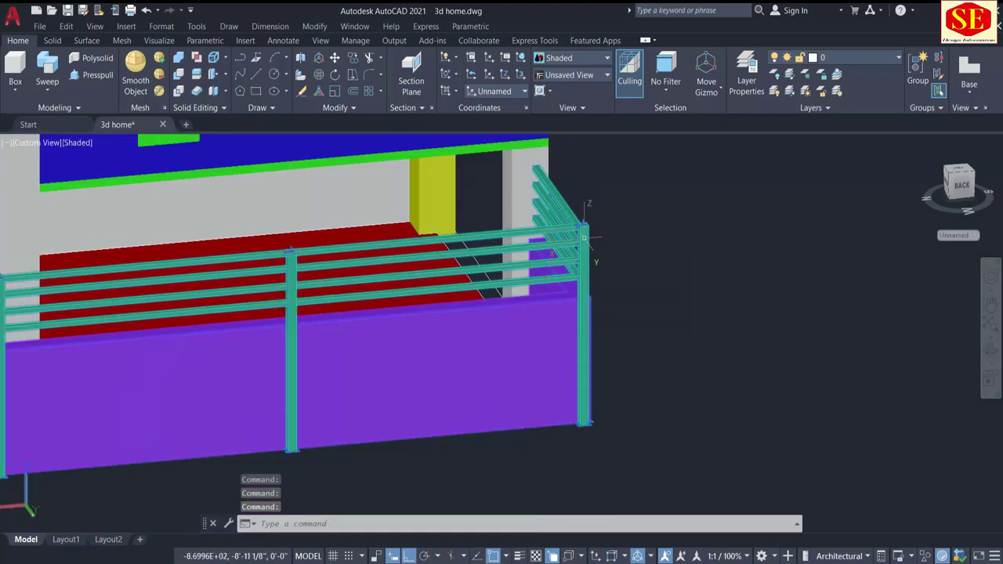
scroll(651, 333, "down", 2)
Move the compound wall and railing, 11 objects, away to the right of the house
type("m")
key("Return")
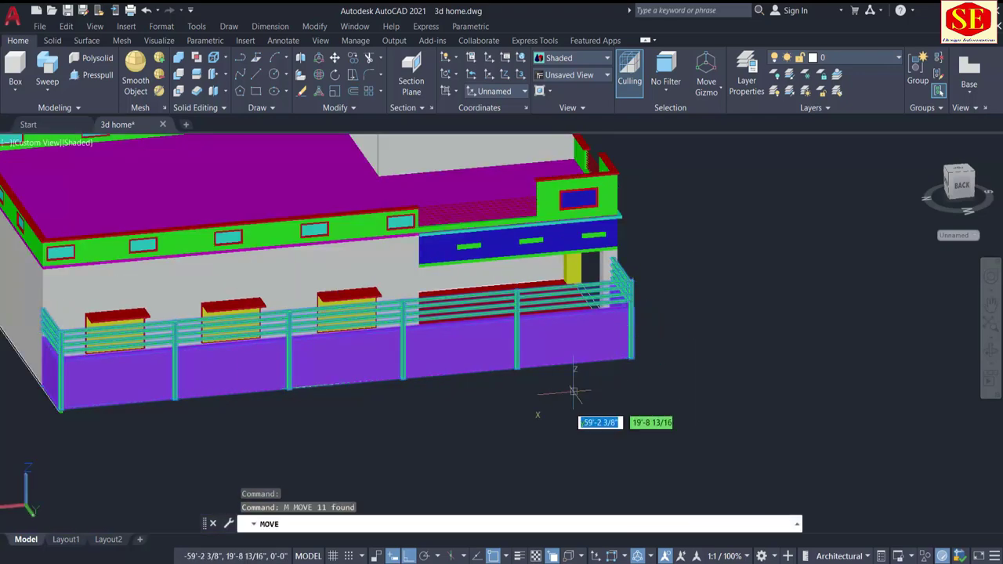
left_click(568, 413)
scroll(575, 403, "down", 3)
scroll(891, 385, "down", 2)
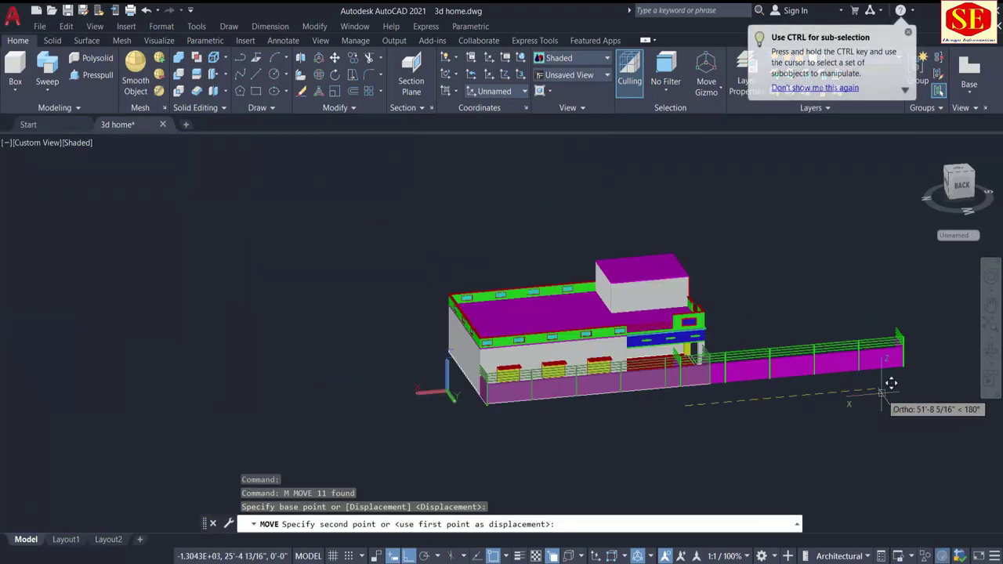
middle_click_drag(891, 385, 675, 409)
key("Escape")
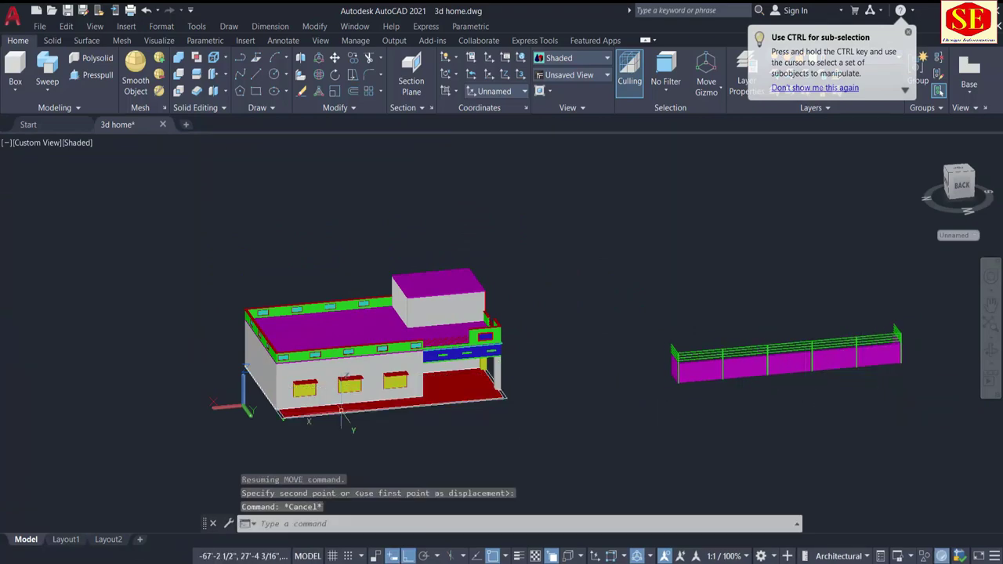
middle_click_drag(256, 402, 334, 403)
Start a copy and pick the window frame solid on the front wall
scroll(353, 419, "up", 1)
scroll(361, 427, "up", 1)
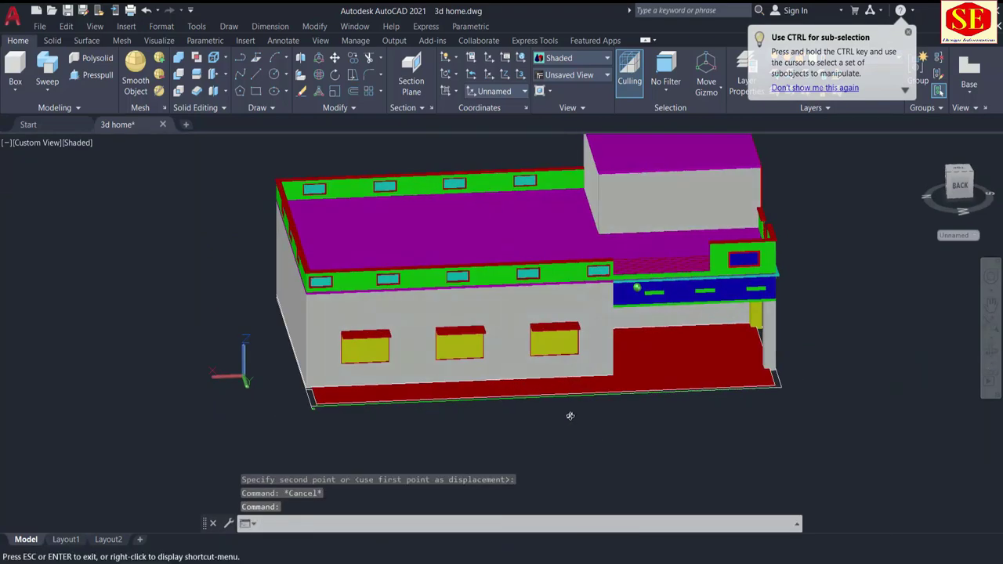
scroll(434, 314, "up", 1)
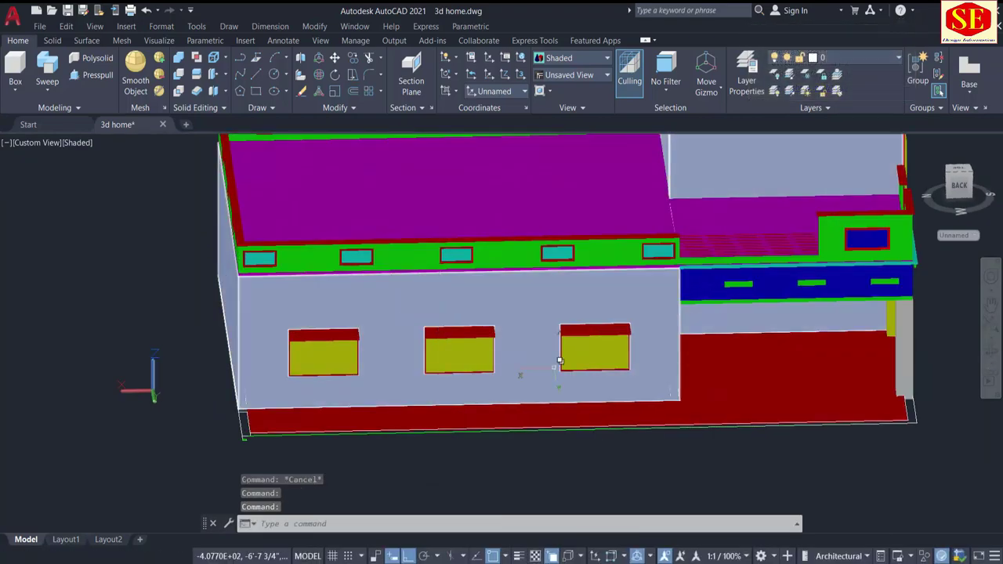
mouse_move(560, 361)
middle_mouse_down("shift")
mouse_move(546, 358)
mouse_move(718, 279)
middle_mouse_up("shift")
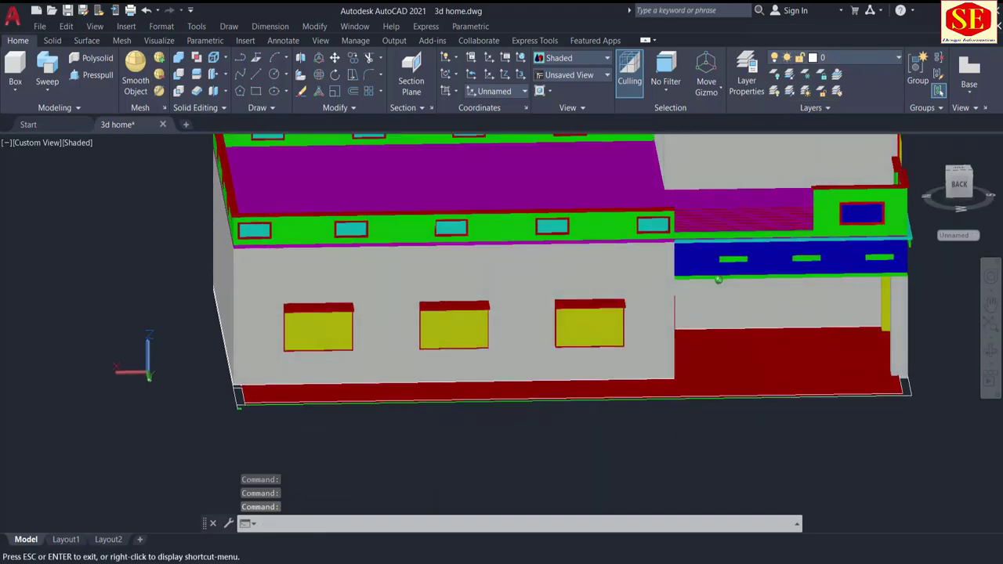
middle_click_drag(533, 336, 601, 425, "shift")
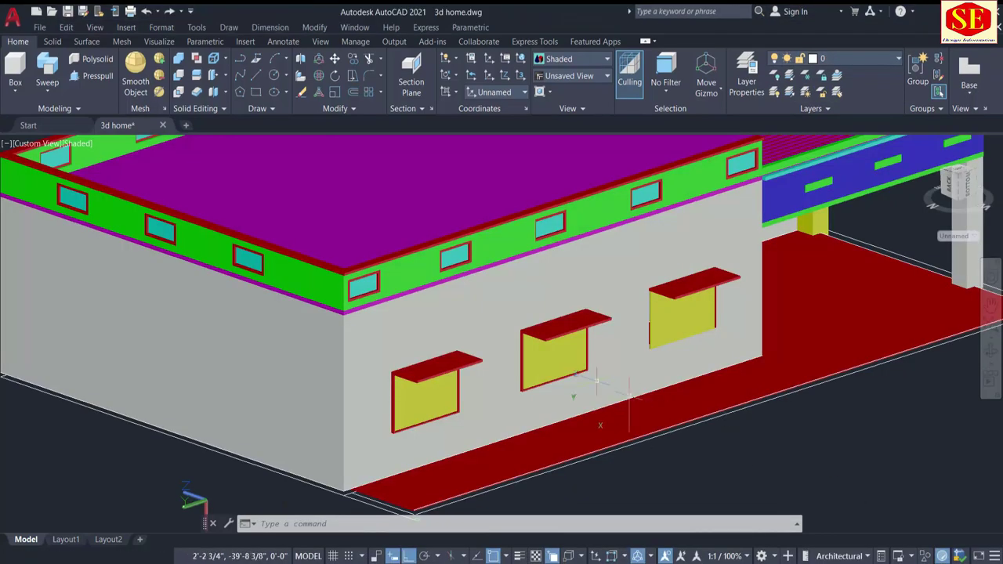
type("c")
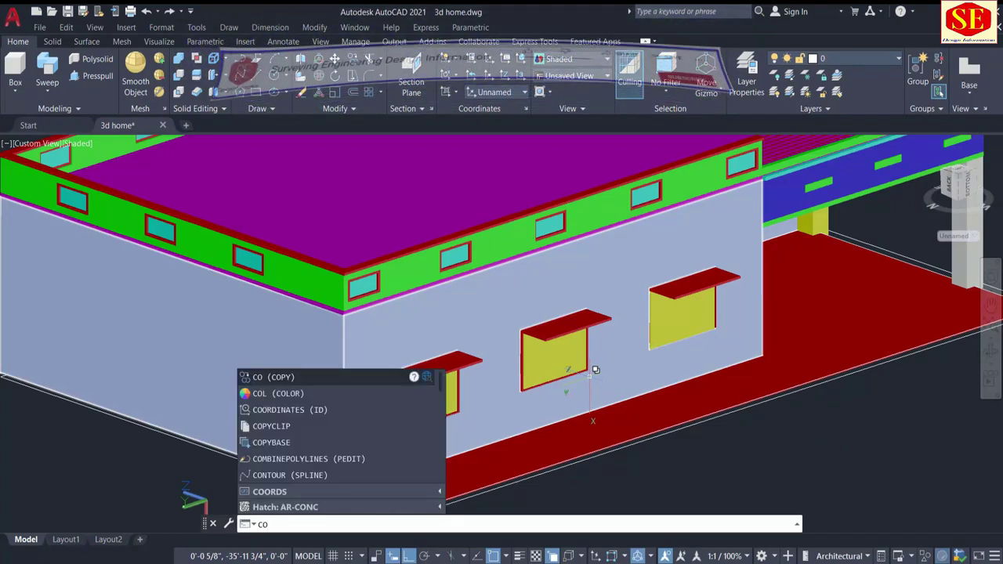
key("Return")
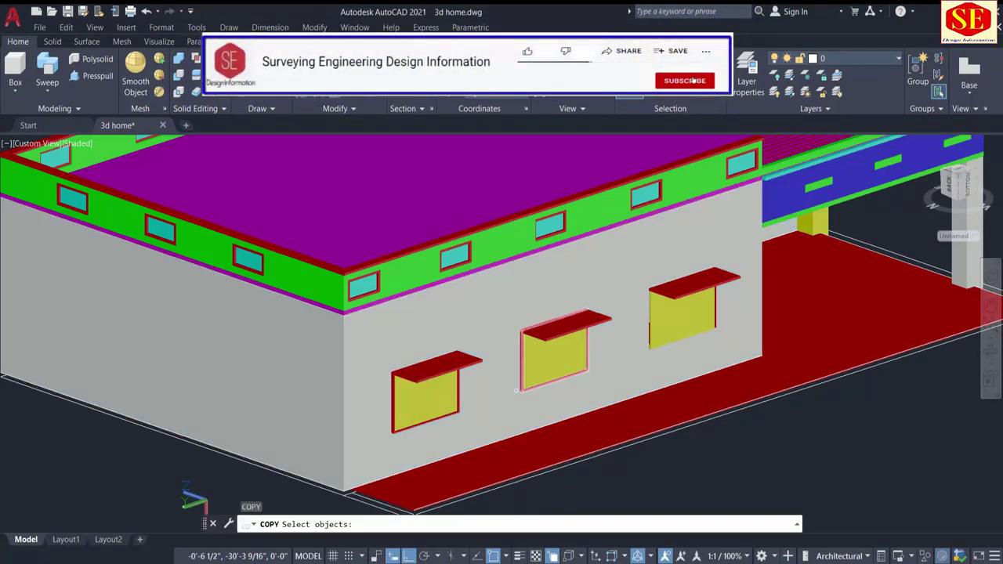
scroll(518, 383, "up", 5)
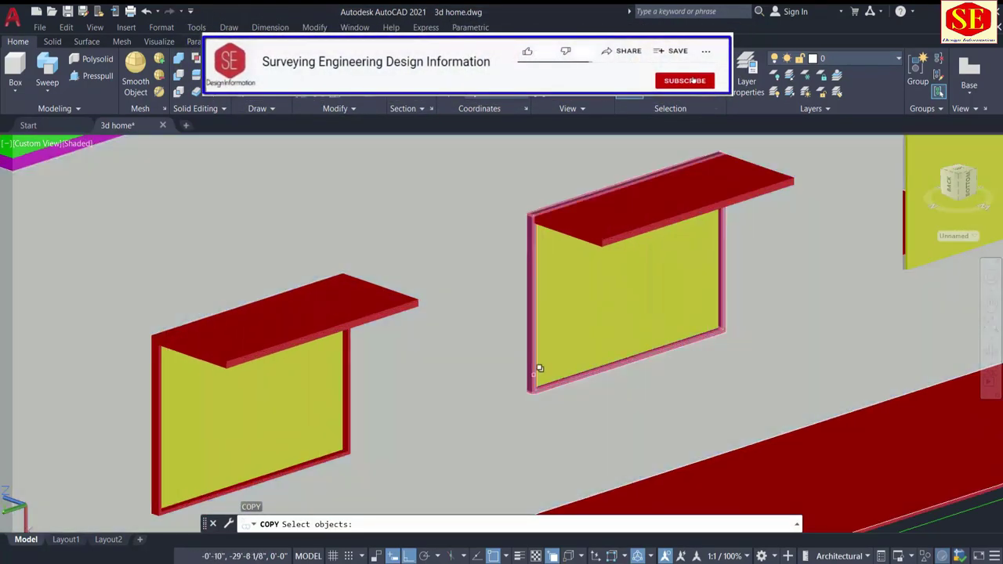
left_click(535, 369)
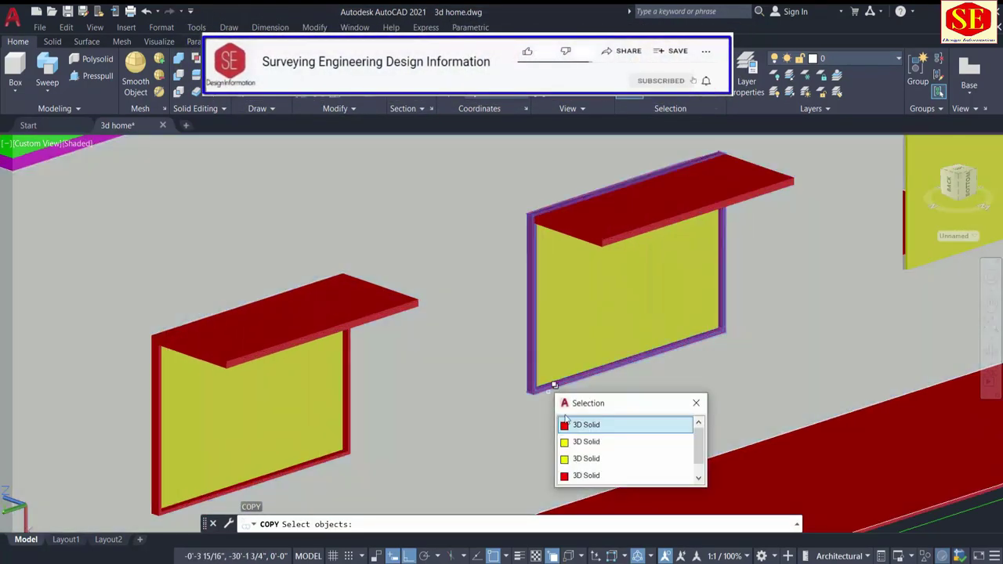
left_click(576, 427)
scroll(597, 460, "down", 10)
Add the green parapet's window frame to the copy selection
scroll(769, 324, "up", 3)
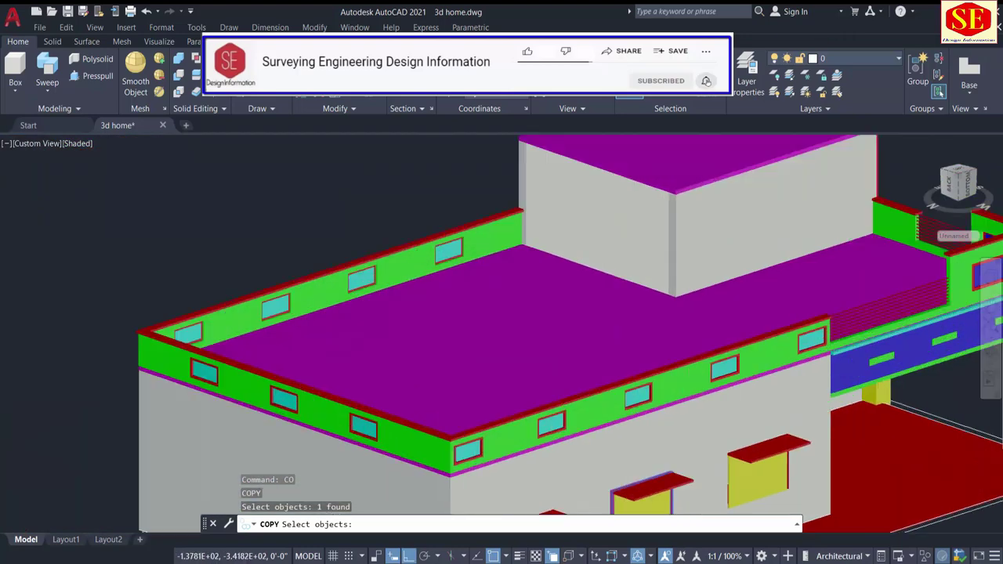
scroll(769, 325, "up", 3)
scroll(770, 324, "up", 2)
left_click(768, 320)
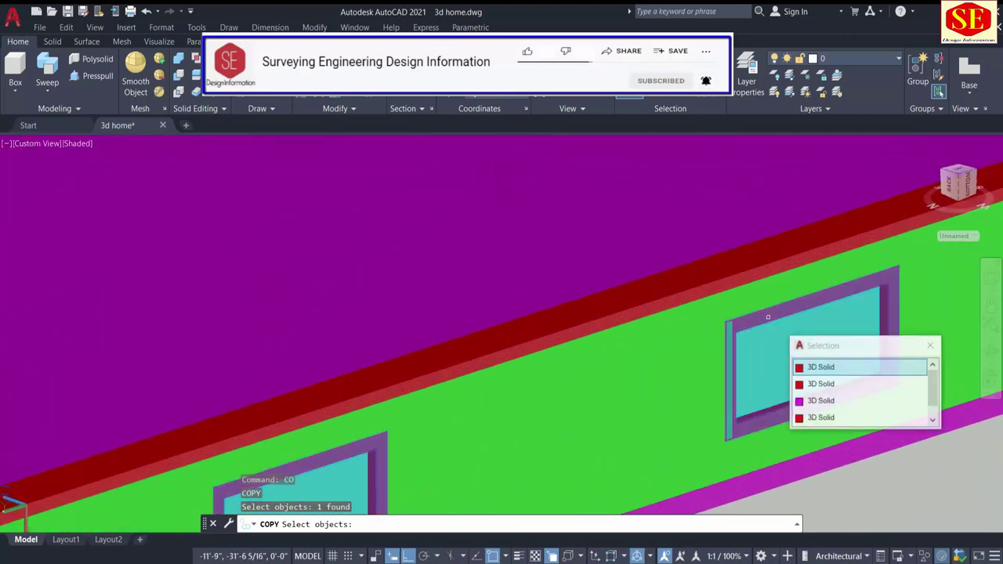
left_click(812, 358)
scroll(812, 358, "down", 5)
scroll(811, 358, "down", 3)
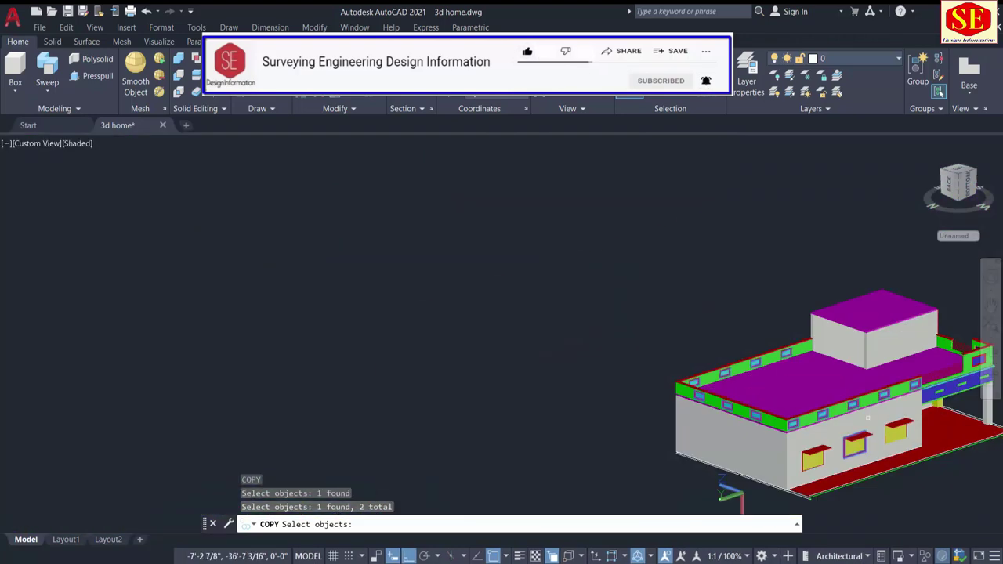
middle_click_drag(987, 396, 746, 391)
key("Return")
Place the window frame copies away from the house and inspect them
left_click(764, 392)
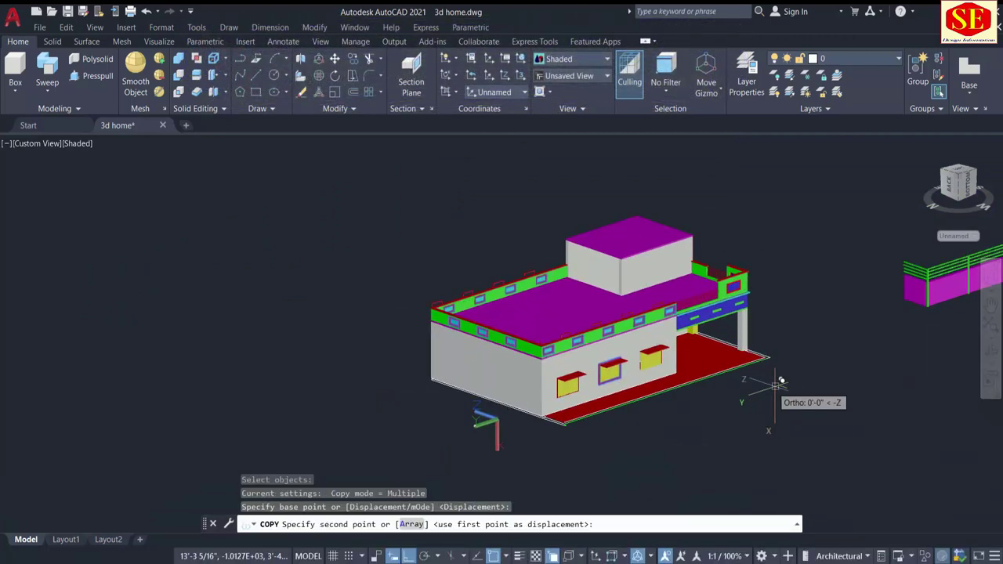
scroll(760, 391, "down", 3)
left_click(597, 406)
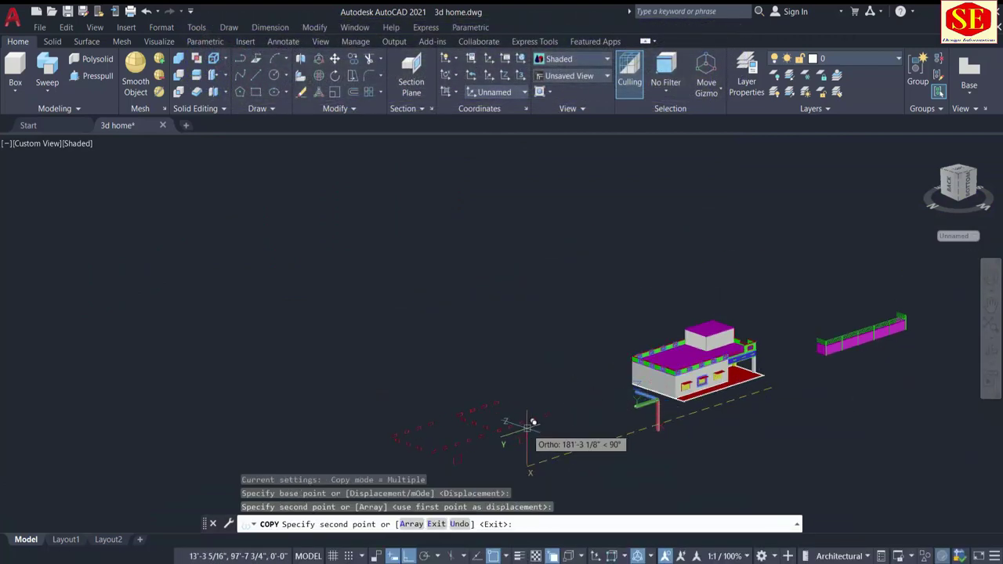
key("Escape")
scroll(517, 454, "up", 3)
scroll(541, 416, "up", 3)
middle_click_drag(606, 353, 713, 220)
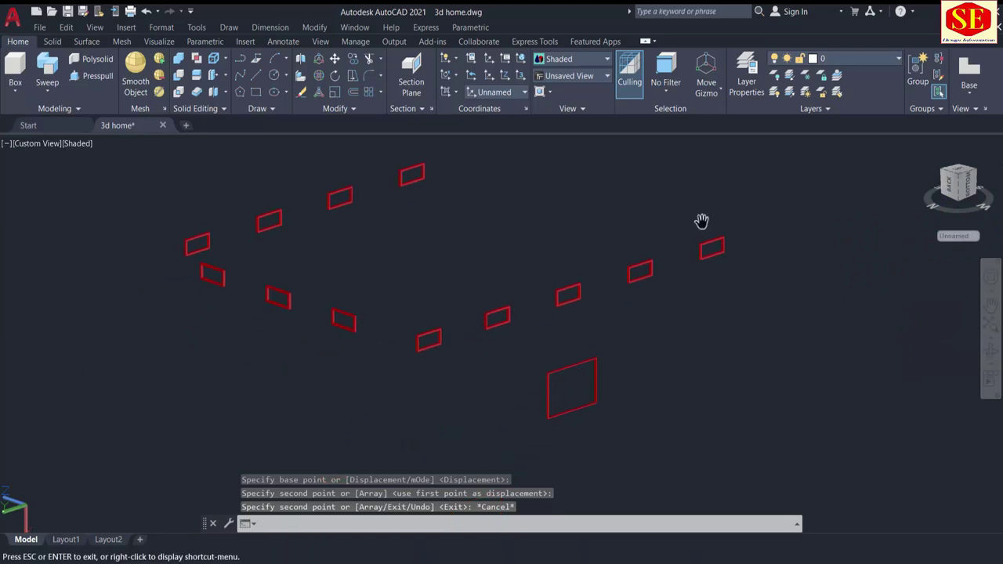
key("ctrl+a")
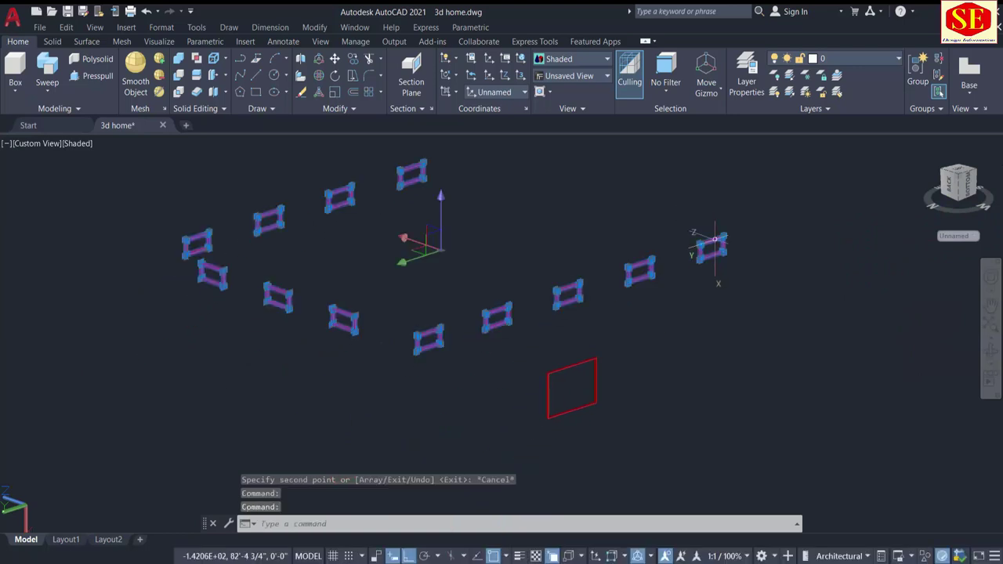
key("Escape")
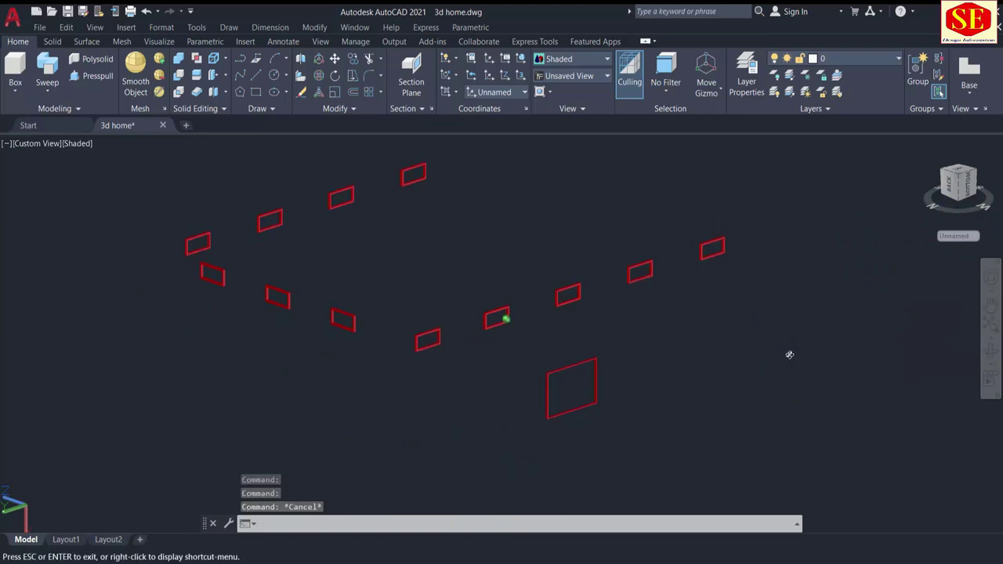
middle_click_drag(788, 352, 730, 345, "shift")
Draw a 3' vertical line down from the large window rectangle's bottom edge
middle_click_drag(559, 362, 636, 321)
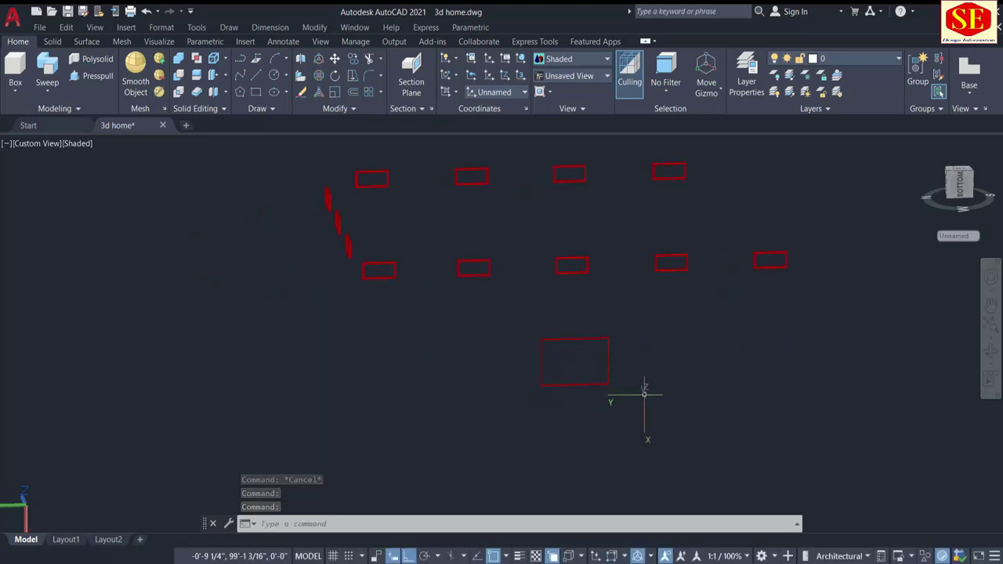
type("l")
key("Return")
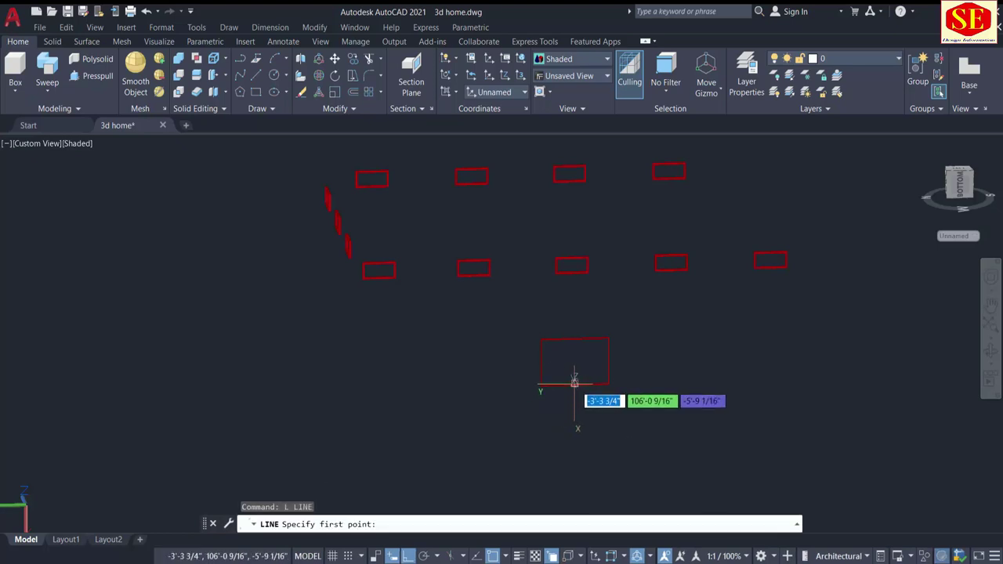
left_click(574, 384)
type("3")
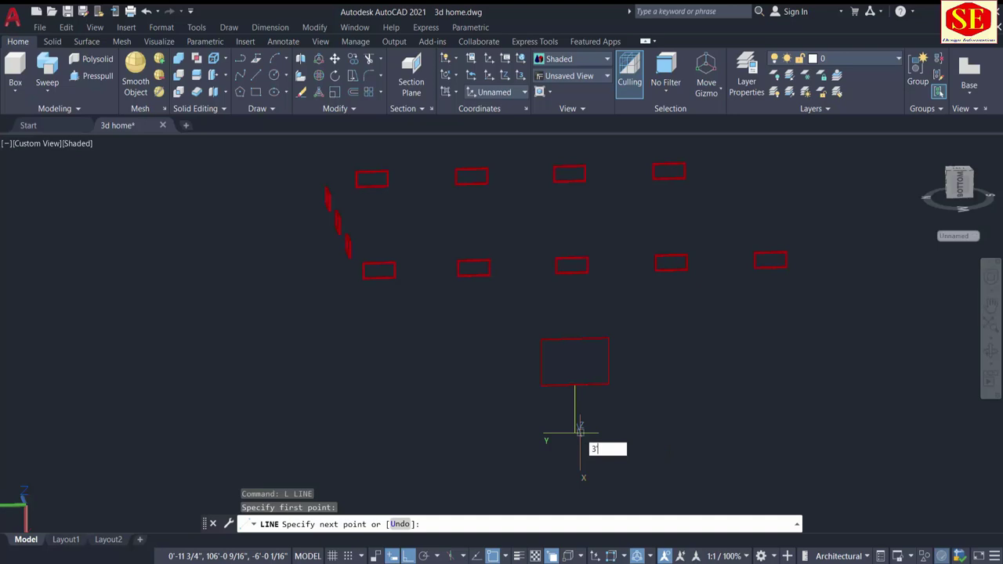
type("'")
key("Return")
key("Escape")
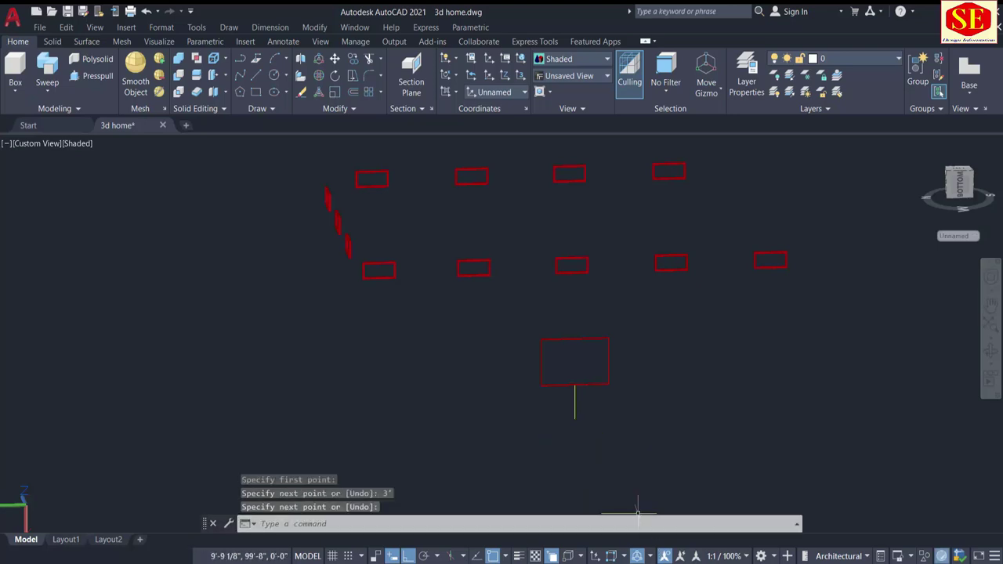
Draw a short 6-unit line up from the top window rectangle's top edge
scroll(470, 337, "up", 2)
type("l")
key("Return")
scroll(466, 331, "up", 2)
scroll(473, 336, "up", 2)
scroll(473, 335, "up", 4)
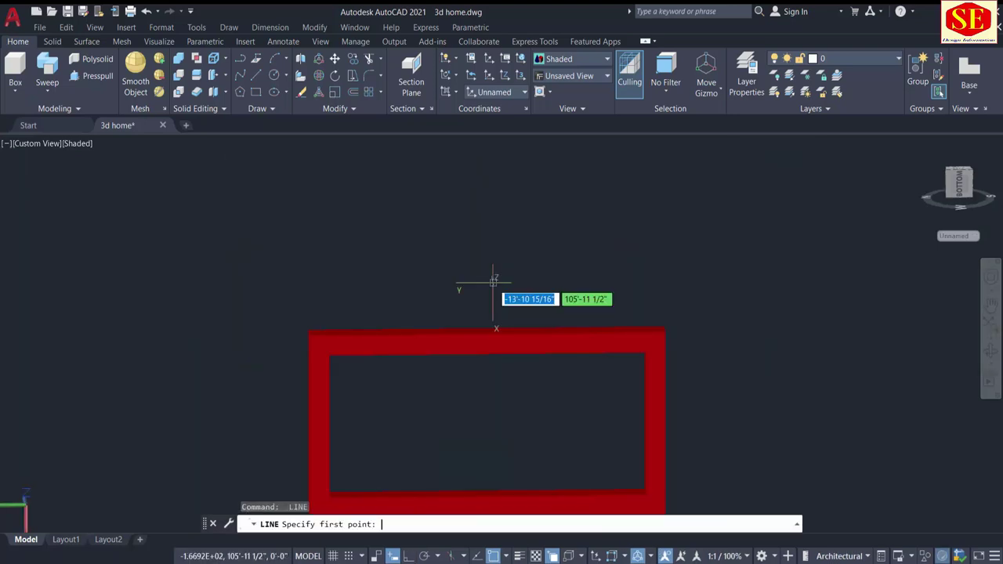
left_click(493, 330)
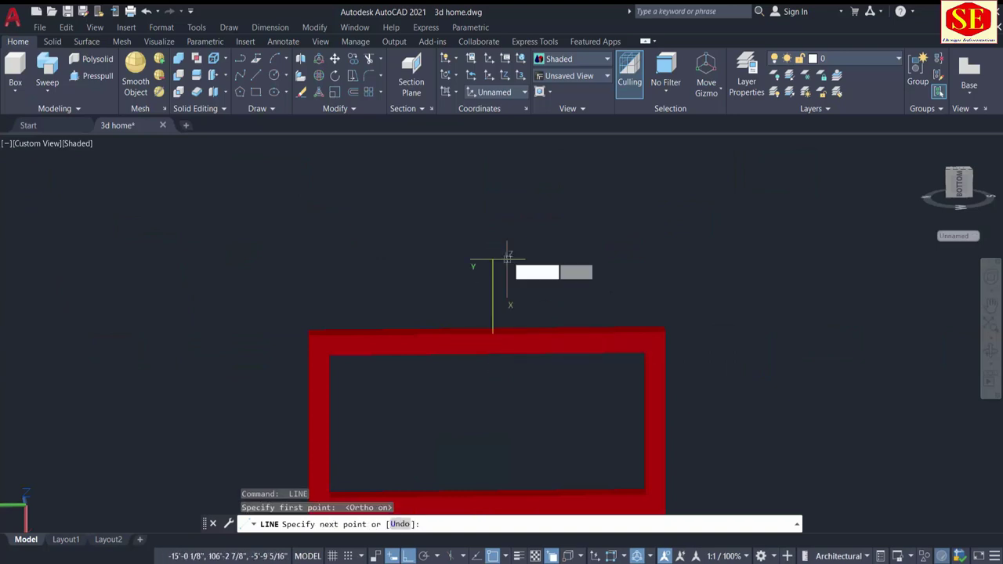
type("6")
key("Return")
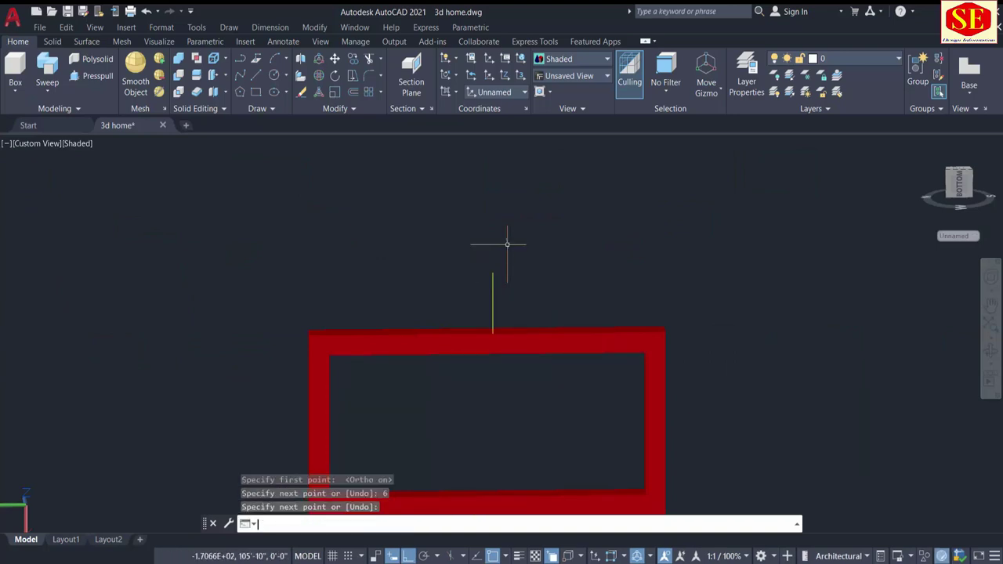
scroll(506, 242, "down", 5)
key("Return")
key("Return")
scroll(494, 177, "down", 1)
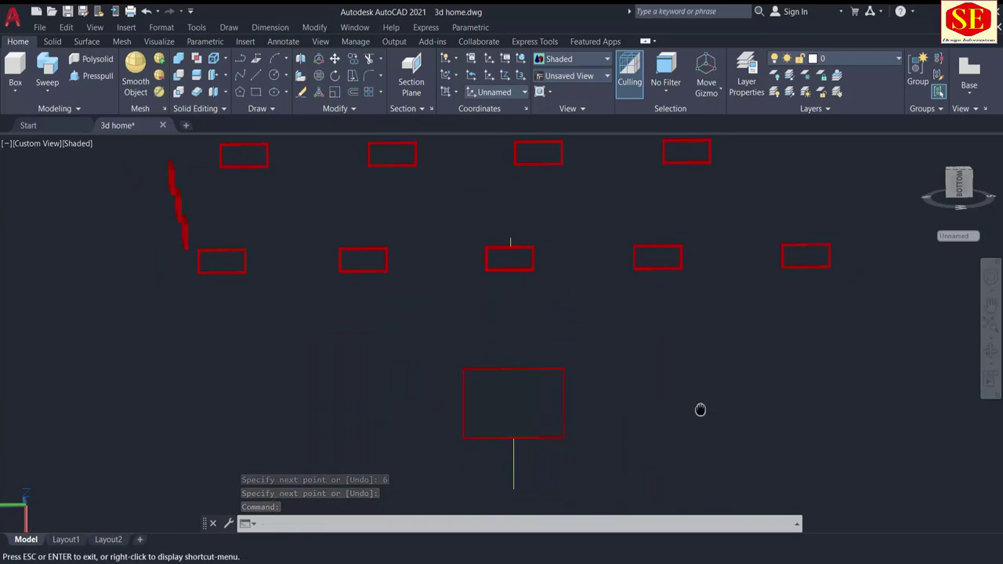
middle_click_drag(700, 410, 705, 382)
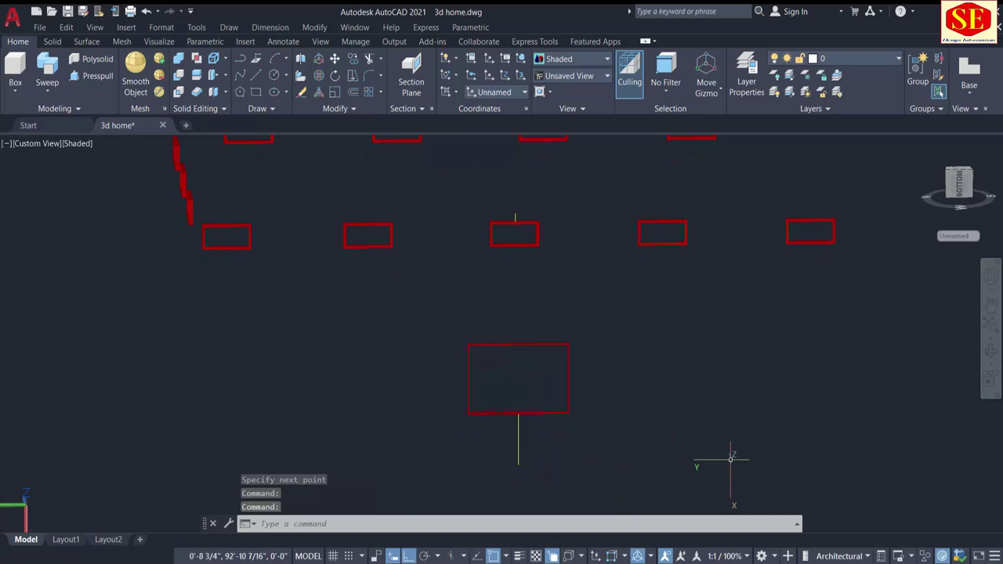
scroll(730, 460, "down", 1)
Copy the 3' vertical line 4'6 sideways
type("c")
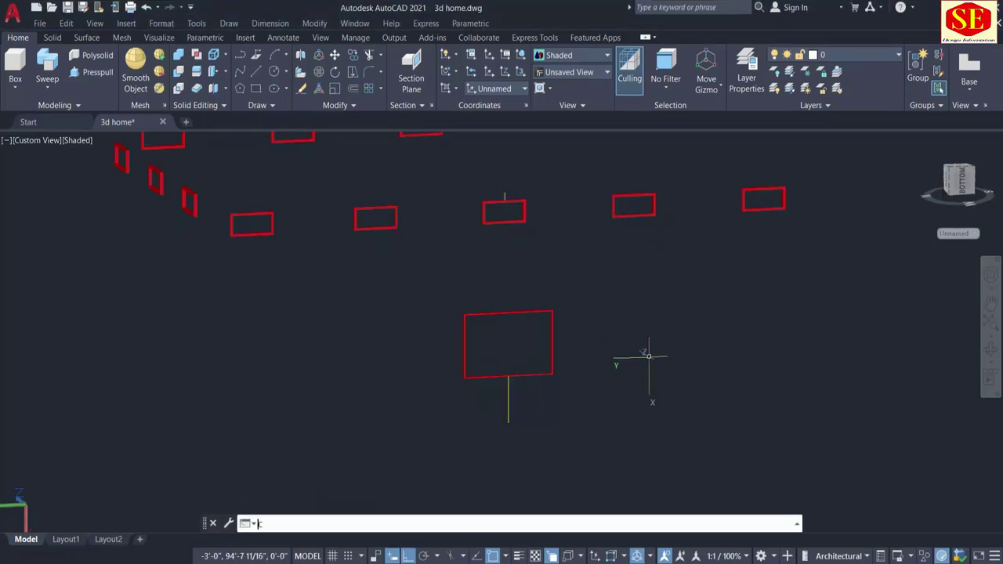
type("t o")
key("Return")
left_click(507, 399)
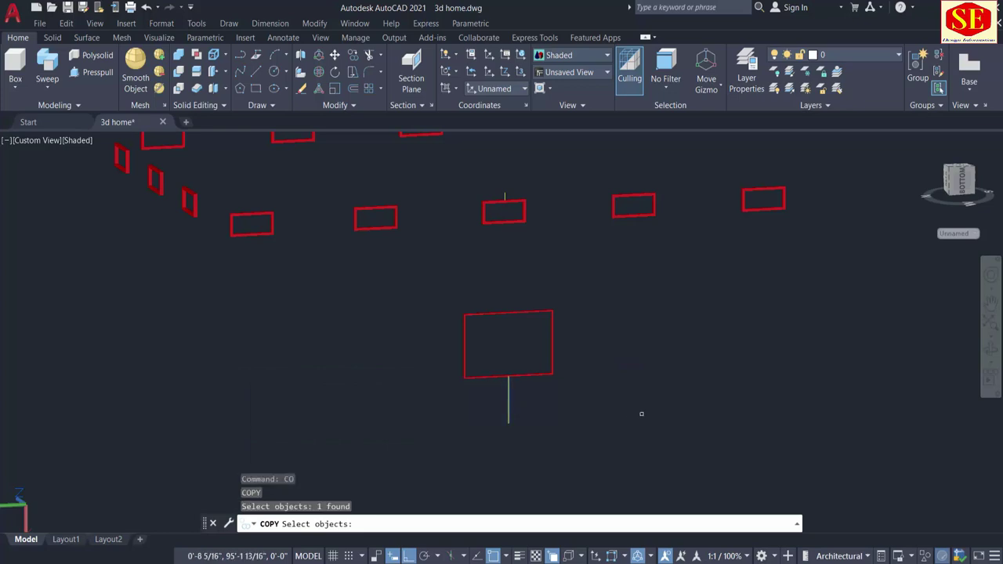
key("Return")
left_click(642, 411)
type("4'6")
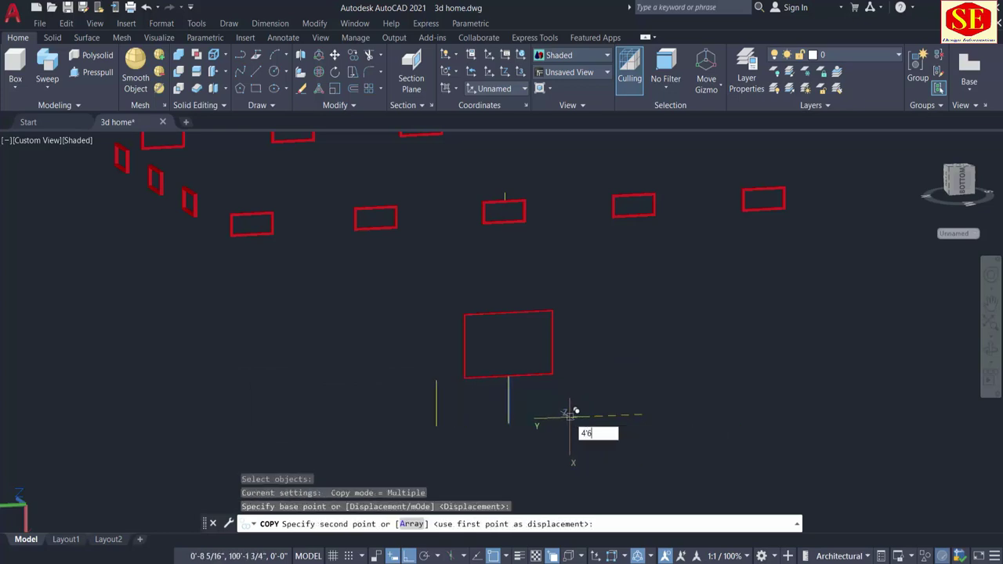
key("Return")
key("Escape")
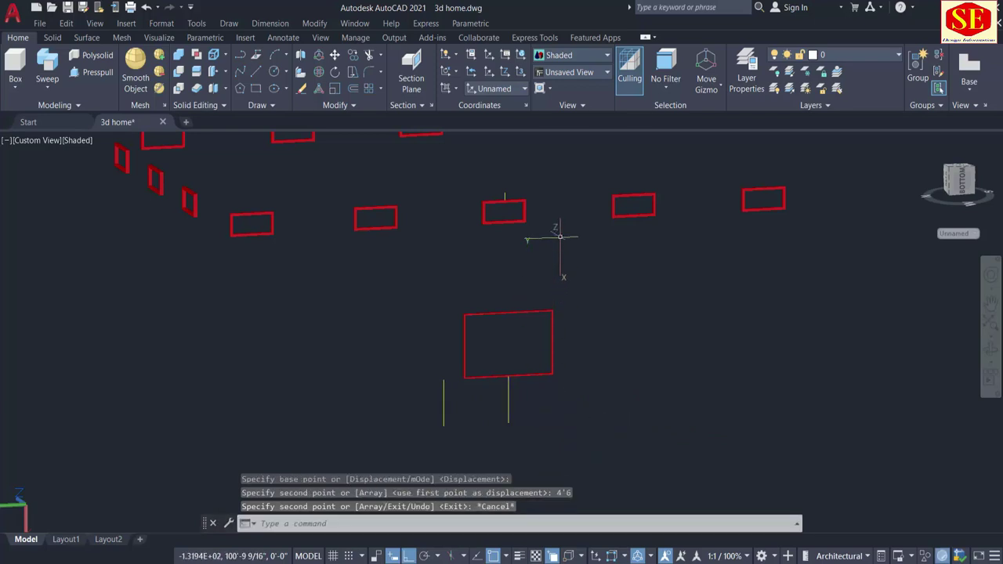
Copy the short line above the top window 4'6 to the right
key("Return")
scroll(507, 196, "up", 3)
left_click(502, 204)
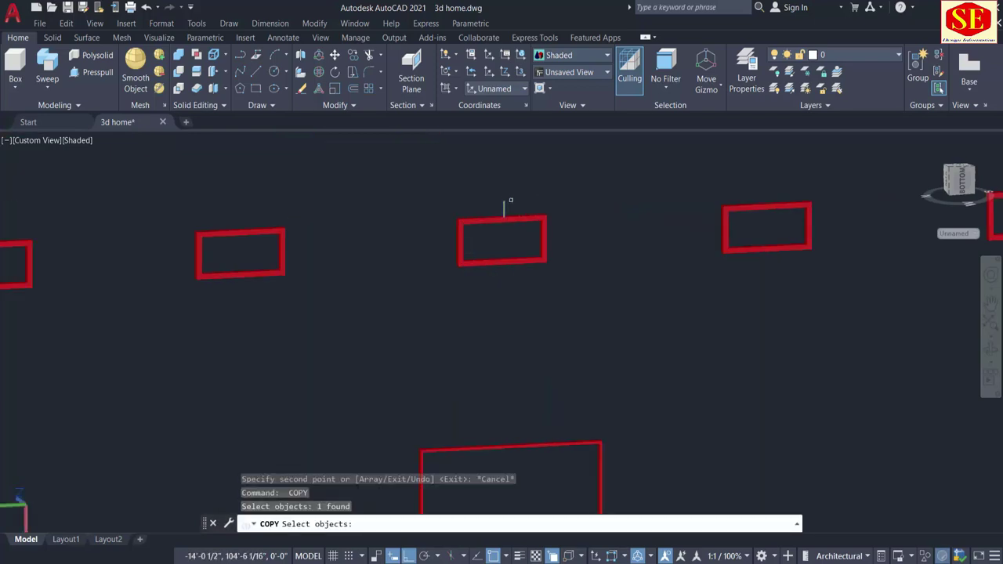
key("Return")
left_click(504, 202)
type("4'6")
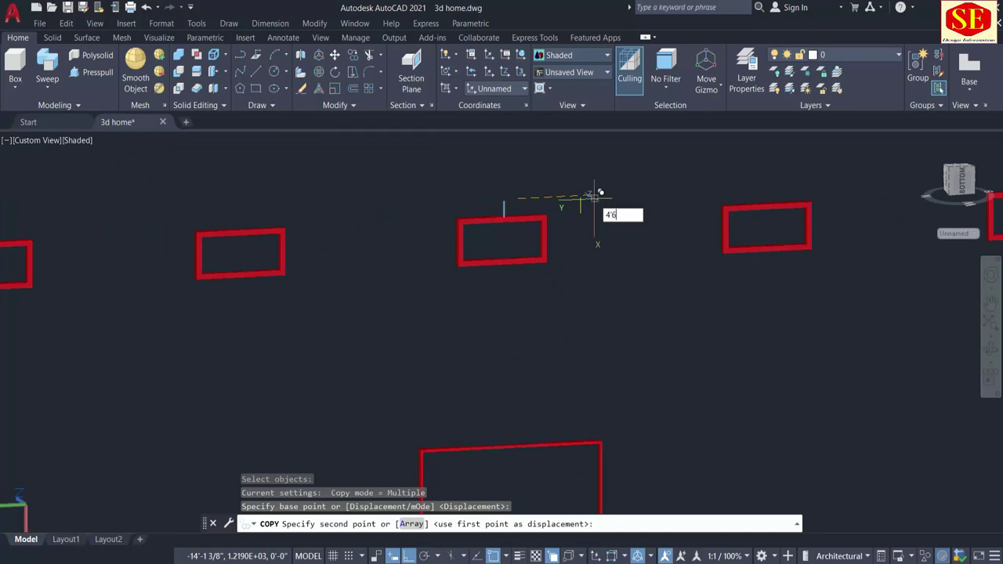
key("Return")
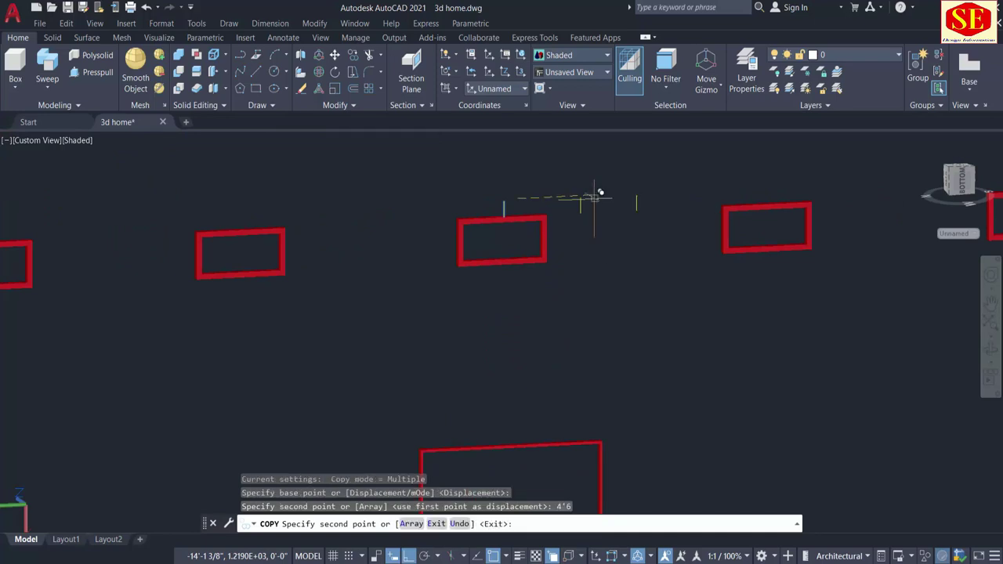
key("Escape")
scroll(593, 195, "down", 2)
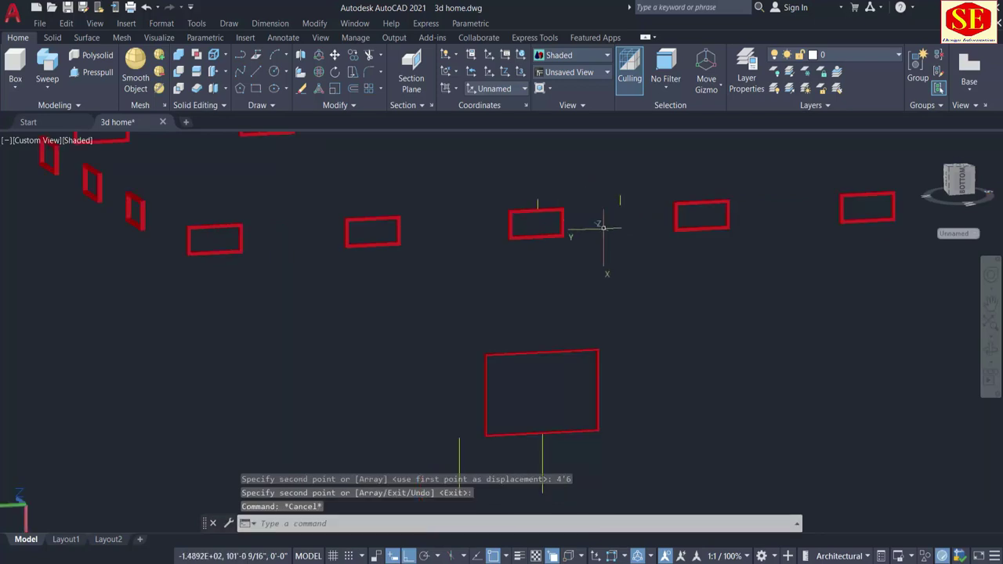
scroll(604, 228, "down", 3)
scroll(634, 226, "up", 3)
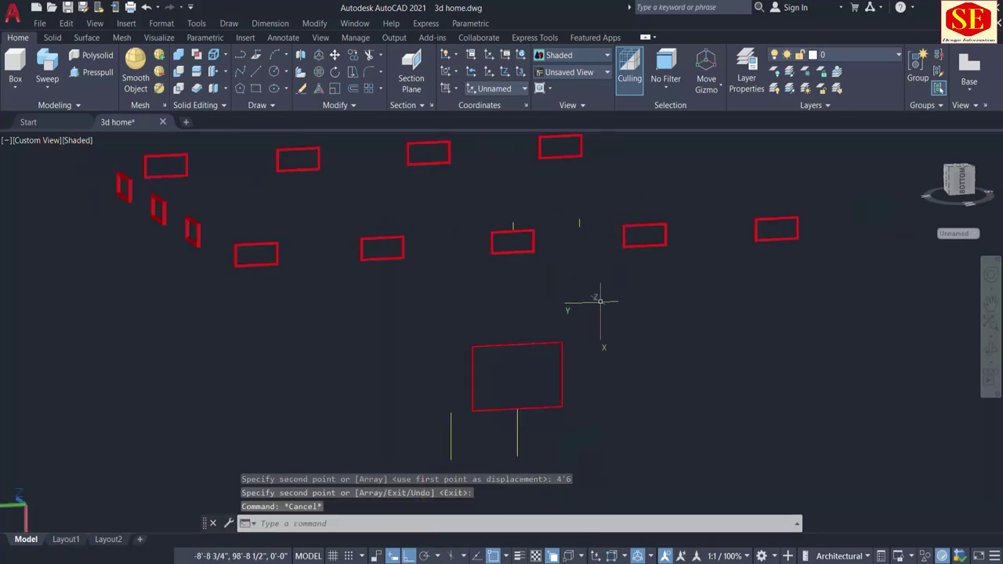
Draw a rectangle around both window outlines for the wall panel
type("REC")
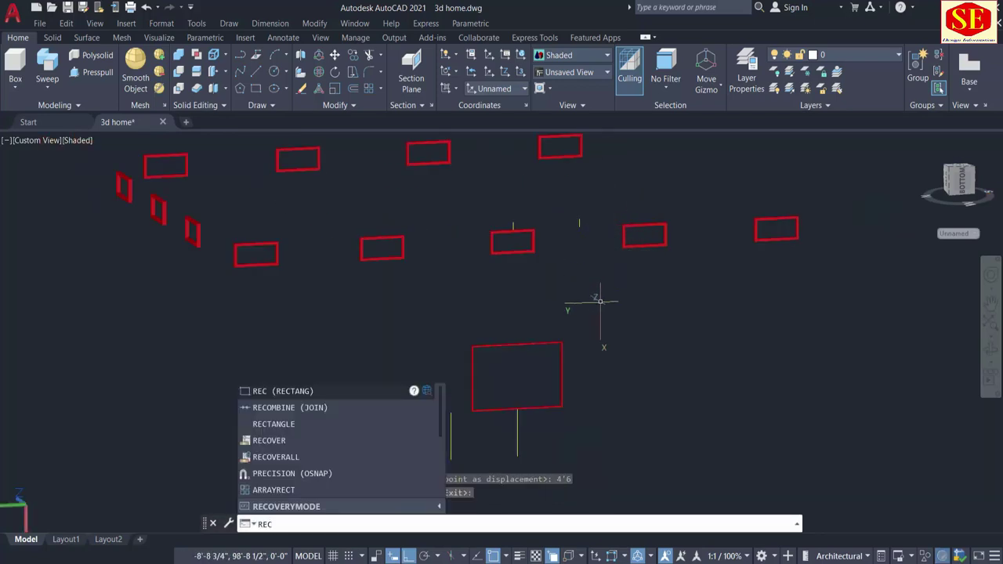
key("Return")
scroll(587, 213, "up", 2)
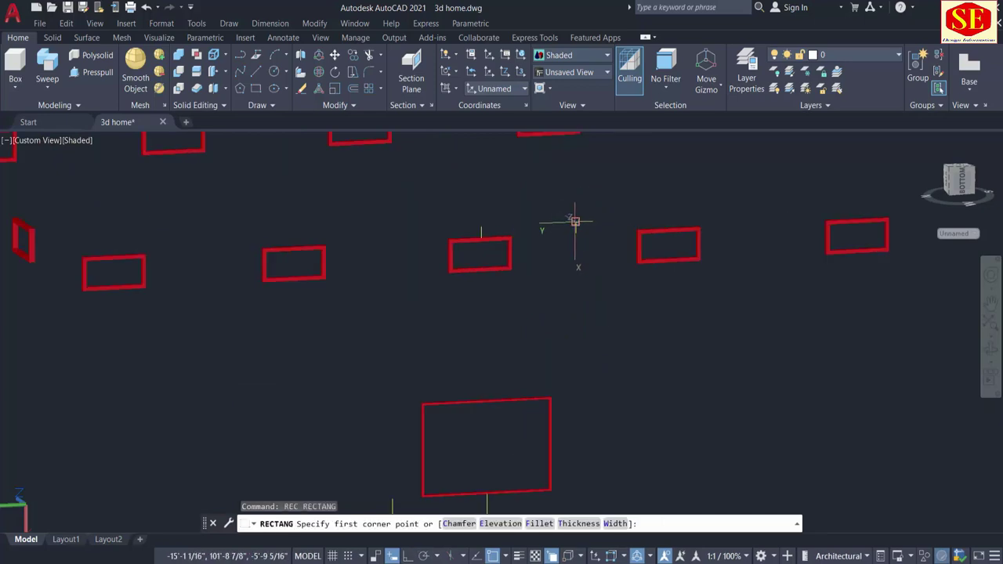
left_click(575, 221)
middle_click_drag(506, 415, 524, 324)
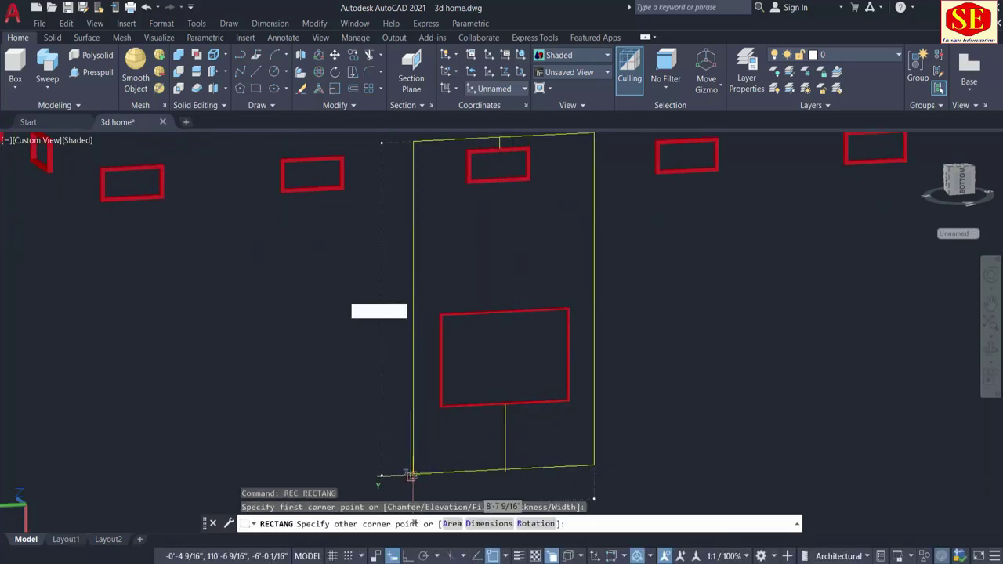
key("Escape")
scroll(505, 455, "down", 4)
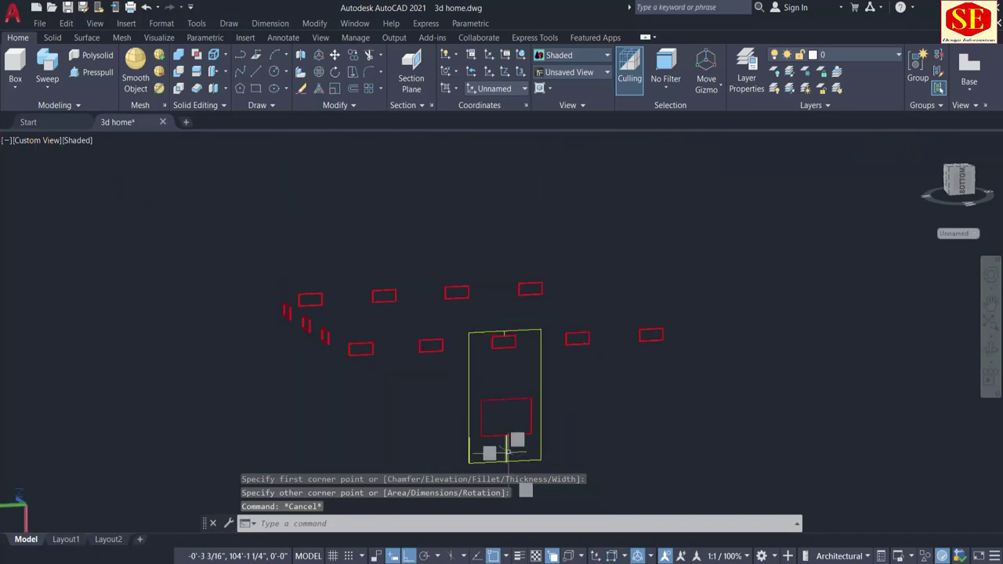
In an isometric view, press-pull the panel area 3" thick
middle_click_drag(539, 358, 517, 317, "shift")
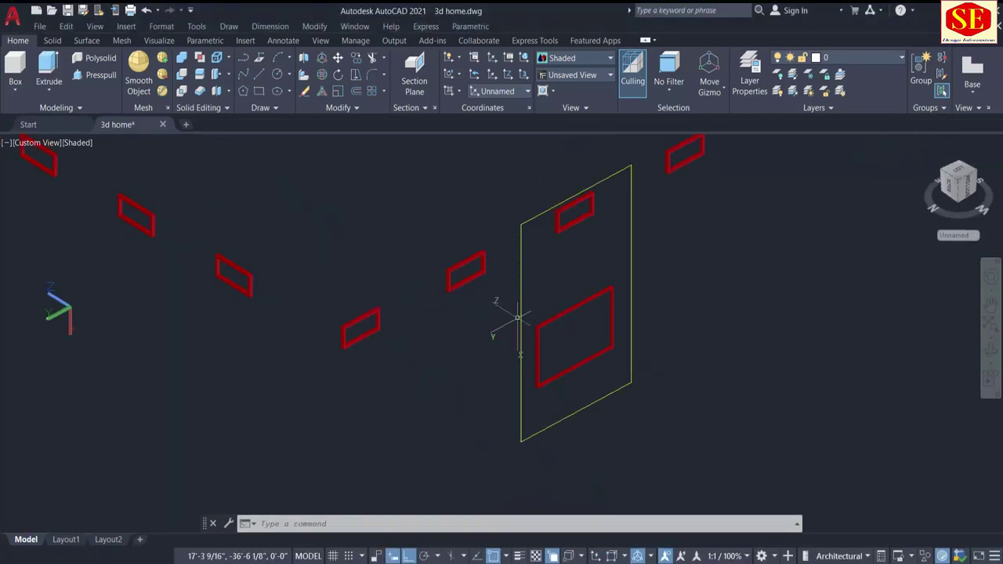
left_click(94, 76)
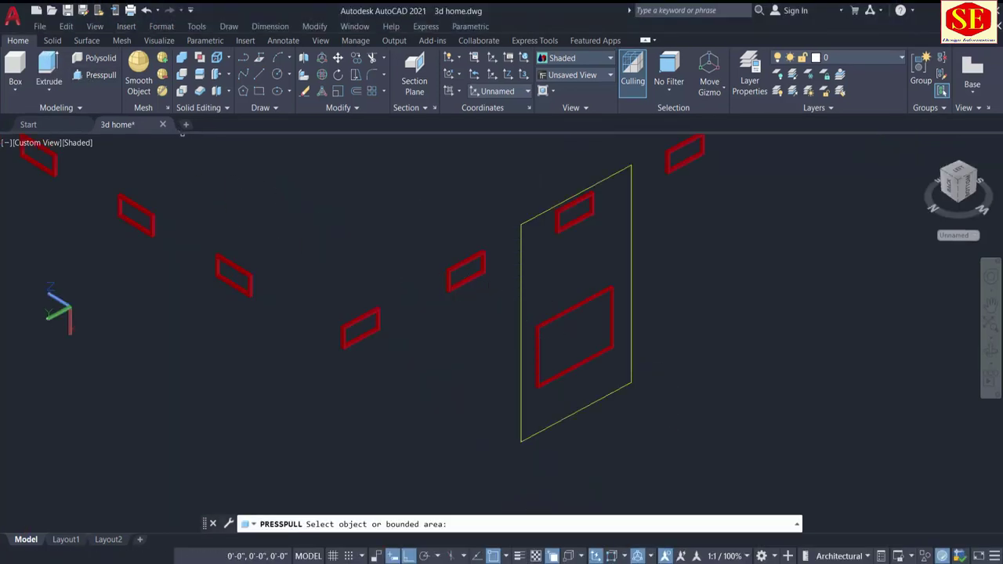
left_click(524, 249)
type("3")
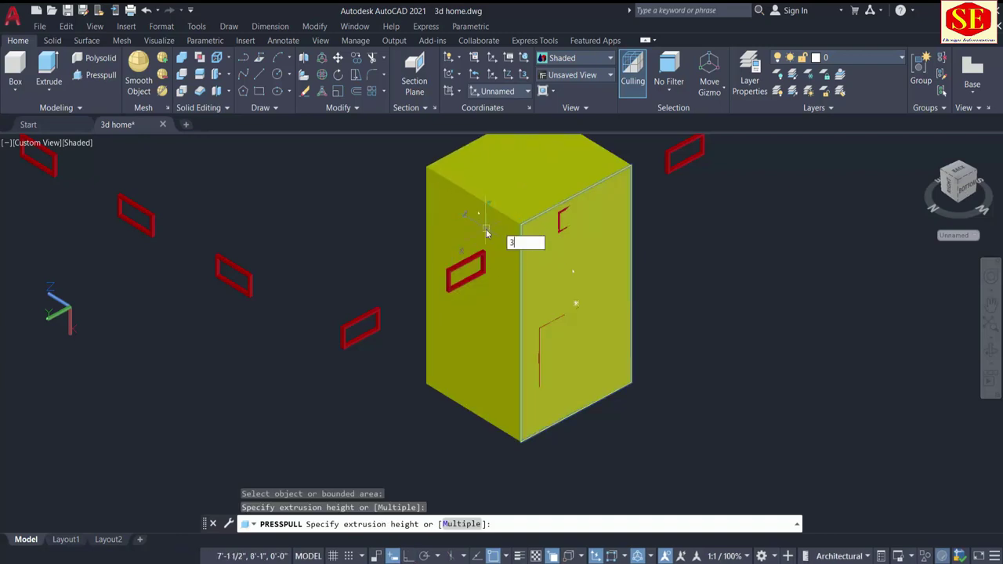
key("Return")
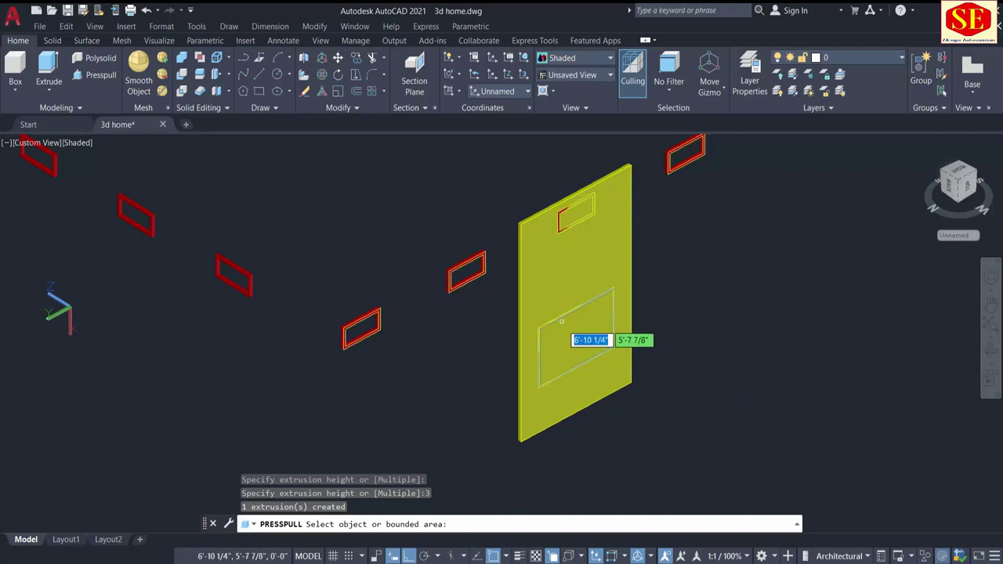
Press-pull the lower and upper window areas through the panel as openings
left_click(570, 338)
left_click(466, 294)
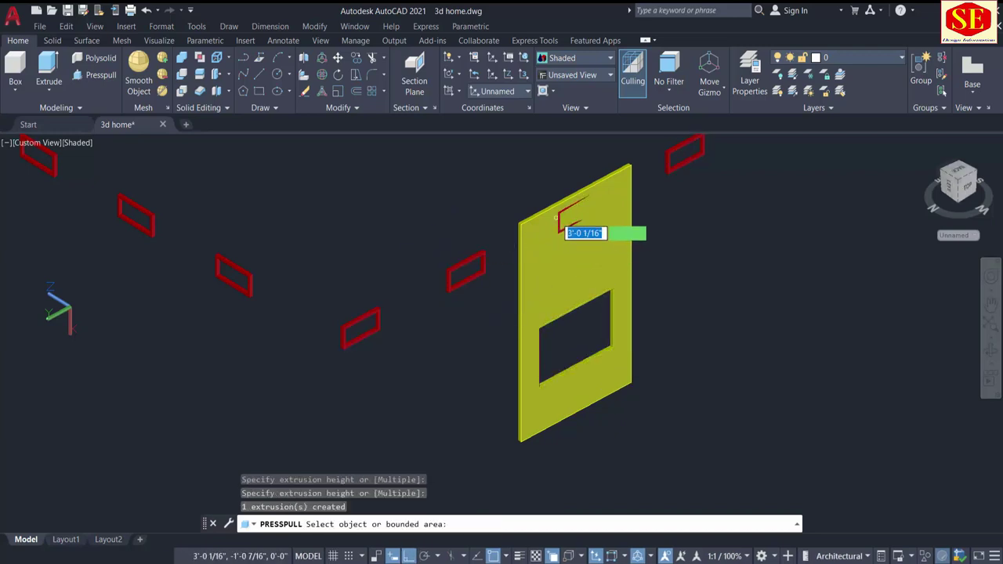
left_click(564, 213)
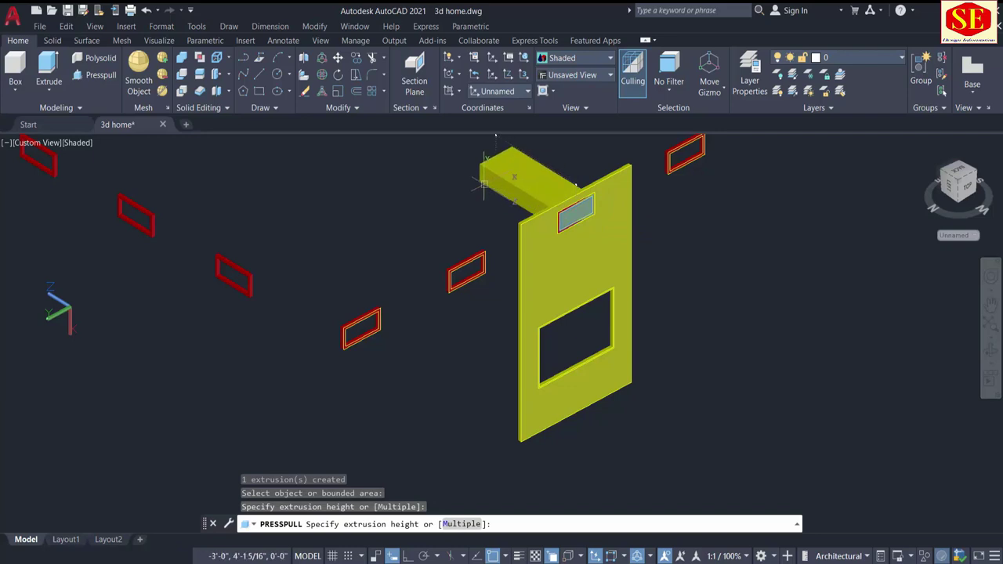
left_click(474, 149)
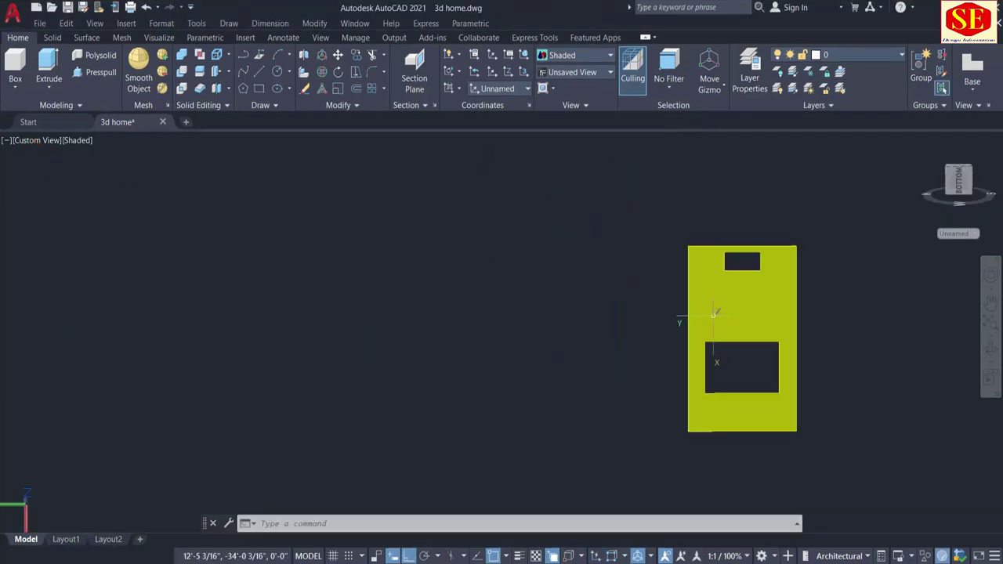
Change the wall panel's colour to Blue in Quick Properties
left_click(705, 304)
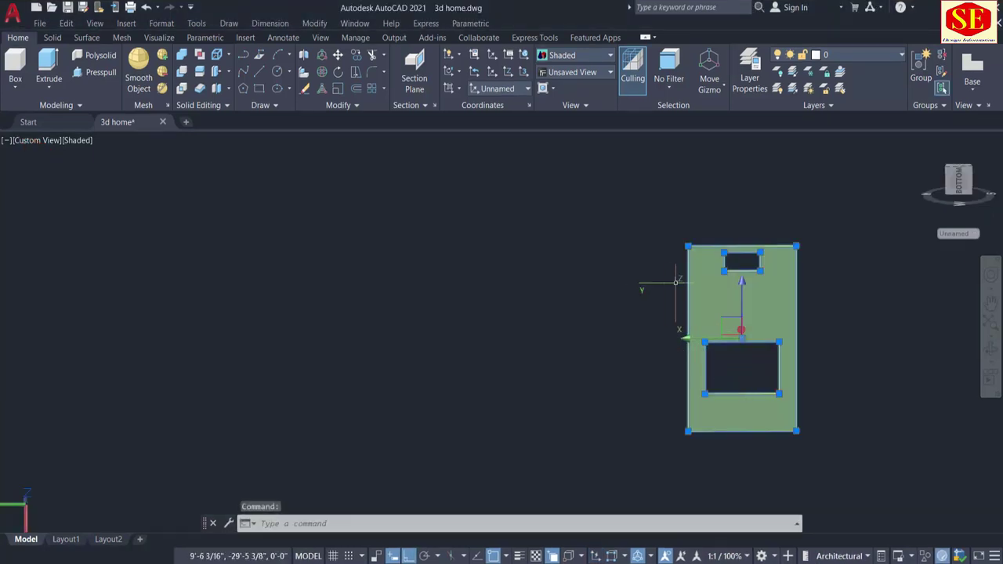
left_click(683, 285)
left_click(836, 225)
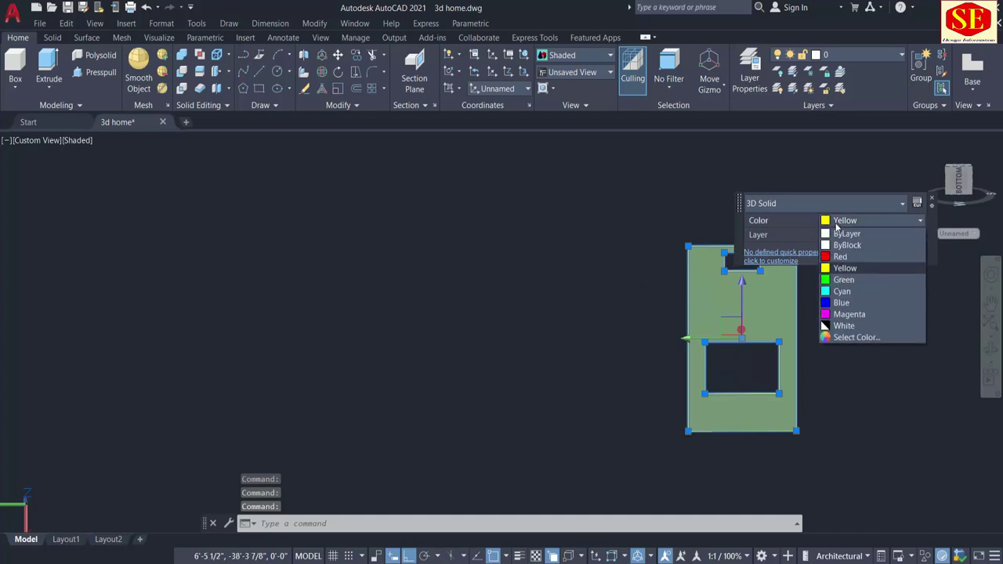
left_click(846, 308)
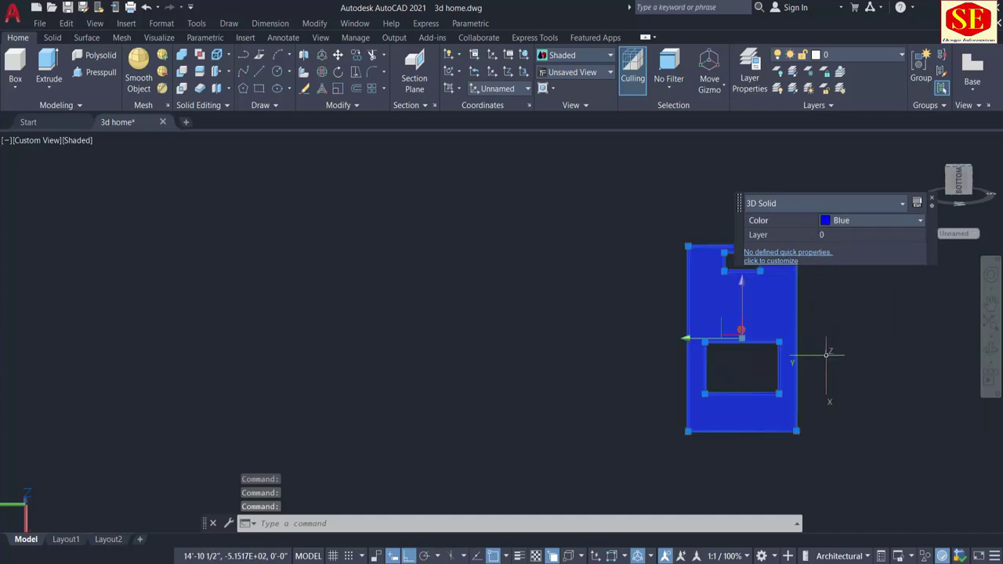
key("Escape")
Start moving the blue panel, selecting it and picking its corner as base point
type("m")
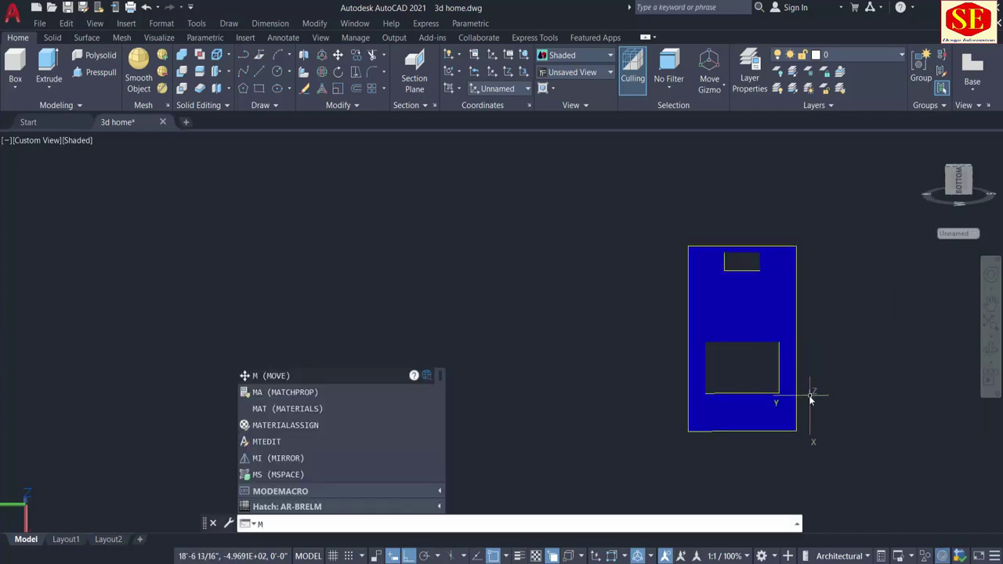
key("Return")
scroll(803, 393, "up", 3)
scroll(792, 395, "up", 2)
left_click(781, 398)
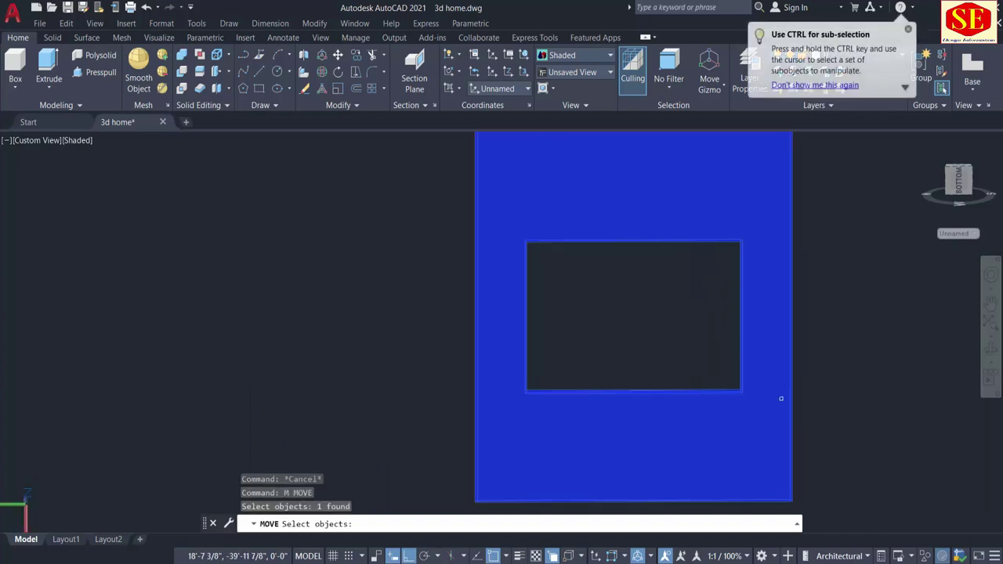
scroll(779, 405, "up", 3)
key("Return")
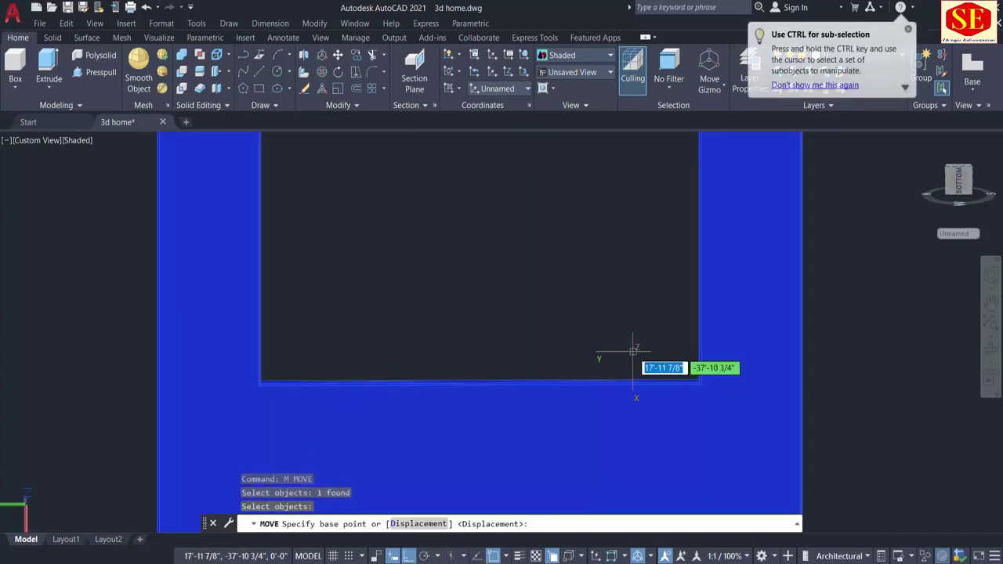
middle_click_drag(635, 351, 877, 415, "shift")
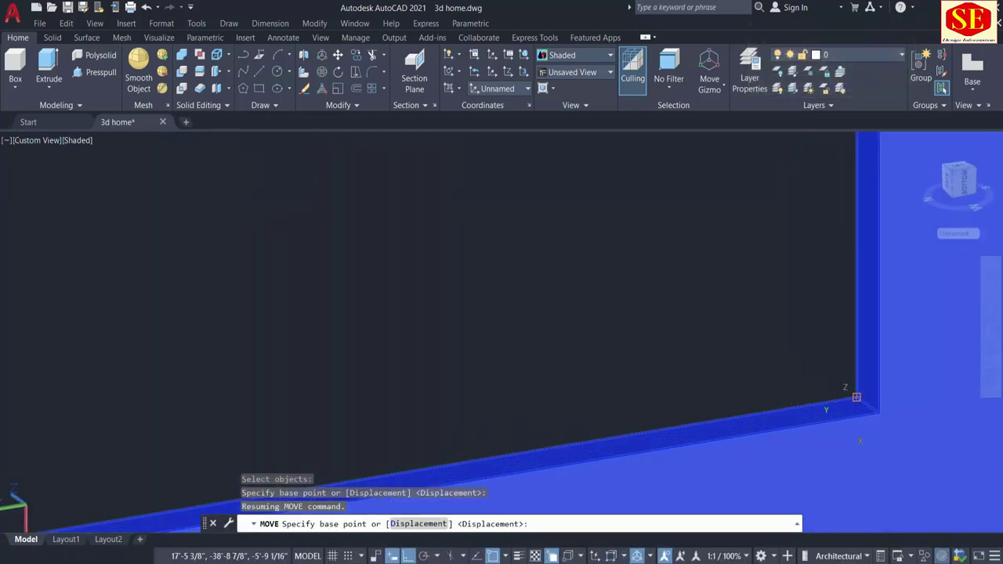
left_click(854, 399)
scroll(838, 385, "down", 2)
scroll(681, 365, "down", 5)
scroll(721, 365, "down", 3)
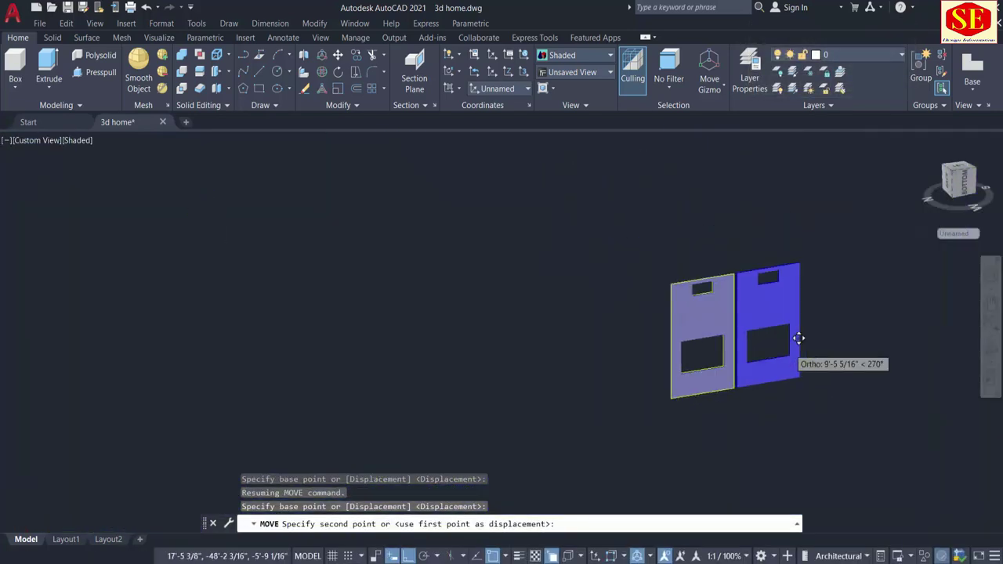
scroll(795, 340, "down", 2)
scroll(532, 369, "up", 2)
scroll(784, 302, "up", 3)
scroll(779, 298, "up", 3)
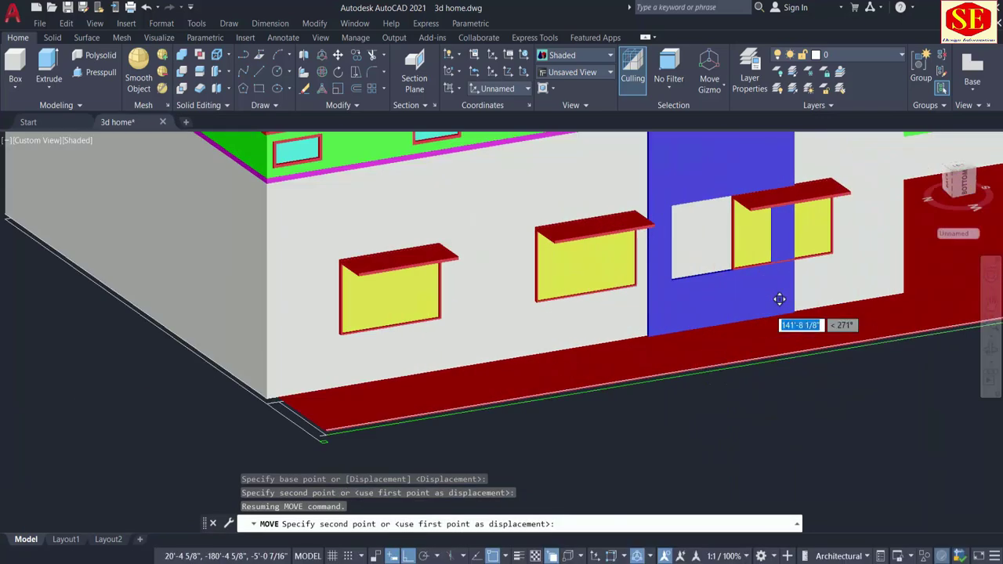
scroll(666, 307, "up", 3)
scroll(595, 325, "up", 2)
scroll(538, 280, "up", 3)
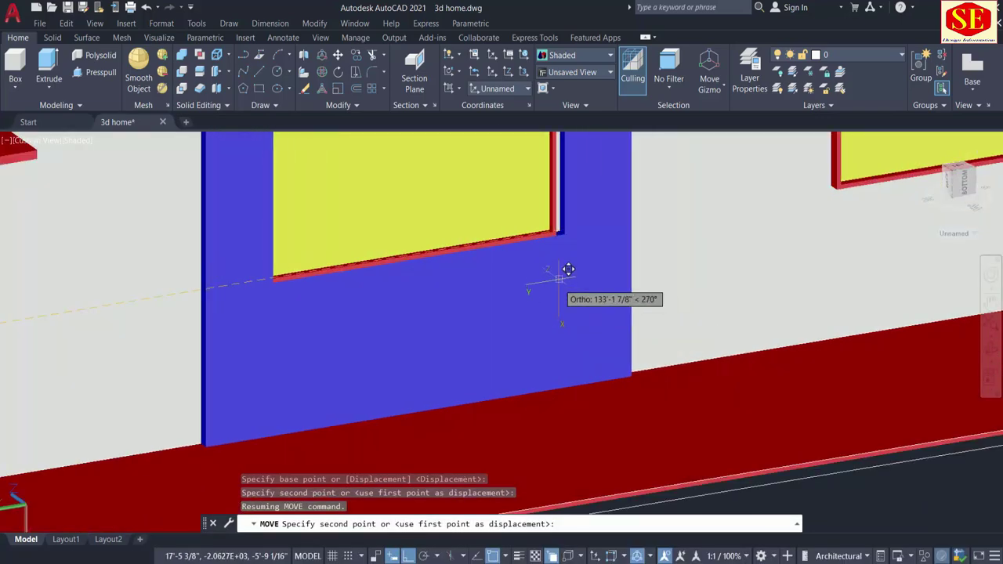
scroll(548, 211, "up", 2)
scroll(555, 208, "up", 3)
scroll(579, 249, "up", 1)
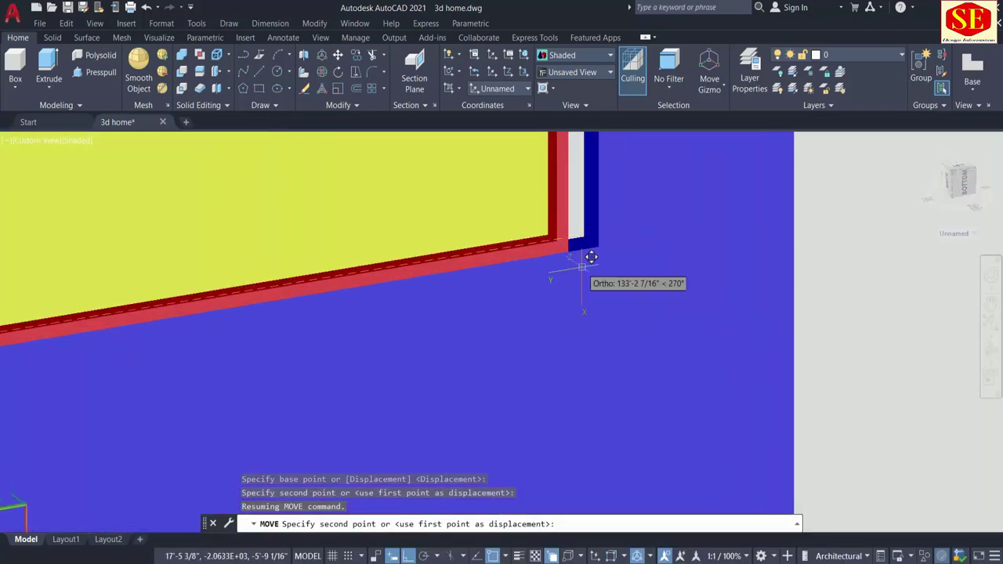
scroll(576, 242, "up", 2)
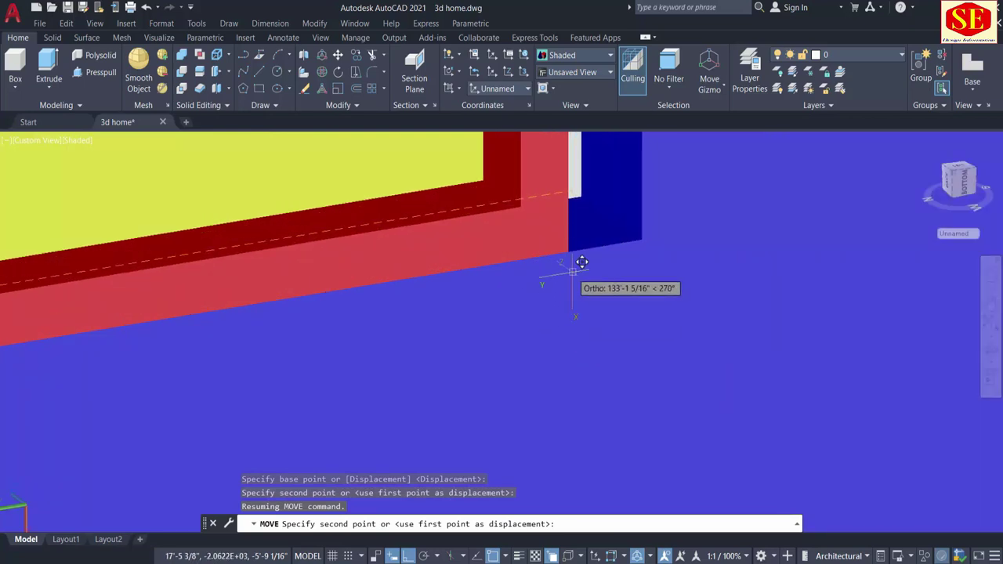
With Ortho off, place the panel in the centre of the house's front facade
key("F8")
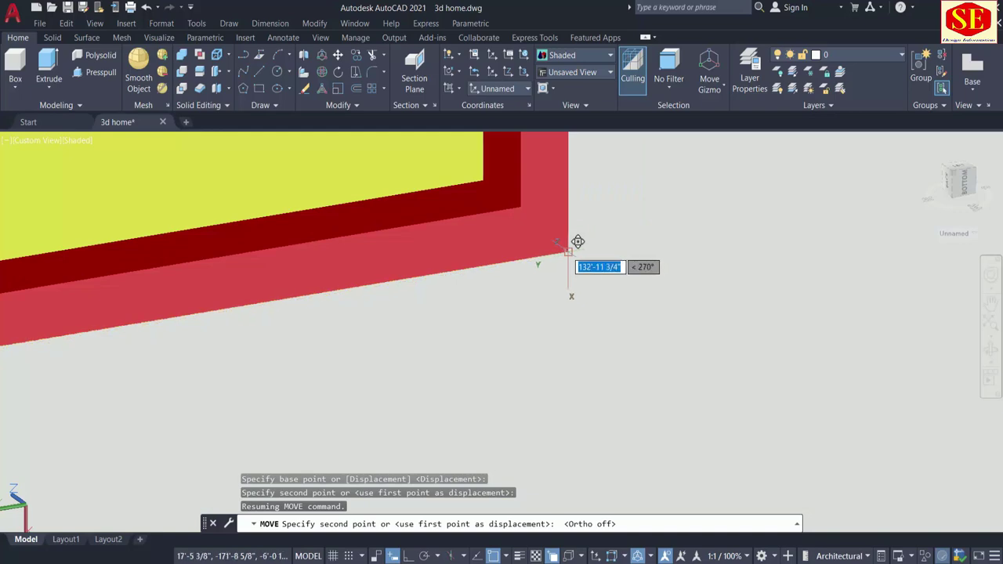
scroll(595, 259, "down", 1)
scroll(627, 282, "down", 2)
scroll(668, 308, "down", 1)
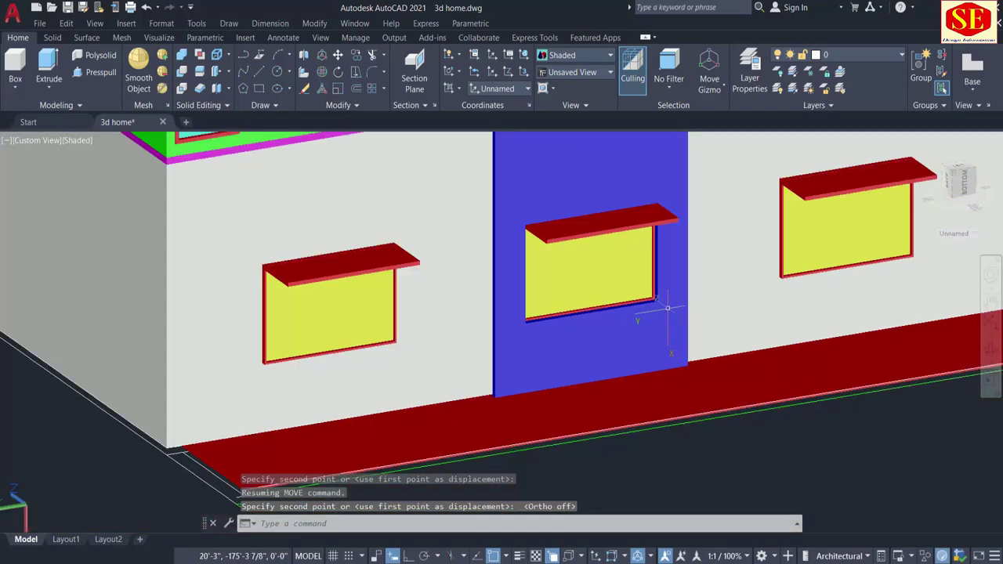
scroll(626, 297, "down", 2)
scroll(584, 291, "down", 1)
left_click(587, 291)
mouse_move(587, 291)
middle_mouse_down()
mouse_move(604, 278)
mouse_move(605, 347)
middle_mouse_up()
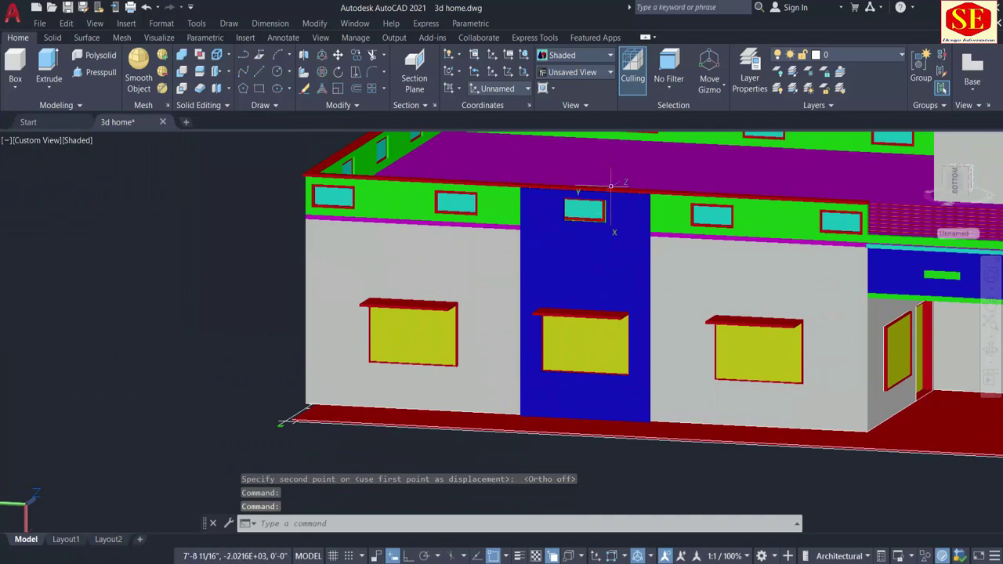
scroll(663, 461, "down", 1)
Move the compound wall and green railing from their corner to the house's front corner
scroll(664, 438, "down", 2)
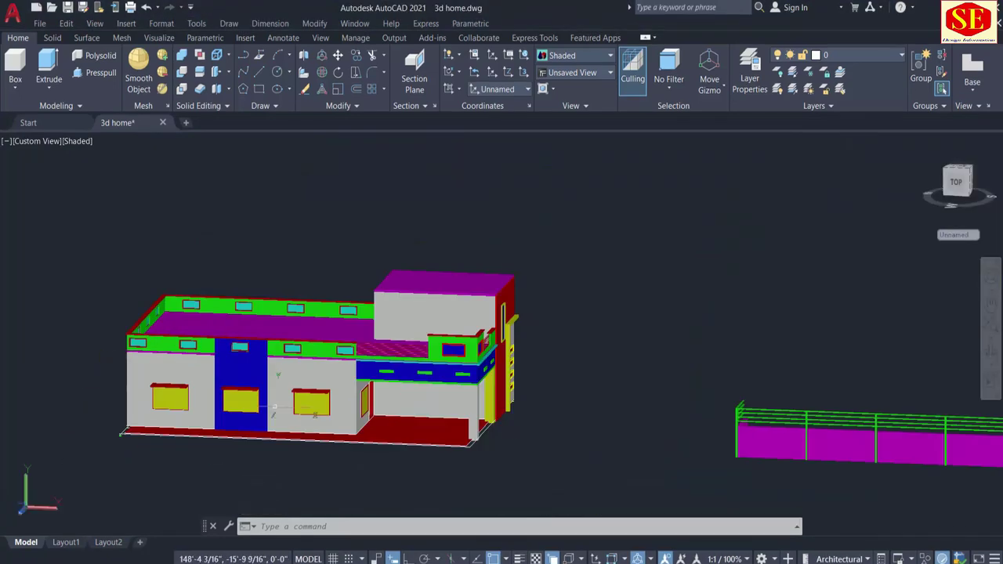
mouse_move(663, 425)
middle_mouse_down()
mouse_move(522, 426)
mouse_move(413, 406)
middle_mouse_up()
type("m")
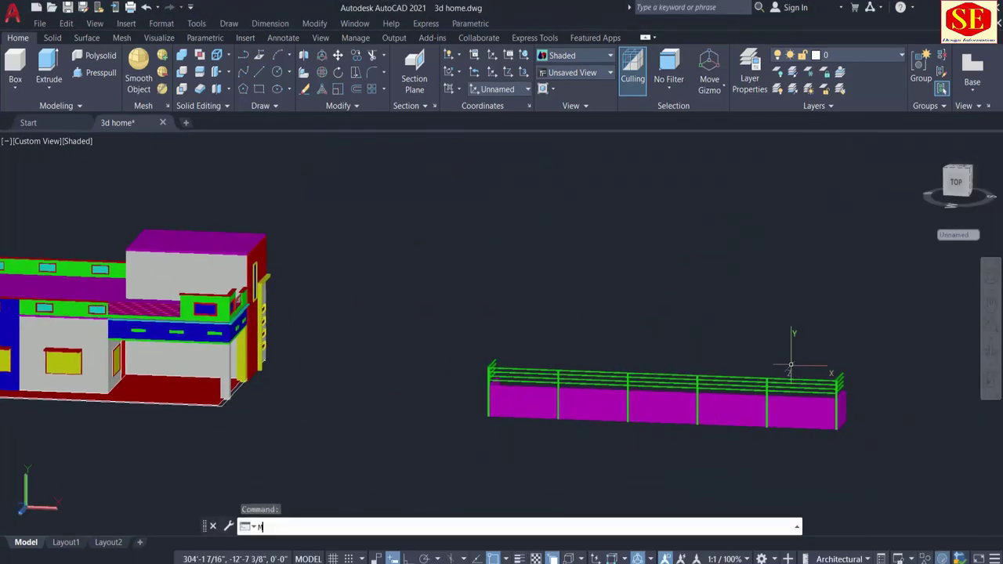
left_click(901, 335)
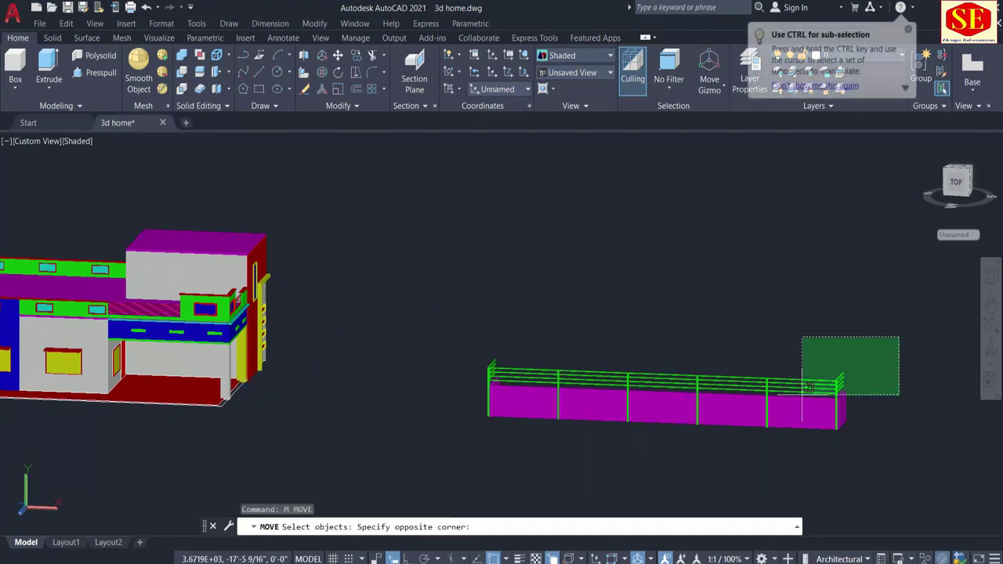
left_click(456, 450)
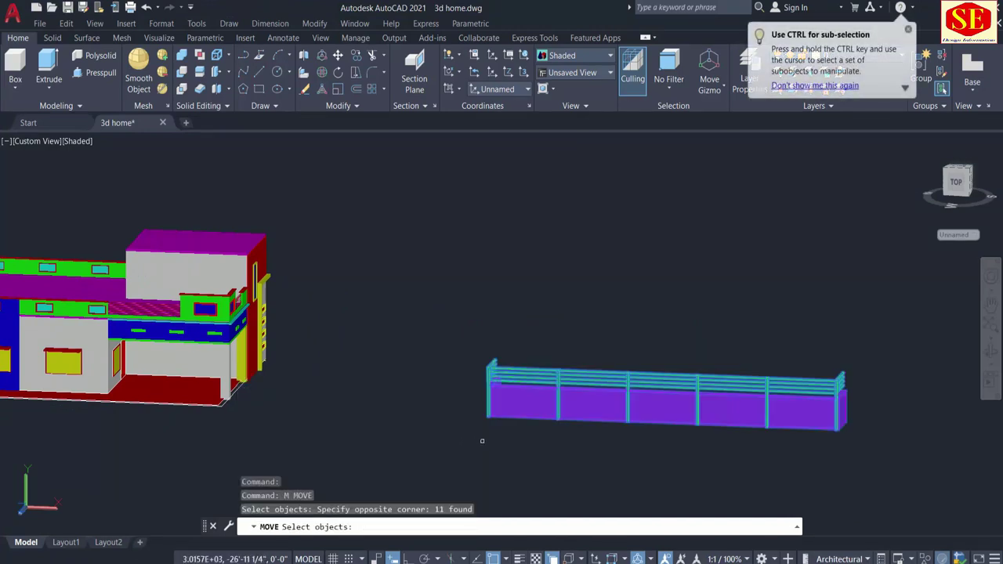
scroll(481, 439, "up", 2)
scroll(478, 433, "up", 3)
scroll(501, 377, "up", 5)
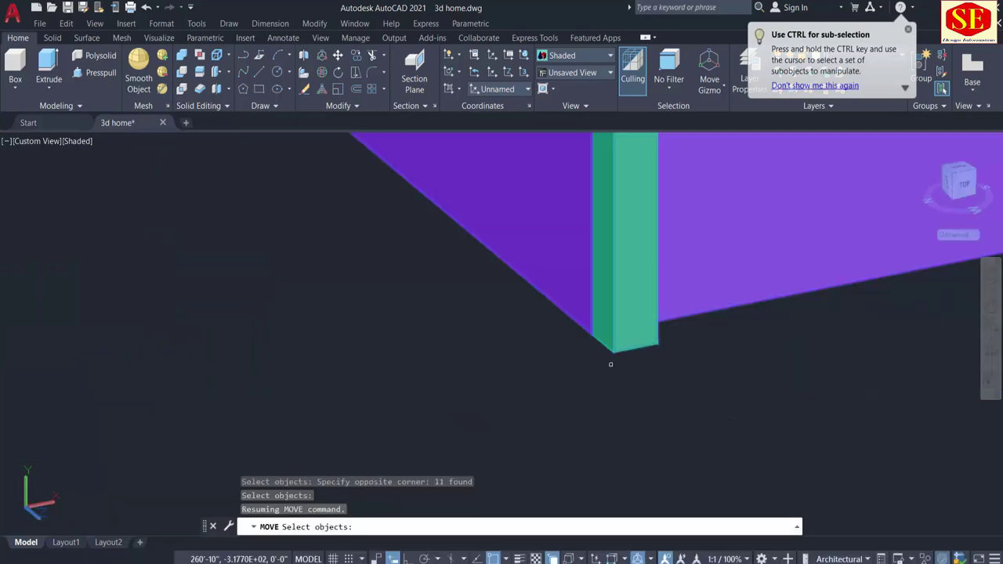
key("Return")
left_click(620, 347)
scroll(620, 347, "down", 5)
scroll(705, 368, "down", 4)
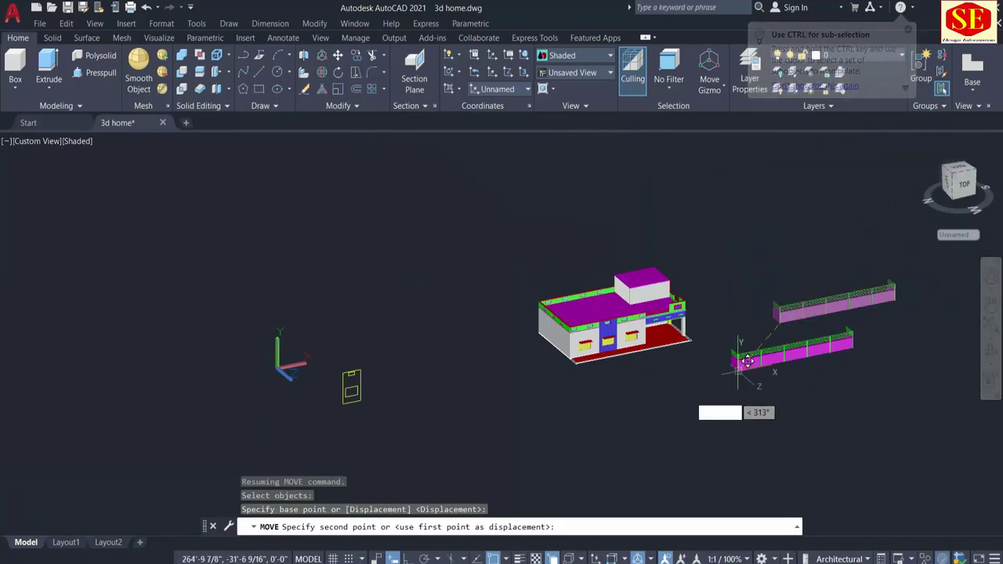
scroll(596, 352, "up", 2)
scroll(611, 380, "up", 4)
scroll(636, 415, "up", 2)
scroll(636, 415, "up", 4)
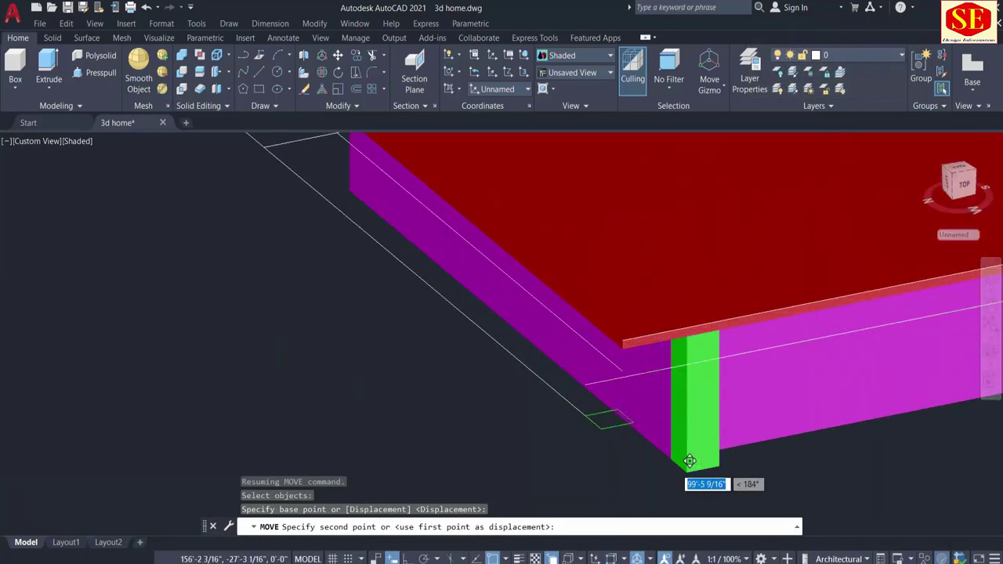
left_click(610, 419)
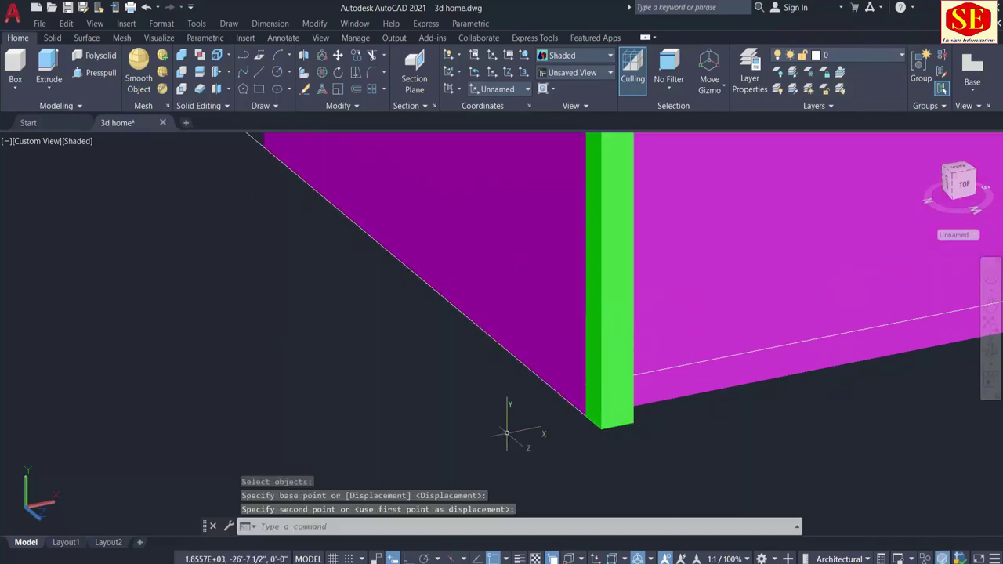
Orbit around the house to inspect the compound wall and railing
scroll(611, 416, "down", 3)
scroll(610, 411, "down", 3)
scroll(610, 408, "down", 2)
middle_click_drag(610, 408, 504, 409)
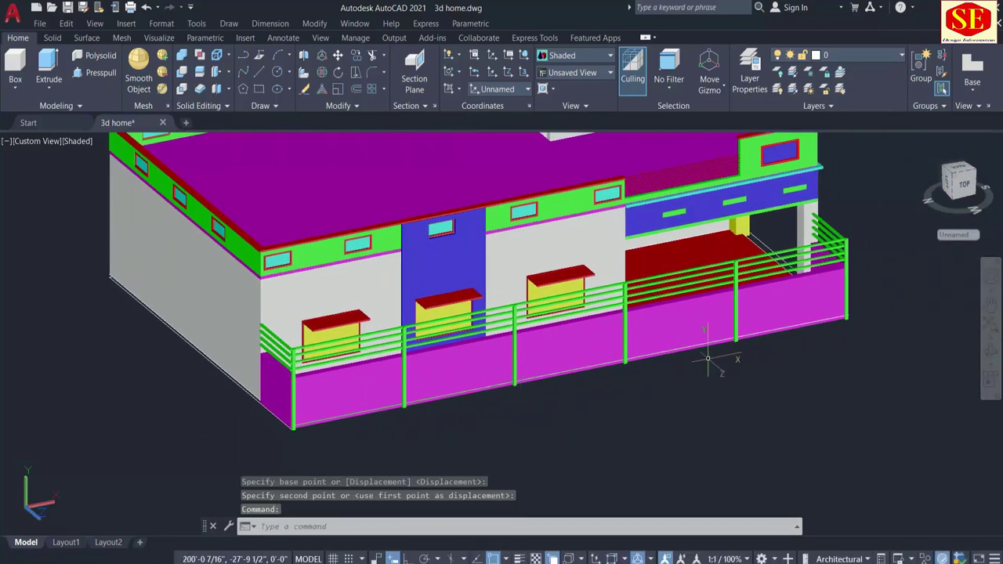
mouse_move(253, 365)
middle_mouse_down("shift")
mouse_move(332, 394)
mouse_move(644, 397)
mouse_move(595, 407)
mouse_move(631, 384)
mouse_move(483, 391)
mouse_move(451, 344)
middle_mouse_up("shift")
scroll(632, 384, "down", 3)
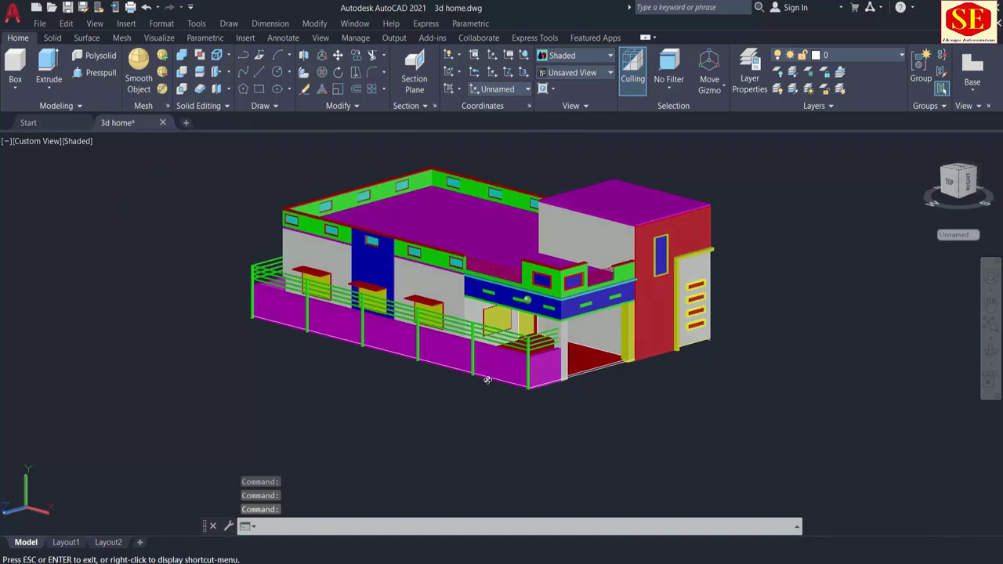
middle_click_drag(458, 379, 549, 392, "shift")
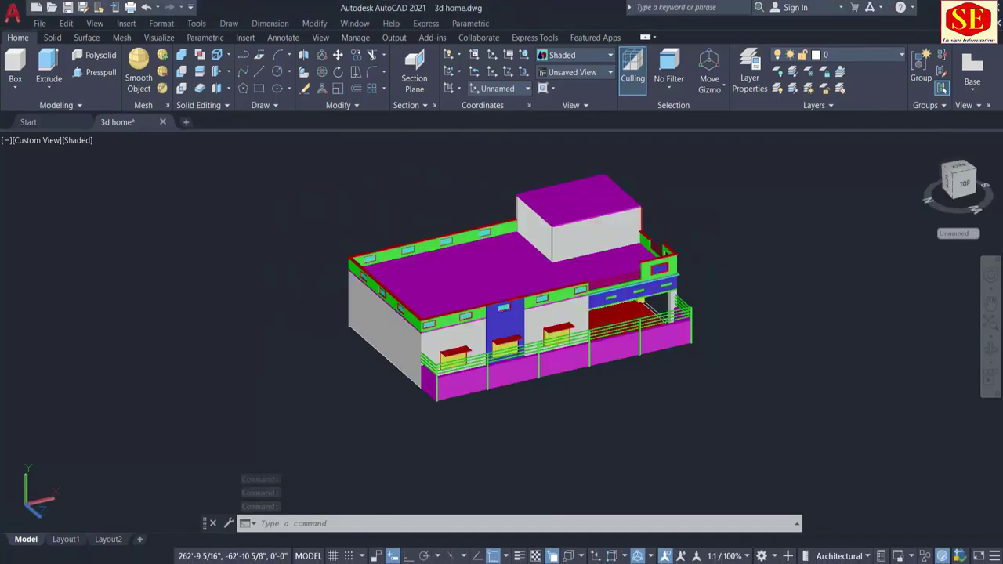
scroll(583, 395, "up", 2)
scroll(580, 366, "up", 4)
scroll(581, 366, "down", 2)
scroll(588, 391, "up", 4)
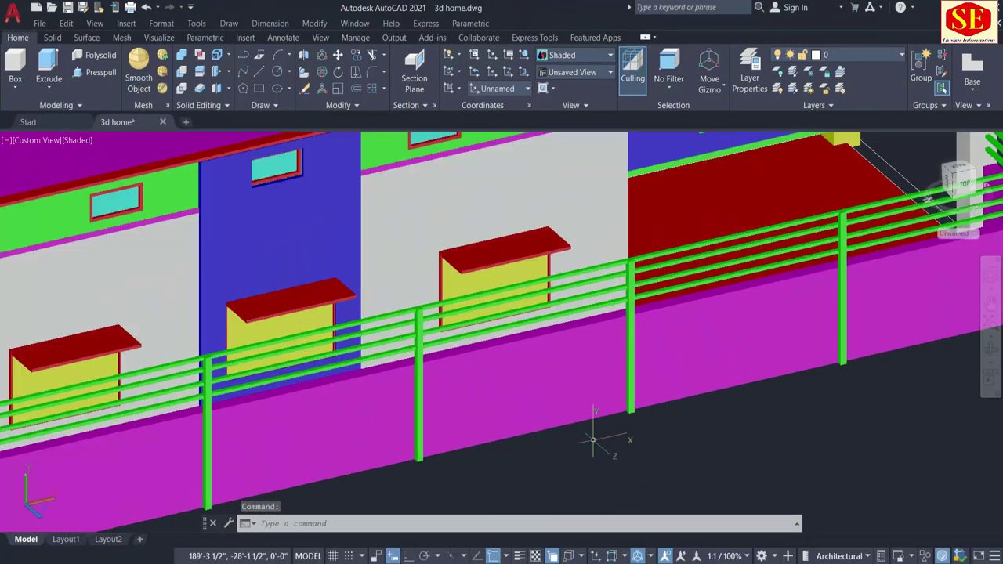
middle_click_drag(596, 439, 603, 419, "shift")
Start a rectangle at a railing post, turn the view toward the wall, then cancel it
type("r")
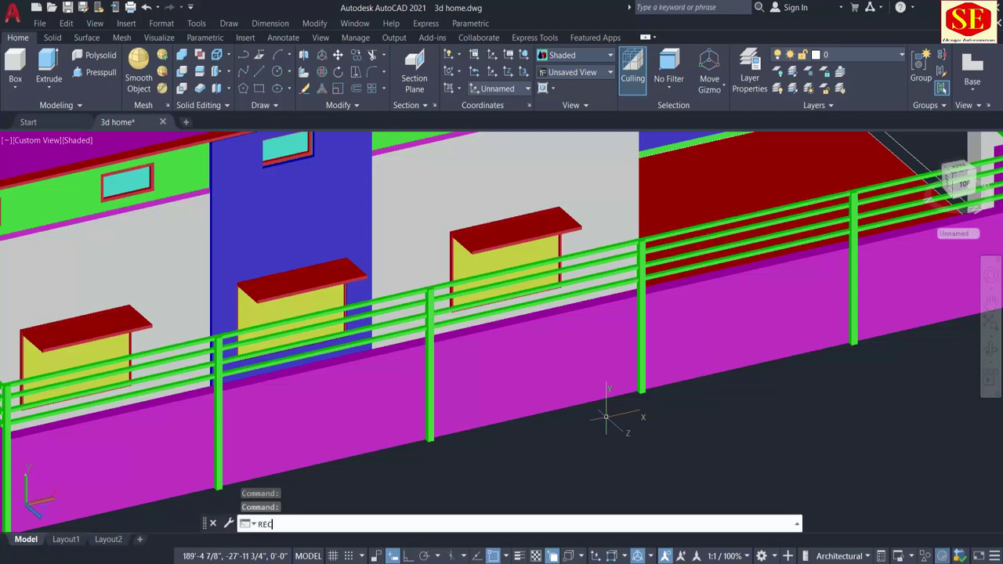
left_click(321, 392)
scroll(611, 345, "up", 2)
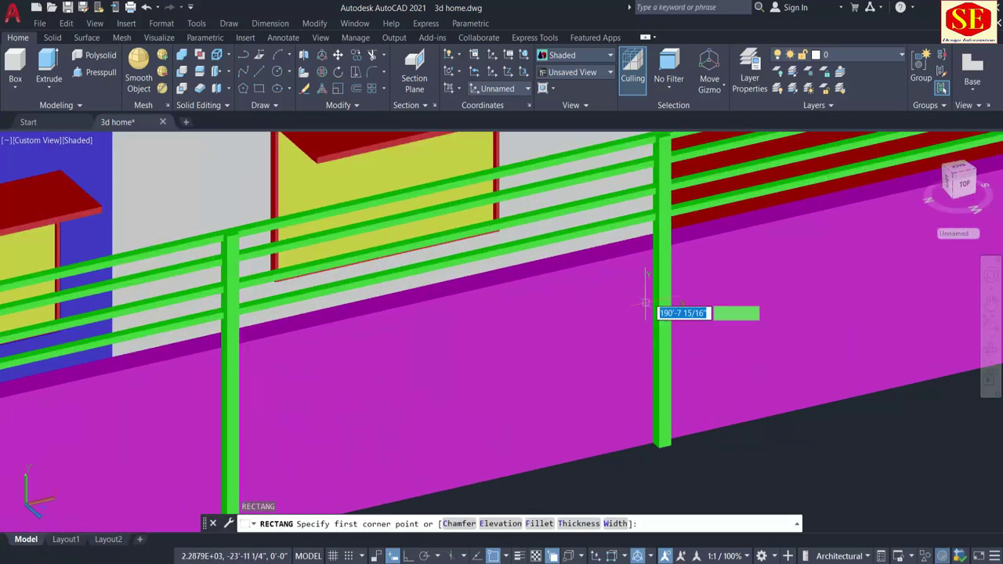
left_click(651, 249)
middle_click_drag(546, 330, 612, 260)
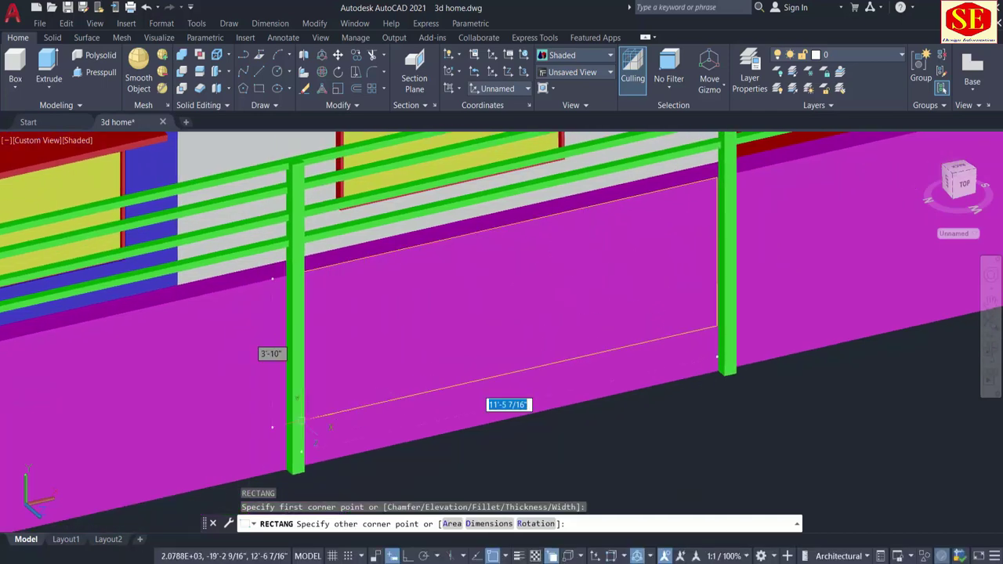
mouse_move(324, 471)
middle_mouse_down("shift")
mouse_move(311, 481)
mouse_move(318, 415)
middle_mouse_up("shift")
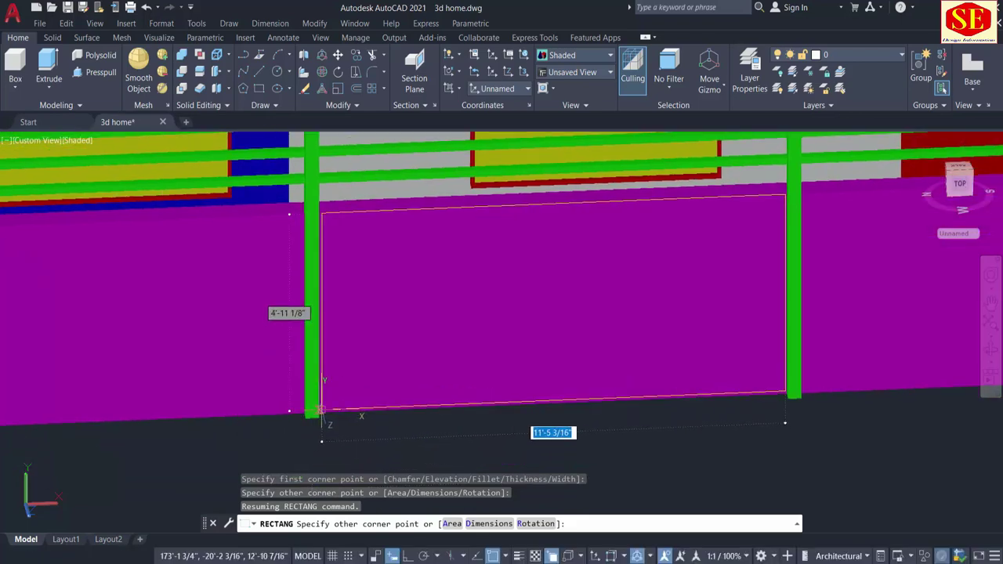
scroll(318, 415, "up", 5)
key("Escape")
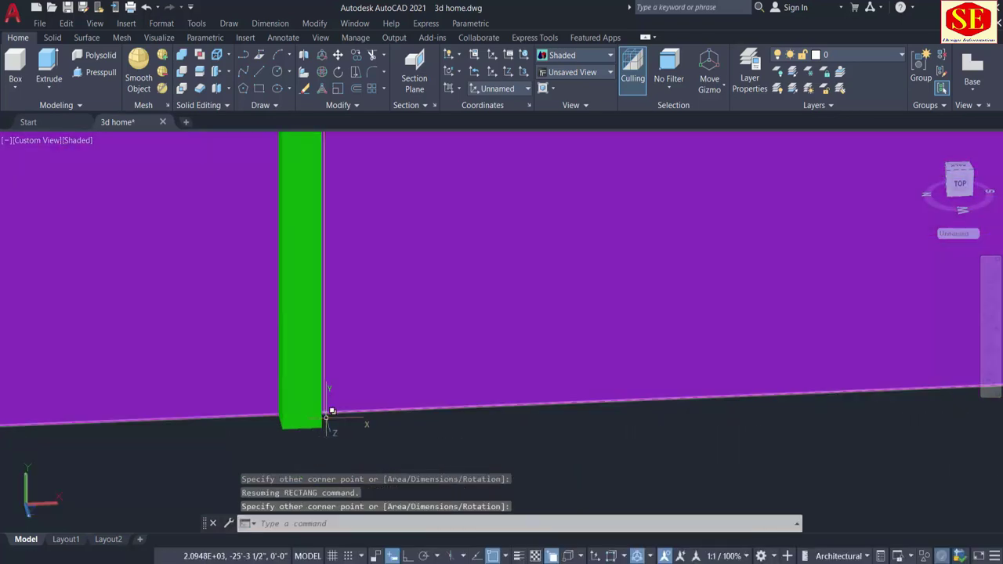
scroll(324, 413, "down", 5)
scroll(586, 403, "down", 3)
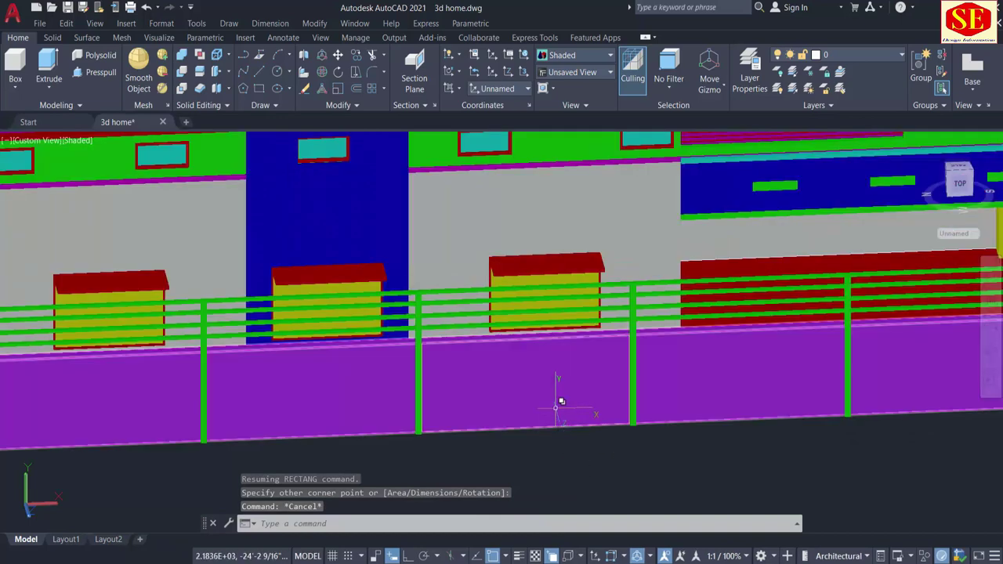
scroll(559, 409, "up", 2)
Draw a 4' by 4' rectangle from the magenta wall panel's lower-right corner
type("r")
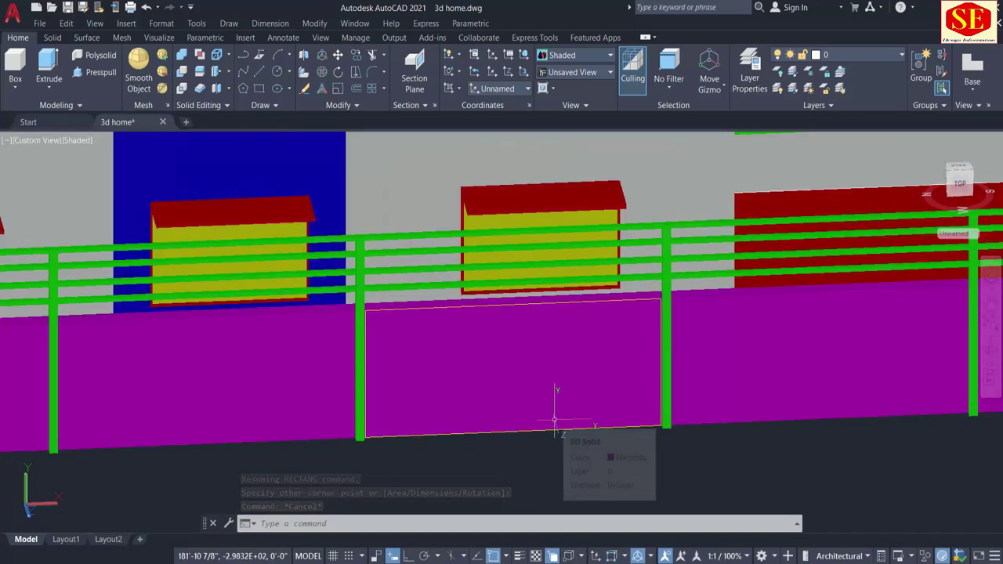
key("Return")
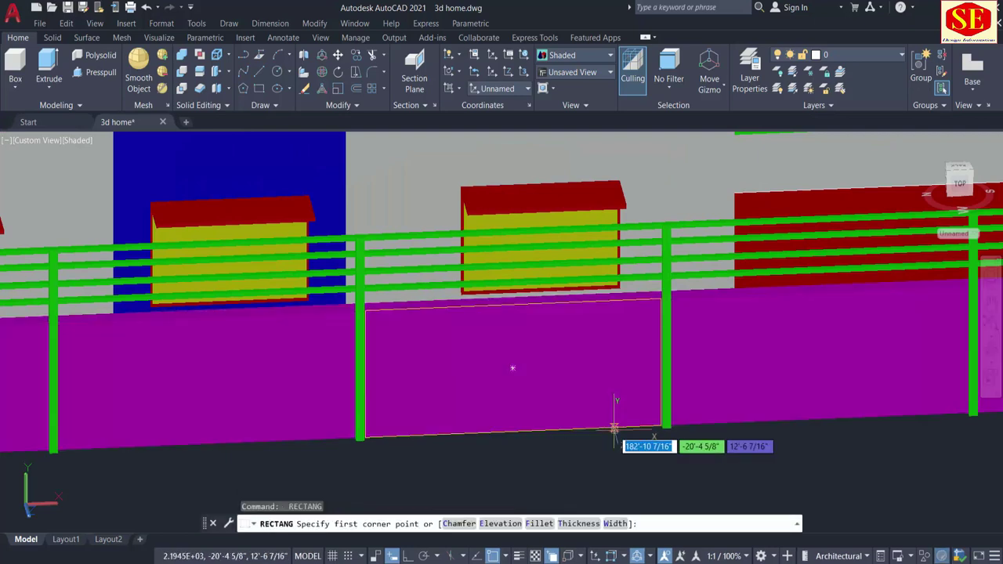
left_click(612, 427)
type("4'")
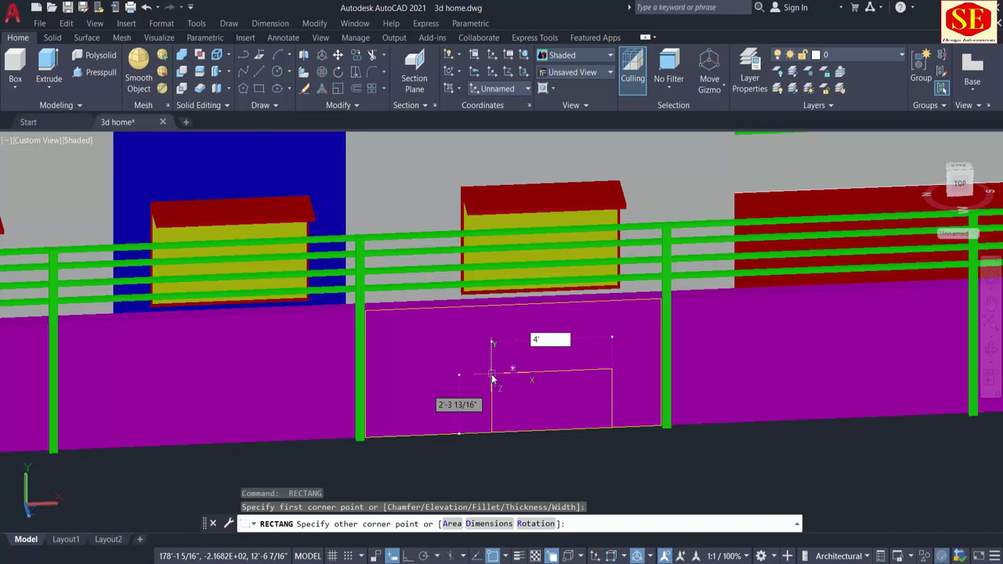
key("Tab")
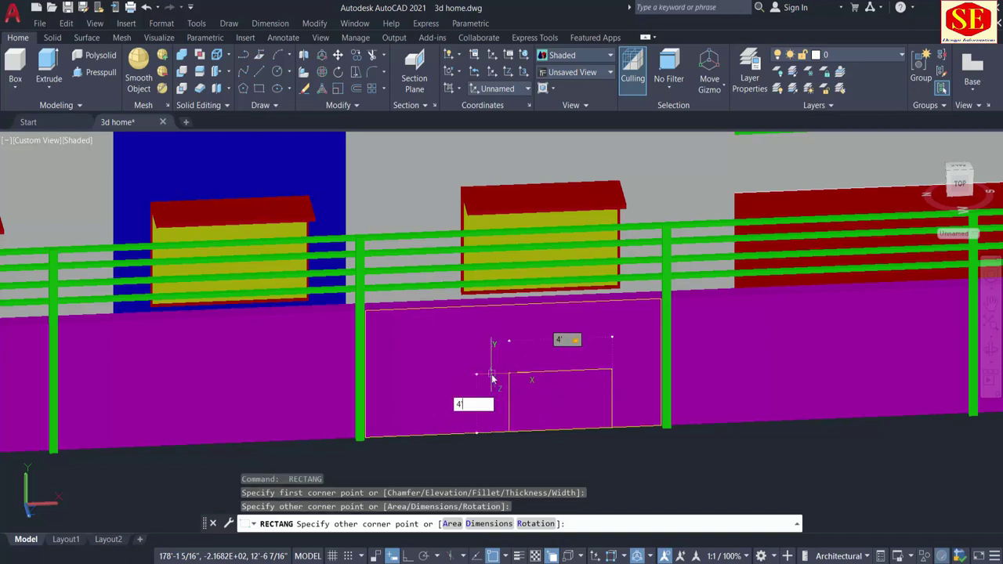
key("Return")
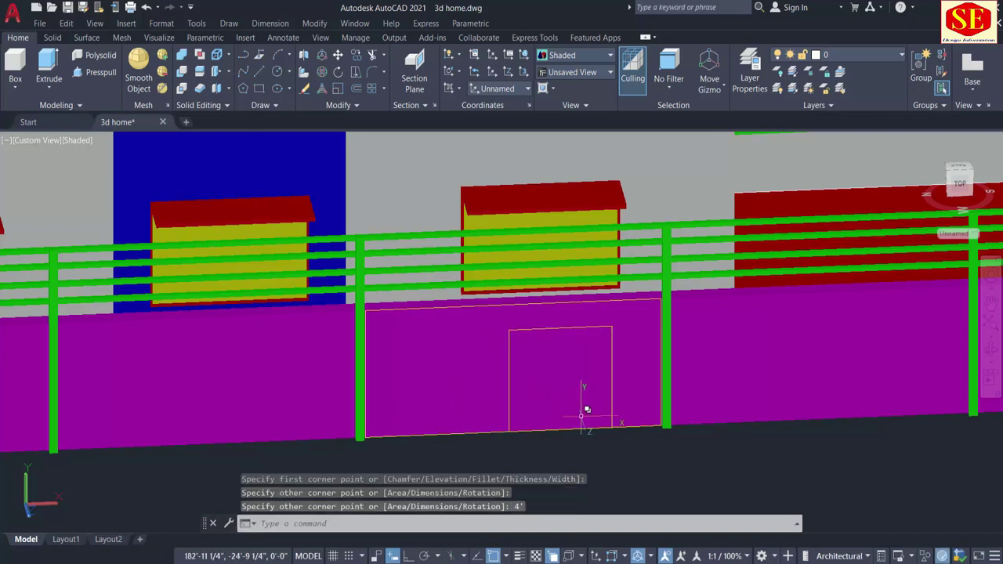
Move the 4' square to the centre of the magenta wall panel
type("m")
key("Return")
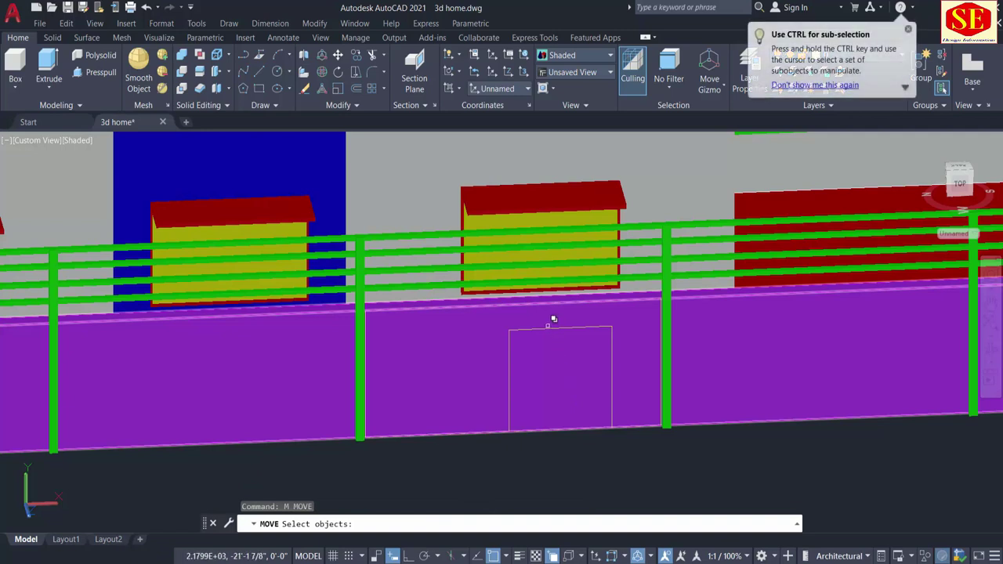
left_click(547, 334)
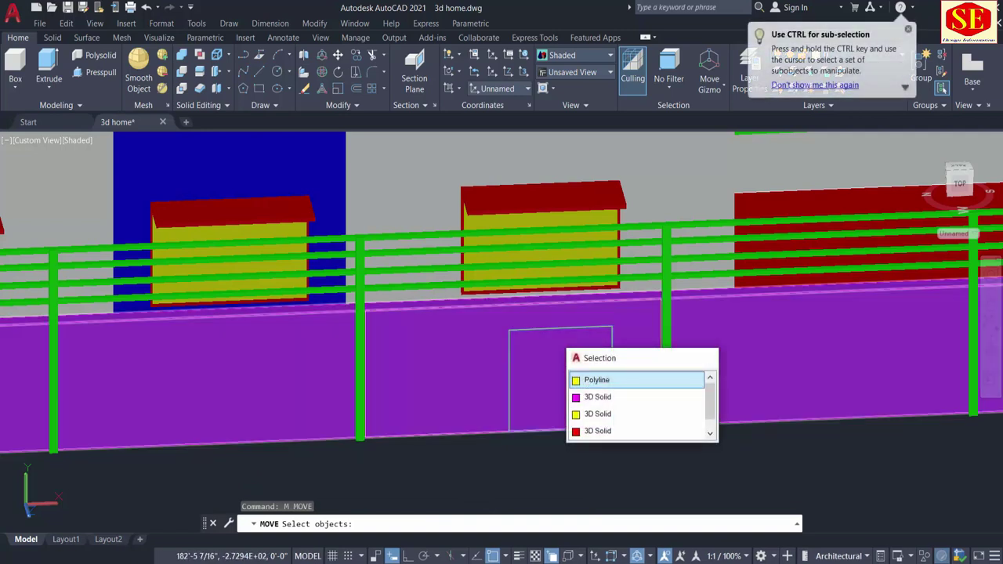
left_click(580, 380)
key("Return")
left_click(657, 454)
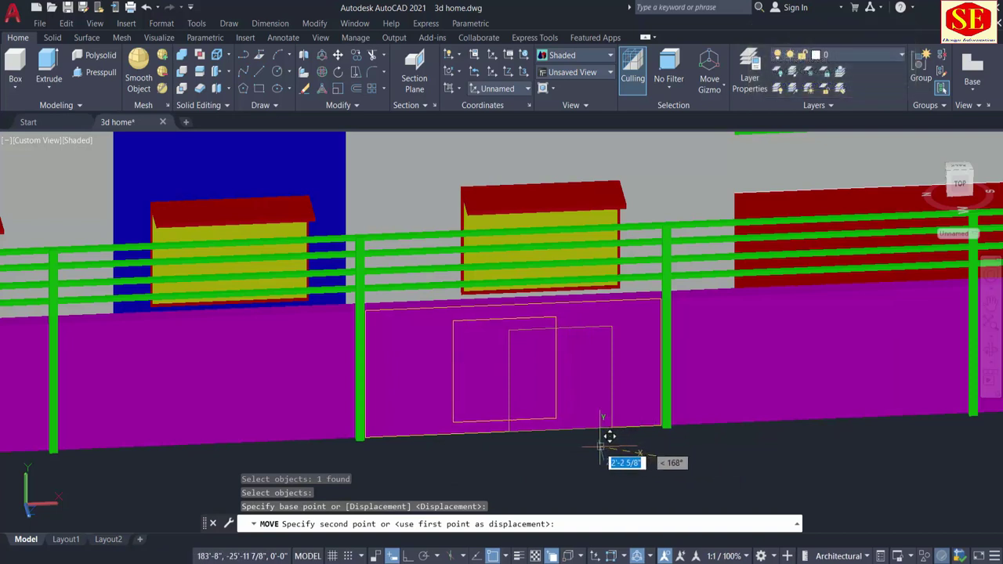
left_click(600, 447)
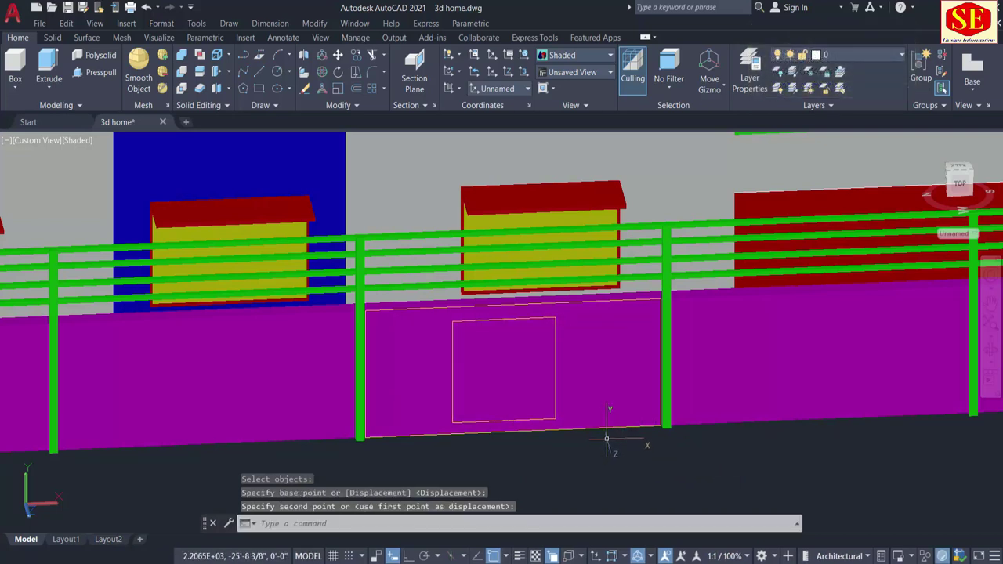
Copy the wall panel outline and the square outline to a spot below the house
type("co")
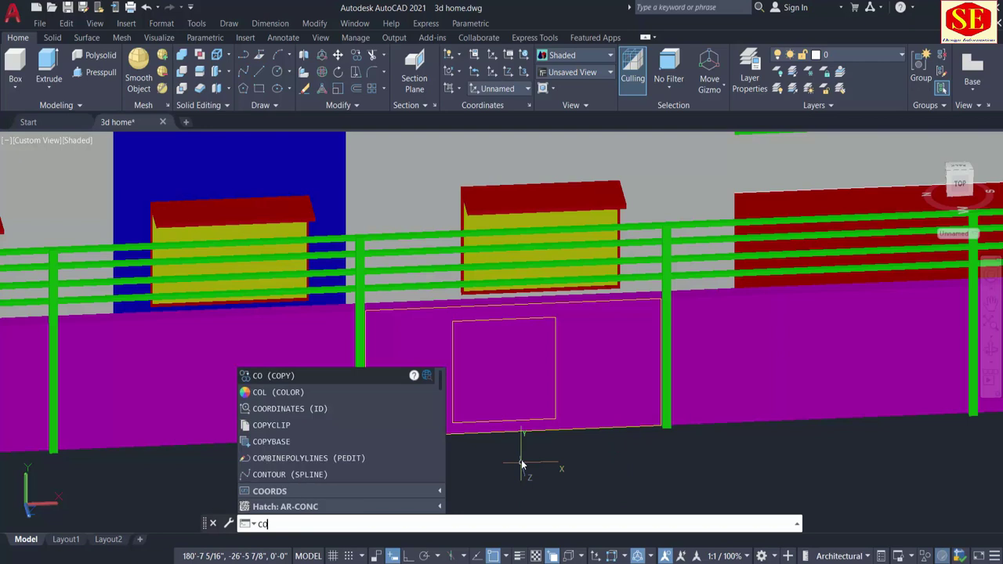
key("Return")
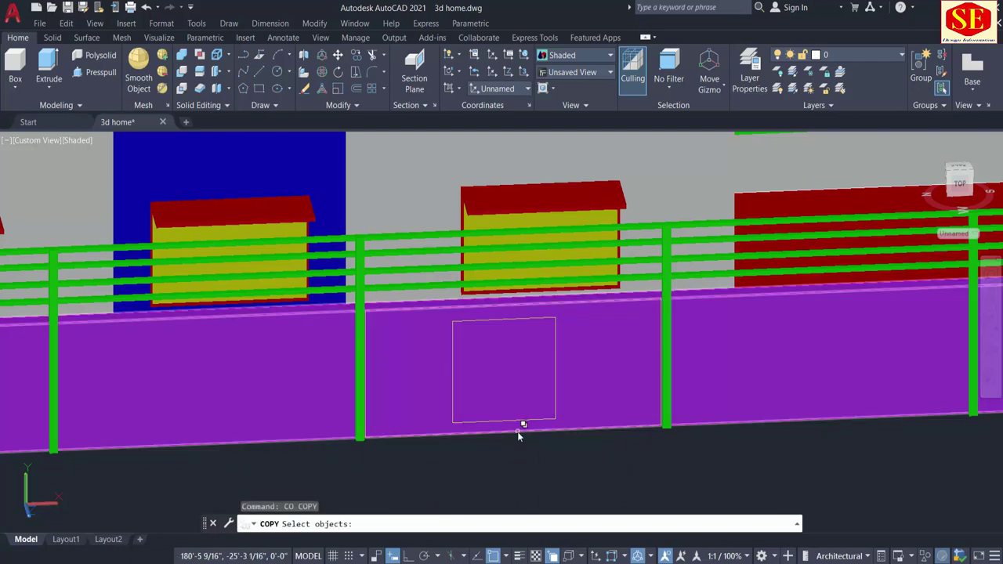
left_click(517, 436)
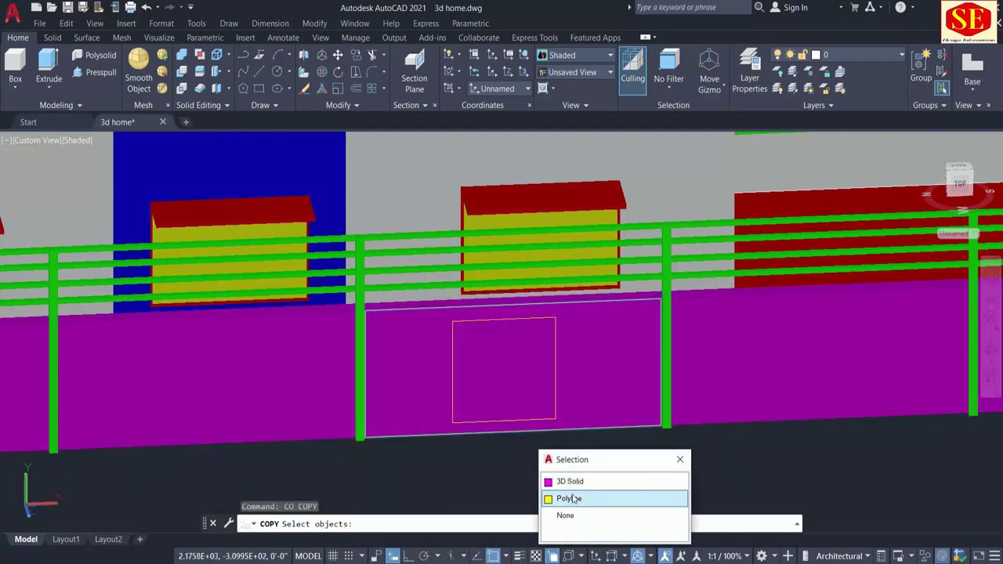
left_click(573, 499)
left_click(556, 397)
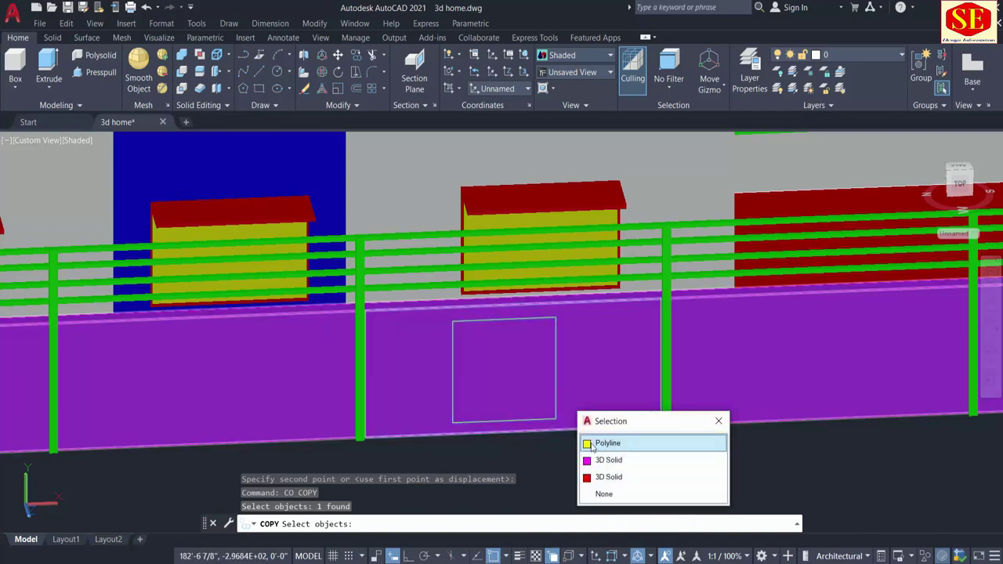
left_click(592, 445)
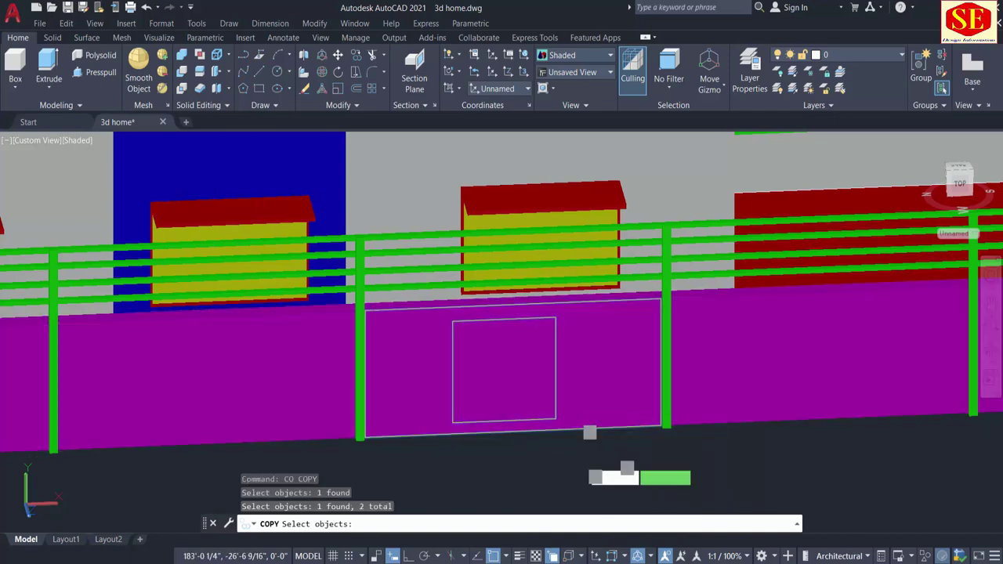
key("Return")
left_click(589, 432)
scroll(588, 458, "down", 5)
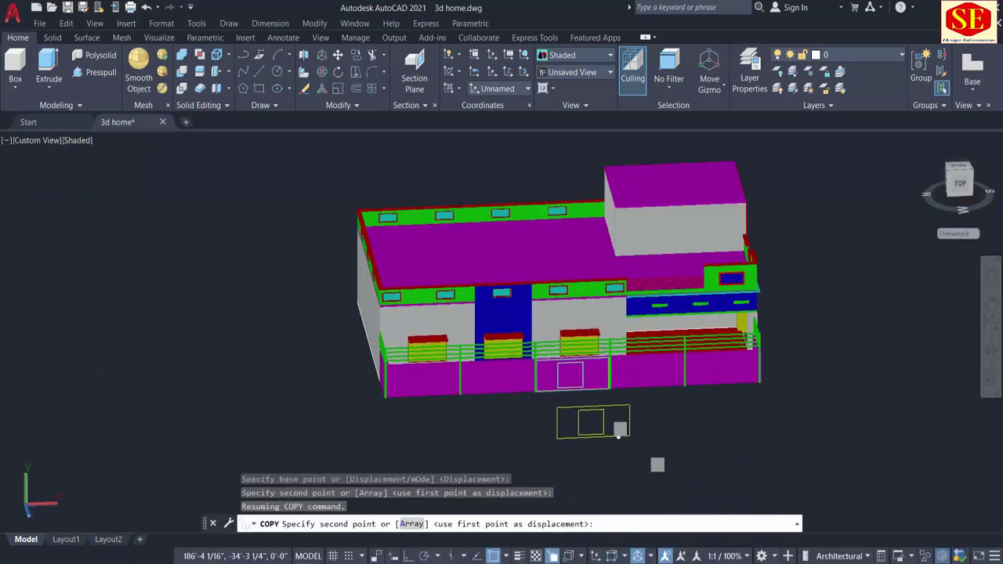
left_click(623, 458)
key("Escape")
scroll(580, 491, "up", 2)
scroll(580, 492, "up", 2)
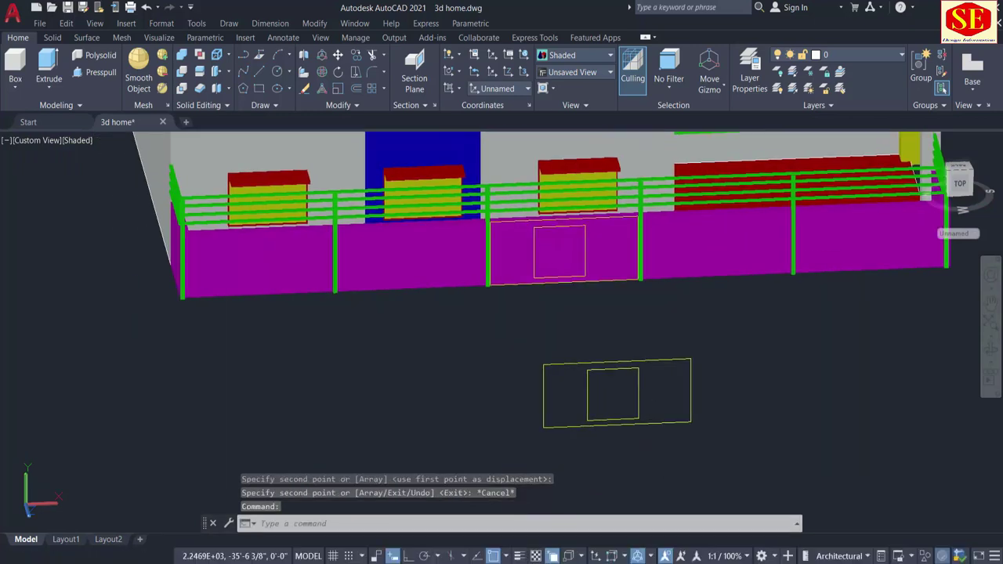
Presspull the frame region 3 and the inner square 1, then orbit to inspect the gate panel
left_click(82, 72)
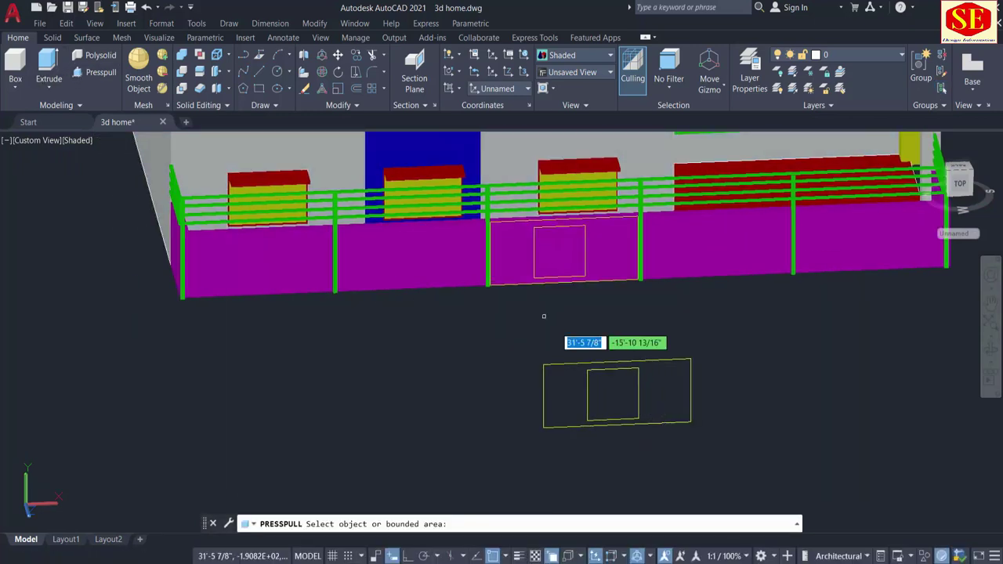
left_click(664, 376)
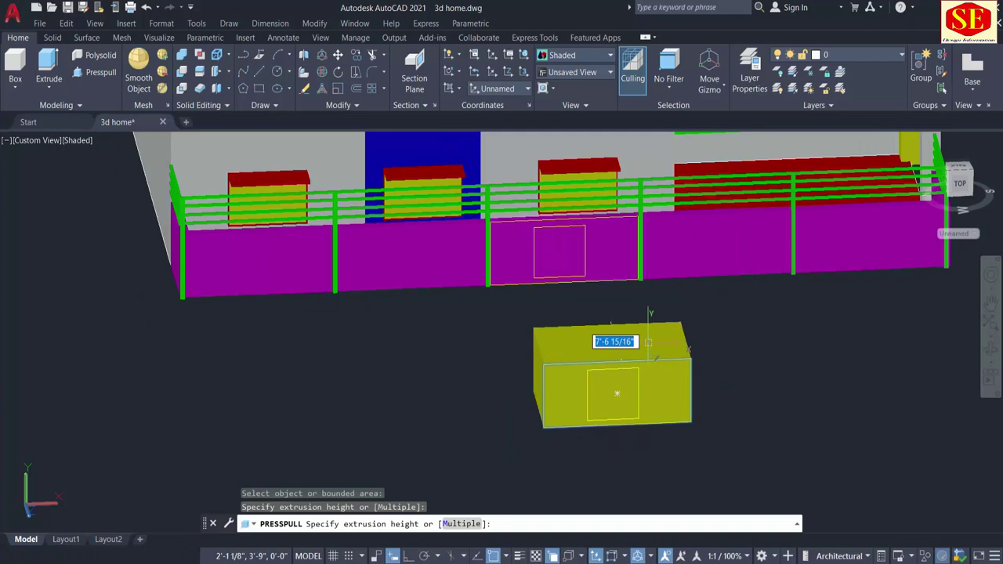
key("Return")
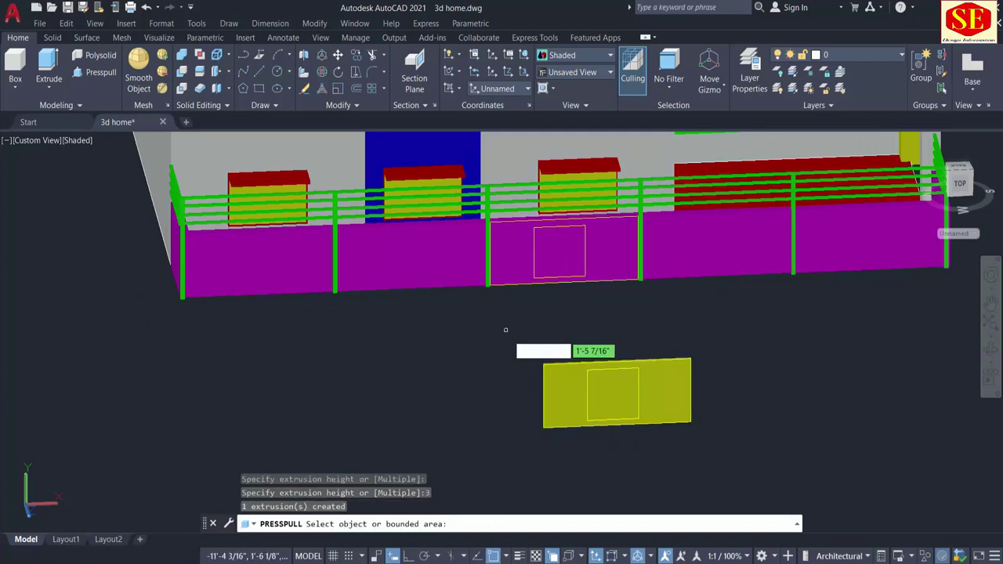
left_click(613, 387)
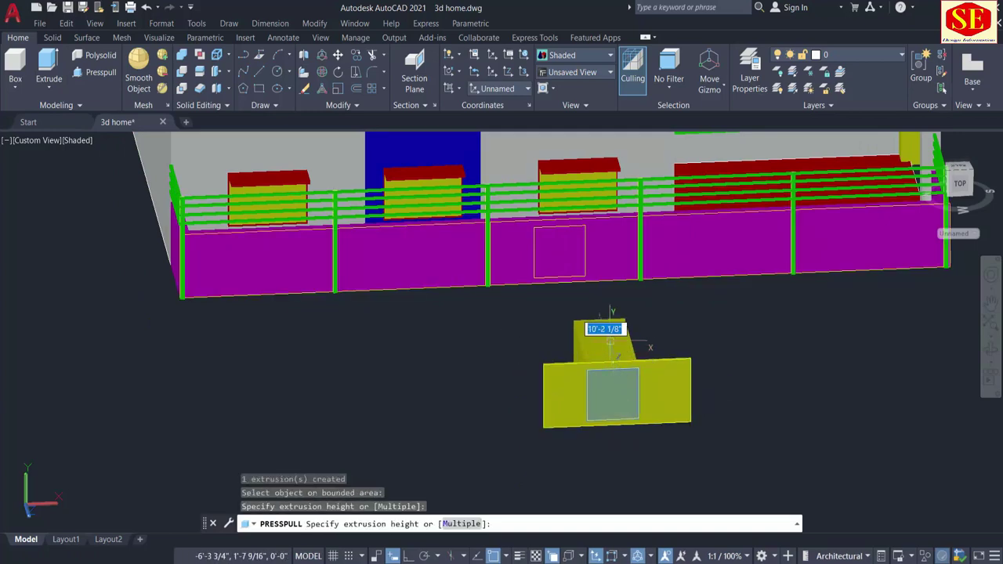
left_click(610, 343)
scroll(625, 416, "up", 3)
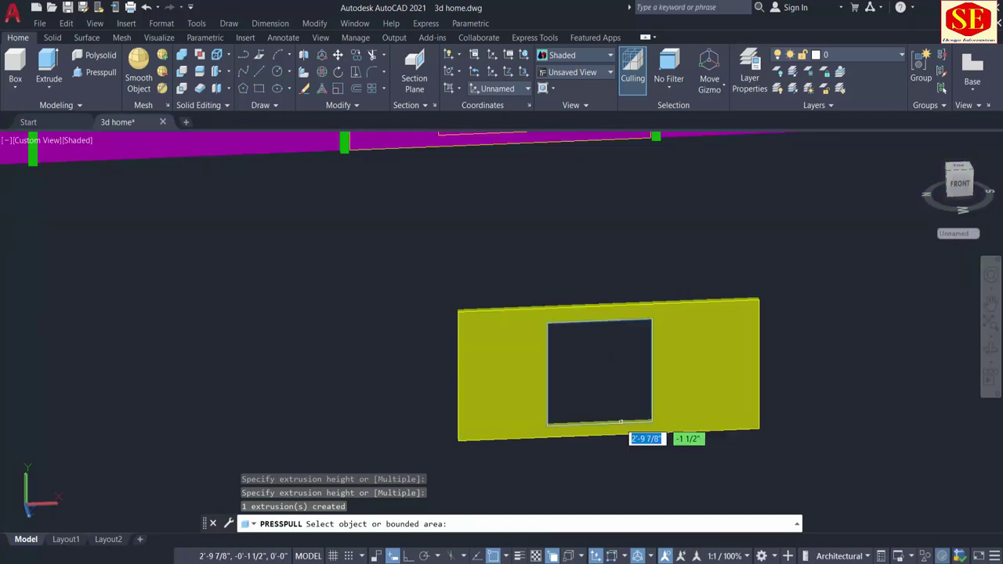
left_click(619, 423)
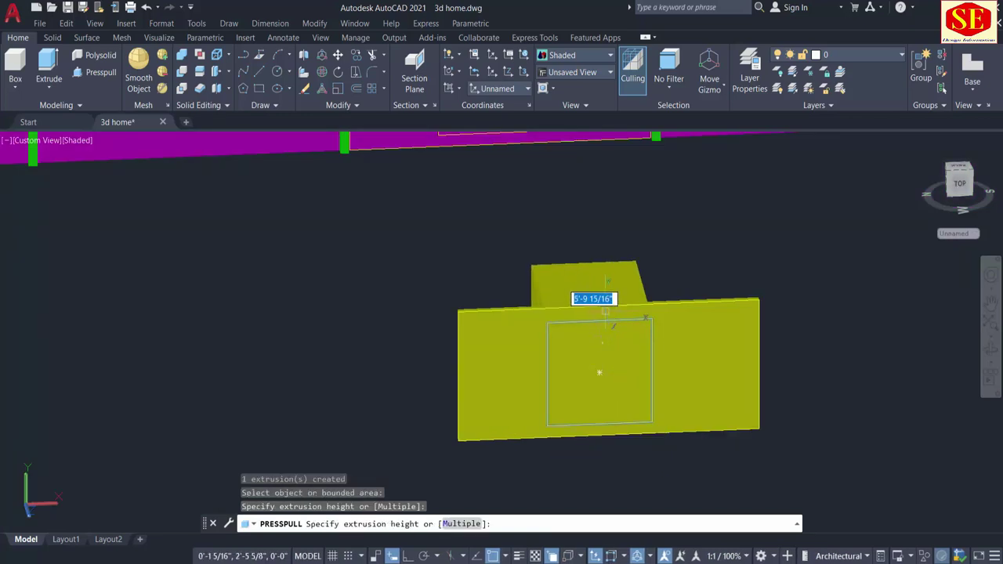
type("1")
key("Return")
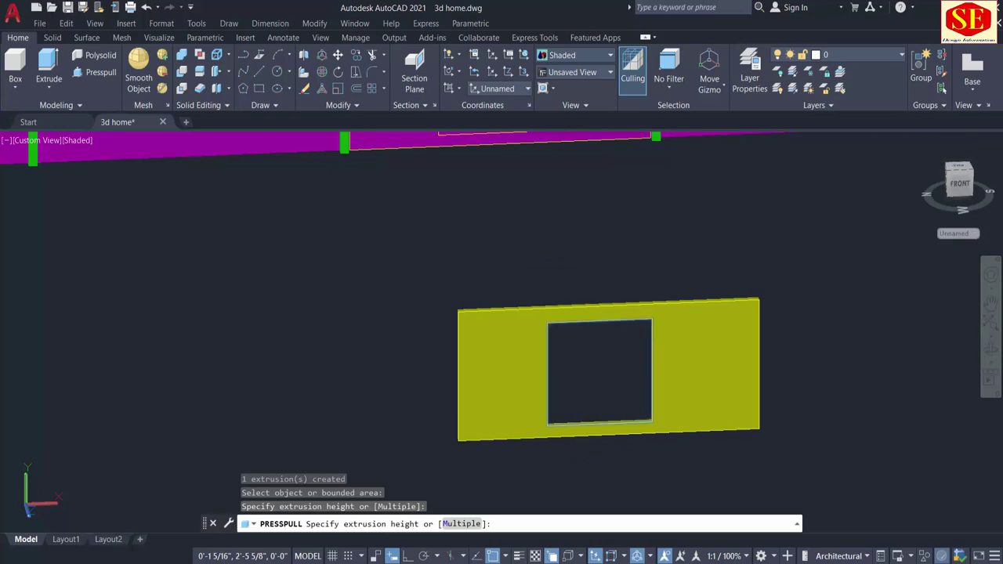
type("1")
middle_click_drag(375, 329, 826, 373, "shift")
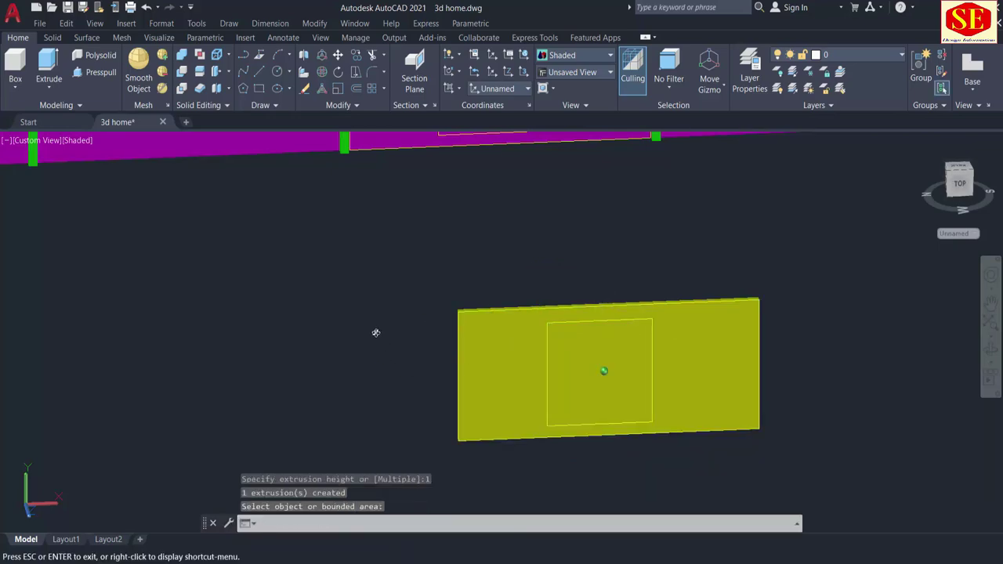
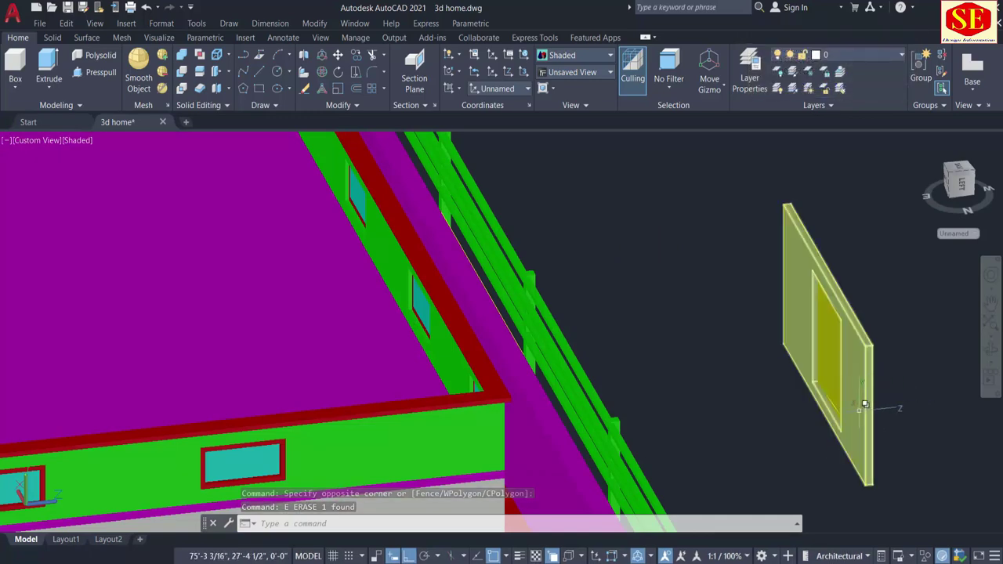
Move the yellow window panel from its corner to a new position
mouse_move(857, 410)
middle_mouse_down("shift")
mouse_move(502, 344)
mouse_move(548, 337)
middle_mouse_up("shift")
scroll(742, 314, "up", 3)
type("m")
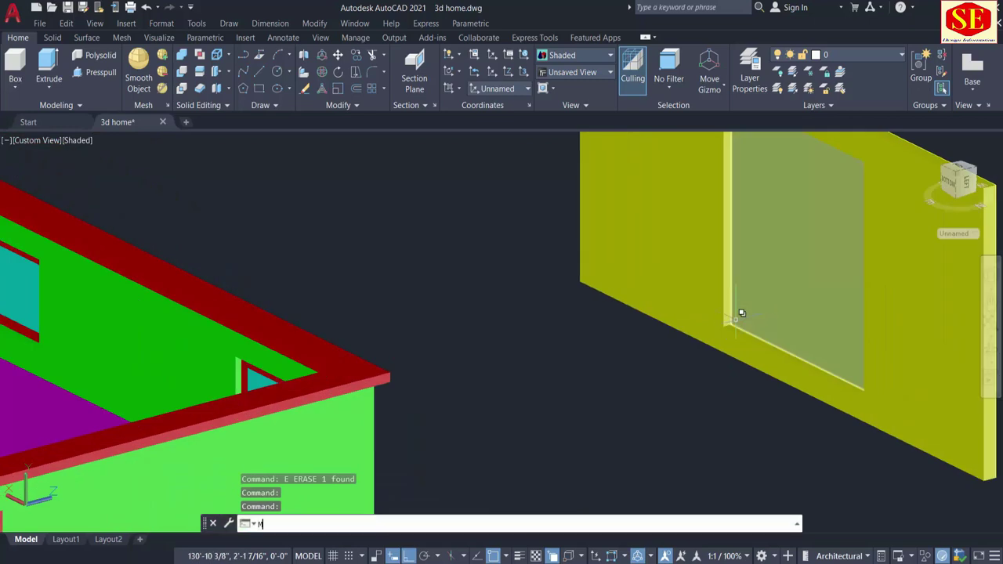
key("Return")
left_click(743, 315)
scroll(743, 316, "up", 2)
key("Return")
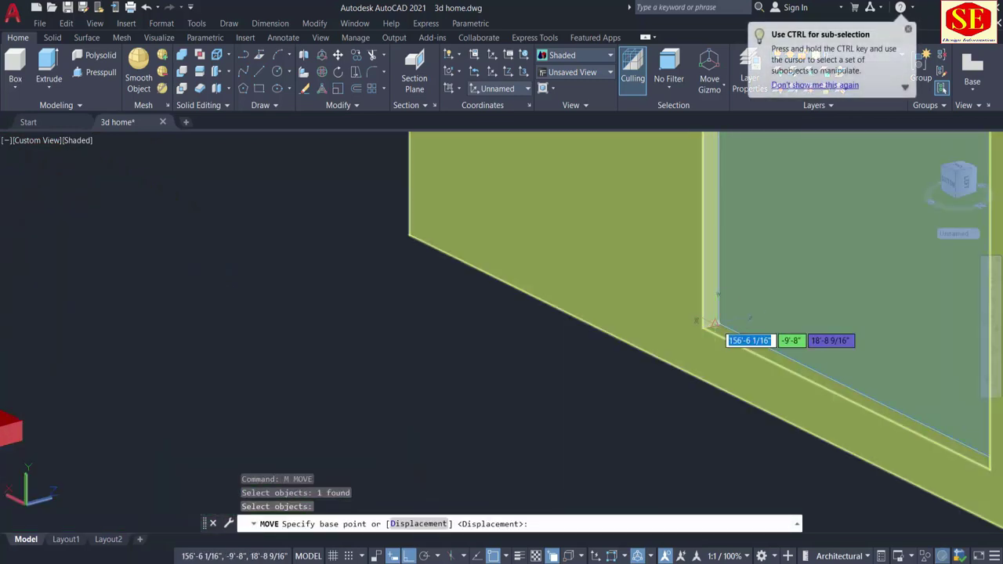
left_click(717, 324)
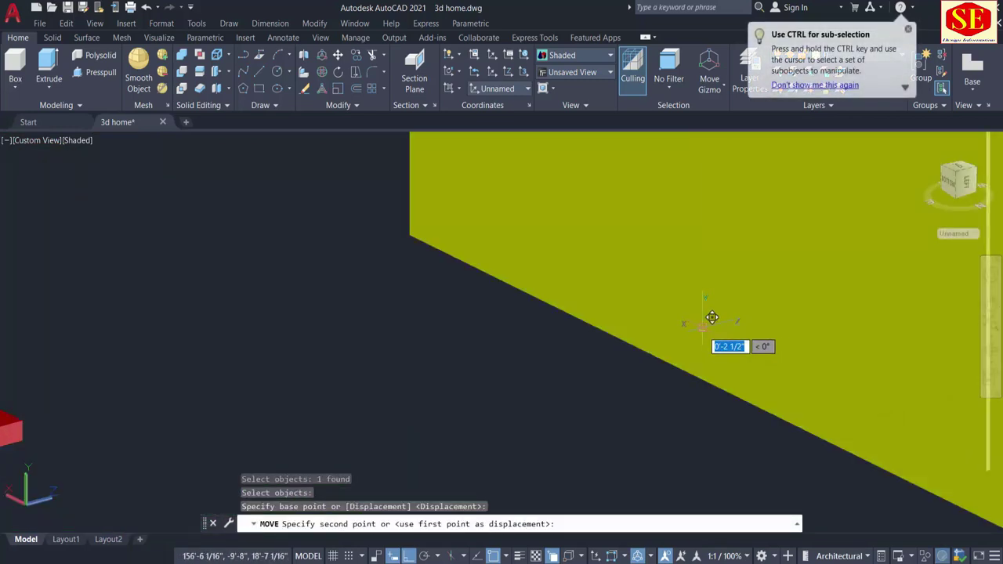
left_click(711, 320)
Make the panel's inner pane Red
left_click(873, 171)
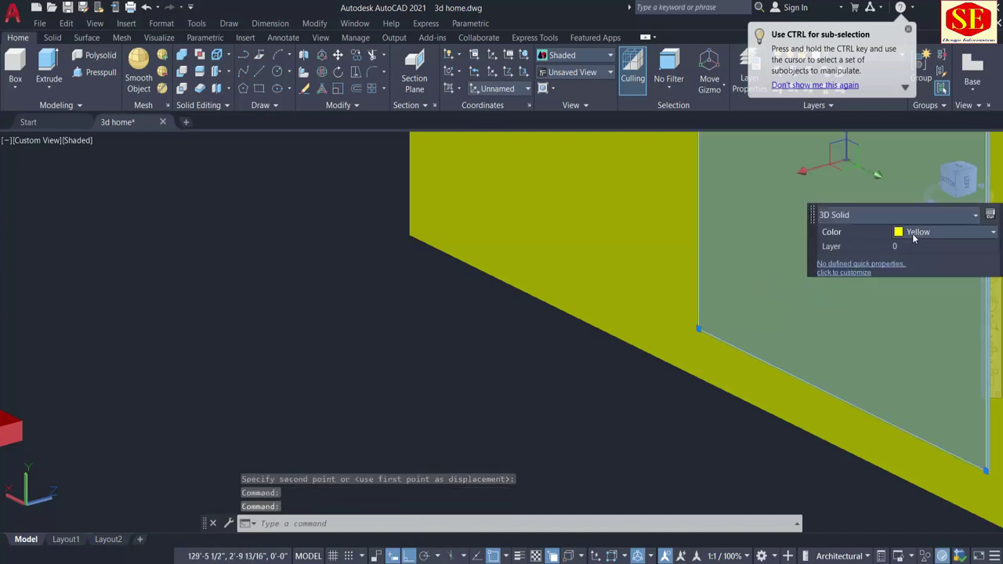
left_click(913, 238)
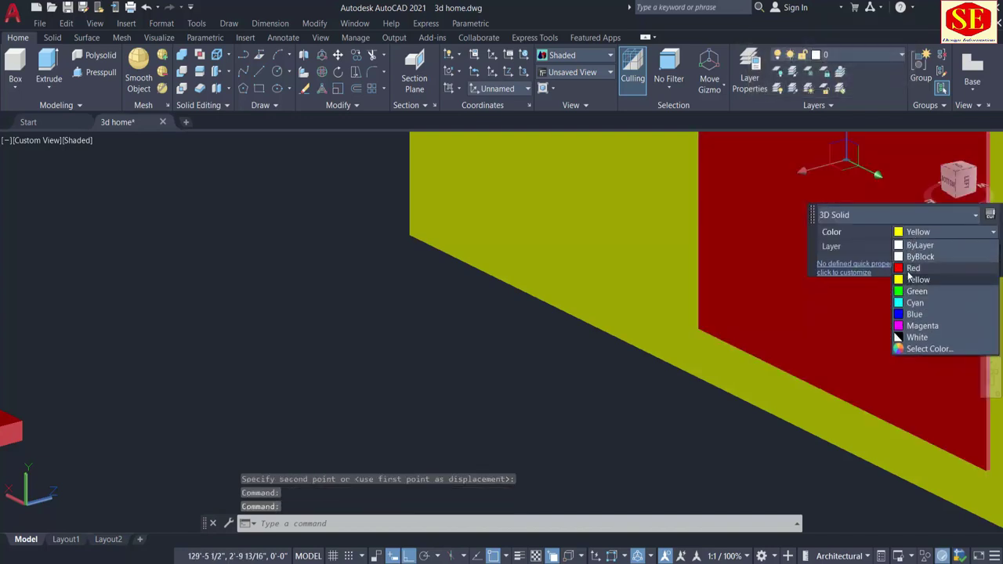
left_click(913, 268)
key("Escape")
key("Escape")
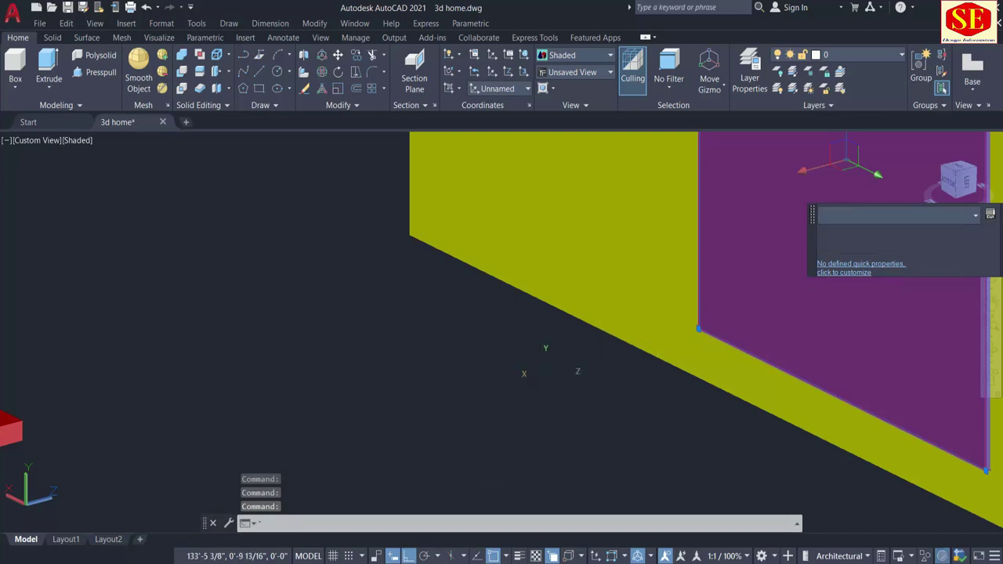
scroll(533, 360, "down", 5)
type("M")
key("Return")
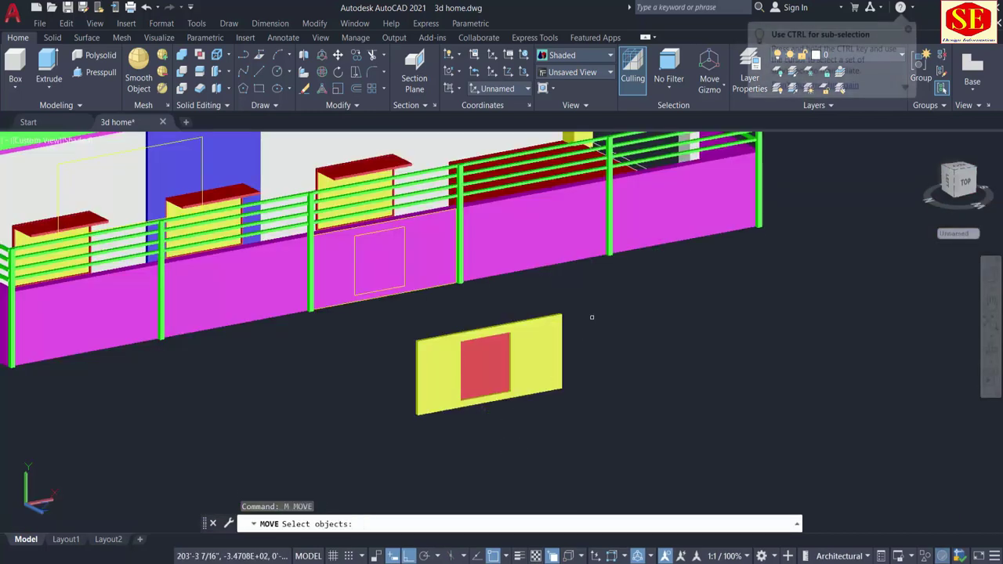
key("Escape")
Copy the red-centred yellow panel and its pane onto the compound wall
type("co")
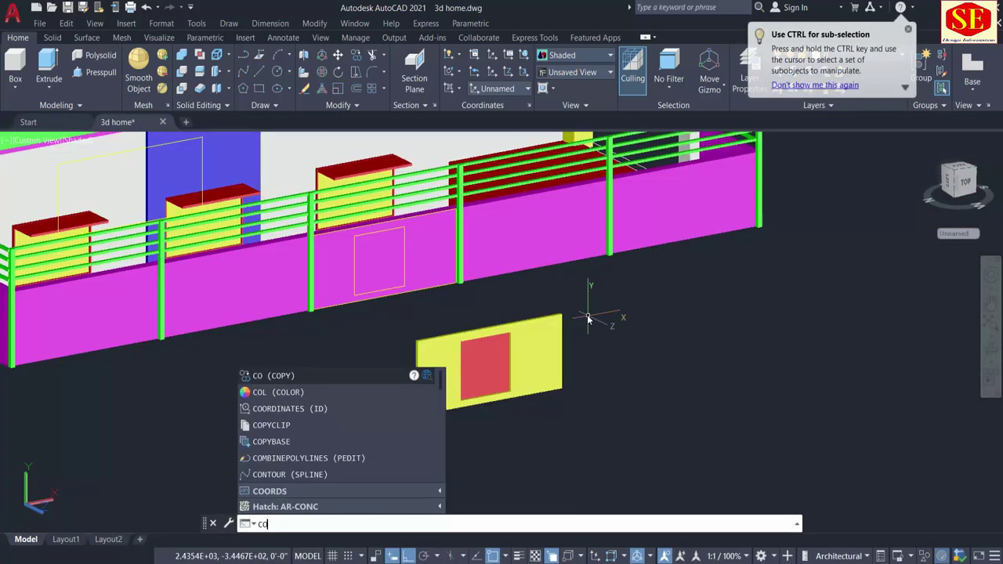
key("Return")
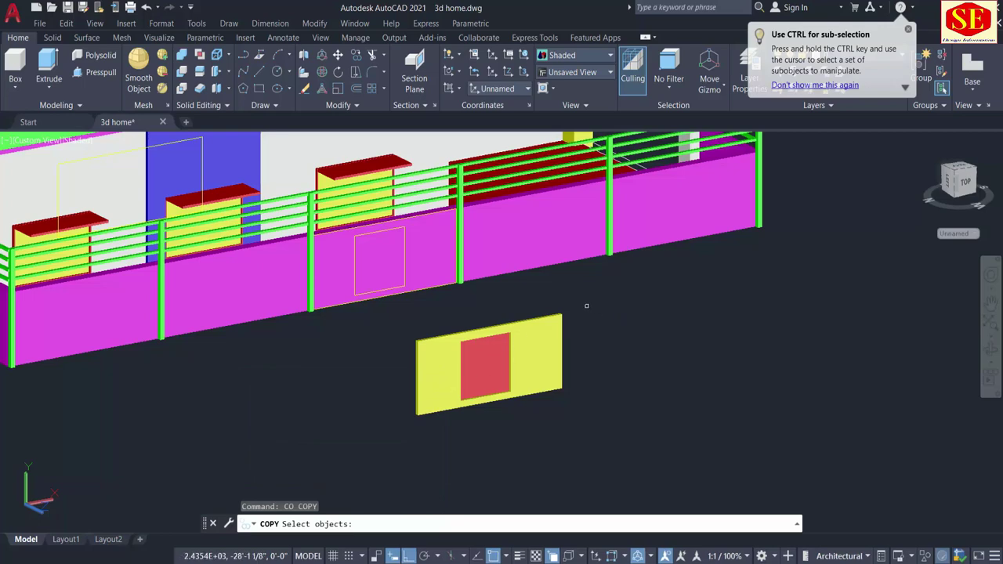
left_click(588, 305)
left_click(423, 415)
key("Return")
scroll(560, 309, "up", 2)
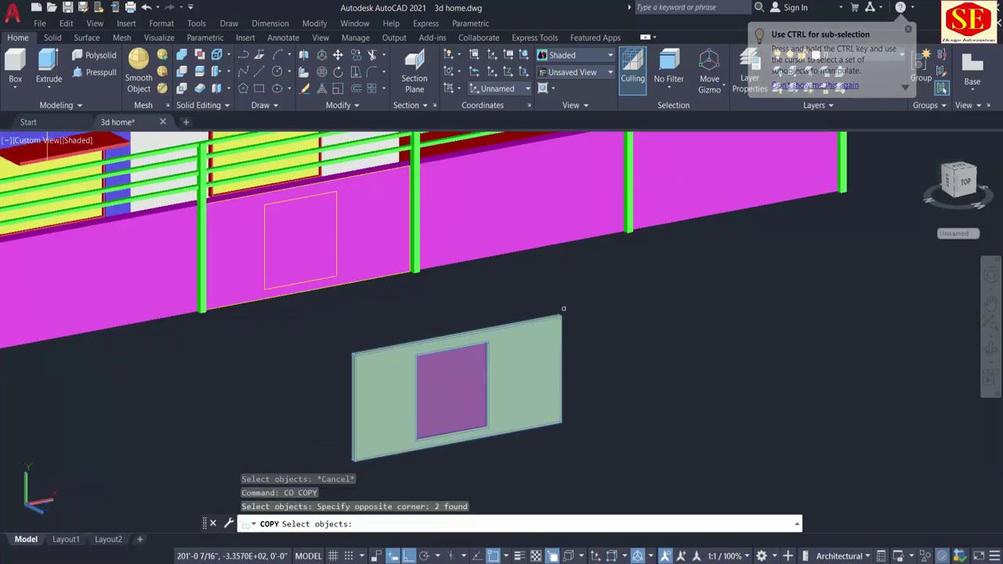
left_click(560, 309)
middle_click_drag(560, 309, 577, 224, "shift")
left_click(542, 153)
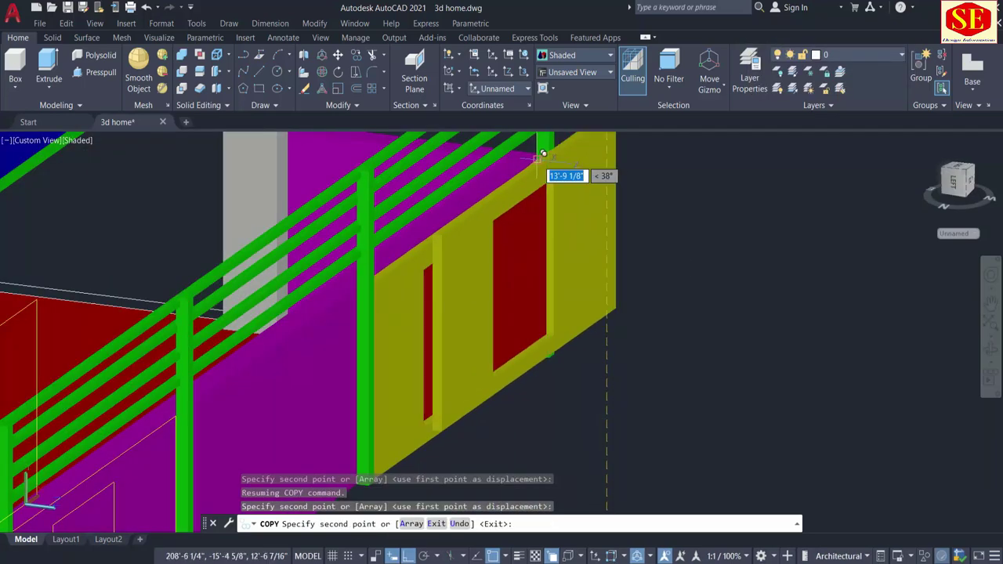
Place three more panel copies along the compound wall, the last beside a railing post
scroll(645, 217, "down", 2)
mouse_move(645, 217)
middle_mouse_down()
mouse_move(658, 260)
mouse_move(731, 239)
middle_mouse_up()
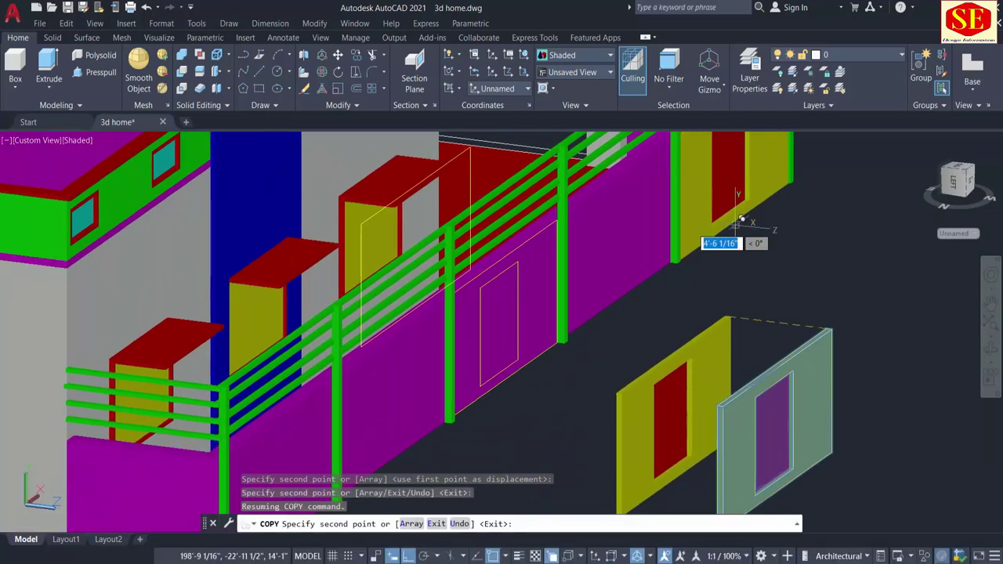
scroll(586, 217, "up", 2)
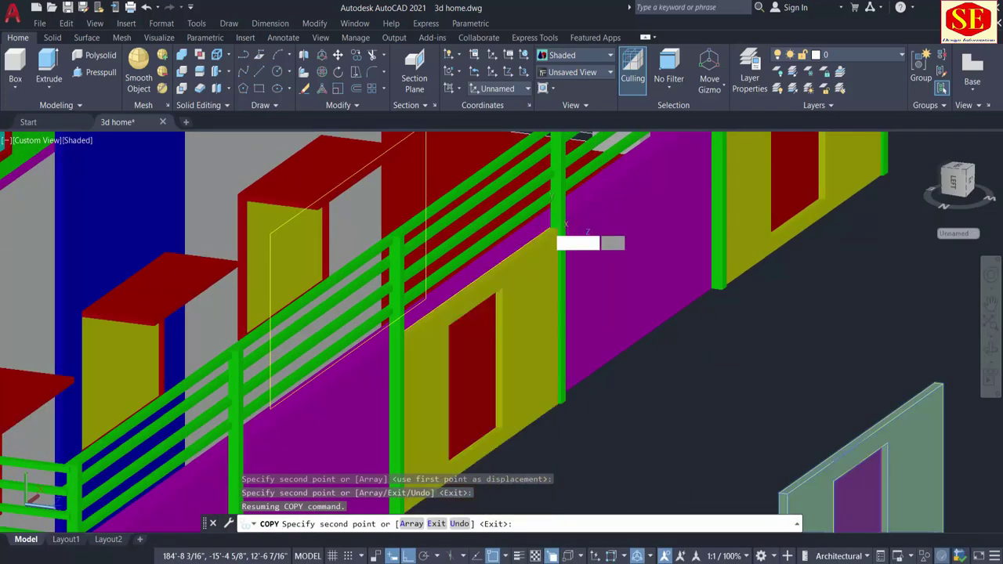
left_click(558, 223)
scroll(559, 222, "down", 3)
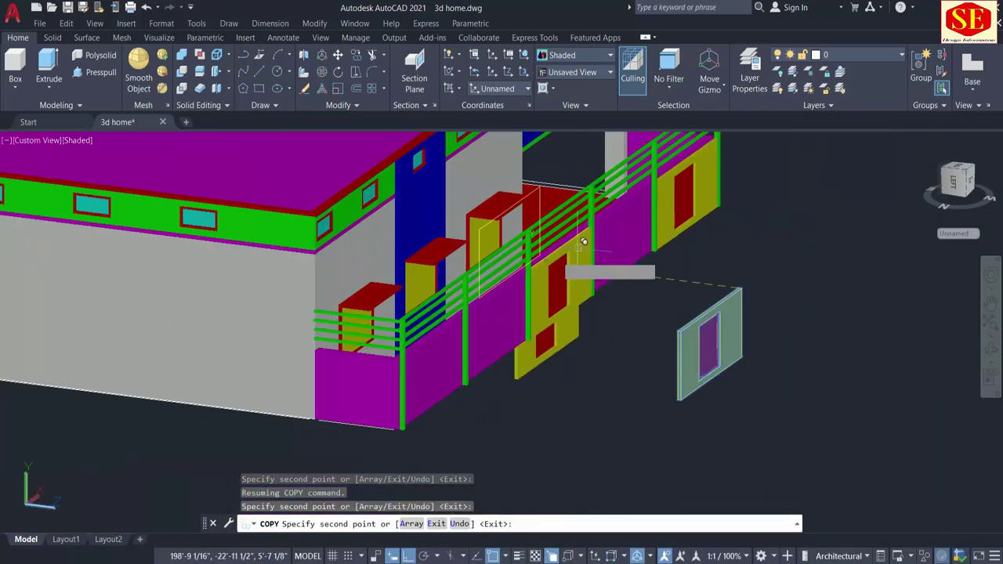
left_click(468, 304)
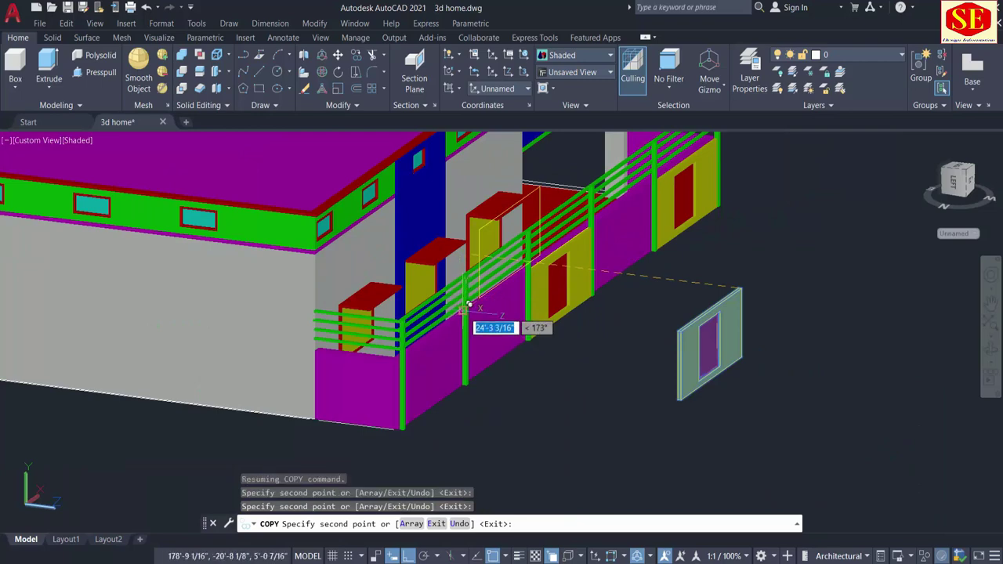
scroll(470, 313, "up", 2)
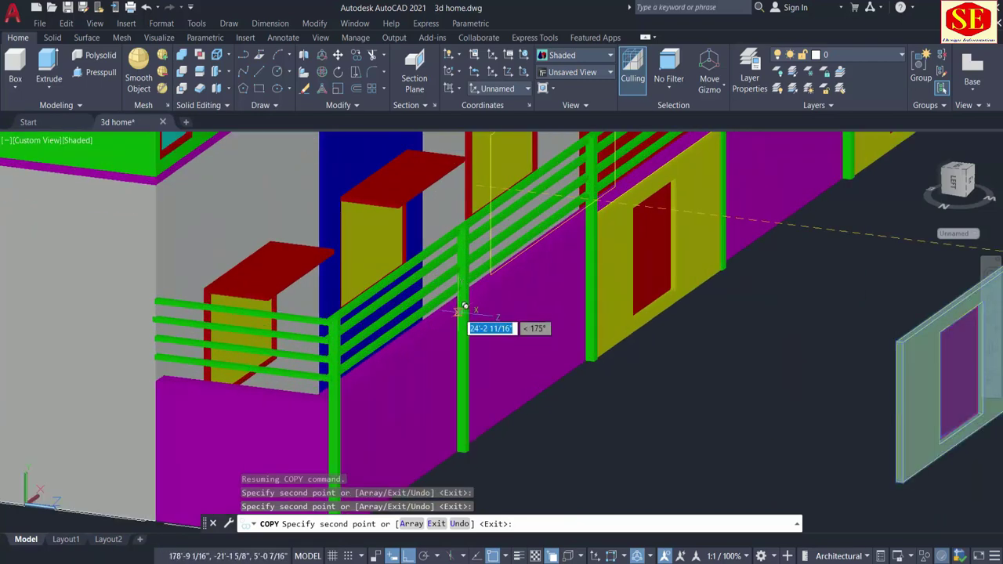
scroll(464, 305, "up", 2)
scroll(467, 311, "up", 3)
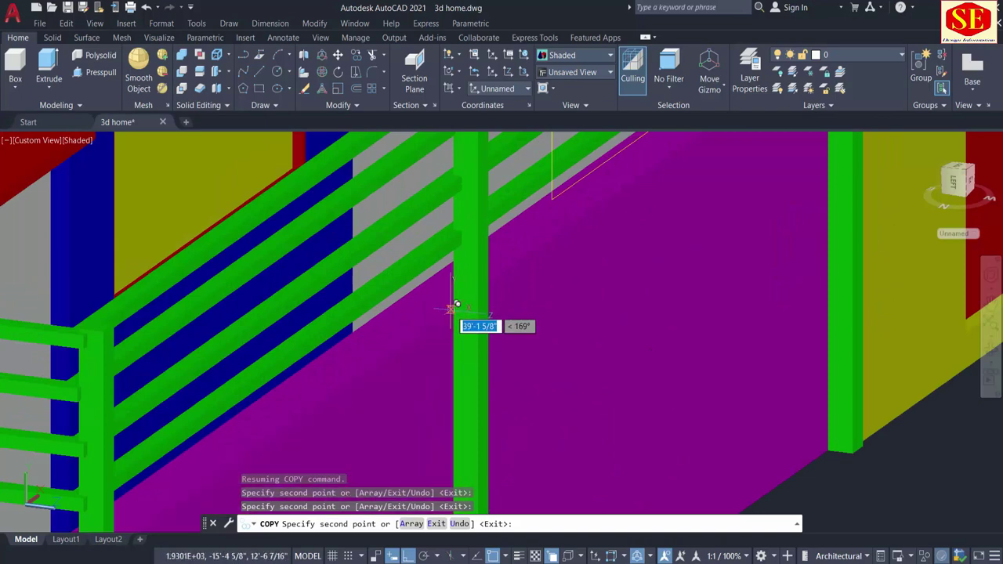
left_click(457, 304)
scroll(502, 282, "down", 6)
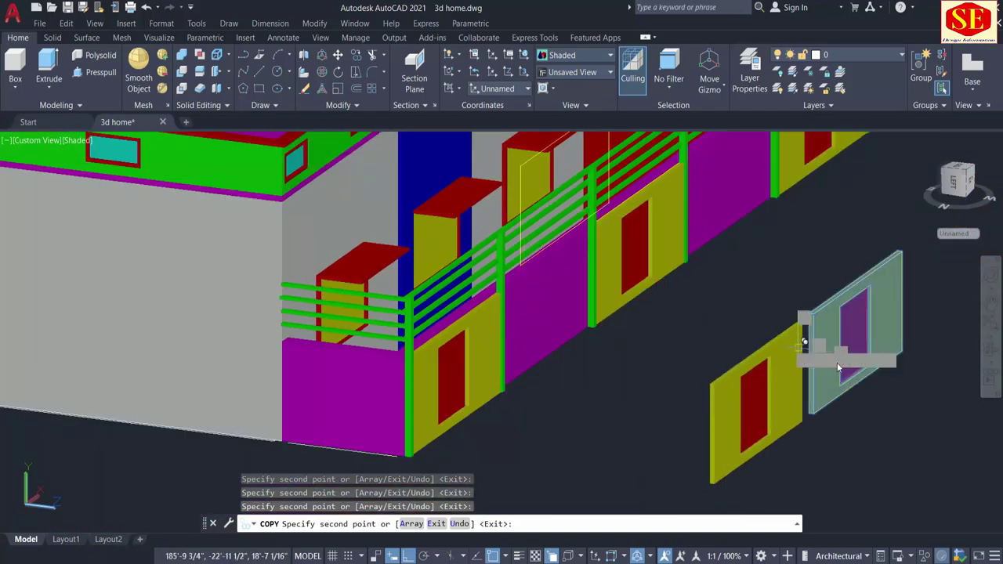
key("Escape")
Erase the leftover loose panels in front of the house
mouse_move(884, 365)
middle_mouse_down("shift")
mouse_move(907, 403)
mouse_move(784, 402)
middle_mouse_up("shift")
left_click(777, 392)
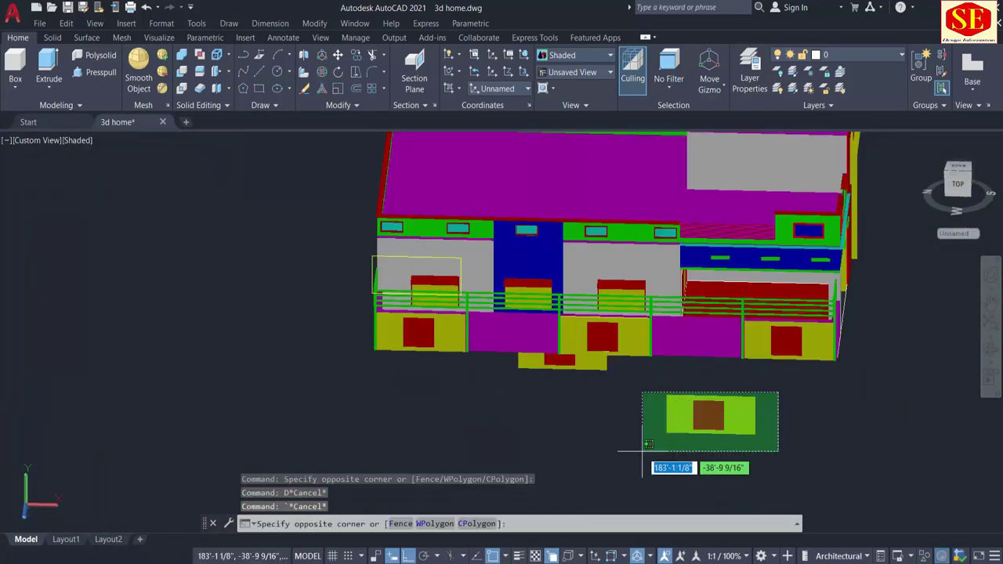
left_click(649, 445)
type("e")
key("Return")
scroll(587, 392, "up", 3)
left_click(649, 340)
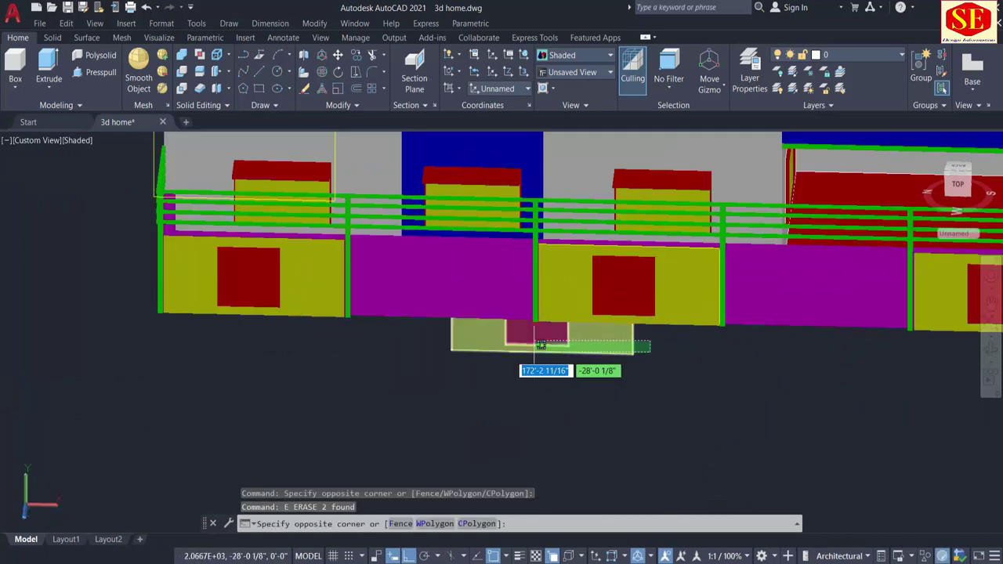
key("Escape")
scroll(541, 345, "down", 3)
Orbit to a three-quarter view of the house and save 3d home.dwg
middle_click_drag(541, 399, 604, 427, "shift")
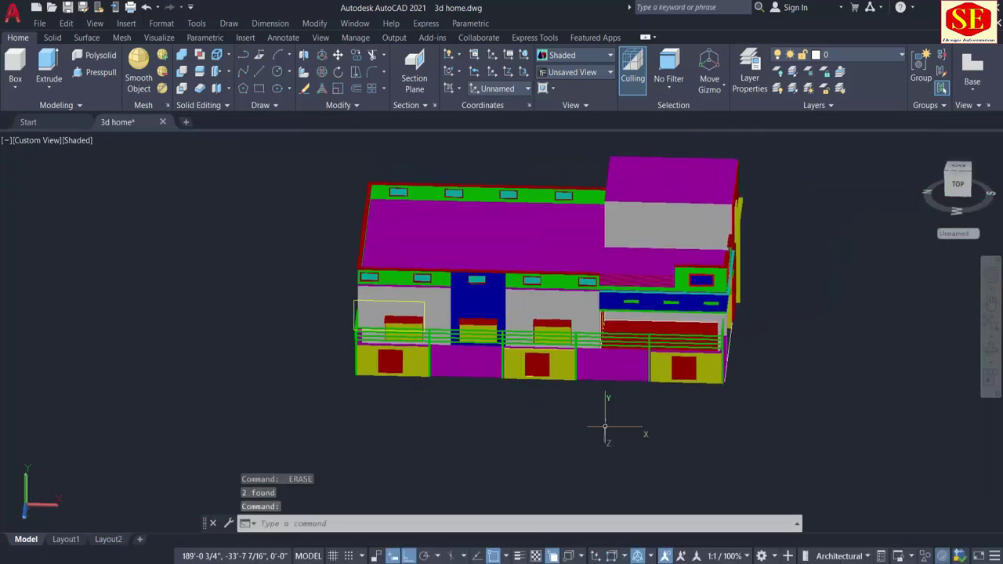
mouse_move(534, 405)
middle_mouse_down("shift")
mouse_move(553, 405)
mouse_move(621, 344)
middle_mouse_up("shift")
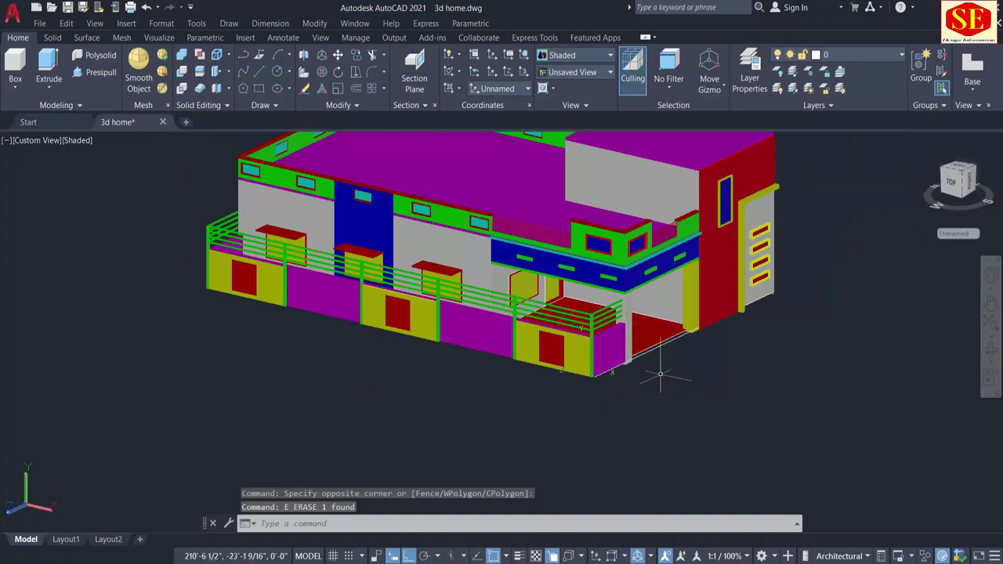
middle_click_drag(489, 342, 476, 409, "shift")
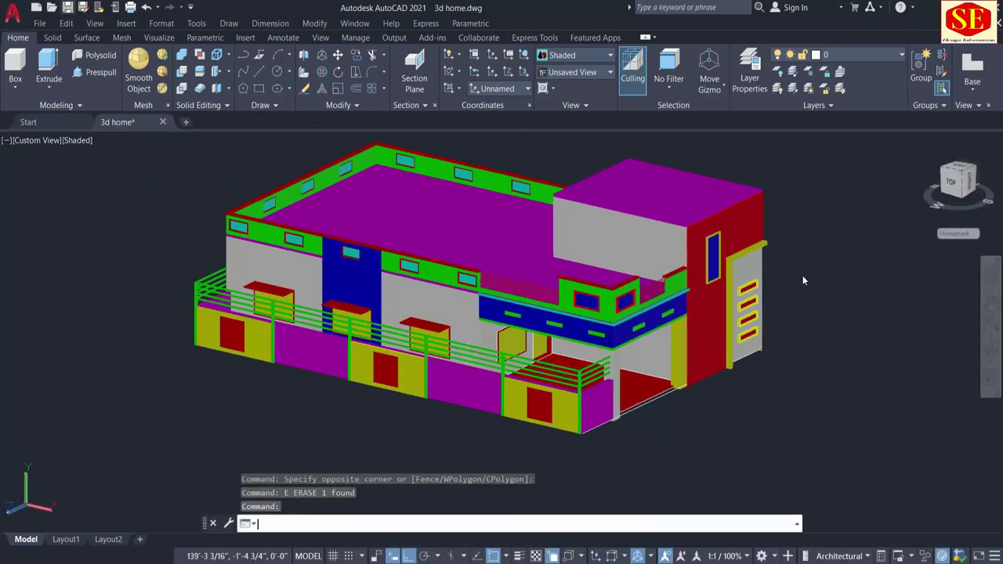
key("ctrl+s")
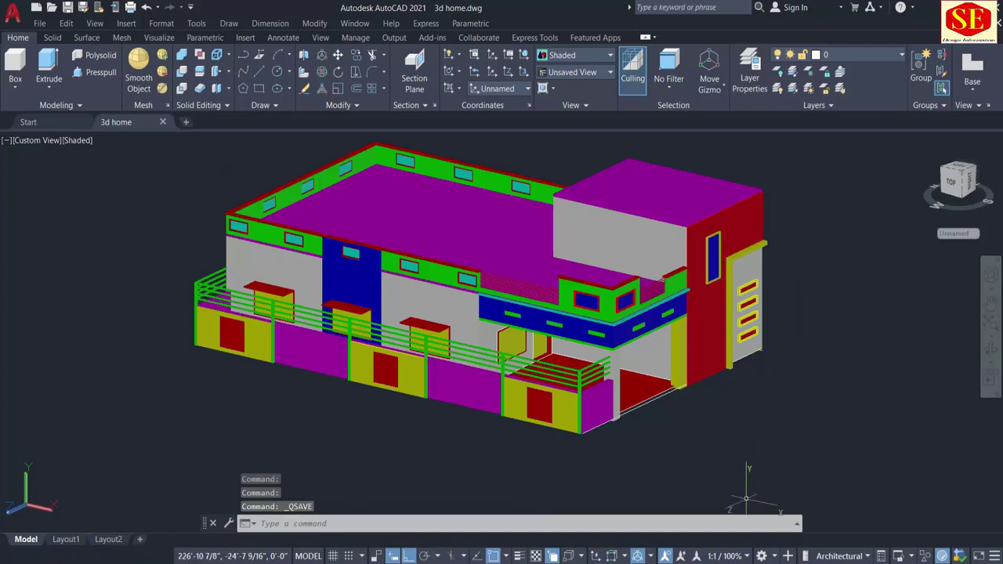
Draw a box at the garage front with a 6' base length and height 3
scroll(643, 421, "up", 6)
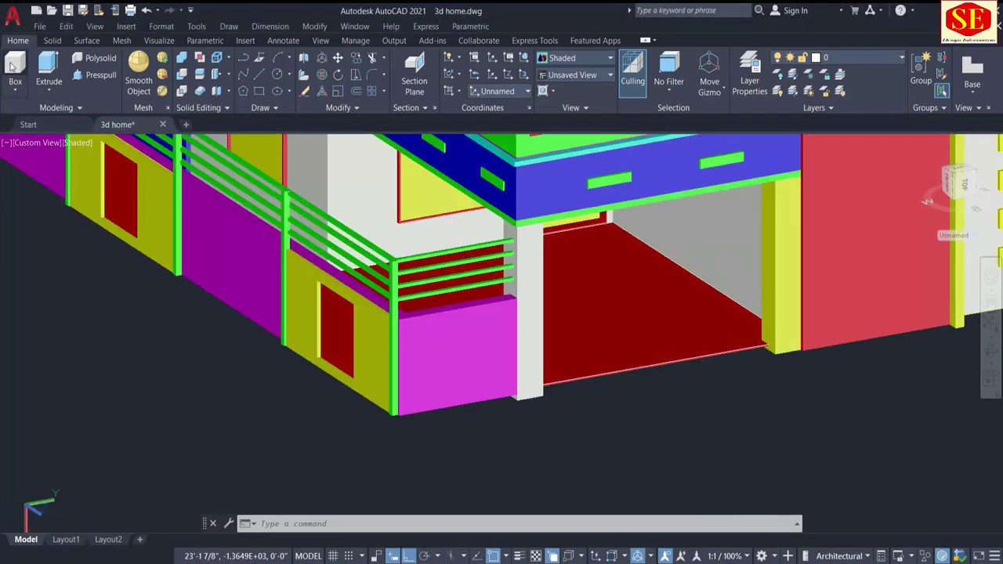
left_click(15, 66)
scroll(666, 427, "up", 2)
scroll(772, 348, "up", 3)
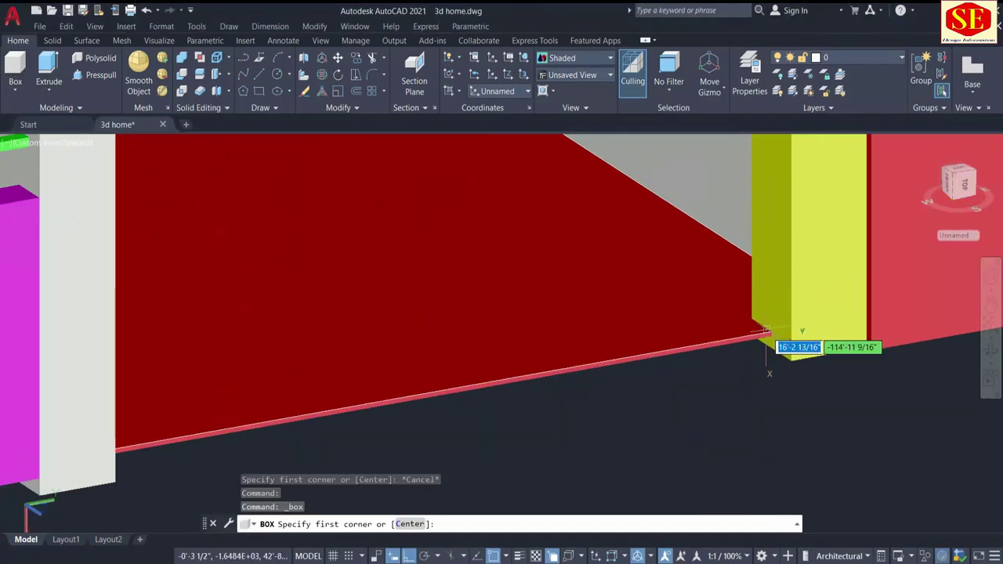
left_click(771, 340)
scroll(615, 396, "down", 5)
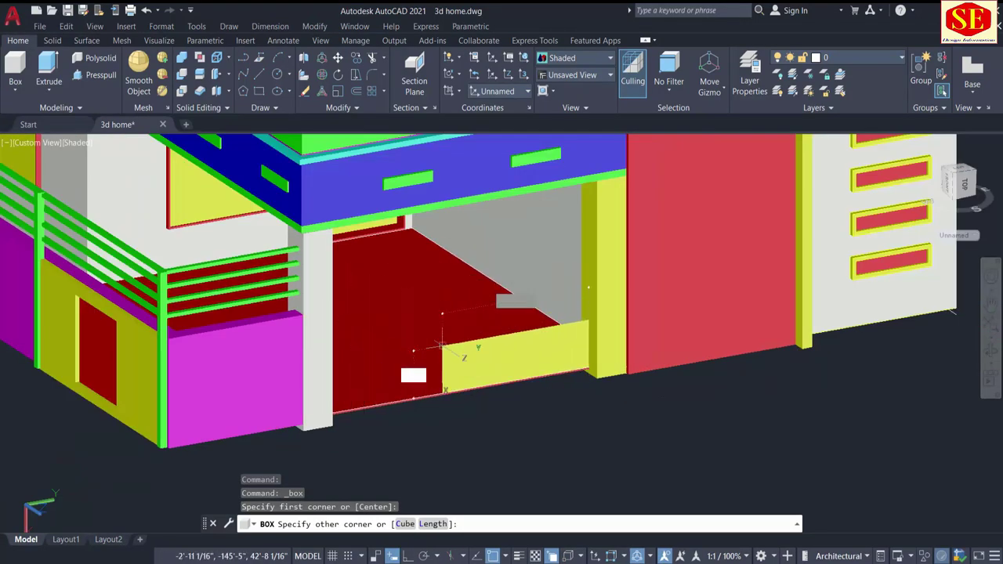
middle_click_drag(604, 262, 353, 388, "shift")
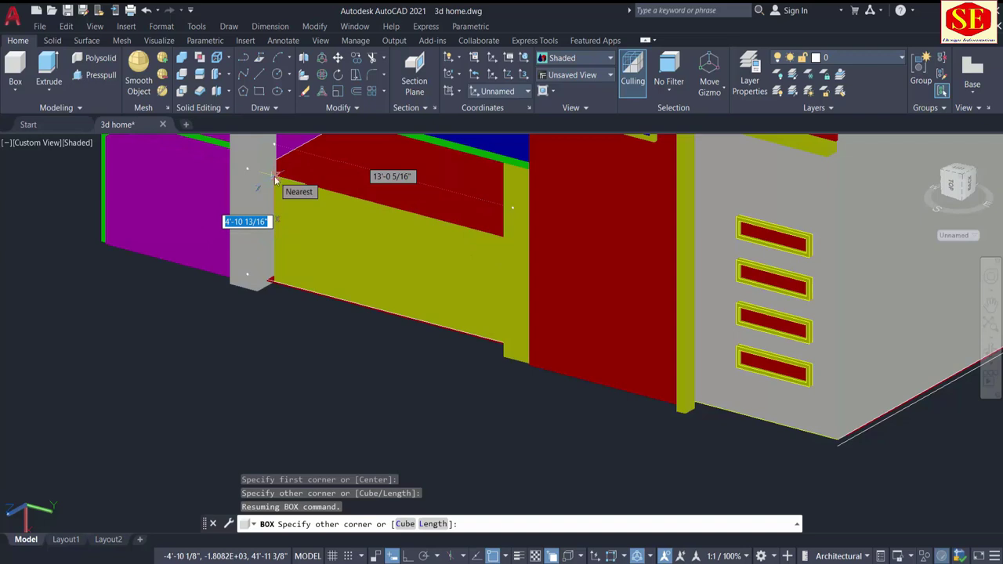
type("6'")
key("Return")
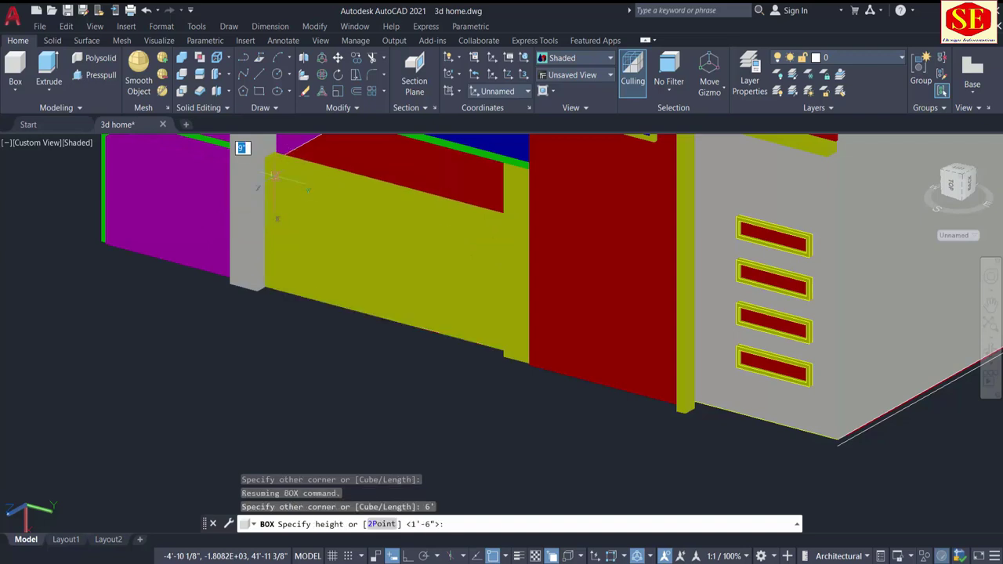
scroll(377, 306, "down", 2)
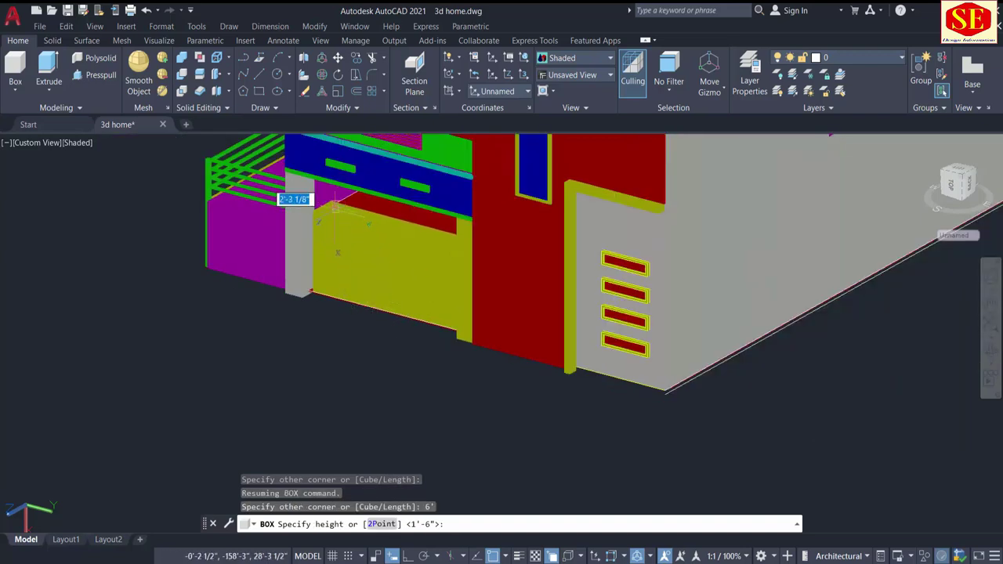
scroll(335, 208, "up", 2)
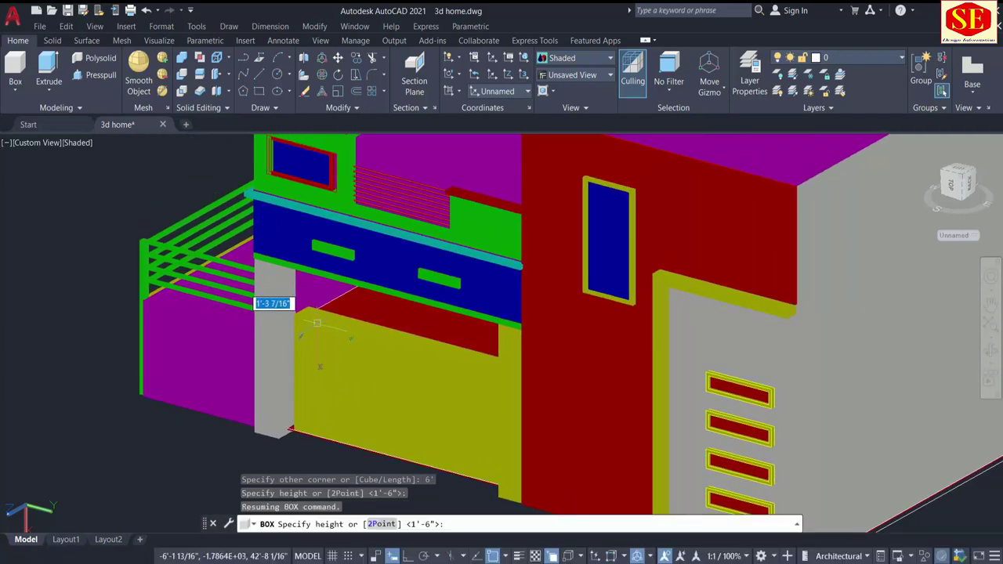
type("3")
key("Return")
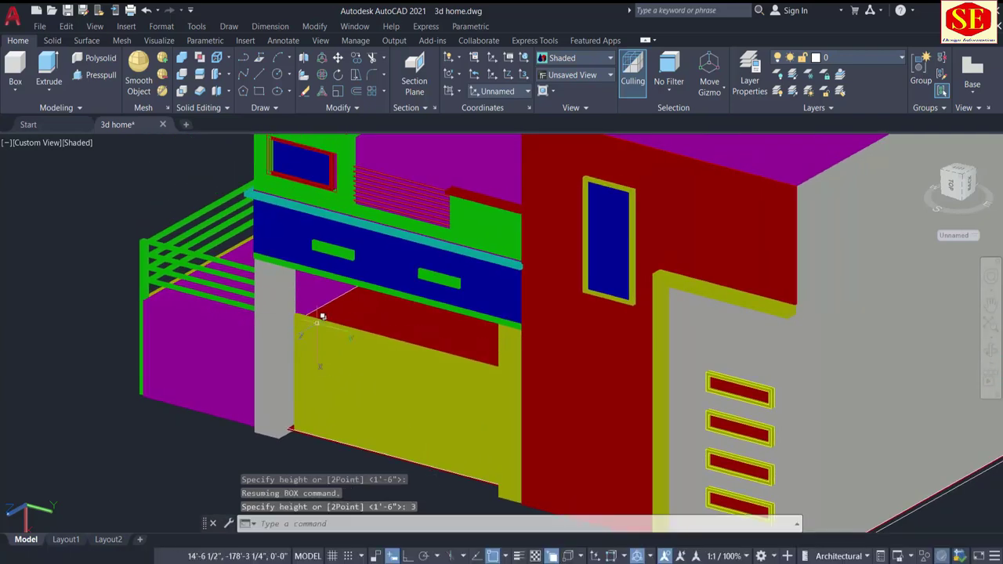
key("Escape")
Change the garage door solid from yellow to Cyan
scroll(445, 408, "down", 2)
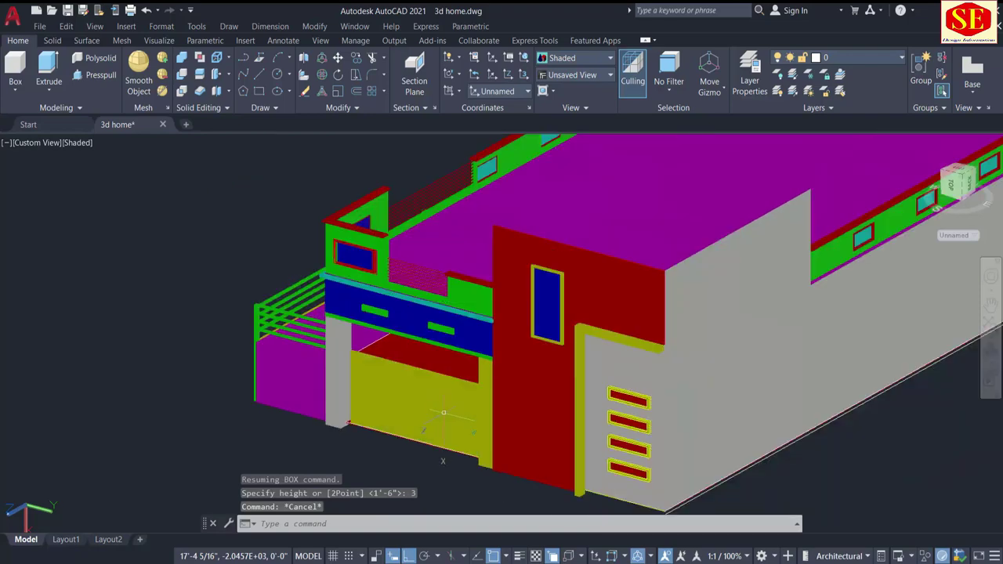
middle_click_drag(382, 449, 566, 411, "shift")
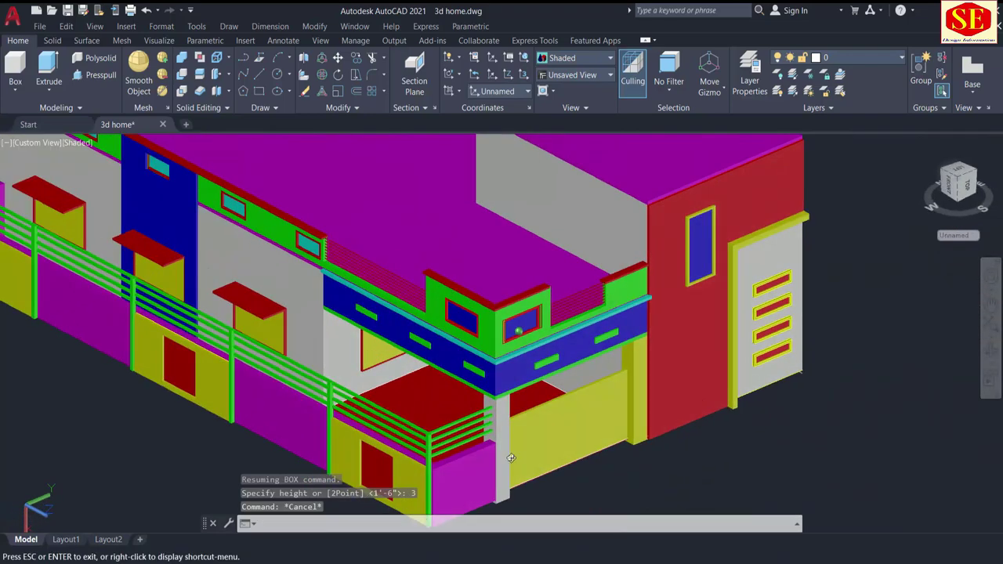
left_click(566, 411)
left_click(607, 462)
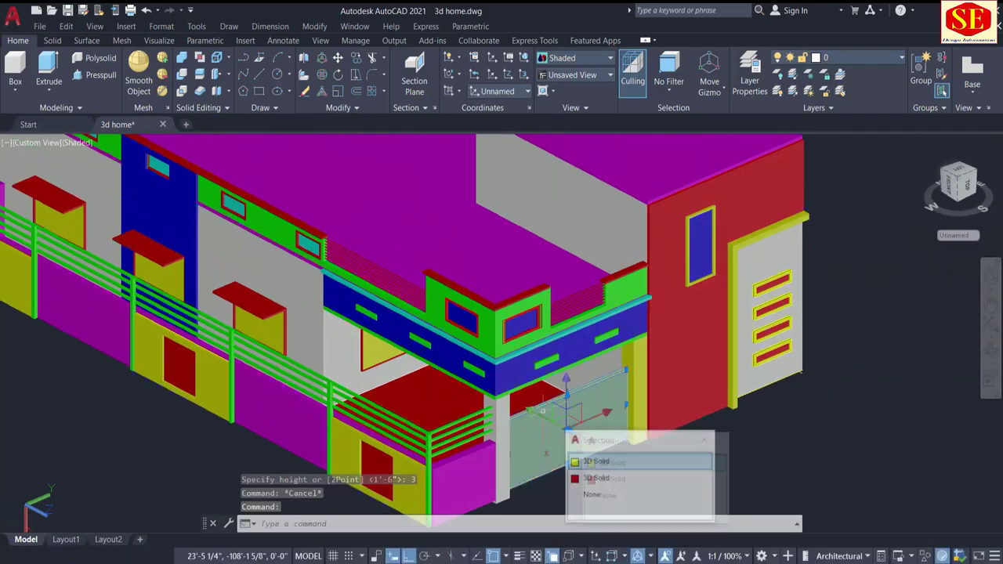
left_click(683, 354)
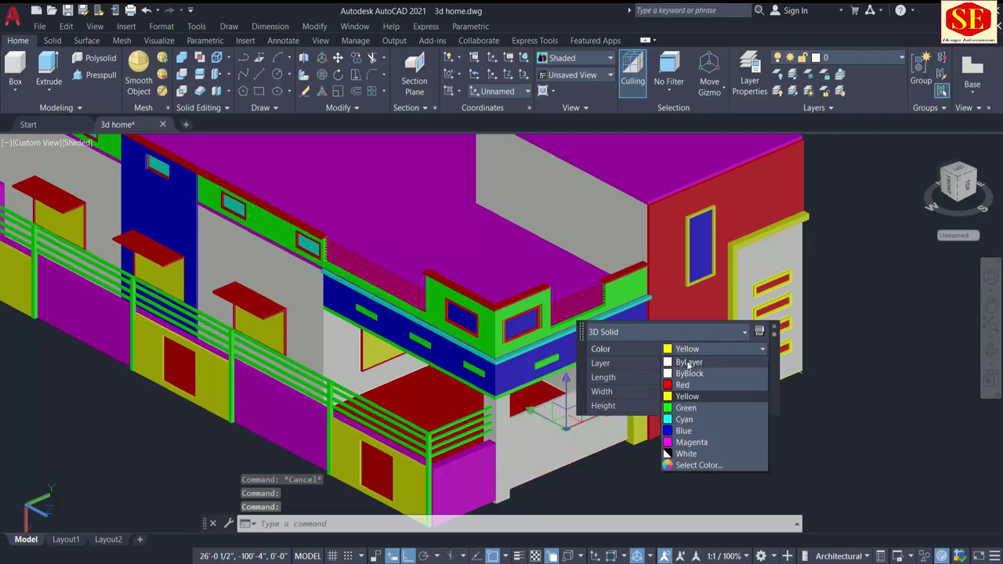
left_click(694, 423)
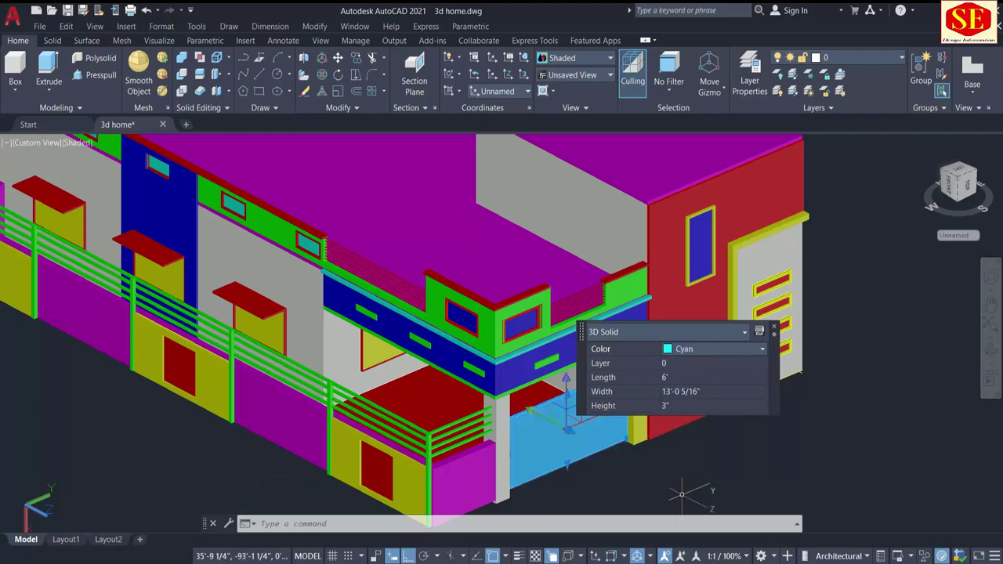
key("Escape")
scroll(736, 514, "down", 5)
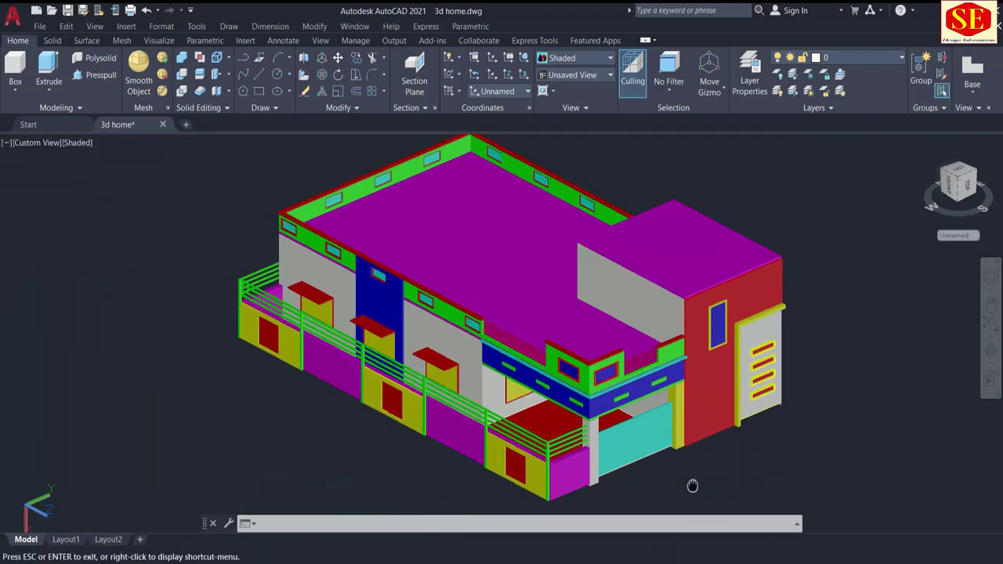
middle_click_drag(689, 481, 736, 451, "shift")
scroll(641, 464, "up", 5)
left_click(686, 381)
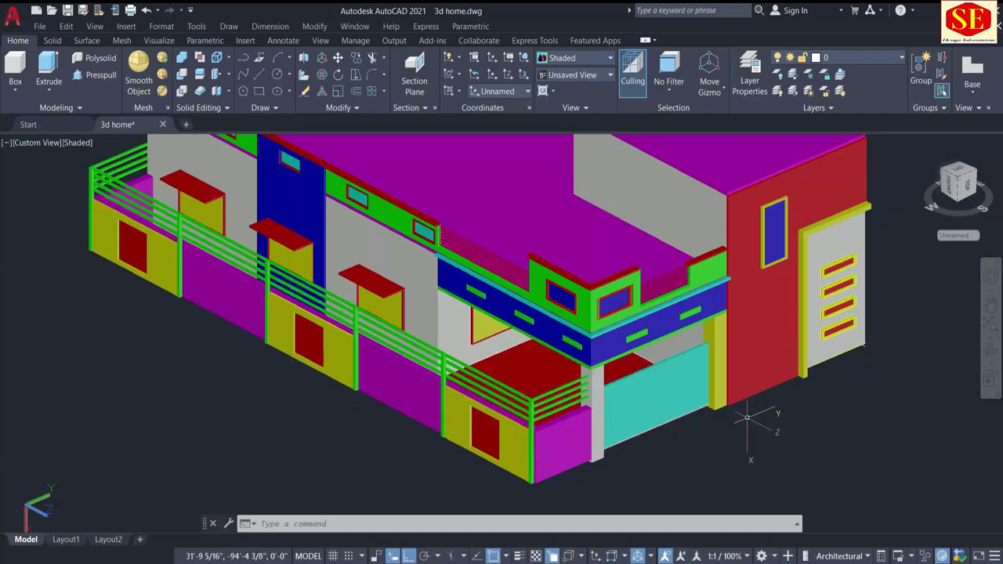
Switch the viewport from Shaded to Realistic and orbit to frame the house front
left_click(76, 144)
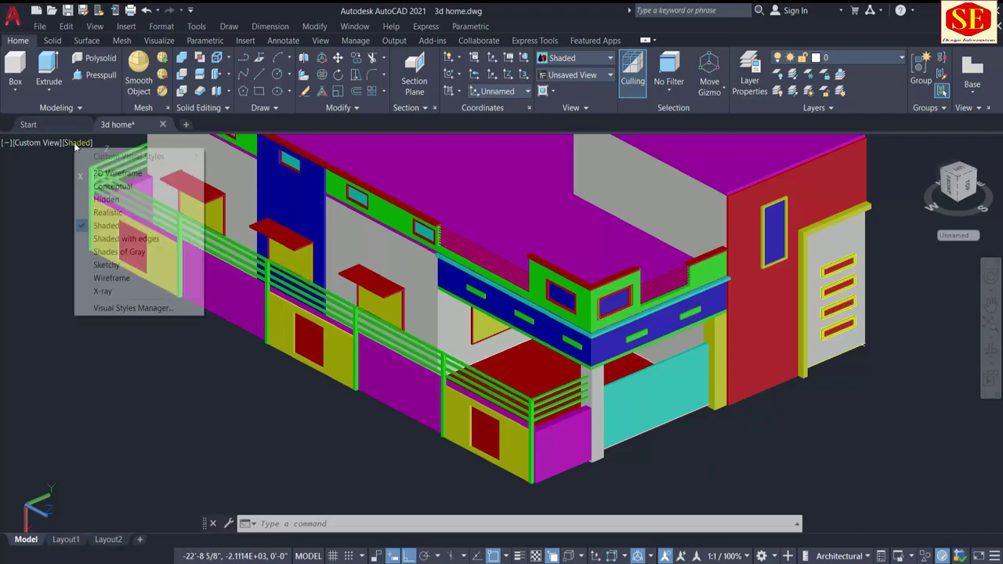
left_click(101, 212)
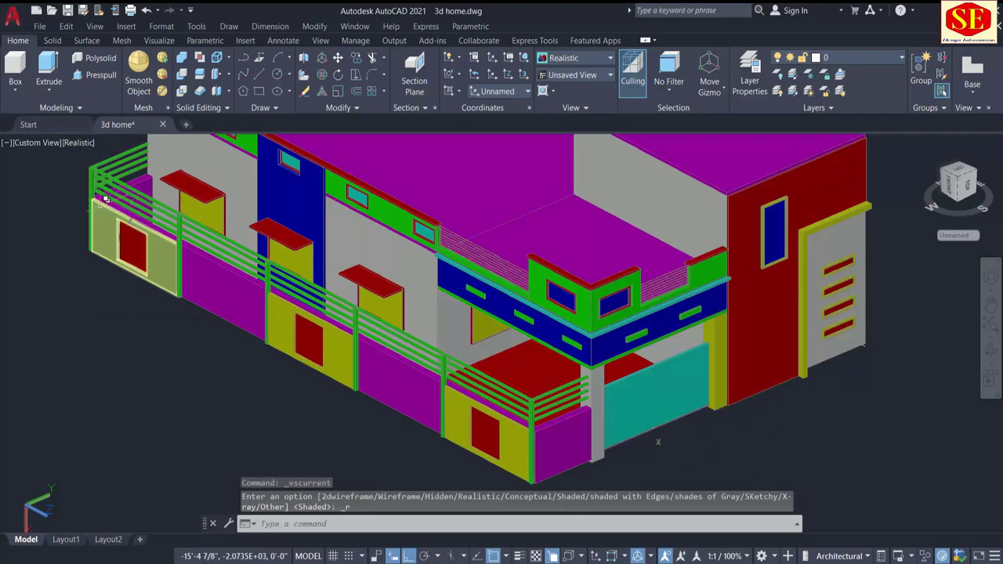
mouse_move(641, 390)
middle_mouse_down("shift")
mouse_move(648, 400)
mouse_move(734, 387)
mouse_move(298, 258)
middle_mouse_up("shift")
scroll(648, 400, "up", 3)
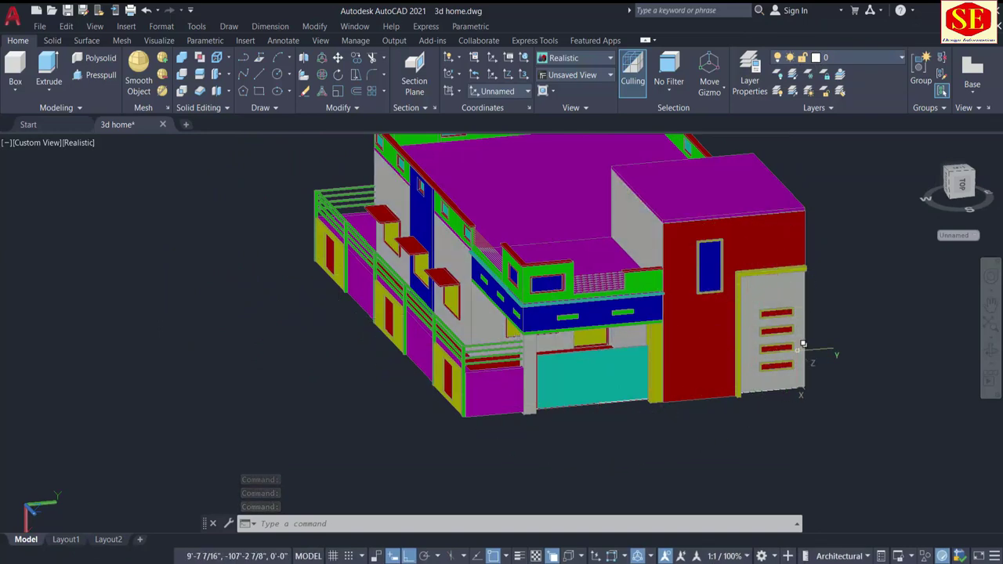
middle_click_drag(424, 379, 487, 393, "shift")
scroll(486, 377, "down", 3)
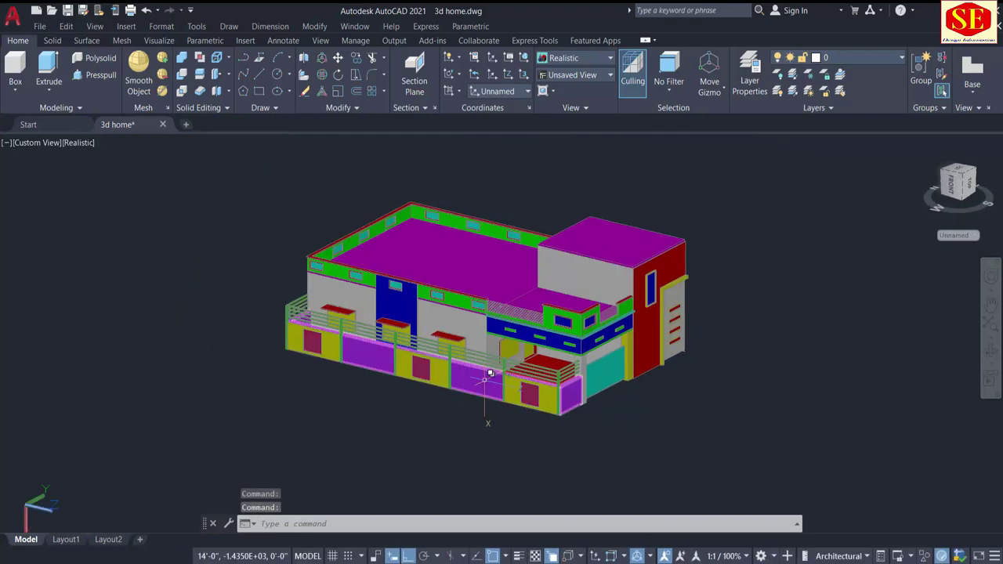
scroll(502, 392, "up", 1)
scroll(510, 414, "up", 2)
scroll(510, 413, "up", 2)
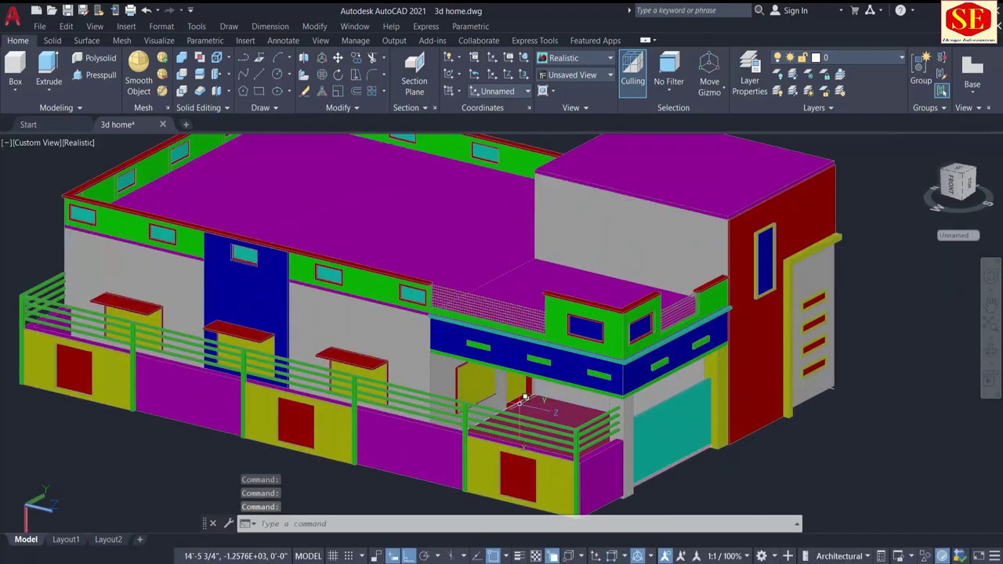
mouse_move(803, 457)
middle_mouse_down()
mouse_move(797, 439)
mouse_move(748, 464)
middle_mouse_up()
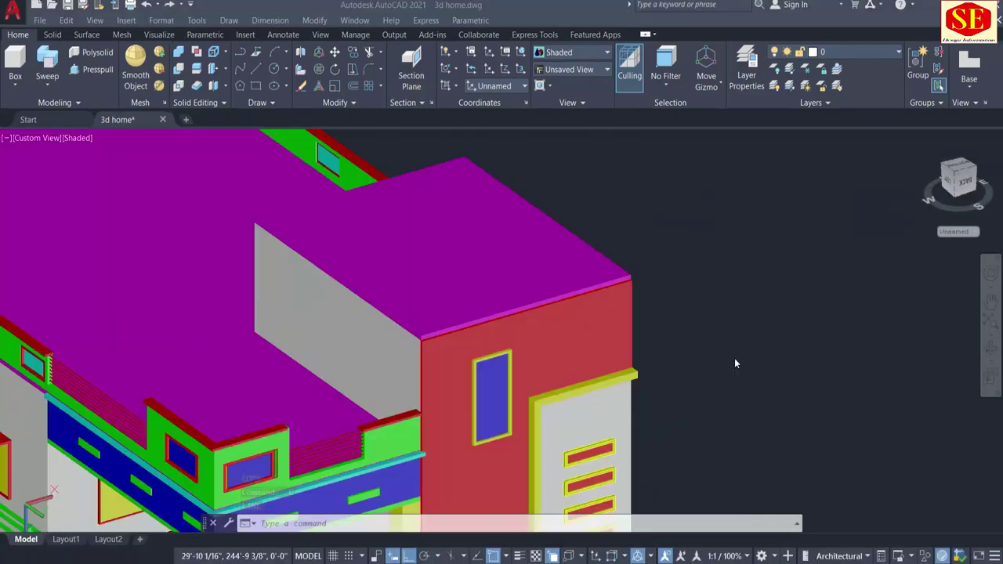
Draw a 3' vertical line rising from the red wall's roof corner
type("L")
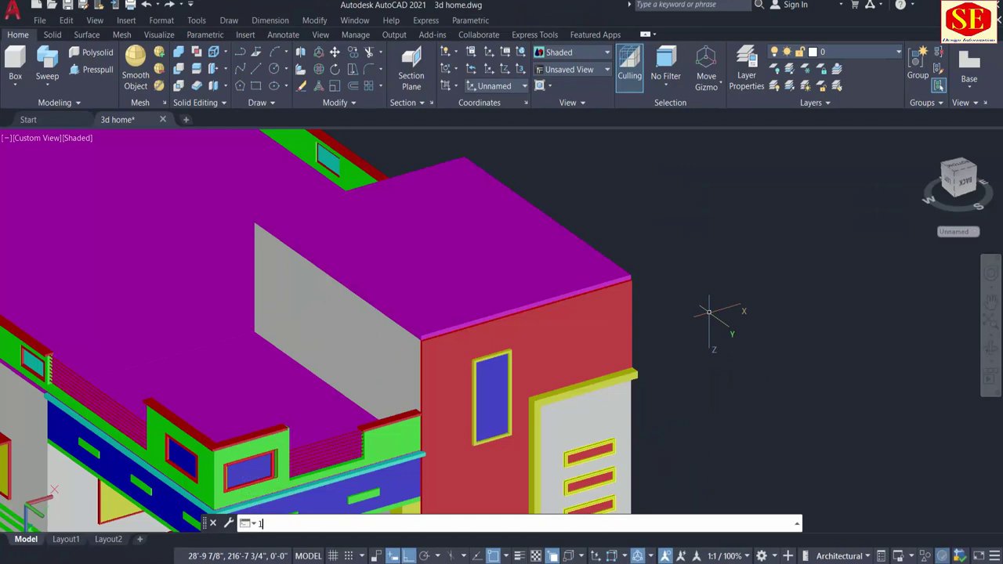
key("Return")
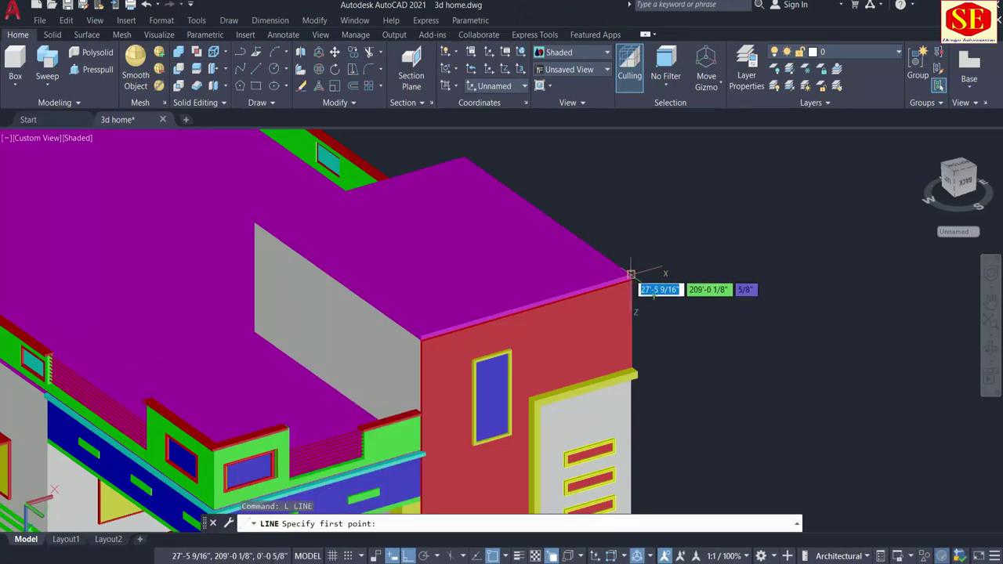
left_click(631, 263)
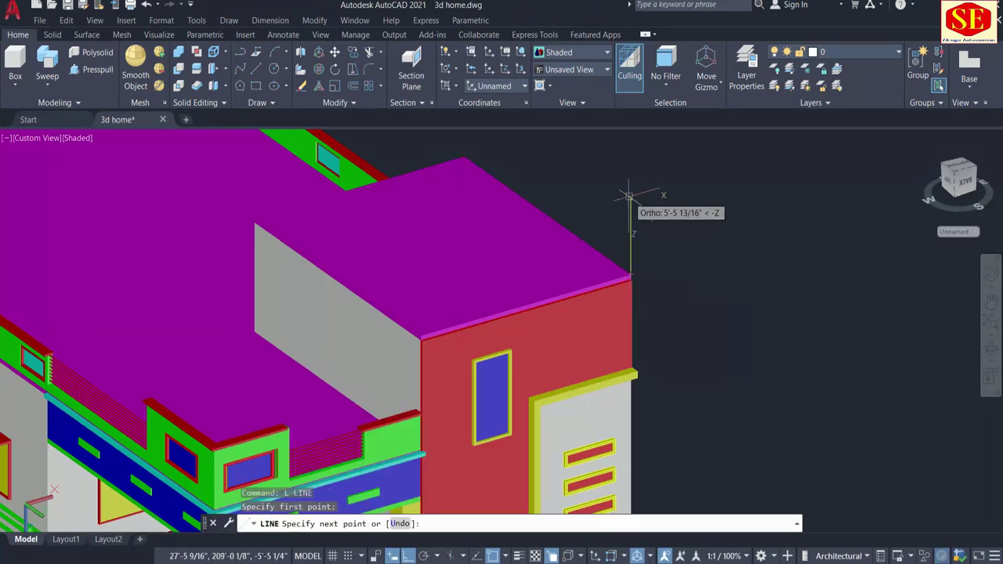
type("3'")
key("Return")
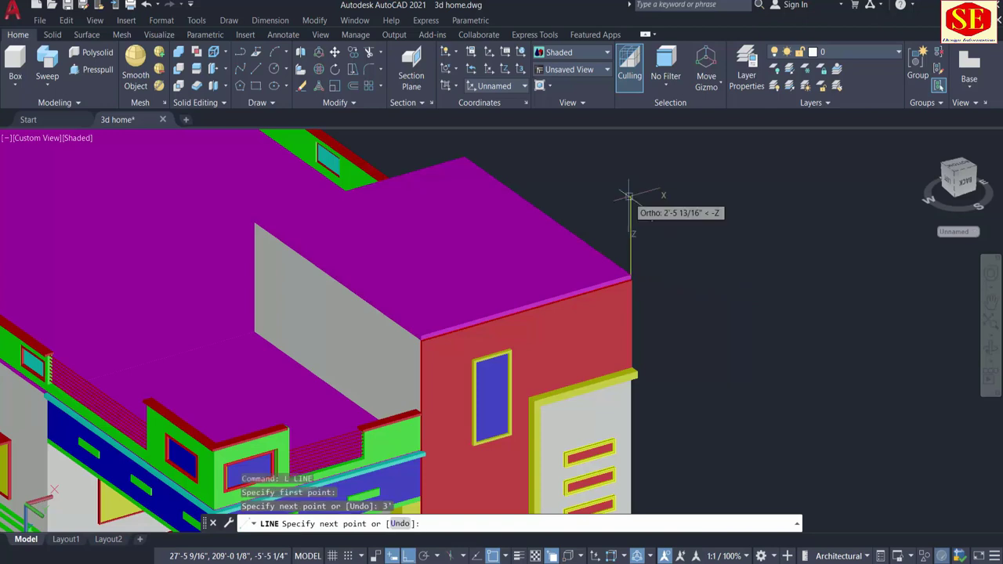
key("Escape")
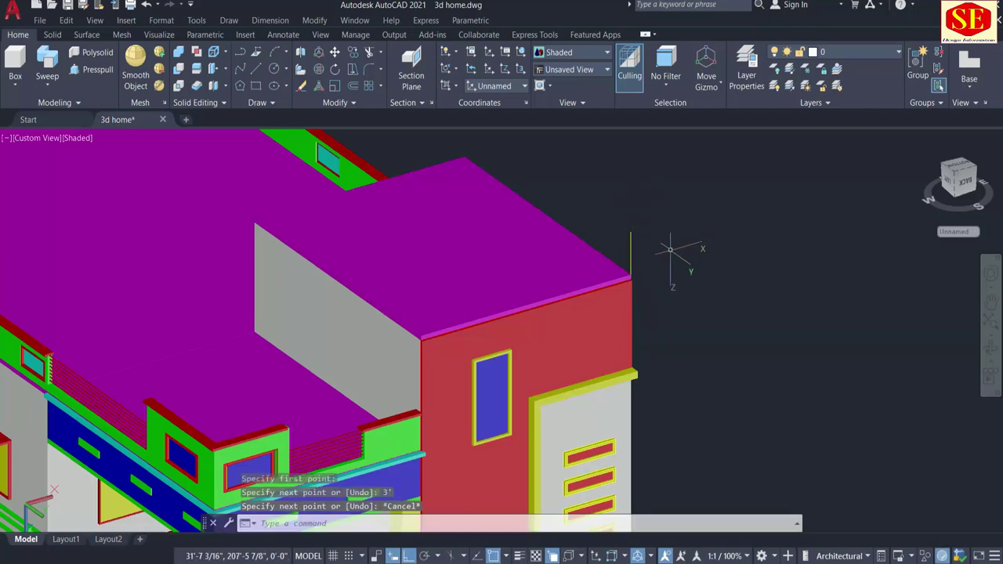
Move the new line 1 unit sideways off the corner
scroll(670, 249, "up", 2)
scroll(649, 251, "up", 3)
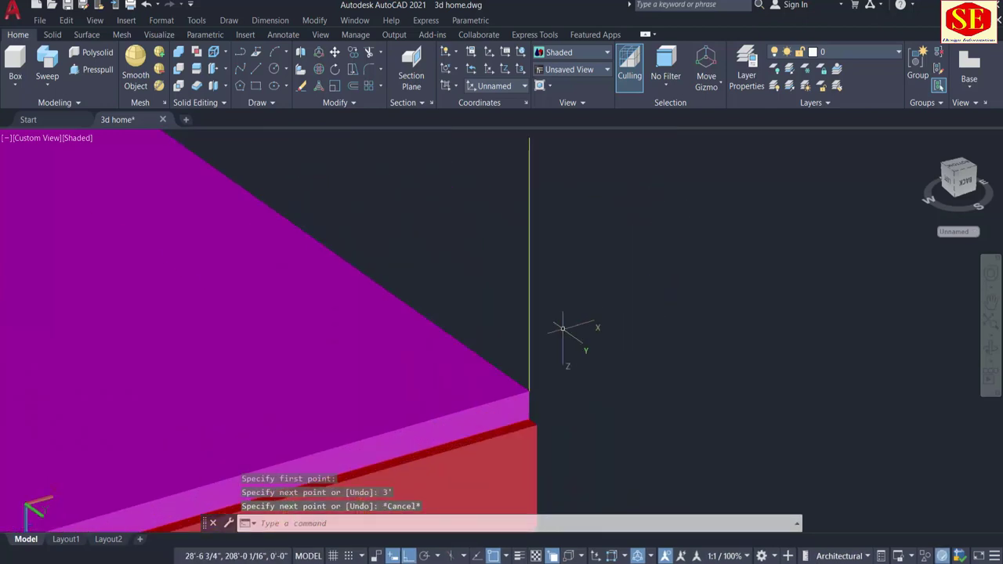
type("m")
key("Return")
left_click(531, 331)
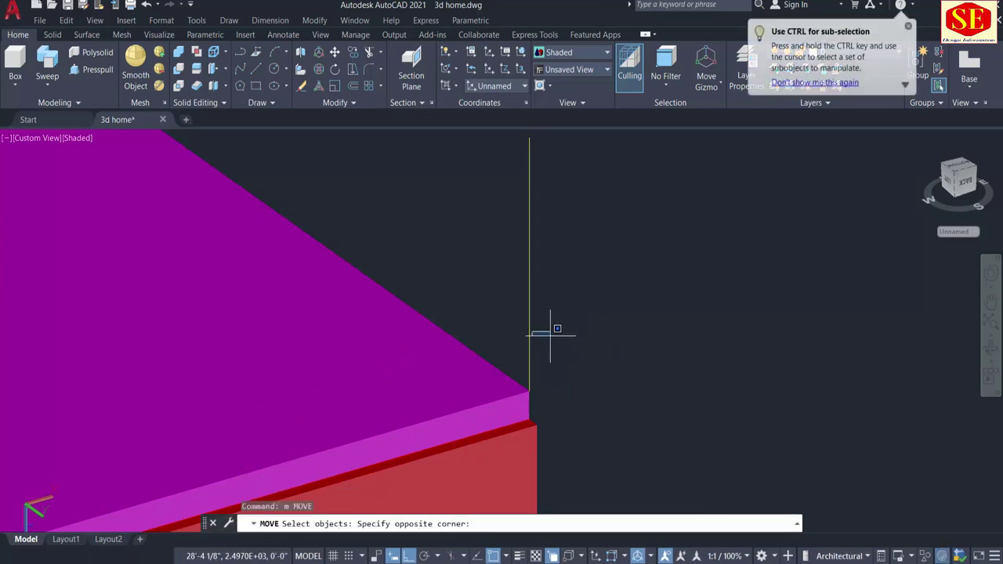
left_click(537, 331)
key("Return")
left_click(756, 322)
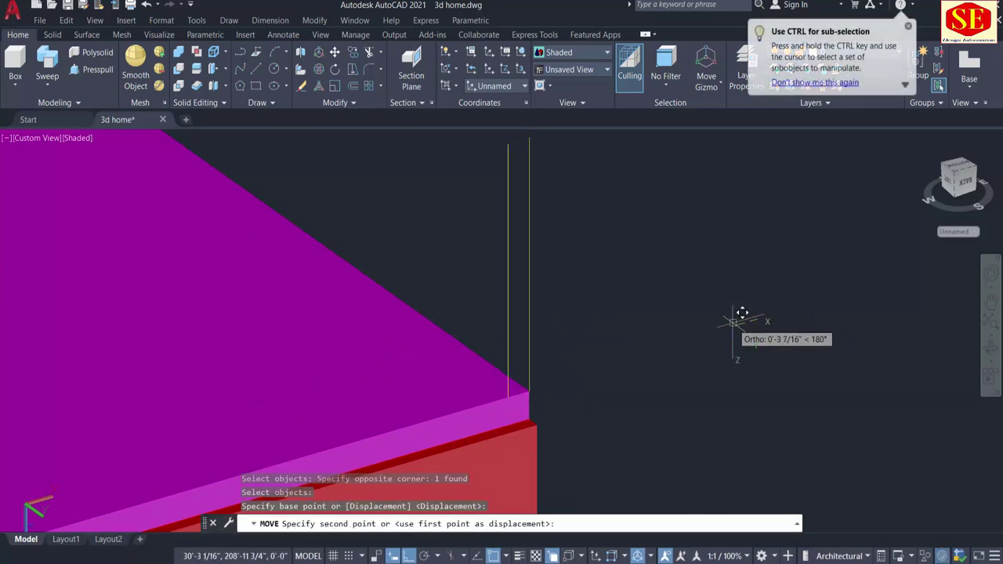
type("1")
key("Return")
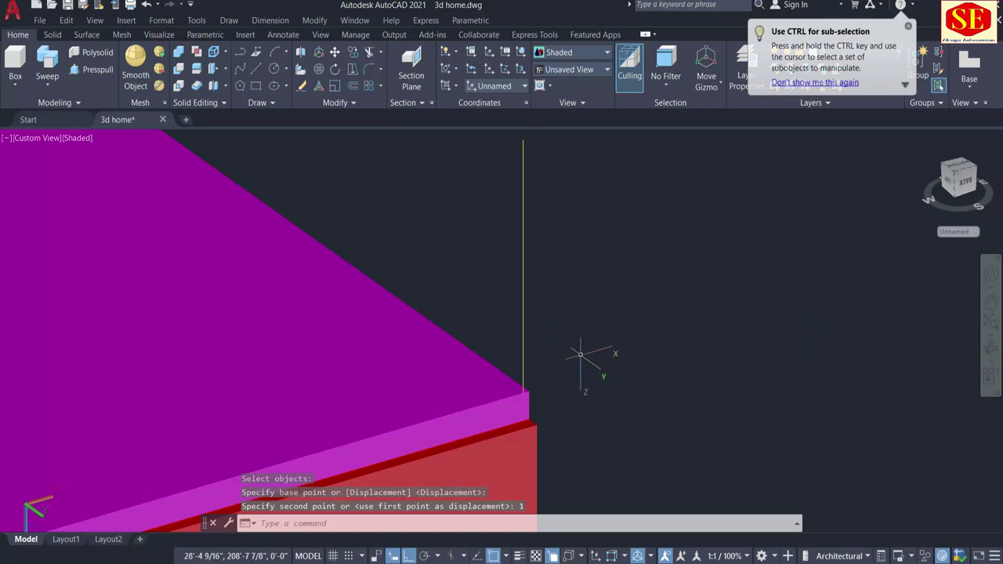
Shift the line another 1 unit over beside the slab corner
key("Return")
left_click(523, 357)
key("Return")
left_click(643, 373)
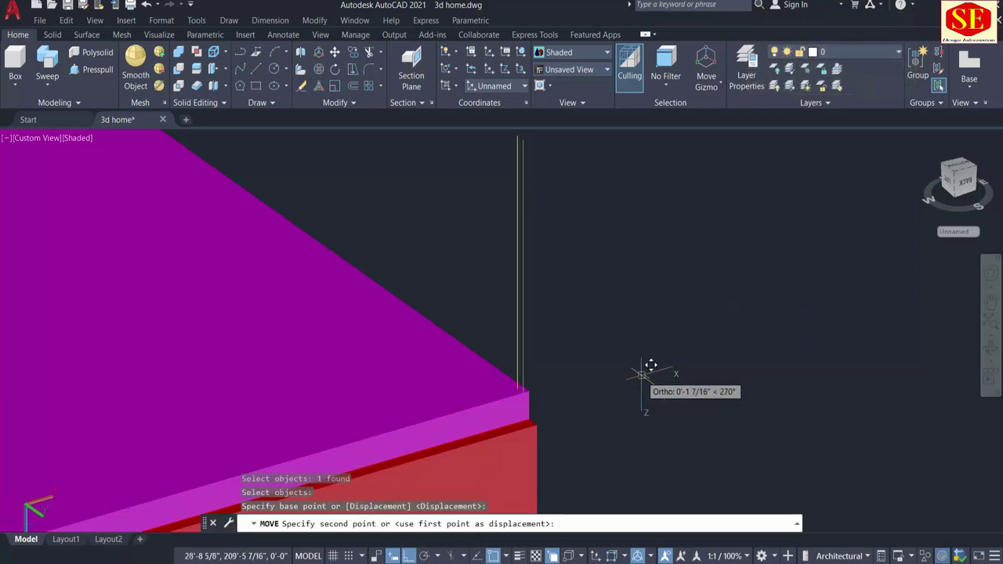
type("1")
key("Return")
scroll(641, 374, "down", 5)
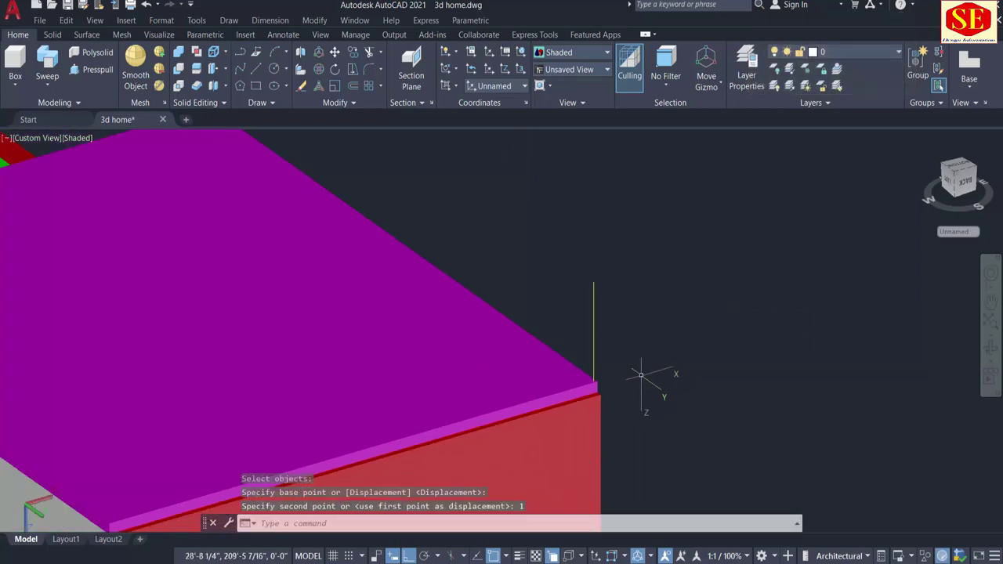
middle_click_drag(643, 371, 739, 336)
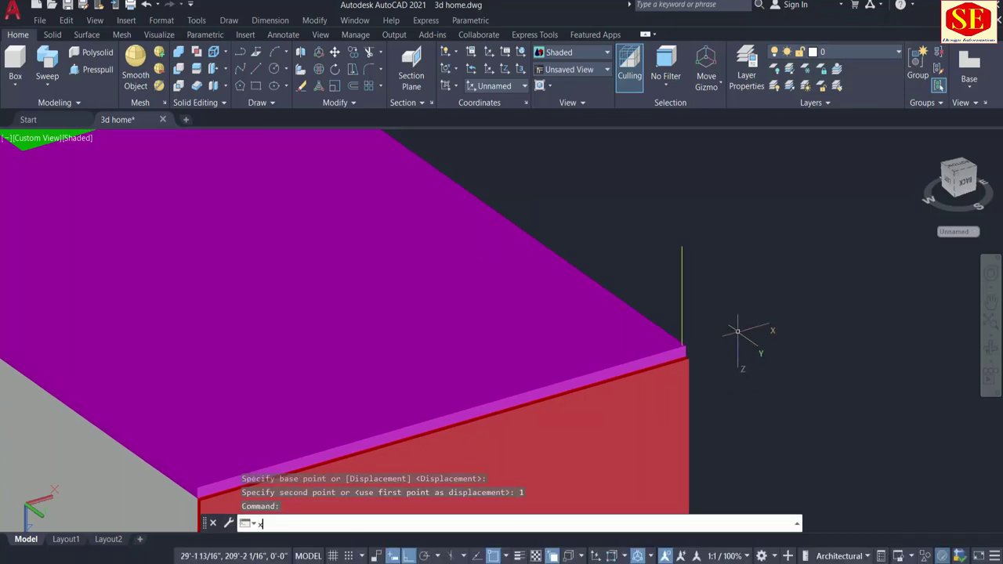
Copy the 3' vertical line from the slab corner to the other corners of the magenta roof slab
type("o")
key("Return")
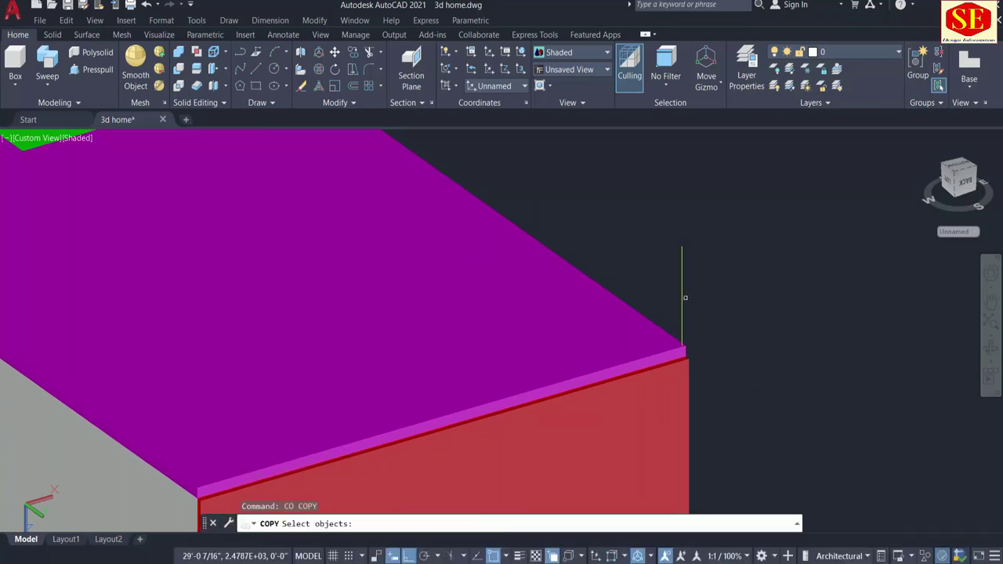
key("Return")
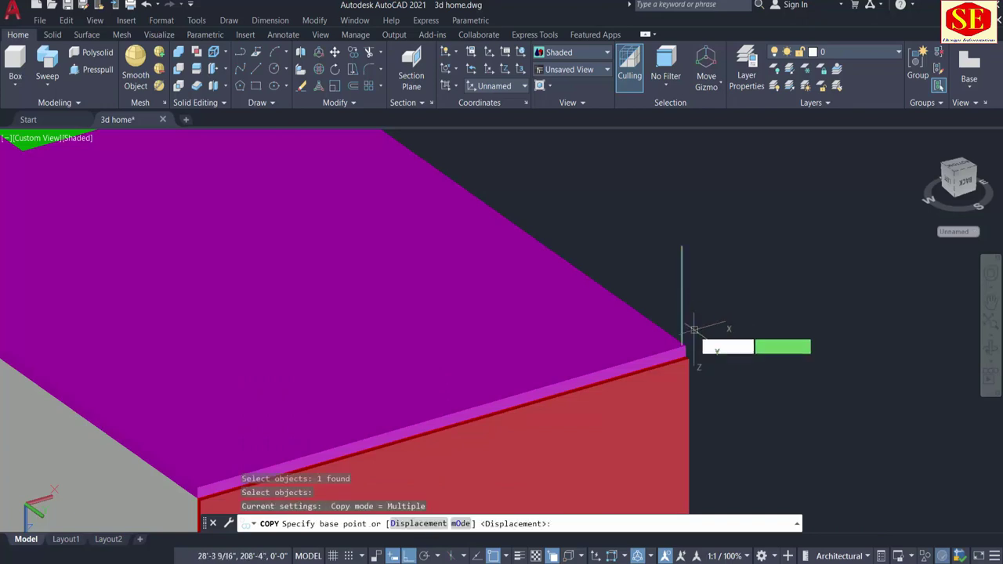
left_click(681, 345)
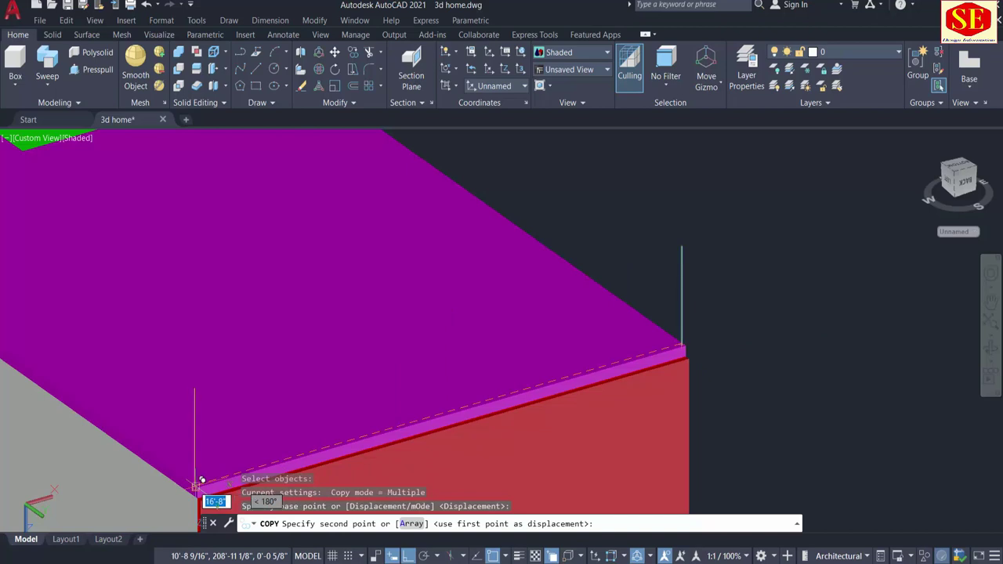
scroll(201, 480, "up", 3)
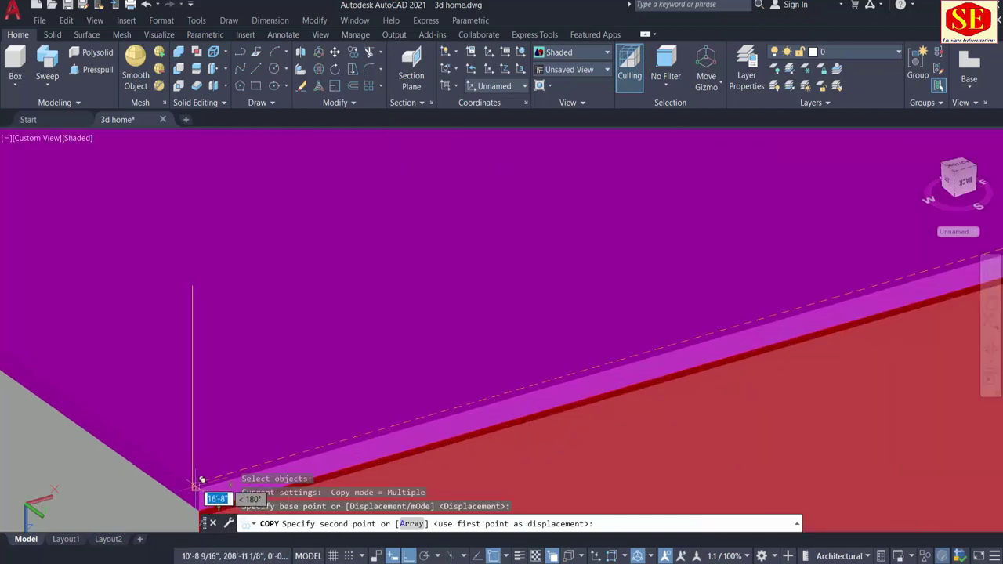
scroll(200, 474, "up", 2)
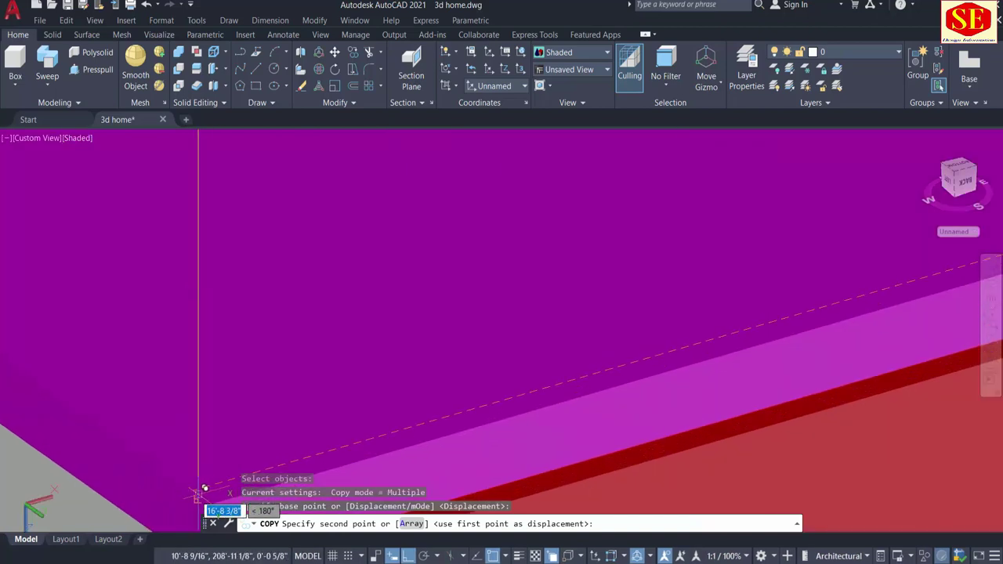
left_click(197, 485)
scroll(192, 482, "down", 5)
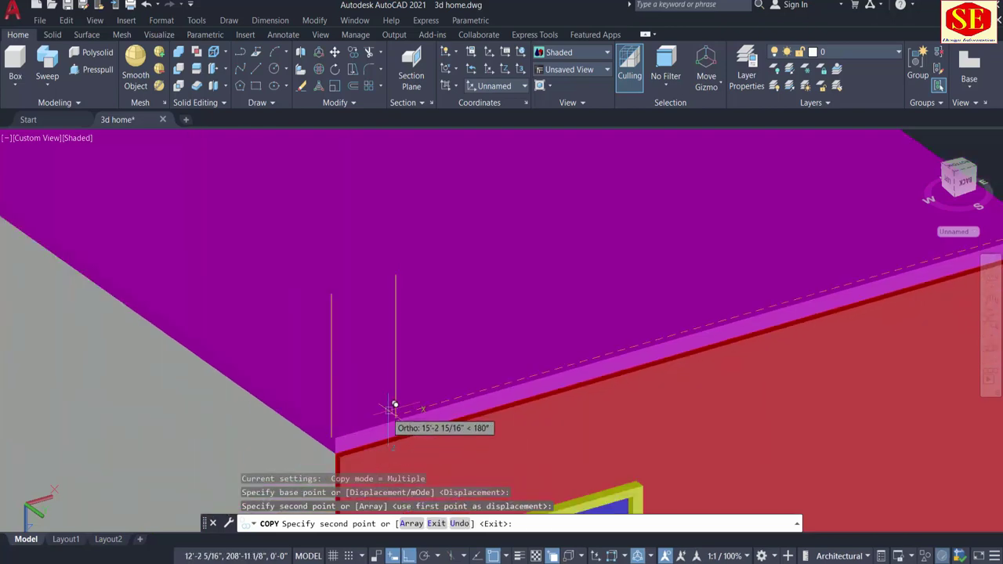
scroll(329, 260, "up", 5)
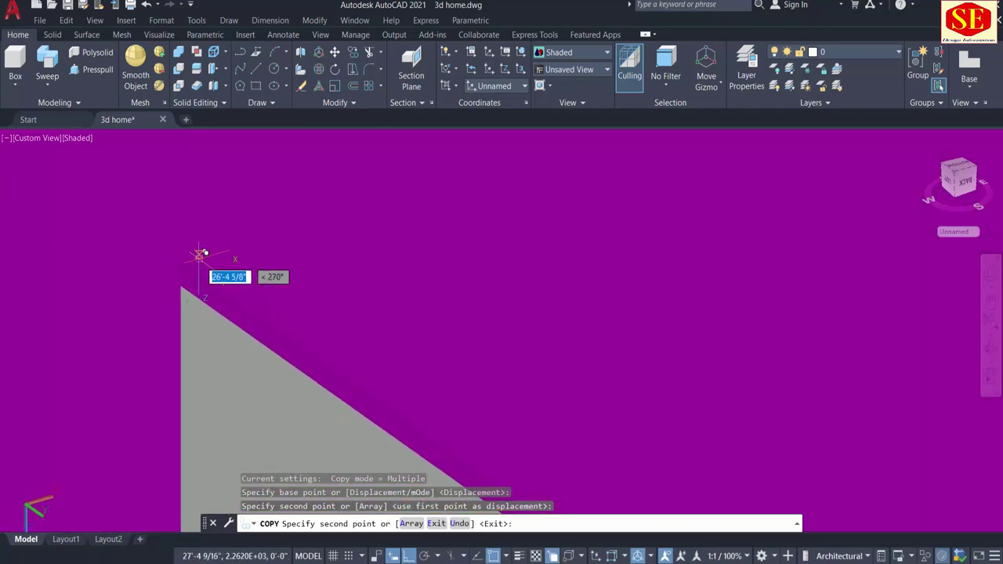
mouse_move(195, 253)
middle_mouse_down("shift")
mouse_move(385, 308)
mouse_move(302, 280)
middle_mouse_up("shift")
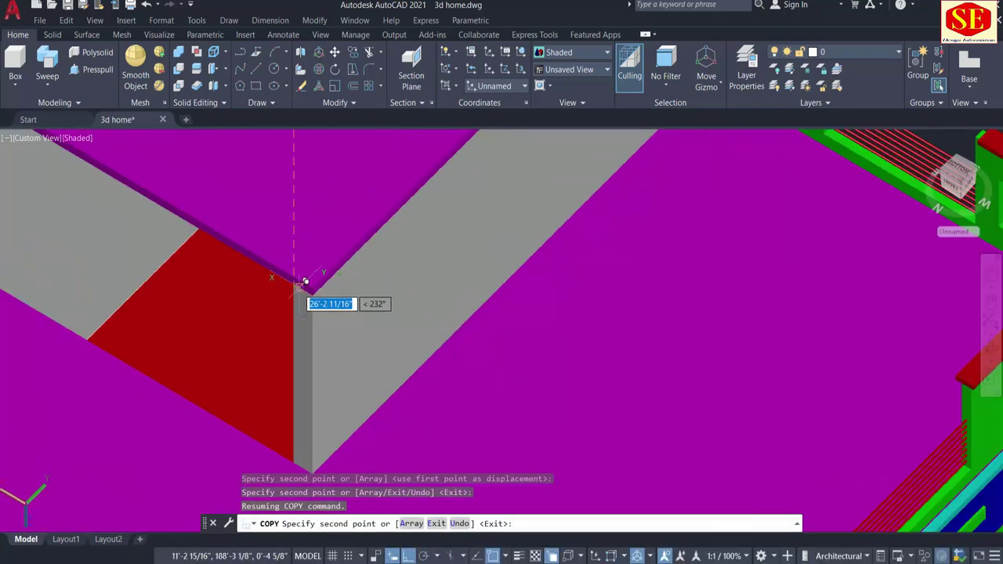
scroll(329, 294, "up", 2)
scroll(441, 302, "down", 3)
scroll(403, 257, "down", 4)
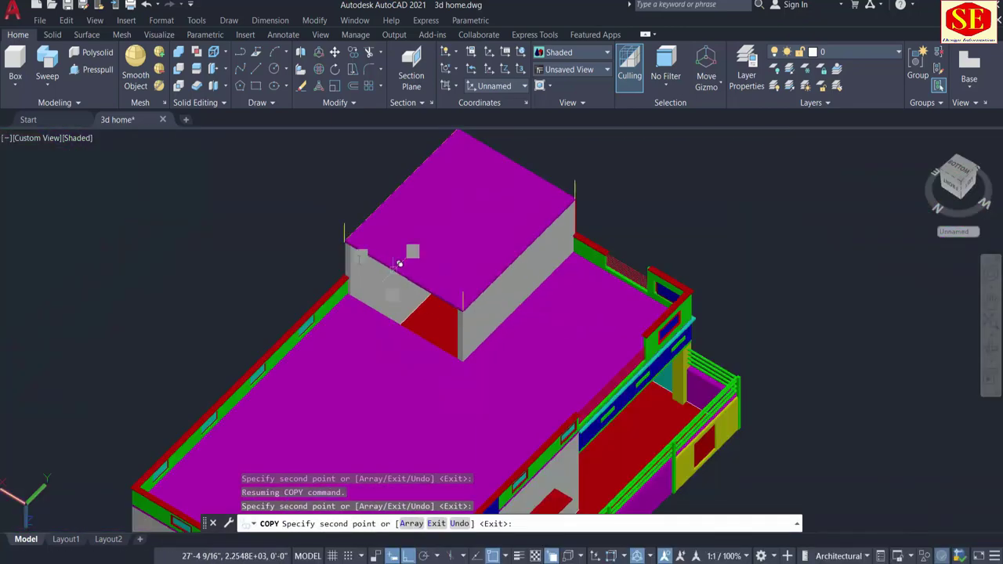
scroll(347, 224, "up", 5)
scroll(302, 206, "up", 3)
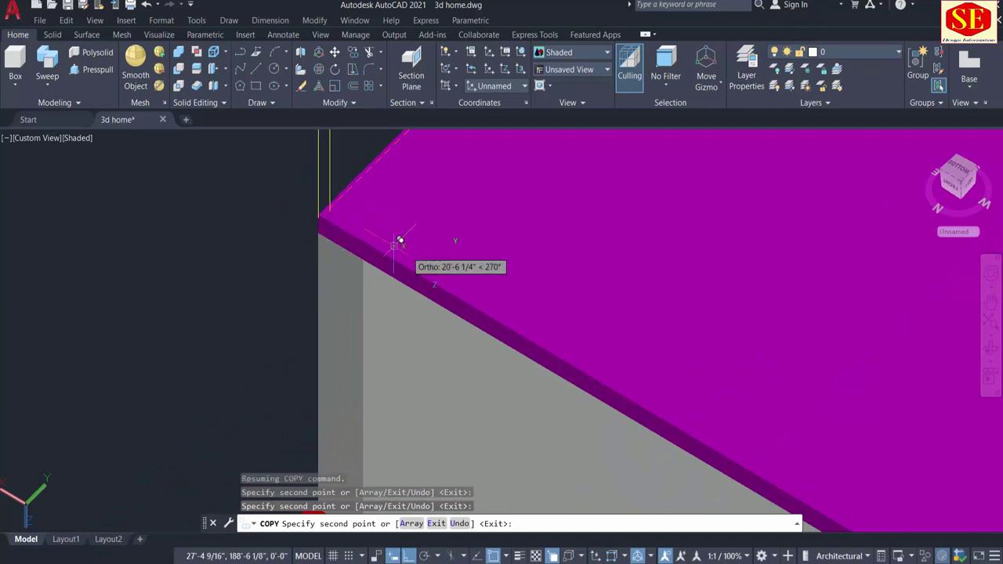
key("Escape")
scroll(438, 298, "down", 5)
scroll(680, 294, "down", 2)
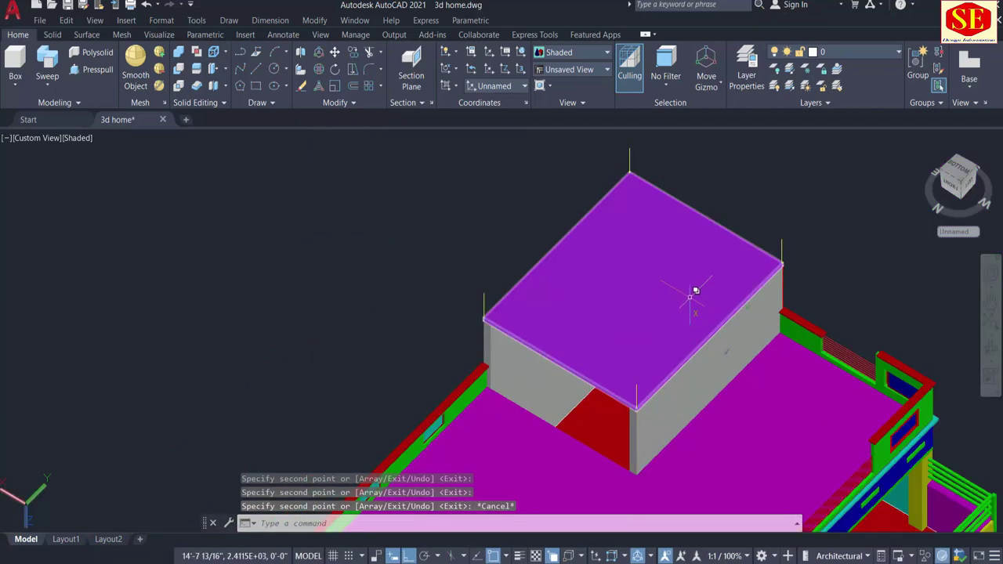
middle_click_drag(757, 335, 764, 330, "shift")
Draw a closed rail outline with LINE through the tops of the four corner lines
type("l")
key("Return")
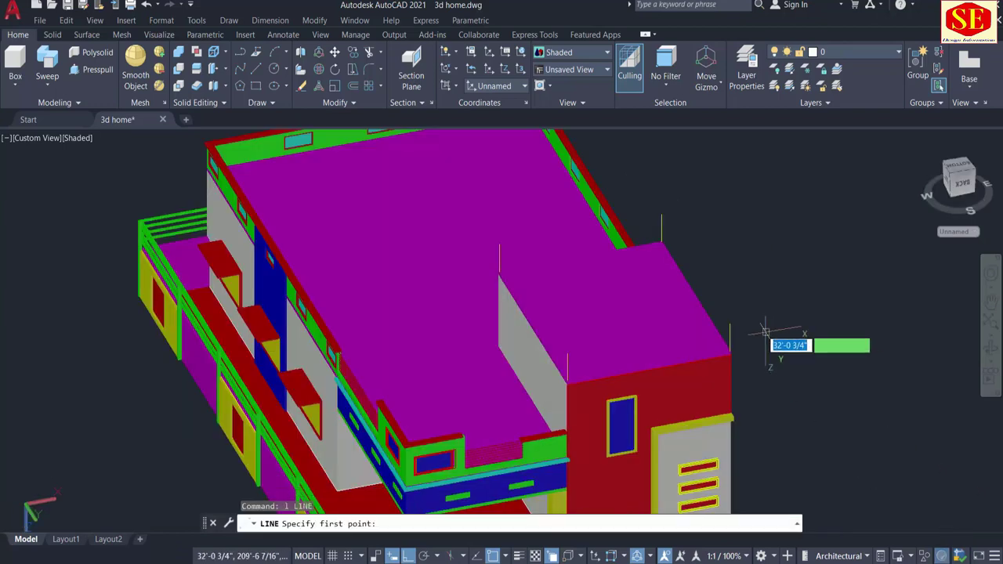
left_click(732, 331)
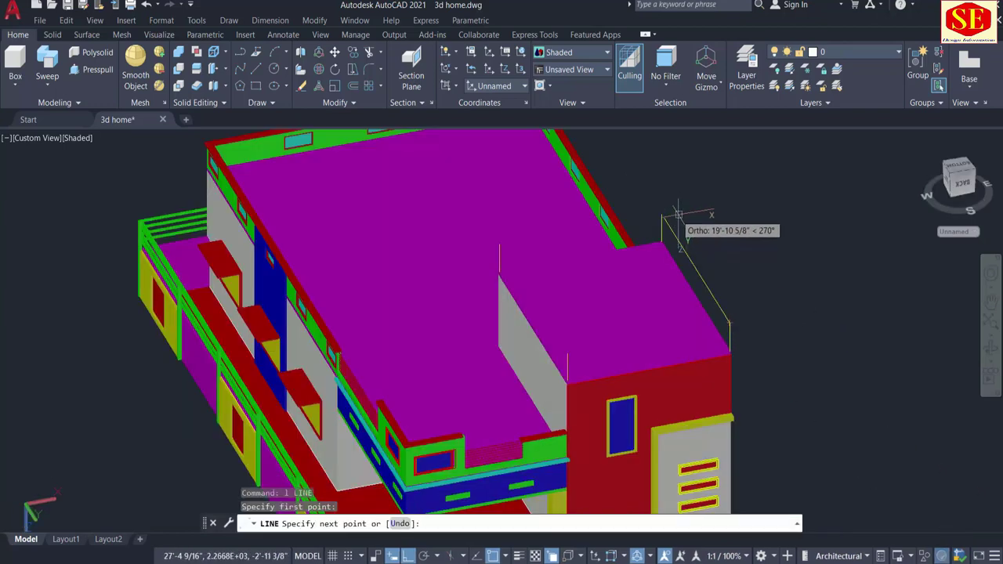
left_click(670, 216)
left_click(500, 246)
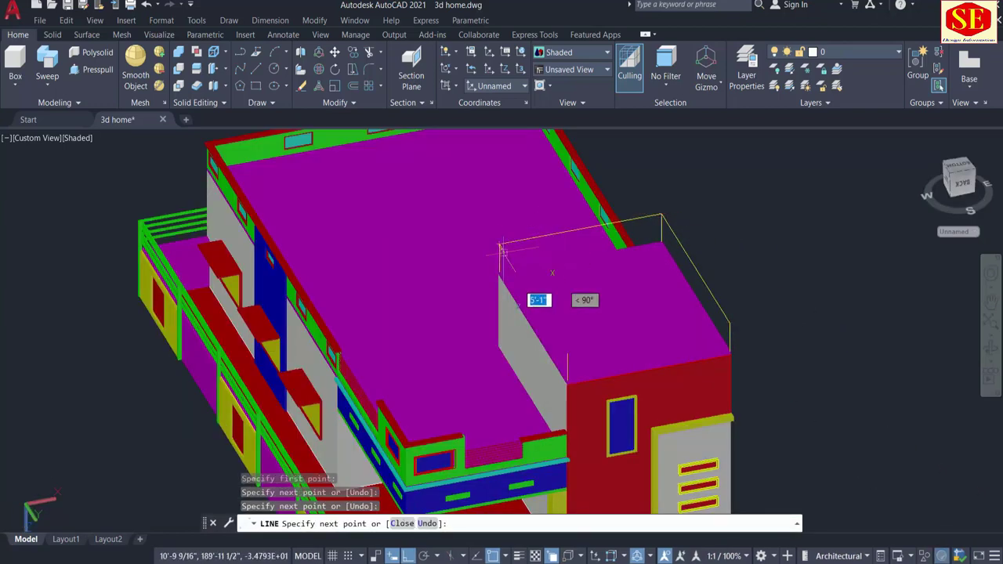
left_click(567, 353)
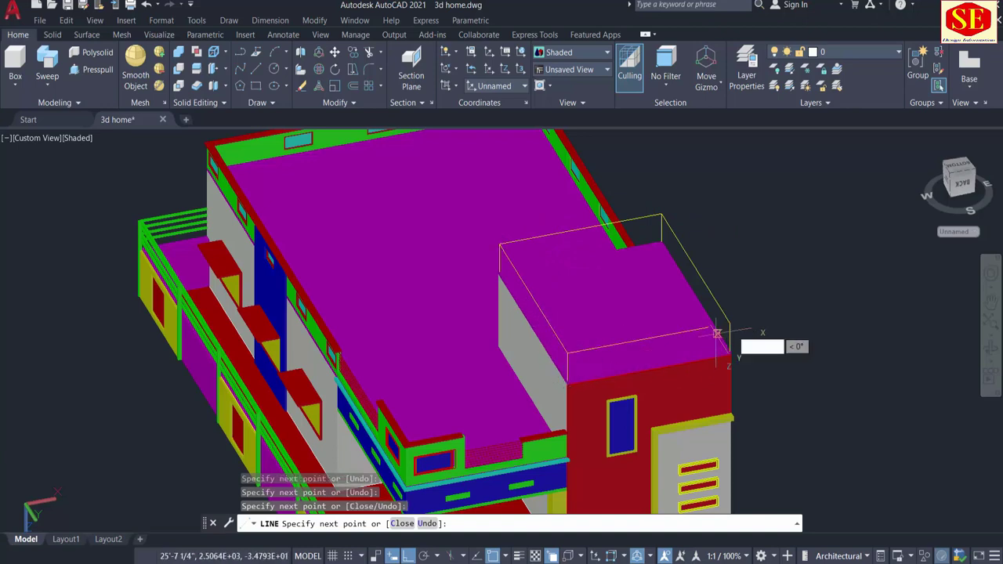
left_click(729, 322)
key("Escape")
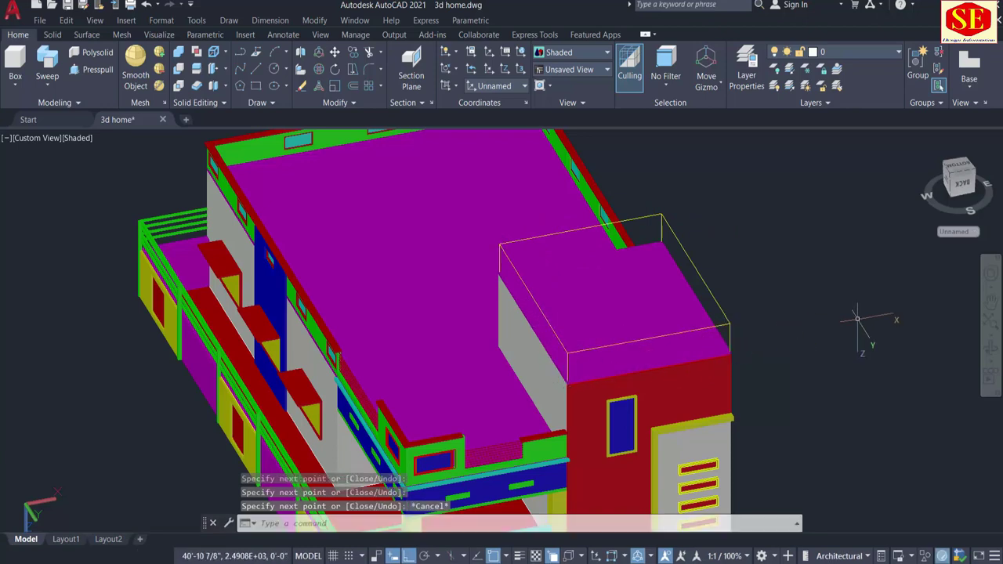
Draw a circle of radius 2 beside the upper room
type("c")
key("Return")
left_click(836, 315)
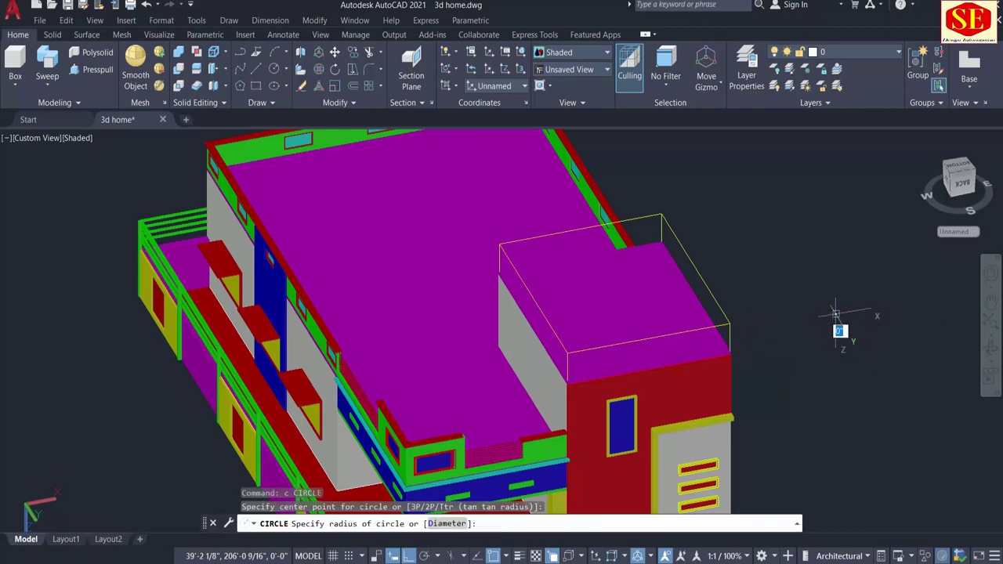
type("2")
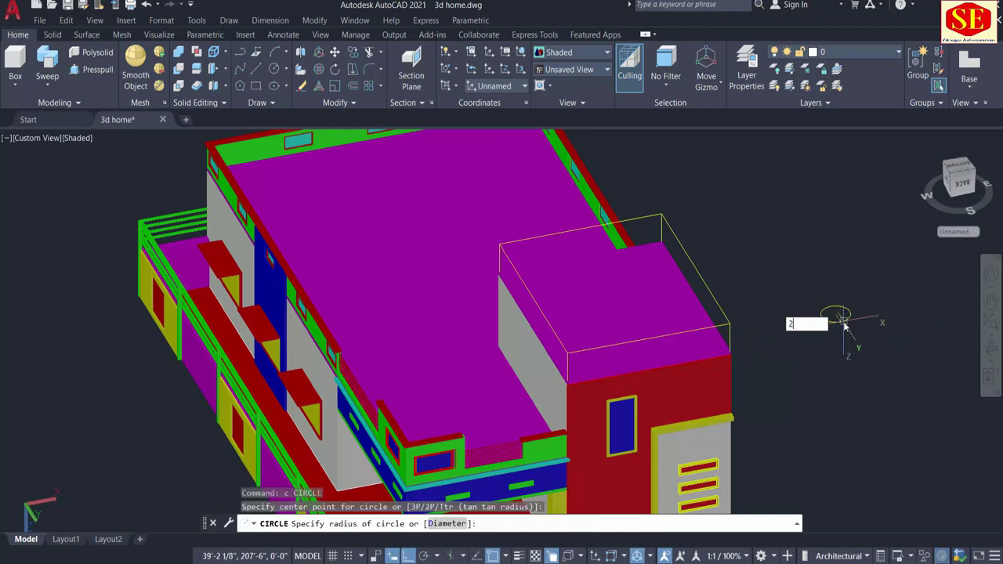
key("Return")
Start a Sweep and select the radius-2 circle as the profile
scroll(825, 312, "up", 3)
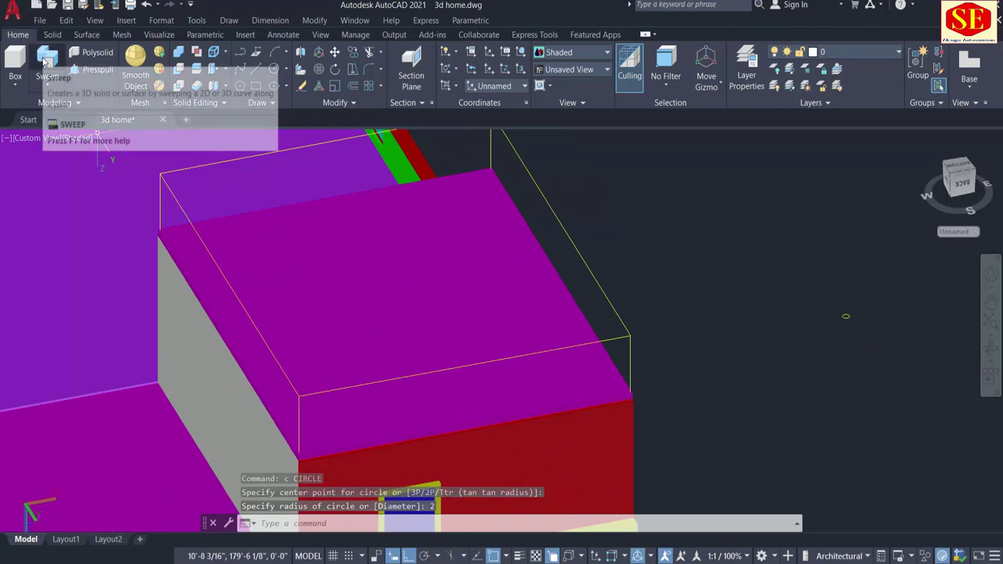
left_click(47, 80)
left_click(52, 188)
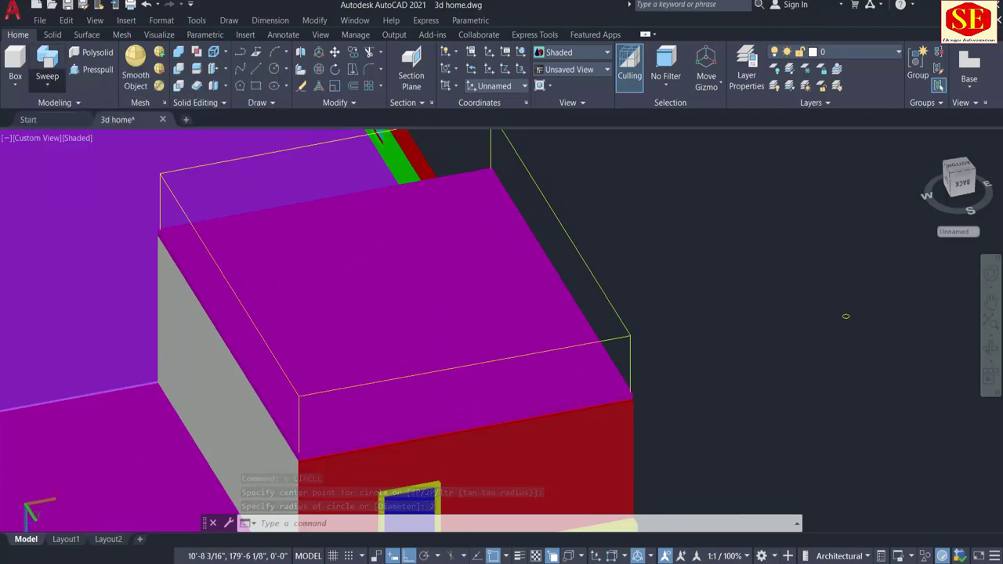
left_click(845, 317)
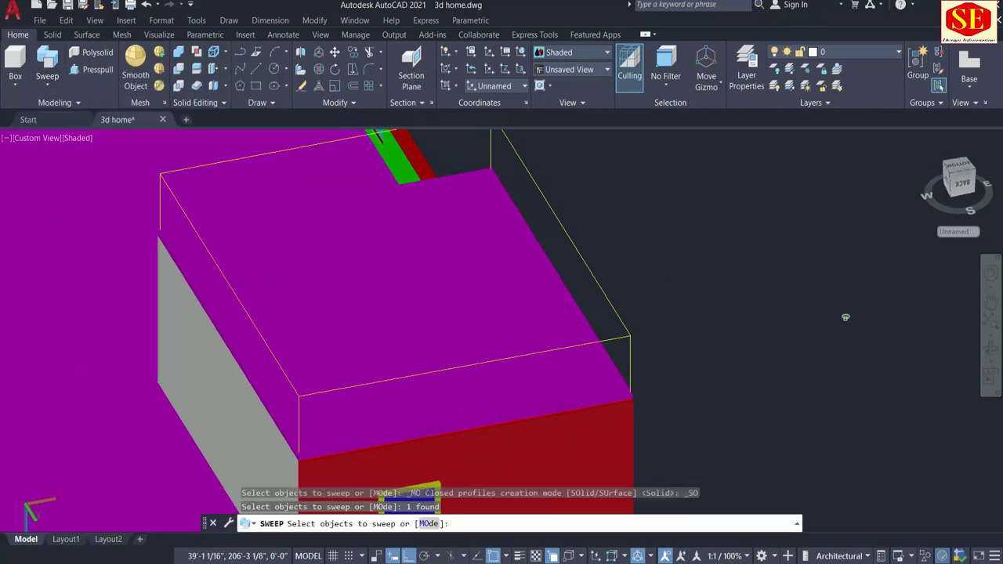
right_click(813, 356)
left_click(826, 359)
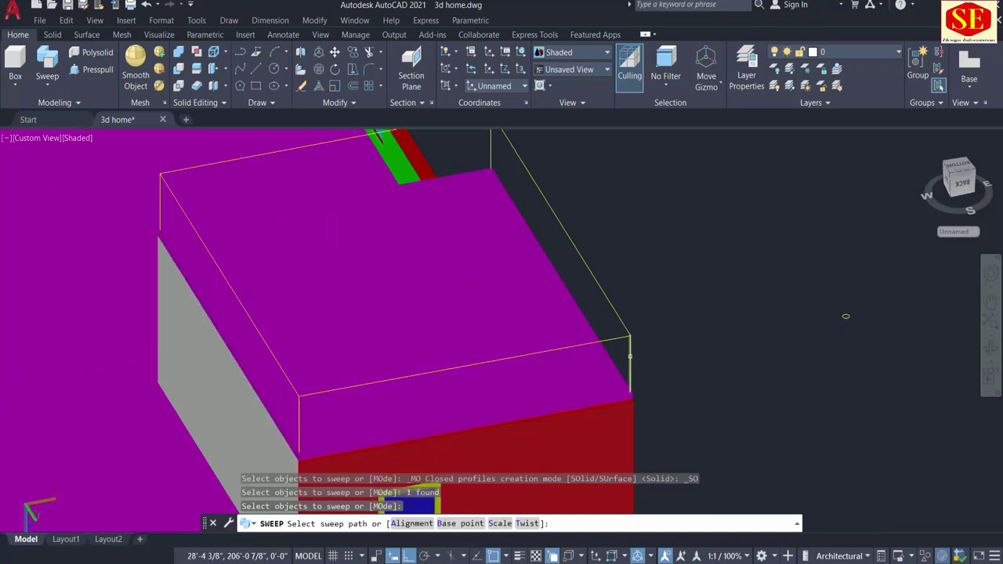
Copy the round corner post to the front left, back left and far corners
key("Escape")
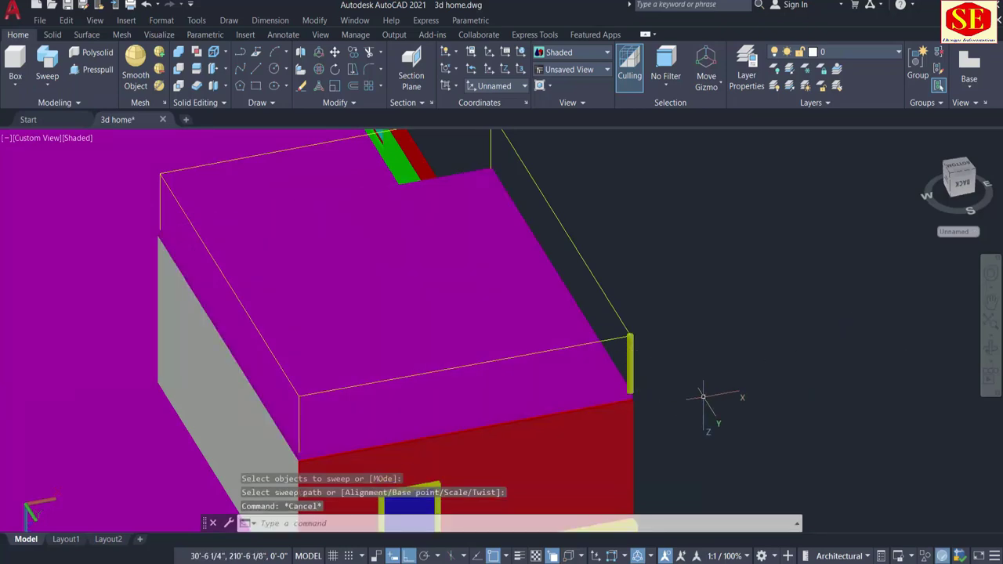
type("co")
key("Return")
left_click(630, 364)
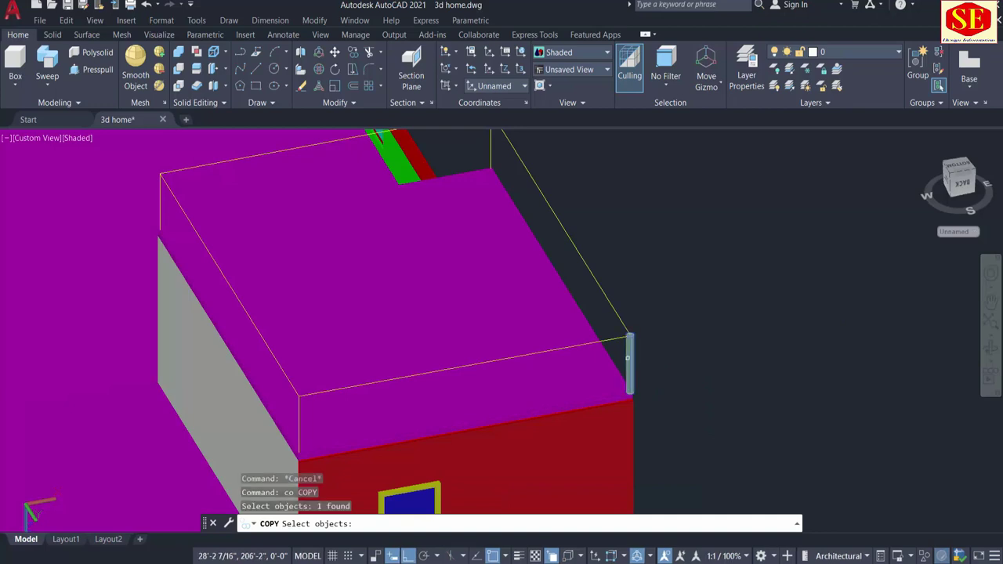
key("Return")
left_click(631, 391)
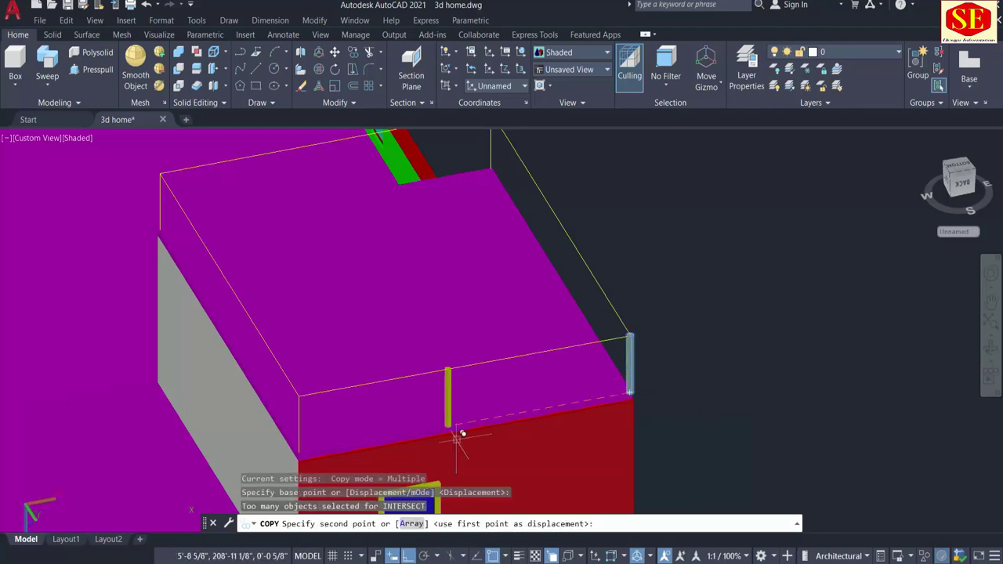
left_click(334, 453)
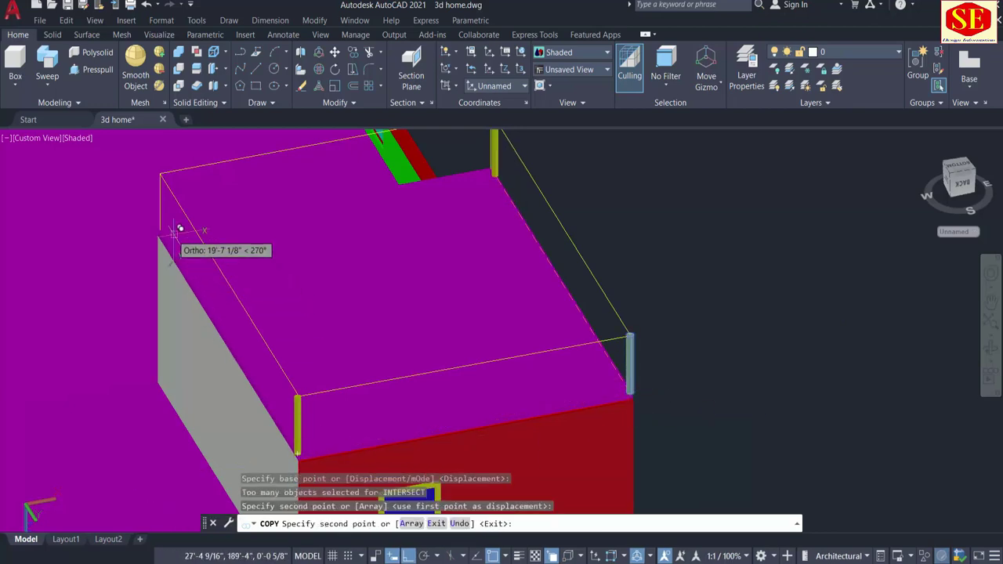
left_click(158, 227)
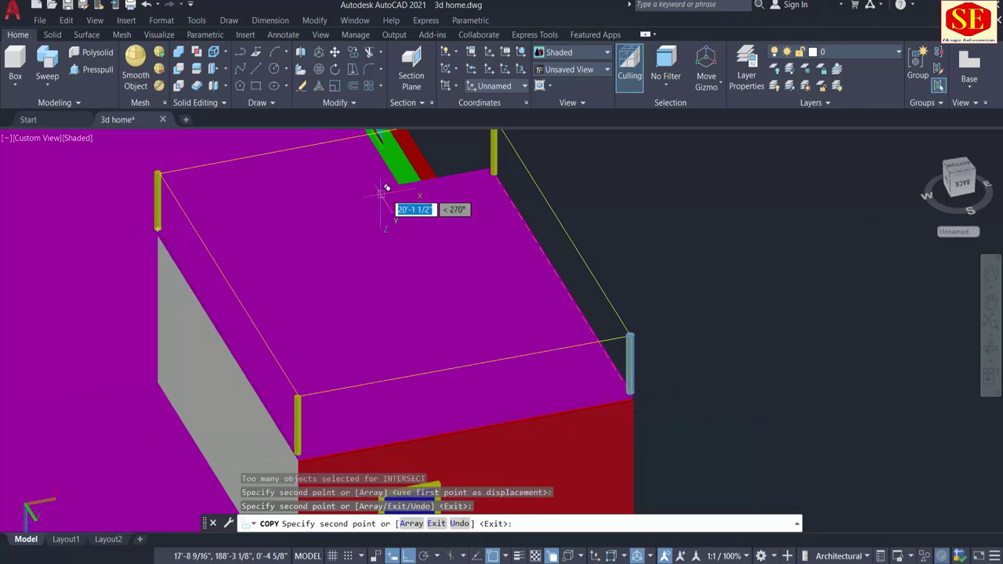
left_click(491, 165)
scroll(601, 284, "down", 3)
key("Escape")
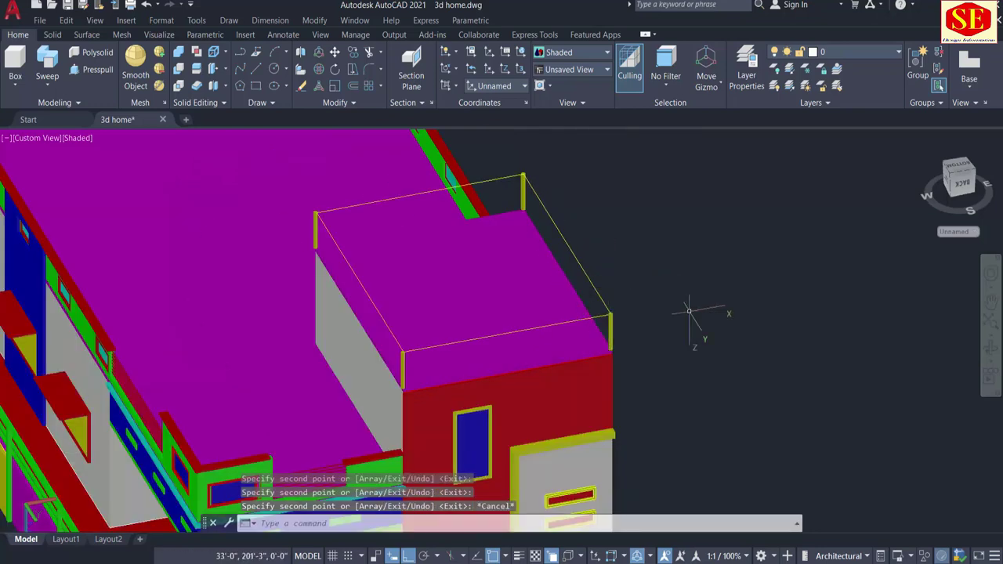
Draw a radius-1 circle beside the house as the rail profile
scroll(694, 308, "up", 2)
scroll(712, 331, "up", 1)
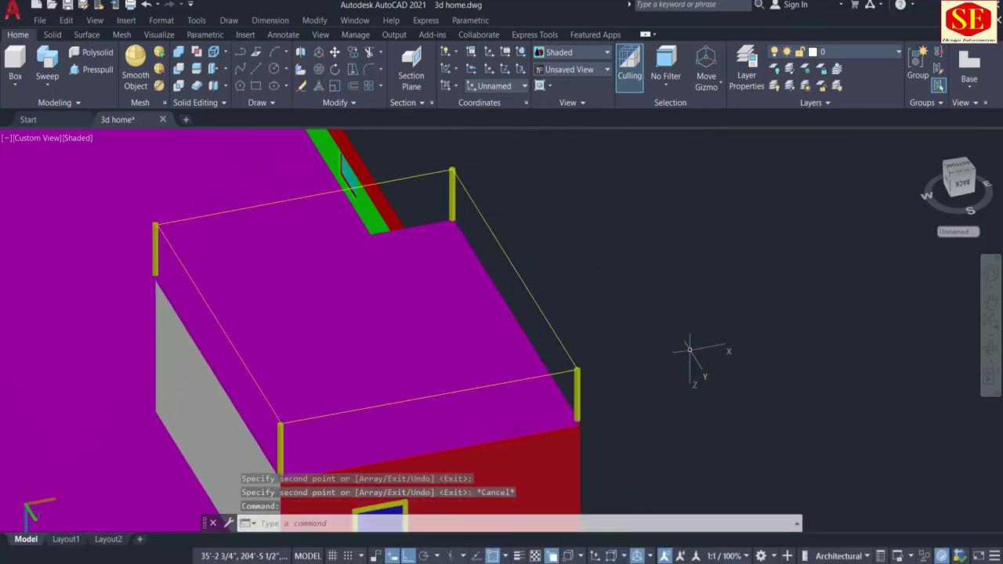
type("c")
key("Return")
left_click(616, 283)
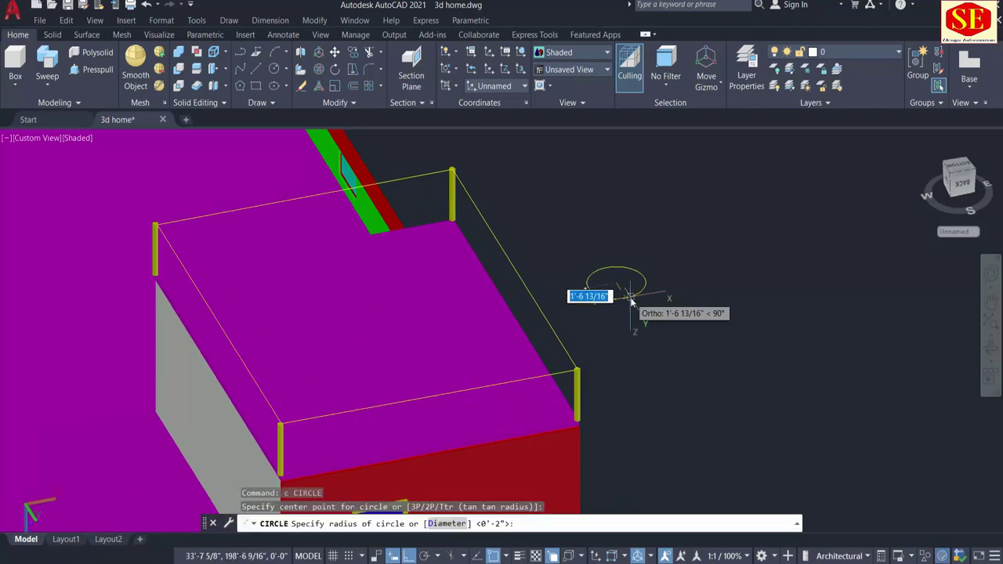
type("1")
key("Return")
Join the four upper-roof edge lines into a single polyline
scroll(629, 296, "up", 2)
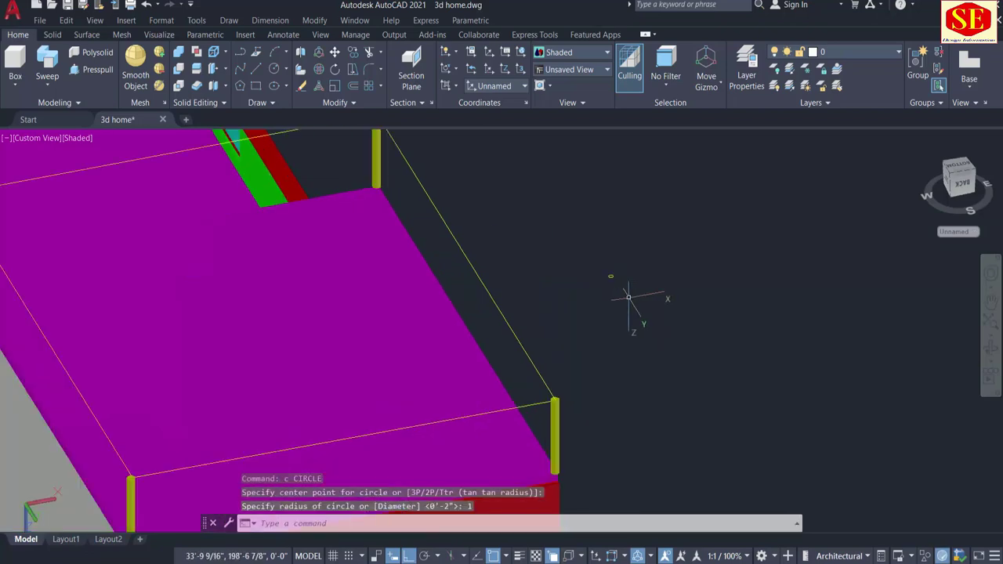
left_click(47, 86)
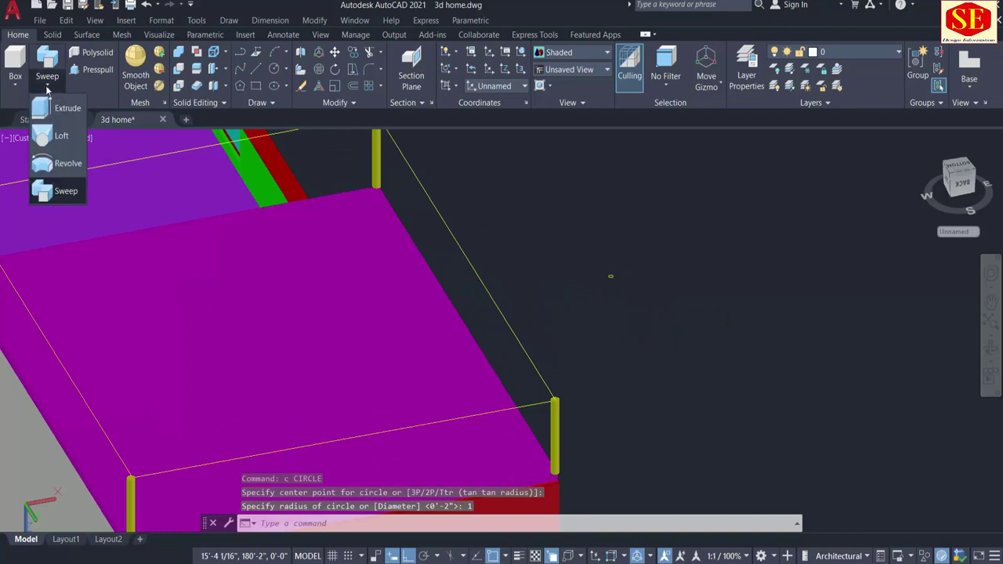
left_click(57, 191)
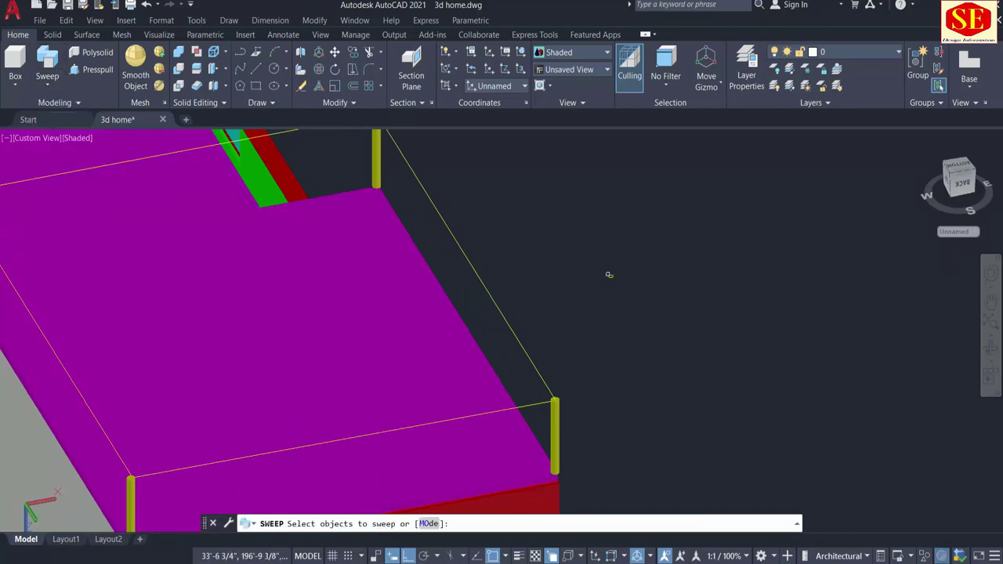
scroll(609, 274, "down", 3)
key("Escape")
type("j")
key("Return")
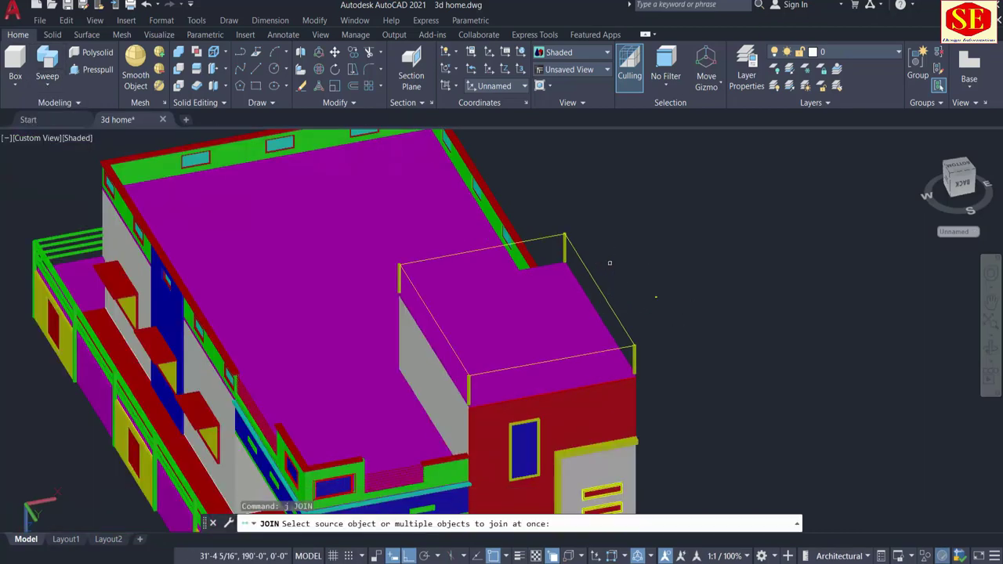
left_click(584, 264)
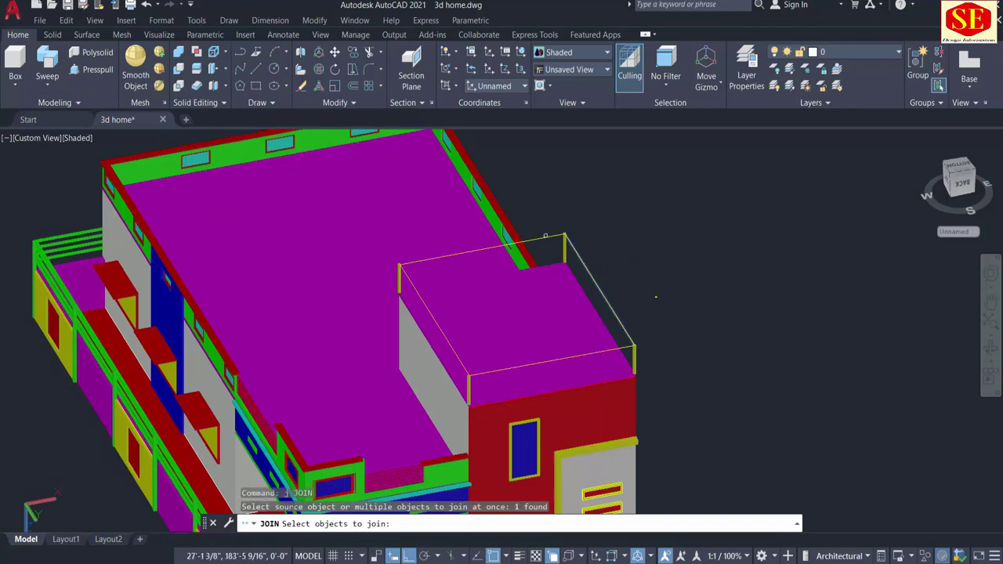
left_click(436, 302)
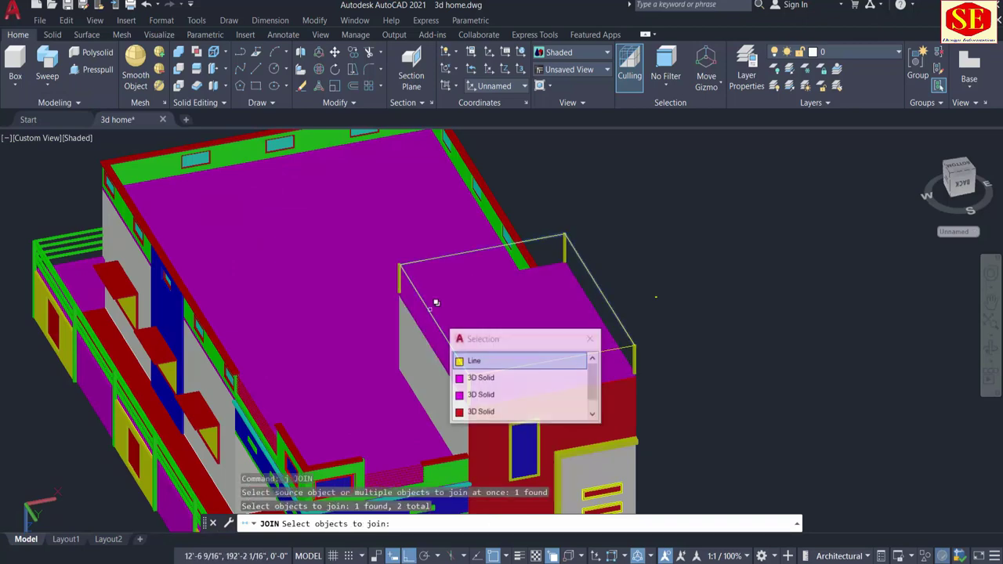
left_click(517, 361)
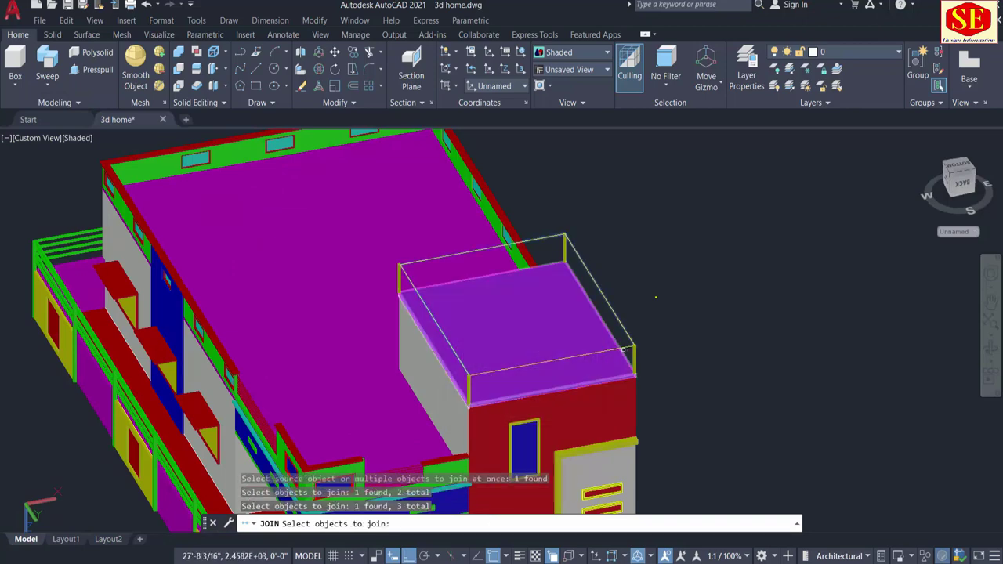
left_click(626, 347)
key("Return")
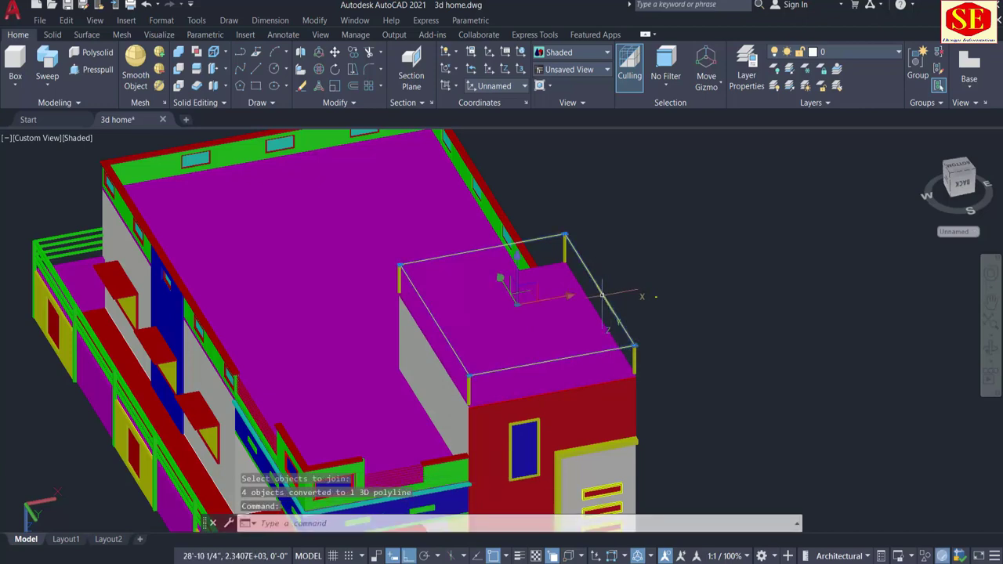
key("Escape")
Sweep the circle along the joined roof outline to form a tube rail
scroll(644, 300, "up", 2)
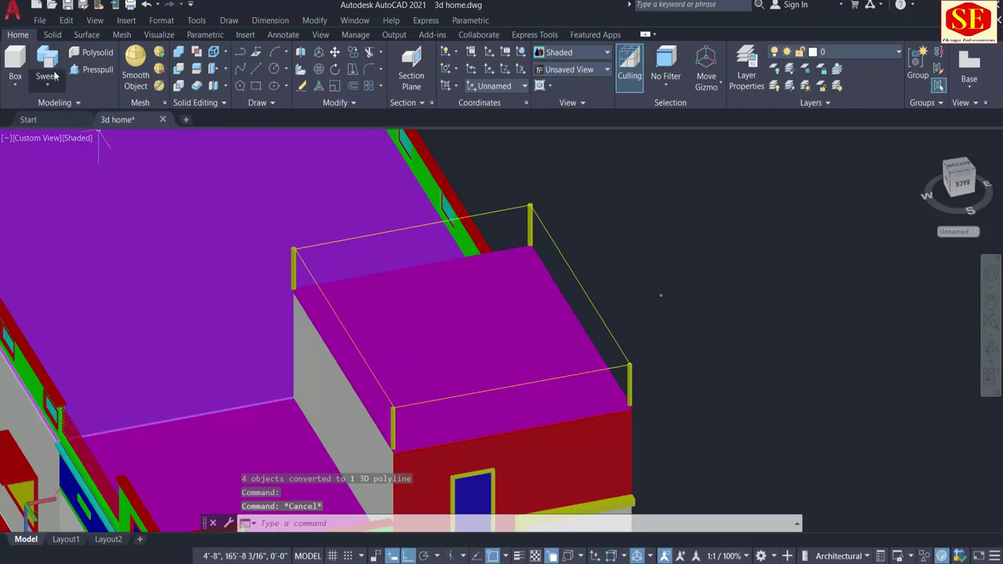
left_click(47, 63)
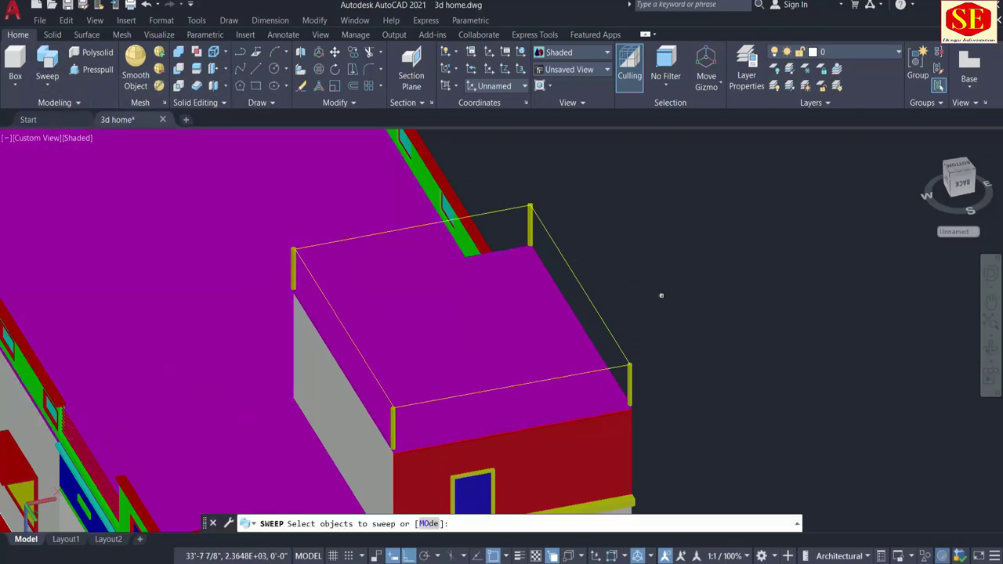
left_click(589, 298)
scroll(660, 292, "up", 2)
key("Return")
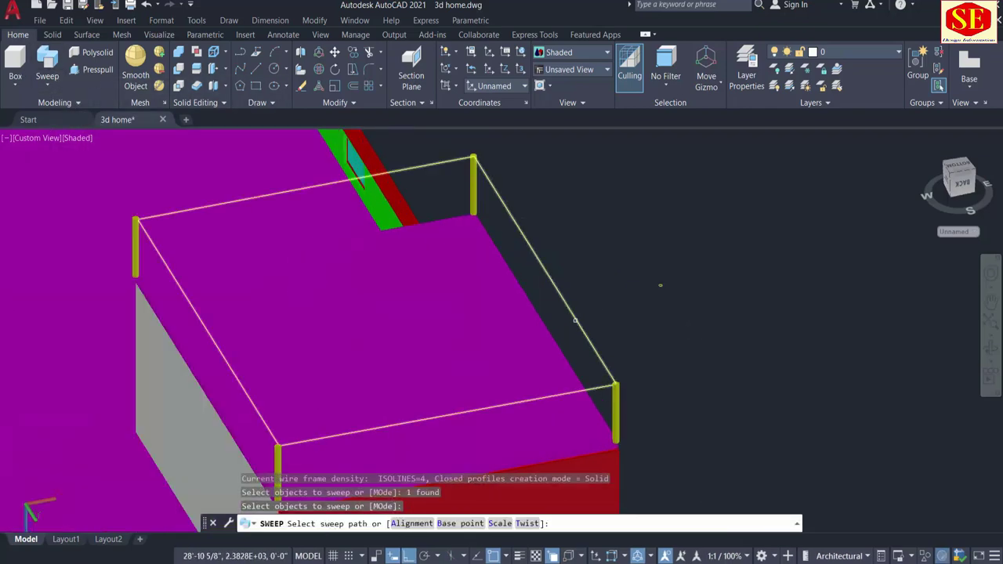
left_click(575, 319)
scroll(600, 398, "up", 2)
scroll(620, 361, "up", 2)
scroll(643, 337, "up", 1)
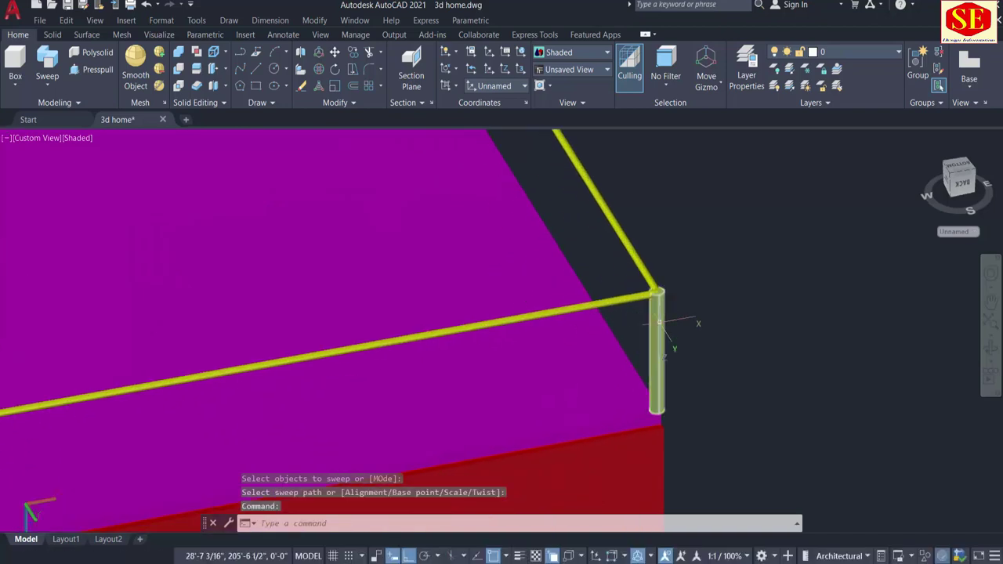
scroll(659, 322, "down", 2)
Copy the yellow tube rail downward at 6, 12, 18, 24 and 30 inches
type("co")
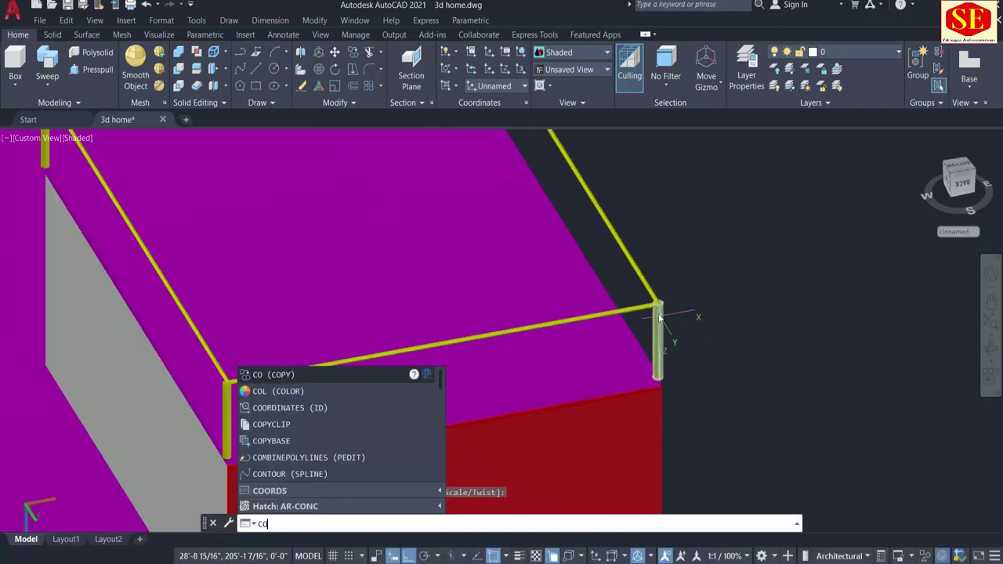
key("Return")
left_click(658, 312)
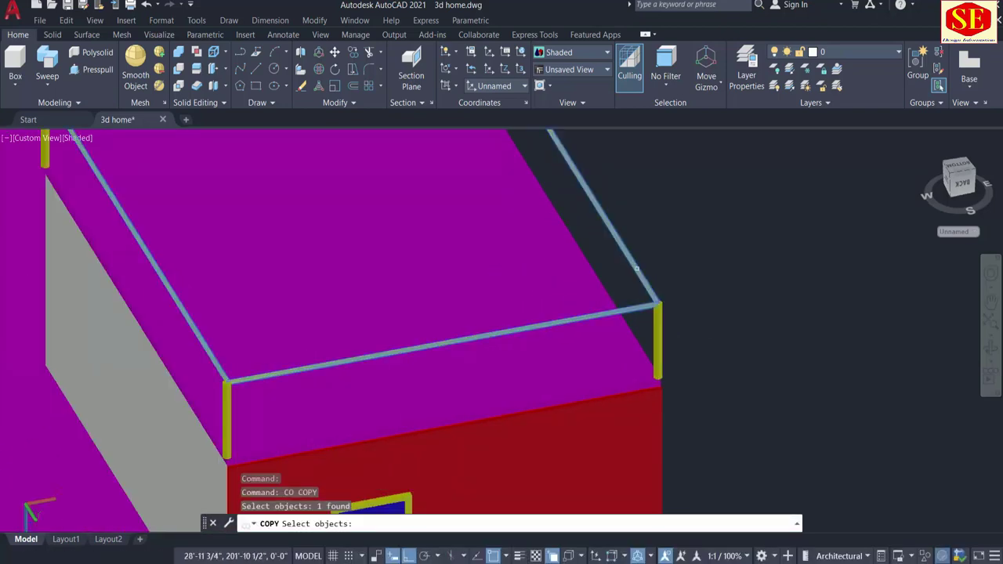
scroll(674, 274, "down", 3)
key("Return")
left_click(696, 259)
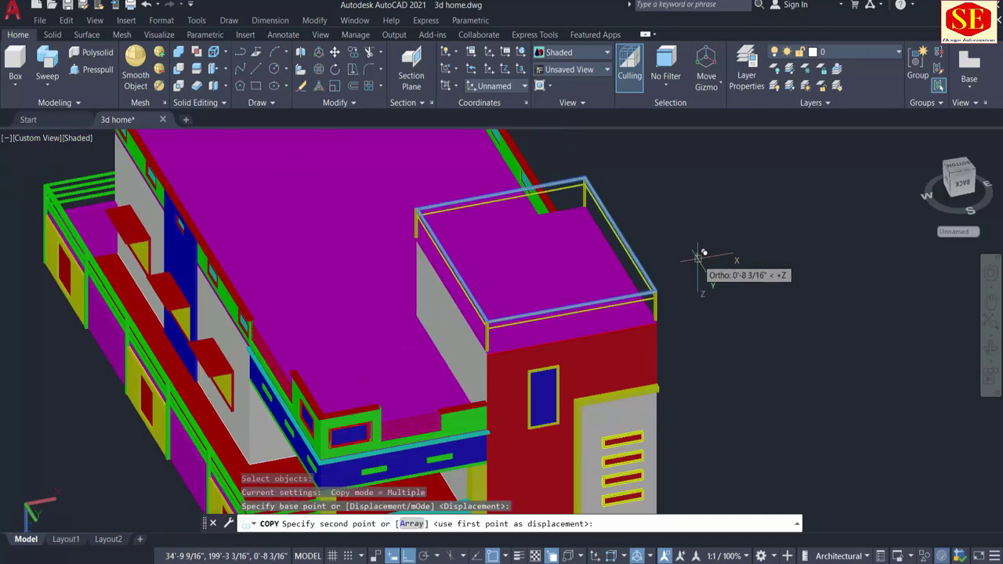
type("3")
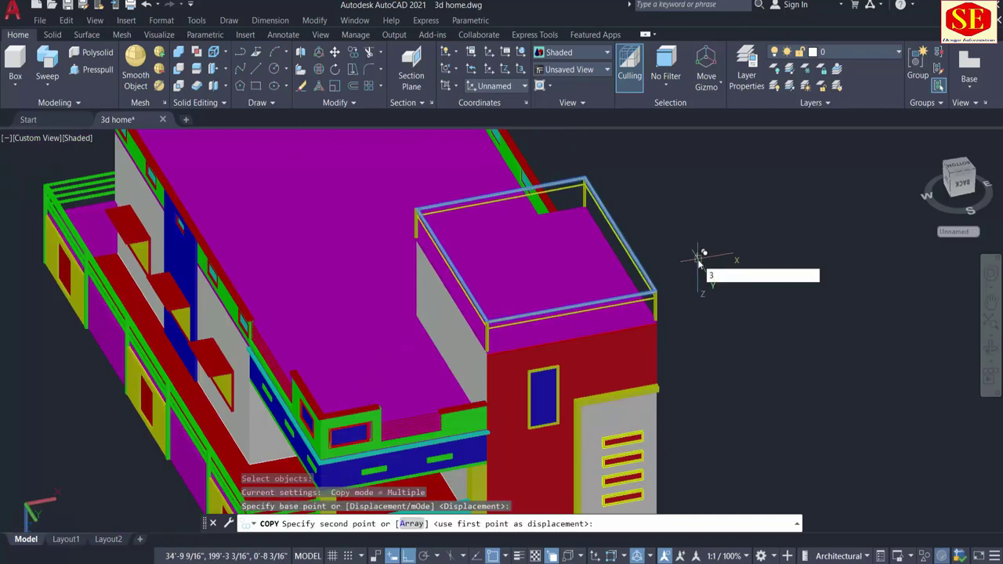
key("Return")
key("ctrl+z")
scroll(689, 247, "up", 3)
type("6")
key("Return")
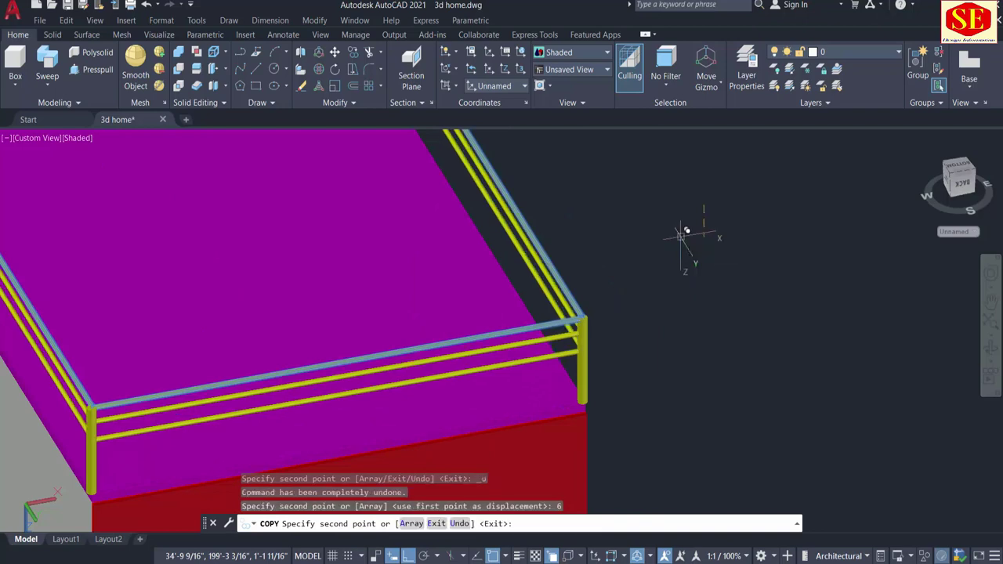
key("Return")
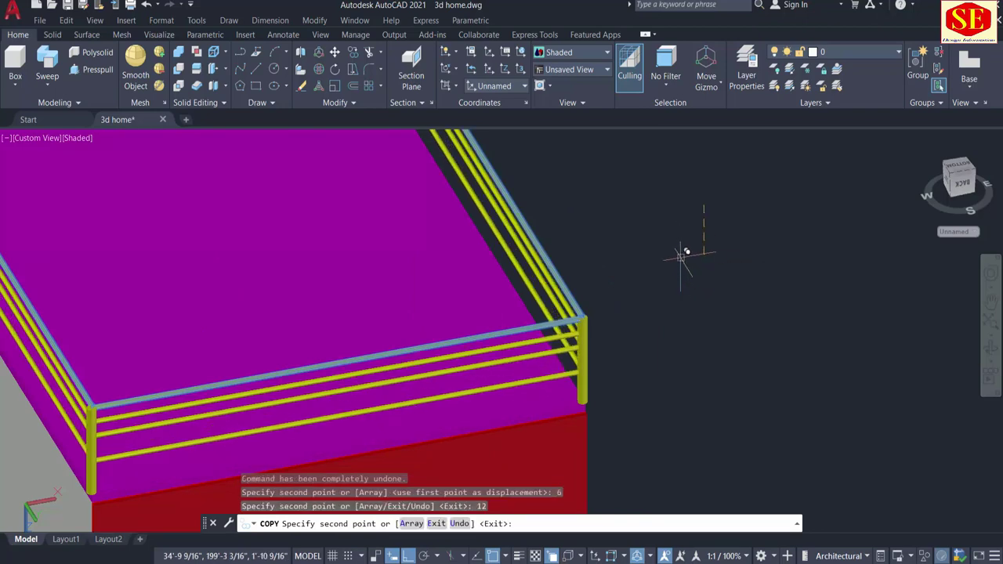
type("18")
key("Return")
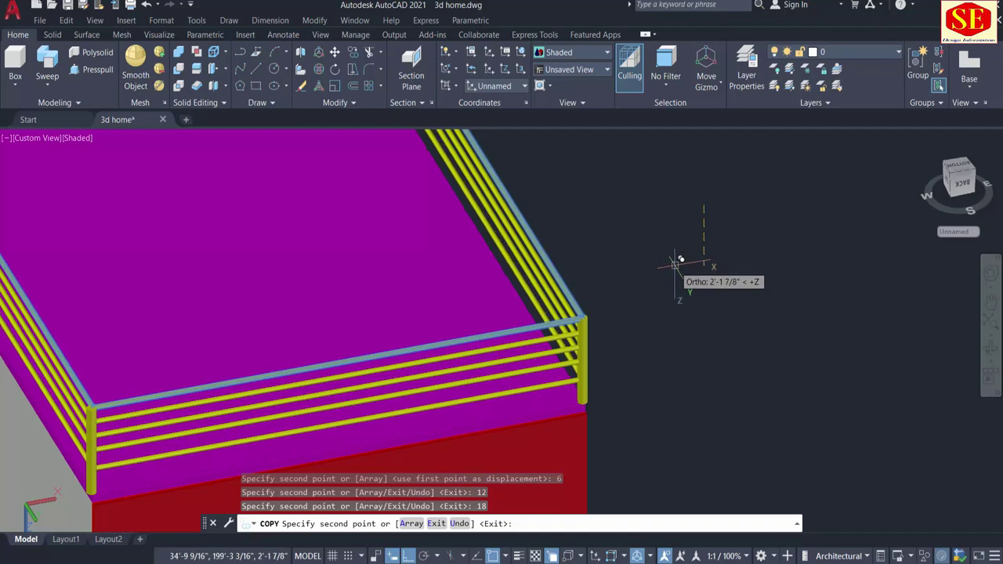
key("Return")
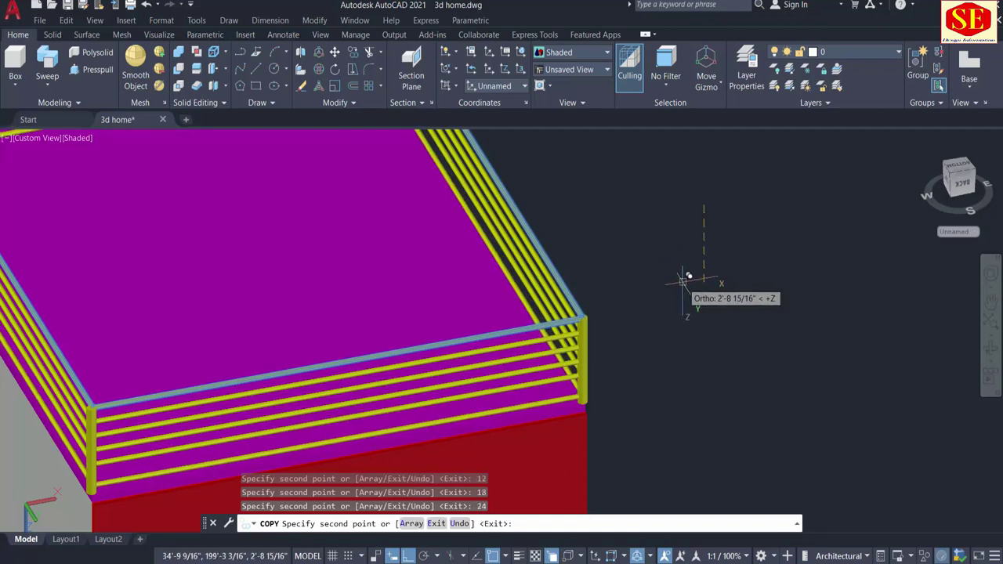
type("30")
key("Return")
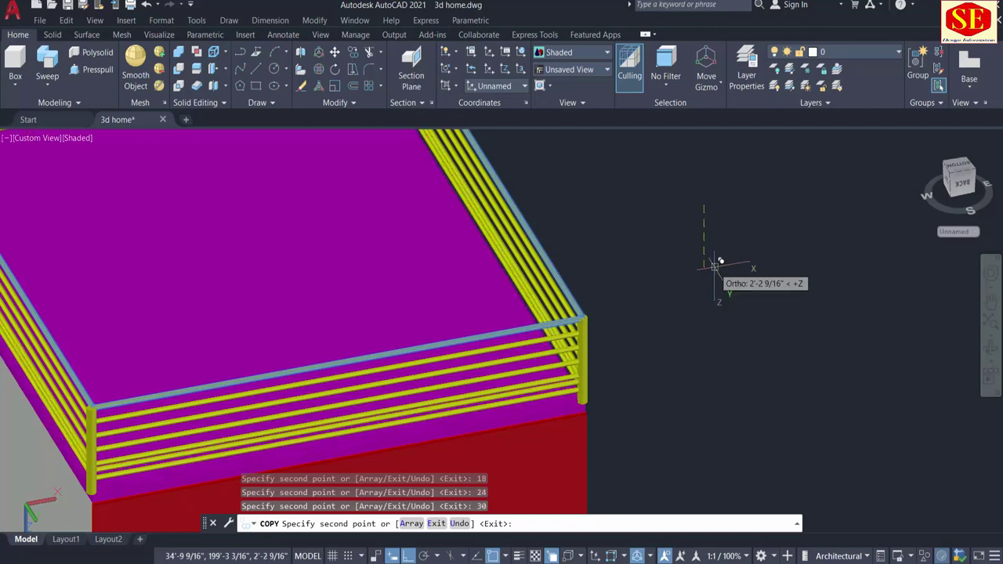
key("Escape")
Orbit to check the railing from the side, then return to an isometric view
scroll(727, 267, "down", 2)
middle_click_drag(502, 287, 602, 276, "shift")
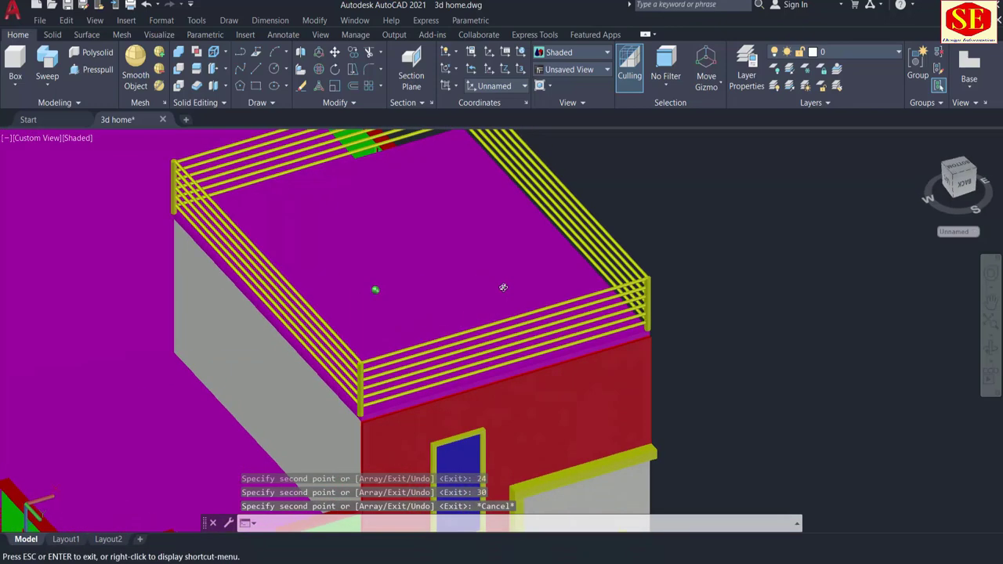
scroll(619, 305, "down", 3)
mouse_move(636, 340)
middle_mouse_down("shift")
mouse_move(552, 322)
mouse_move(564, 339)
middle_mouse_up("shift")
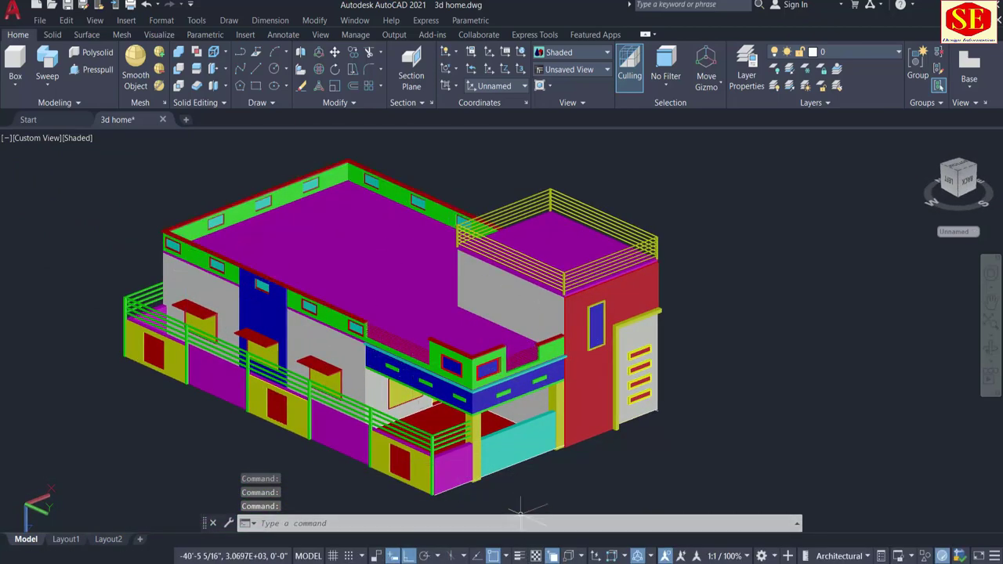
scroll(180, 339, "up", 3)
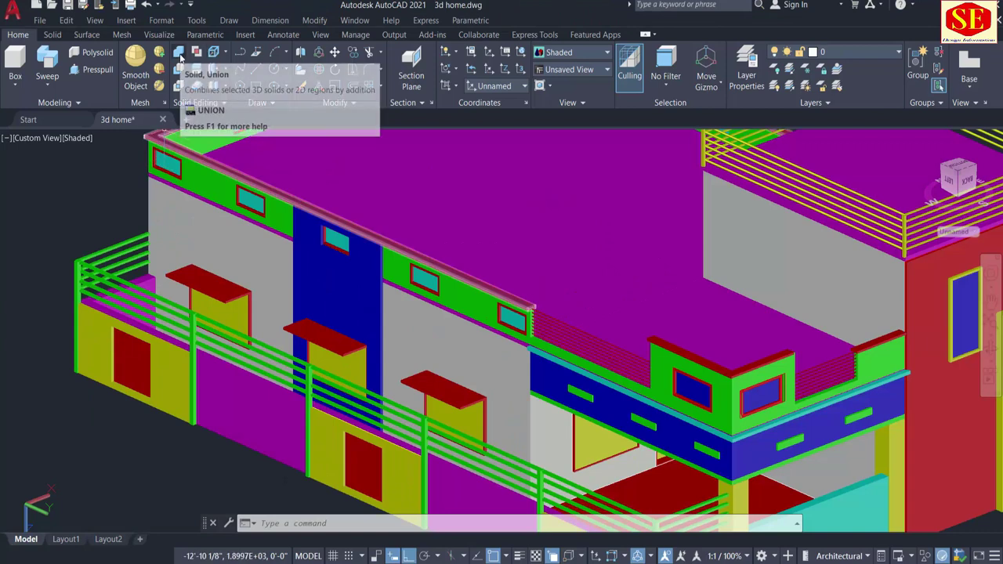
left_click(181, 57)
left_click(208, 295)
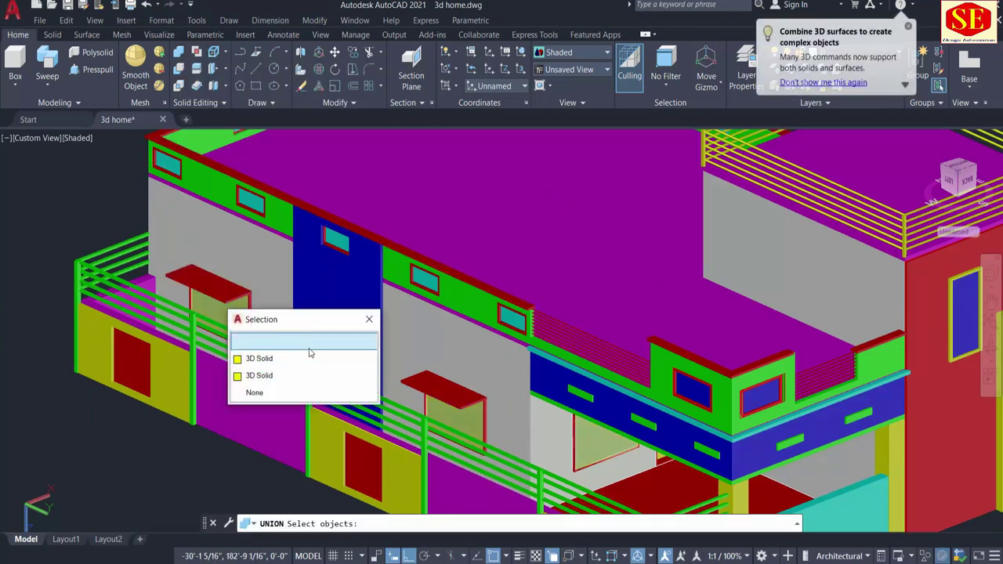
left_click(266, 340)
left_click(336, 349)
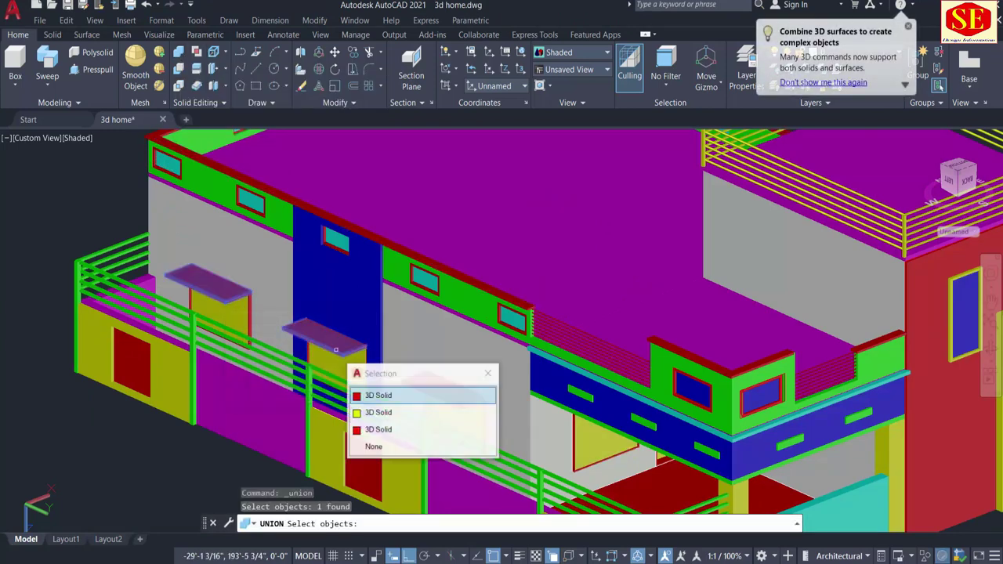
left_click(391, 397)
left_click(434, 387)
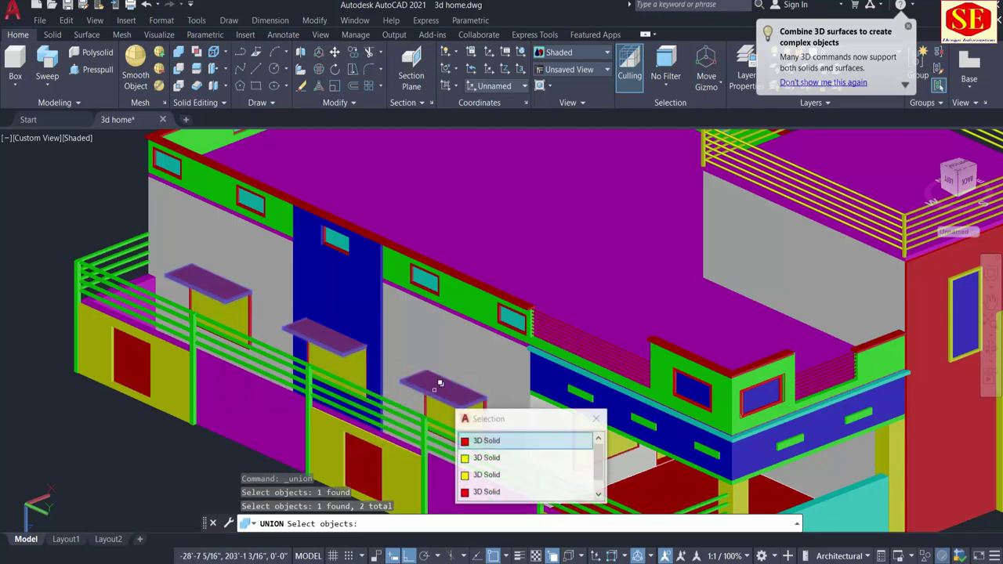
left_click(486, 441)
key("Return")
scroll(492, 424, "up", 3)
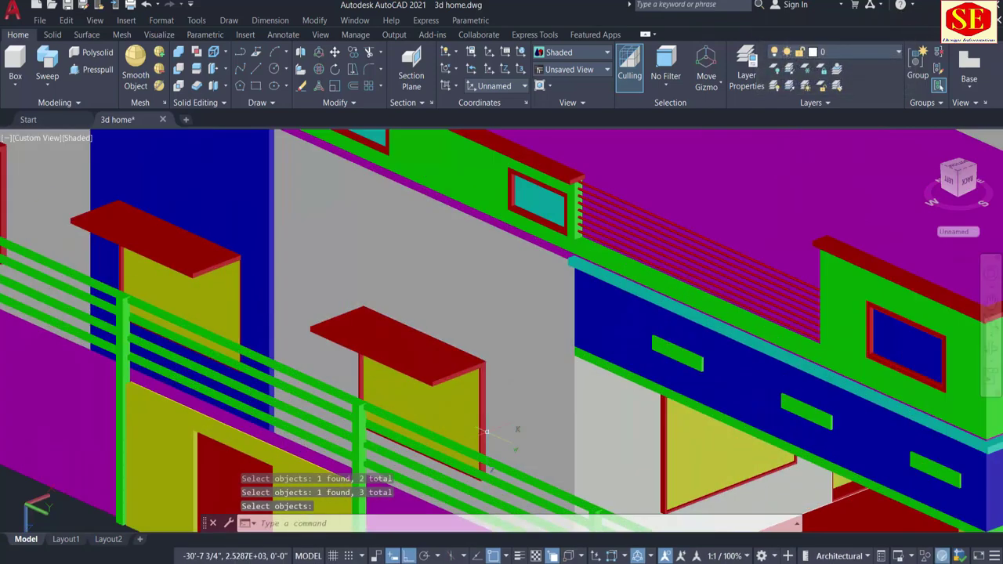
left_click(178, 52)
scroll(480, 447, "up", 3)
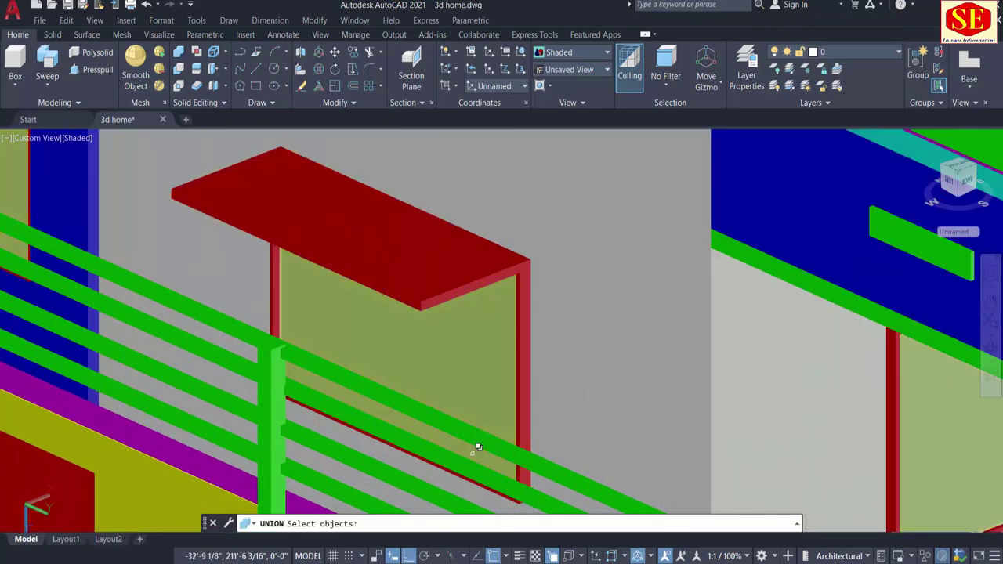
left_click(523, 410)
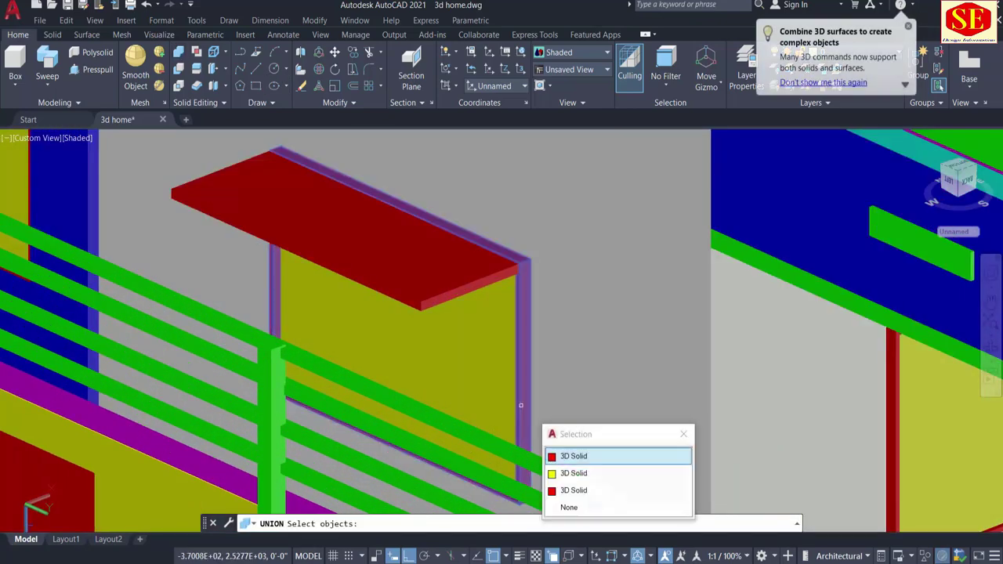
left_click(618, 455)
middle_click_drag(783, 470, 706, 401)
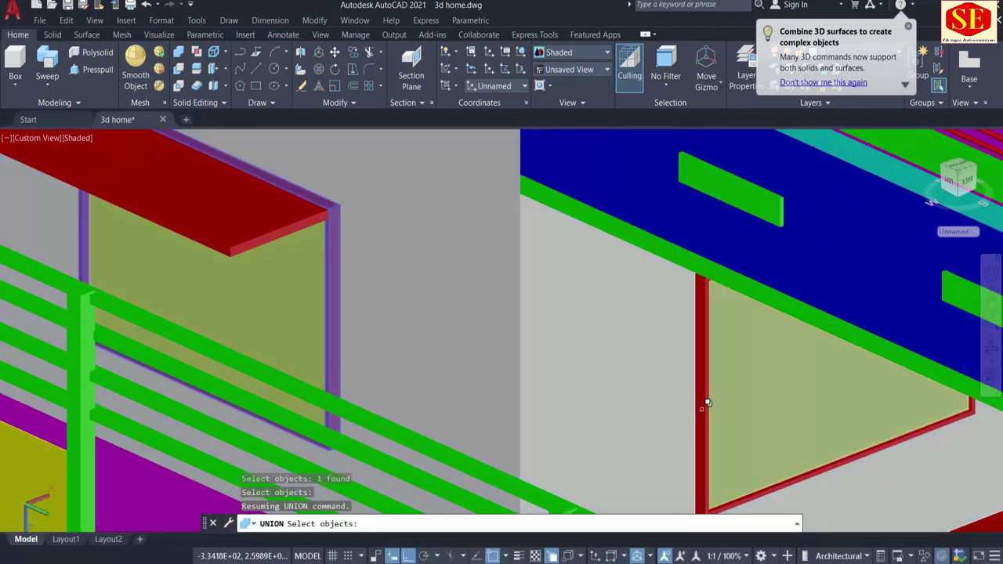
left_click(704, 403)
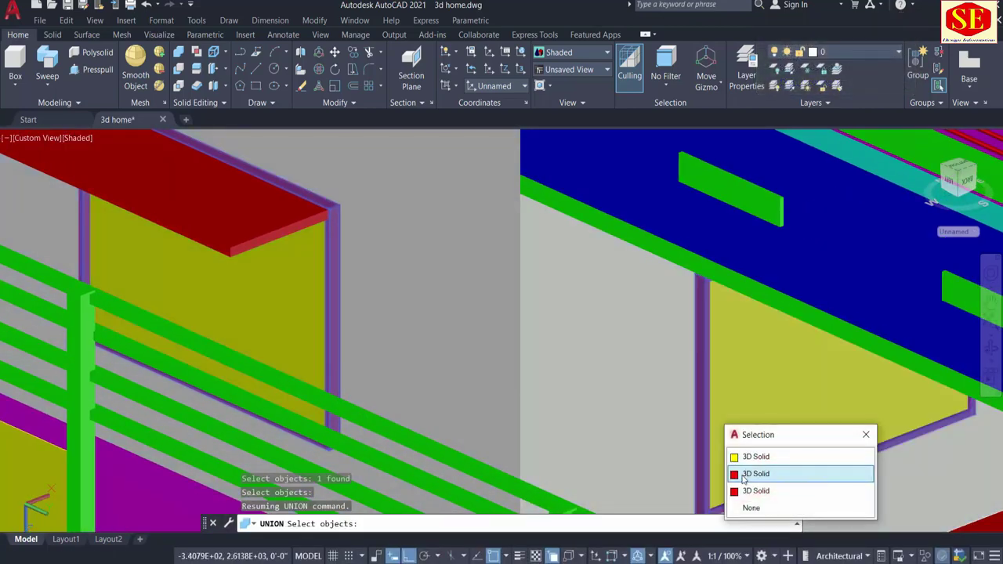
left_click(747, 470)
scroll(748, 468, "down", 5)
scroll(329, 325, "up", 5)
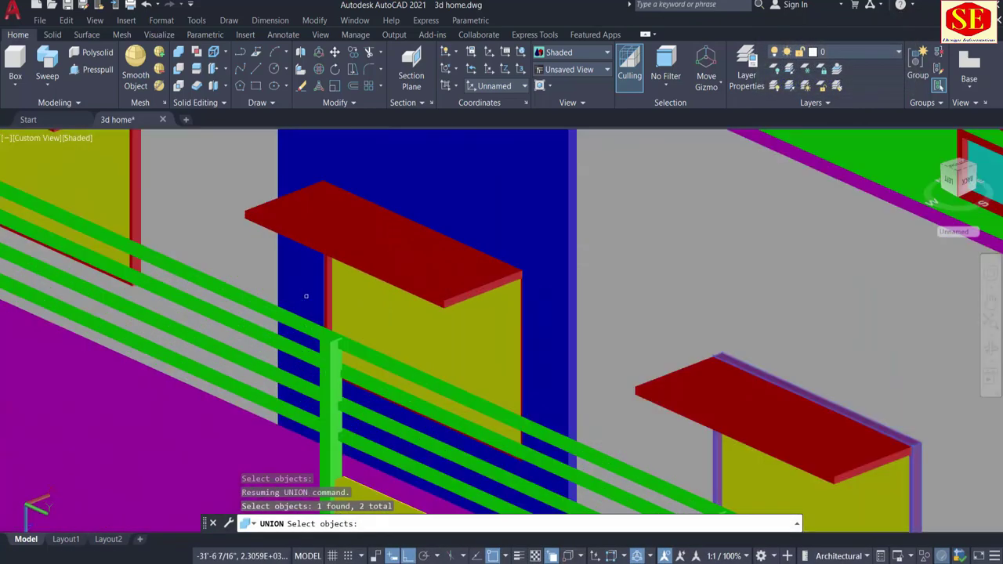
left_click(337, 283)
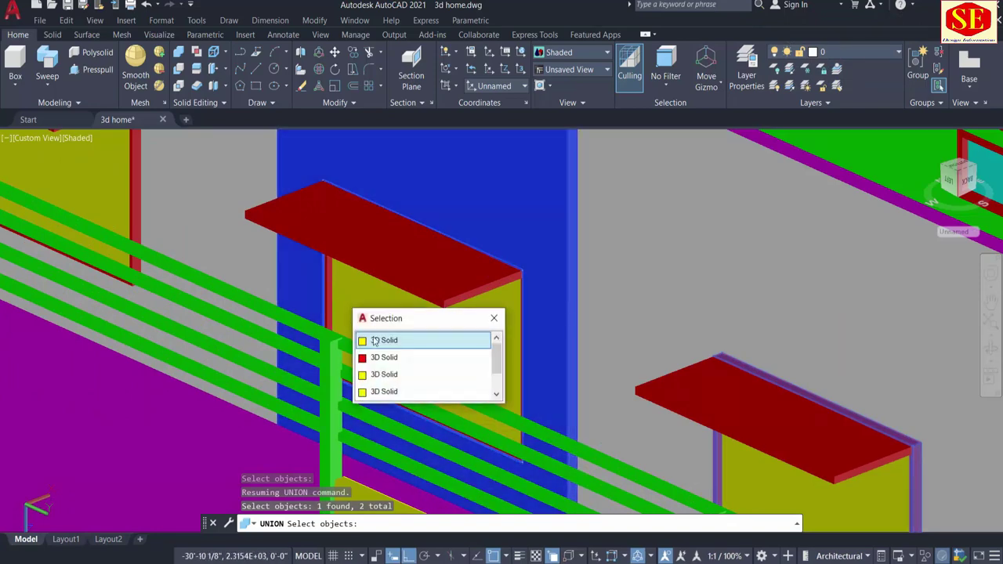
left_click(399, 366)
scroll(484, 401, "down", 2)
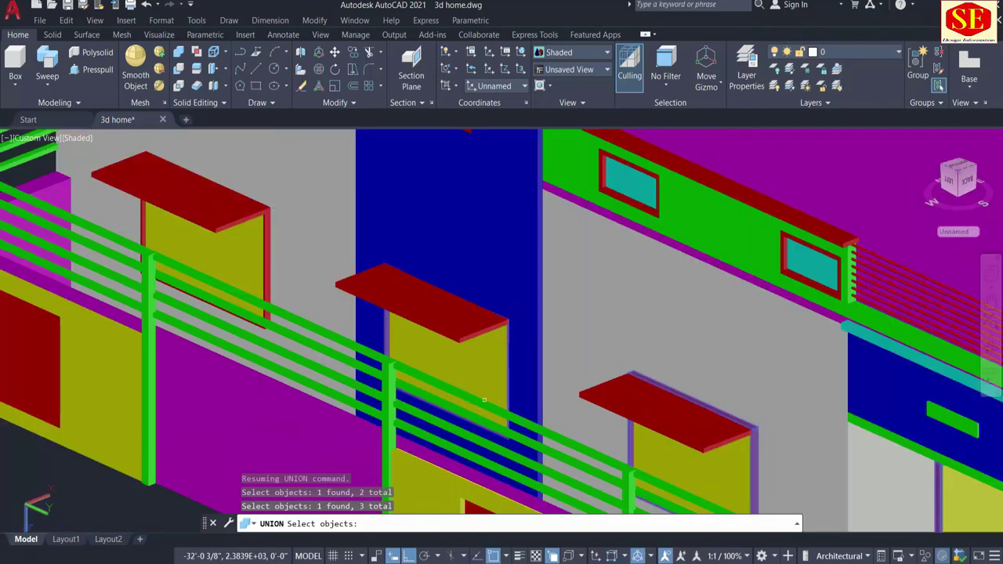
scroll(236, 285, "up", 2)
left_click(296, 295)
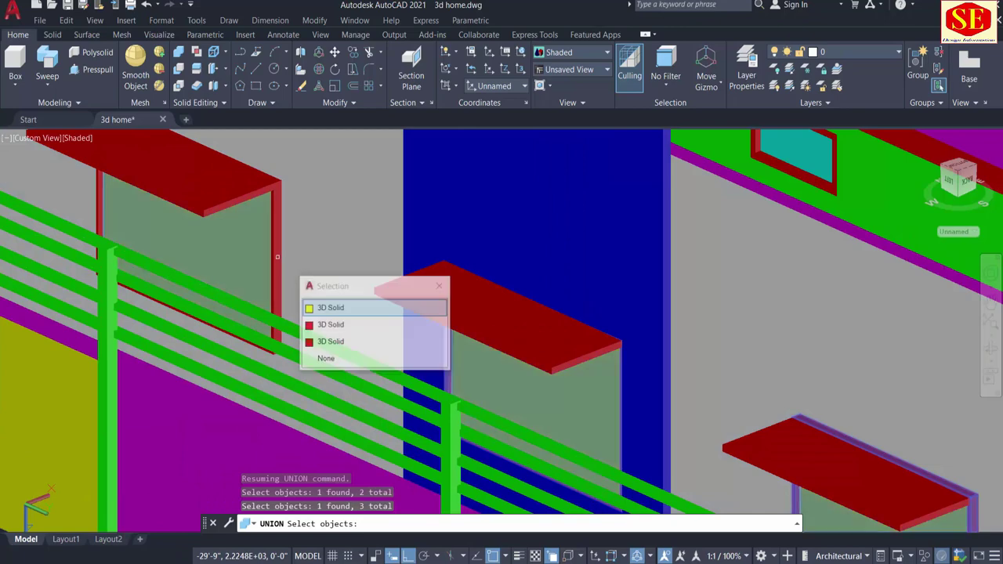
left_click(321, 324)
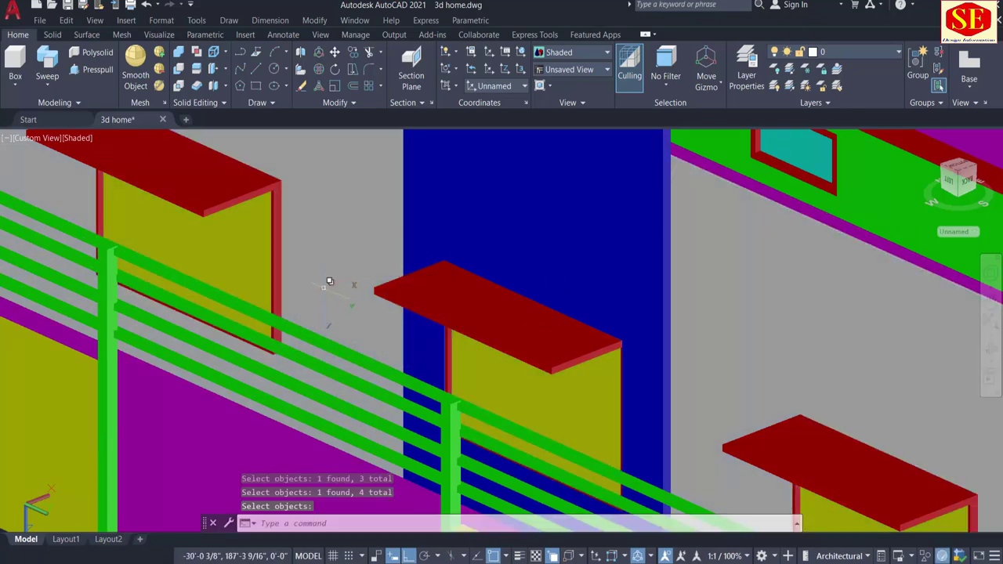
scroll(327, 280, "down", 3)
left_click(267, 235)
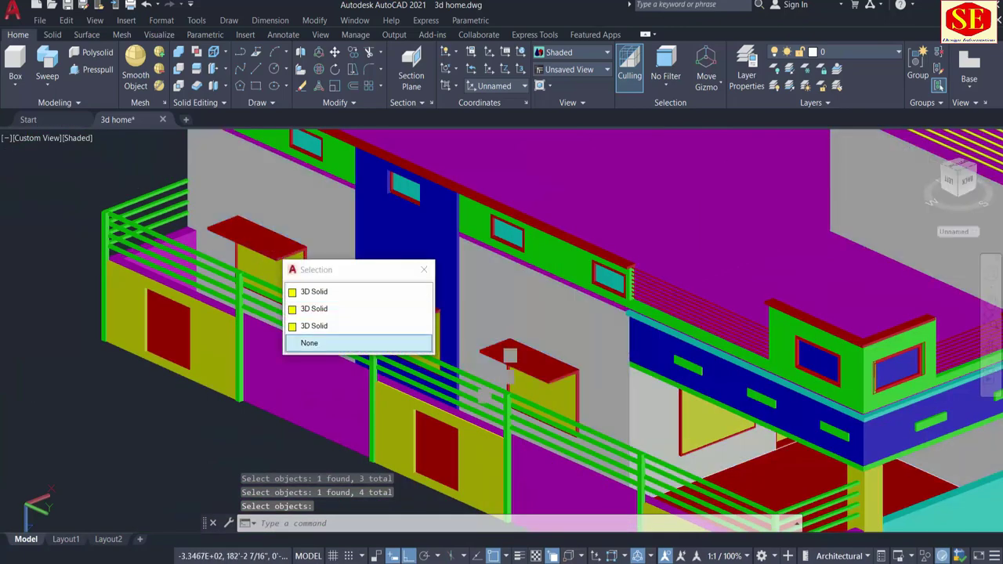
left_click(340, 295)
key("Escape")
left_click(295, 286)
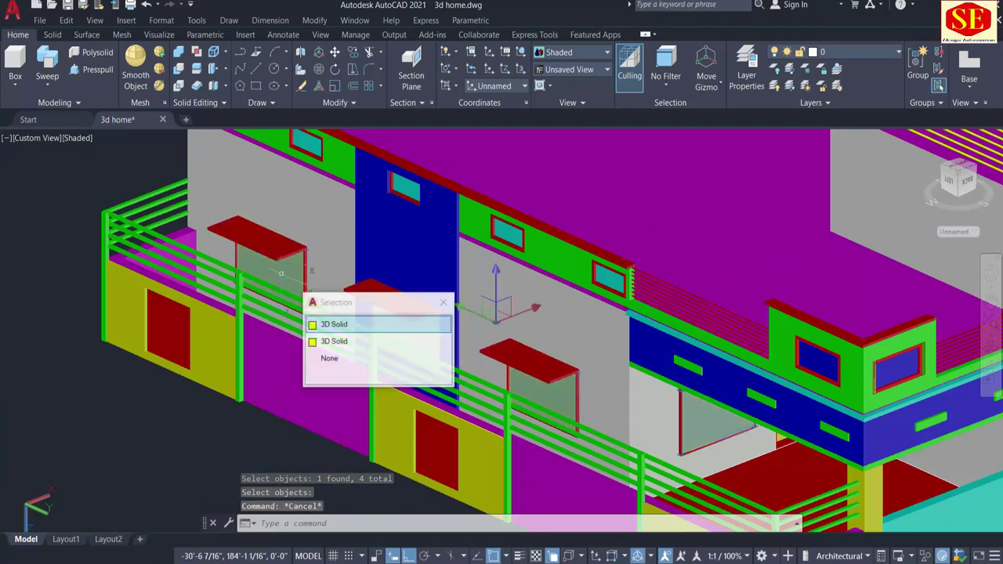
left_click(340, 322)
key("Escape")
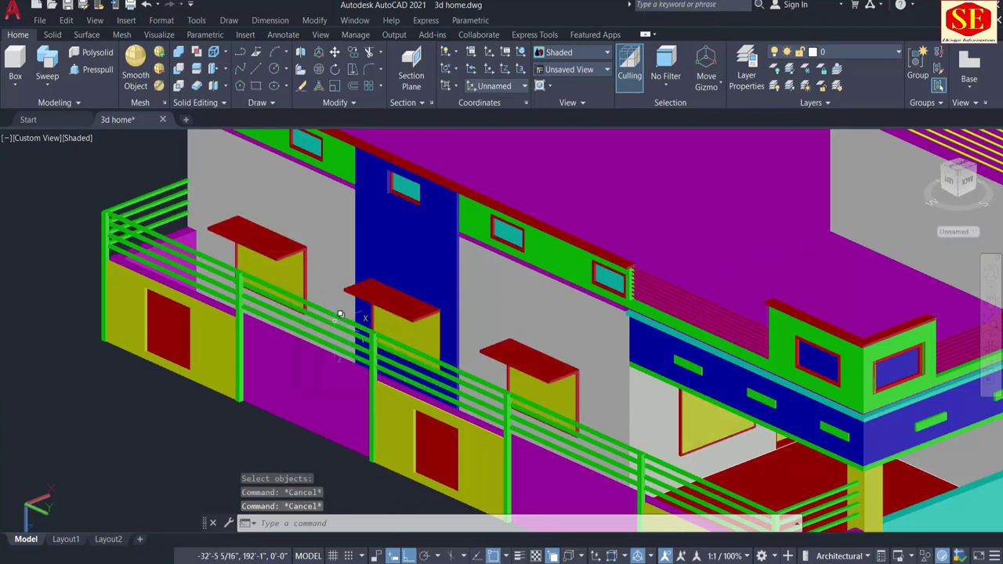
left_click(311, 287)
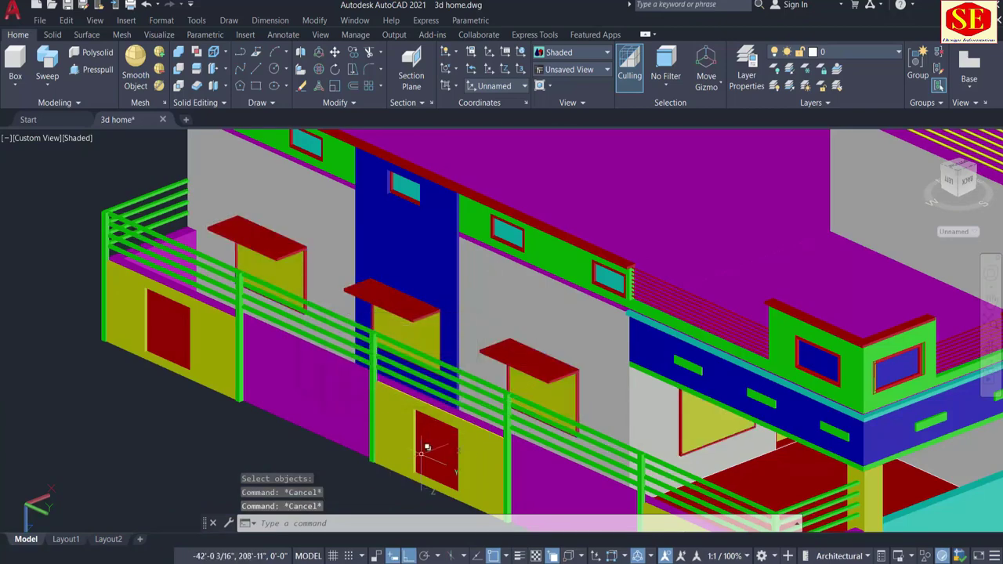
scroll(580, 461, "down", 5)
left_click(581, 460)
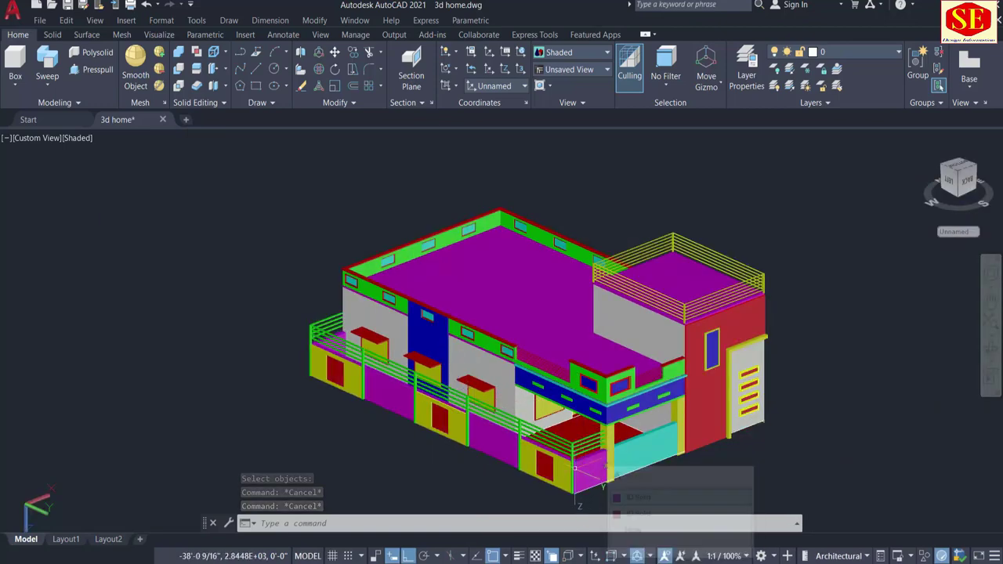
Switch to Realistic style and drag Aluminum Satin from the Metal library onto the rooftop railing
left_click(571, 463)
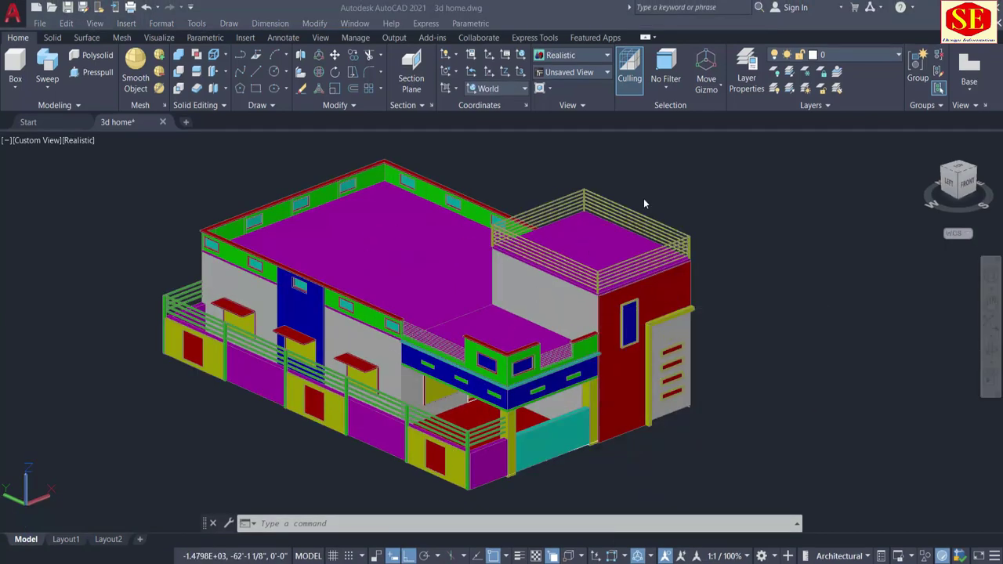
left_click(159, 38)
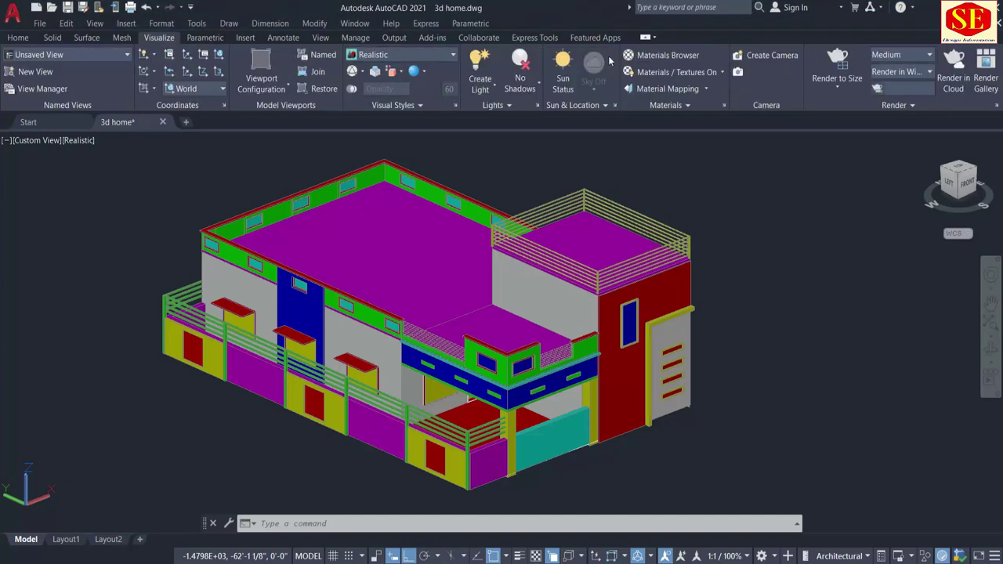
left_click(683, 57)
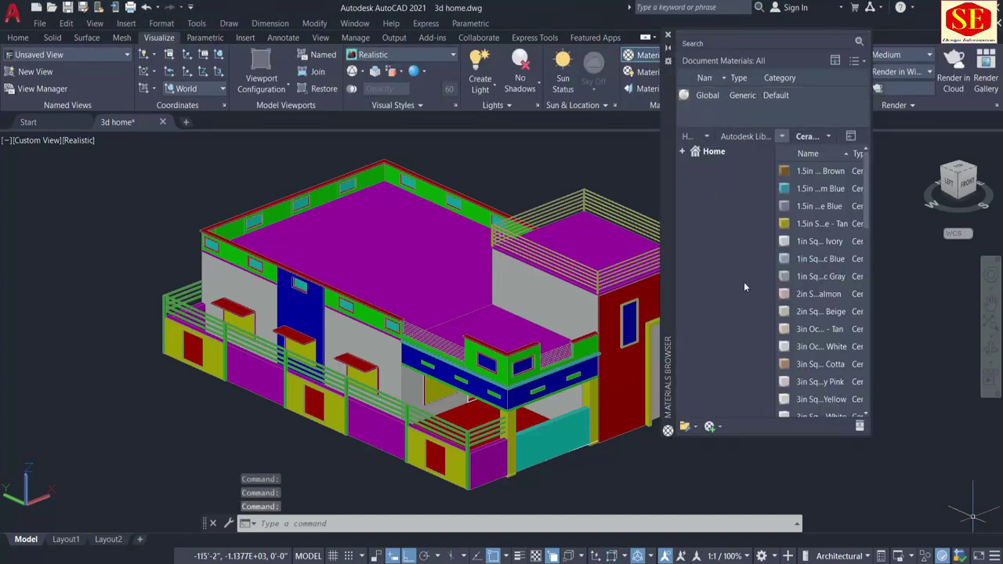
left_click(781, 137)
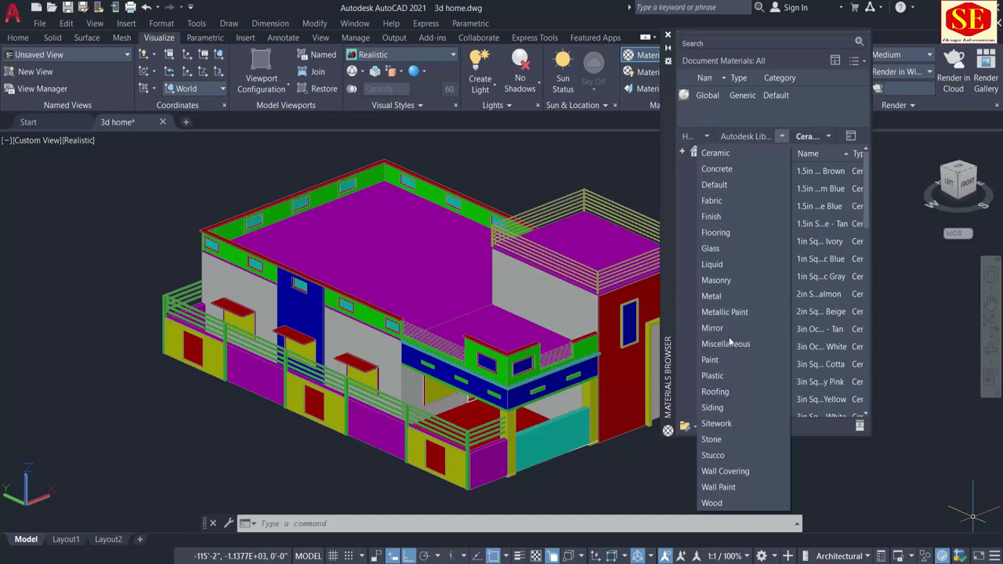
left_click(722, 298)
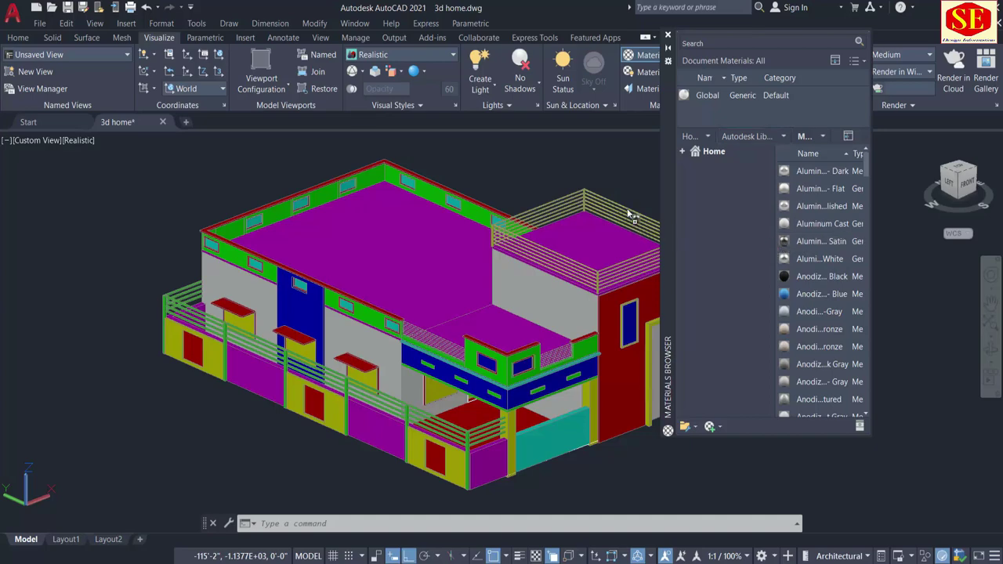
left_click_drag(631, 215, 634, 213)
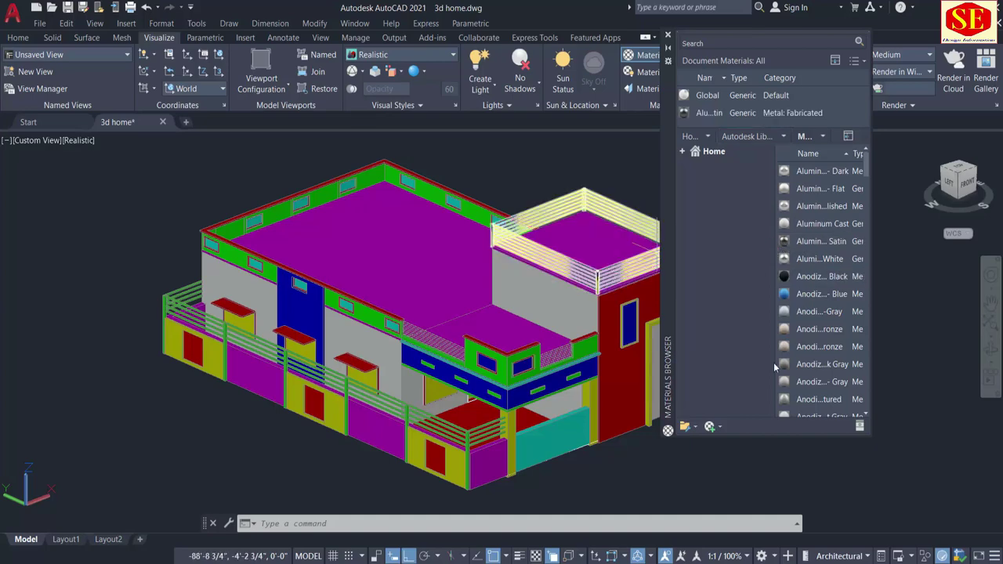
Run MATCHPROP and pick the rooftop railing solid as the source
scroll(607, 317, "up", 2)
scroll(542, 209, "up", 2)
type("MA")
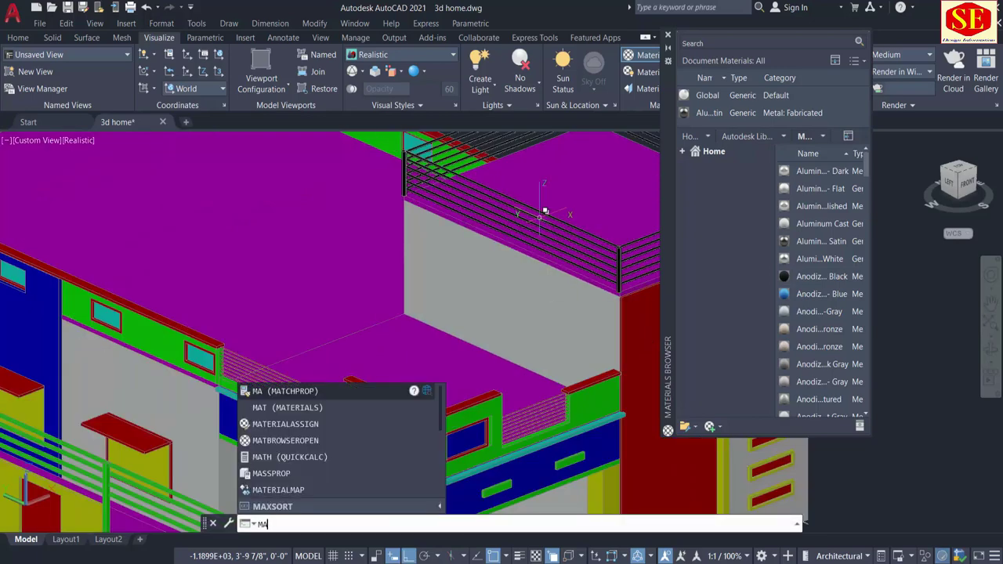
key("Return")
left_click(540, 213)
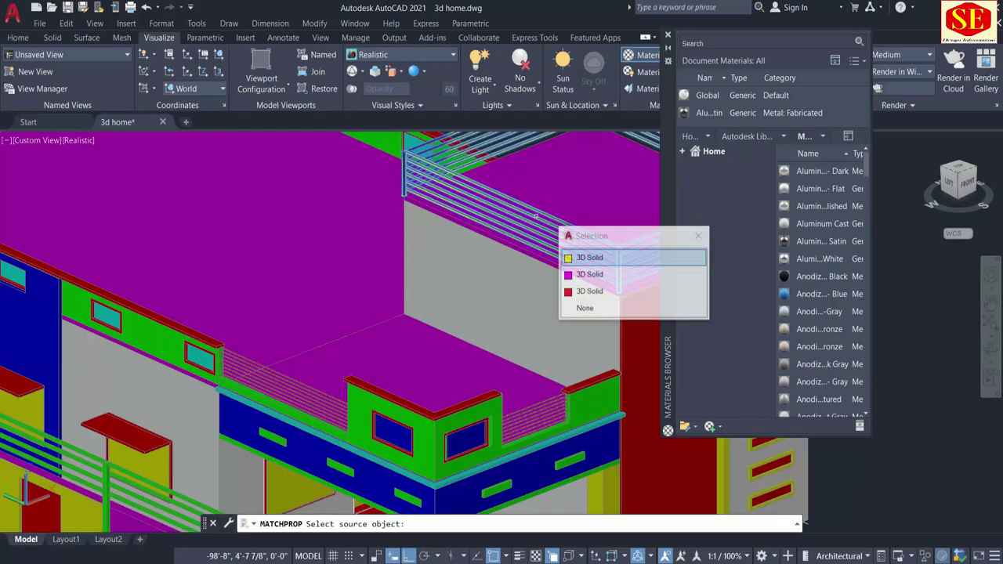
left_click(580, 259)
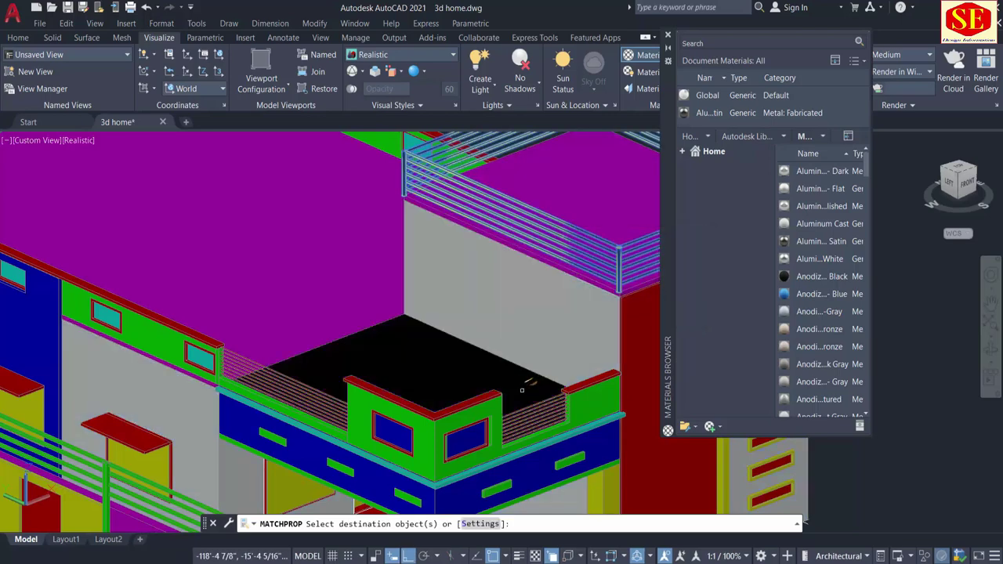
Match the aluminium material onto the lower terrace railings
left_click(540, 402)
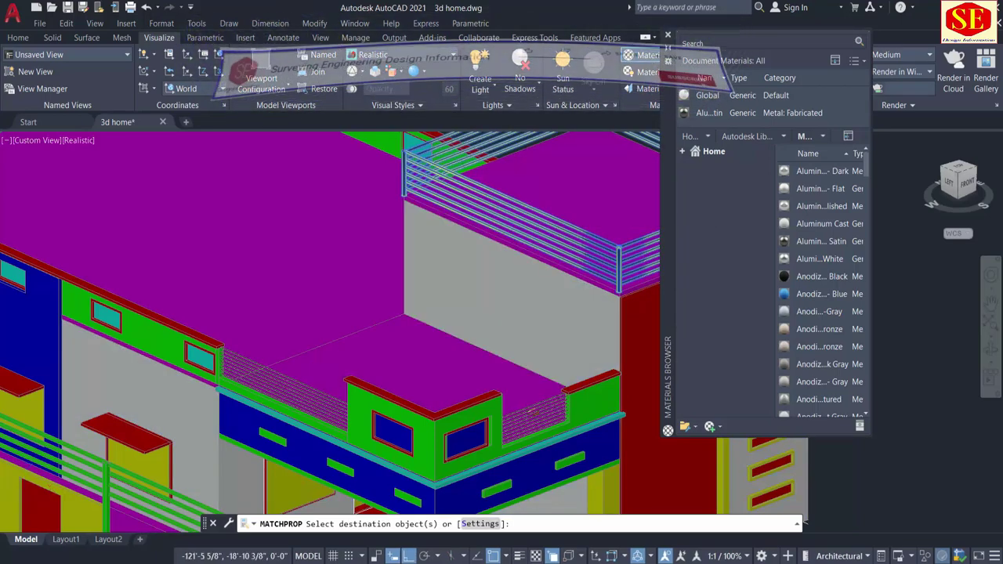
scroll(530, 405, "up", 3)
left_click(537, 407)
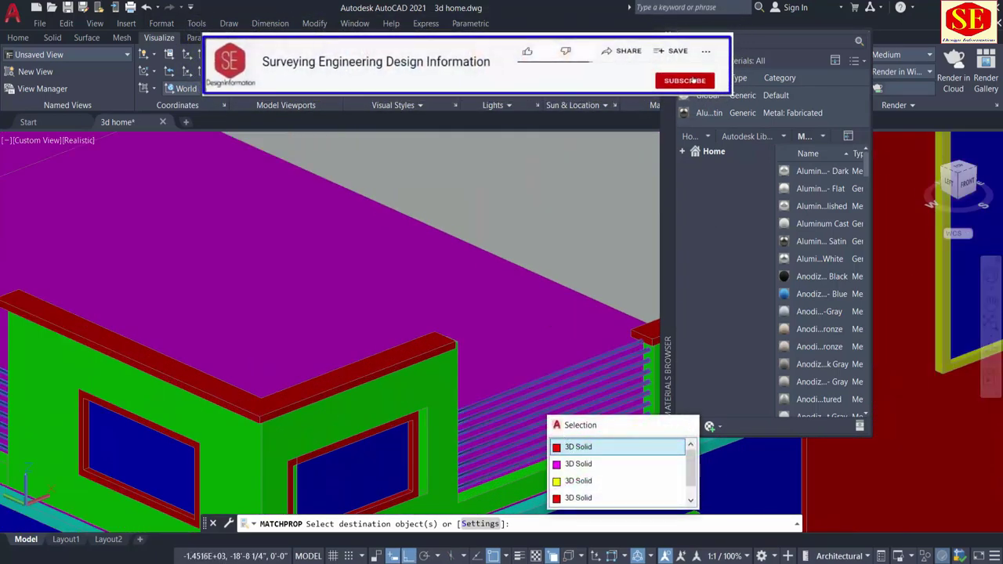
scroll(569, 440, "down", 2)
scroll(570, 429, "down", 2)
left_click(311, 378)
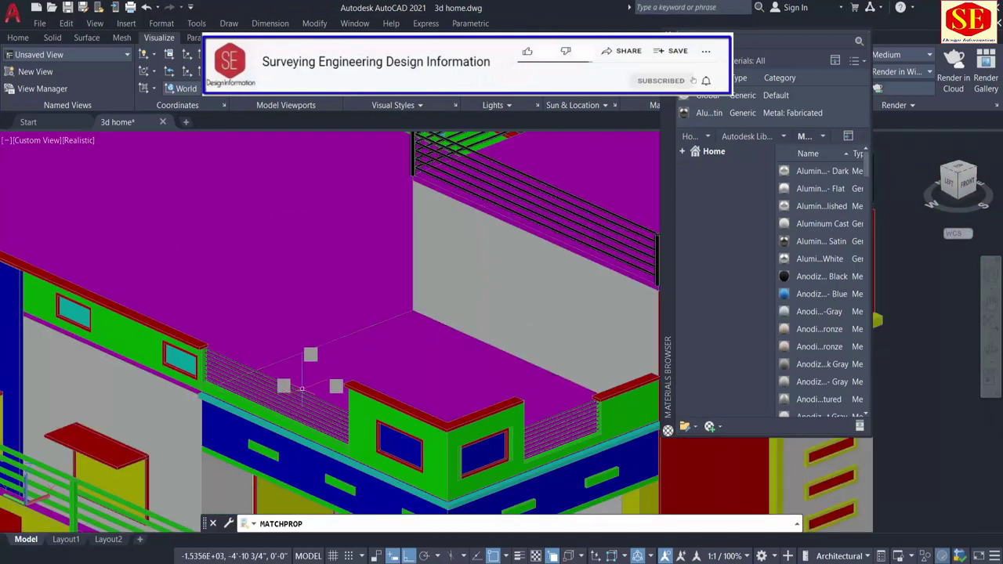
key("Return")
scroll(282, 380, "up", 3)
scroll(273, 371, "down", 3)
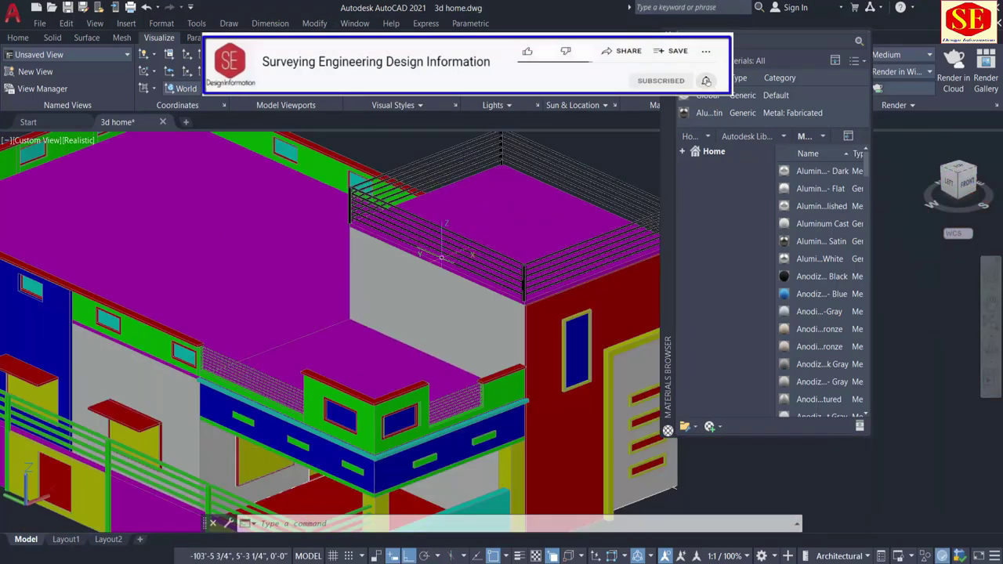
scroll(408, 287, "up", 2)
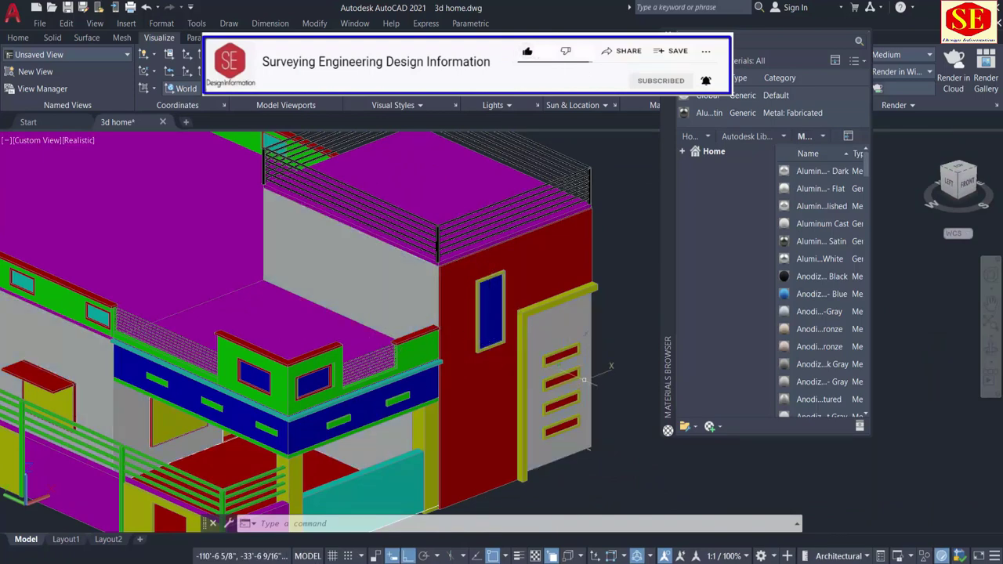
scroll(576, 364, "up", 3)
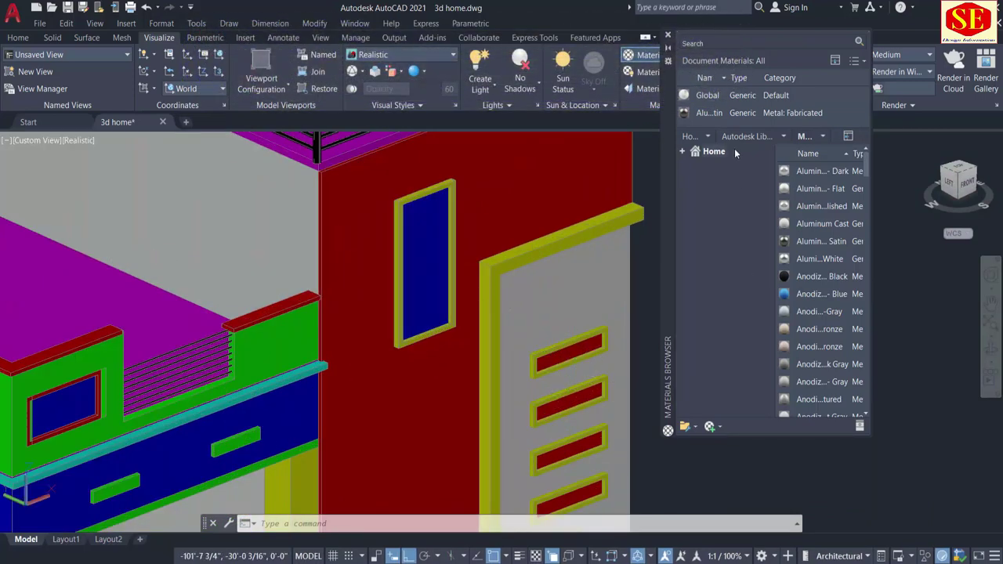
Show the Glass materials and apply a dark red glazing to the tall window
left_click(782, 137)
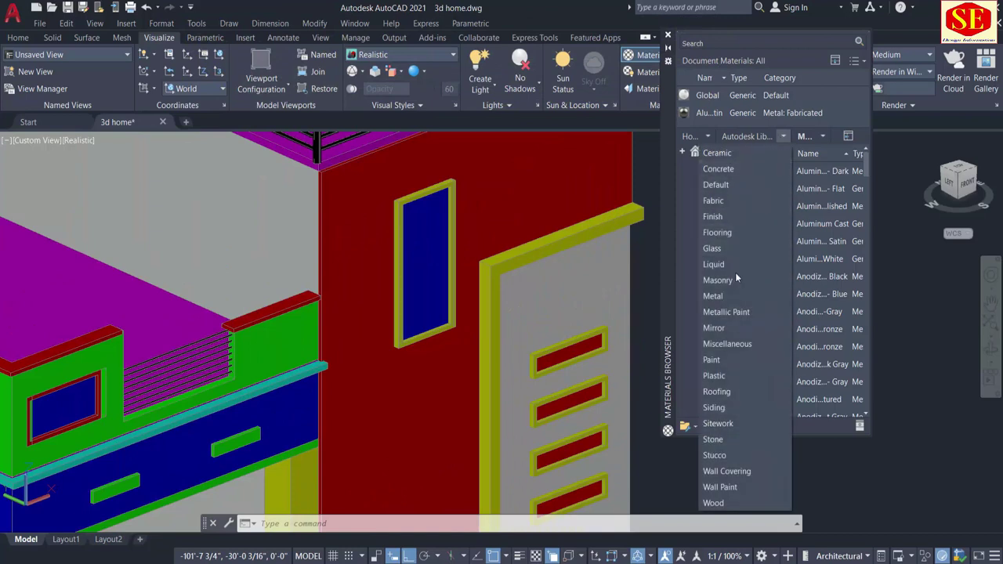
left_click(730, 249)
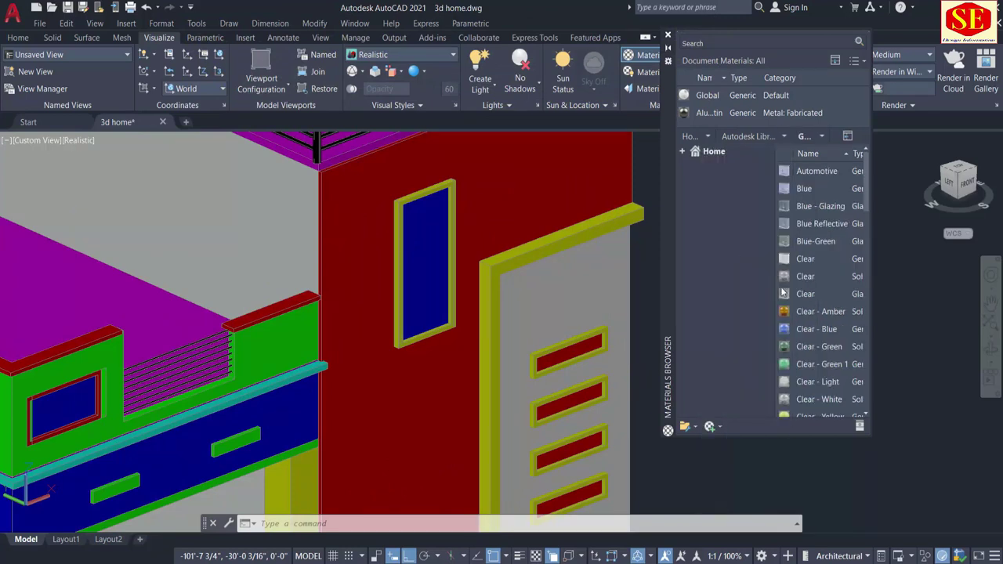
scroll(786, 311, "down", 3)
scroll(786, 311, "down", 3)
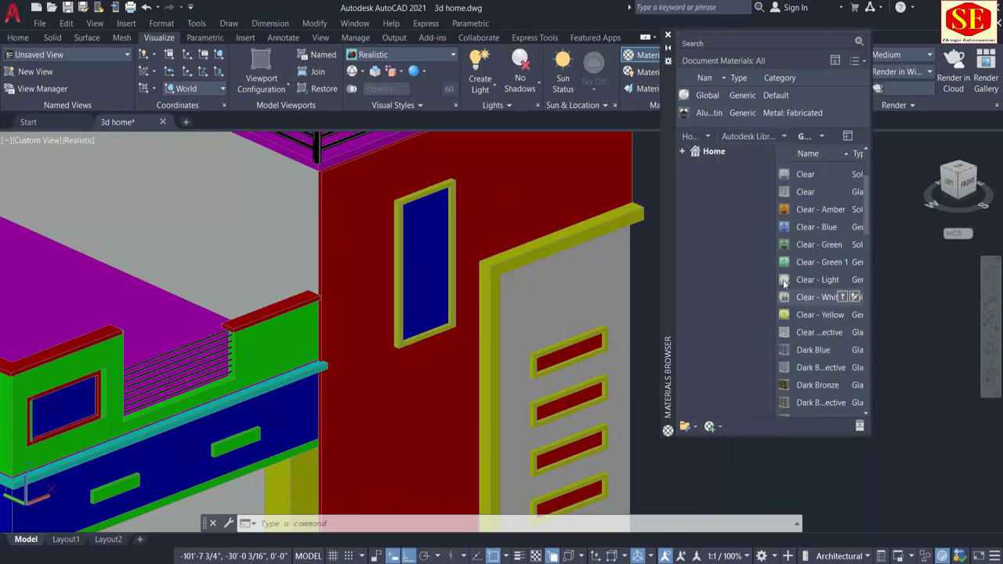
scroll(784, 282, "down", 3)
scroll(785, 278, "down", 1)
scroll(785, 273, "down", 1)
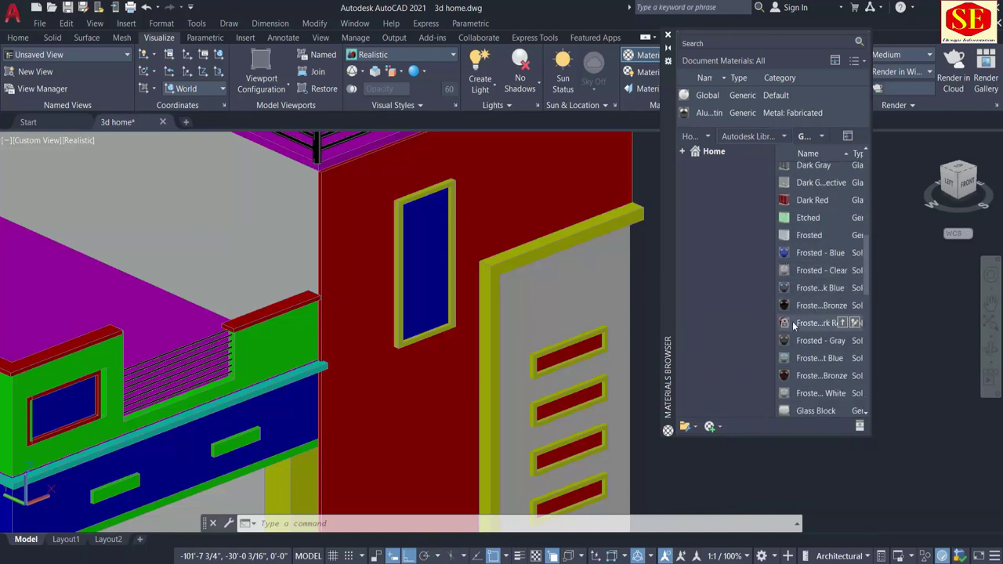
left_click_drag(813, 200, 420, 229)
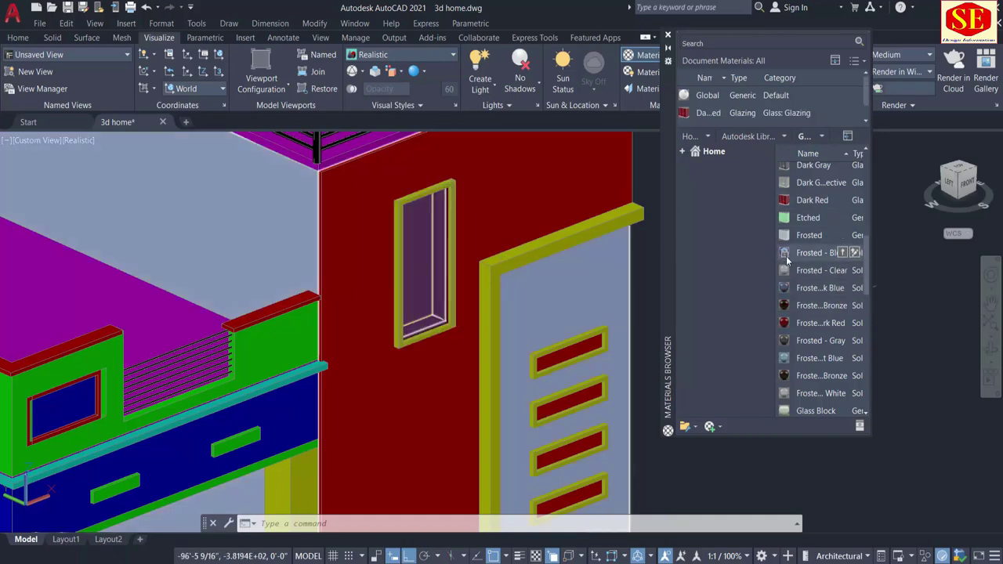
Apply Frosted - Blue glass to the slotted panel and the front windows
left_click_drag(604, 345, 595, 341)
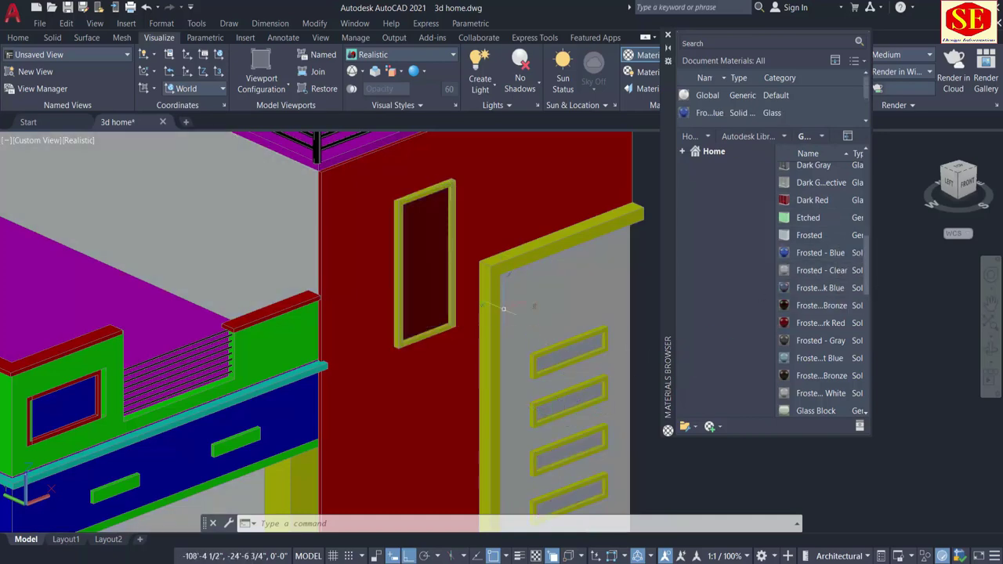
scroll(504, 309, "down", 3)
scroll(512, 374, "up", 2)
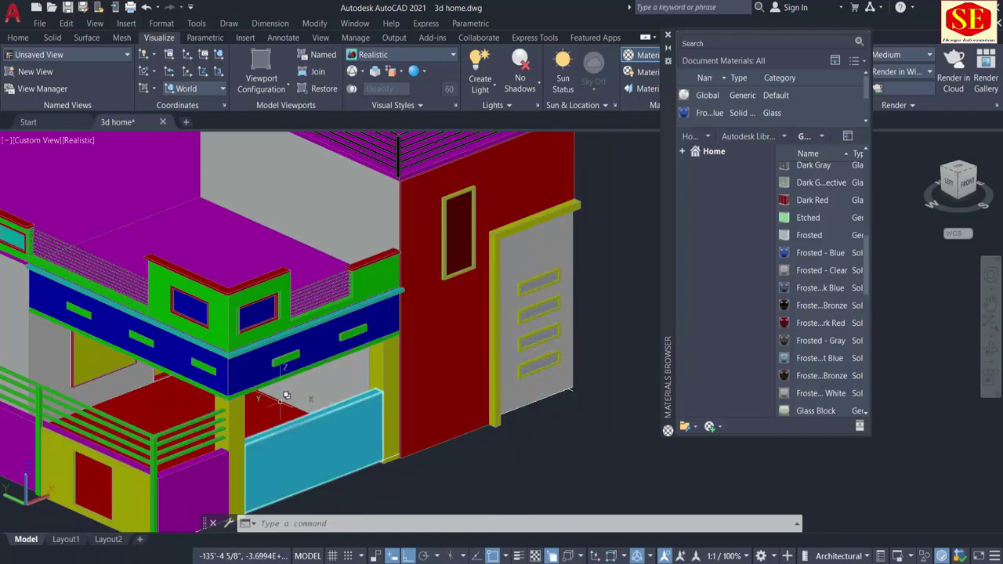
middle_click_drag(339, 398, 283, 400, "shift")
scroll(353, 368, "up", 2)
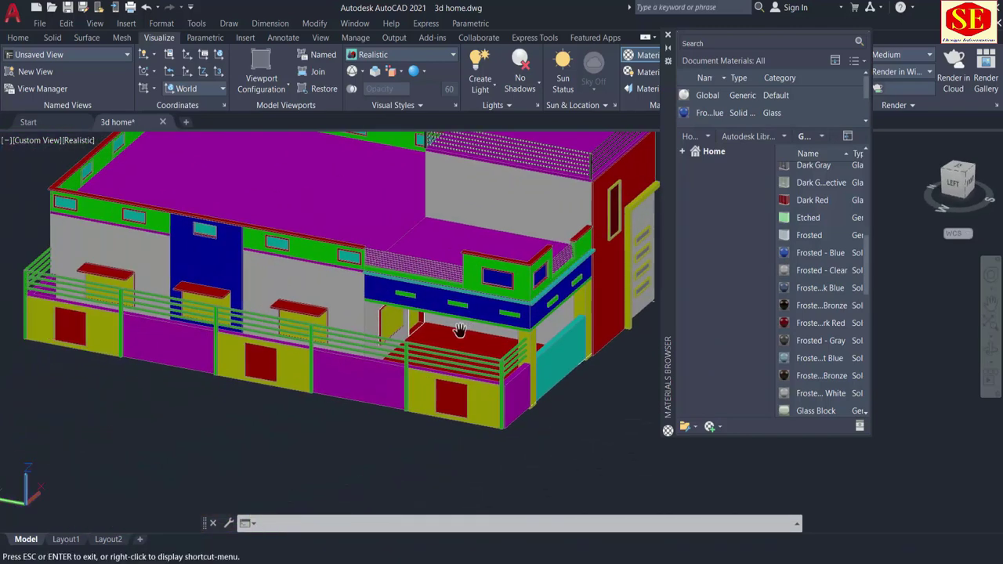
scroll(459, 331, "up", 2)
mouse_move(815, 253)
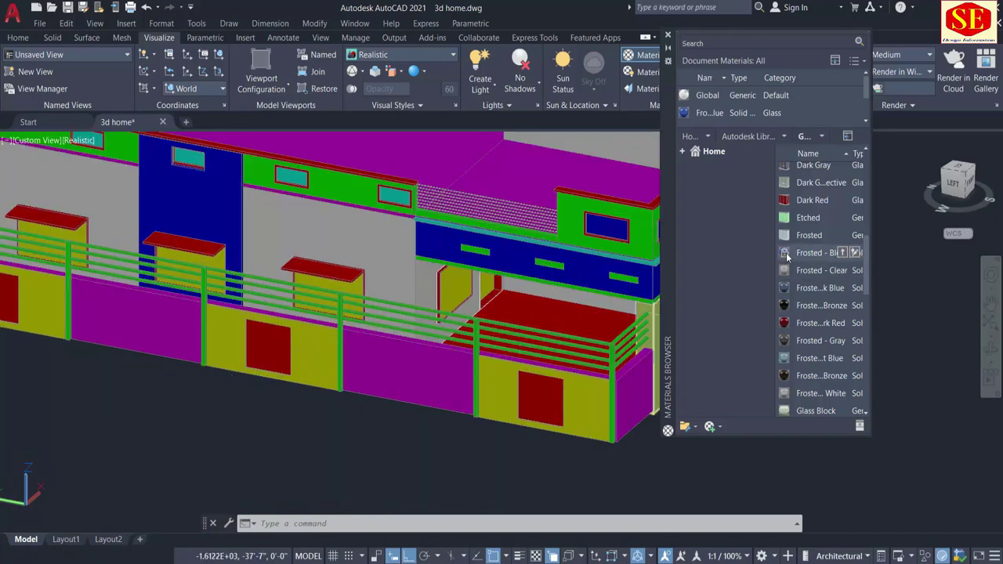
left_click_drag(349, 294, 350, 296)
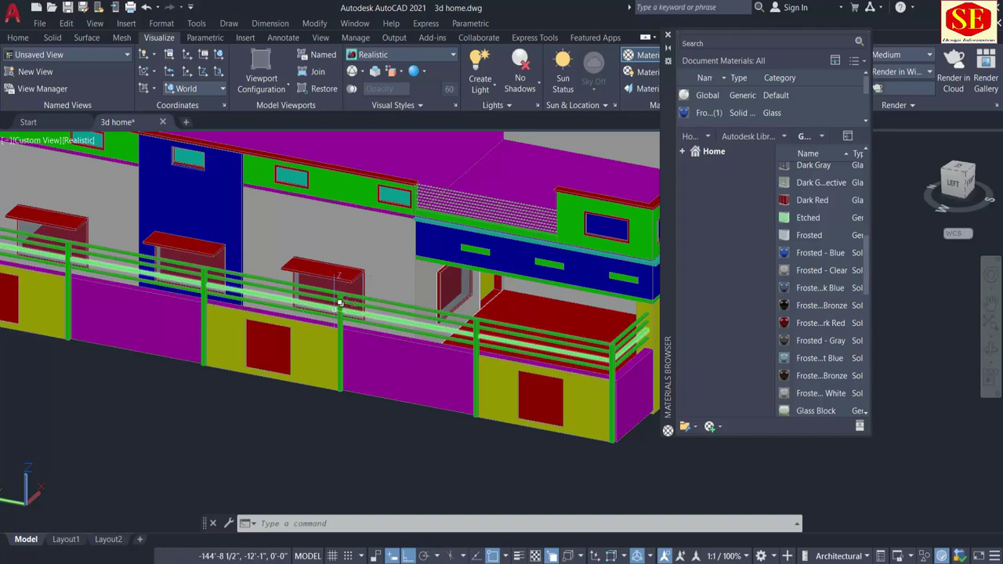
scroll(337, 301, "up", 3)
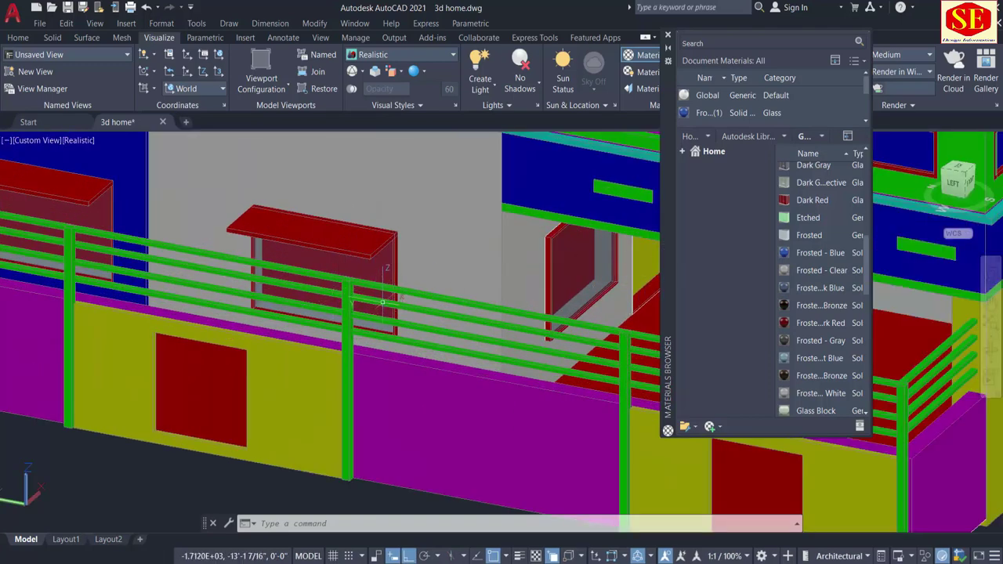
left_click_drag(404, 270, 401, 271)
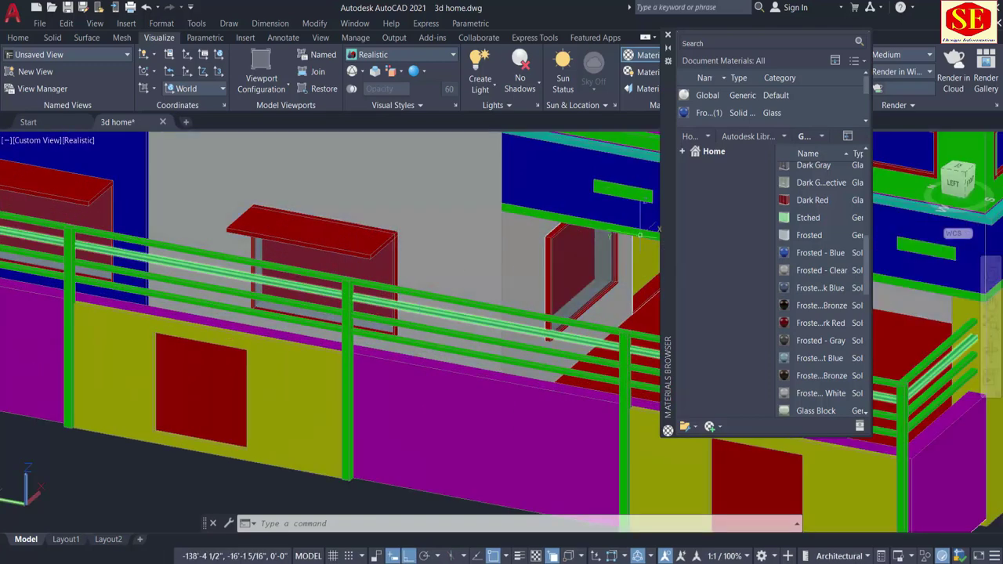
left_click(785, 136)
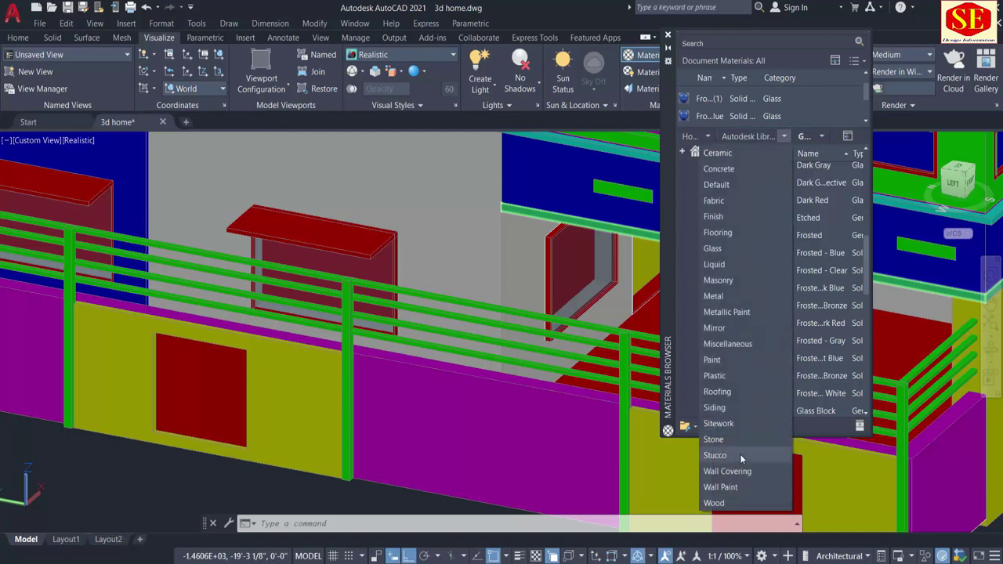
Apply the Andiroba wood material to the red window panels
left_click(714, 503)
left_click(728, 462)
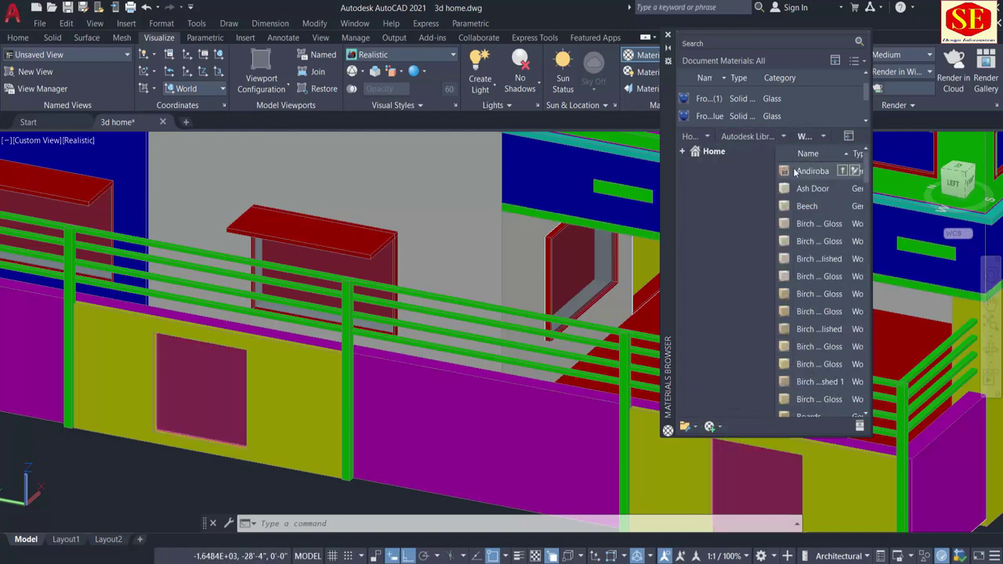
left_click_drag(785, 170, 394, 258)
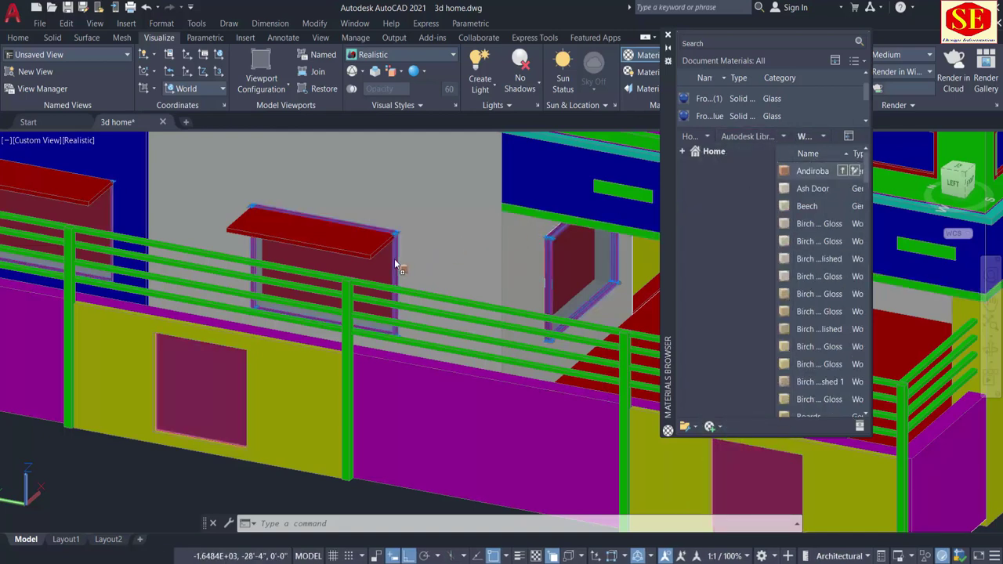
key("Escape")
scroll(399, 239, "up", 3)
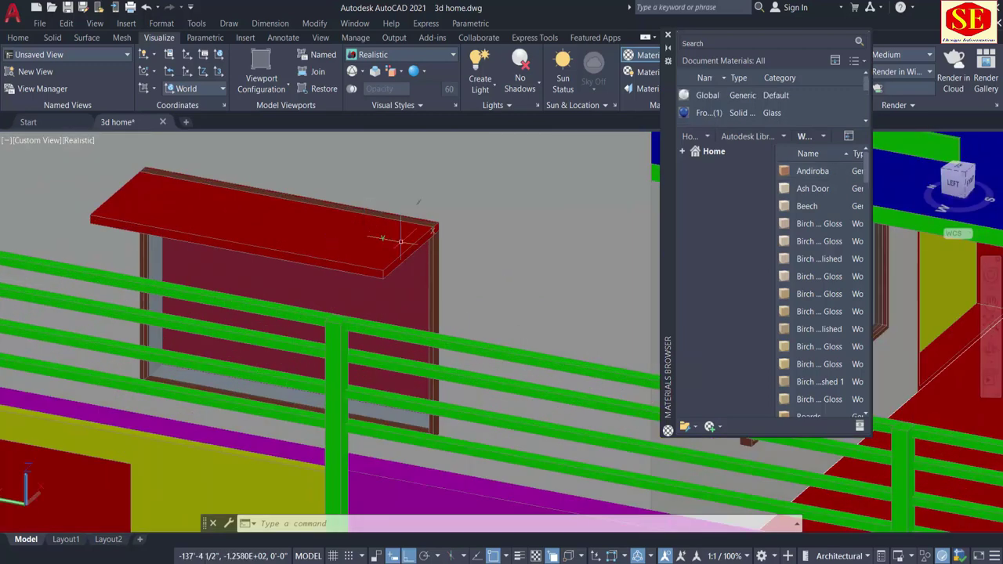
scroll(365, 225, "down", 4)
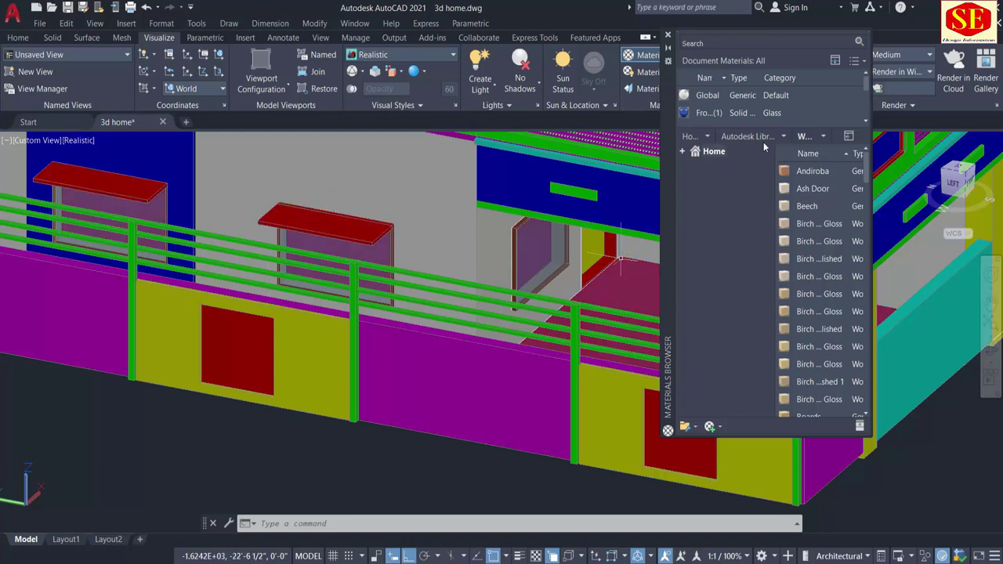
Apply a grey Concrete library material to both window canopies
left_click(784, 137)
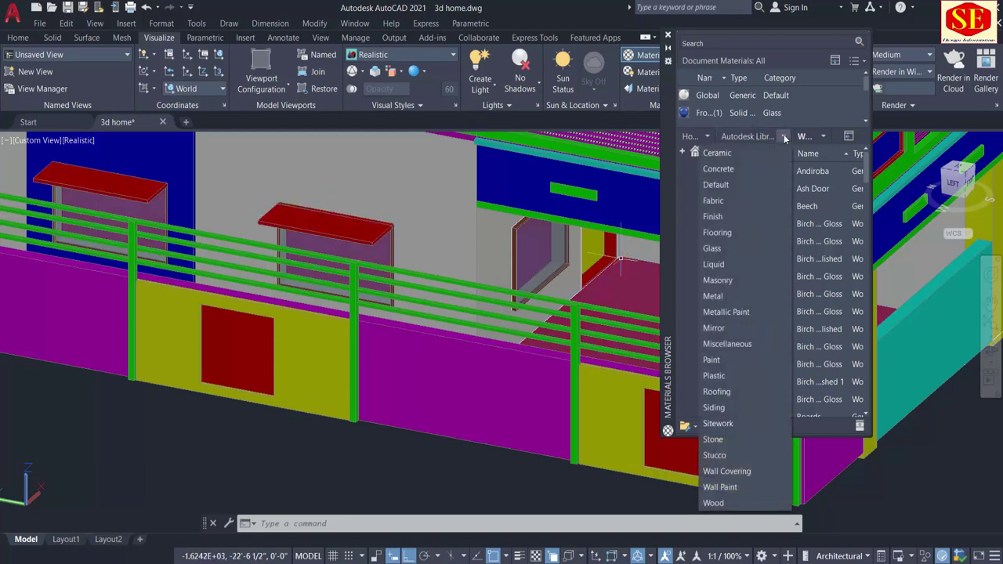
left_click(745, 170)
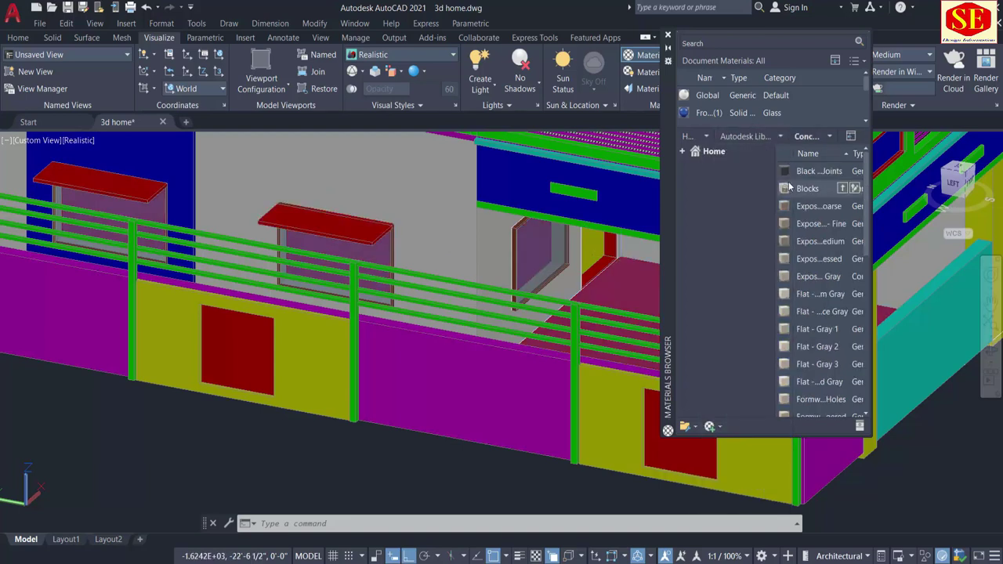
left_click_drag(784, 263, 369, 235)
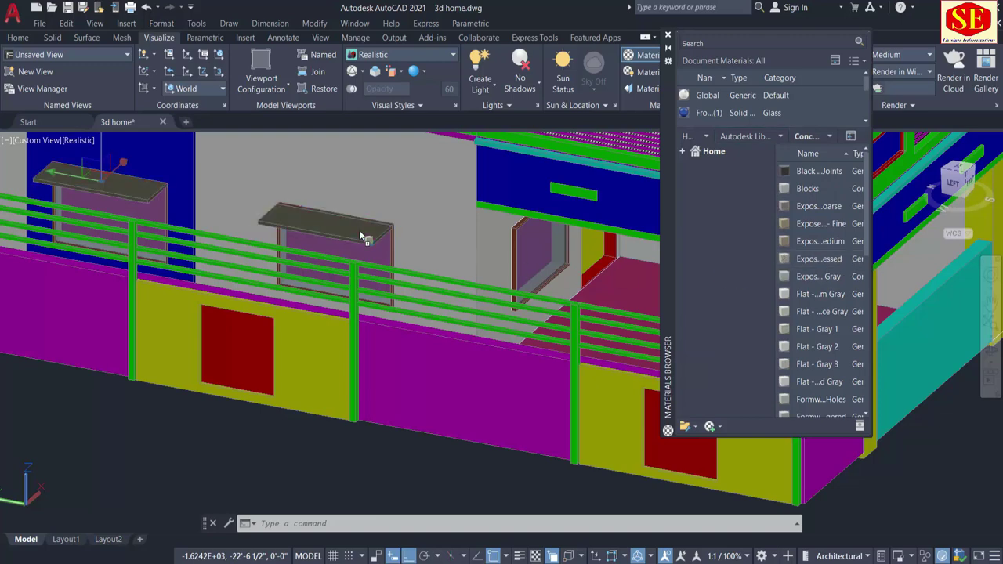
mouse_move(369, 235)
middle_mouse_down("shift")
mouse_move(392, 305)
mouse_move(393, 358)
middle_mouse_up("shift")
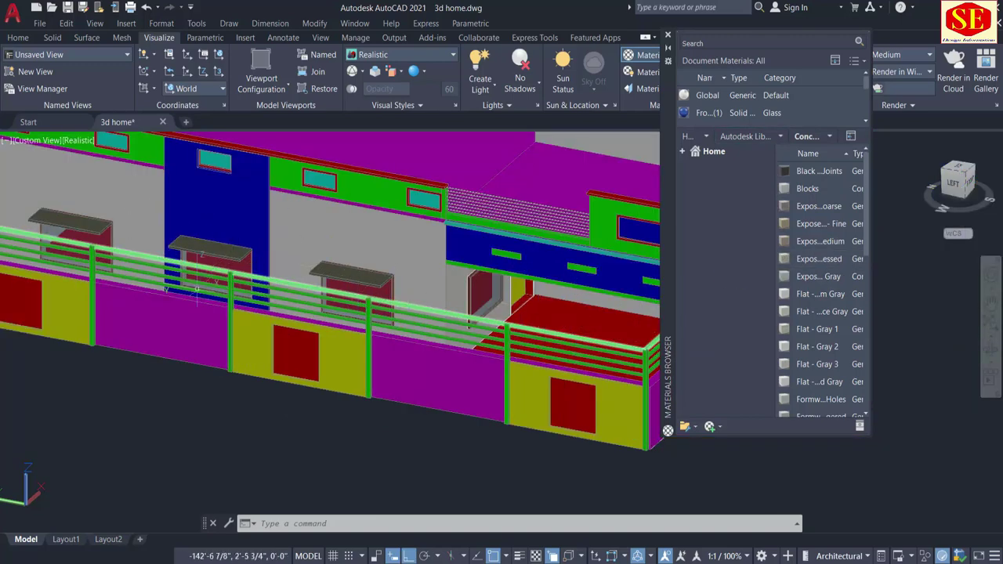
scroll(199, 288, "down", 3)
scroll(501, 247, "up", 2)
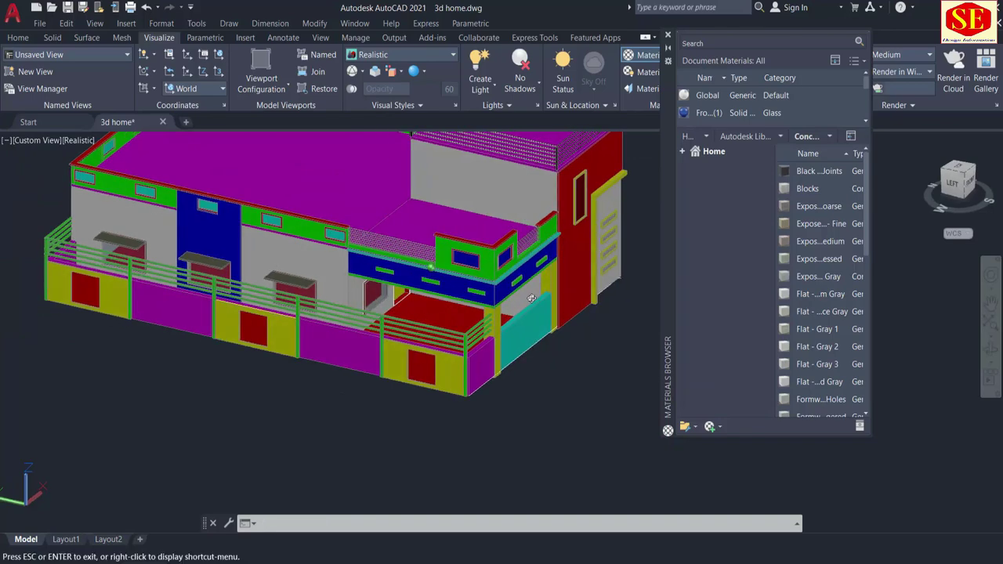
scroll(489, 247, "up", 2)
scroll(493, 237, "up", 3)
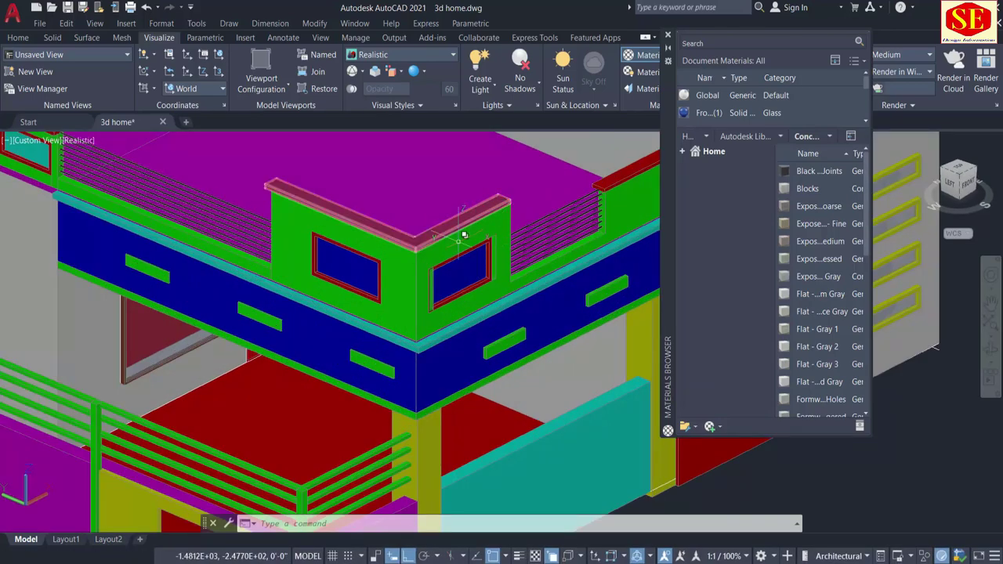
scroll(384, 323, "down", 2)
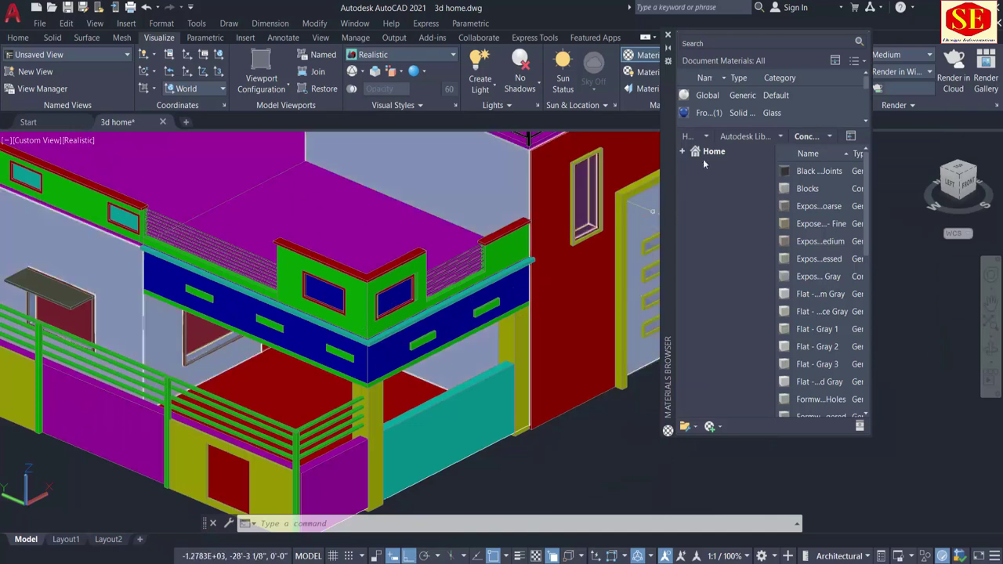
Filter the library to Wall Paint materials and apply Cool White to the model
left_click(780, 137)
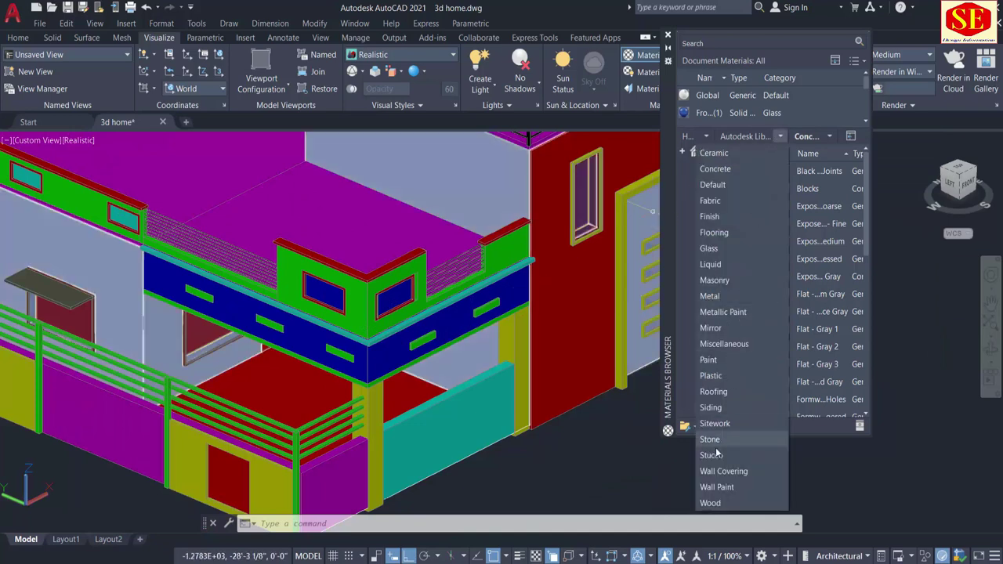
left_click(709, 487)
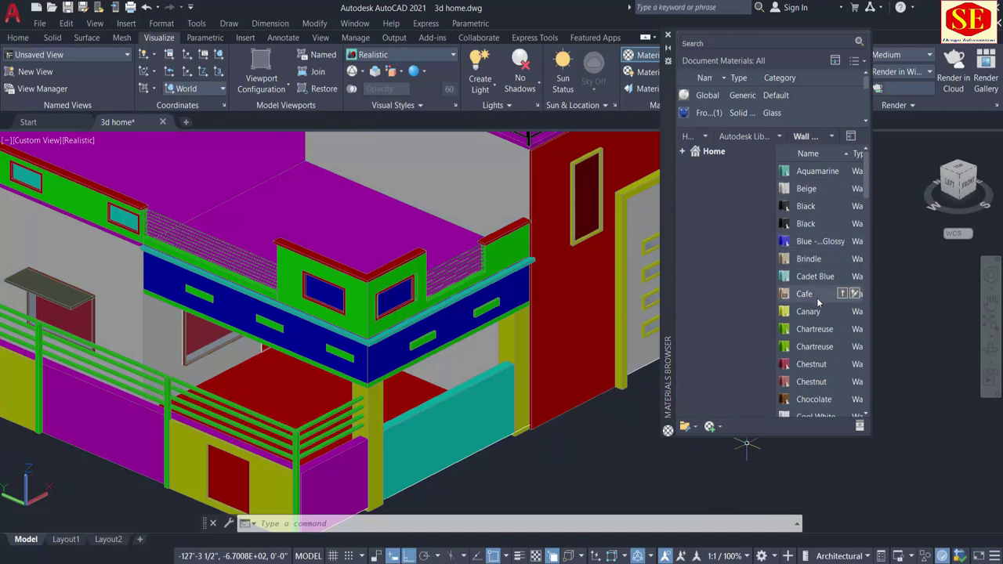
scroll(815, 329, "down", 3)
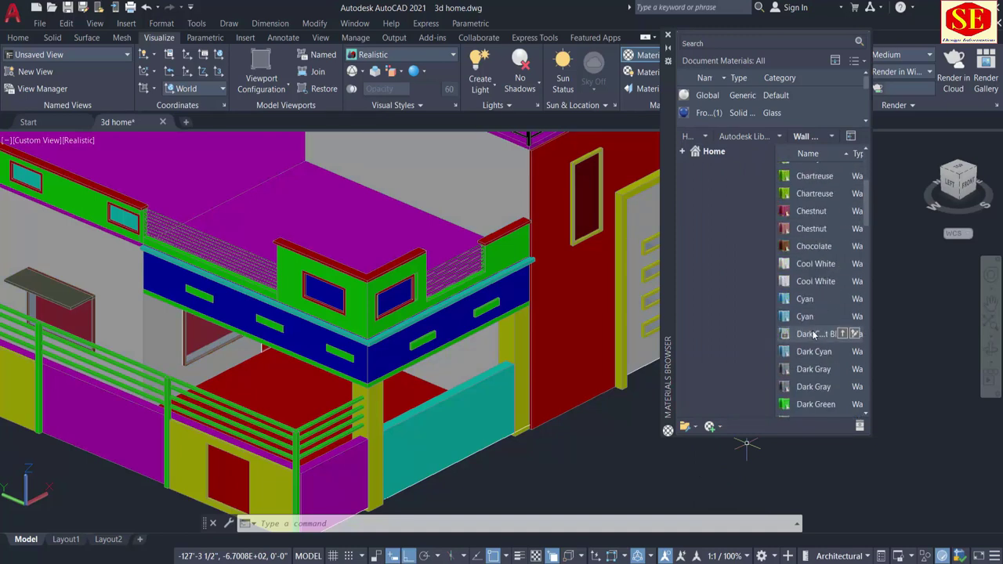
left_click_drag(809, 267, 672, 294)
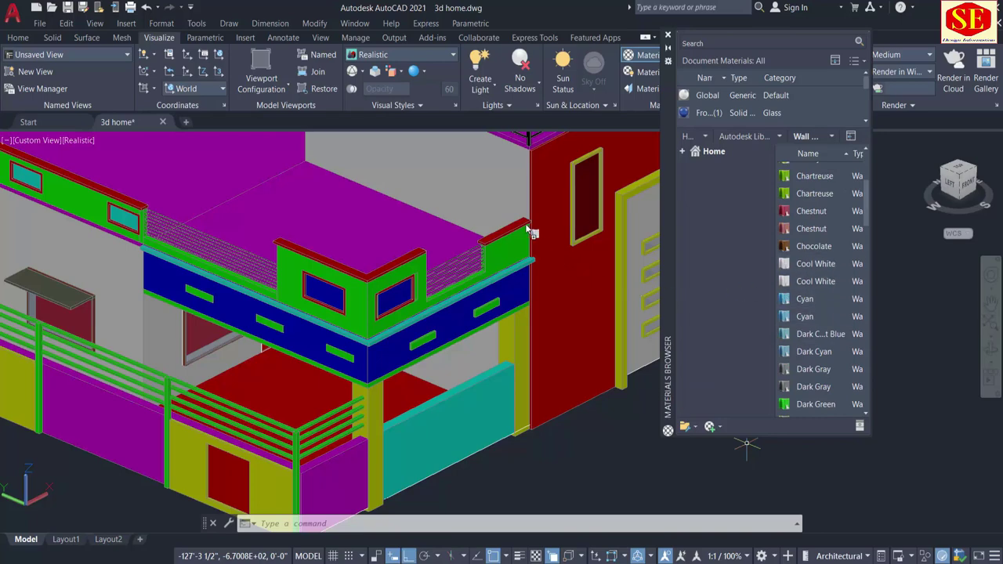
scroll(474, 235, "up", 3)
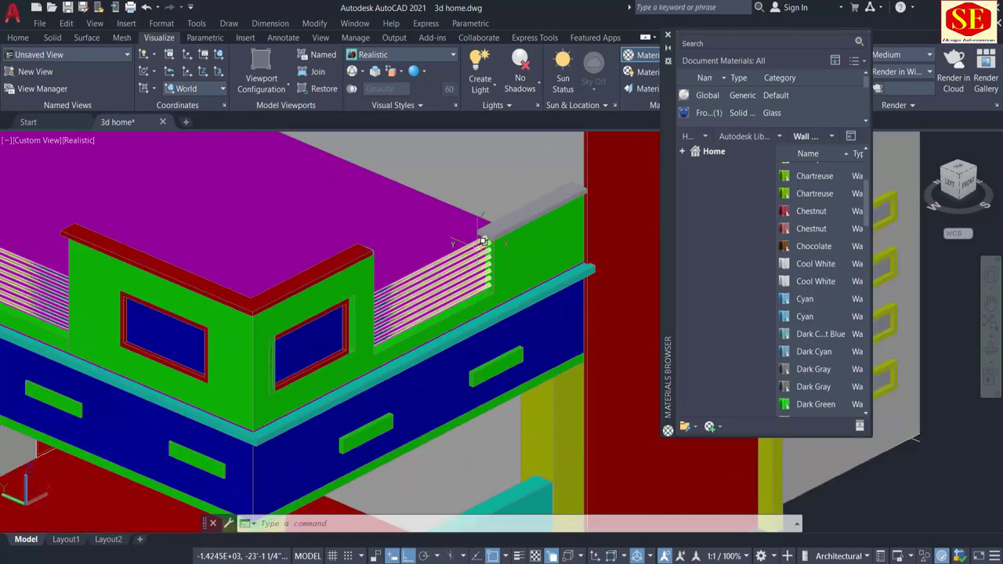
With MATCHPROP, copy the grey cap's finish onto the parapet coping and the next piece
type("ma")
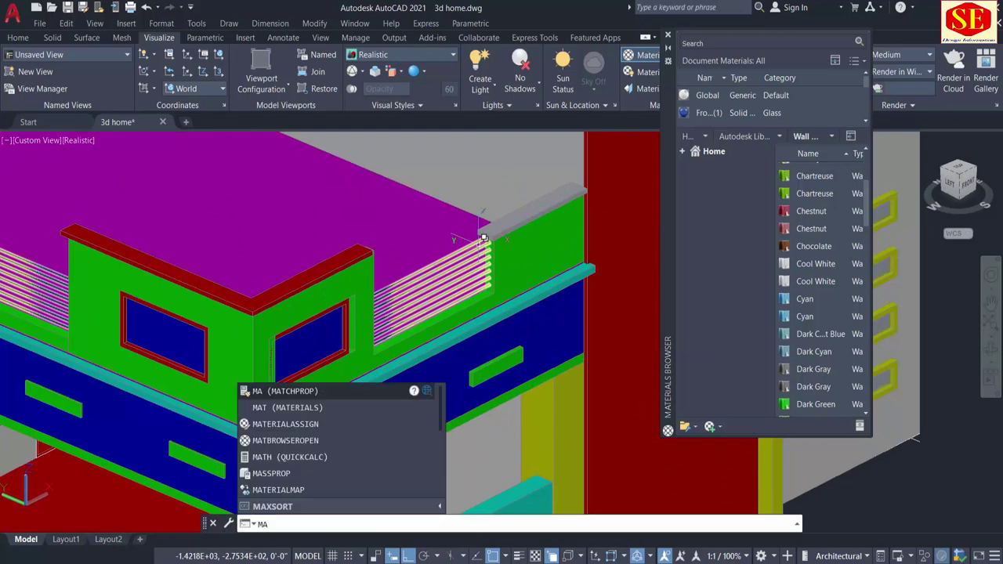
key("Return")
left_click(496, 226)
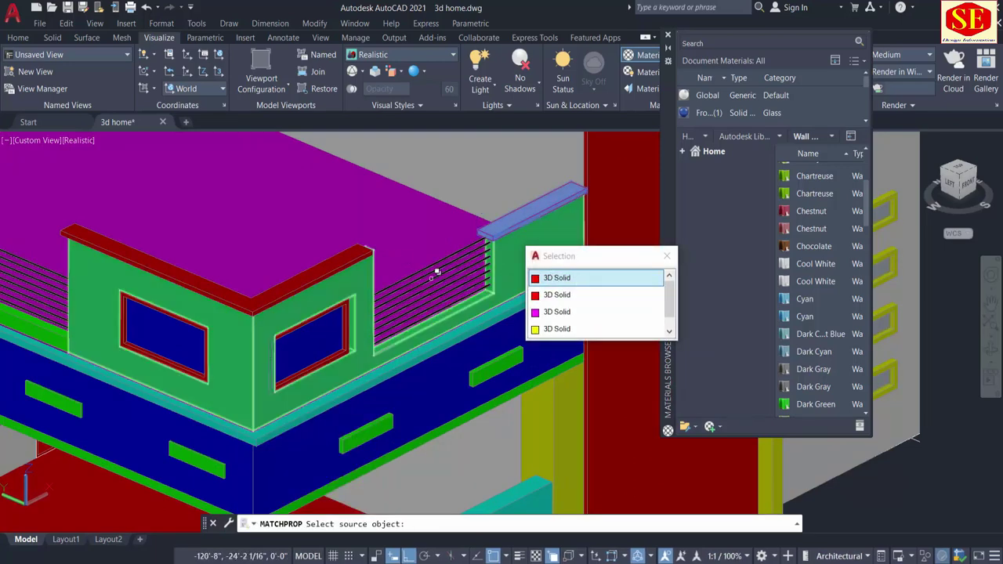
left_click(564, 279)
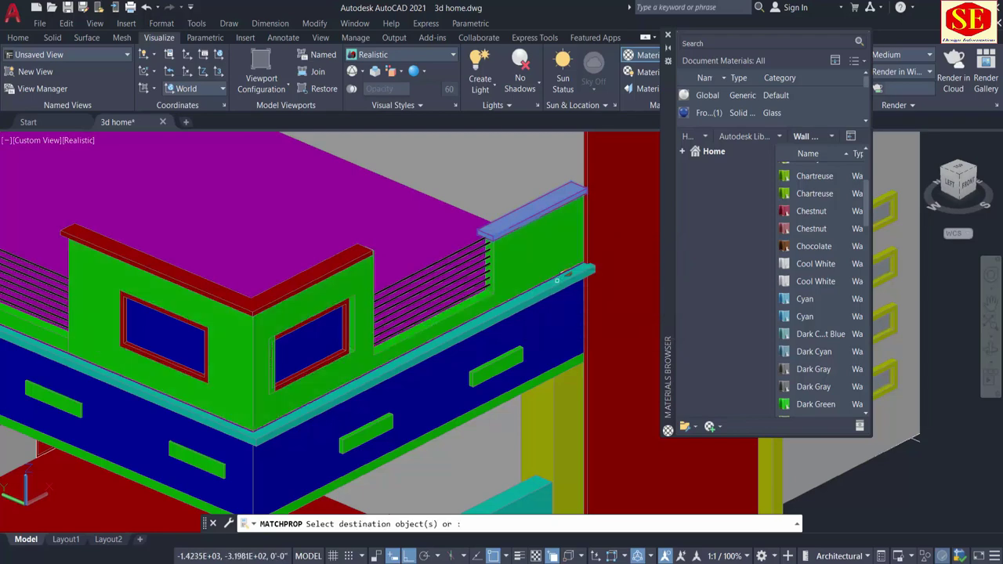
left_click(345, 265)
left_click(396, 318)
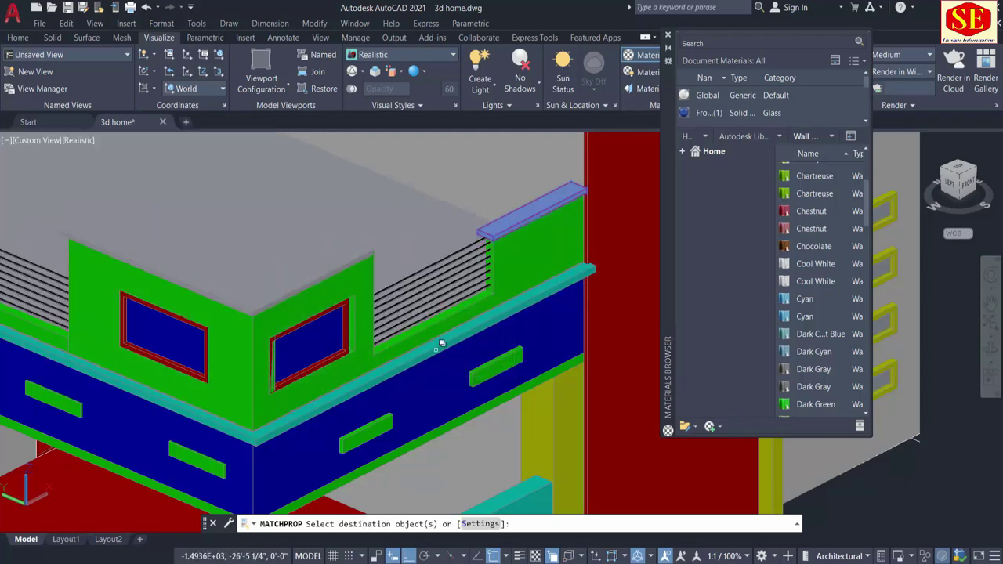
left_click(441, 343)
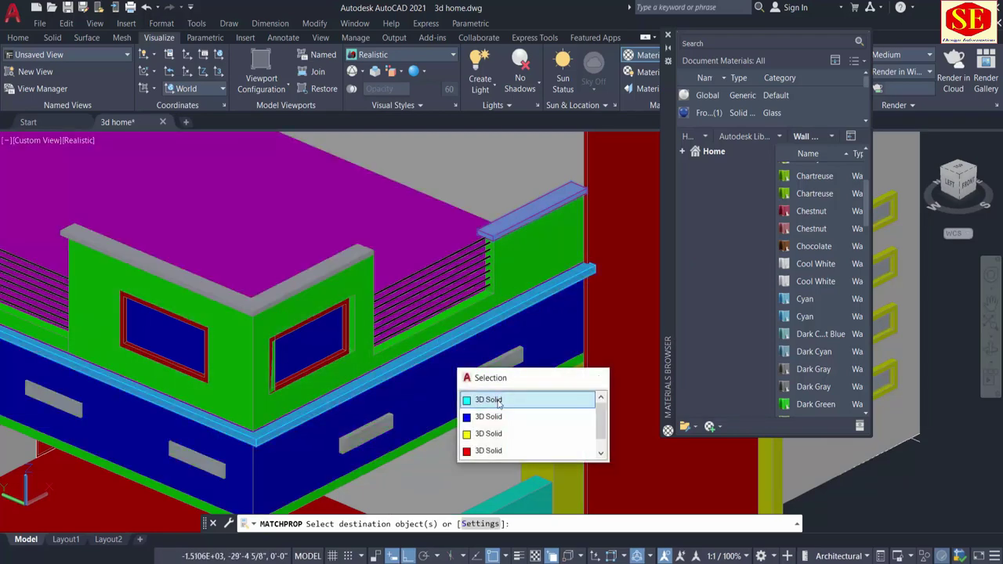
left_click(501, 416)
scroll(501, 399, "down", 3)
scroll(265, 347, "up", 3)
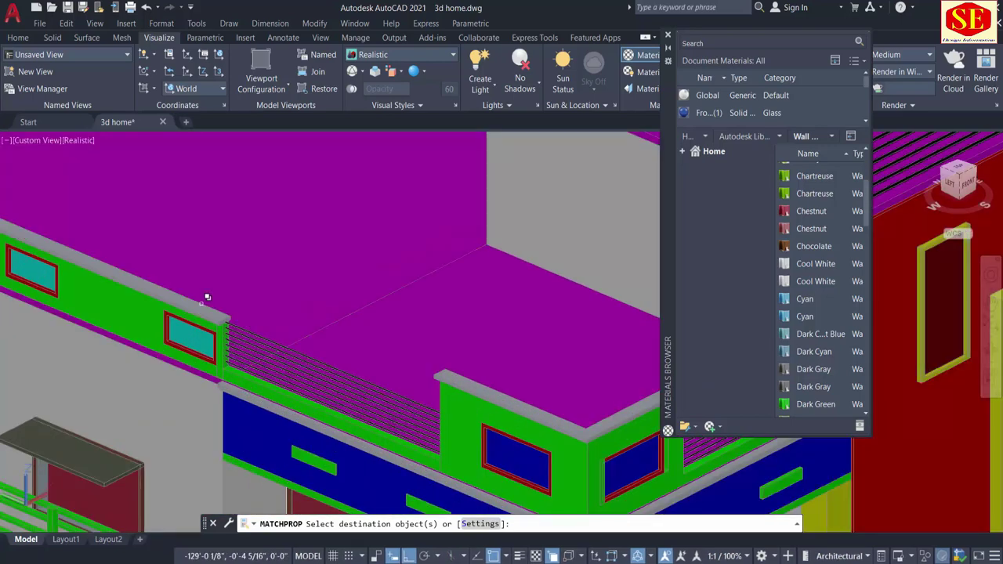
Match the grey finish onto the upper parapet and the slats in the blue band
left_click(201, 304)
left_click(249, 352)
scroll(287, 265, "down", 2)
scroll(351, 251, "down", 3)
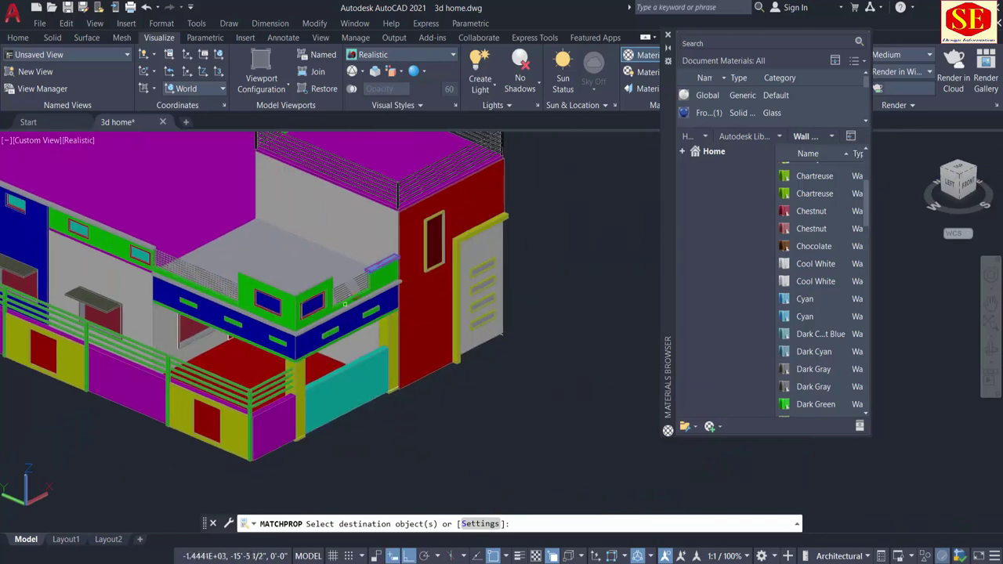
scroll(332, 346, "up", 3)
scroll(398, 332, "up", 2)
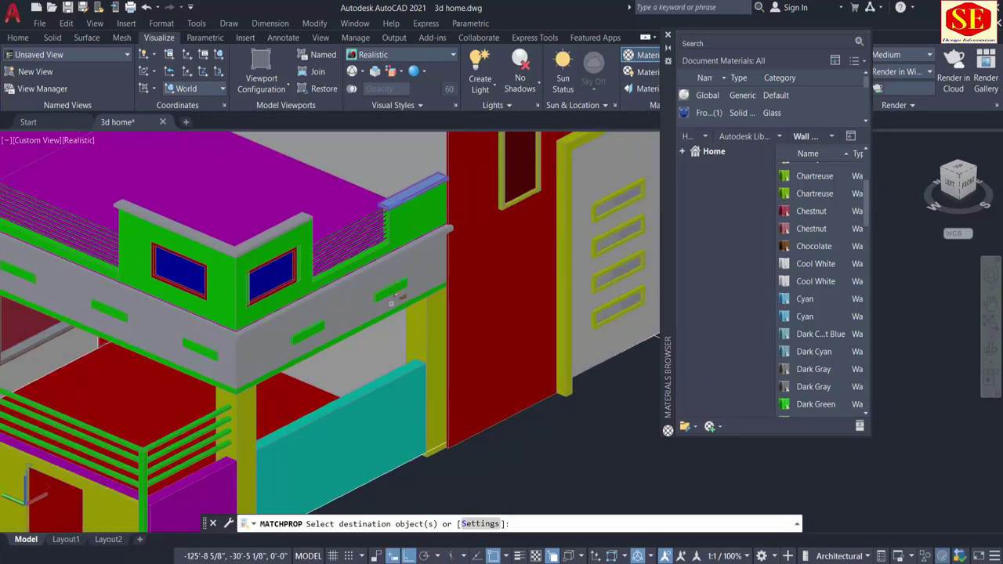
left_click(400, 285)
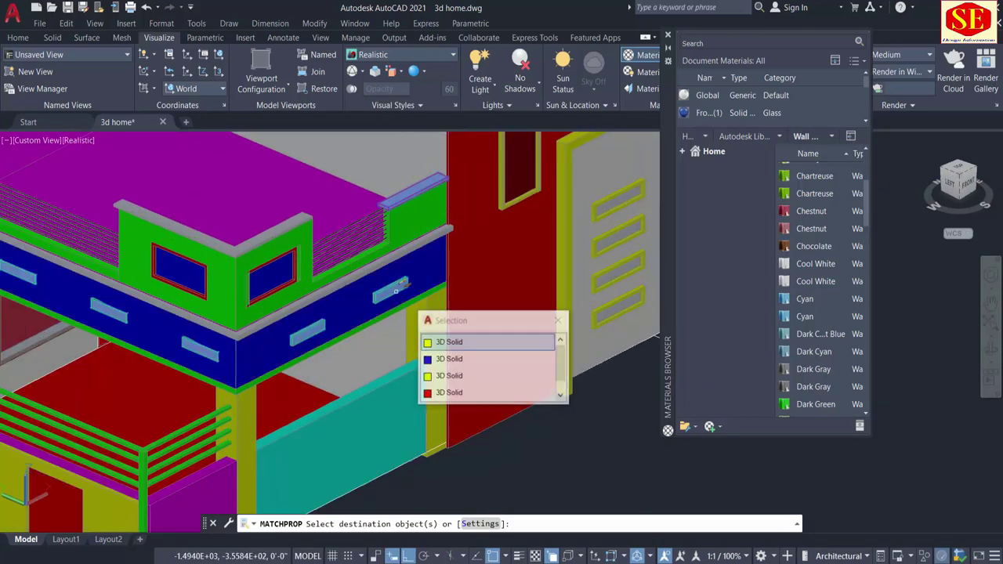
left_click(430, 343)
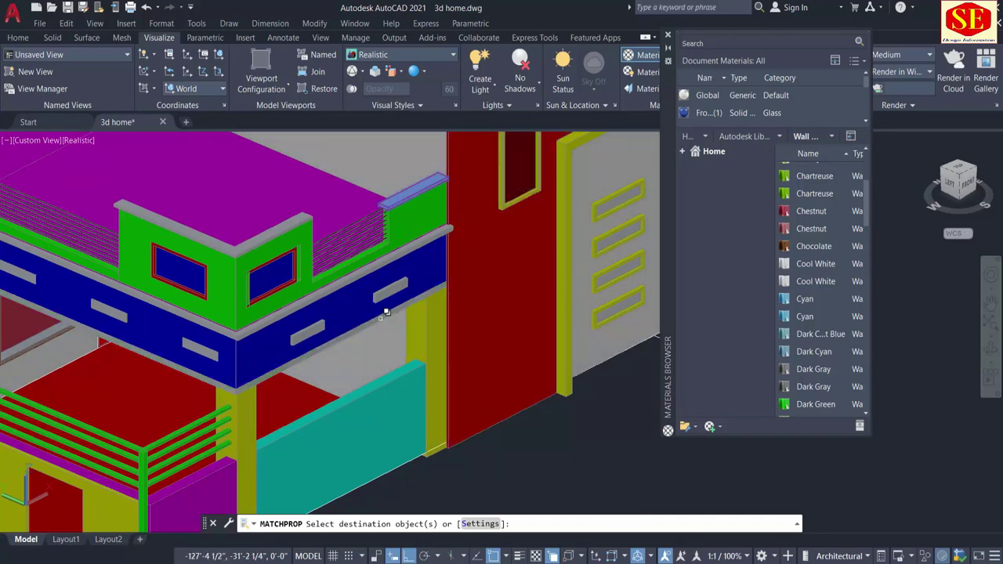
left_click(384, 322)
left_click(421, 367)
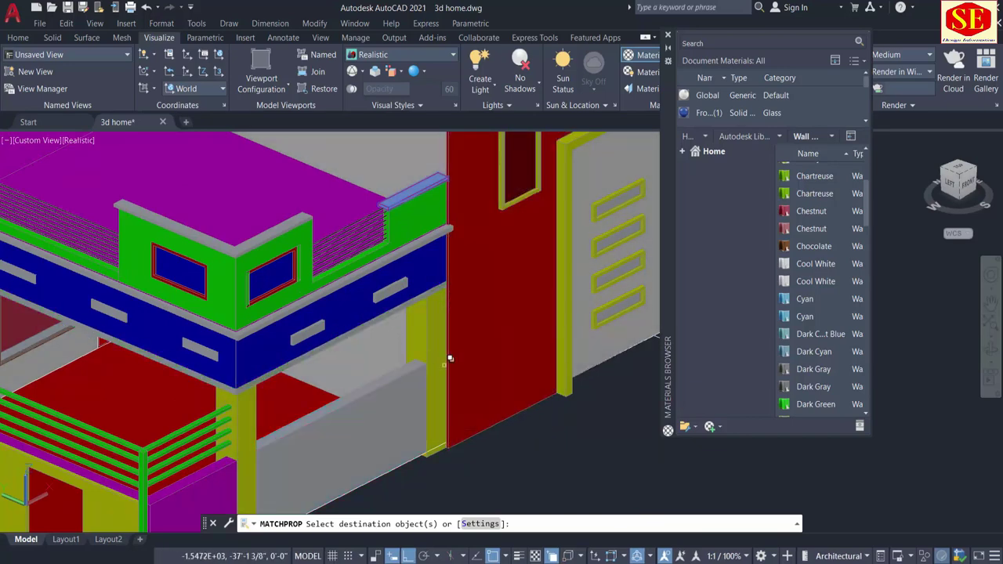
scroll(449, 357, "down", 2)
scroll(448, 356, "down", 2)
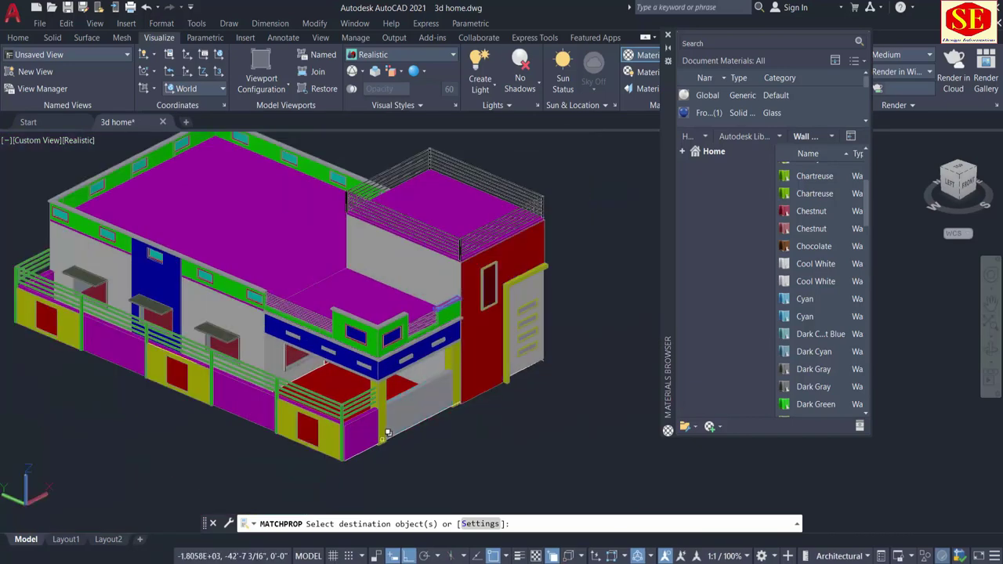
Paint the upper wall band, trying Chocolate and Cyan before settling on Gold
key("Escape")
scroll(223, 270, "up", 2)
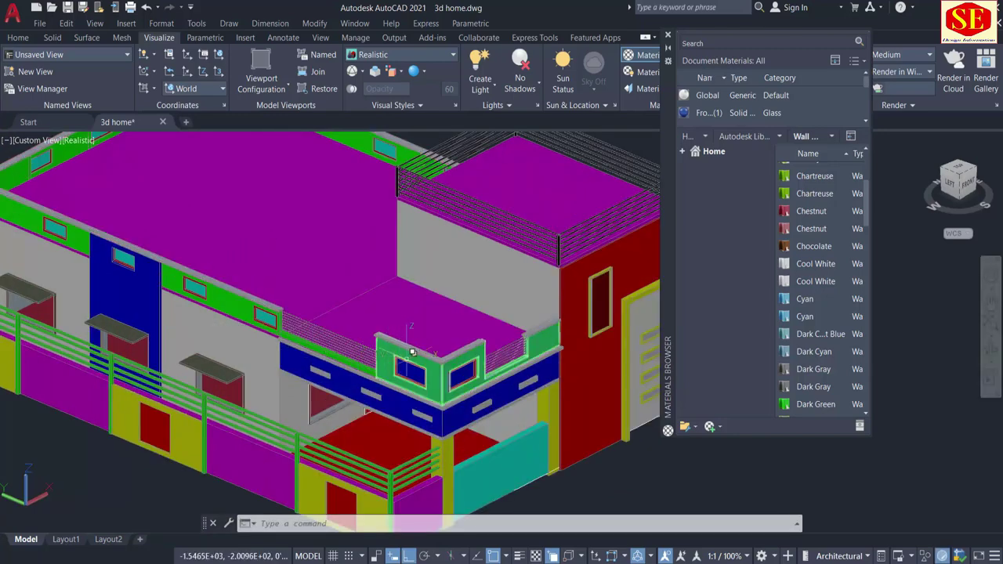
mouse_move(813, 246)
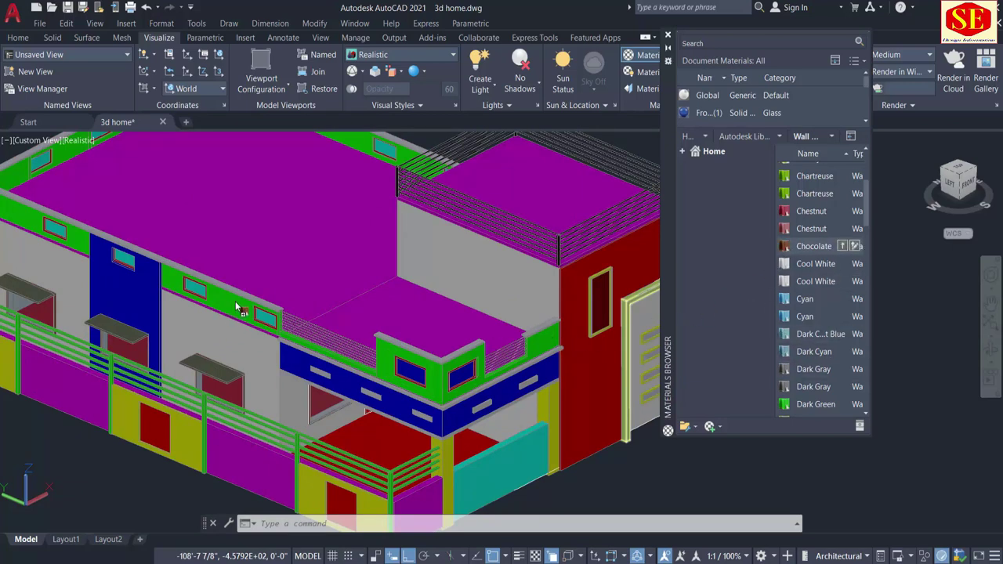
left_click_drag(239, 307, 271, 353)
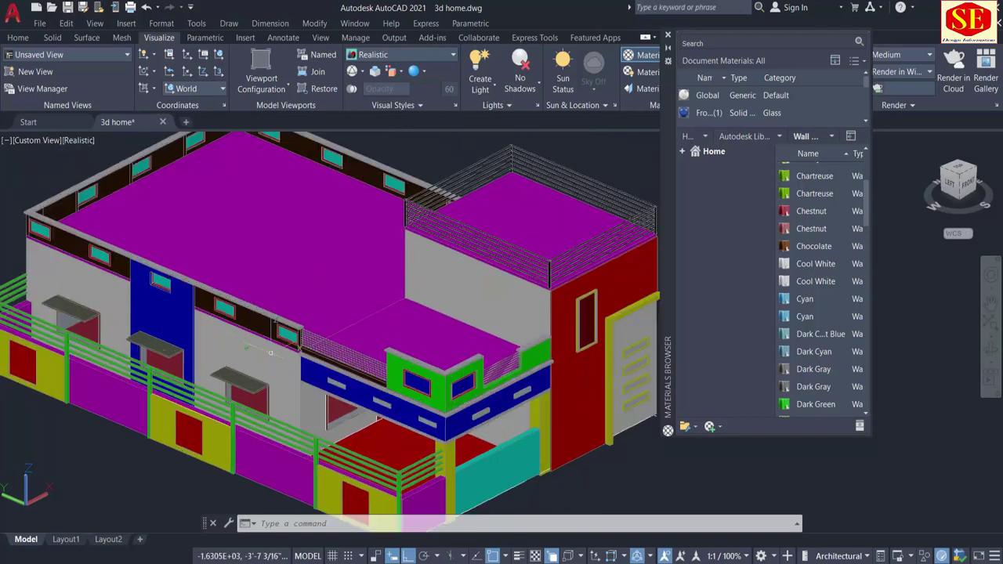
scroll(270, 352, "up", 2)
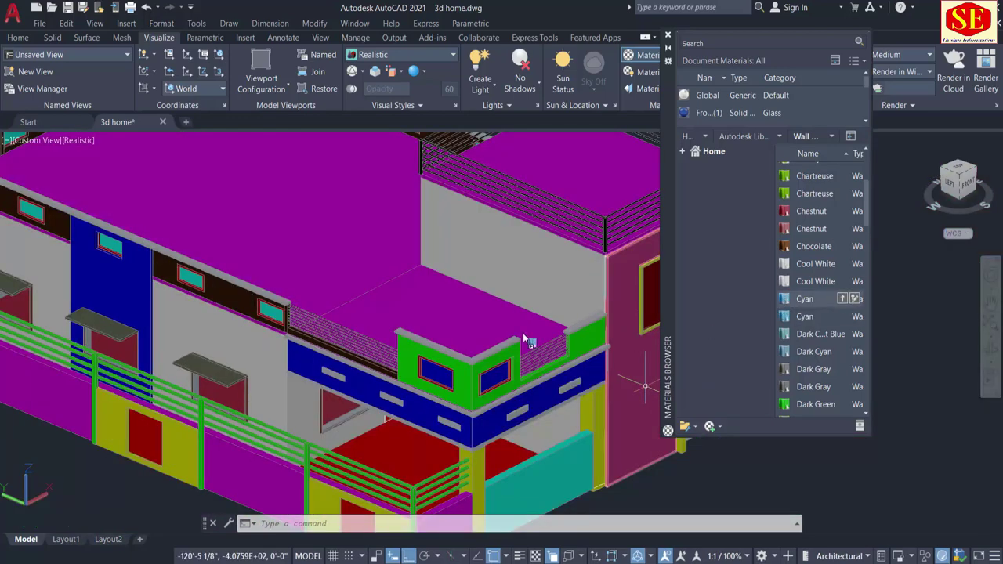
left_click_drag(252, 308, 245, 304)
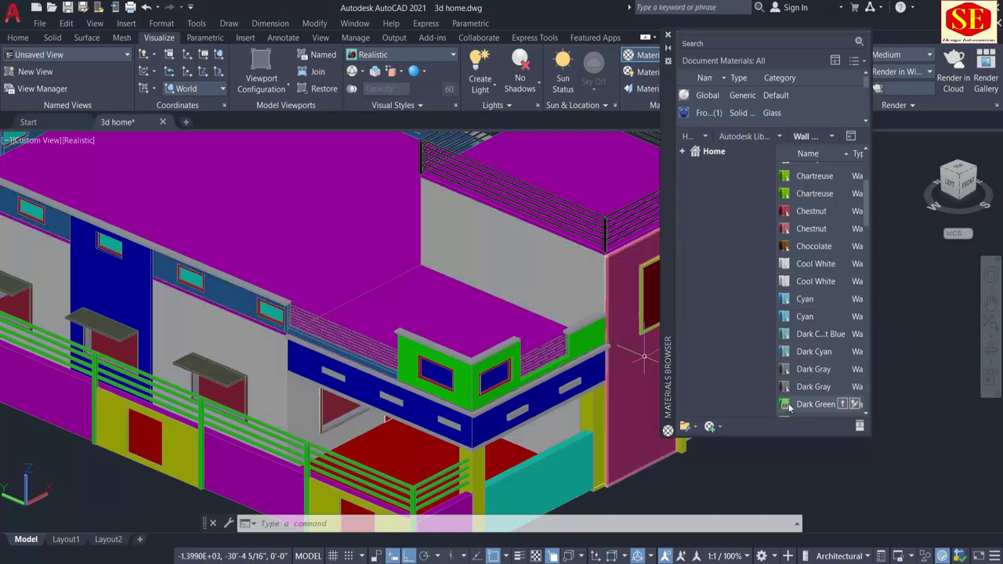
scroll(788, 407, "down", 2)
scroll(788, 392, "down", 3)
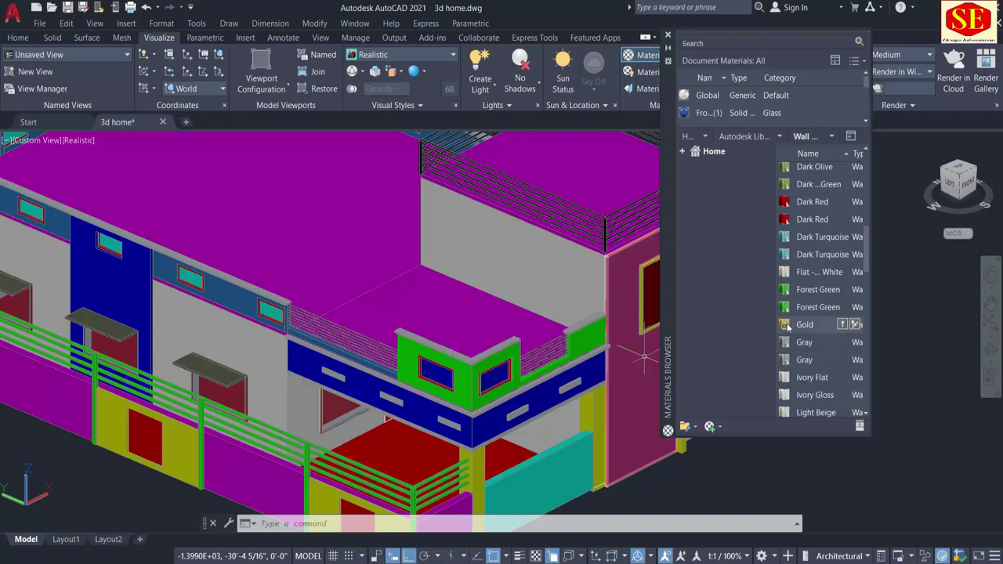
left_click_drag(235, 307, 235, 308)
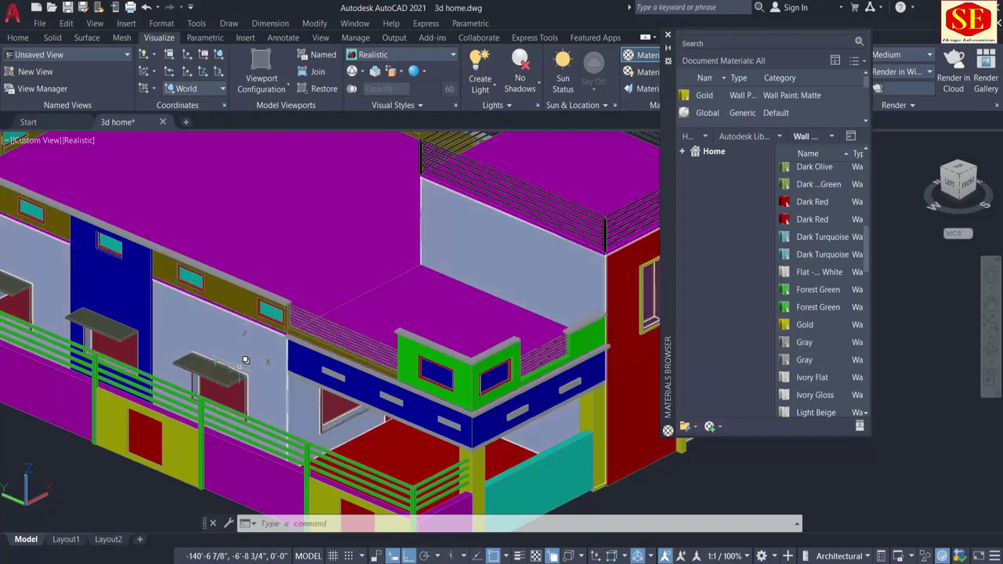
scroll(202, 282, "up", 3)
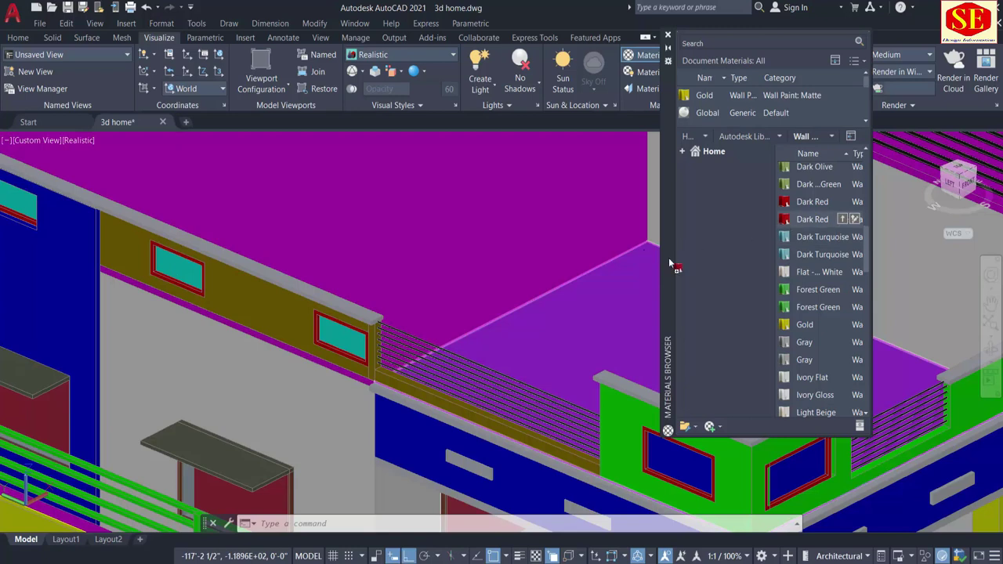
scroll(822, 282, "down", 3)
scroll(825, 284, "down", 2)
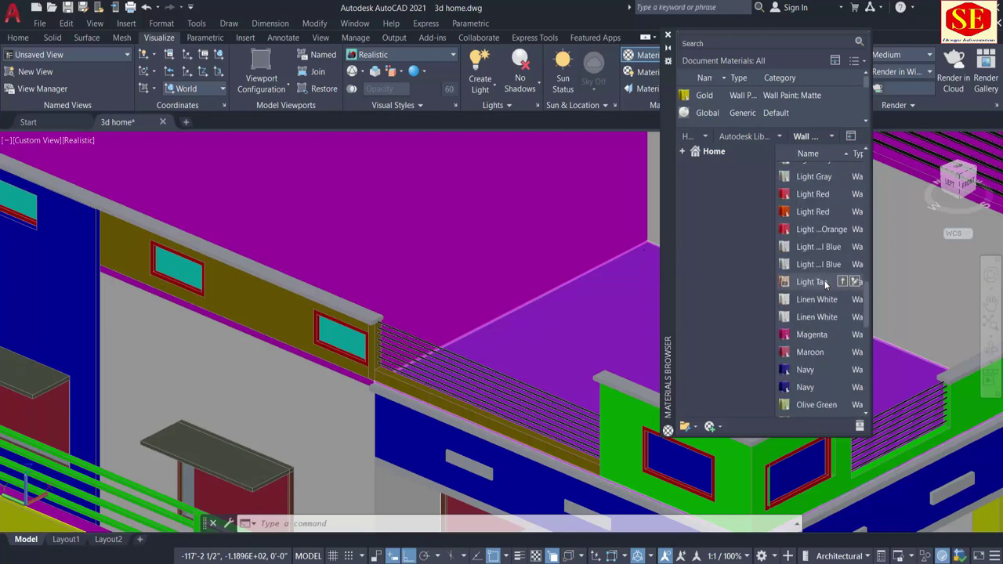
scroll(825, 283, "down", 2)
Give the band's window frames Navy paint and the window panes Wheat
left_click_drag(807, 284, 703, 290)
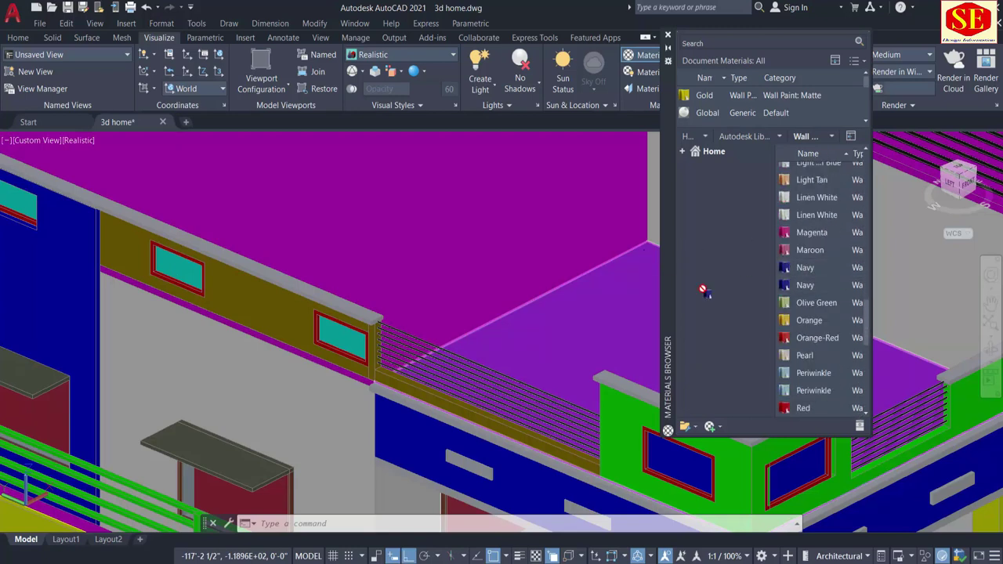
left_click_drag(319, 333, 323, 317)
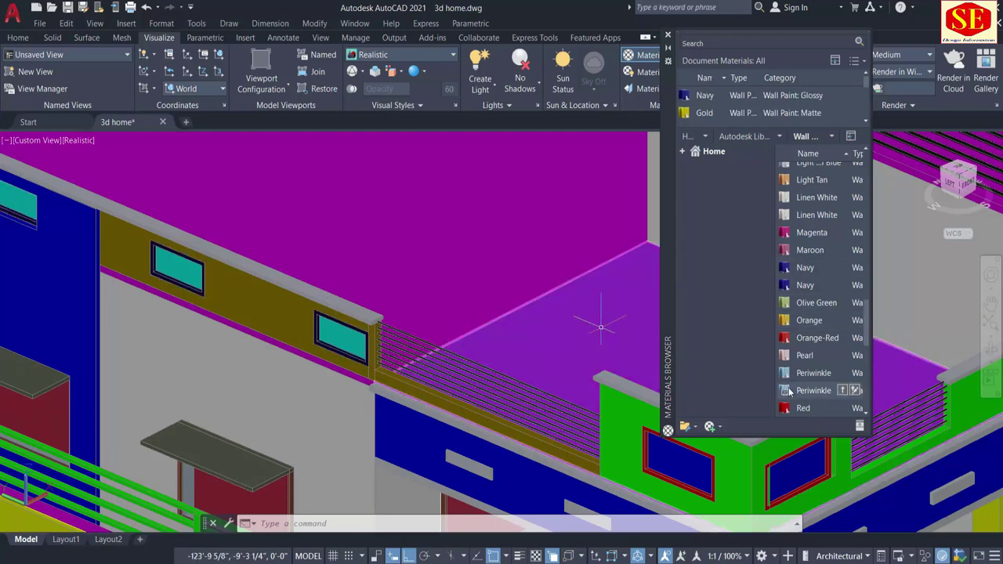
scroll(788, 388, "down", 4)
scroll(788, 388, "down", 3)
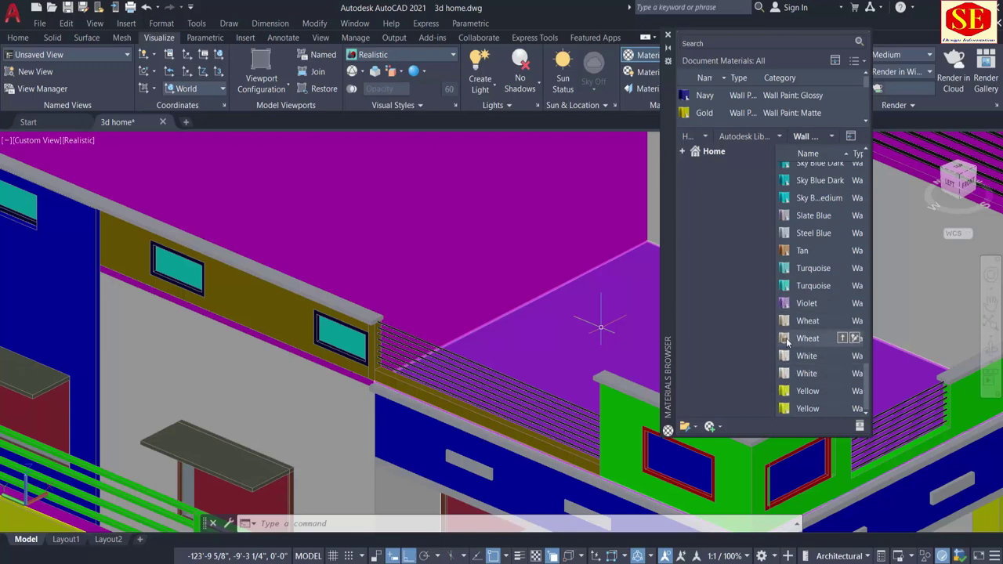
left_click_drag(333, 335, 331, 405)
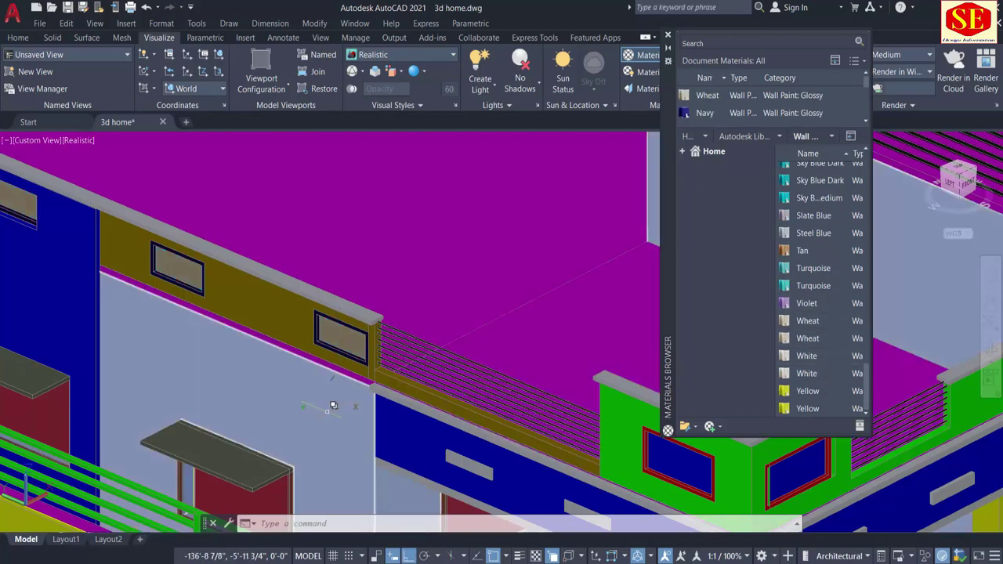
scroll(306, 403, "down", 5)
scroll(236, 368, "up", 3)
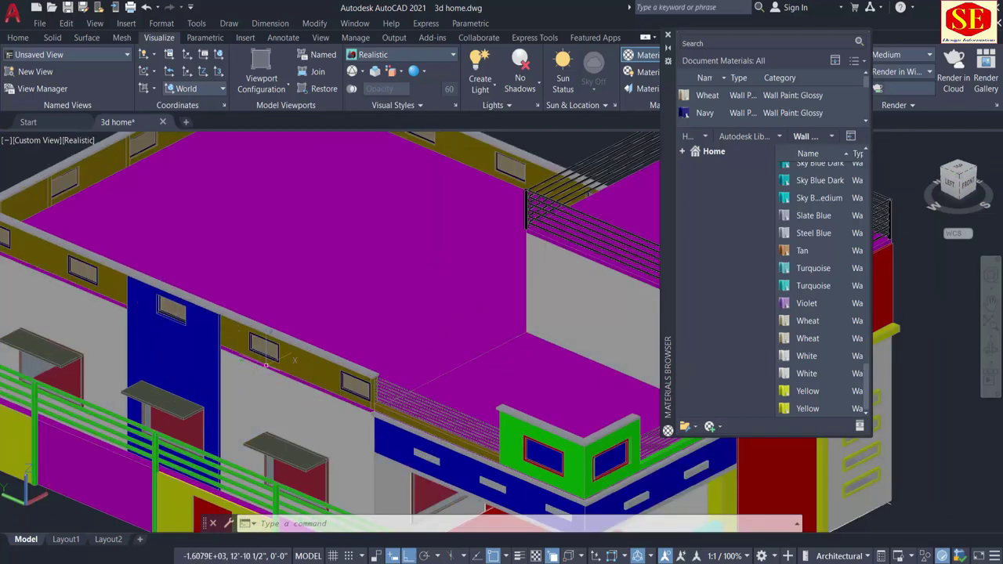
Paint the green parapet box above the porch Black, then Chocolate
middle_click_drag(266, 362, 86, 327)
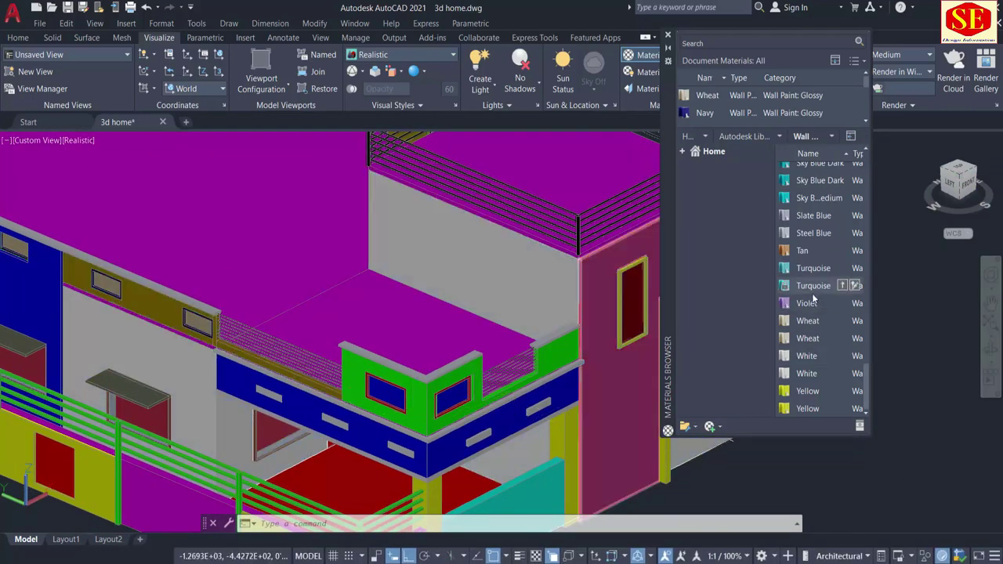
scroll(813, 282, "up", 3)
scroll(813, 293, "up", 5)
scroll(813, 293, "up", 5)
scroll(813, 293, "up", 5)
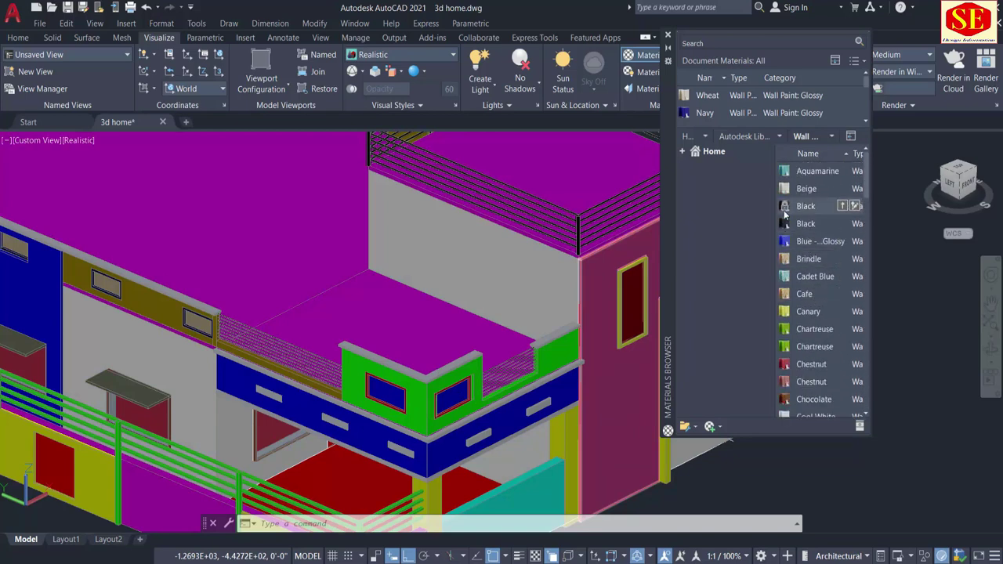
left_click_drag(430, 377, 418, 396)
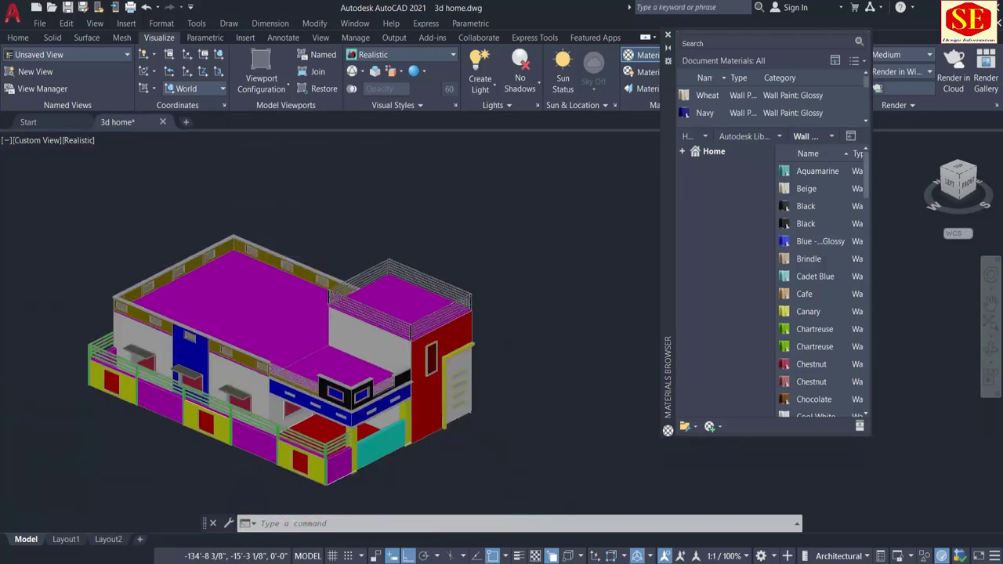
scroll(329, 395, "down", 3)
scroll(379, 464, "up", 2)
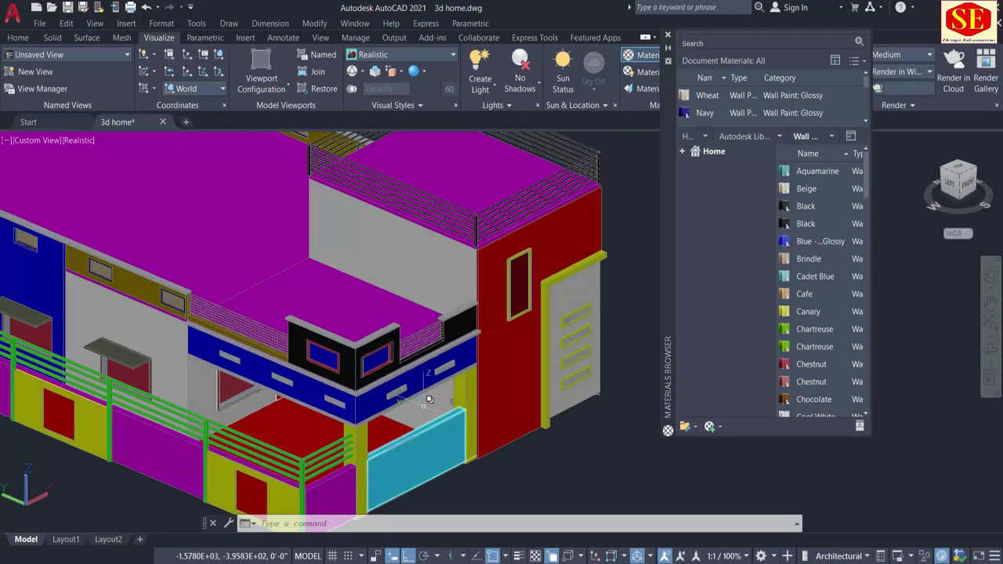
scroll(813, 379, "down", 1)
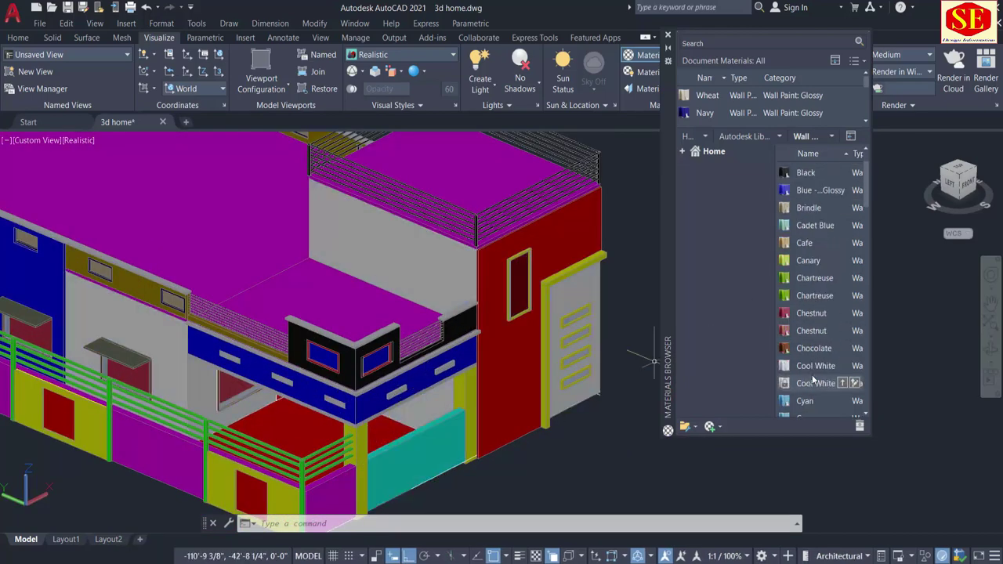
scroll(813, 379, "down", 2)
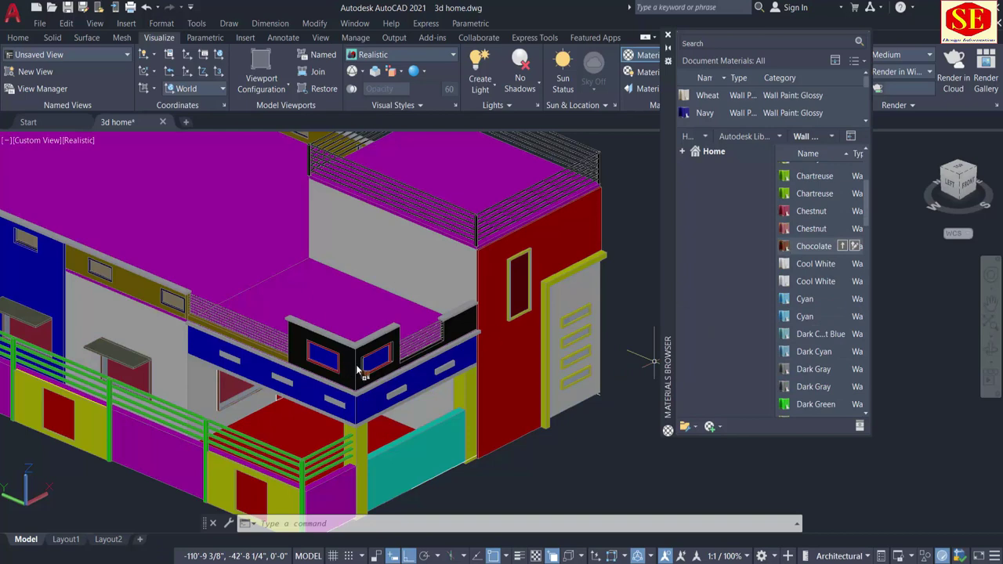
left_click_drag(356, 369, 373, 359)
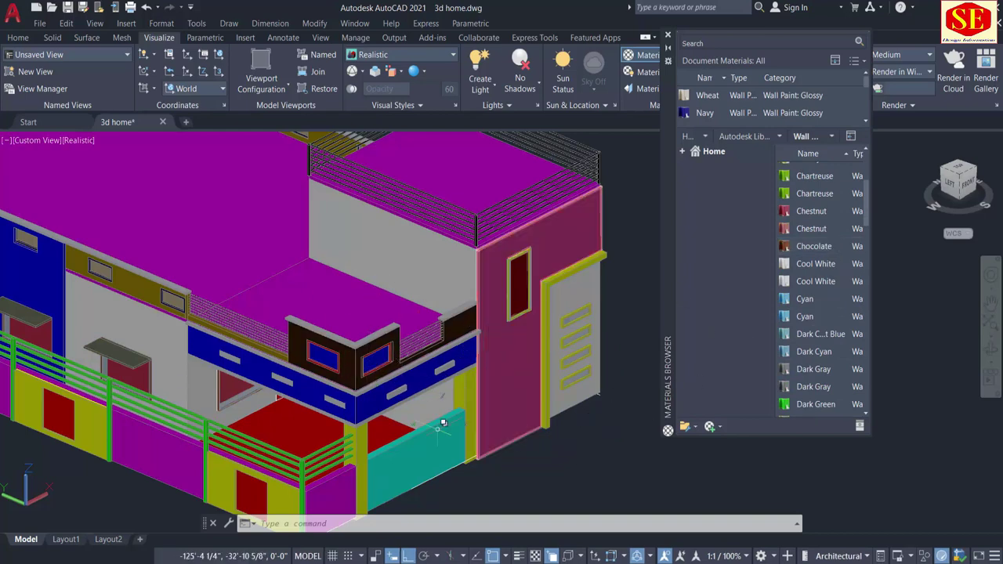
Apply Dark Red to the parapet box's window after briefly trying Cool White
scroll(389, 452, "up", 1)
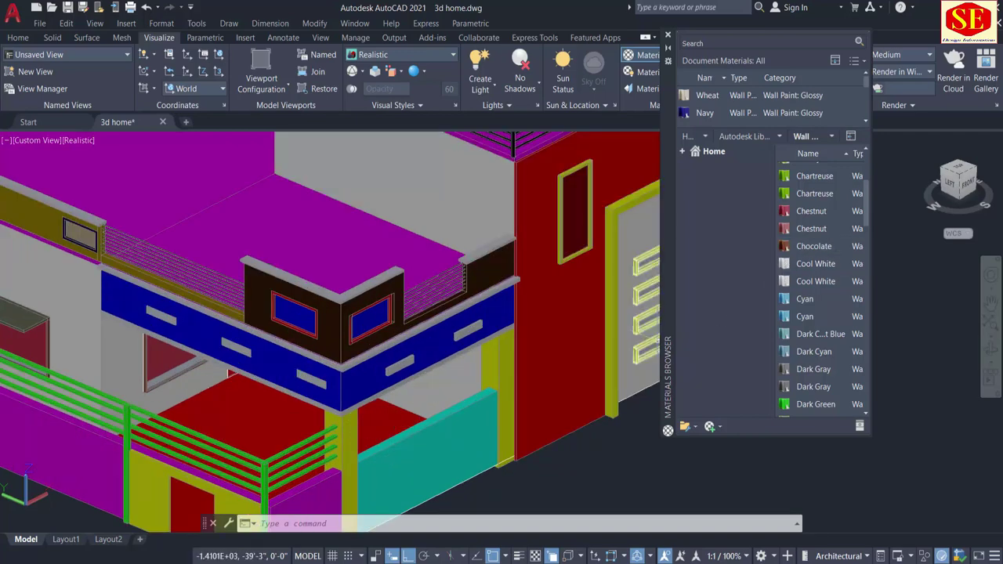
left_click_drag(814, 264, 517, 258)
scroll(788, 235, "down", 2)
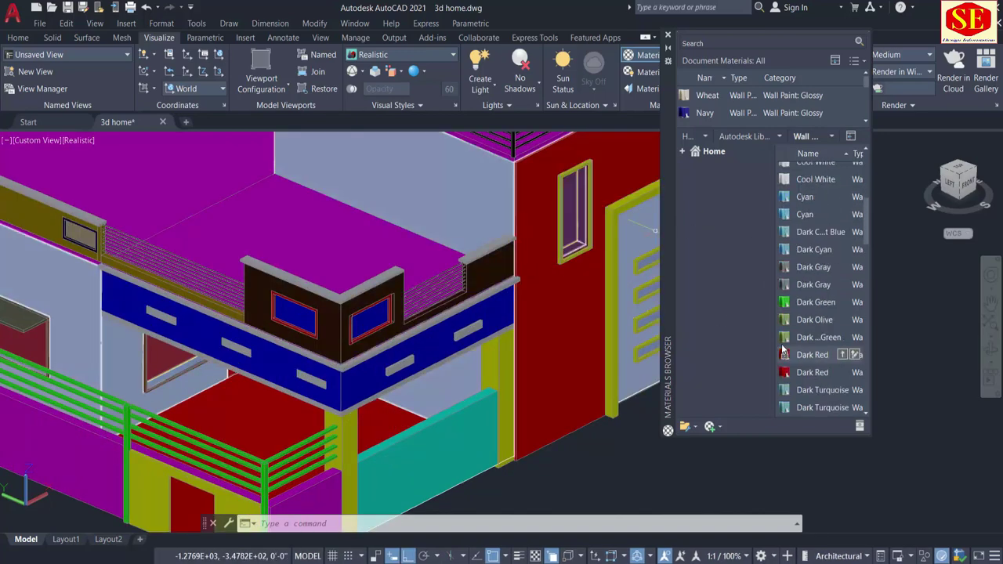
scroll(786, 306, "down", 2)
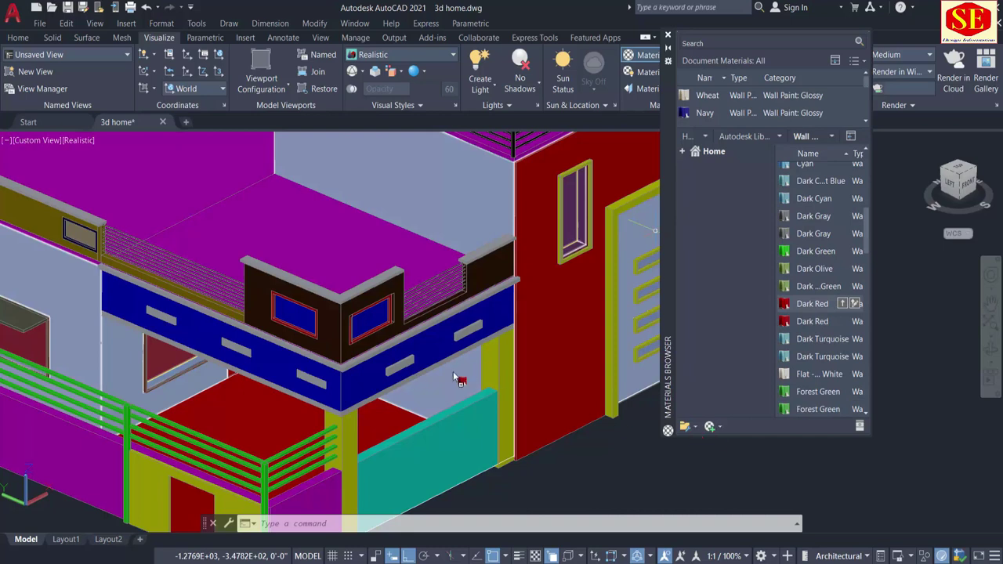
left_click_drag(372, 323, 375, 325)
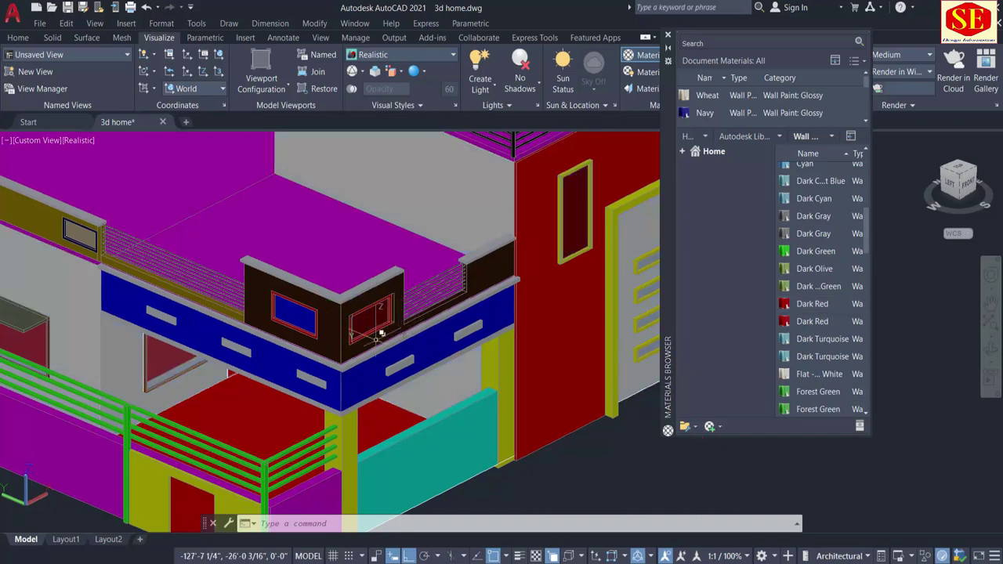
Match the dark red window's properties onto the other parapet window
type("ma")
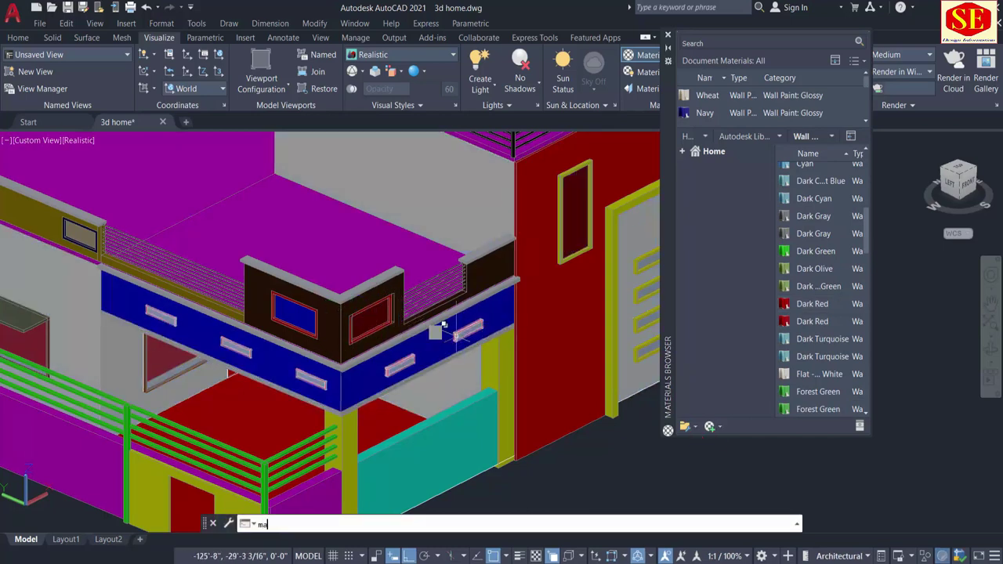
key("Return")
left_click(369, 319)
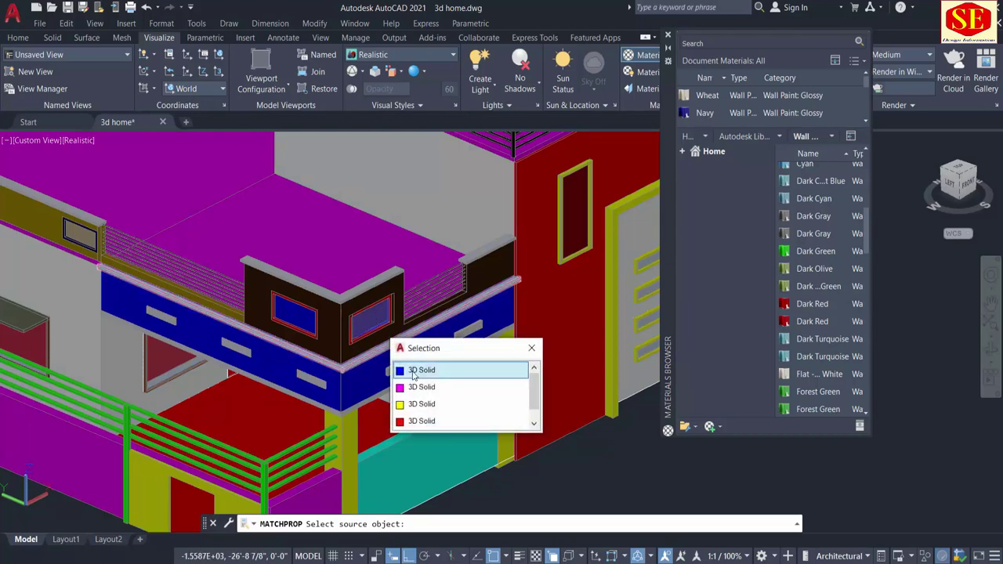
left_click(439, 369)
left_click(306, 325)
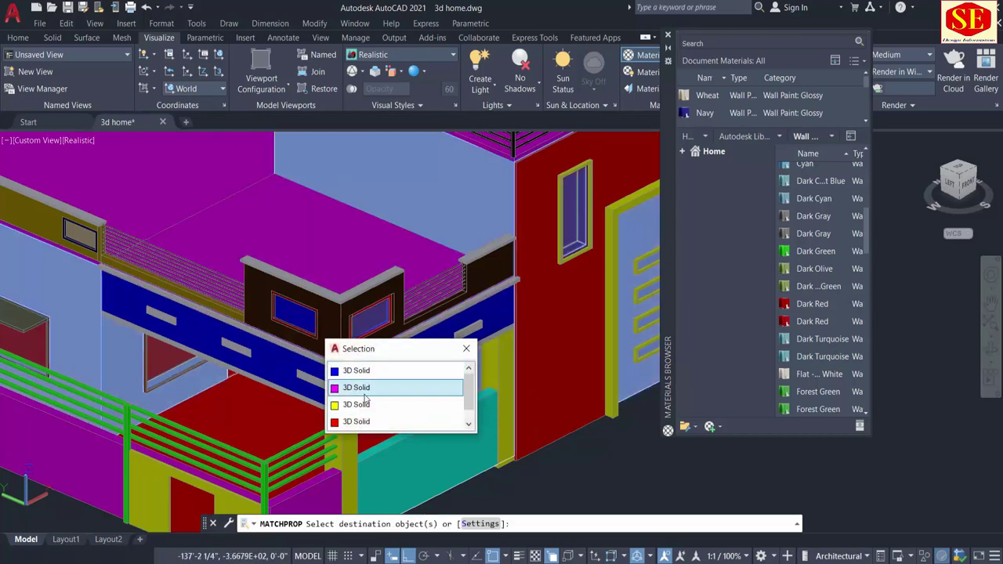
left_click(358, 371)
scroll(390, 424, "down", 3)
key("Return")
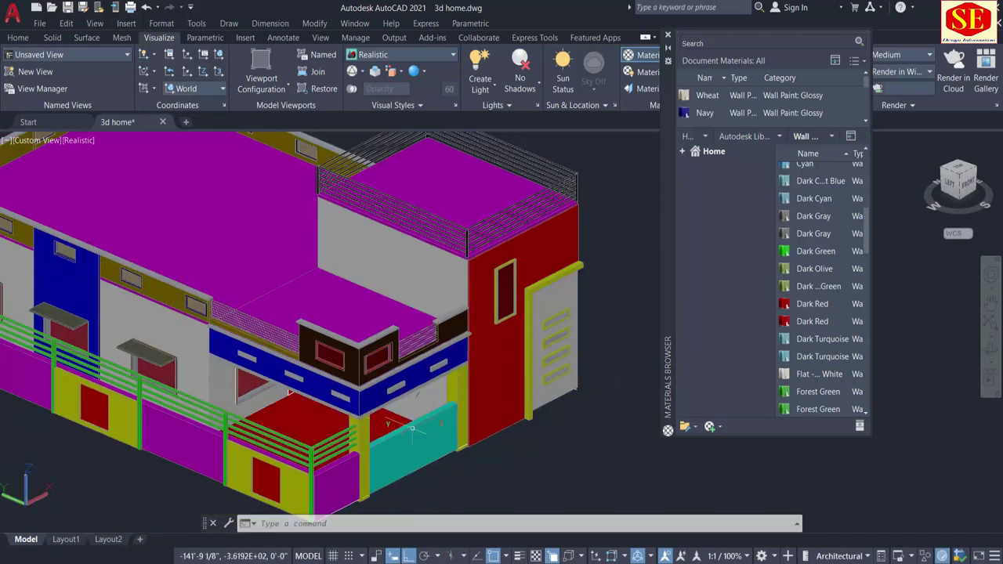
Match properties again from the balcony parapet onto a parapet piece and the left window
type("ma")
key("Return")
scroll(388, 368, "up", 2)
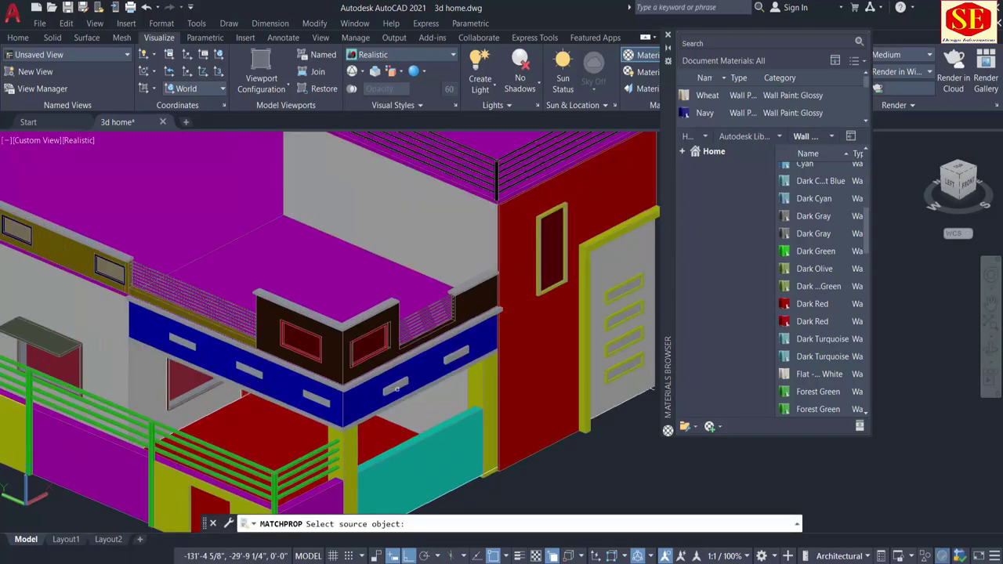
scroll(388, 361, "up", 1)
left_click(387, 352)
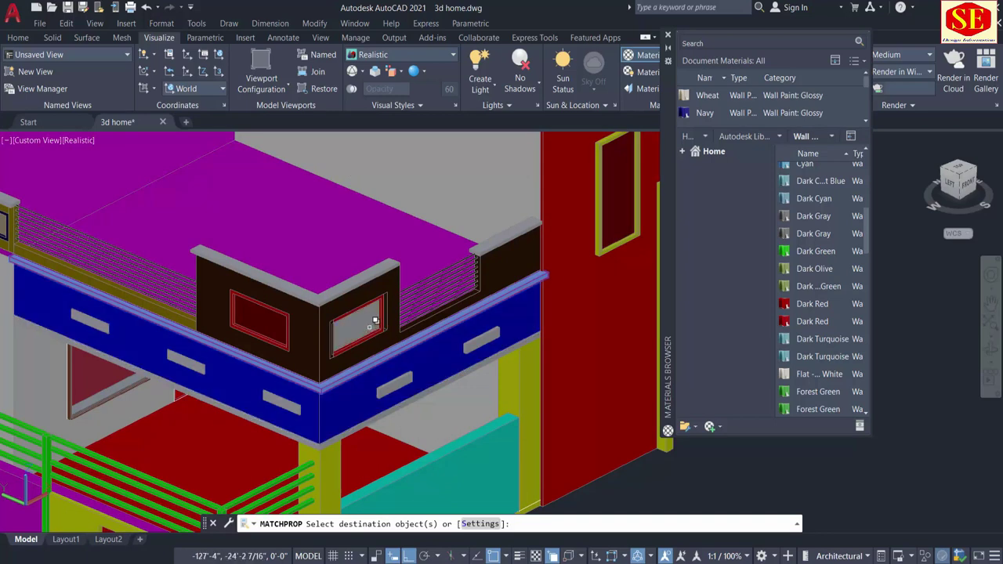
left_click(368, 328)
left_click(421, 375)
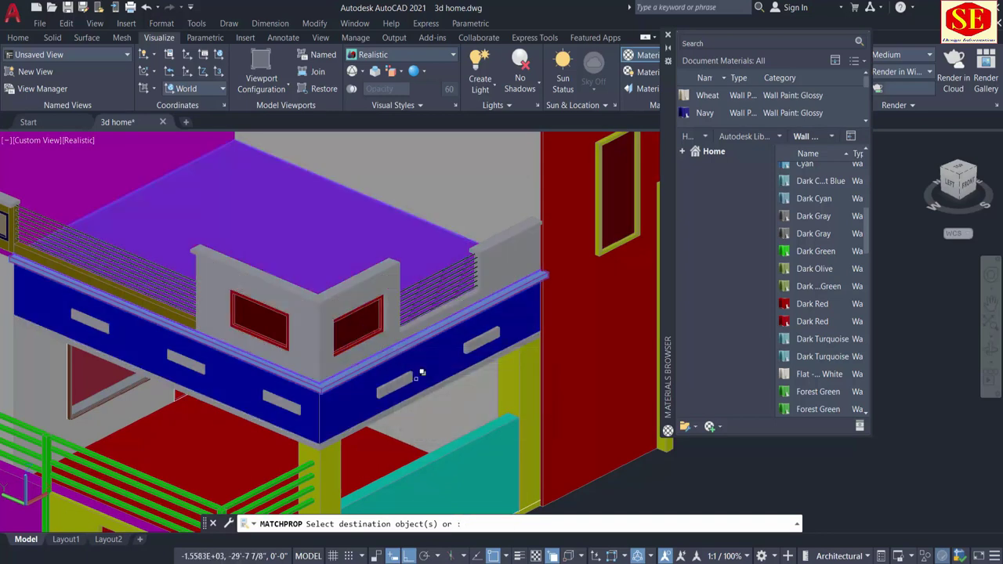
left_click(279, 330)
left_click(319, 374)
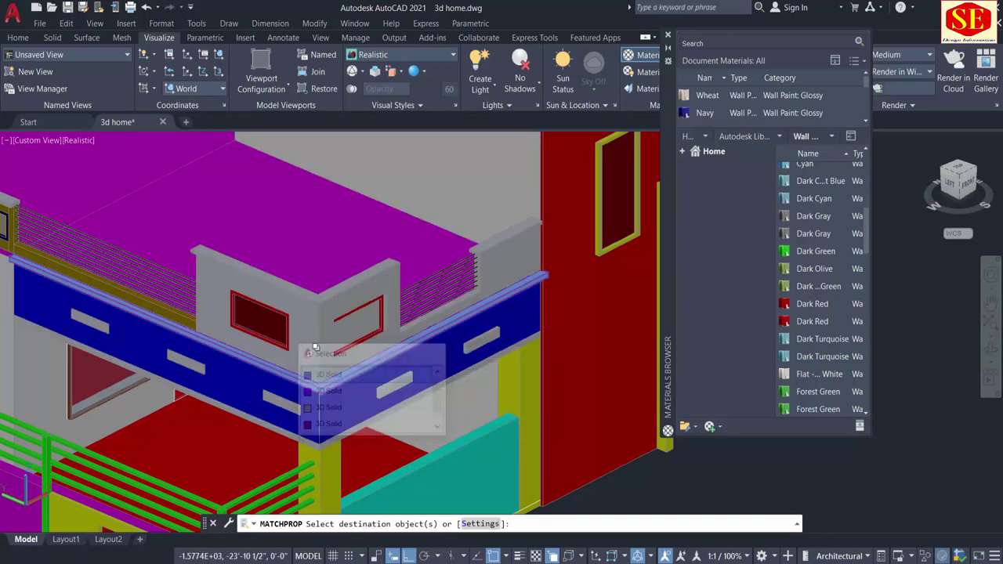
key("Return")
scroll(407, 378, "down", 3)
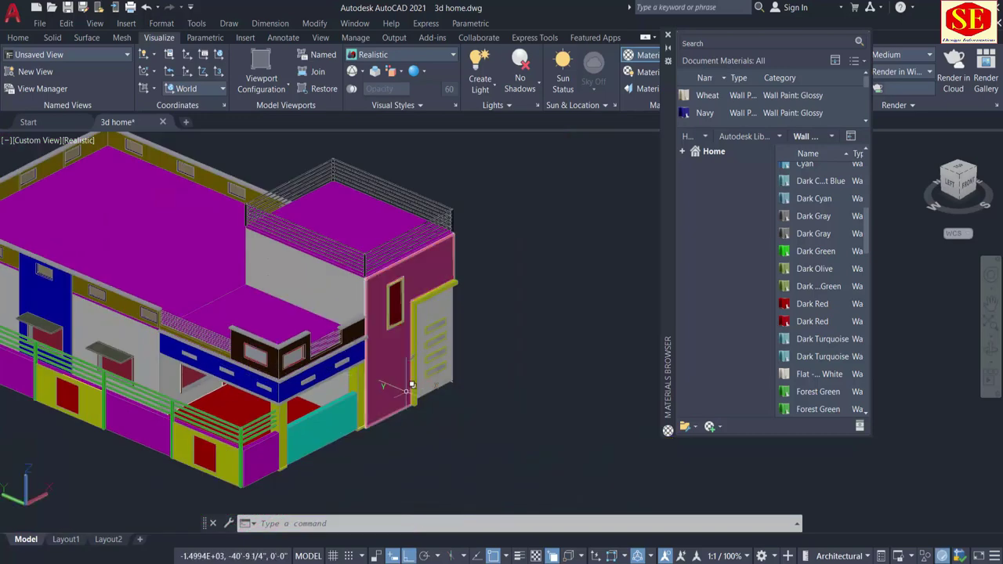
scroll(488, 331, "up", 2)
scroll(497, 309, "up", 2)
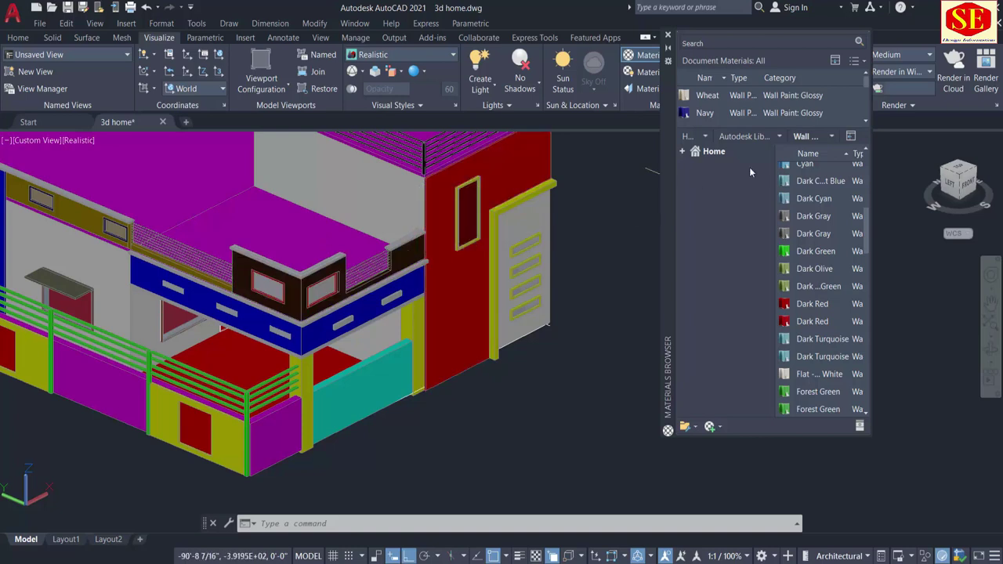
Switch the library to Stone and drag the Square Veins material onto the tall red wall
left_click(780, 138)
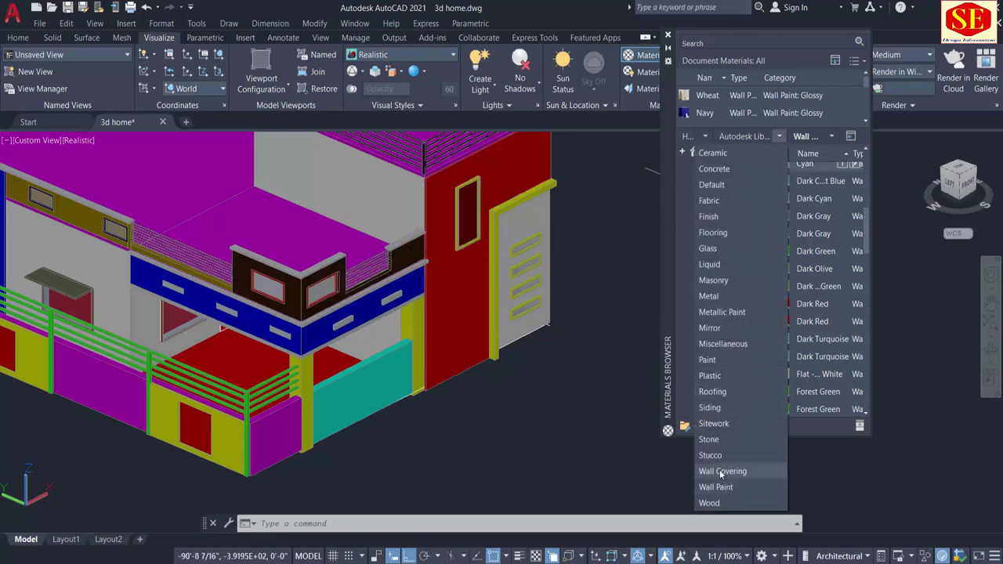
left_click(713, 440)
scroll(820, 321, "down", 5)
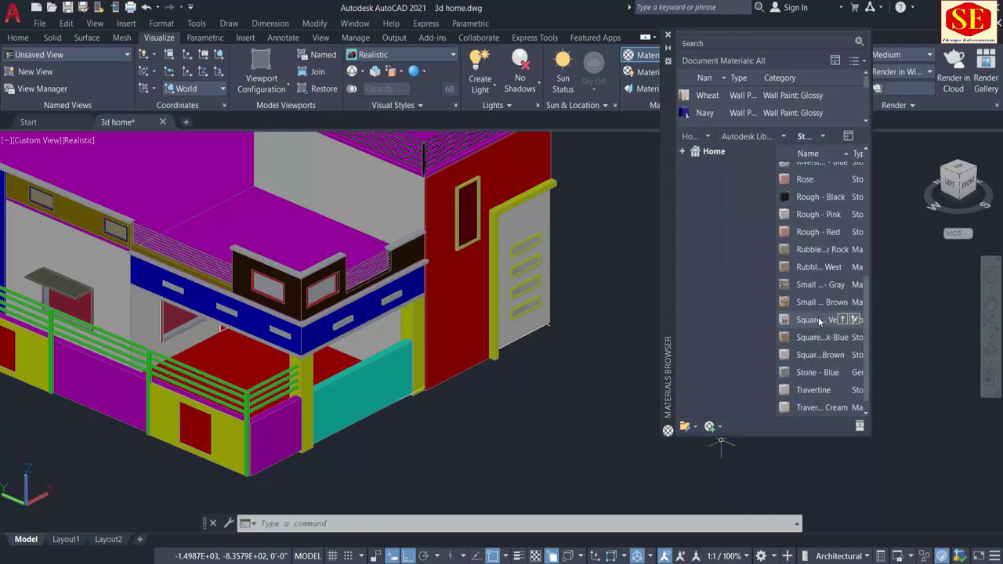
scroll(819, 321, "down", 1)
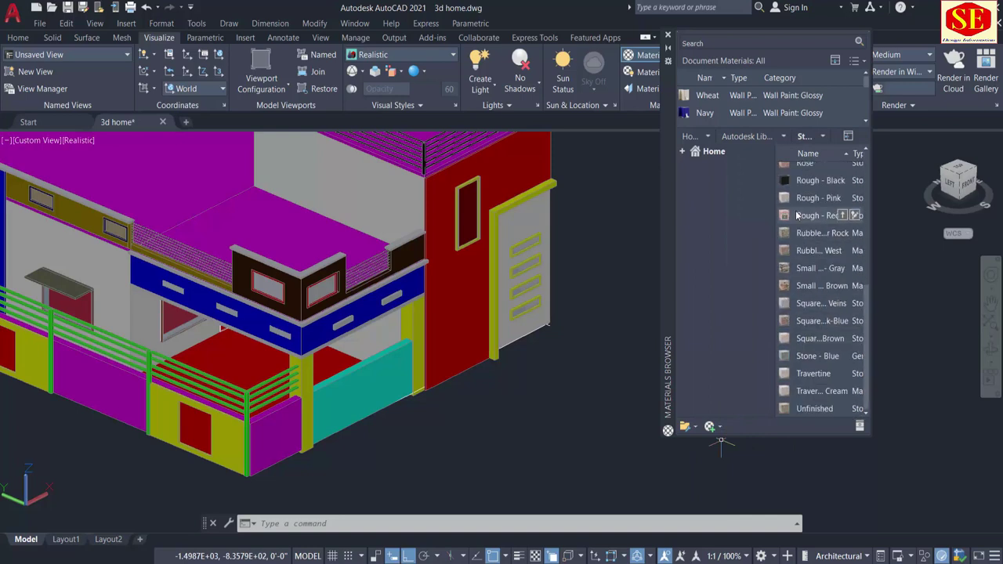
scroll(791, 192, "up", 6)
scroll(791, 190, "up", 6)
scroll(791, 189, "up", 4)
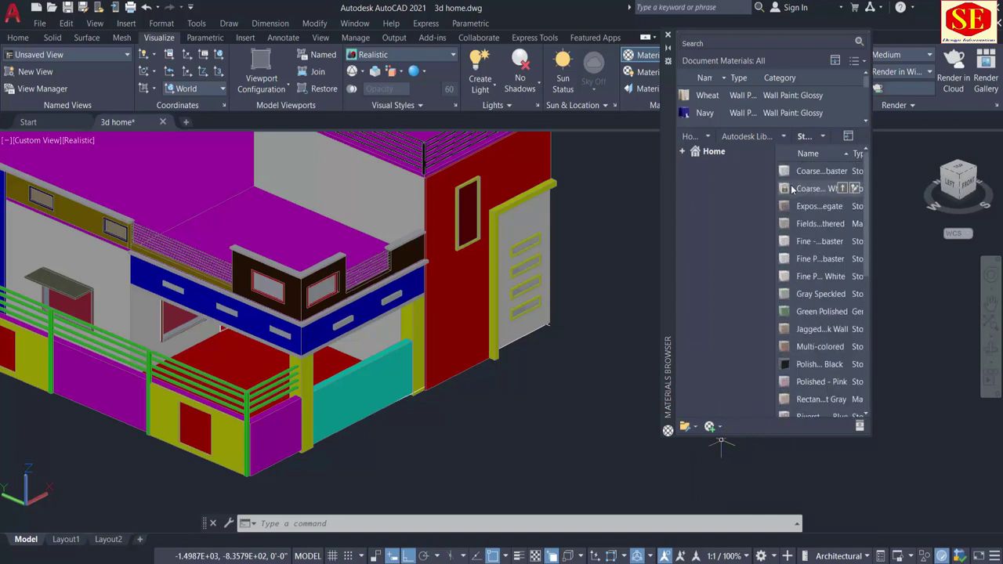
scroll(801, 308, "down", 5)
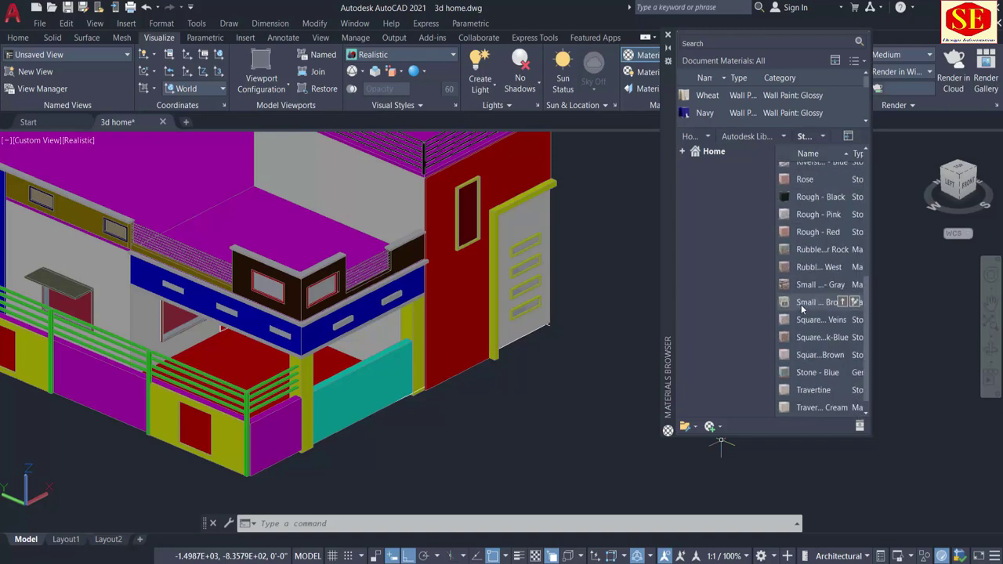
scroll(801, 308, "down", 1)
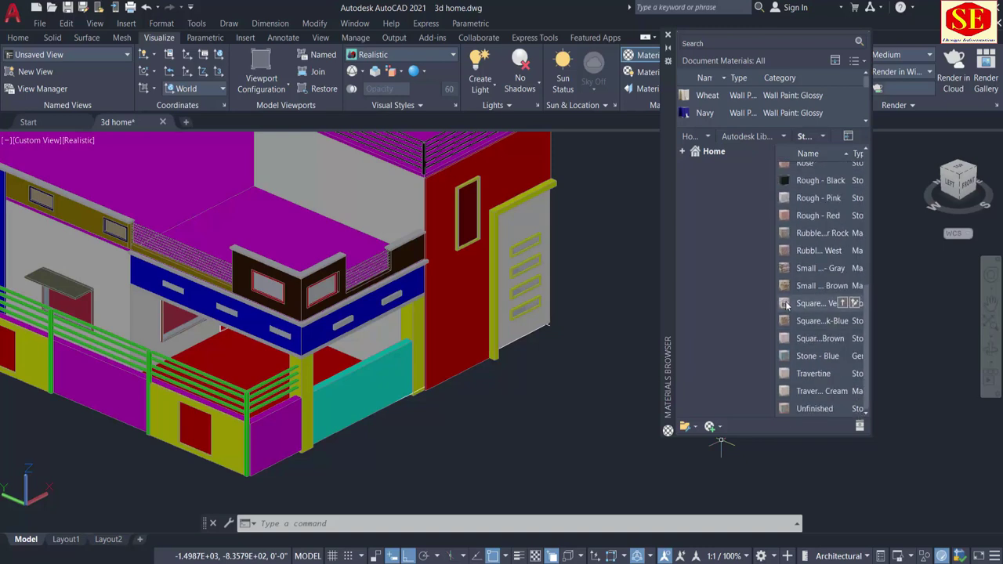
left_click_drag(469, 295, 469, 296)
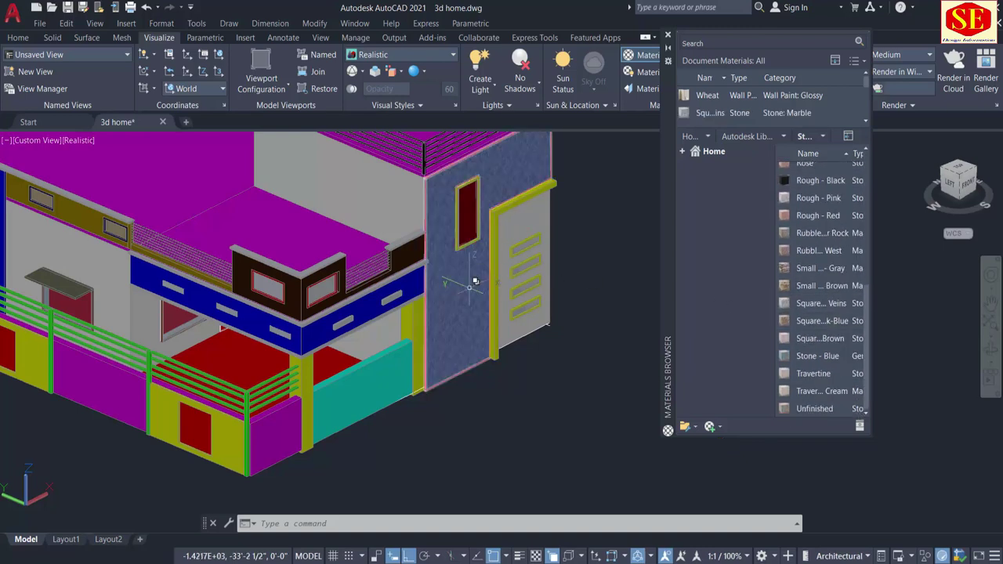
scroll(469, 289, "up", 3)
scroll(478, 313, "down", 5)
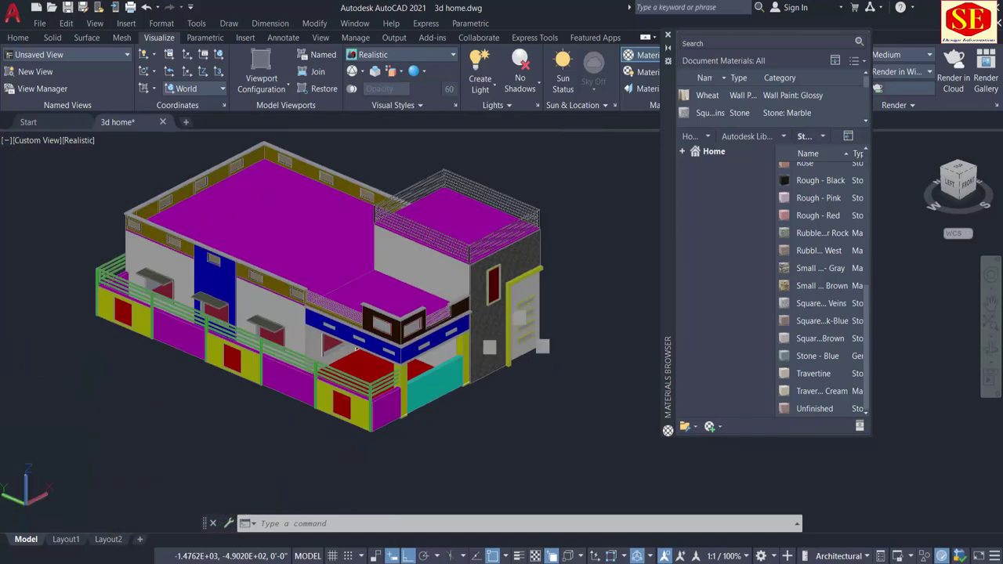
scroll(510, 358, "up", 3)
middle_click_drag(532, 410, 616, 376)
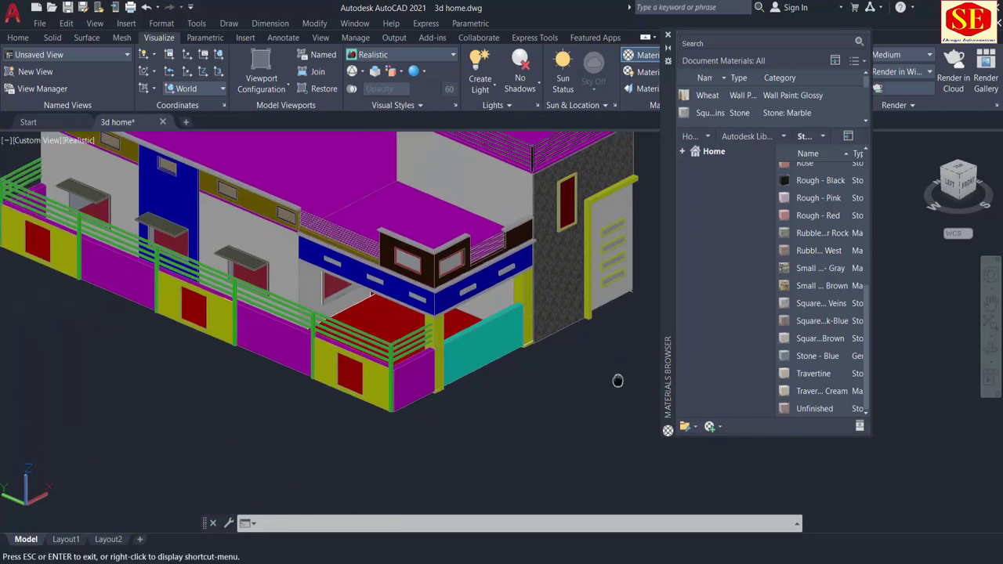
Match the veined stone from the stone wall onto the blue front column and another wall
type("ma")
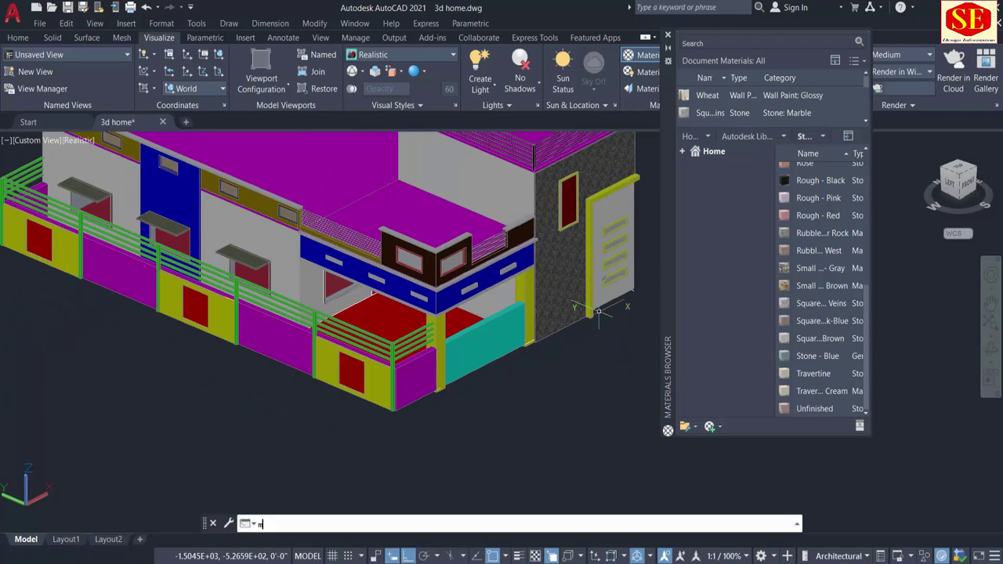
key("Return")
left_click(577, 276)
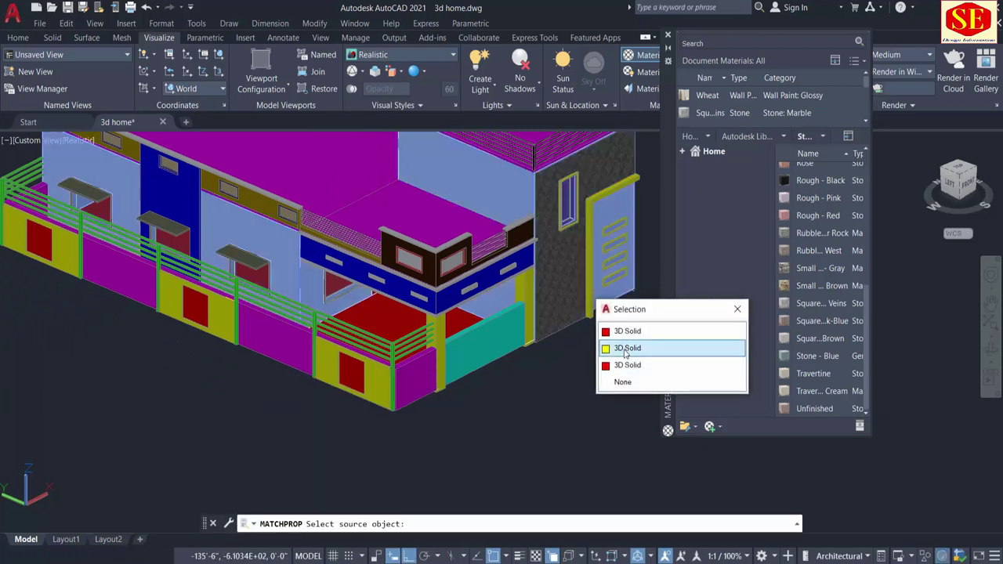
left_click(599, 333)
left_click(176, 196)
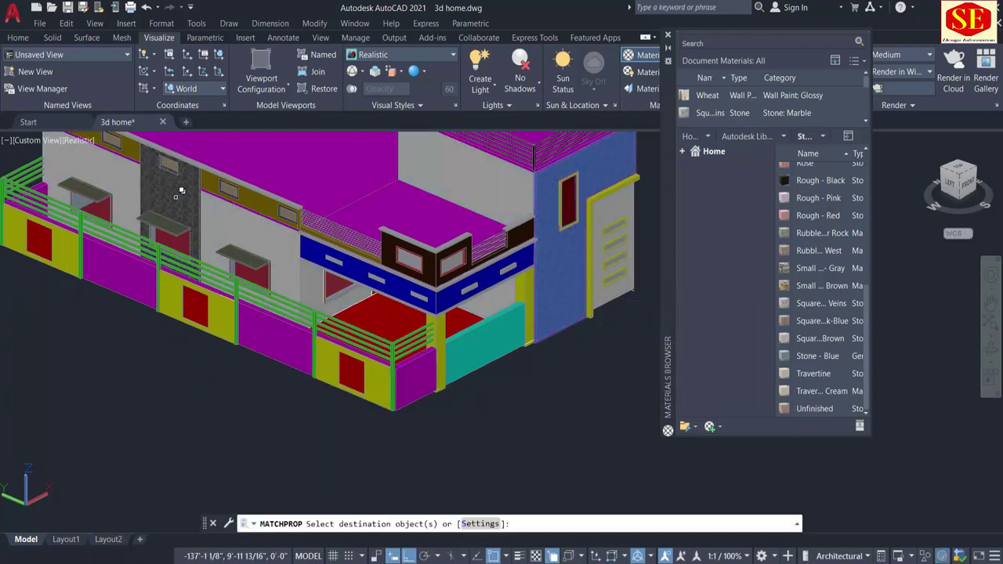
left_click(177, 201)
left_click(220, 248)
key("Return")
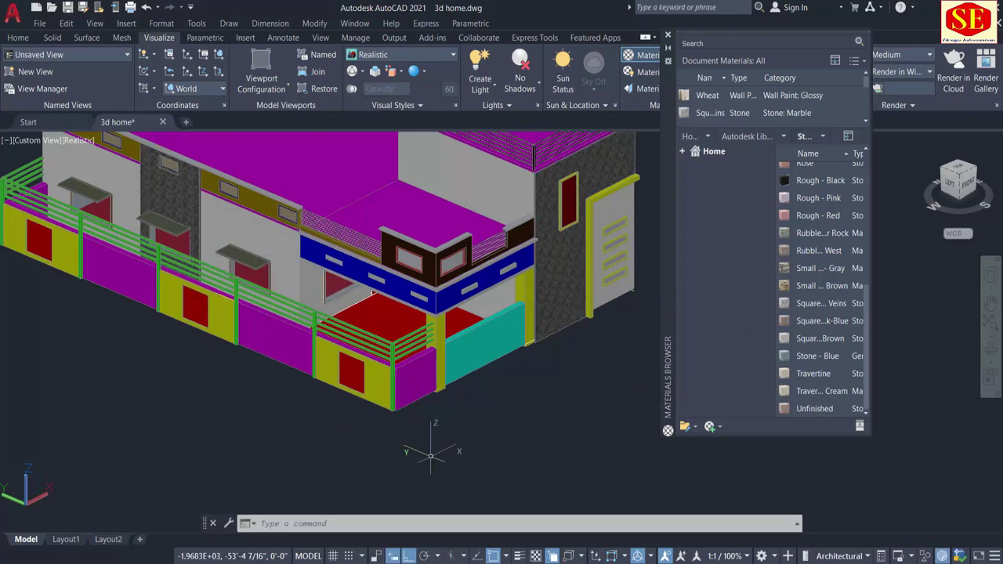
Copy the stone material onto the lower front walls
key("Return")
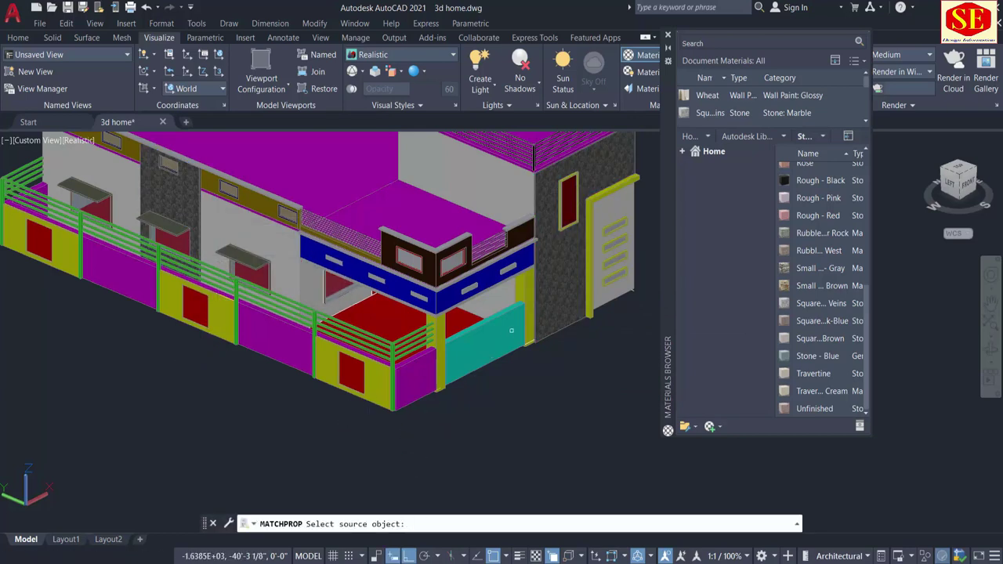
left_click(558, 276)
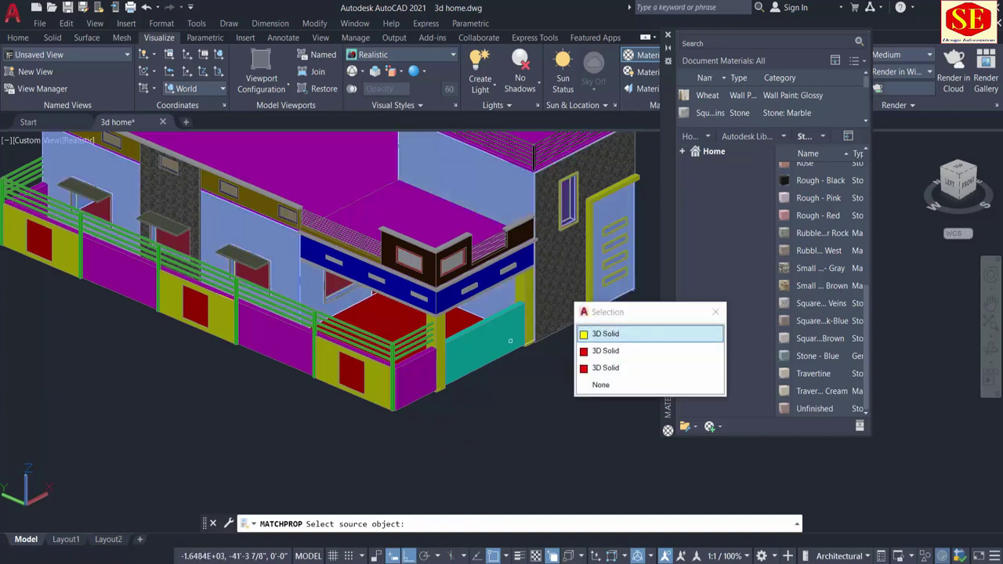
left_click(603, 331)
left_click(407, 390)
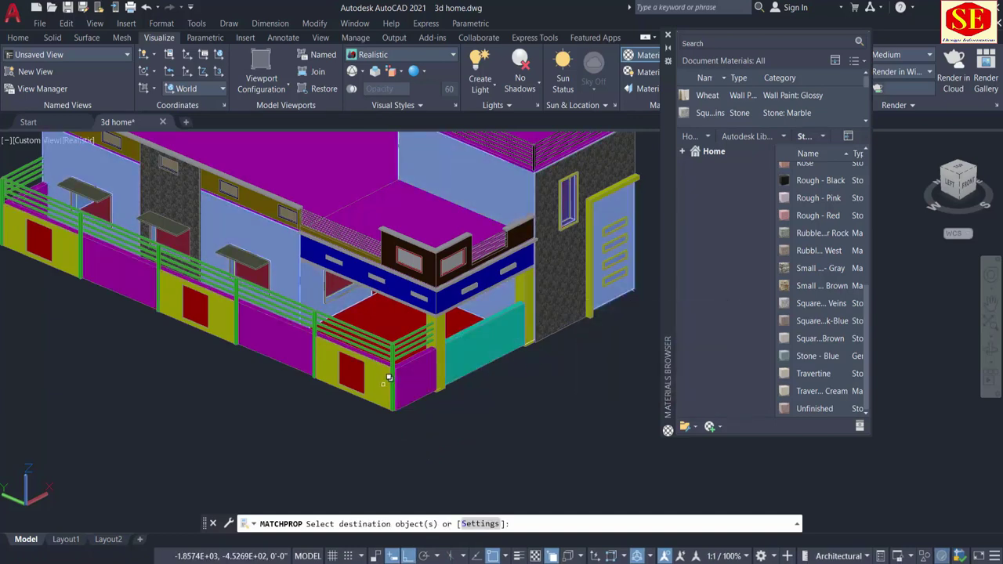
left_click(389, 392)
left_click(445, 436)
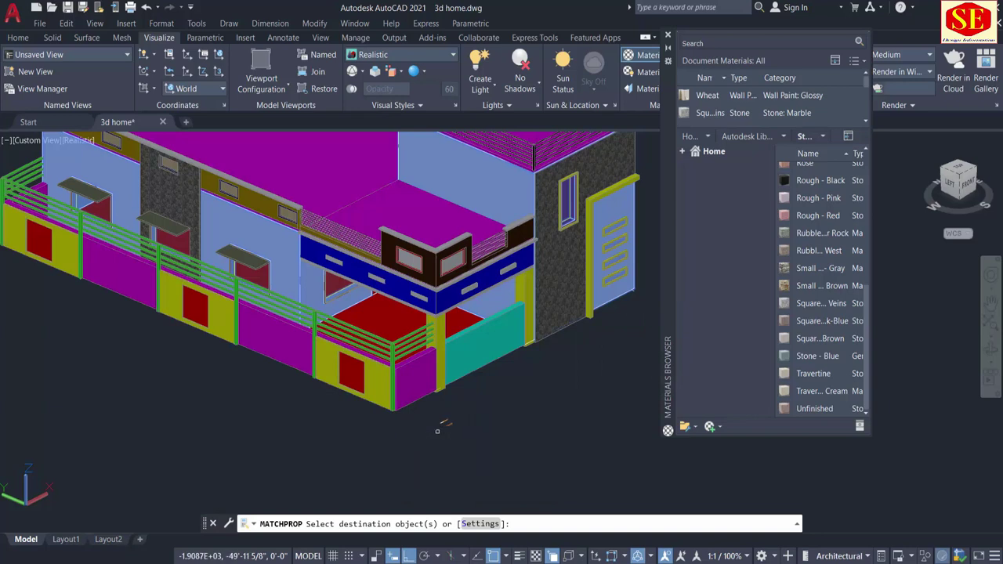
key("Return")
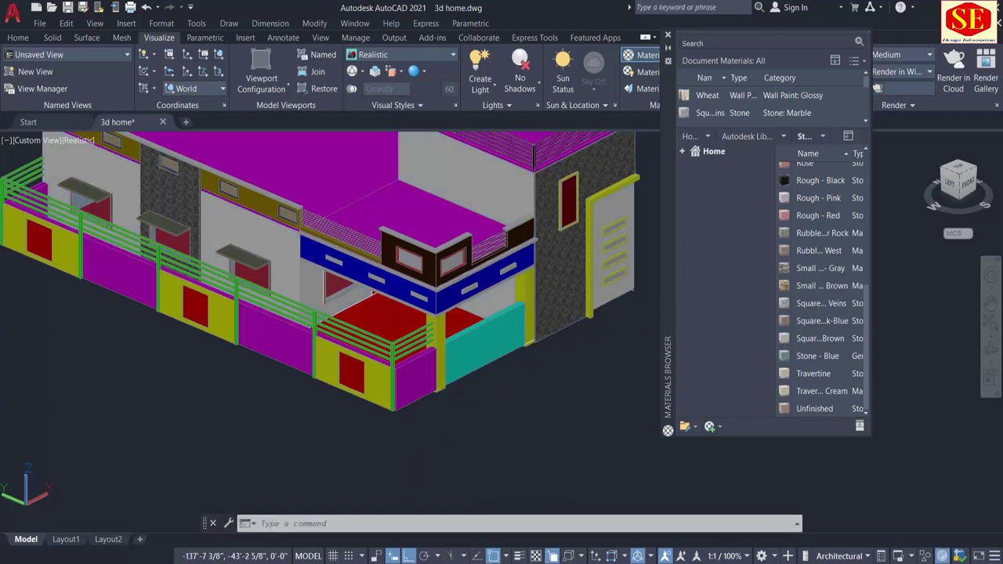
Match stone onto the yellow lower front walls, then show the material category list
key("Return")
left_click(587, 325)
left_click(594, 340)
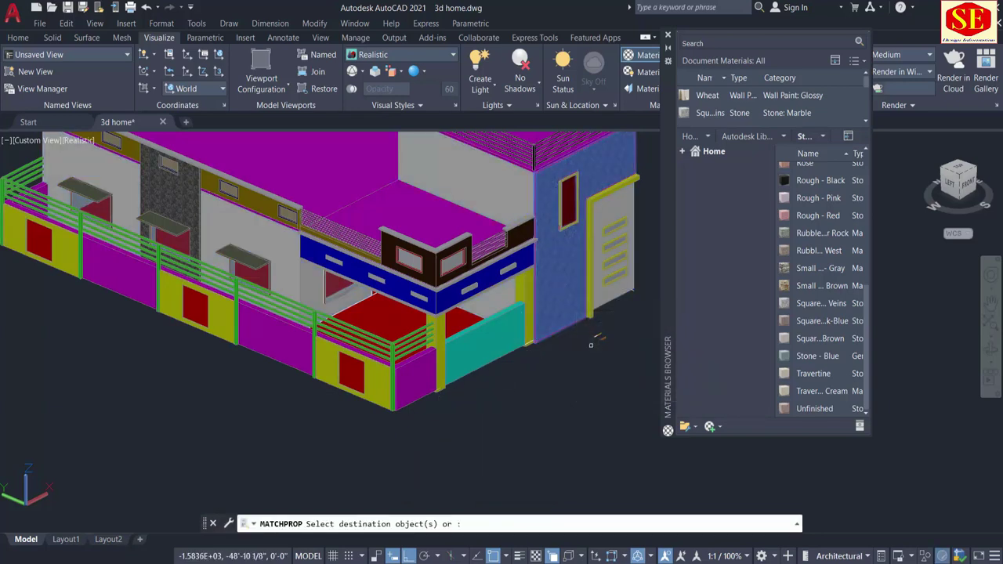
left_click(380, 377)
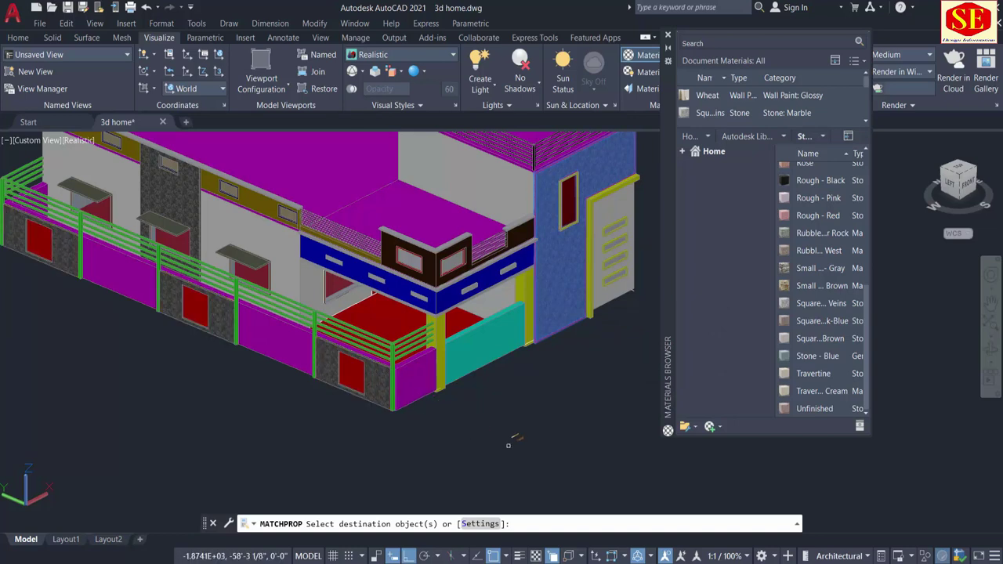
key("Return")
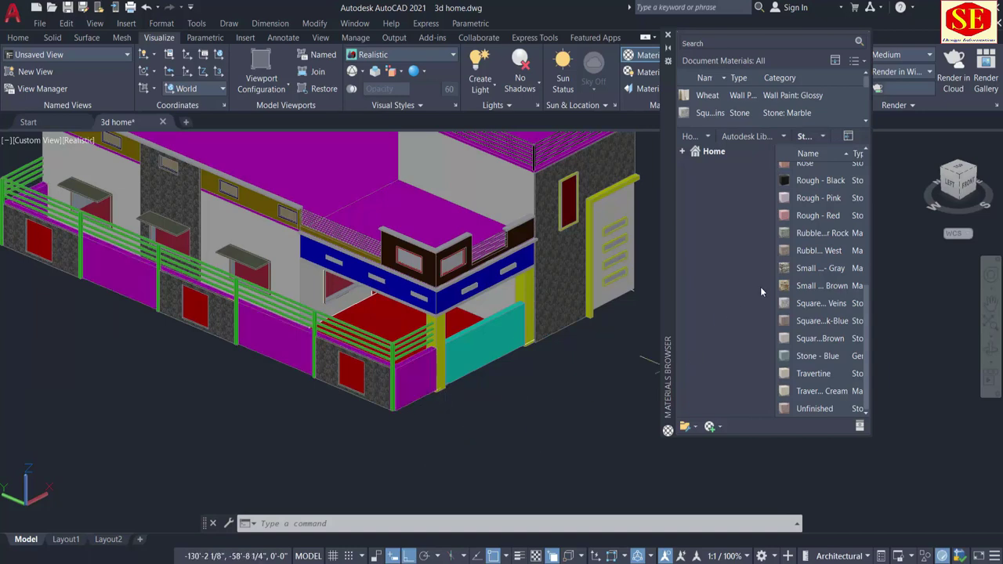
left_click(781, 136)
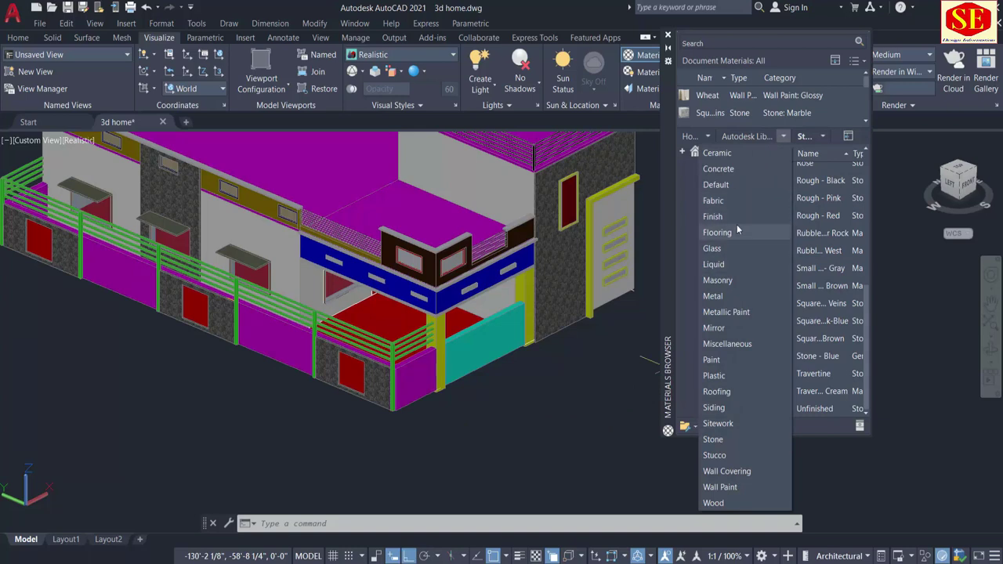
Show Concrete materials, then match the dark wall's finish onto the magenta compound wall panels
left_click(737, 169)
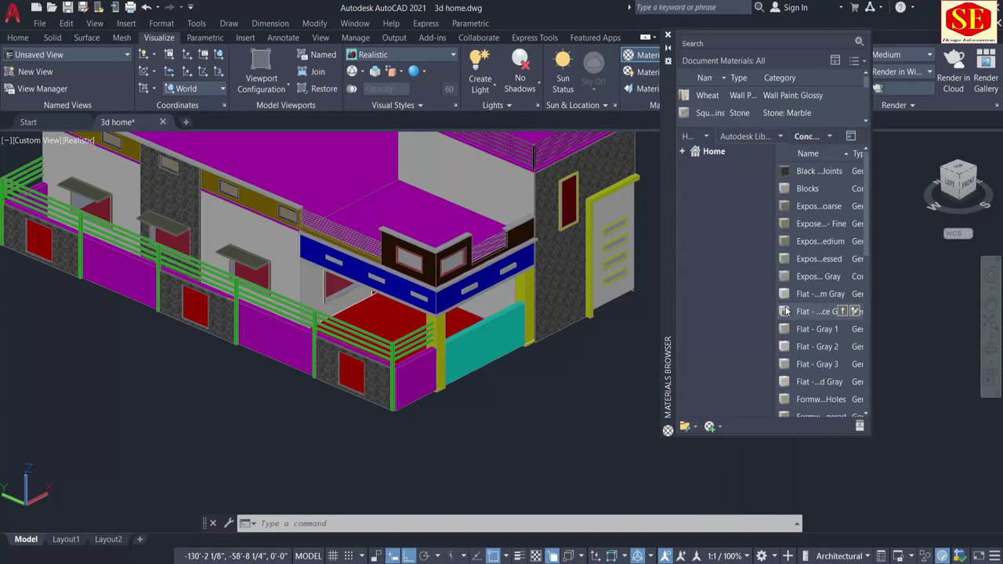
scroll(786, 311, "down", 5)
scroll(786, 311, "down", 2)
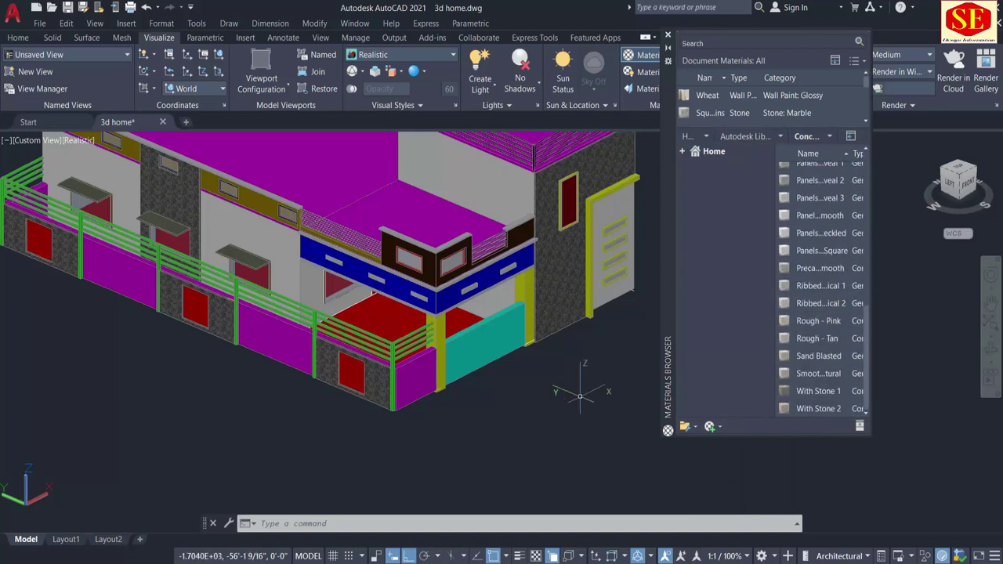
type("ma")
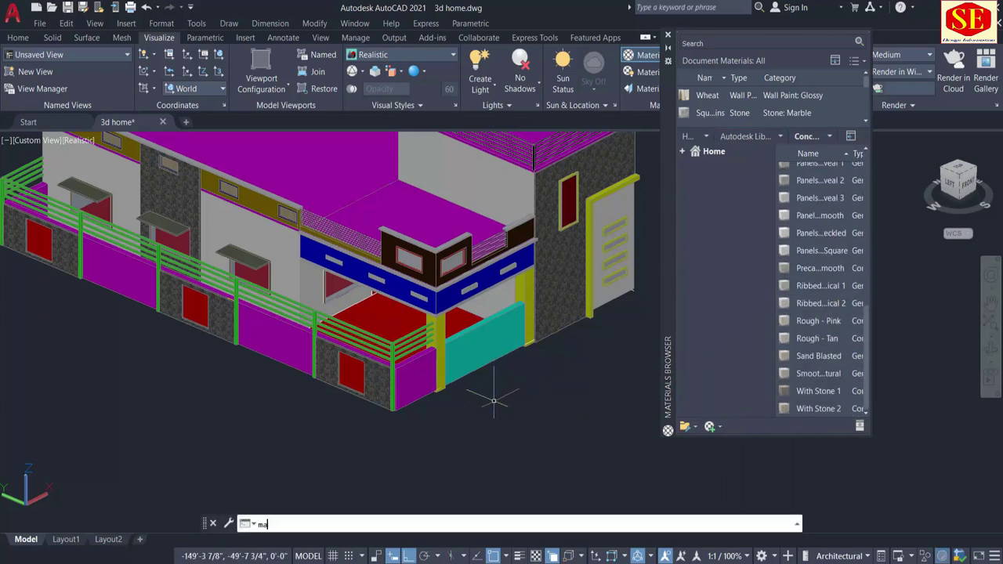
key("Return")
scroll(435, 282, "up", 2)
left_click(435, 263)
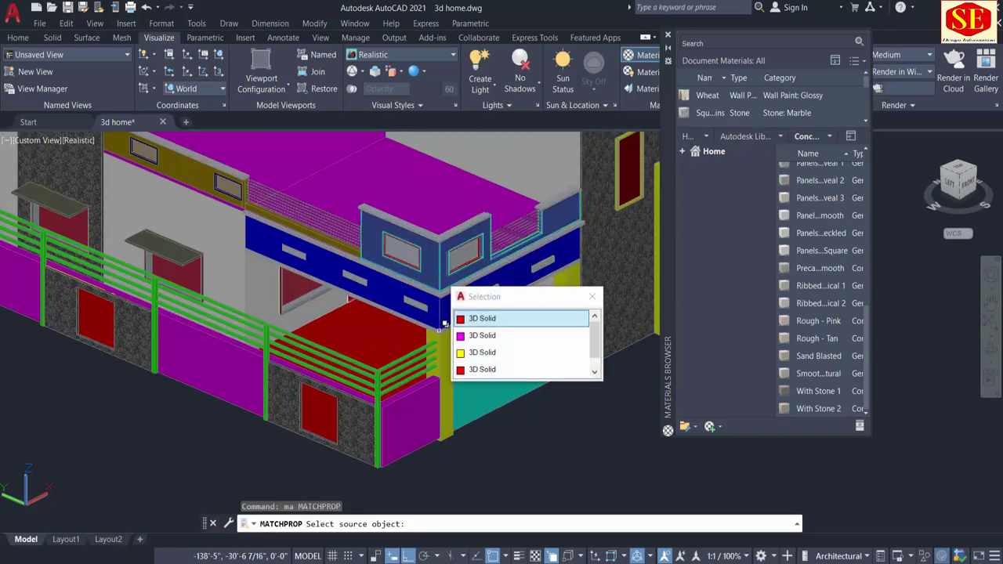
left_click(479, 317)
left_click(437, 388)
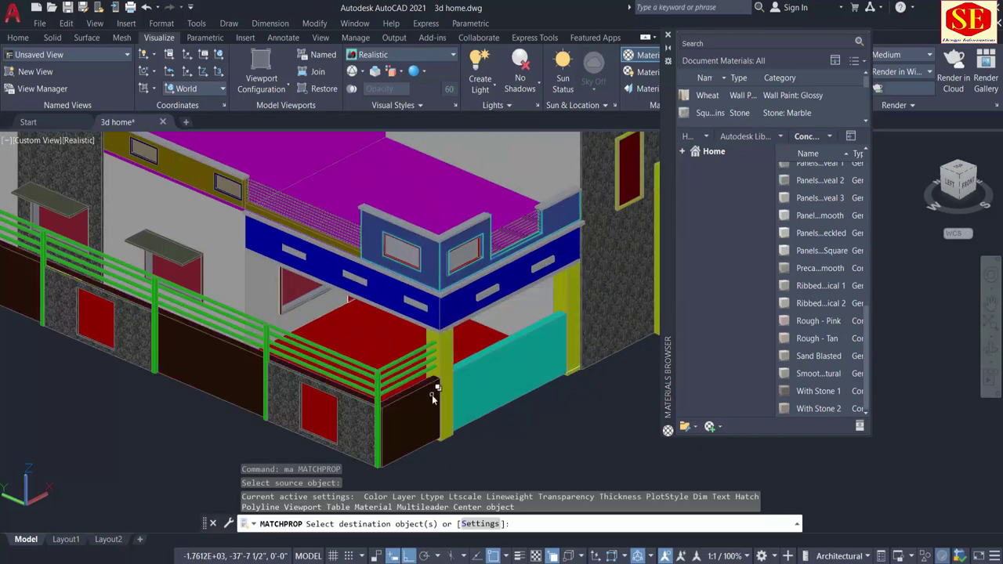
left_click(435, 398)
left_click(483, 459)
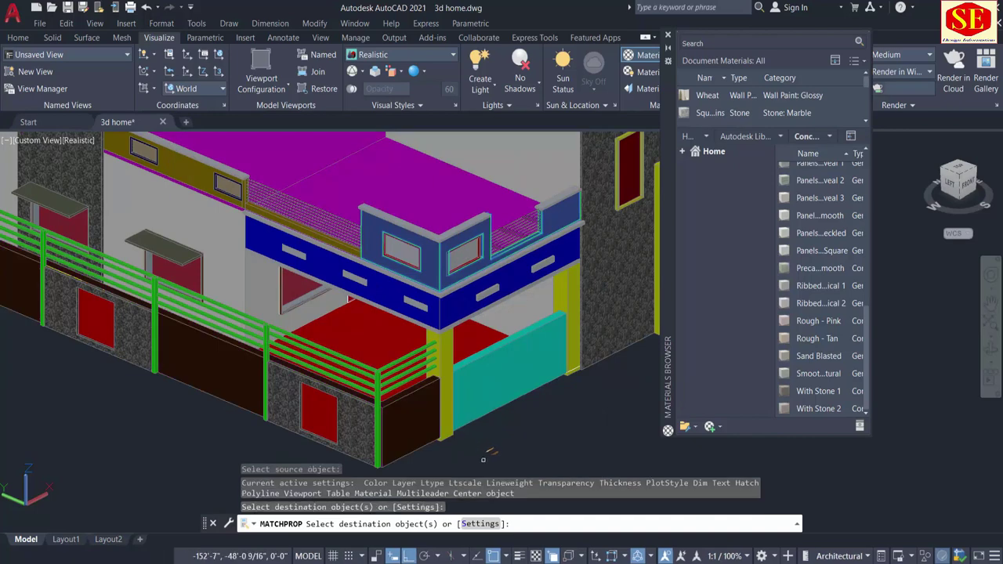
scroll(483, 459, "down", 3)
key("Escape")
Shift the view toward the porch corner and reopen the material category list
scroll(489, 441, "up", 3)
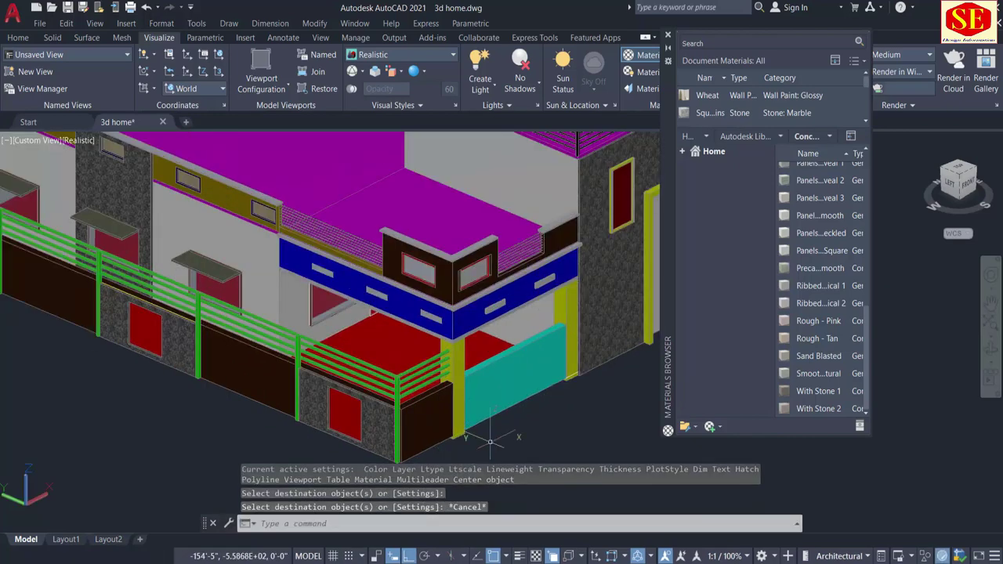
scroll(239, 276, "down", 3)
middle_click_drag(520, 340, 399, 317)
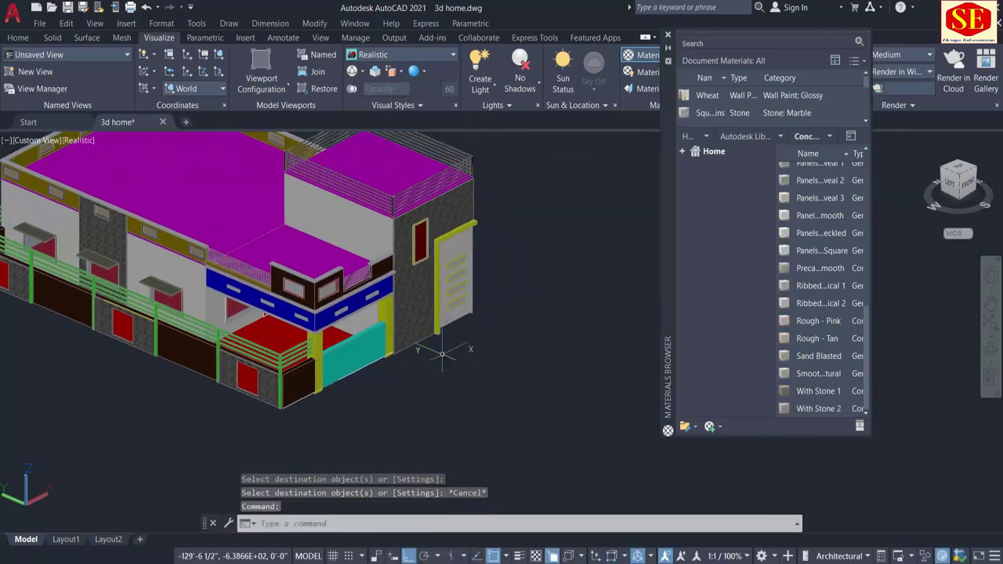
scroll(400, 317, "up", 4)
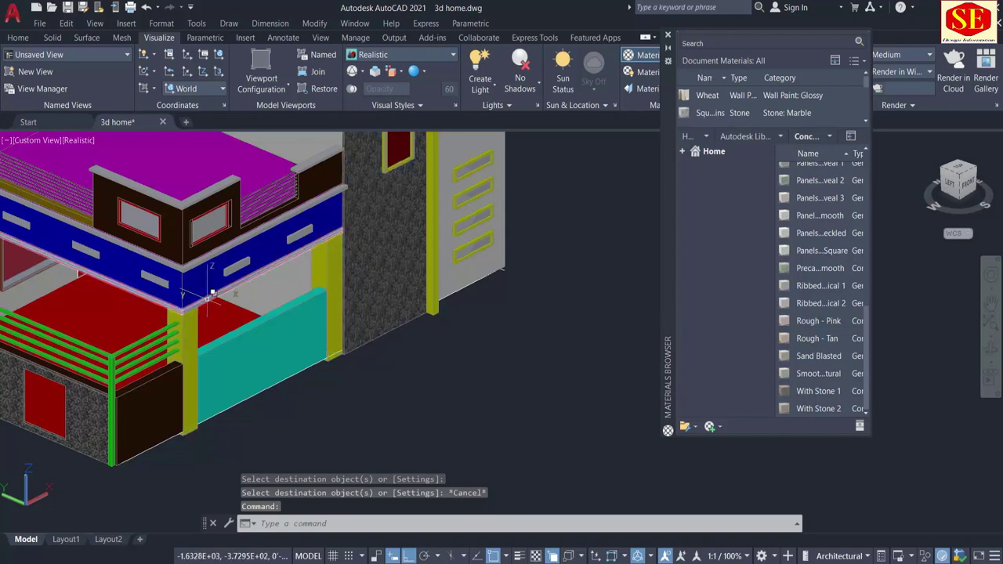
scroll(748, 117, "down", 1)
left_click(780, 136)
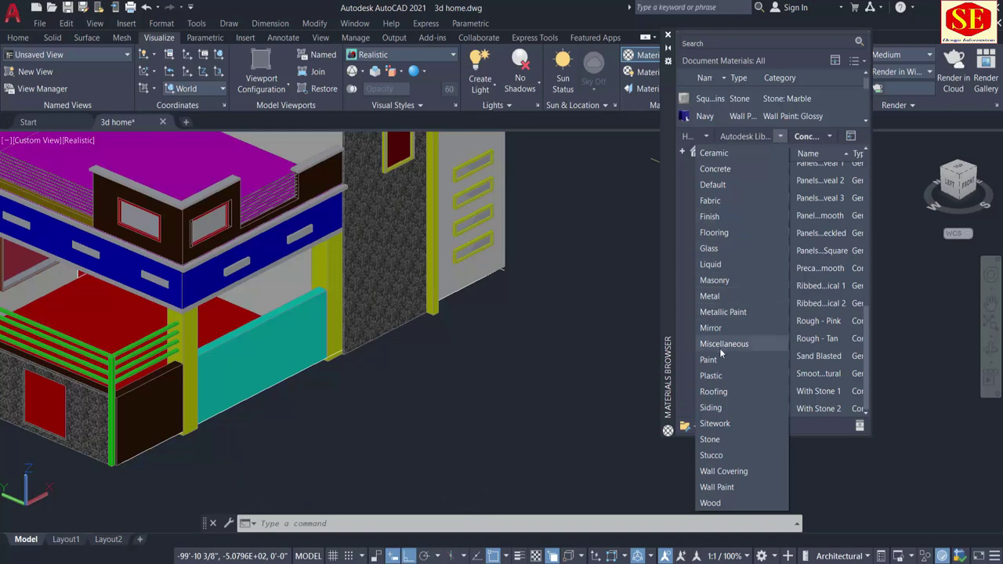
Filter the library to Masonry and apply a burgundy brick material to the porch pillar
left_click(721, 280)
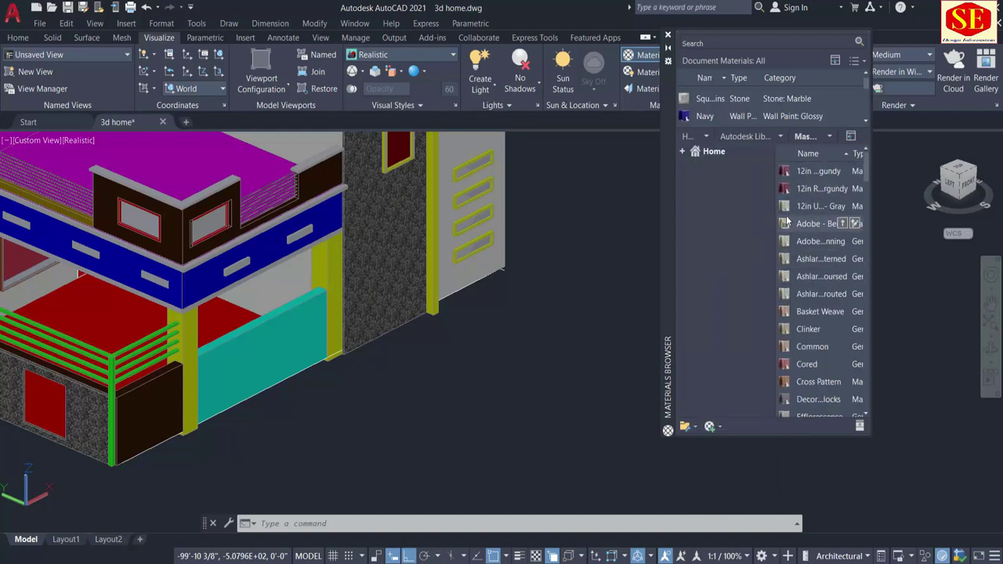
left_click_drag(789, 188, 584, 288)
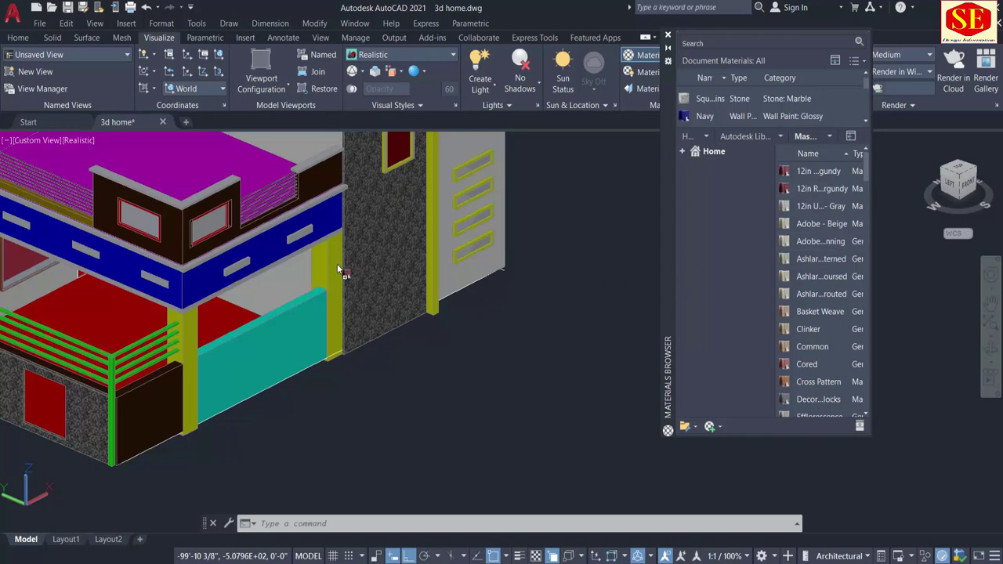
left_click_drag(337, 269, 333, 274)
scroll(328, 281, "up", 3)
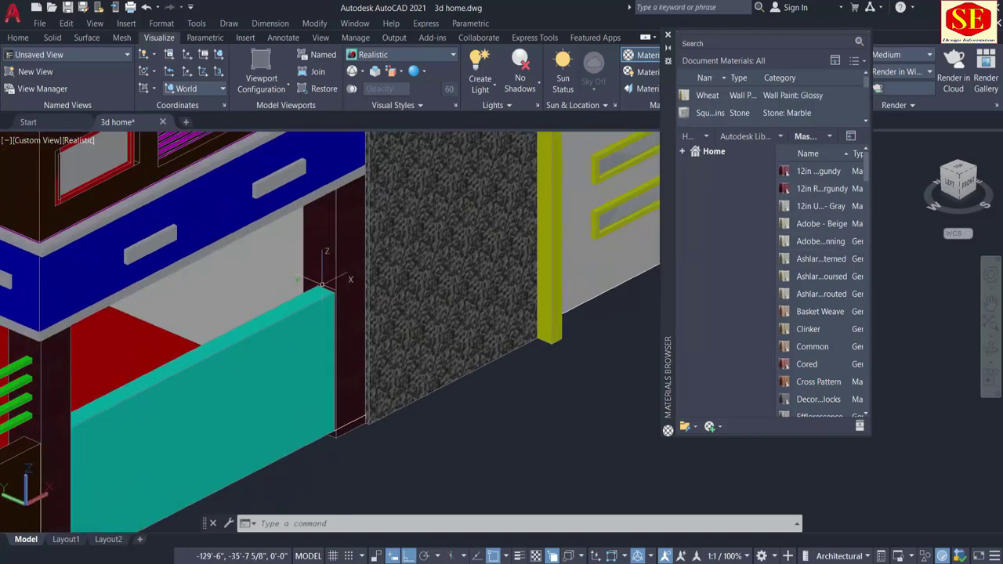
scroll(323, 267, "up", 3)
scroll(333, 243, "up", 2)
Apply the Cored brick material to the stone-textured wall and the other door pillar
left_click(396, 302)
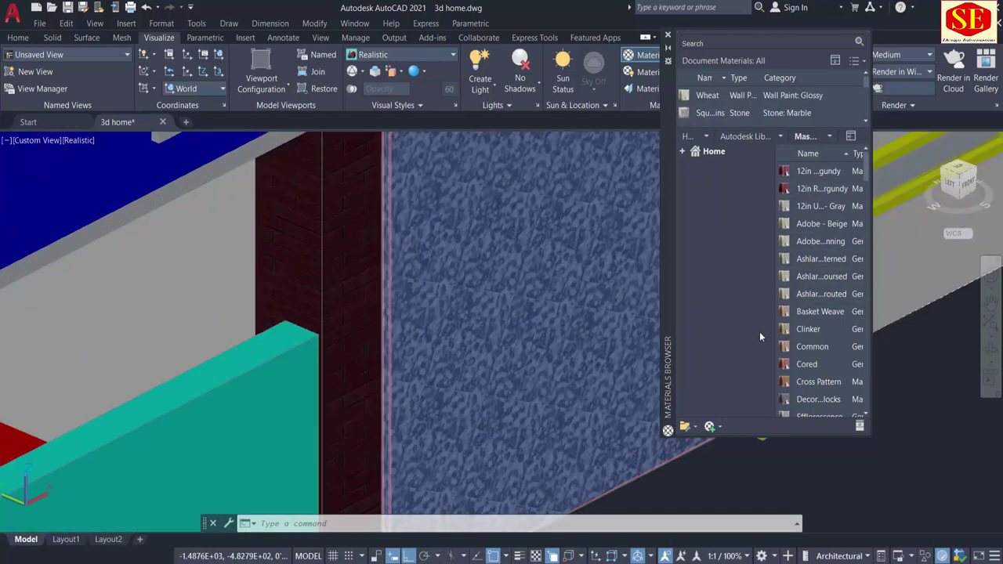
mouse_move(806, 364)
left_click_drag(393, 301, 337, 277)
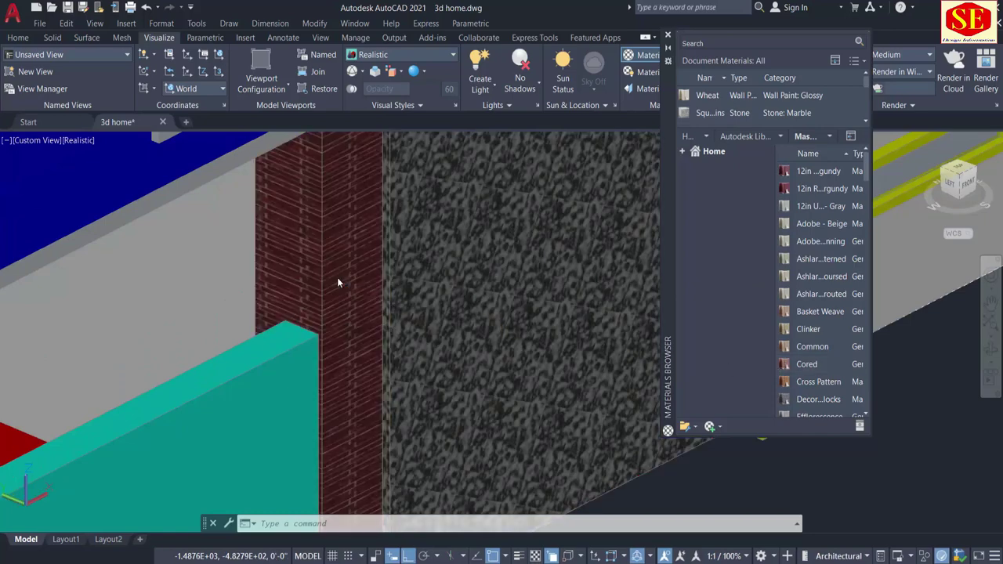
scroll(398, 372, "down", 5)
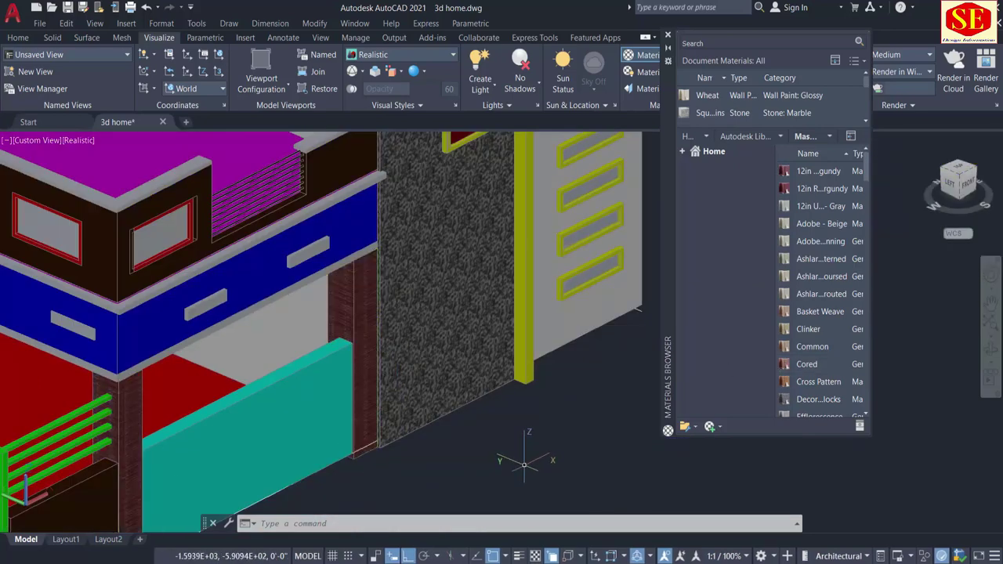
middle_click_drag(521, 462, 511, 400)
Cover the grey slotted side panel with burgundy brick, then a brown diagonal pattern
scroll(511, 399, "down", 2)
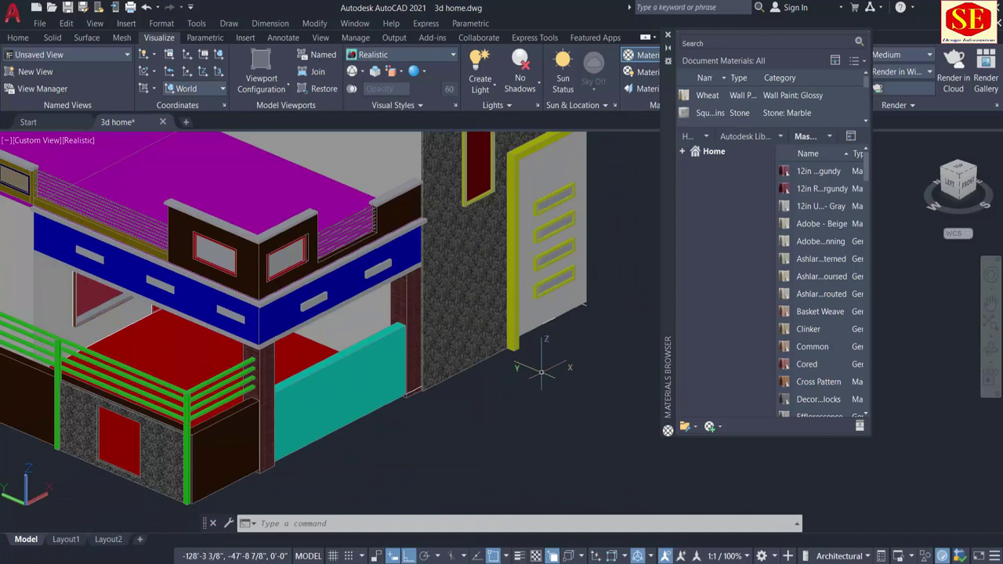
scroll(600, 347, "up", 2)
middle_click_drag(600, 347, 504, 412)
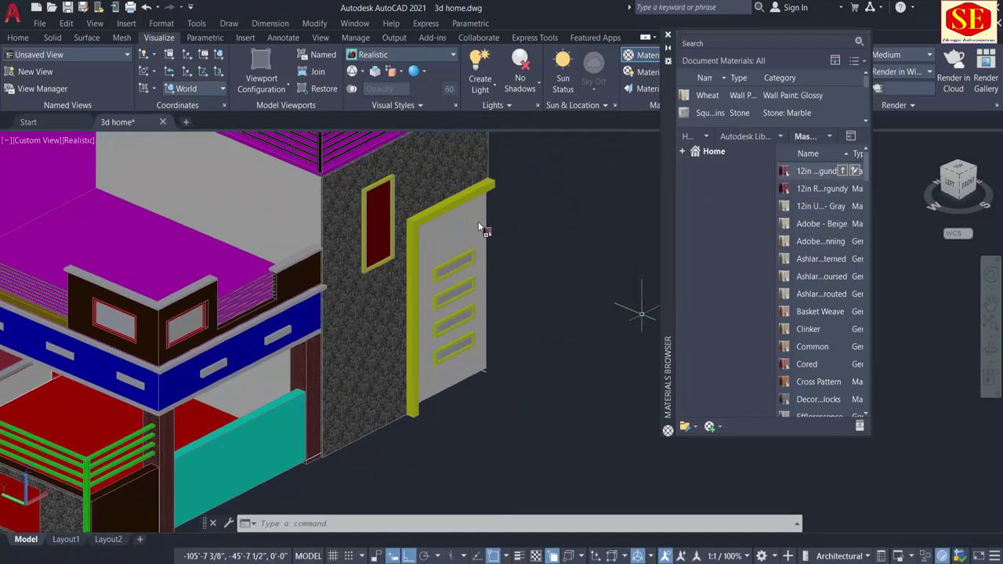
left_click_drag(481, 227, 482, 229)
scroll(509, 259, "up", 2)
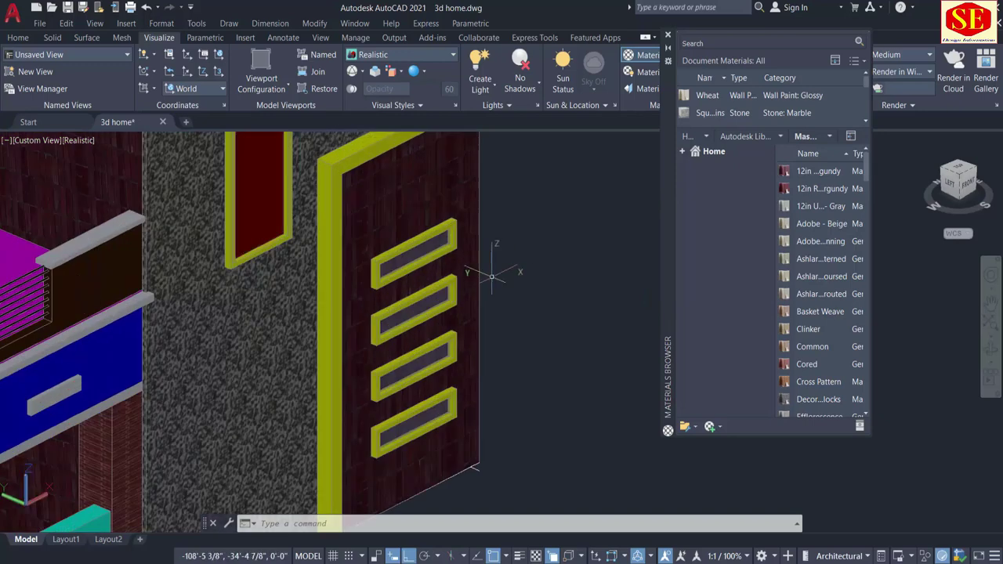
scroll(492, 276, "up", 2)
scroll(793, 379, "down", 4)
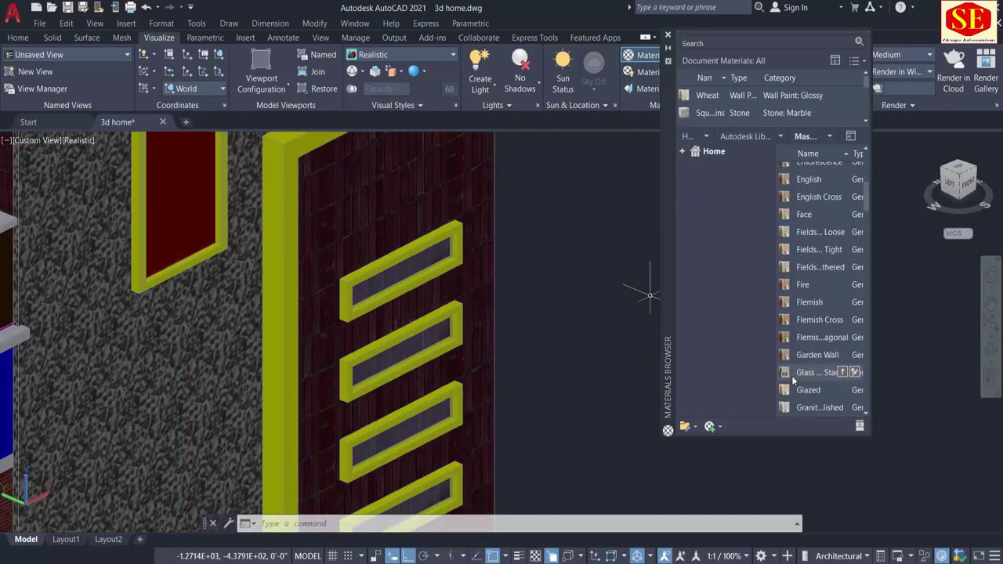
left_click_drag(436, 227, 433, 225)
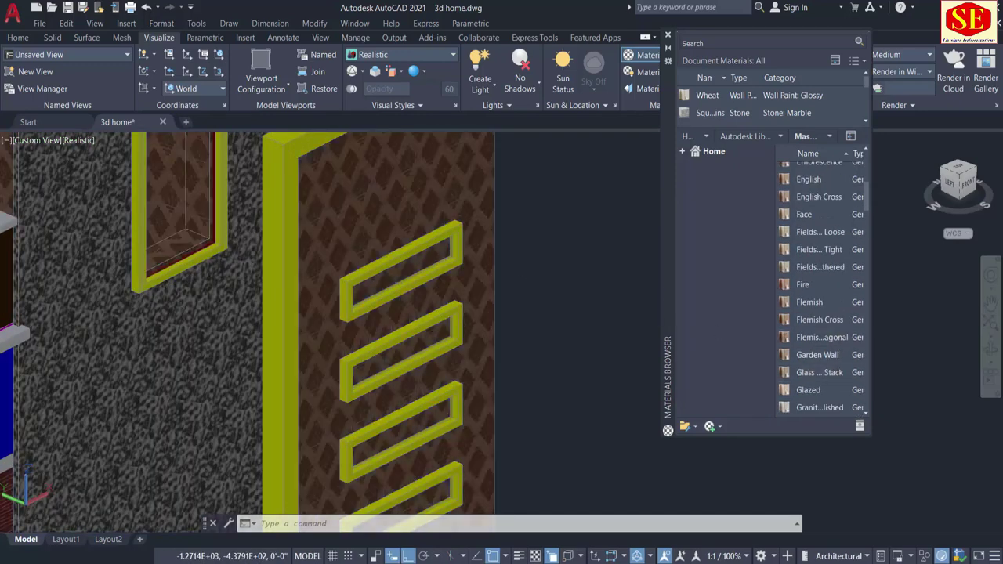
Apply a tan grid-pattern masonry material to the side wall panel behind the window slots
scroll(560, 270, "down", 3)
scroll(547, 389, "up", 3)
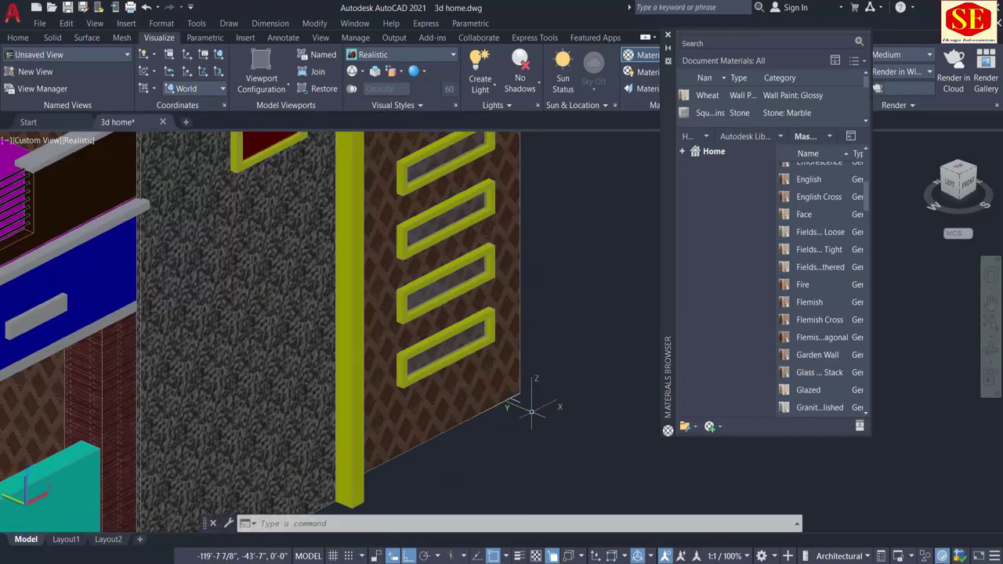
scroll(531, 411, "down", 4)
left_click_drag(819, 372, 615, 375)
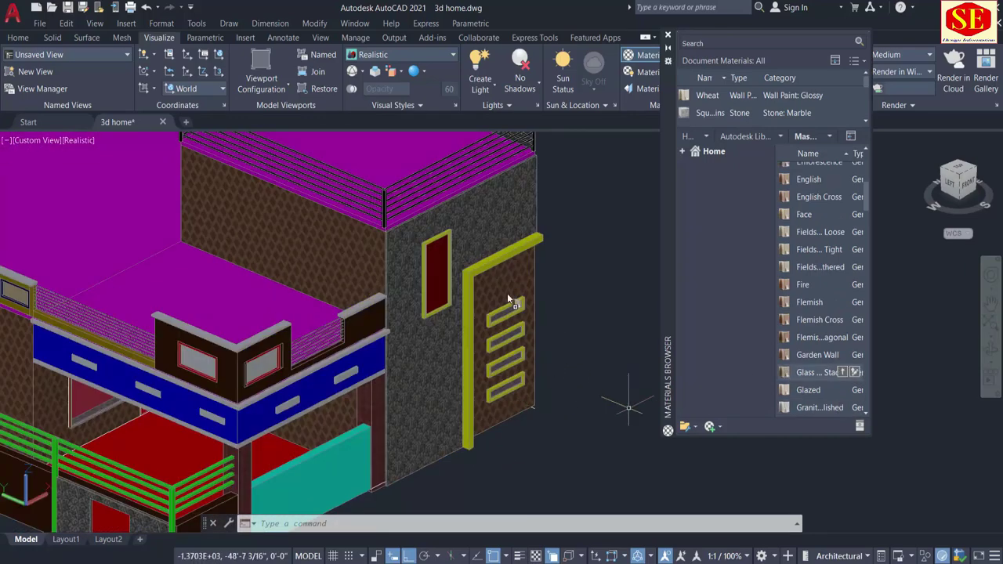
left_click_drag(507, 293, 508, 297)
scroll(510, 287, "up", 3)
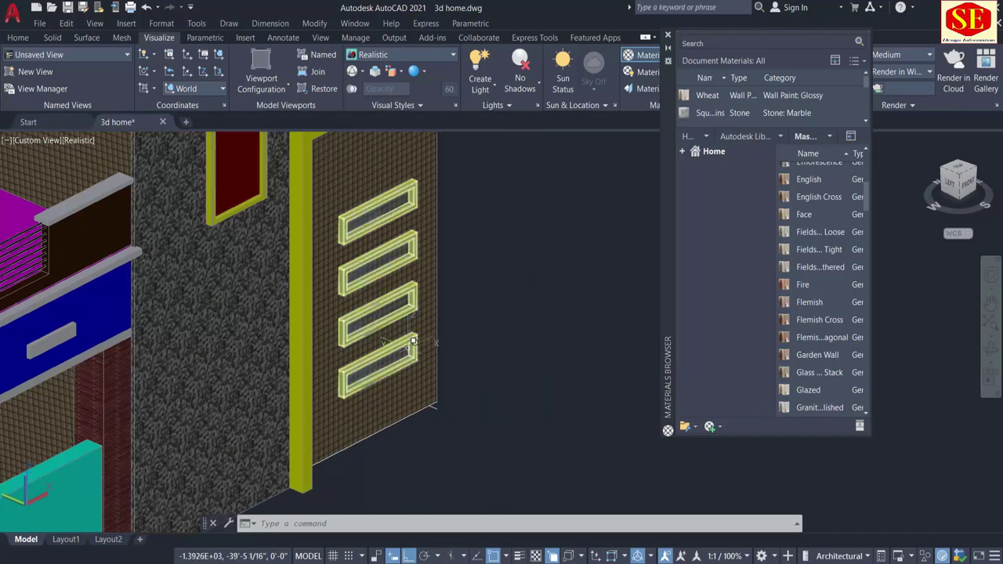
scroll(412, 342, "up", 3)
scroll(368, 380, "down", 5)
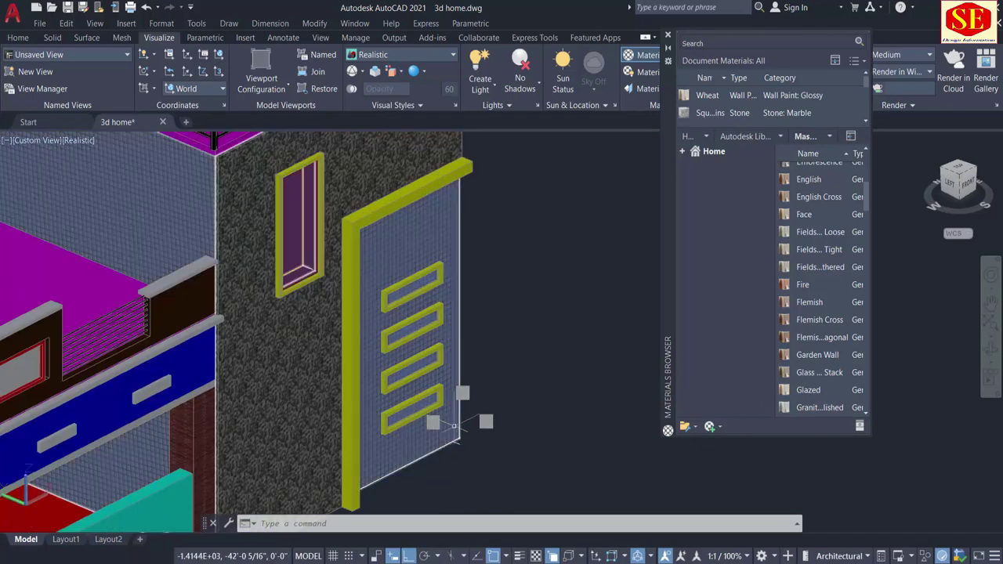
scroll(533, 435, "down", 2)
middle_click_drag(564, 408, 609, 325)
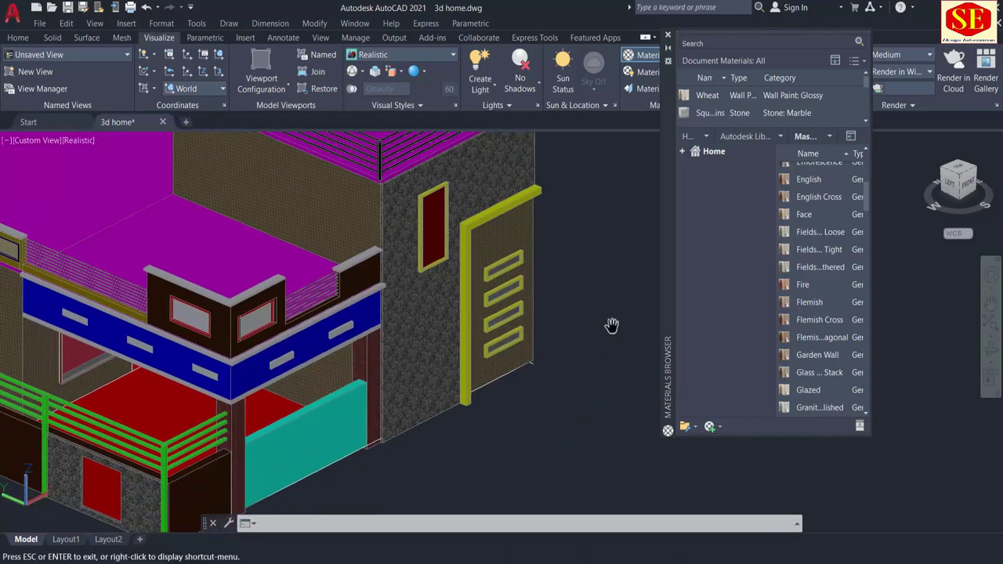
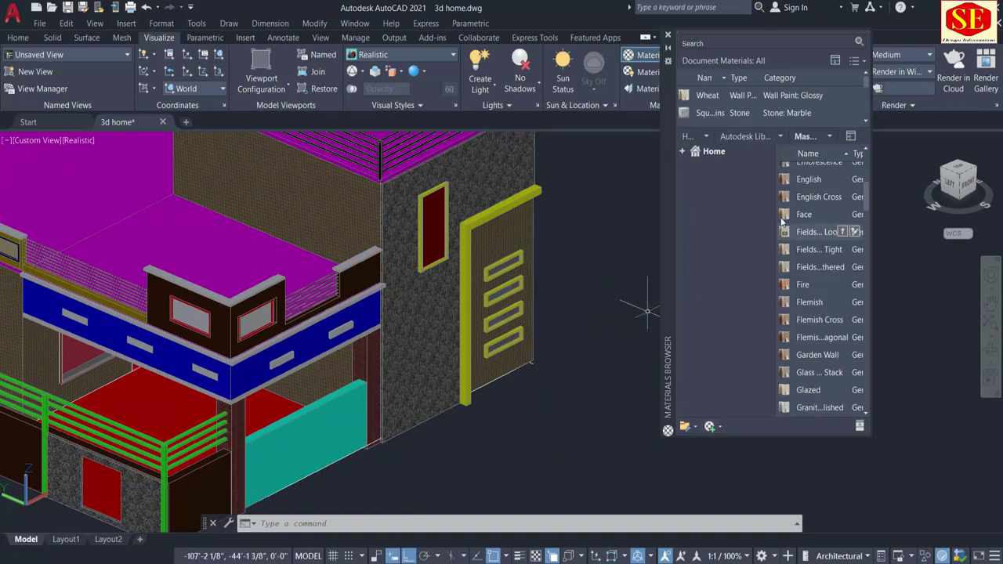
Switch to Wall Paint materials and apply Dark Red to the door frame and four slot frames
left_click(781, 136)
left_click(730, 487)
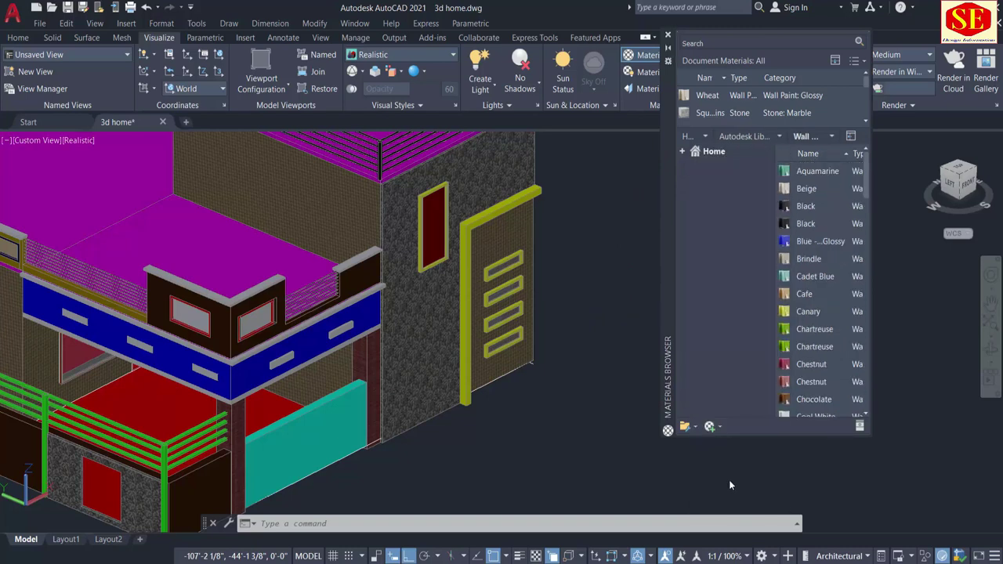
scroll(791, 384, "down", 5)
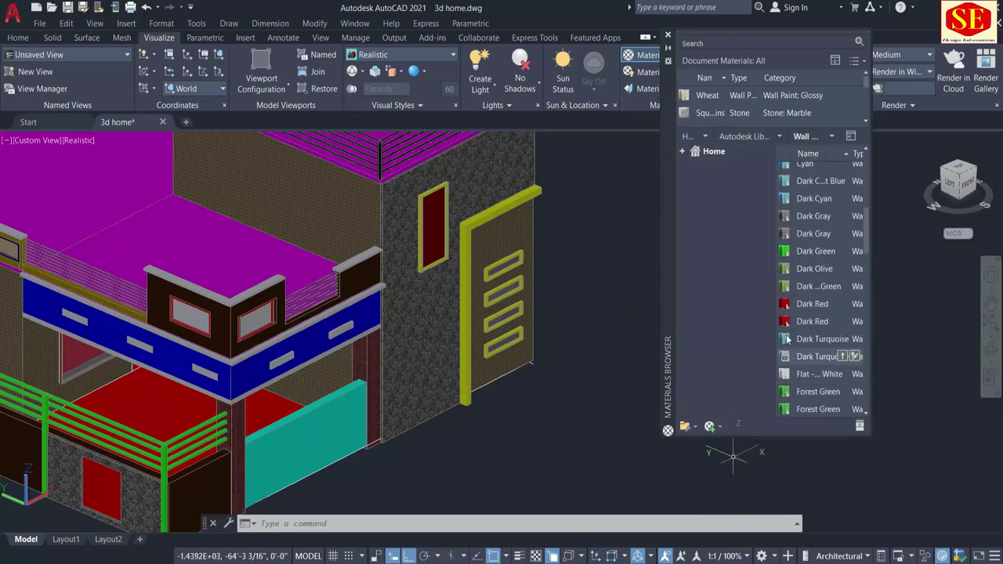
left_click_drag(509, 213, 511, 215)
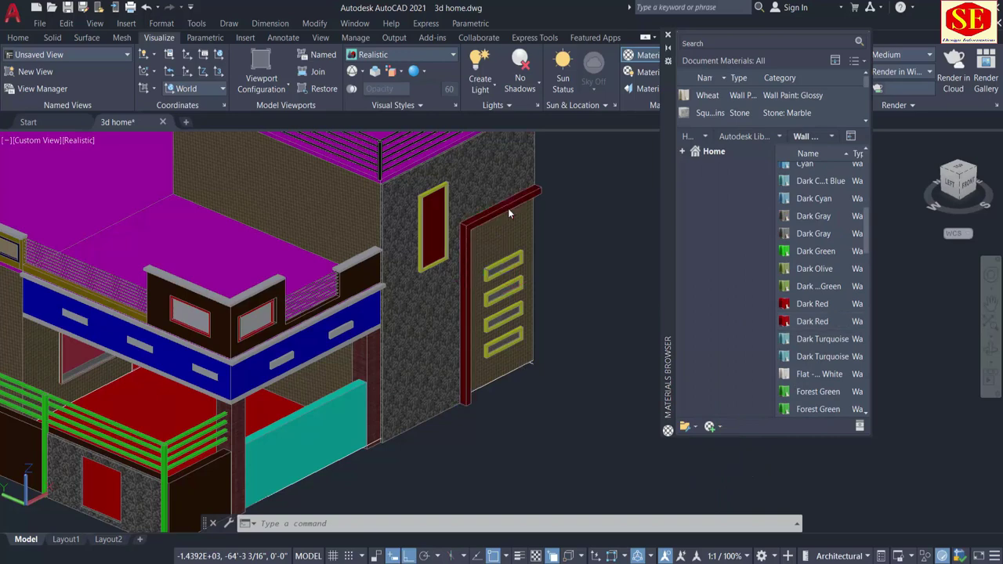
scroll(570, 312, "up", 3)
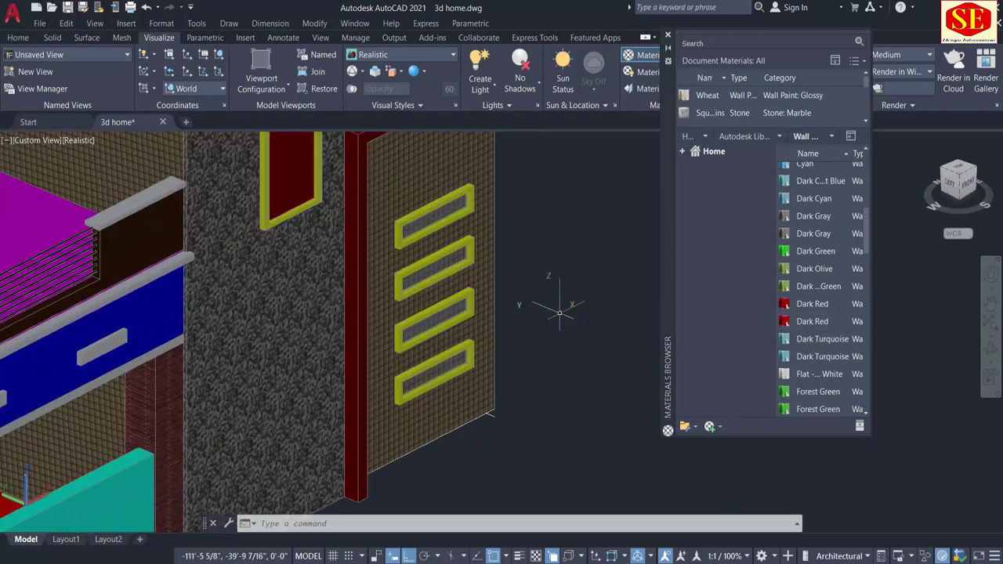
mouse_move(812, 321)
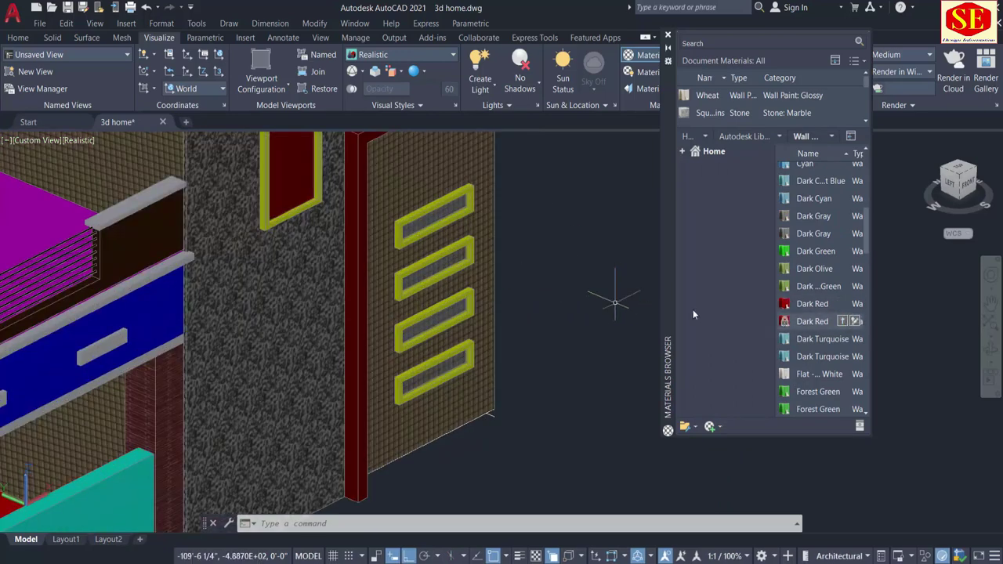
left_click_drag(470, 202, 471, 201)
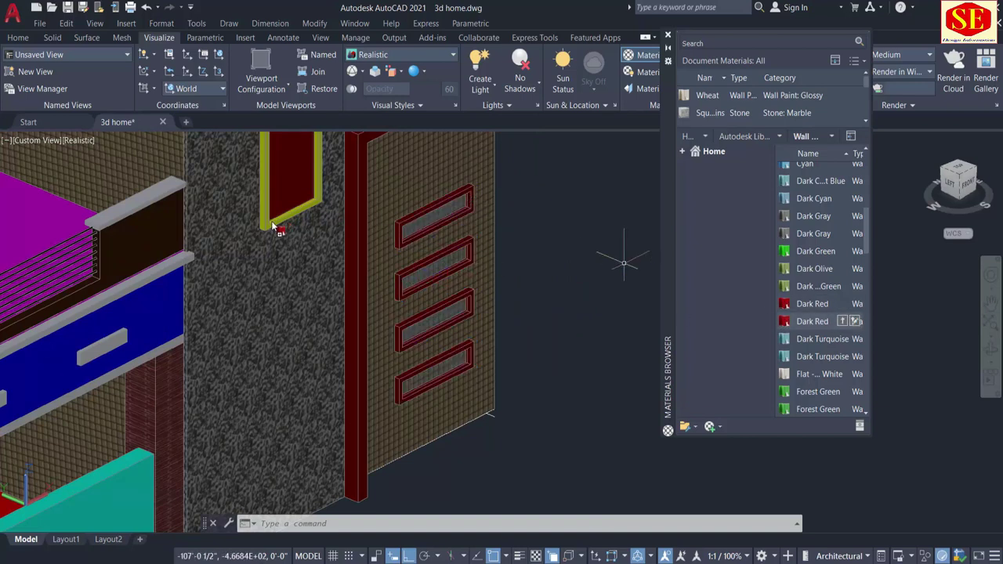
Undo a stray Navy drop on the window panel, then paint the textured wall and window frame Navy
scroll(799, 361, "down", 1)
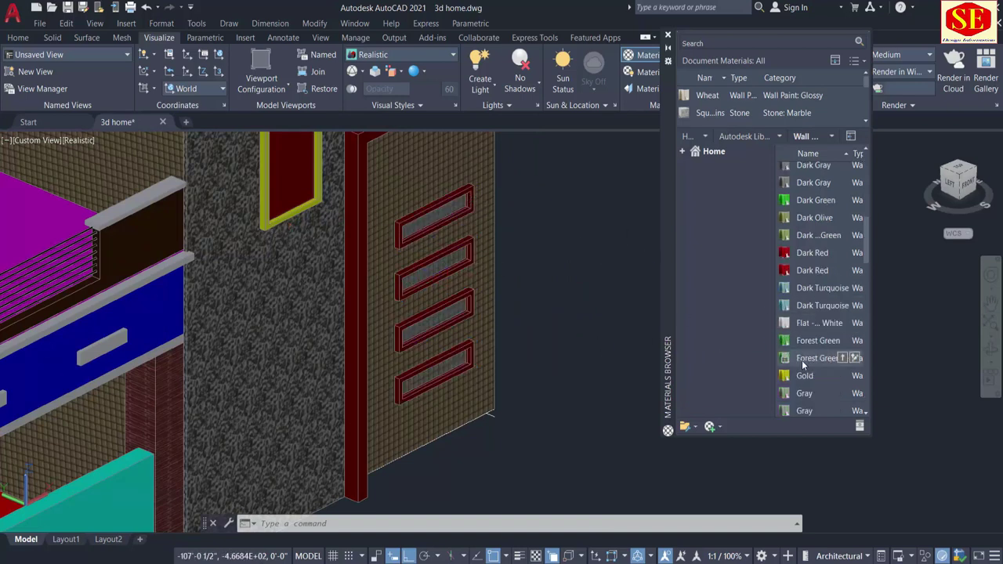
scroll(799, 363, "down", 3)
scroll(798, 363, "down", 3)
left_click_drag(800, 369, 276, 223)
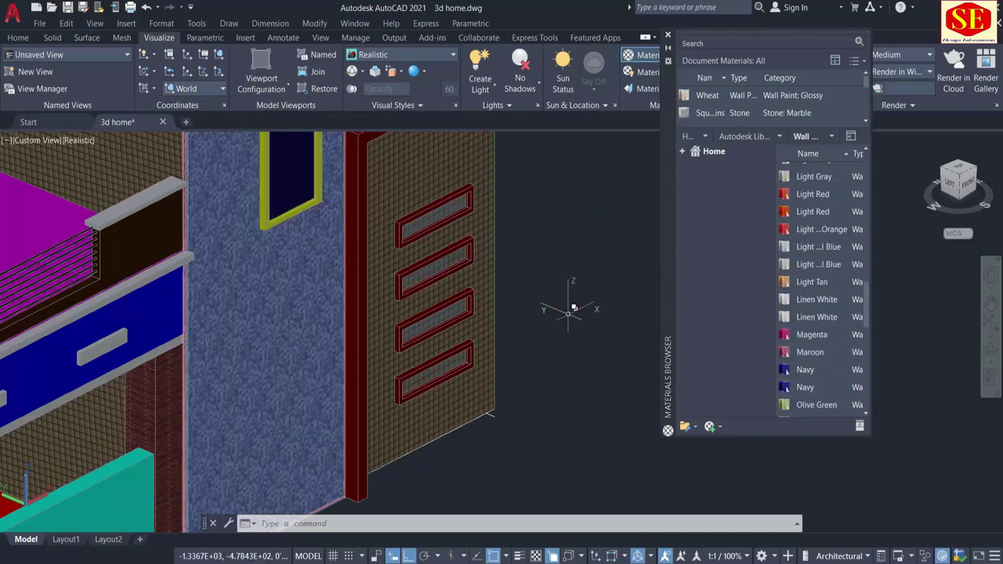
type("u")
key("Return")
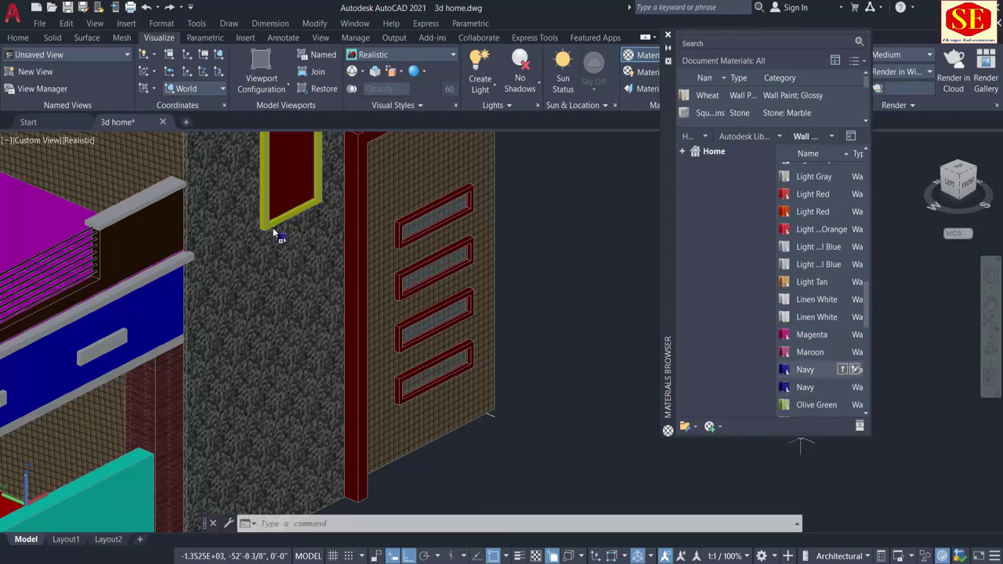
left_click_drag(268, 226, 273, 223)
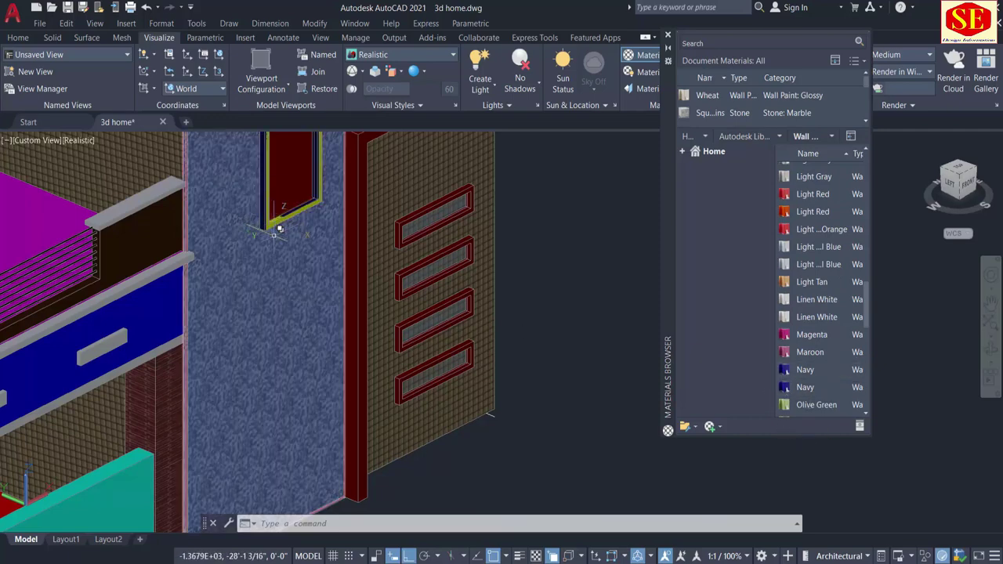
scroll(310, 301, "down", 2)
scroll(311, 309, "down", 3)
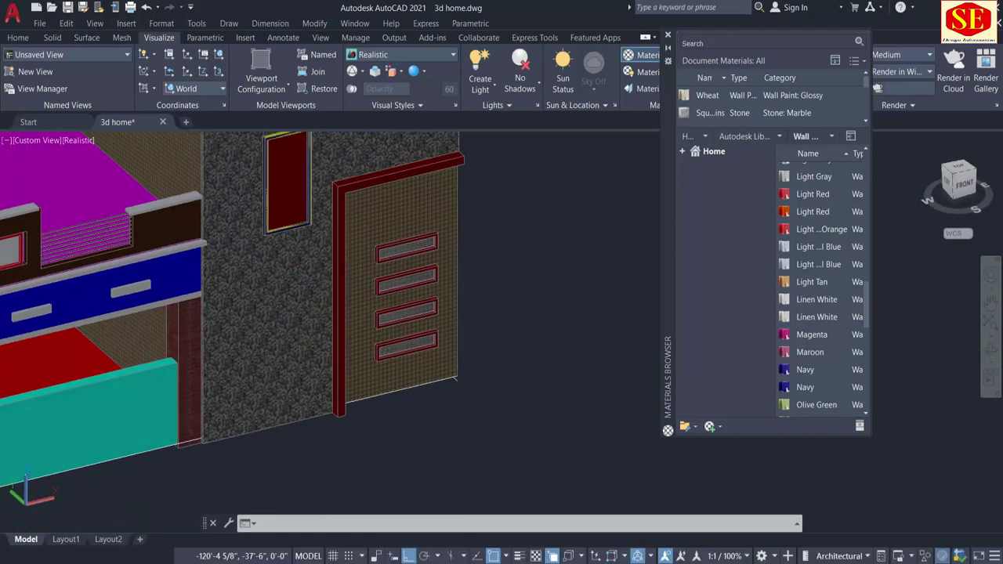
scroll(302, 192, "up", 5)
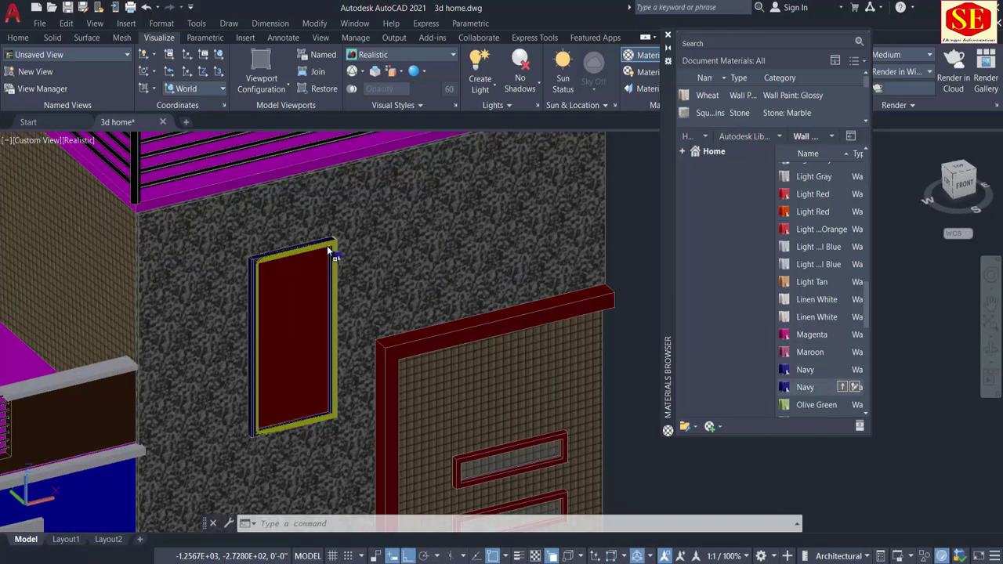
left_click_drag(330, 249, 326, 250)
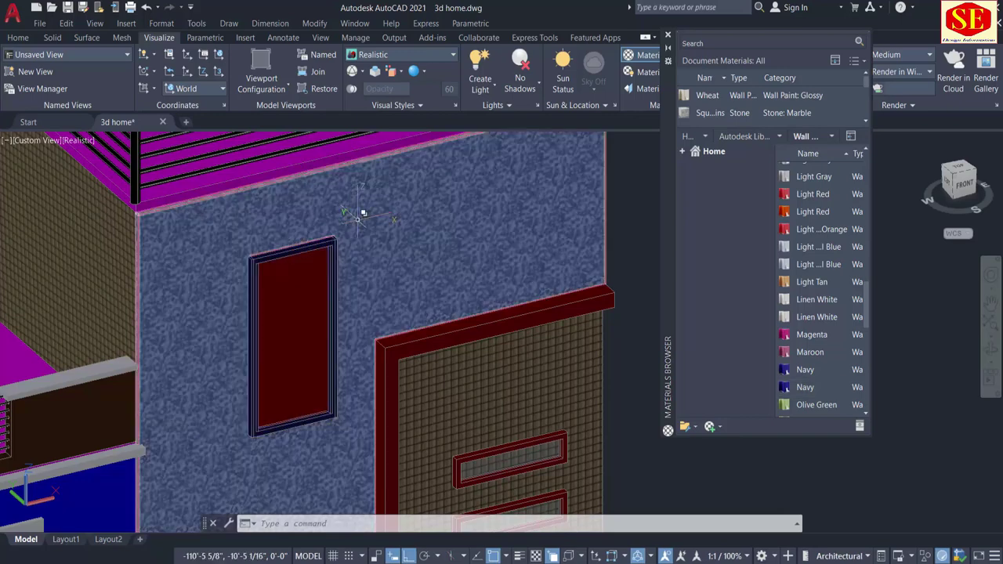
scroll(358, 214, "down", 3)
scroll(352, 217, "down", 2)
scroll(358, 217, "down", 3)
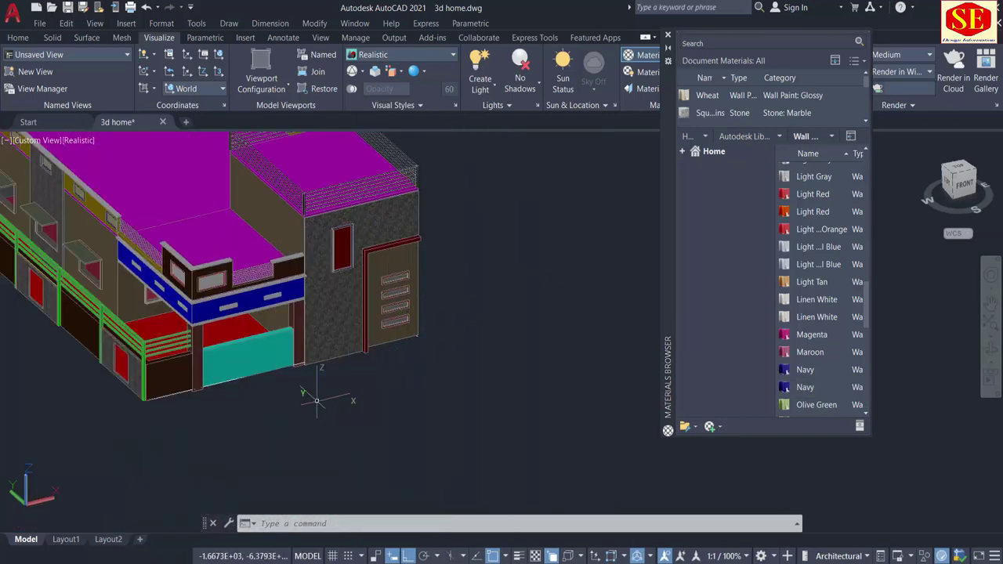
Pan and orbit the house to a left-front viewing angle
mouse_move(316, 400)
middle_mouse_down()
mouse_move(466, 414)
mouse_move(460, 424)
middle_mouse_up()
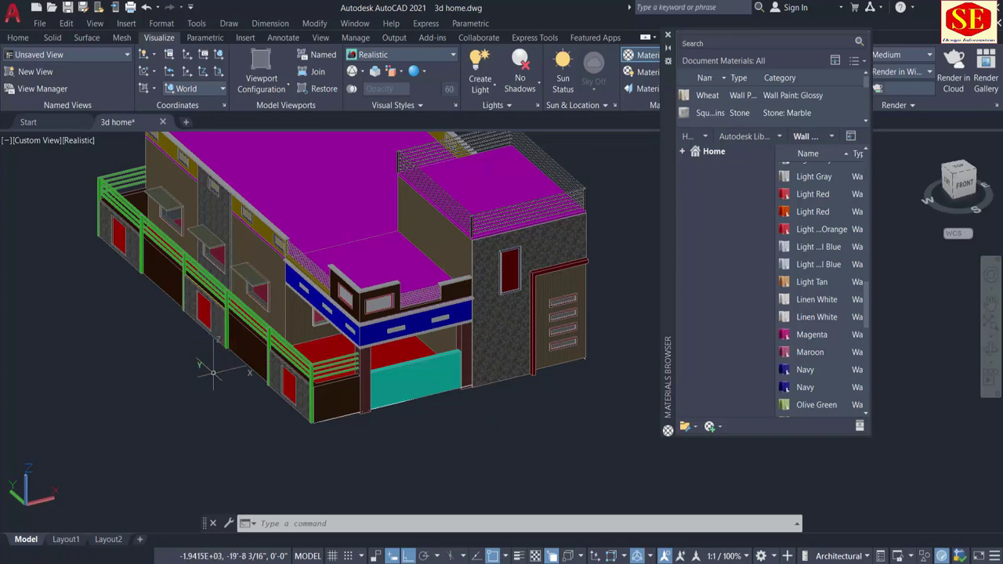
middle_click_drag(212, 373, 182, 260, "shift")
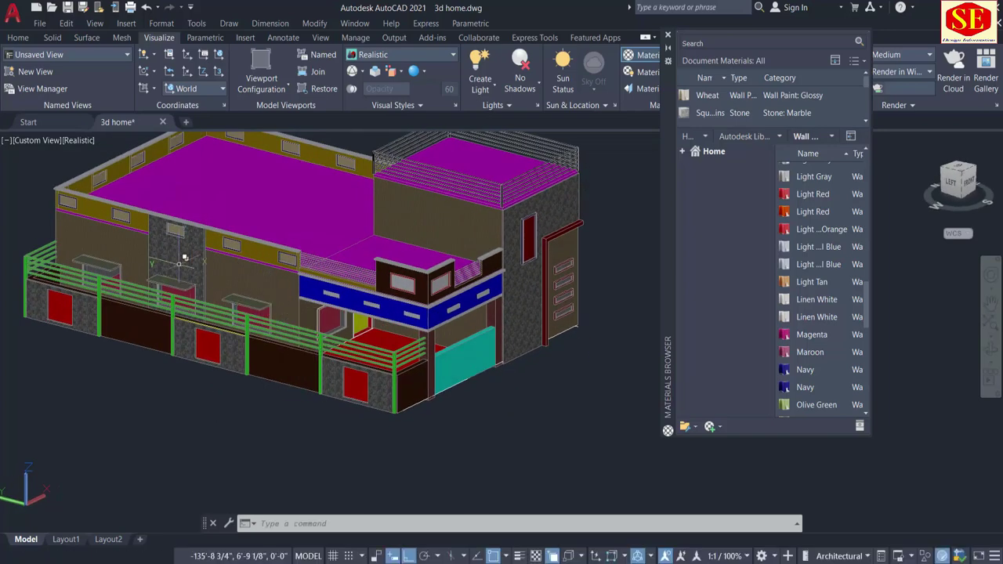
scroll(455, 361, "up", 2)
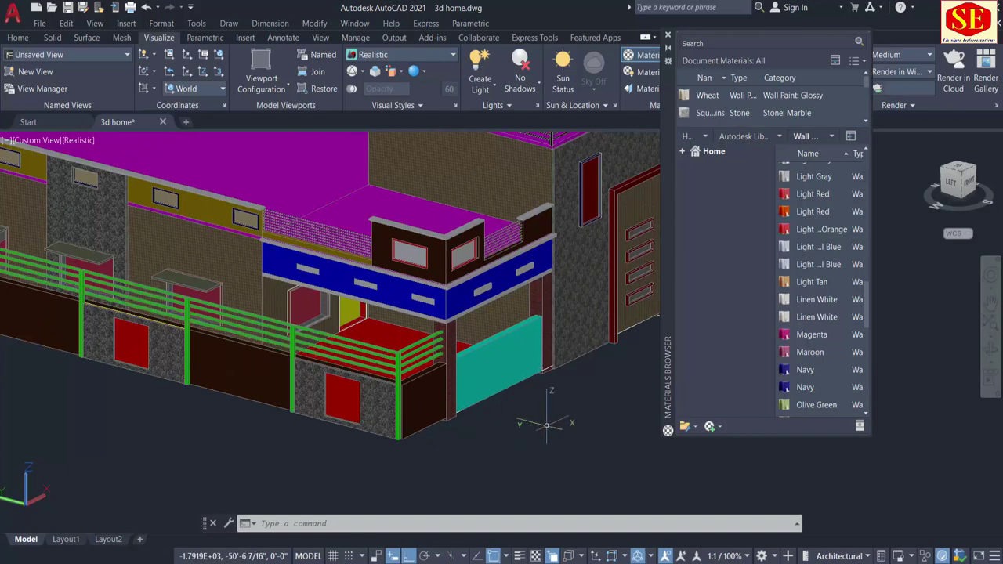
scroll(546, 425, "down", 3)
scroll(548, 423, "up", 3)
middle_click_drag(523, 435, 512, 441)
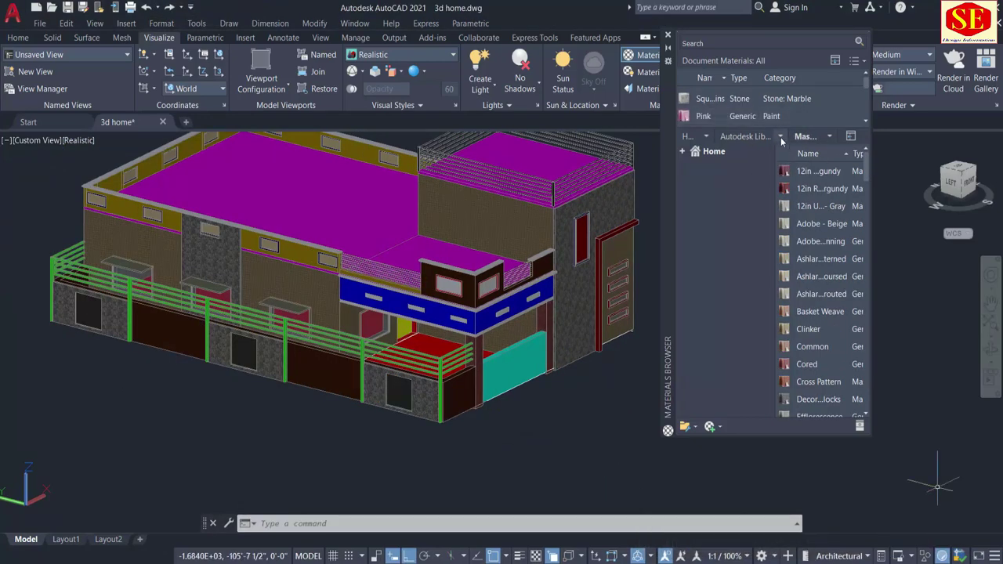
Try the 12in Running - Burgundy brick on the blue fascia, then undo it
left_click(779, 138)
left_click(735, 285)
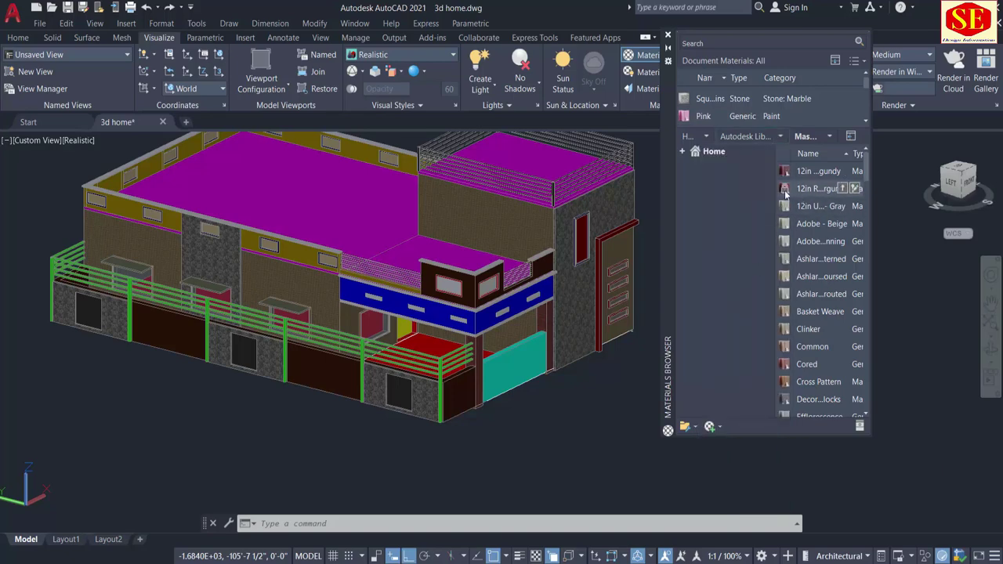
left_click_drag(790, 190, 762, 211)
left_click_drag(482, 296, 475, 318)
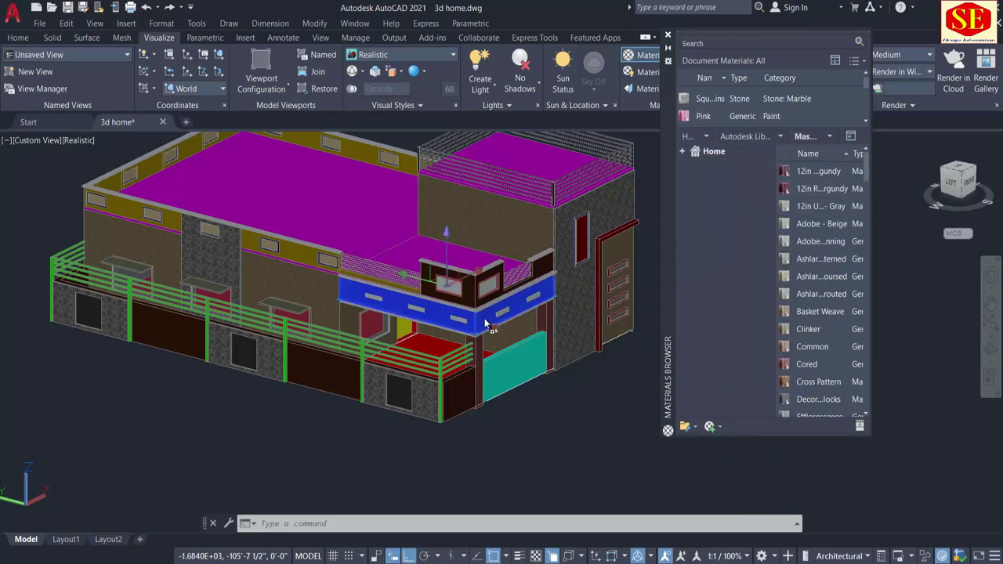
scroll(482, 317, "up", 2)
scroll(480, 309, "up", 3)
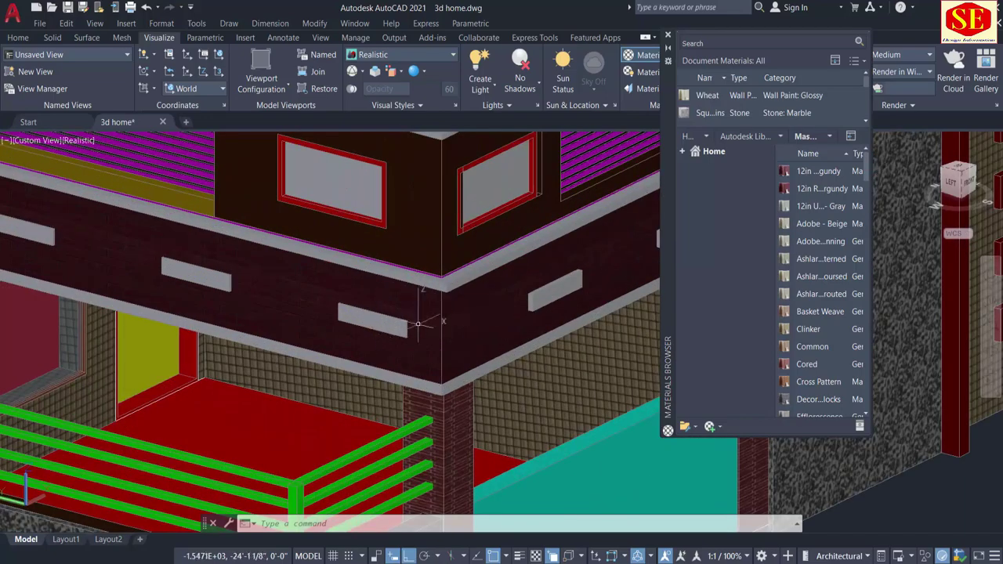
key("ctrl+z")
scroll(463, 398, "down", 2)
key("Escape")
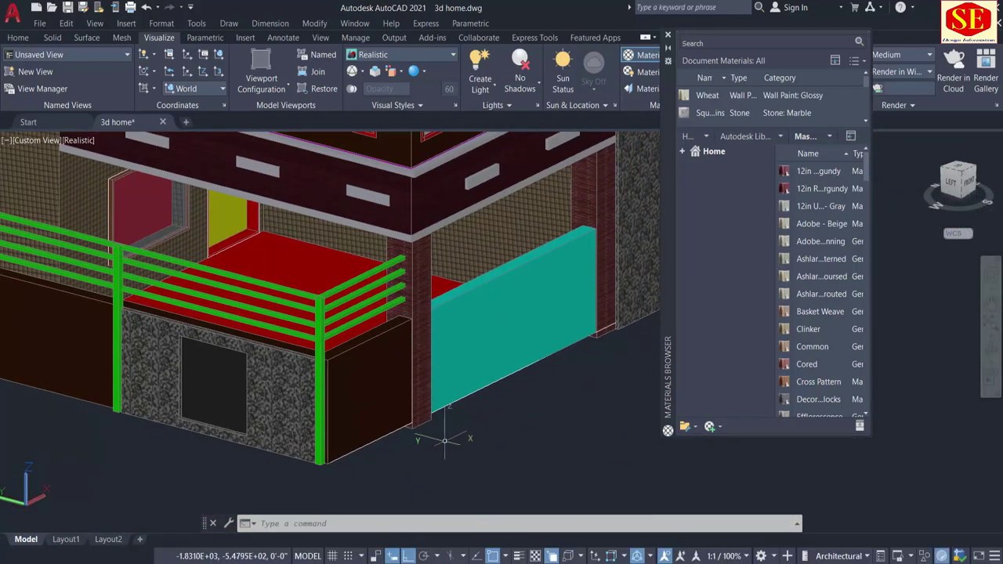
scroll(338, 341, "down", 2)
scroll(339, 341, "up", 1)
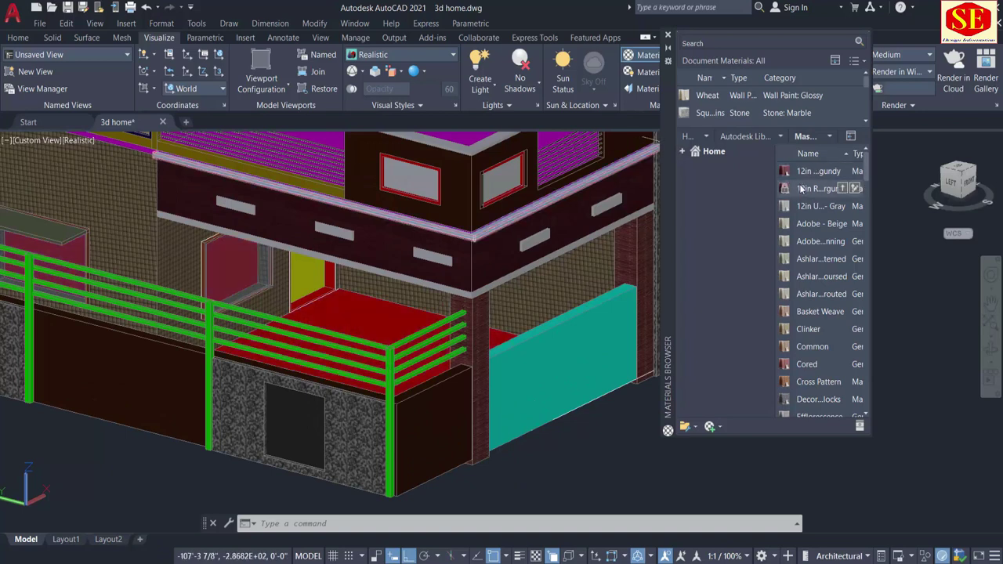
From the Paint category, paint the corner railing post grey and the top rail Pink
left_click(780, 138)
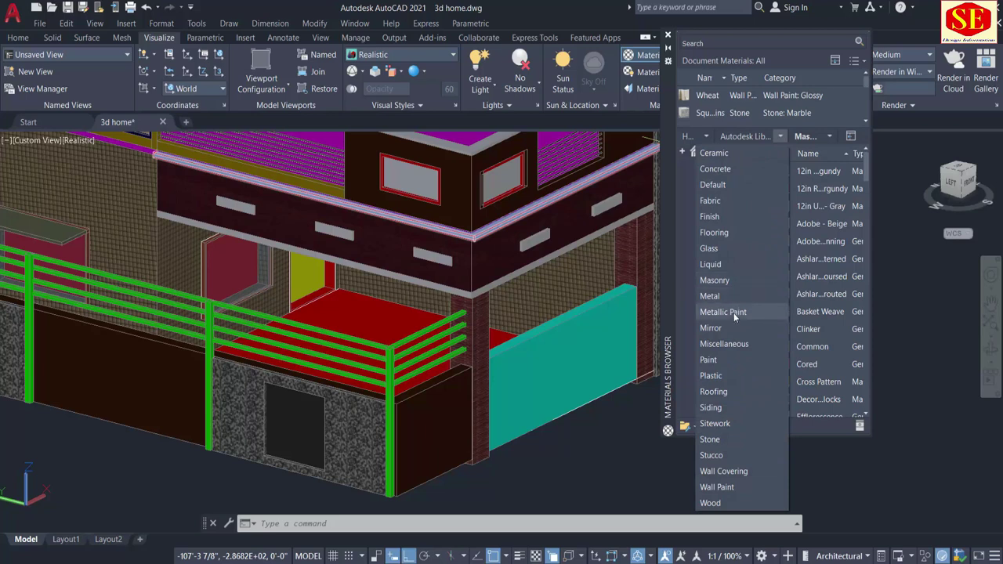
left_click(732, 360)
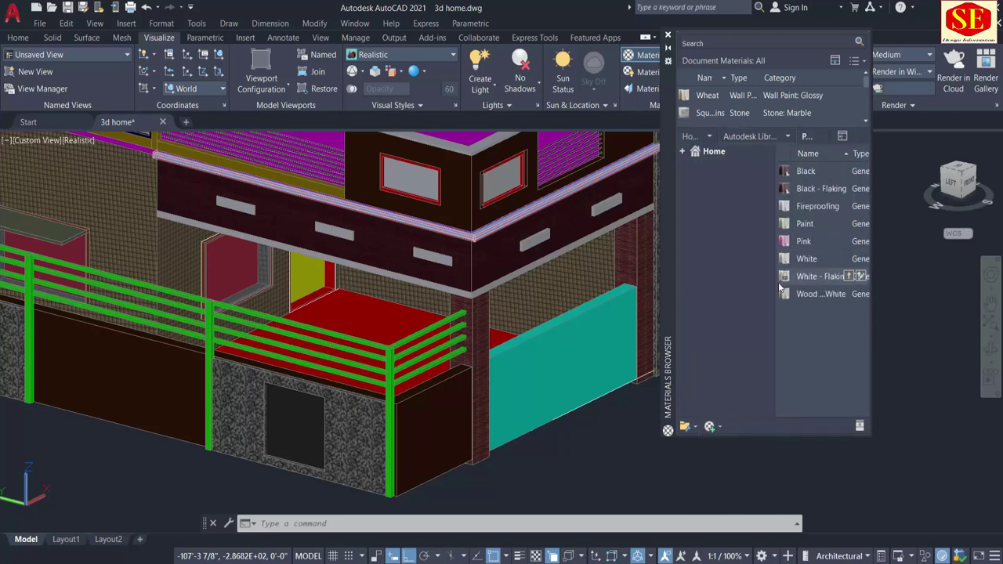
left_click_drag(785, 208, 647, 290)
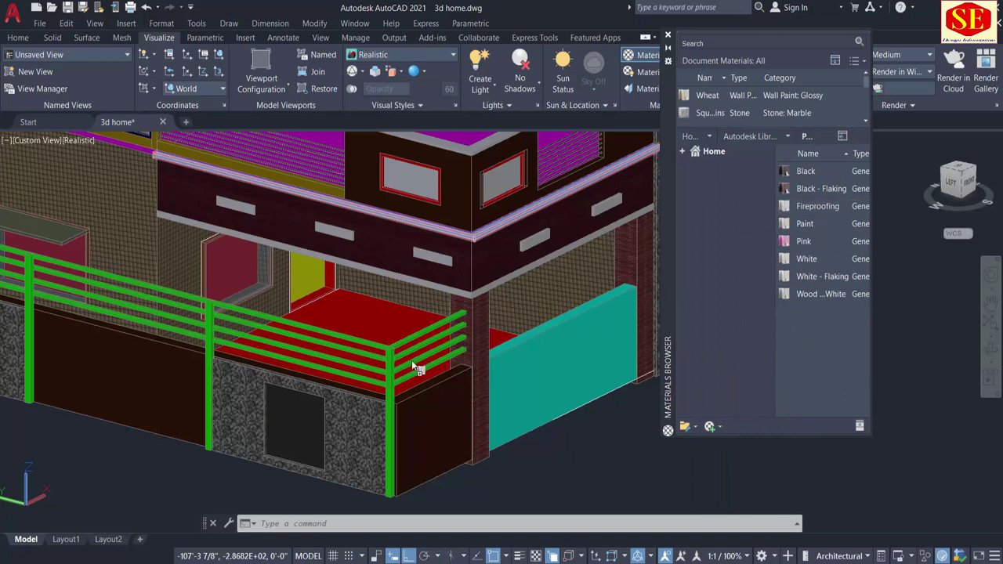
left_click_drag(391, 375, 391, 374)
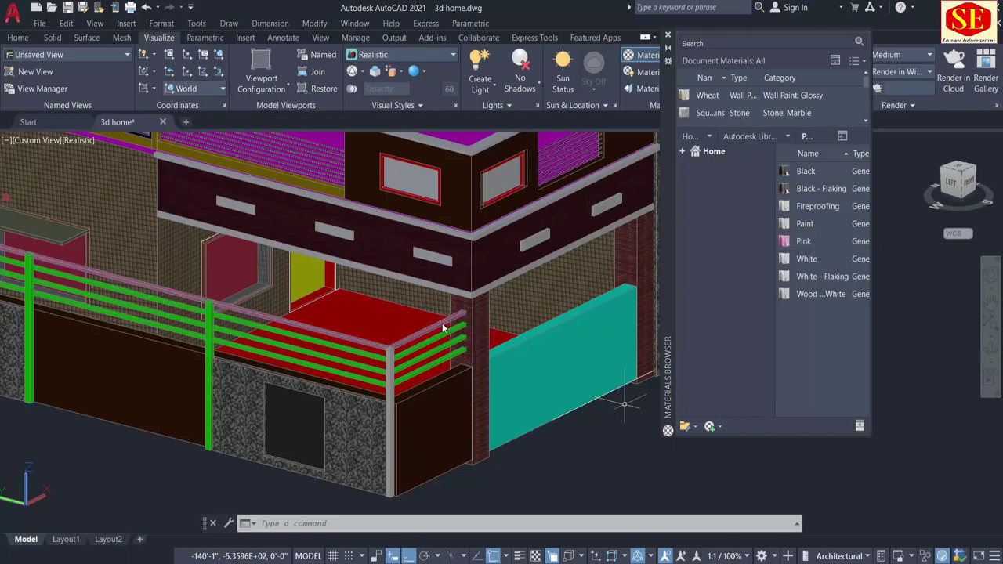
left_click_drag(442, 324, 441, 324)
scroll(562, 474, "down", 2)
scroll(415, 483, "up", 2)
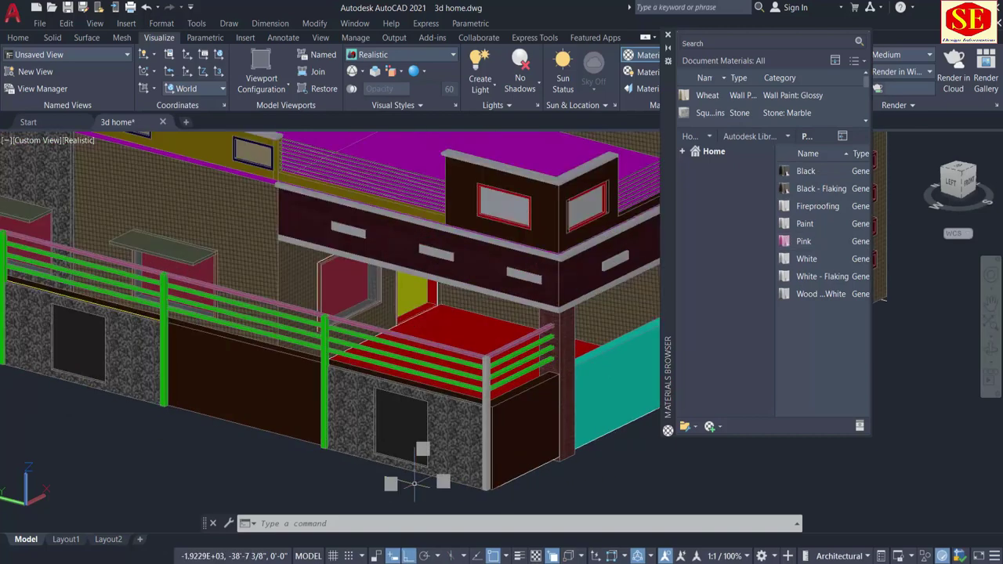
Match properties from the grey corner post onto a railing piece and the dark lower wall
type("ma")
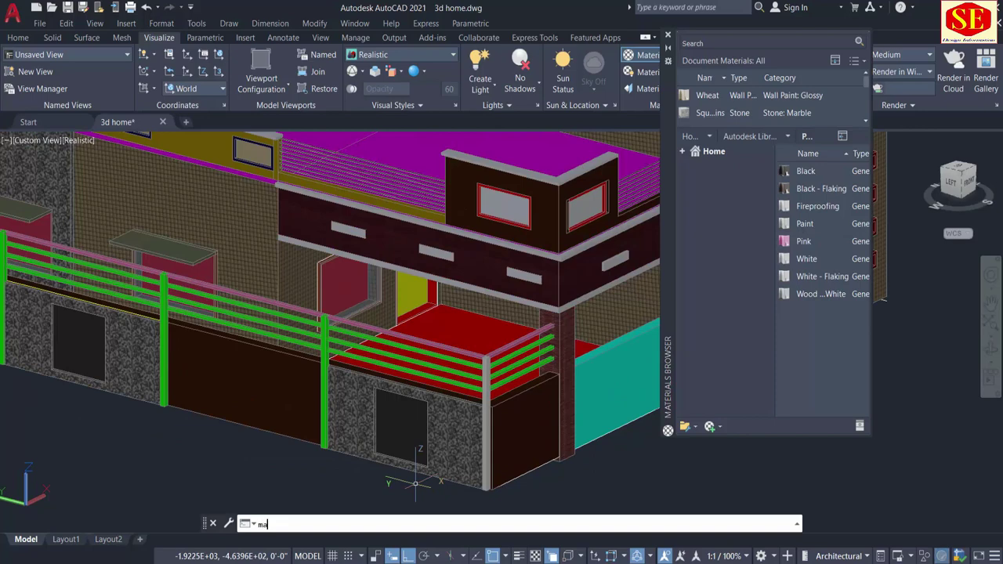
key("Return")
scroll(487, 357, "up", 2)
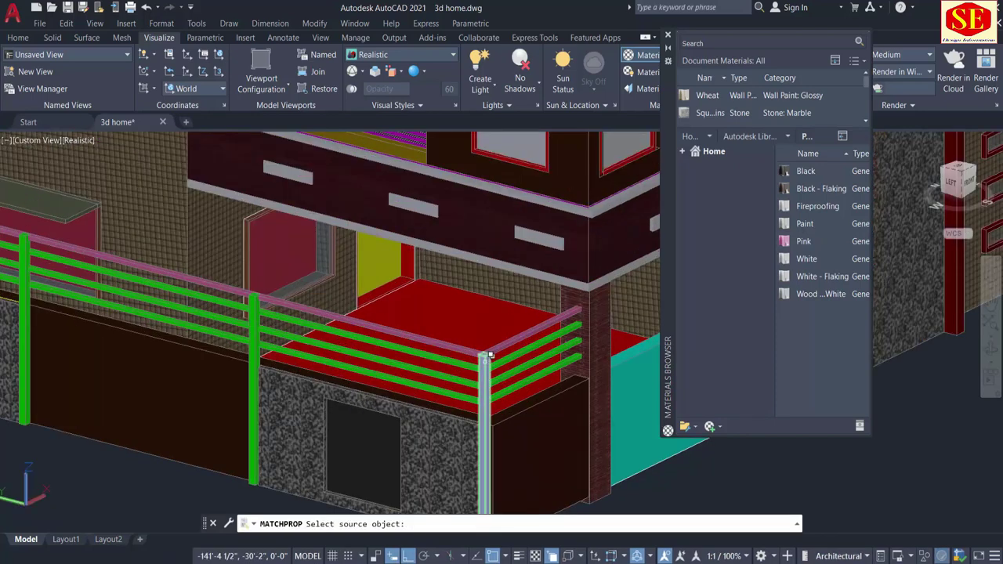
left_click(487, 357)
left_click(530, 413)
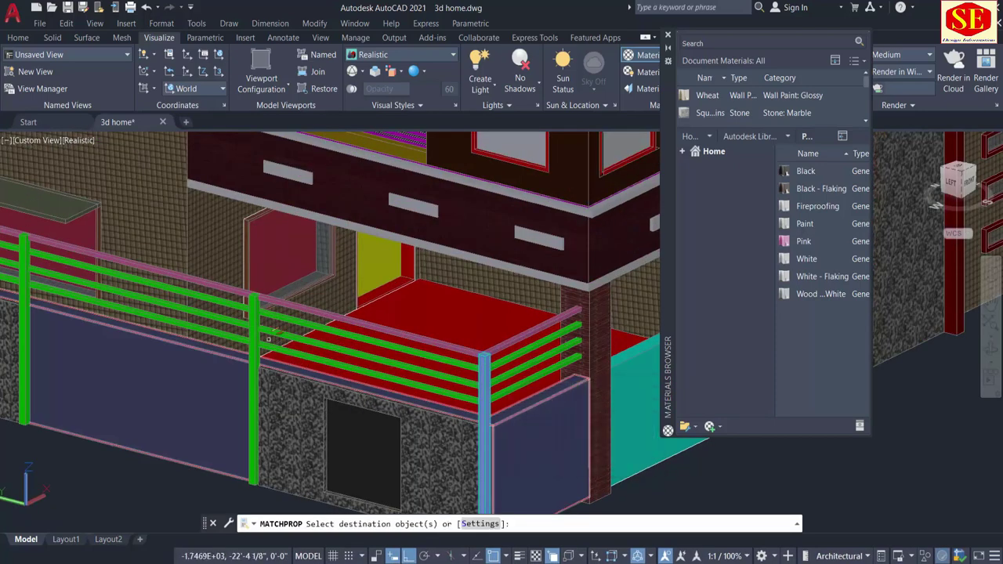
left_click(266, 317)
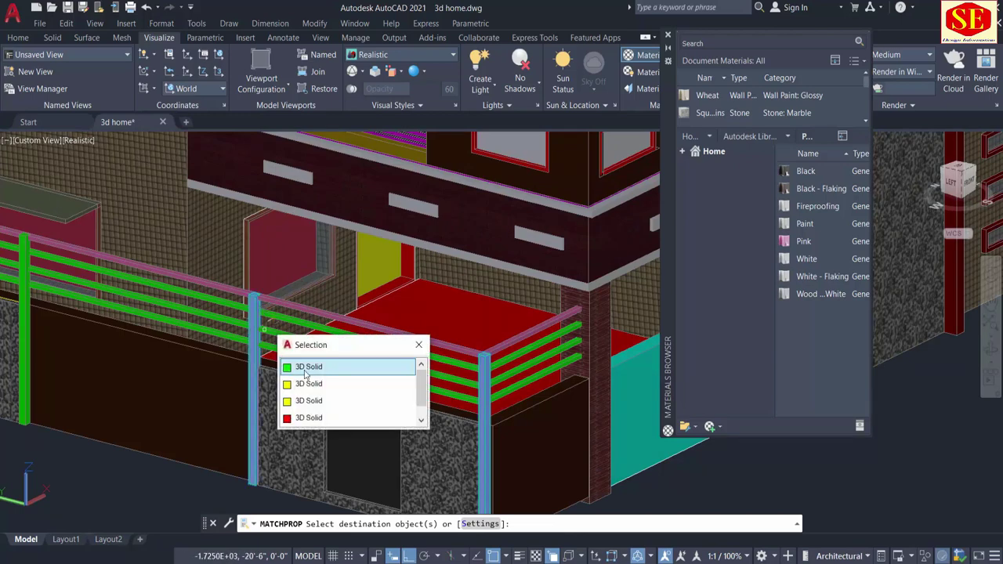
left_click(285, 359)
middle_click_drag(284, 348, 302, 333)
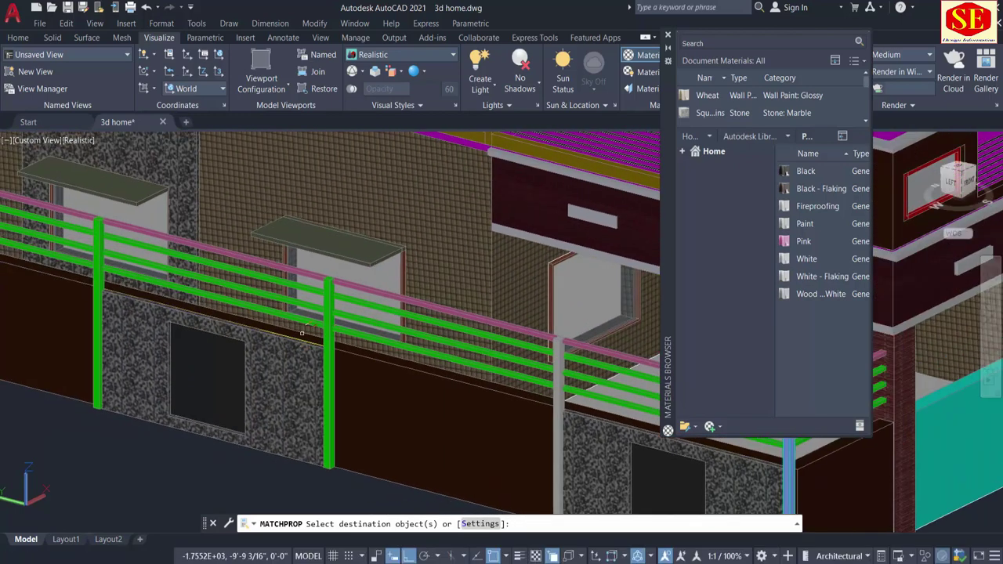
left_click(332, 330)
left_click(381, 393)
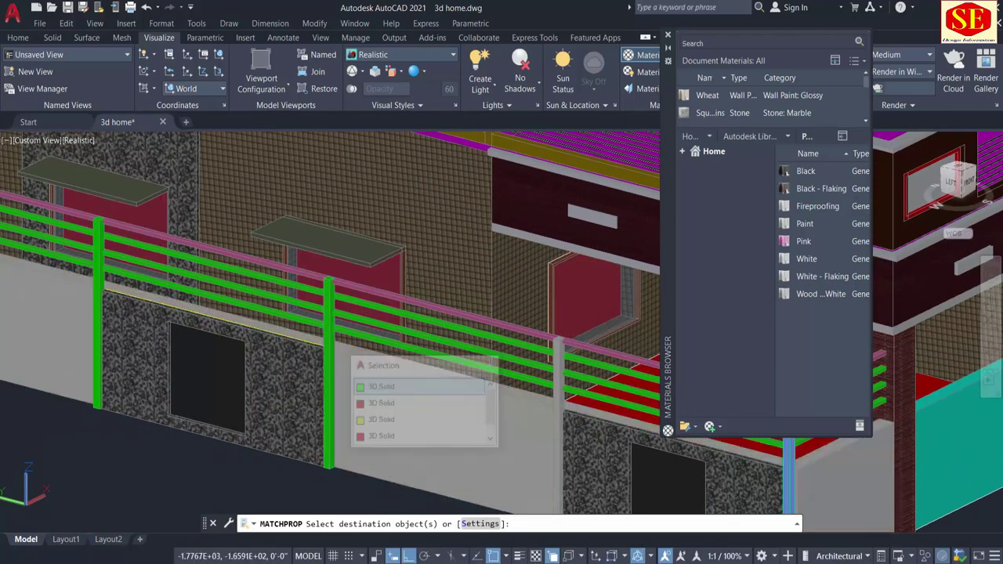
Copy the grey finish onto the remaining green posts, including the left-end post, then end MATCHPROP
middle_click_drag(217, 323, 354, 363)
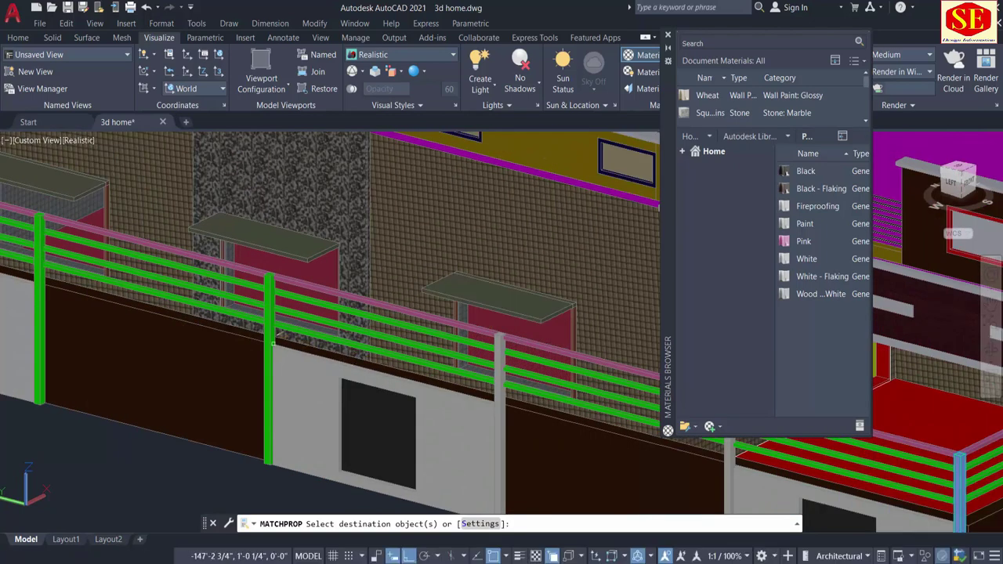
left_click(273, 343)
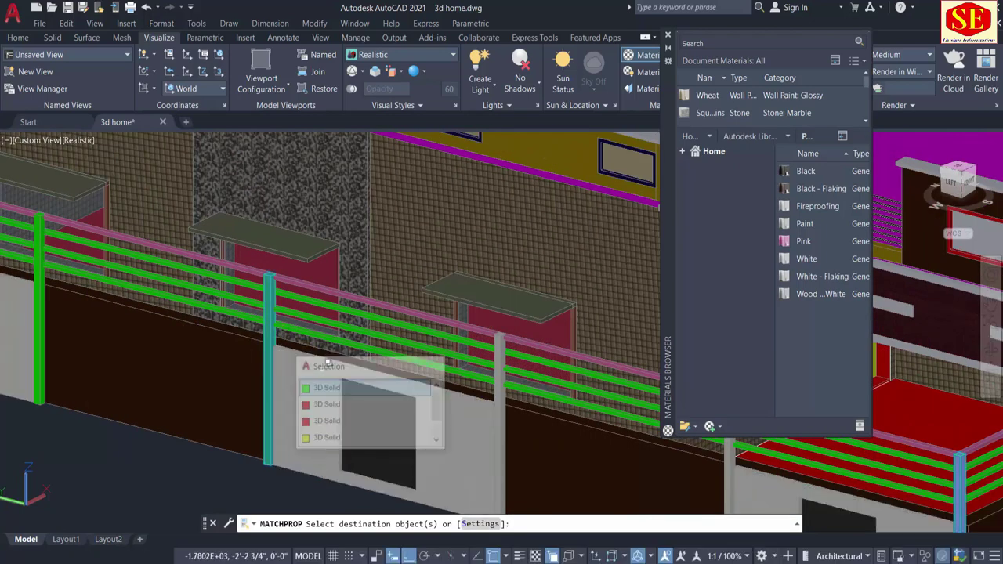
left_click(328, 387)
middle_click_drag(274, 303, 329, 326)
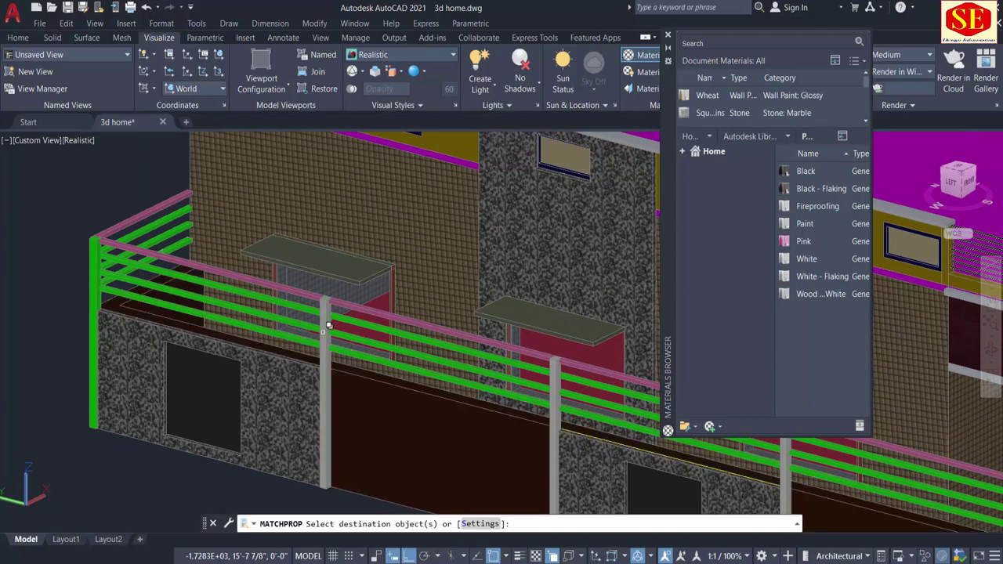
left_click(327, 328)
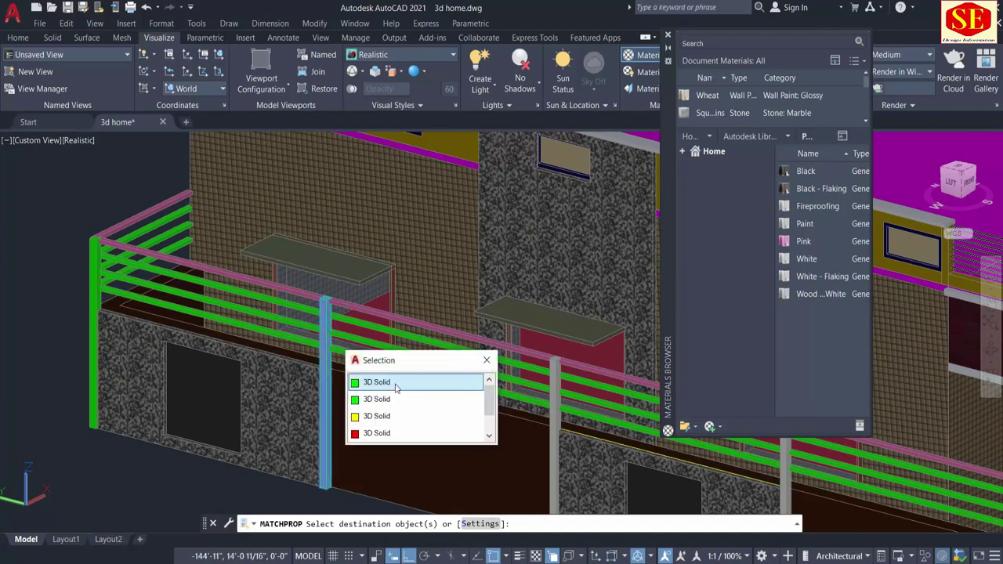
left_click(395, 387)
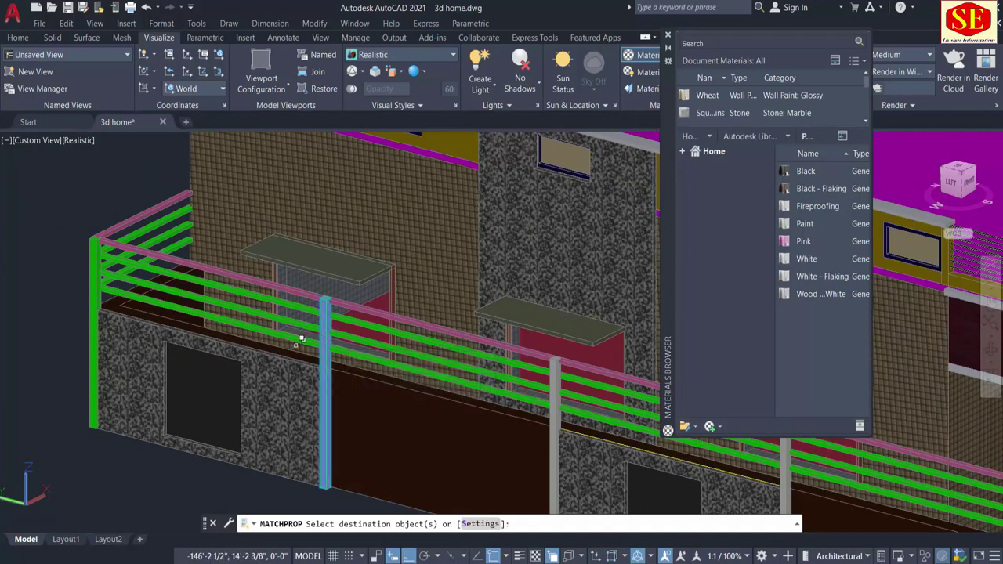
left_click(95, 291)
left_click(125, 337)
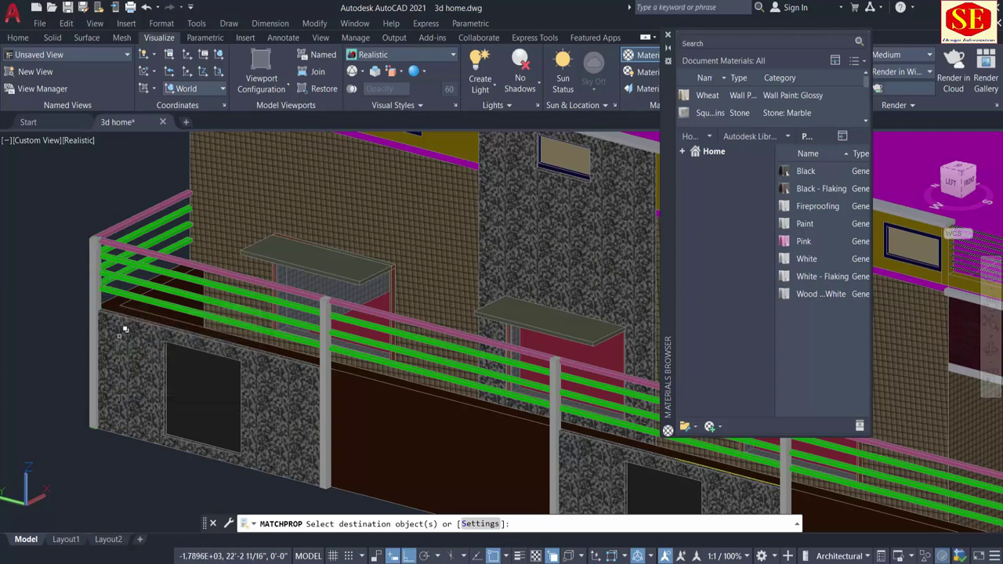
scroll(16, 327, "down", 3)
right_click(29, 323)
left_click(43, 330)
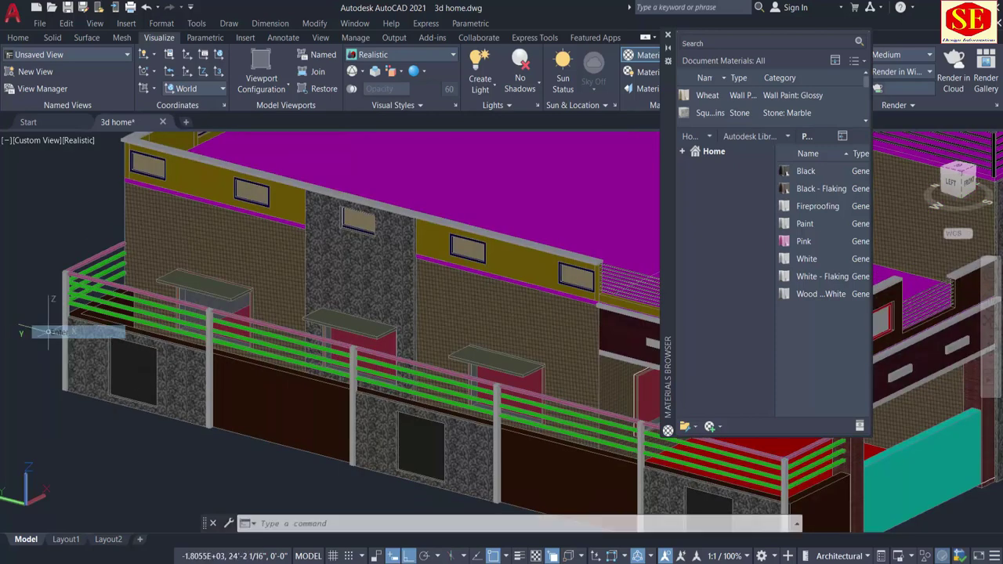
scroll(41, 345, "down", 3)
scroll(402, 425, "up", 5)
Assign the White - Flaking material to several railing bars with MATERIALASSIGN
type("m")
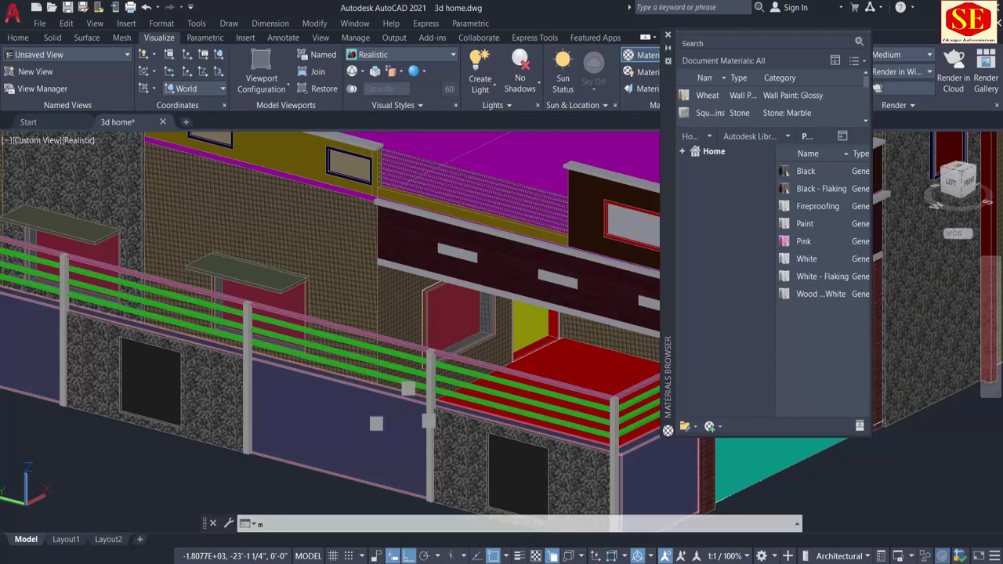
type("a")
key("Return")
scroll(399, 424, "up", 2)
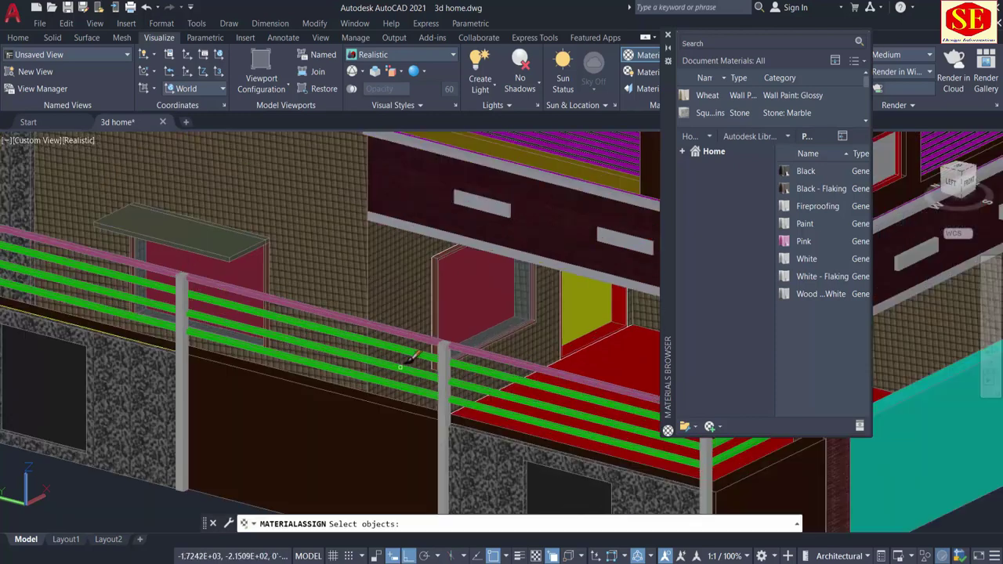
left_click(411, 338)
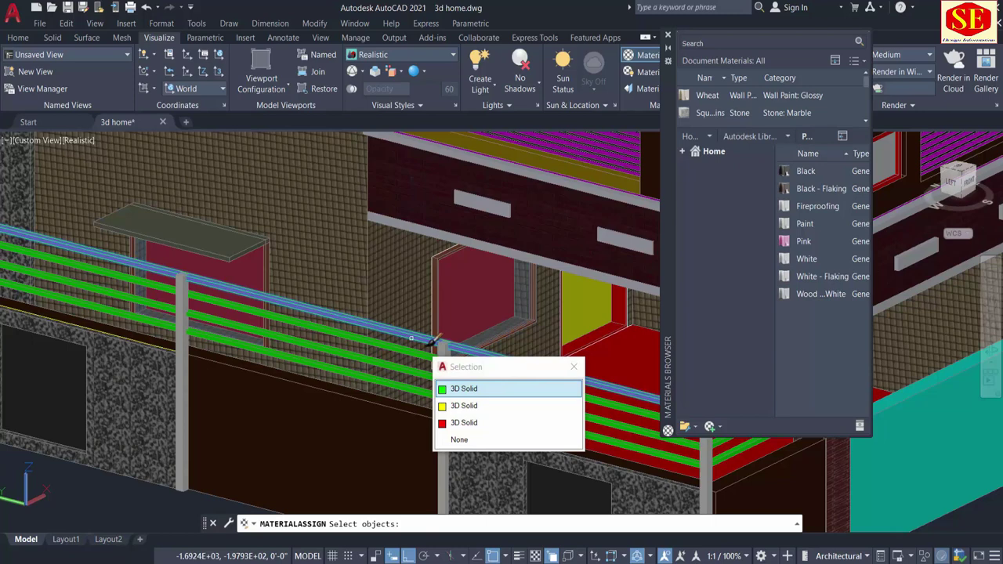
left_click(464, 388)
left_click(435, 349)
left_click(478, 411)
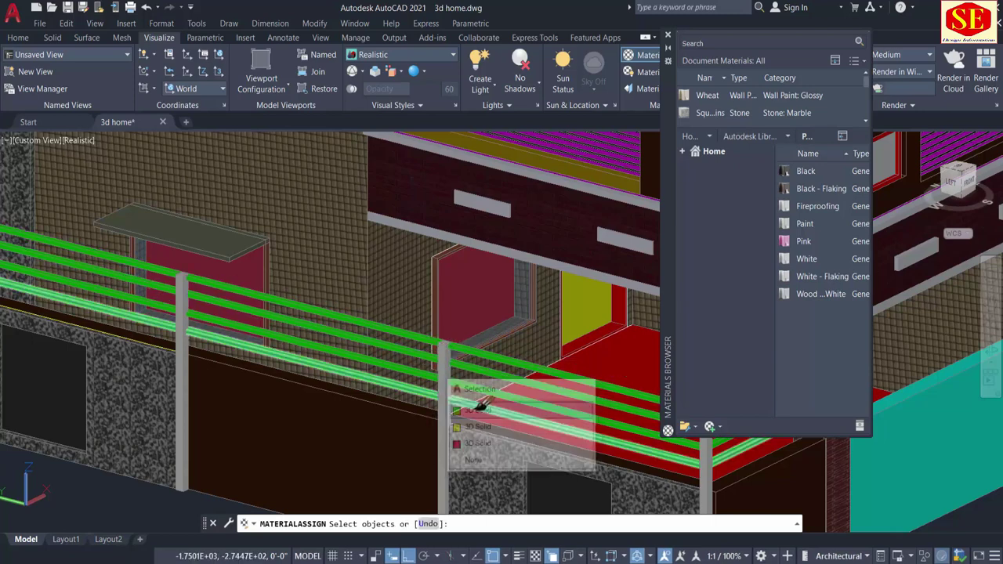
left_click(423, 369)
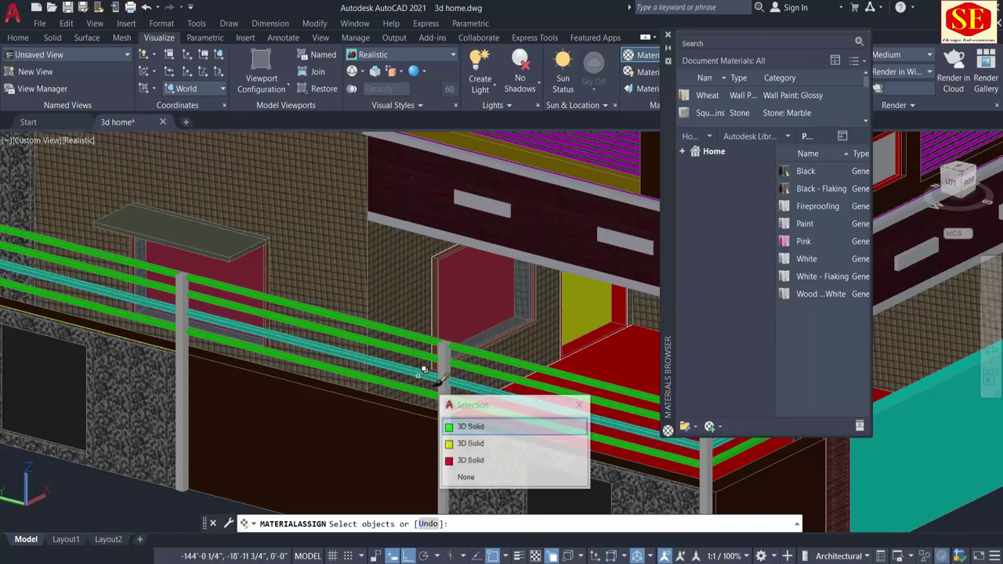
left_click(467, 428)
left_click(421, 382)
left_click(452, 444)
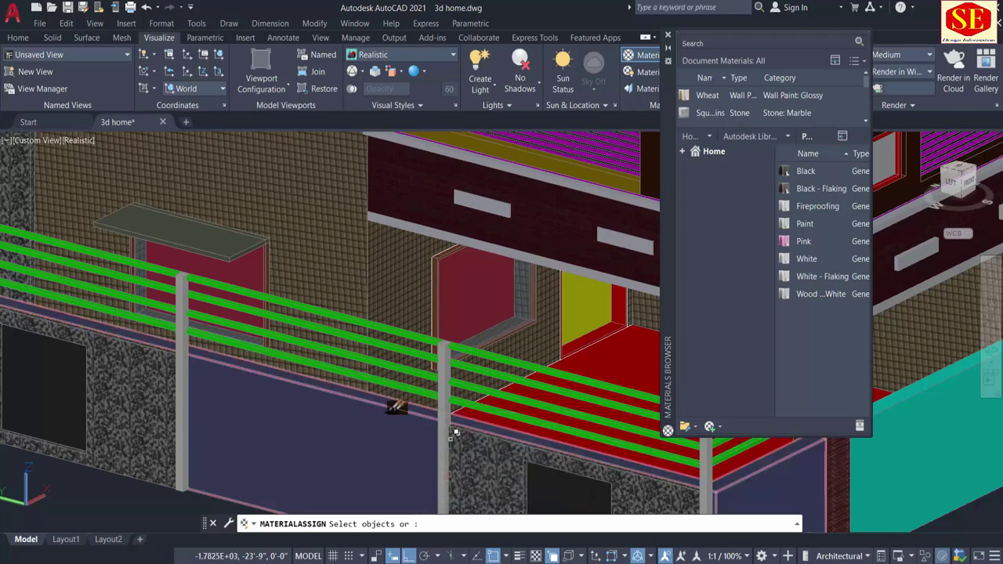
middle_click_drag(392, 403, 329, 392, "shift")
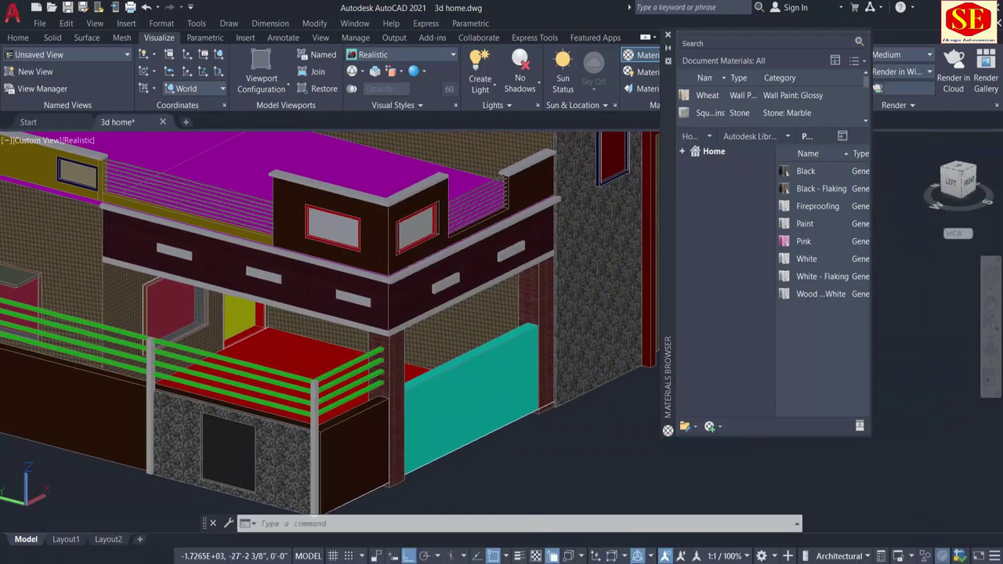
left_click(803, 279)
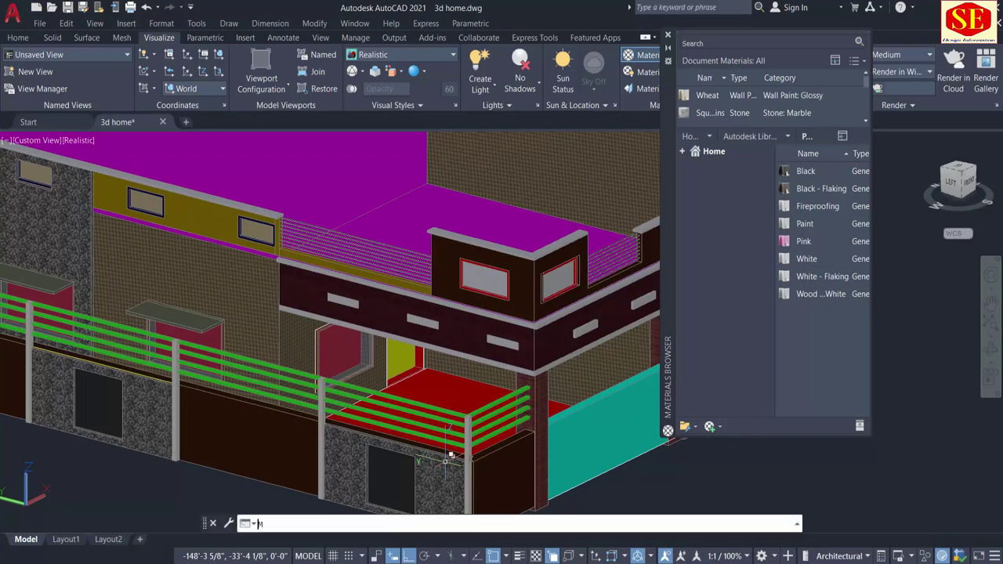
Rerun Match Properties from the grey post onto two green railing bars
key("Return")
scroll(324, 408, "up", 2)
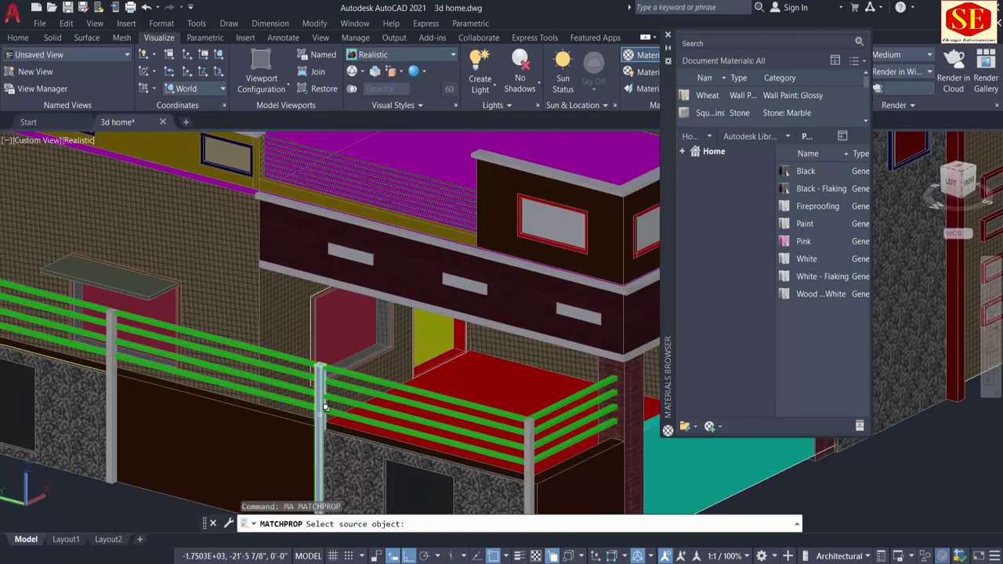
left_click(322, 423)
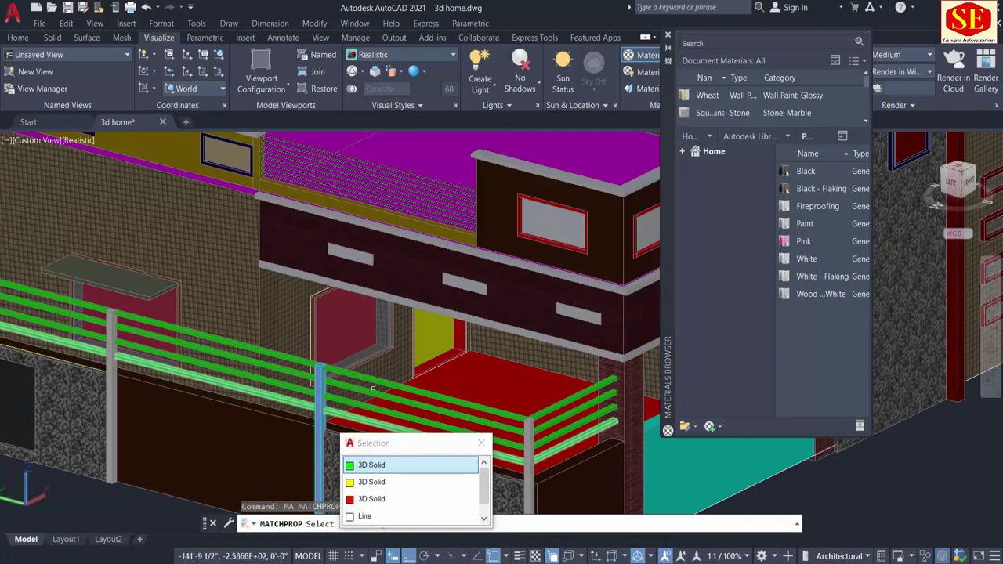
left_click(371, 465)
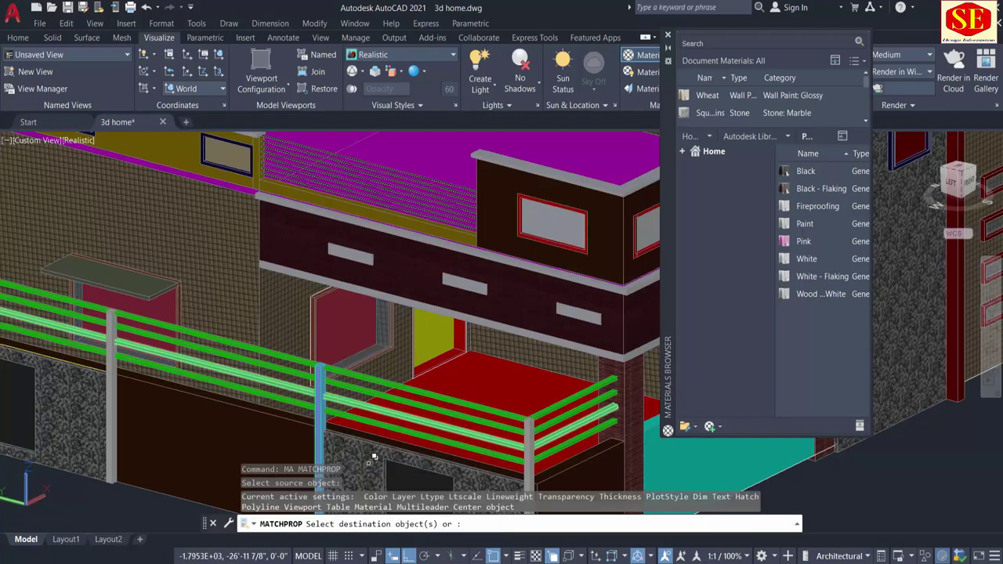
left_click(384, 389)
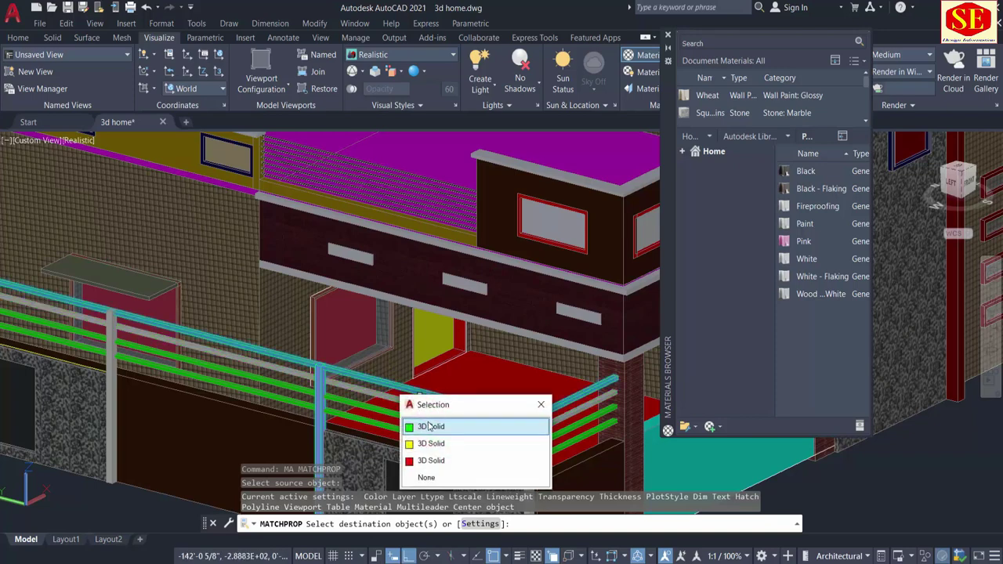
left_click(533, 481)
left_click(438, 419)
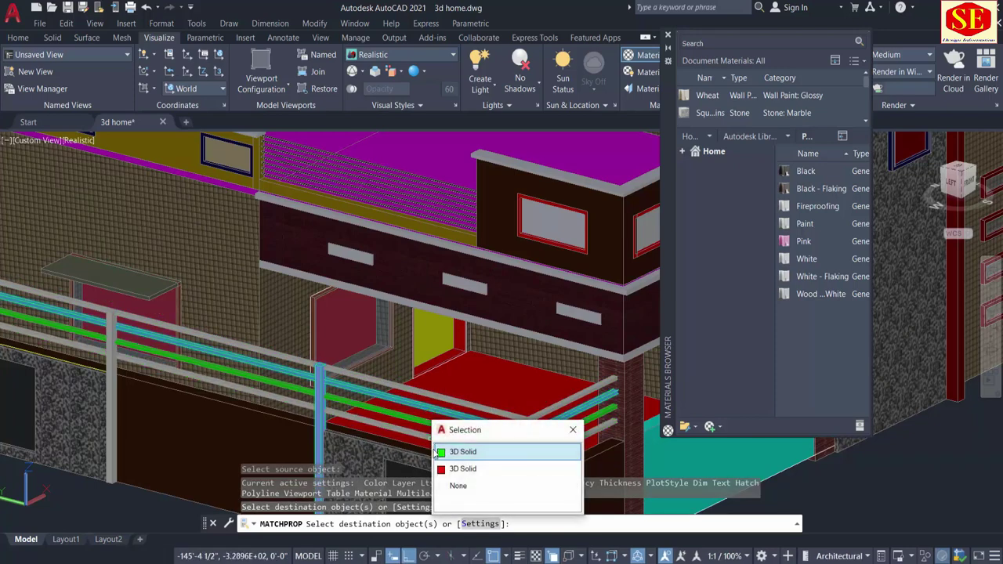
left_click(452, 468)
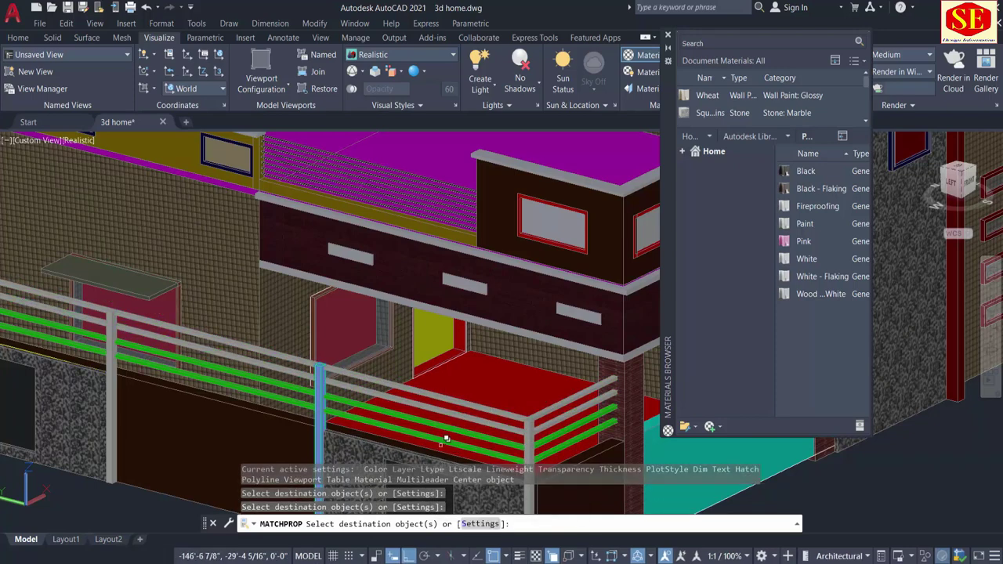
Turn the lower and remaining green railing bars grey, then cancel the command
left_click(442, 421)
left_click(452, 437)
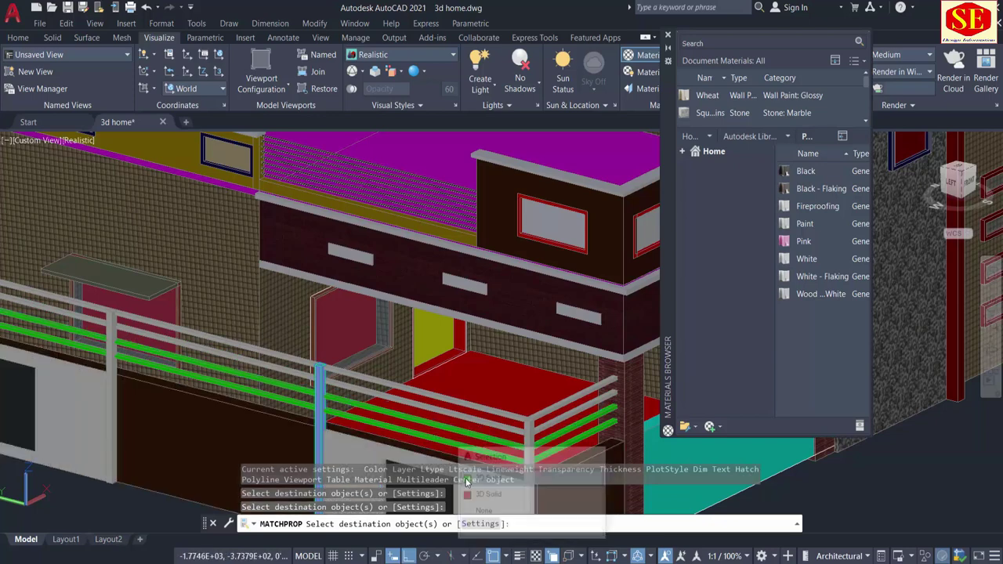
left_click(453, 438)
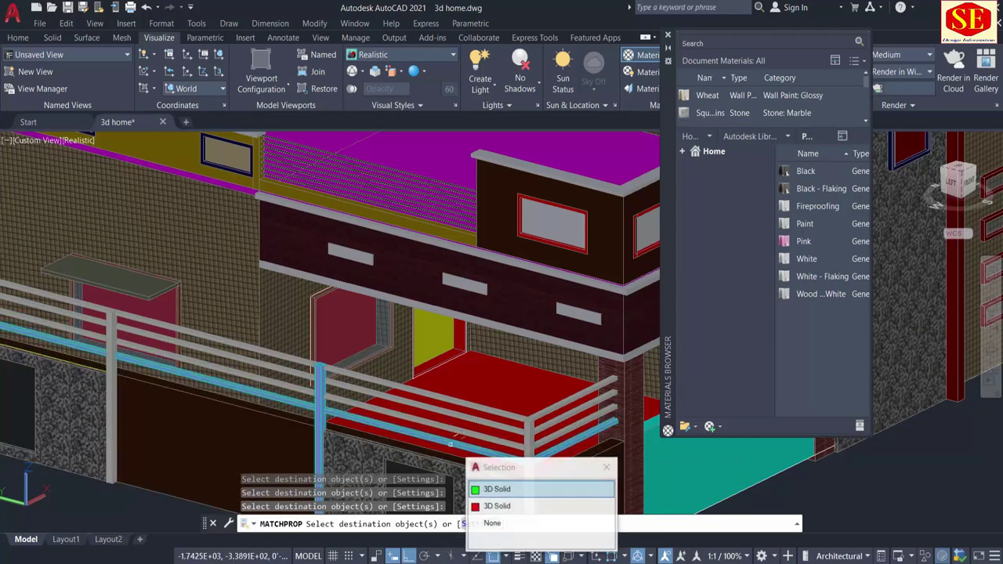
left_click(479, 485)
scroll(479, 485, "down", 3)
scroll(478, 485, "down", 3)
key("Escape")
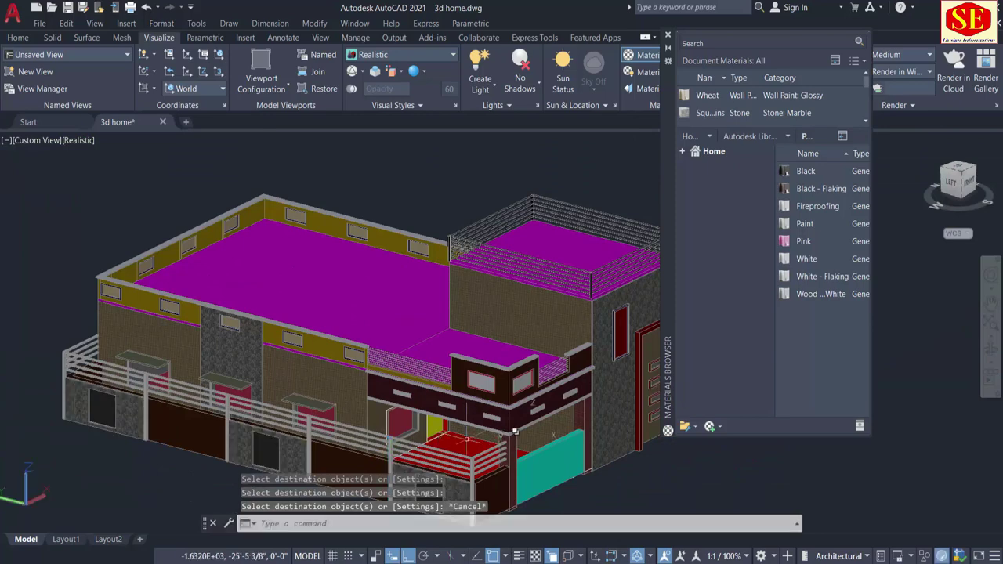
middle_click_drag(501, 376, 475, 369)
Orbit the house to bring the porch floor into view
middle_click_drag(533, 387, 503, 399, "shift")
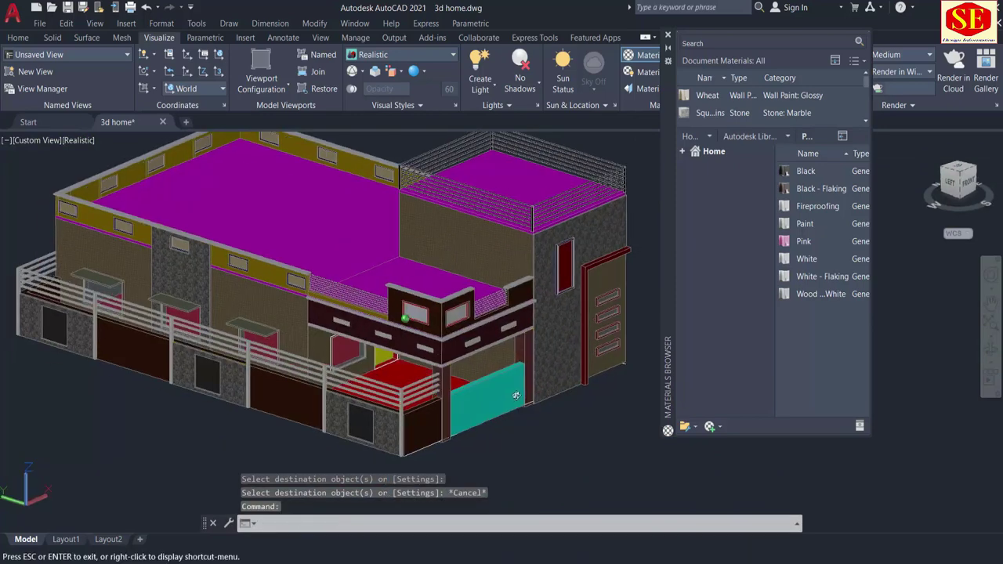
scroll(503, 399, "up", 2)
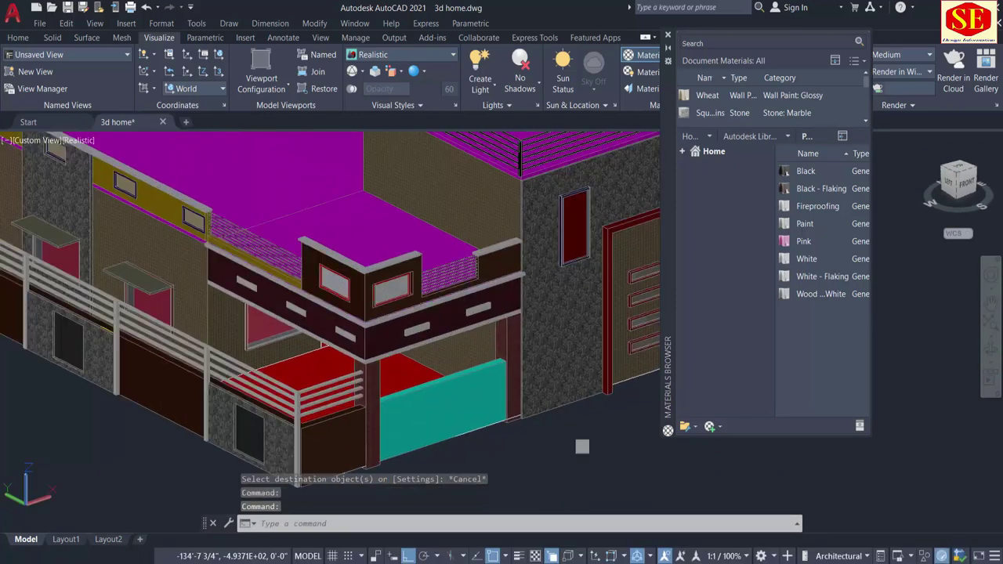
scroll(404, 373, "down", 3)
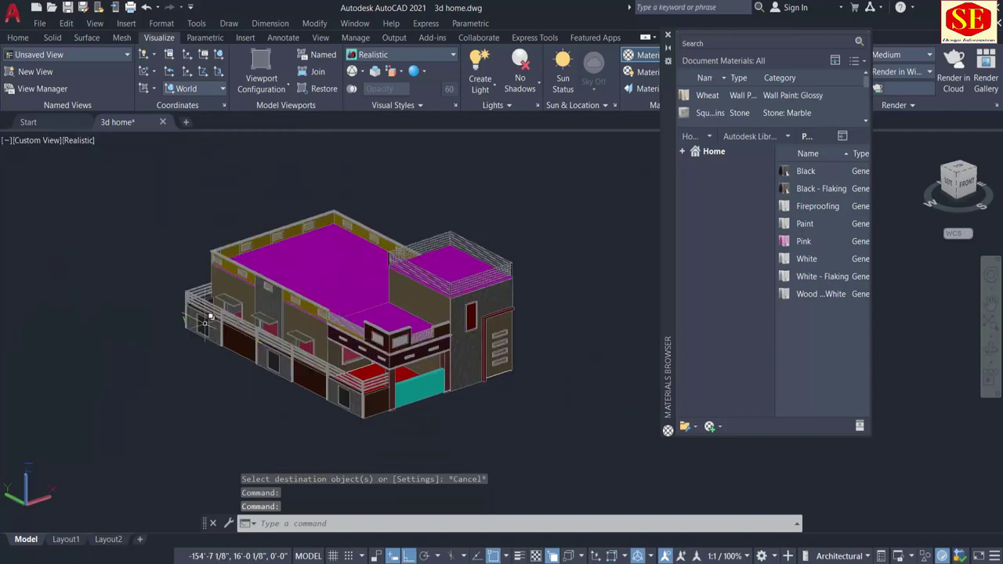
mouse_move(337, 350)
middle_mouse_down("shift")
mouse_move(196, 348)
mouse_move(259, 337)
middle_mouse_up("shift")
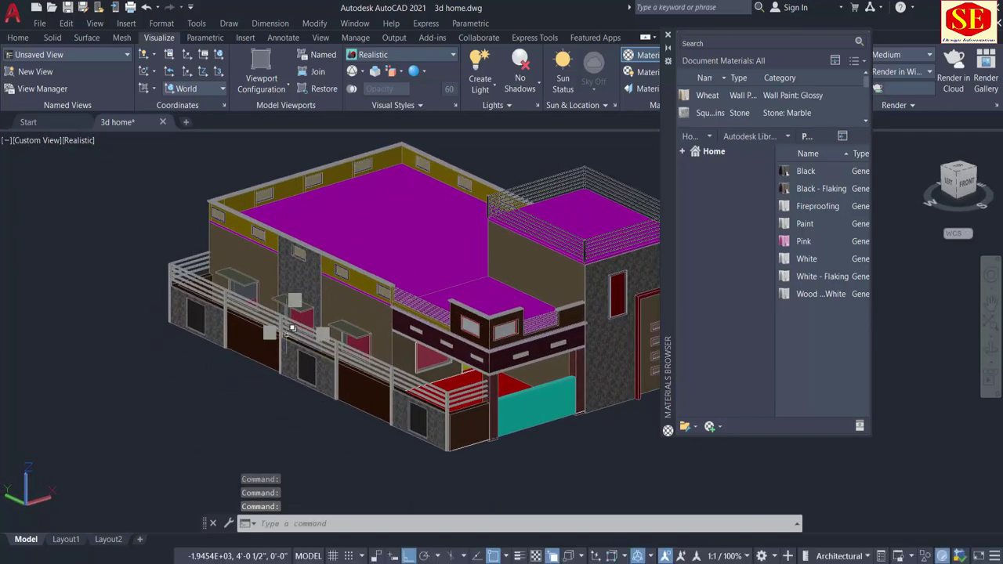
scroll(412, 242, "up", 2)
scroll(412, 242, "up", 3)
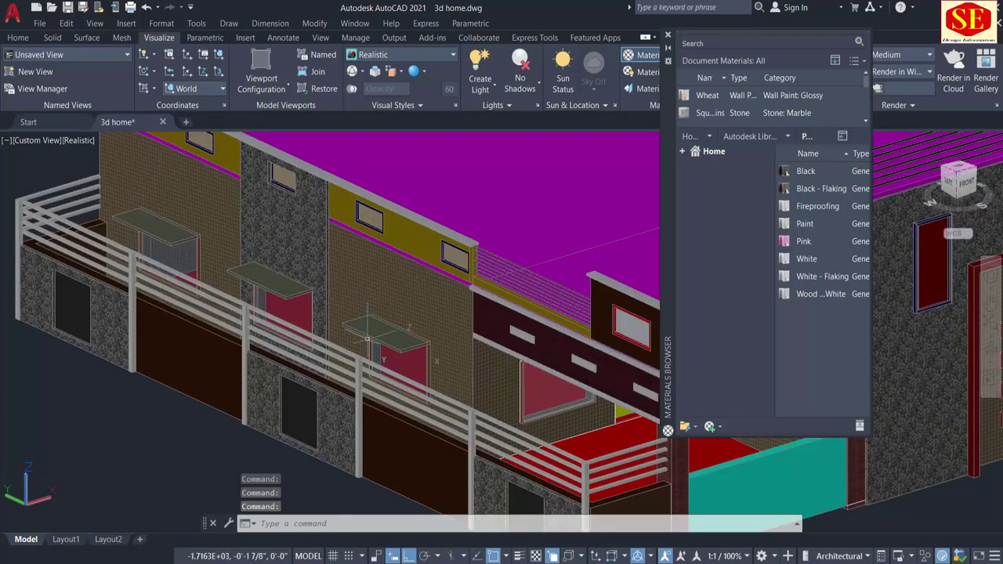
middle_click_drag(336, 314, 421, 288, "shift")
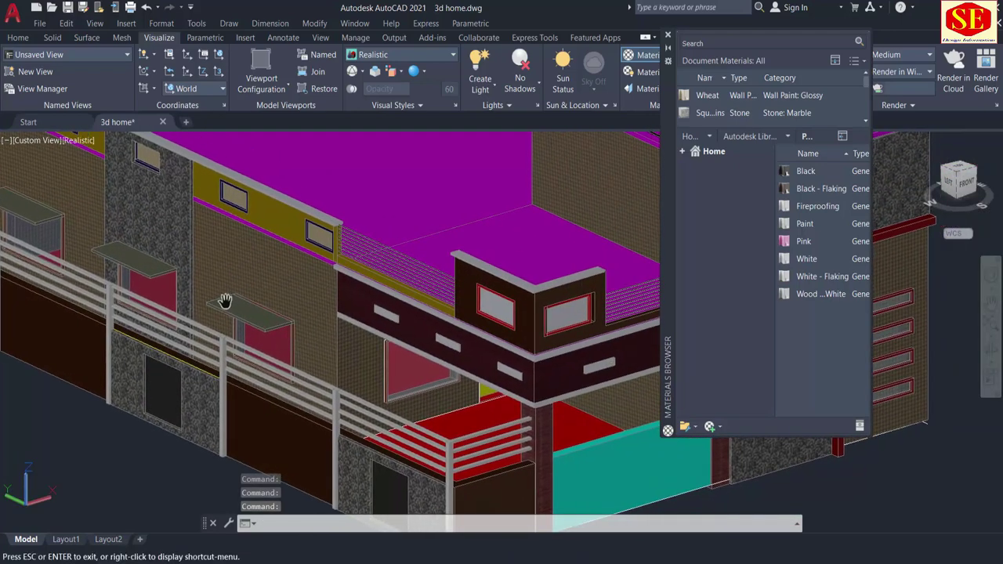
scroll(421, 289, "down", 3)
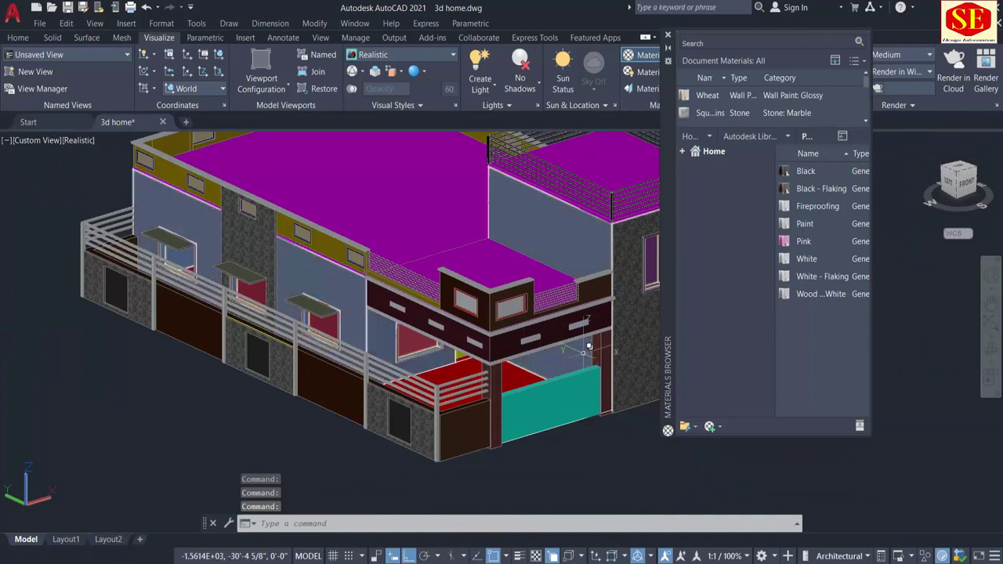
Switch the library category to Flooring and drop a flooring material onto the porch floor
left_click(786, 138)
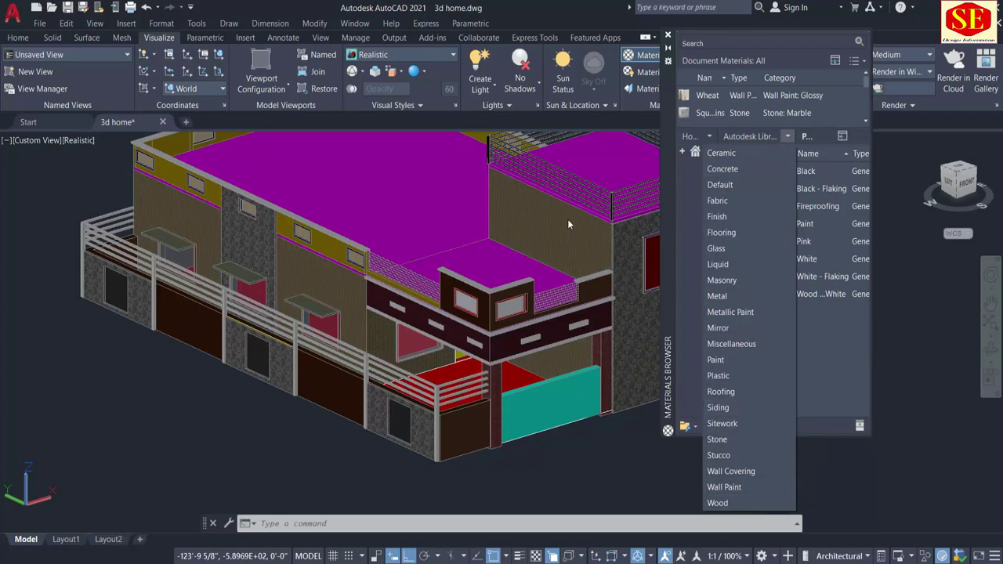
left_click(455, 459)
left_click(781, 136)
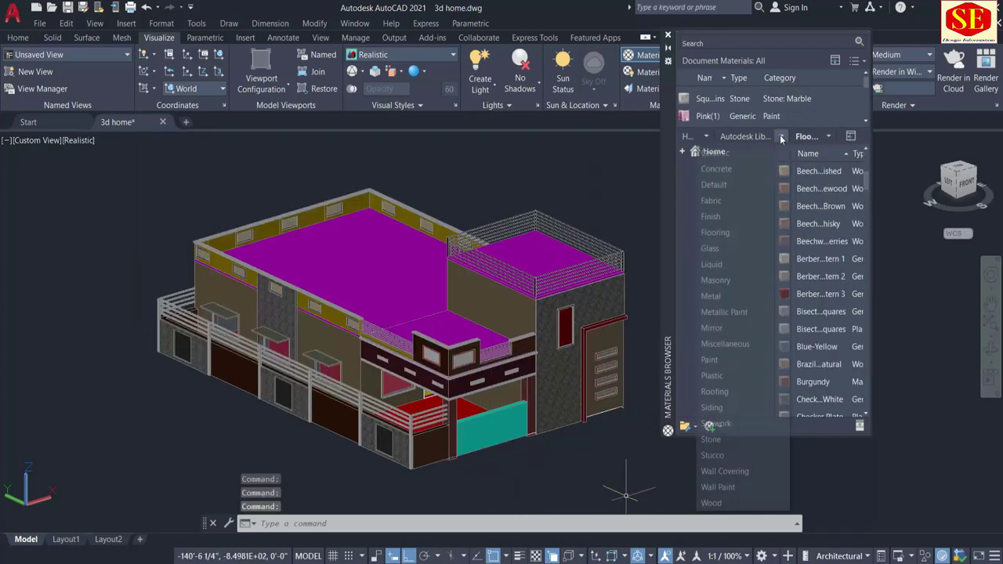
left_click(715, 232)
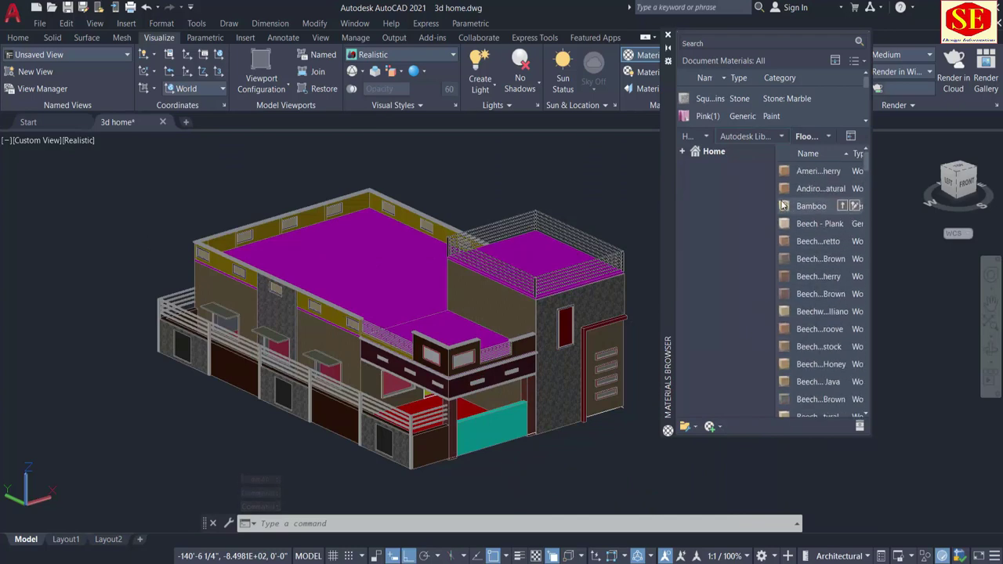
scroll(786, 303, "down", 3)
scroll(815, 324, "down", 5)
scroll(816, 324, "down", 5)
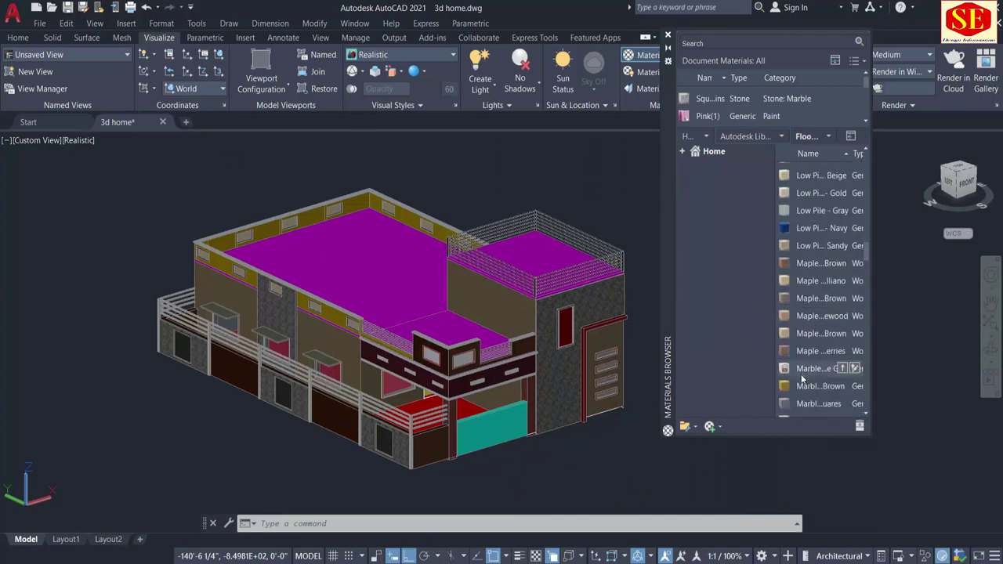
left_click_drag(789, 382, 511, 433)
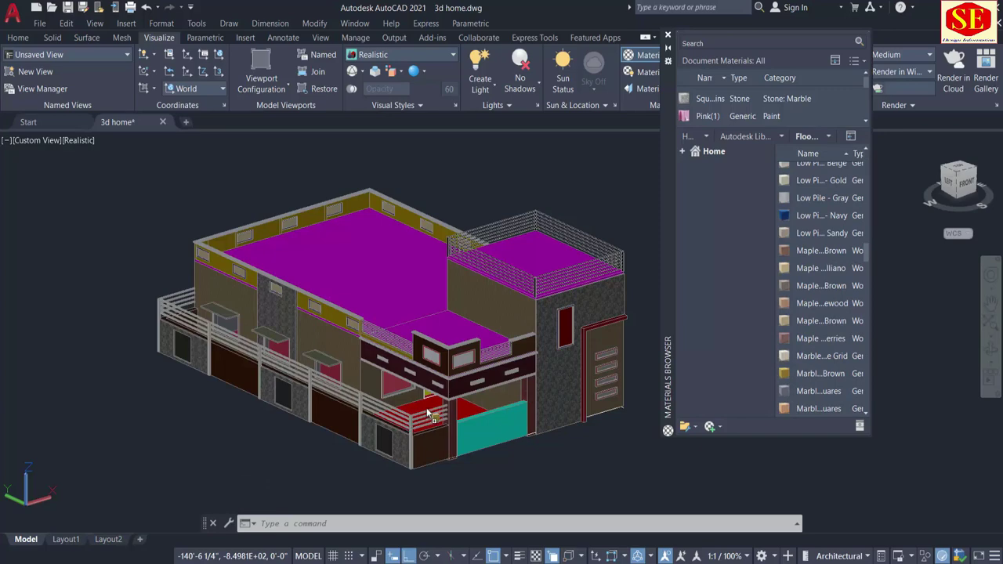
left_click_drag(429, 414, 430, 414)
Apply Hickory wood flooring to the porch floor, then select the teal porch wall
scroll(495, 419, "up", 6)
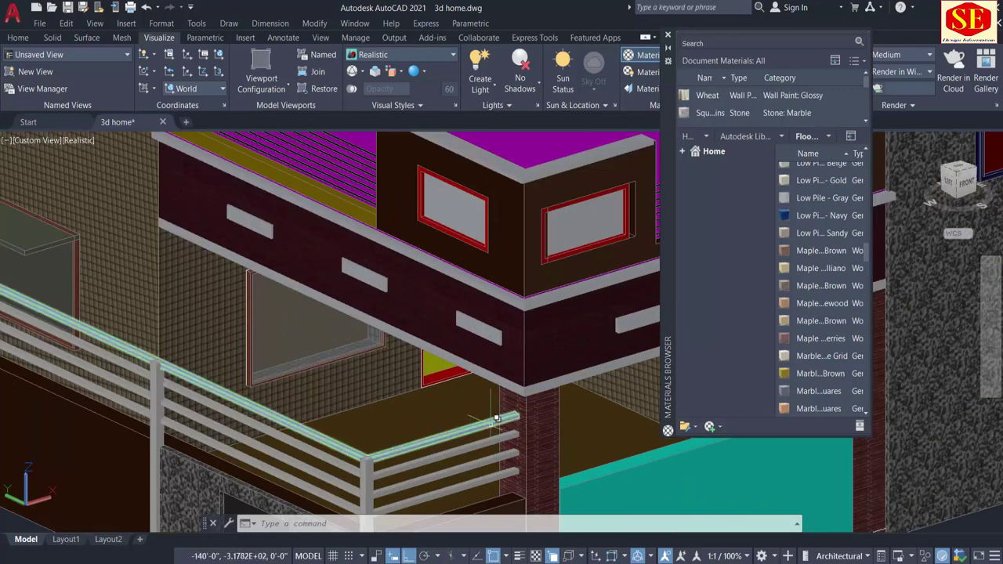
scroll(495, 419, "up", 3)
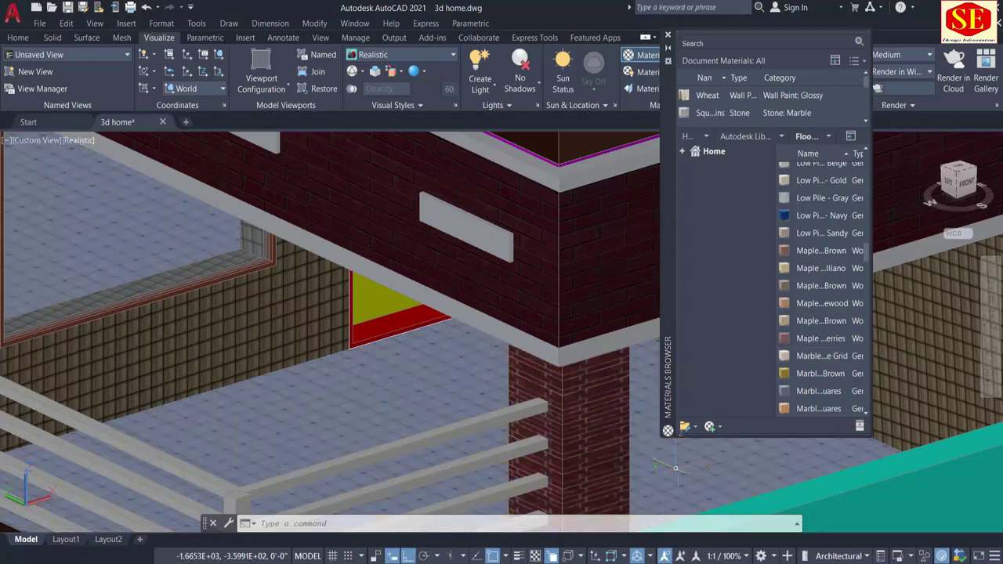
scroll(437, 431, "down", 4)
scroll(437, 432, "down", 2)
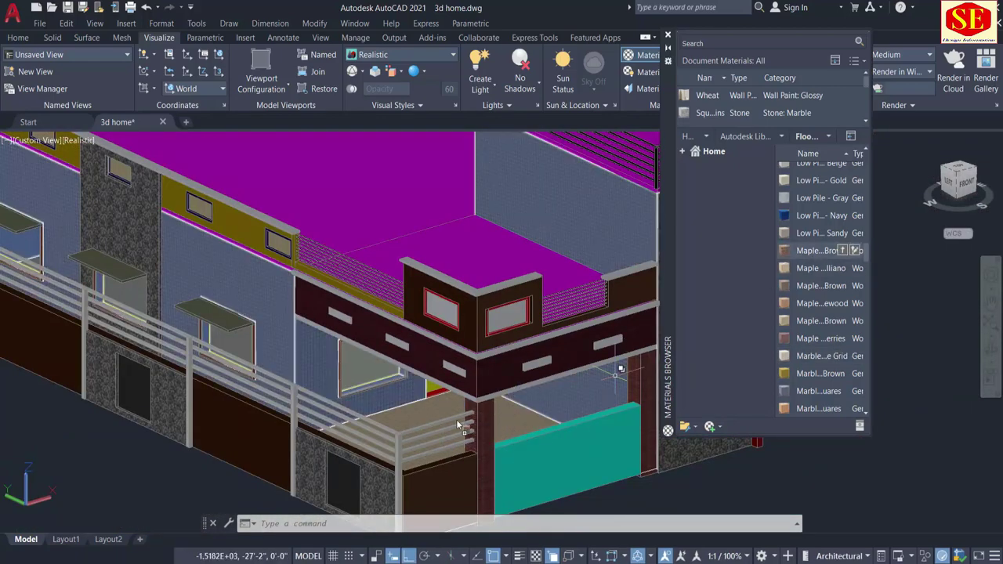
scroll(444, 409, "up", 5)
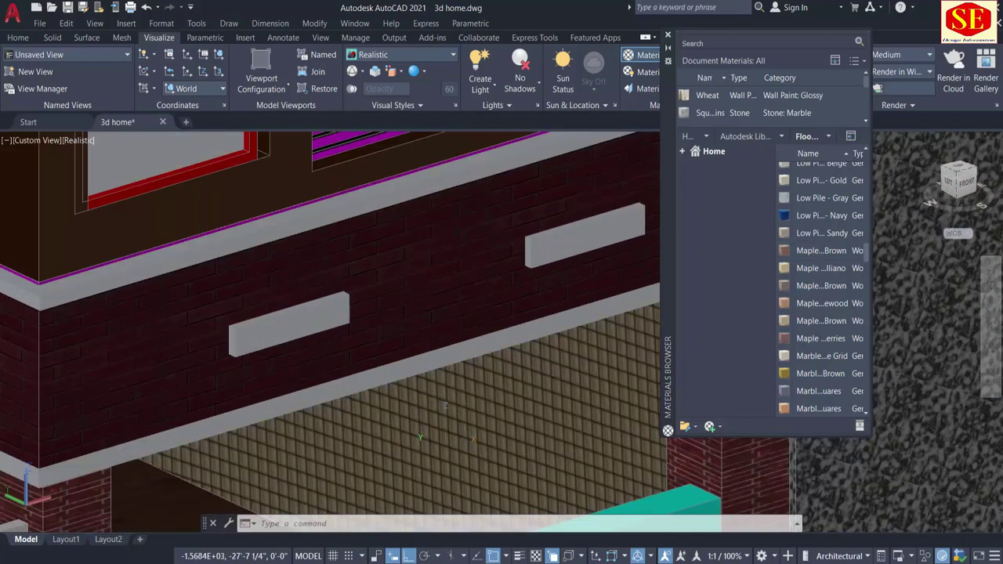
middle_click_drag(595, 407, 614, 290)
key("Escape")
scroll(380, 413, "down", 3)
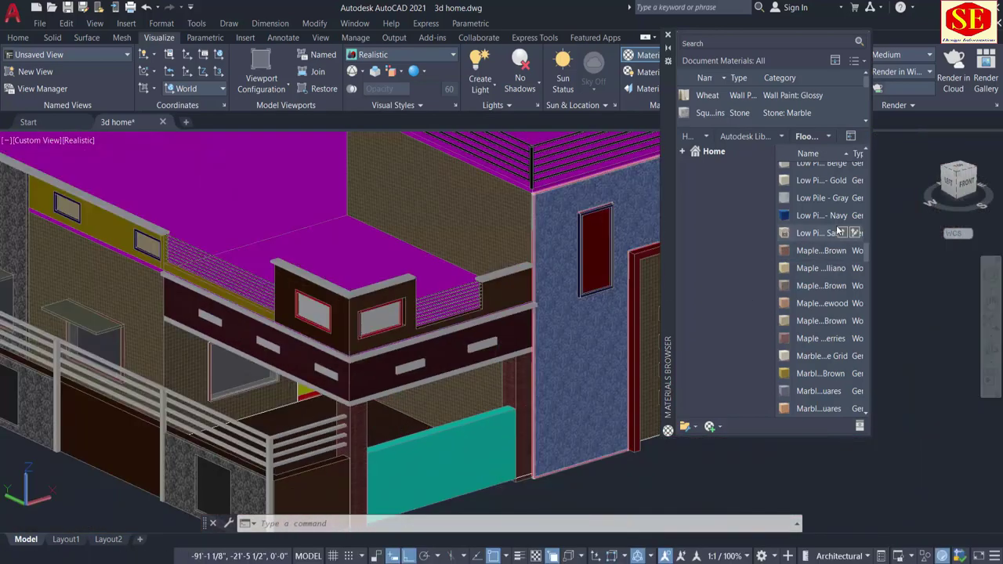
scroll(796, 220, "up", 5)
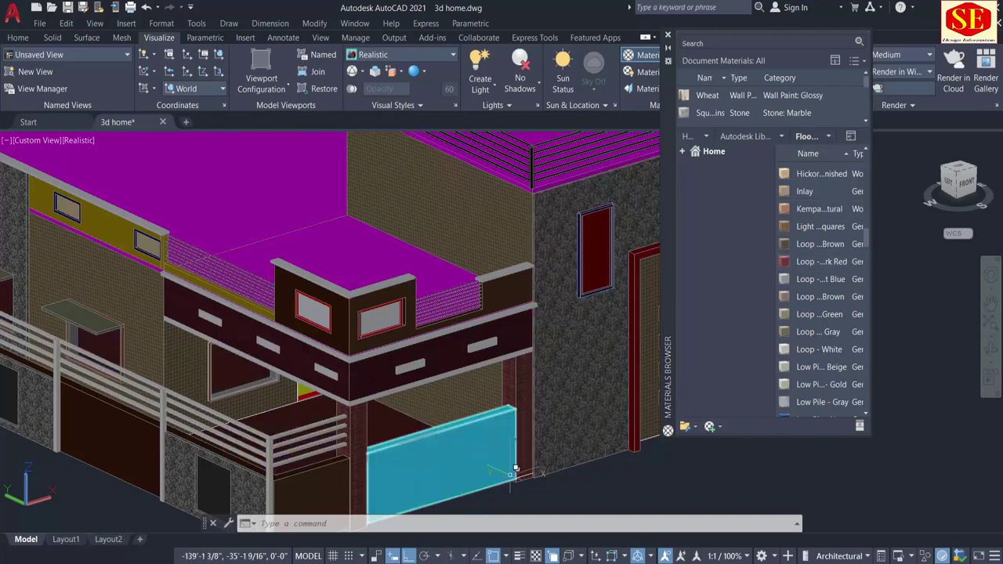
scroll(517, 427, "down", 5)
scroll(523, 427, "up", 5)
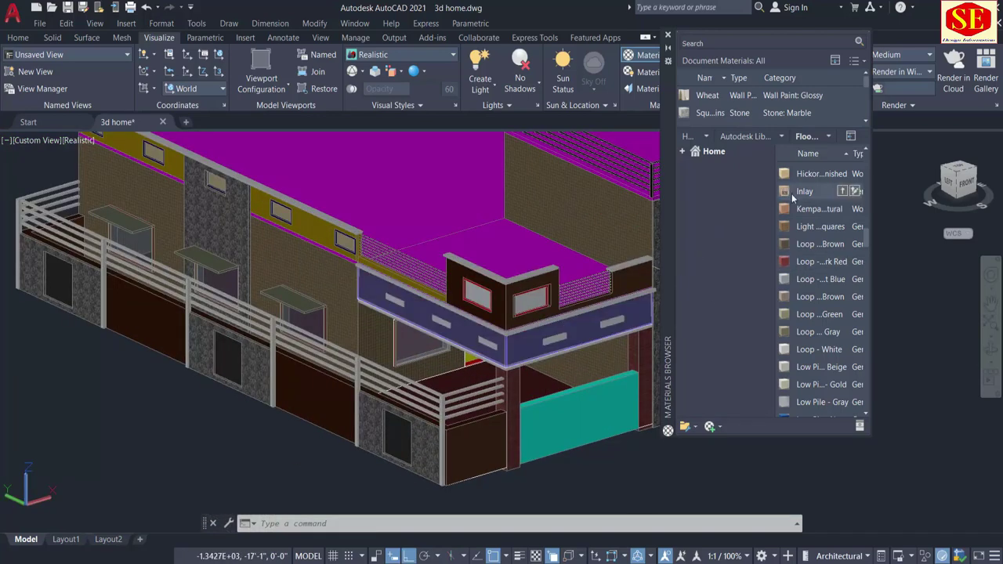
left_click_drag(786, 179, 549, 361)
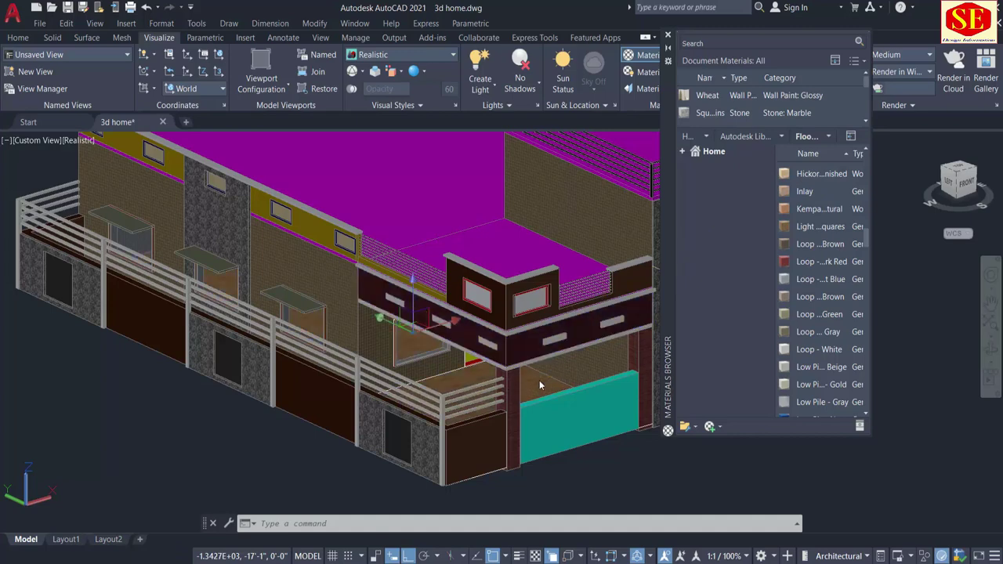
scroll(528, 379, "up", 5)
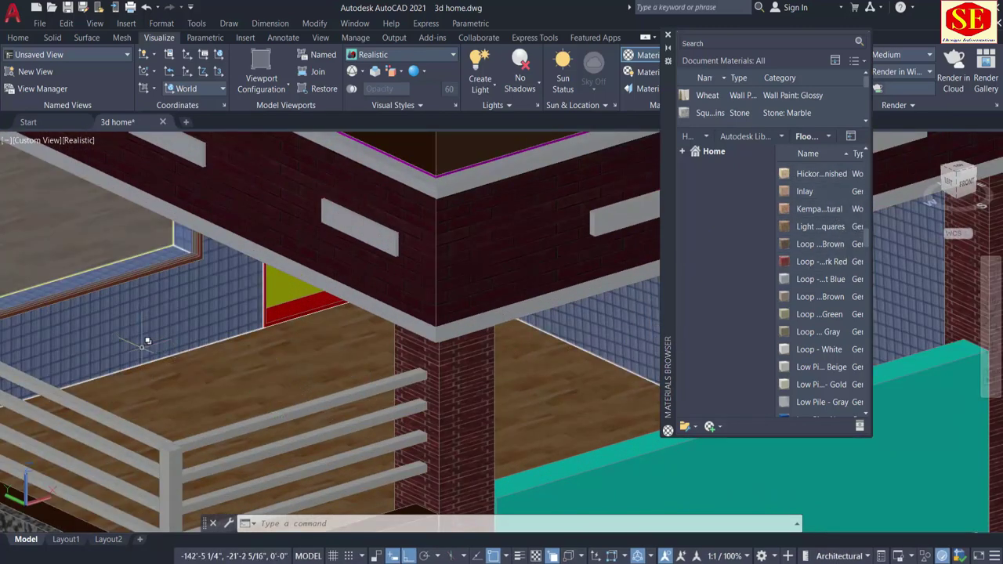
scroll(147, 341, "down", 8)
scroll(181, 357, "up", 3)
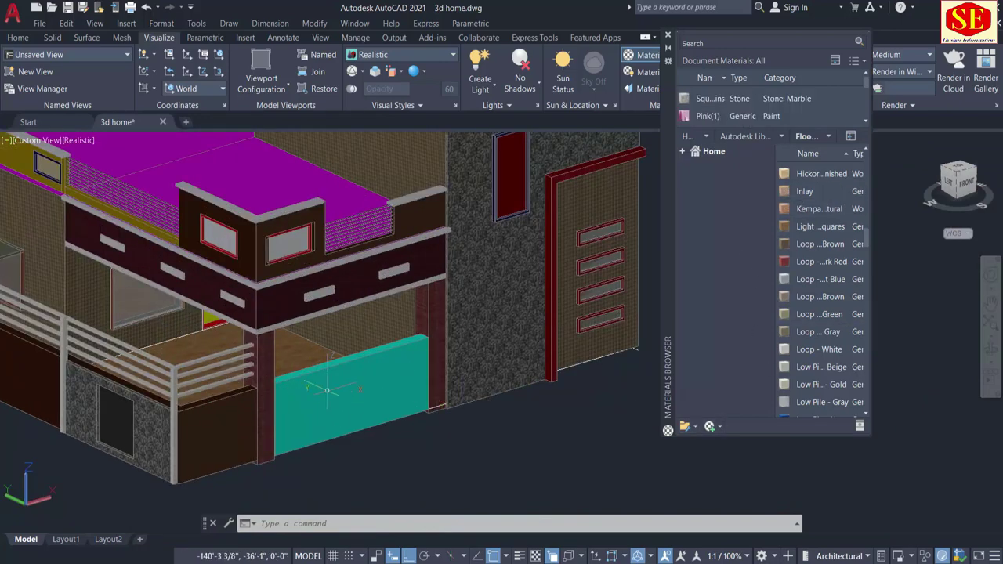
left_click(342, 369)
Create a new generic material, Default Generic(1), with gate.png as its image
key("Escape")
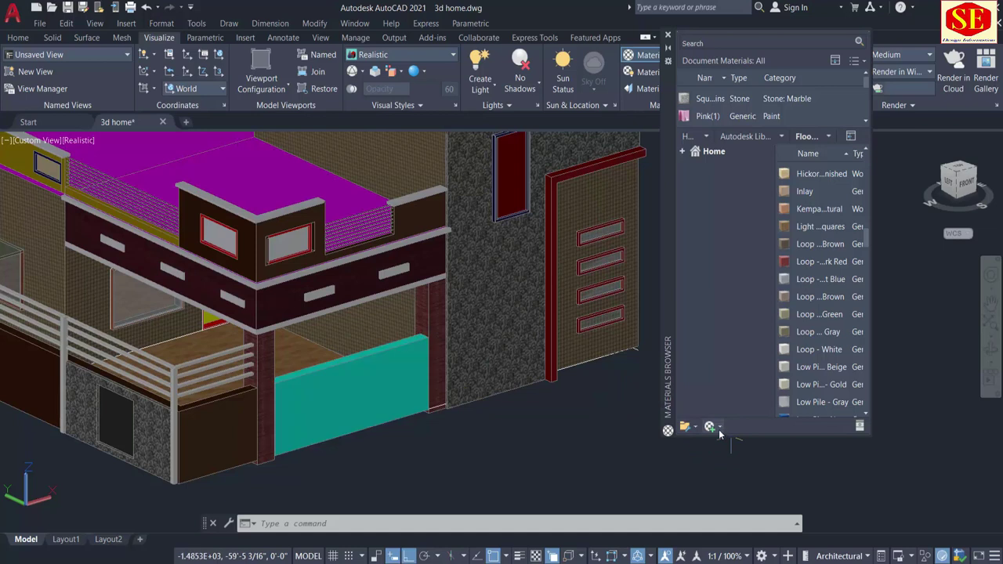
left_click(719, 427)
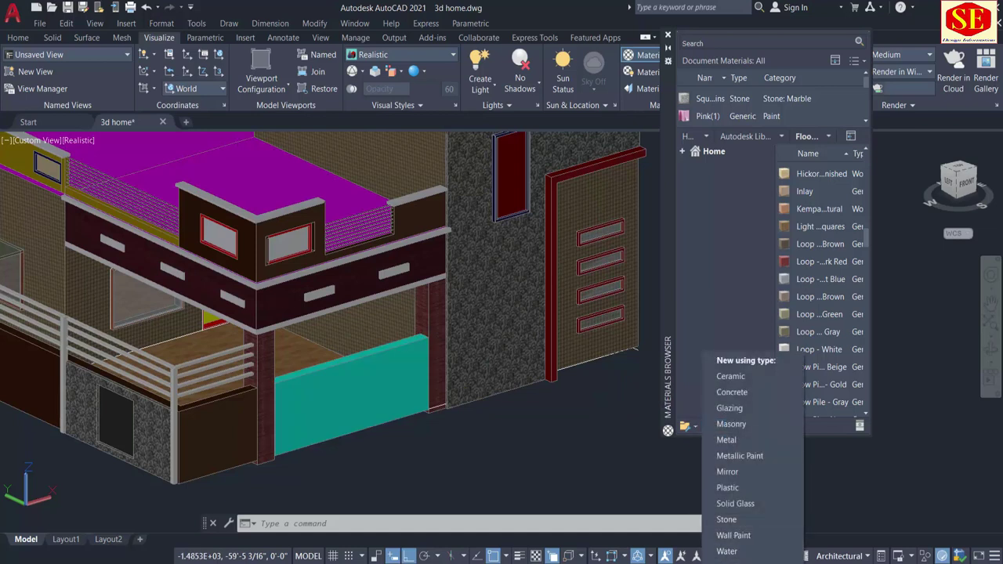
left_click(709, 427)
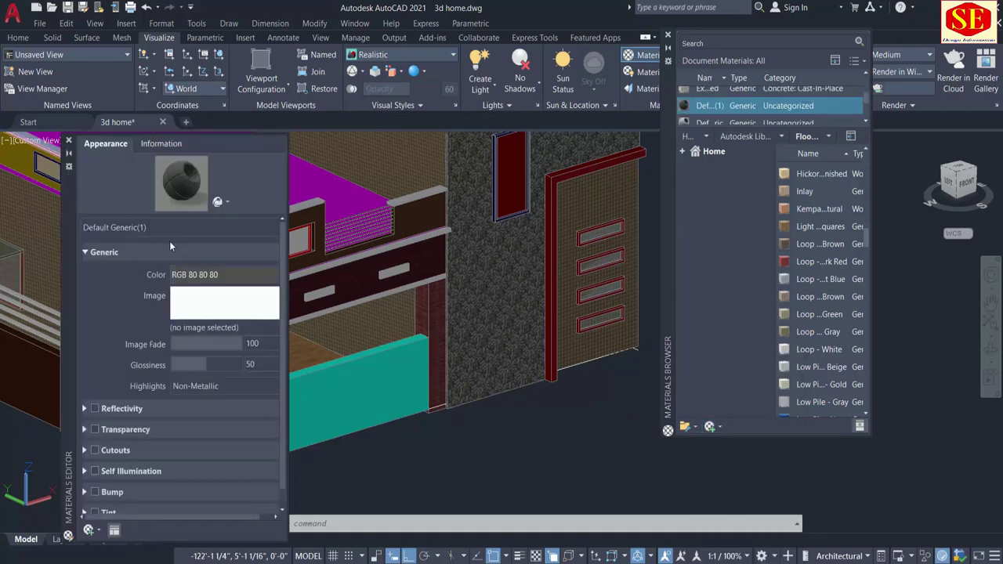
left_click(196, 325)
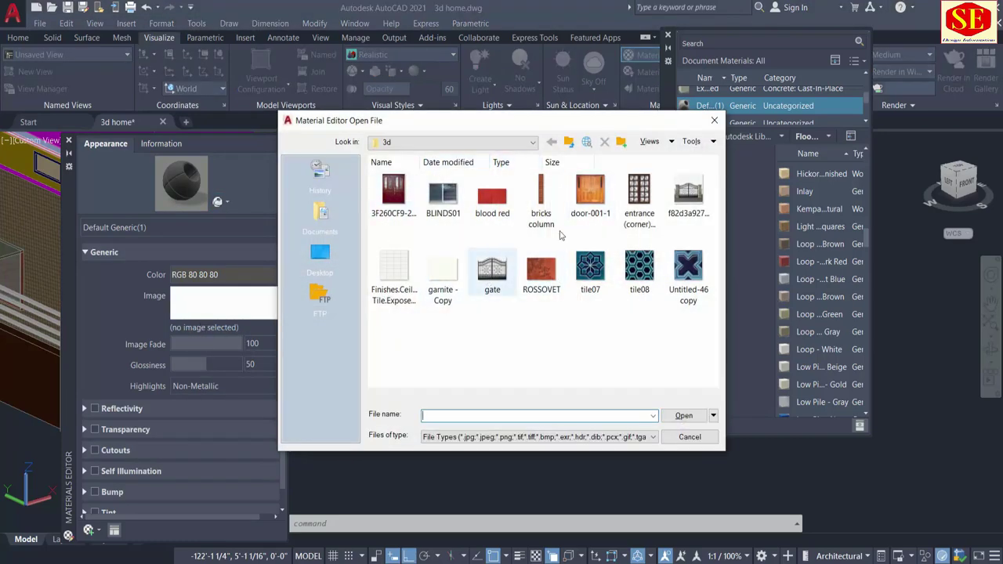
left_click(496, 276)
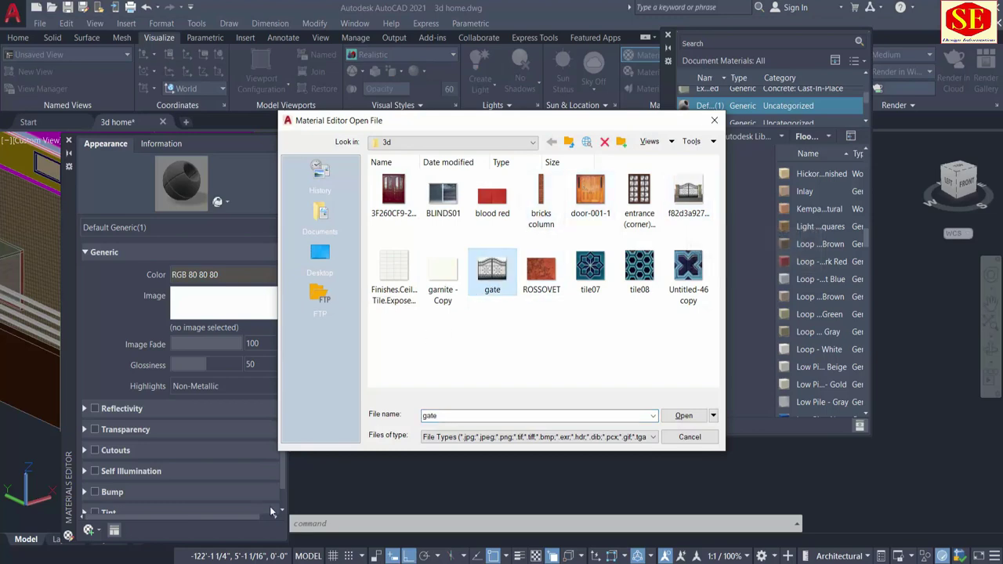
double_click(500, 267)
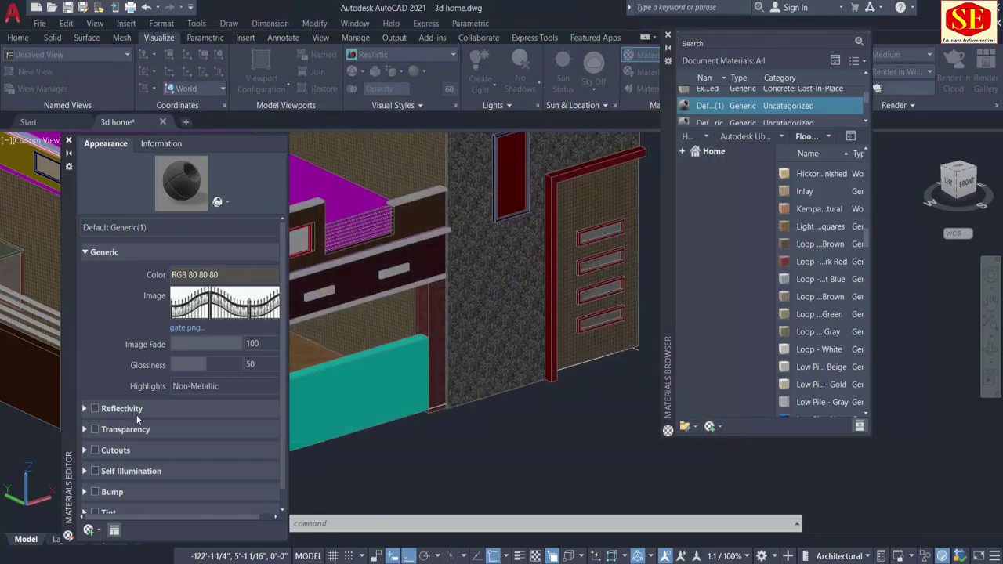
Open the gate image's texture settings and apply the gate material to the porch wall
left_click(235, 297)
scroll(593, 444, "down", 3)
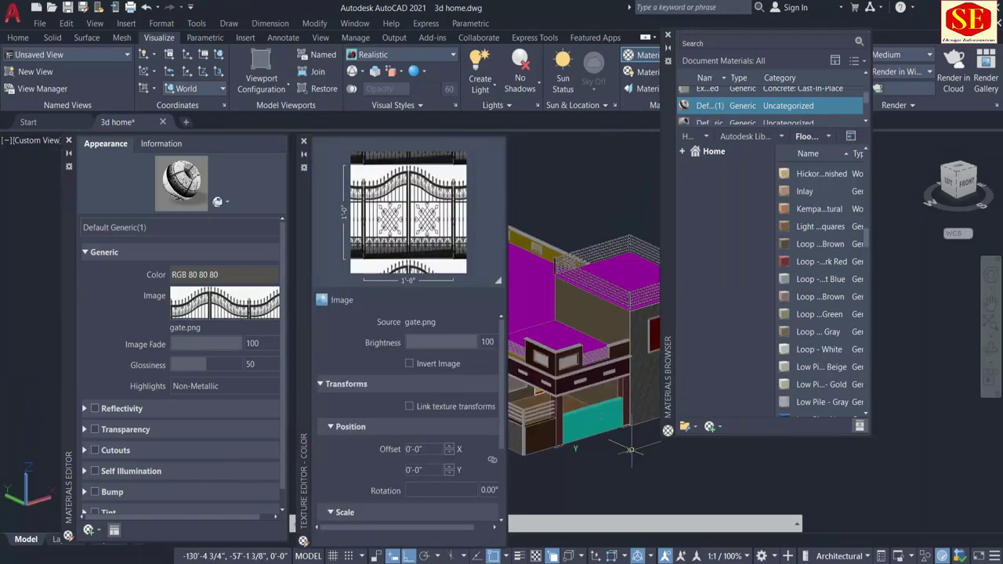
scroll(593, 444, "up", 2)
scroll(713, 100, "down", 1)
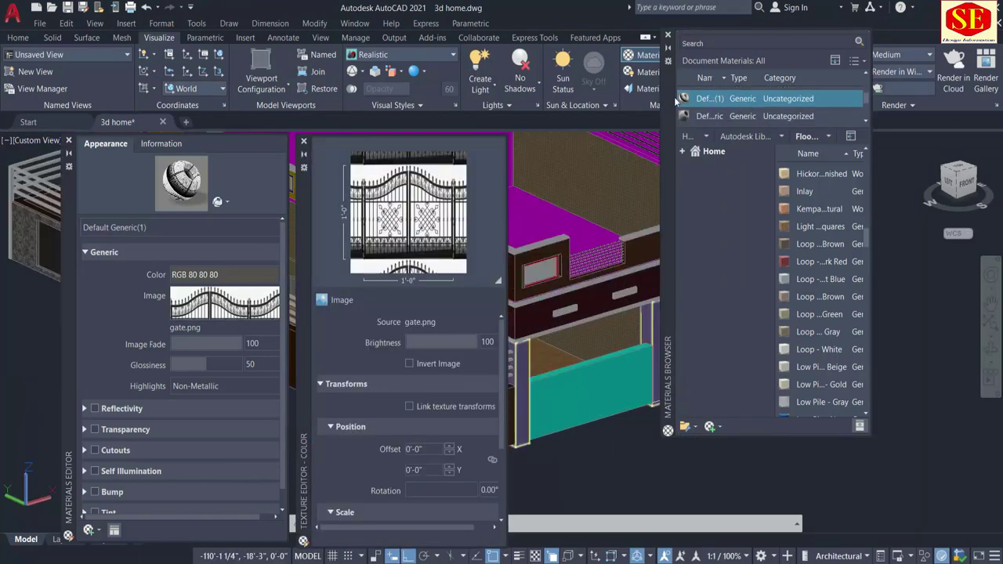
left_click_drag(600, 384, 602, 386)
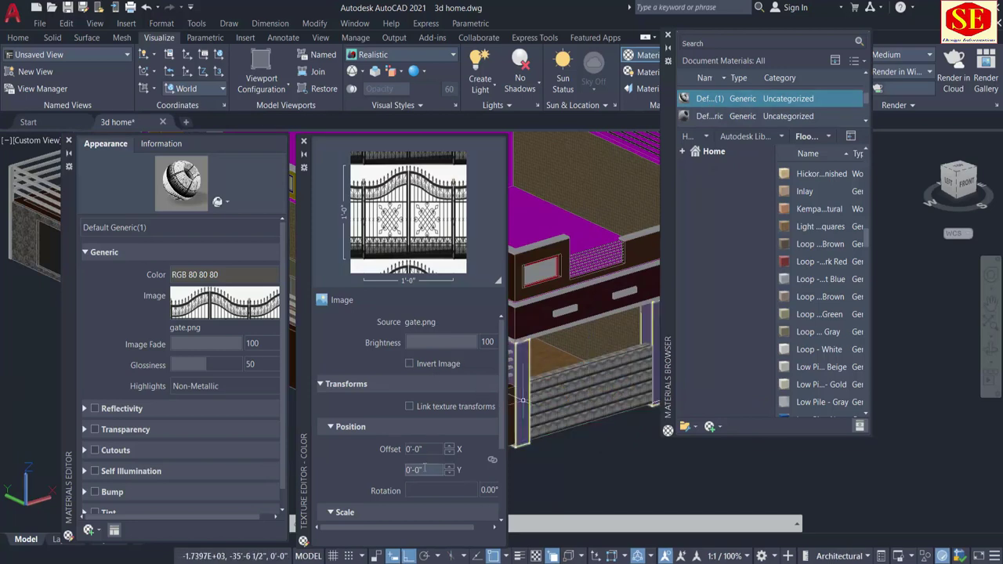
scroll(493, 465, "down", 3)
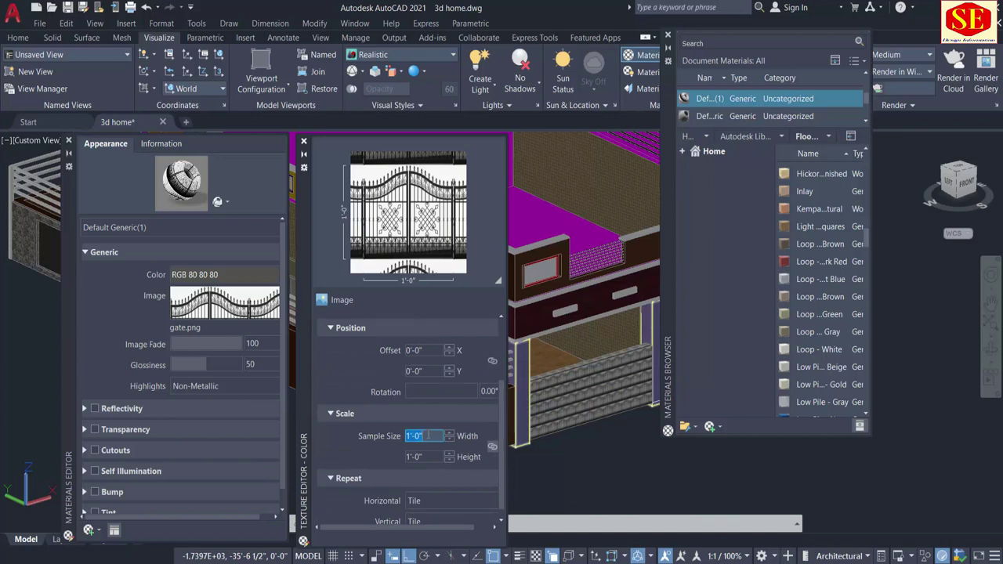
Set the gate texture sample size to 14'-0" wide by 5'-6" high
key("Tab")
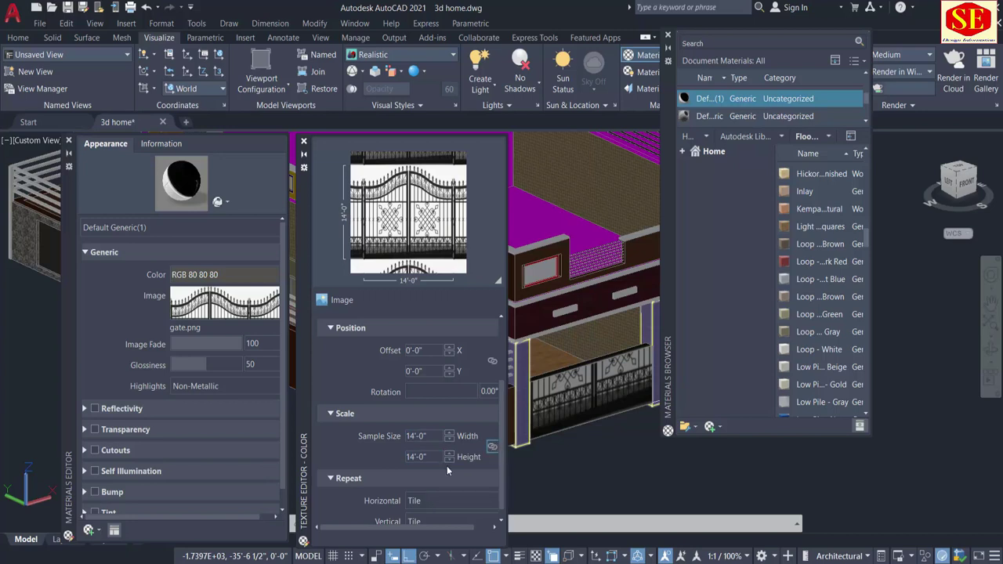
type("7")
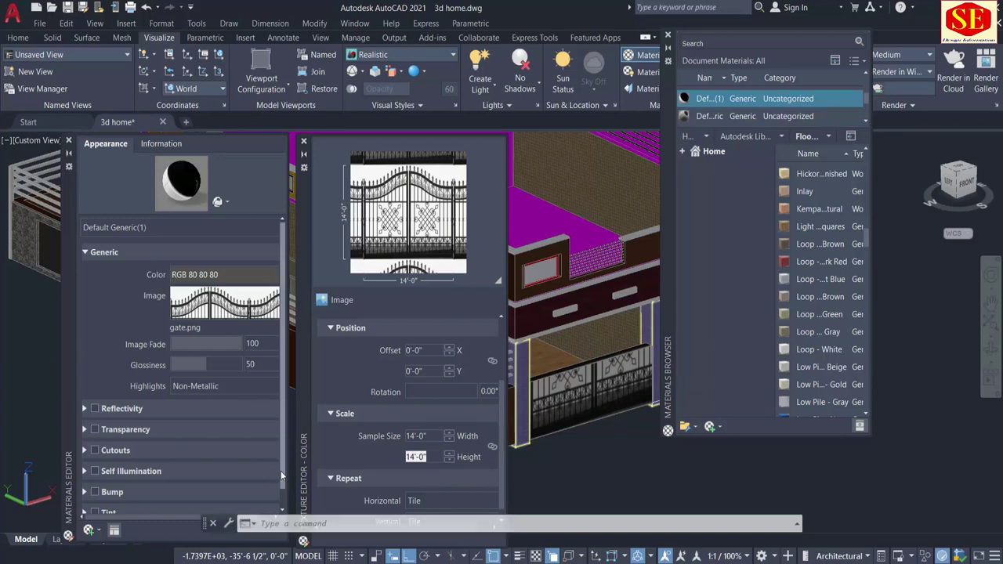
type("'")
left_click(421, 457)
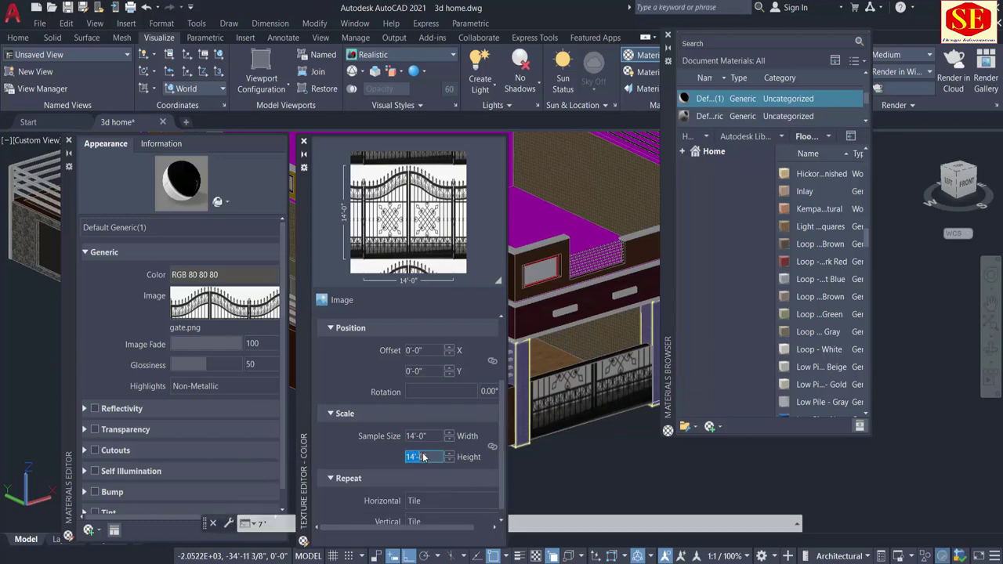
type("70\"")
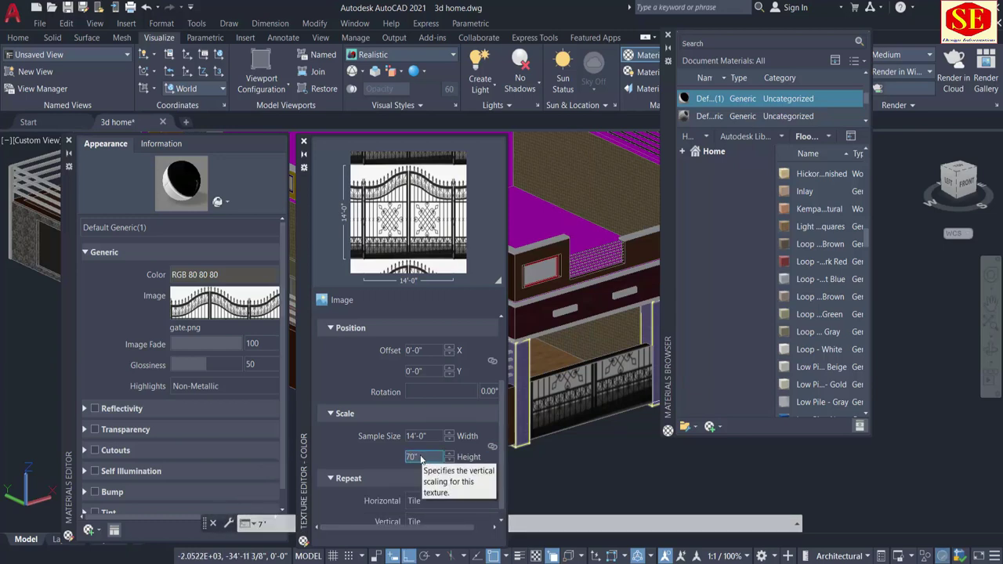
key("shift+Tab")
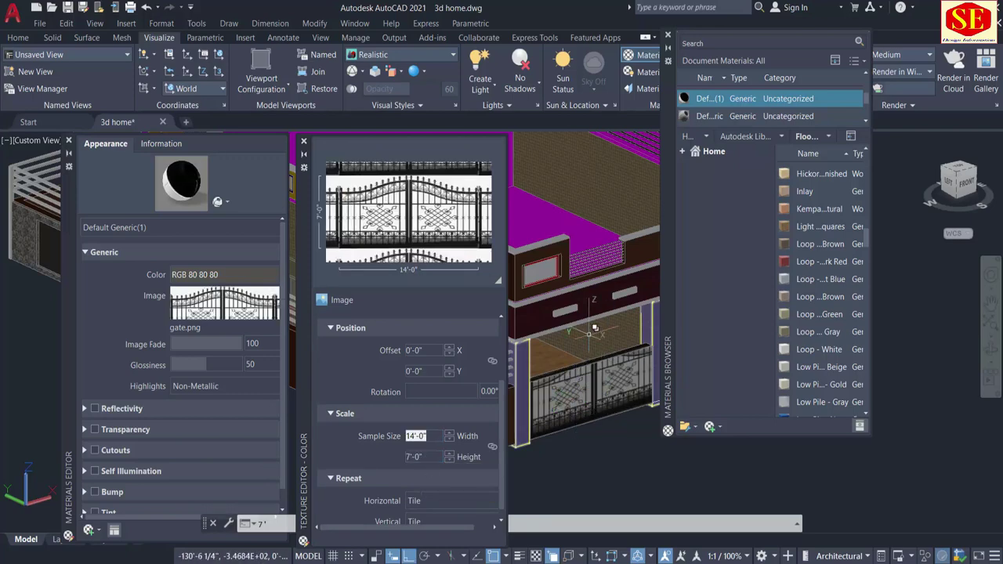
type("6")
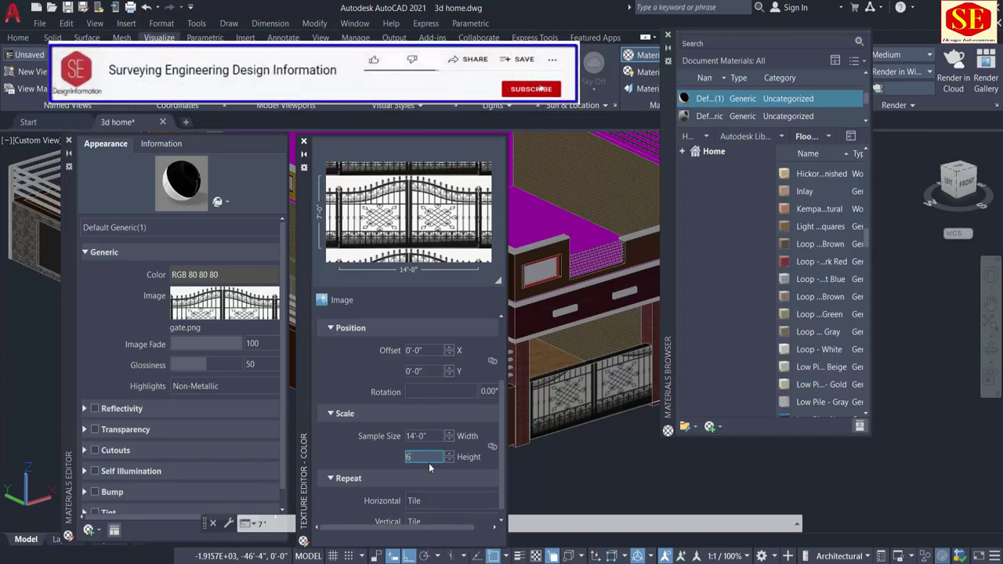
key("Tab")
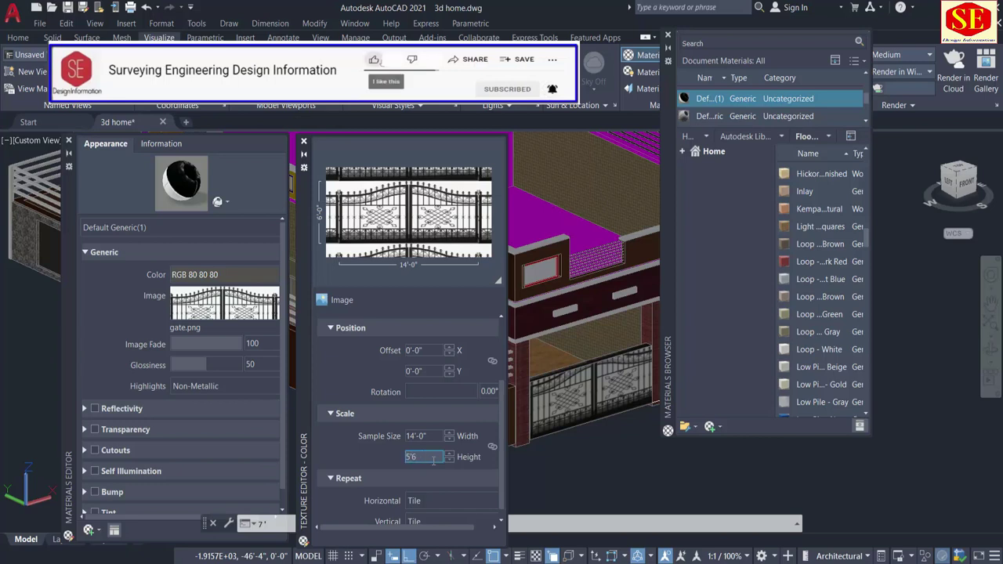
key("Tab")
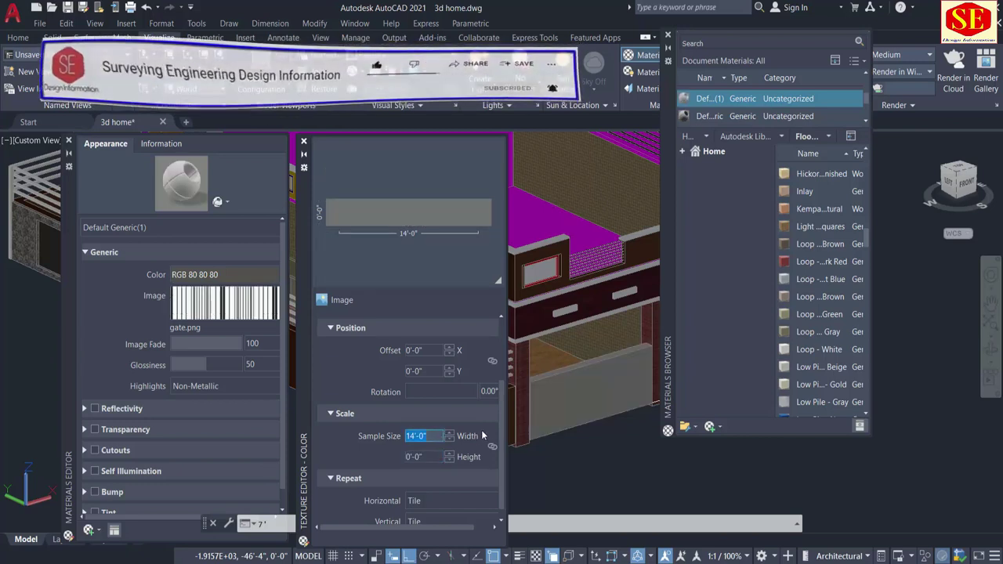
left_click(431, 456)
type("5'6")
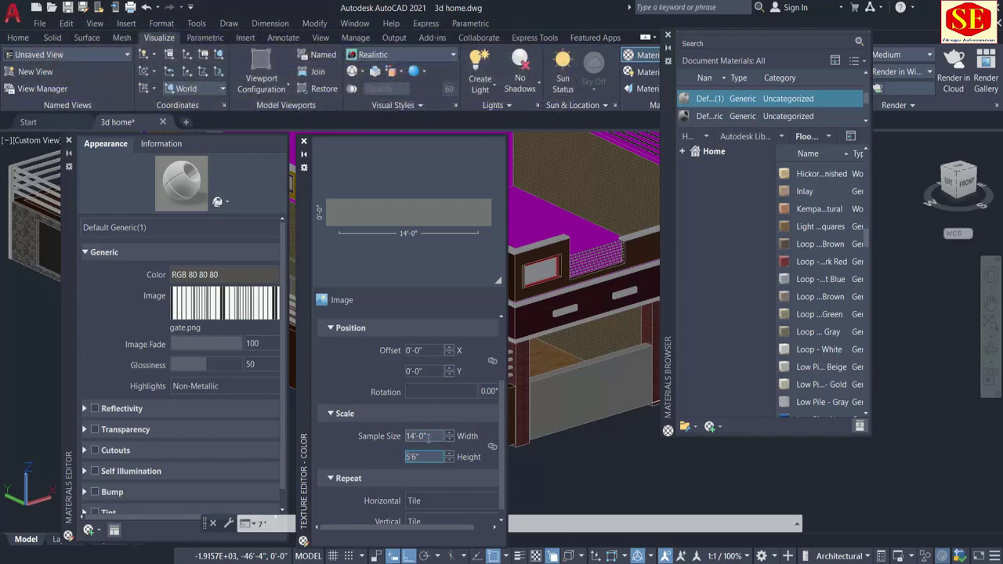
left_click(428, 439)
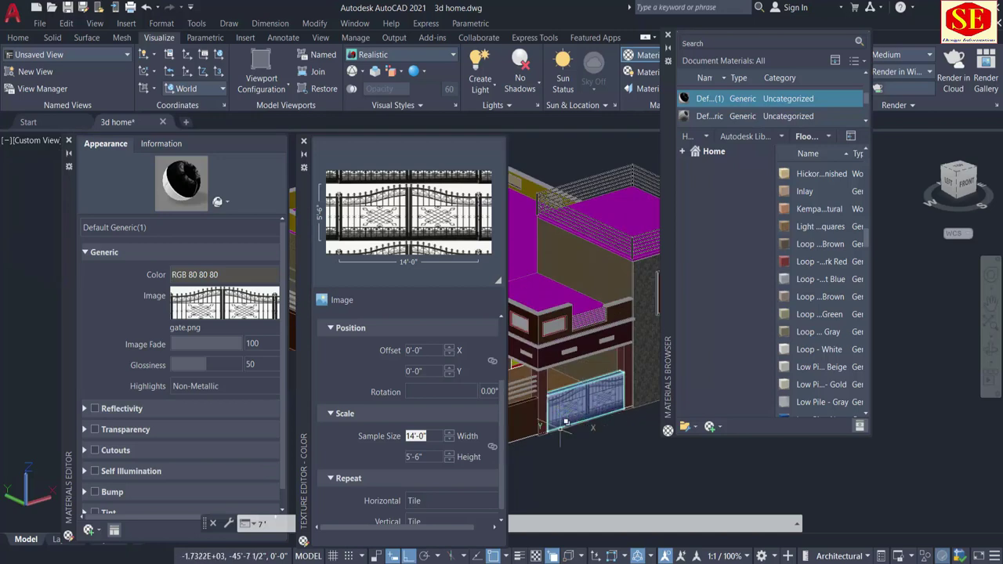
scroll(588, 337, "down", 2)
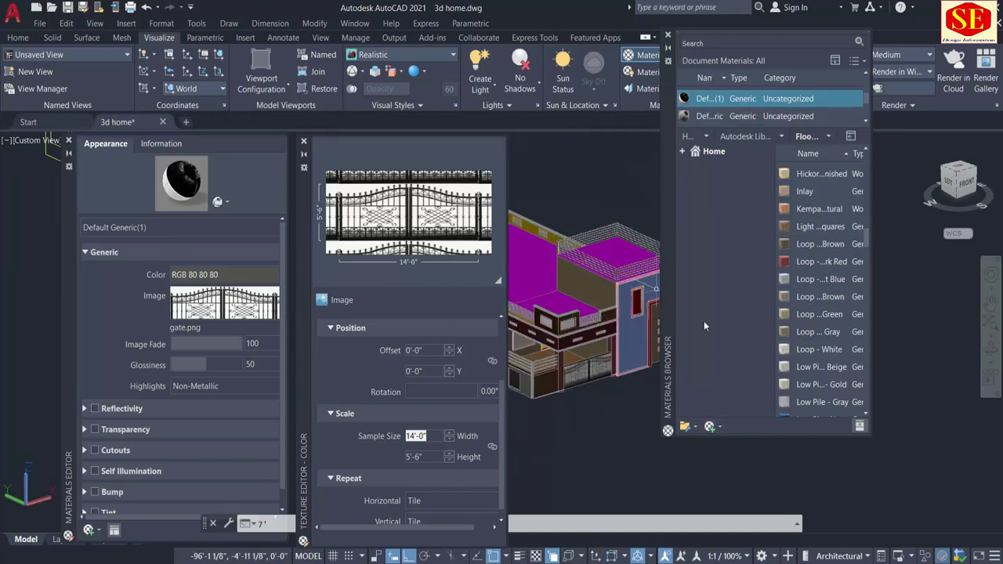
Close the material editors, reframe the house, and drag the brown cherry wood material onto the main roof
left_click(68, 142)
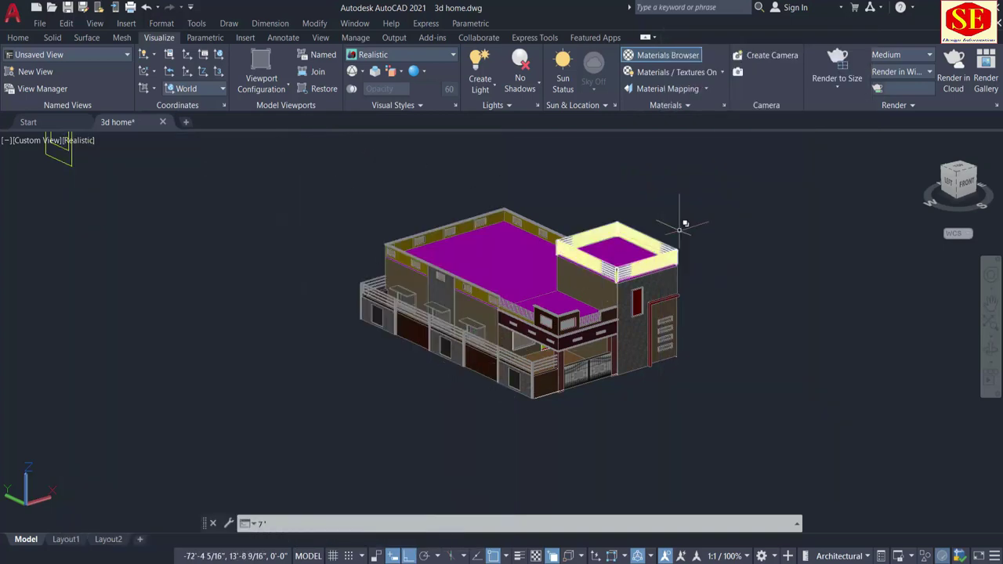
left_click(667, 36)
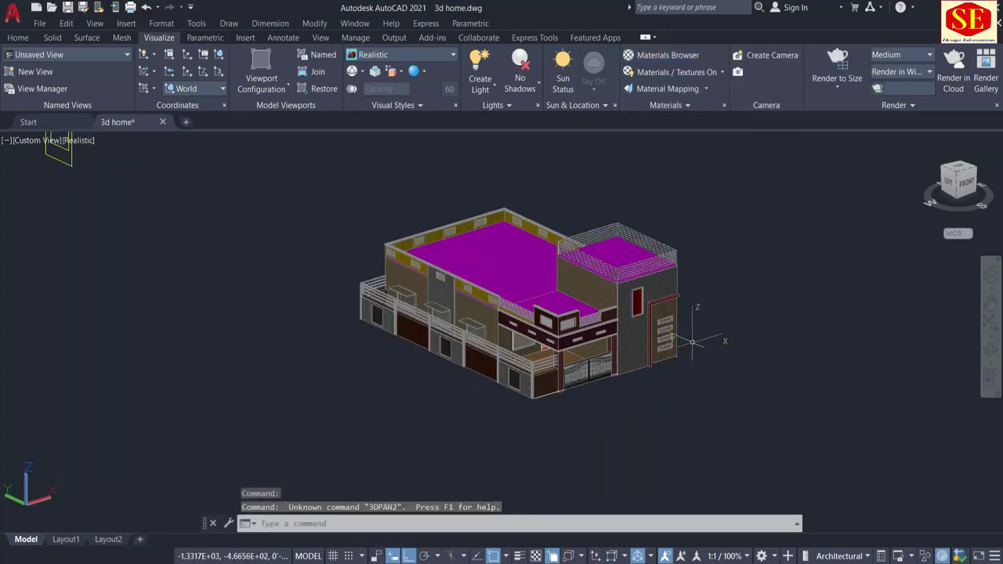
middle_click_drag(693, 342, 618, 358)
scroll(617, 357, "up", 2)
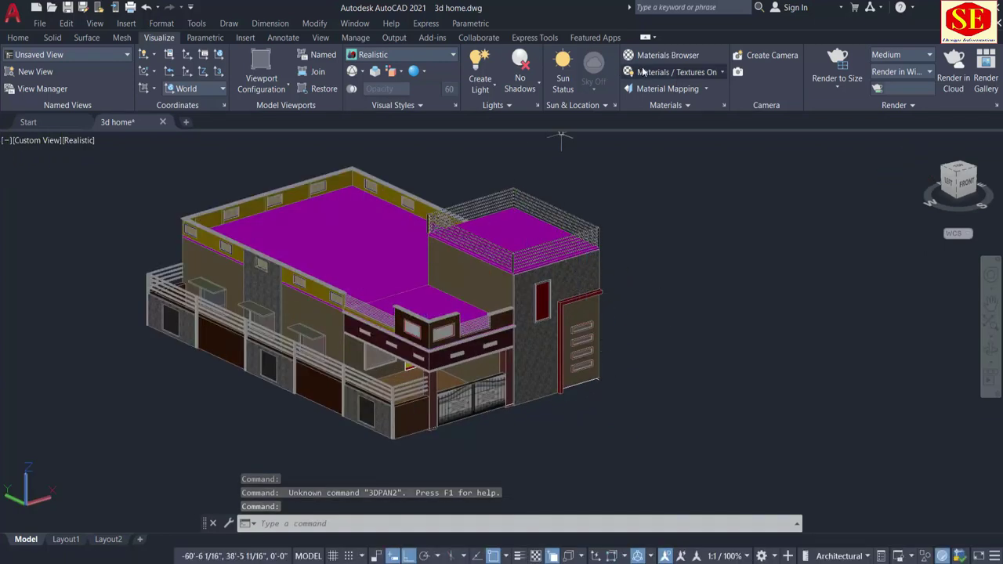
left_click(662, 55)
scroll(795, 223, "up", 5)
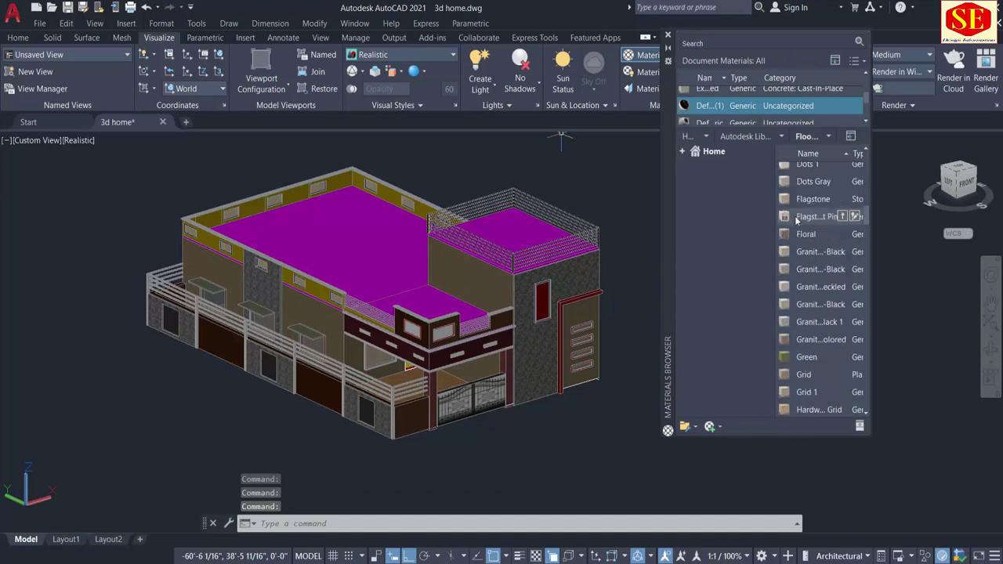
scroll(795, 212, "up", 5)
scroll(795, 200, "up", 3)
scroll(795, 194, "up", 2)
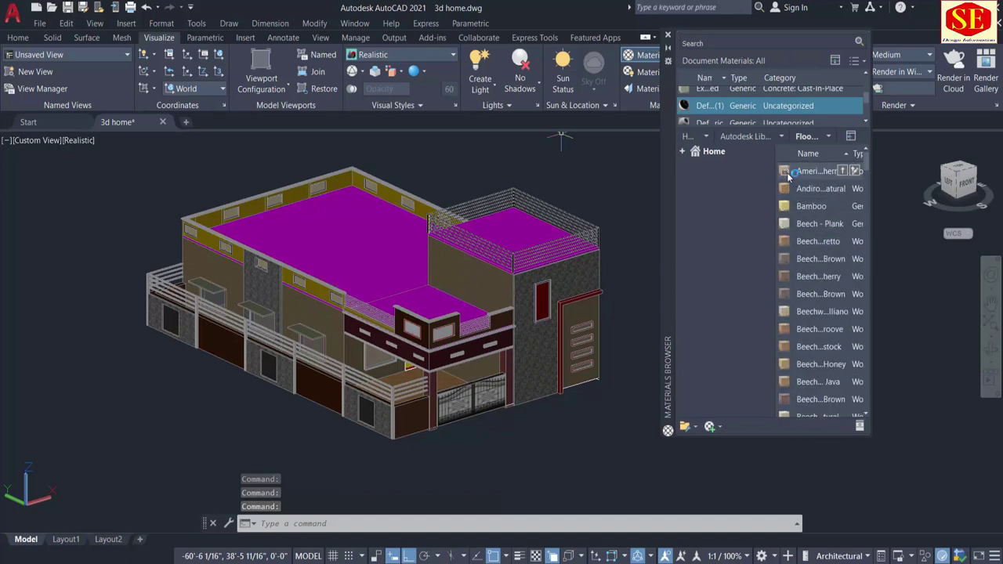
left_click_drag(541, 221, 394, 247)
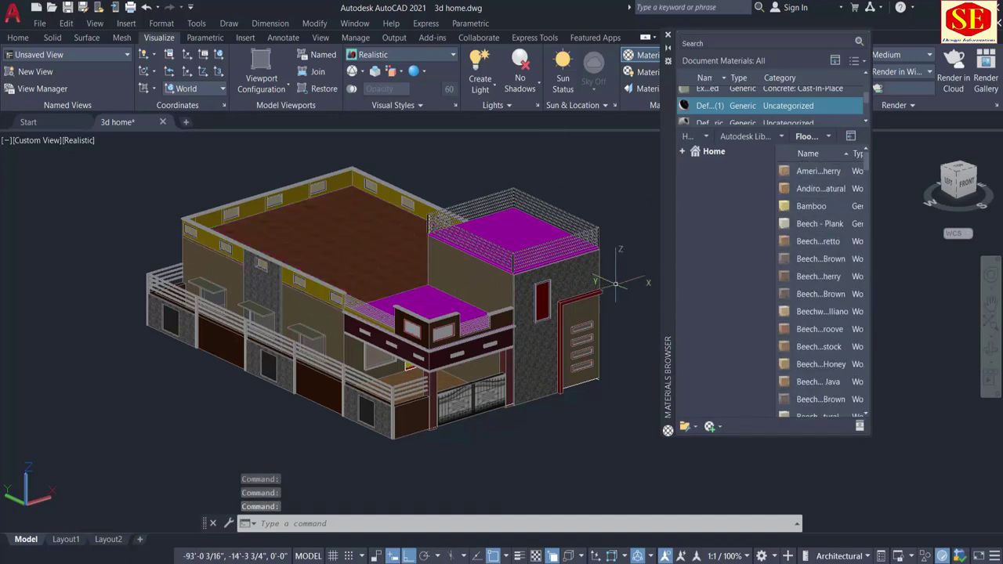
Use MATCHPROP (MA) to copy the main roof's wood onto the lower front and terrace roofs
type("ma")
key("Return")
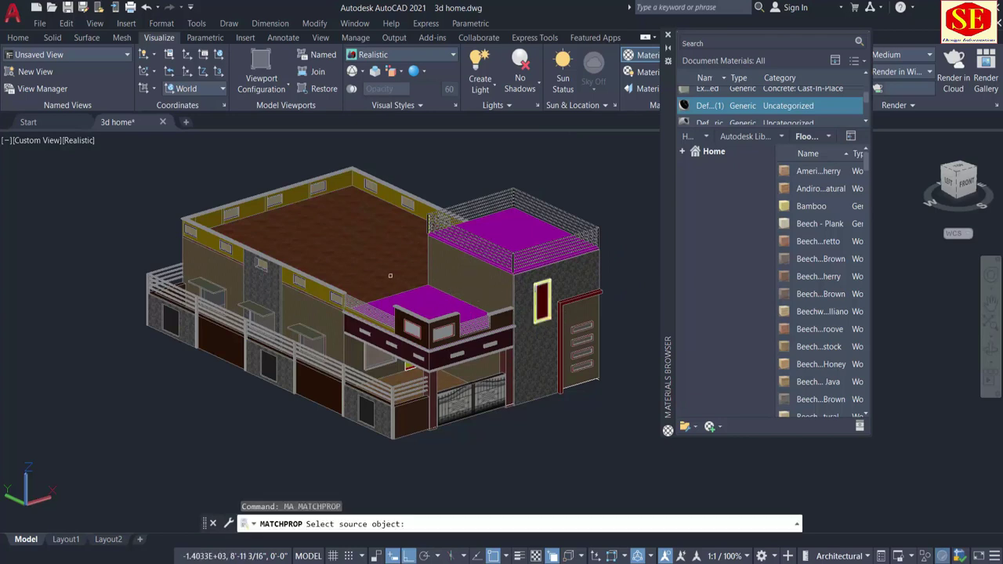
left_click(423, 299)
left_click(441, 323)
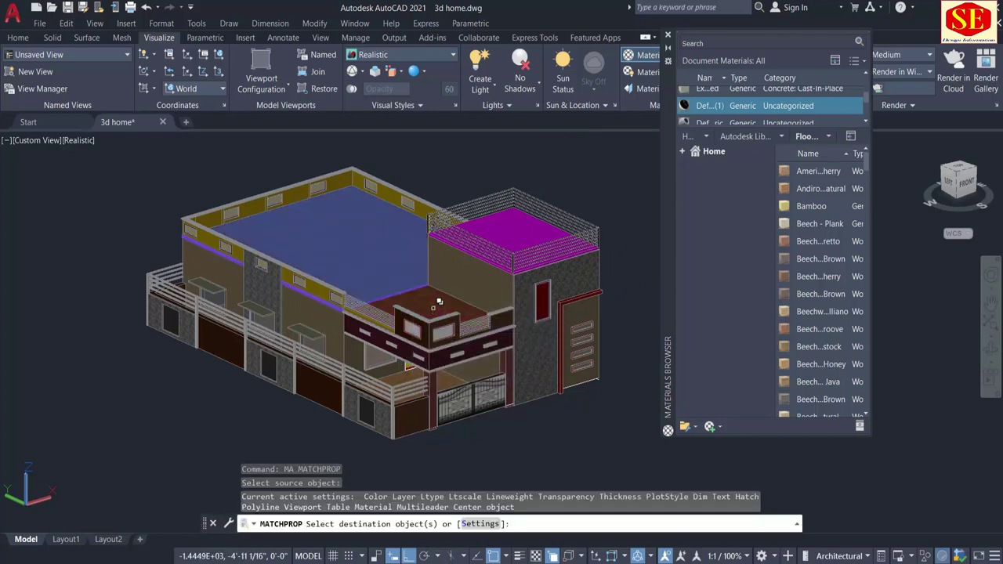
left_click(432, 307)
left_click(506, 211)
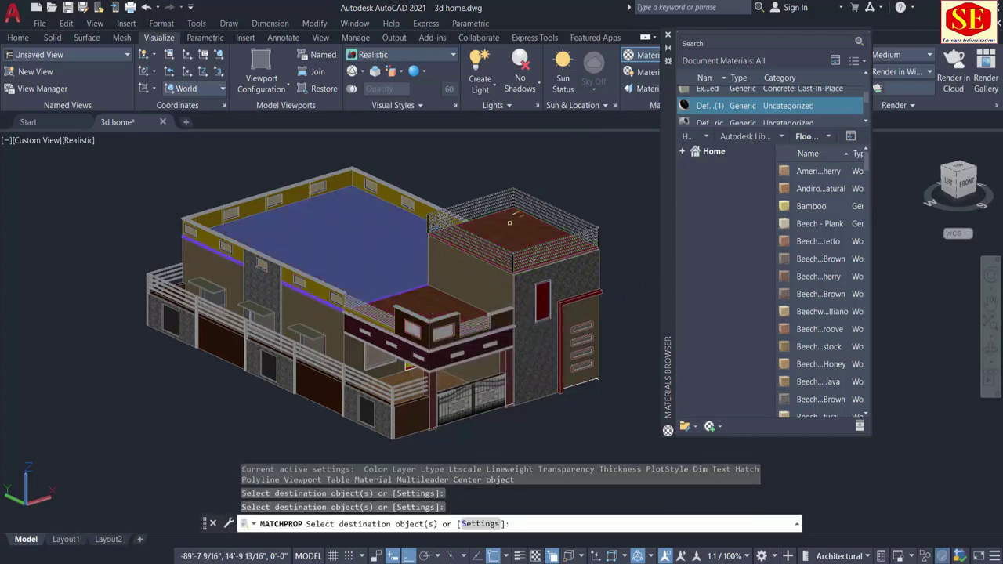
right_click(424, 249)
left_click(452, 258)
scroll(439, 263, "up", 2)
scroll(387, 253, "up", 2)
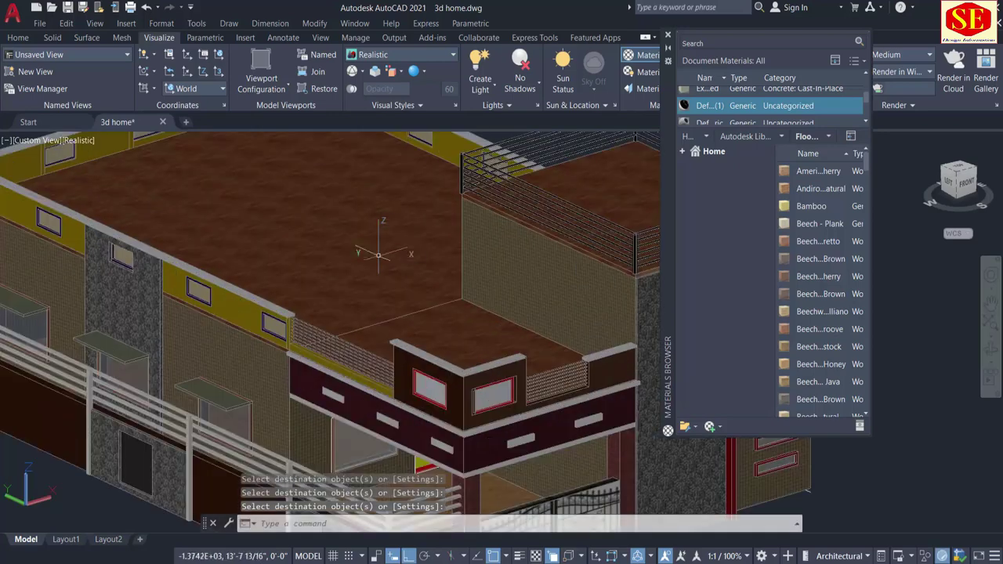
scroll(480, 314, "up", 1)
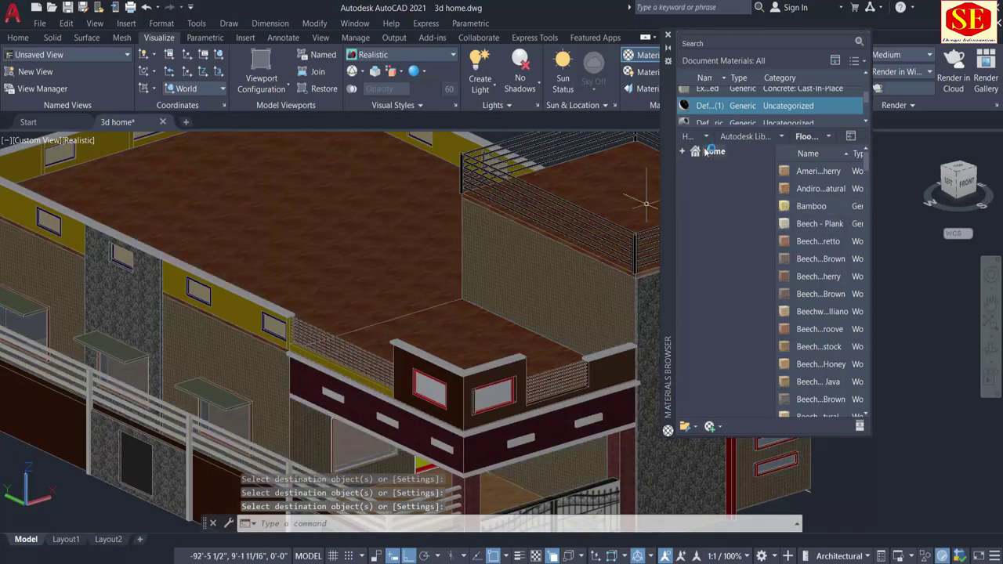
Check the Default Generic(1) gate material, then select the upper roof and terrace back wall
double_click(702, 102)
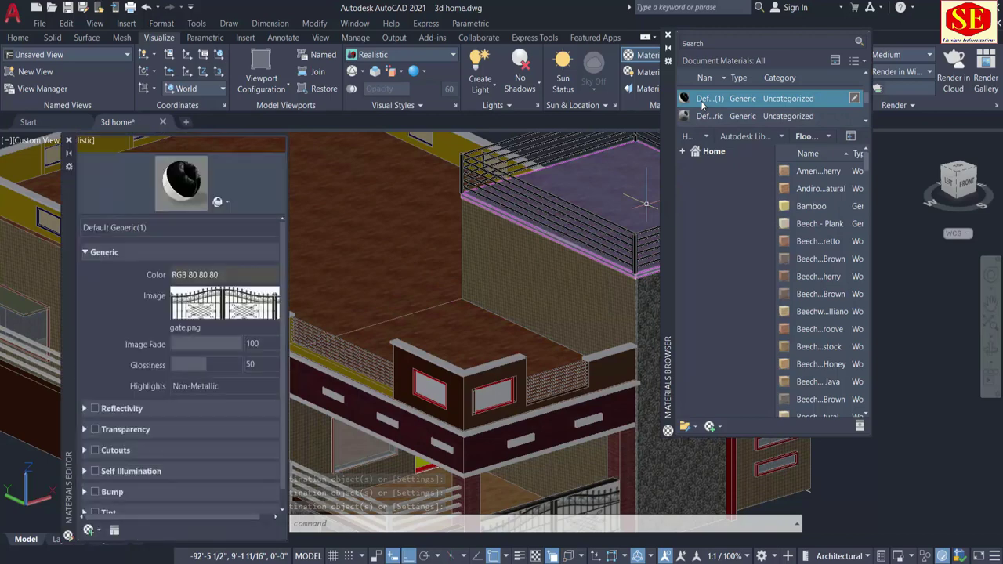
left_click(70, 142)
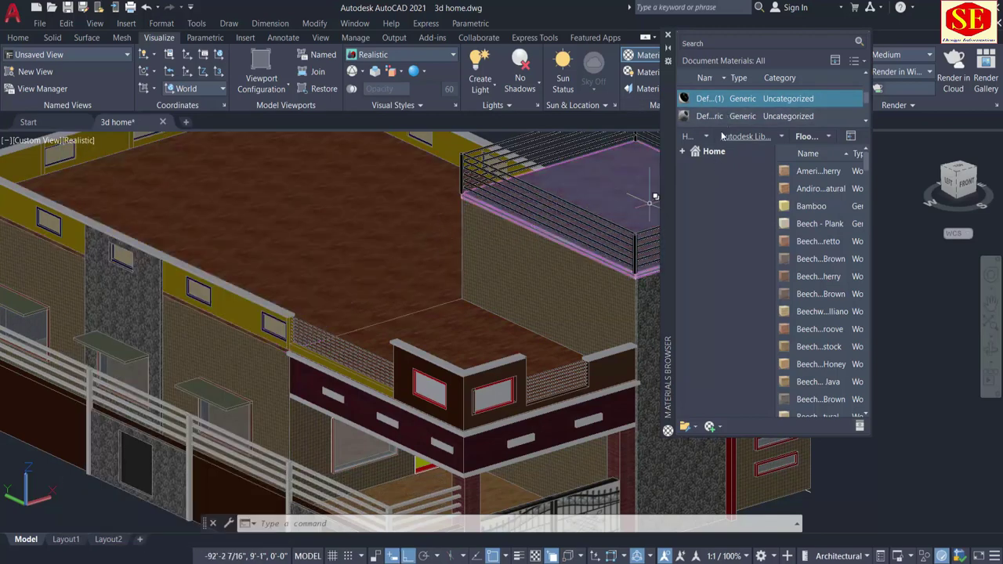
left_click(310, 223)
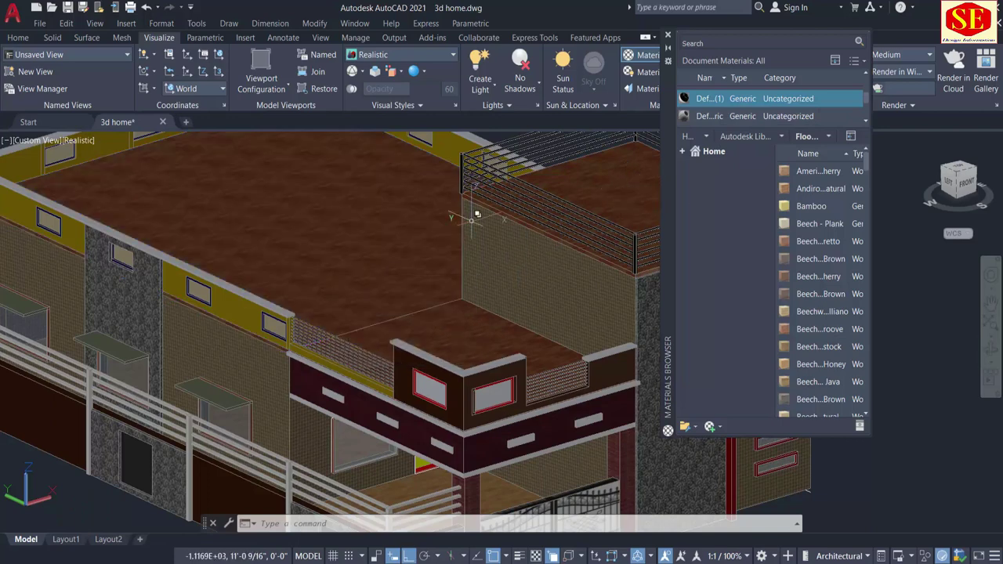
left_click(429, 227)
left_click(490, 291)
left_click(549, 265)
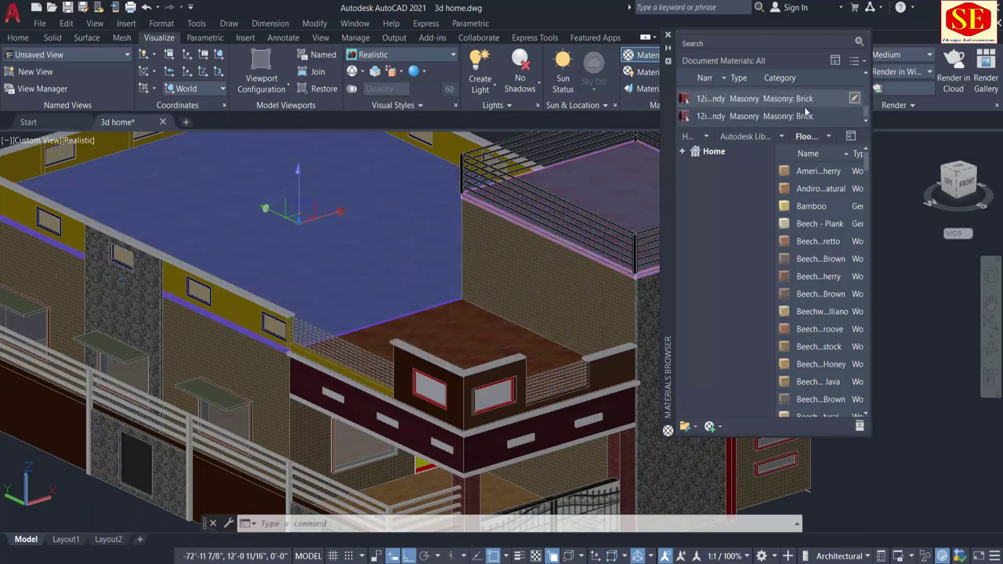
Expand the Document Materials list, reapply the wood to the roof, and pick Flemish Diagonal
left_click_drag(753, 127, 738, 465)
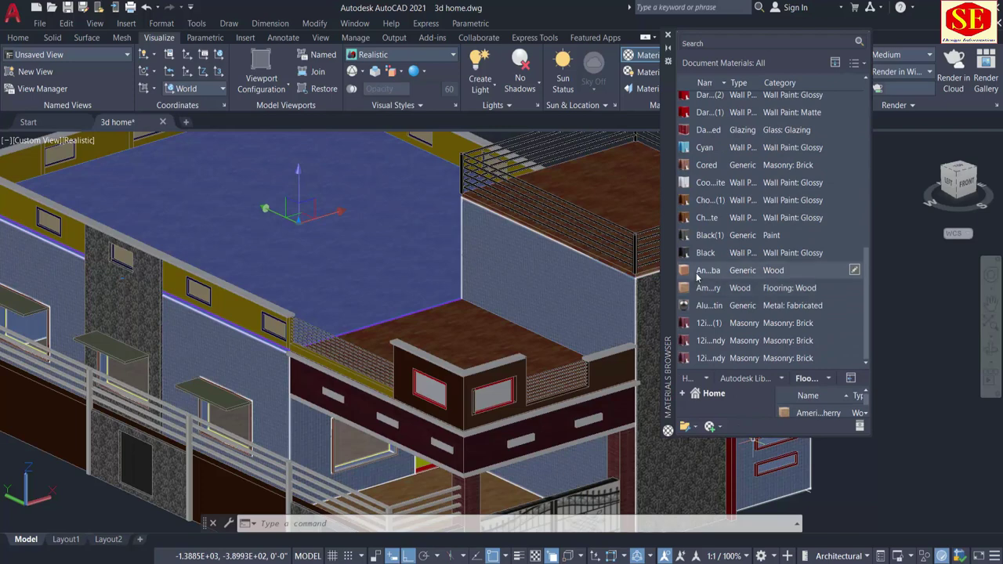
left_click_drag(701, 271, 359, 240)
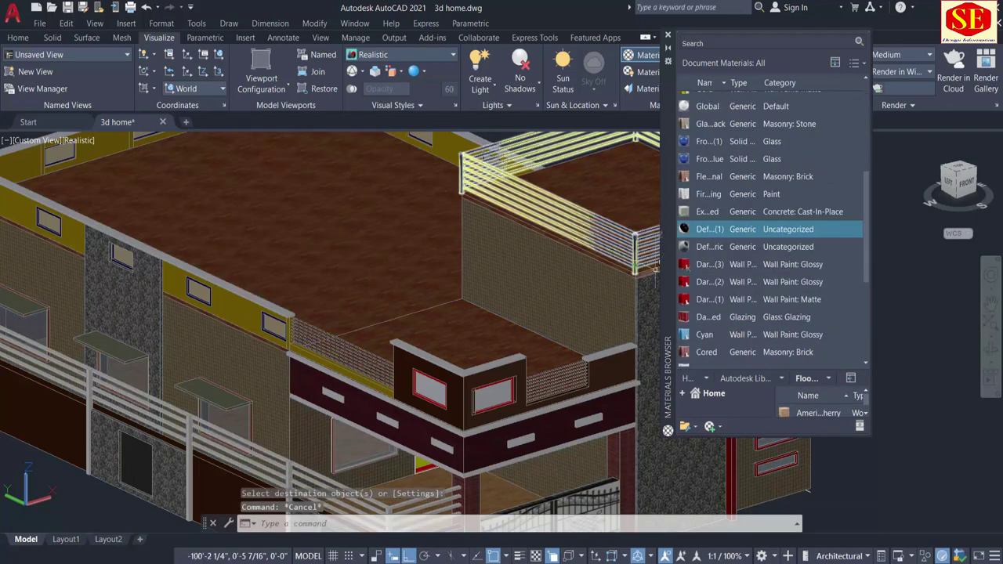
left_click_drag(654, 269, 650, 259)
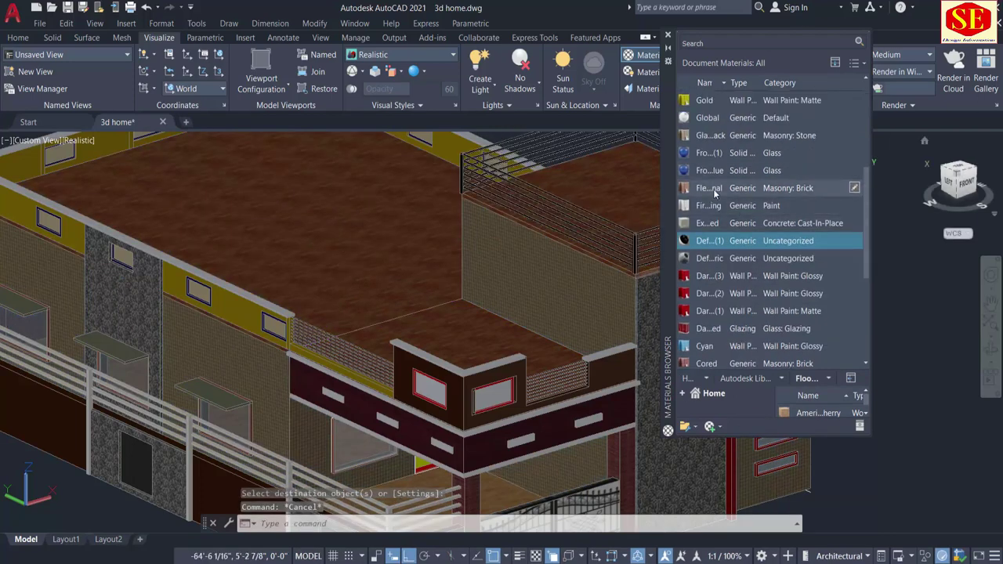
left_click(713, 193)
Open the Flemish Diagonal brick material and its brick image texture for editing
double_click(712, 189)
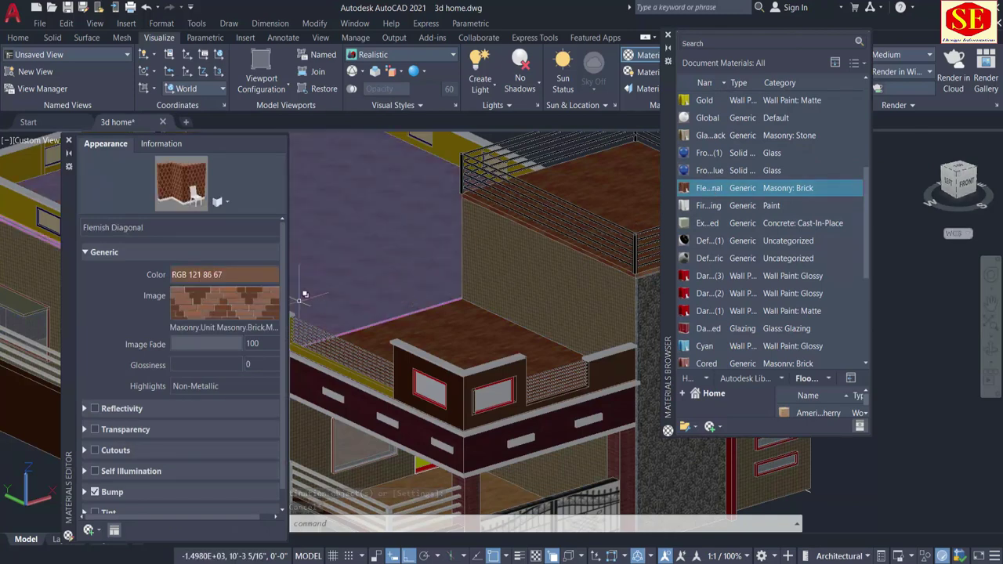
scroll(406, 362, "down", 3)
middle_click_drag(405, 363, 376, 329)
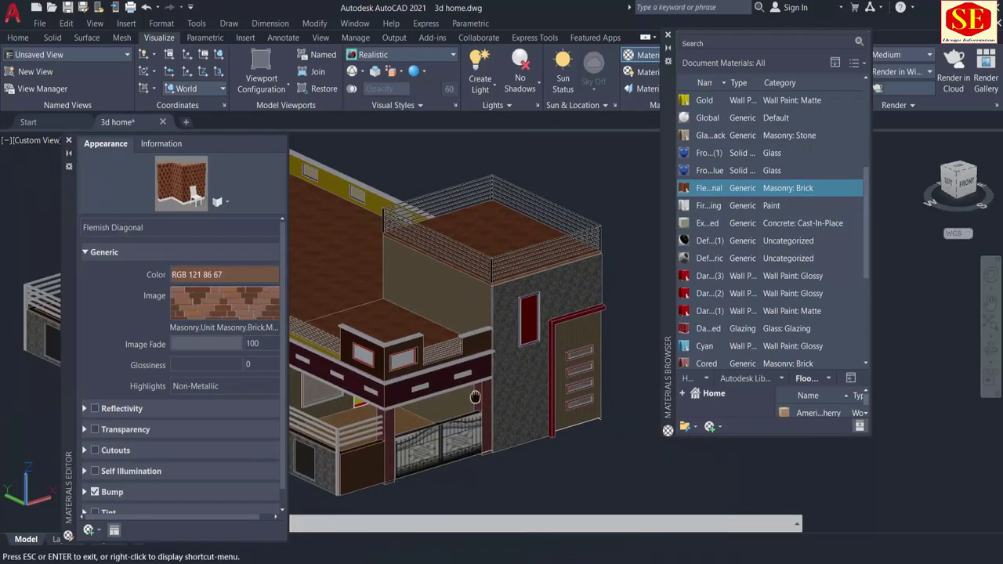
scroll(510, 384, "up", 3)
scroll(510, 384, "up", 2)
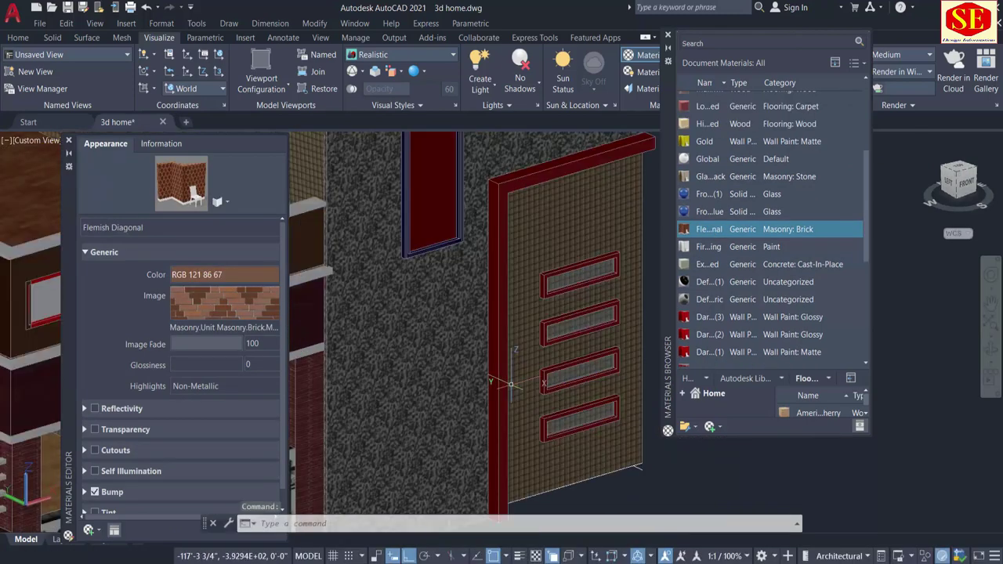
scroll(522, 380, "up", 2)
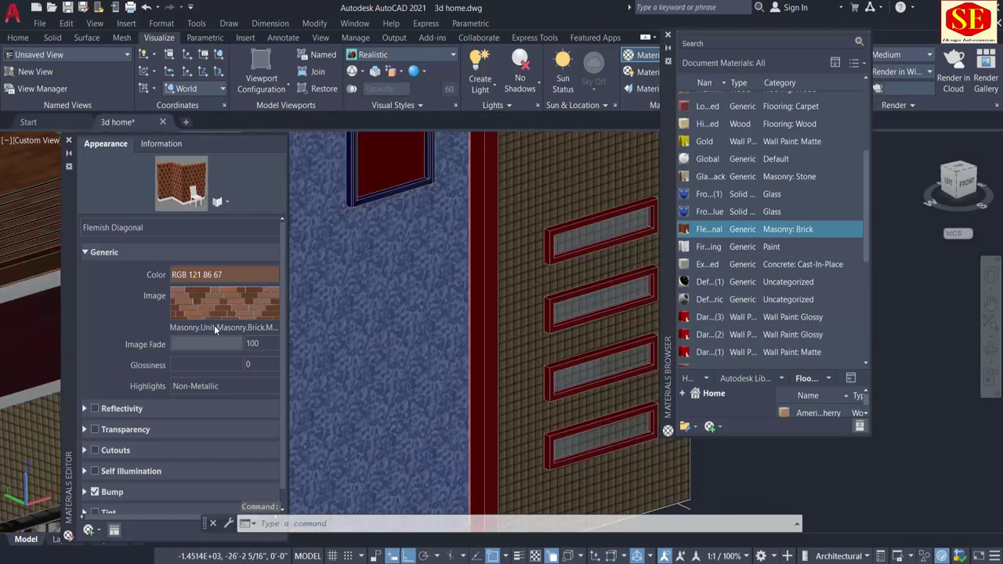
left_click(223, 308)
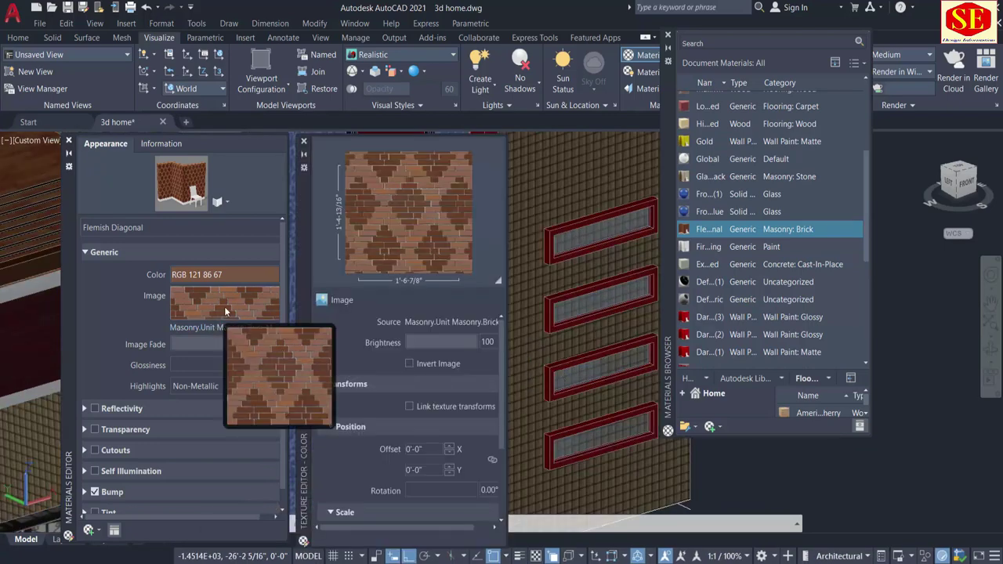
scroll(444, 422, "down", 1)
left_click(445, 415)
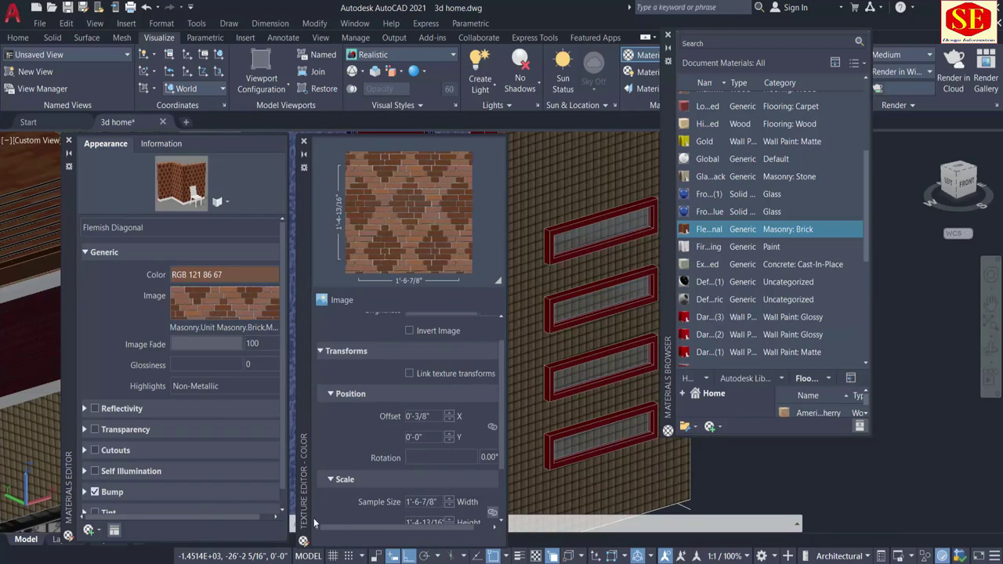
scroll(343, 512, "down", 2)
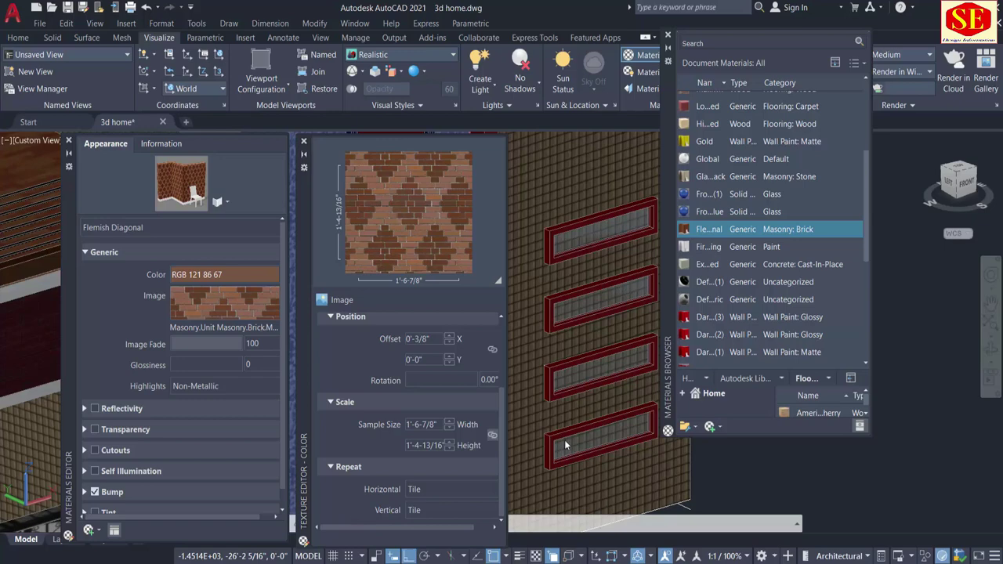
scroll(607, 431, "down", 3)
scroll(623, 427, "down", 3)
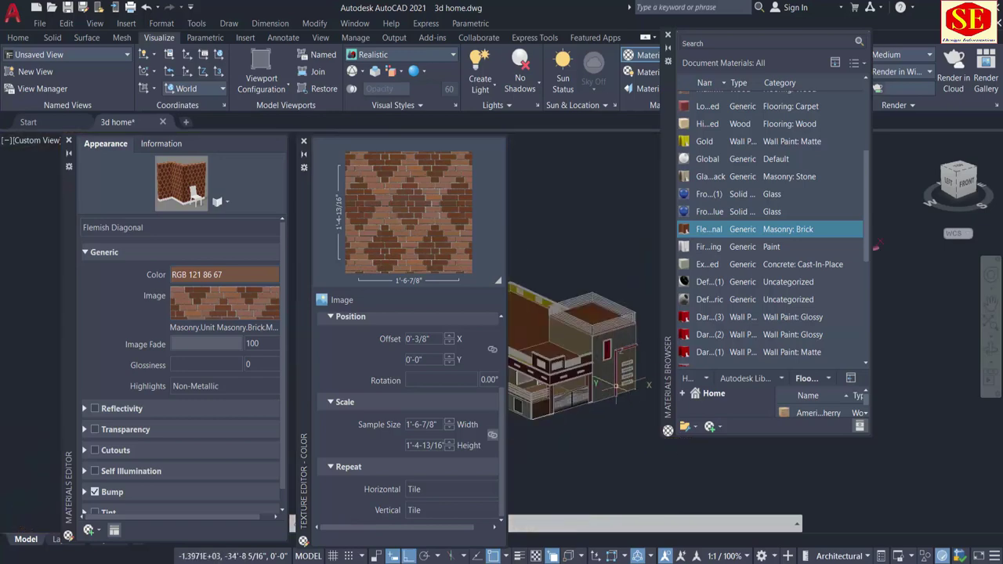
scroll(642, 421, "down", 2)
scroll(639, 424, "up", 2)
scroll(627, 431, "up", 2)
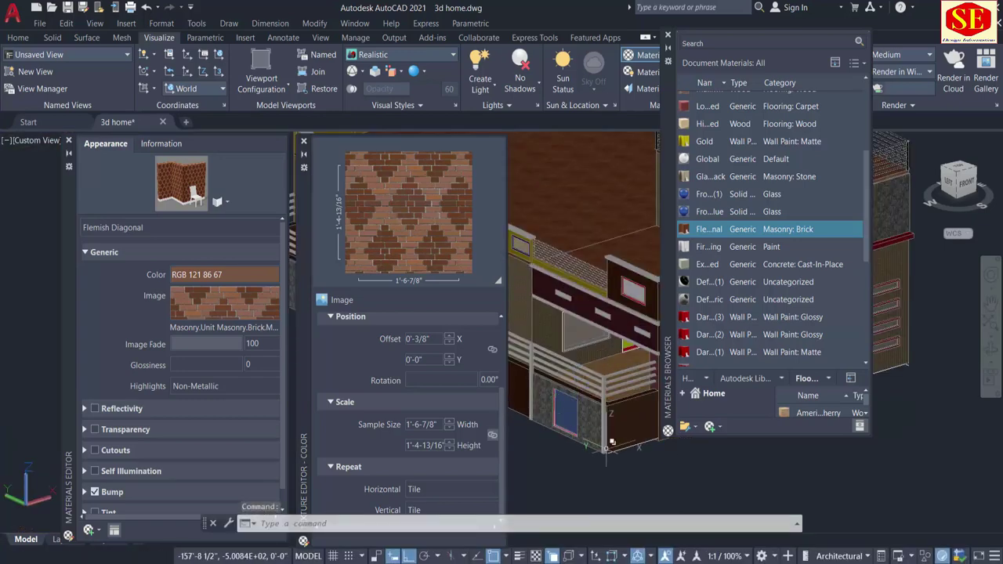
scroll(604, 449, "up", 3)
left_click(527, 423)
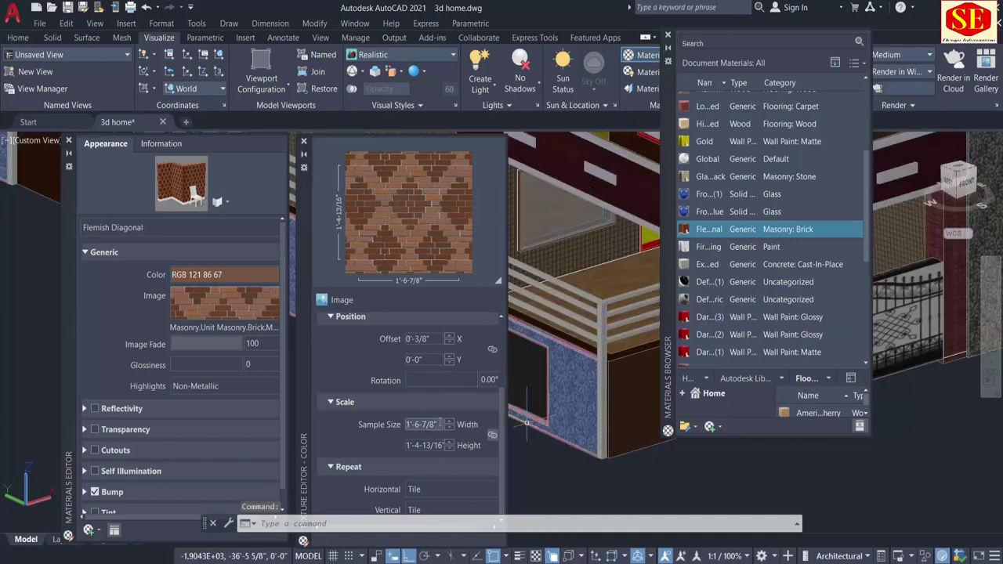
Set the brick texture sample size to 0'-2-1/4" by 0'-2" and review the wall
double_click(423, 424)
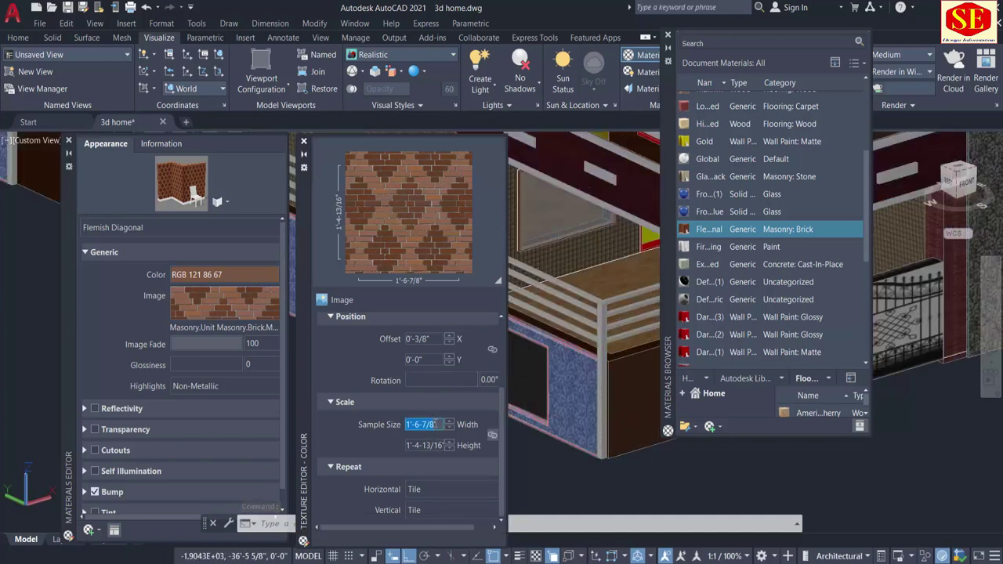
type("2'")
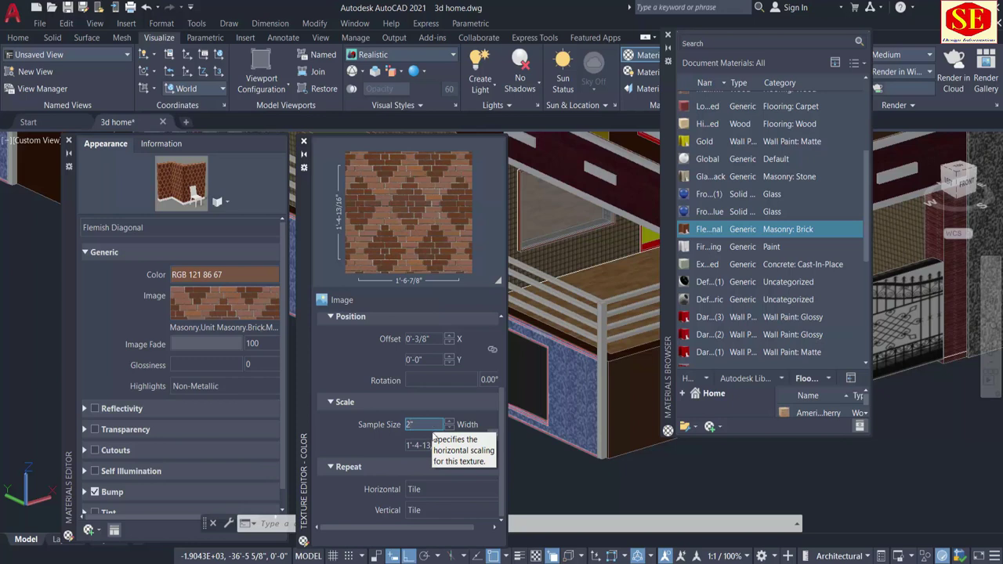
key("Tab")
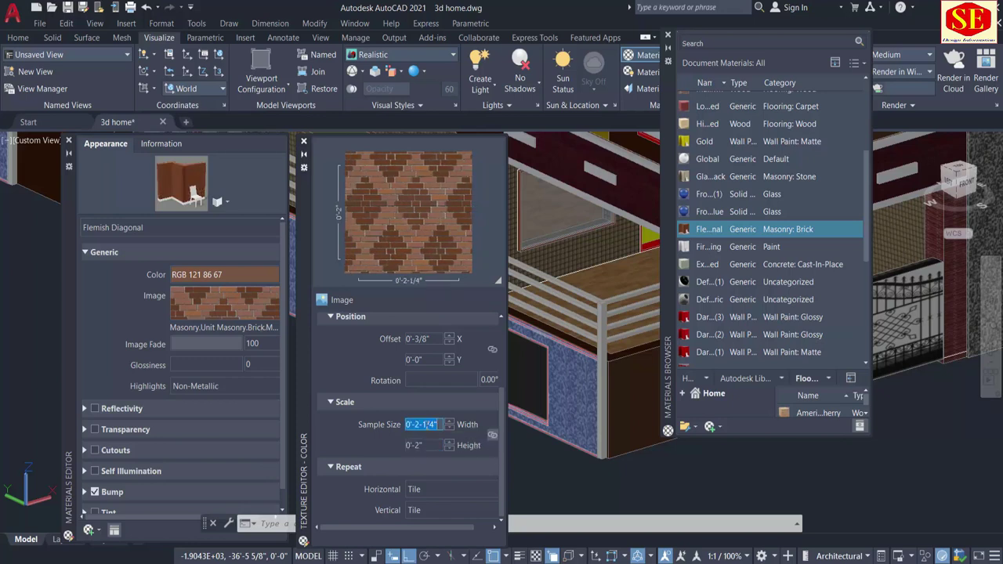
scroll(515, 449, "down", 5)
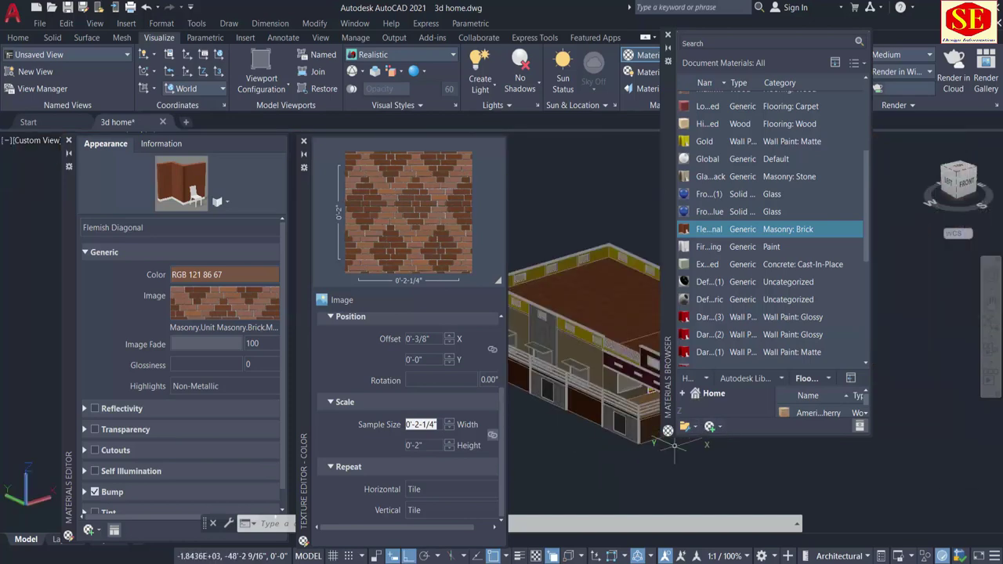
scroll(515, 449, "up", 2)
scroll(533, 431, "up", 2)
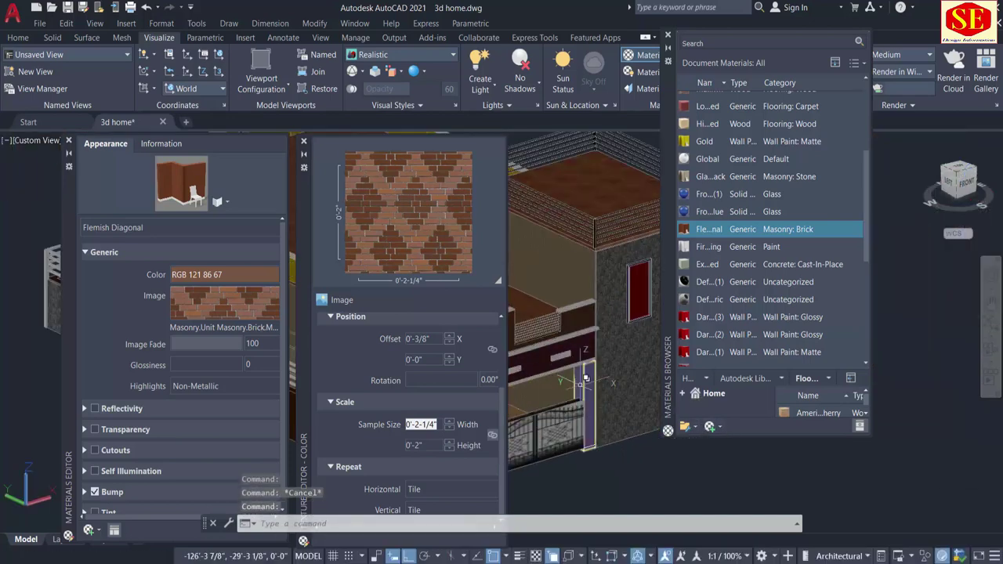
scroll(557, 403, "up", 2)
scroll(576, 382, "up", 2)
scroll(576, 381, "up", 2)
scroll(568, 374, "up", 2)
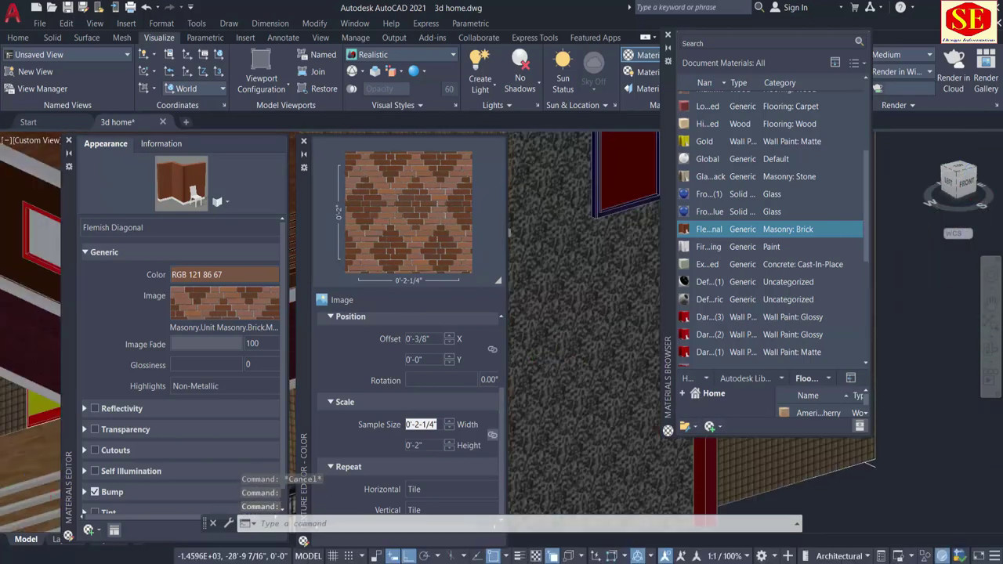
scroll(560, 369, "up", 2)
scroll(553, 362, "down", 8)
scroll(588, 450, "up", 2)
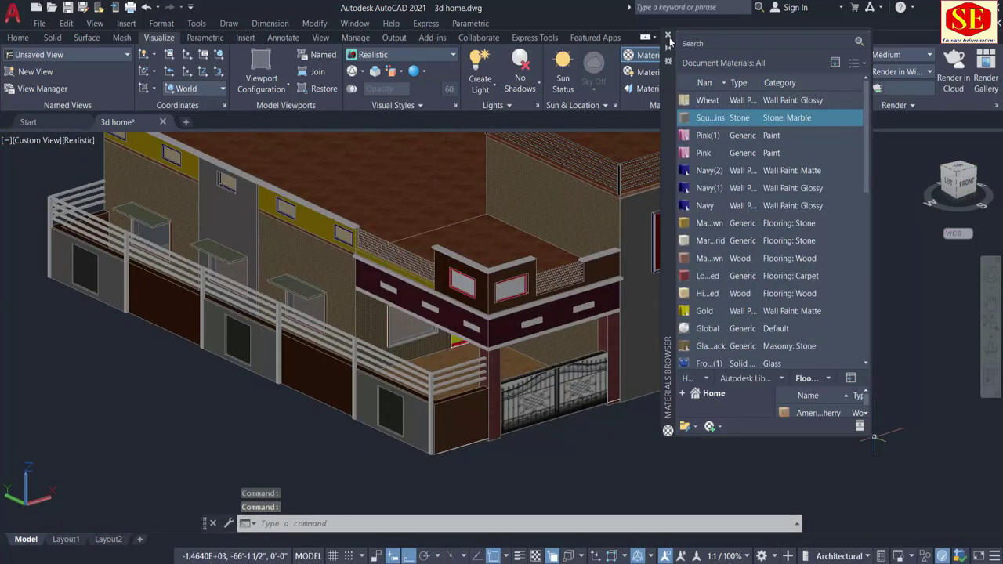
Close the Materials Browser and erase the stray yellow window object with E
left_click(667, 35)
scroll(439, 313, "down", 3)
scroll(392, 313, "down", 2)
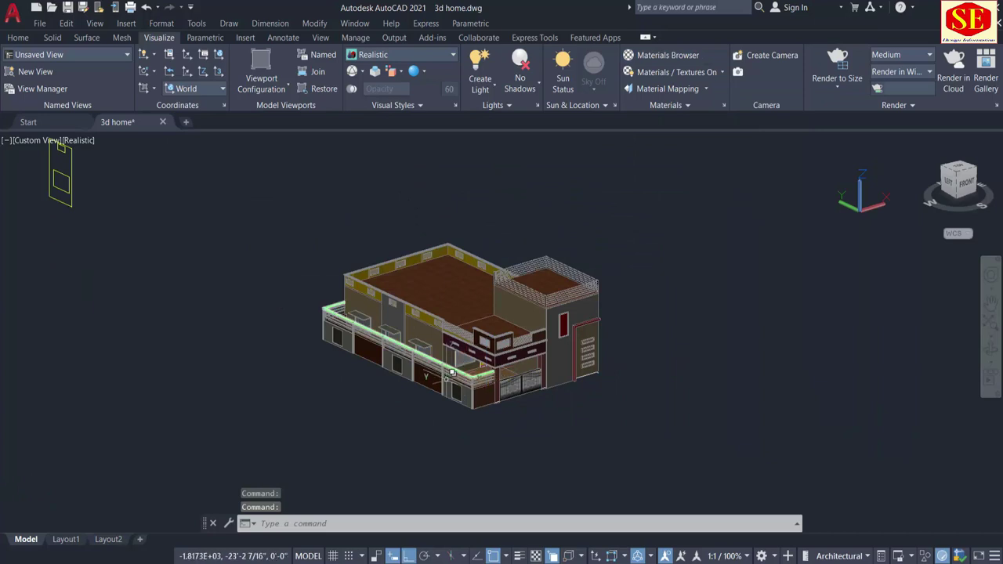
middle_click_drag(175, 261, 231, 298)
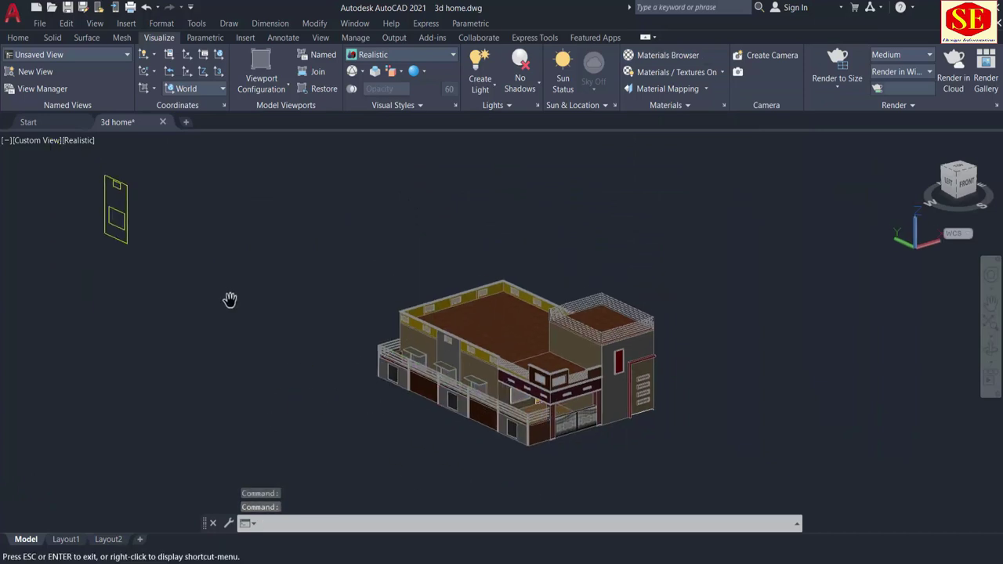
left_click(188, 189)
left_click(82, 253)
type("E")
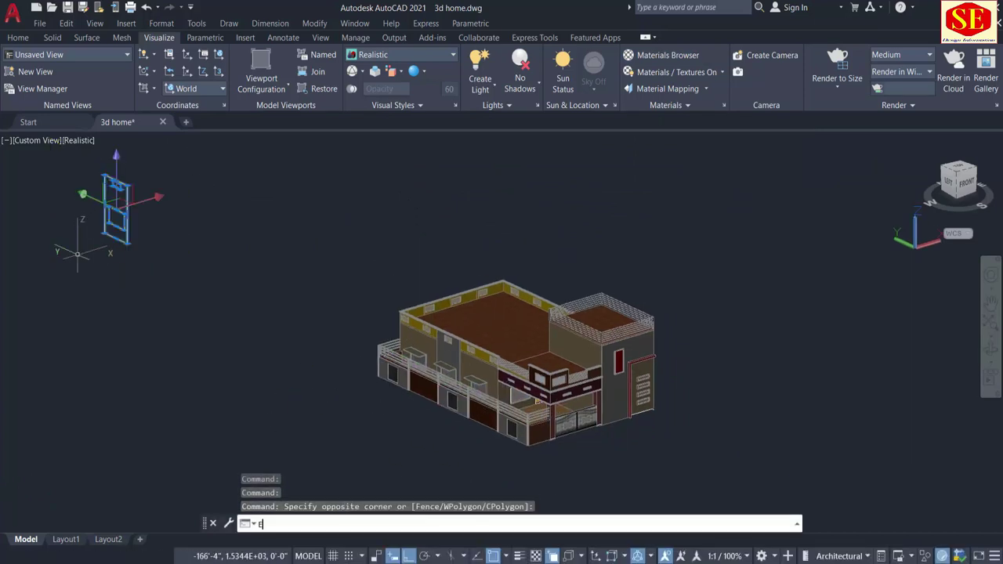
key("Return")
Orbit the house to inspect the finished exterior from its left side
scroll(525, 454, "up", 2)
scroll(573, 432, "up", 1)
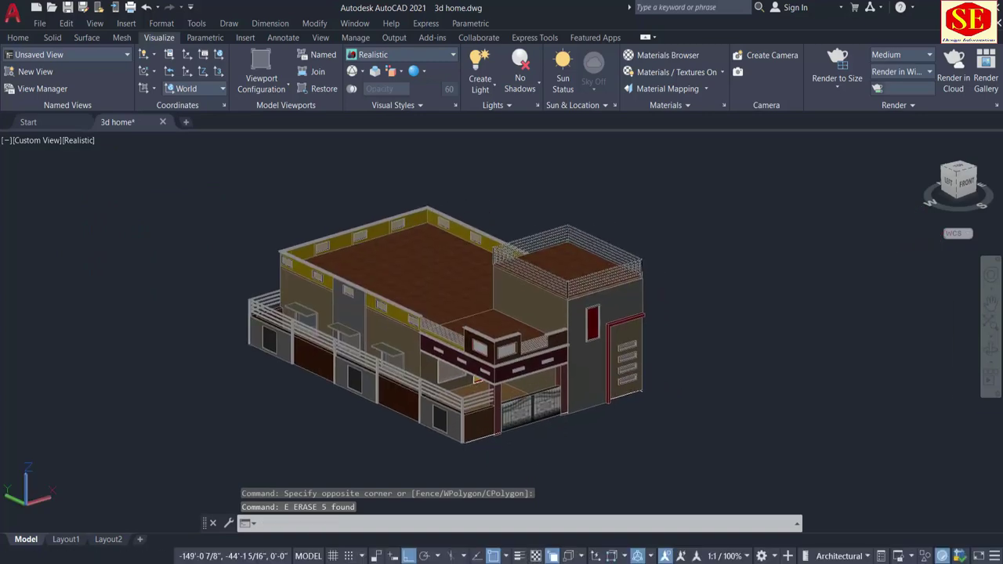
scroll(506, 431, "up", 1)
scroll(506, 431, "up", 2)
mouse_move(506, 432)
middle_mouse_down("shift")
mouse_move(472, 420)
mouse_move(709, 436)
mouse_move(405, 411)
middle_mouse_up("shift")
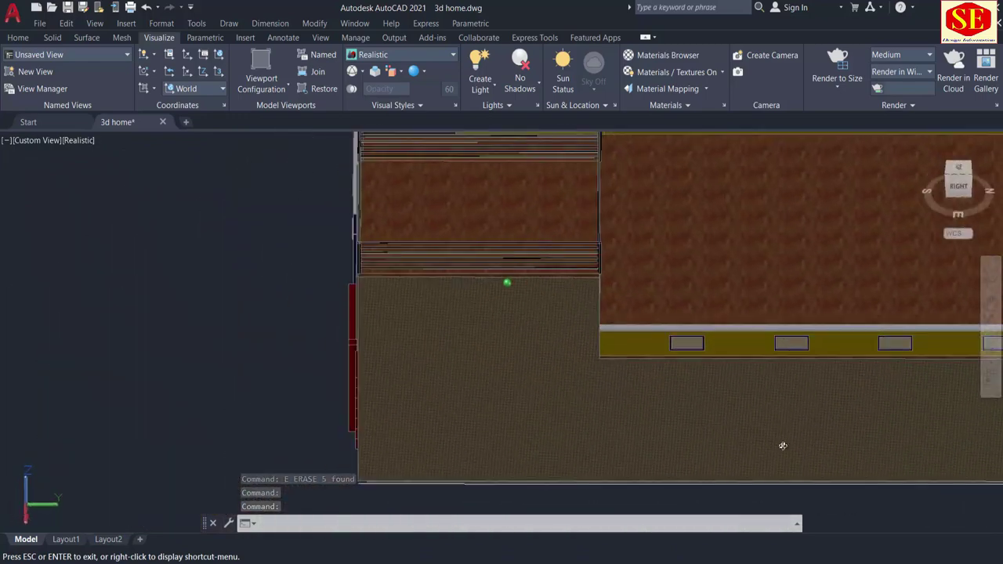
scroll(406, 412, "down", 3)
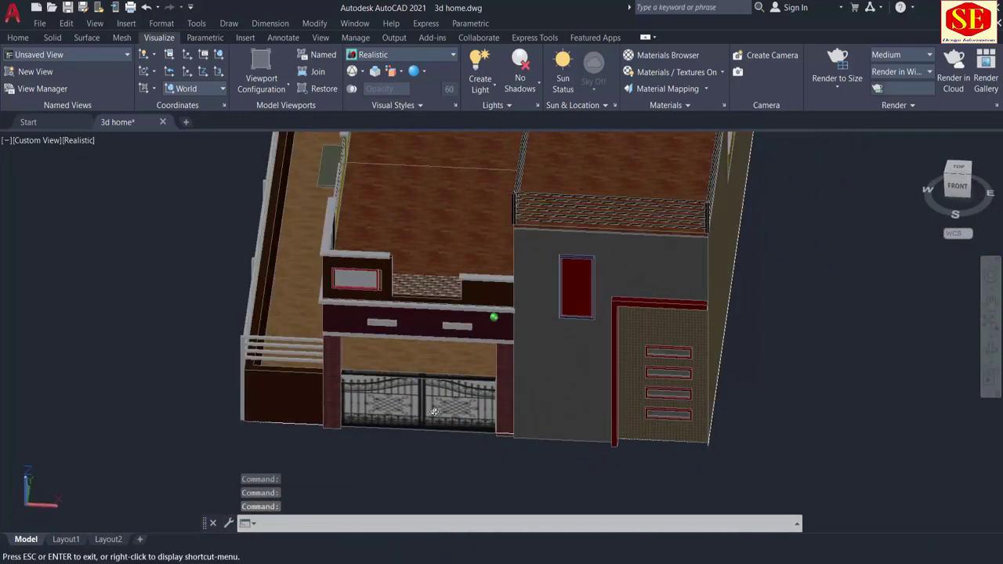
mouse_move(492, 313)
middle_mouse_down("shift")
mouse_move(500, 389)
mouse_move(517, 382)
middle_mouse_up("shift")
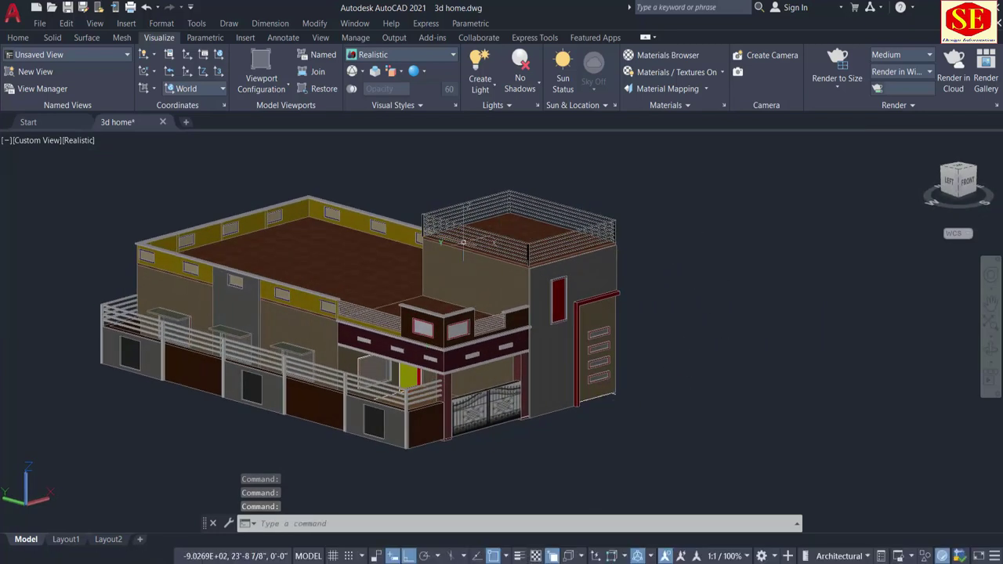
left_click(423, 362)
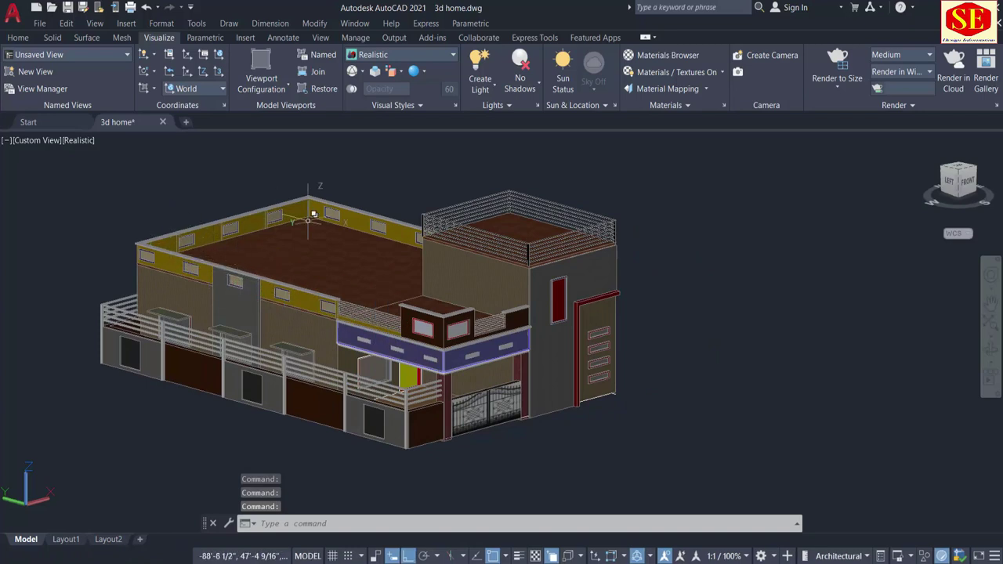
key("Escape")
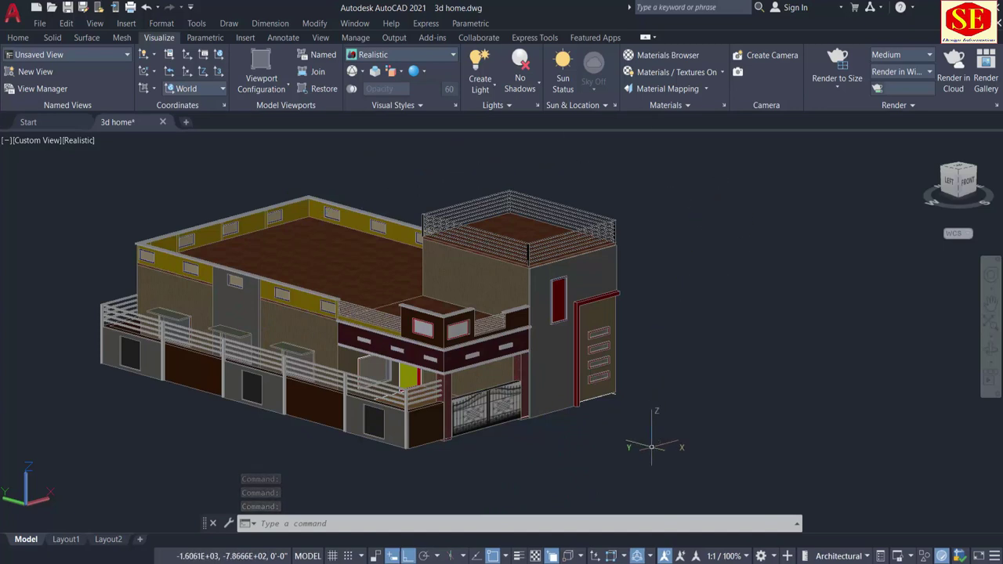
key("ctrl+z")
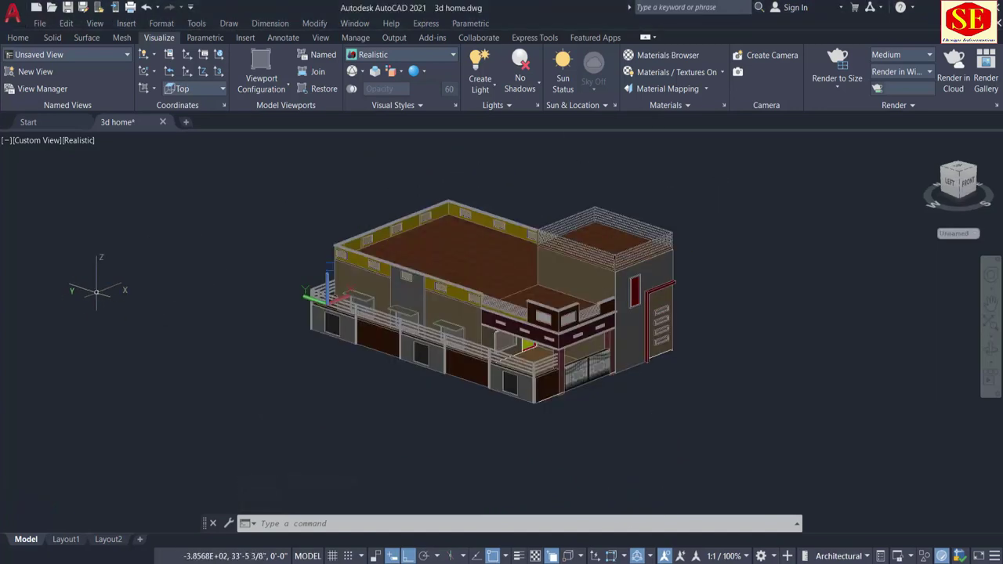
In Top view, draw a rectangle (R) enclosing the whole house
left_click(47, 140)
left_click(35, 170)
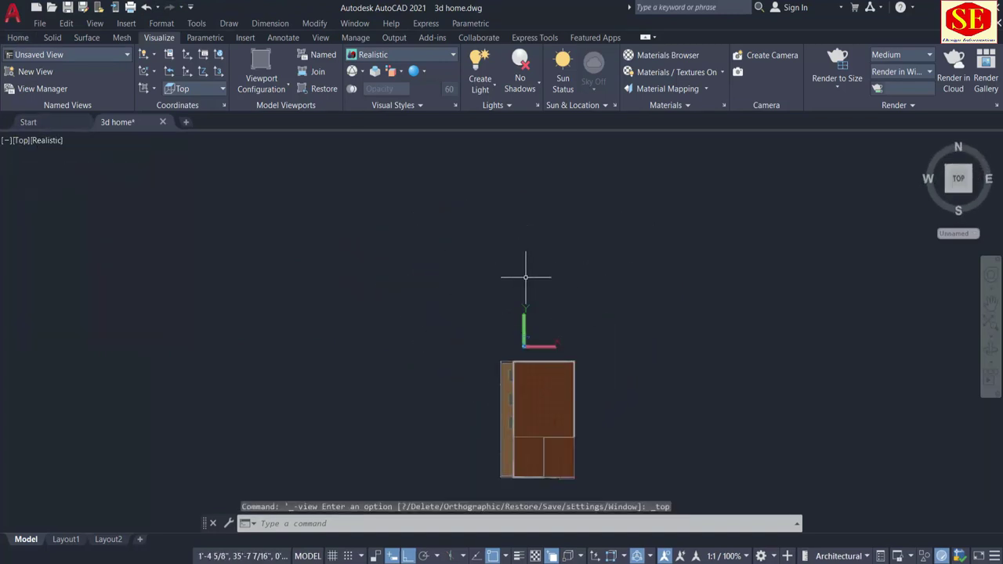
type("REC")
key("Return")
middle_click_drag(598, 358, 619, 267)
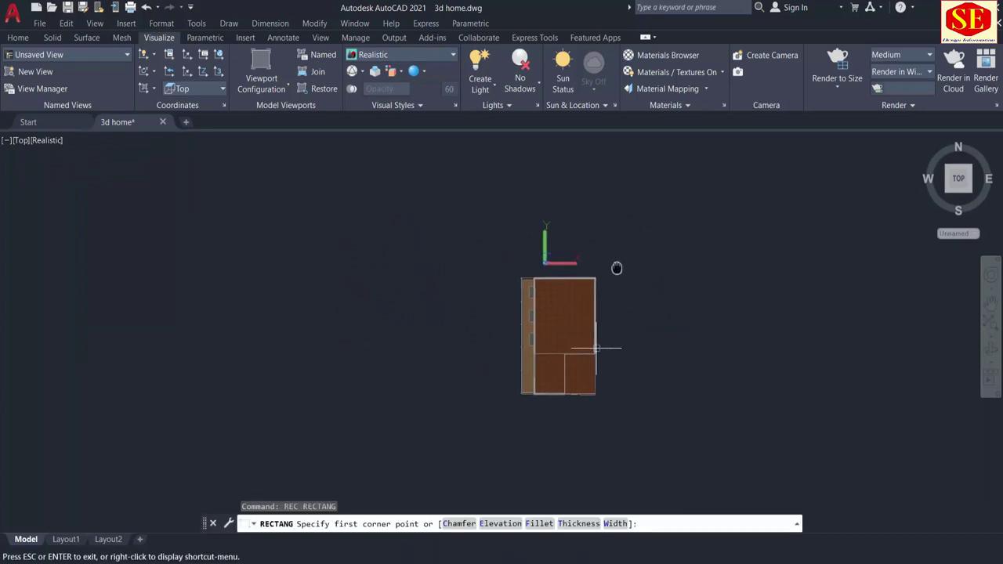
left_click(622, 270)
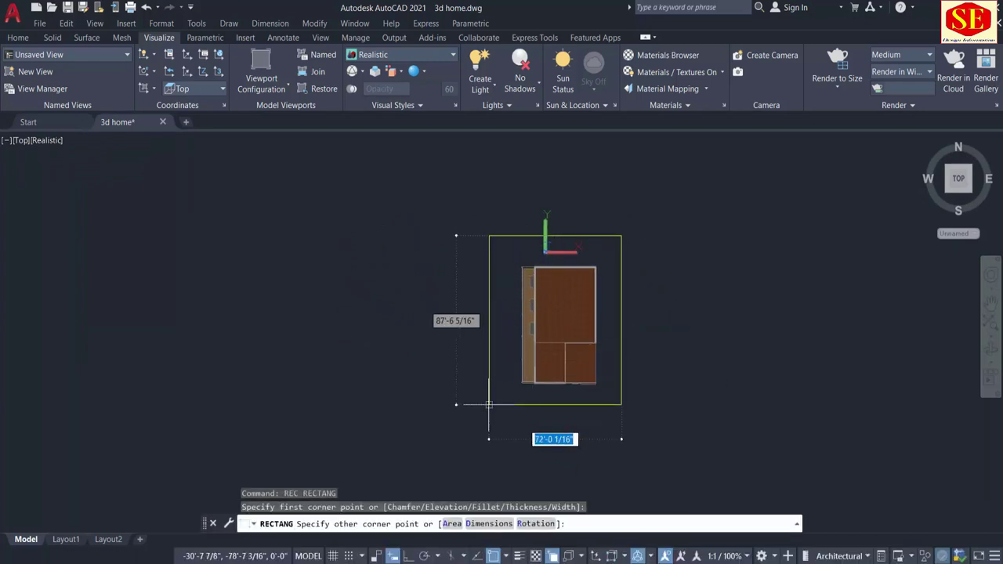
left_click(493, 405)
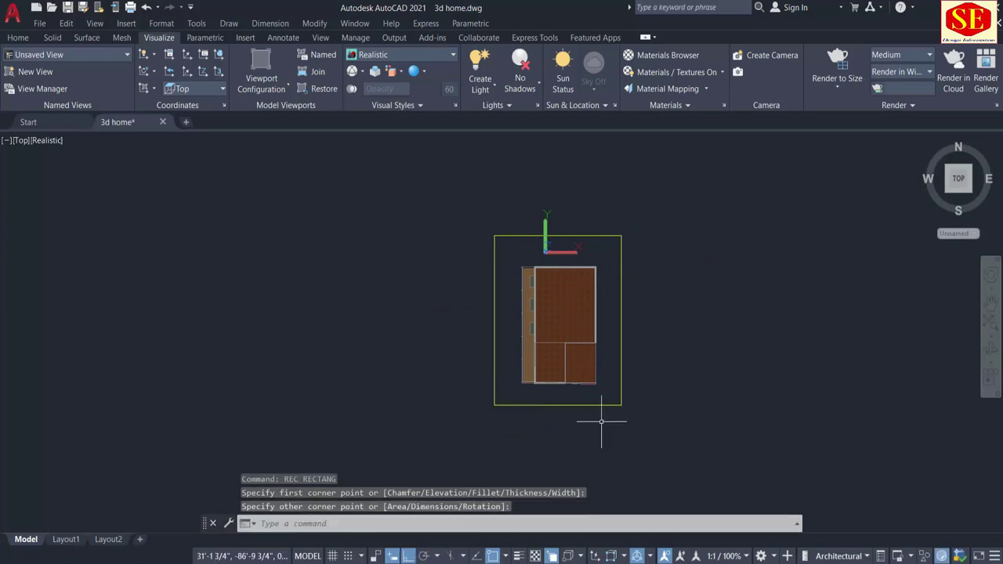
Switch to SW Isometric and press-pull the rectangle 3 units into a ground slab
left_click(21, 140)
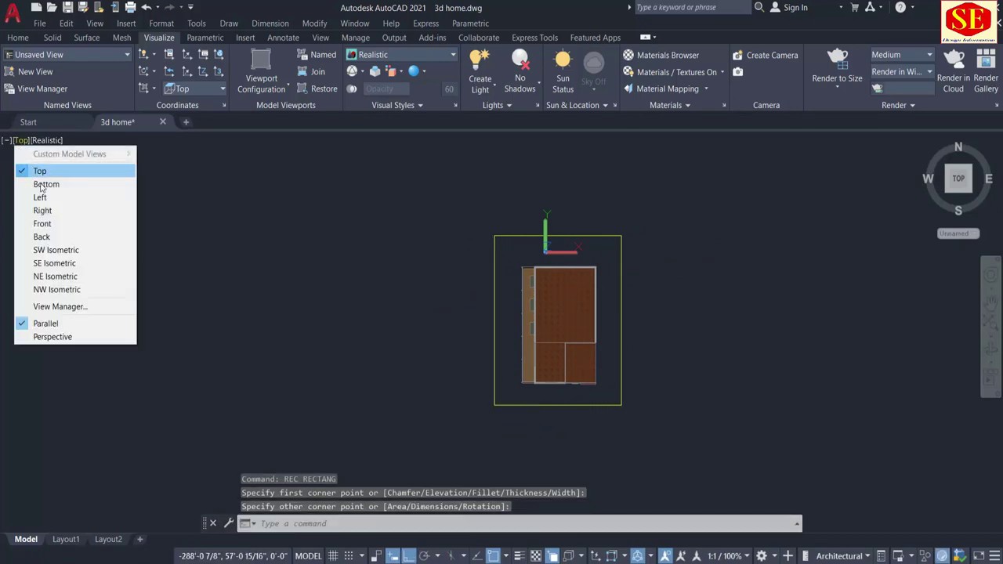
left_click(56, 250)
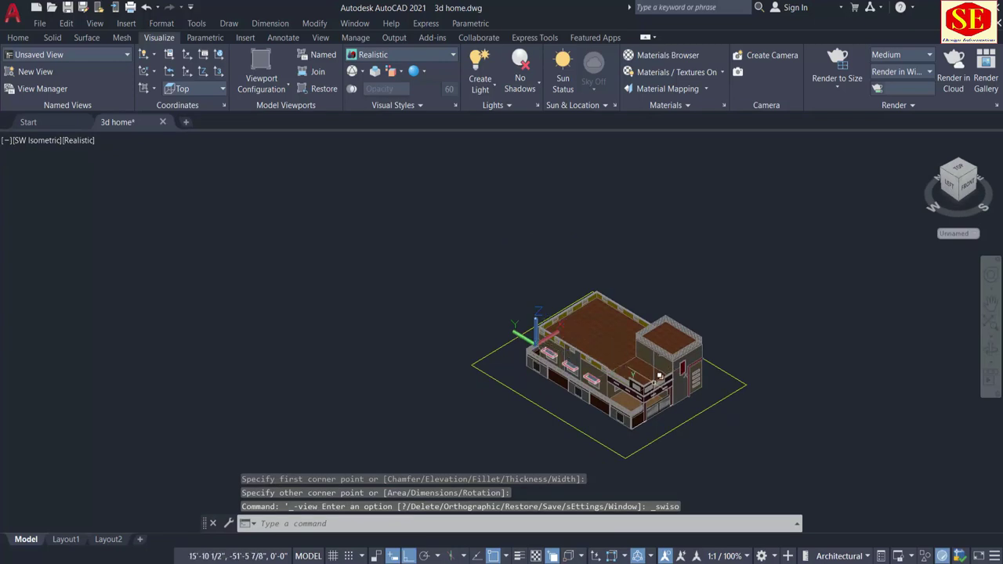
scroll(702, 354, "up", 2)
scroll(703, 355, "up", 2)
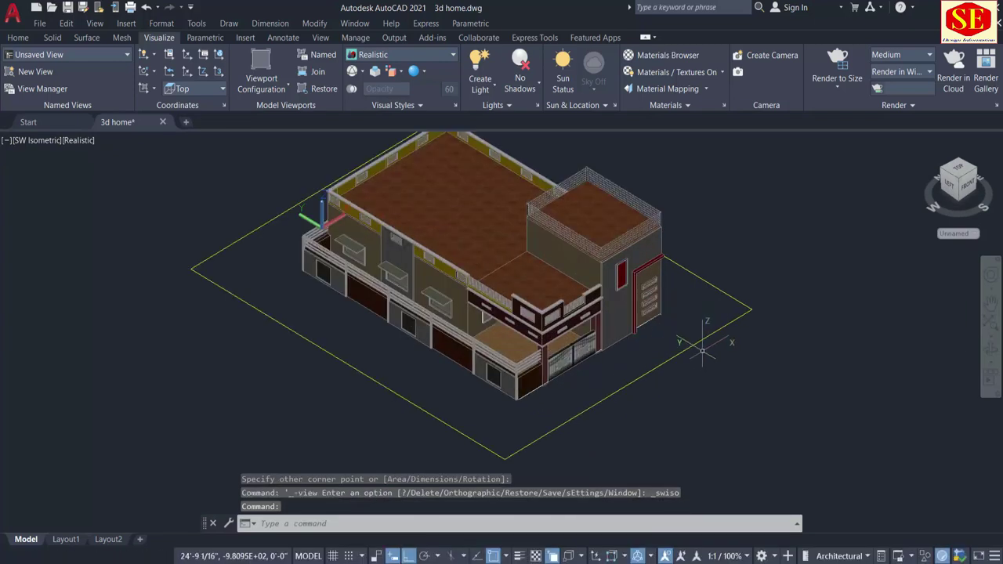
key("Escape")
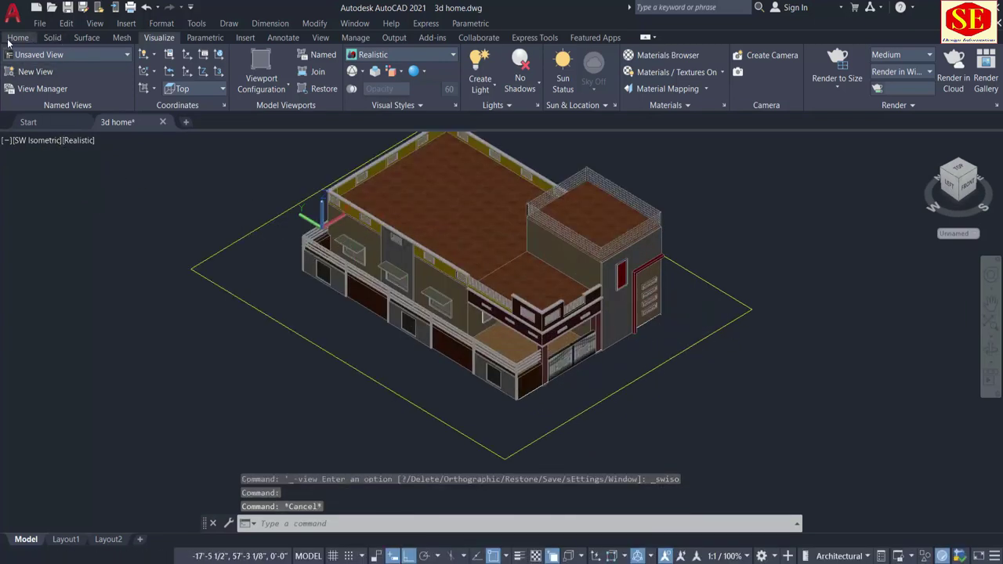
left_click(10, 39)
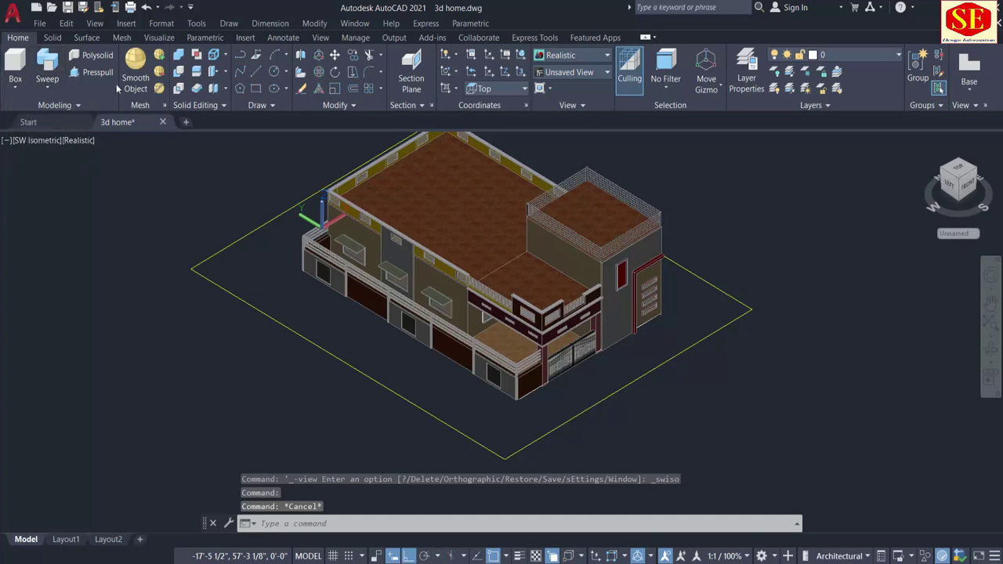
left_click(96, 72)
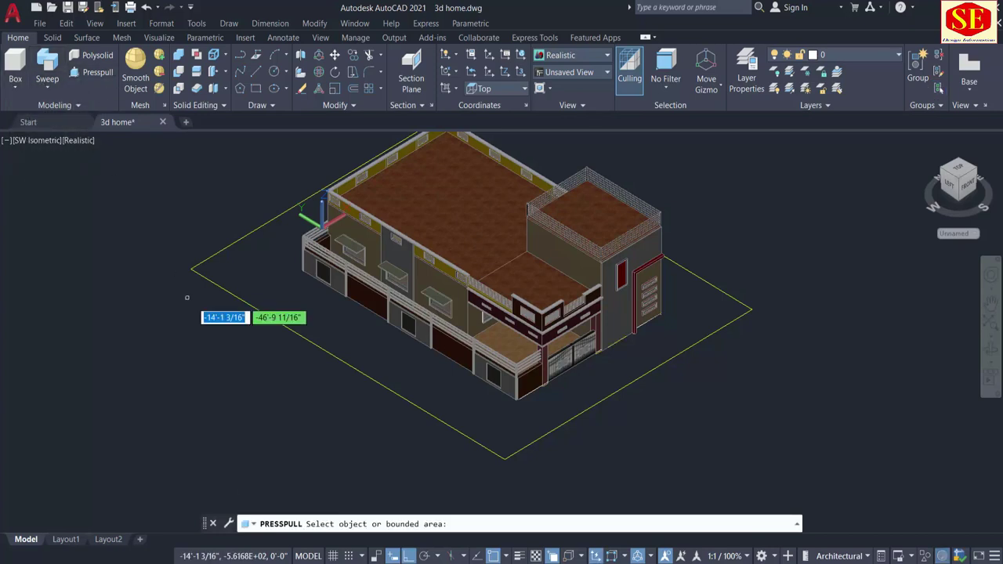
left_click(249, 315)
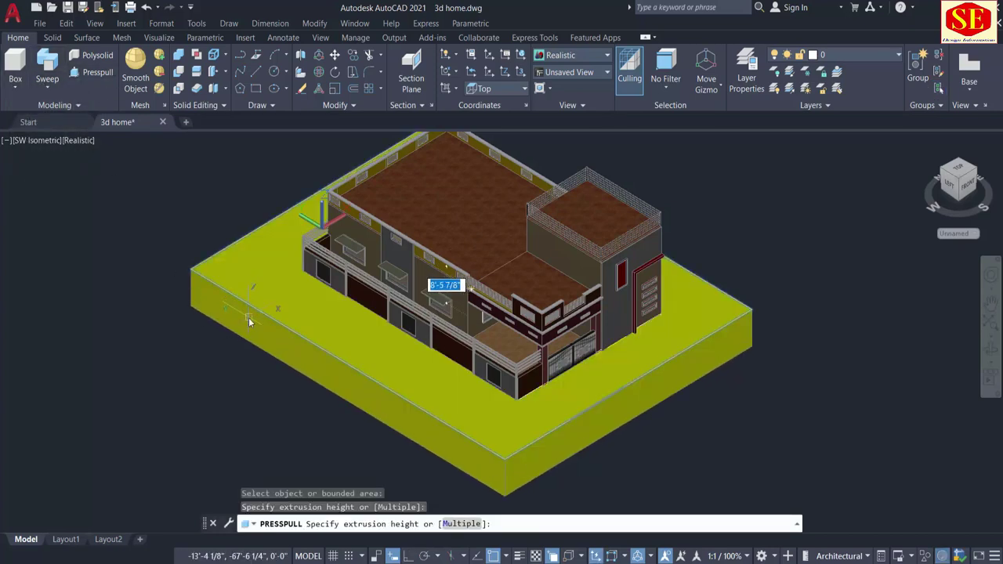
key("Return")
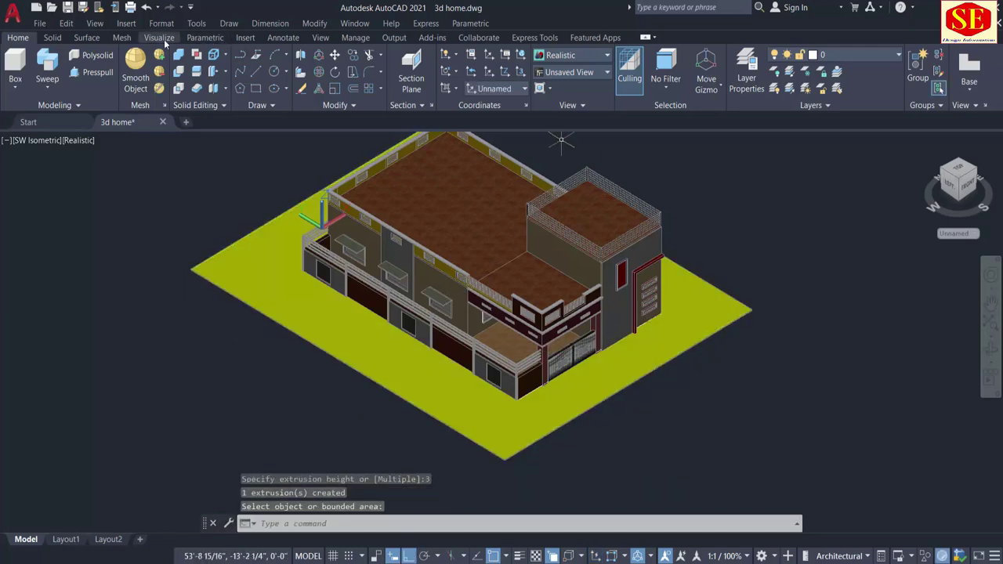
Drag a grass material from the Sitework library onto the ground slab
left_click(159, 38)
left_click(635, 55)
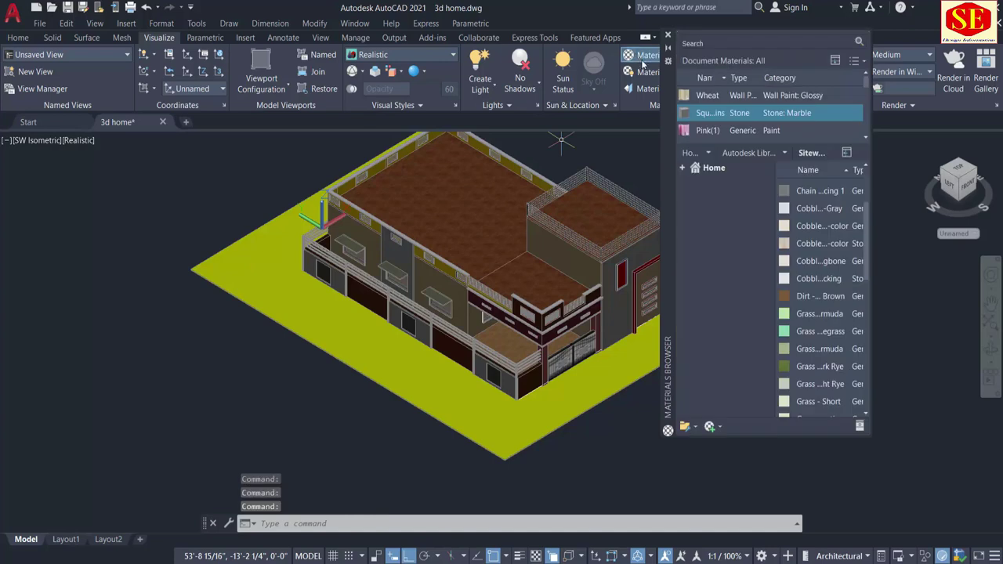
left_click(785, 153)
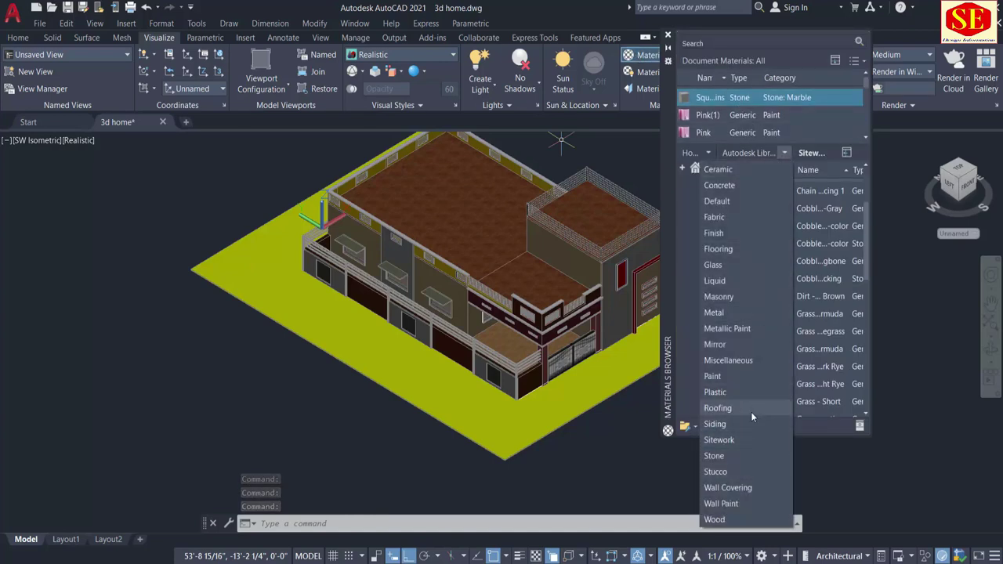
left_click(725, 441)
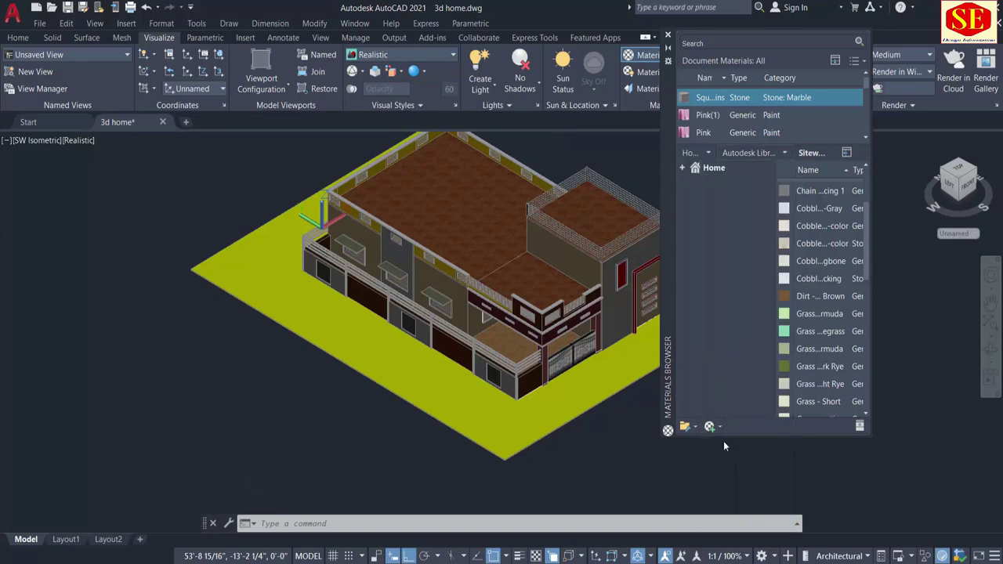
scroll(791, 276, "down", 2)
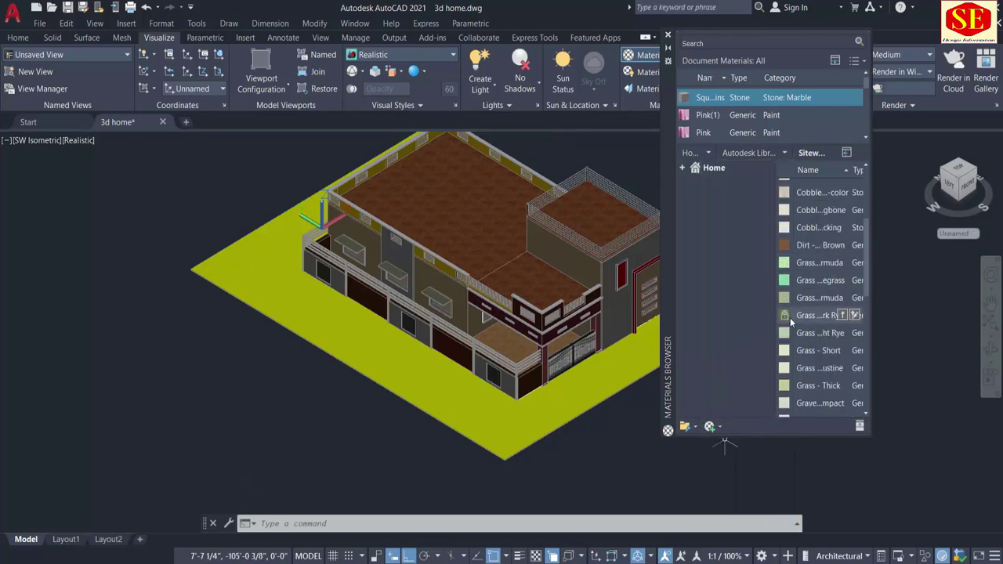
left_click_drag(621, 350, 613, 350)
Apply another Sitework ground material to the slab, then close the Materials Browser
scroll(501, 344, "up", 3)
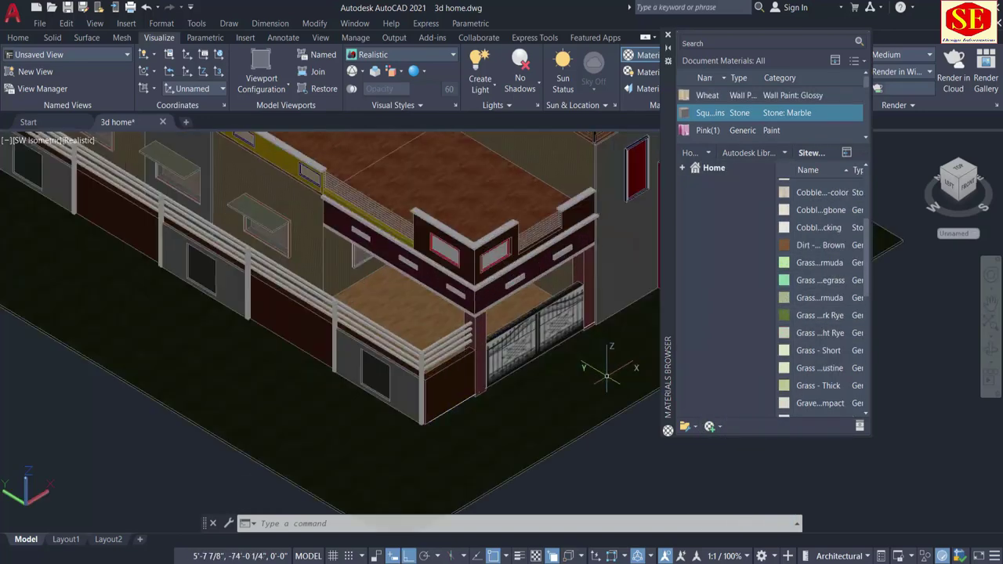
middle_click_drag(529, 376, 459, 337)
scroll(823, 351, "down", 2)
scroll(822, 351, "down", 1)
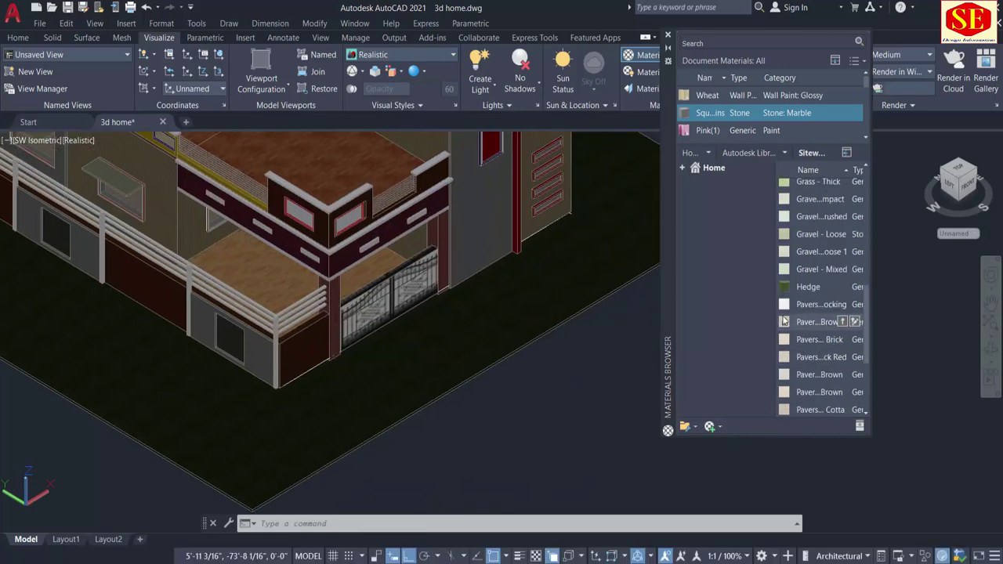
scroll(792, 297, "down", 1)
left_click_drag(615, 306, 615, 308)
scroll(548, 290, "up", 1)
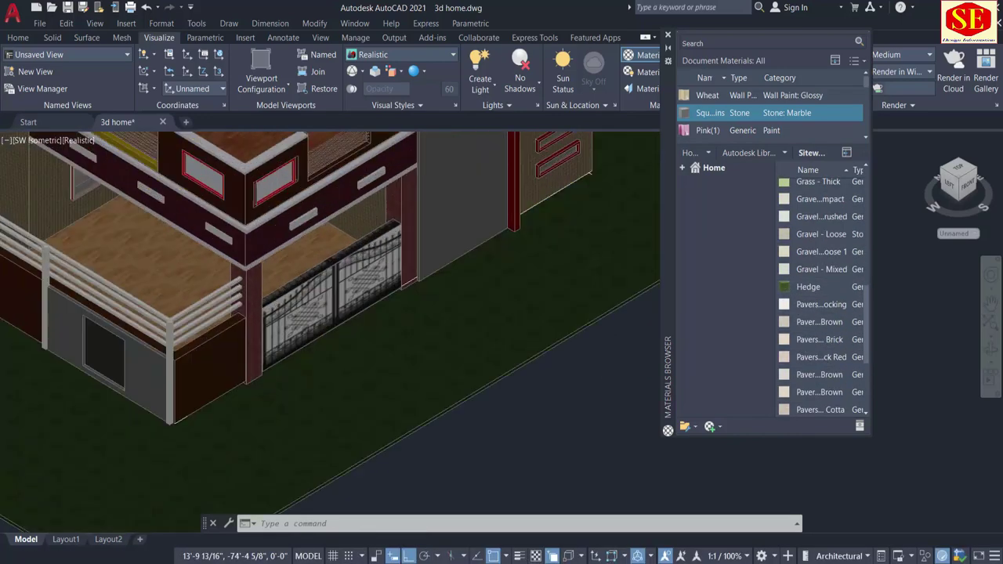
scroll(541, 283, "up", 1)
scroll(552, 294, "up", 1)
scroll(553, 294, "down", 2)
scroll(822, 353, "down", 1)
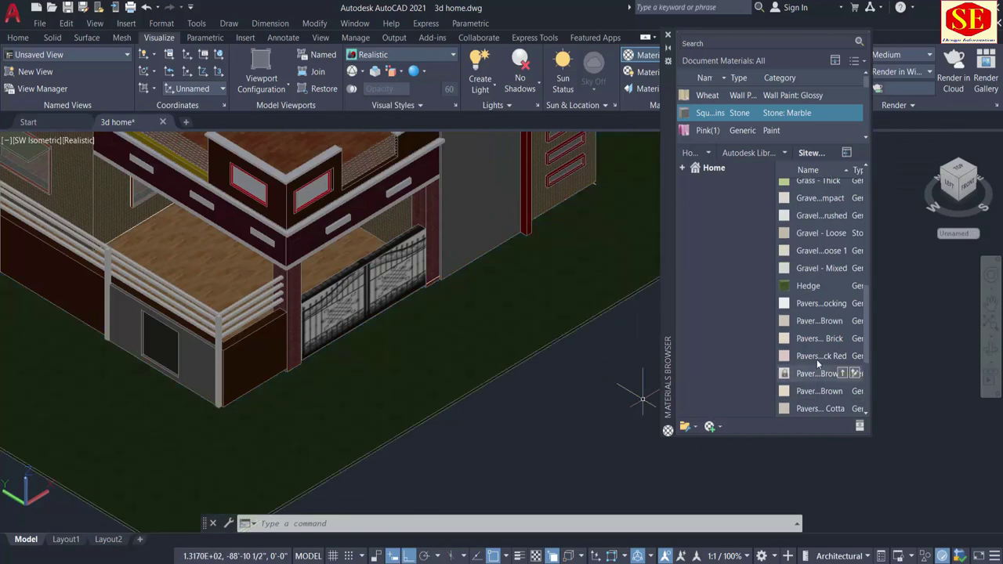
scroll(828, 353, "down", 2)
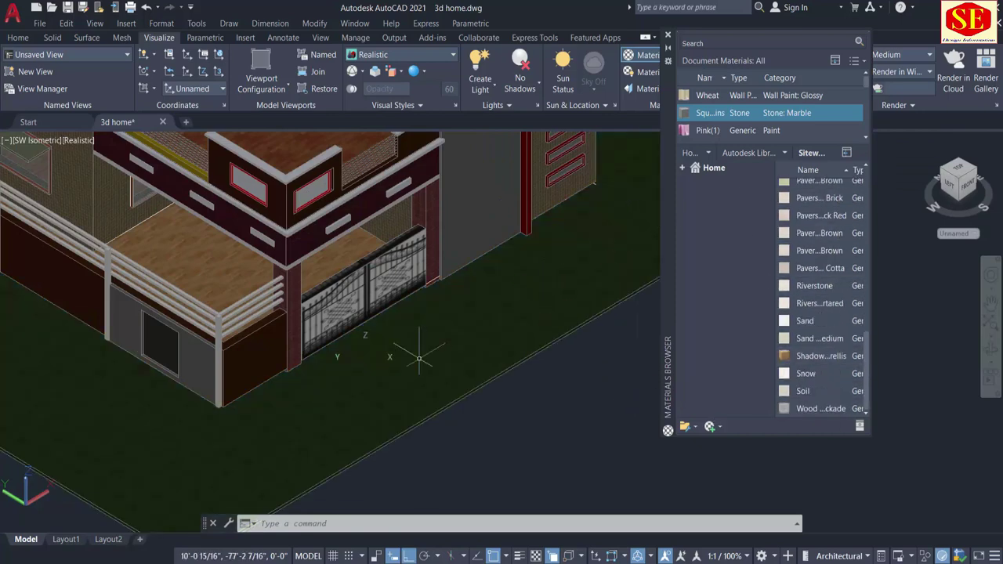
middle_click_drag(416, 371, 494, 403)
scroll(461, 366, "down", 2)
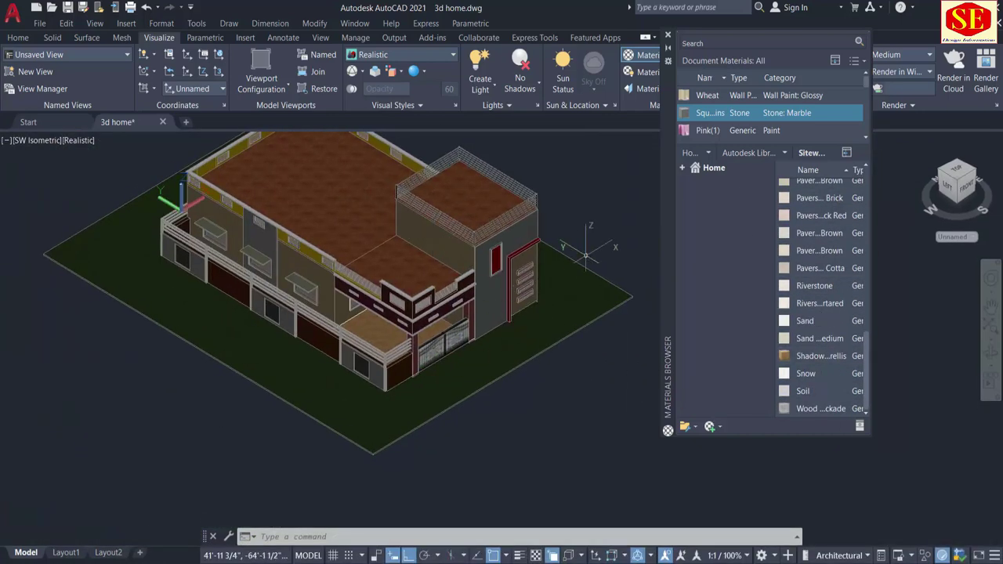
left_click(669, 36)
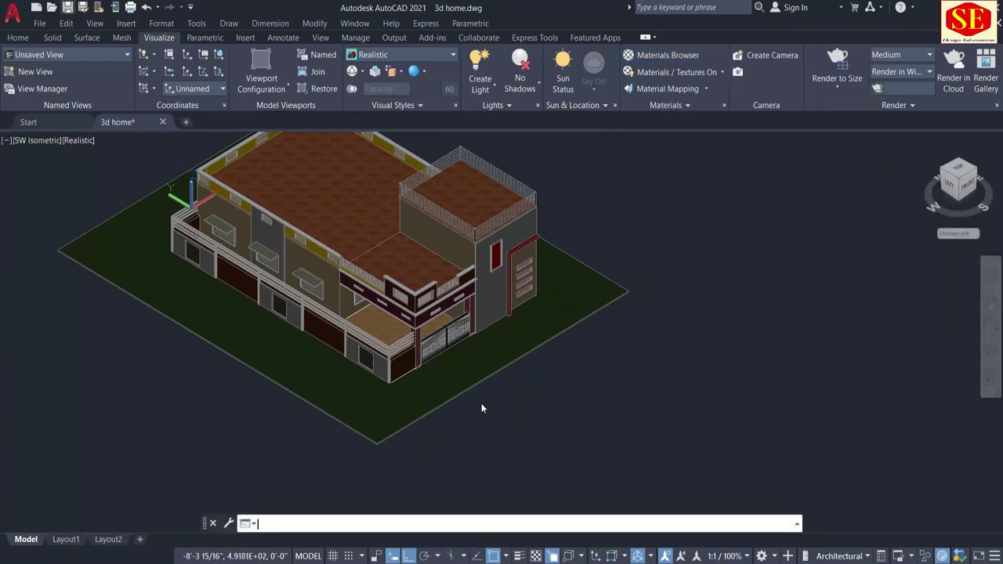
scroll(13, 135, "down", 2)
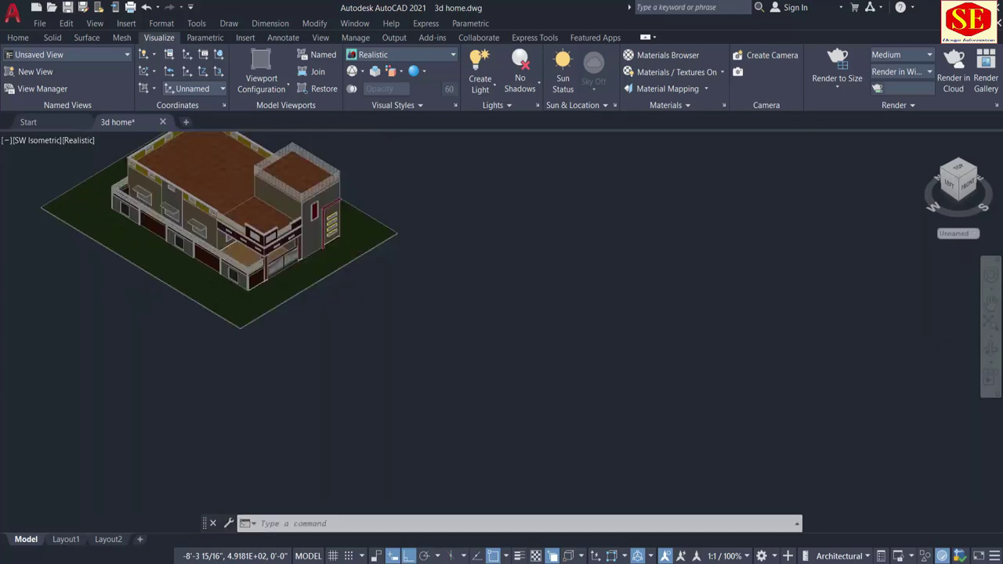
left_click(532, 432)
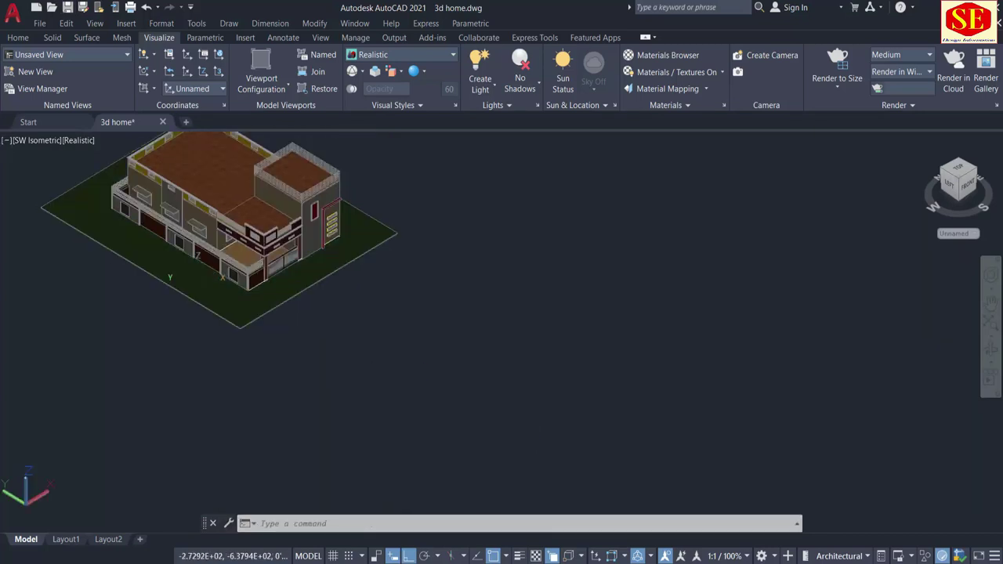
middle_click_drag(192, 288, 284, 372)
scroll(284, 372, "up", 2)
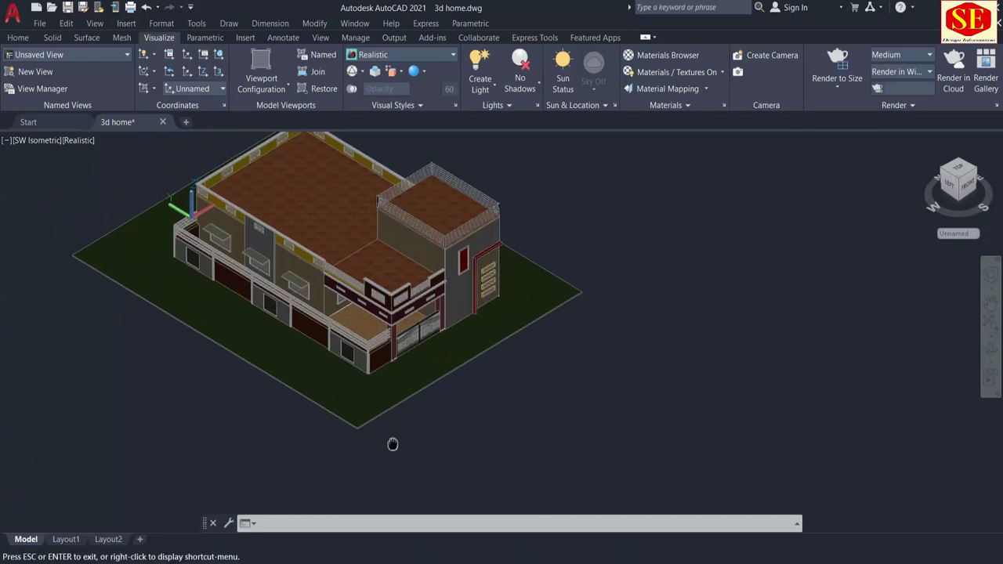
left_click_drag(392, 441, 437, 458)
key("Escape")
Preview the house in 2D Wireframe, Conceptual, Hidden, Realistic, Shaded and Shaded with edges styles
left_click(81, 143)
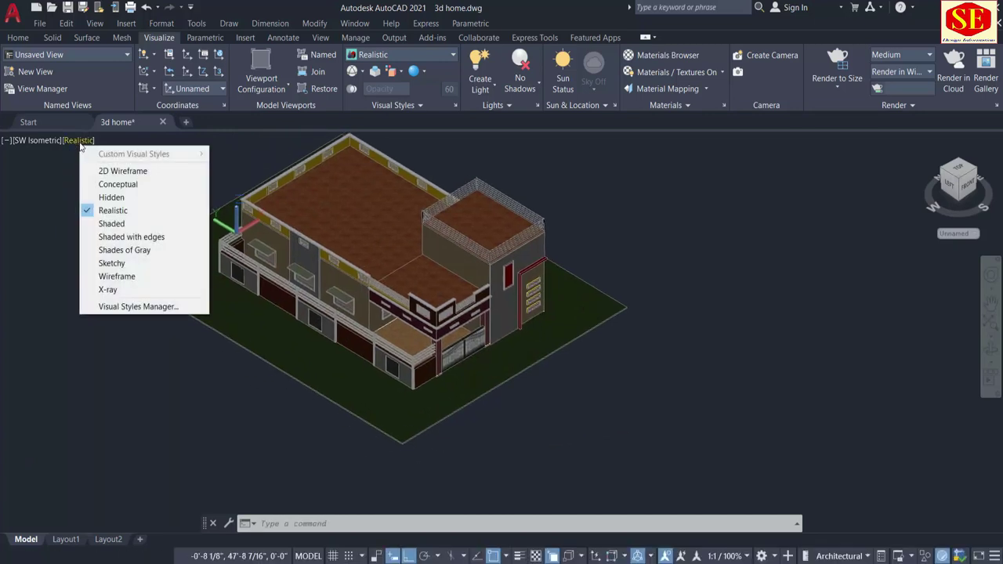
left_click(117, 172)
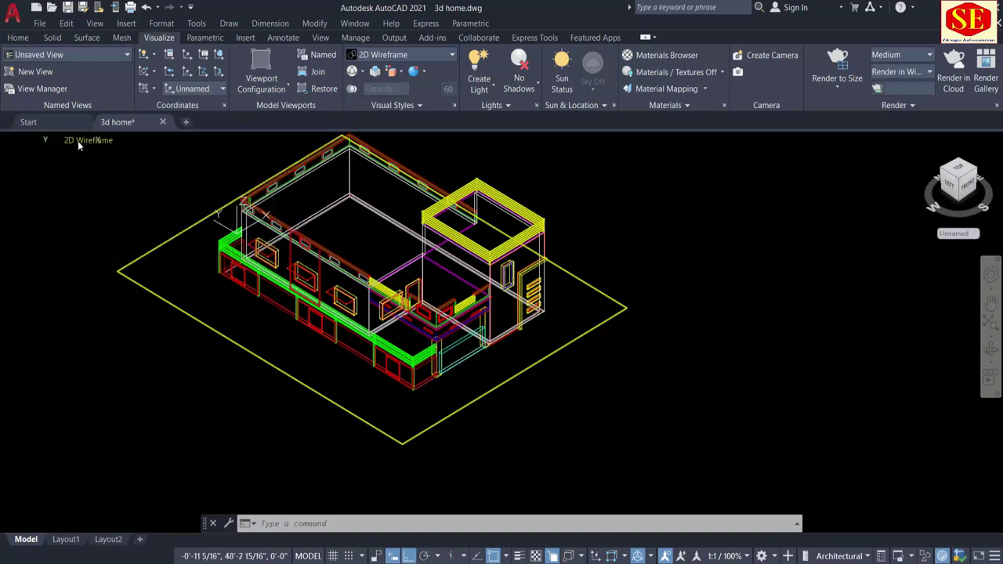
left_click(78, 141)
left_click(102, 184)
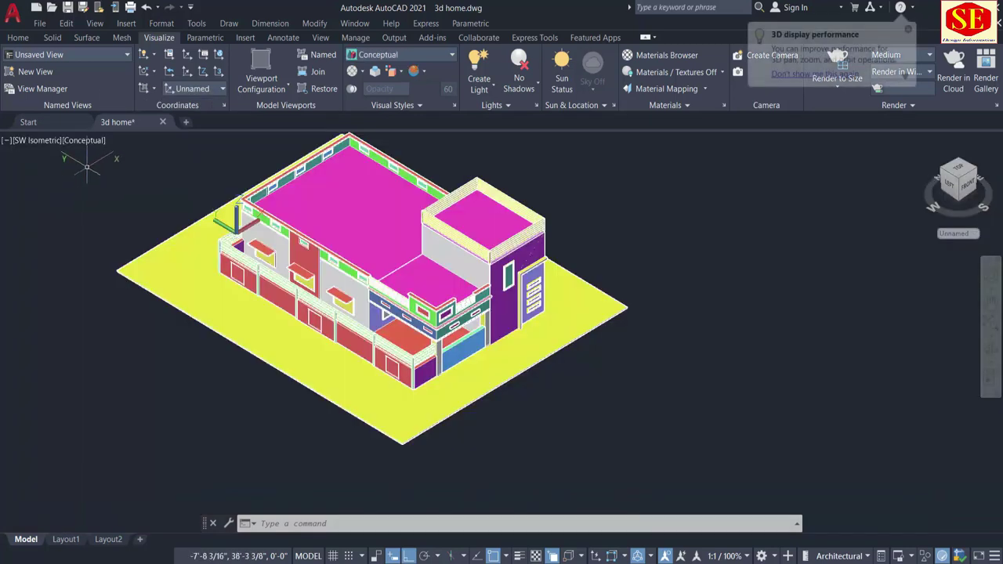
left_click(83, 140)
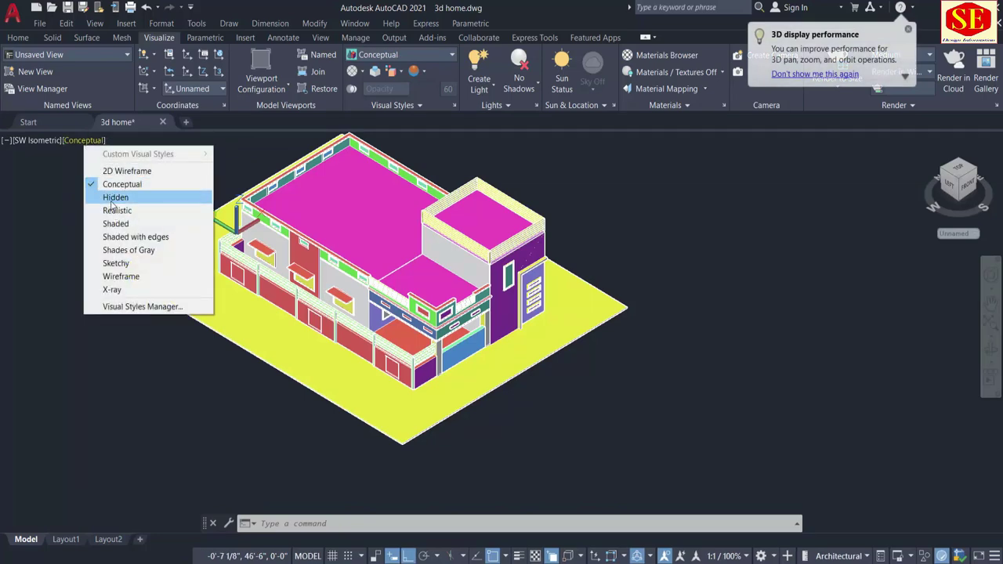
left_click(112, 200)
left_click(78, 141)
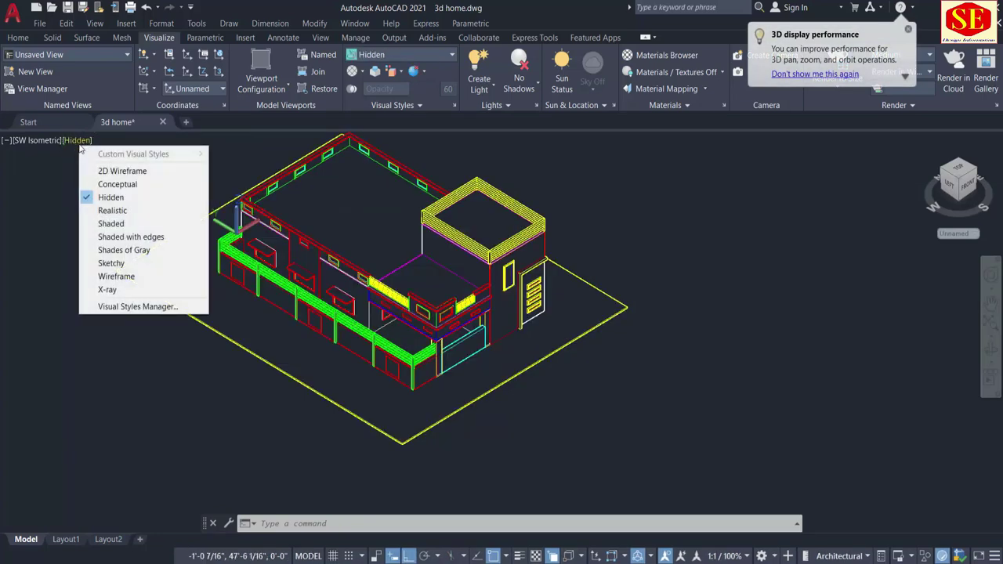
left_click(110, 210)
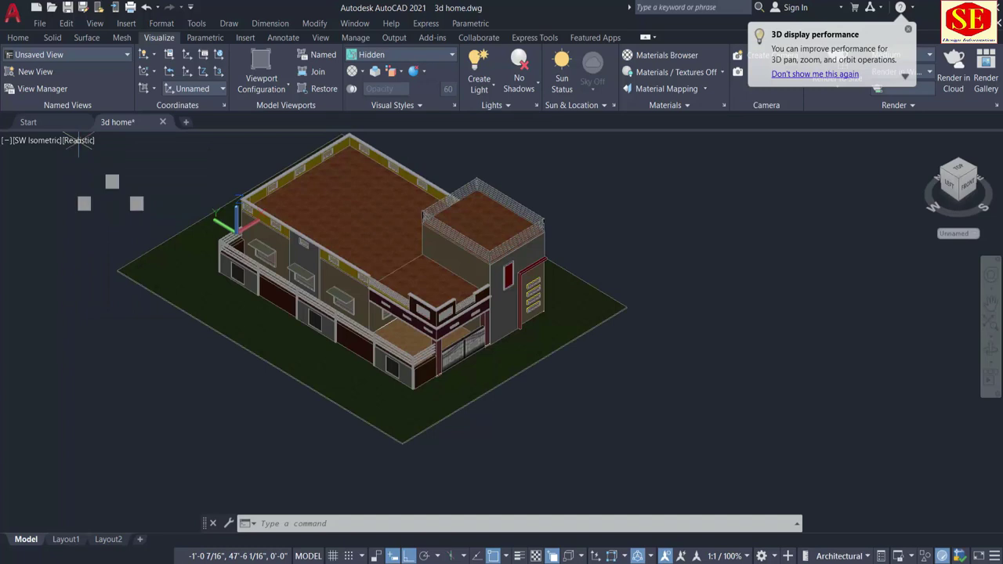
left_click(81, 140)
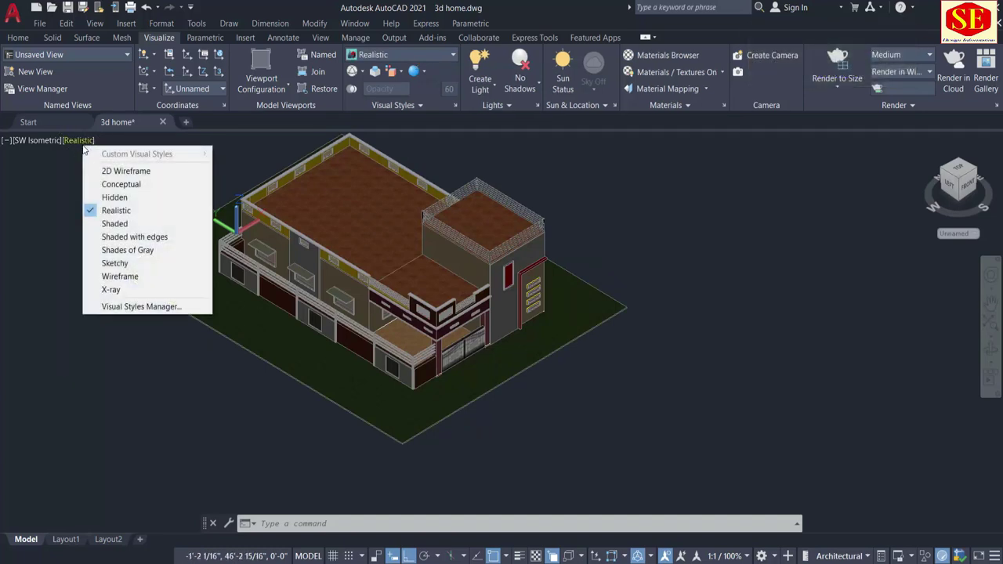
left_click(114, 224)
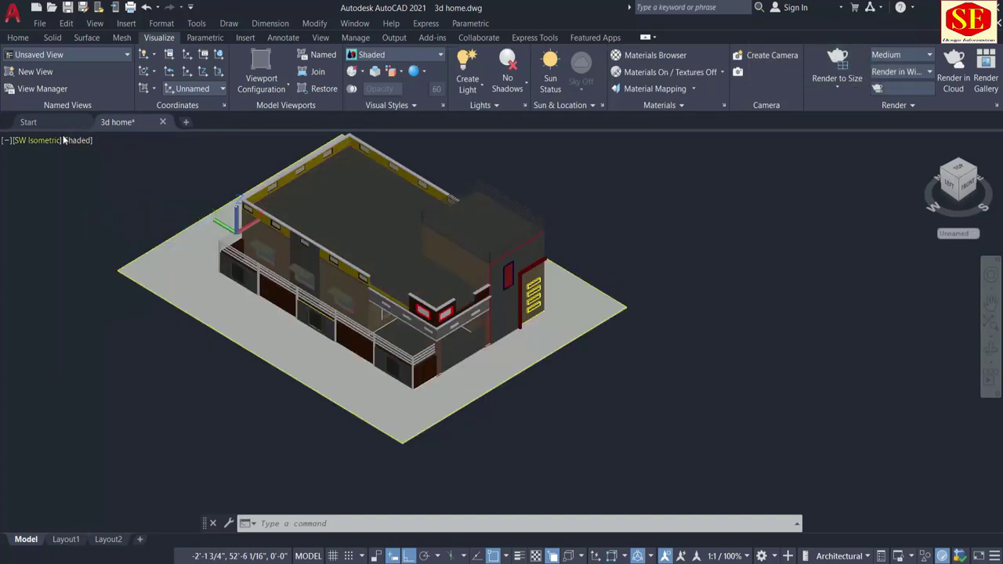
left_click(76, 141)
left_click(98, 235)
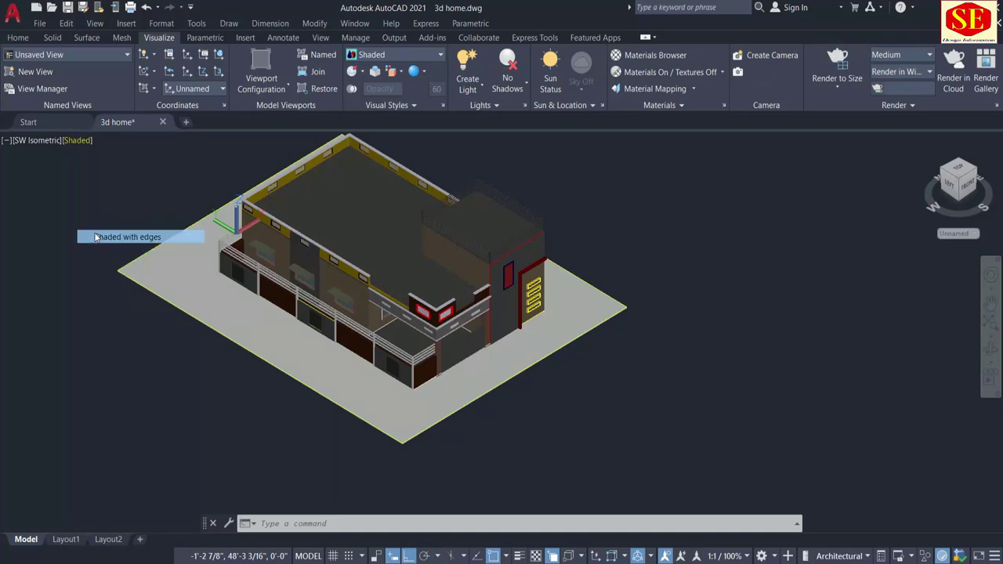
Preview Shades of Gray, Sketchy, Wireframe and X-ray styles, then settle on Realistic
left_click(107, 146)
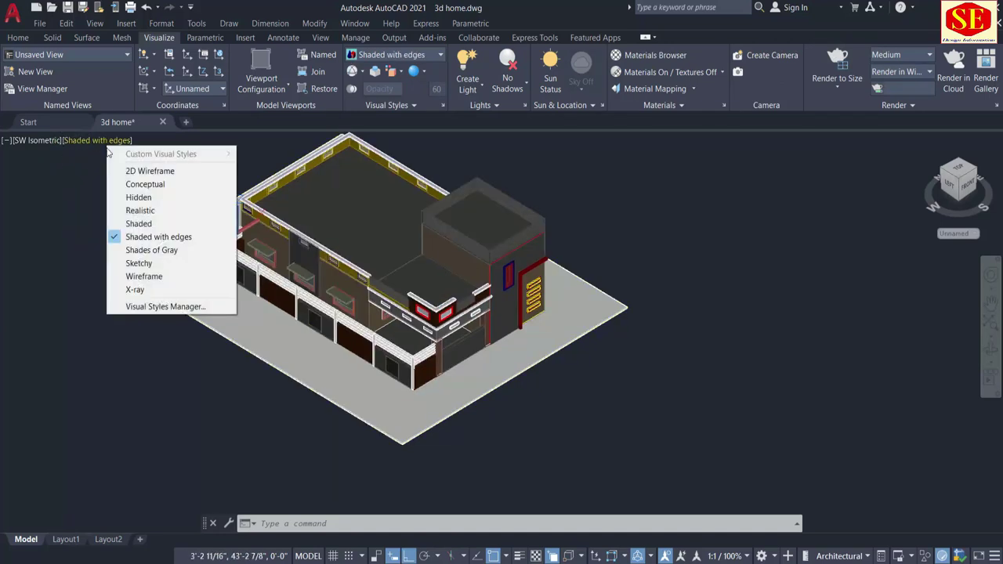
left_click(119, 250)
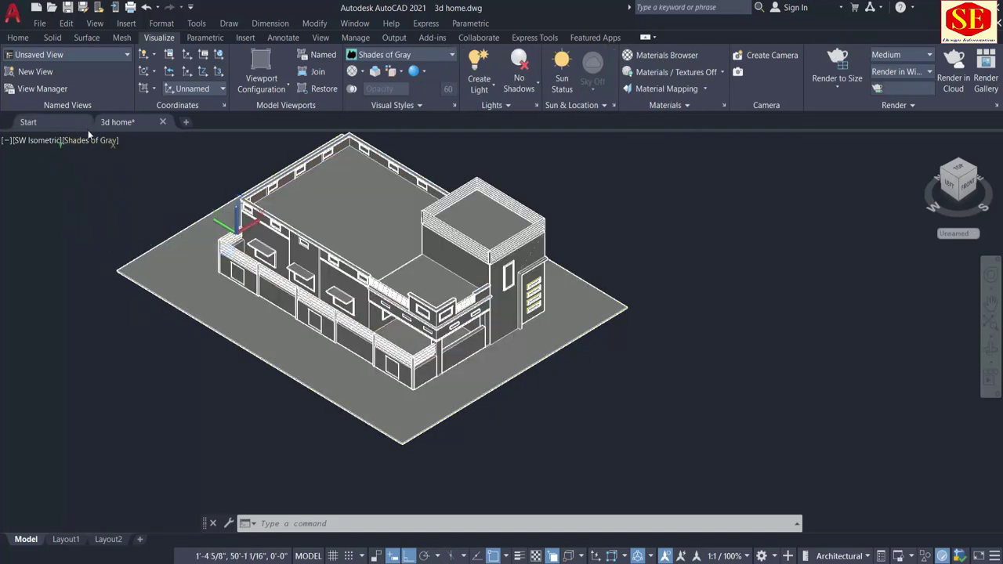
left_click(90, 140)
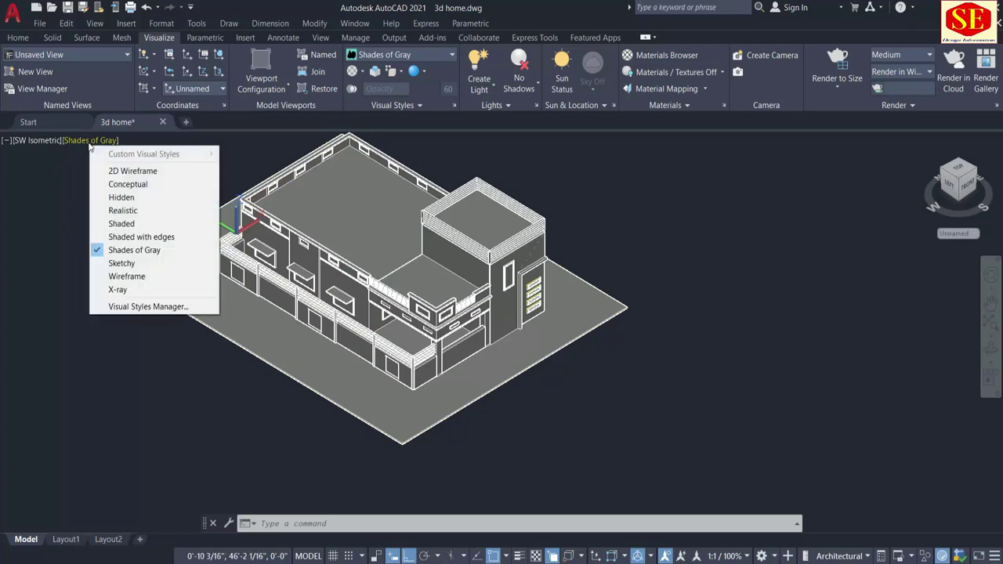
left_click(121, 264)
left_click(83, 140)
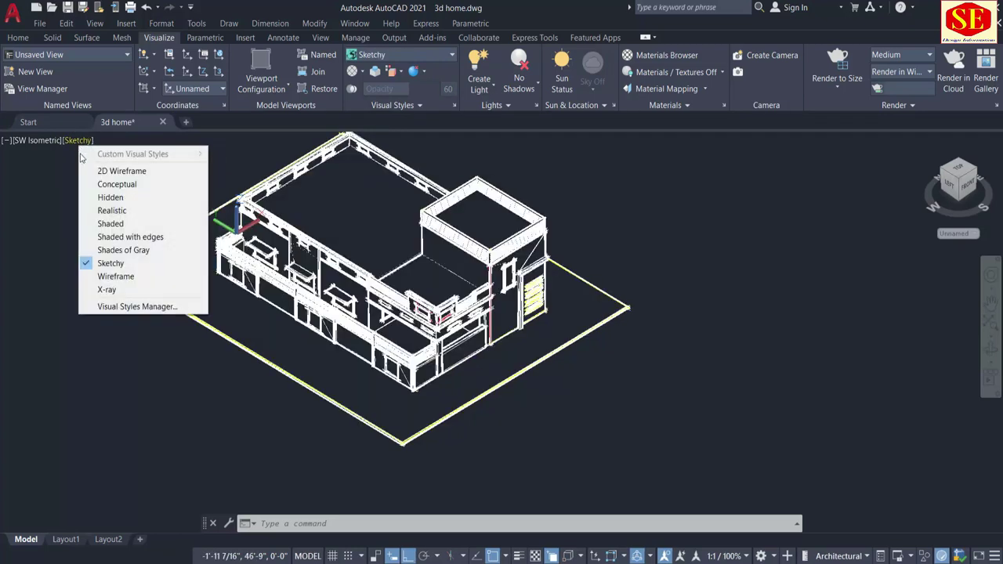
left_click(117, 277)
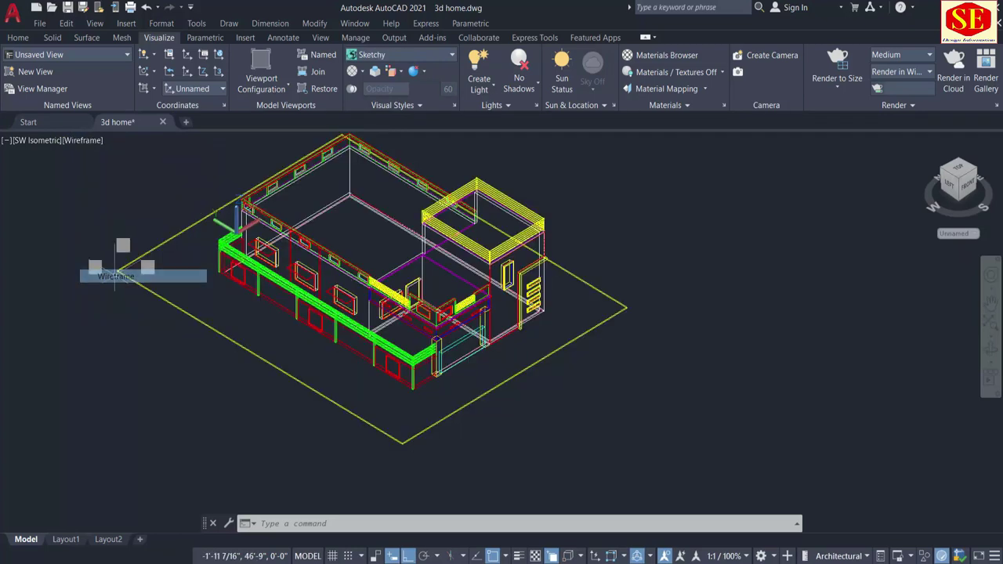
left_click(82, 141)
left_click(103, 289)
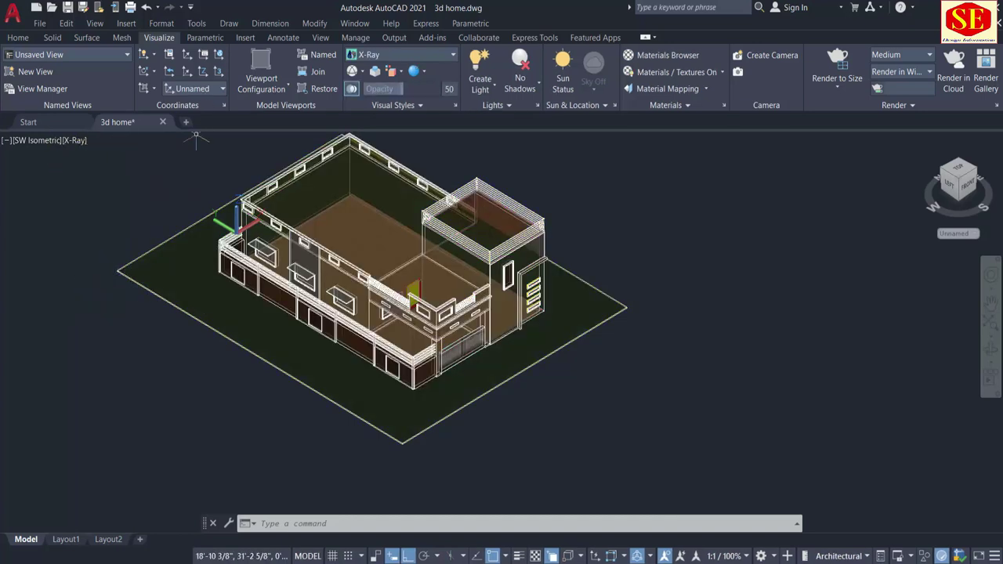
left_click(77, 140)
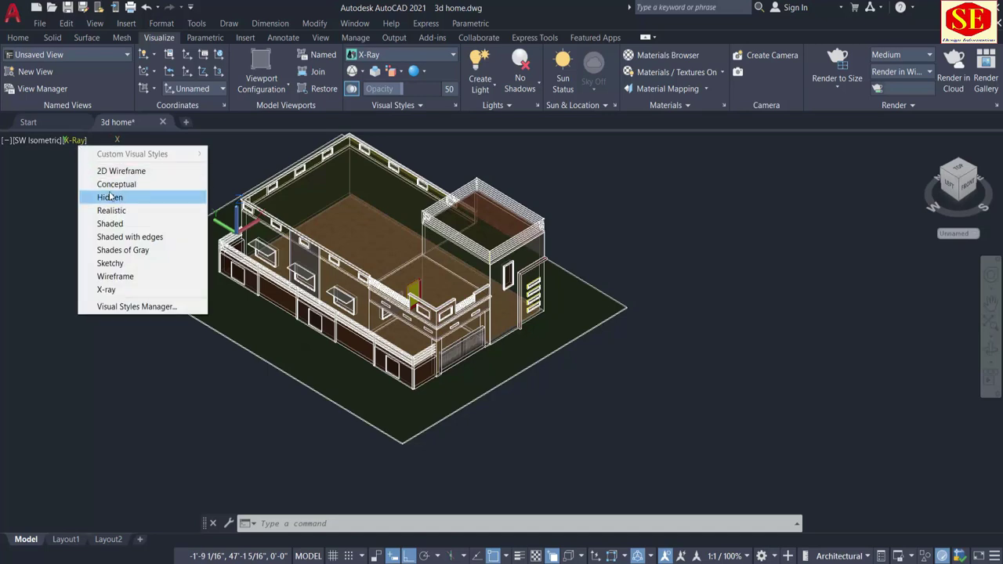
left_click(127, 210)
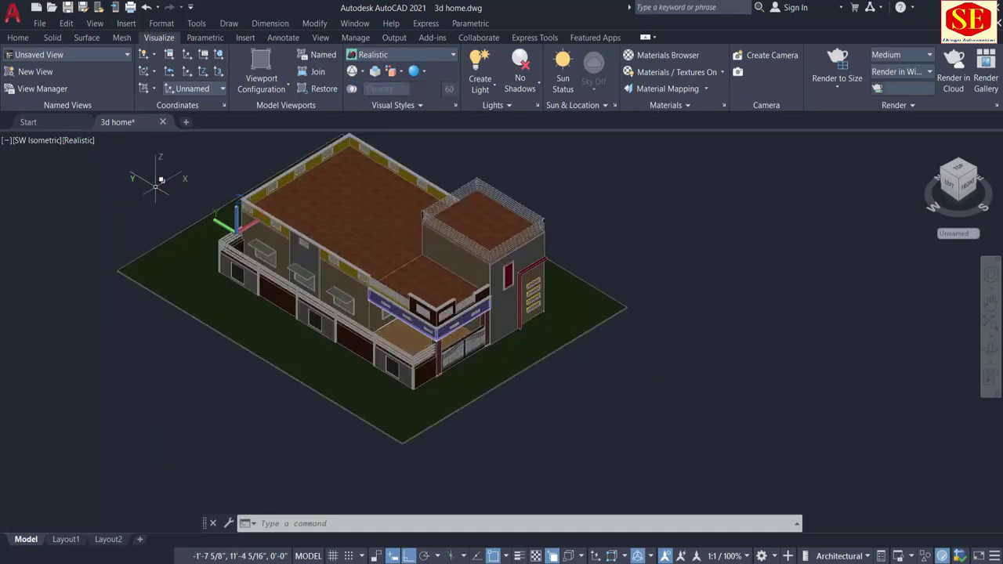
Switch to the Top view and pan the house plan up and left into place
left_click(35, 141)
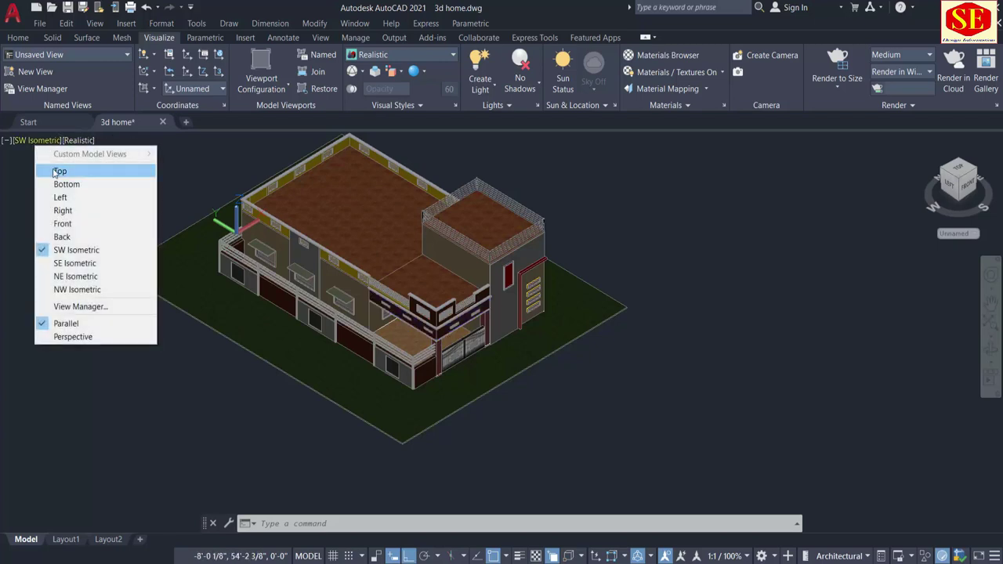
left_click(56, 167)
scroll(734, 392, "down", 2)
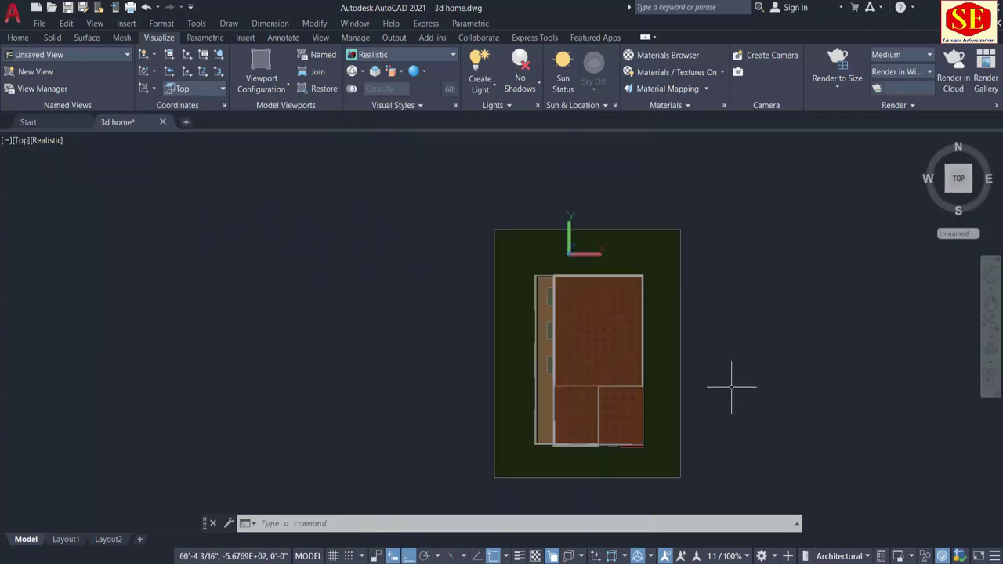
mouse_move(734, 392)
middle_mouse_down()
mouse_move(703, 338)
mouse_move(668, 338)
middle_mouse_up()
key("Escape")
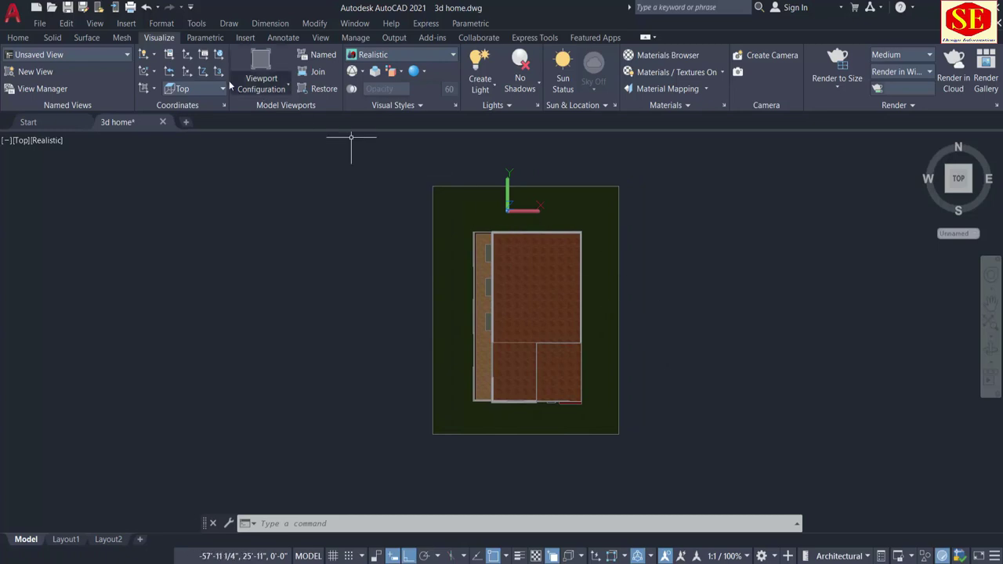
left_click(36, 40)
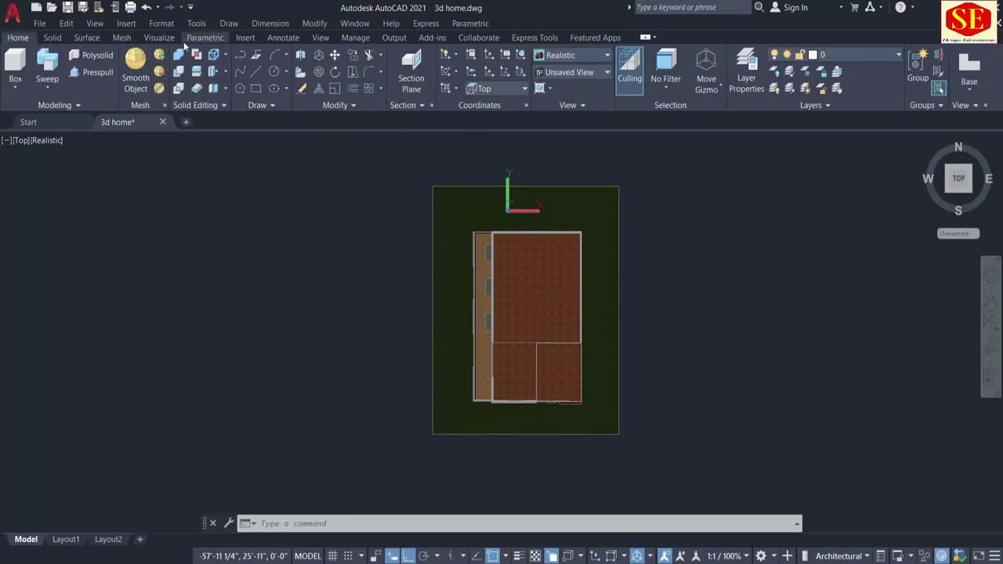
left_click(155, 39)
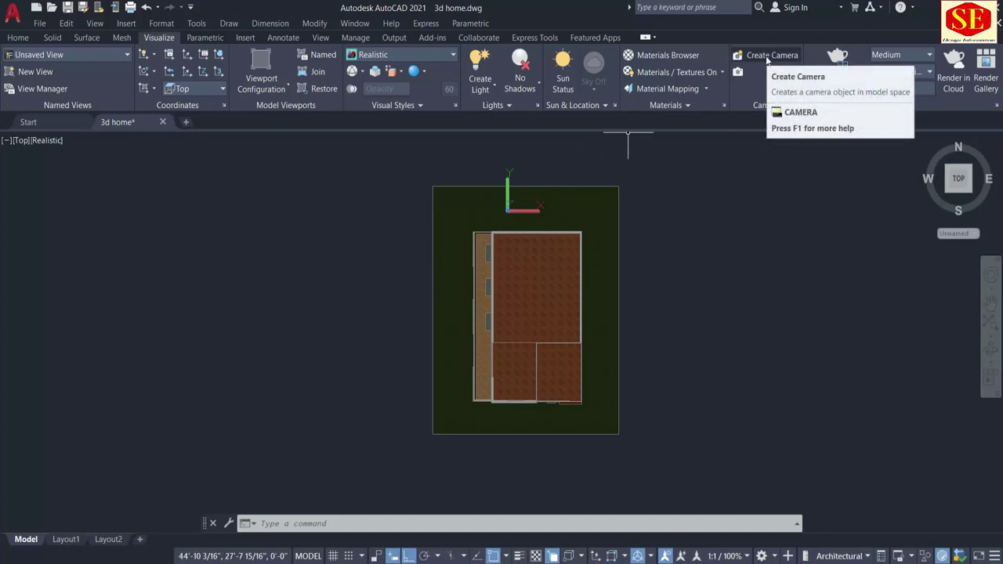
Place a new camera at the lower left of the plan, targeting the house, then deselect it
left_click(765, 55)
middle_click_drag(362, 418, 413, 348)
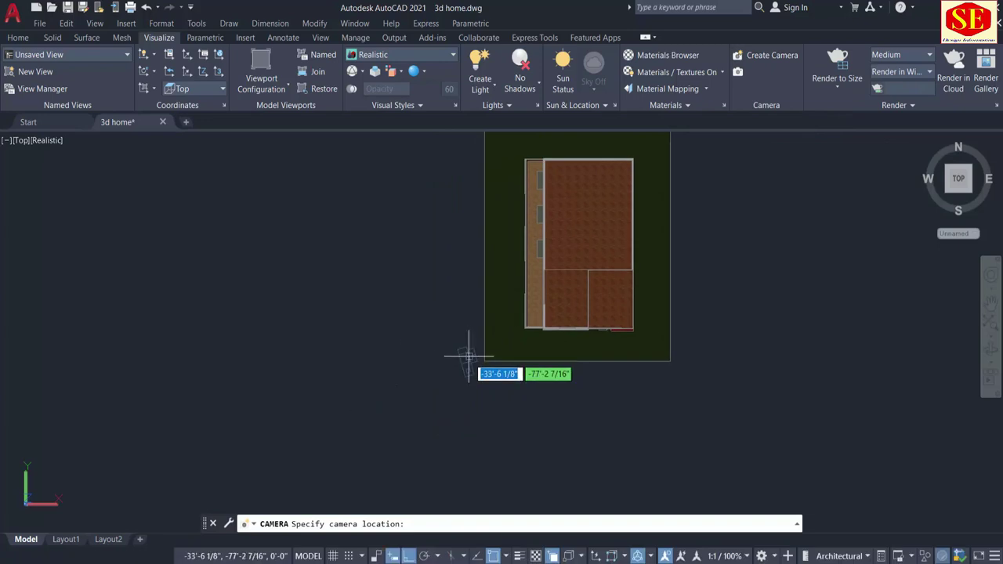
left_click(383, 445)
scroll(477, 361, "down", 2)
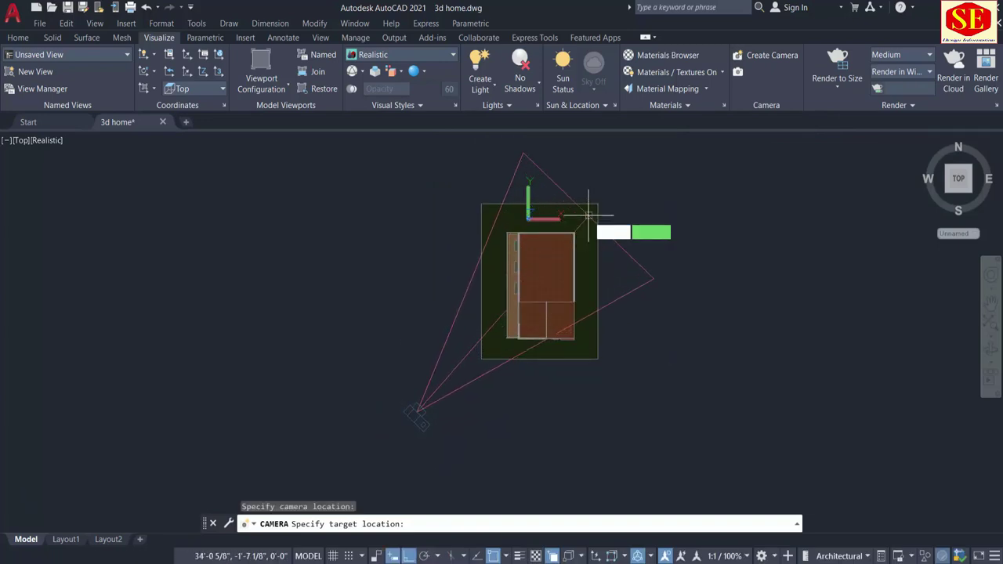
left_click(662, 230)
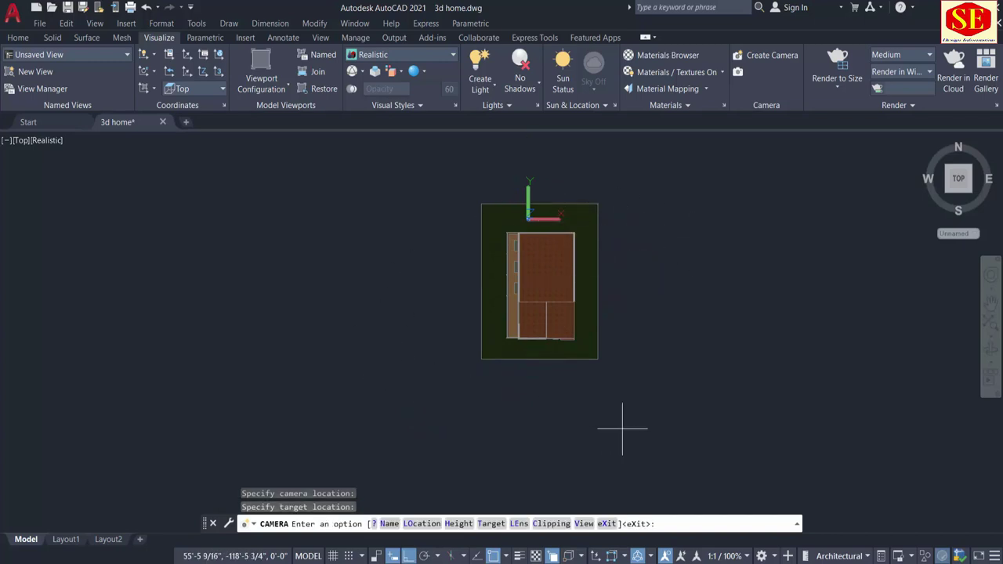
left_click(610, 523)
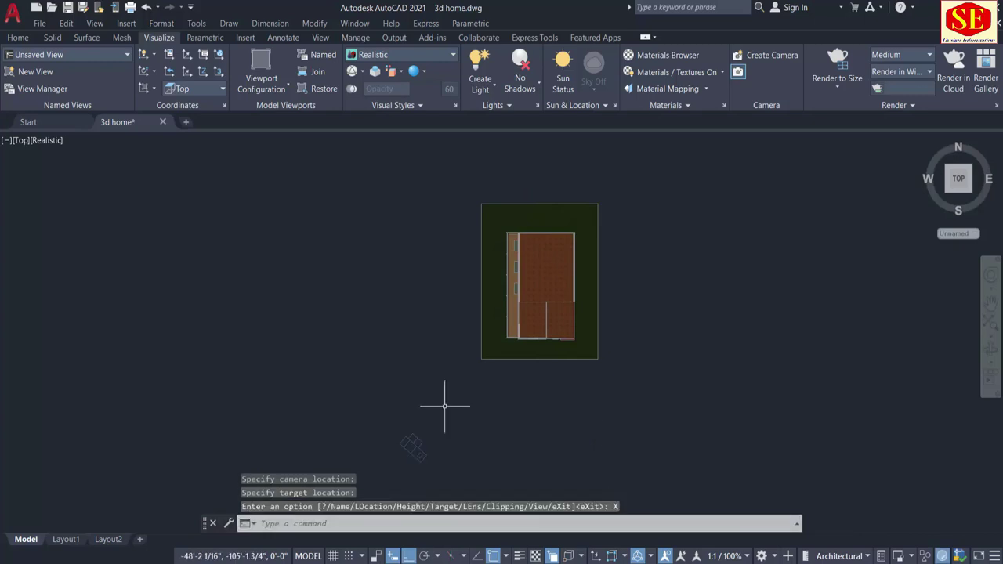
left_click(413, 445)
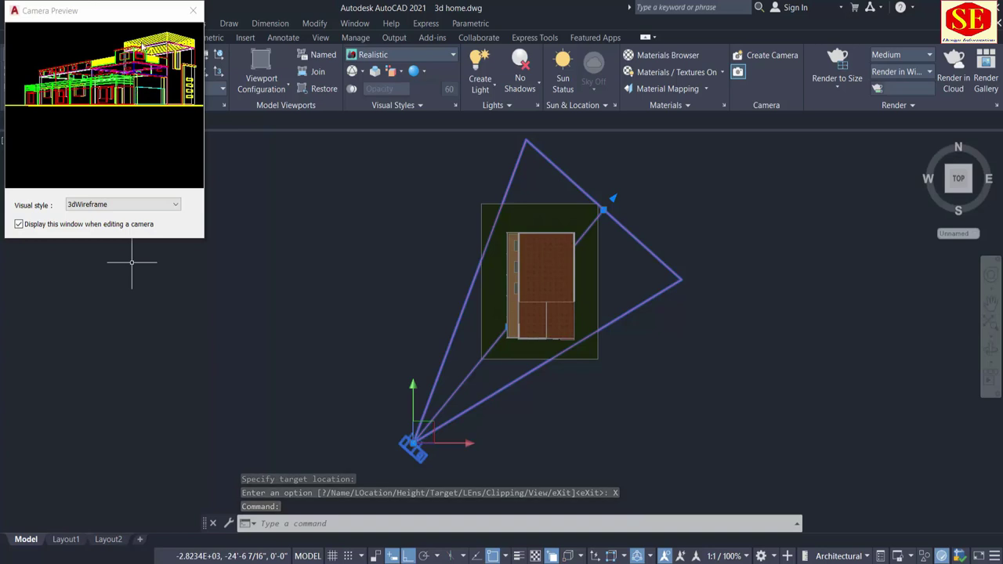
key("Escape")
key("Escape")
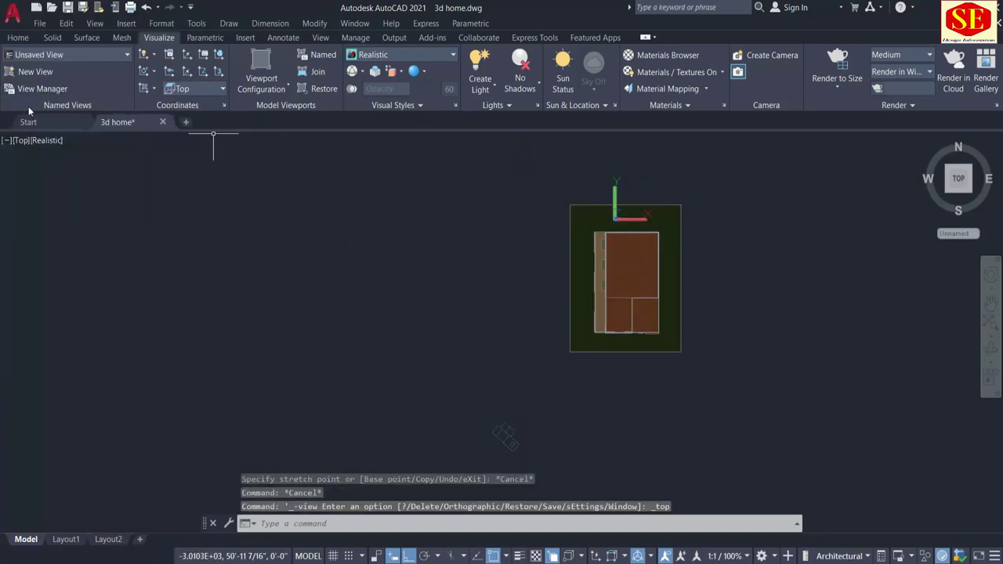
Switch to SW Isometric, select the camera and set its preview style to Realistic
left_click(20, 142)
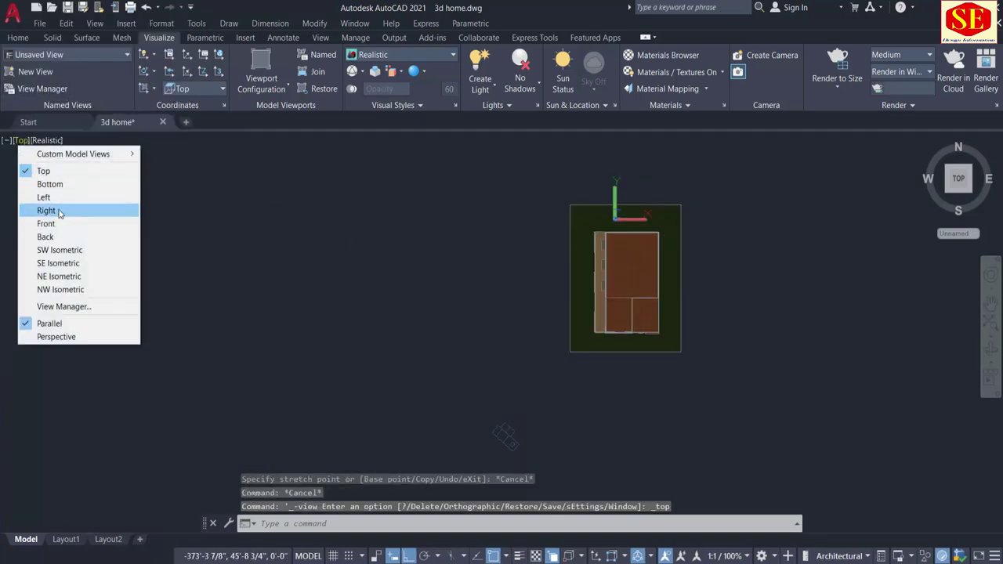
left_click(55, 250)
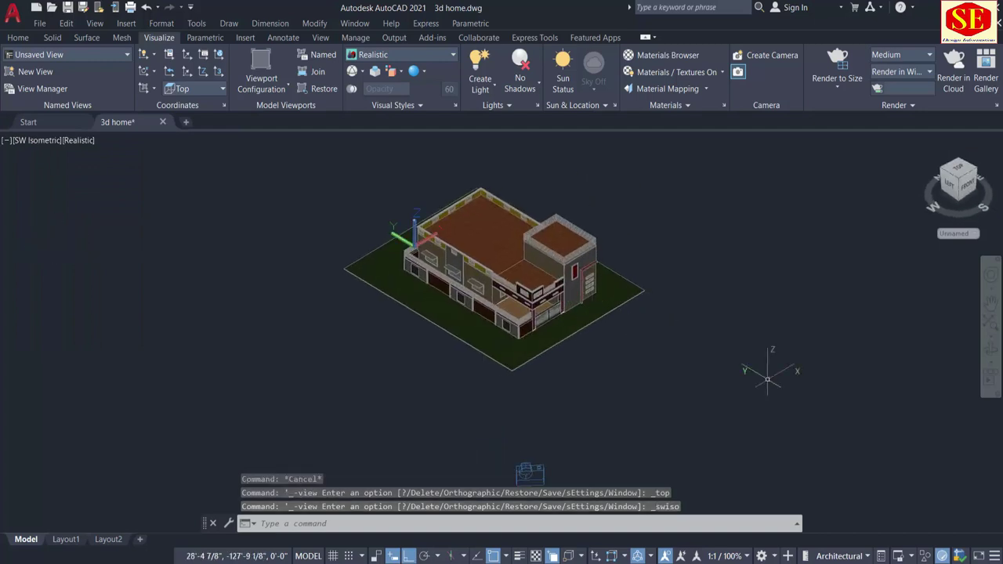
middle_click_drag(665, 404, 684, 345)
left_click(549, 419)
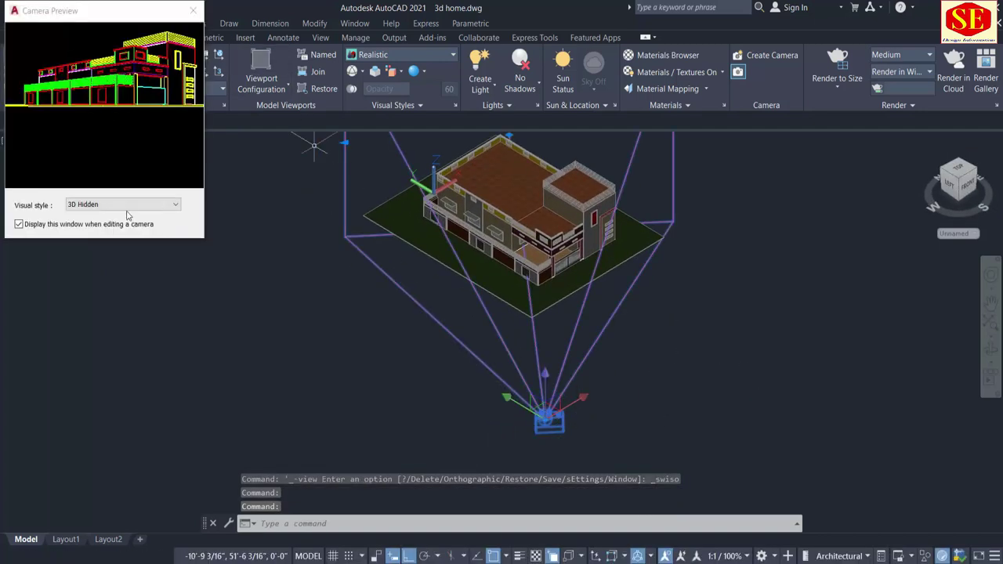
left_click(125, 206)
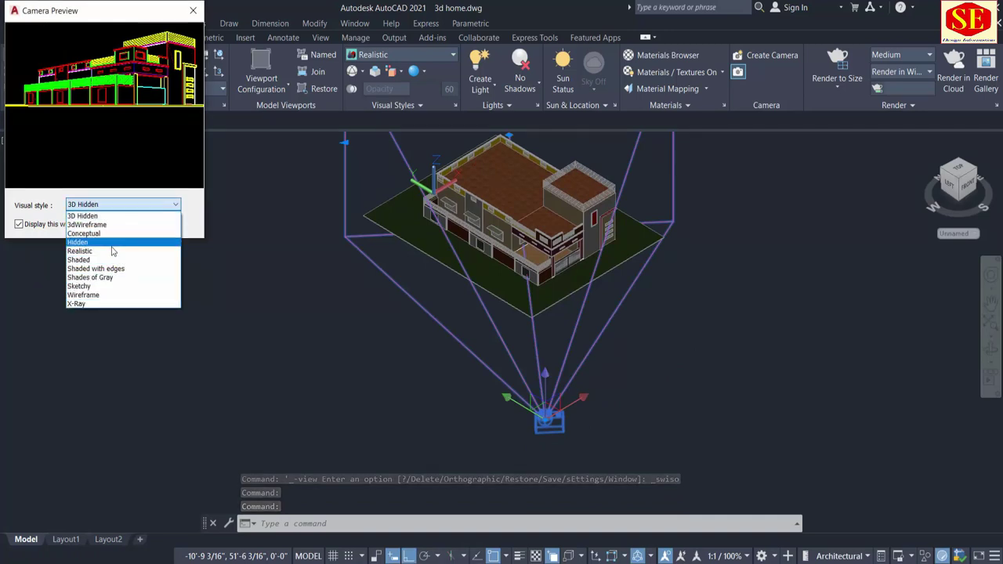
left_click(87, 253)
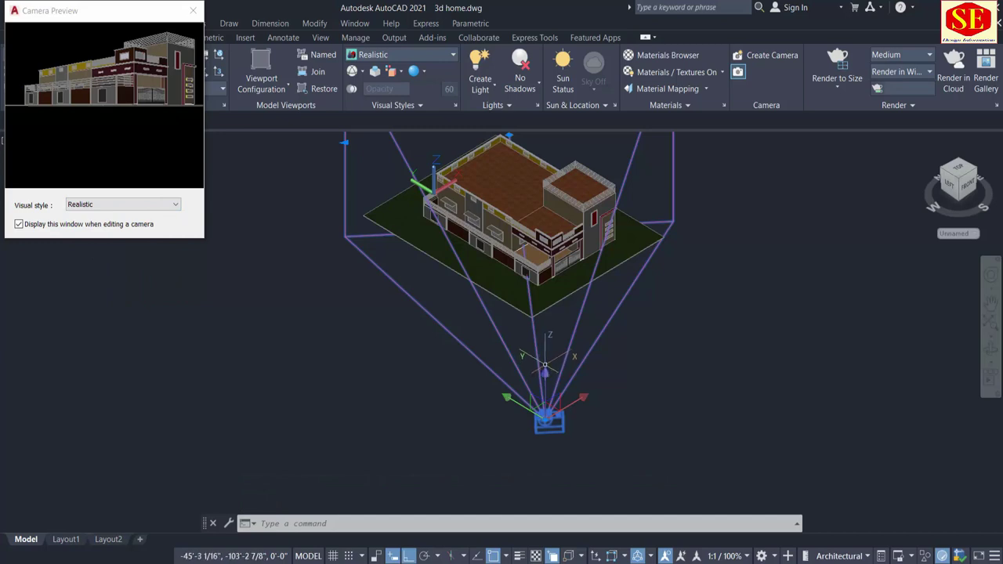
Reposition the camera three times while checking the preview, then close the camera preview
left_click(547, 374)
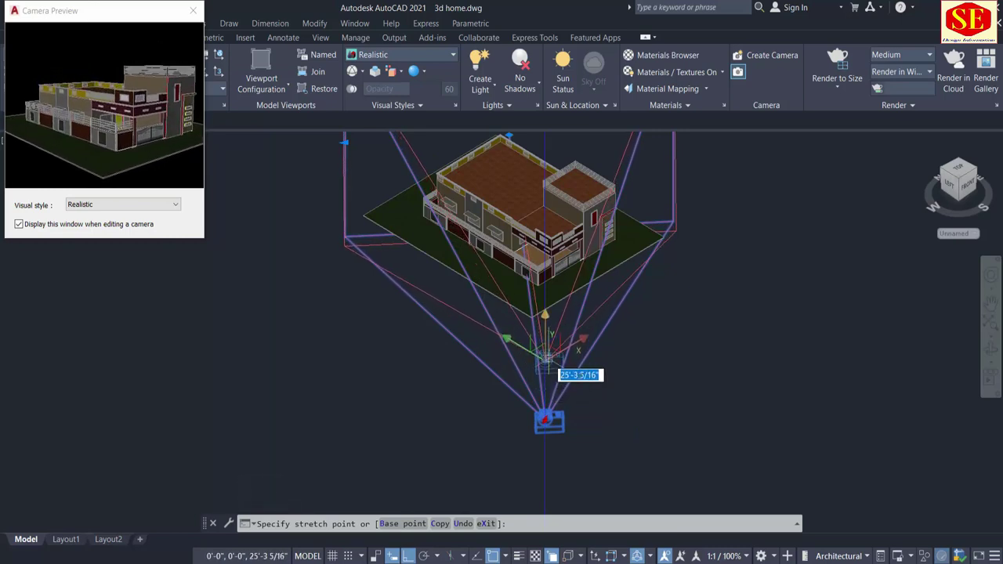
left_click(546, 360)
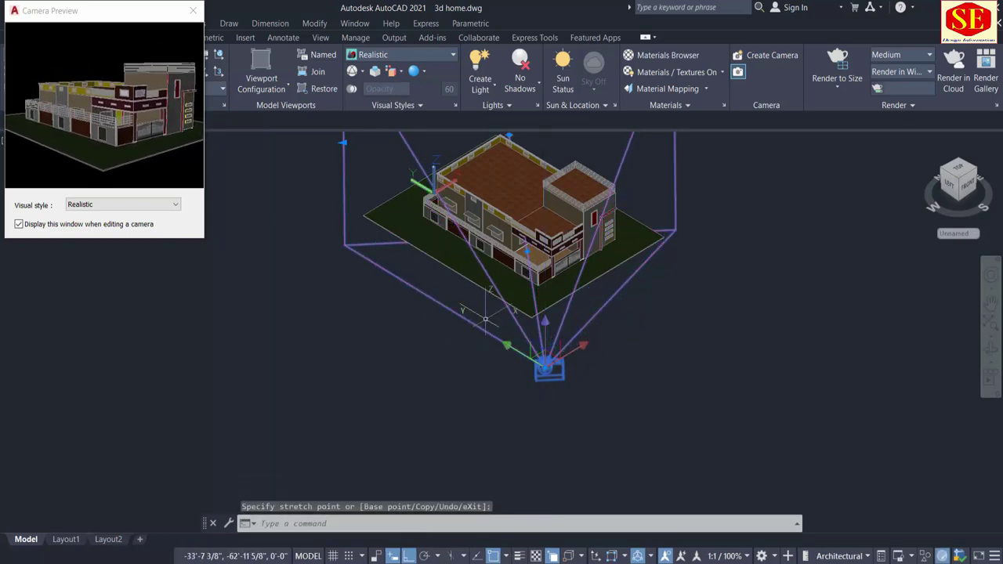
left_click(548, 365)
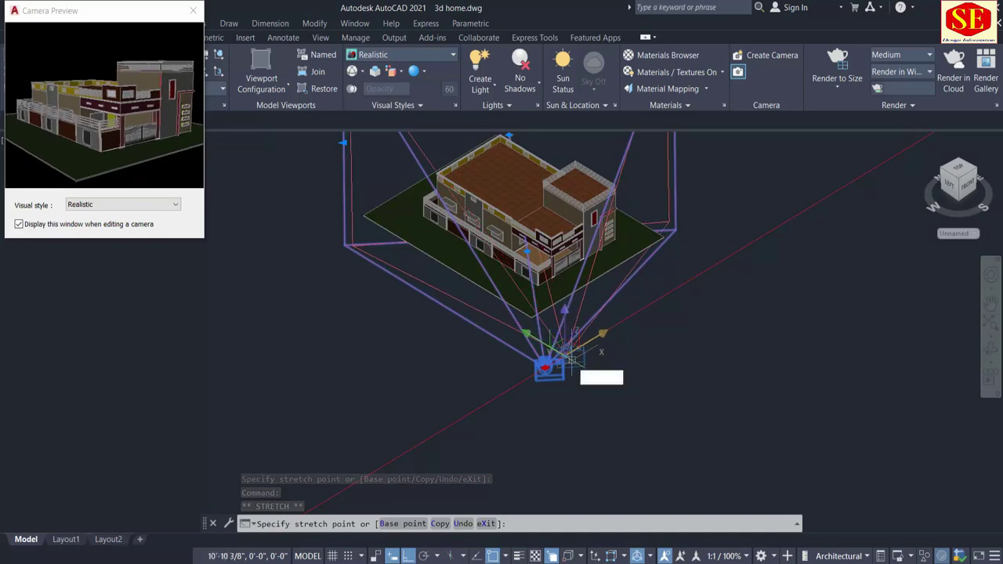
left_click(581, 343)
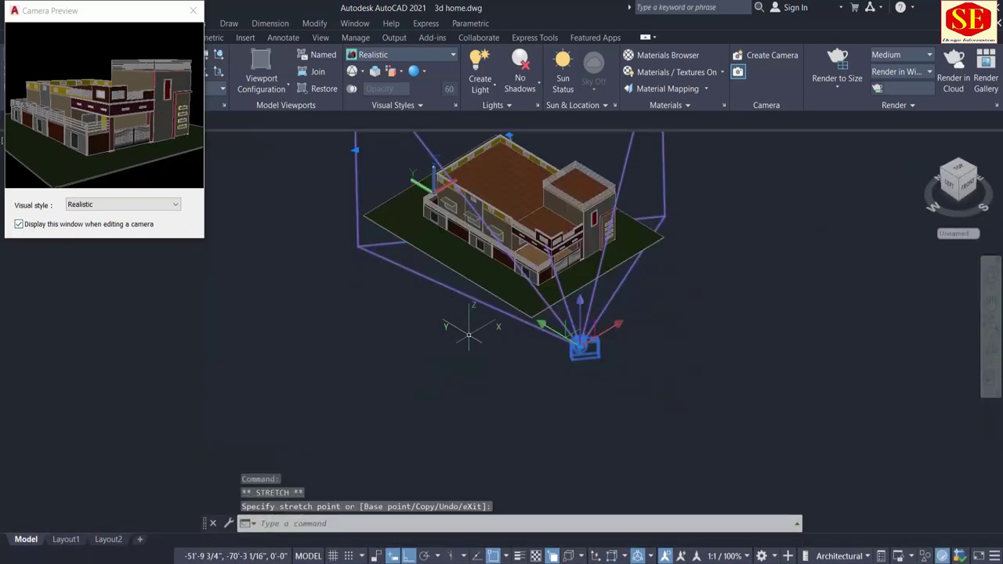
left_click(580, 344)
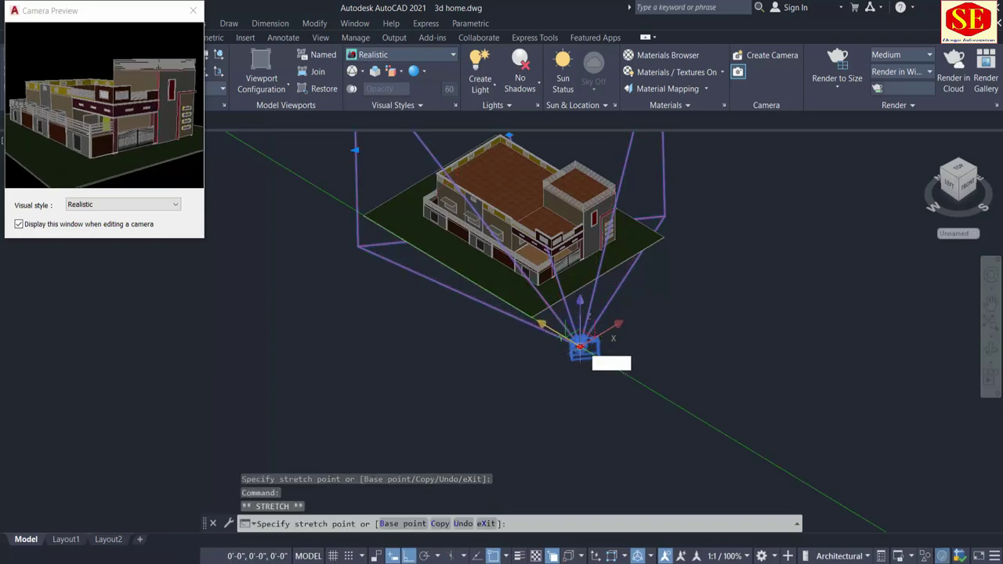
left_click(576, 342)
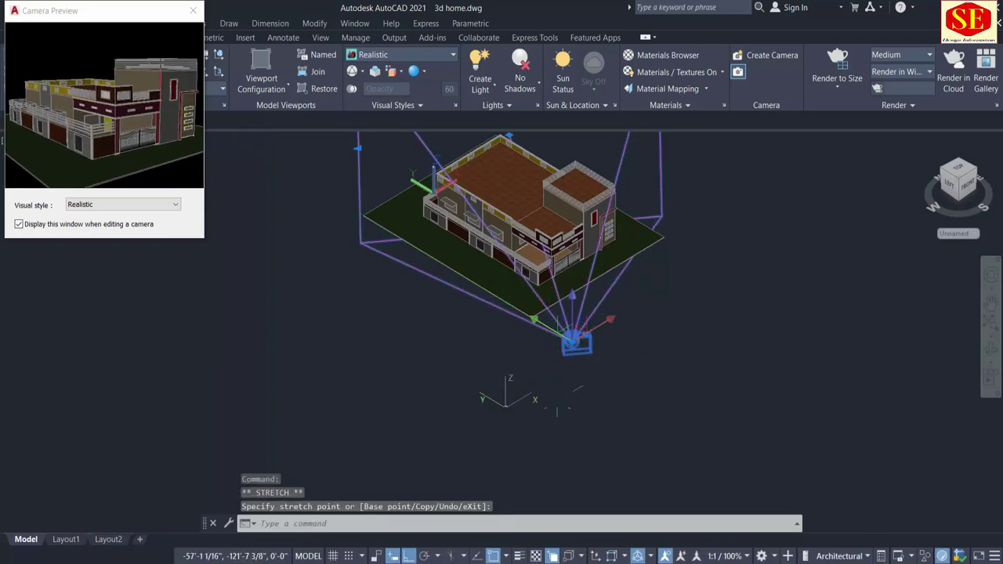
scroll(683, 445, "down", 2)
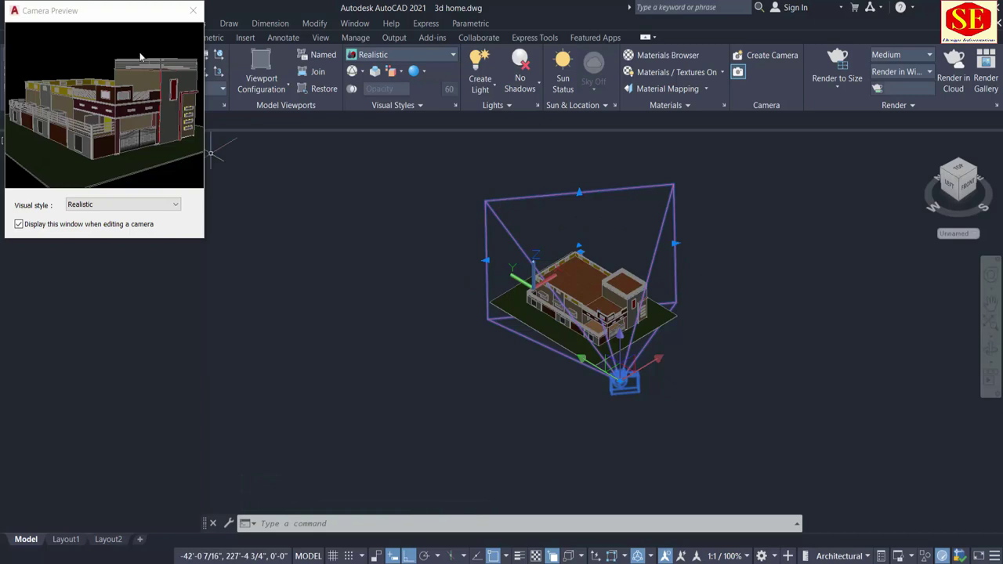
left_click(194, 13)
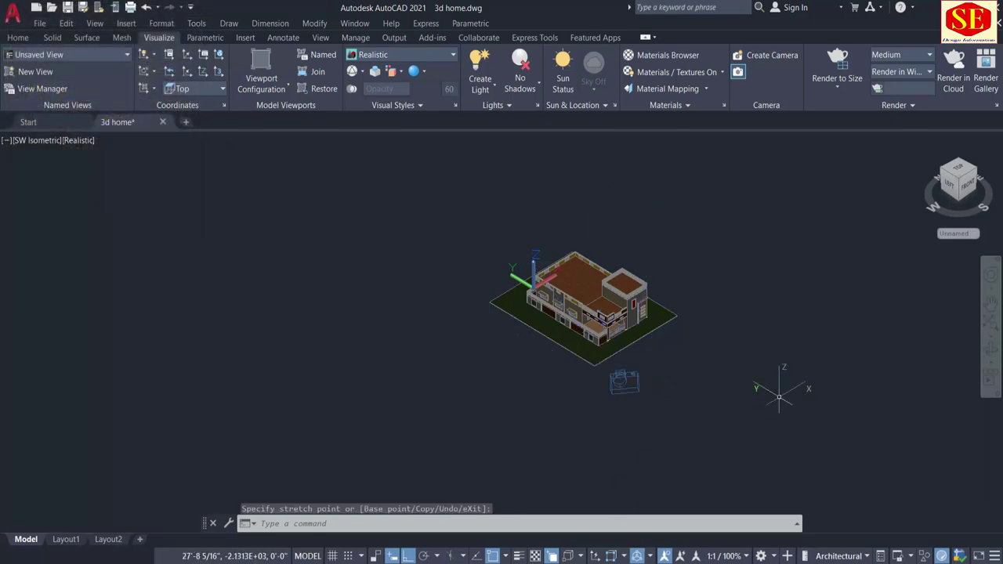
Orbit the model to a new angle and render the house at Medium quality
key("Escape")
middle_click_drag(604, 477, 799, 297, "shift")
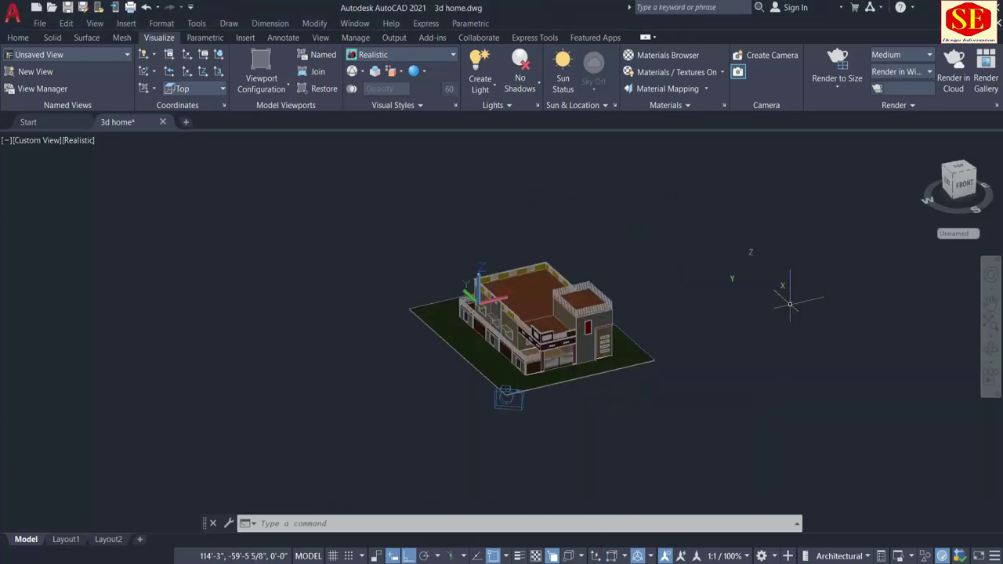
left_click(887, 53)
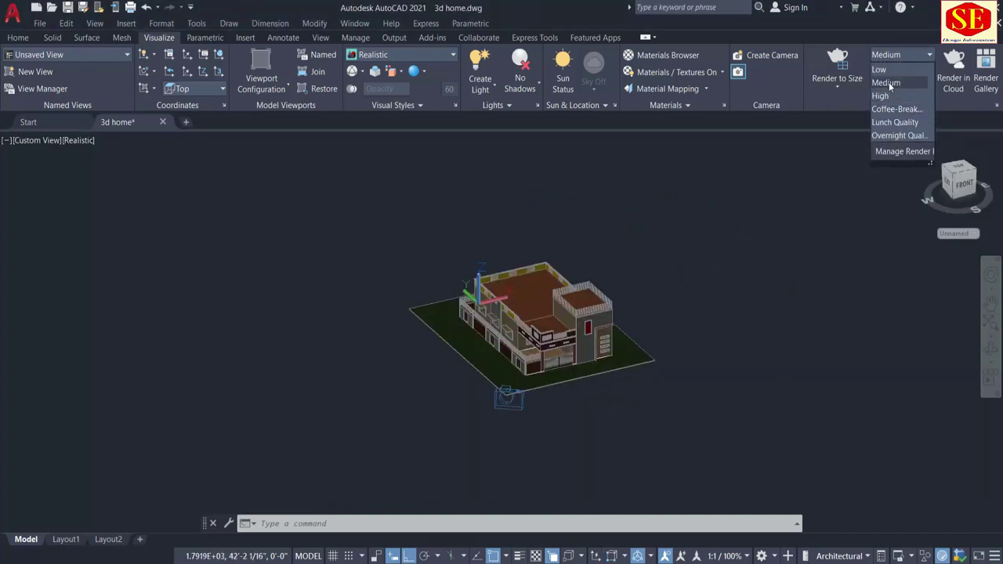
left_click(889, 83)
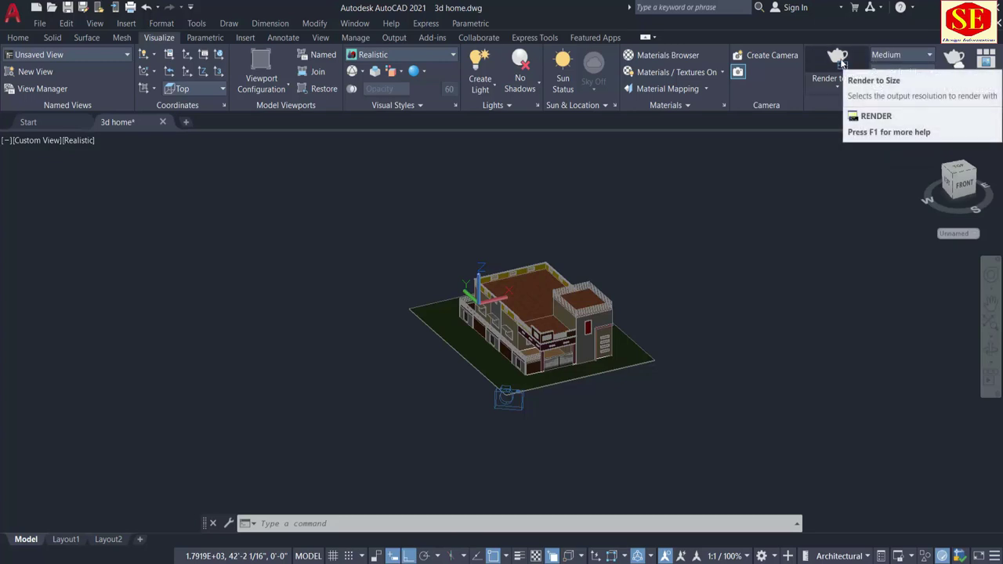
left_click(836, 61)
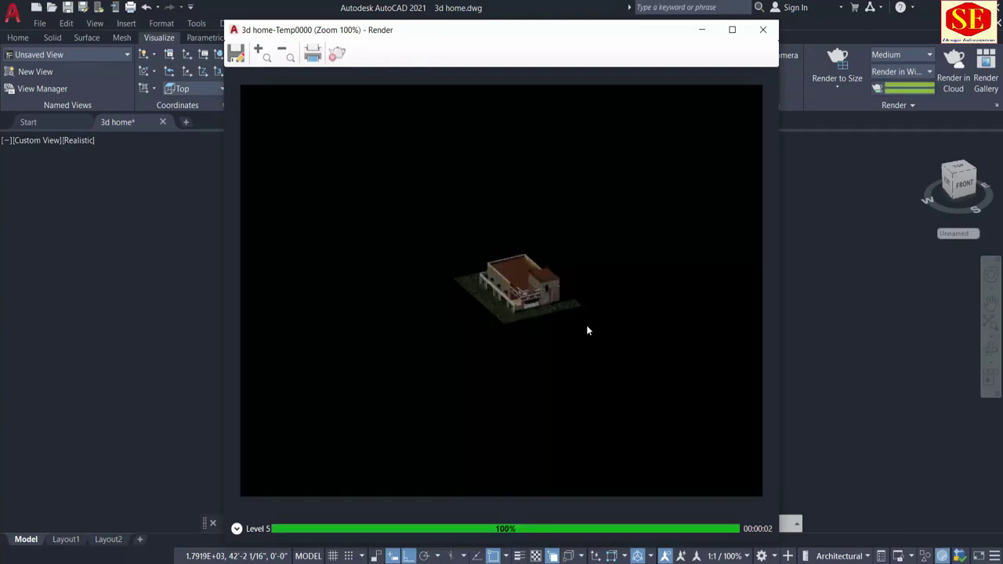
Zoom around the finished Medium render and close the Render window
scroll(522, 306, "up", 1)
scroll(521, 305, "up", 3)
scroll(522, 305, "down", 2)
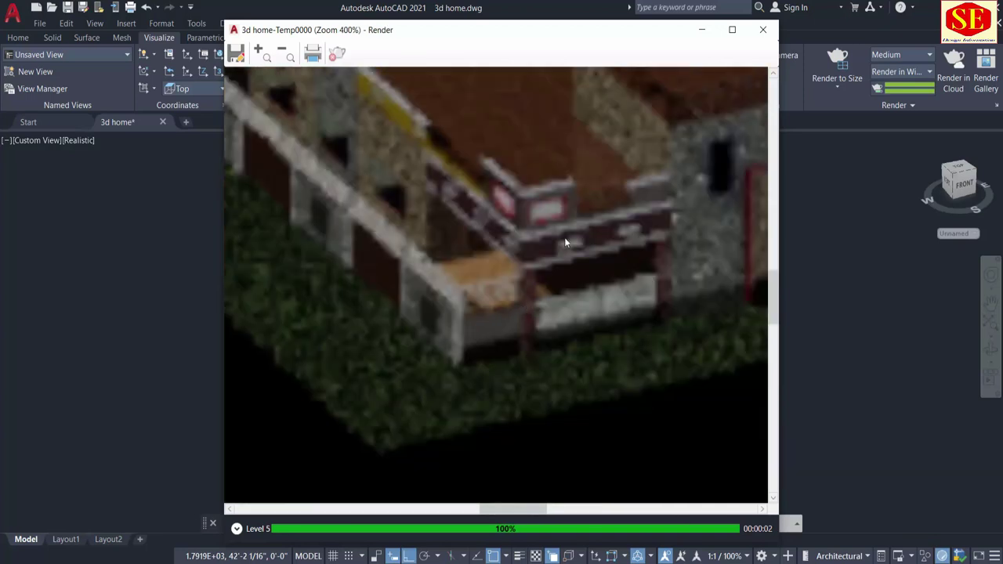
scroll(565, 243, "down", 2)
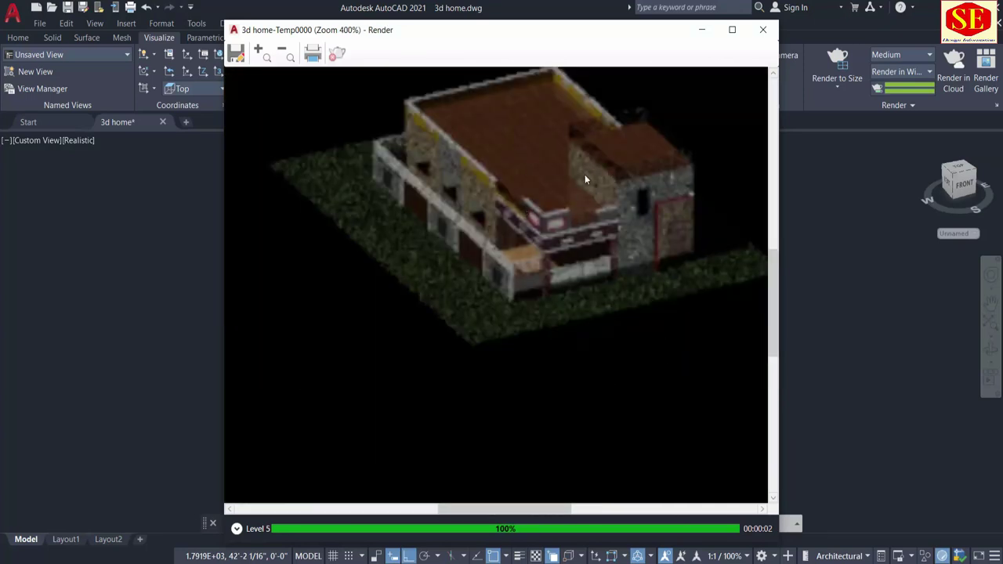
left_click(762, 31)
Set the High preset and 3300 x 2550 px output size, deselect the camera, and render
left_click(891, 55)
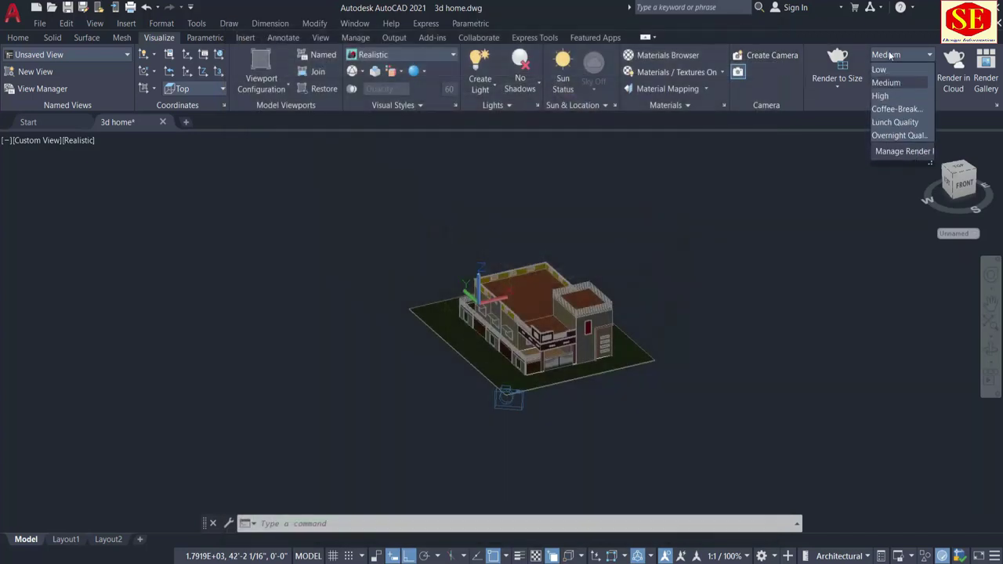
left_click(881, 96)
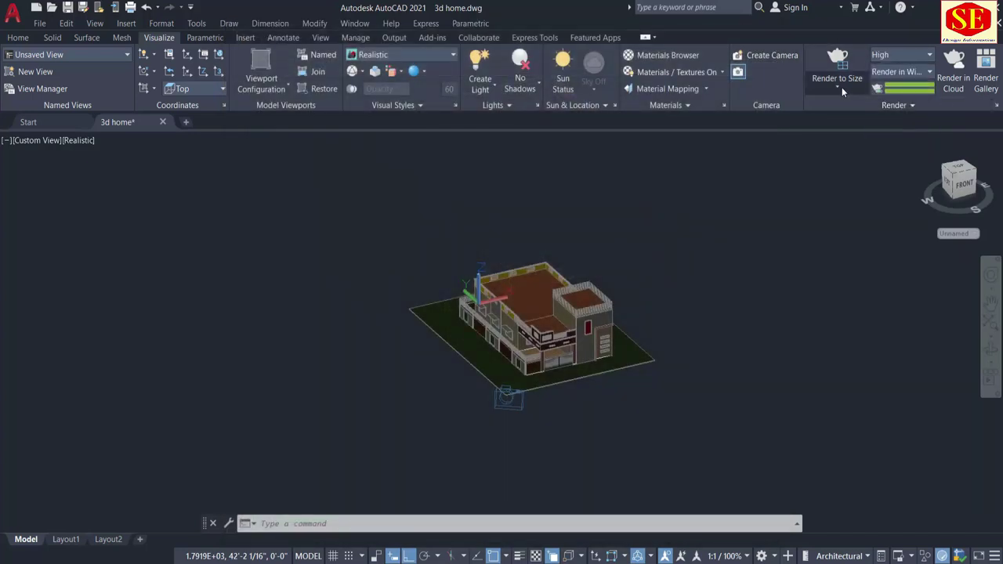
left_click(842, 87)
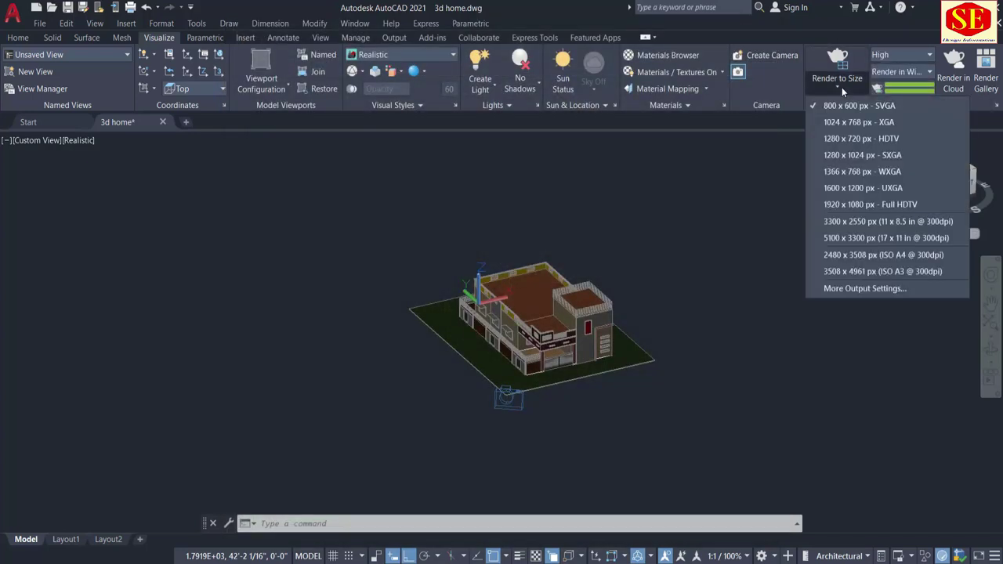
left_click(839, 221)
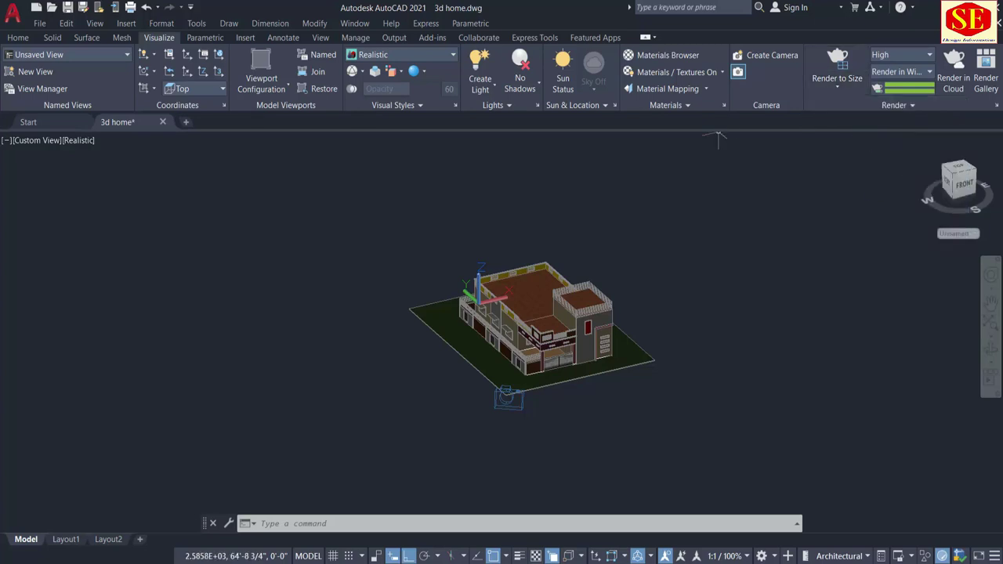
left_click(508, 396)
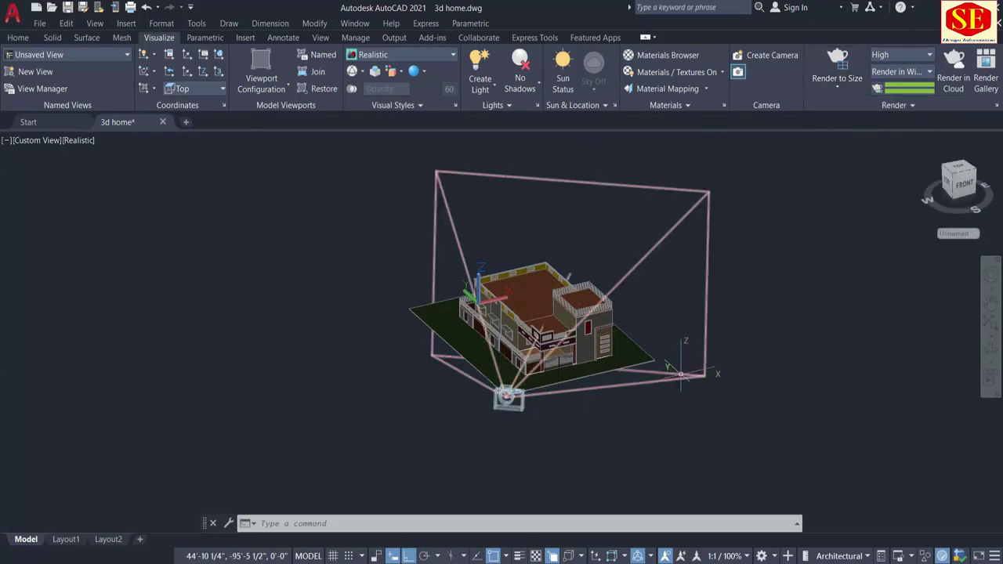
key("Escape")
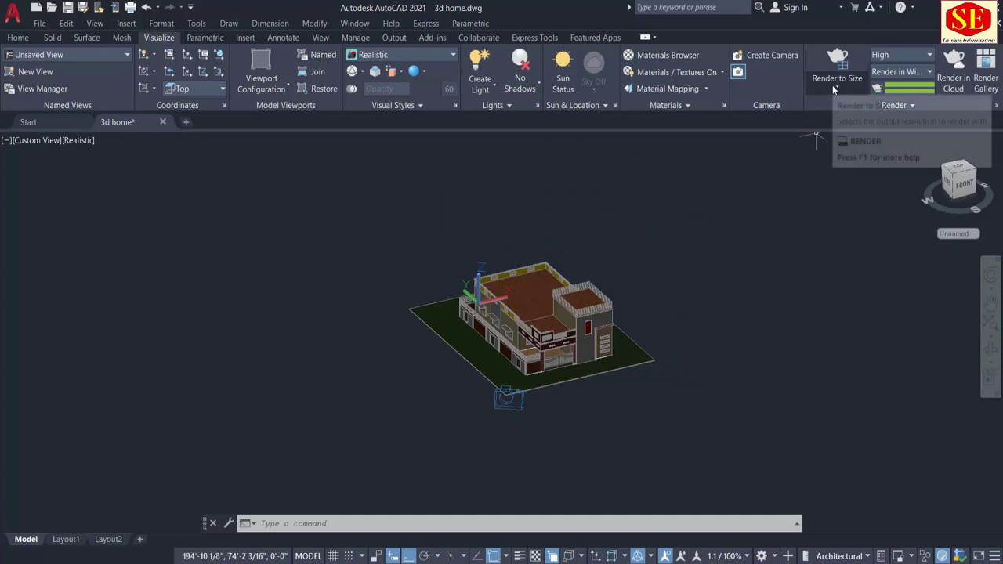
left_click(833, 85)
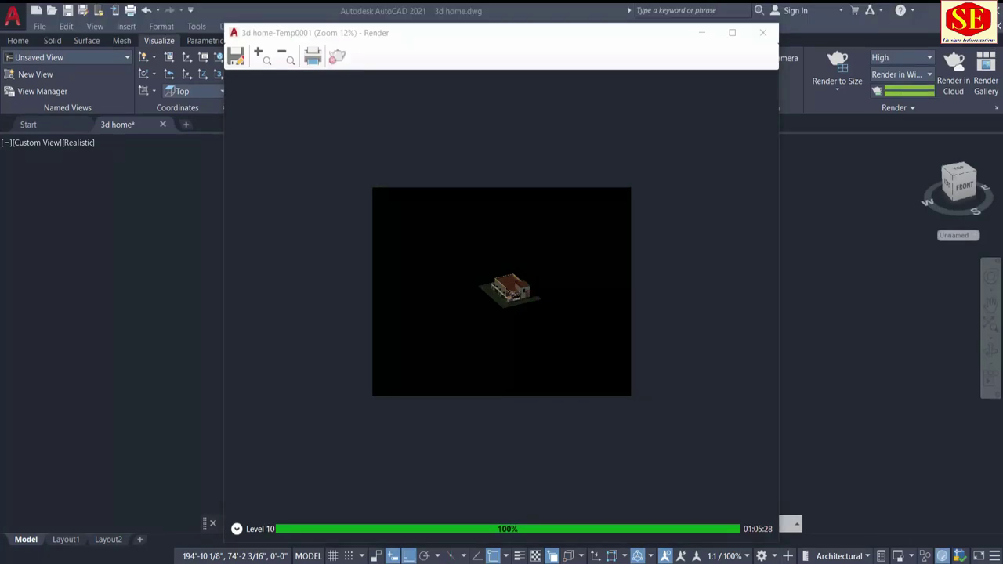
Zoom and pan around the finished High-quality render to inspect it
scroll(493, 337, "up", 4)
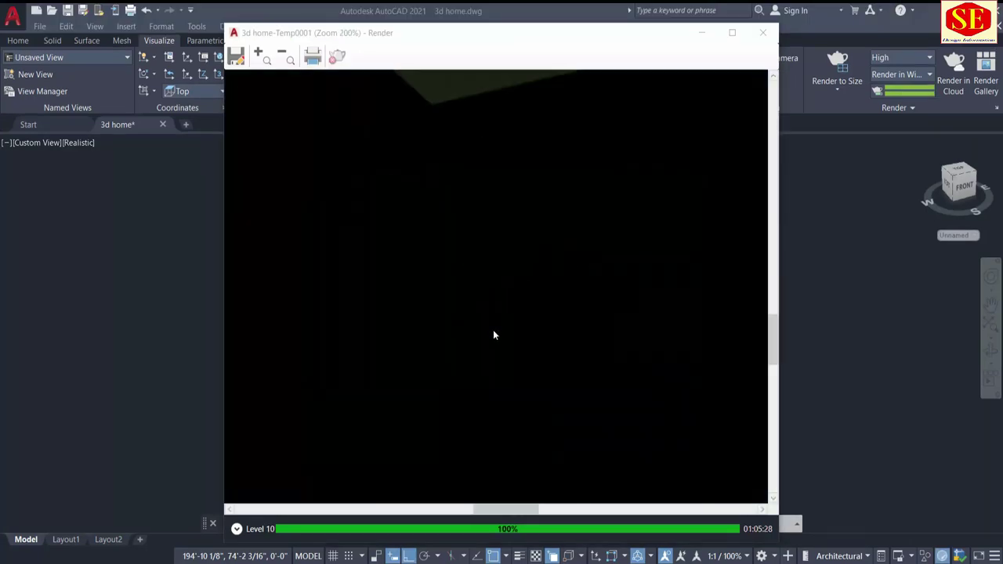
left_click_drag(541, 150, 550, 212)
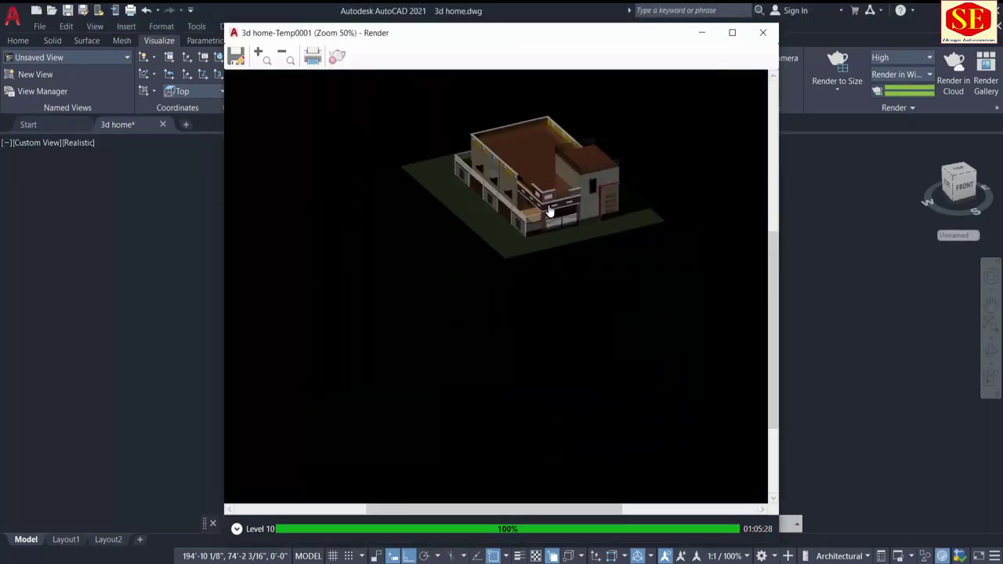
scroll(547, 145, "up", 3)
scroll(549, 148, "down", 2)
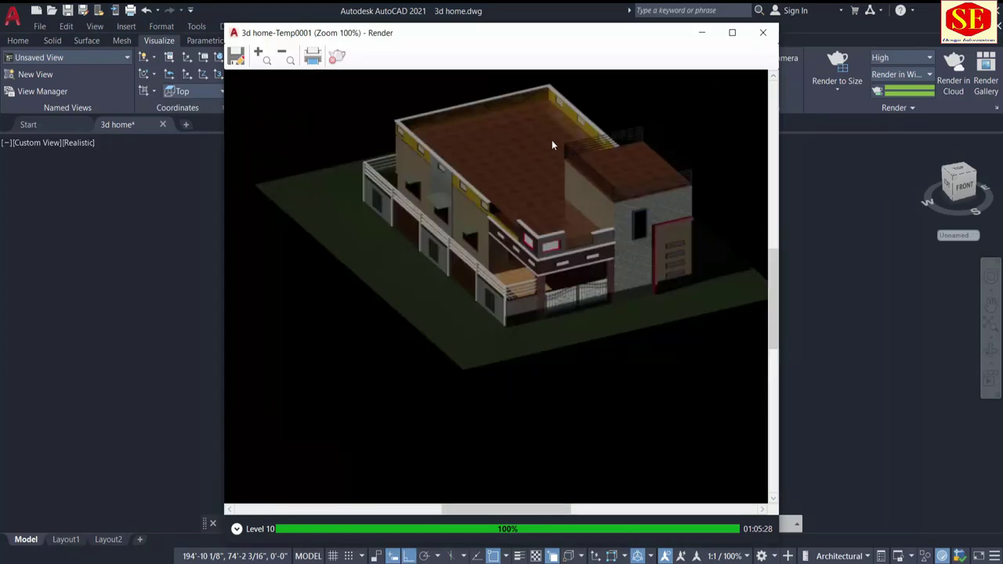
left_click_drag(554, 192, 549, 336)
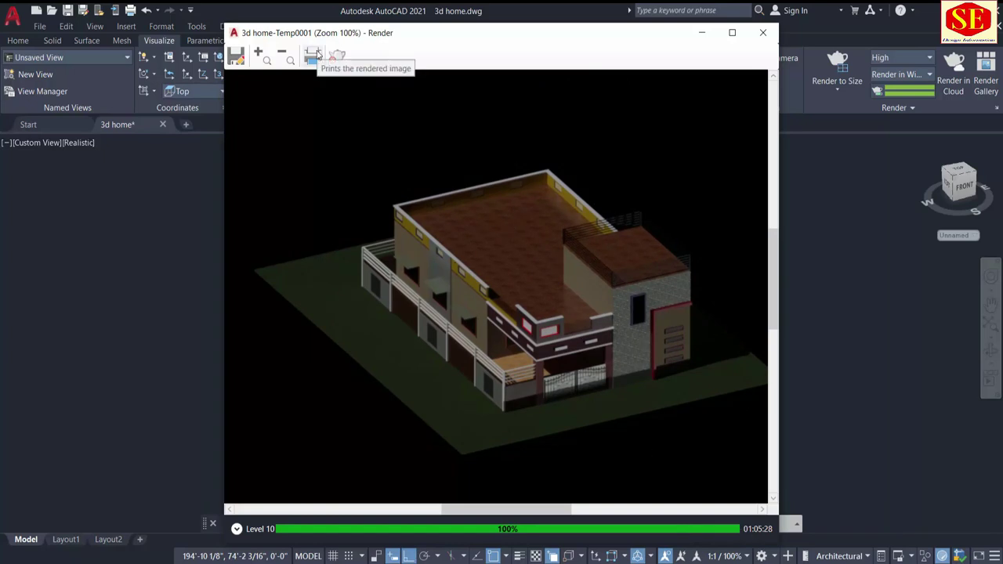
Save the render as a 32-bit PNG in the Desktop's 3d folder and close the Render window
left_click(237, 57)
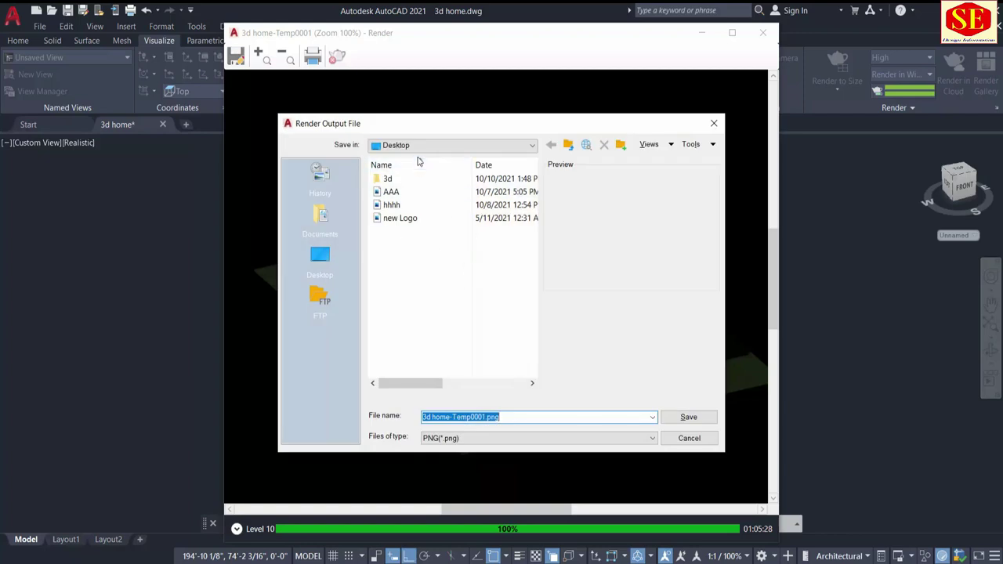
double_click(387, 180)
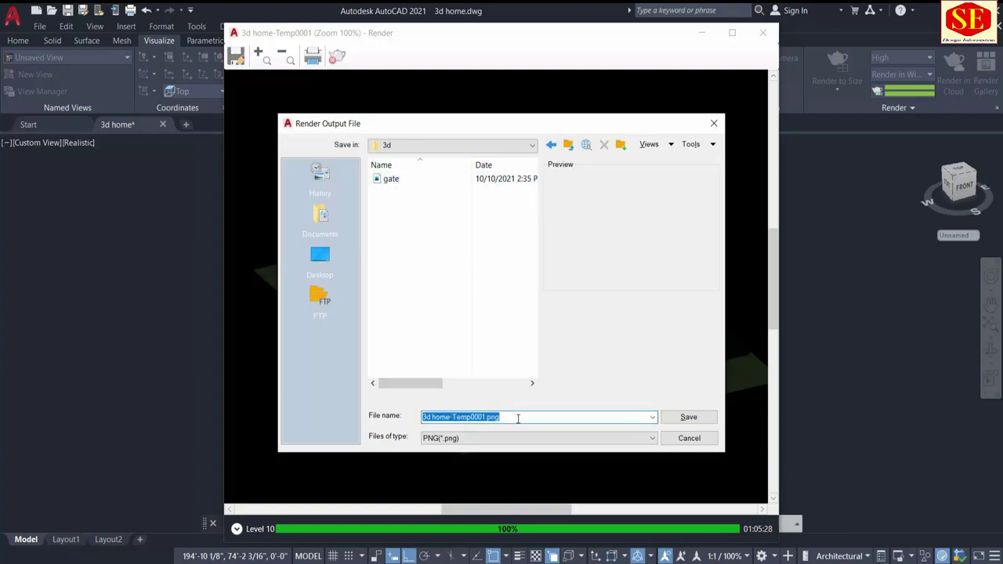
left_click(693, 423)
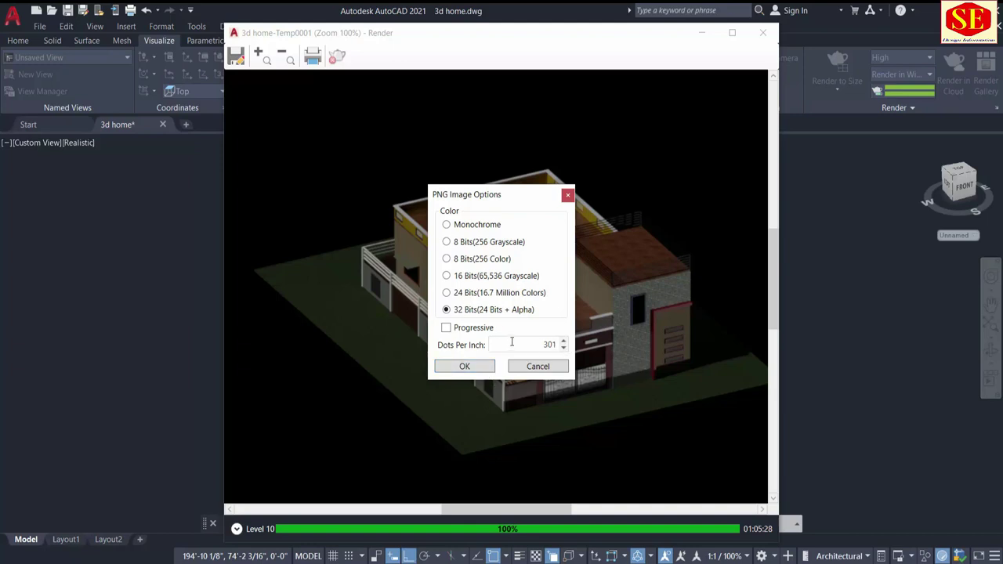
left_click(464, 366)
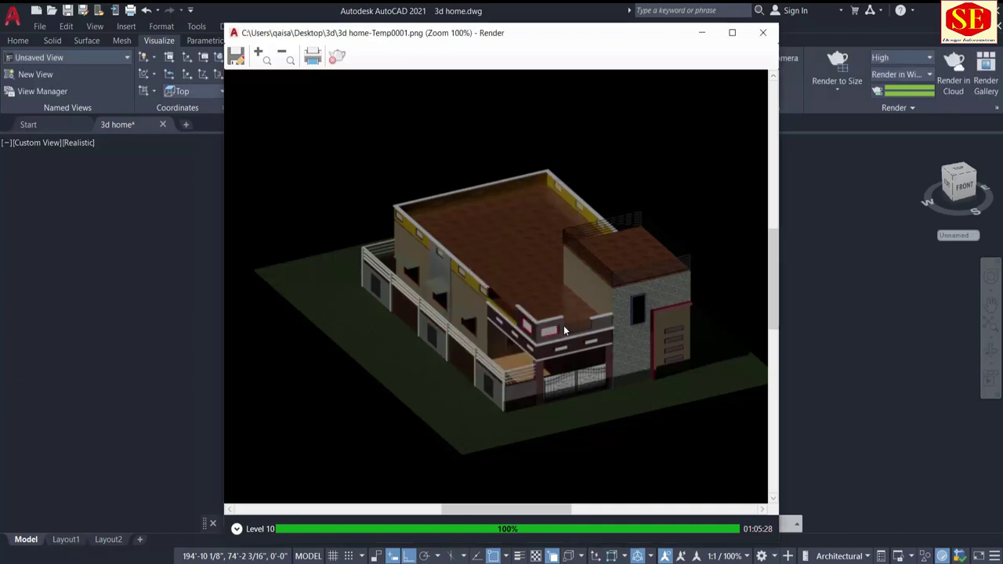
left_click(763, 35)
Minimize AutoCAD and open 3d home-Temp0001.png from the 3d folder in Paint
left_click(919, 12)
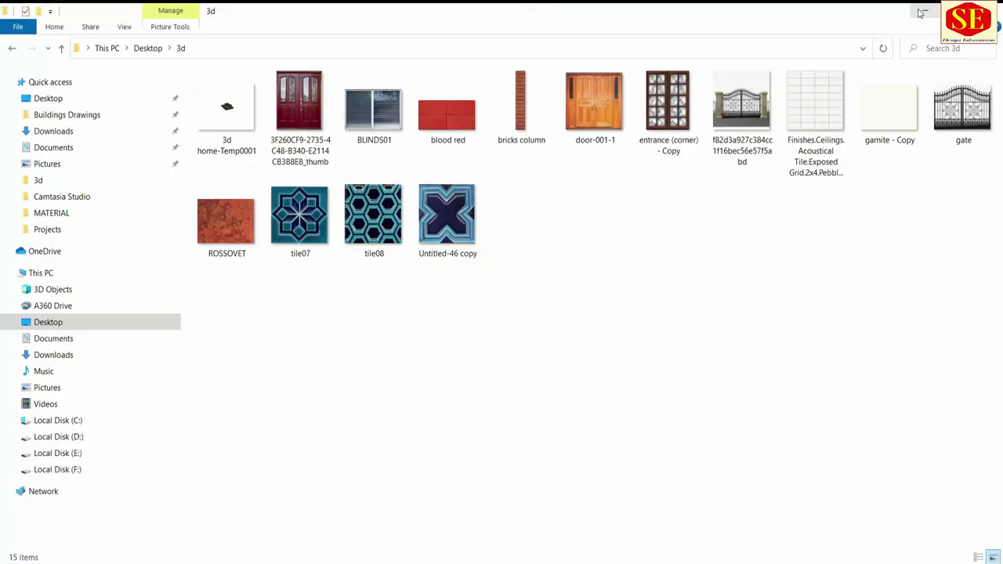
left_click(217, 120)
right_click(216, 117)
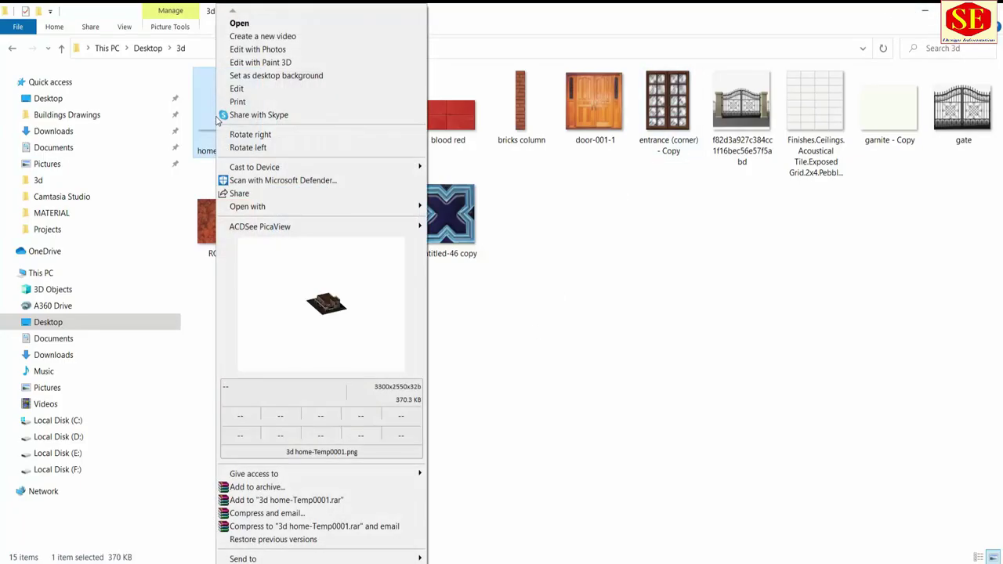
mouse_move(321, 206)
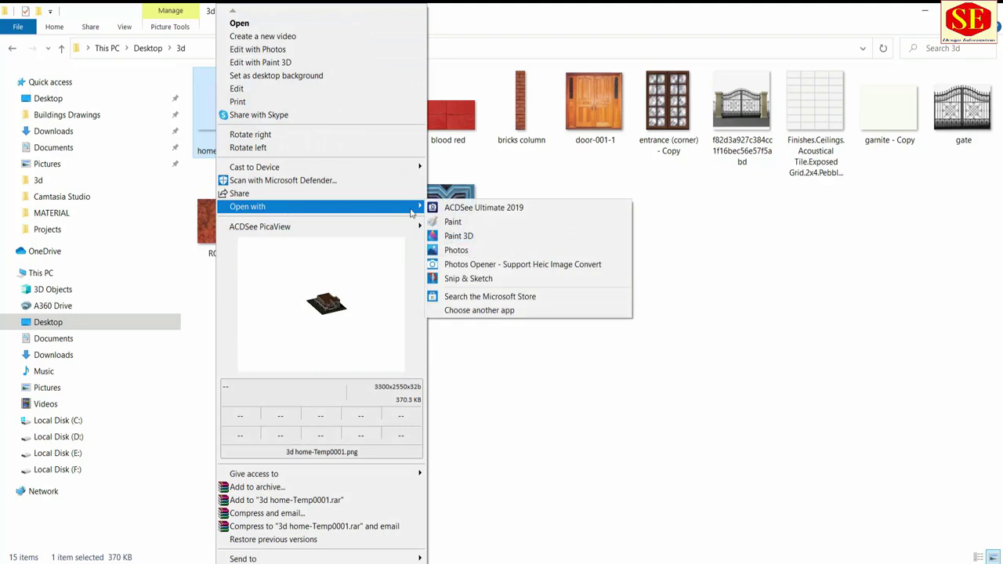
left_click(487, 225)
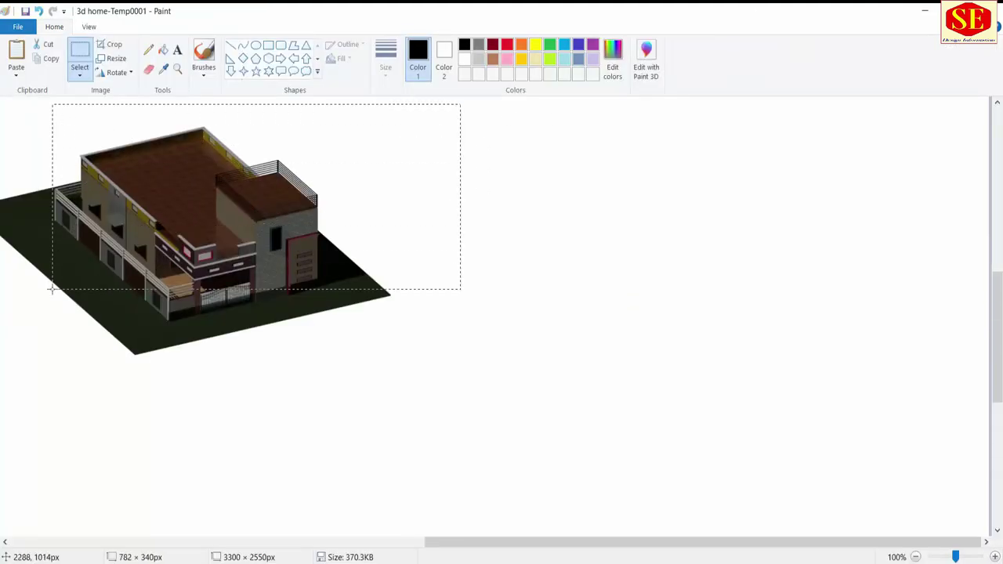
Copy the house area into a new Paint image and save it as mY PROJECT.png
left_click_drag(3, 353, 3, 355)
right_click(159, 264)
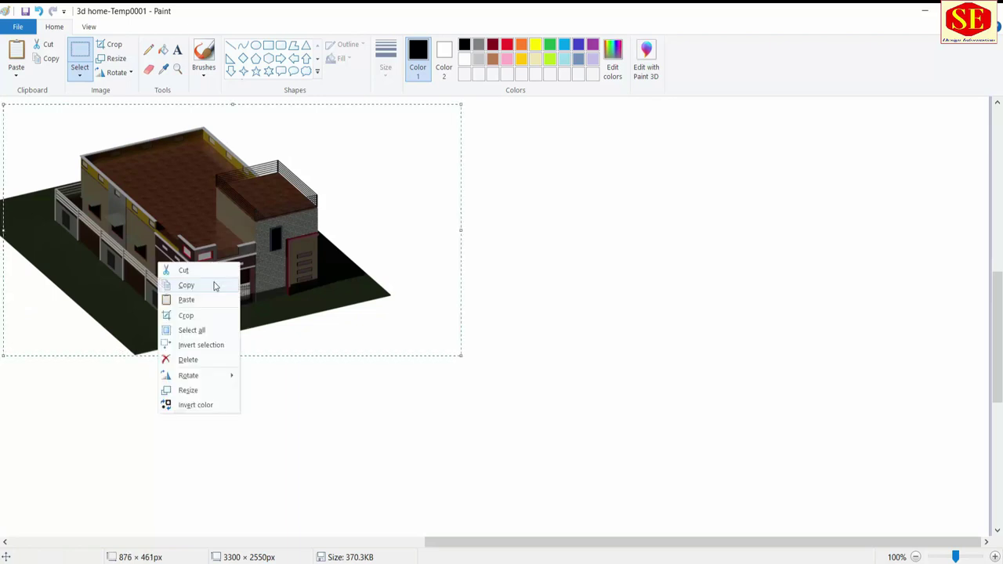
left_click(212, 271)
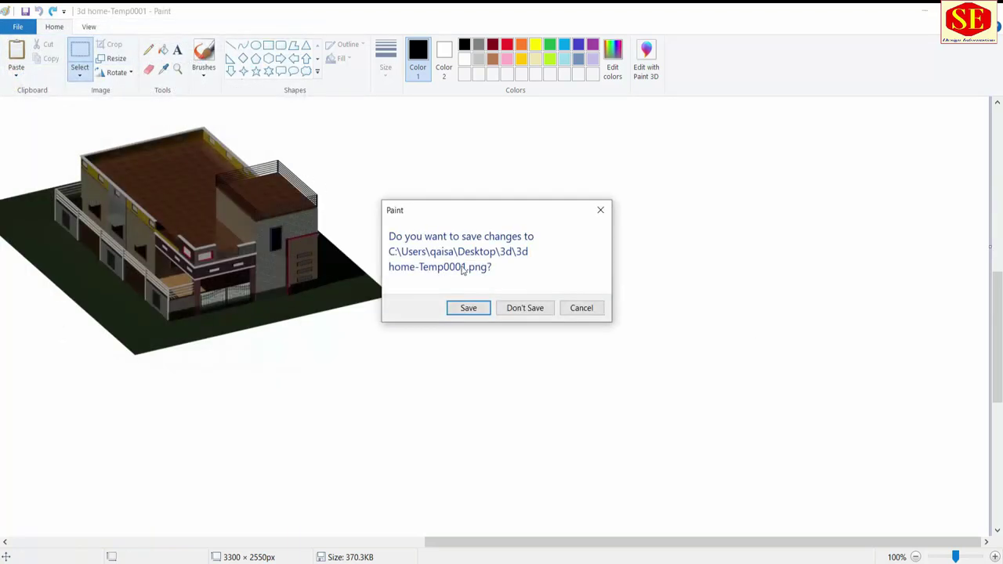
left_click(515, 316)
key("ctrl+v")
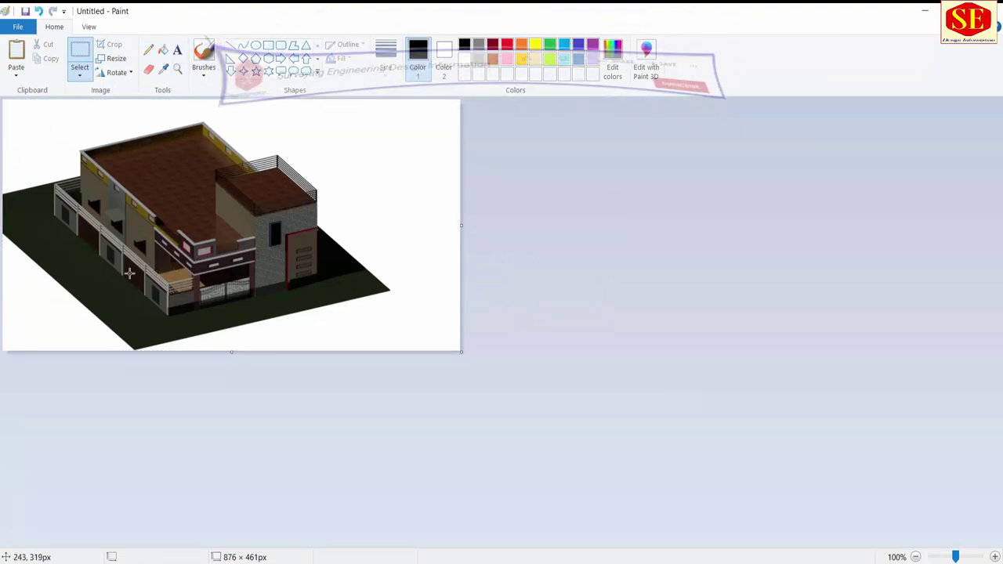
scroll(129, 267, "up", 1, "ctrl")
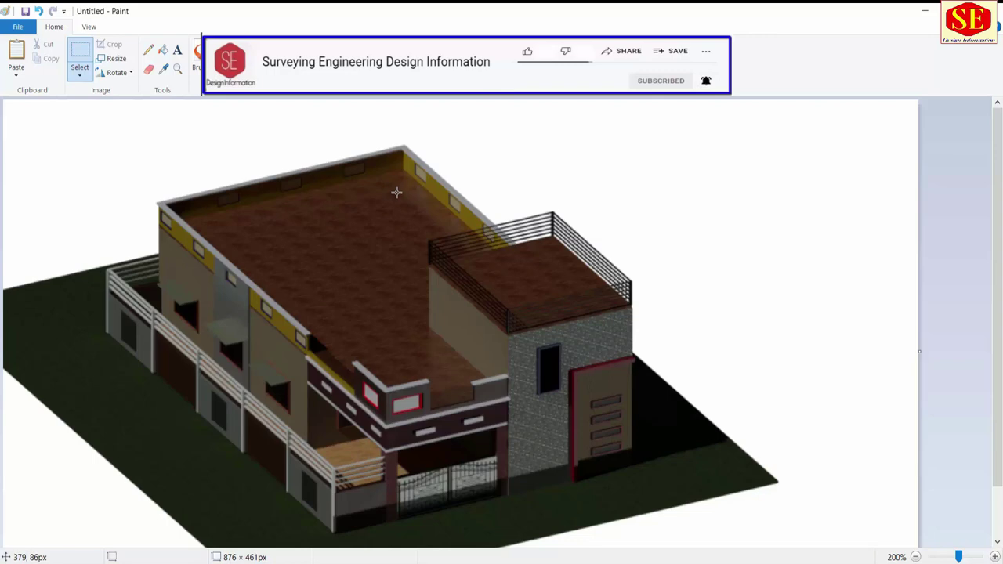
key("ctrl+s")
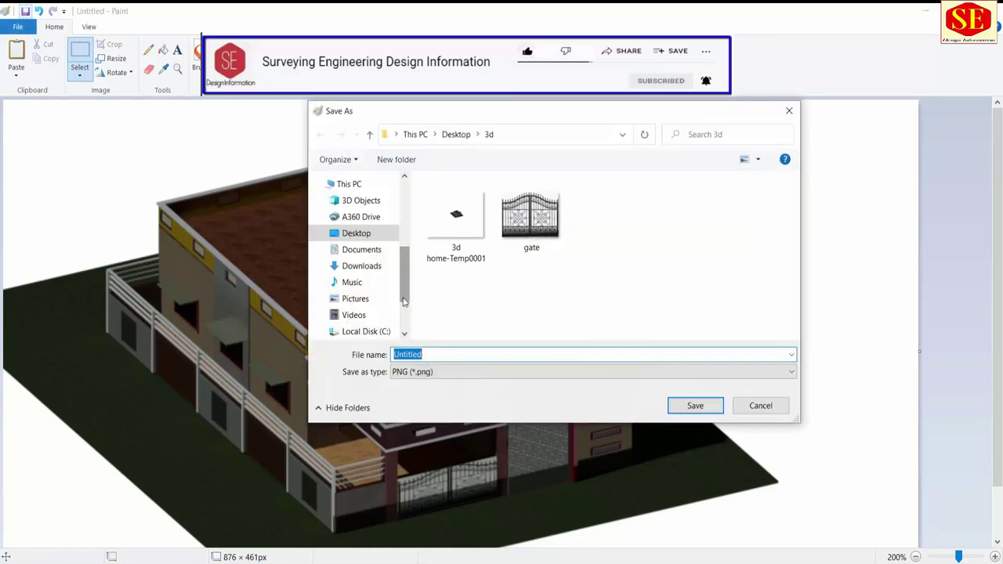
type("mY PROJECT")
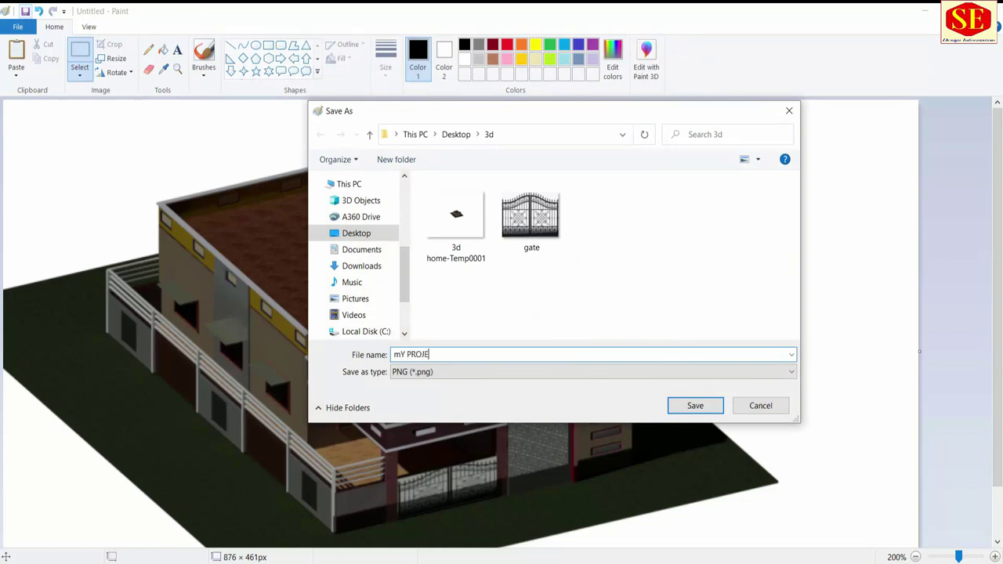
left_click(695, 407)
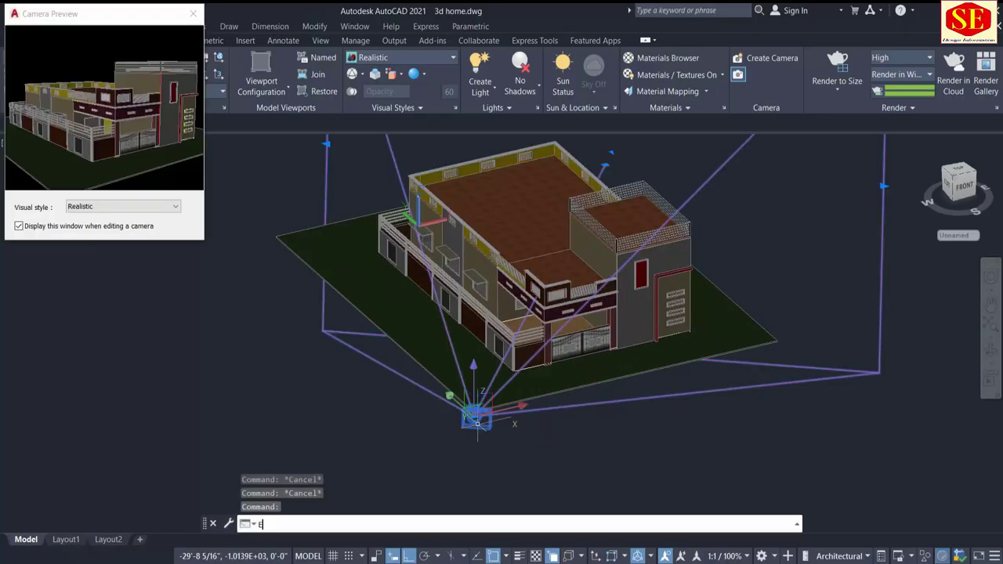
Erase the camera, then orbit, zoom and pan the view around the textured house
key("Return")
mouse_move(505, 389)
middle_mouse_down("shift")
mouse_move(544, 405)
mouse_move(555, 354)
mouse_move(530, 342)
middle_mouse_up("shift")
scroll(543, 405, "up", 3)
scroll(573, 340, "up", 2)
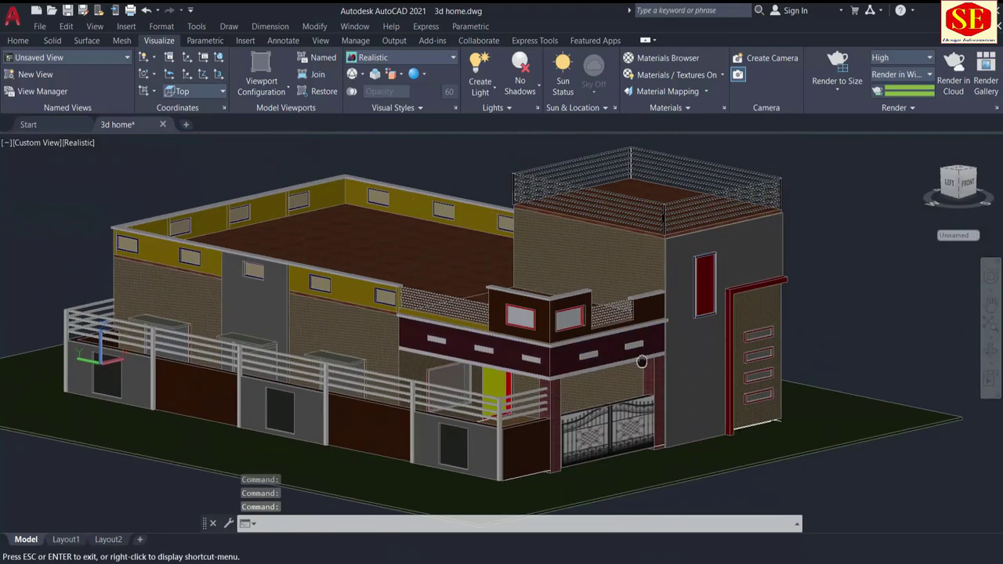
middle_click_drag(530, 343, 478, 363)
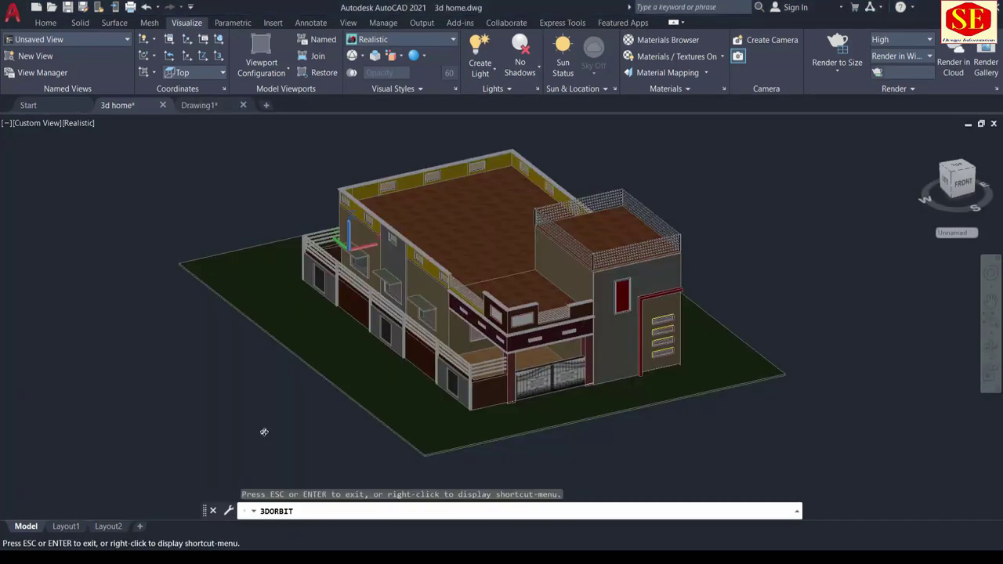
Orbit the textured house down to an eye-level view of its front and left walls
mouse_move(258, 428)
left_mouse_down()
mouse_move(379, 440)
mouse_move(743, 432)
mouse_move(851, 419)
mouse_move(867, 400)
mouse_move(866, 388)
mouse_move(835, 404)
mouse_move(814, 397)
mouse_move(857, 407)
mouse_move(905, 400)
left_mouse_up()
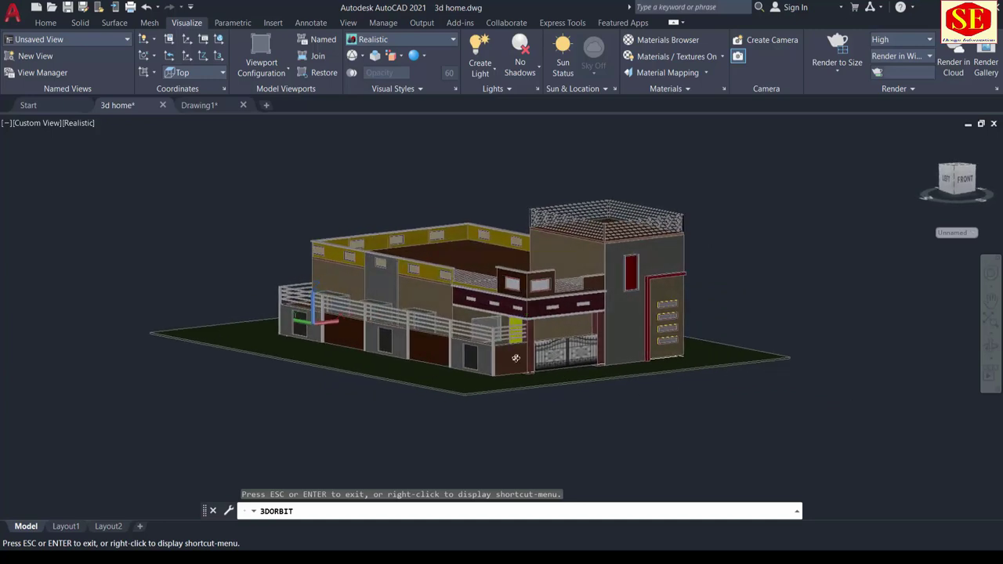